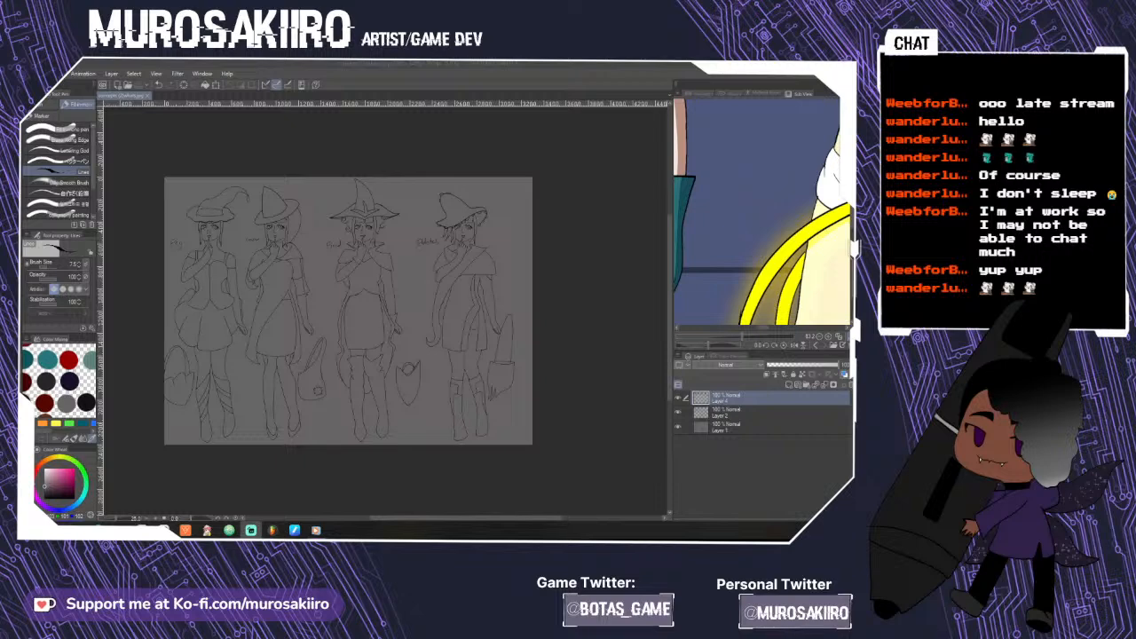
- Hide Layer 4 so the witches' hats are off and the hair underneath is exposed on all figures
left_click(452, 521)
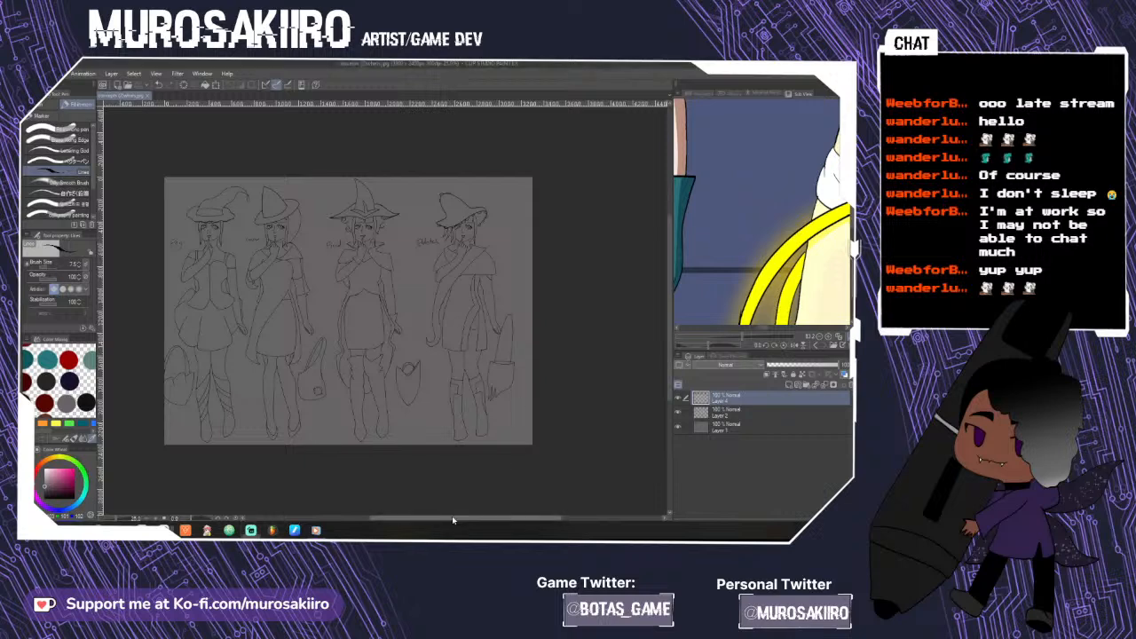
left_click_drag(453, 520, 418, 520)
scroll(456, 408, "up", 2)
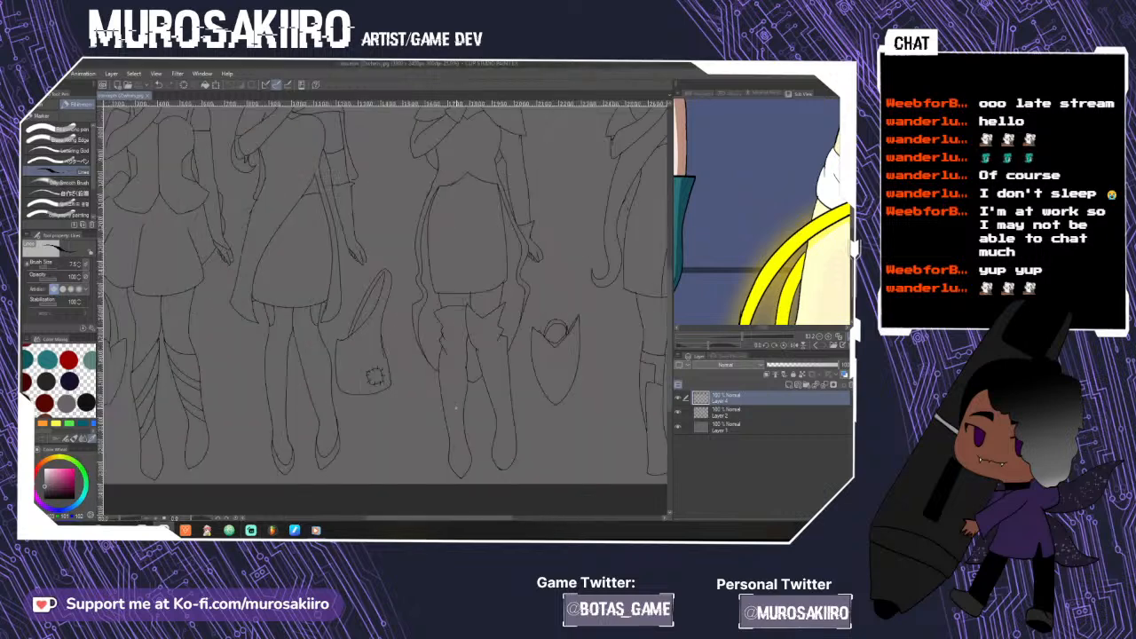
scroll(457, 407, "down", 2)
left_click_drag(488, 521, 472, 521)
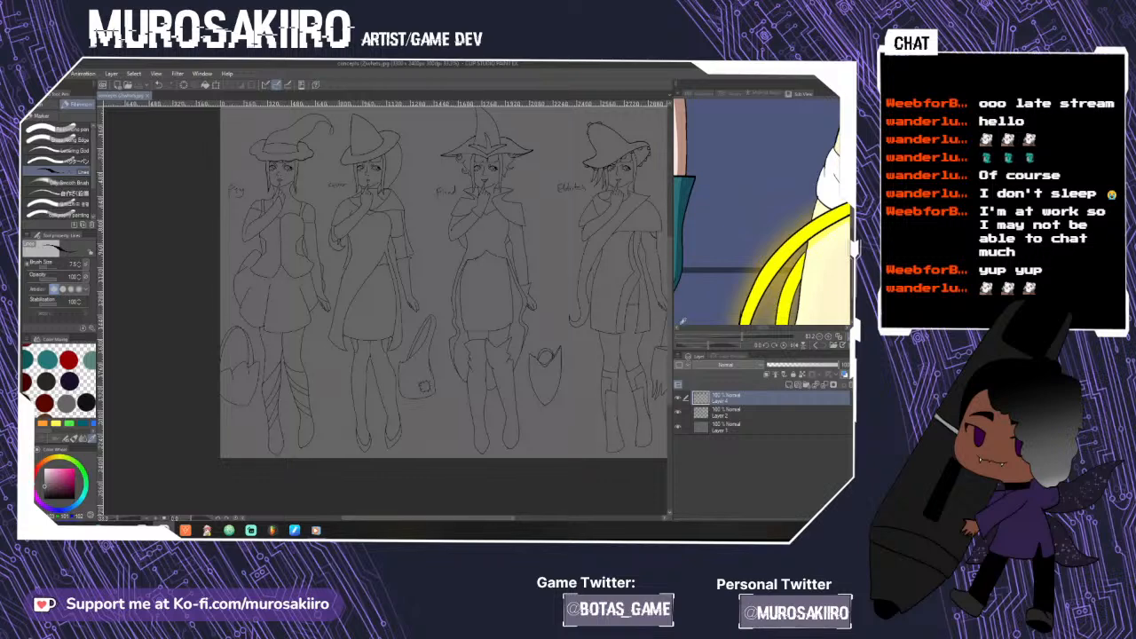
left_click_drag(670, 321, 670, 296)
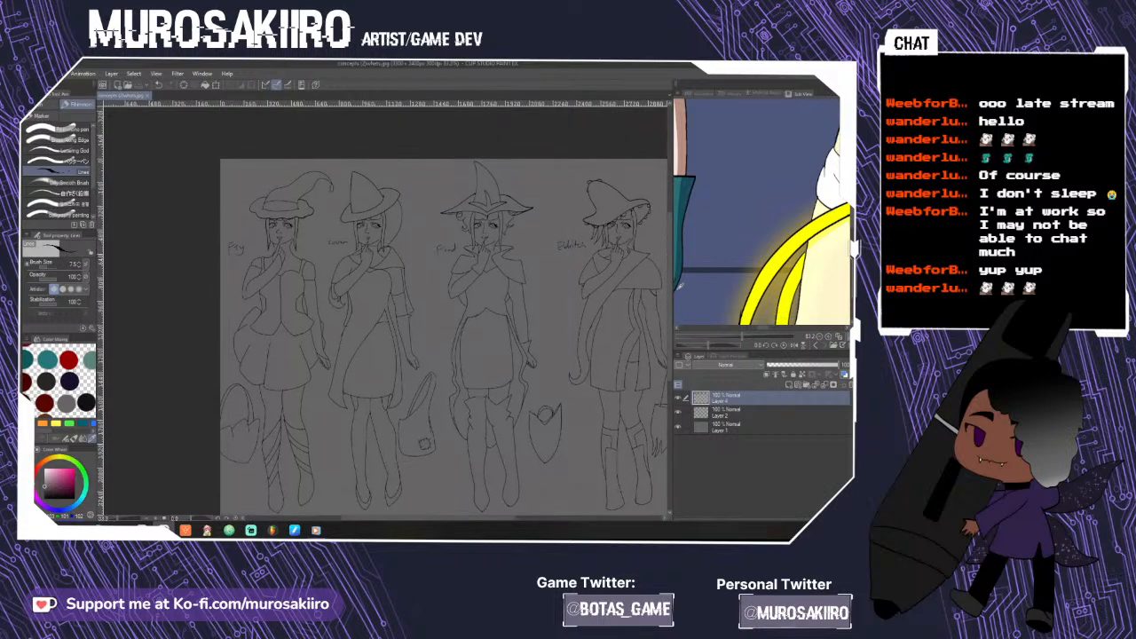
left_click_drag(462, 522, 443, 522)
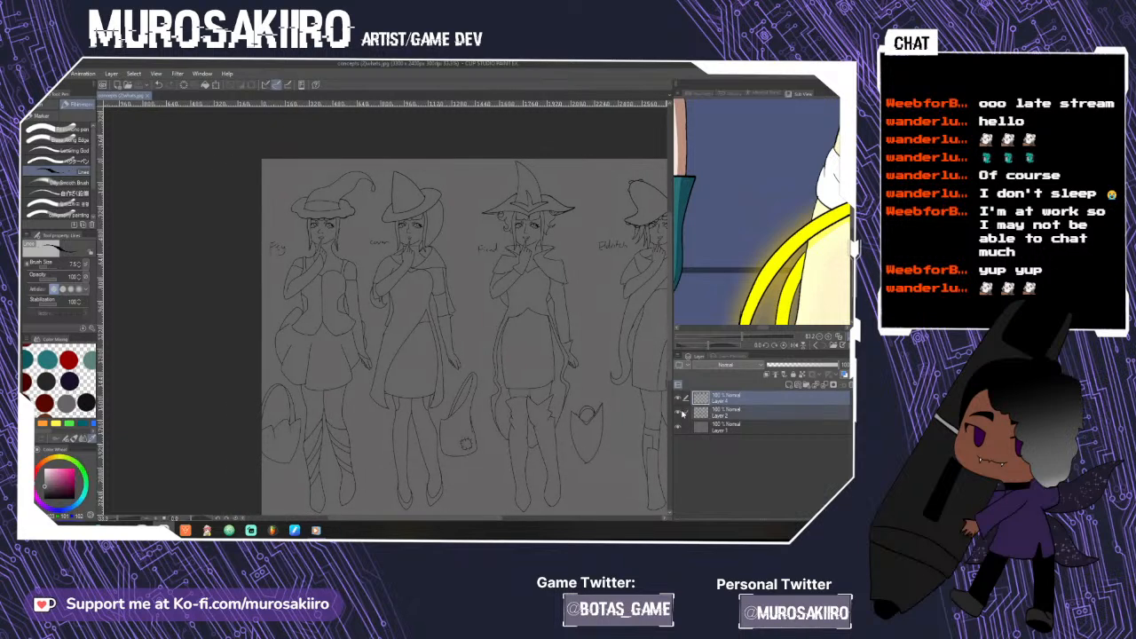
left_click(680, 414)
left_click(679, 412)
left_click(679, 398)
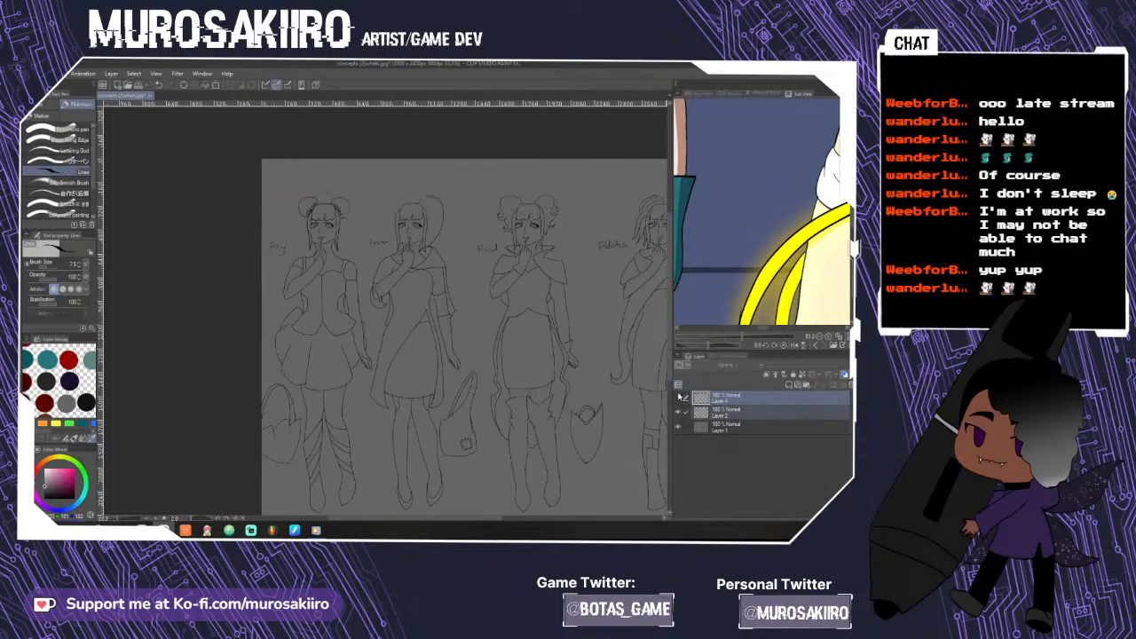
- Erase the long side locks of hair framing the Fey figure's face on Layer 2 with the Hard eraser
scroll(344, 244, "up", 6)
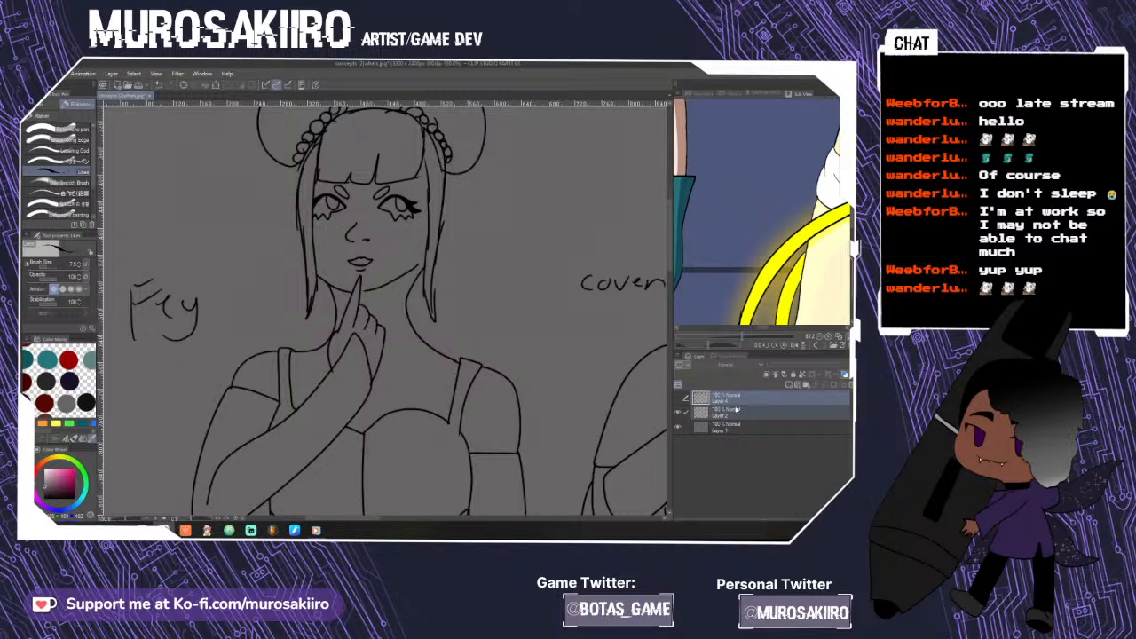
key("e")
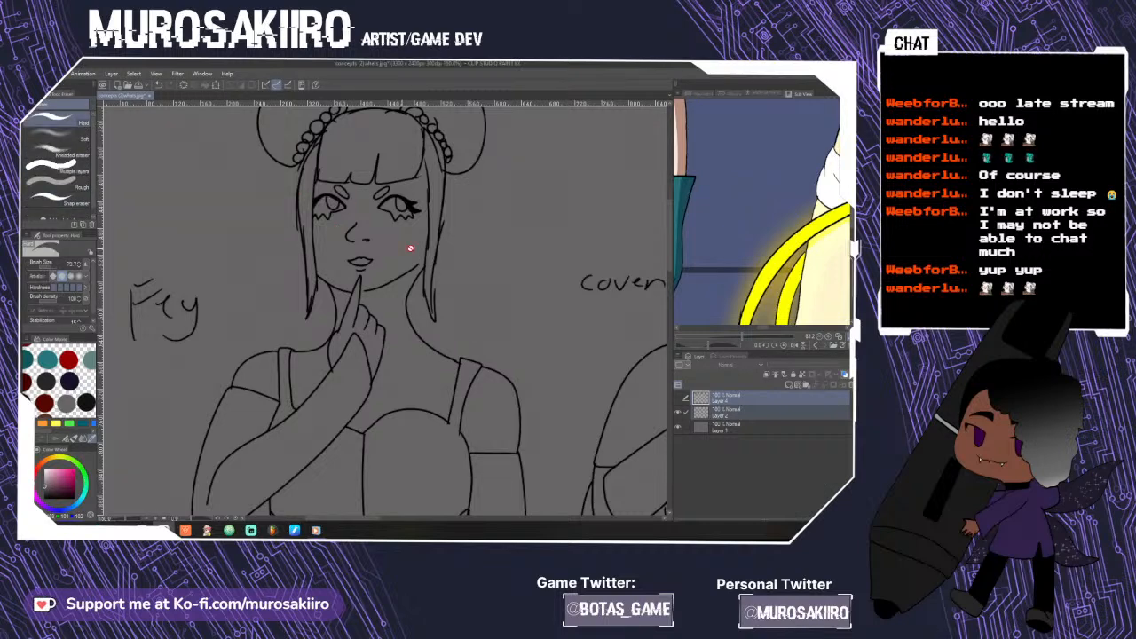
left_click(743, 414)
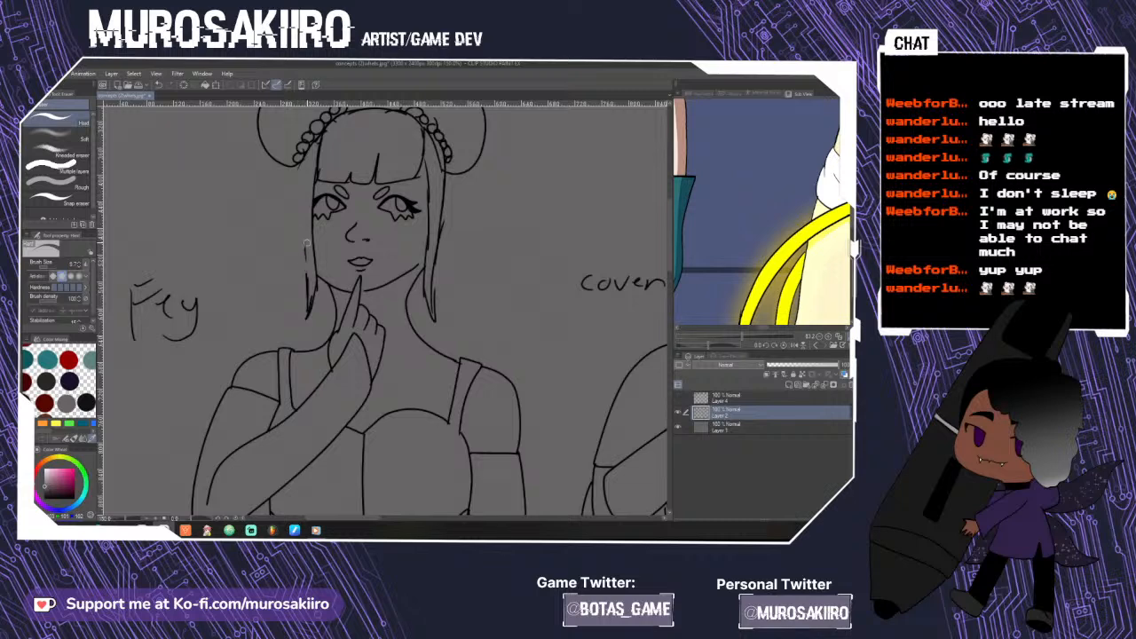
left_click_drag(310, 287, 307, 323)
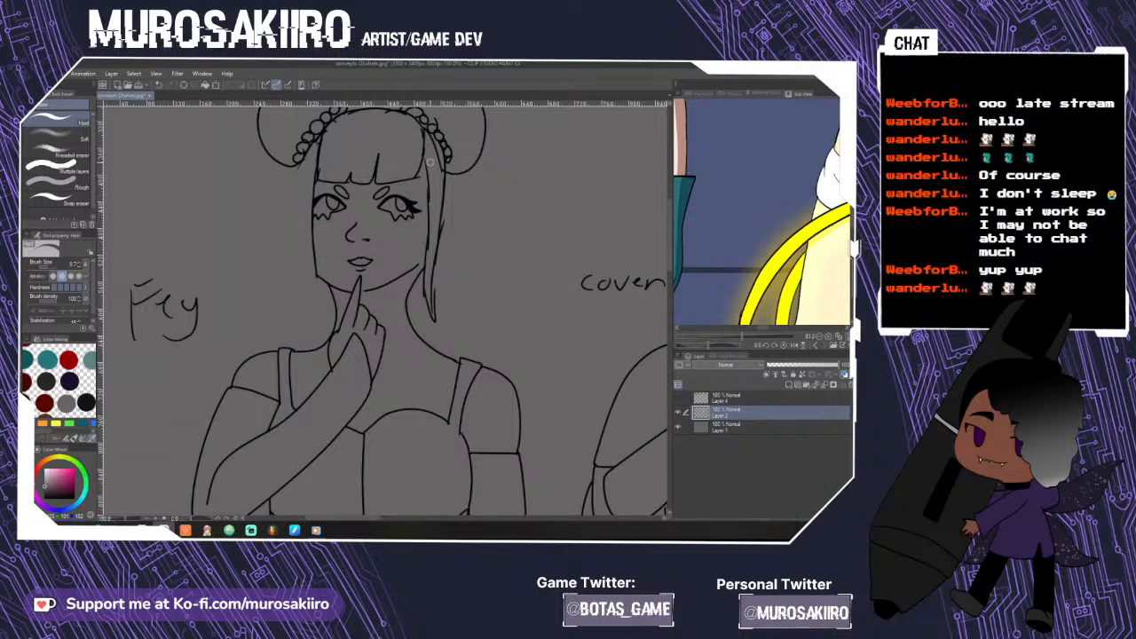
mouse_move(428, 184)
left_mouse_down()
mouse_move(426, 290)
mouse_move(443, 198)
left_mouse_up()
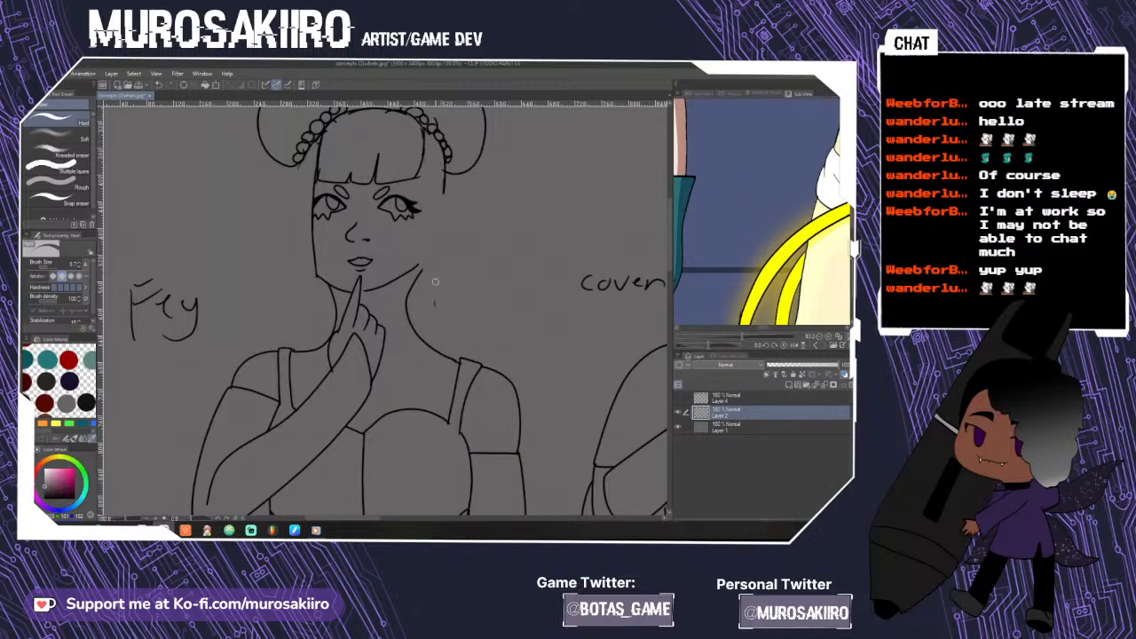
- Redraw the Fey figure's side locks as clean pointed strands on both sides of the face
key("p")
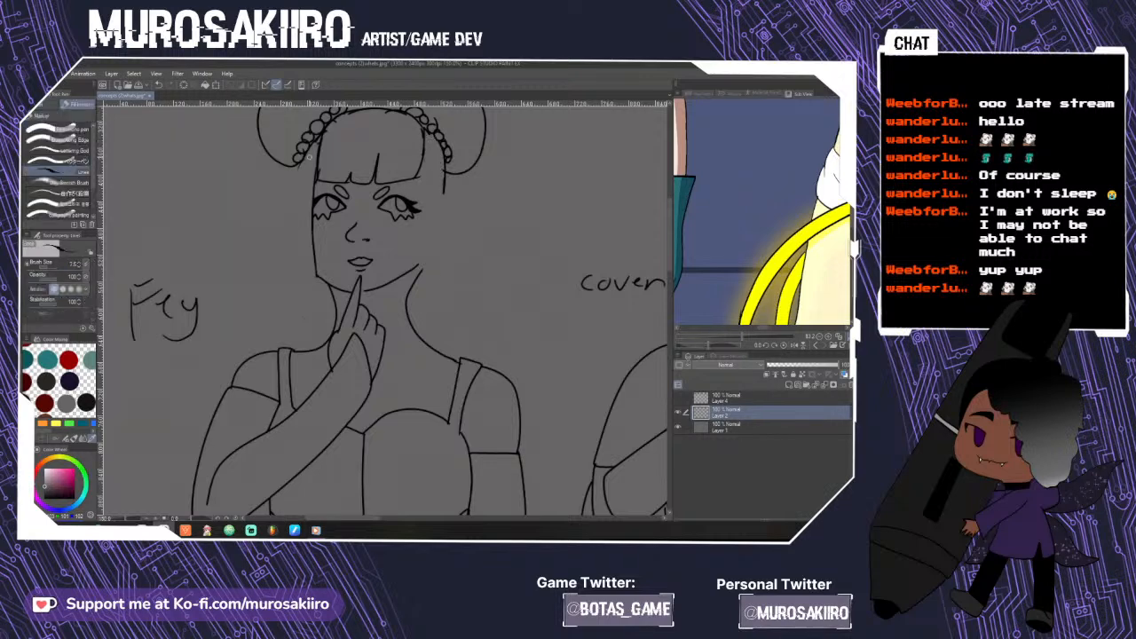
left_click_drag(306, 156, 295, 229)
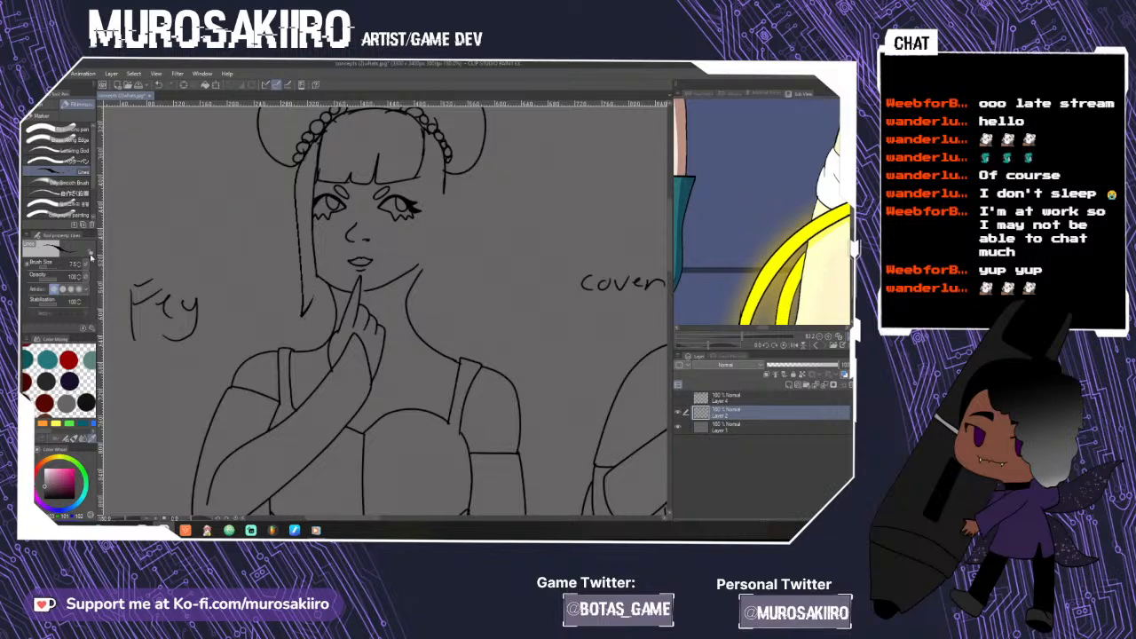
key("ctrl+z")
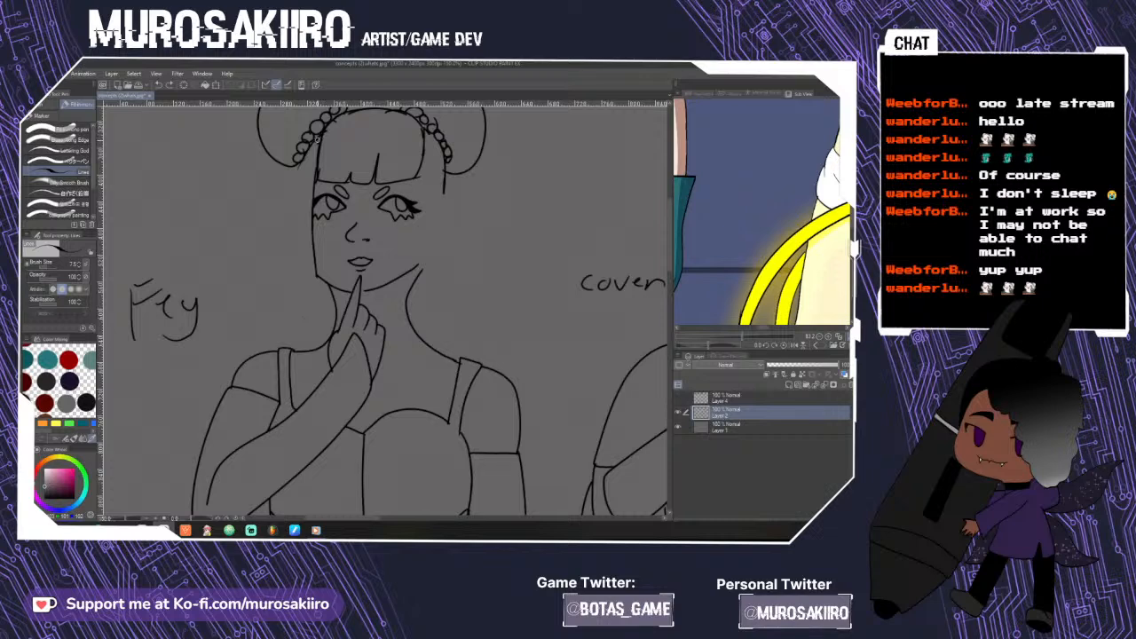
left_click_drag(300, 165, 302, 308)
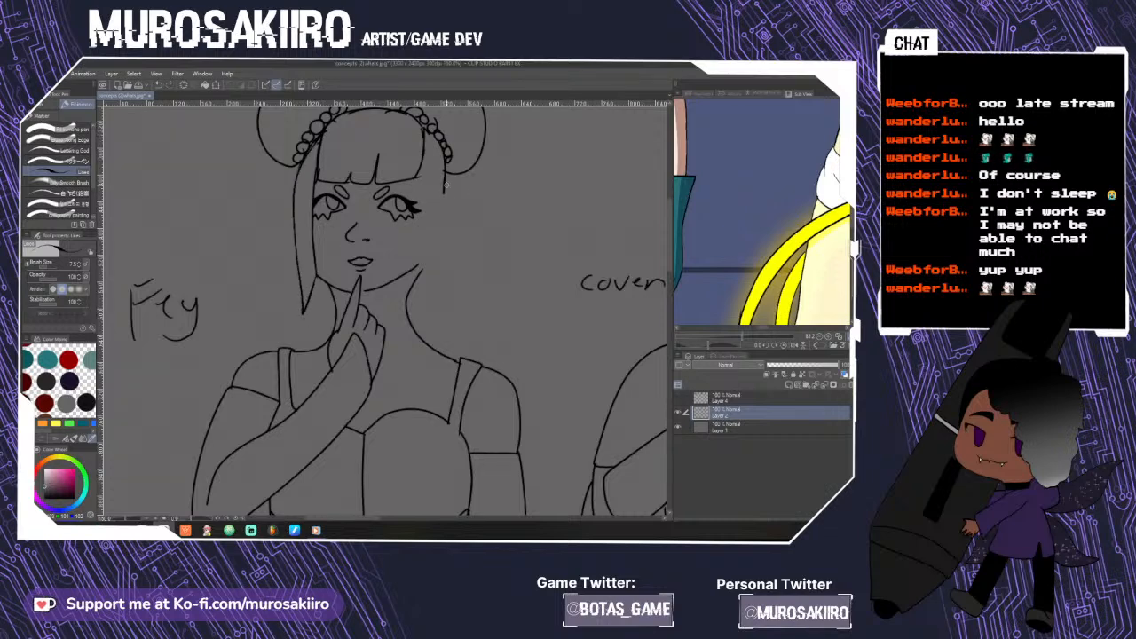
mouse_move(426, 139)
left_mouse_down()
mouse_move(430, 309)
mouse_move(434, 259)
left_mouse_up()
scroll(443, 181, "down", 10)
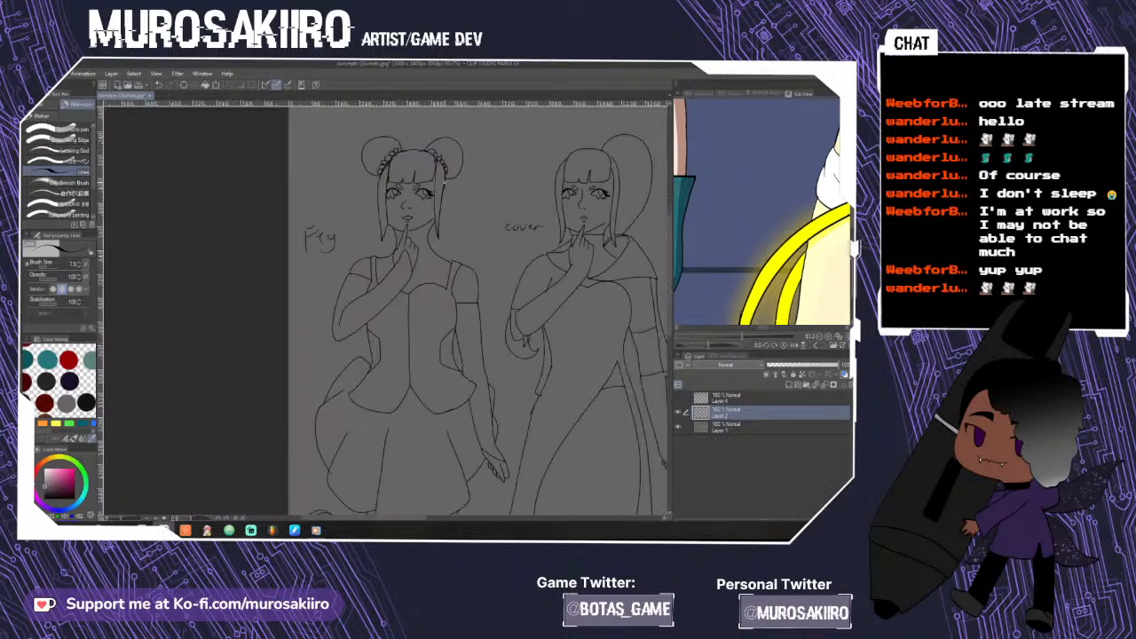
scroll(440, 181, "up", 5)
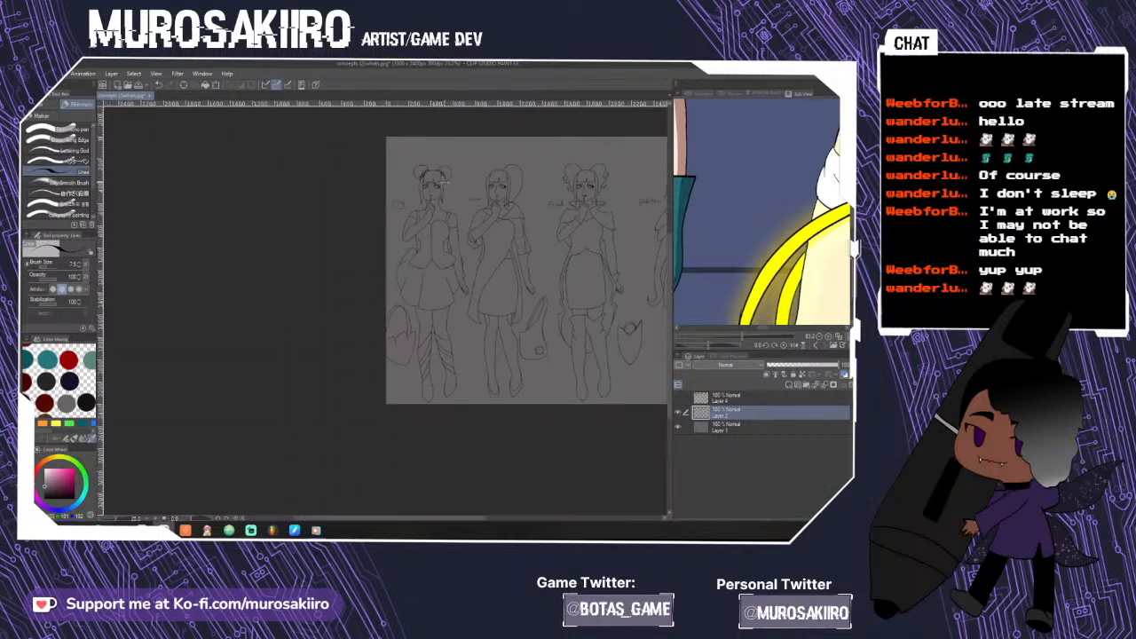
scroll(444, 183, "up", 3)
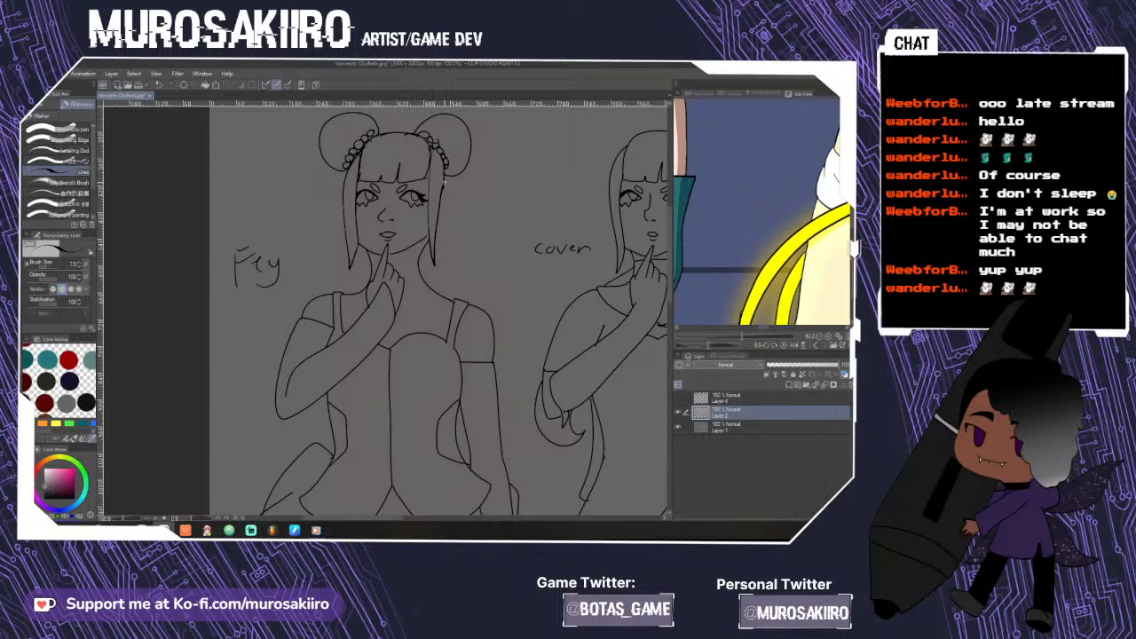
- Try to fill the empty background around the figures on Layer 2 using Refer other layers
key("g")
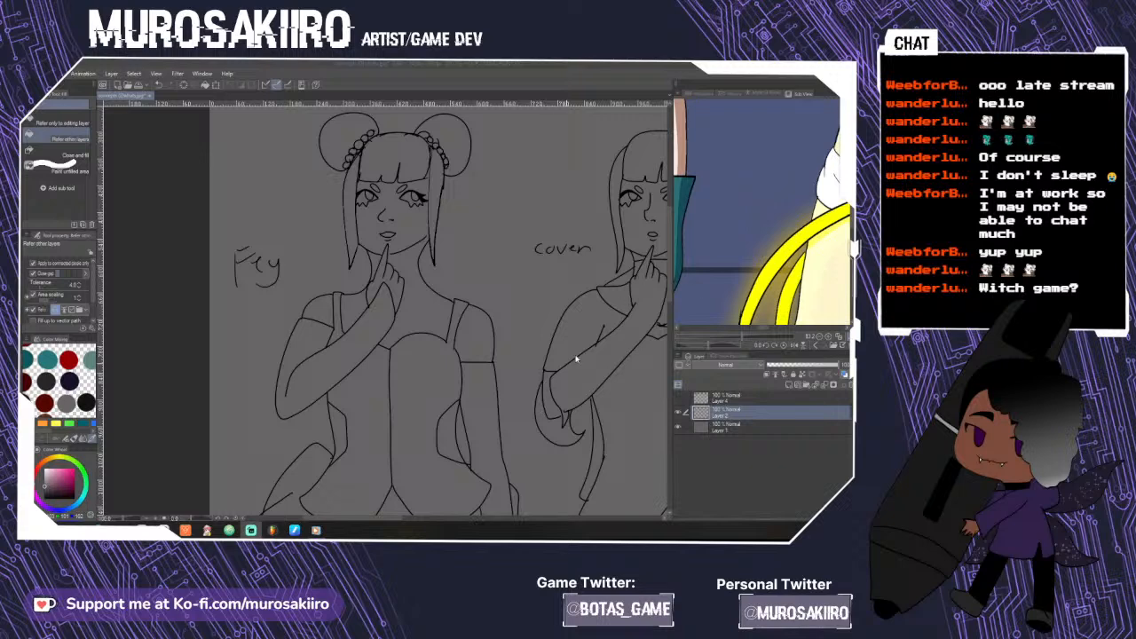
left_click(519, 298)
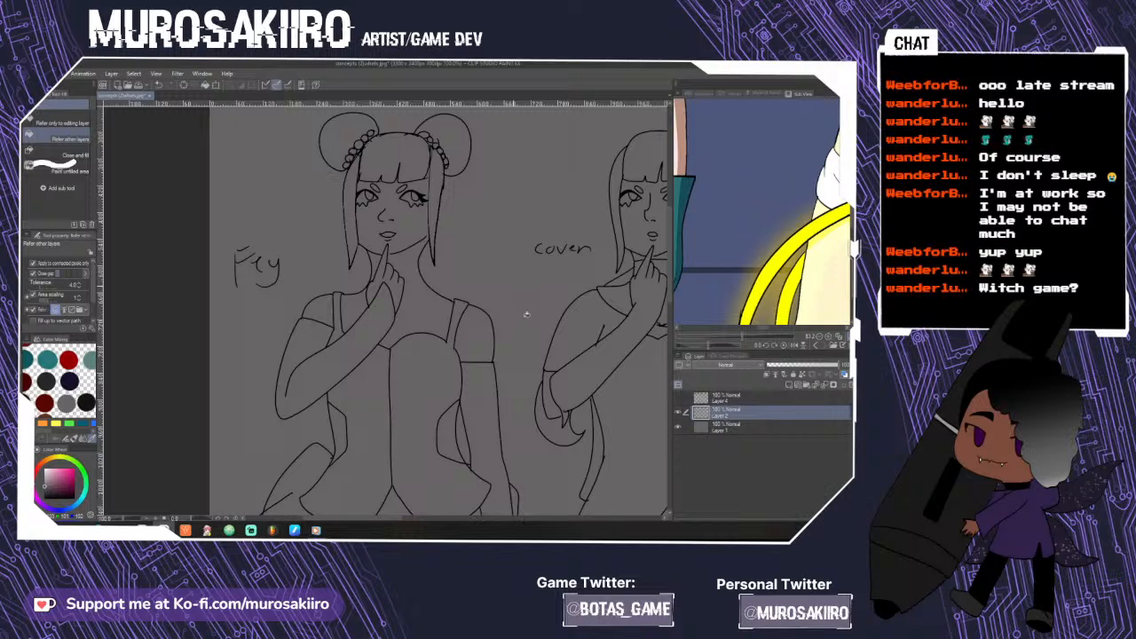
scroll(527, 314, "down", 2)
scroll(542, 330, "up", 2)
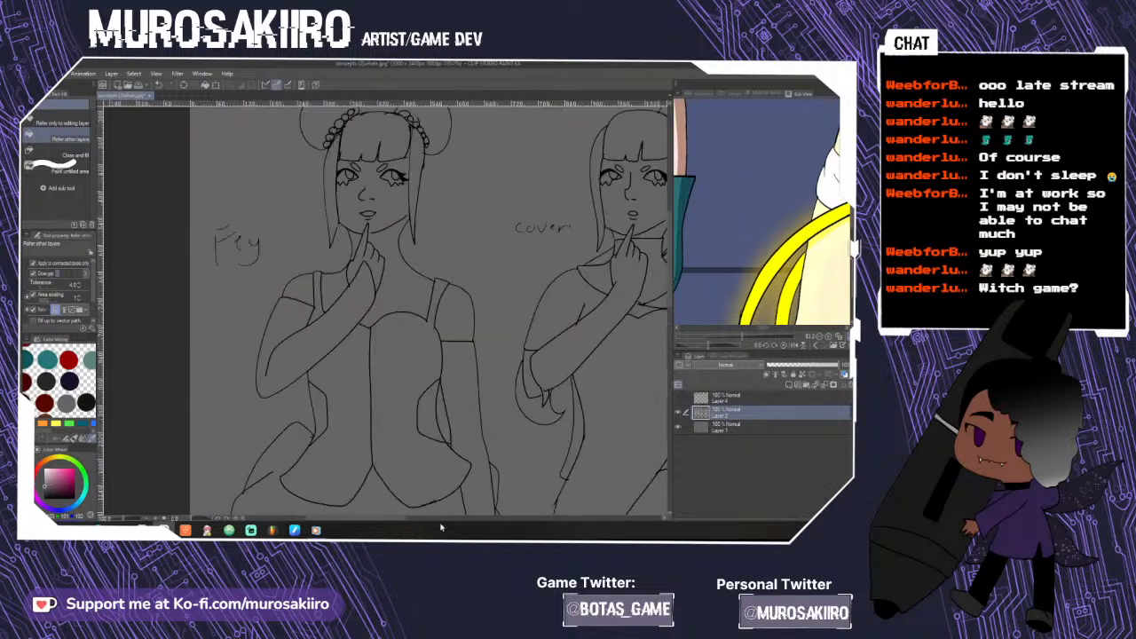
- Try a short pen stroke at the top of the side lock beside the fringe of the second figure
scroll(441, 523, "right", 5)
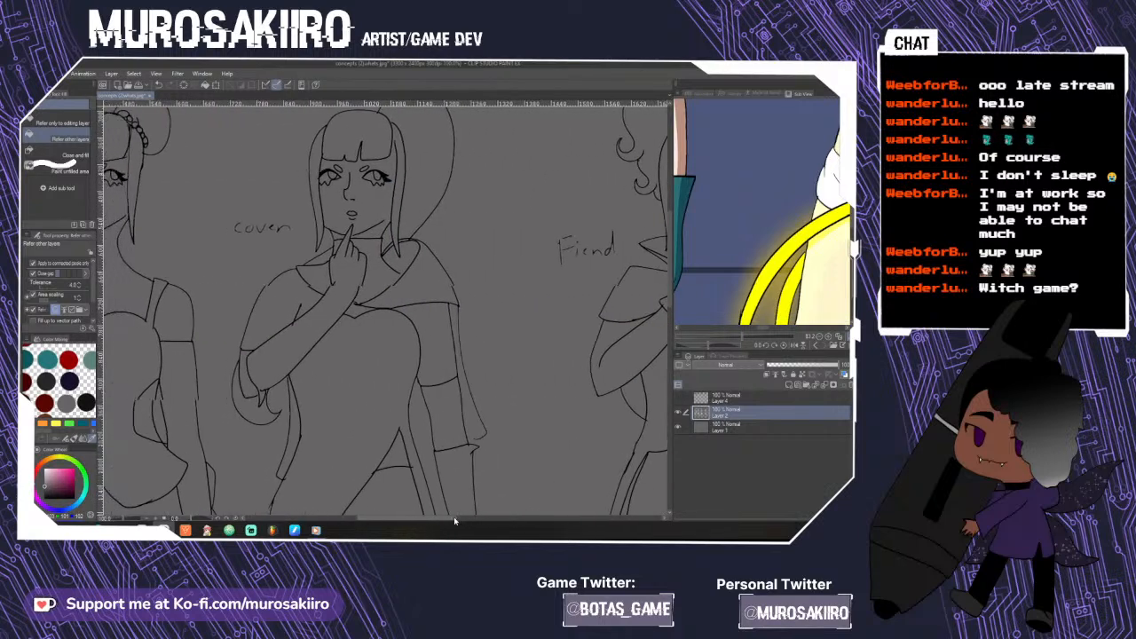
scroll(453, 517, "left", 2)
key("b")
scroll(436, 142, "up", 2)
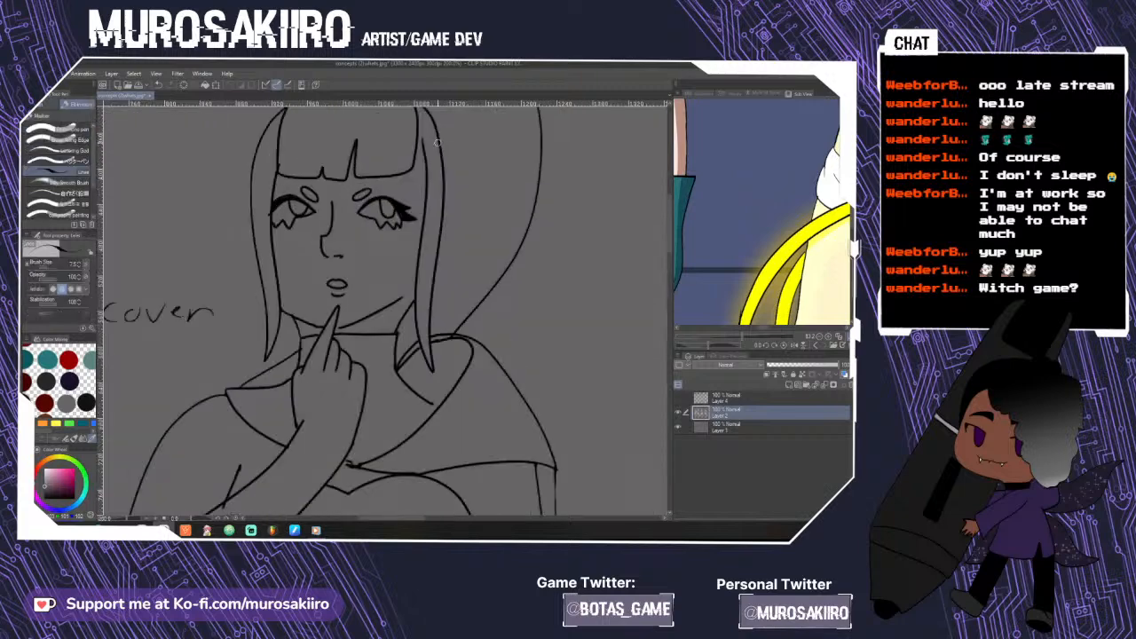
left_click_drag(419, 133, 423, 146)
scroll(423, 147, "down", 3)
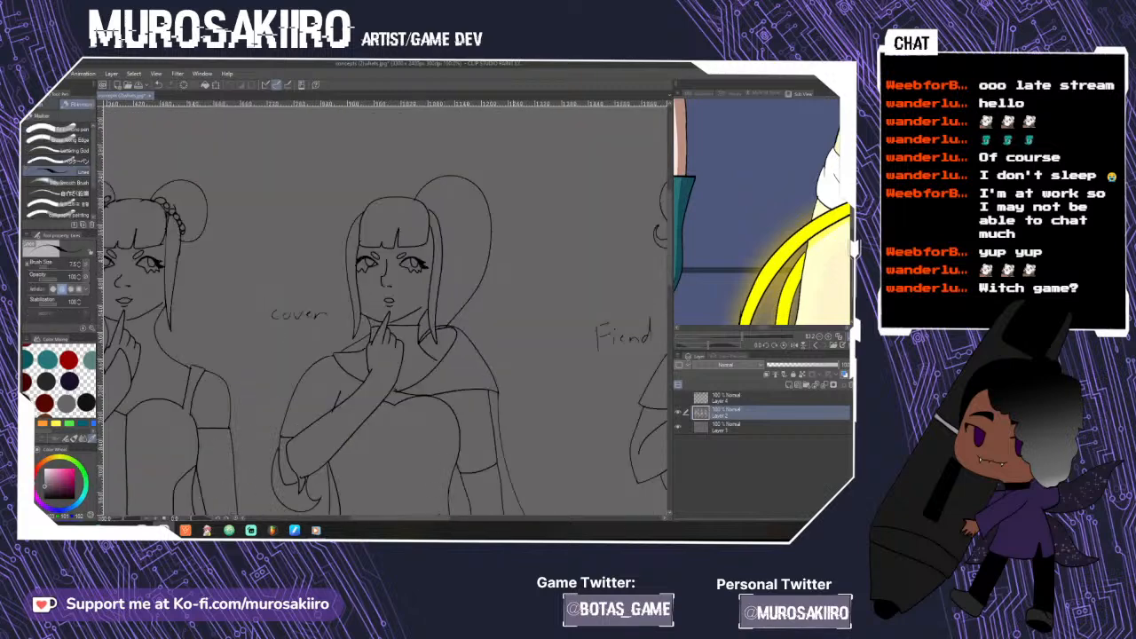
mouse_move(404, 518)
left_mouse_down()
mouse_move(525, 519)
mouse_move(393, 518)
left_mouse_up()
scroll(368, 326, "up", 2)
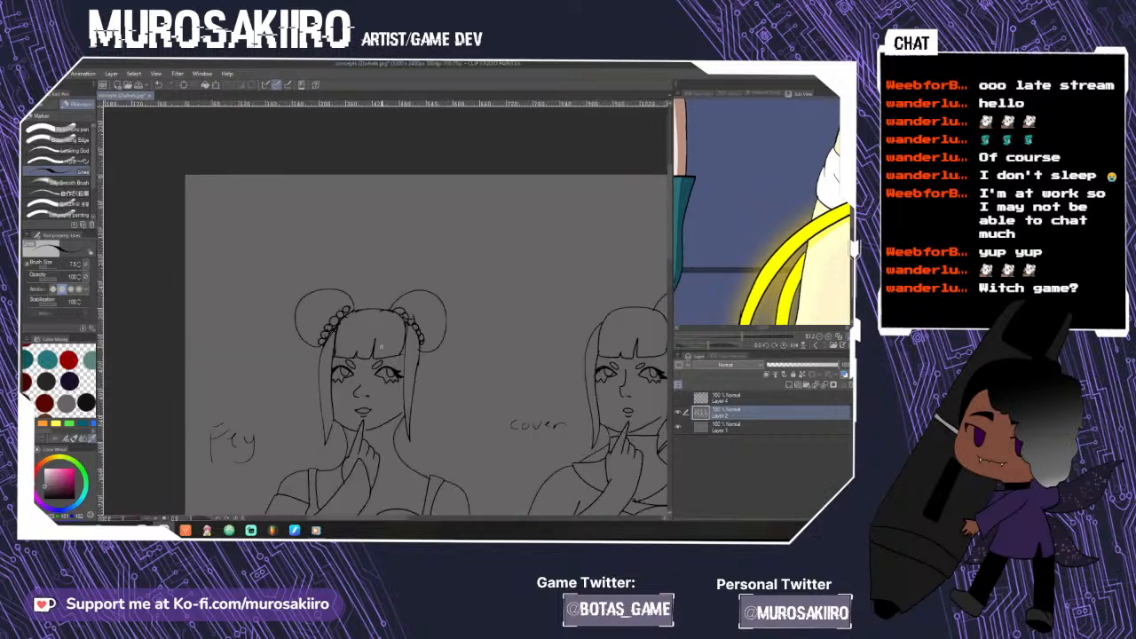
- Add a new layer above Layer 2 and toggle the line art's visibility
left_click(789, 386)
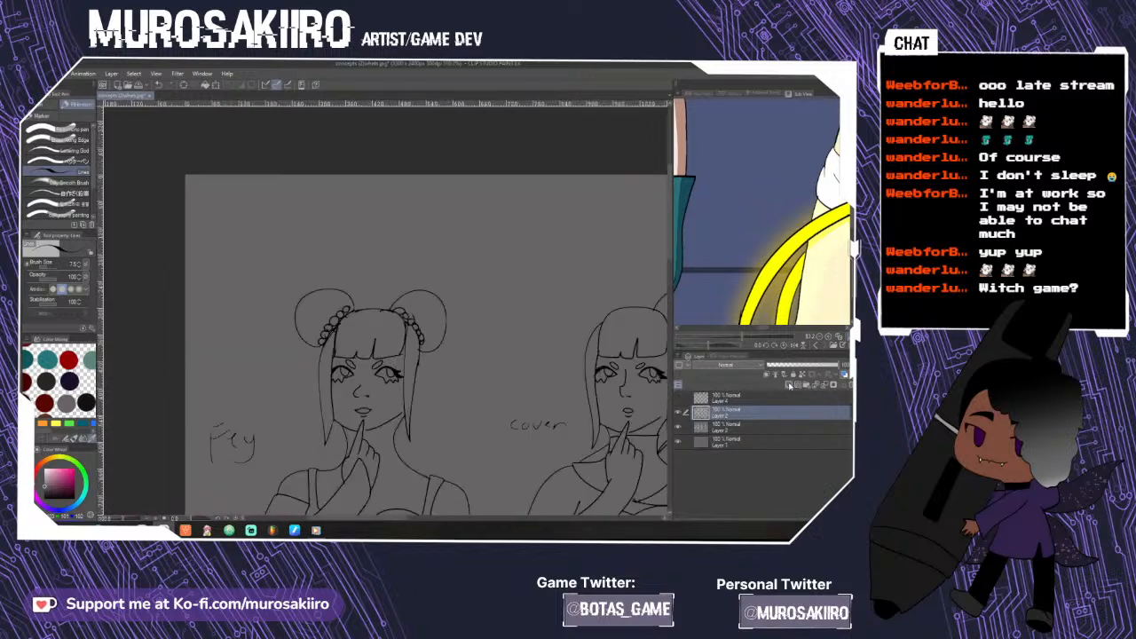
left_click(678, 427)
left_click(678, 427)
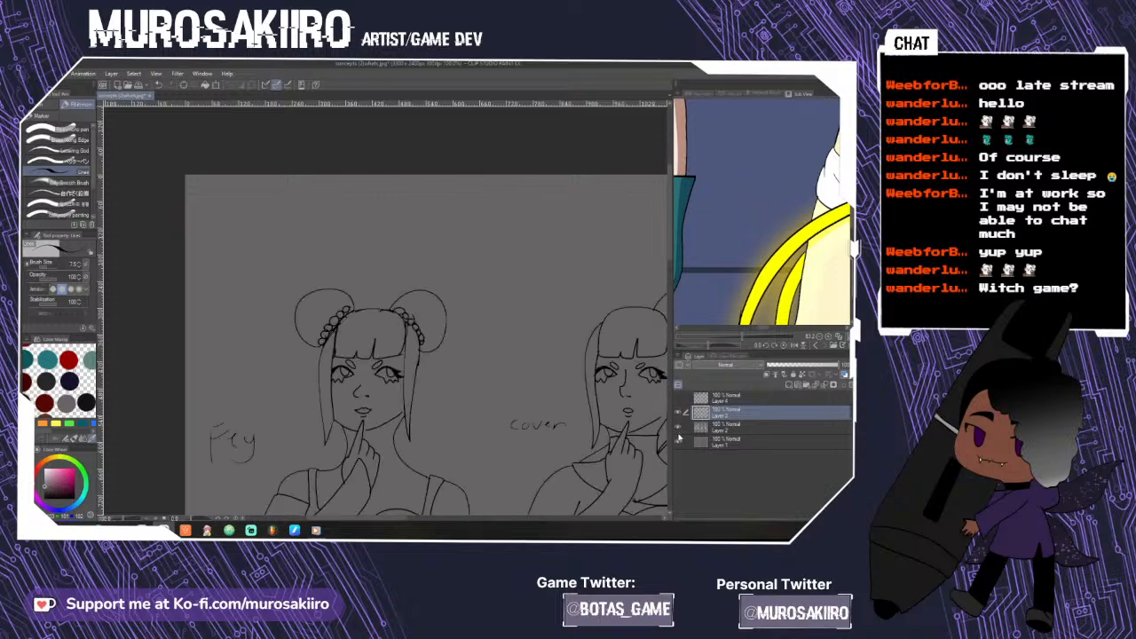
- Hide Layer 1 to check the line art layer, undo the background fill, and show Layer 1 again
left_click(678, 442)
key("ctrl+minus")
key("ctrl+minus")
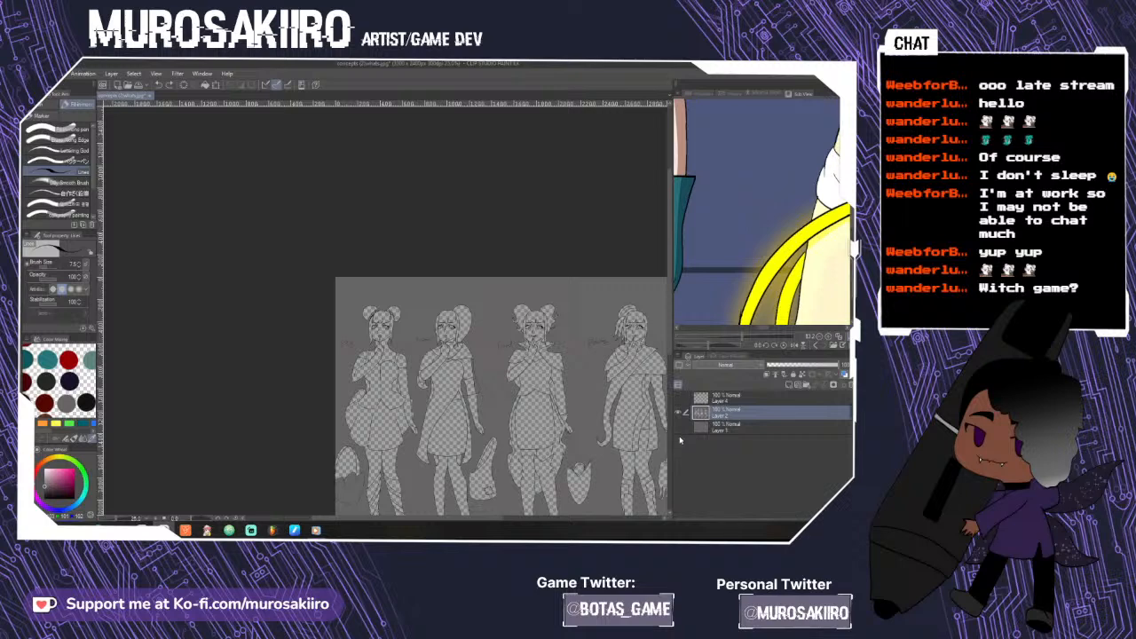
key("ctrl+z")
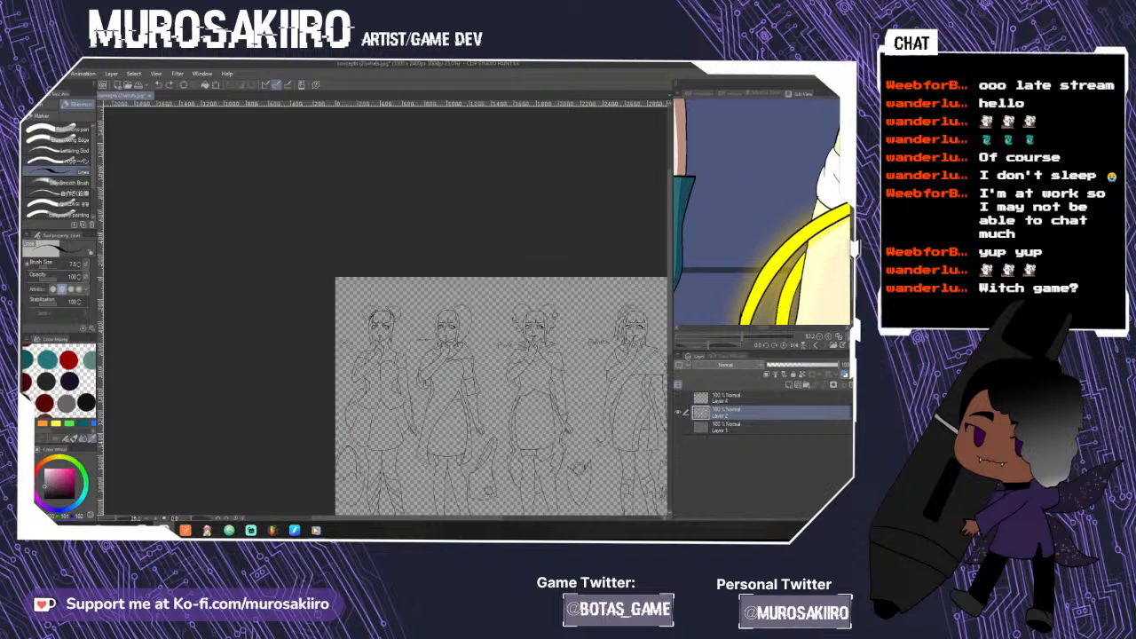
left_click(679, 430)
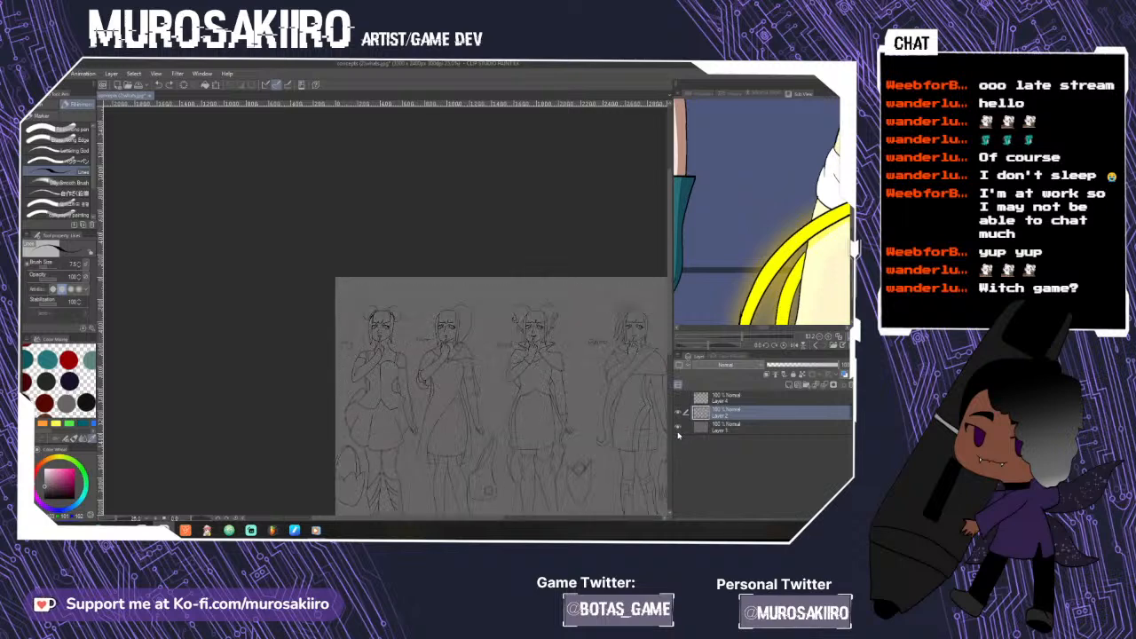
key("ctrl+plus")
key("ctrl+plus")
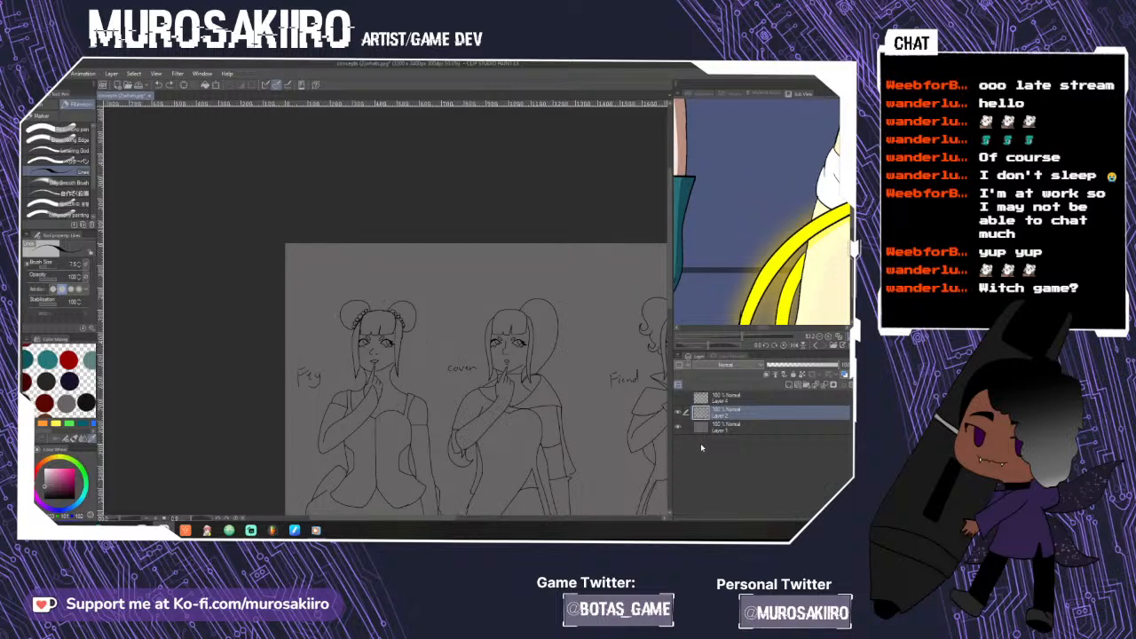
- Add a new layer directly beneath the line art on Layer 2 and fill both side locks of the Fey figure black, referring to other layers
left_click(790, 385)
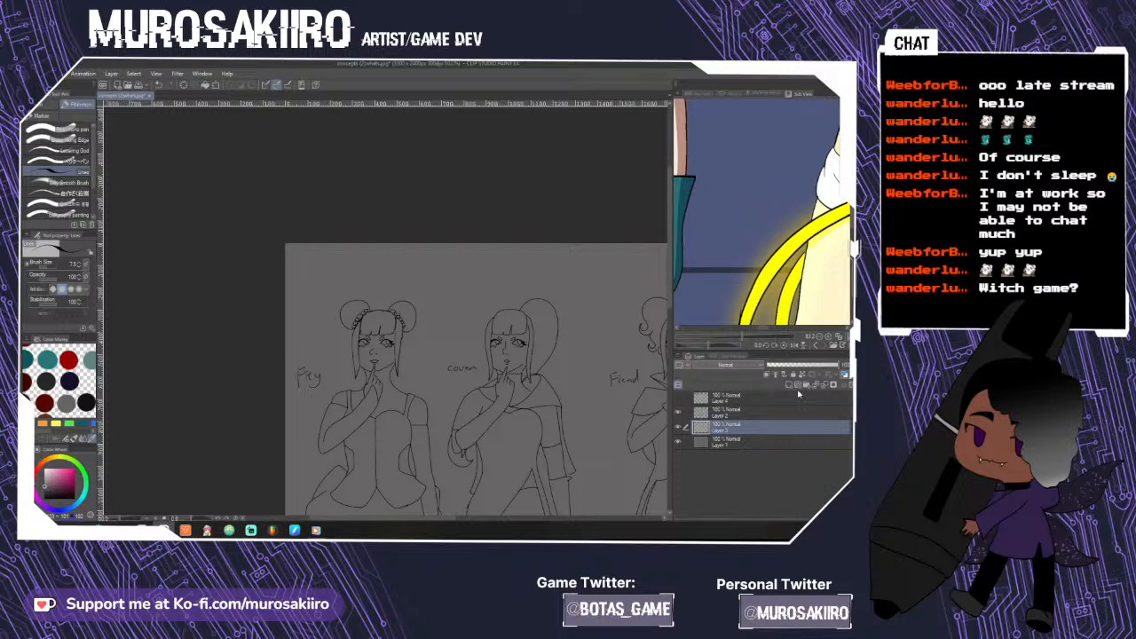
key("g")
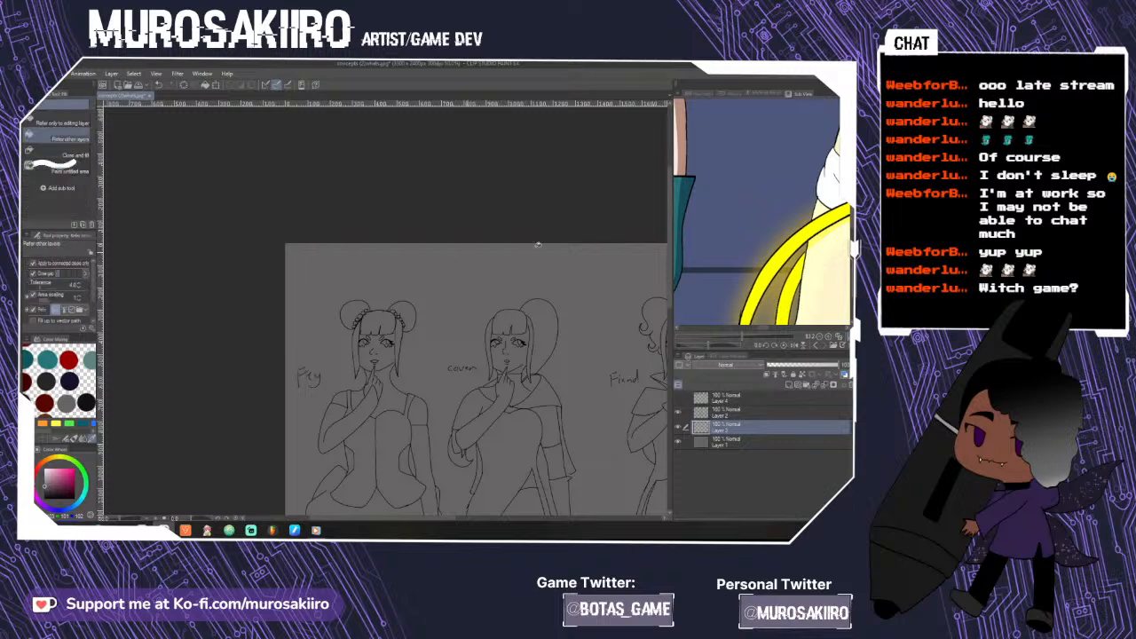
scroll(672, 327, "down", 3)
mouse_move(670, 326)
left_mouse_down()
mouse_move(671, 364)
mouse_move(671, 338)
left_mouse_up()
scroll(403, 251, "up", 4)
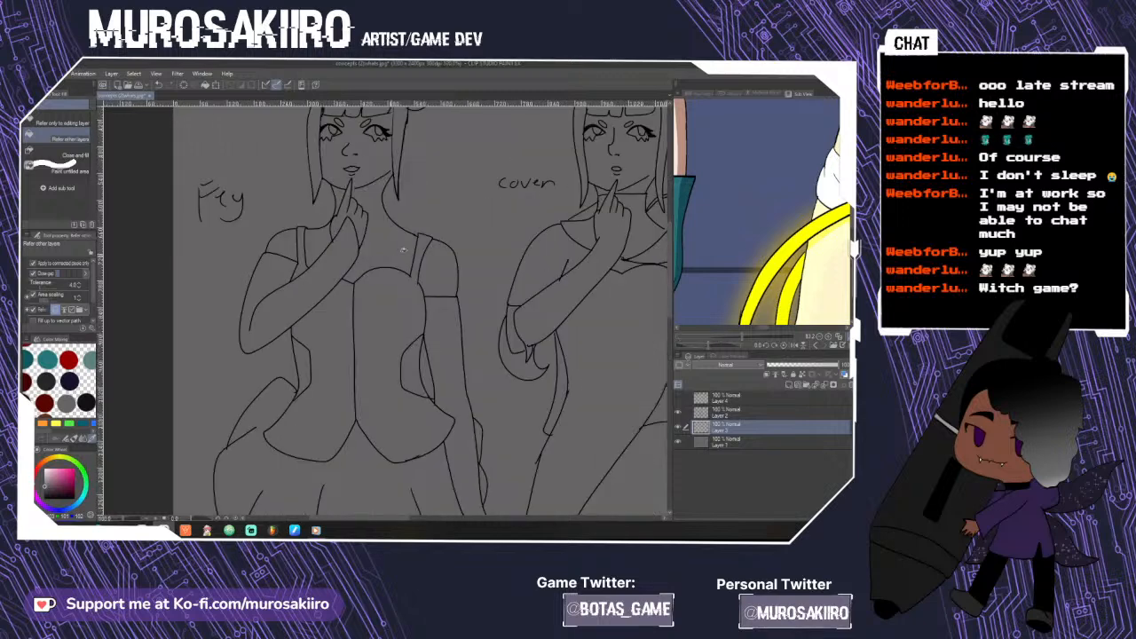
left_click_drag(671, 270, 671, 230)
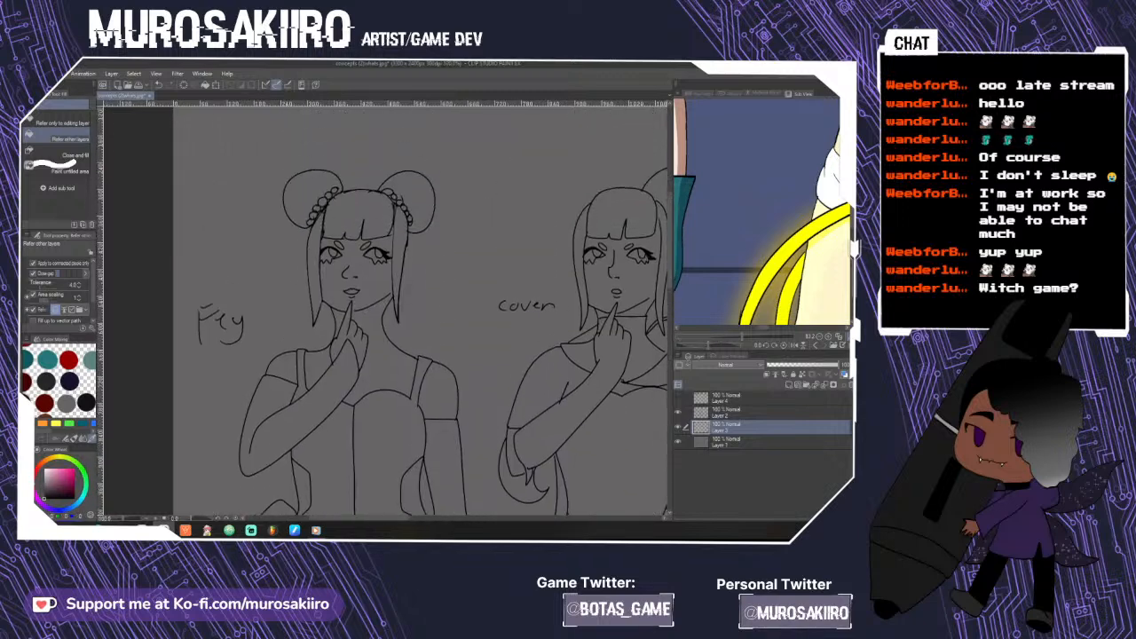
scroll(401, 261, "up", 2)
left_click(402, 262)
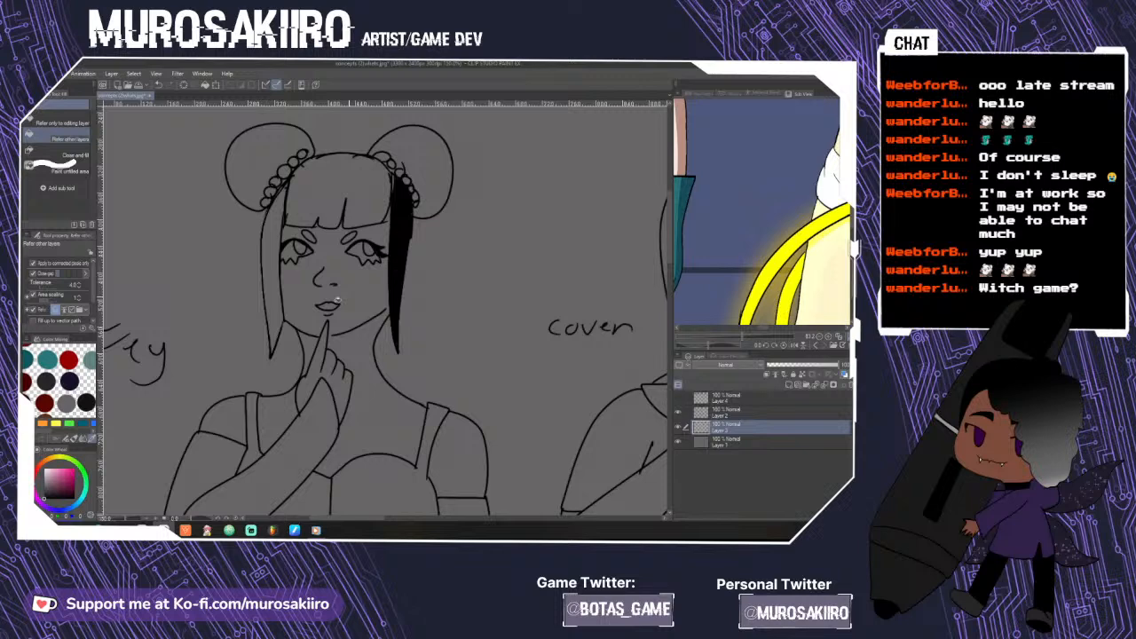
left_click(276, 300)
key("ctrl+z")
key("ctrl+z")
left_click(282, 286)
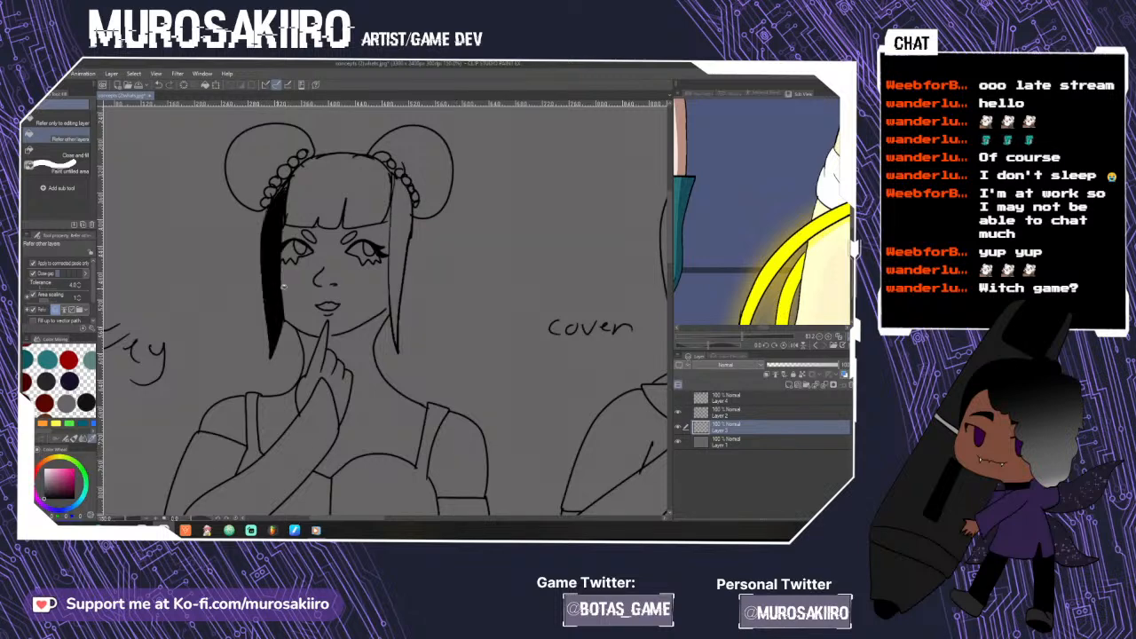
left_click(403, 277)
- Fill both long side locks framing the Coven figure's face with black
scroll(410, 332, "down", 3)
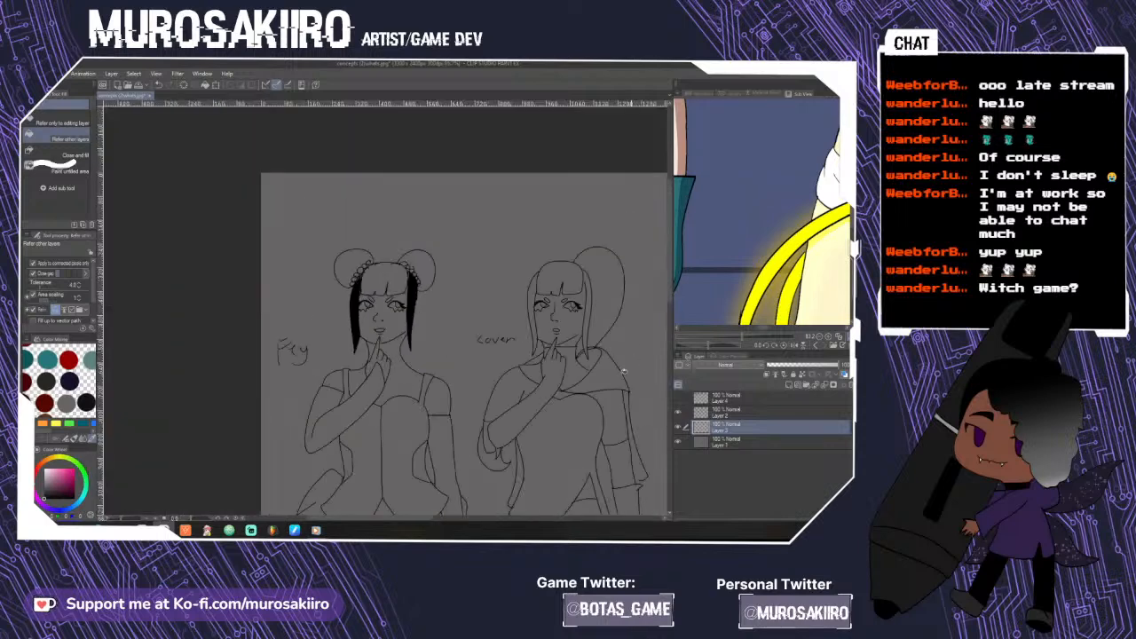
scroll(622, 267, "down", 2)
left_click(587, 252)
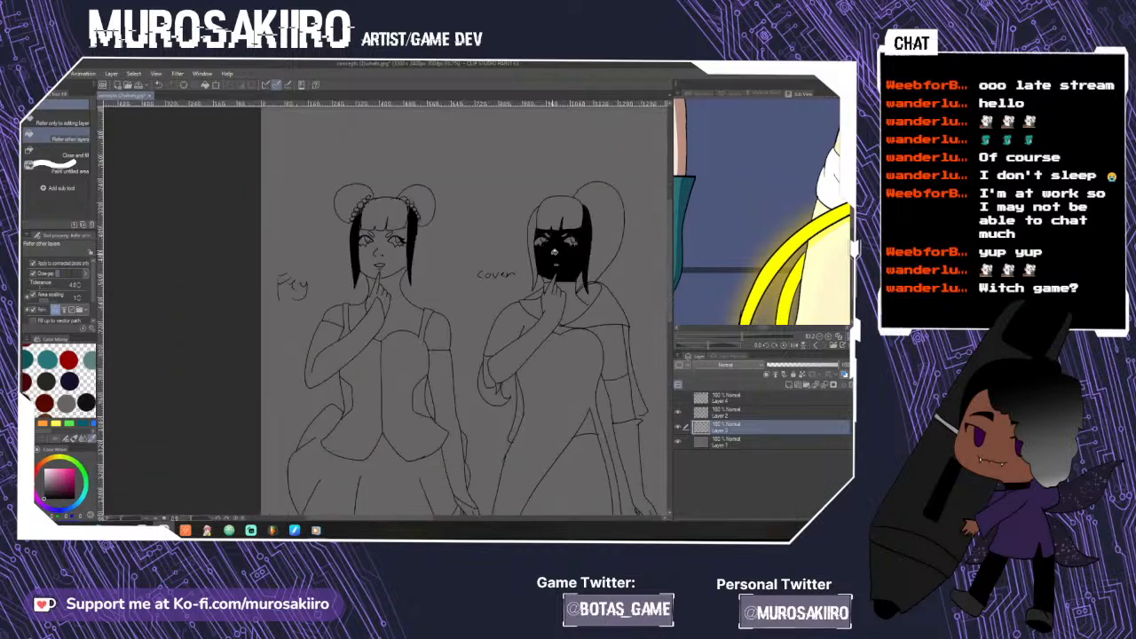
key("ctrl+z")
scroll(598, 282, "up", 4)
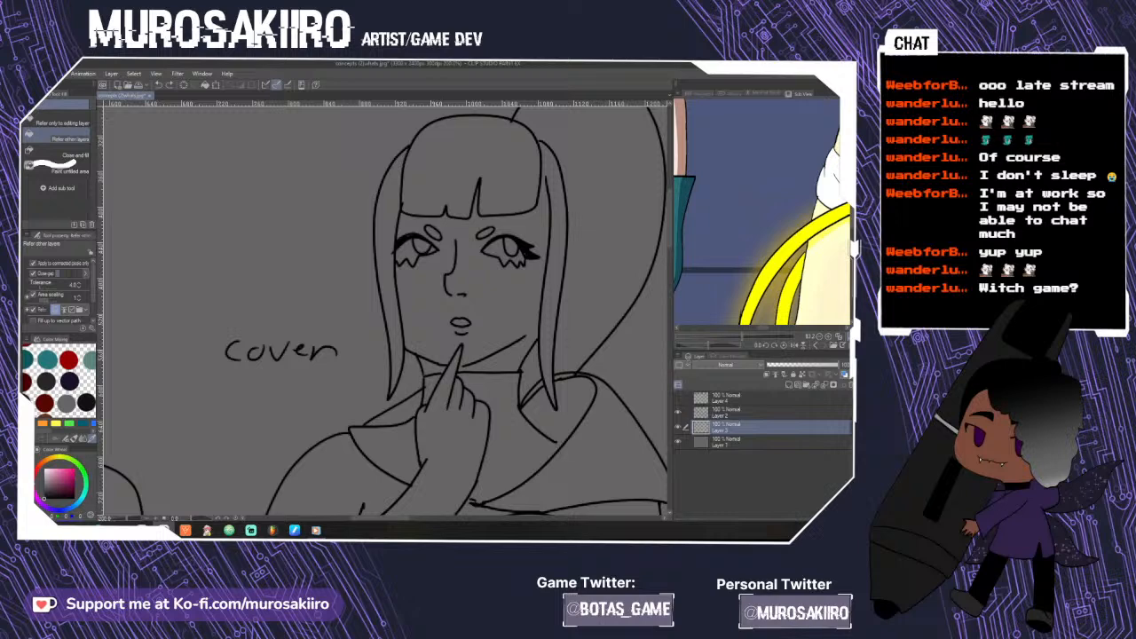
key("p")
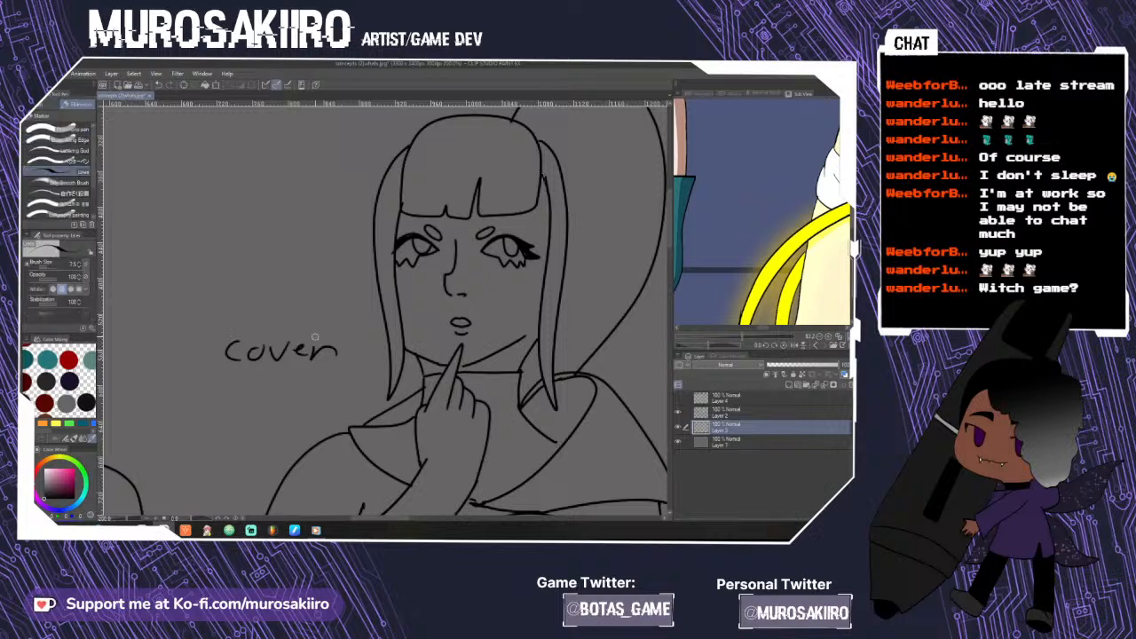
key("g")
left_click(557, 266)
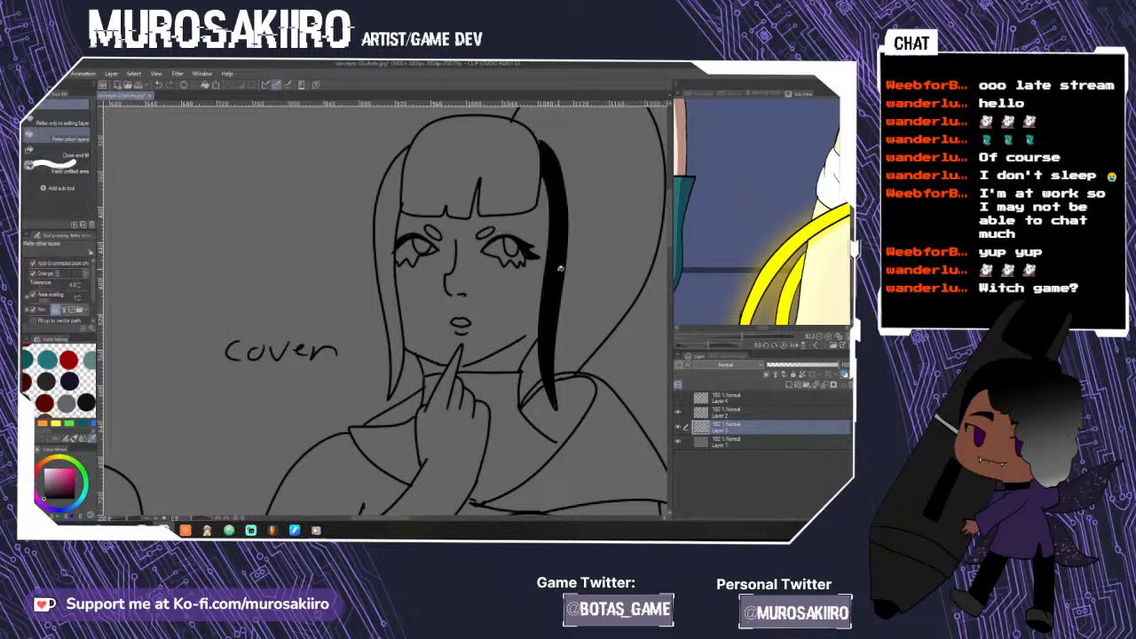
left_click(395, 280)
- Fill the two side locks beside the Fiend figure's face with black
scroll(495, 397, "down", 3)
left_click_drag(430, 517, 508, 519)
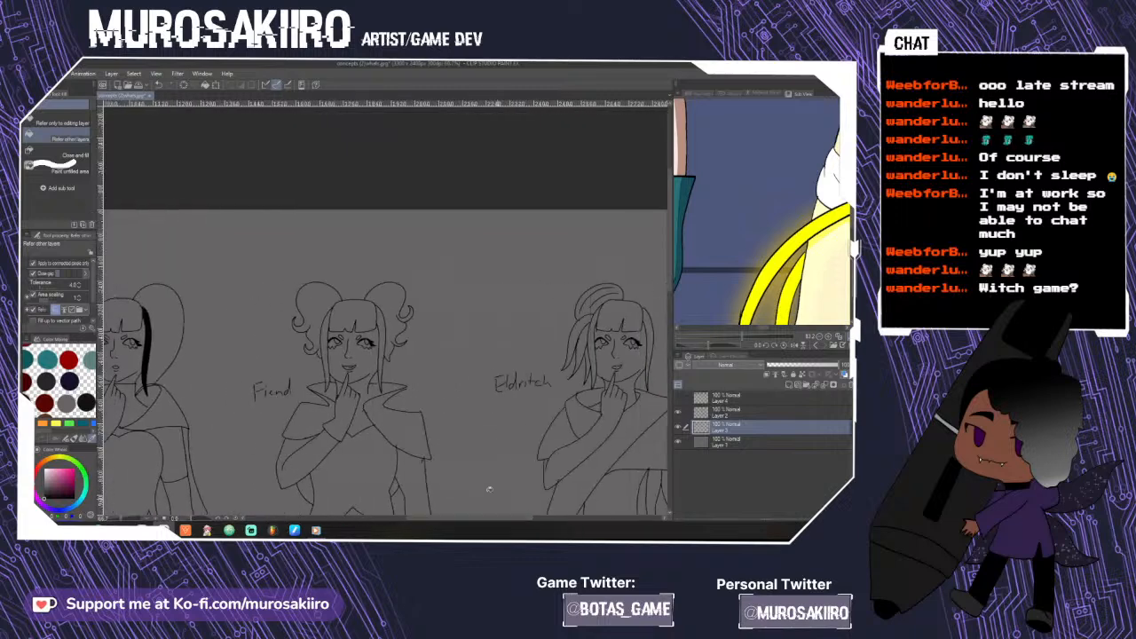
scroll(347, 369, "up", 3)
left_click(328, 353)
left_click(453, 364)
- Fill the Eldritch figure's two side locks with black
scroll(468, 482, "down", 3)
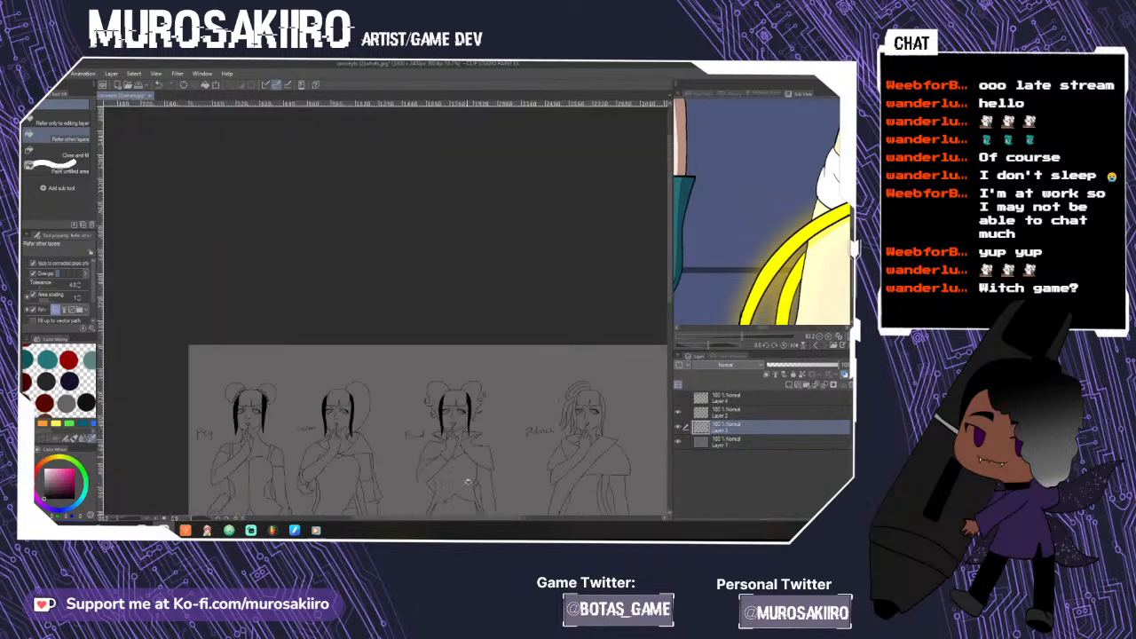
left_click_drag(429, 511, 506, 518)
scroll(390, 408, "up", 3)
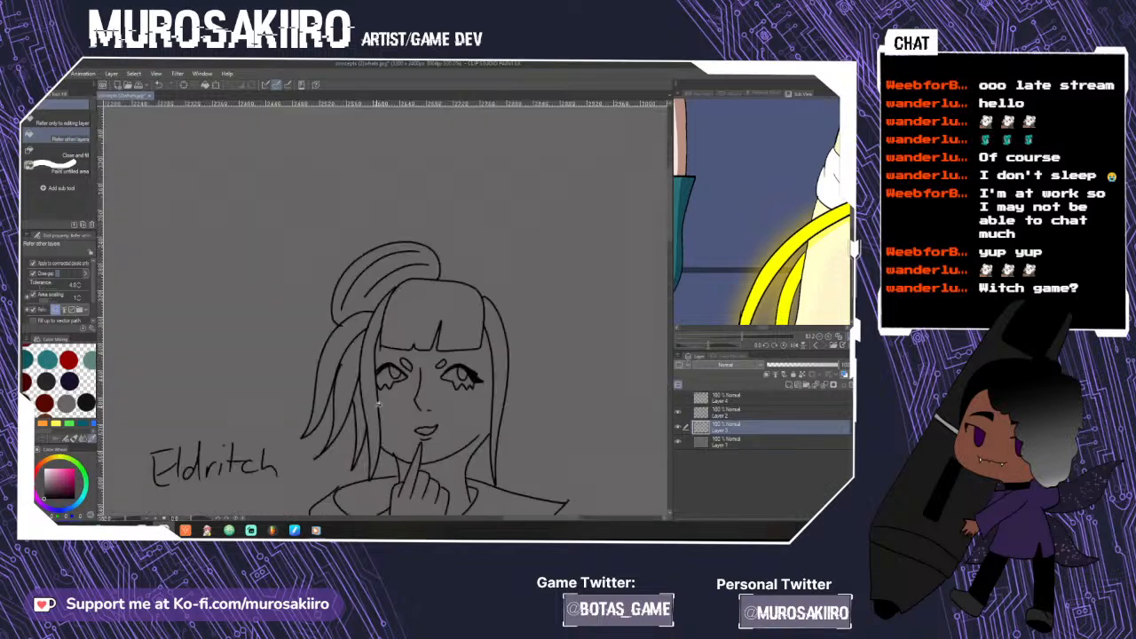
left_click(378, 407)
left_click(488, 418)
- Choose a light green and fill the Fey figure's fringe and both hair buns with it
scroll(488, 418, "down", 3)
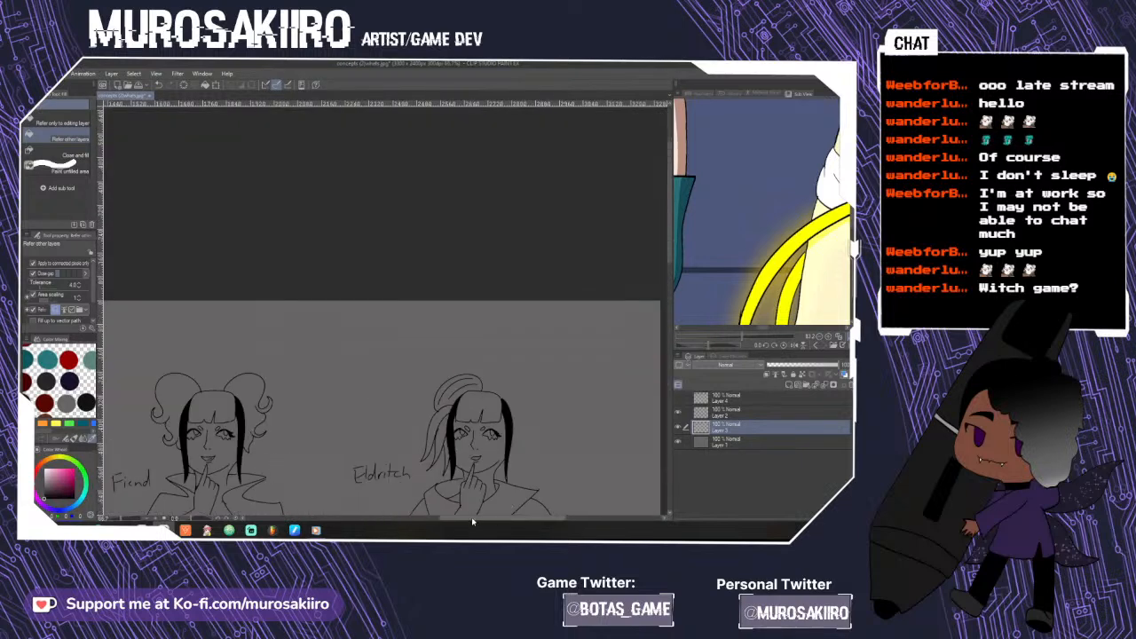
left_click_drag(471, 520, 398, 515)
scroll(643, 330, "down", 5)
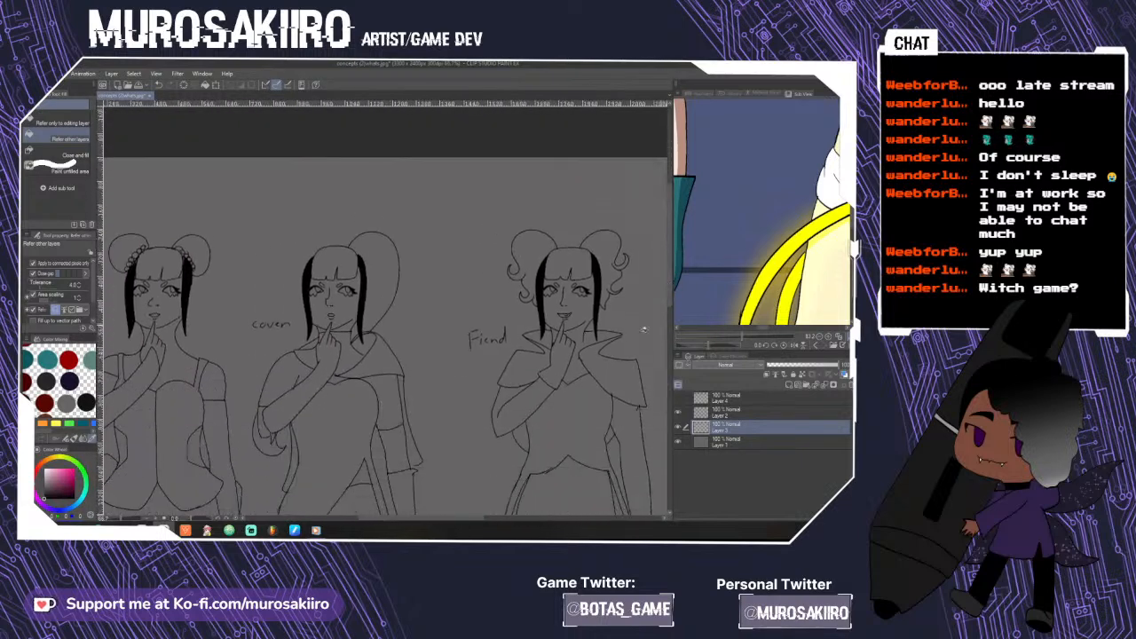
left_click_drag(484, 519, 432, 503)
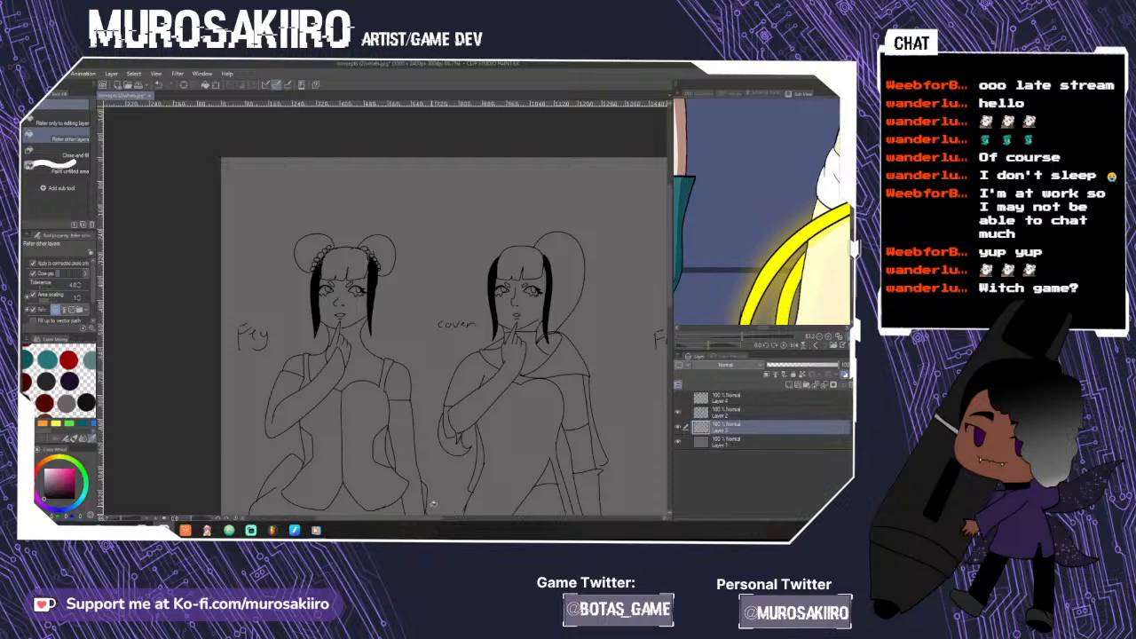
left_click(82, 470)
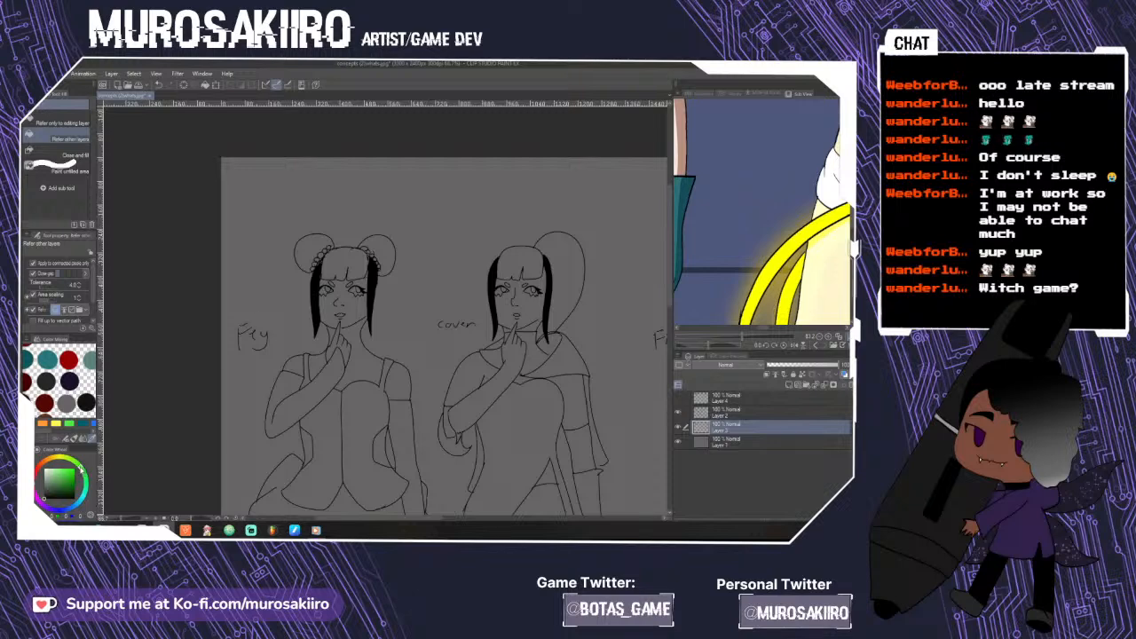
left_click(352, 268)
scroll(358, 328, "up", 2)
left_click(401, 219)
left_click(284, 210)
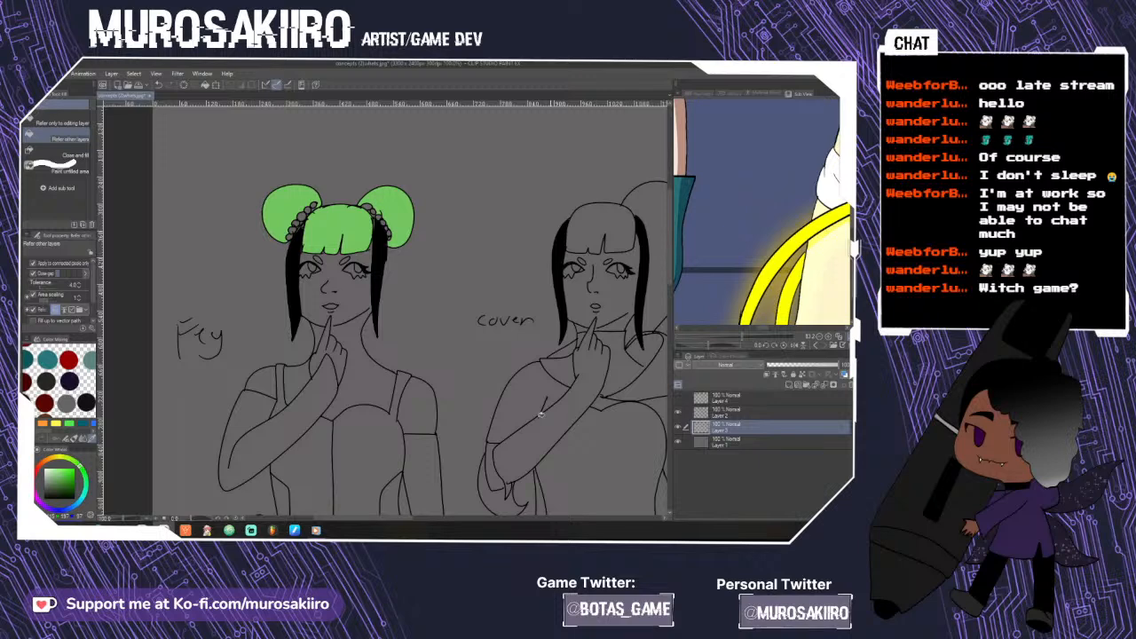
- Choose a deep purple and fill the Coven figure's fringe, ponytail and the hair sections showing at the neck and below the elbow
left_click_drag(402, 520, 441, 520)
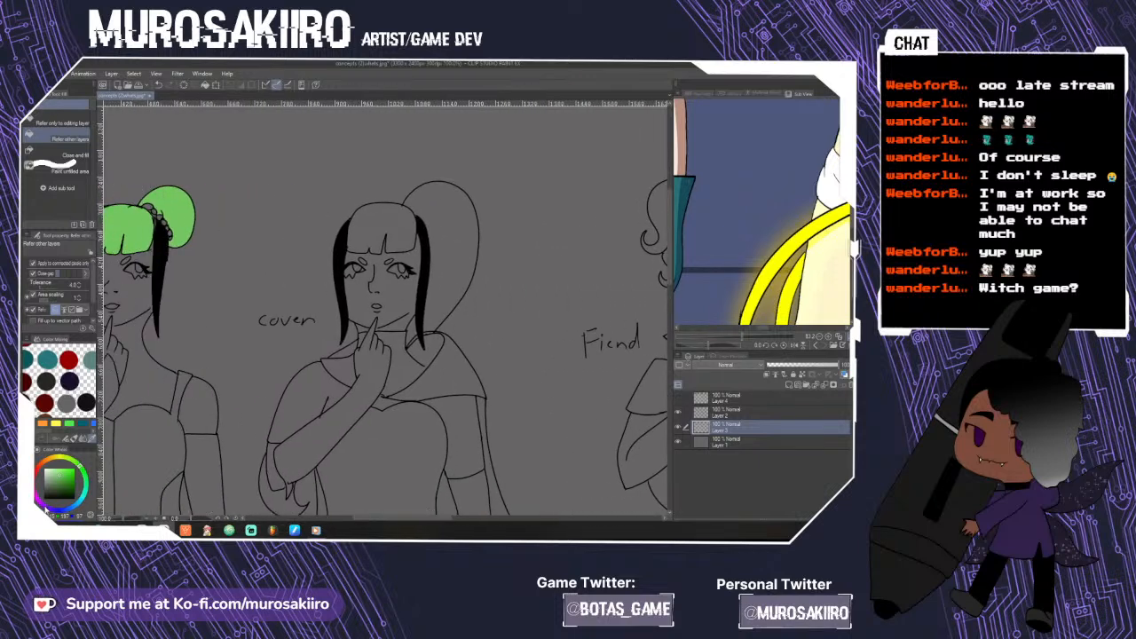
left_click(45, 507)
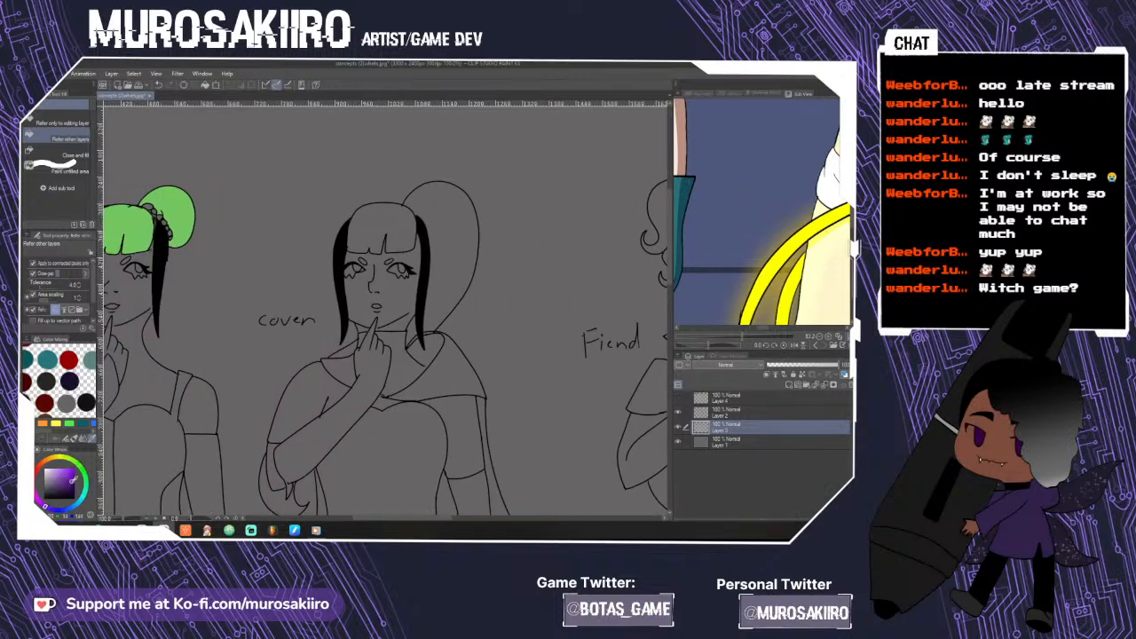
left_click(395, 239)
left_click(461, 259)
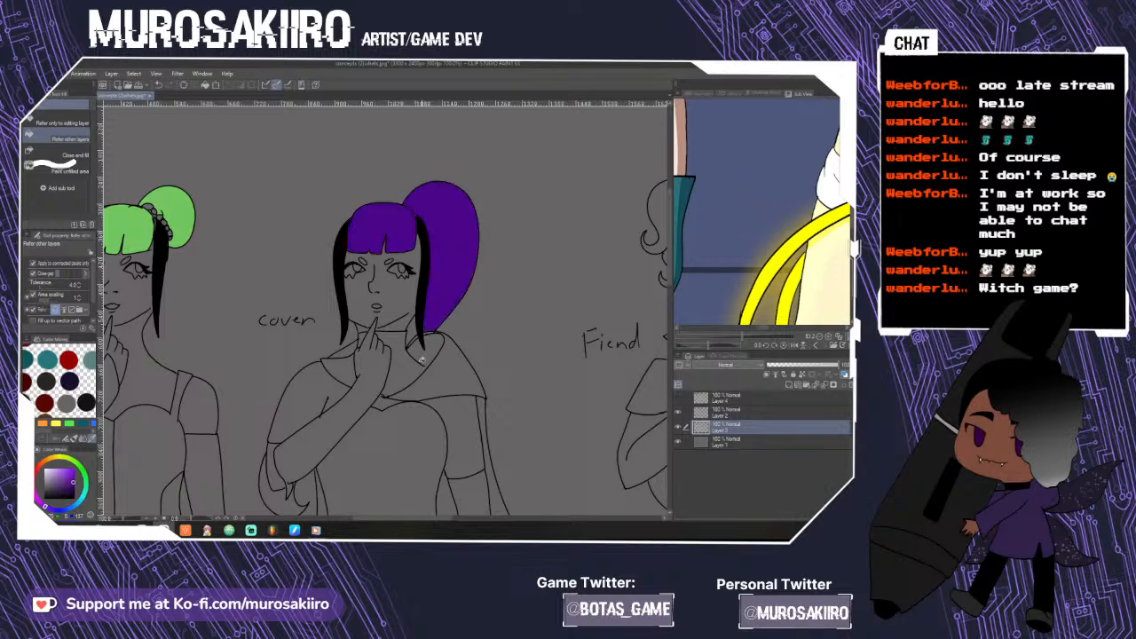
left_click(412, 338)
left_click(346, 351)
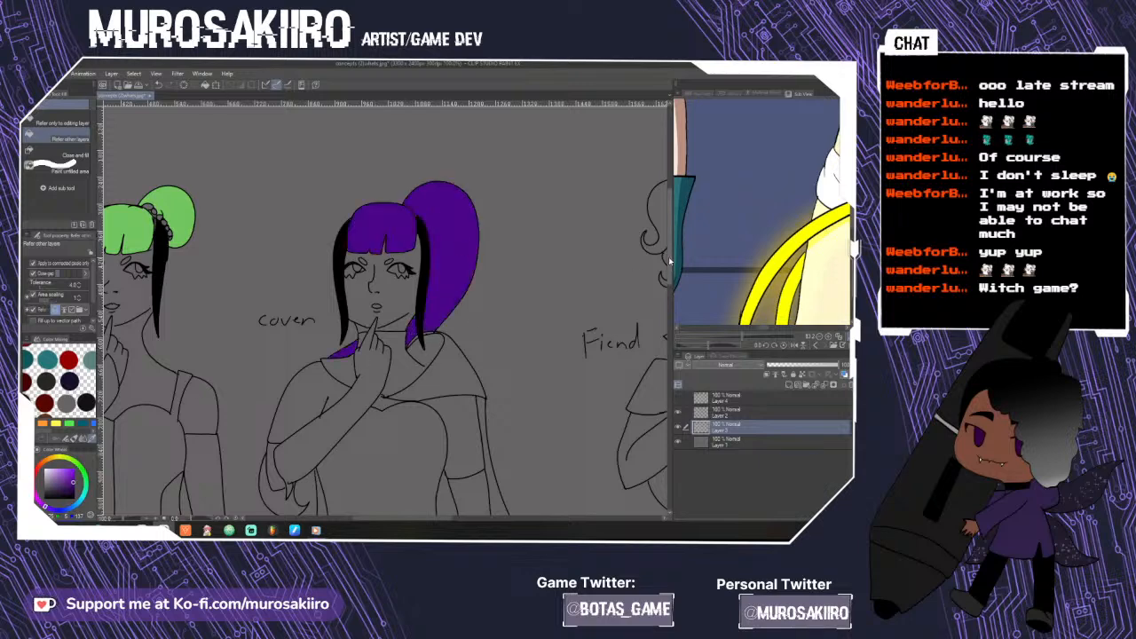
scroll(294, 380, "down", 3)
left_click(296, 381)
- Choose a bright red and fill the Fiend figure's fringe and both curly pigtails
scroll(341, 430, "down", 2)
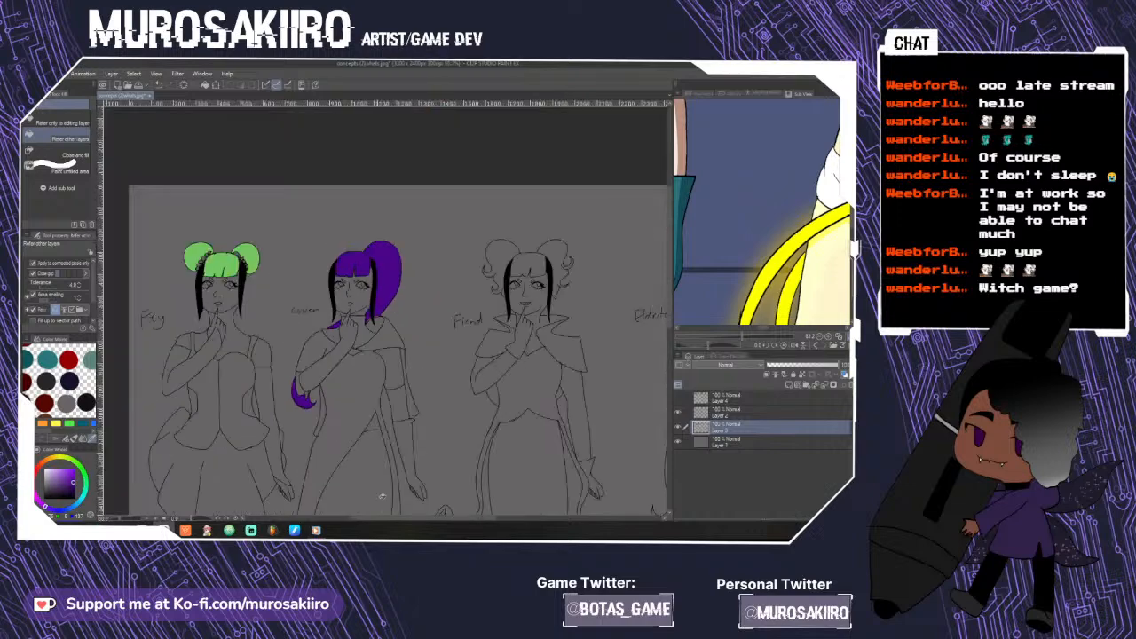
left_click_drag(380, 519, 409, 519)
scroll(382, 284, "up", 2)
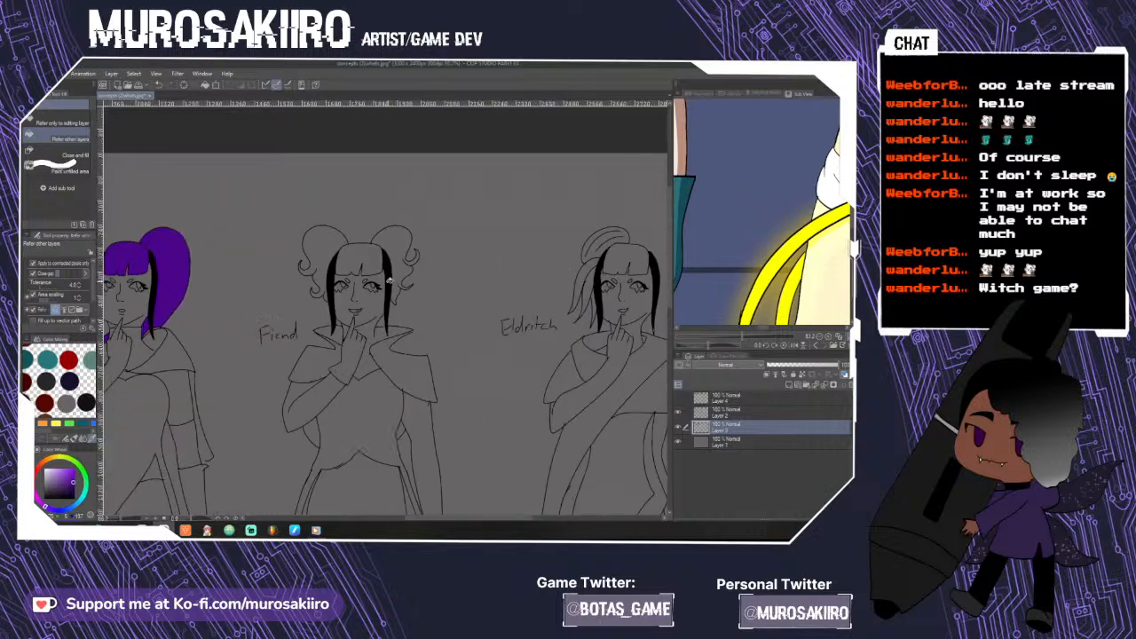
left_click(36, 469)
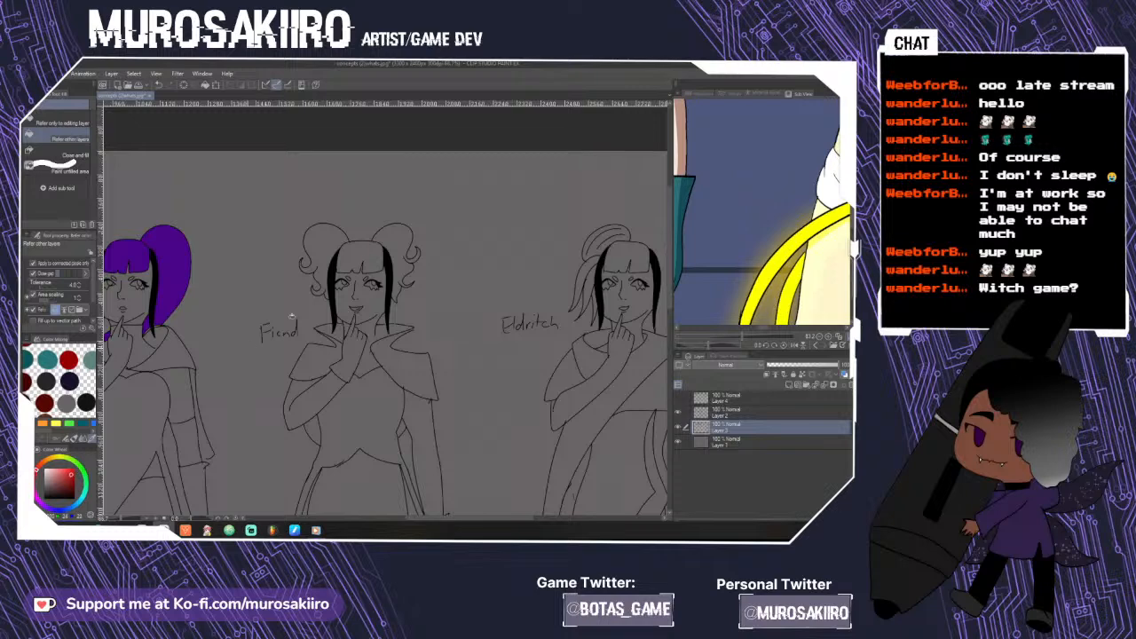
left_click(372, 254)
left_click(400, 255)
left_click(324, 282)
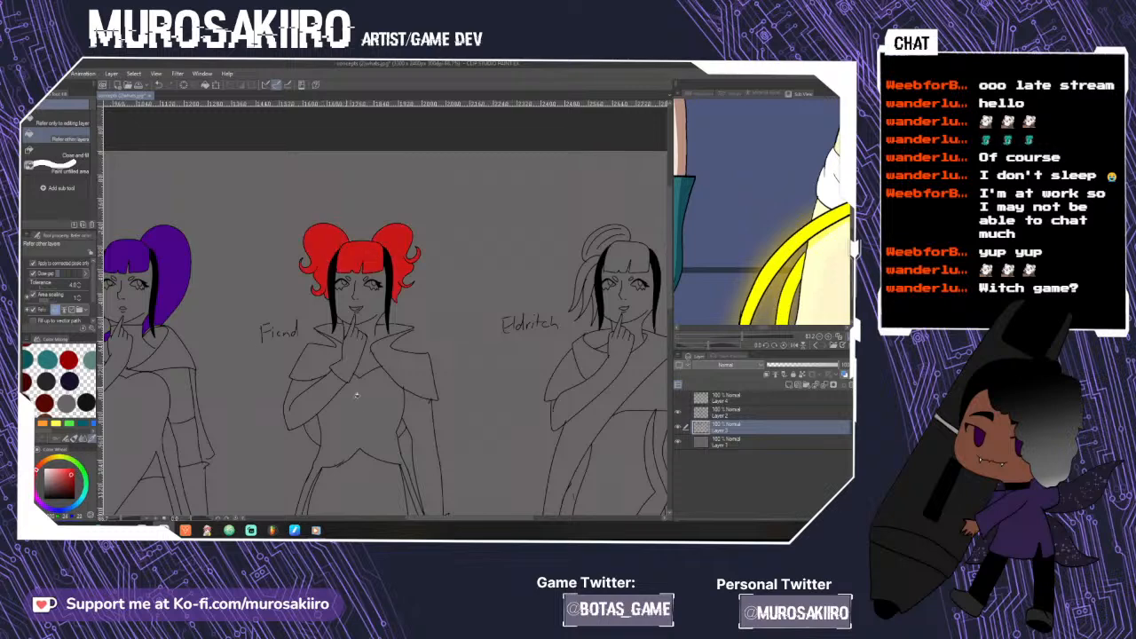
- Choose a medium blue and fill the Eldritch figure's fringe, looped top hair and hanging ponytail strands
left_click_drag(417, 519, 460, 518)
left_click_drag(74, 504, 68, 513)
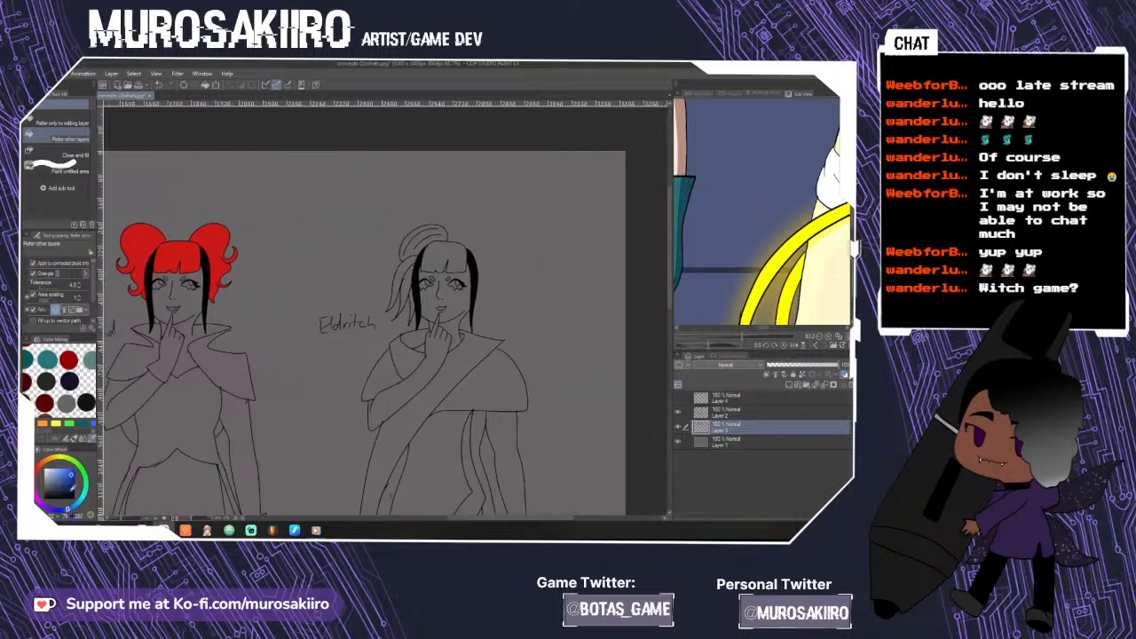
left_click(444, 253)
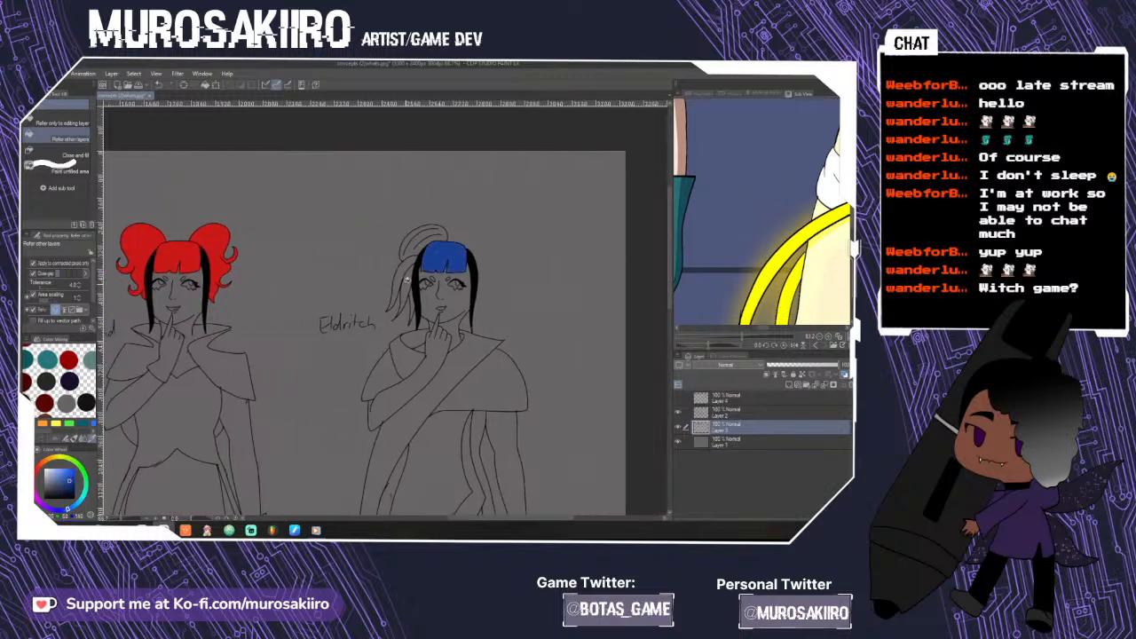
scroll(406, 278, "up", 2)
left_click(406, 275)
left_click(408, 280)
left_click(419, 327)
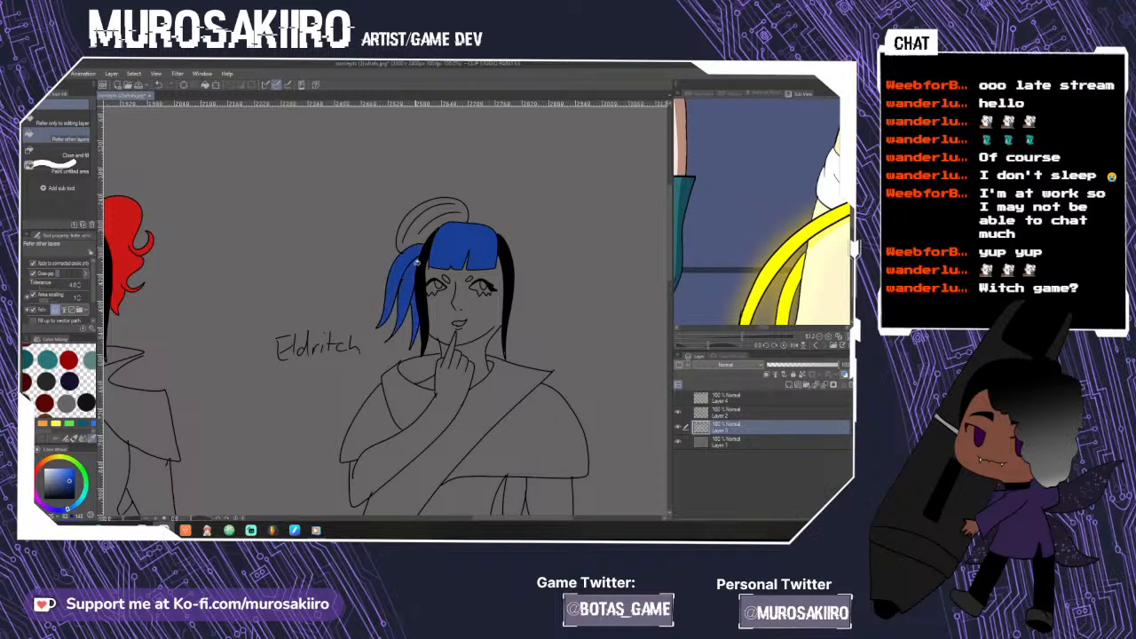
left_click(419, 239)
- Sample the black of the Eldritch figure's side lock and paint the tip of the middle ponytail strand black with a thicker pen
scroll(436, 339, "up", 1)
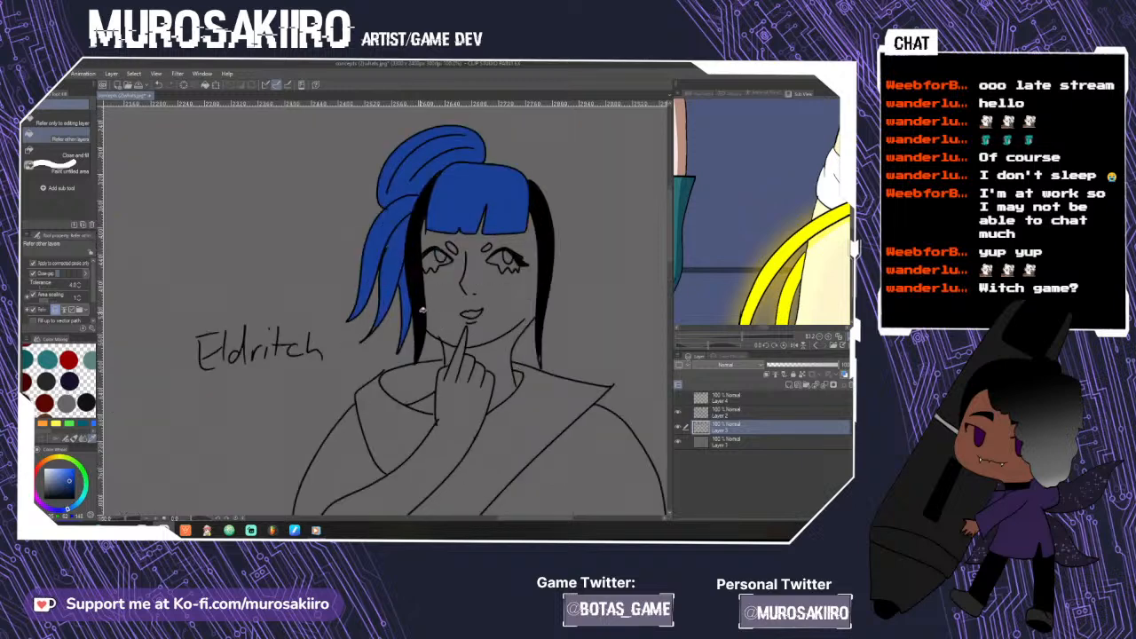
left_click(422, 310, "alt")
key("p")
scroll(387, 315, "up", 1)
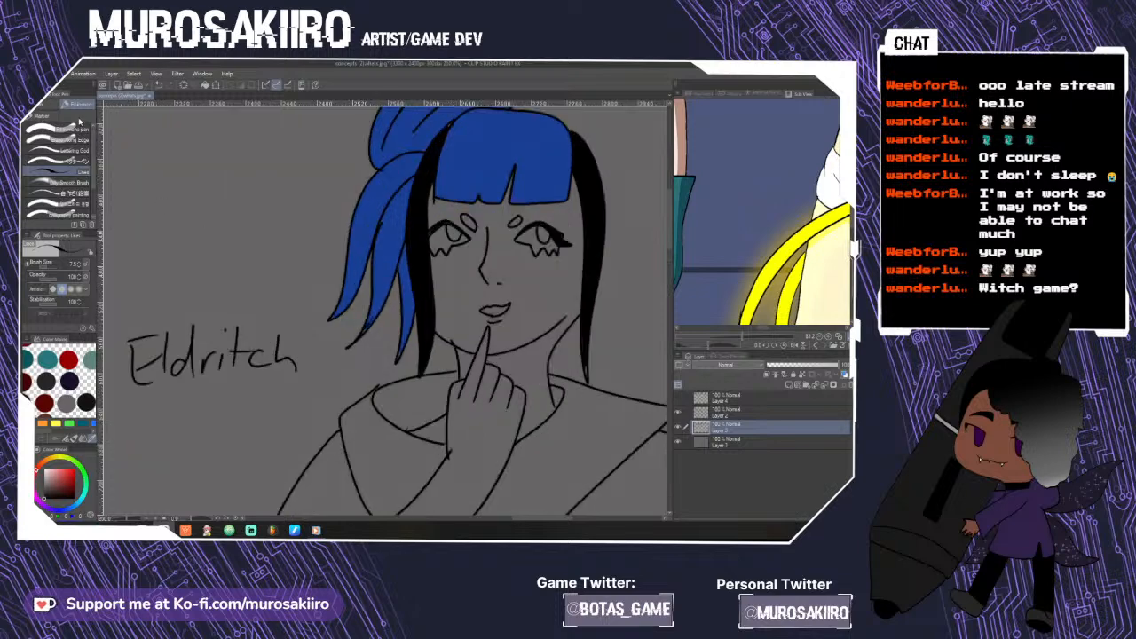
left_click(76, 128)
scroll(375, 316, "up", 4)
left_click_drag(332, 372, 408, 239)
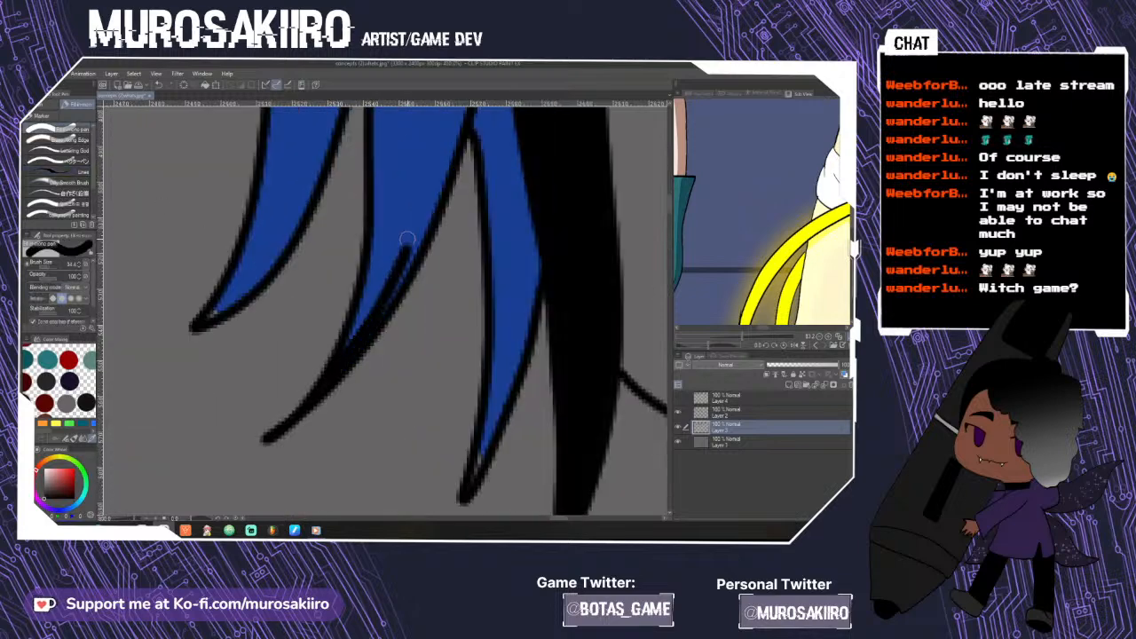
mouse_move(354, 340)
left_mouse_down()
mouse_move(397, 206)
mouse_move(353, 333)
mouse_move(387, 180)
mouse_move(348, 351)
mouse_move(390, 194)
left_mouse_up()
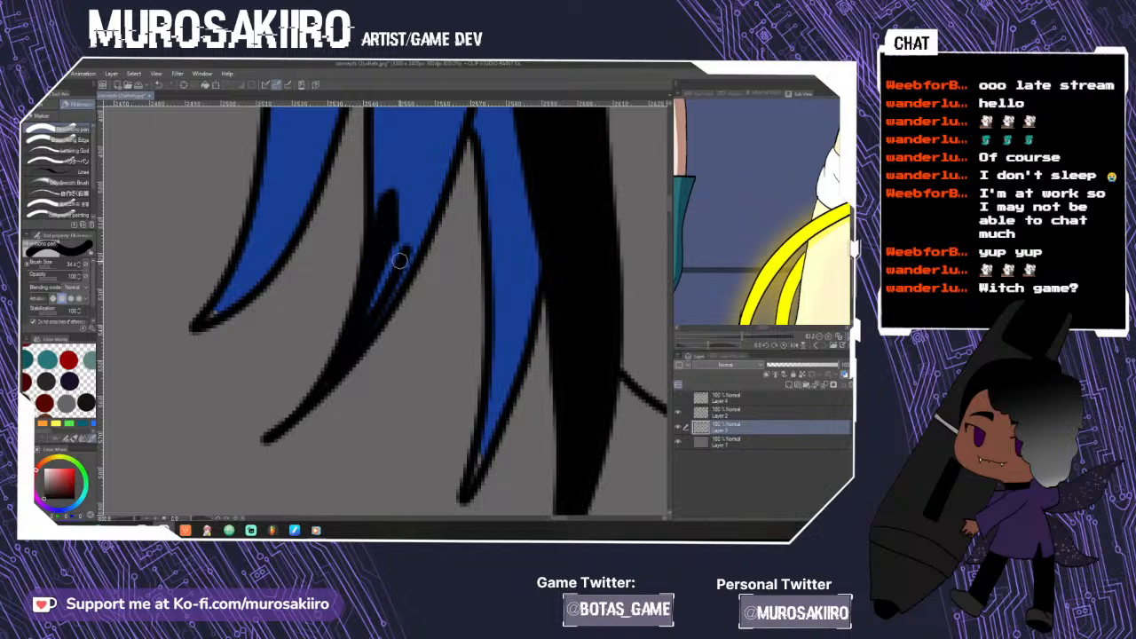
left_click_drag(399, 261, 415, 236)
left_click_drag(396, 300, 414, 243)
left_click_drag(373, 316, 393, 256)
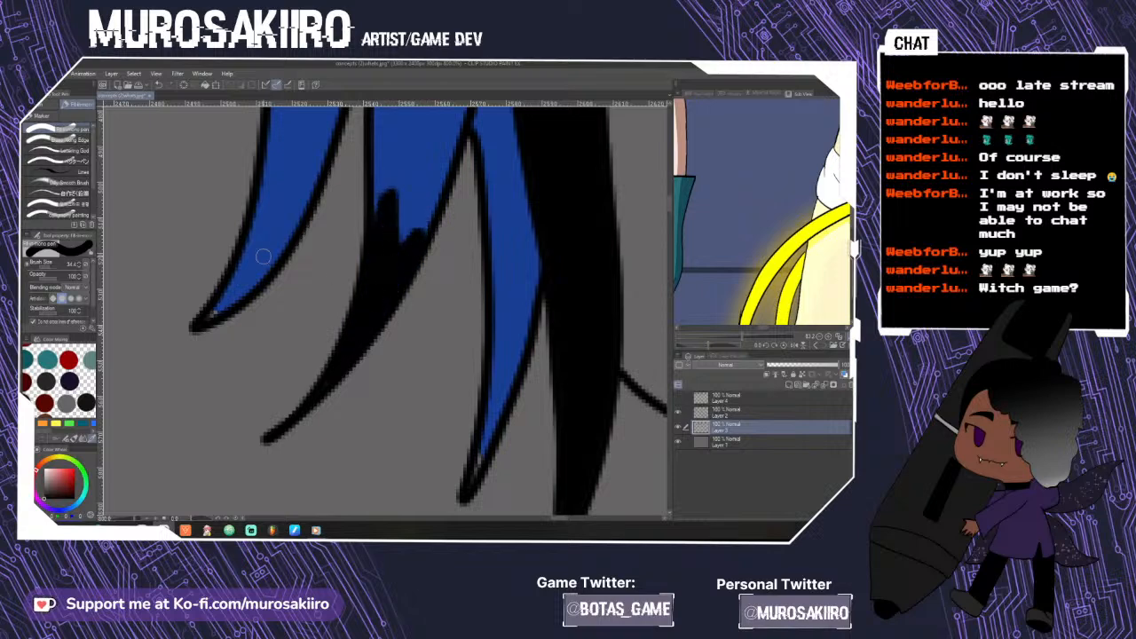
- Paint the tips of the Eldritch figure's two outer ponytail strands black, matching the middle strand
left_click_drag(221, 300, 293, 159)
mouse_move(266, 249)
left_mouse_down()
mouse_move(297, 183)
mouse_move(214, 316)
left_mouse_up()
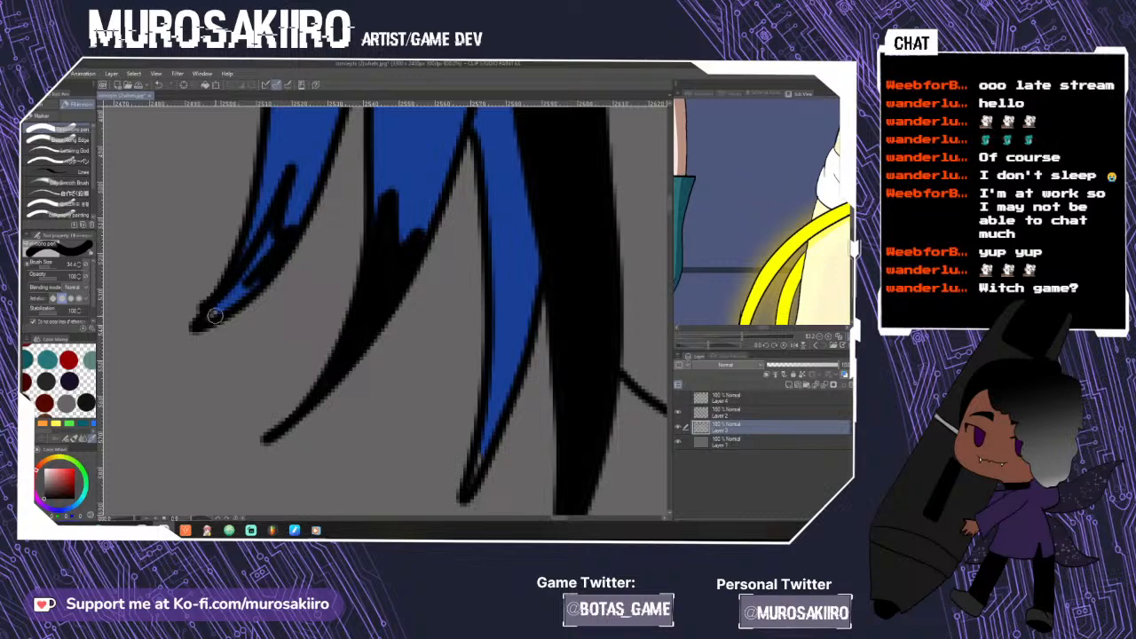
left_click_drag(276, 228, 213, 313)
left_click_drag(259, 279, 229, 311)
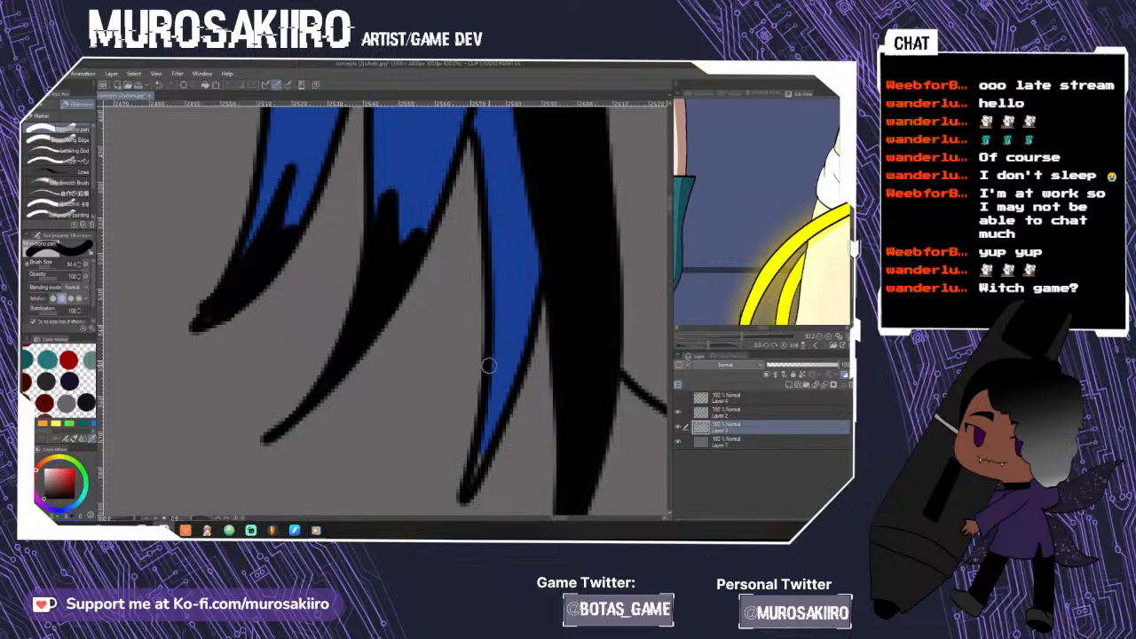
mouse_move(488, 366)
left_mouse_down()
mouse_move(501, 296)
mouse_move(505, 354)
mouse_move(519, 289)
mouse_move(522, 204)
left_mouse_up()
mouse_move(523, 389)
left_mouse_down()
mouse_move(519, 308)
mouse_move(500, 338)
mouse_move(507, 373)
mouse_move(480, 465)
left_mouse_up()
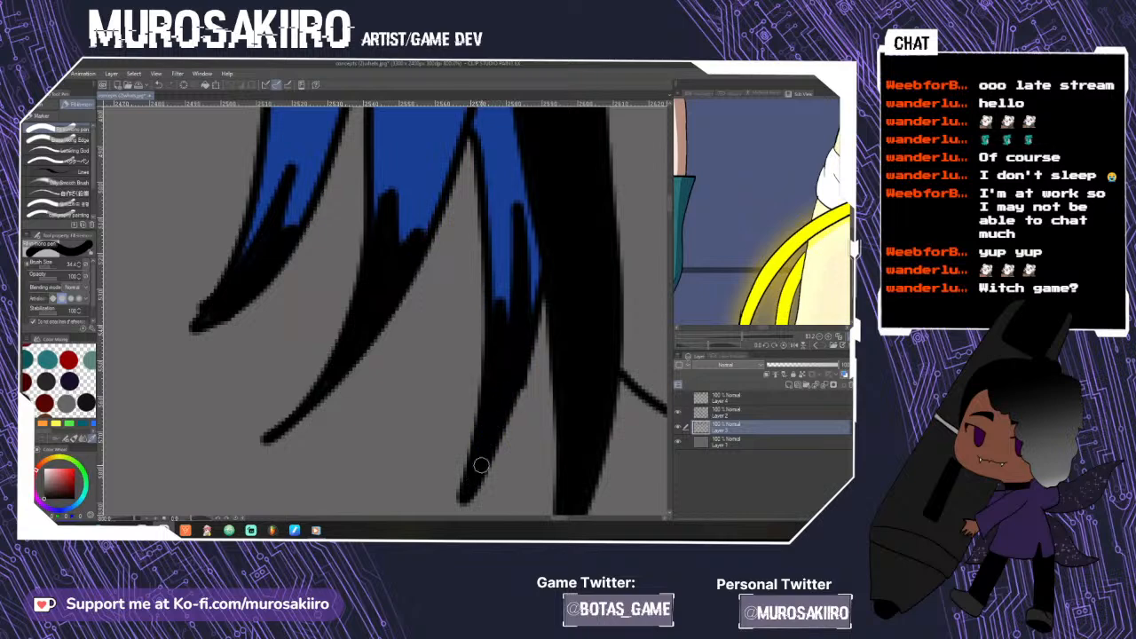
- Look over the hair colours and outfits of the four character concepts across the canvas
scroll(480, 465, "down", 8)
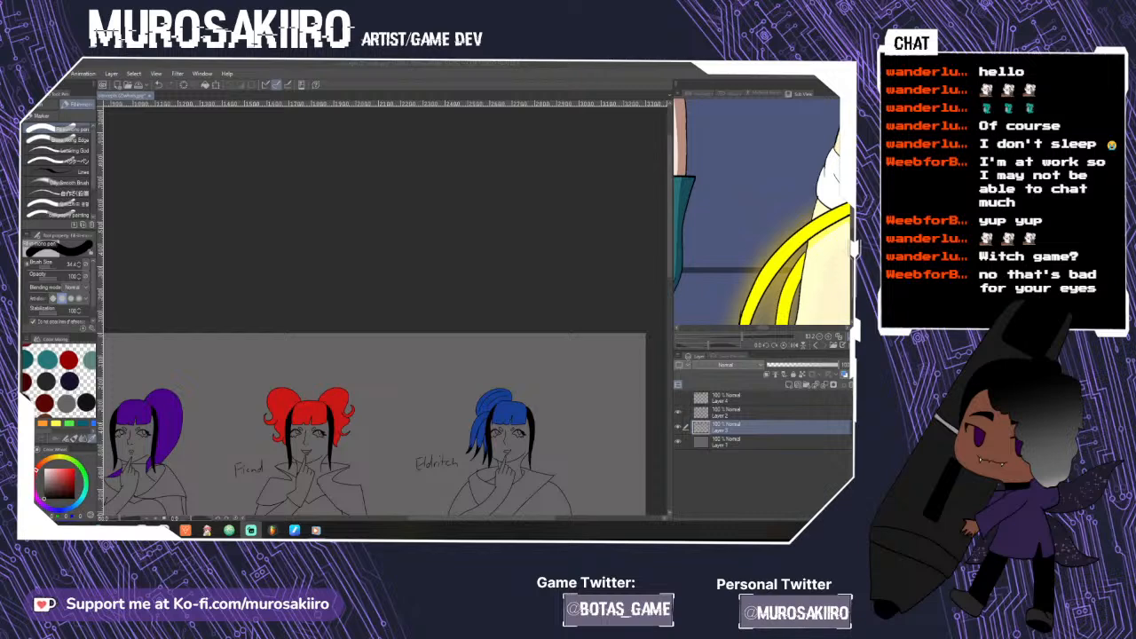
left_click_drag(676, 268, 670, 356)
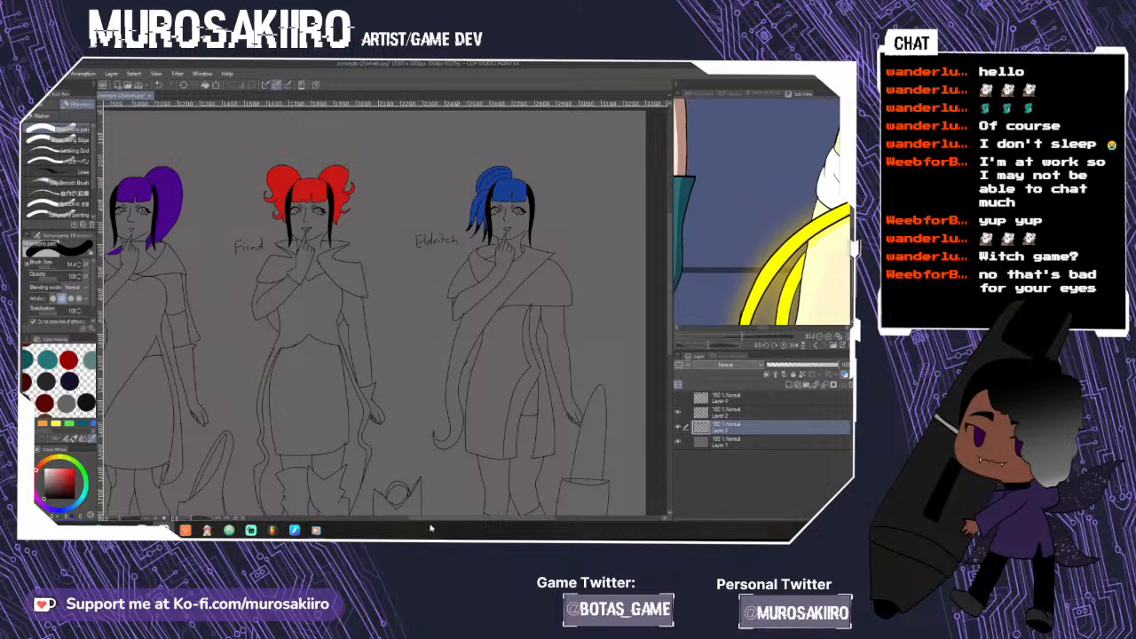
left_click_drag(430, 530, 332, 527)
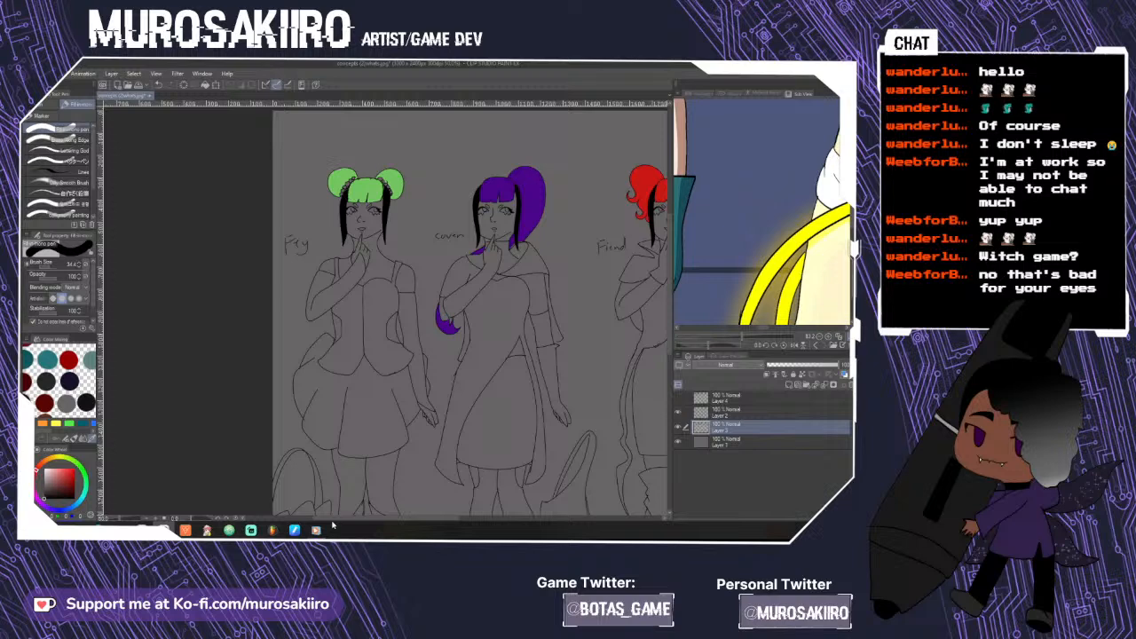
left_click_drag(672, 273, 672, 340)
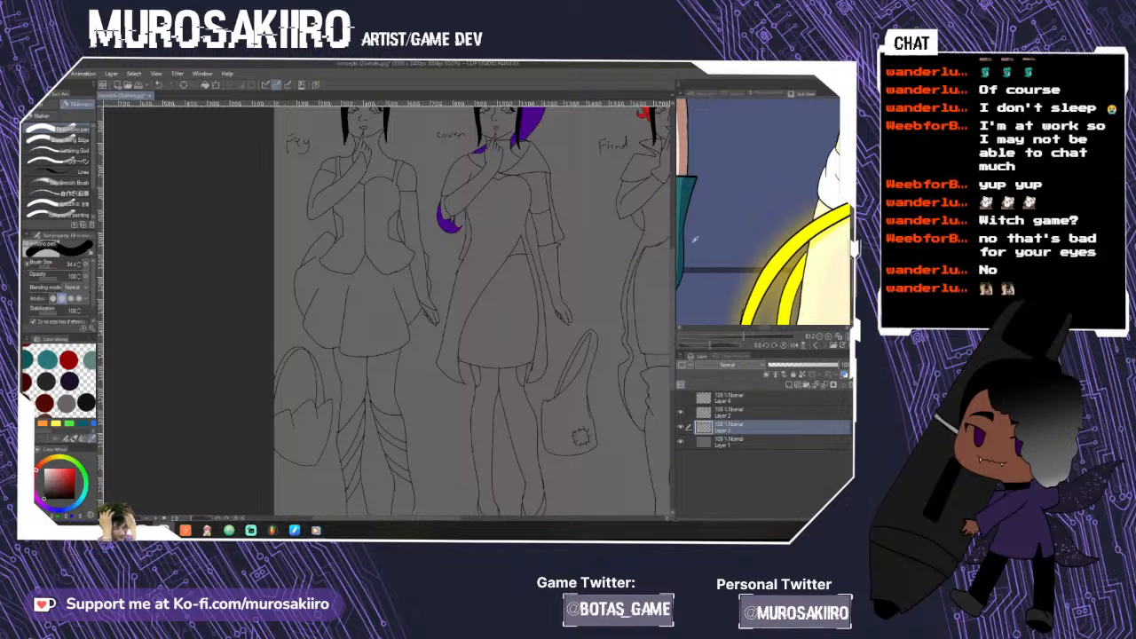
scroll(672, 259, "up", 2)
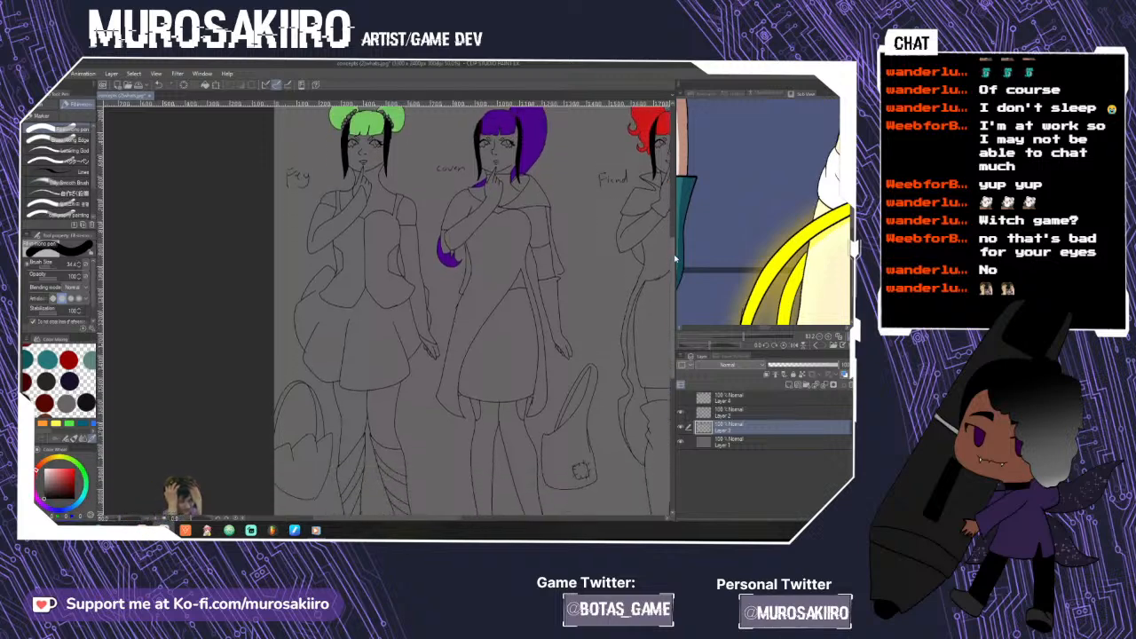
scroll(675, 257, "up", 1)
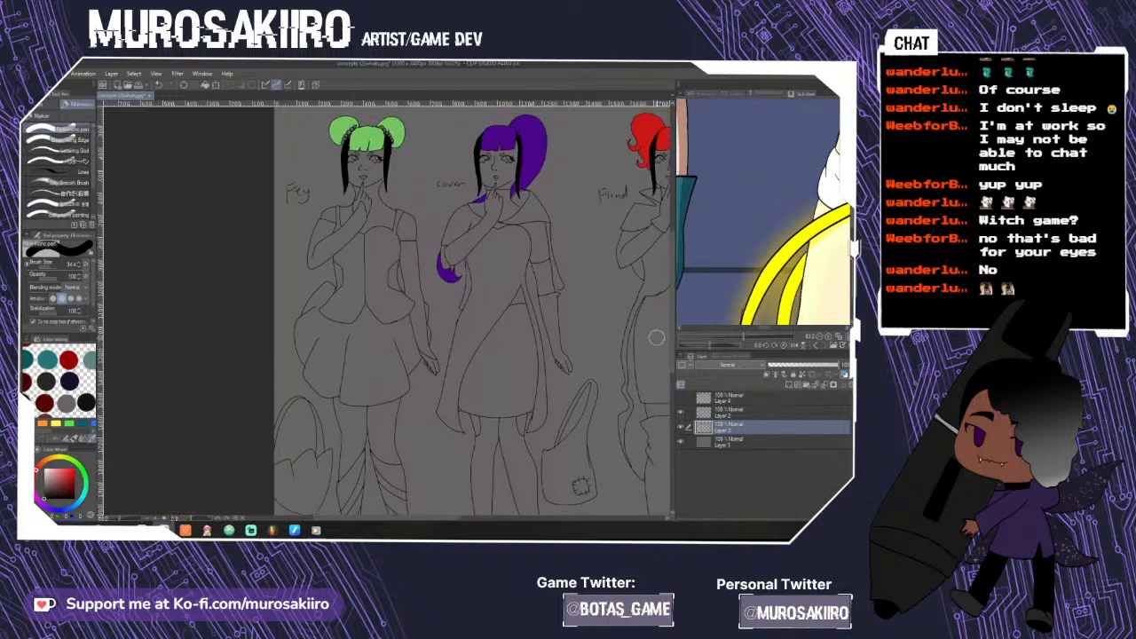
scroll(675, 342, "down", 1)
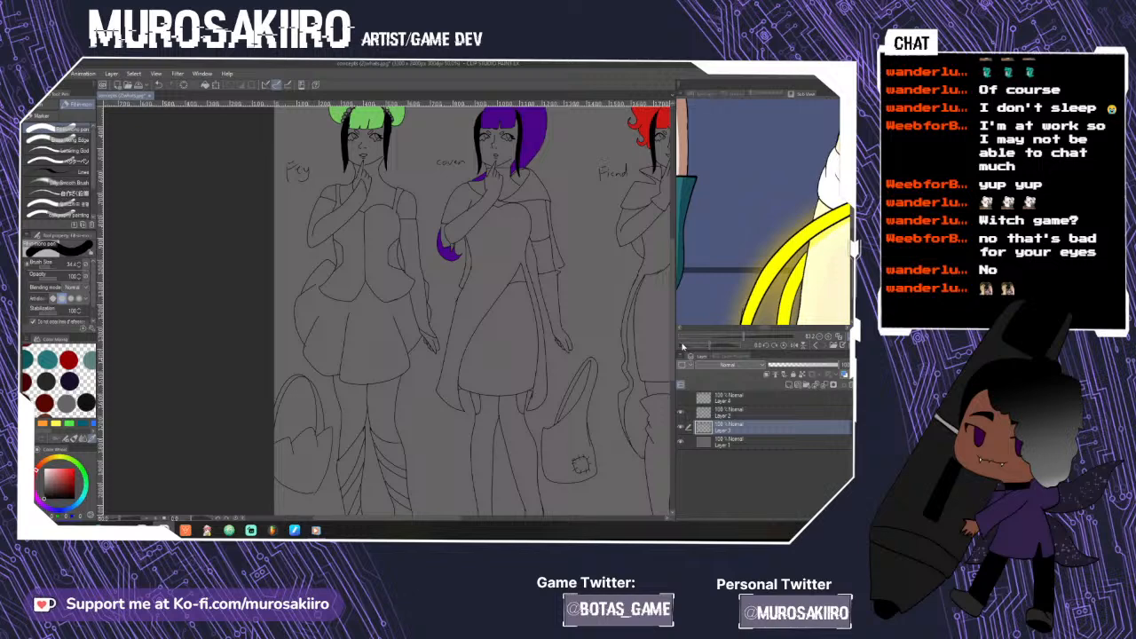
left_click_drag(674, 341, 674, 315)
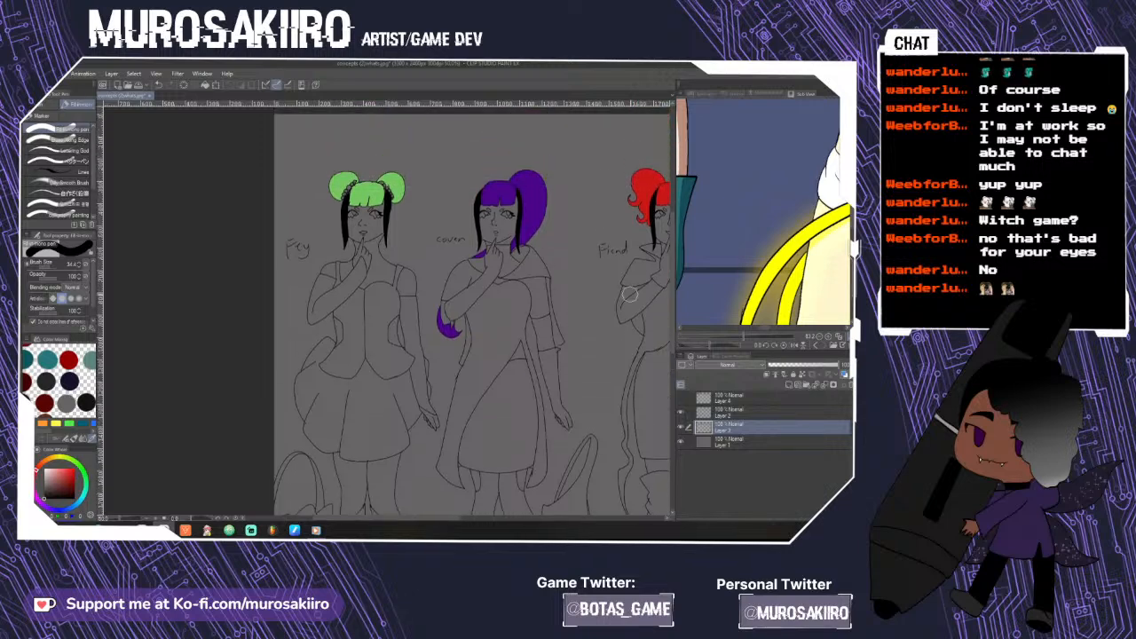
- Touch up the gaps between the Fey figure's beaded hair tie and side lock with the sampled hair green and black
scroll(362, 189, "up", 2)
scroll(356, 197, "up", 1)
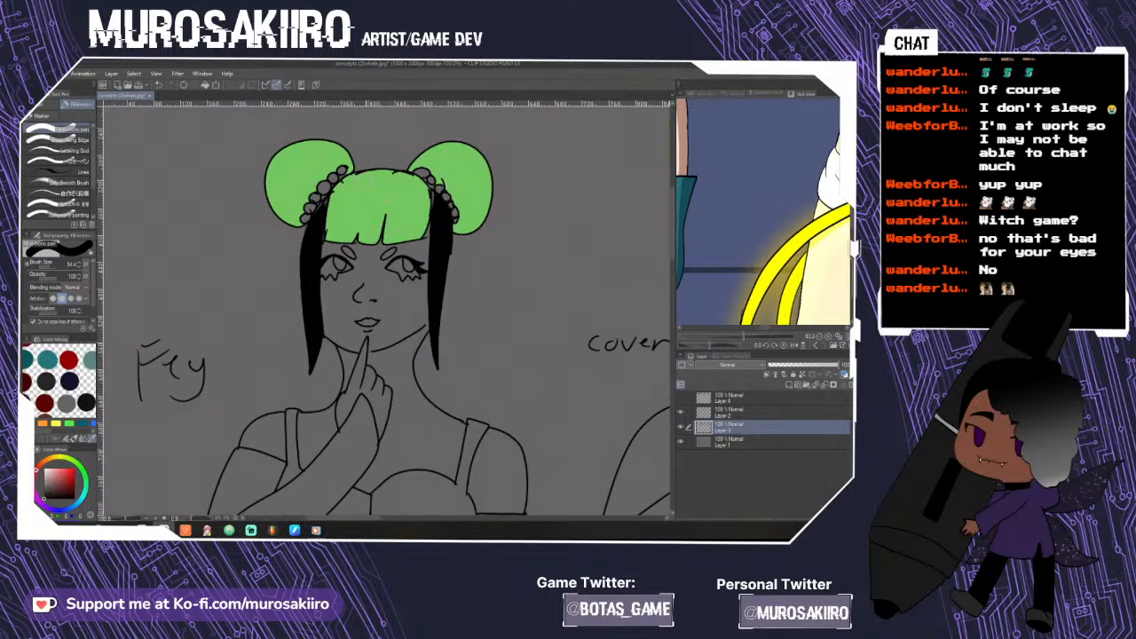
scroll(356, 197, "up", 2)
scroll(357, 198, "up", 3)
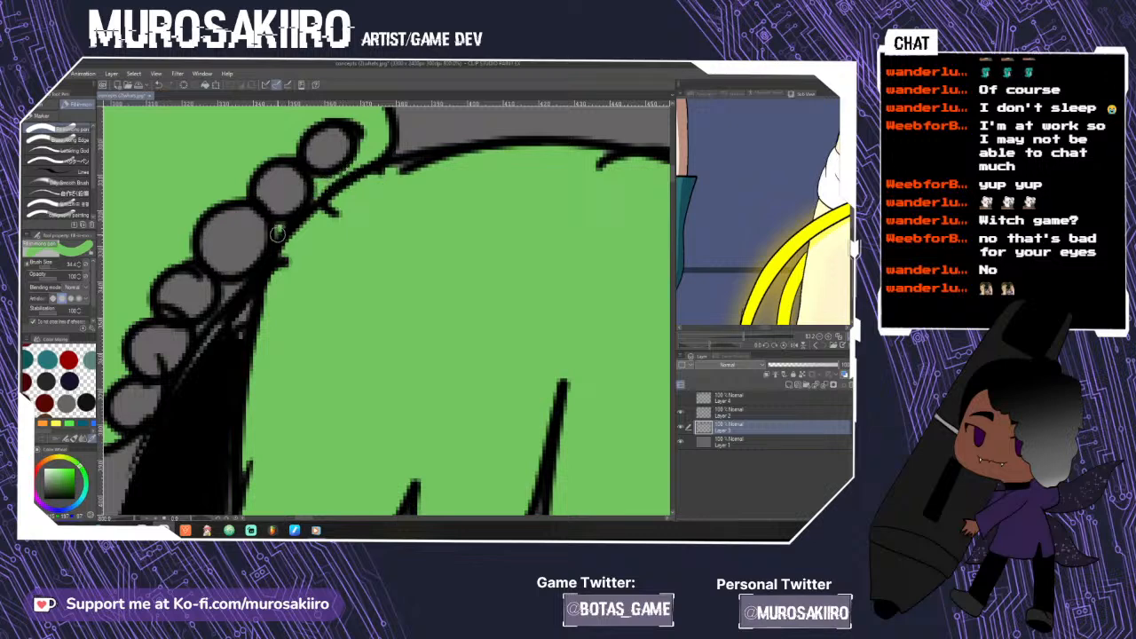
left_click(231, 290)
left_click(237, 316, "alt")
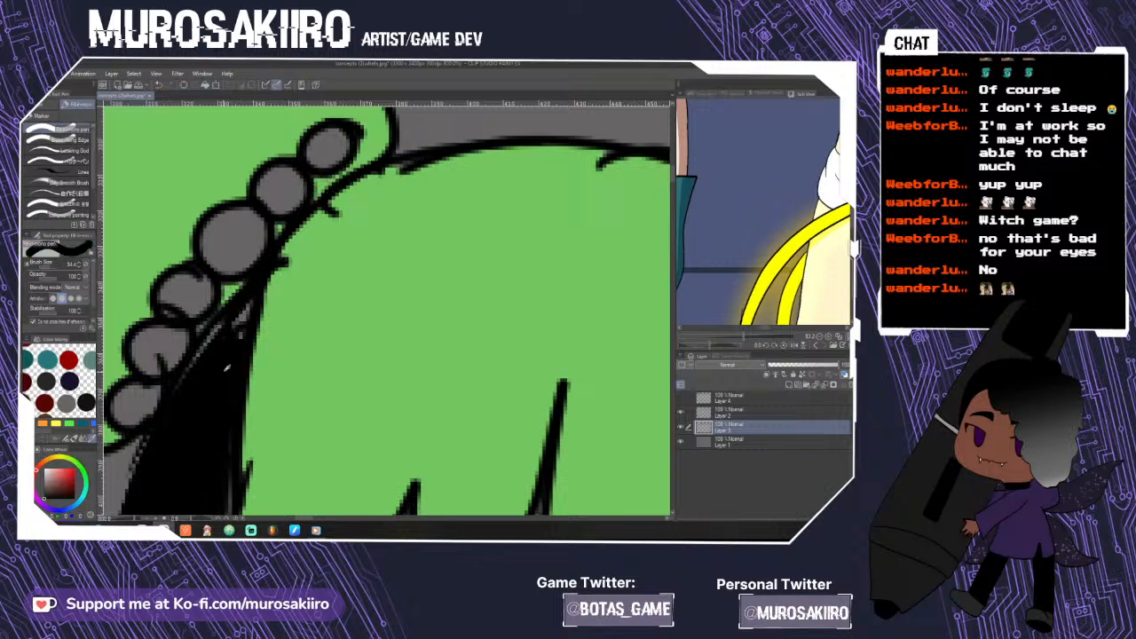
mouse_move(241, 316)
left_mouse_down()
mouse_move(230, 359)
mouse_move(240, 329)
mouse_move(223, 321)
mouse_move(172, 412)
left_mouse_up()
left_click(260, 317, "alt")
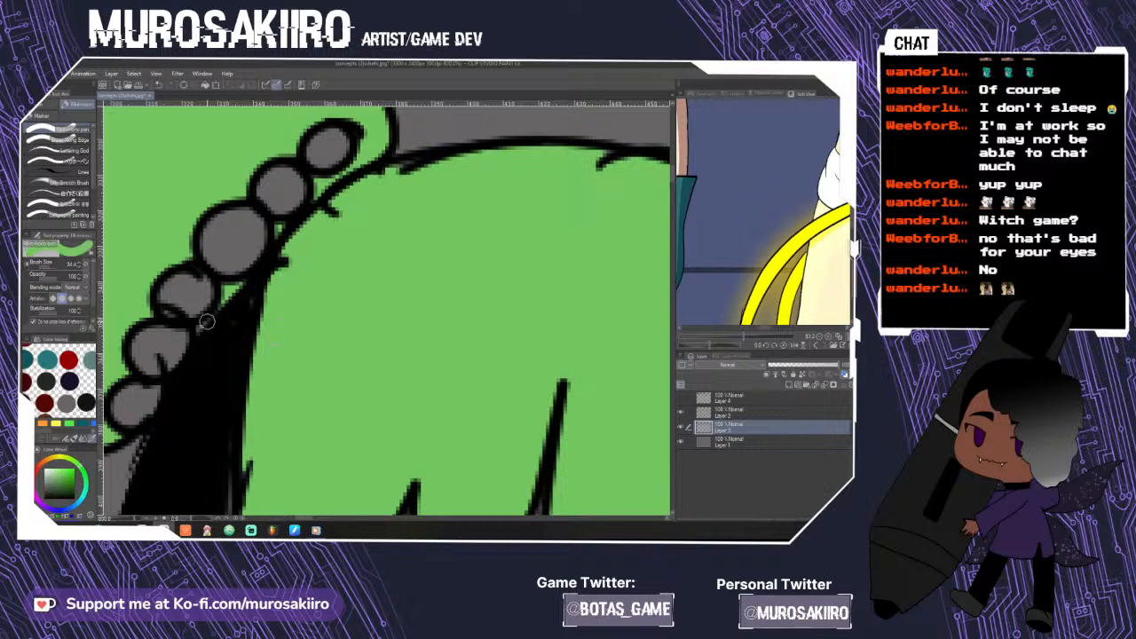
left_click_drag(207, 322, 202, 325)
- Sample a pale cream from the reference image as the drawing colour
scroll(214, 346, "down", 4)
scroll(403, 358, "down", 4)
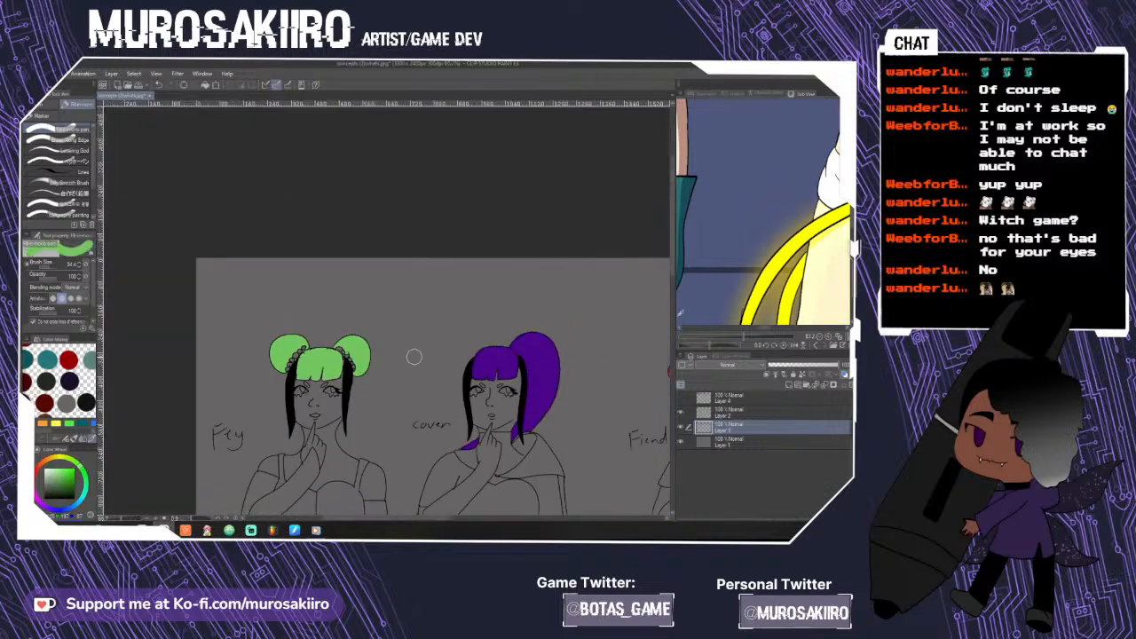
left_click_drag(675, 282, 672, 282)
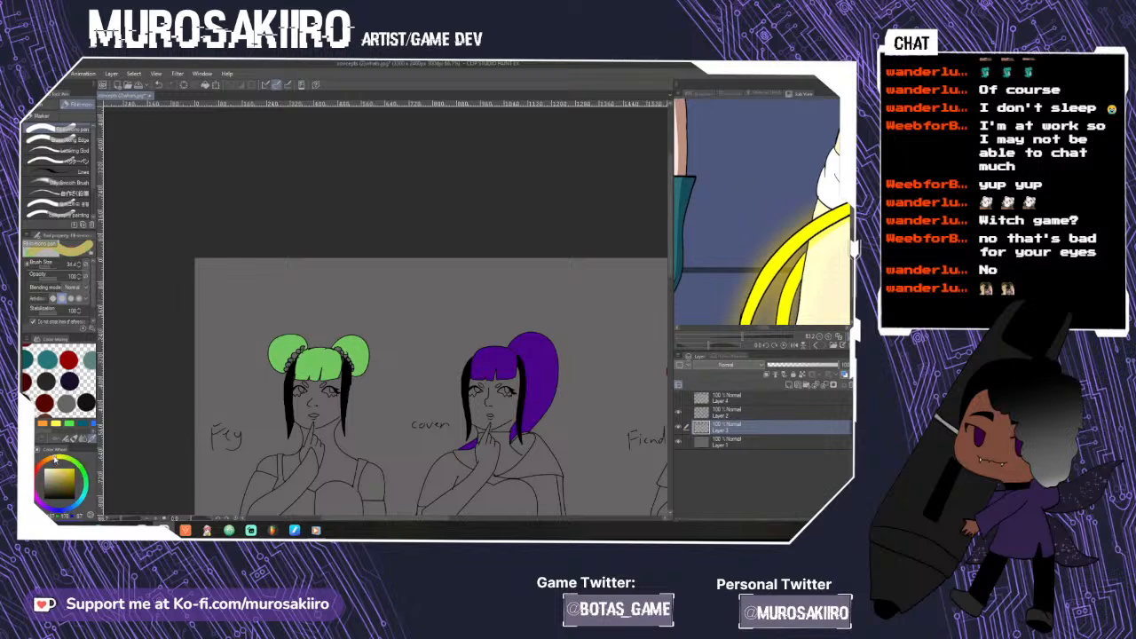
left_click_drag(67, 488, 59, 471)
left_click(833, 291)
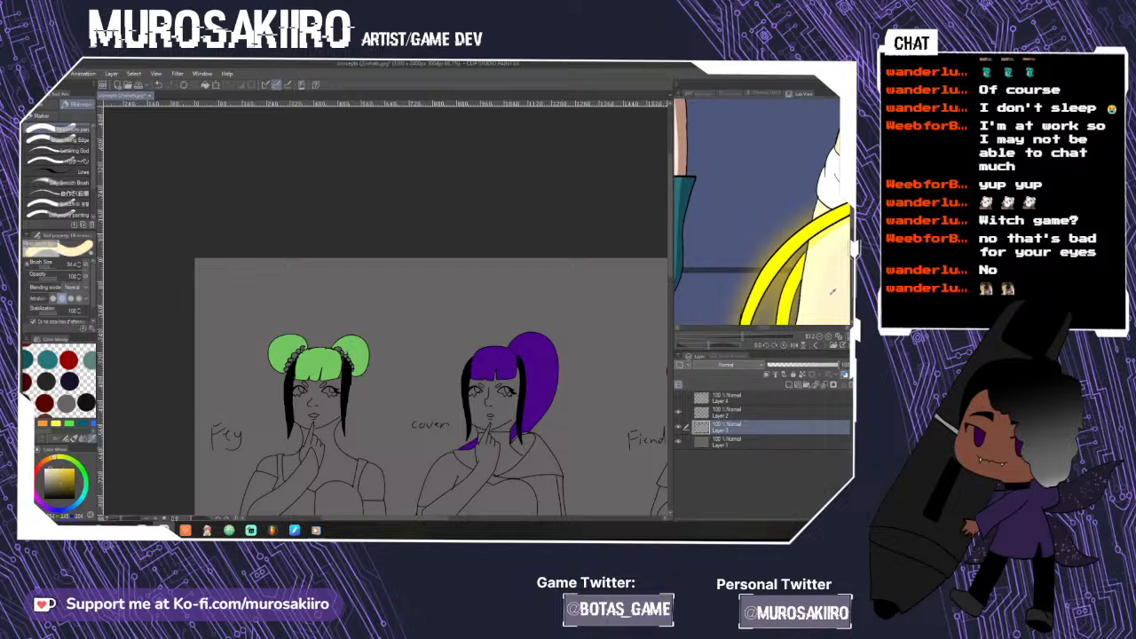
key("ctrl+minus")
scroll(444, 355, "down", 3)
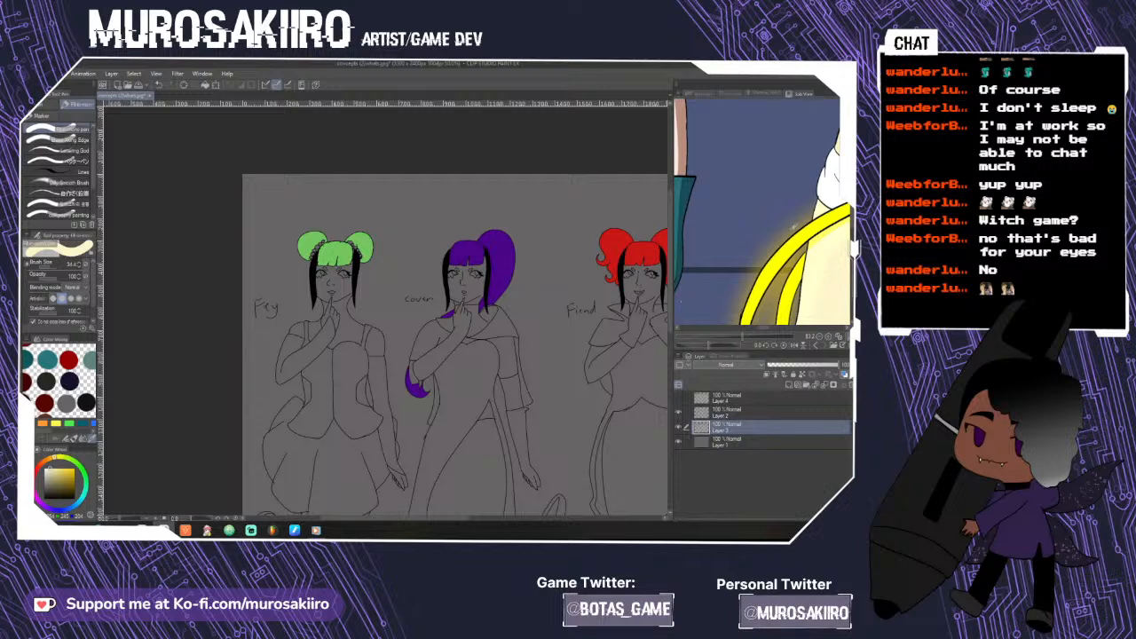
- Switch the reference image to the skin tone chart, enlarge its view and sample a light tan
mouse_move(672, 331)
left_mouse_down()
mouse_move(728, 315)
mouse_move(760, 270)
mouse_move(760, 314)
left_mouse_up()
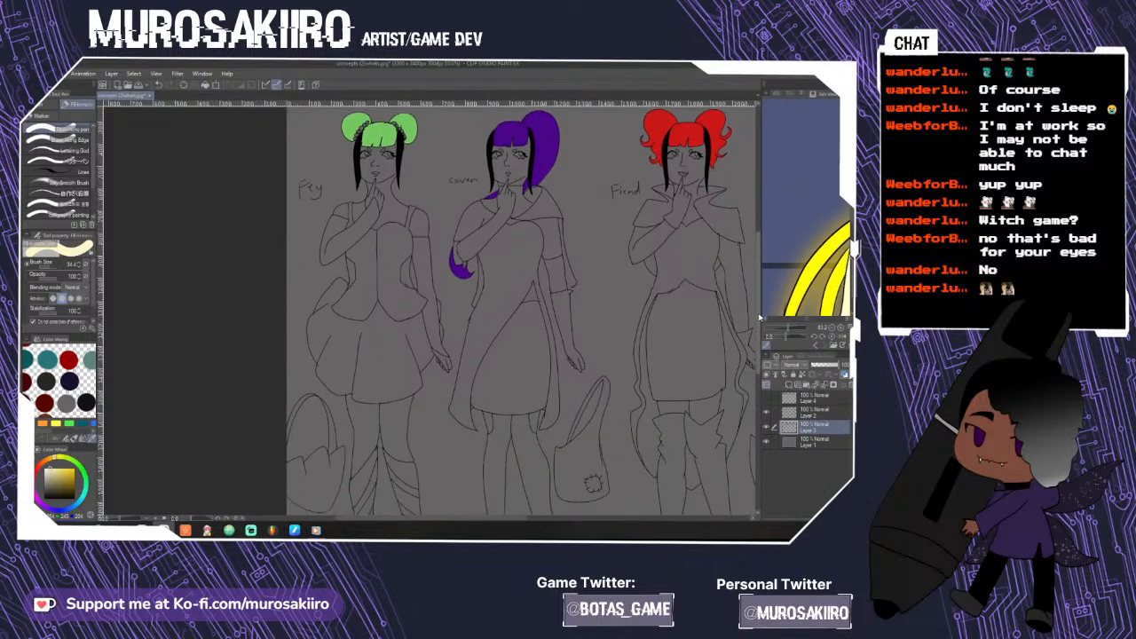
left_click(818, 348)
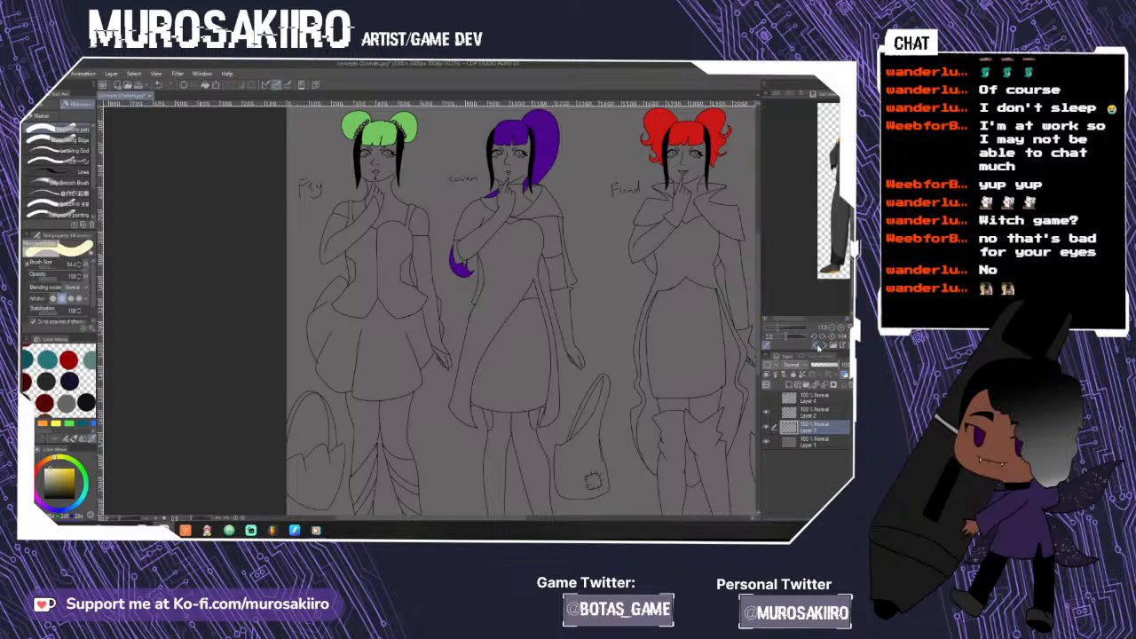
left_click(818, 348)
left_click(818, 348)
left_click(818, 348)
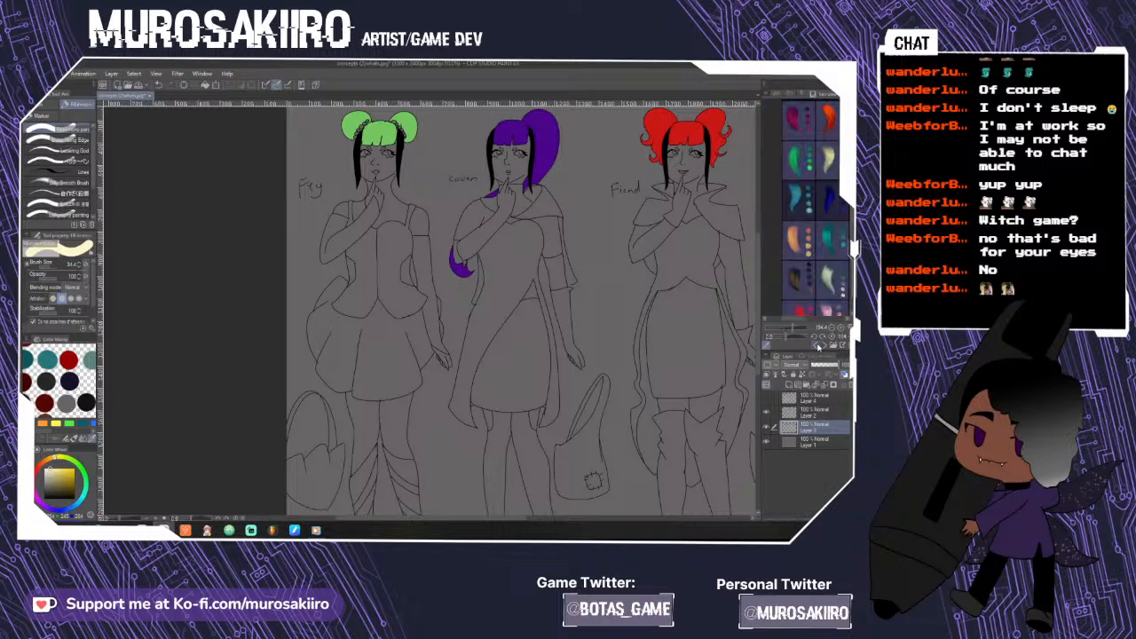
left_click(817, 348)
left_click_drag(762, 331, 635, 331)
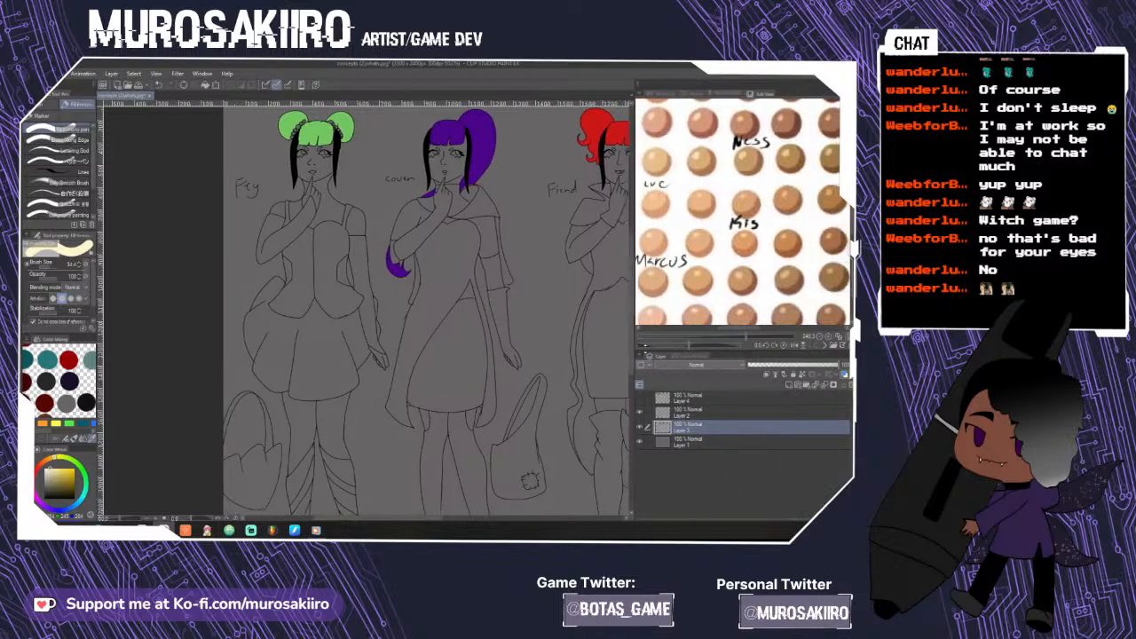
left_click(662, 294)
- Fill the Fey figure's face, neck, shoulders and both hands with the sampled tan
key("g")
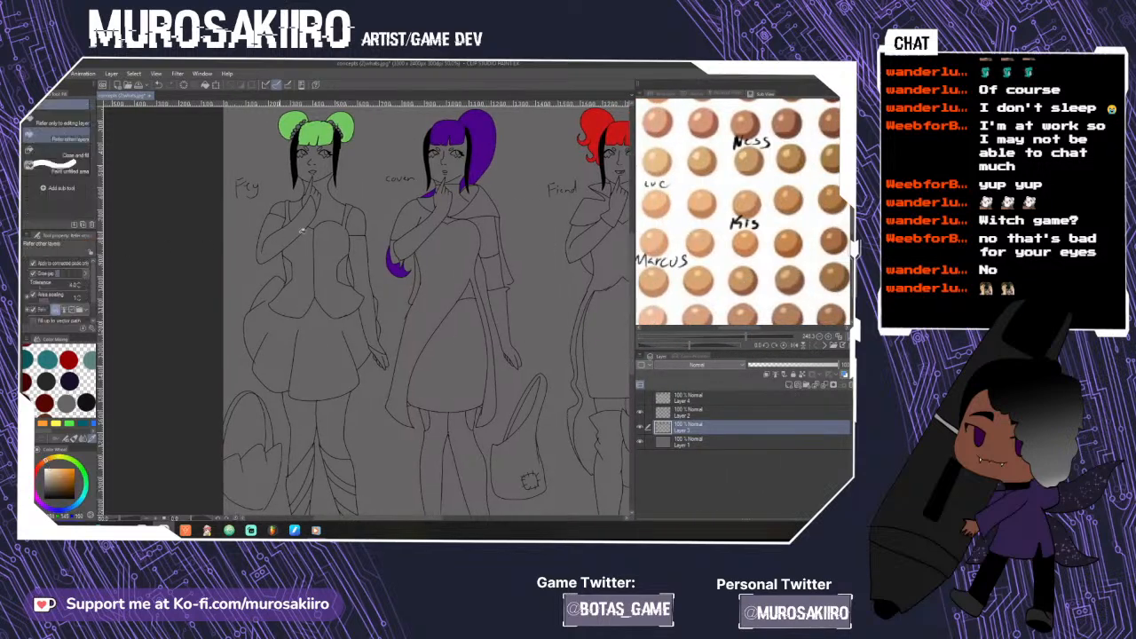
scroll(331, 174, "up", 2)
left_click(335, 210)
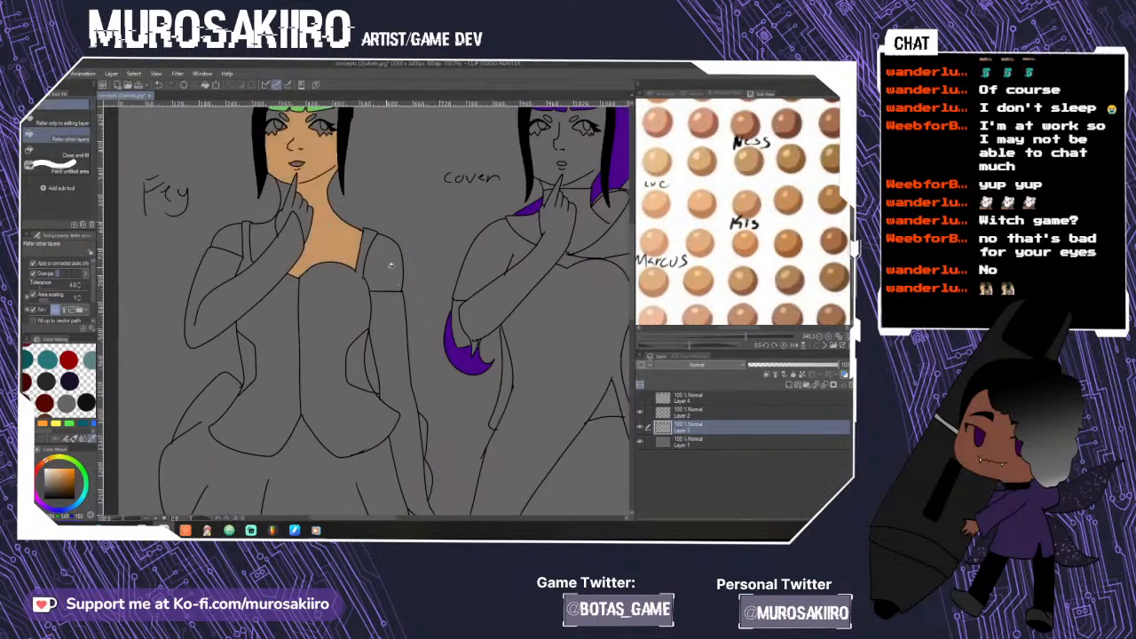
left_click(381, 267)
left_click(265, 242)
left_click(290, 203)
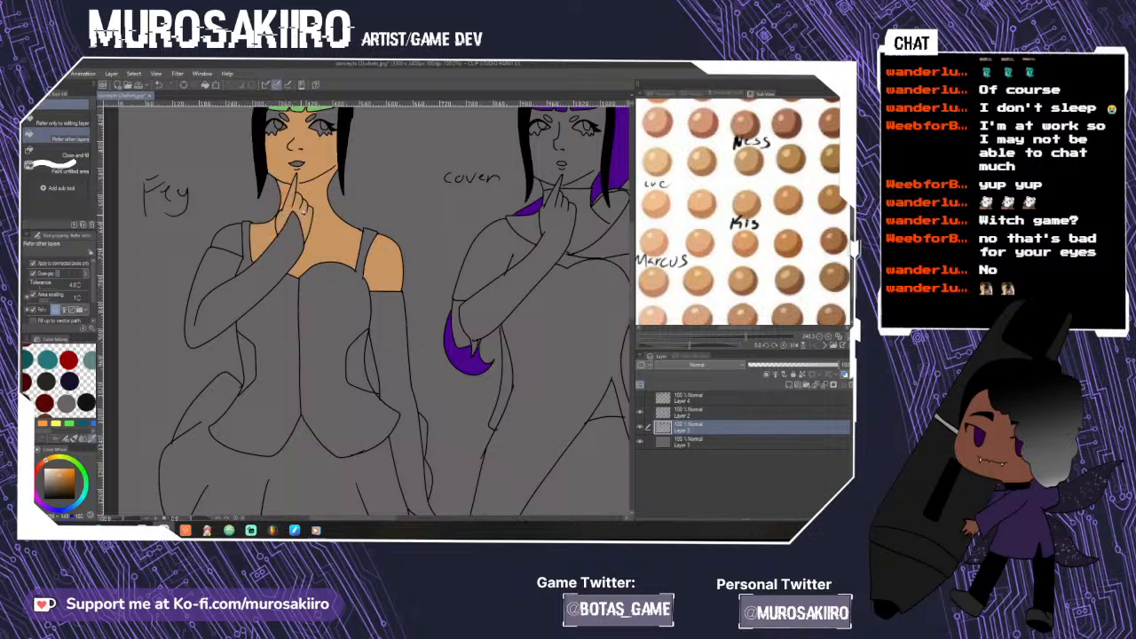
left_click(232, 242)
scroll(467, 342, "down", 1)
left_click(451, 475)
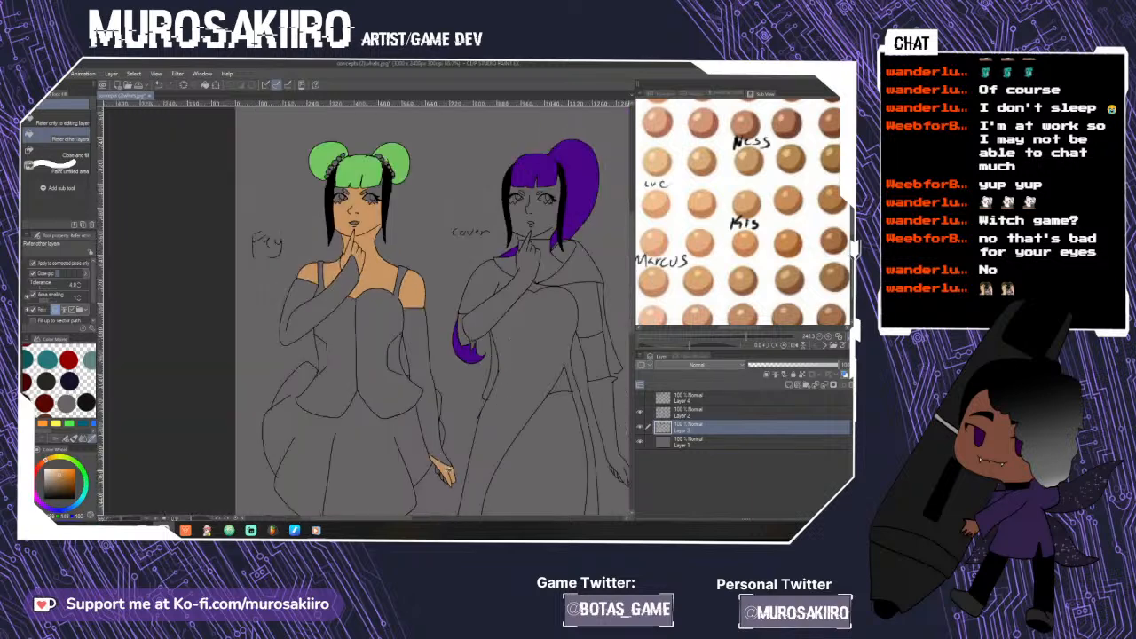
scroll(453, 478, "up", 2)
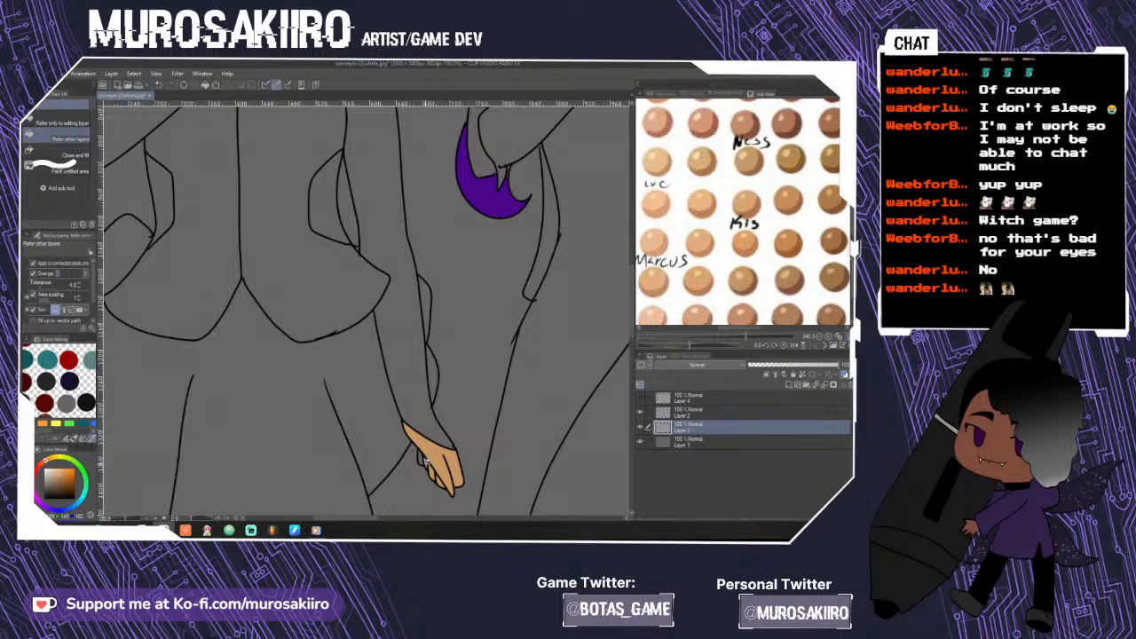
scroll(424, 460, "down", 2)
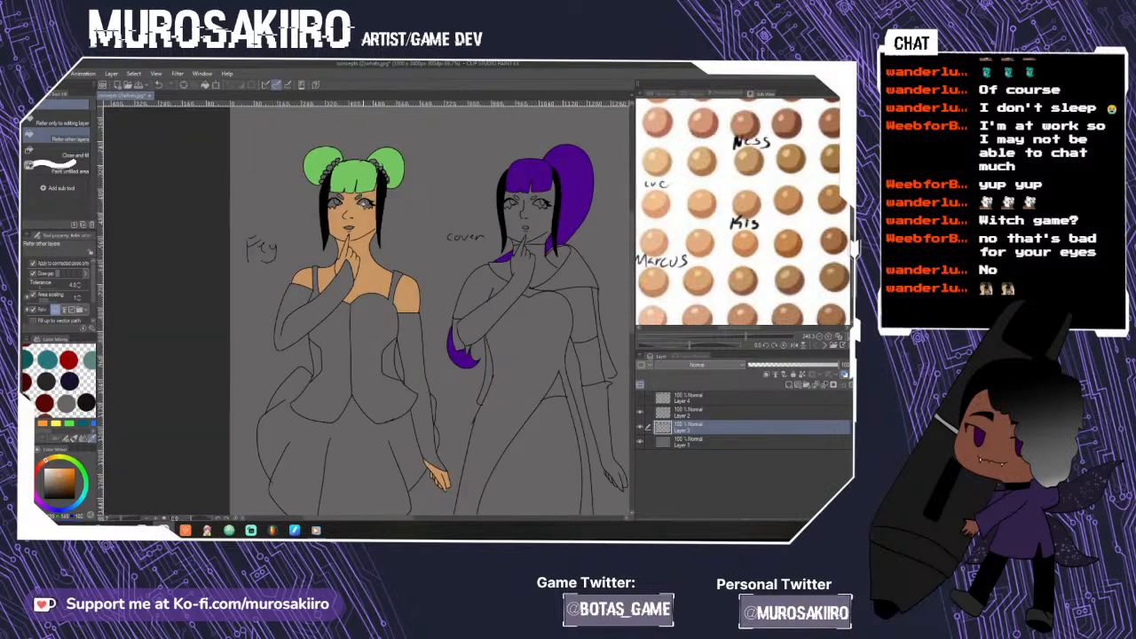
- Fill the Coven figure's face, bent elbow and exposed upper arm with the same tan
left_click(536, 215)
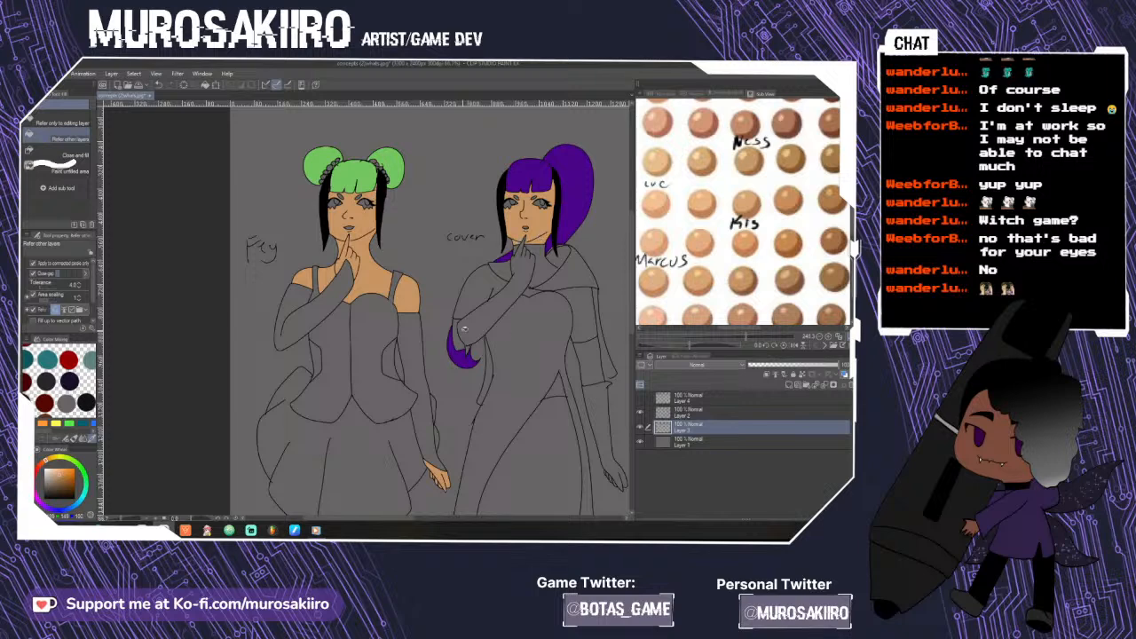
left_click(458, 338)
left_click(588, 362)
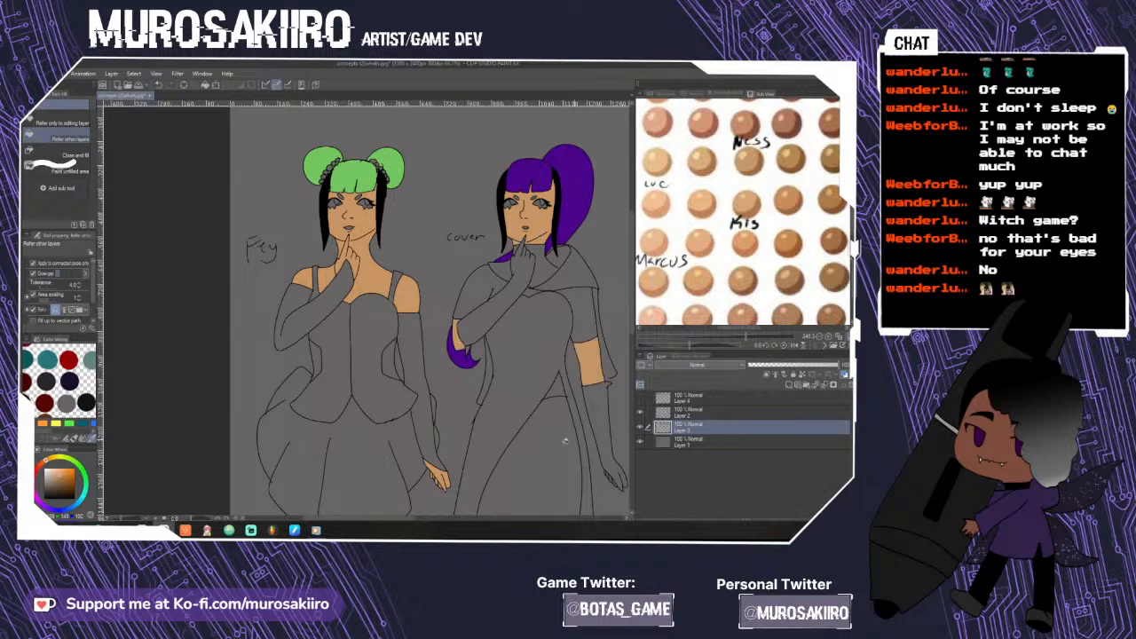
- Fill the exposed legs below the skirts of the Fiend and Coven figures with the tan skin colour
scroll(581, 486, "down", 1)
left_click_drag(418, 520, 472, 524)
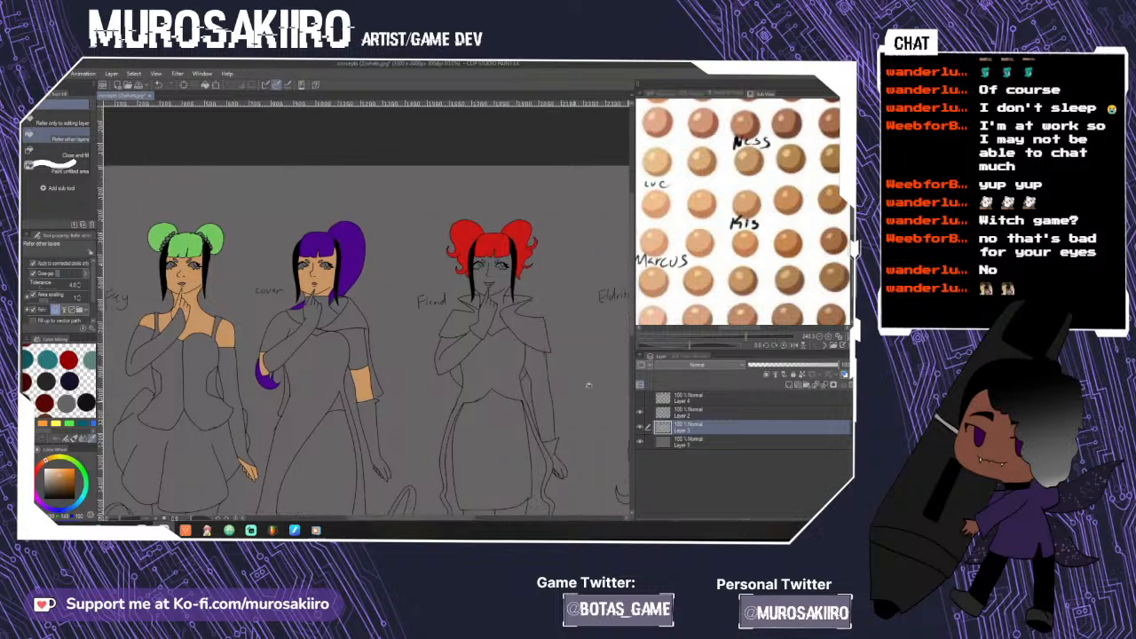
left_click_drag(630, 342, 629, 398)
left_click(511, 340)
left_click(487, 338)
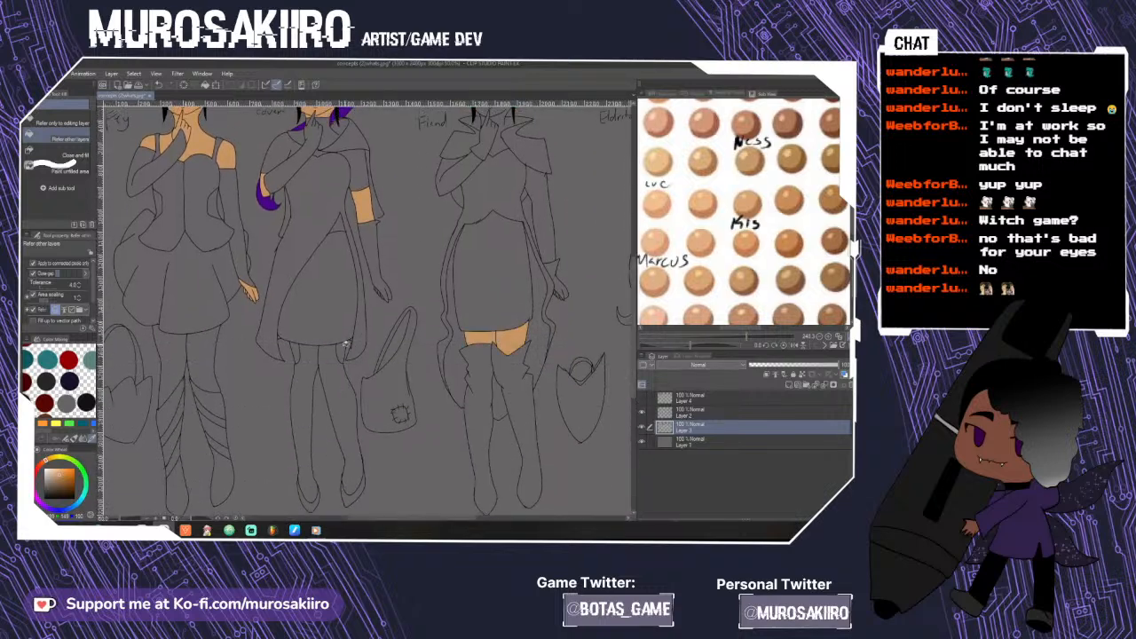
left_click(345, 346)
left_click(300, 352)
left_click_drag(633, 366, 632, 311)
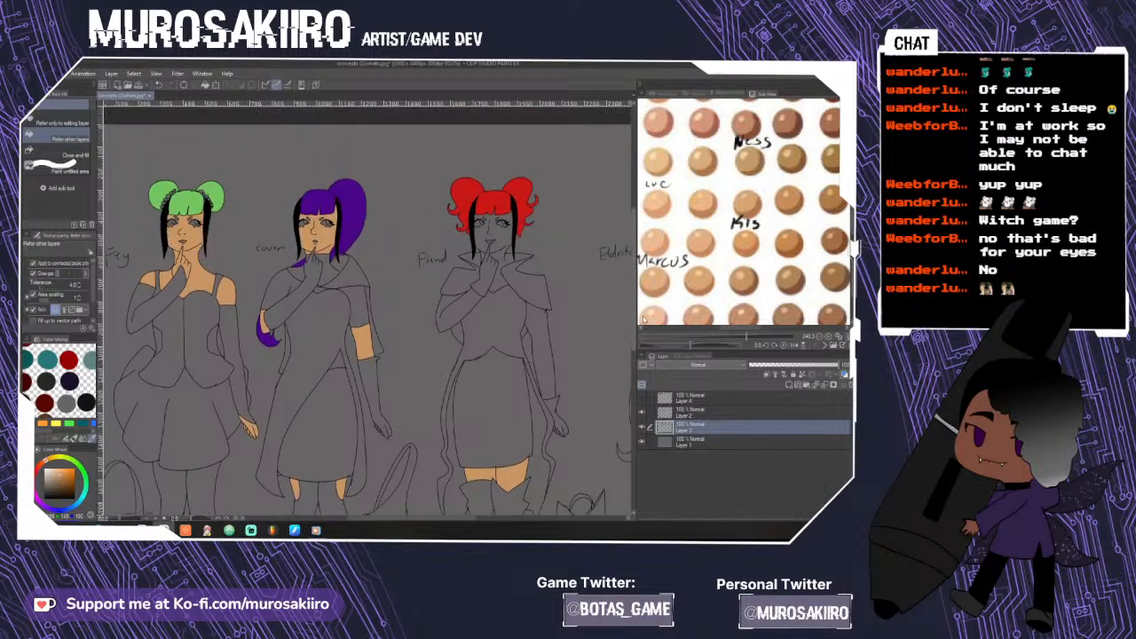
scroll(506, 266, "up", 4)
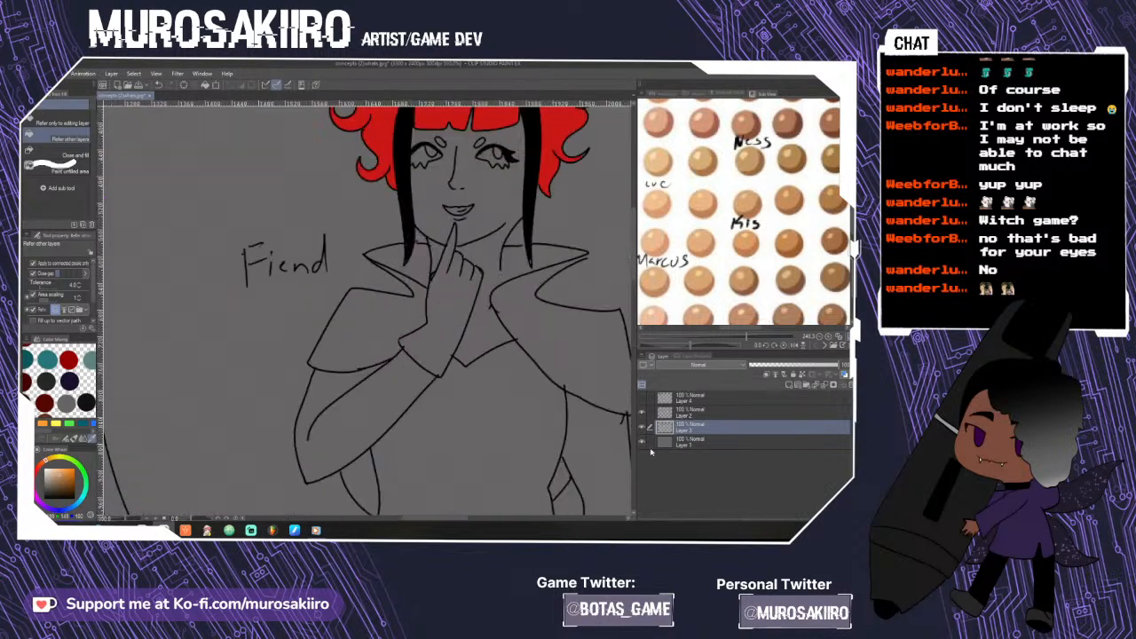
- Draw short lines with the Lines brush to close the gaps in the Fiend figure's collar and neck outline
key("p")
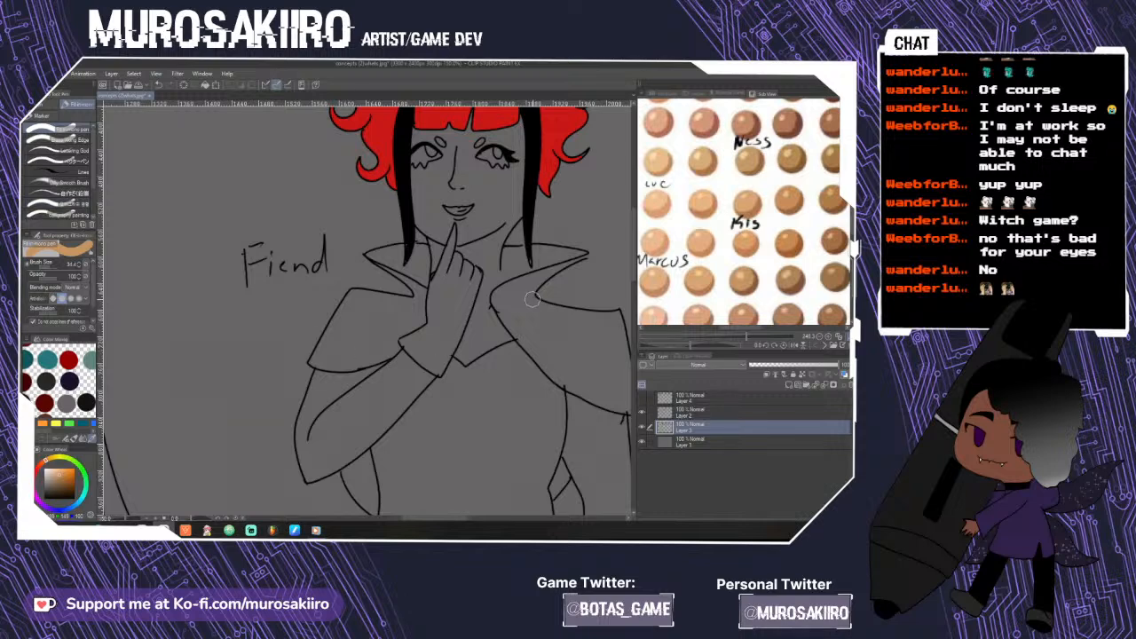
left_click(58, 173)
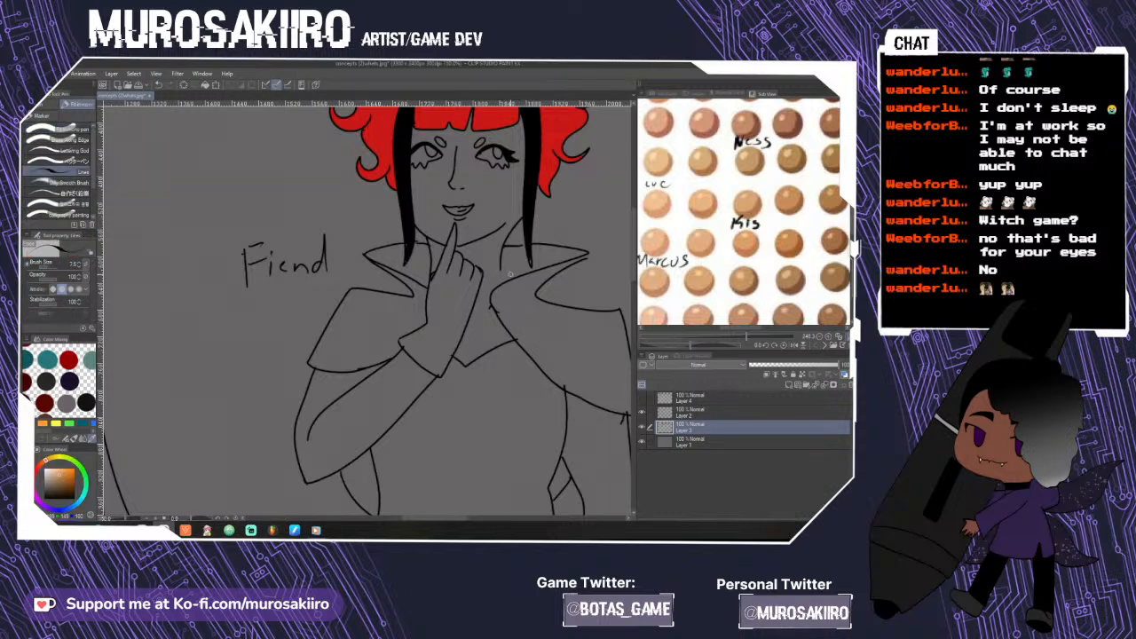
scroll(504, 274, "up", 3)
left_click_drag(486, 259, 498, 300)
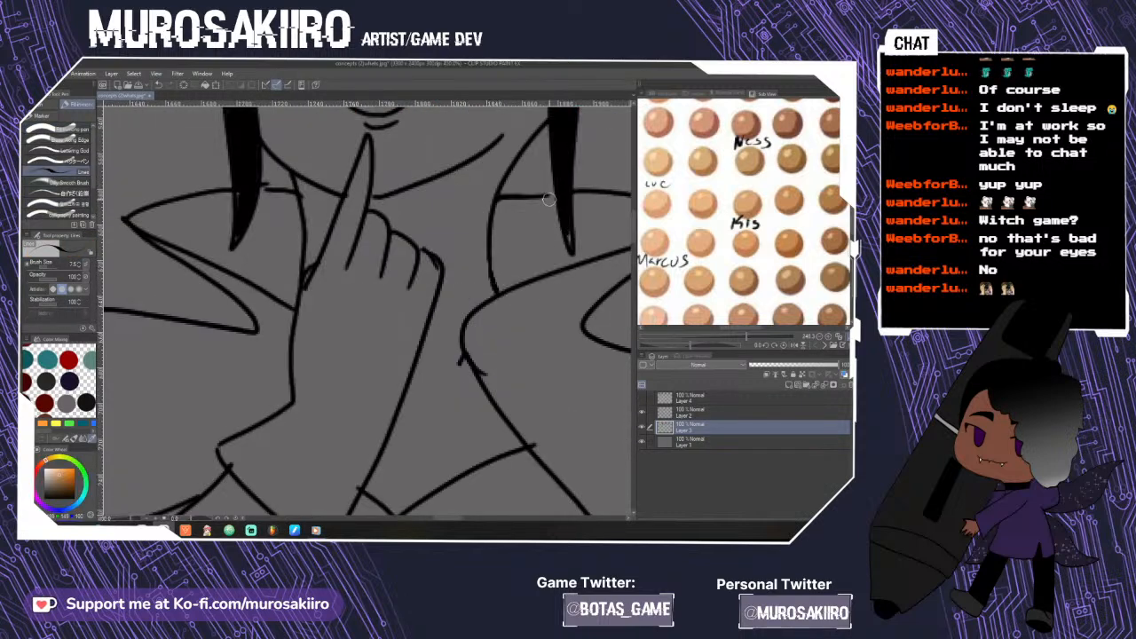
scroll(566, 198, "down", 5)
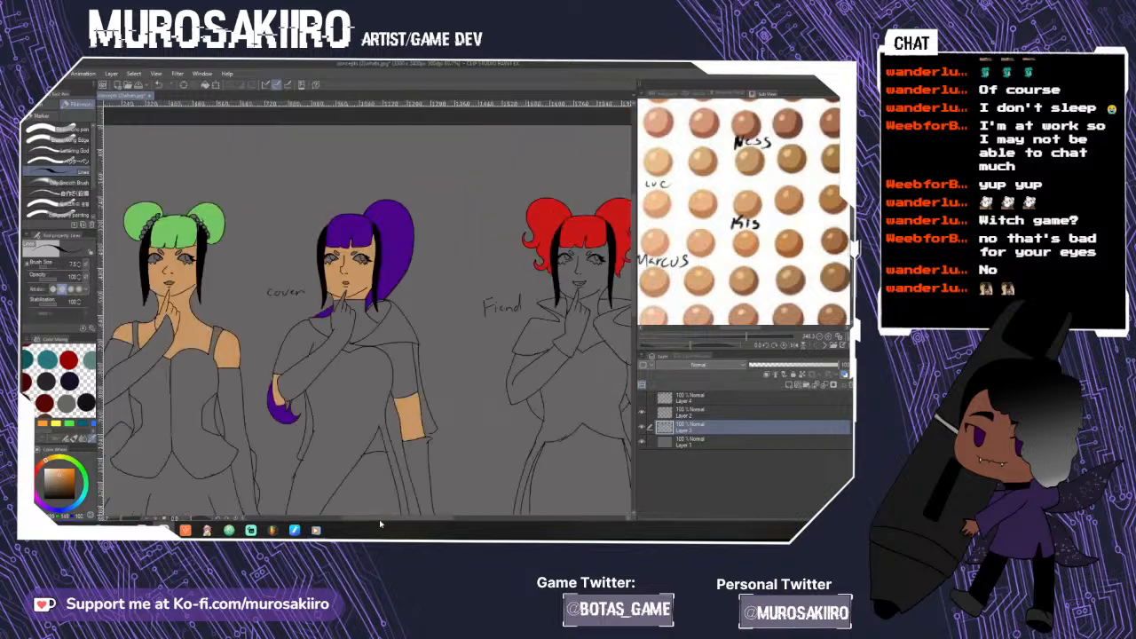
- Fill the Fiend figure's face, neck, chest and both exposed arms with the tan skin colour
left_click_drag(380, 520, 436, 520)
key("g")
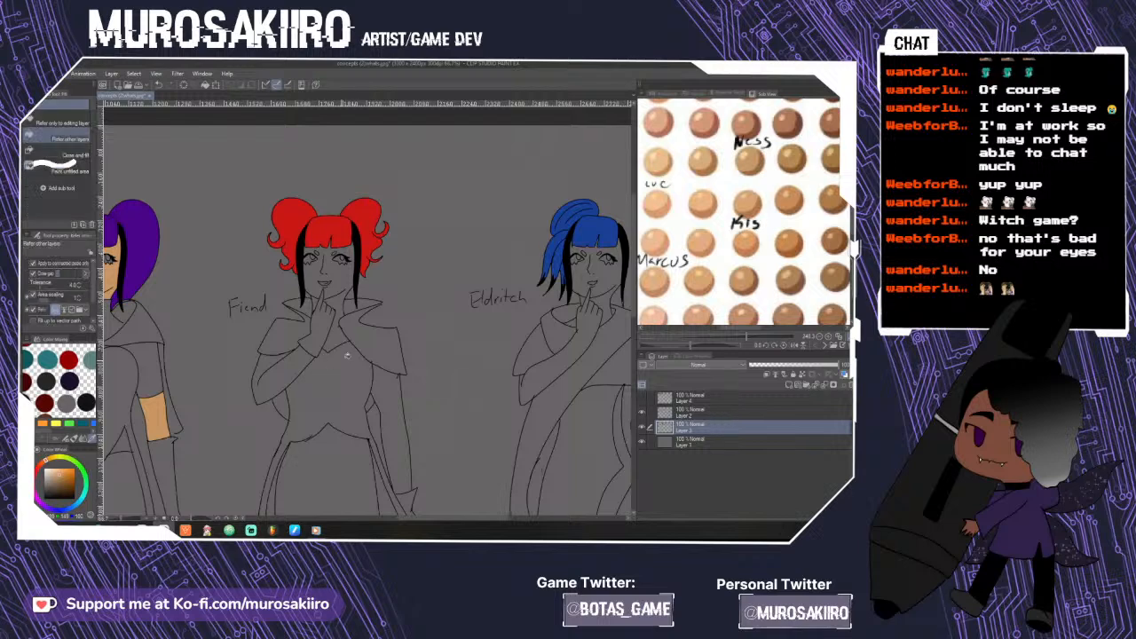
left_click(341, 338)
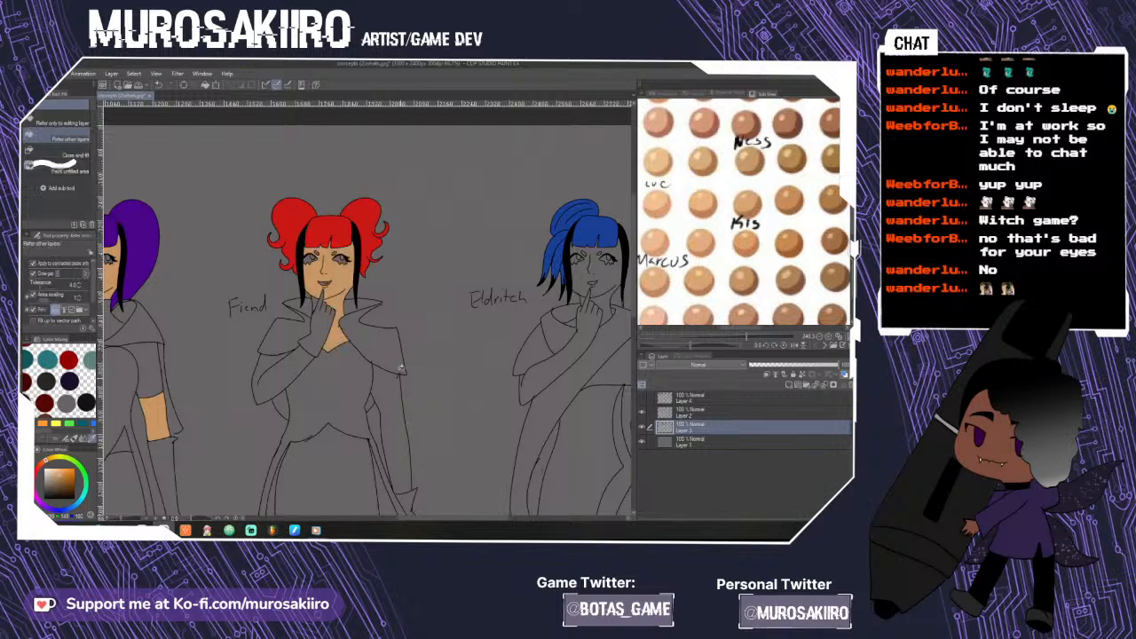
scroll(341, 439, "down", 3)
left_click(337, 433)
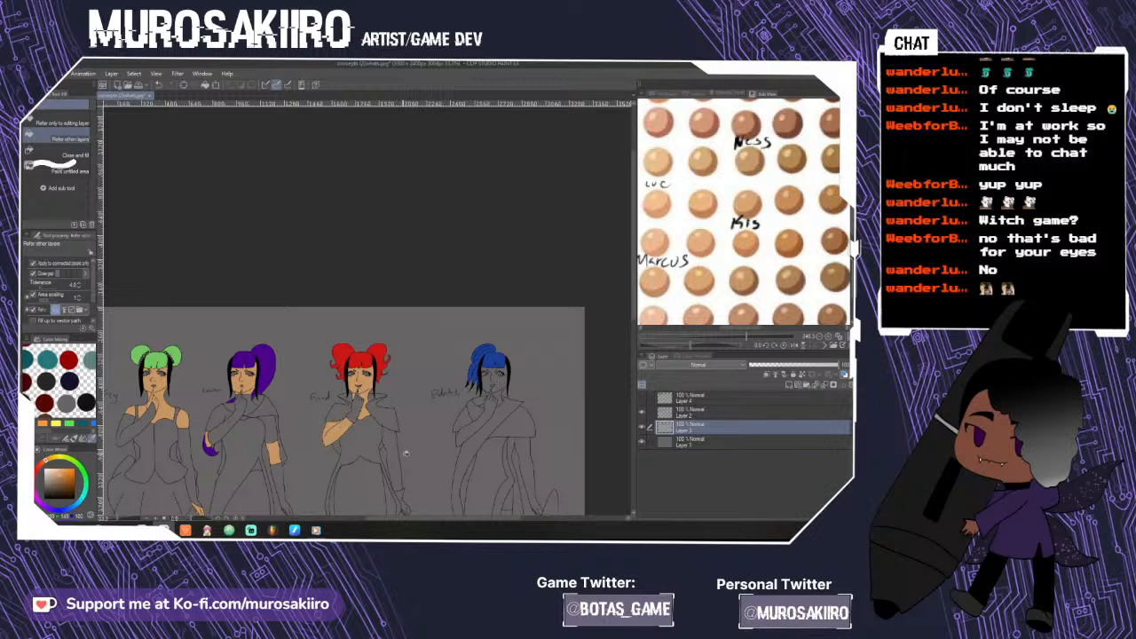
left_click(396, 454)
left_click_drag(634, 312, 625, 379)
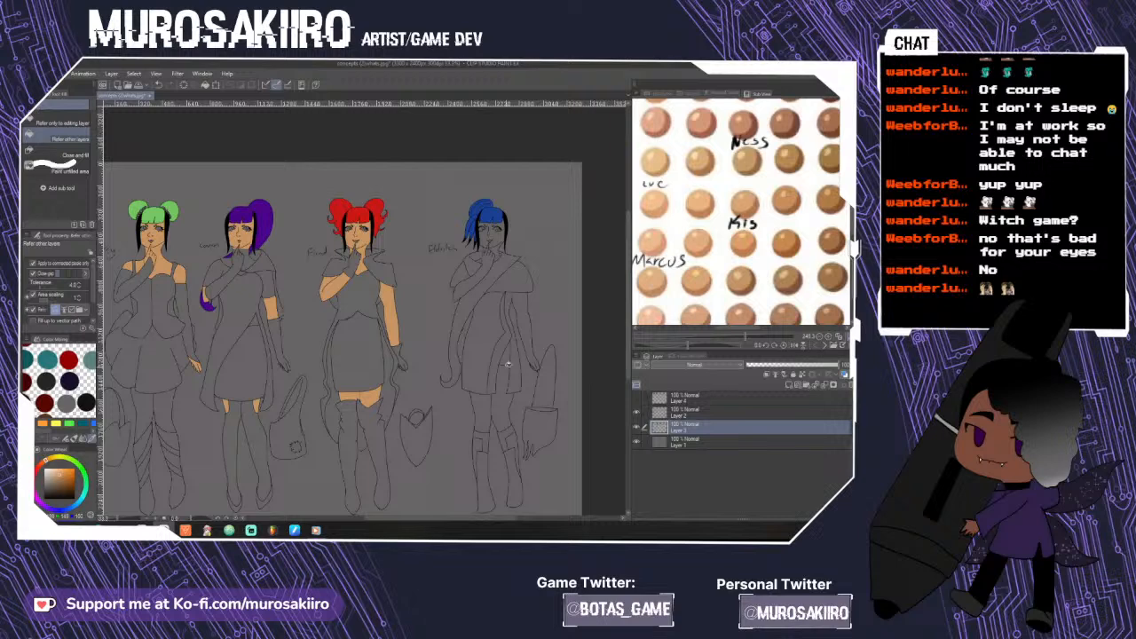
- Fill the Eldritch figure's exposed thigh with tan and draw a short curved glove edge below her cape on Layer 2
scroll(510, 360, "up", 2)
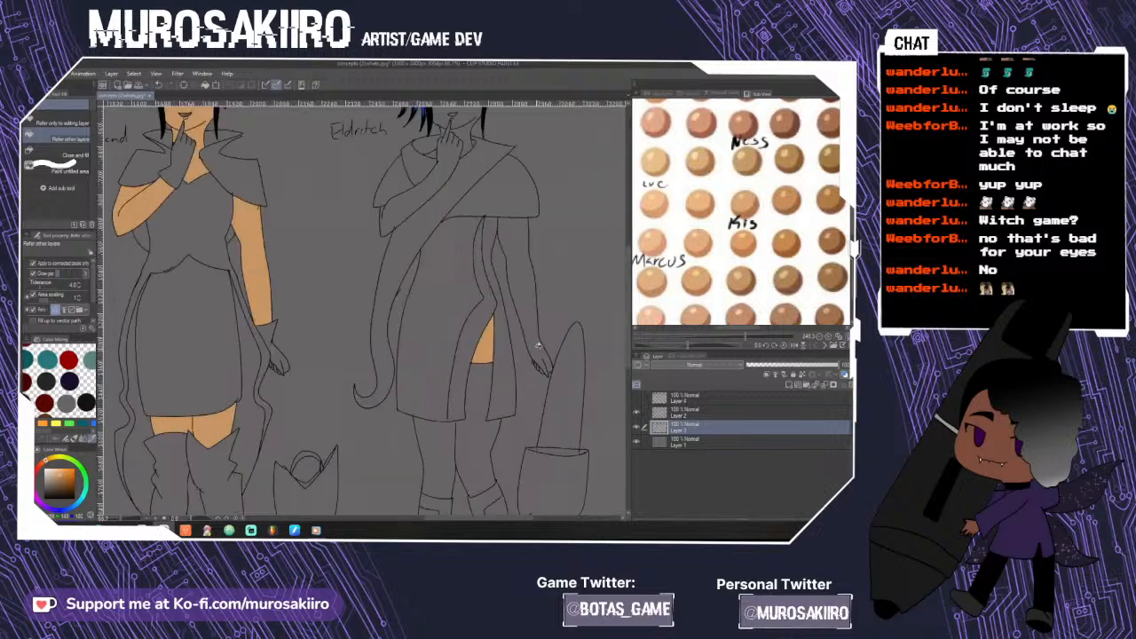
scroll(588, 354, "up", 1)
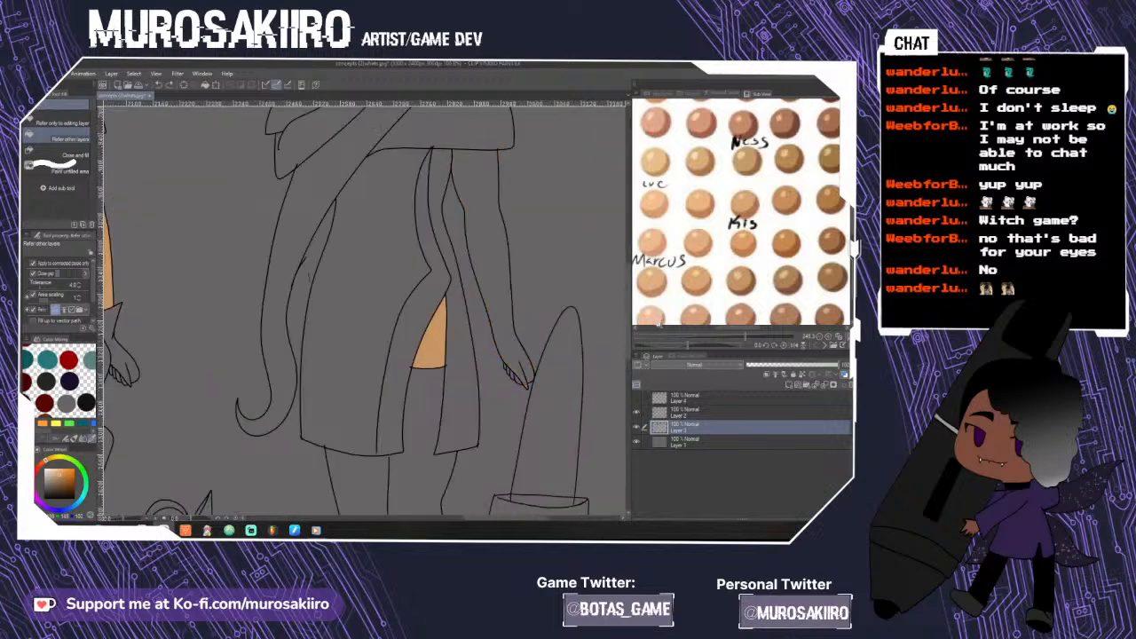
key("p")
left_click(757, 412)
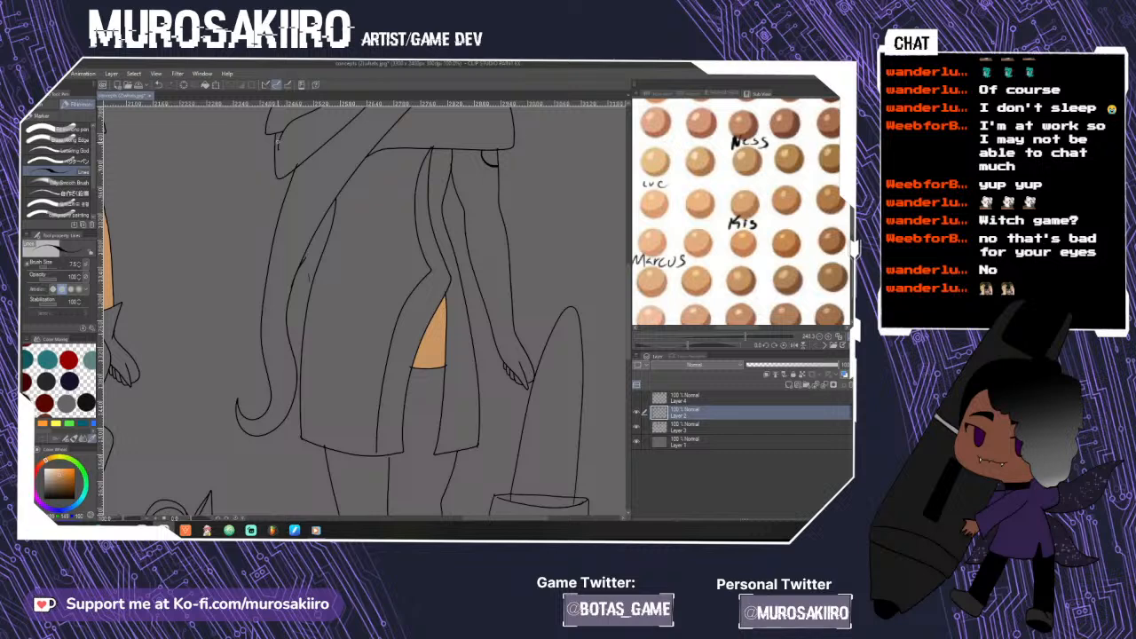
- Fill the Eldritch figure's upper arm, elbow, face and neck with the tan skin colour
key("g")
scroll(606, 276, "down", 3)
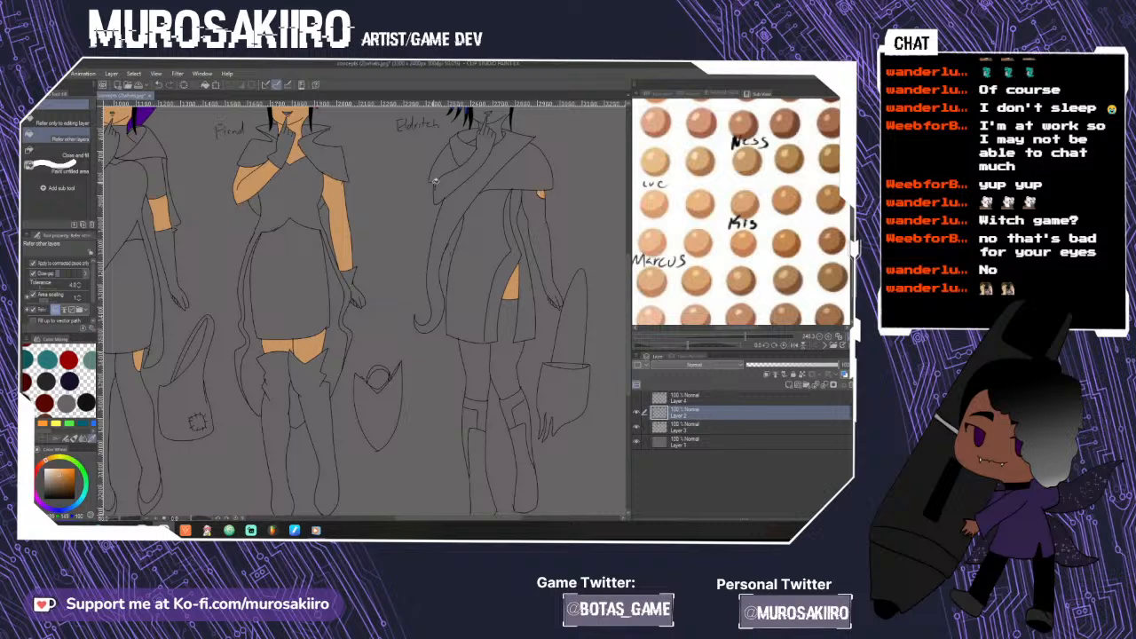
scroll(532, 282, "up", 6)
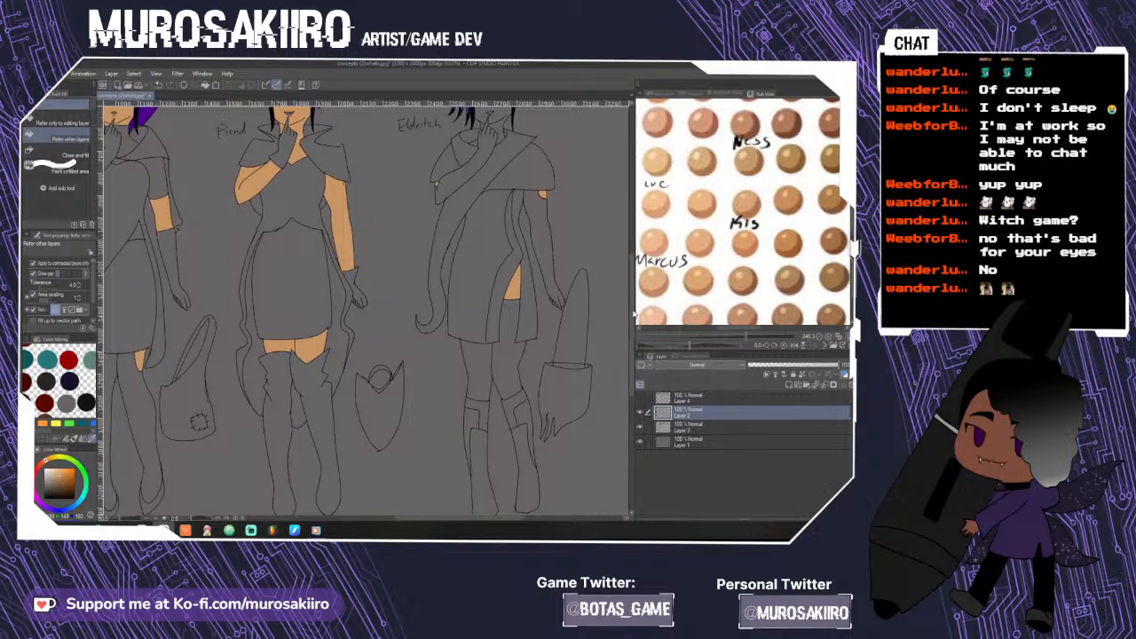
scroll(531, 283, "up", 3)
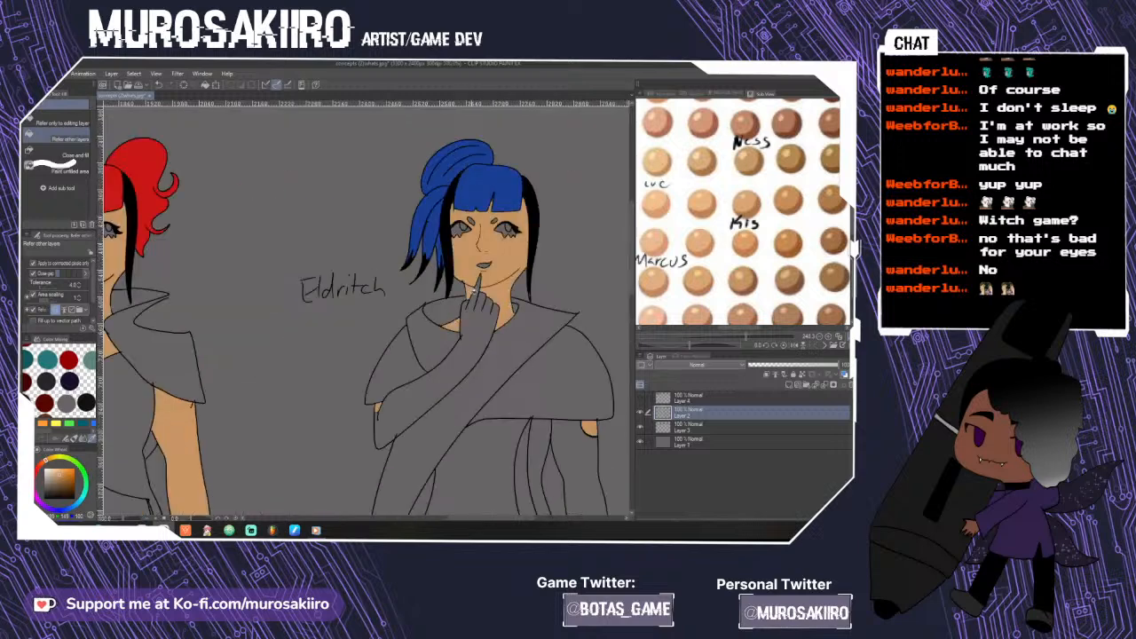
- Switch the reference image to the colourful hair swatch chart and sample a bright green
scroll(473, 288, "down", 3)
left_click_drag(442, 517, 344, 506)
scroll(404, 342, "up", 1)
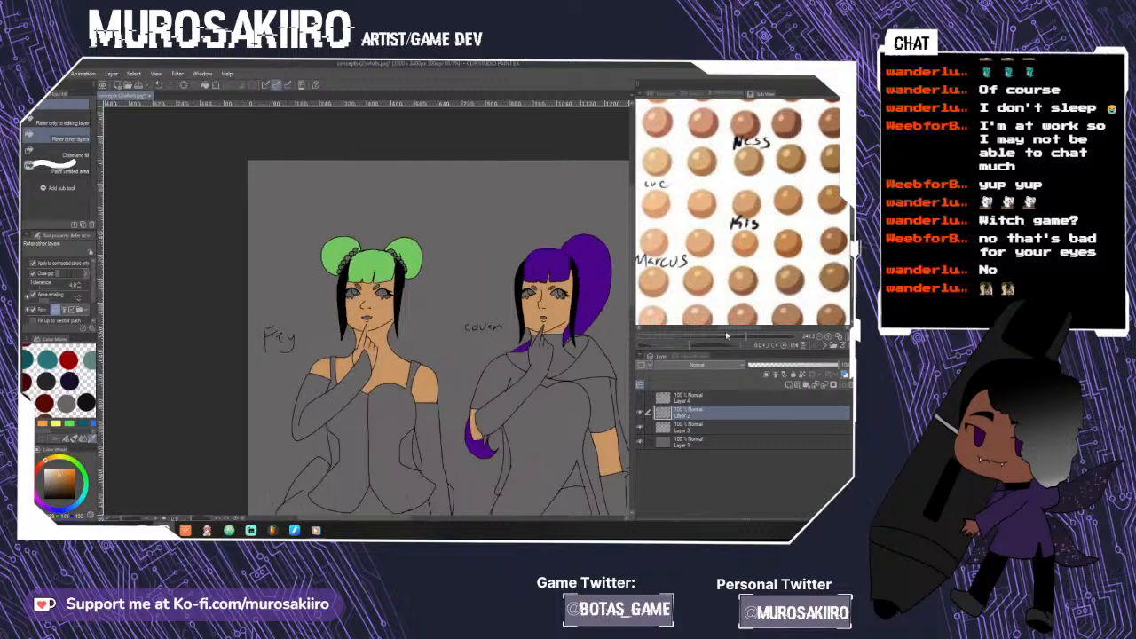
left_click(827, 350)
left_click(823, 350)
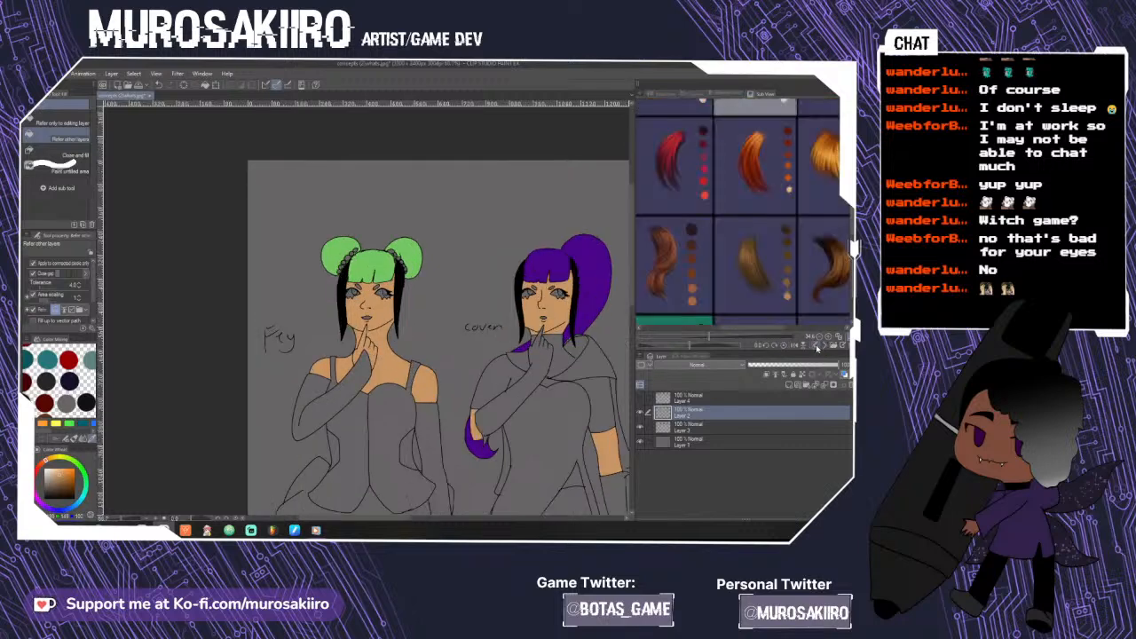
left_click(818, 347)
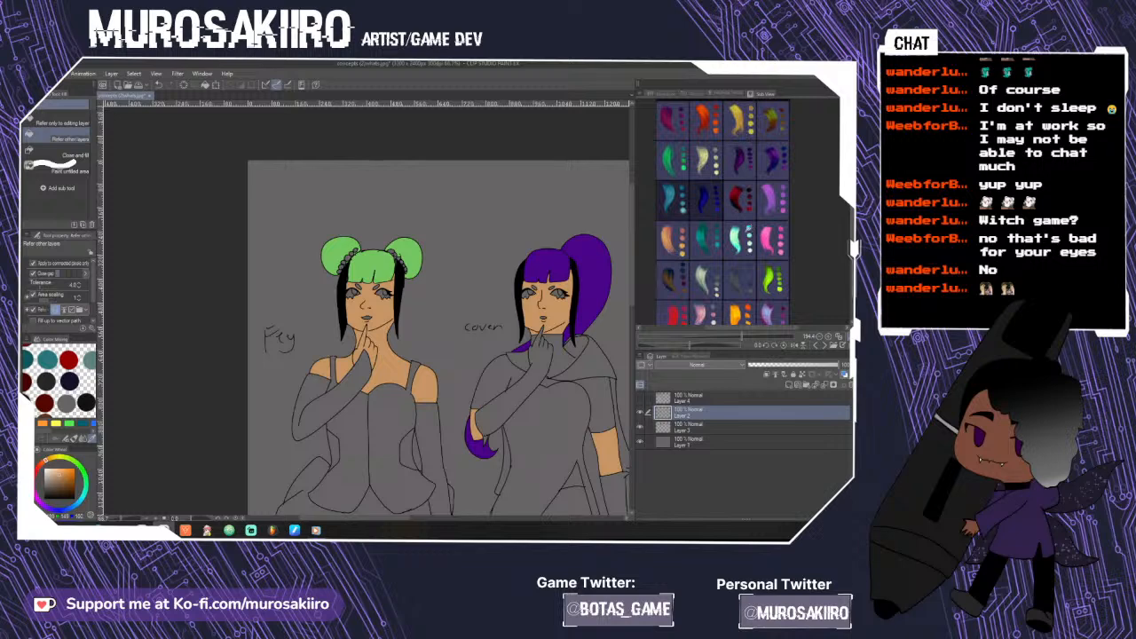
left_click(687, 163)
- Fill both of the Fey figure's irises with the sampled green on Layer 2
scroll(384, 290, "up", 3)
left_click(385, 295)
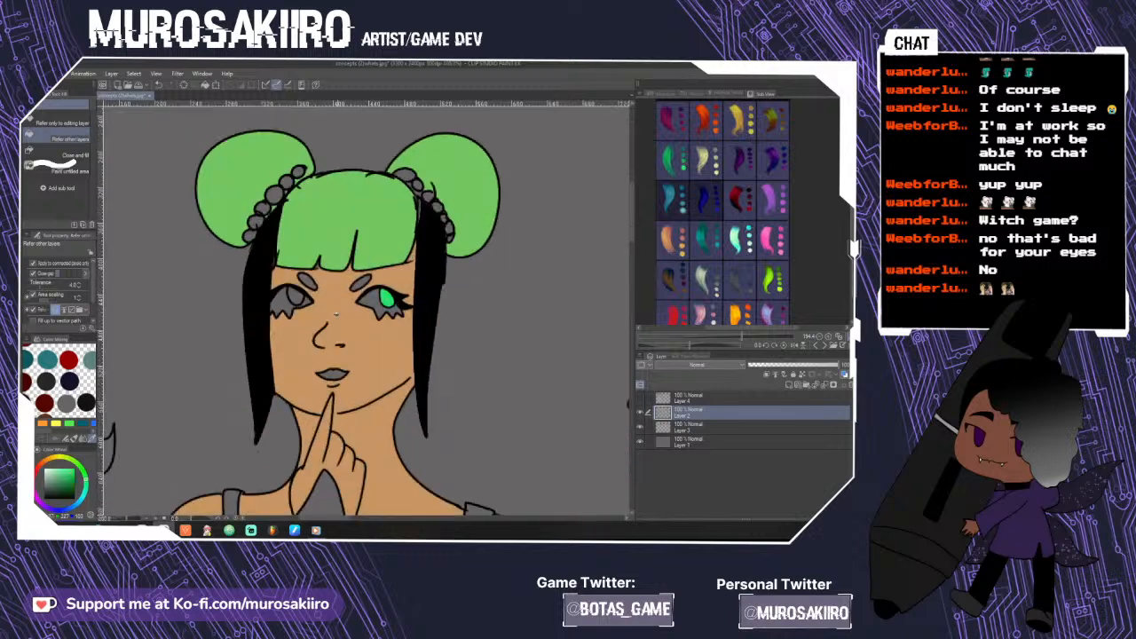
scroll(299, 295, "down", 3)
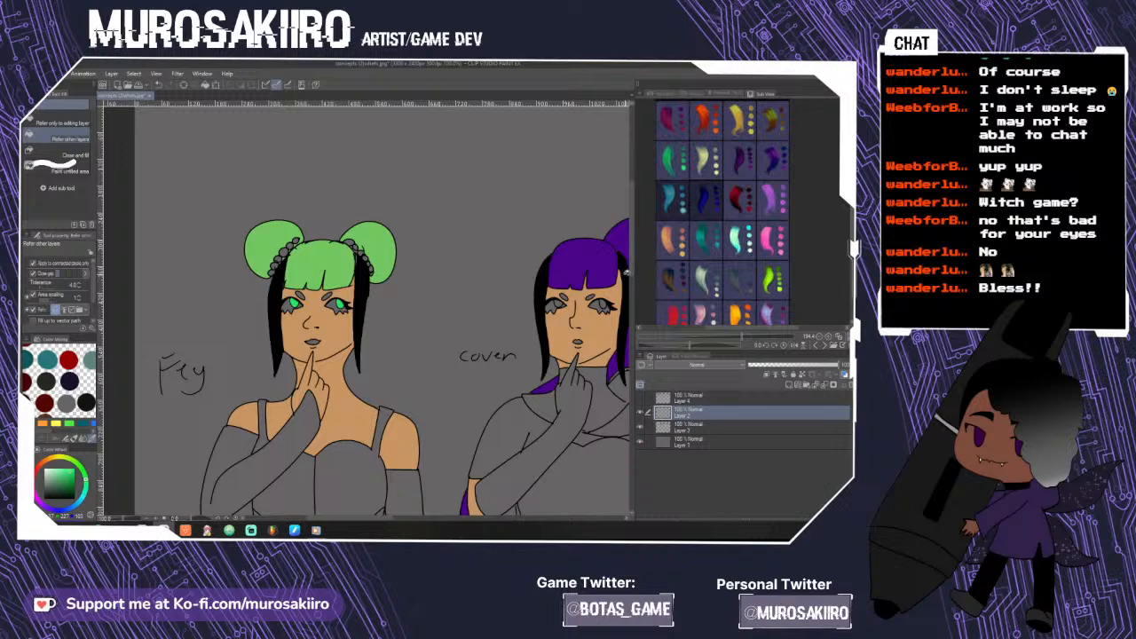
left_click_drag(632, 267, 619, 246)
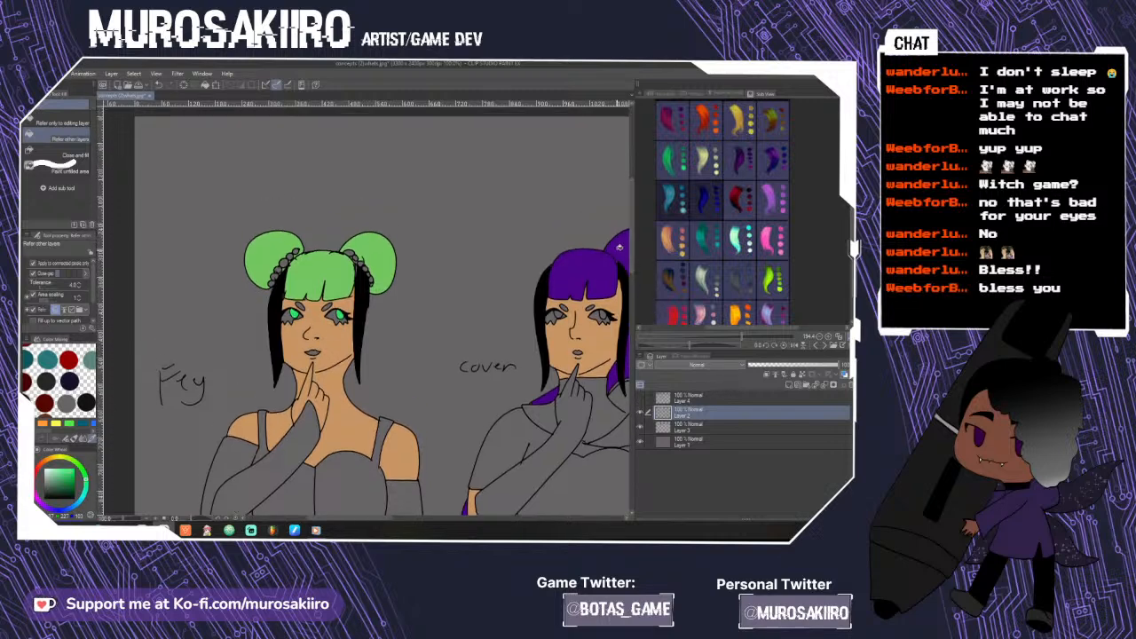
- Try filling the Coven figure's irises with a light purple on Layer 2
left_click_drag(385, 519, 427, 519)
scroll(343, 335, "up", 2)
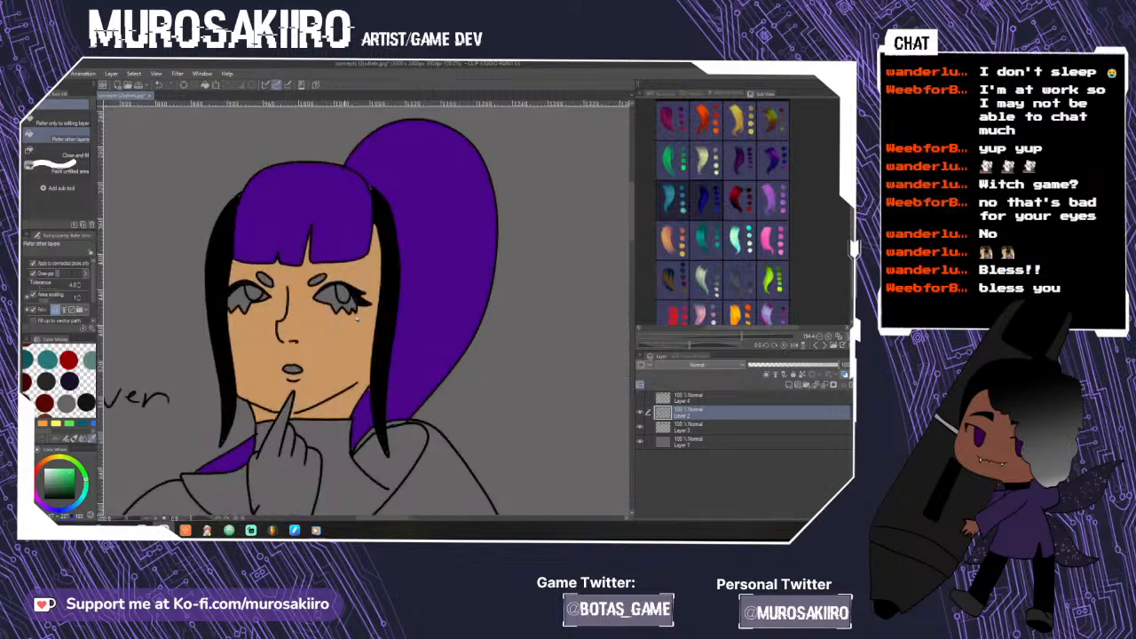
left_click(440, 291, "alt")
left_click(343, 293)
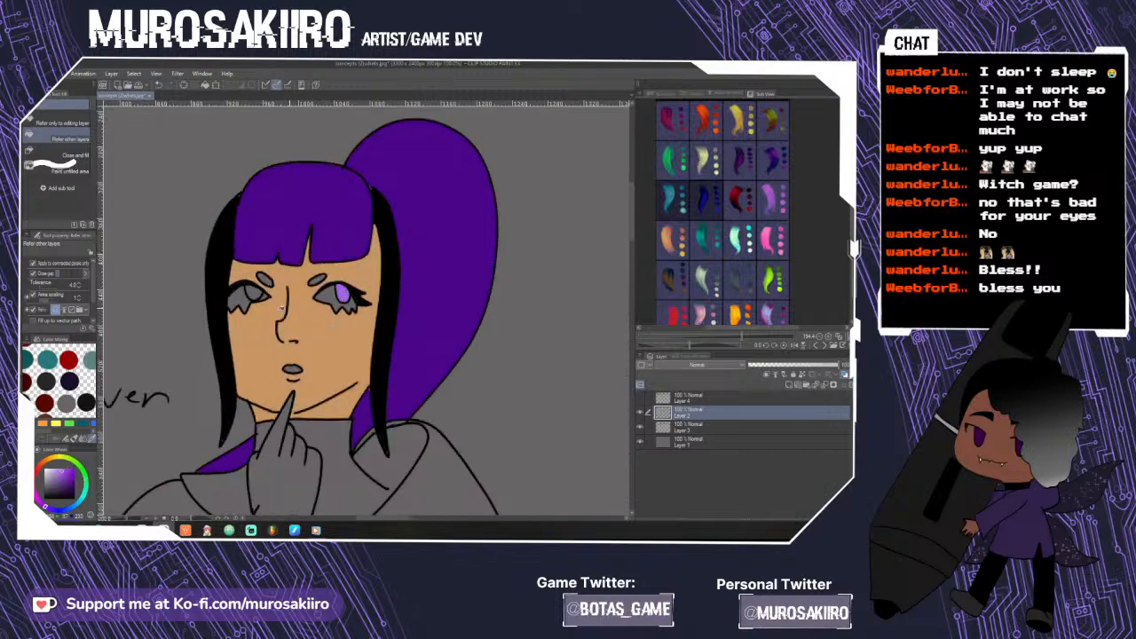
left_click(254, 293)
key("ctrl+z")
key("ctrl+z")
- Undo the Fey figure's green iris fills on Layer 2 and resample the green with the colour layer temporarily hidden
key("ctrl+minus")
key("ctrl+minus")
left_click_drag(417, 518, 364, 518)
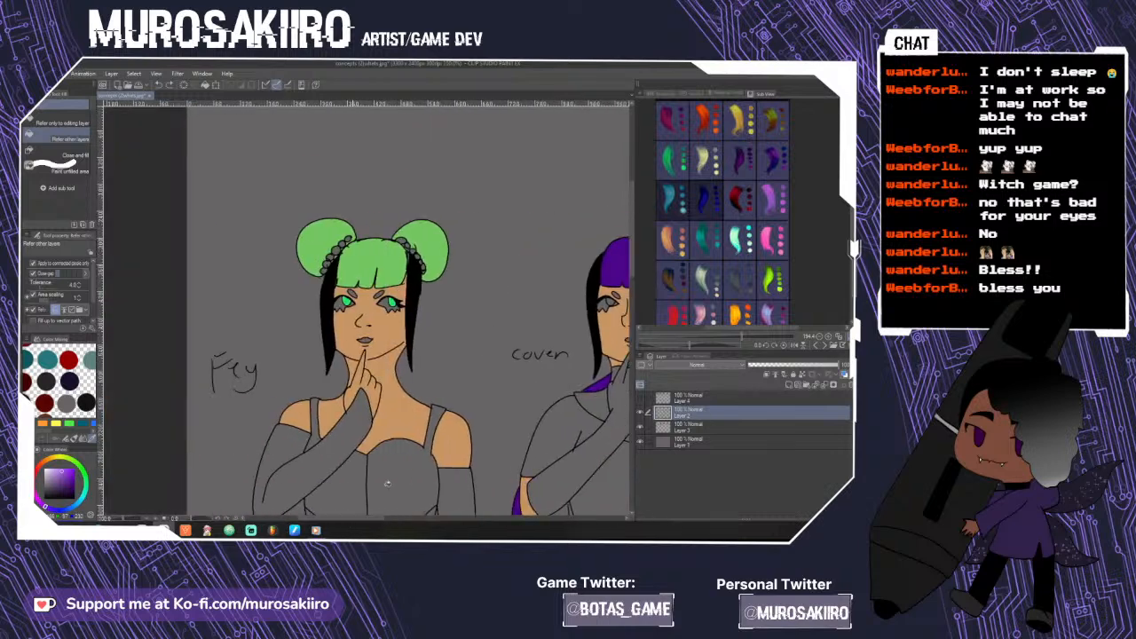
left_click(640, 427)
key("ctrl+z")
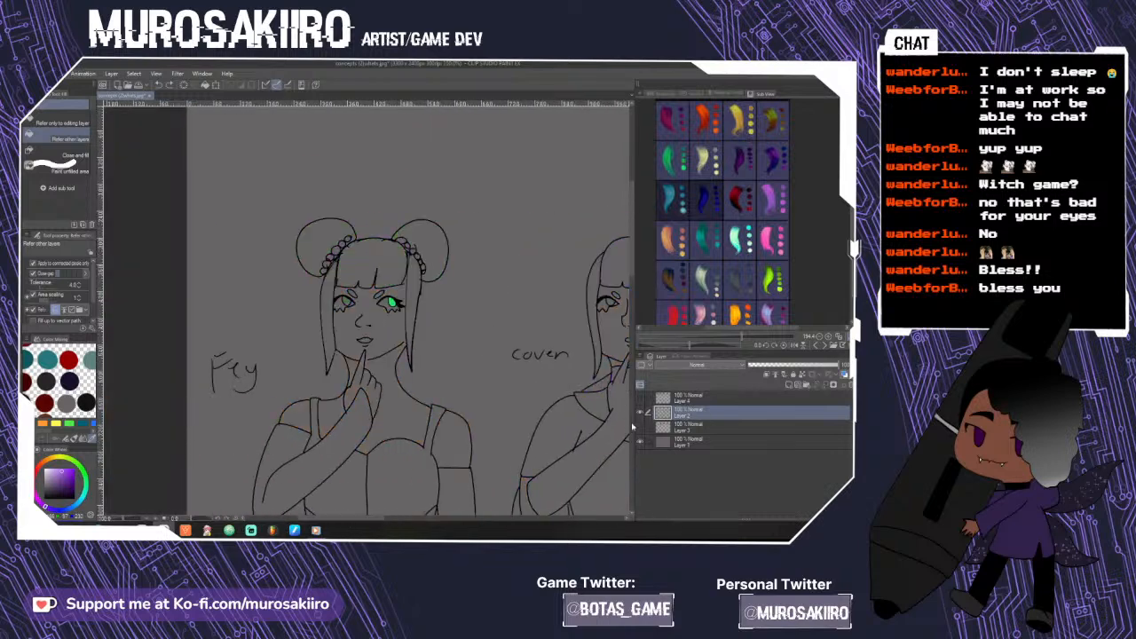
left_click(394, 301, "alt")
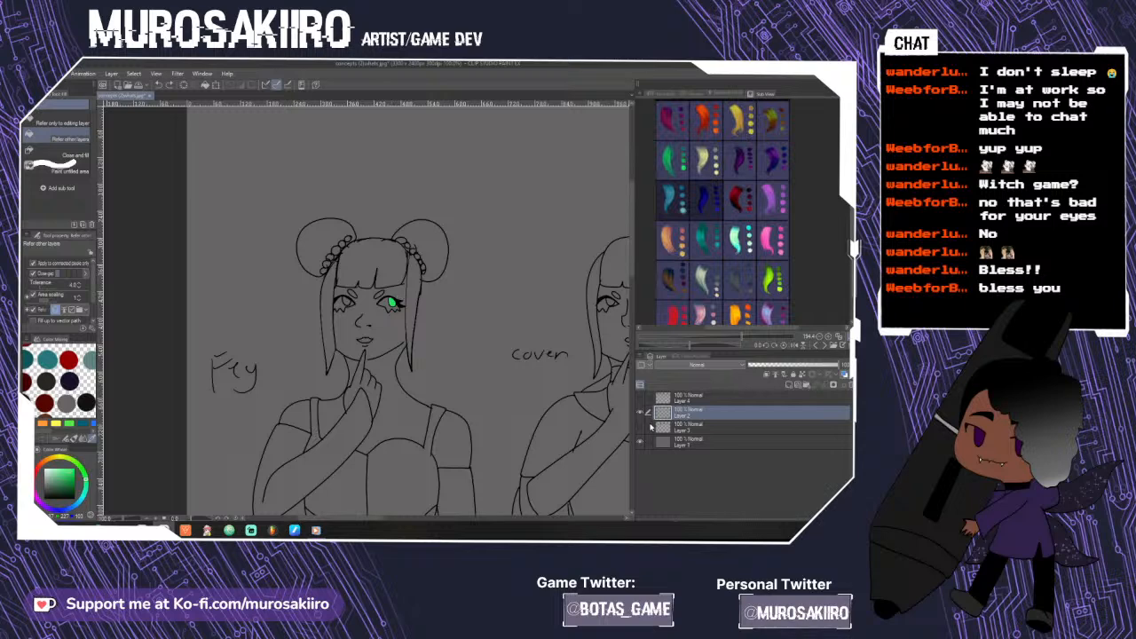
left_click(642, 426)
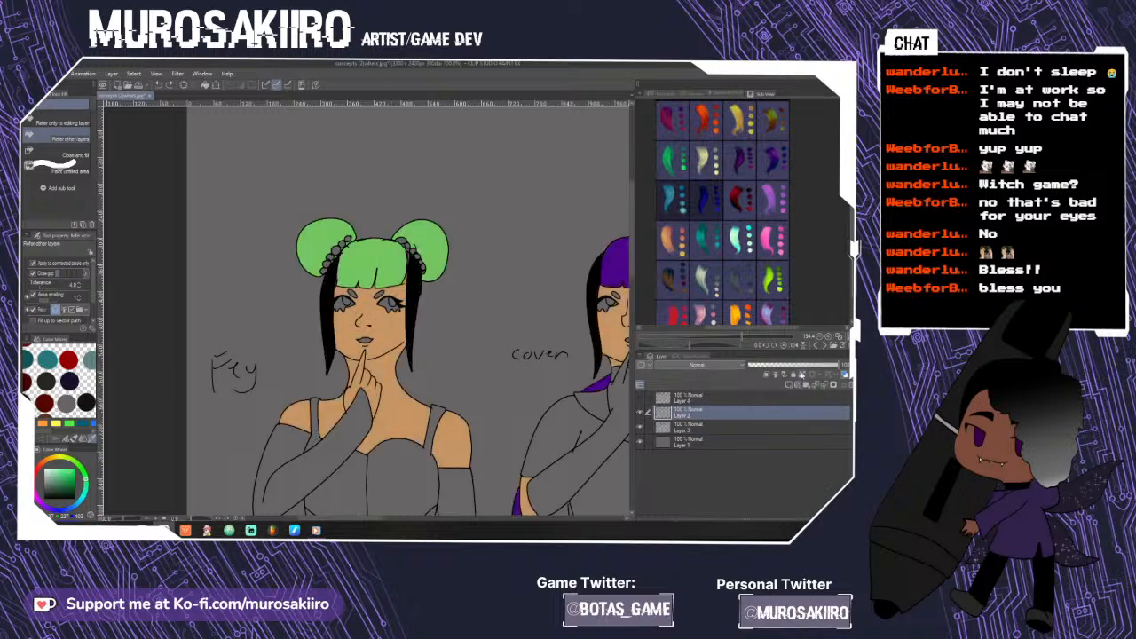
- Lock Layer 2 and fill both of the Fey figure's irises with green on Layer 3
left_click(748, 426)
scroll(347, 308, "up", 4)
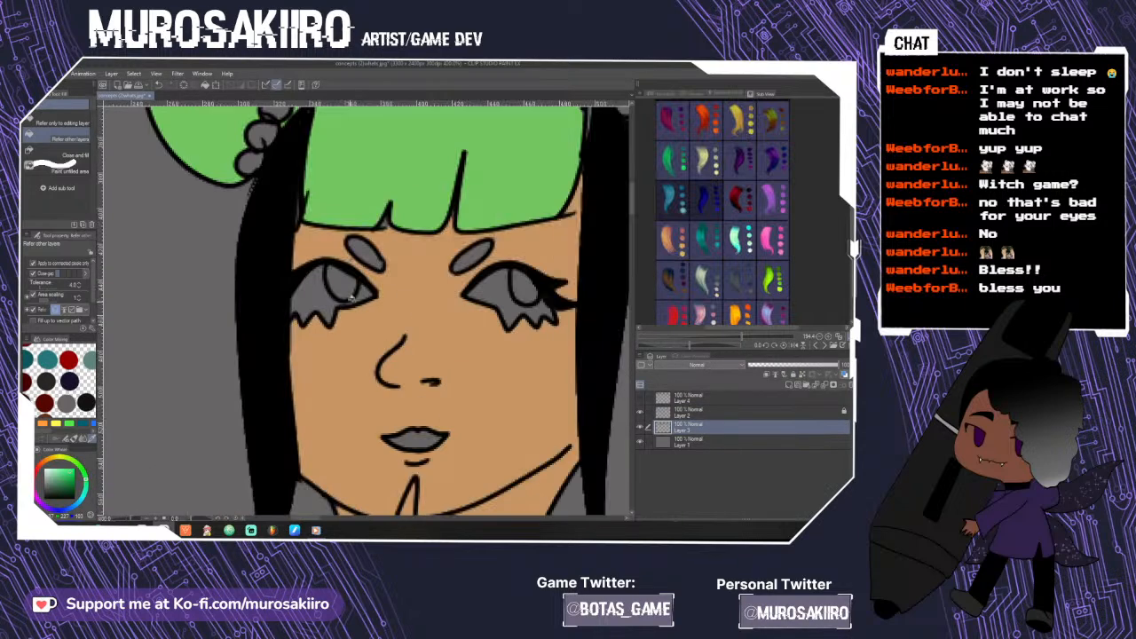
left_click(343, 284)
left_click(524, 287)
scroll(524, 323, "down", 2)
scroll(524, 351, "down", 2)
- Sample the purple from the Coven figure's hair and fill her irises with a lighter purple
key("ctrl+plus")
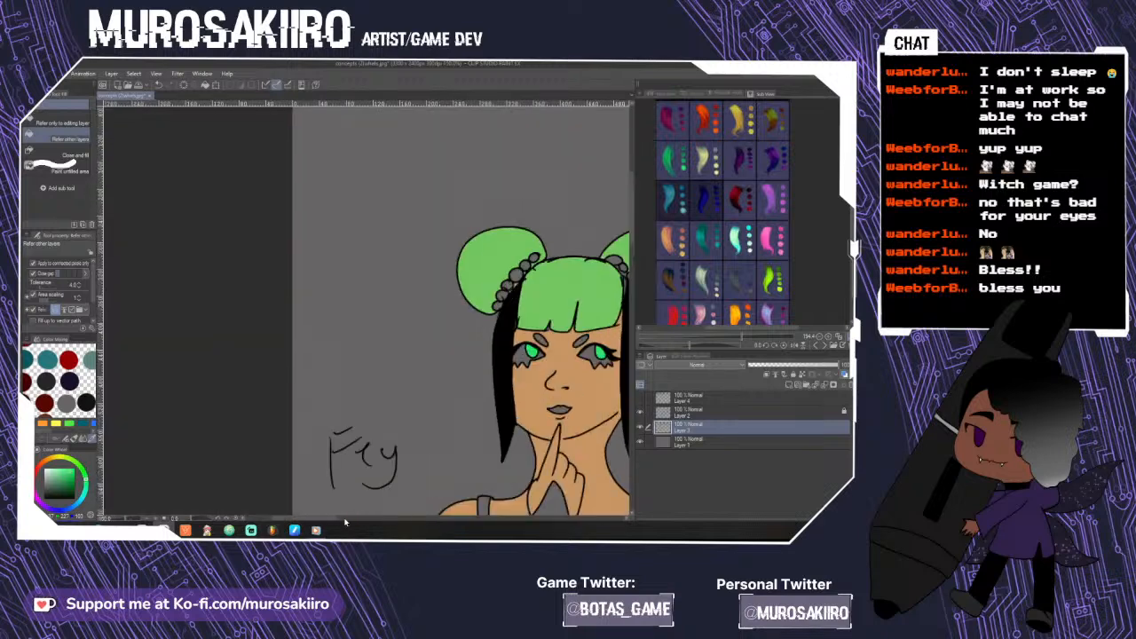
left_click_drag(347, 519, 410, 512)
left_click(481, 339, "alt")
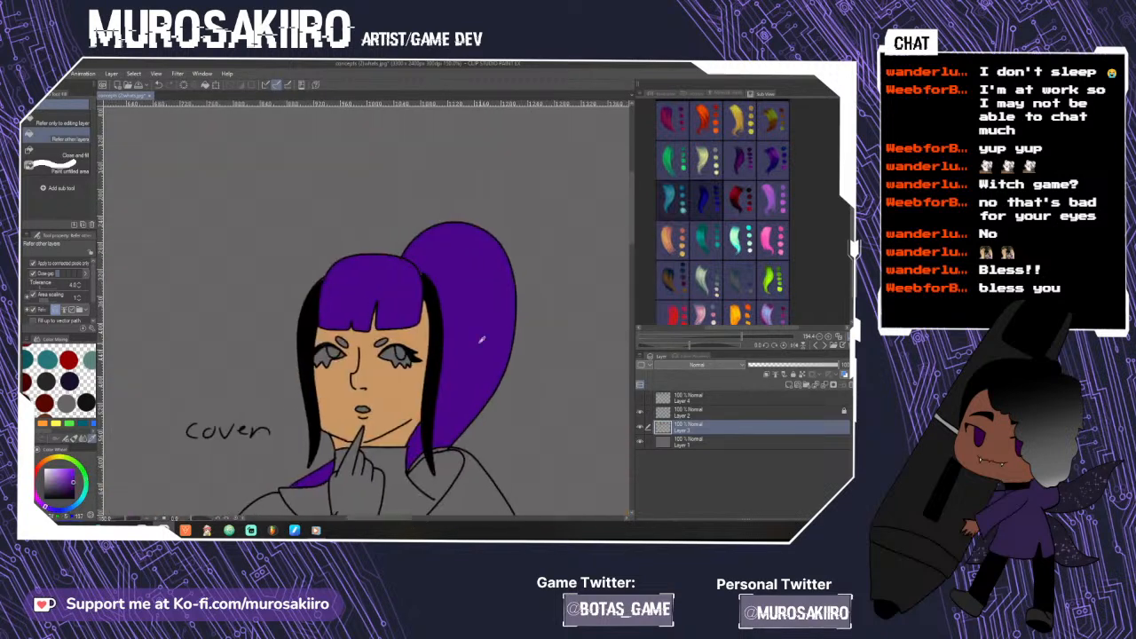
left_click(337, 352)
- Fill the Fiend figure's irises with light red and the Eldritch figure's irises with light blue
scroll(421, 406, "right", 5)
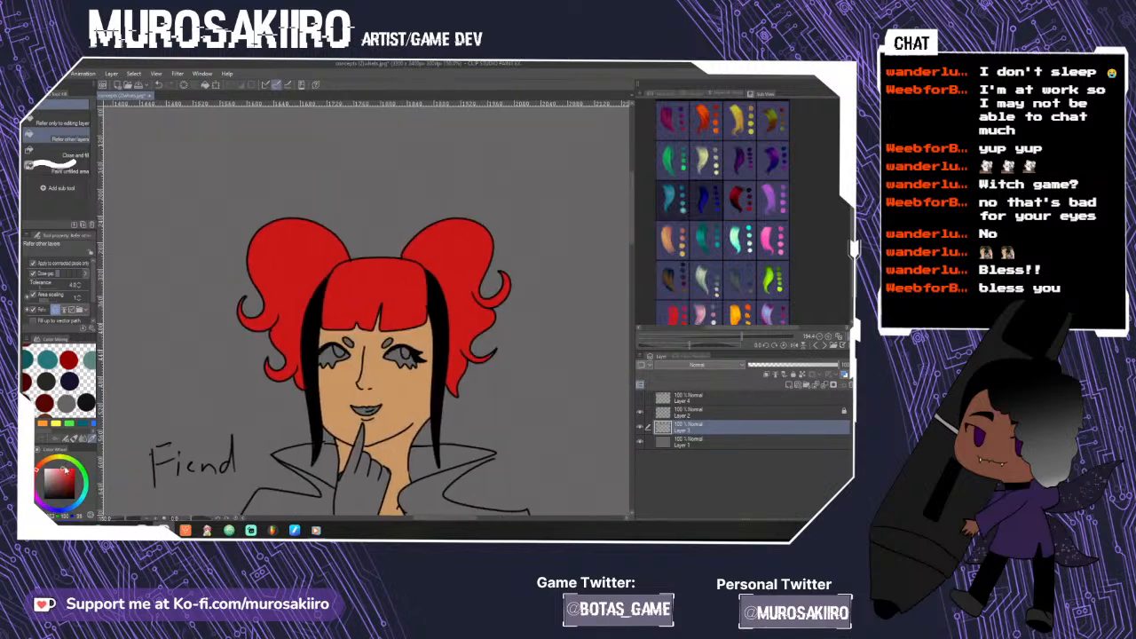
left_click(407, 355)
left_click(418, 507)
scroll(172, 441, "right", 5)
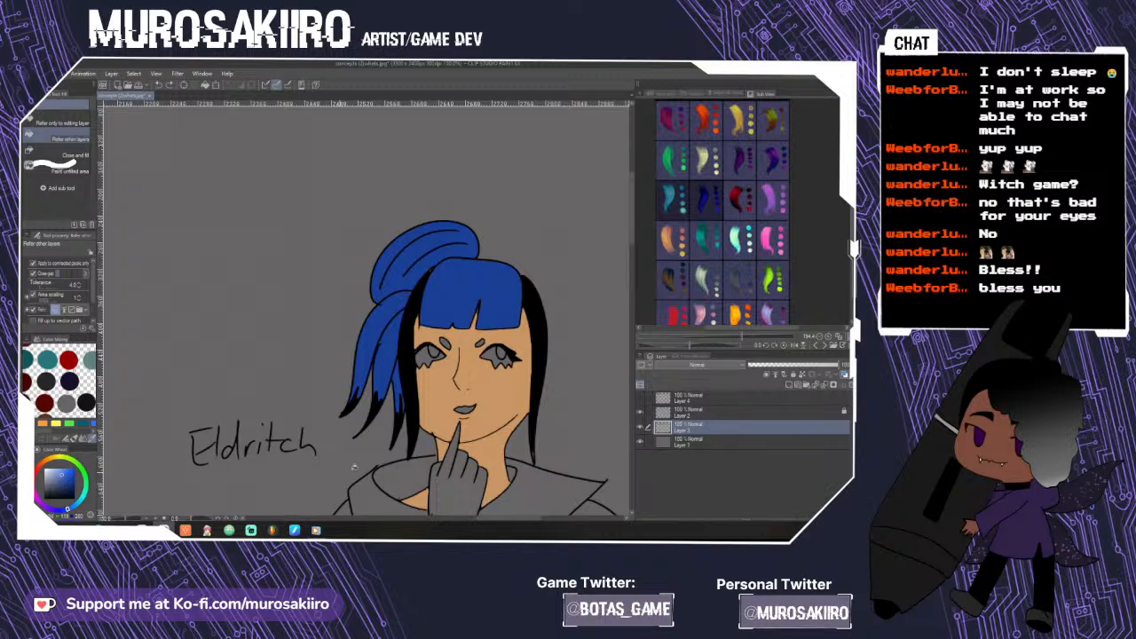
left_click(434, 353)
- Switch the reference image to the eye chart and fill the whites of the Eldritch figure's eyes with white
left_click(825, 344)
left_click(824, 345)
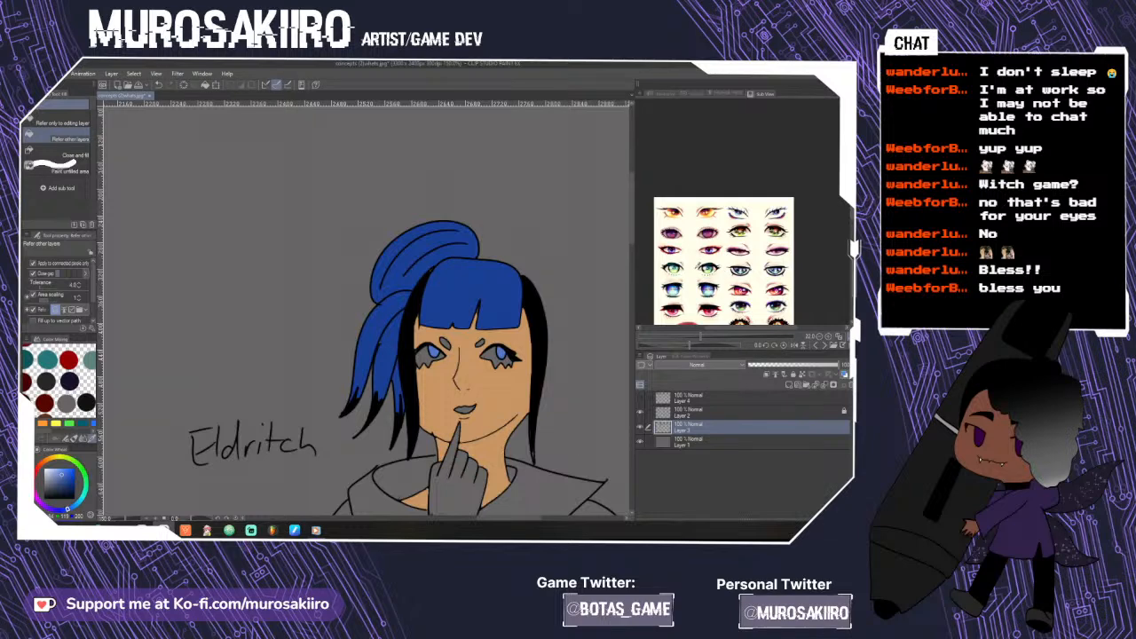
key("x")
left_click(491, 358)
left_click(428, 358)
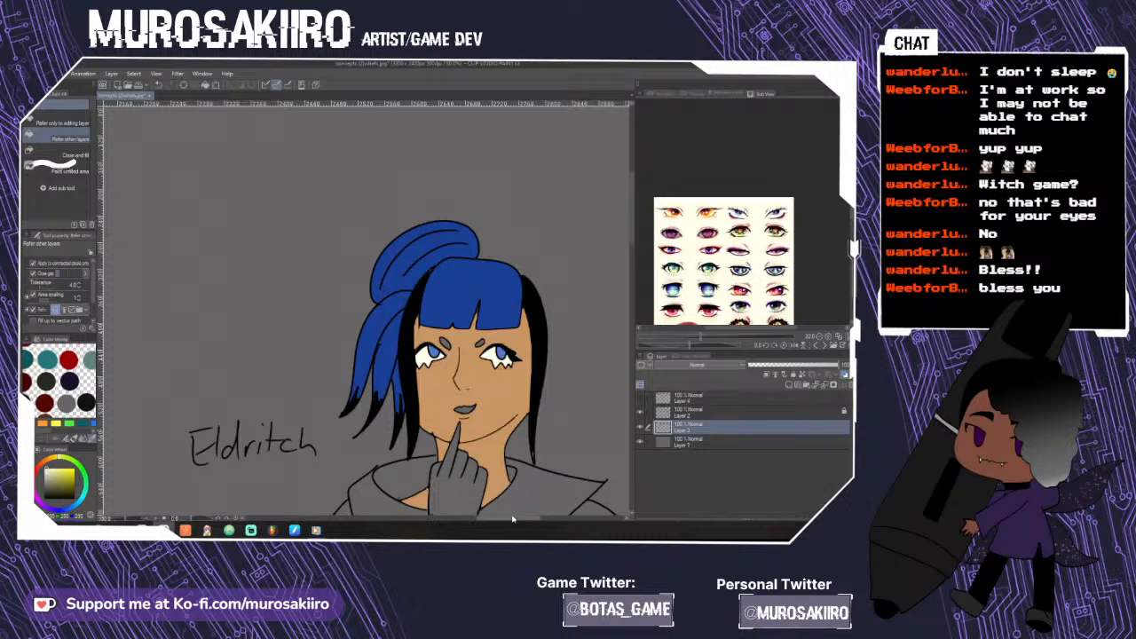
- Fill the whites of both of the Fiend figure's eyes with white
left_click_drag(508, 520, 441, 524)
left_click(439, 357)
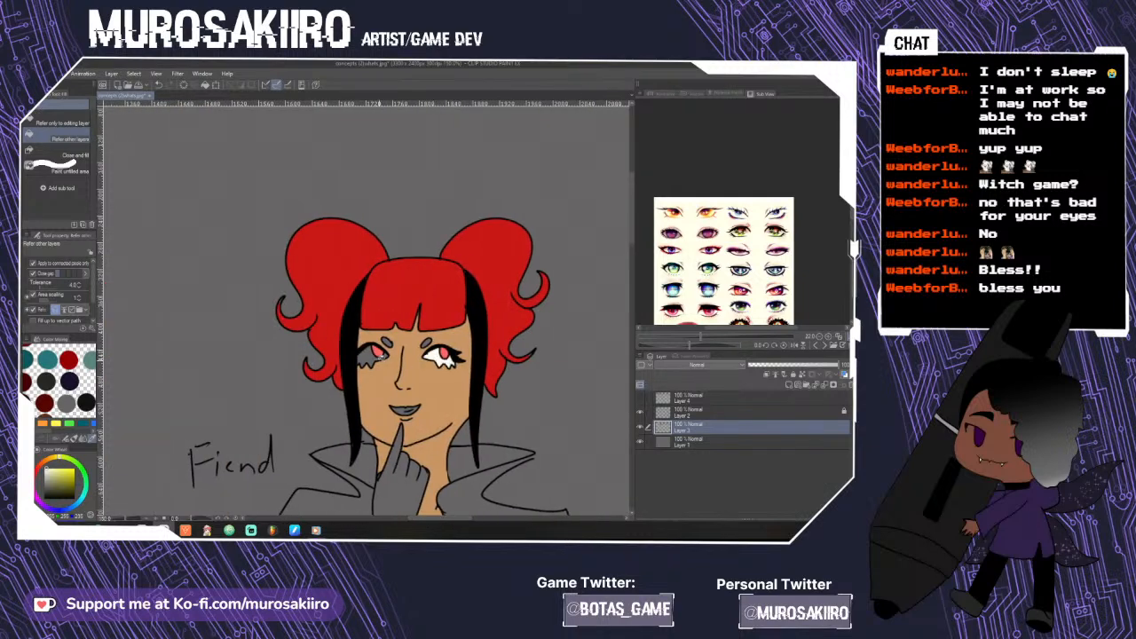
left_click(378, 355)
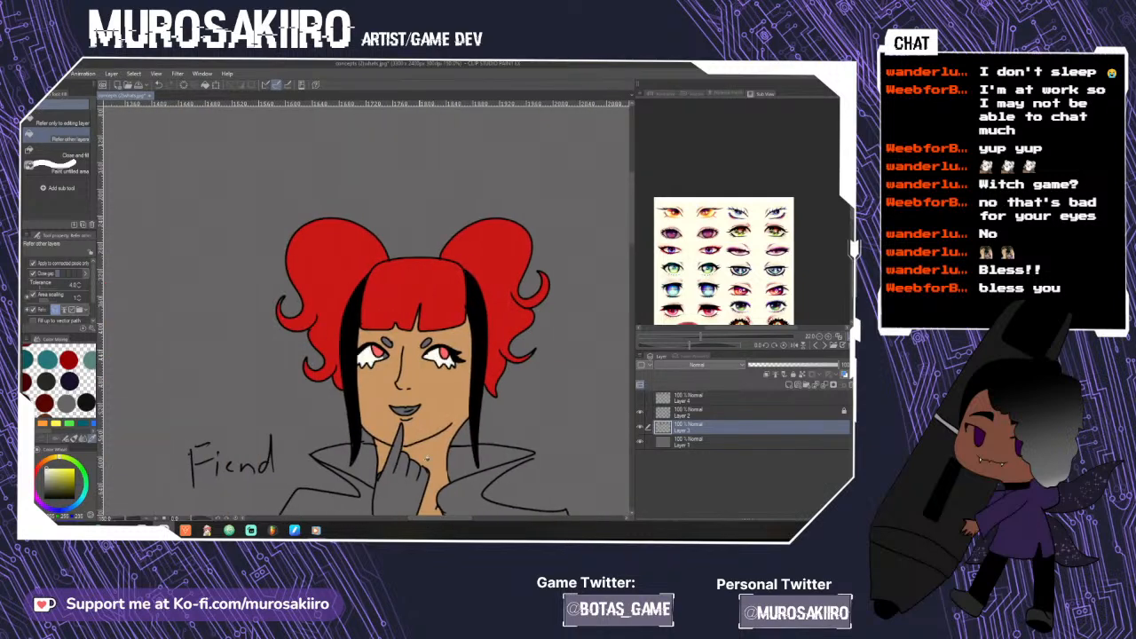
- Undo the stray fill on the Fiend figure and fill the whites of both of the Coven figure's eyes with white
left_click(461, 510)
key("ctrl+z")
left_click_drag(452, 519, 386, 521)
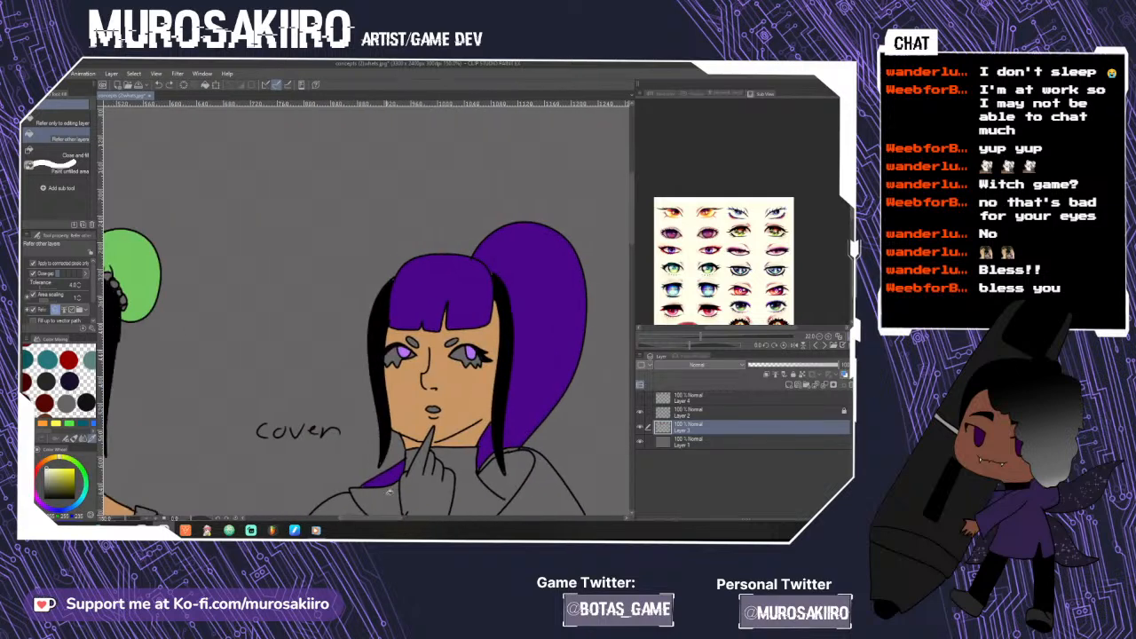
left_click(397, 356)
left_click(462, 358)
- Fill the whites of both of the Fey figure's eyes with white
left_click_drag(395, 520, 356, 520)
left_click(363, 354)
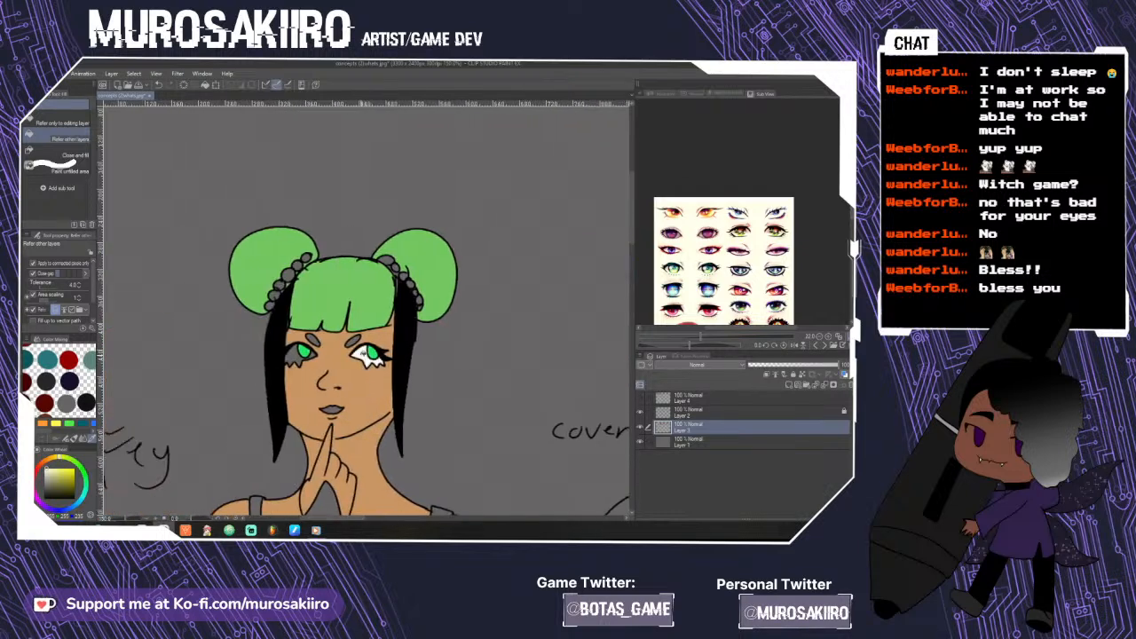
left_click(298, 357)
- Paint white over the small unfilled sliver beneath the Fey figure's iris with a pen brush
key("p")
scroll(305, 358, "up", 8)
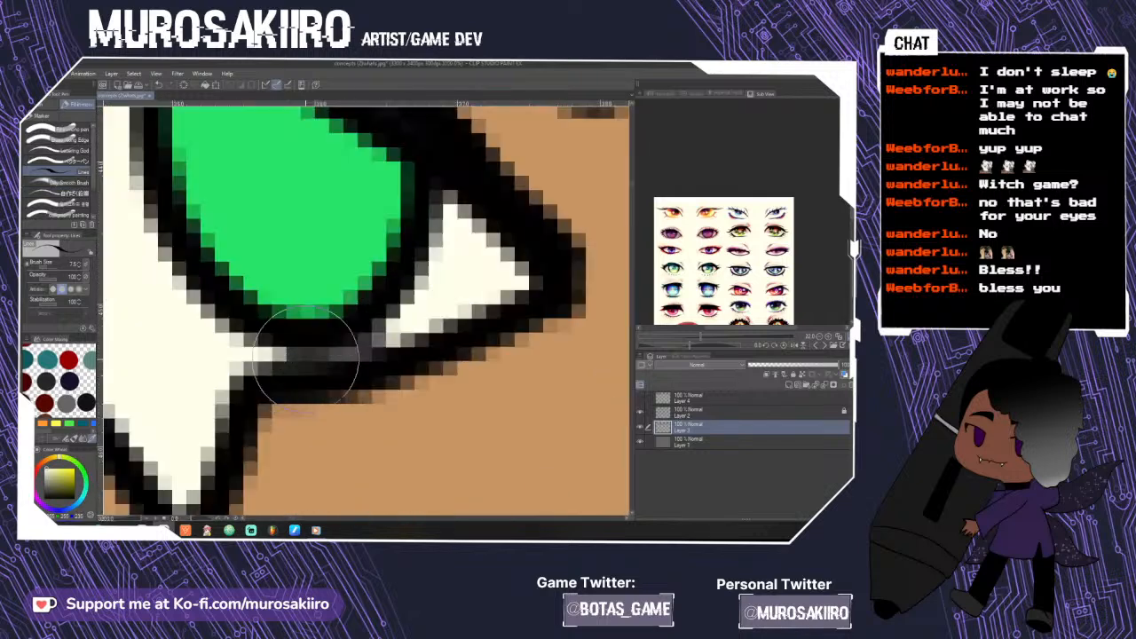
left_click(80, 140)
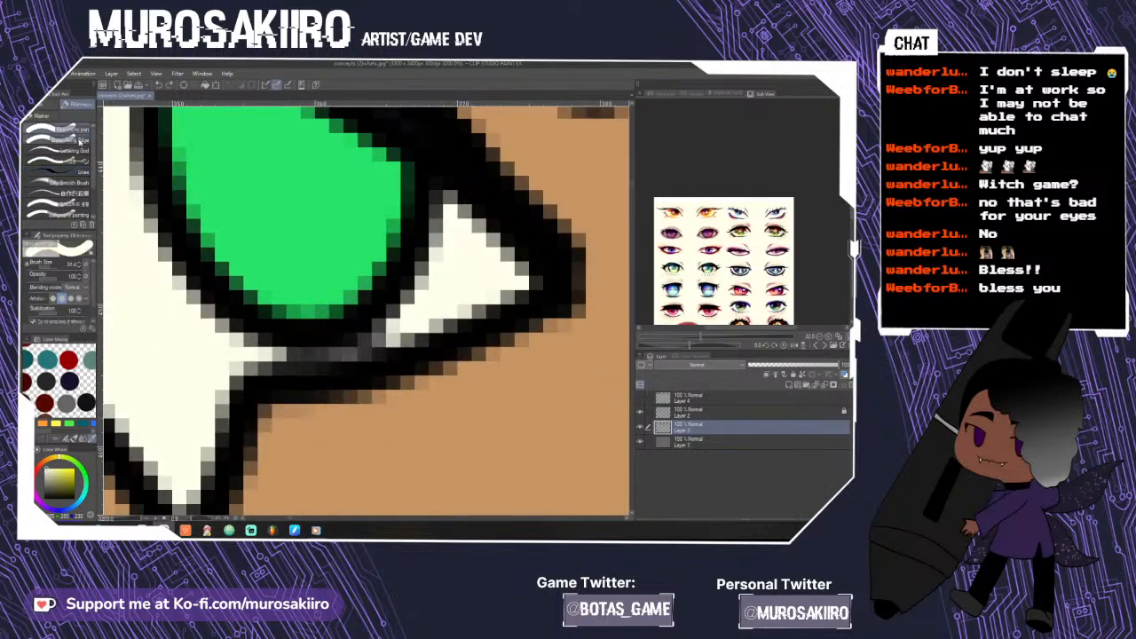
scroll(373, 342, "down", 3)
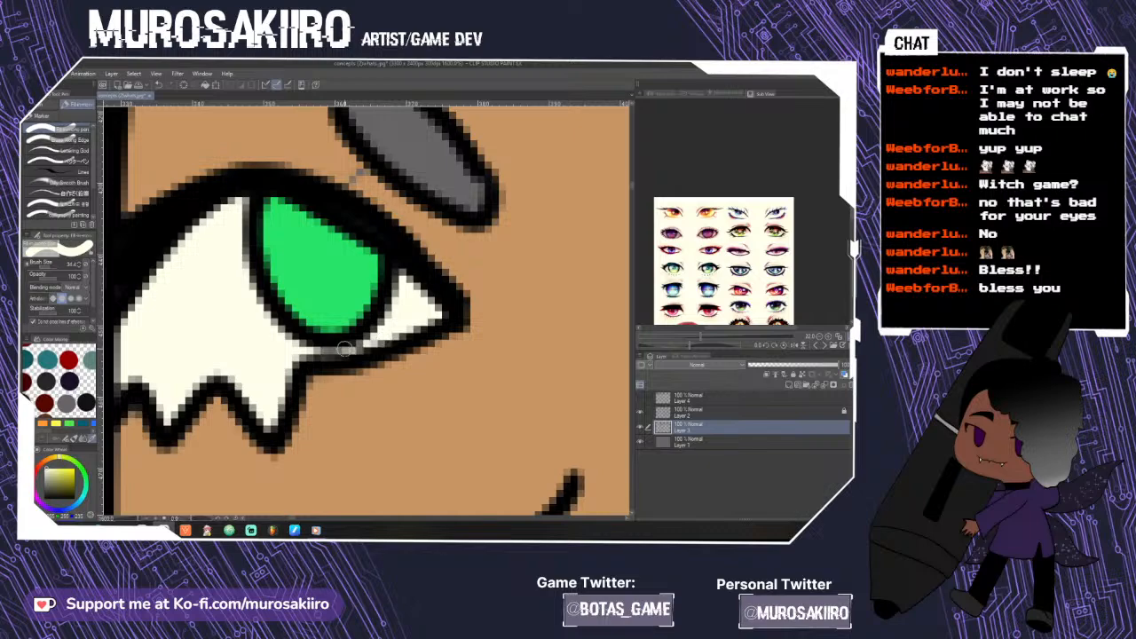
scroll(345, 350, "down", 8)
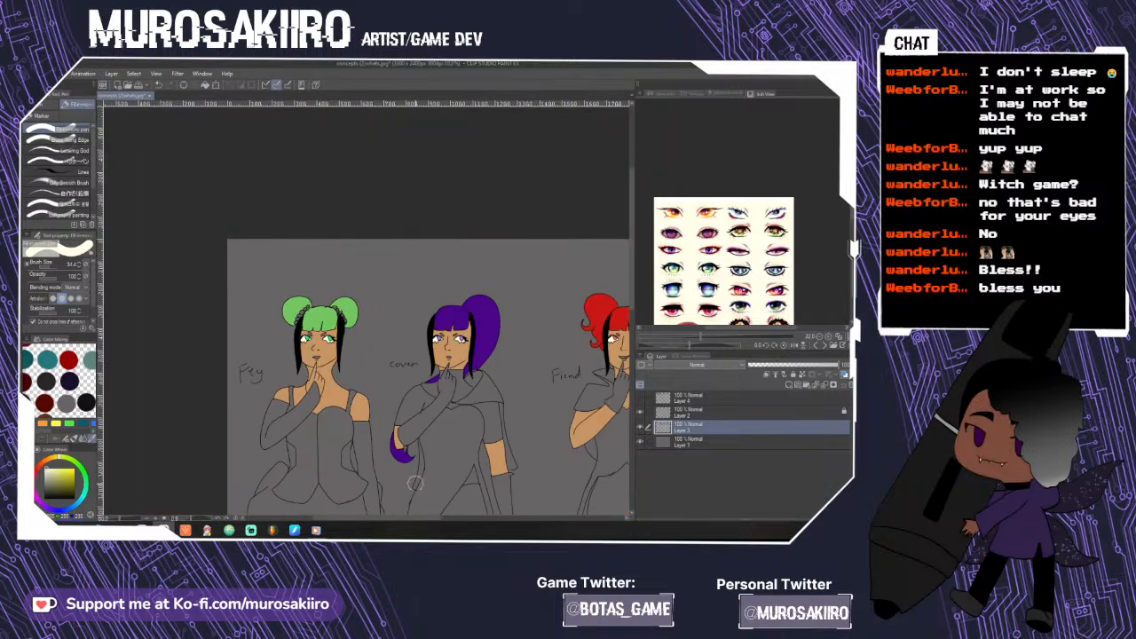
- Fill both of the Eldritch figure's eyebrows with the blue of her hair
left_click_drag(358, 524, 458, 522)
scroll(434, 343, "up", 5)
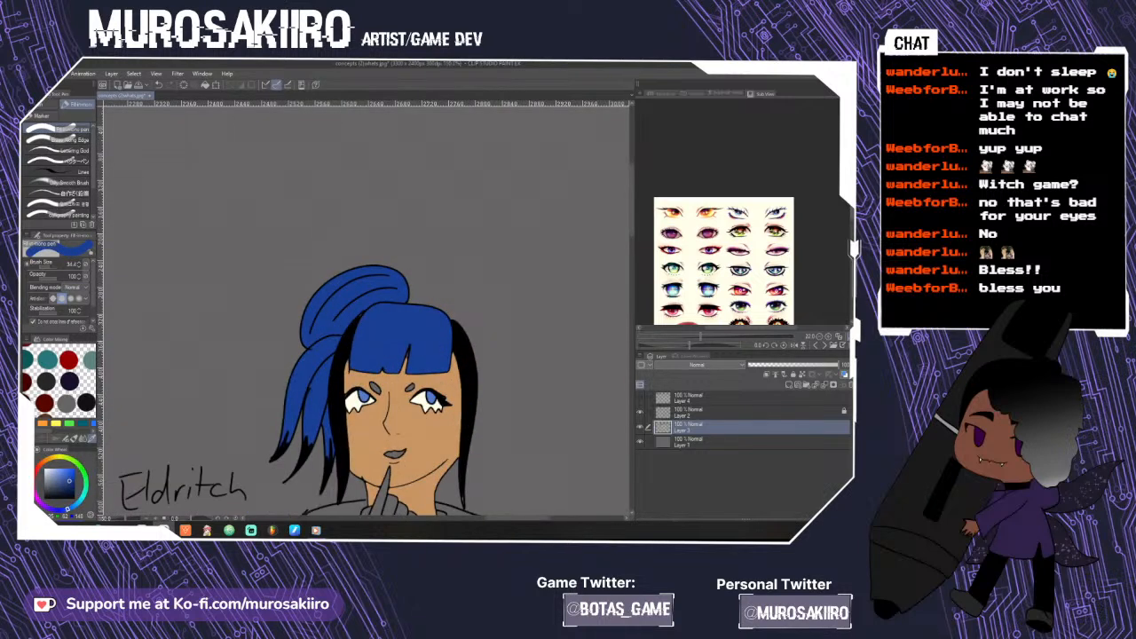
key("g")
scroll(412, 390, "up", 1)
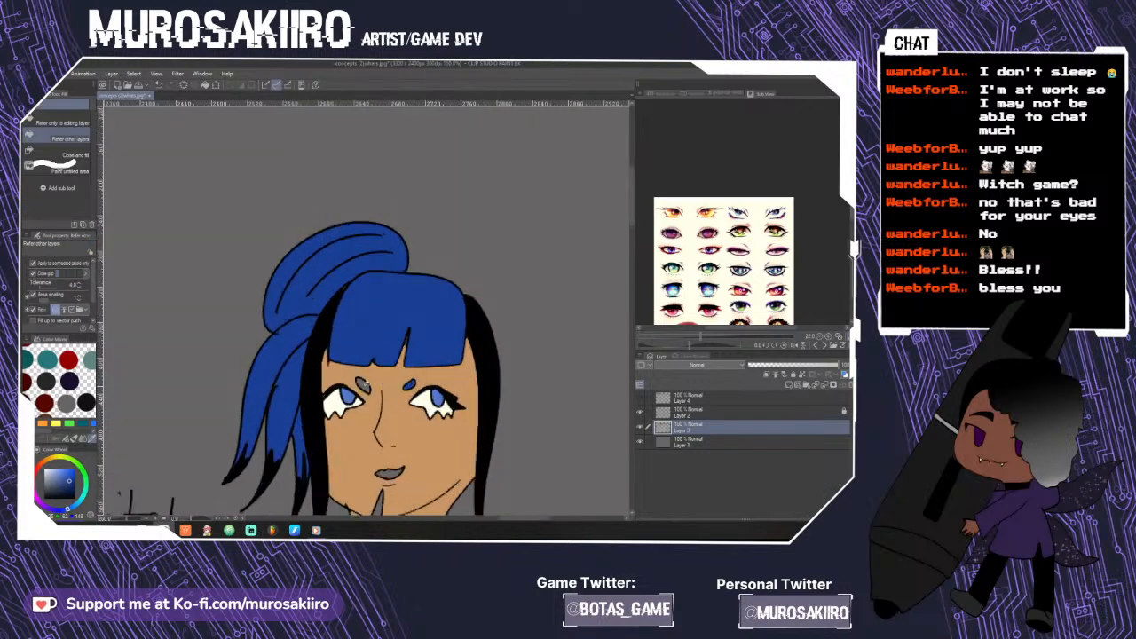
left_click(364, 383)
key("ctrl+z")
key("ctrl+z")
left_click(364, 385)
- Sample the purple from the Coven figure's hair and fill both of her eyebrows with it
left_click_drag(530, 519, 383, 522)
left_click(499, 329, "alt")
left_click(387, 348, "alt")
left_click(382, 383)
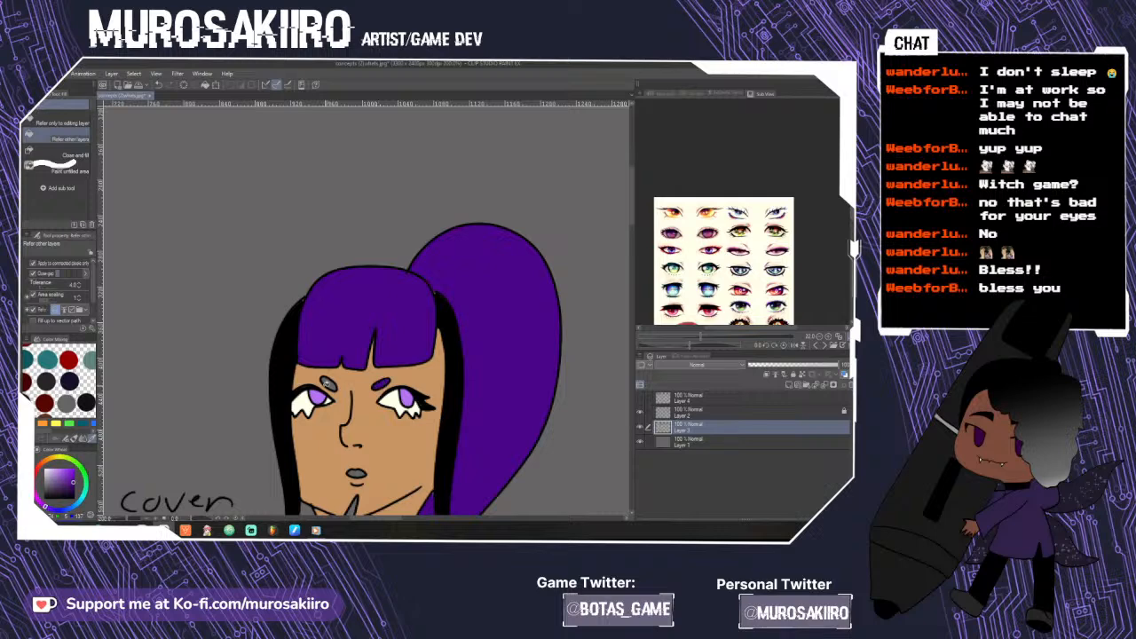
- Sample the green from the Fey figure's hair and fill both of her eyebrows with it
key("ctrl+minus")
key("ctrl+minus")
key("ctrl+minus")
key("ctrl+minus")
key("ctrl+minus")
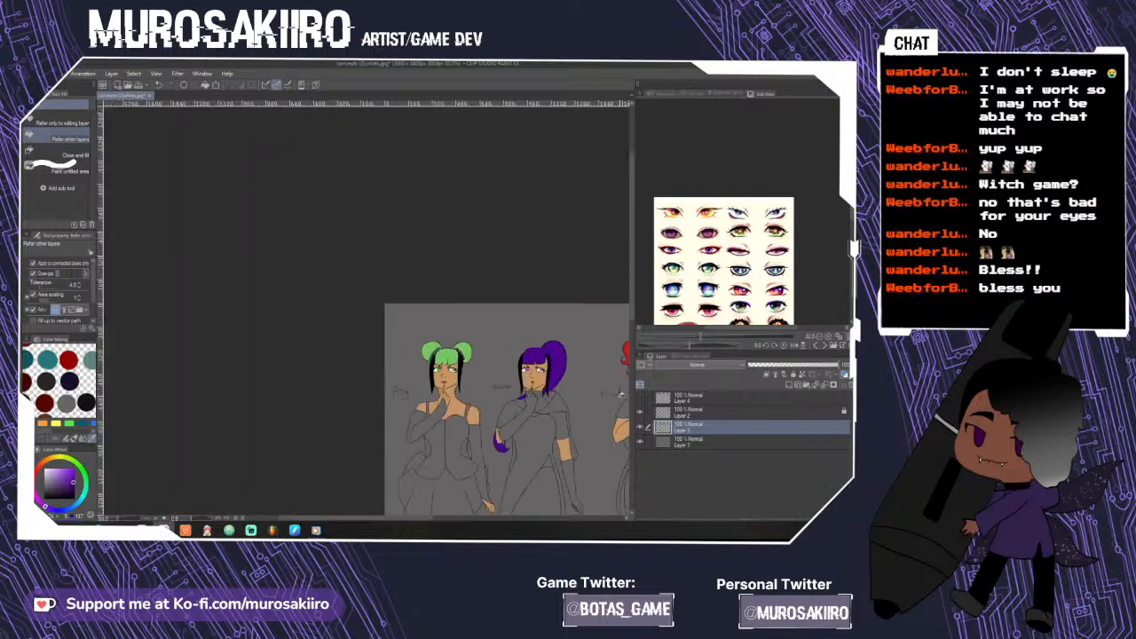
left_click_drag(631, 317, 631, 352)
scroll(452, 286, "up", 7)
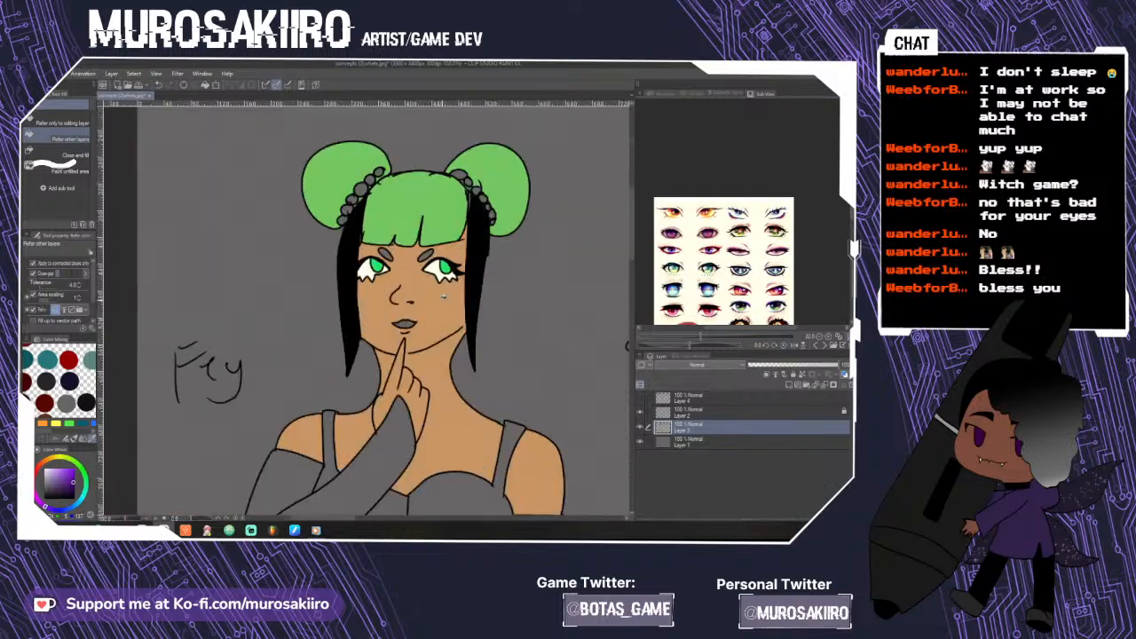
left_click(439, 208, "alt")
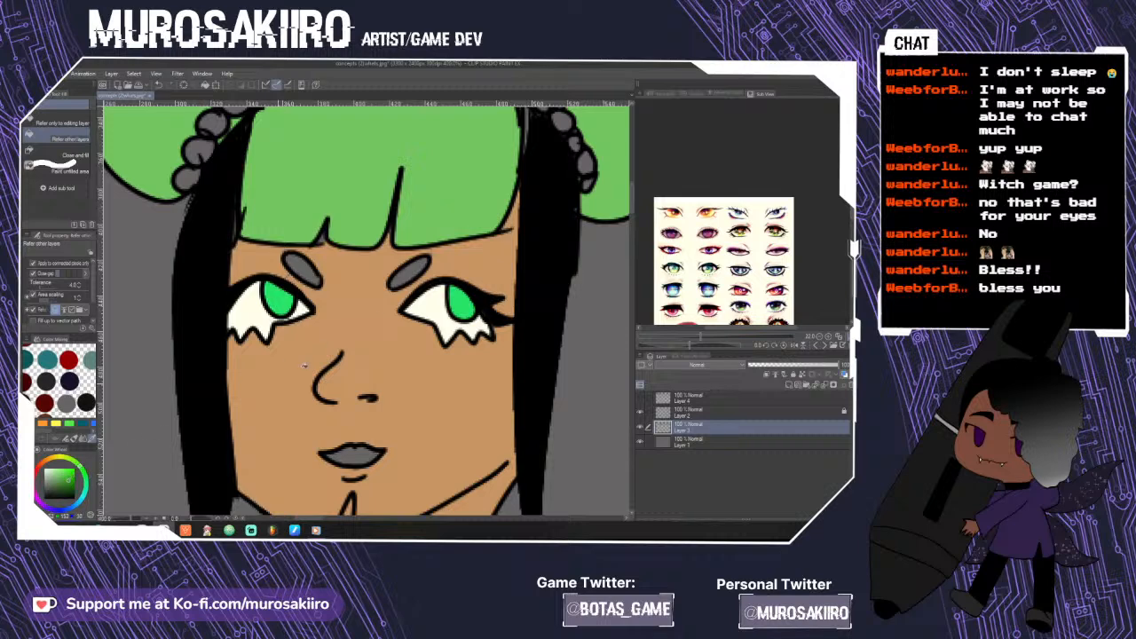
left_click(404, 281)
left_click(303, 269)
- Switch the reference image to the artwork with the yellow glowing bands and sample its pale cream colour
scroll(456, 469, "down", 7)
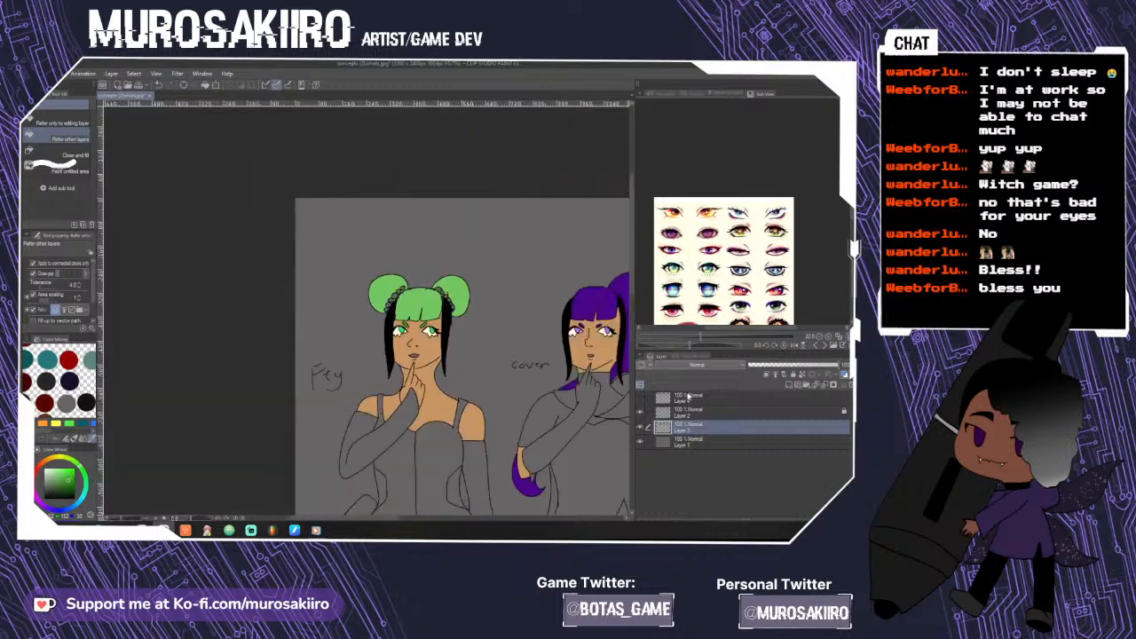
left_click_drag(359, 518, 405, 519)
left_click_drag(633, 312, 626, 365)
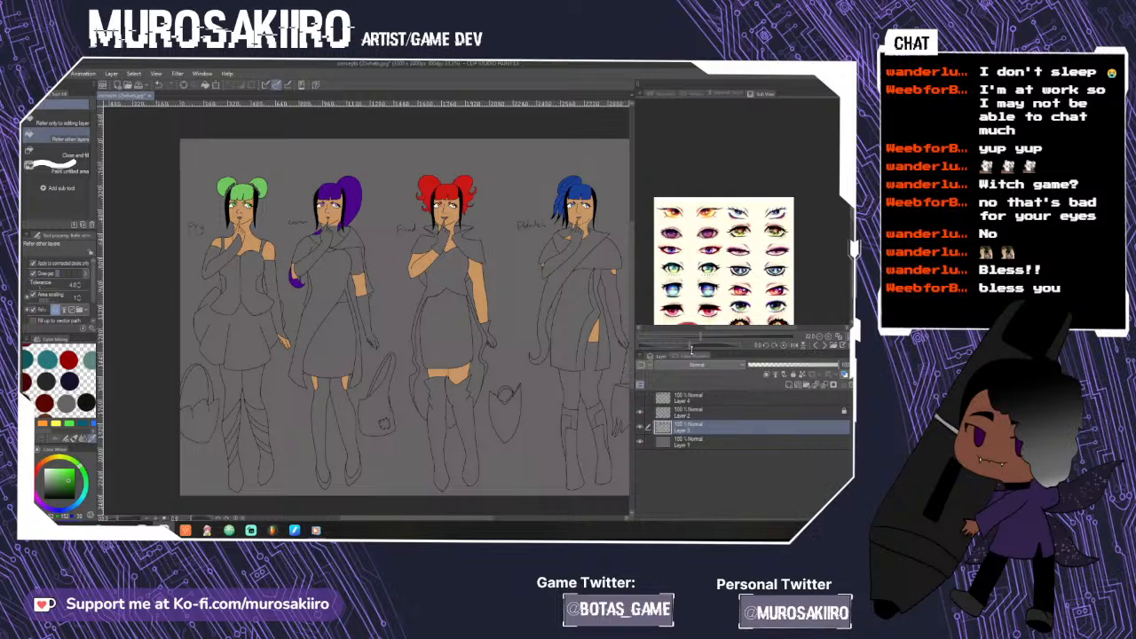
left_click(823, 345)
left_click(824, 347)
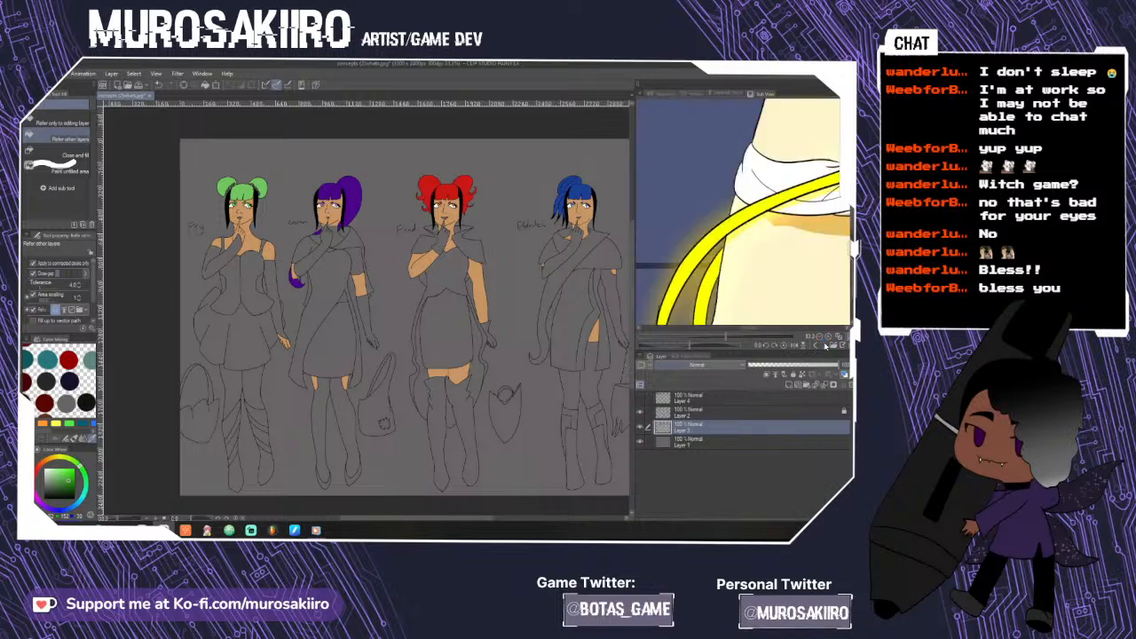
left_click(798, 289)
- Fill the Fey figure's skirt and bodice side panels with cream and undo the last stray fill on her boot
left_click_drag(450, 518, 421, 524)
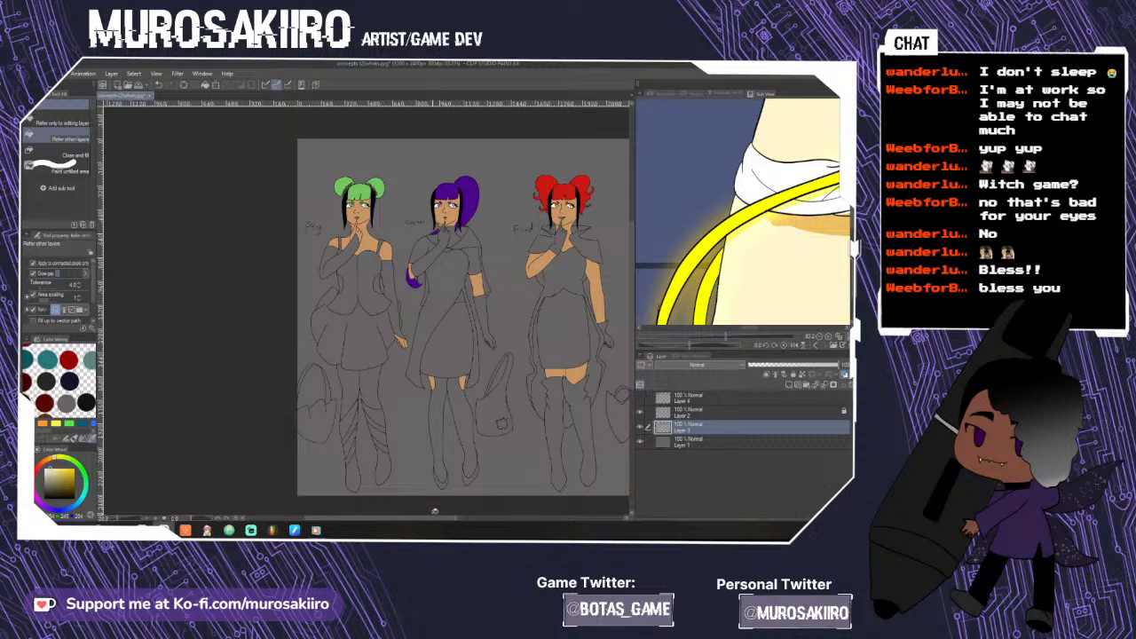
left_click(375, 363)
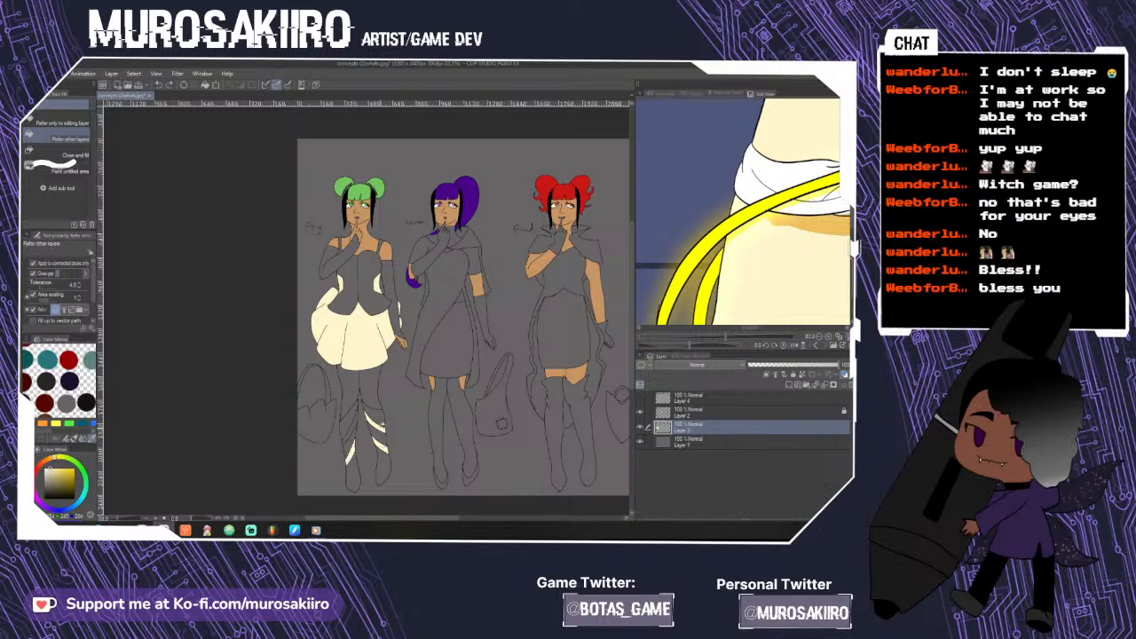
key("ctrl+z")
- Fill the sections of both of the Fey figure's boots with cream, leaving the diagonal bands unfilled
left_click(376, 418)
left_click(380, 434)
left_click(379, 470)
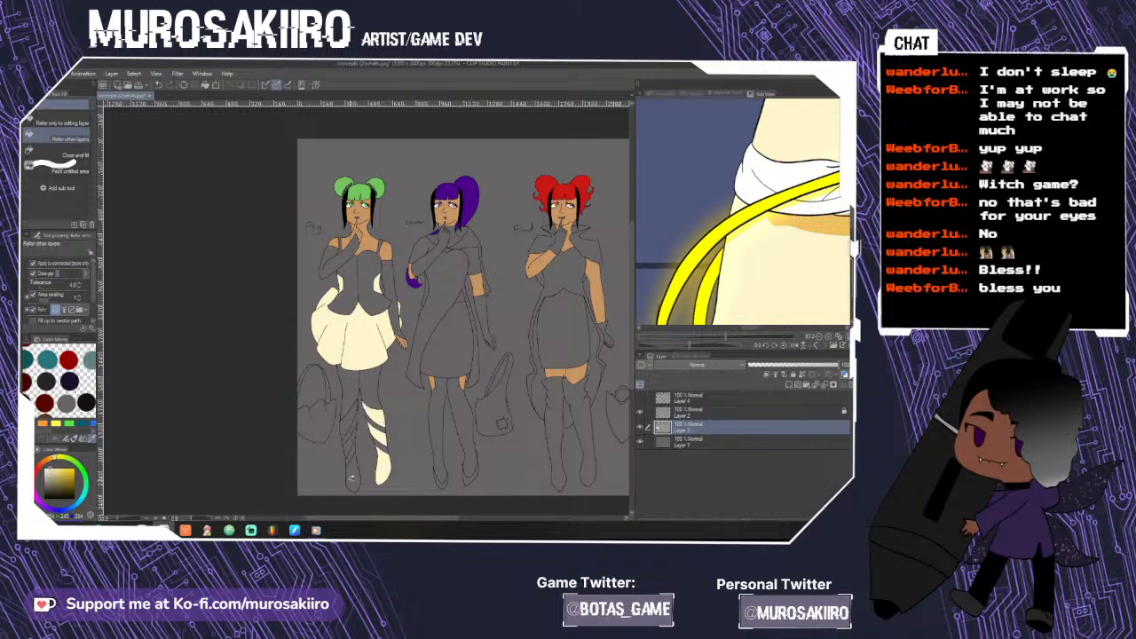
left_click(353, 473)
left_click(351, 442)
left_click(348, 413)
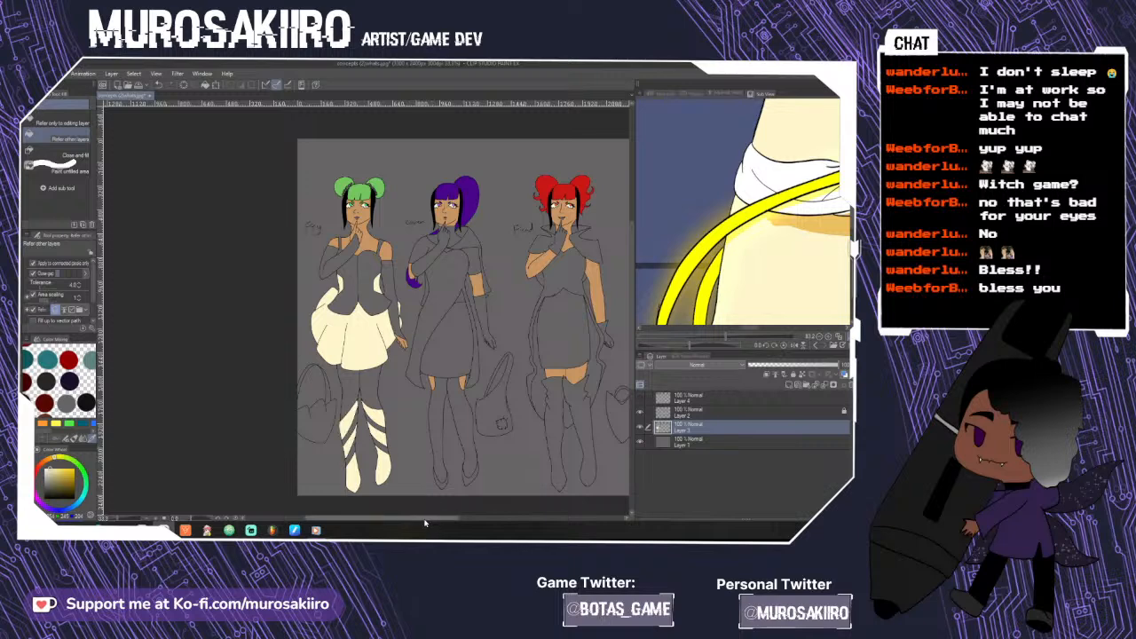
- Fill both of the Coven figure's boots with cream
left_click_drag(423, 522, 444, 520)
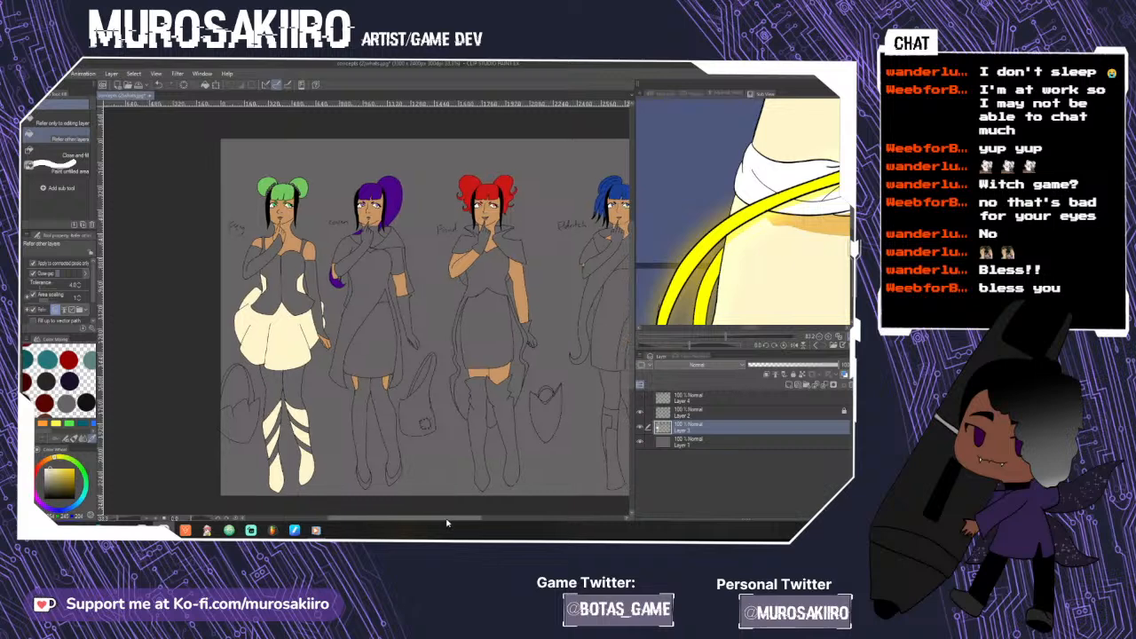
left_click(353, 451)
left_click(378, 440)
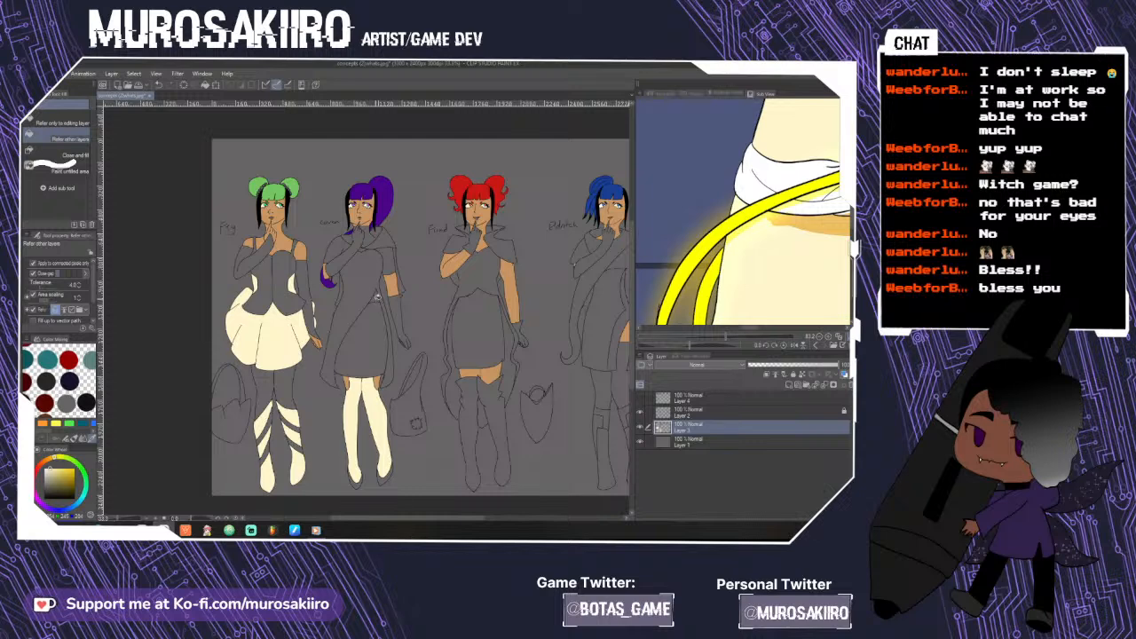
- Fill the upper sleeve of the Coven figure's lowered arm with cream and undo the fill at her collar
left_click(386, 257)
left_click(369, 238)
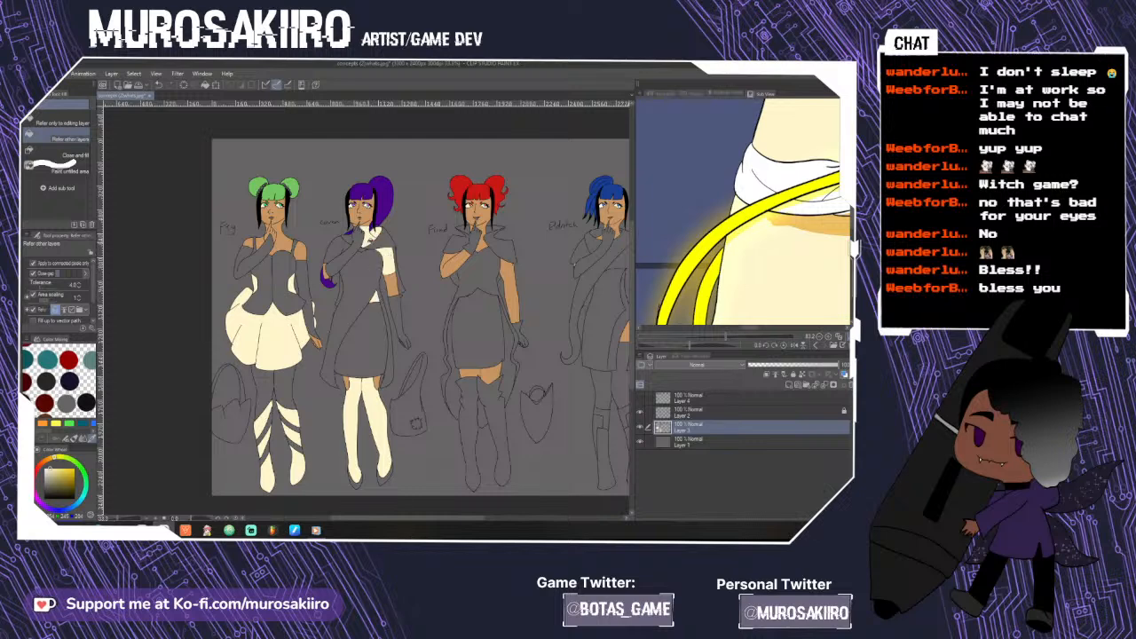
key("ctrl+z")
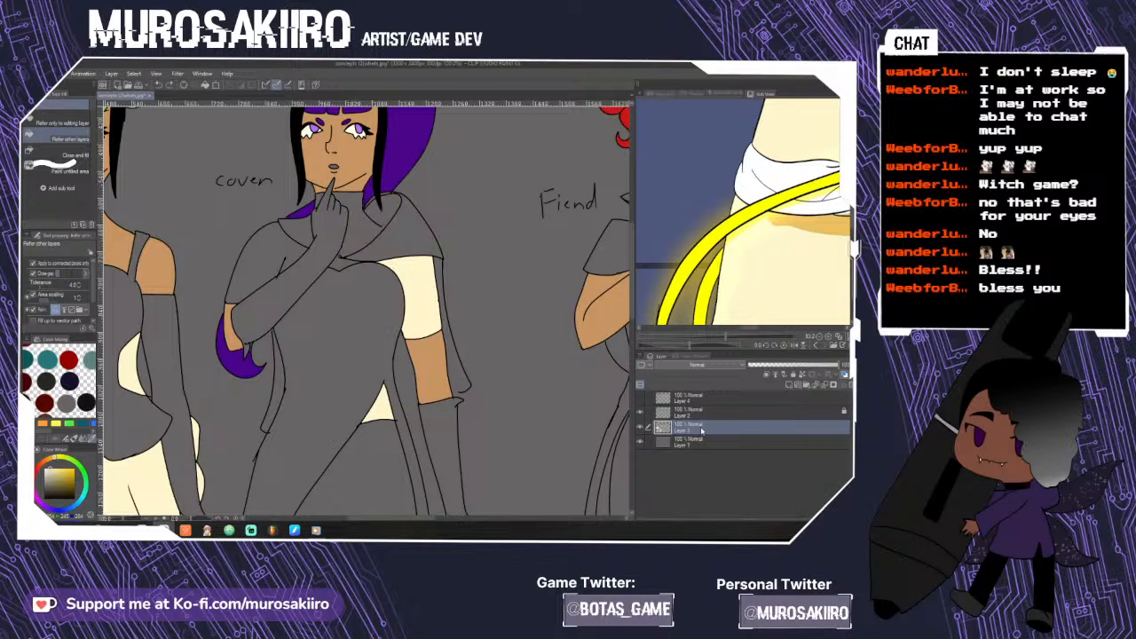
- Unlock Layer 2 and close the line gap where the Coven figure's cape meets her raised arm with a size 5 pen
left_click(692, 412)
scroll(348, 256, "up", 4)
key("p")
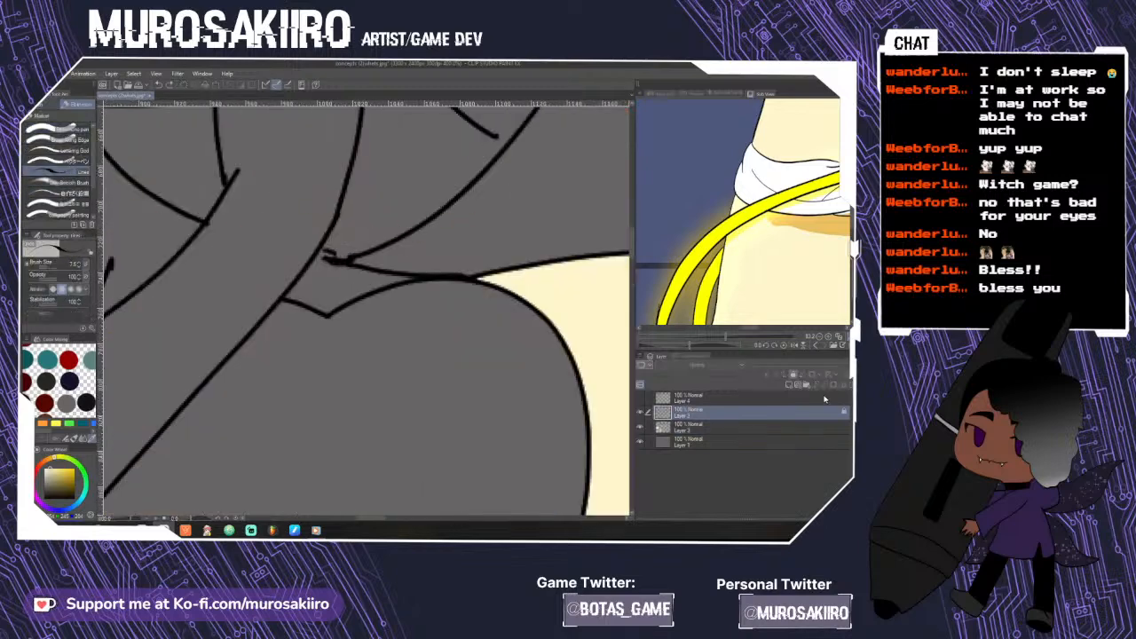
scroll(514, 291, "up", 4)
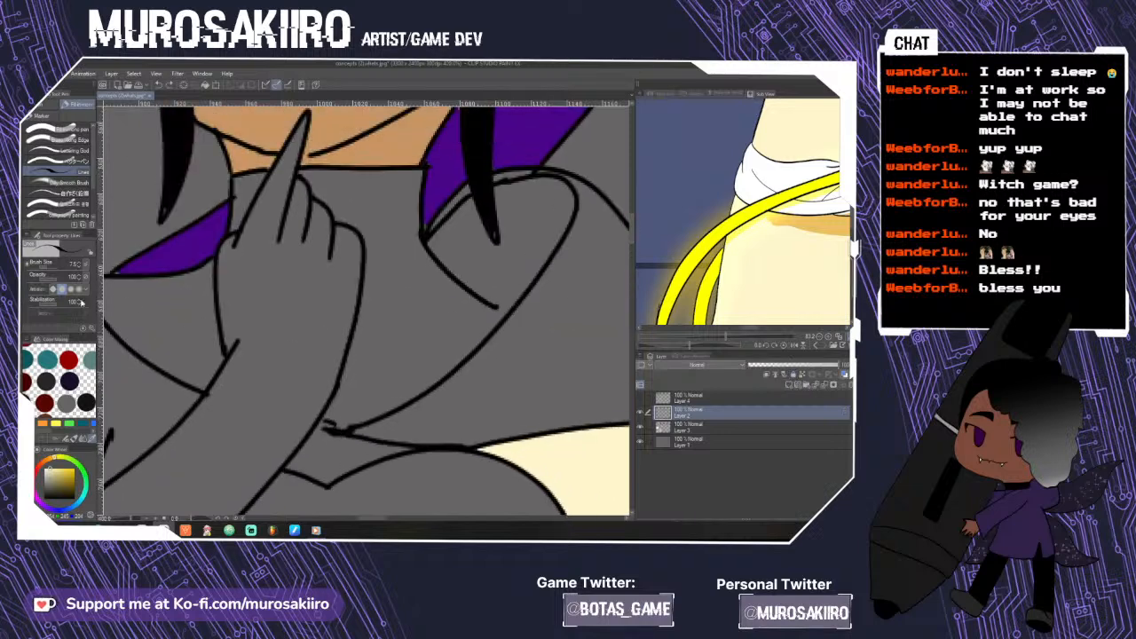
left_click(78, 267)
left_click(79, 267)
scroll(511, 311, "down", 3)
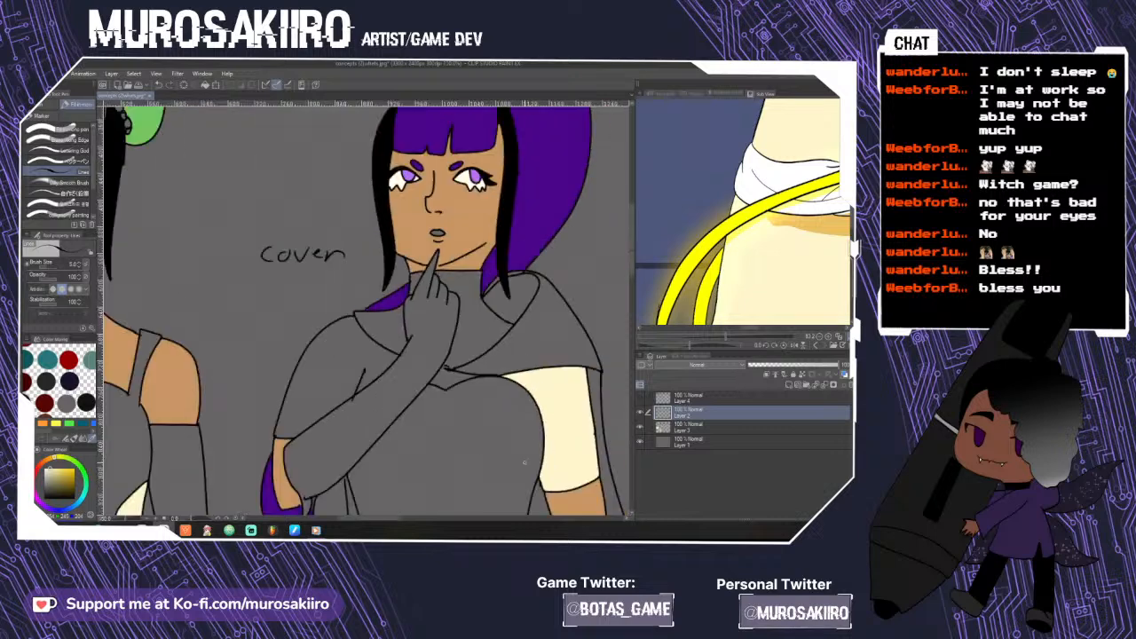
- Lock Layer 2 again and fill the Coven figure's collar area with cream on Layer 3
key("g")
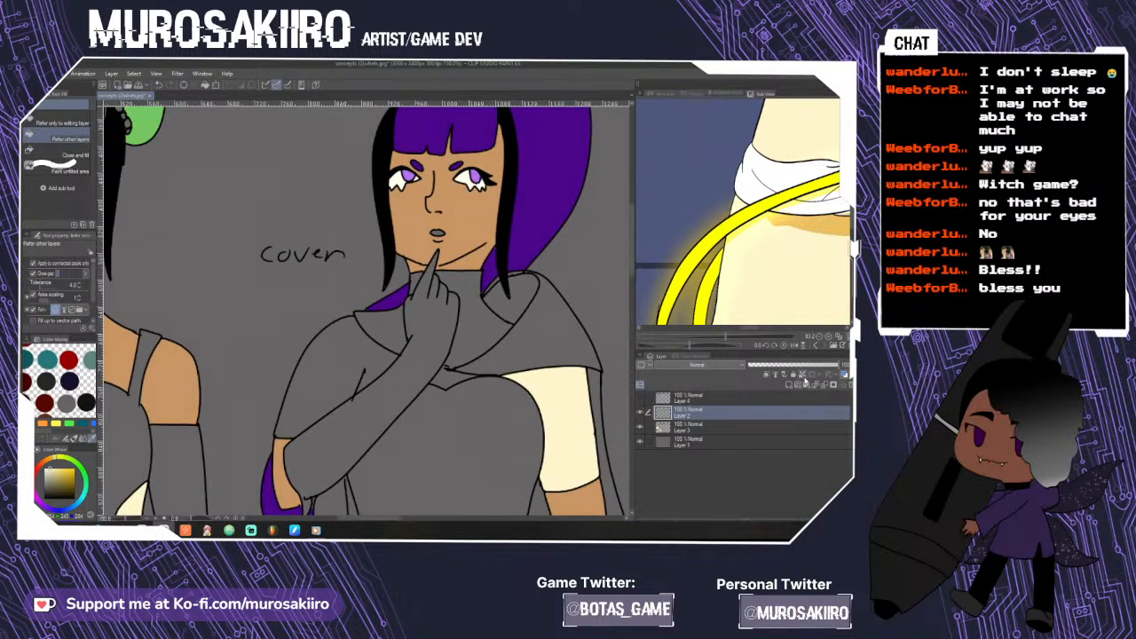
left_click(777, 428)
left_click(491, 336)
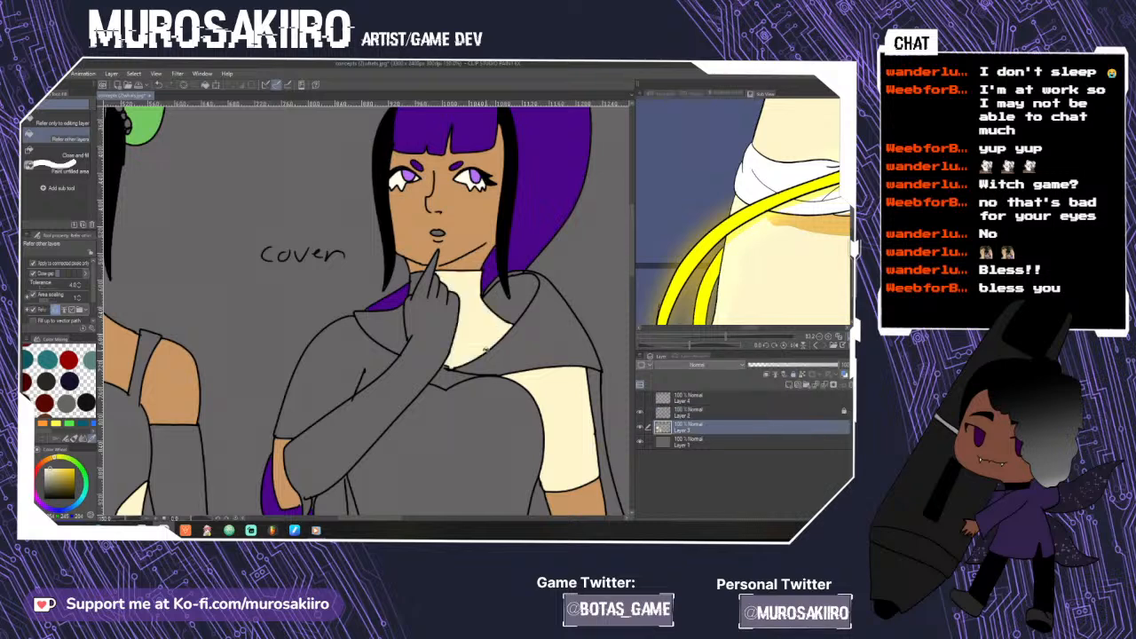
- Try to fill the sleeve of the Coven figure's raised arm with cream
scroll(417, 275, "down", 5)
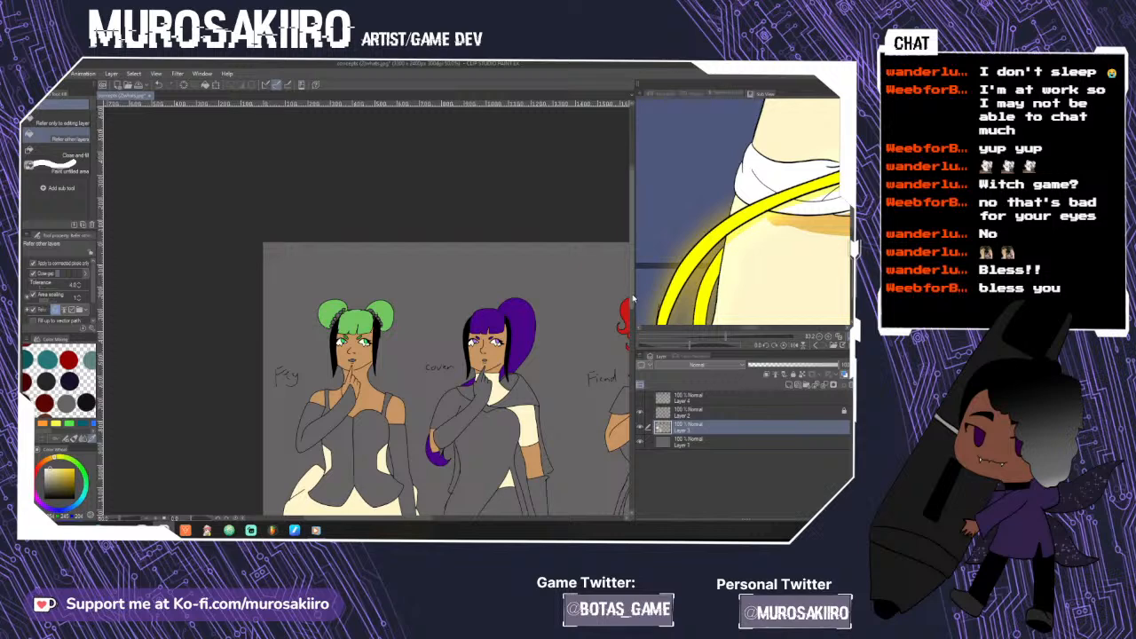
scroll(632, 348, "down", 3)
scroll(632, 348, "down", 1)
left_click_drag(415, 518, 452, 530)
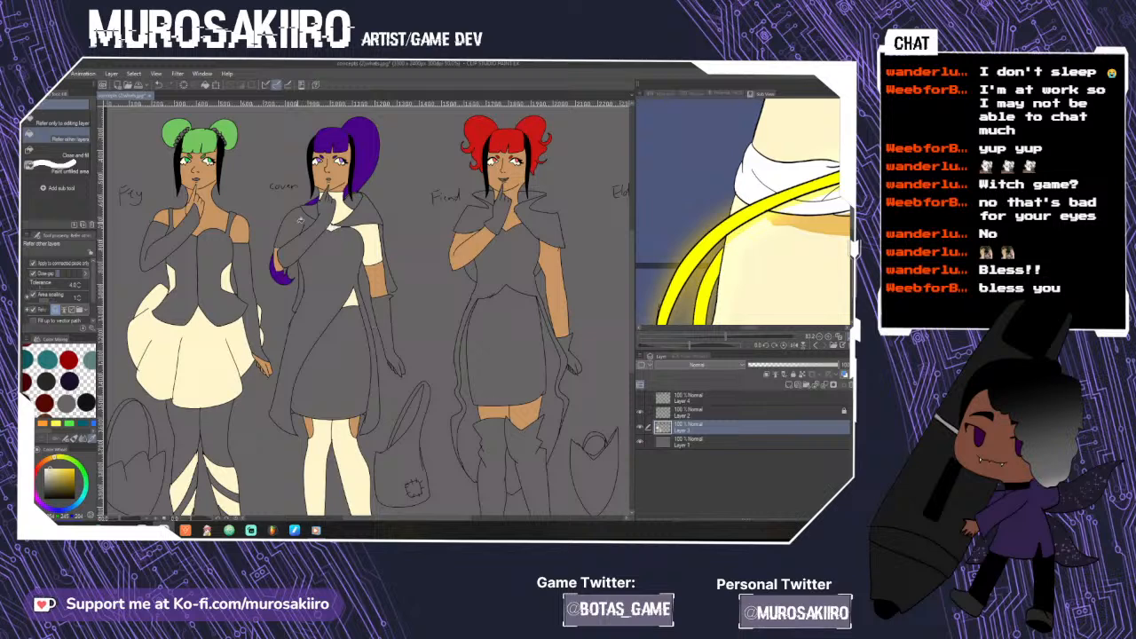
left_click(300, 222)
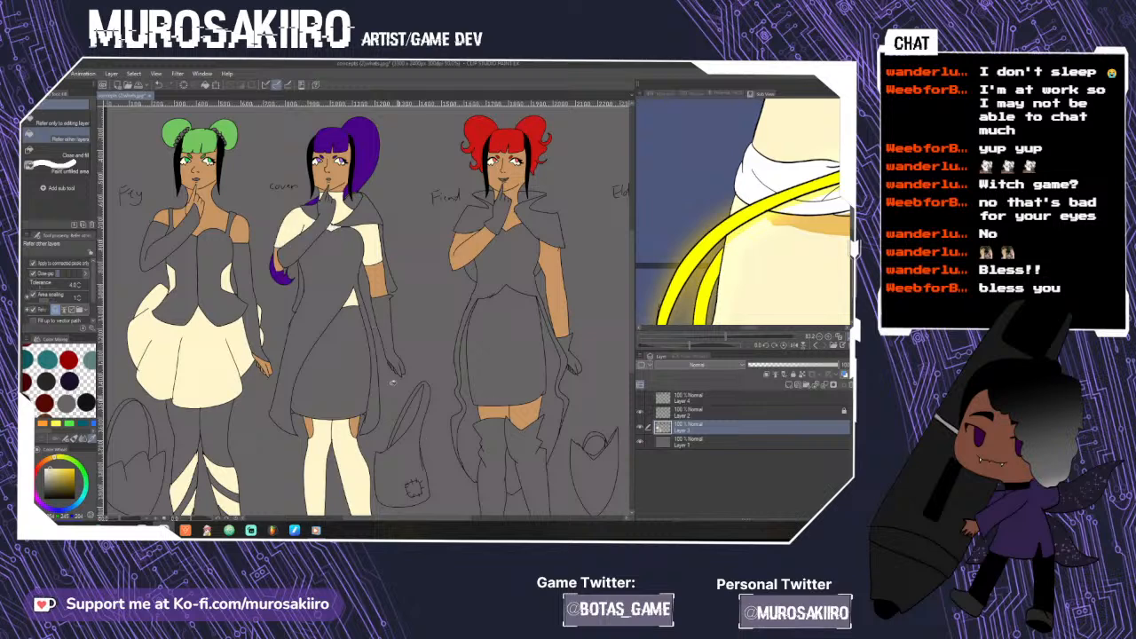
- Undo the cream fill on the sleeve of the Coven figure's raised arm
scroll(342, 261, "up", 5)
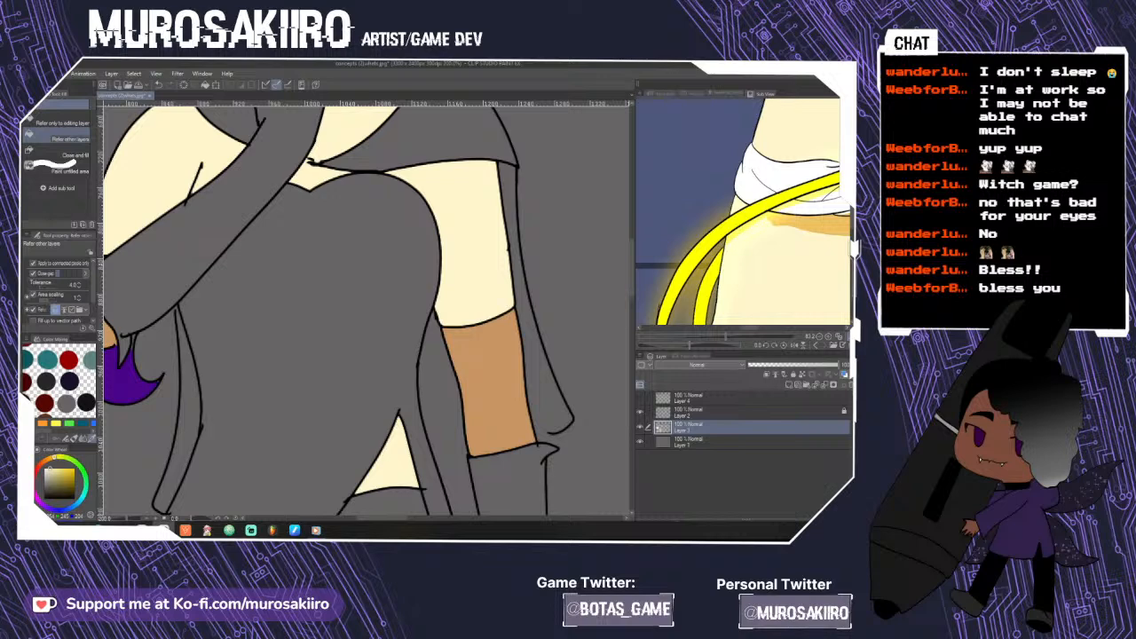
key("p")
key("p")
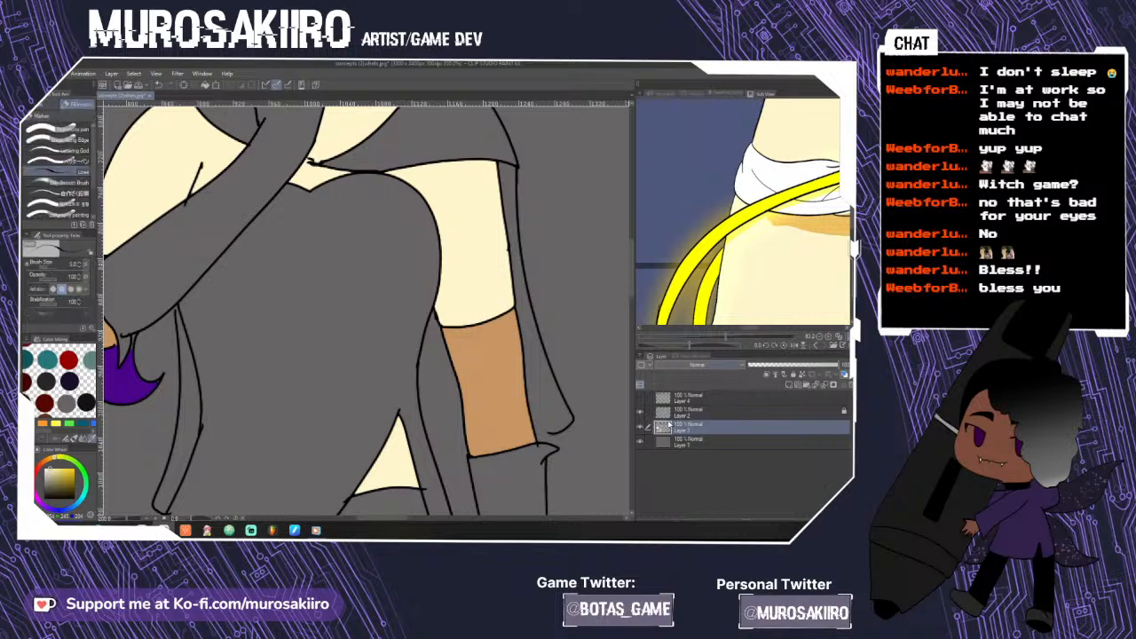
key("ctrl+z")
- On Layer 2, erase the cape line beside the Coven figure's raised arm and redraw it closed with a size 5 pen
scroll(632, 244, "up", 5)
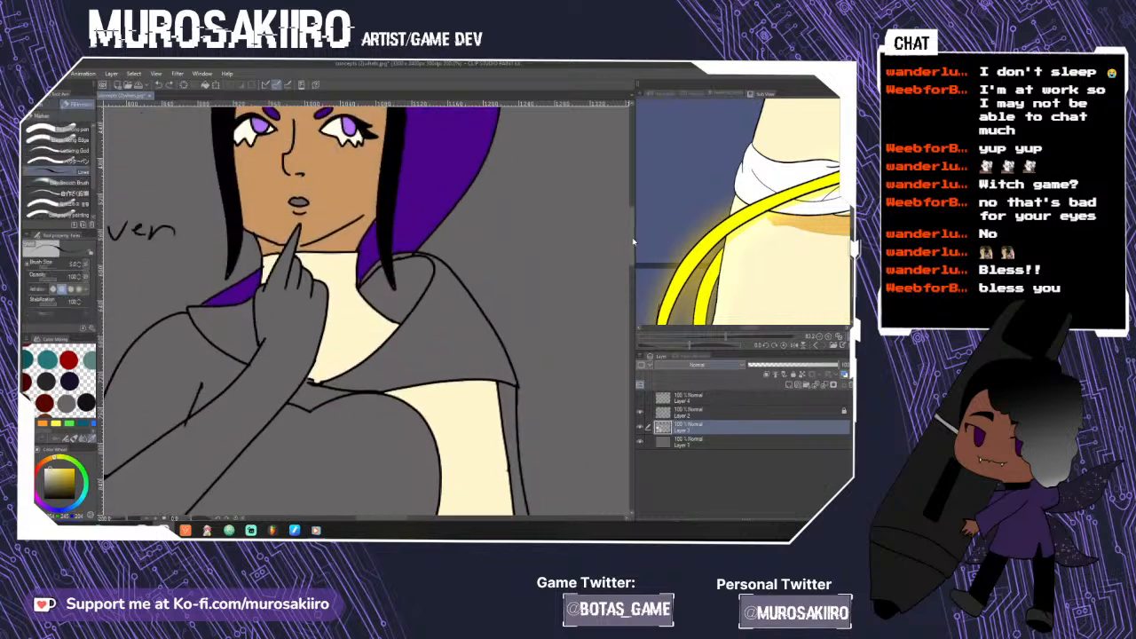
scroll(632, 244, "down", 1)
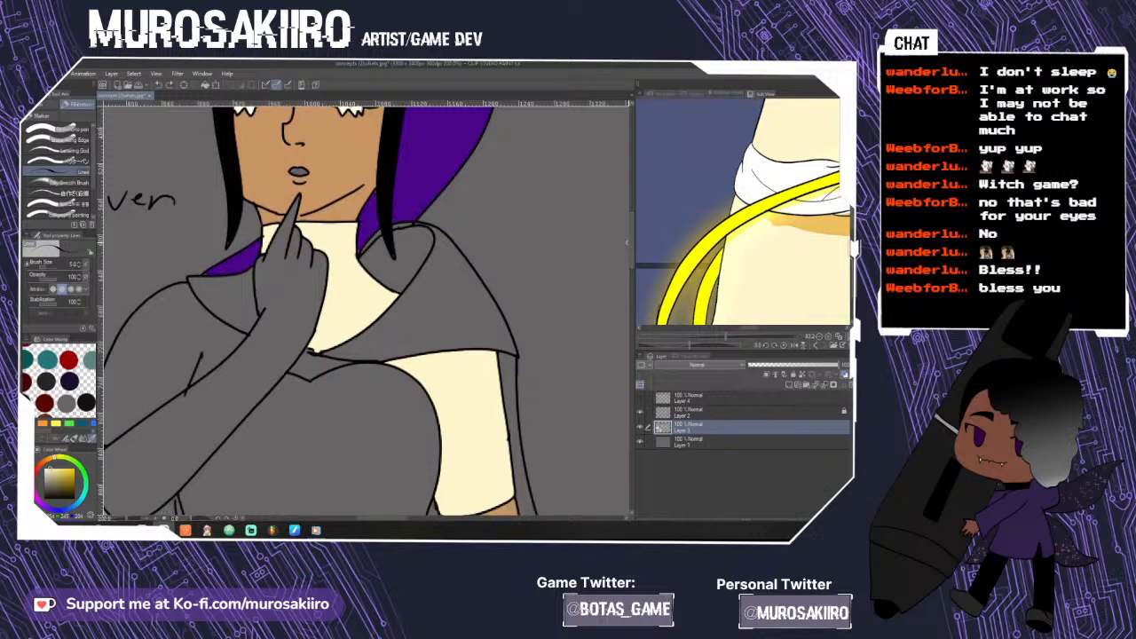
left_click(729, 412)
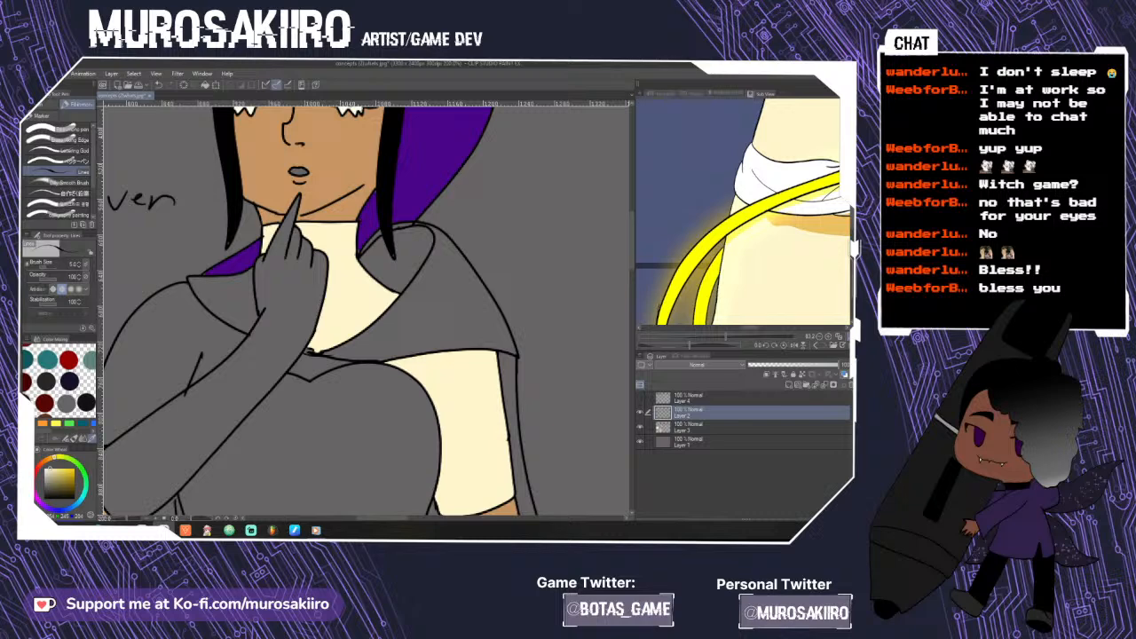
key("e")
left_click_drag(309, 353, 310, 350)
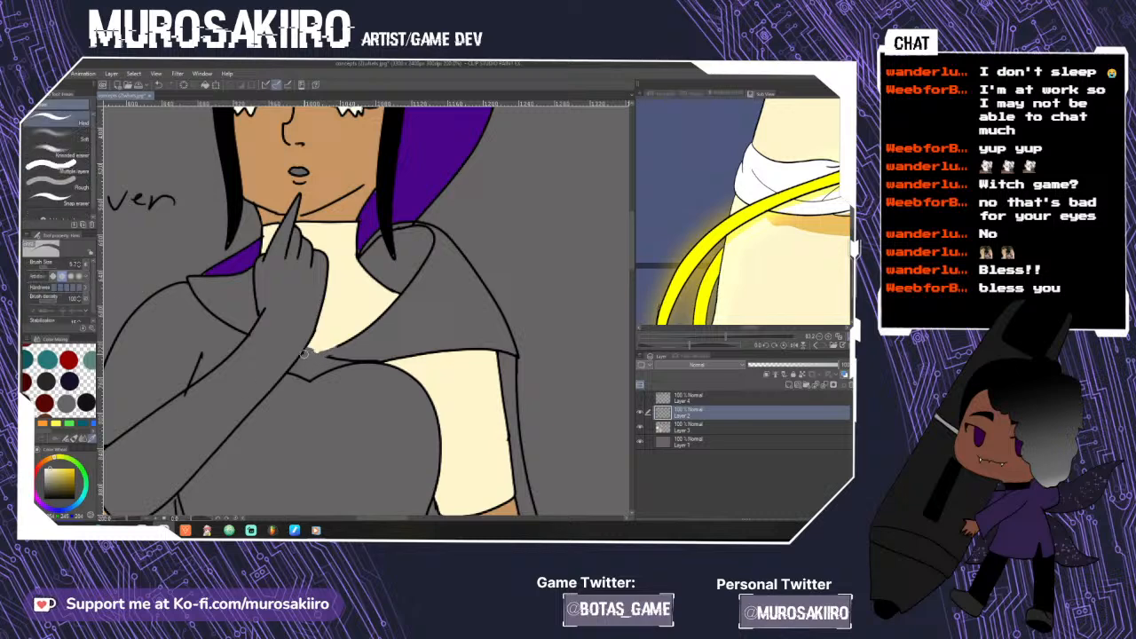
key("p")
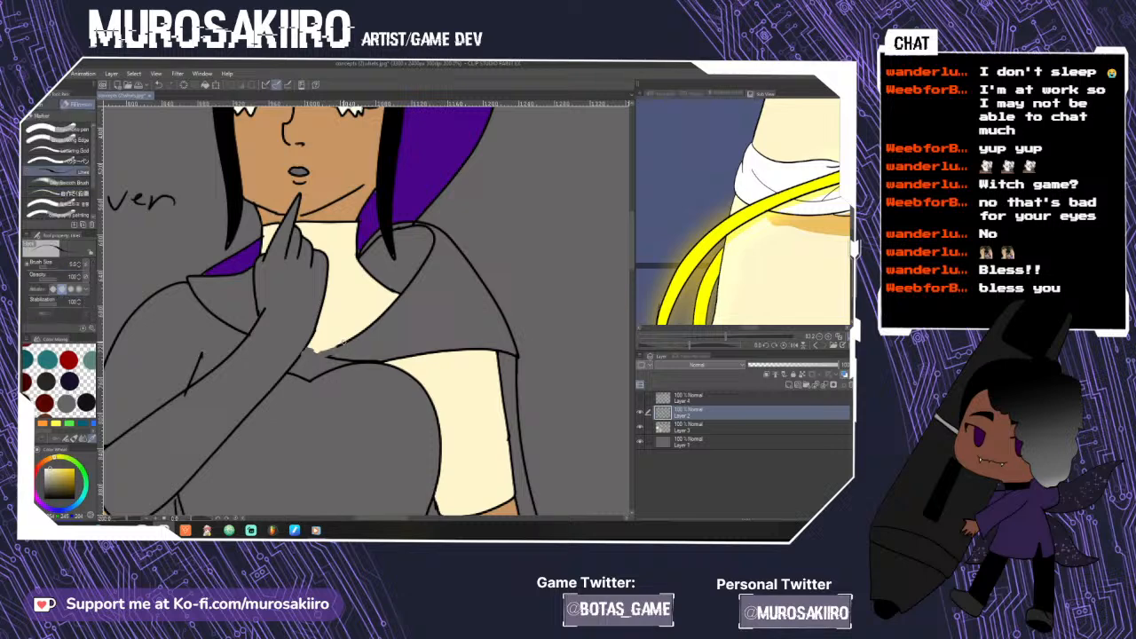
mouse_move(312, 350)
left_mouse_down()
mouse_move(236, 324)
mouse_move(334, 359)
left_mouse_up()
scroll(222, 365, "down", 3)
key("e")
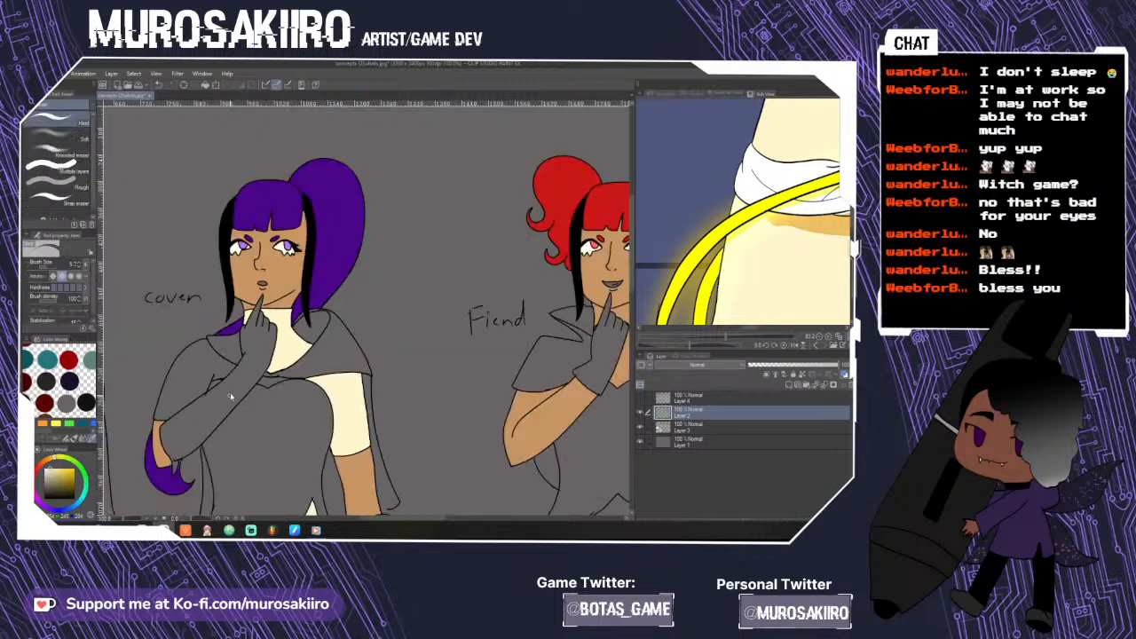
- Fill the sleeve of the Coven figure's raised arm with cream on Layer 3
scroll(230, 393, "up", 3)
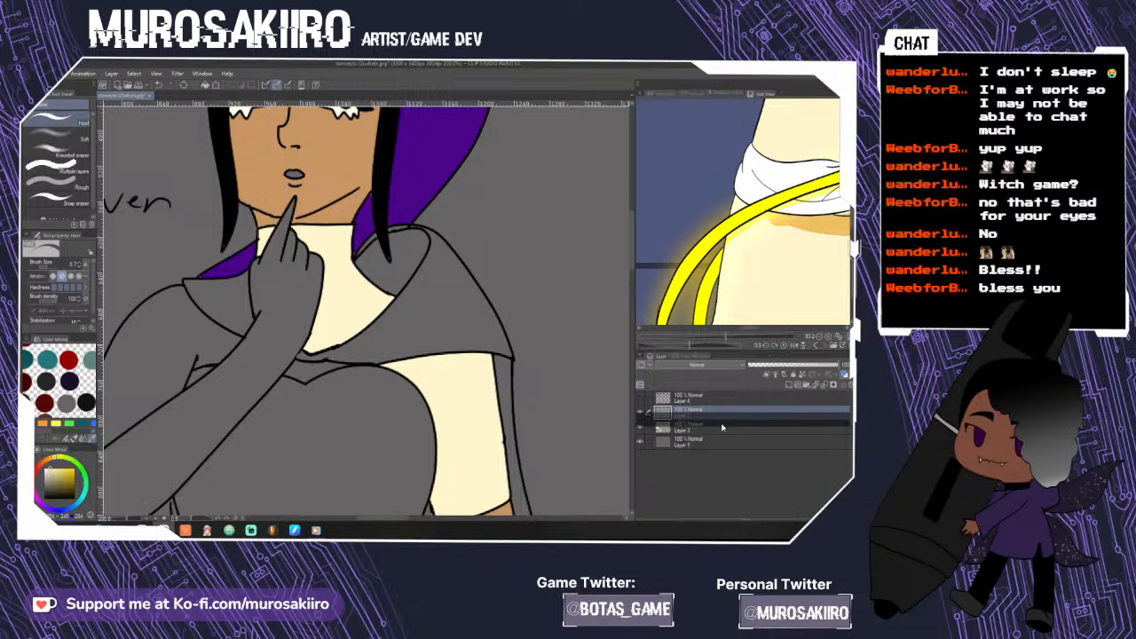
left_click(751, 424)
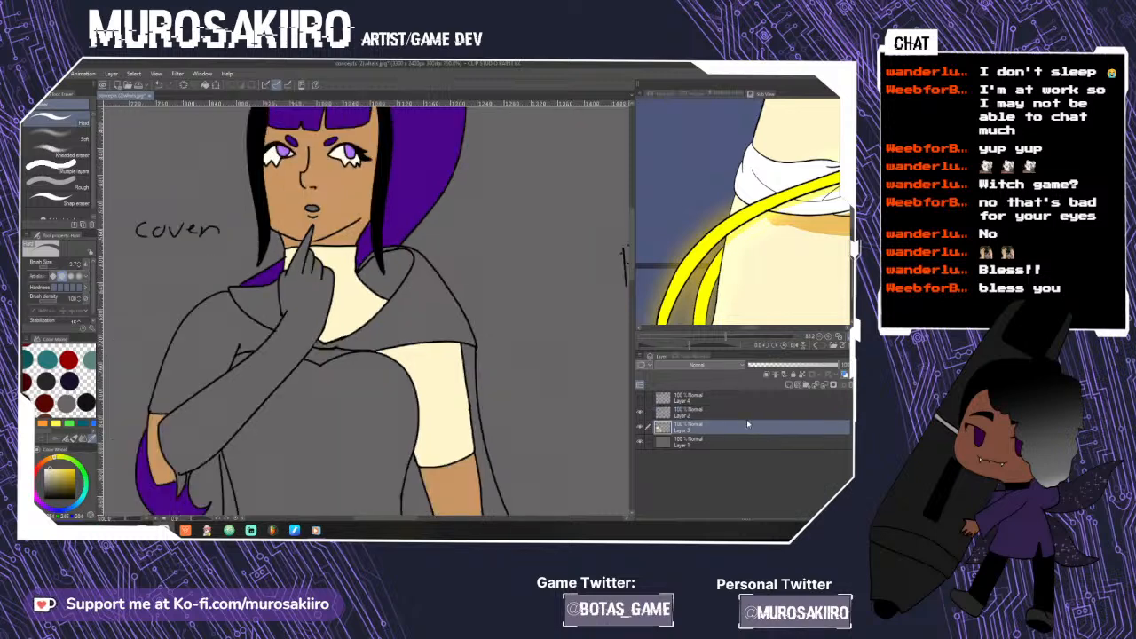
key("g")
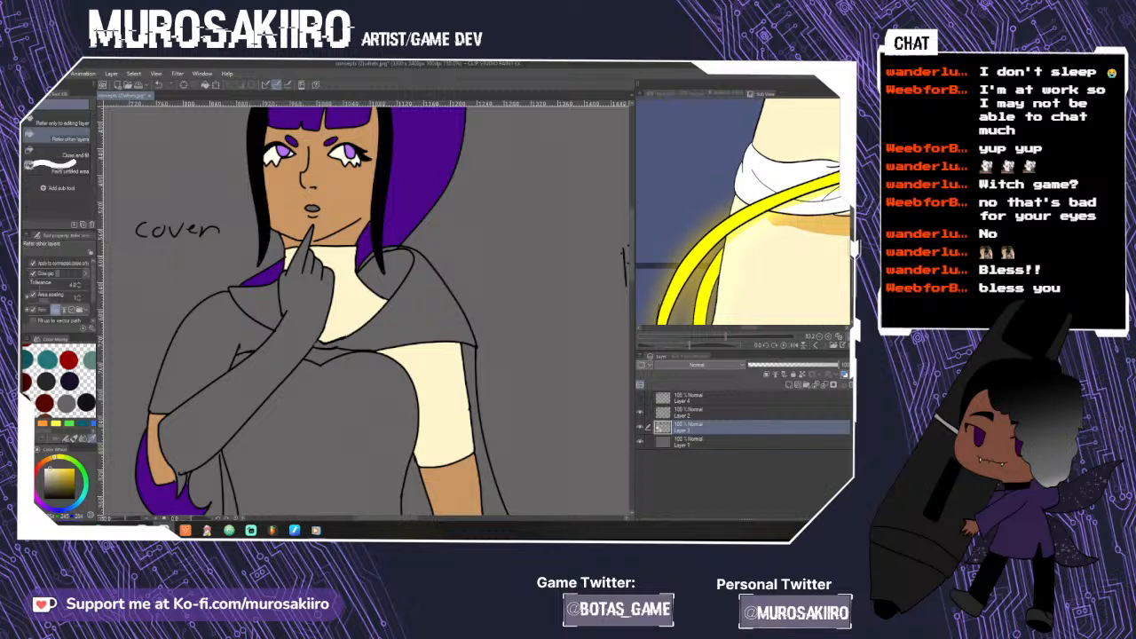
scroll(405, 358, "down", 2)
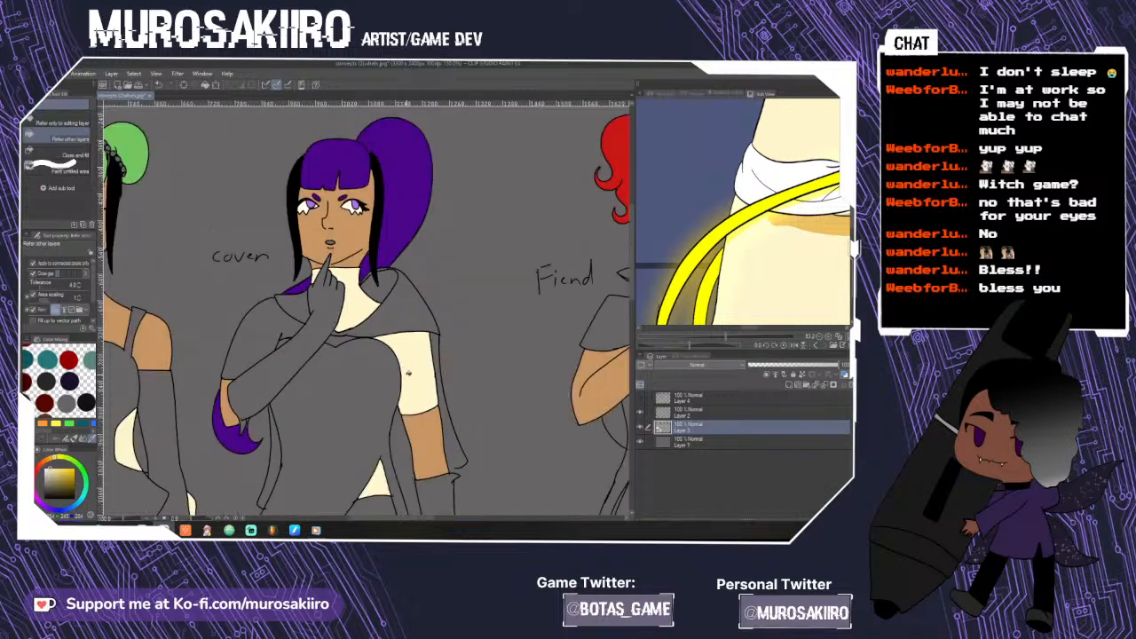
left_click(271, 330)
scroll(392, 449, "down", 1)
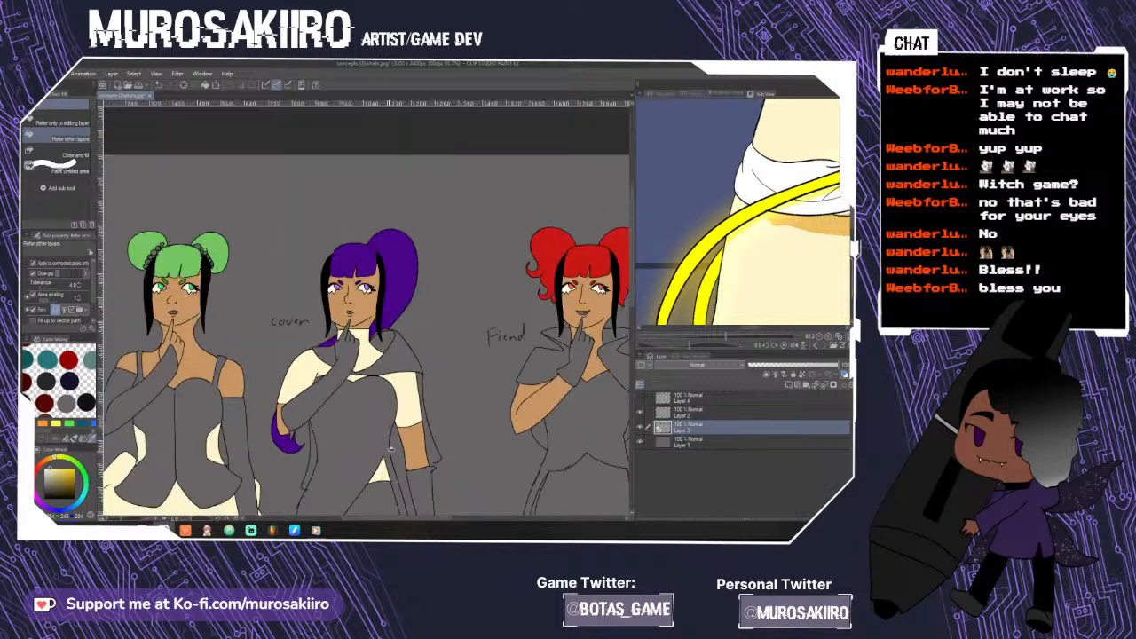
- Fill the Fiend figure's skirt and both of her shoulder pieces with cream
scroll(626, 351, "down", 5)
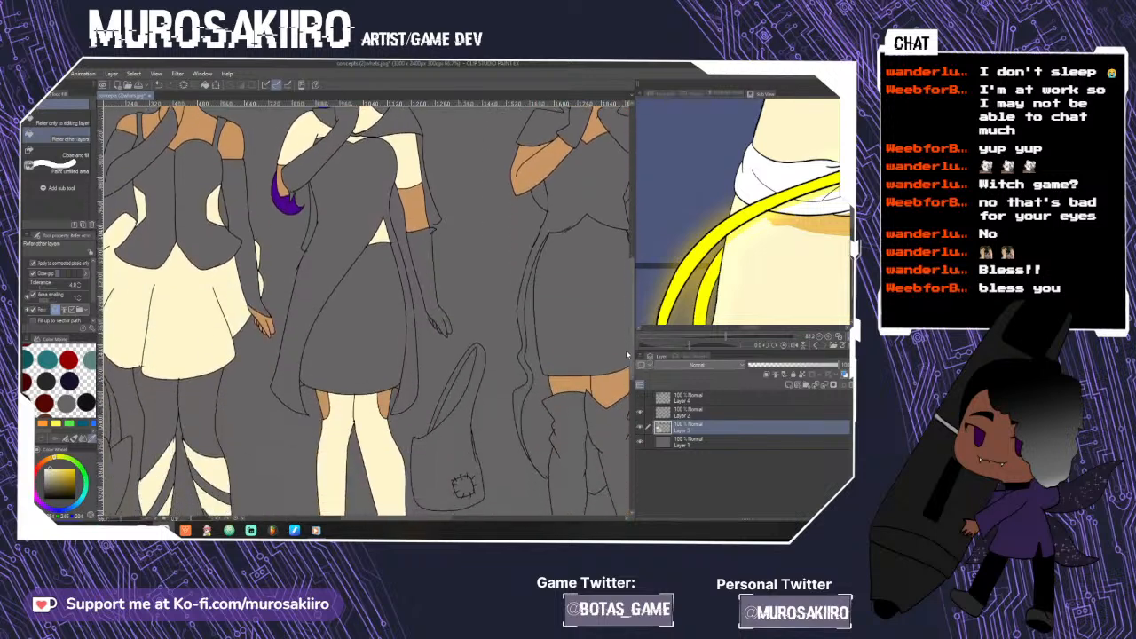
scroll(626, 352, "down", 3)
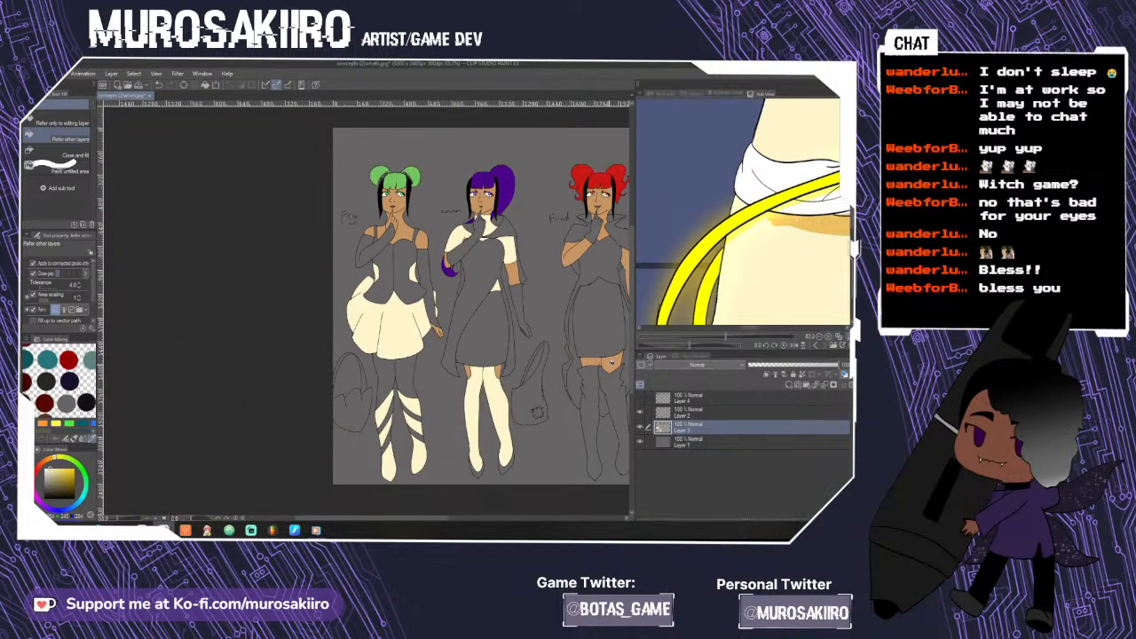
left_click_drag(403, 521, 473, 524)
scroll(419, 322, "up", 2)
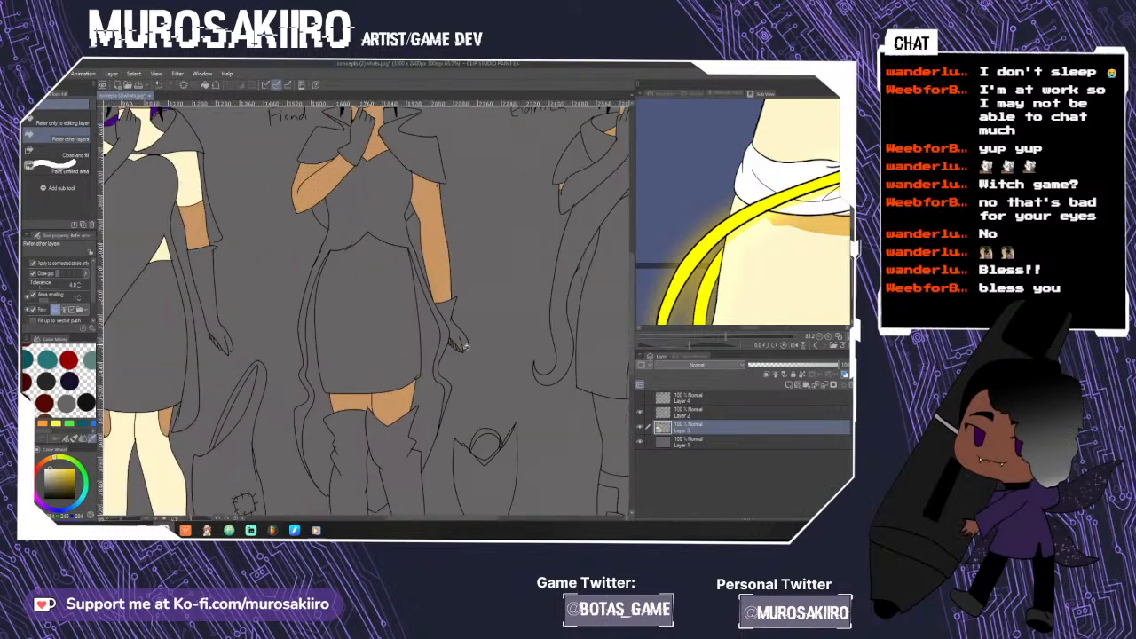
left_click(404, 346)
scroll(426, 266, "up", 2)
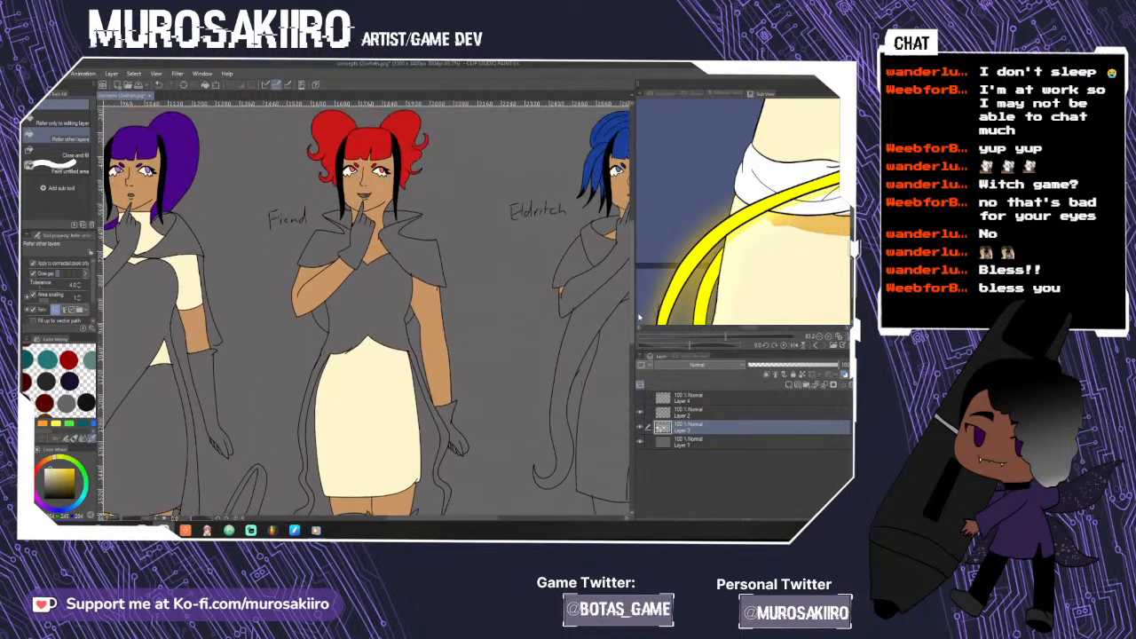
left_click(429, 265)
left_click(330, 249)
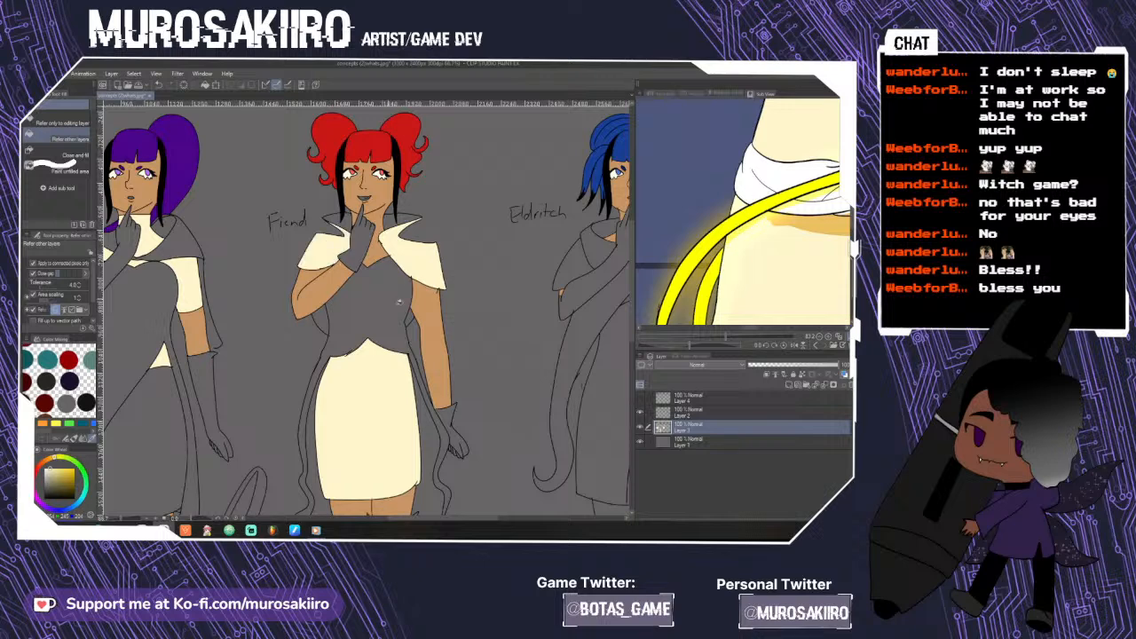
- Try to fill the trim band along the slit of the Eldritch figure's dress with cream
key("ctrl+minus")
left_click_drag(634, 305, 634, 352)
left_click_drag(381, 519, 436, 520)
scroll(435, 418, "up", 3)
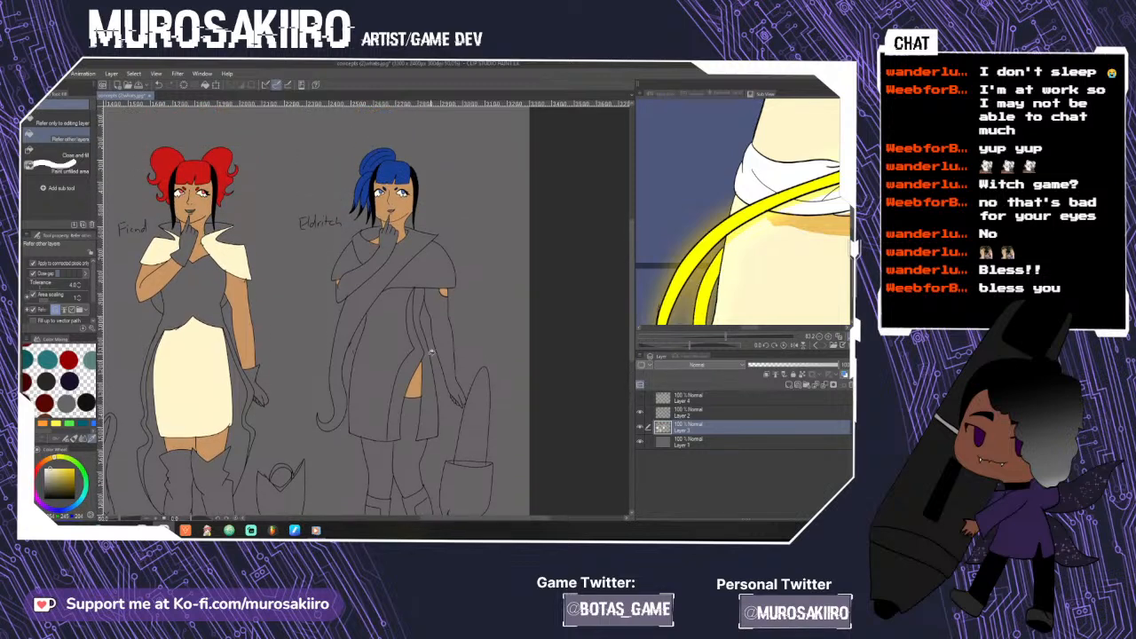
left_click(421, 355)
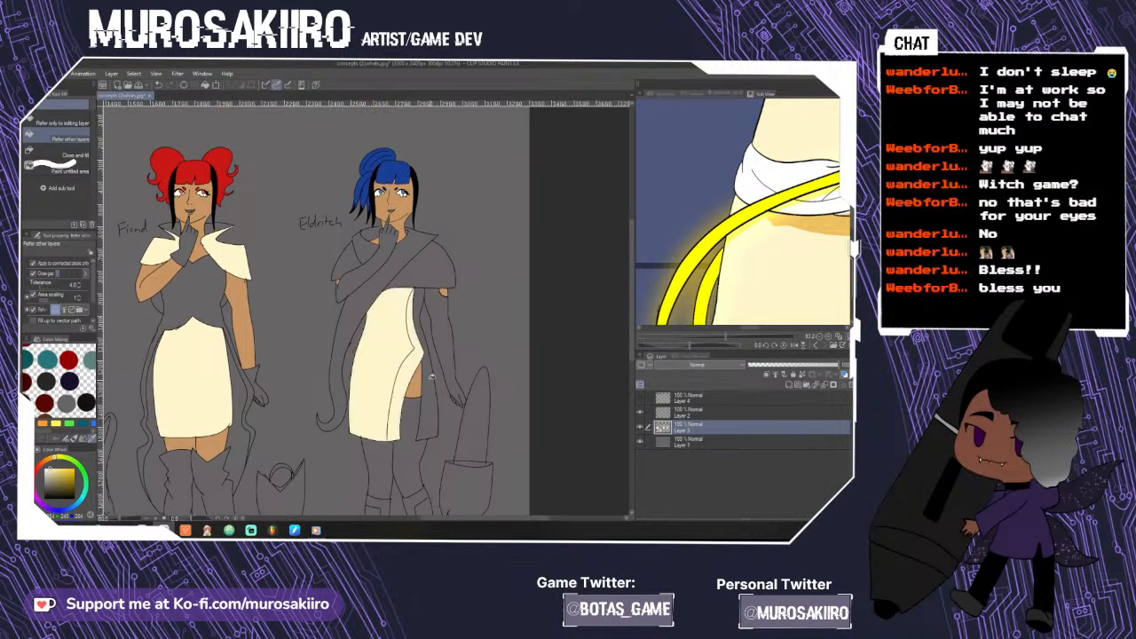
key("ctrl+z")
- Close the line gap where the Eldritch figure's dress trim meets the hem, on Layer 2 with a size 5 pen
scroll(408, 421, "up", 3)
left_click(733, 415)
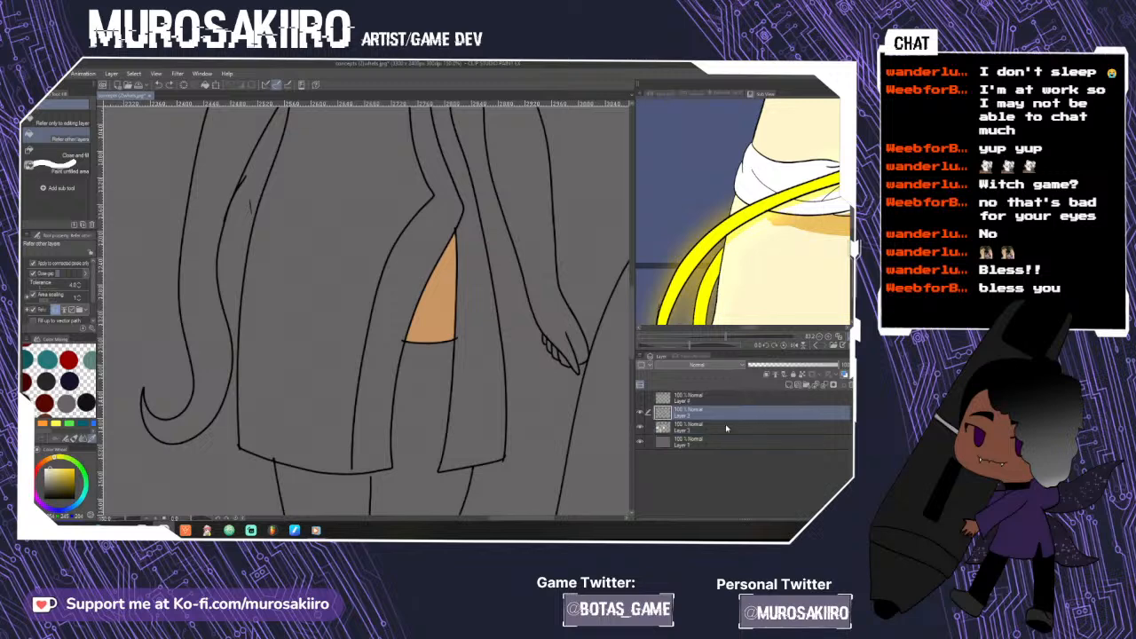
key("p")
scroll(353, 431, "up", 3)
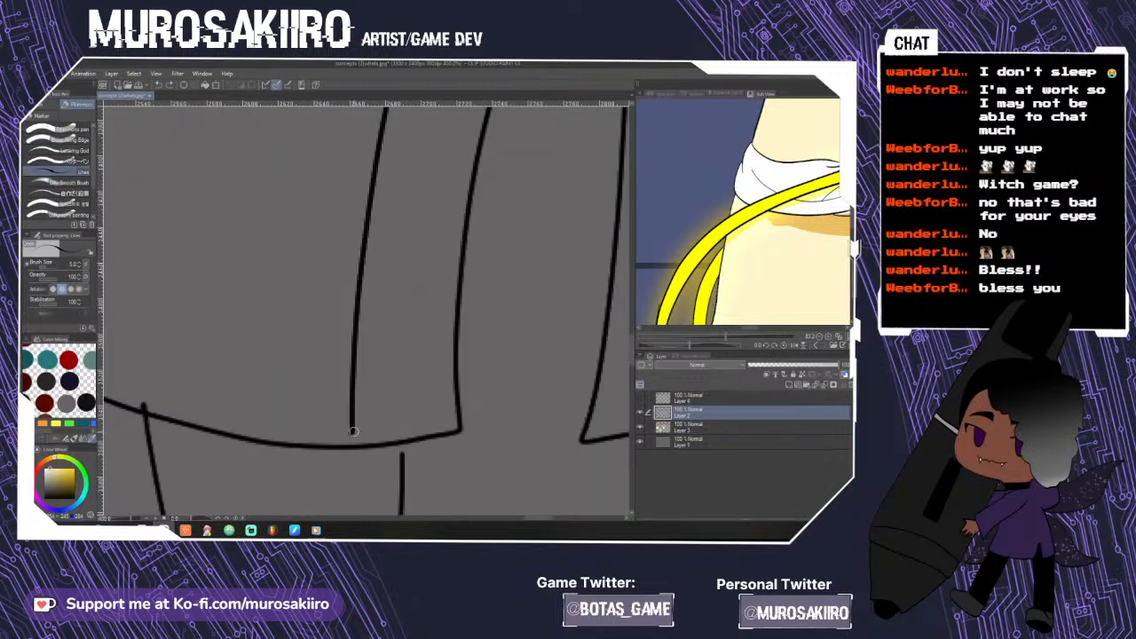
scroll(352, 439, "down", 4)
- Fill the trim band along the Eldritch figure's dress slit with cream on Layer 3
left_click(725, 429)
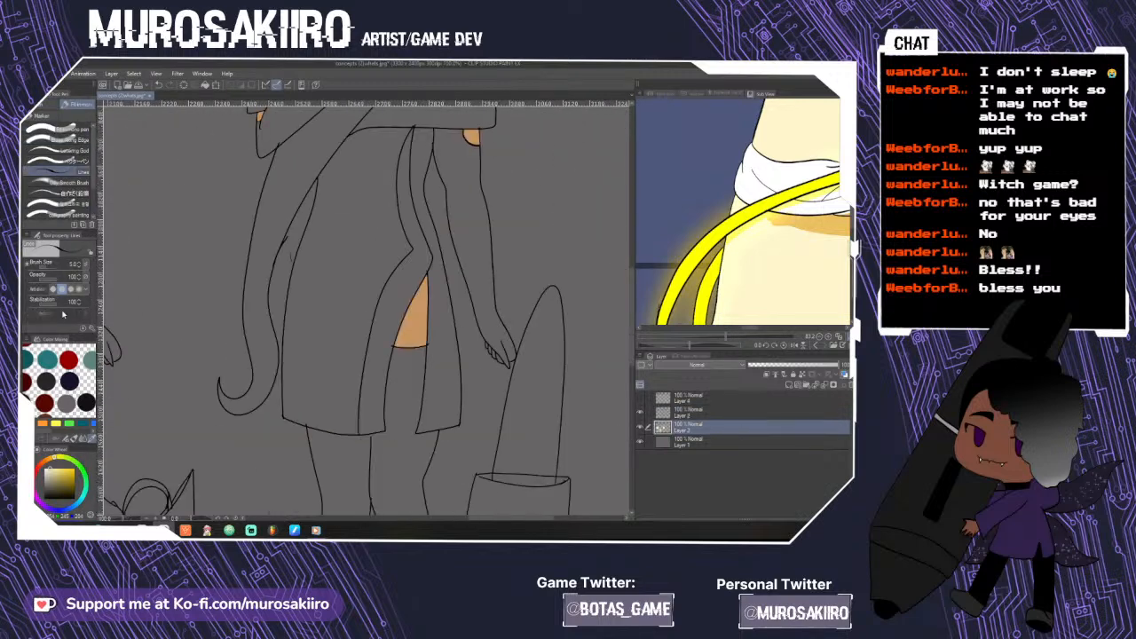
key("g")
left_click(377, 406)
- Try to fill the upper band of the Eldritch figure's boot with cream
scroll(533, 435, "down", 3)
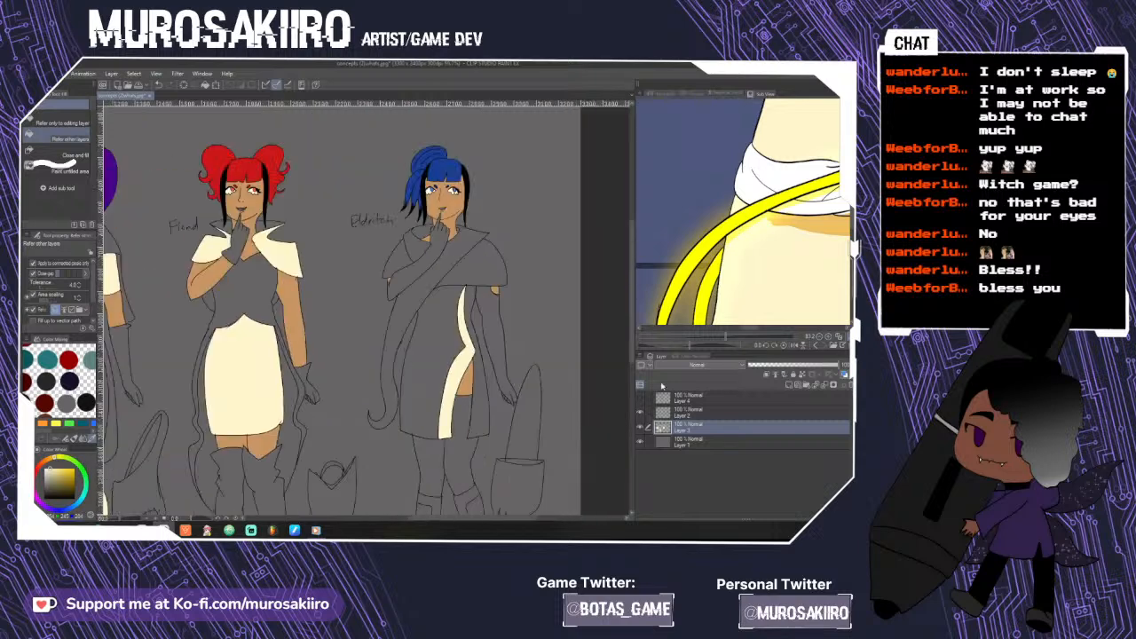
left_click_drag(631, 331, 631, 378)
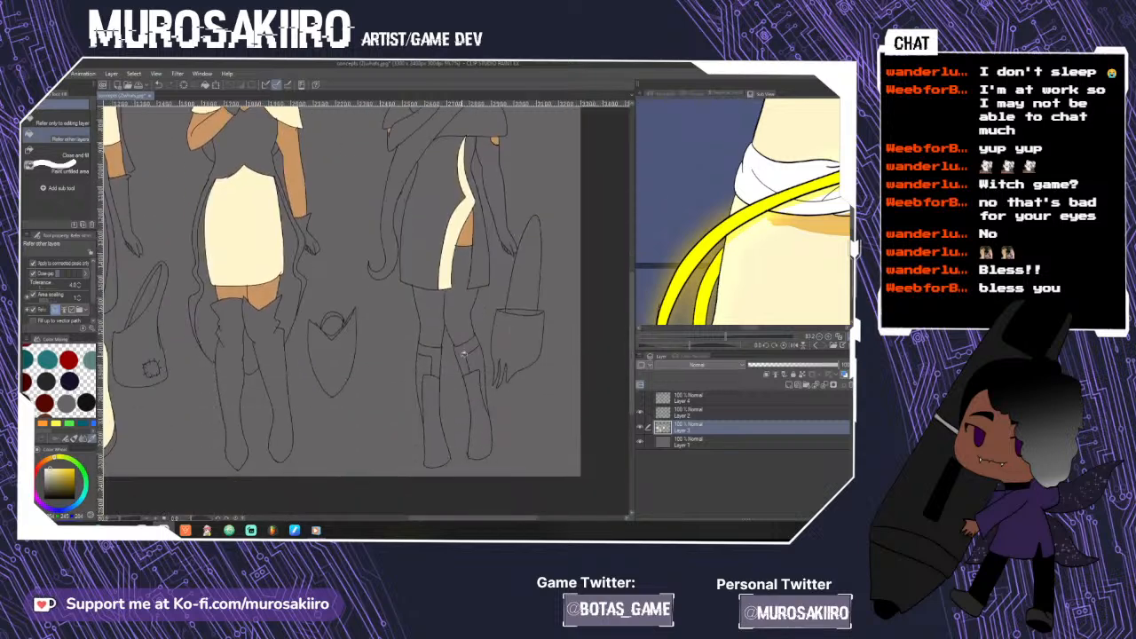
left_click(466, 367)
key("ctrl+z")
- Close the gap in the upper band outline of the Eldritch figure's boot, on Layer 2 with a size 5 pen
scroll(481, 376, "up", 3)
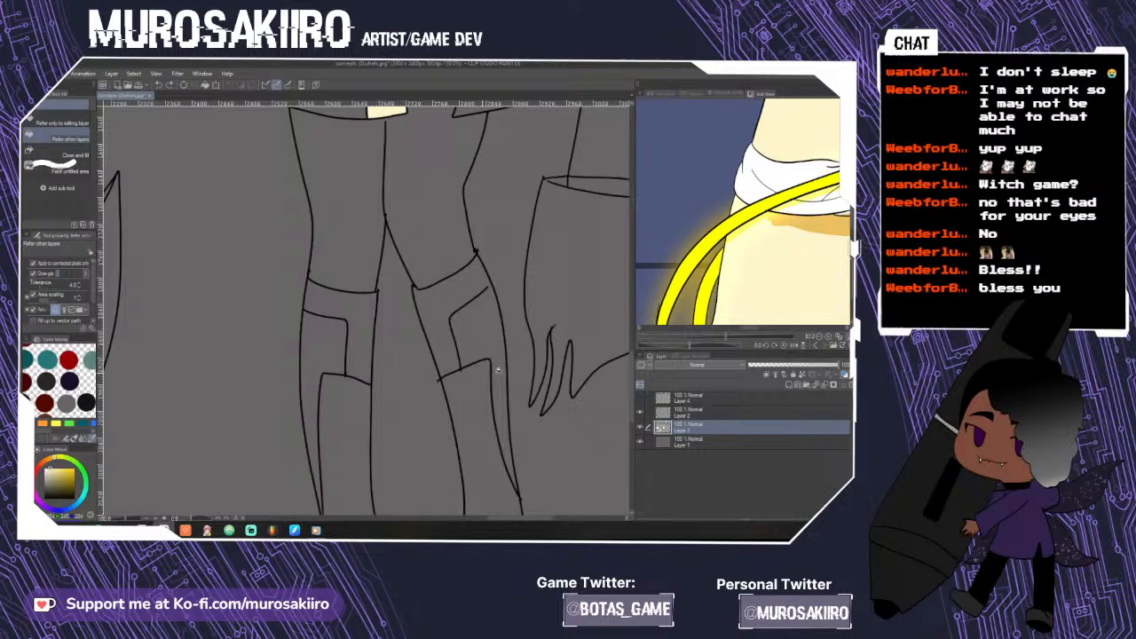
left_click(722, 413)
key("p")
scroll(487, 282, "up", 2)
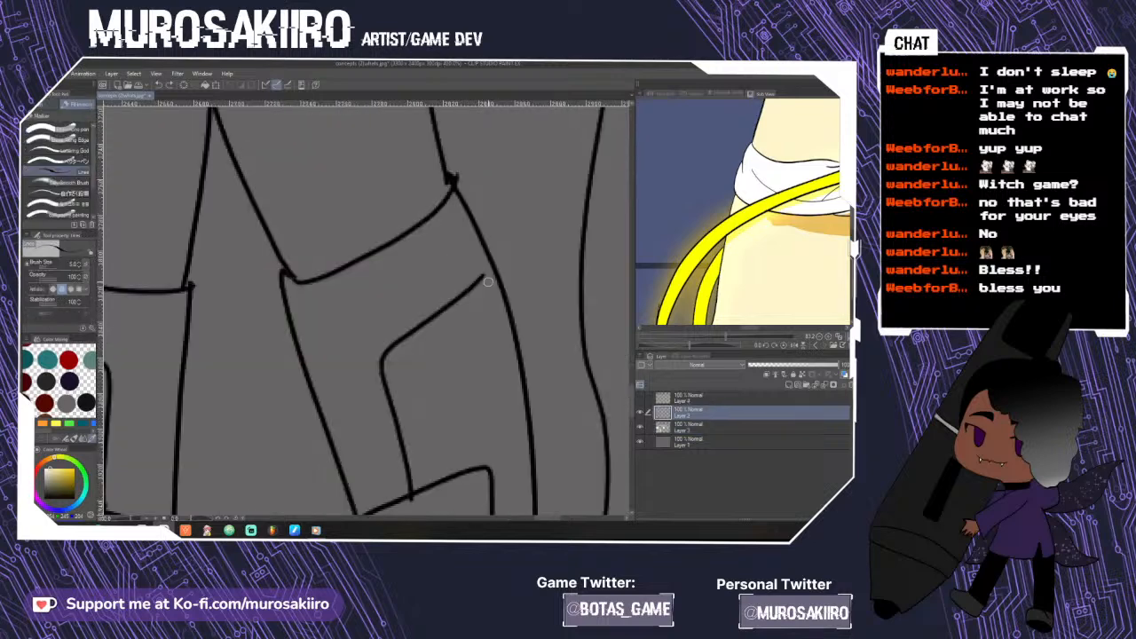
scroll(490, 268, "down", 4)
- Fill the upper bands of both of the Eldritch figure's boots with cream on Layer 3
left_click(729, 426)
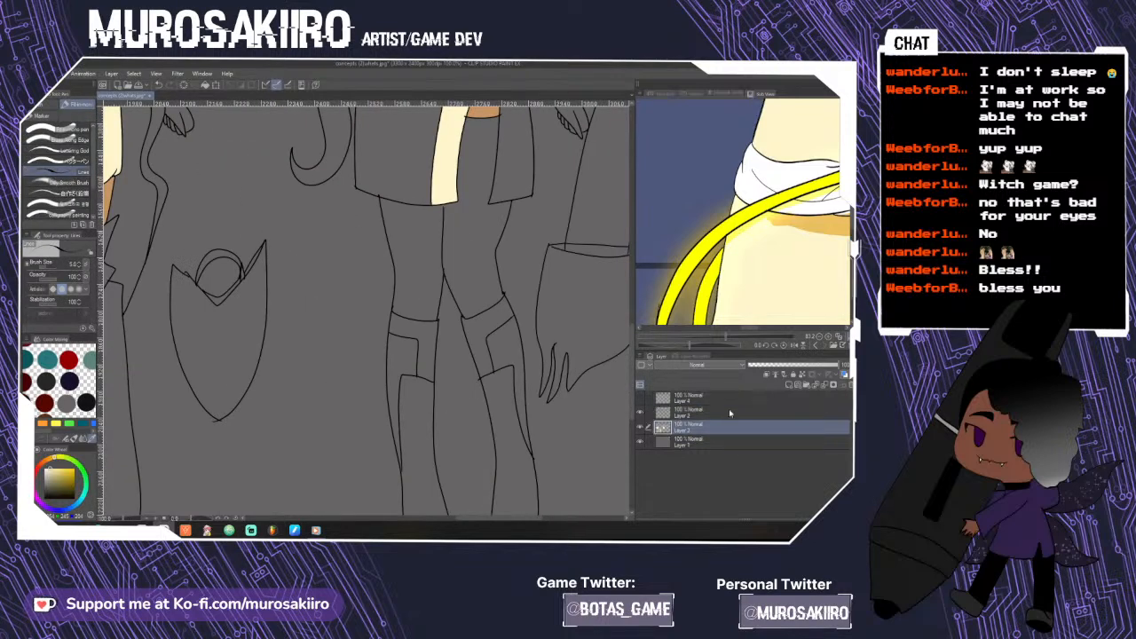
key("g")
left_click(432, 337)
left_click(486, 337)
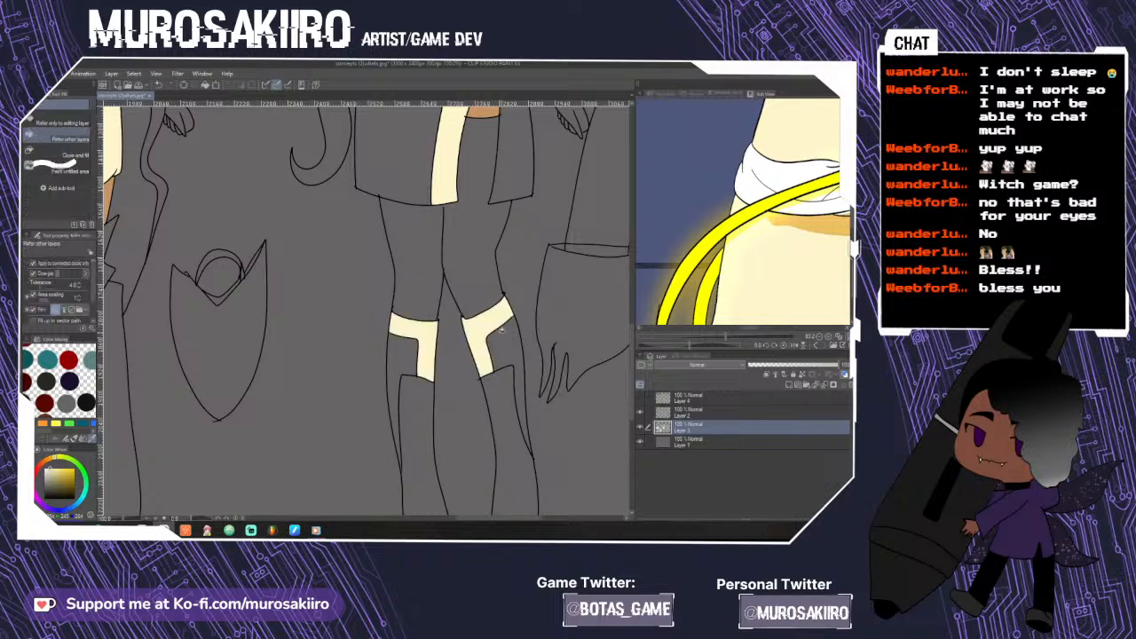
- Fill the long gloves on both of the Eldritch figure's arms with cream
scroll(486, 338, "down", 5)
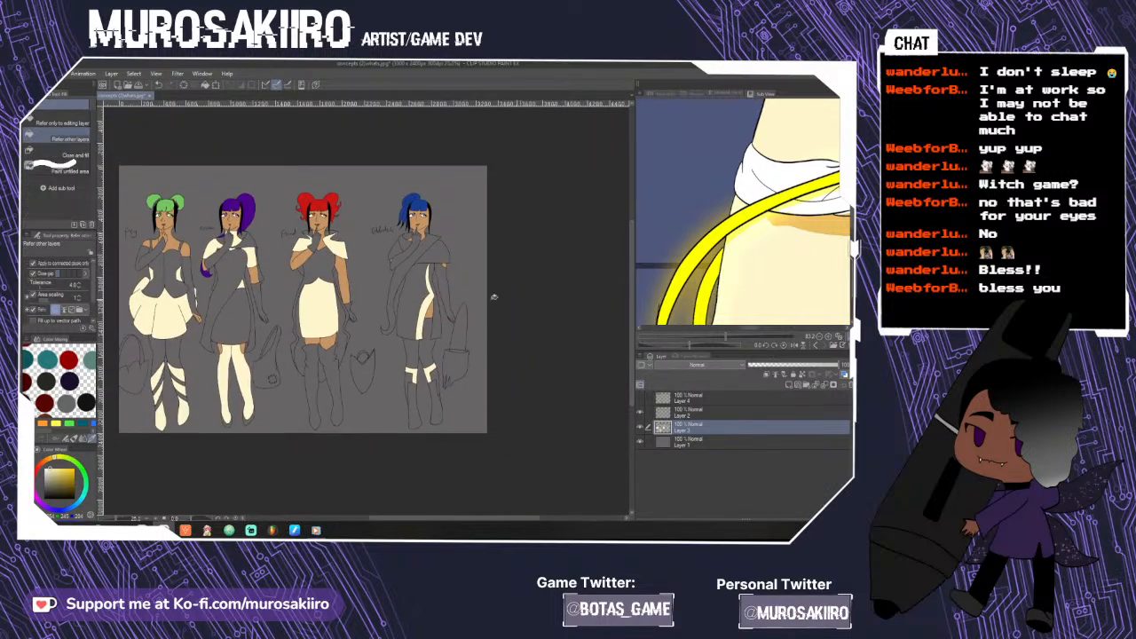
scroll(459, 289, "up", 3)
left_click(350, 213)
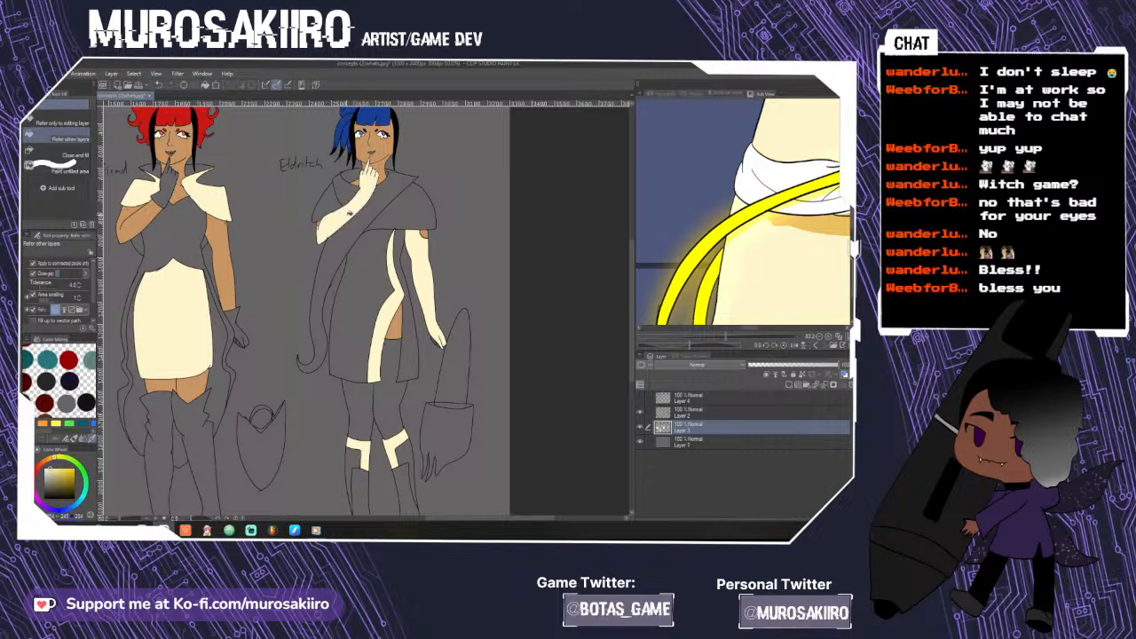
- Fill the lower parts of both of the Eldritch figure's boots with cream
scroll(484, 309, "down", 4)
scroll(472, 479, "up", 3)
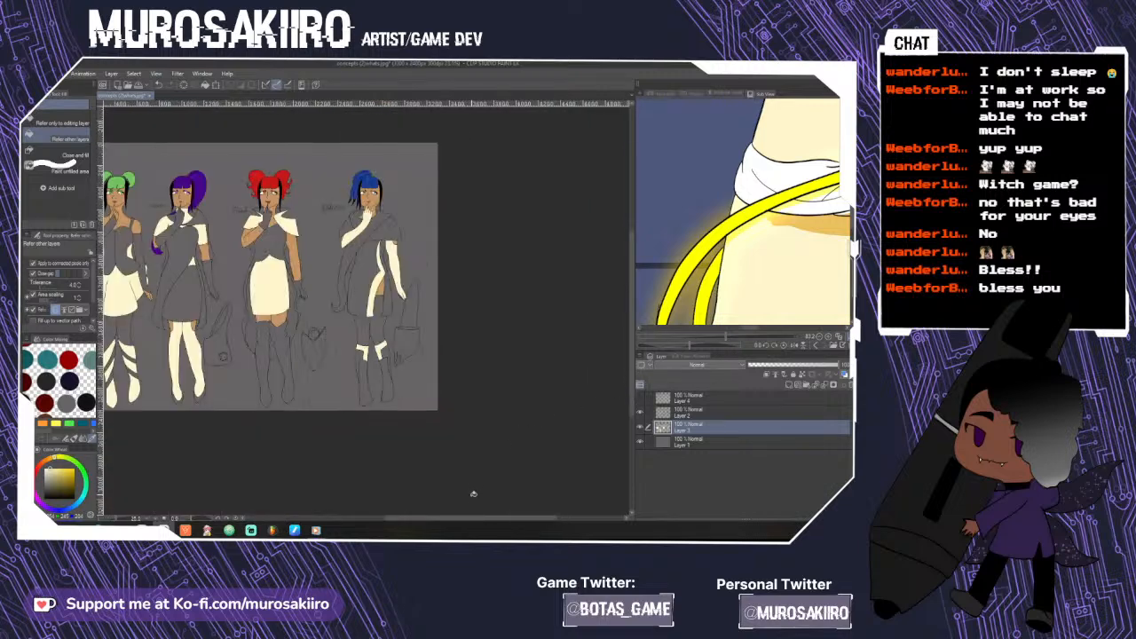
left_click_drag(478, 520, 460, 527)
scroll(444, 381, "up", 3)
left_click(426, 391)
left_click(473, 397)
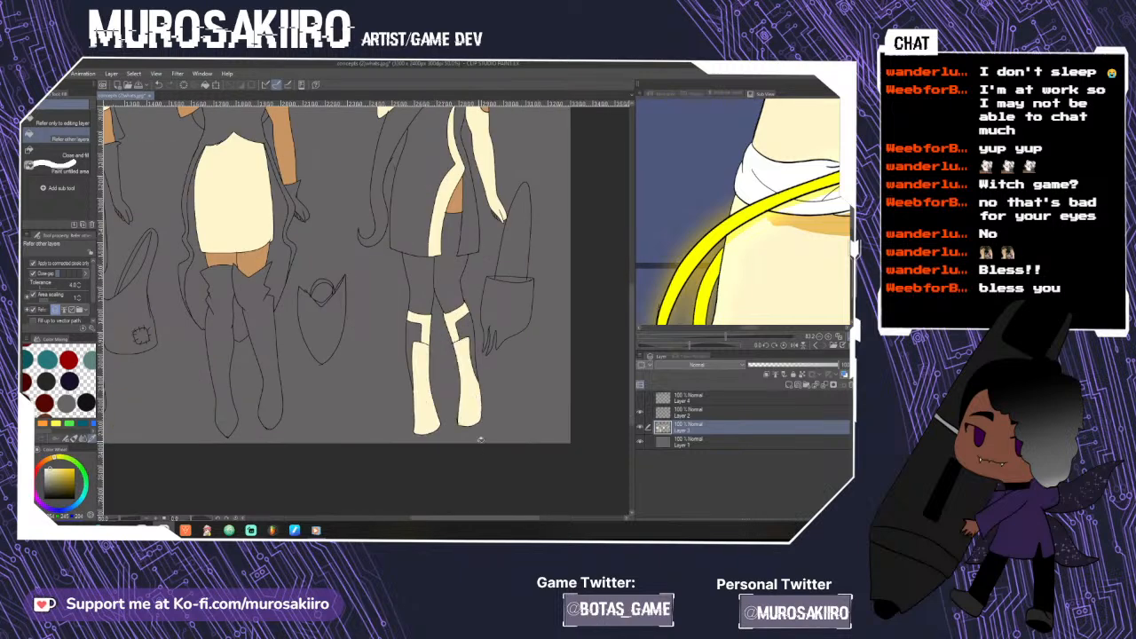
scroll(480, 438, "down", 3)
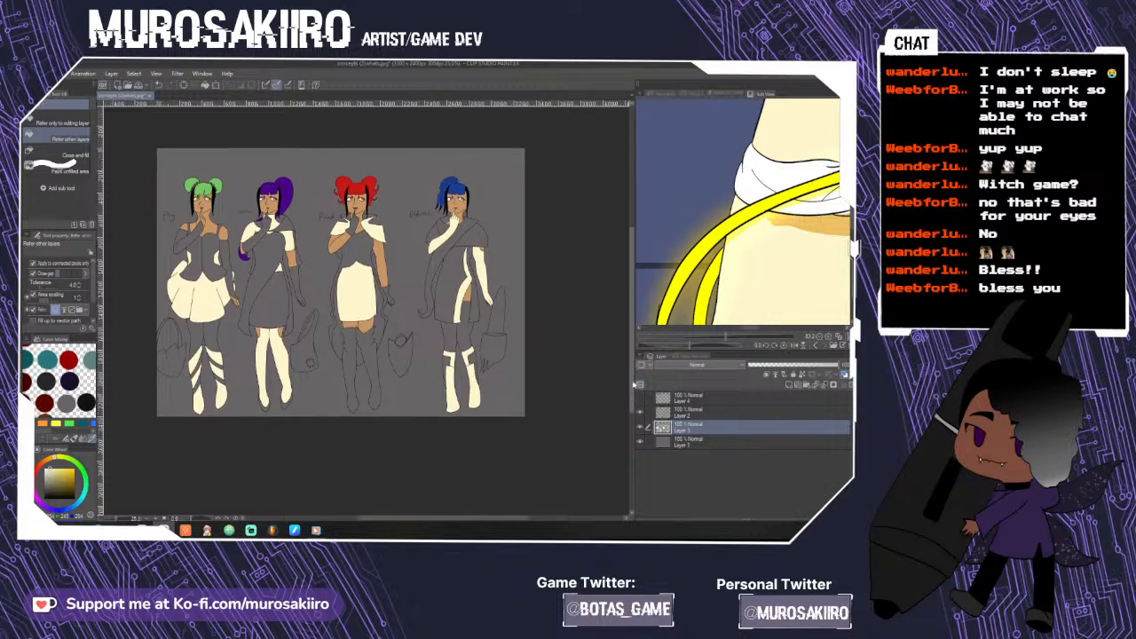
mouse_move(634, 385)
left_mouse_down()
mouse_move(633, 400)
mouse_move(634, 376)
left_mouse_up()
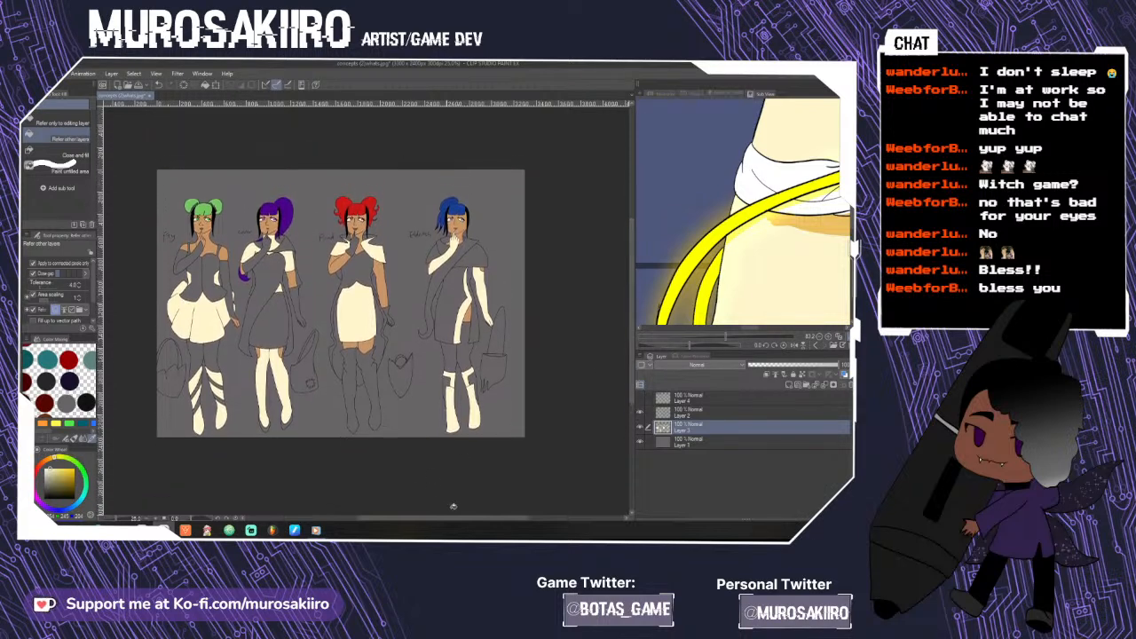
- Fill the Fey figure's bodice, long gloves and boot bands with dark green on Layer 3
left_click_drag(472, 520, 413, 513)
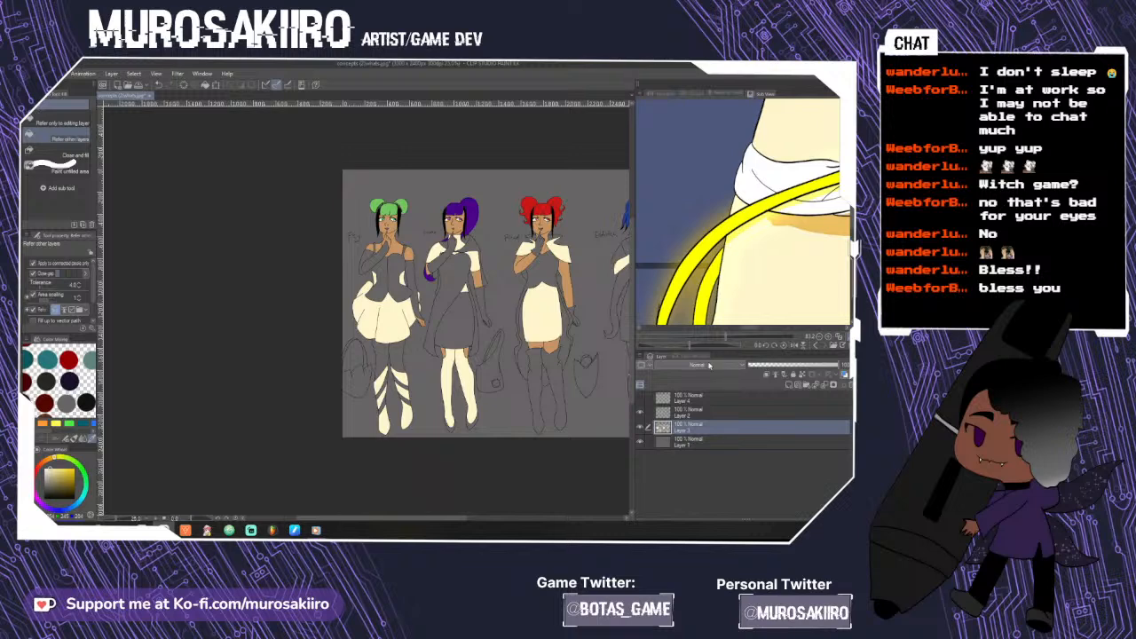
scroll(612, 382, "up", 1)
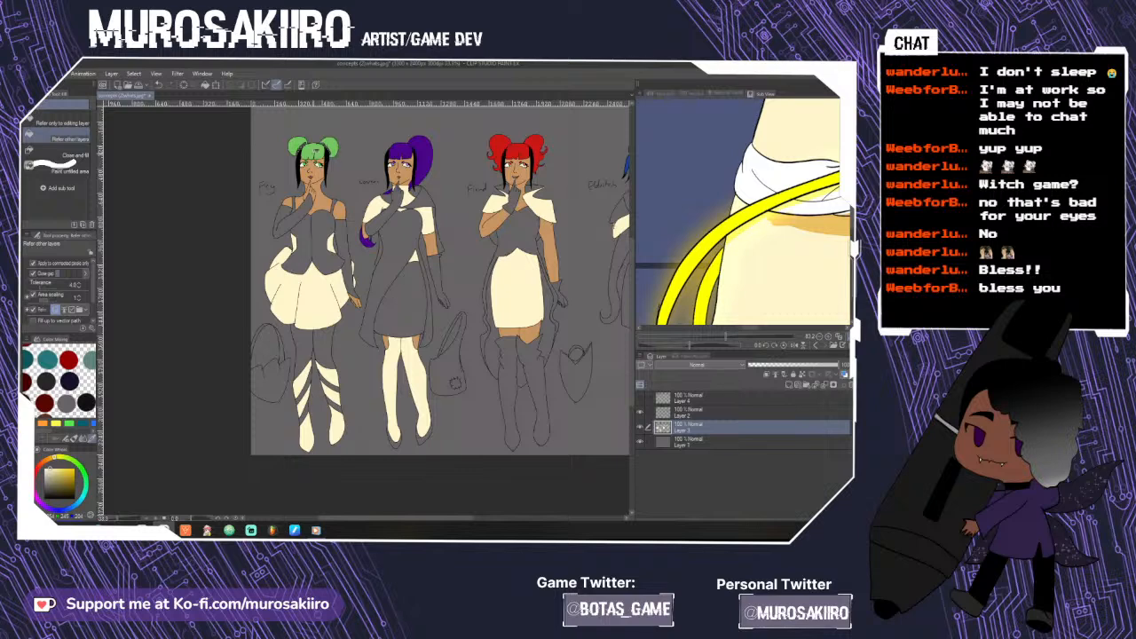
scroll(354, 266, "up", 1)
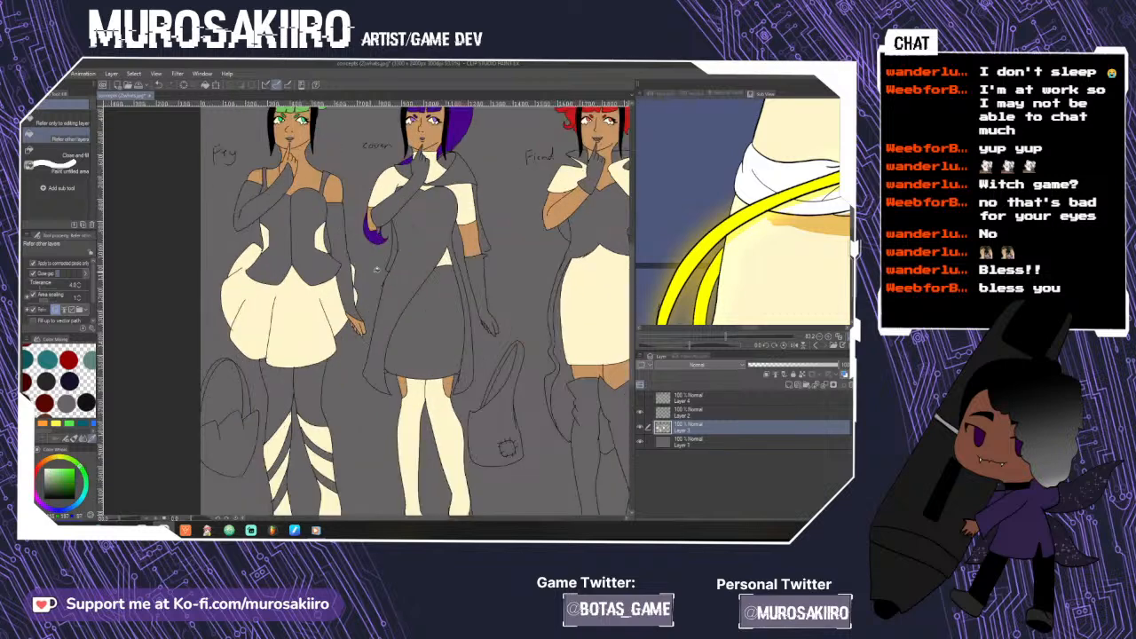
left_click(71, 482)
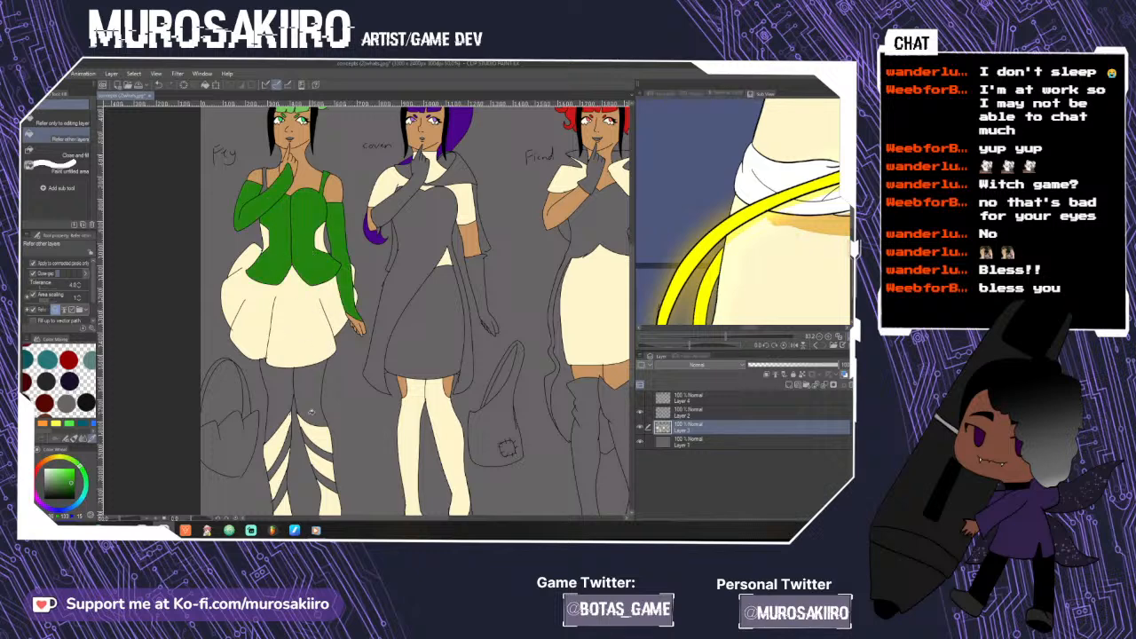
left_click(326, 476)
left_click(285, 482)
- Fill both of the Fey figure's leggings above the boots with light green
scroll(367, 311, "up", 2)
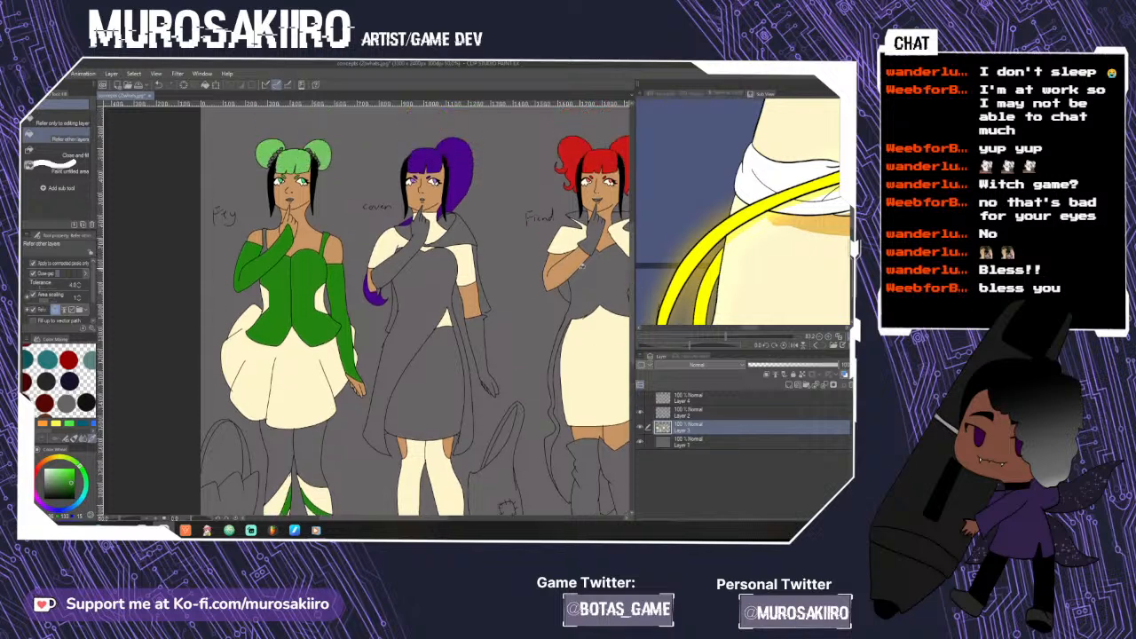
left_click(317, 449)
left_click(279, 461)
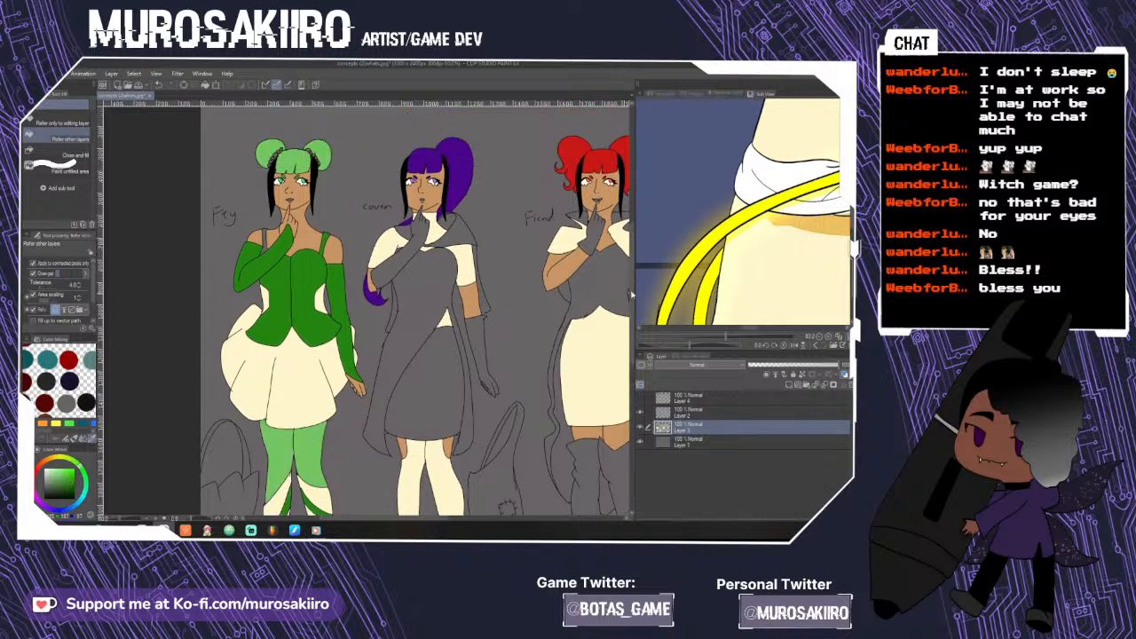
- Fill the bead bands around both of the Fey figure's hair buns with bright yellow
scroll(628, 262, "up", 2)
scroll(293, 224, "up", 5)
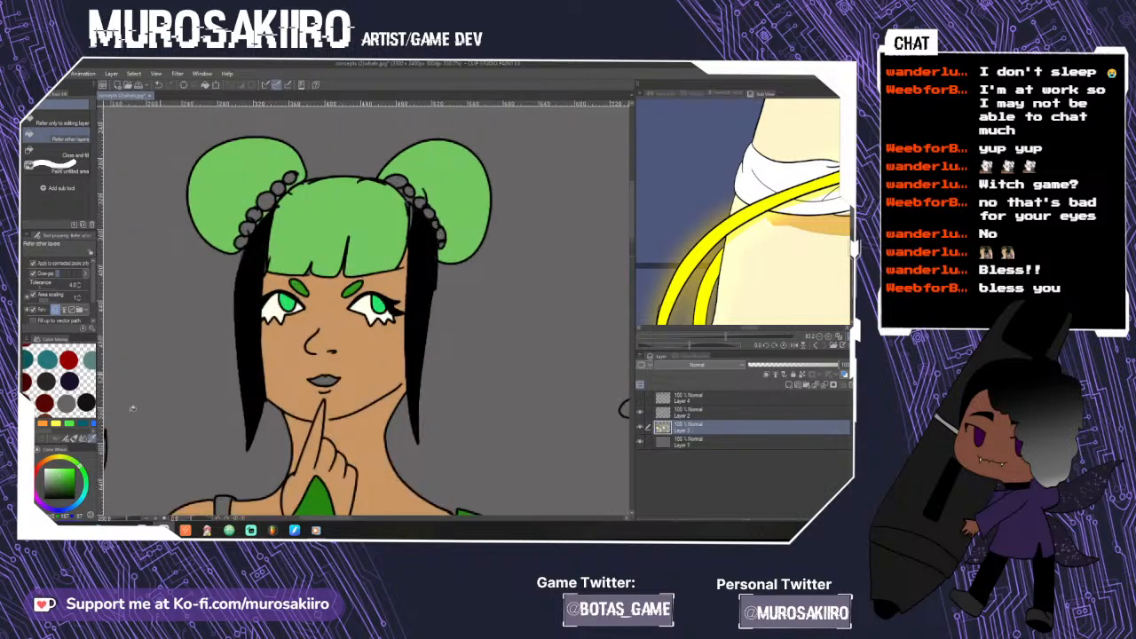
left_click(68, 464)
left_click(248, 228)
left_click(254, 215)
left_click(267, 200)
left_click(279, 189)
left_click(291, 178)
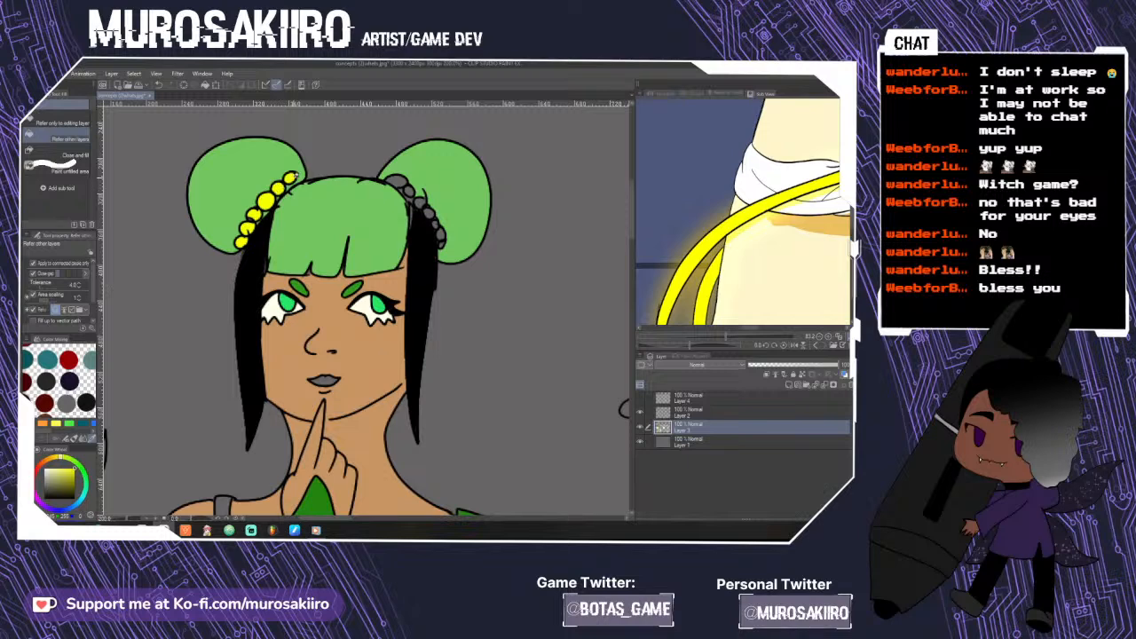
left_click(395, 181)
left_click(410, 189)
left_click(418, 195)
left_click(423, 203)
left_click(431, 213)
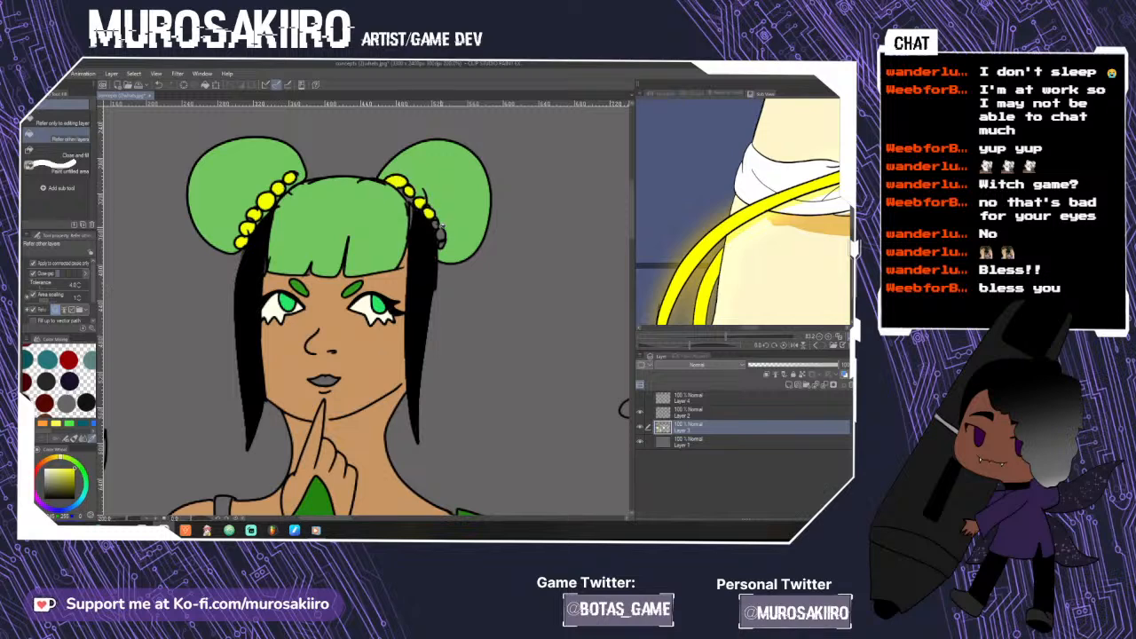
- Paint over the unfilled gap beside the Fey figure's fringe with a marker pen, sampling the light green and black hair colours
left_click(393, 216, "alt")
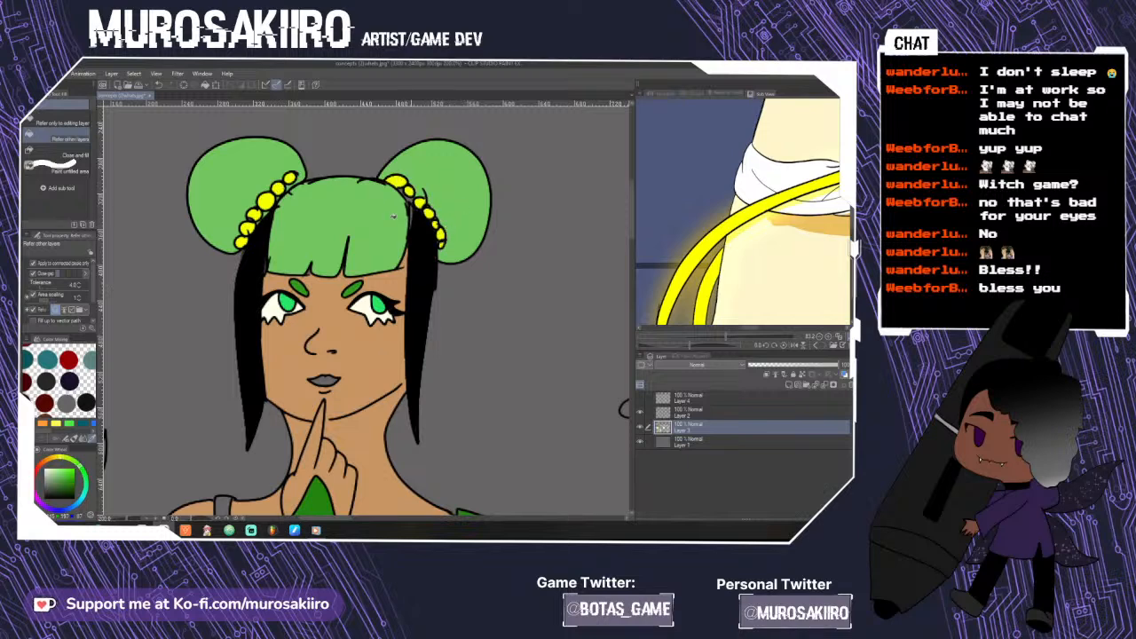
key("p")
scroll(397, 191, "up", 2)
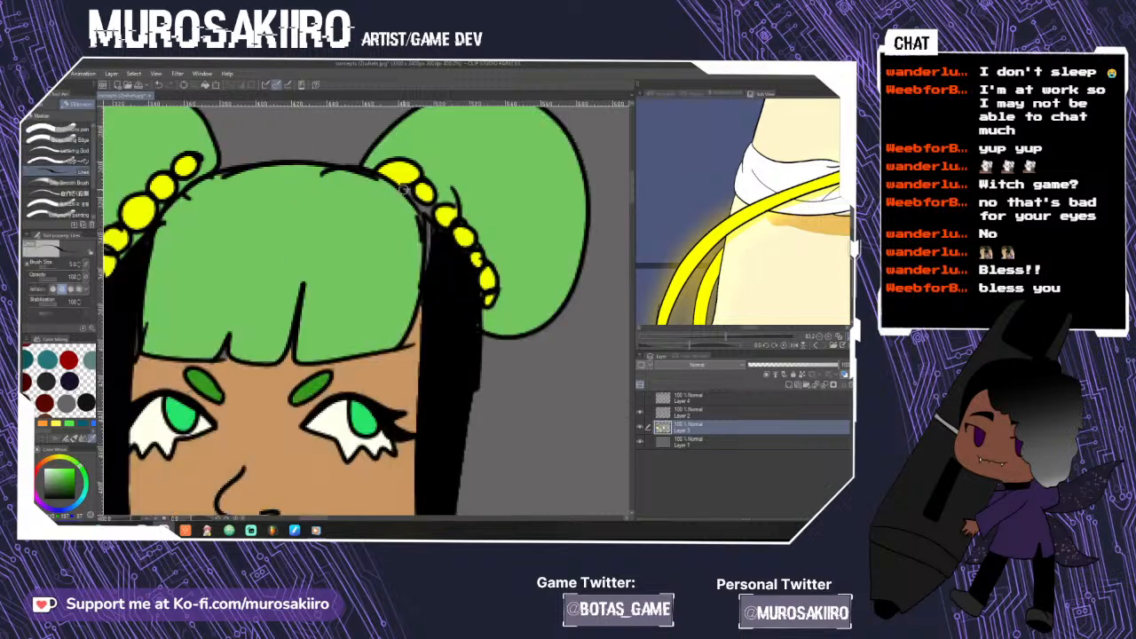
left_click(63, 130)
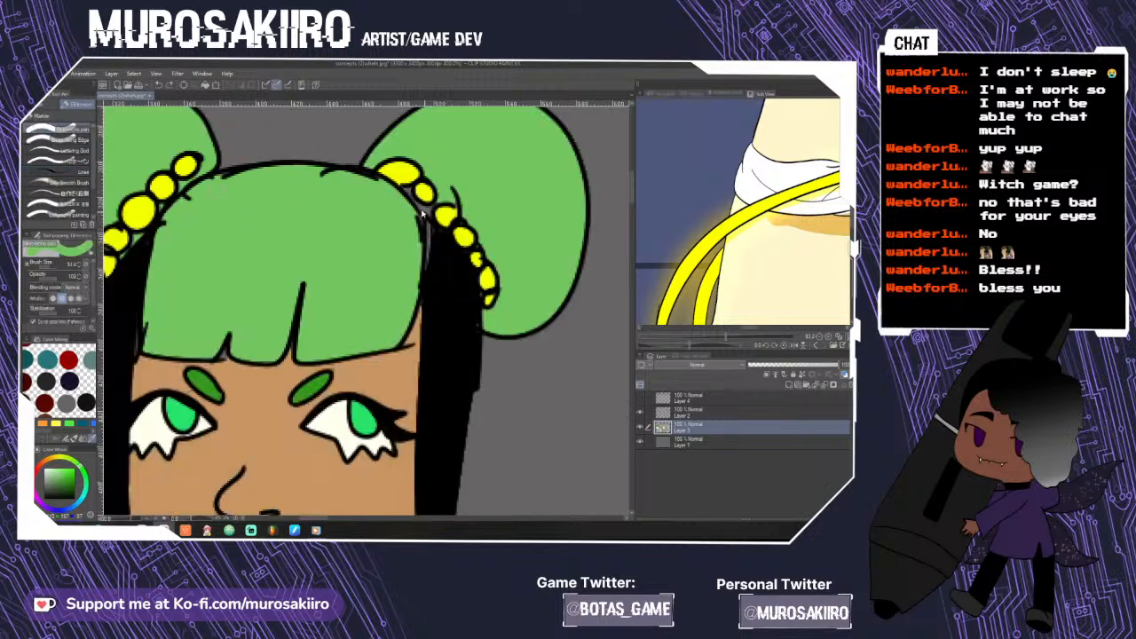
mouse_move(407, 191)
left_mouse_down()
mouse_move(425, 259)
mouse_move(438, 259)
mouse_move(429, 229)
left_mouse_up()
left_click(436, 263, "alt")
- Fill the remaining unfilled shoulder strap of the Fey figure's bodice with the sampled dark green
scroll(440, 279, "down", 3)
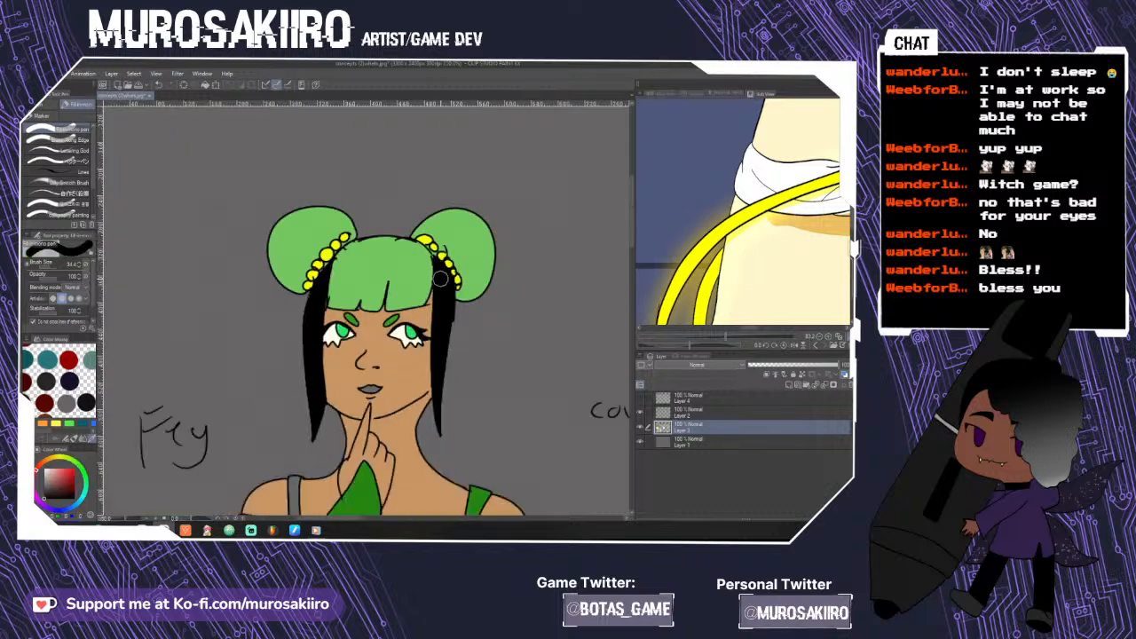
scroll(441, 279, "down", 4)
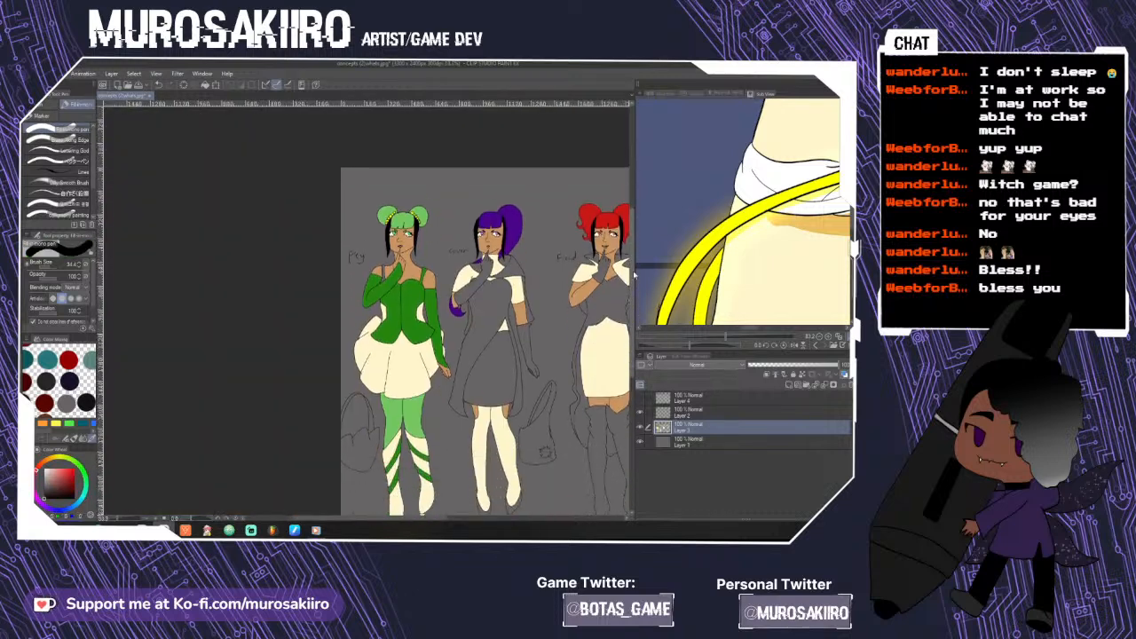
left_click_drag(633, 275, 633, 289)
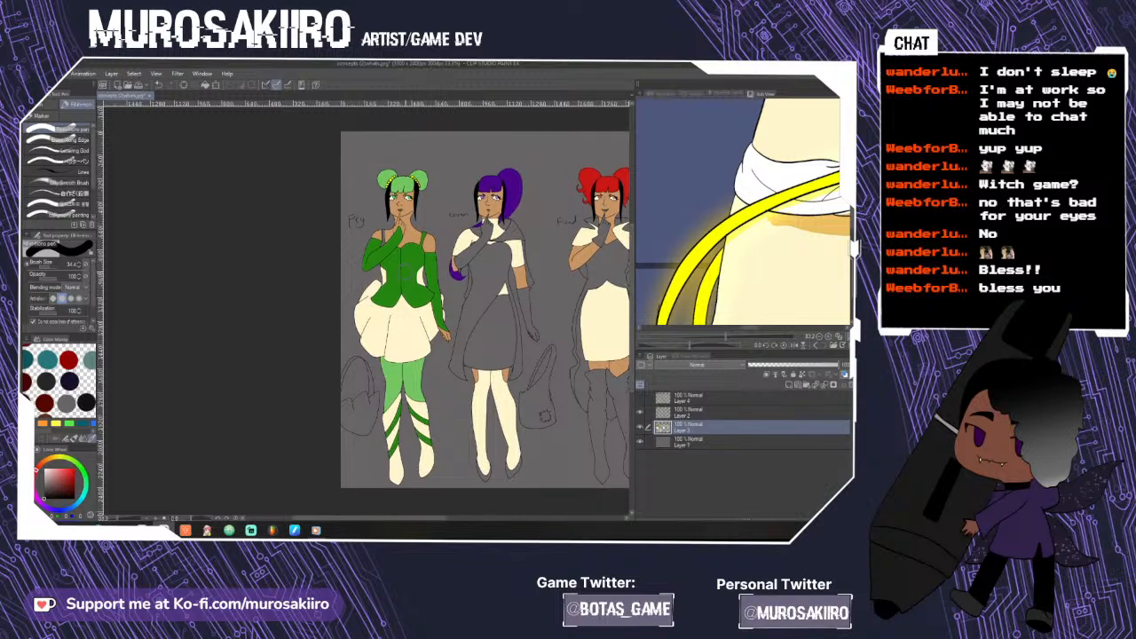
left_click(410, 265, "alt")
left_click(20, 301)
scroll(390, 232, "up", 3)
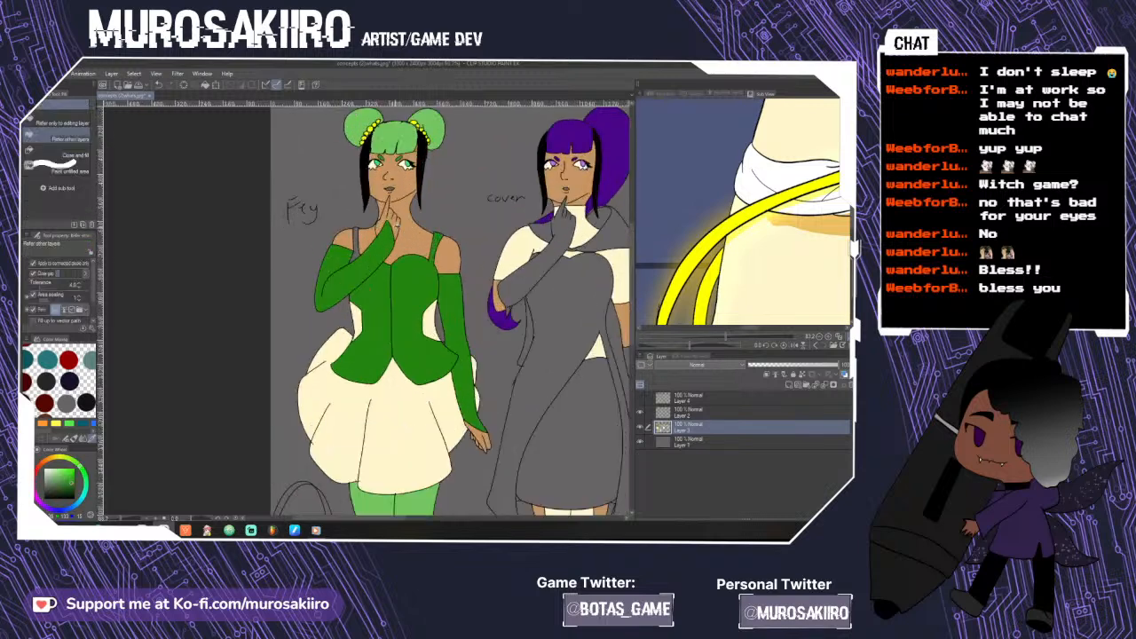
- Fill the inside of the Coven figure's hood beside the neck with dark purple
scroll(371, 359, "down", 1)
scroll(371, 356, "down", 3)
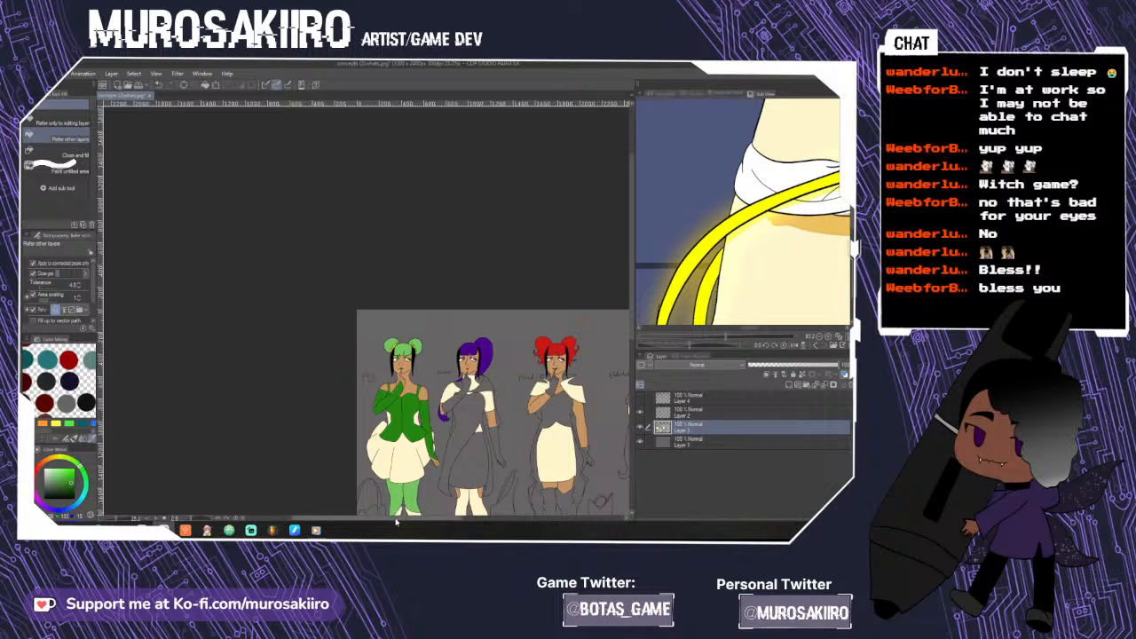
left_click_drag(396, 519, 436, 516)
left_click_drag(632, 282, 632, 337)
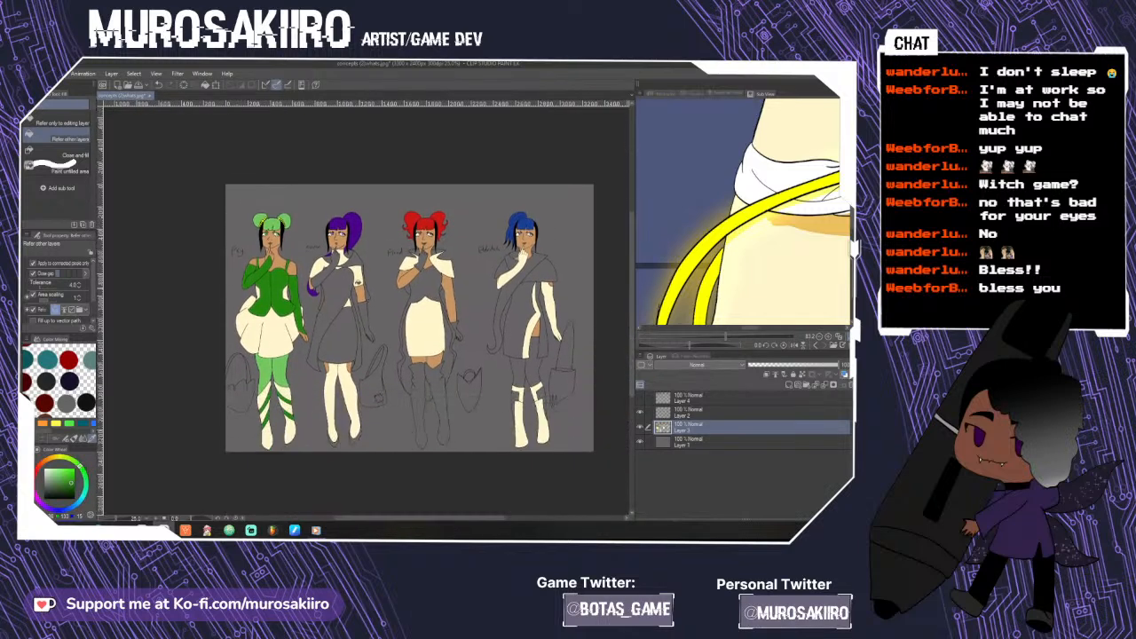
scroll(359, 266, "up", 3)
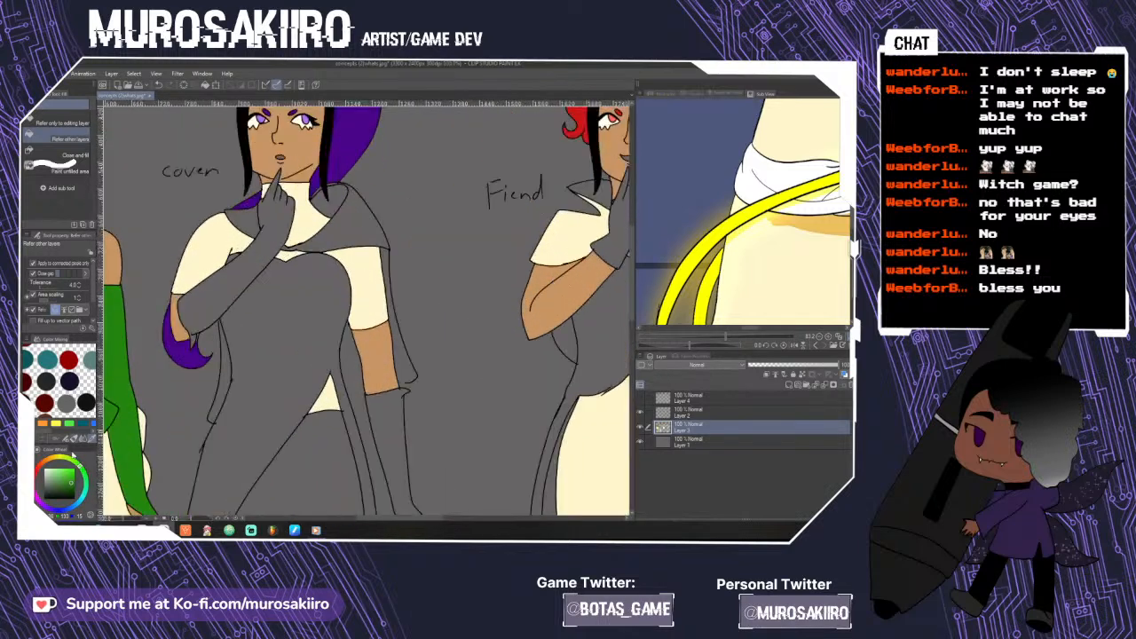
left_click(76, 484)
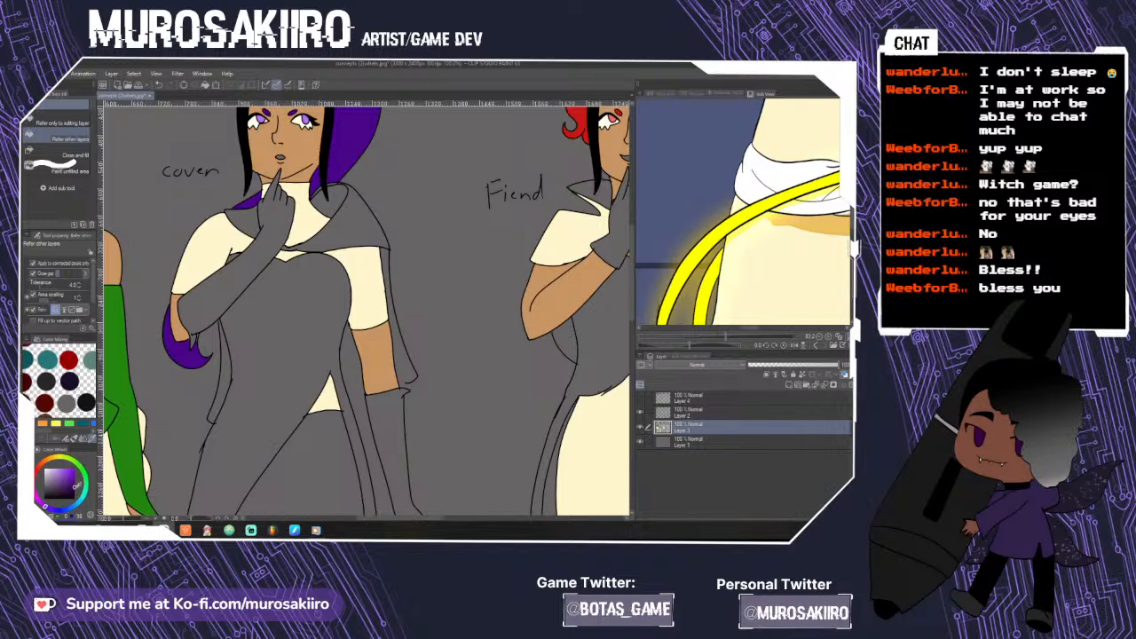
left_click(341, 199)
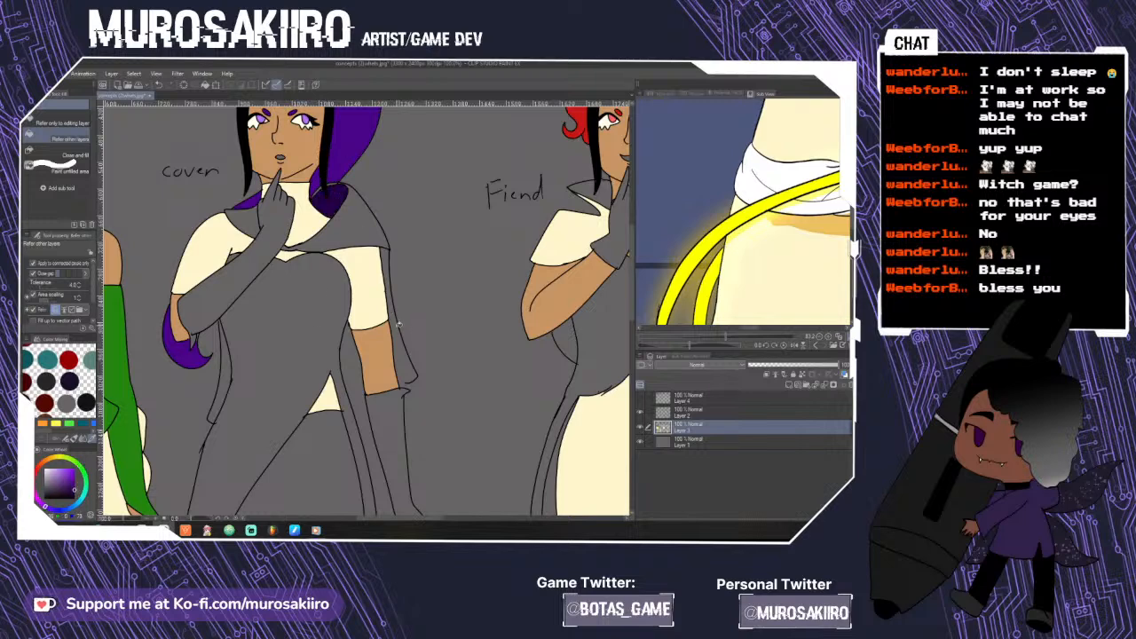
- Close the gap at the lower end of the Coven figure's cape outline on Layer 2 with a size 5 pen
key("p")
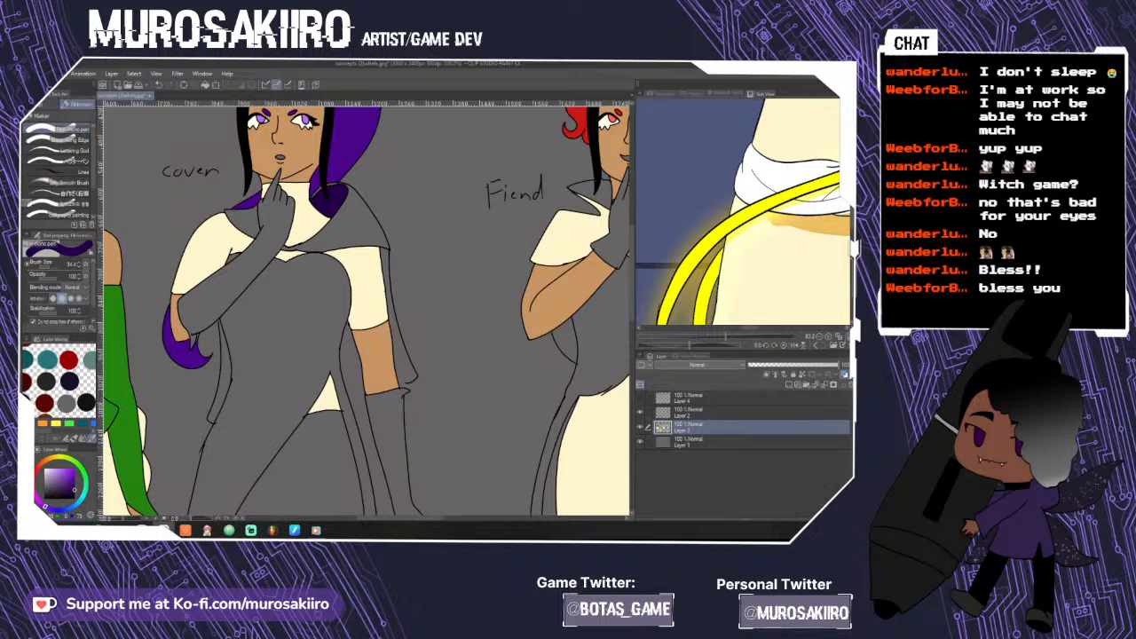
left_click(688, 412)
scroll(419, 387, "up", 5)
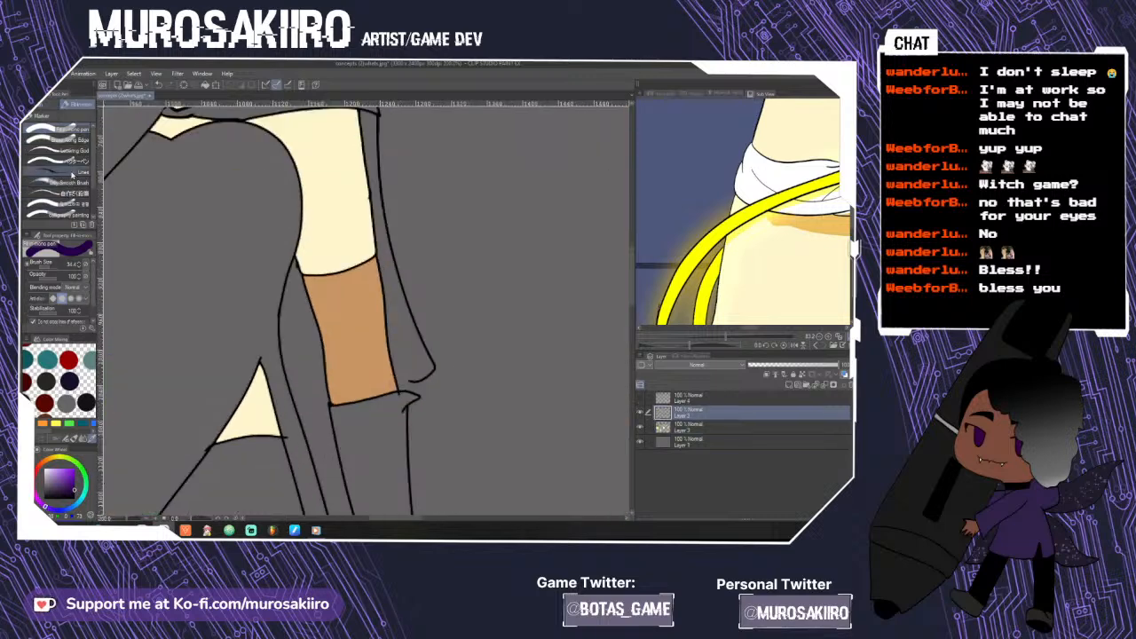
scroll(419, 373, "down", 5)
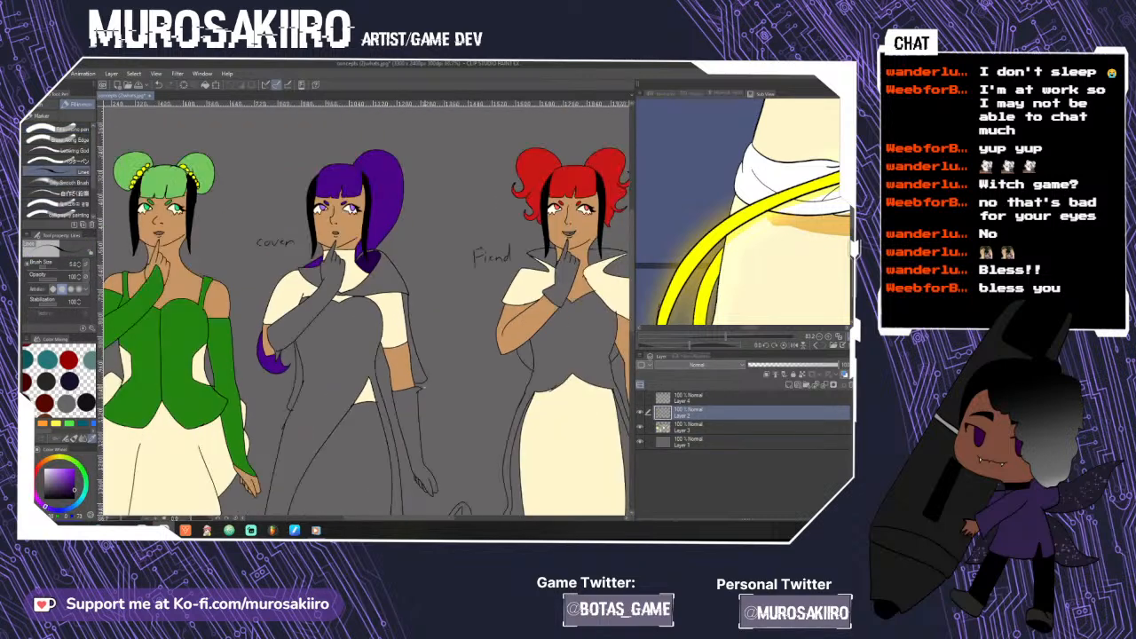
- Fill the hanging cape sections on both sides of the Coven figure with dark purple on Layer 3
left_click(727, 429)
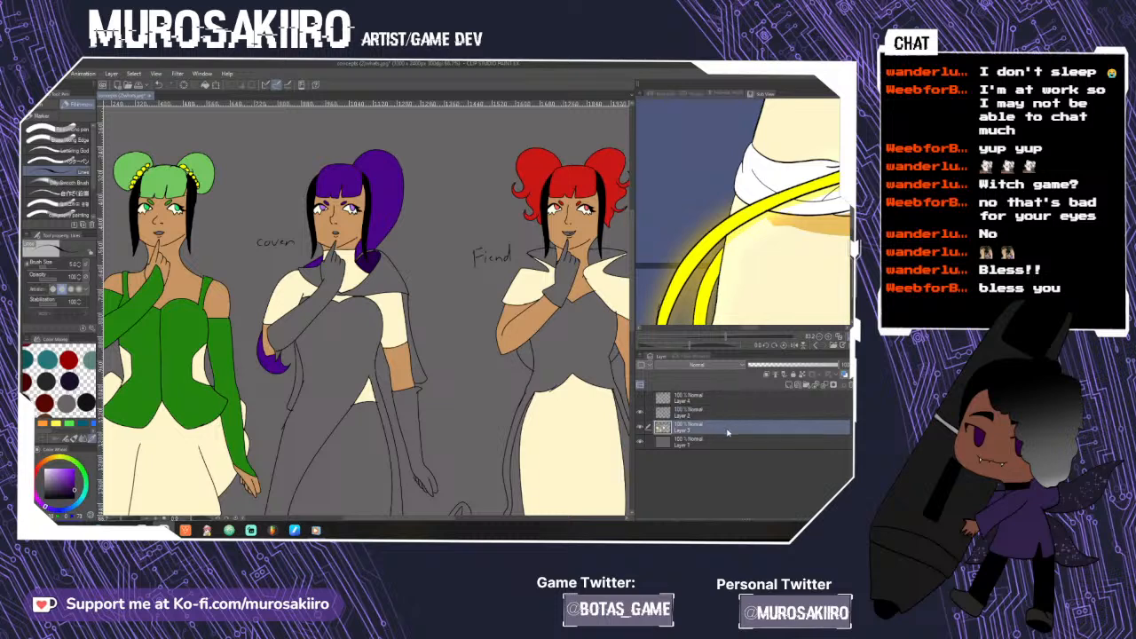
key("g")
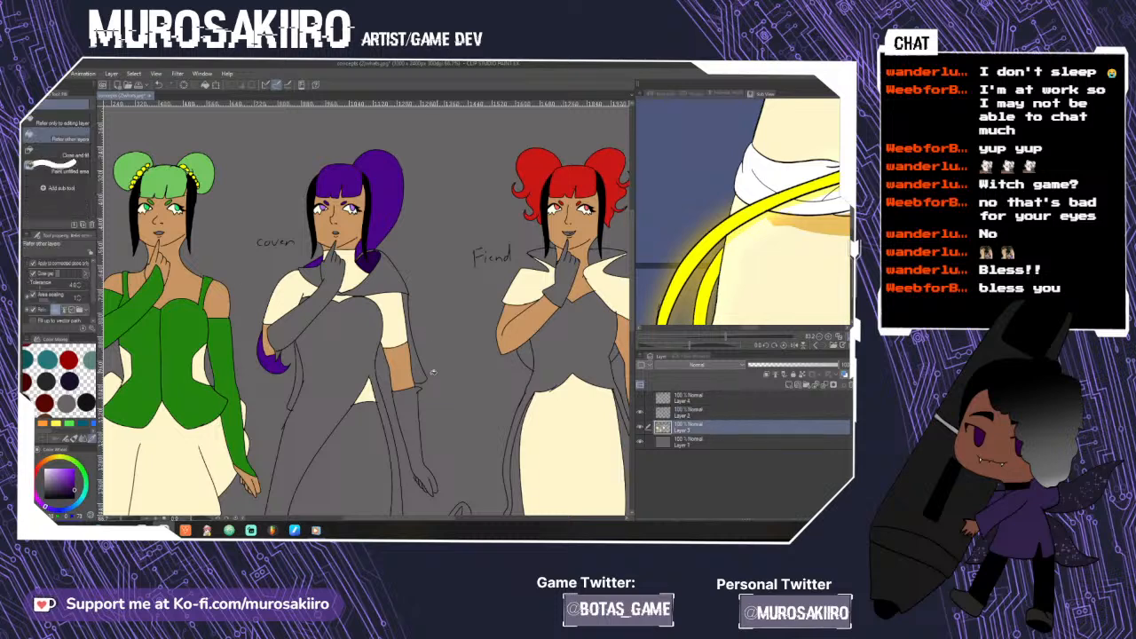
left_click(422, 371)
left_click(298, 387)
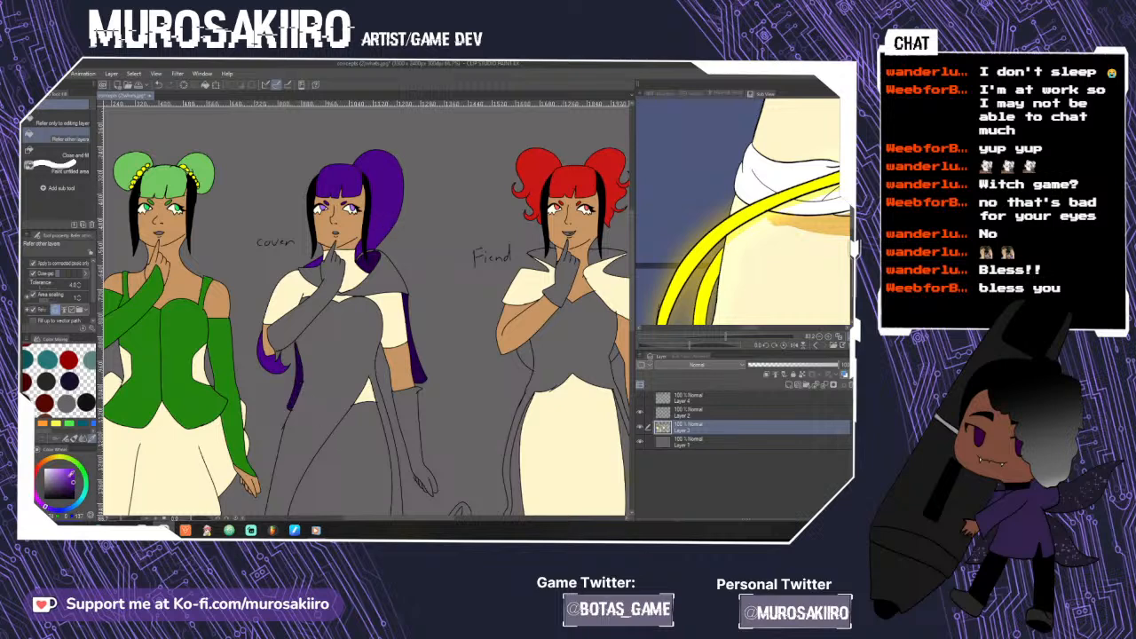
- Fill the Coven figure's hooded capelet and long dress overlay with bright purple, and the small corners beside the skirt hem with dark purple
left_click(384, 286)
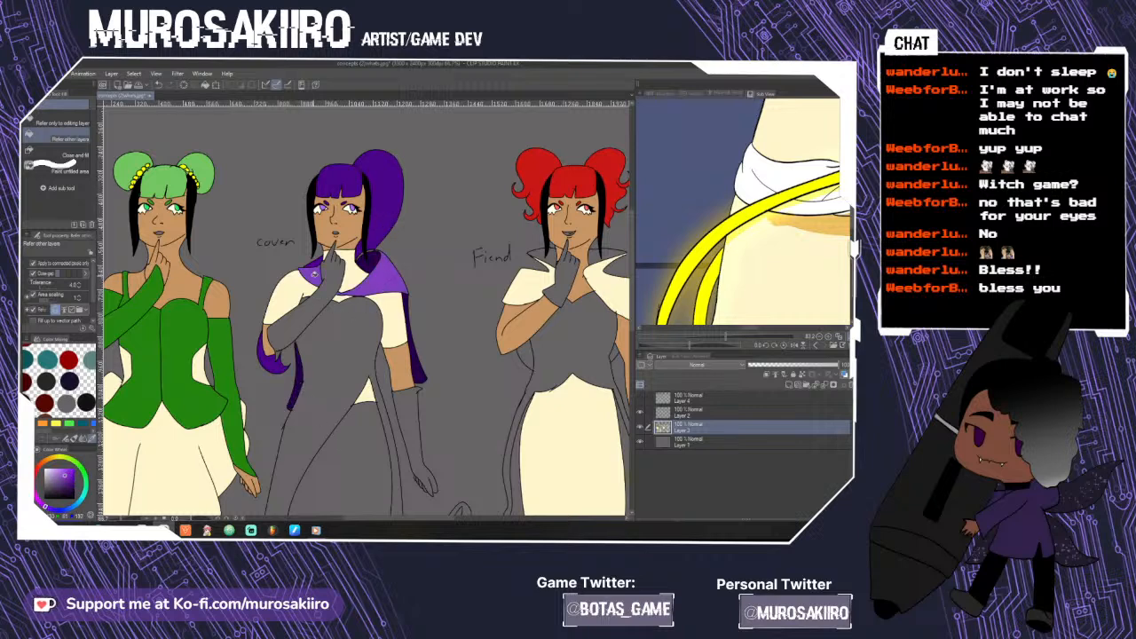
scroll(463, 347, "down", 5)
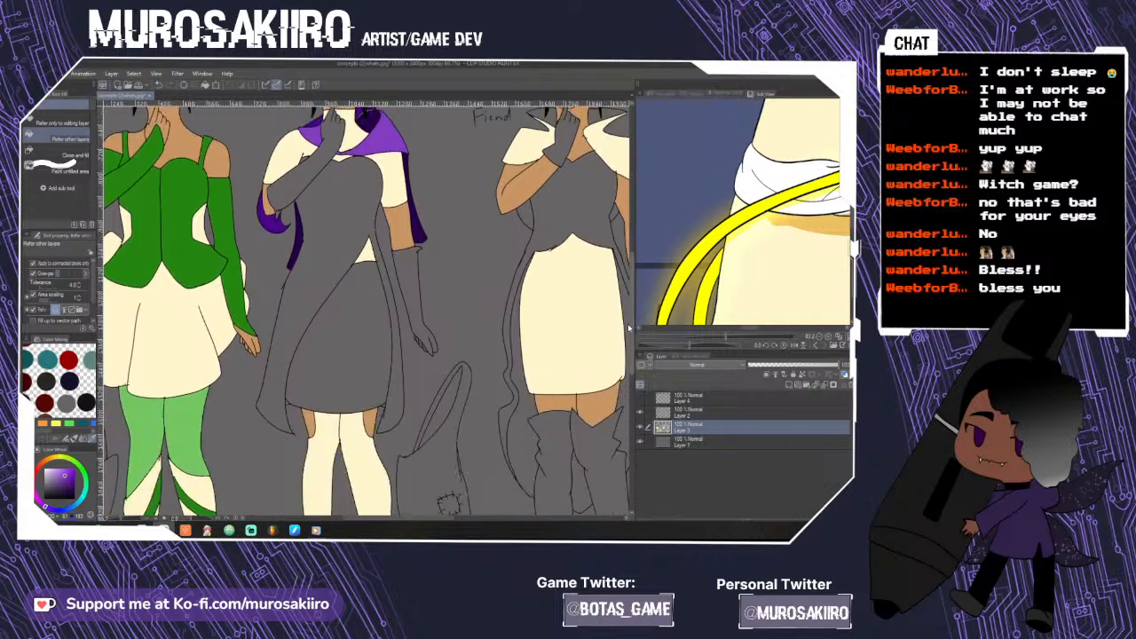
left_click(295, 328)
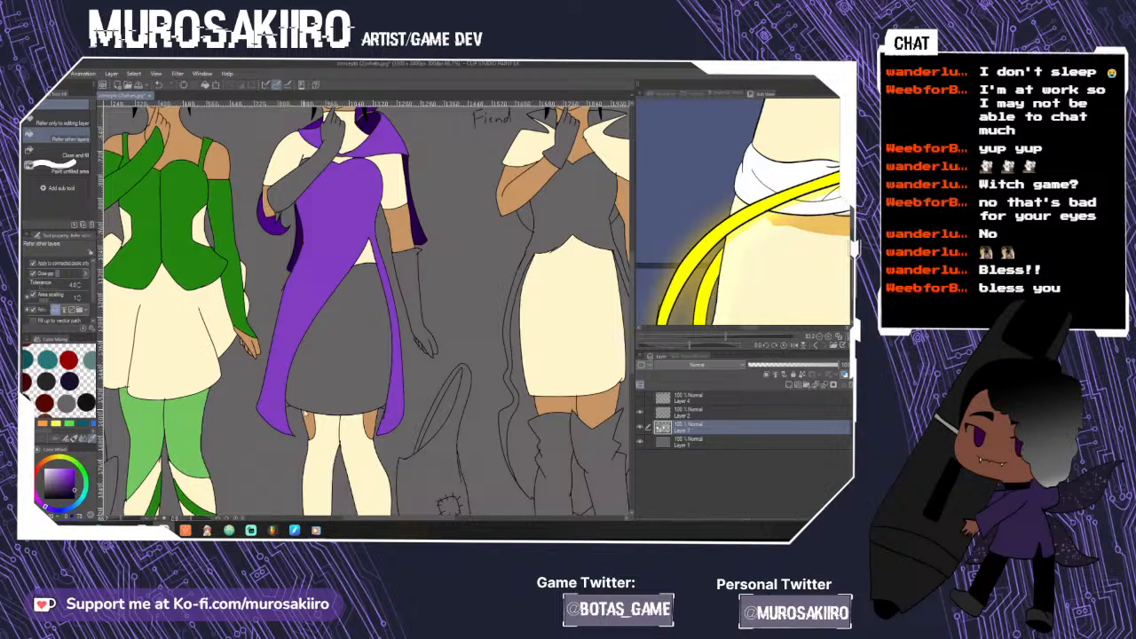
scroll(275, 400, "up", 2)
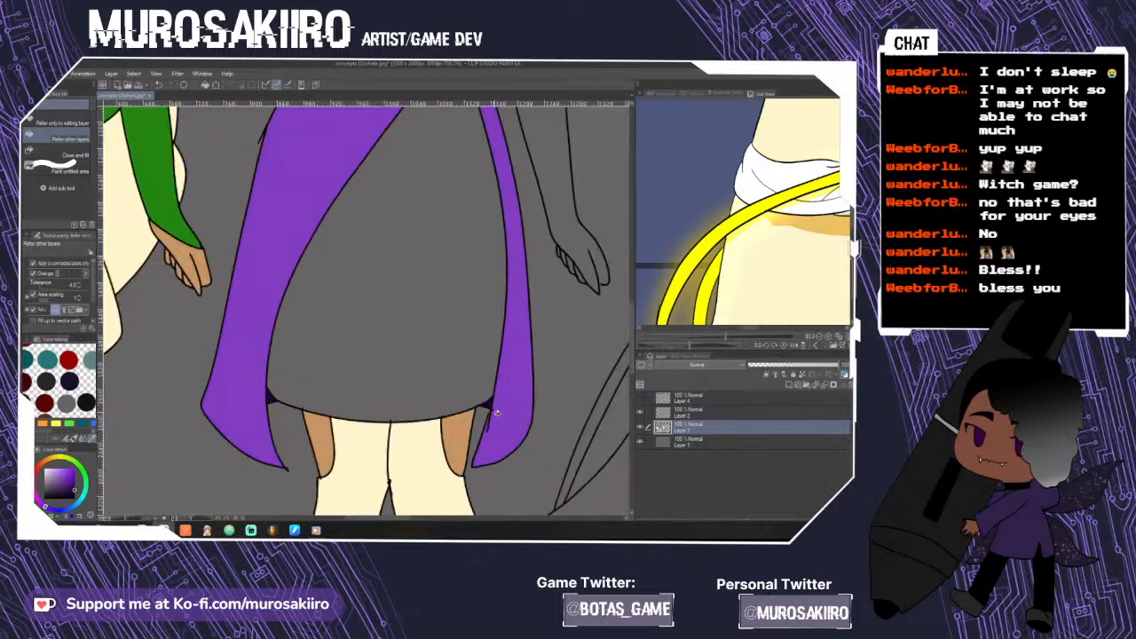
- Fill the Coven figure's skirt and both of her shoes with black
scroll(496, 412, "down", 4)
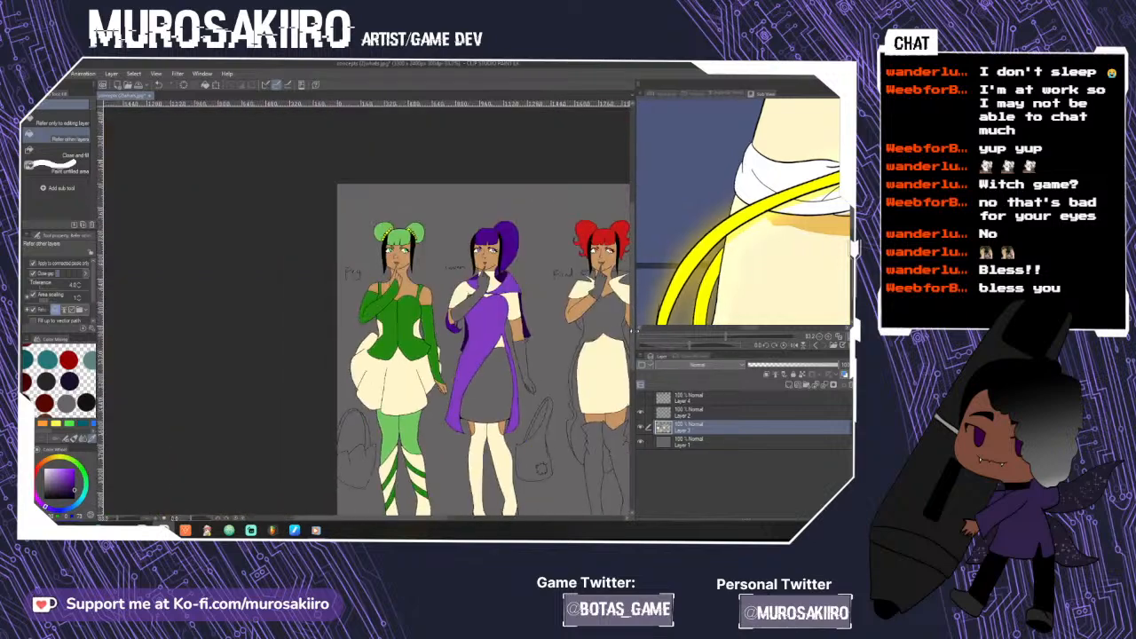
left_click_drag(227, 501, 227, 453)
left_click(44, 499)
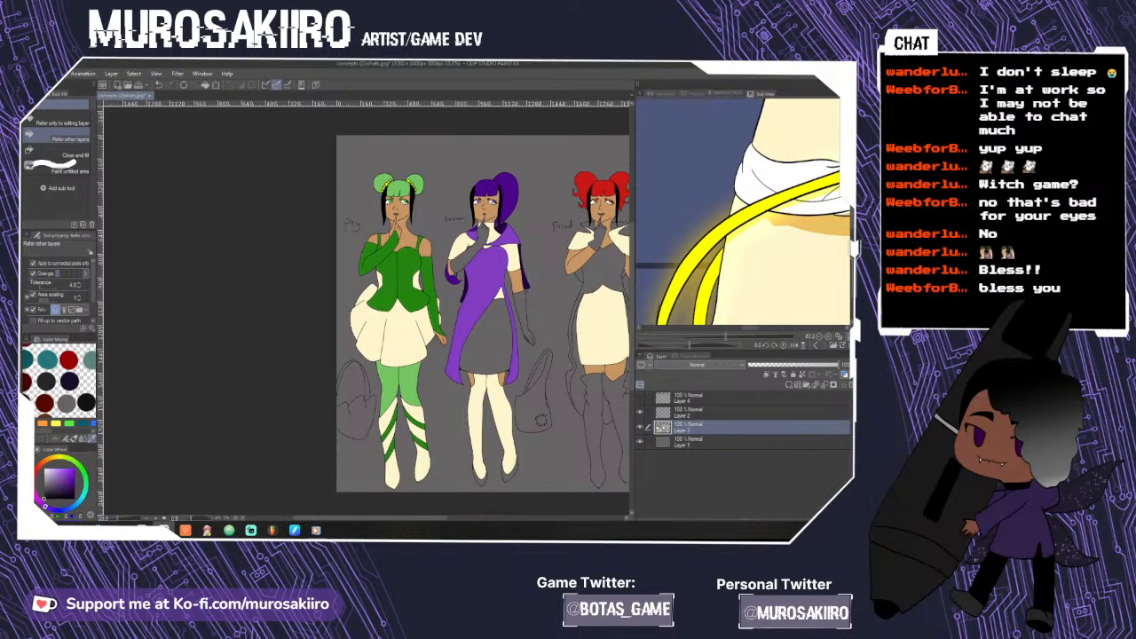
left_click(500, 336)
left_click(510, 469)
left_click(481, 476)
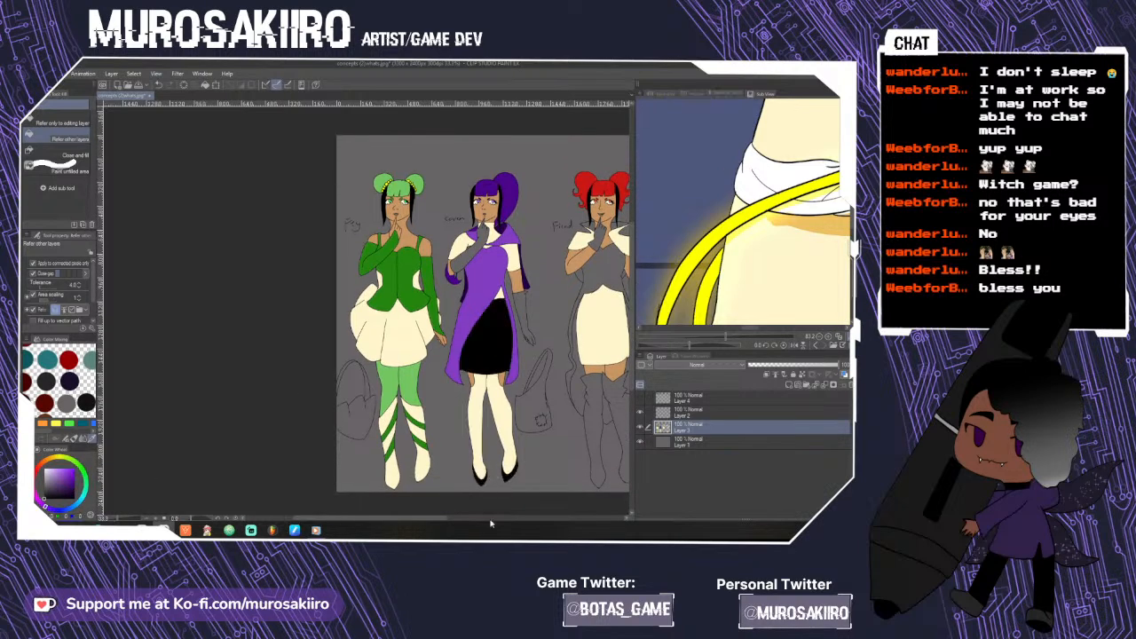
- Try to fill the Fey figure's tulip-shaped bag with red on Layer 3
left_click_drag(415, 519, 390, 505)
scroll(238, 416, "up", 2)
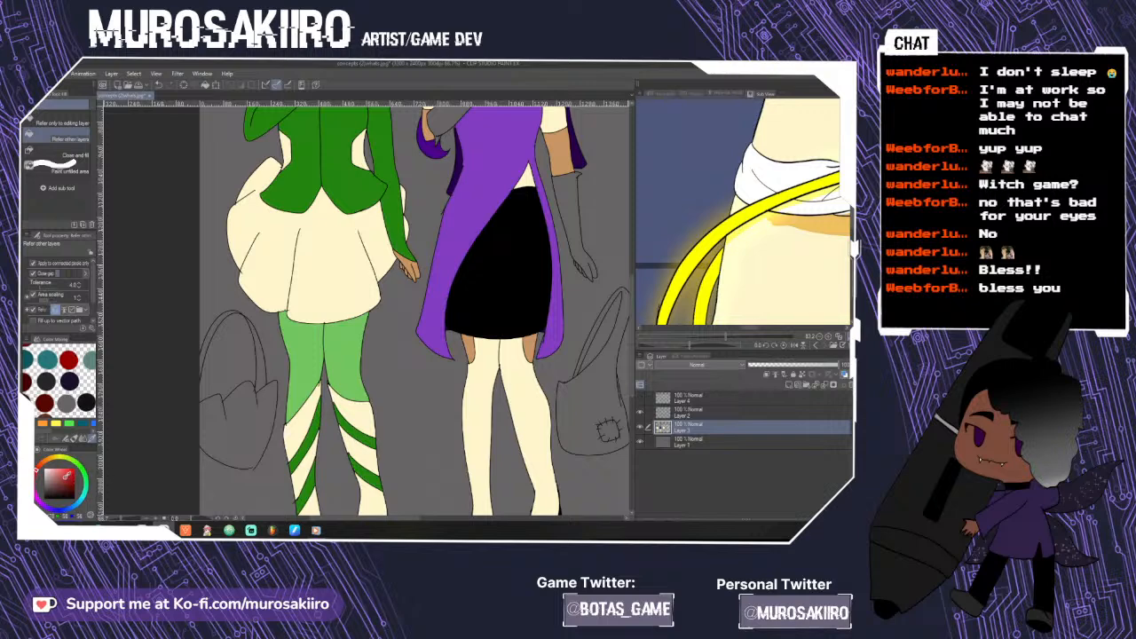
left_click(263, 439)
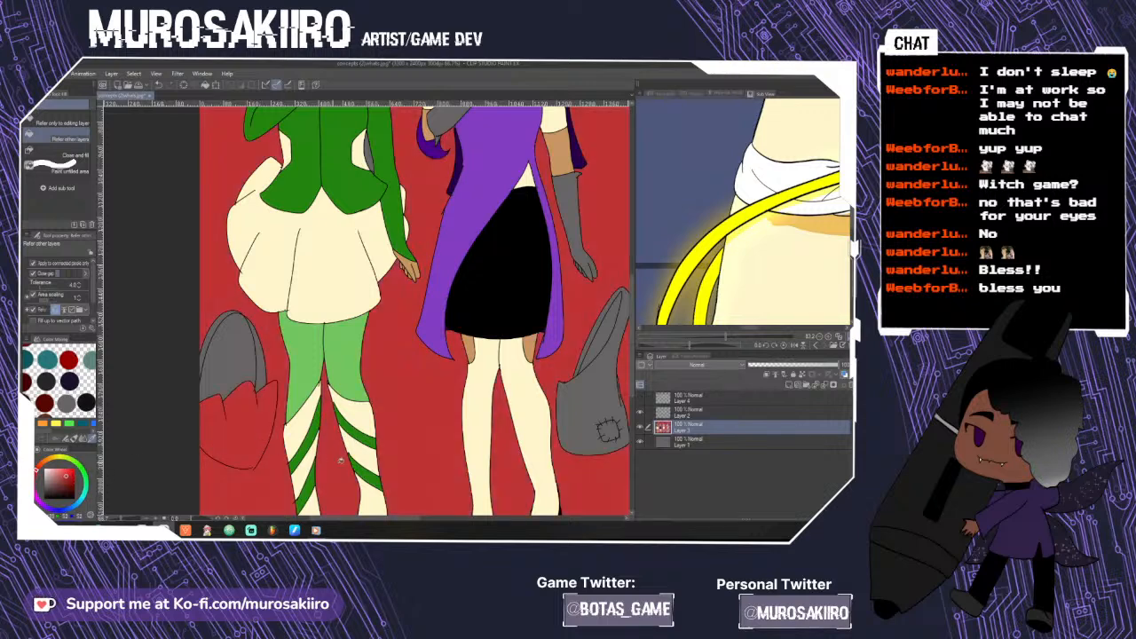
key("ctrl+z")
- Close the gap at the lower tip of the Fey figure's bag outline on Layer 2 with a size 5 pen
key("p")
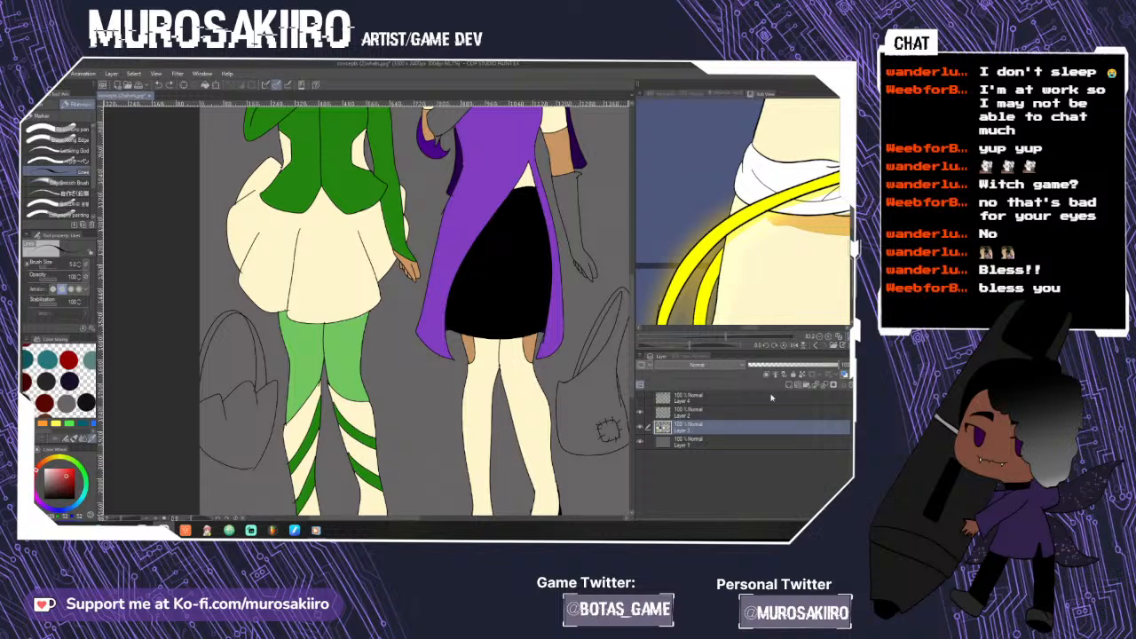
left_click(754, 411)
scroll(288, 437, "up", 5)
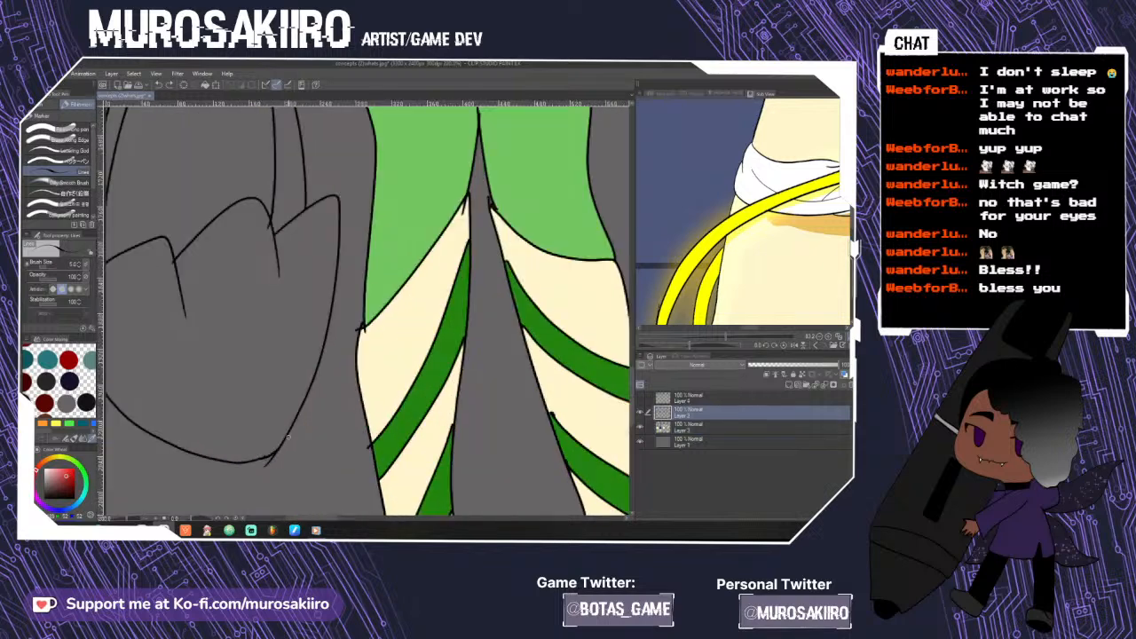
scroll(287, 437, "down", 5)
- Fill the body of the Fey figure's bag with red and its handle with dark green on Layer 3
key("g")
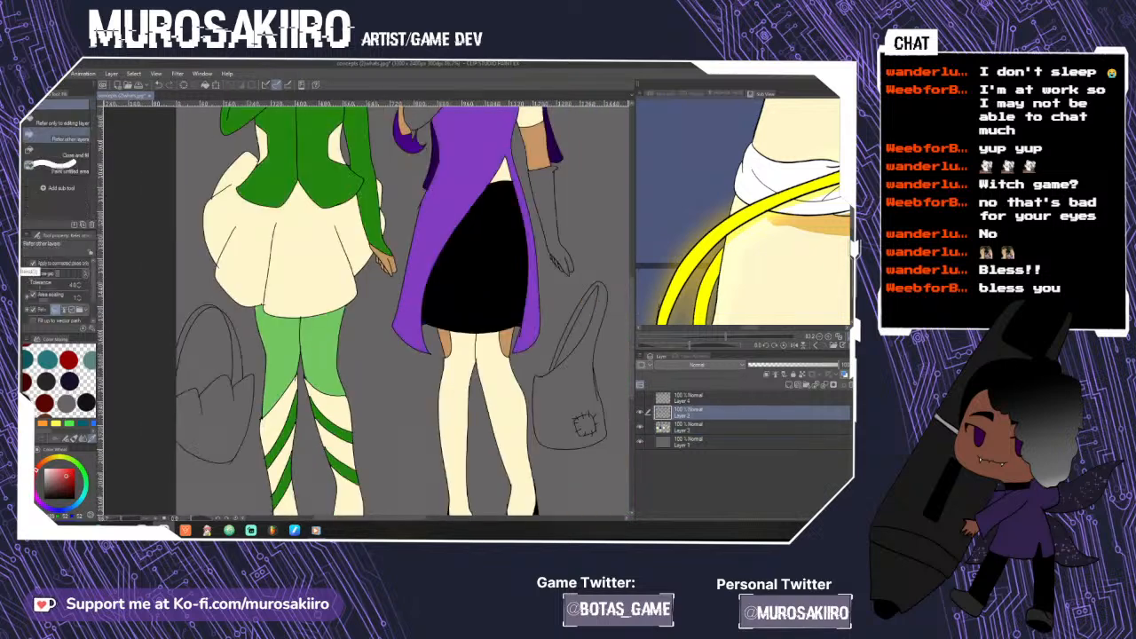
left_click(710, 427)
left_click(245, 406)
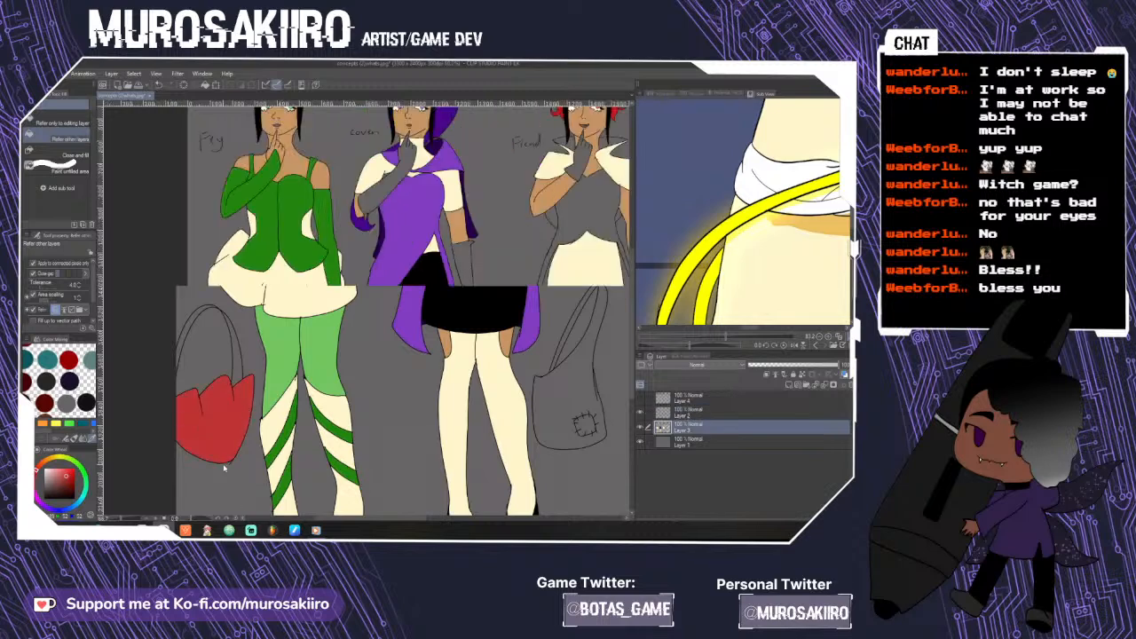
scroll(225, 468, "down", 4)
left_click(283, 325, "alt")
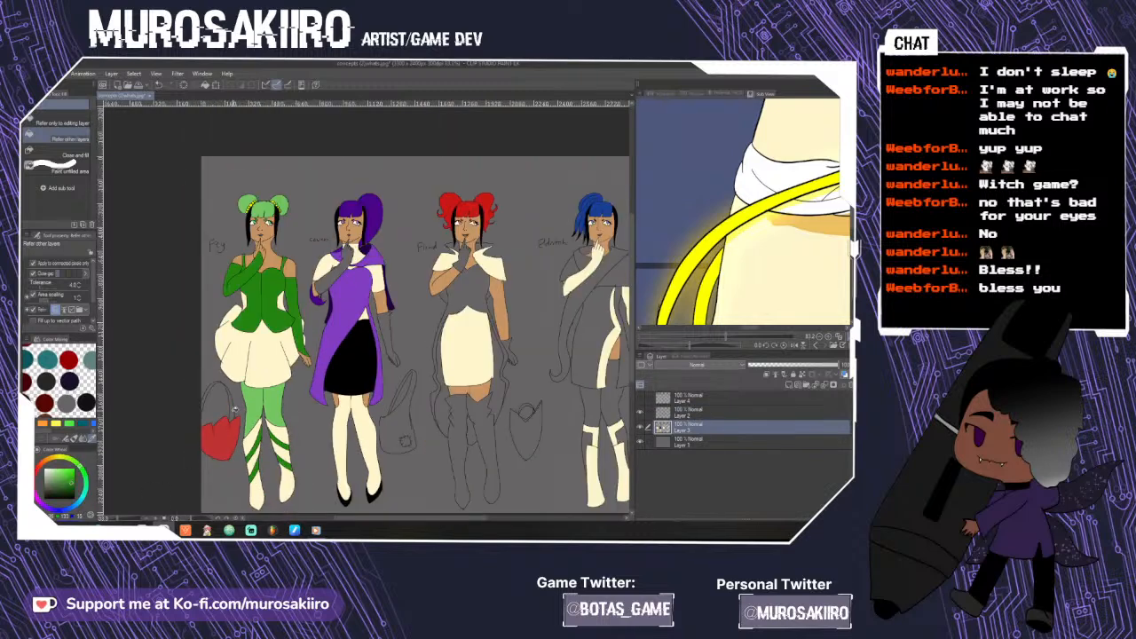
left_click(218, 399)
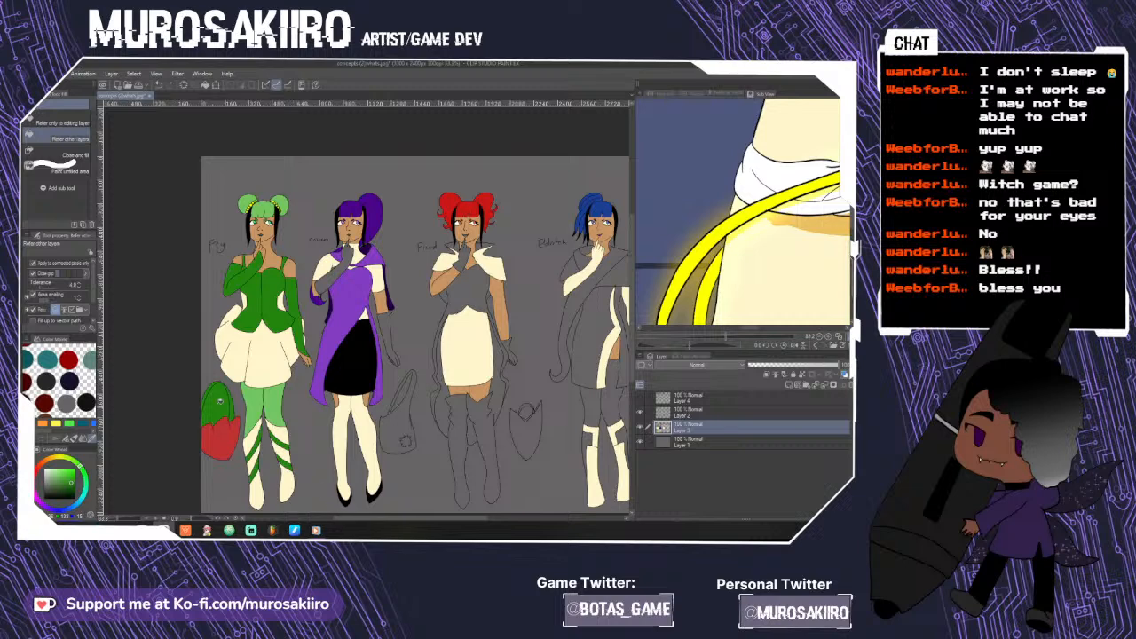
scroll(374, 467, "down", 1)
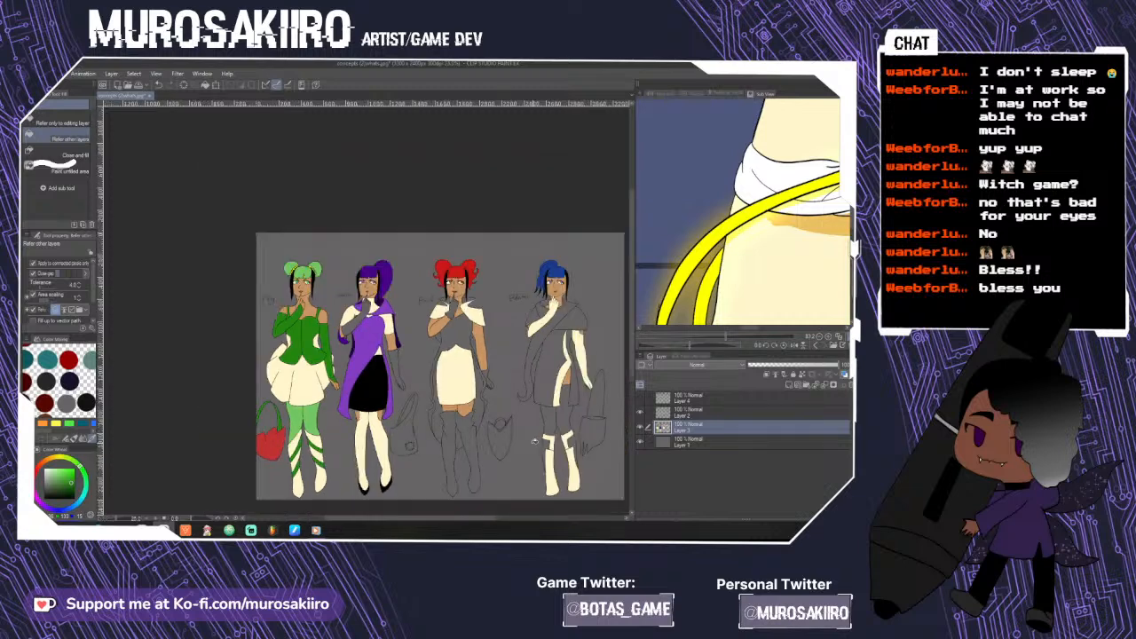
- Fill the Coven figure's shoulder bag with the bright purple of her dress and its stitched patch with black
scroll(533, 441, "up", 2)
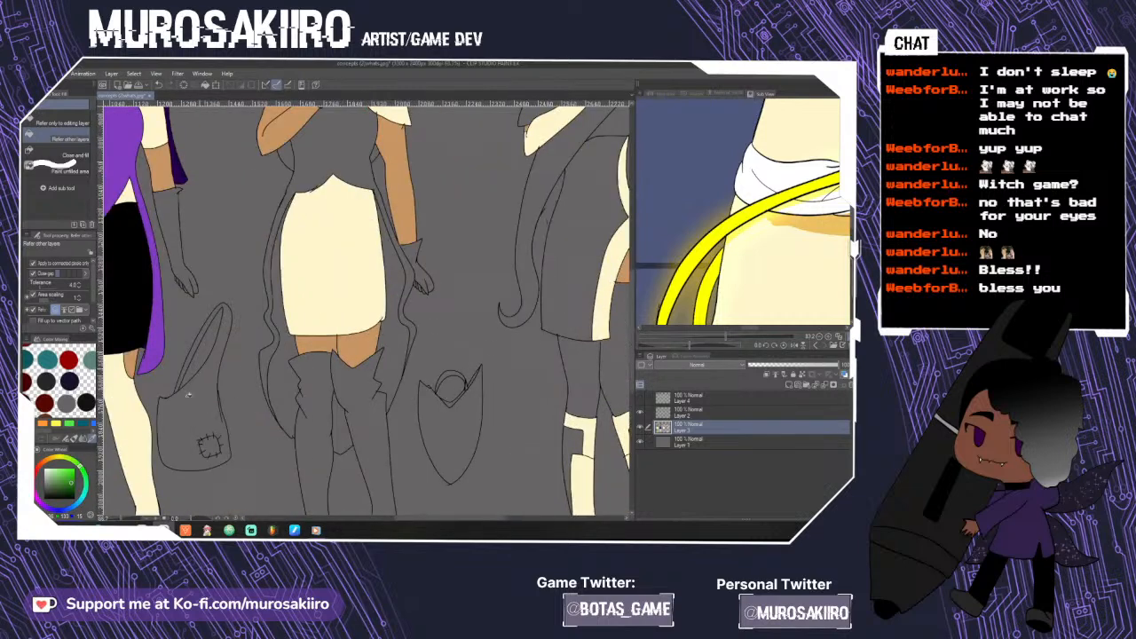
left_click(153, 335, "alt")
left_click(207, 414)
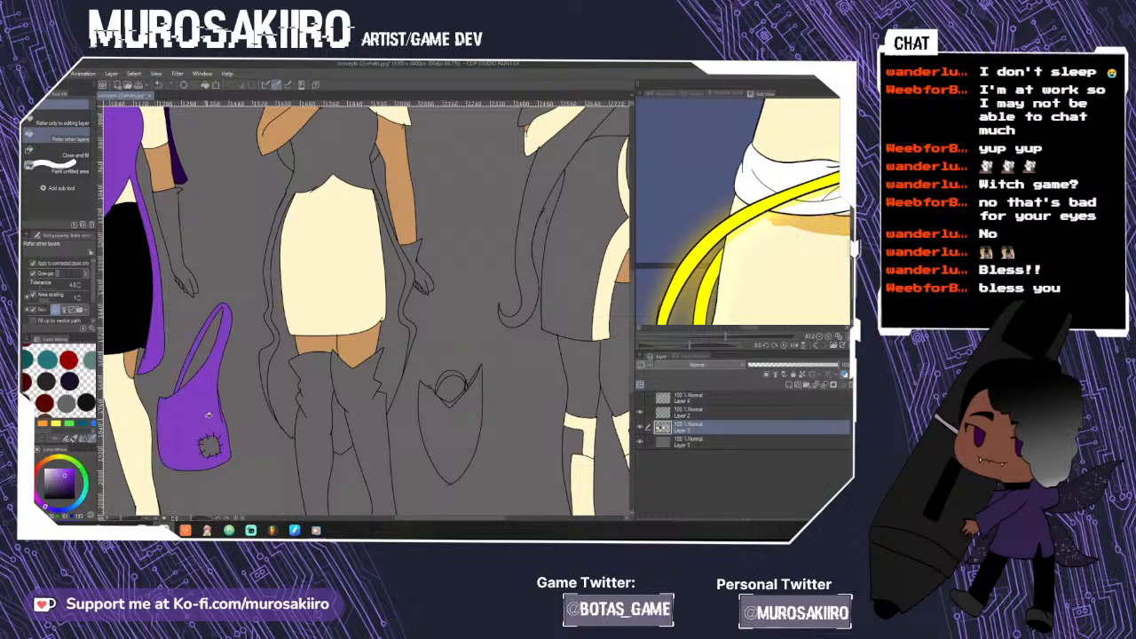
left_click(206, 448)
scroll(266, 509, "down", 2)
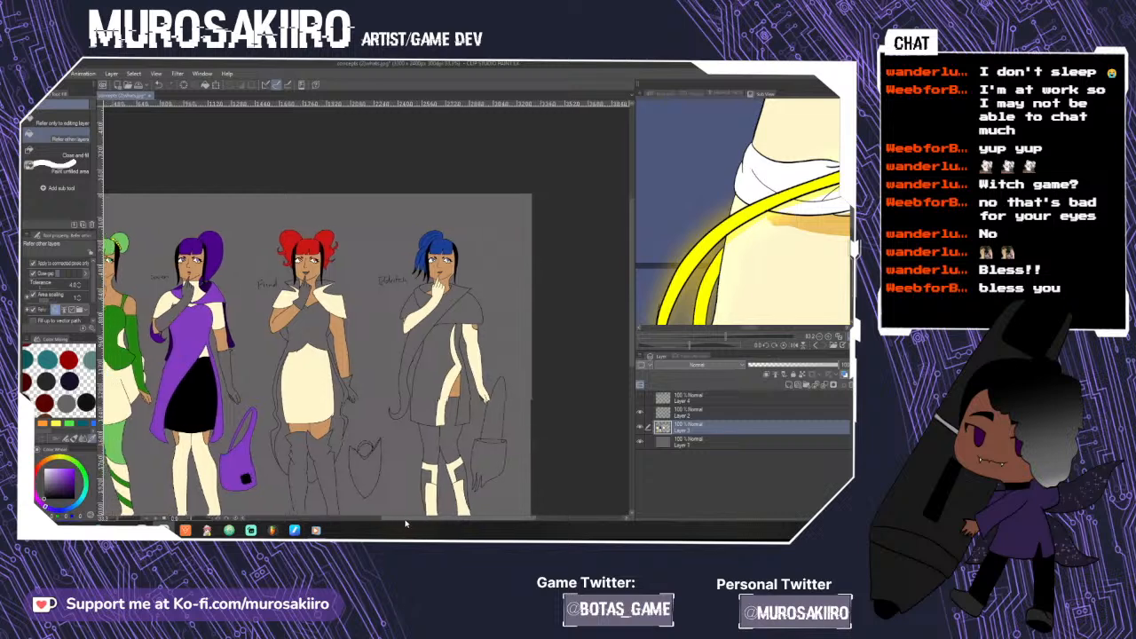
- Fill the Fiend figure's bodice, the wavy coat-tail edging and both thigh-high boots with dark red
scroll(332, 279, "up", 3)
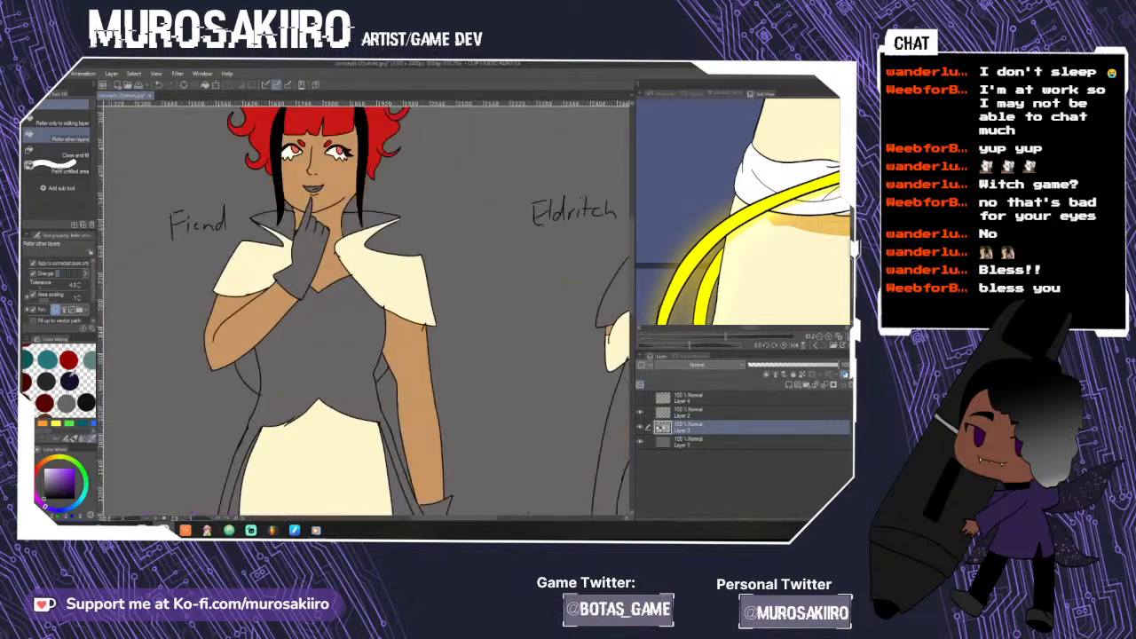
left_click(359, 369)
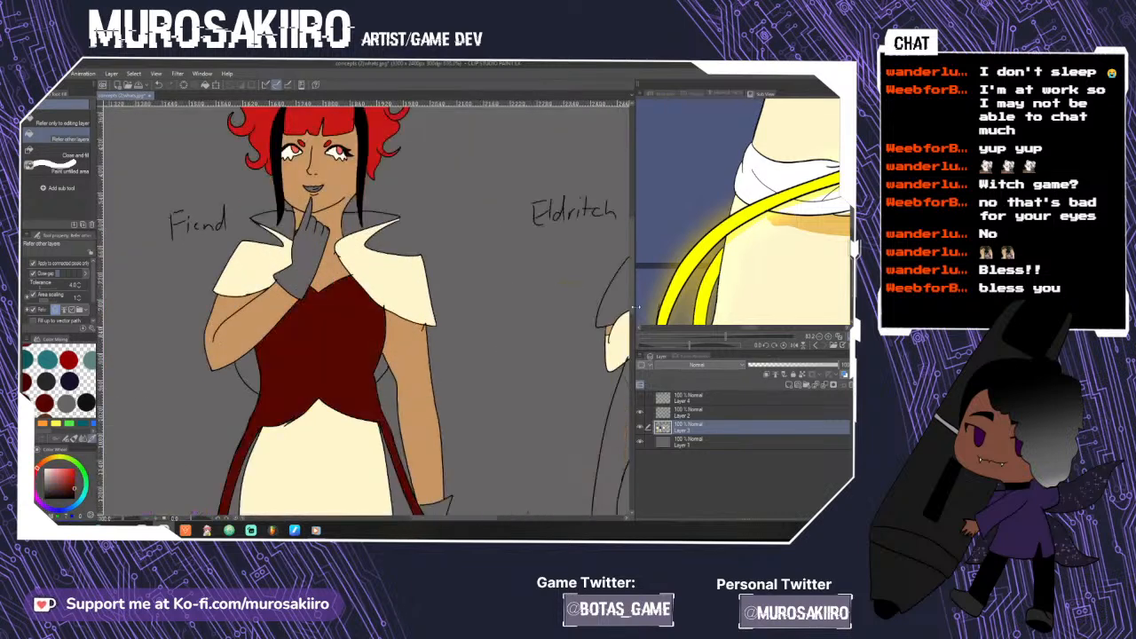
scroll(636, 306, "down", 5)
scroll(638, 304, "up", 6)
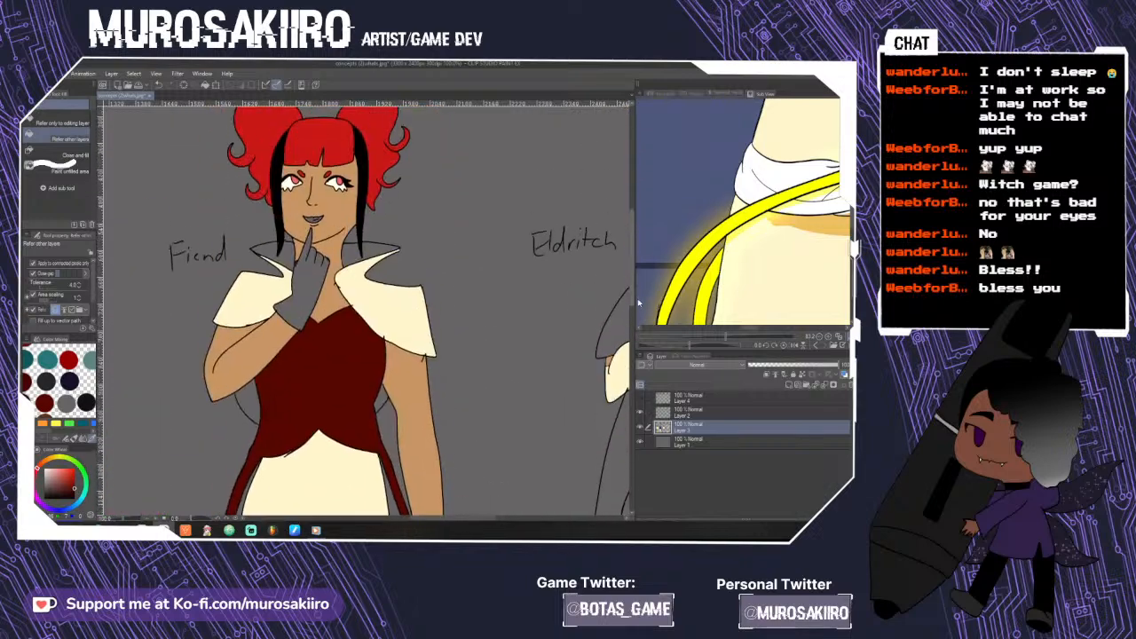
scroll(637, 304, "down", 6)
left_click(373, 391)
left_click(289, 390)
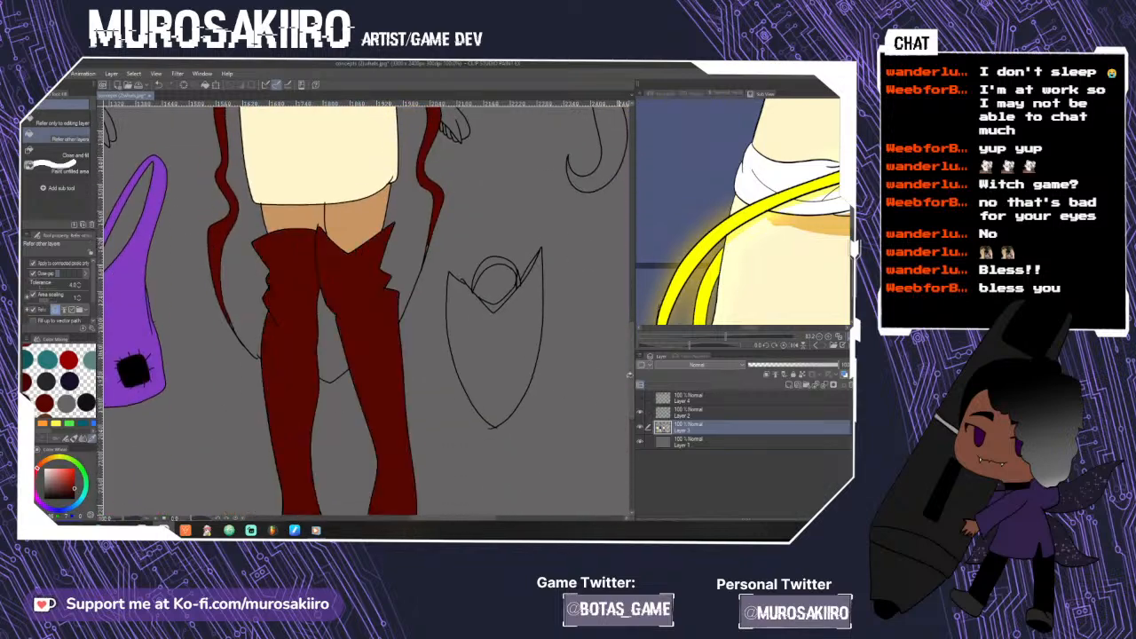
- Fill the inner areas of the Fiend figure's coat tails, beside the skirt and behind the boots, with bright red
scroll(629, 373, "up", 3)
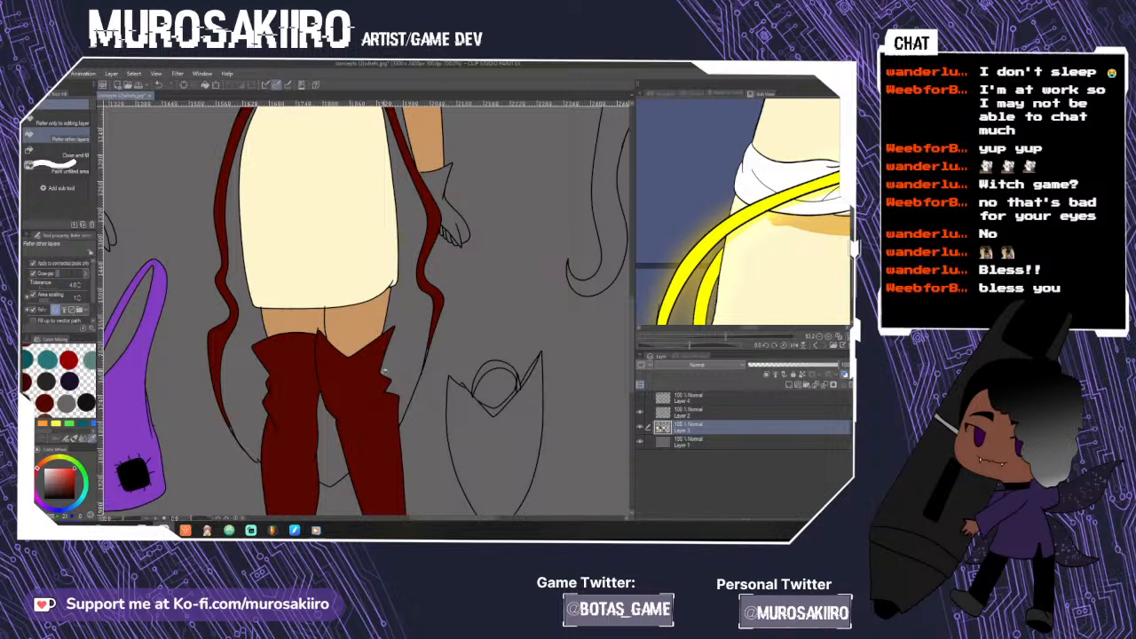
left_click(408, 364)
left_click(329, 457)
left_click(254, 414)
scroll(572, 316, "down", 3)
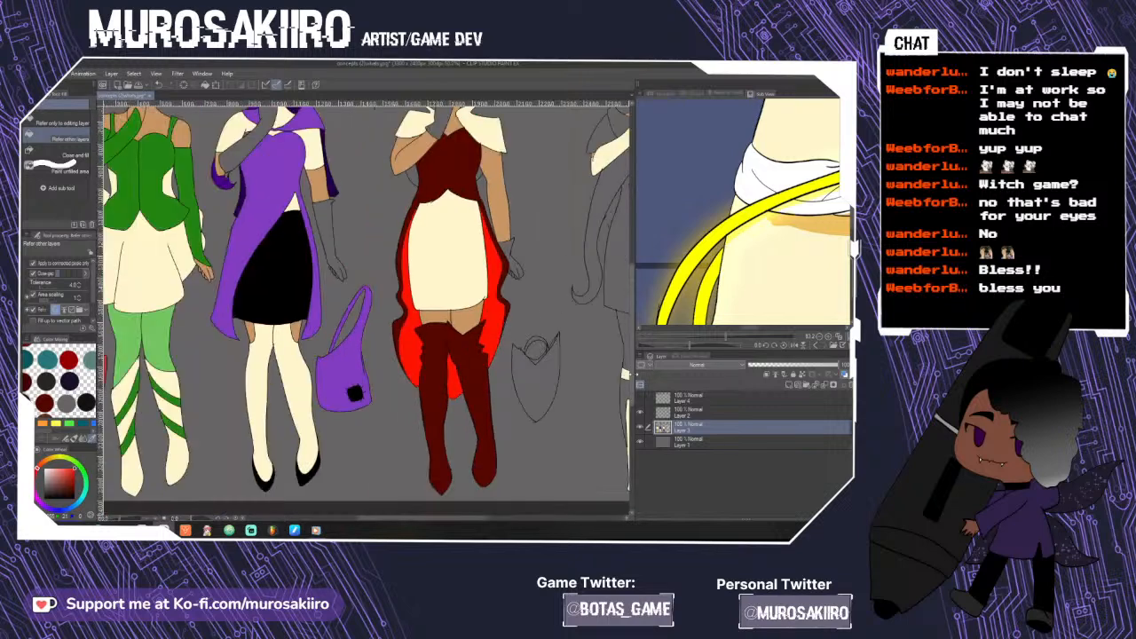
- Fill both sides of the Fiend figure's stand-up collar and the areas beside her waist with bright red
scroll(366, 310, "up", 4)
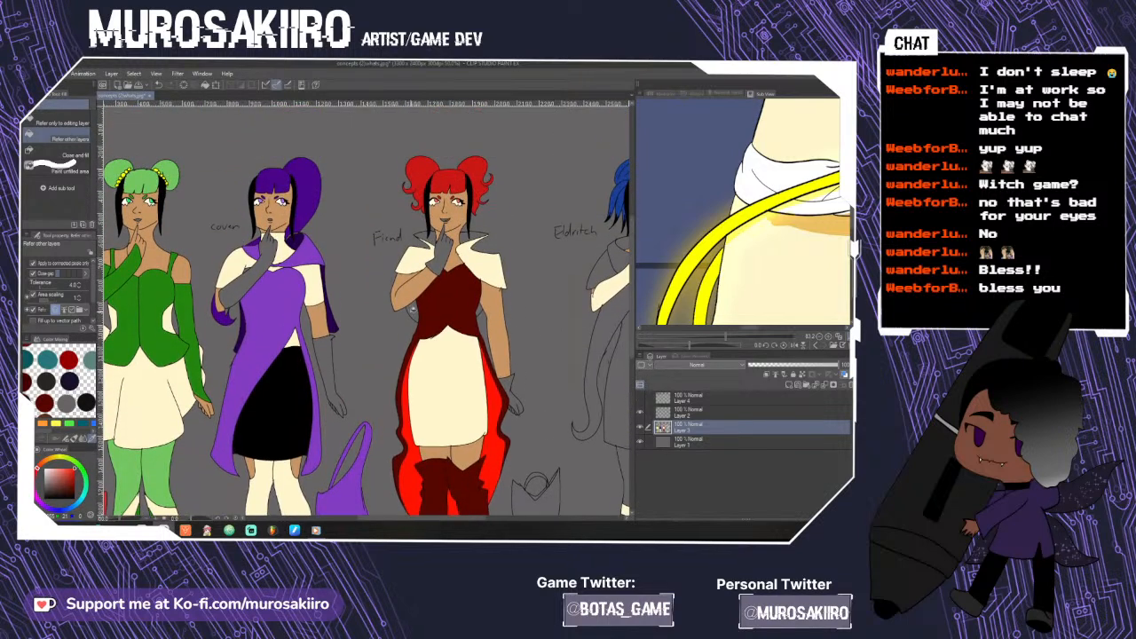
left_click(414, 307)
left_click(473, 237)
left_click(429, 241)
scroll(448, 445, "down", 2)
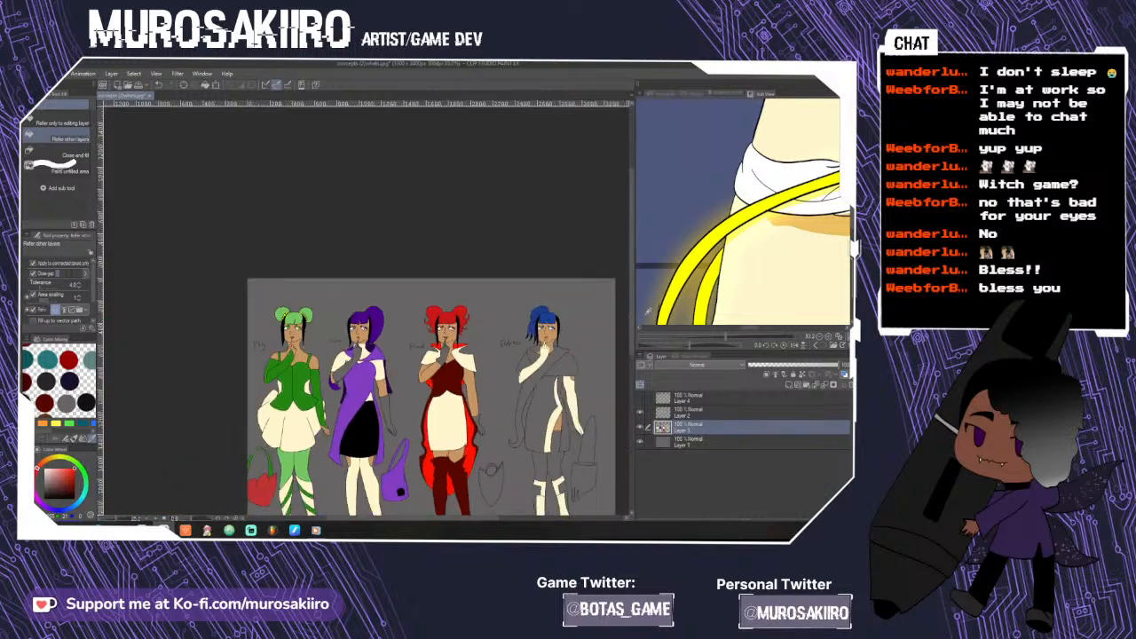
- Fill the Eldritch figure's dress and boot panels with teal and her leggings with blue
left_click_drag(633, 318, 633, 380)
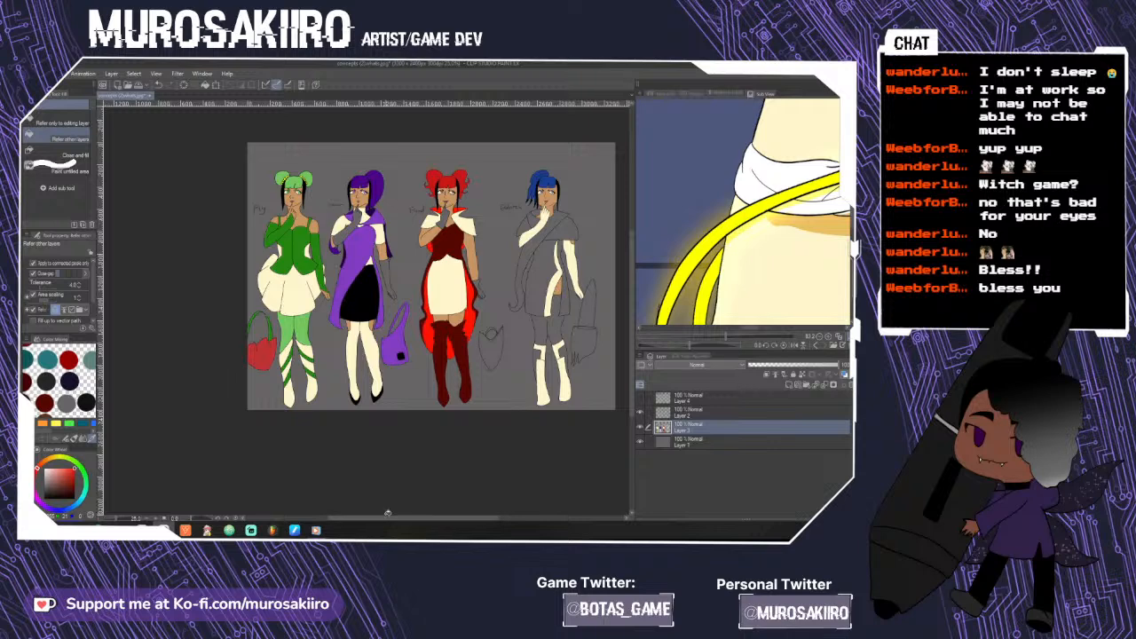
left_click_drag(384, 519, 425, 520)
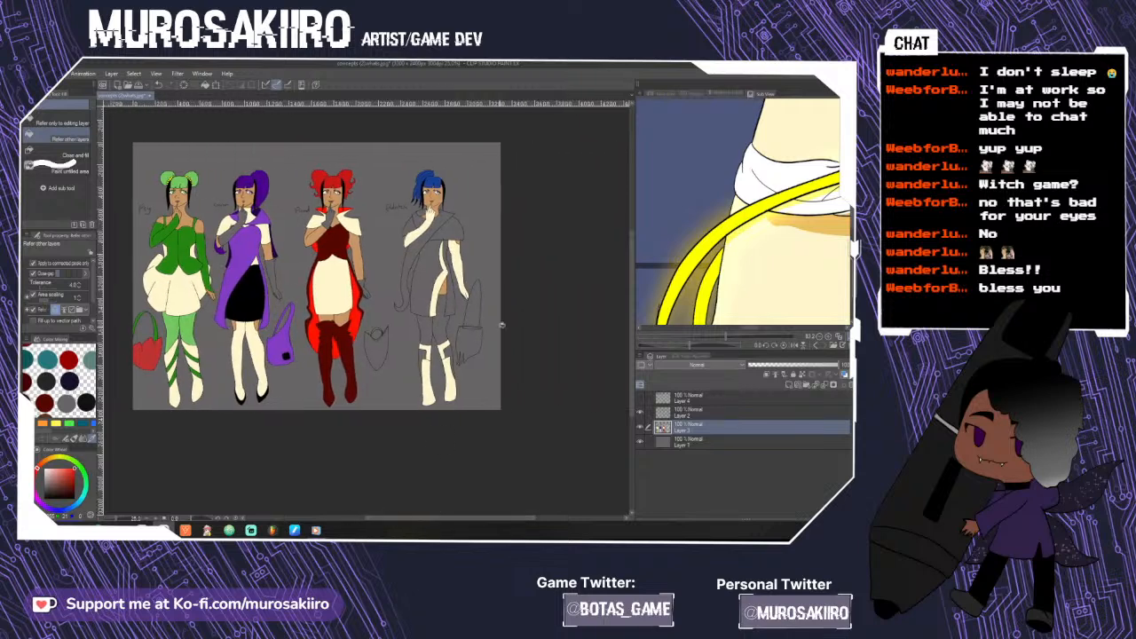
scroll(436, 238, "up", 3)
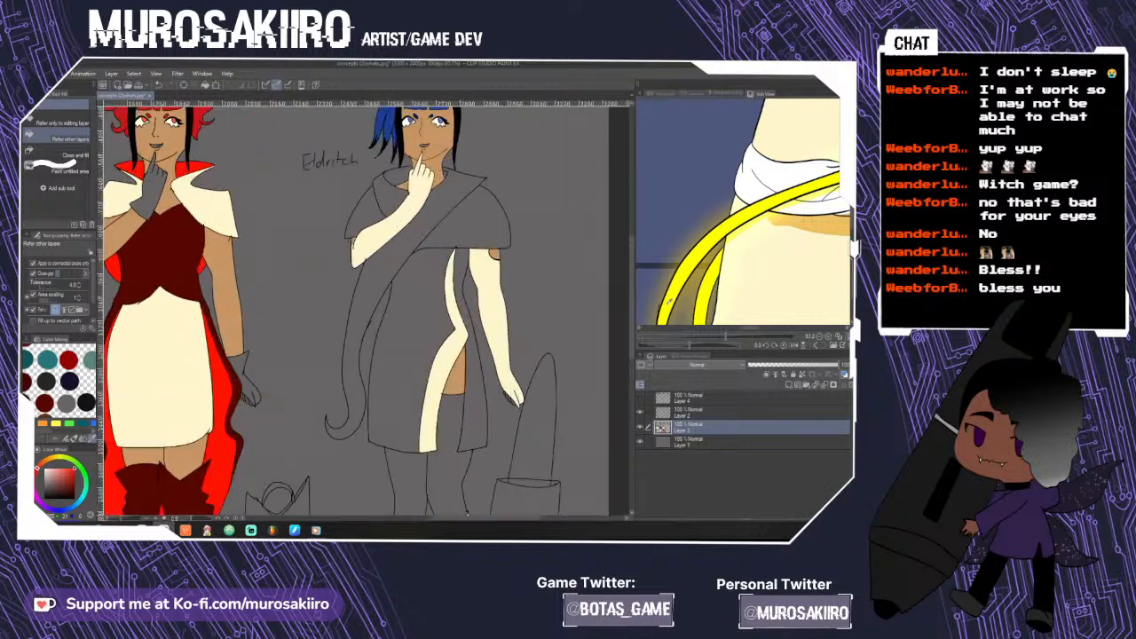
left_click(74, 504)
left_click_drag(75, 504, 82, 491)
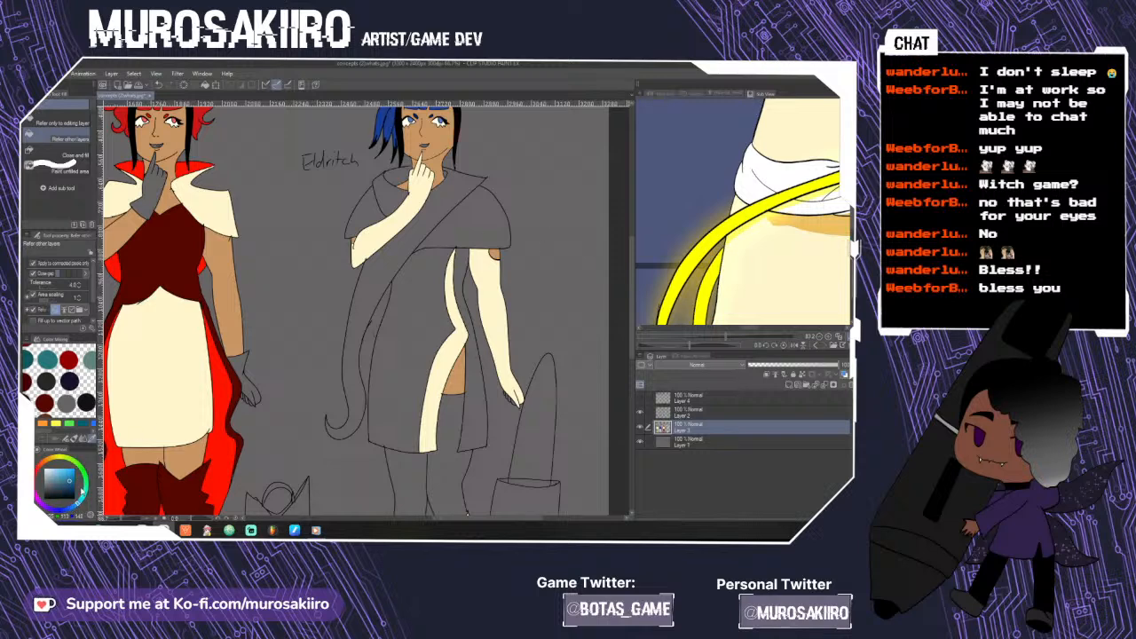
left_click_drag(636, 295, 636, 404)
left_click(456, 390)
scroll(526, 425, "down", 3)
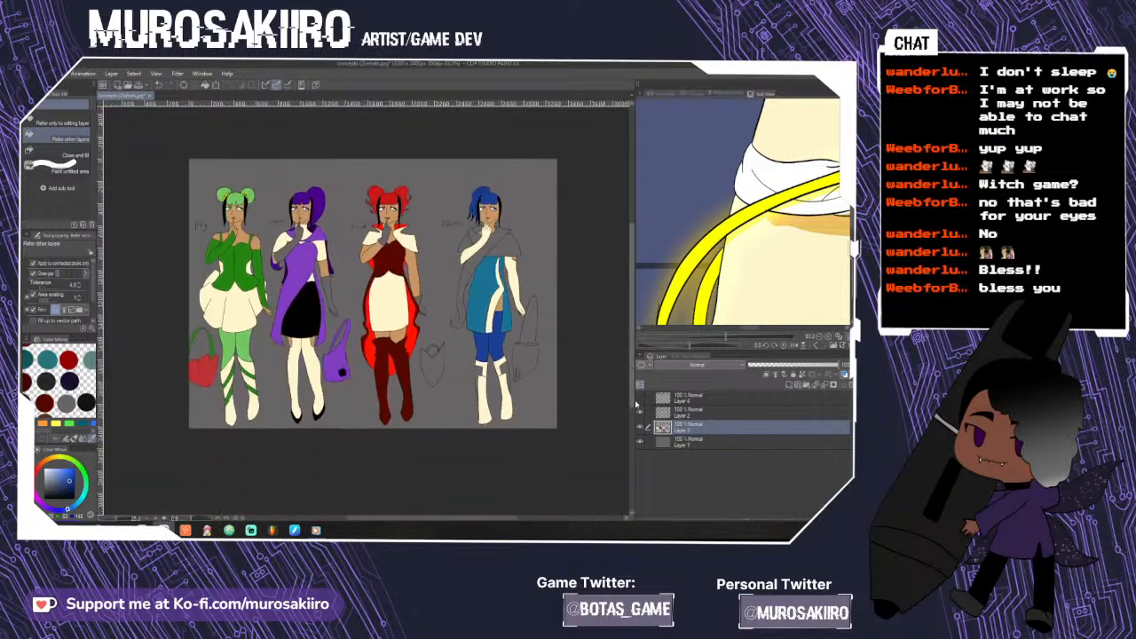
scroll(431, 462, "up", 4)
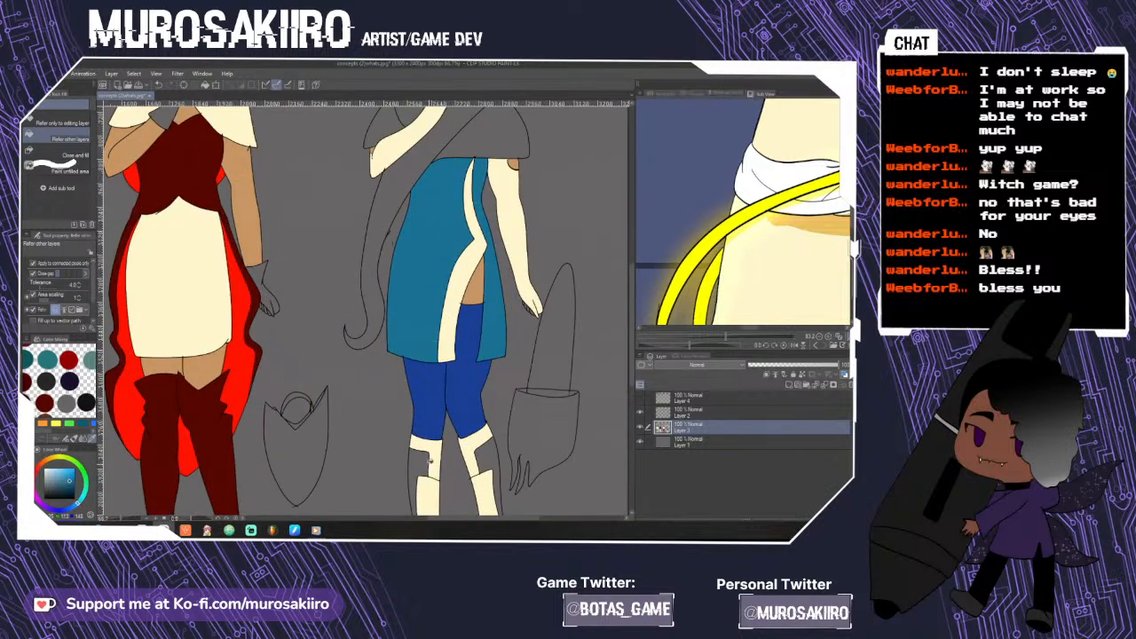
scroll(488, 455, "down", 4)
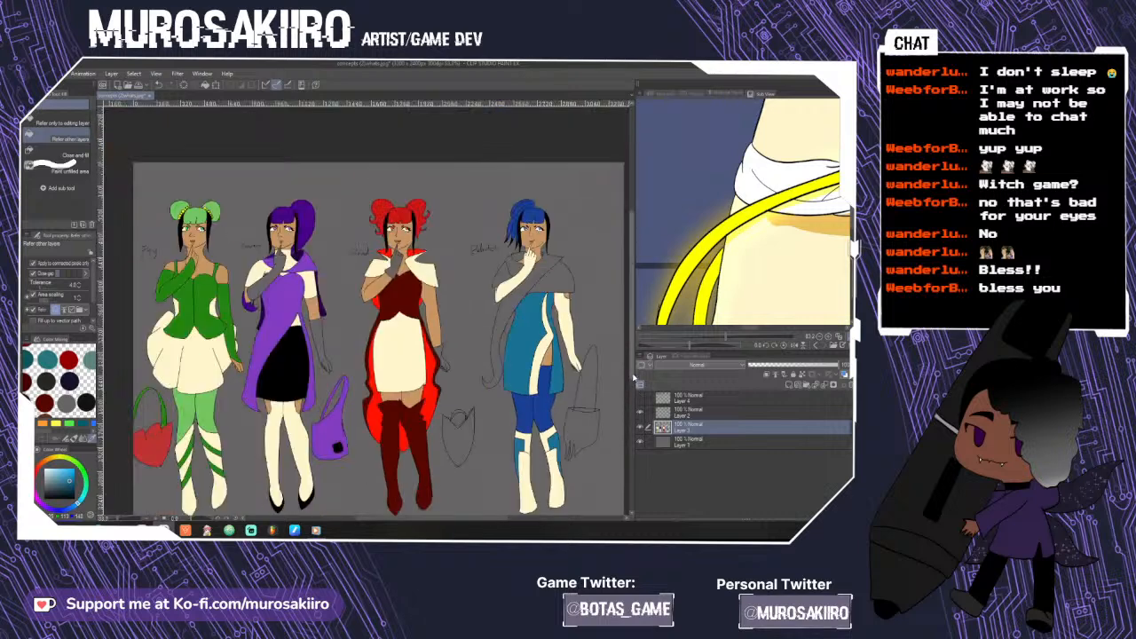
- Fill the body of the Eldritch figure's bag with muted teal and its opening with dark teal
scroll(583, 468, "up", 4)
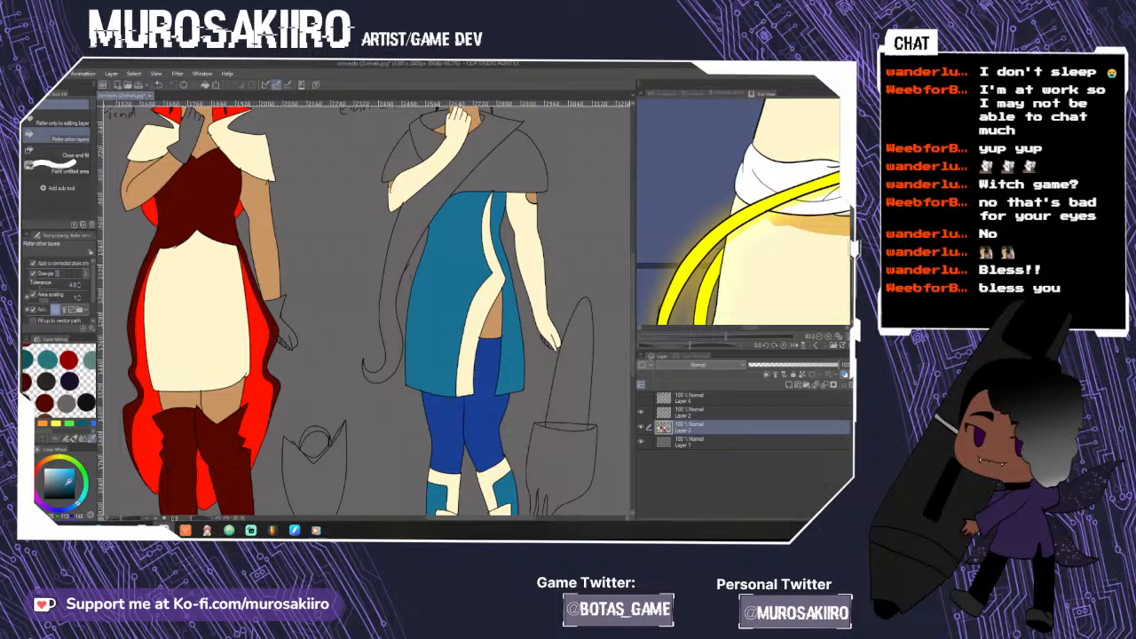
left_click(561, 440)
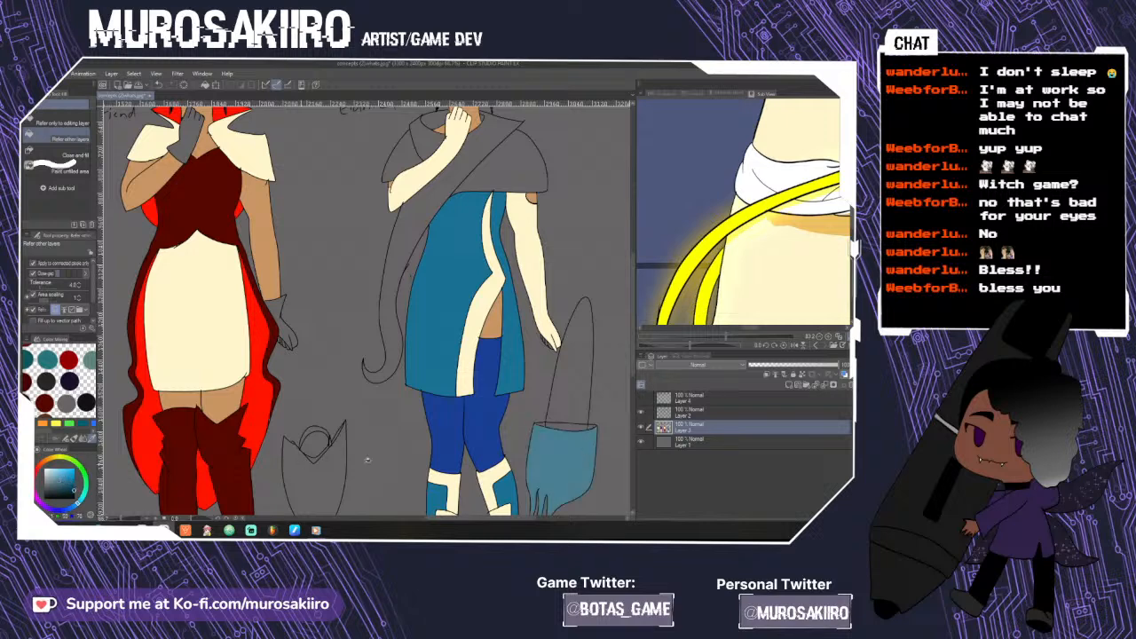
left_click(566, 426)
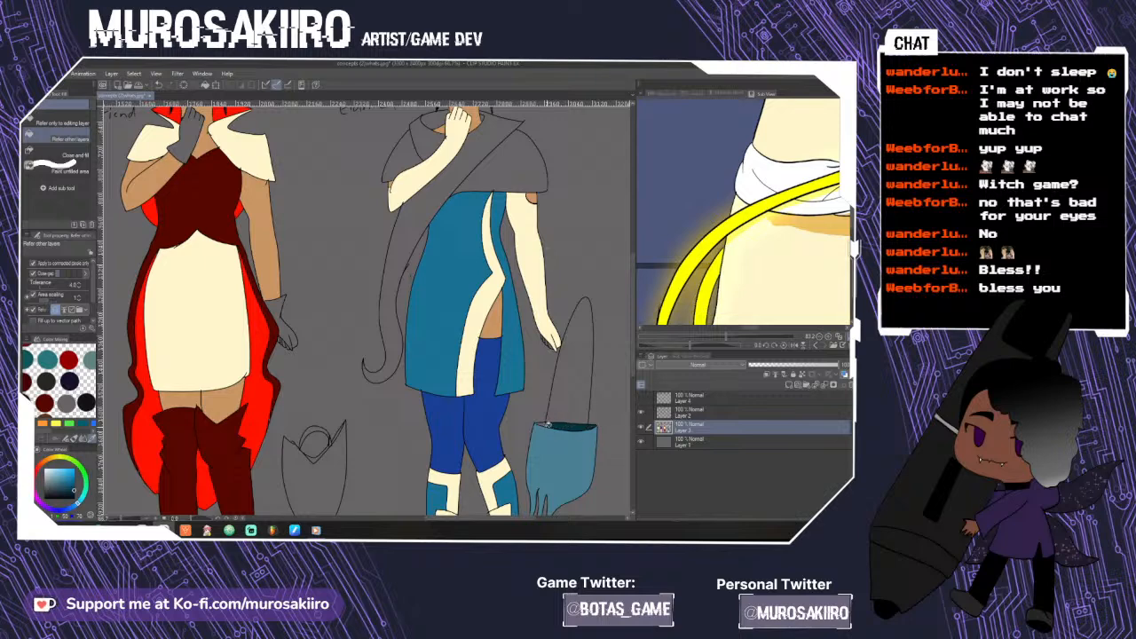
- Fill the Fiend figure's pointed bag with dark red, and its opening trim and ring handle with brighter reds
left_click(66, 400)
left_click(336, 474)
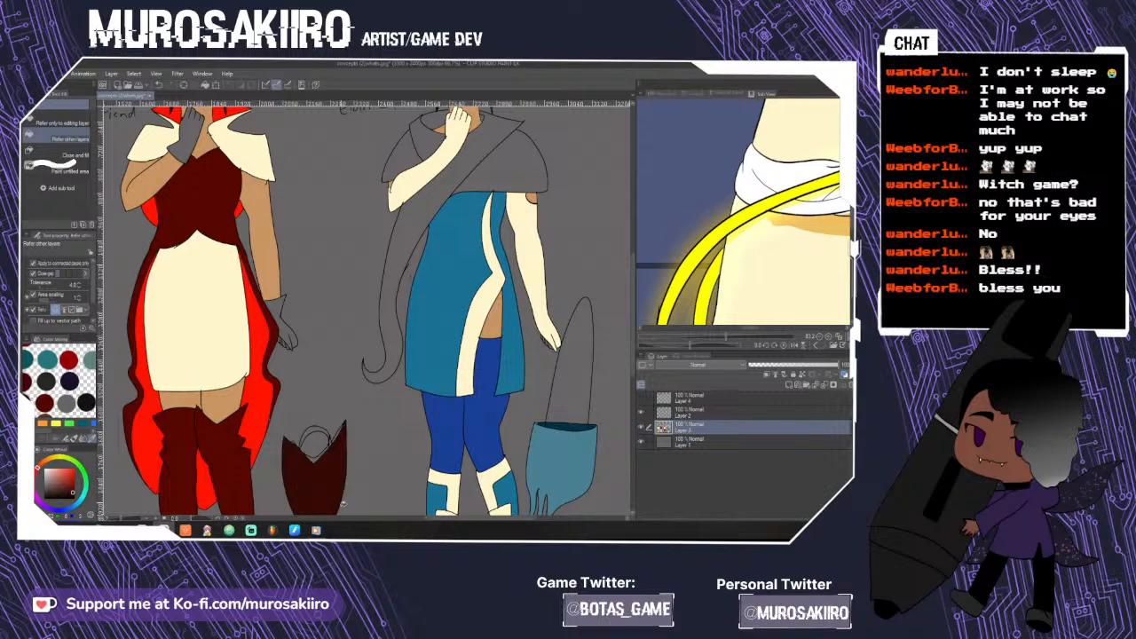
left_click(74, 469)
left_click(312, 431)
scroll(348, 477, "down", 6)
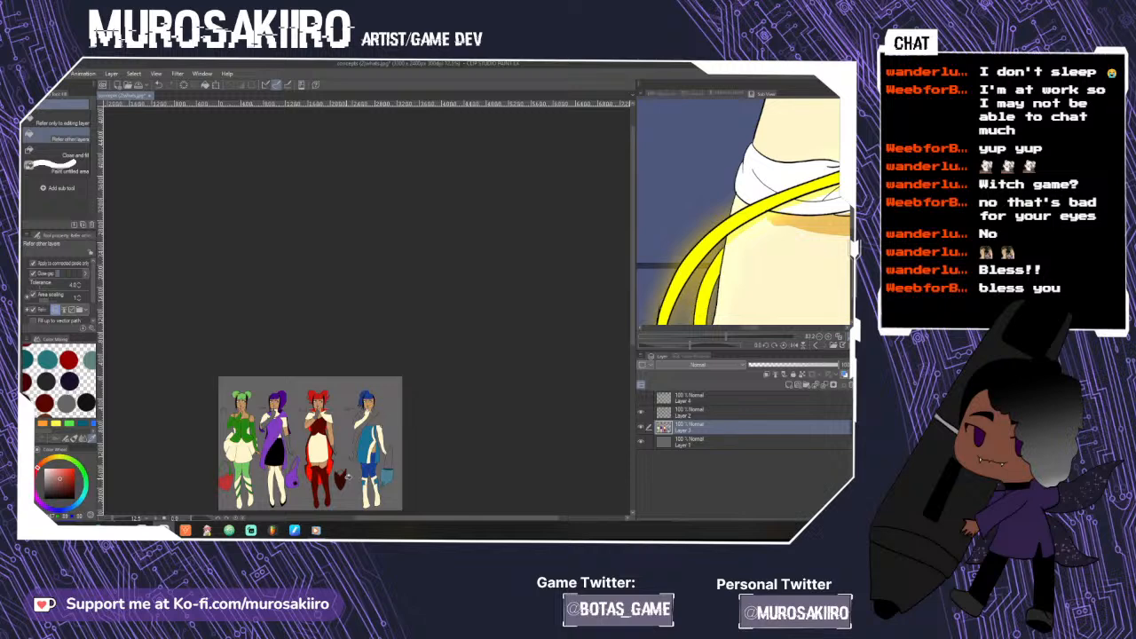
scroll(348, 477, "up", 6)
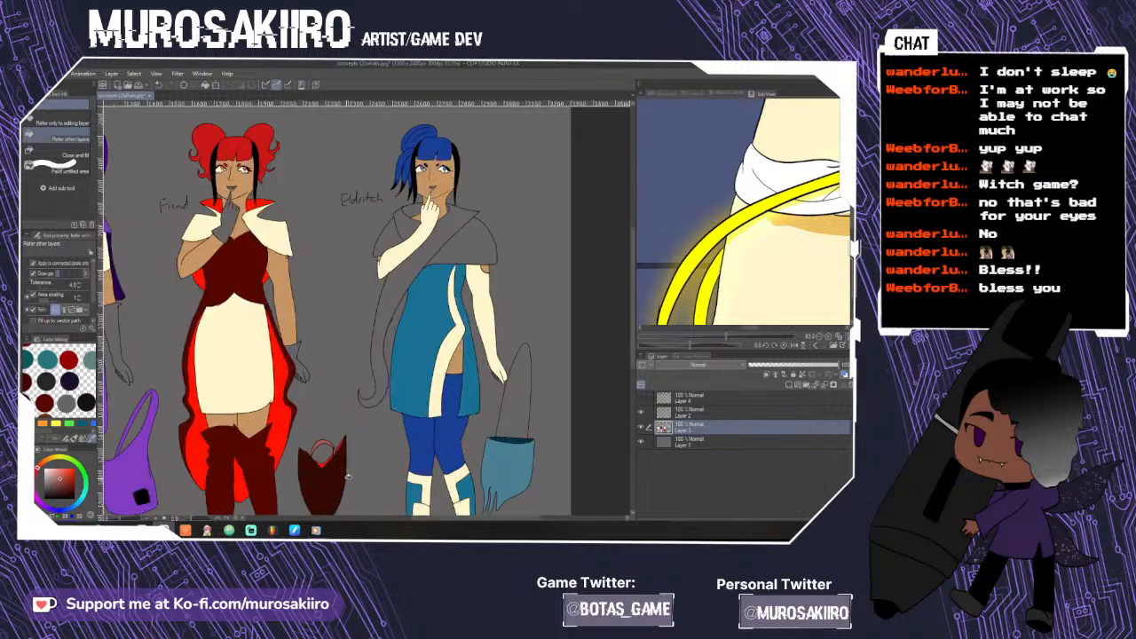
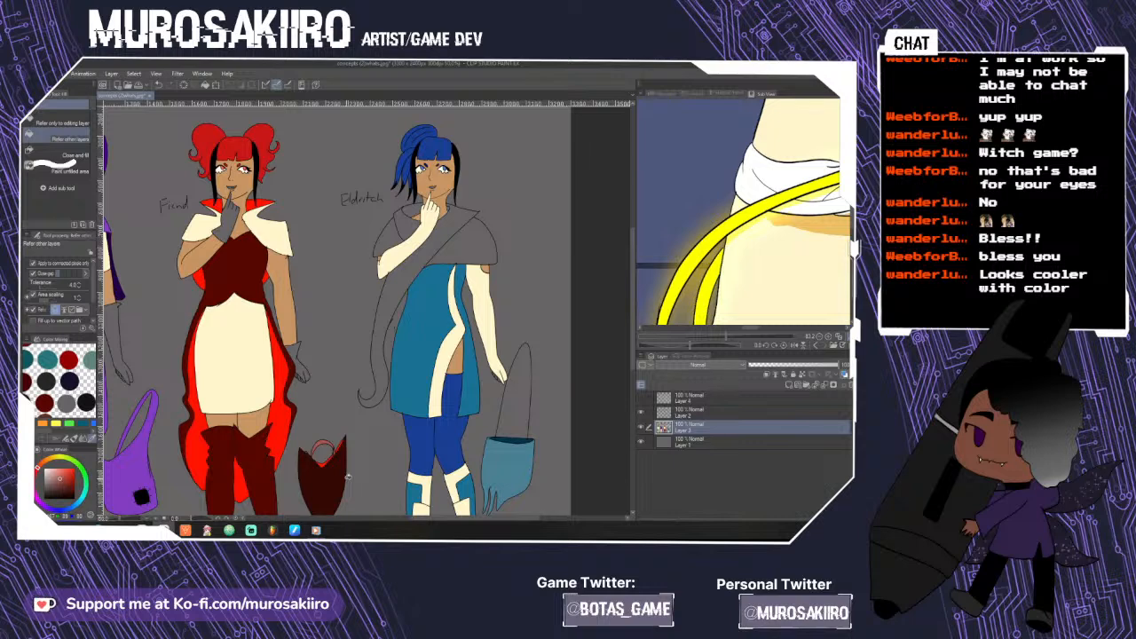
scroll(455, 241, "up", 1)
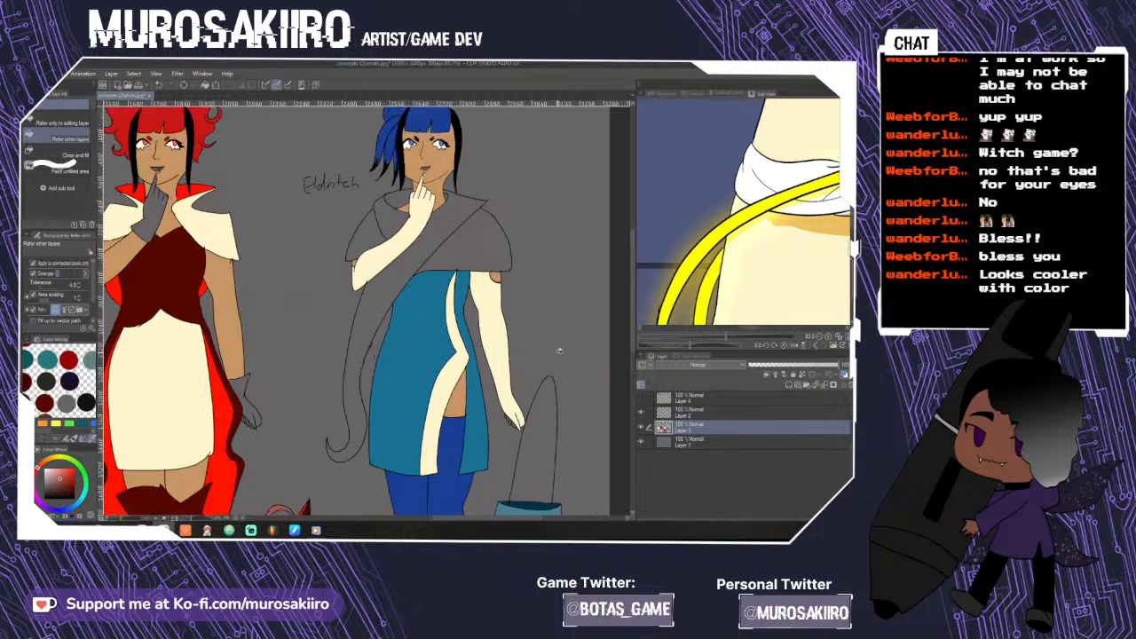
- Fill the Eldritch figure's shawl and its trailing end with the leggings' blue and the inside of its collar with the dress's teal
left_click(447, 461, "alt")
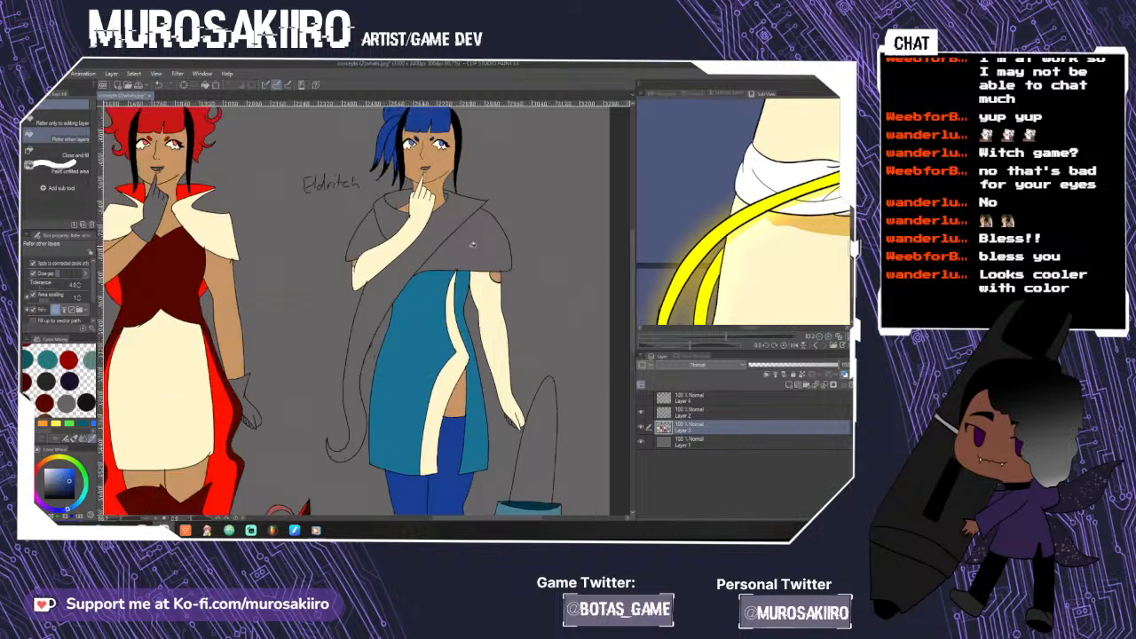
left_click(441, 239)
left_click(390, 213)
left_click(364, 238)
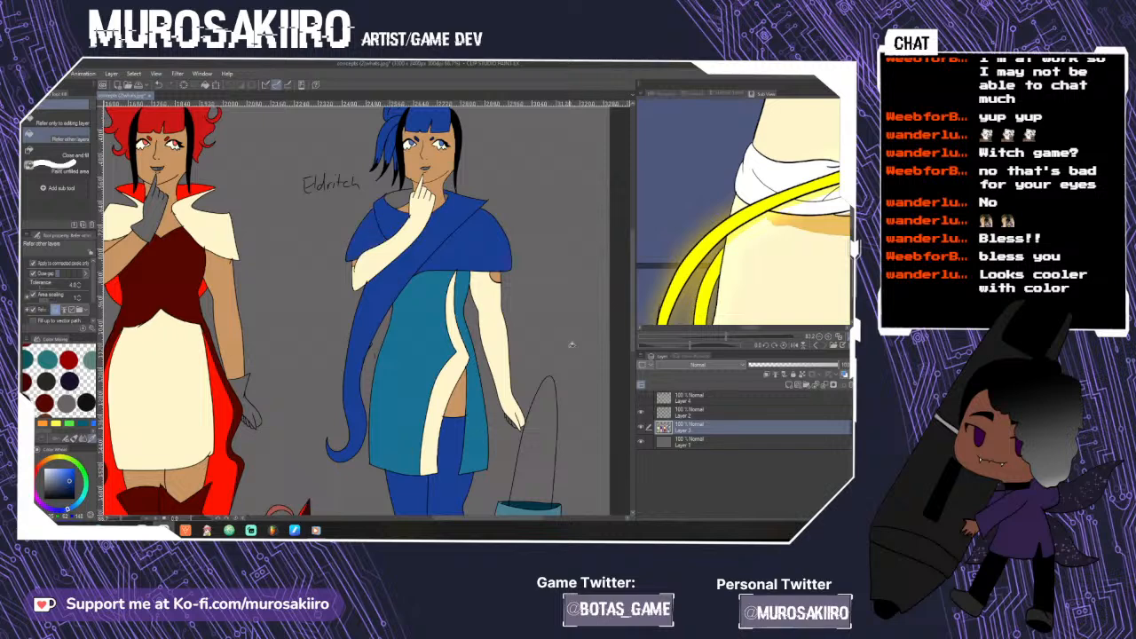
left_click(482, 403, "alt")
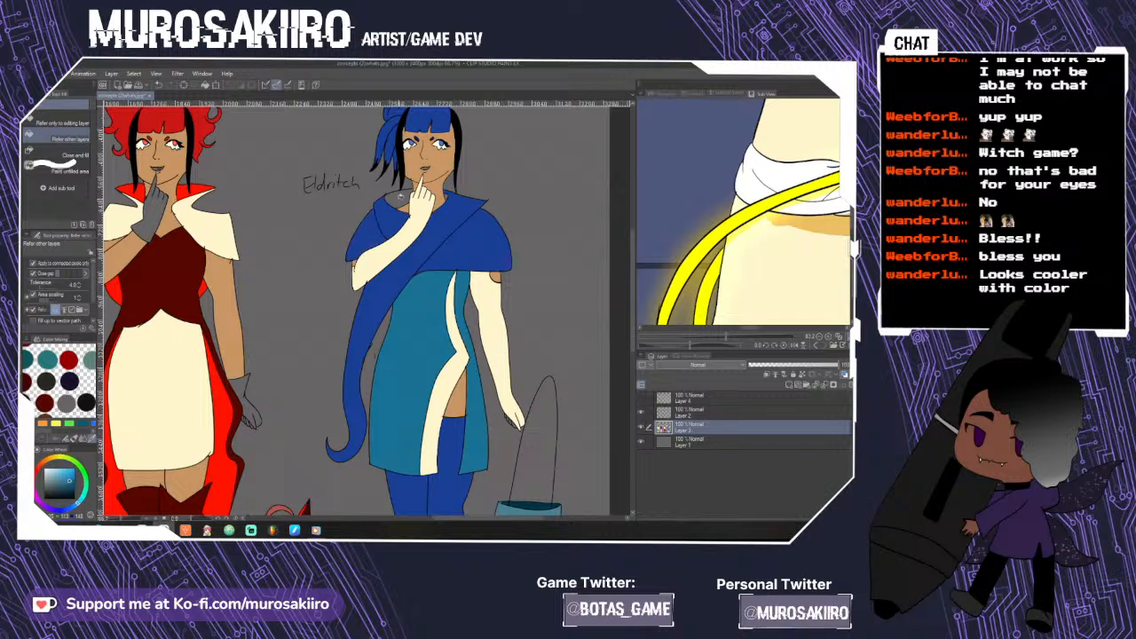
scroll(601, 327, "down", 3)
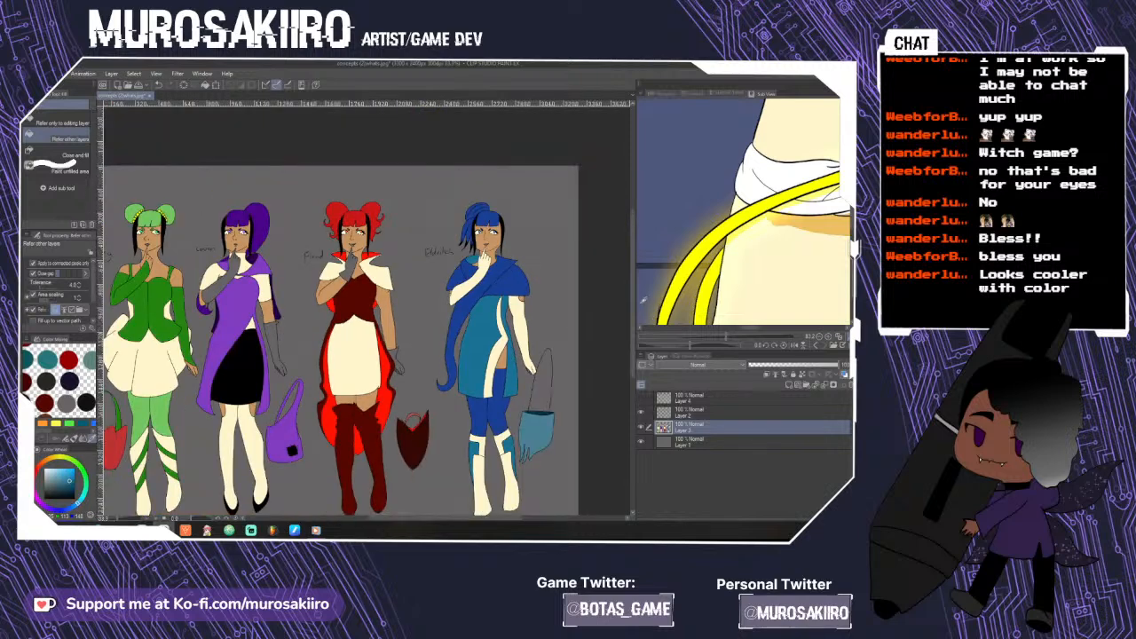
- Compare the four figures with and without the hats on Layer 4, leaving the hat layer shown
scroll(510, 414, "down", 3)
scroll(418, 390, "up", 2)
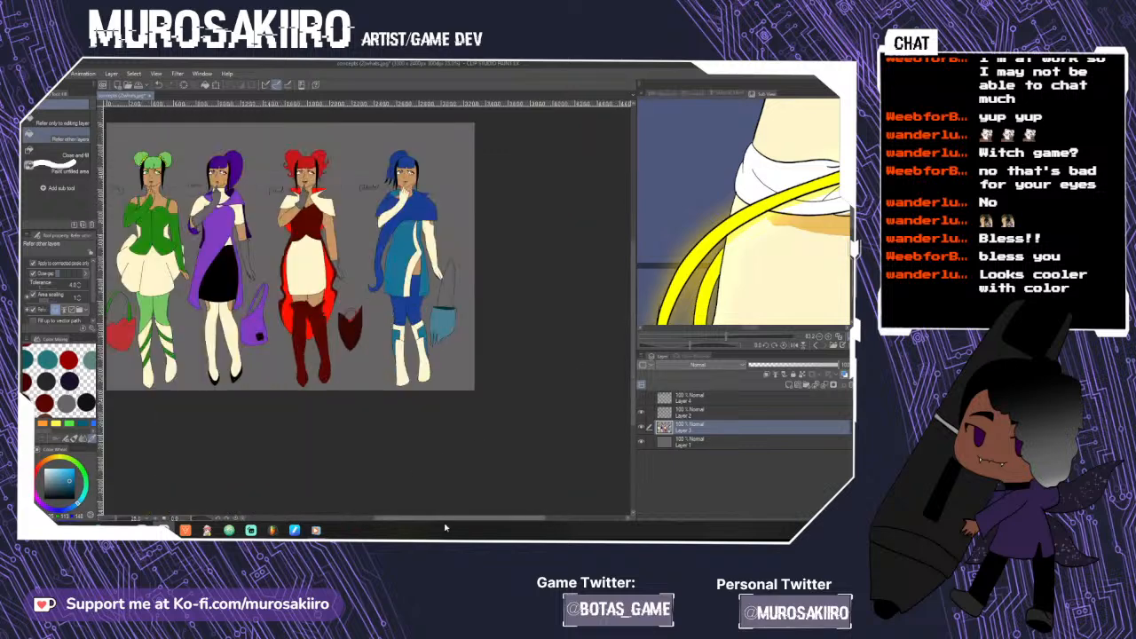
left_click_drag(455, 519, 437, 520)
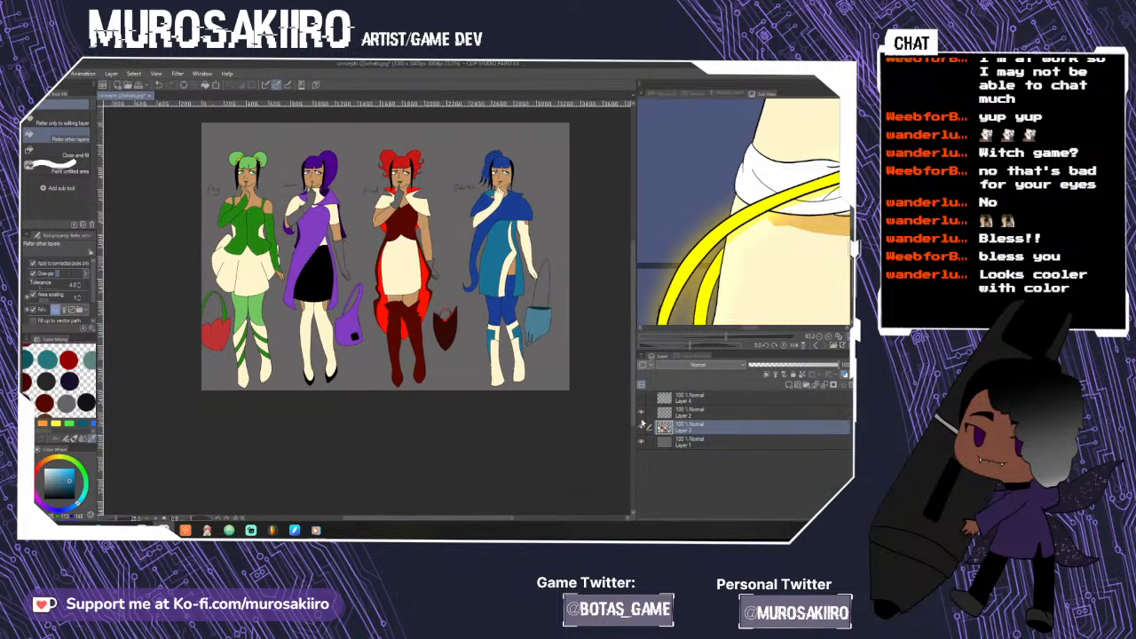
left_click(642, 400)
left_click(642, 399)
left_click(642, 400)
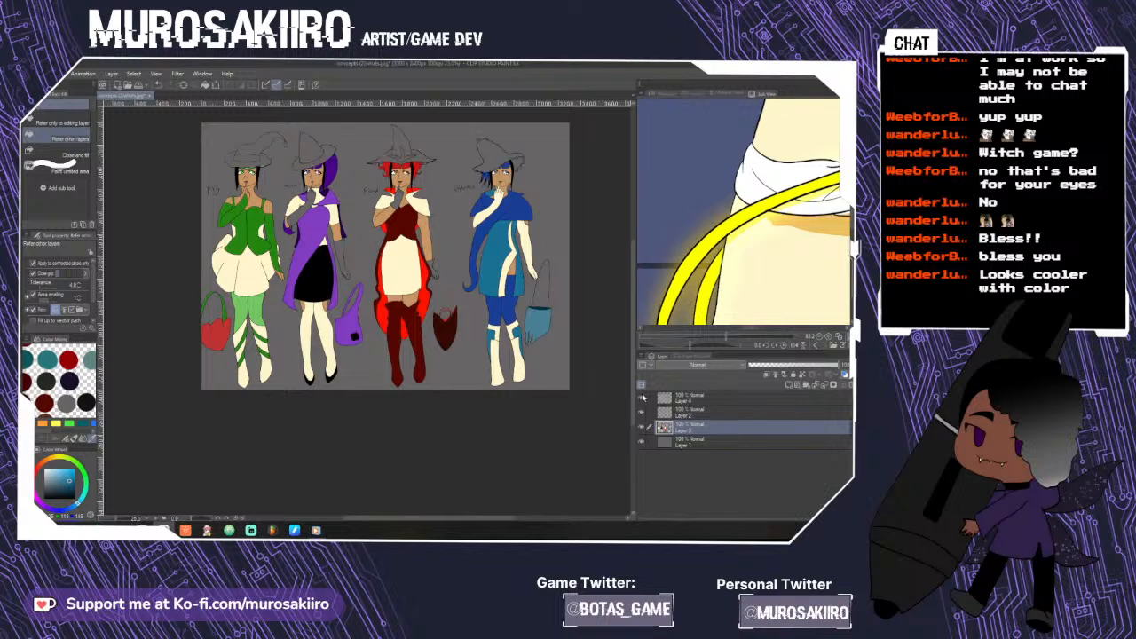
left_click(641, 400)
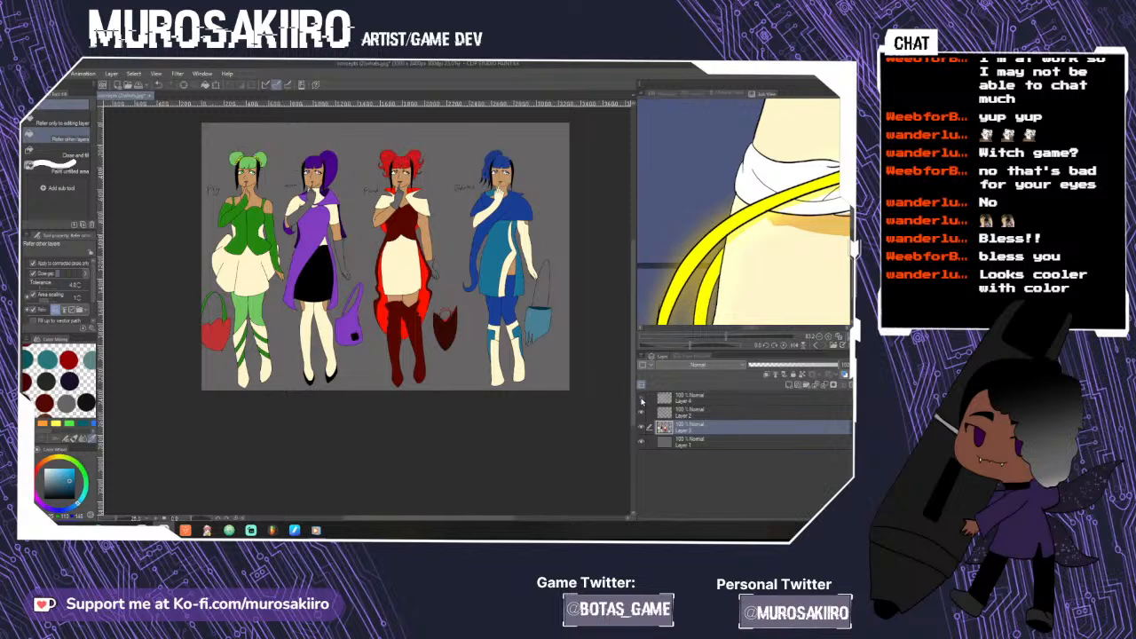
left_click(642, 400)
left_click(641, 399)
left_click(641, 400)
scroll(626, 338, "up", 5)
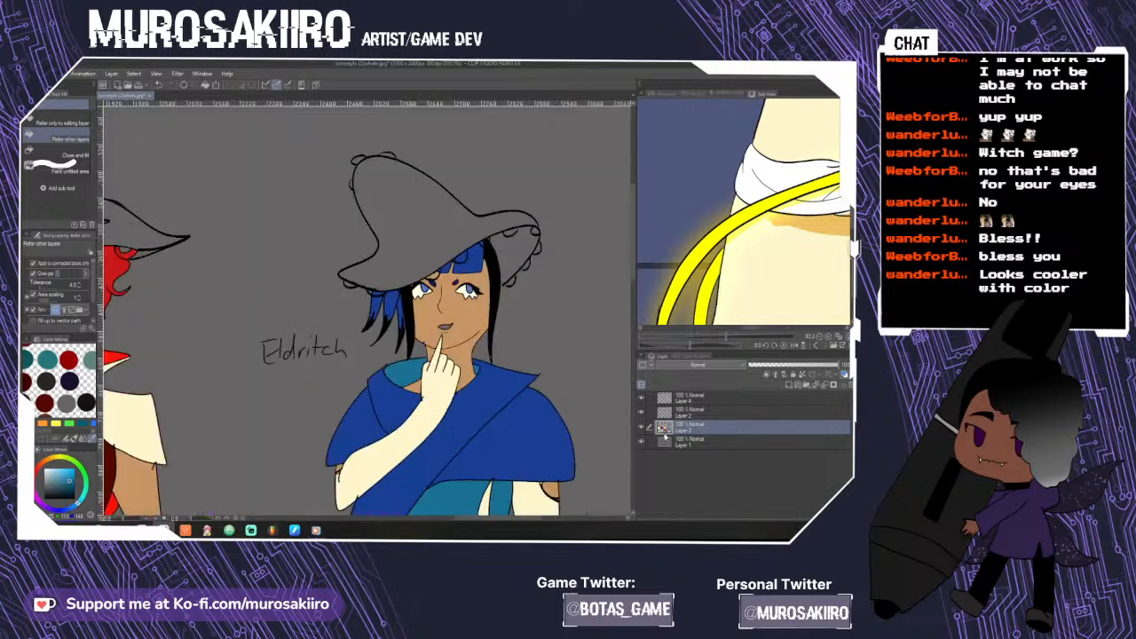
- Check what Layers 2 and 3 contain, group both in a new layer folder, and collapse it
left_click(642, 427)
left_click(642, 427)
left_click(642, 413)
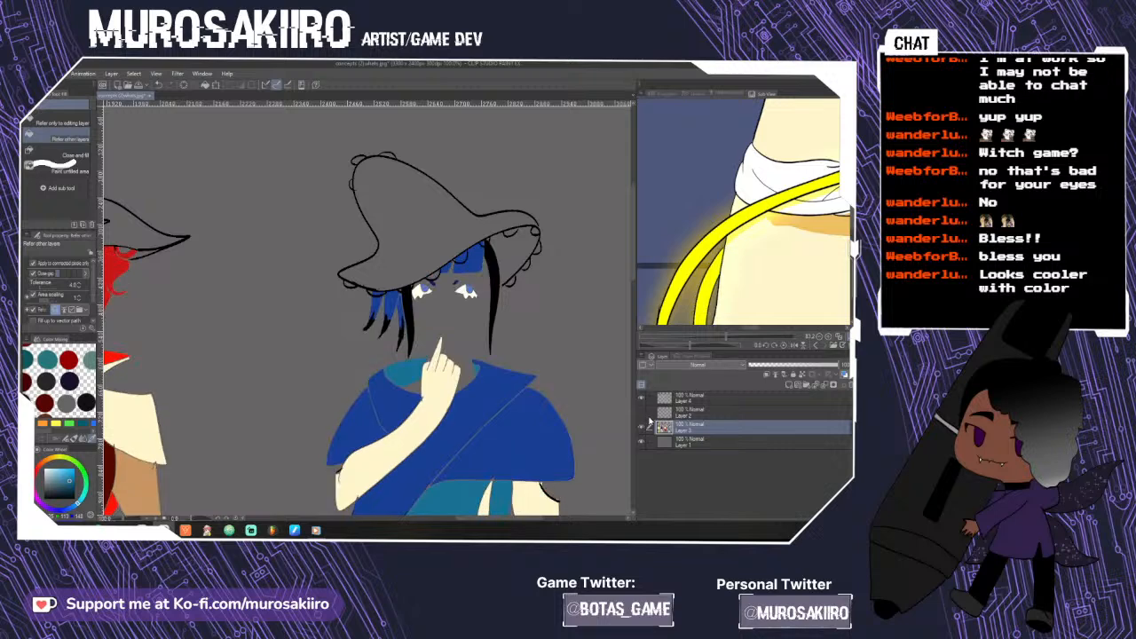
left_click(642, 413)
left_click(773, 409)
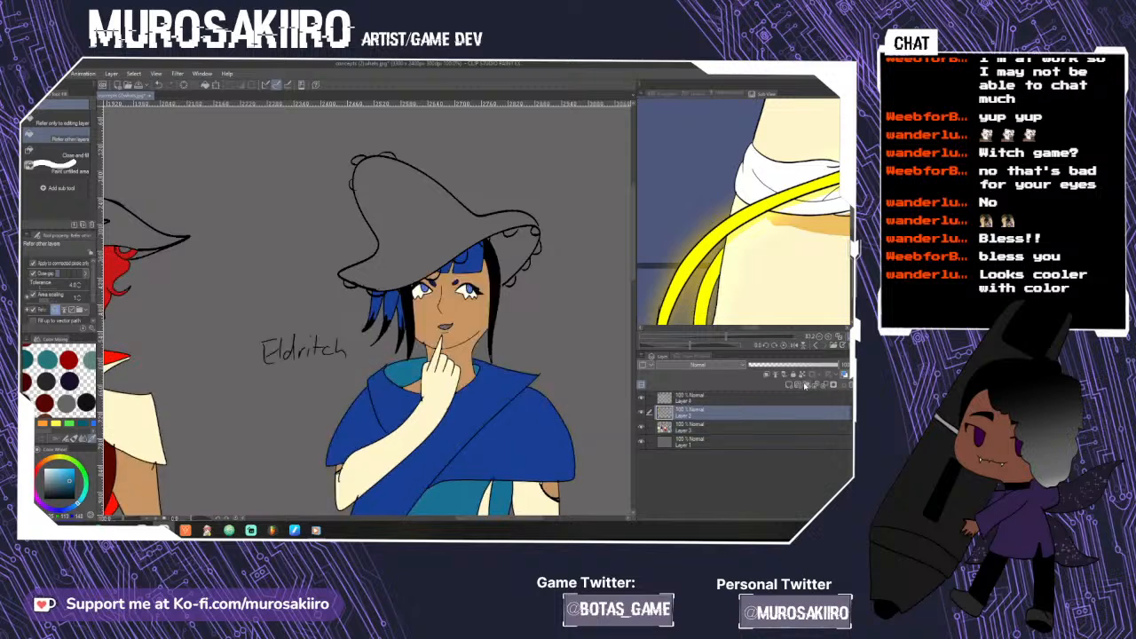
left_click(805, 384)
left_click(707, 427)
left_click(709, 439, "shift")
mouse_move(712, 434)
left_mouse_down()
mouse_move(711, 409)
mouse_move(703, 444)
left_mouse_up()
left_click(658, 413)
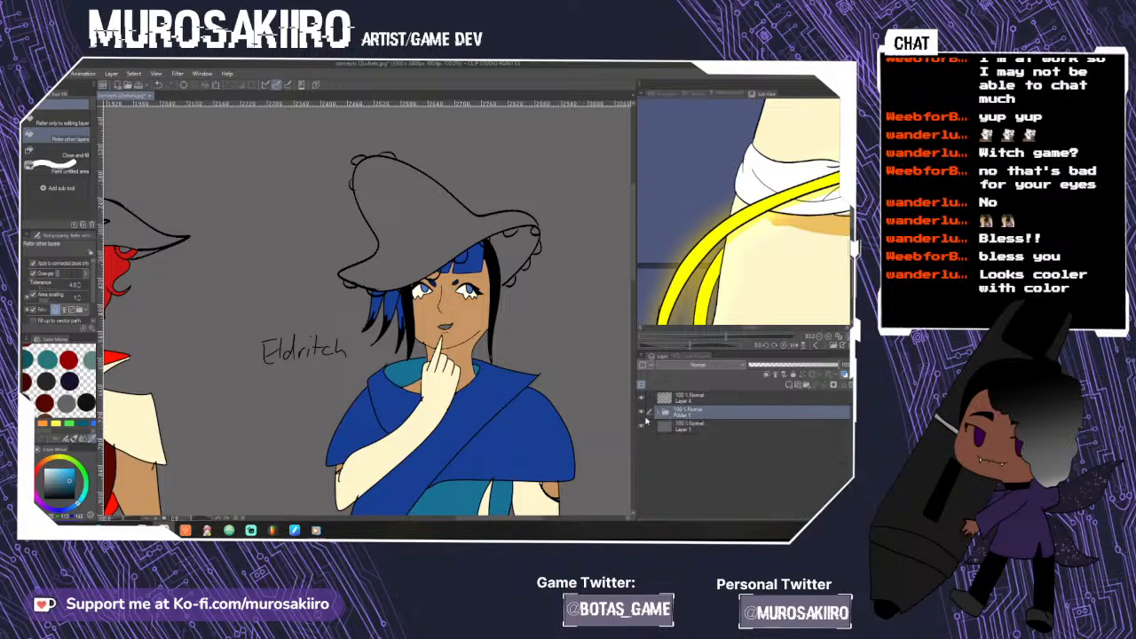
- Hide the character folder and erase the stray marks below the Eldritch figure's hat on Layer 4
left_click(642, 413)
scroll(581, 422, "up", 1)
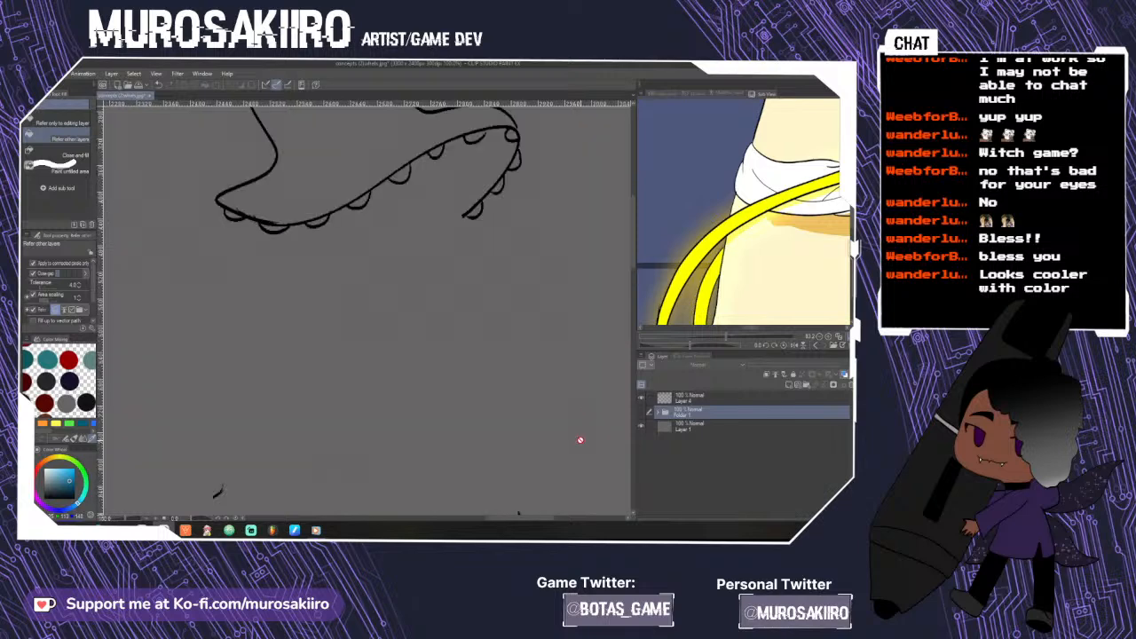
scroll(583, 443, "down", 2)
key("e")
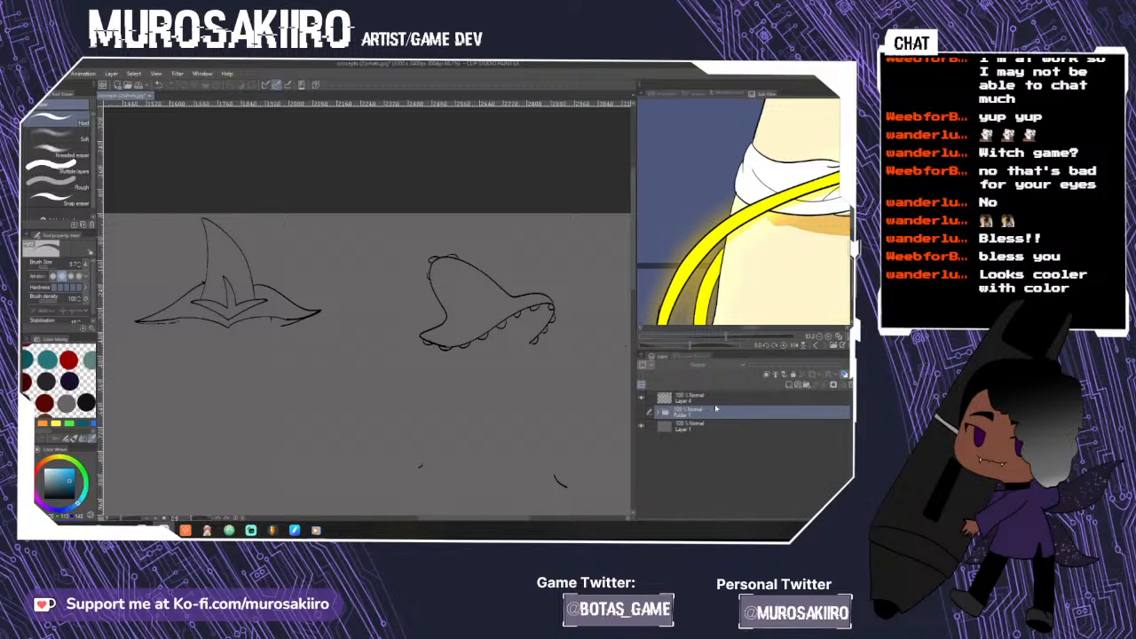
left_click(726, 400)
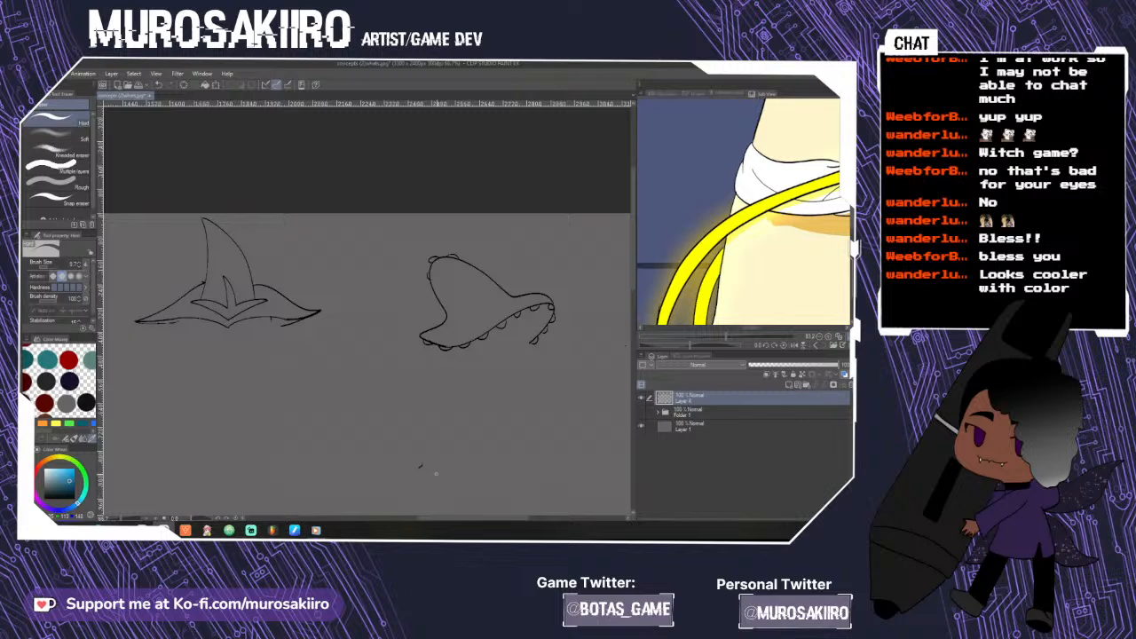
scroll(524, 346, "up", 3)
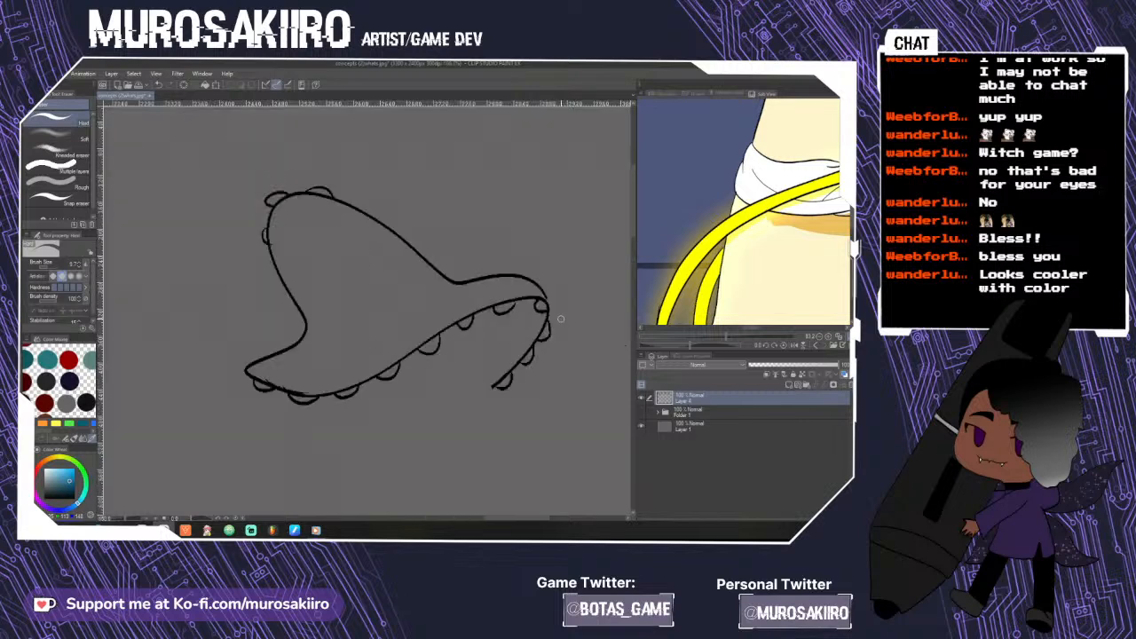
- Fill all the small rounded suckers along the brim and crown of the Eldritch figure's hat with cream
key("g")
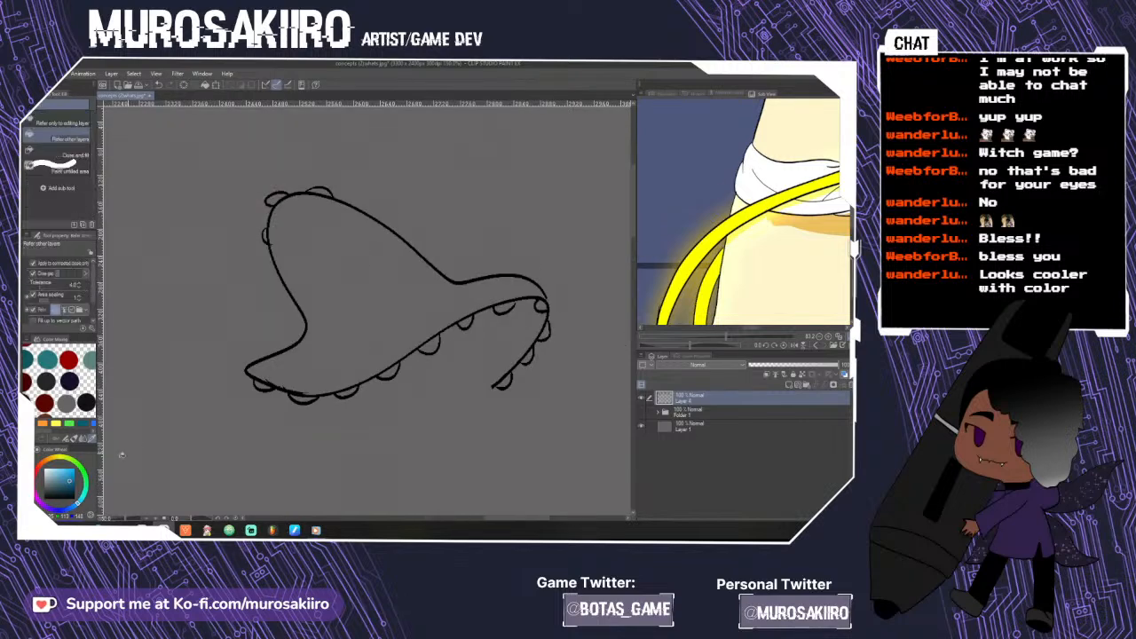
left_click(762, 291)
left_click(542, 305)
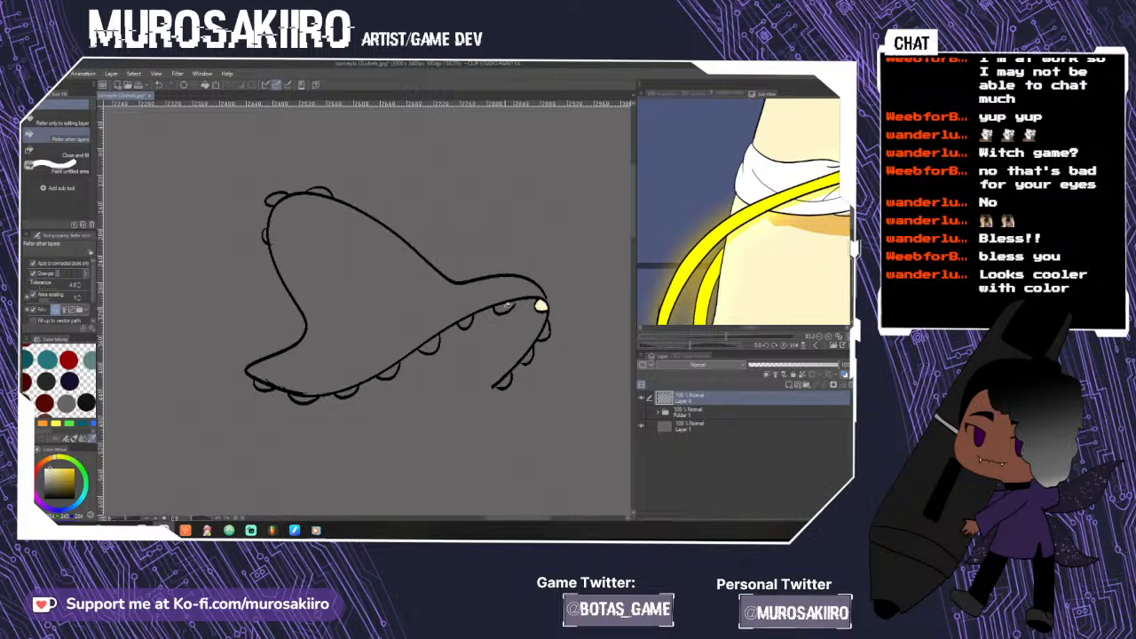
left_click(503, 307)
left_click(464, 321)
left_click(429, 344)
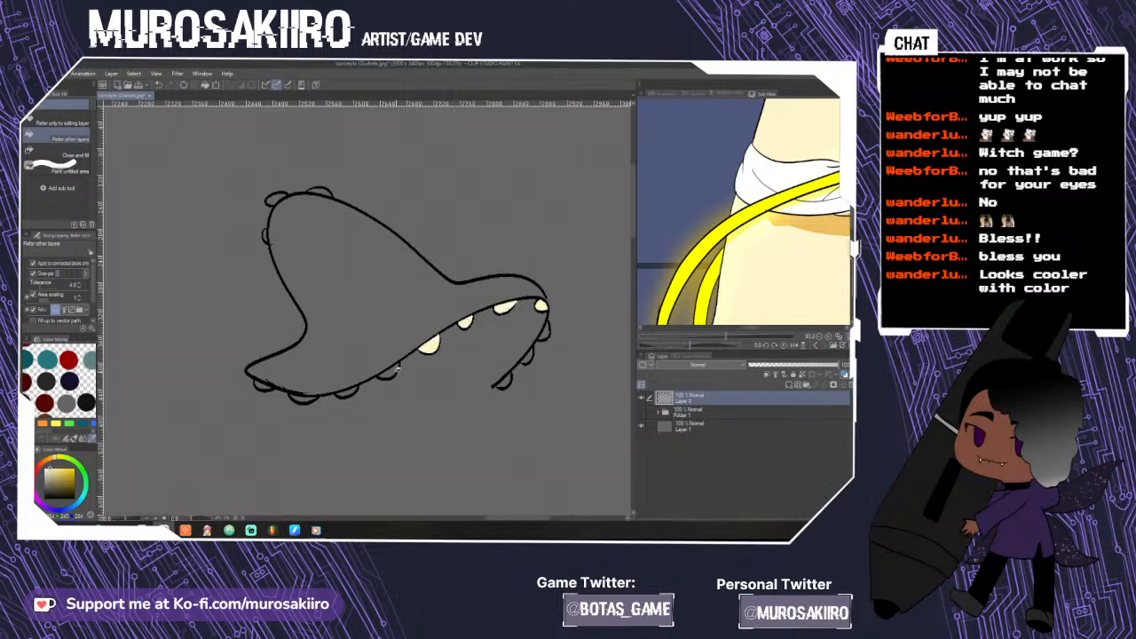
left_click(388, 371)
left_click(346, 390)
left_click(303, 397)
left_click(264, 385)
left_click(504, 381)
left_click(528, 356)
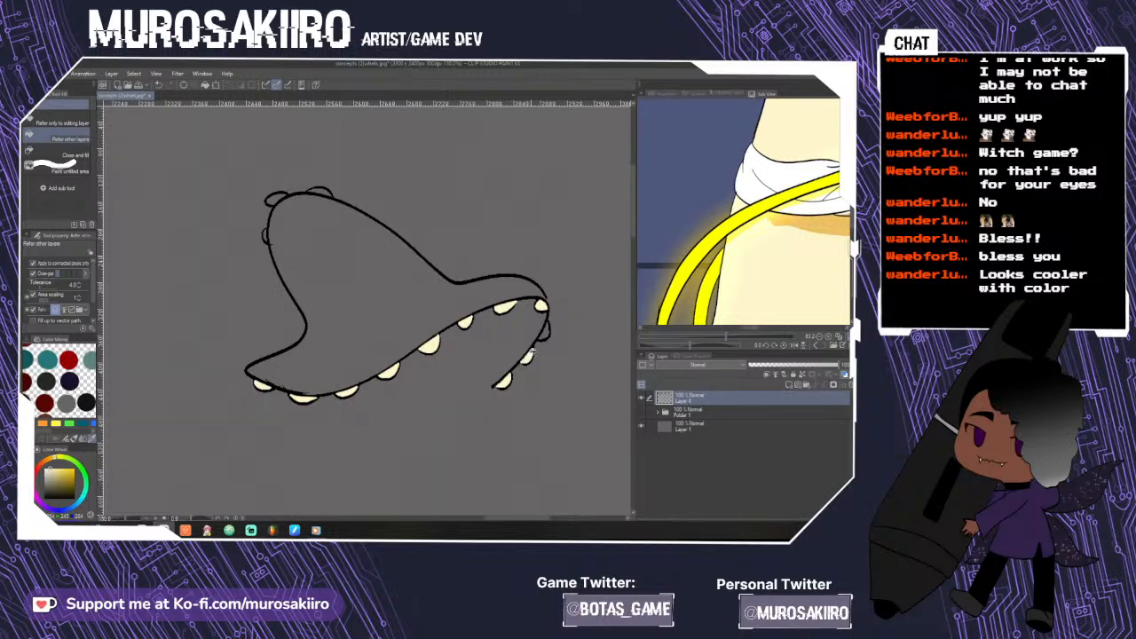
left_click(544, 330)
left_click(319, 191)
left_click(276, 198)
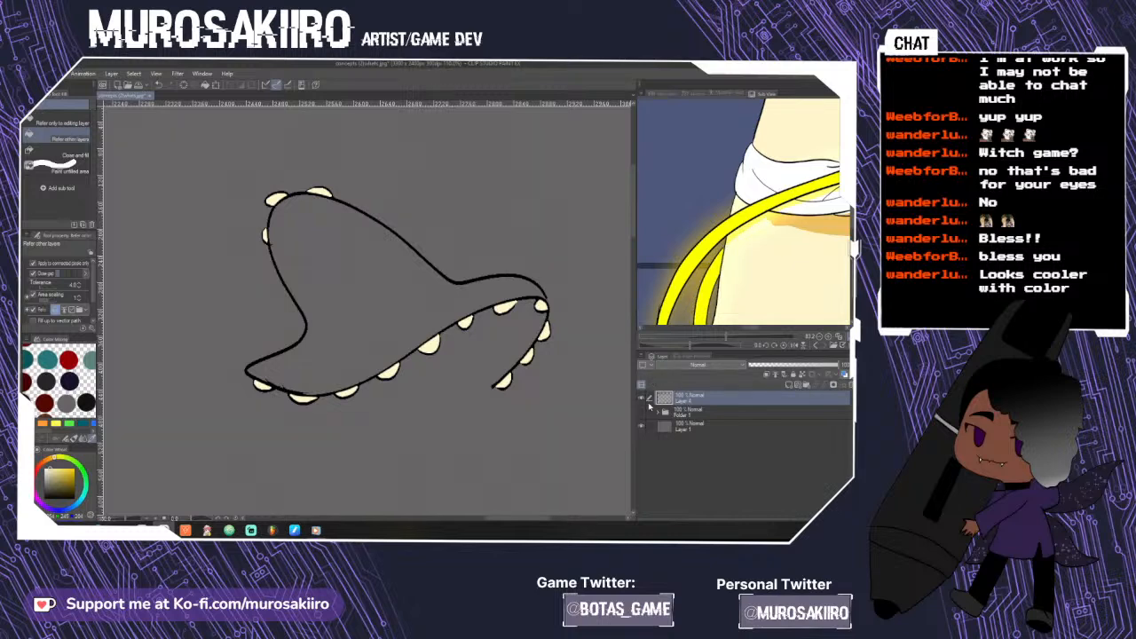
- Show the character folder again and fill the body of the Eldritch figure's hat with dark blue
left_click(641, 412)
scroll(630, 315, "down", 8)
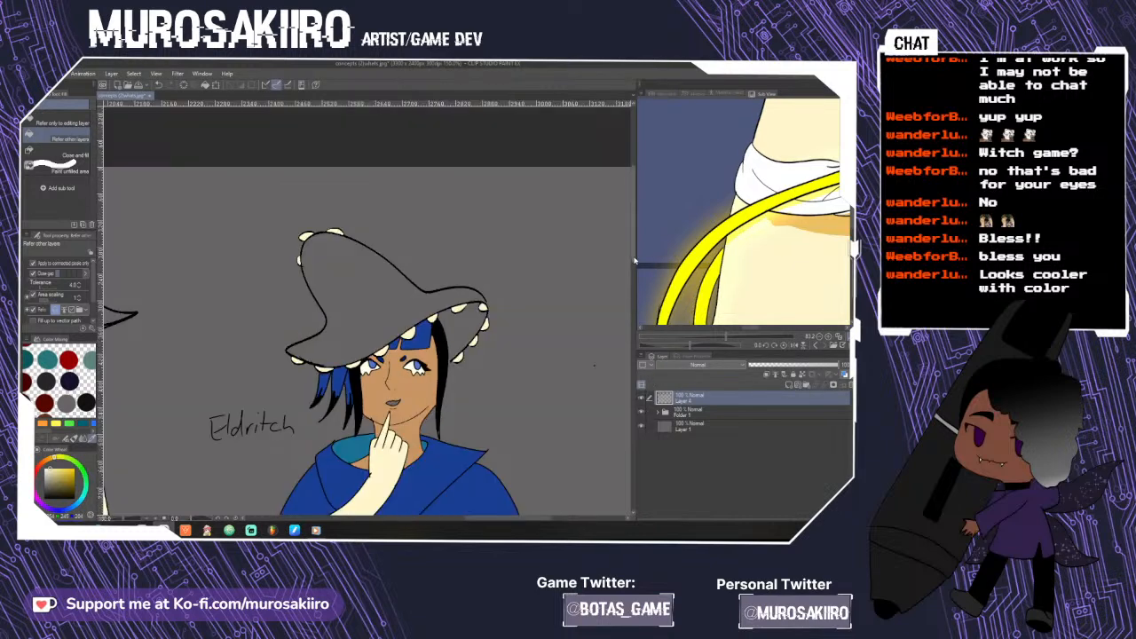
scroll(621, 293, "up", 6)
left_click(443, 391, "alt")
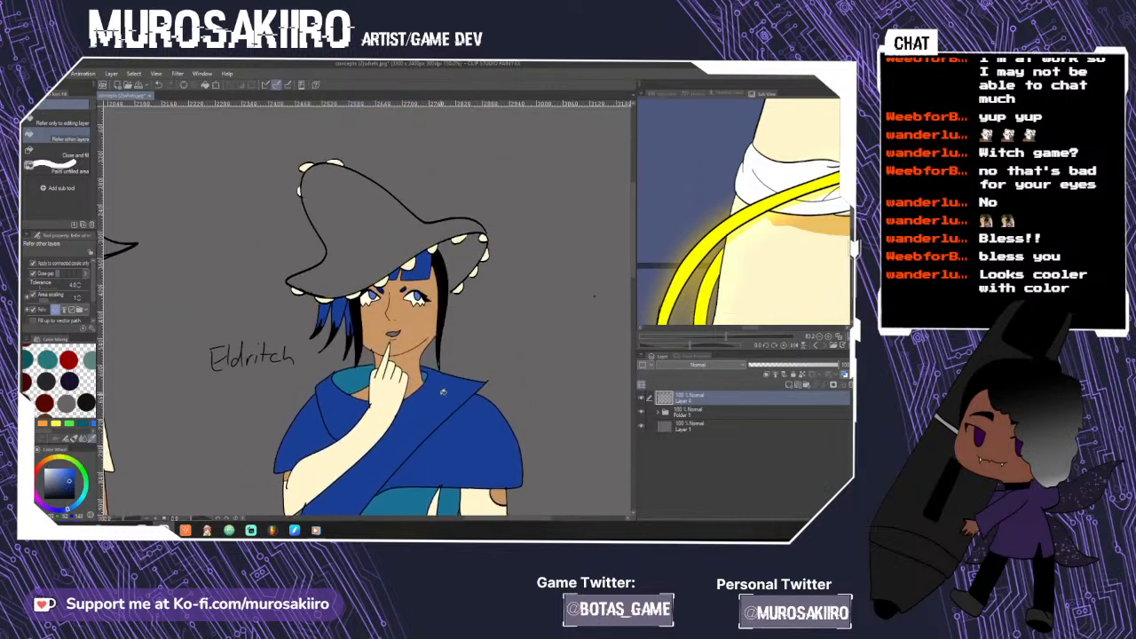
left_click(314, 288)
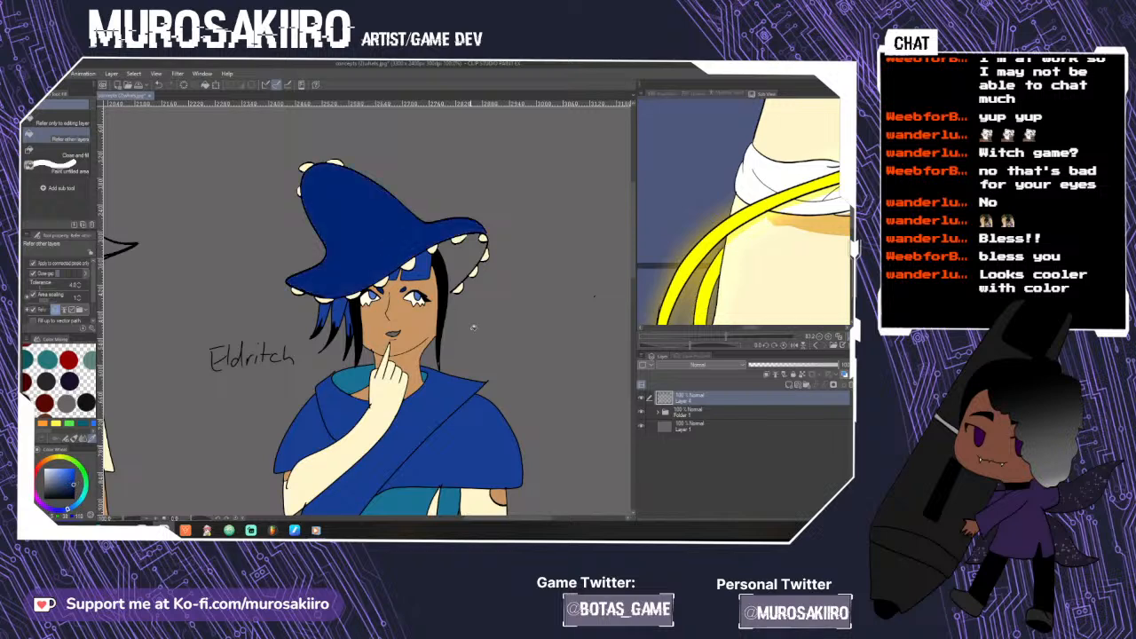
- Close the gap in the Eldritch hat's brim outline beside the black hair and fill the brim's underside with light blue
left_click(361, 380, "alt")
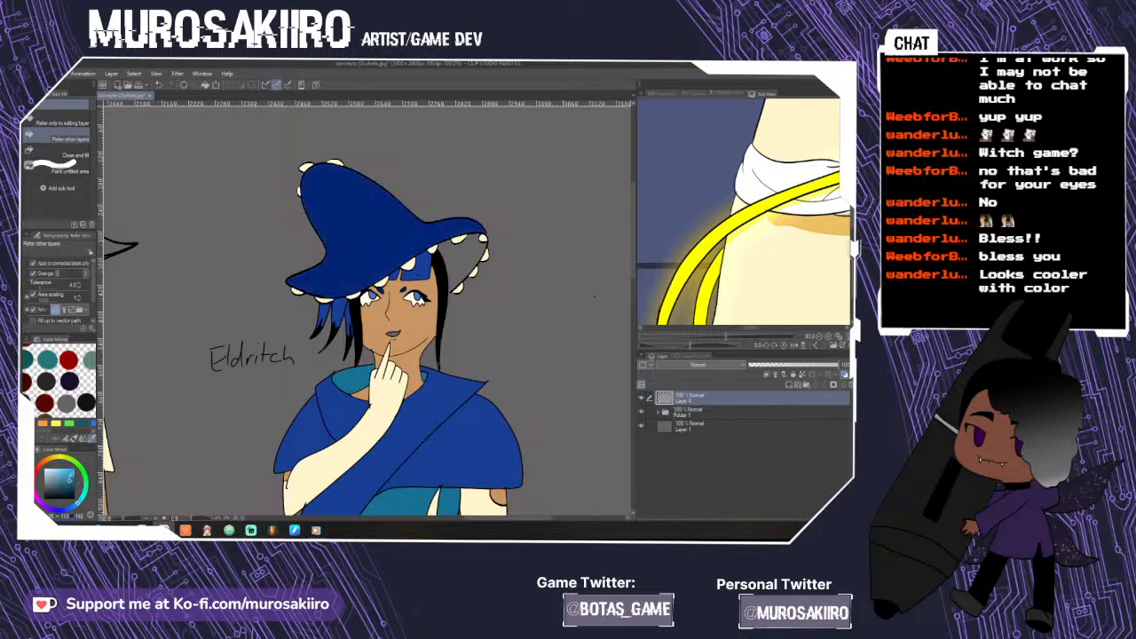
left_click(473, 272)
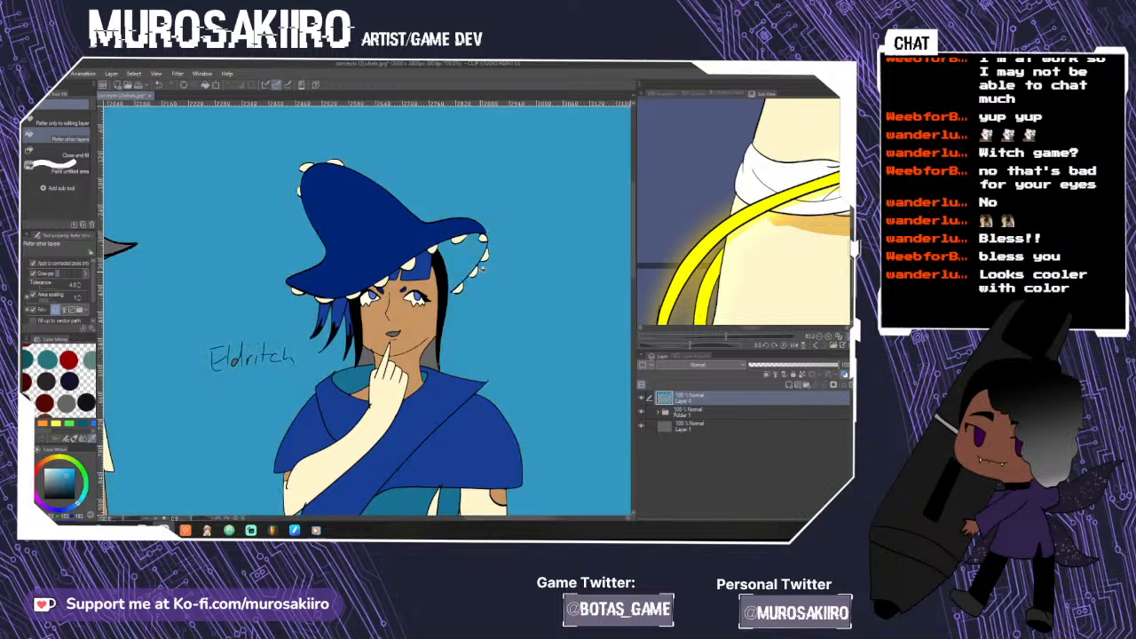
key("ctrl+z")
scroll(475, 270, "up", 5)
key("p")
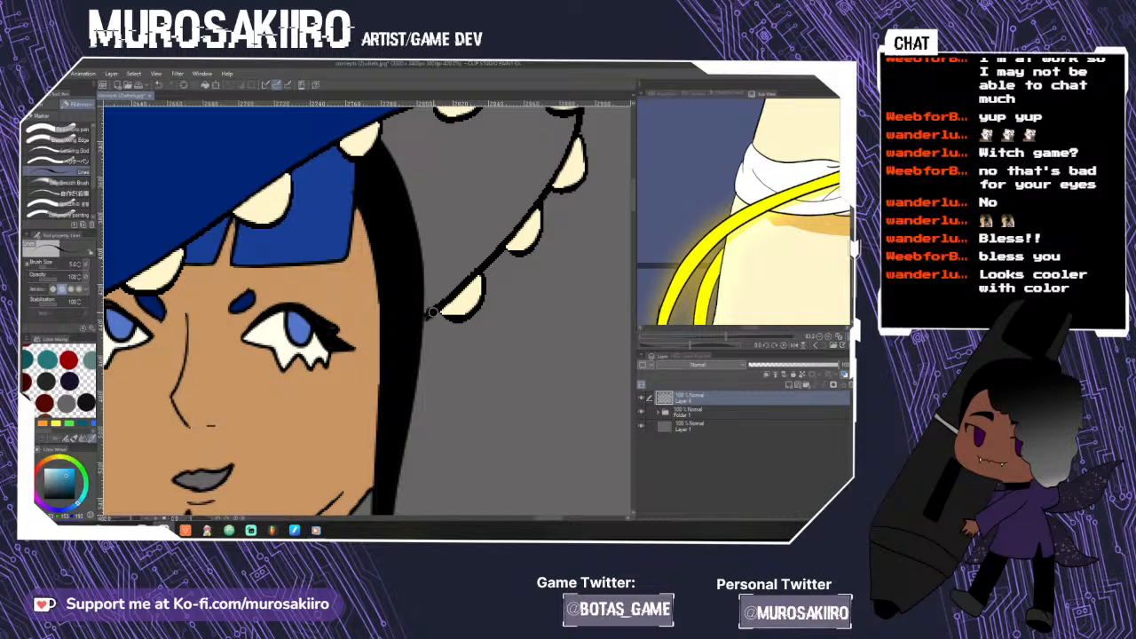
key("g")
key("g")
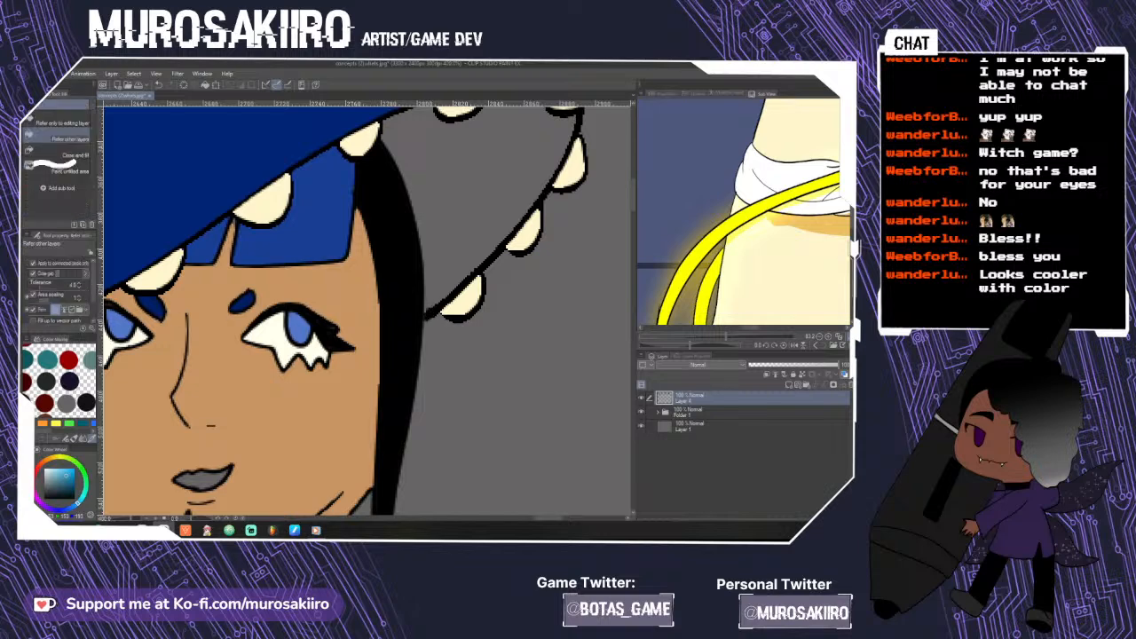
scroll(341, 271, "down", 3)
left_click(404, 256)
scroll(590, 293, "down", 5)
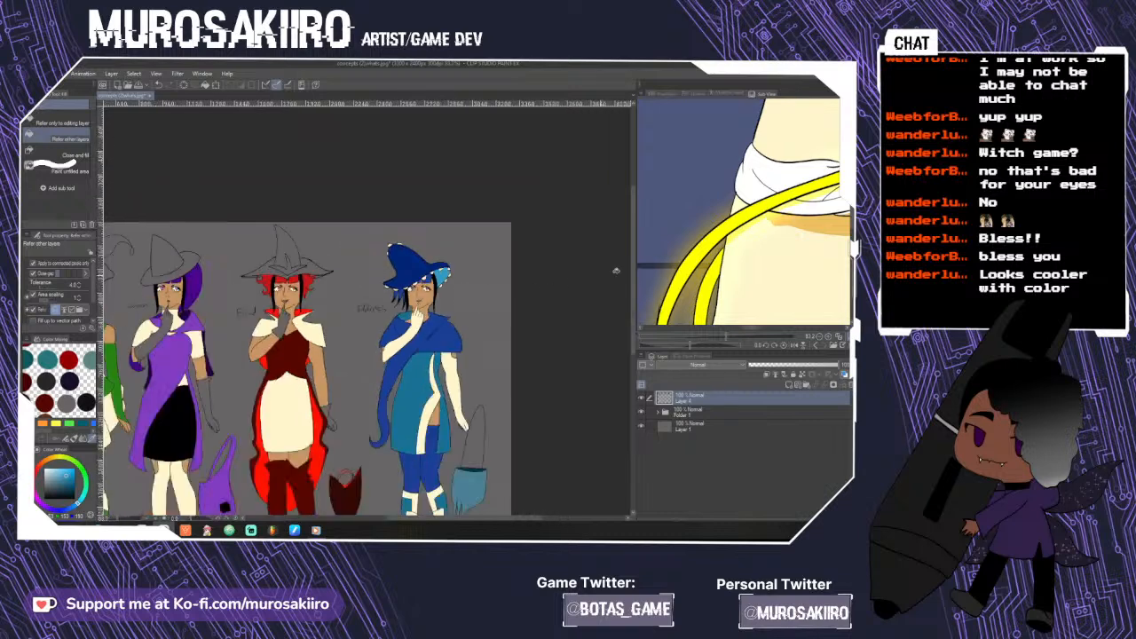
- Fill the horned emblem on the Fiend figure's hat with cream and the hat's brim with very dark red
left_click_drag(634, 293, 633, 339)
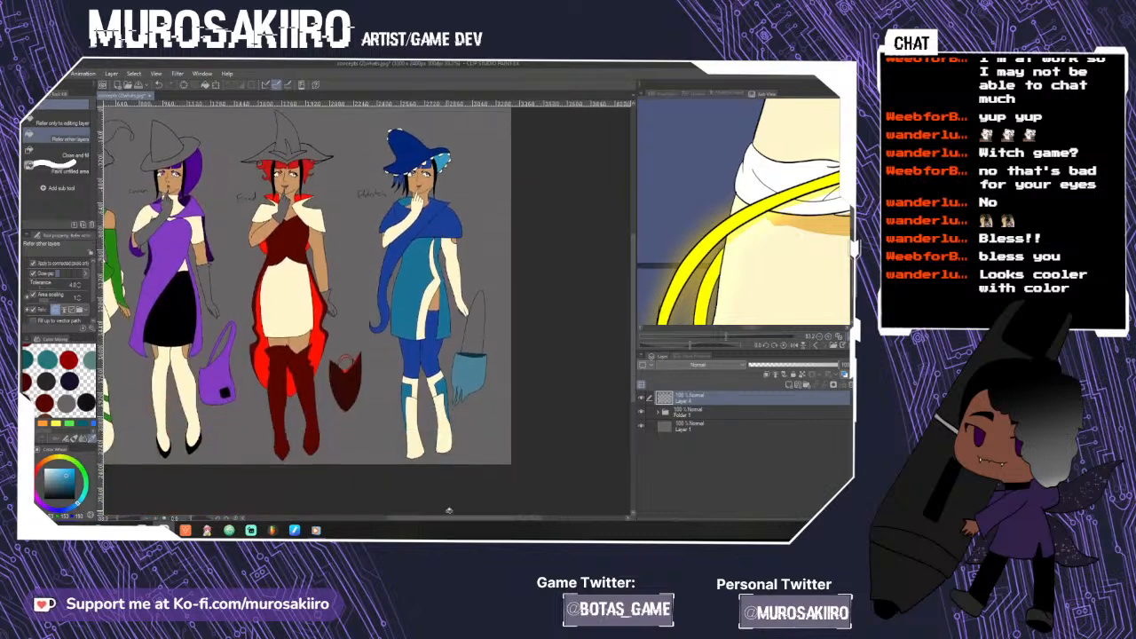
left_click_drag(450, 519, 407, 518)
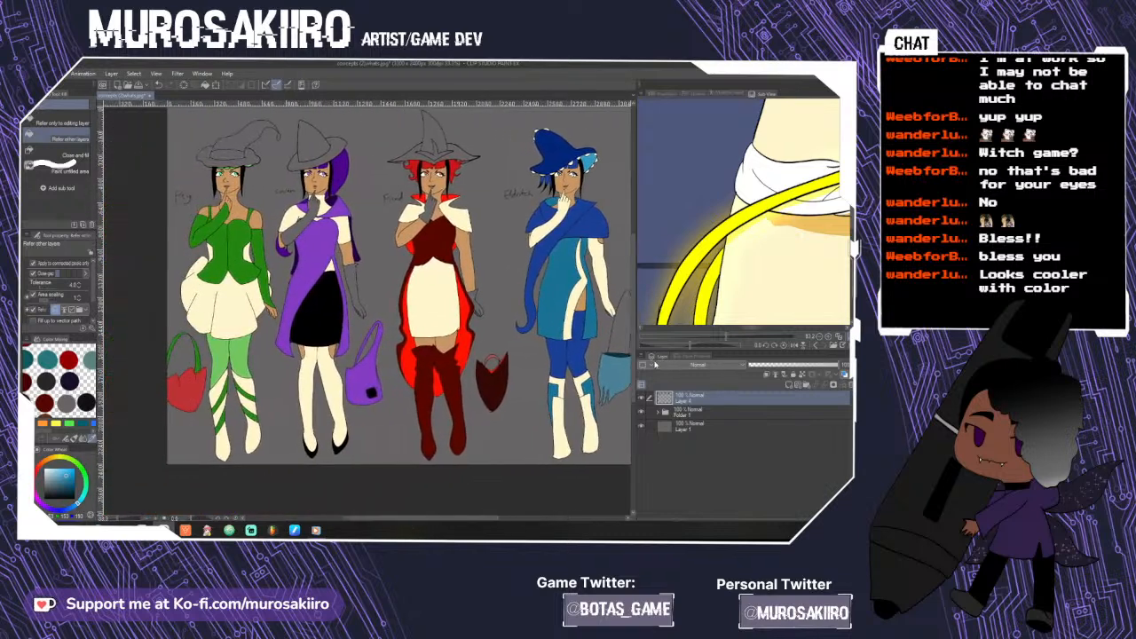
left_click_drag(634, 365, 634, 331)
scroll(455, 248, "up", 3)
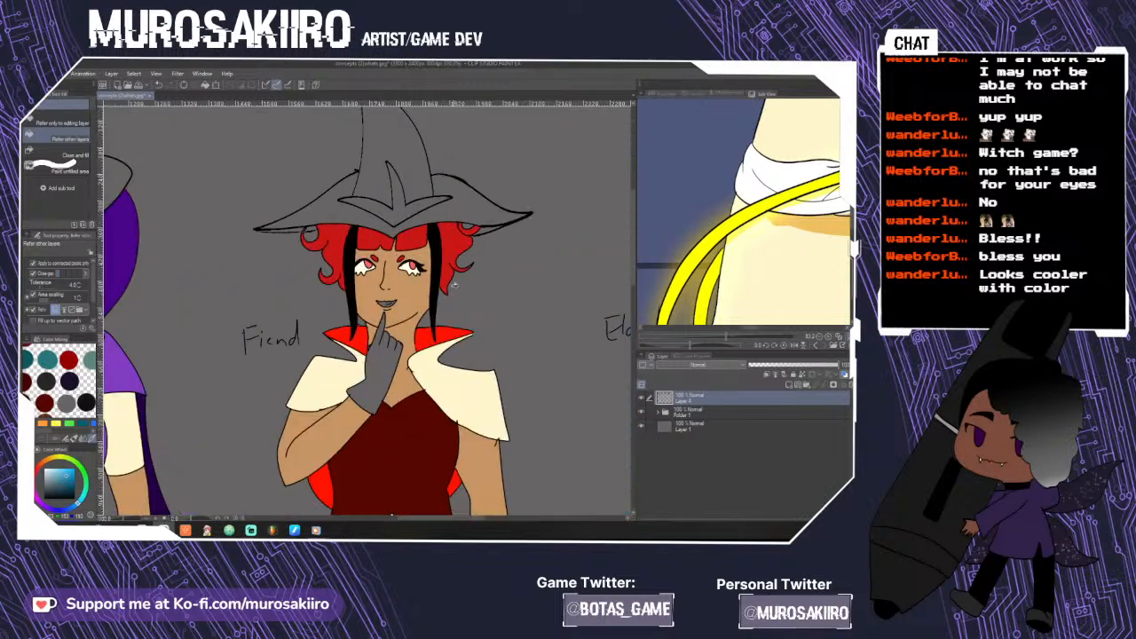
left_click(439, 360, "alt")
left_click(404, 212)
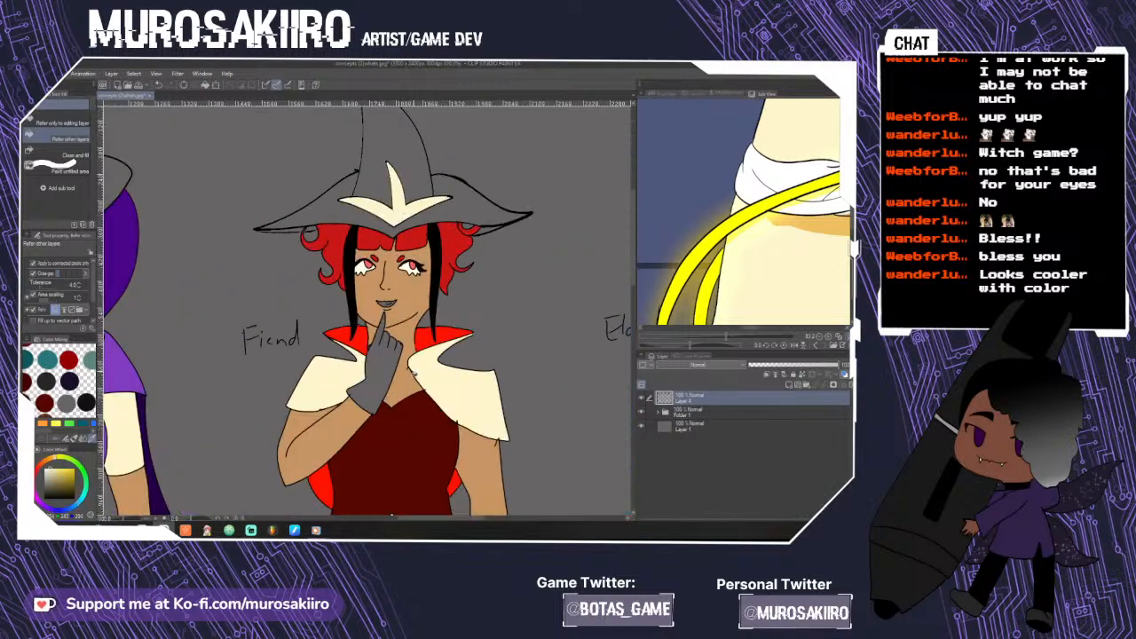
left_click(457, 243, "alt")
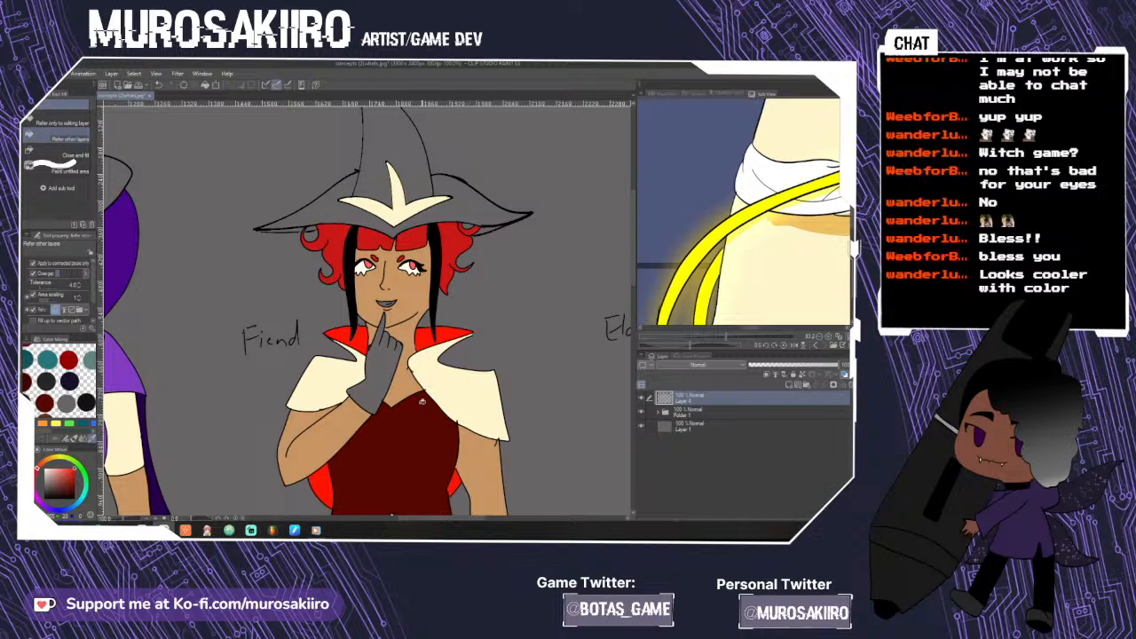
left_click(461, 210)
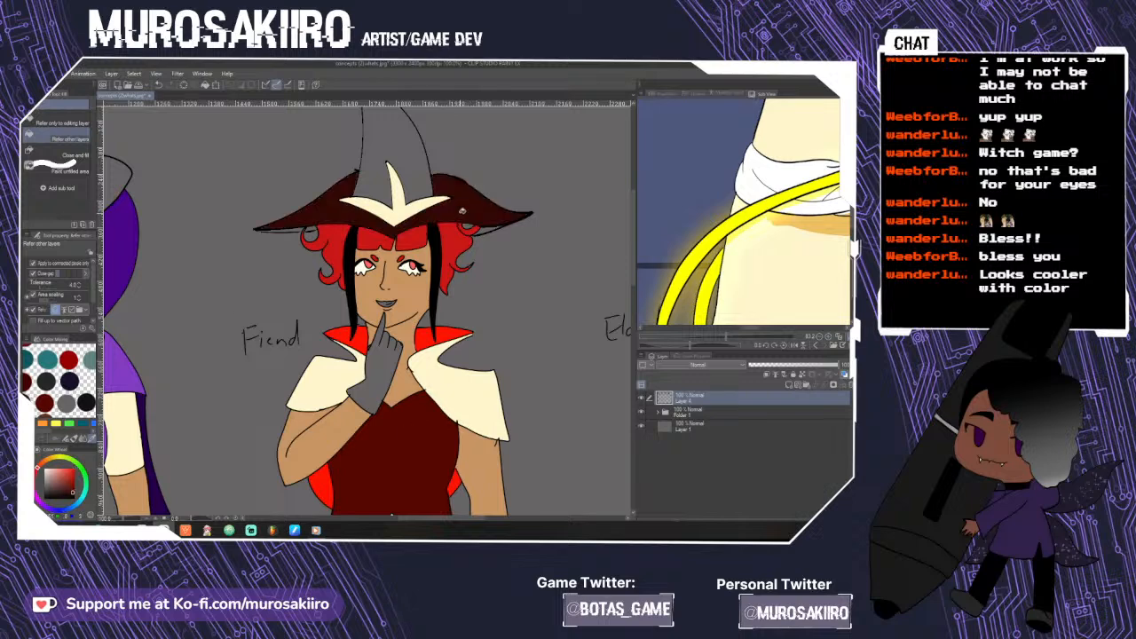
- Fill the crown of the Fiend figure's hat with very dark red and the underside of its brim with light pink
left_click(423, 181)
scroll(444, 197, "down", 2)
scroll(494, 300, "up", 3)
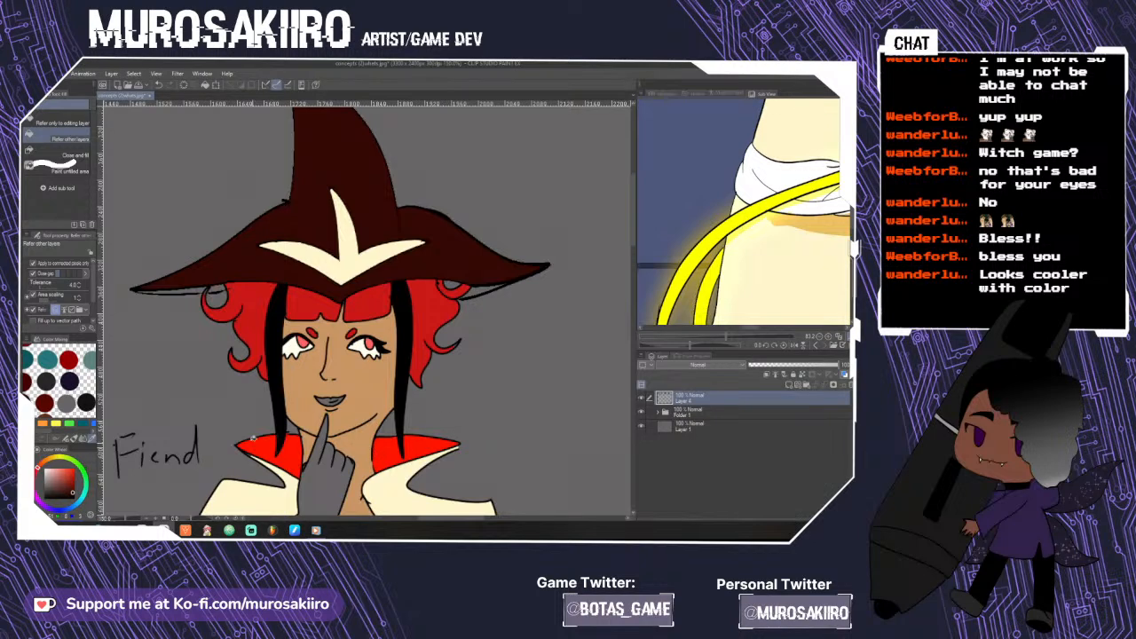
left_click(195, 291)
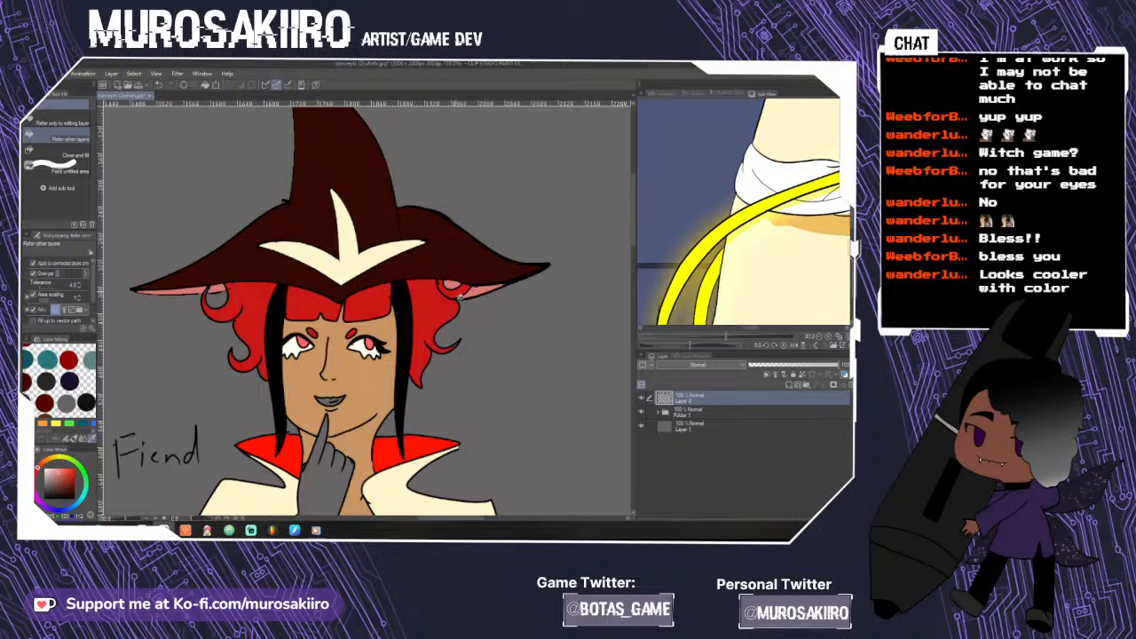
scroll(453, 284, "down", 3)
scroll(481, 444, "down", 3)
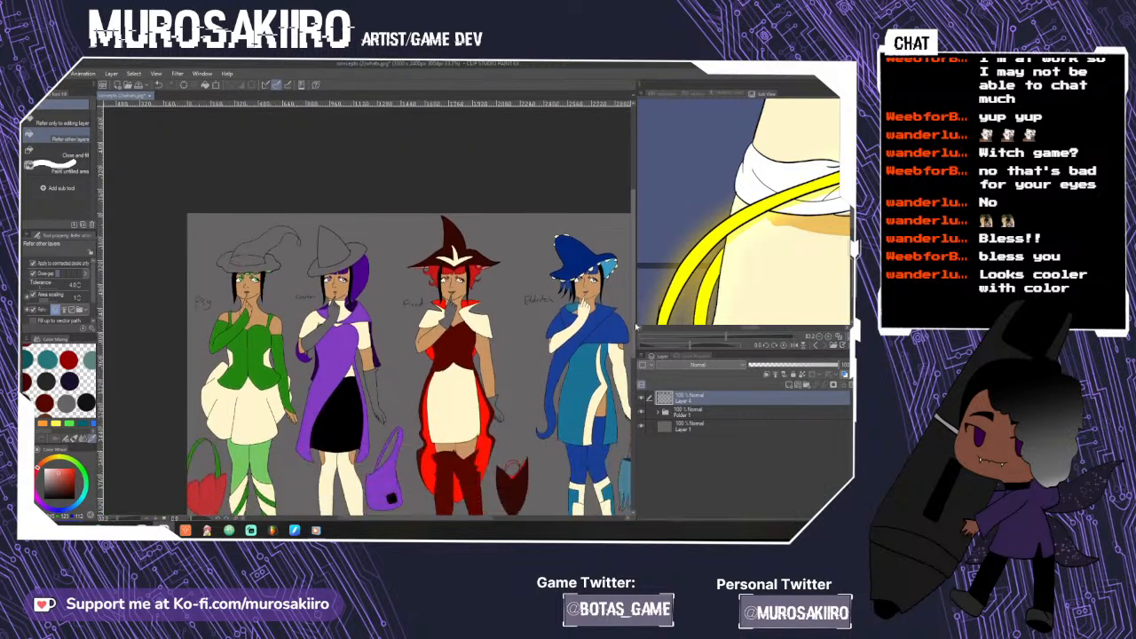
- Fill the brim and crown of the Coven figure's hat with black
scroll(434, 497, "up", 5)
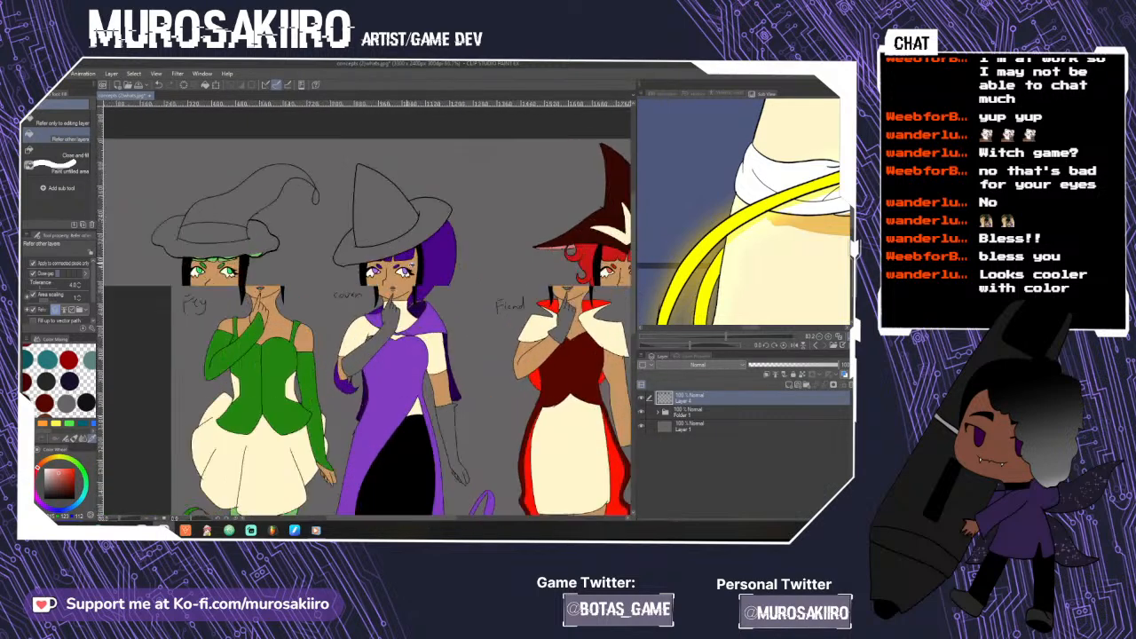
left_click(404, 249)
left_click(415, 233)
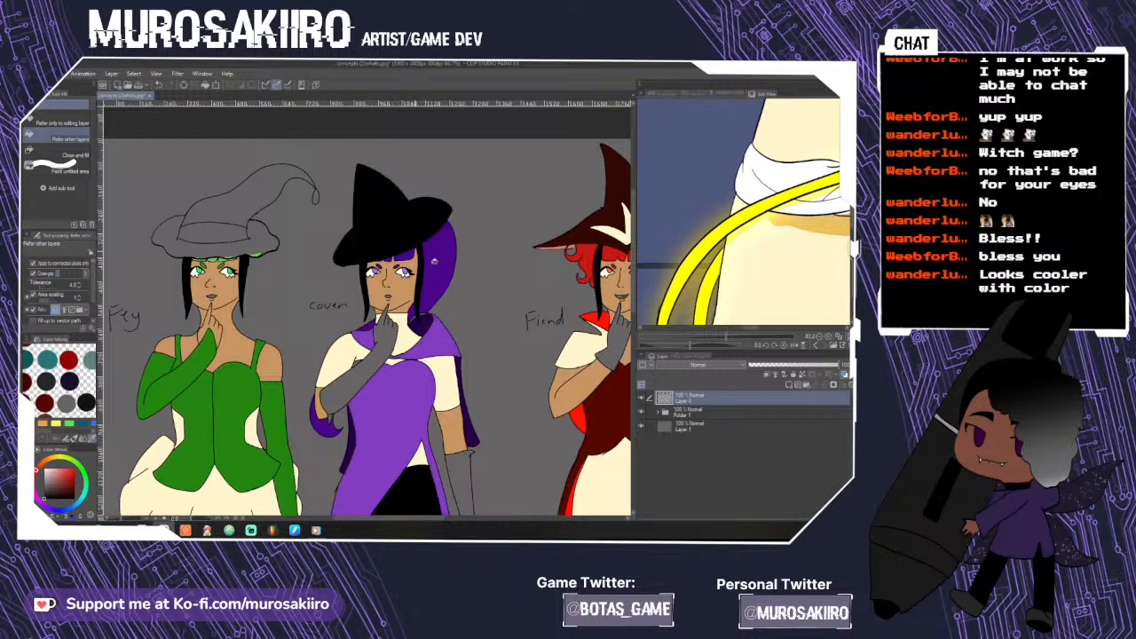
scroll(632, 270, "down", 3)
scroll(633, 269, "down", 1)
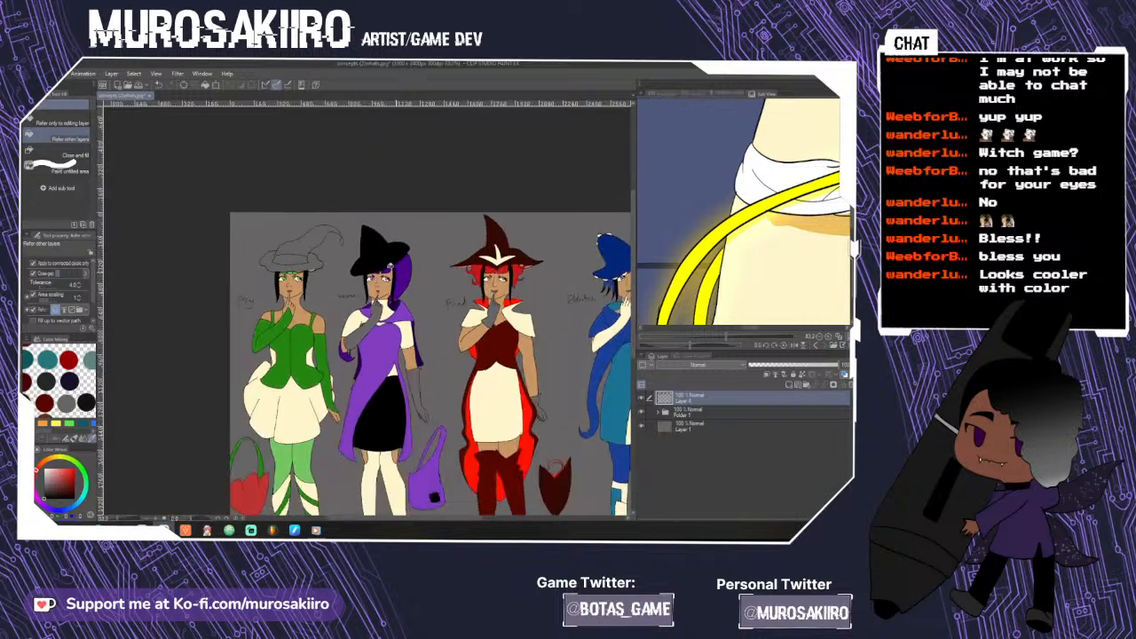
- Undo the black fill on the Coven hat's crown and try the dark purple of her hair there
key("ctrl+z")
scroll(394, 256, "up", 2)
scroll(404, 274, "up", 3)
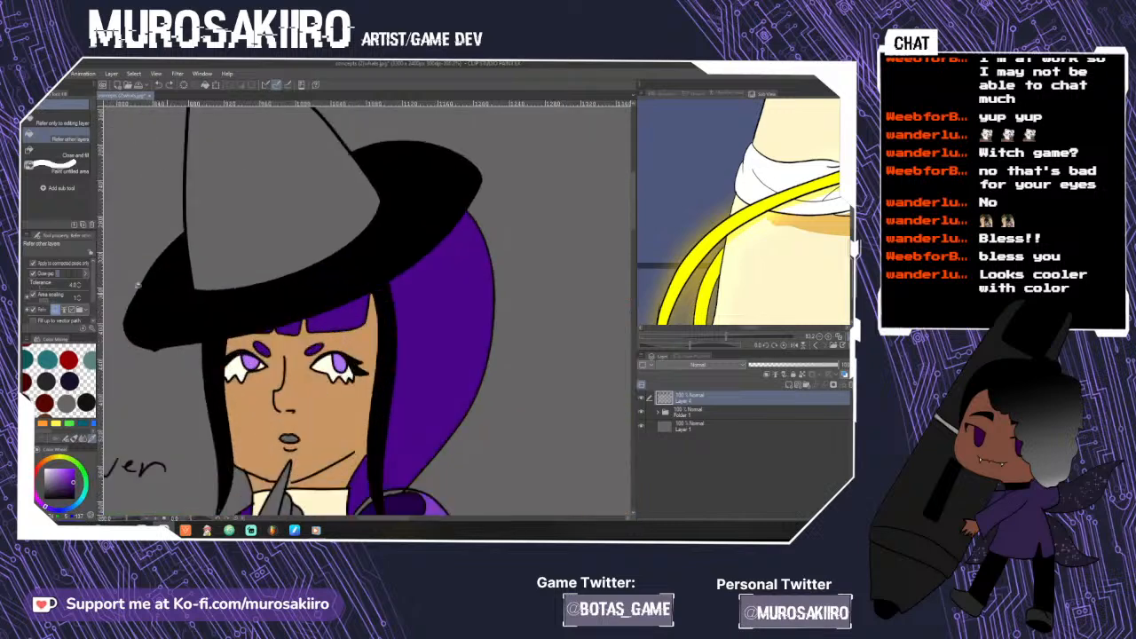
left_click(274, 237)
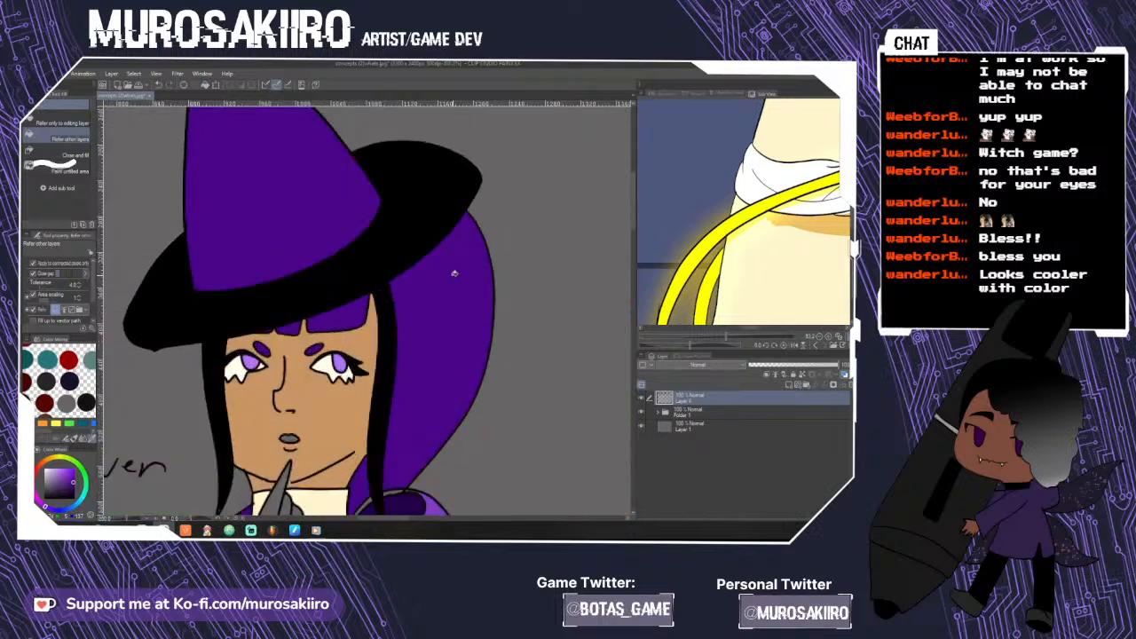
key("ctrl+z")
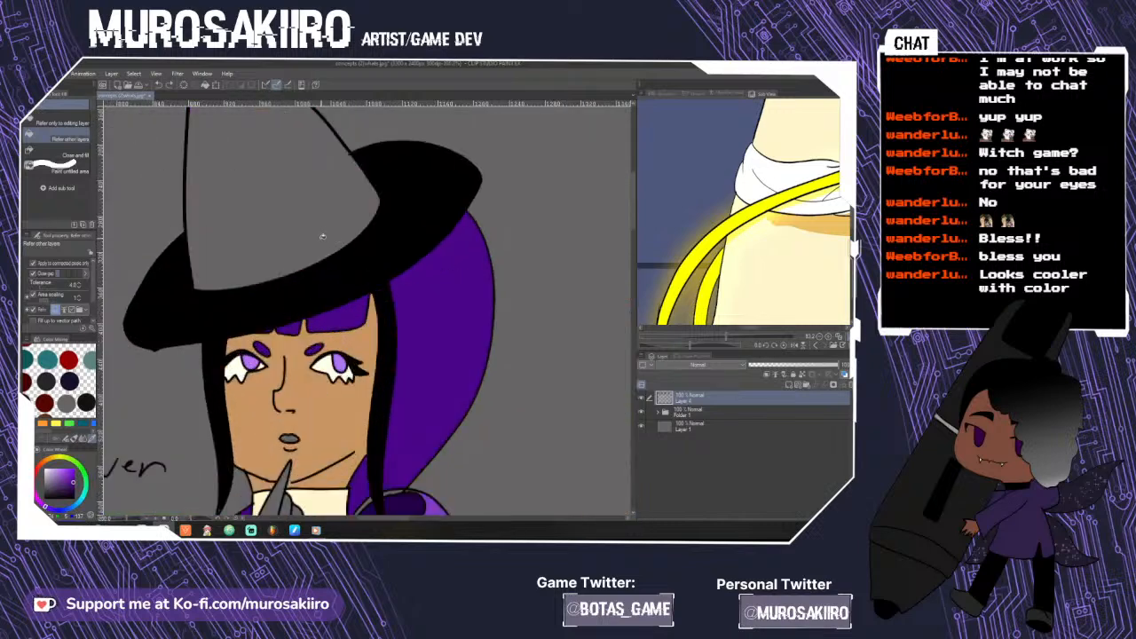
- Draw a dark purple band along the base of the Coven hat's crown and fill the rest of the crown with black
key("p")
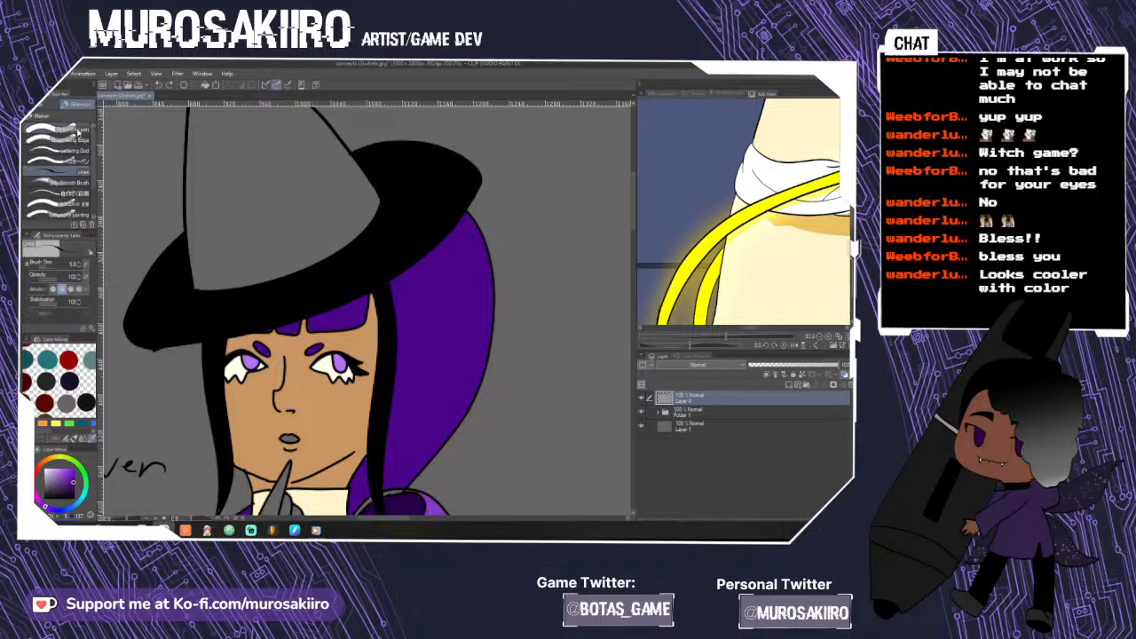
mouse_move(375, 203)
left_mouse_down()
mouse_move(317, 255)
mouse_move(193, 288)
left_mouse_up()
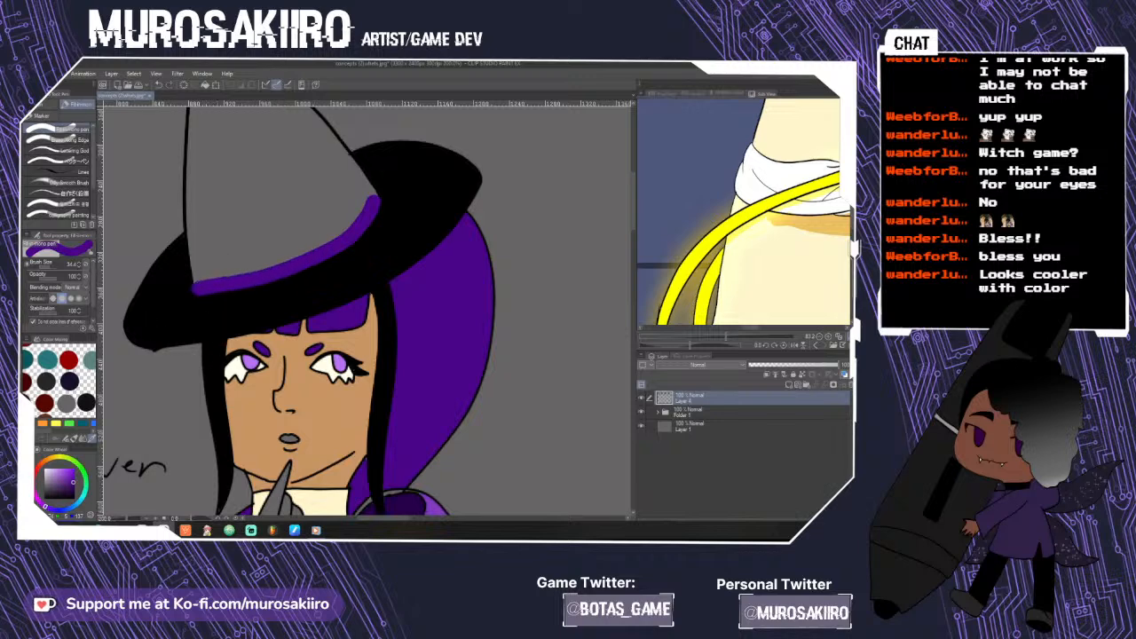
key("g")
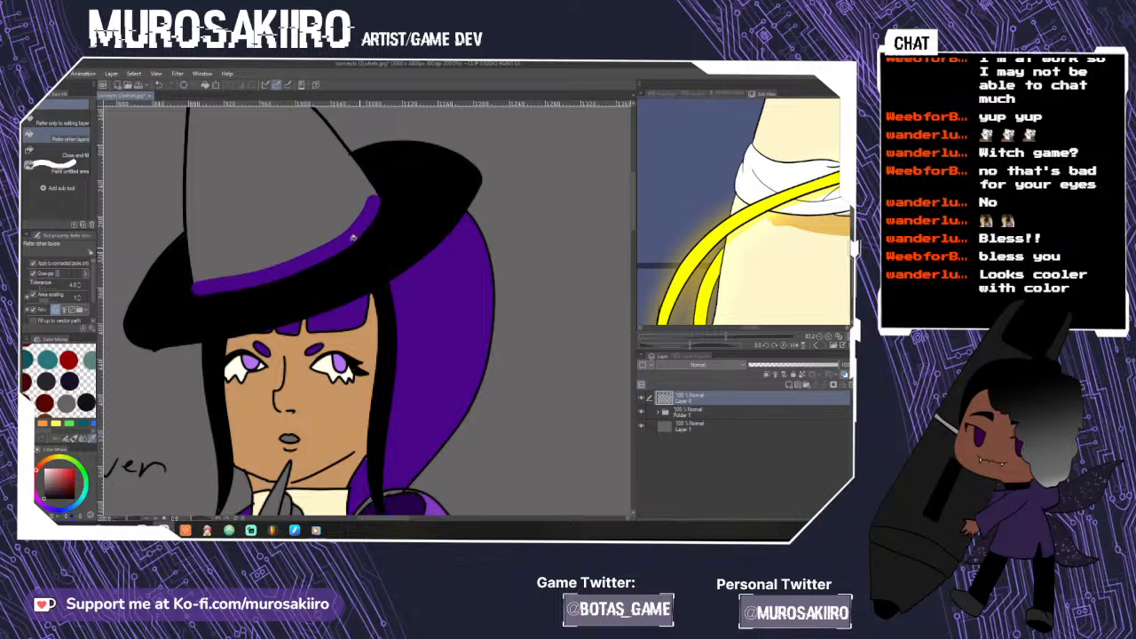
left_click(353, 237)
scroll(533, 324, "down", 4)
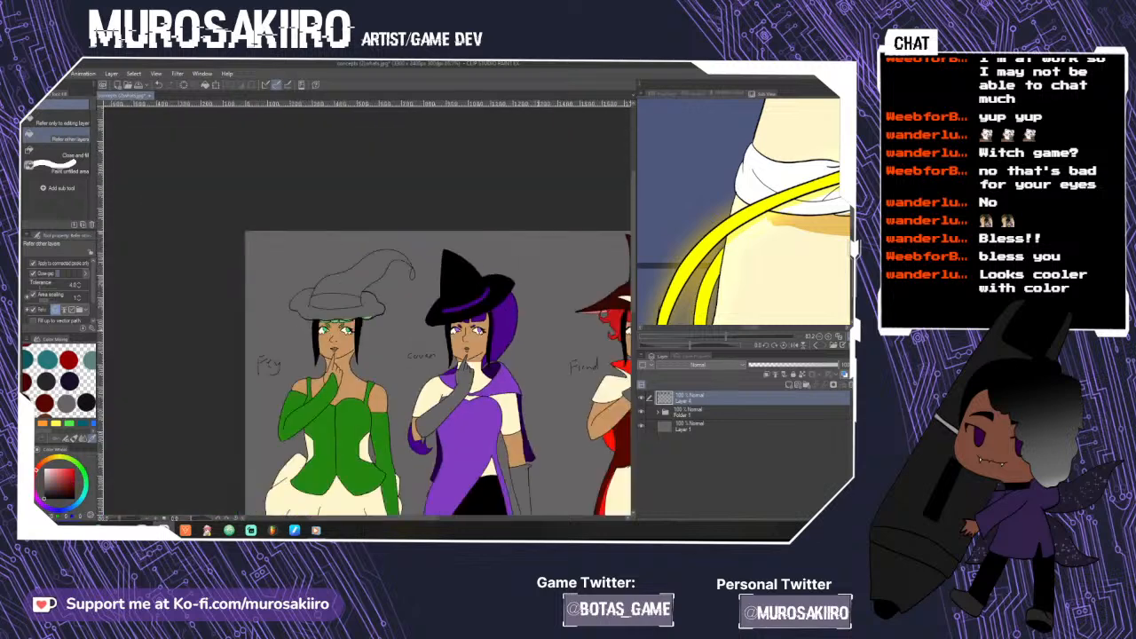
- Fill the band of the Fey figure's hat with dark green
scroll(496, 358, "up", 5)
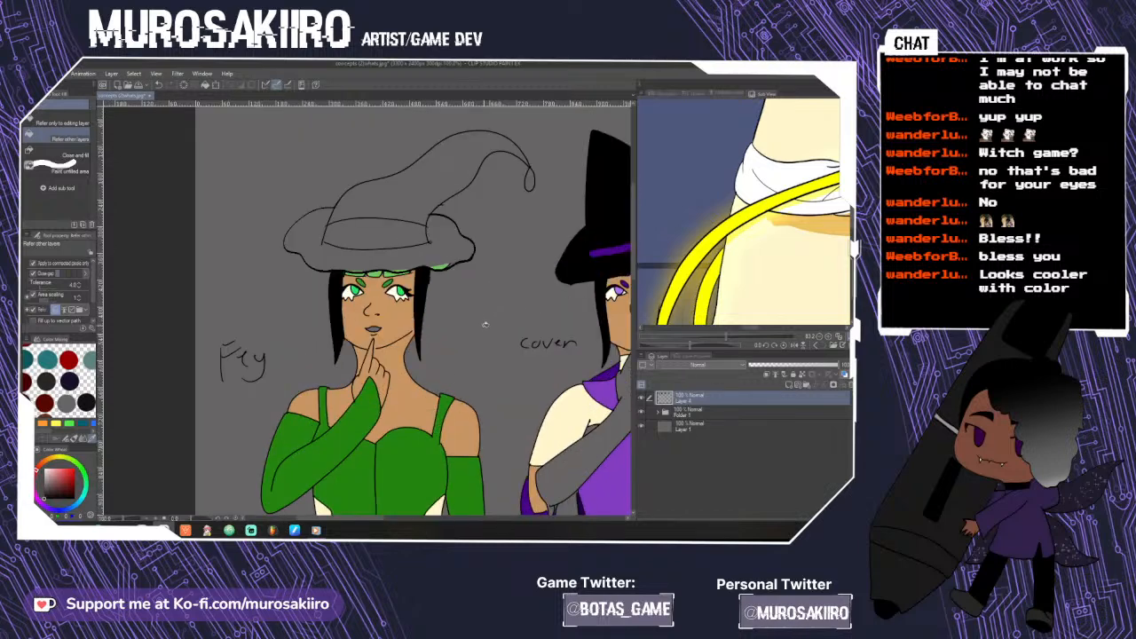
scroll(489, 330, "up", 1)
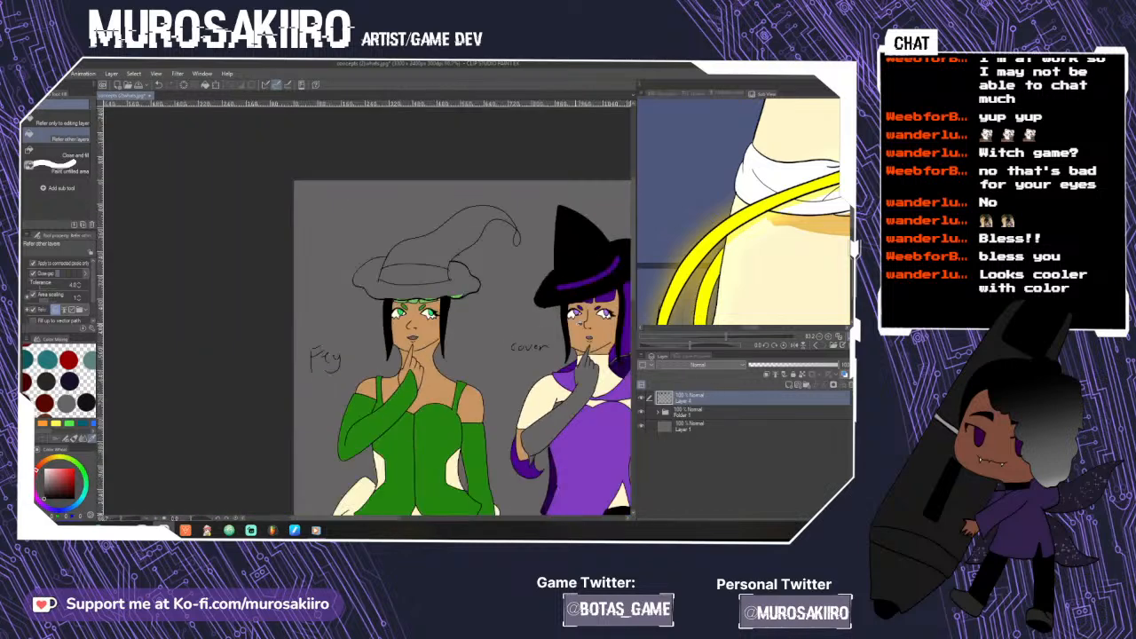
scroll(445, 358, "down", 3)
left_click_drag(634, 293, 635, 316)
scroll(442, 479, "down", 2)
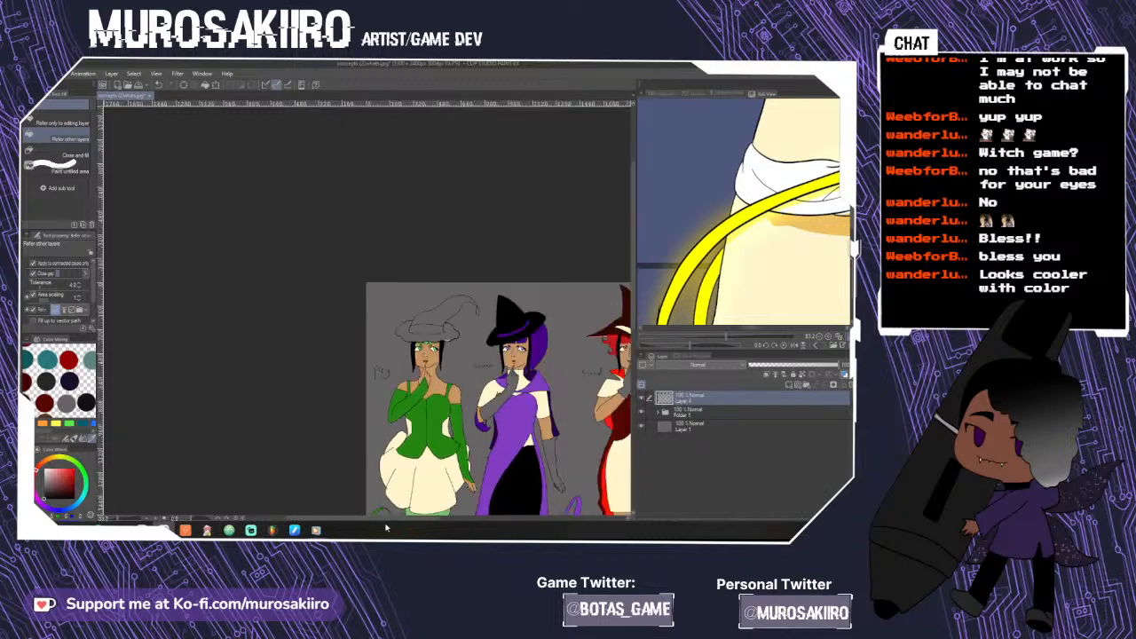
left_click_drag(386, 519, 409, 519)
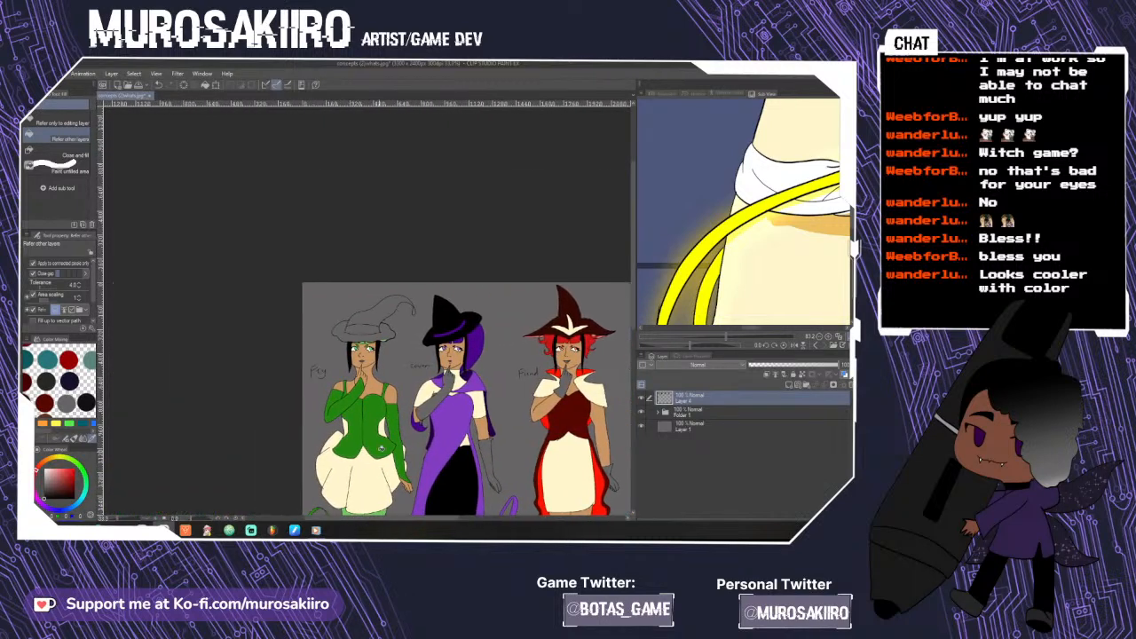
left_click(372, 447, "alt")
scroll(382, 308, "up", 4)
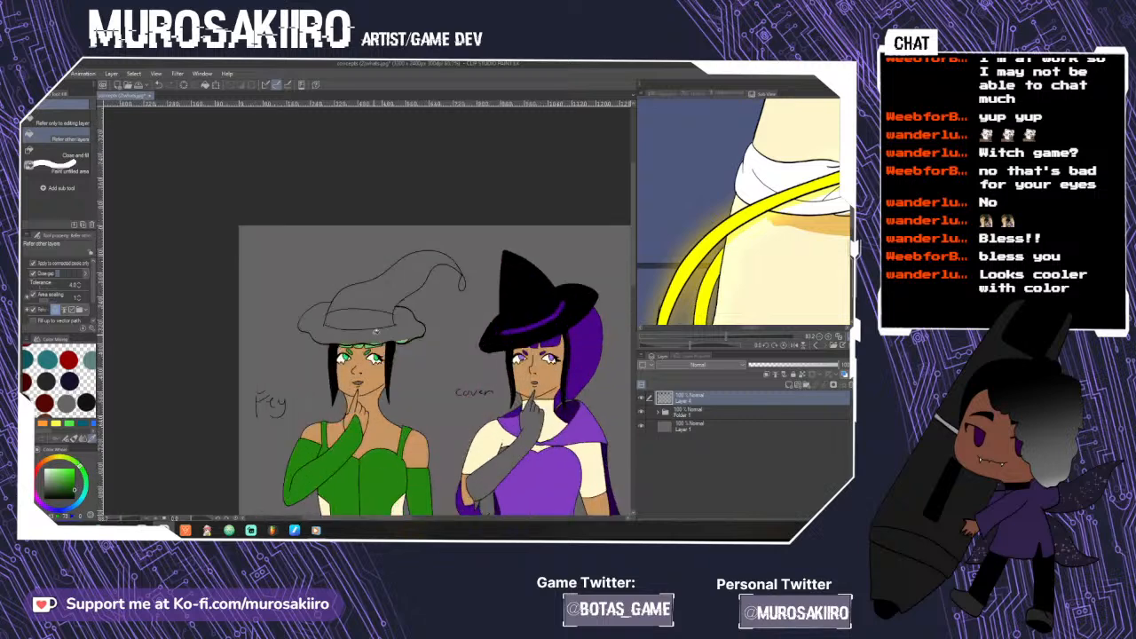
left_click(382, 307)
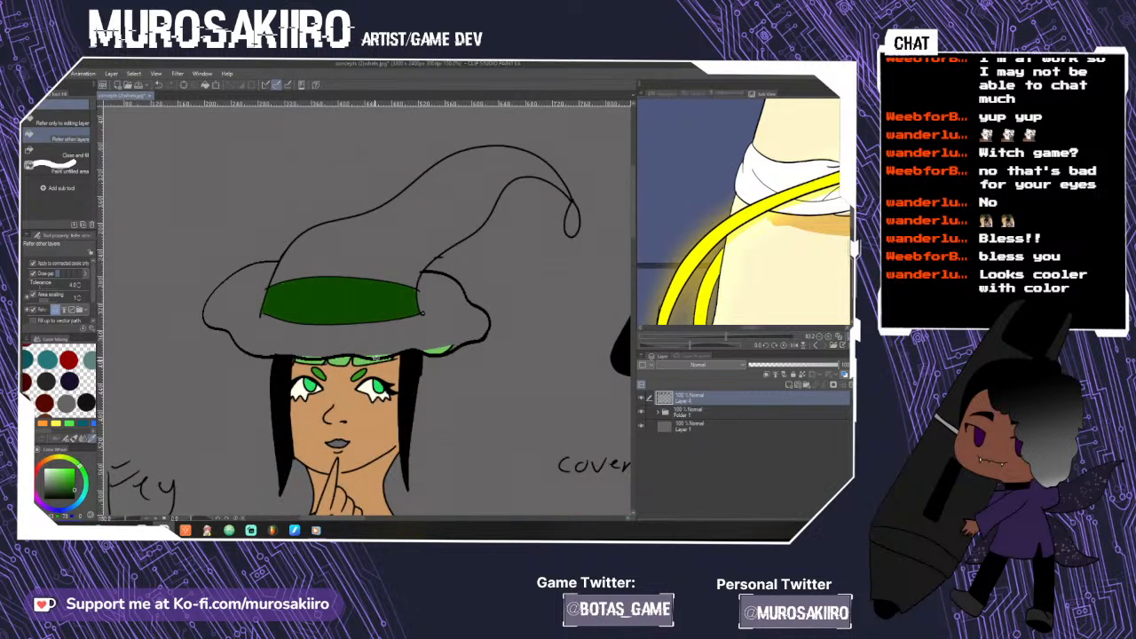
- Fill the crown and brim of the Fey figure's hat with the red of her tulip-shaped bag
scroll(376, 360, "down", 4)
scroll(632, 278, "down", 10)
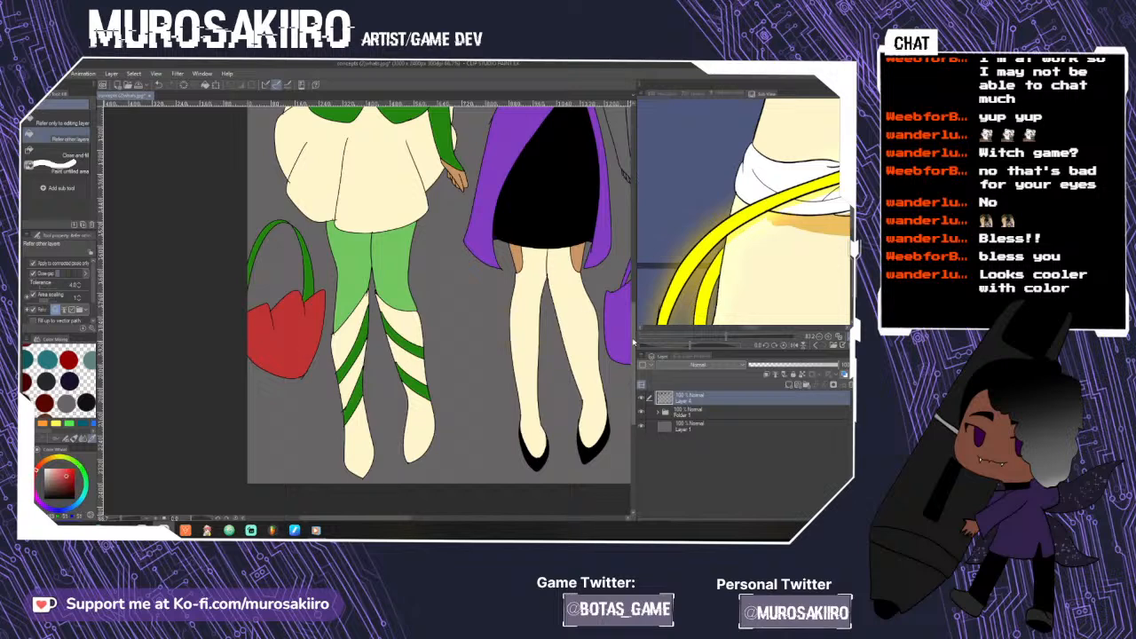
scroll(303, 347, "up", 10)
left_click(397, 267)
left_click(406, 220)
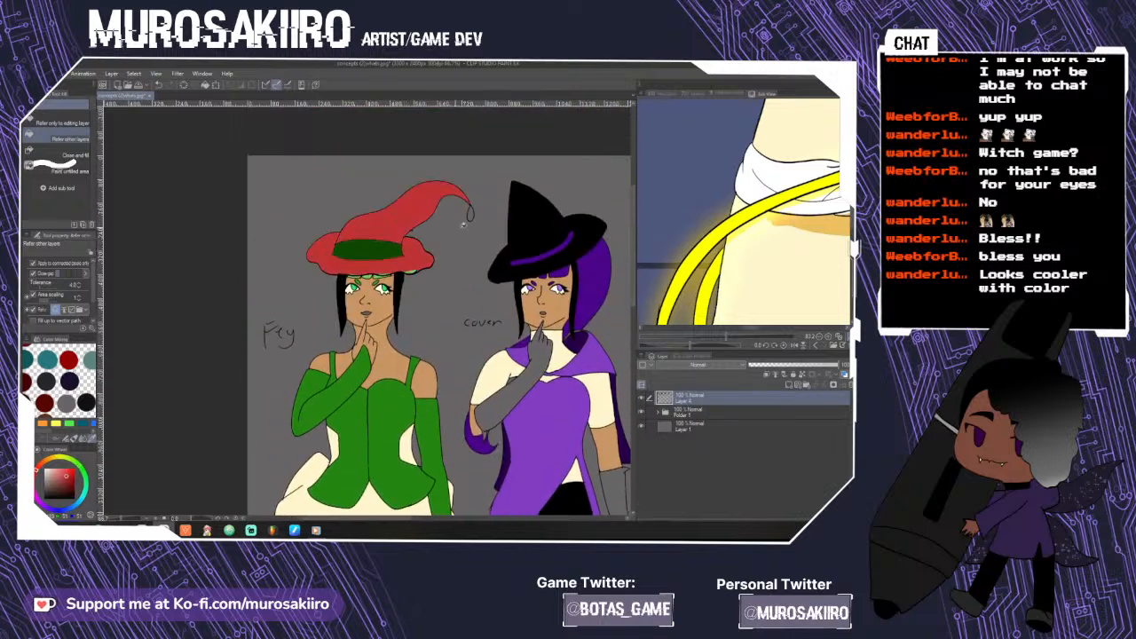
- Fill the small drop hanging from the tip of the Fey figure's hat with cream
scroll(634, 295, "down", 10)
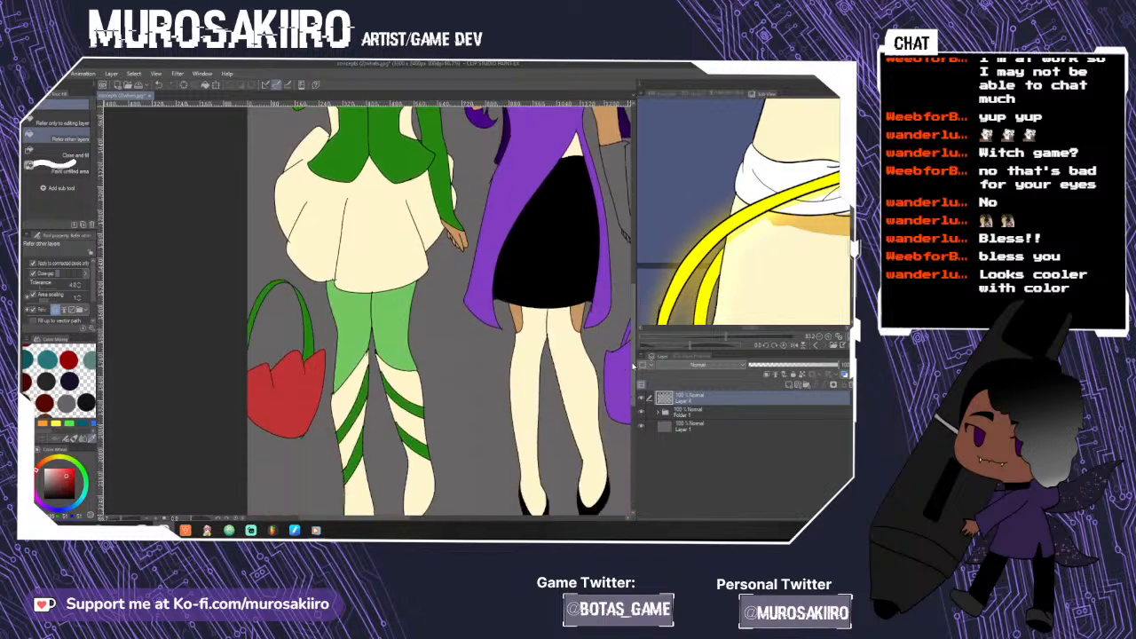
scroll(626, 316, "up", 10)
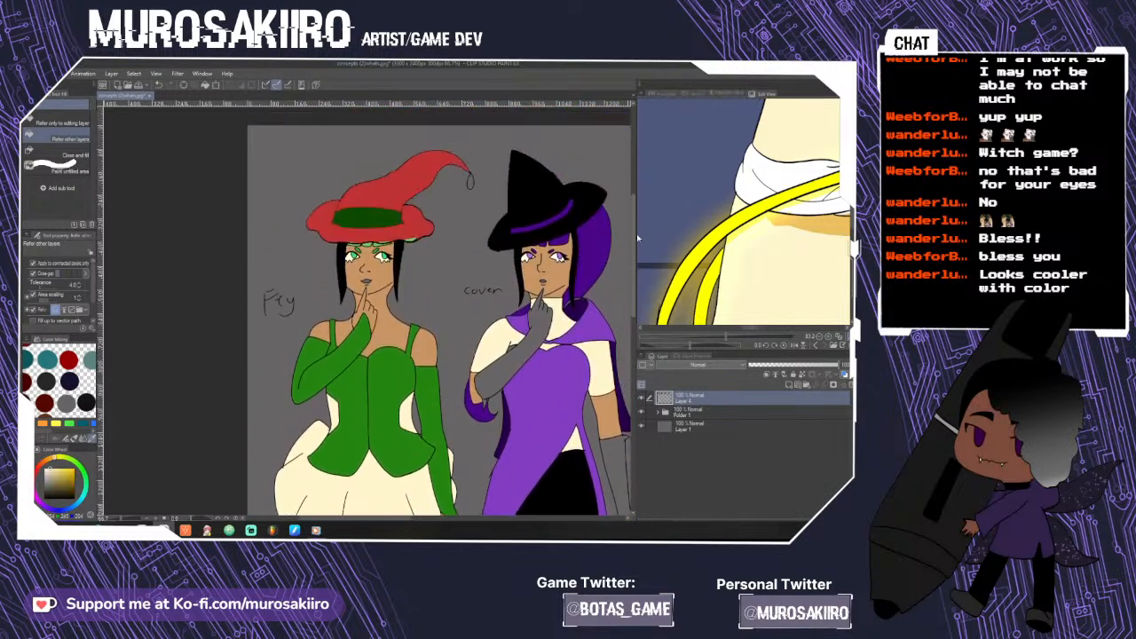
scroll(404, 263, "up", 2)
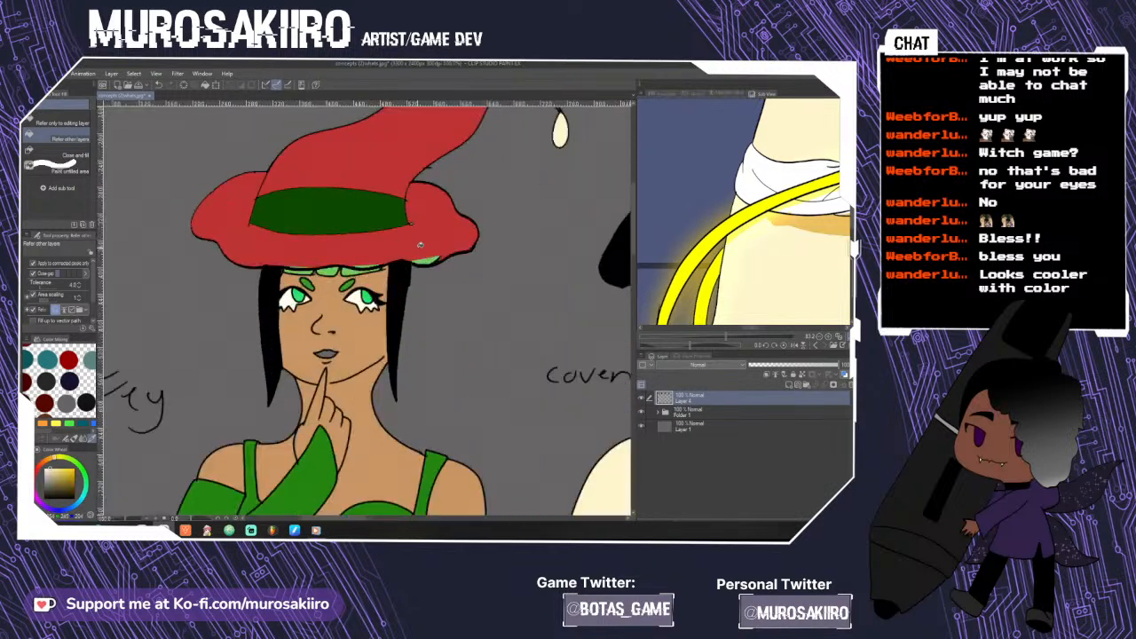
- Paint red over the light green patches along the lower edge of the Fey hat's brim
key("p")
scroll(433, 246, "up", 4)
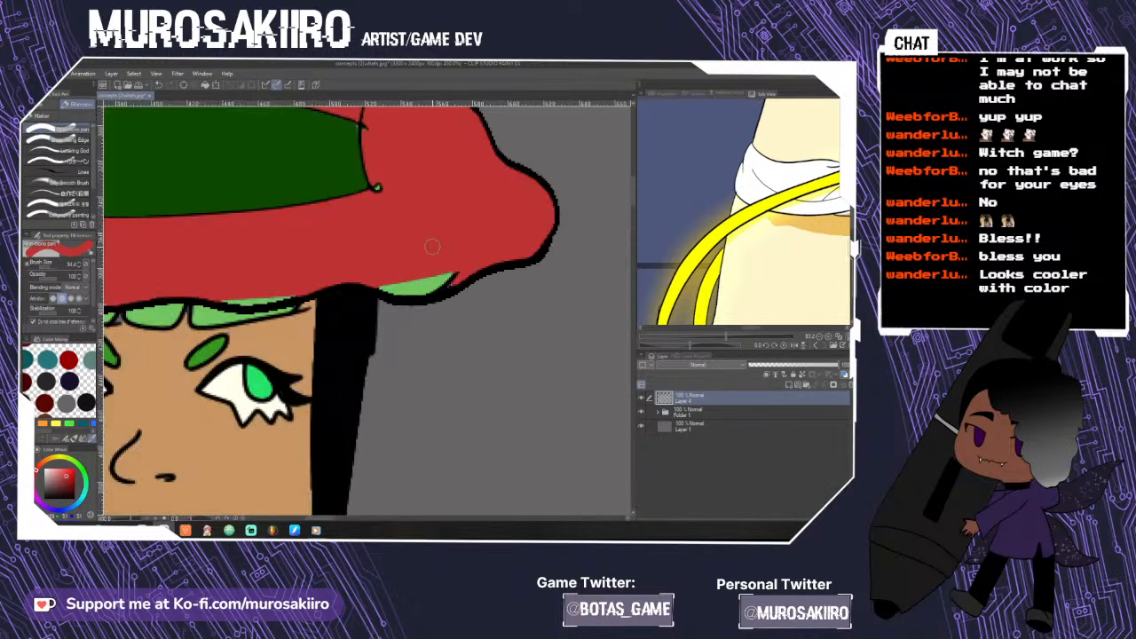
left_click_drag(445, 274, 391, 285)
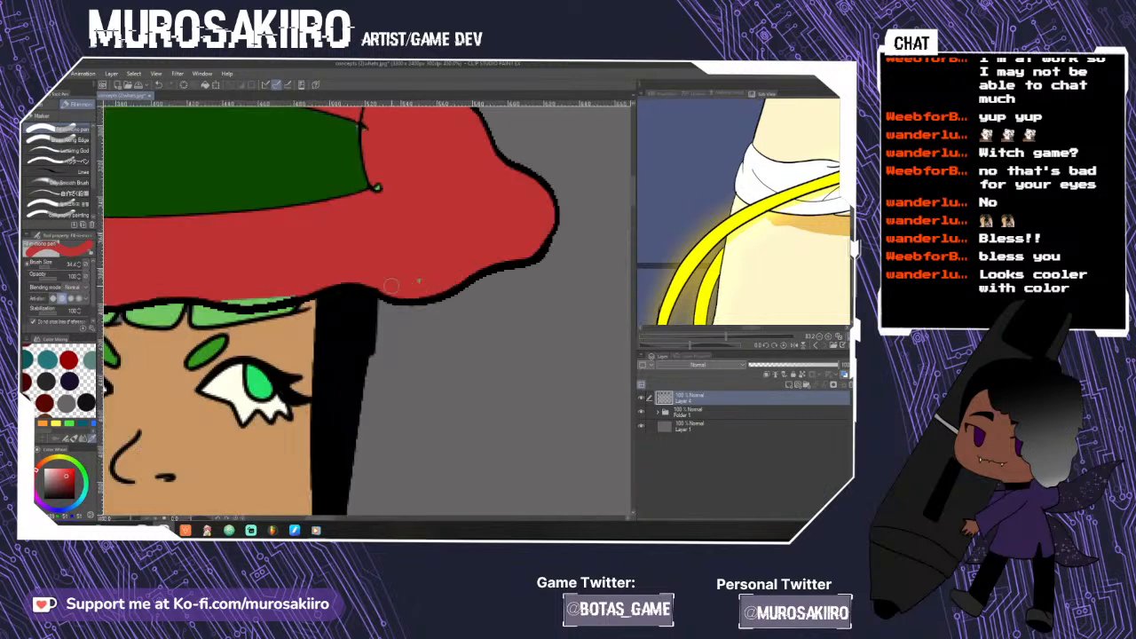
mouse_move(296, 291)
left_mouse_down()
mouse_move(240, 302)
mouse_move(254, 293)
mouse_move(328, 349)
mouse_move(237, 306)
mouse_move(200, 317)
mouse_move(322, 314)
mouse_move(232, 330)
mouse_move(322, 333)
left_mouse_up()
scroll(266, 301, "down", 3)
scroll(266, 300, "down", 3)
scroll(320, 315, "up", 6)
left_click_drag(251, 328, 318, 333)
scroll(370, 311, "down", 10)
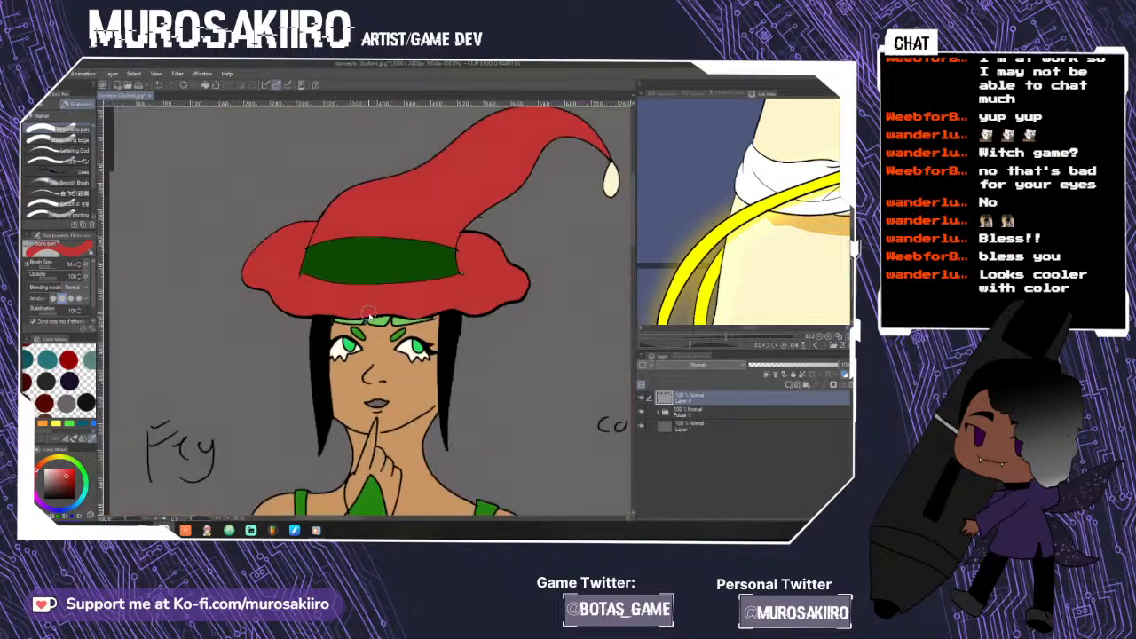
- Try light green on the band of the Fey figure's red hat
scroll(370, 311, "down", 4)
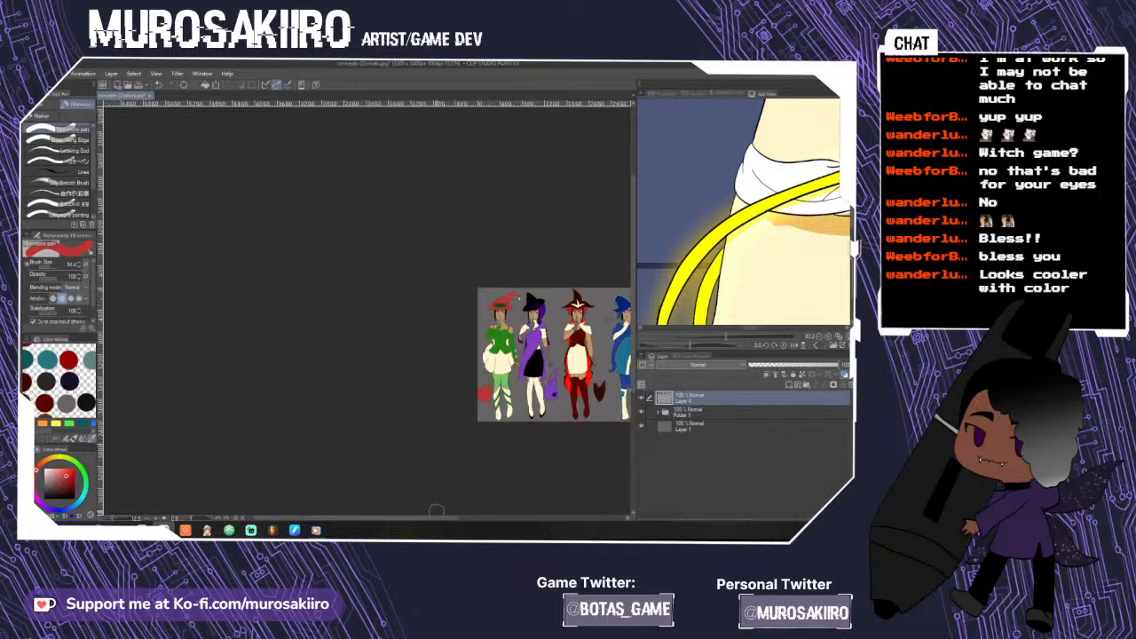
scroll(534, 445, "up", 5)
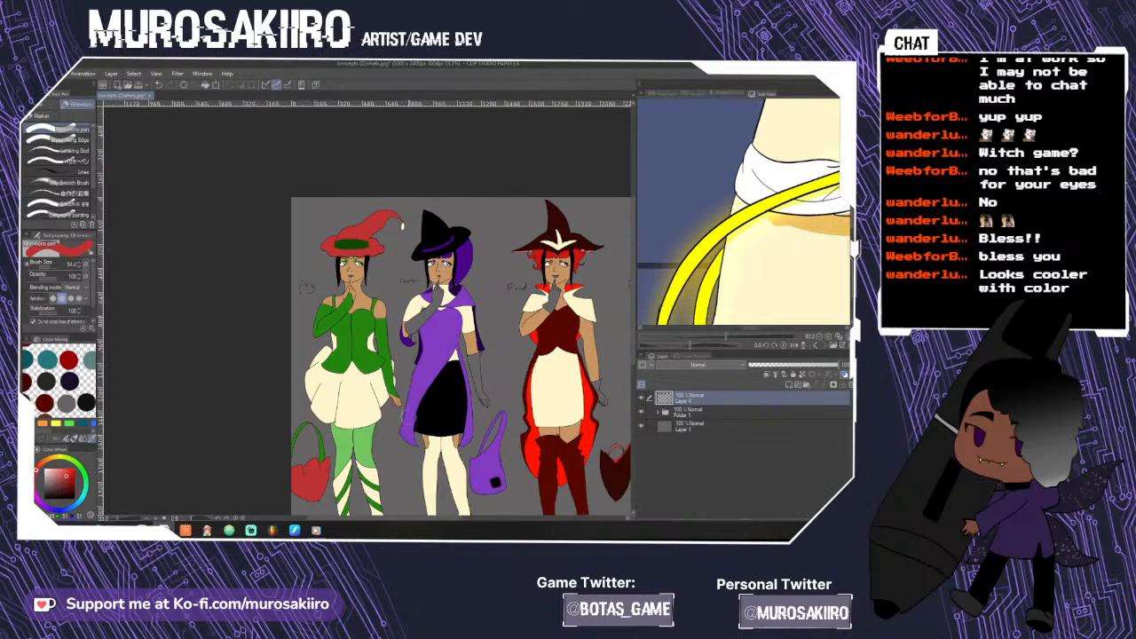
left_click(69, 423)
key("g")
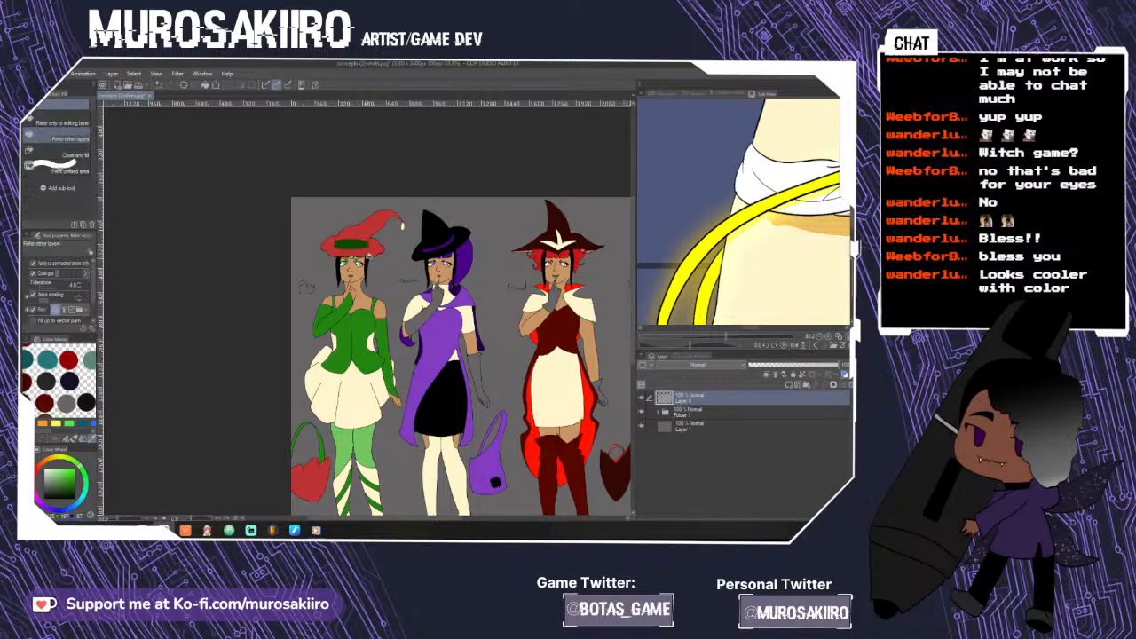
left_click(355, 244)
key("ctrl+minus")
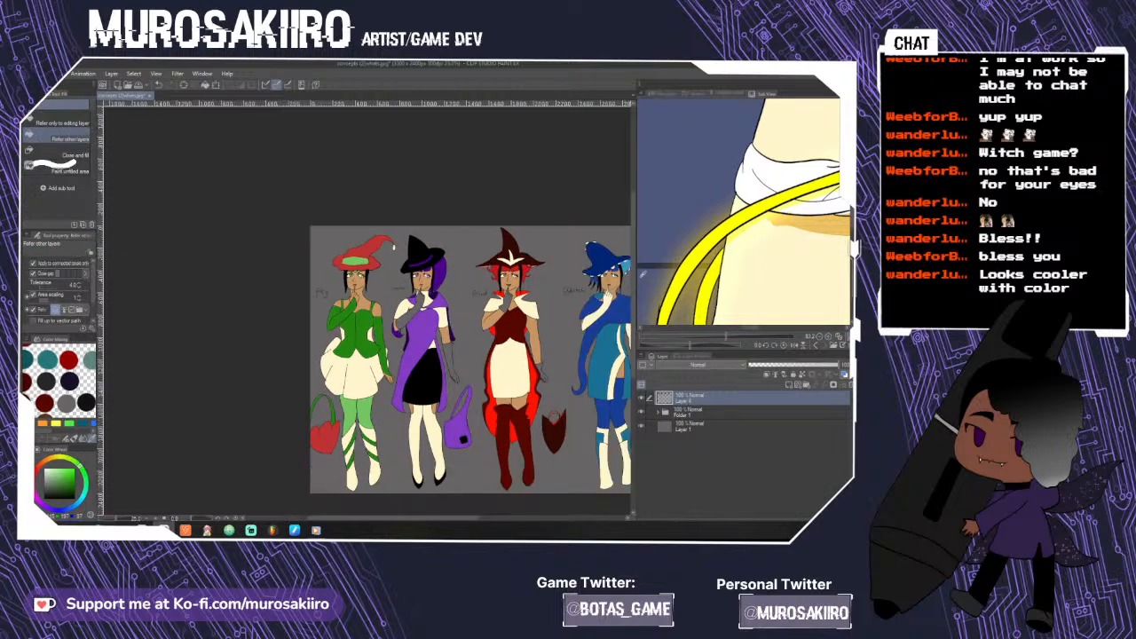
left_click_drag(634, 270, 634, 291)
mouse_move(393, 520)
left_mouse_down()
mouse_move(426, 521)
mouse_move(390, 520)
left_mouse_up()
left_click(349, 219)
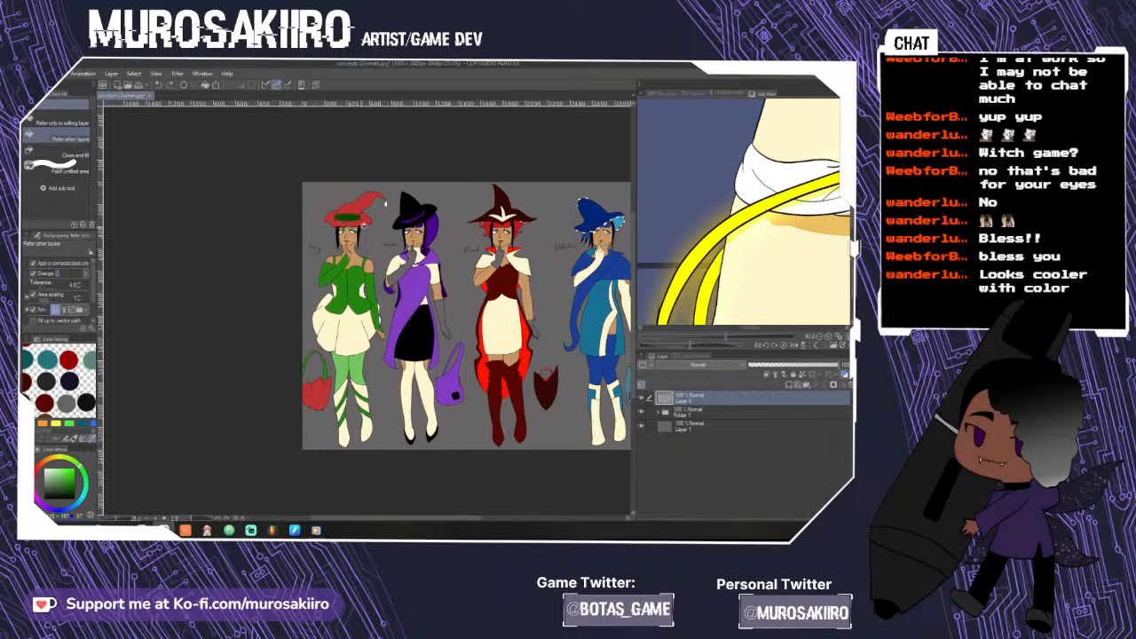
- Undo the red and cream colouring of the Fey hat and fill its crown and brim with the green of her bodice
scroll(358, 220, "up", 2)
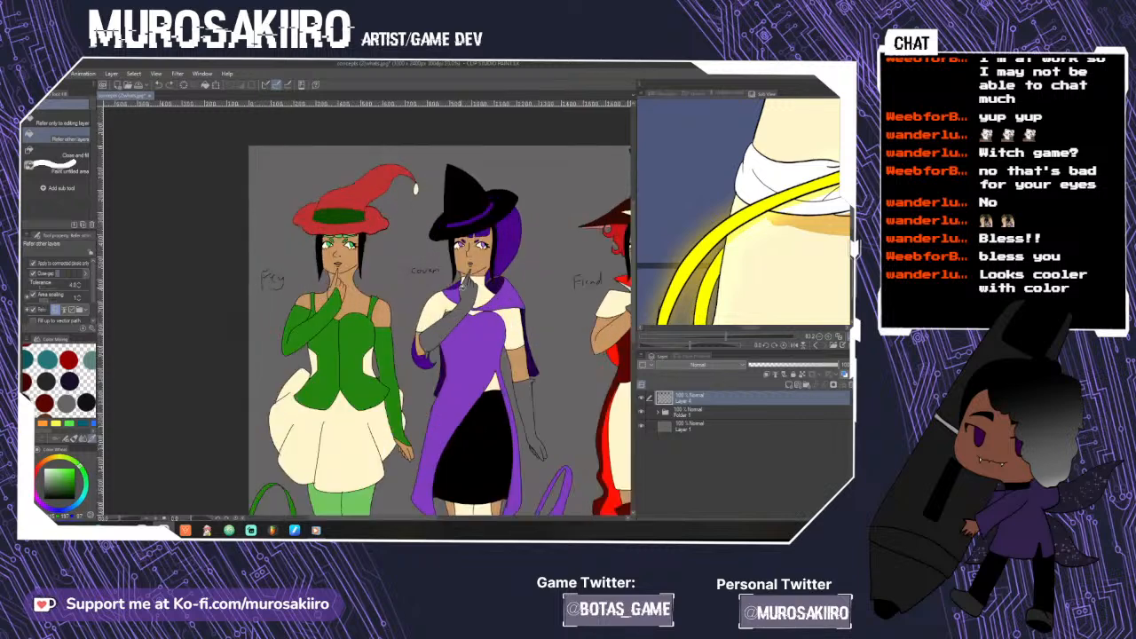
key("ctrl+z")
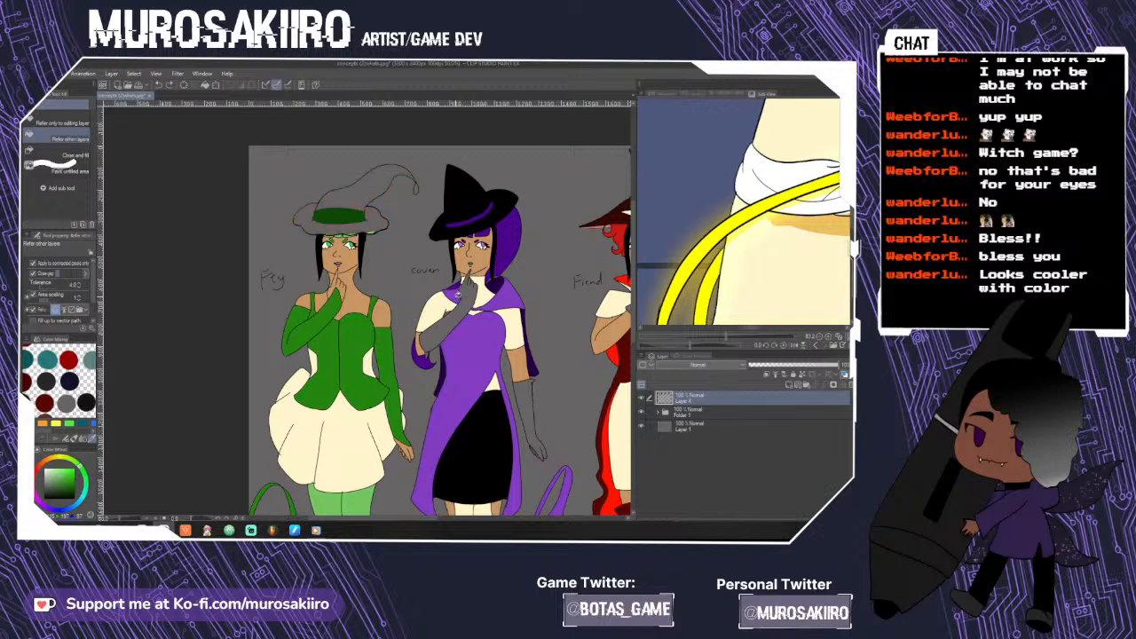
left_click(366, 386, "alt")
left_click(372, 199)
scroll(364, 223, "up", 3)
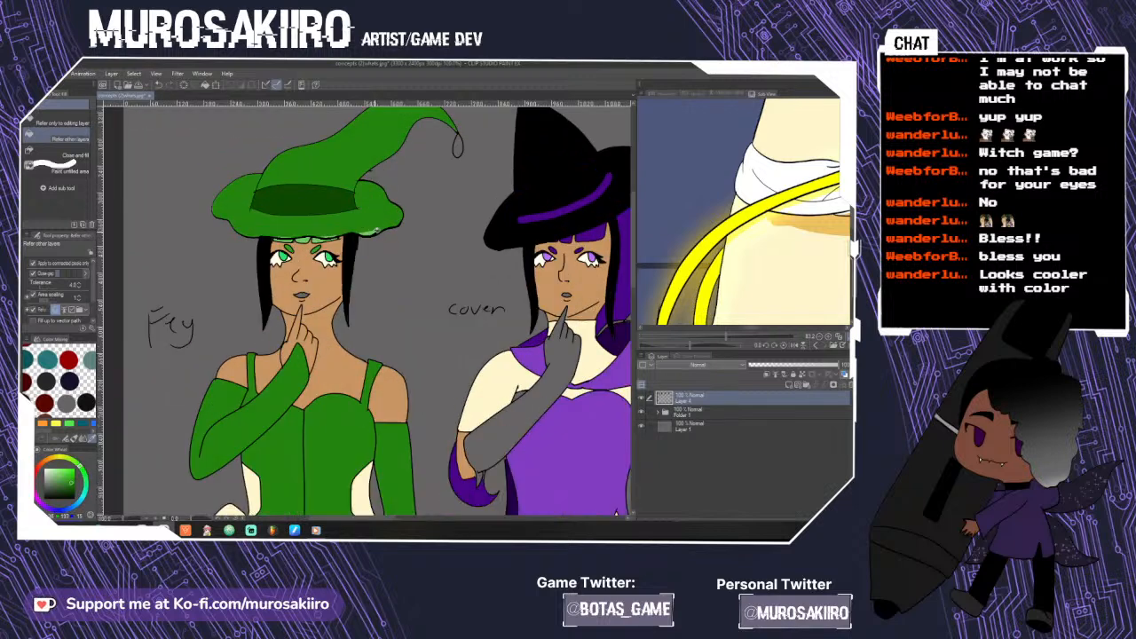
- Paint green over the light green patches along the lower edge of the Fey hat's brim
key("p")
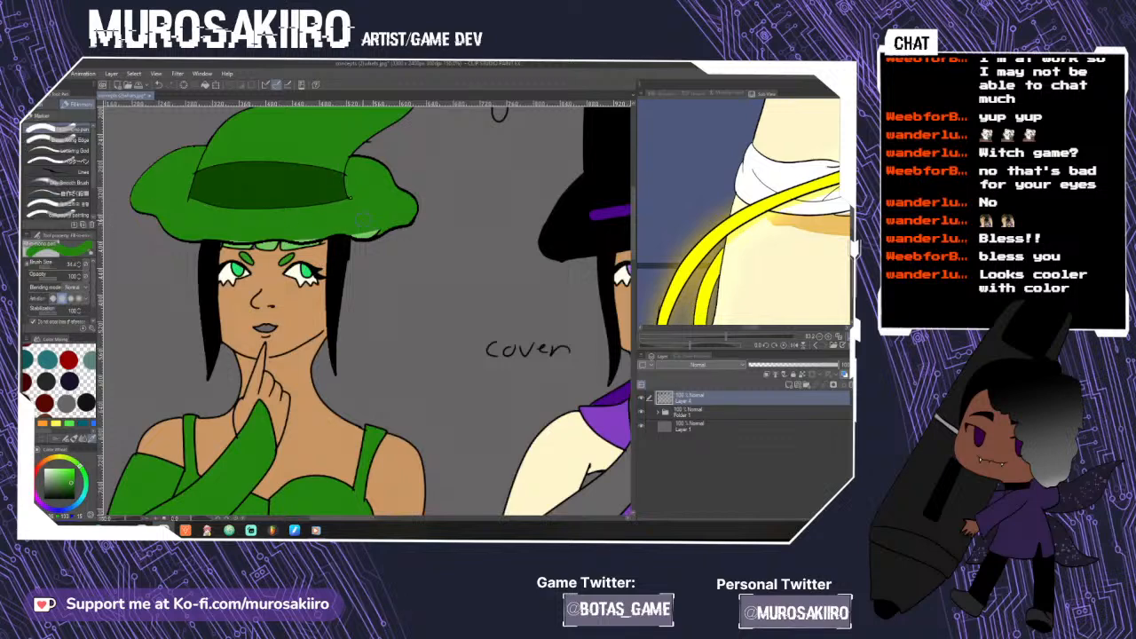
scroll(361, 220, "up", 1)
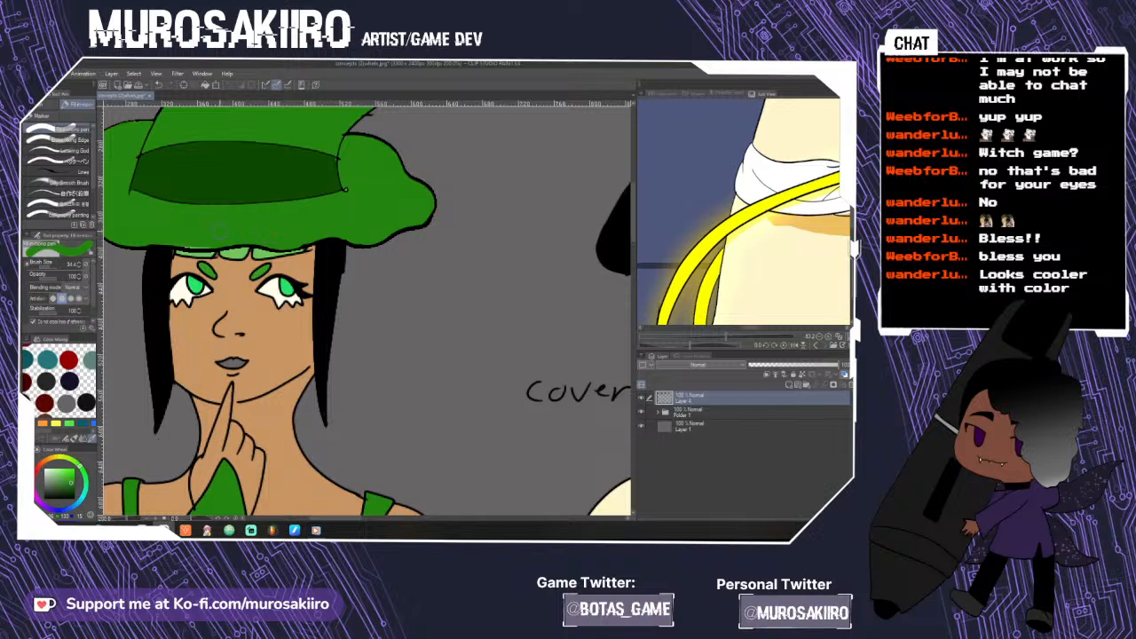
scroll(365, 235, "down", 3)
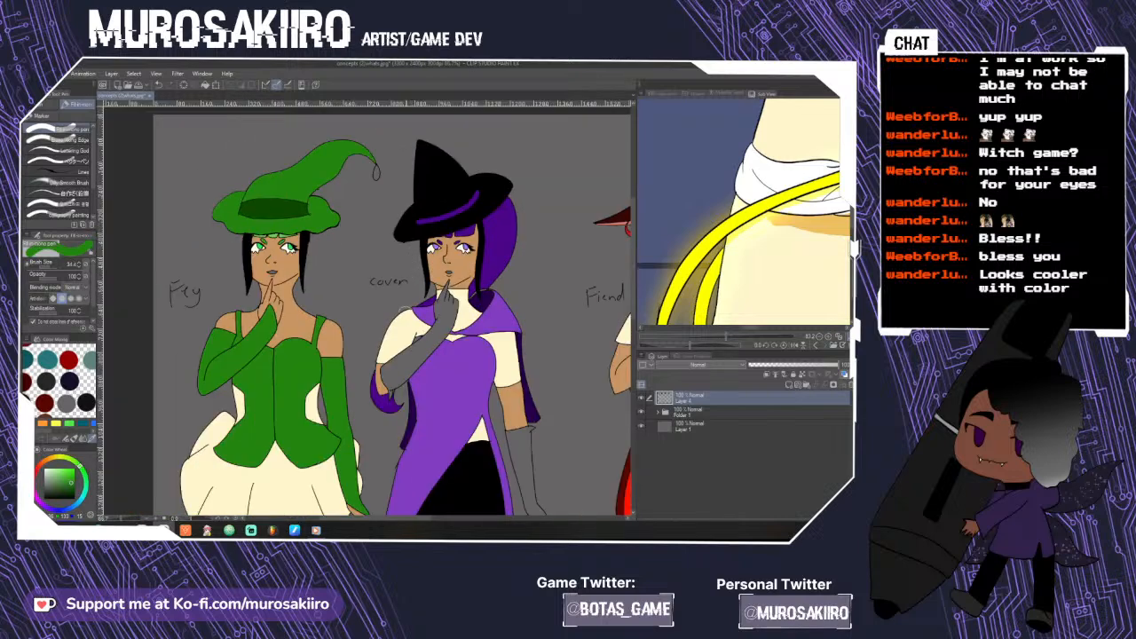
- Fill the small drop hanging from the tip of the Fey figure's hat with yellow
scroll(380, 411, "down", 2)
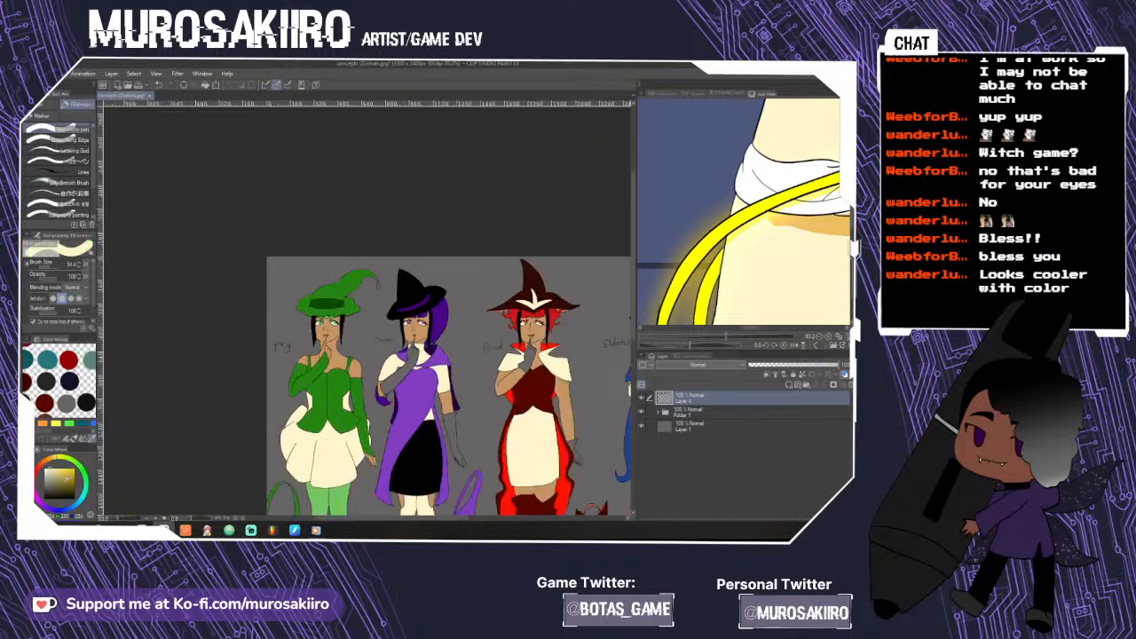
key("g")
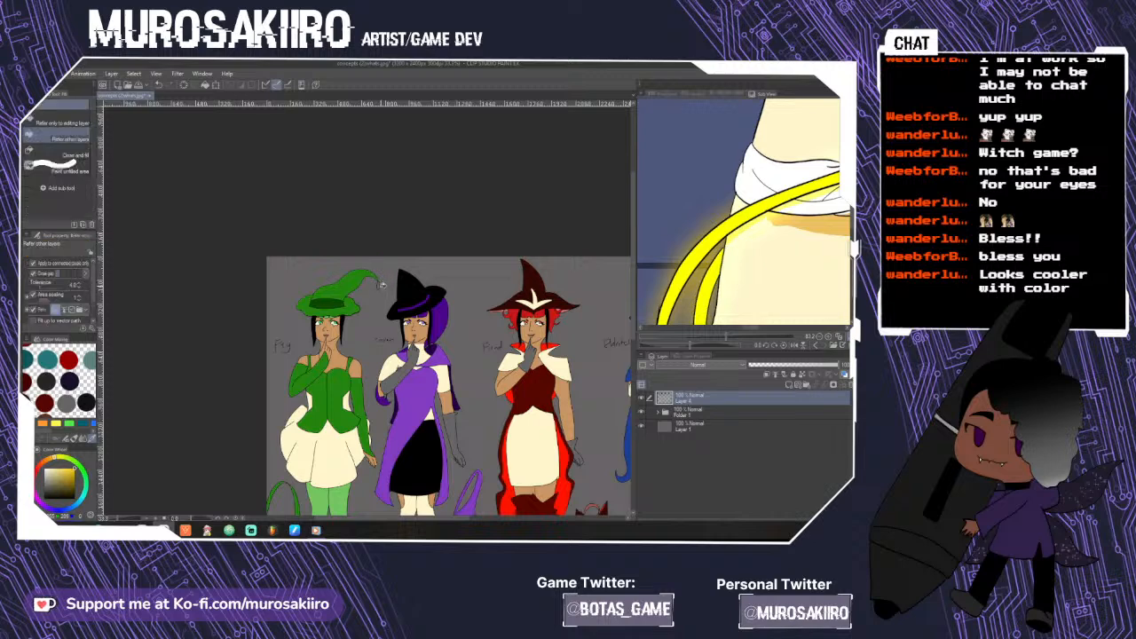
scroll(582, 391, "down", 1)
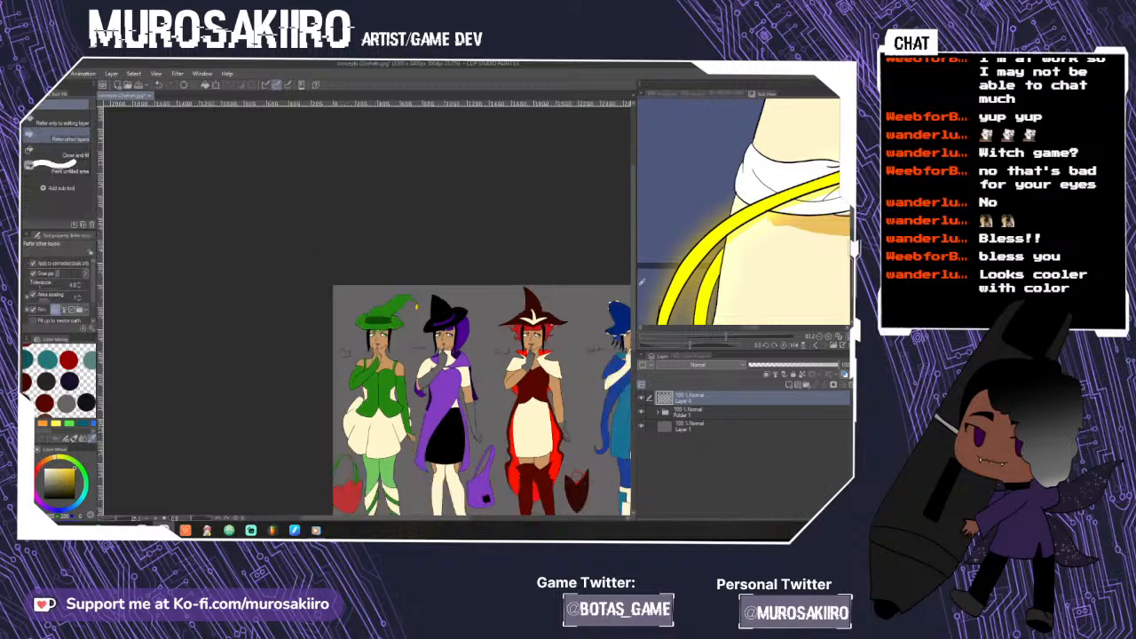
scroll(598, 427, "down", 2)
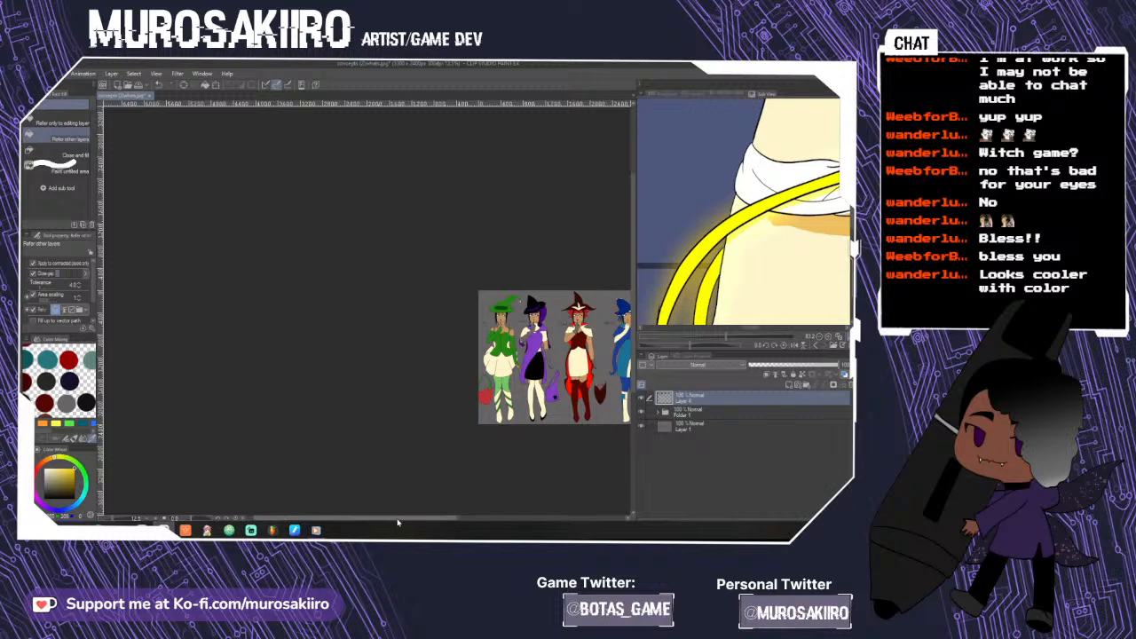
- Save the coloured concepts with hats under a new name as the JPEG "concepts (3)whats.jpg"
left_click_drag(409, 519, 476, 519)
scroll(464, 422, "up", 2)
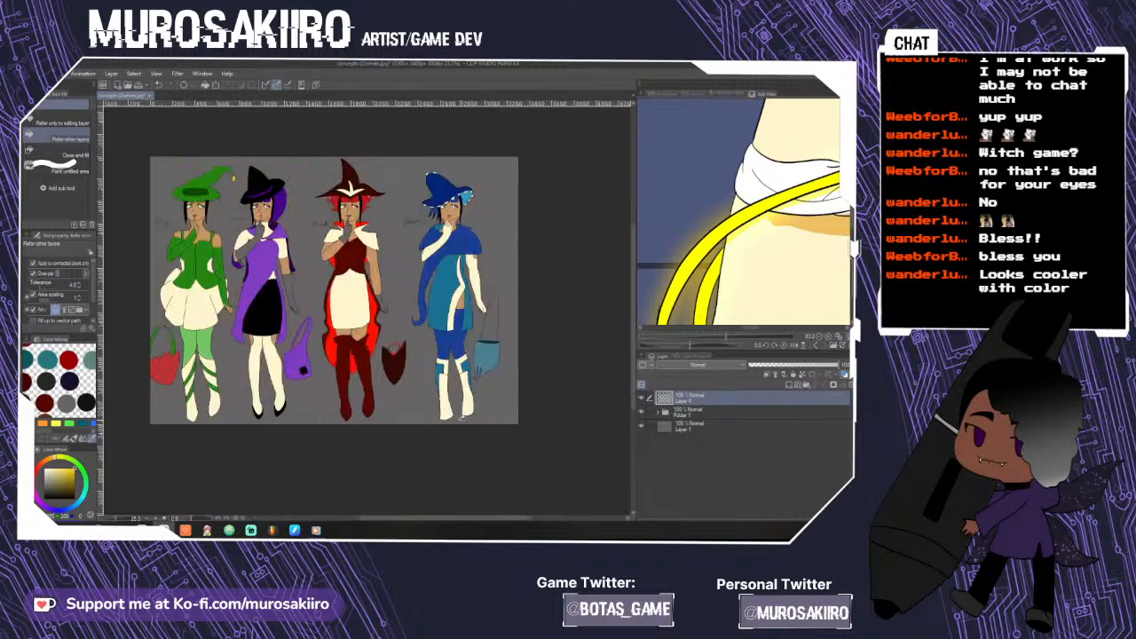
left_click(32, 73)
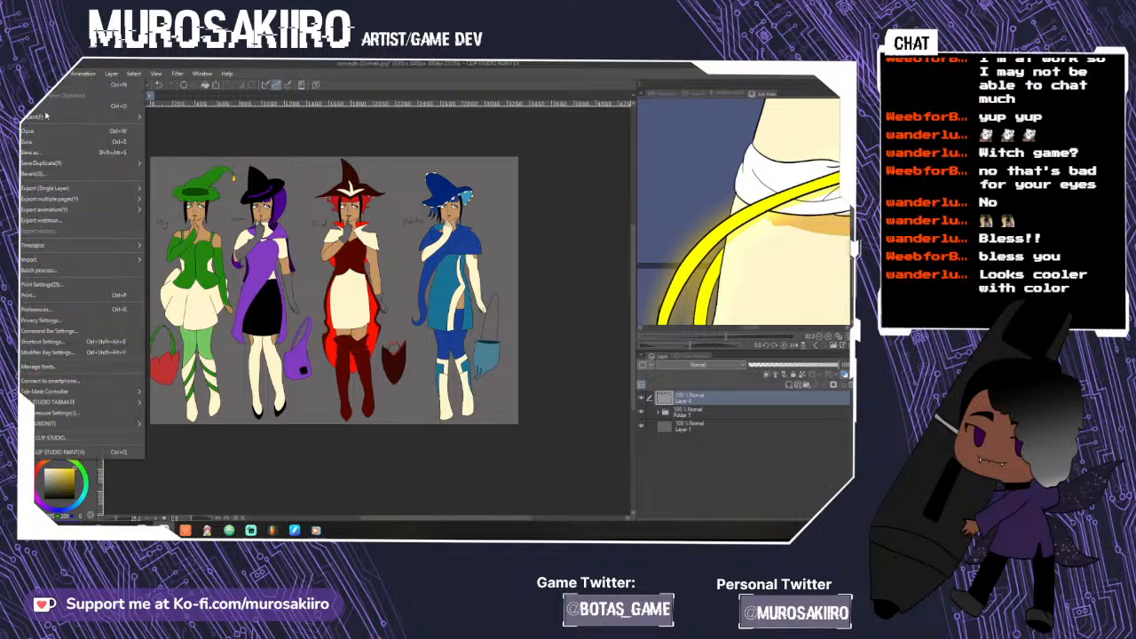
left_click(73, 161)
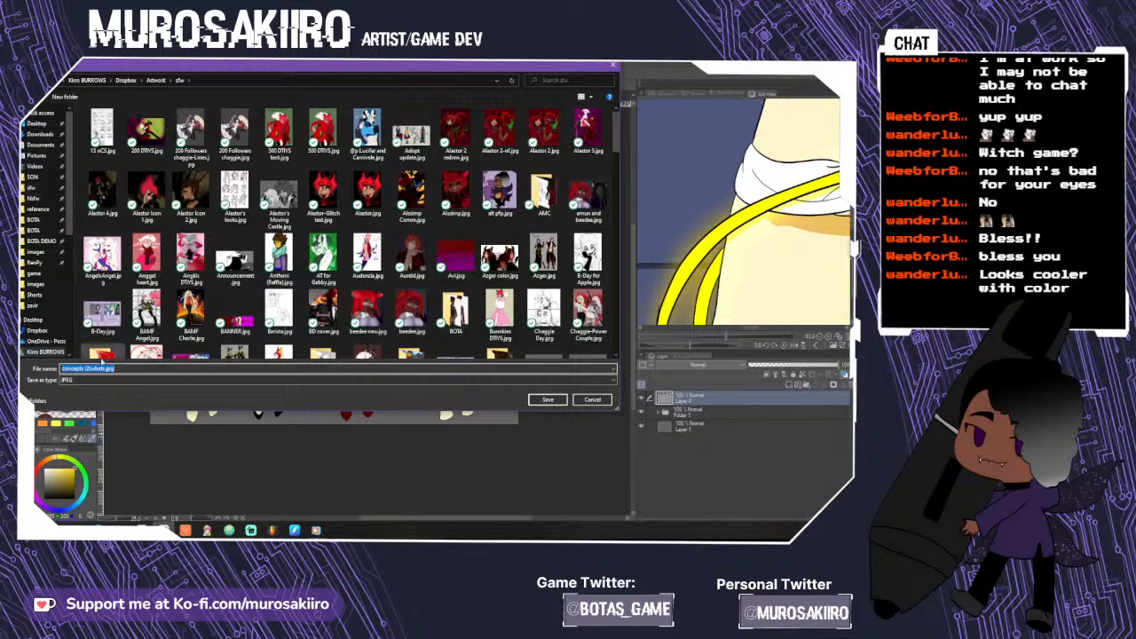
left_click(102, 367)
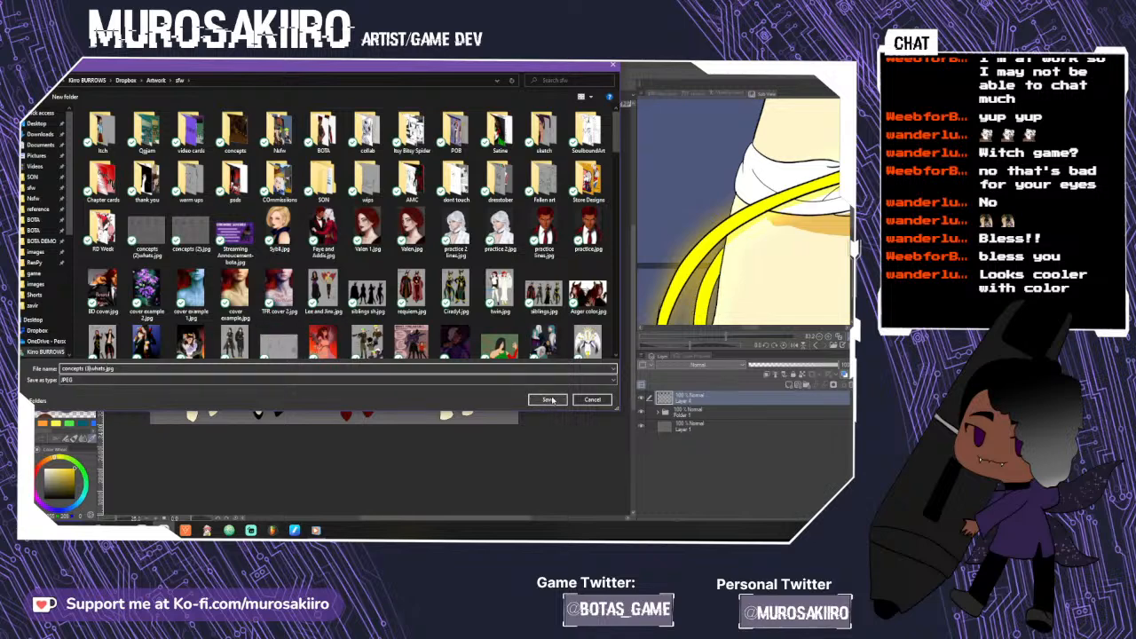
left_click(549, 400)
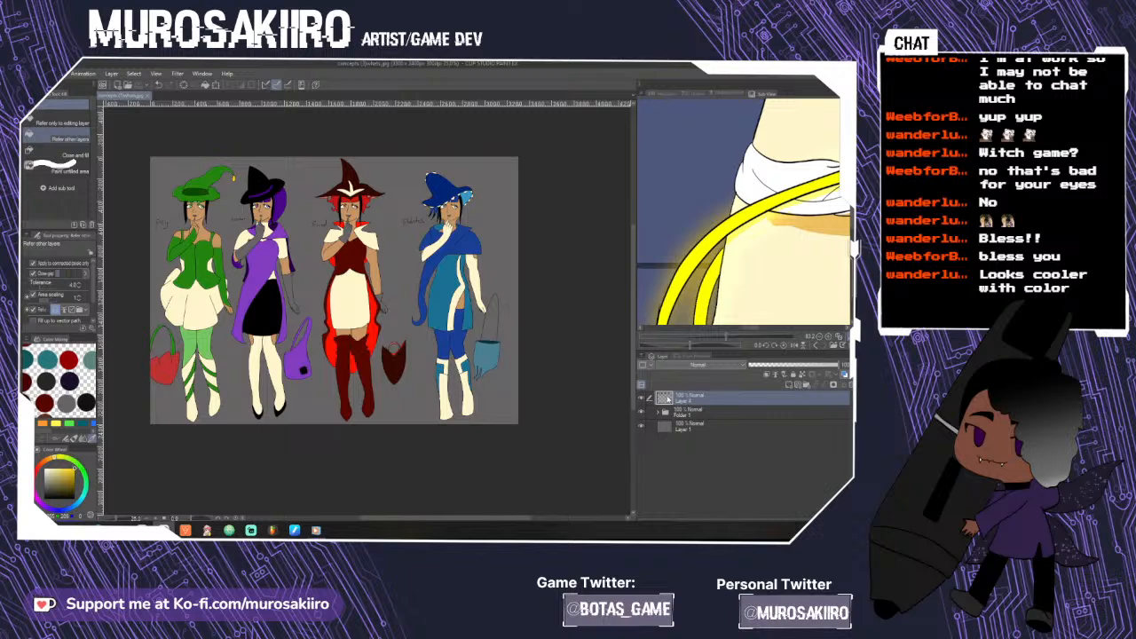
- Hide the top layer with the hats and save the hatless version as the JPEG "concepts (3).jpg"
left_click(642, 399)
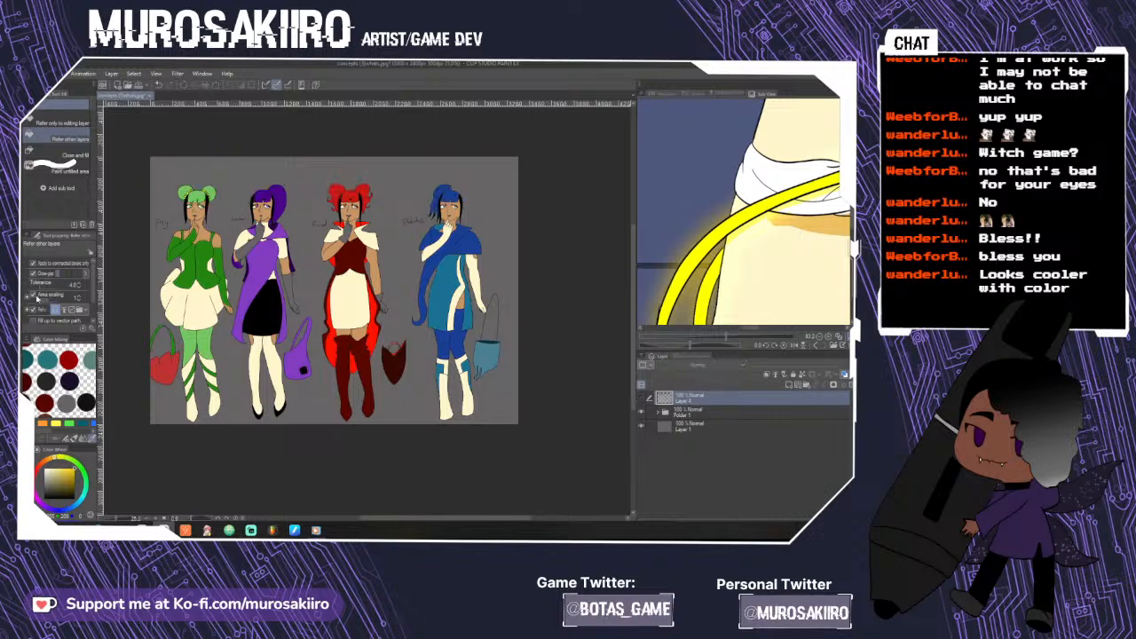
left_click(29, 73)
left_click(58, 157)
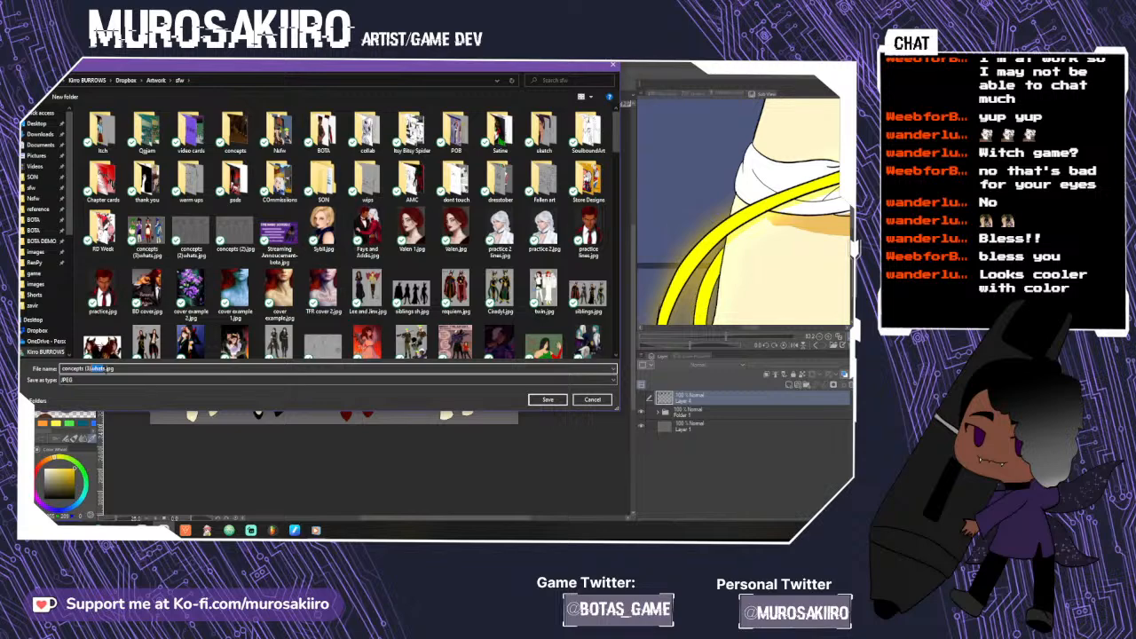
key("BackSpace")
left_click(558, 400)
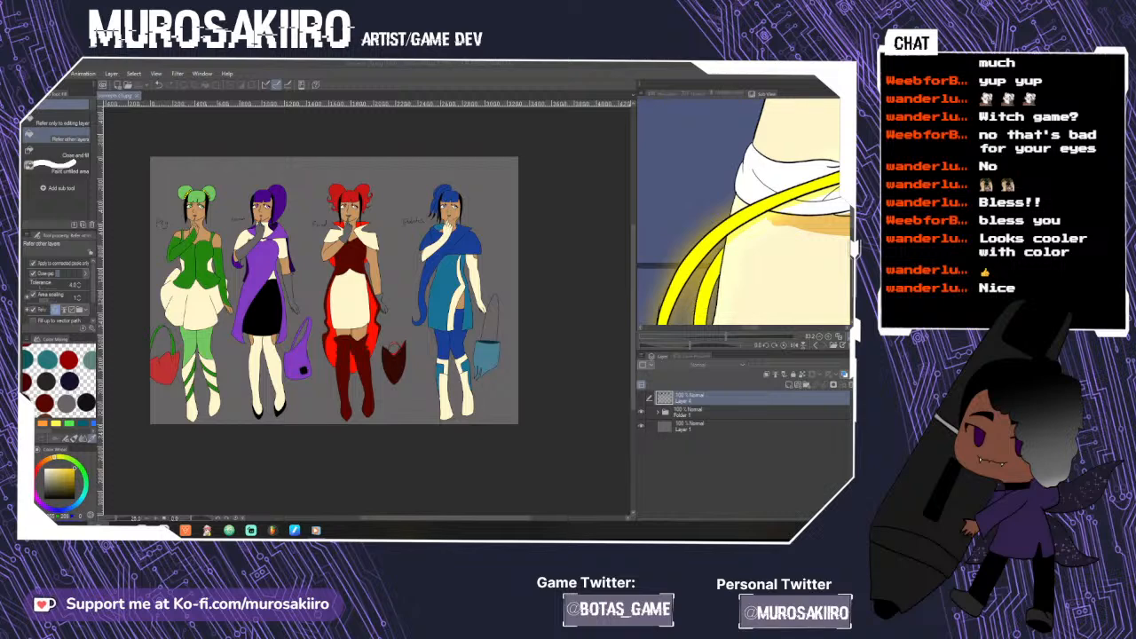
- Close the concepts drawing and browse to the images folder of the Fatal Frontier game to open files
left_click(137, 97)
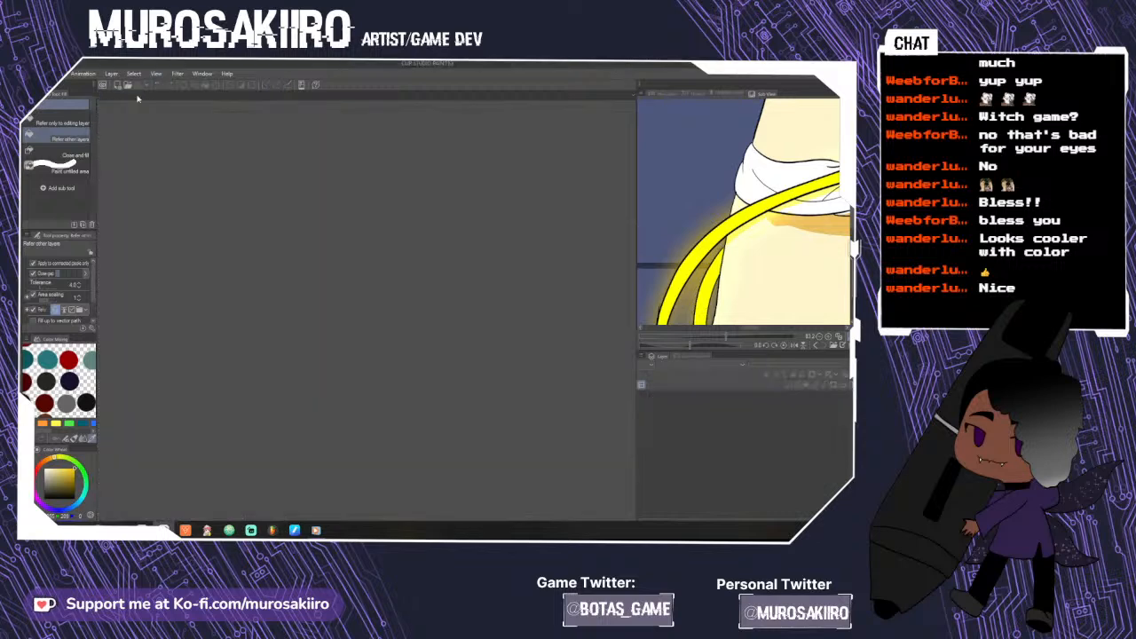
left_click(32, 74)
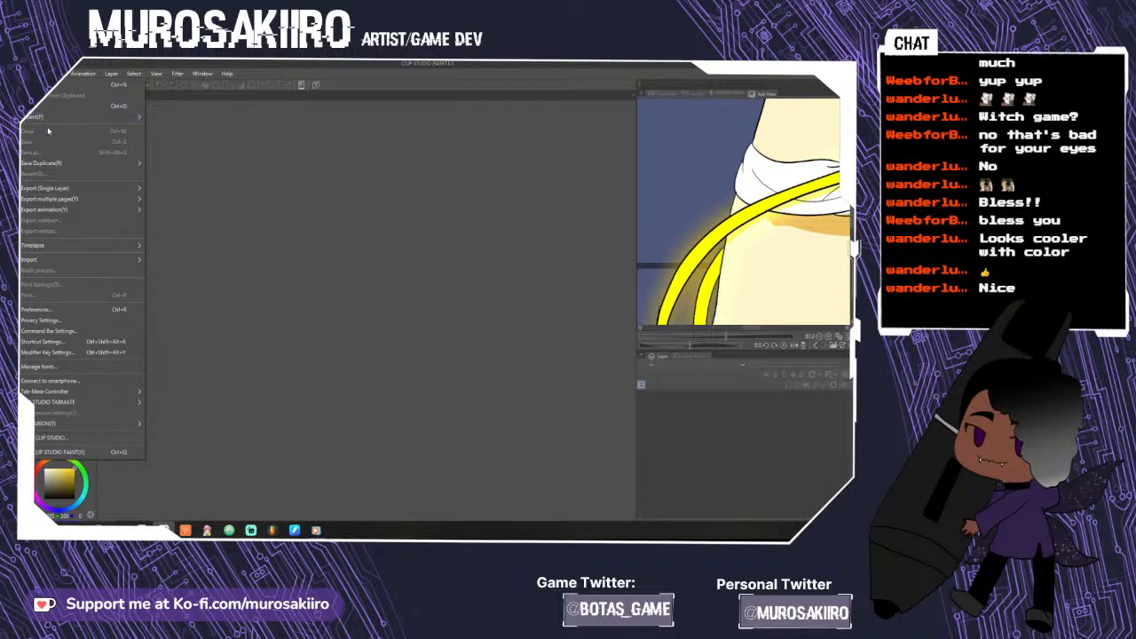
left_click(54, 110)
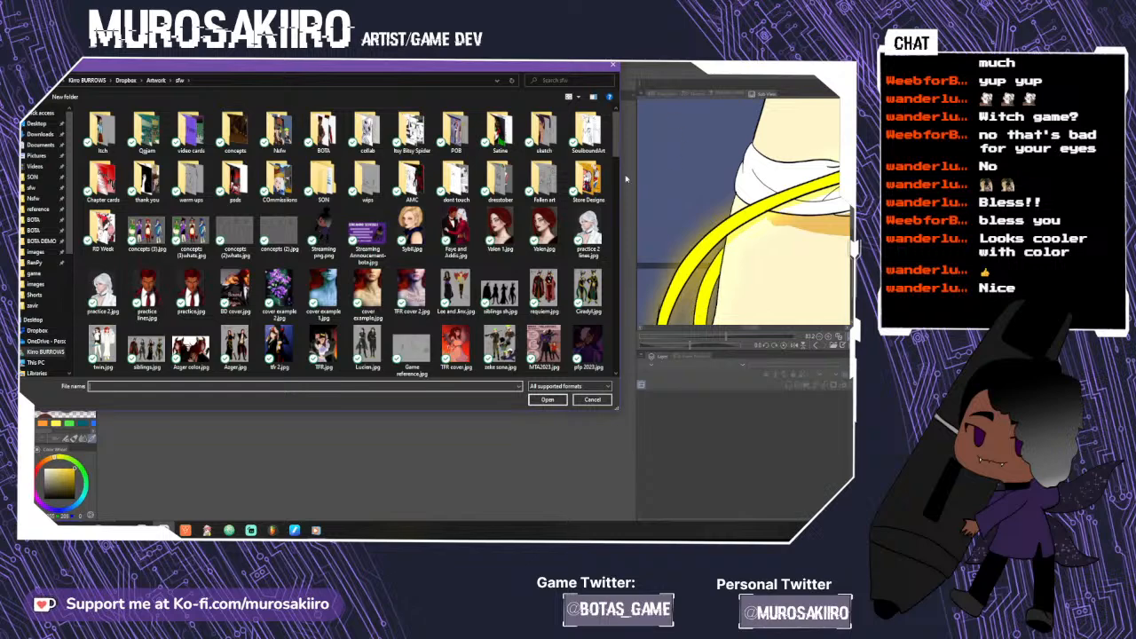
scroll(618, 158, "down", 3)
scroll(619, 158, "up", 3)
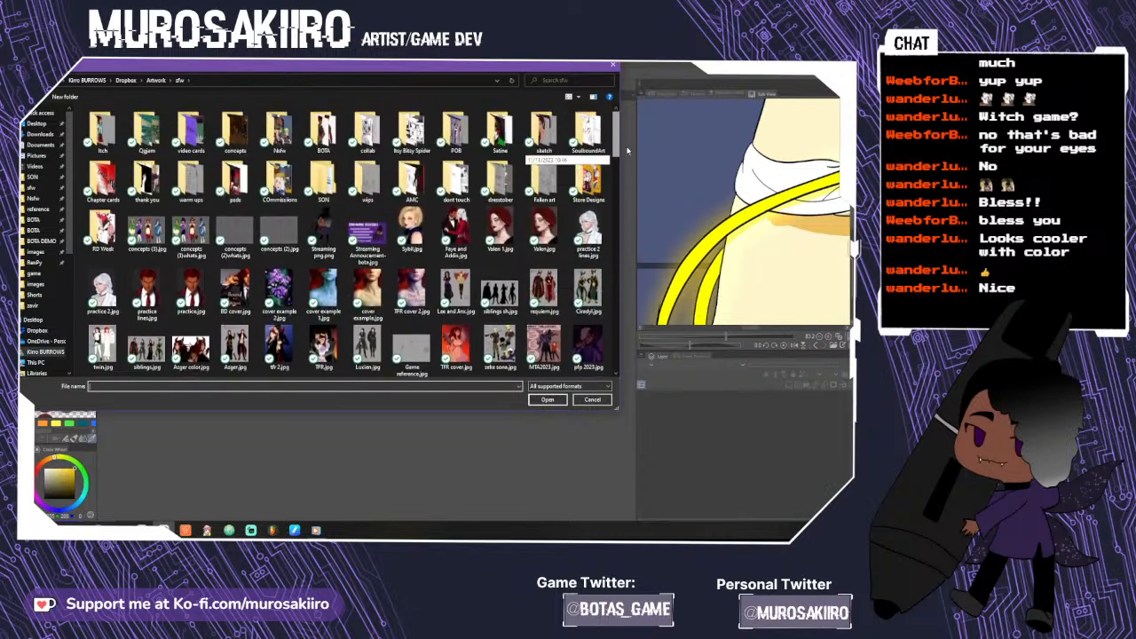
left_click(39, 254)
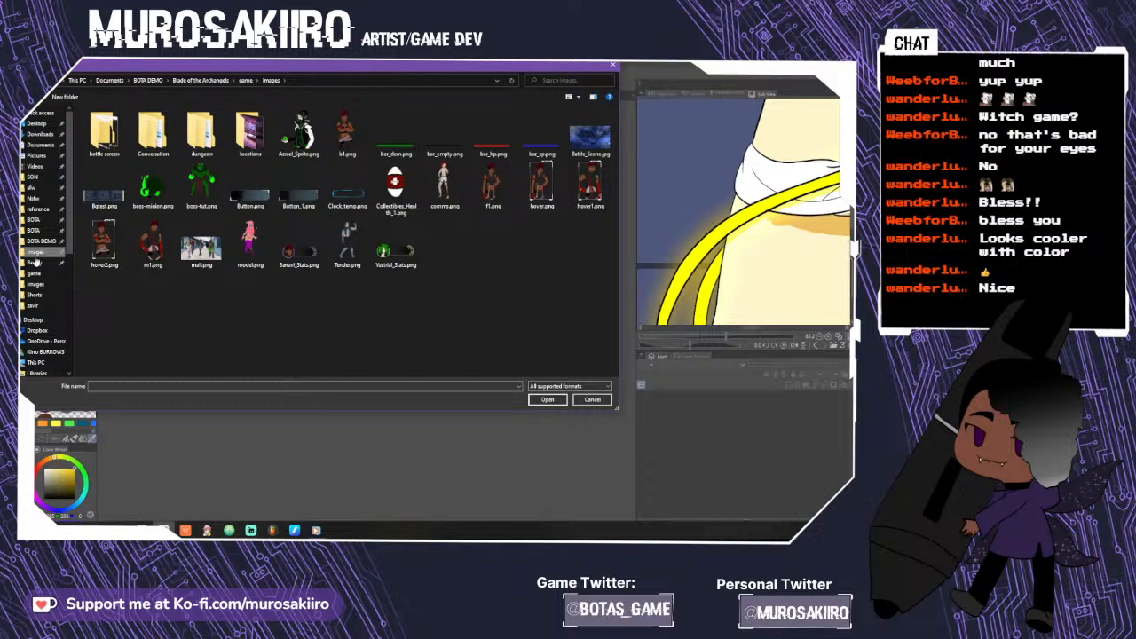
left_click(40, 241)
left_click(43, 232)
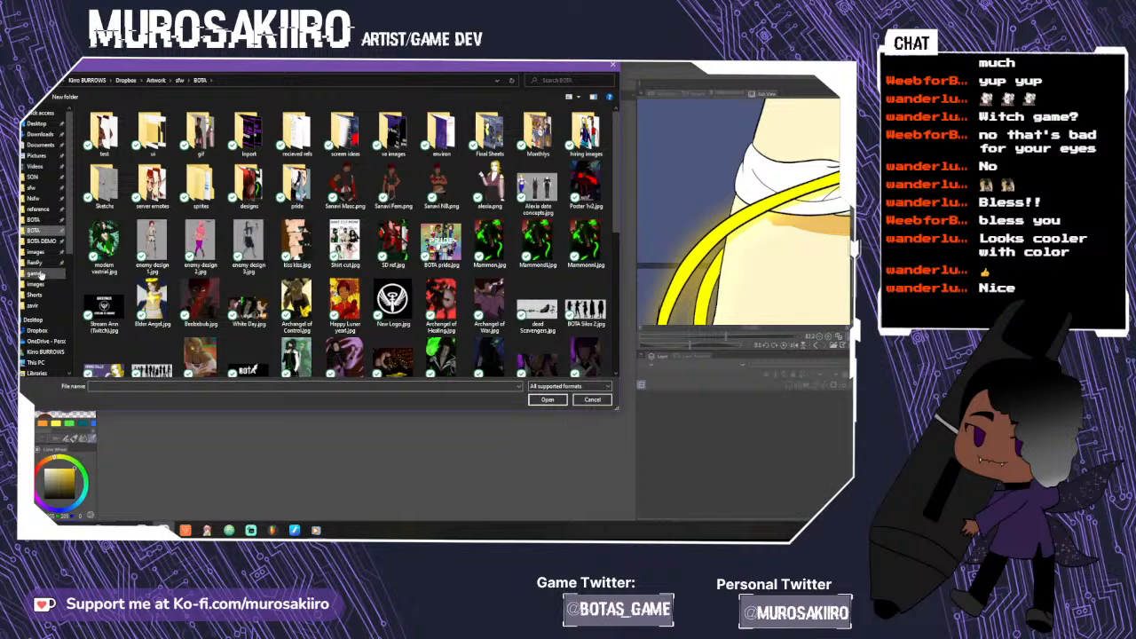
left_click(37, 273)
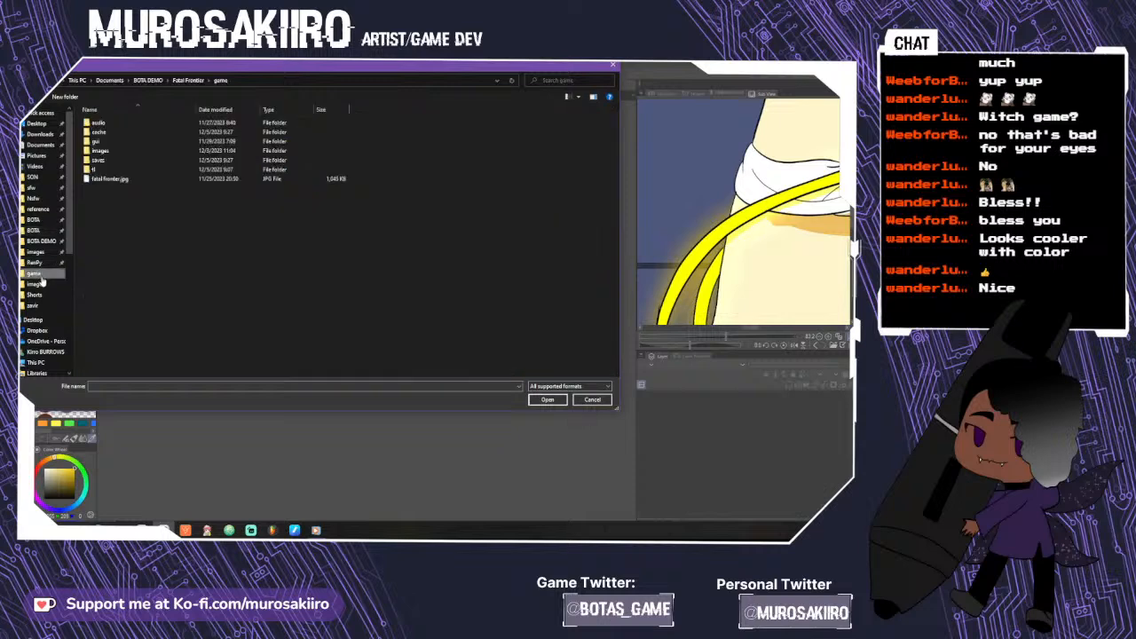
double_click(116, 152)
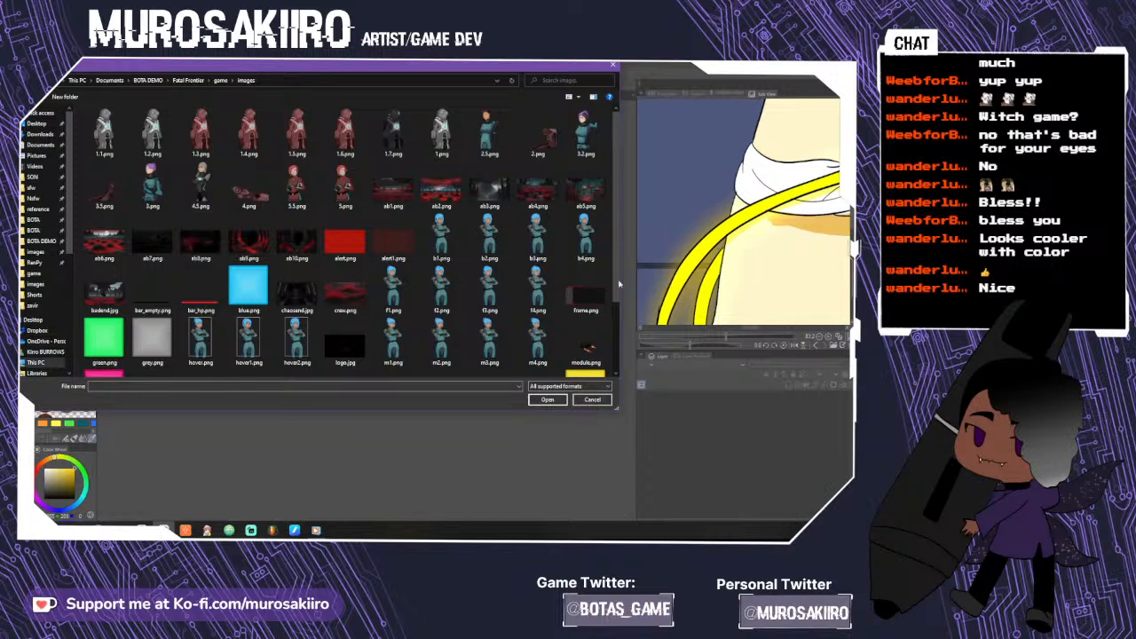
- Open the sprites 2.5.png, 3.2.png and 4.5.png together
left_click(489, 133)
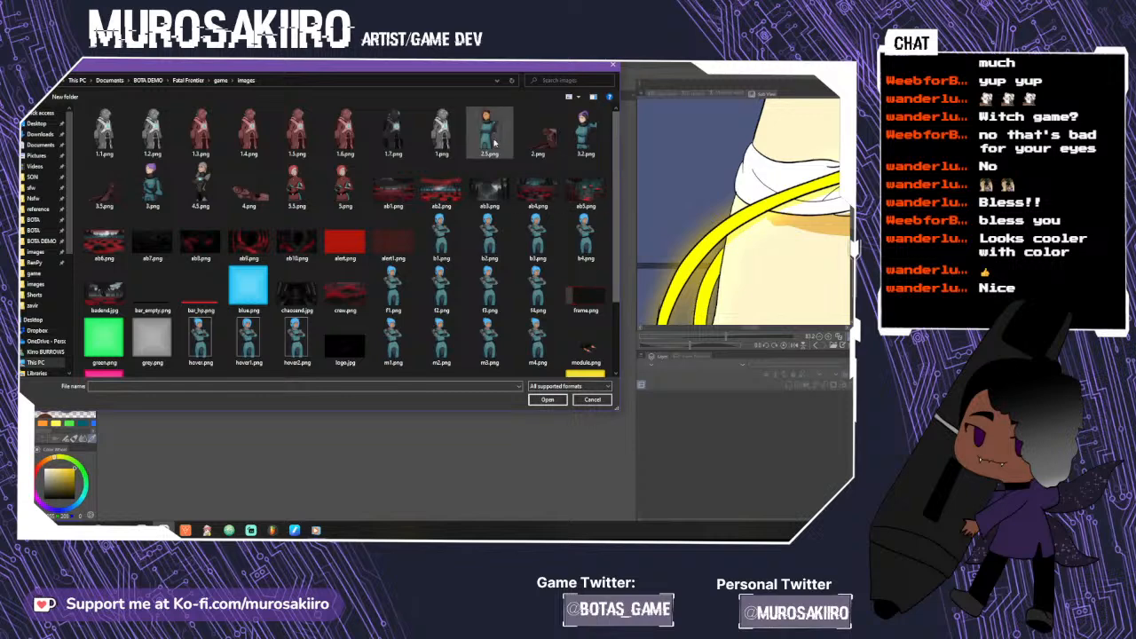
left_click(586, 149, "ctrl")
left_click(201, 185, "ctrl")
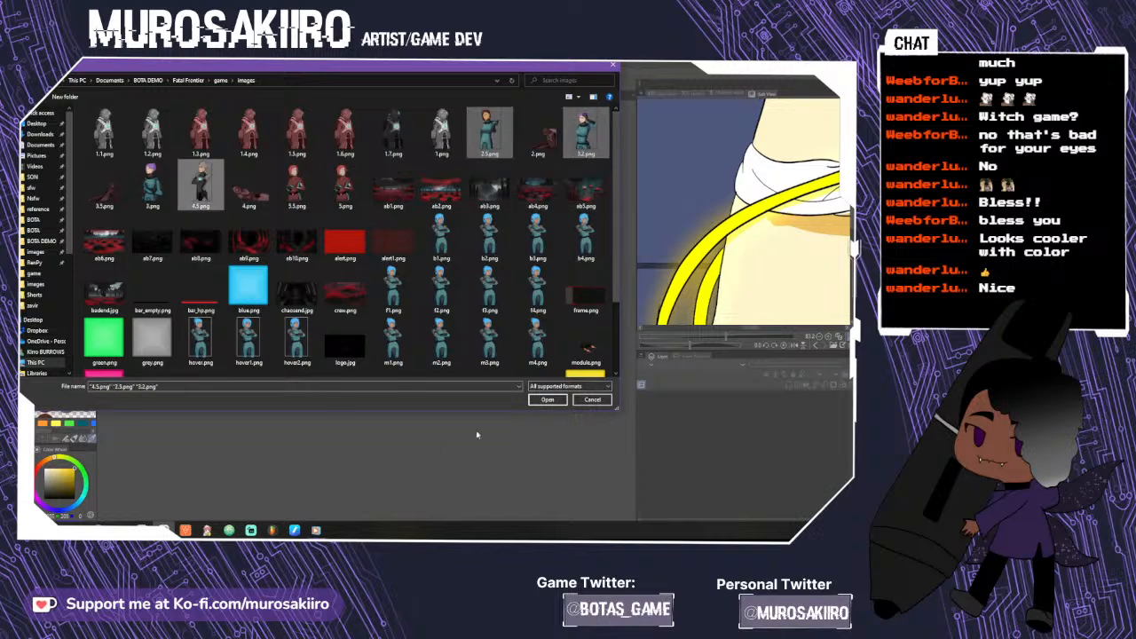
left_click(545, 401)
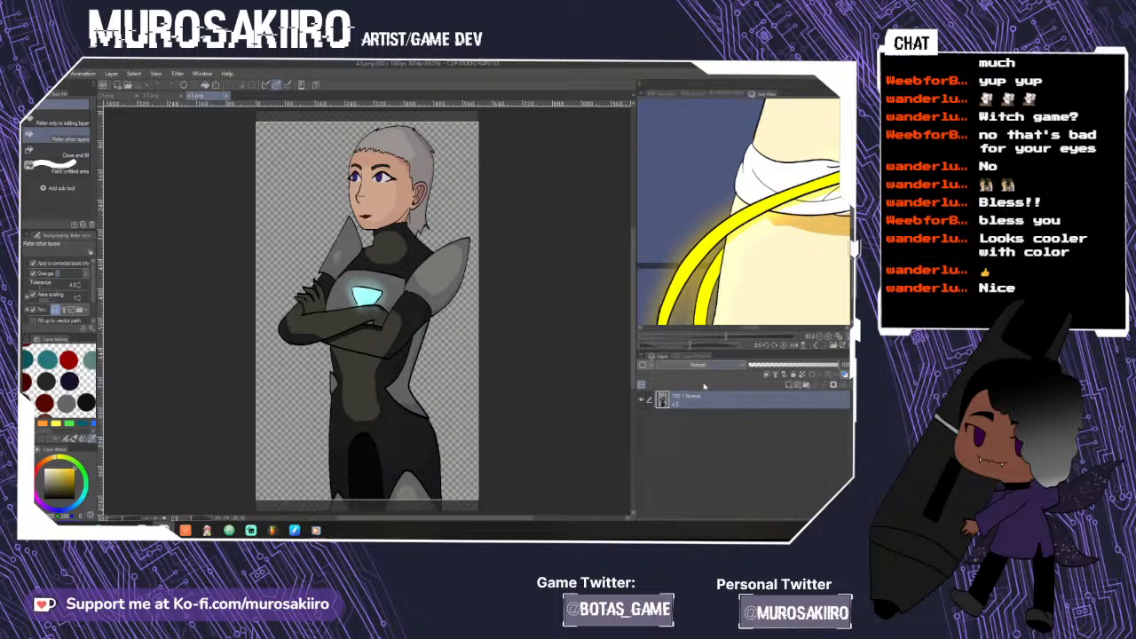
- Erase the dark red lips of the grey-haired figure in 4.5.png with the hard eraser
scroll(384, 205, "up", 3)
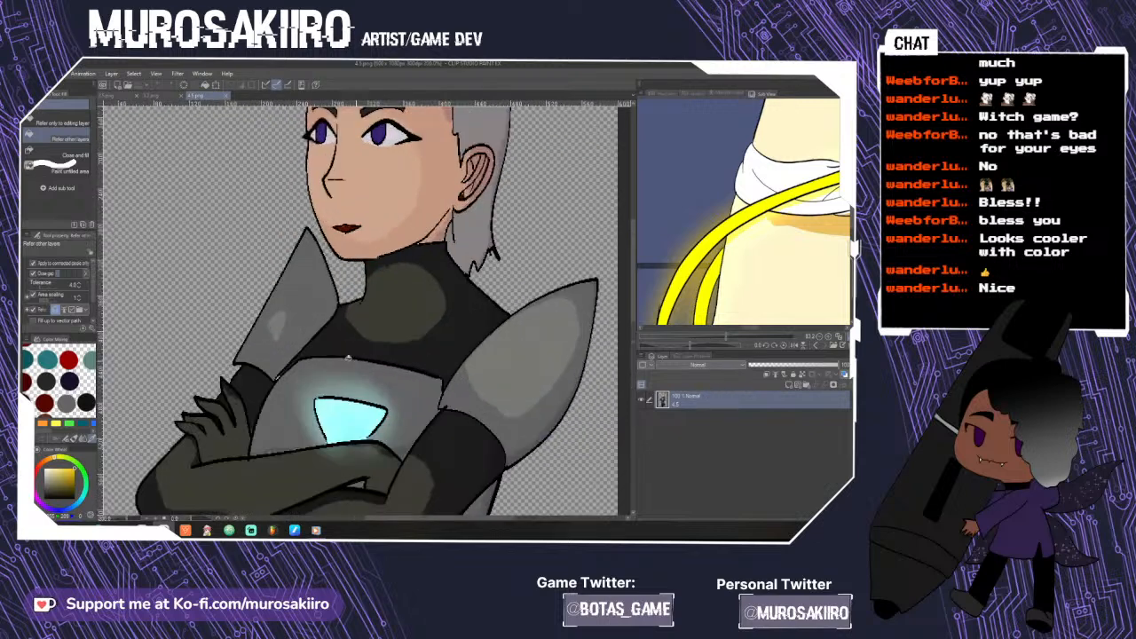
left_click(19, 185)
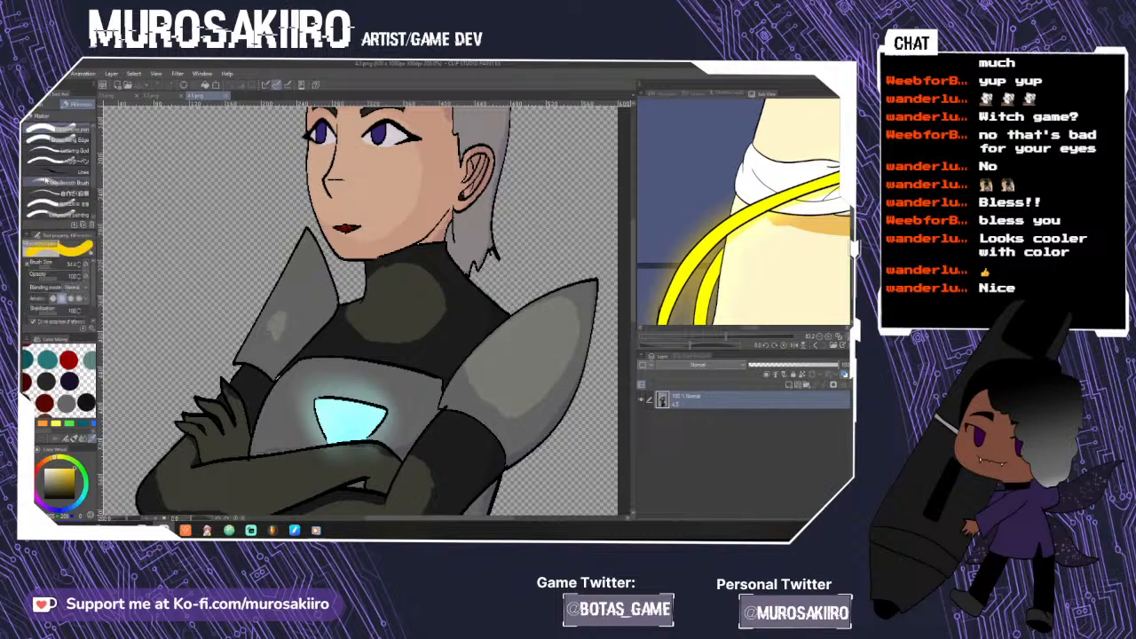
left_click(56, 171)
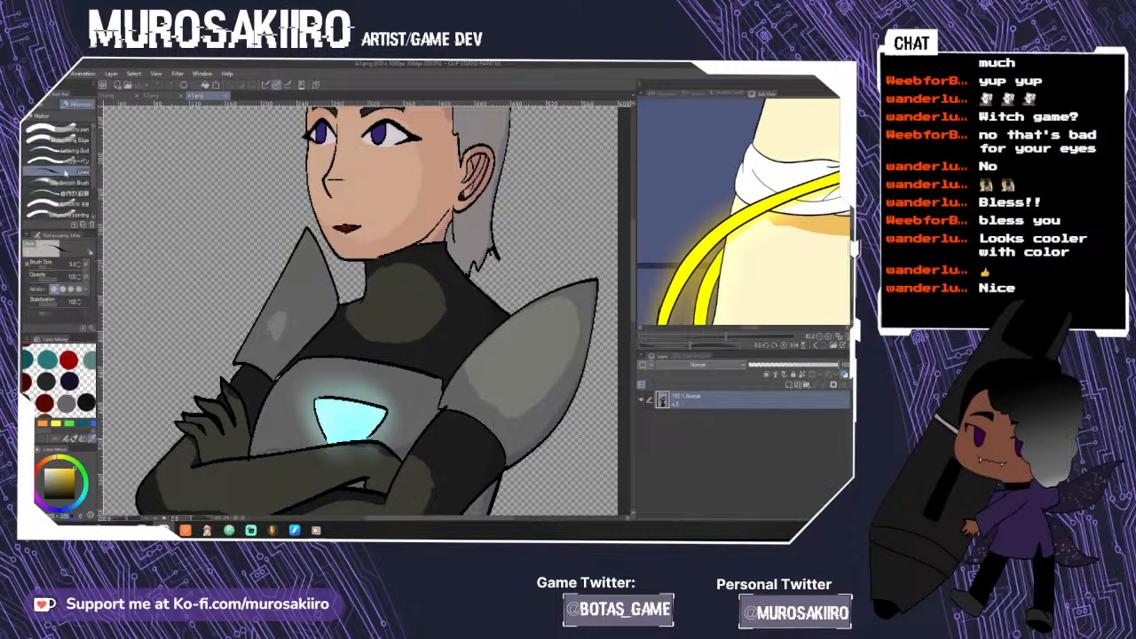
scroll(348, 238, "up", 5)
key("e")
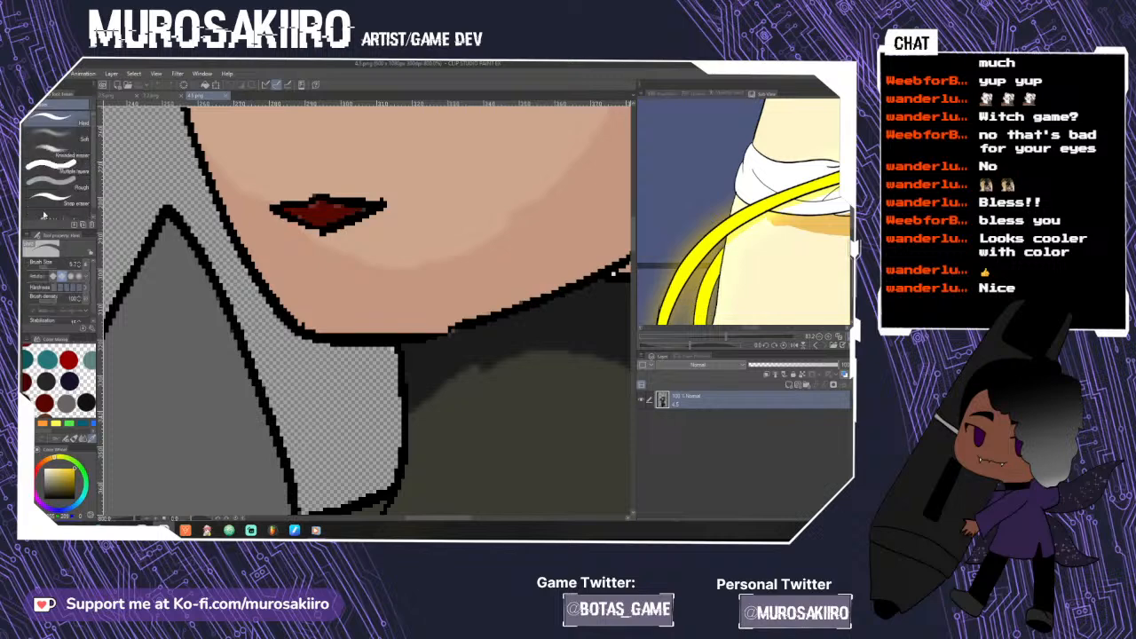
mouse_move(393, 198)
left_mouse_down()
mouse_move(327, 227)
mouse_move(279, 211)
mouse_move(287, 200)
mouse_move(377, 213)
left_mouse_up()
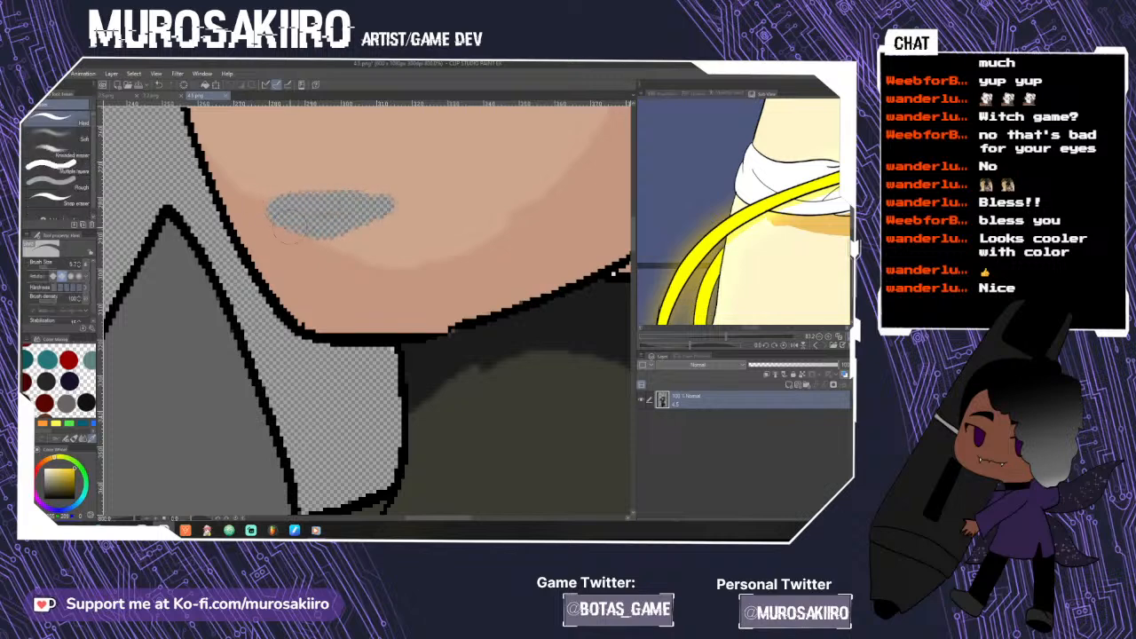
- Paint over the erased mouth area with the light skin tone sampled from the figure's face
key("p")
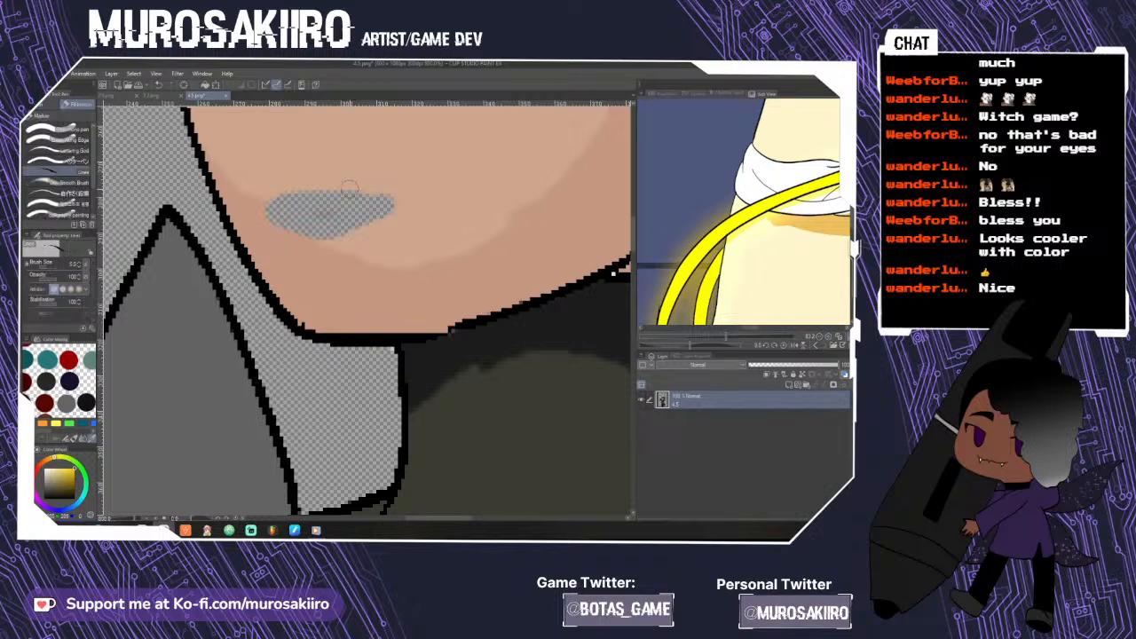
left_click(399, 175, "alt")
left_click(57, 130)
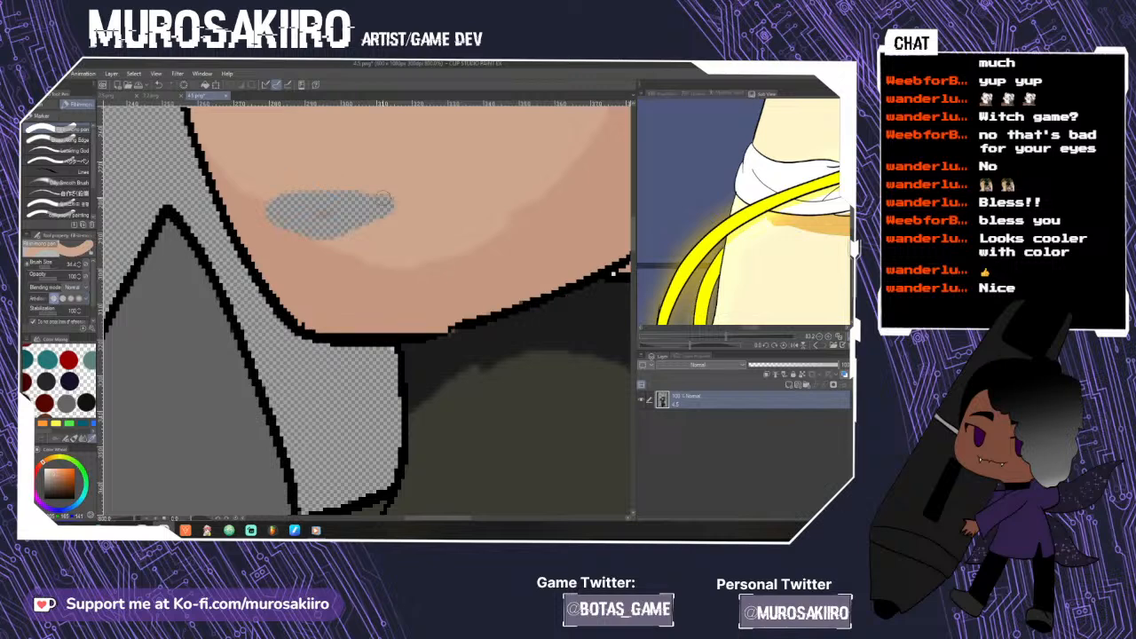
mouse_move(384, 210)
left_mouse_down()
mouse_move(337, 227)
mouse_move(379, 204)
mouse_move(271, 199)
mouse_move(279, 191)
mouse_move(278, 217)
mouse_move(319, 232)
mouse_move(305, 229)
mouse_move(338, 233)
mouse_move(319, 212)
mouse_move(355, 219)
left_mouse_up()
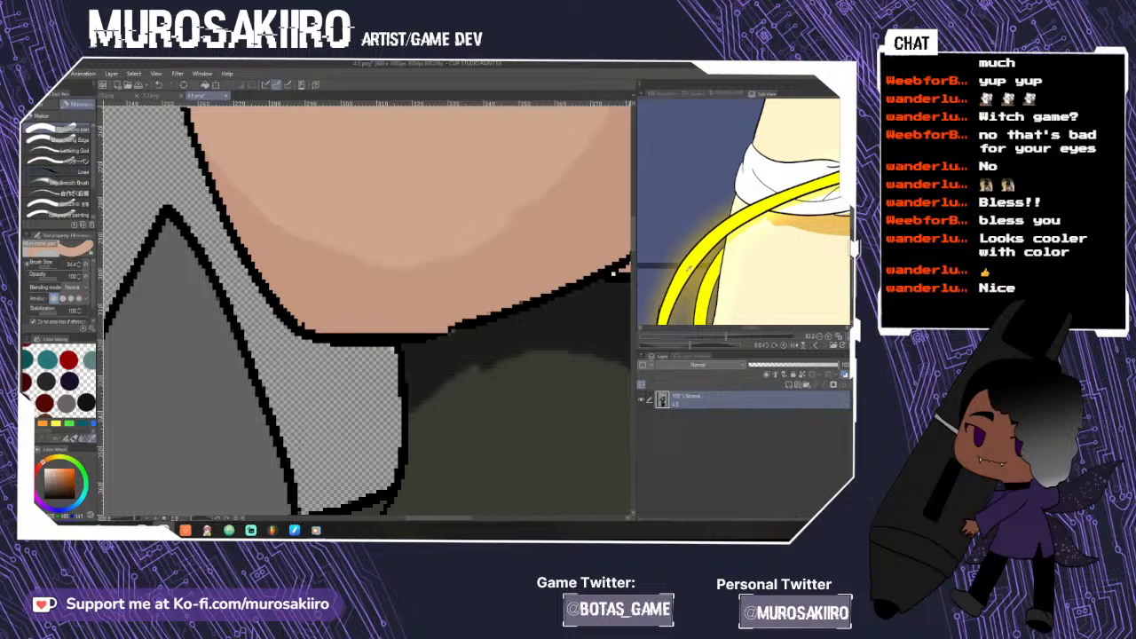
- Add a new raster layer above the figure's 4.5 layer
left_click(788, 385)
key("ctrl+minus")
key("ctrl+minus")
scroll(390, 168, "up", 2)
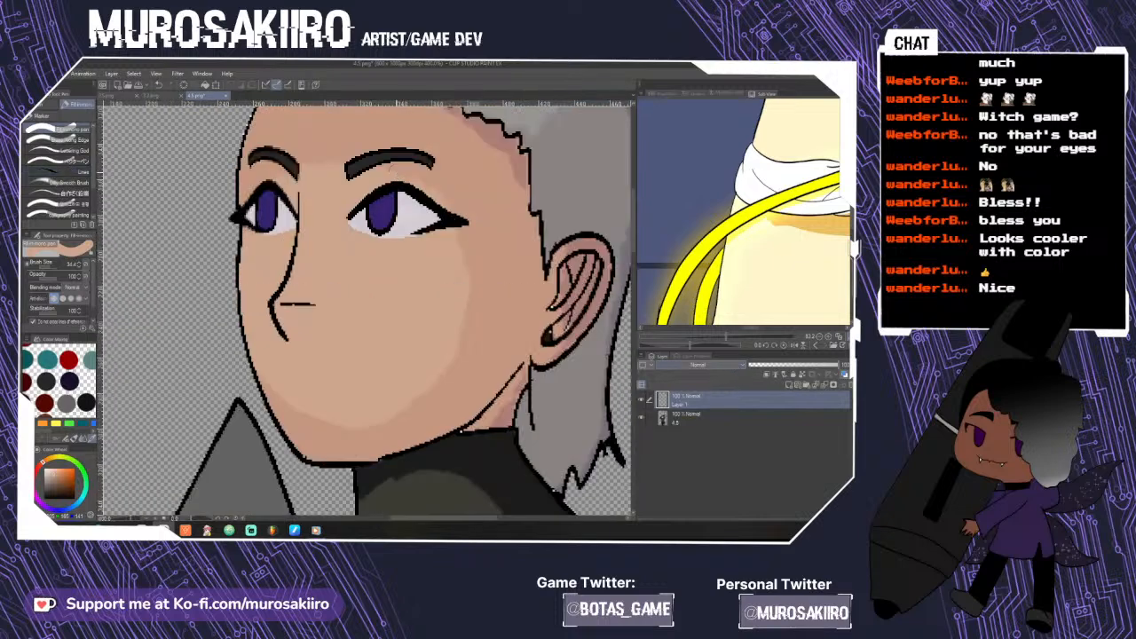
- Erase both black eyebrows of the grey-haired figure on the 4.5 layer with the hard eraser, then switch back to the marker brush
scroll(408, 183, "down", 2)
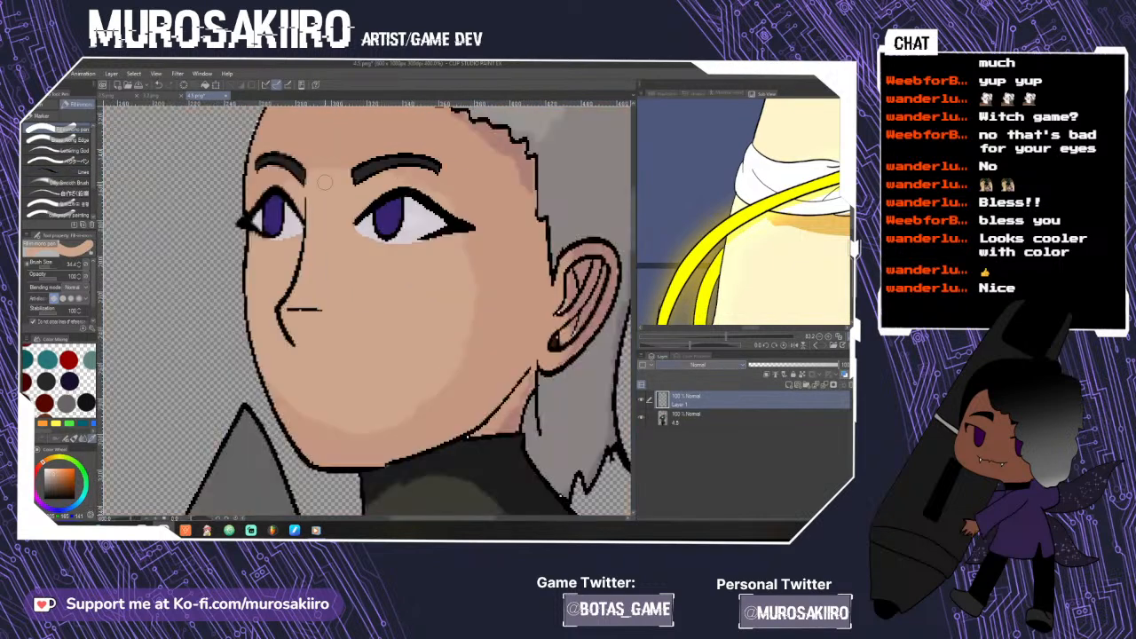
key("e")
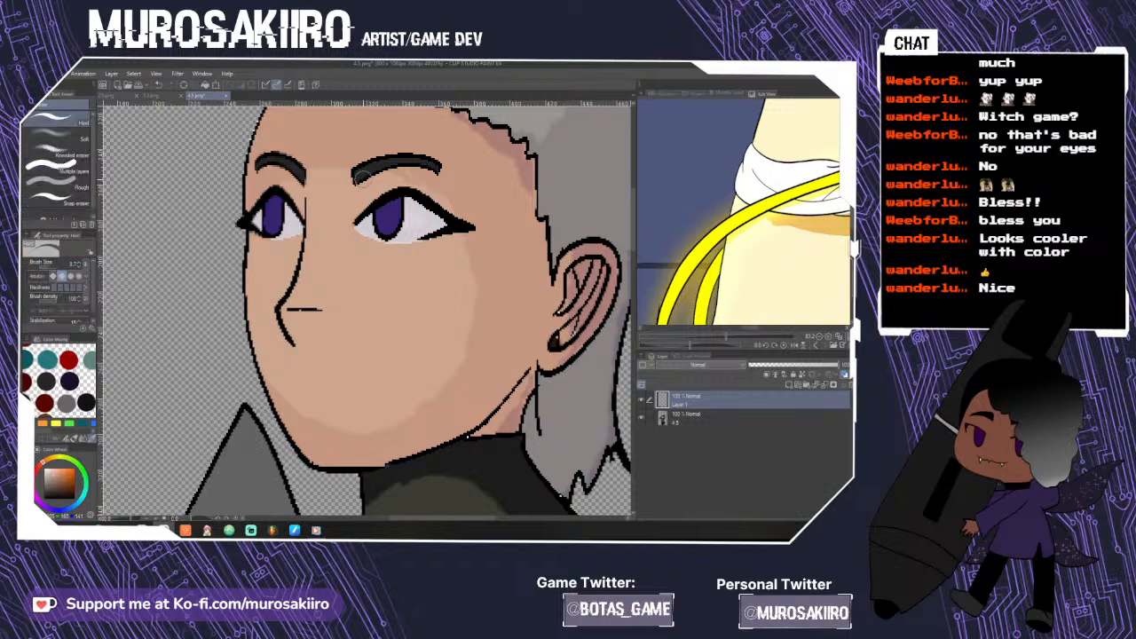
left_click(716, 420)
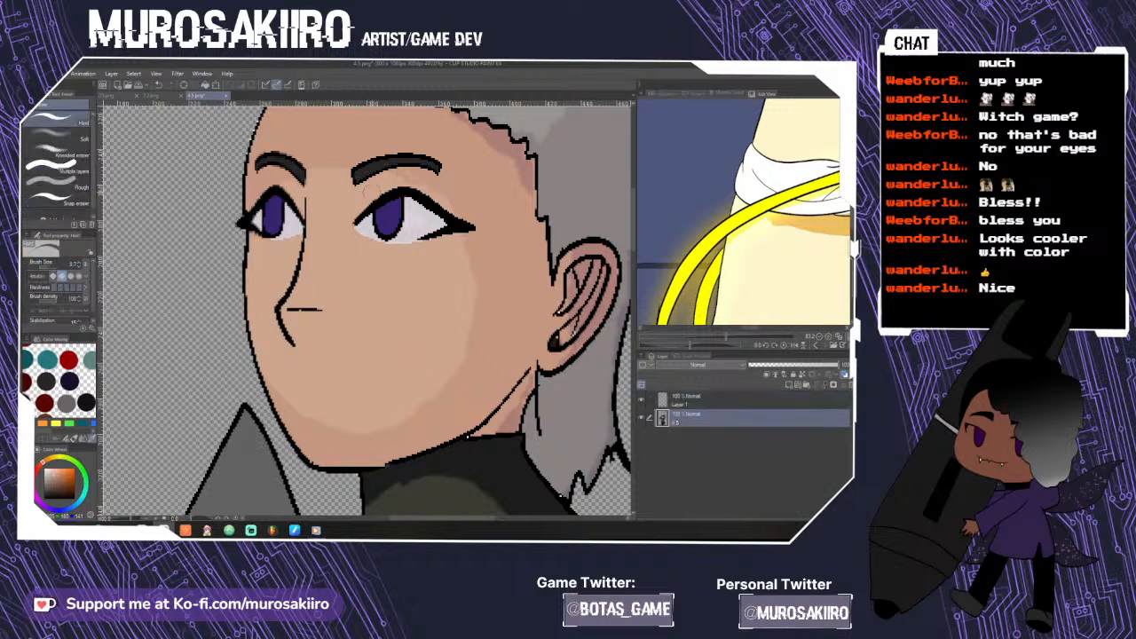
mouse_move(355, 187)
left_mouse_down()
mouse_move(396, 164)
mouse_move(438, 171)
mouse_move(388, 161)
mouse_move(358, 174)
left_mouse_up()
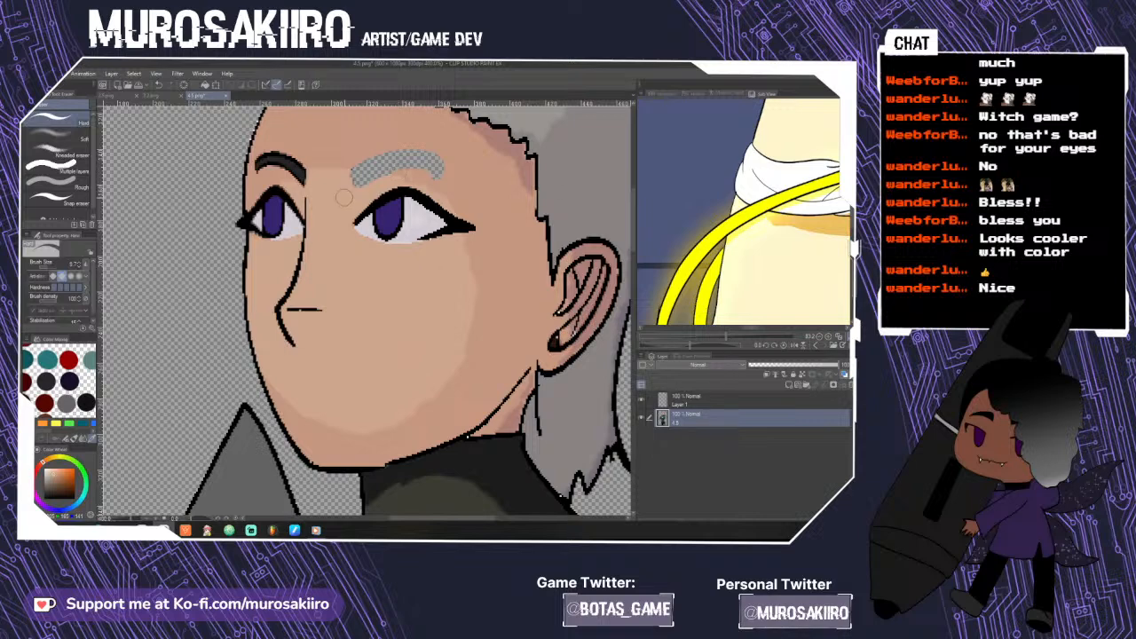
mouse_move(300, 169)
left_mouse_down()
mouse_move(279, 158)
mouse_move(257, 168)
mouse_move(268, 160)
mouse_move(294, 174)
mouse_move(277, 165)
left_mouse_up()
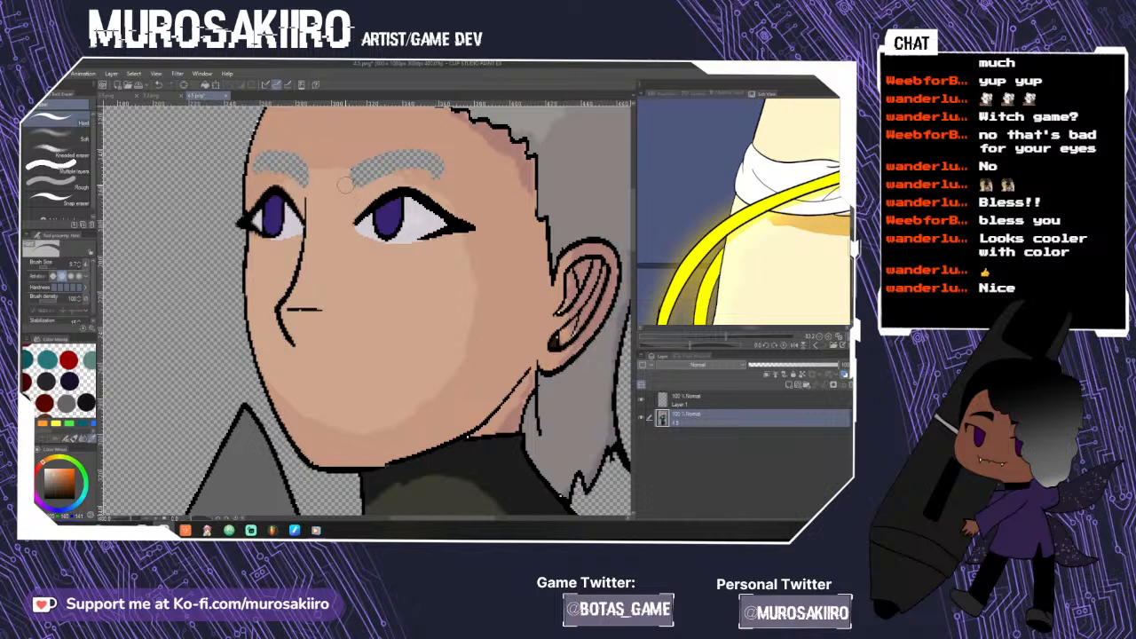
key("p")
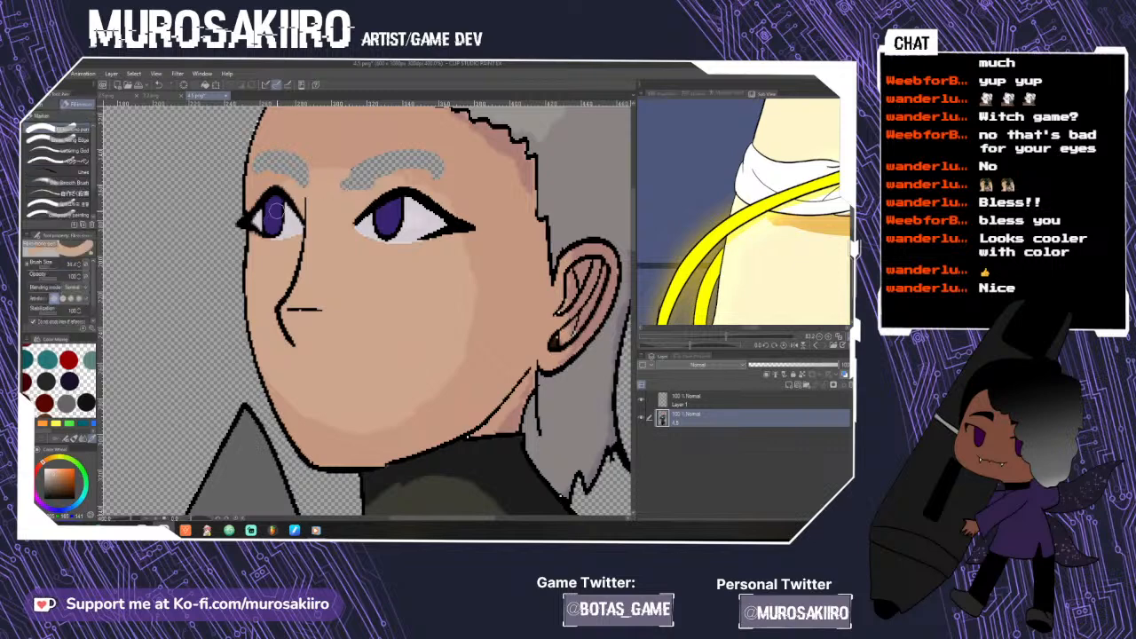
- Paint the erased areas of both old eyebrows over with the surrounding skin tone on the 4.5 character layer
key("ctrl+z")
left_click_drag(345, 186, 388, 181)
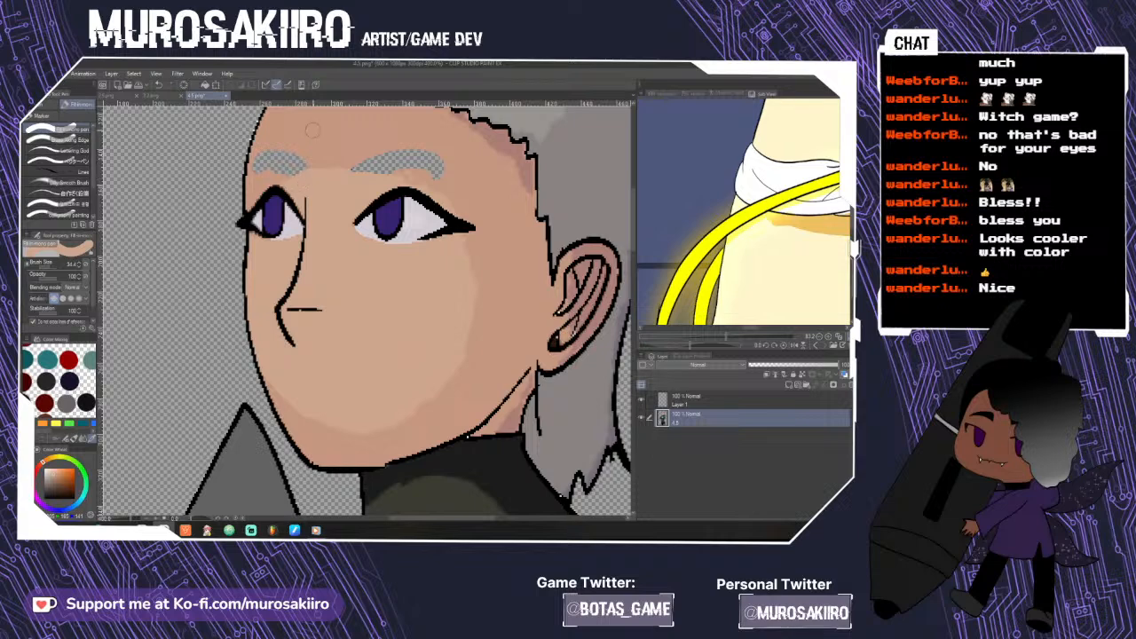
left_click_drag(293, 167, 272, 163)
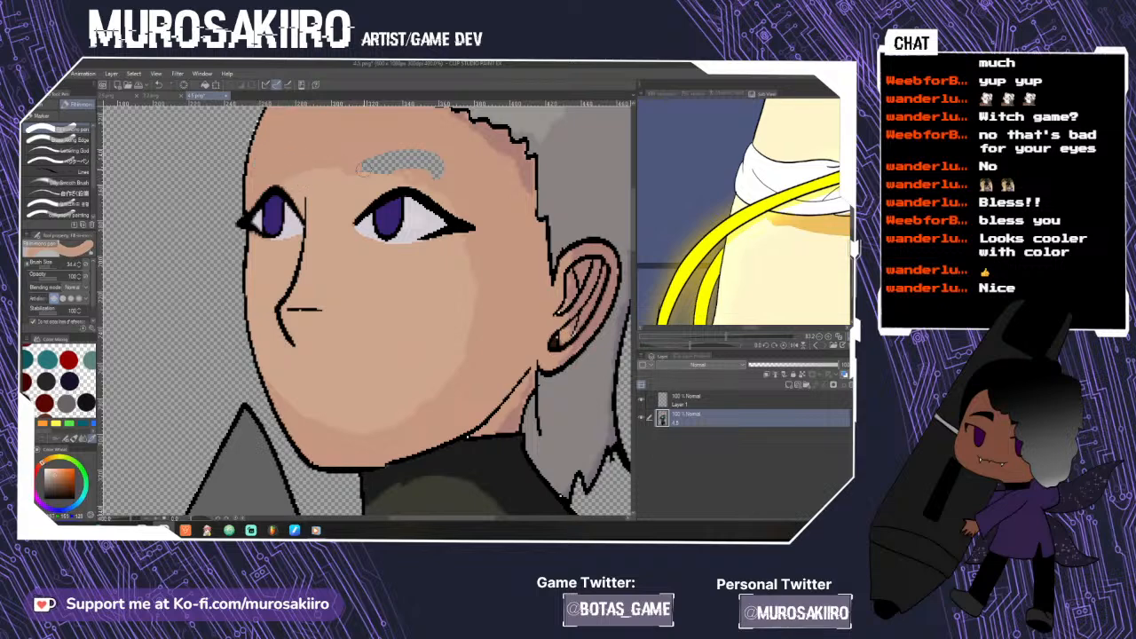
mouse_move(362, 169)
left_mouse_down()
mouse_move(399, 169)
mouse_move(352, 164)
mouse_move(440, 175)
mouse_move(408, 155)
mouse_move(441, 175)
left_mouse_up()
key("ctrl+z")
scroll(390, 177, "up", 4)
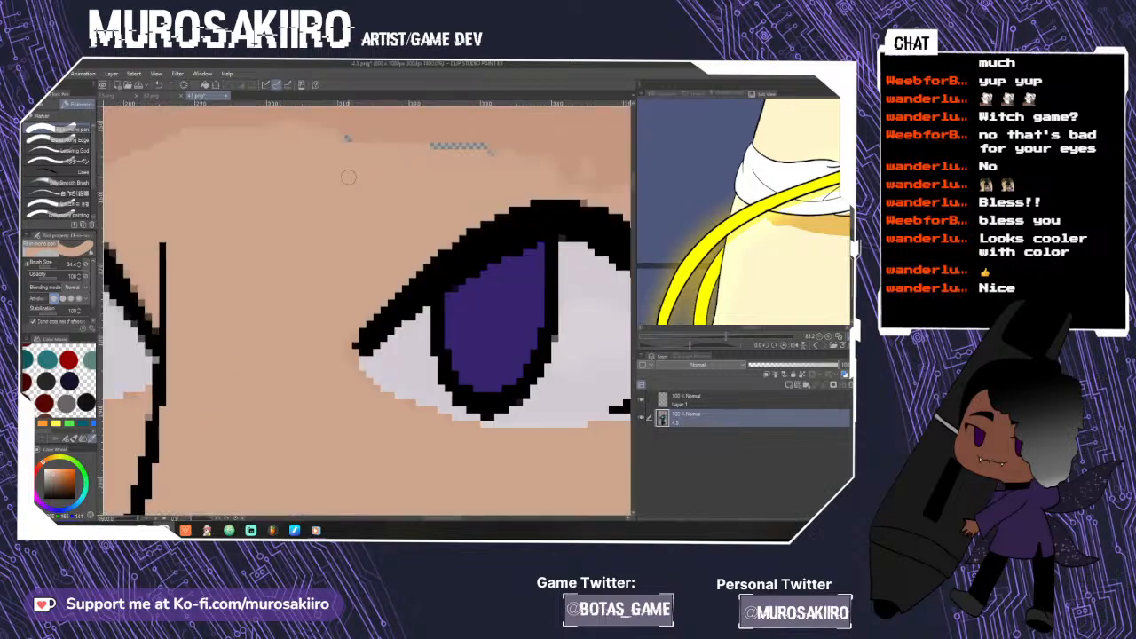
scroll(346, 160, "down", 2)
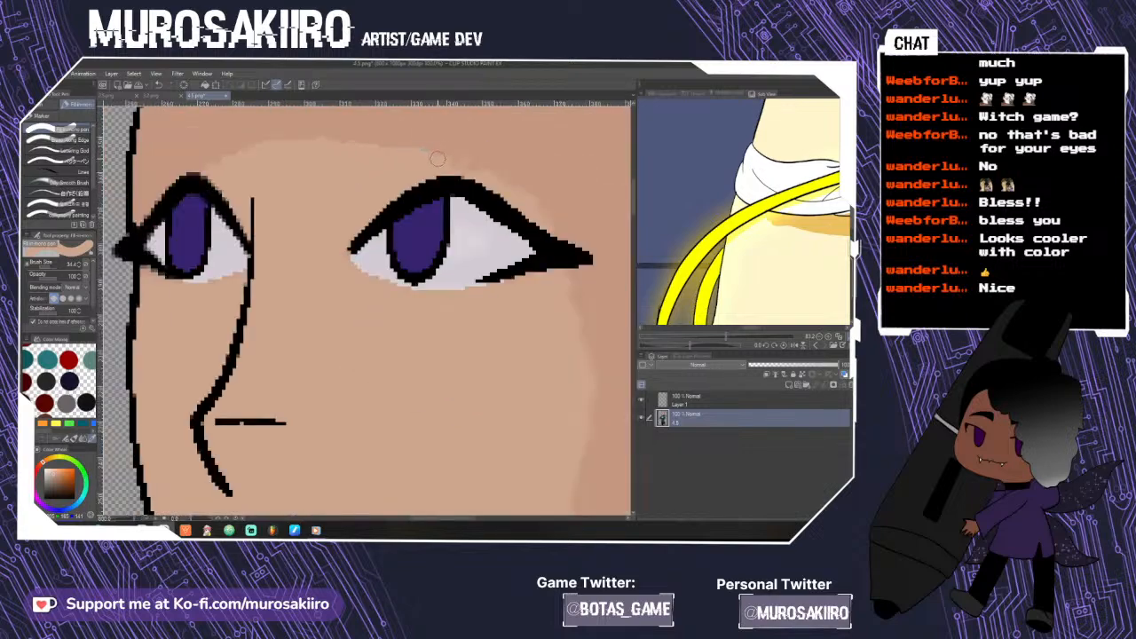
scroll(491, 204, "down", 4)
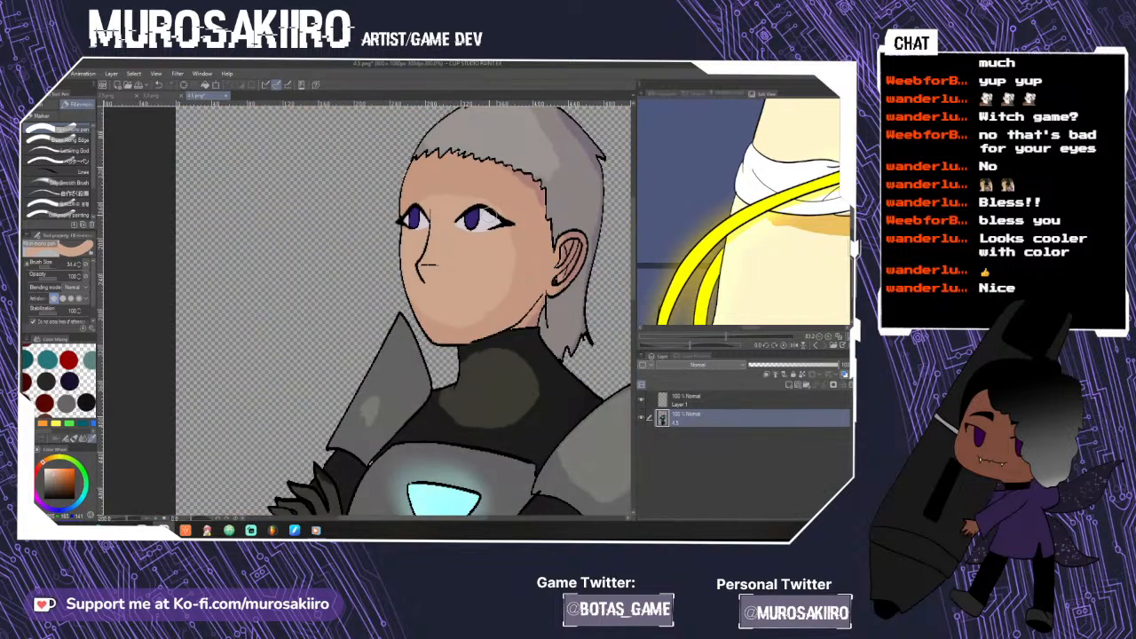
- Make Layer 1 the active layer and choose the Lines brush for drawing on the face
left_click(701, 401)
scroll(377, 306, "up", 3)
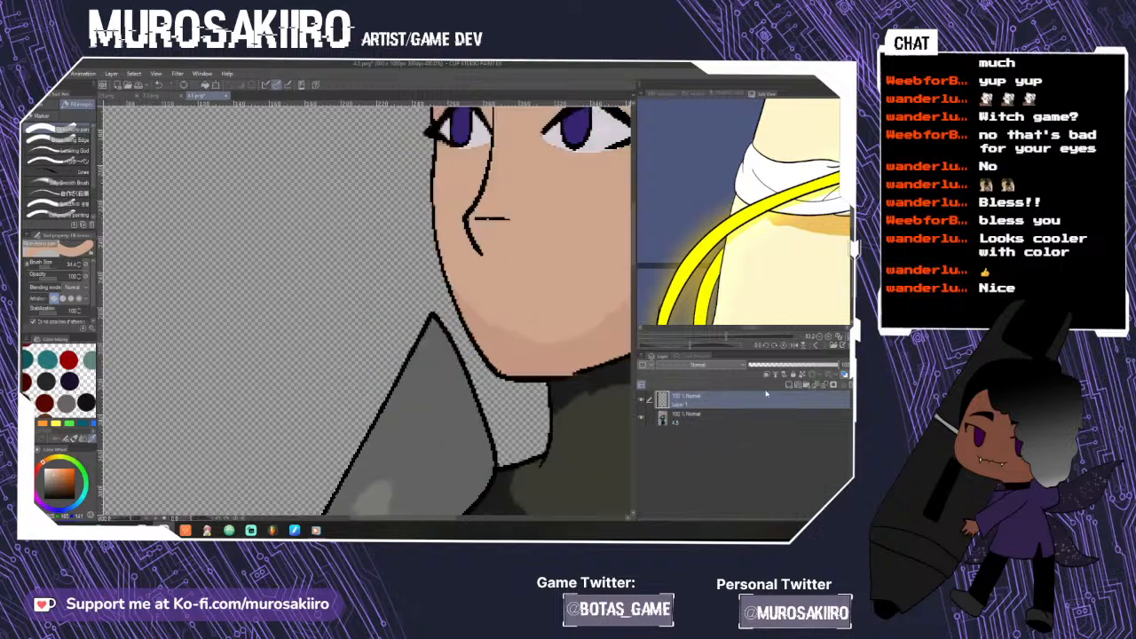
left_click(64, 174)
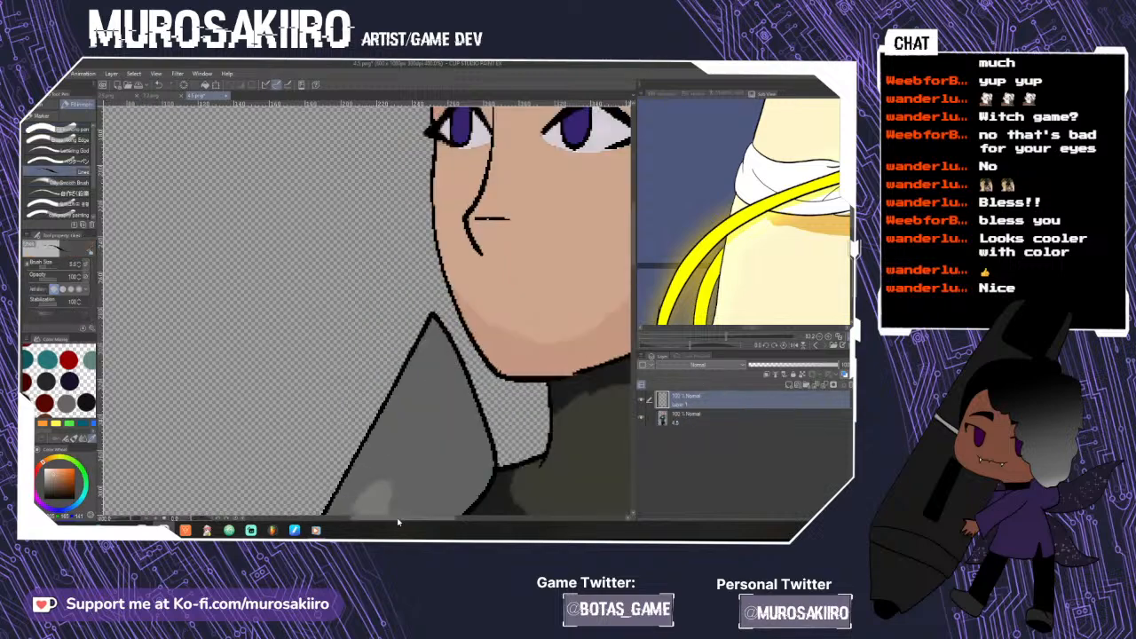
left_click_drag(399, 519, 434, 520)
scroll(439, 182, "up", 2)
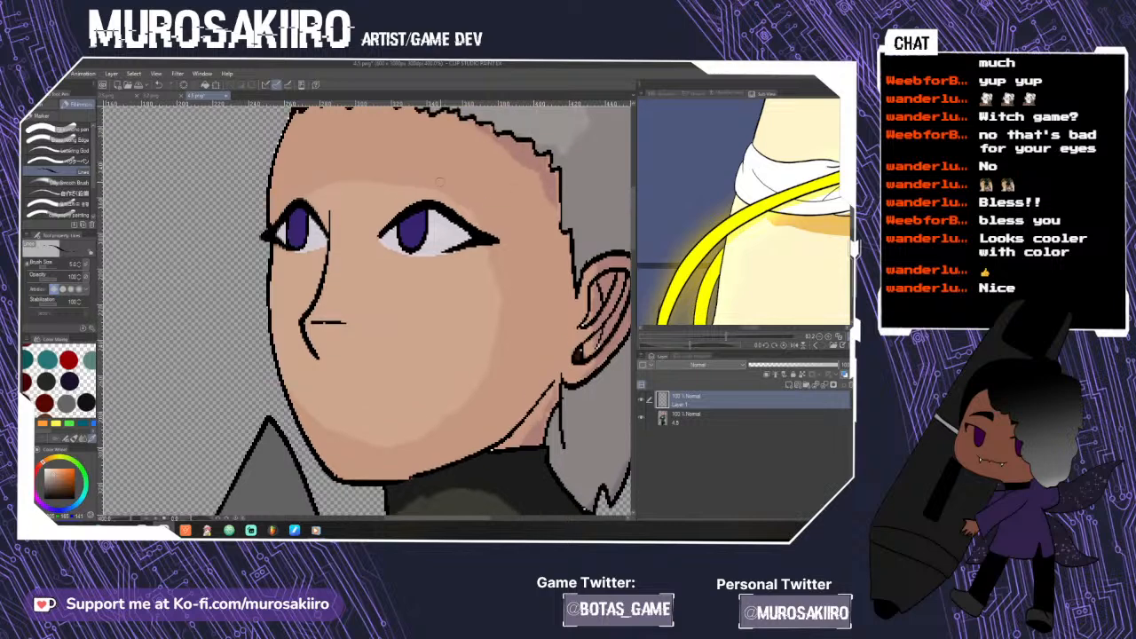
left_click_drag(387, 175, 482, 197)
left_click_drag(409, 173, 477, 186)
key("ctrl+z")
key("ctrl+z")
- Import 4.5.png, 3.png and 2.5.png from the game's images folder as Sub View reference images
left_click(835, 346)
left_click(834, 346)
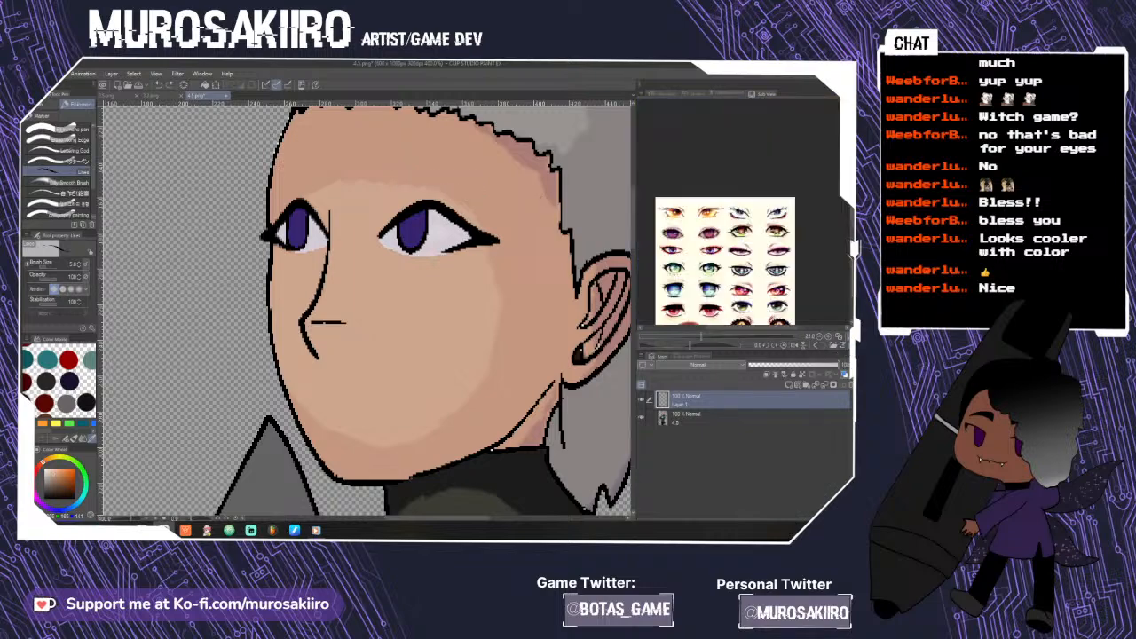
left_click(834, 349)
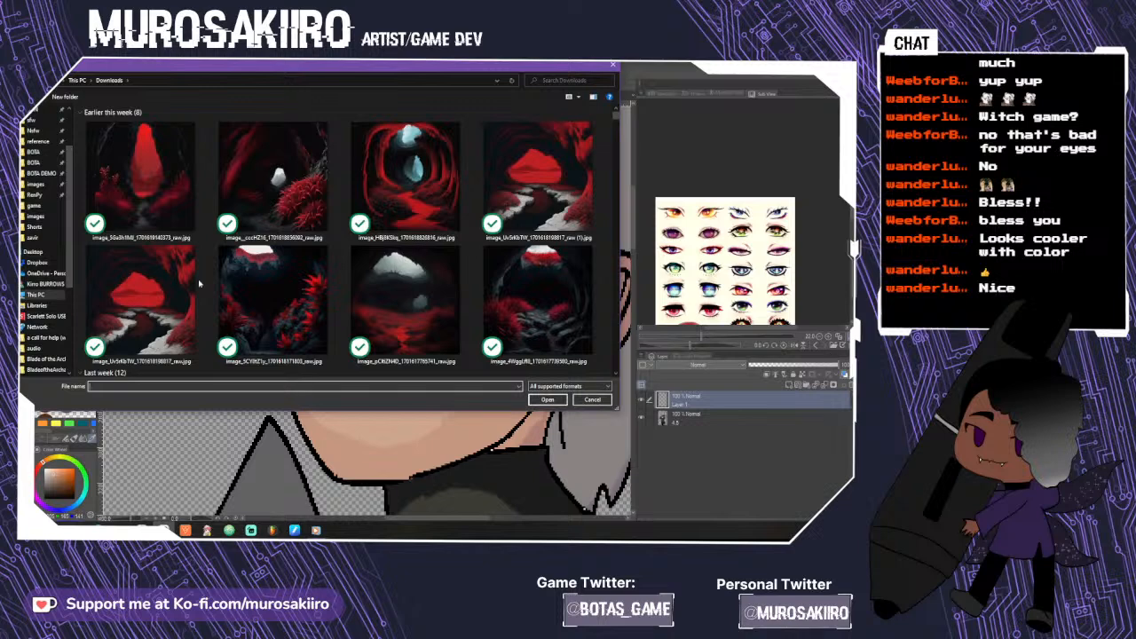
left_click(51, 215)
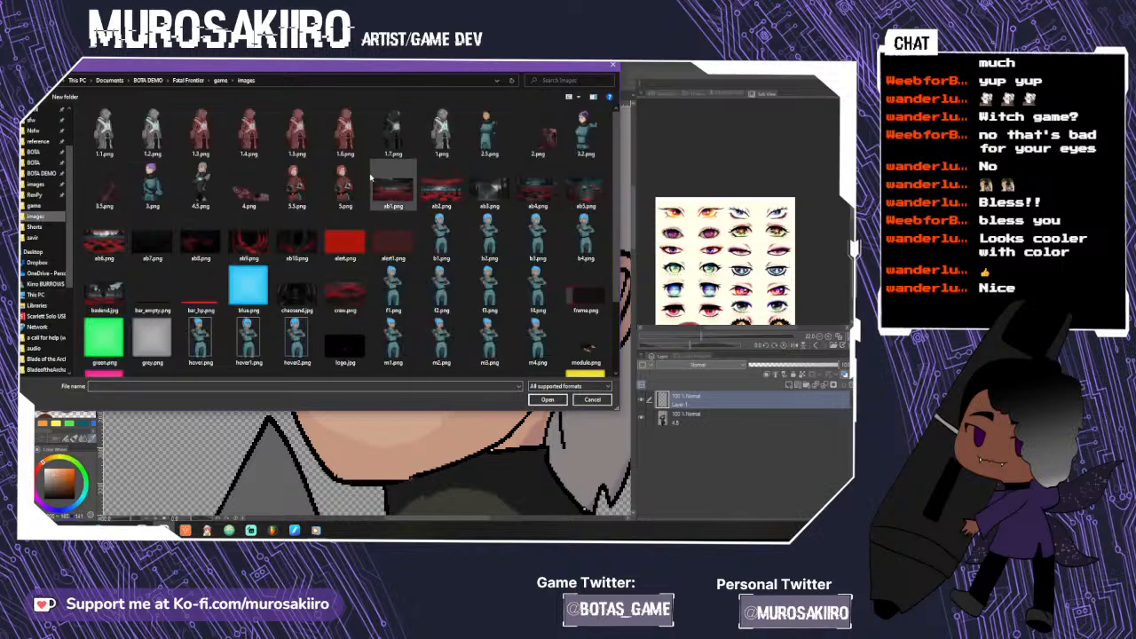
left_click(200, 197)
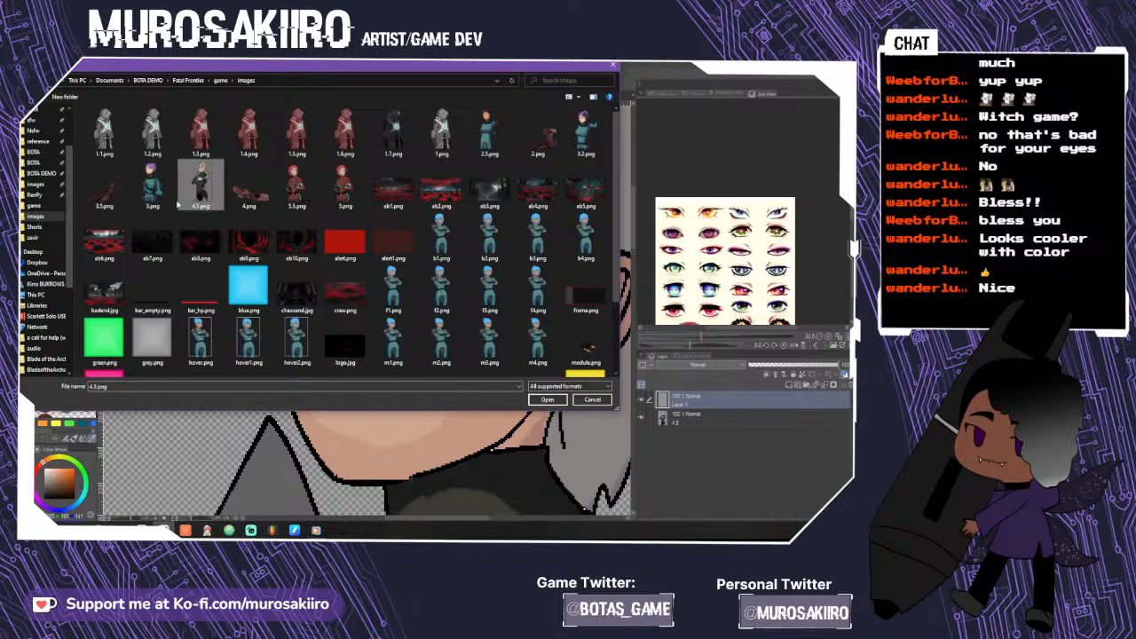
left_click(156, 188, "ctrl")
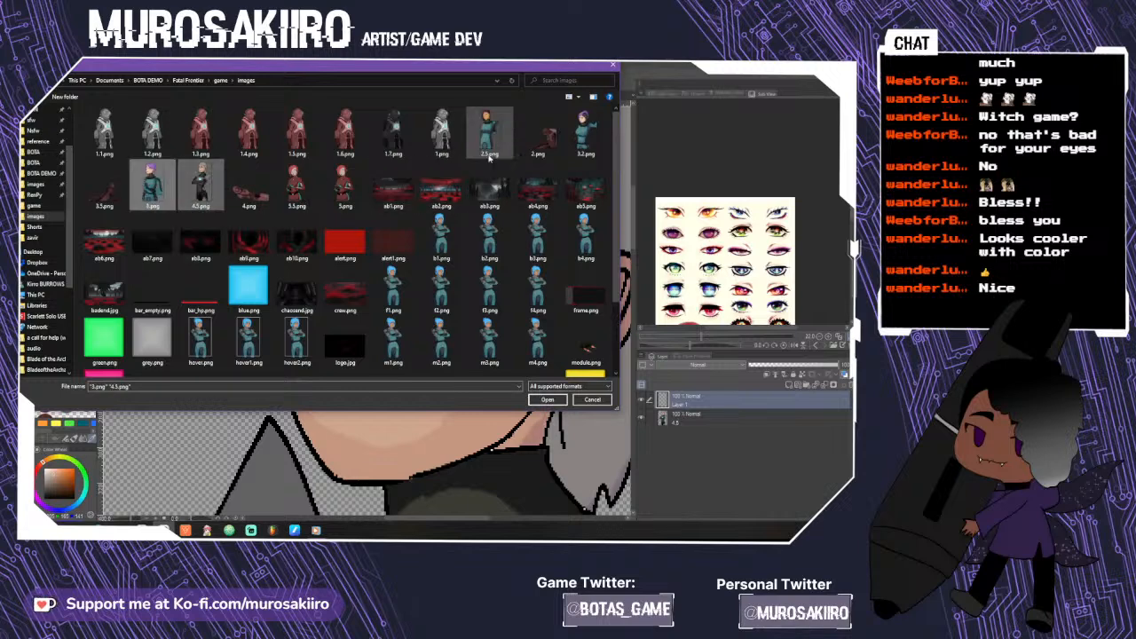
left_click(548, 399)
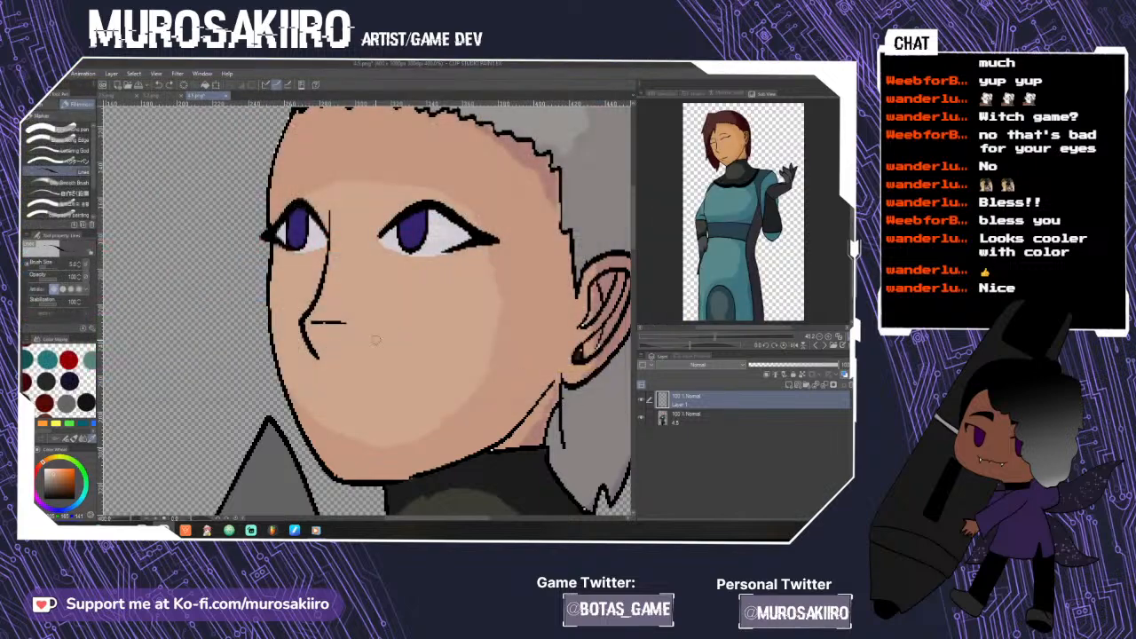
- Add 3.2.png from the images folder to the Sub View reference images
key("ctrl+o")
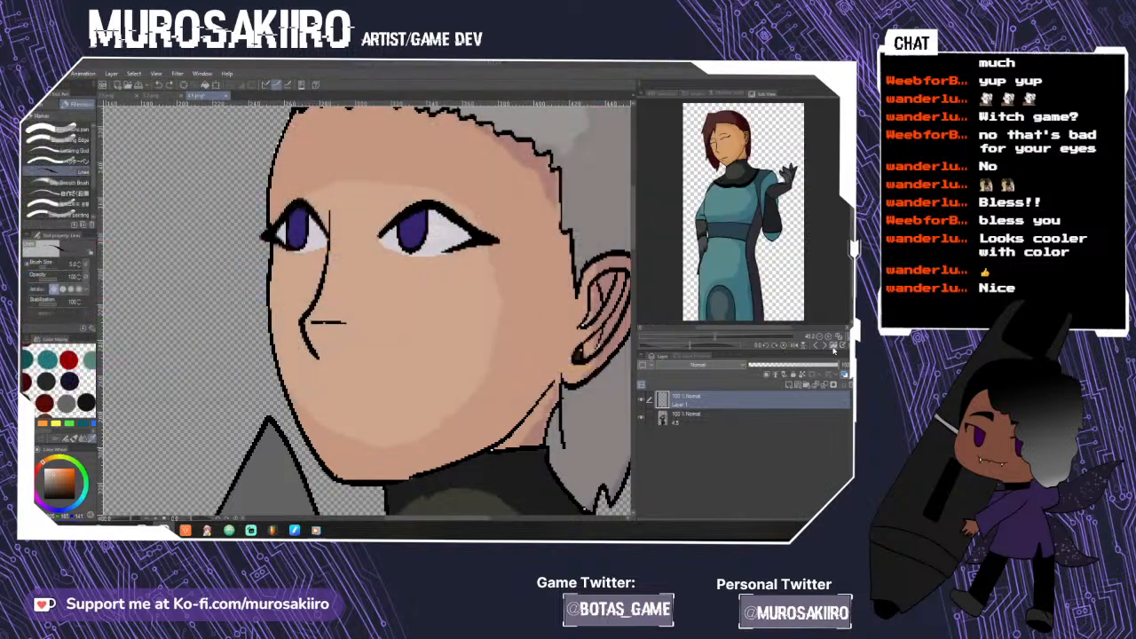
left_click(586, 133)
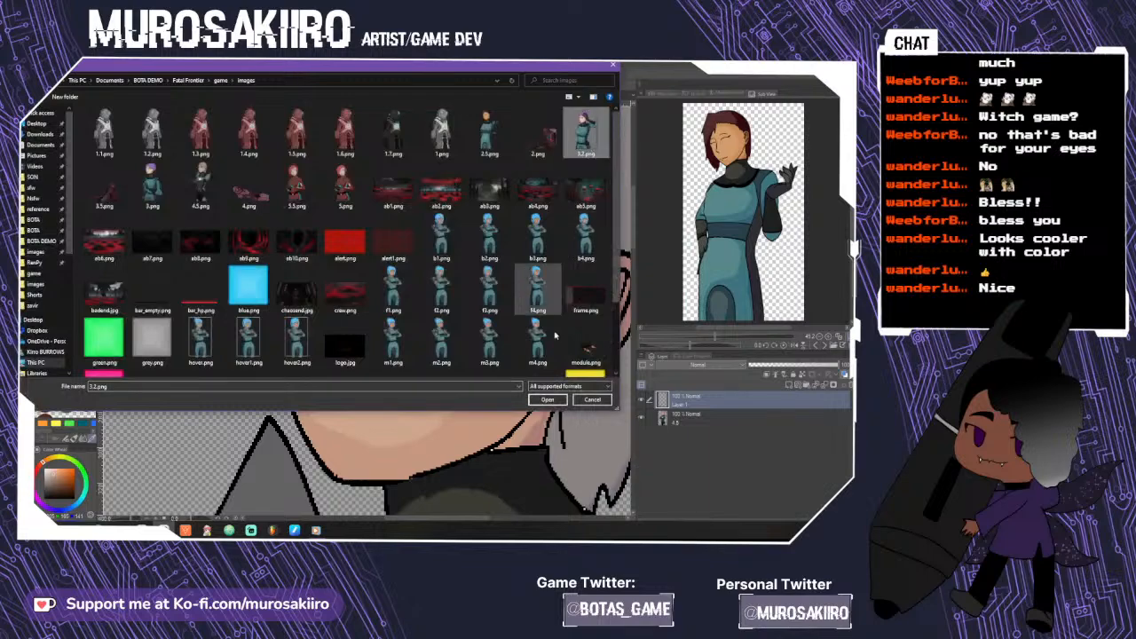
left_click(548, 399)
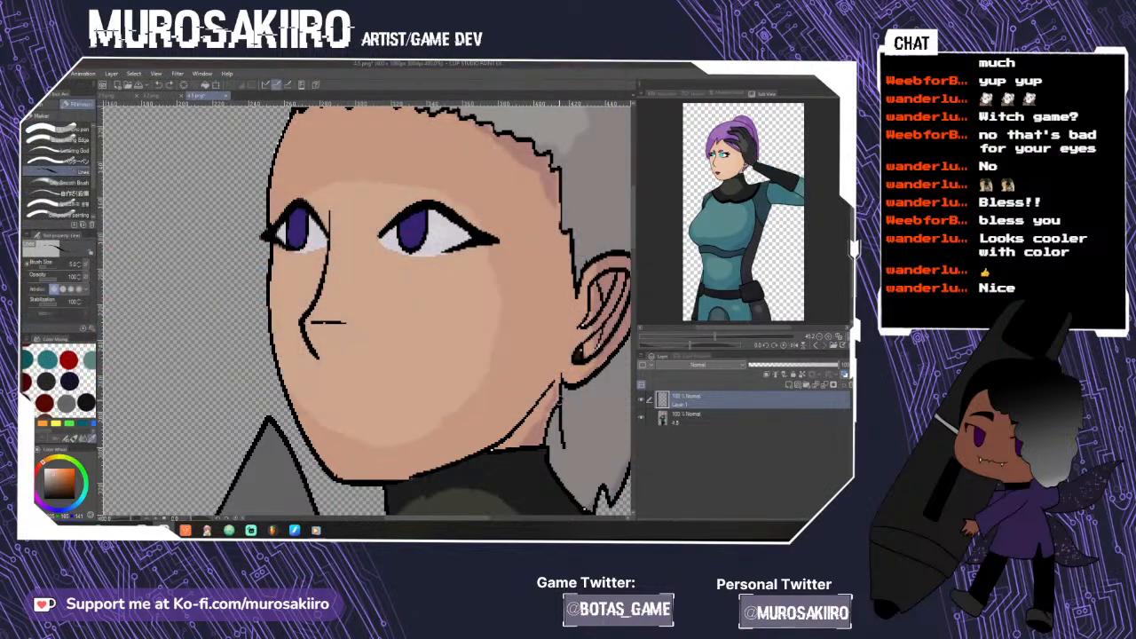
- Switch the Sub View reference to the grey-haired character in 4.5.png and enlarge it to frame her face
left_click(817, 348)
left_click(817, 348)
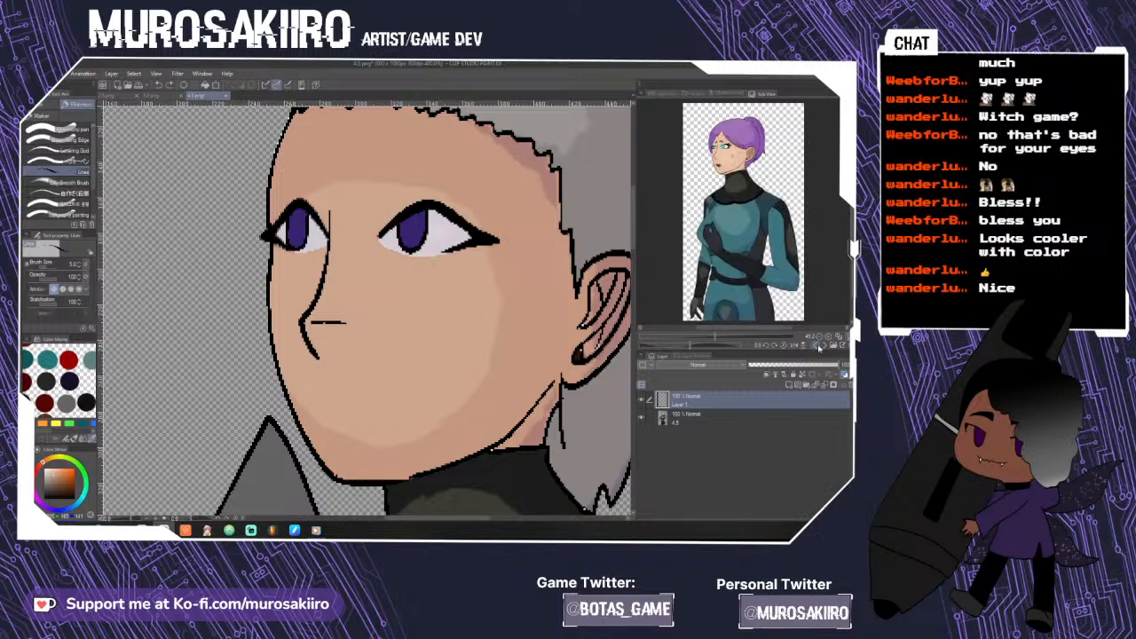
left_click(799, 353)
left_click_drag(714, 336, 736, 336)
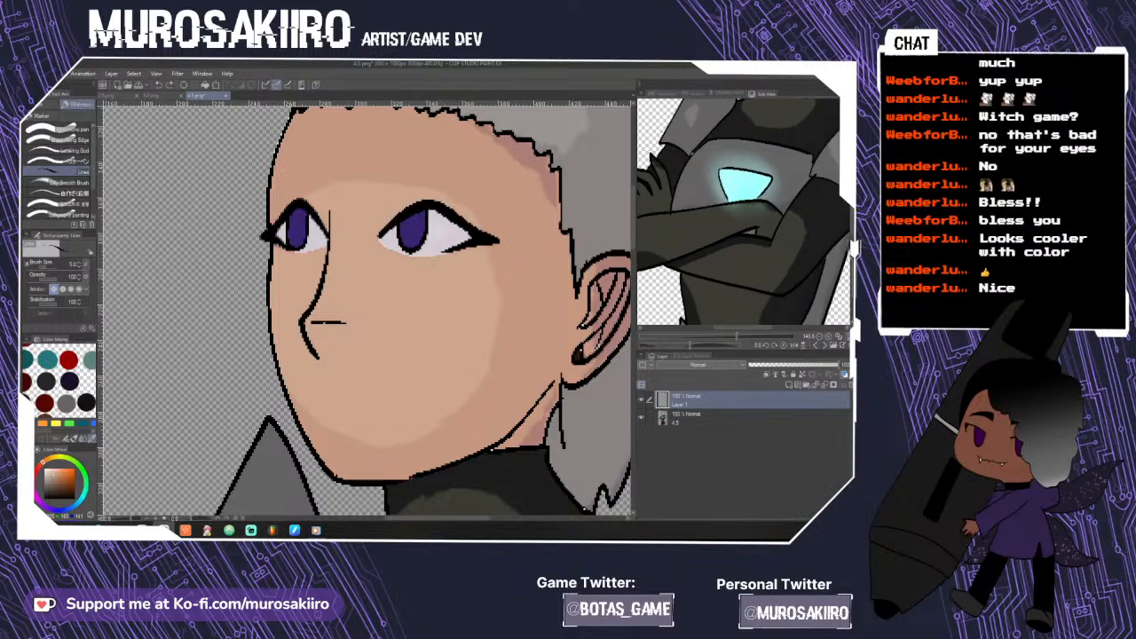
left_click_drag(851, 222, 850, 183)
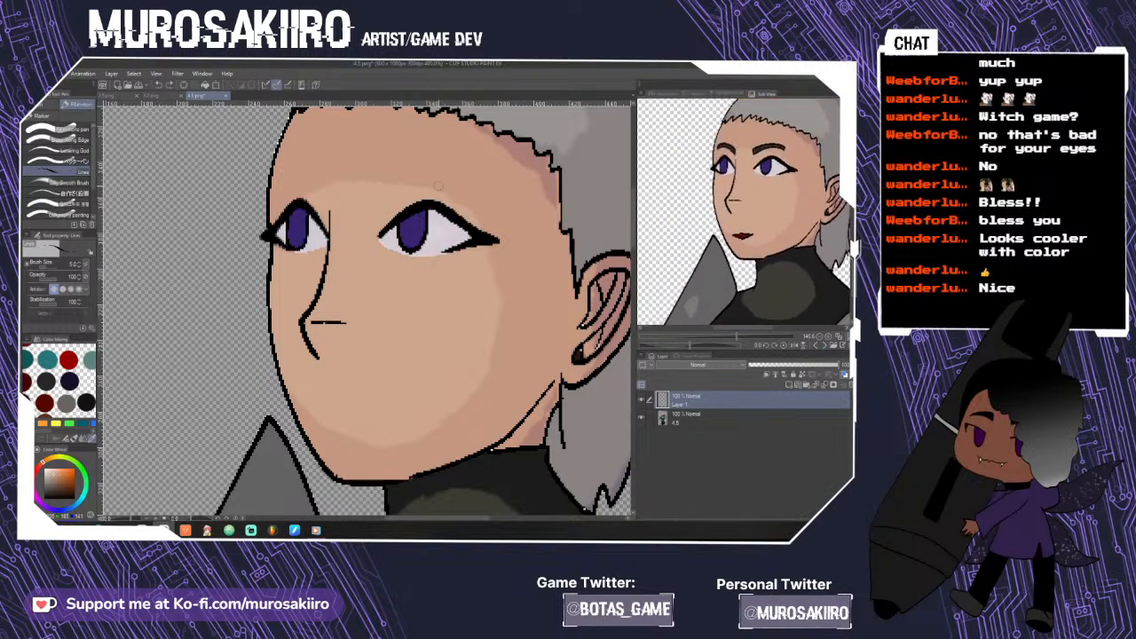
- Sketch outlines of two worried, inward-raised eyebrows above the eyes with the Lines brush on Layer 1
left_click(53, 173)
left_click_drag(392, 170, 478, 195)
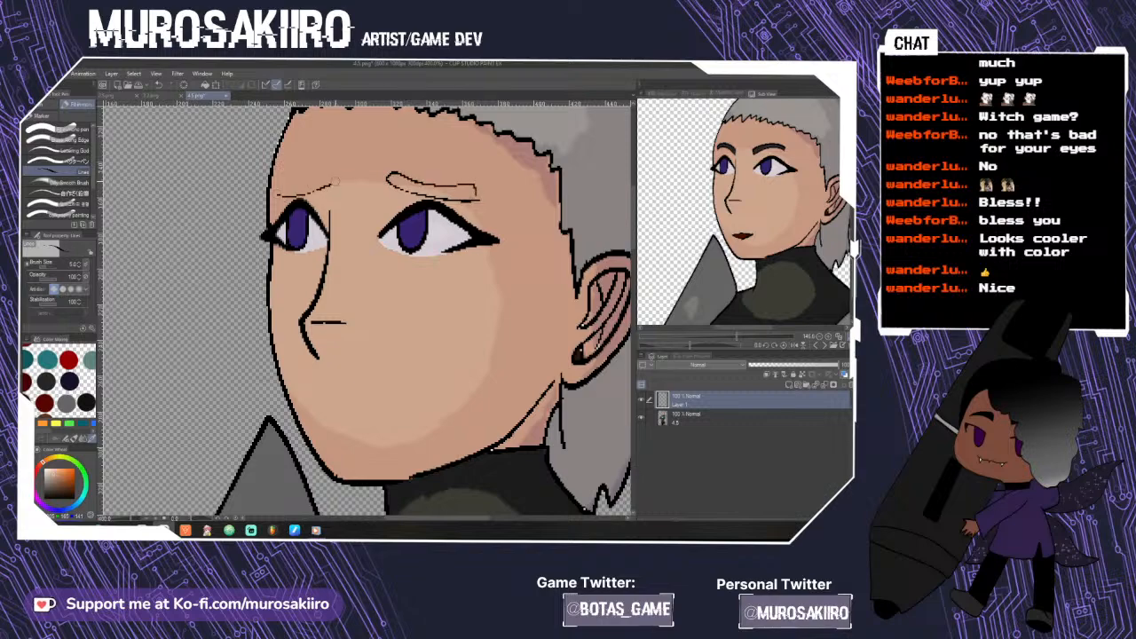
left_click_drag(331, 174, 285, 190)
- Draw a small, slightly open mouth outline below the nose on Layer 1
scroll(346, 210, "down", 2)
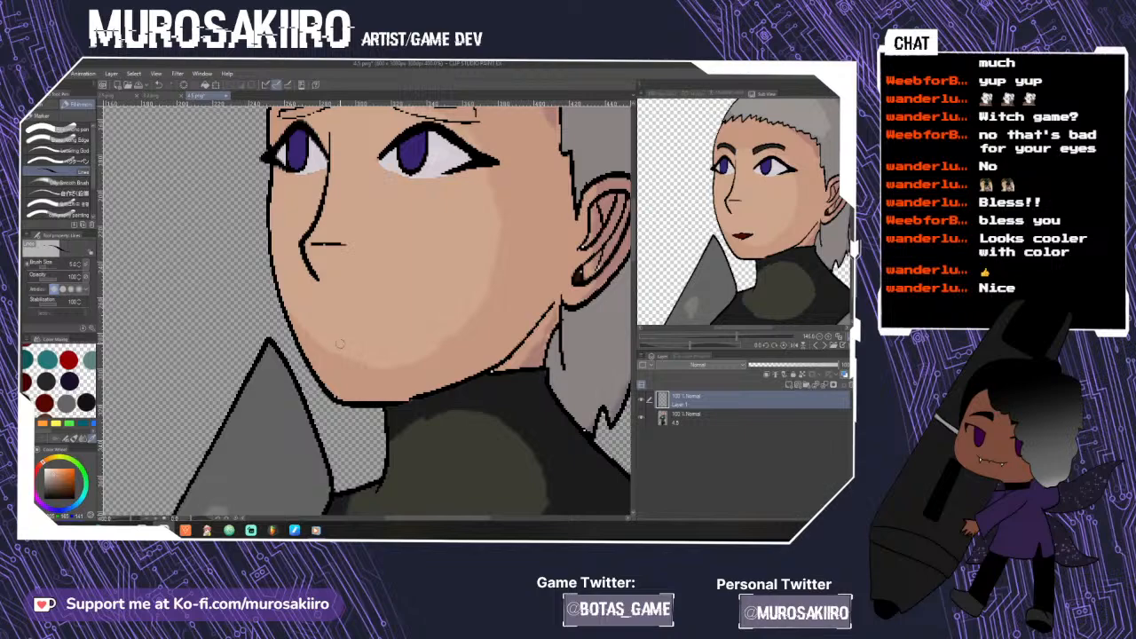
mouse_move(369, 344)
left_mouse_down()
mouse_move(324, 345)
mouse_move(365, 345)
left_mouse_up()
scroll(358, 356, "down", 5)
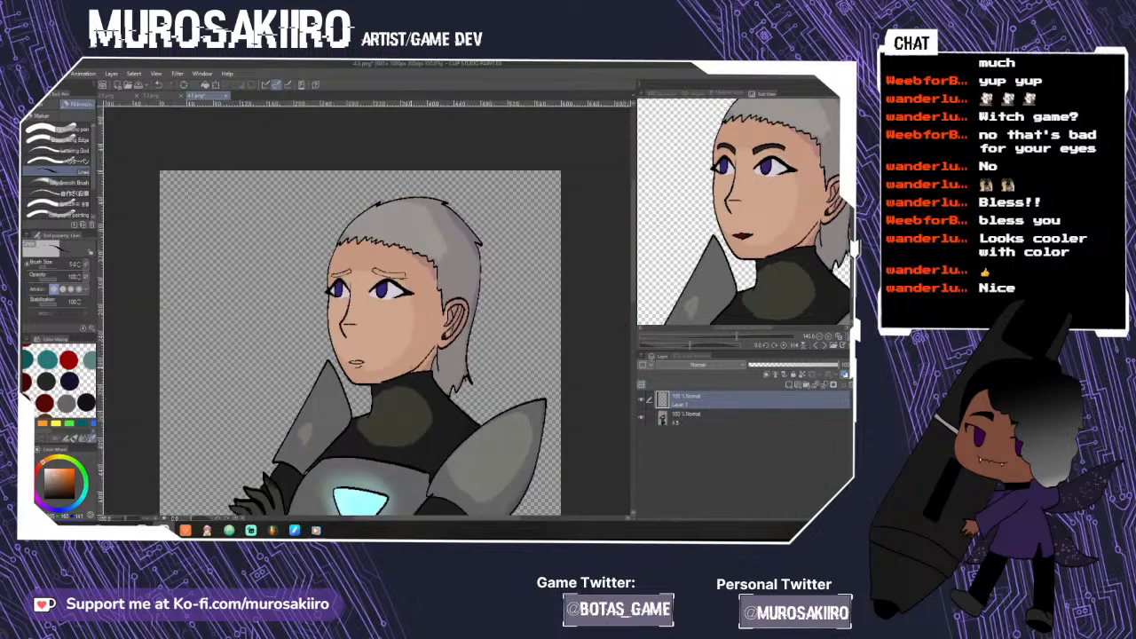
- Sample the dark eyebrow colour from the reference, add a layer beneath Layer 1, and partly fill the right eyebrow on it
scroll(382, 311, "up", 4)
left_click(760, 148)
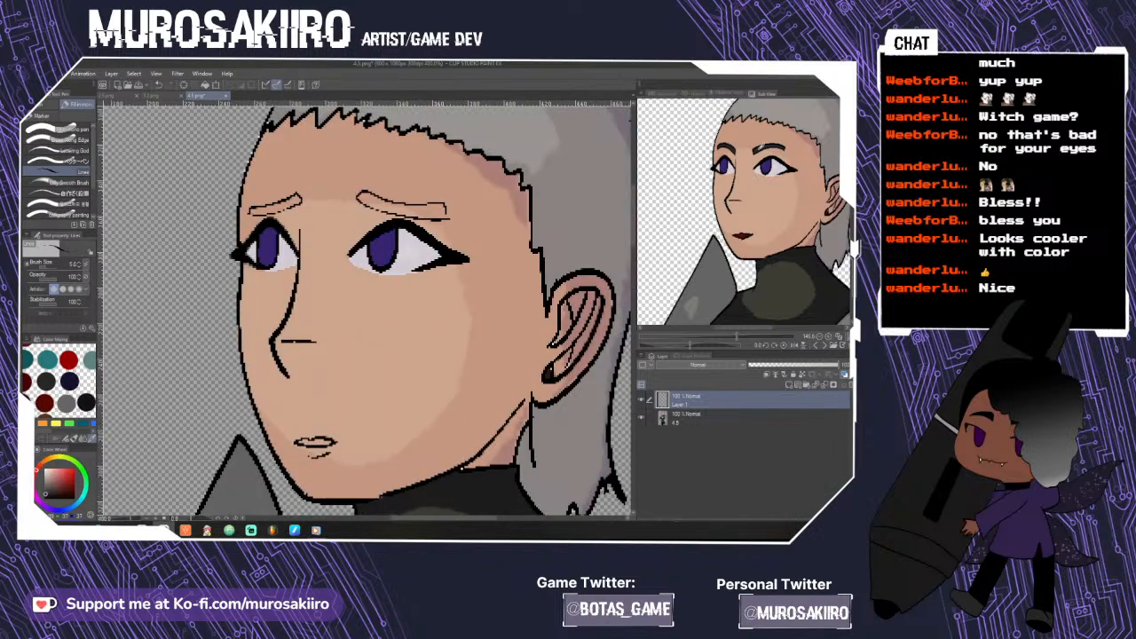
key("g")
left_click(821, 385)
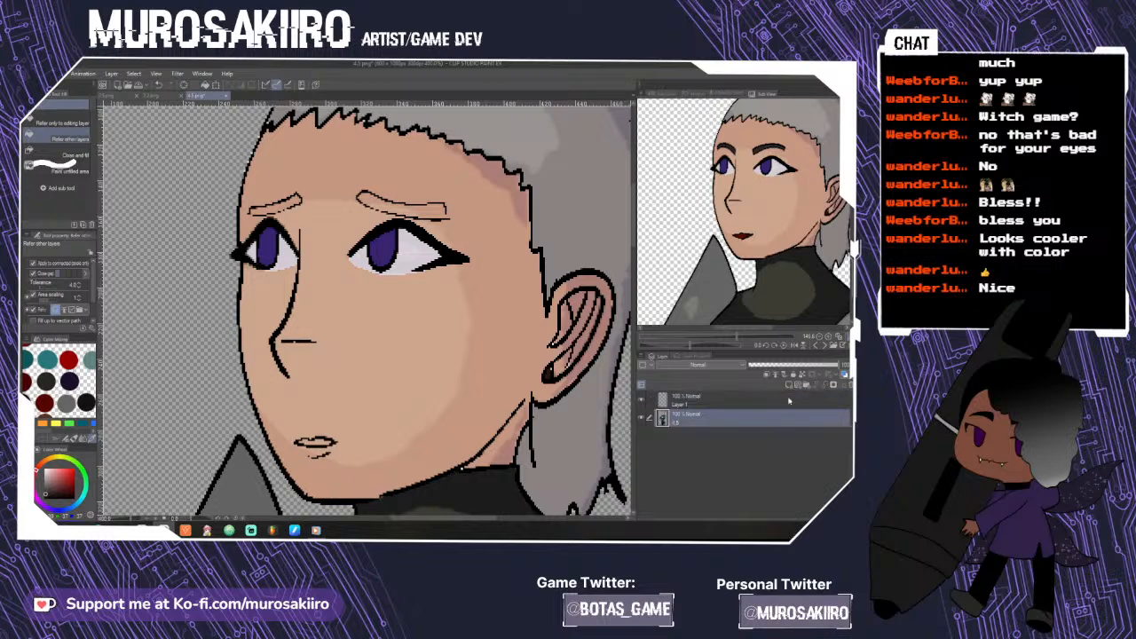
left_click(391, 205)
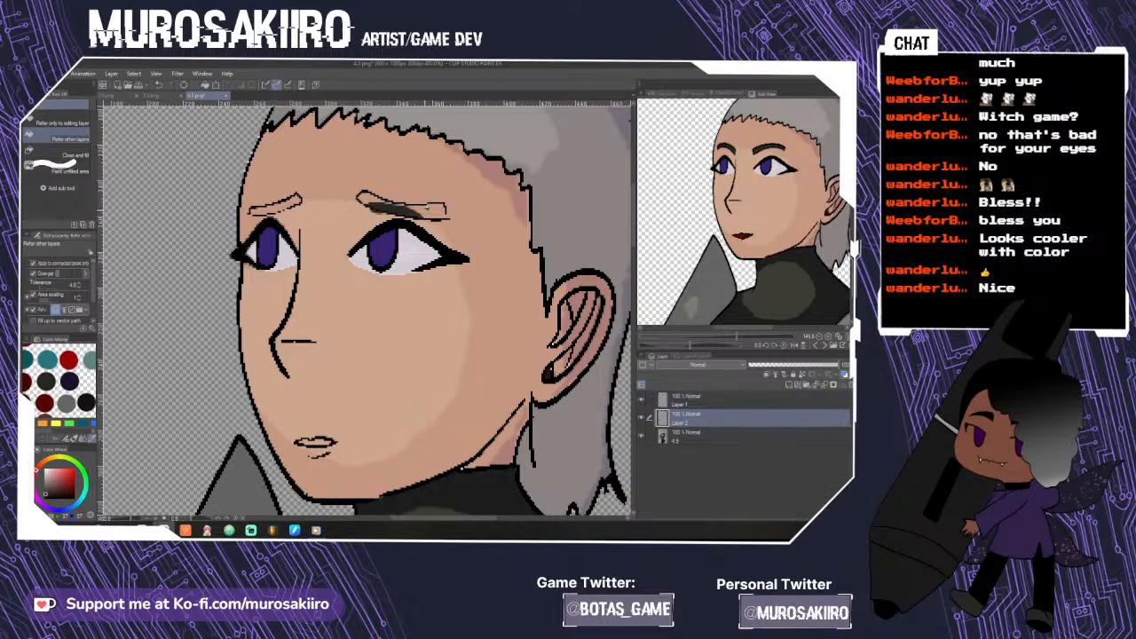
left_click(435, 216)
key("ctrl+z")
- Thicken the right eyebrow's outline and close its gaps with the Lines brush on Layer 1
key("b")
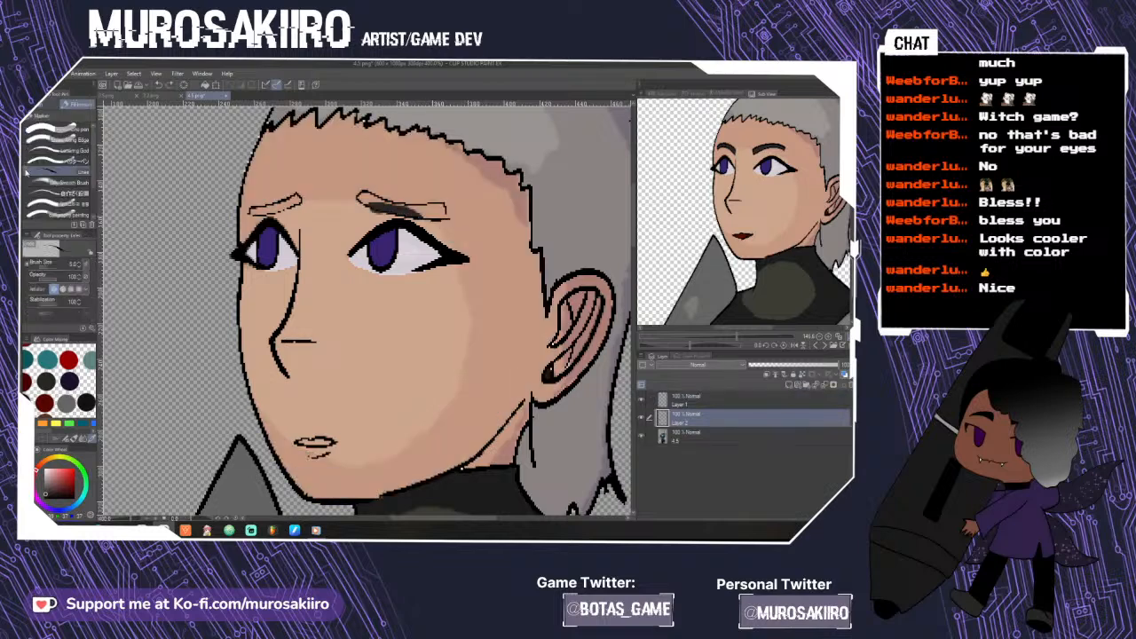
left_click(68, 126)
scroll(445, 211, "up", 2)
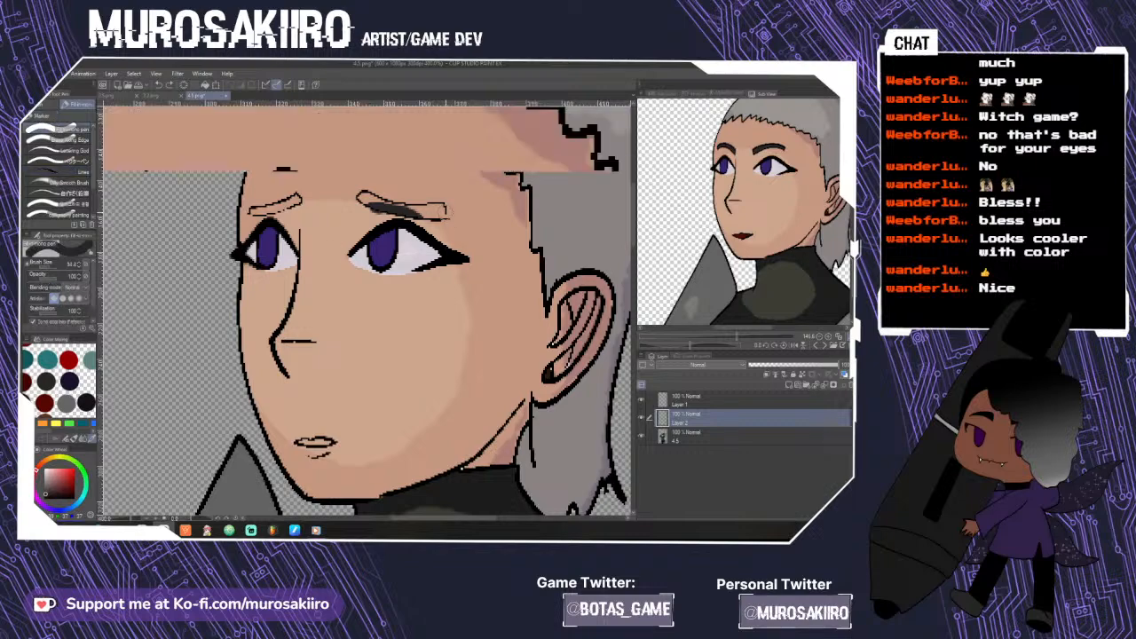
scroll(445, 211, "up", 2)
scroll(445, 213, "down", 4)
scroll(346, 206, "up", 2)
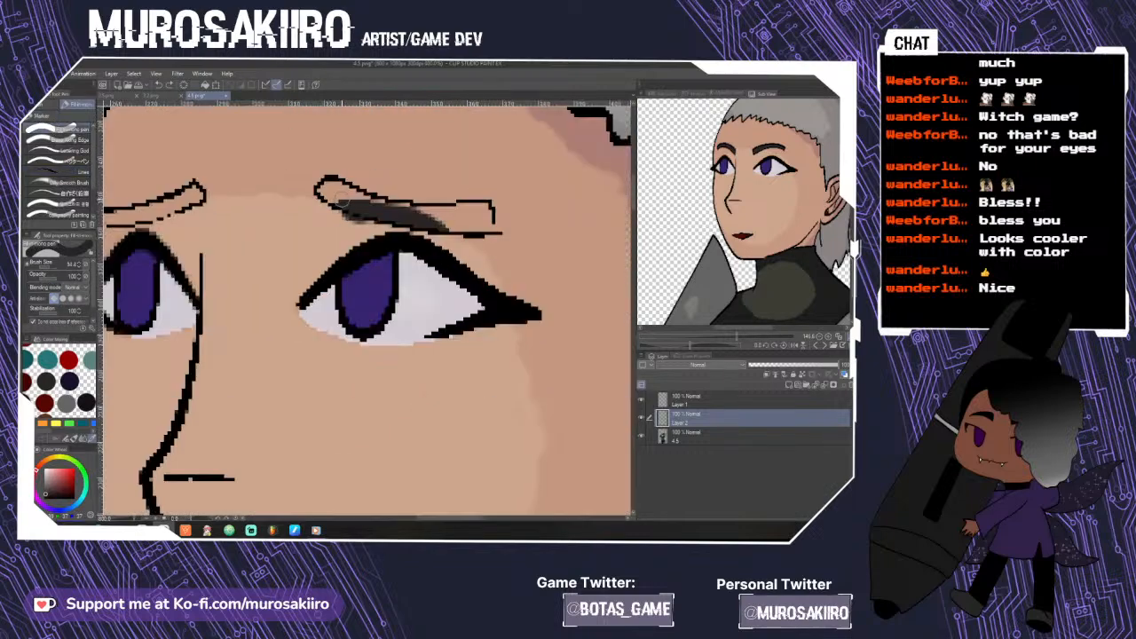
left_click(62, 171)
left_click(701, 401)
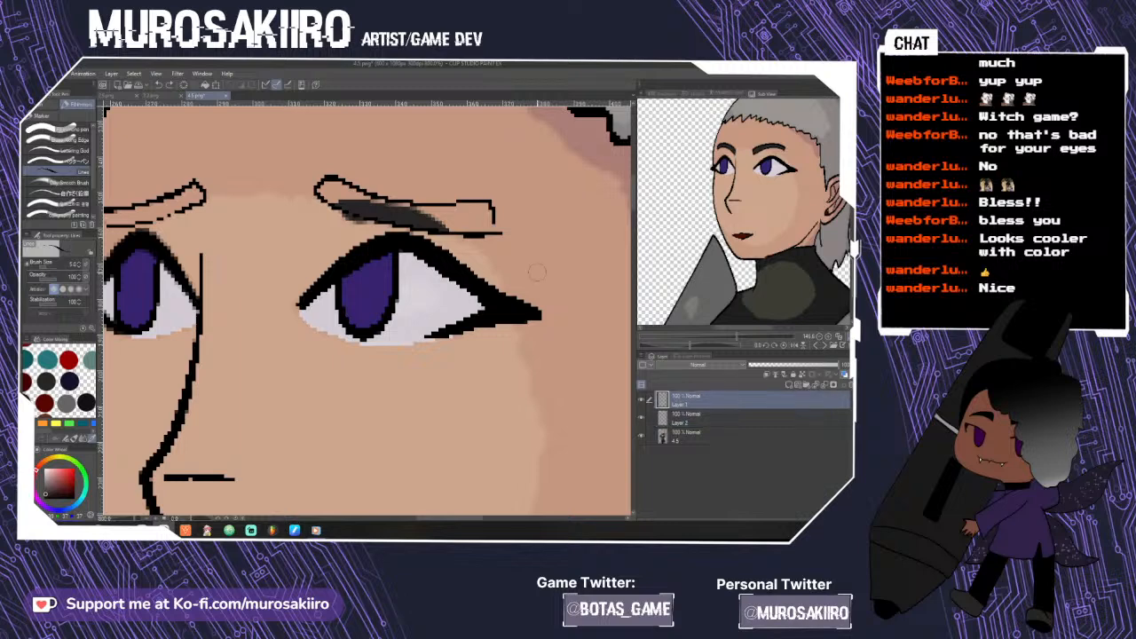
mouse_move(331, 176)
left_mouse_down()
mouse_move(495, 202)
mouse_move(493, 236)
left_mouse_up()
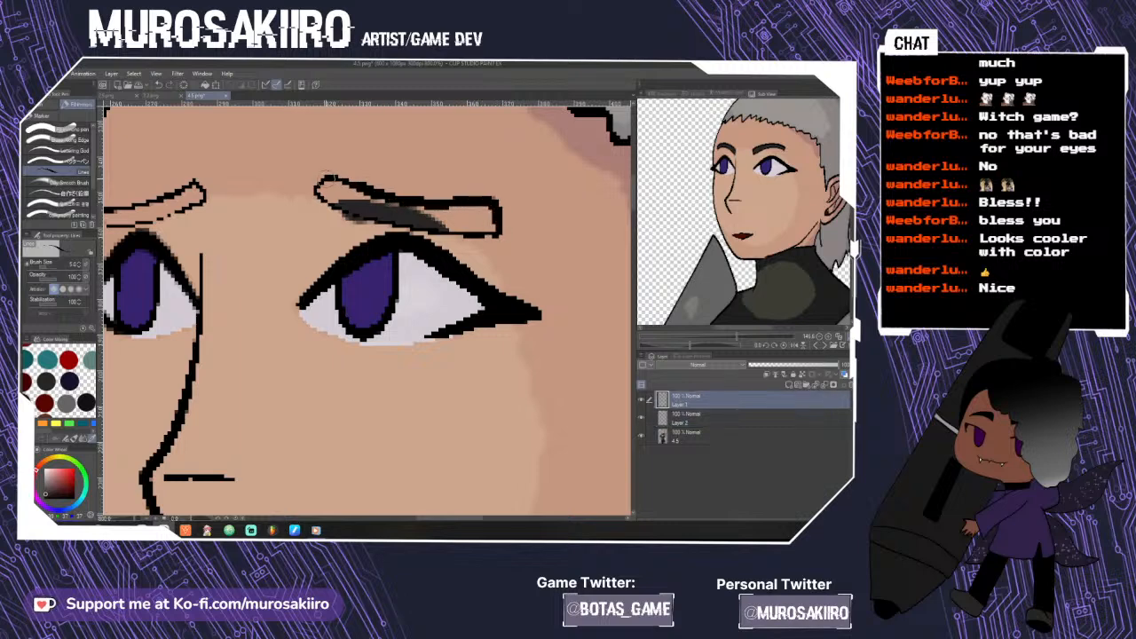
mouse_move(337, 204)
left_mouse_down()
mouse_move(414, 228)
mouse_move(497, 234)
left_mouse_up()
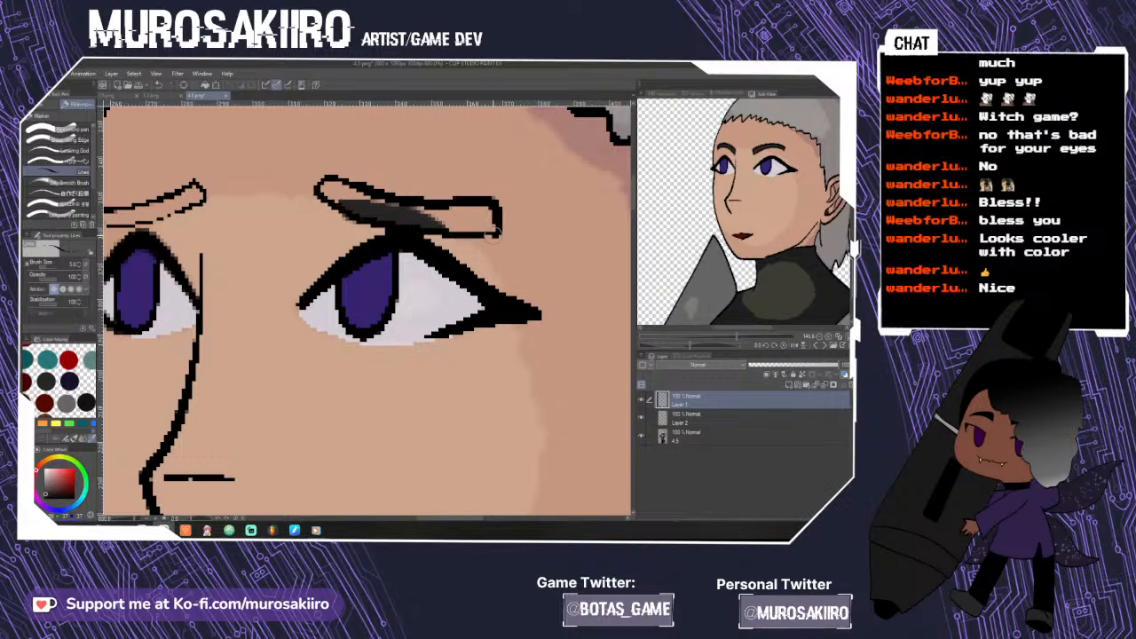
- Thicken the left eyebrow's outline and close its outer end on Layer 1
left_click_drag(433, 517, 411, 518)
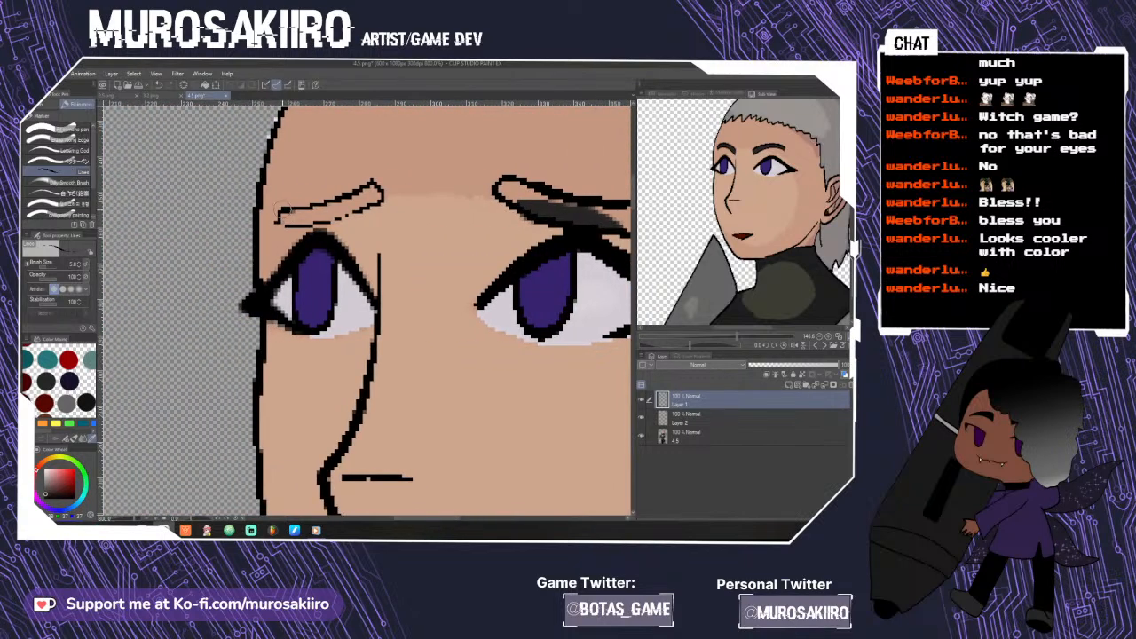
mouse_move(319, 201)
left_mouse_down()
mouse_move(371, 185)
mouse_move(387, 201)
mouse_move(322, 229)
mouse_move(275, 226)
left_mouse_up()
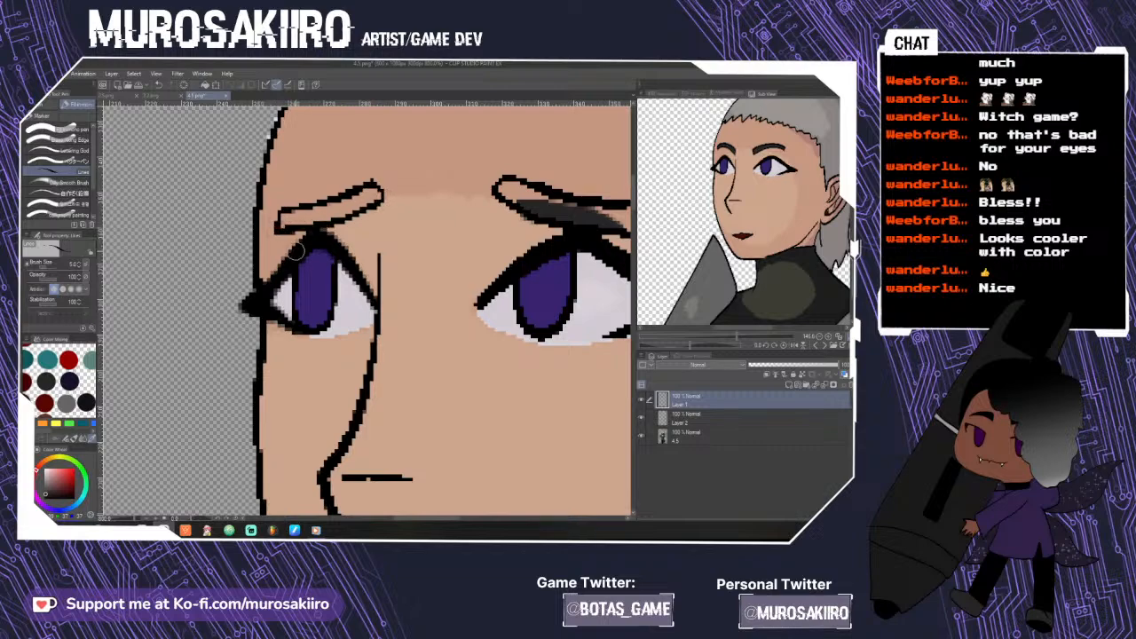
scroll(495, 368, "down", 2)
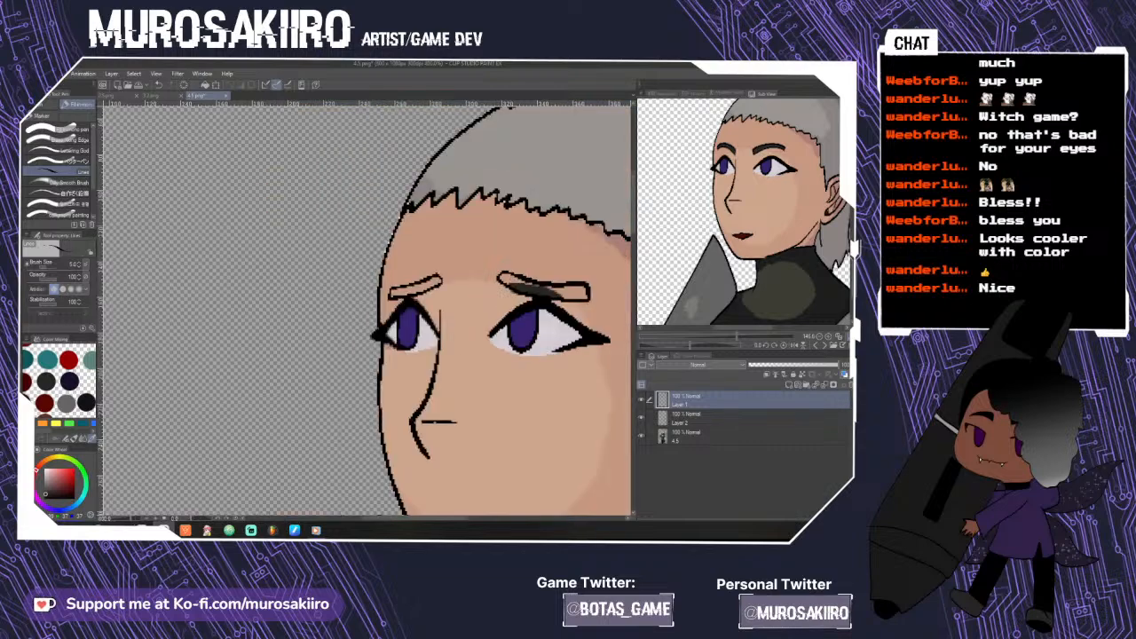
- Fill both outlined eyebrows with the dark eyebrow colour on Layer 2
key("g")
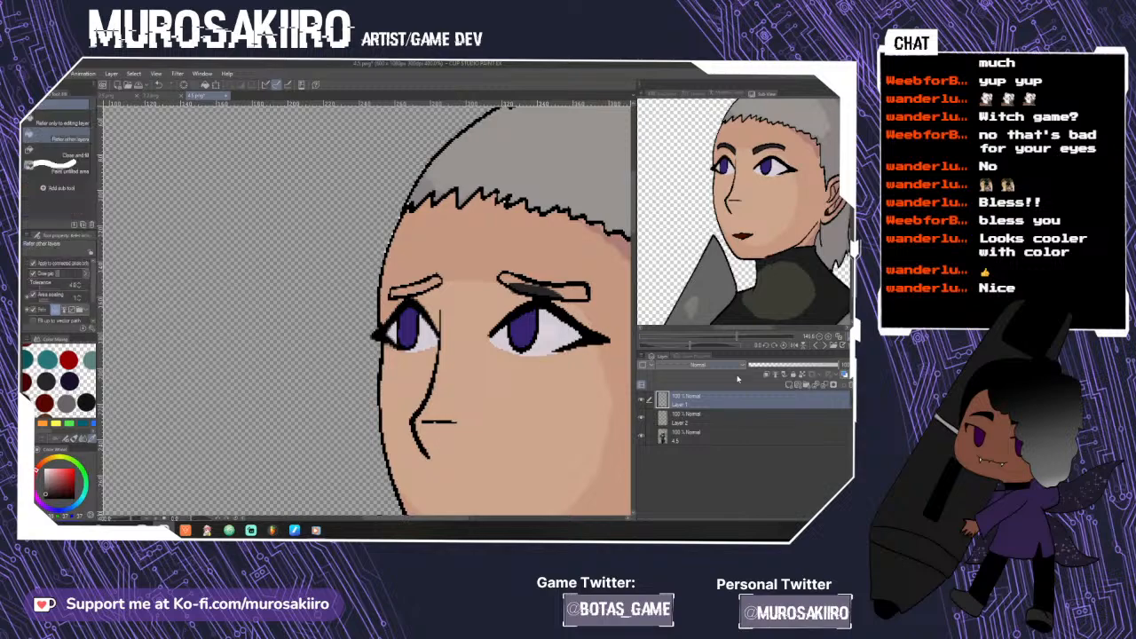
left_click(710, 417)
left_click(577, 290)
left_click(512, 280)
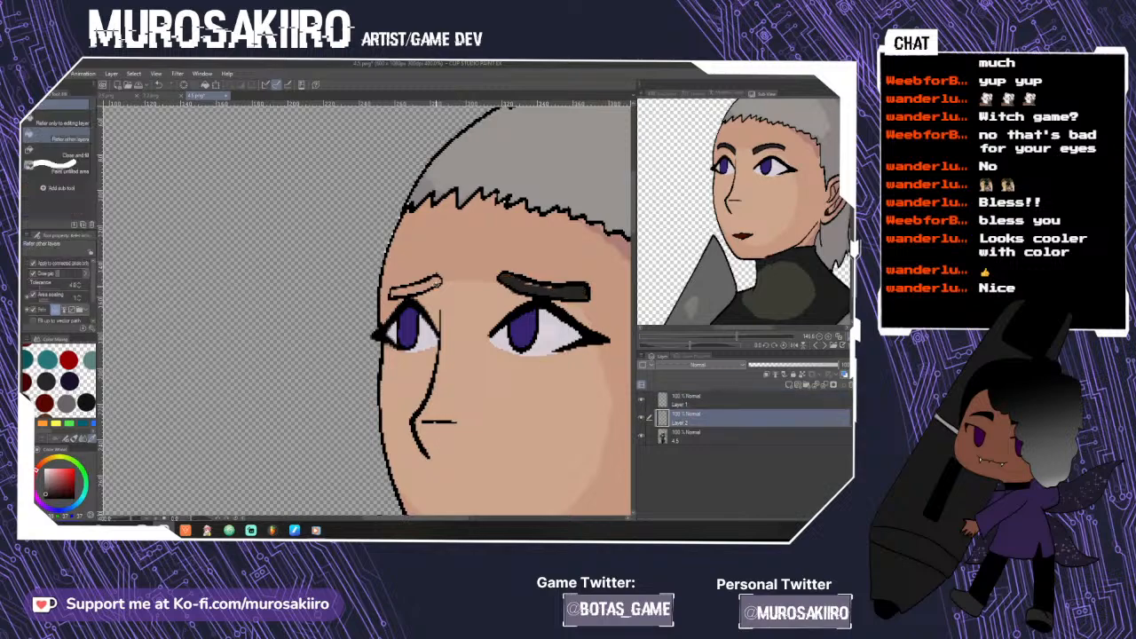
left_click(433, 283)
- Paint the inside of the small mouth dark red on Layer 2
key("p")
left_click(75, 128)
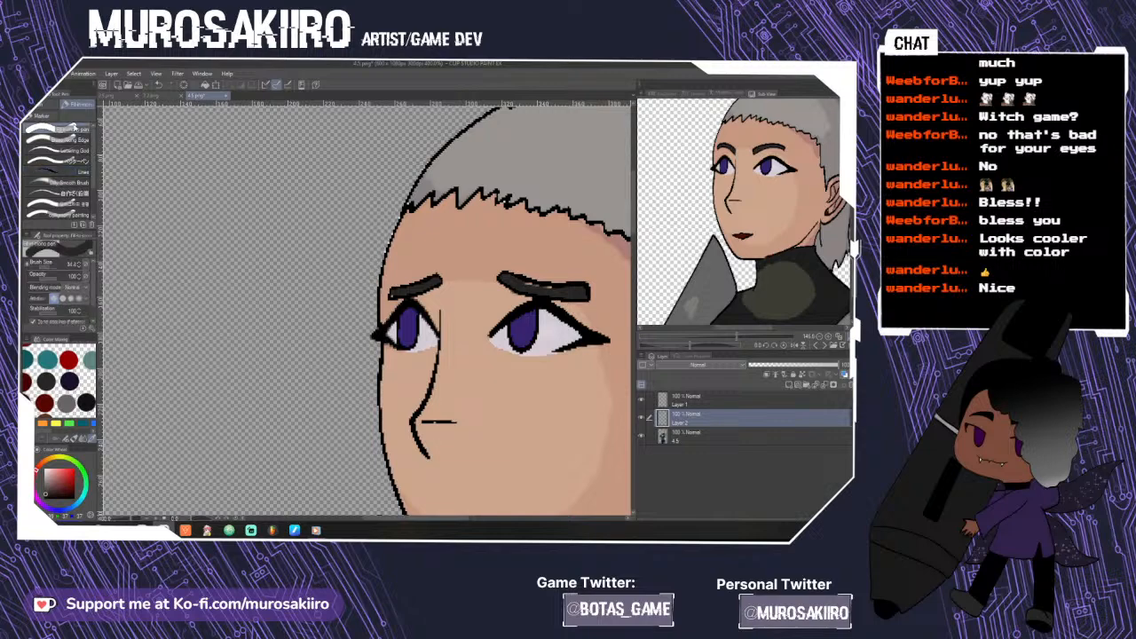
scroll(401, 268, "up", 4)
scroll(463, 372, "down", 6)
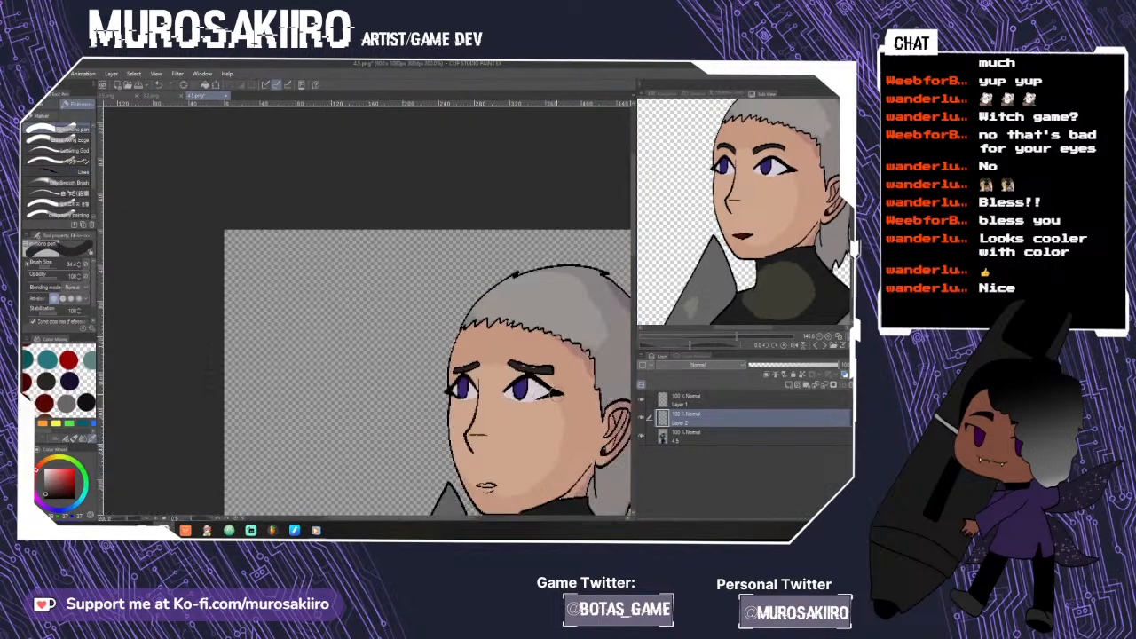
scroll(537, 368, "up", 5)
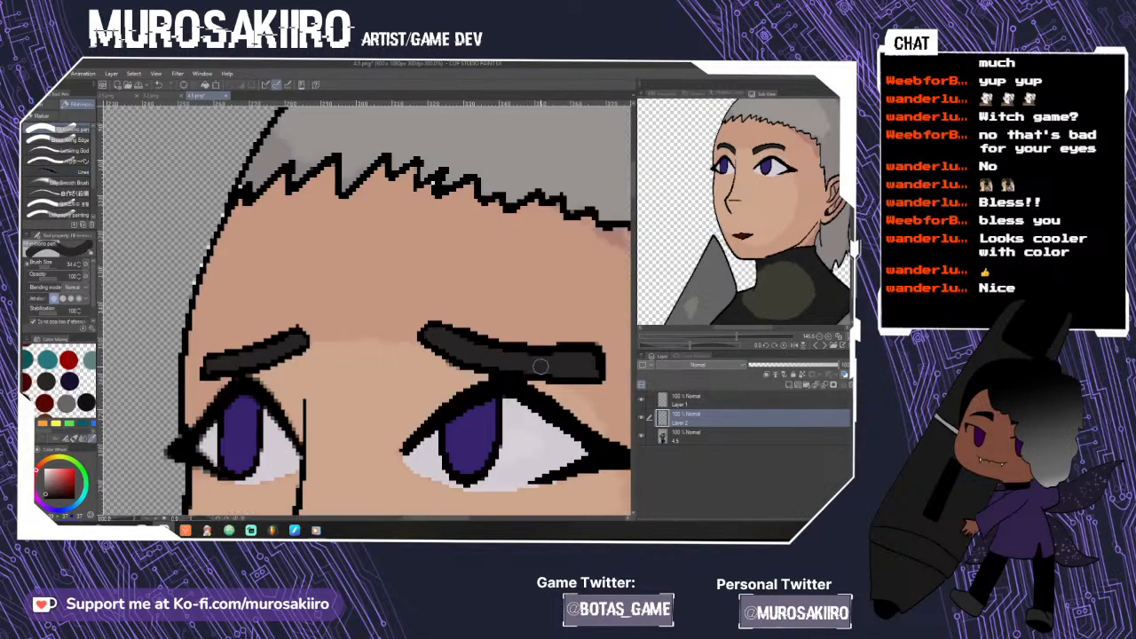
scroll(541, 366, "down", 5)
scroll(506, 375, "down", 1)
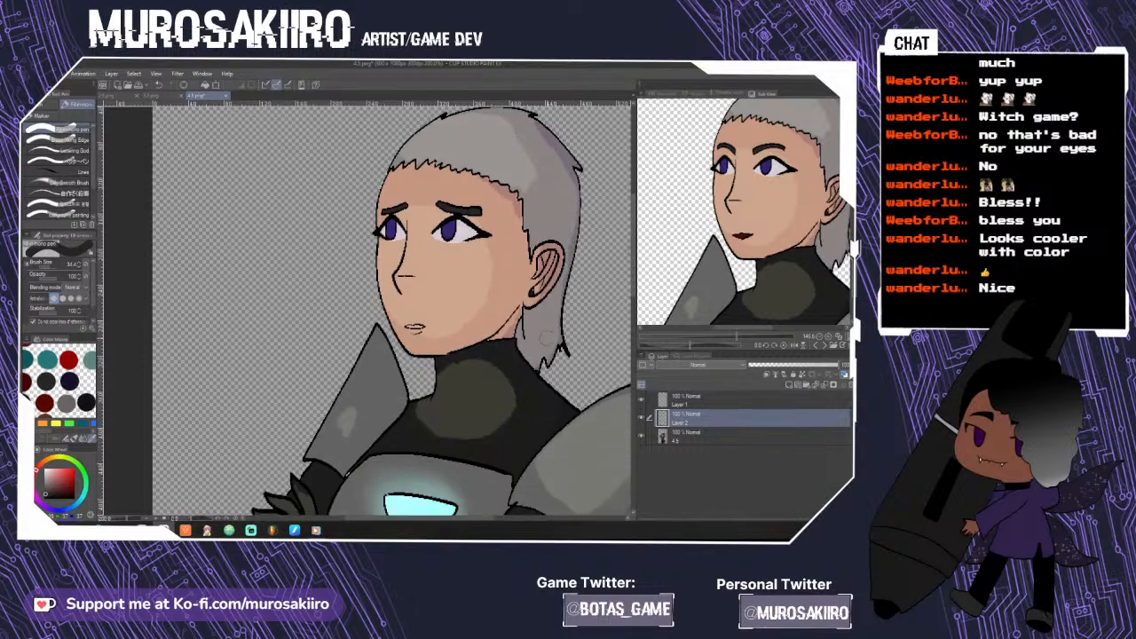
scroll(415, 341, "up", 4)
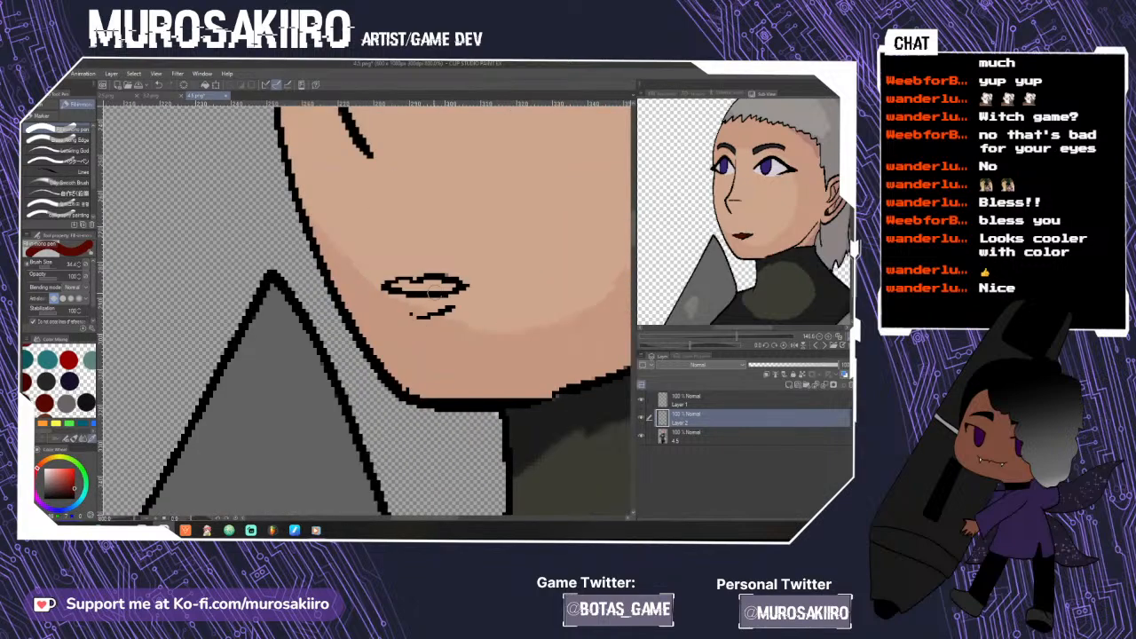
scroll(448, 287, "up", 2)
left_click_drag(457, 285, 343, 285)
scroll(533, 310, "down", 10)
scroll(377, 508, "down", 1)
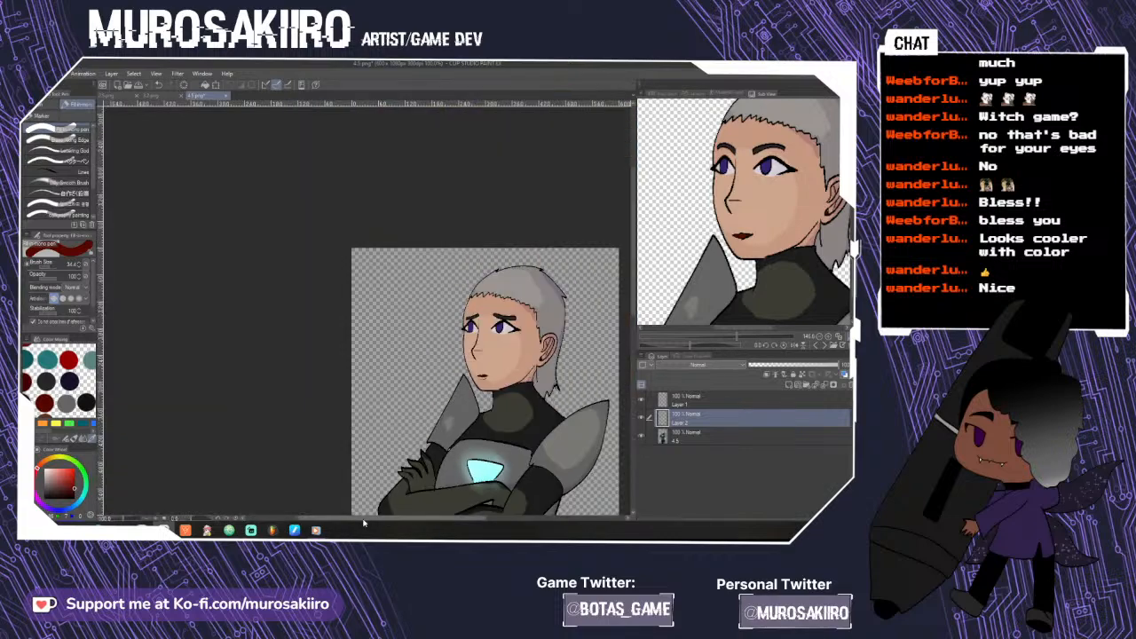
- Save the worried expression variant under a new PNG file name in the game's images folder
left_click_drag(366, 520, 419, 520)
left_click_drag(636, 290, 637, 350)
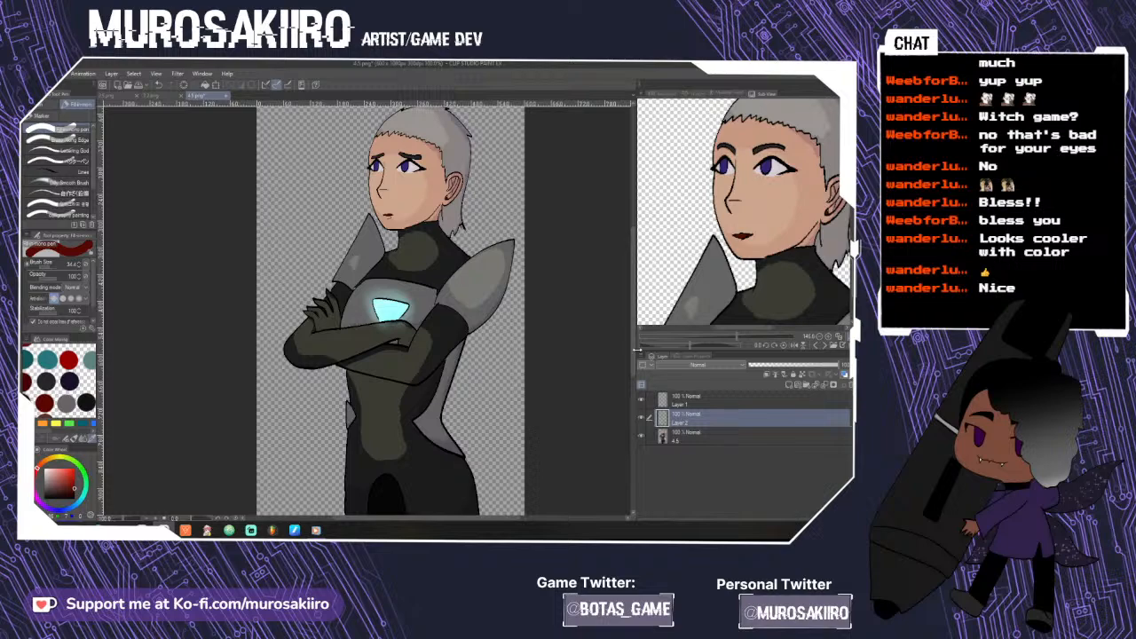
left_click(32, 73)
left_click(50, 154)
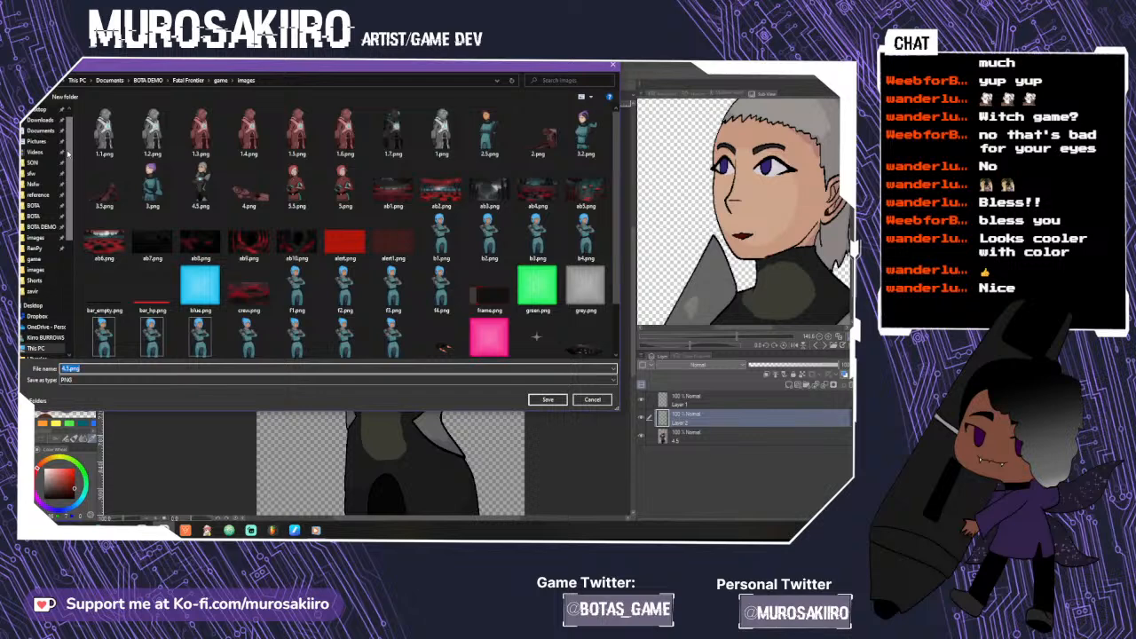
left_click(71, 368)
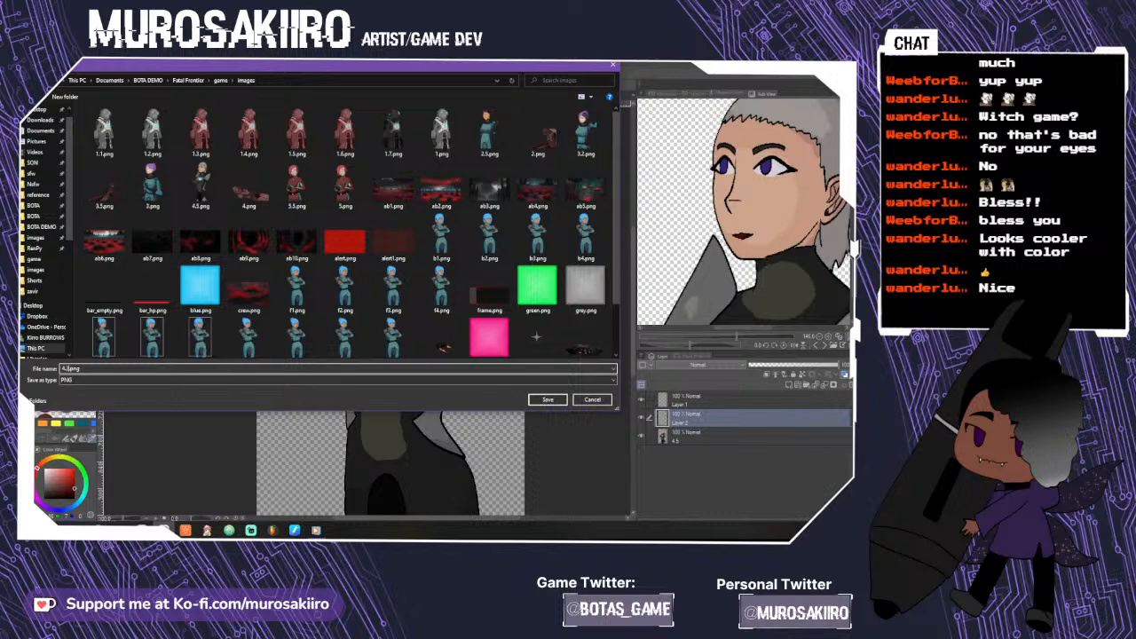
left_click(547, 399)
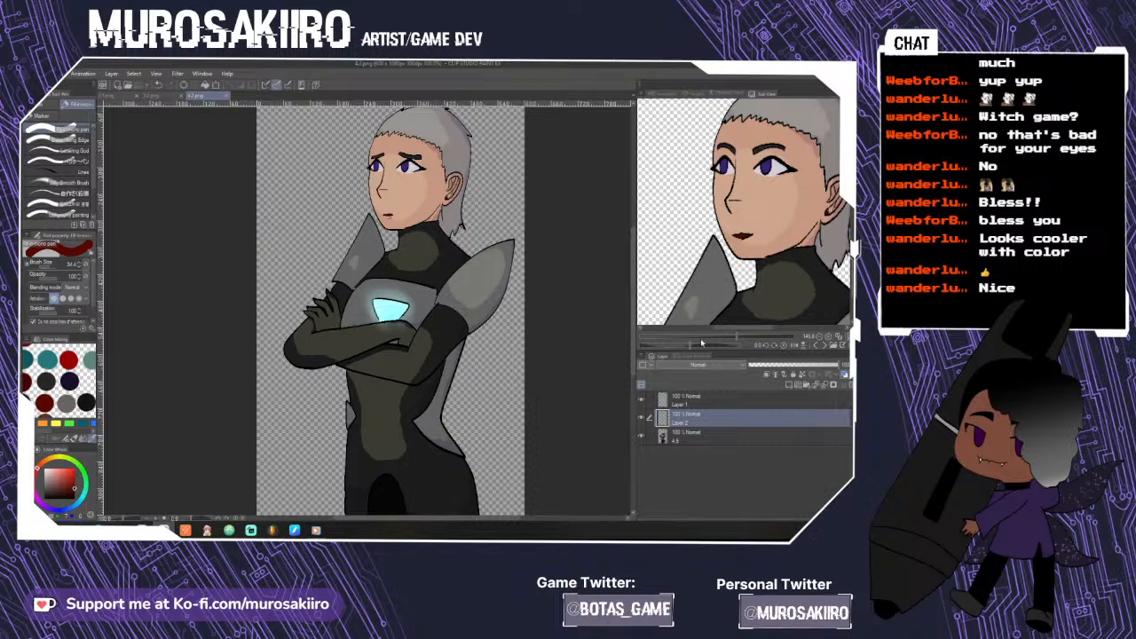
- Delete the two expression layers above the grey-haired sprite and close its document without saving the changes
key("ctrl+minus")
mouse_move(635, 322)
left_mouse_down()
mouse_move(636, 336)
mouse_move(636, 326)
left_mouse_up()
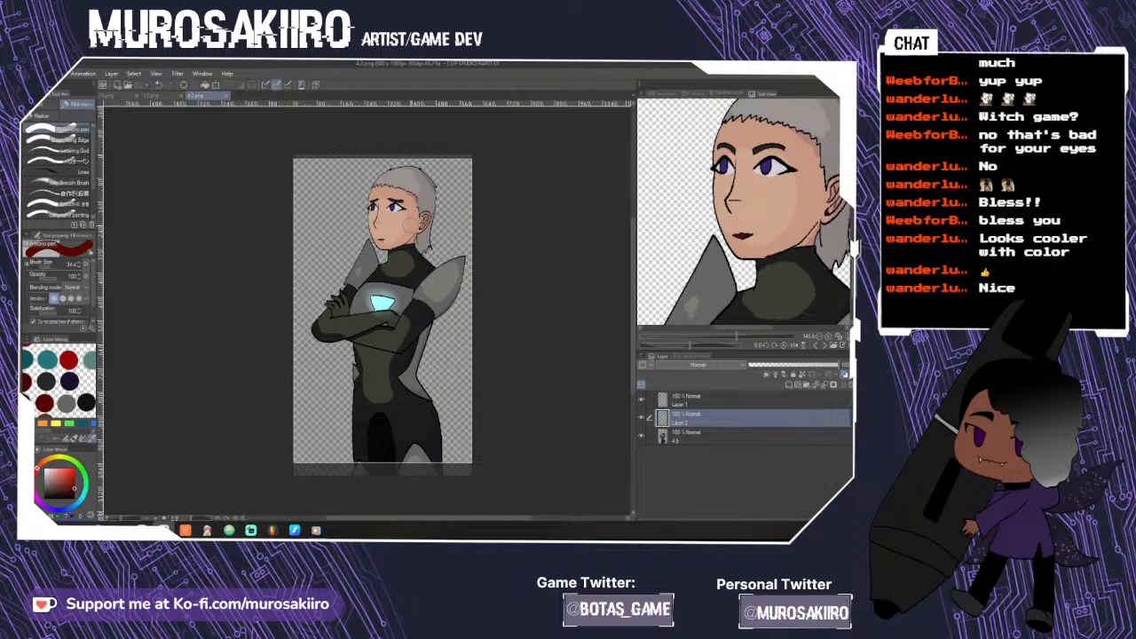
scroll(393, 222, "up", 2)
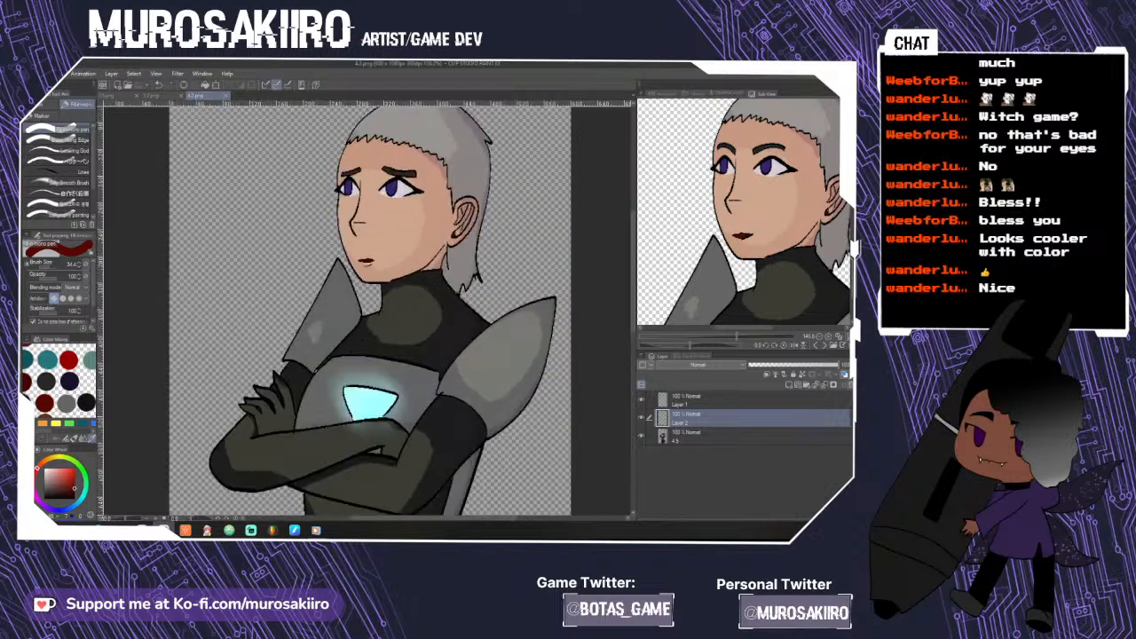
left_click(848, 385)
left_click(842, 397)
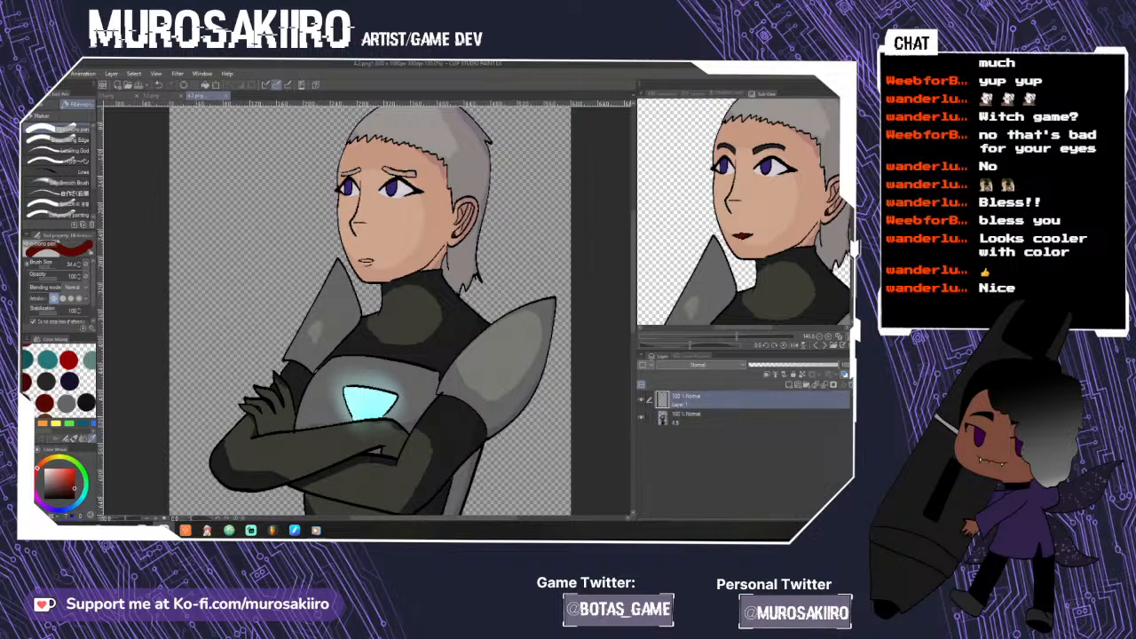
left_click(847, 384)
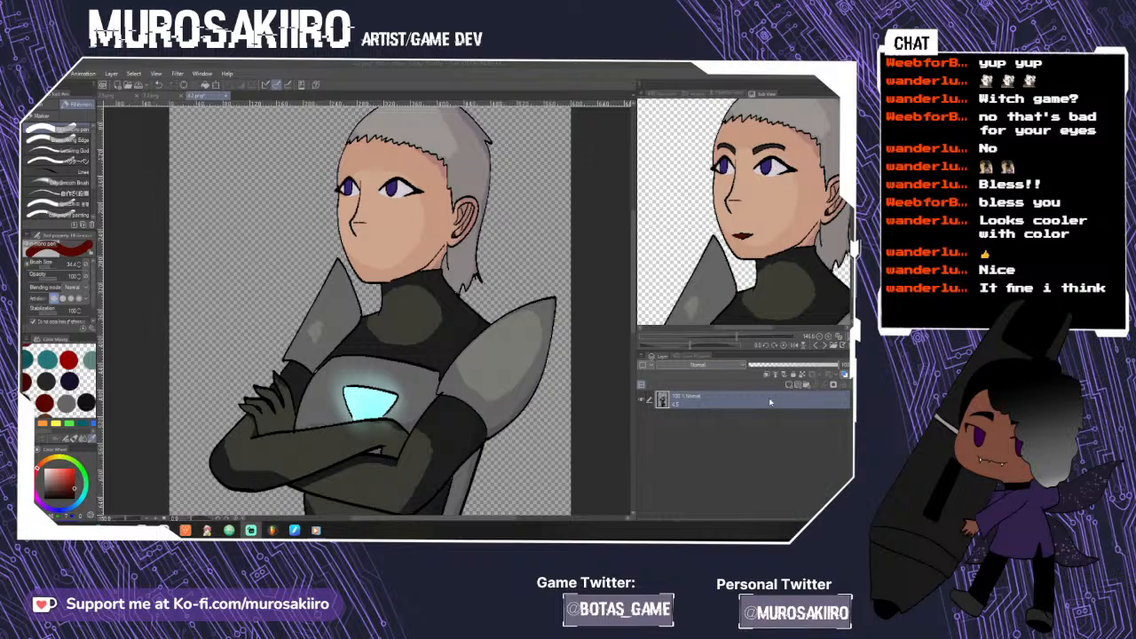
key("ctrl+w")
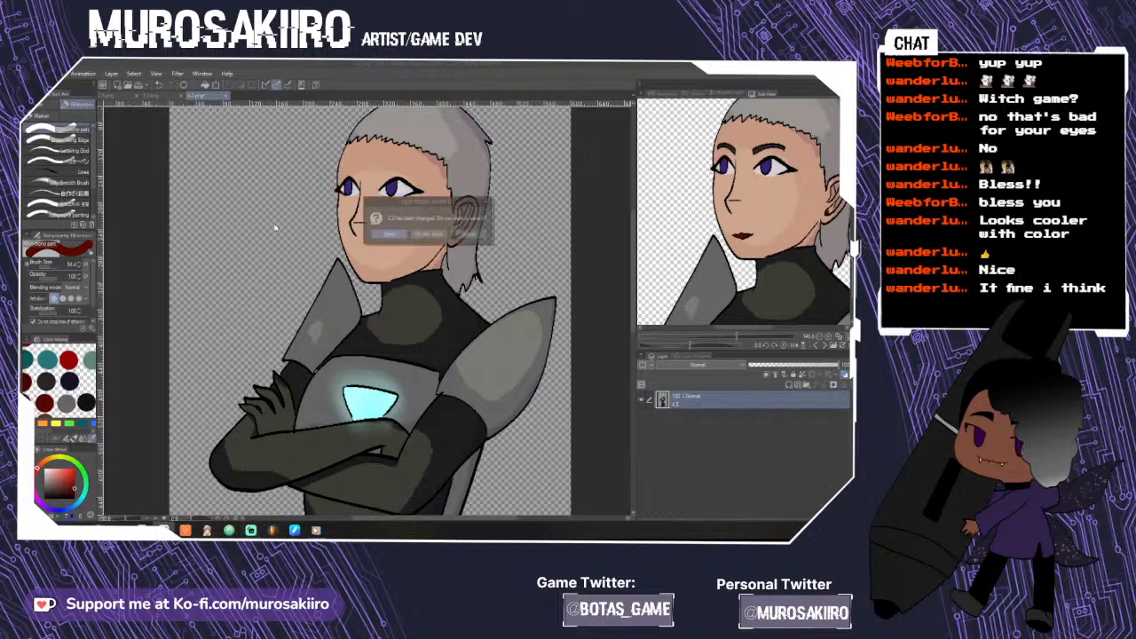
left_click(424, 234)
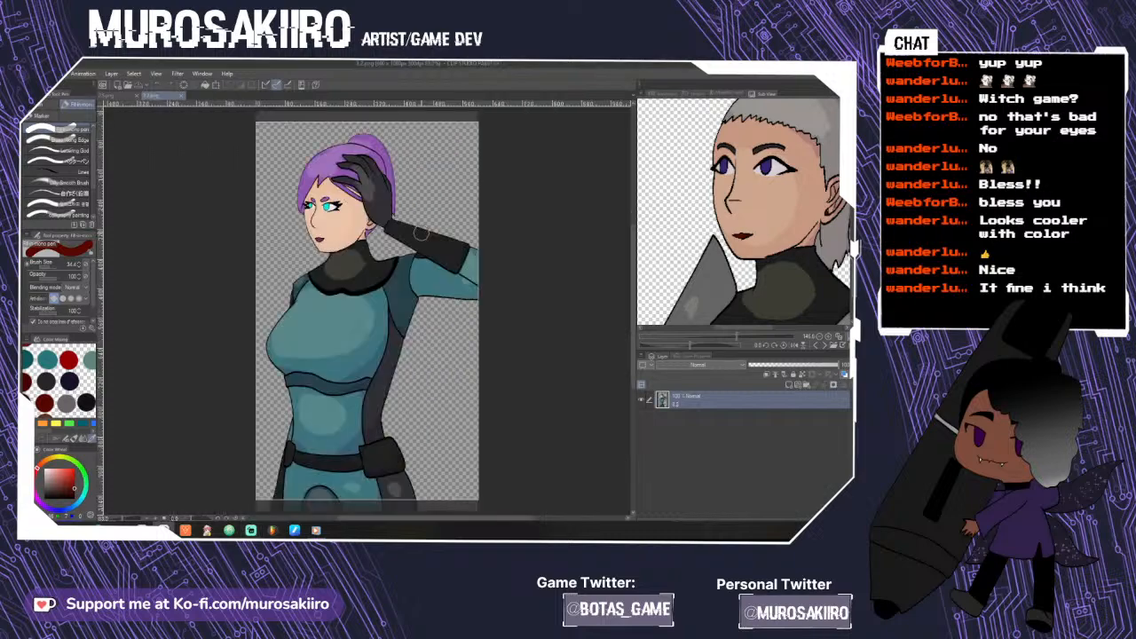
- Add a layer above the purple-haired sprite, sample the skin colour beside the mouth, and paint over the mouth
scroll(324, 199, "up", 6)
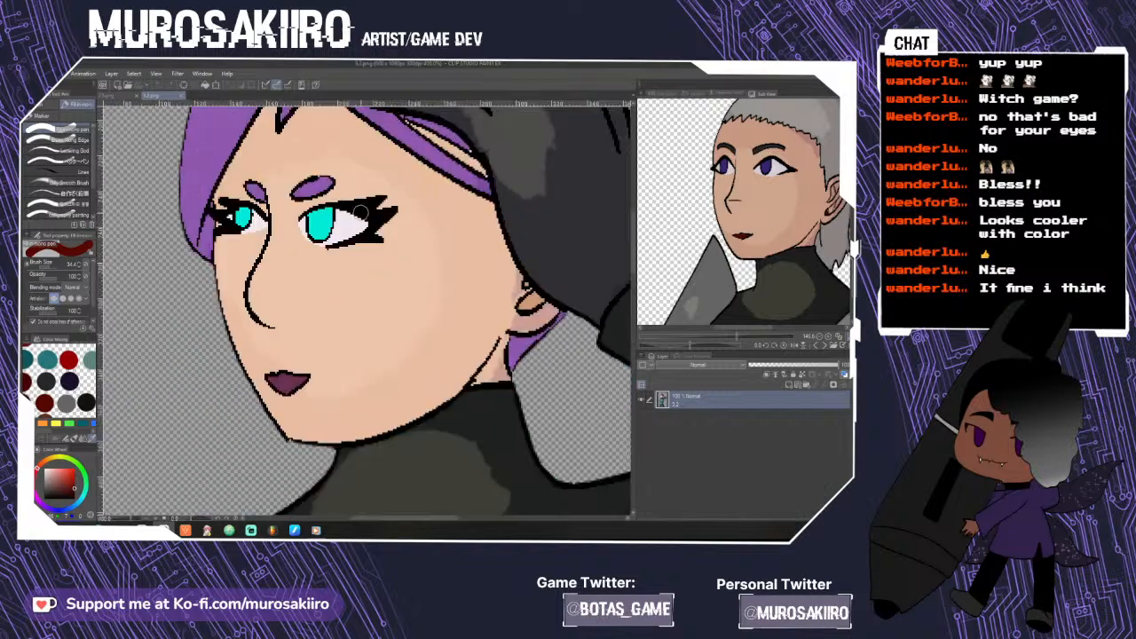
left_click(792, 385)
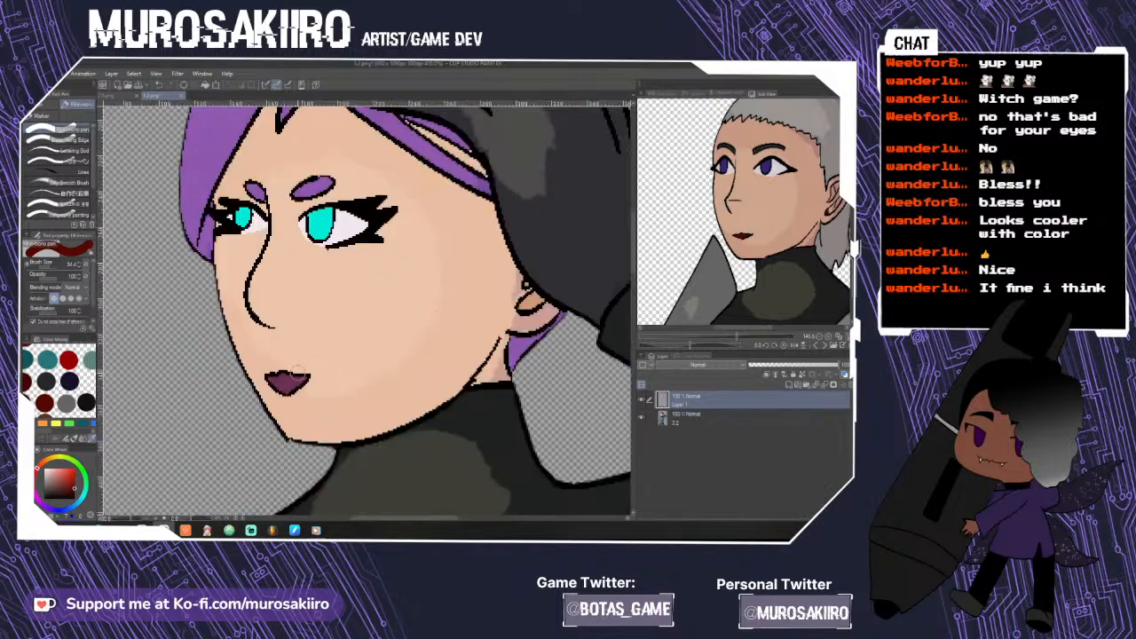
scroll(300, 371, "up", 4)
left_click(330, 357, "alt")
scroll(341, 357, "down", 2)
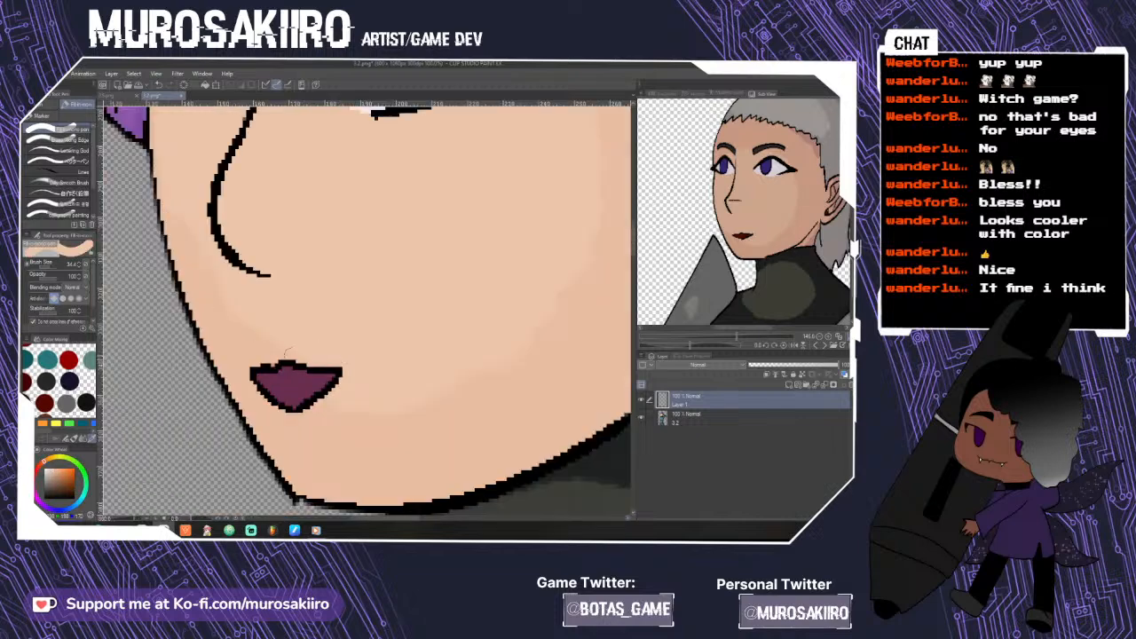
mouse_move(298, 359)
left_mouse_down()
mouse_move(331, 387)
mouse_move(340, 379)
left_mouse_up()
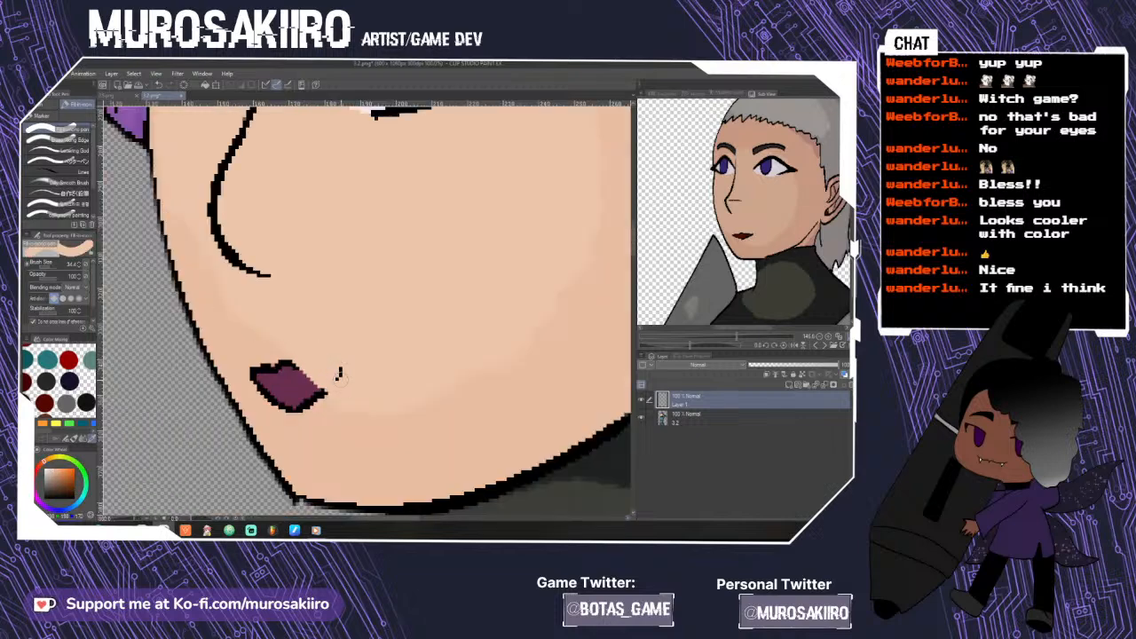
mouse_move(252, 373)
left_mouse_down()
mouse_move(310, 424)
mouse_move(266, 366)
mouse_move(295, 405)
mouse_move(314, 408)
mouse_move(275, 360)
mouse_move(320, 395)
mouse_move(291, 369)
left_mouse_up()
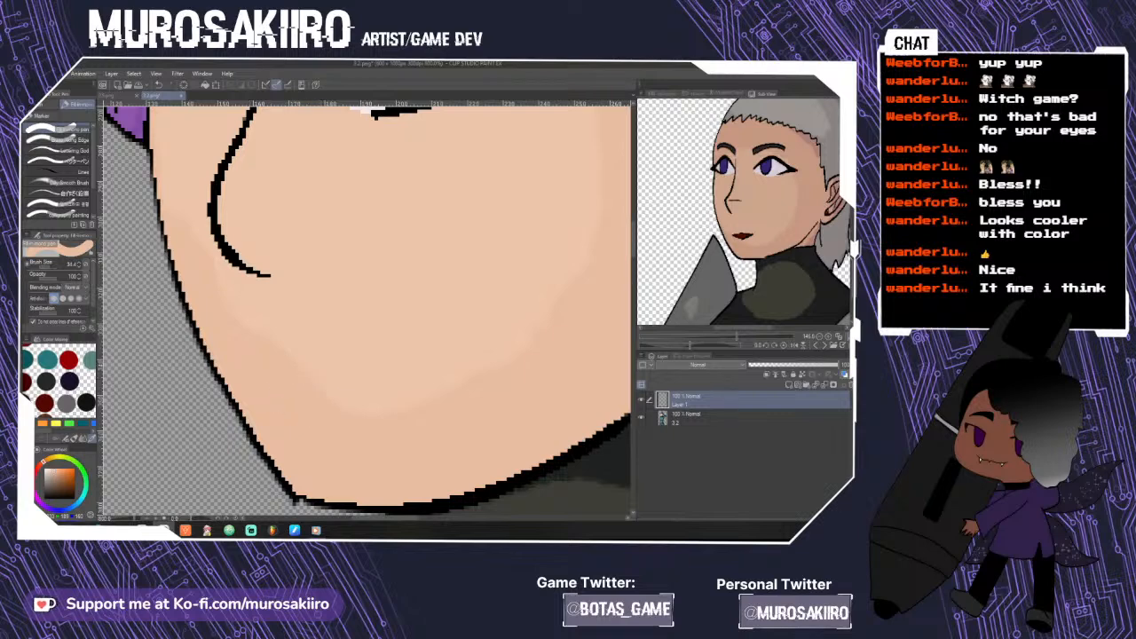
- Paint over both purple eyebrows with the sampled skin colour on Layer 1
scroll(340, 315, "down", 5)
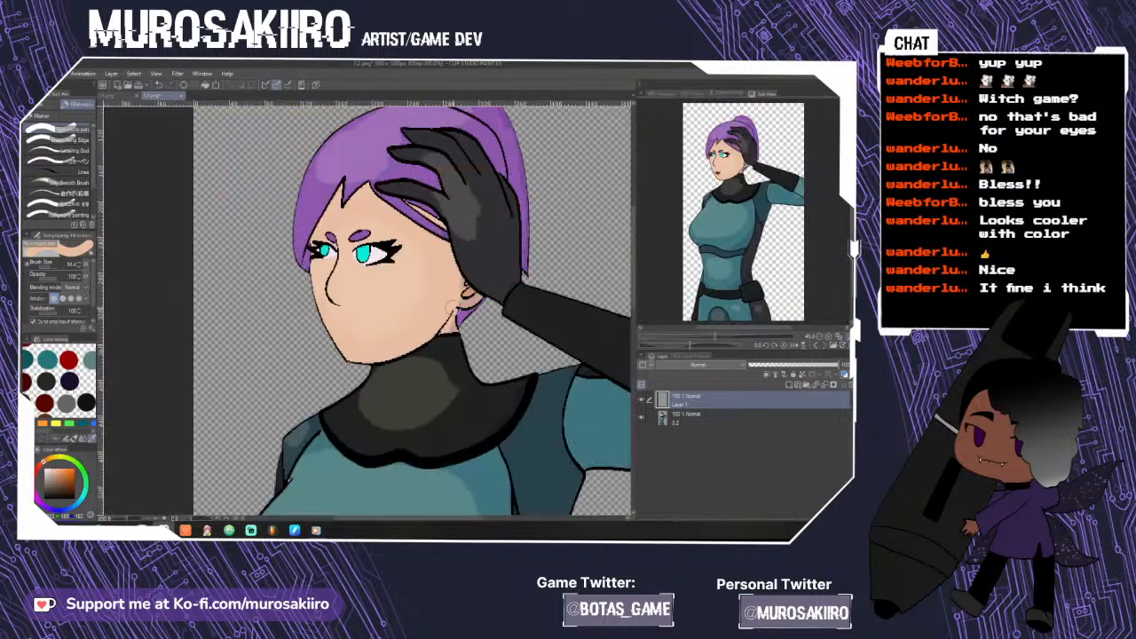
scroll(430, 347, "up", 5)
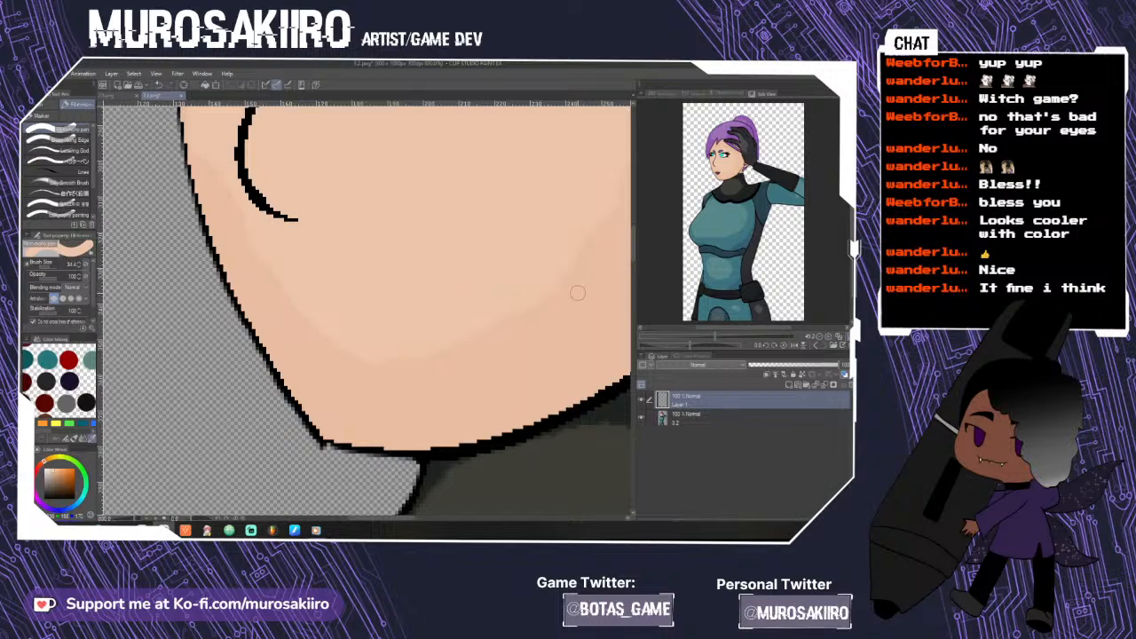
scroll(444, 354, "down", 2)
left_click_drag(633, 281, 632, 253)
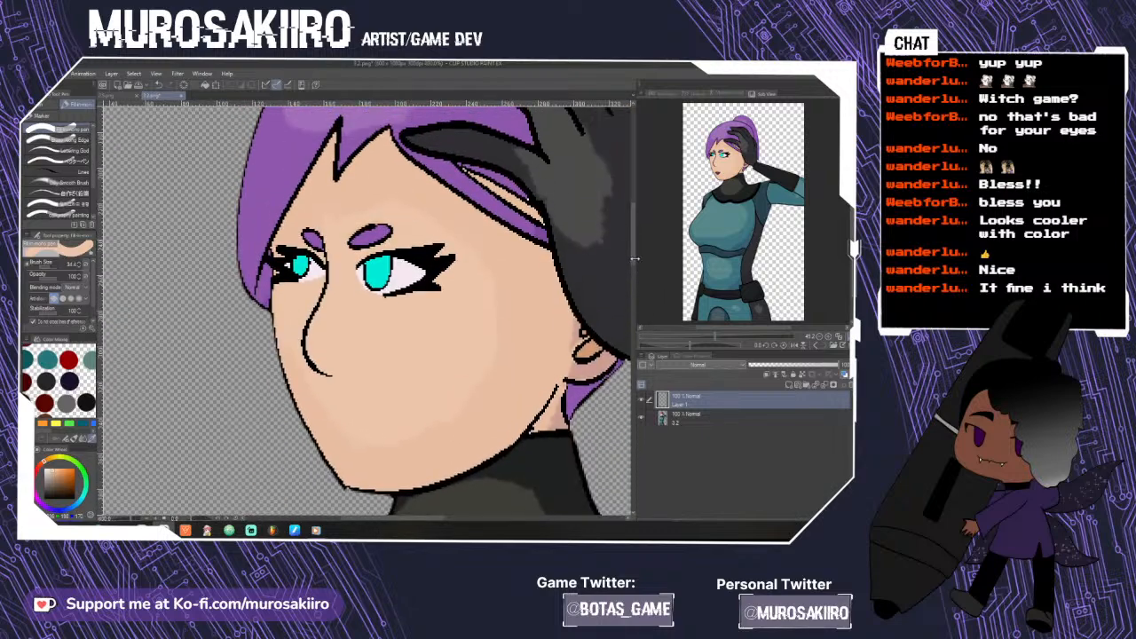
scroll(367, 240, "up", 2)
mouse_move(409, 229)
left_mouse_down()
mouse_move(376, 245)
mouse_move(343, 238)
mouse_move(368, 229)
mouse_move(359, 241)
mouse_move(384, 218)
left_mouse_up()
left_click(417, 225)
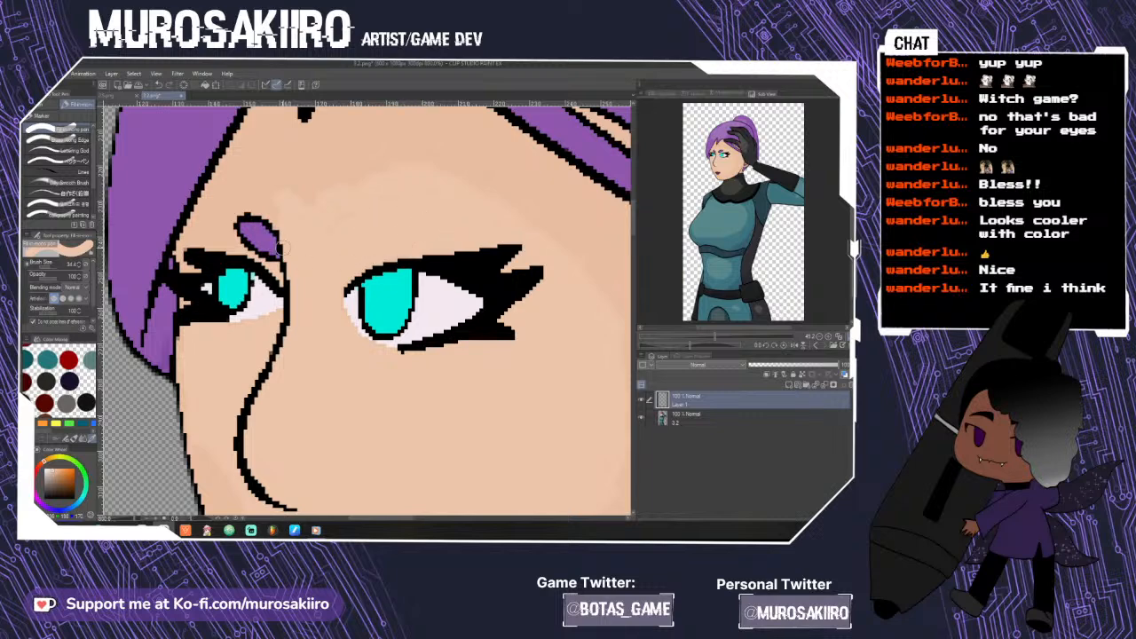
mouse_move(282, 249)
left_mouse_down()
mouse_move(251, 241)
mouse_move(269, 246)
mouse_move(256, 224)
mouse_move(231, 233)
mouse_move(254, 226)
mouse_move(236, 238)
mouse_move(241, 218)
mouse_move(291, 235)
mouse_move(259, 245)
left_mouse_up()
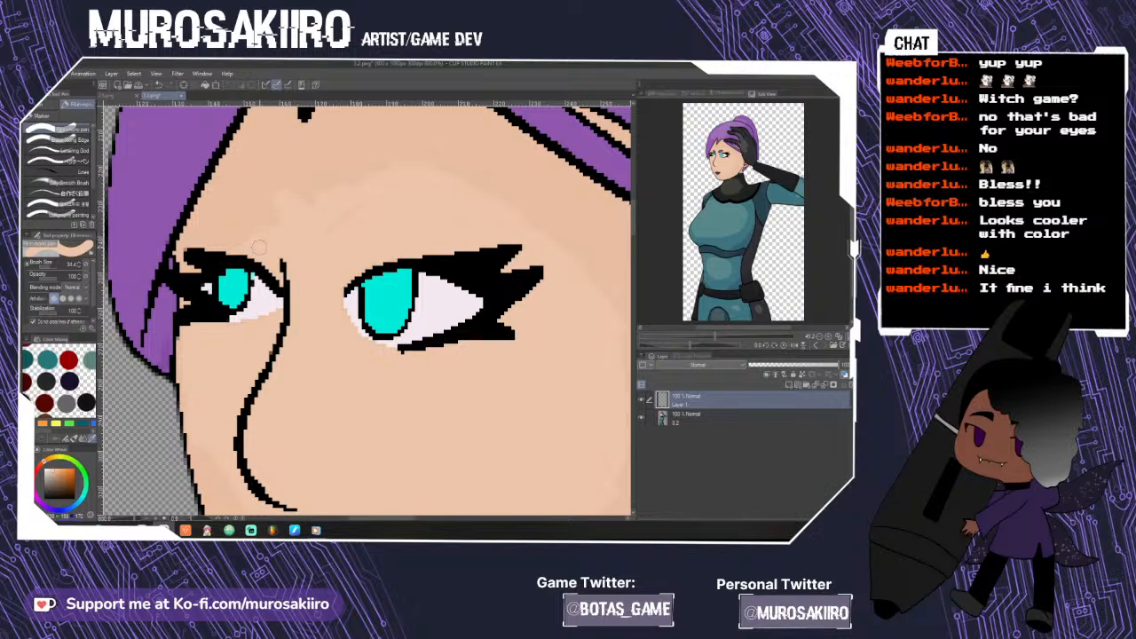
- Outline two short, furrowed eyebrows above the eyes with the Lines brush on Layer 1
left_click(62, 172)
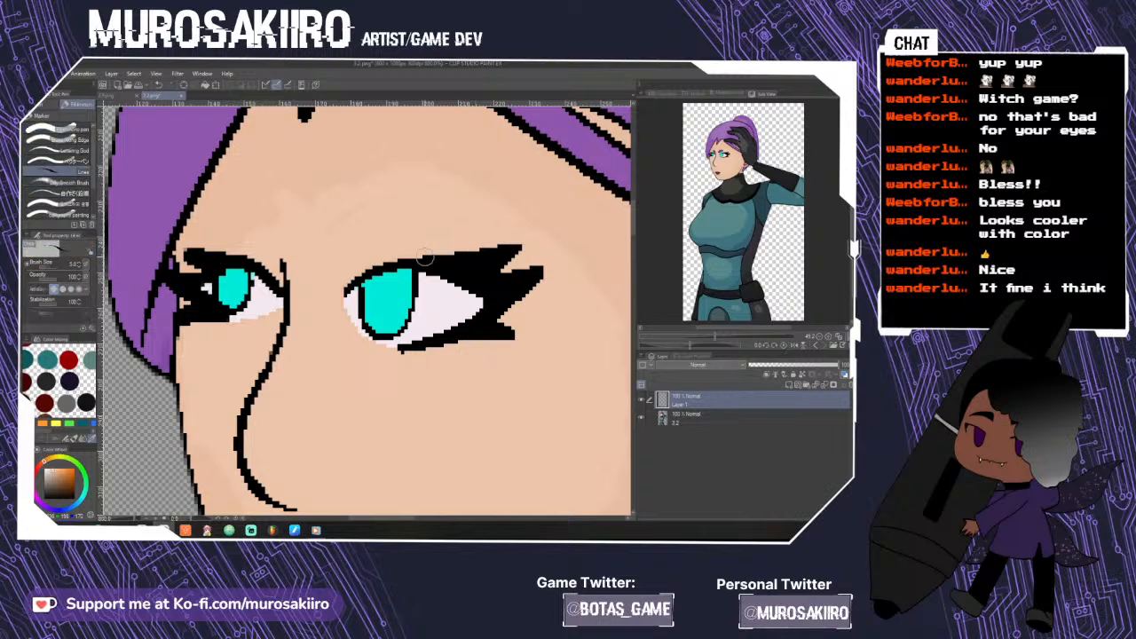
mouse_move(376, 257)
left_mouse_down()
mouse_move(401, 245)
mouse_move(410, 215)
left_mouse_up()
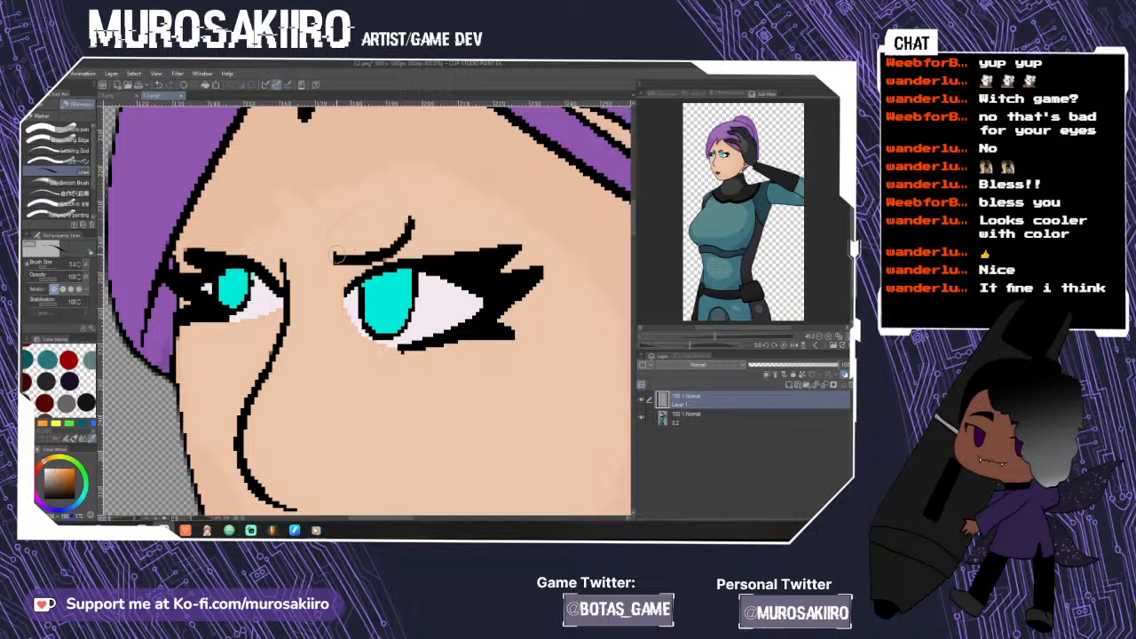
mouse_move(343, 235)
left_mouse_down()
mouse_move(405, 200)
mouse_move(414, 217)
left_mouse_up()
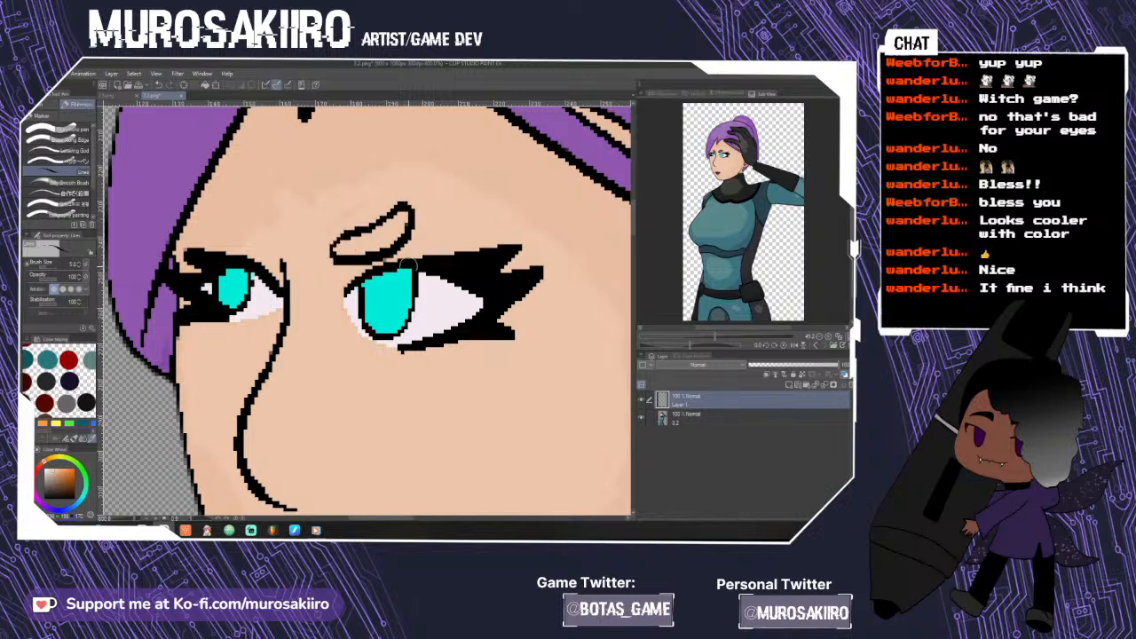
mouse_move(229, 228)
left_mouse_down()
mouse_move(242, 247)
mouse_move(284, 240)
mouse_move(265, 238)
mouse_move(282, 240)
mouse_move(281, 216)
mouse_move(233, 224)
mouse_move(227, 238)
left_mouse_up()
key("ctrl+z")
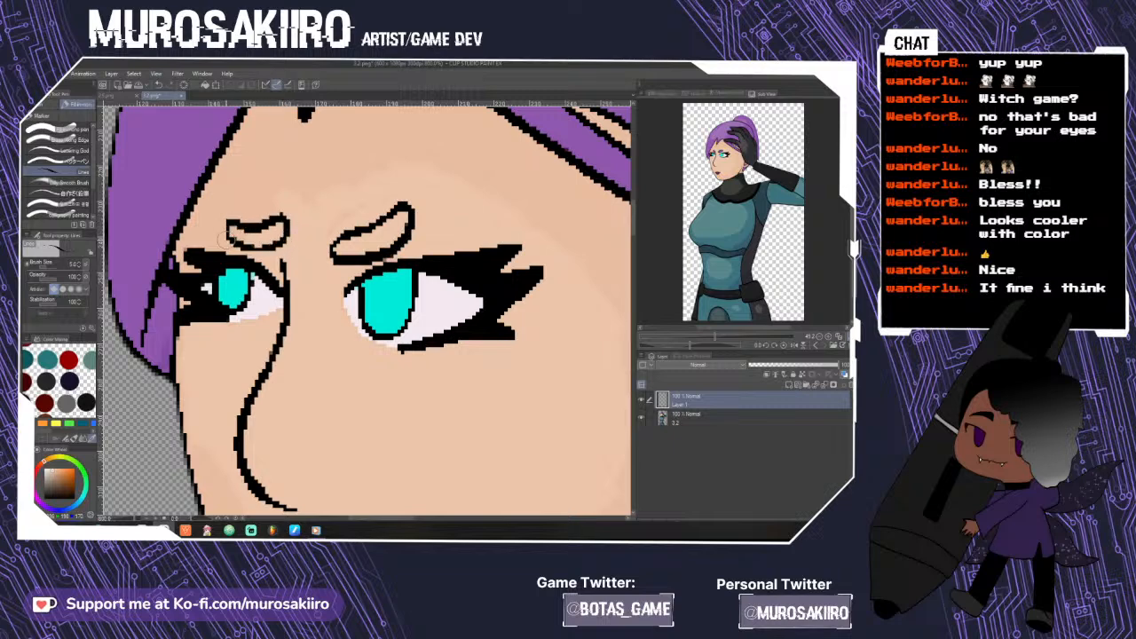
- Outline a small oval mouth below the nose on Layer 1, and enlarge the reference image in the Sub View
scroll(290, 226, "down", 2)
mouse_move(342, 406)
left_mouse_down()
mouse_move(345, 270)
mouse_move(344, 305)
mouse_move(293, 292)
mouse_move(275, 302)
mouse_move(313, 314)
mouse_move(346, 303)
left_mouse_up()
scroll(300, 275, "up", 2)
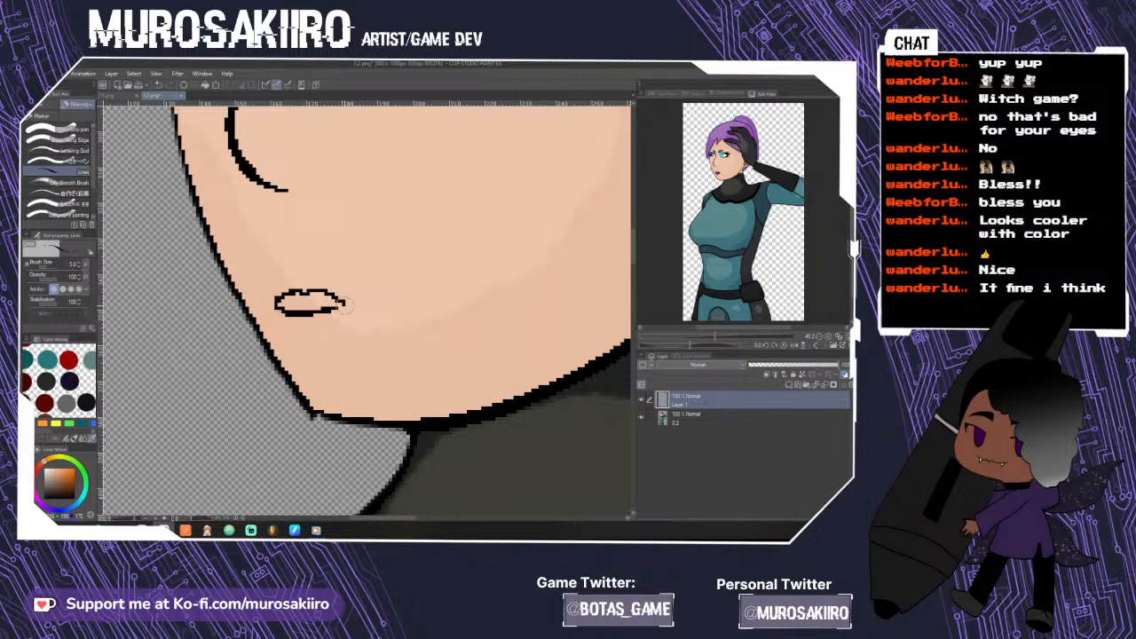
scroll(346, 303, "down", 4)
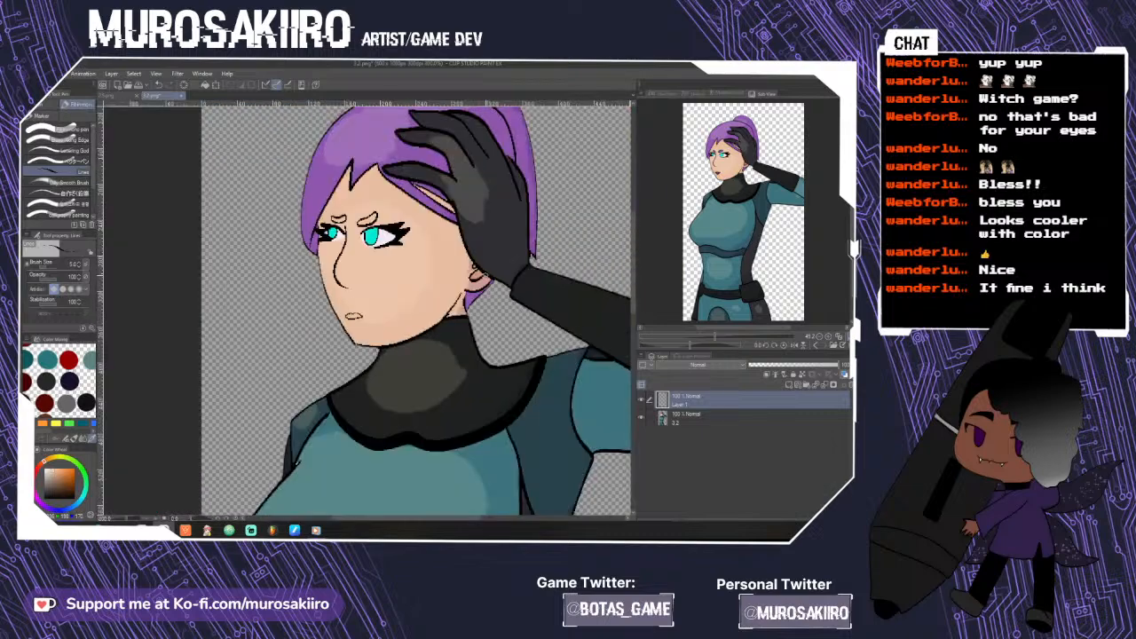
left_click_drag(716, 337, 743, 336)
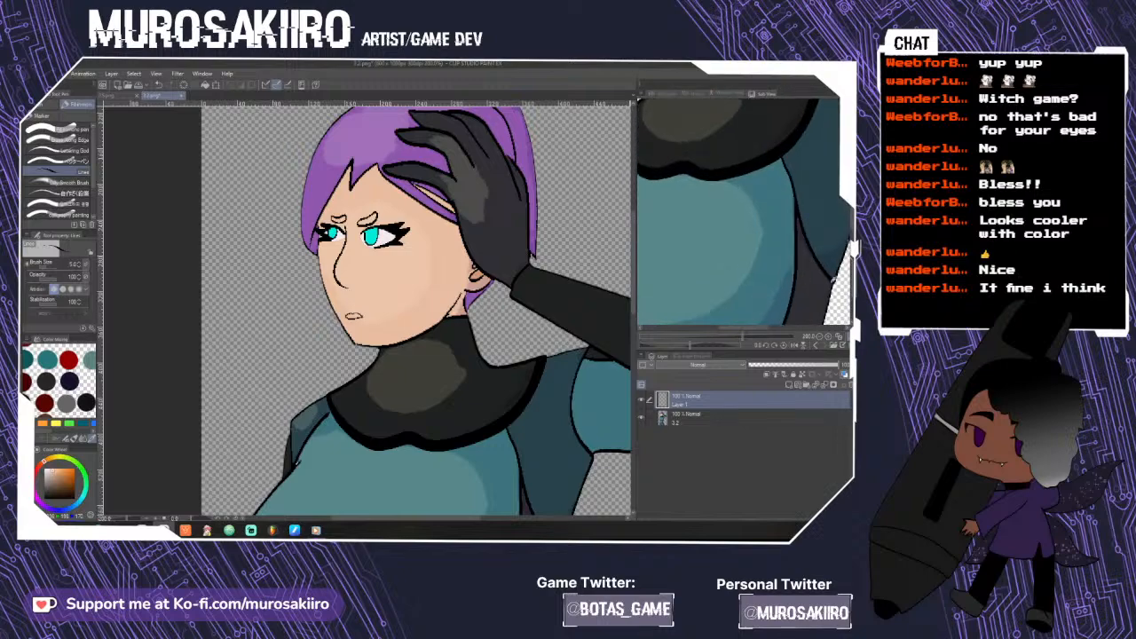
- Sample the eyebrow purple from the reference face and add a new layer between Layer 1 and the base sprite
left_click_drag(742, 110, 742, 329)
left_click(688, 158)
scroll(372, 226, "up", 4)
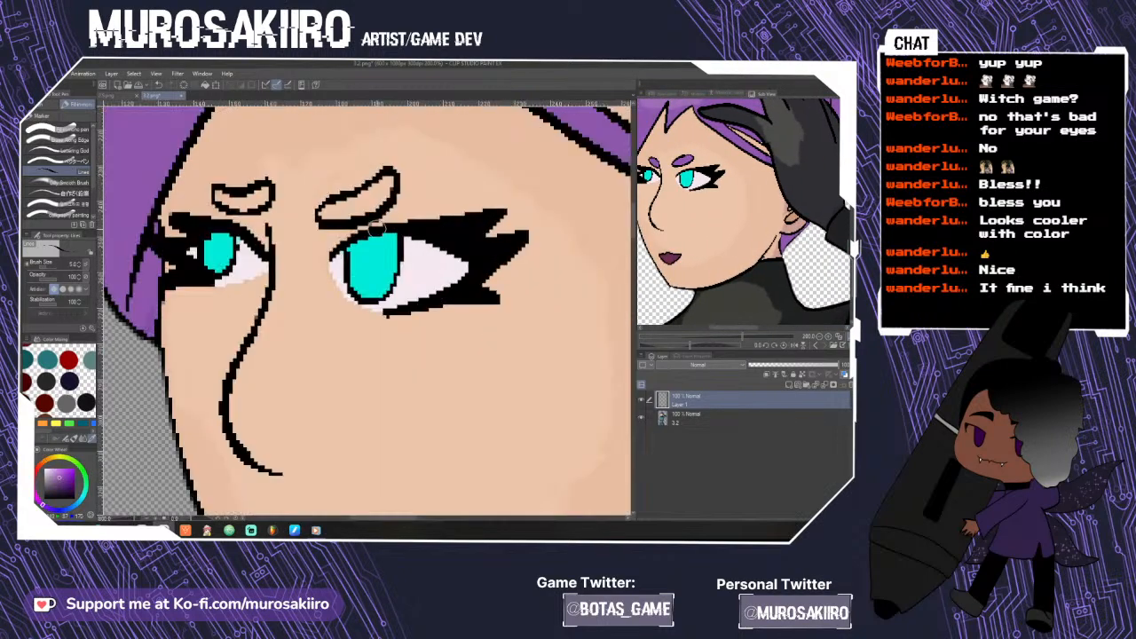
left_click(757, 419)
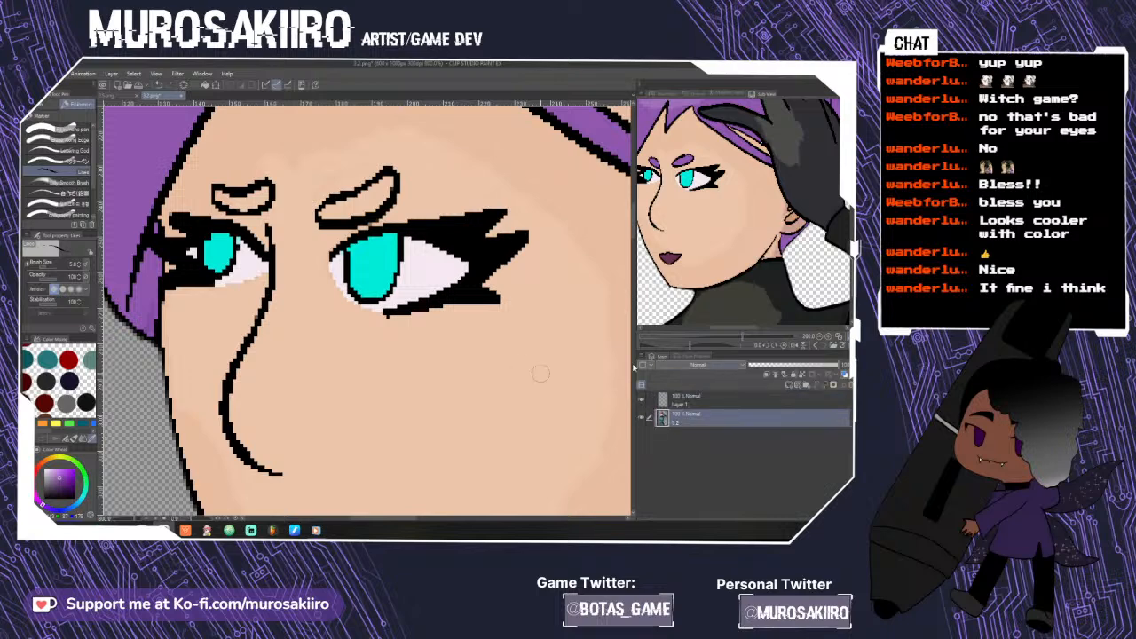
left_click(787, 386)
key("b")
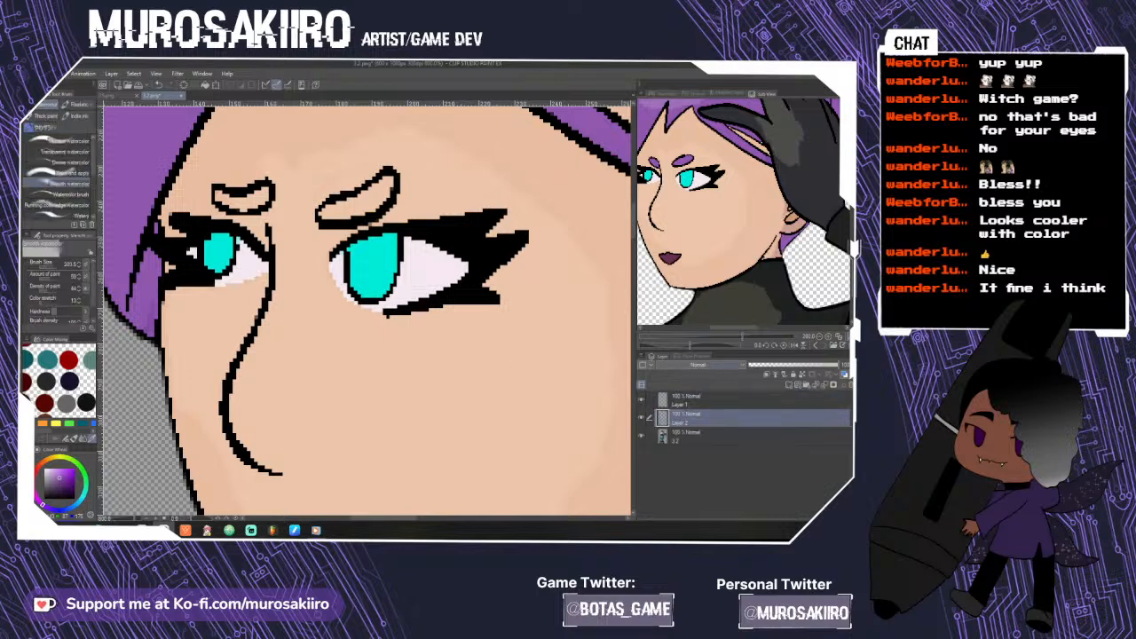
key("p")
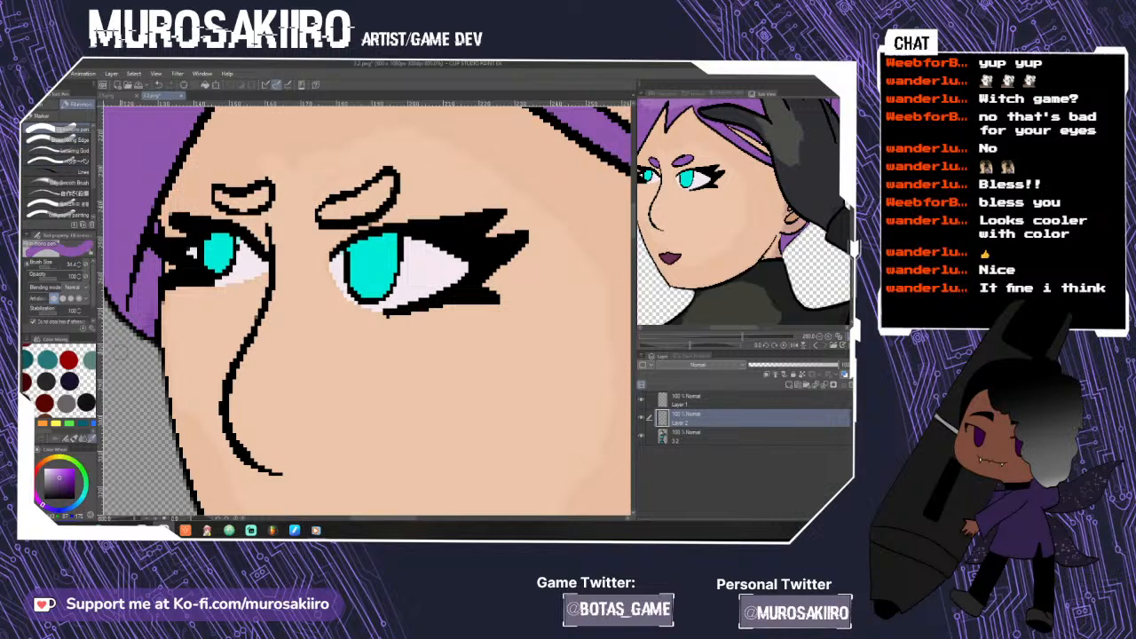
- Toggle the visibility of the base sprite and Layer 1 to check which layer holds the eyebrow outlines and skin patches
left_click(642, 437)
left_click(641, 437)
left_click(642, 437)
left_click(644, 402)
left_click(643, 402)
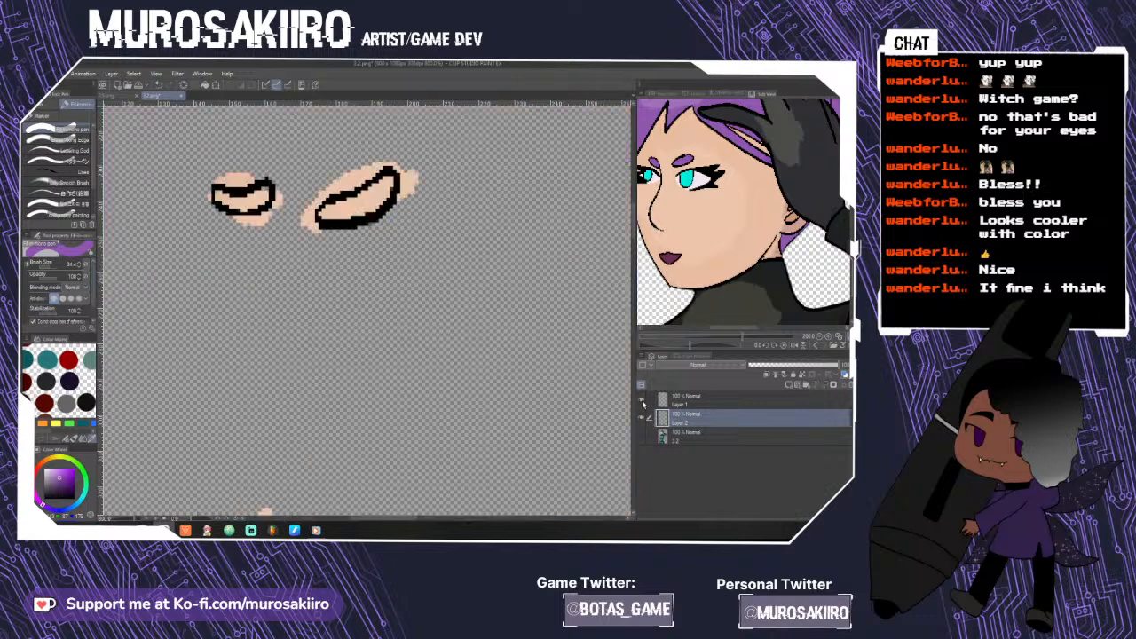
- Fill both outlined eyebrows with the sampled purple on Layer 1, with the base sprite shown again
left_click(712, 404)
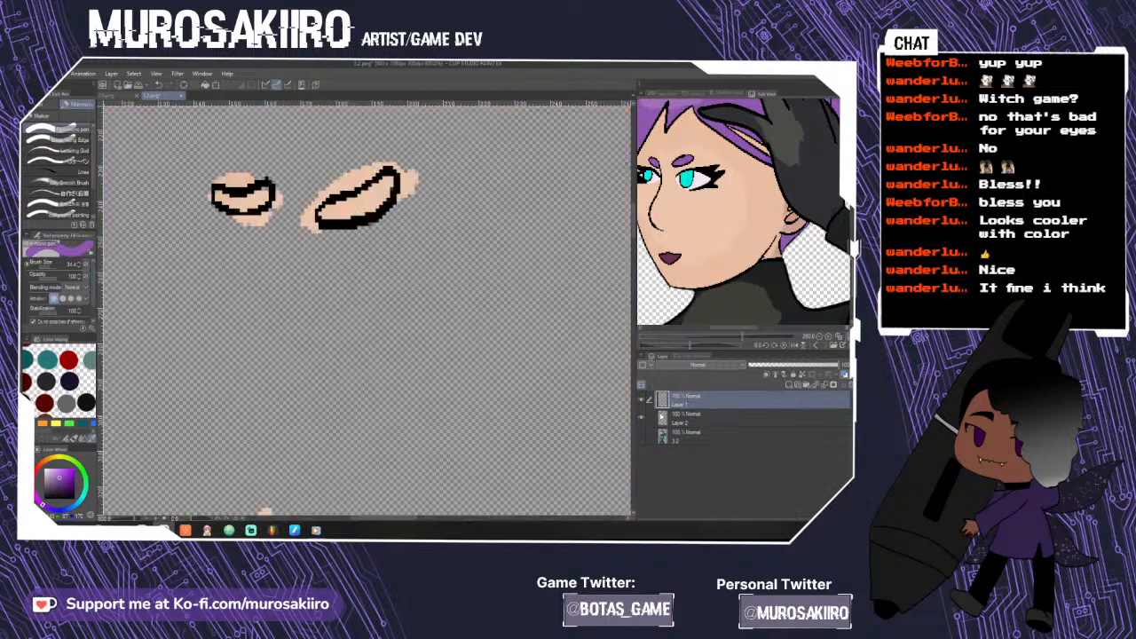
left_click(383, 184)
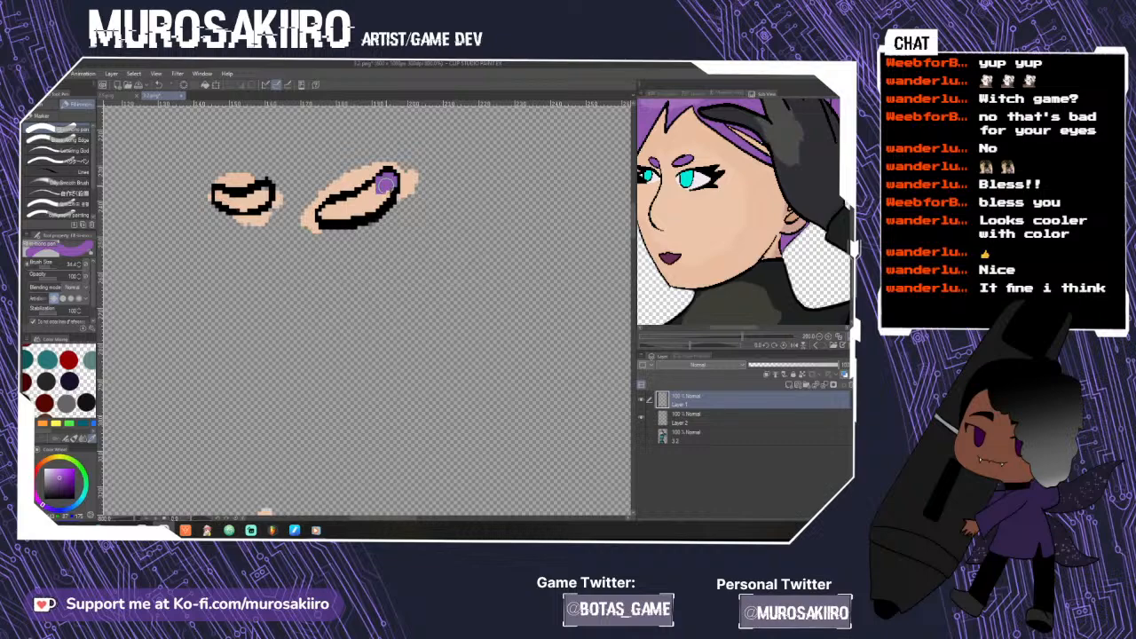
key("ctrl+z")
left_click(641, 434)
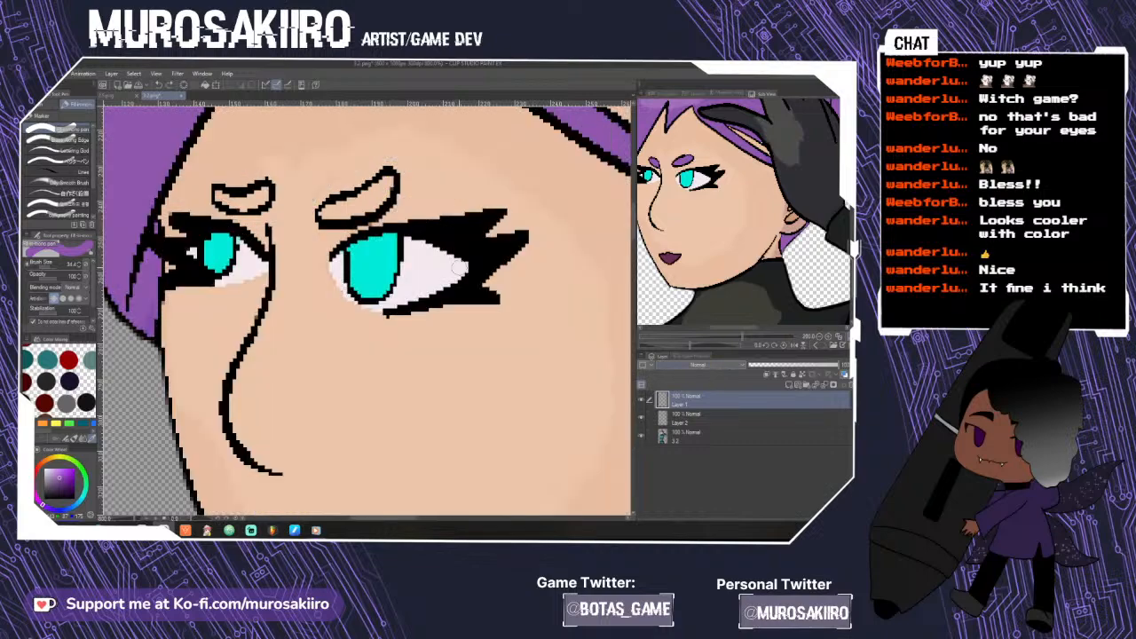
scroll(383, 183, "up", 2)
scroll(402, 170, "down", 1)
left_click(402, 170)
mouse_move(402, 171)
left_mouse_down()
mouse_move(394, 212)
mouse_move(362, 229)
mouse_move(380, 222)
mouse_move(367, 227)
mouse_move(400, 179)
mouse_move(308, 241)
mouse_move(284, 240)
mouse_move(295, 227)
mouse_move(314, 219)
mouse_move(303, 268)
mouse_move(290, 276)
mouse_move(279, 261)
mouse_move(272, 274)
mouse_move(286, 283)
mouse_move(240, 281)
mouse_move(211, 259)
left_mouse_up()
scroll(348, 291, "down", 5)
scroll(297, 266, "up", 5)
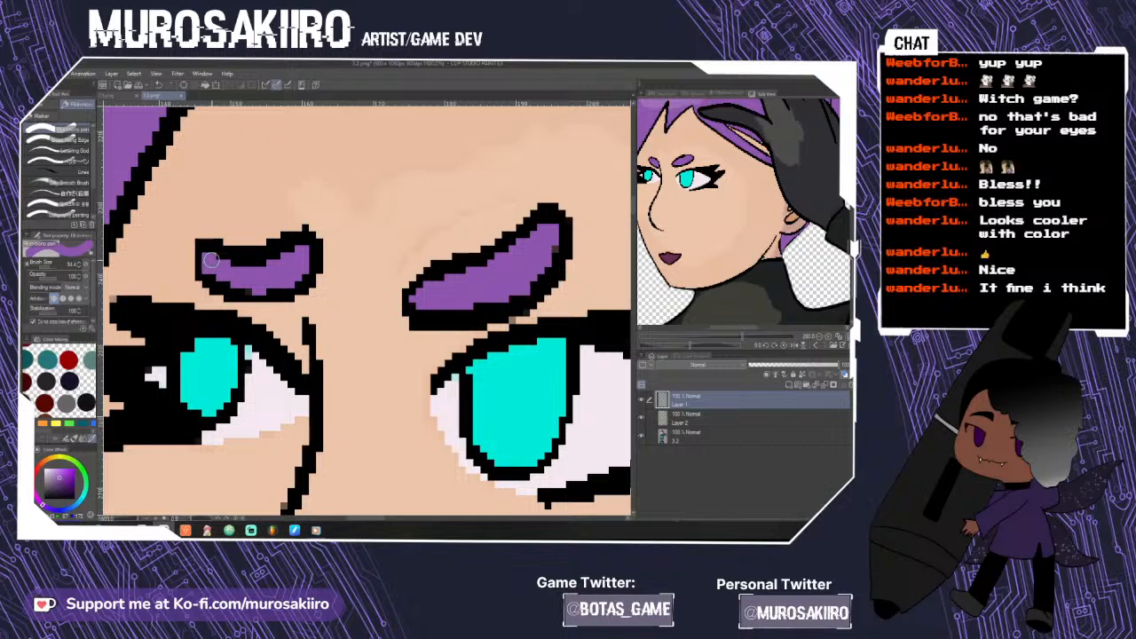
scroll(264, 316, "down", 5)
- Sample the plum lip colour from the reference face and fill the small oval mouth with it on Layer 1
left_click(670, 257)
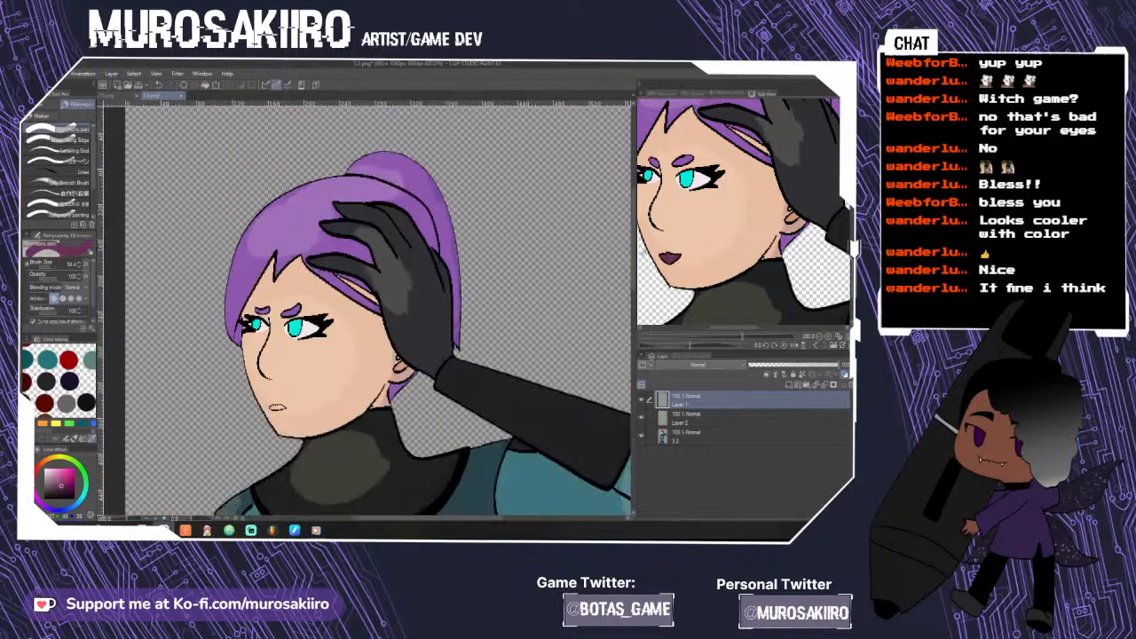
mouse_move(327, 412)
left_mouse_down()
mouse_move(334, 274)
mouse_move(245, 252)
mouse_move(233, 260)
mouse_move(284, 250)
mouse_move(260, 251)
mouse_move(262, 233)
mouse_move(301, 221)
mouse_move(417, 233)
mouse_move(460, 263)
mouse_move(257, 273)
mouse_move(268, 261)
mouse_move(429, 248)
left_mouse_up()
scroll(280, 271, "up", 6)
key("ctrl+z")
scroll(266, 267, "up", 3)
scroll(426, 249, "down", 4)
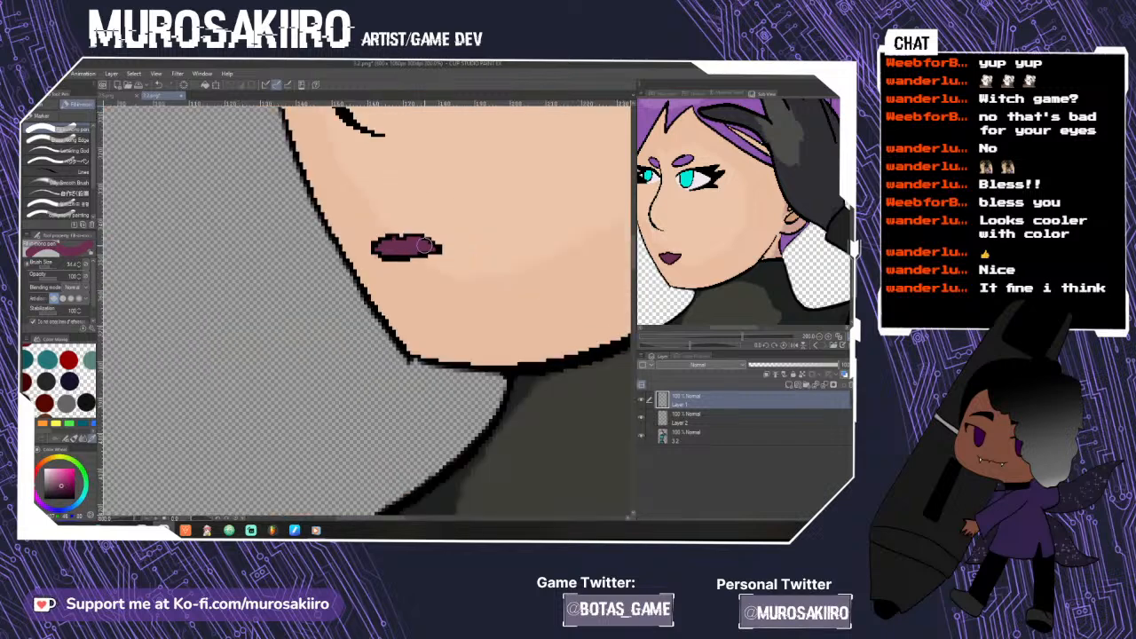
scroll(425, 245, "down", 1)
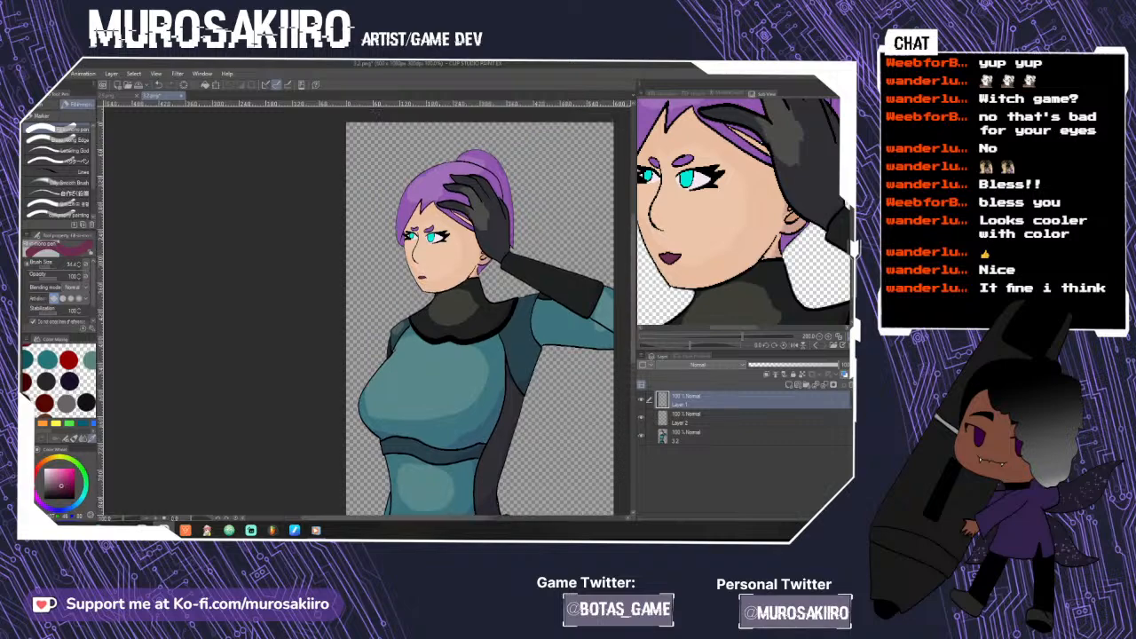
- Save the purple-haired variant as 3.3.png in the game's images folder and close its document
left_click(32, 74)
left_click(71, 151)
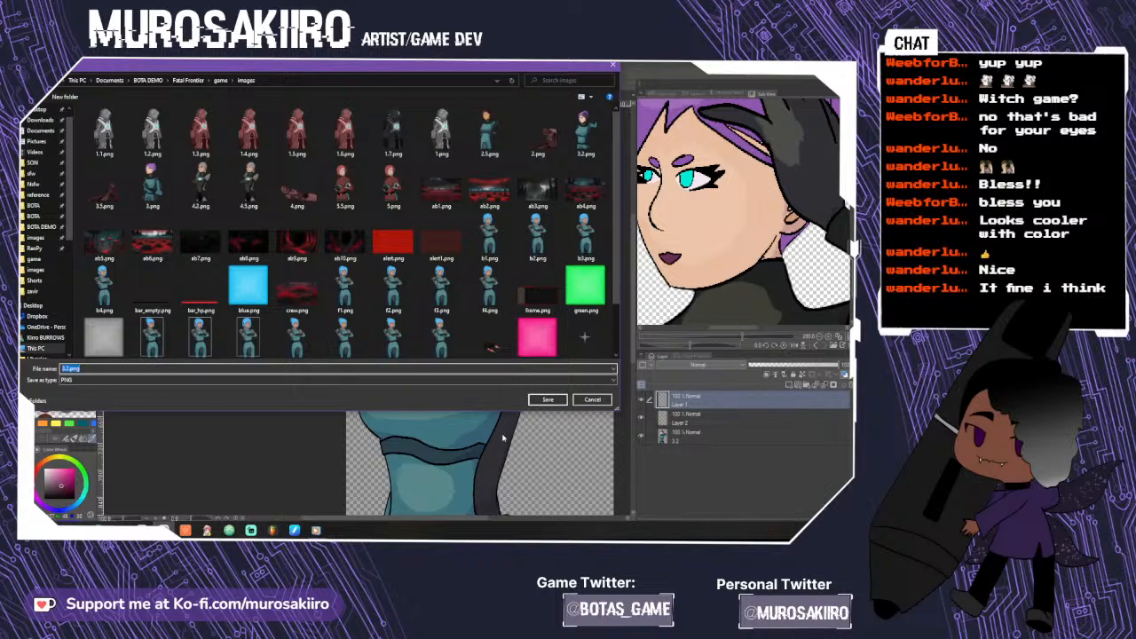
left_click(68, 368)
left_click(551, 400)
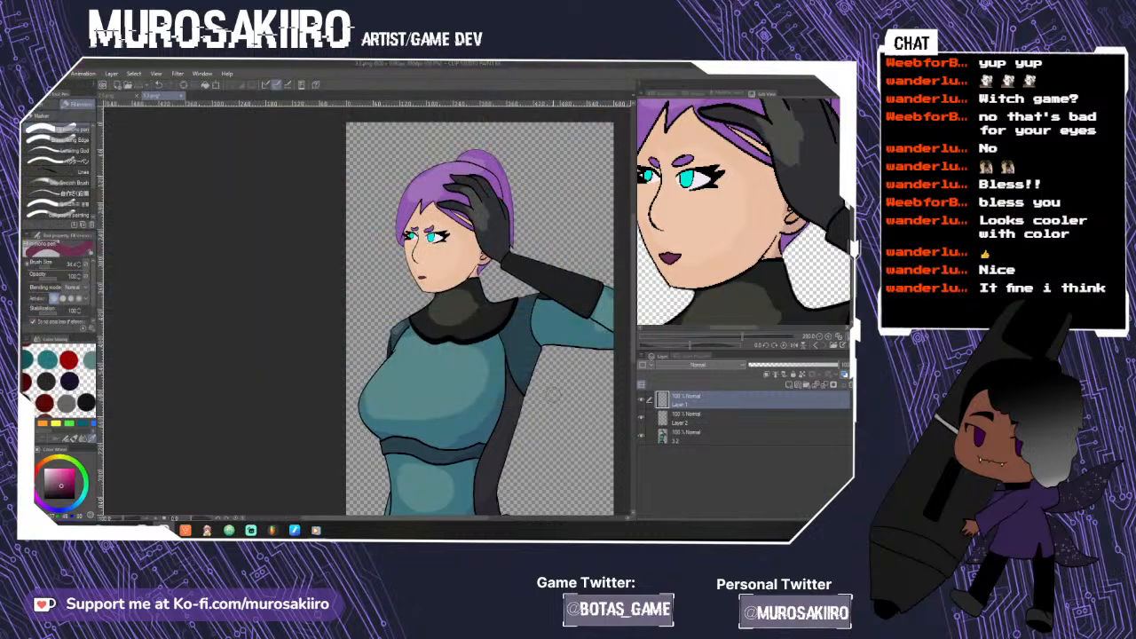
left_click(182, 96)
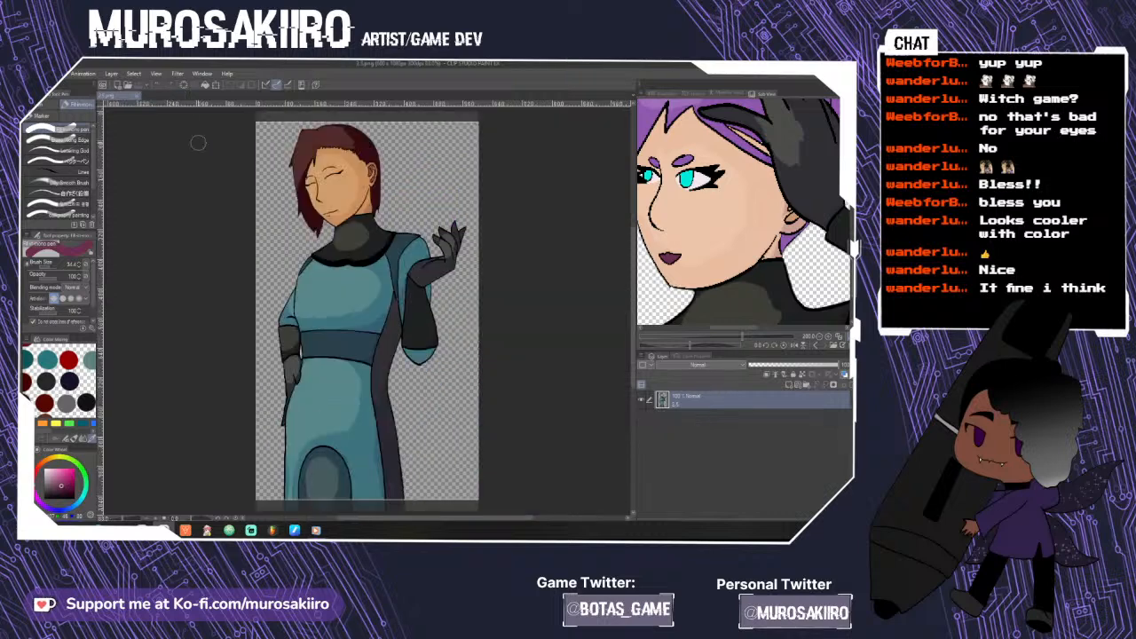
- Sample the red-haired sprite's facial skin colour and paint over both curved eyebrows with it
left_click_drag(633, 365, 633, 348)
scroll(346, 226, "up", 8)
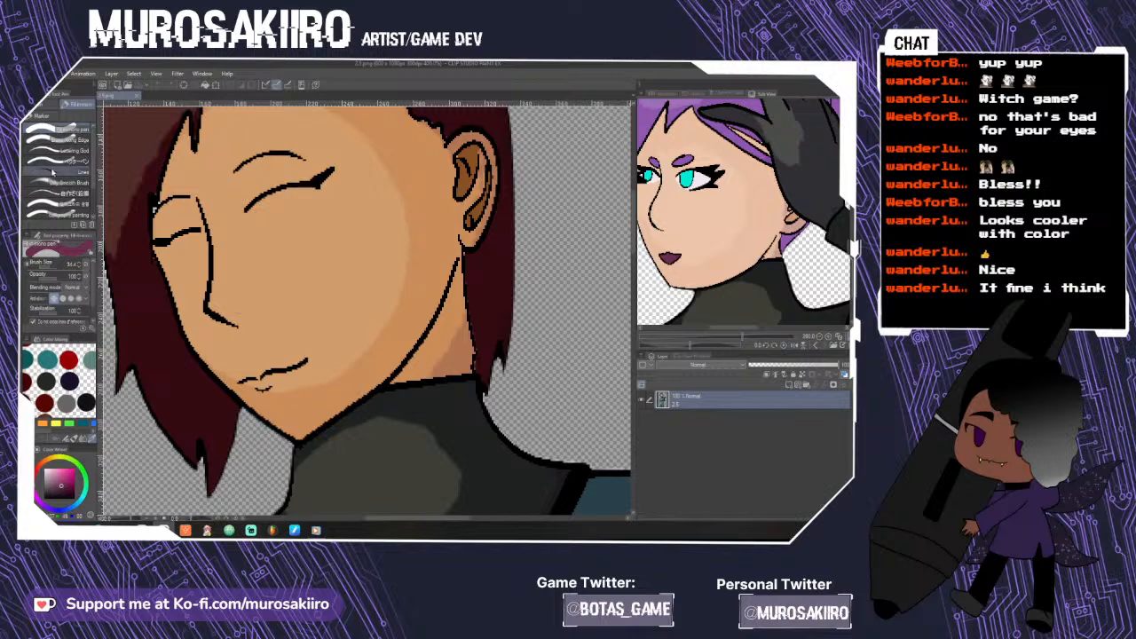
left_click(25, 205)
left_click(260, 232, "alt")
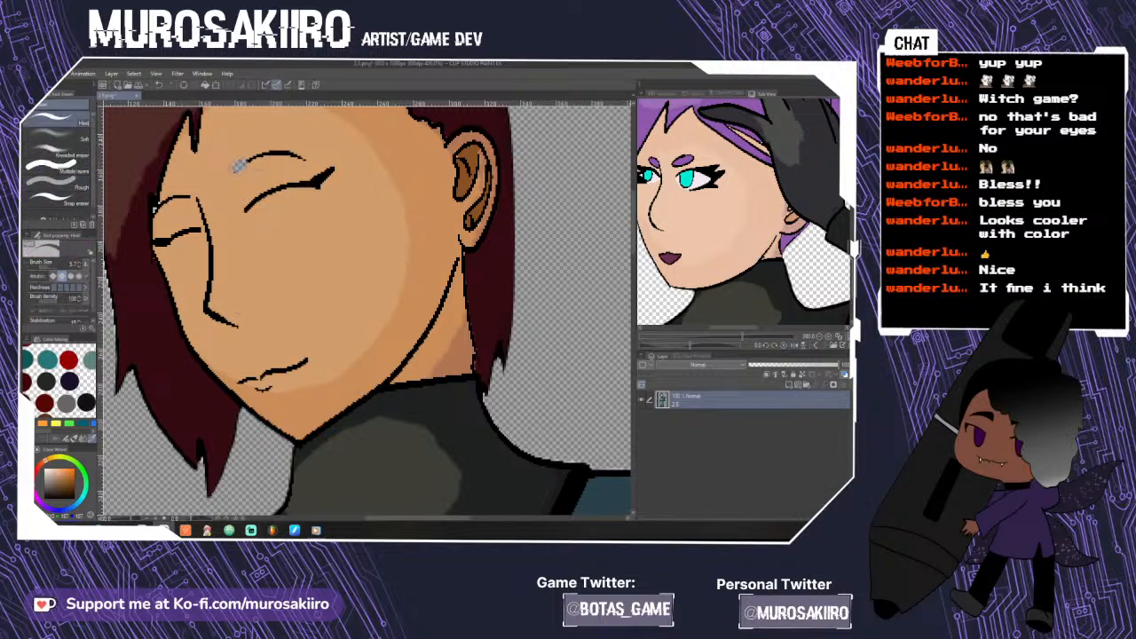
key("p")
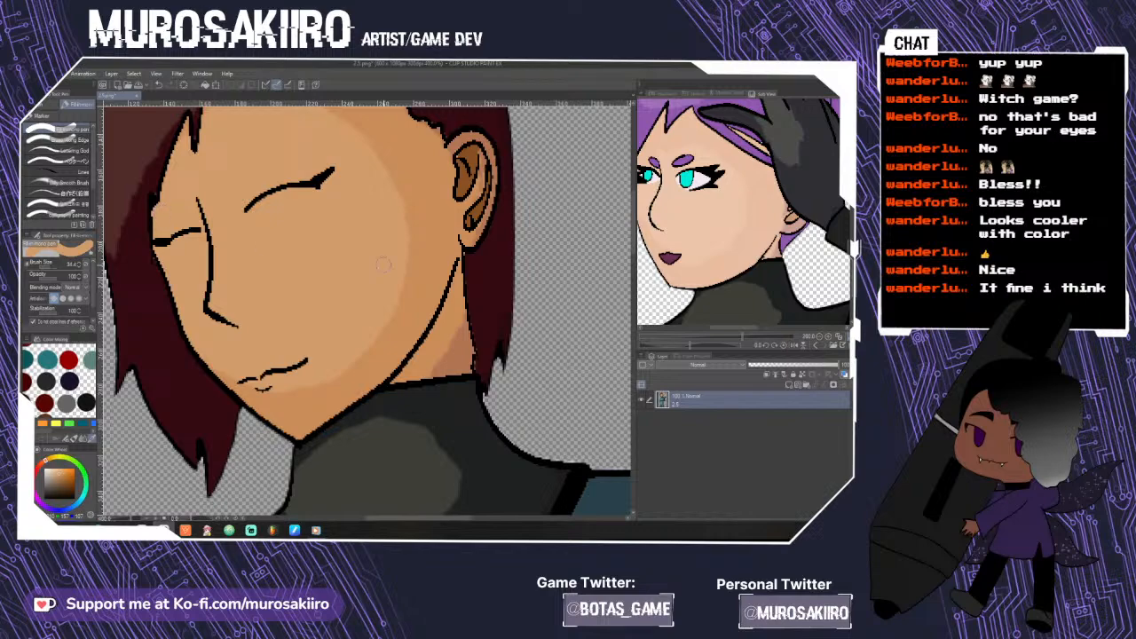
- Show the enlarged red-haired reference in the Sub View and draw thin, slanted worried eyebrows above the closed eyes with the Lines brush
left_click(817, 347)
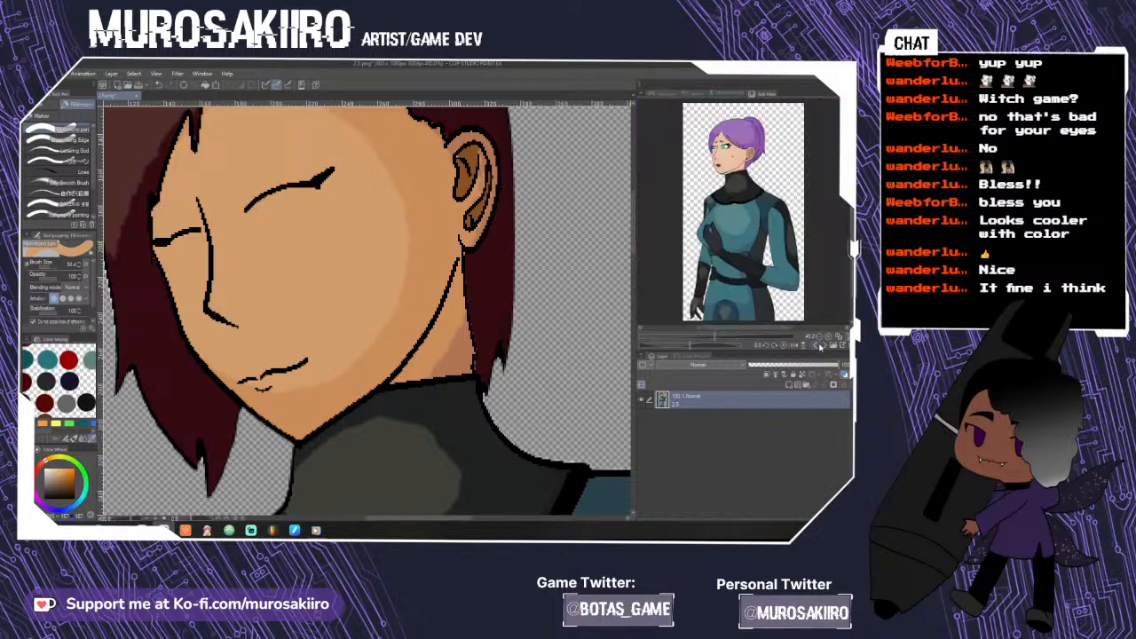
left_click(820, 347)
left_click_drag(713, 336, 723, 336)
left_click_drag(724, 205, 723, 259)
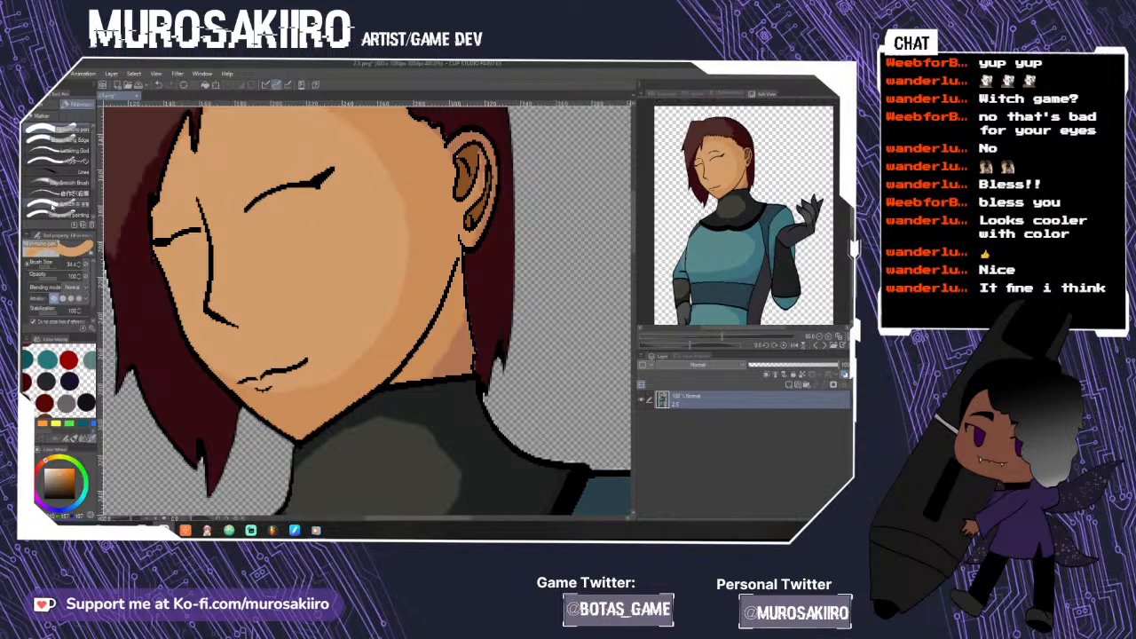
left_click(57, 171)
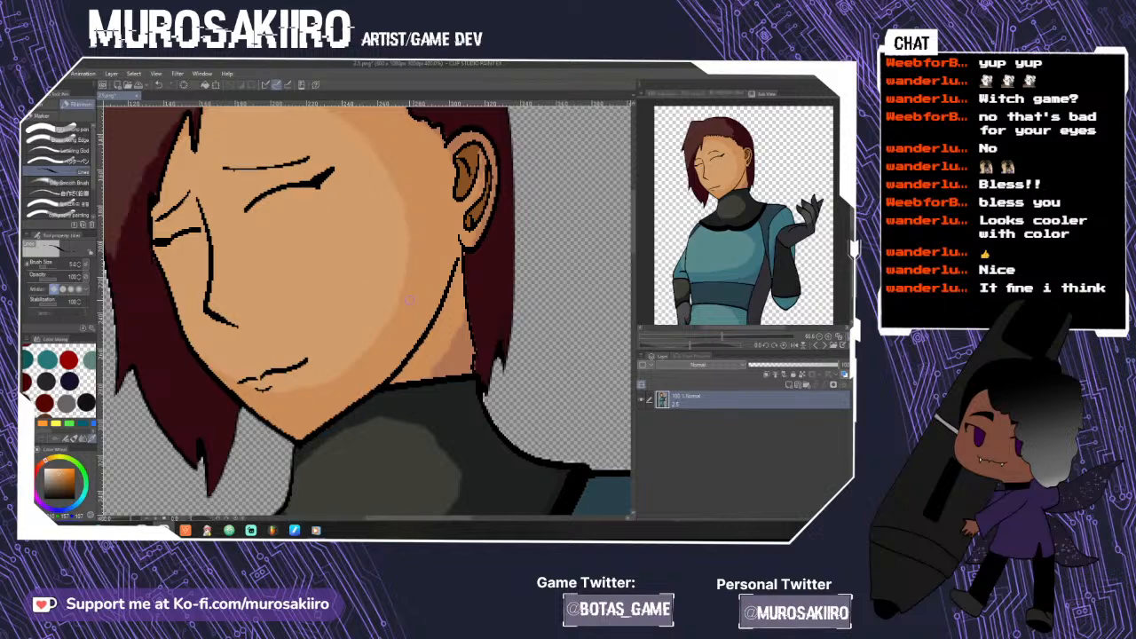
scroll(482, 333, "down", 3)
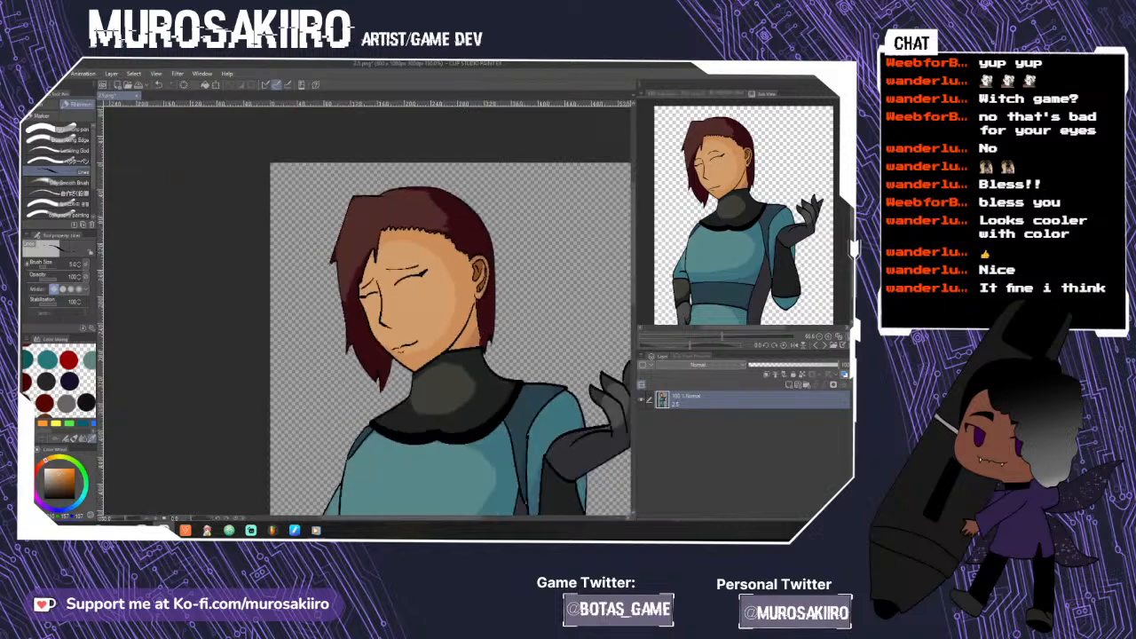
- Save the red-haired variant as 2.2.png in the game's images folder
left_click(35, 73)
left_click(50, 154)
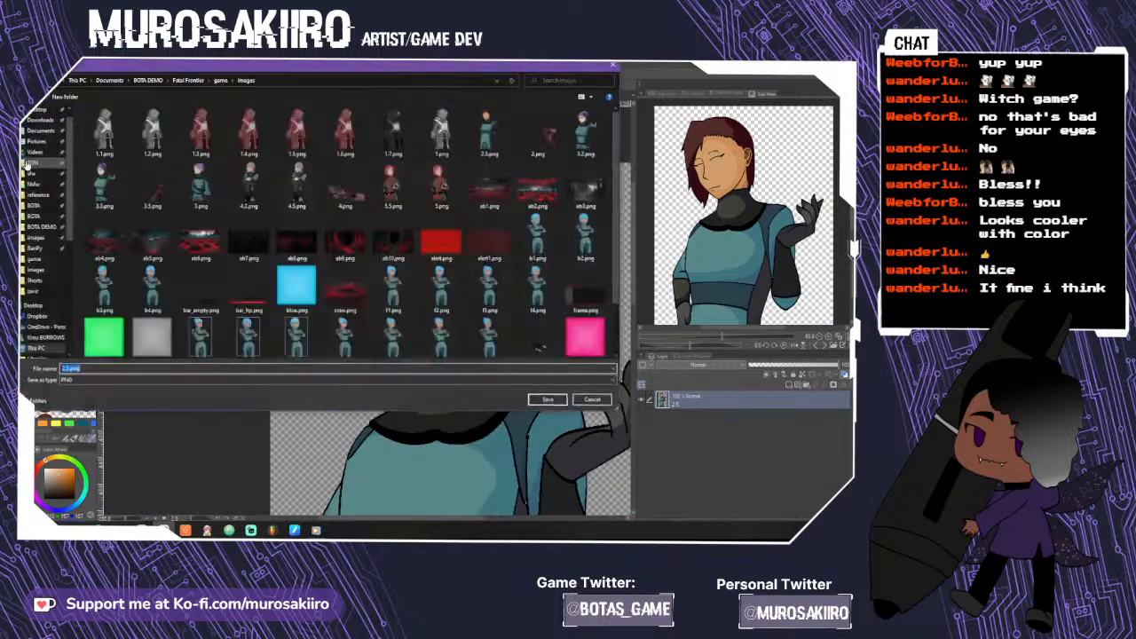
left_click(69, 369)
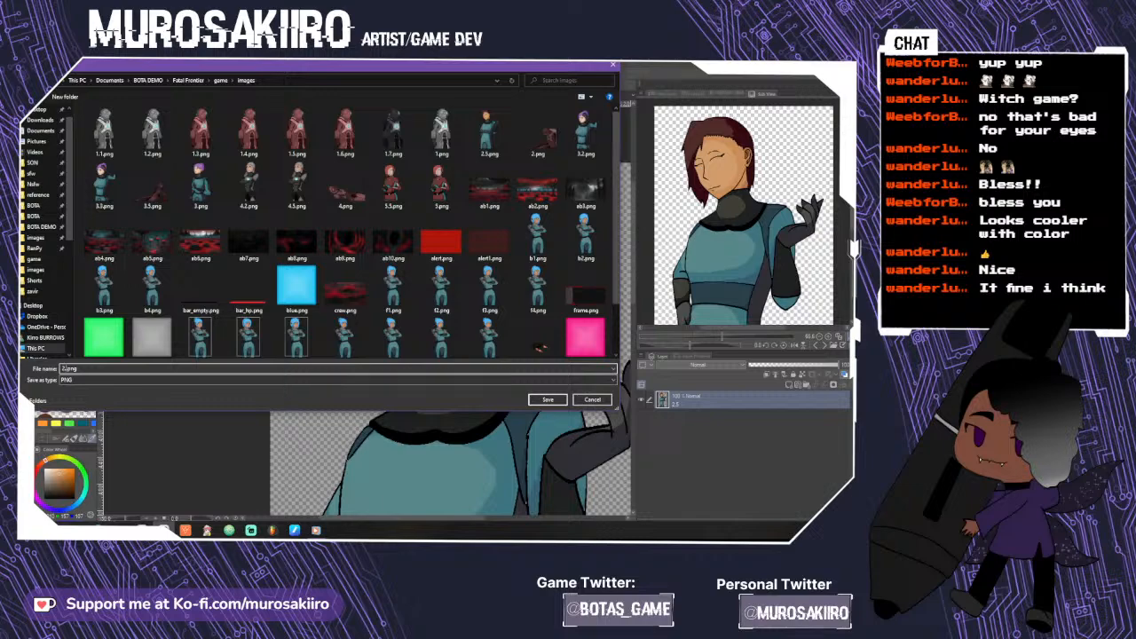
left_click(541, 401)
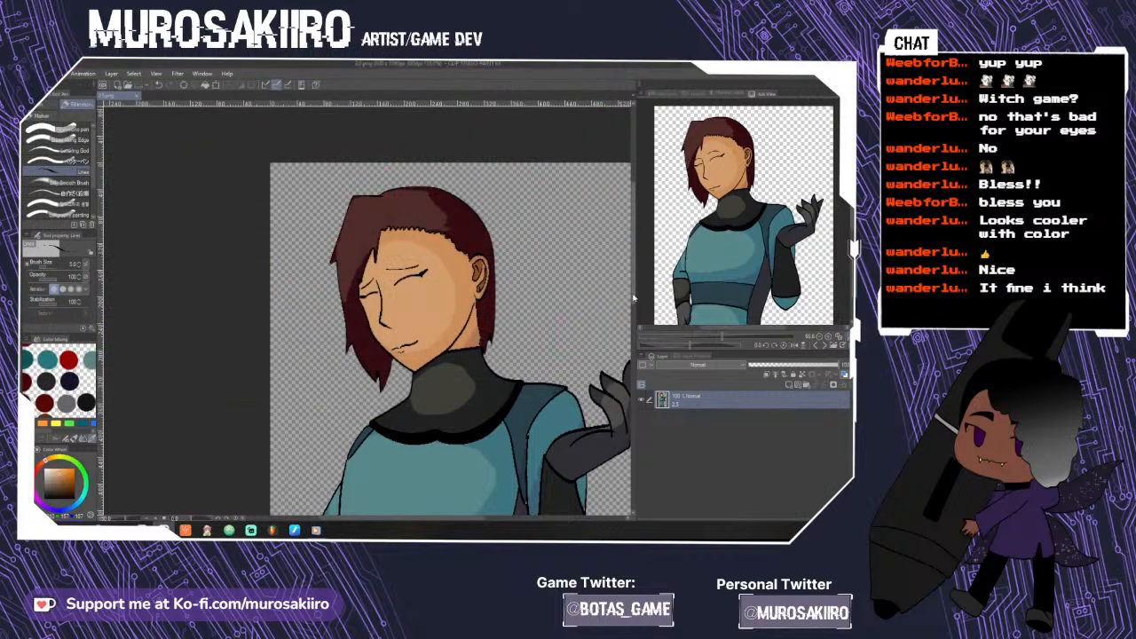
scroll(633, 303, "down", 2)
scroll(424, 307, "up", 5)
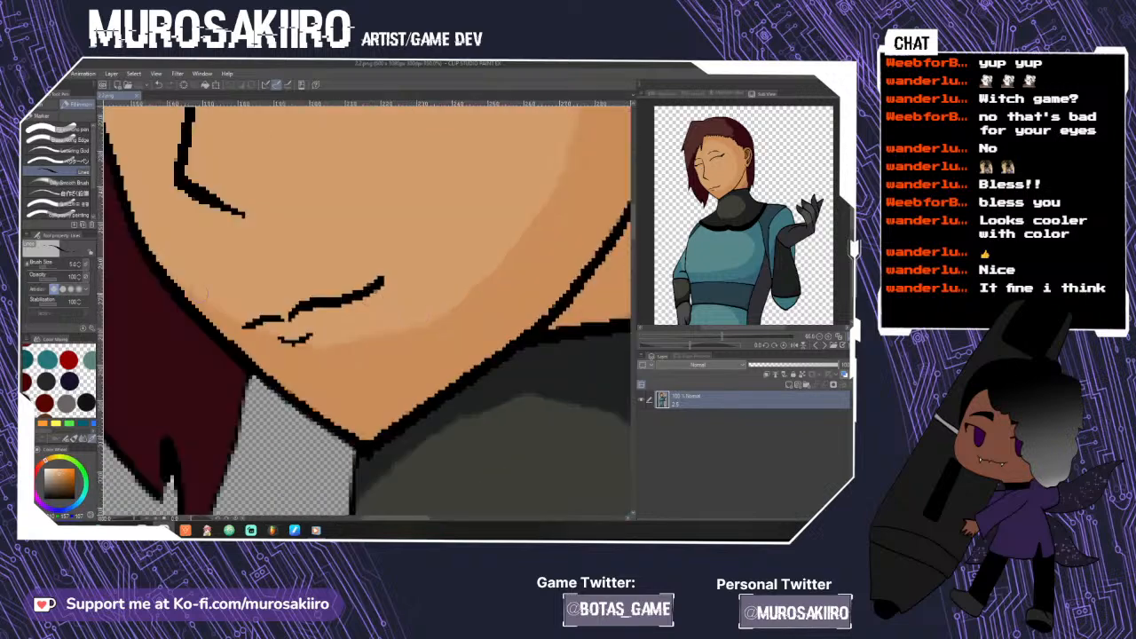
key("e")
left_click_drag(330, 283, 389, 288)
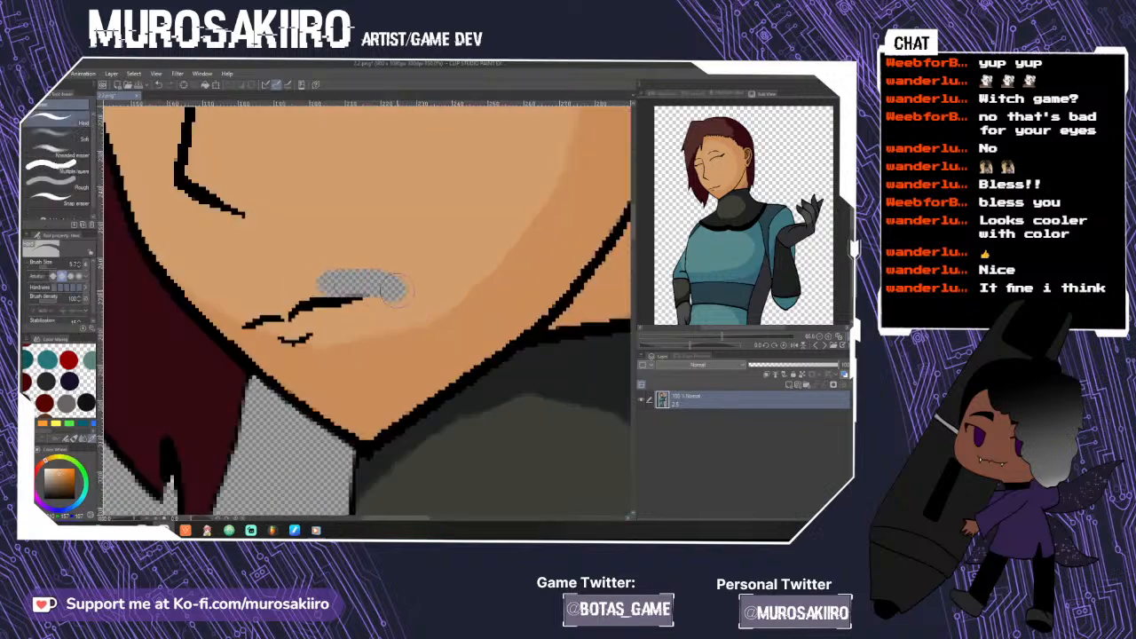
key("ctrl+z")
key("p")
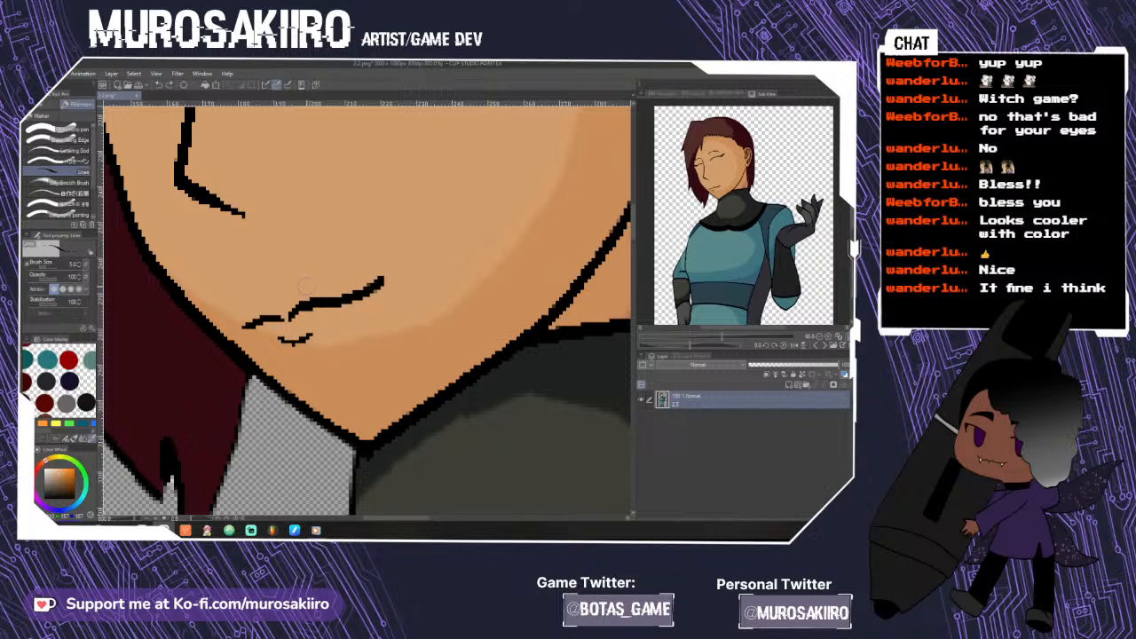
key("ctrl+z")
- Shorten the red-haired character's smile by painting over the long raised end of the mouth line with the skin colour
left_click(80, 133)
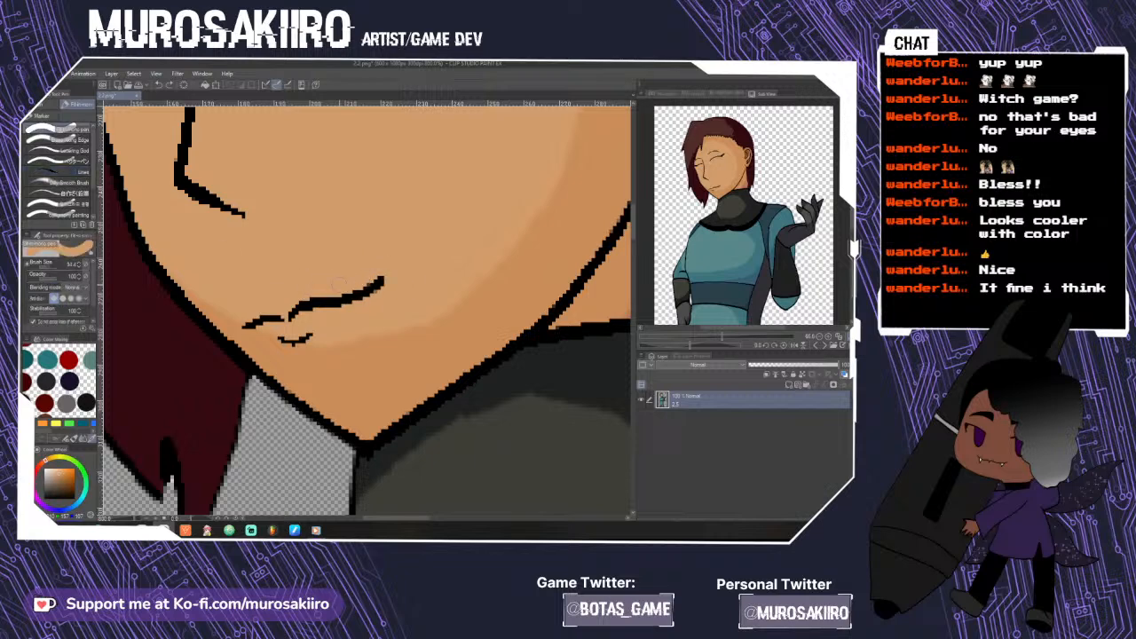
left_click_drag(339, 285, 379, 289)
scroll(378, 302, "down", 2)
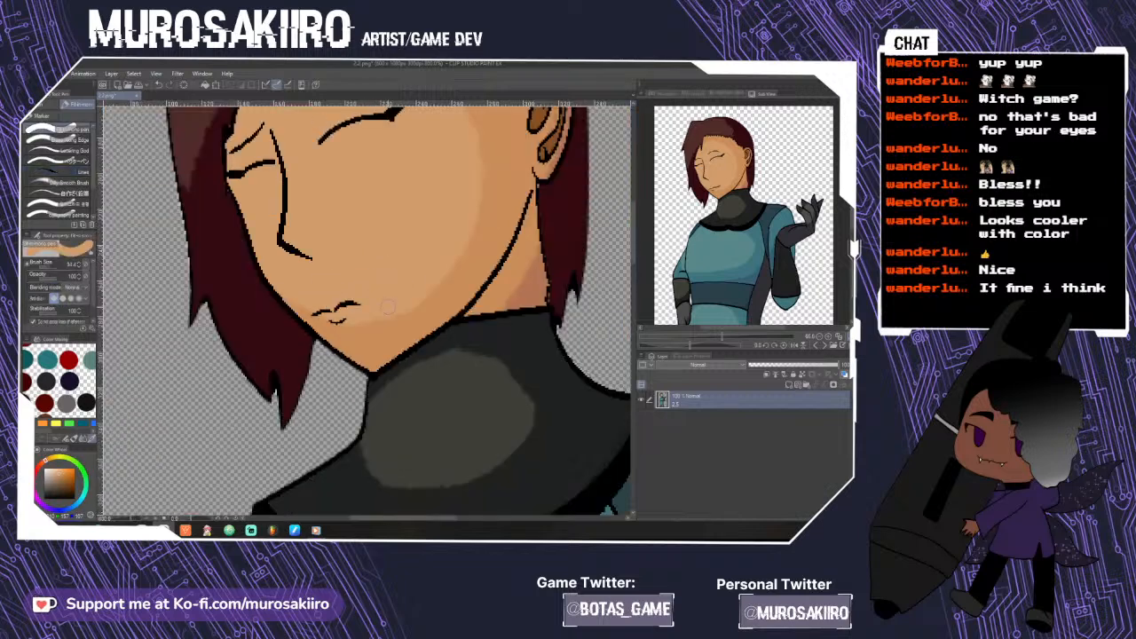
- Join the short mouth strokes into a closed lip outline with the Lines brush
scroll(388, 307, "down", 2)
scroll(388, 306, "up", 2)
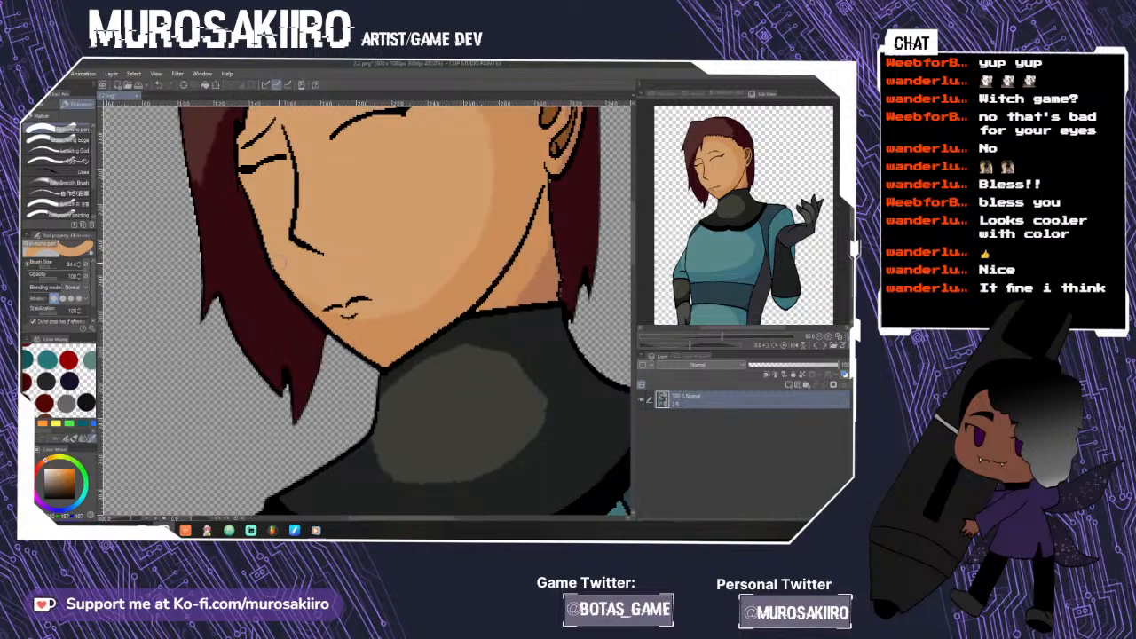
left_click(59, 171)
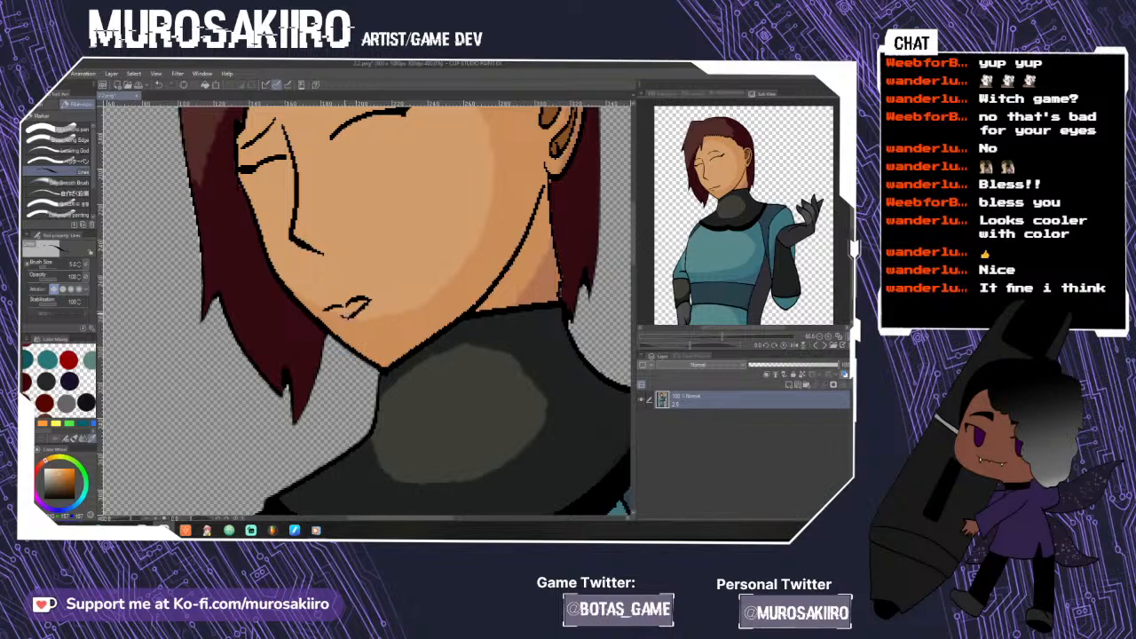
left_click_drag(332, 311, 355, 315)
- Choose a dark magenta and fill the inside of the lip outline with it
left_click(36, 483)
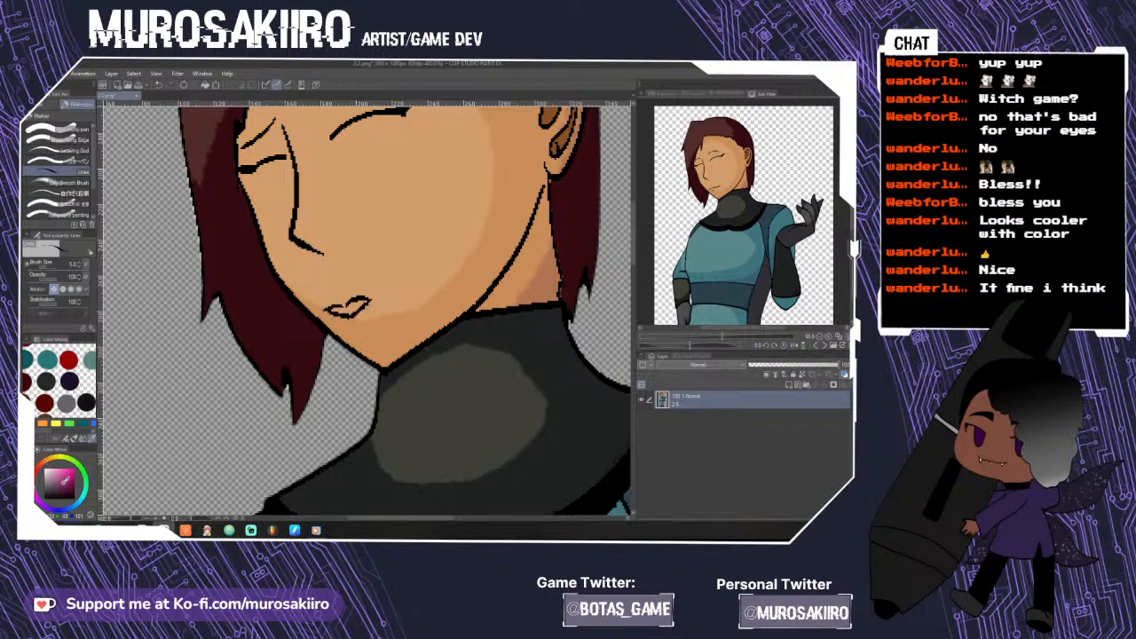
scroll(355, 307, "up", 5)
left_click(76, 130)
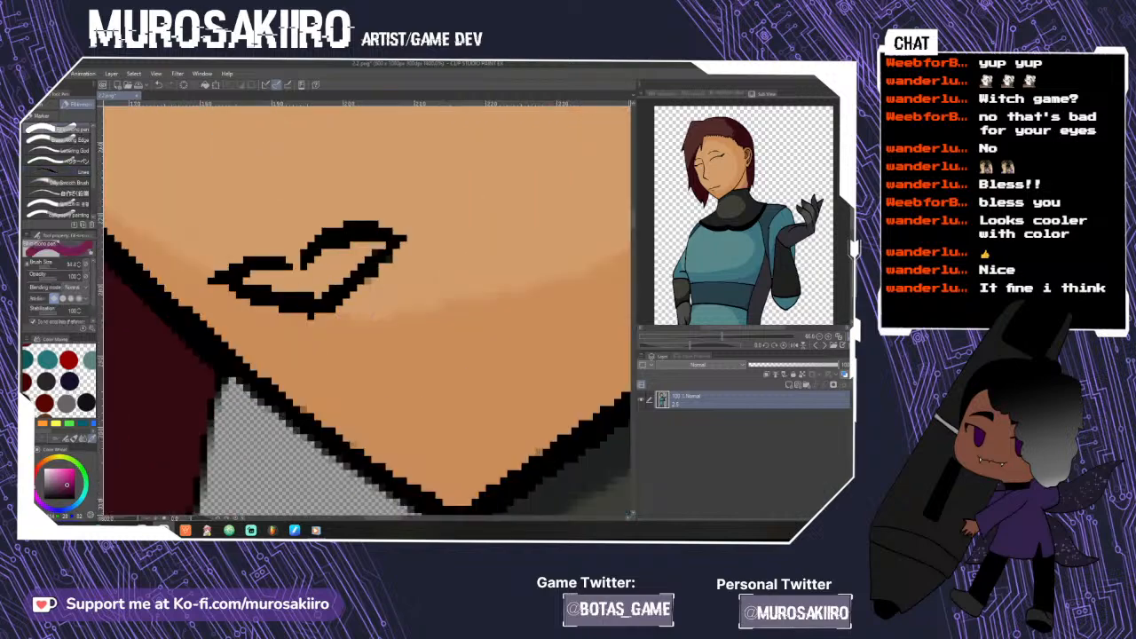
mouse_move(368, 252)
left_mouse_down()
mouse_move(304, 281)
mouse_move(325, 255)
mouse_move(301, 272)
mouse_move(316, 255)
mouse_move(304, 290)
mouse_move(294, 275)
mouse_move(235, 281)
mouse_move(270, 285)
left_mouse_up()
key("ctrl+z")
scroll(373, 250, "up", 2)
scroll(348, 246, "down", 2)
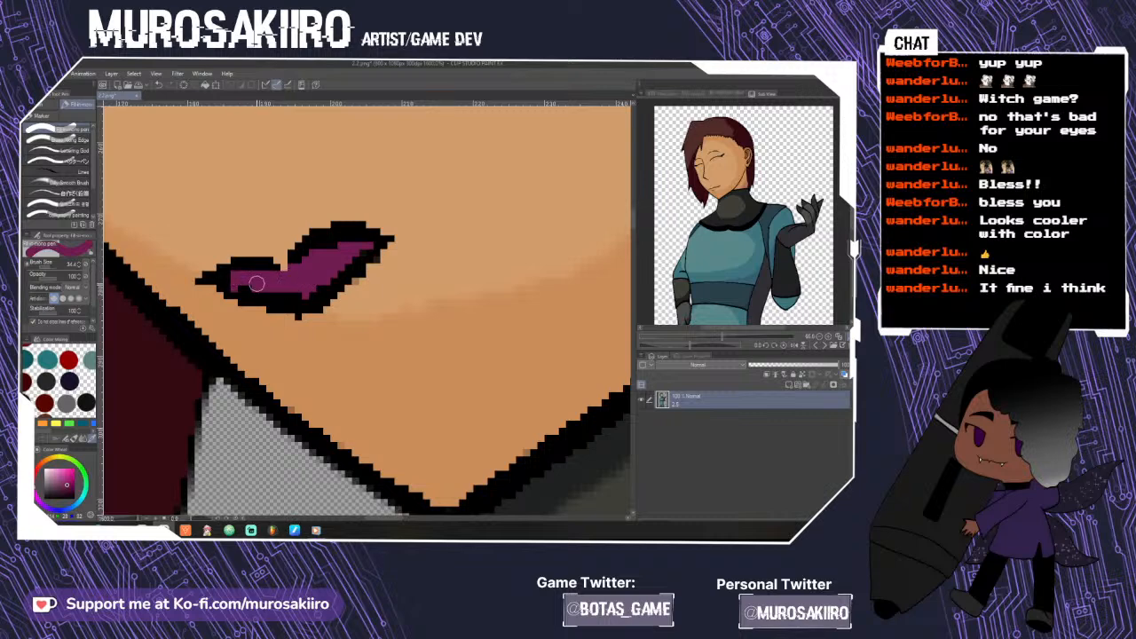
- Save the red-haired variant with the magenta lips as 2.3.png in the game's images folder
scroll(245, 284, "down", 5)
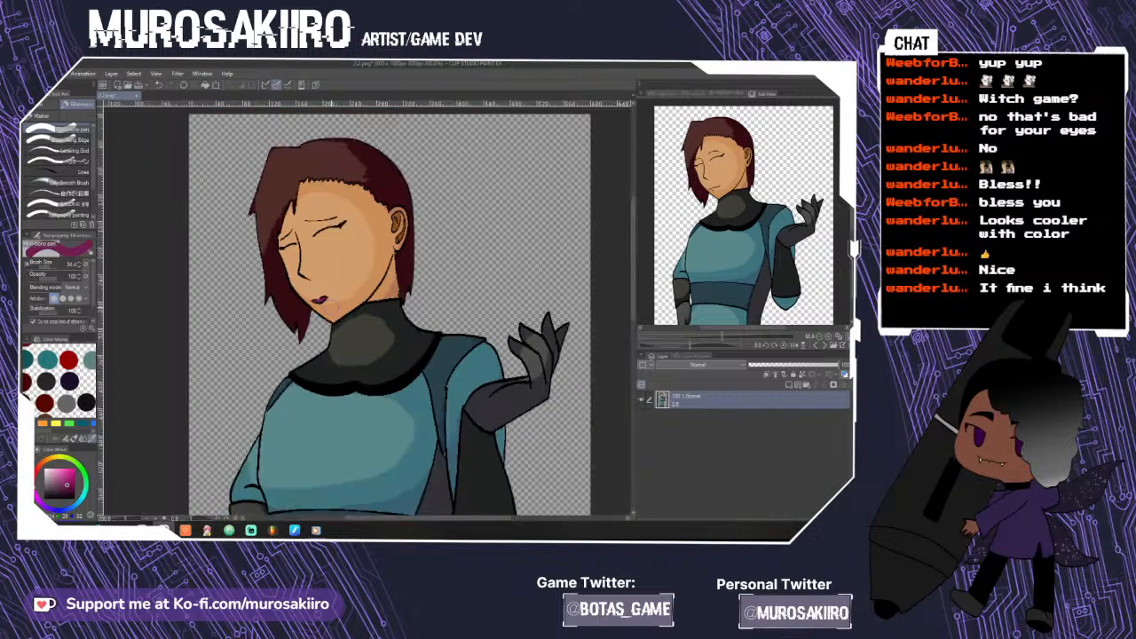
scroll(540, 374, "down", 2)
left_click(28, 73)
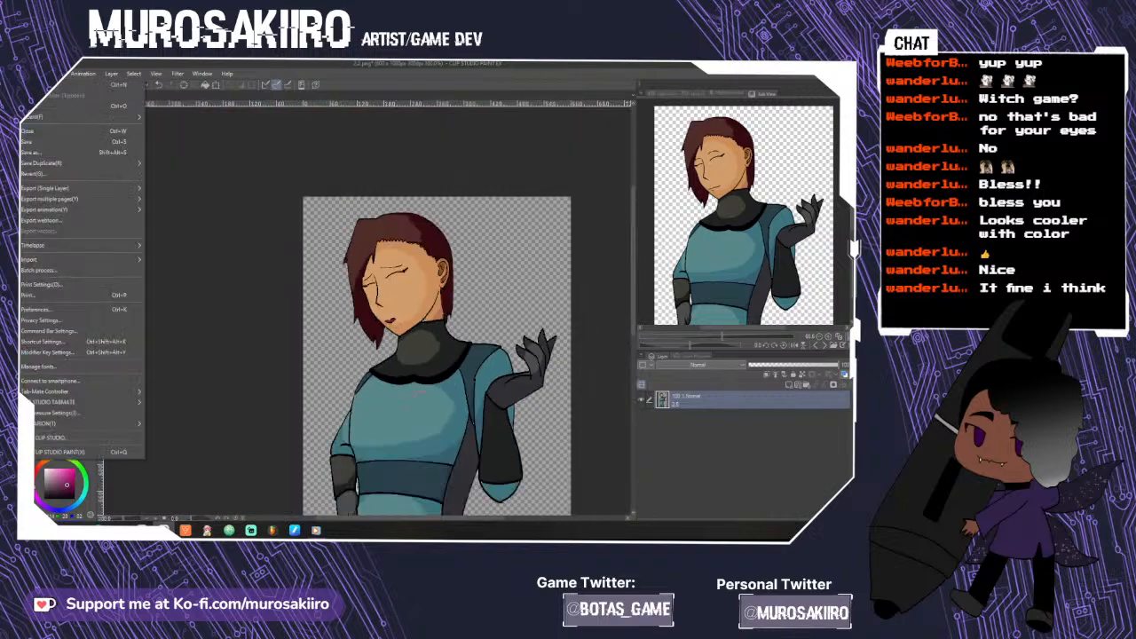
left_click(66, 156)
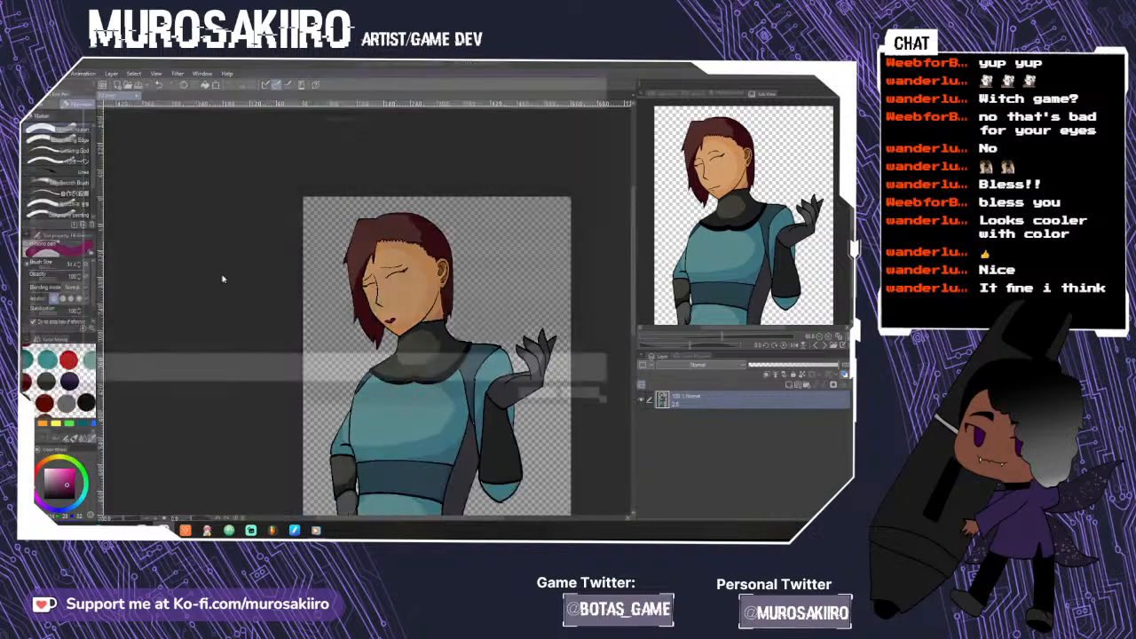
left_click(69, 368)
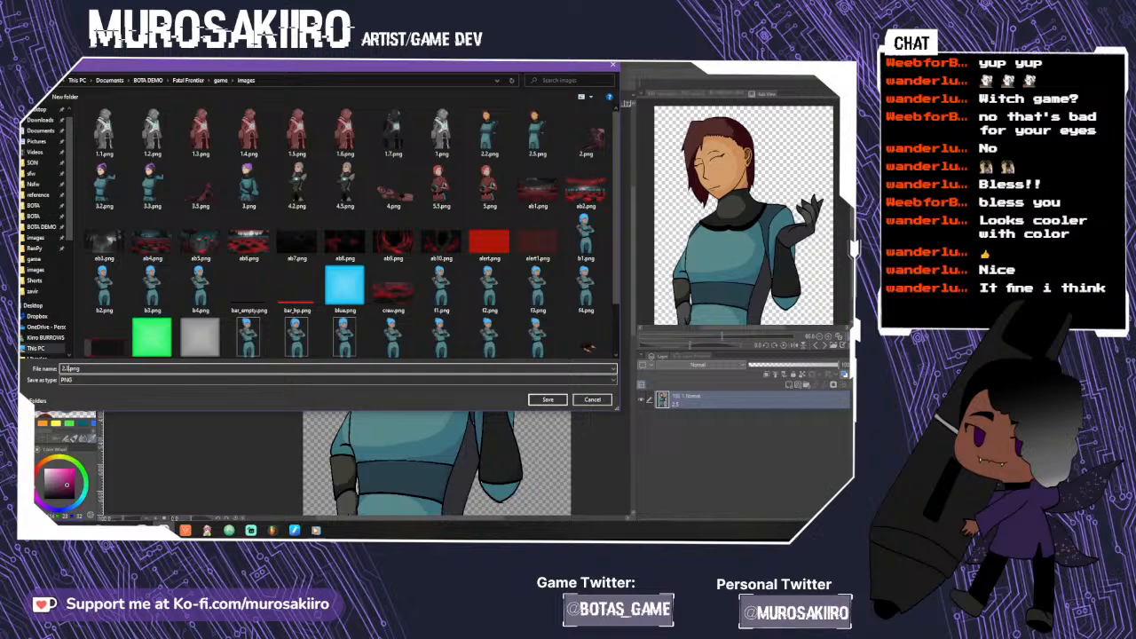
left_click(562, 400)
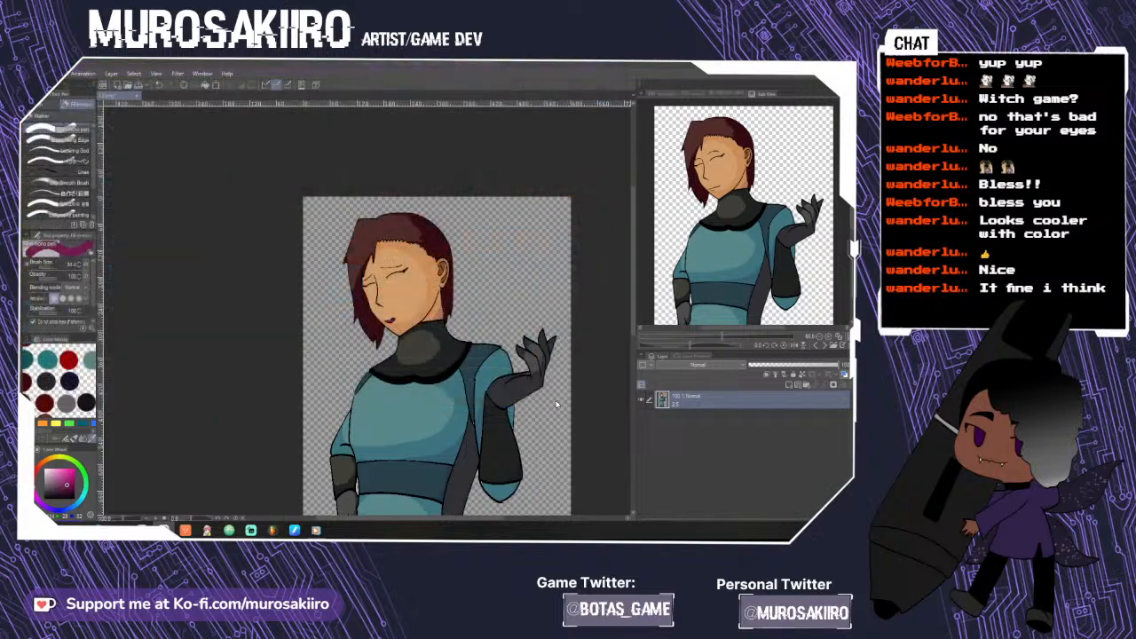
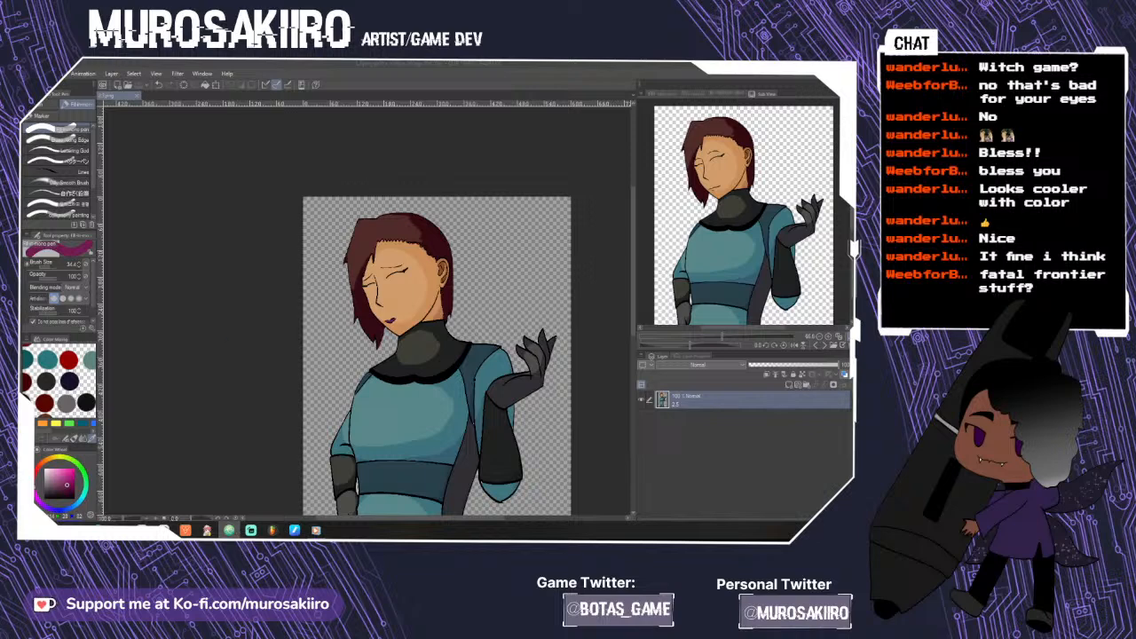
- Switch to Atom, show the image definitions near the start of script.rpy, and place the window beside the canvas
left_click(229, 530)
left_click_drag(452, 77, 439, 102)
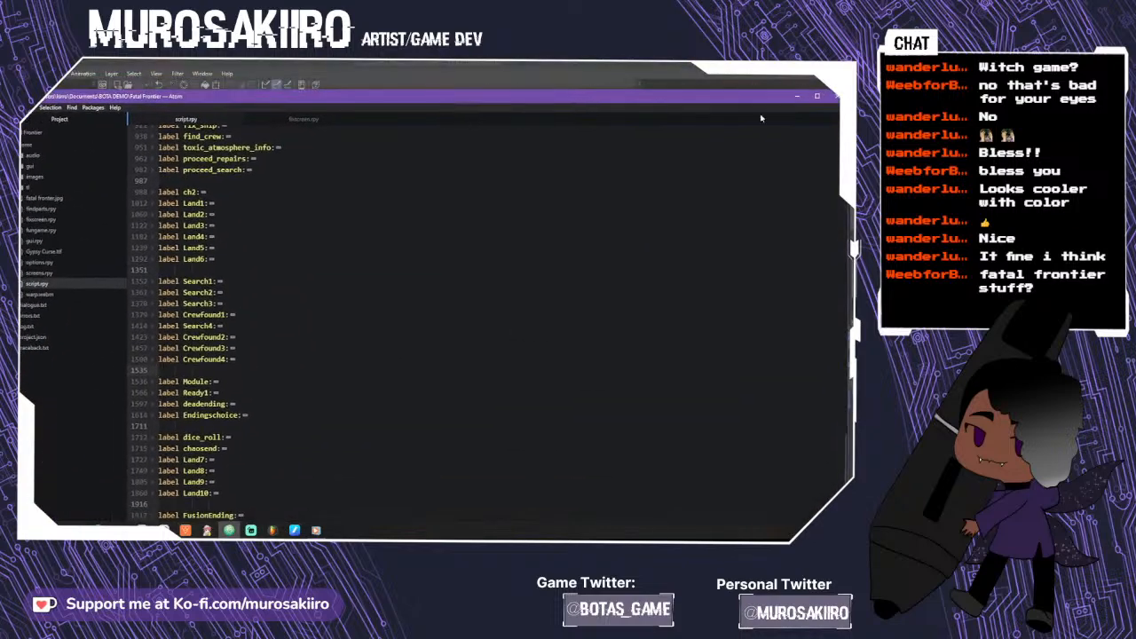
left_click(817, 97)
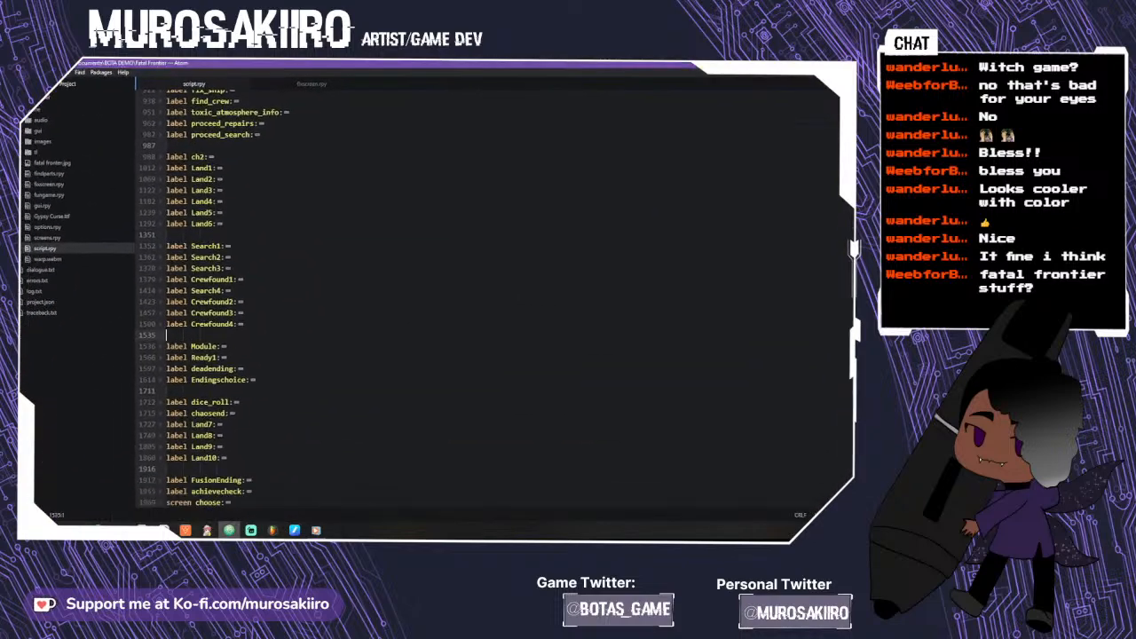
scroll(854, 249, "up", 20)
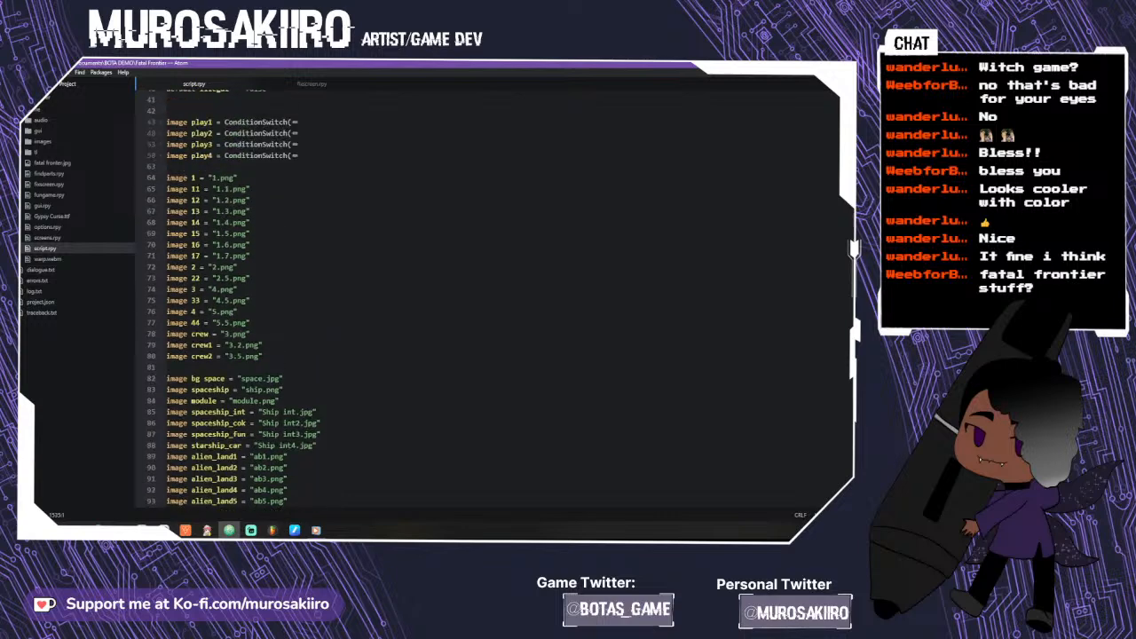
scroll(488, 293, "up", 3)
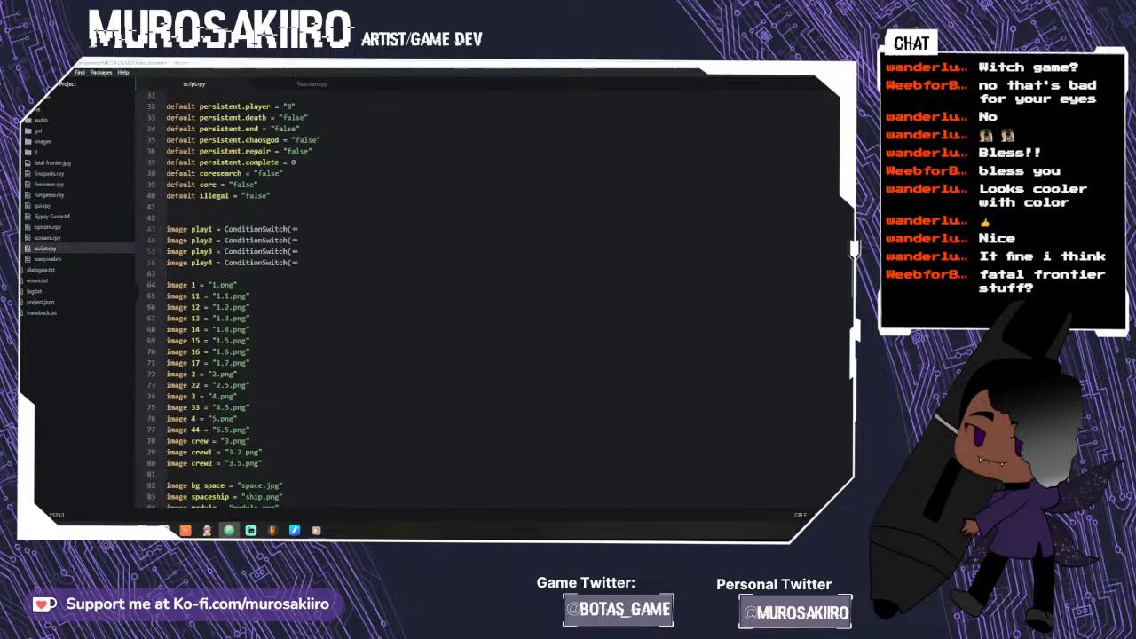
left_click(821, 64)
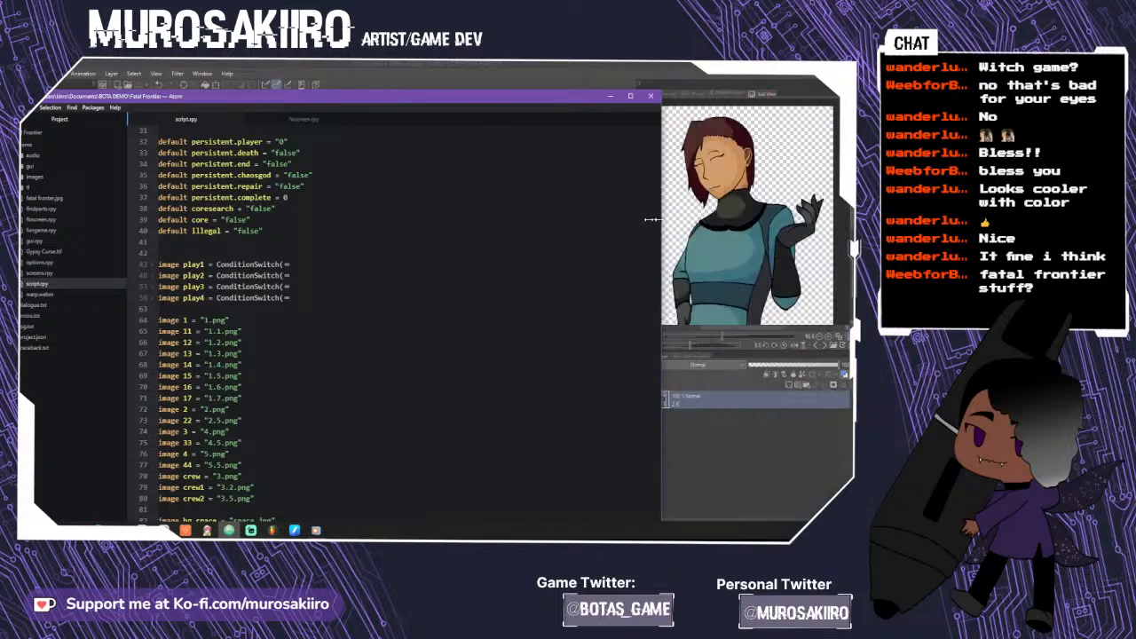
mouse_move(394, 100)
left_mouse_down()
mouse_move(672, 73)
mouse_move(765, 82)
left_mouse_up()
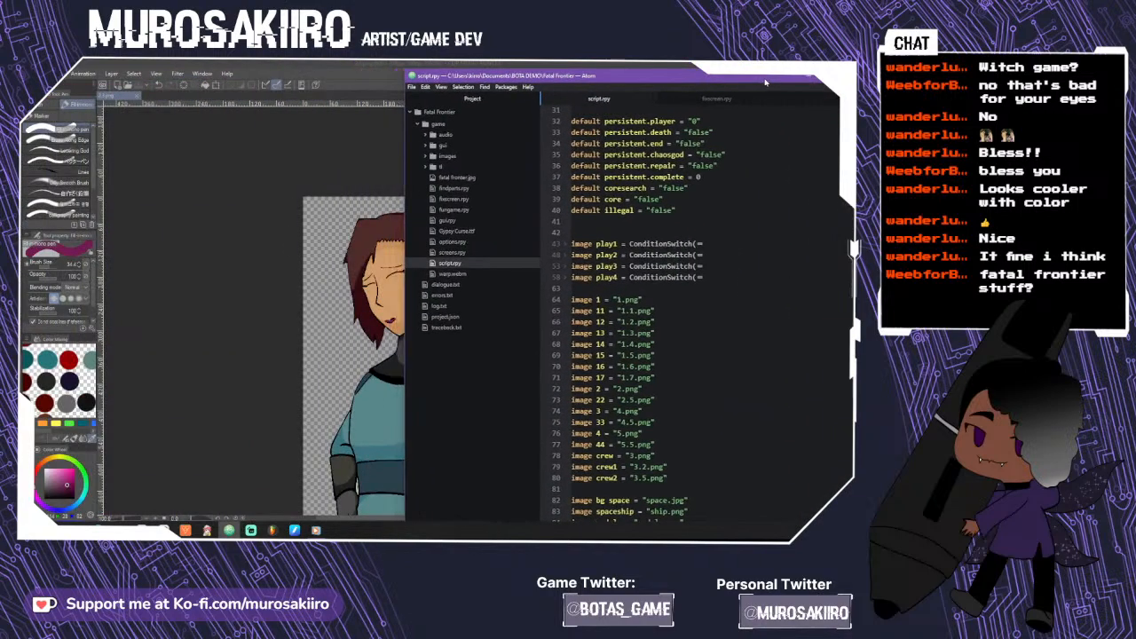
- Open the game's images folder in File Explorer and inspect 2.2.png enlarged around the torso
left_click_drag(188, 57, 162, 139)
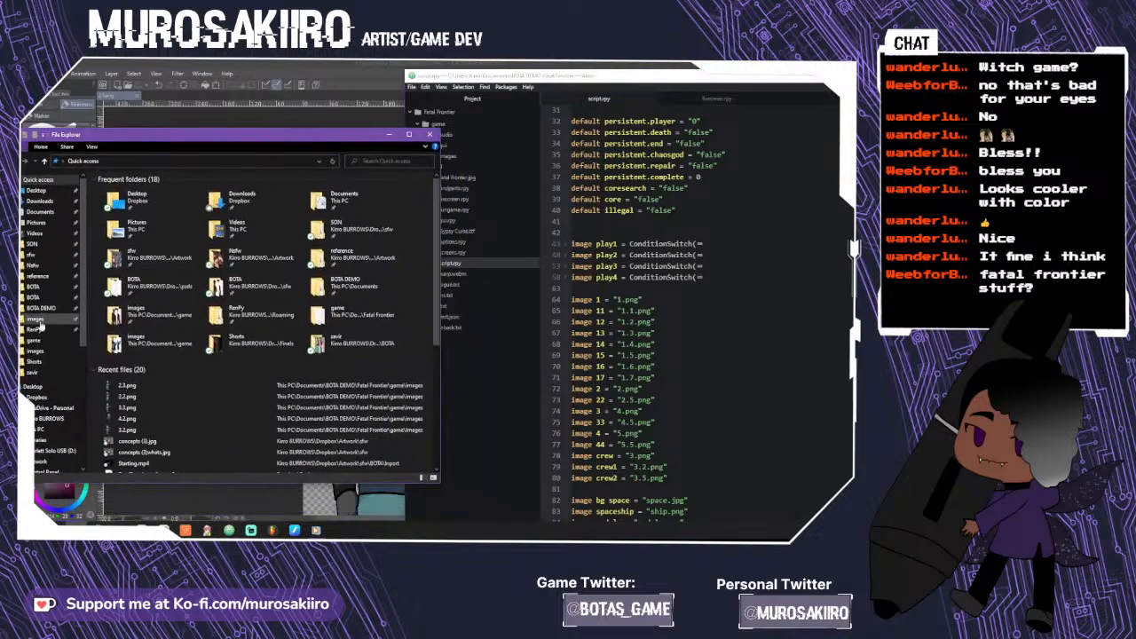
left_click(44, 352)
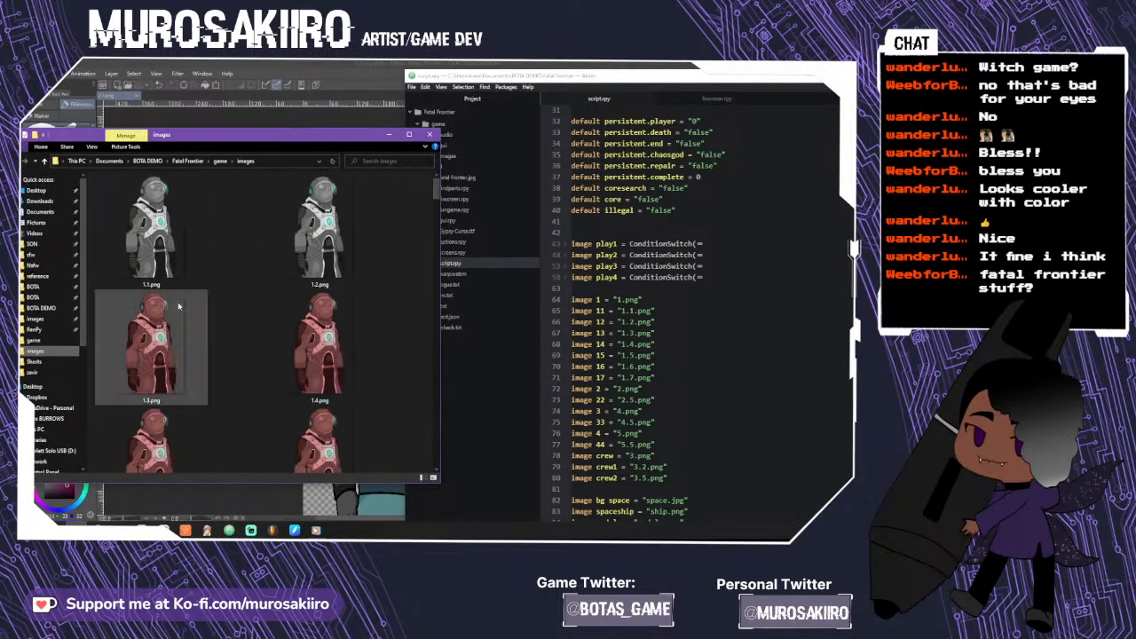
scroll(318, 276, "down", 5)
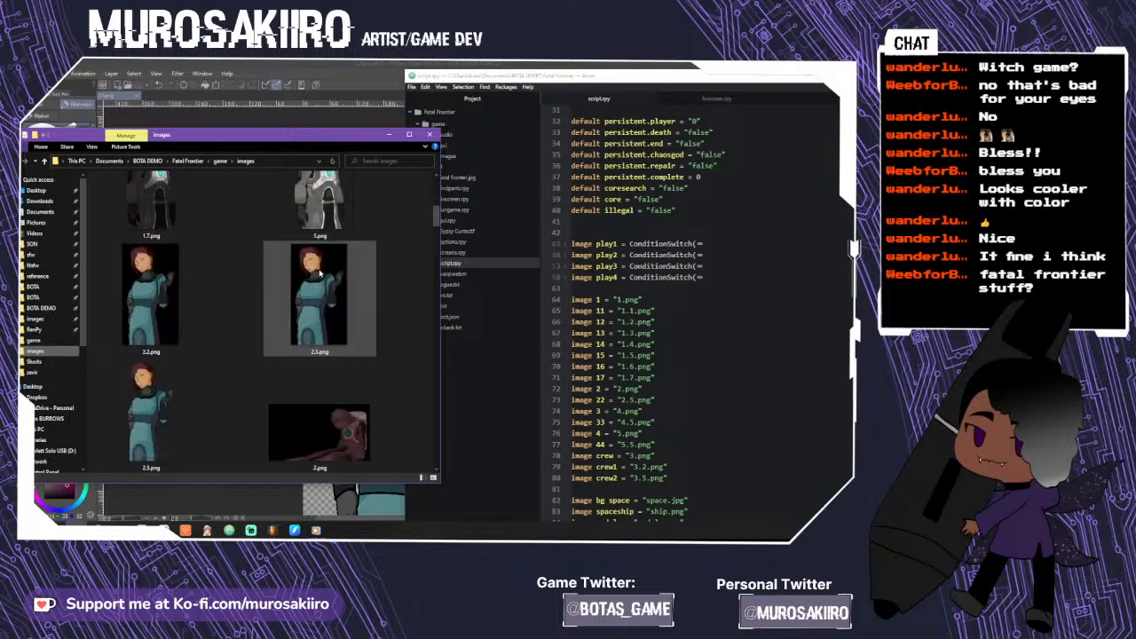
double_click(173, 338)
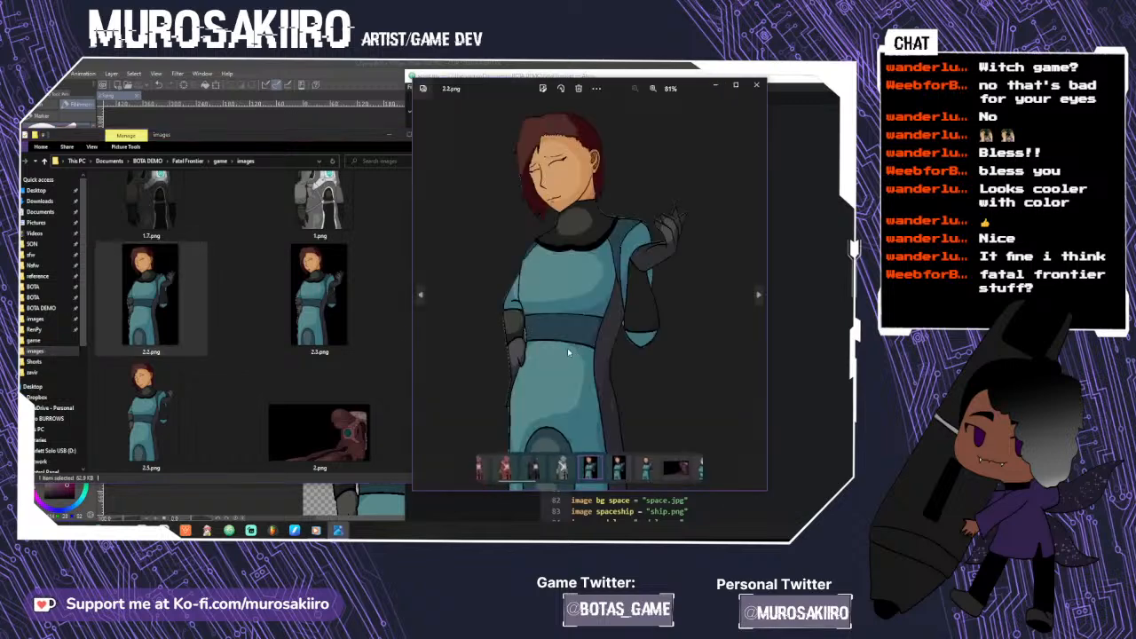
scroll(567, 353, "up", 5)
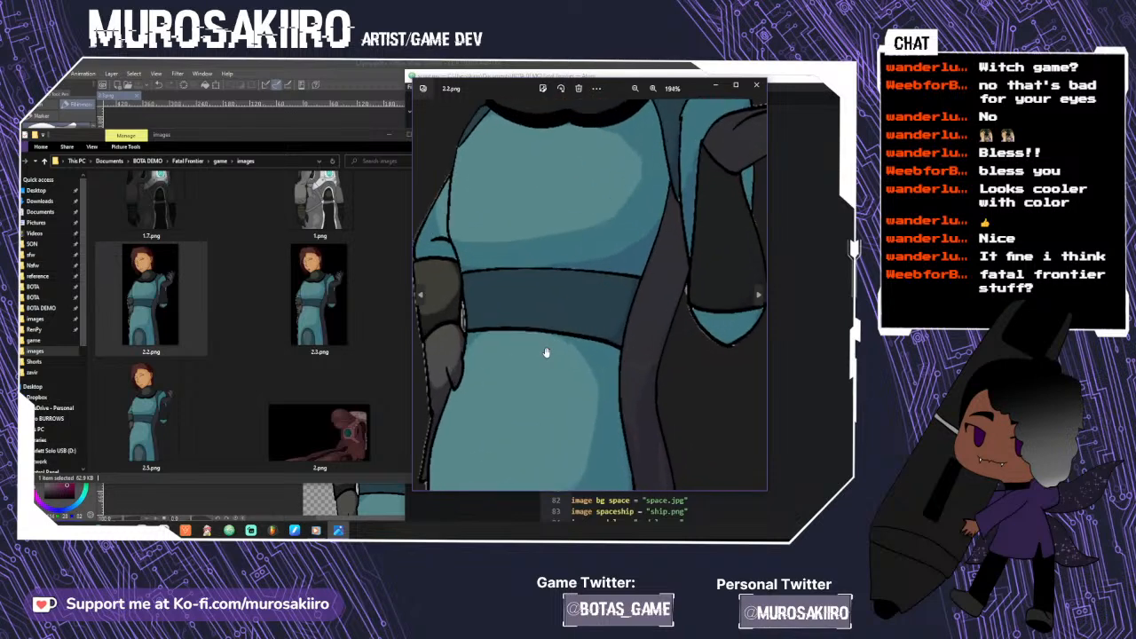
- Inspect 2.5.png enlarged around the waist for comparison, and close both image previews
left_click(163, 417)
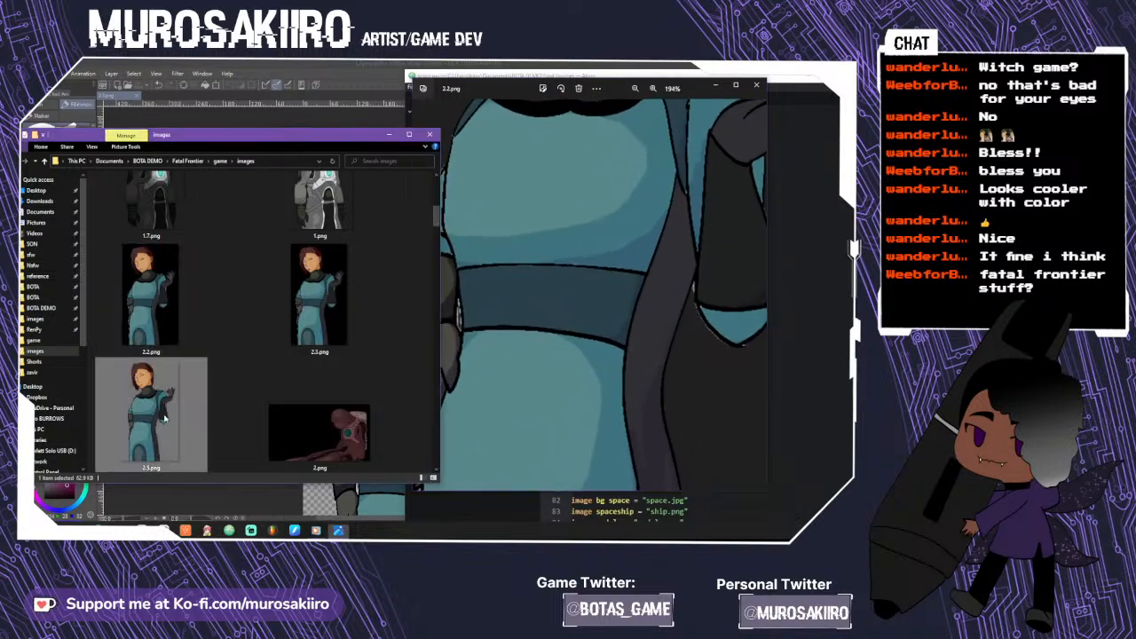
double_click(163, 418)
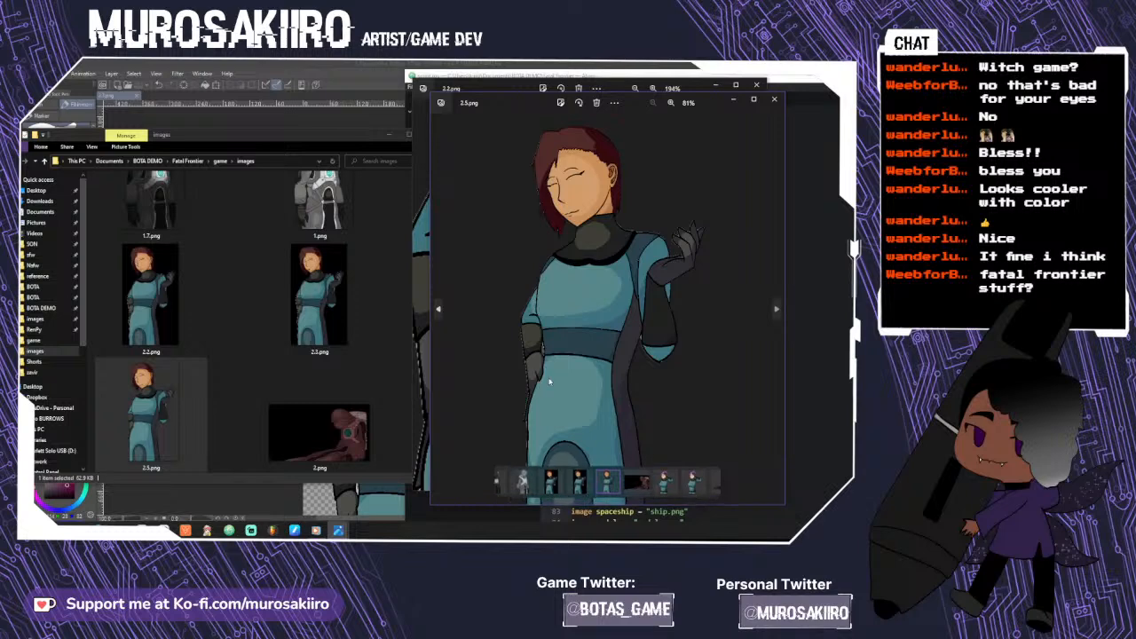
scroll(549, 381, "up", 4)
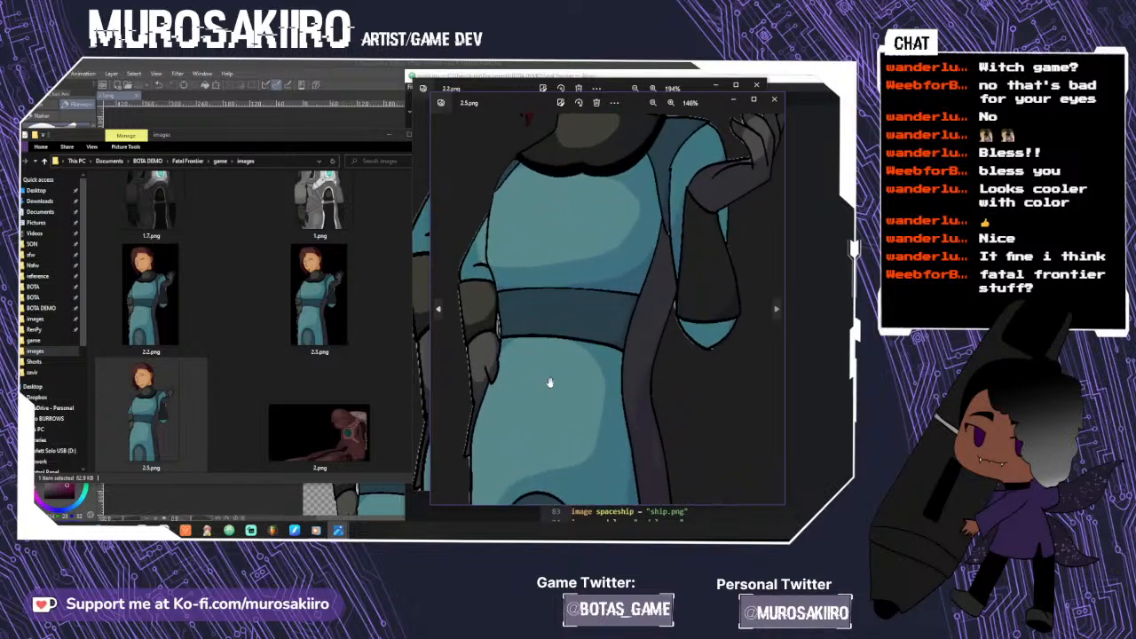
scroll(549, 382, "down", 2)
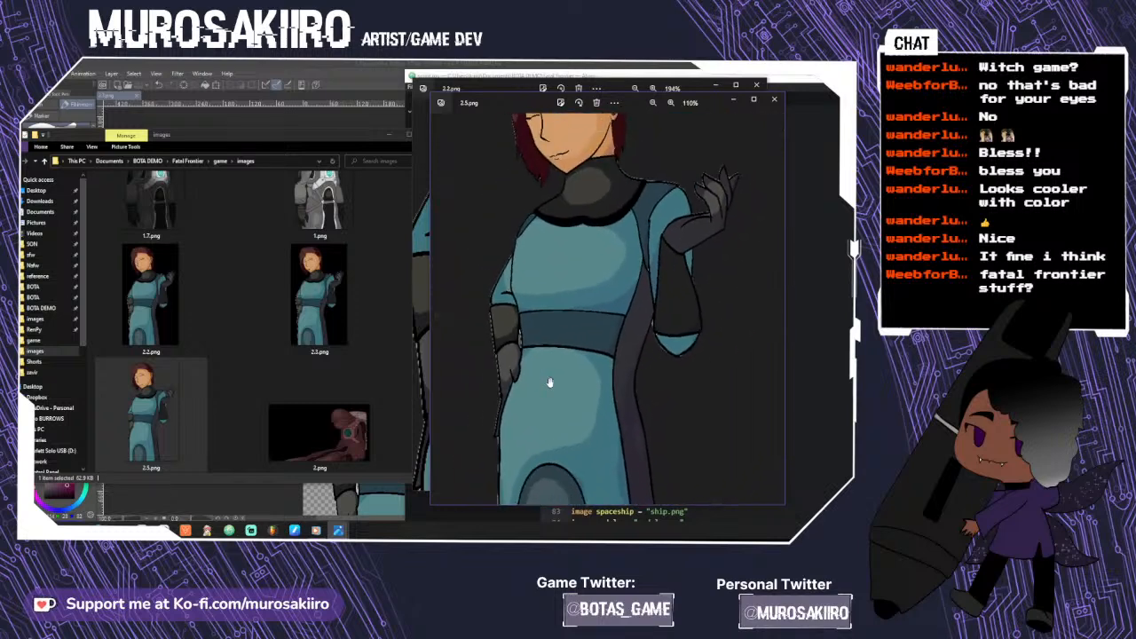
scroll(549, 382, "down", 1)
left_click(776, 102)
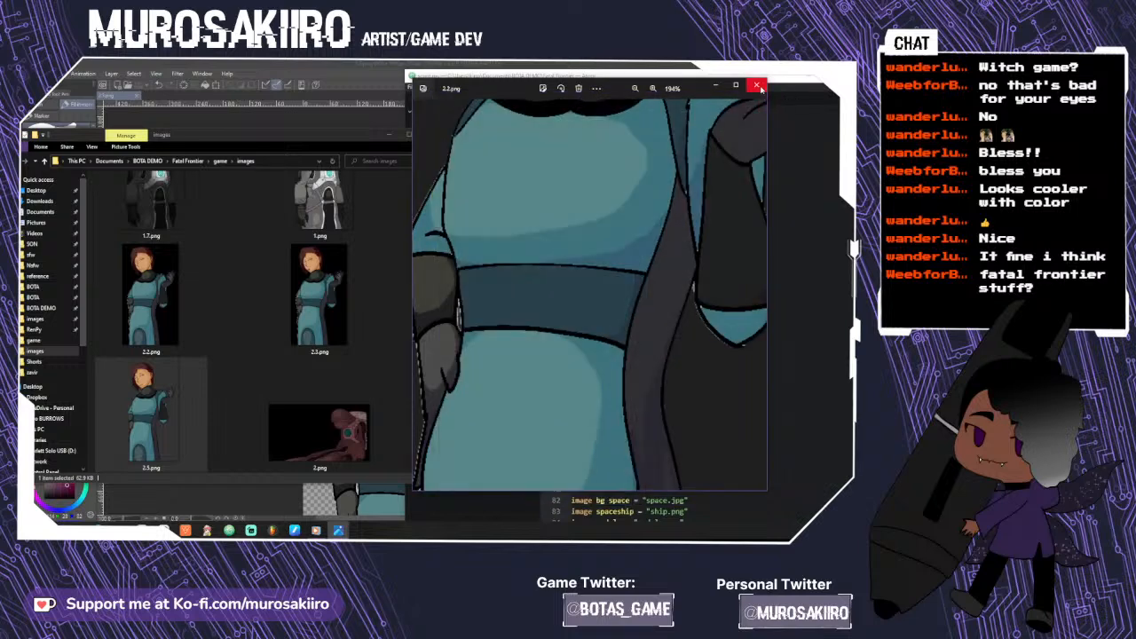
left_click(757, 84)
- Return to Clip Studio Paint and open the red-haired sprites 2.2.png, 2.3.png and 2.5.png from the images folder
left_click(378, 114)
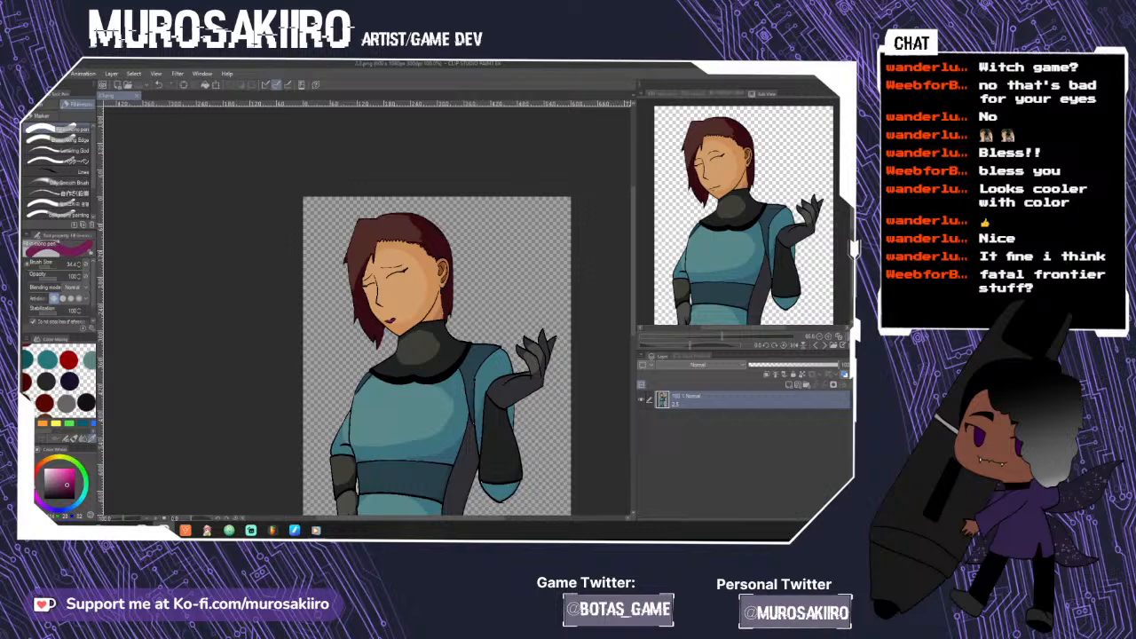
left_click(32, 74)
left_click(87, 106)
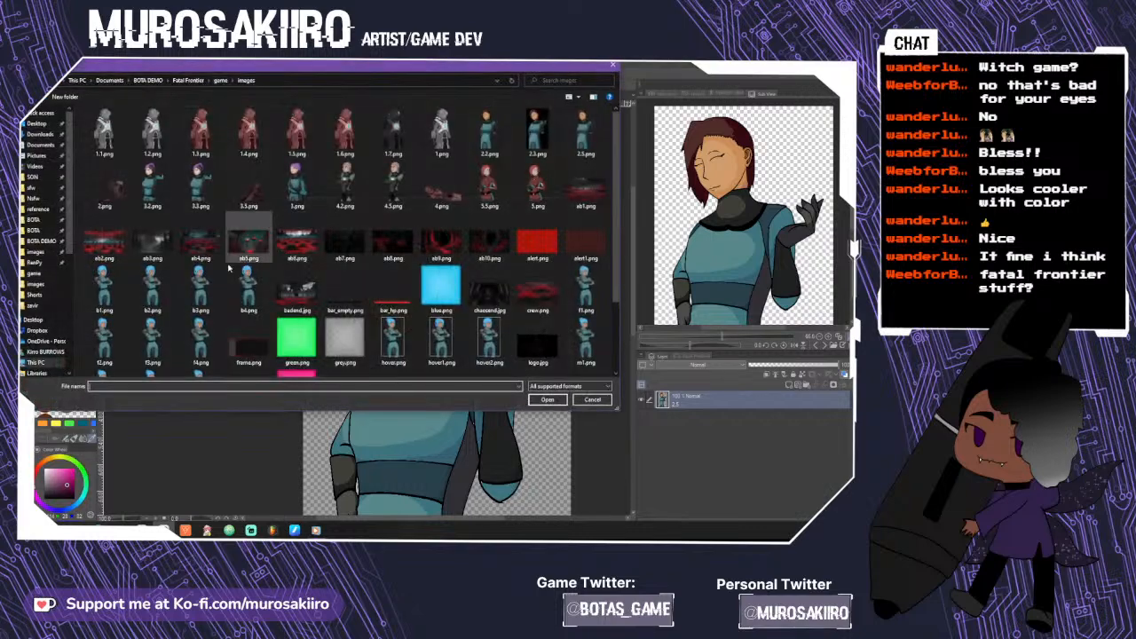
scroll(204, 293, "down", 2)
scroll(400, 298, "up", 2)
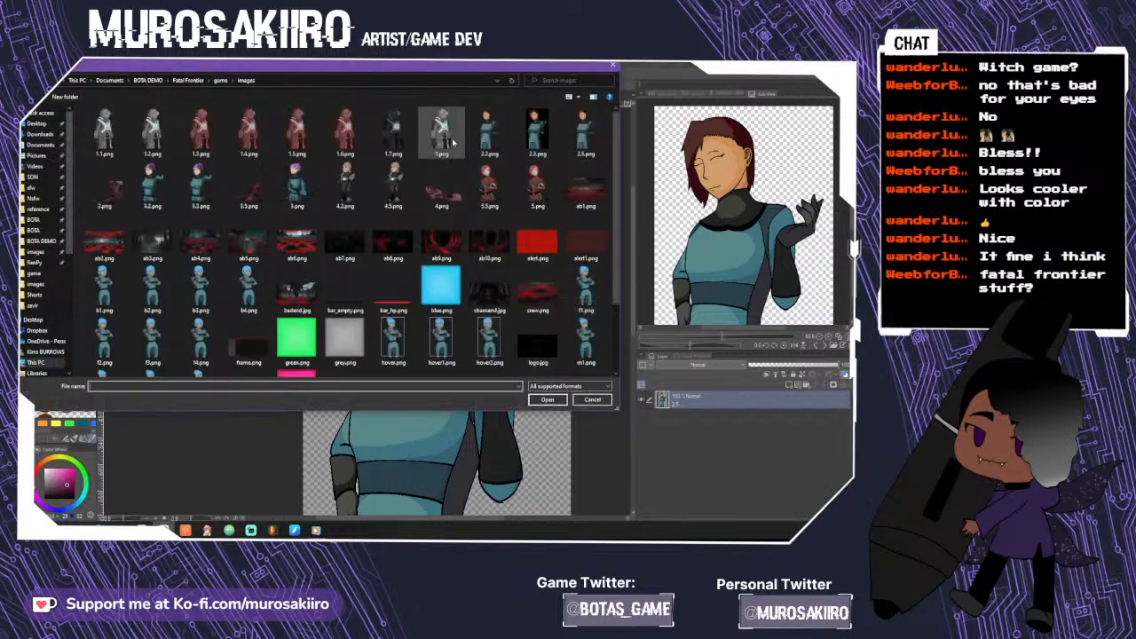
left_click(489, 133)
left_click(585, 133, "ctrl")
left_click(540, 146, "ctrl")
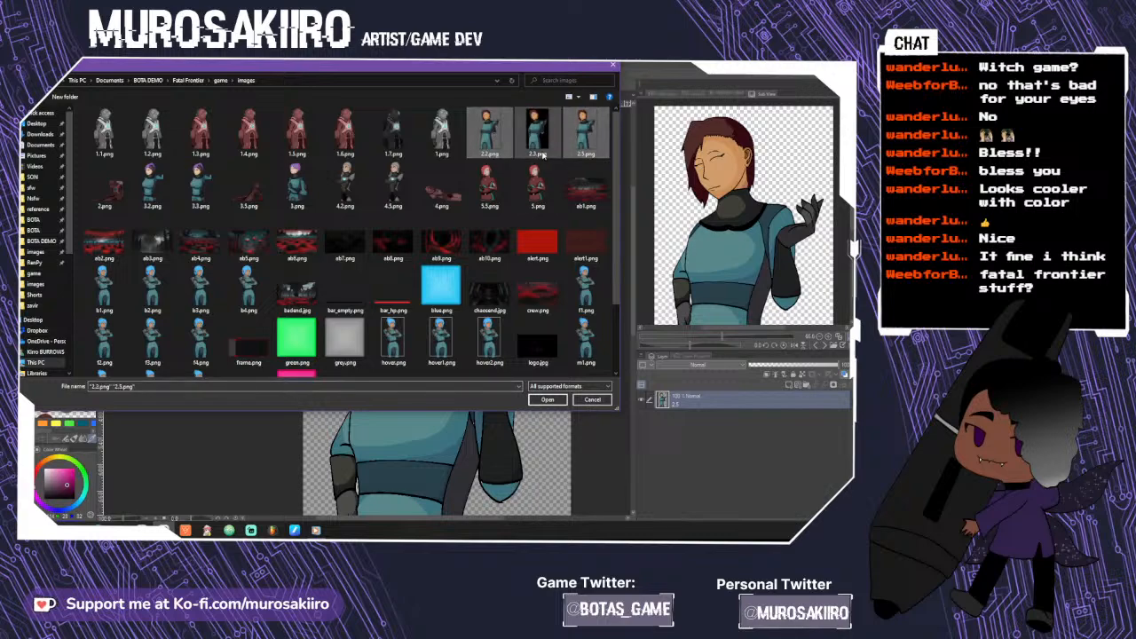
left_click(547, 400)
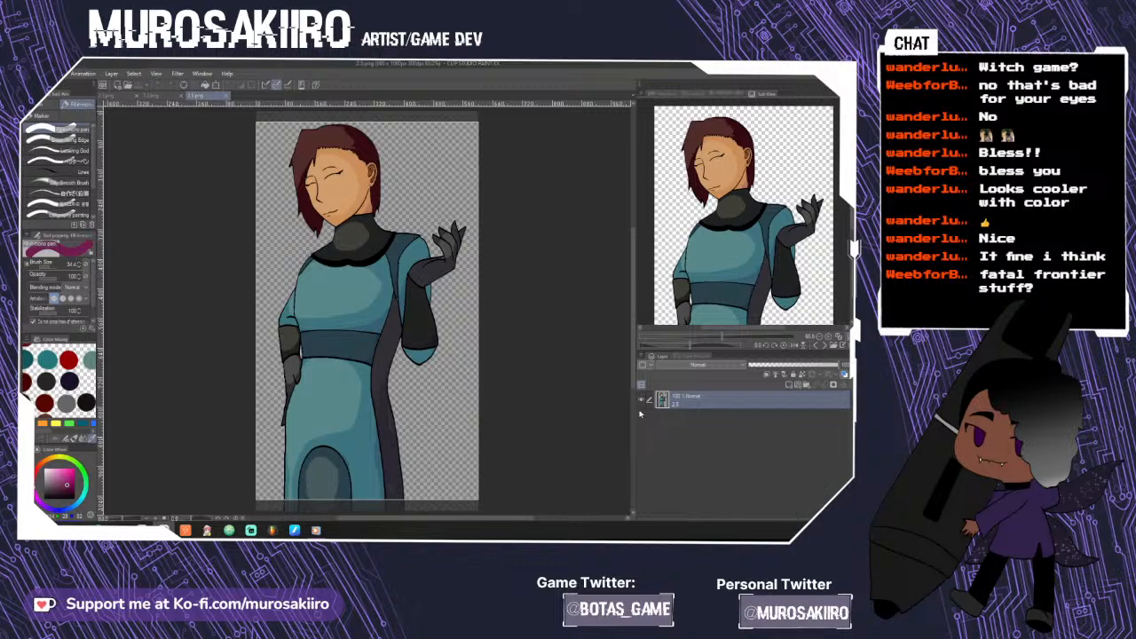
- Select the transparent background around the figure in 2.5.png with Auto select
scroll(320, 355, "up", 8)
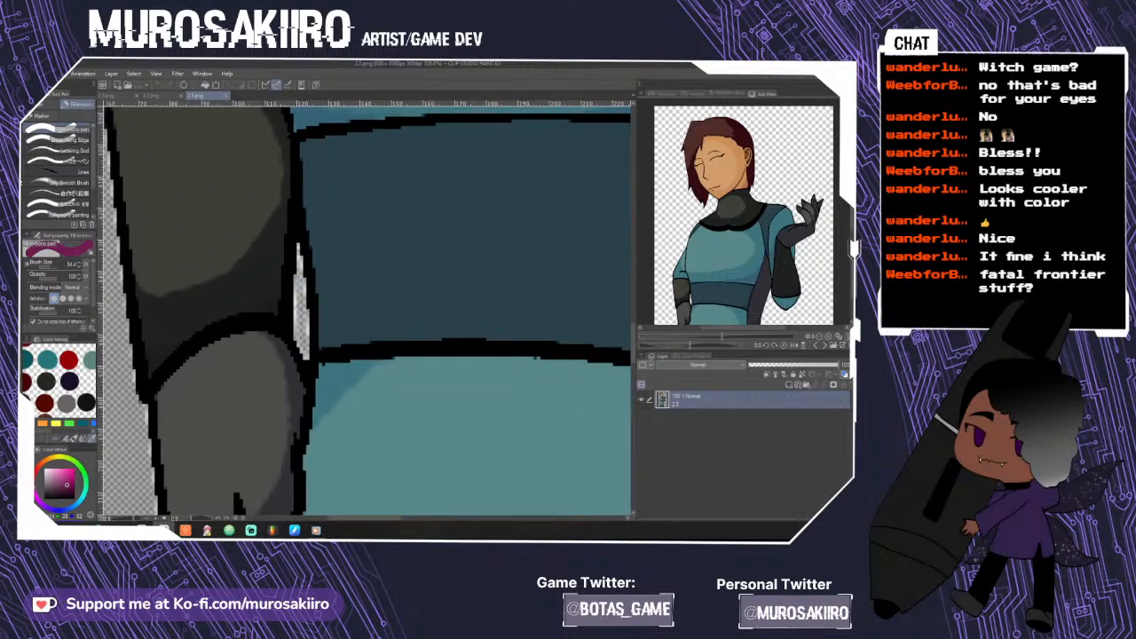
key("w")
left_click(127, 443)
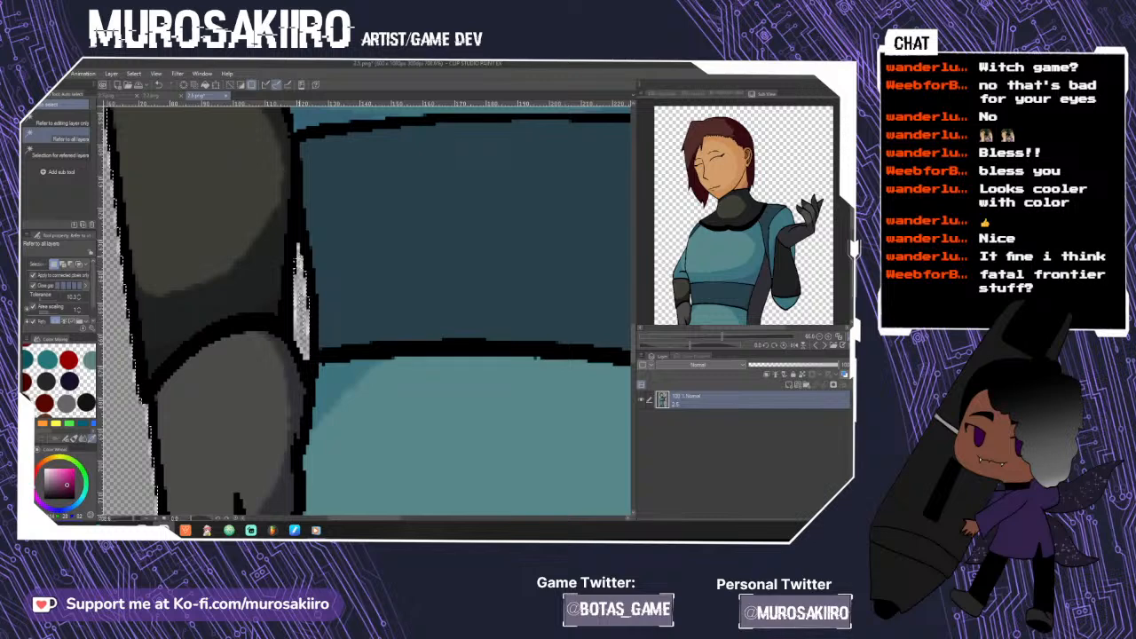
scroll(313, 261, "up", 3)
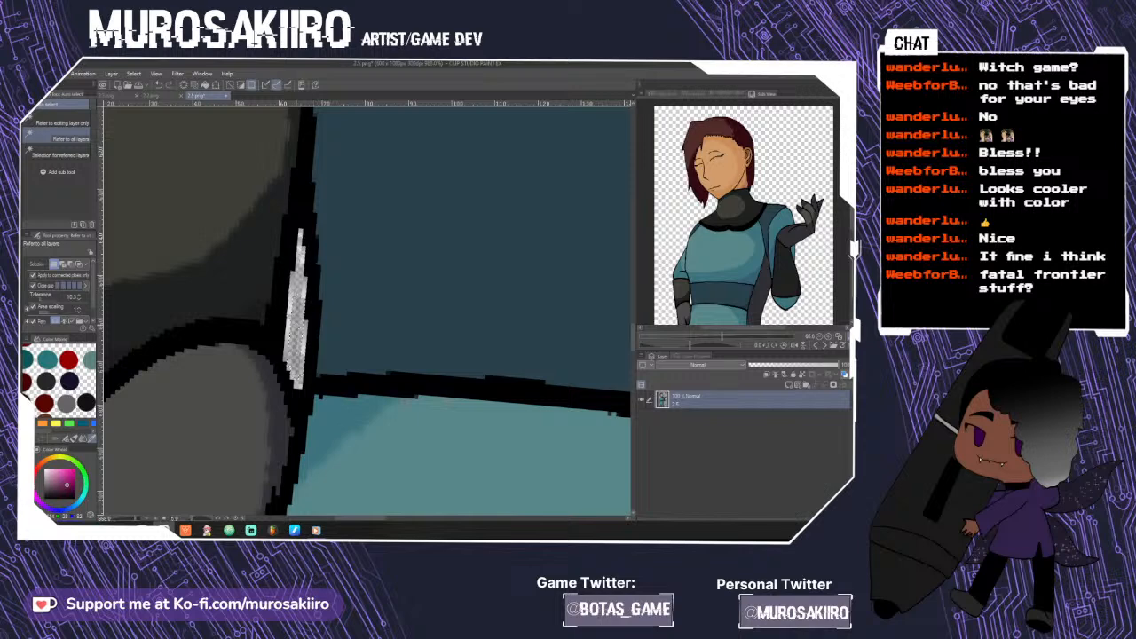
scroll(297, 325, "down", 3)
scroll(297, 324, "up", 2)
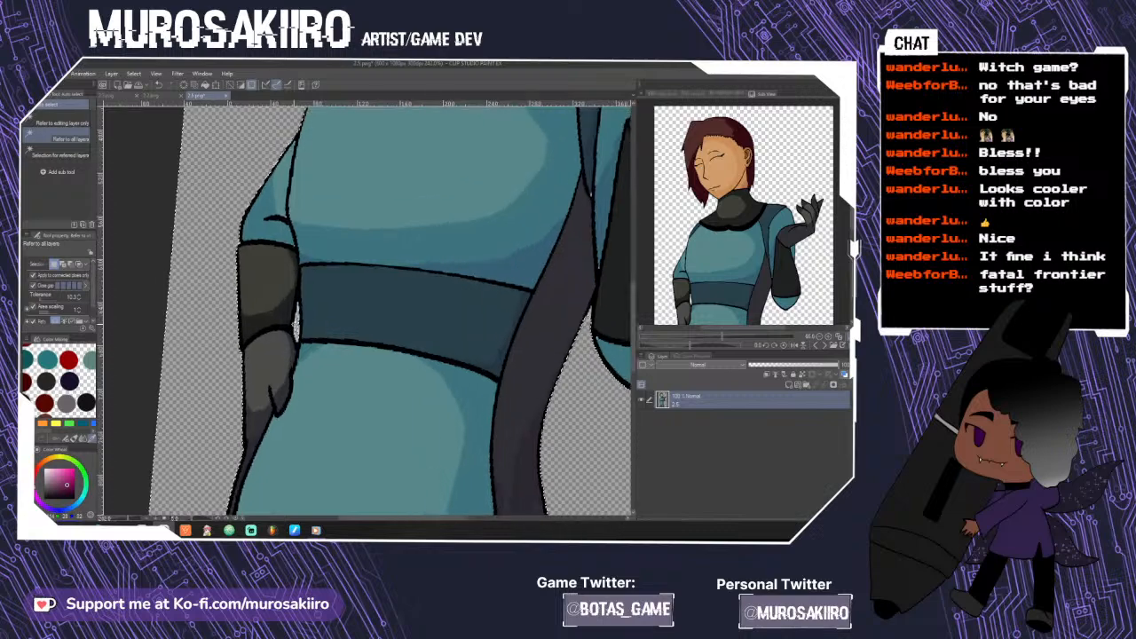
- Raise the Auto select area scaling to 2 and undo the selection added at the gap beside the waist
left_click(79, 308)
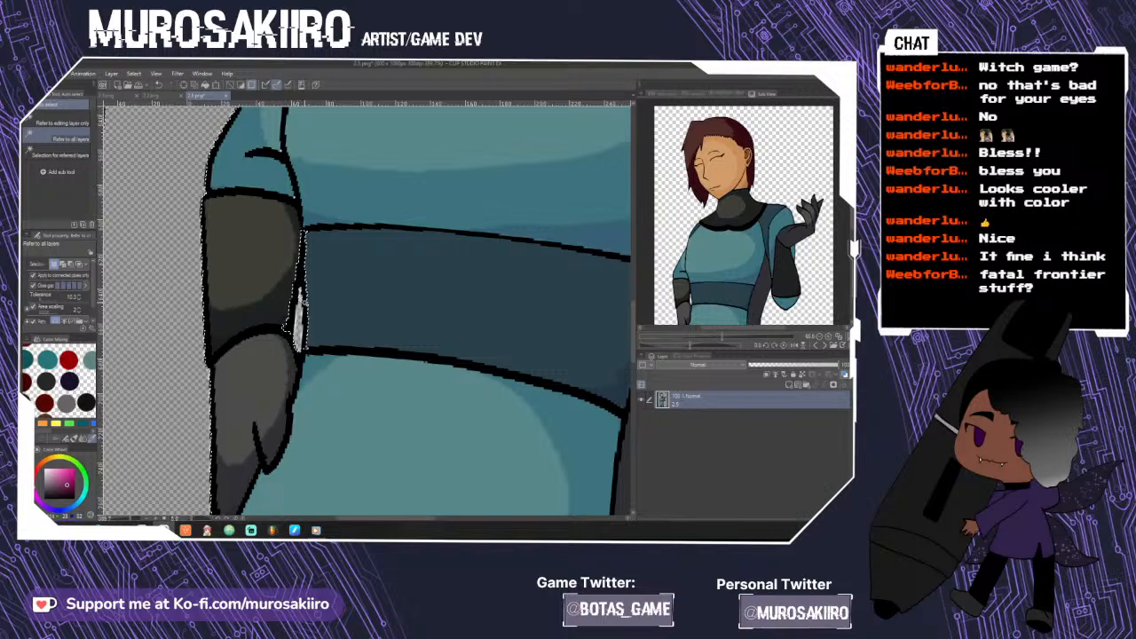
key("ctrl+z")
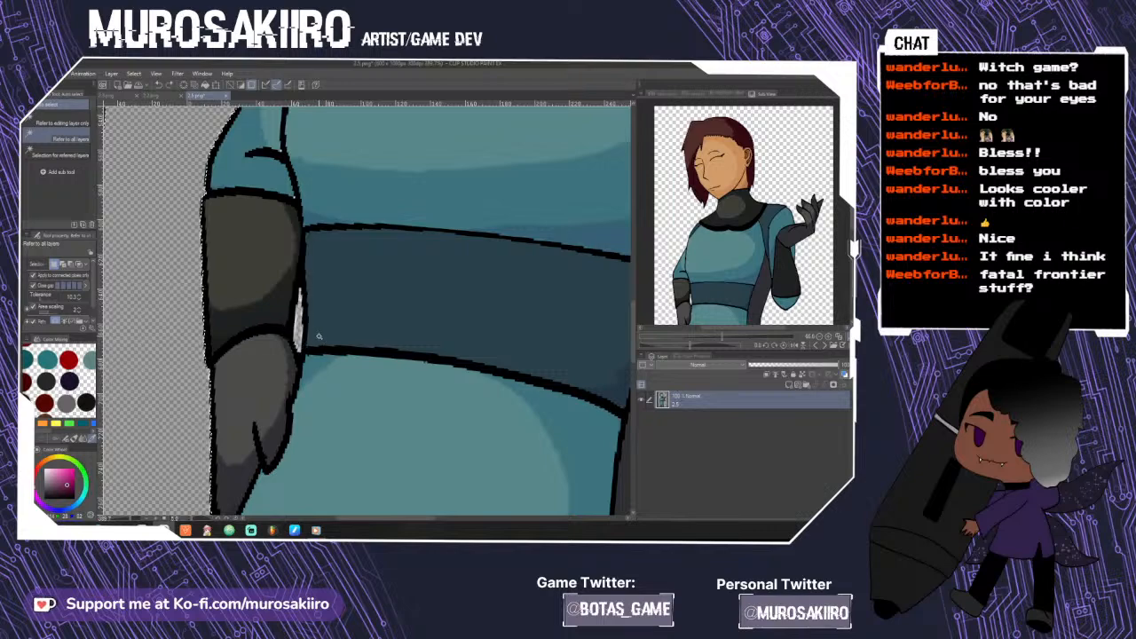
- Erase the stray pixels in the selected background around the figure using a very large Hard eraser, and save 2.5.png
scroll(319, 337, "down", 1)
scroll(319, 337, "down", 4)
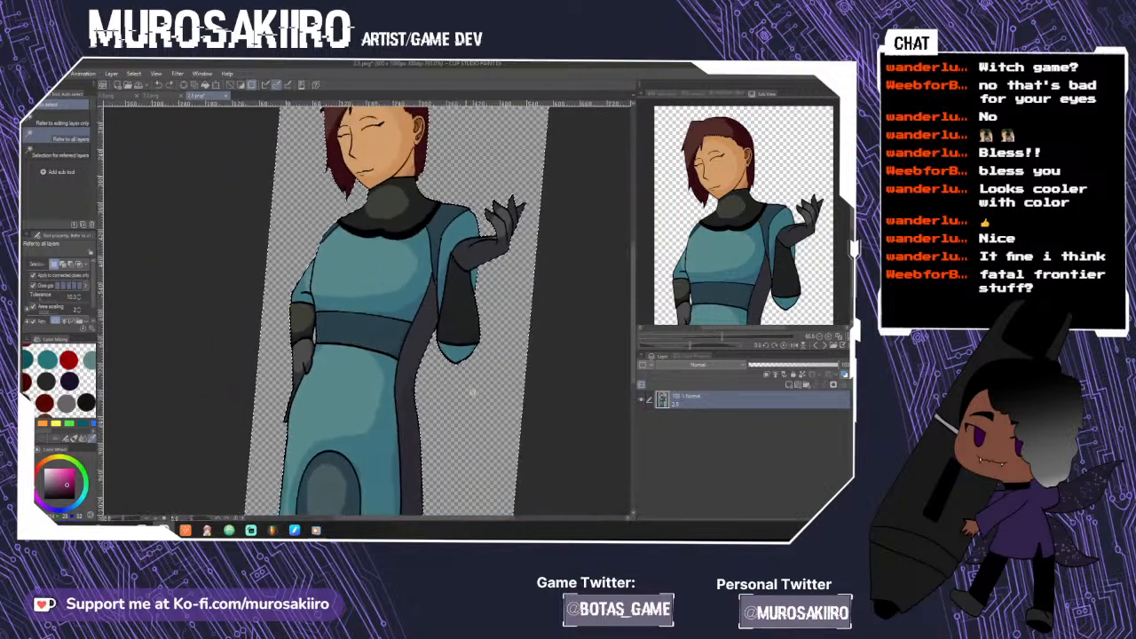
key("e")
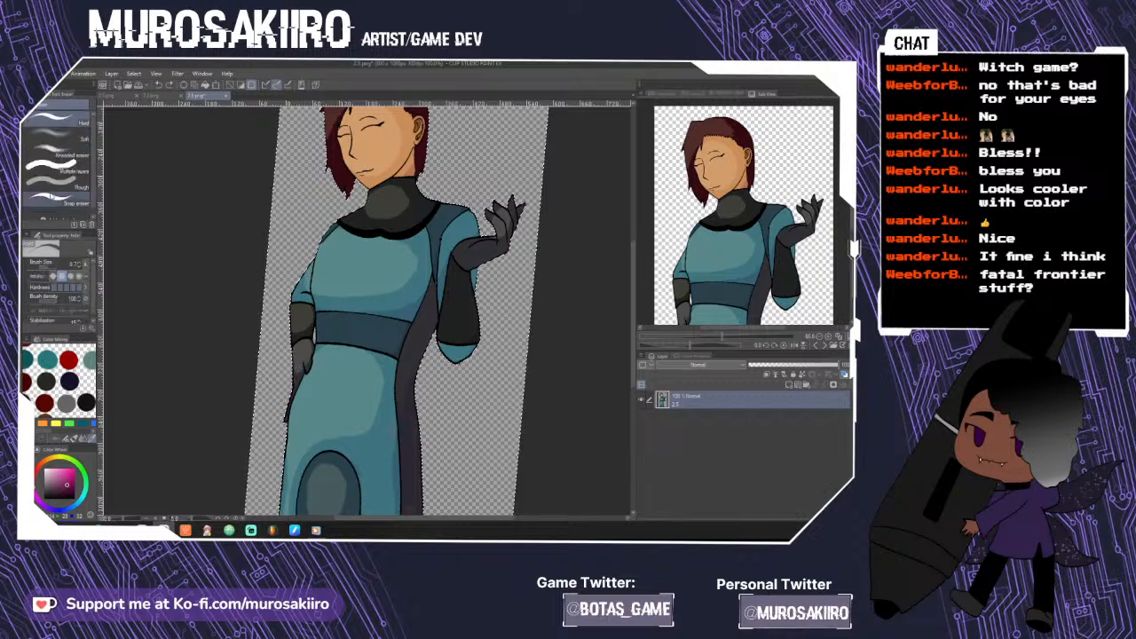
left_click_drag(57, 264, 53, 266)
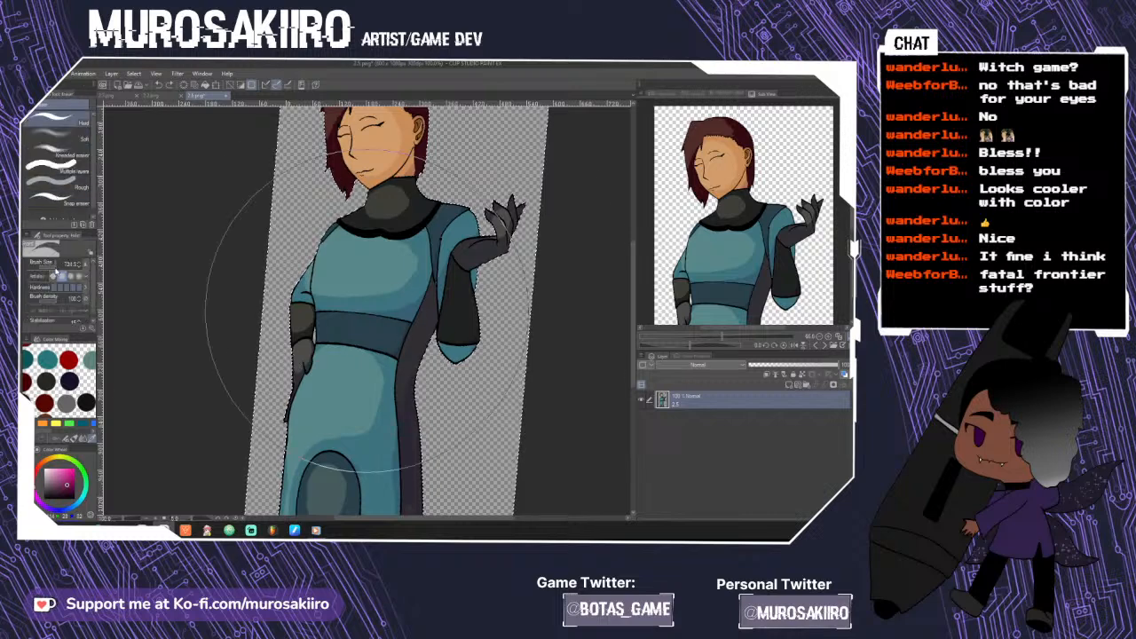
scroll(270, 252, "down", 1)
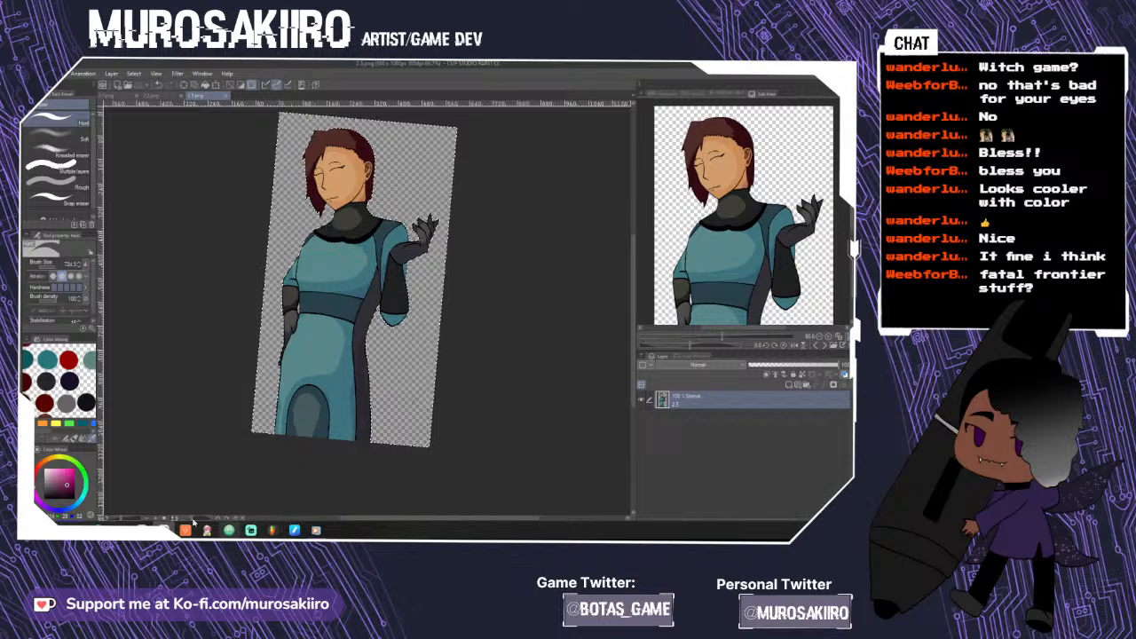
- Preview the saved 2.5.png from the images folder to check its edges, and return to the canvas in Clip Studio Paint
left_click(70, 523)
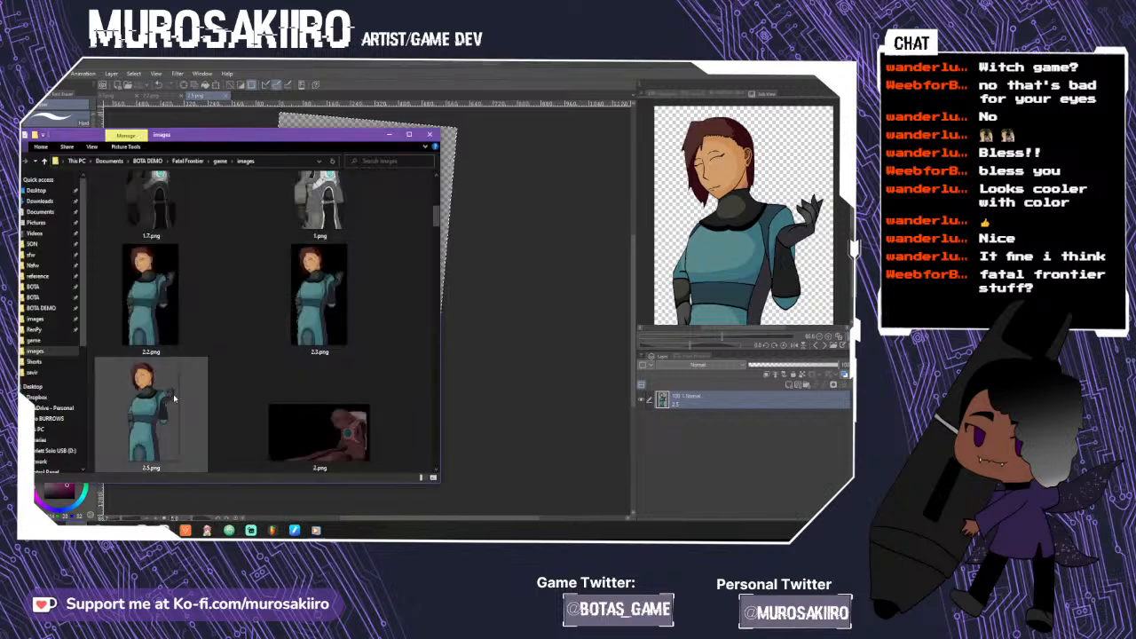
left_click(172, 447)
double_click(172, 446)
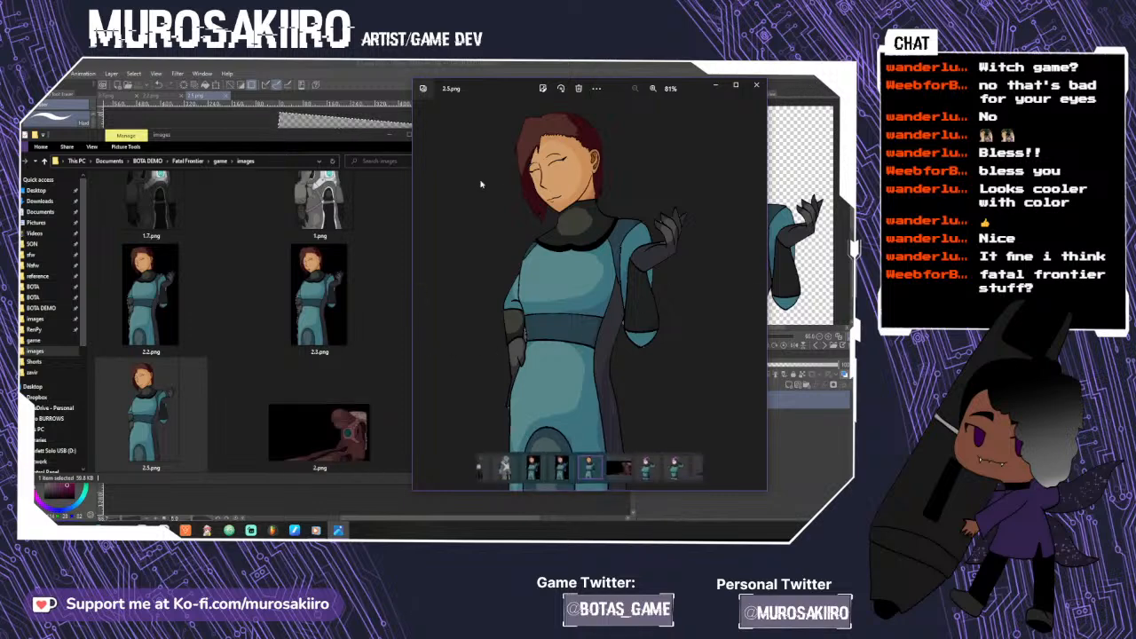
left_click(757, 85)
left_click(461, 232)
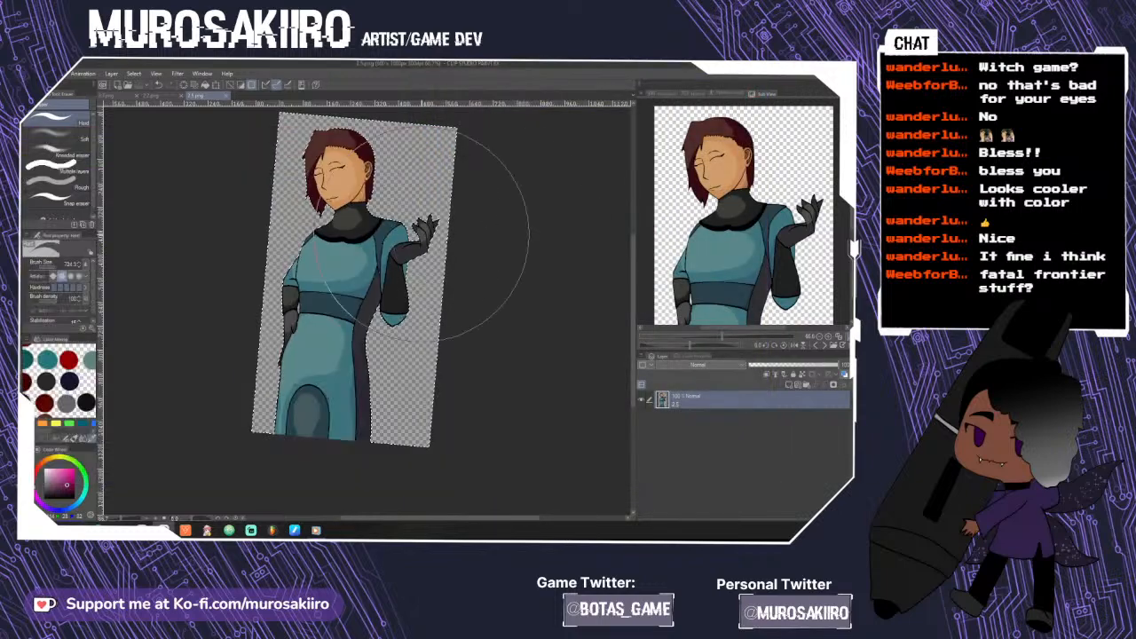
- Clear the selection, reduce the eraser size to 2.1 and erase the light pixels at the tip of the gap between torso and raised arm
scroll(423, 235, "up", 6)
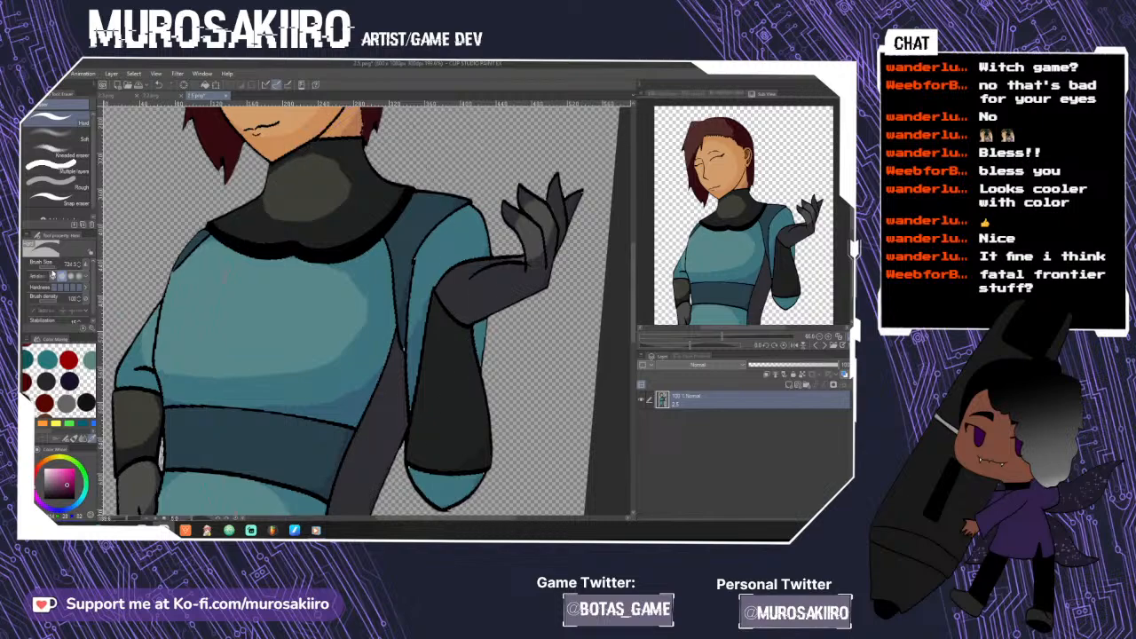
left_click_drag(52, 269, 42, 270)
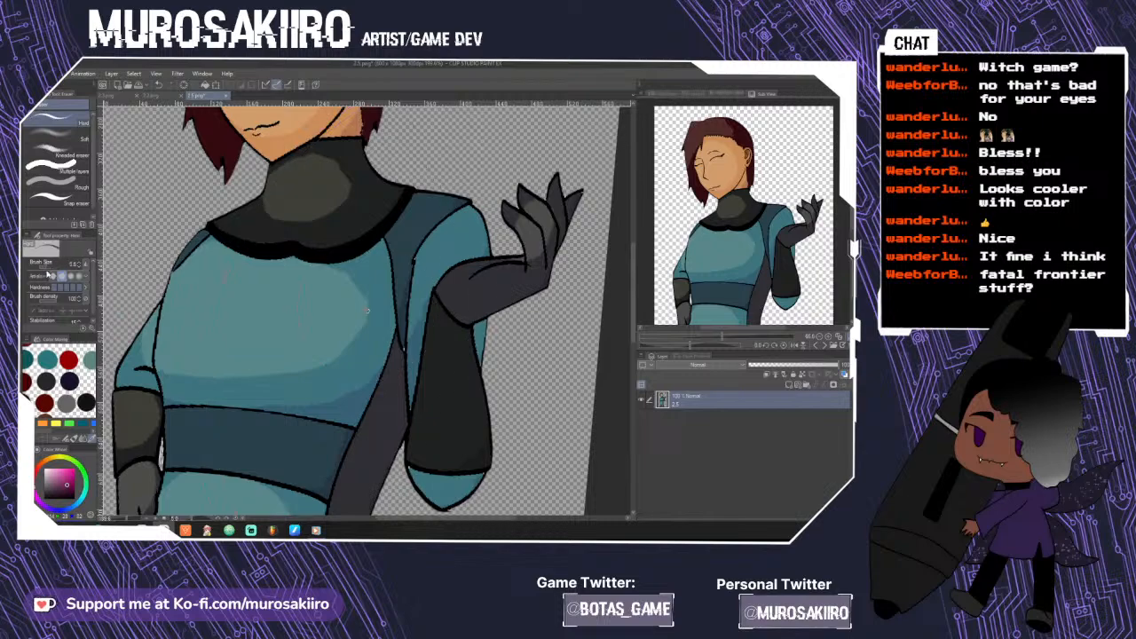
scroll(404, 362, "up", 5)
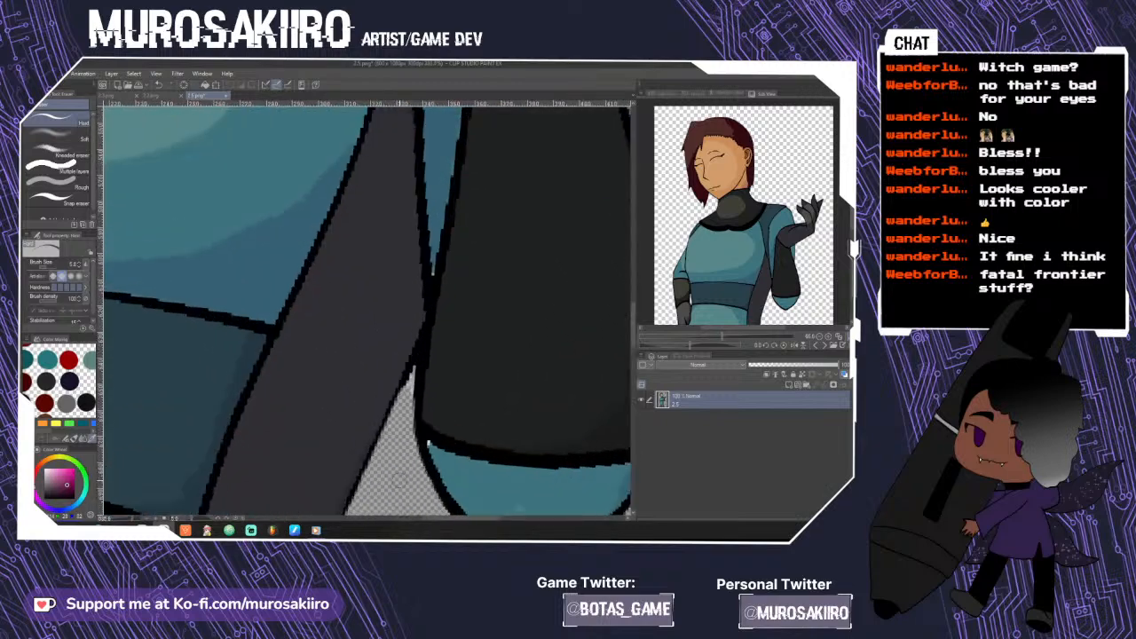
scroll(404, 364, "up", 5)
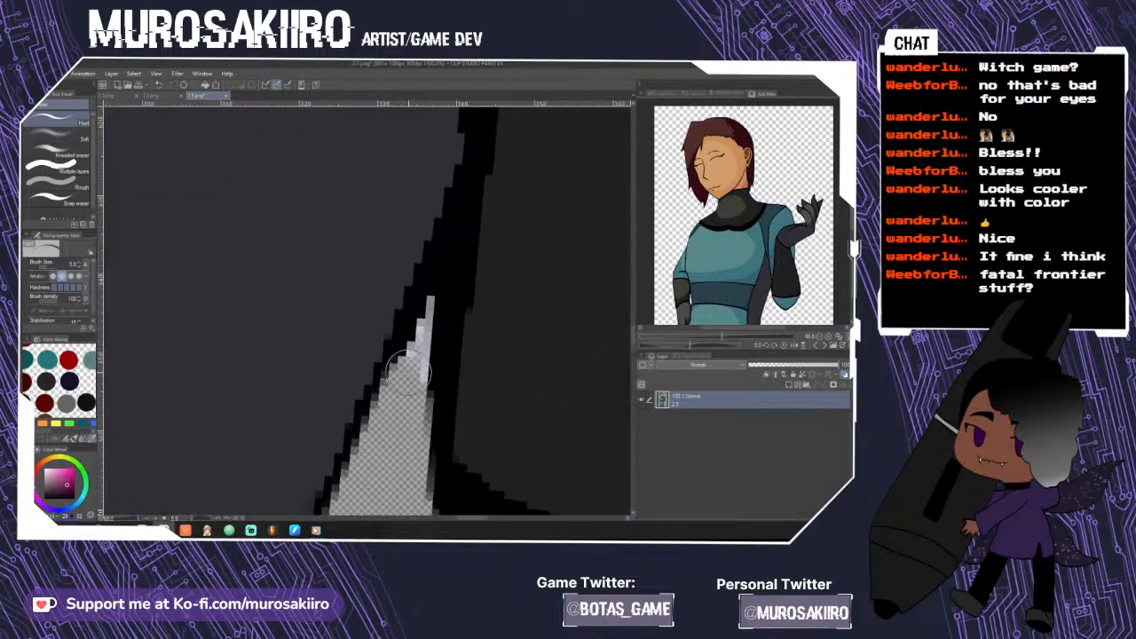
left_click_drag(49, 269, 47, 268)
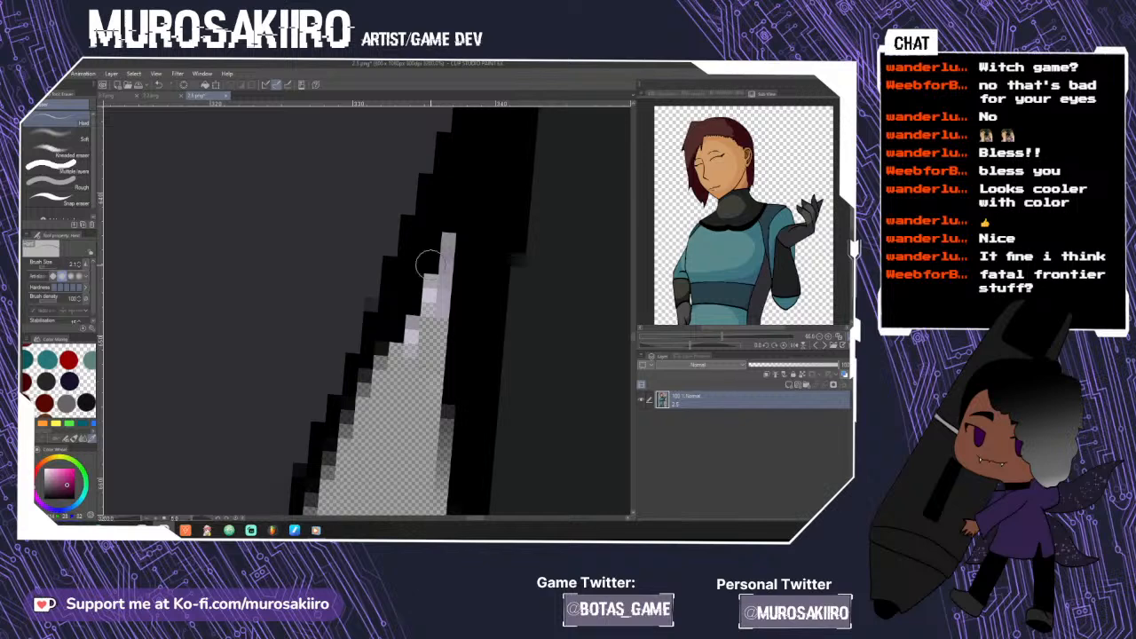
left_click_drag(410, 344, 435, 294)
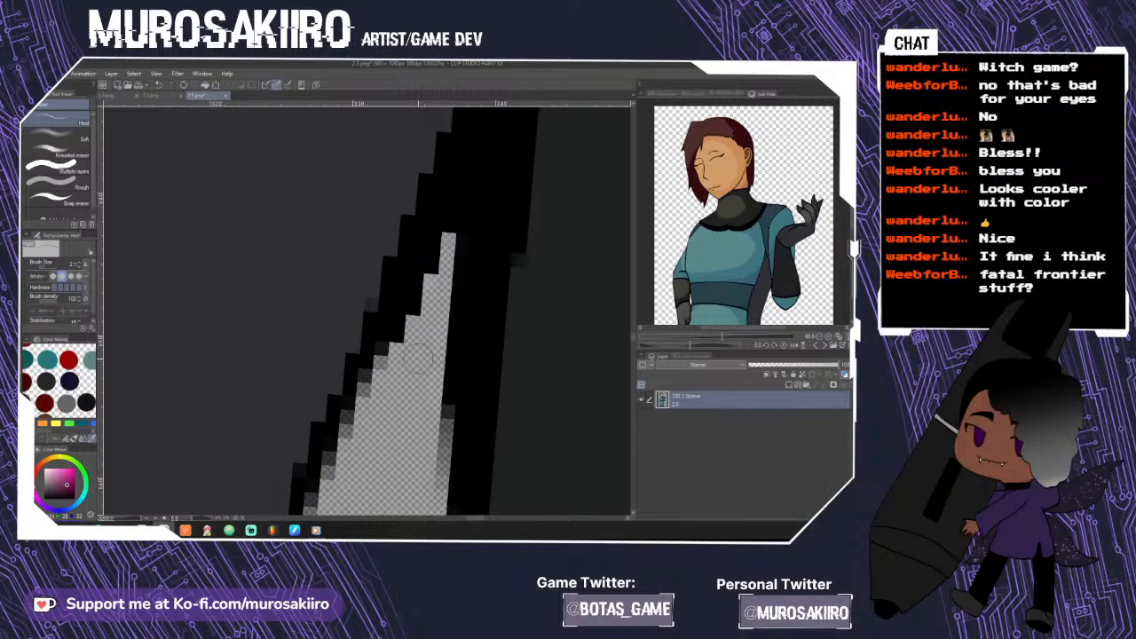
- Reset the canvas rotation and paint over the white pixels at the inner corner of the raised arm's elbow with the sampled sleeve teal
scroll(400, 432, "down", 10)
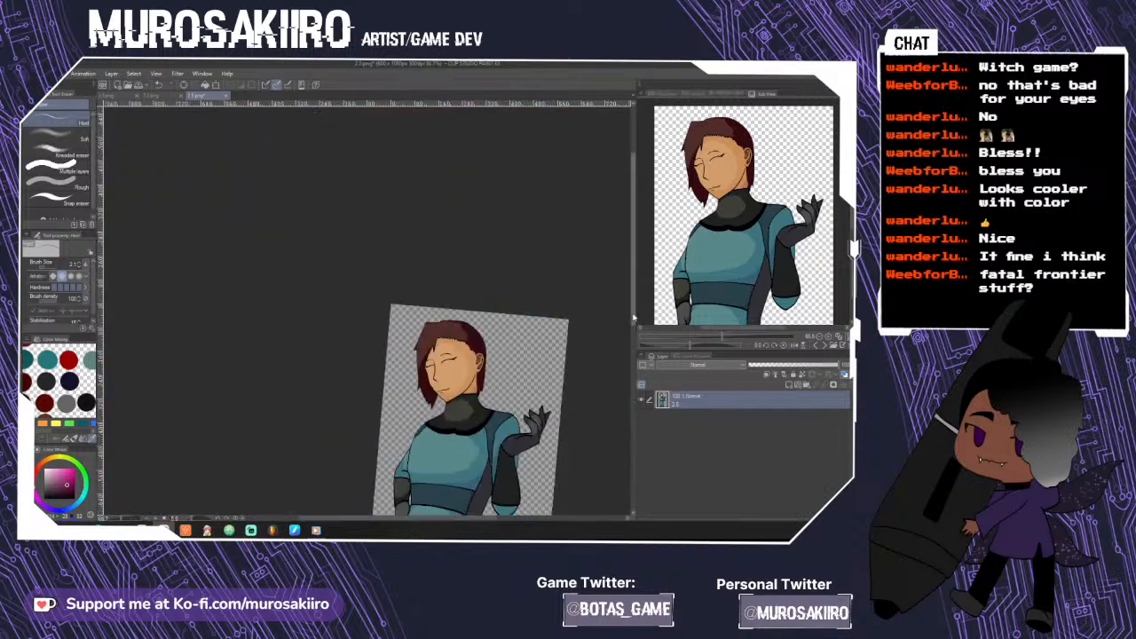
left_click(219, 520)
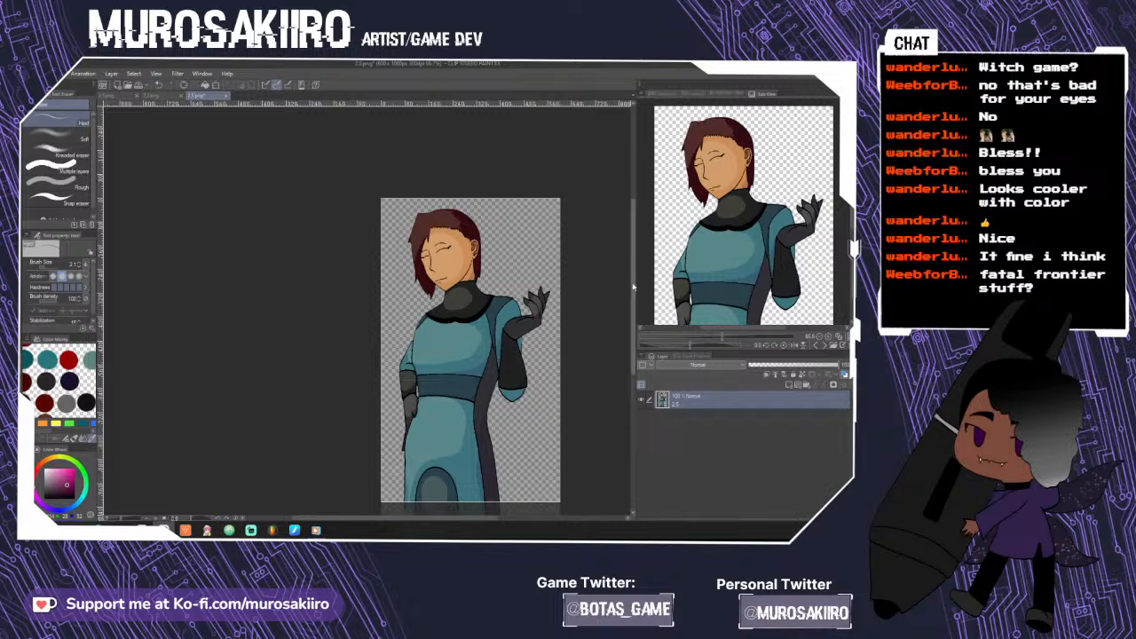
left_click_drag(634, 287, 634, 320)
scroll(507, 349, "up", 3)
scroll(511, 322, "up", 5)
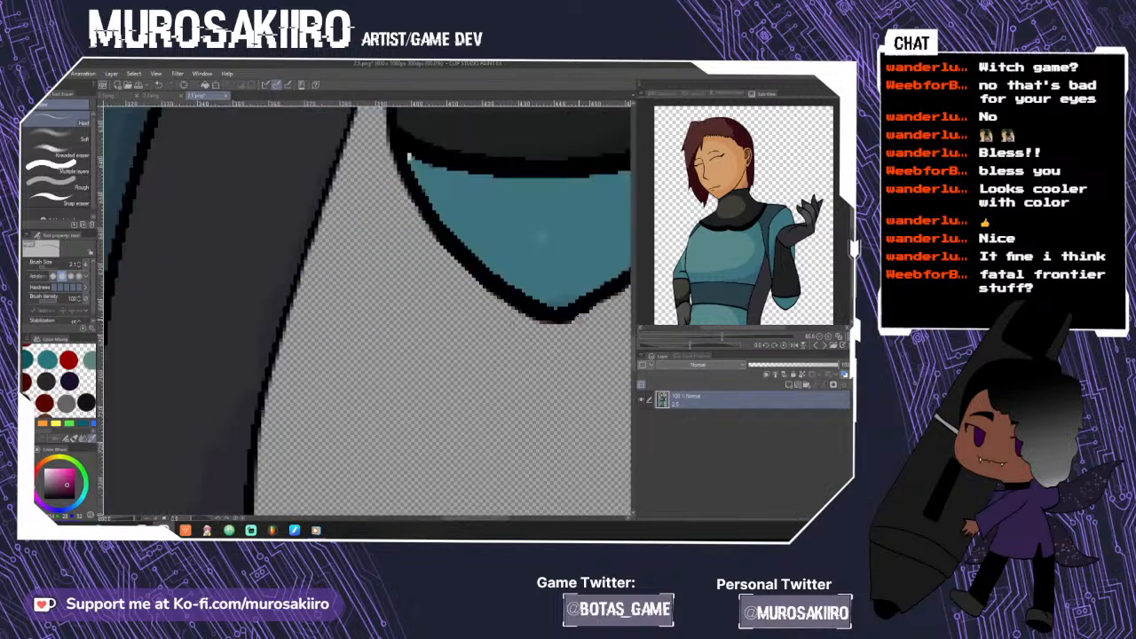
scroll(575, 320, "down", 4)
scroll(469, 218, "up", 4)
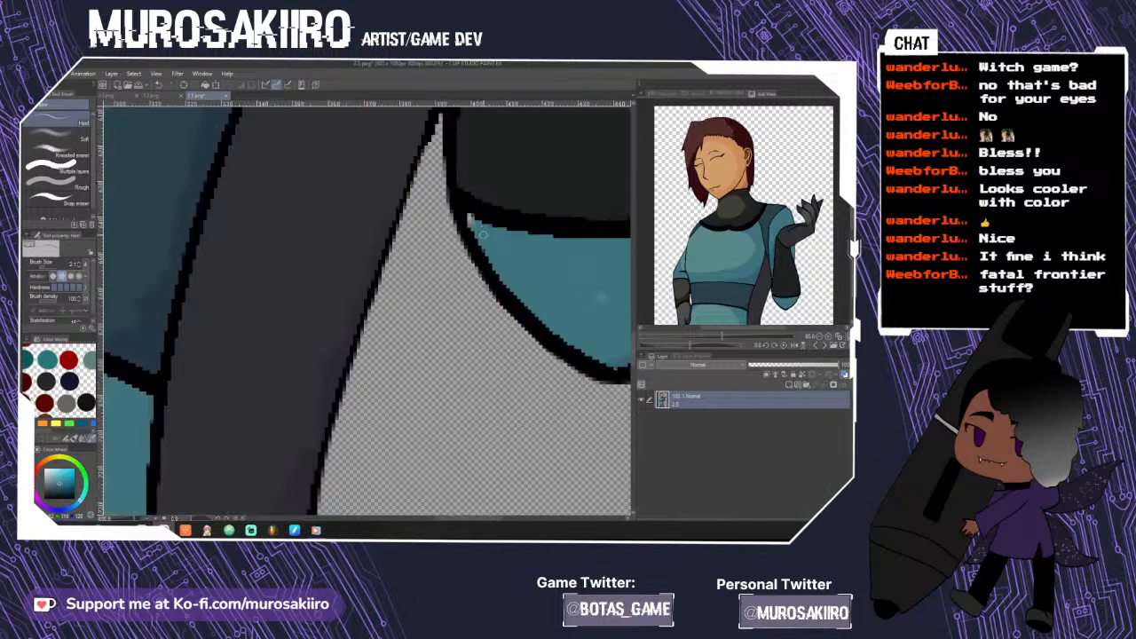
key("p")
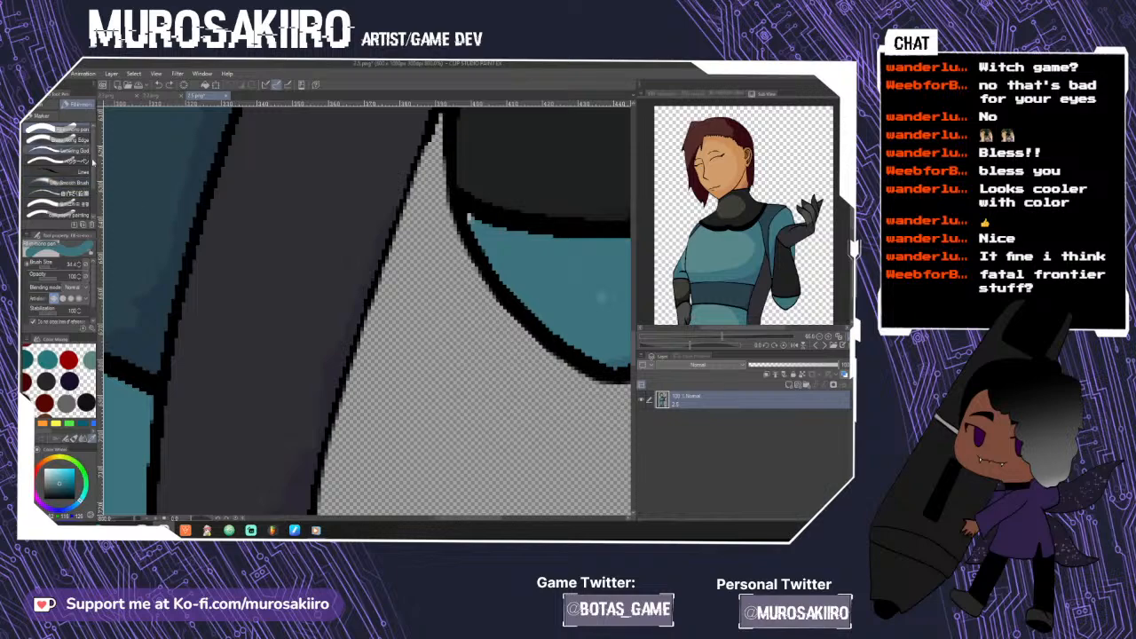
scroll(485, 226, "up", 4)
left_click_drag(442, 213, 442, 184)
scroll(456, 223, "down", 5)
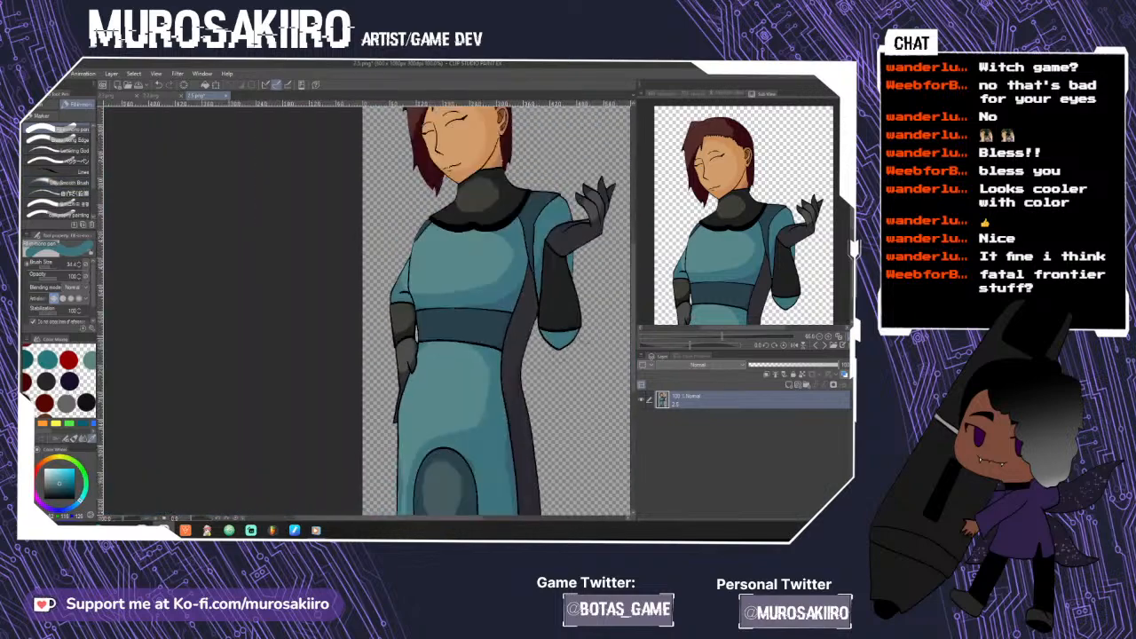
- Fill the stray white pixels at the elbow's outer corner, the side panel's tip and the shoulder line with the adjacent suit colors
scroll(556, 309, "up", 5)
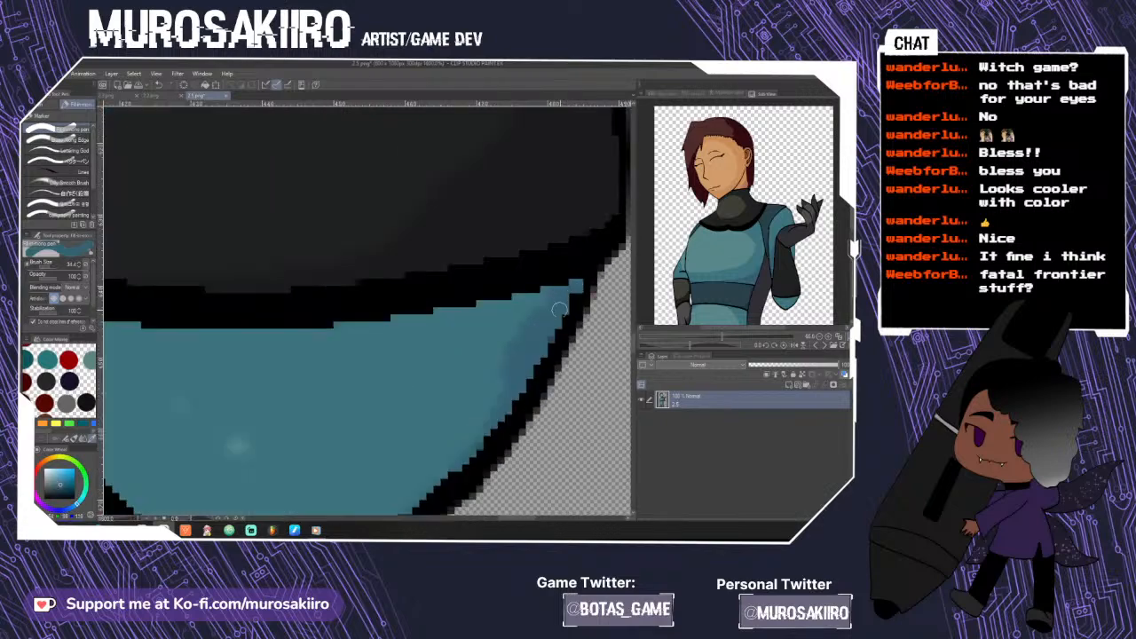
scroll(558, 309, "down", 4)
scroll(489, 236, "up", 5)
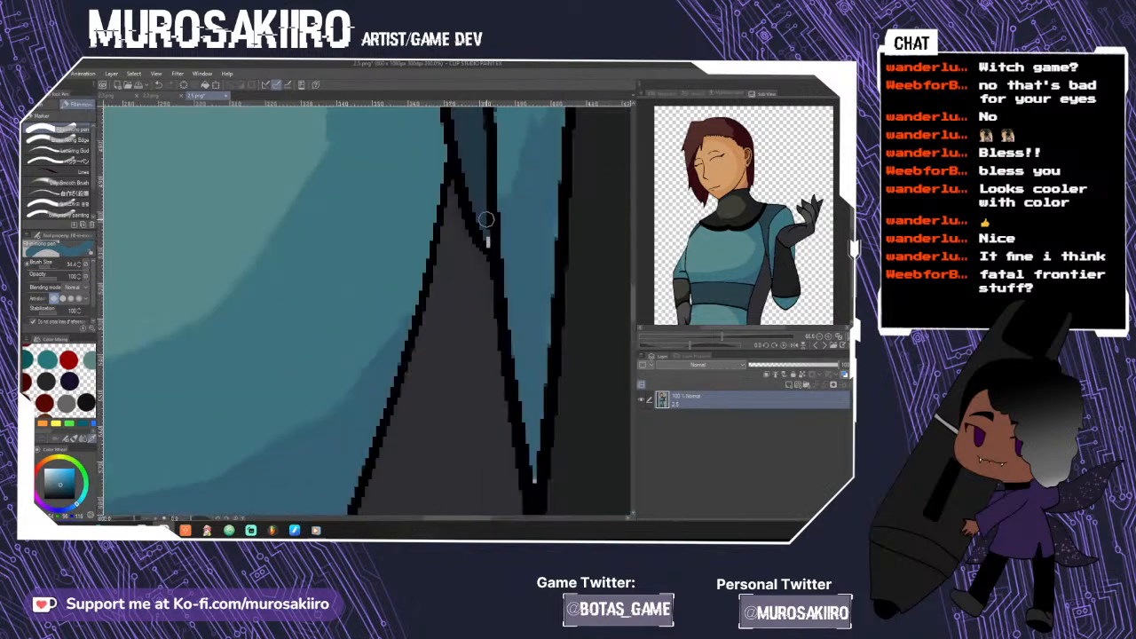
scroll(484, 242, "up", 3)
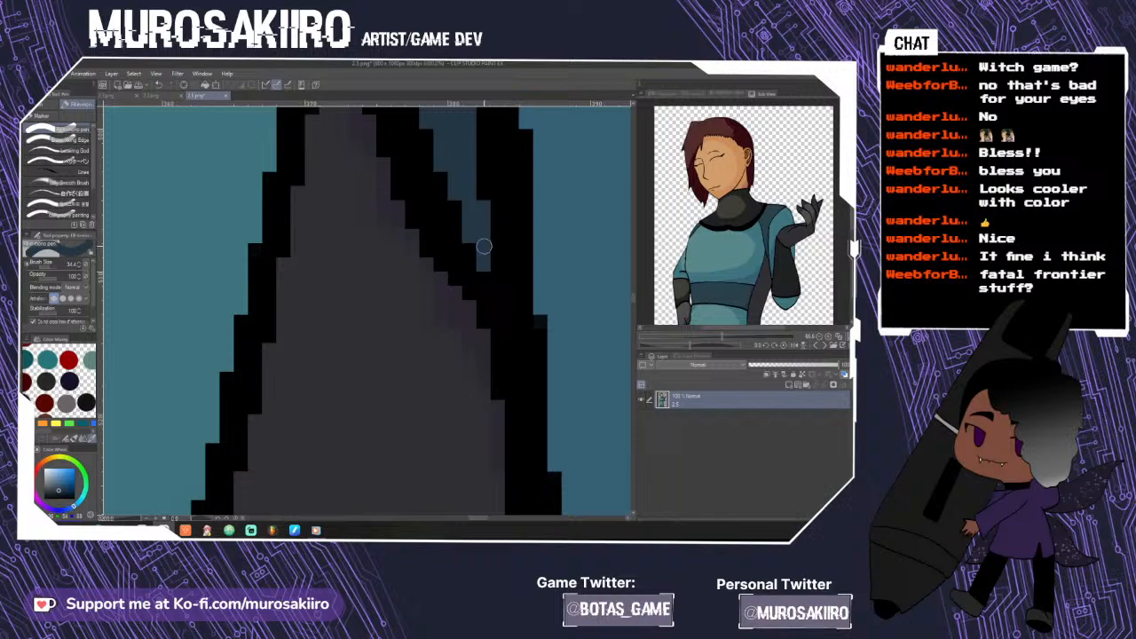
scroll(545, 308, "down", 5)
scroll(545, 311, "up", 5)
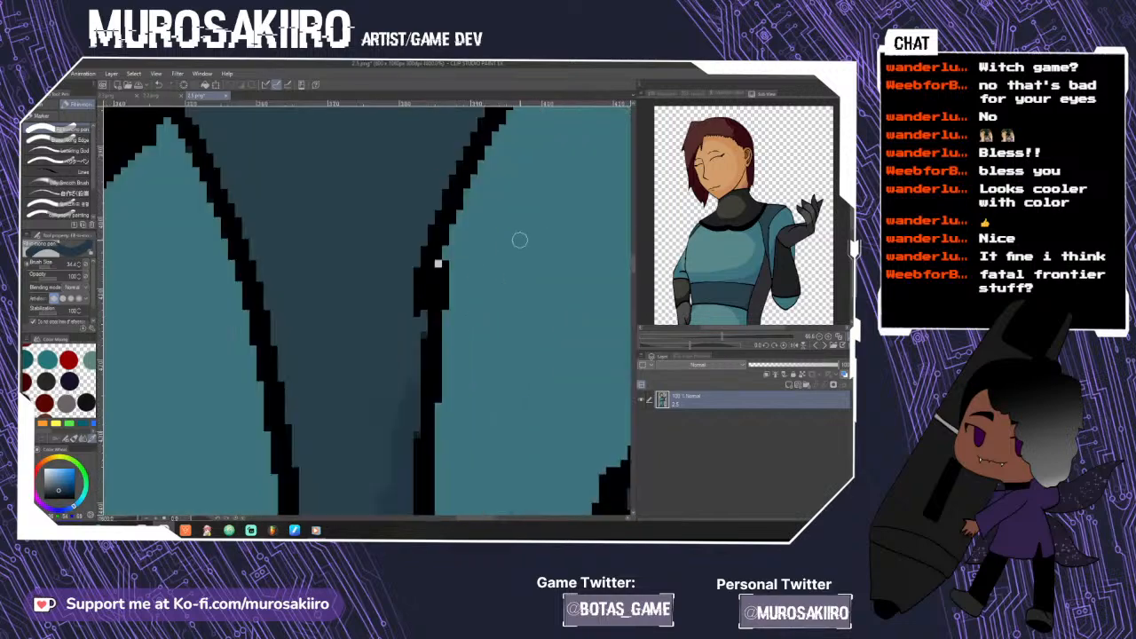
right_click(485, 241)
scroll(437, 260, "down", 8)
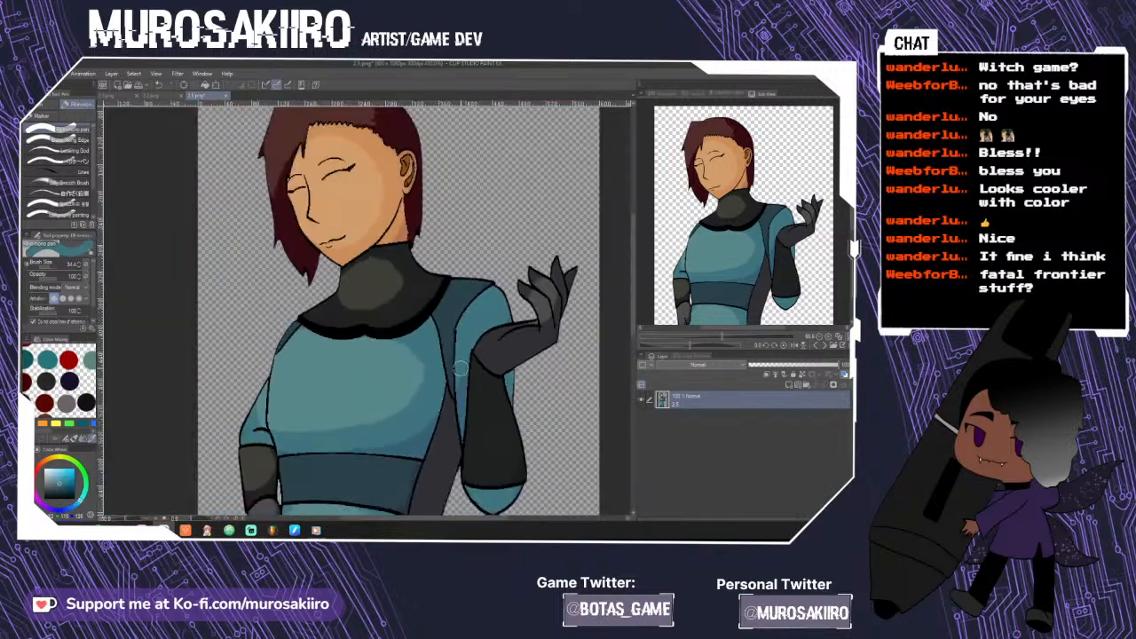
- Paint the transparent and white pixels between the hair and the eyebrow with the sampled skin tone
scroll(392, 288, "up", 8)
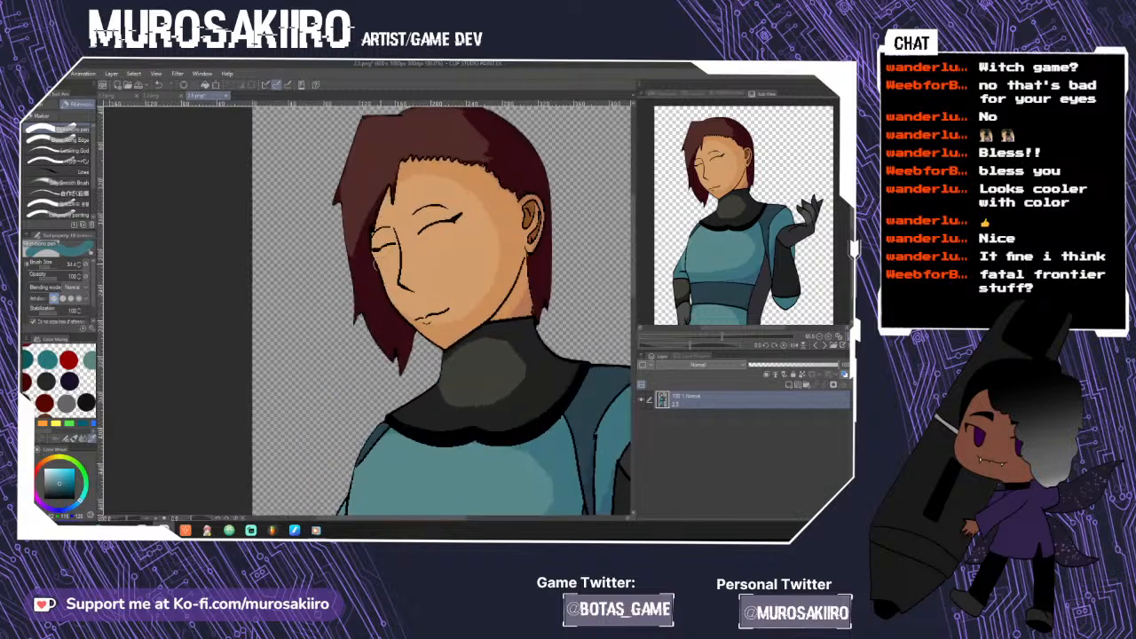
right_click(375, 207)
scroll(376, 207, "up", 3)
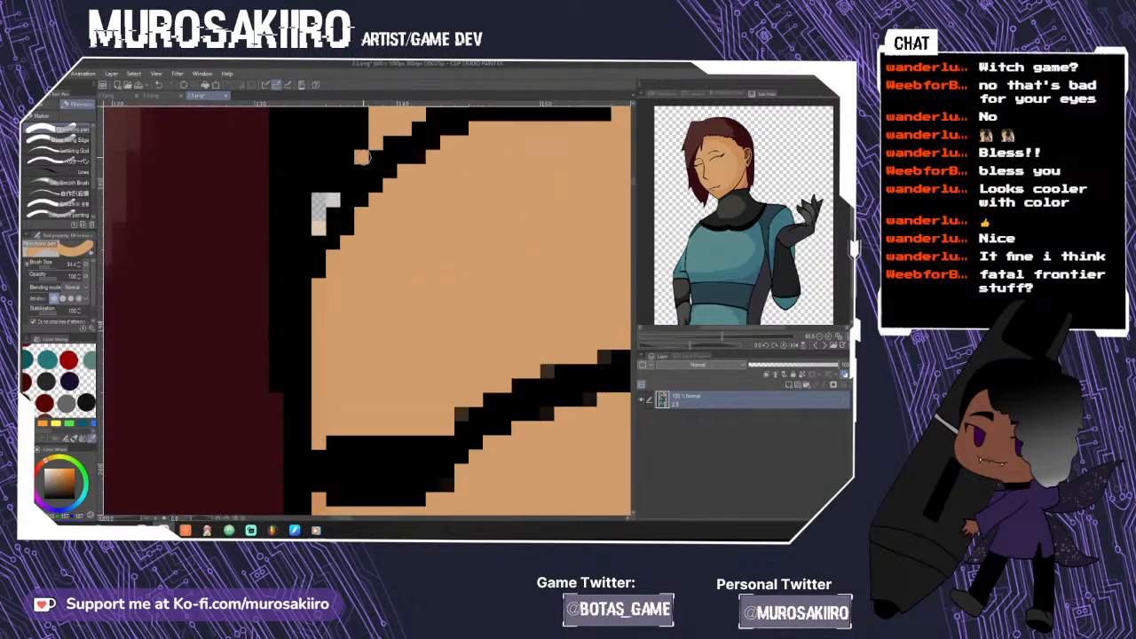
left_click_drag(331, 209, 320, 232)
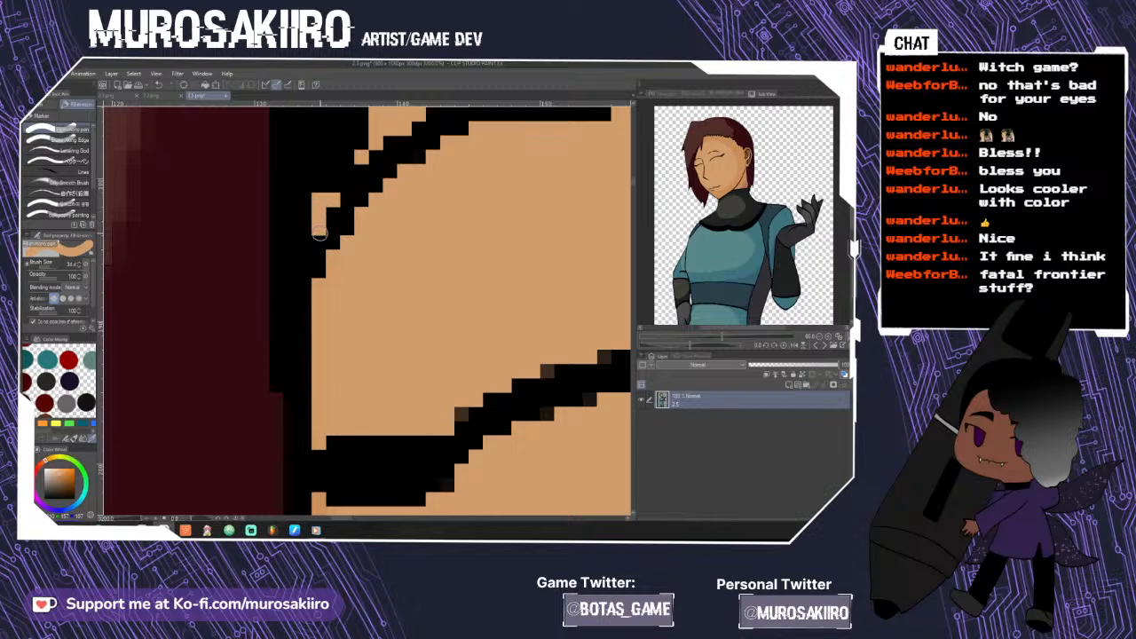
scroll(387, 355, "down", 8)
- Erase the light pixels in the narrow gap between the lowered arm and the waist, and save 2.5.png
scroll(437, 397, "down", 2)
left_click_drag(633, 242, 622, 357)
scroll(403, 302, "up", 5)
key("e")
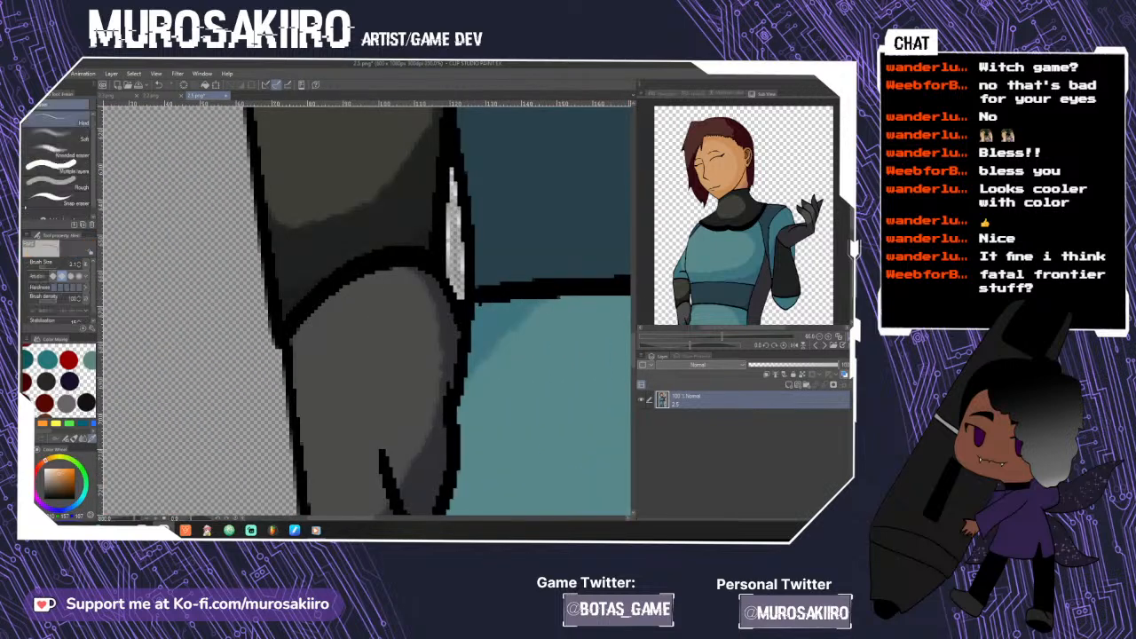
scroll(444, 236, "up", 2)
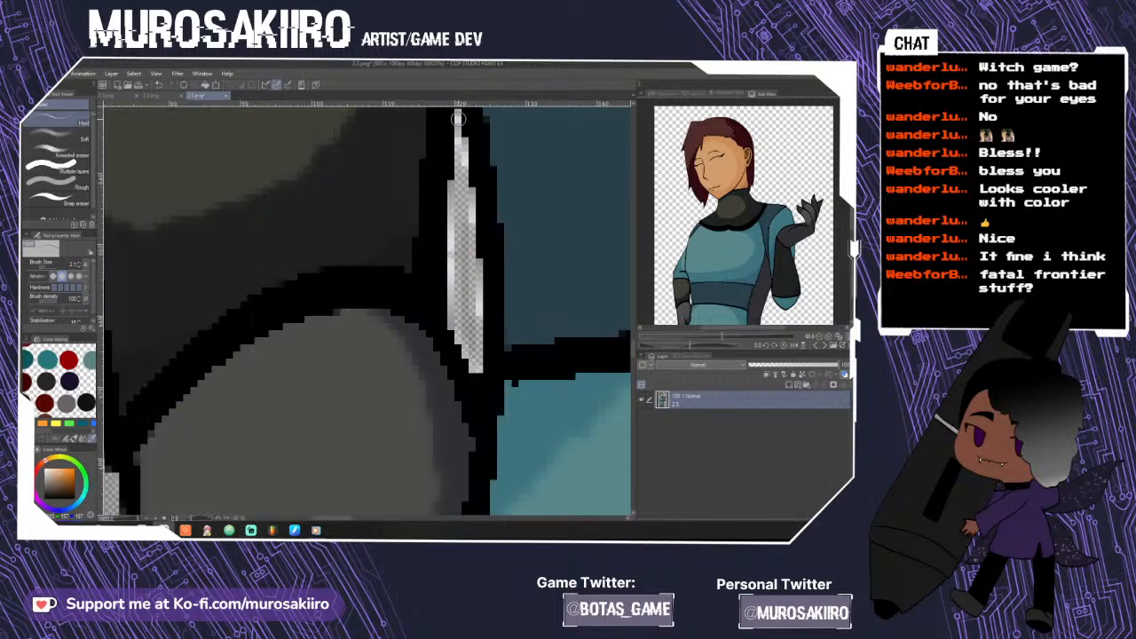
mouse_move(460, 155)
left_mouse_down()
mouse_move(484, 273)
mouse_move(478, 308)
left_mouse_up()
mouse_move(469, 367)
left_mouse_down()
mouse_move(450, 296)
mouse_move(453, 333)
mouse_move(453, 182)
left_mouse_up()
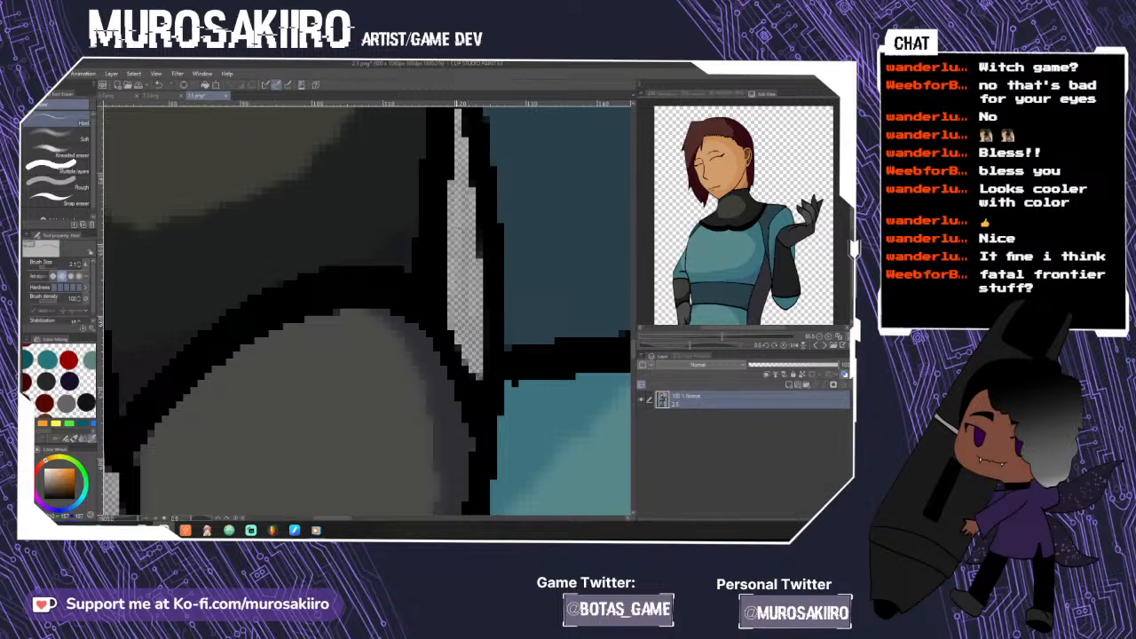
scroll(476, 343, "down", 14)
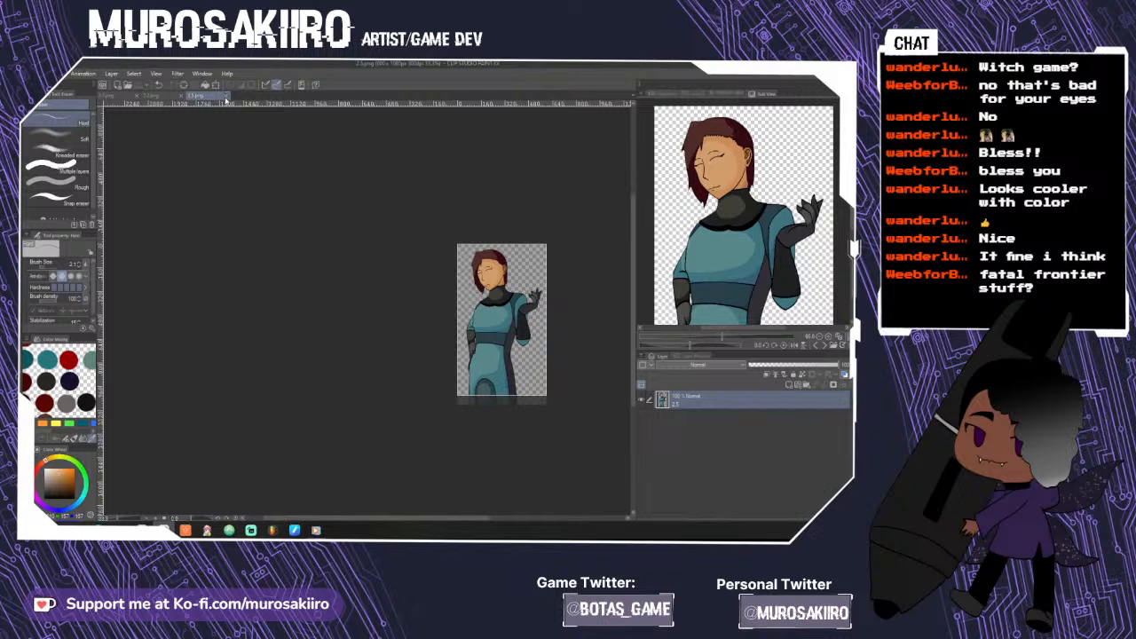
- Close the finished 2.5.png and clean the light pixels in the narrow gap between the lowered arm and the waist on 2.2.png
left_click(225, 100)
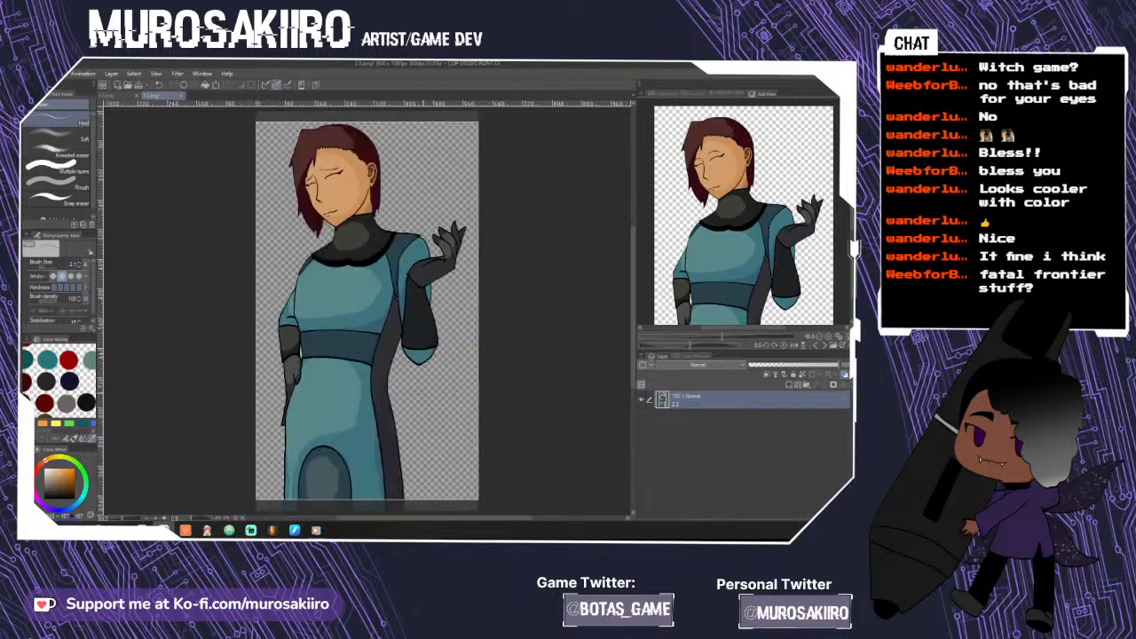
scroll(307, 286, "up", 10)
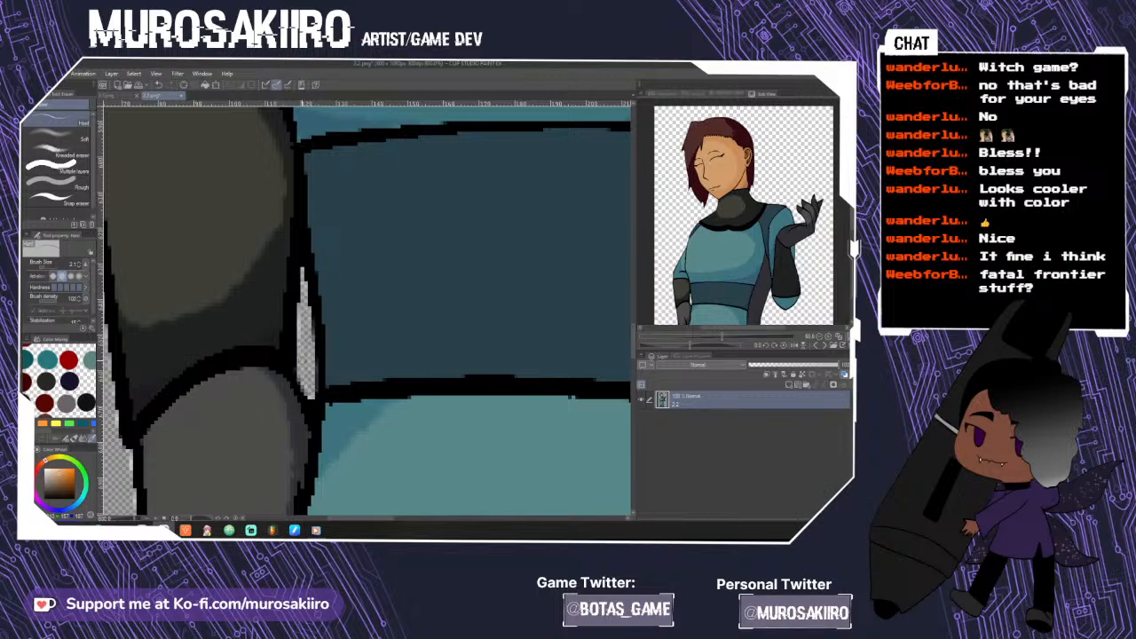
scroll(313, 401, "down", 10)
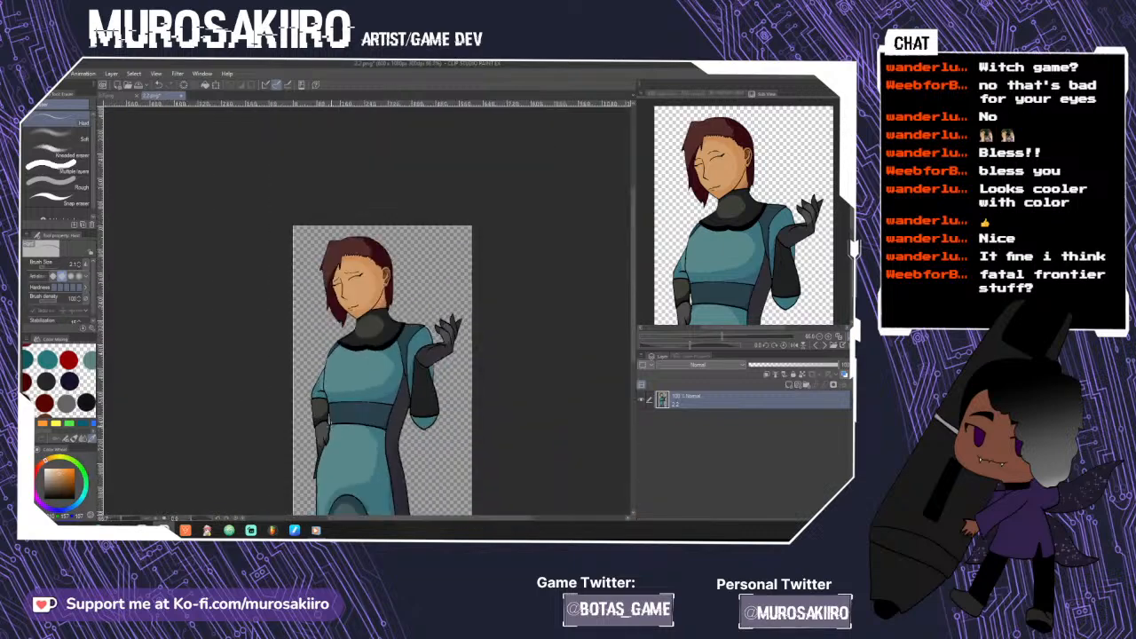
- Paint over the white pixels at the inner and outer corners of the raised arm's elbow with the sampled sleeve teals
scroll(380, 374, "up", 8)
scroll(381, 374, "up", 3)
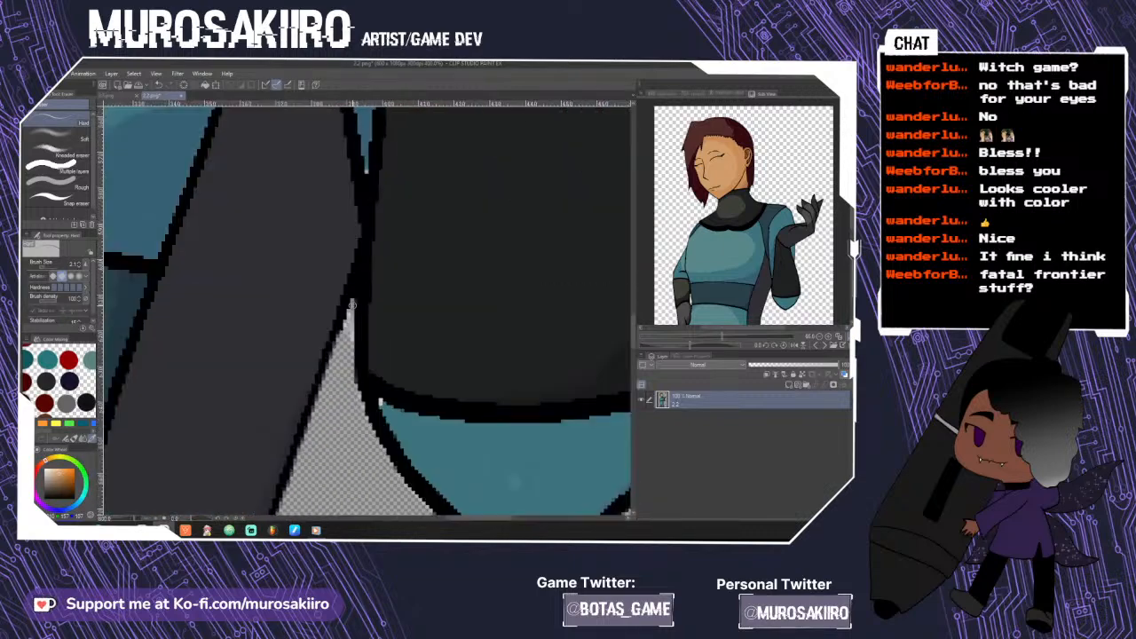
scroll(380, 400, "down", 2)
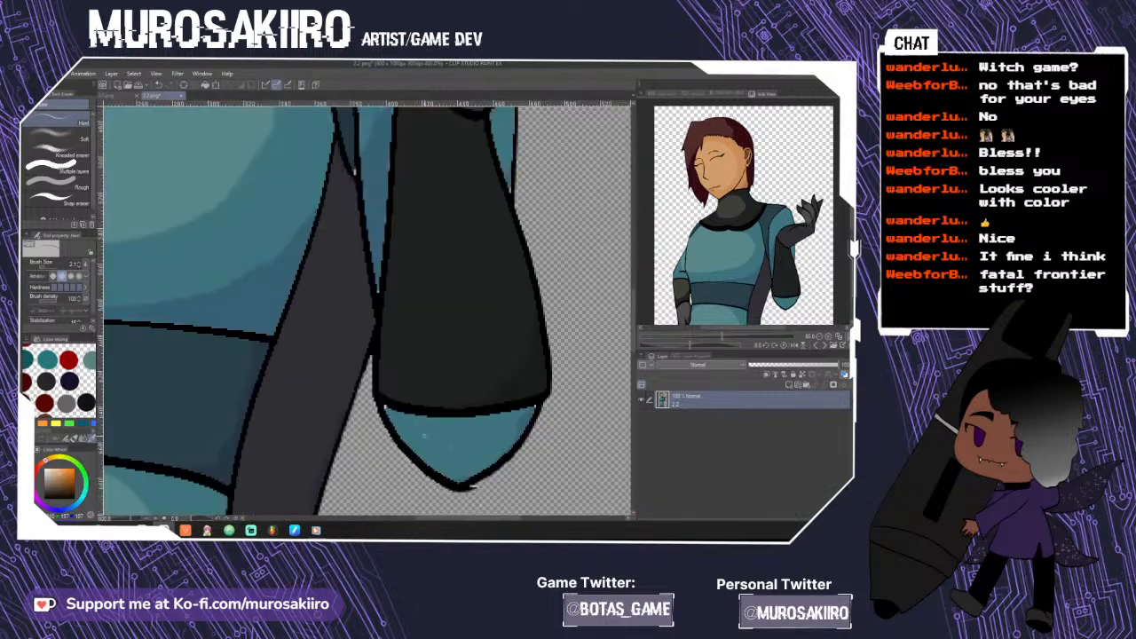
key("p")
scroll(416, 443, "up", 2)
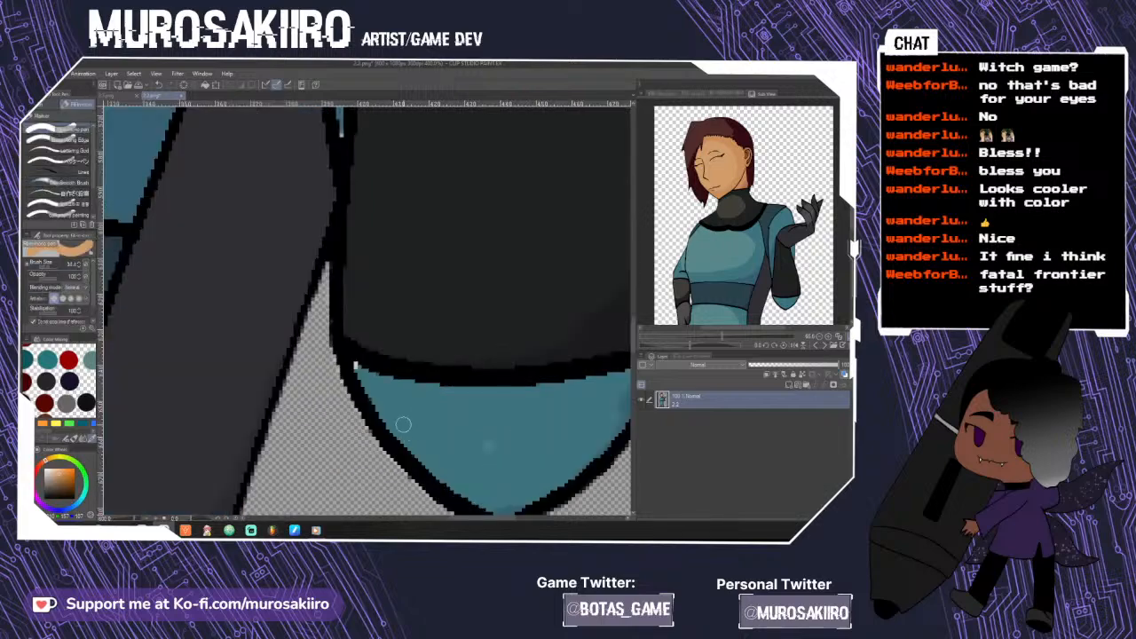
left_click(379, 395, "alt")
scroll(357, 368, "up", 2)
scroll(355, 368, "down", 3)
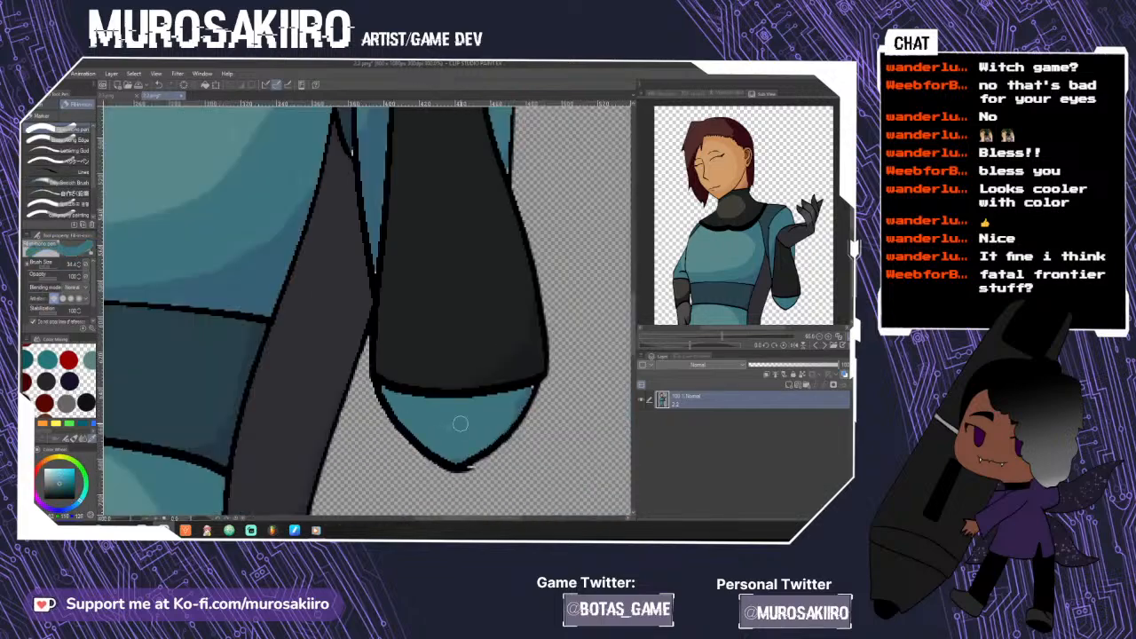
scroll(532, 391, "up", 3)
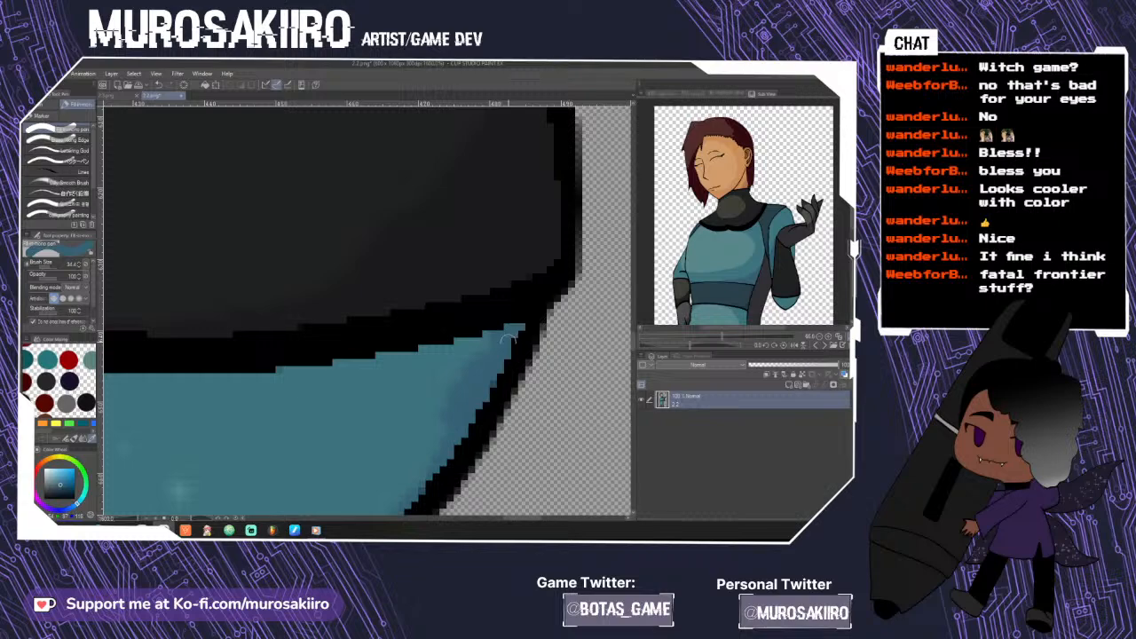
- Fill the stray white pixels at the side panel's tip and on the shoulder line with the adjacent suit colors
scroll(509, 340, "down", 4)
scroll(424, 256, "up", 4)
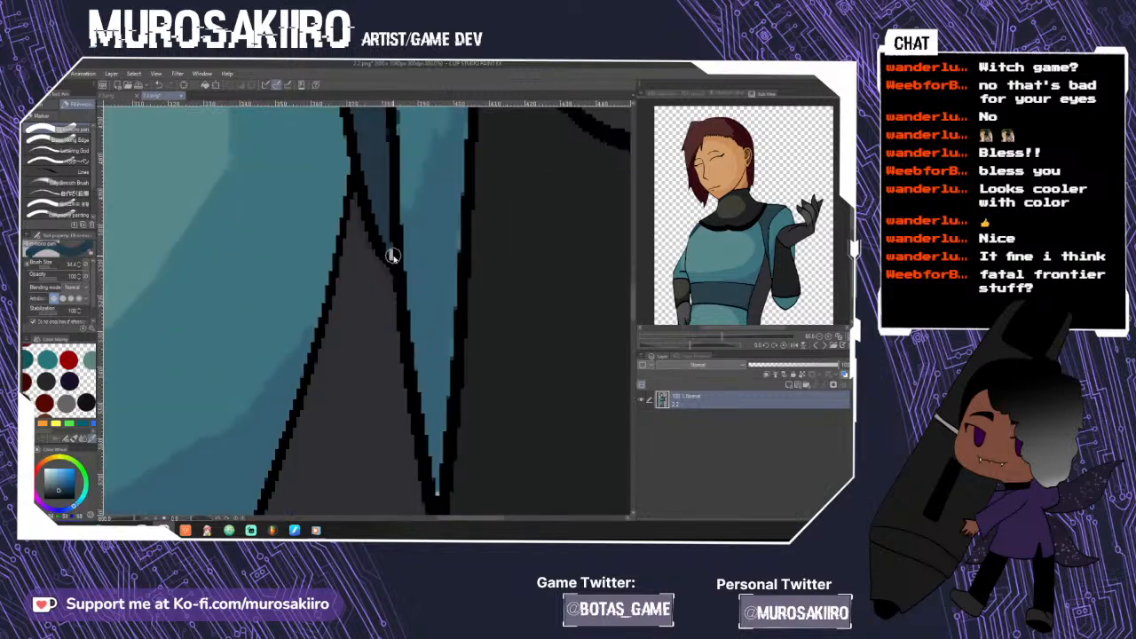
scroll(395, 266, "down", 4)
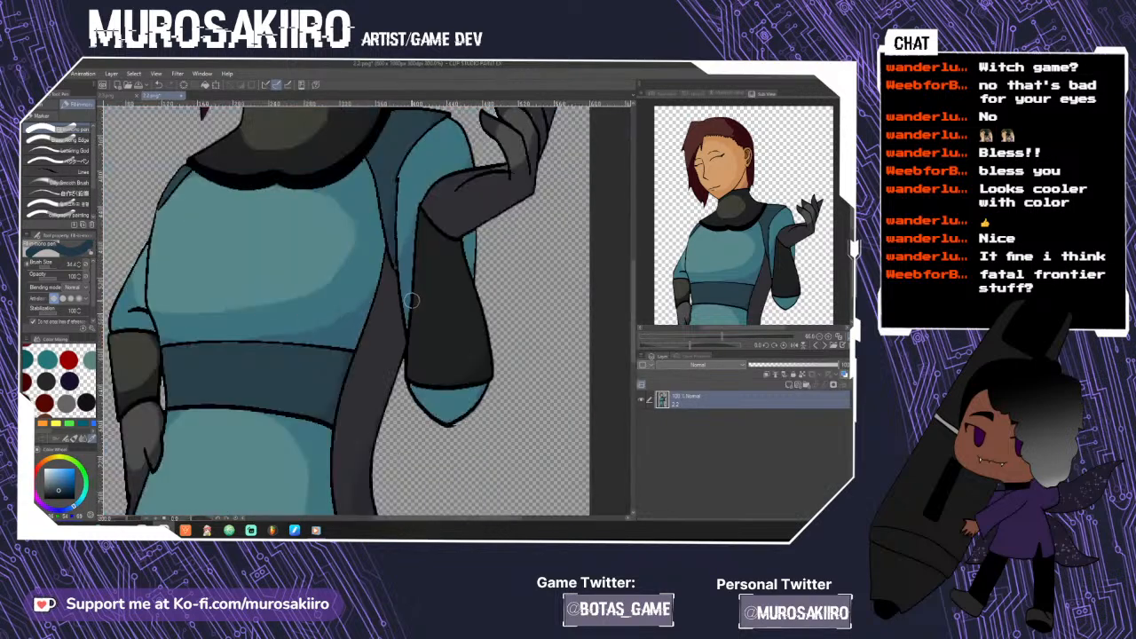
scroll(411, 301, "down", 2)
scroll(405, 248, "up", 6)
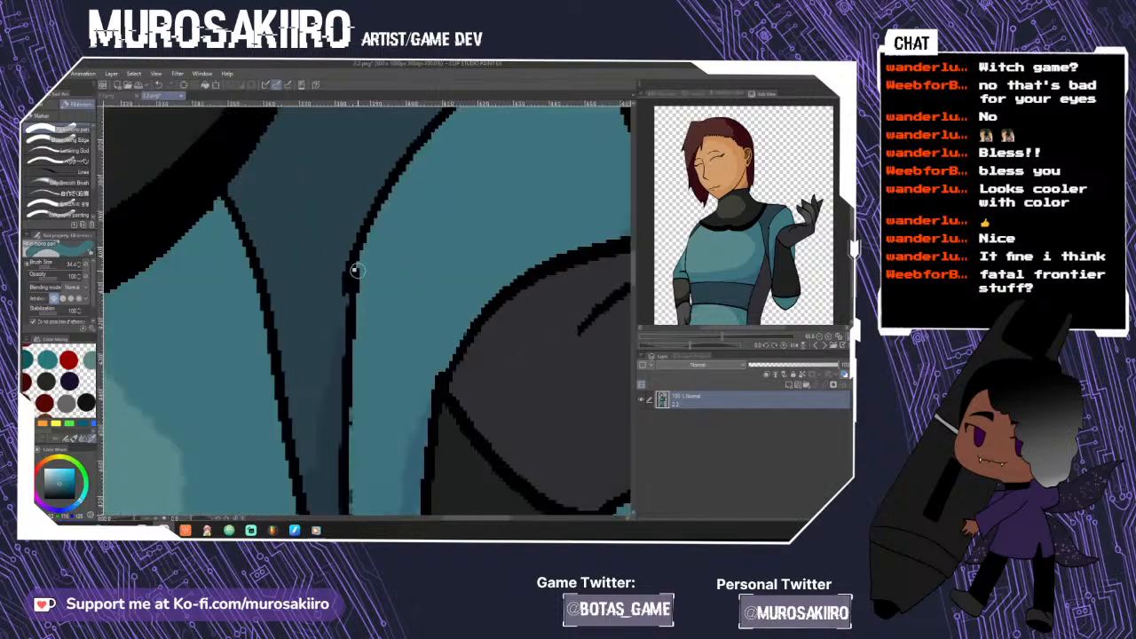
scroll(410, 311, "down", 6)
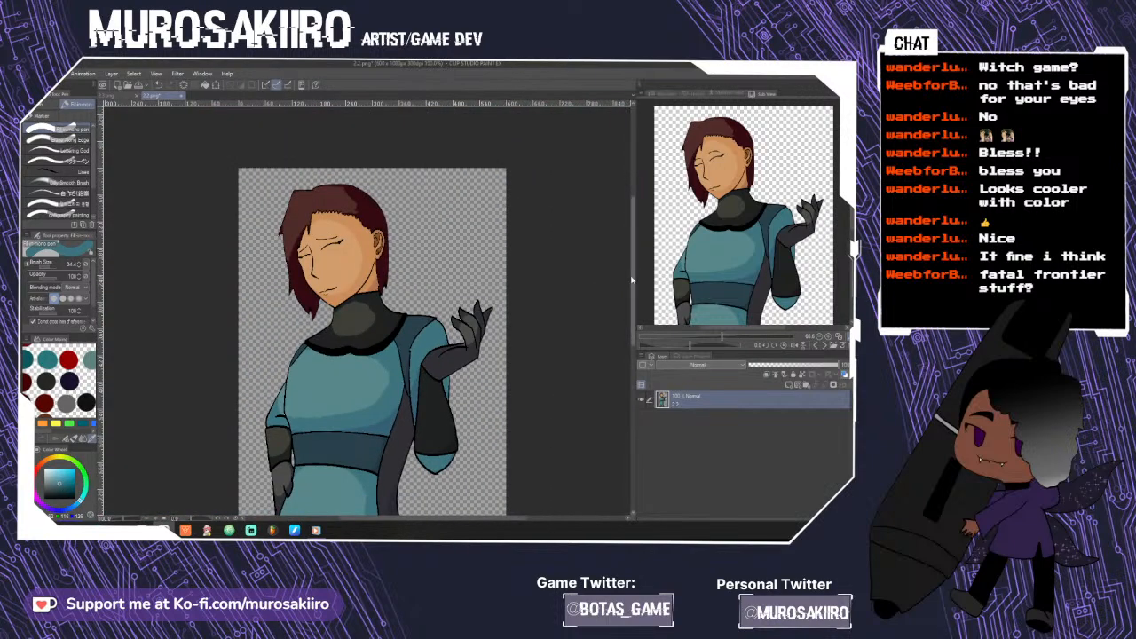
- Select the transparent background around the figure, clear its residue with a very large hard eraser, then save and close 2.2.png
left_click_drag(631, 281, 628, 360)
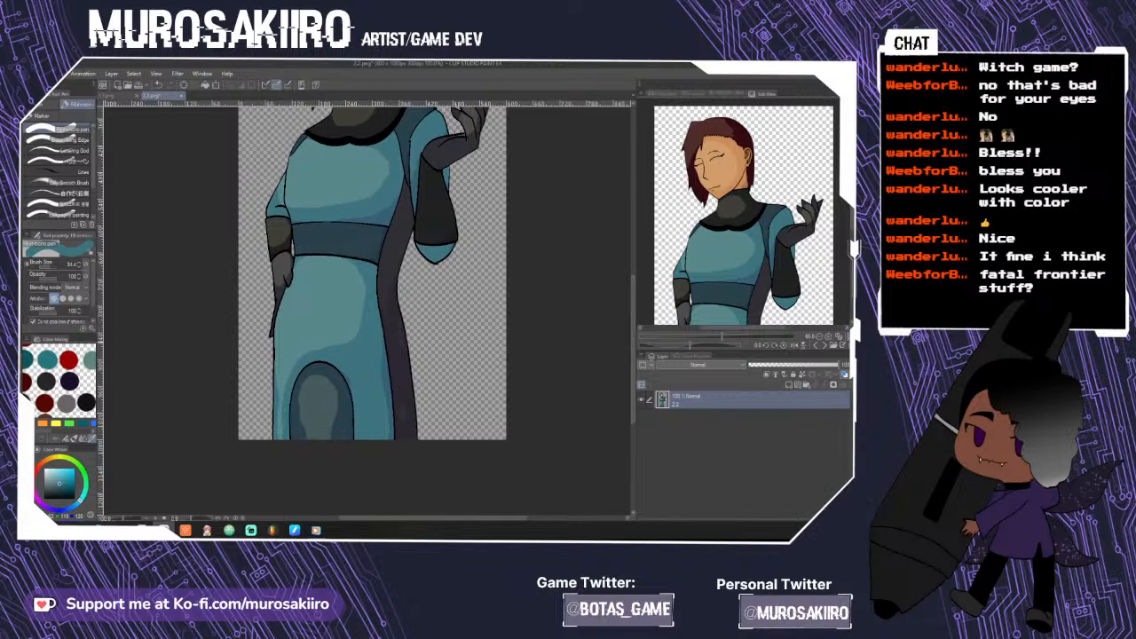
key("w")
left_click(250, 417)
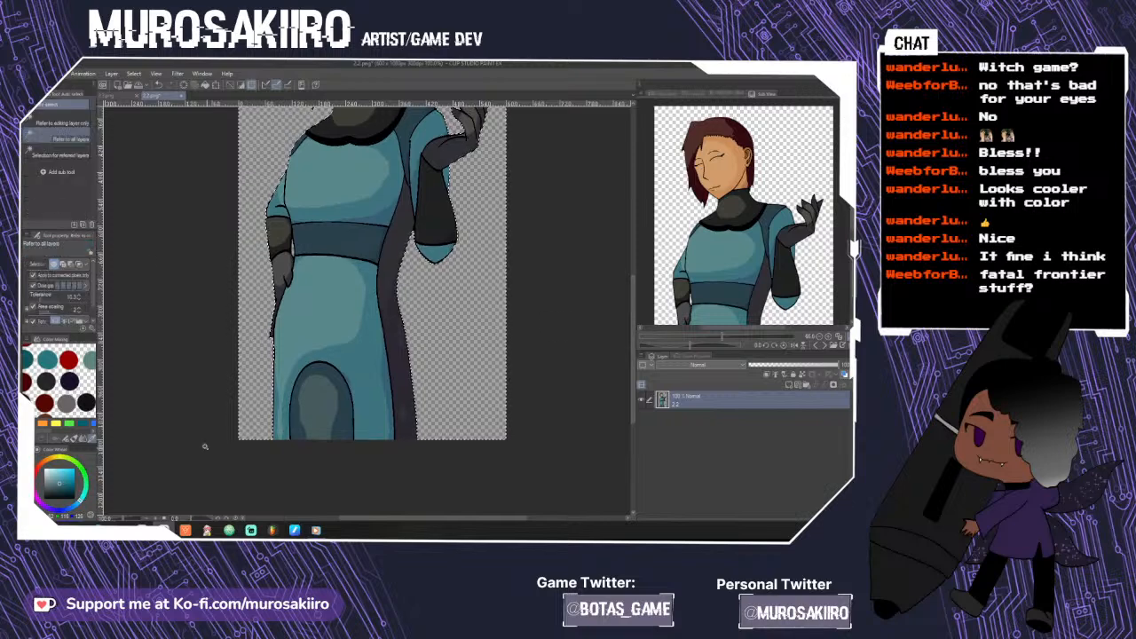
key("e")
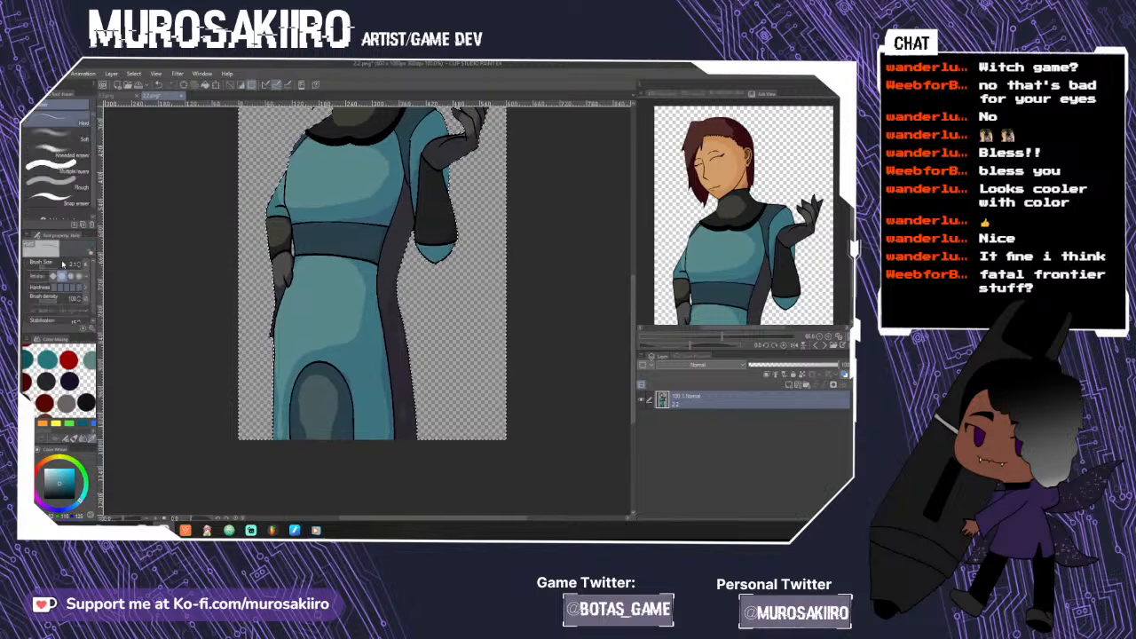
scroll(291, 252, "down", 3)
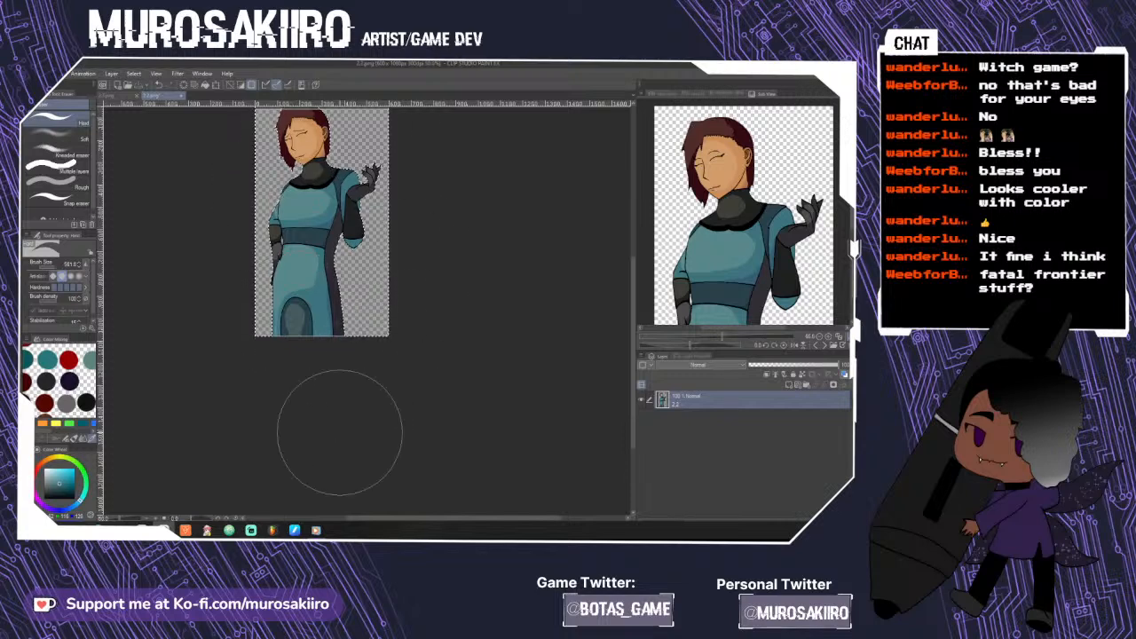
left_click(182, 96)
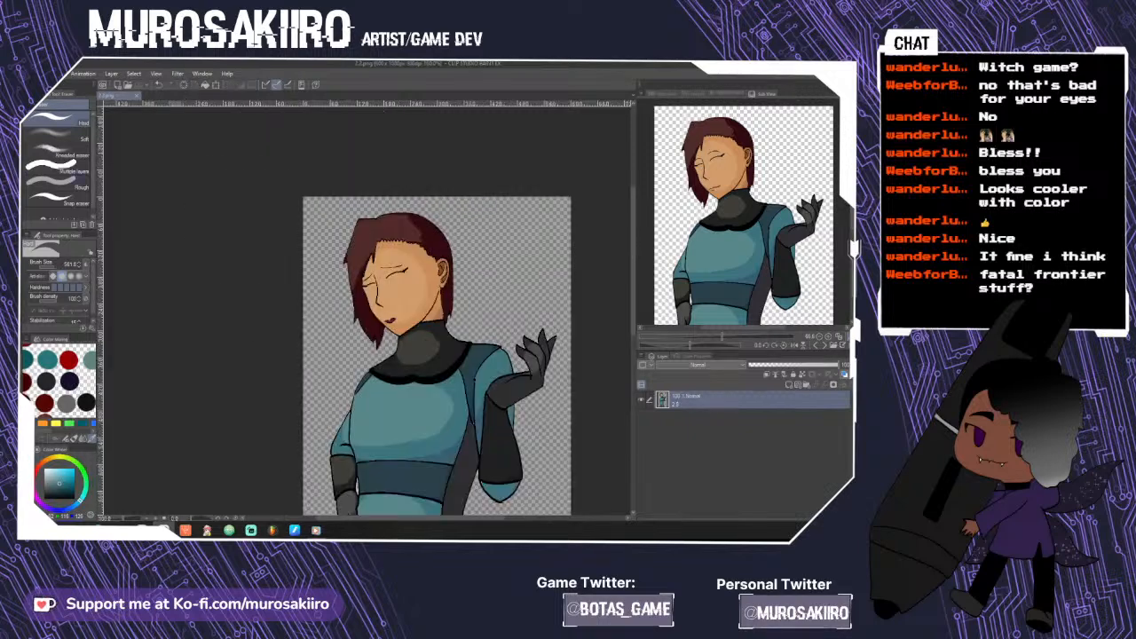
- Select the transparent background of the remaining sprite, clear its stray pixels with the large eraser, and deselect
key("w")
scroll(549, 322, "down", 2)
left_click_drag(632, 283, 632, 315)
left_click(534, 363)
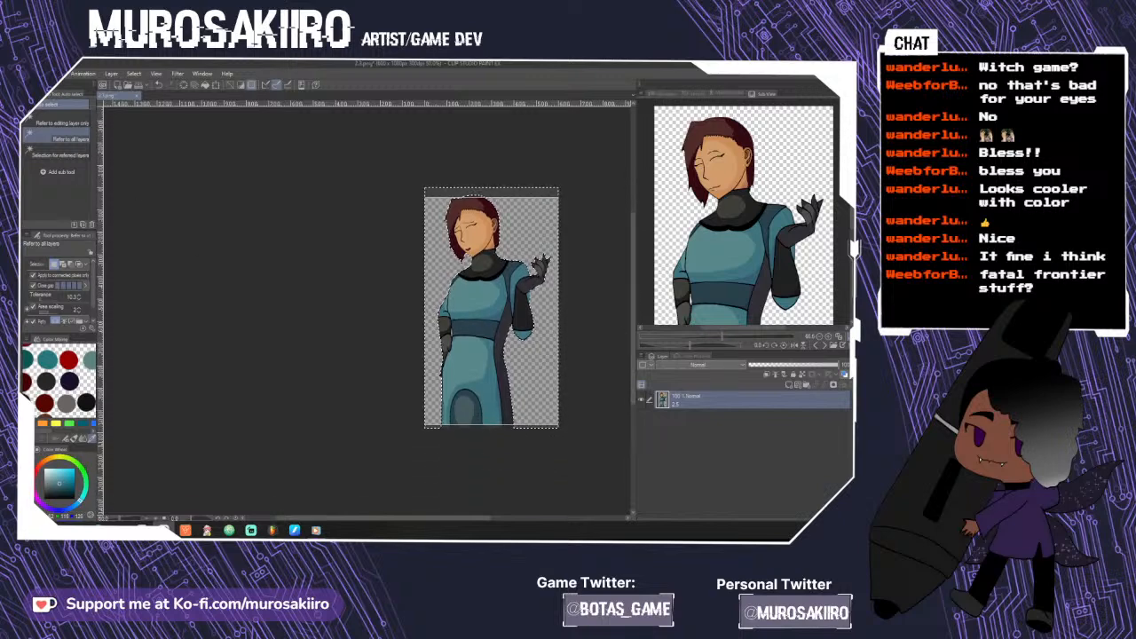
key("e")
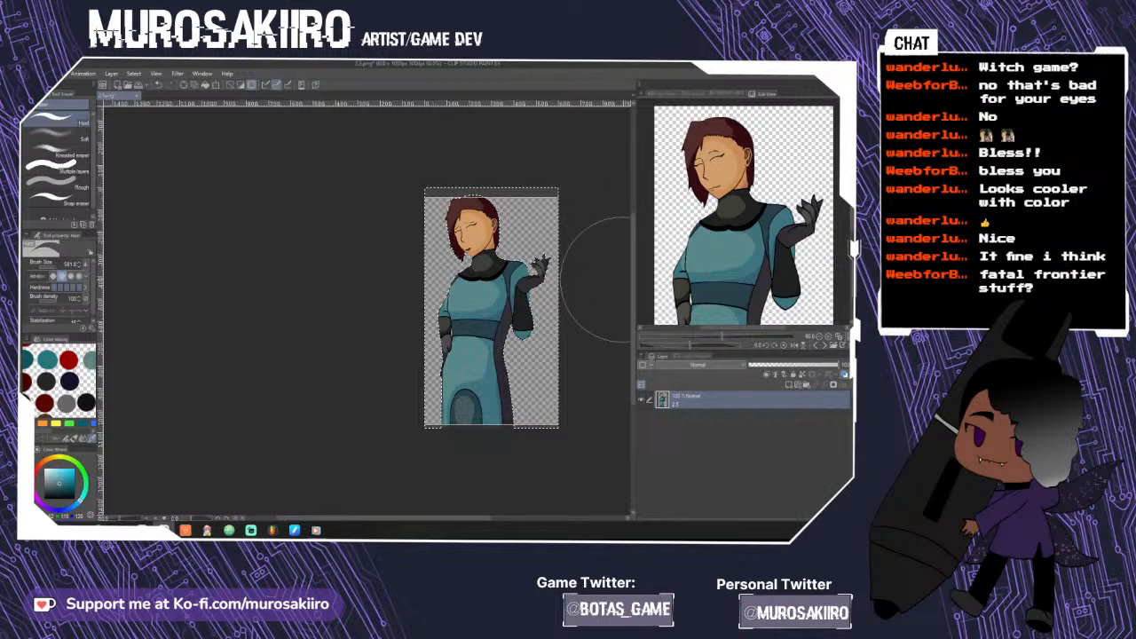
key("ctrl+d")
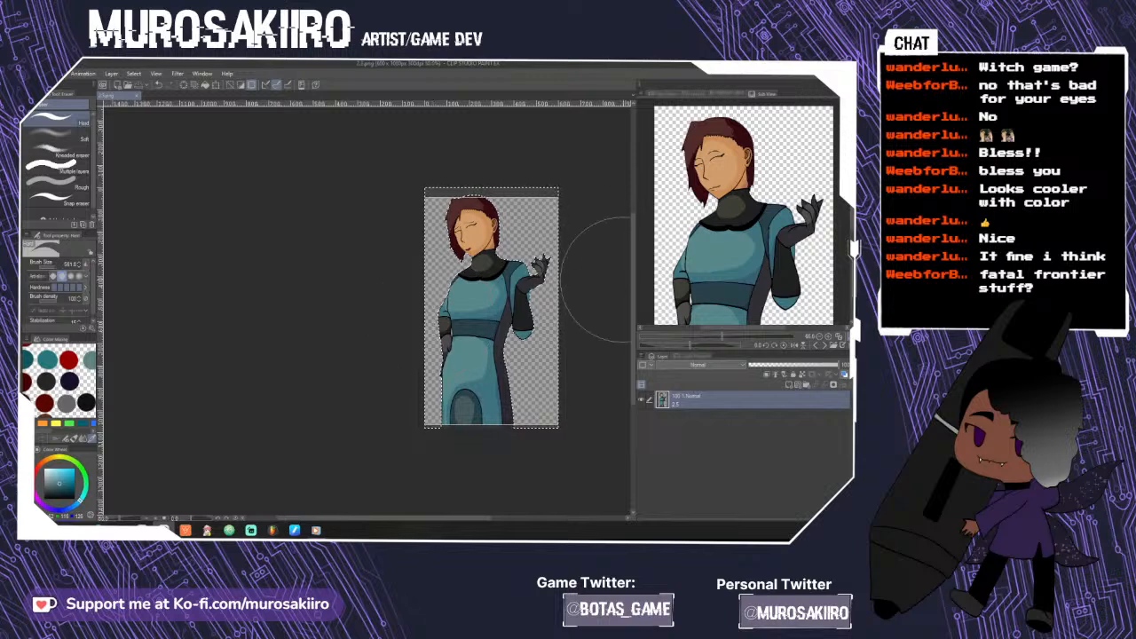
- Reduce the eraser to a tiny size and erase the light pixels in the gap between the lowered arm and the waist
scroll(487, 339, "up", 3)
scroll(414, 324, "up", 3)
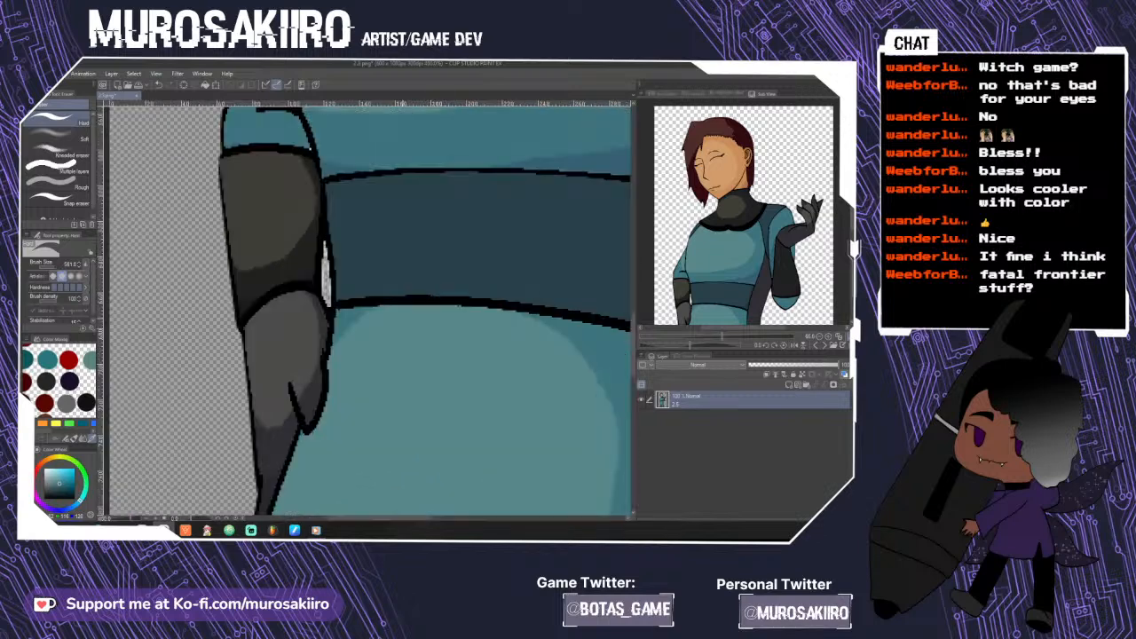
left_click_drag(56, 268, 49, 270)
scroll(342, 241, "up", 2)
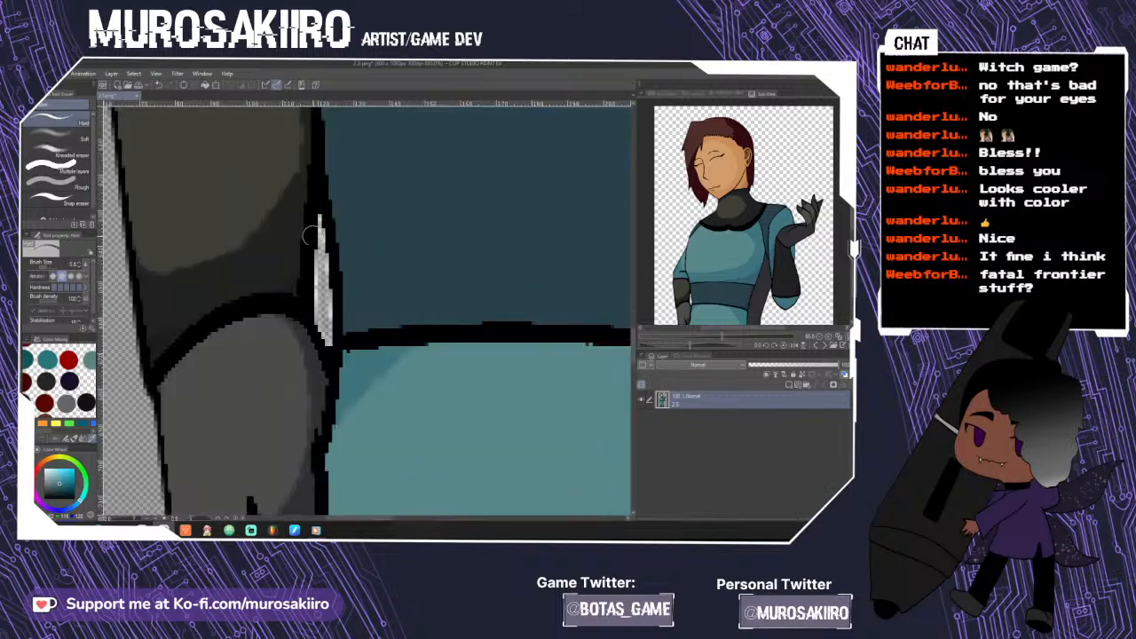
left_click_drag(47, 269, 44, 269)
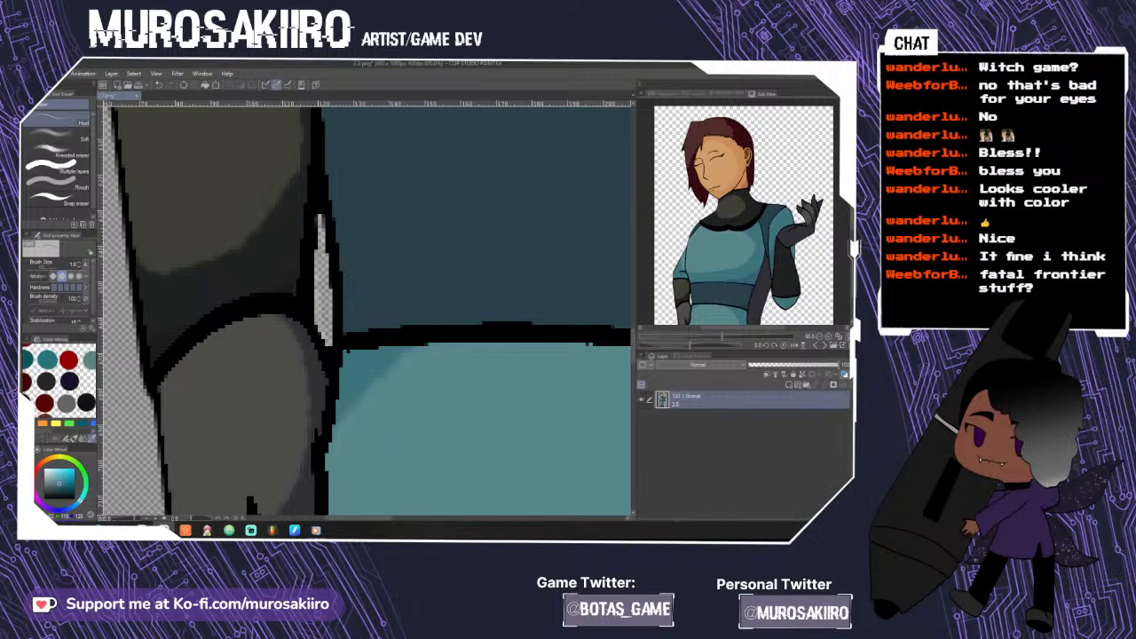
scroll(327, 340, "down", 5)
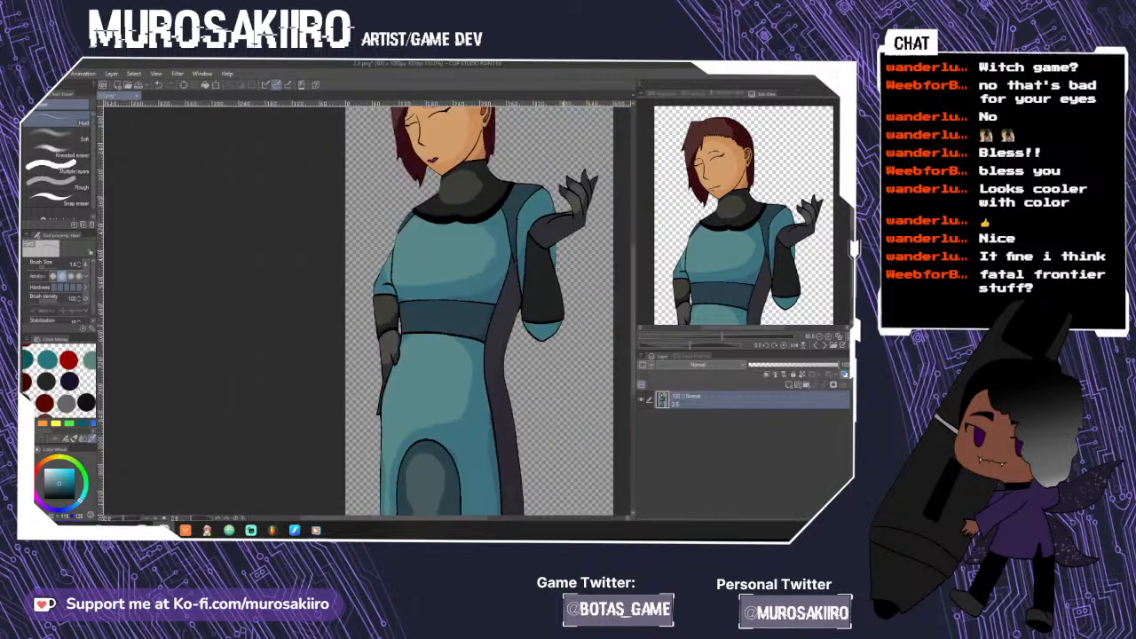
- Paint the white pixels at the inner corner of the raised arm's elbow with the sleeve teal
scroll(528, 319, "up", 3)
scroll(526, 319, "up", 2)
scroll(565, 337, "down", 1)
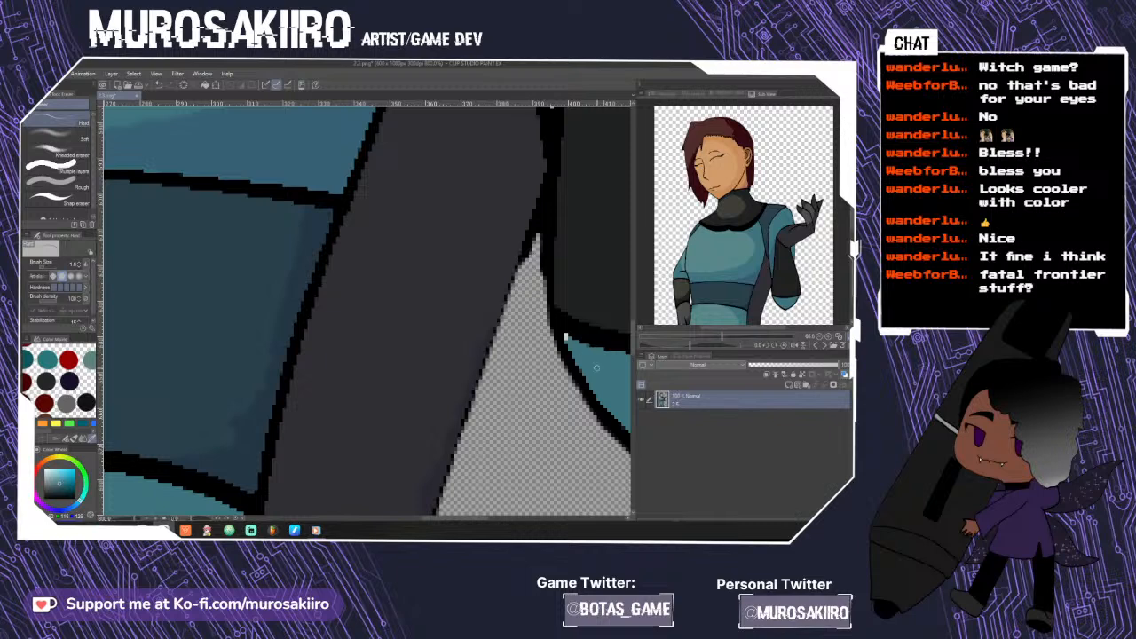
scroll(597, 366, "down", 3)
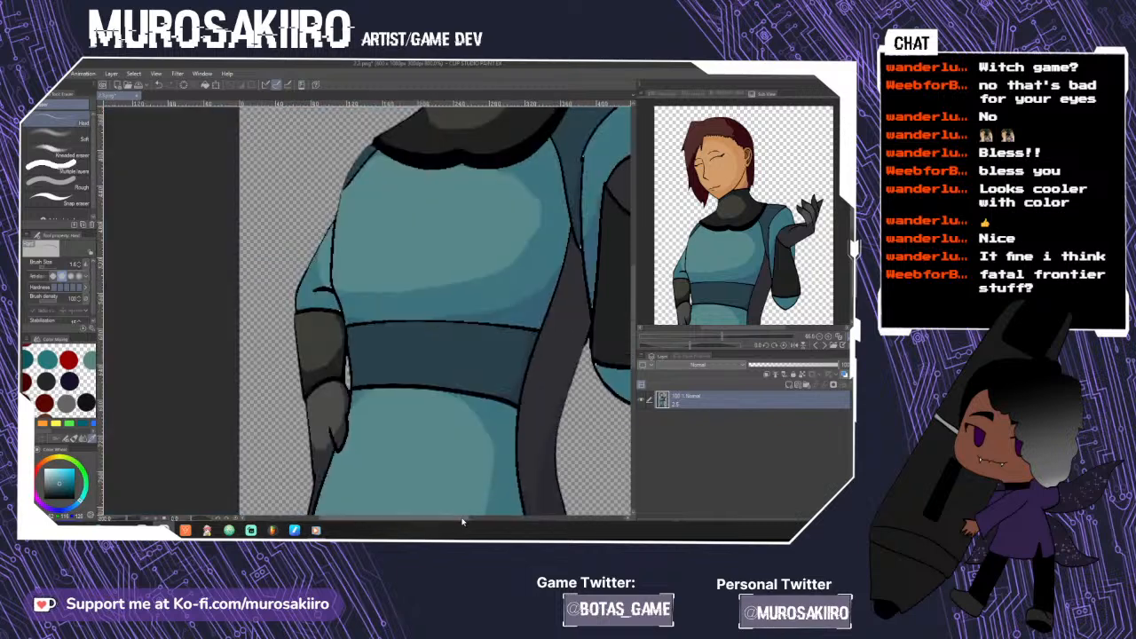
left_click_drag(462, 519, 508, 523)
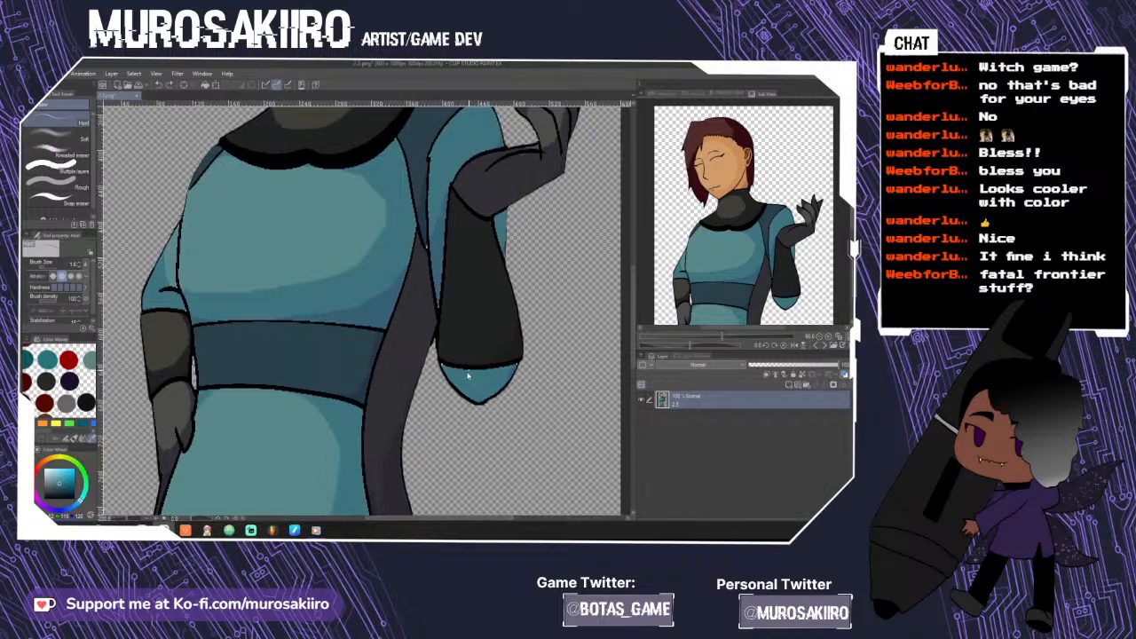
scroll(464, 378, "up", 3)
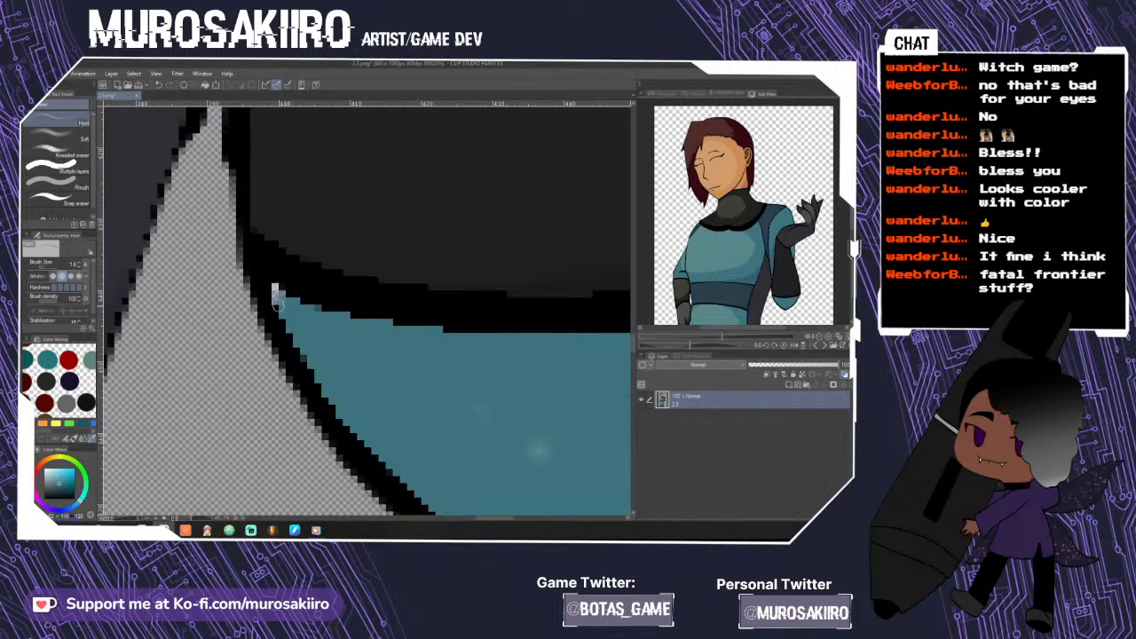
key("p")
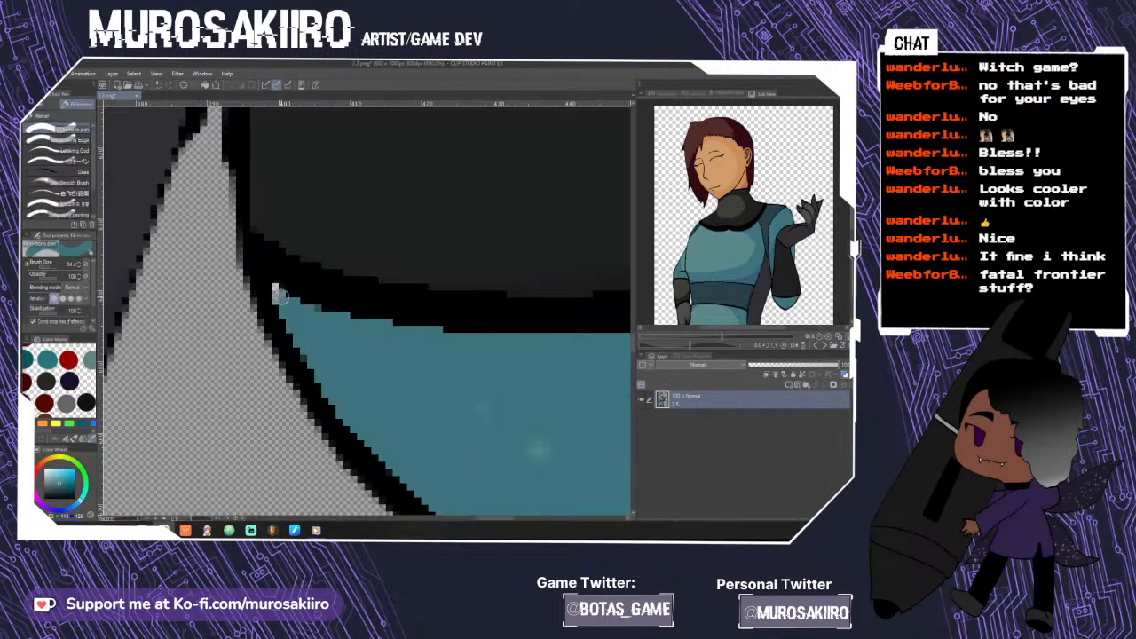
scroll(284, 297, "down", 5)
- Fill the white pixels at the elbow's outer corner with the sampled darker sleeve teal
scroll(426, 330, "up", 4)
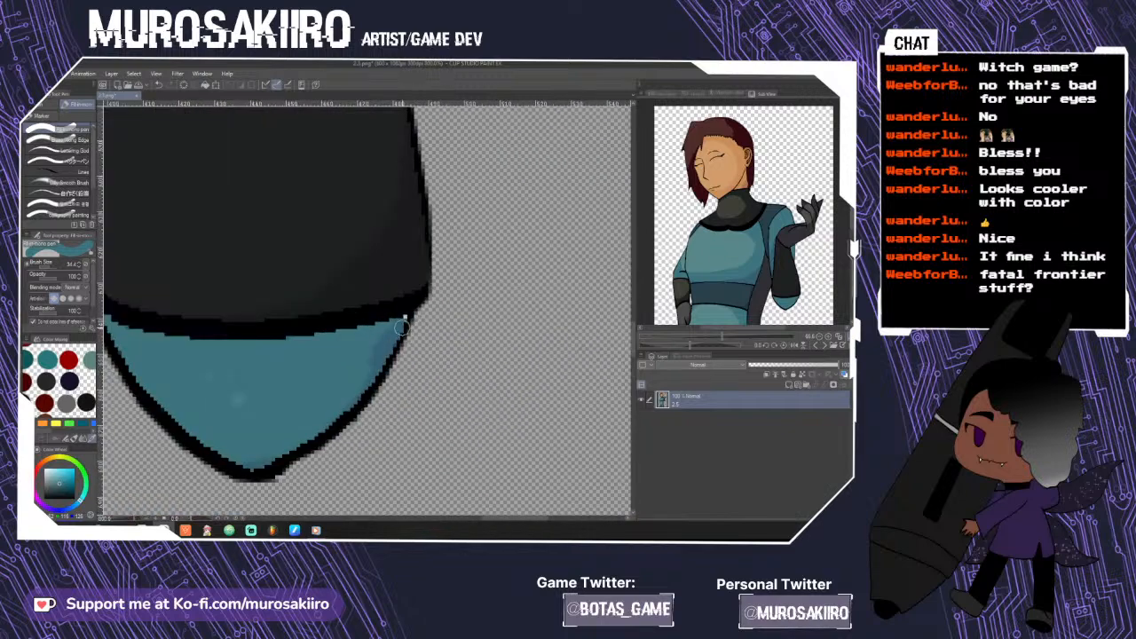
scroll(402, 324, "up", 2)
left_click(400, 326, "alt")
left_click(408, 310)
scroll(400, 324, "down", 2)
scroll(398, 341, "down", 4)
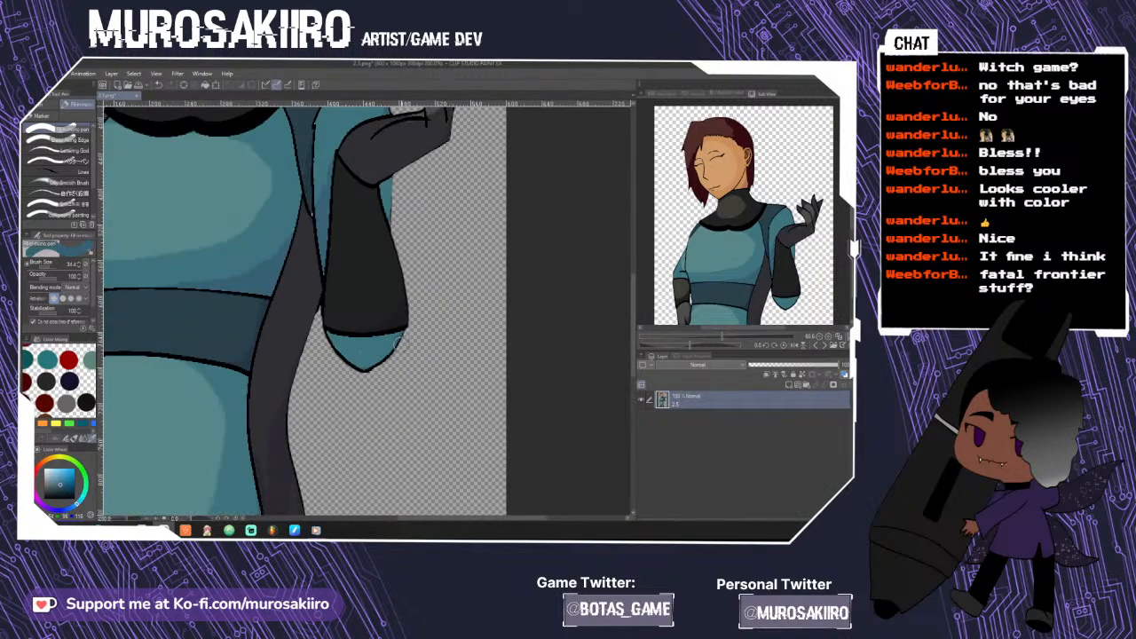
scroll(404, 351, "up", 5)
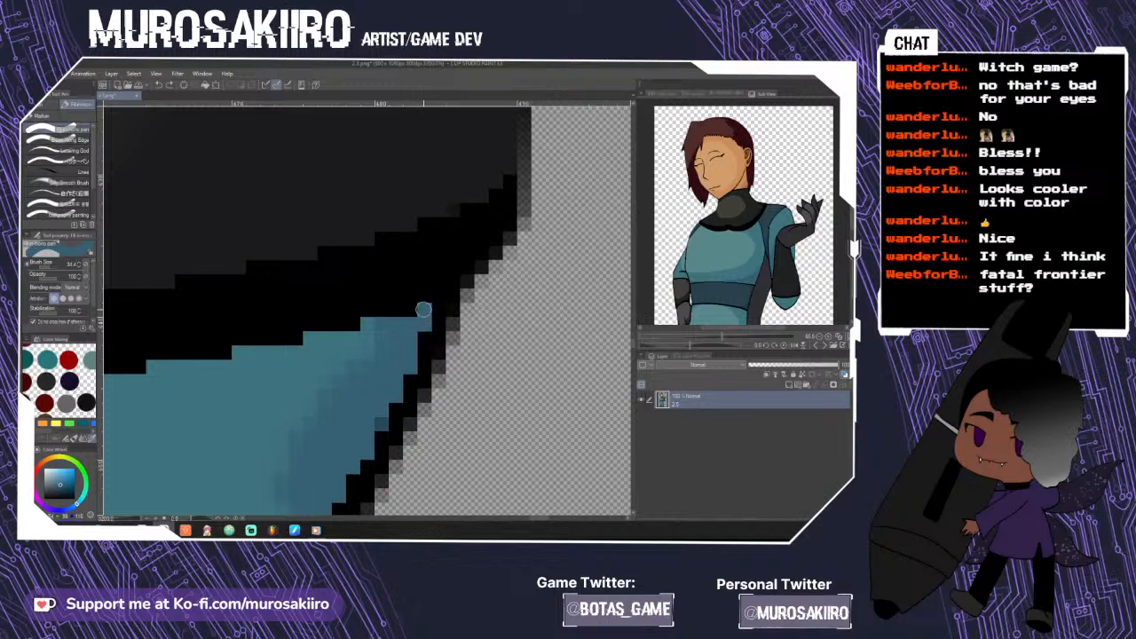
- Cover the white pixels at the dark side panel's tip and along the shoulder line with the sampled neighboring colors
scroll(295, 287, "down", 4)
scroll(306, 226, "up", 4)
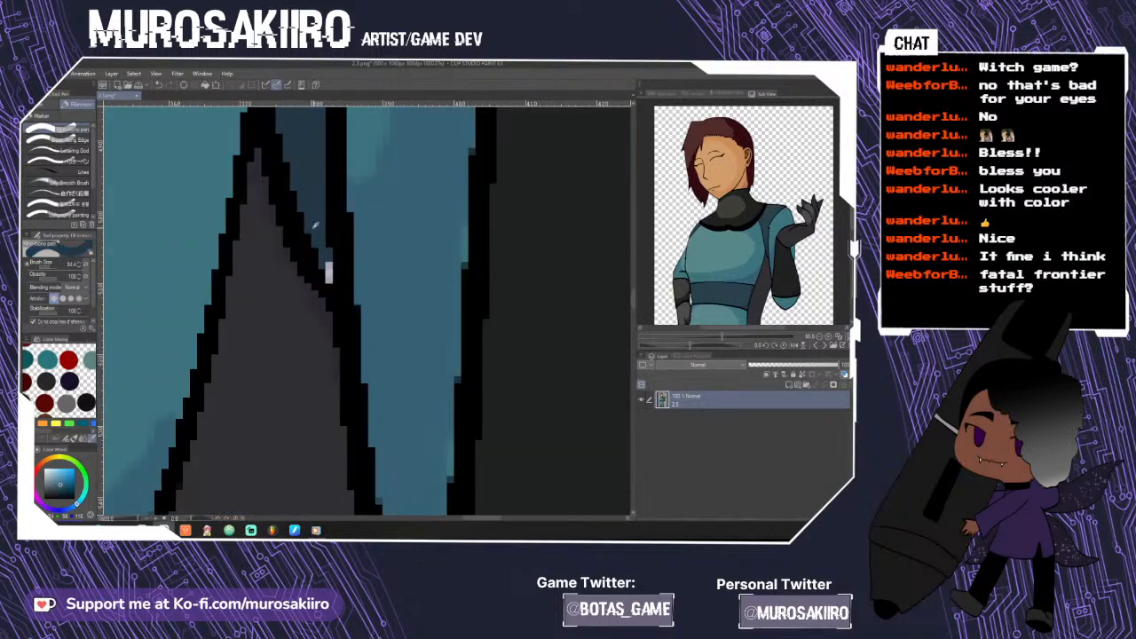
scroll(368, 308, "down", 4)
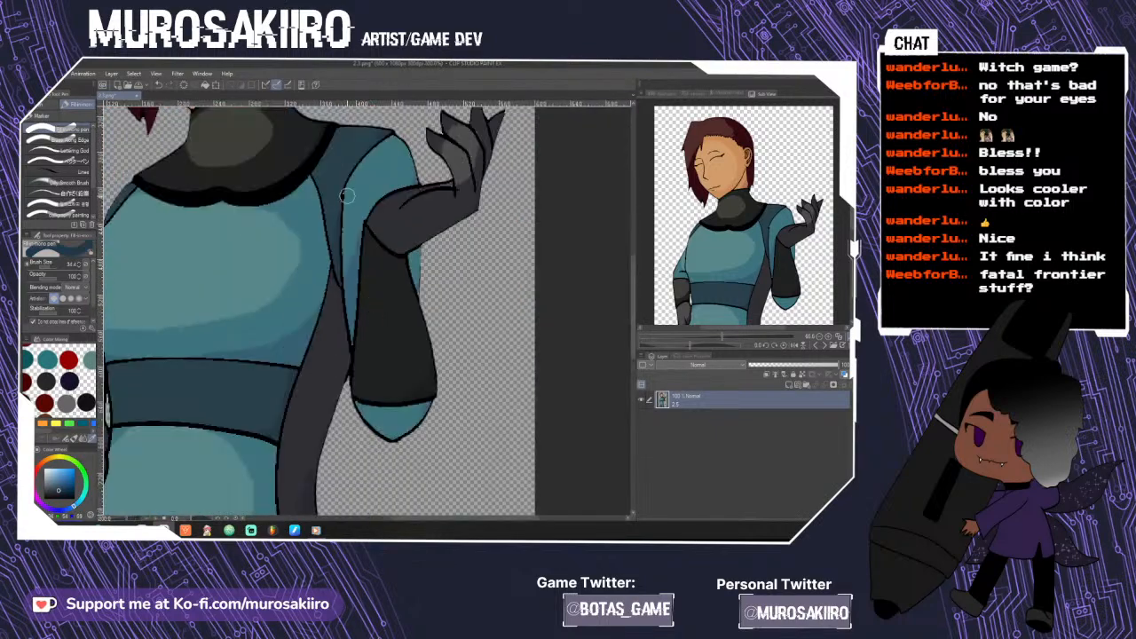
scroll(336, 199, "up", 5)
scroll(336, 199, "down", 7)
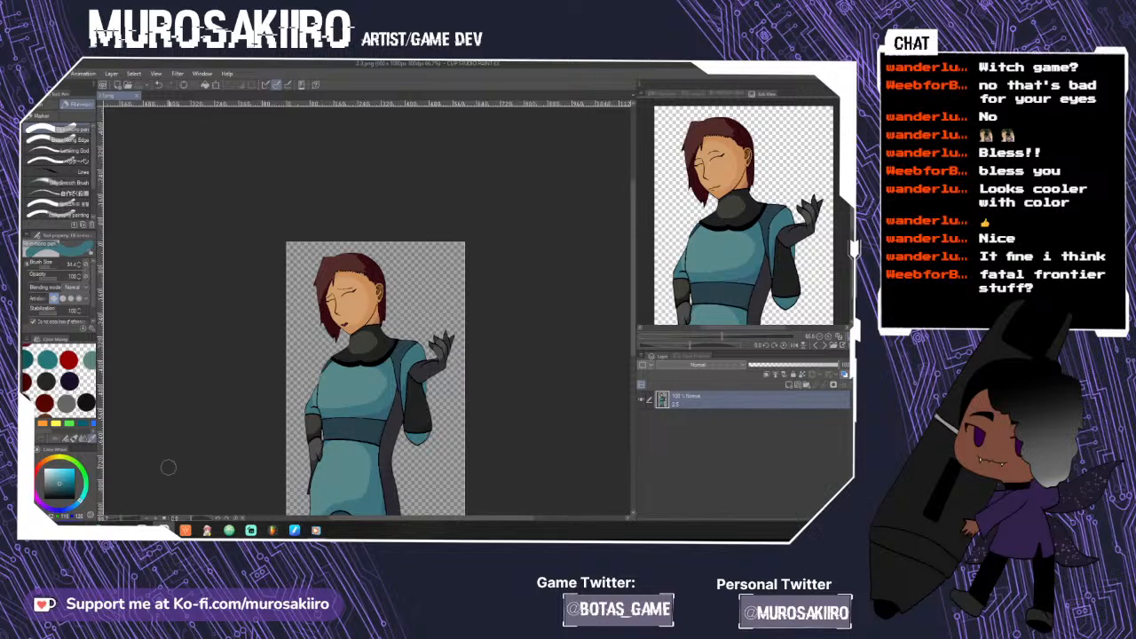
- Switch to script.rpy in Atom with the sprite images folder alongside, and add image 23 = "2.2.png" below the image 22 definition
left_click(229, 530)
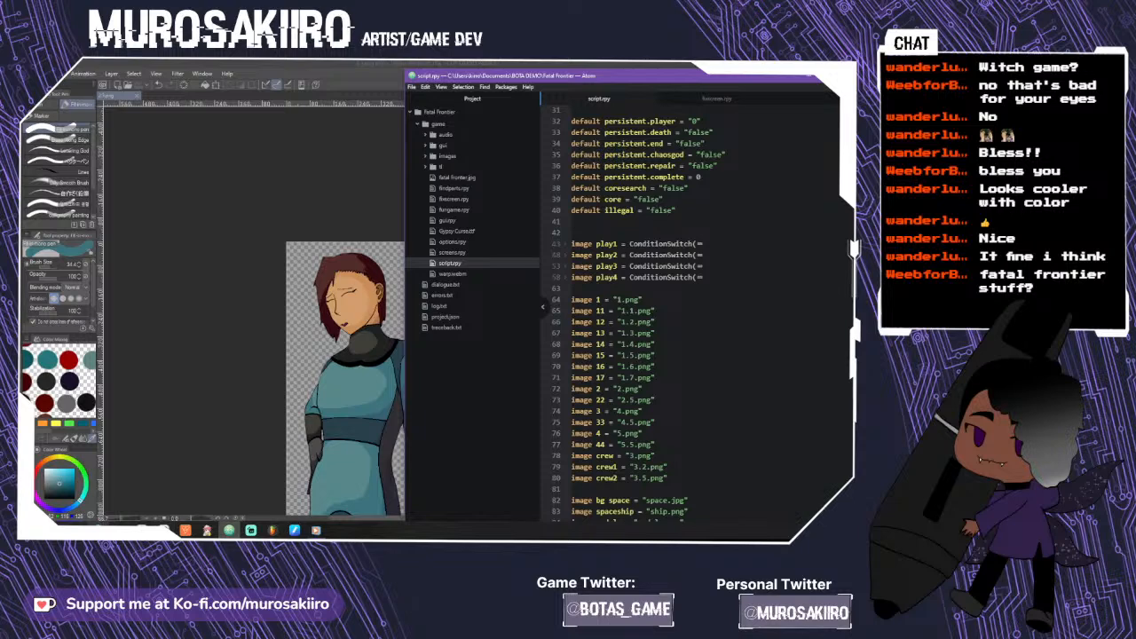
left_click(142, 530)
scroll(553, 343, "up", 10)
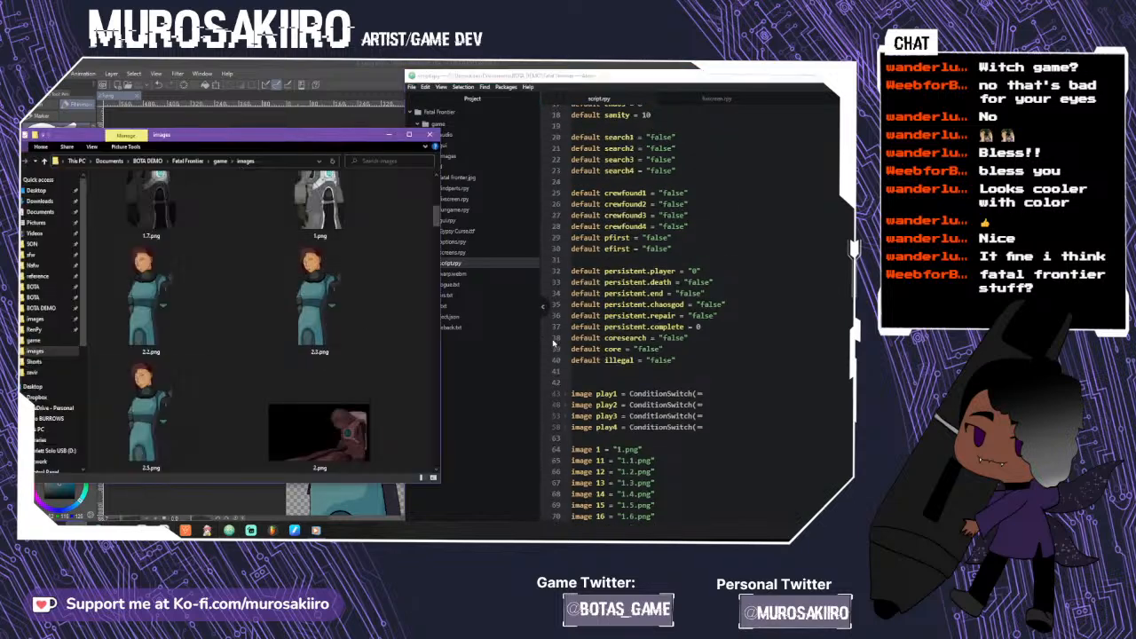
scroll(553, 343, "down", 15)
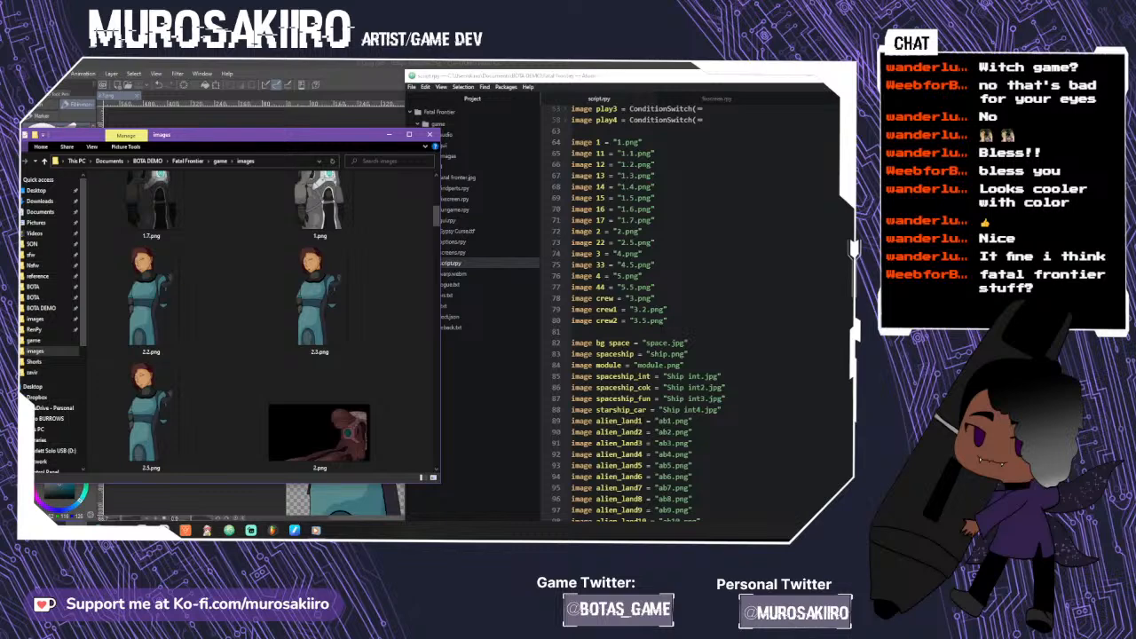
left_click(654, 243)
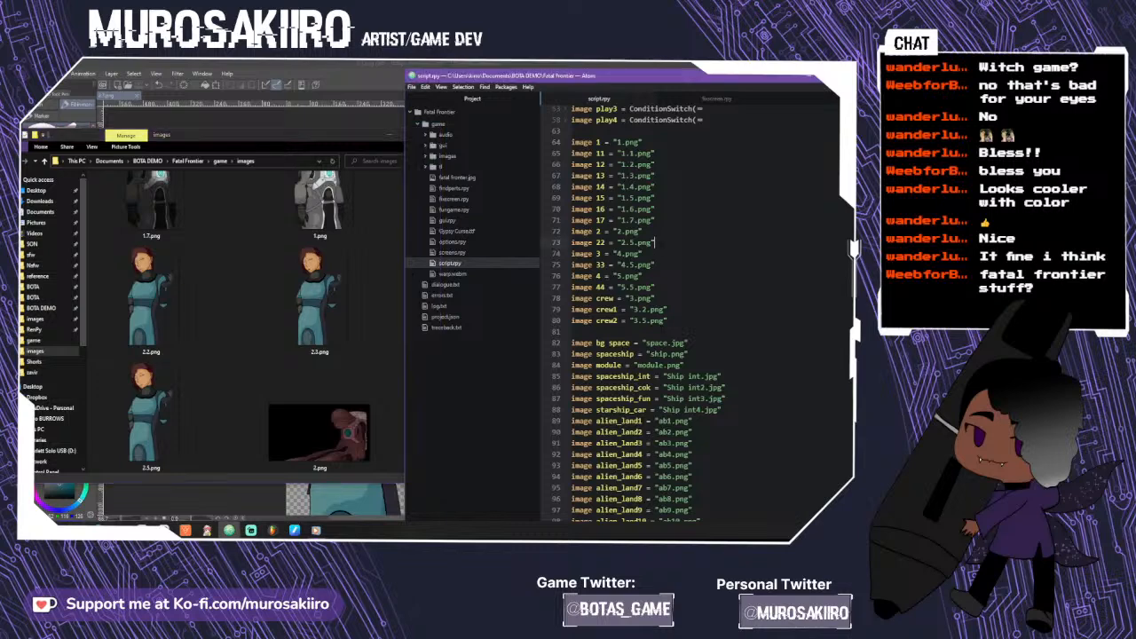
key("Return")
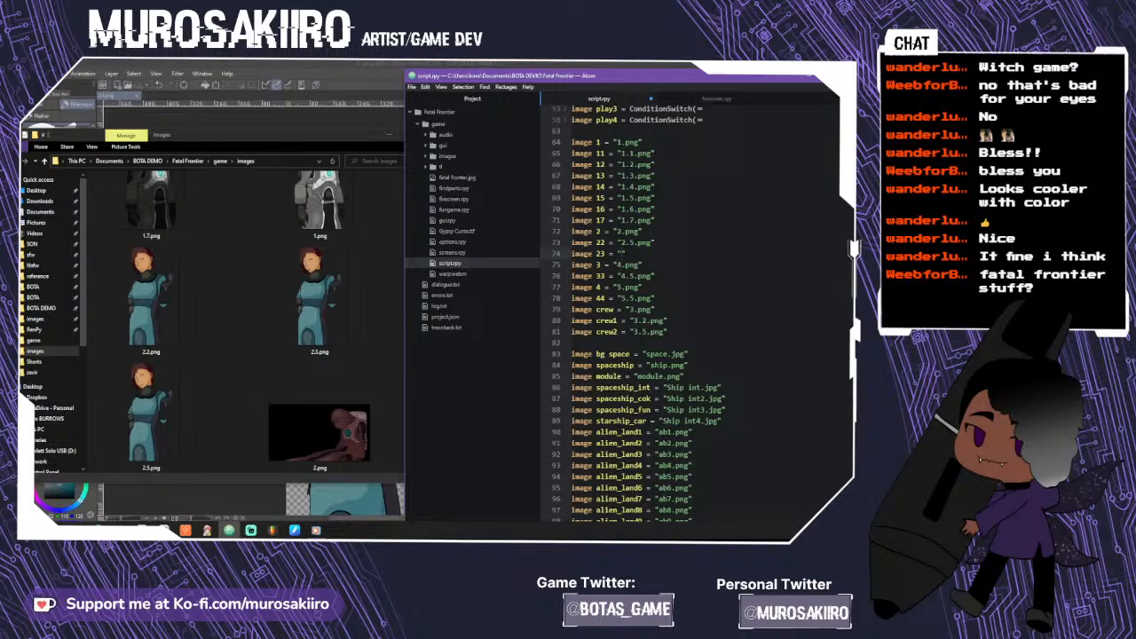
type("2.2\"")
type(".png")
- Add the definition image 24 = "2.3.png" on a new line below image 23
key("Return")
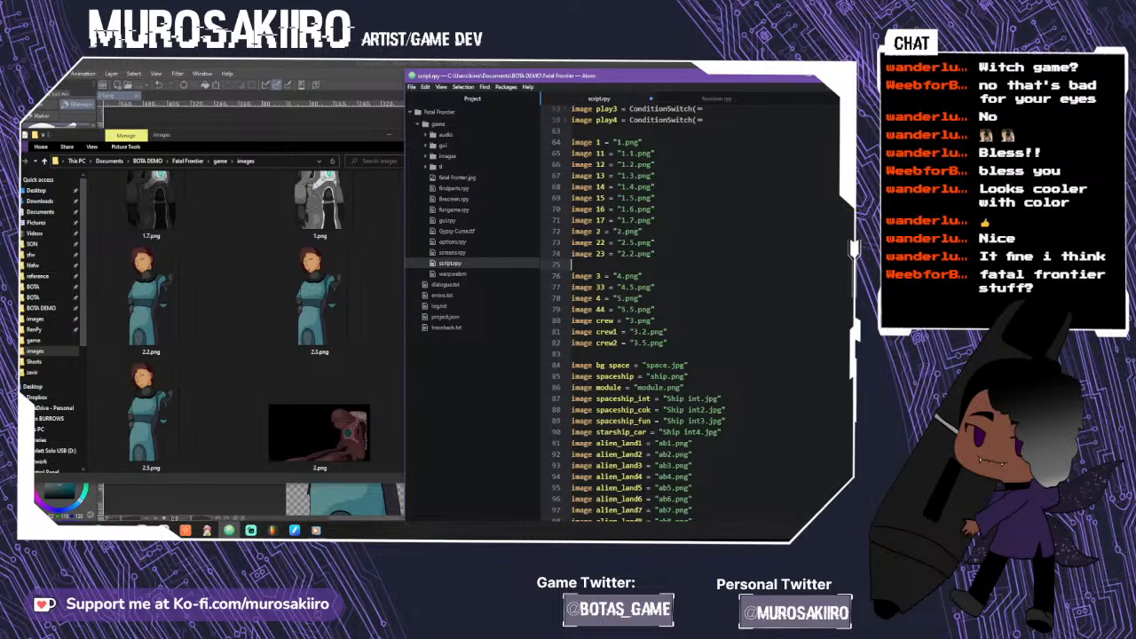
type("image")
type(" 24 ")
type("= ")
type("\"")
type("2.")
type("3")
type("/")
key("BackSpace")
type(".png")
key("BackSpace")
key("BackSpace")
key("BackSpace")
type("ng\"")
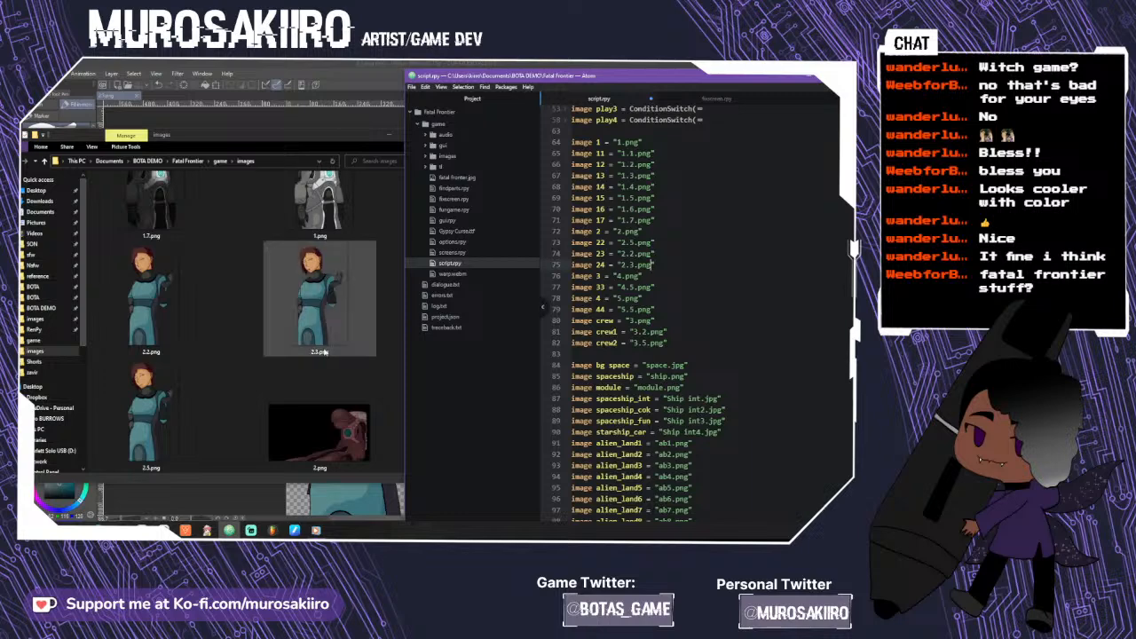
- Add the definition image crew3 = "3.3.png" on a new line below the crew2 image
scroll(321, 351, "down", 3)
scroll(324, 352, "down", 1)
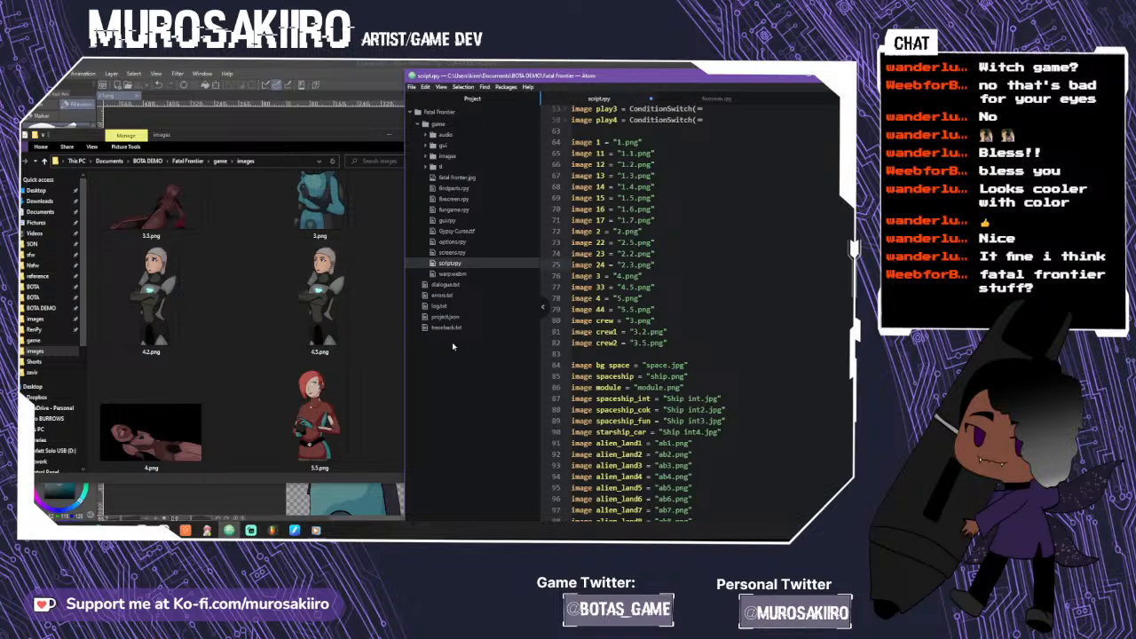
left_click(655, 309)
scroll(373, 353, "up", 4)
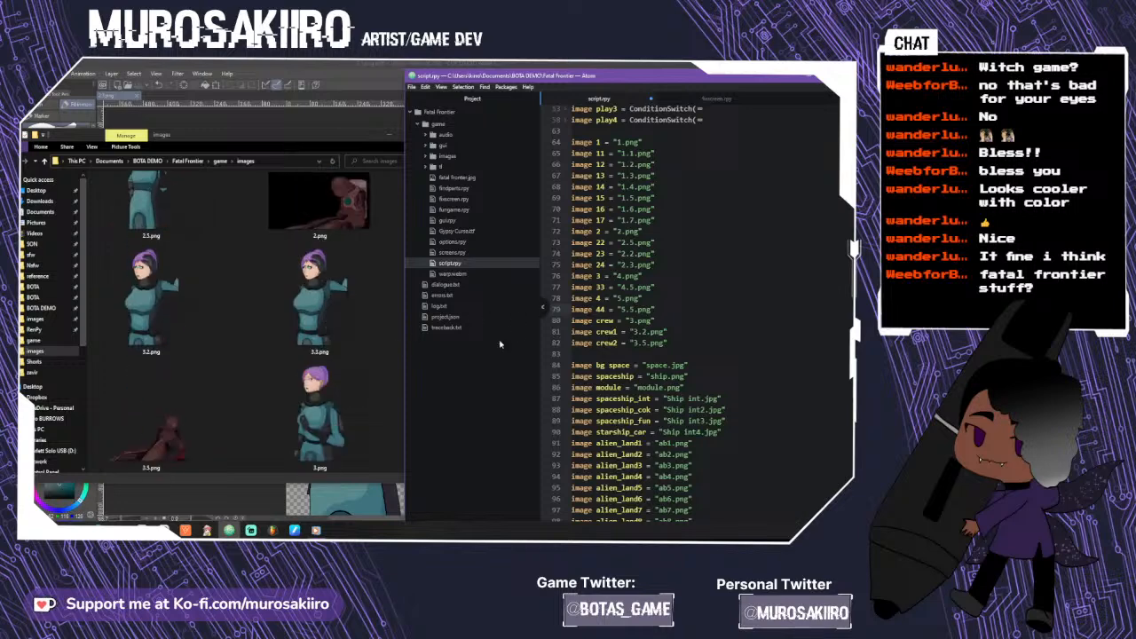
left_click(668, 342)
key("Return")
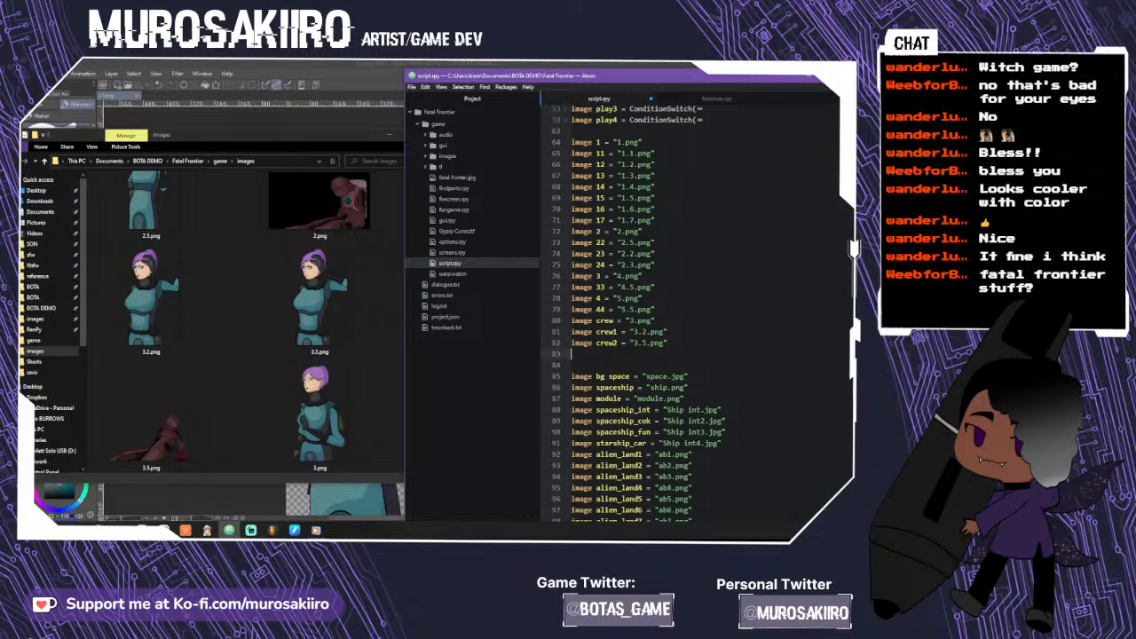
type("image crew3 = \"")
type("3.3png")
key("Left")
key("Left")
key("Left")
type(".")
- Add the definition image 34 = "4.2.png" on a new line below image 33
scroll(348, 379, "up", 4)
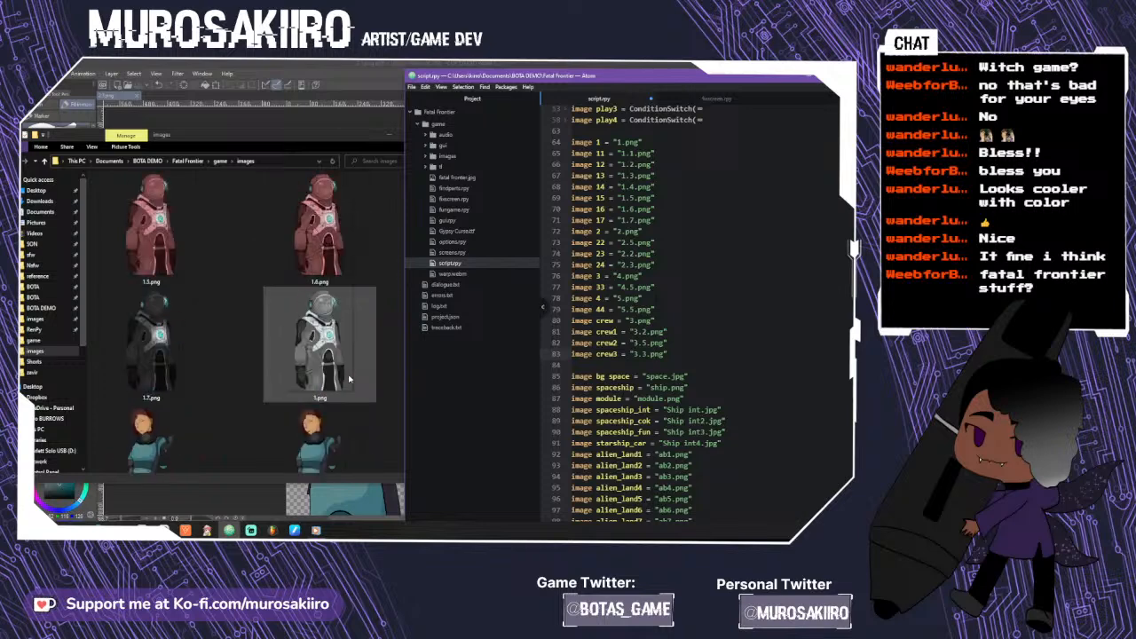
scroll(349, 379, "down", 6)
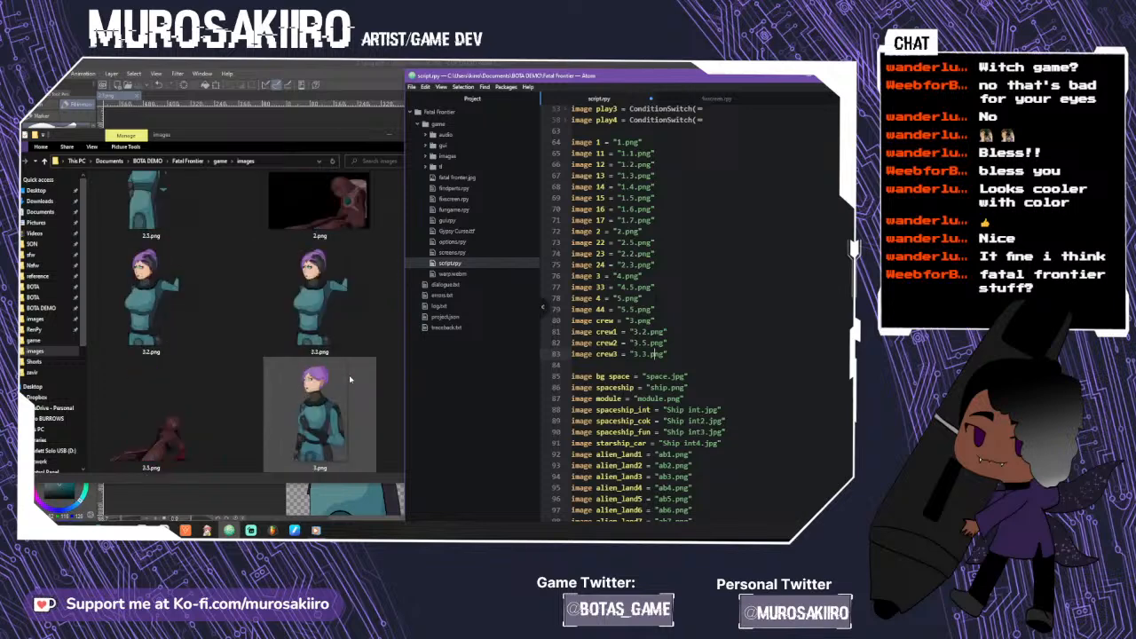
scroll(349, 379, "up", 5)
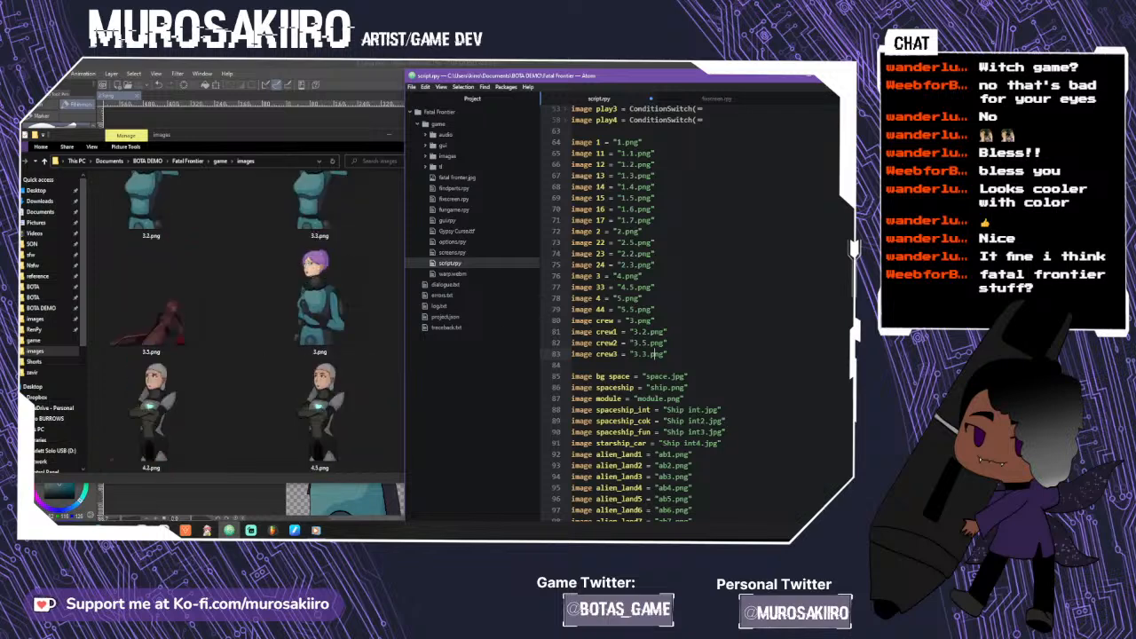
left_click(655, 287)
key("Return")
type("image ")
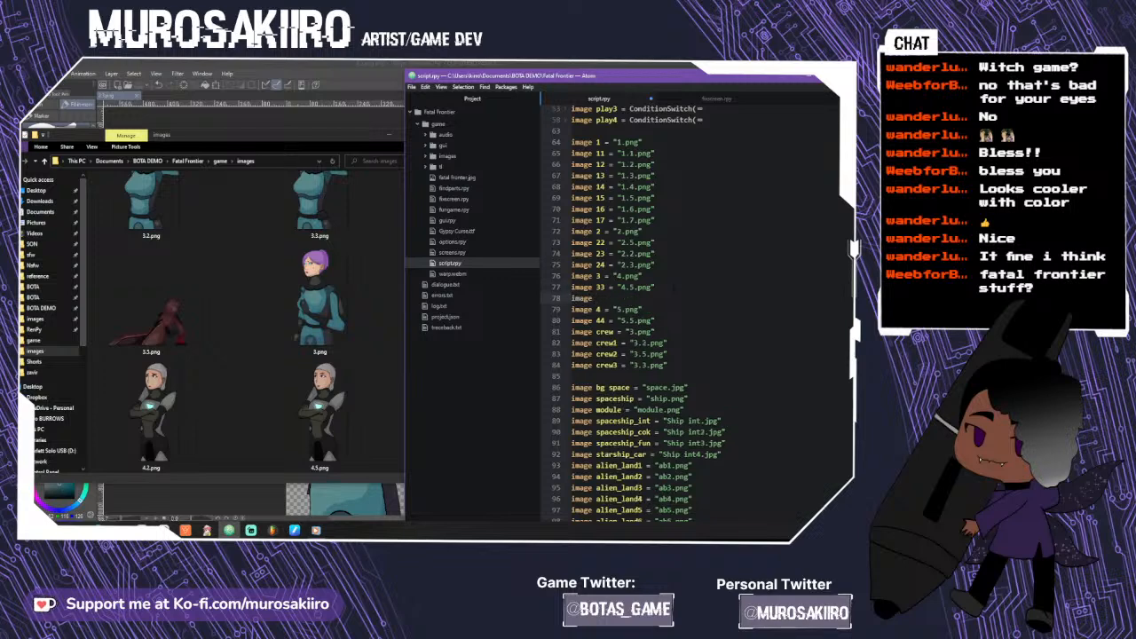
type("34 = \"4.2.png")
scroll(693, 311, "down", 1)
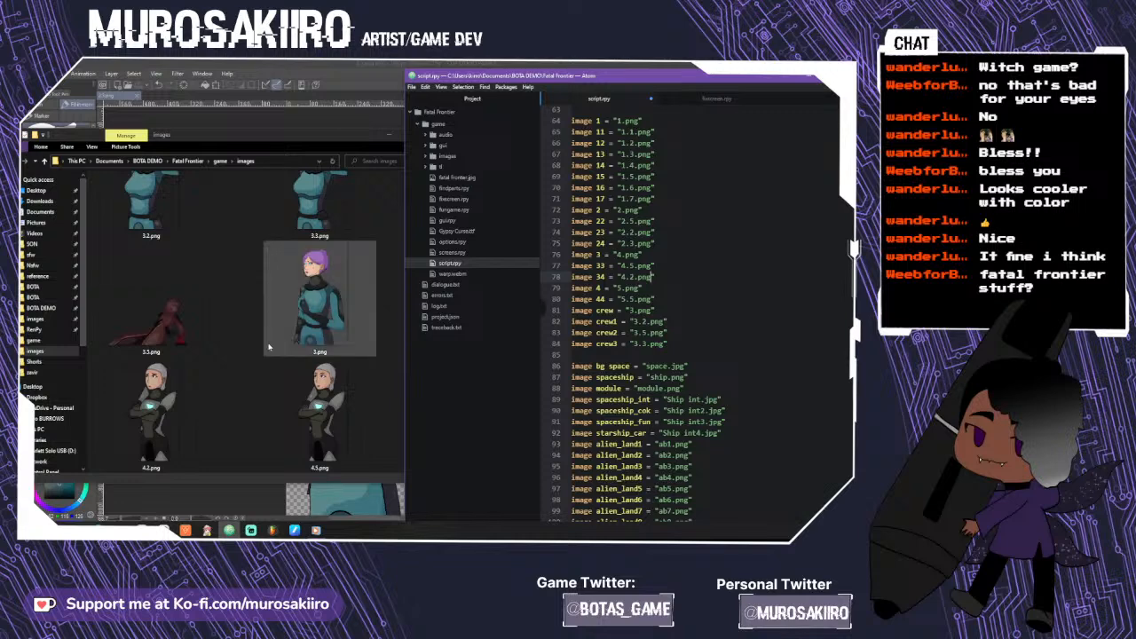
- Check the start and cargo label sections, folding each again, and unfold the prepare label's code
scroll(633, 314, "down", 2)
scroll(559, 150, "down", 20)
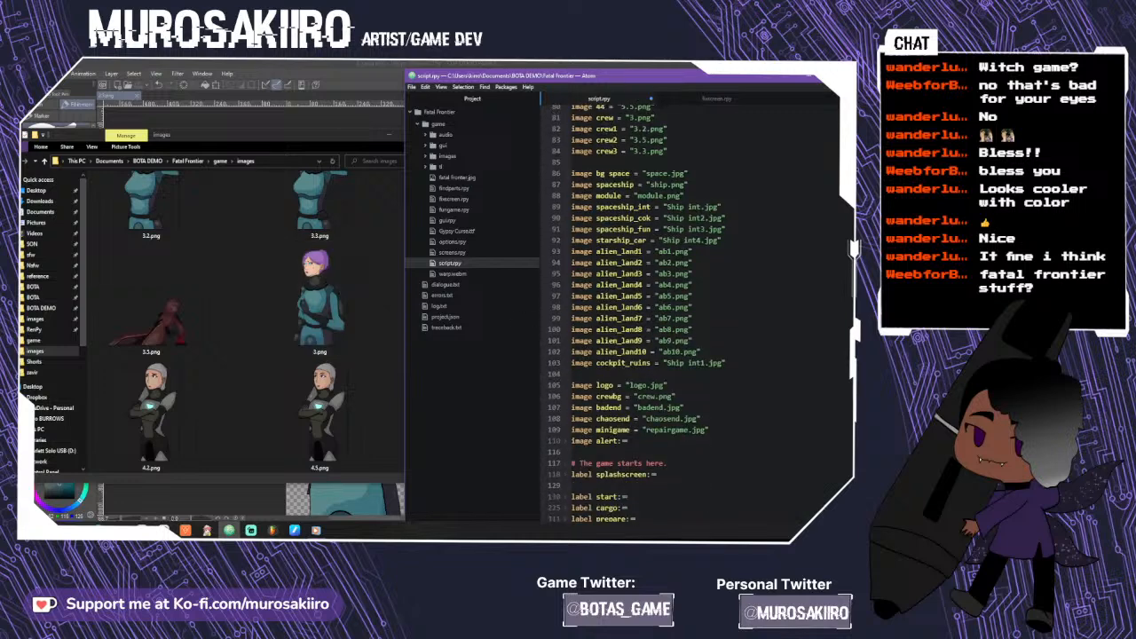
scroll(559, 151, "up", 1)
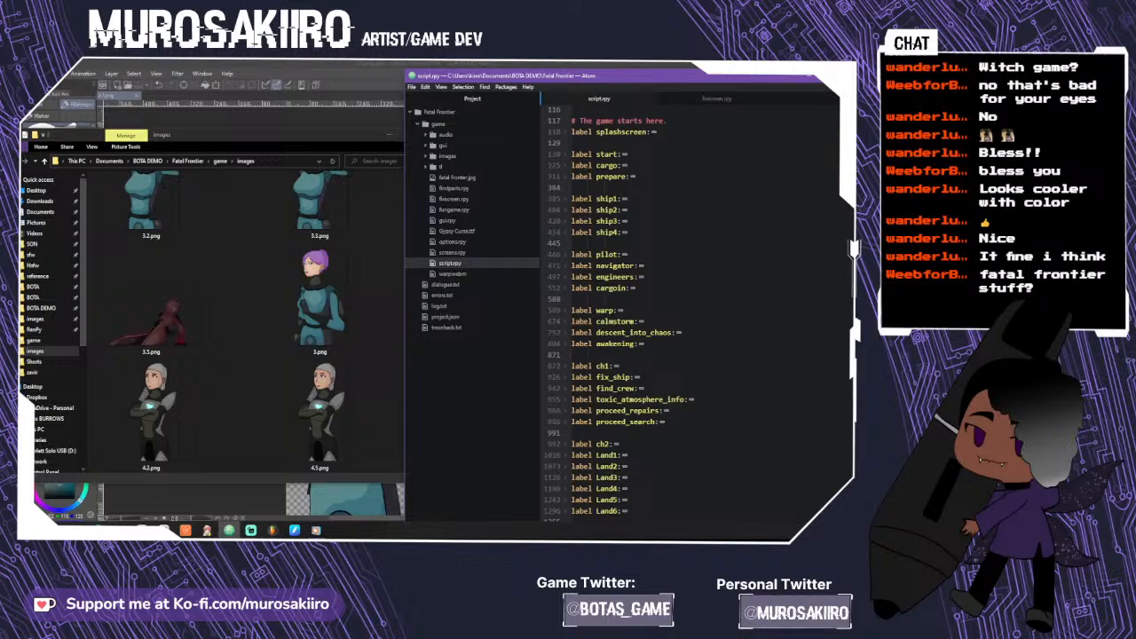
left_click(565, 155)
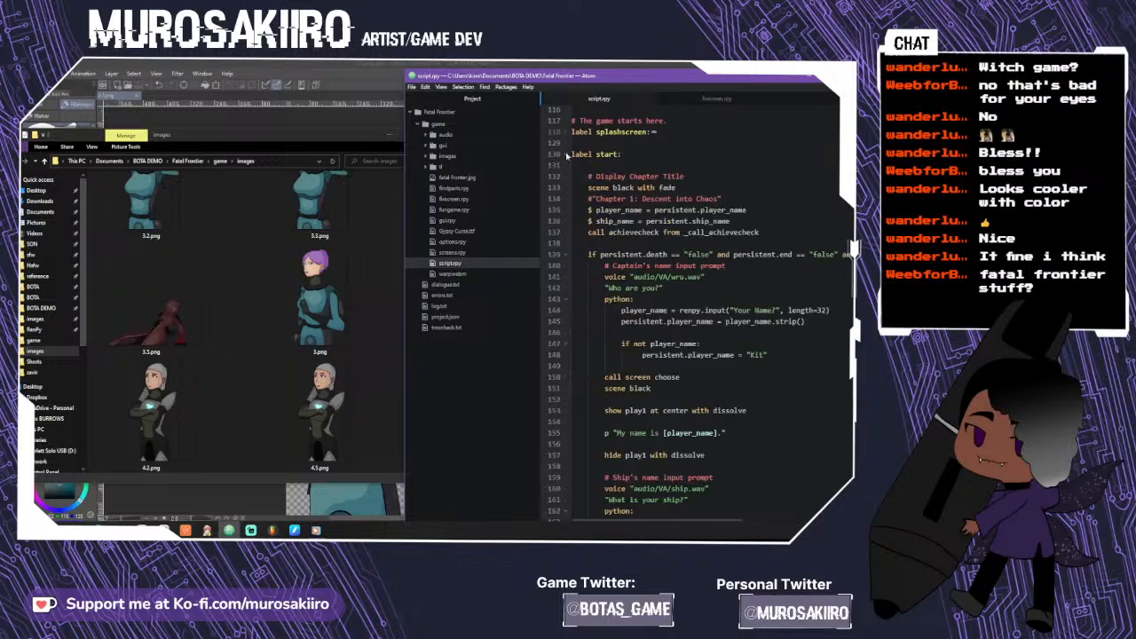
left_click(566, 155)
left_click(567, 166)
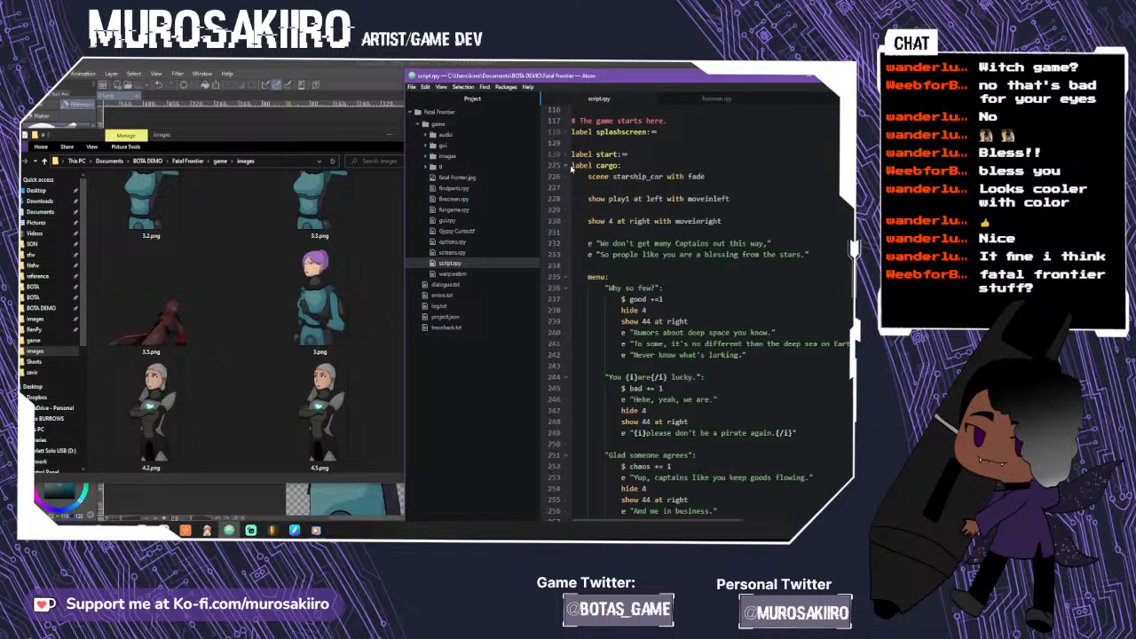
left_click(567, 166)
left_click(572, 177)
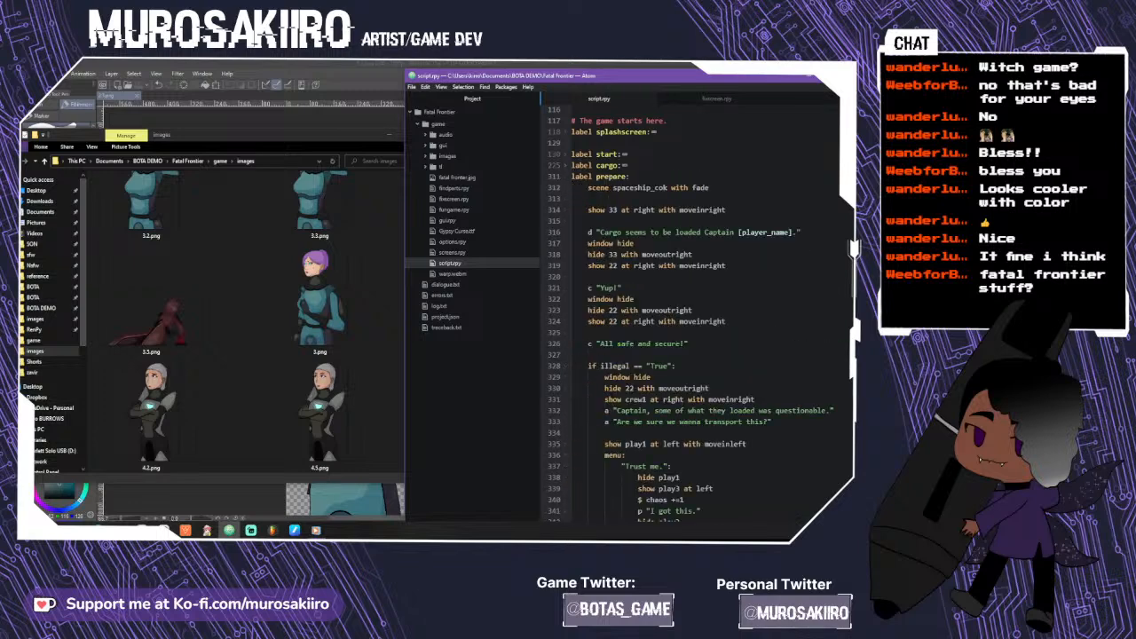
- Change the crew sprite shown in the prepare label's illegal == "True" branch to crew3, checking it against the image definitions
scroll(621, 310, "down", 2)
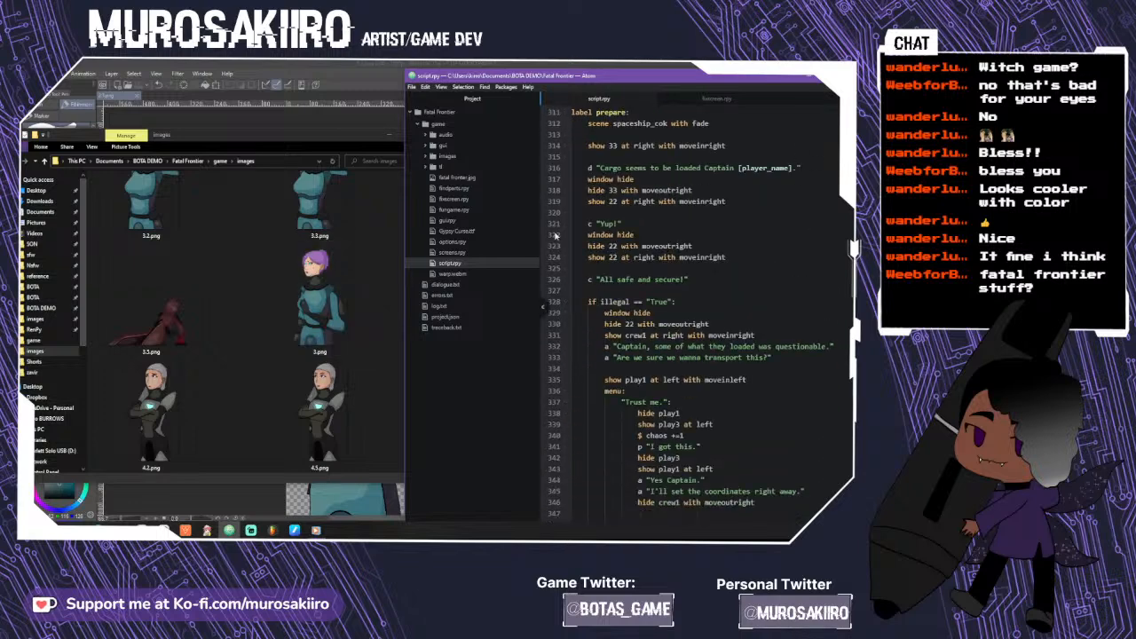
scroll(320, 302, "up", 1)
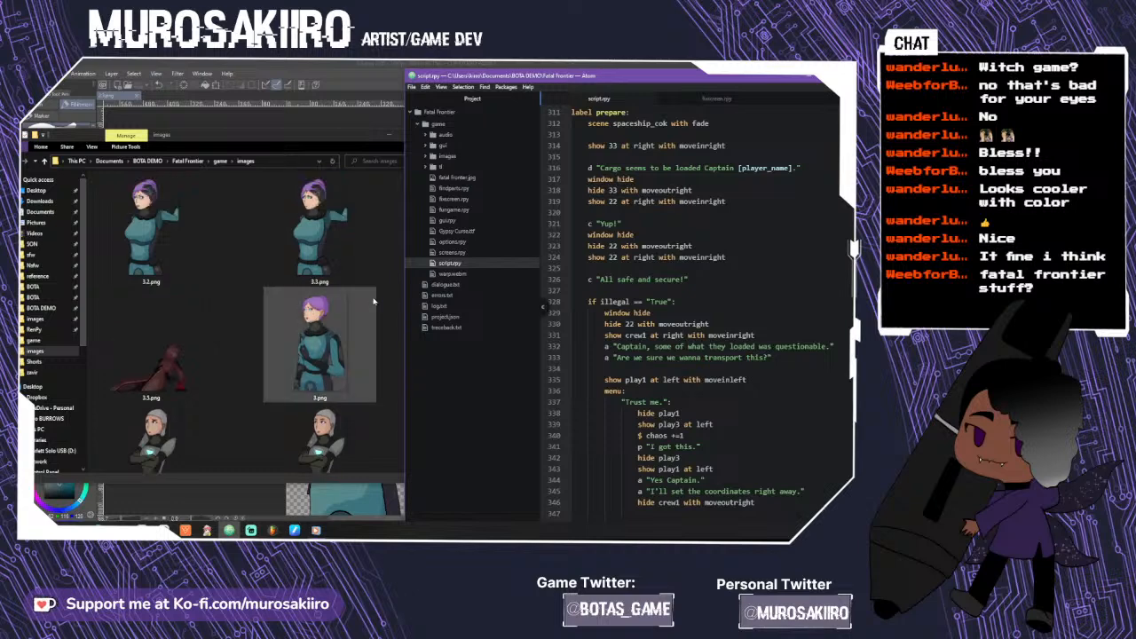
scroll(693, 311, "down", 5)
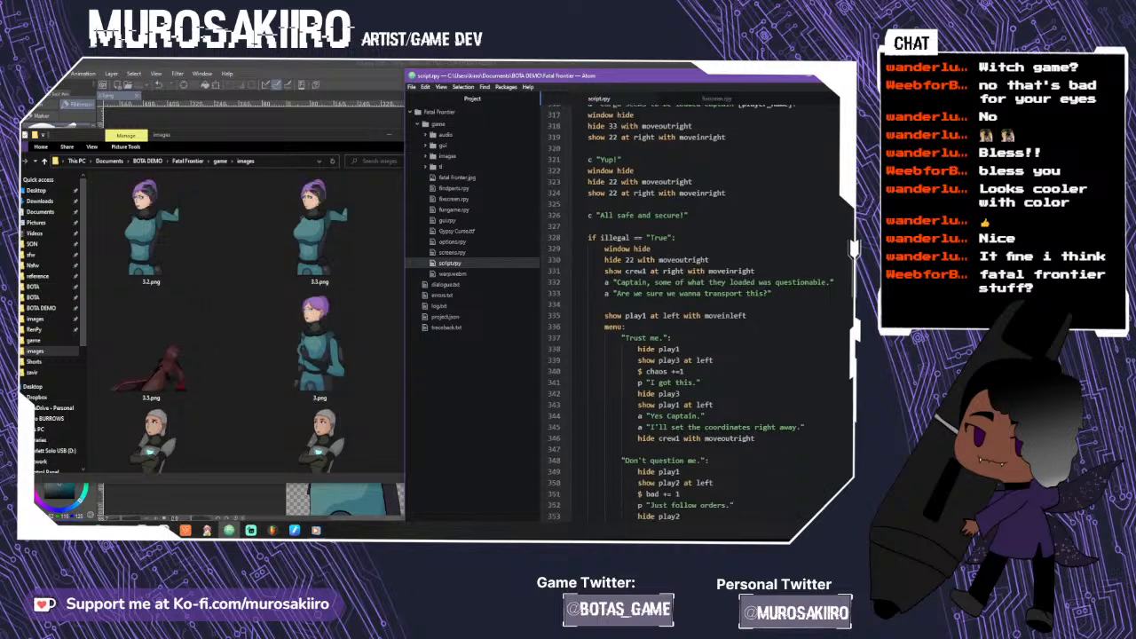
scroll(693, 311, "up", 4)
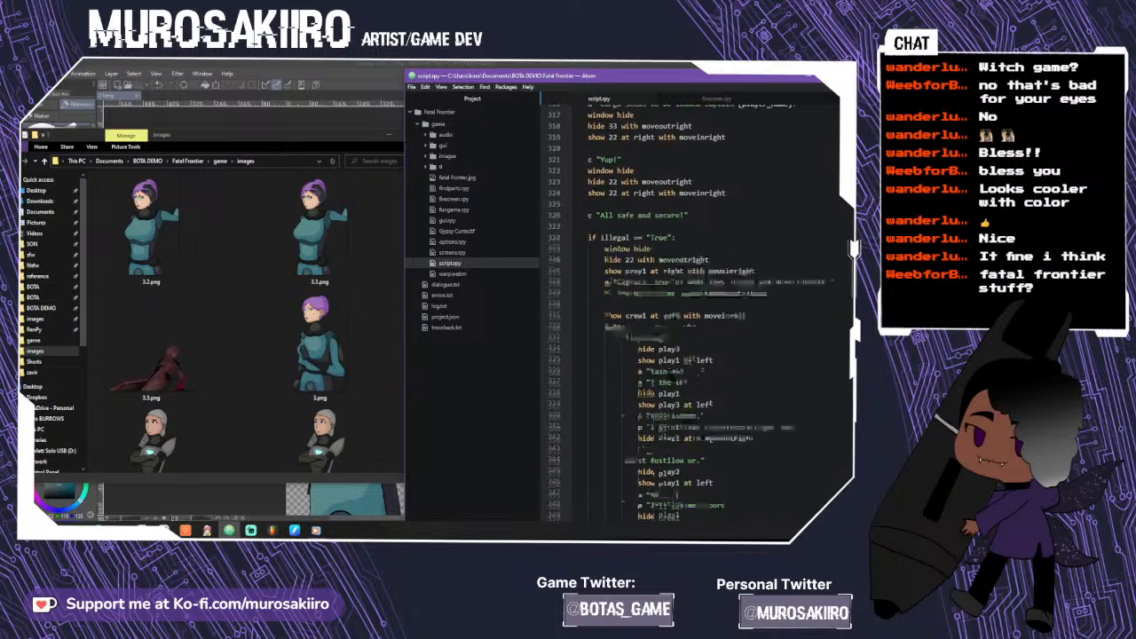
scroll(693, 310, "down", 2)
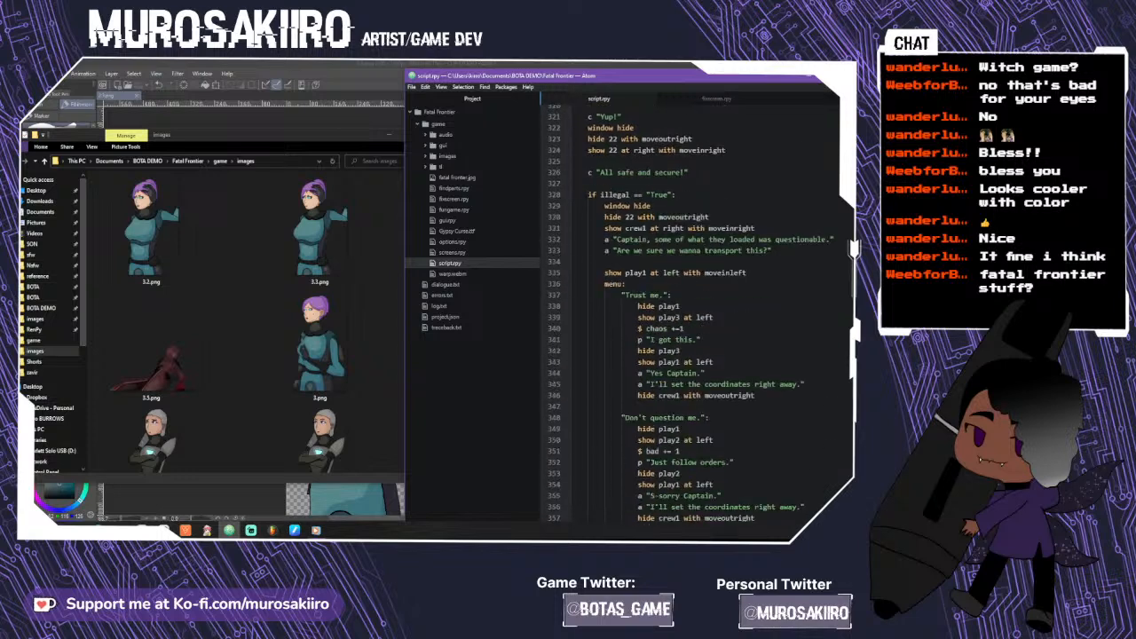
left_click(648, 228)
key("BackSpace")
type("l")
scroll(692, 311, "up", 3)
scroll(687, 313, "up", 20)
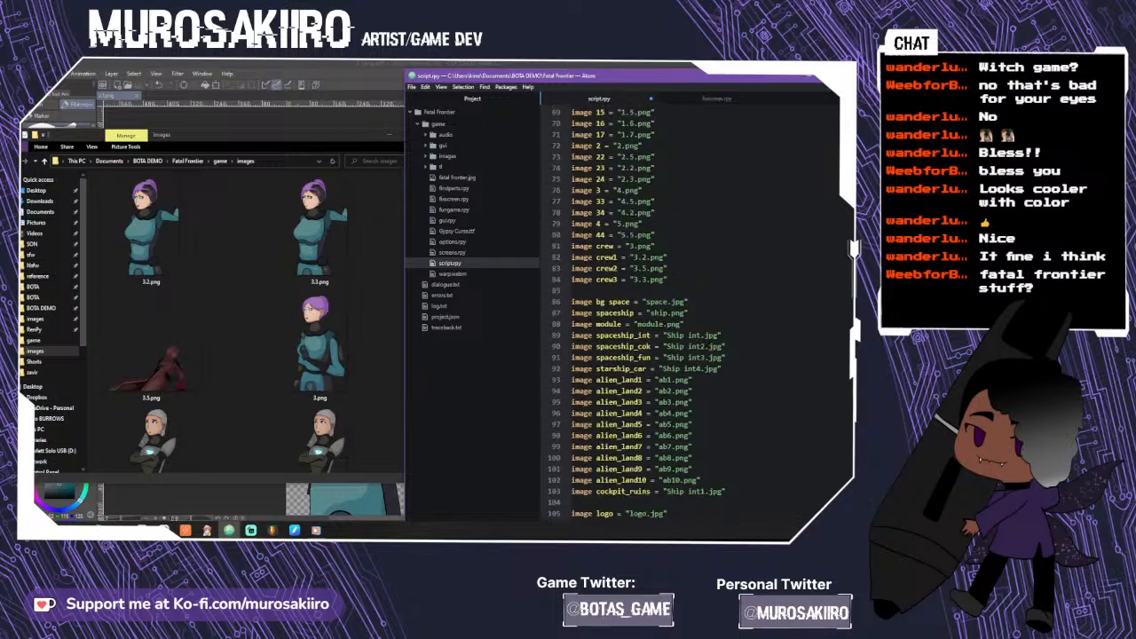
scroll(692, 311, "down", 20)
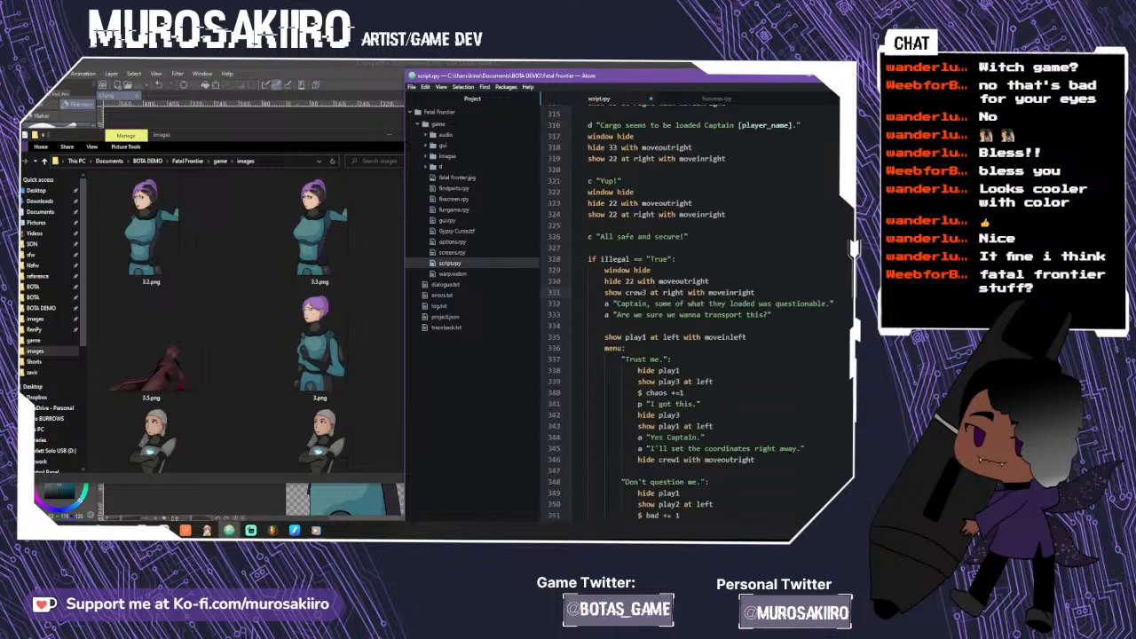
scroll(693, 310, "down", 3)
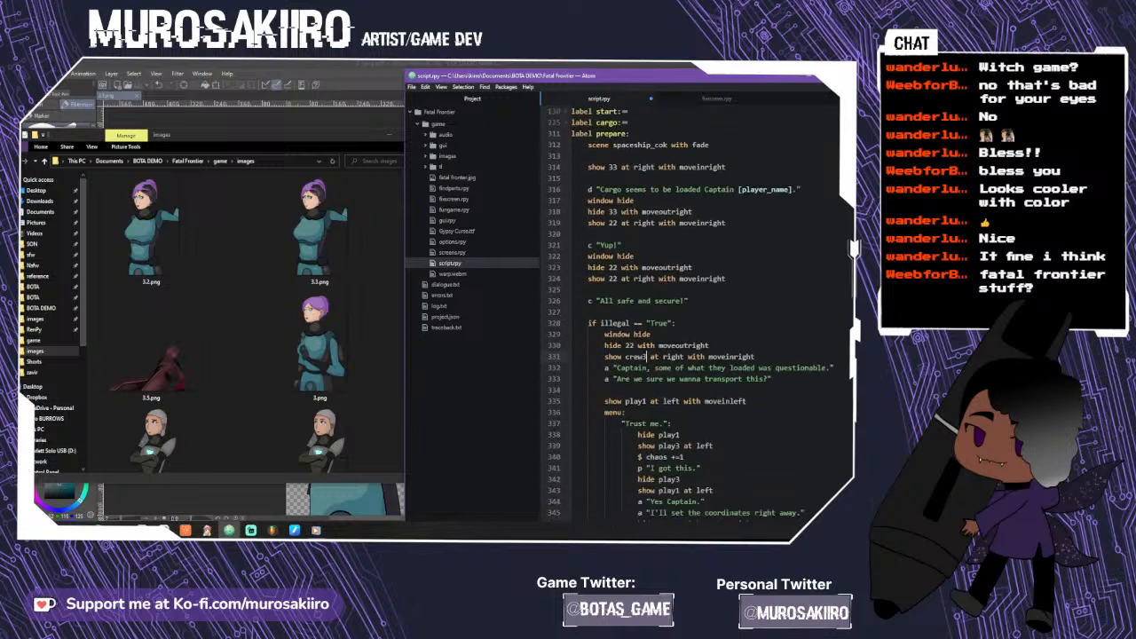
scroll(693, 310, "down", 6)
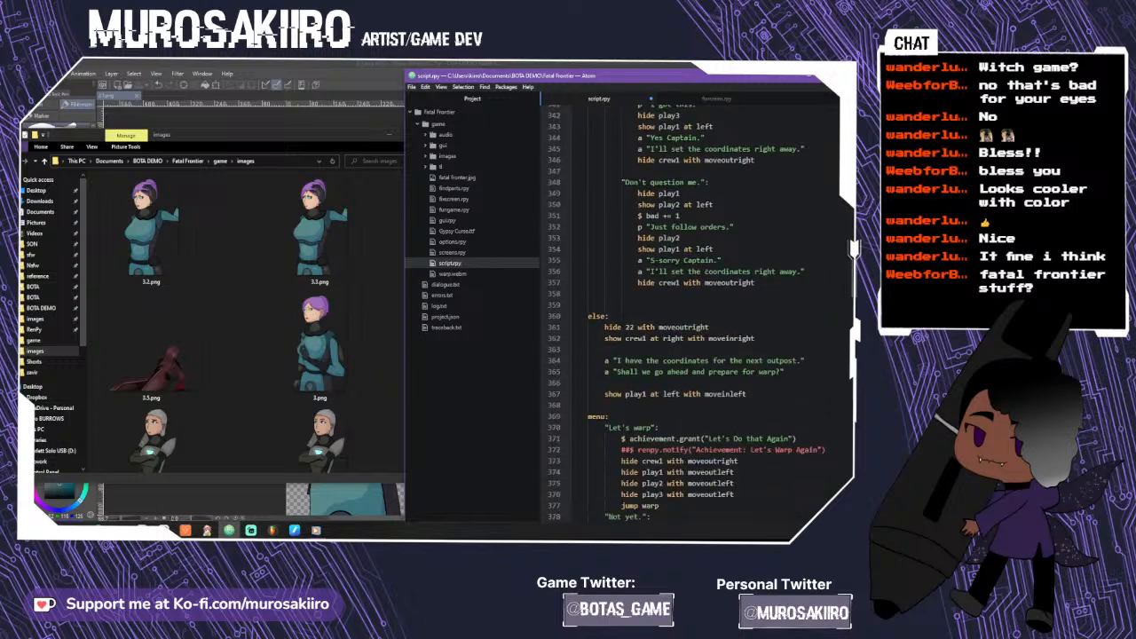
scroll(692, 311, "down", 2)
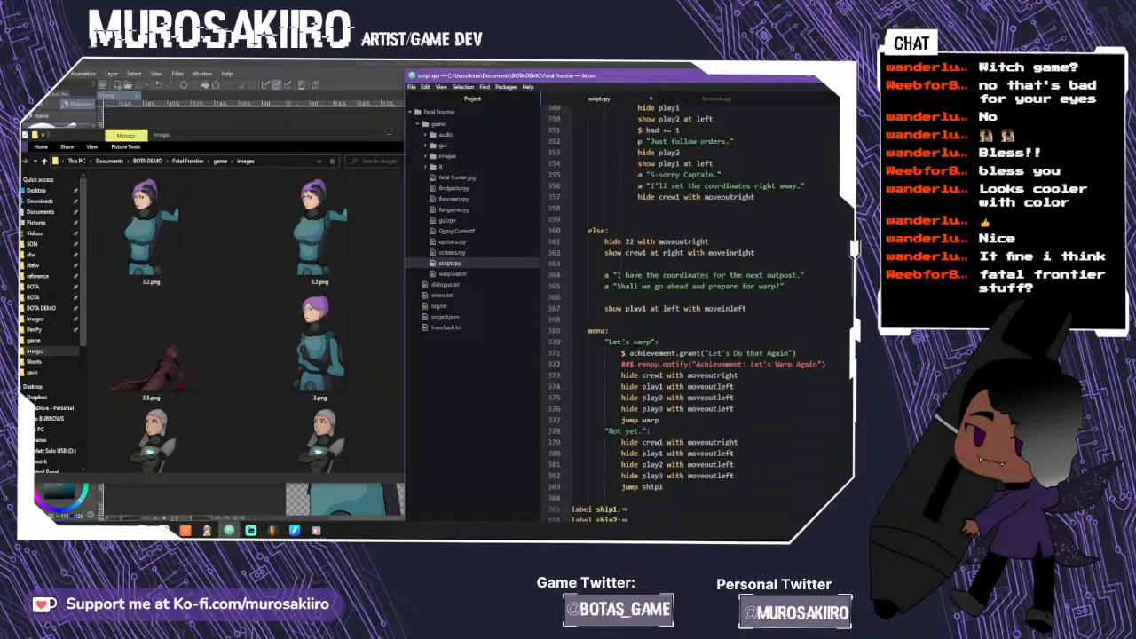
left_click(748, 374)
scroll(692, 302, "down", 1)
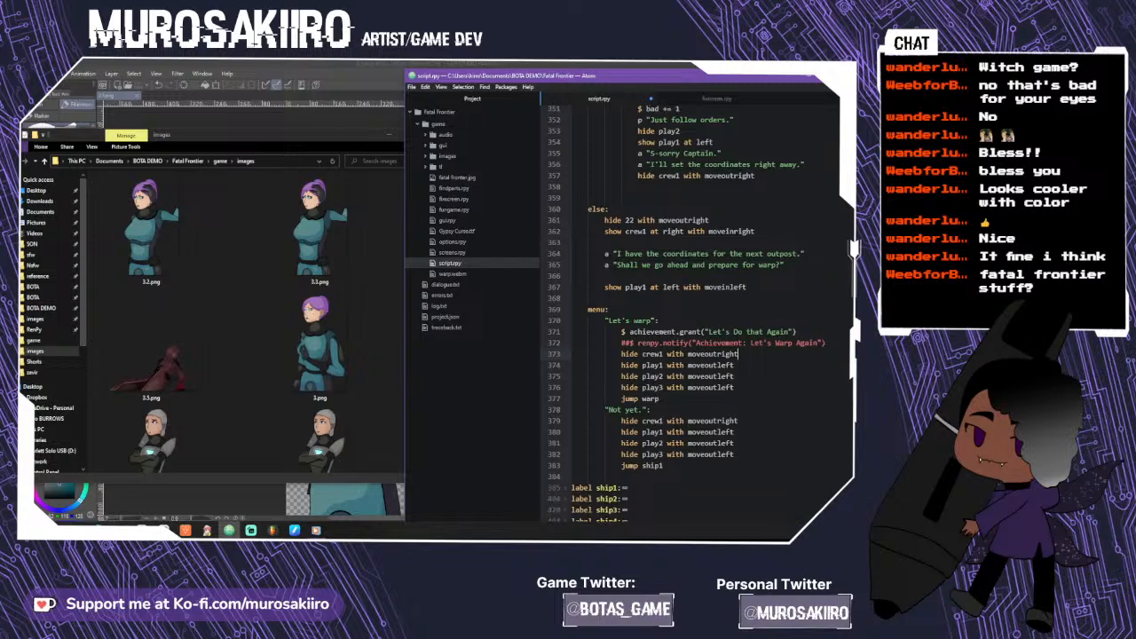
type("hide")
key("BackSpace")
key("BackSpace")
key("BackSpace")
key("BackSpace")
- Change the hide lines ending the "Don't question me." and "Trust me." choices to hide crew3
left_click(679, 176)
scroll(684, 311, "up", 3)
key("BackSpace")
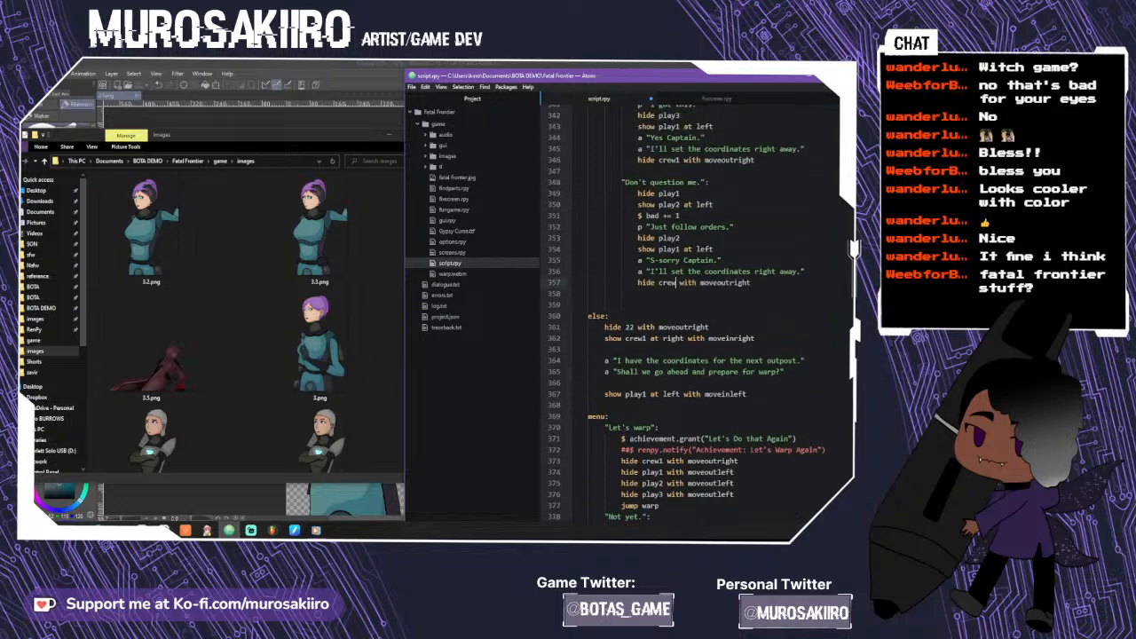
type("3")
scroll(692, 311, "up", 4)
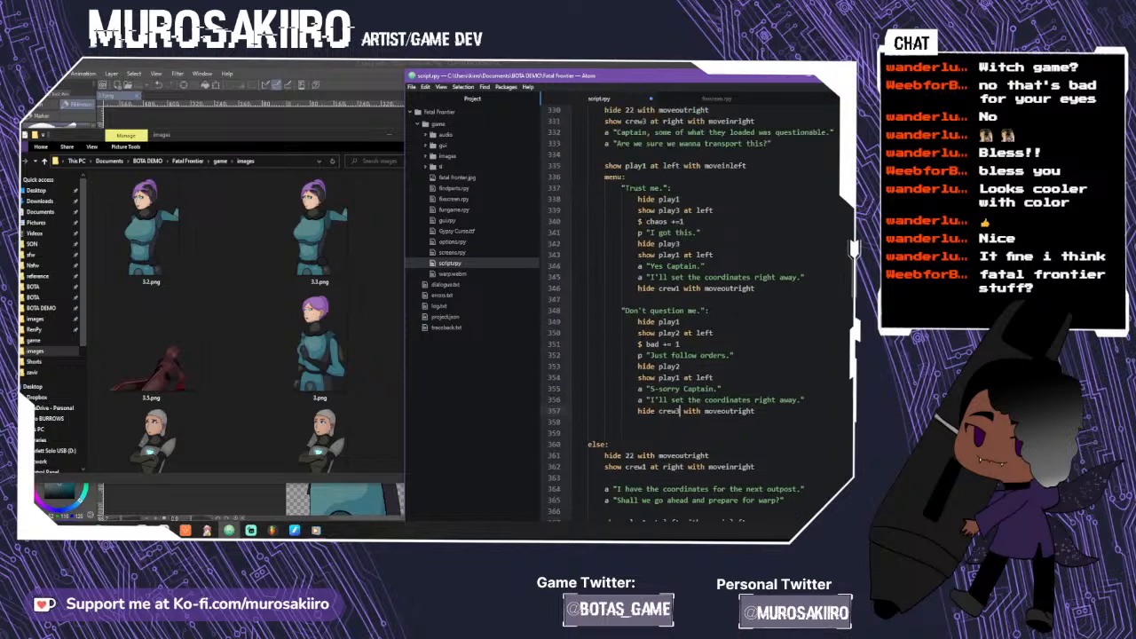
left_click(680, 288)
key("BackSpace")
type("3")
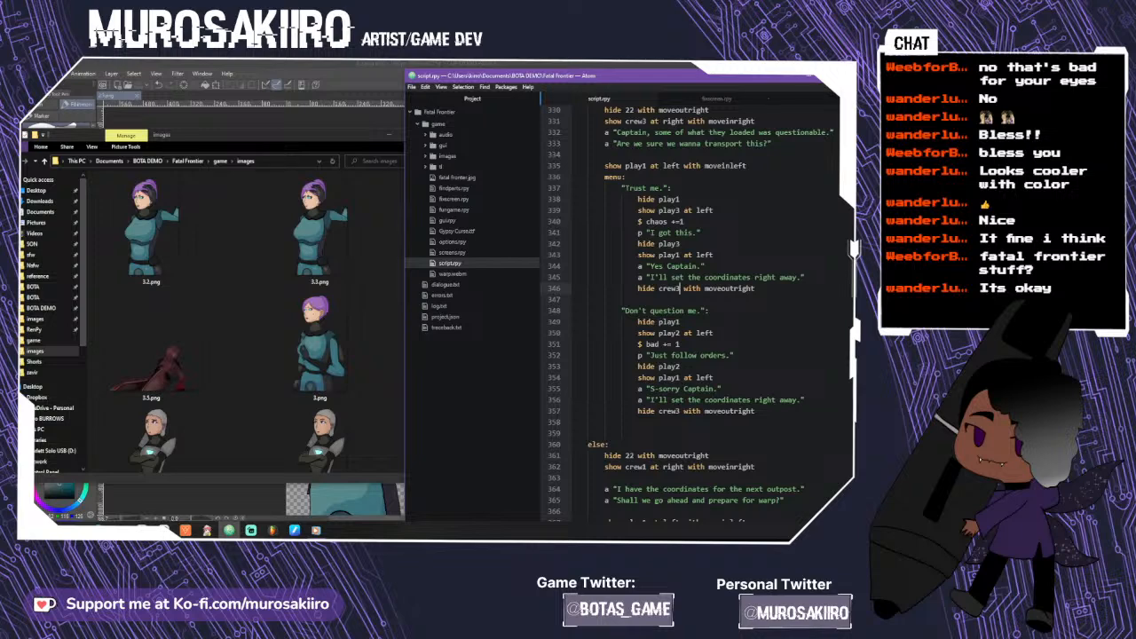
scroll(684, 311, "up", 5)
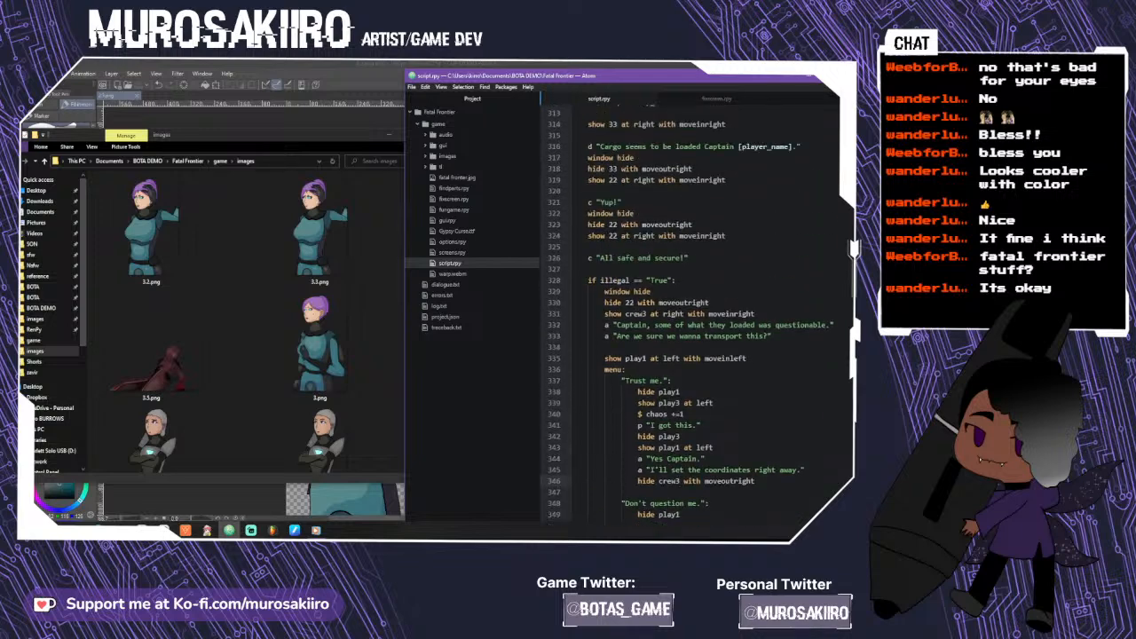
- Review the prepare label's dialogue, sprite lines and menus through its closing "Not yet." choice, and fold the section
scroll(683, 311, "down", 3)
scroll(683, 310, "down", 10)
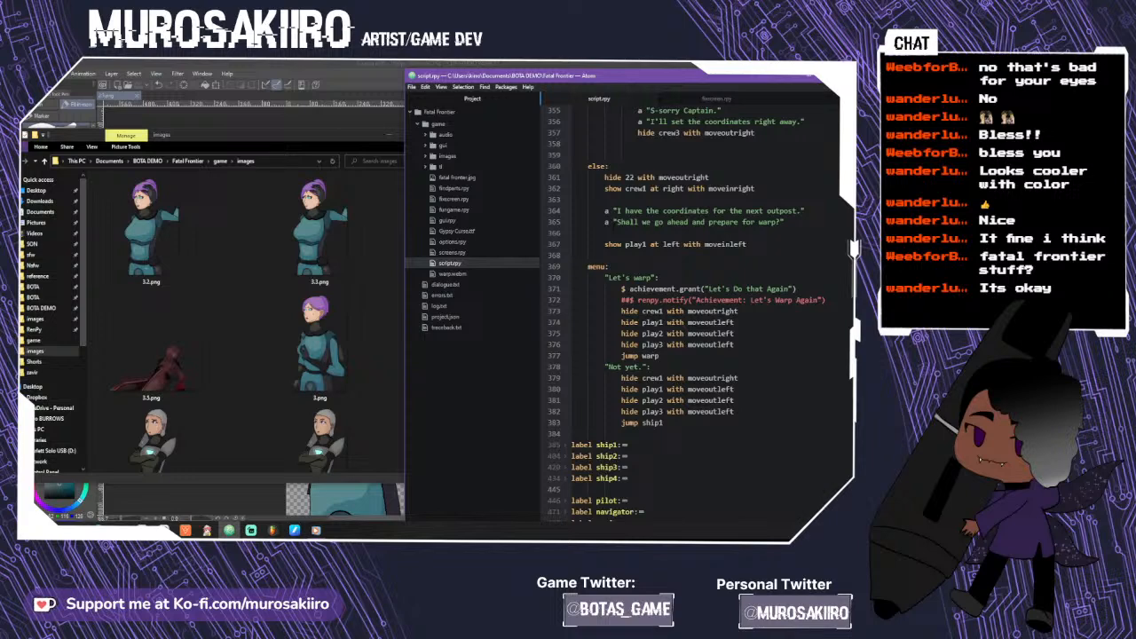
scroll(683, 311, "up", 2)
scroll(684, 311, "up", 8)
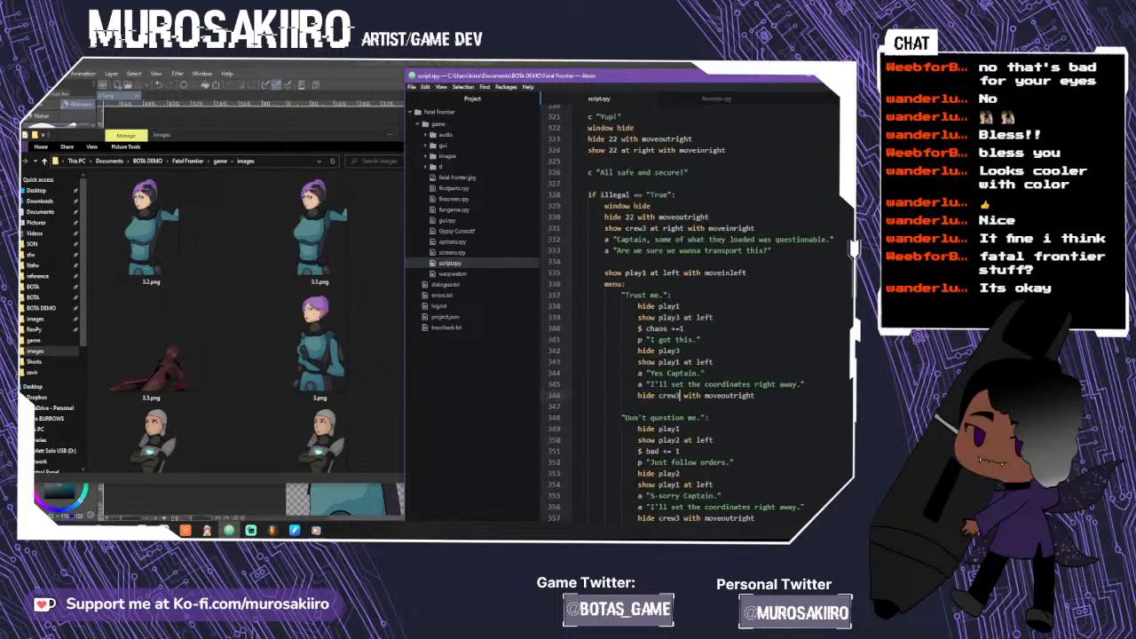
scroll(688, 310, "up", 5)
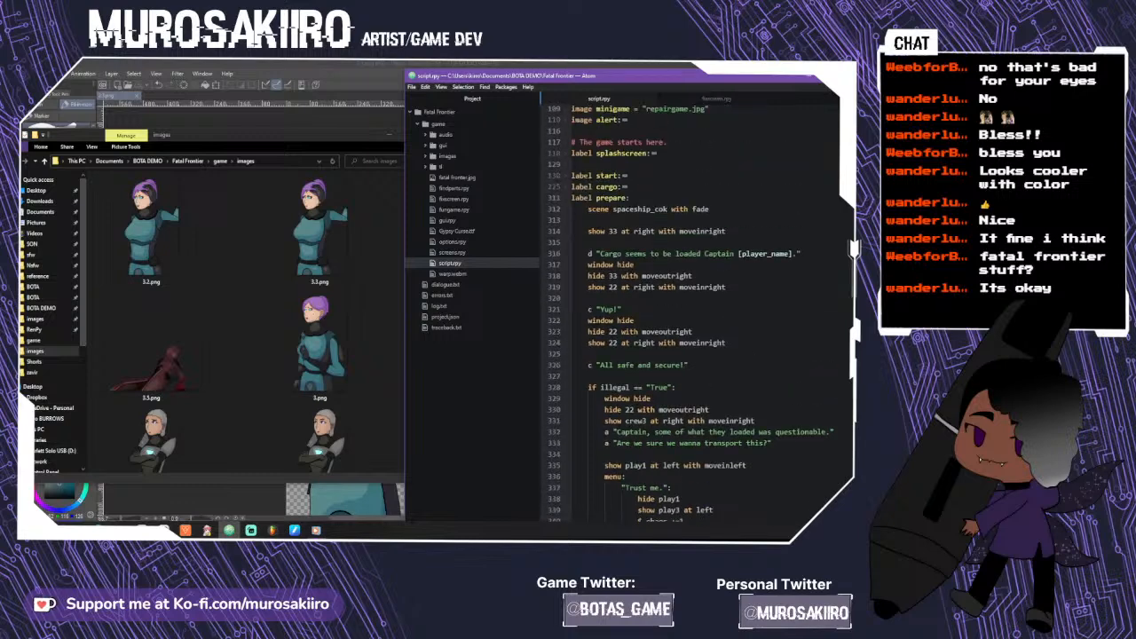
scroll(570, 213, "down", 18)
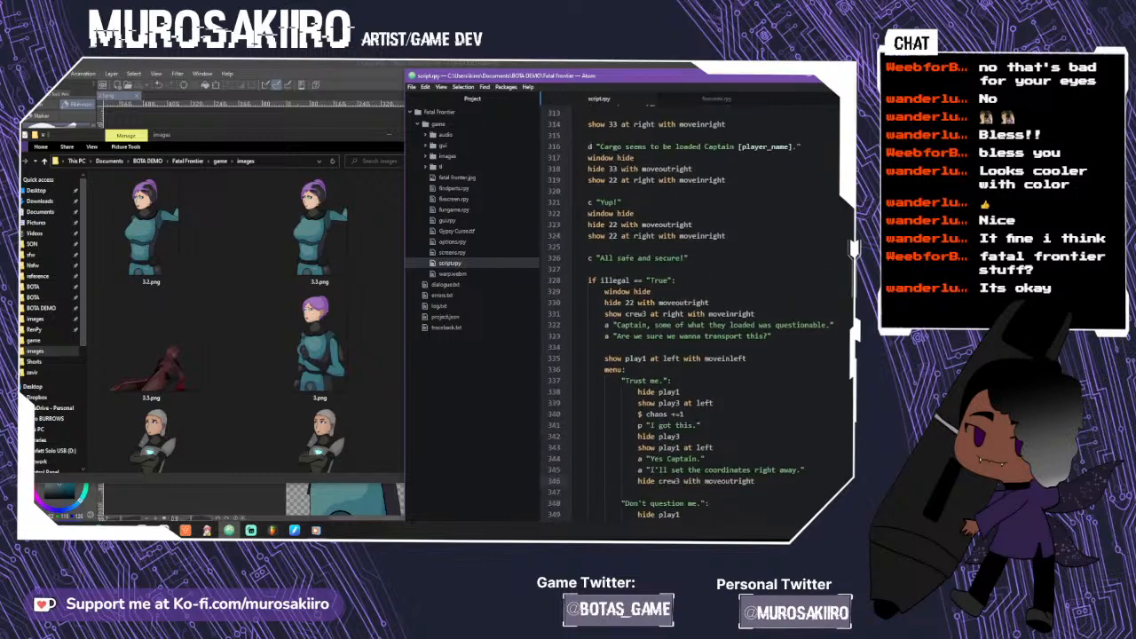
scroll(688, 311, "up", 15)
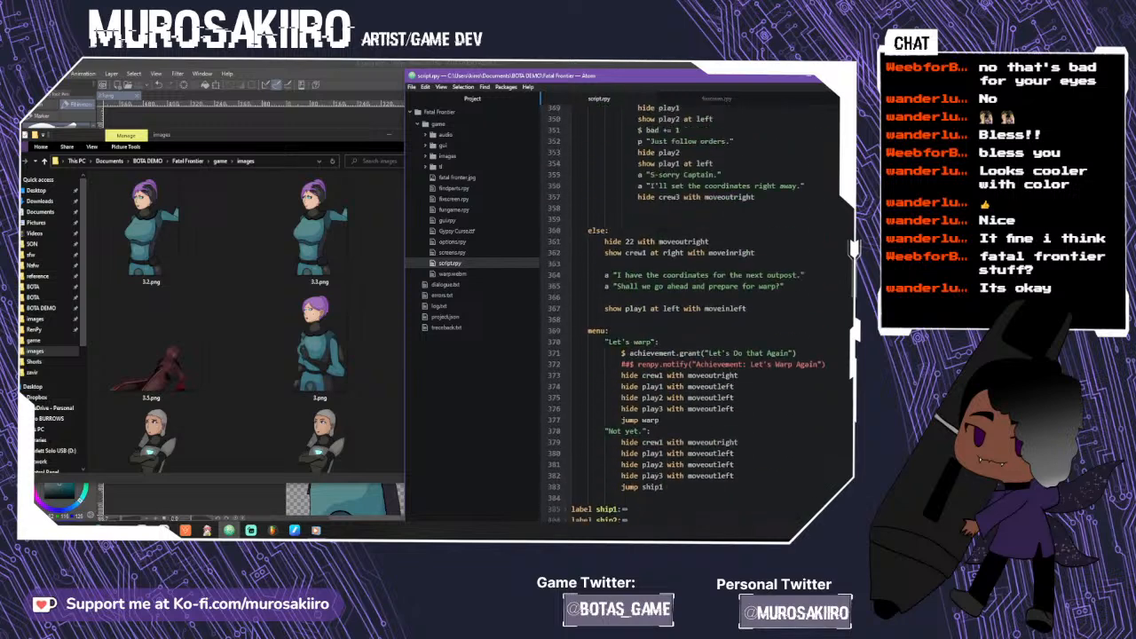
scroll(688, 314, "up", 1)
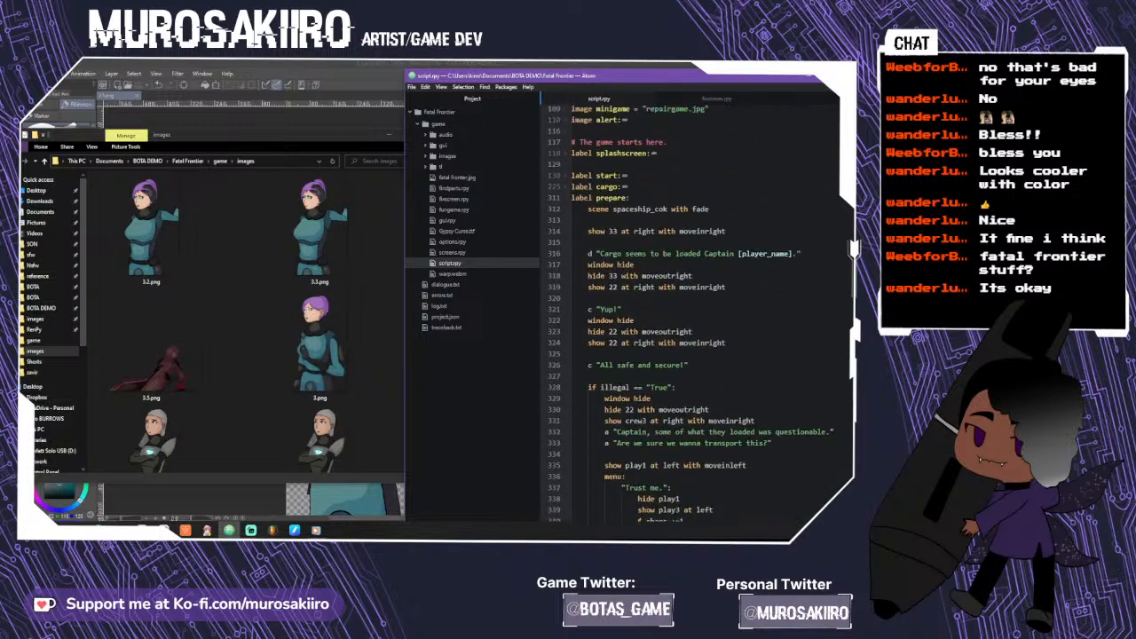
left_click(566, 198)
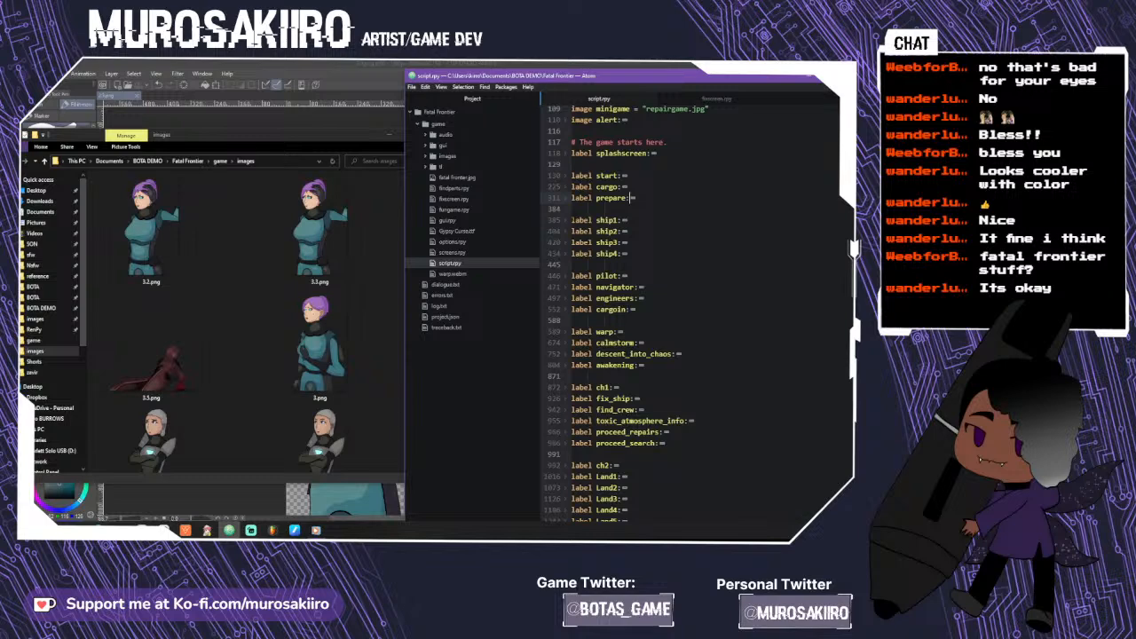
- Check the ship1, pilot and navigator label sections for sprite lines, folding each one again
left_click(565, 221)
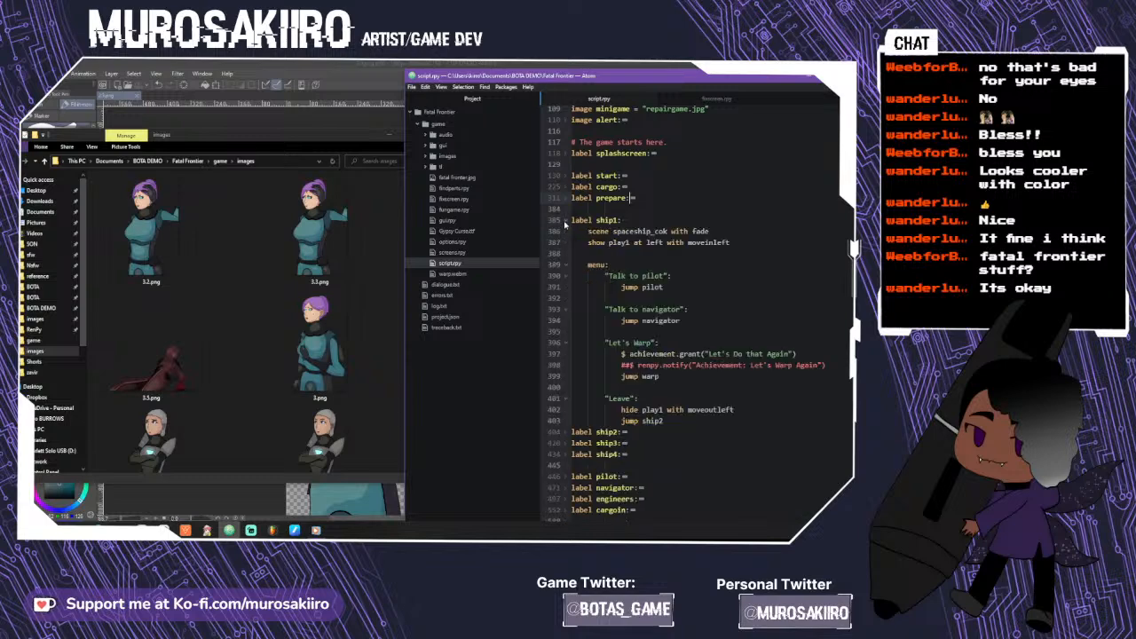
left_click(564, 222)
left_click(568, 277)
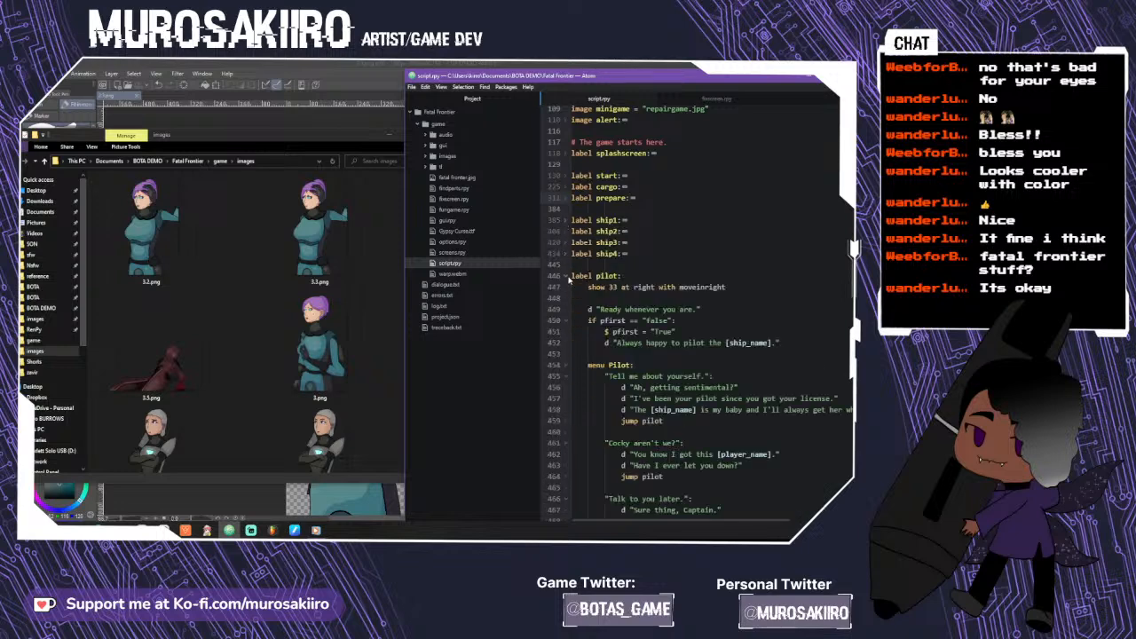
scroll(696, 312, "down", 3)
scroll(696, 312, "down", 6)
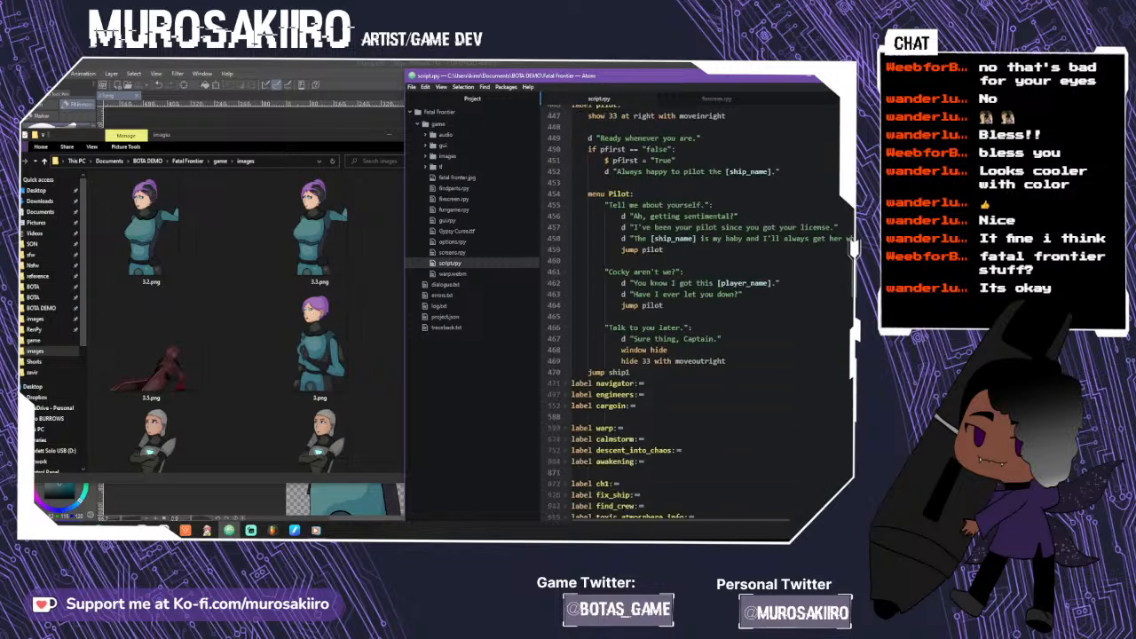
scroll(696, 312, "up", 6)
left_click(566, 212)
left_click(566, 223)
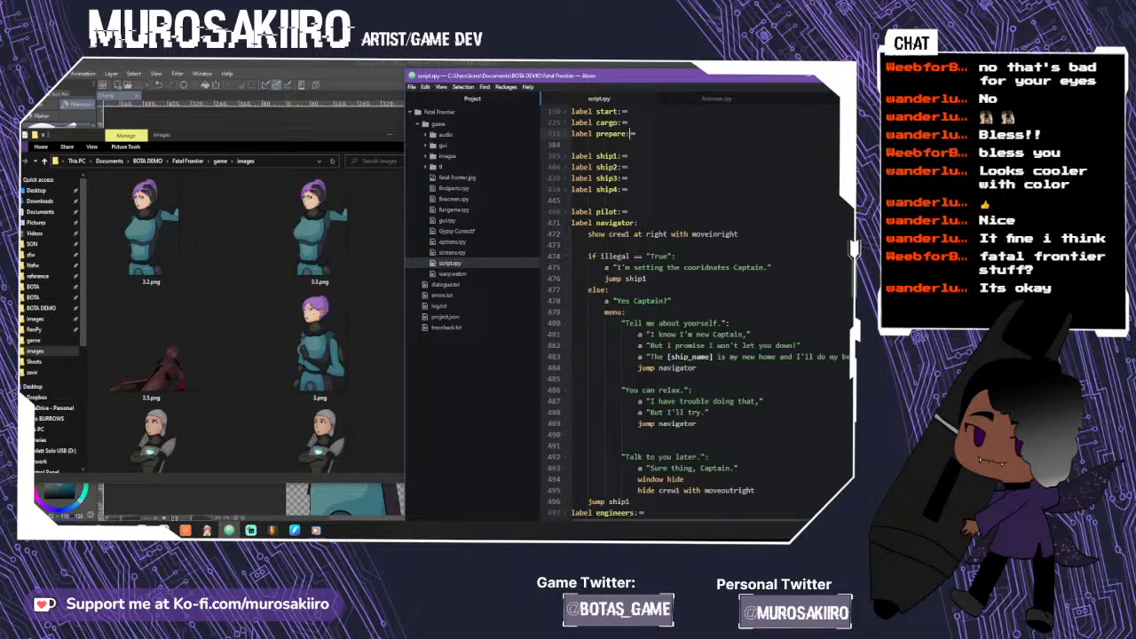
scroll(695, 312, "down", 1)
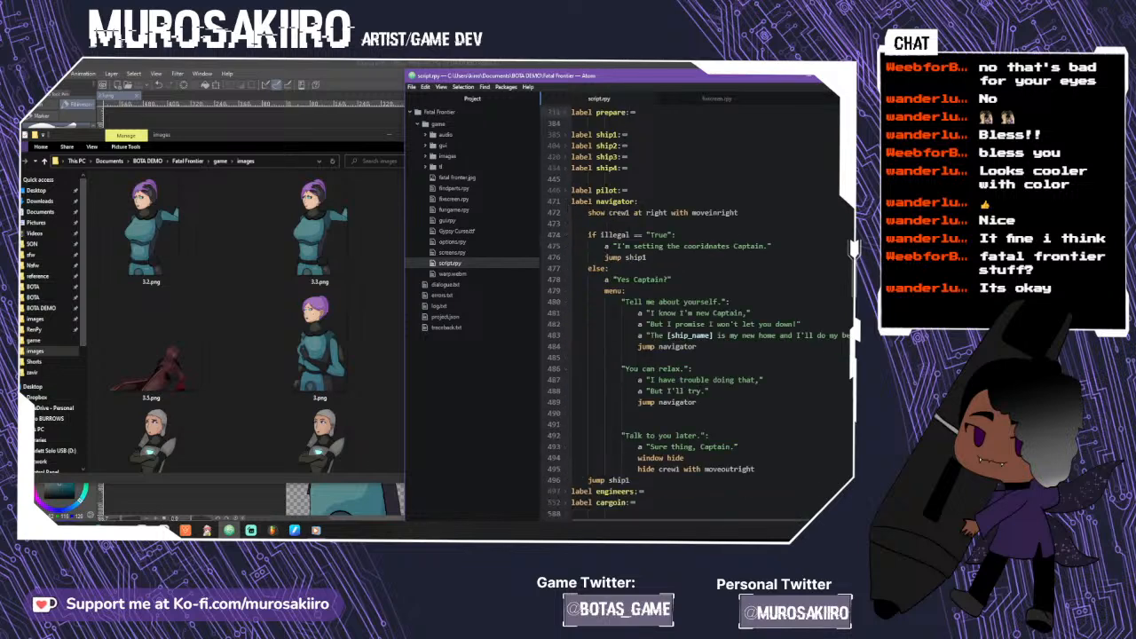
left_click(567, 202)
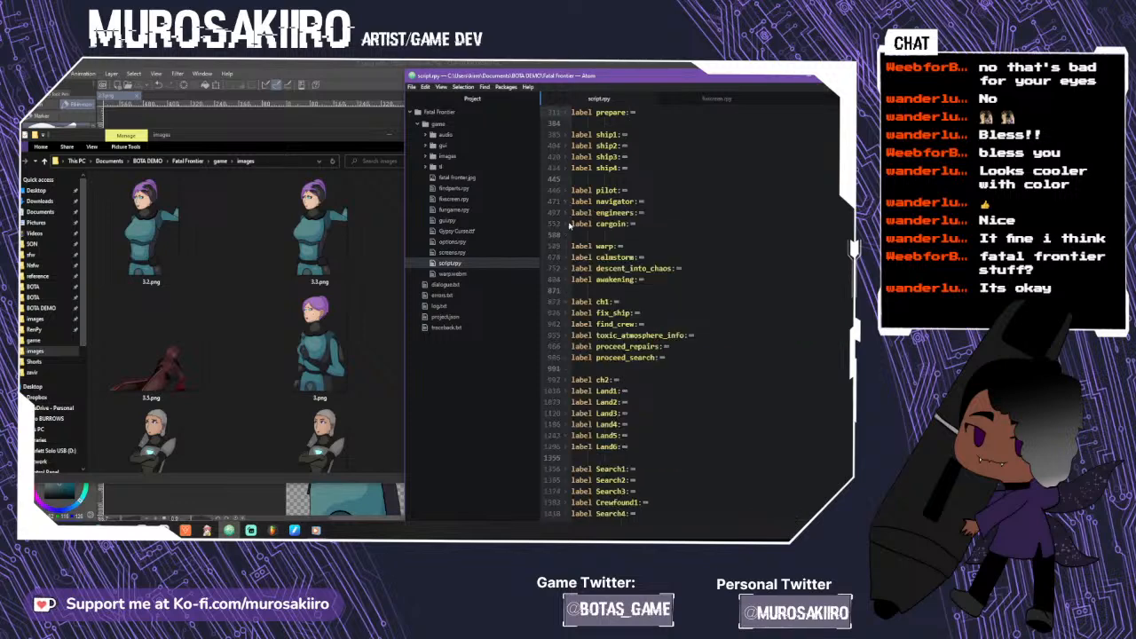
- Unfold the engineers label's code and look through the images folder for the matching engineer sprites
left_click(566, 214)
left_click(565, 213)
scroll(208, 310, "down", 3)
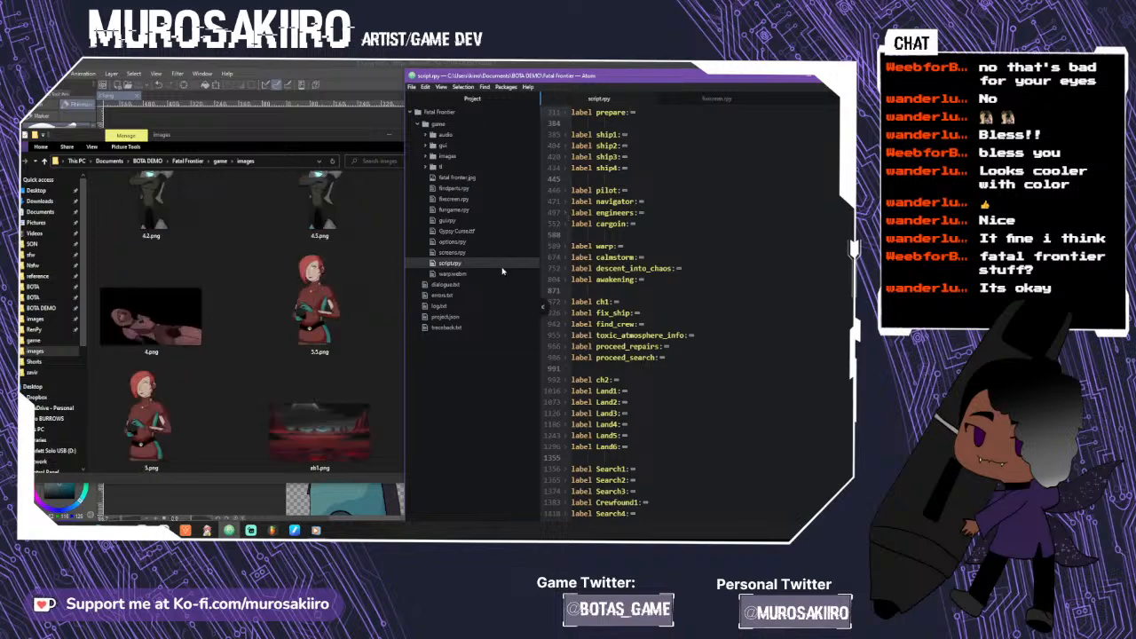
left_click(565, 213)
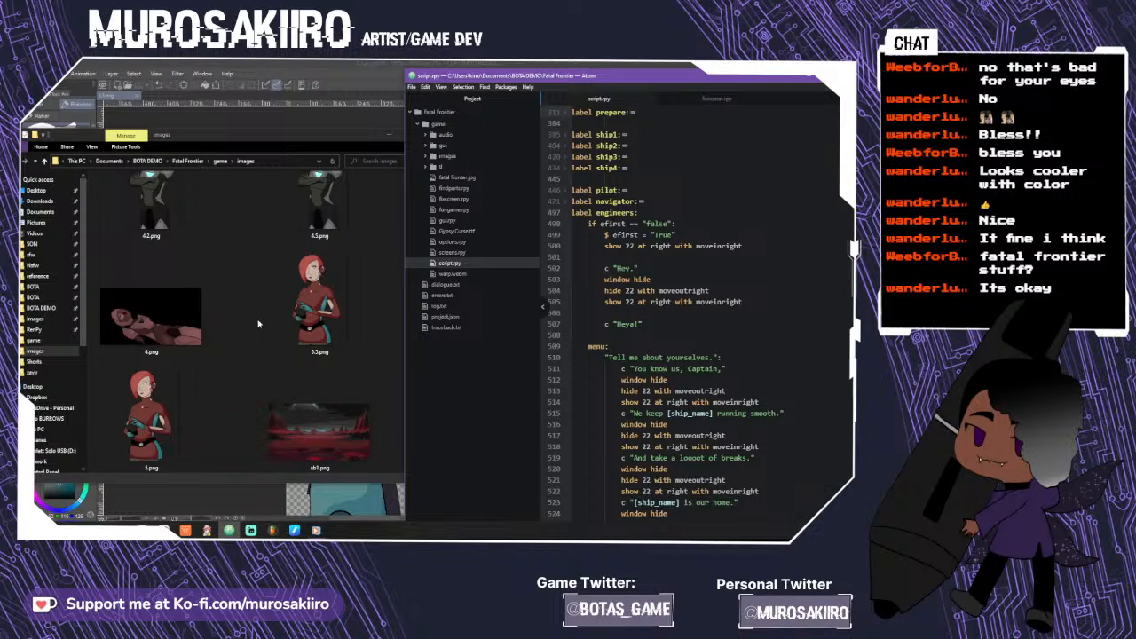
scroll(258, 324, "down", 3)
scroll(265, 346, "up", 4)
scroll(264, 346, "up", 1)
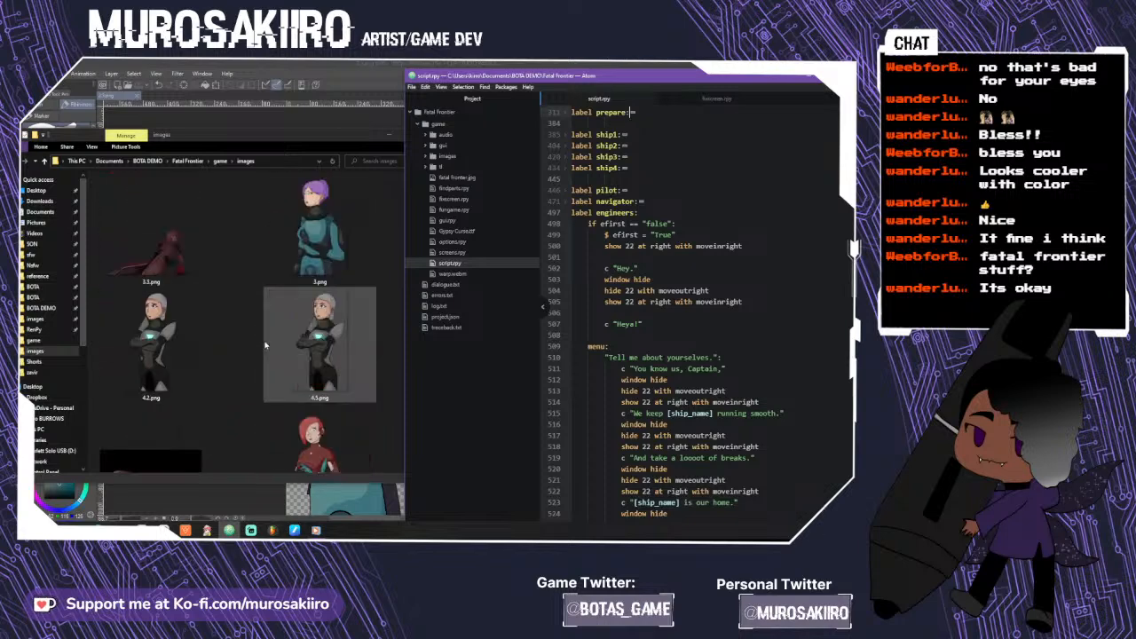
scroll(231, 373, "up", 4)
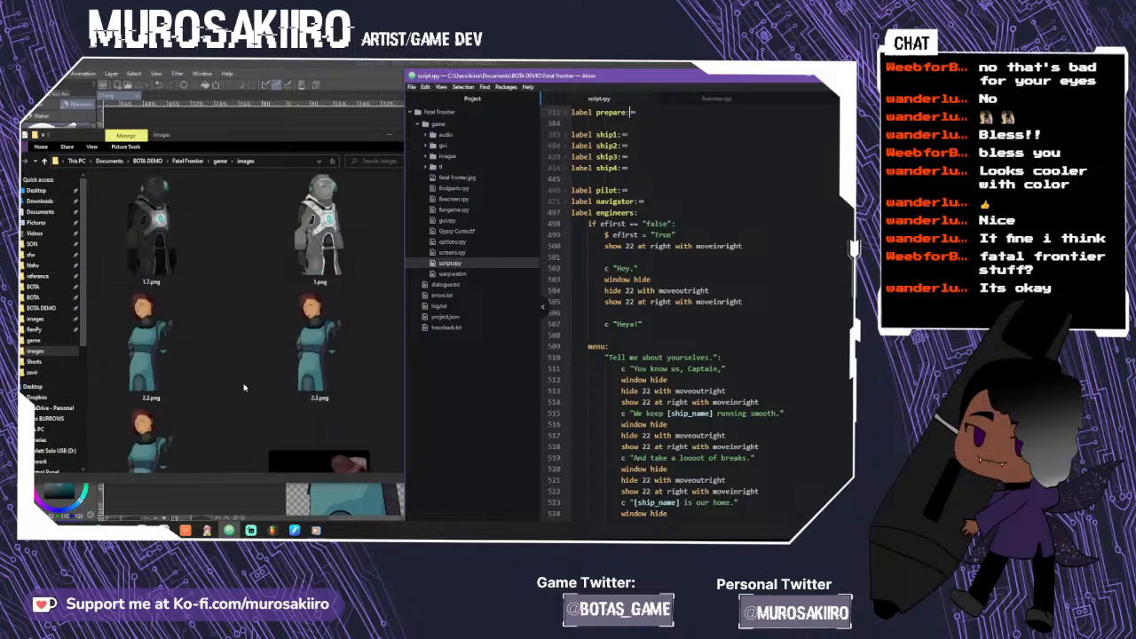
scroll(249, 386, "up", 3)
scroll(244, 388, "down", 3)
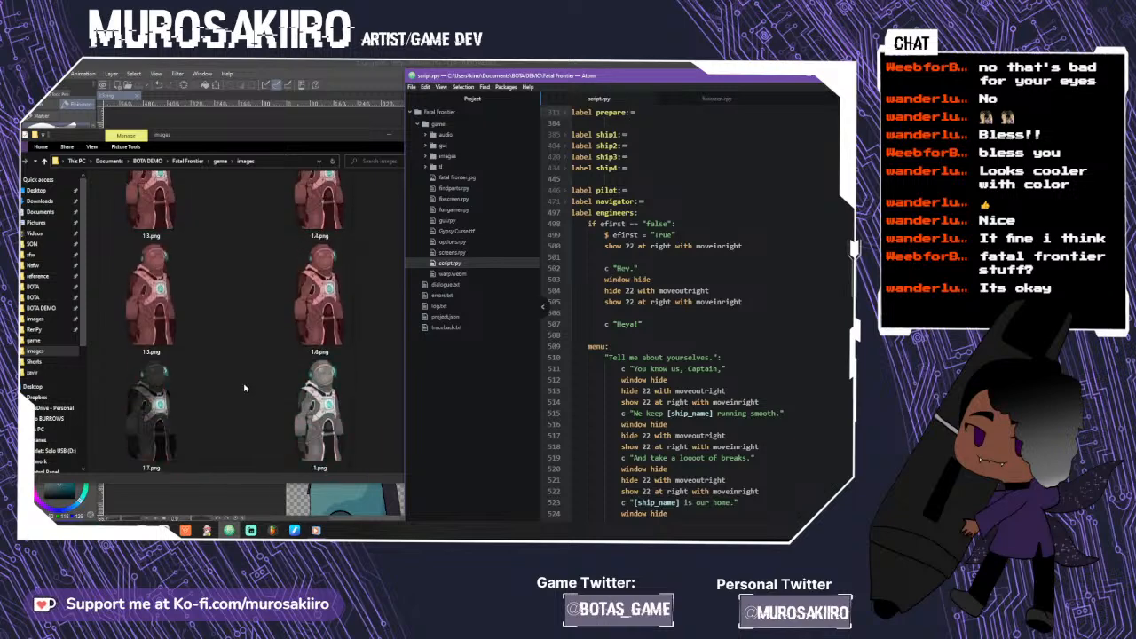
scroll(239, 388, "down", 2)
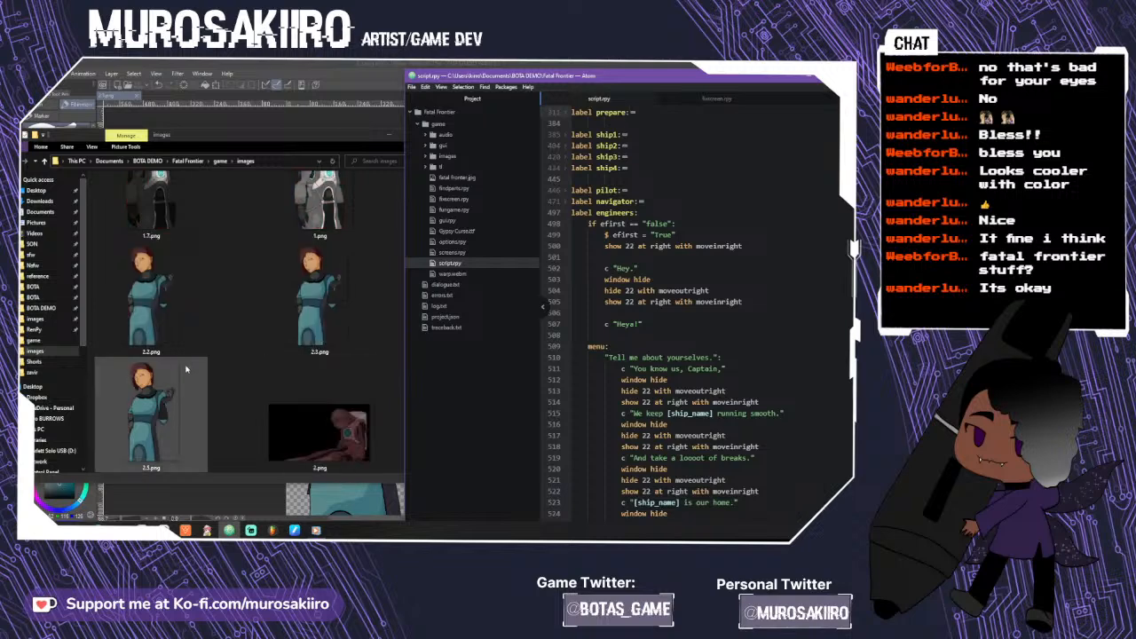
- In the "Tell you apart" choice, show and hide image 23 around "You'd know who to write-up.", checking the image definitions
scroll(692, 311, "down", 4)
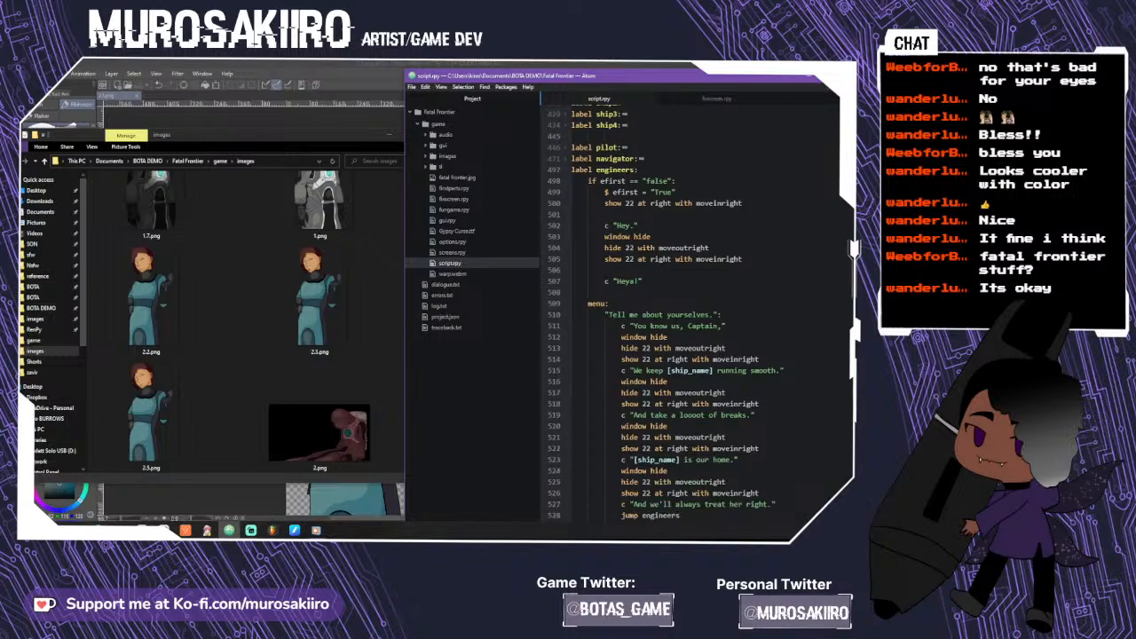
scroll(666, 311, "down", 5)
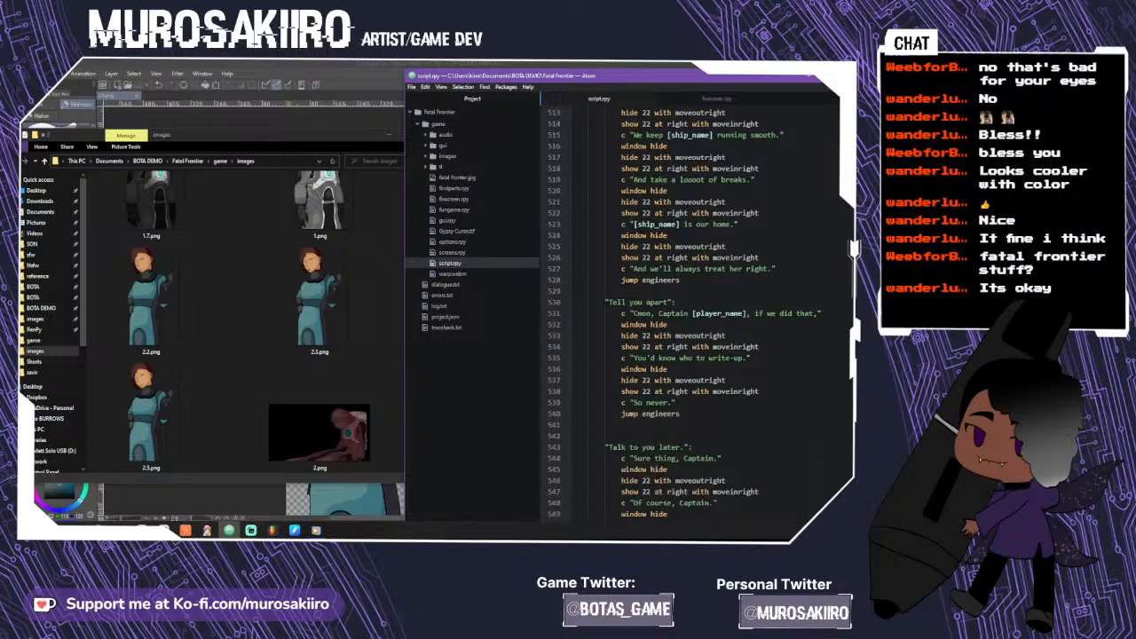
left_click(676, 346)
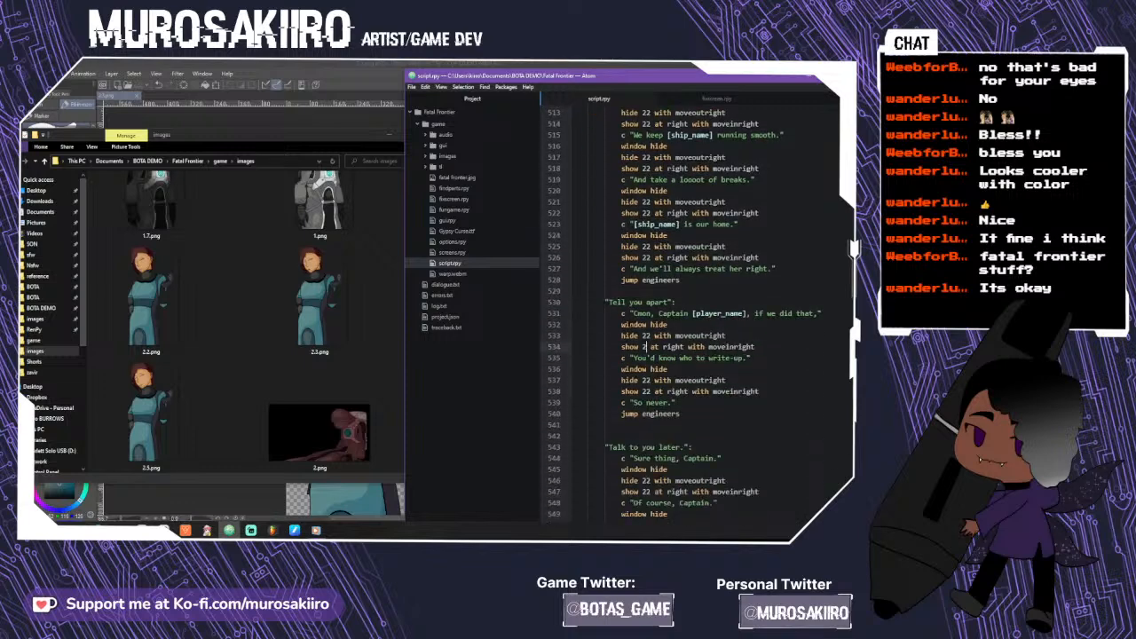
scroll(677, 346, "up", 6)
scroll(676, 346, "up", 20)
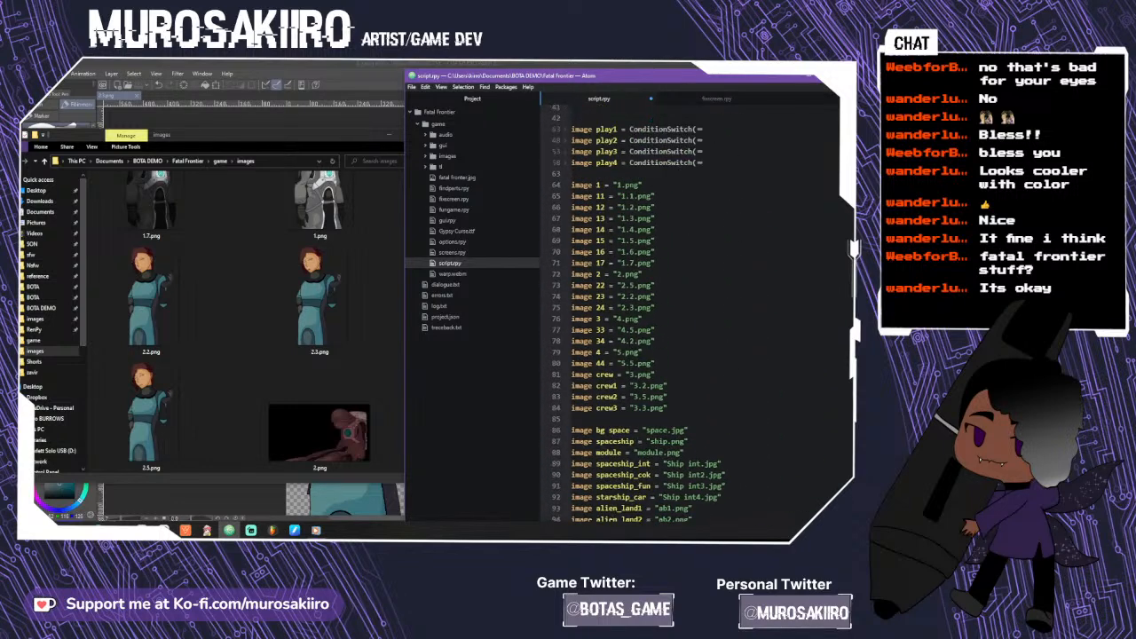
scroll(692, 311, "down", 1)
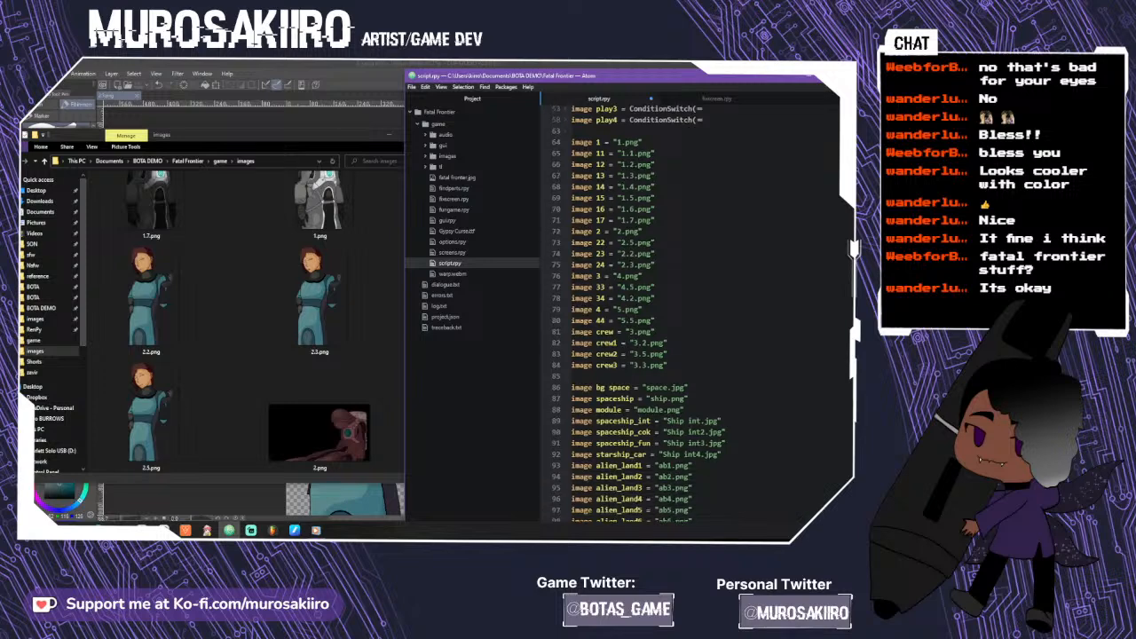
scroll(693, 311, "down", 20)
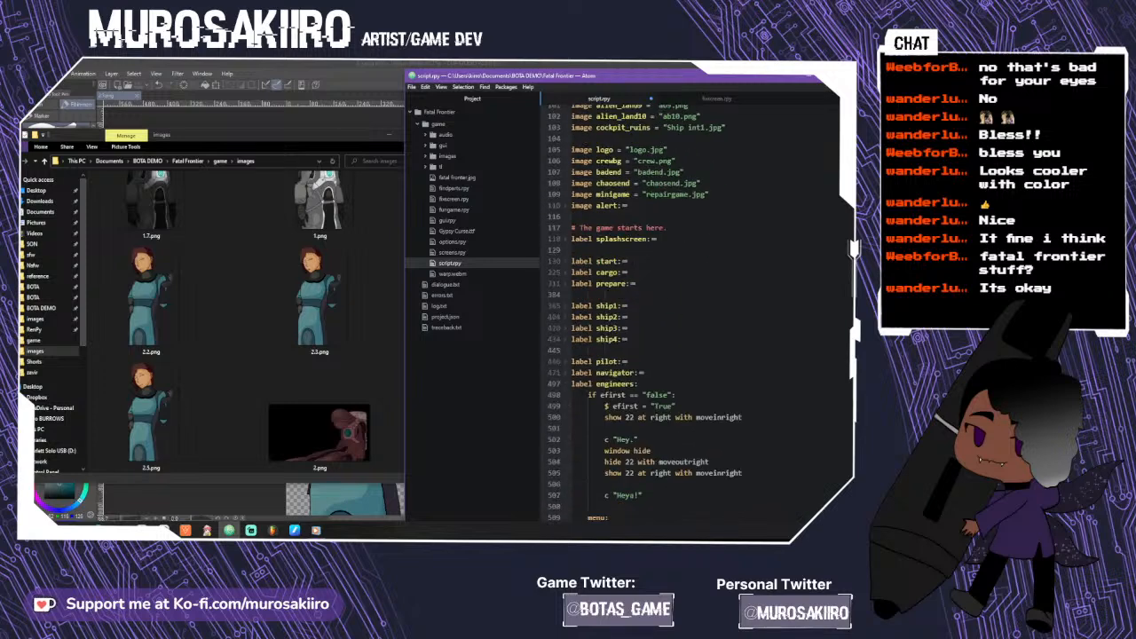
scroll(646, 347, "down", 5)
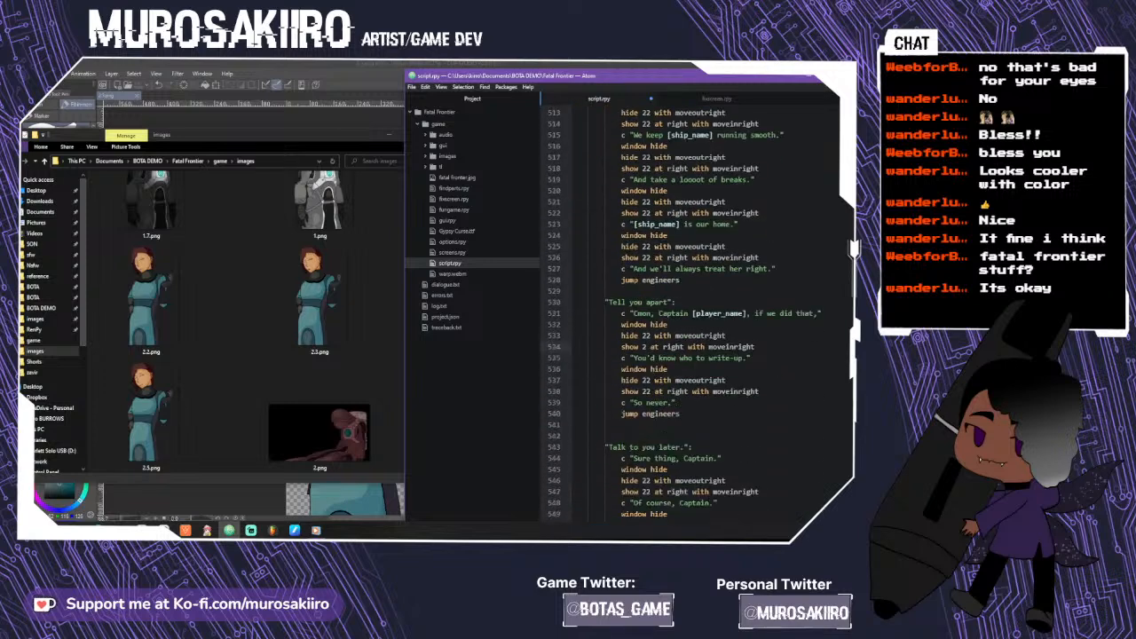
type("3")
key("Down")
key("Down")
key("Down")
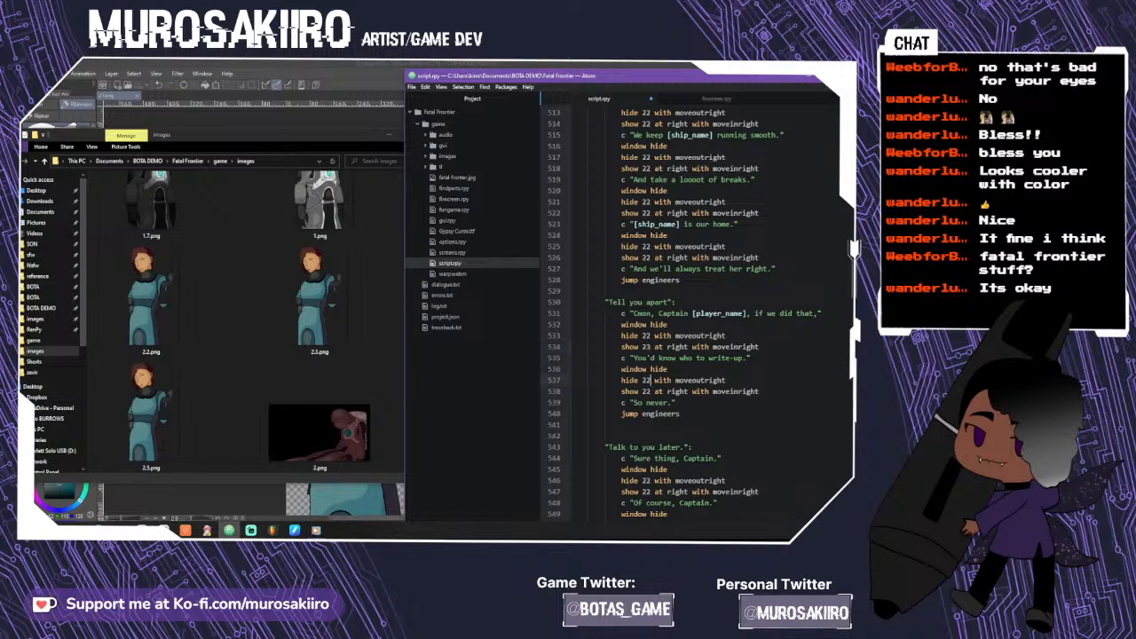
key("BackSpace")
type("3")
- In the "Talk to you later." choice, show and hide image 23 around the "Of course, Captain." line
scroll(678, 311, "down", 4)
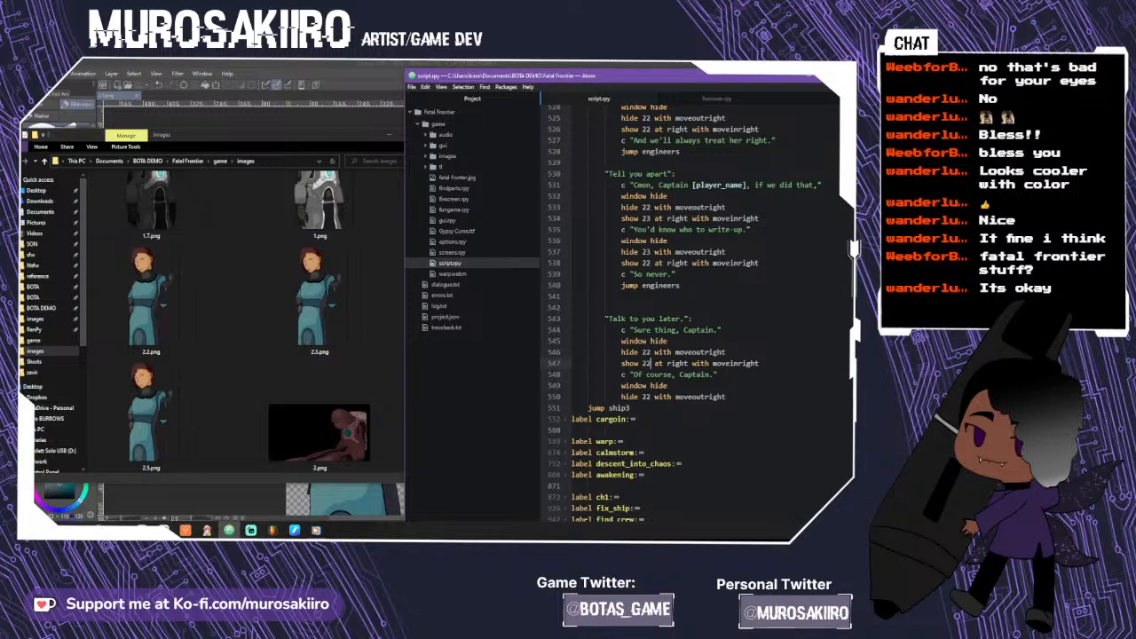
key("BackSpace")
type("3")
left_click(651, 397)
key("BackSpace")
type("3")
- At the start of the engineers label, show and hide image 23 around the "Hey." greeting
scroll(683, 311, "up", 8)
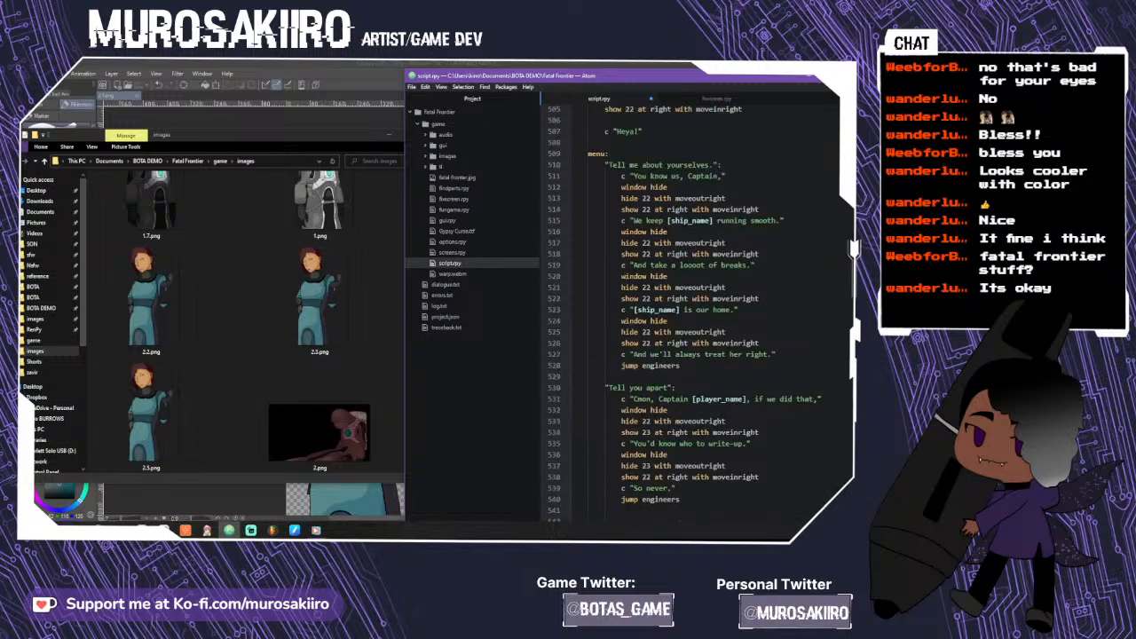
scroll(683, 311, "up", 3)
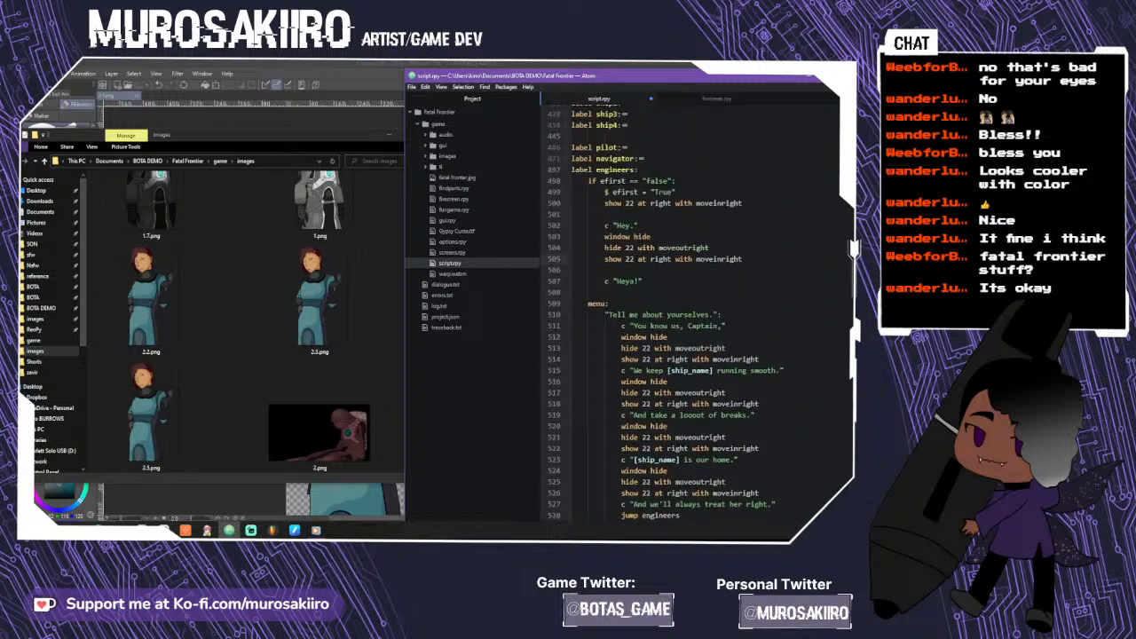
left_click(634, 204)
key("BackSpace")
type("3")
key("BackSpace")
type("4")
key("BackSpace")
type("3")
scroll(660, 313, "down", 10)
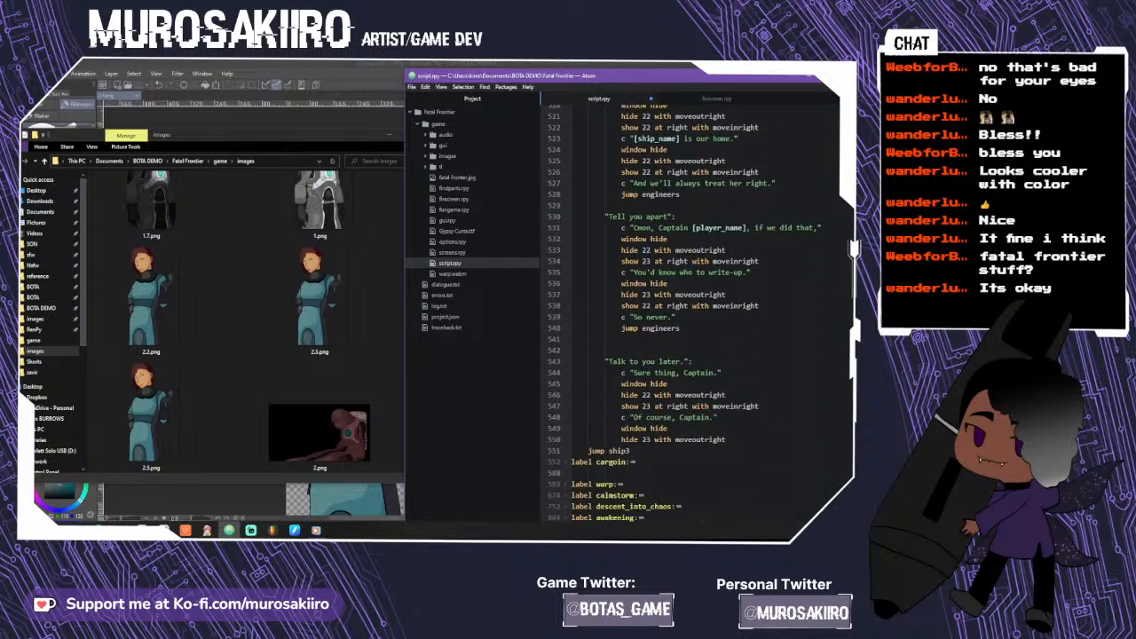
scroll(693, 311, "up", 10)
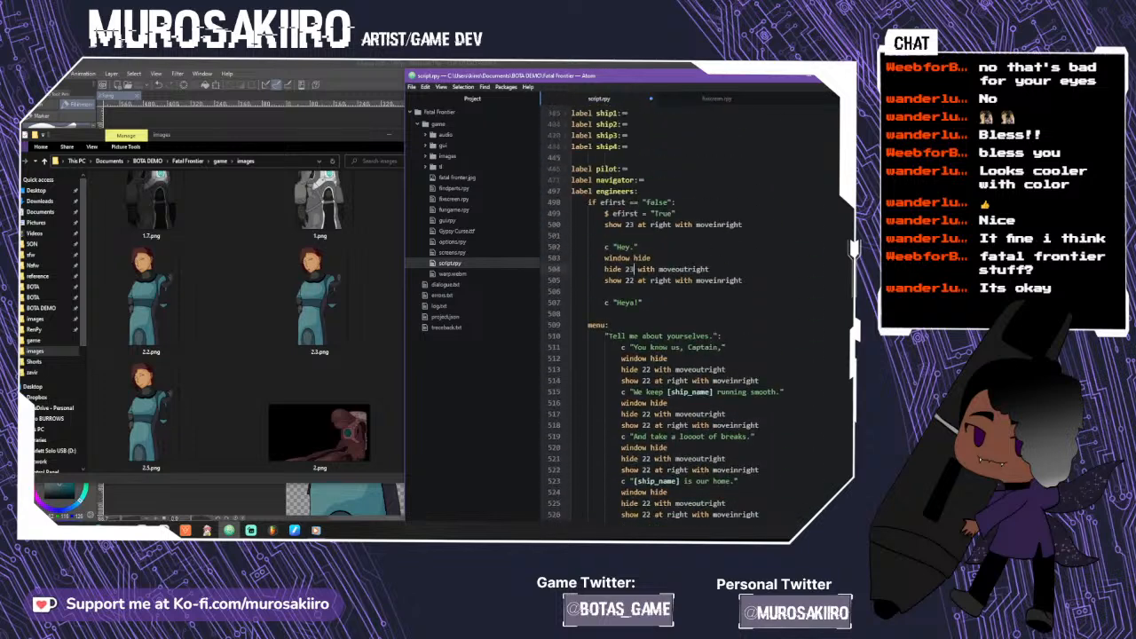
scroll(692, 311, "down", 1)
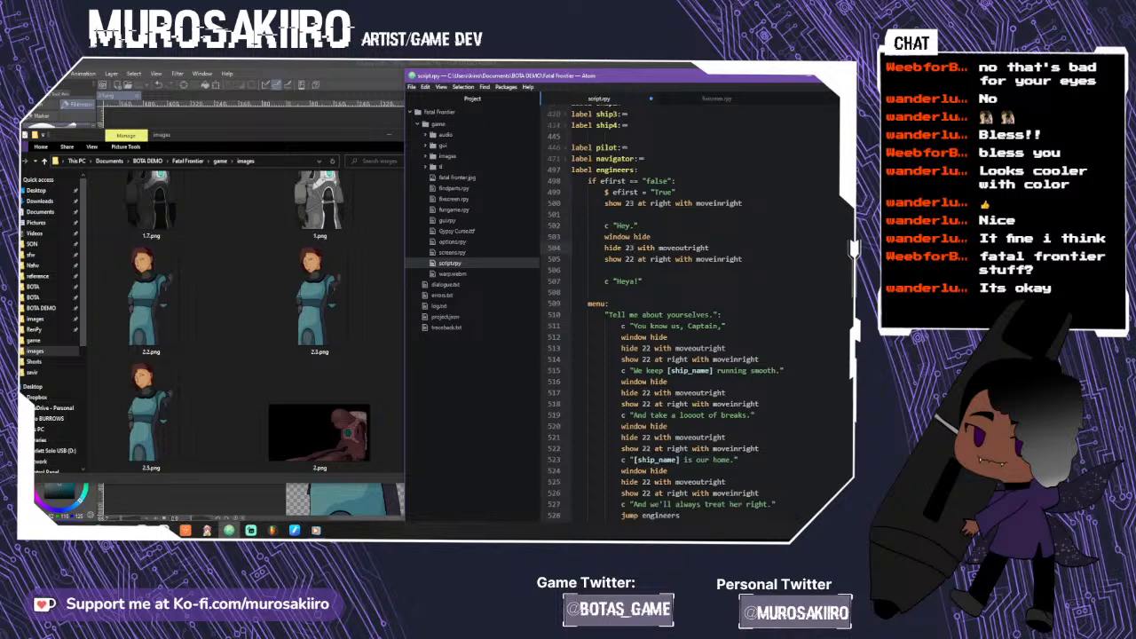
- In the "Tell me about yourselves." choice, show and hide image 23 around the "We keep [ship_name] running smooth." line
scroll(693, 310, "down", 2)
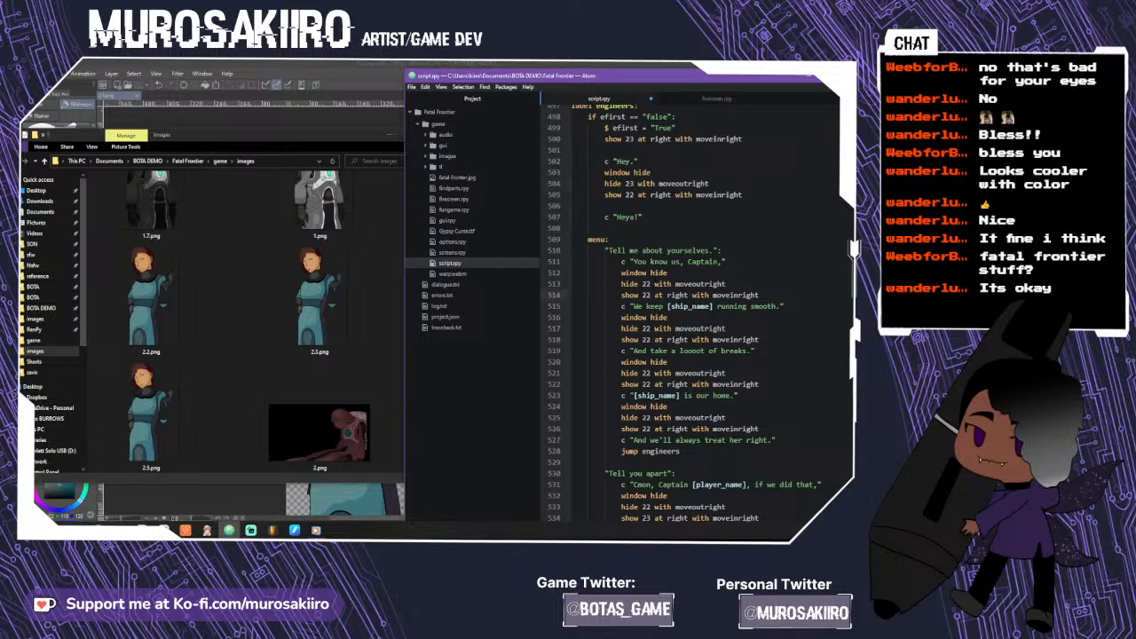
key("BackSpace")
type("3")
left_click(651, 329)
key("BackSpace")
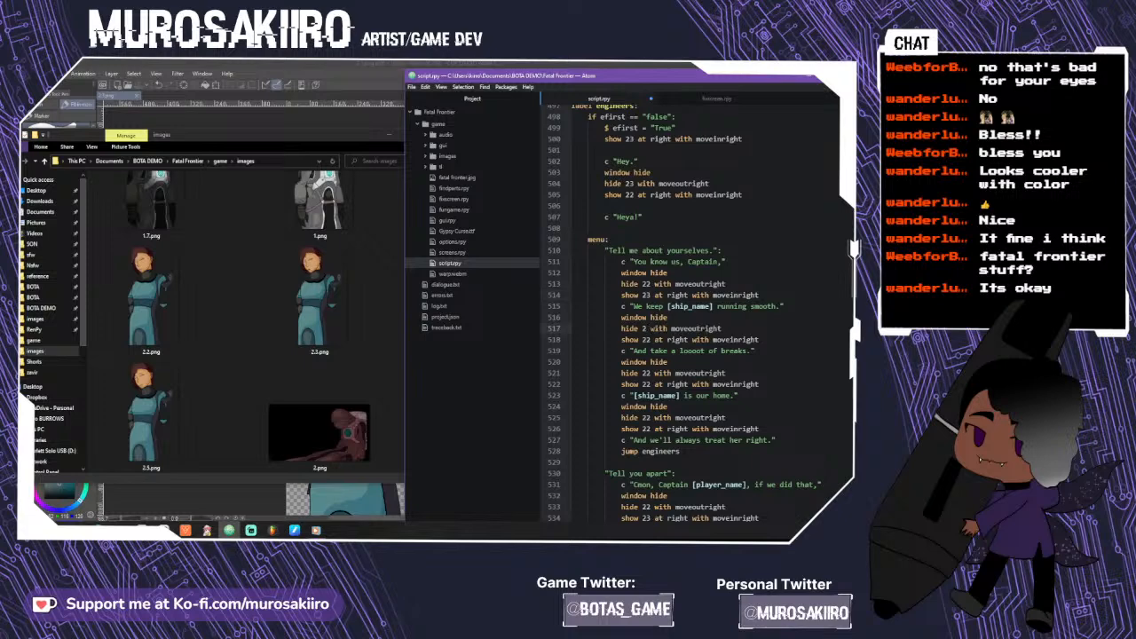
type("3")
- Show and hide image 23 around the "[ship_name] is our home." line, and fold the engineers label
left_click(651, 385)
key("BackSpace")
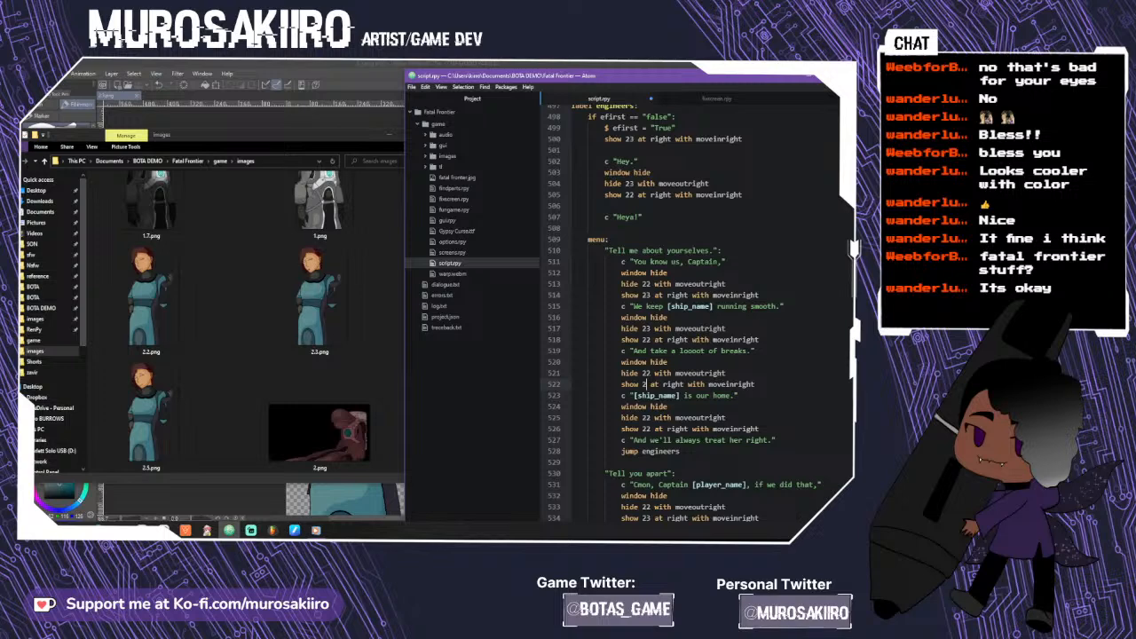
type("3")
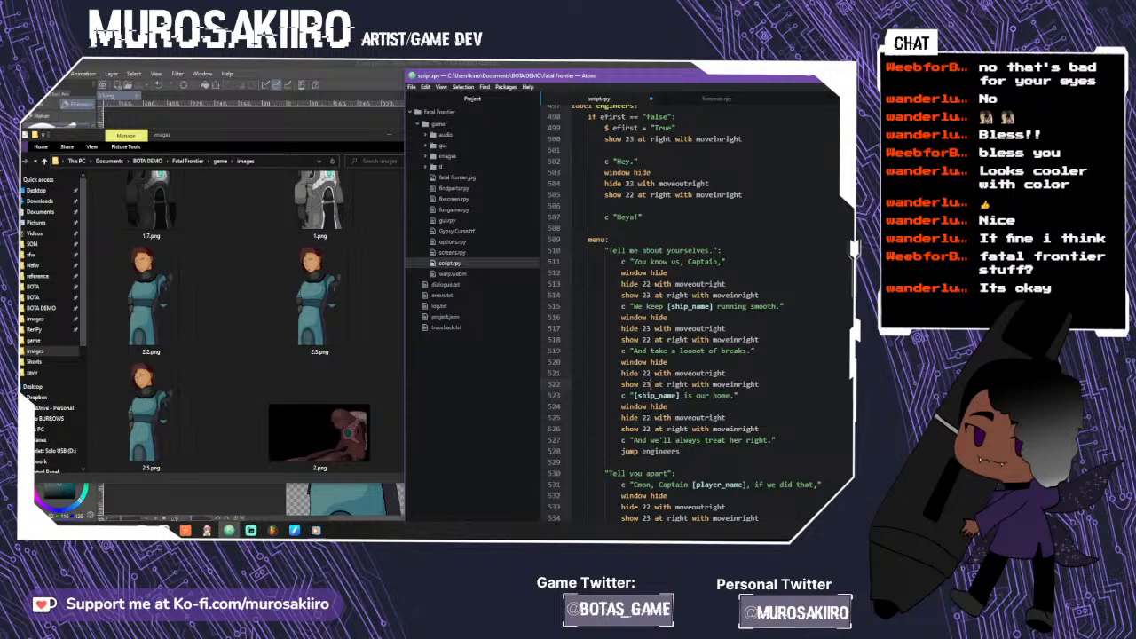
left_click(651, 417)
key("BackSpace")
type("3")
scroll(682, 313, "down", 1)
scroll(681, 313, "down", 2)
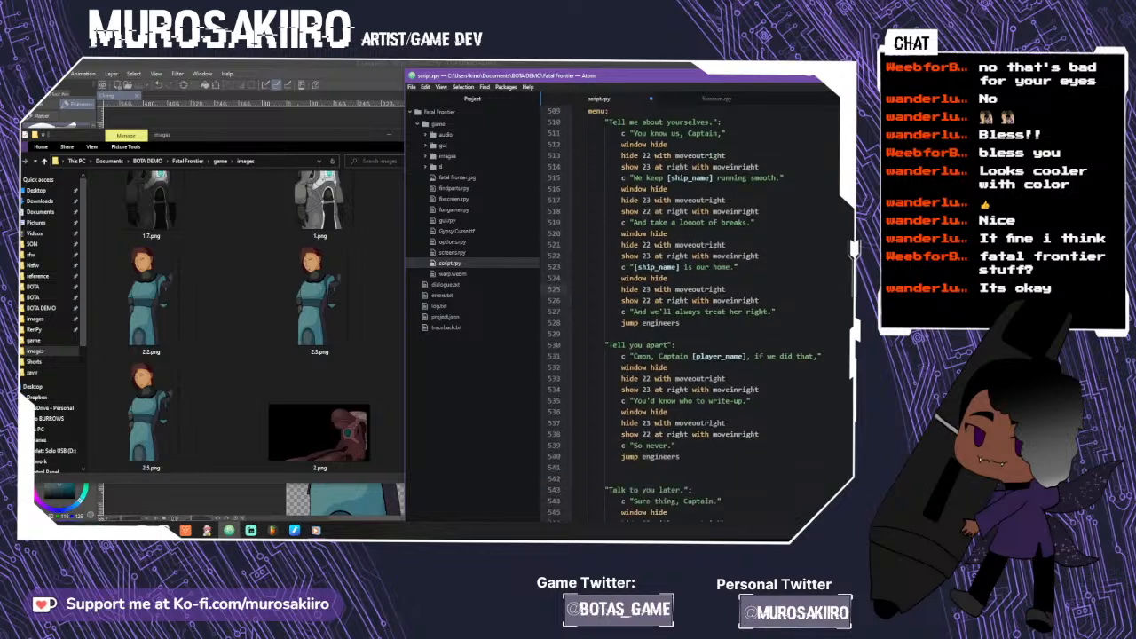
scroll(681, 312, "down", 2)
scroll(682, 312, "up", 5)
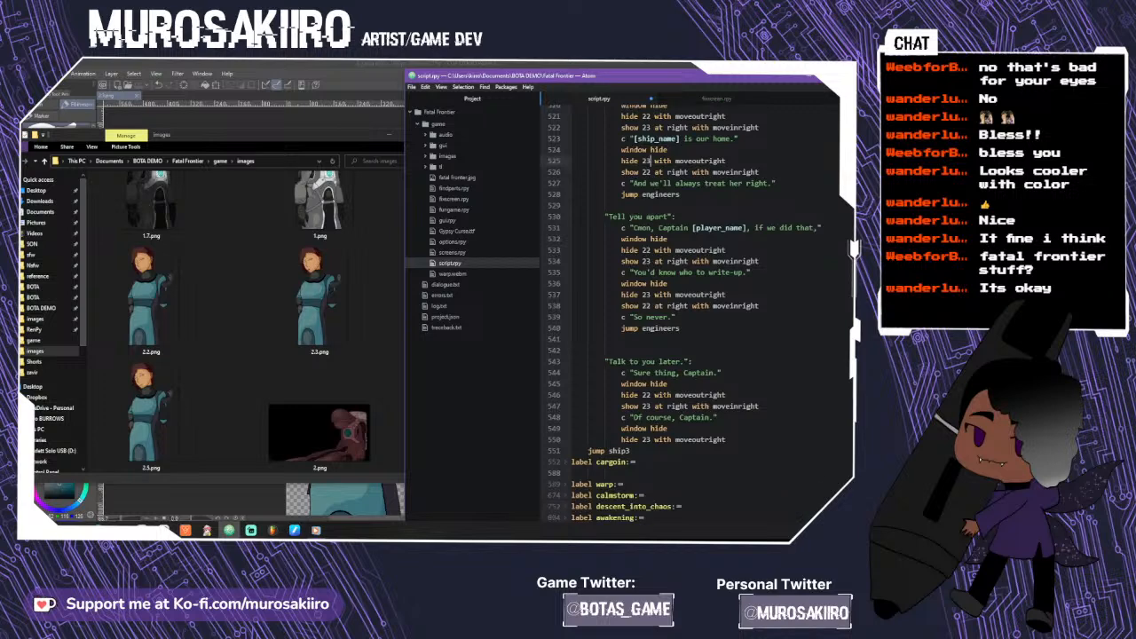
left_click(565, 128)
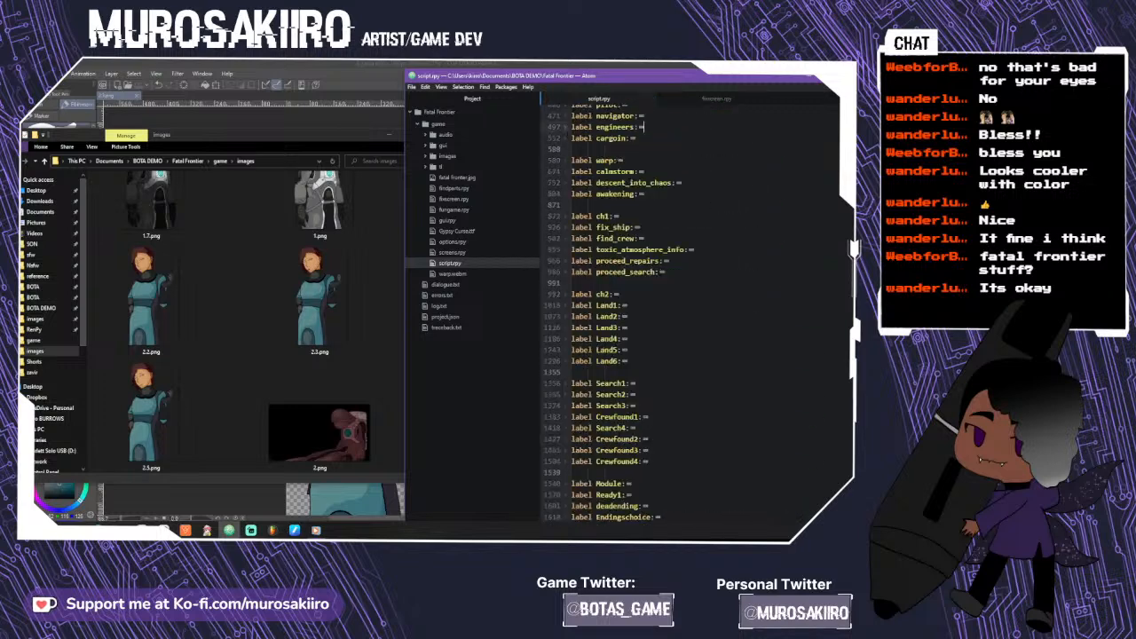
- Unfold the warp label, widen the code editor, and check the scene's sprite lines against the image definitions
left_click(565, 163)
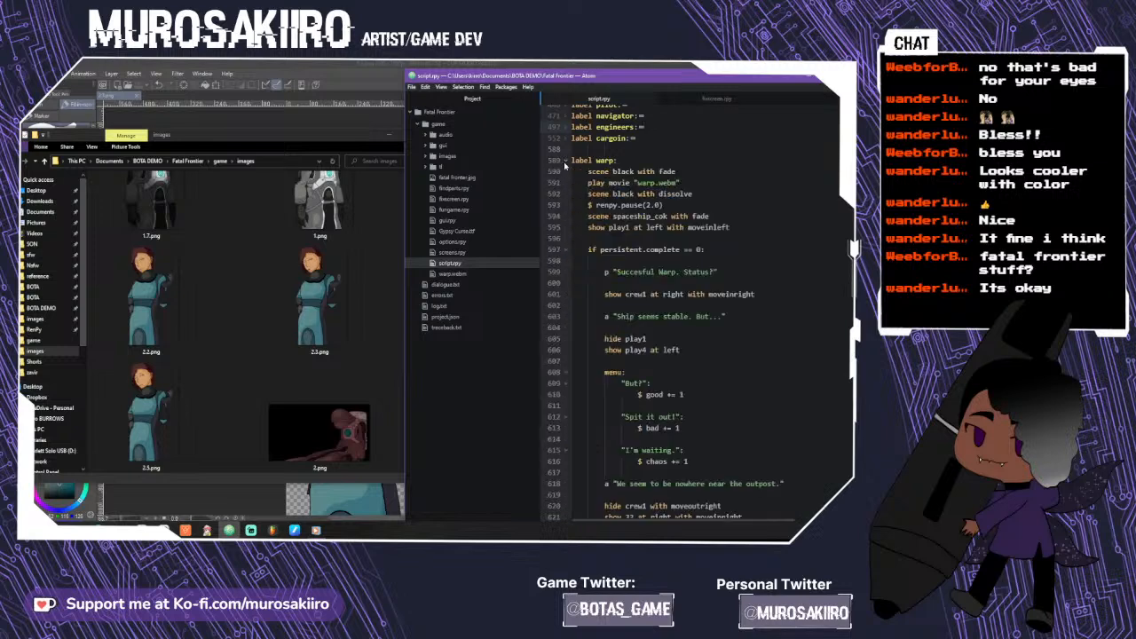
scroll(662, 311, "down", 2)
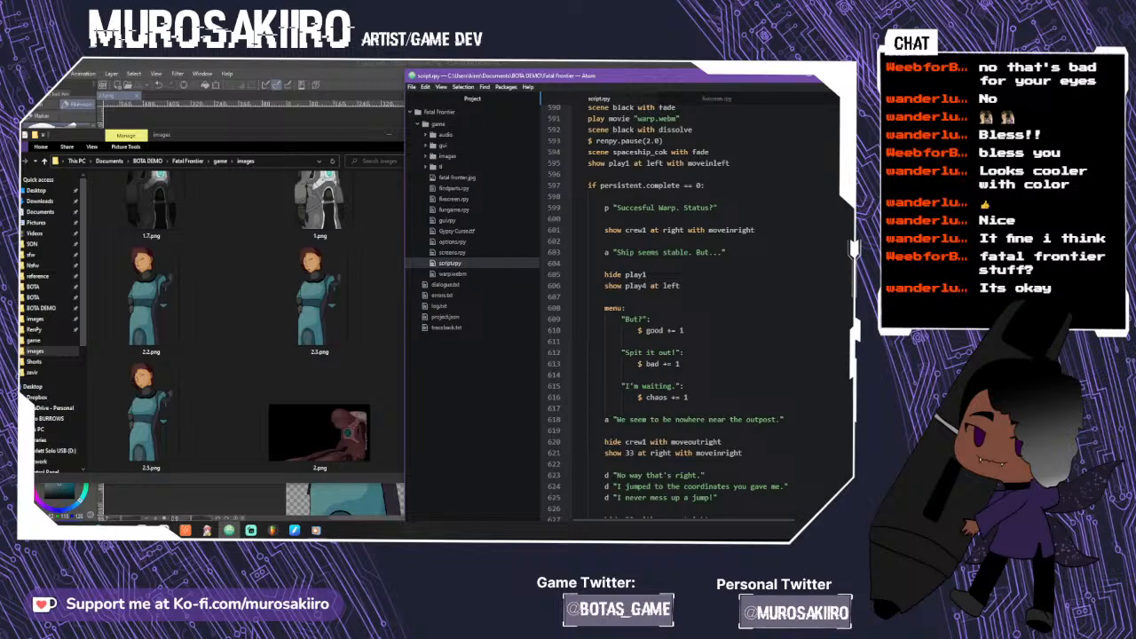
scroll(693, 311, "down", 2)
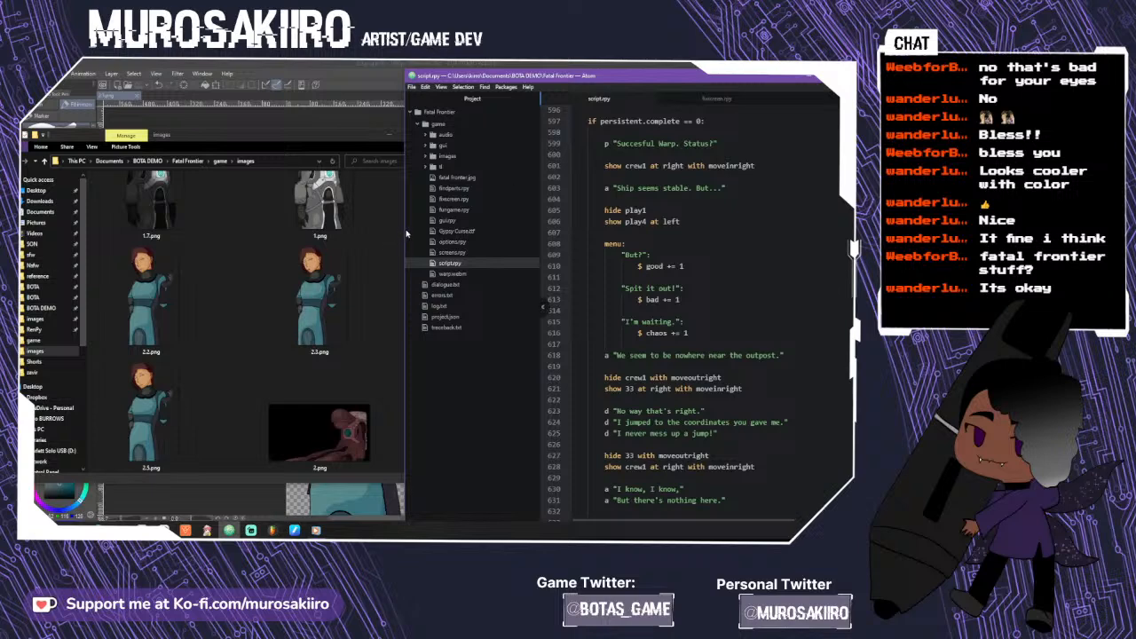
left_click_drag(405, 233, 331, 229)
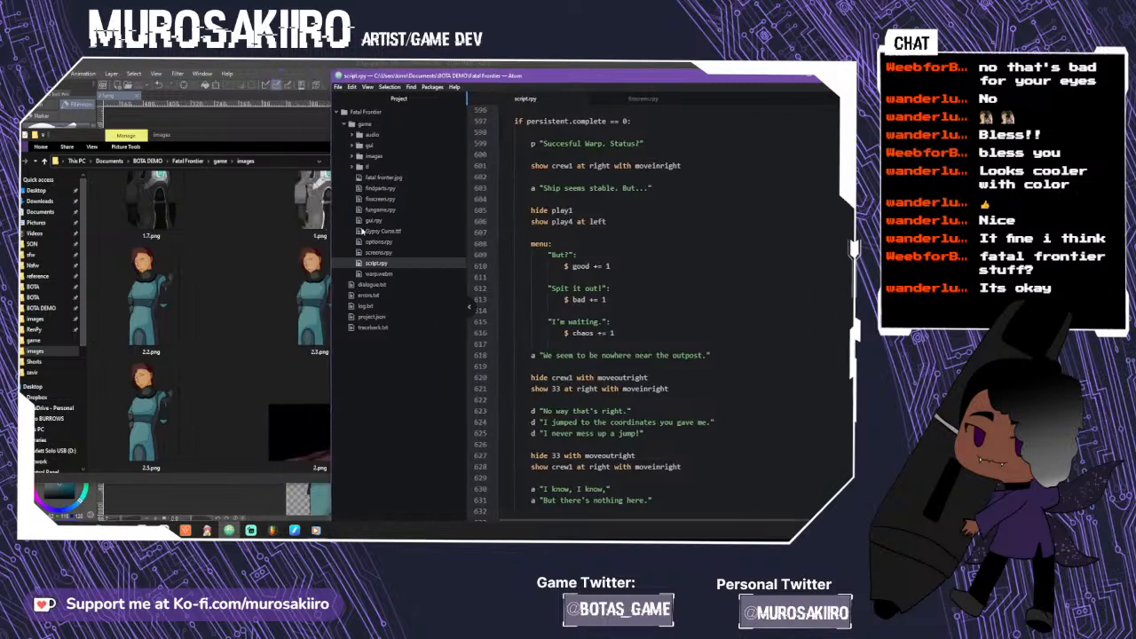
scroll(577, 311, "up", 4)
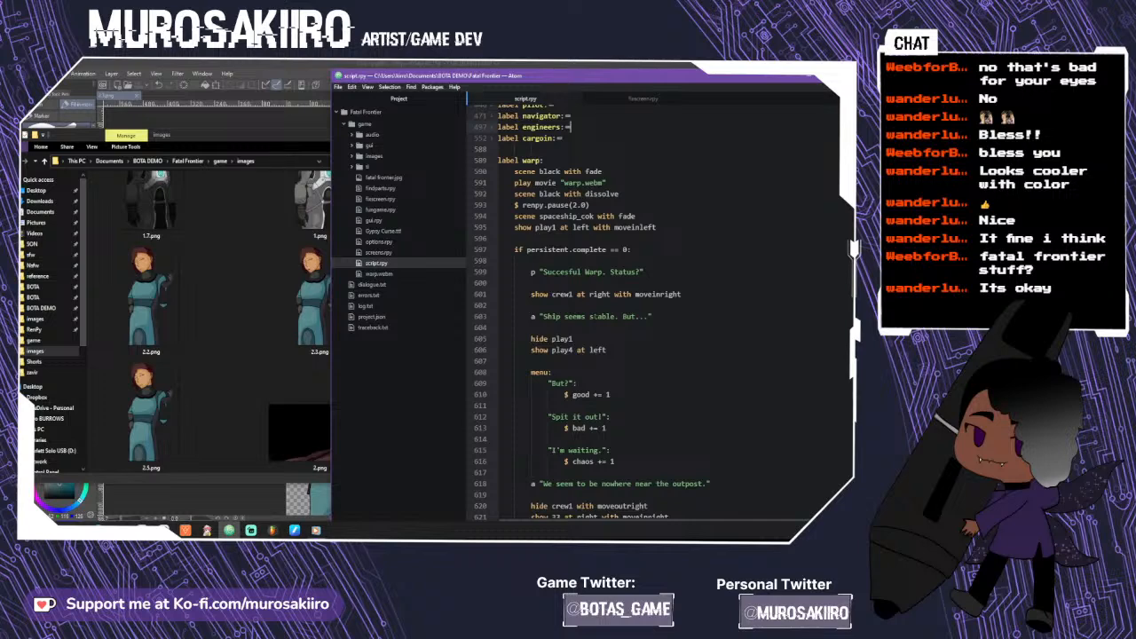
scroll(591, 310, "down", 3)
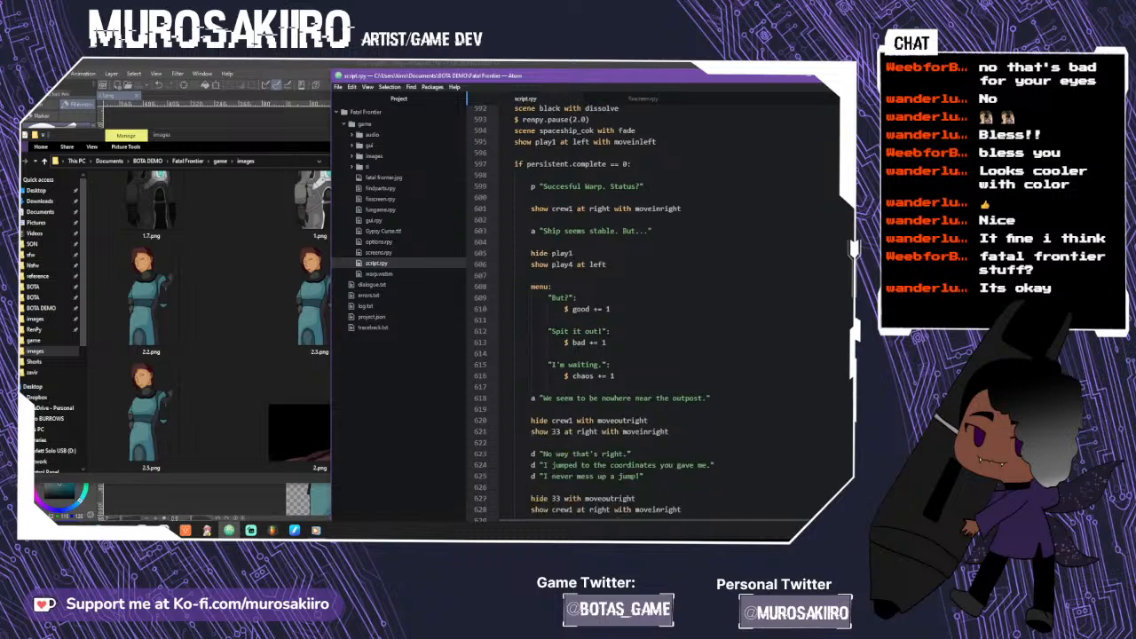
scroll(592, 310, "down", 2)
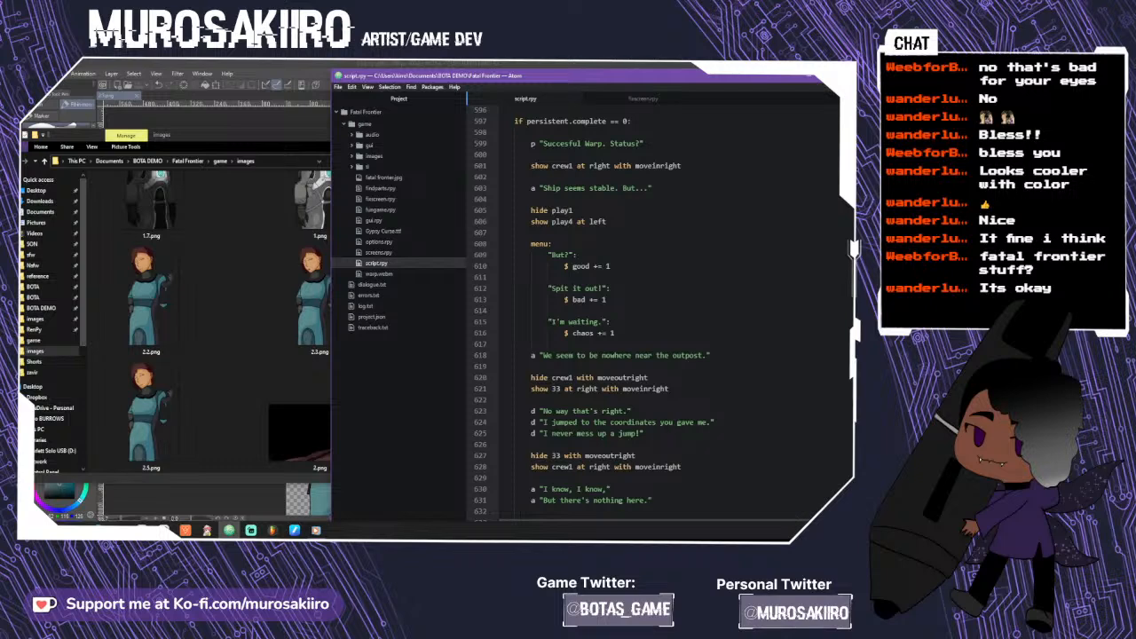
scroll(591, 311, "down", 2)
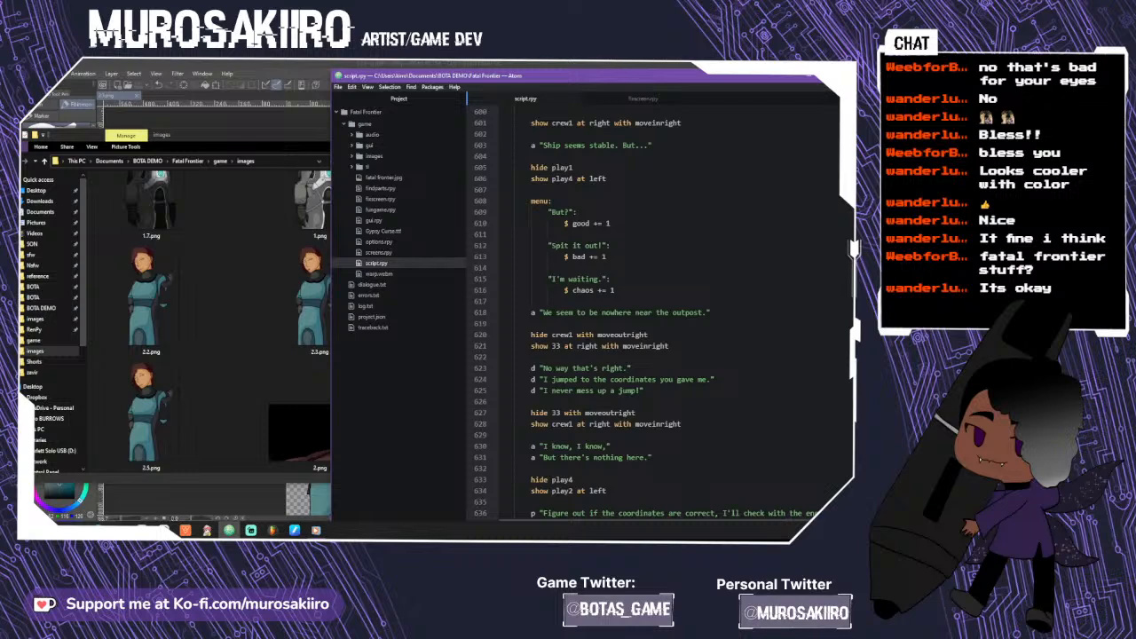
scroll(652, 311, "up", 20)
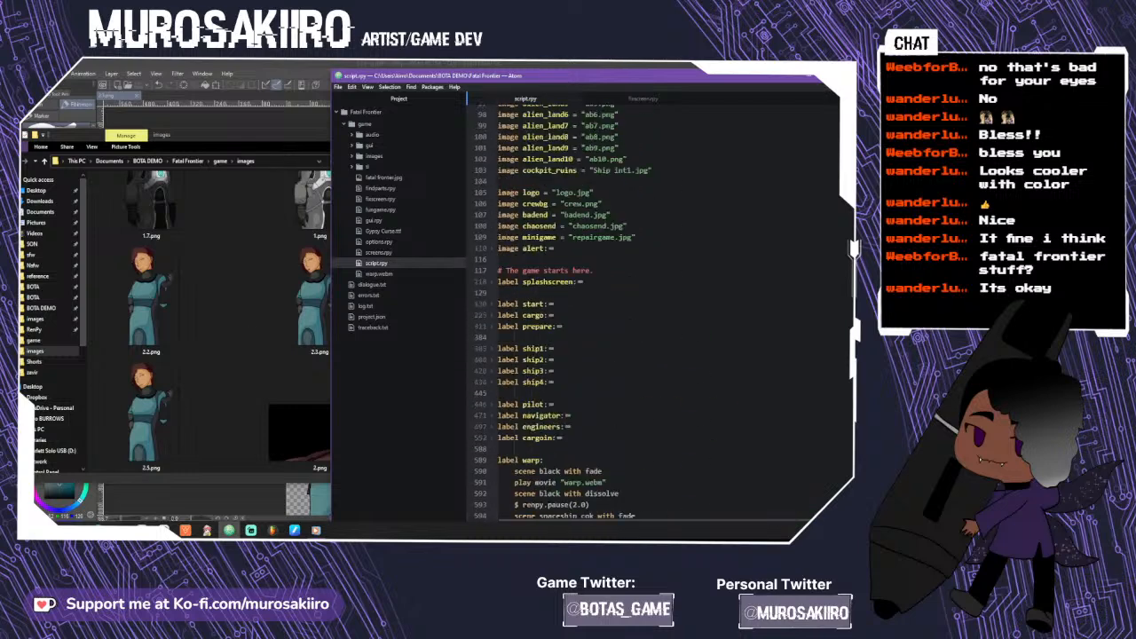
scroll(653, 310, "up", 5)
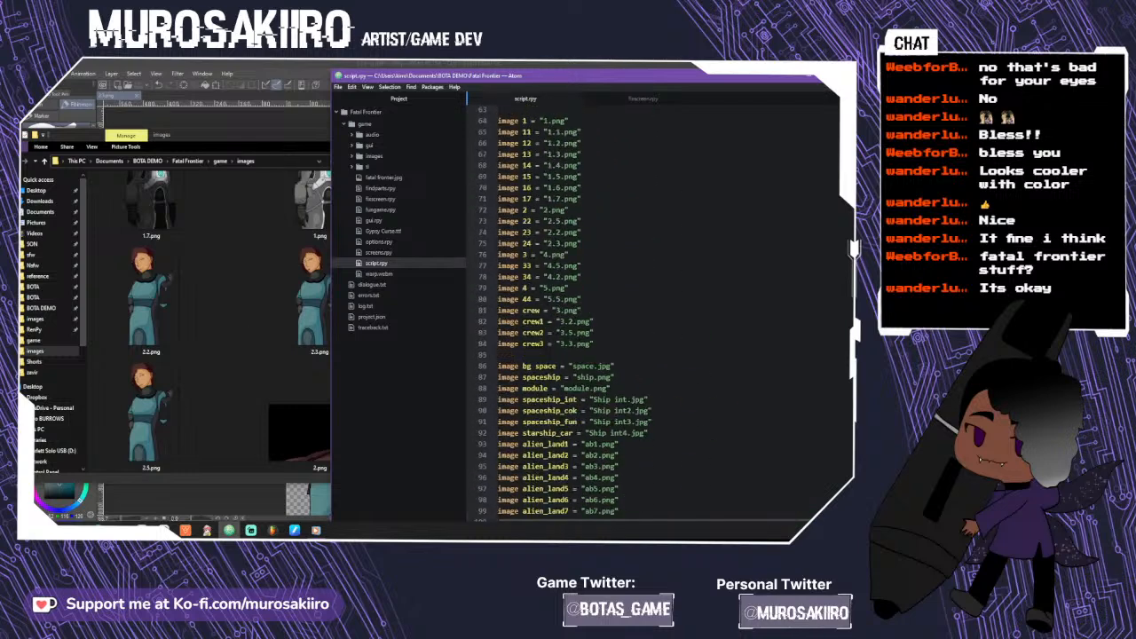
scroll(653, 311, "down", 20)
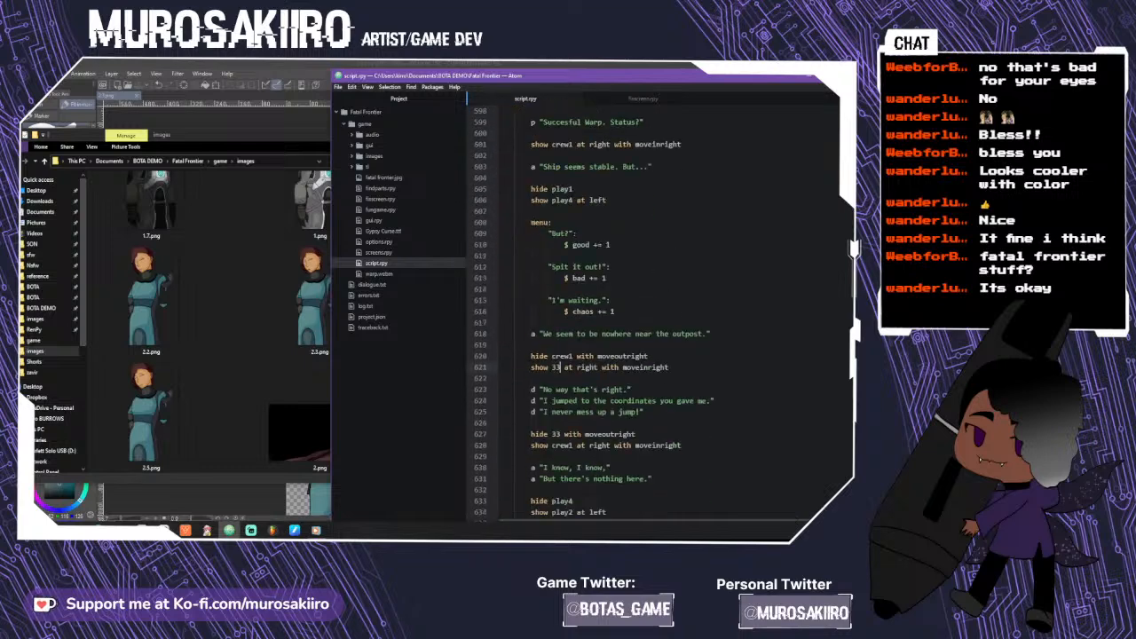
- In the warp label's persistent.complete == 0 branch, show and hide image 34 around the "No way that's right." dialogue
scroll(652, 311, "down", 1)
left_click(560, 239)
key("BackSpace")
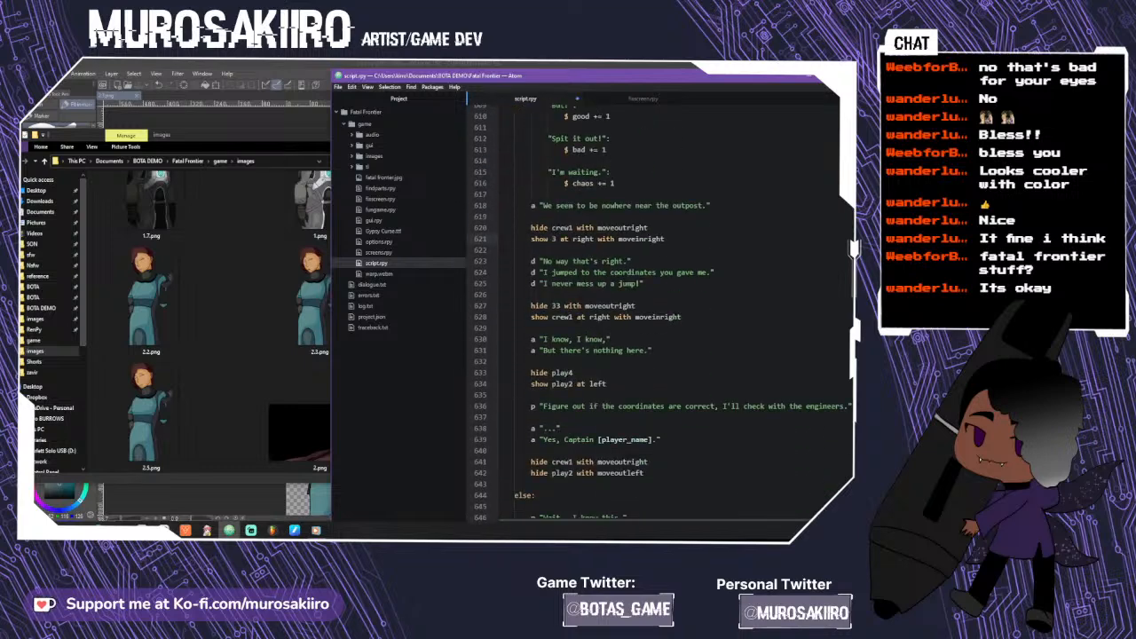
type("4")
left_click(560, 305)
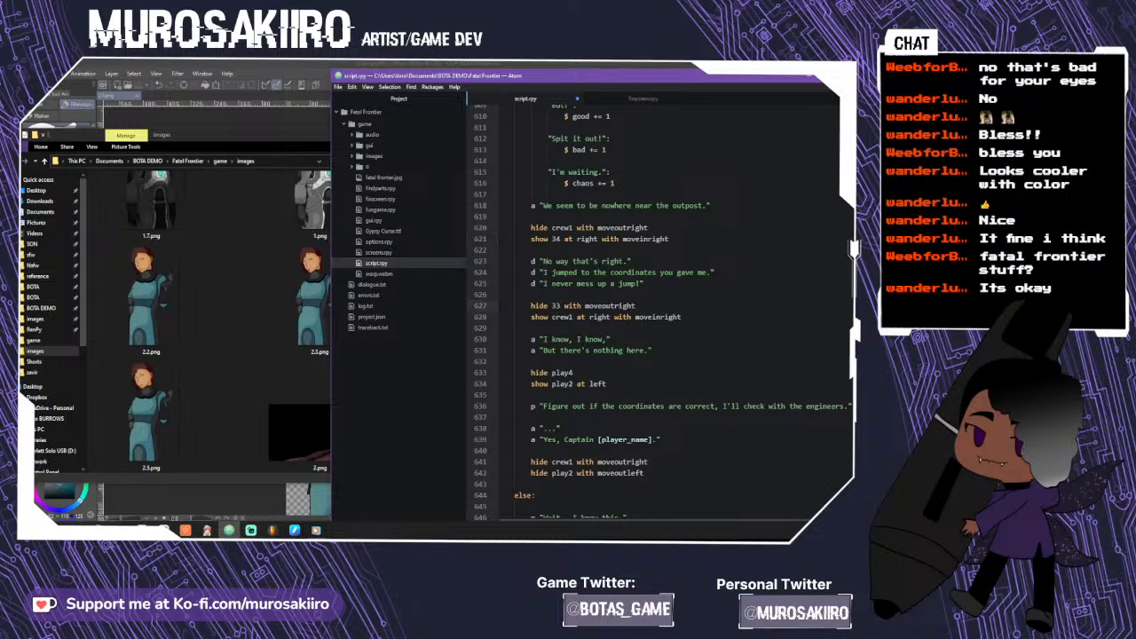
key("BackSpace")
type("4")
- In the same branch, show crew3 before "I know, I know," and hide crew3 after "Yes, Captain [player_name]."
key("BackSpace")
type("3")
scroll(655, 313, "down", 1)
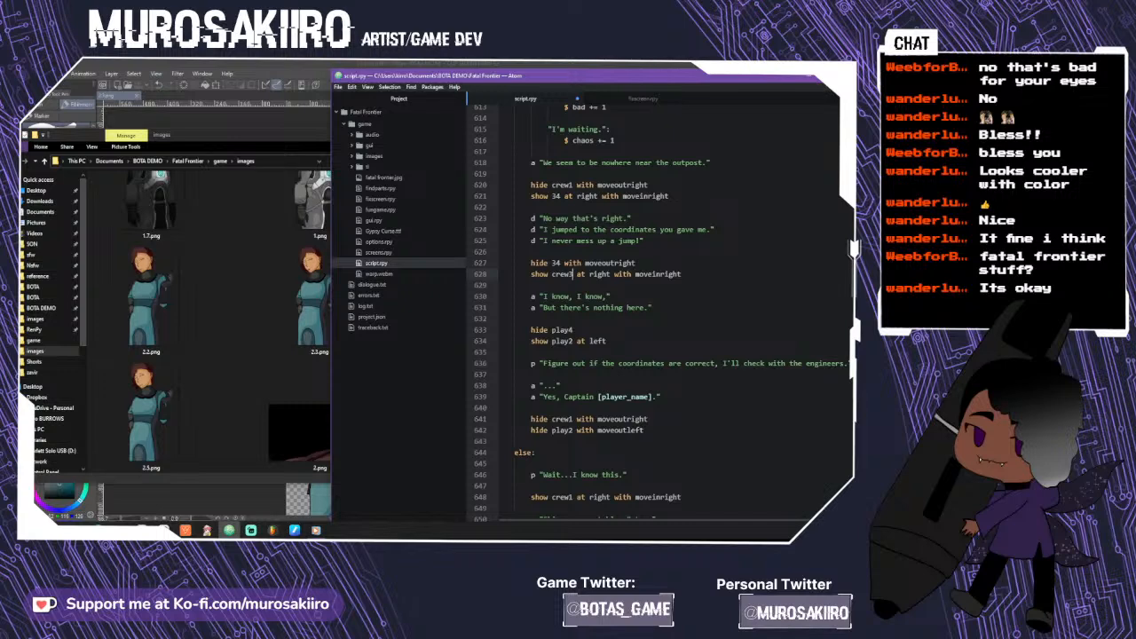
left_click(570, 419)
key("BackSpace")
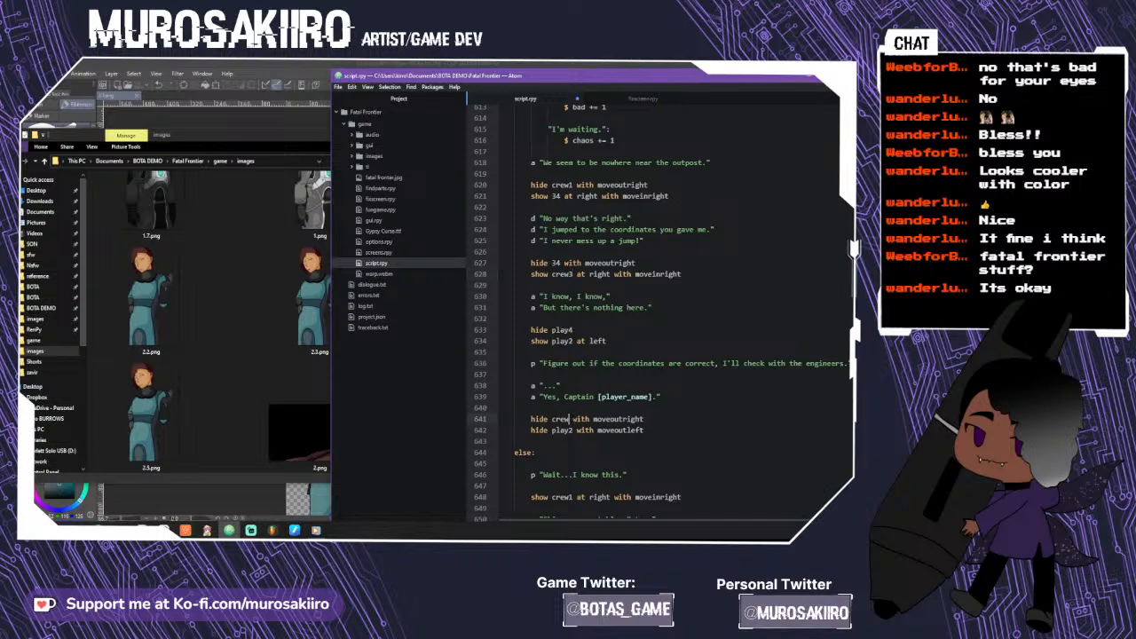
type("3")
scroll(655, 310, "up", 8)
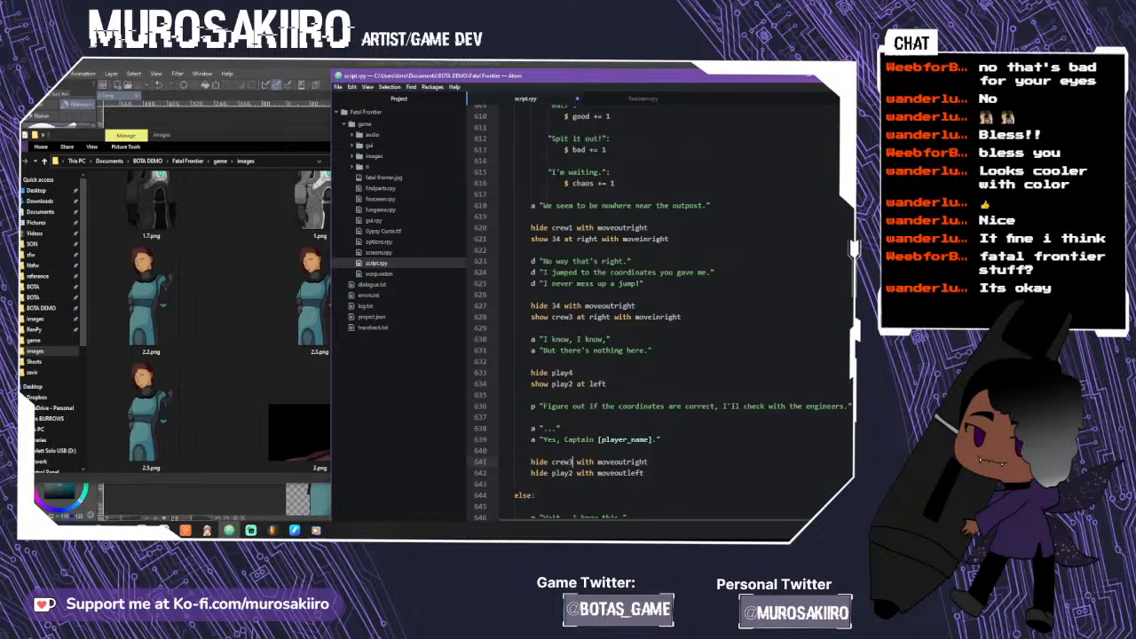
scroll(655, 310, "up", 4)
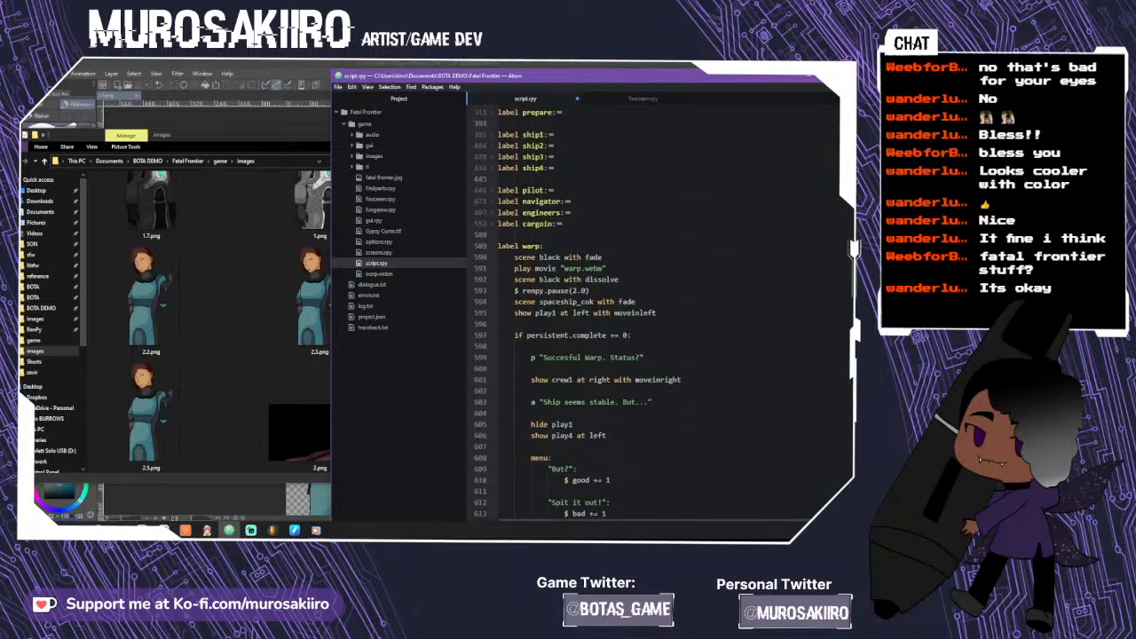
left_click(494, 247)
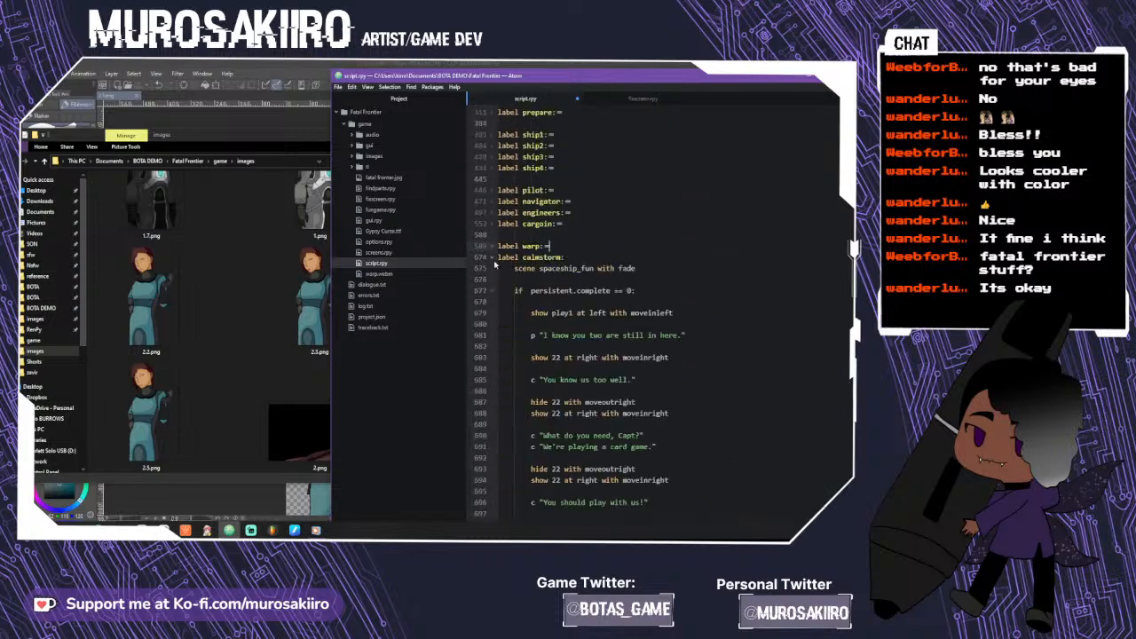
scroll(574, 314, "down", 1)
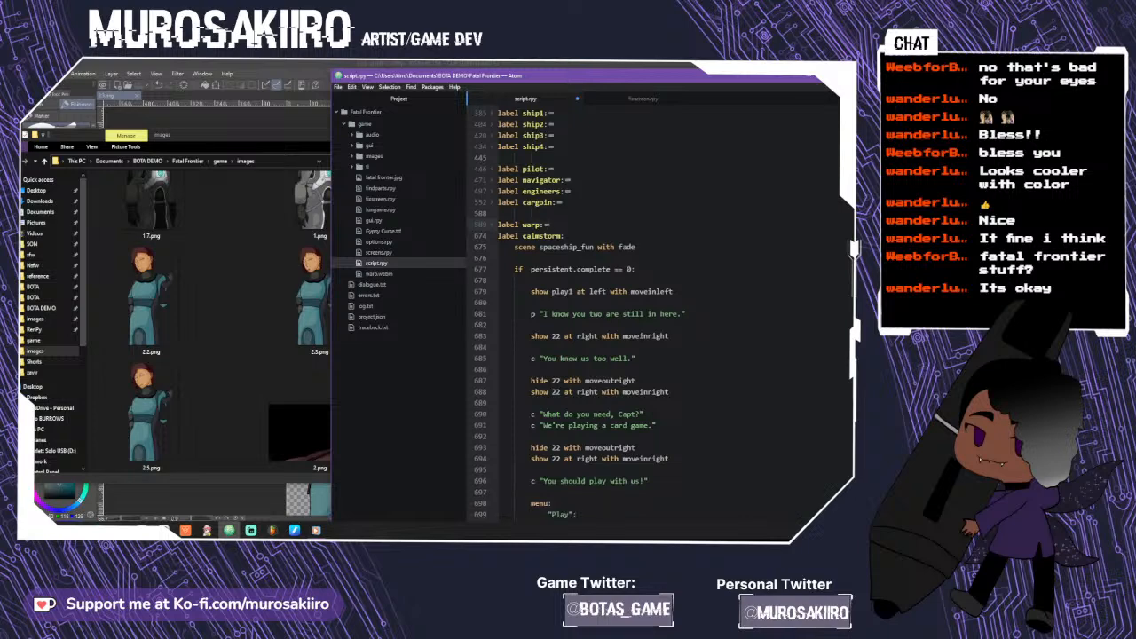
left_click(494, 203)
left_click(493, 204)
left_click(493, 203)
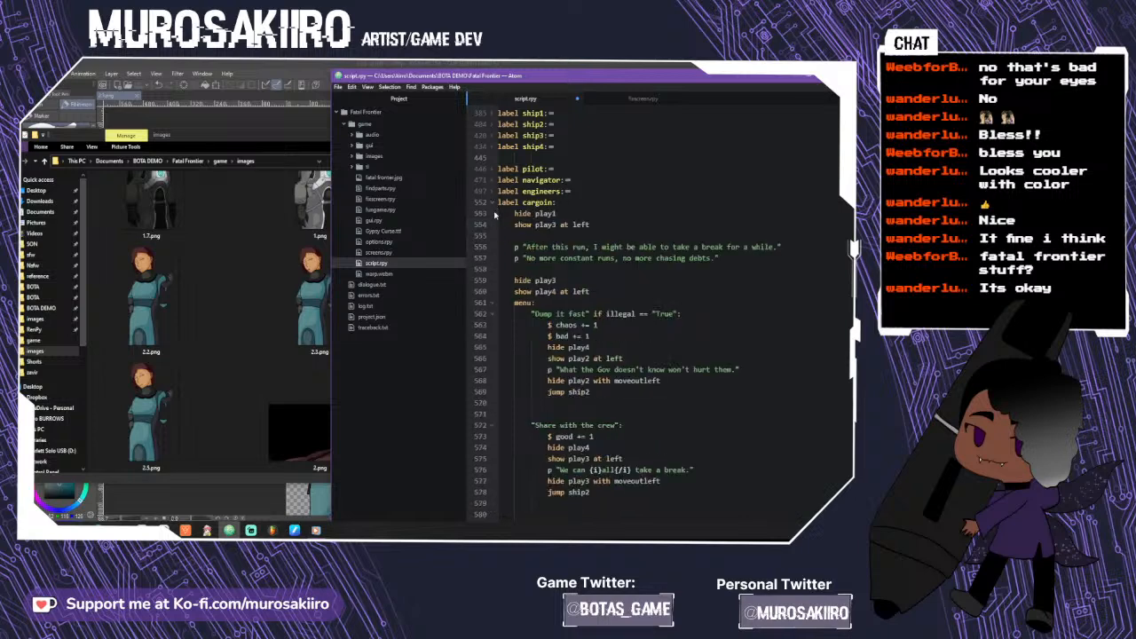
left_click(494, 206)
- In the warp label's else branch, show and hide image 34 around the "No way that's right." dialogue
scroll(652, 311, "down", 15)
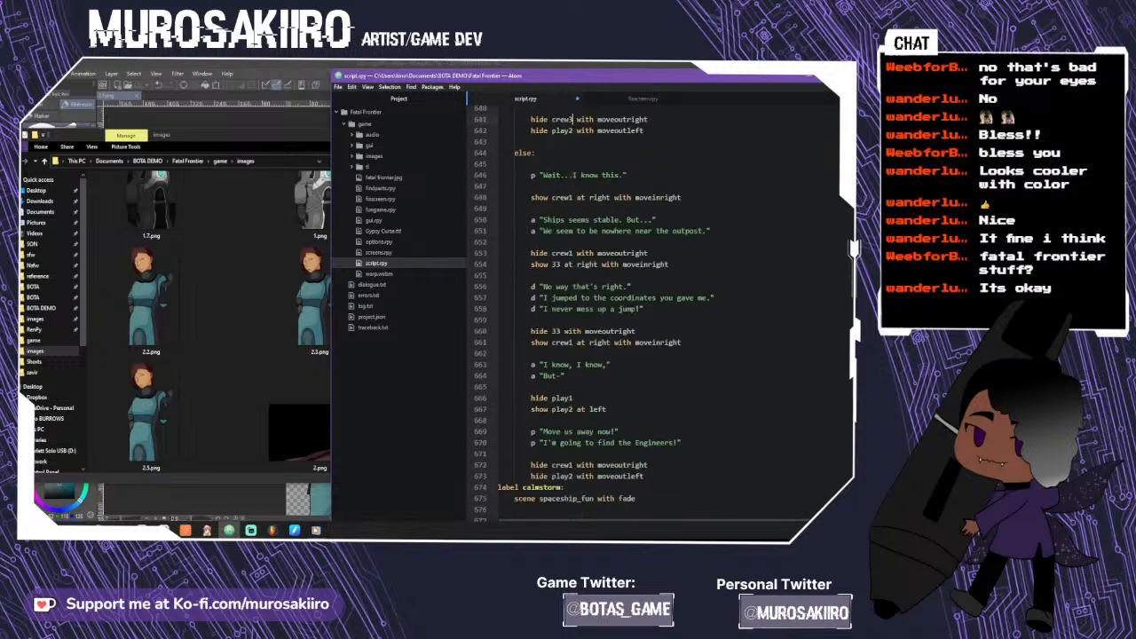
key("BackSpace")
type("4")
left_click(560, 332)
key("BackSpace")
type("4")
- In the else branch, show crew3 before "I know, I know," and hide crew3 at the branch's end, then fold the warp label
left_click(572, 343)
key("BackSpace")
type("3")
scroll(653, 311, "down", 1)
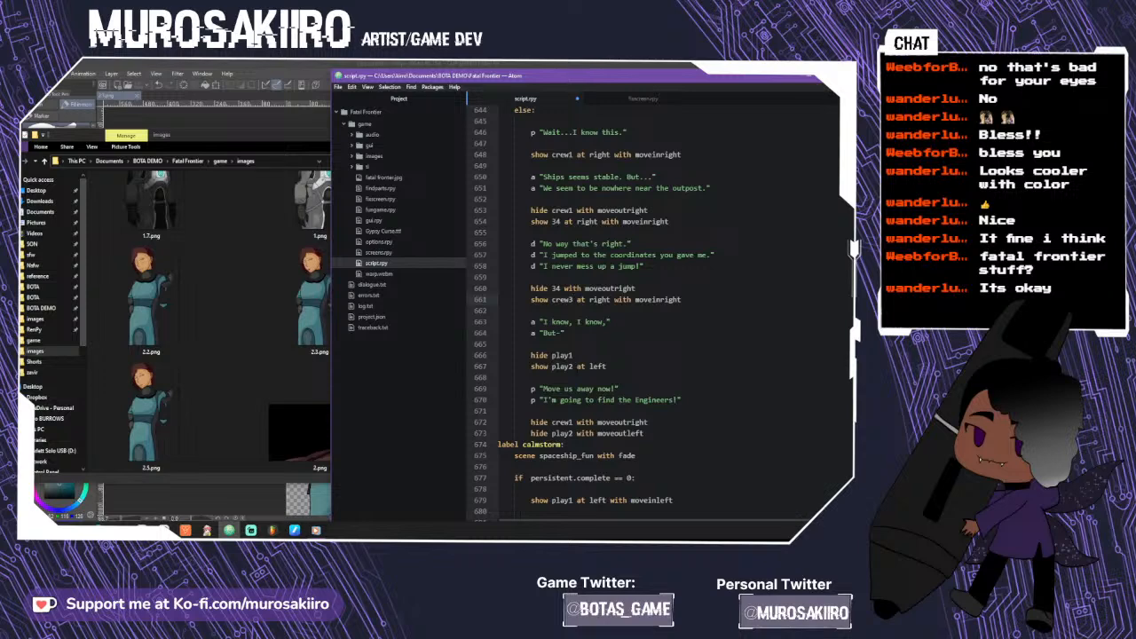
left_click(573, 423)
key("BackSpace")
type("3")
scroll(572, 422, "up", 20)
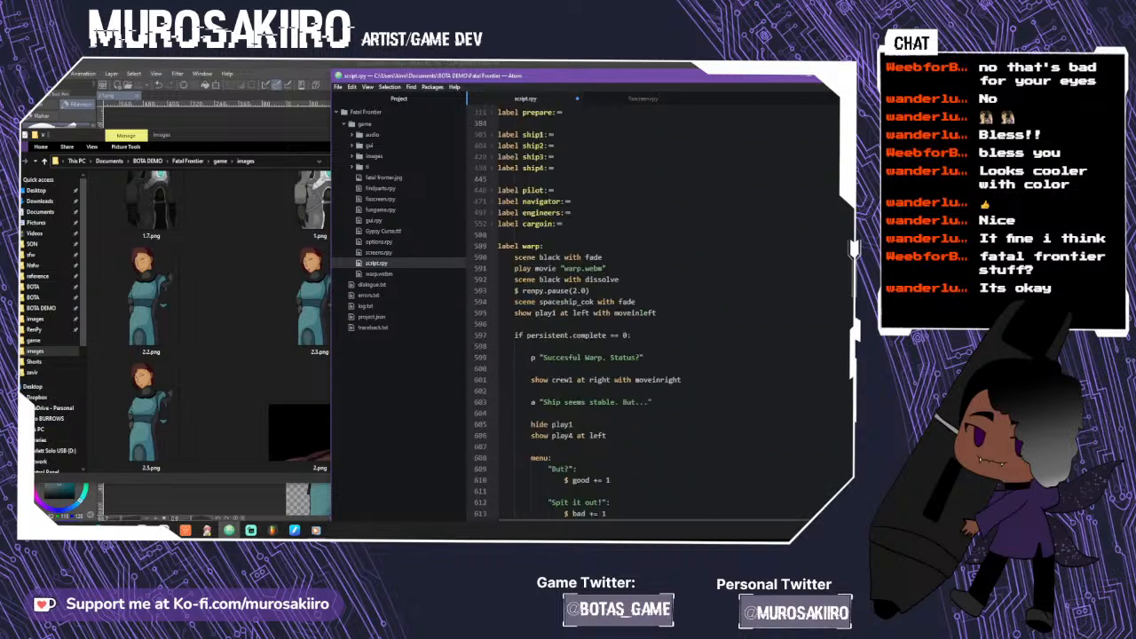
left_click(495, 249)
- In the calmstorm label, show and hide image 23 around the "You know us too well." line
scroll(496, 248, "down", 3)
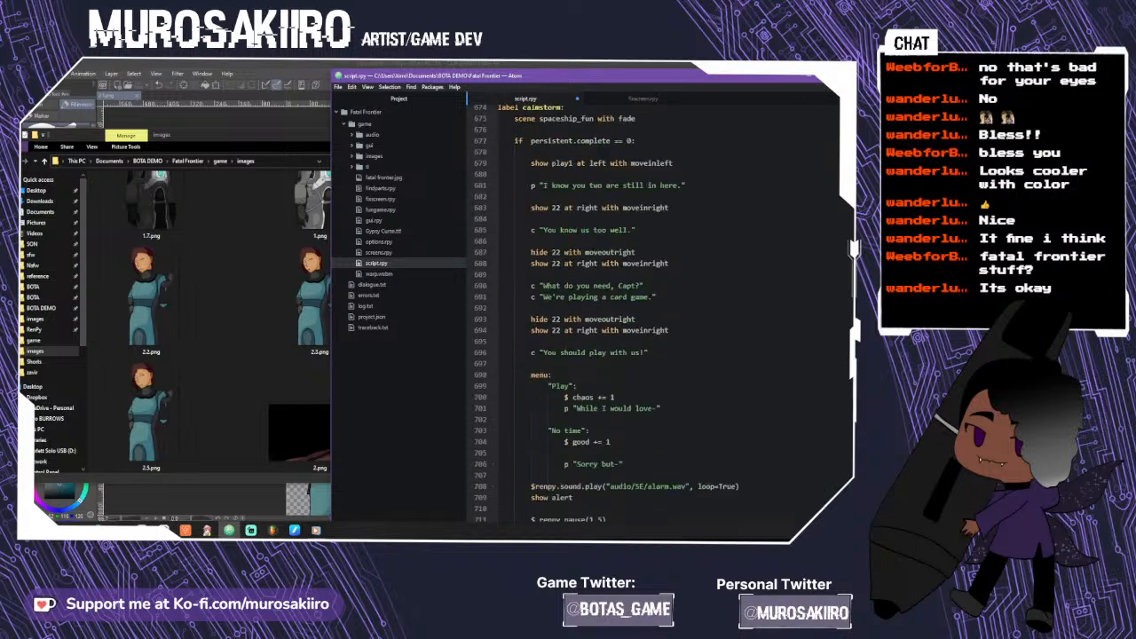
left_click(560, 207)
key("BackSpace")
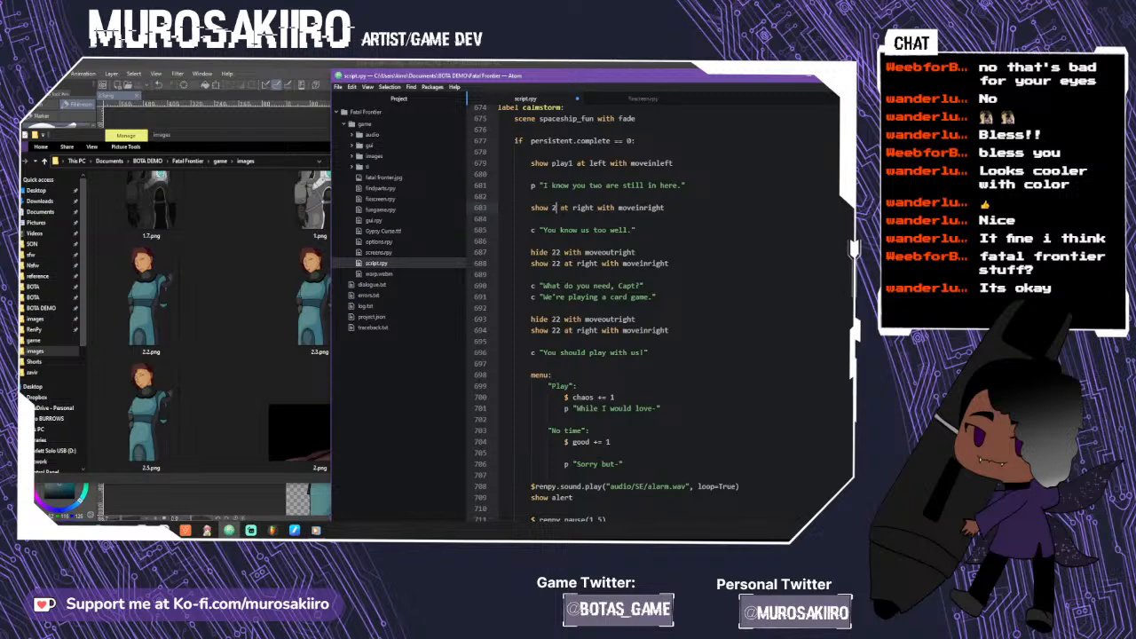
type("3")
left_click(561, 252)
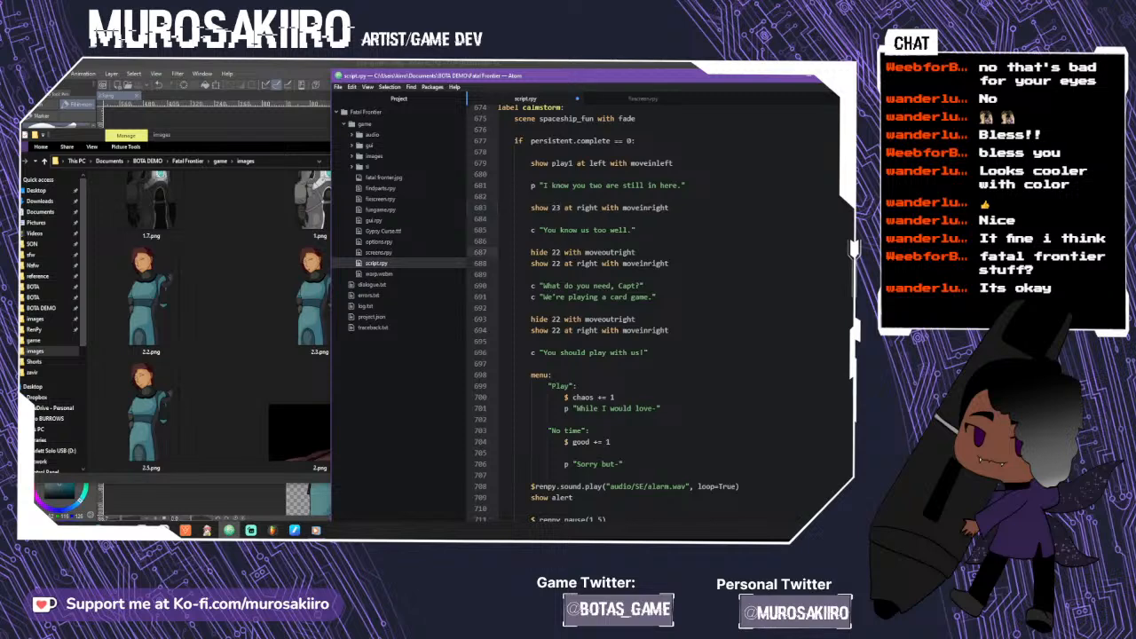
key("BackSpace")
type("3")
- Show image 23 before the "You should play with us!" line in the calmstorm label
left_click(560, 330)
key("BackSpace")
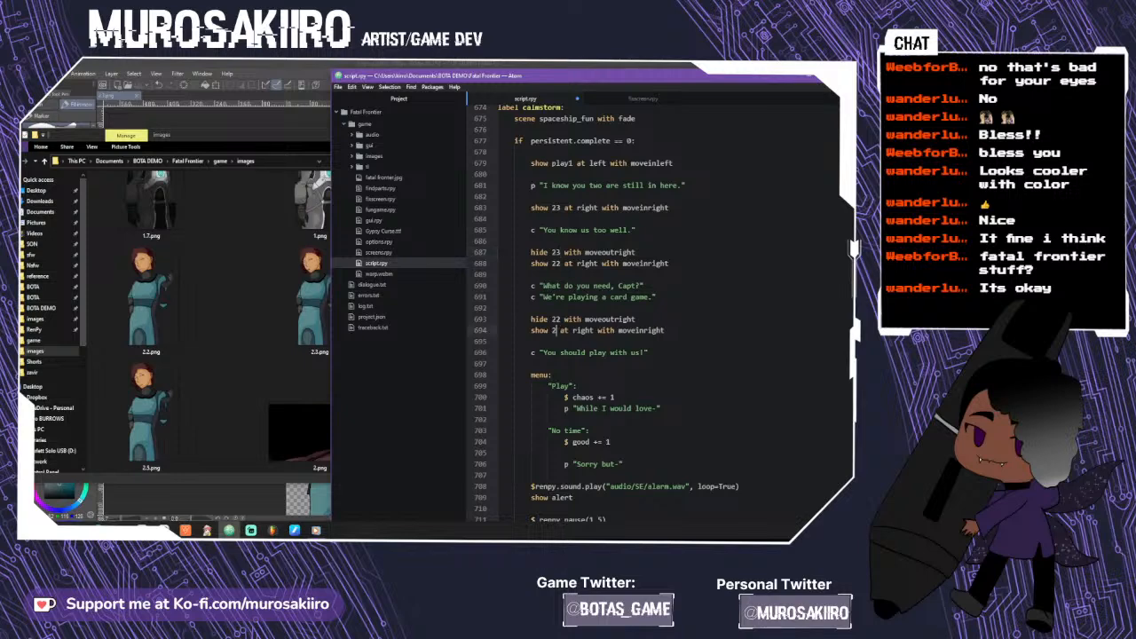
type("4")
key("BackSpace")
type("3")
scroll(603, 313, "down", 2)
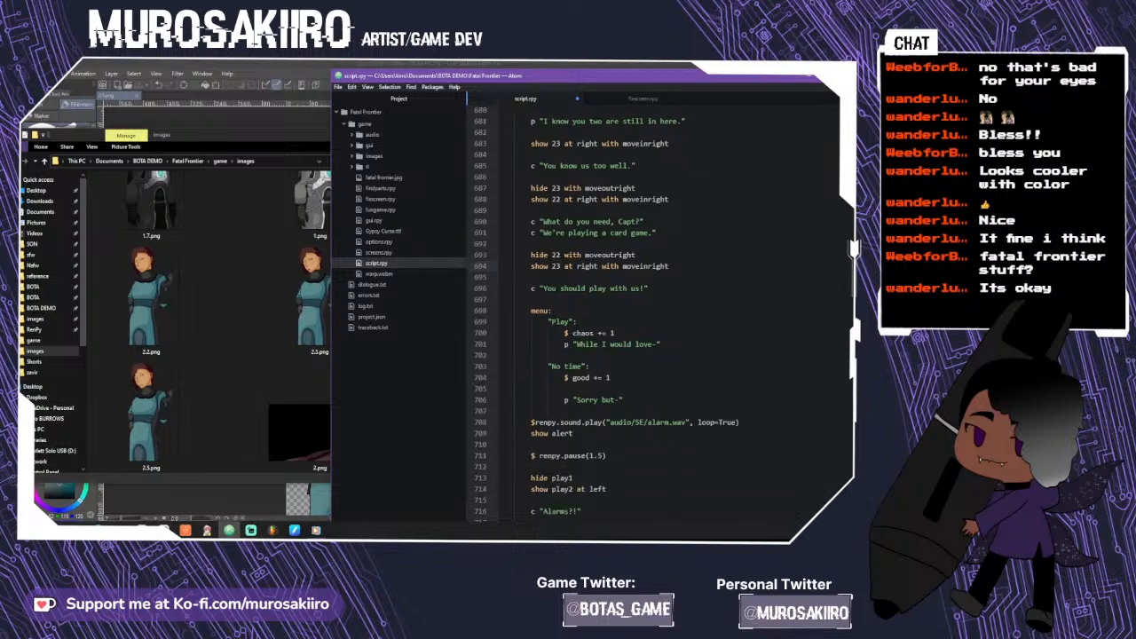
- Before the "Alarms?!" line in the calmstorm label, hide image 23 and show image 24 at right
scroll(622, 311, "down", 3)
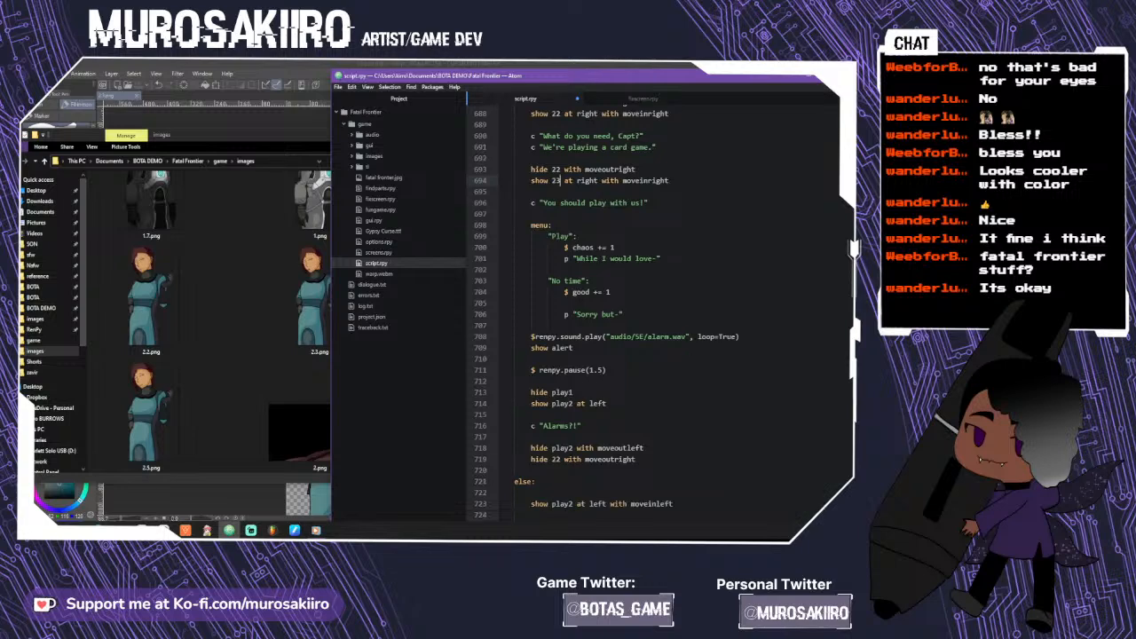
left_click(560, 459)
left_click(585, 403)
key("Return")
type("hide")
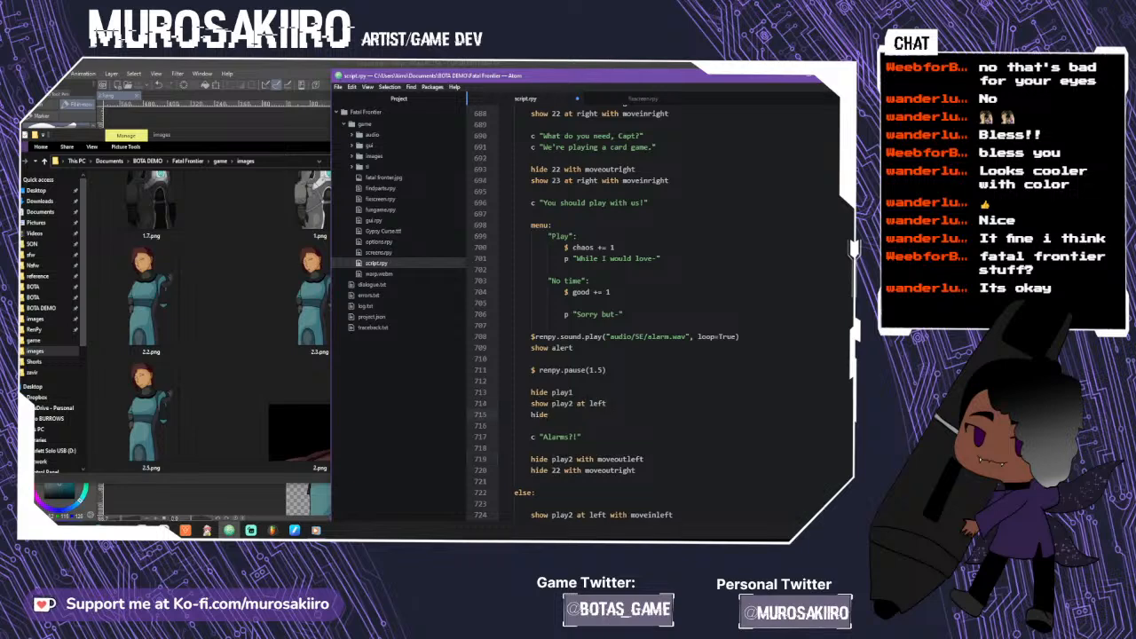
type(" 23")
key("Return")
type("show")
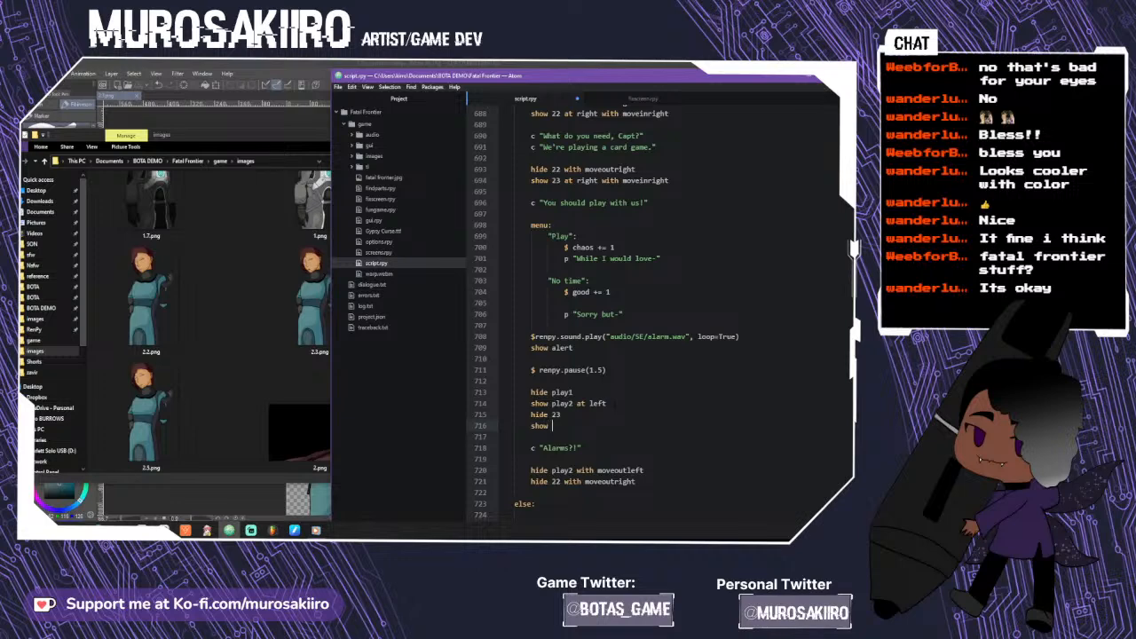
scroll(622, 311, "up", 20)
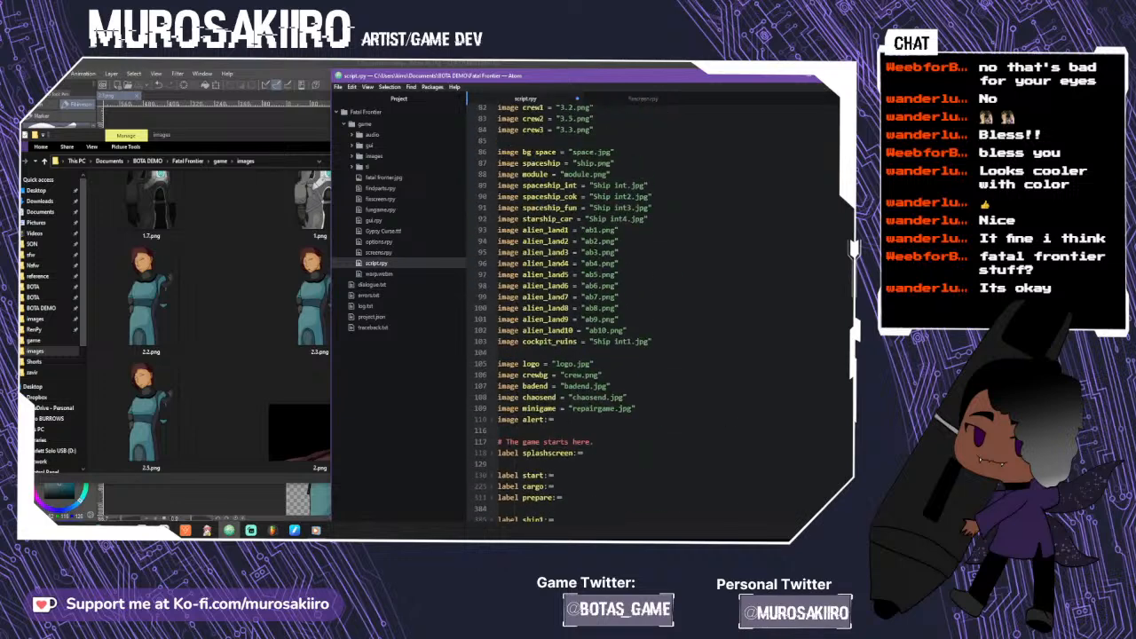
scroll(622, 311, "up", 10)
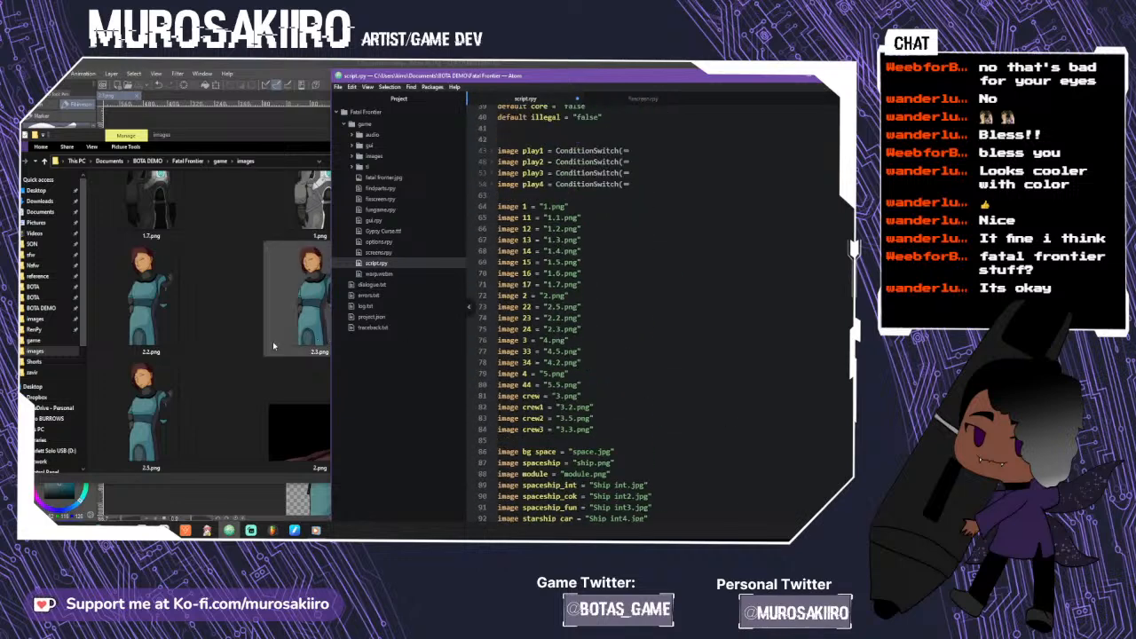
scroll(621, 310, "down", 20)
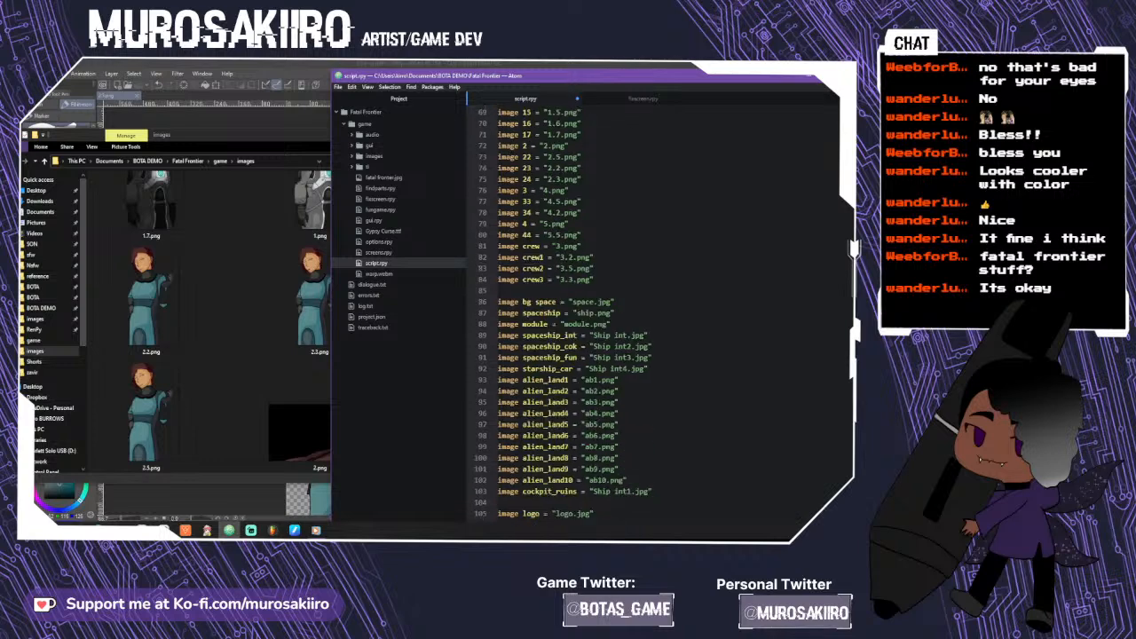
scroll(622, 311, "down", 3)
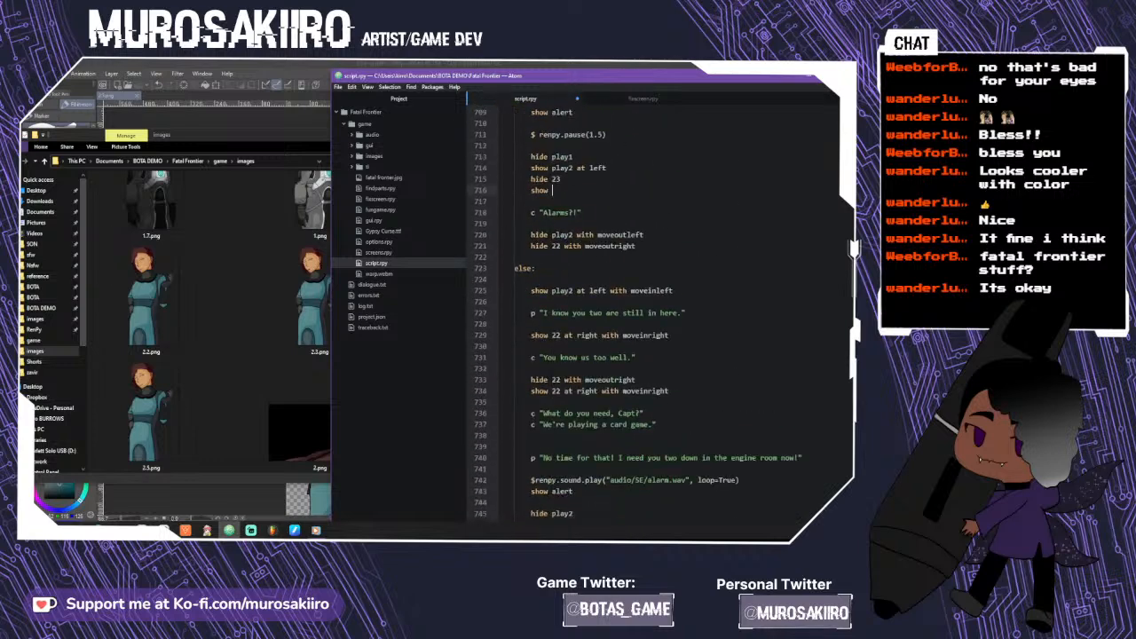
type("24 at right")
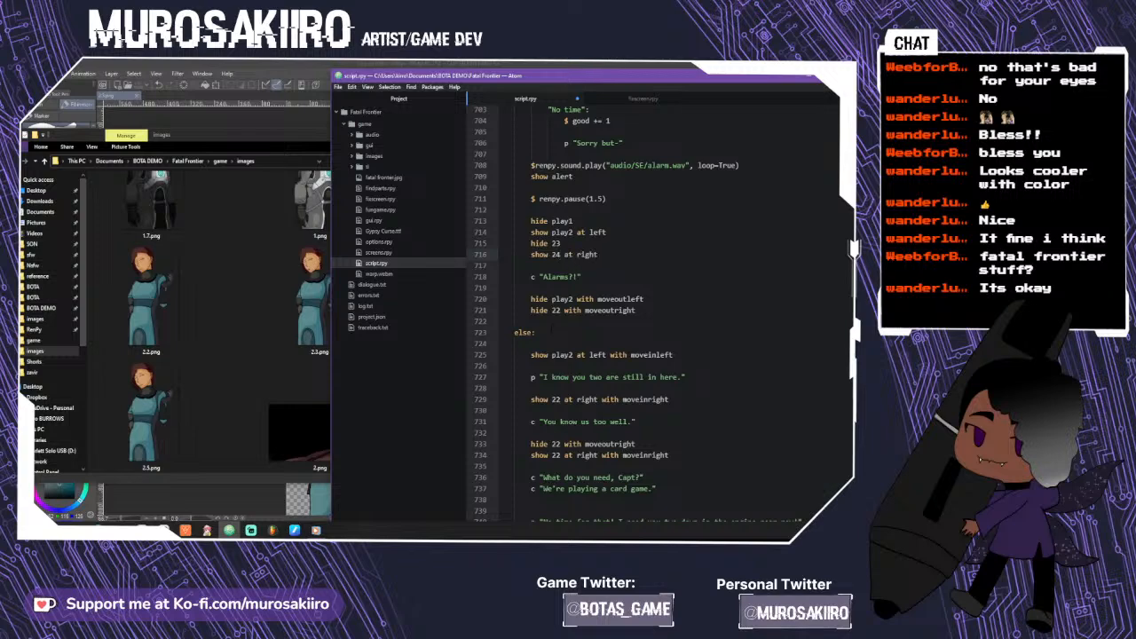
- After the "Alarms?!" line, make the hide statement with moveoutright target image 24
left_click(560, 309)
key("BackSpace")
type("4")
scroll(656, 310, "up", 12)
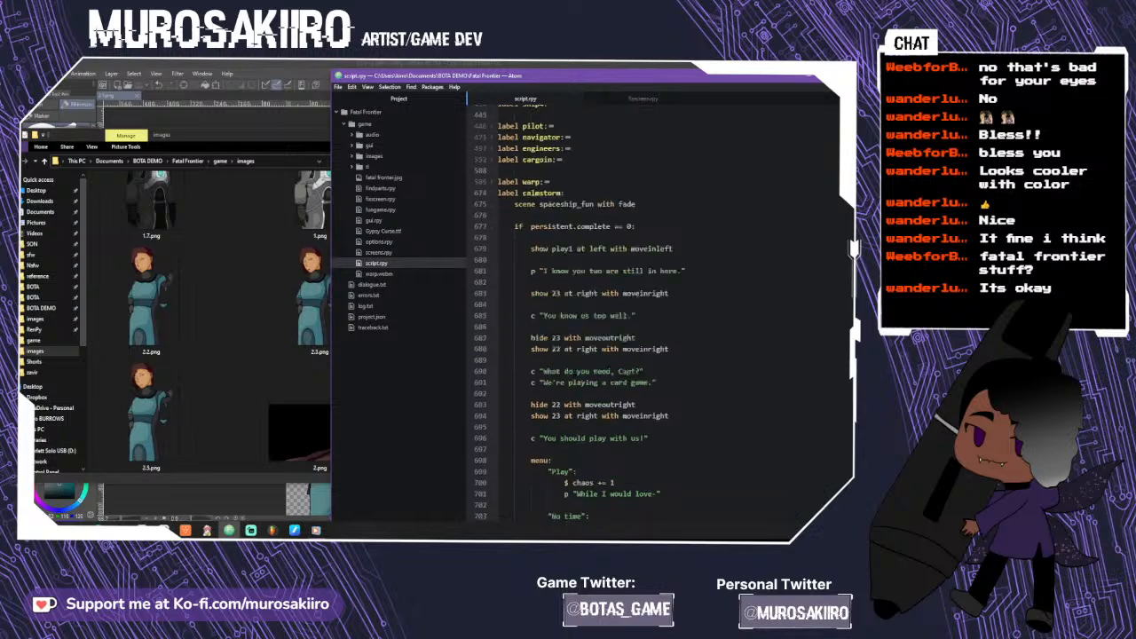
scroll(657, 310, "down", 15)
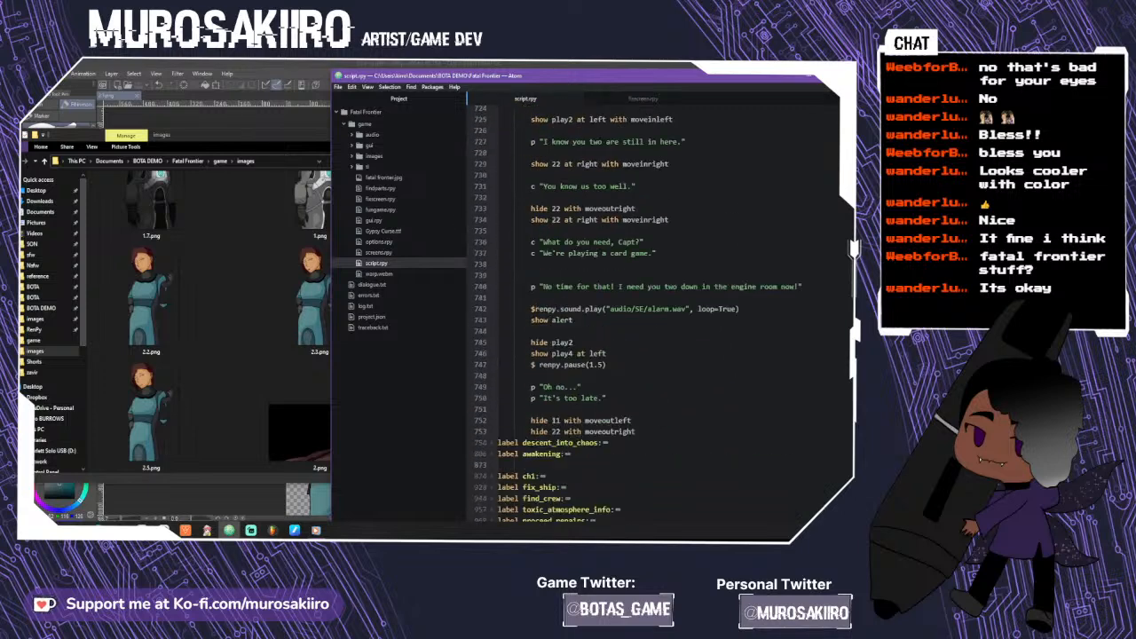
scroll(657, 311, "up", 2)
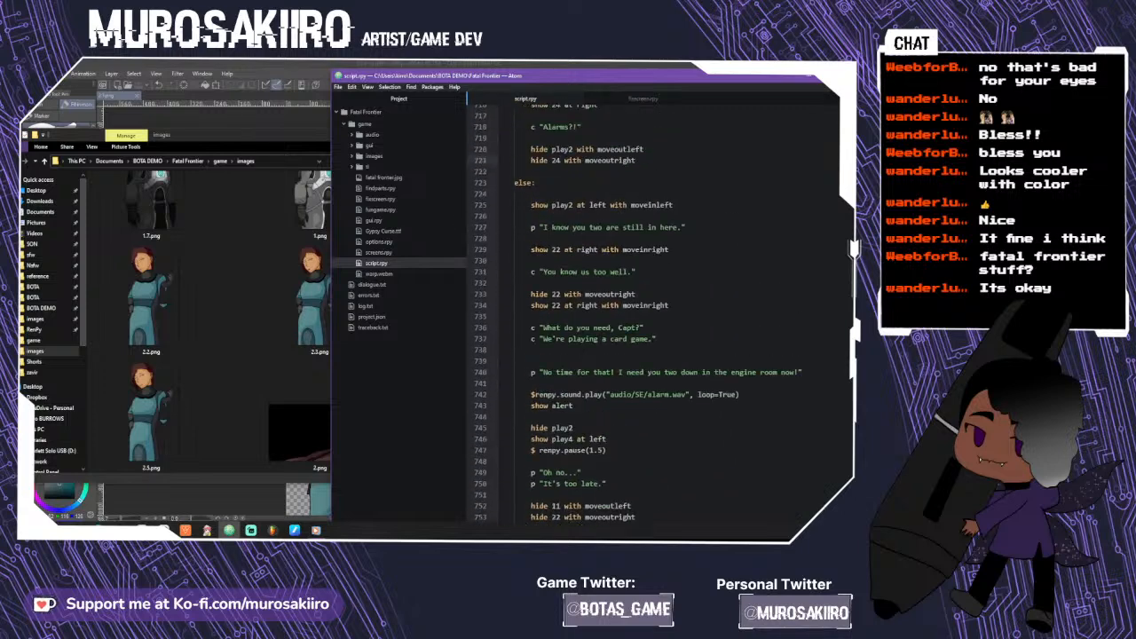
left_click(560, 306)
scroll(657, 311, "up", 10)
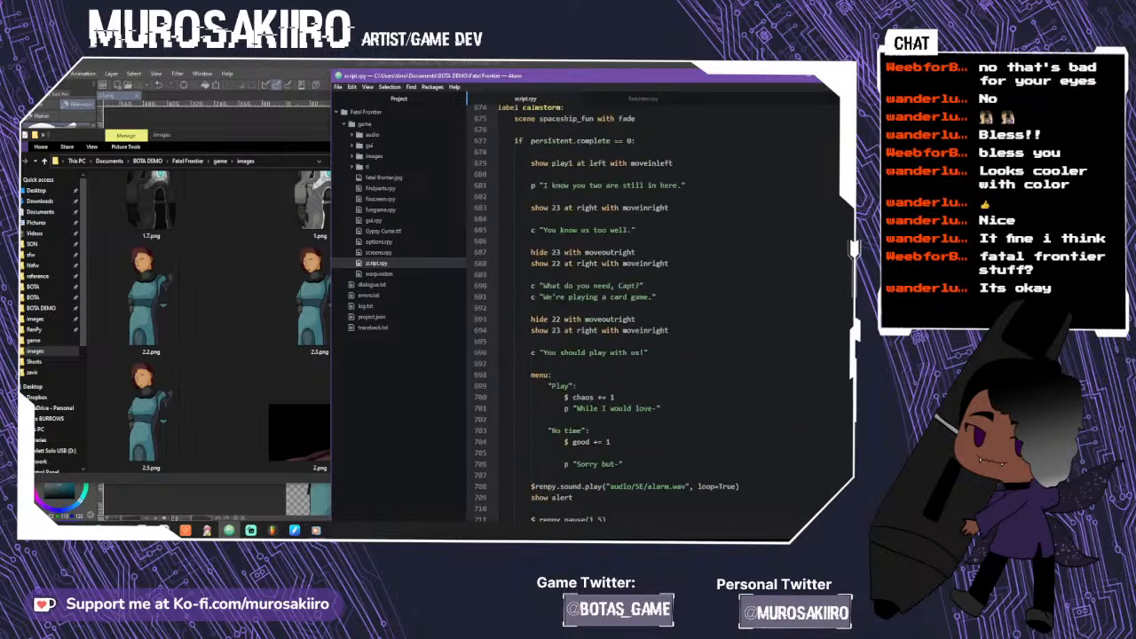
scroll(657, 311, "down", 4)
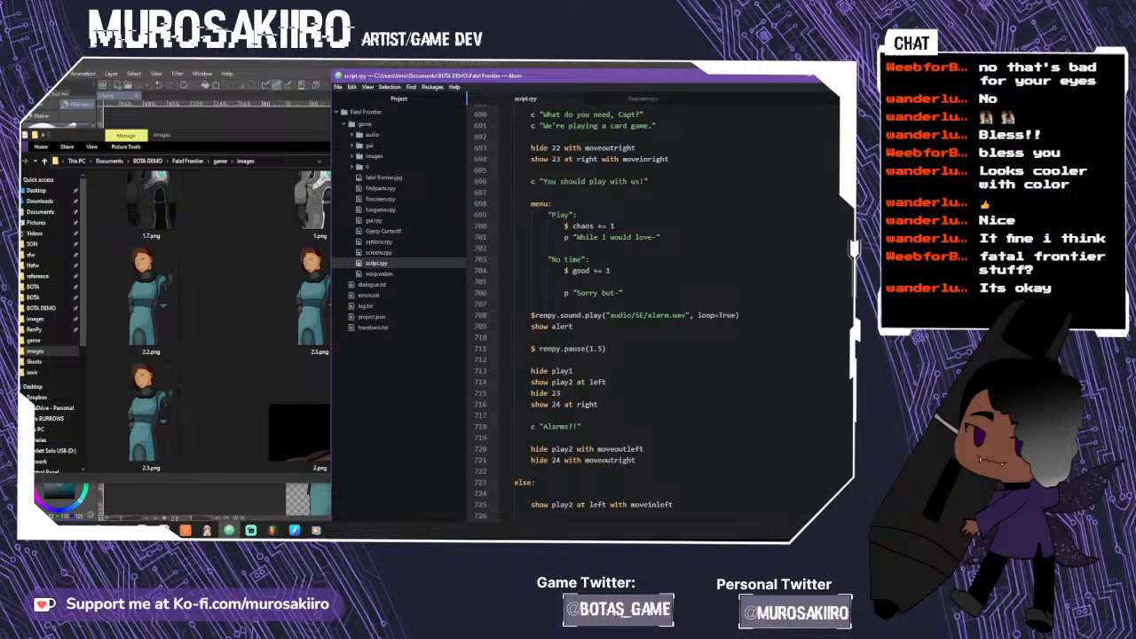
scroll(853, 249, "up", 2)
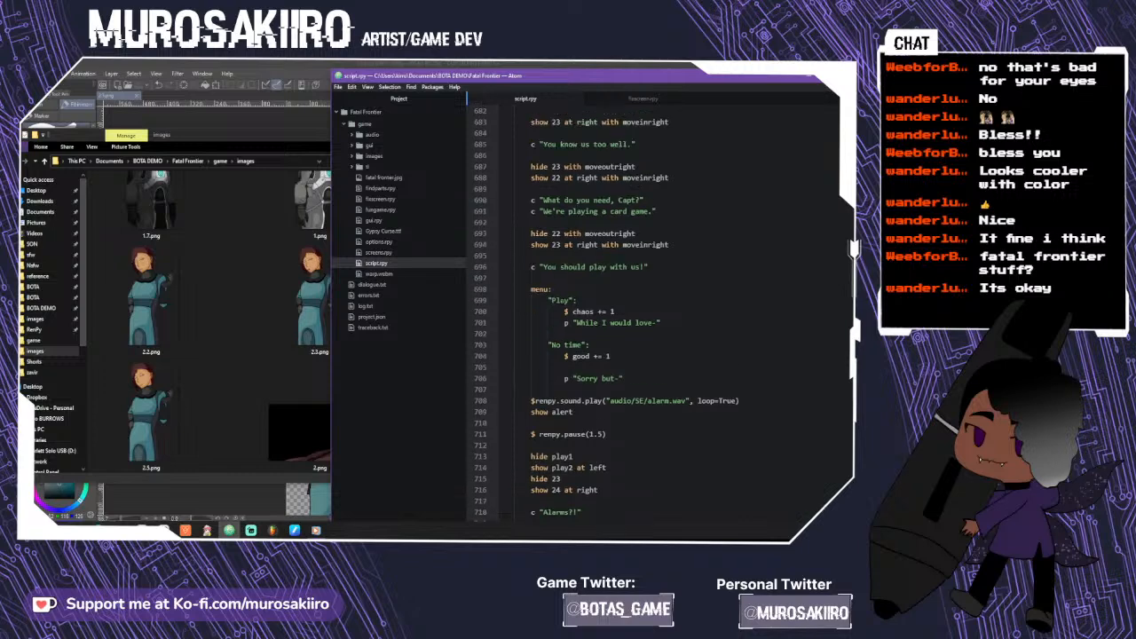
scroll(852, 248, "down", 8)
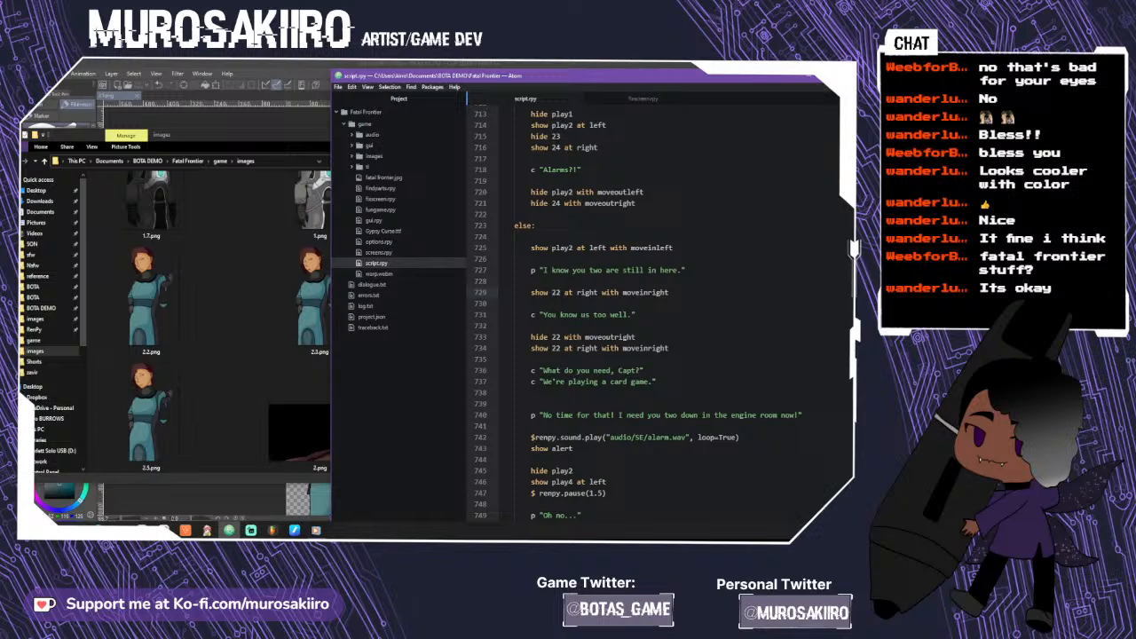
key("BackSpace")
type("3")
key("Down")
key("Down")
key("Down")
key("Down")
key("ctrl+z")
key("ctrl+z")
- In calmstorm's else branch, show image 23 at right before the "What do you need, Capt?" line
key("Down")
key("Down")
key("Down")
key("Down")
key("Down")
key("BackSpace")
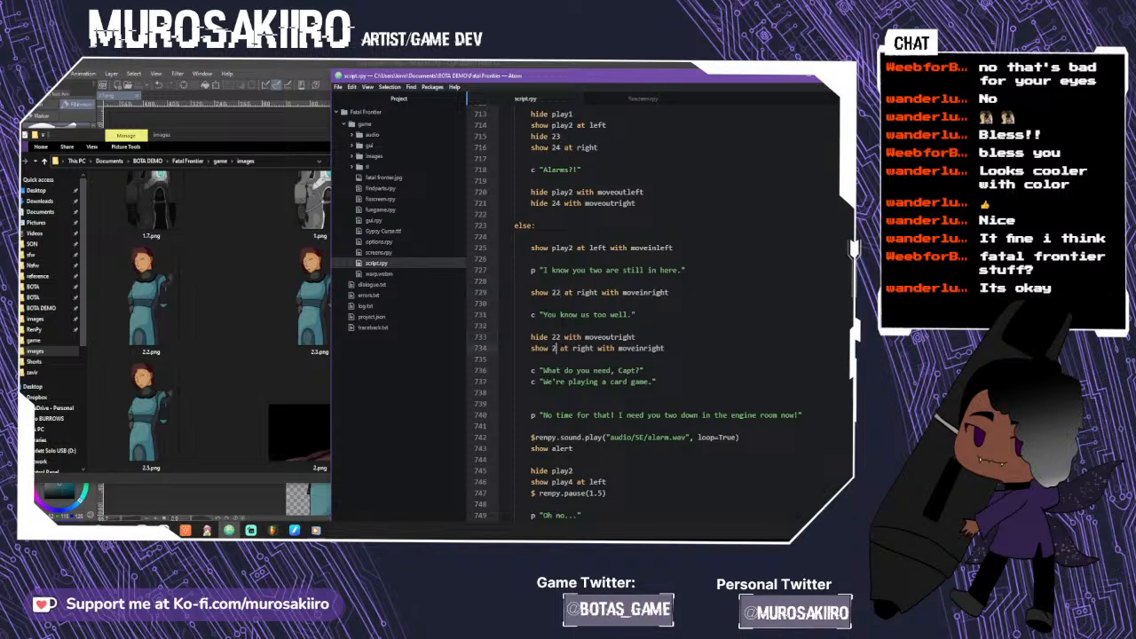
type("3")
- Hide image 23 with moveoutright at the end of calmstorm's else branch, and fold the calmstorm label
scroll(657, 311, "down", 2)
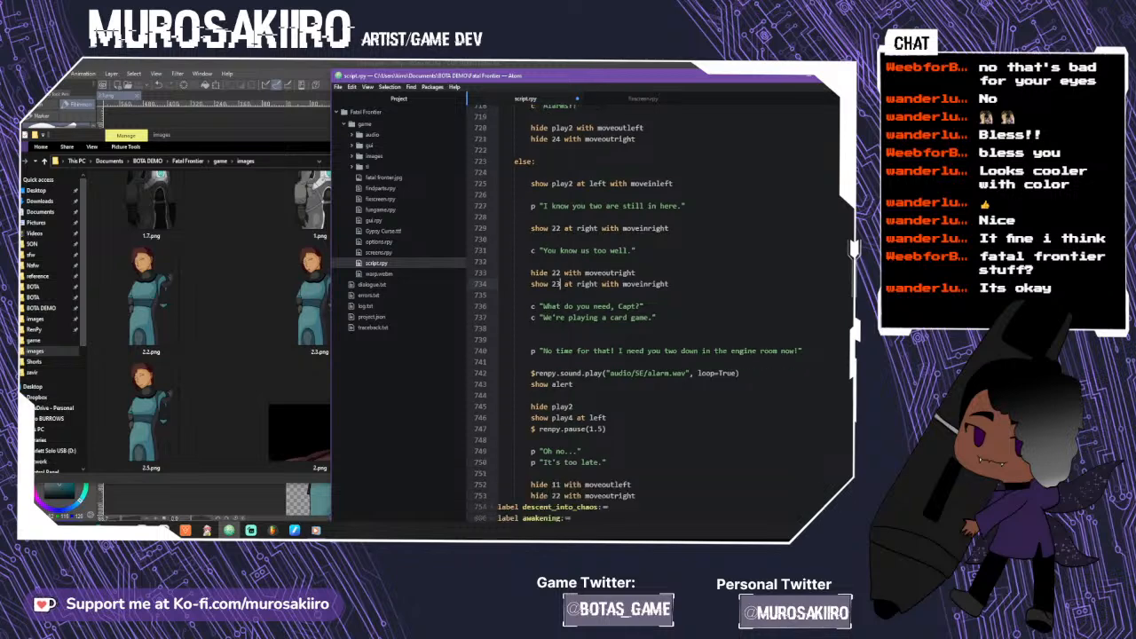
scroll(657, 311, "down", 2)
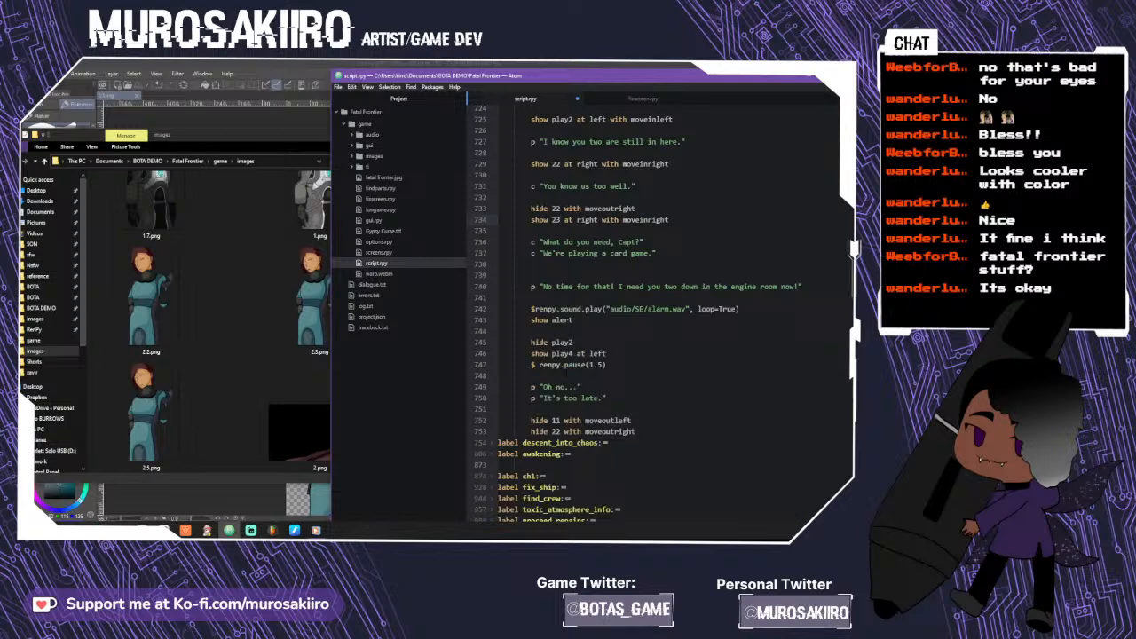
key("Down")
key("Down")
key("Down")
key("Down")
key("Down")
key("Down")
key("Down")
key("Down")
key("Down")
key("Down")
key("Down")
key("Down")
key("Down")
key("Down")
key("Down")
key("Down")
key("Down")
key("Down")
key("Down")
key("BackSpace")
type("3")
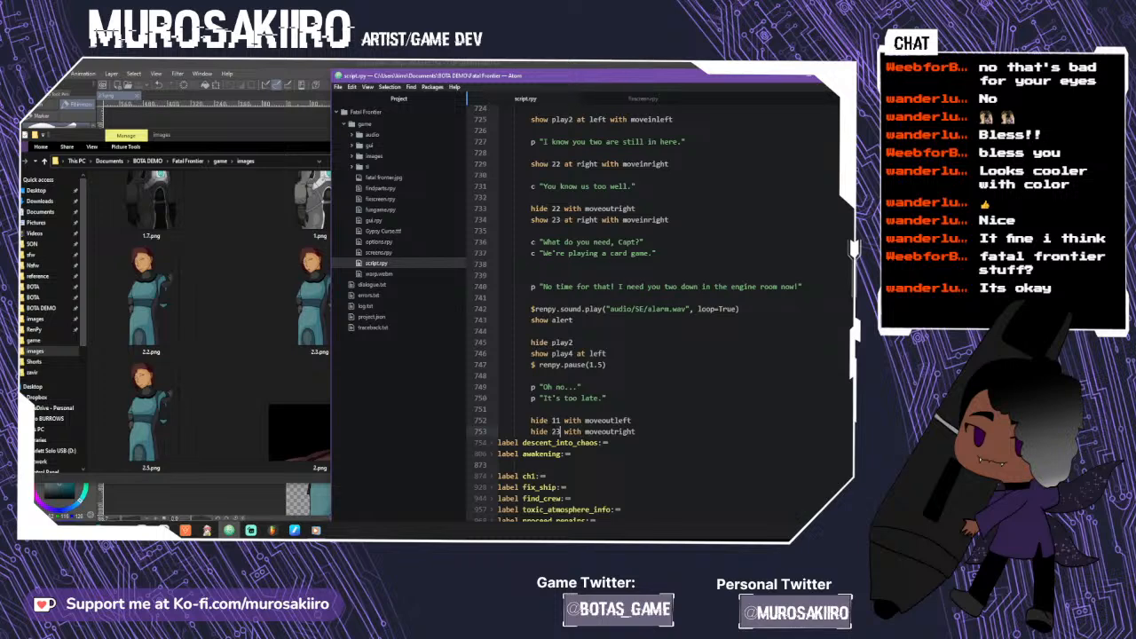
scroll(653, 311, "up", 7)
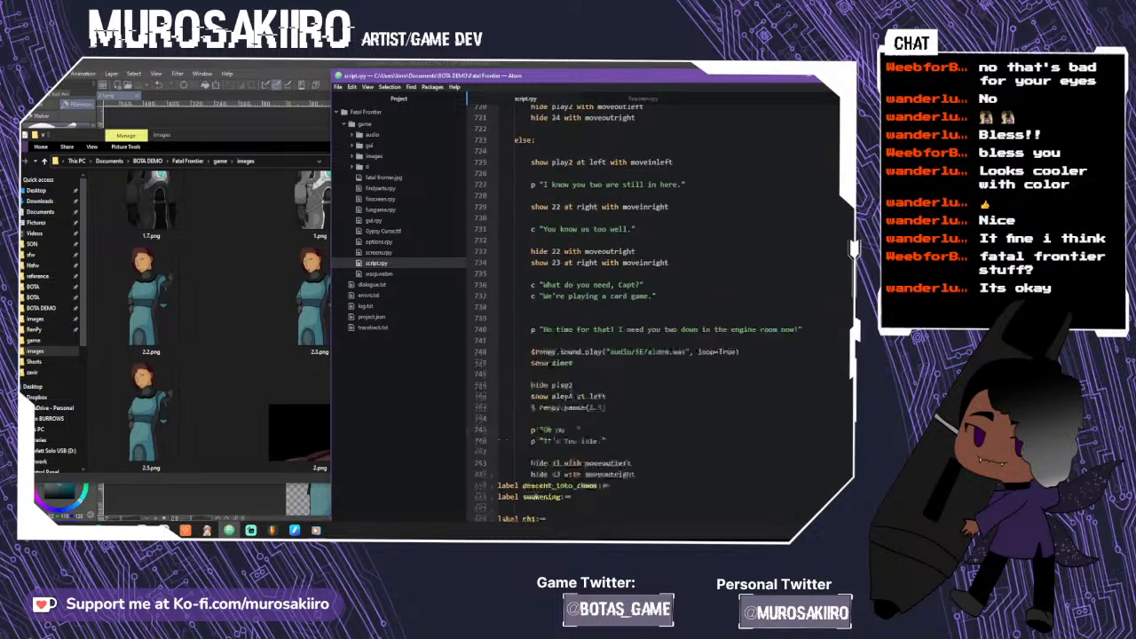
scroll(652, 311, "up", 15)
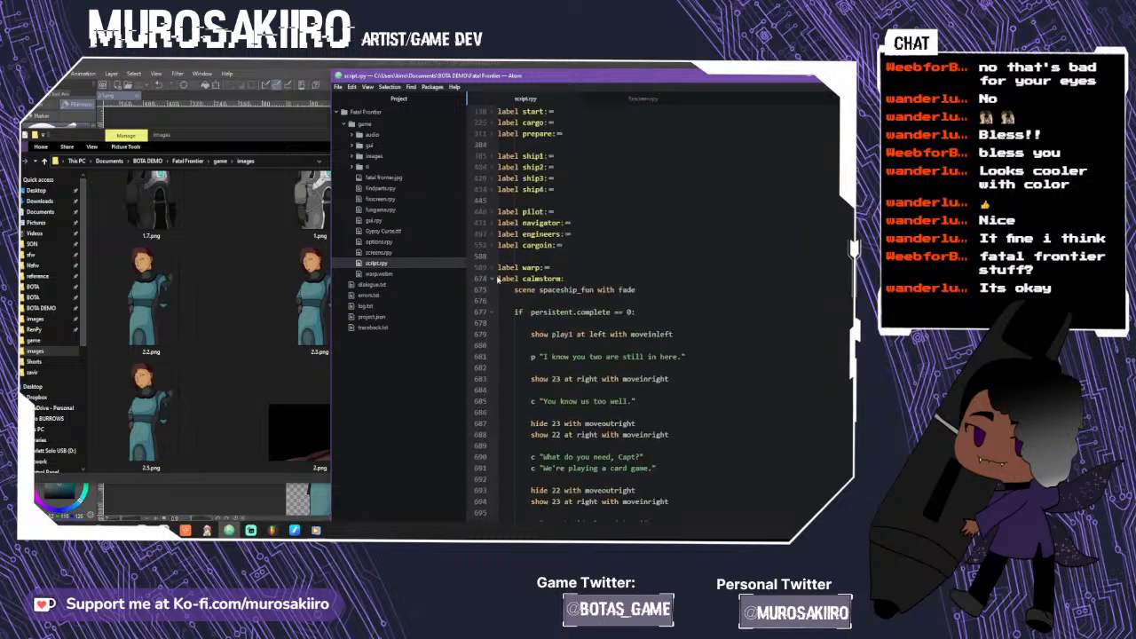
left_click(492, 279)
- Briefly unfold the descent_into_chaos label to check its opening scene, and fold it again
left_click(492, 292)
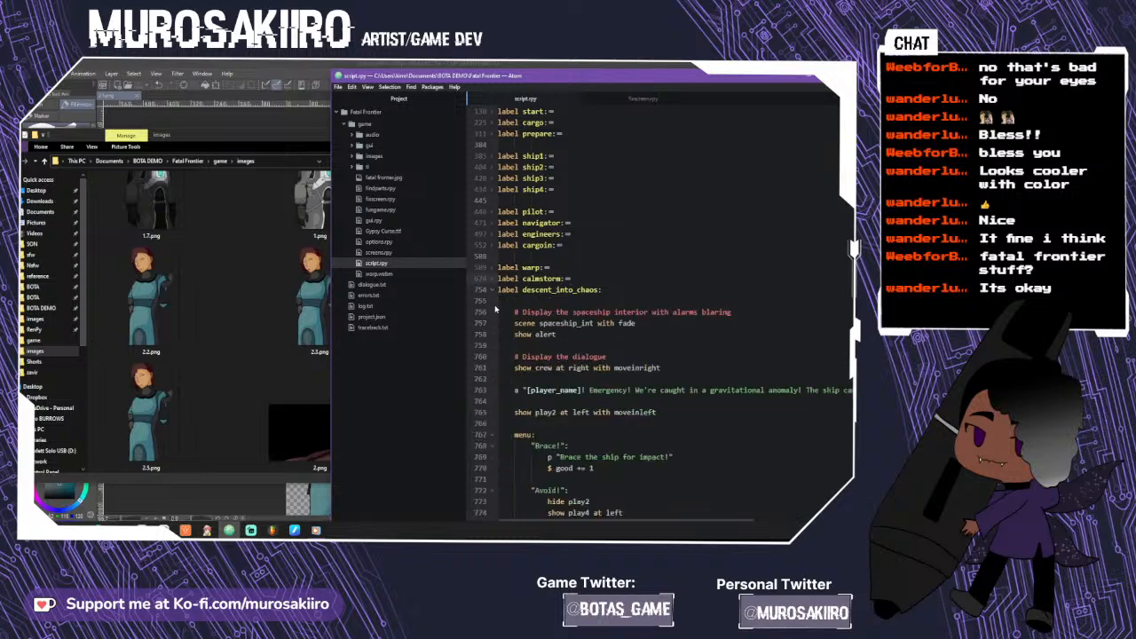
left_click(493, 290)
left_click(493, 301)
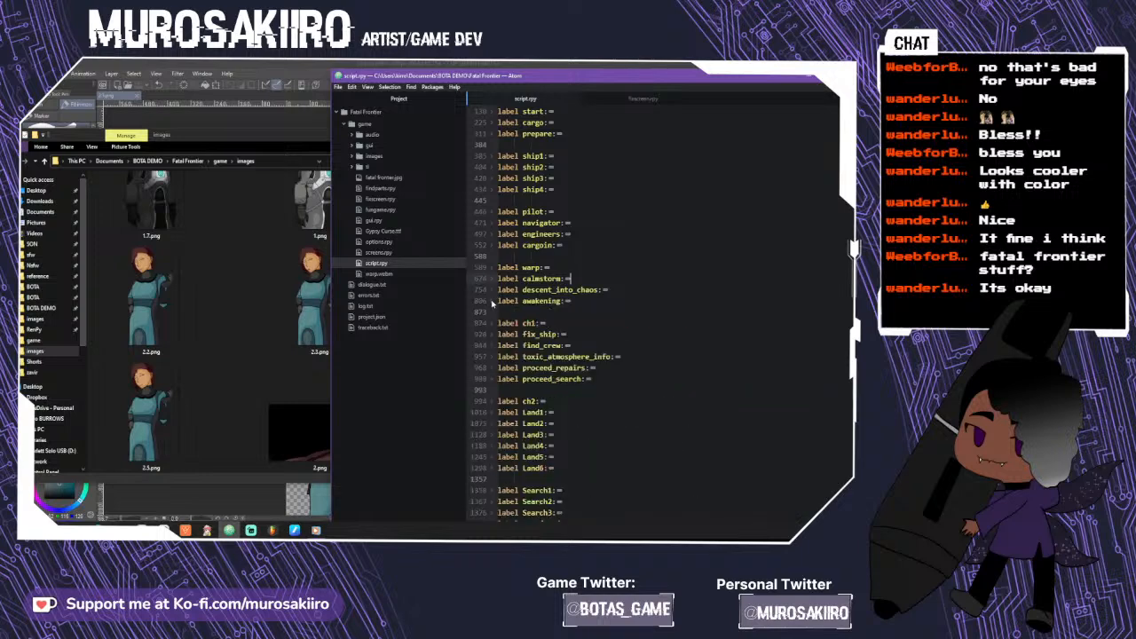
scroll(570, 300, "up", 1)
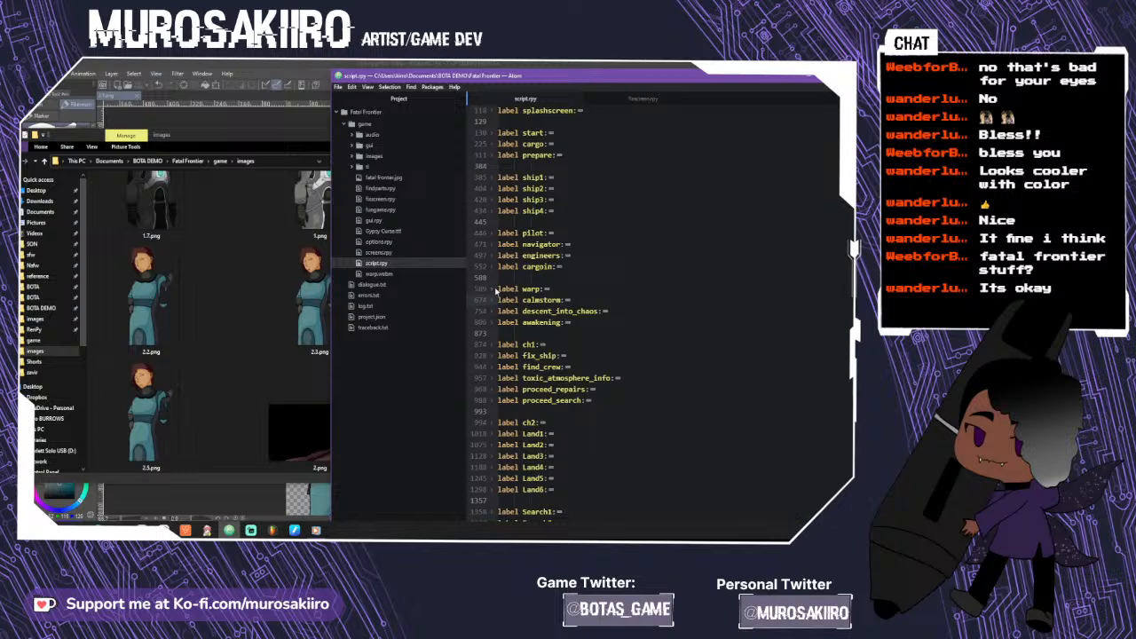
left_click(494, 290)
left_click(494, 289)
- Unfold the awakening label and look through its opening dialogue
left_click(492, 321)
scroll(495, 325, "down", 2)
scroll(586, 311, "down", 4)
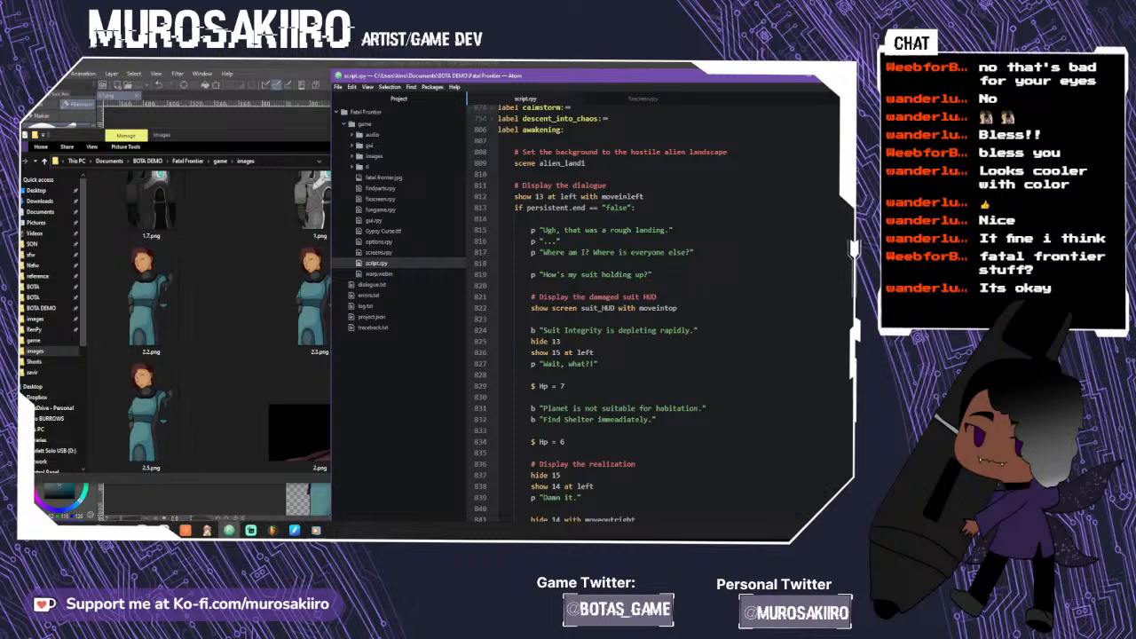
scroll(586, 310, "up", 4)
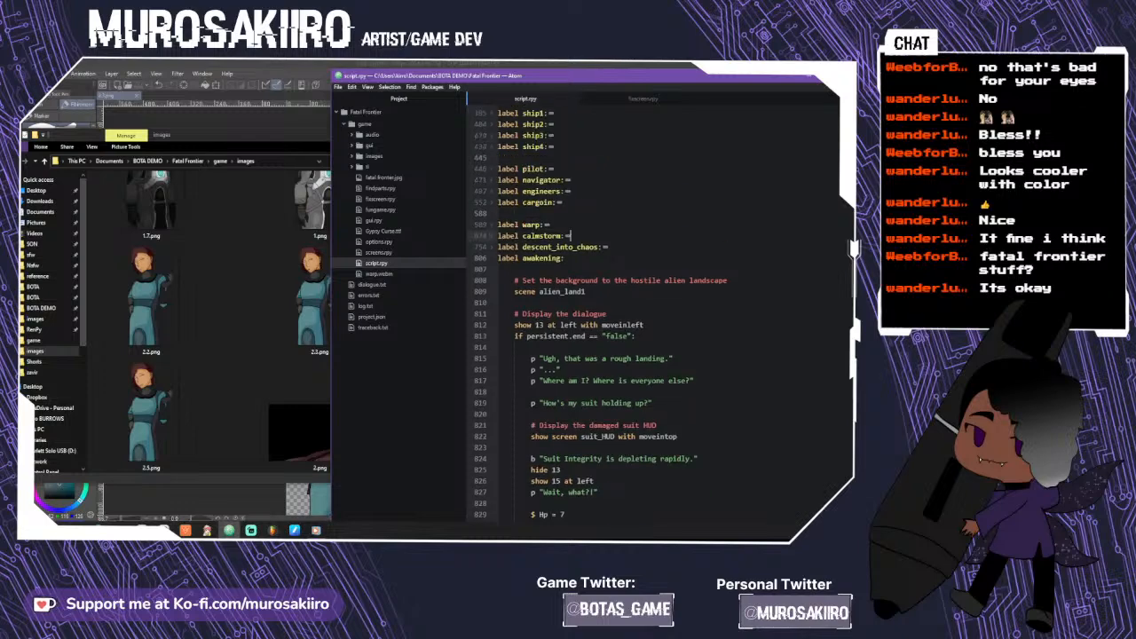
- Copy the condition persistent.complete == 0 from the warp label's if statement, and fold the warp label
left_click(494, 225)
scroll(657, 314, "down", 10)
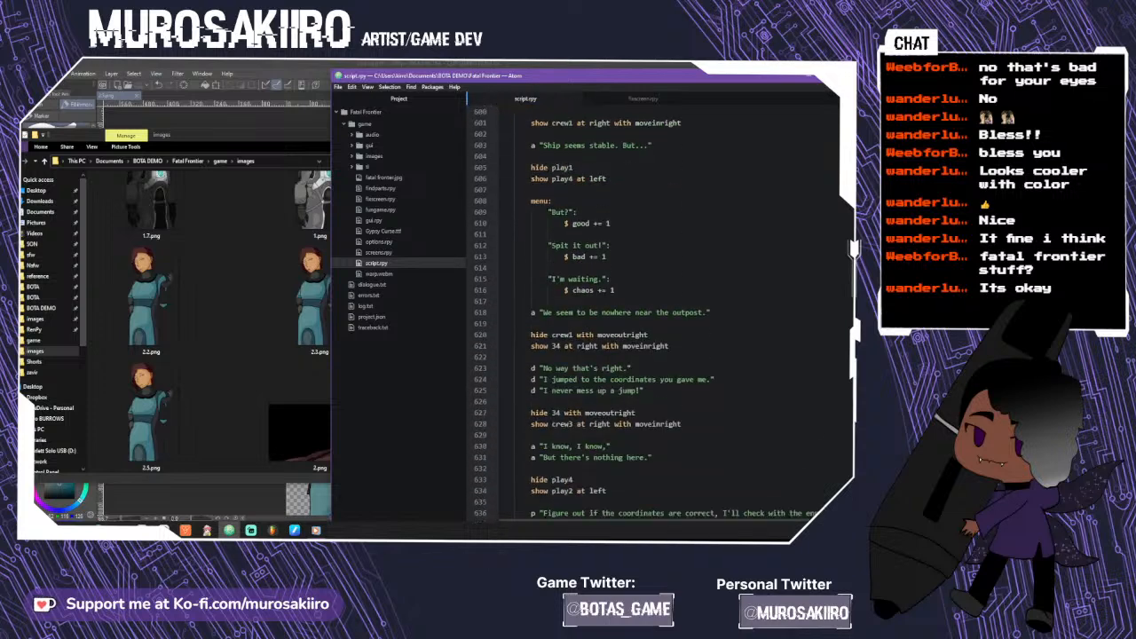
scroll(657, 315, "down", 15)
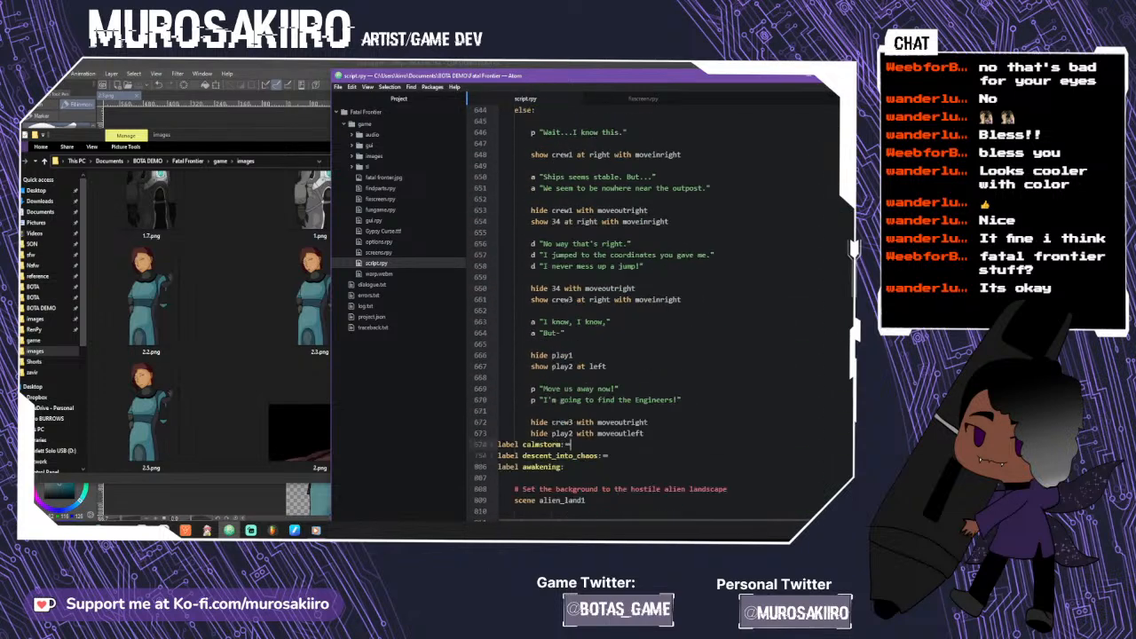
scroll(657, 314, "up", 15)
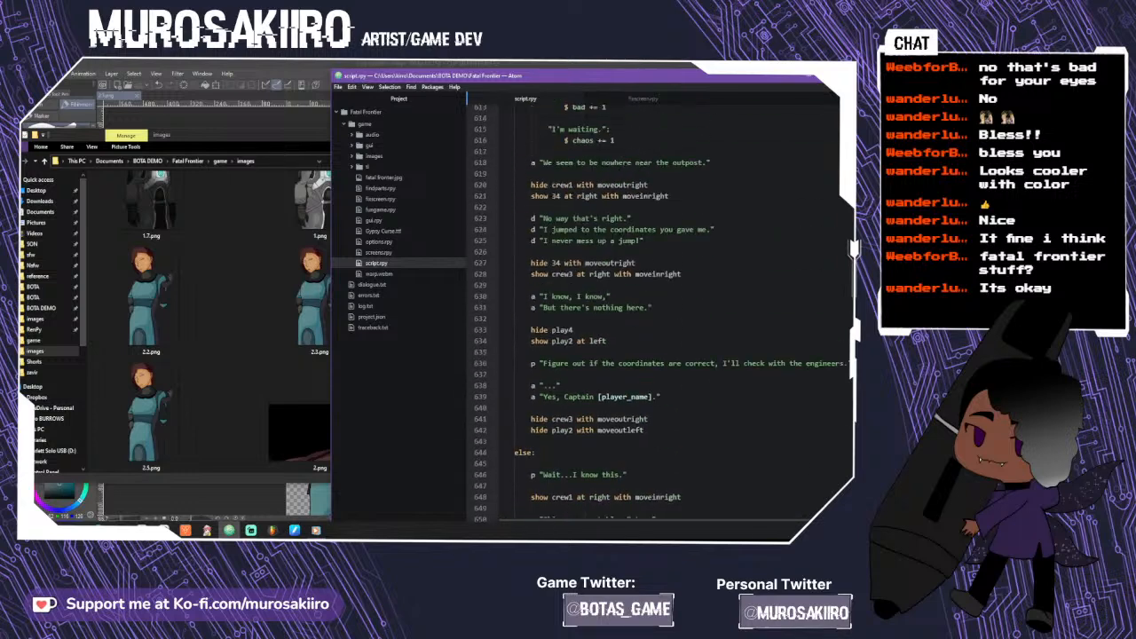
scroll(657, 314, "up", 7)
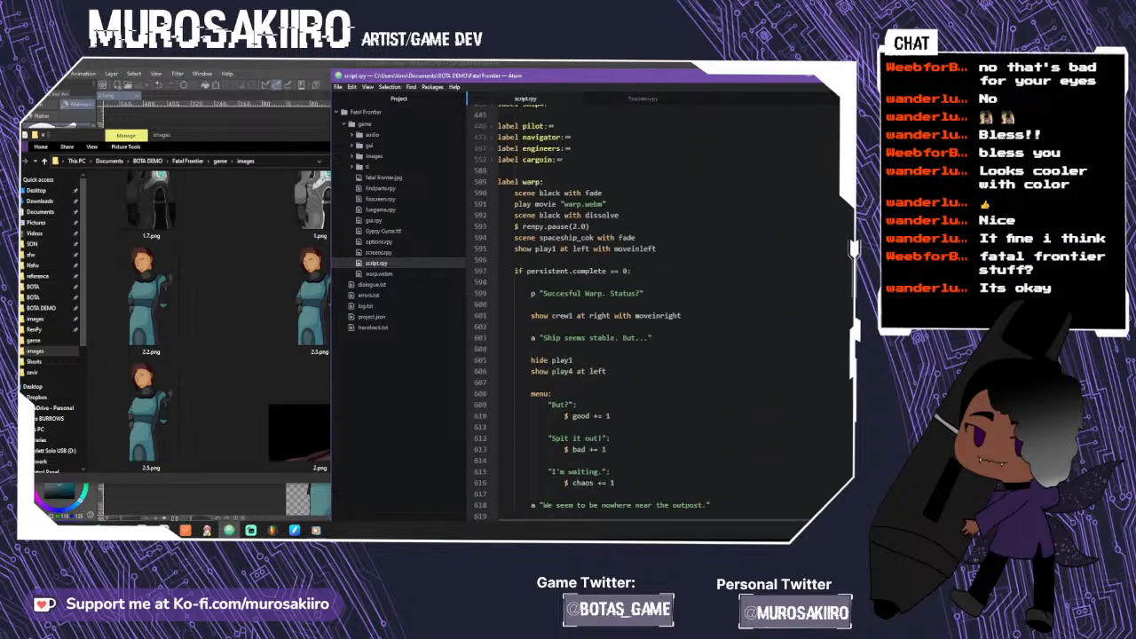
left_click(526, 270)
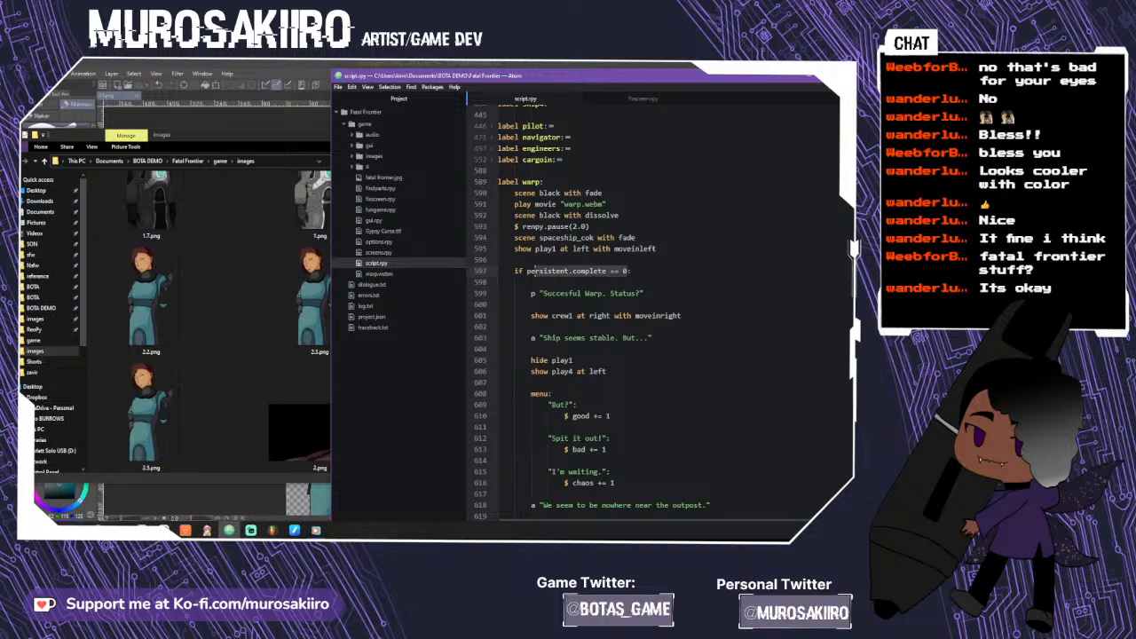
right_click(546, 278)
left_click(560, 320)
left_click(491, 181)
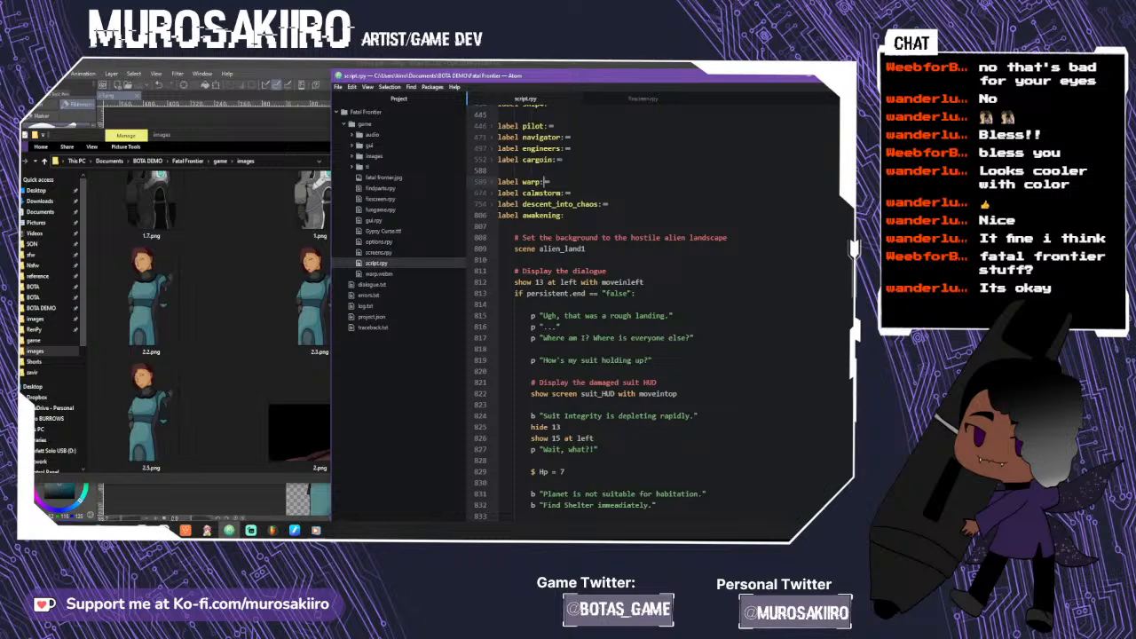
- Replace the condition of the awakening label's if statement with persistent.complete == 0
left_click_drag(632, 294, 526, 294)
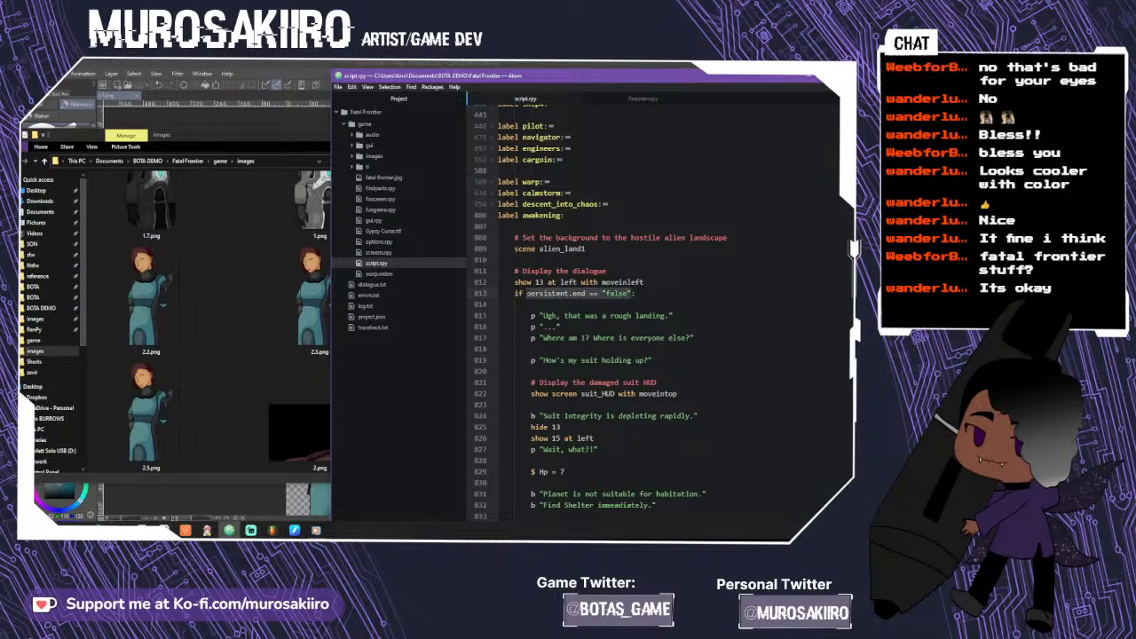
key("BackSpace")
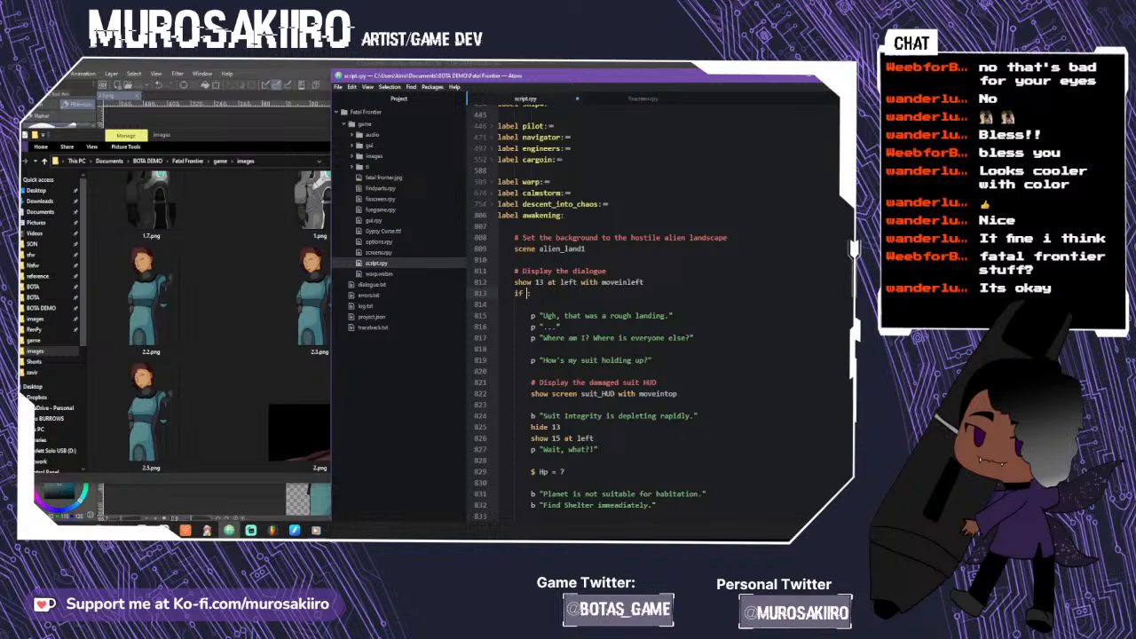
type("persistent.complete == 0")
scroll(597, 310, "down", 1)
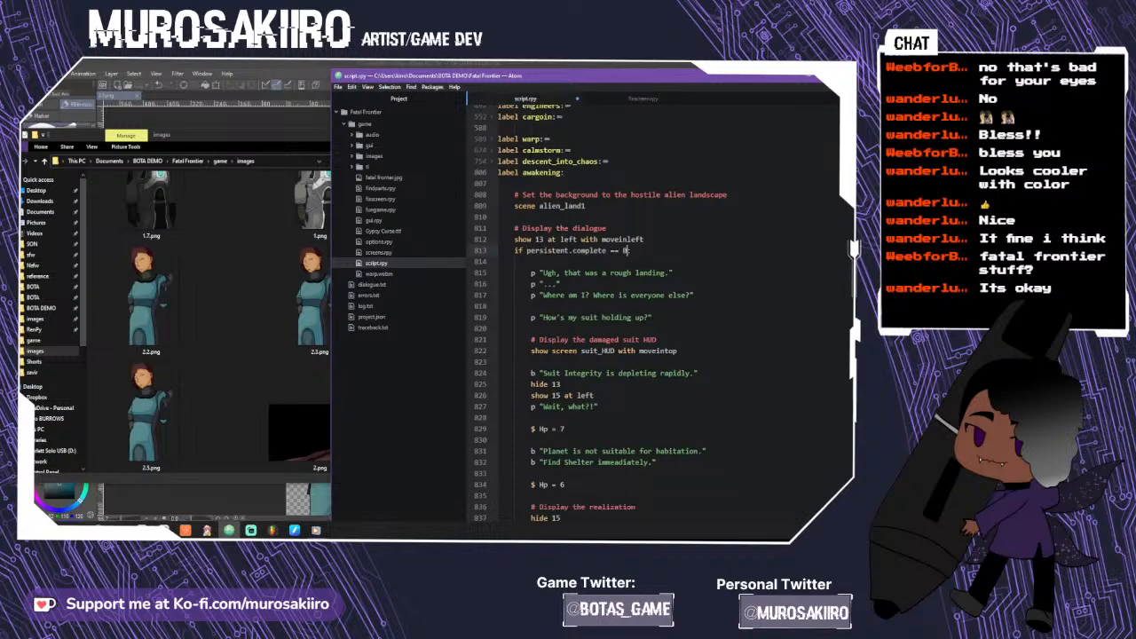
- Insert the condition if persistent.complete == 2: on a new line above the awakening label's else
scroll(597, 310, "down", 4)
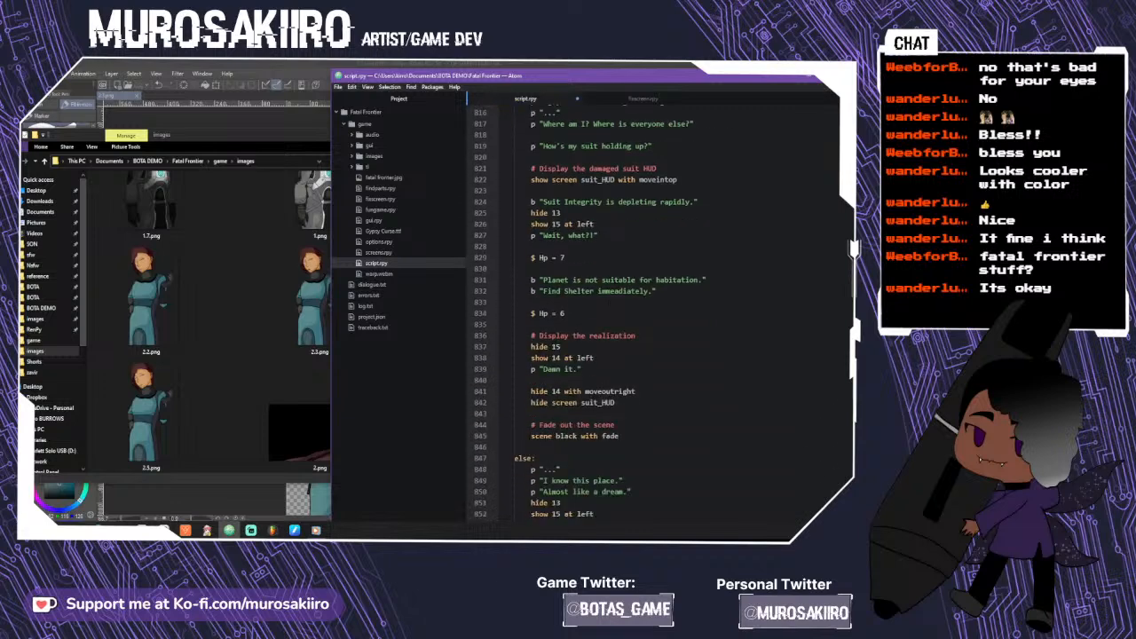
scroll(597, 311, "down", 2)
scroll(598, 311, "down", 2)
scroll(597, 311, "down", 2)
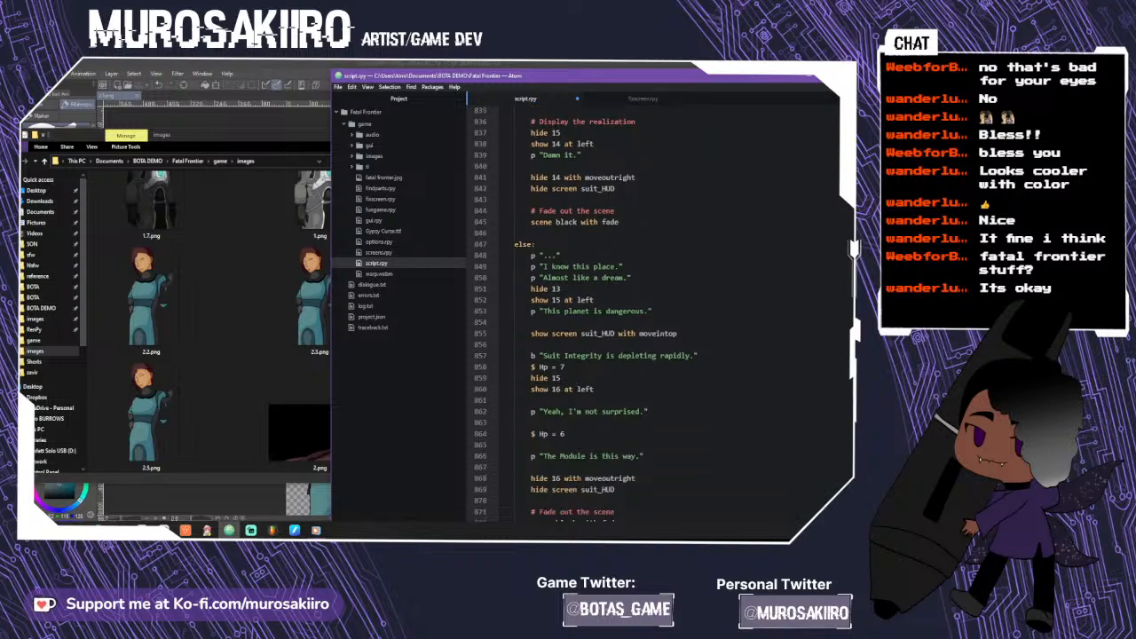
scroll(597, 310, "down", 1)
scroll(597, 310, "up", 3)
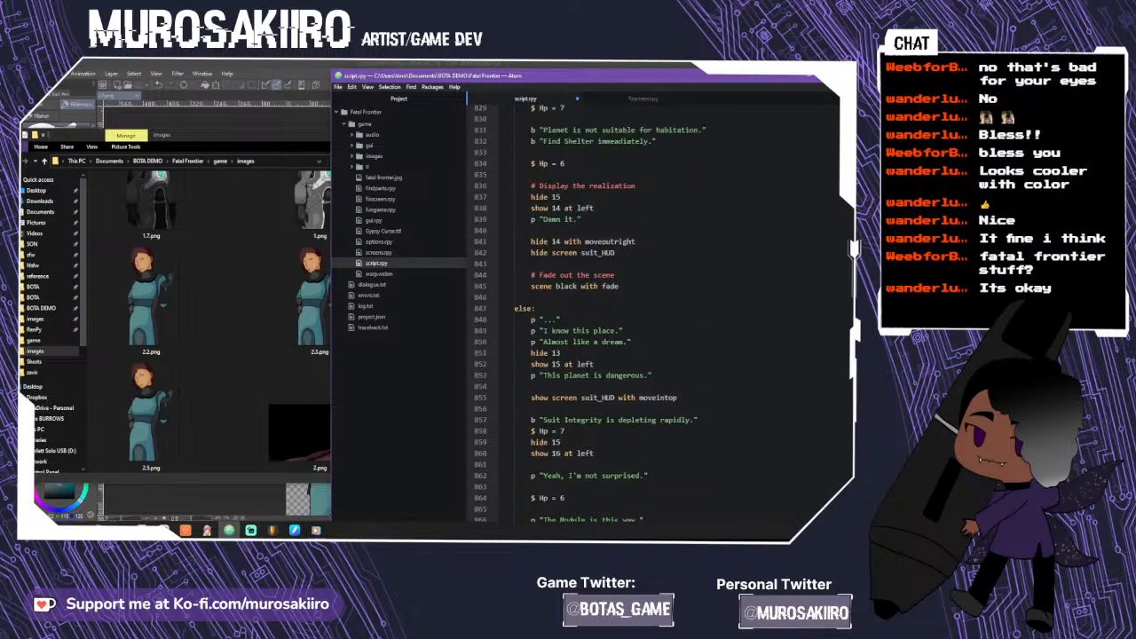
scroll(597, 311, "down", 2)
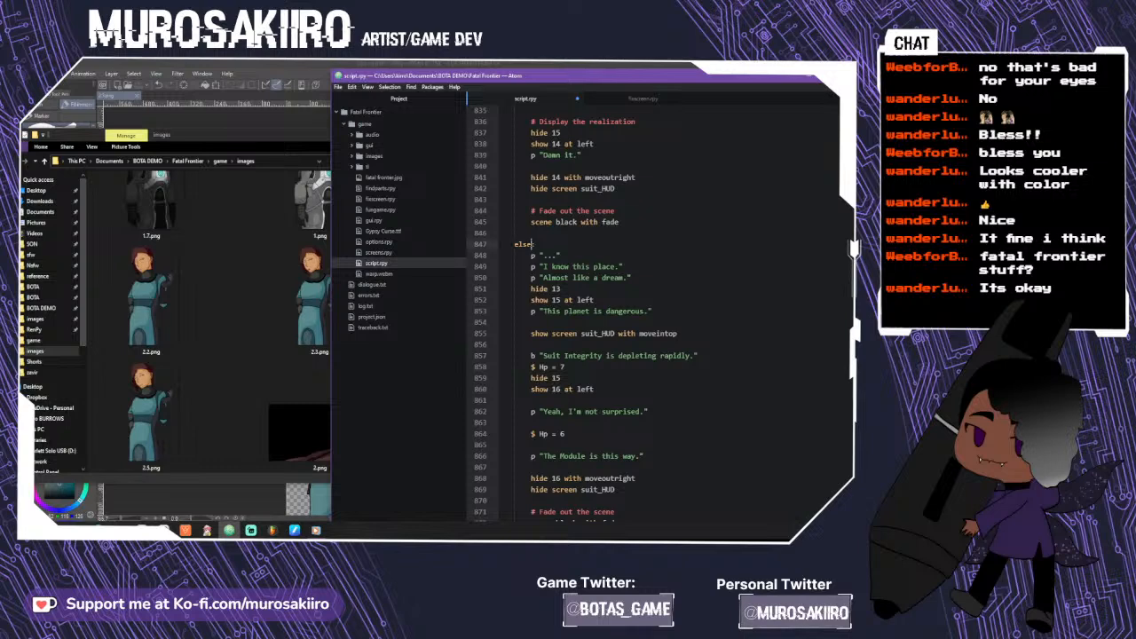
left_click_drag(532, 244, 515, 244)
left_click(498, 233)
key("Return")
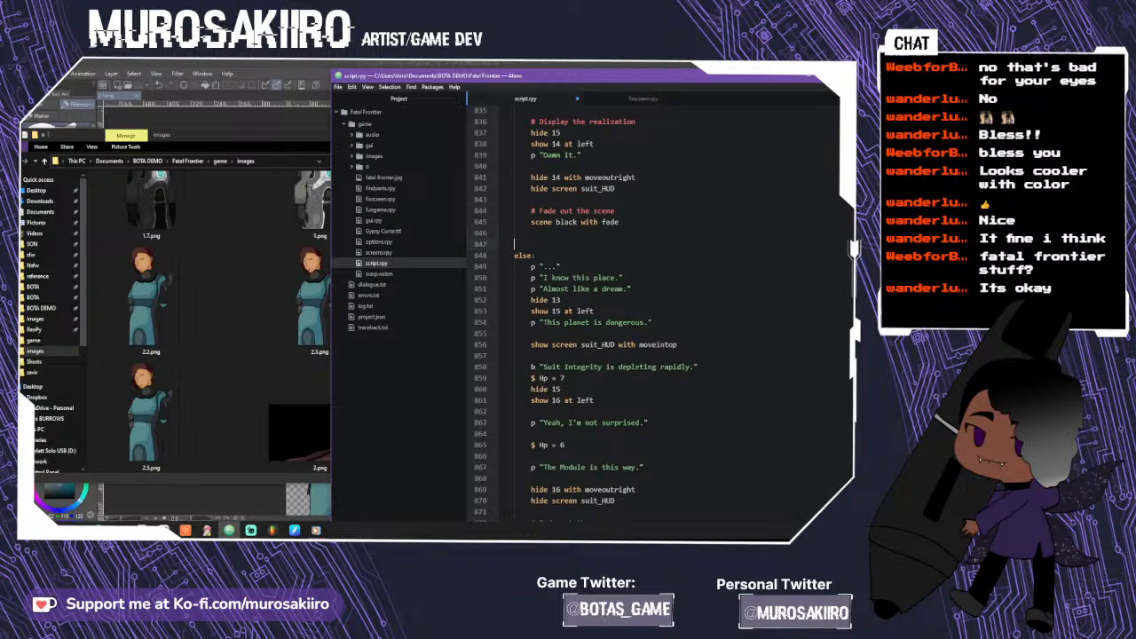
type("if persistent.complete == 2:")
key("Return")
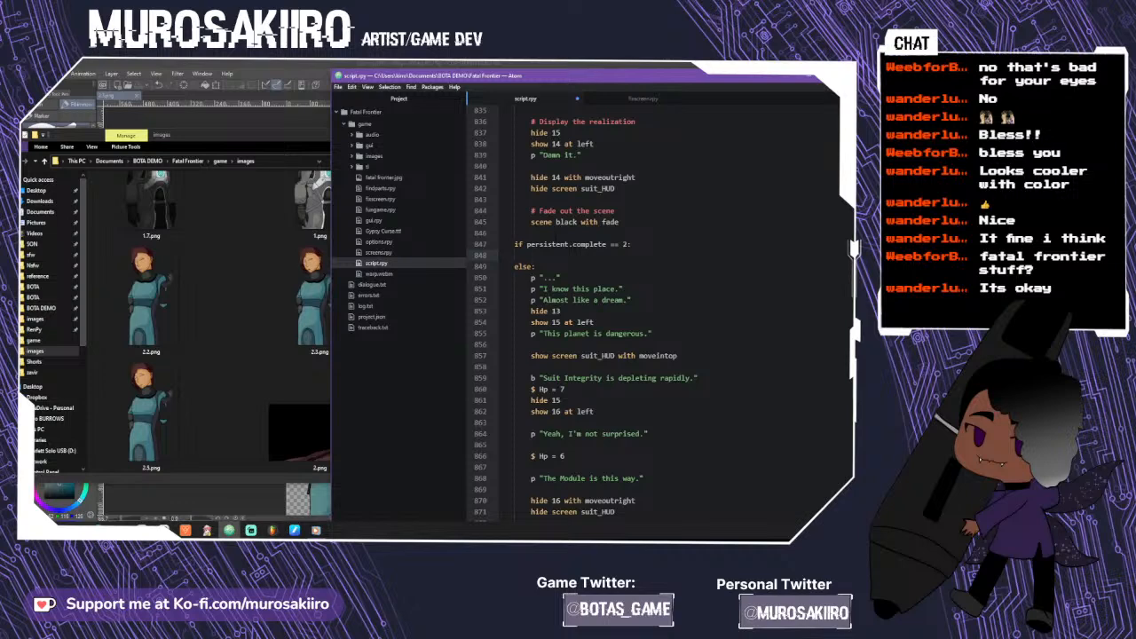
- Add the dialogue lines p "..." and p "I'm getting sick of this." under the new persistent.complete == 2 branch
type("p ")
type("\"\"")
type("...")
key("Return")
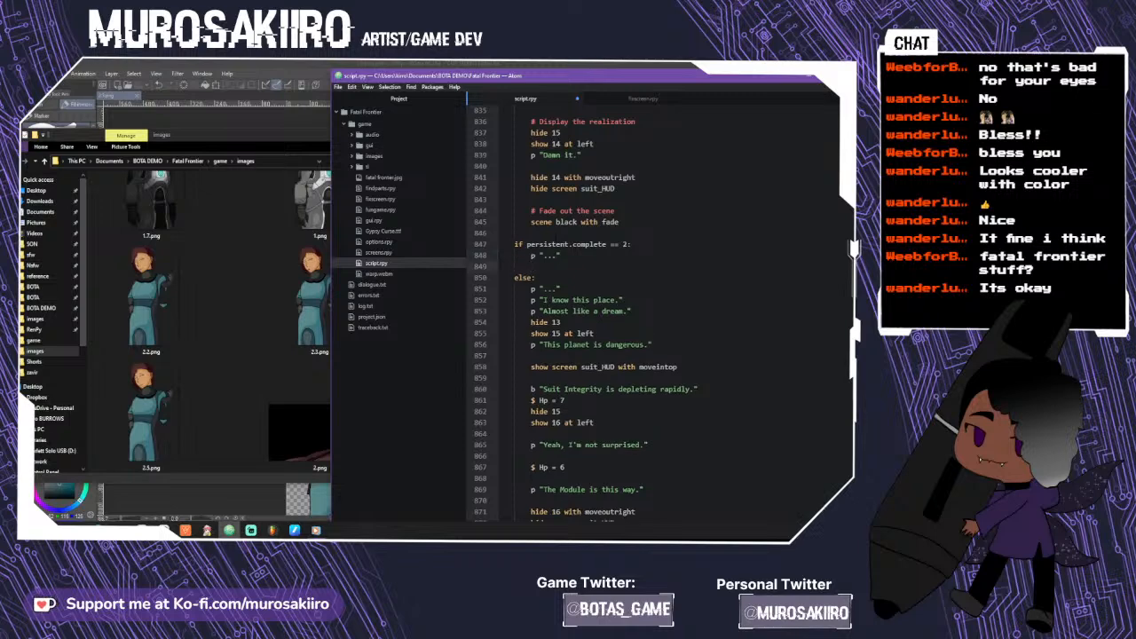
type("p \"\"")
type("I'm getting sic")
type("k of this")
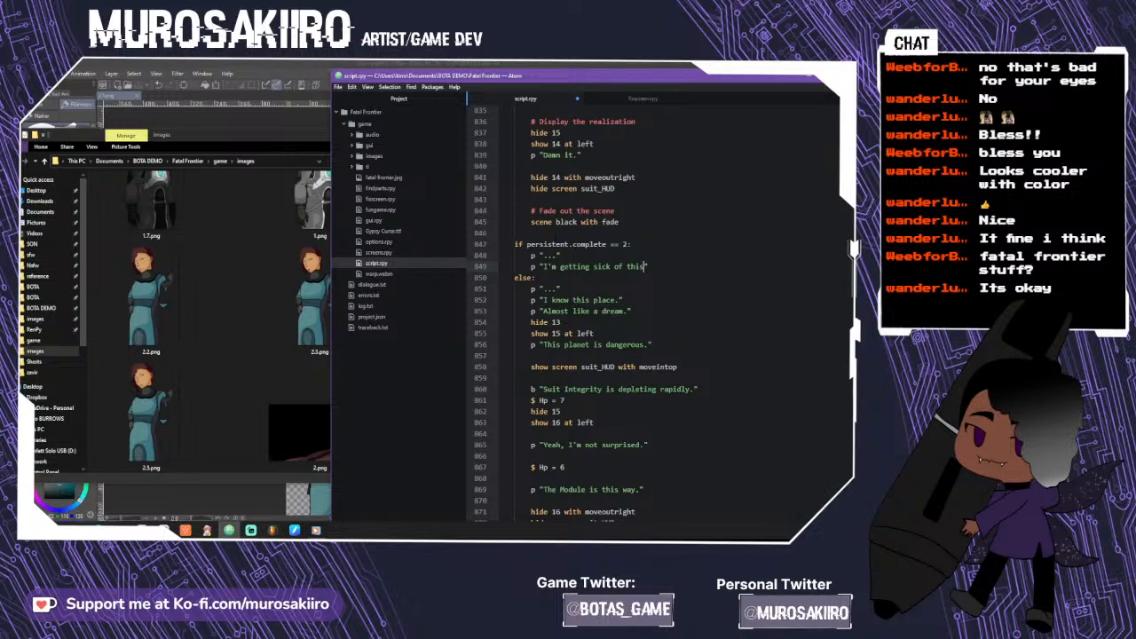
type(".")
key("Return")
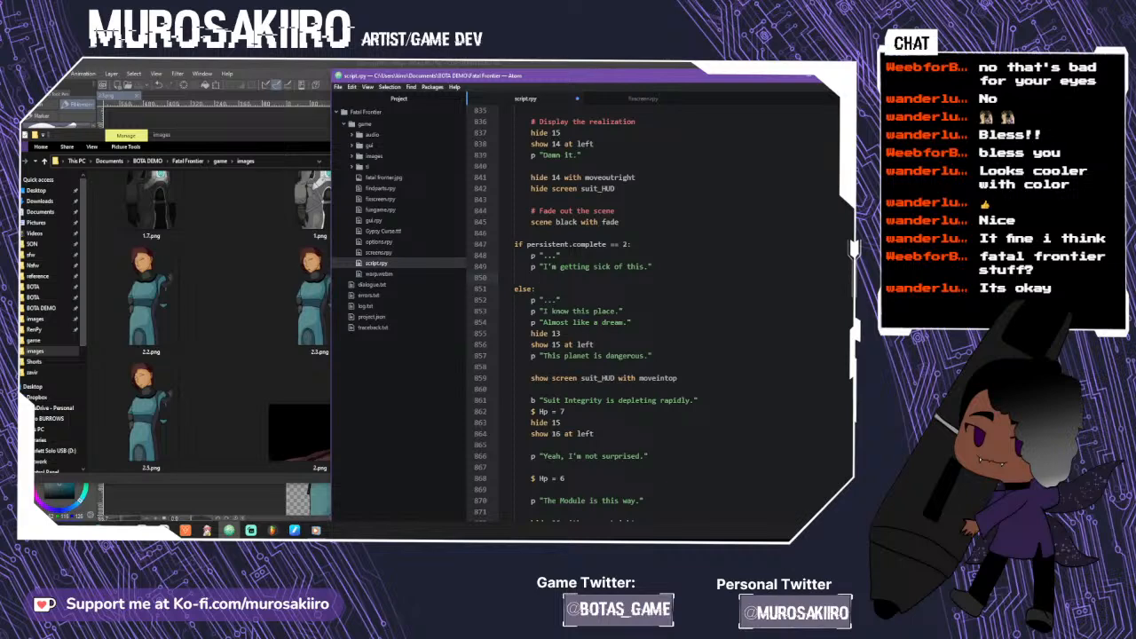
- Copy the else branch's lines from show screen suit_HUD with moveintop to show 16 at left beneath "I'm getting sick of this.", separated by a blank line
left_click_drag(594, 434, 531, 378)
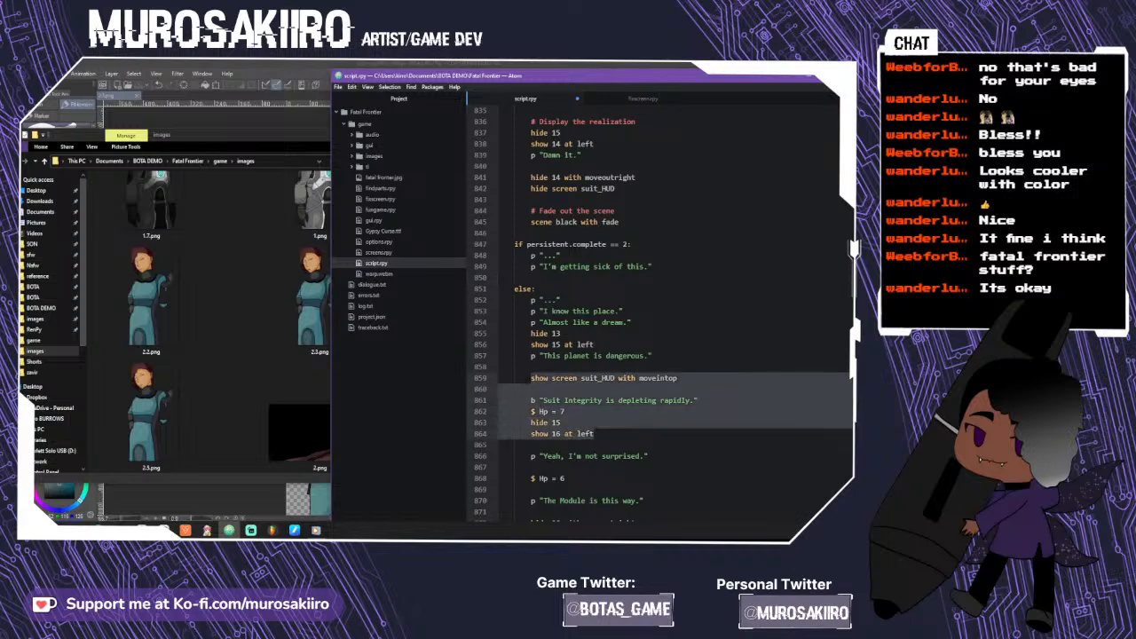
right_click(560, 382)
left_click(577, 239)
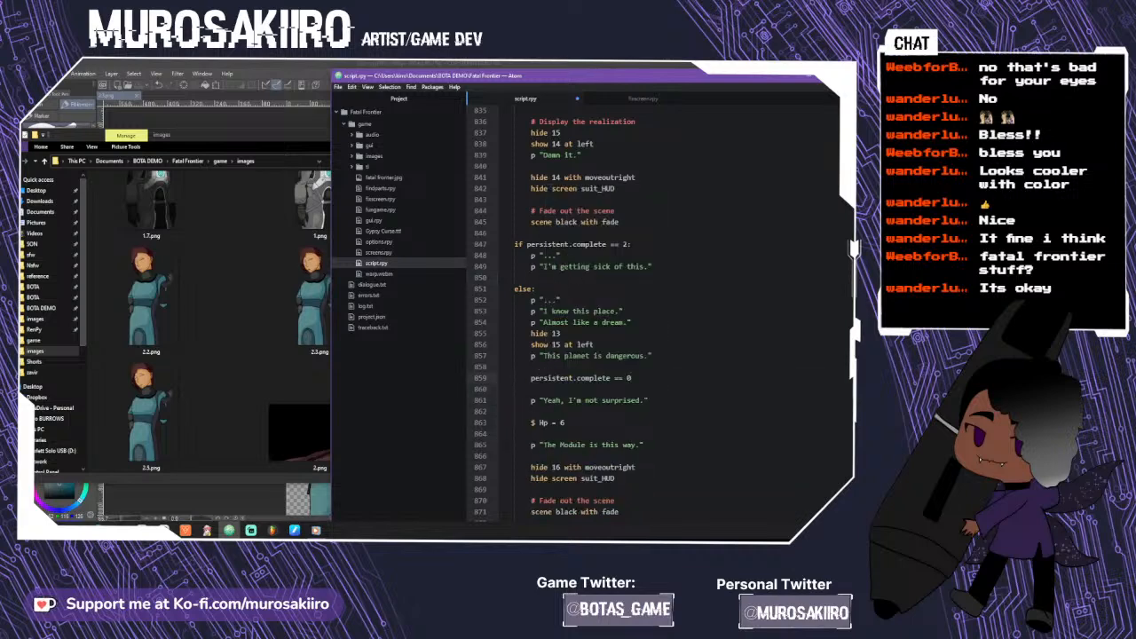
key("ctrl+z")
right_click(623, 215)
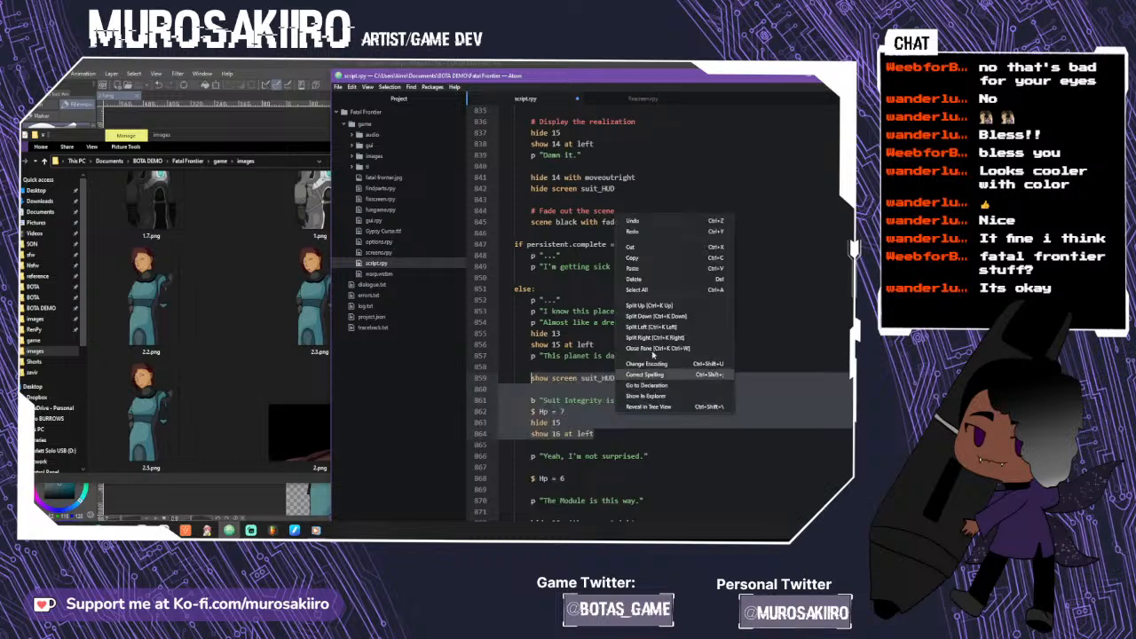
left_click(632, 258)
left_click(653, 266)
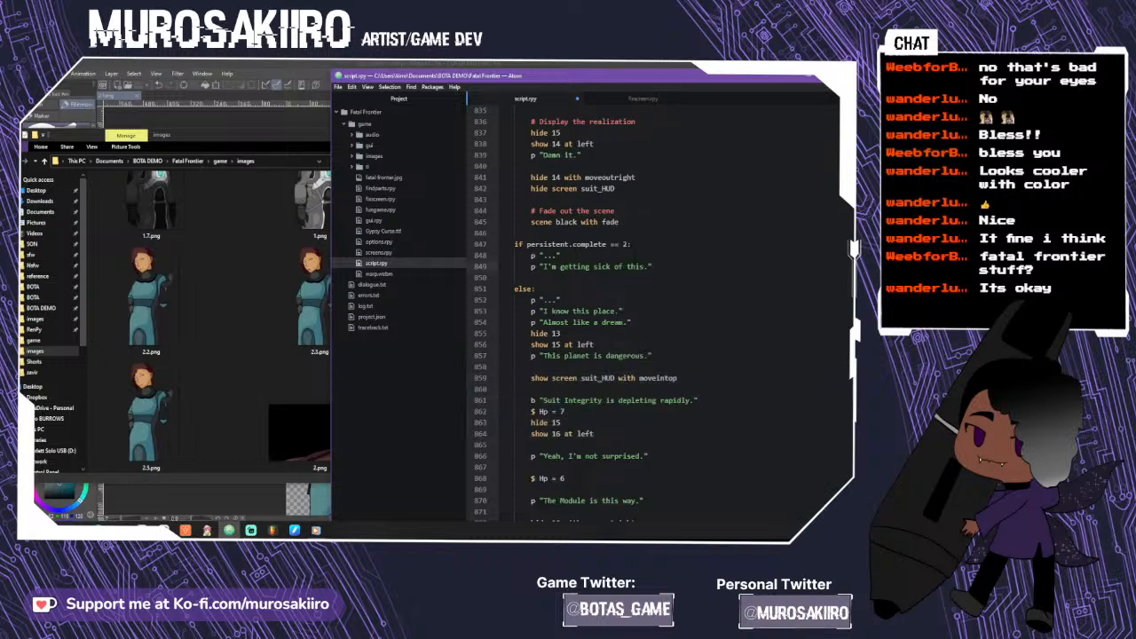
key("Return")
key("ctrl+v")
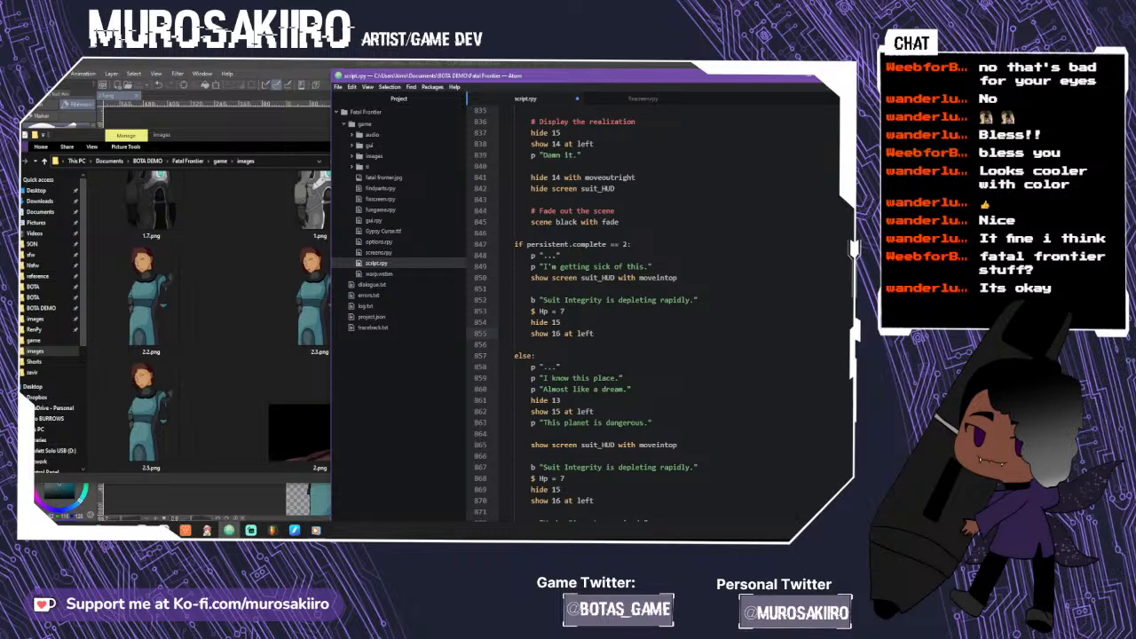
key("Return")
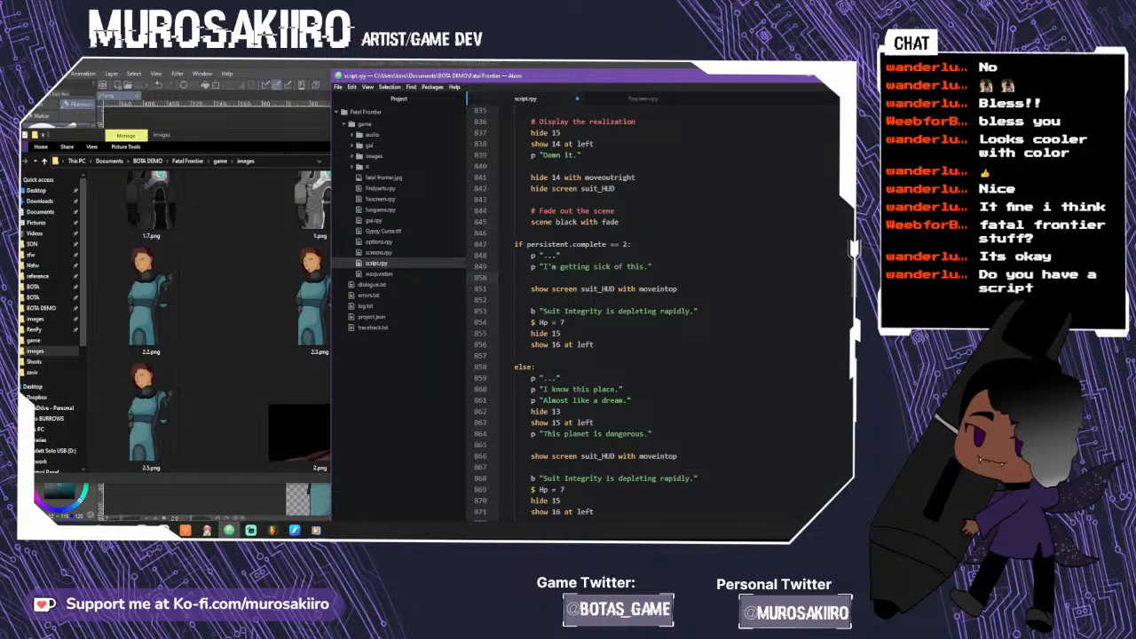
- Add the dialogue lines p "I know, I know." and p "It's this way." after show 16 at left in the new branch
scroll(582, 315, "down", 4)
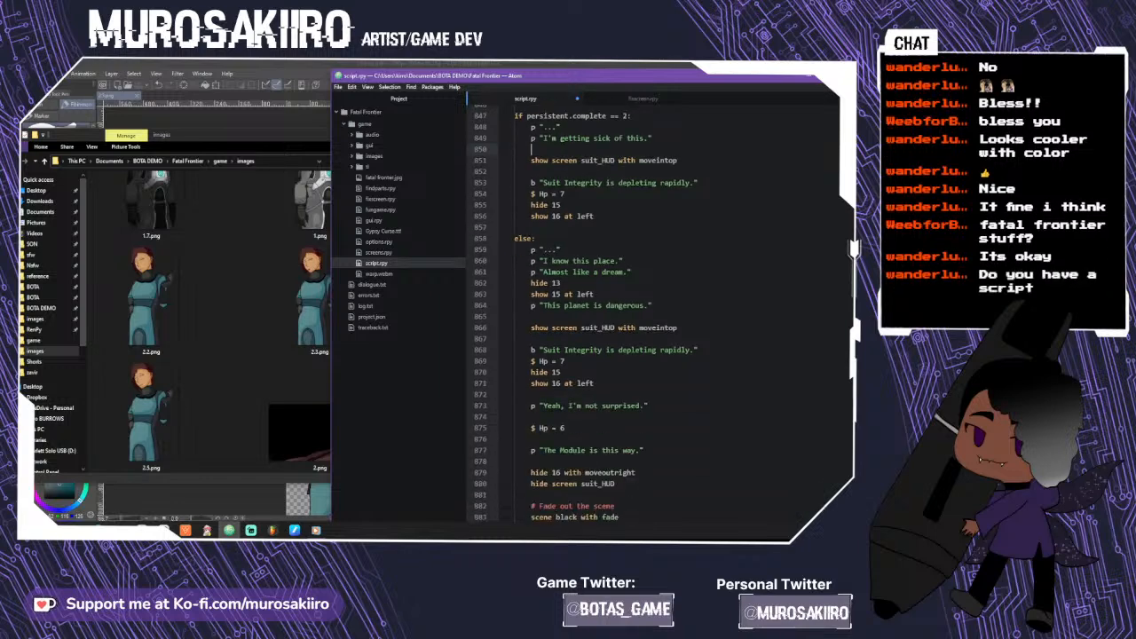
scroll(582, 315, "up", 3)
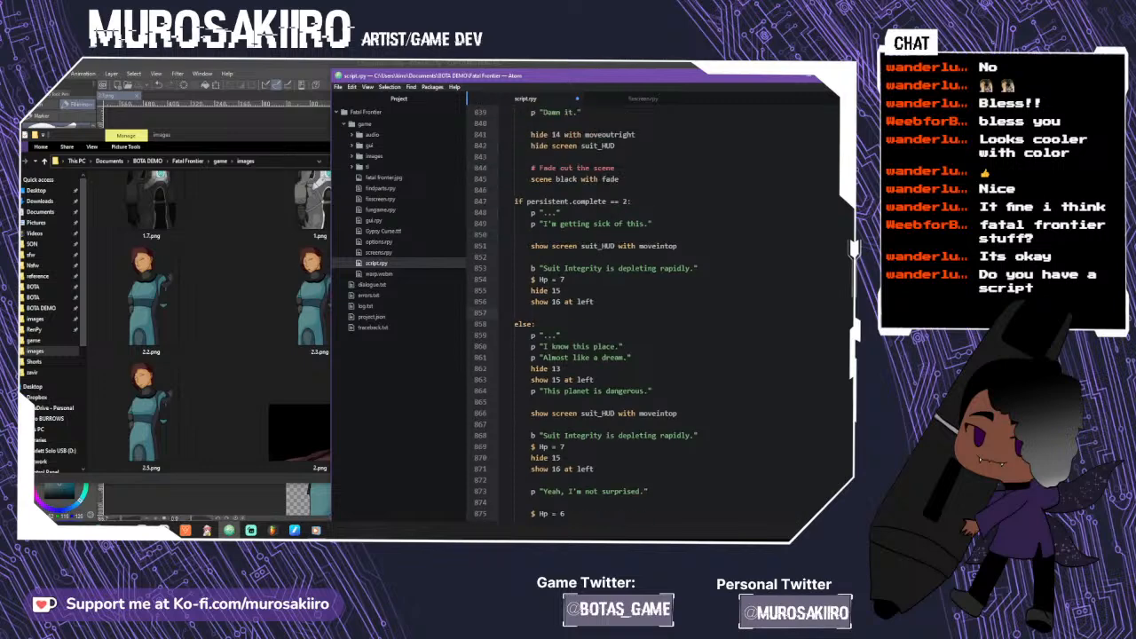
key("Return")
type("p")
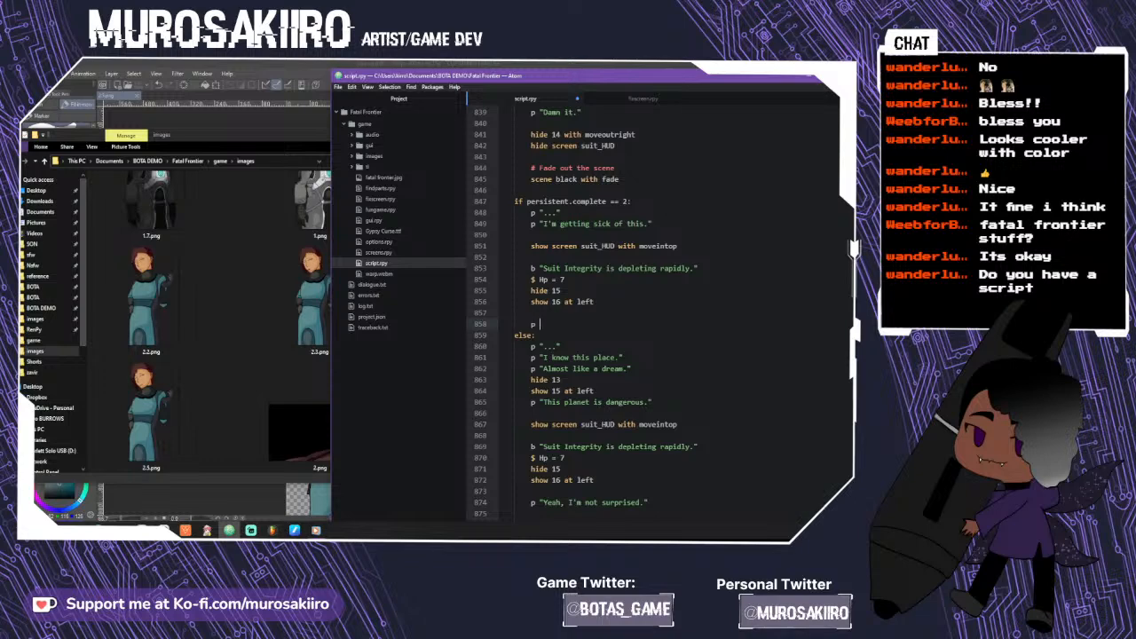
type(" \"I know, I know.")
key("Right")
key("Return")
type("p")
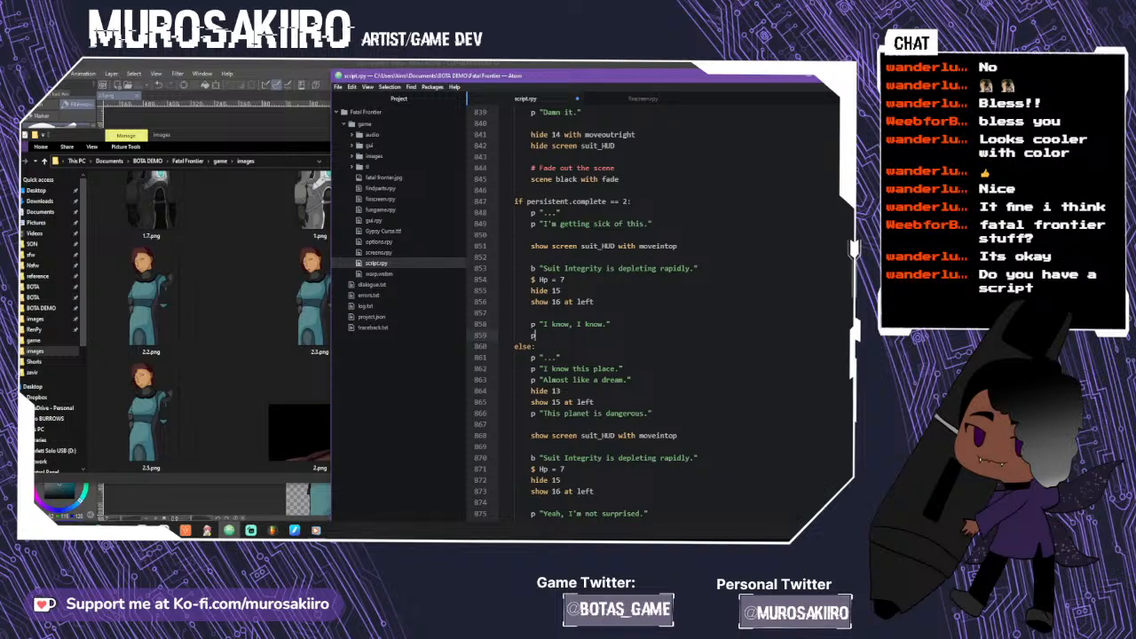
type(" \"It's this way.")
scroll(657, 311, "down", 4)
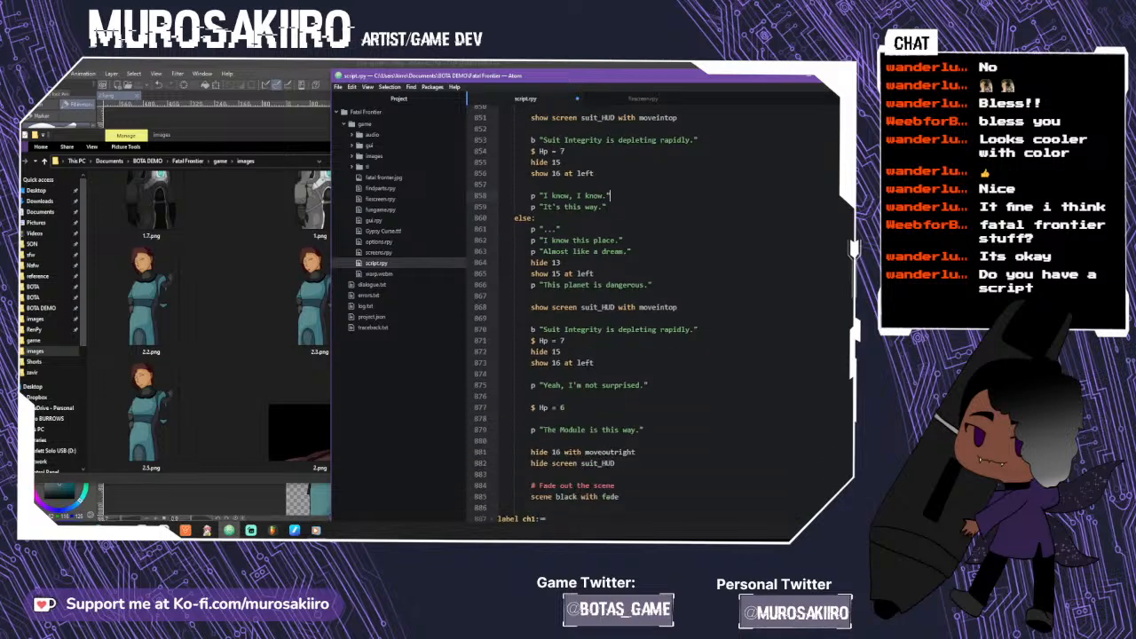
scroll(657, 311, "down", 2)
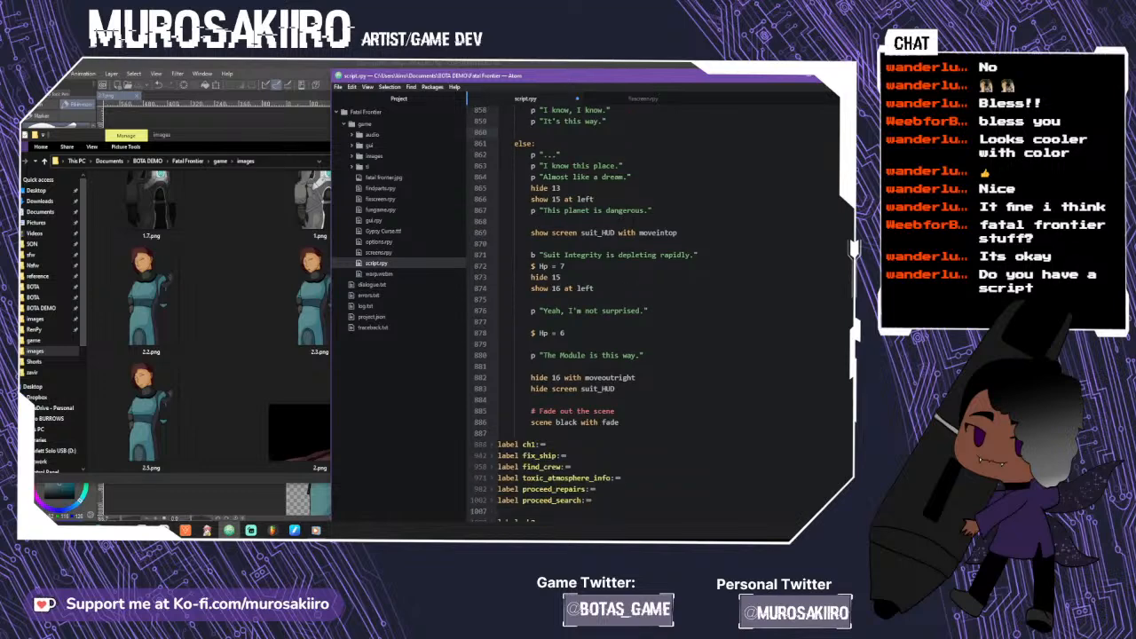
- Copy the else branch's closing lines, from hide 16 with moveoutright to scene black with fade, beneath "It's this way." in the new branch
scroll(657, 311, "up", 4)
scroll(657, 310, "up", 2)
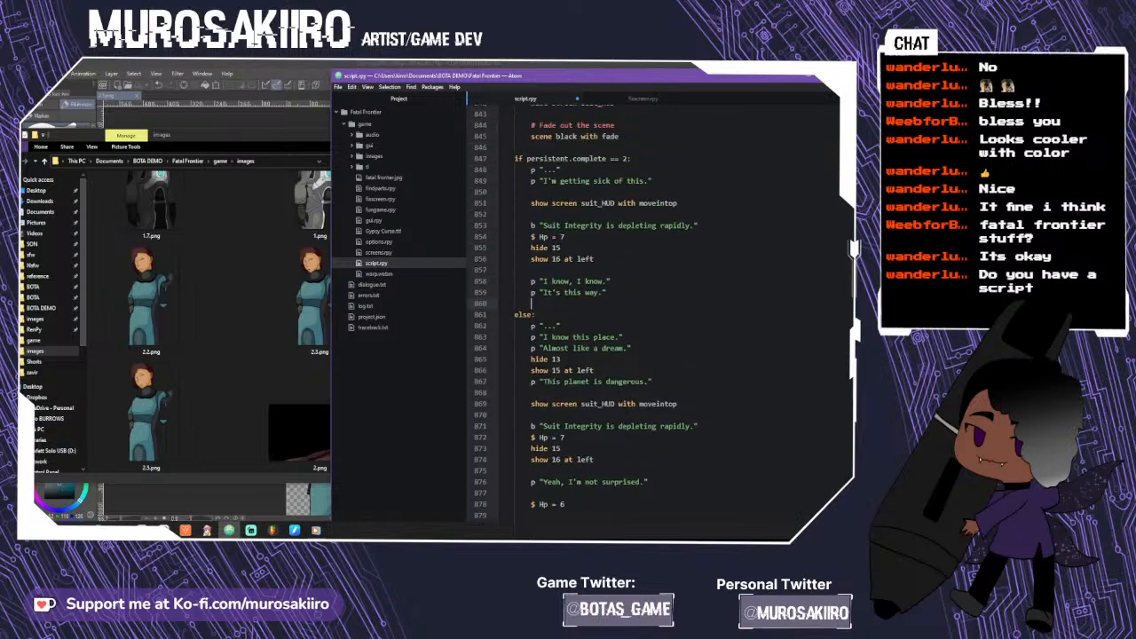
scroll(657, 310, "down", 4)
left_click_drag(619, 443, 531, 399)
right_click(547, 404)
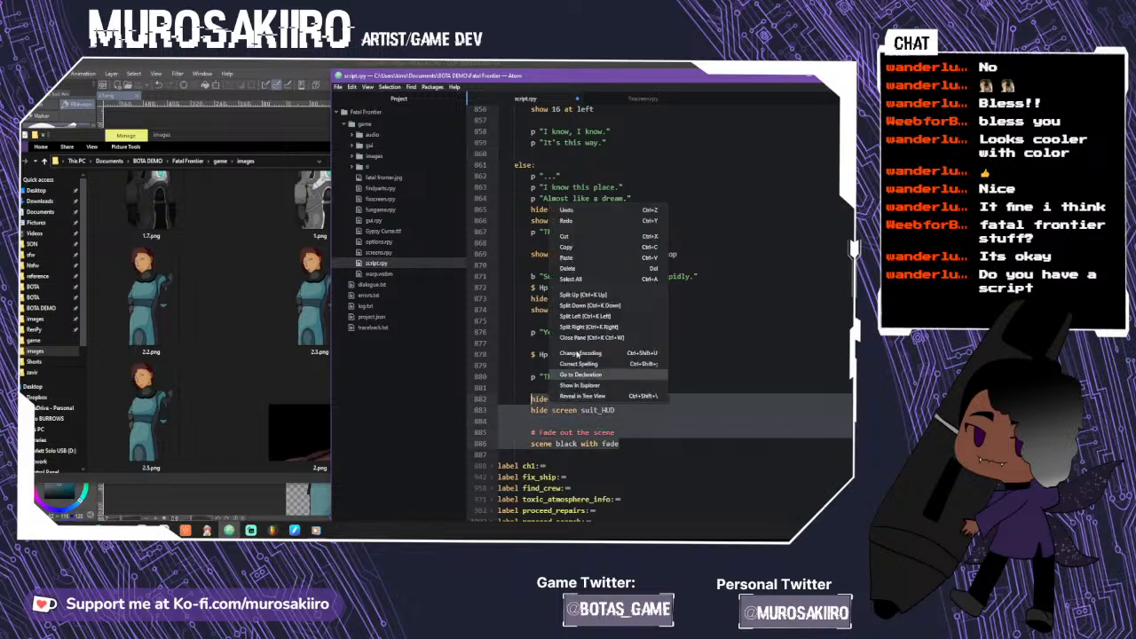
left_click(566, 248)
scroll(566, 248, "up", 6)
scroll(657, 311, "down", 1)
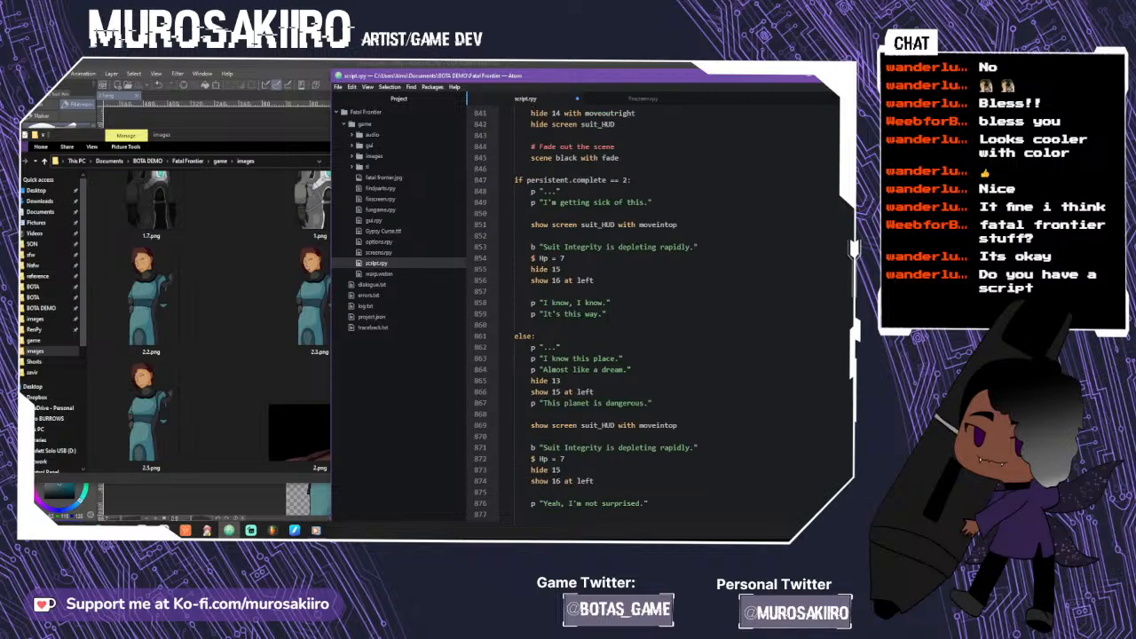
key("ctrl+v")
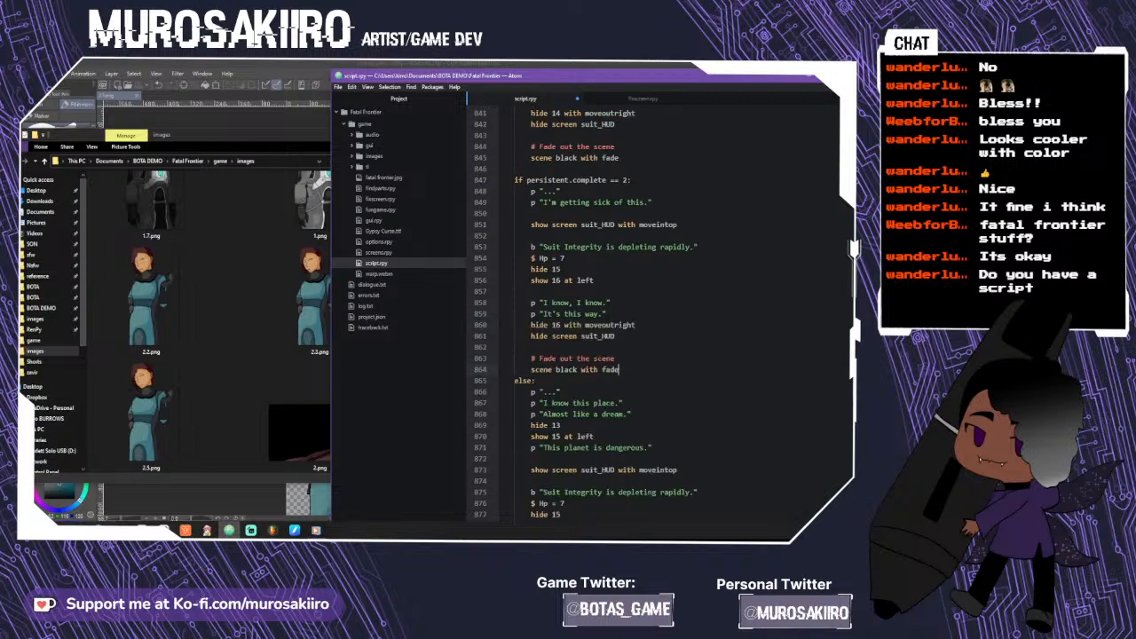
- Look back over the awakening label's first branch and fold the label
scroll(657, 310, "up", 8)
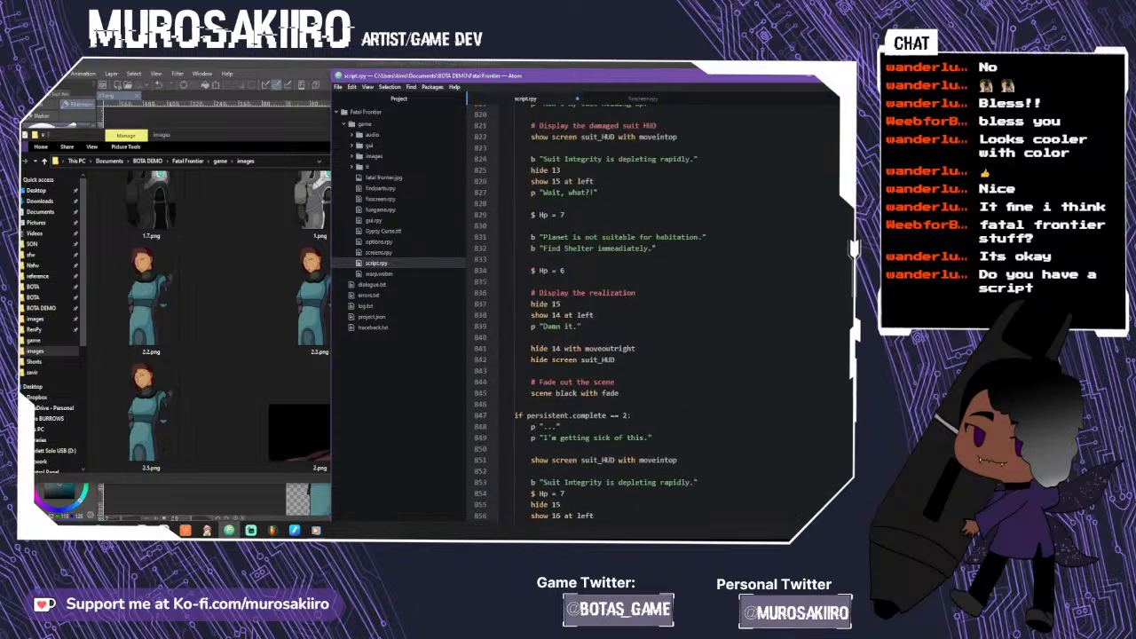
scroll(657, 310, "down", 3)
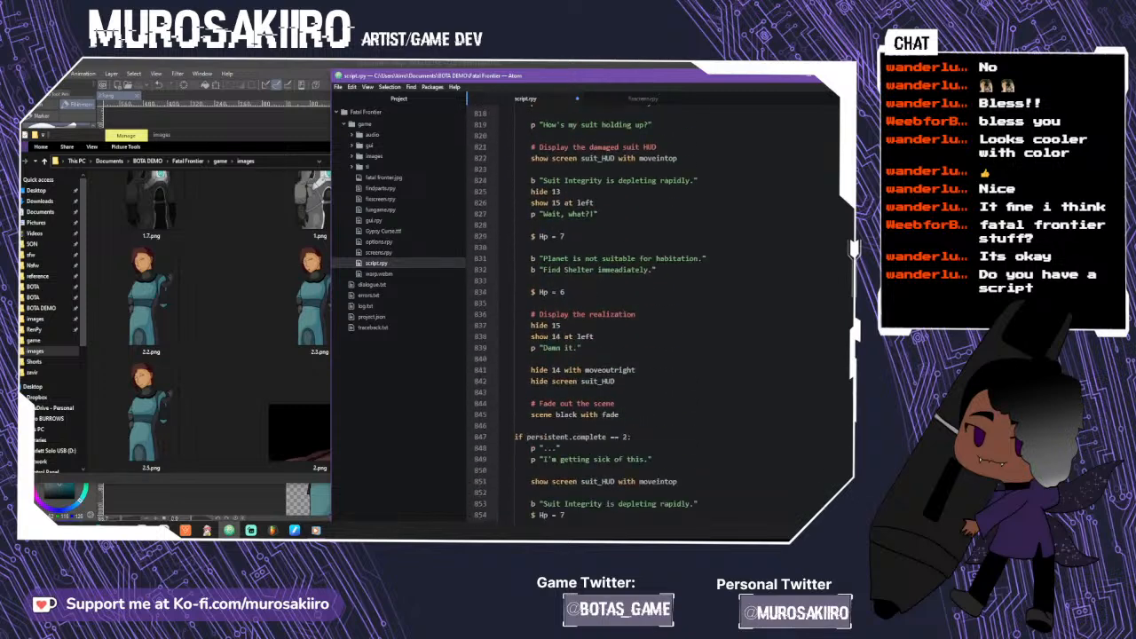
scroll(657, 310, "up", 6)
scroll(499, 318, "up", 1)
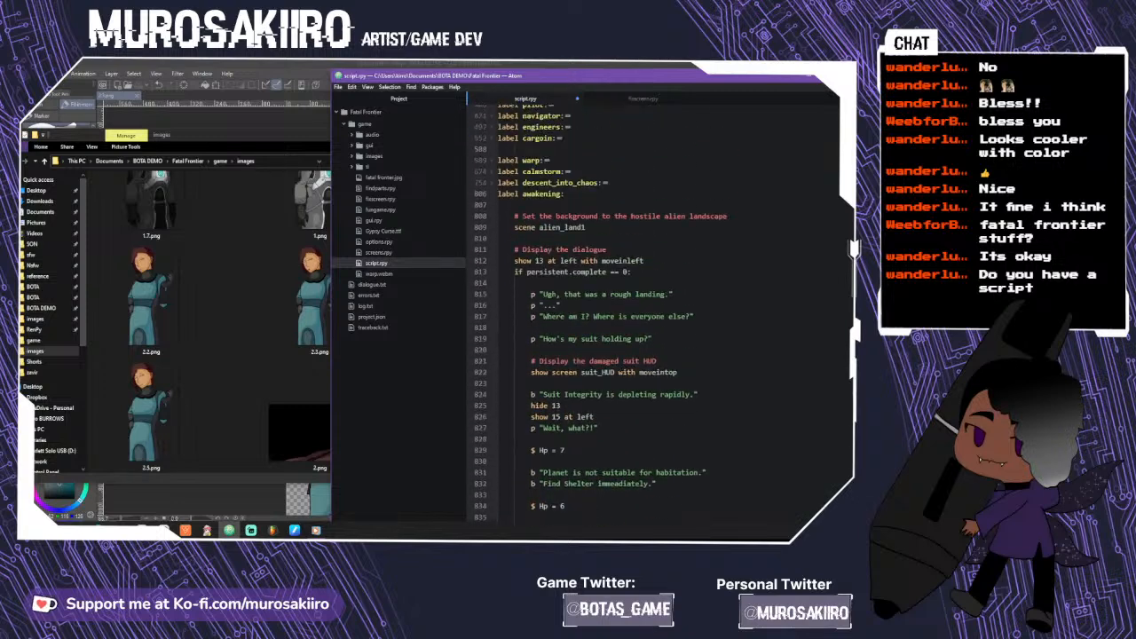
left_click(492, 195)
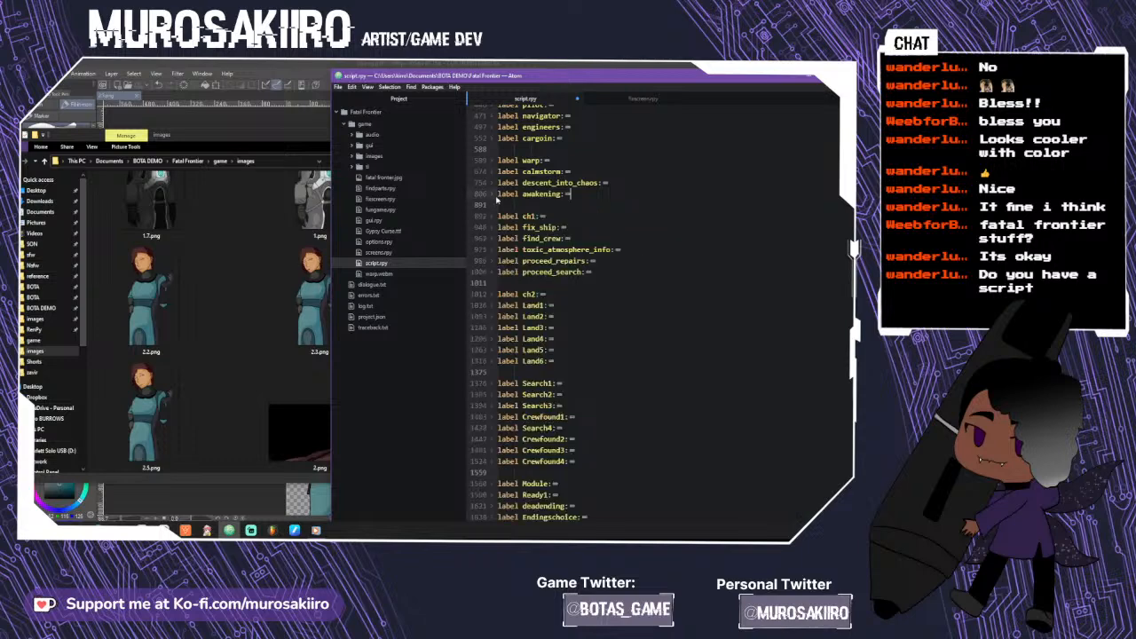
- Unfold the warp label and add an if persistent.complete == 2: branch above its else, containing p "No, not again..."
left_click(495, 162)
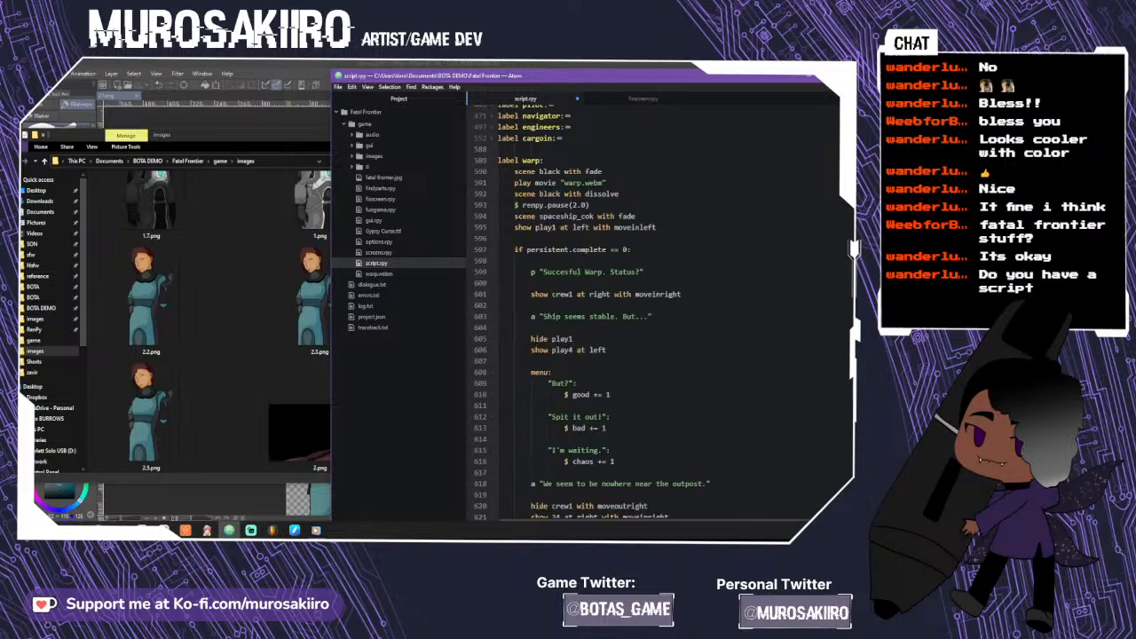
scroll(589, 311, "down", 6)
scroll(660, 310, "down", 11)
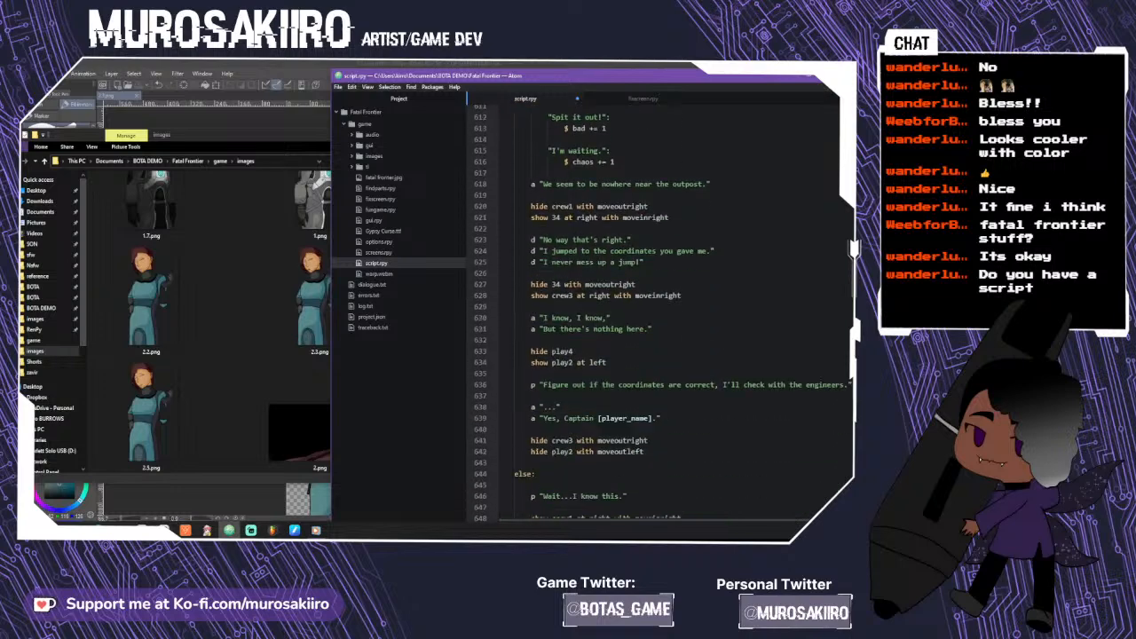
scroll(660, 310, "down", 2)
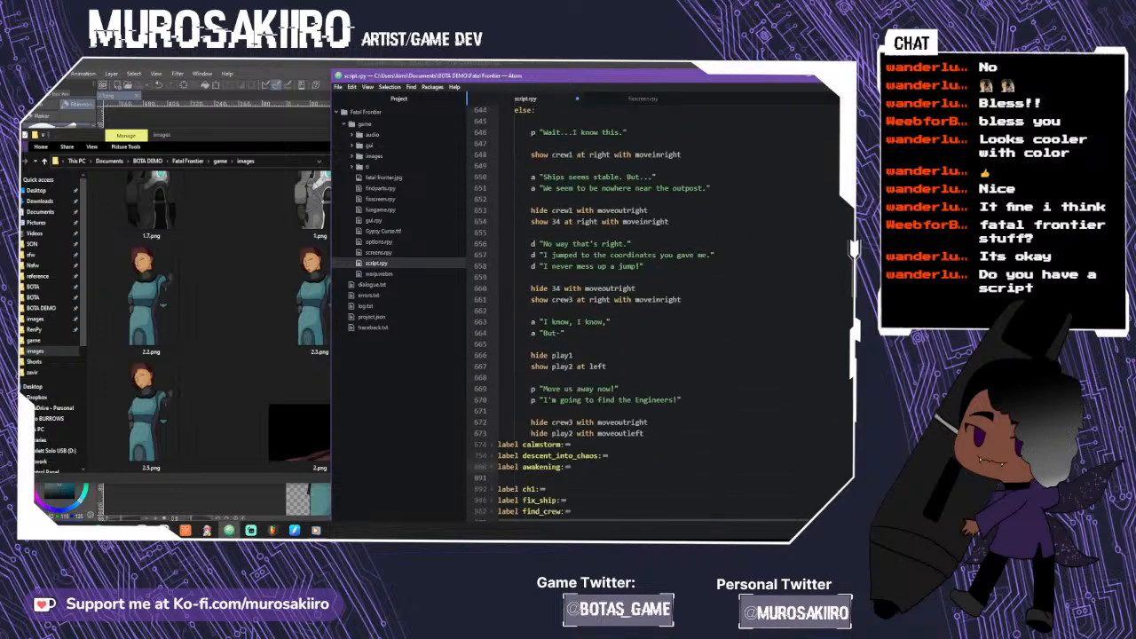
scroll(661, 311, "up", 2)
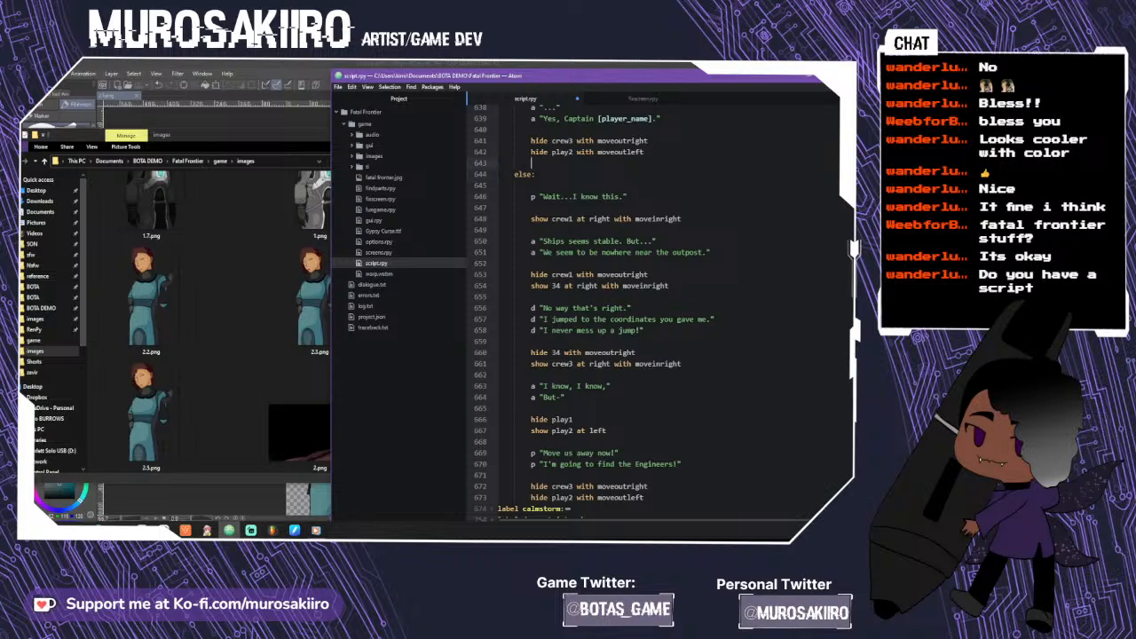
key("Return")
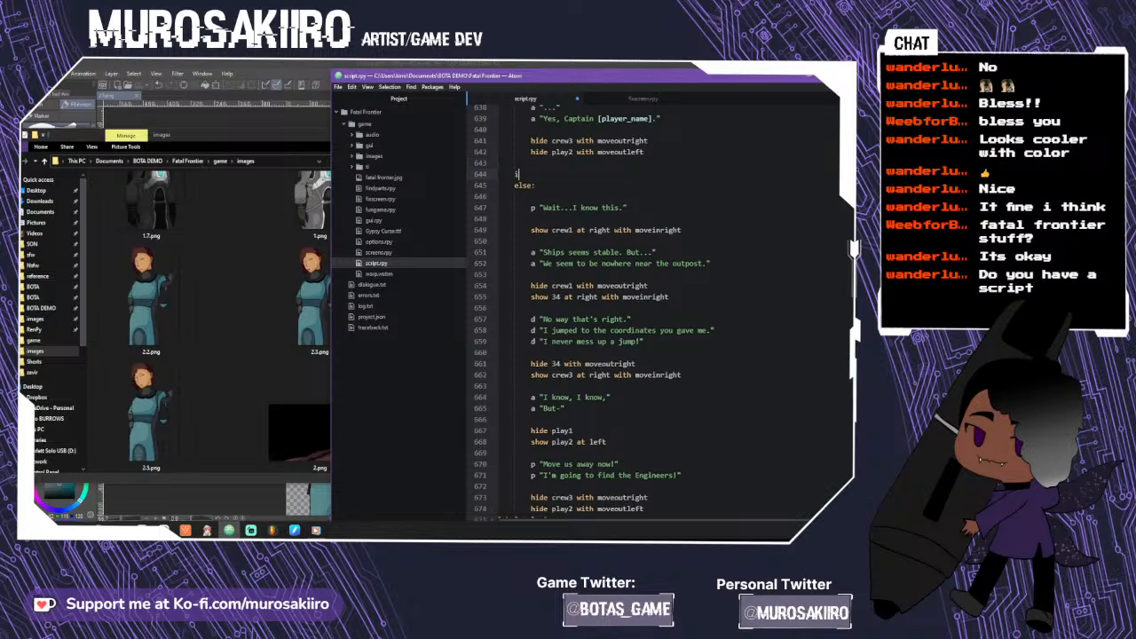
type("if persistent.complete == 0")
type(":")
key("BackSpace")
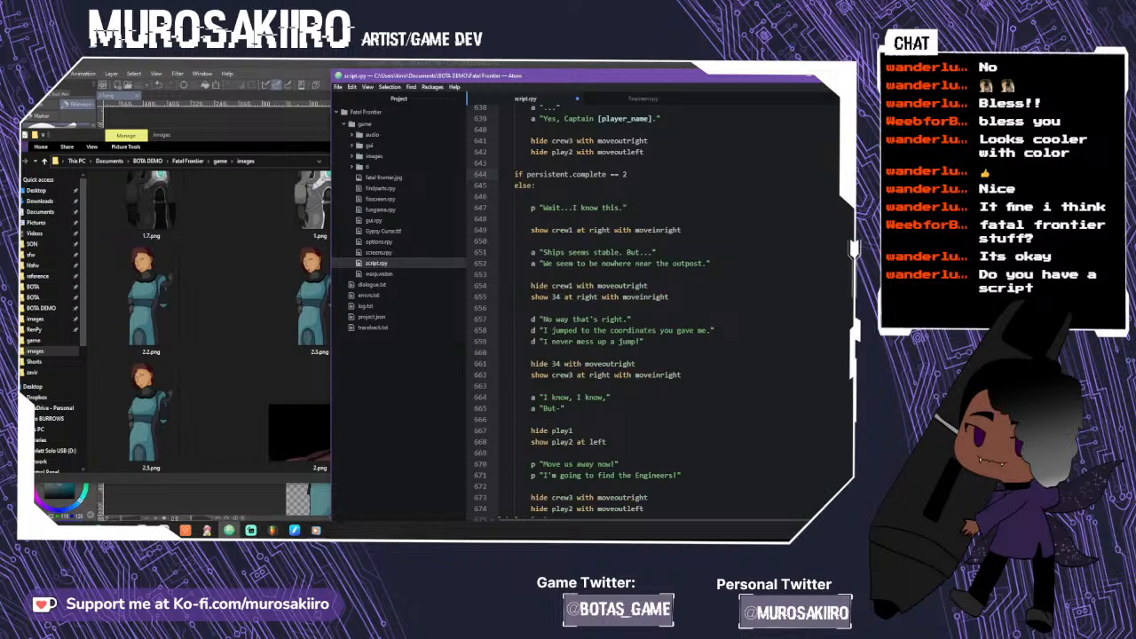
key("Return")
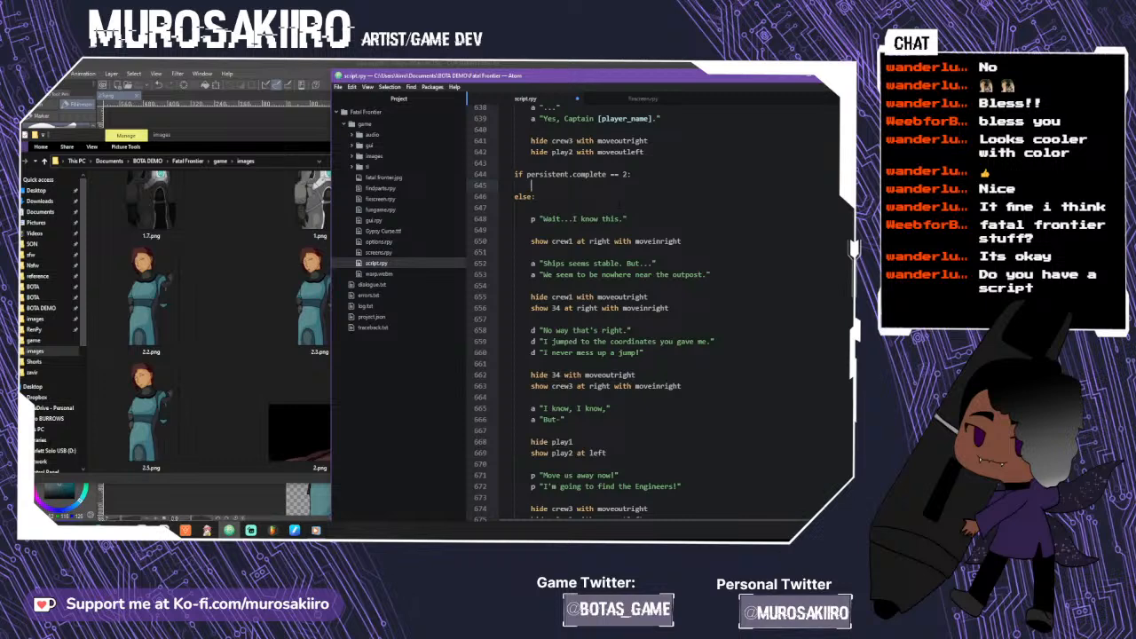
type("p \"No, not again...")
key("Return")
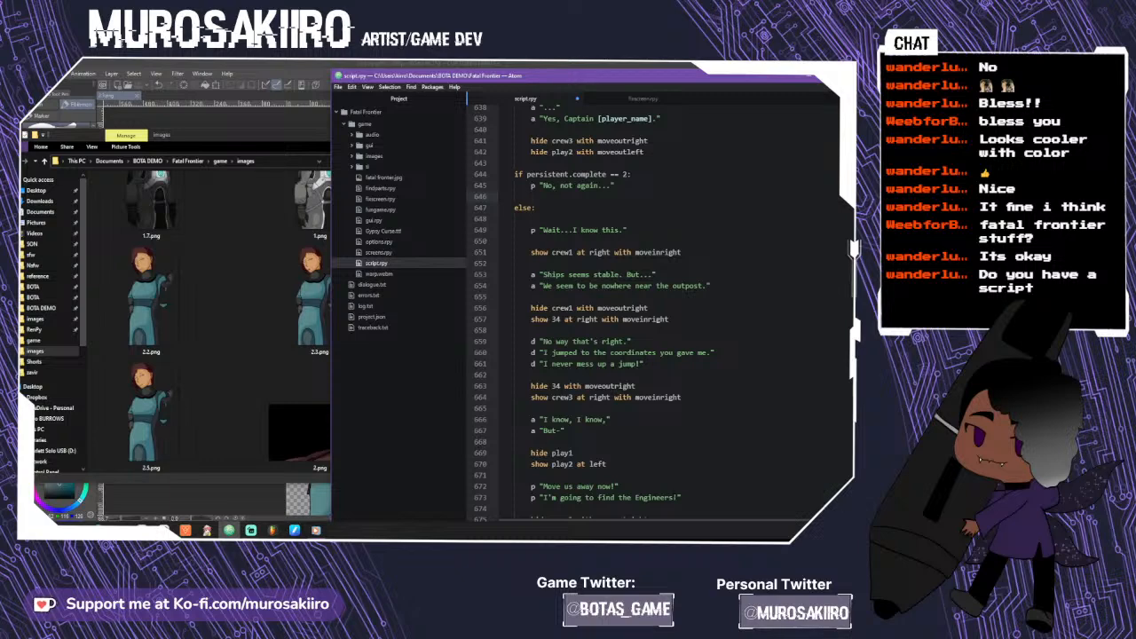
- Select the warp label's else-branch lines from show play2 at left to p "I'm going to find the Engineers!"
scroll(589, 313, "down", 1)
left_click_drag(681, 476, 531, 442)
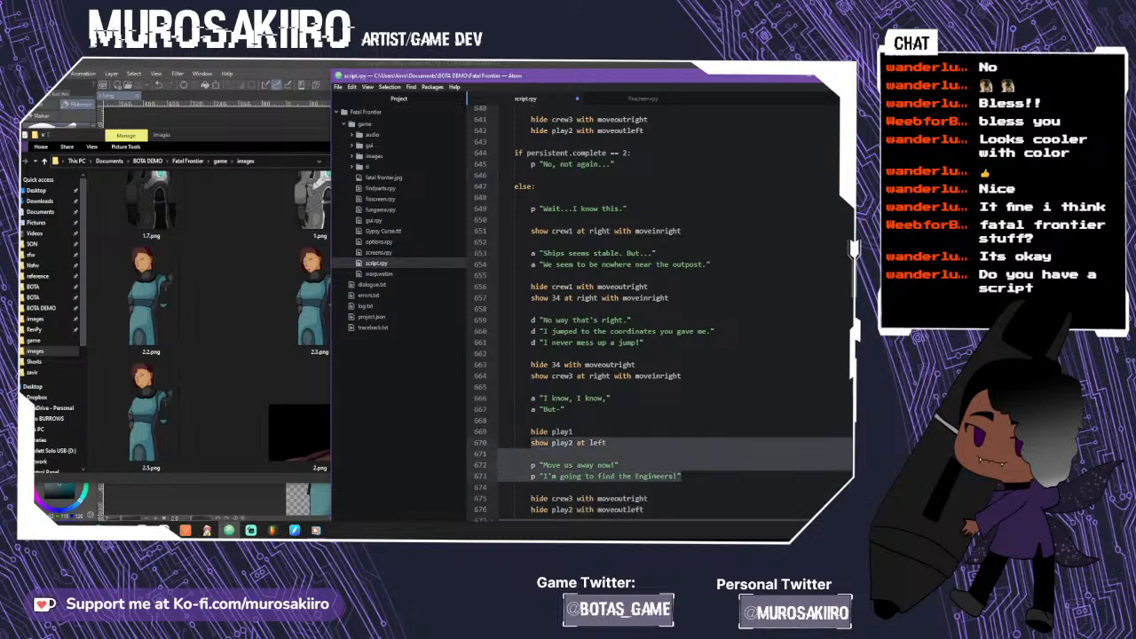
scroll(531, 442, "up", 2)
scroll(530, 442, "up", 1)
left_click(514, 295)
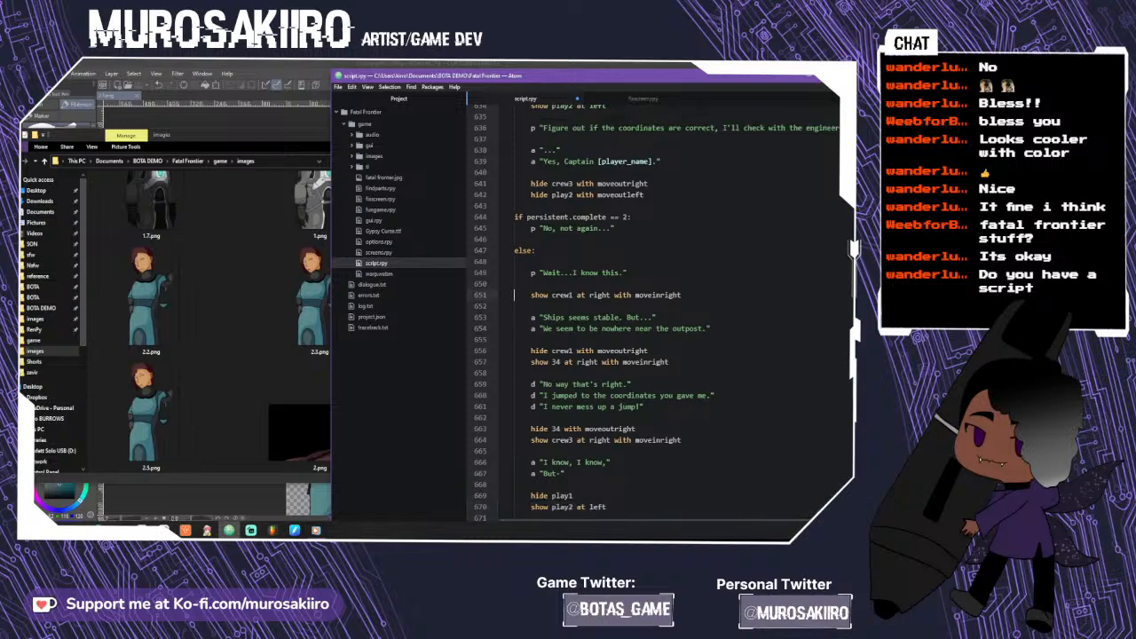
- Copy the crew1 show line and "Ships seems stable. But..." from the else branch to below "No, not again..." in the persistent.complete == 2 branch
left_click_drag(531, 294, 656, 317)
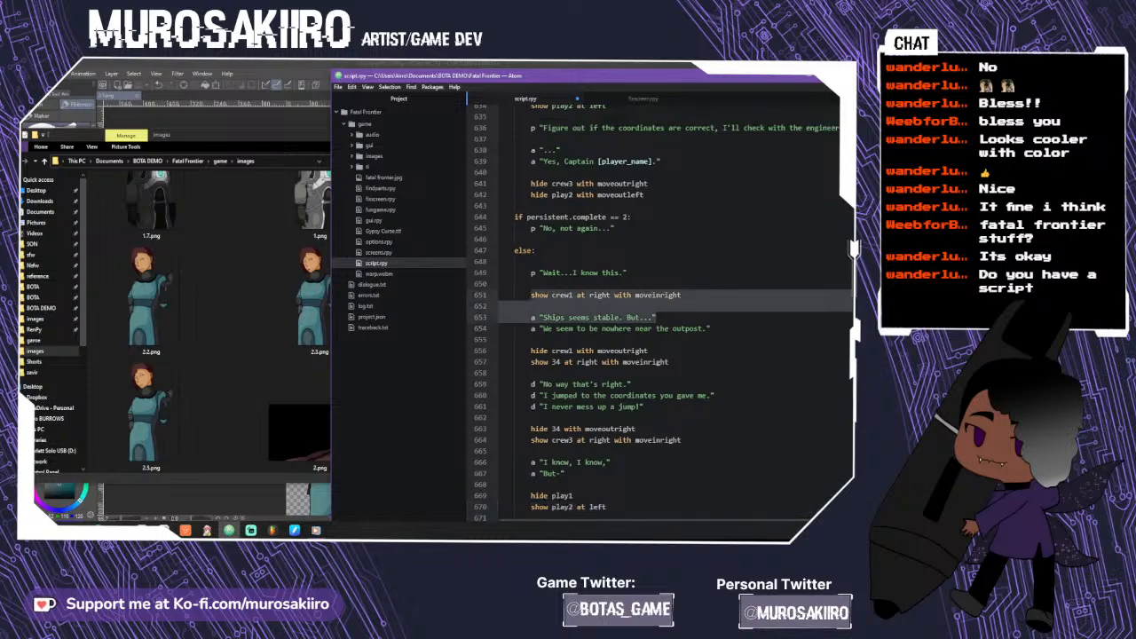
right_click(612, 312)
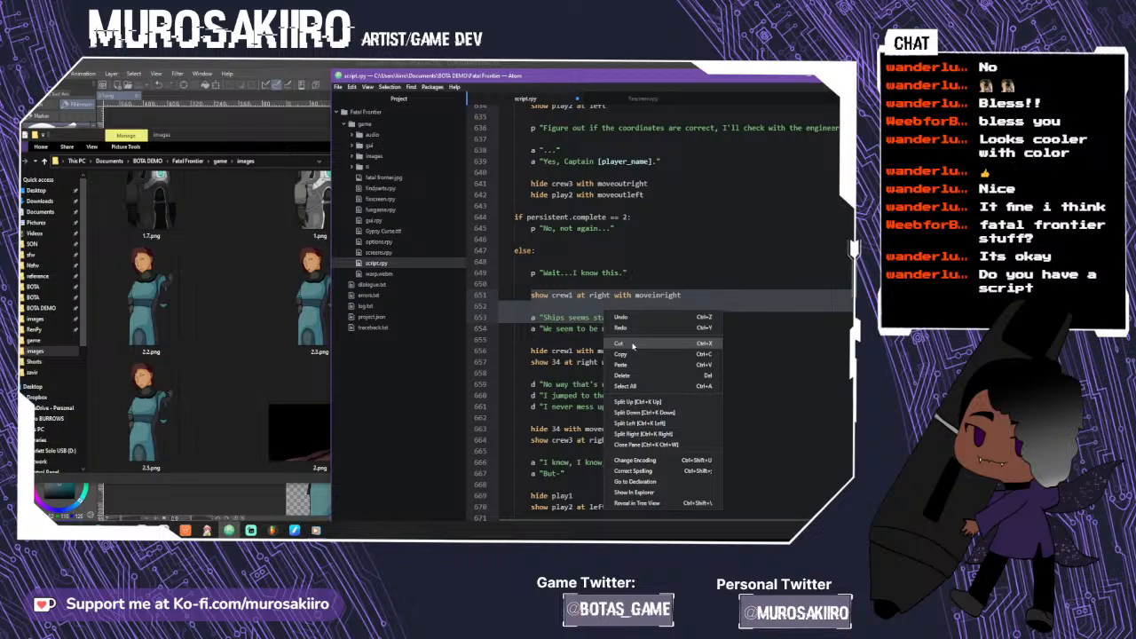
left_click(633, 355)
left_click(618, 228)
key("Return")
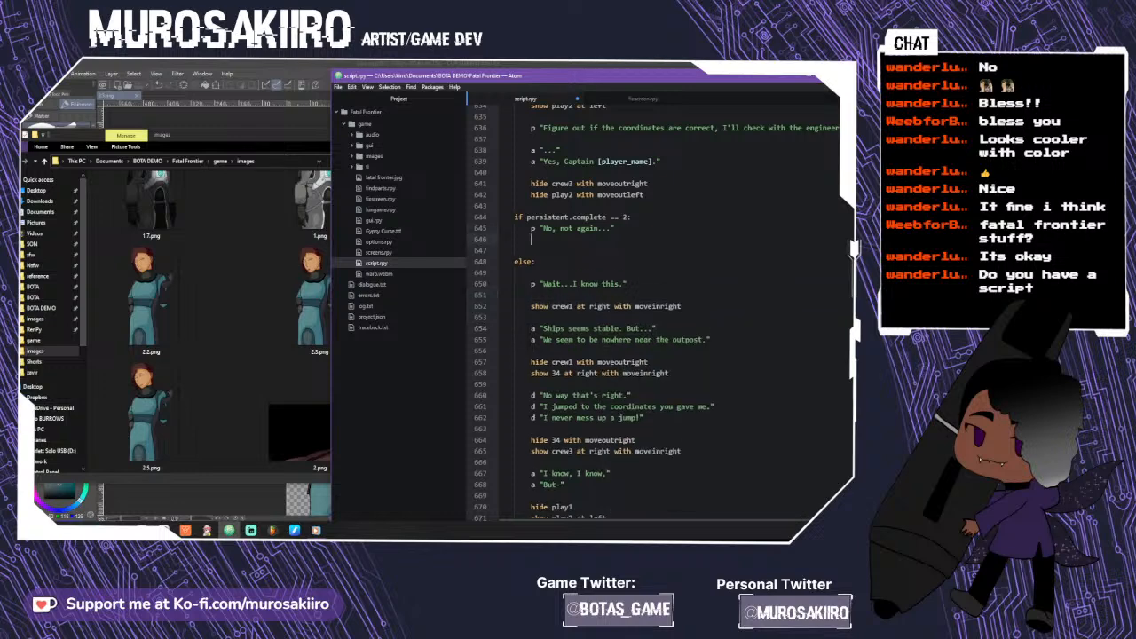
key("ctrl+v")
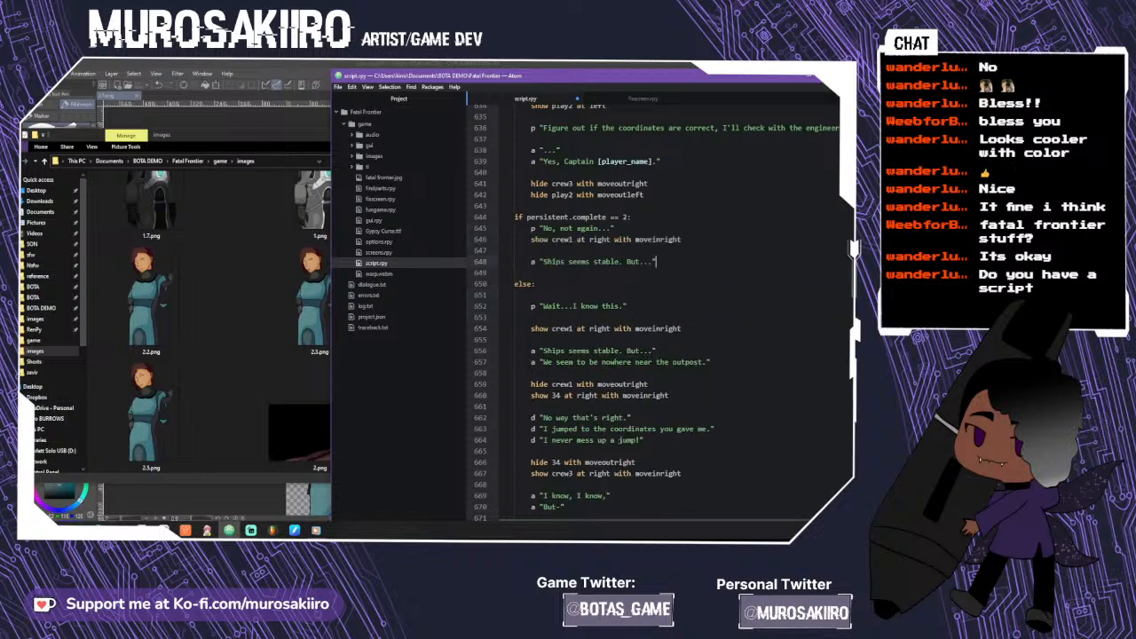
- Copy the hide play1, show play2 and two captain dialogue lines ending in "find the Engineers!" into the persistent.complete == 2 branch
scroll(666, 310, "down", 5)
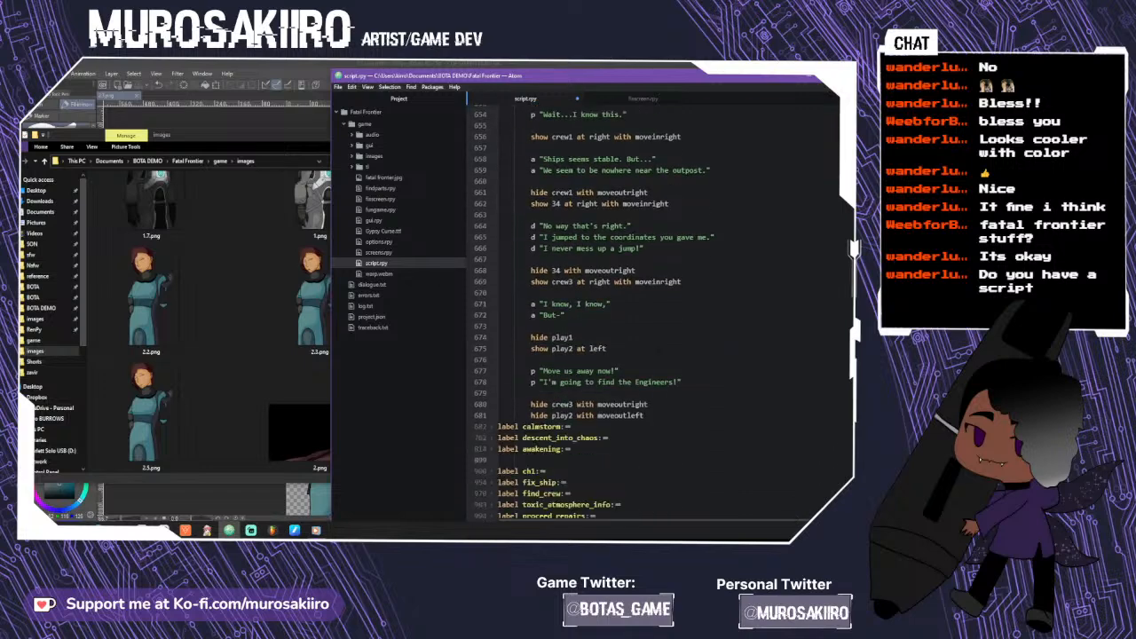
left_click_drag(681, 381, 533, 338)
right_click(533, 339)
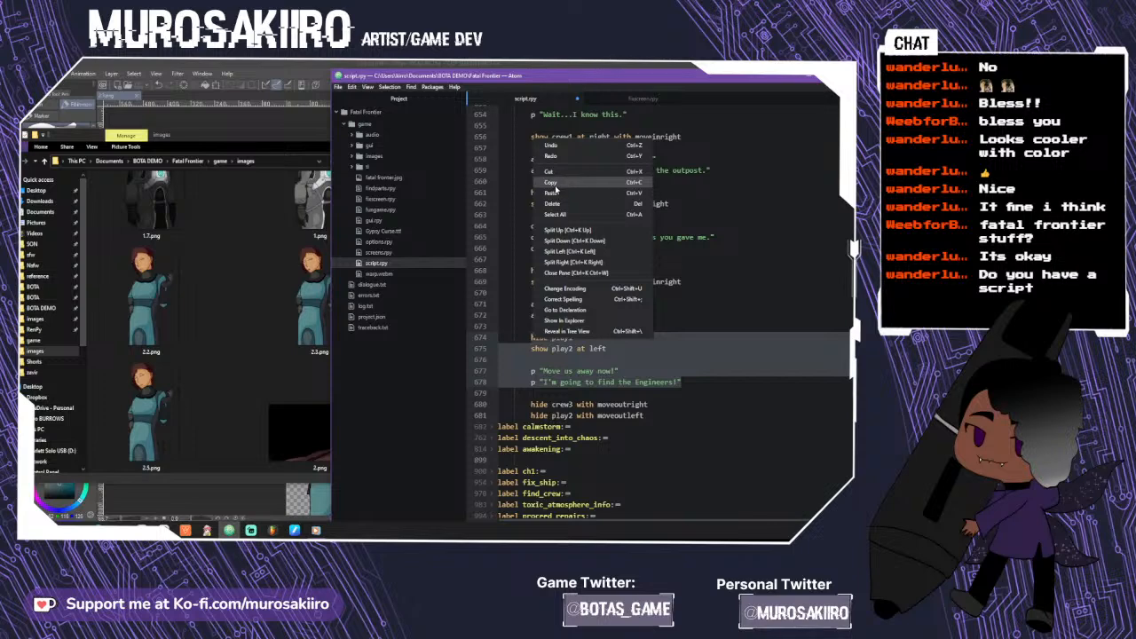
left_click(550, 182)
scroll(551, 182, "up", 4)
left_click(532, 241)
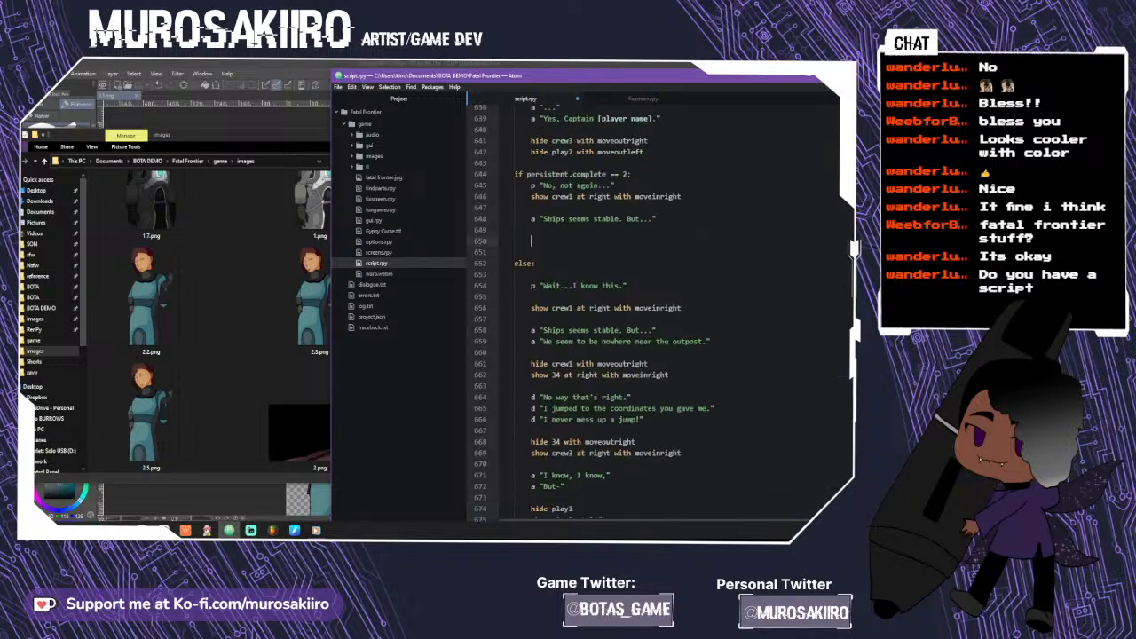
key("ctrl+v")
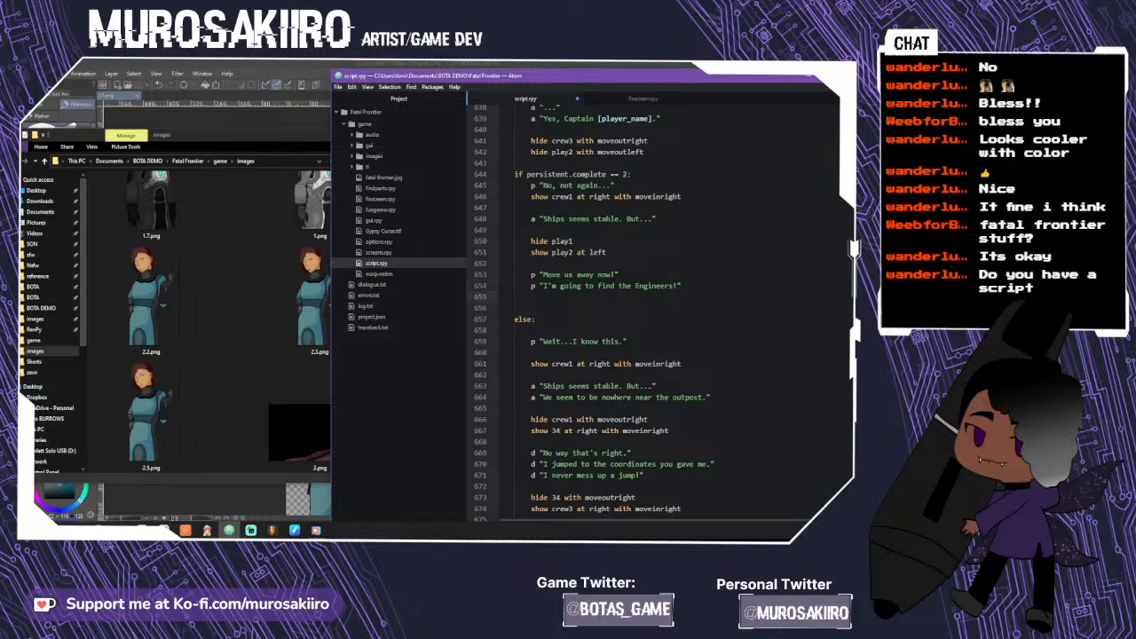
- Copy the closing "hide crew3 with moveoutright" and "hide play2 with moveoutleft" lines to the end of the persistent.complete == 2 branch
scroll(653, 311, "down", 5)
scroll(652, 311, "down", 1)
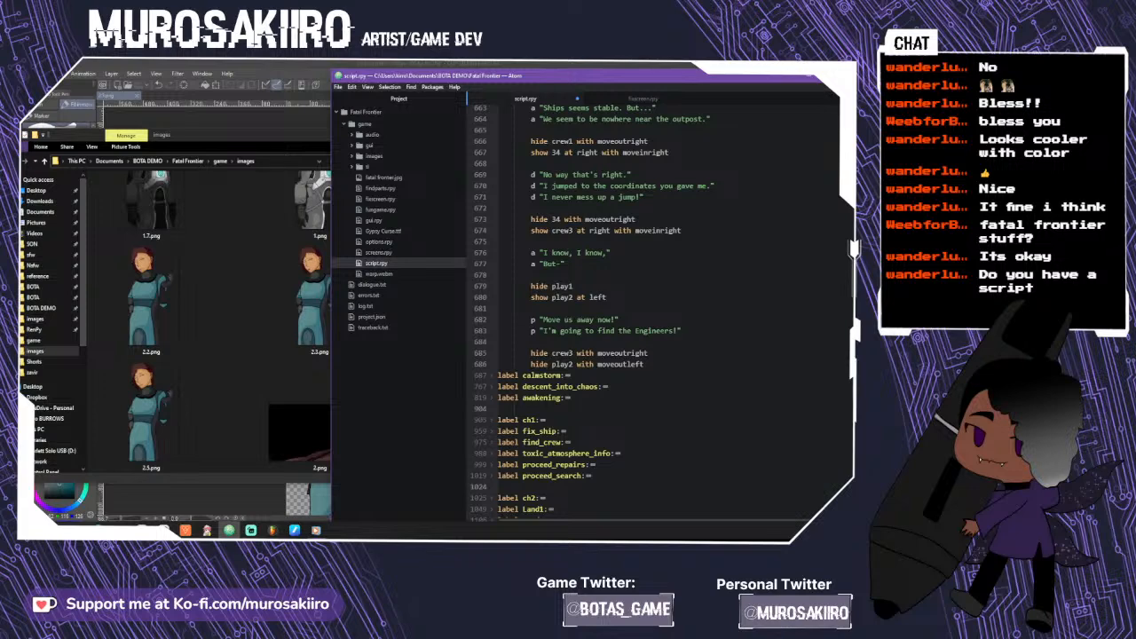
left_click_drag(644, 364, 531, 354)
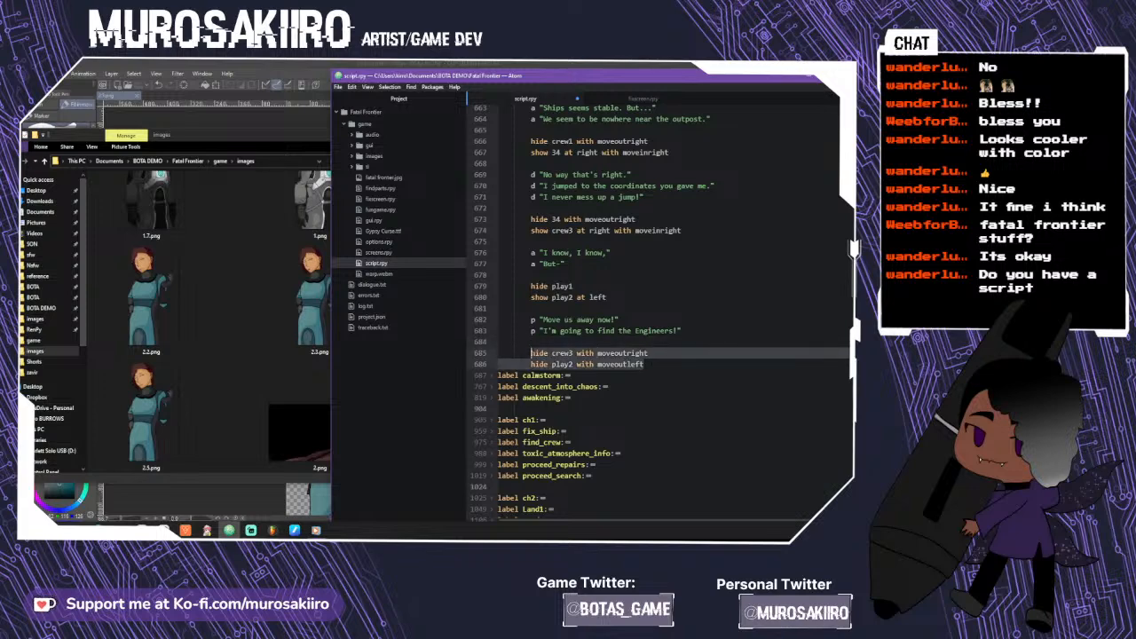
right_click(554, 354)
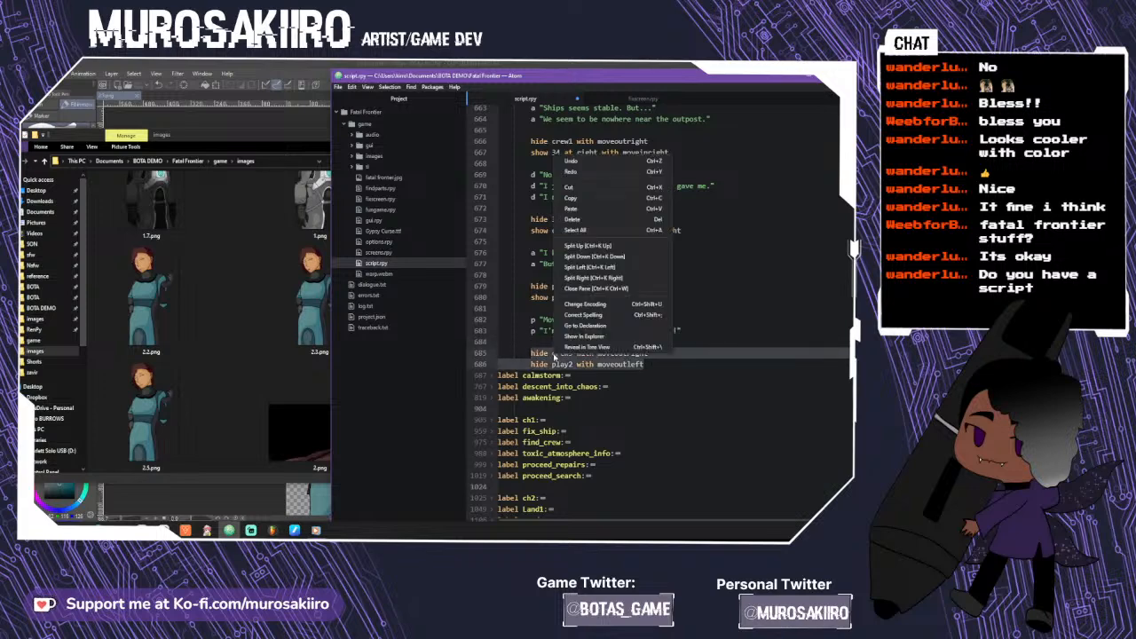
left_click(591, 201)
scroll(590, 267, "up", 7)
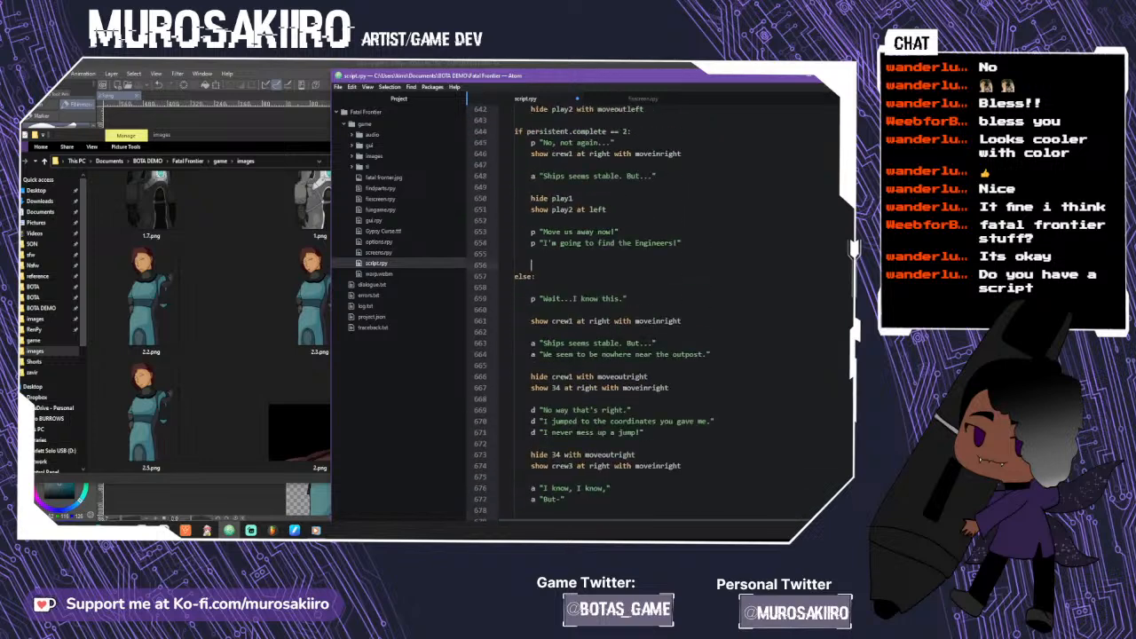
key("ctrl+v")
- Change crew3 to crew1 in the copied hide line of the persistent.complete == 2 branch
left_click(569, 153)
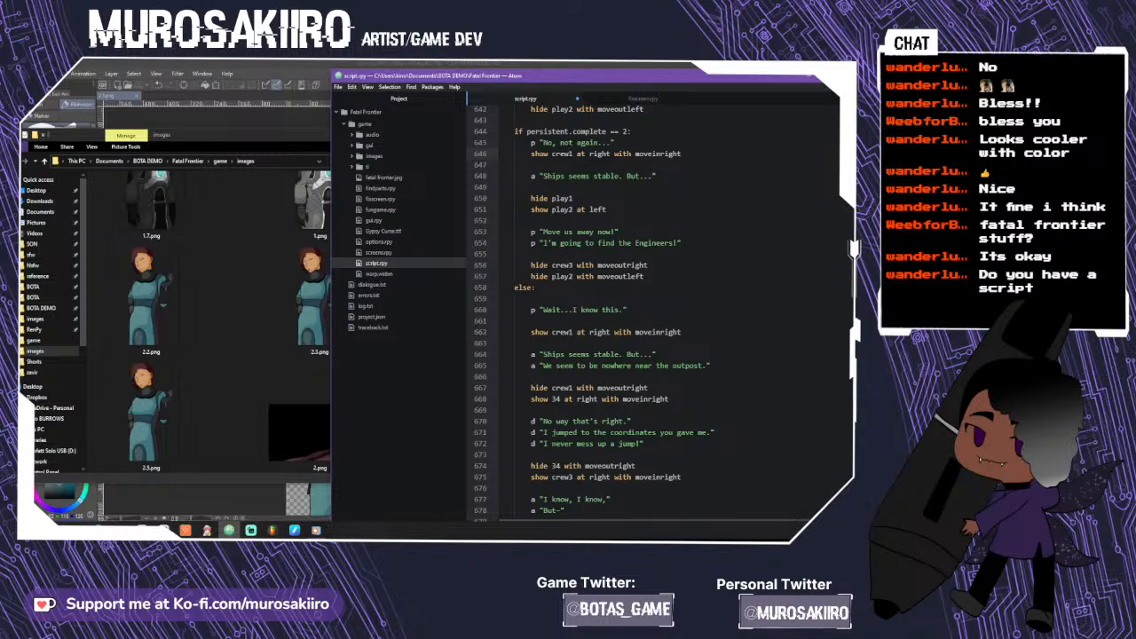
left_click(574, 265)
key("BackSpace")
type("1")
- Review the persistent.complete branches in the warp and awakening labels, folding each label when done
scroll(588, 310, "down", 6)
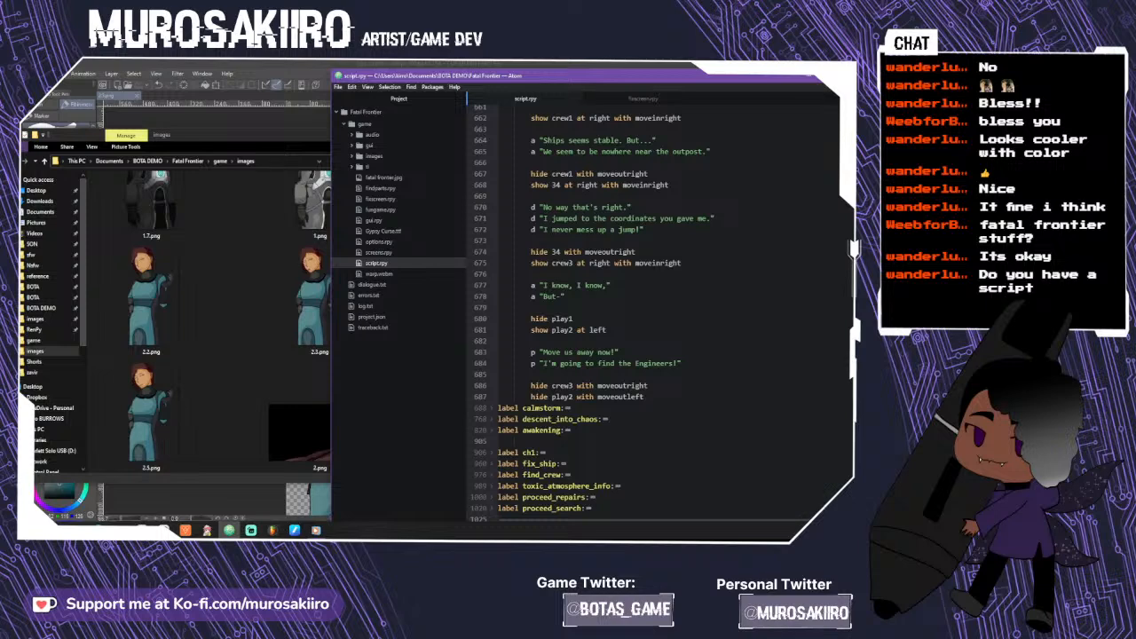
scroll(657, 310, "up", 7)
scroll(573, 372, "up", 3)
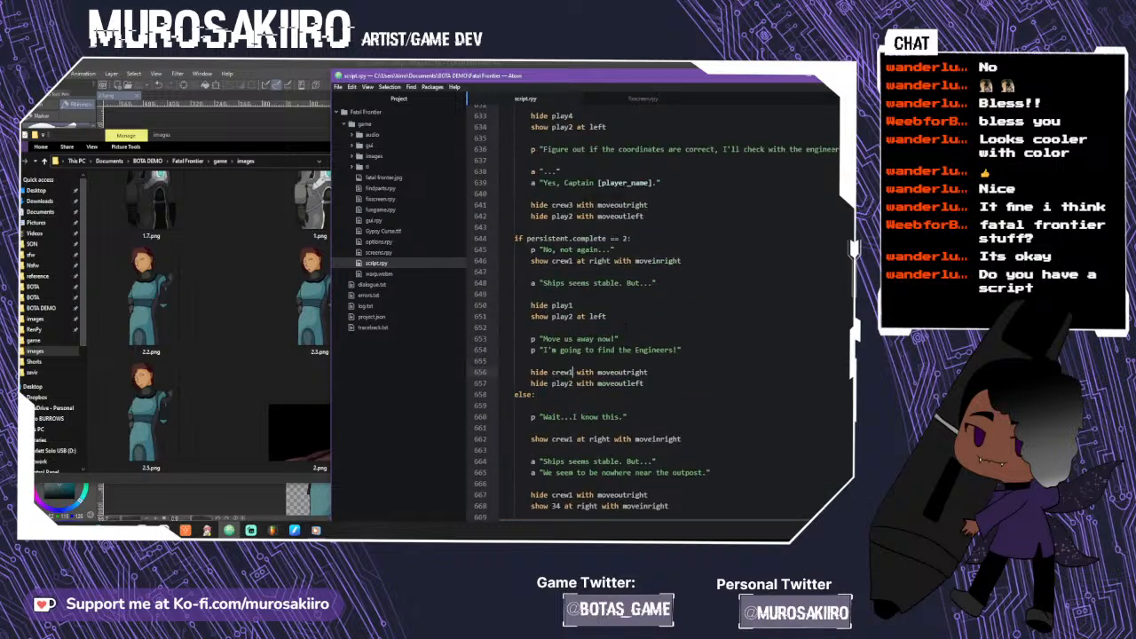
scroll(572, 372, "up", 14)
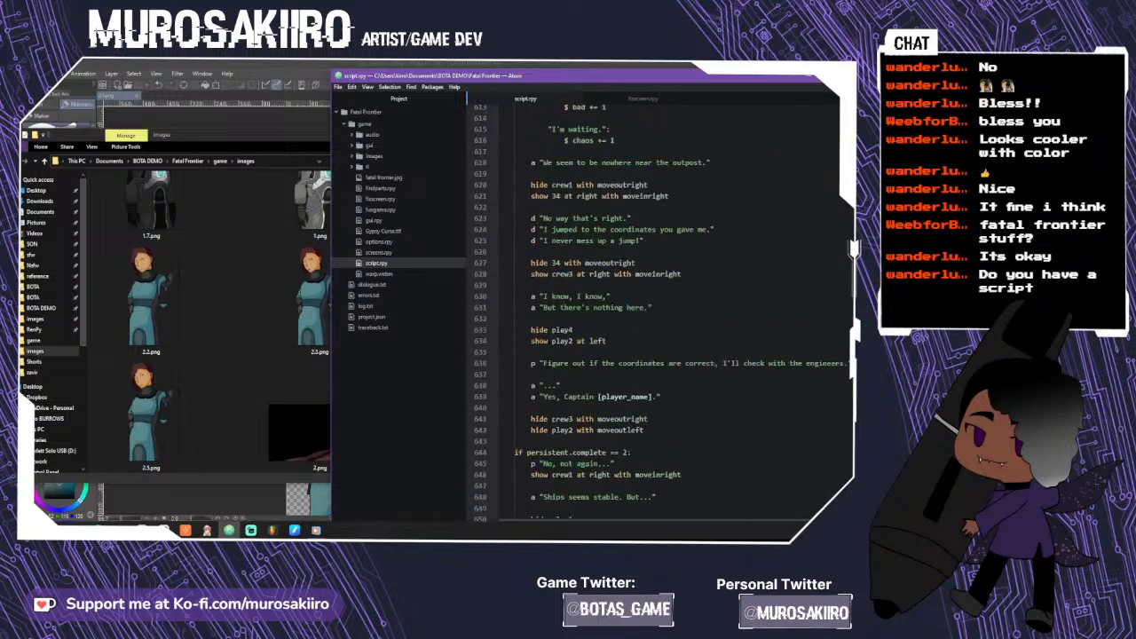
scroll(573, 372, "up", 3)
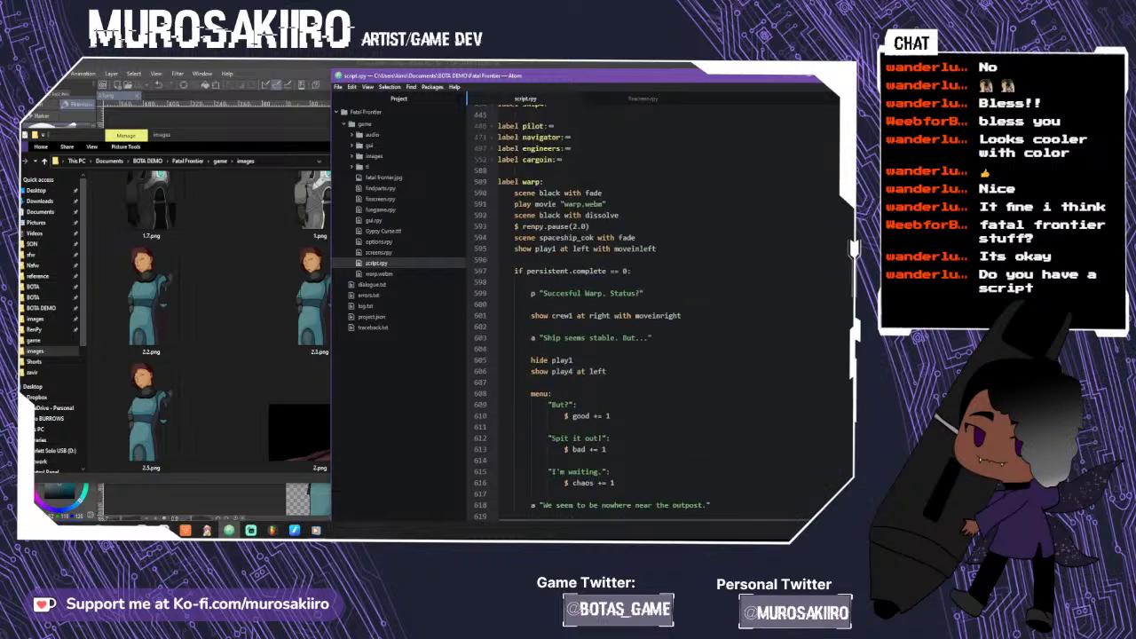
left_click(491, 182)
left_click(491, 216)
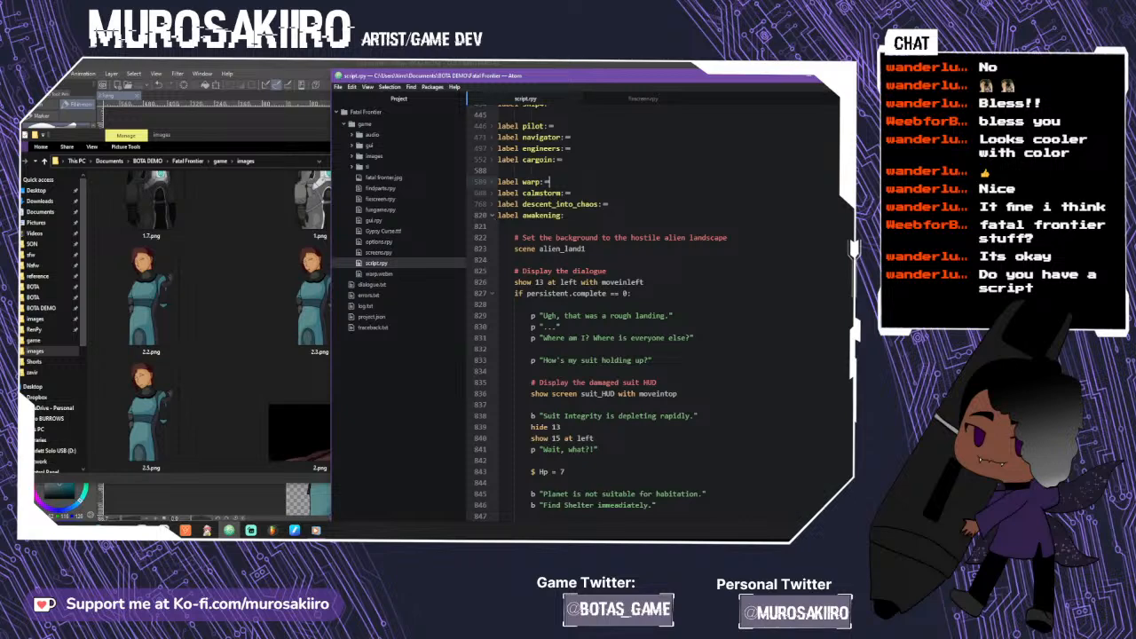
scroll(601, 311, "down", 12)
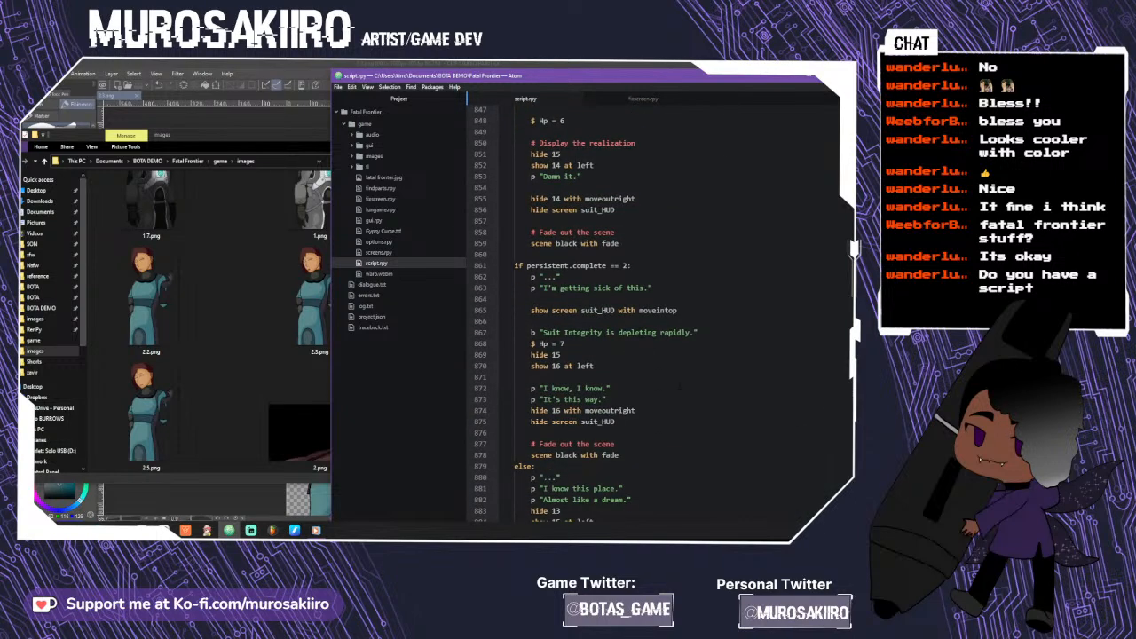
scroll(600, 311, "down", 5)
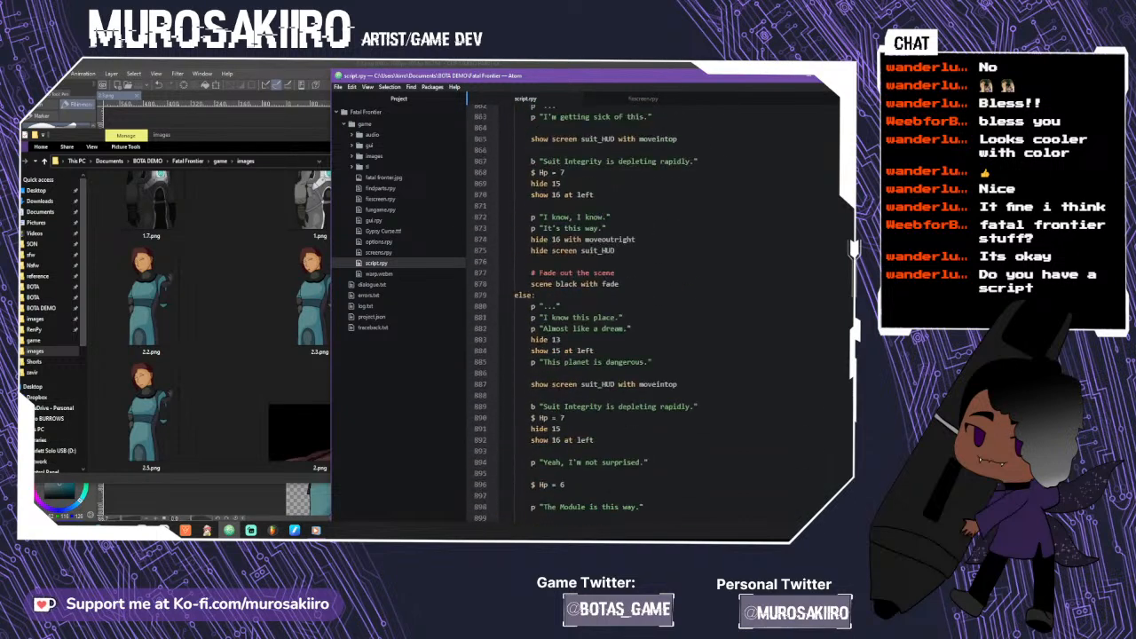
scroll(600, 311, "up", 15)
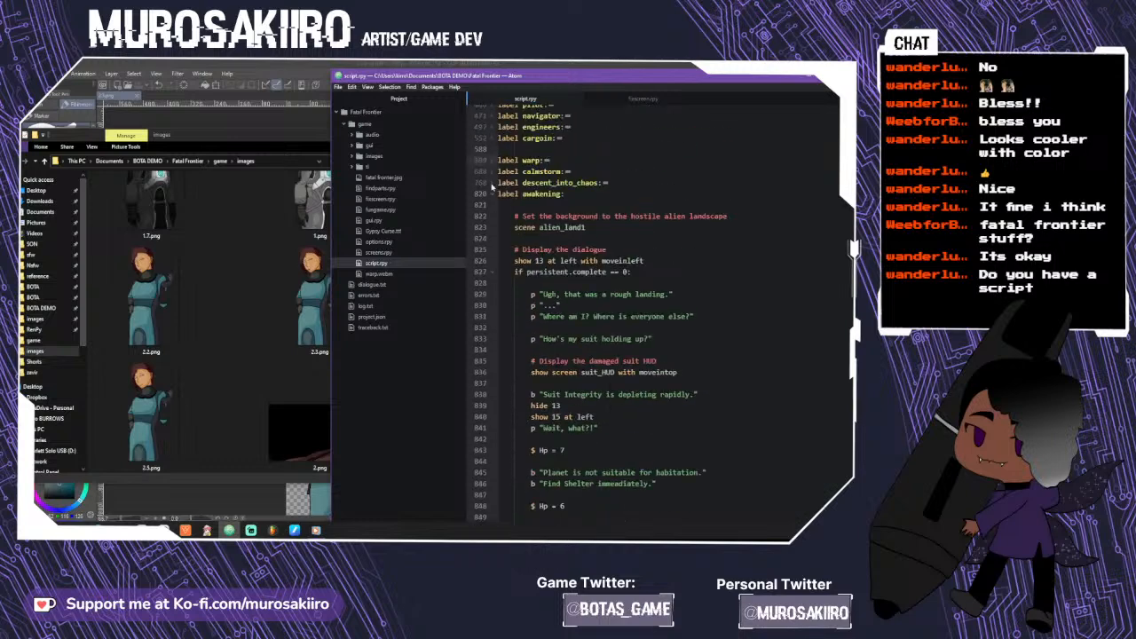
left_click(494, 194)
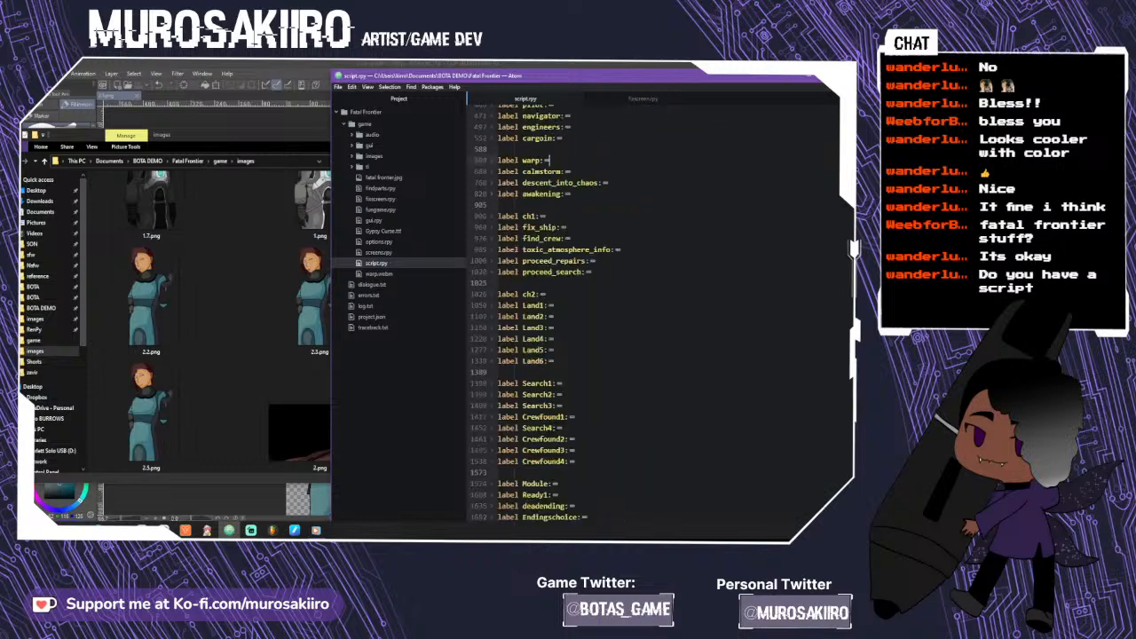
- Unfold the ch1 label and change its nested persistent.complete condition to >= 2
left_click(492, 217)
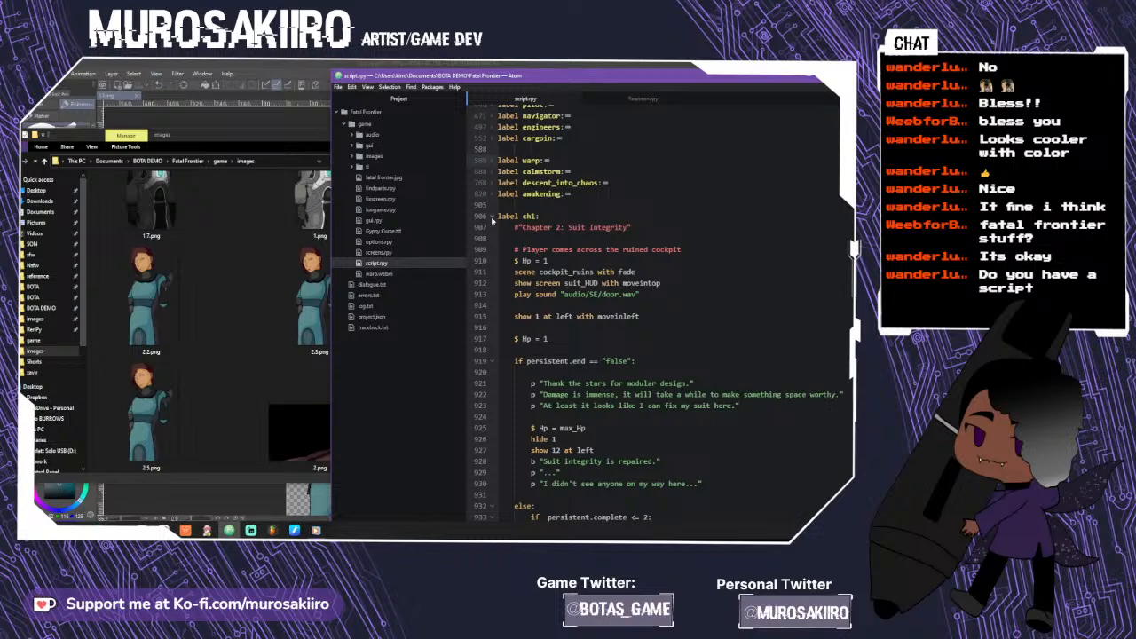
scroll(657, 311, "down", 3)
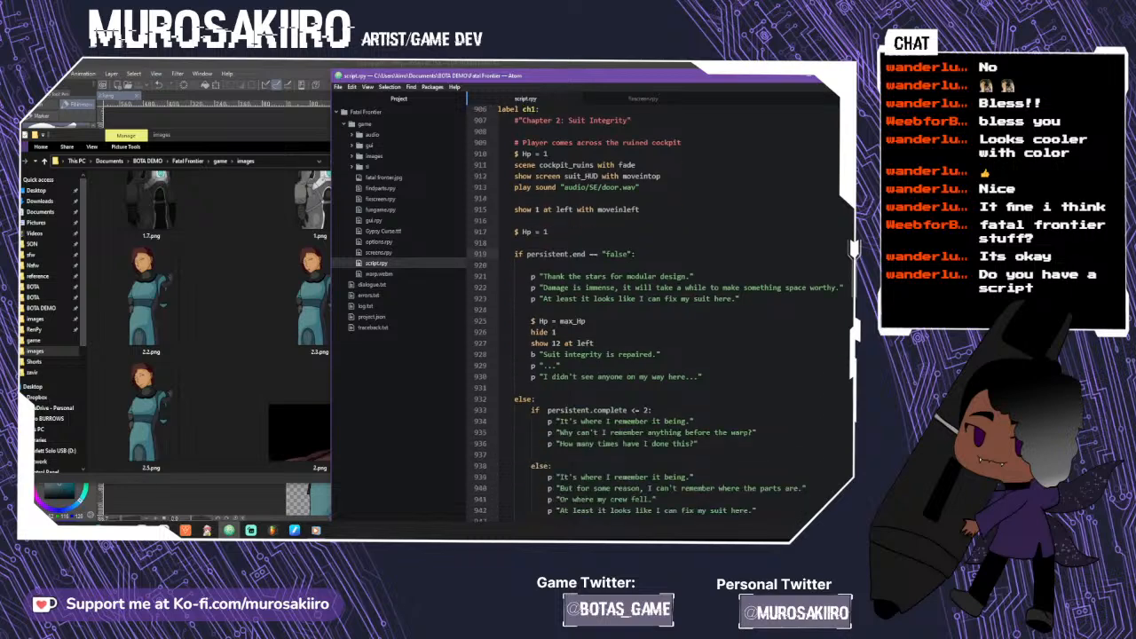
left_click_drag(631, 254, 602, 255)
left_click(593, 255)
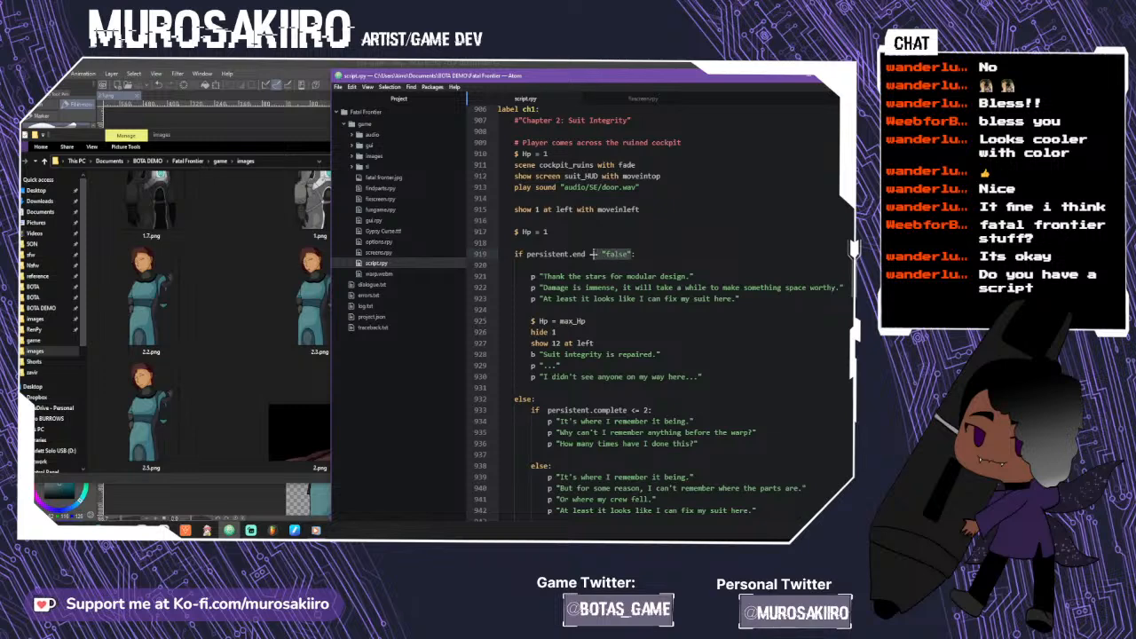
scroll(593, 255, "down", 3)
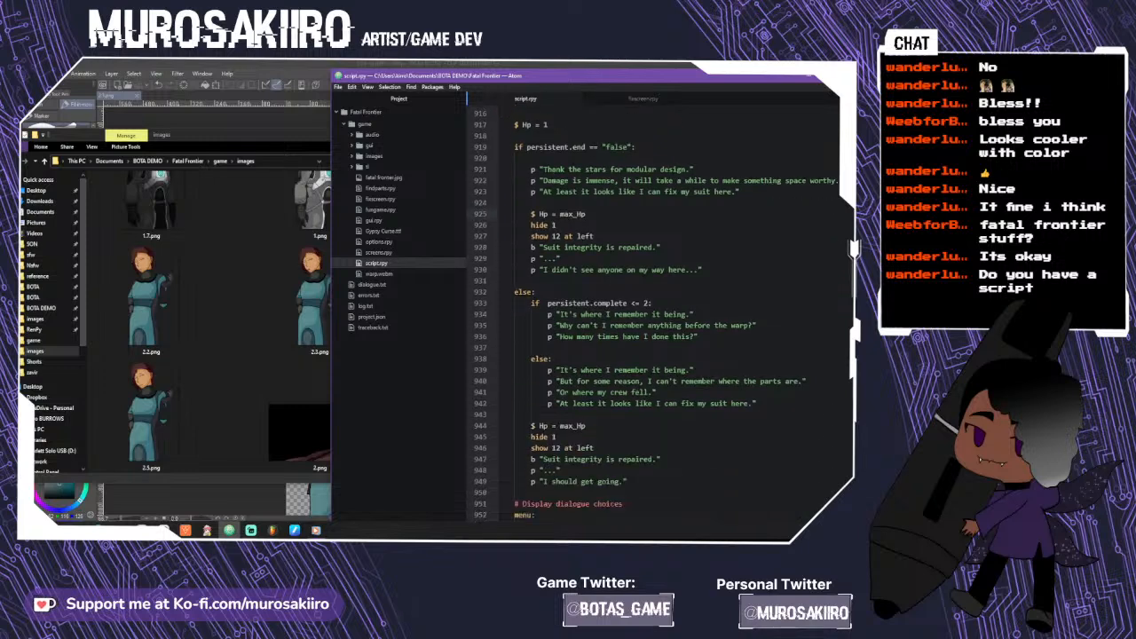
scroll(652, 311, "down", 1)
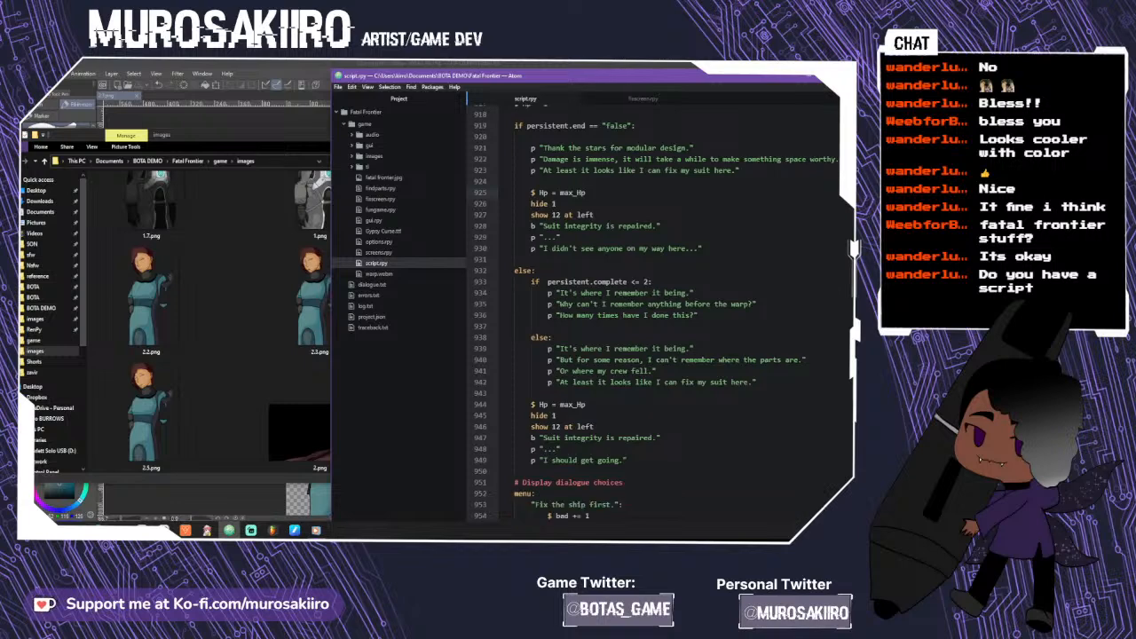
scroll(655, 311, "down", 1)
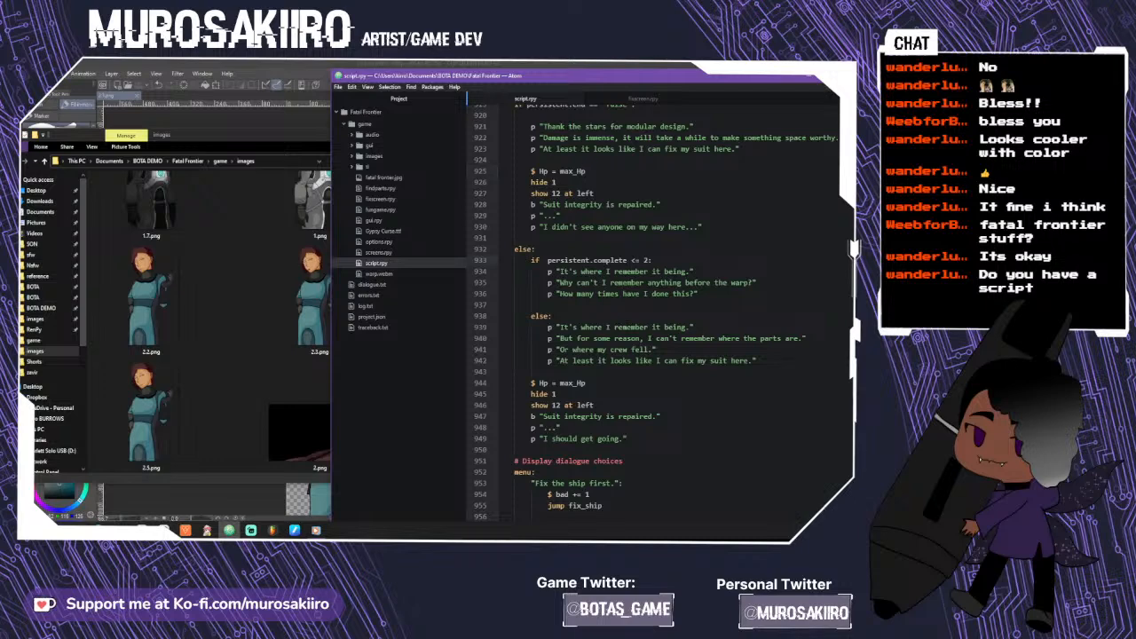
type(">")
scroll(634, 196, "down", 2)
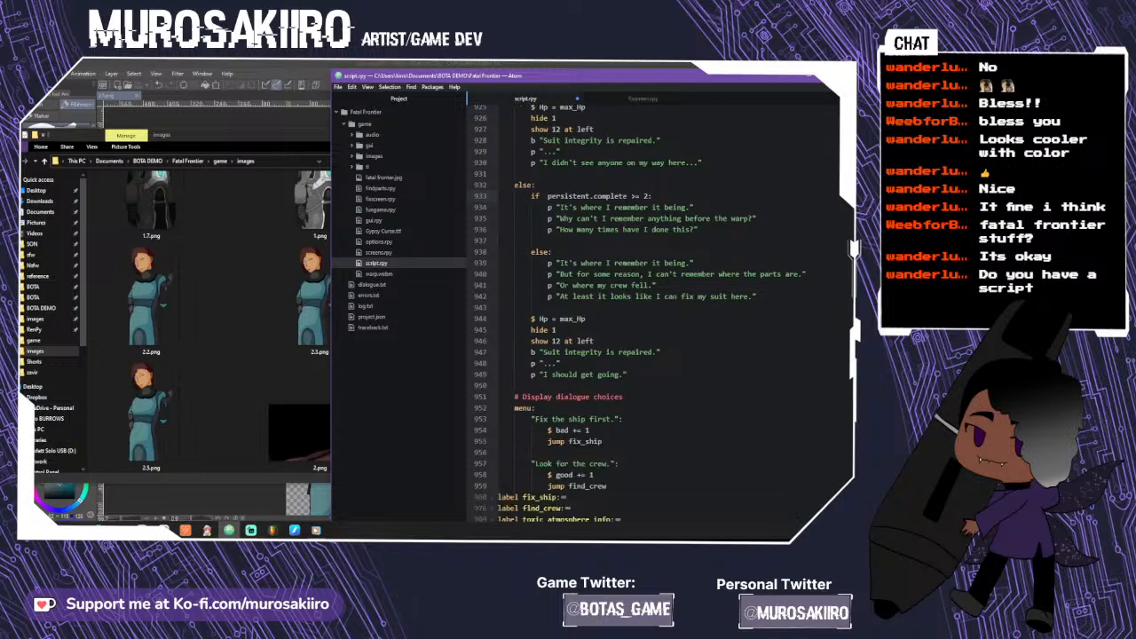
scroll(634, 311, "down", 2)
scroll(634, 310, "up", 4)
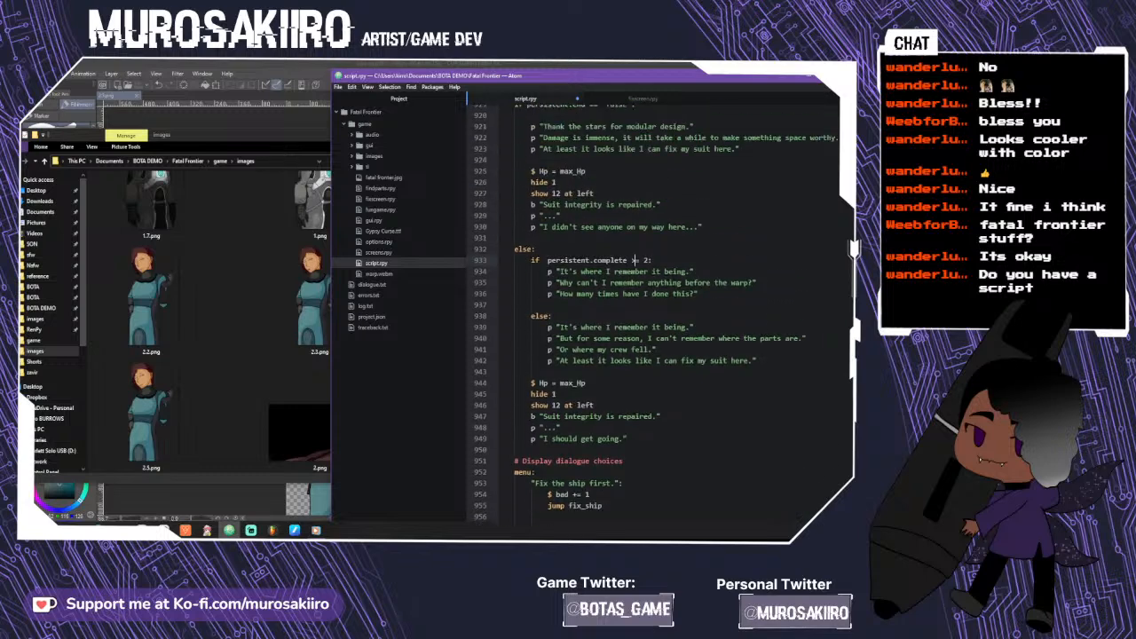
scroll(634, 260, "up", 2)
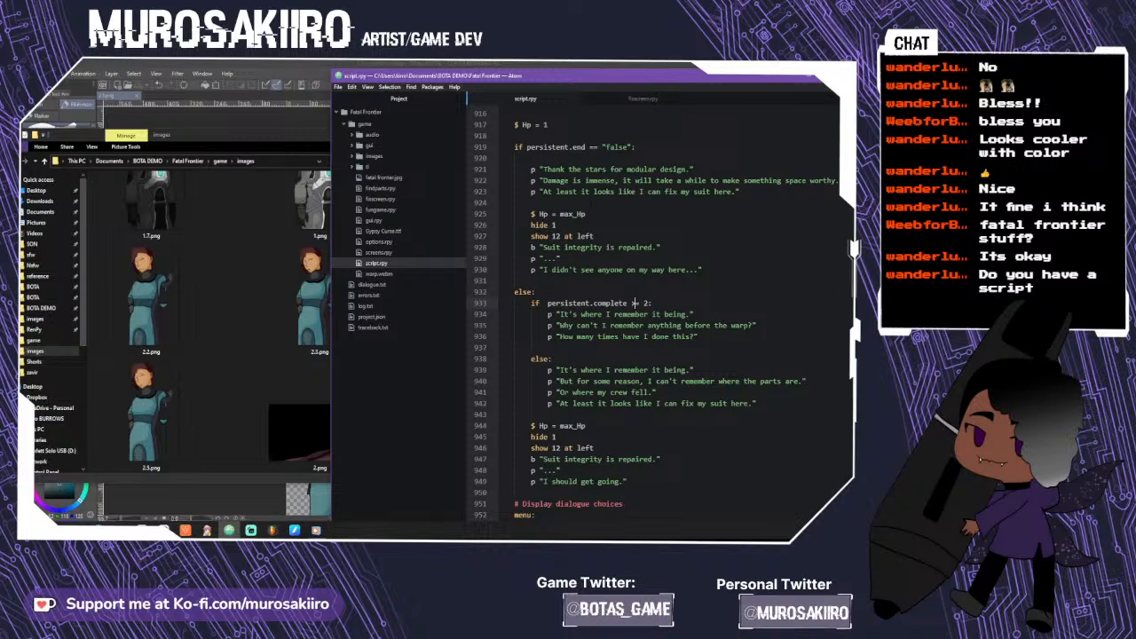
- Replace the persistent.end check opening the first dialogue branch of the ch1 label with persistent.complete == 0
left_click(632, 146)
left_click_drag(632, 147, 525, 148)
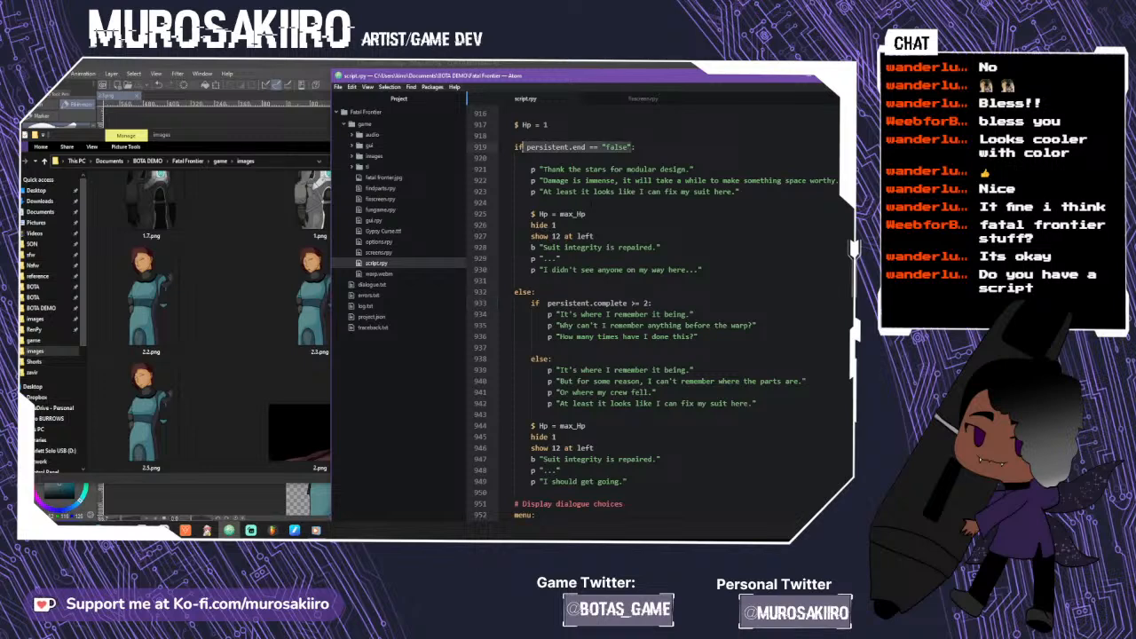
key("BackSpace")
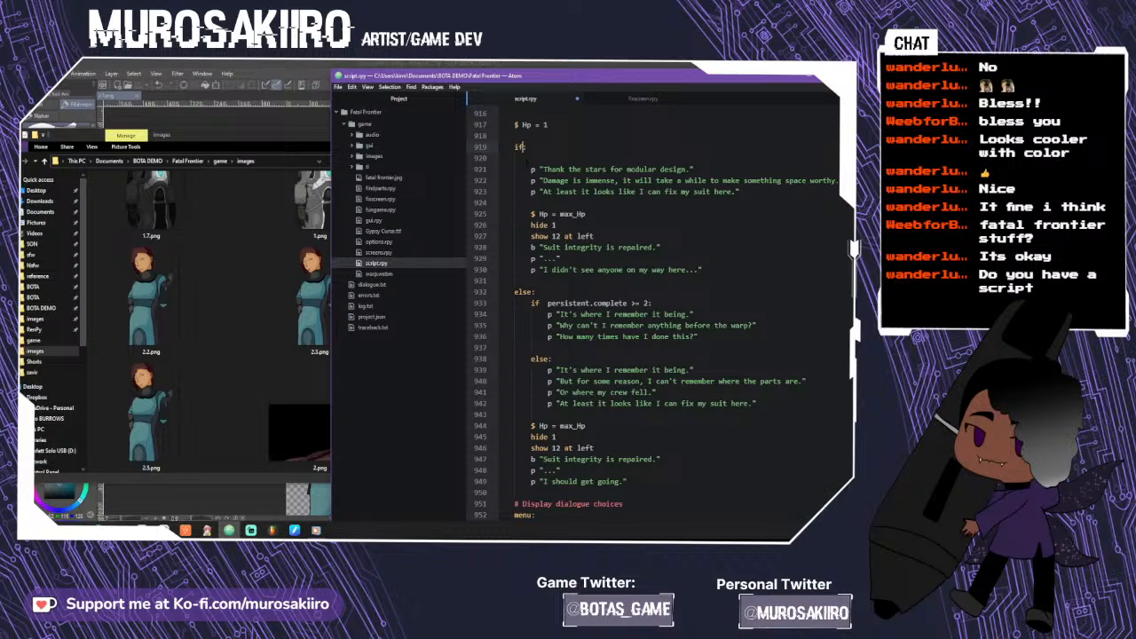
type("hide crew3 with moveoutright hide play2 with moveoutleft")
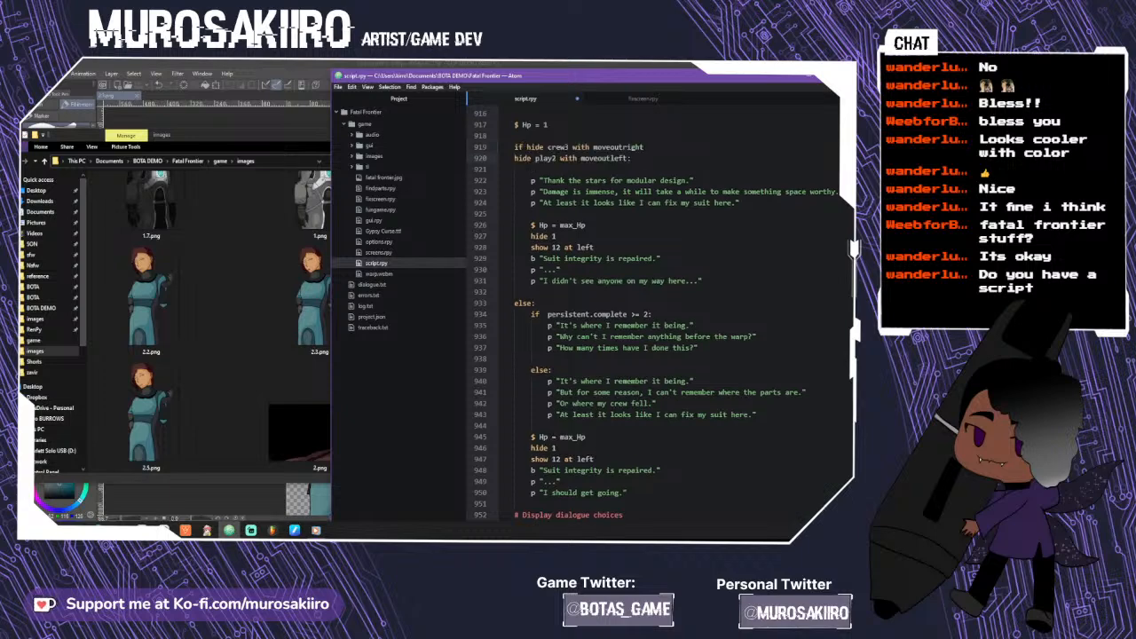
key("ctrl+z")
key("super+v")
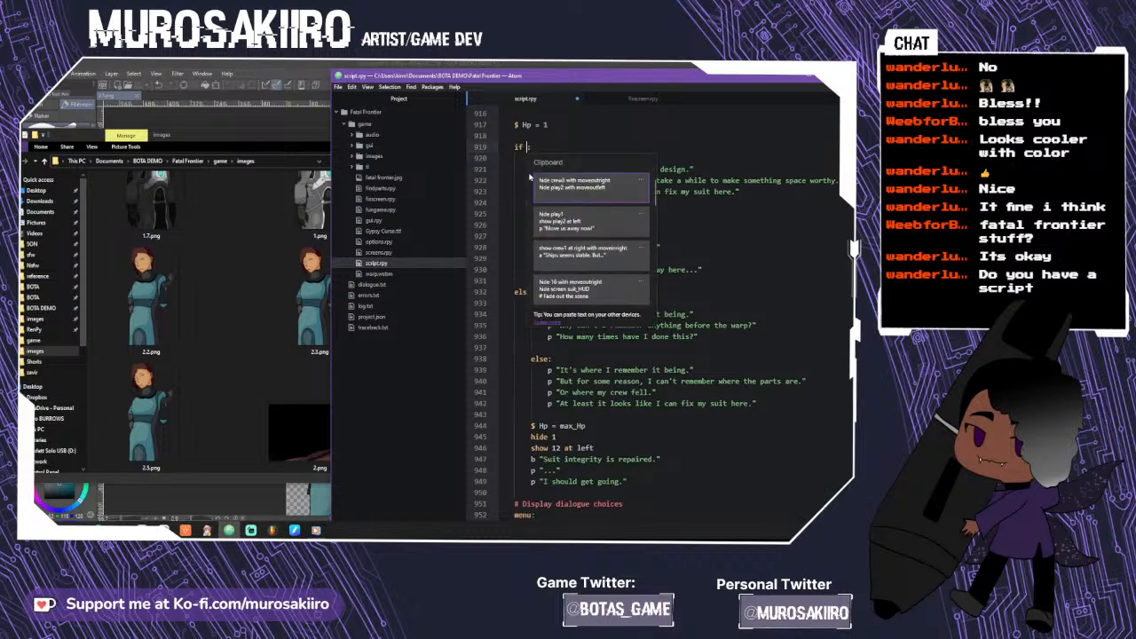
left_click(588, 228)
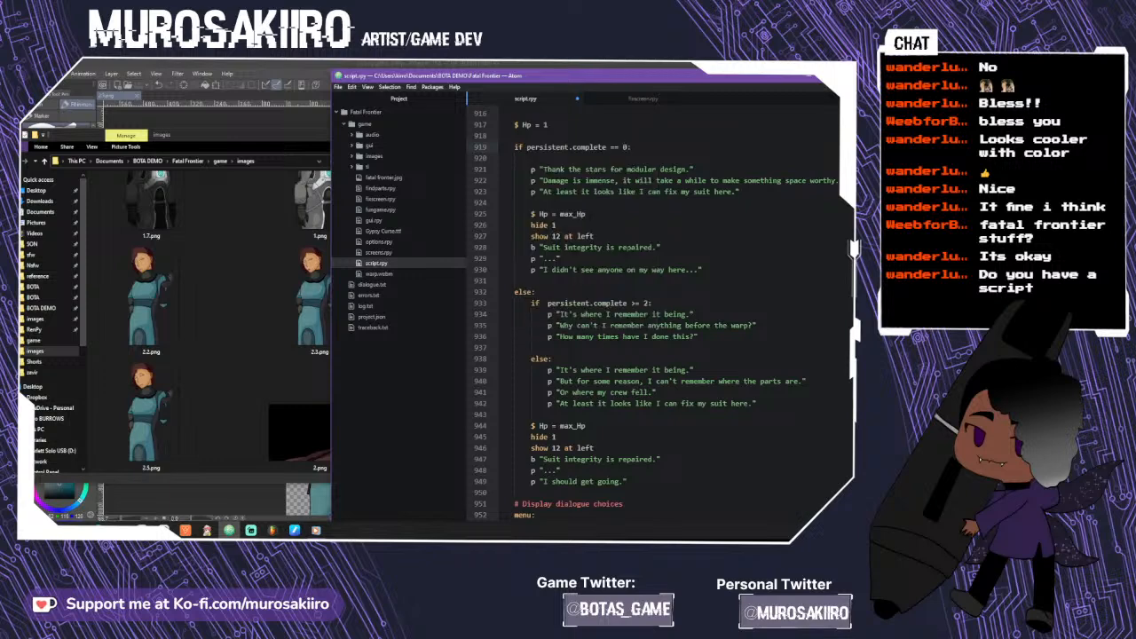
- Review the ch1 label's persistent.complete branches and its dialogue choice menu, and fold the label
scroll(588, 228, "up", 1)
scroll(635, 313, "down", 5)
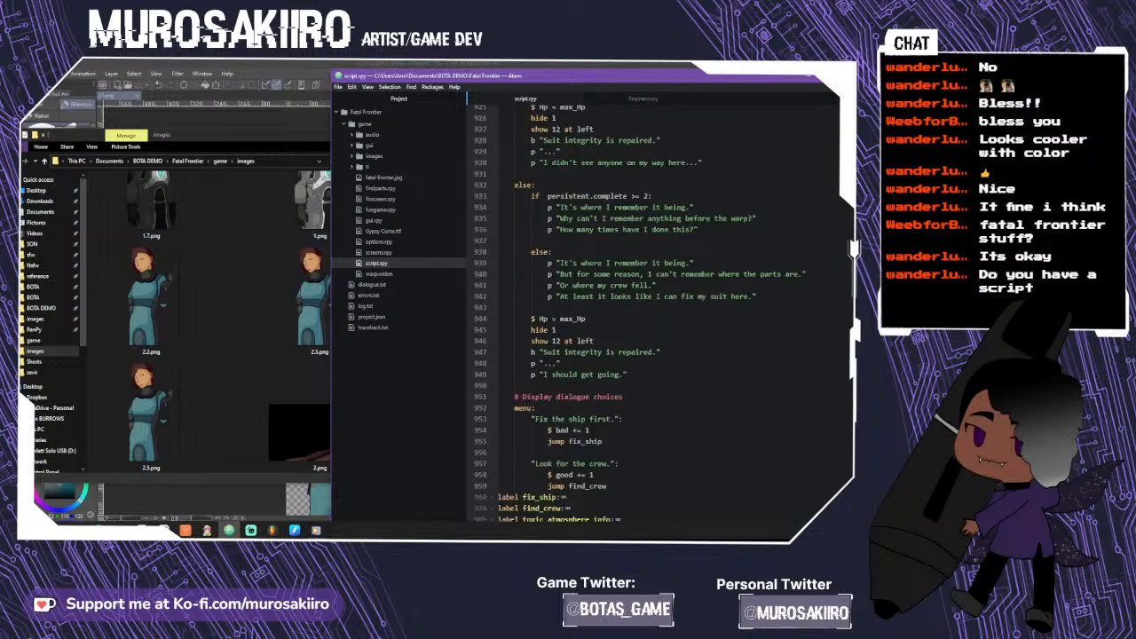
scroll(635, 313, "down", 3)
scroll(636, 312, "up", 10)
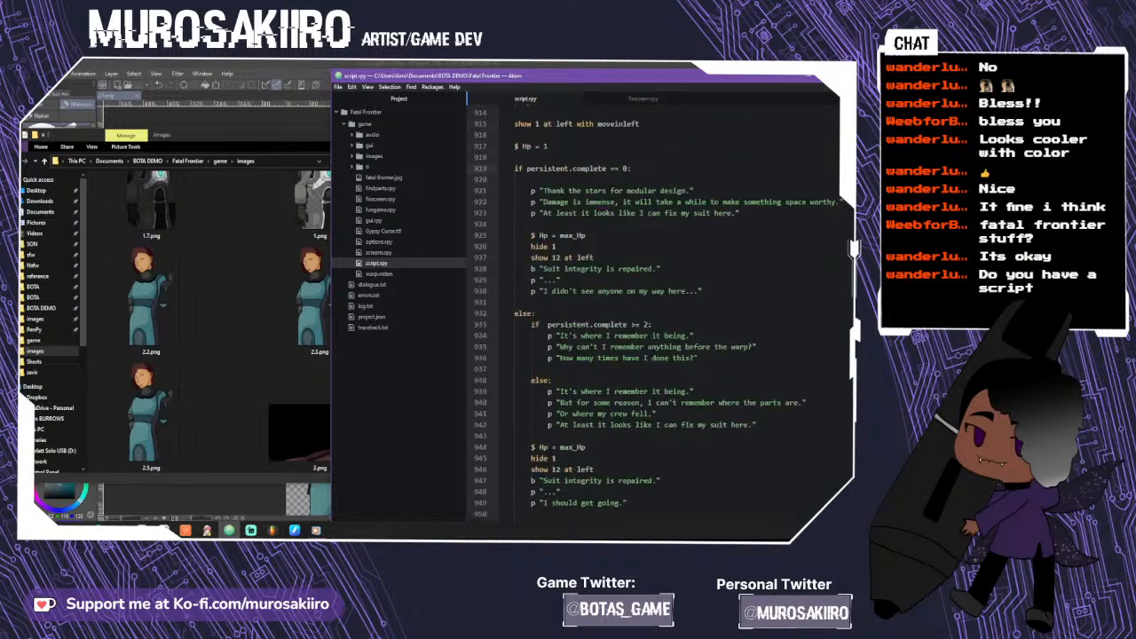
scroll(636, 312, "up", 2)
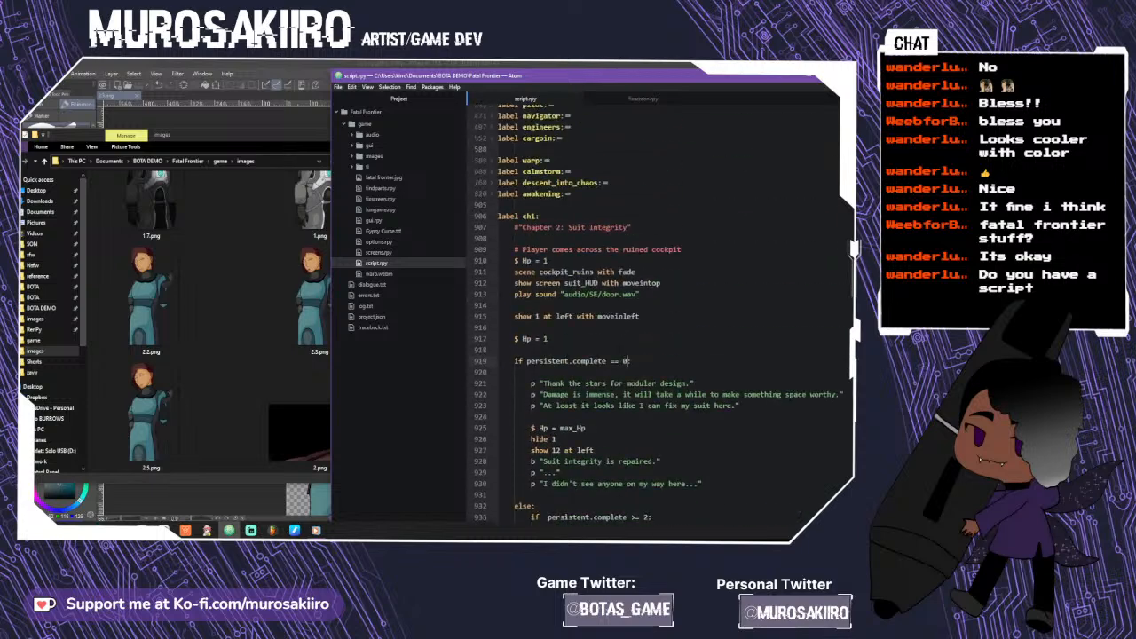
left_click(493, 218)
- Check the persistent variable defaults near the script's beginning and the opening condition in the start label, folding that label when done
scroll(494, 219, "up", 3)
scroll(636, 312, "up", 10)
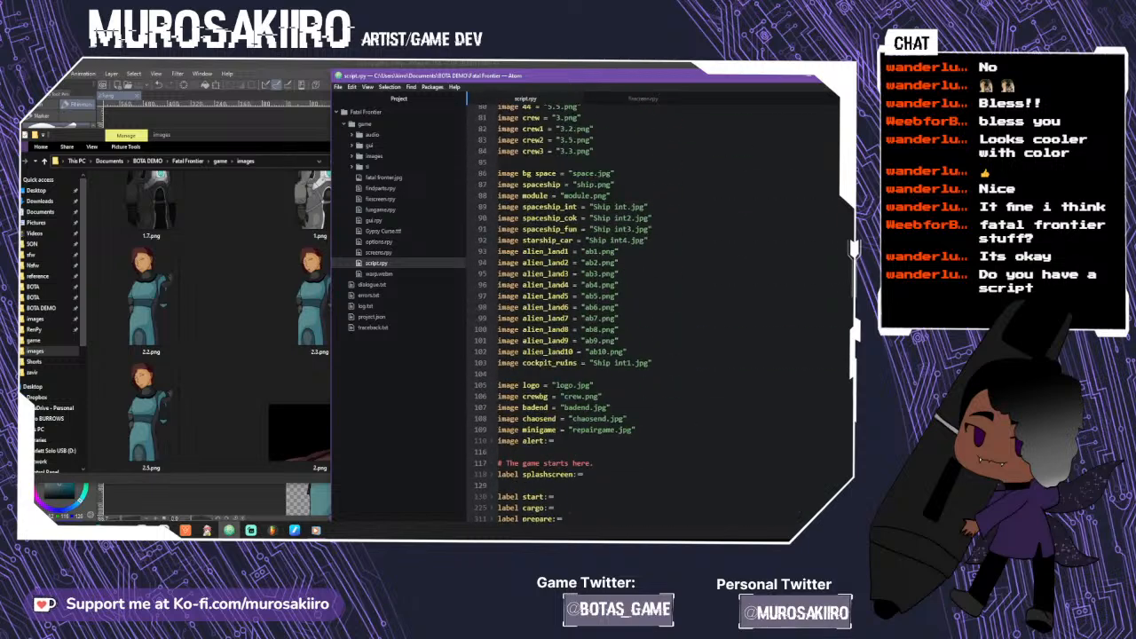
scroll(635, 313, "up", 8)
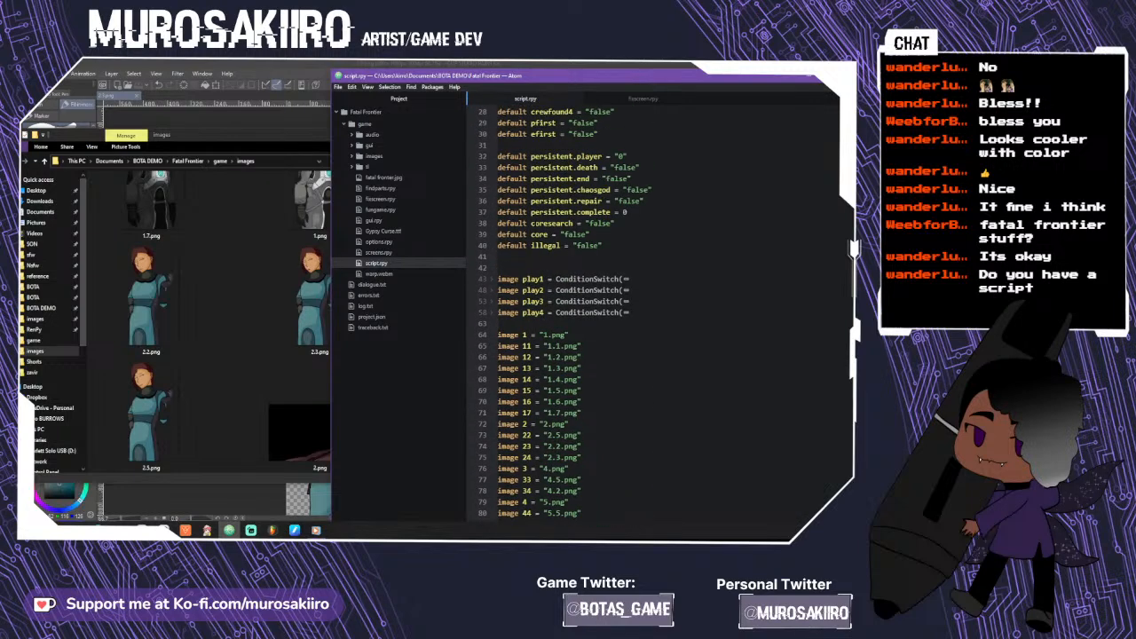
scroll(496, 228, "down", 12)
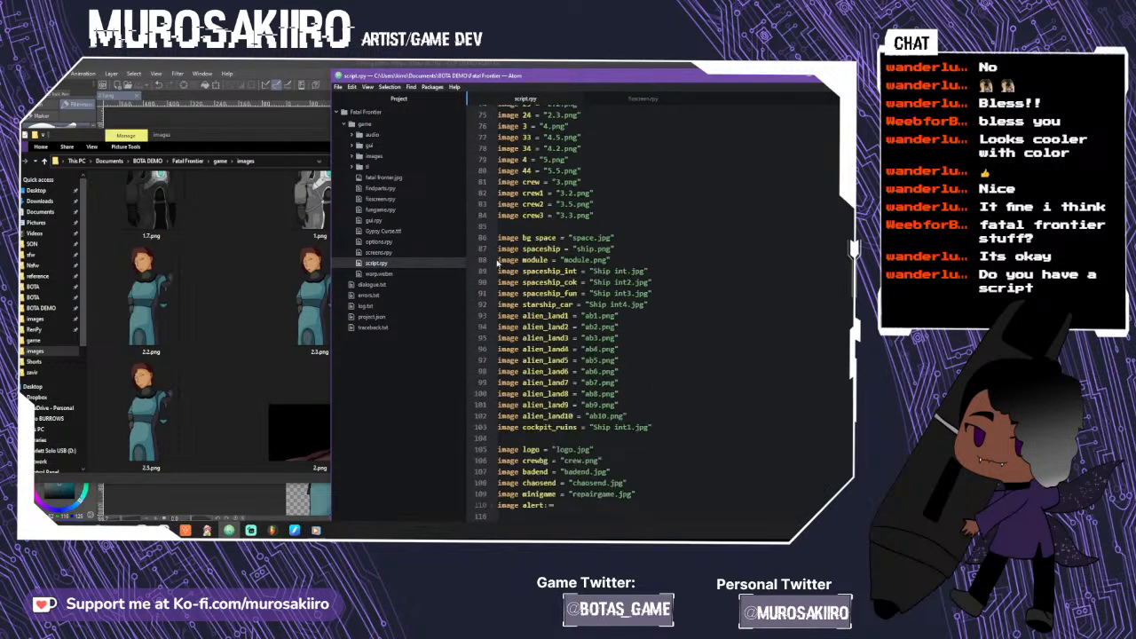
left_click(494, 220)
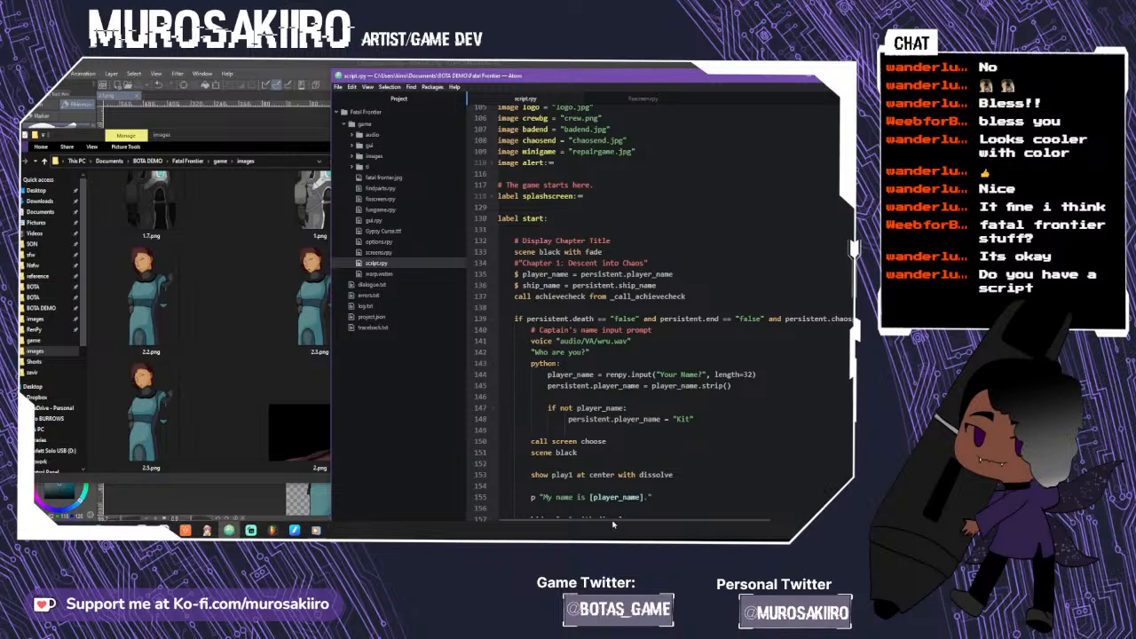
mouse_move(614, 522)
left_mouse_down()
mouse_move(710, 522)
mouse_move(614, 521)
left_mouse_up()
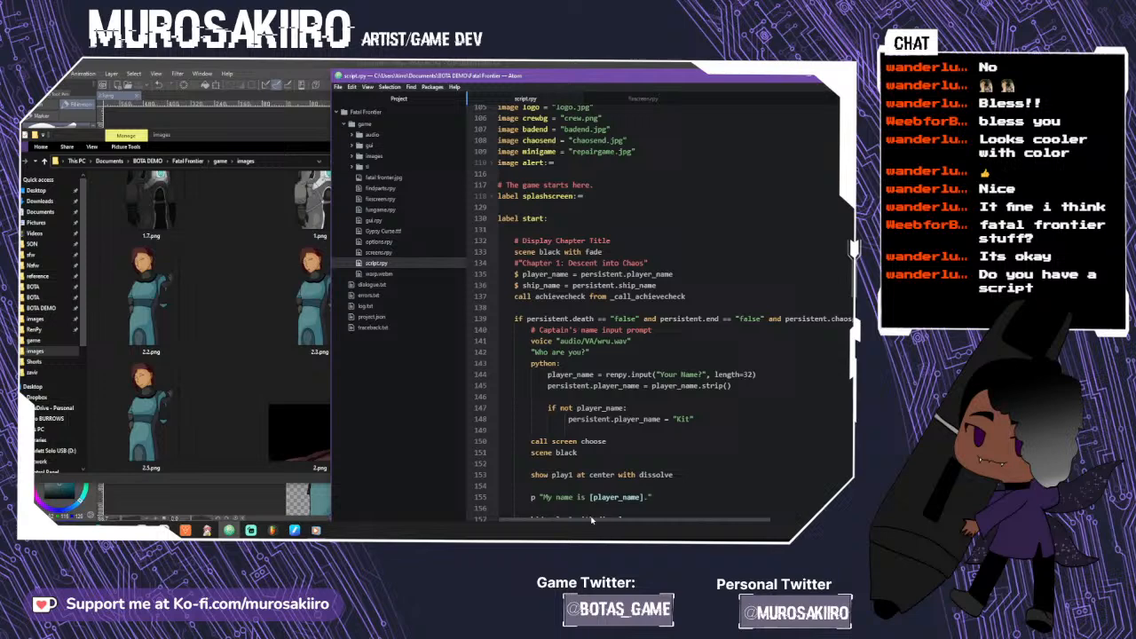
left_click(492, 219)
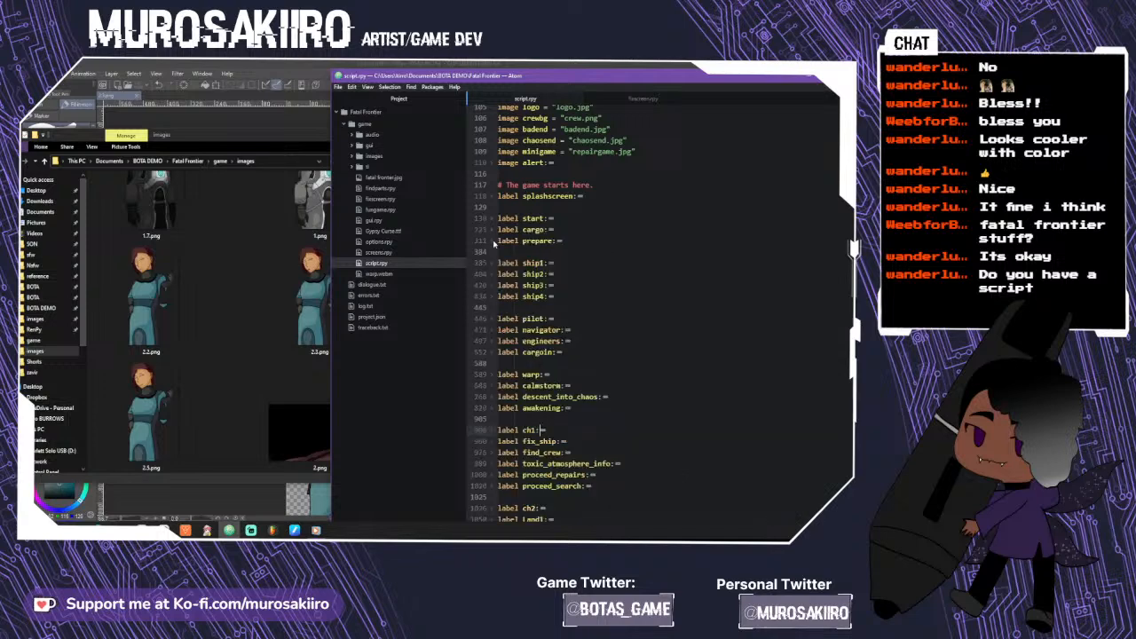
- Unfold the ch1 label again, recheck its conditions from the suit repair dialogue to the choice menu, and fold it
scroll(621, 310, "down", 3)
left_click(494, 366)
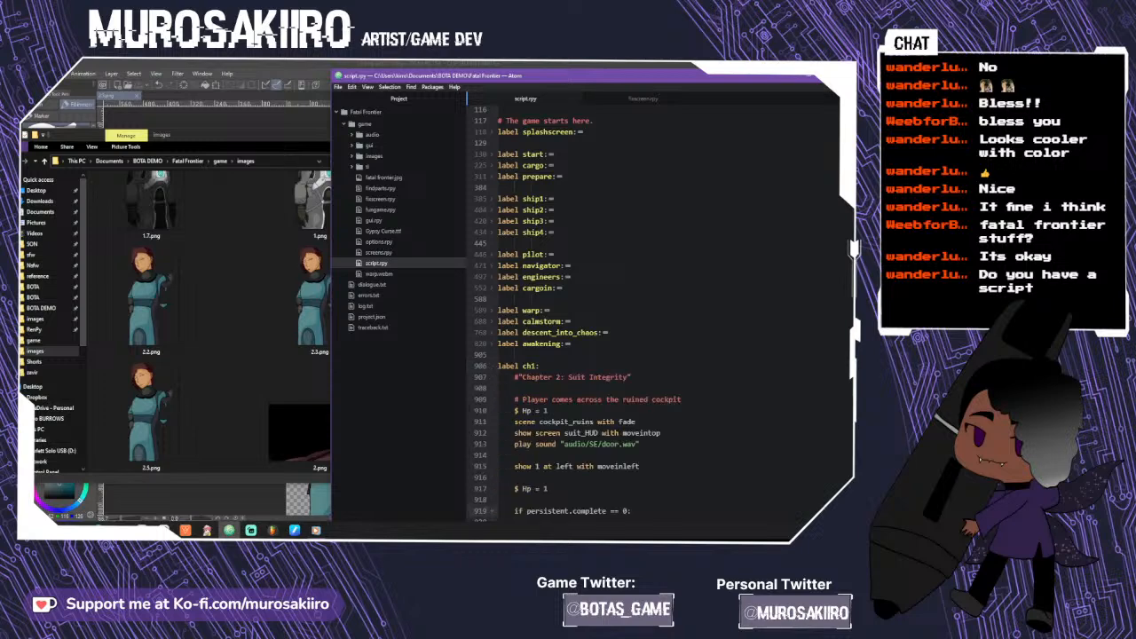
scroll(497, 364, "down", 7)
scroll(657, 311, "down", 8)
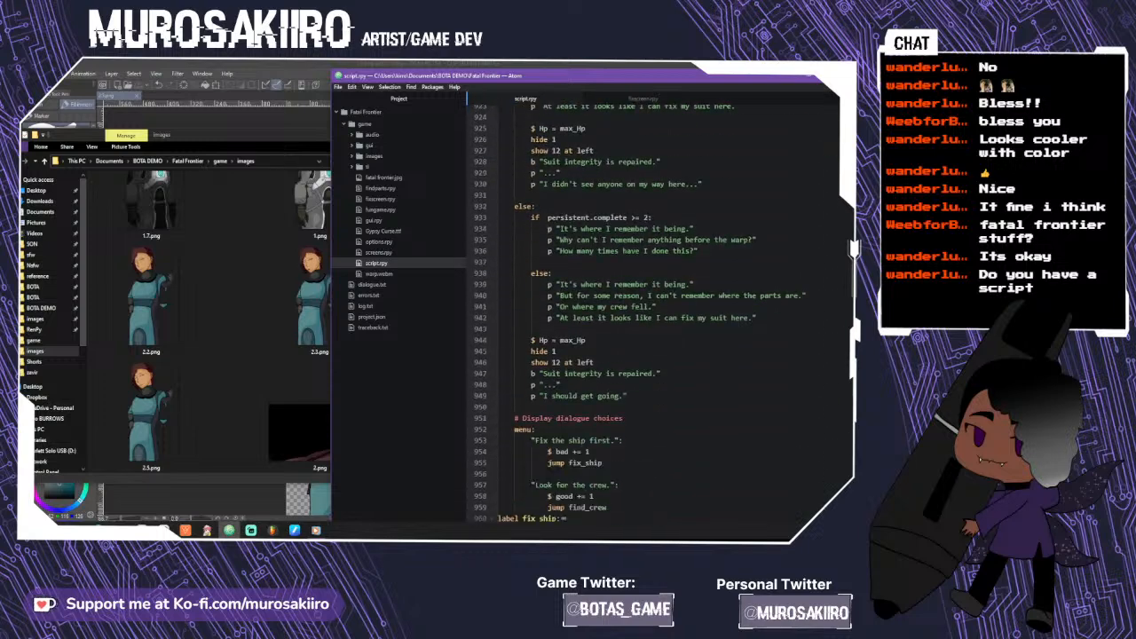
scroll(470, 378, "up", 3)
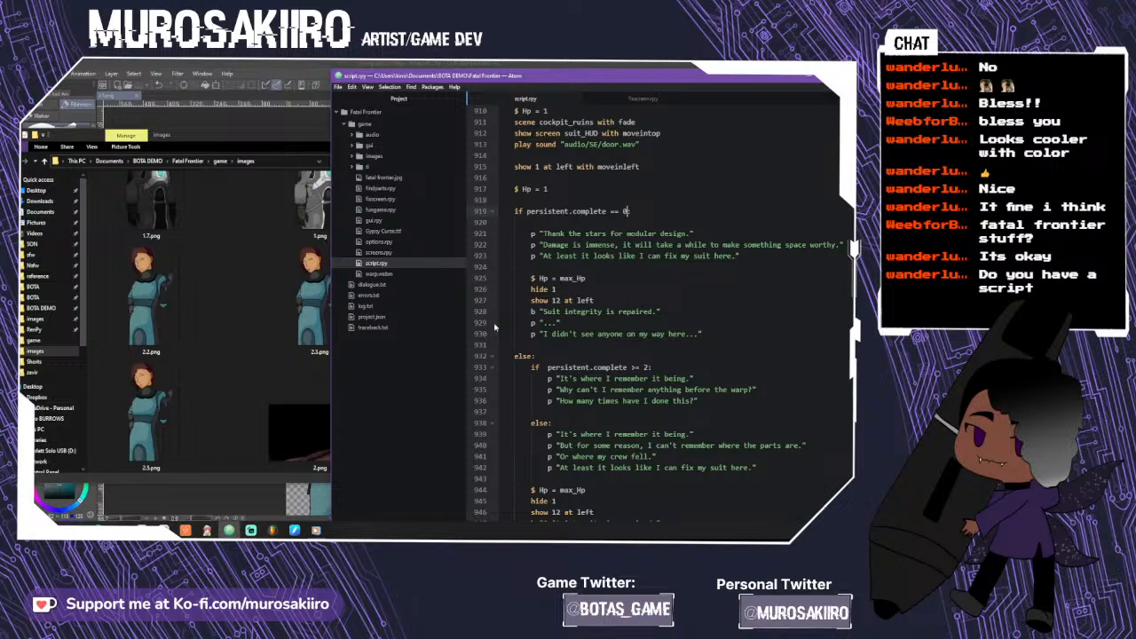
scroll(494, 328, "up", 7)
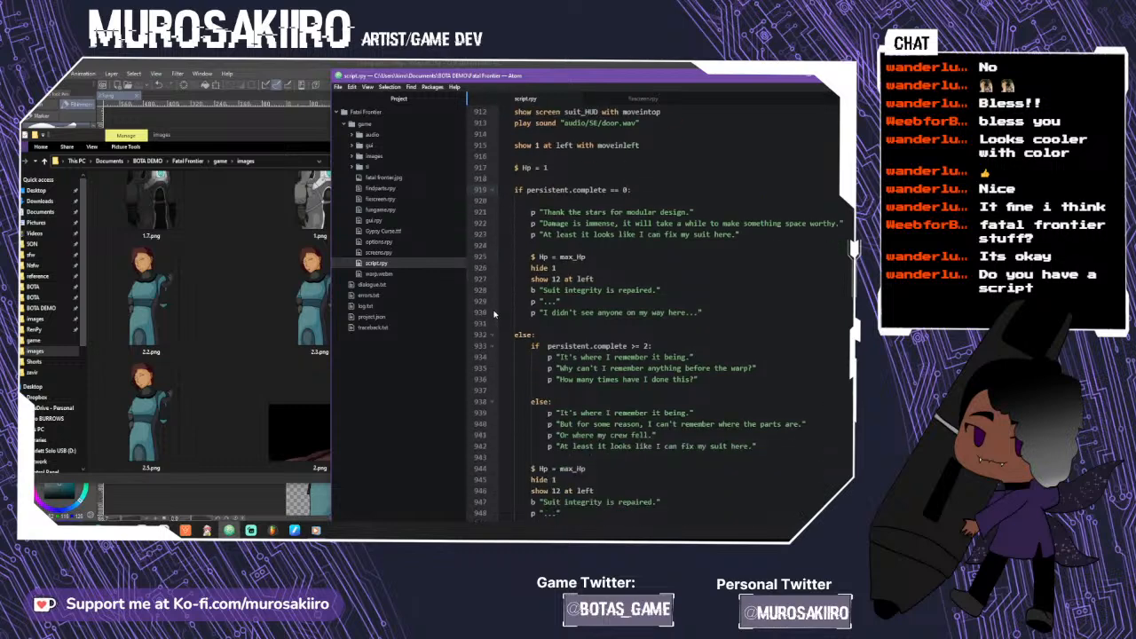
left_click(490, 174)
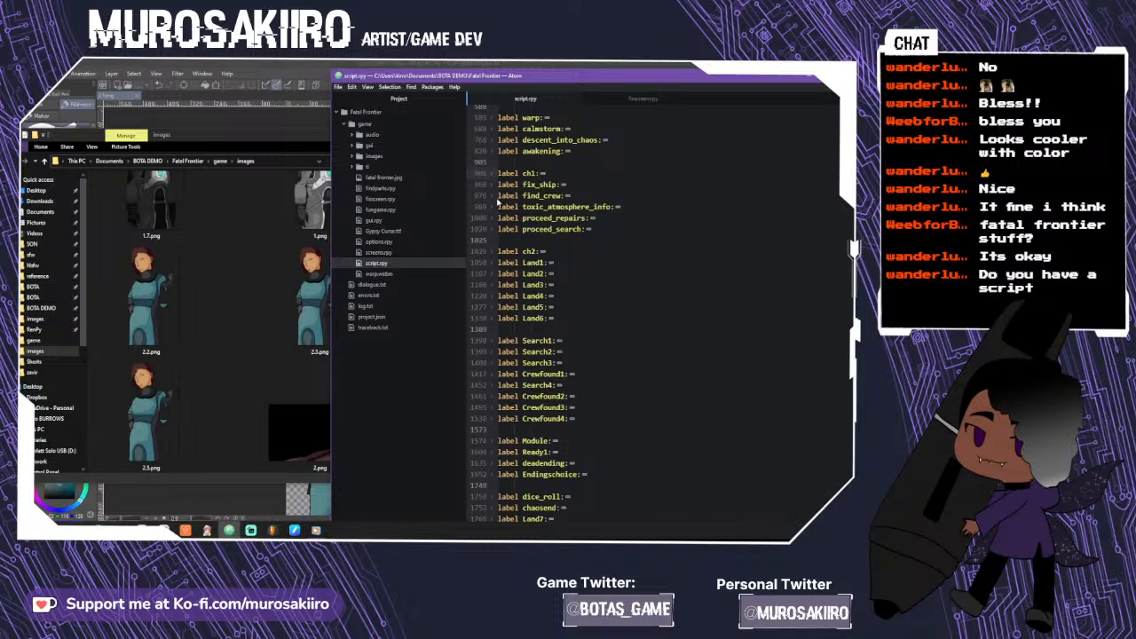
- Inspect the persistent.end conditions in the find_crew and proceed_repairs labels, folding each label after reading it
left_click(494, 195)
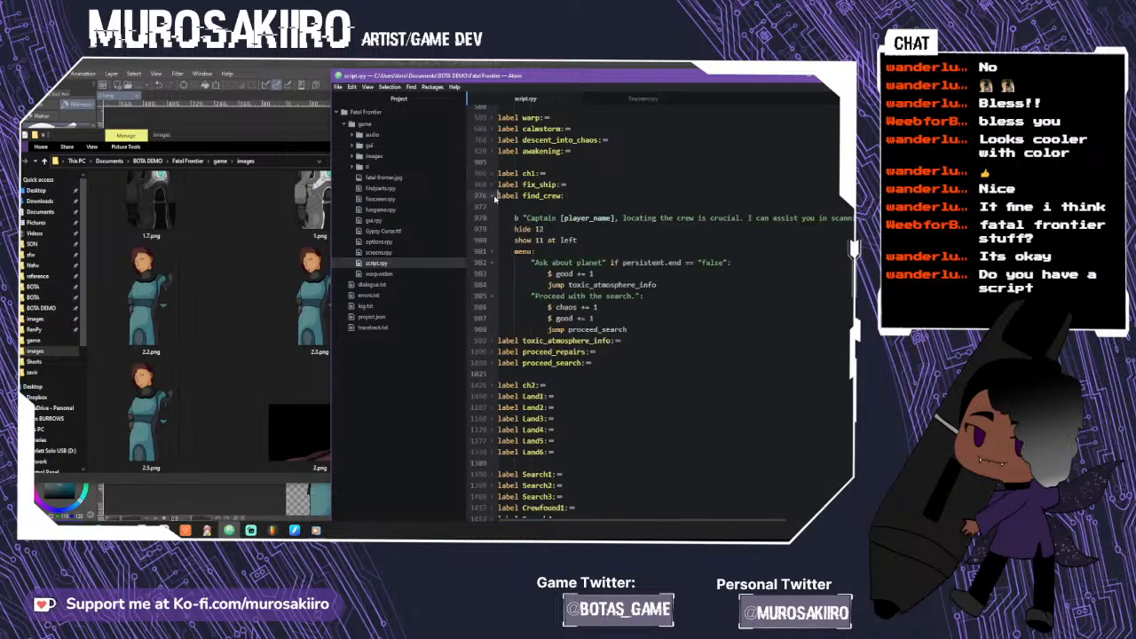
left_click(493, 195)
left_click(495, 219)
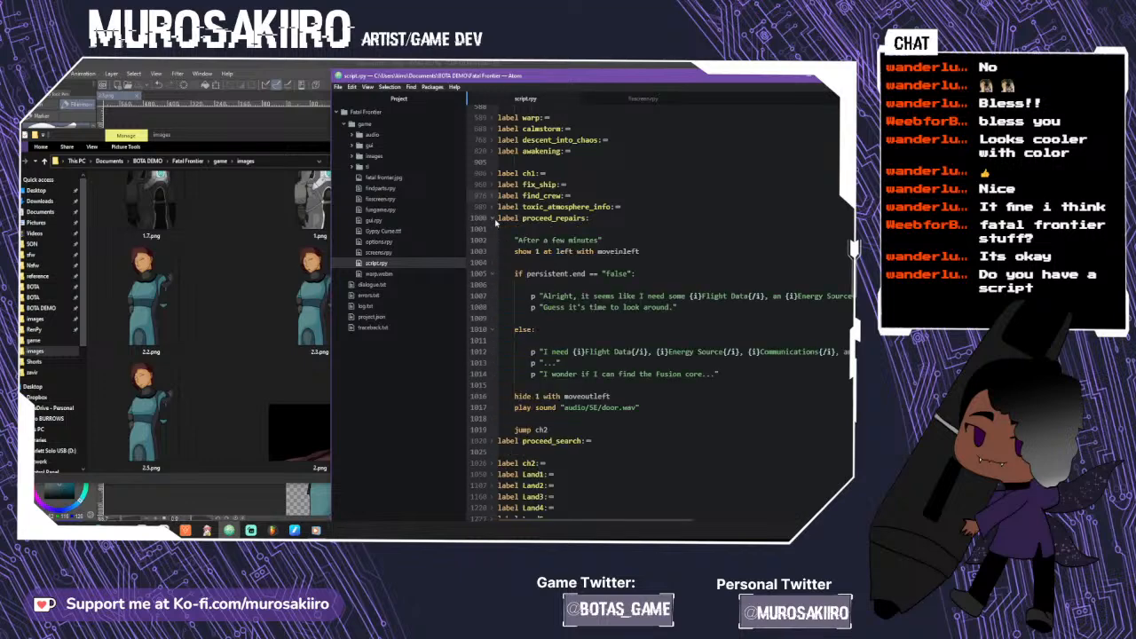
left_click(495, 219)
scroll(533, 293, "down", 3)
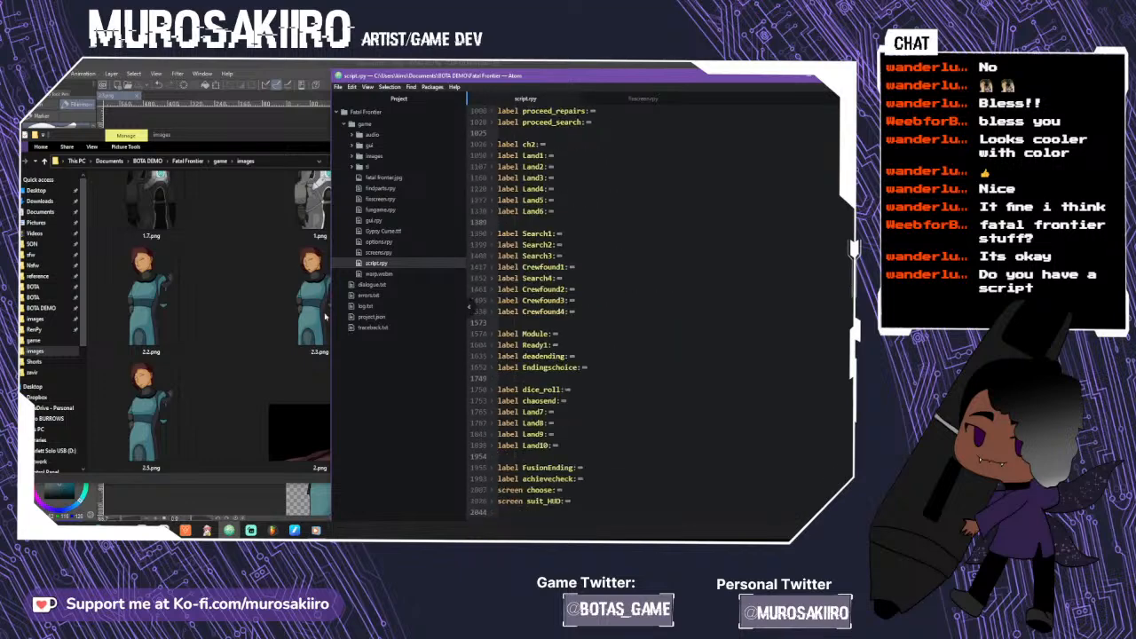
- Close the character drawing along with Clip Studio Paint, and move the Atom script window to the desktop's left side
left_click(239, 226)
left_click(430, 135)
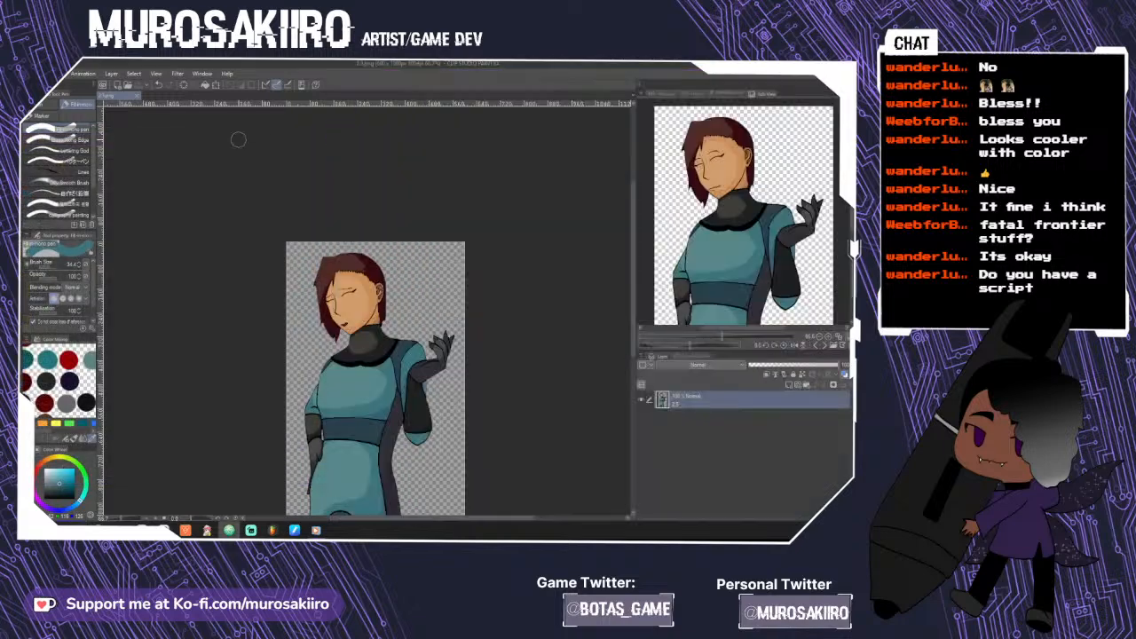
left_click(240, 142)
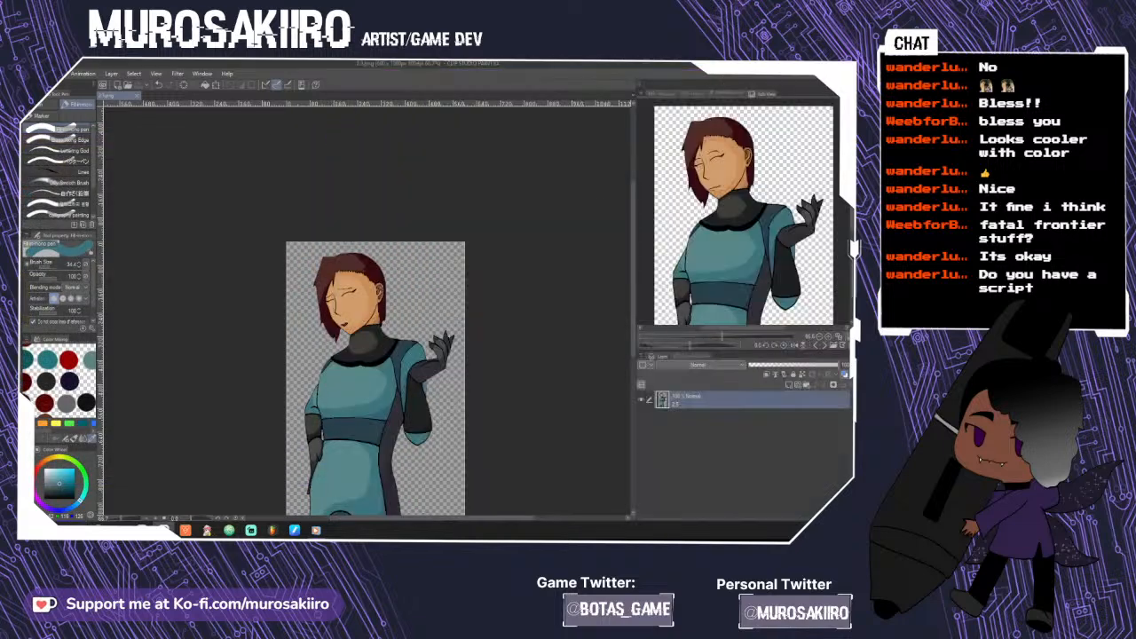
key("ctrl+w")
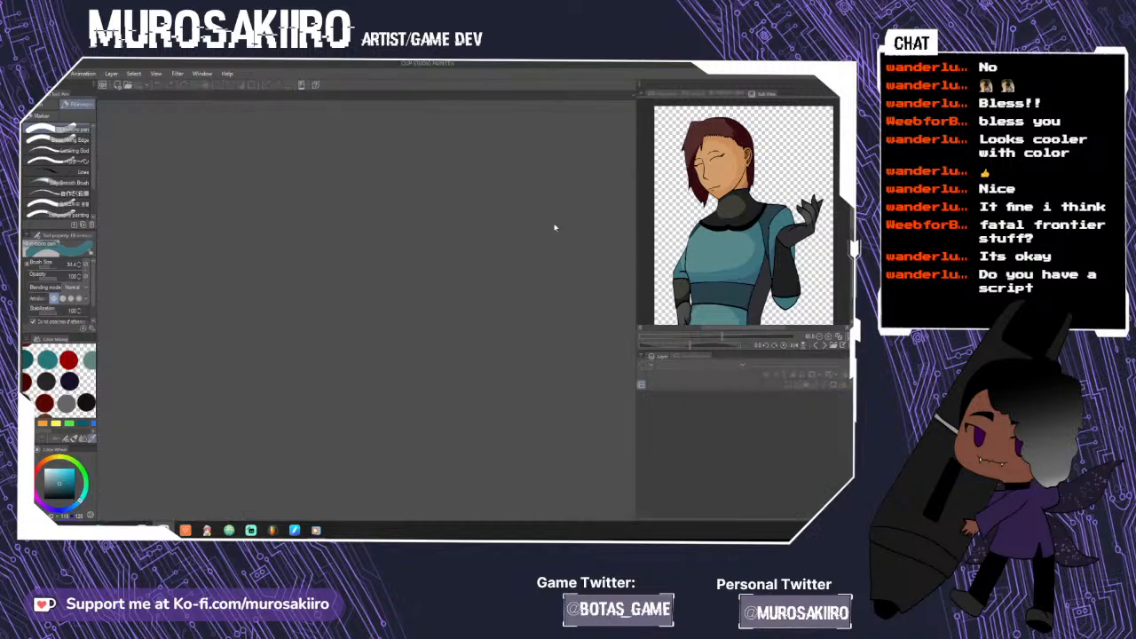
key("alt+F4")
left_click_drag(584, 83, 264, 77)
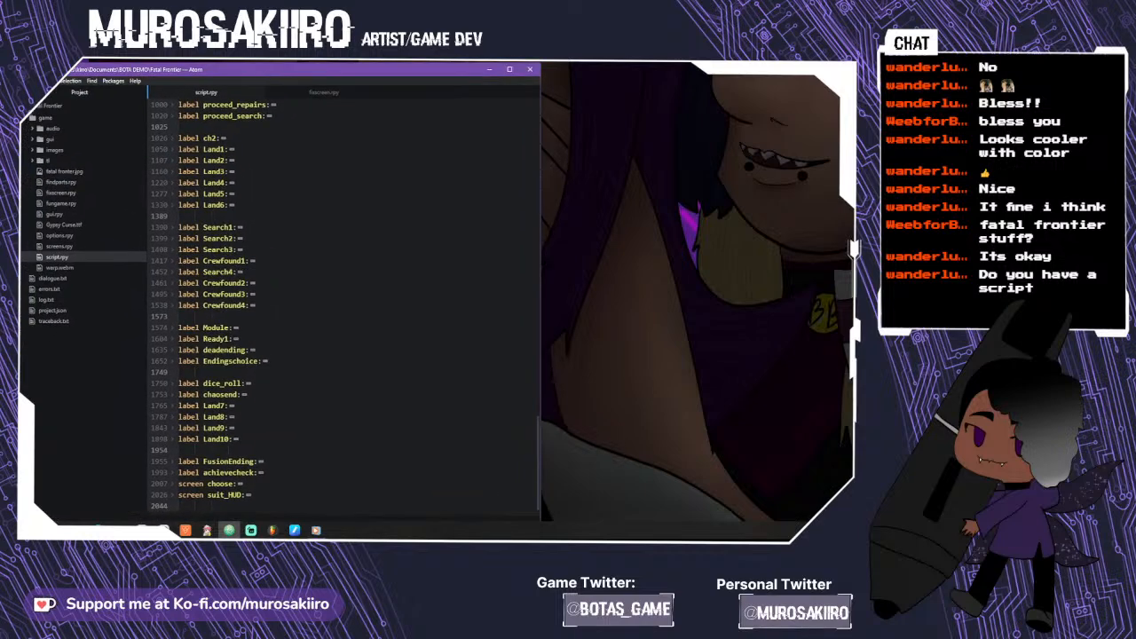
- Launch the Fatal Frontier game through Ren'Py, view its Achievements page, and close the game
left_click(207, 530)
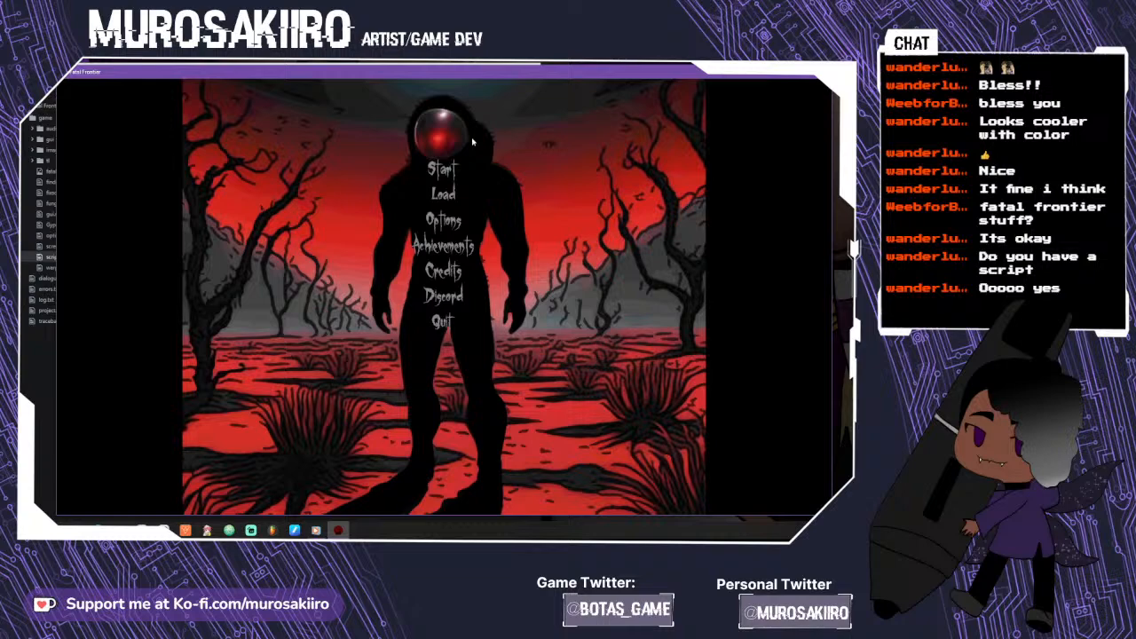
left_click(443, 246)
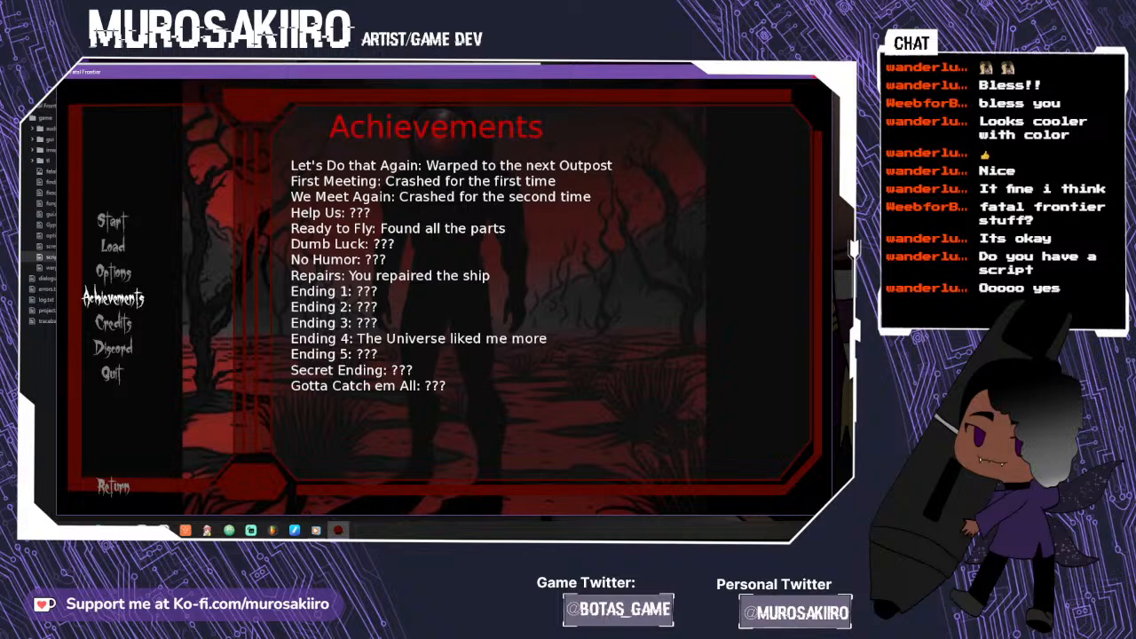
left_click(813, 76)
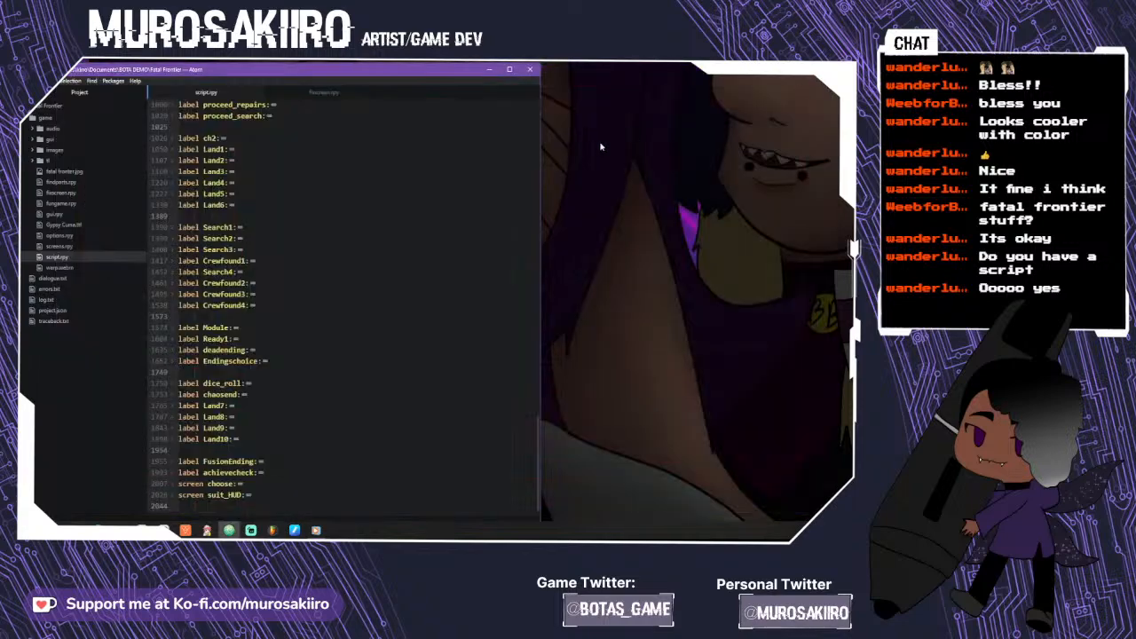
- Relaunch Fatal Frontier, check its Achievements and Load pages, and start a new game
left_click(207, 530)
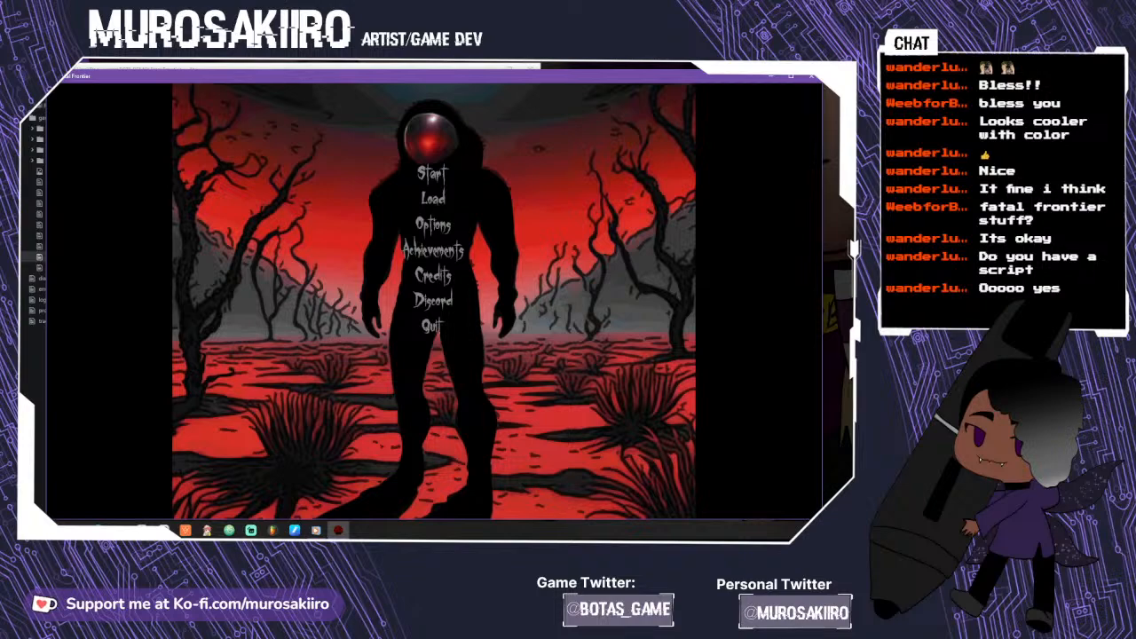
left_click(462, 249)
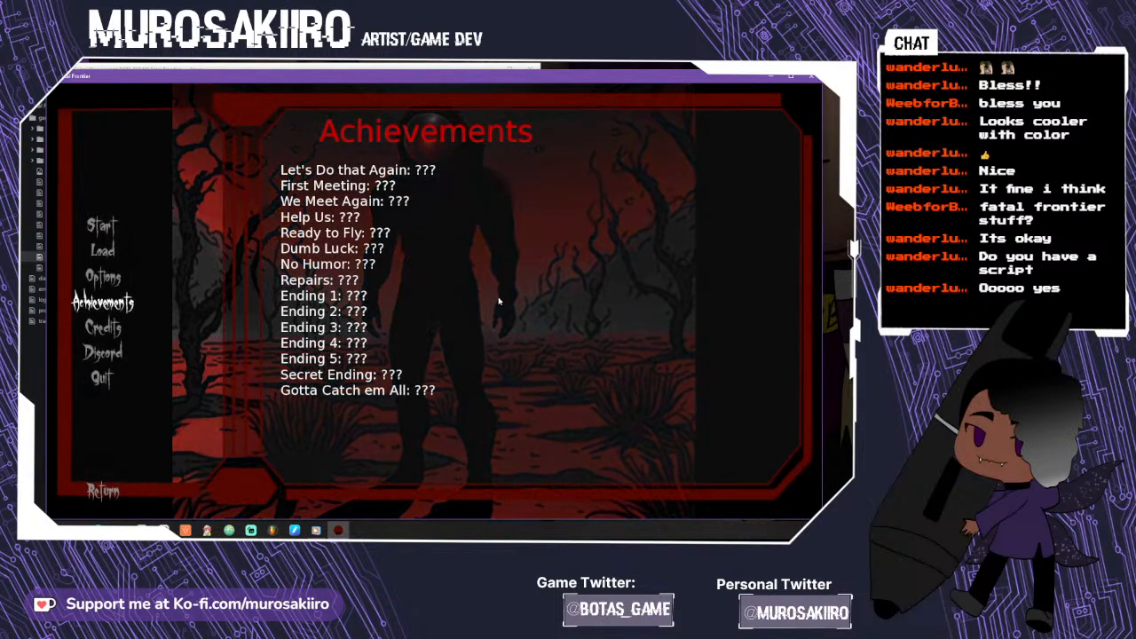
left_click(121, 253)
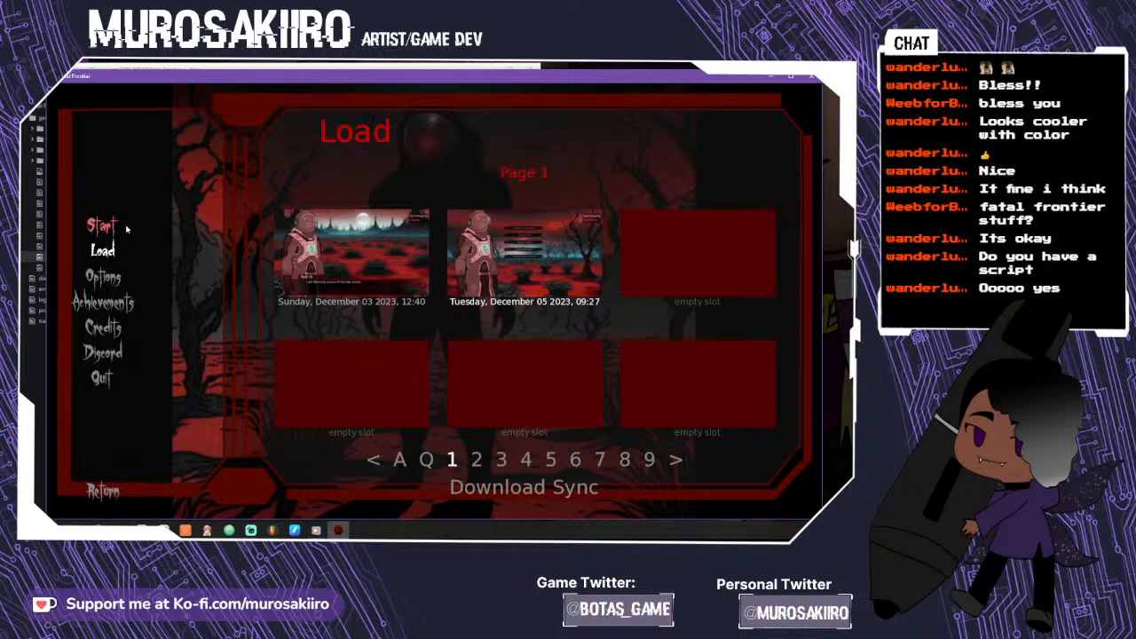
left_click(125, 229)
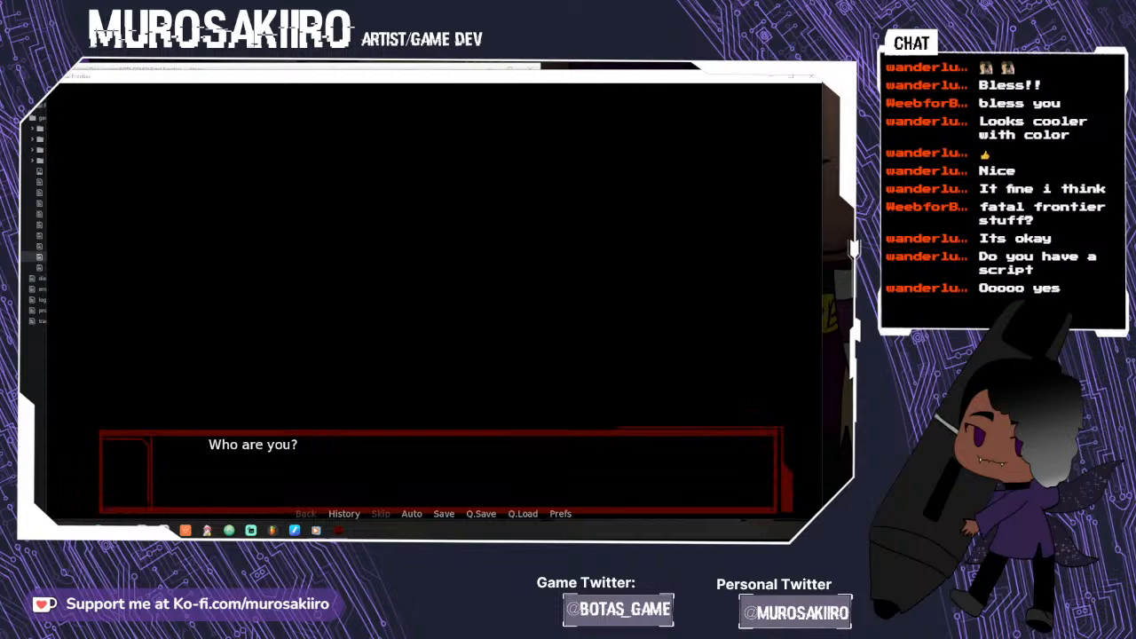
key("alt+Tab")
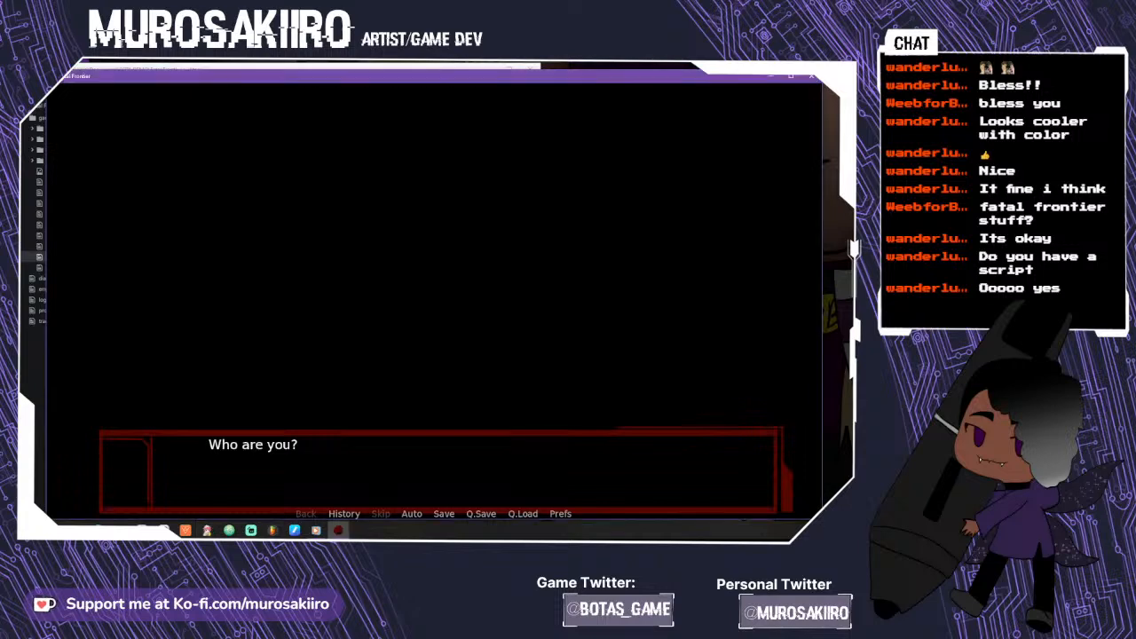
key("alt+Tab")
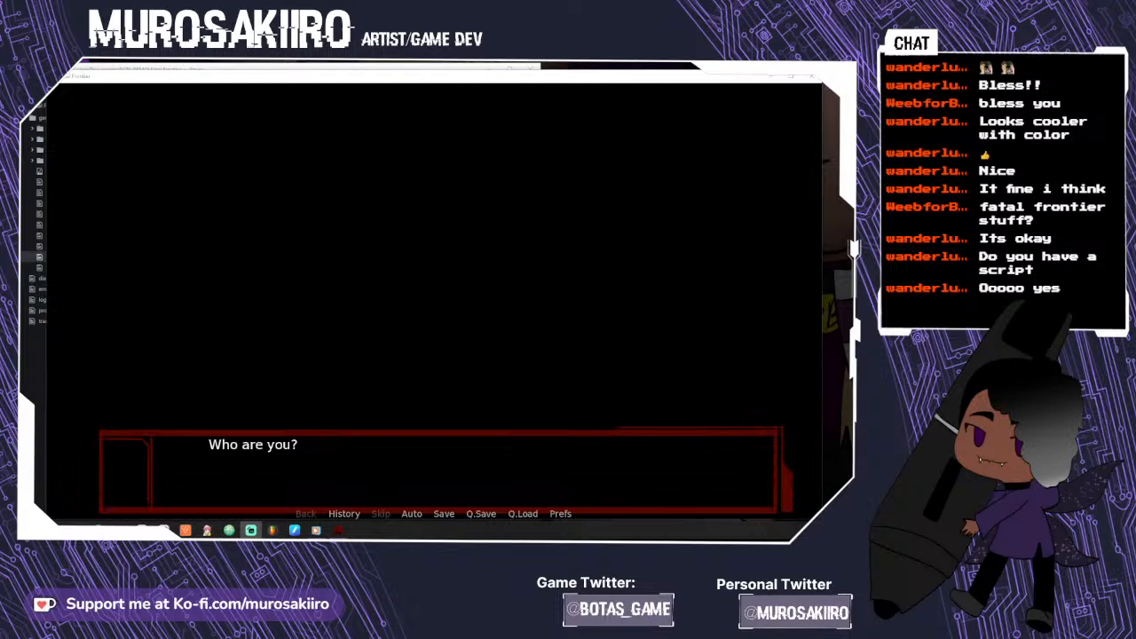
- Enter the captain's name and choose the character design with the hair tied in a bun
key("alt+Tab")
left_click(451, 401)
left_click(439, 467)
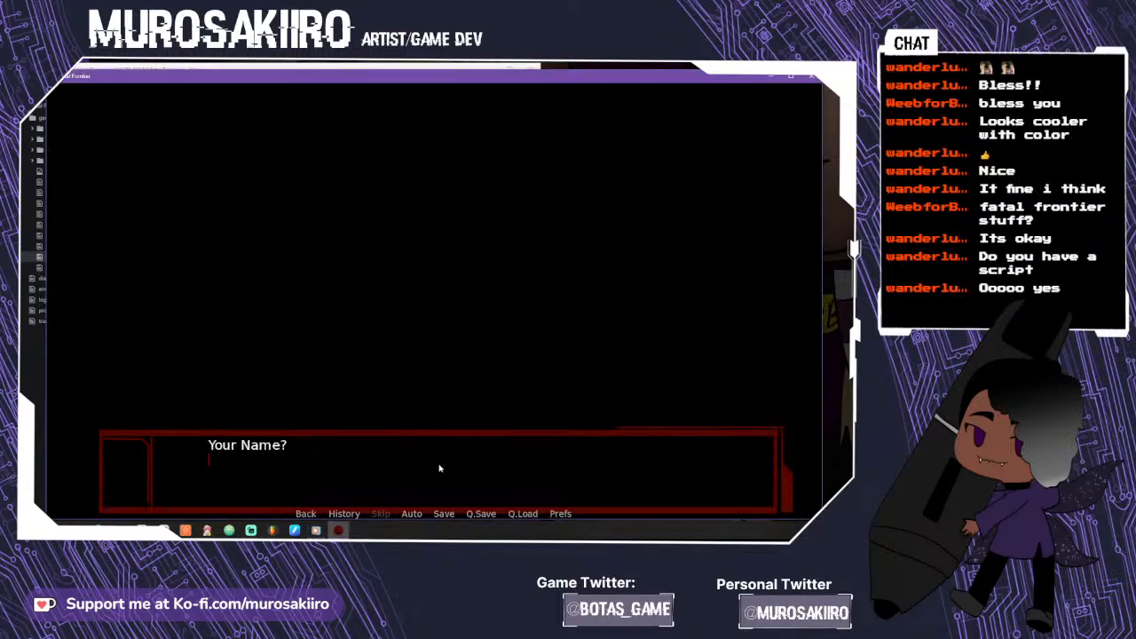
type("Kirro")
key("Return")
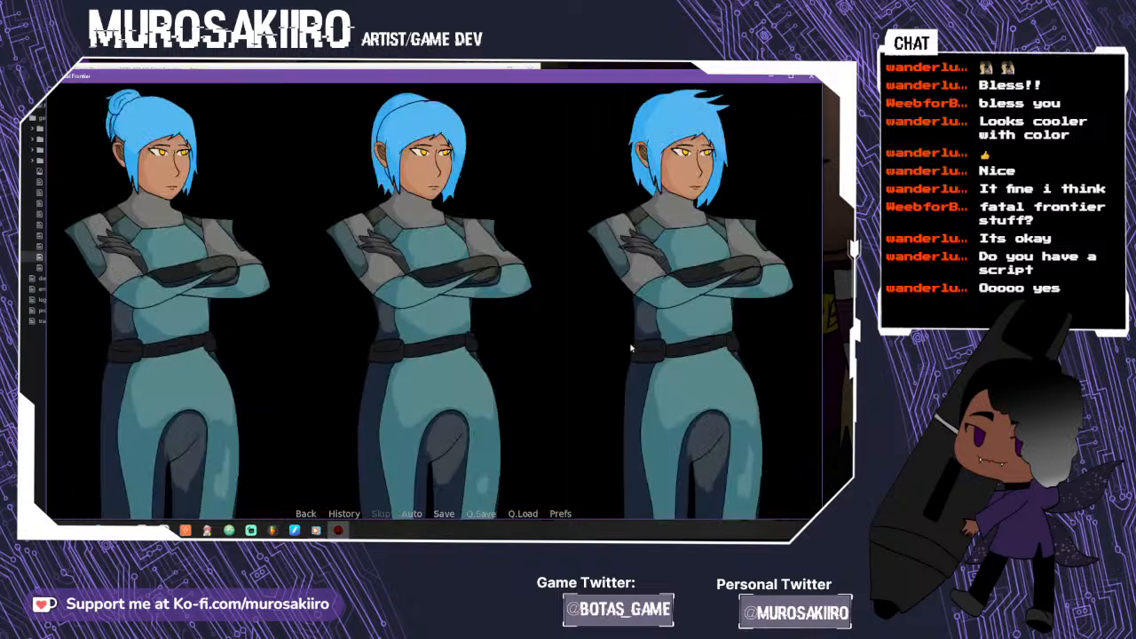
left_click(197, 372)
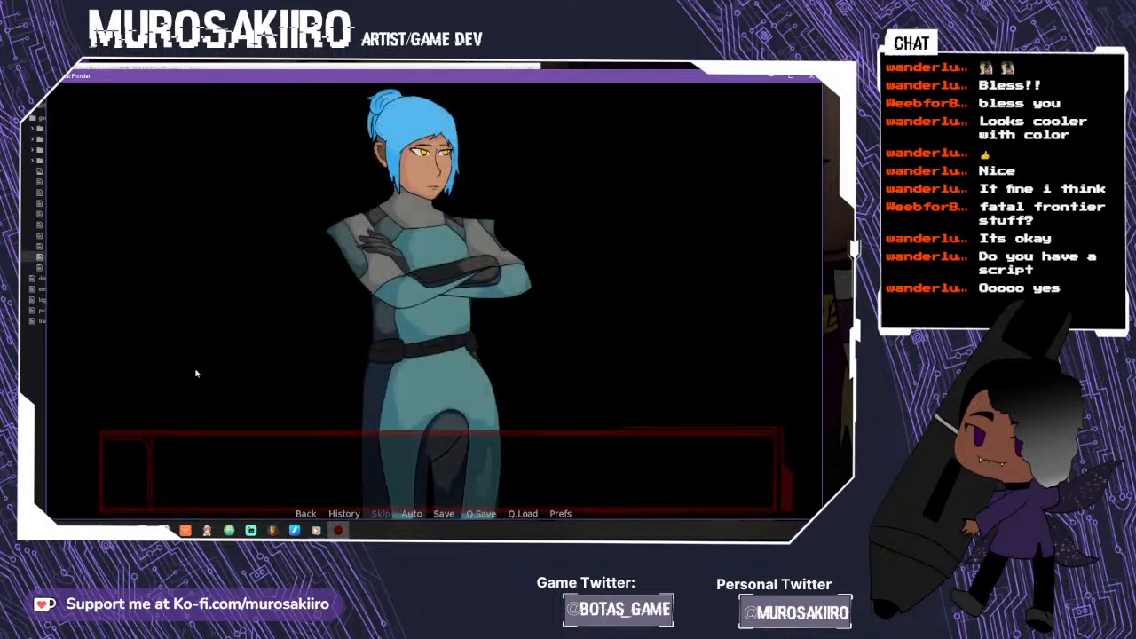
left_click(296, 464)
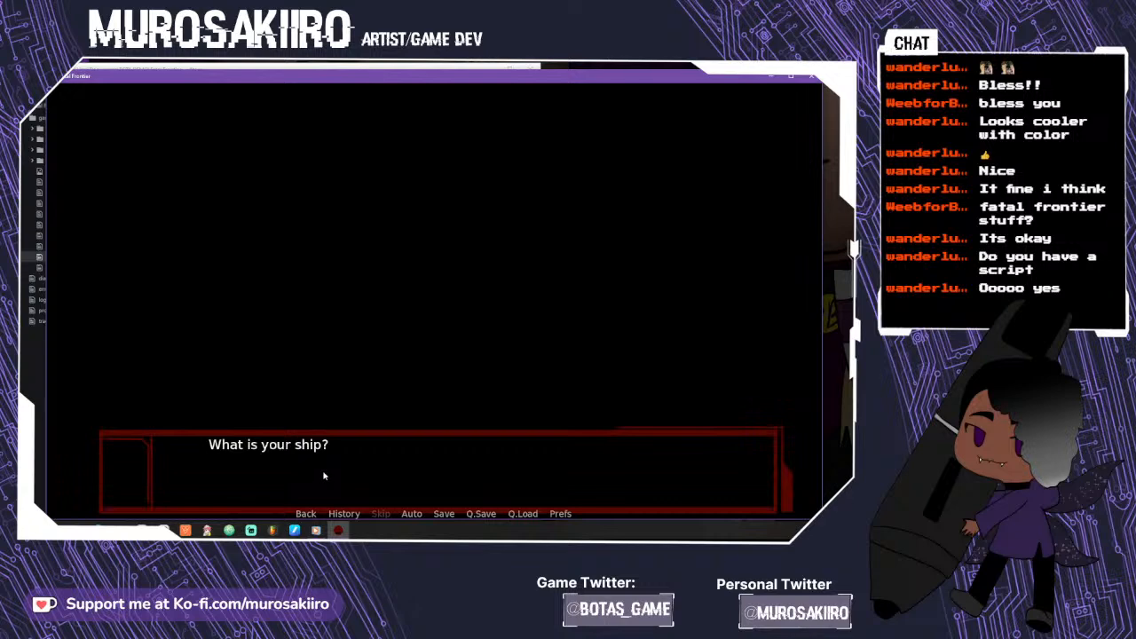
- Name the ship Womder and answer "Who Knows?" to whether the Universe is on your side
left_click(323, 476)
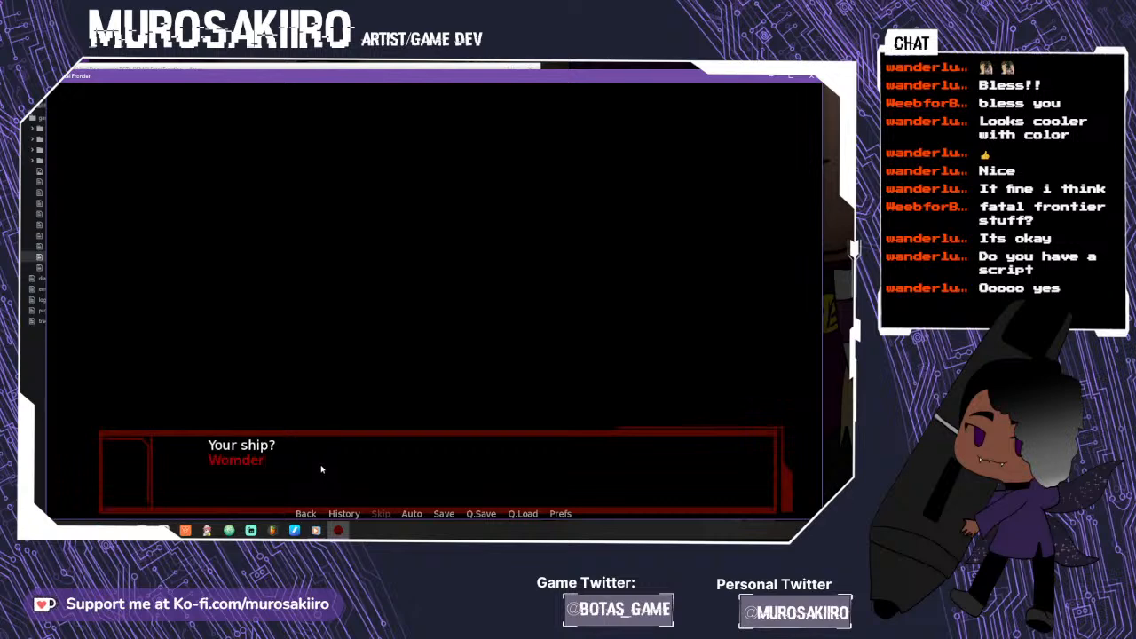
left_click(322, 469)
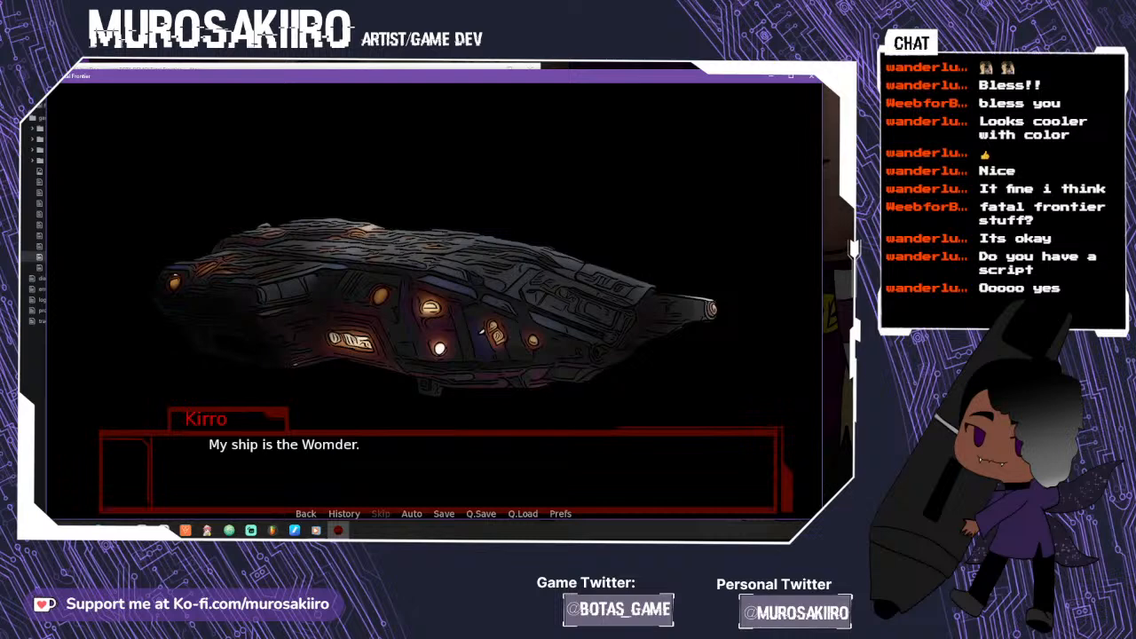
left_click(422, 470)
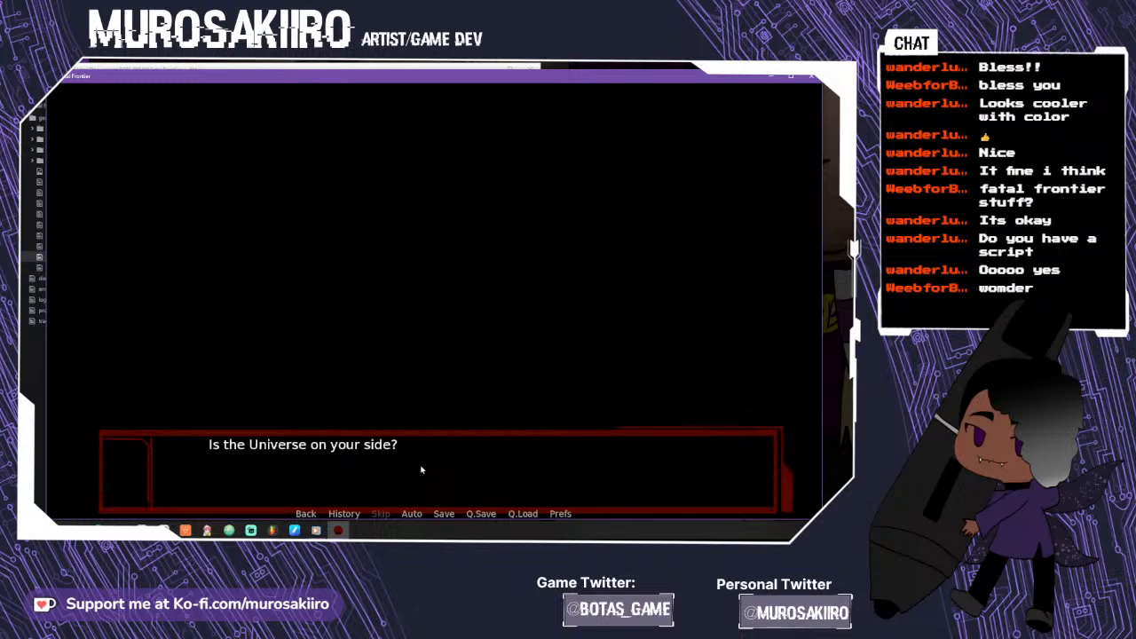
left_click(422, 469)
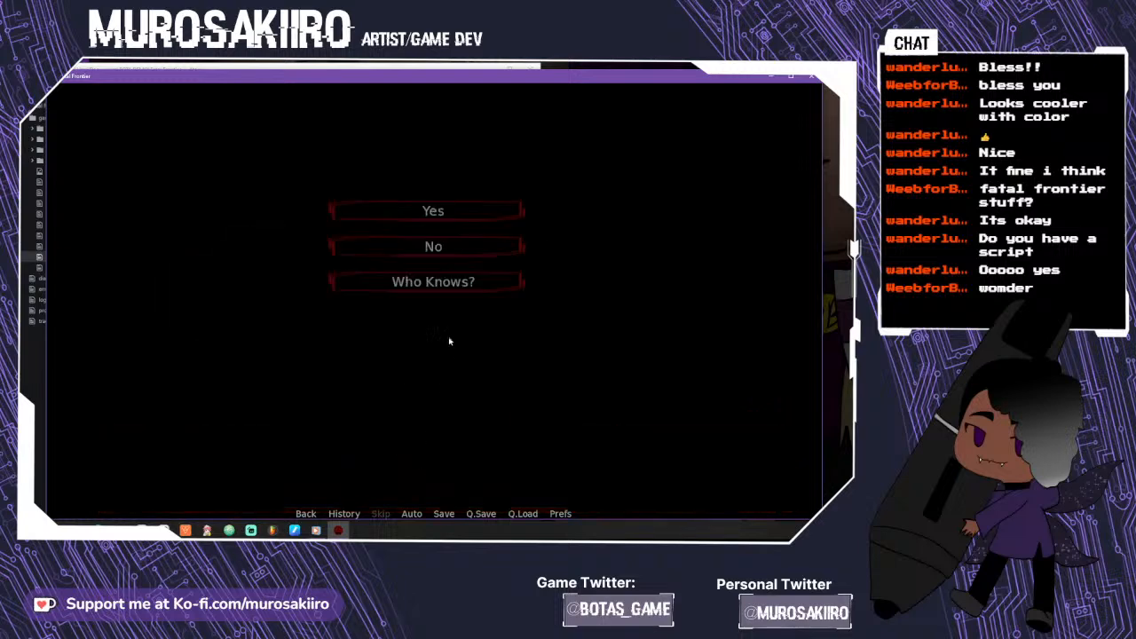
left_click(454, 290)
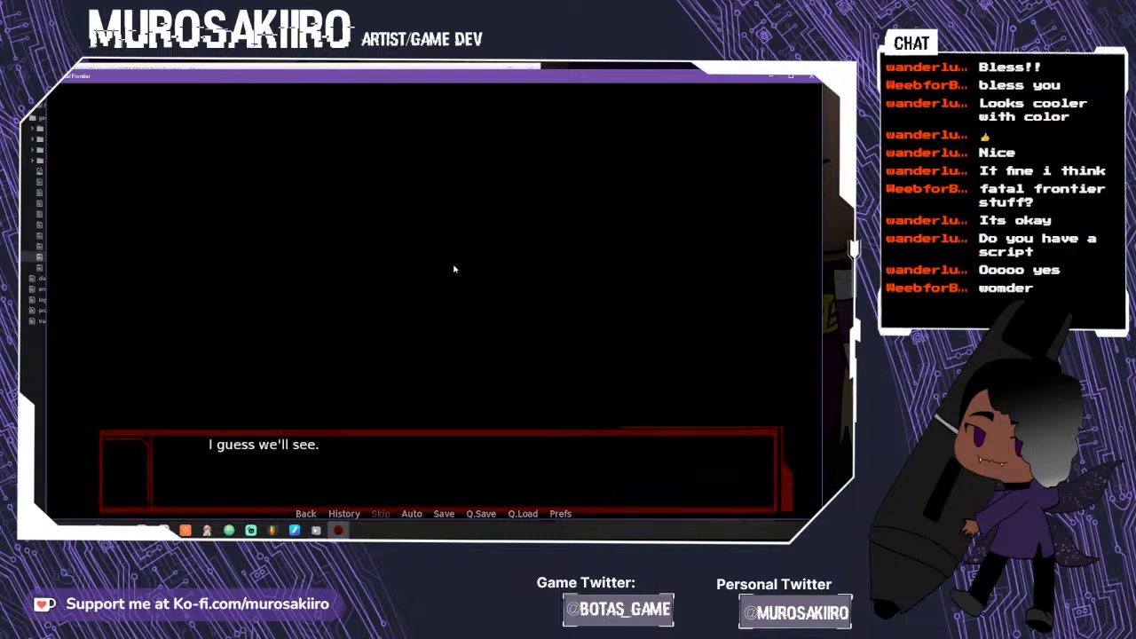
- Play through the space intro to the Worker's greeting and reply "Why so few?"
left_click(457, 453)
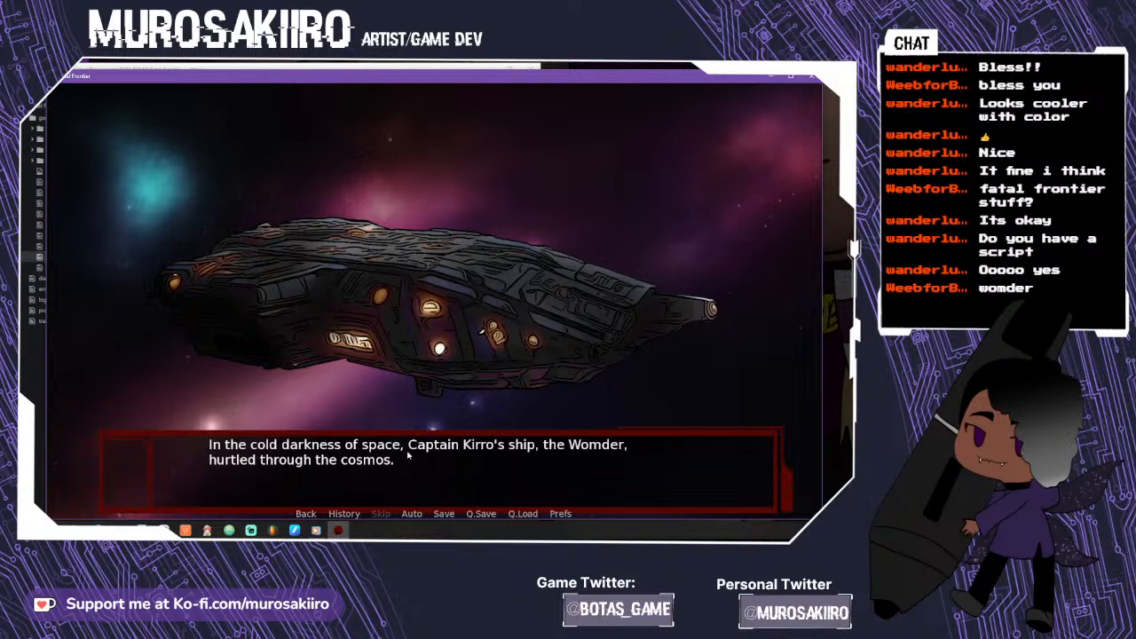
left_click(432, 476)
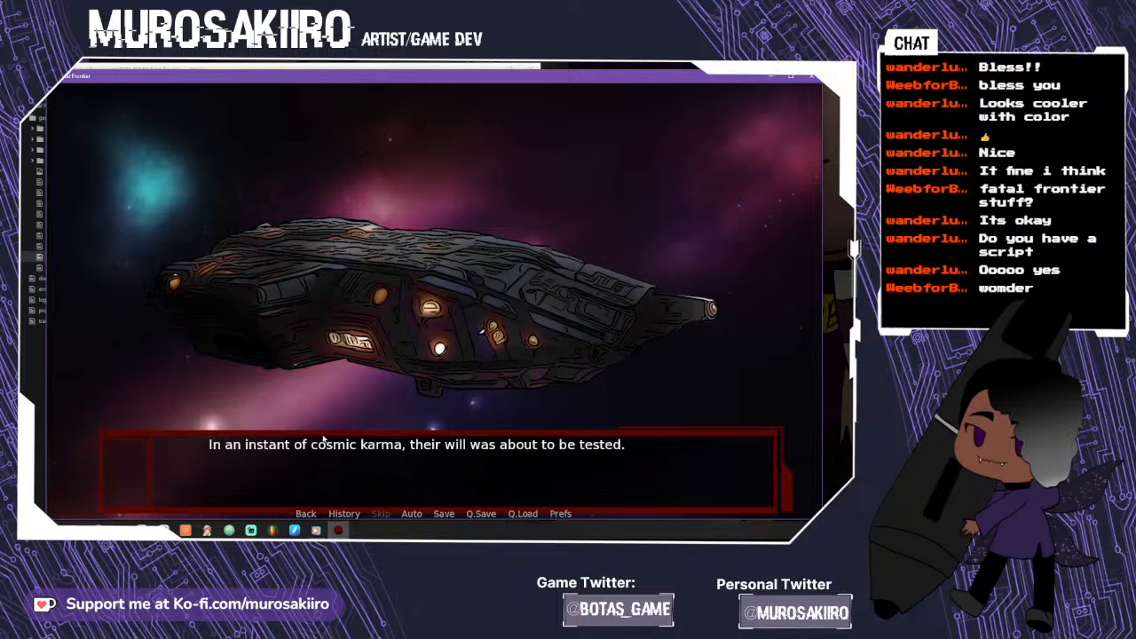
left_click(385, 470)
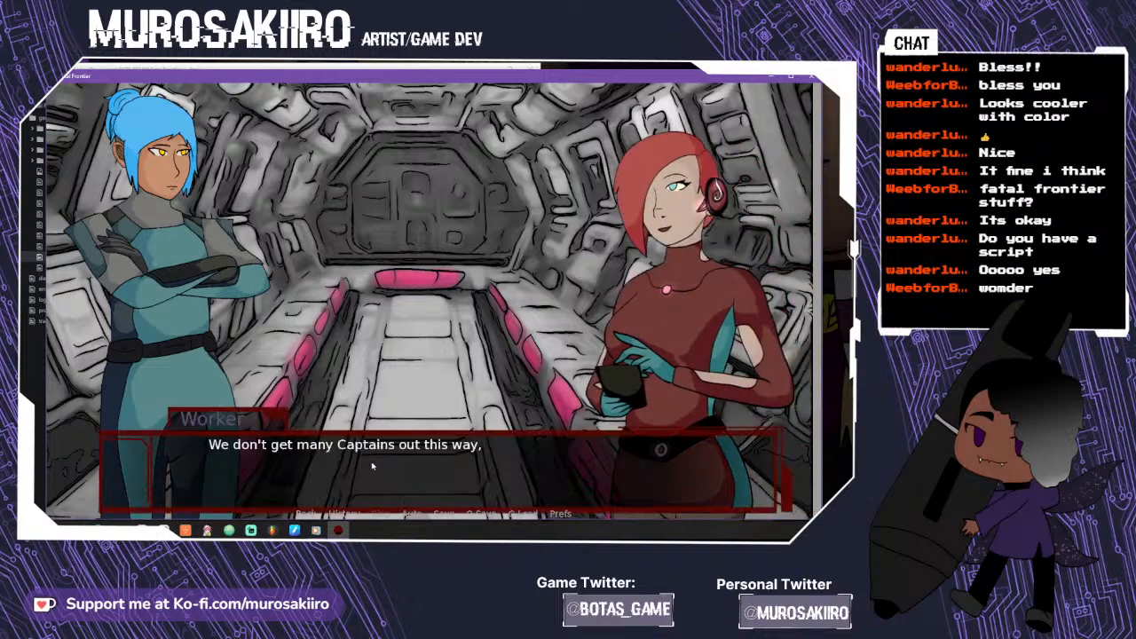
left_click(373, 467)
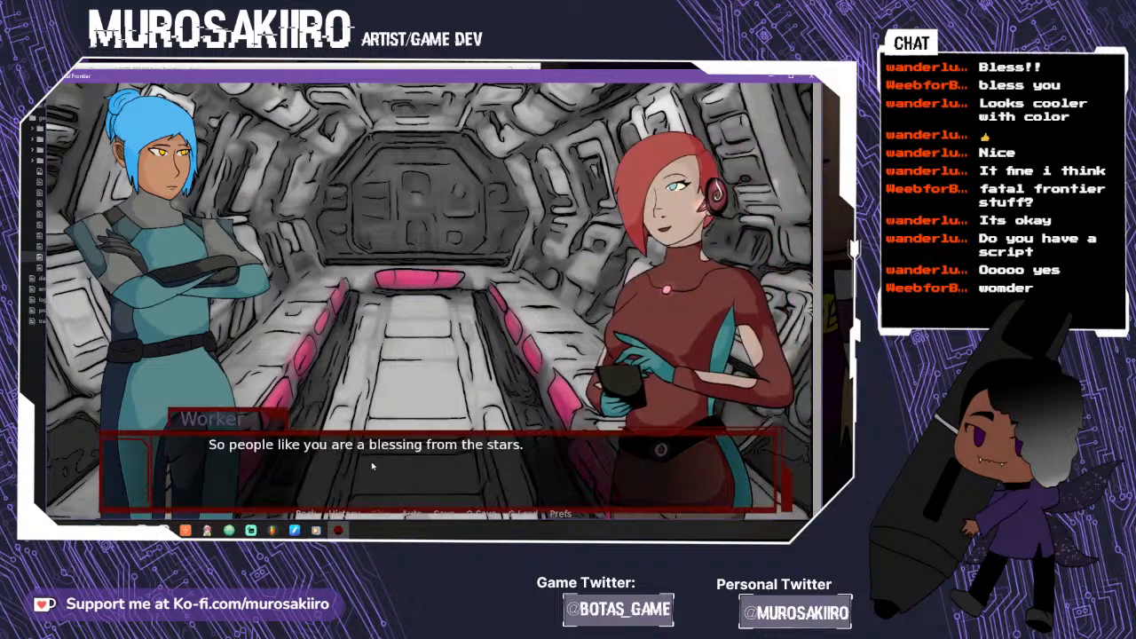
left_click(373, 466)
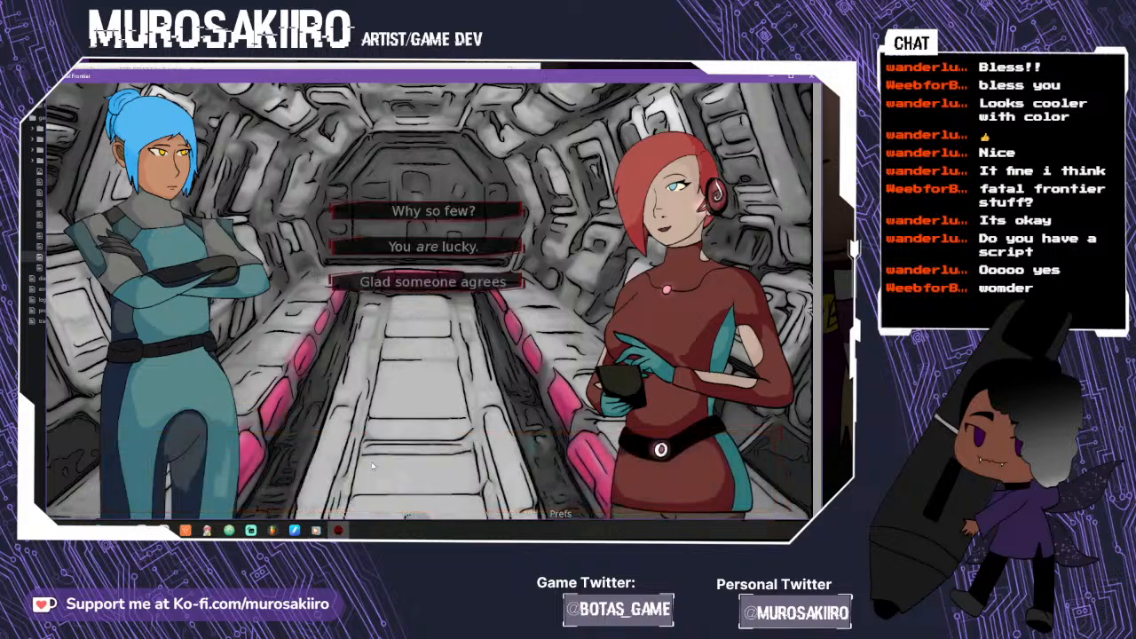
left_click(457, 211)
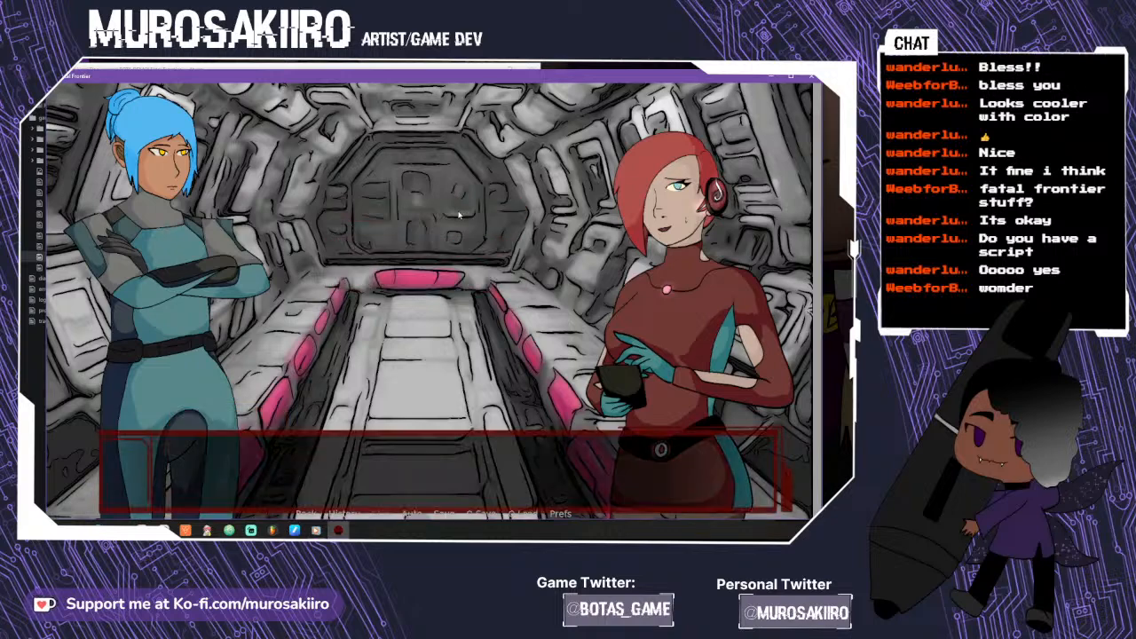
- Advance the Worker's cargo briefing and choose the reply asking how much the illegal cargo pays
left_click(382, 480)
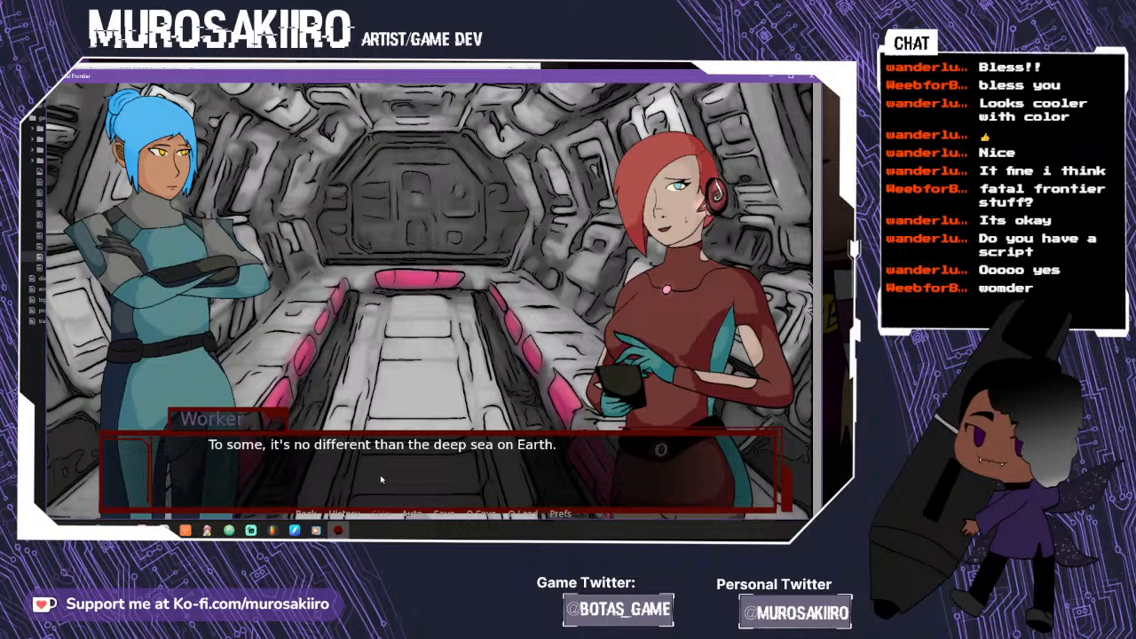
left_click(381, 479)
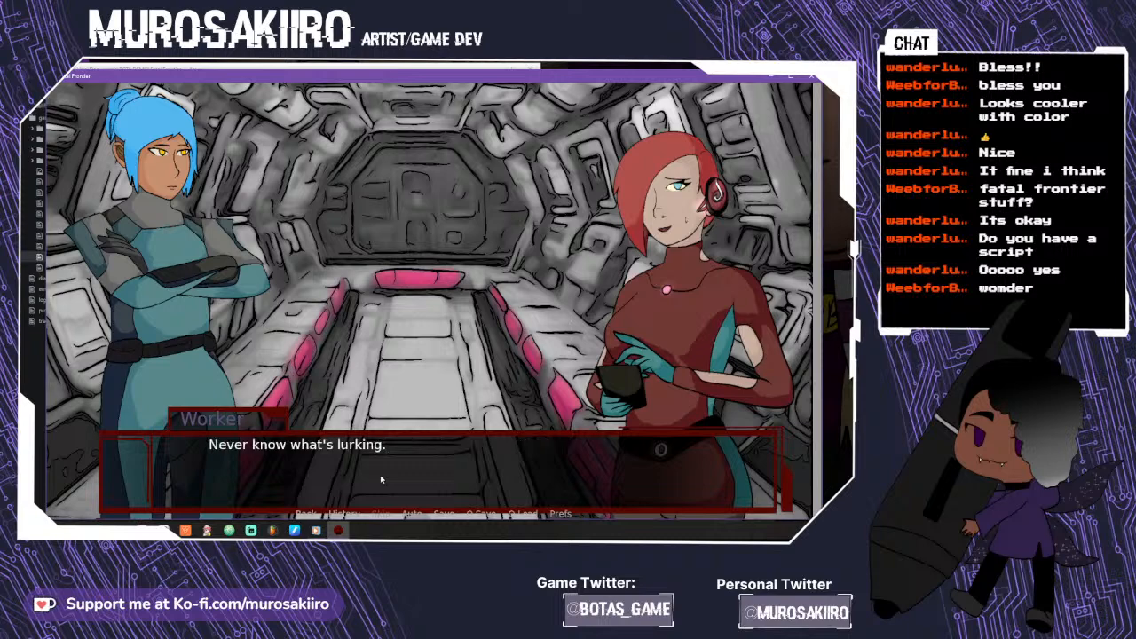
left_click(382, 479)
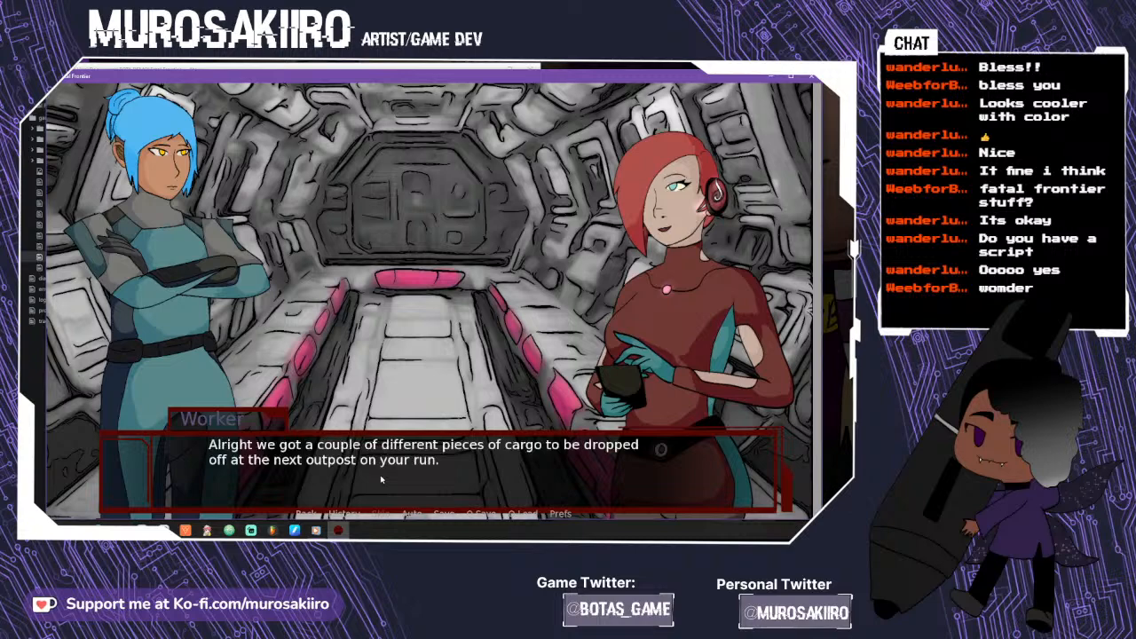
left_click(425, 493)
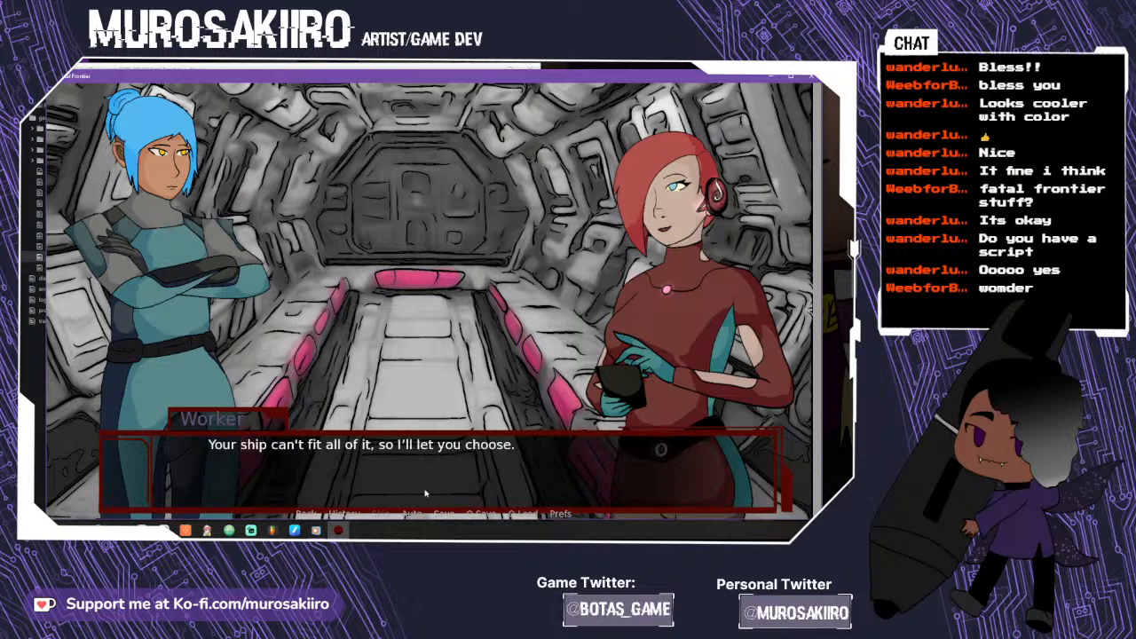
left_click(425, 493)
left_click(425, 493)
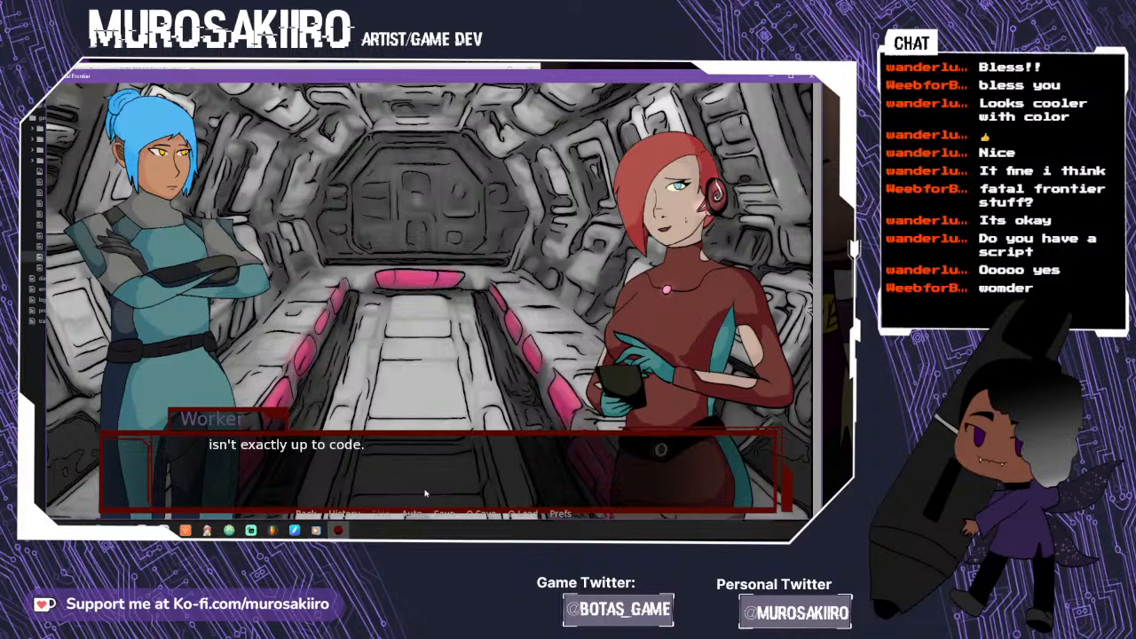
left_click(429, 485)
left_click(450, 272)
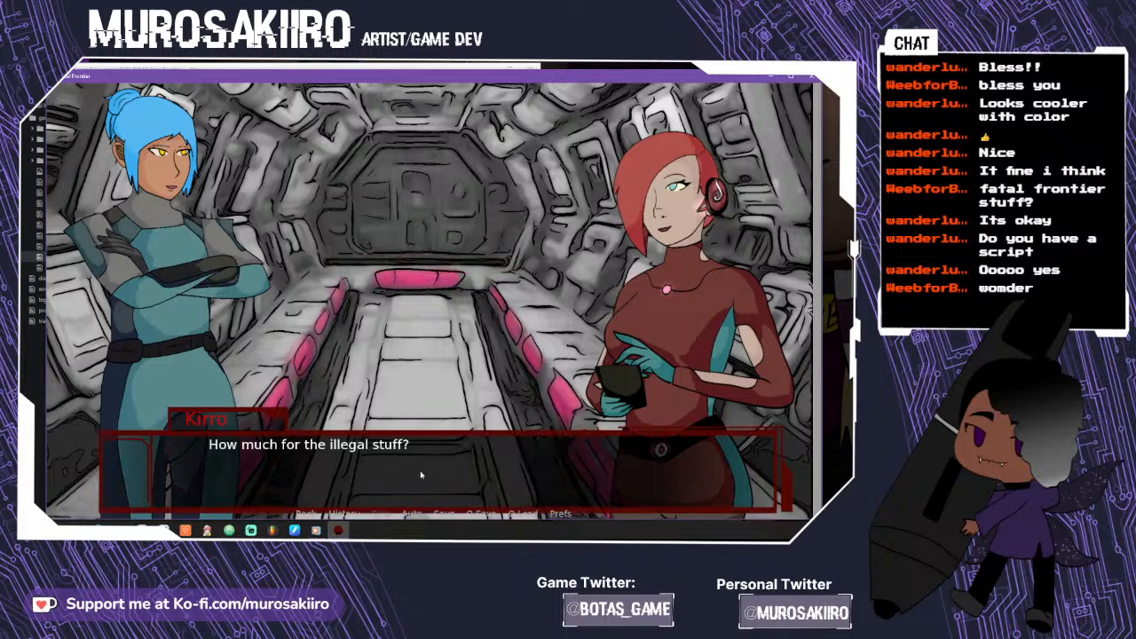
- Hear out the Worker's offer for the illegal cargo and accept it with "Lets do it."
left_click(421, 475)
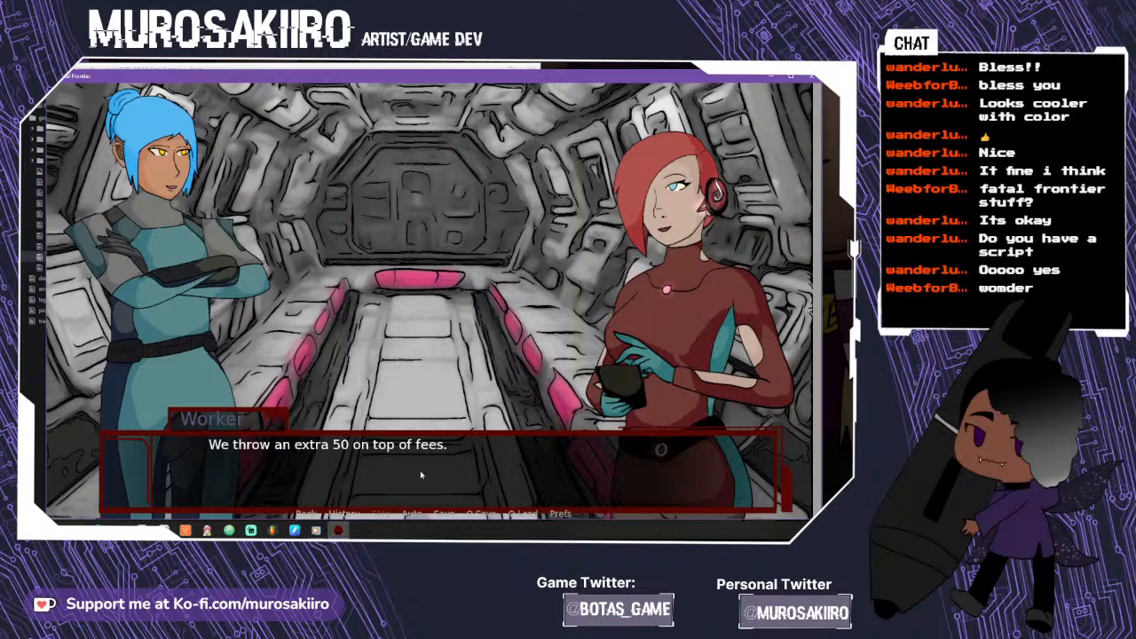
left_click(422, 475)
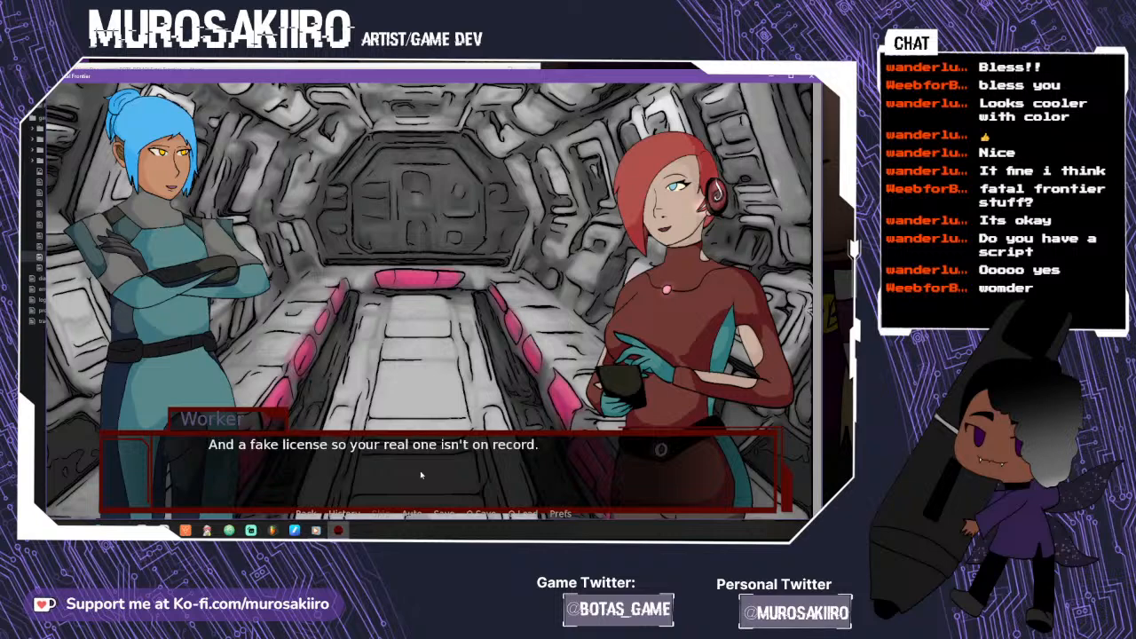
left_click(422, 476)
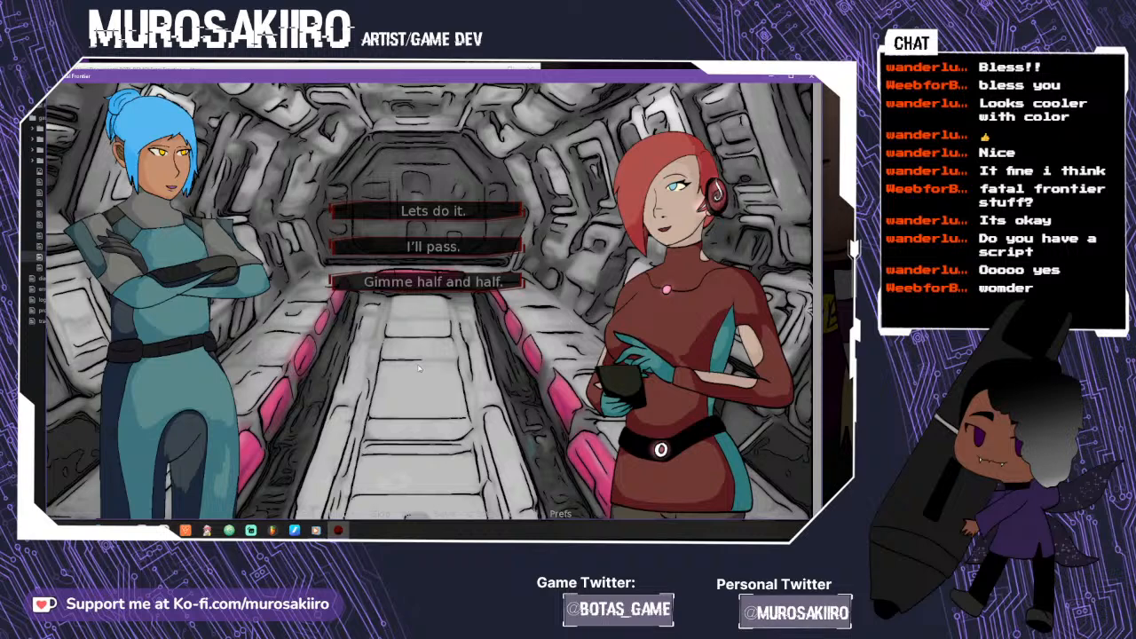
left_click(433, 210)
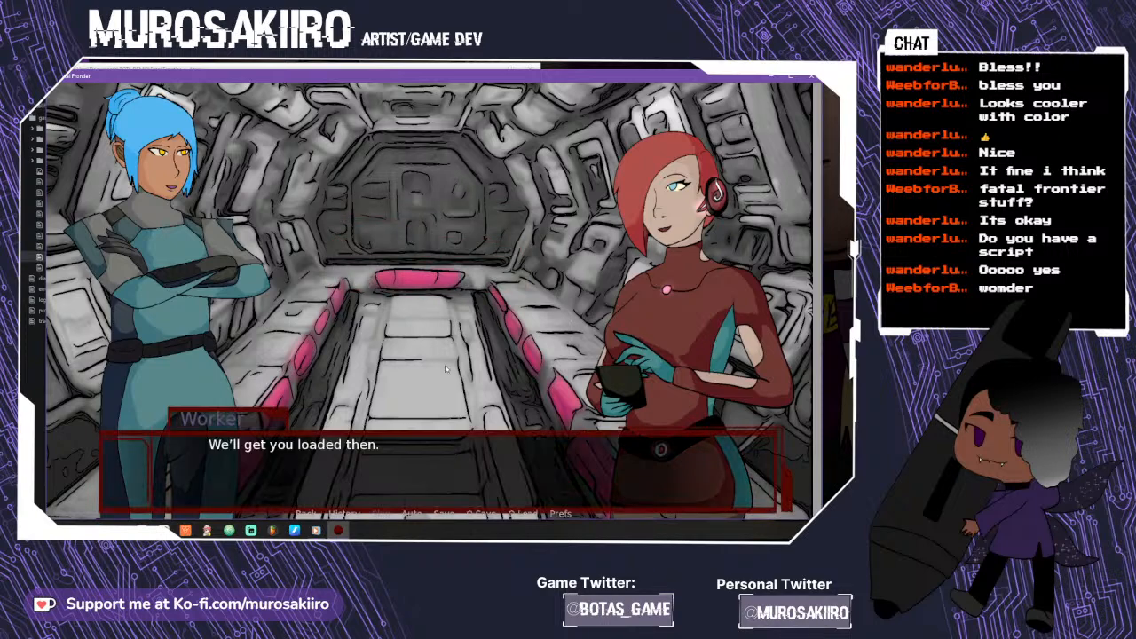
- Play through the crew's cargo reports on the bridge and answer the Navigator's concern with "Trust me."
left_click(425, 481)
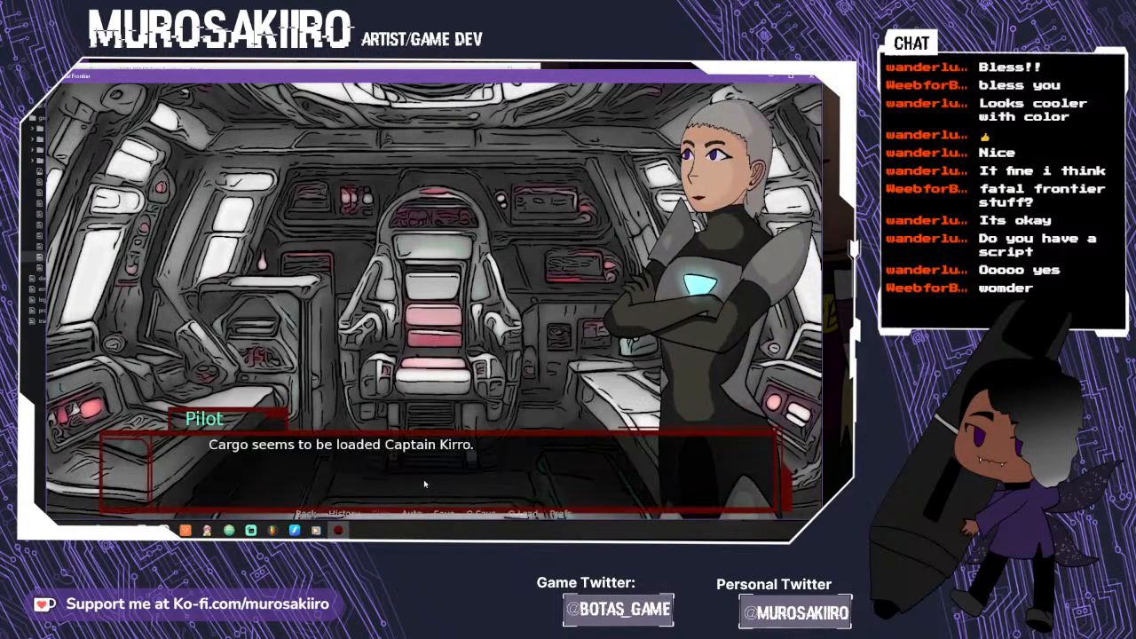
left_click(437, 503)
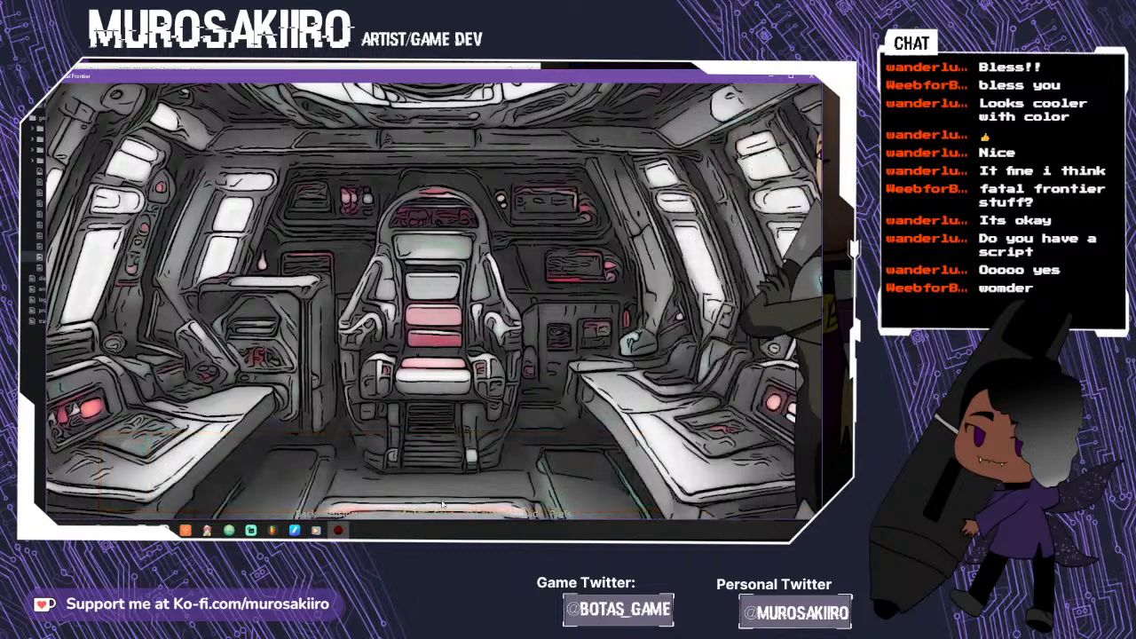
left_click(441, 500)
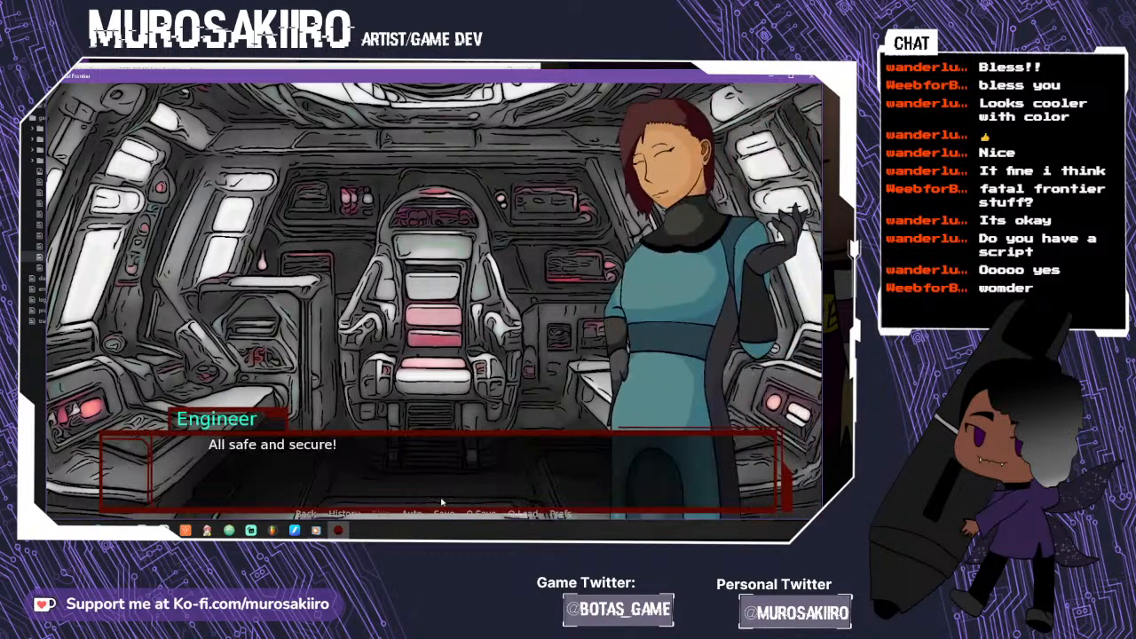
left_click(441, 500)
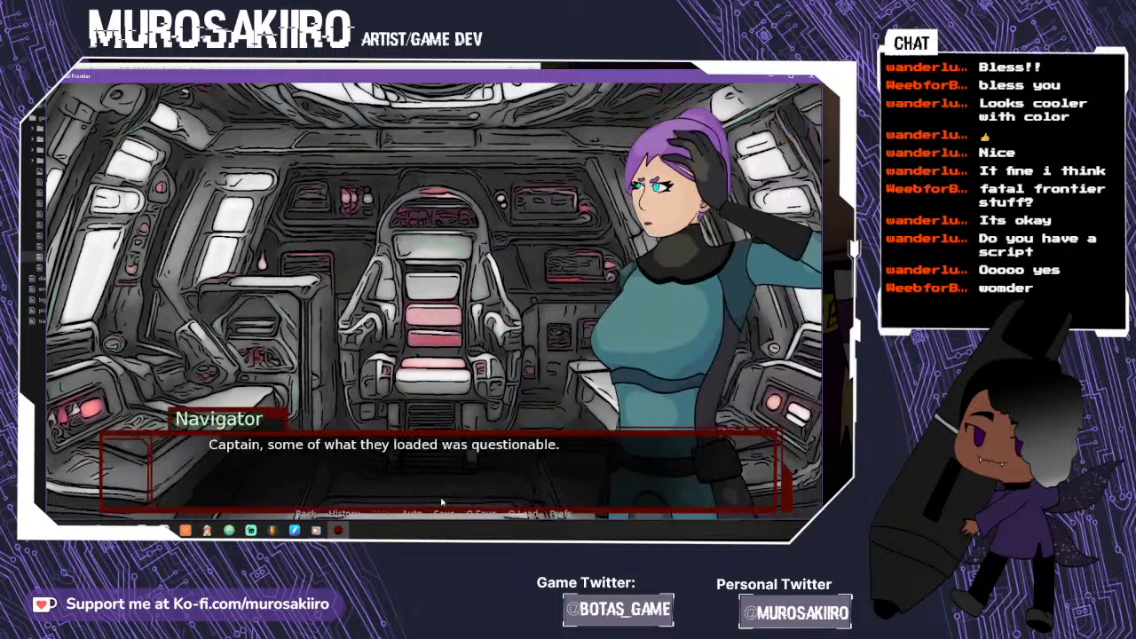
left_click(441, 502)
left_click(442, 503)
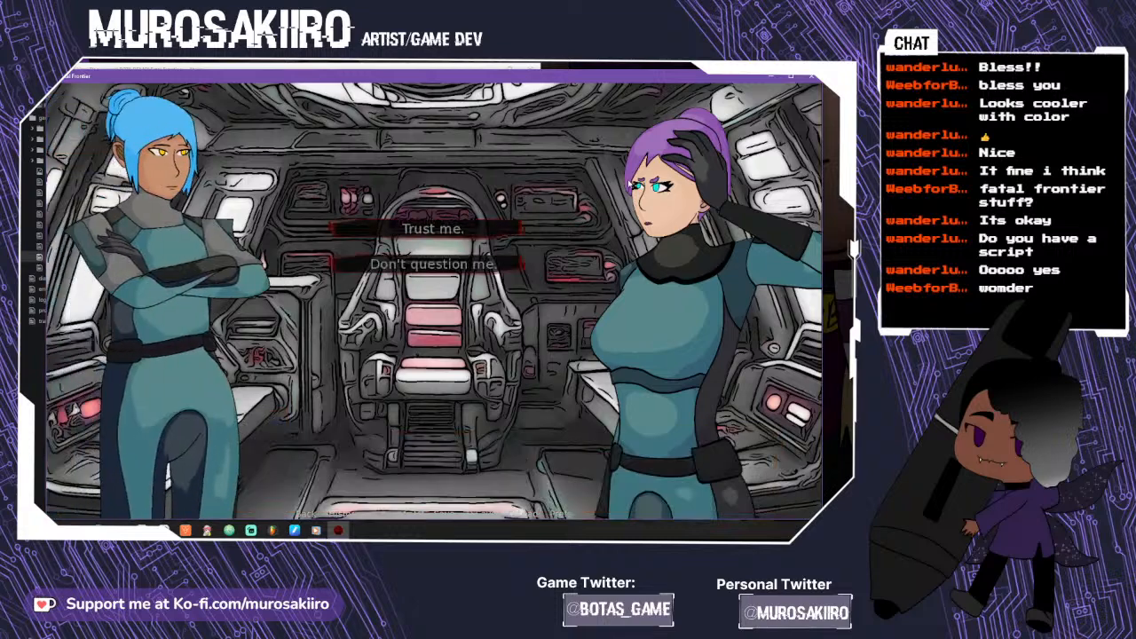
left_click(484, 236)
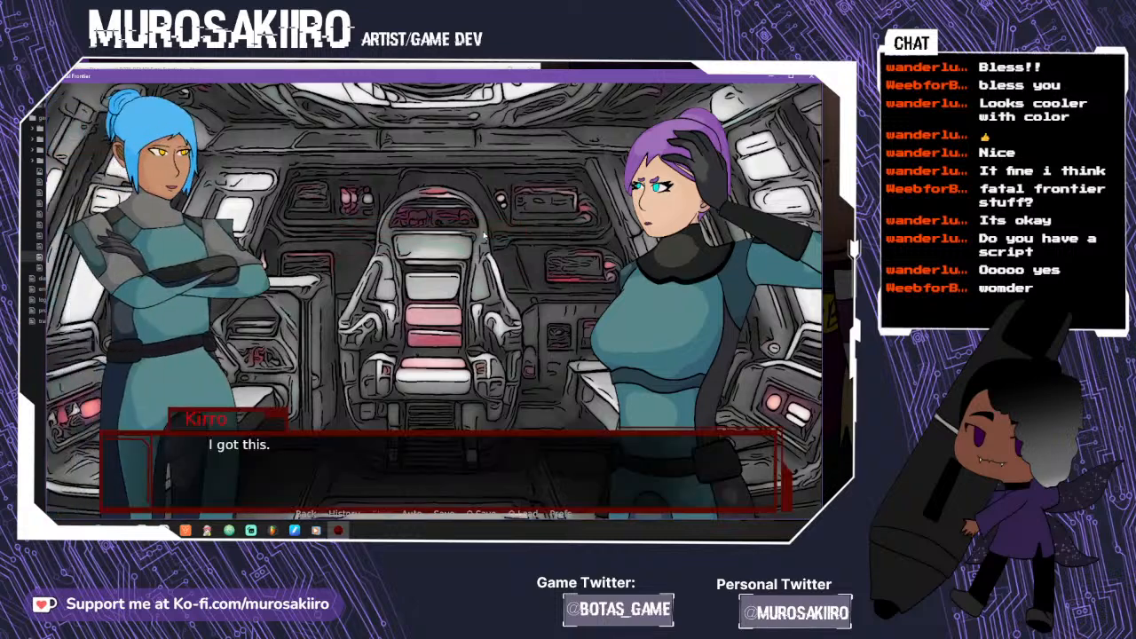
- Advance the Navigator's dialogue to the warp choice and open the game's Developer Menu
left_click(520, 457)
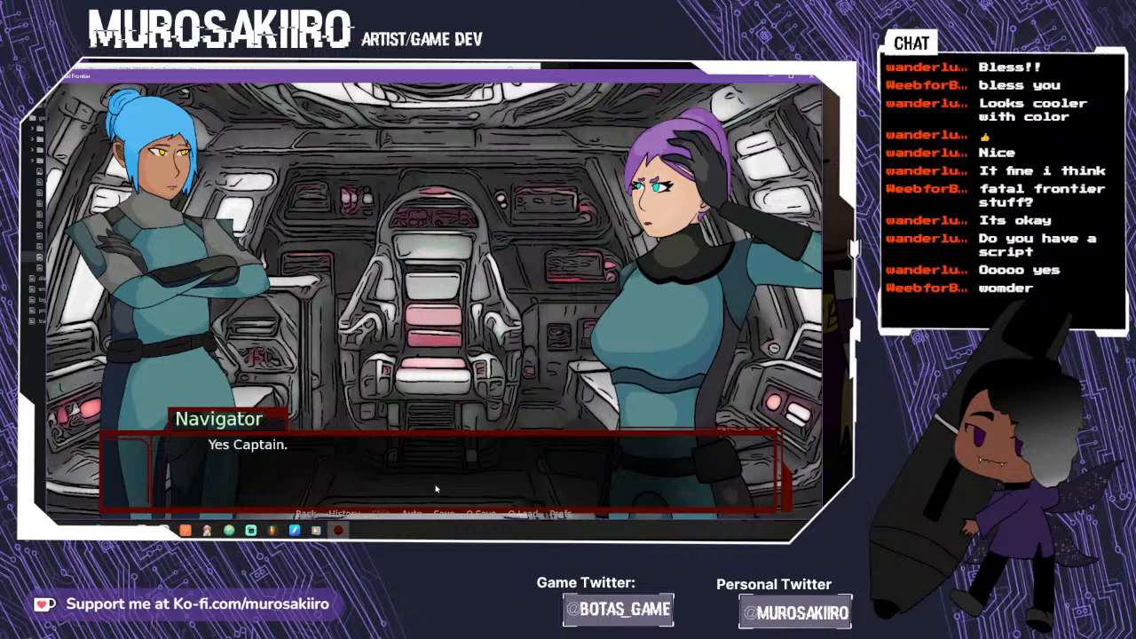
left_click(436, 488)
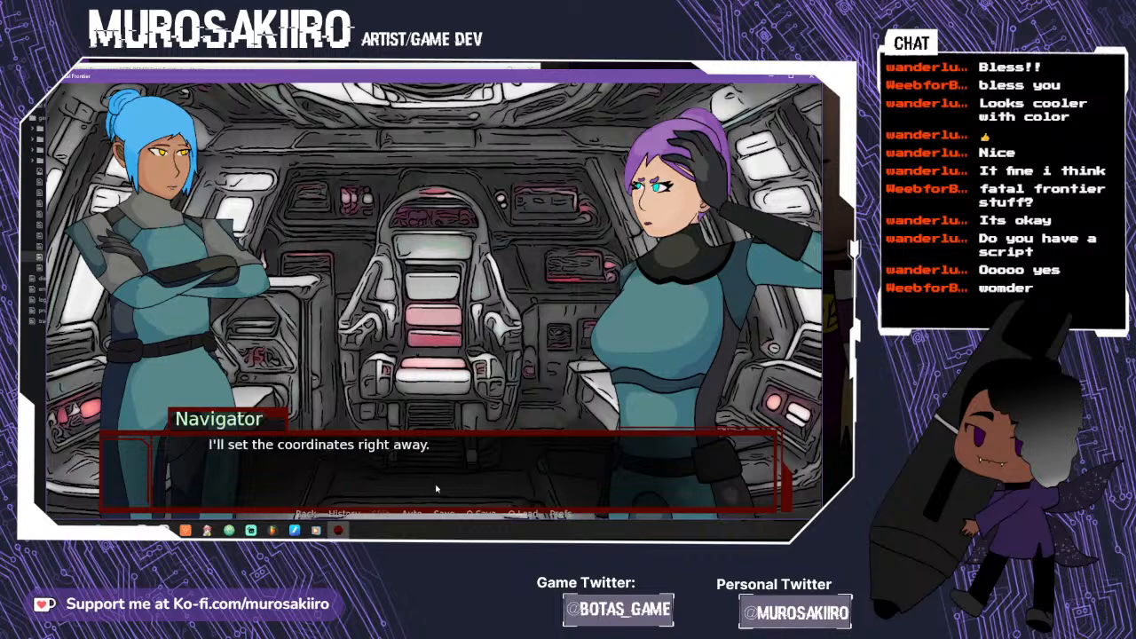
left_click(436, 489)
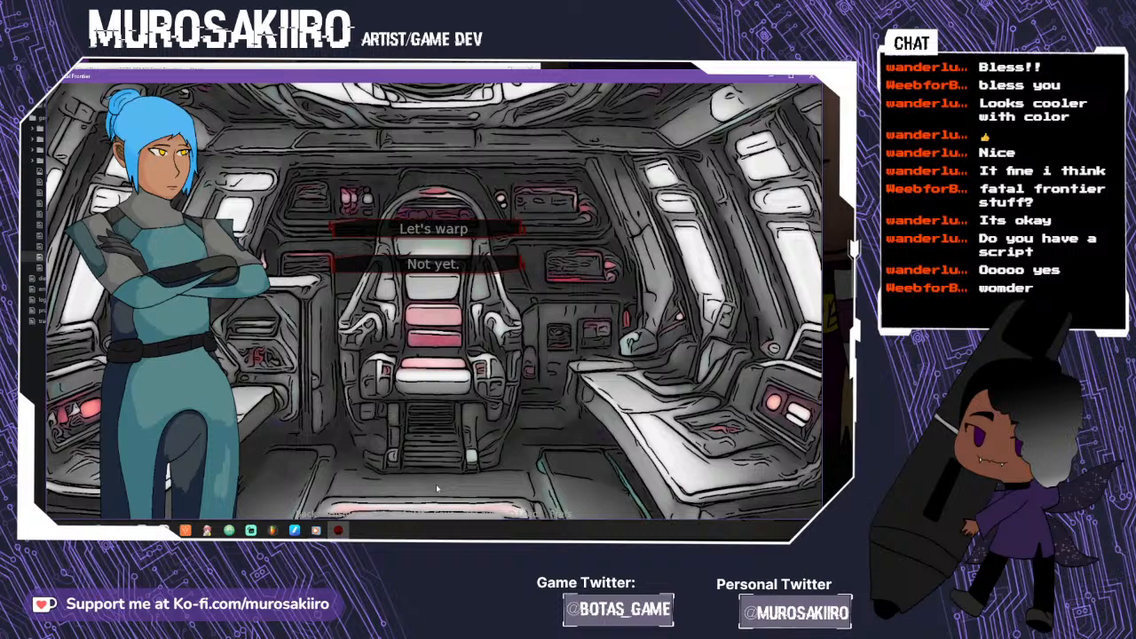
key("shift+d")
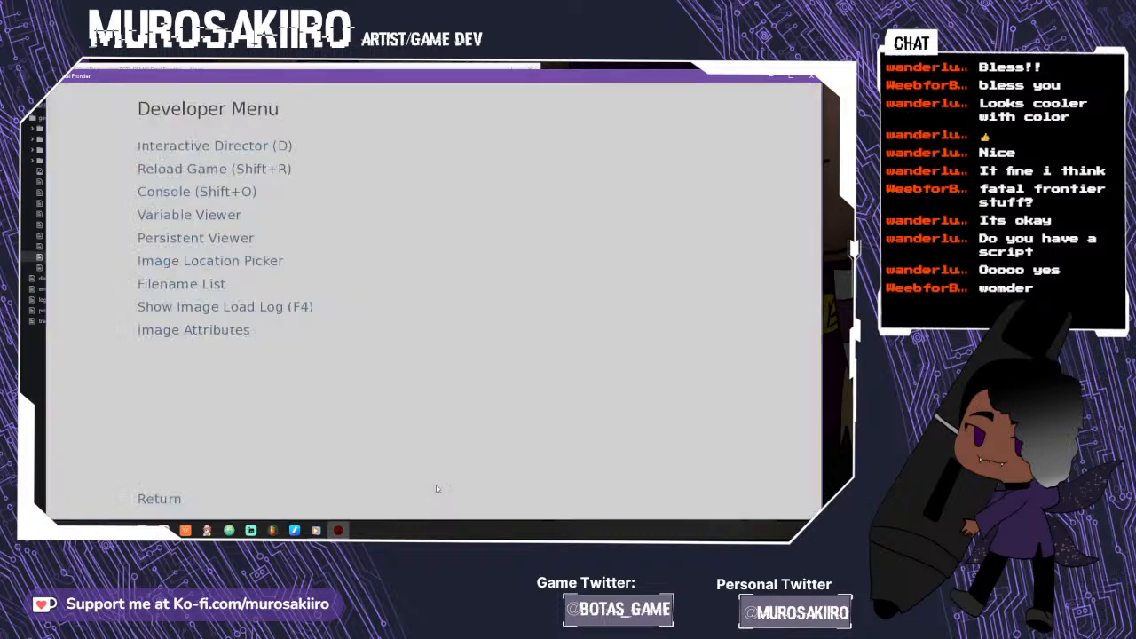
- Check the playthrough's current variables in the Variable Viewer and return to the bridge scene
left_click(215, 223)
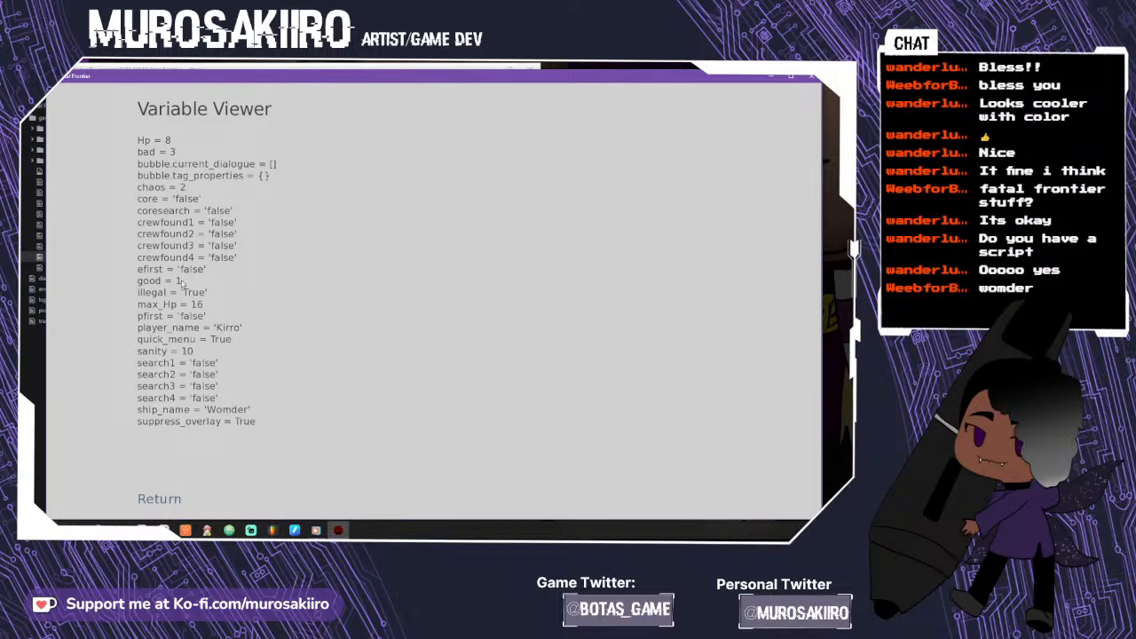
left_click(156, 504)
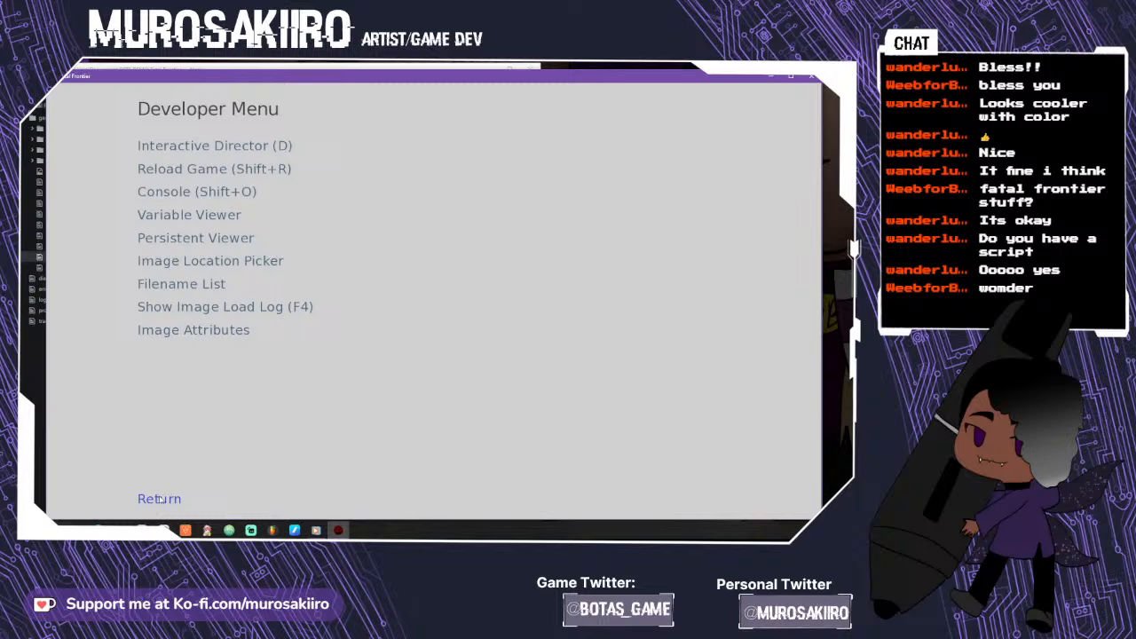
left_click(159, 499)
- Make the pending bridge choice, talk to the pilot, and play through the "Tell me about yourself." reply
left_click(387, 261)
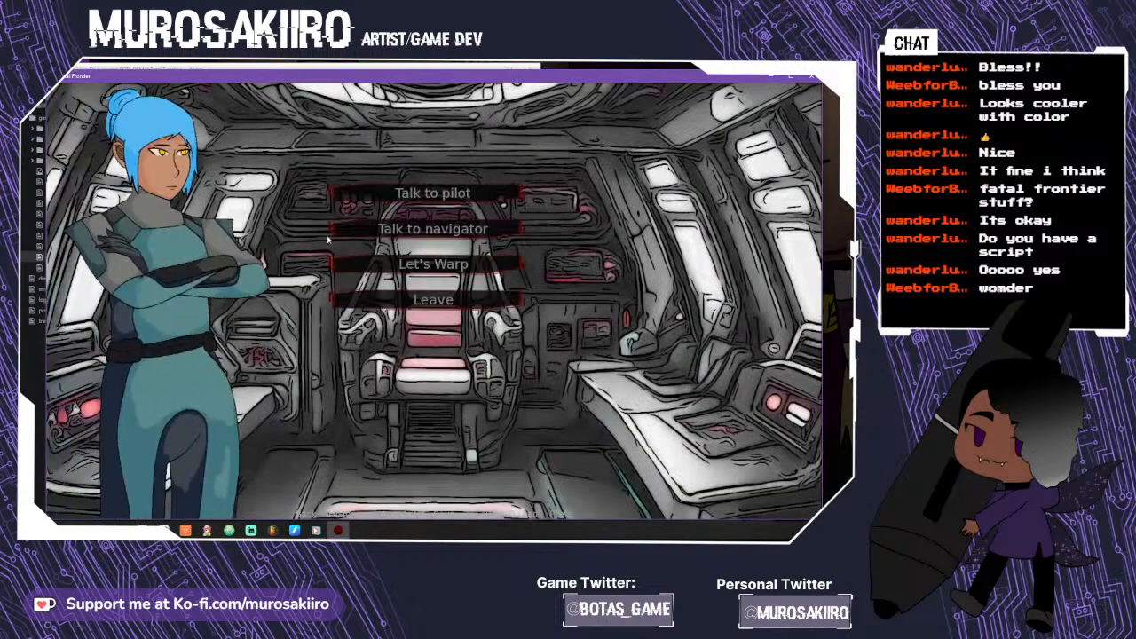
left_click(420, 202)
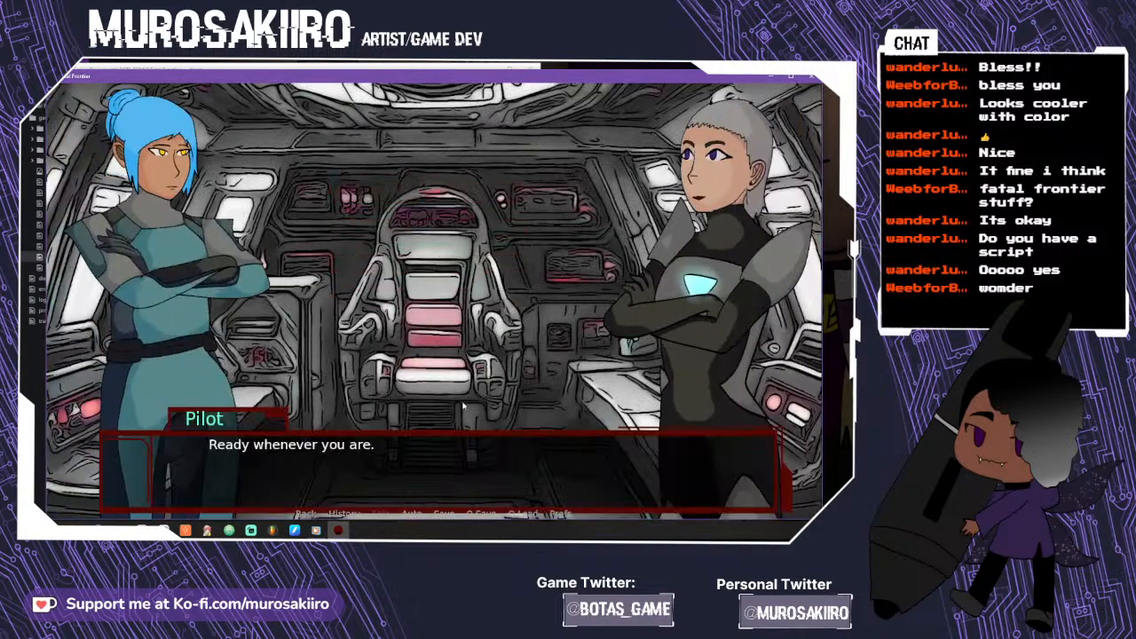
left_click(476, 461)
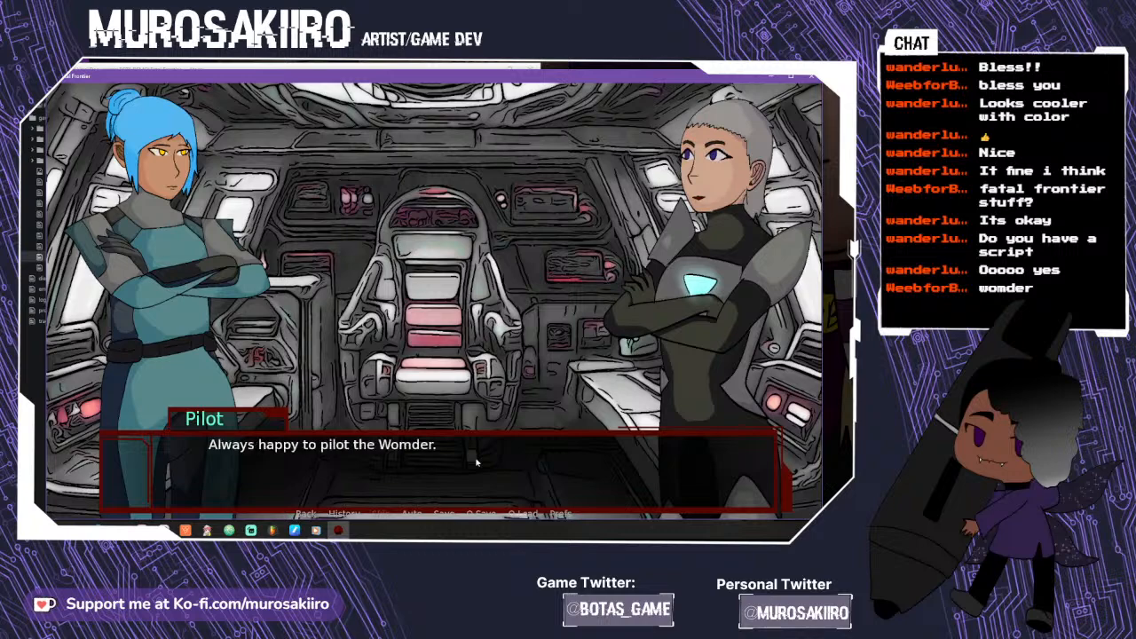
left_click(475, 458)
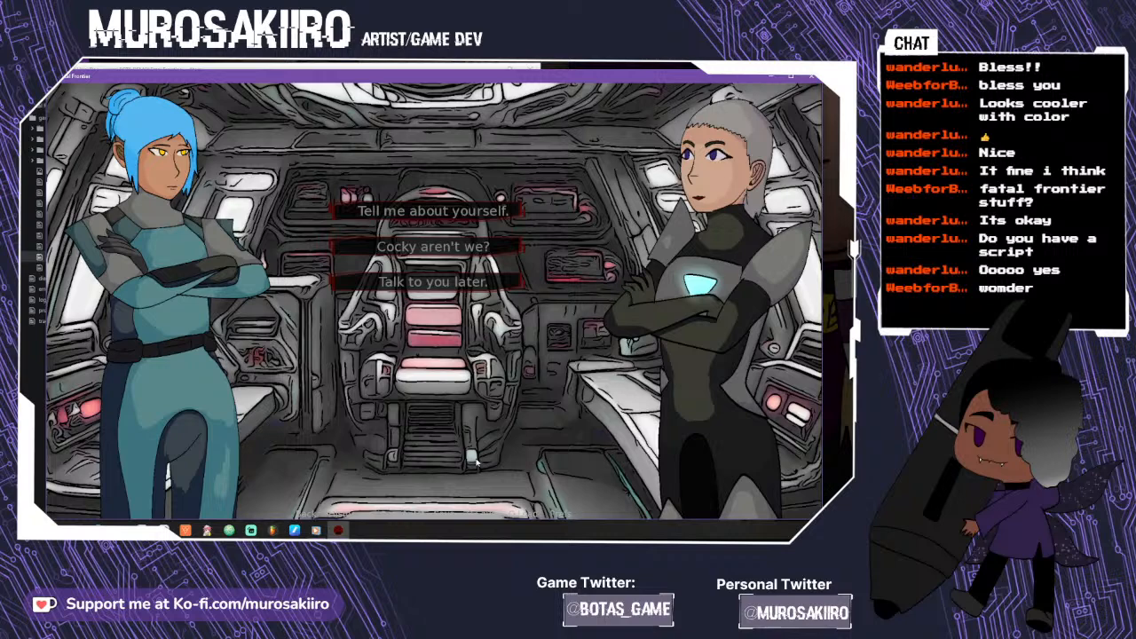
left_click(479, 211)
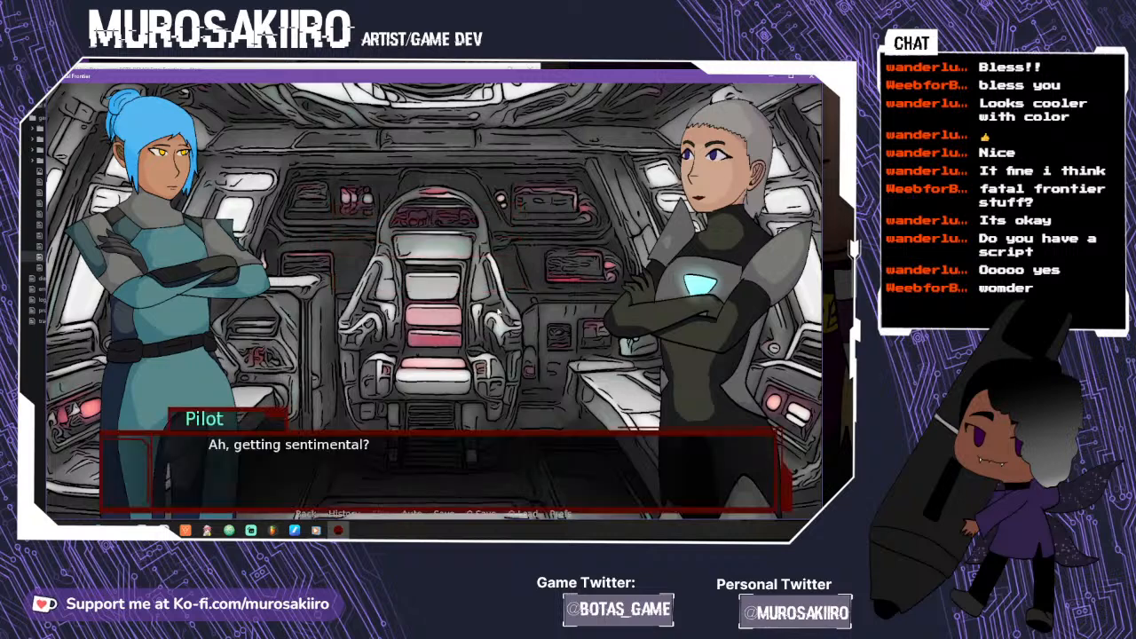
left_click(472, 447)
left_click(472, 447)
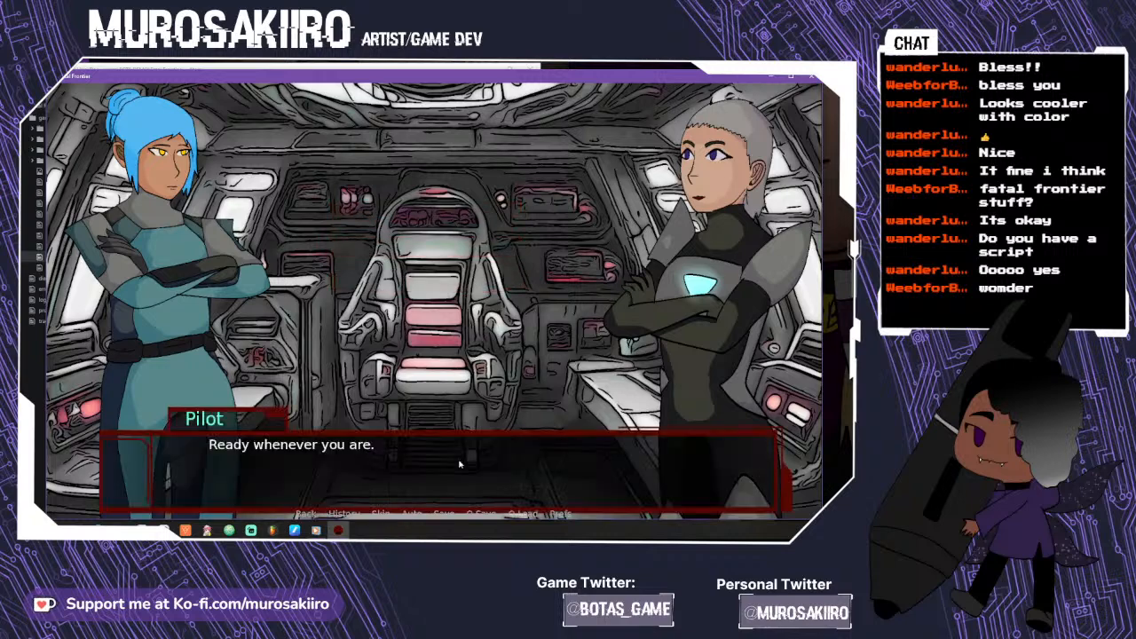
- Ask the pilot "Cocky aren't we?", play through the response, and end the conversation with "Talk to you later."
left_click(460, 464)
left_click(461, 255)
left_click(442, 434)
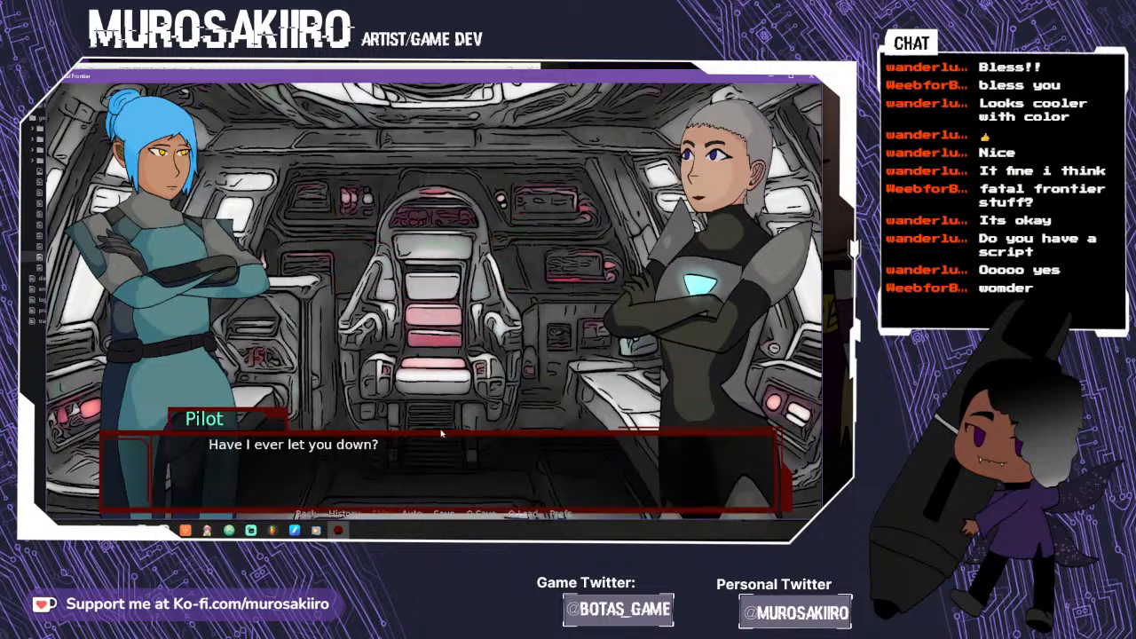
left_click(442, 433)
left_click(442, 317)
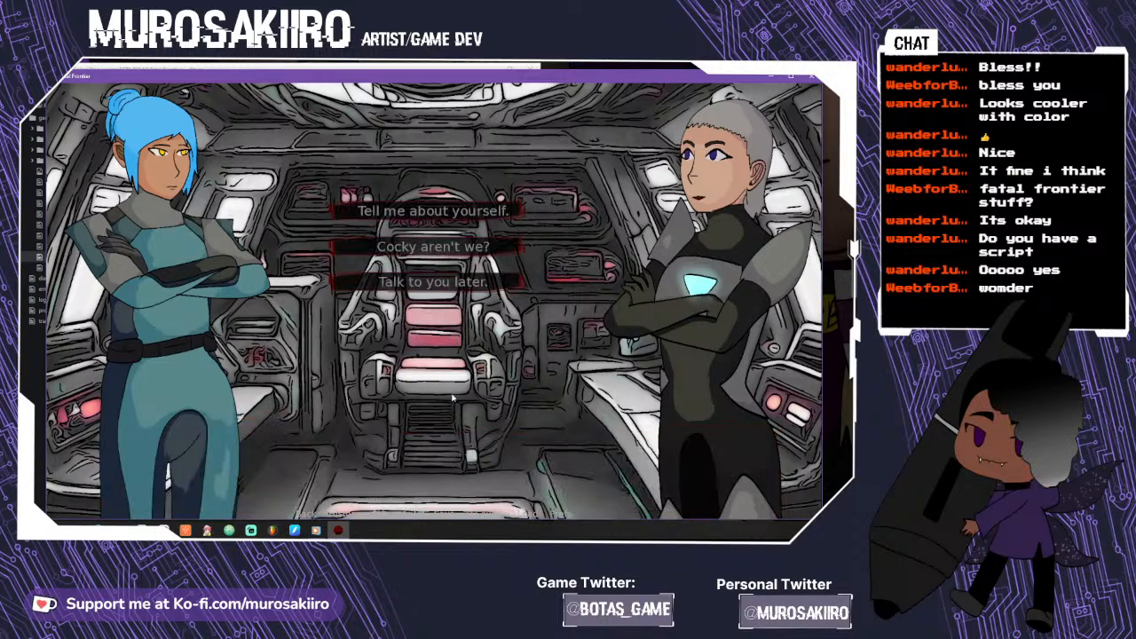
left_click(451, 293)
left_click(472, 465)
left_click(452, 461)
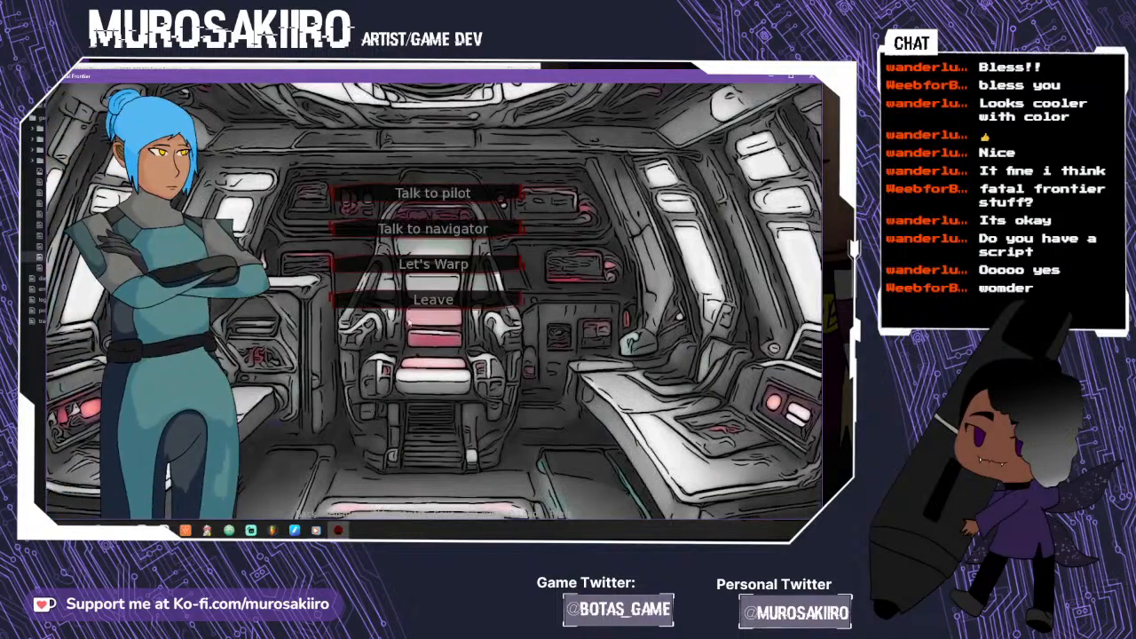
- Try talking to the navigator, leave the bridge, and move left into the ship's lounge
left_click(431, 230)
left_click(448, 433)
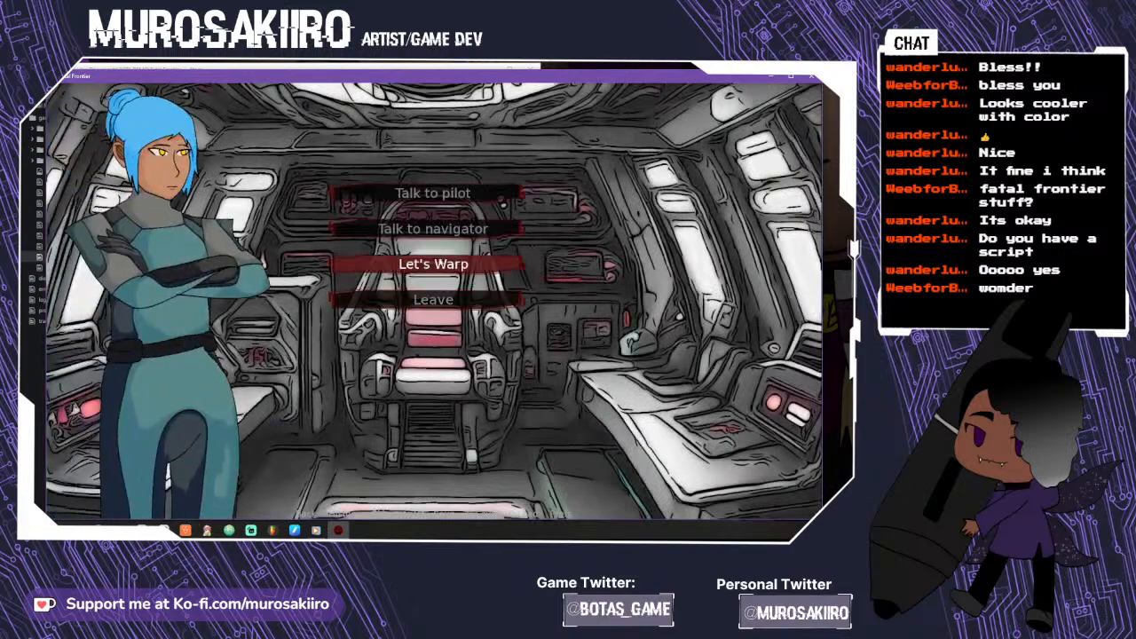
left_click(449, 300)
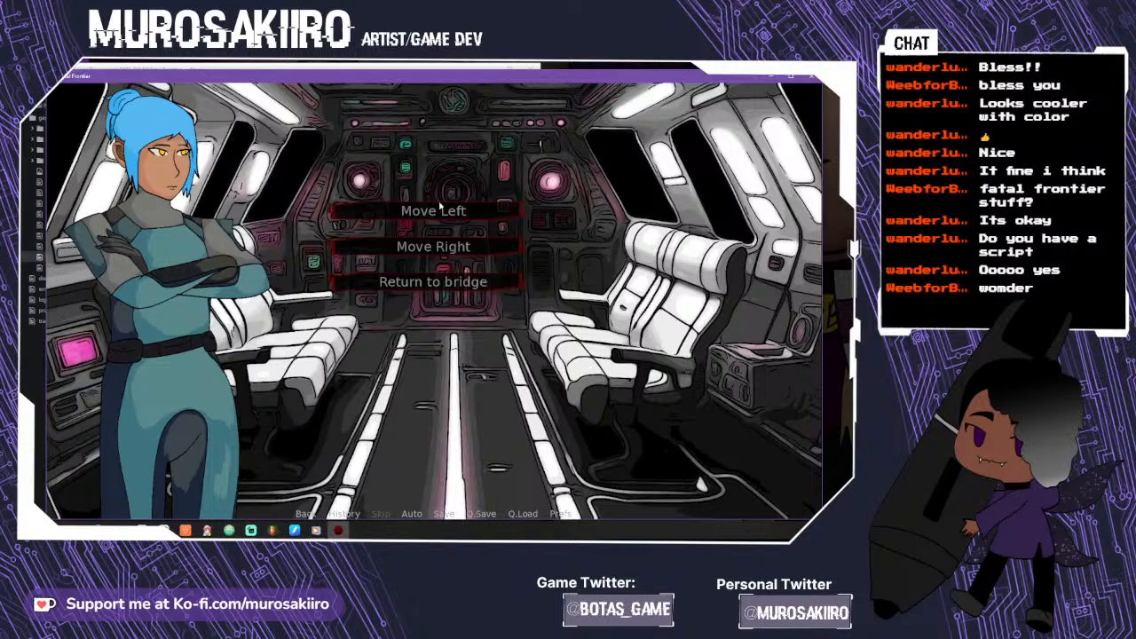
left_click(440, 208)
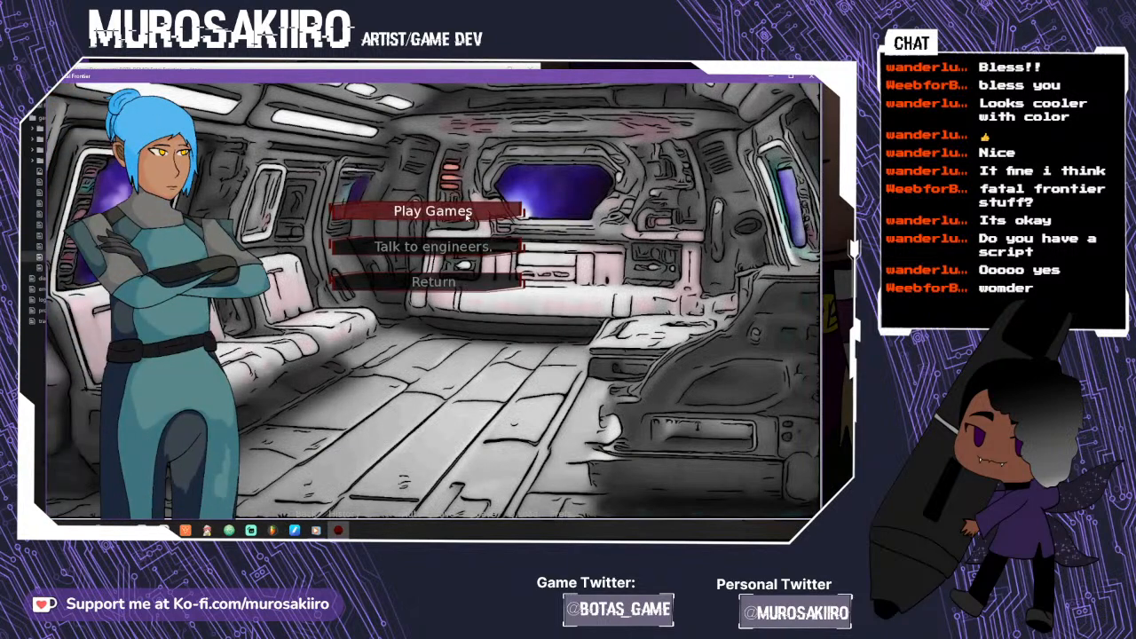
- Start the Guessing Game in the lounge and submit the first guess
left_click(466, 215)
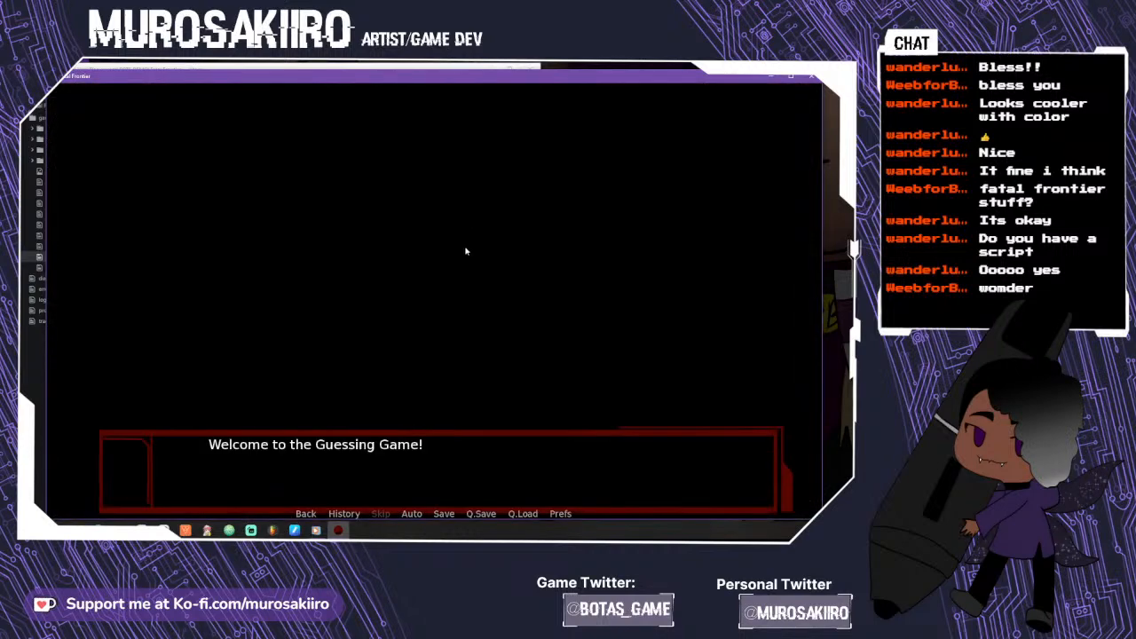
left_click(446, 491)
left_click(446, 490)
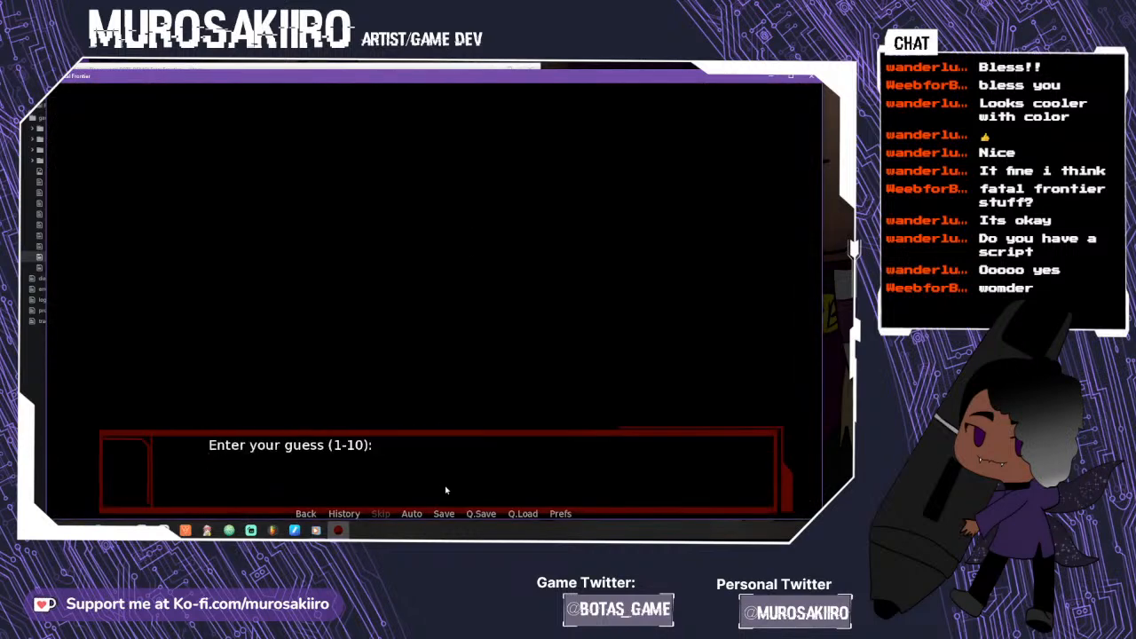
key("Return")
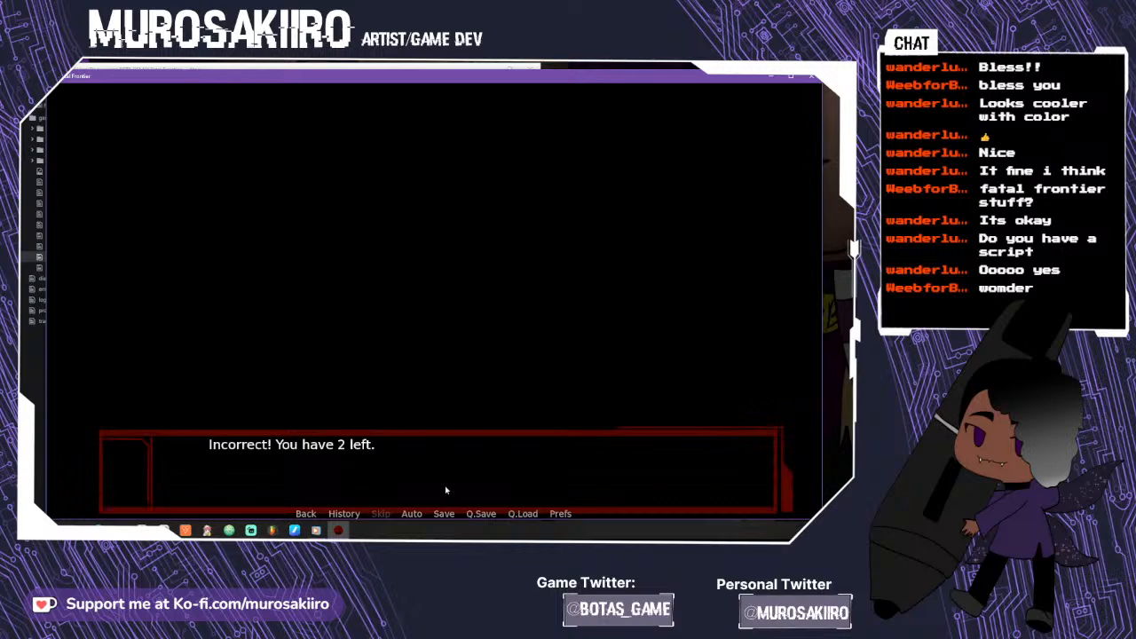
- Continue the Guessing Game with a guess of 5 and play through its closing lines back to the lounge choices
left_click(446, 490)
type("5")
key("Return")
left_click(446, 490)
key("Return")
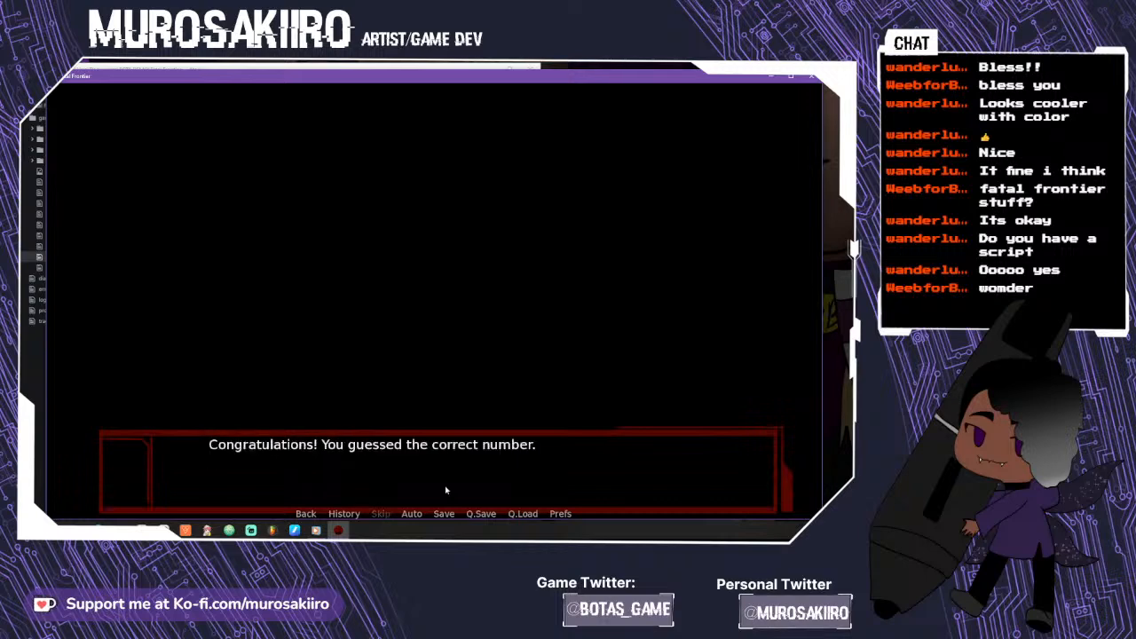
left_click(449, 490)
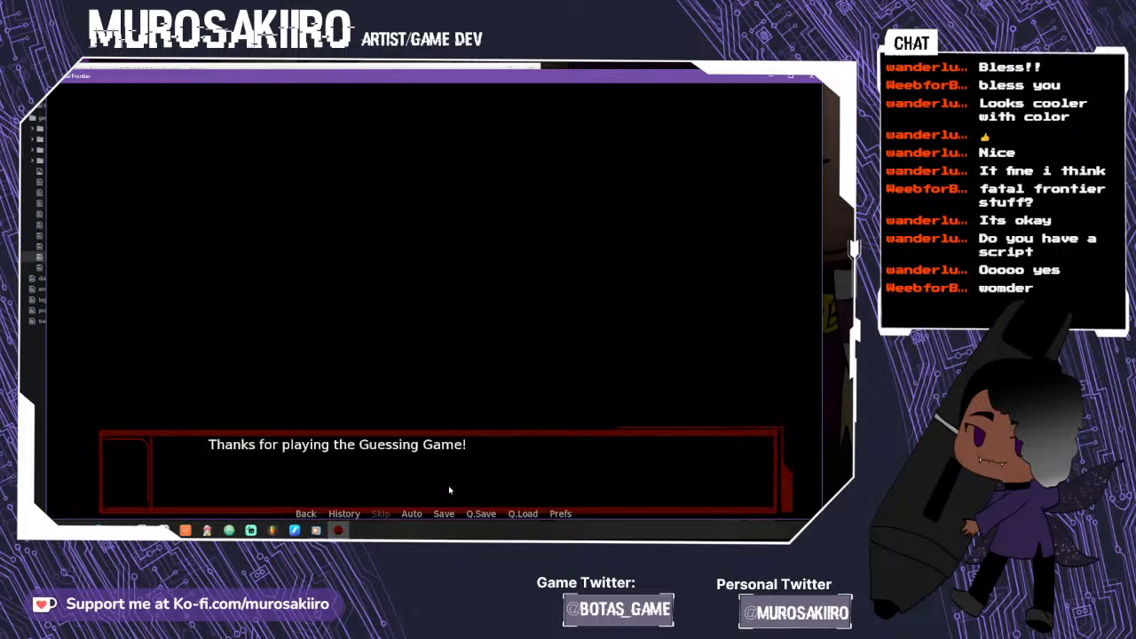
left_click(449, 490)
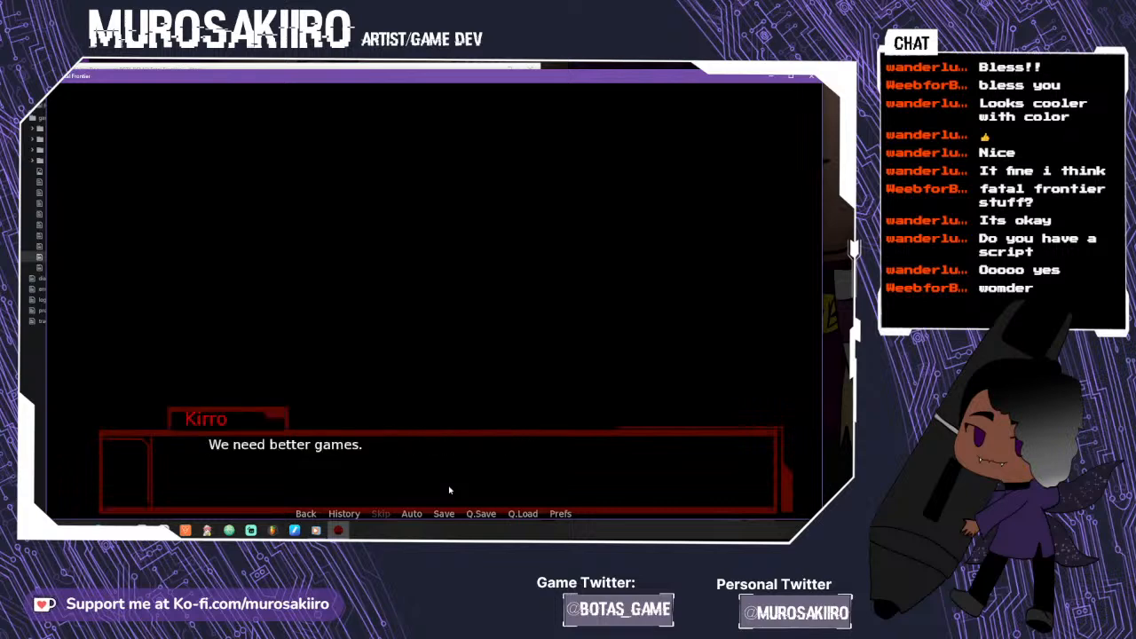
left_click(449, 490)
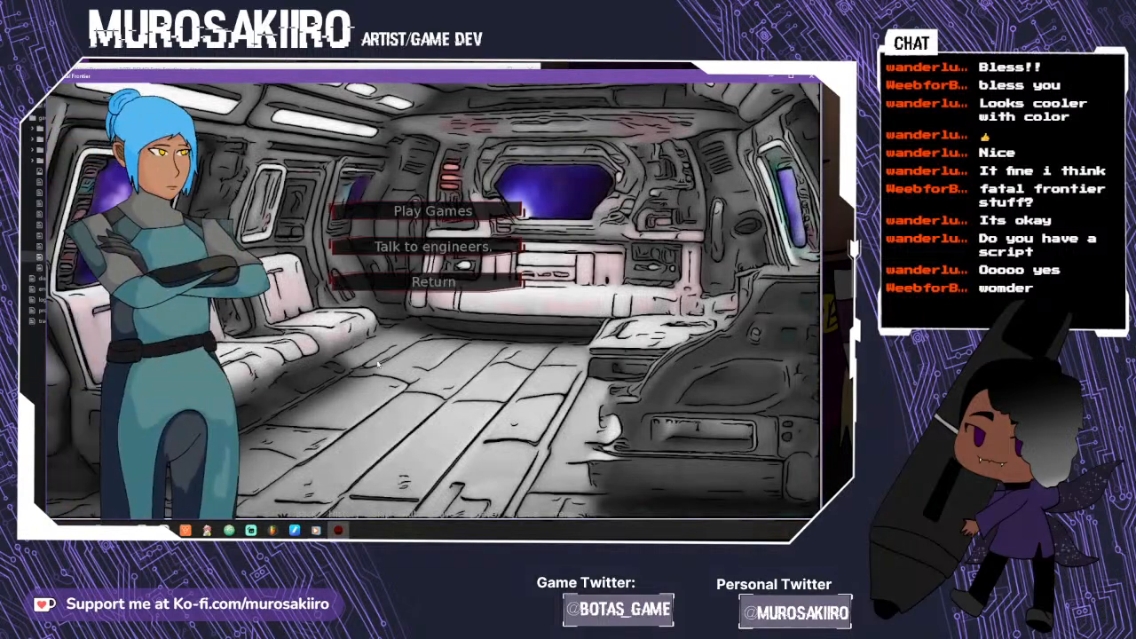
- Review the game's Achievements list after the Guessing Game and return to the lounge scene
right_click(378, 362)
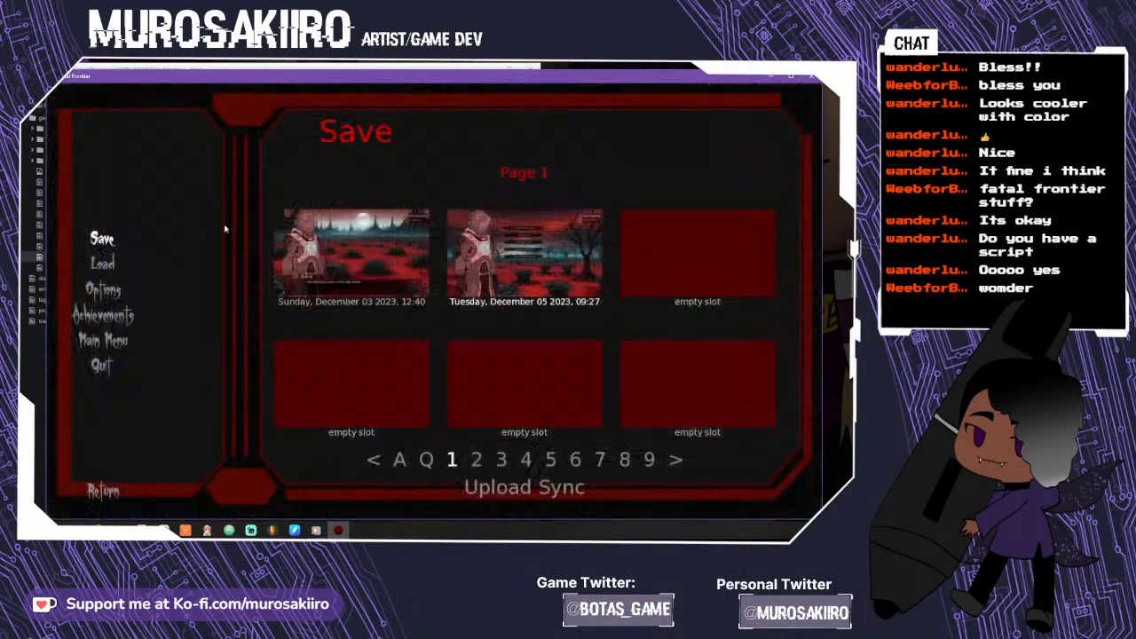
left_click(137, 320)
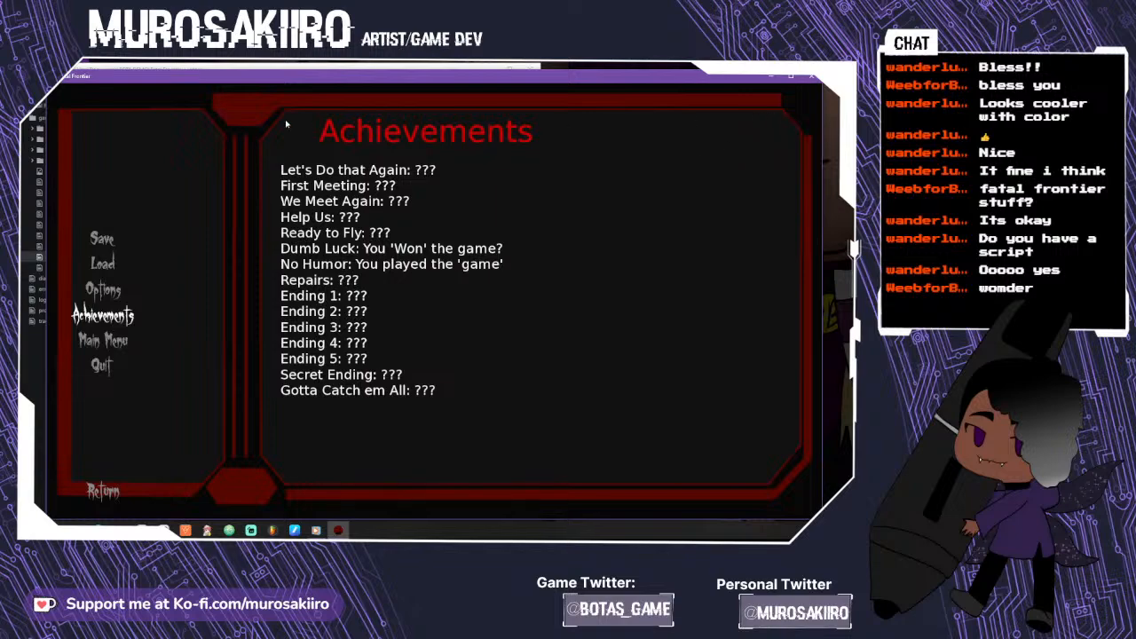
left_click(103, 493)
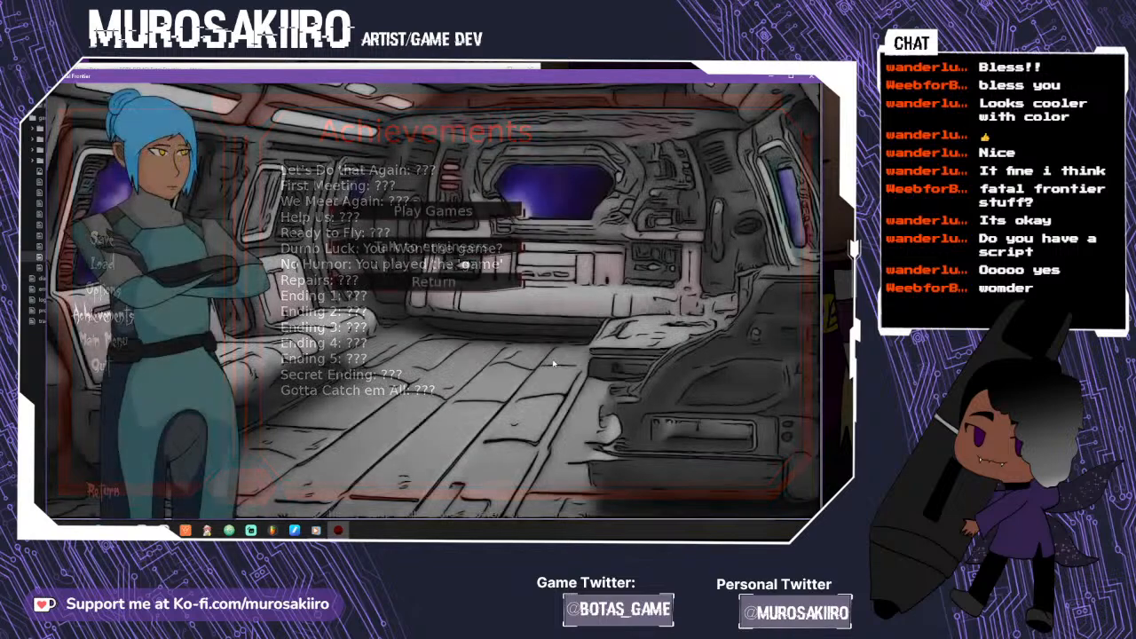
- Talk to the engineers in the lounge and play through their answer to "Tell me about yourselves."
left_click(460, 246)
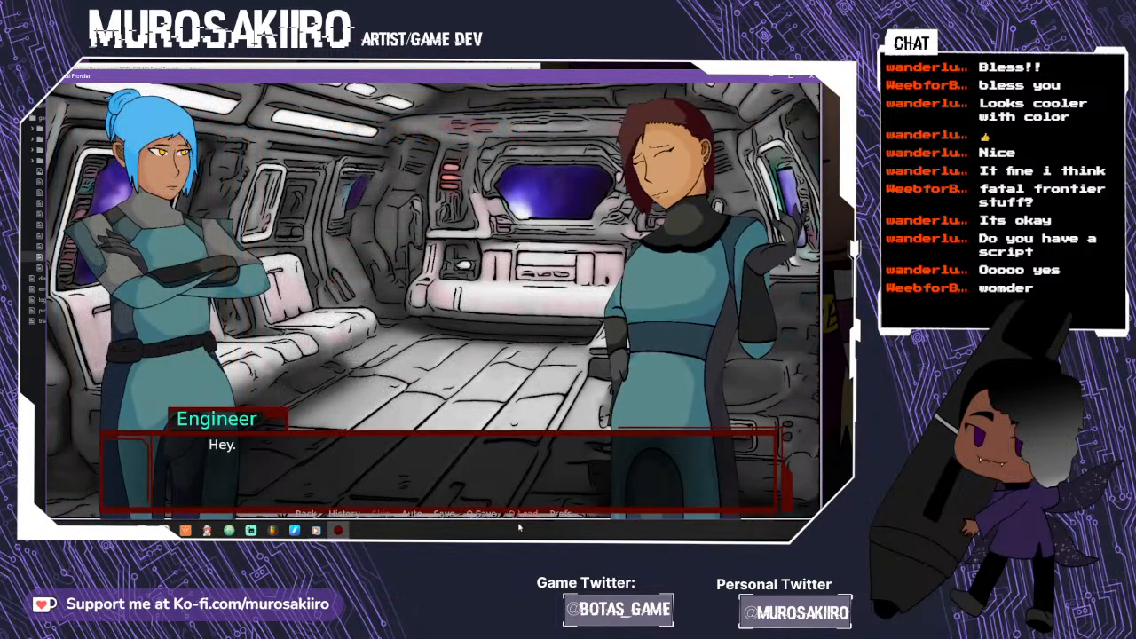
left_click(464, 461)
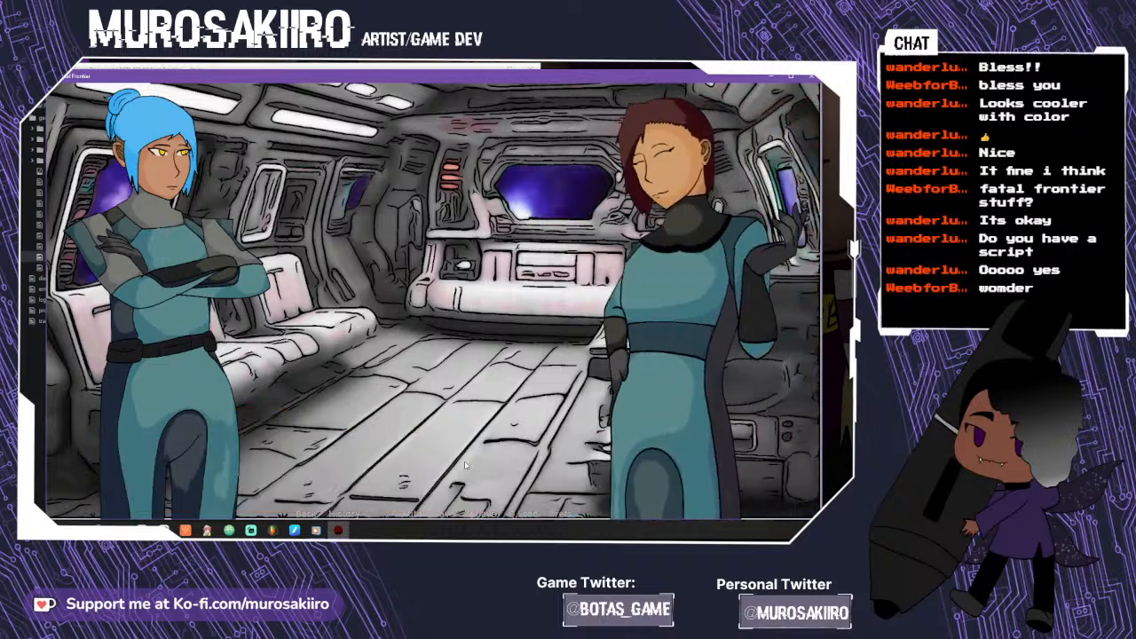
left_click(464, 463)
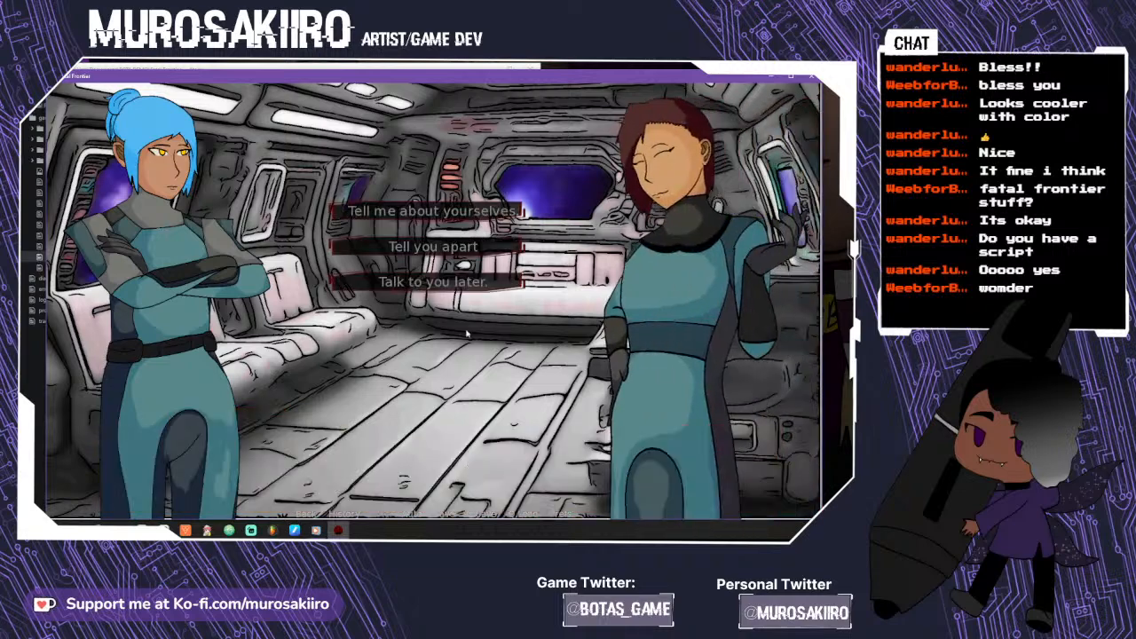
left_click(448, 210)
left_click(440, 481)
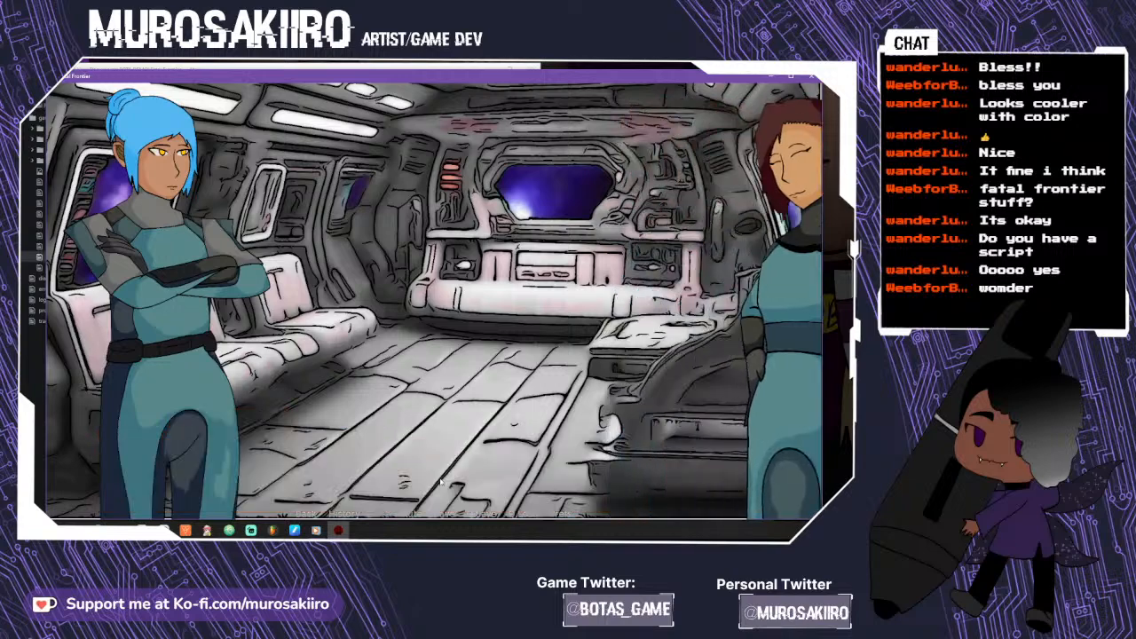
left_click(440, 481)
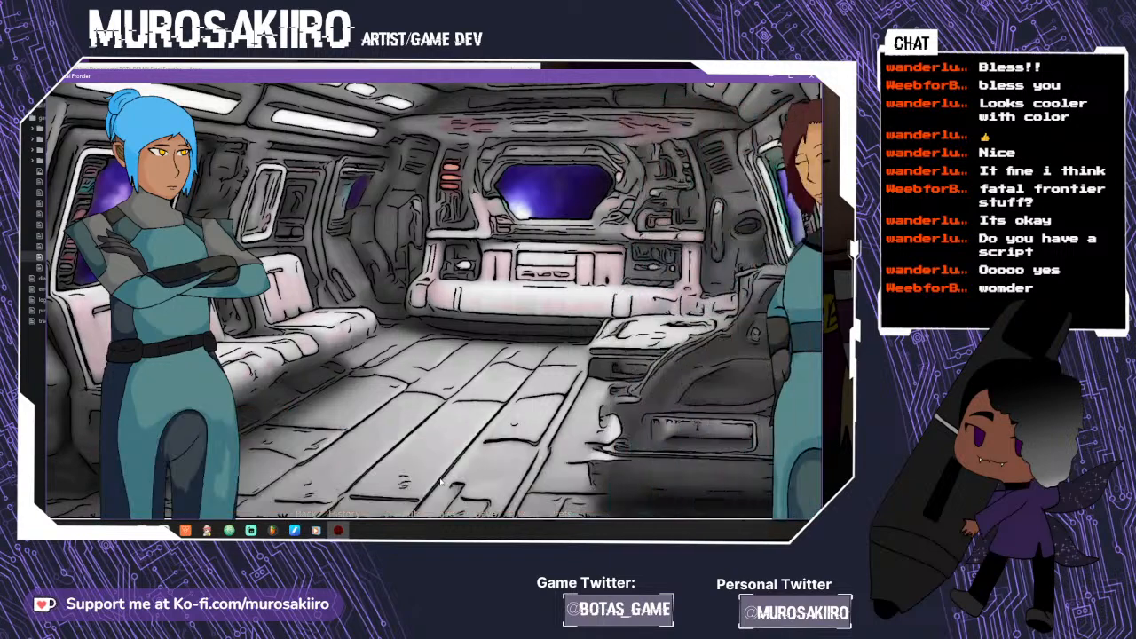
left_click(440, 481)
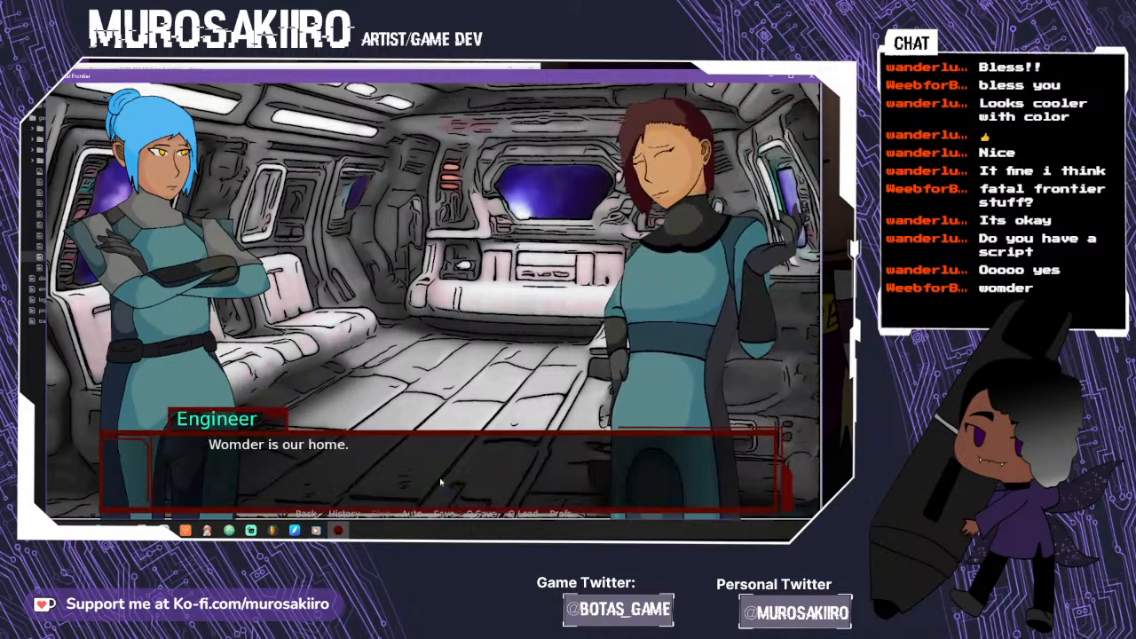
left_click(439, 479)
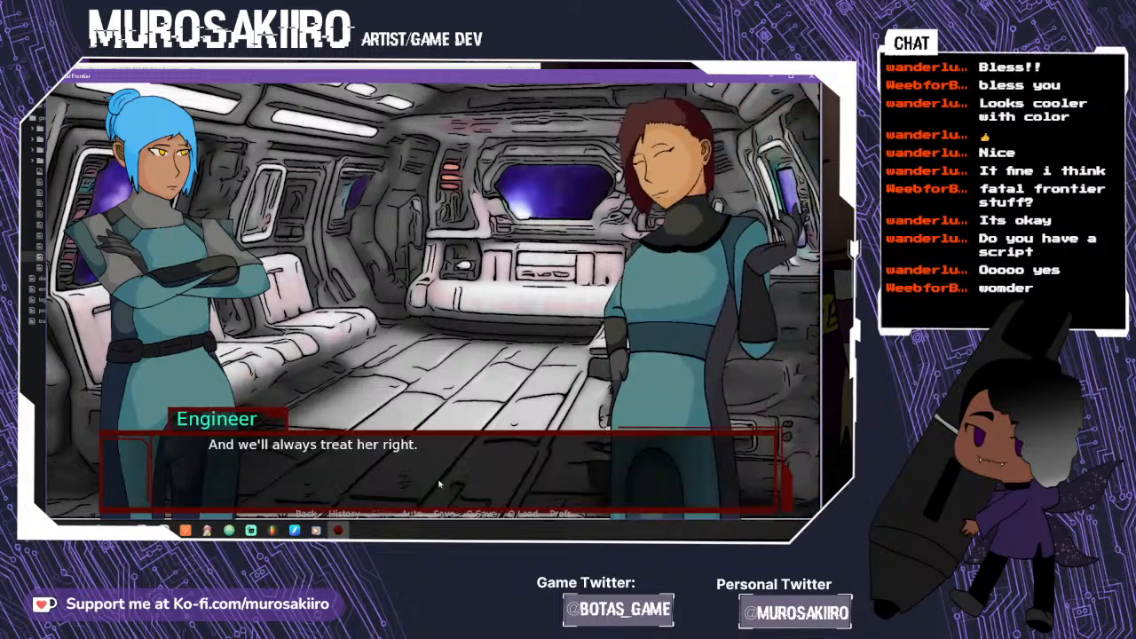
- Choose "Tell you apart" with the engineers, play through their reply, and end with "Talk to you later."
left_click(427, 249)
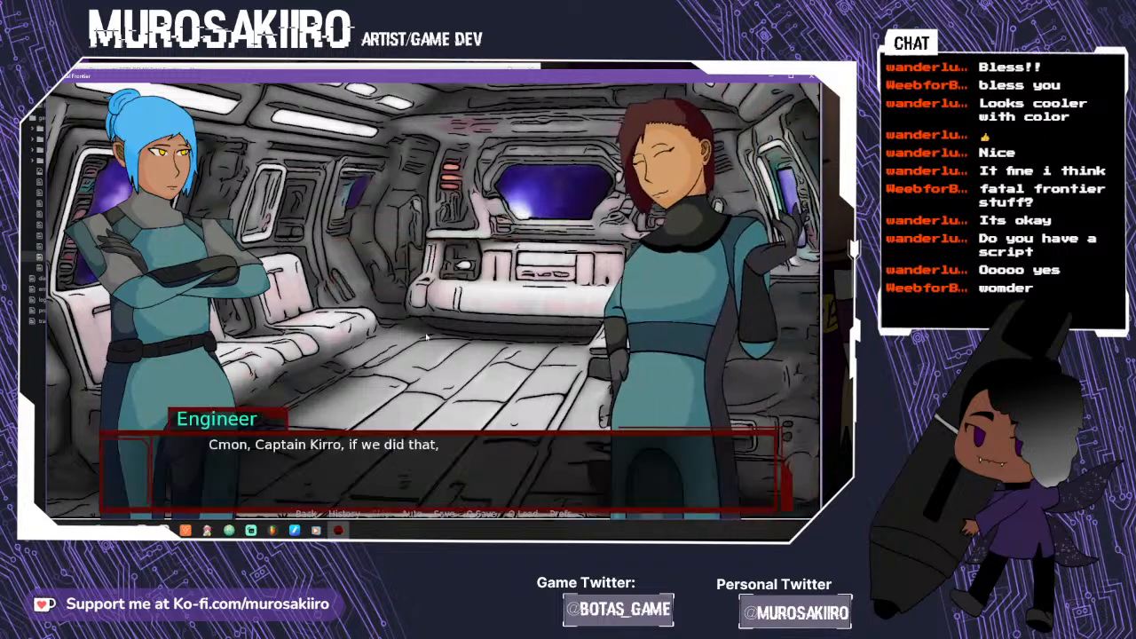
left_click(430, 481)
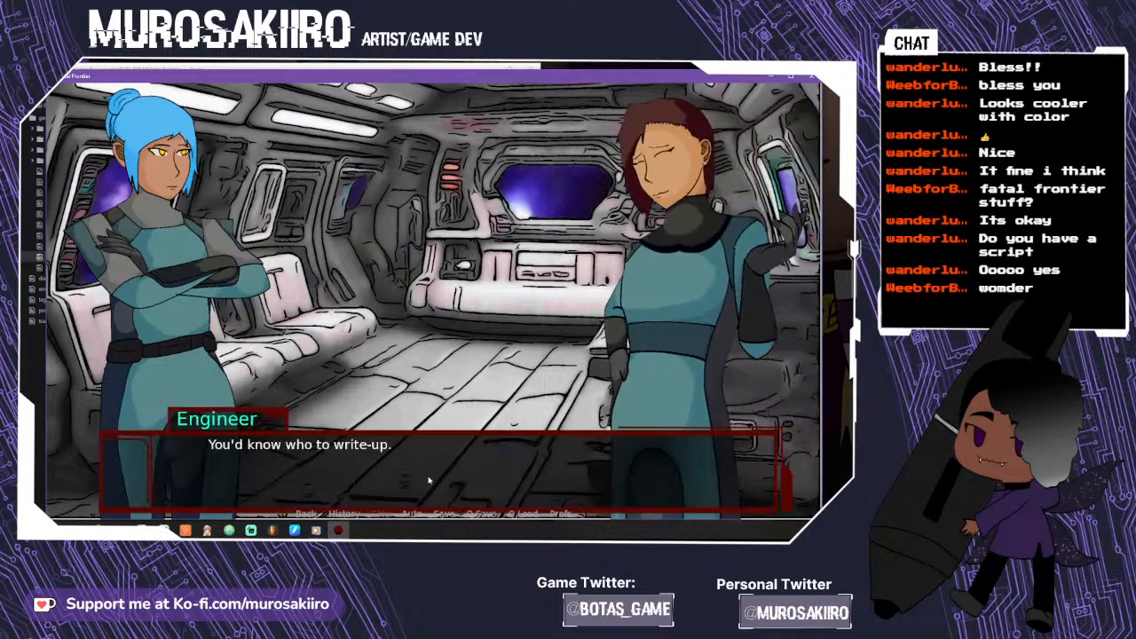
left_click(429, 480)
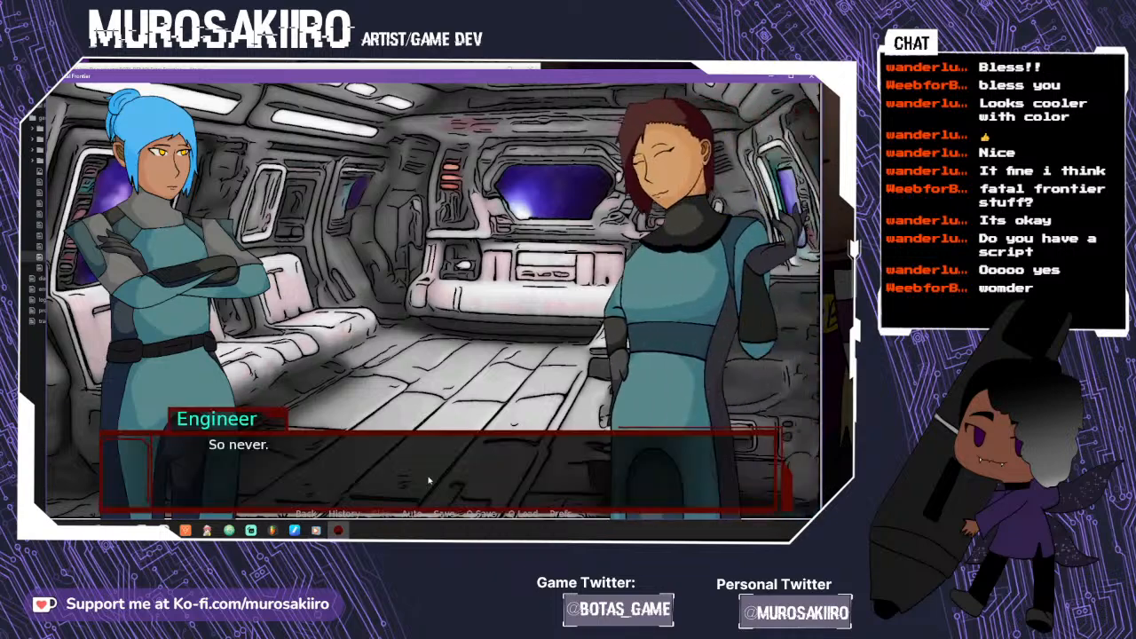
left_click(428, 480)
left_click(430, 284)
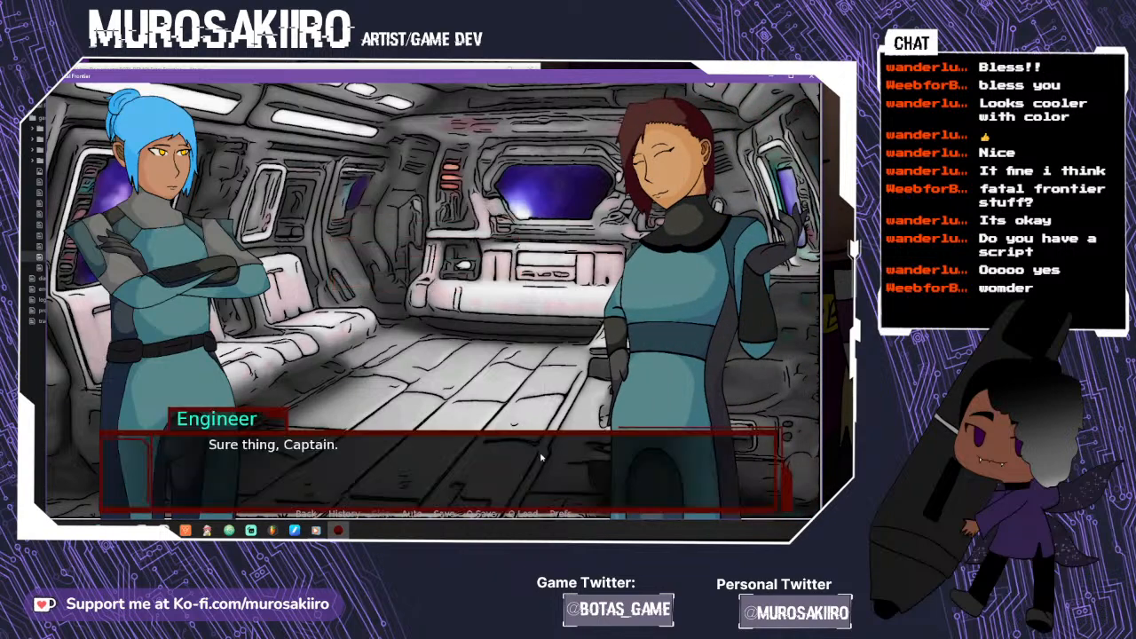
- Finish the engineers' conversation, return from the lounge and choose "Move Right" to enter the cargo bay
left_click(484, 470)
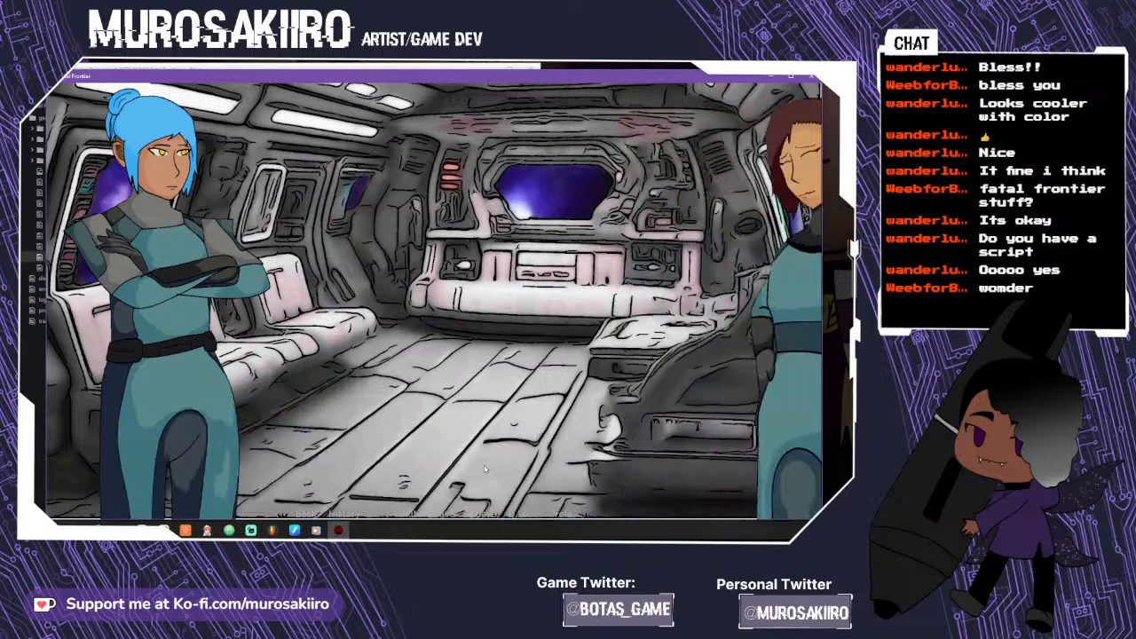
left_click(460, 474)
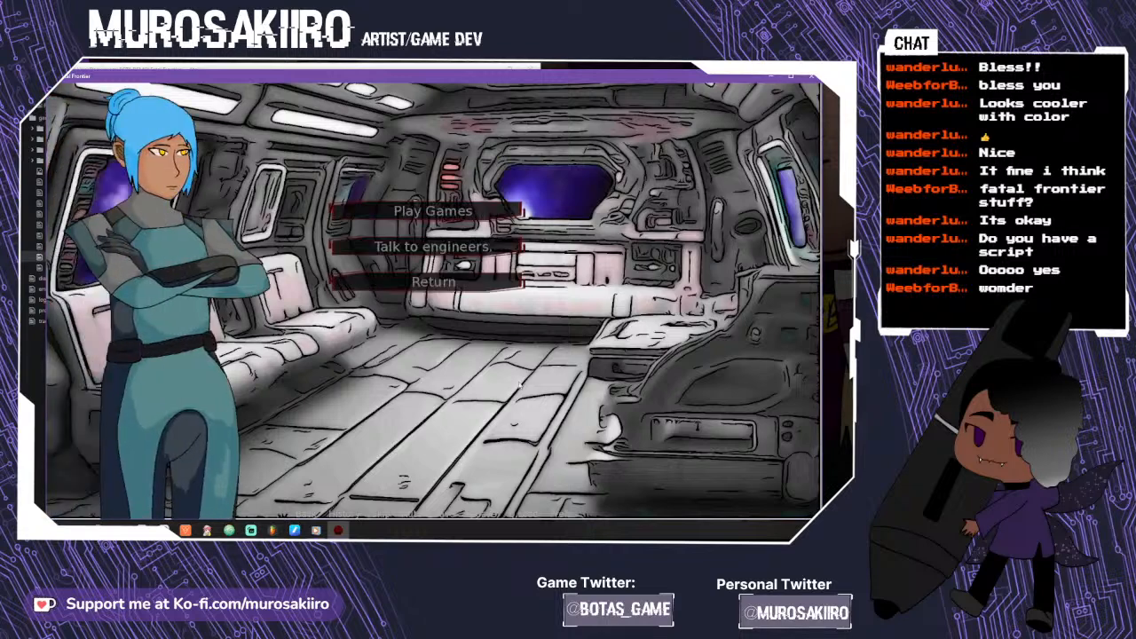
left_click(435, 280)
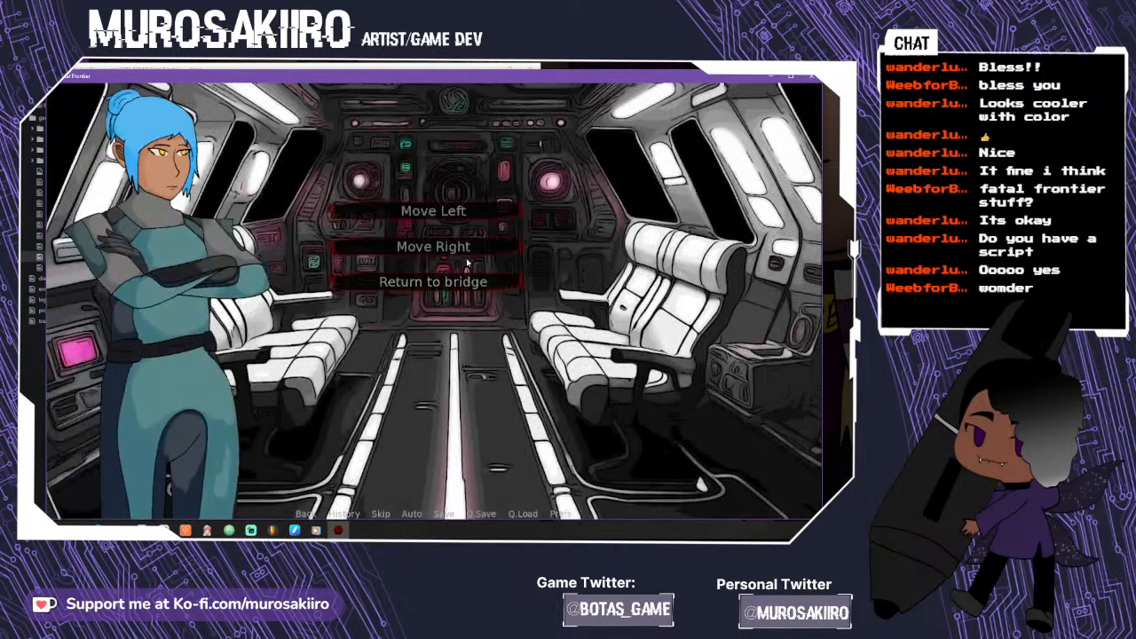
left_click(464, 252)
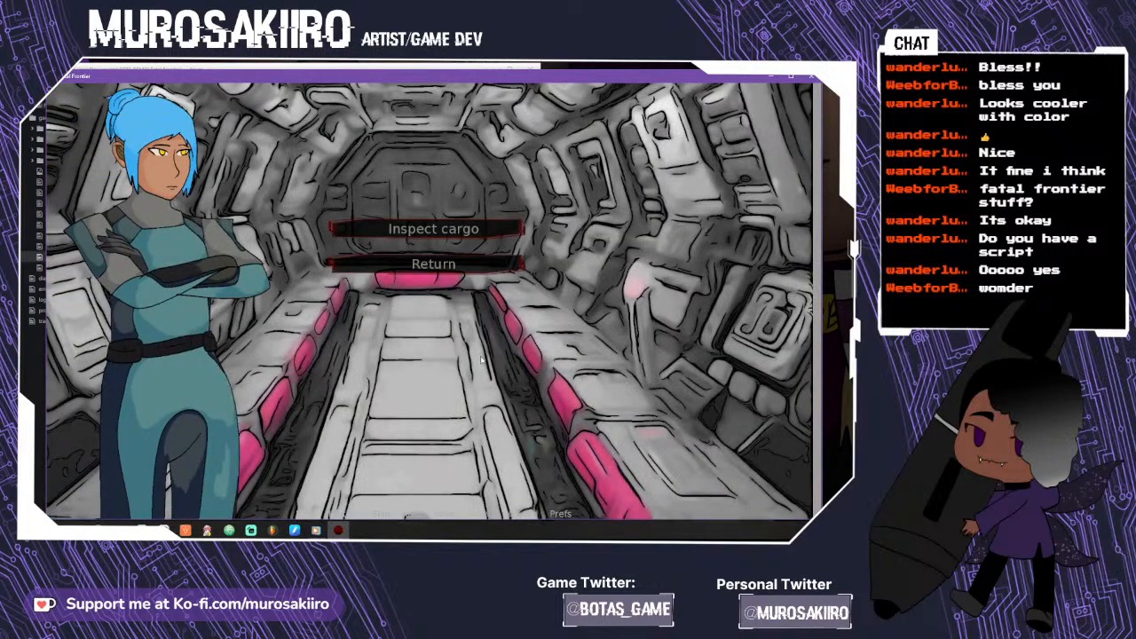
- Inspect the cargo, play through the captain's lines and choose "Keep all extra profits"
left_click(438, 235)
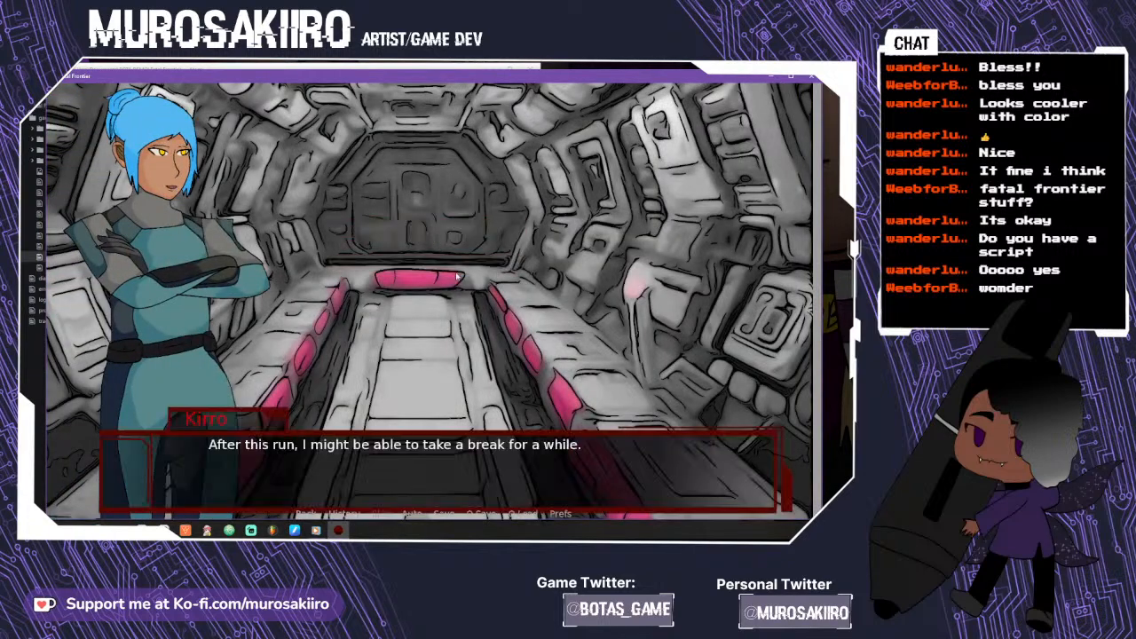
left_click(477, 486)
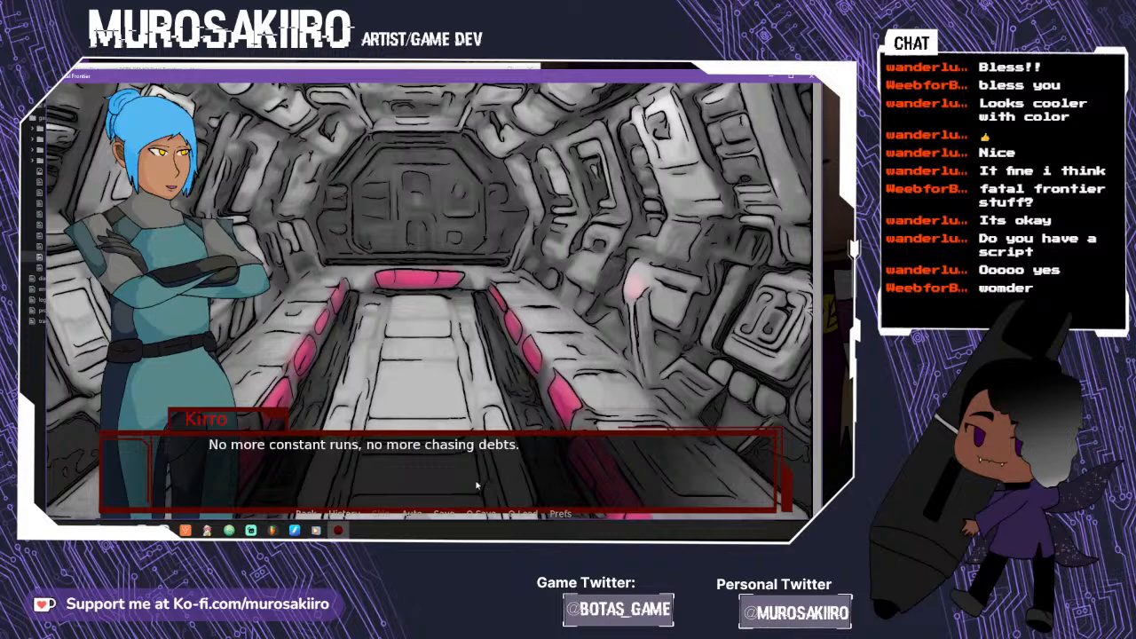
left_click(477, 485)
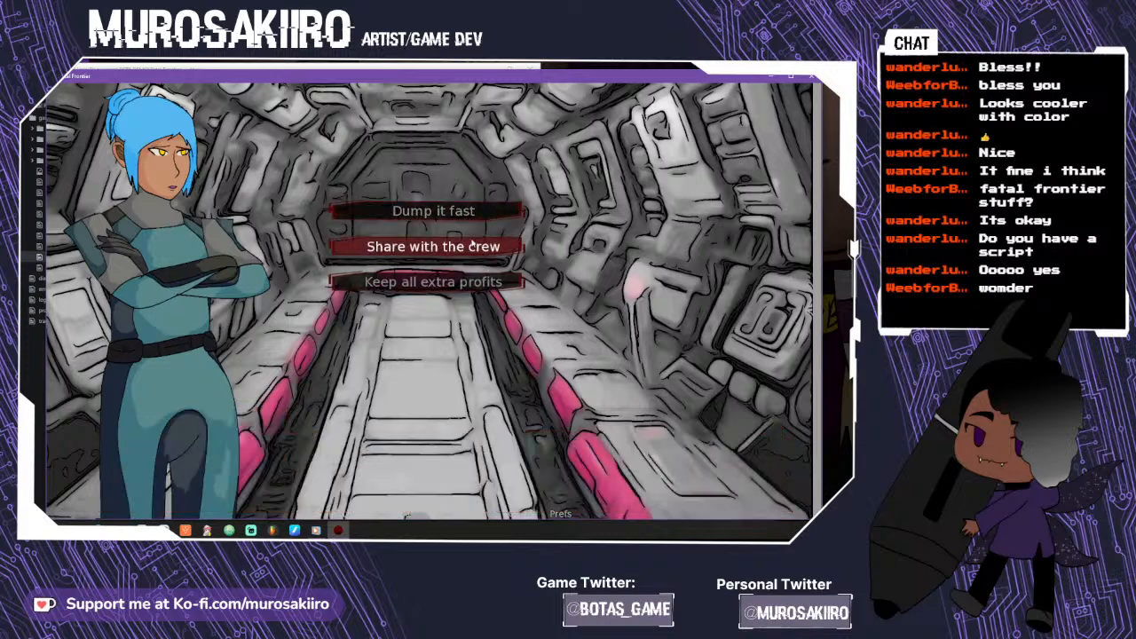
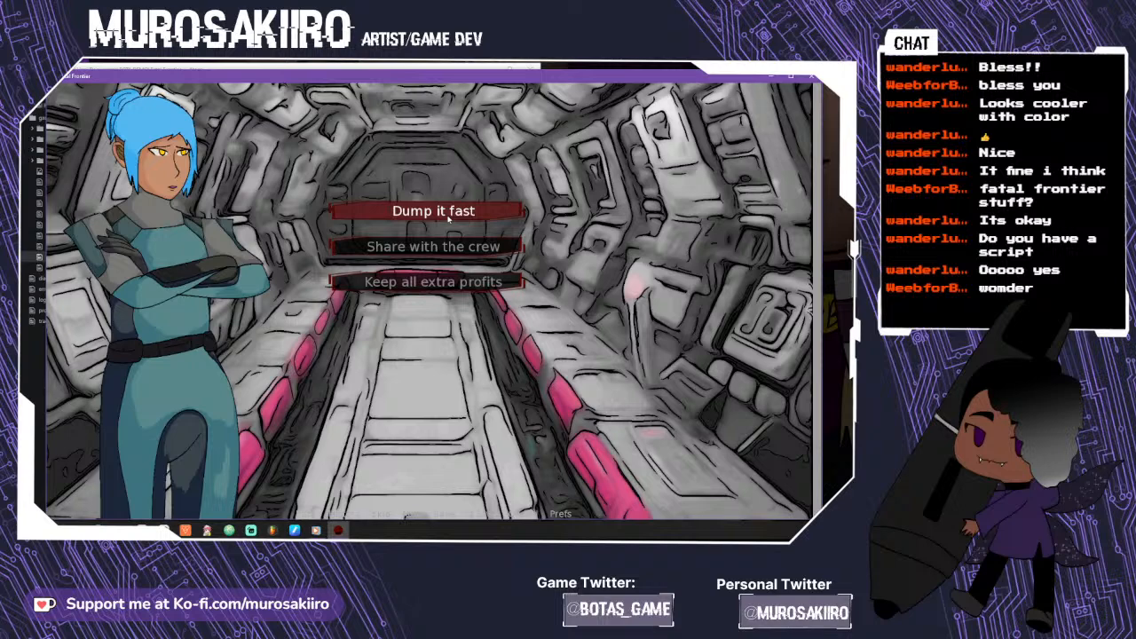
left_click(453, 282)
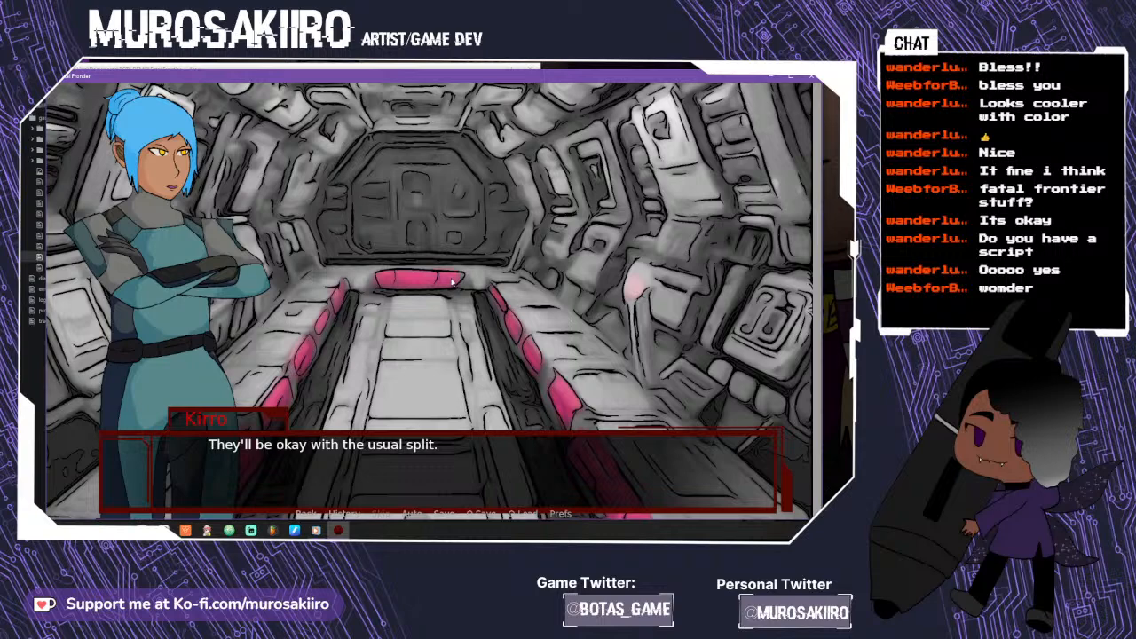
left_click(453, 281)
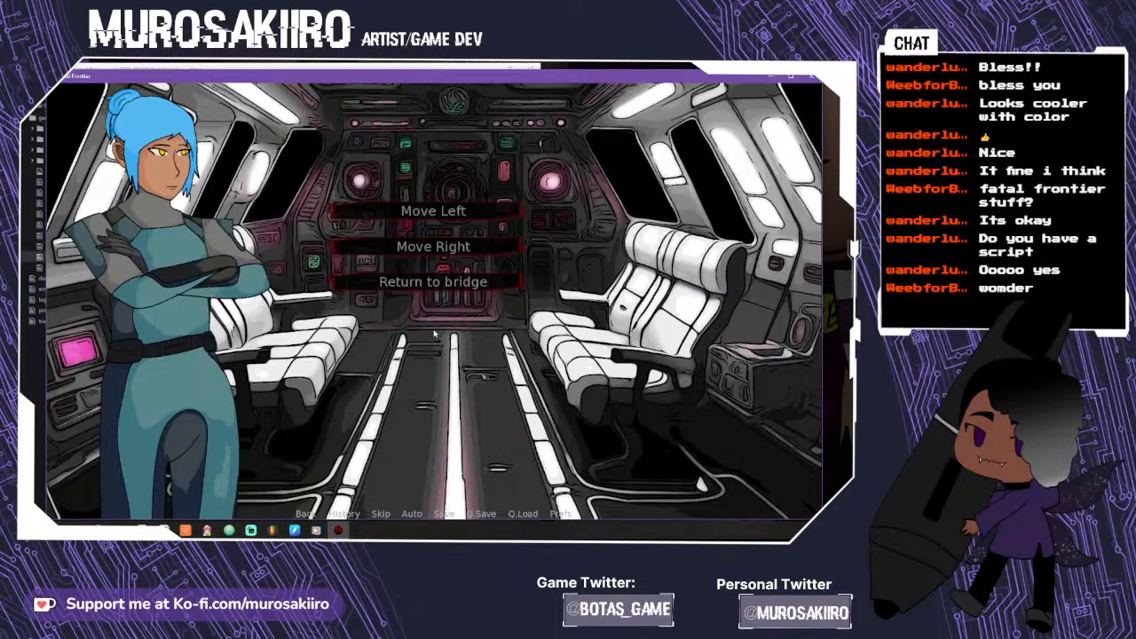
- Return to the bridge, choose "Let's Warp" and answer the navigator's status report with "I'm waiting."
left_click(417, 280)
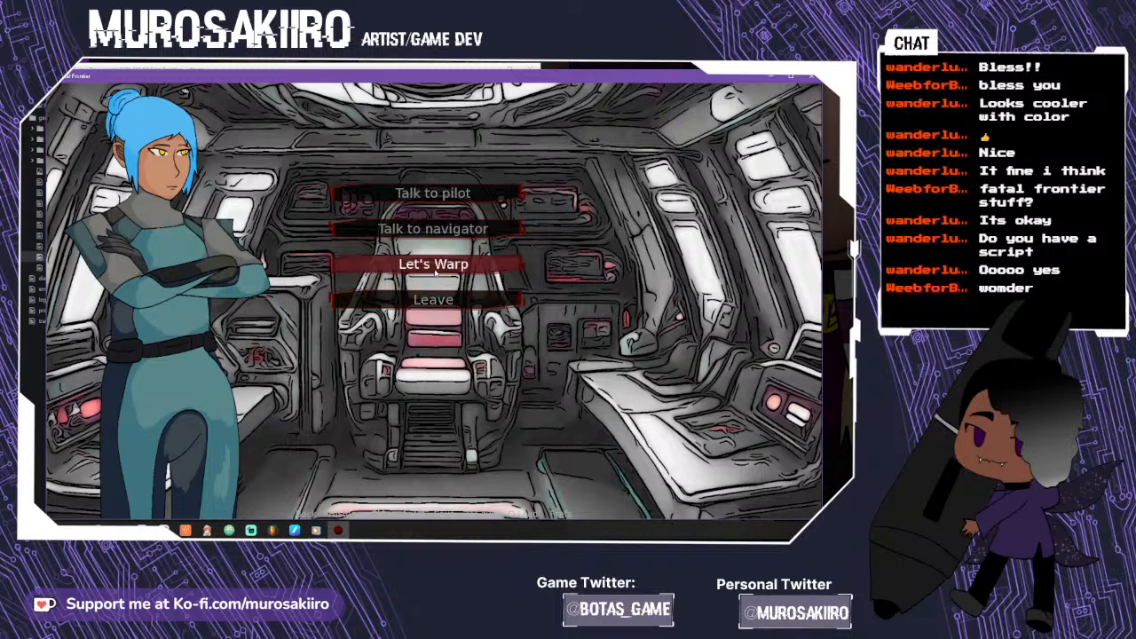
left_click(435, 265)
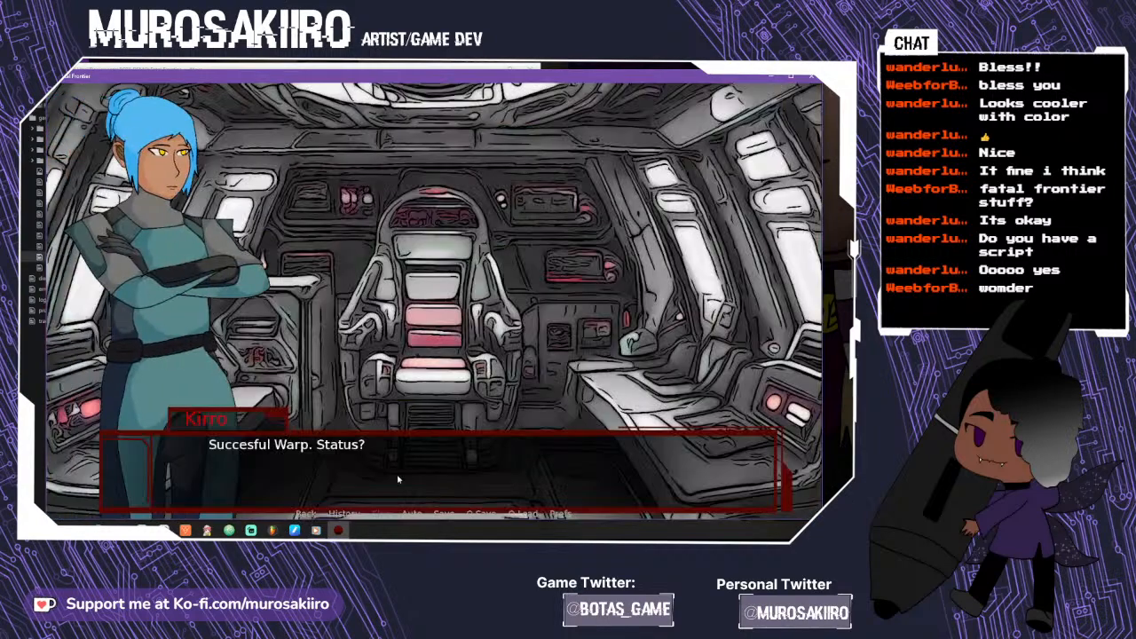
left_click(398, 480)
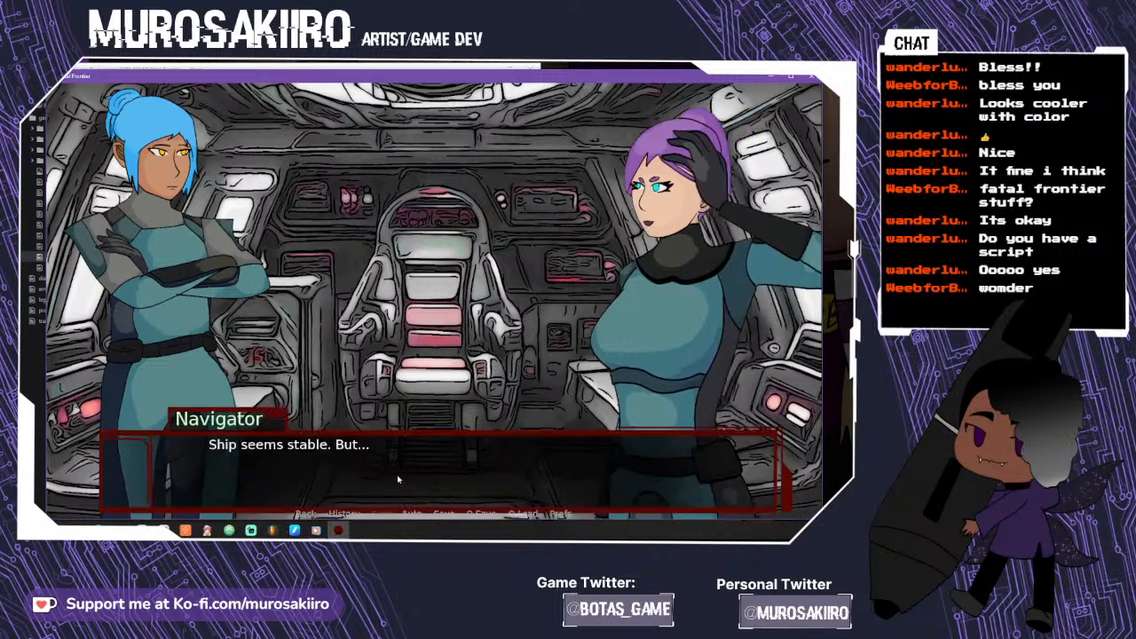
left_click(398, 479)
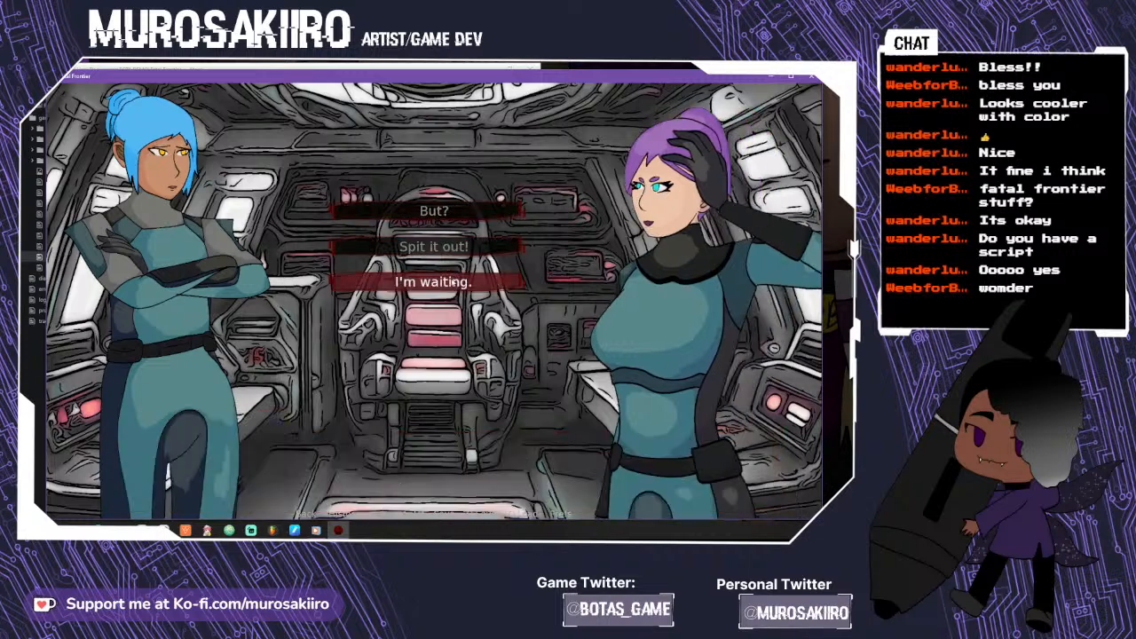
left_click(452, 282)
- Play through the pilot's and navigator's post-warp dialogue up to the navigator's "Ships seems stable. But..." line
left_click(412, 480)
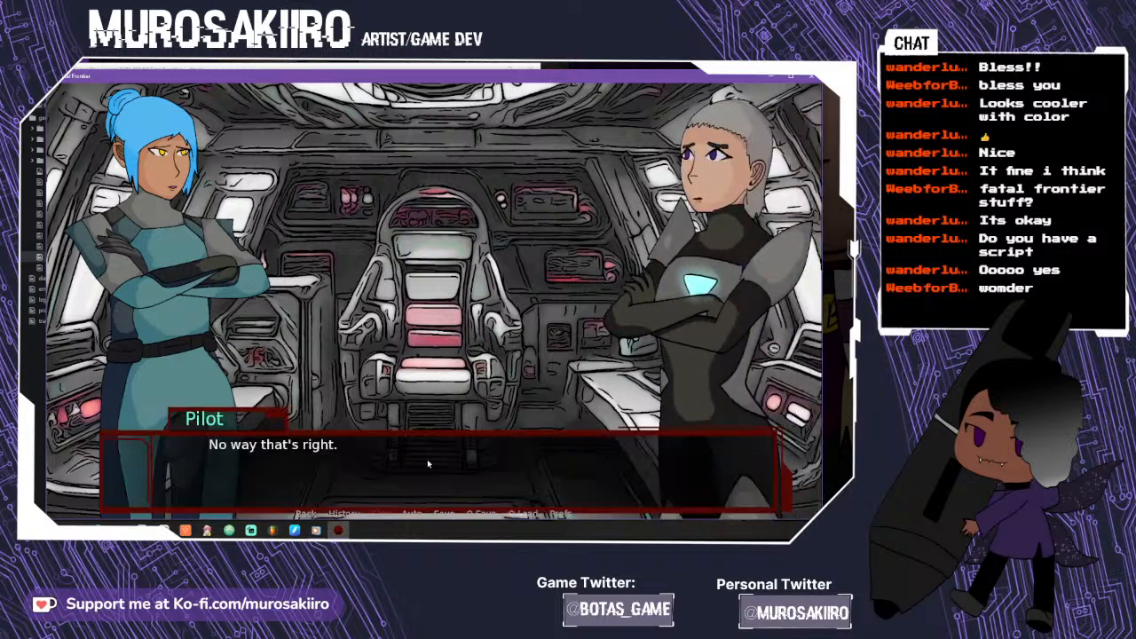
left_click(421, 485)
left_click(421, 485)
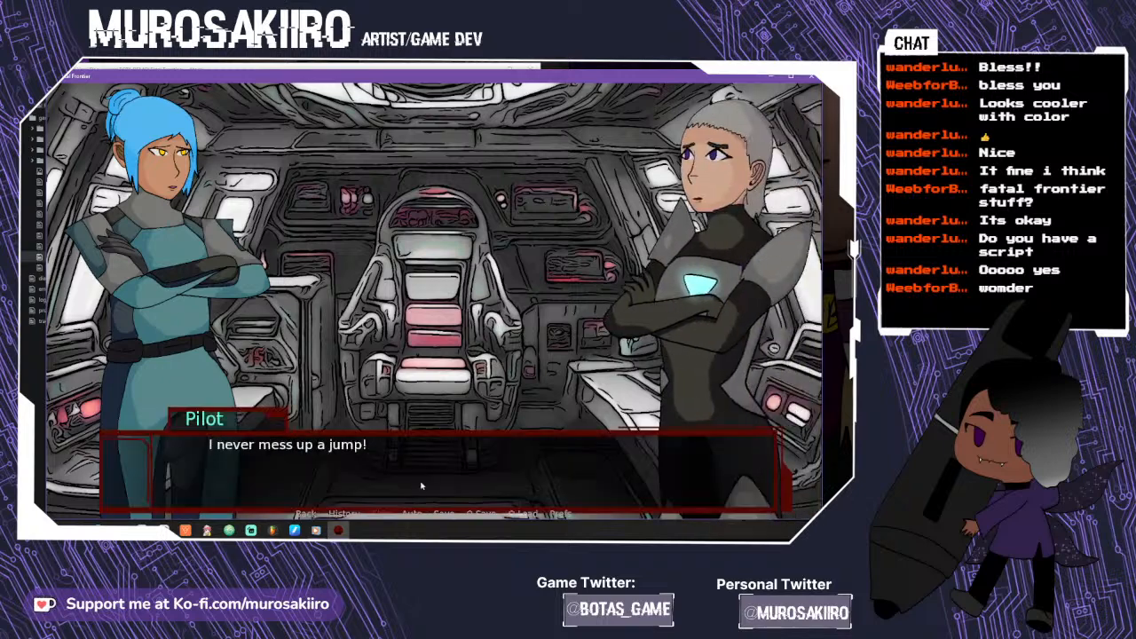
left_click(422, 485)
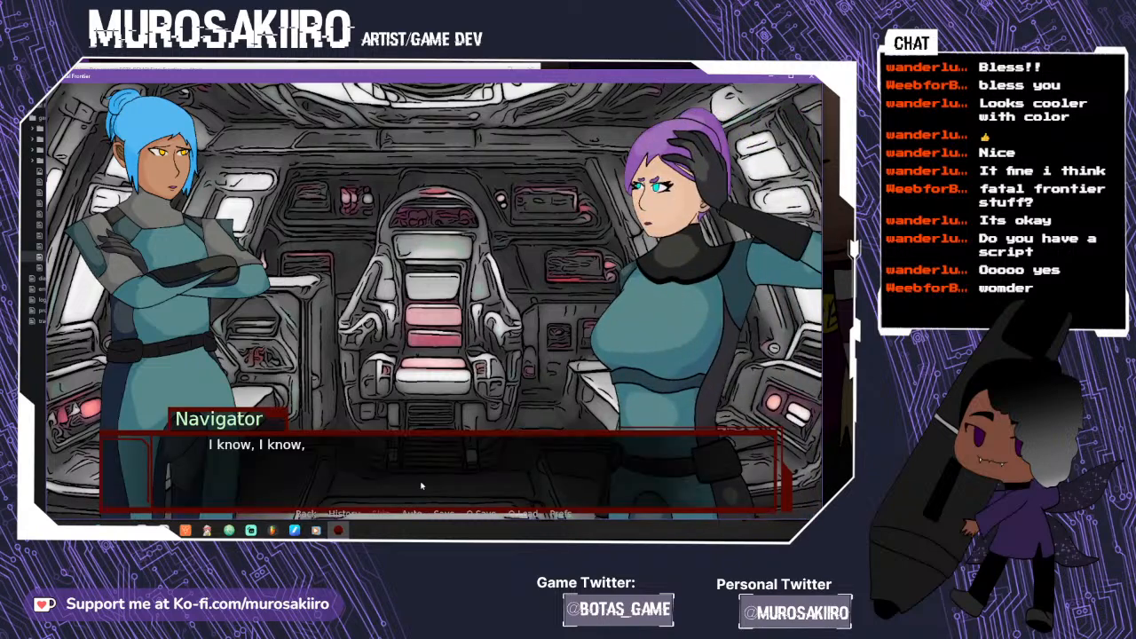
left_click(421, 485)
left_click(422, 485)
left_click(421, 486)
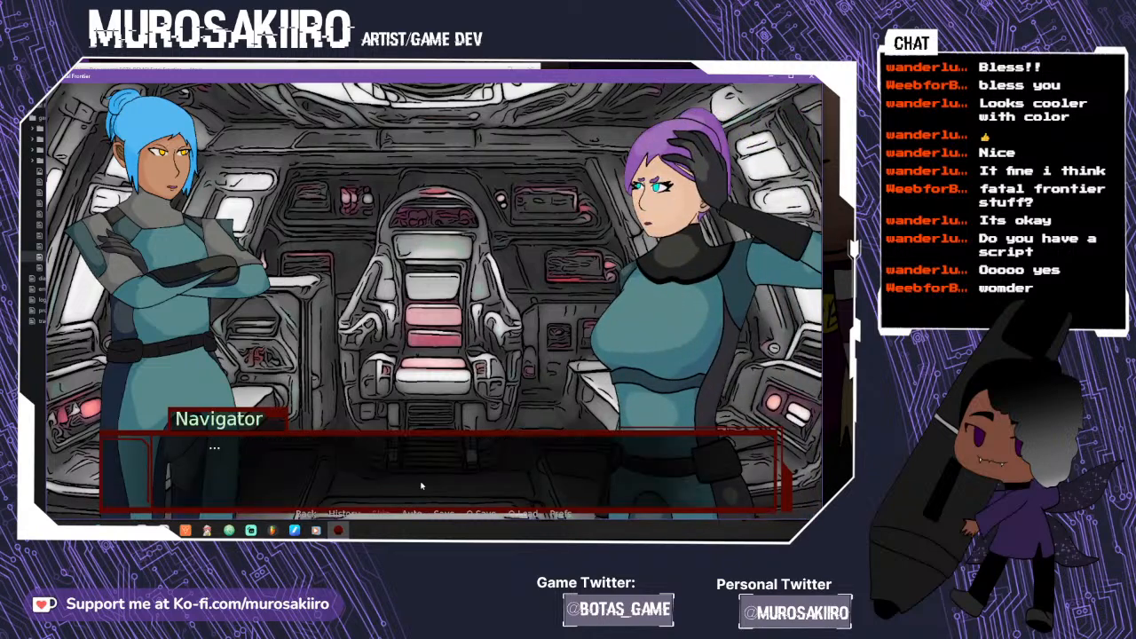
left_click(422, 486)
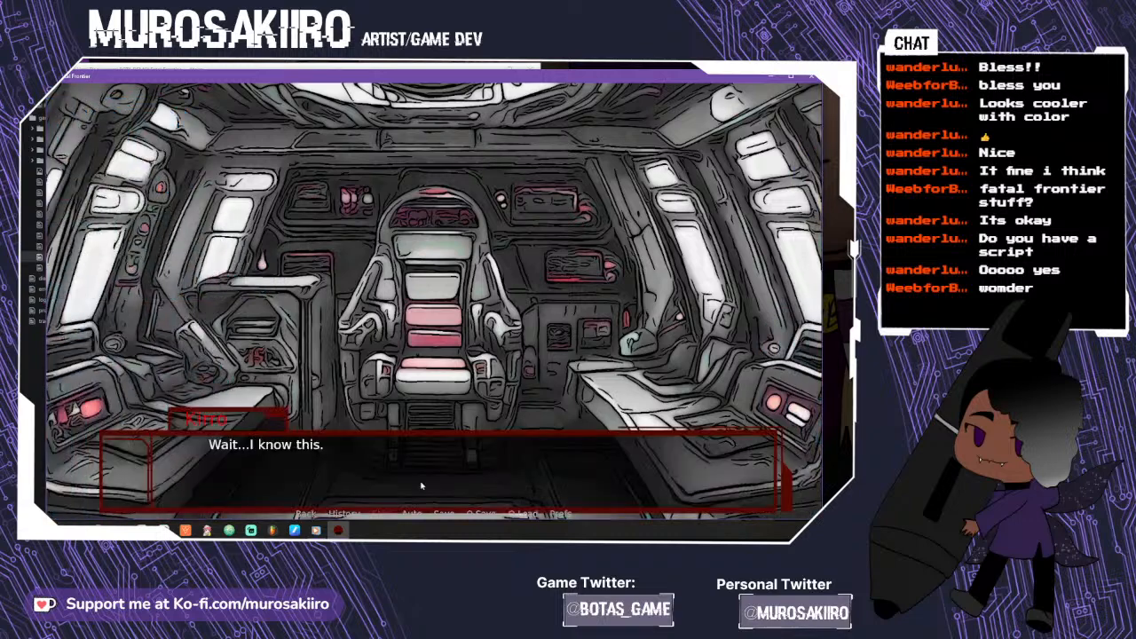
left_click(422, 485)
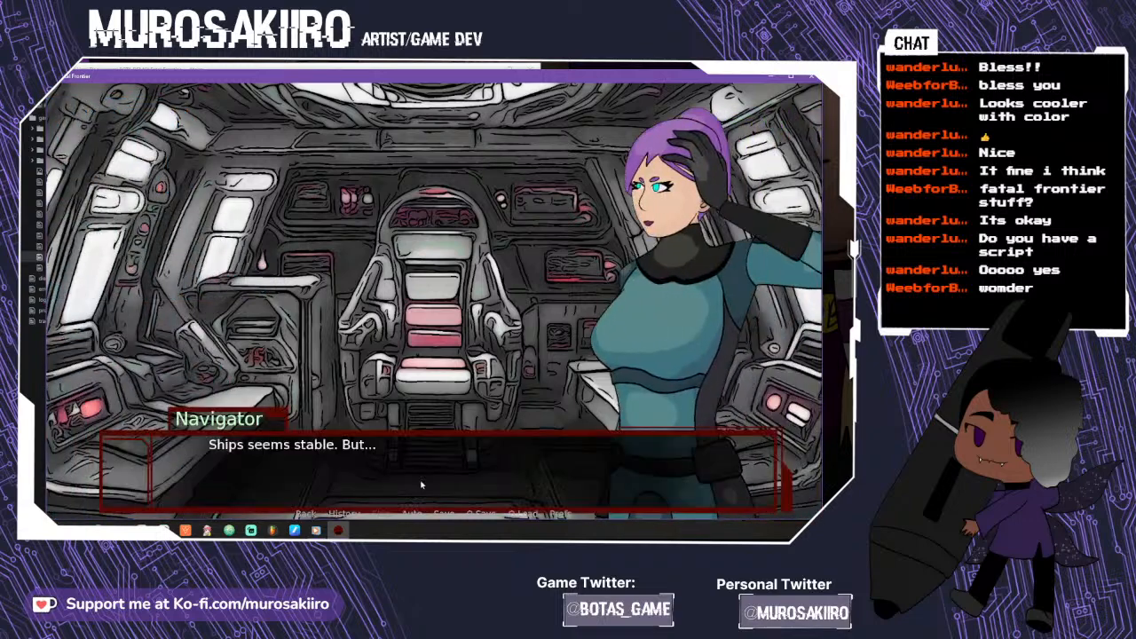
- Roll the game back to the navigator's "Yes, Captain Kirro." line
left_click(772, 77)
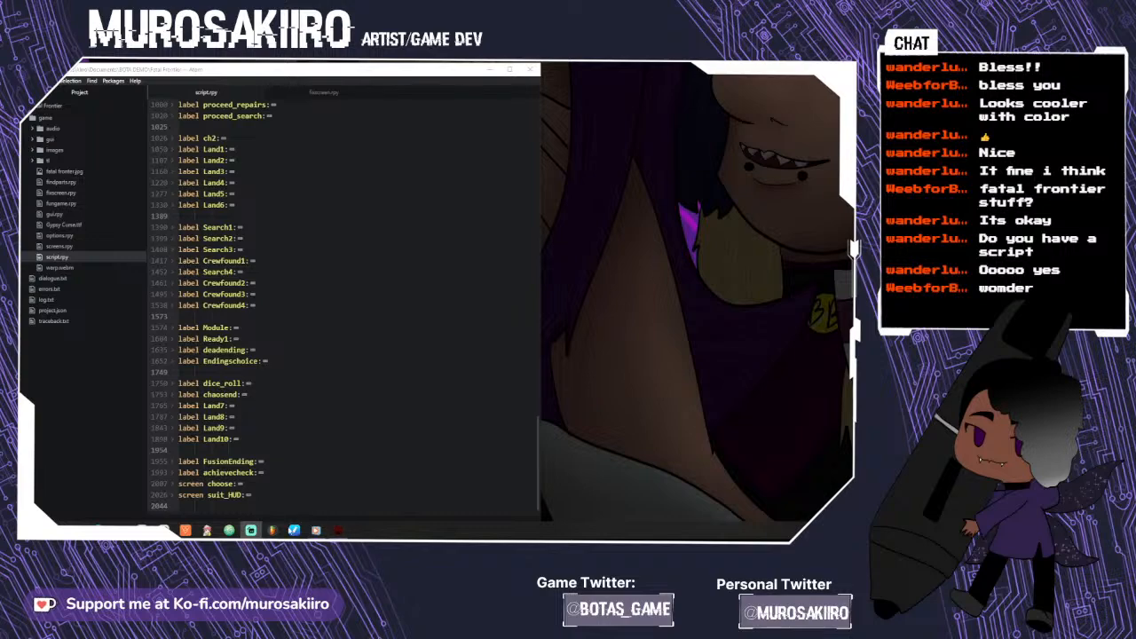
left_click(338, 530)
left_click(501, 393)
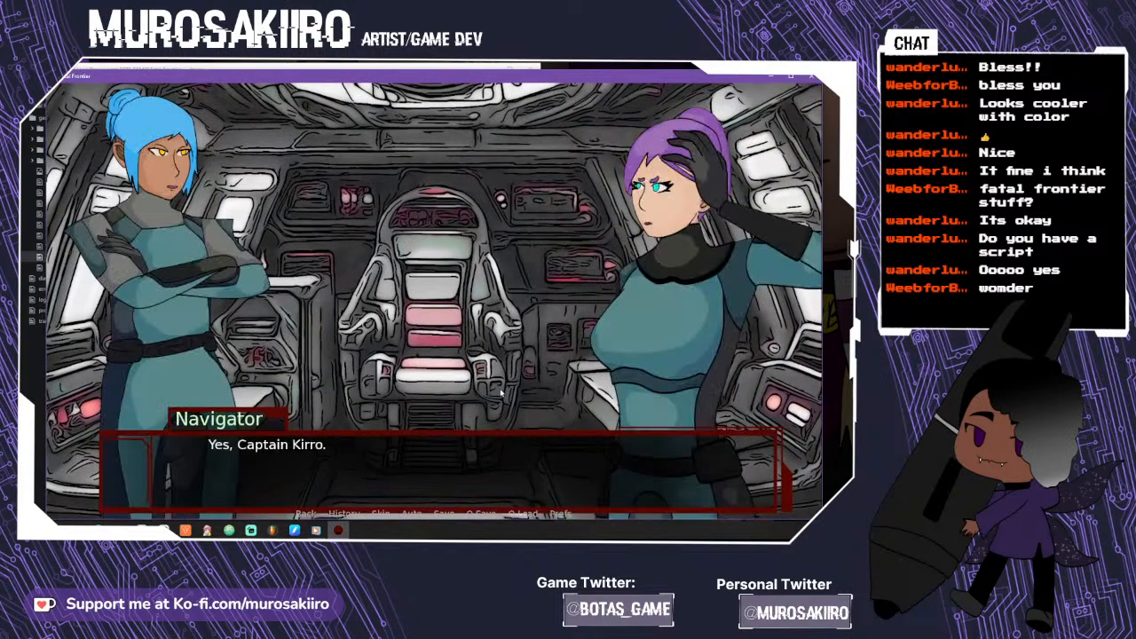
left_click(501, 393)
scroll(430, 471, "up", 1)
- In script.rpy in Atom, unfold label warp and change its "if persistent.complete == 2:" condition to elif
left_click(236, 532)
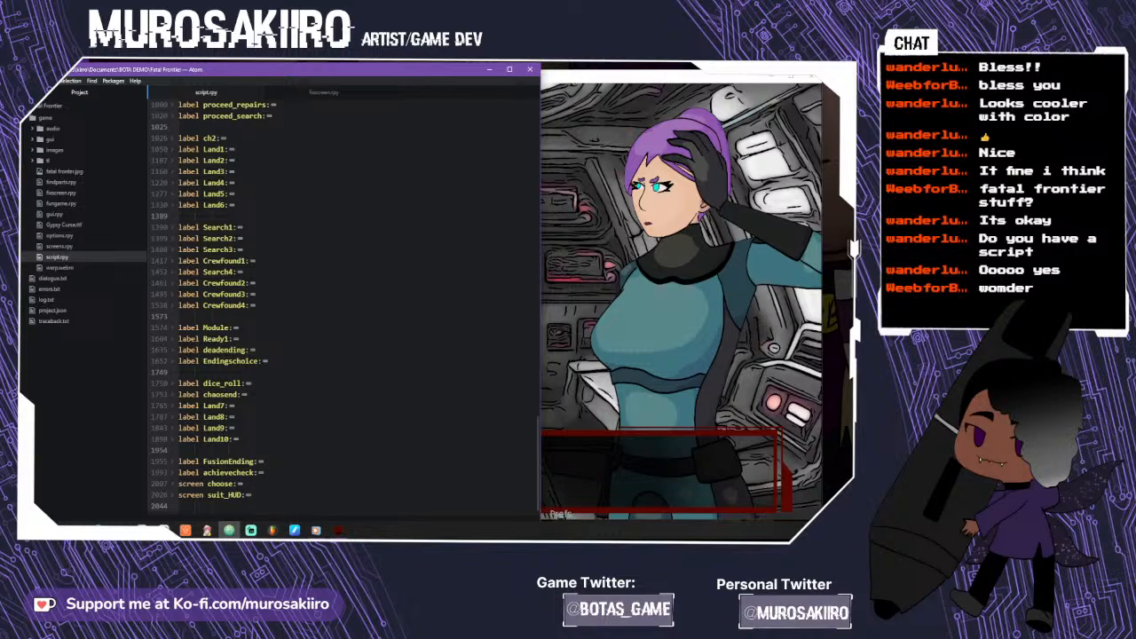
scroll(347, 302, "up", 15)
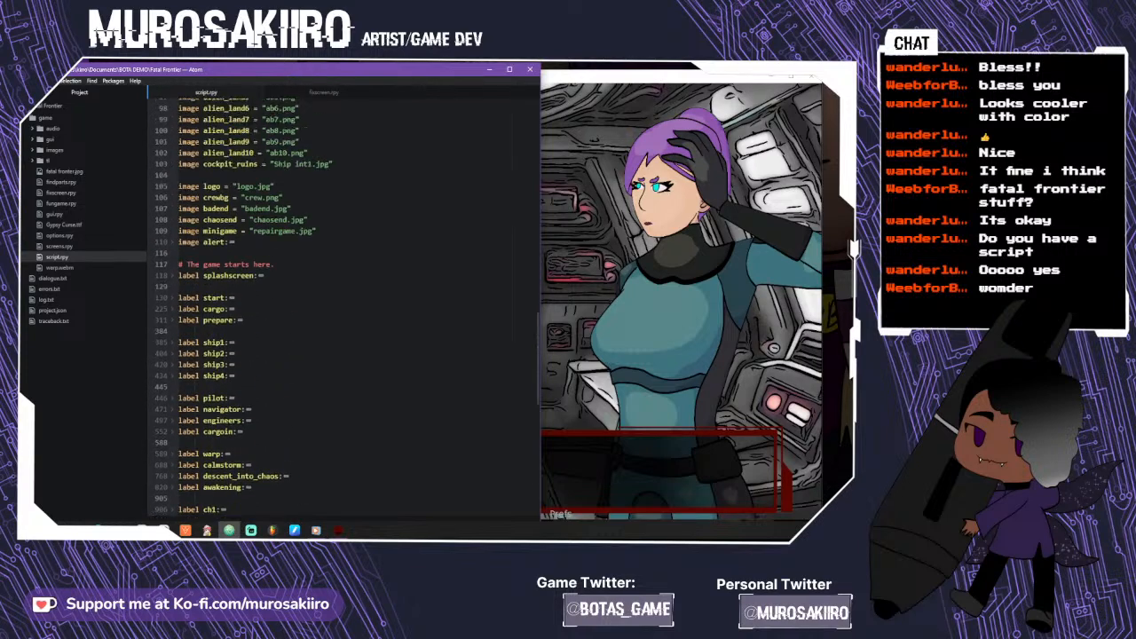
scroll(346, 302, "down", 4)
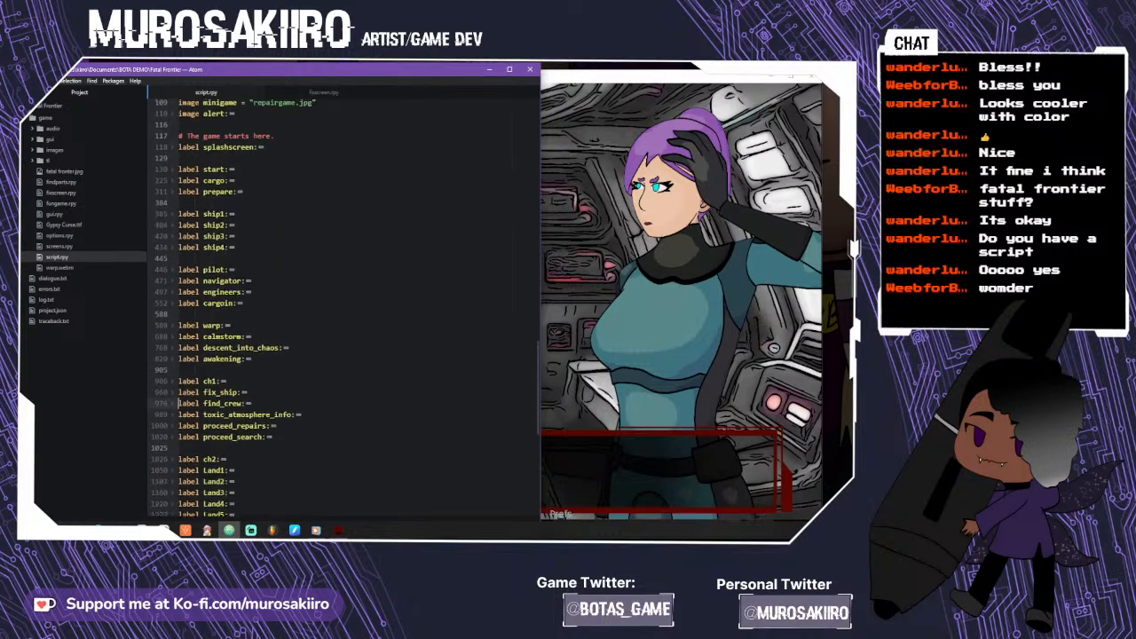
left_click(175, 327)
scroll(175, 328, "down", 10)
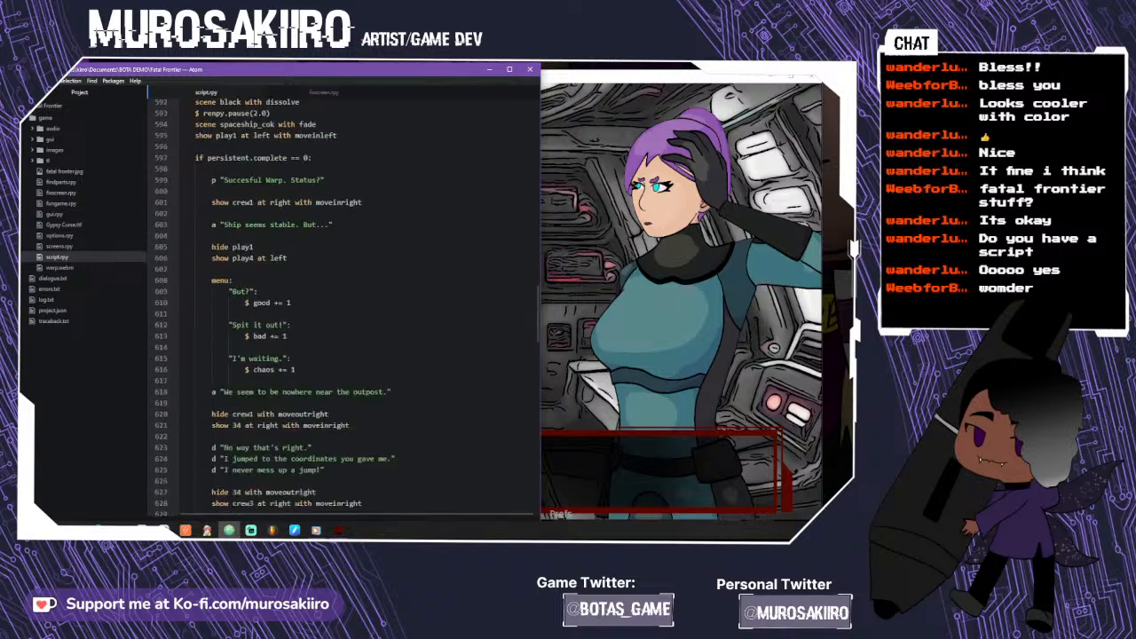
scroll(341, 307, "up", 4)
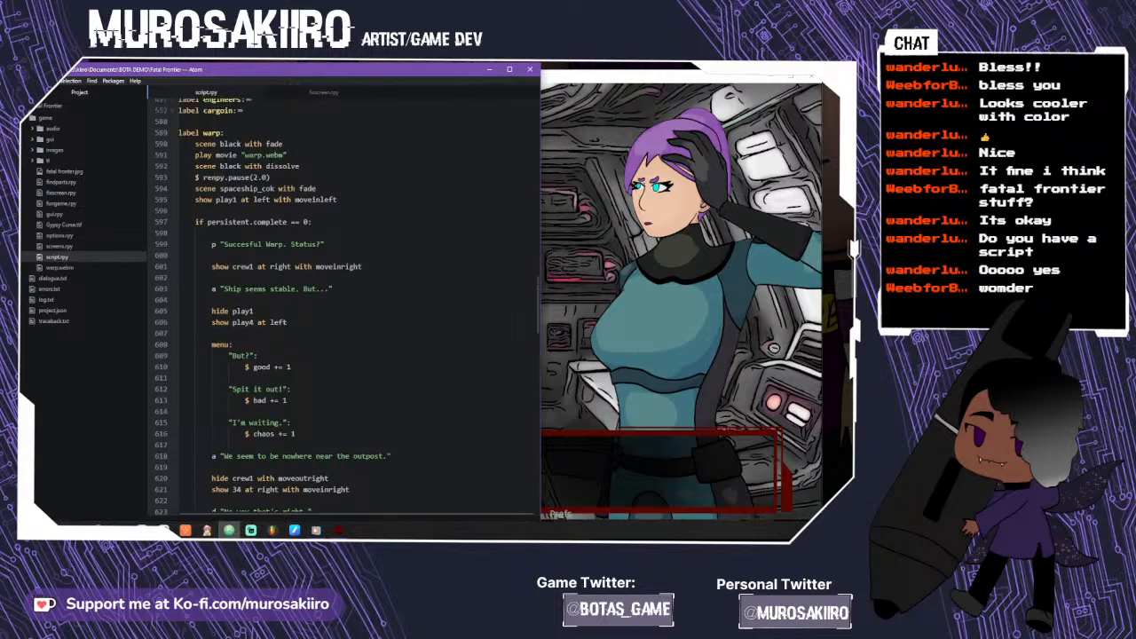
scroll(341, 306, "down", 4)
scroll(347, 302, "down", 8)
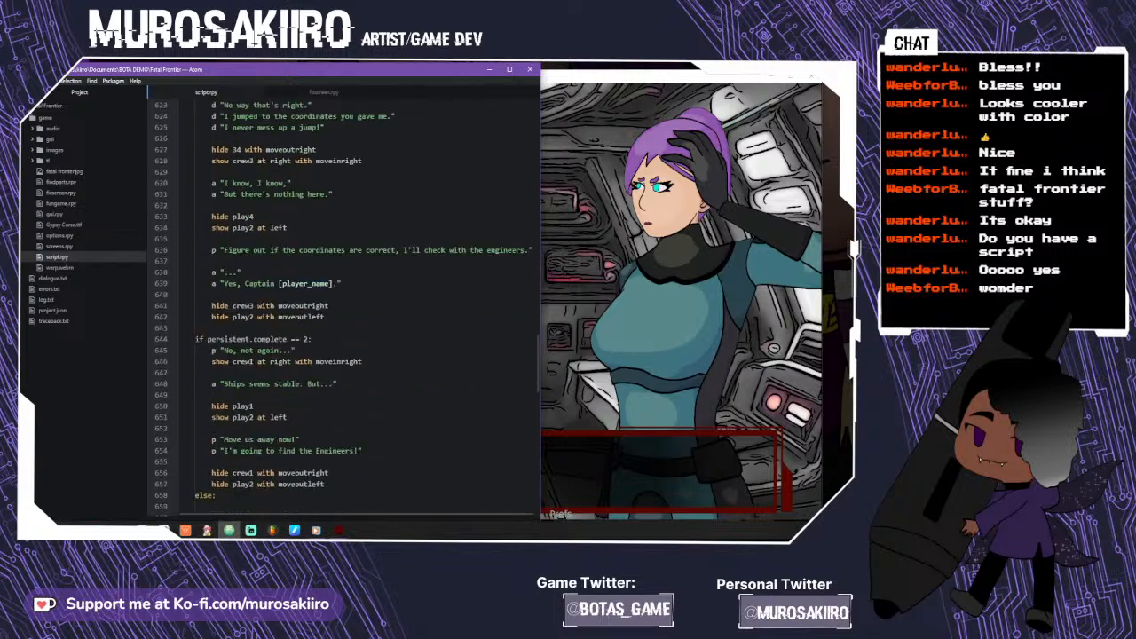
type("e")
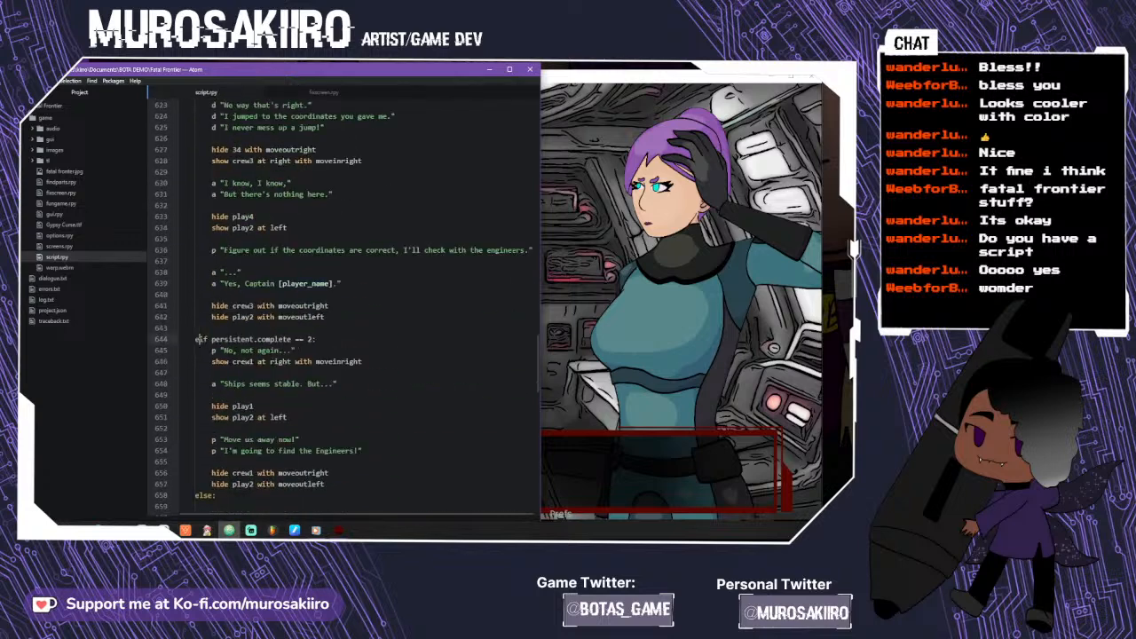
type("l")
- Check all persistent.complete branches of label warp through its else block and save script.rpy
scroll(346, 302, "down", 2)
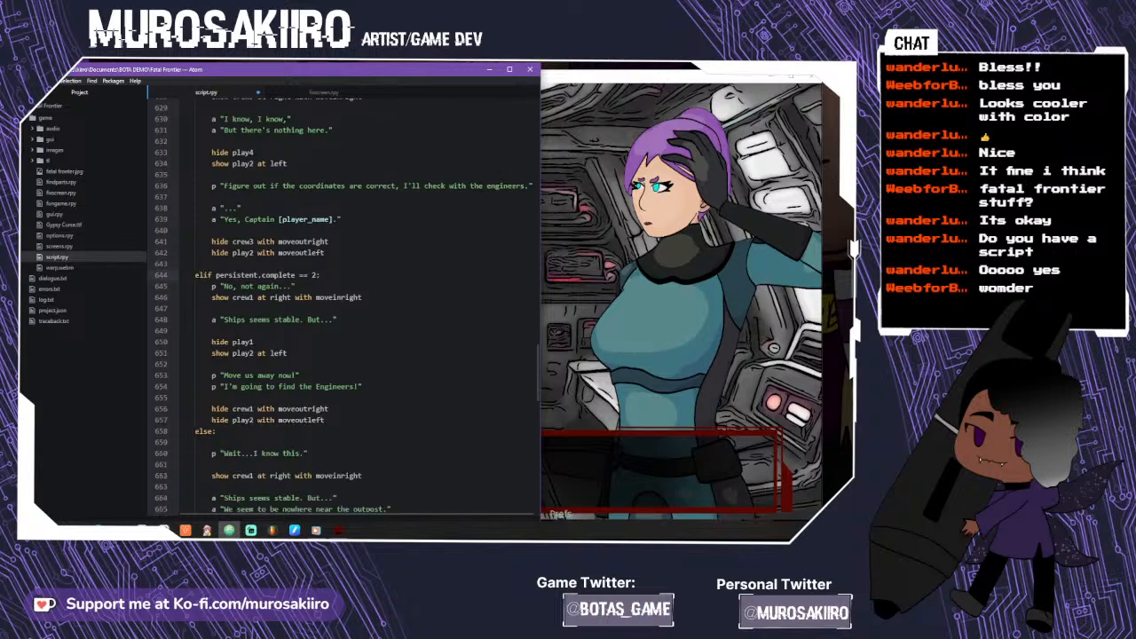
scroll(346, 302, "up", 12)
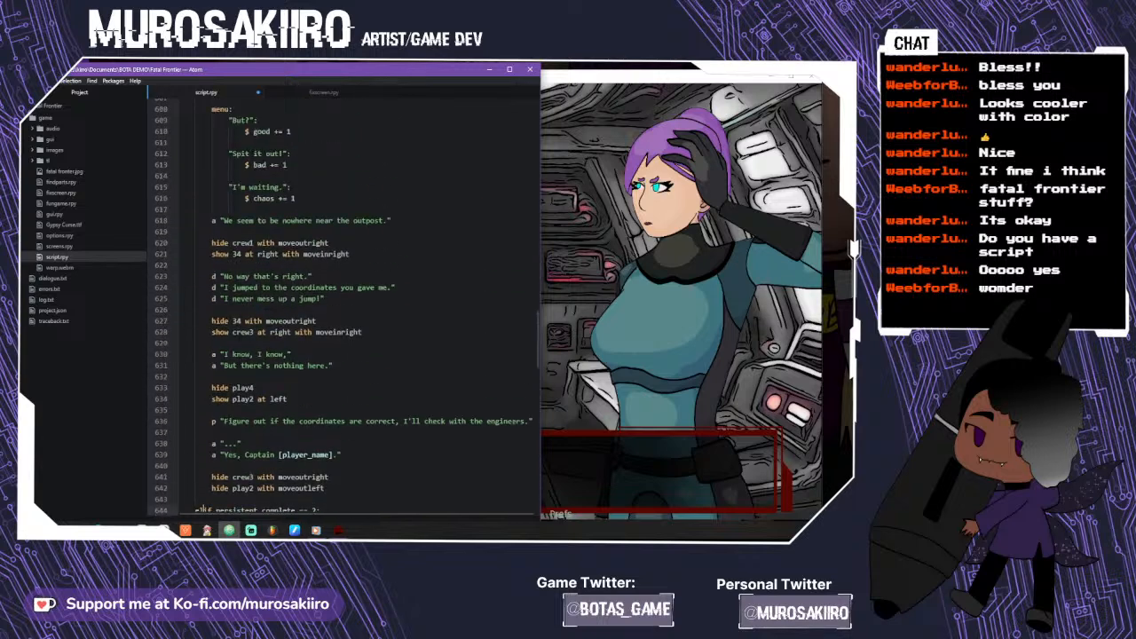
scroll(346, 302, "down", 11)
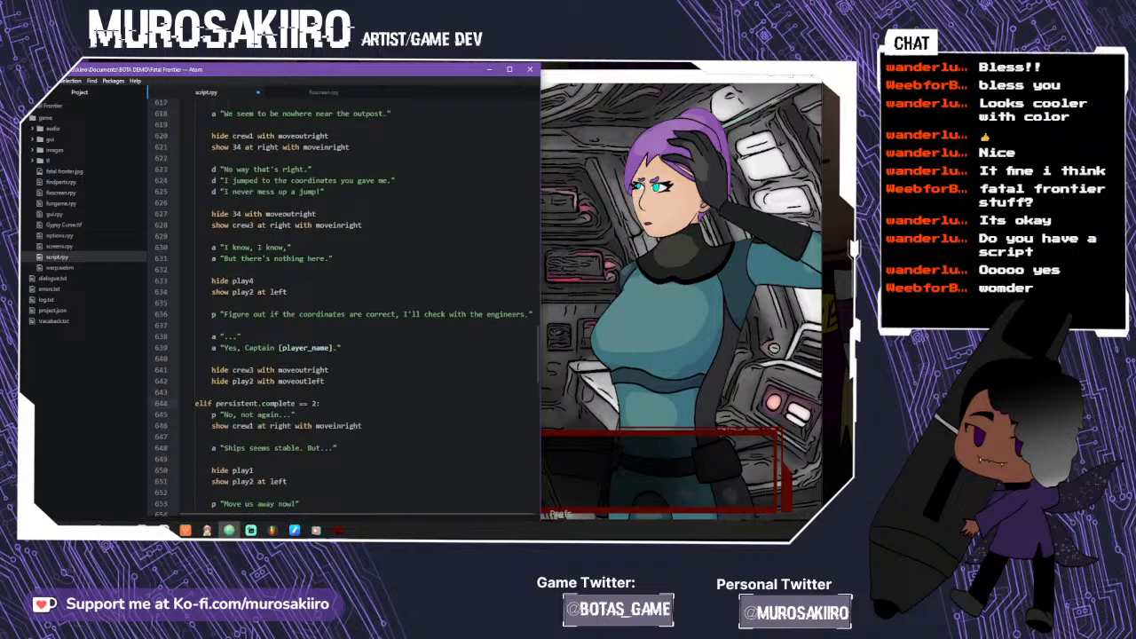
scroll(347, 302, "down", 9)
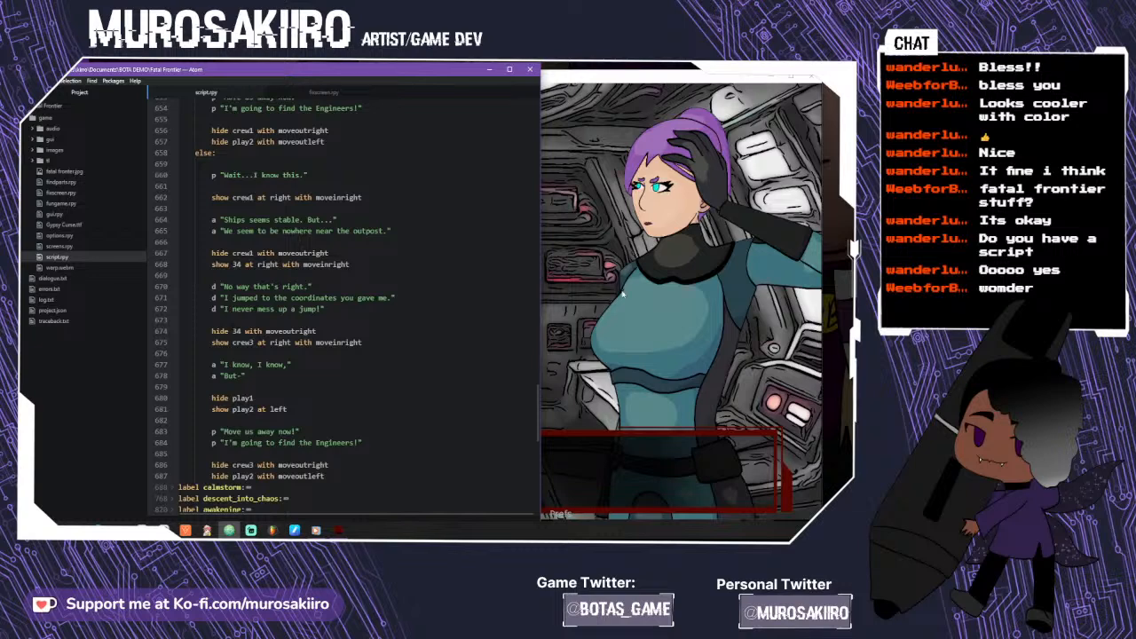
scroll(347, 301, "up", 7)
- Switch back to the Fatal Frontier game, reload the script and advance past the navigator's line to the lounge
left_click(554, 273)
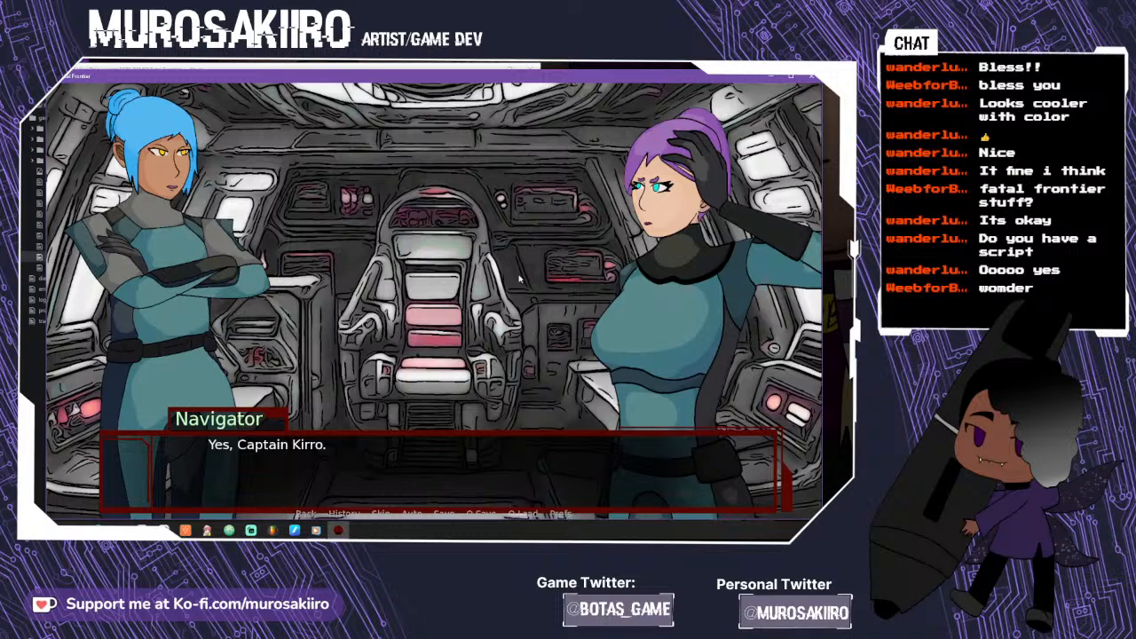
key("shift+r")
left_click(490, 453)
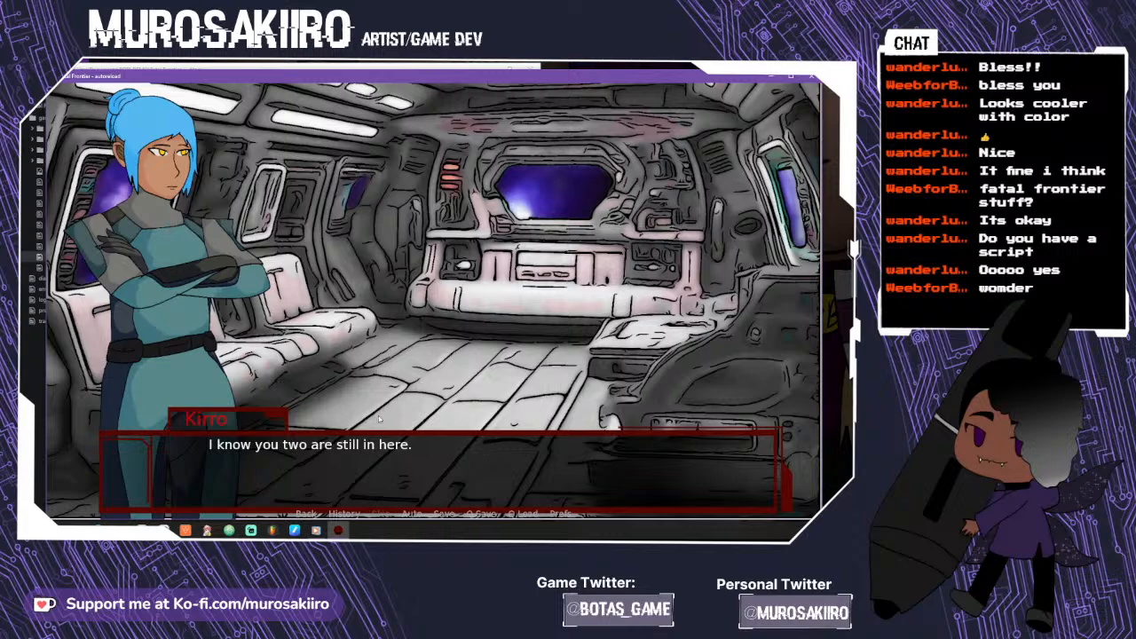
- Switch to script.rpy in Atom, fold label warp and insert two blank lines above the else block of label calmstorm
left_click(212, 531)
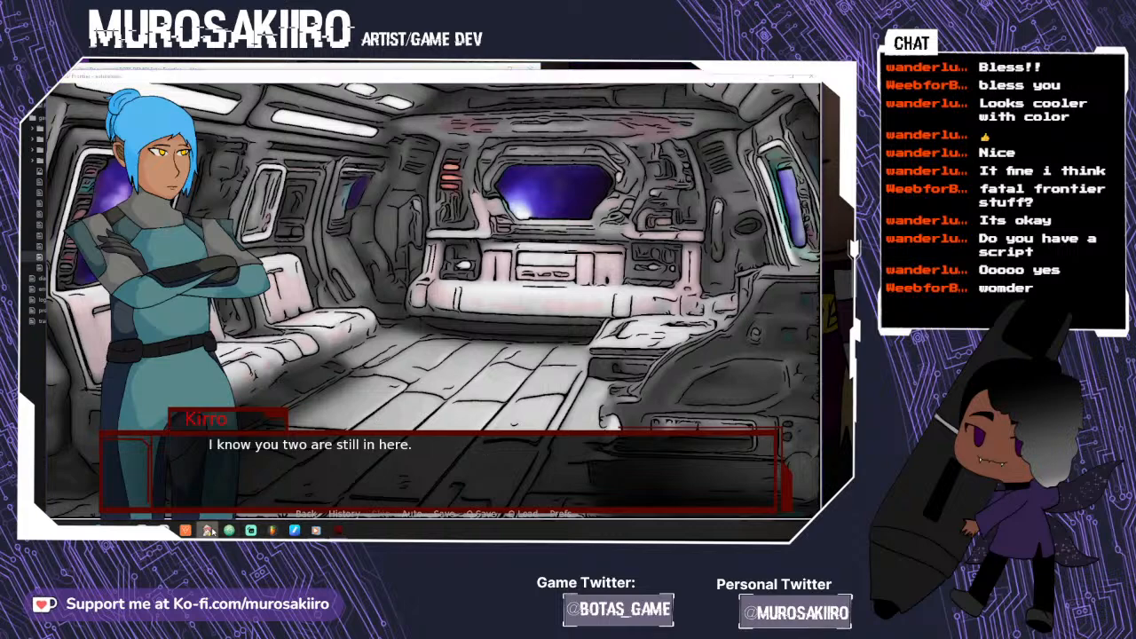
left_click(229, 531)
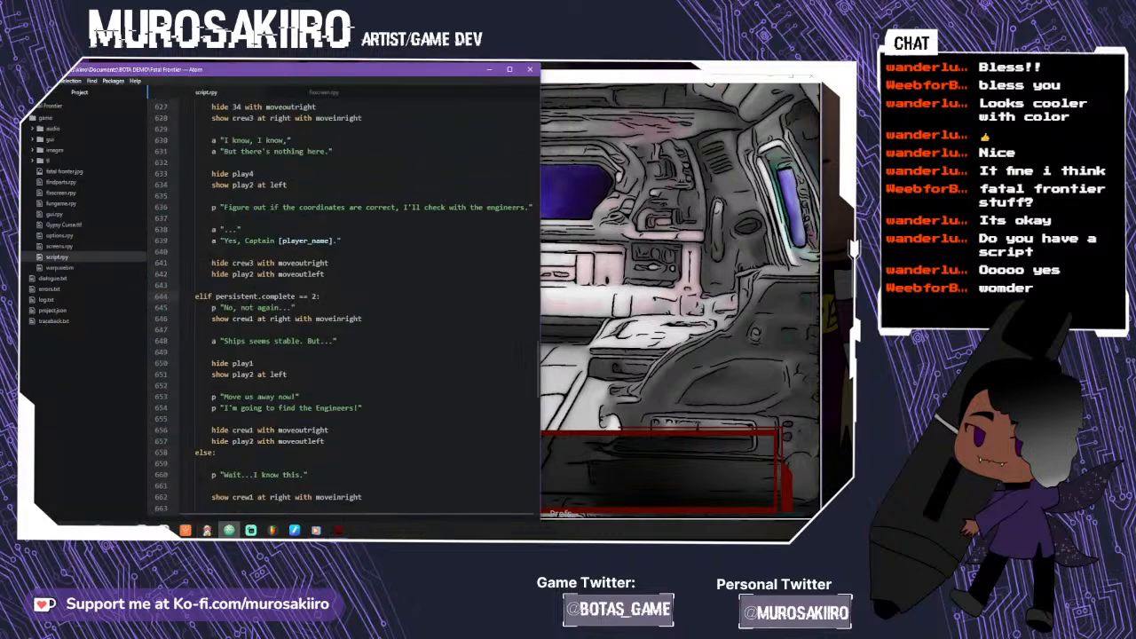
scroll(346, 302, "up", 5)
scroll(347, 302, "up", 9)
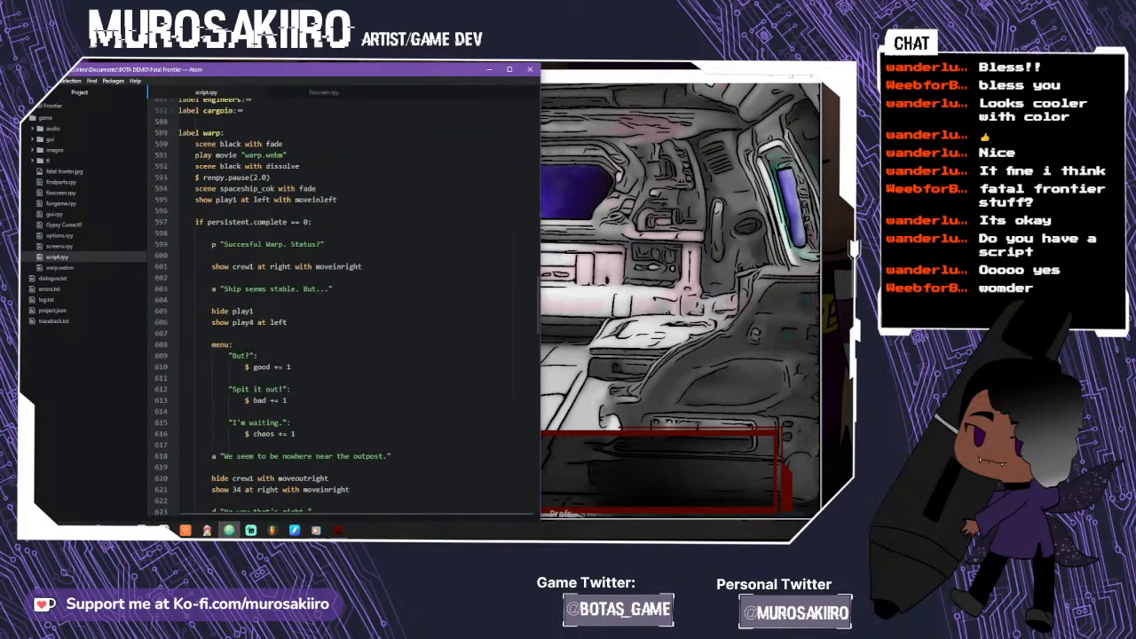
left_click(174, 229)
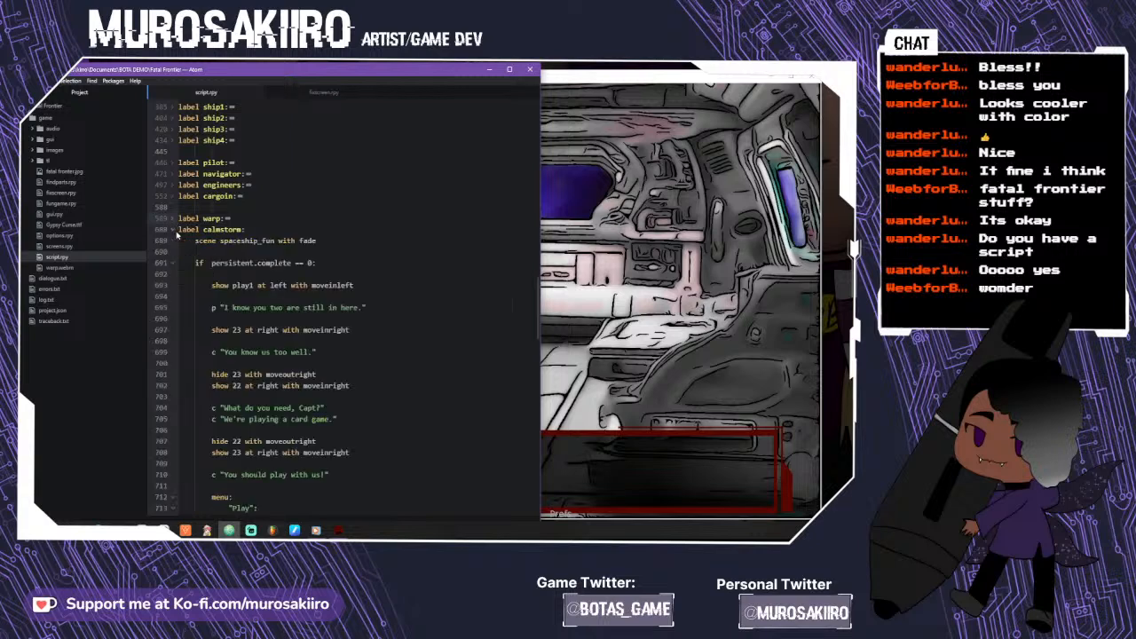
scroll(284, 306, "down", 10)
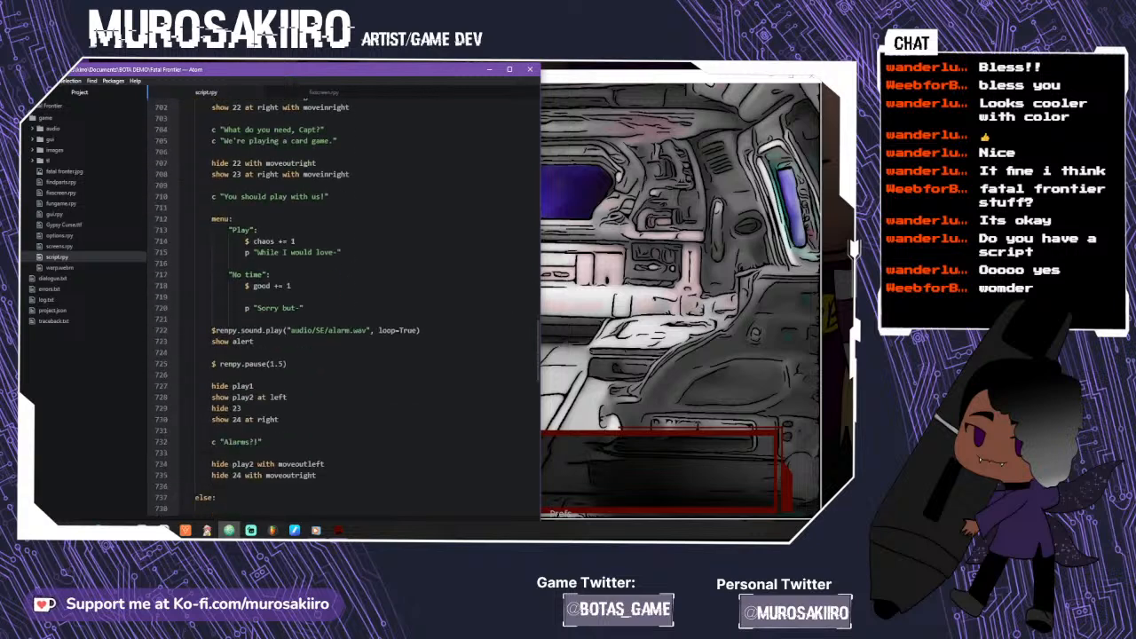
scroll(344, 306, "down", 6)
scroll(343, 307, "up", 6)
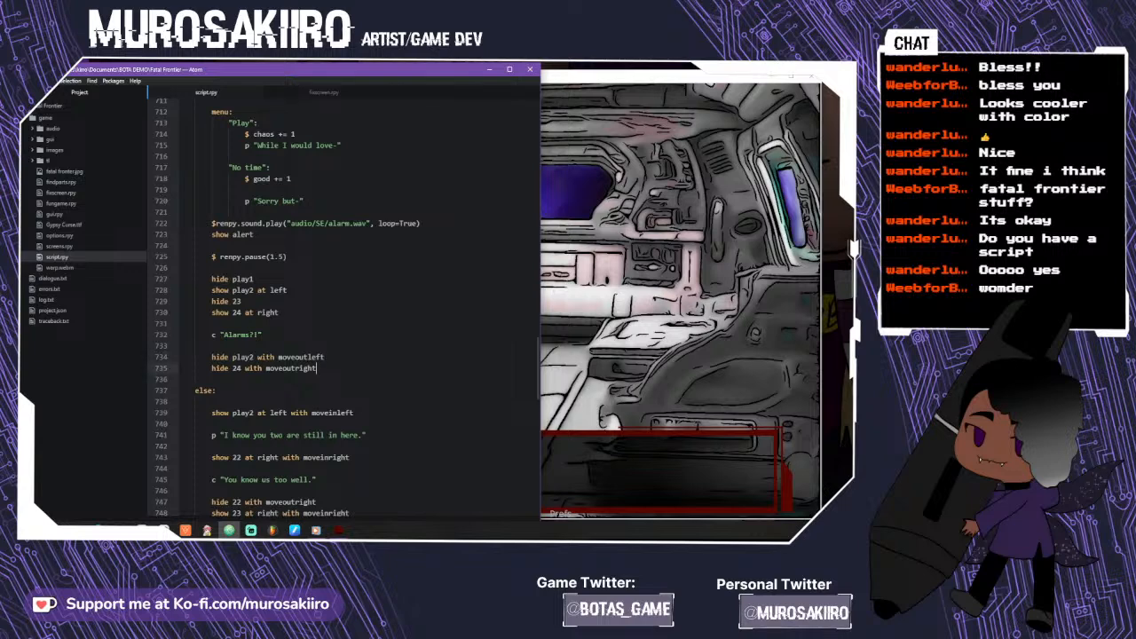
key("Return")
key("Return")
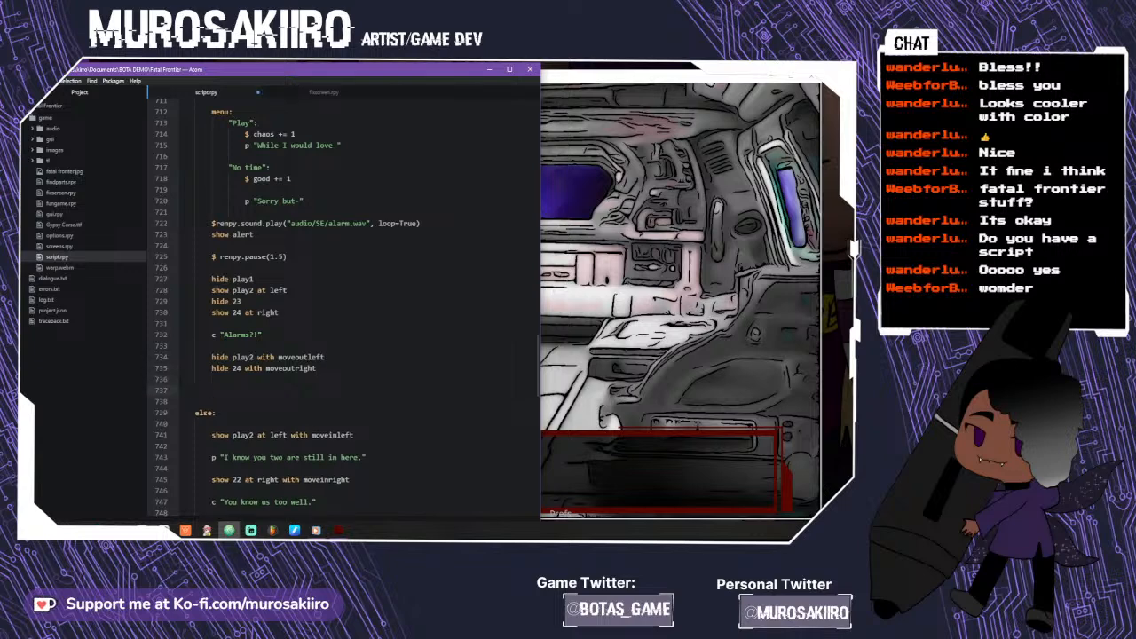
- Copy the "elif persistent.complete == 2:" line from label warp and paste it above the else block of label calmstorm
scroll(344, 307, "up", 5)
scroll(343, 306, "up", 4)
left_click(172, 305)
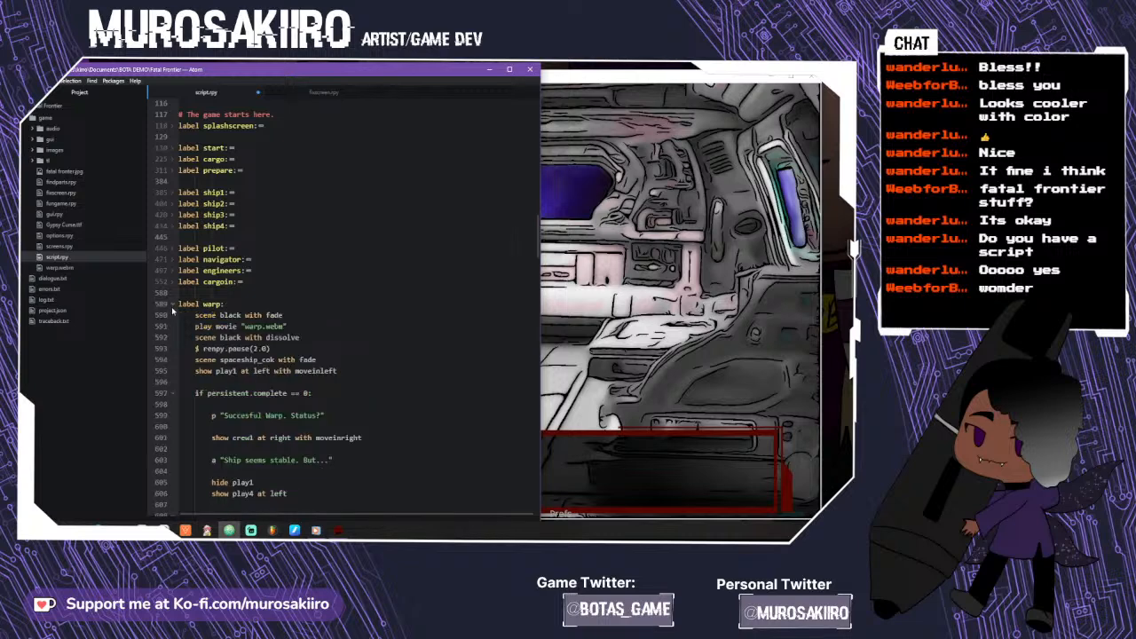
scroll(341, 306, "down", 10)
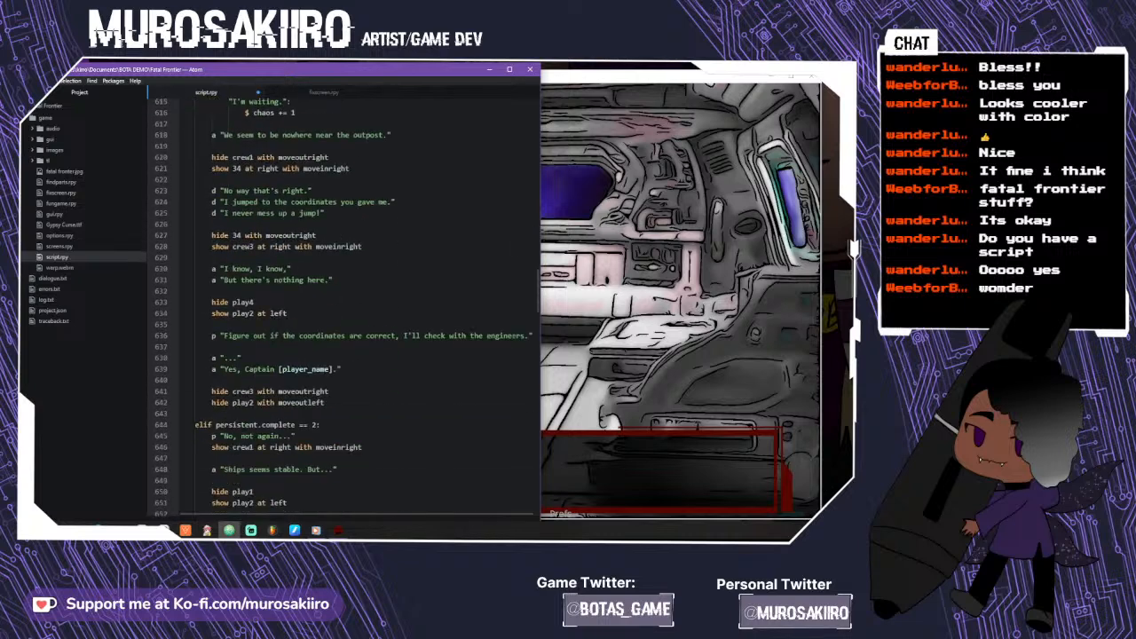
left_click_drag(321, 424, 194, 424)
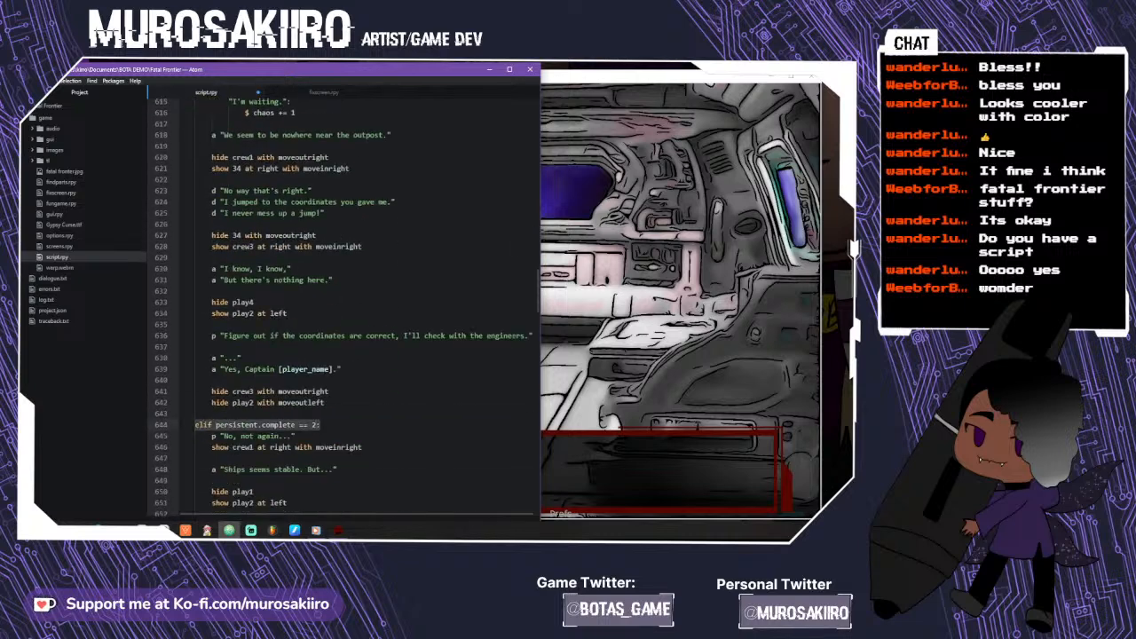
right_click(194, 424)
left_click(230, 273)
scroll(341, 306, "up", 10)
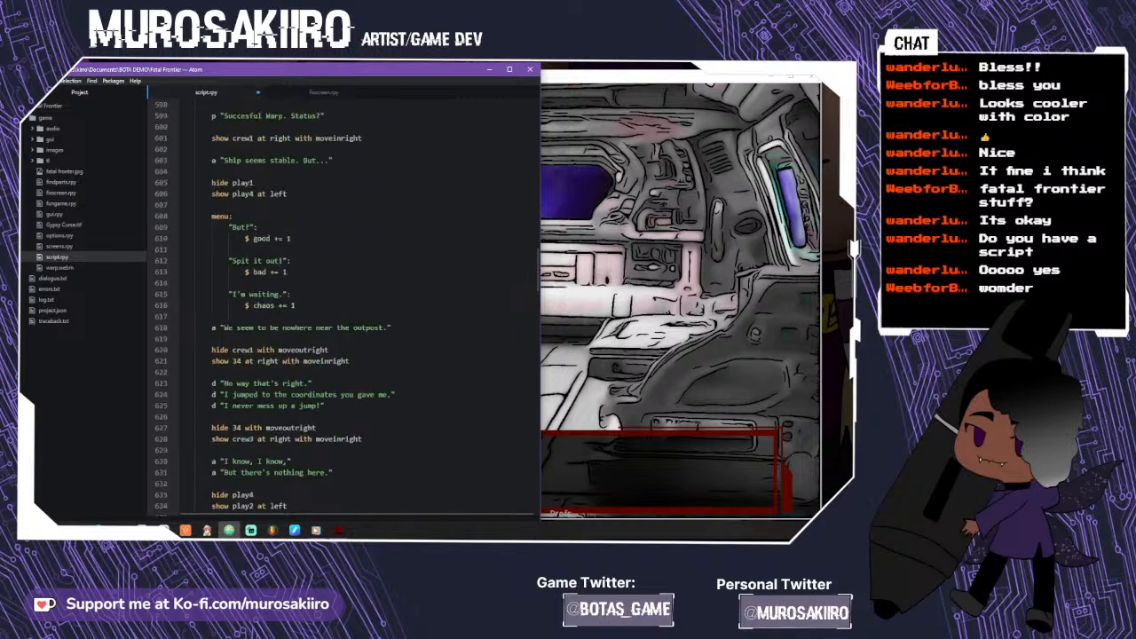
scroll(340, 306, "down", 20)
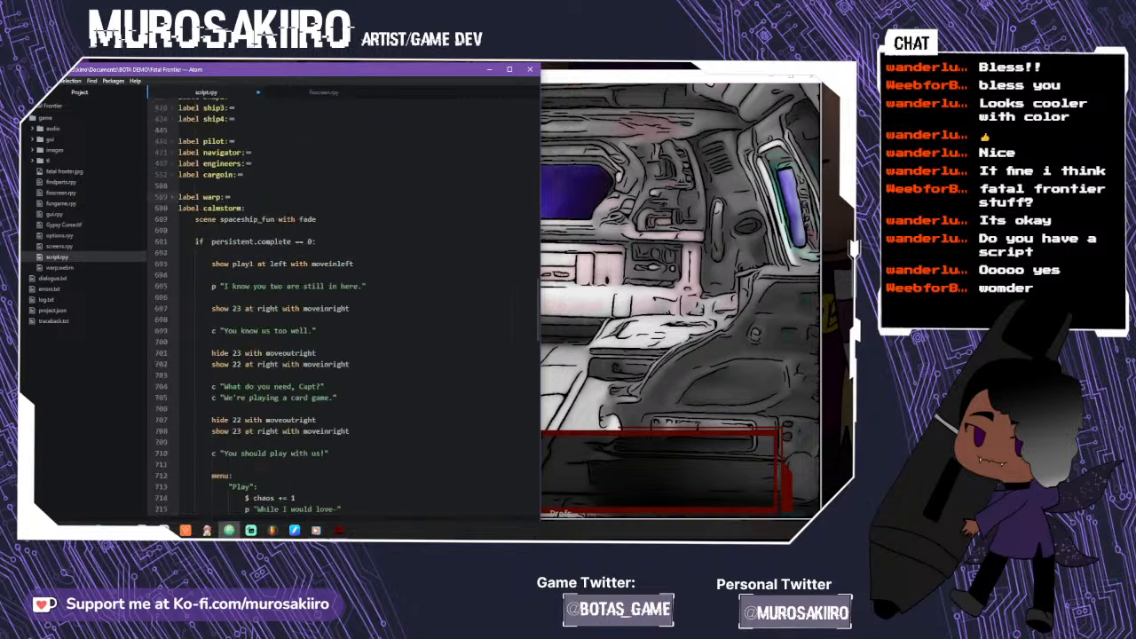
scroll(341, 306, "down", 2)
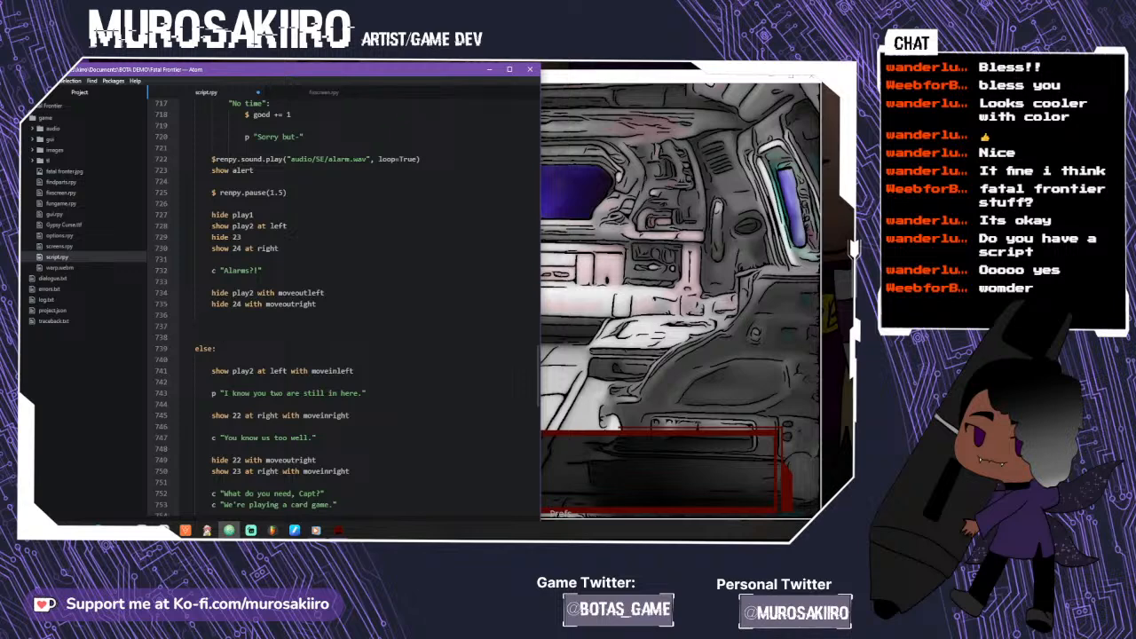
right_click(198, 127)
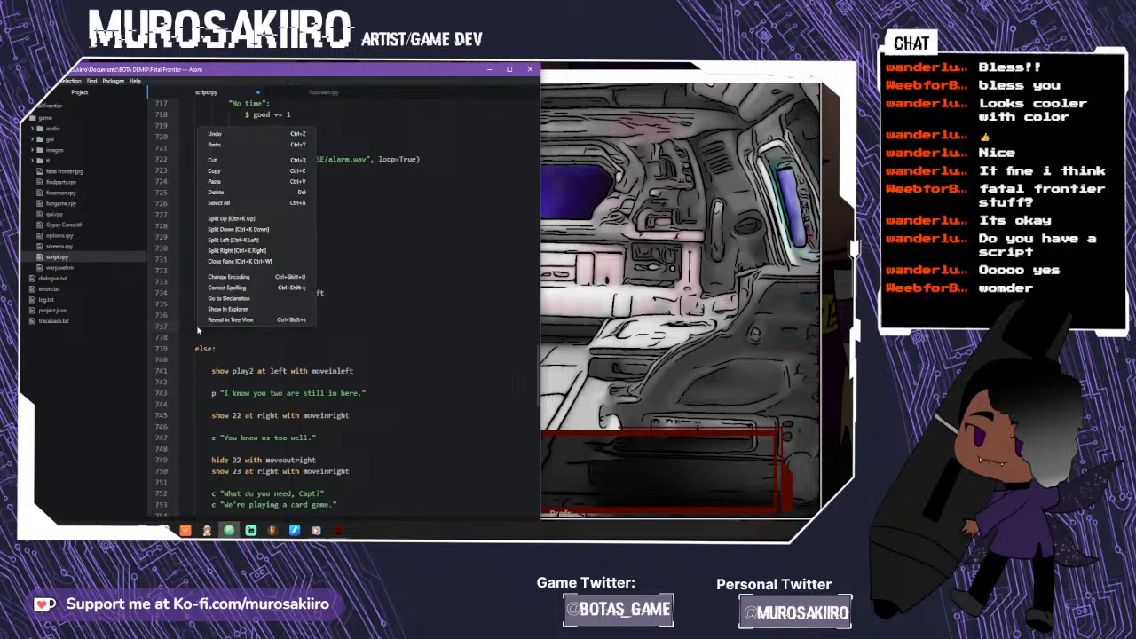
left_click(250, 183)
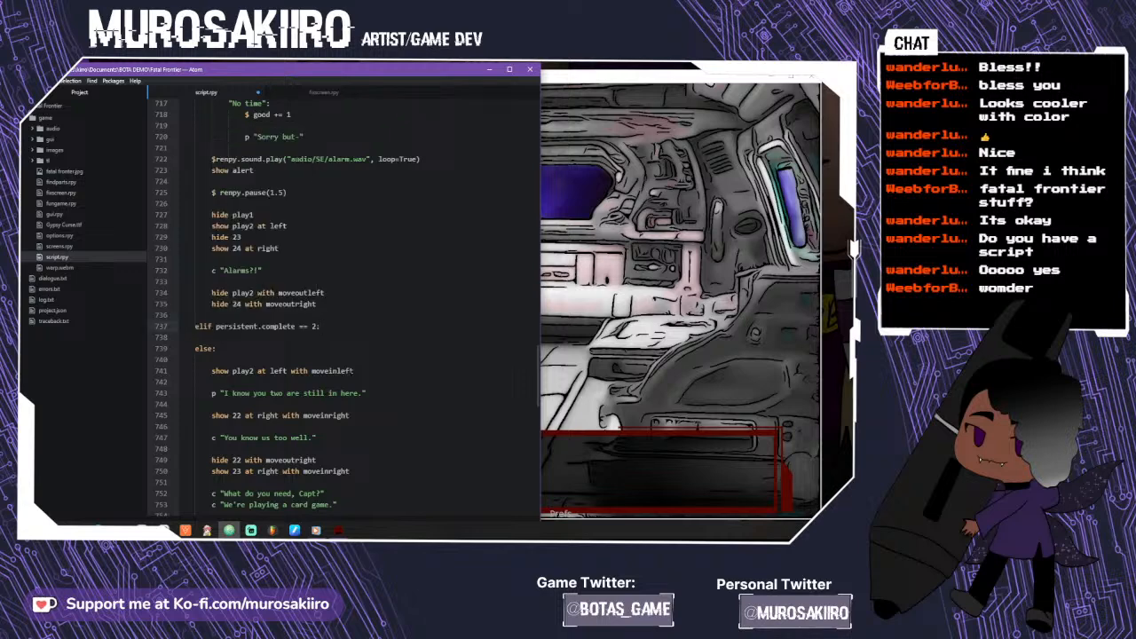
key("Return")
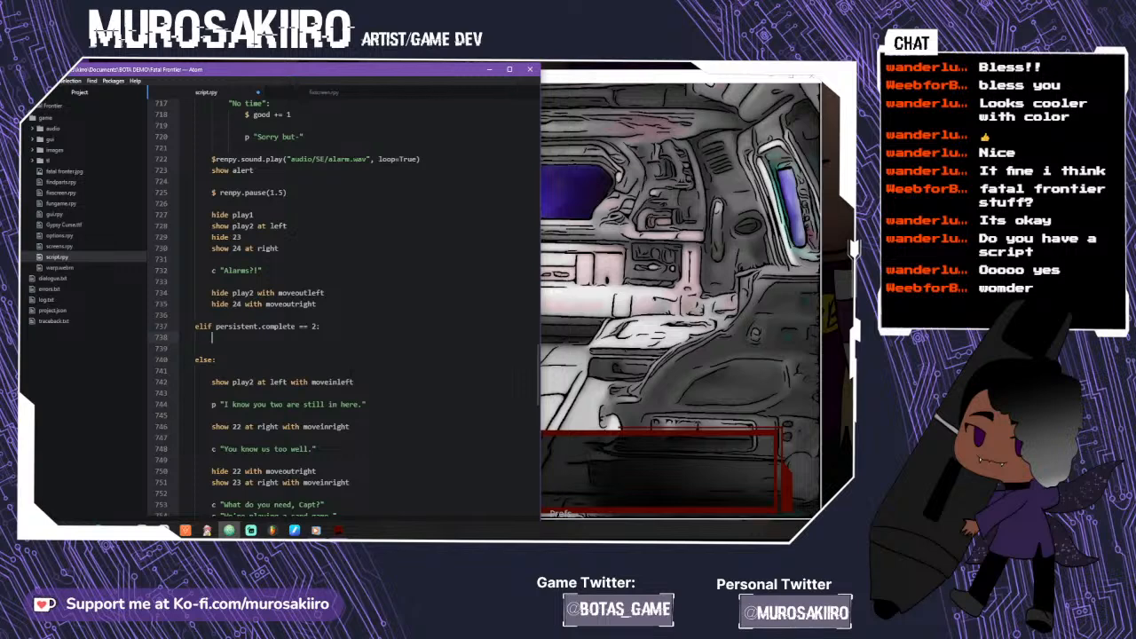
- Copy calmstorm's else-block opening, from "show play2 at left with moveinleft" through "You know us too well.", into the new elif branch
scroll(346, 306, "up", 13)
scroll(346, 306, "down", 13)
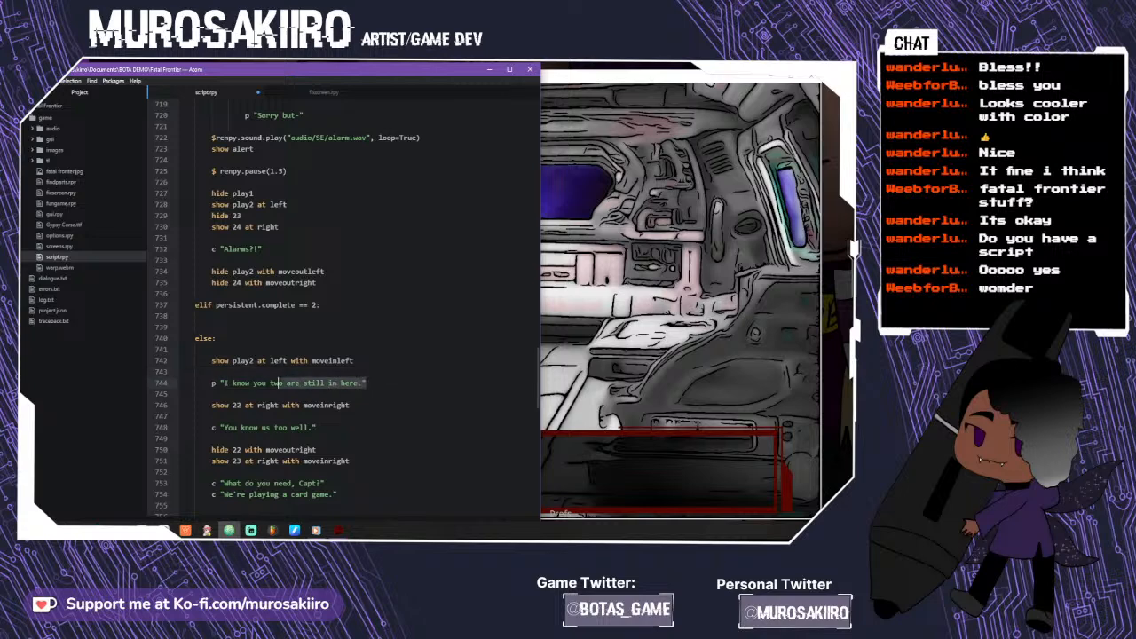
left_click(316, 427)
left_click_drag(316, 427, 215, 361)
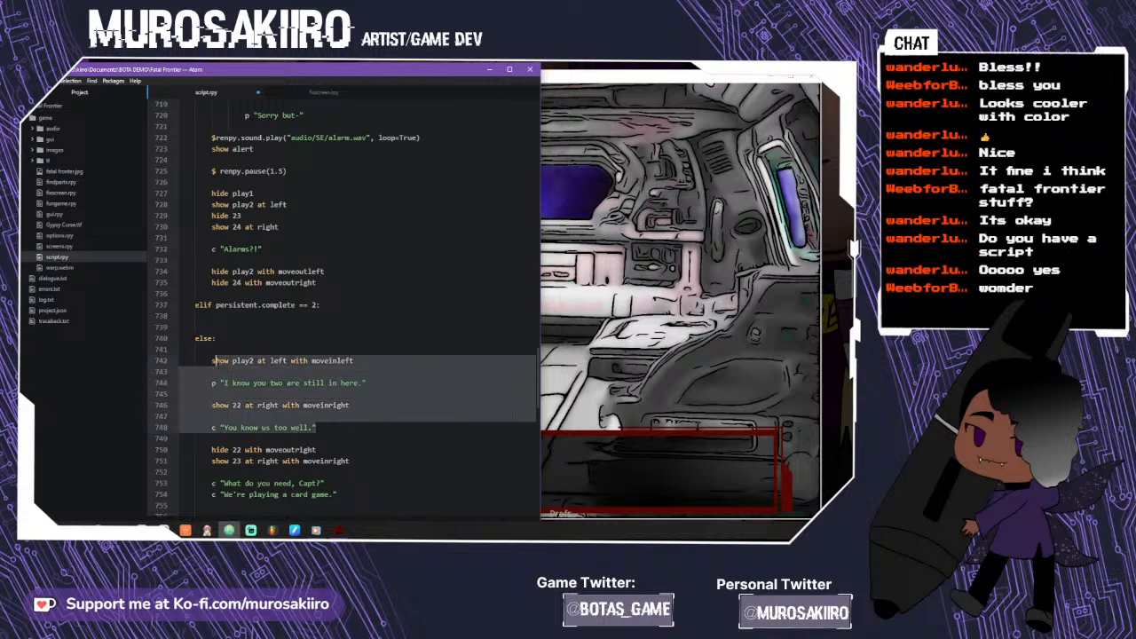
right_click(216, 362)
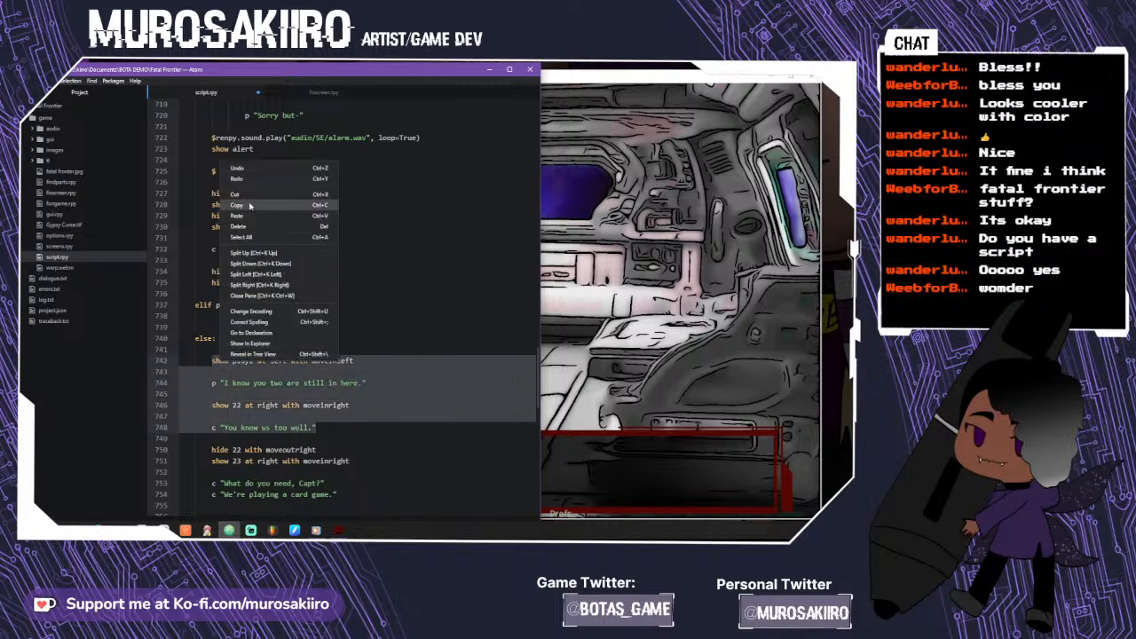
left_click(253, 206)
left_click(322, 304)
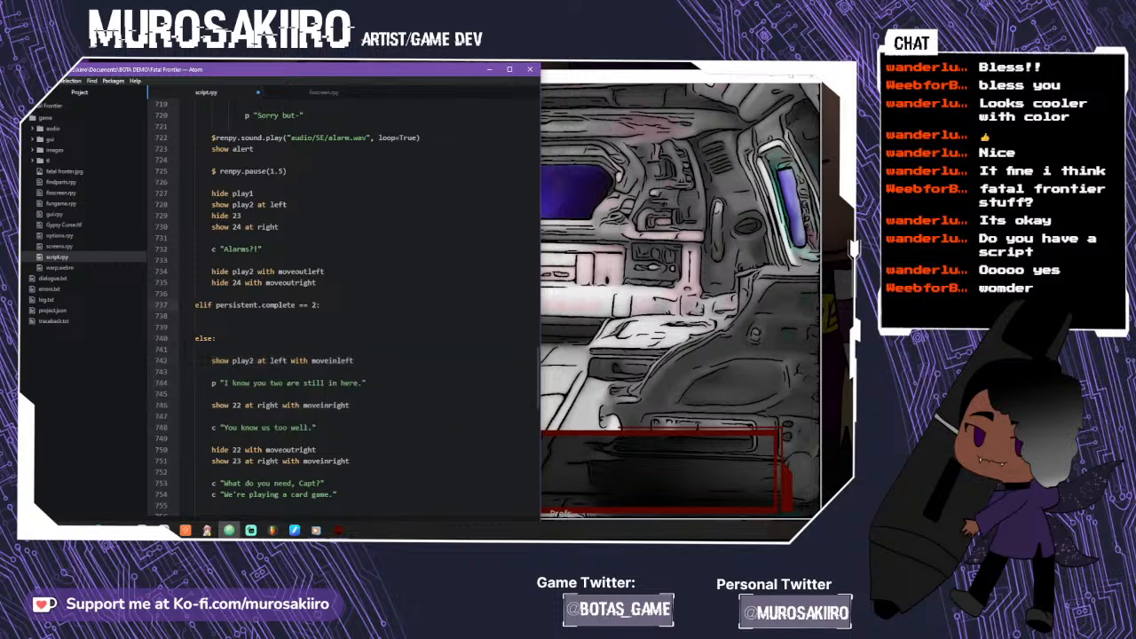
key("Return")
key("ctrl+v")
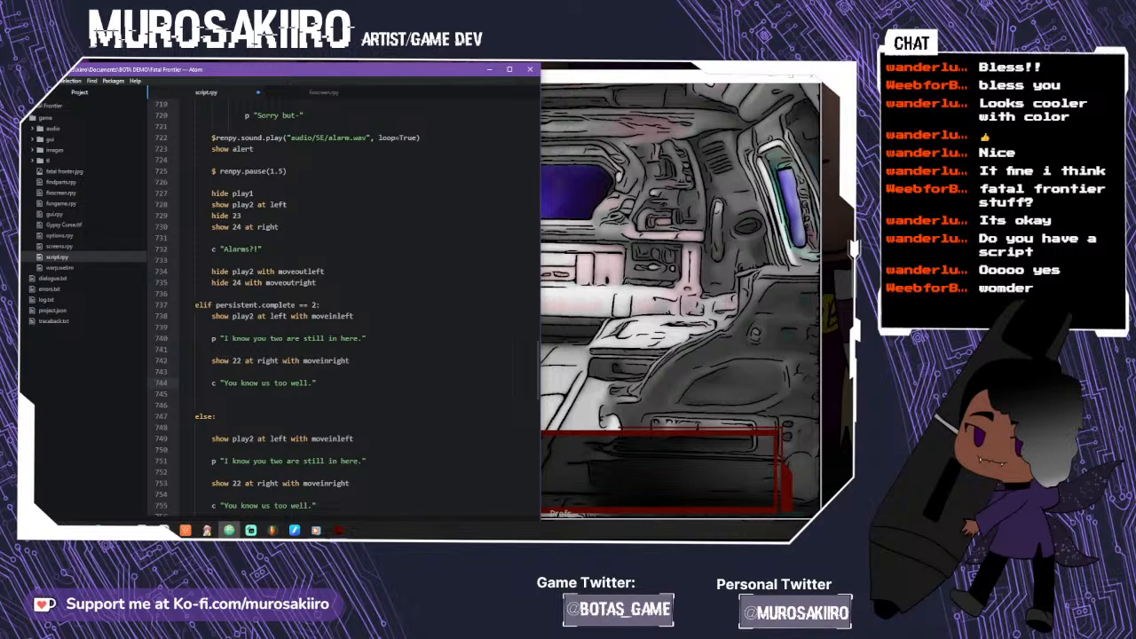
key("Return")
- Copy the else-block lines from "No time for that!" through "hide 23 with moveoutright" to the end of calmstorm's elif branch
scroll(285, 309, "down", 2)
scroll(337, 301, "down", 10)
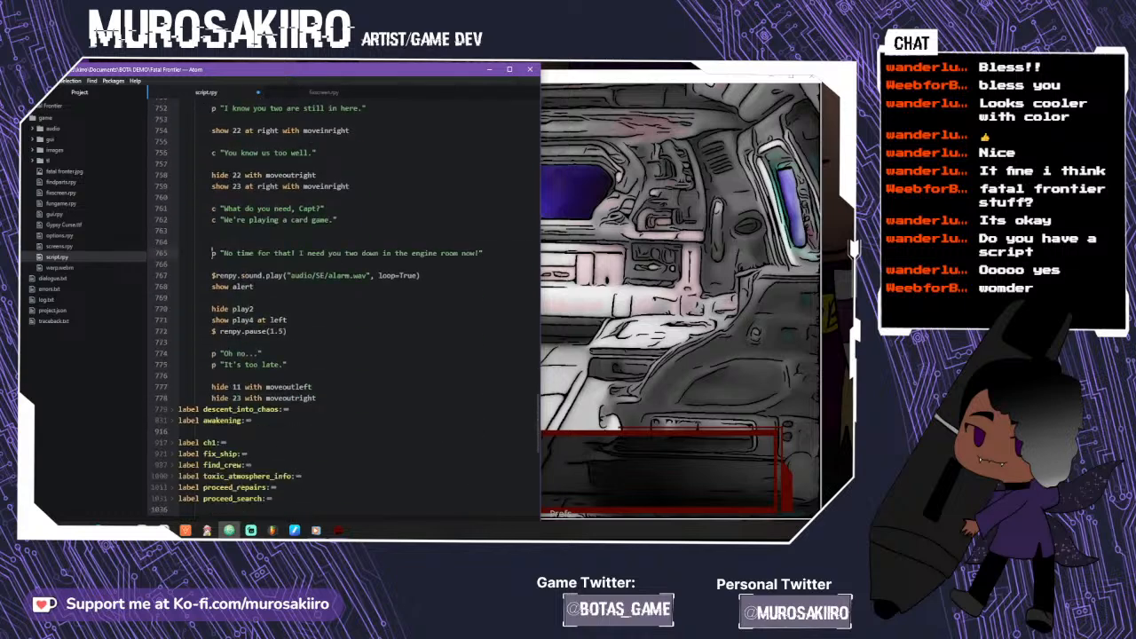
left_click_drag(178, 253, 316, 398)
right_click(293, 362)
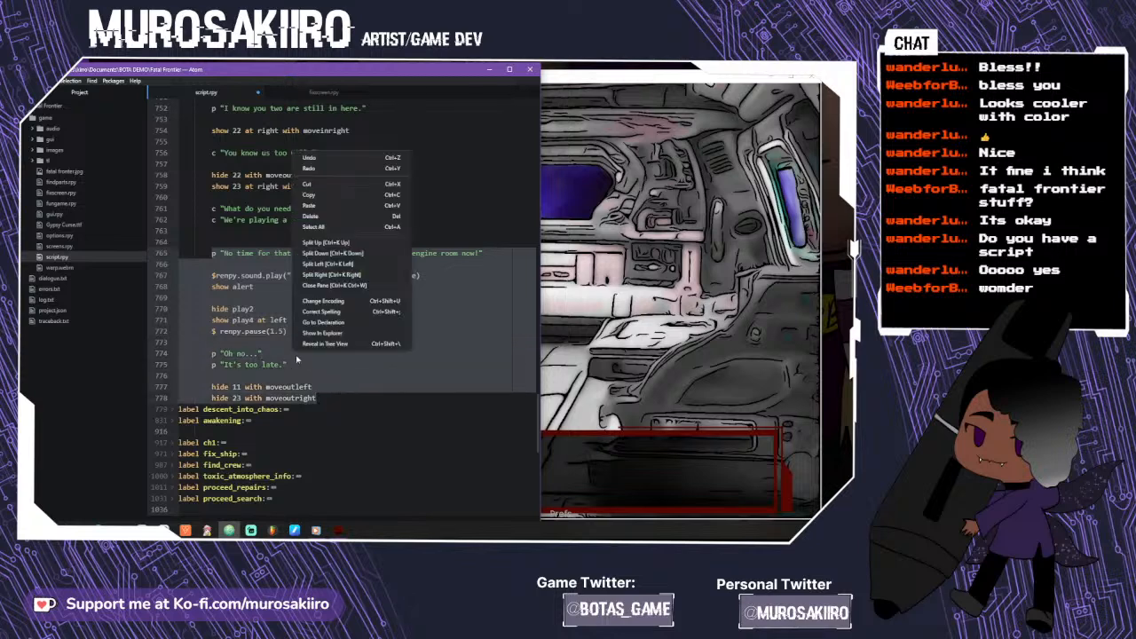
left_click(336, 199)
scroll(335, 198, "up", 5)
scroll(341, 306, "up", 3)
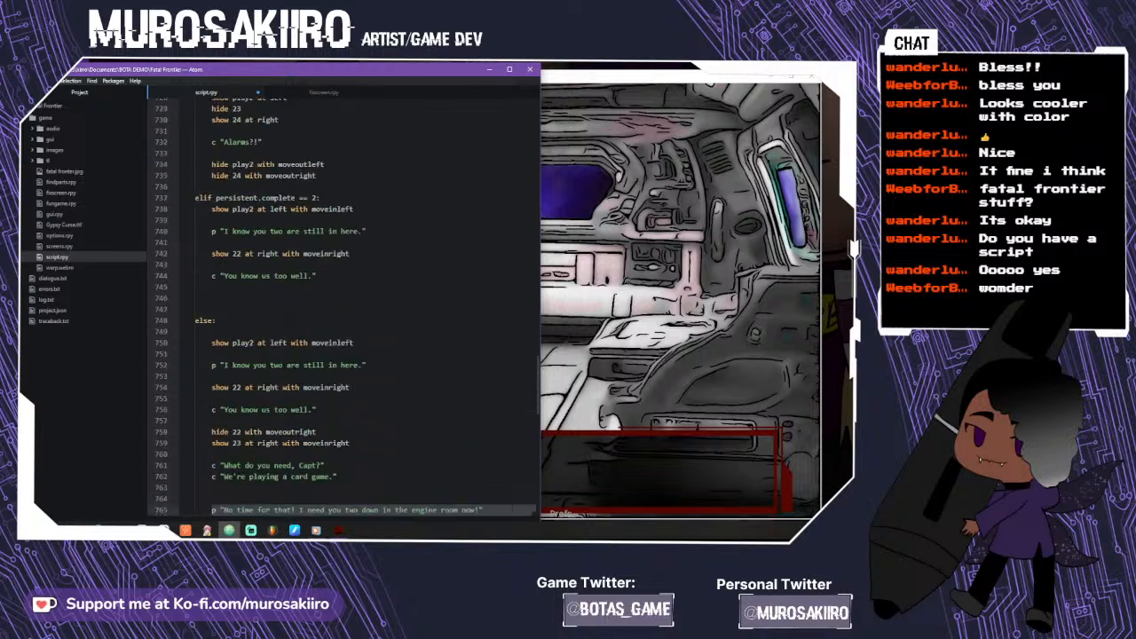
left_click(213, 286)
key("ctrl+v")
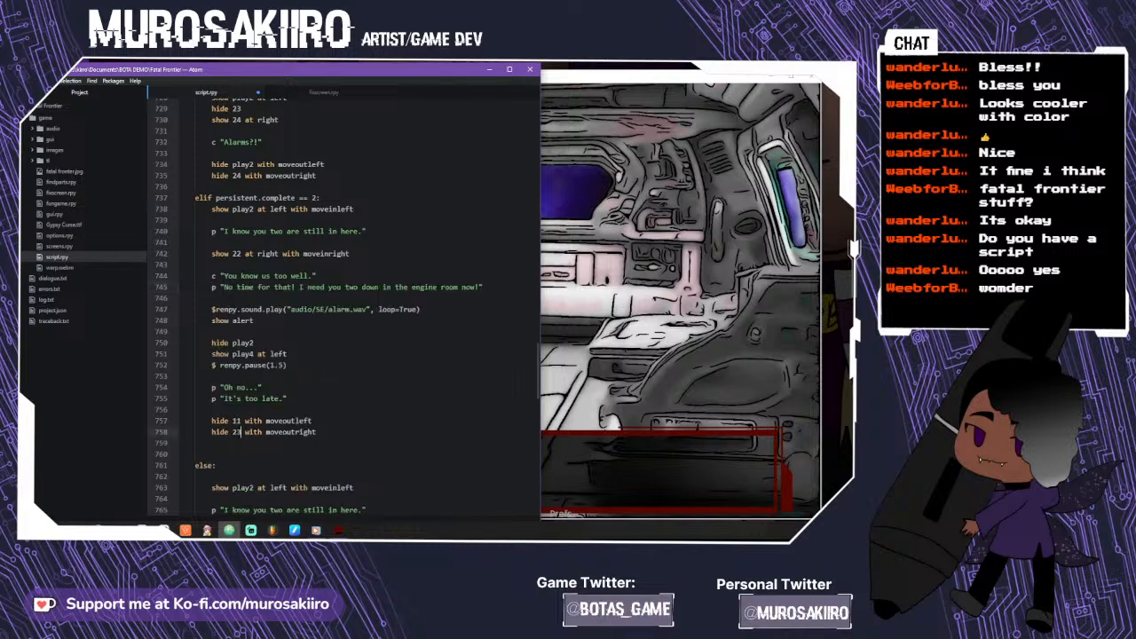
- Change "hide 23" to "hide 22" at the end of calmstorm's elif branch and save script.rpy
type("=")
key("BackSpace")
key("BackSpace")
type("2")
key("ctrl+s")
- Fold label calmstorm, unfold label descent_into_chaos and examine its menu and persistent conditions
scroll(284, 302, "up", 13)
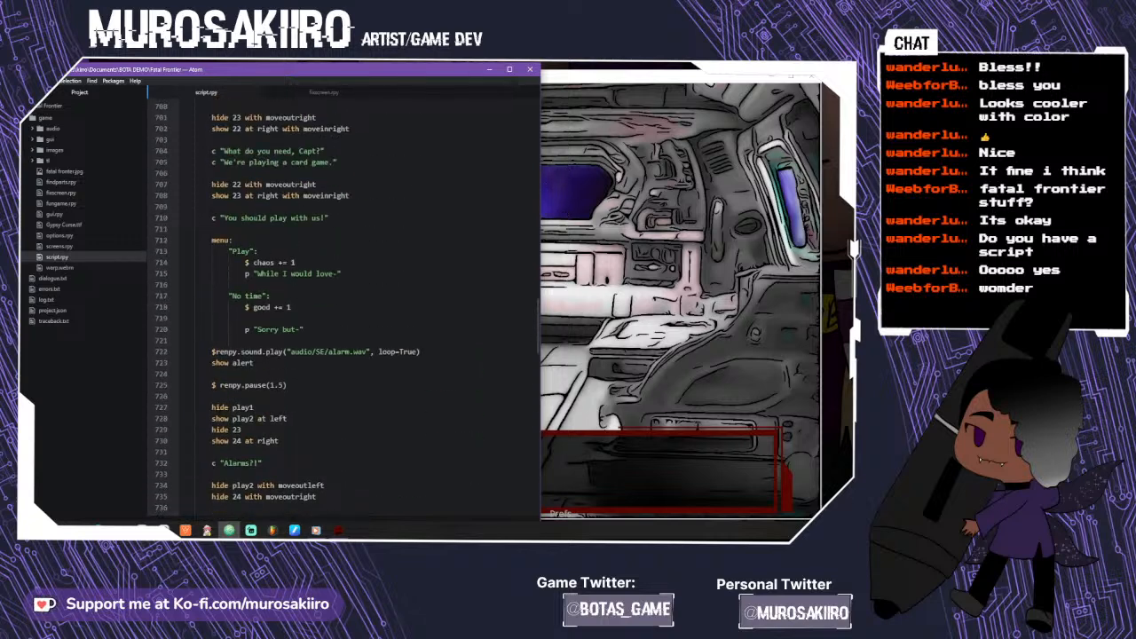
scroll(169, 168, "up", 3)
left_click(172, 187)
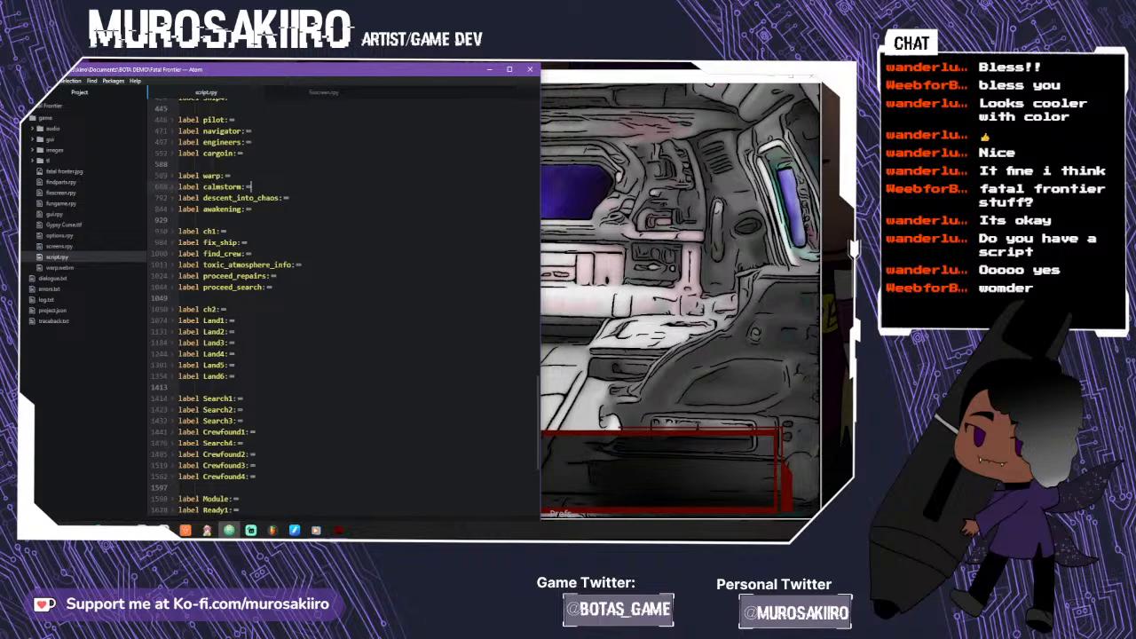
left_click(172, 198)
scroll(171, 201, "down", 6)
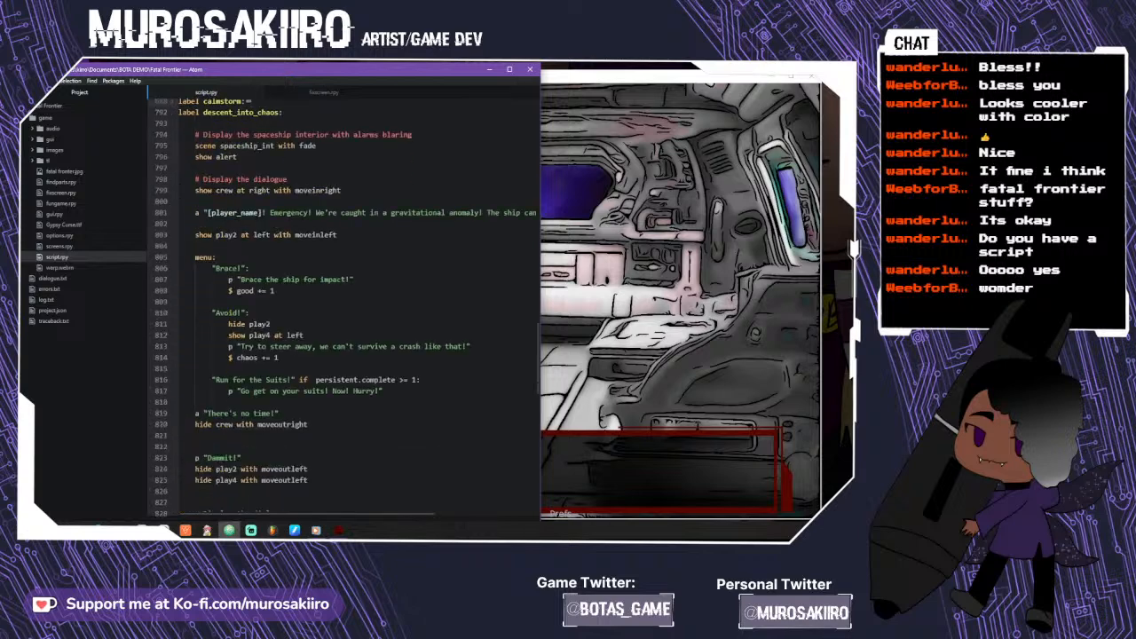
scroll(342, 302, "down", 1)
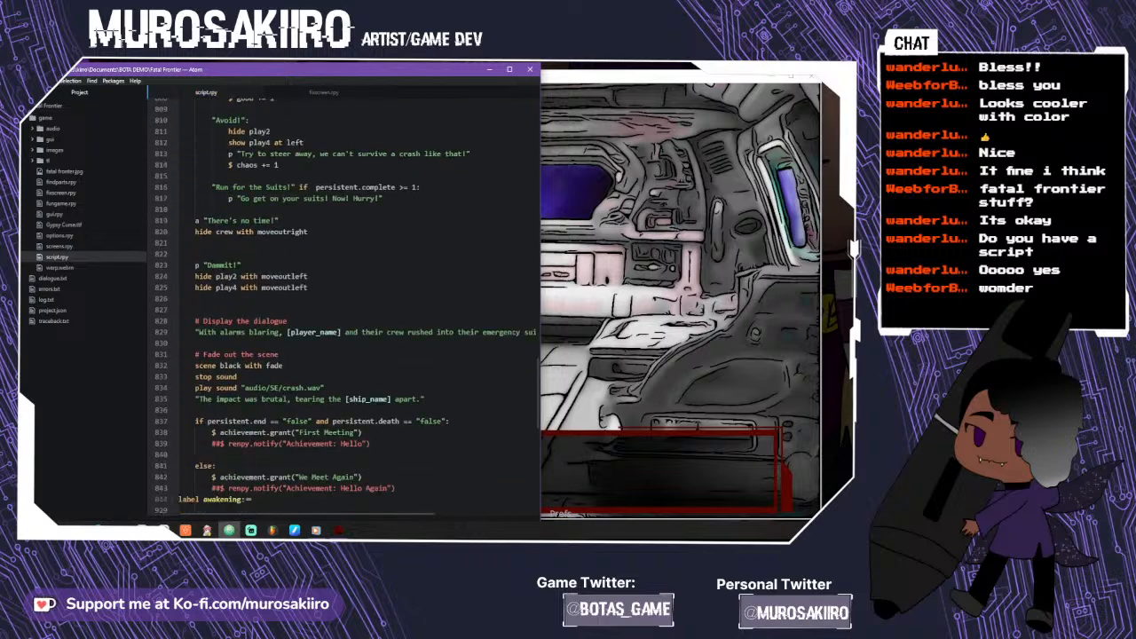
scroll(341, 301, "up", 6)
scroll(342, 302, "up", 3)
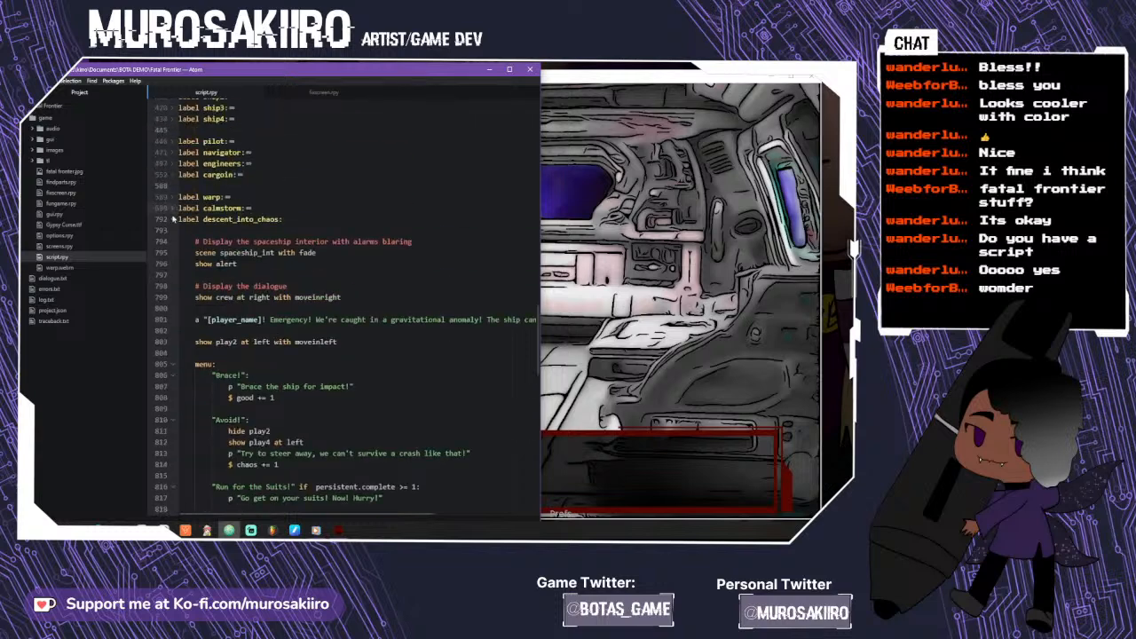
scroll(172, 219, "down", 10)
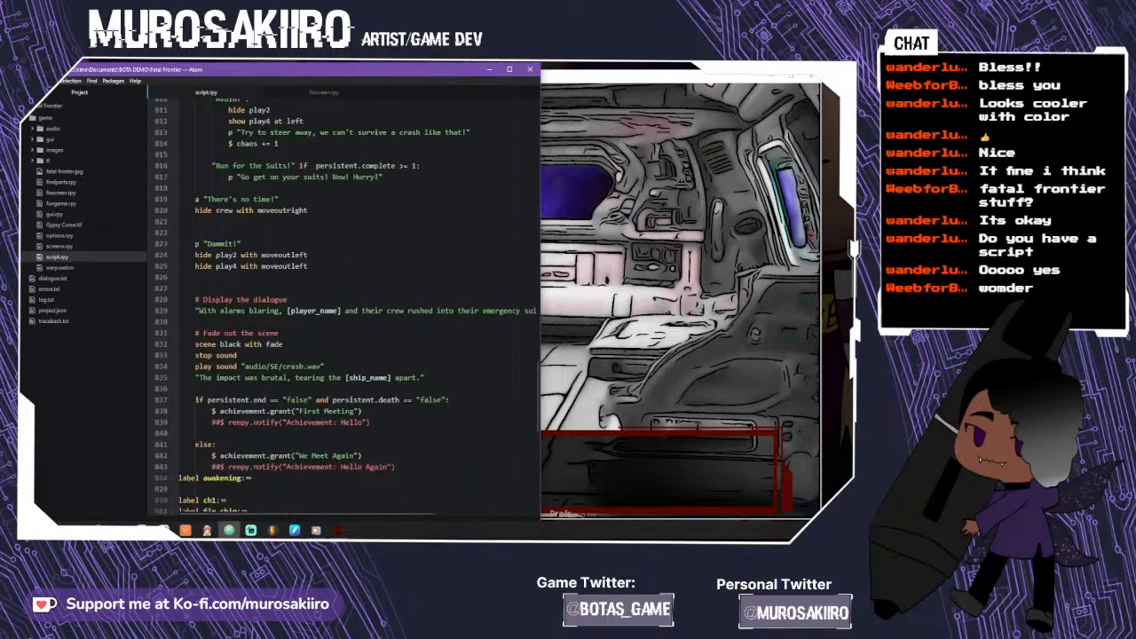
scroll(346, 307, "up", 5)
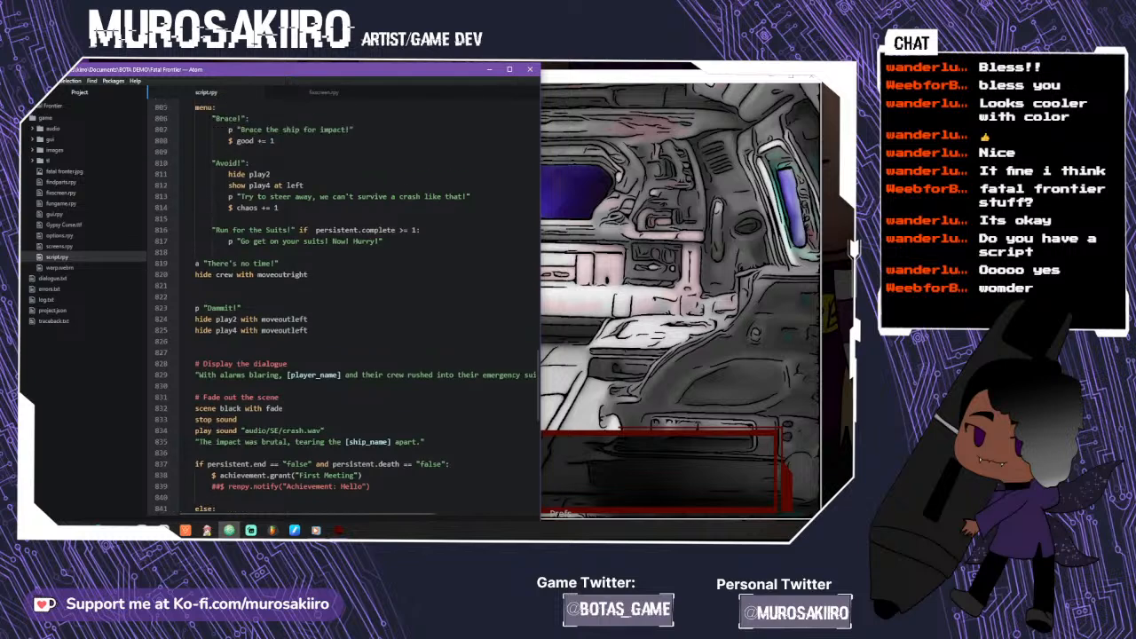
scroll(346, 306, "up", 5)
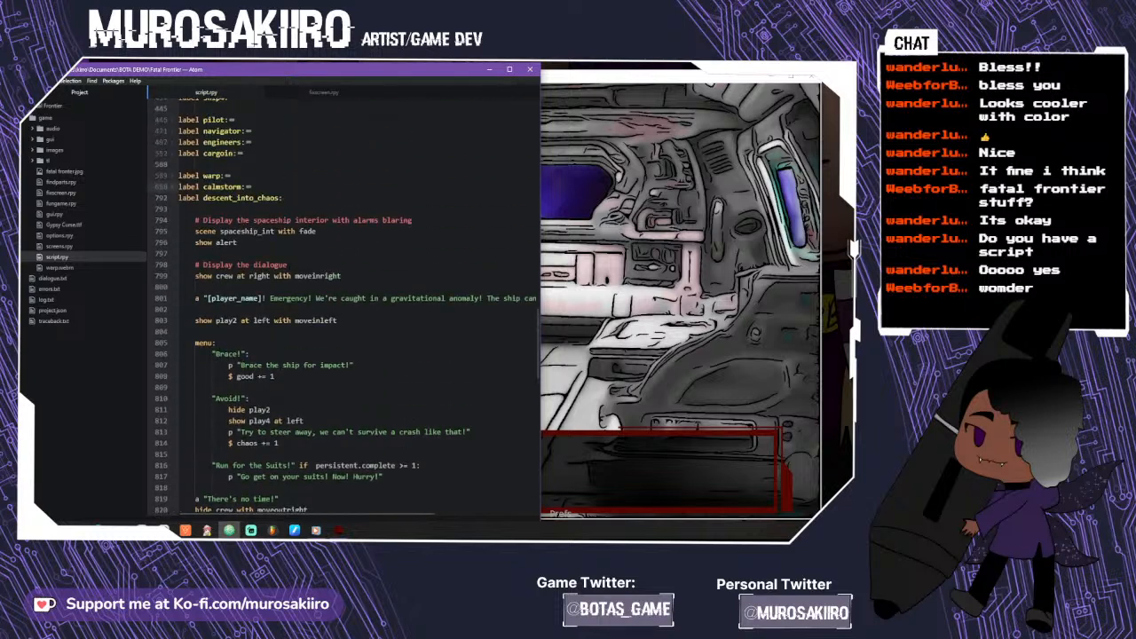
- Fold descent_into_chaos, change label awakening's second condition to "elif persistent.complete == 2:", review the block and fold it
left_click(174, 199)
left_click(174, 210)
scroll(219, 251, "down", 7)
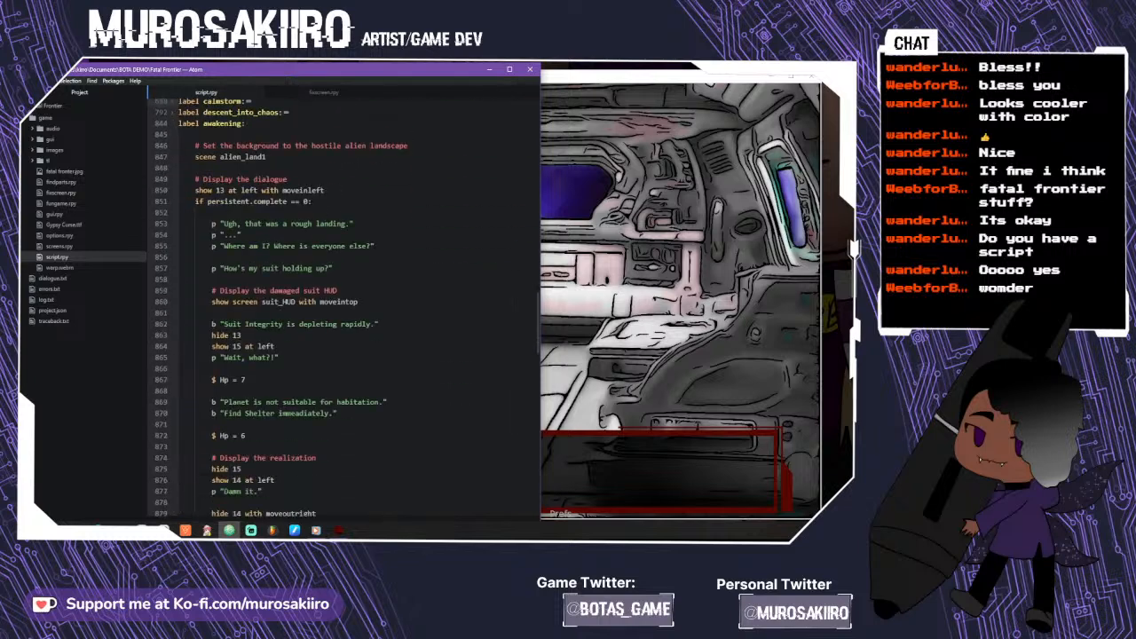
scroll(344, 306, "down", 1)
left_click(195, 409)
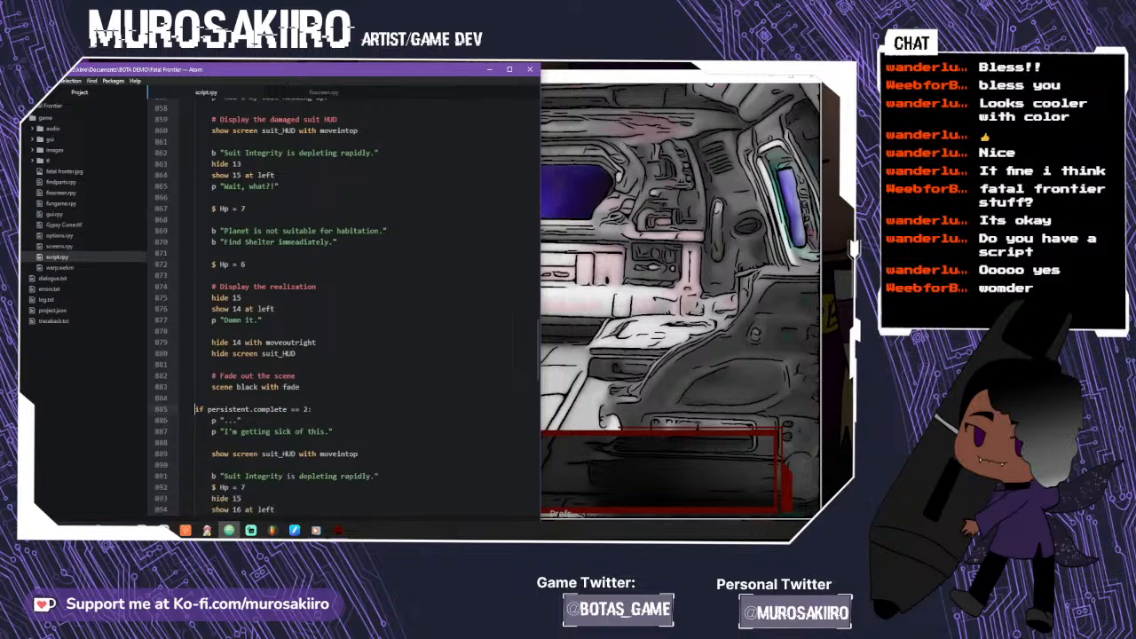
type("el")
scroll(343, 306, "up", 8)
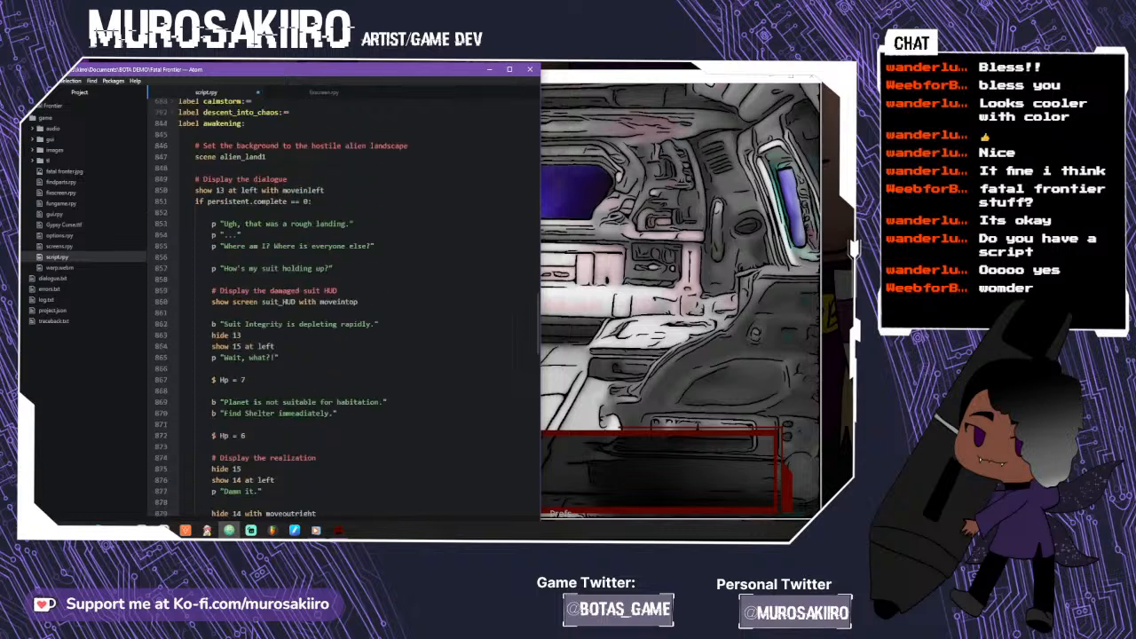
scroll(174, 228, "down", 15)
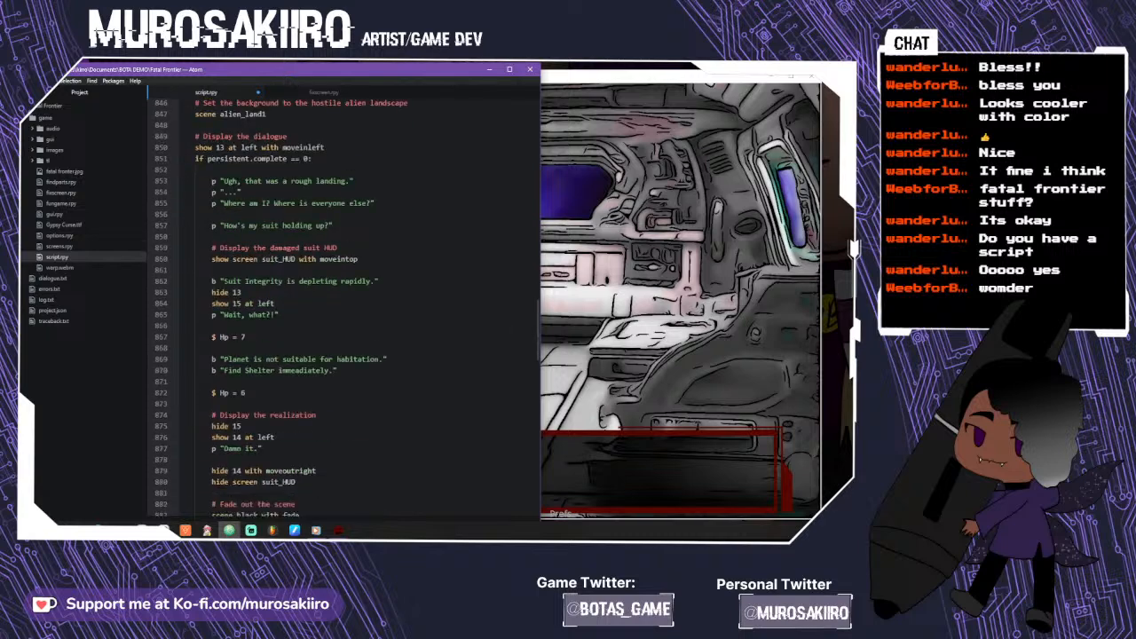
scroll(174, 229, "up", 5)
scroll(344, 306, "up", 13)
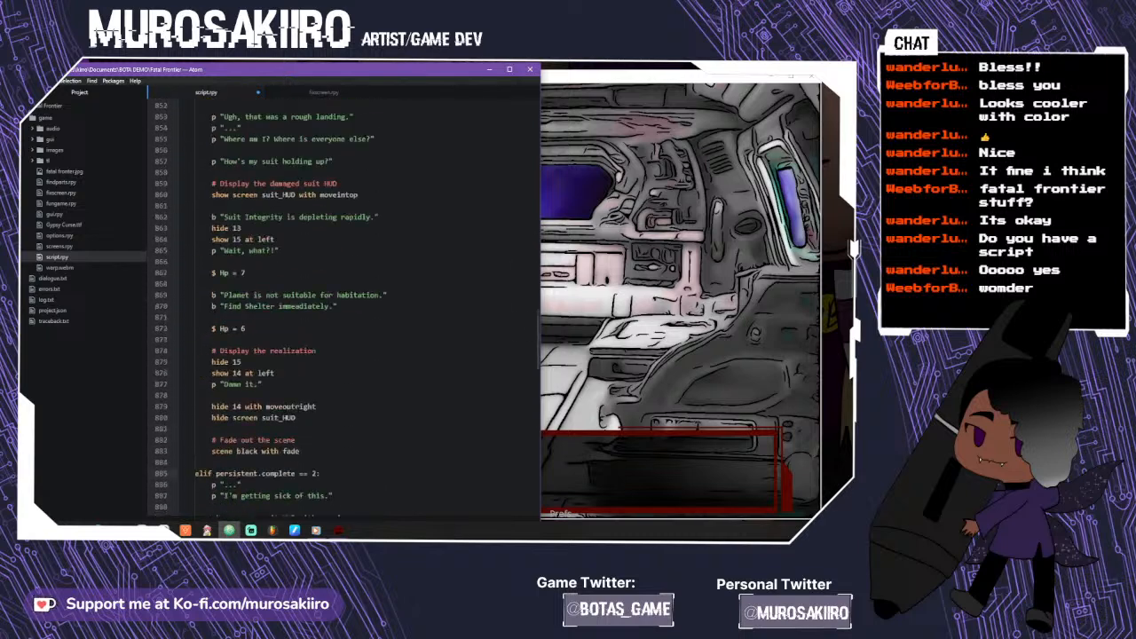
left_click(173, 274)
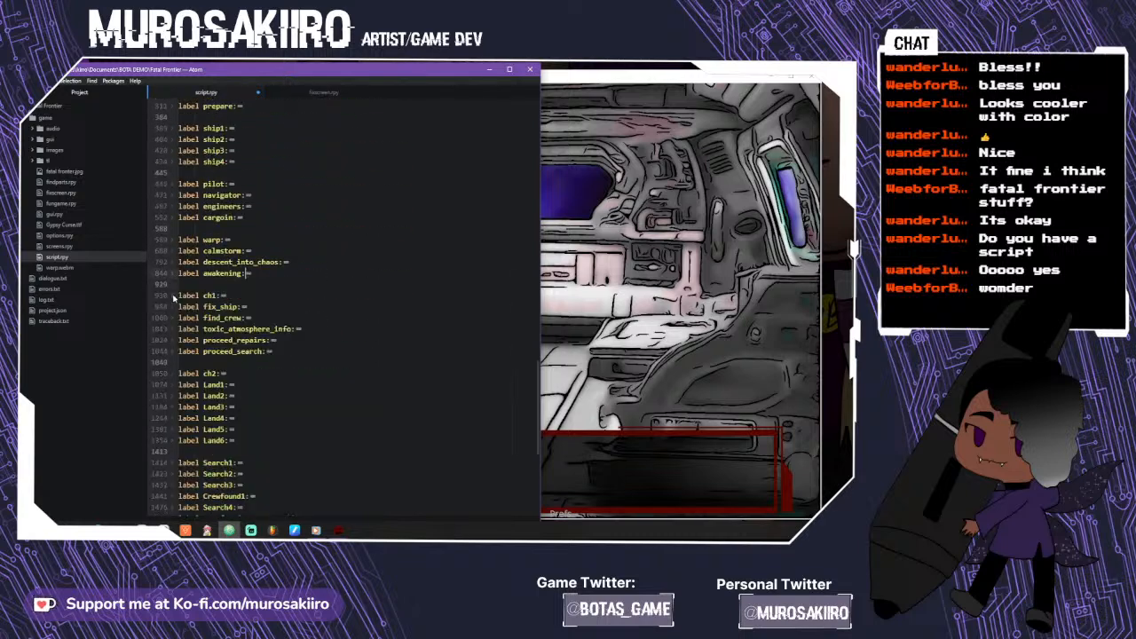
- Unfold label ch1, examine its persistent.complete branches and fold it again
left_click(173, 273)
scroll(174, 284, "down", 20)
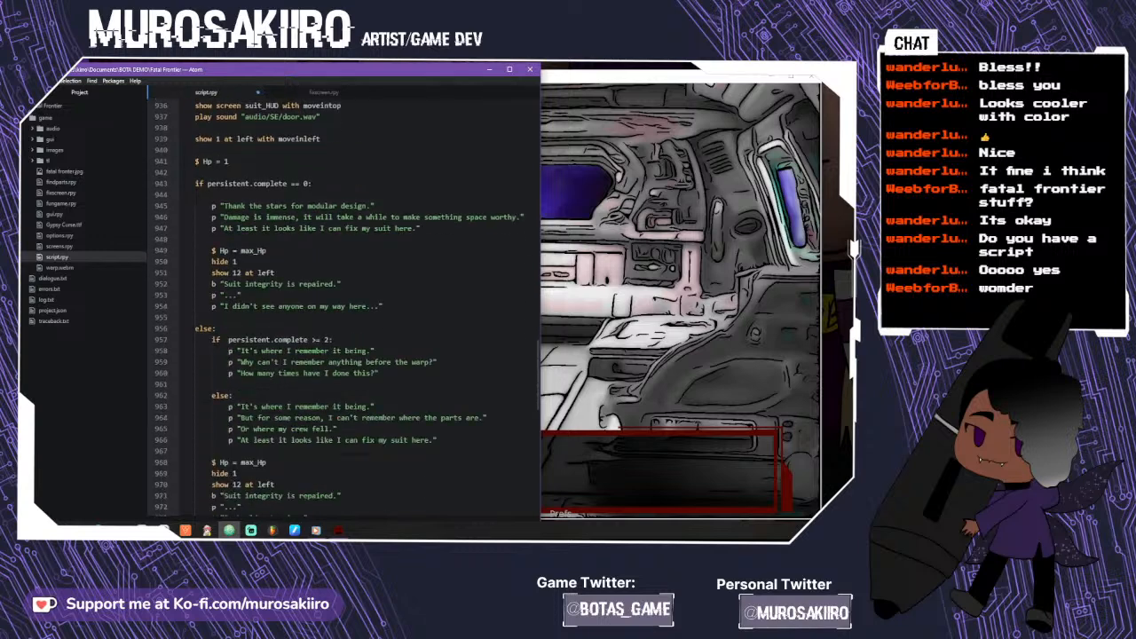
scroll(337, 306, "down", 3)
scroll(337, 306, "up", 6)
scroll(176, 257, "up", 2)
left_click(173, 253)
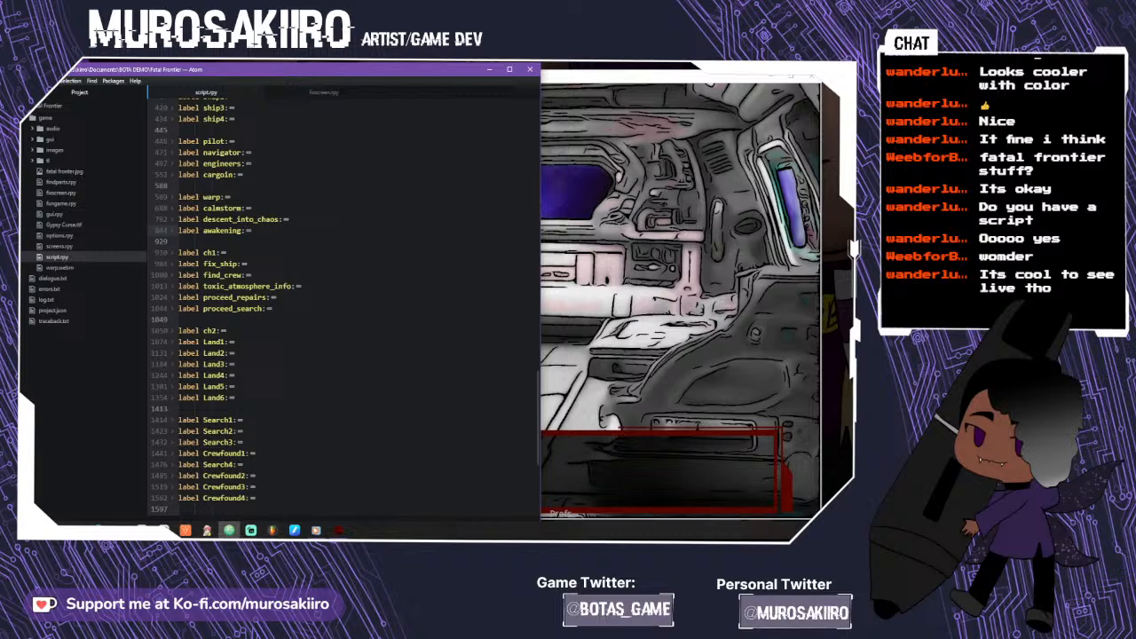
- Switch to the running Fatal Frontier game, advance the calmstorm dialogue to its choice menu and choose "Play"
left_click(619, 229)
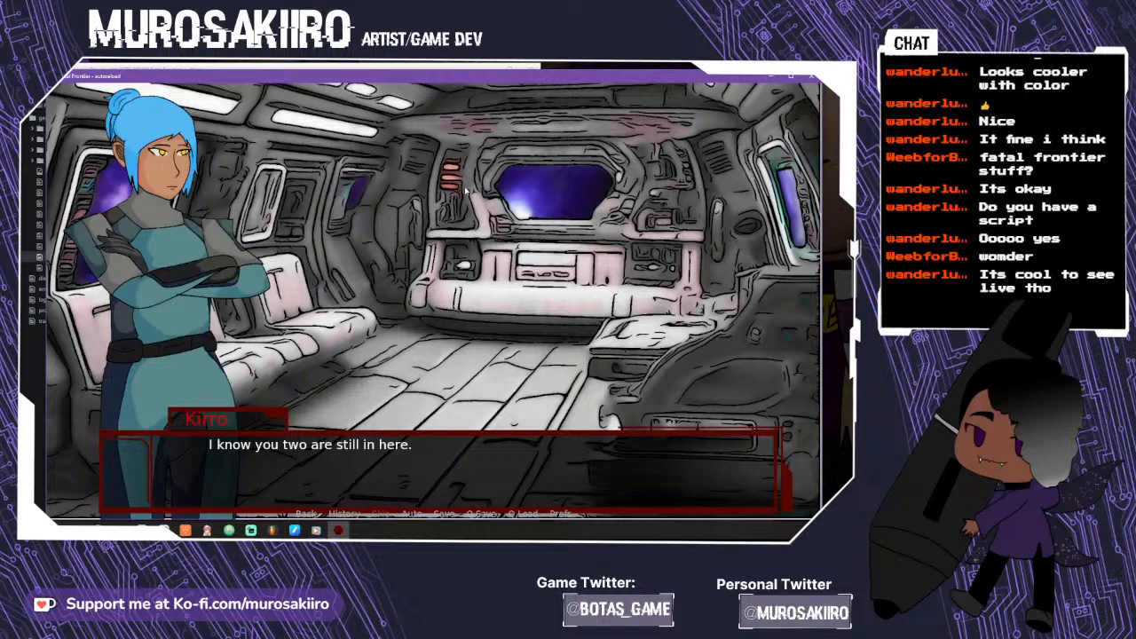
left_click(490, 494)
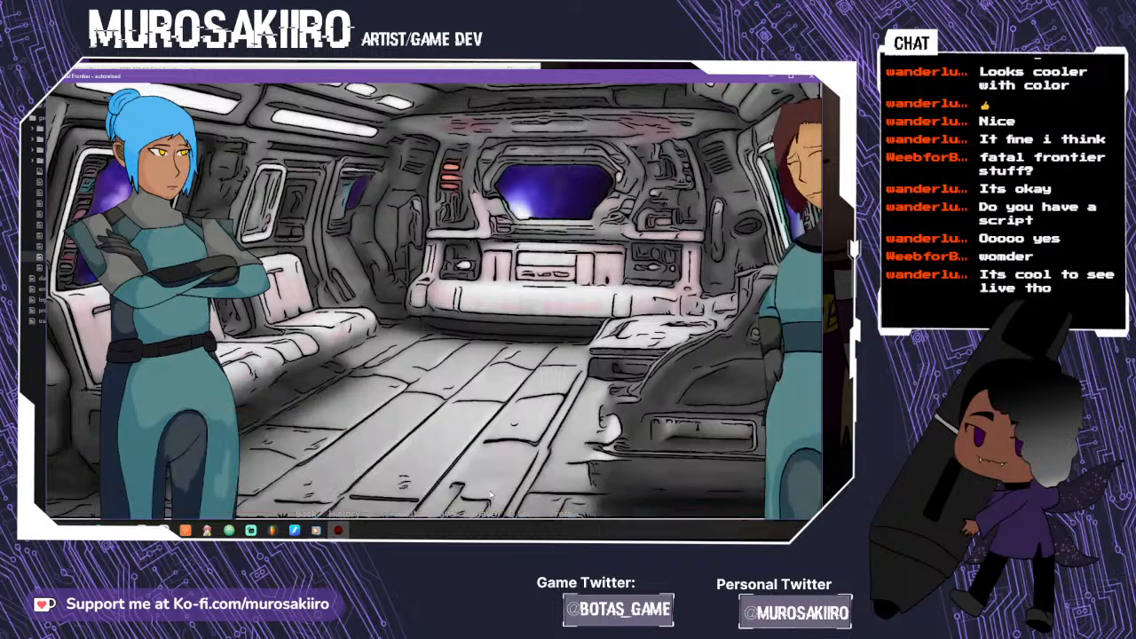
left_click(434, 481)
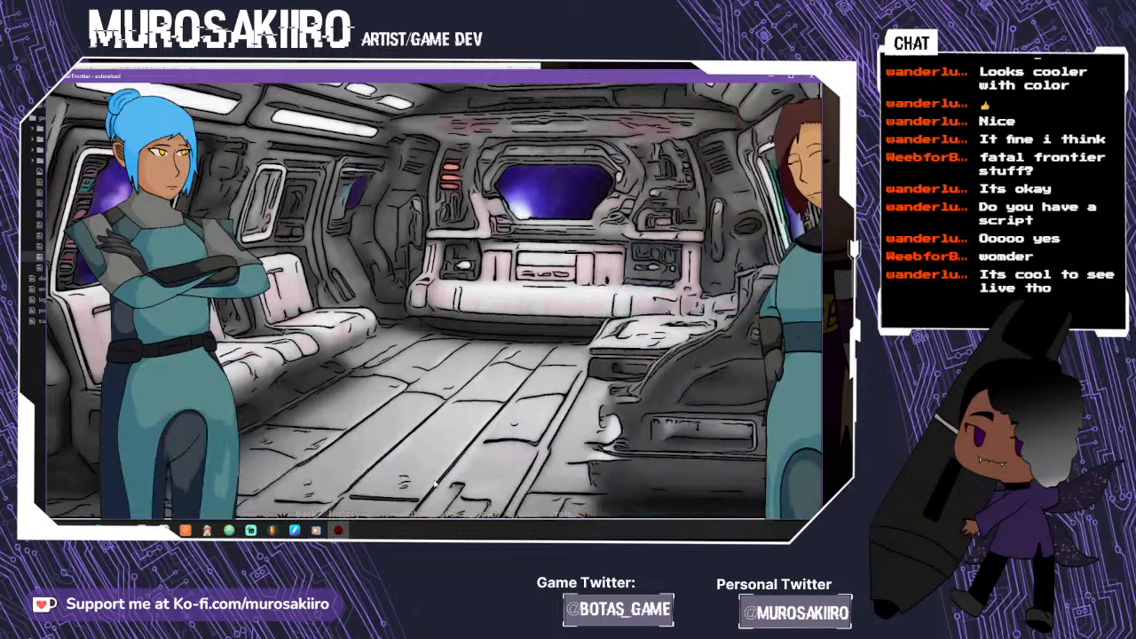
left_click(434, 482)
left_click(434, 482)
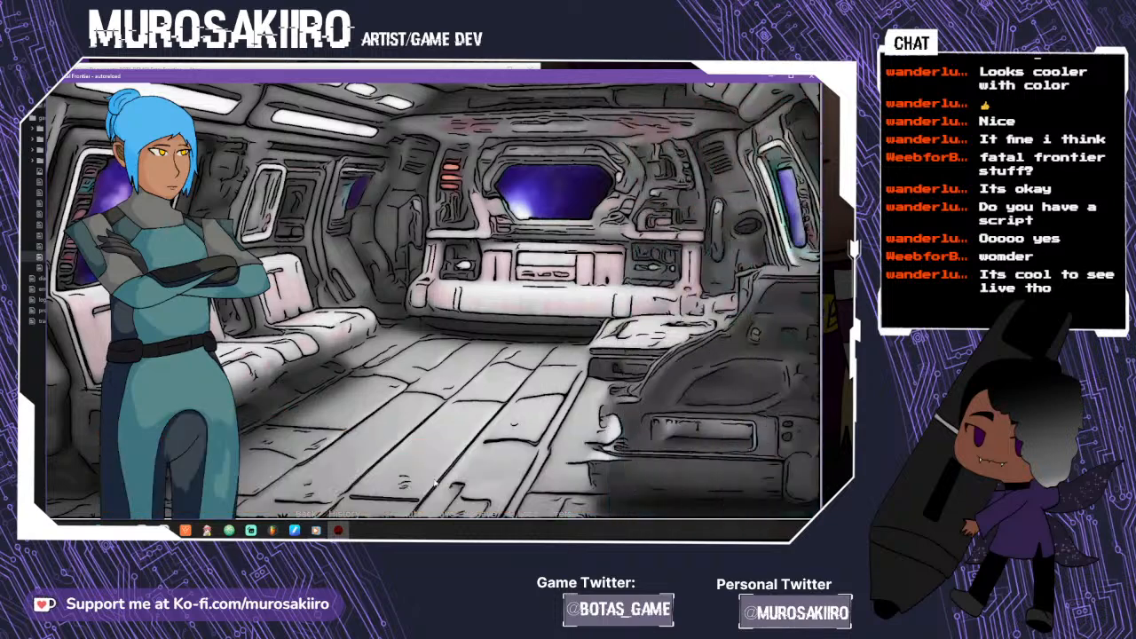
left_click(434, 482)
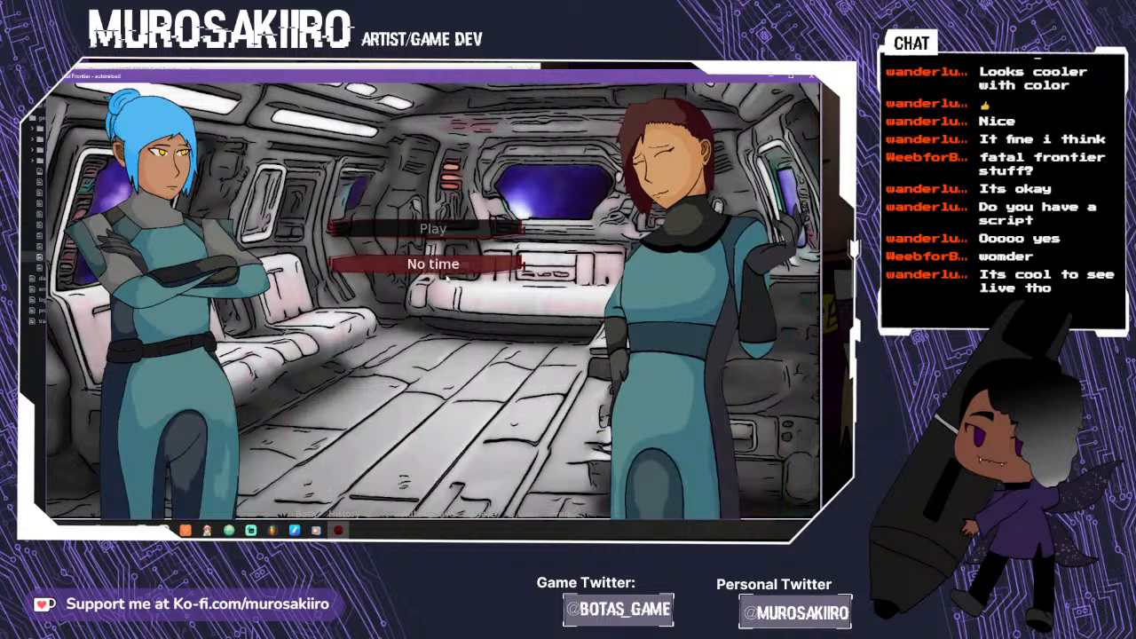
left_click(445, 231)
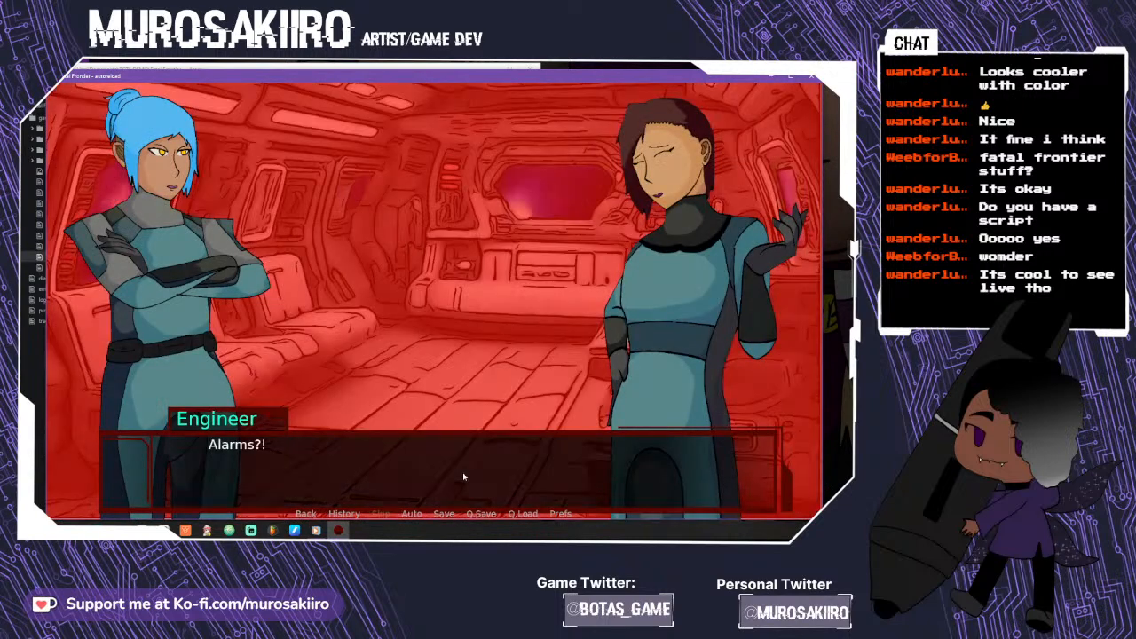
- Playtest the gravitational anomaly scene, choosing "Brace!" and advancing through the emergency suit narration to the crash
left_click(462, 473)
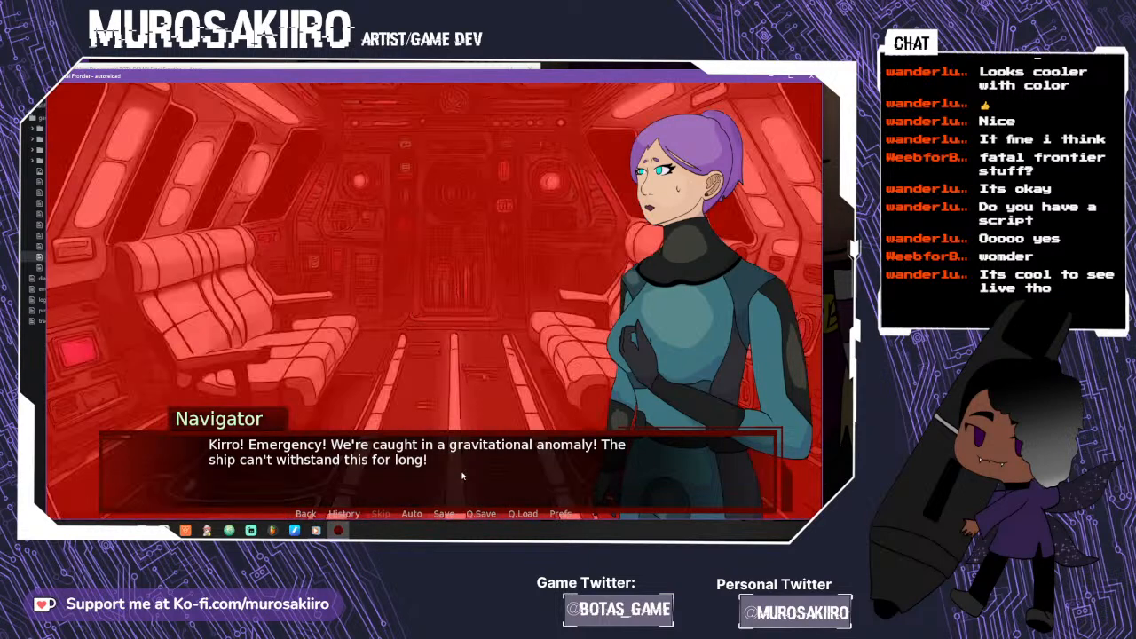
left_click(462, 477)
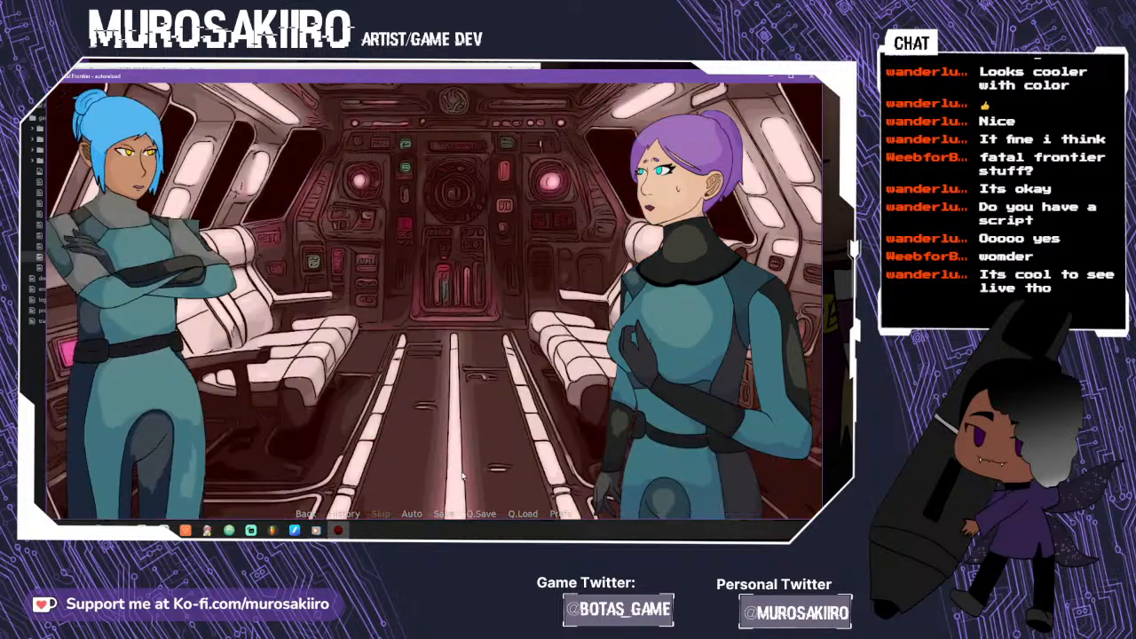
left_click(433, 229)
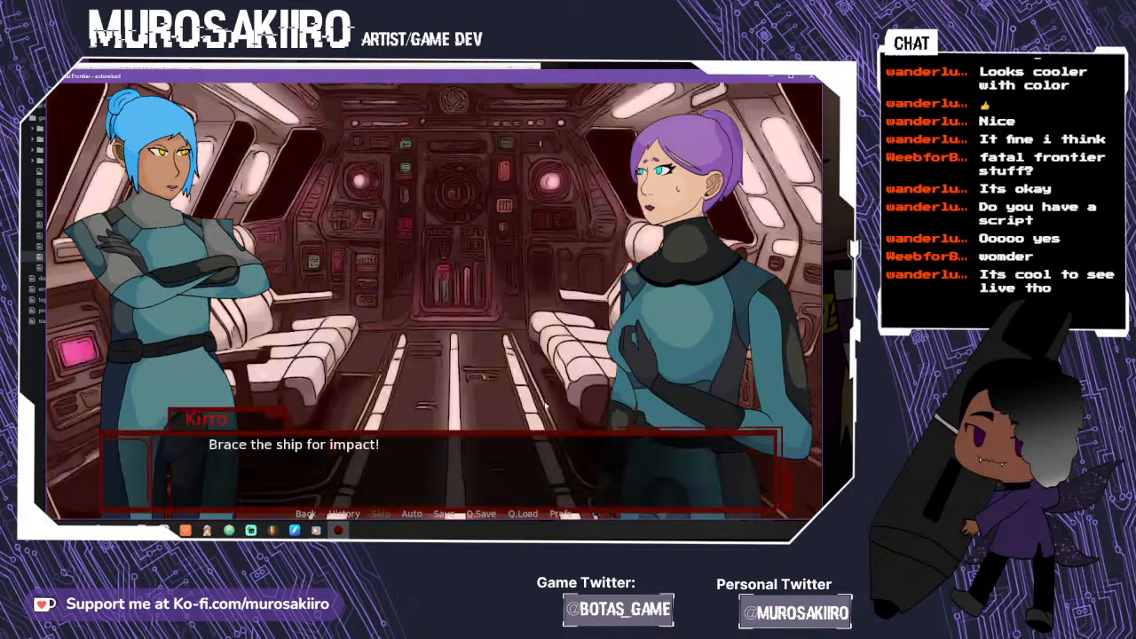
left_click(431, 456)
left_click(430, 492)
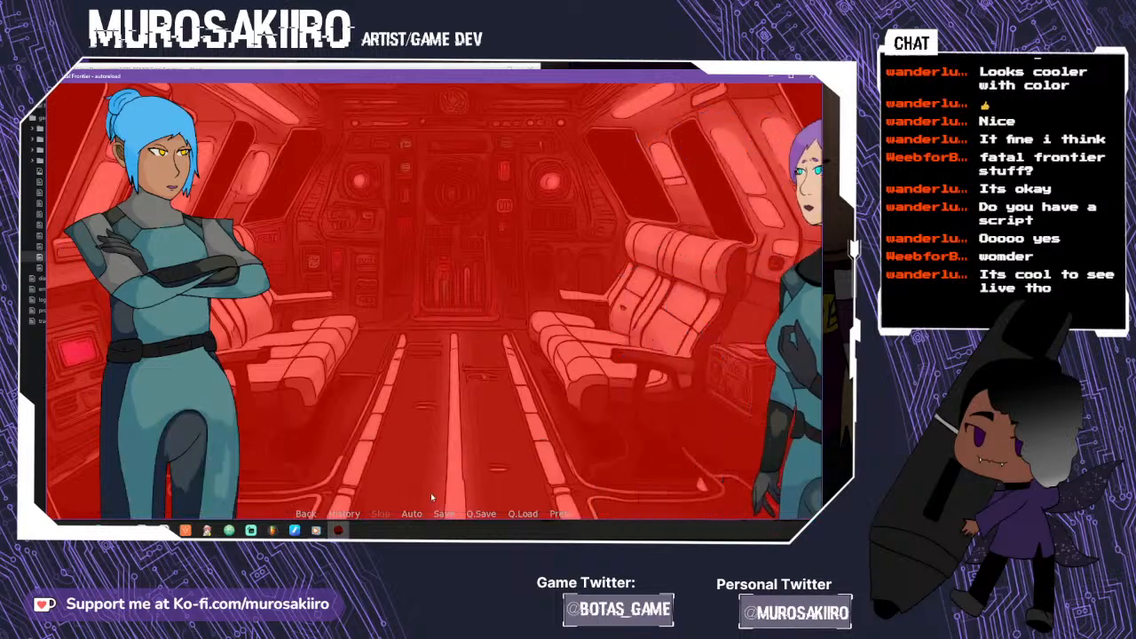
left_click(430, 493)
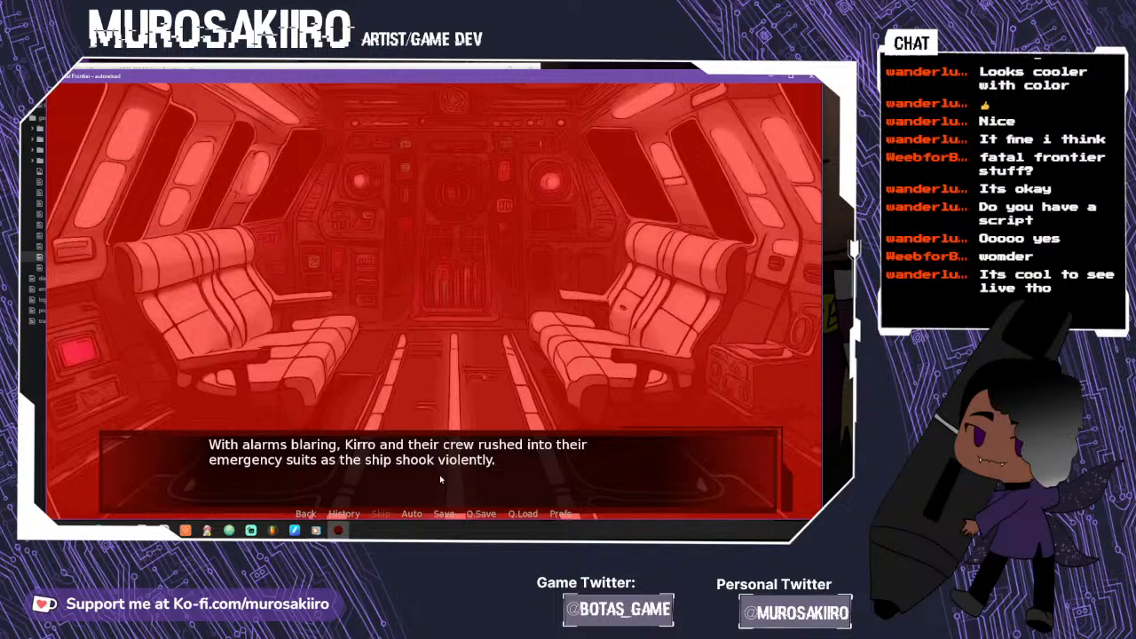
left_click(439, 479)
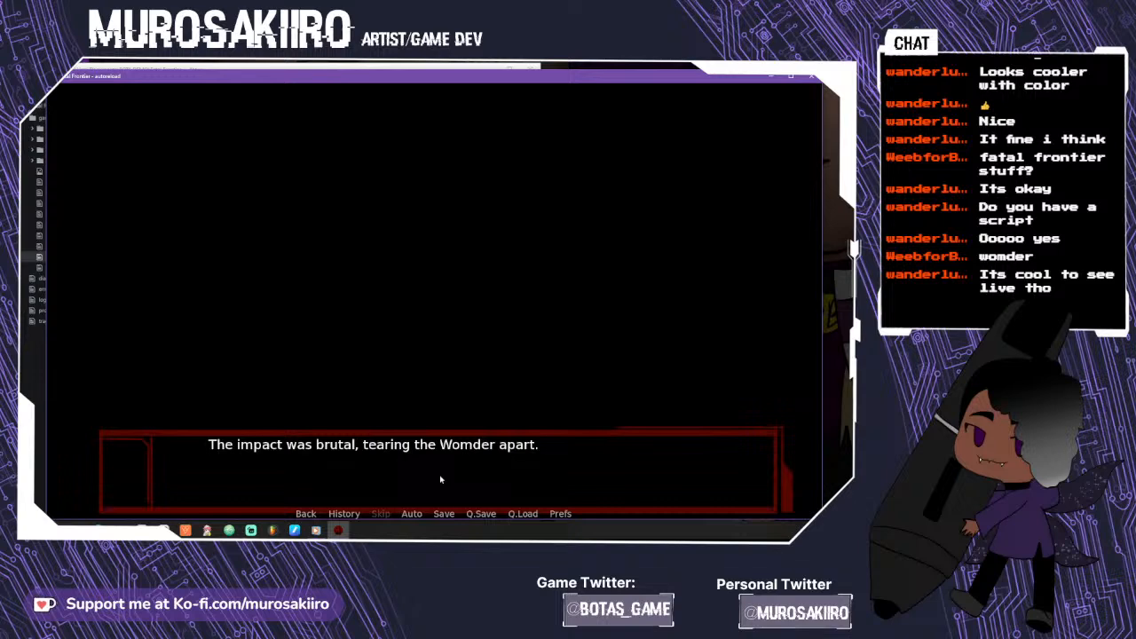
- Playtest the awakening scene from the crash narration through the Suit AI's shelter warning
left_click(440, 479)
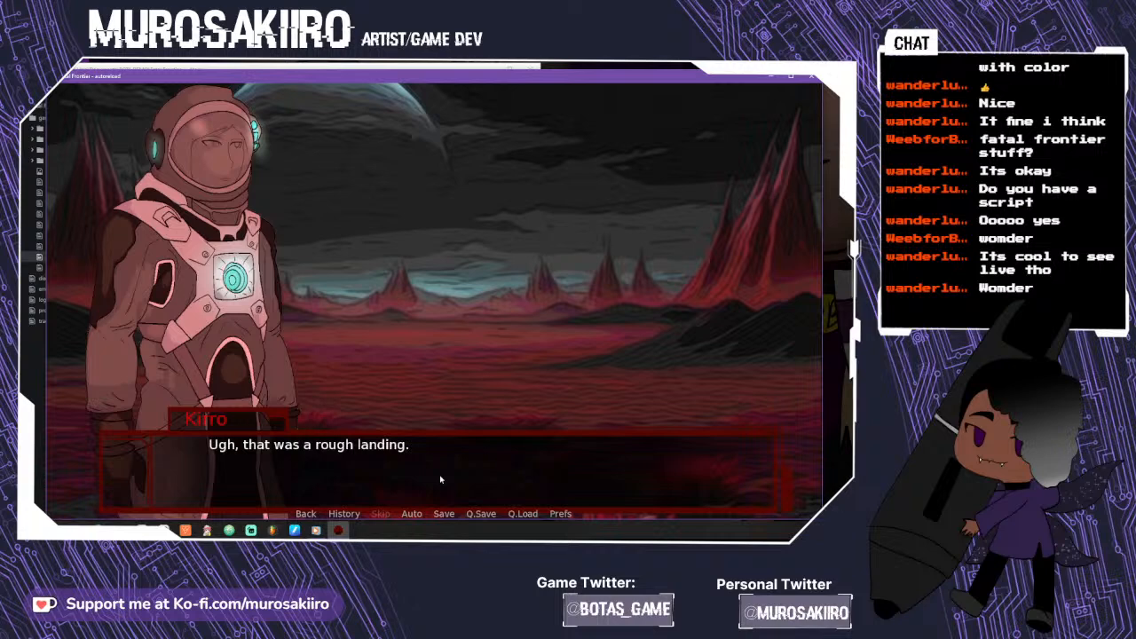
left_click(453, 485)
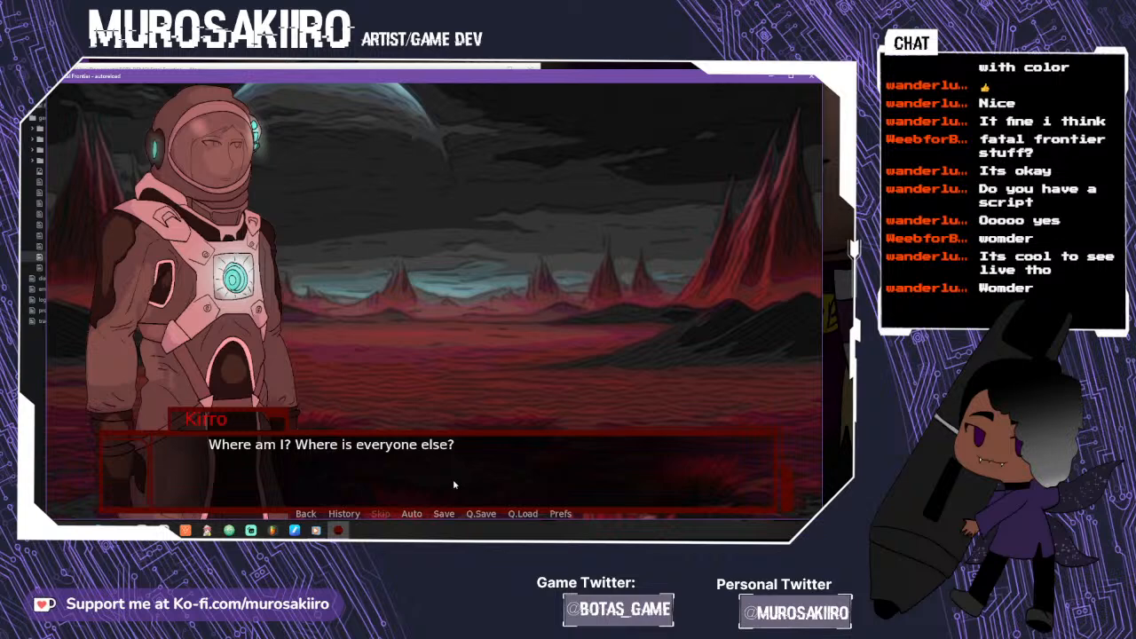
left_click(454, 485)
left_click(453, 485)
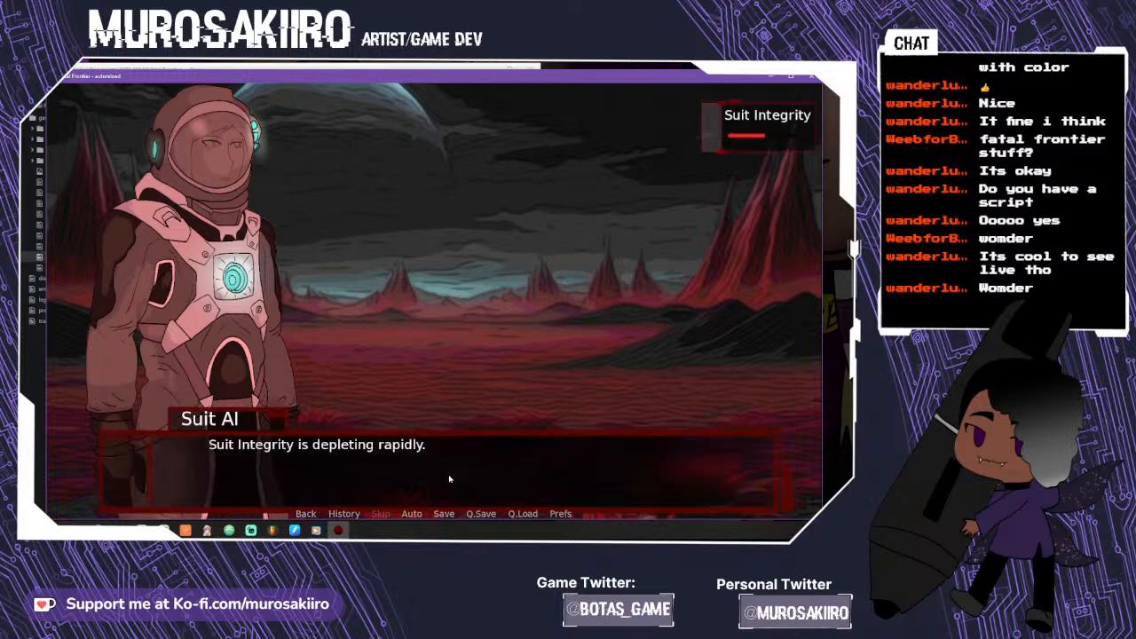
left_click(441, 479)
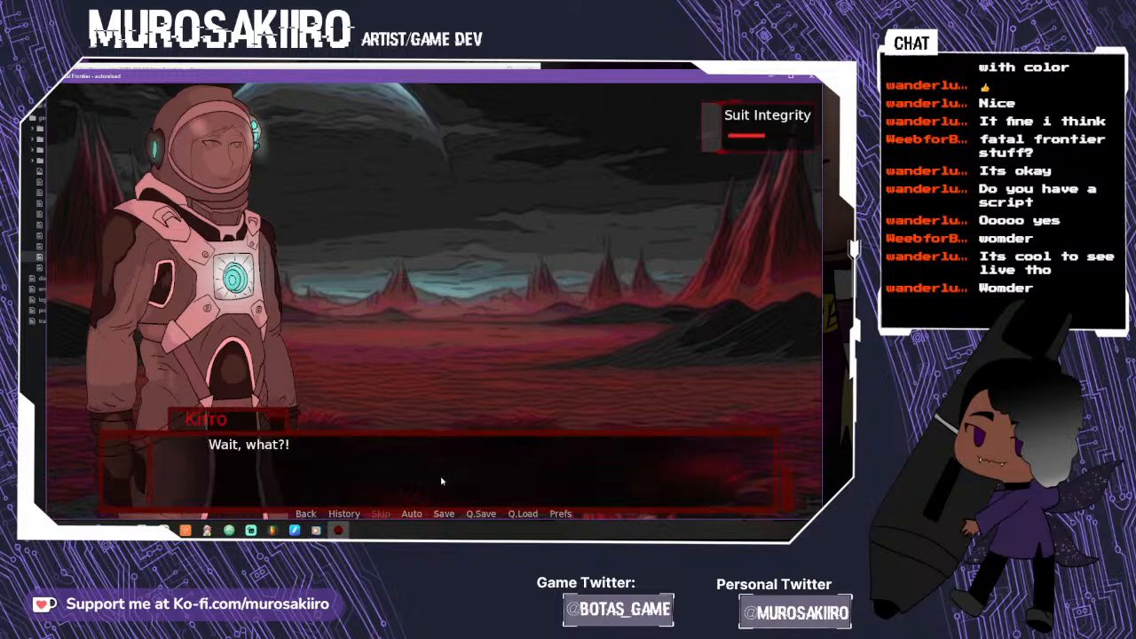
left_click(441, 482)
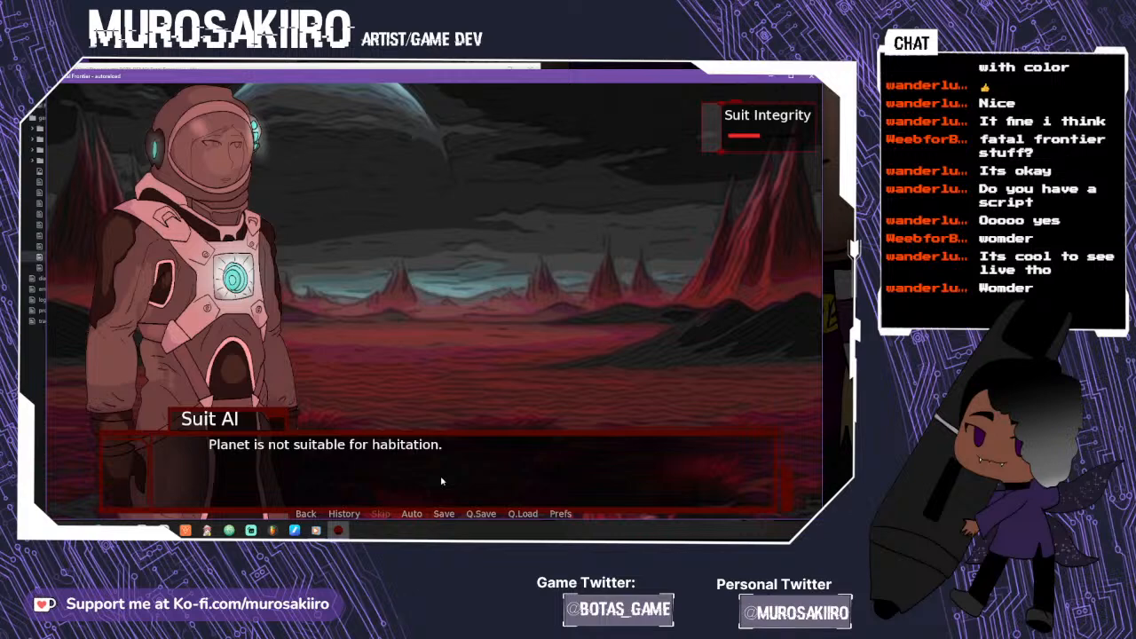
left_click(441, 482)
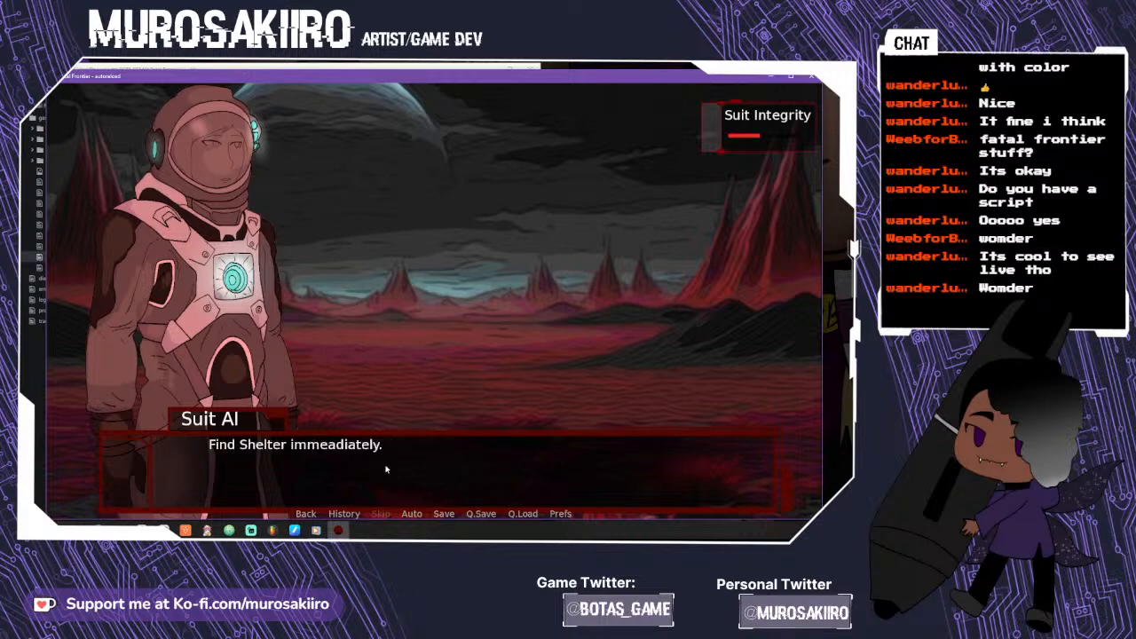
- Switch to Atom, change "Find Shelter" to "Find shelter" in label awakening and save script.rpy
key("alt+Tab")
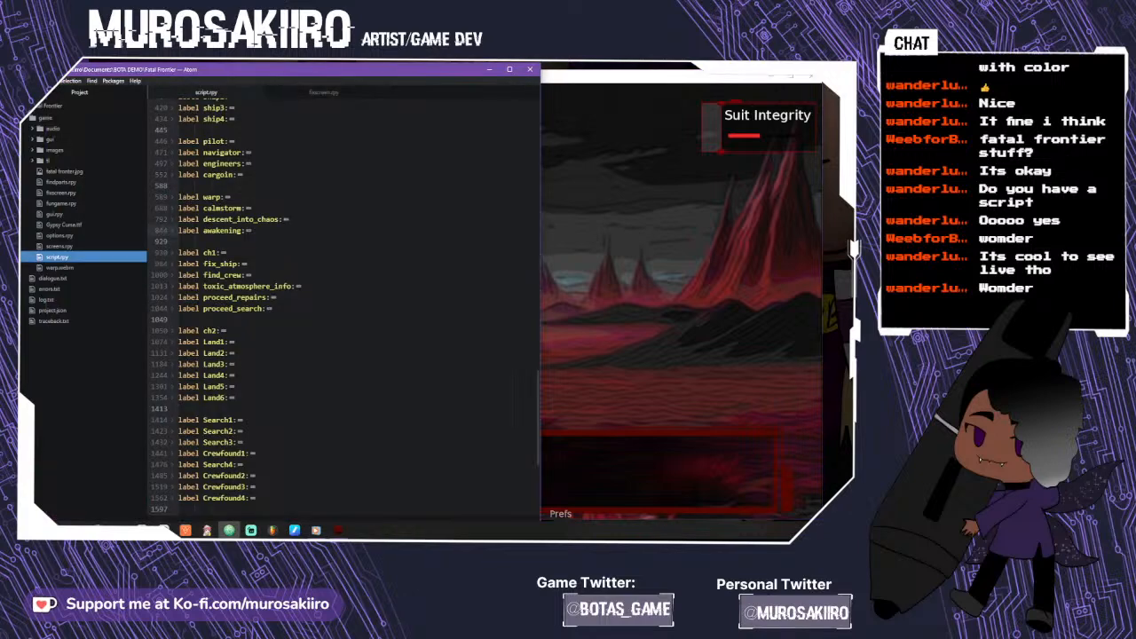
left_click(174, 230)
scroll(347, 293, "down", 5)
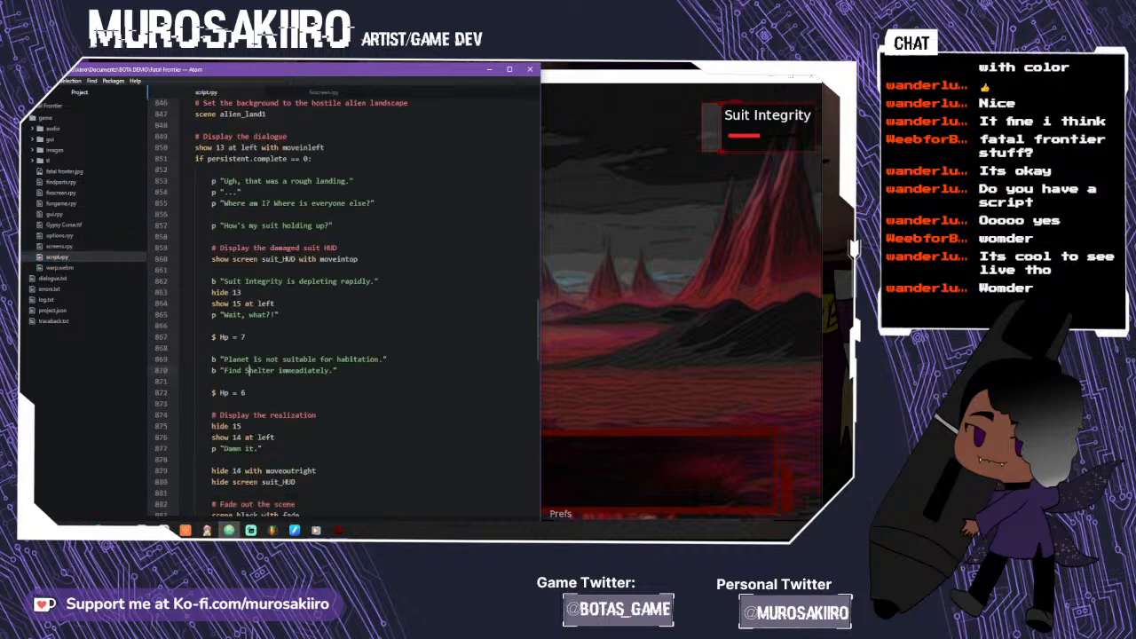
key("BackSpace")
type("s")
key("ctrl+s")
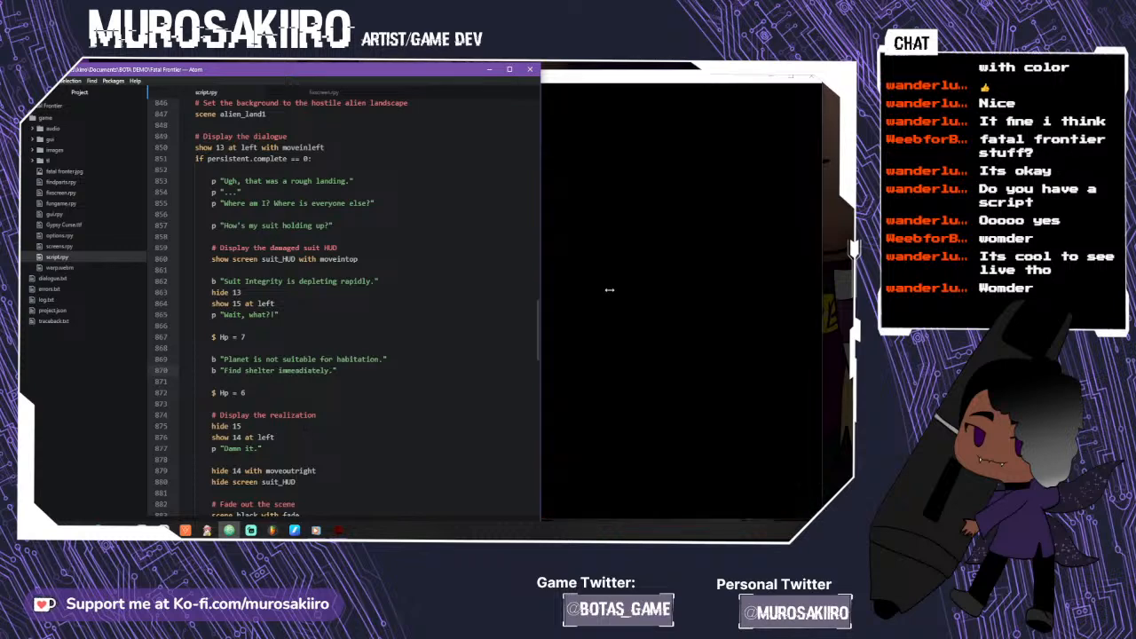
- Return to the reloaded game and playtest the rest of awakening and ch1's opening through the suit repair dialogue
left_click(601, 294)
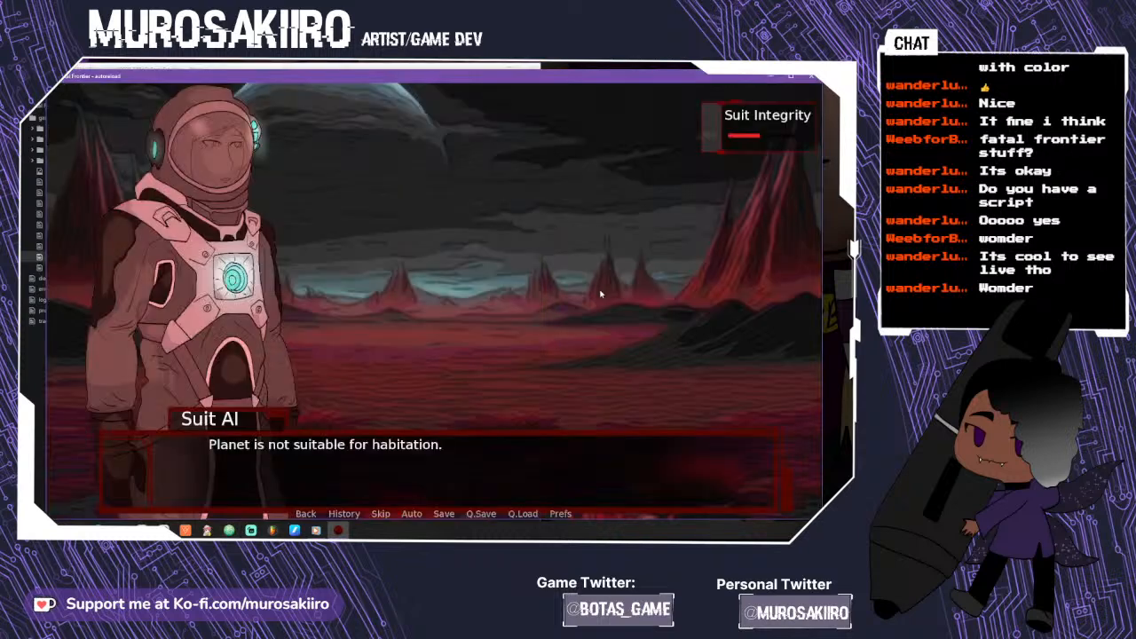
left_click(459, 475)
left_click(459, 474)
left_click(475, 481)
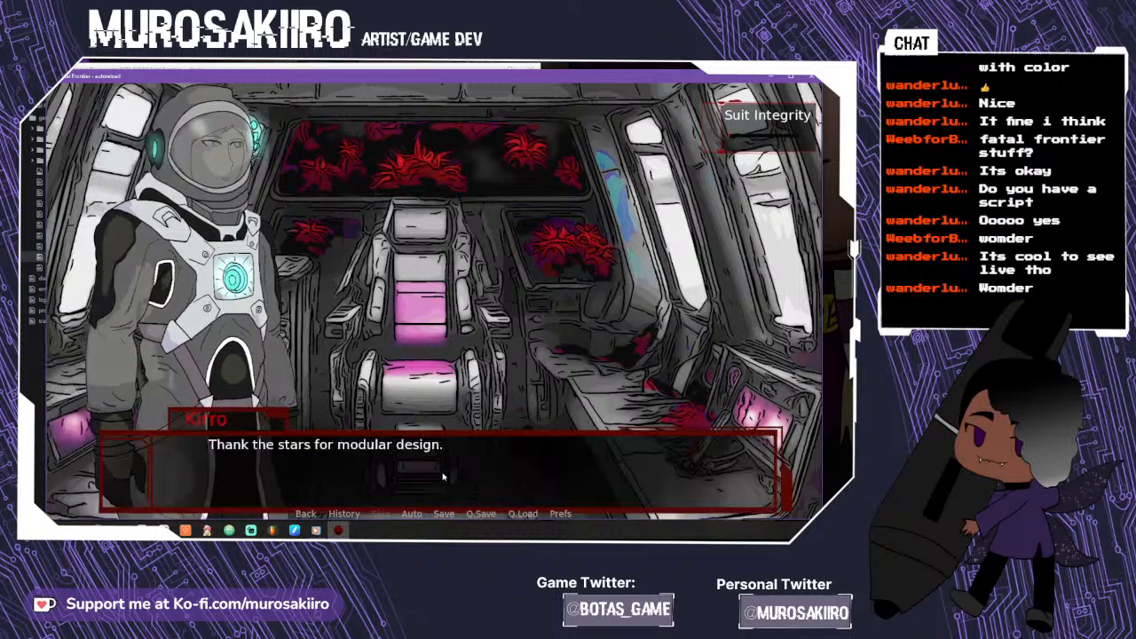
left_click(443, 477)
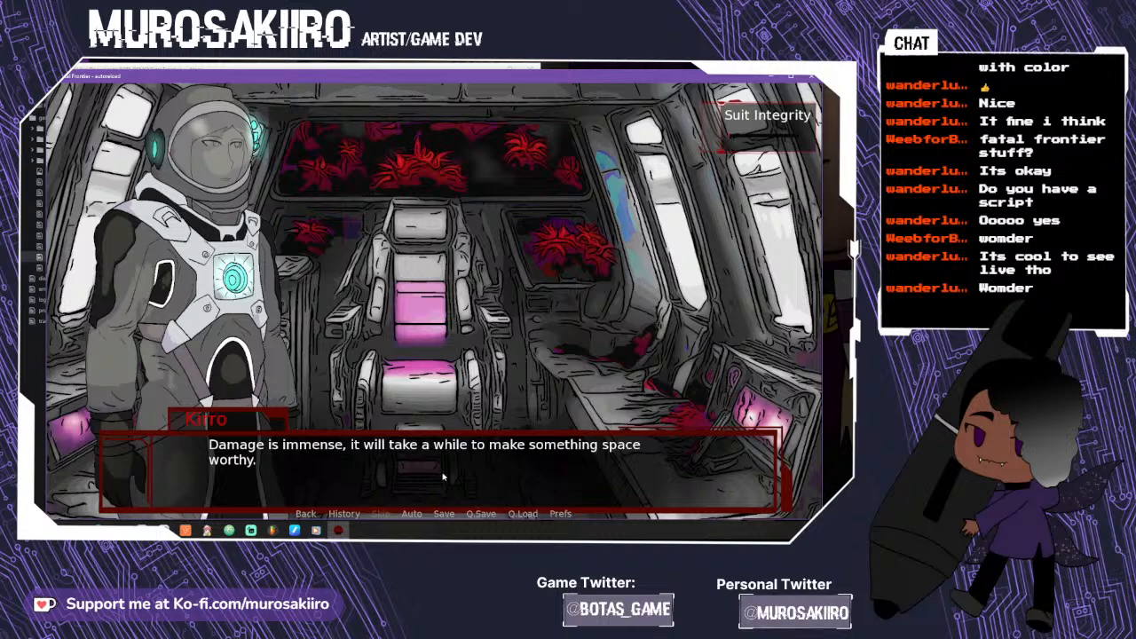
left_click(443, 477)
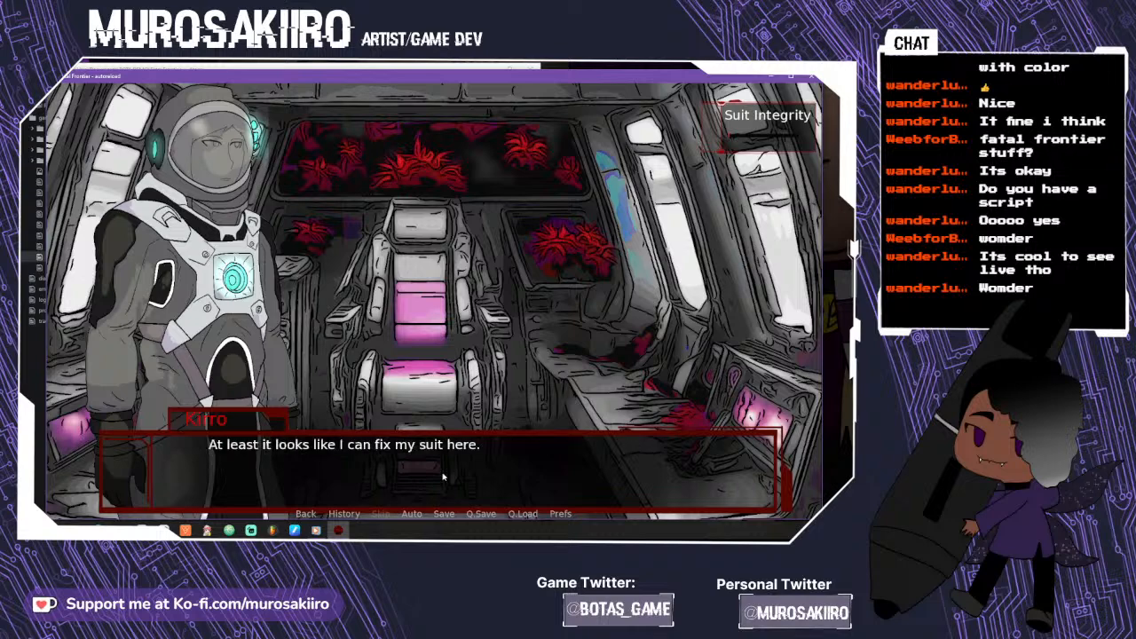
left_click(443, 477)
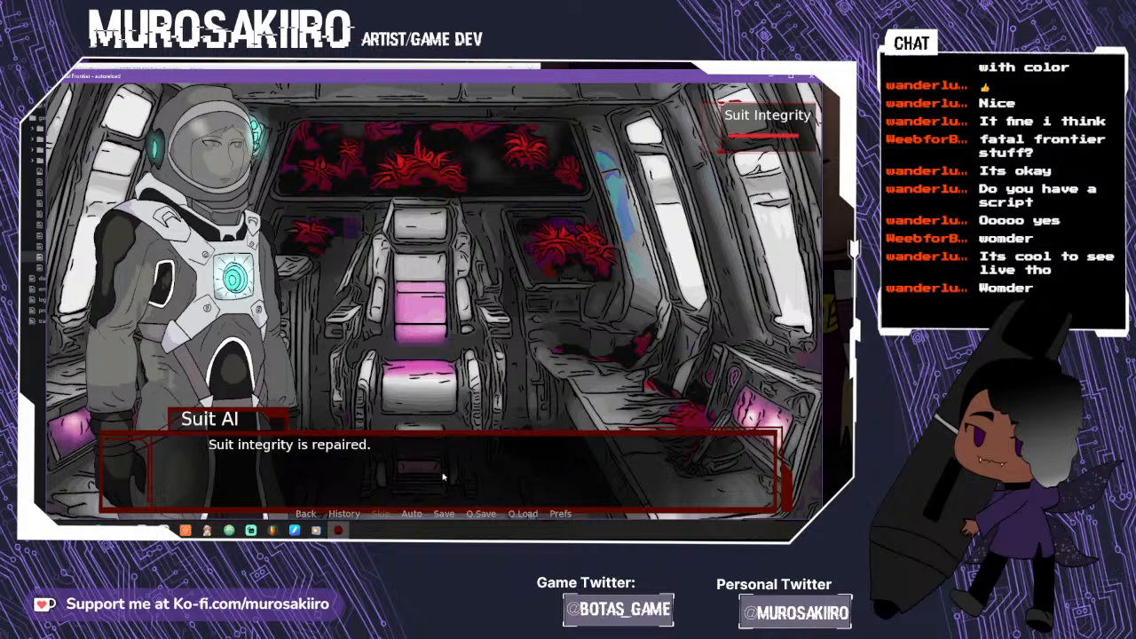
left_click(443, 477)
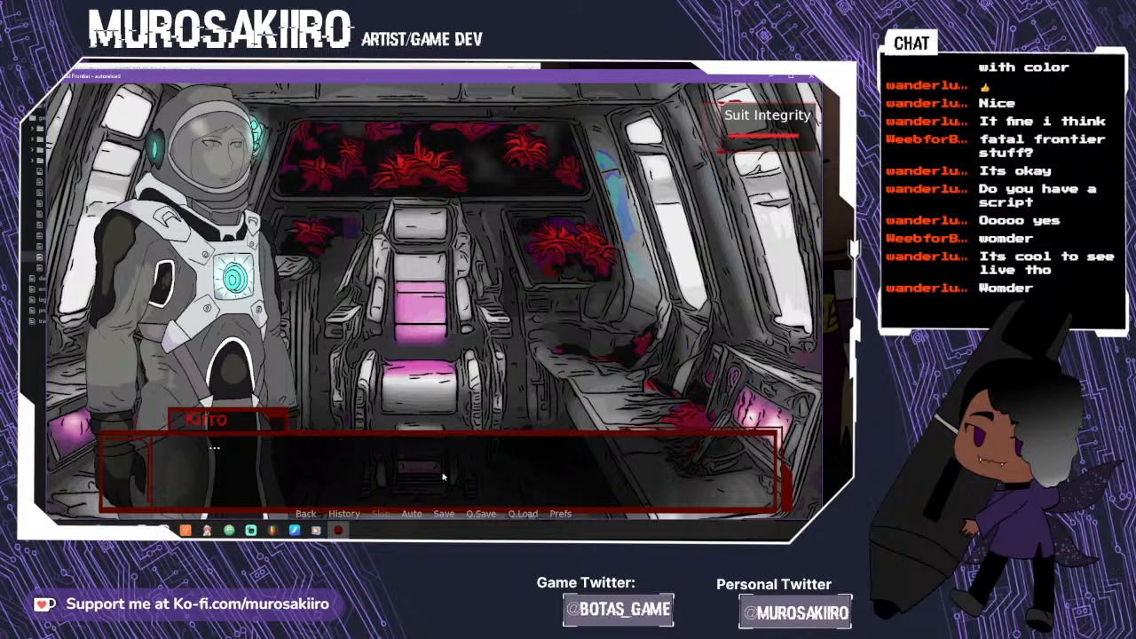
- Playtest the ship module dialogue, choosing "Fix the ship first.", "Ask about planet" and "Proceed with the repairs."
left_click(443, 476)
left_click(443, 476)
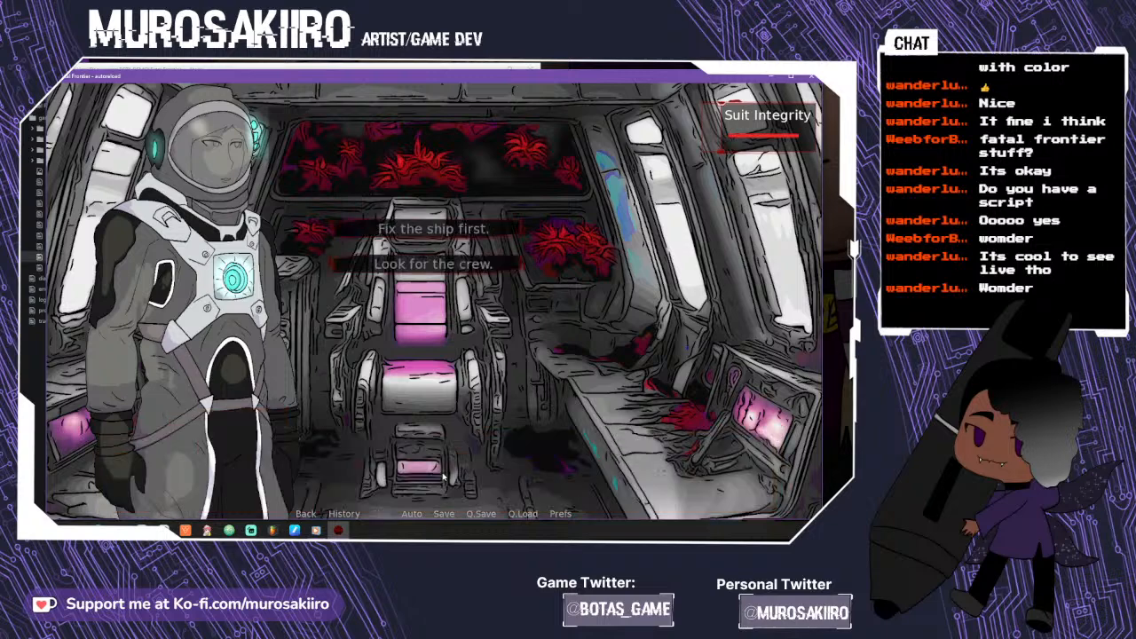
left_click(426, 232)
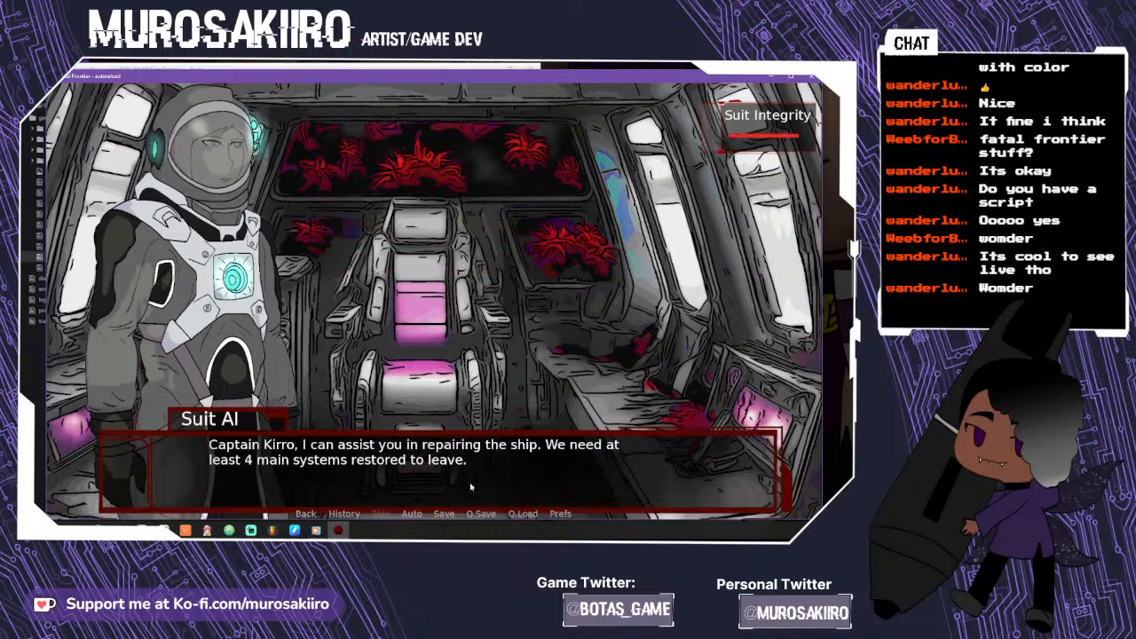
left_click(443, 494)
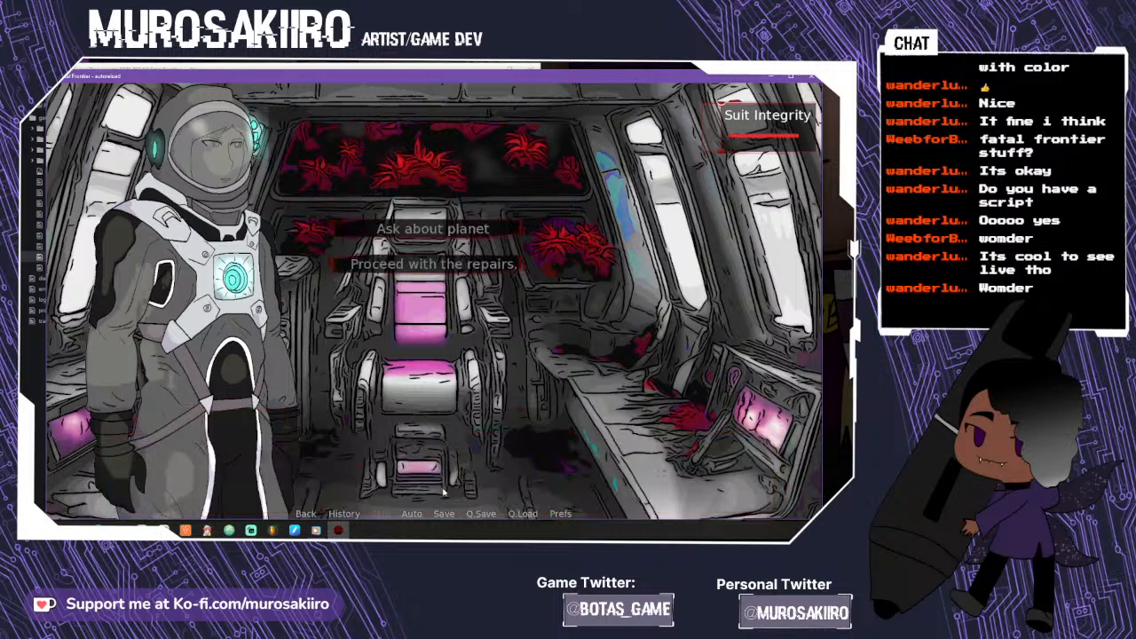
left_click(427, 228)
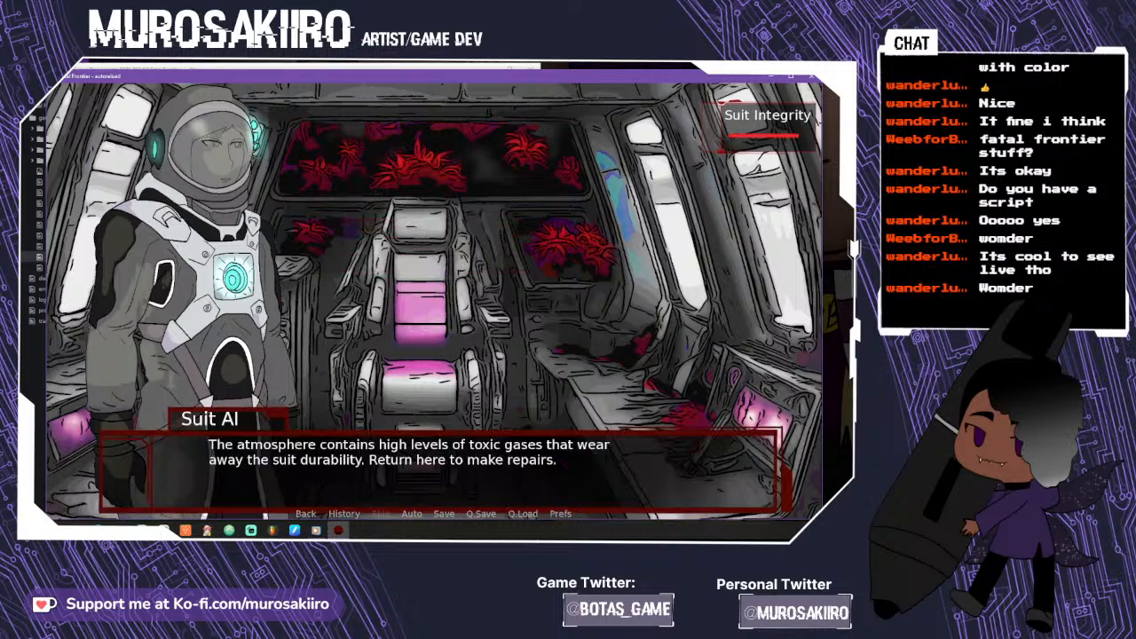
left_click(404, 491)
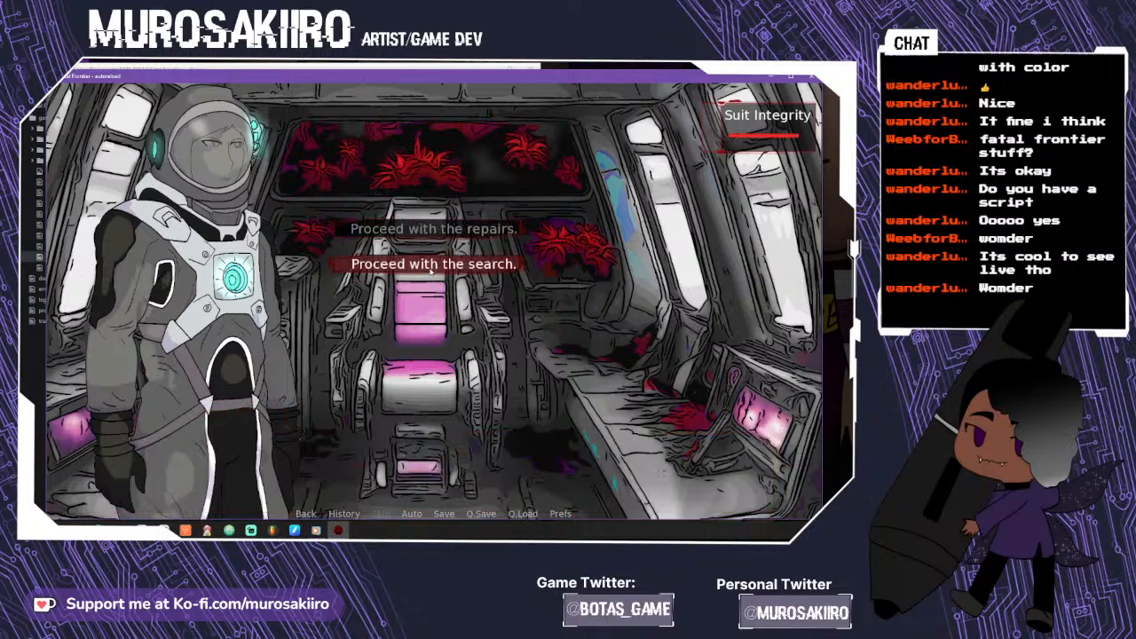
left_click(433, 233)
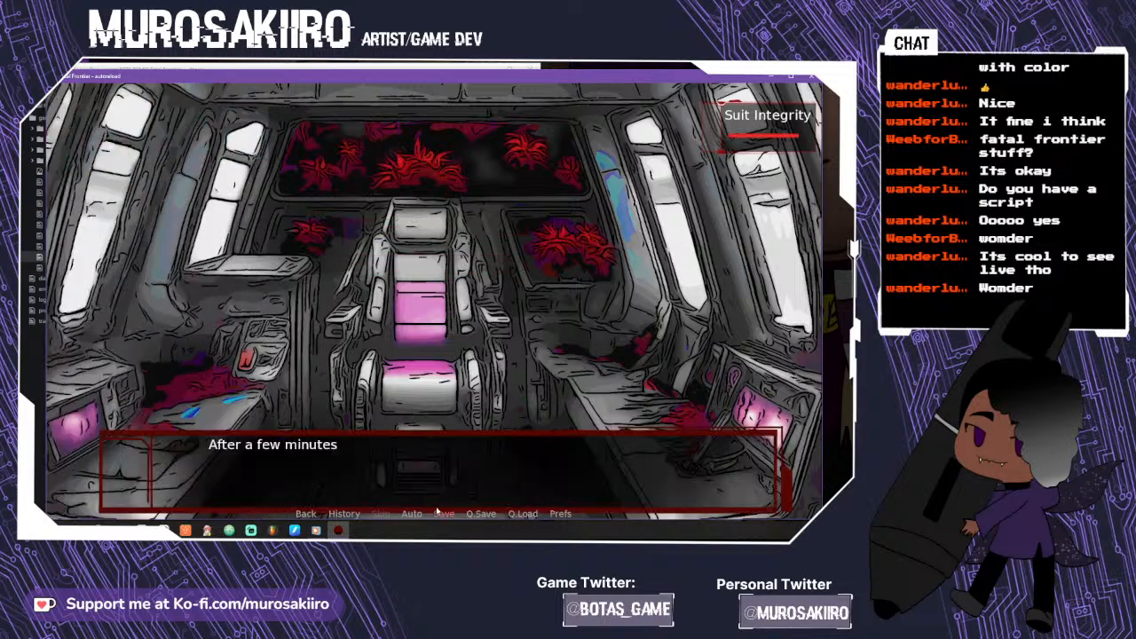
- Playtest the dialogue from the repair assessment through leaving the module to the first exploration menu
left_click(430, 490)
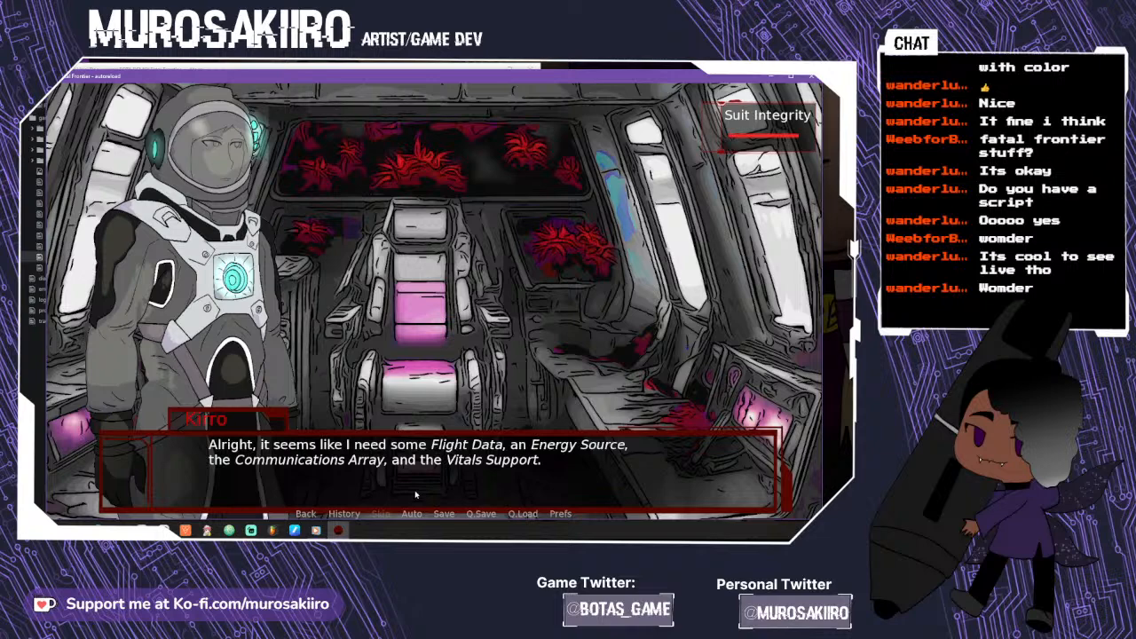
left_click(416, 494)
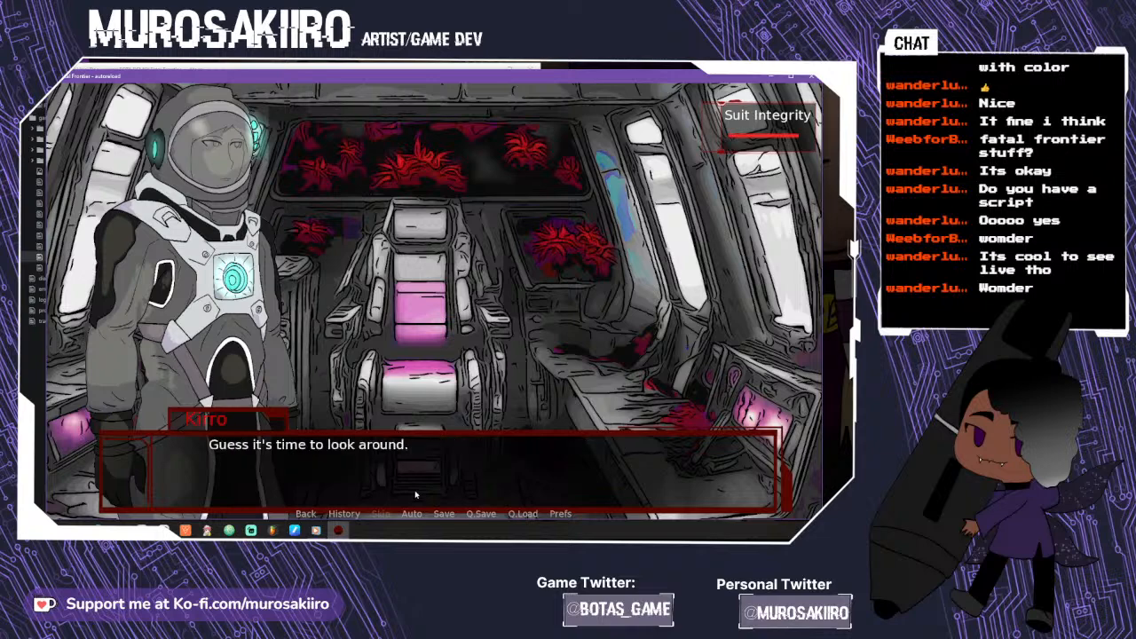
left_click(415, 495)
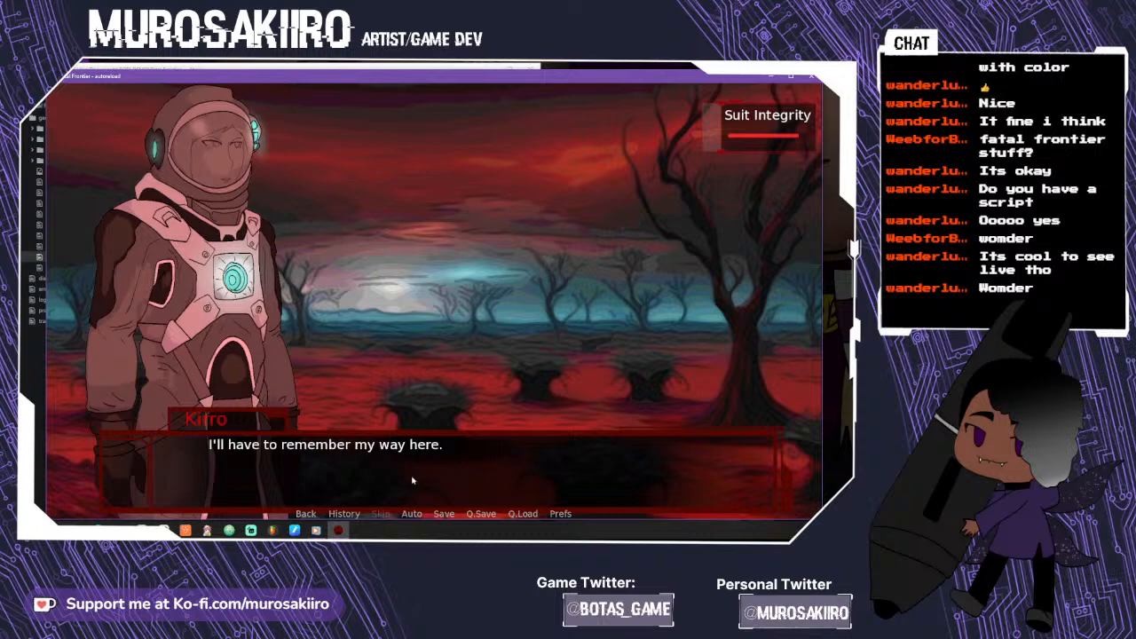
left_click(412, 480)
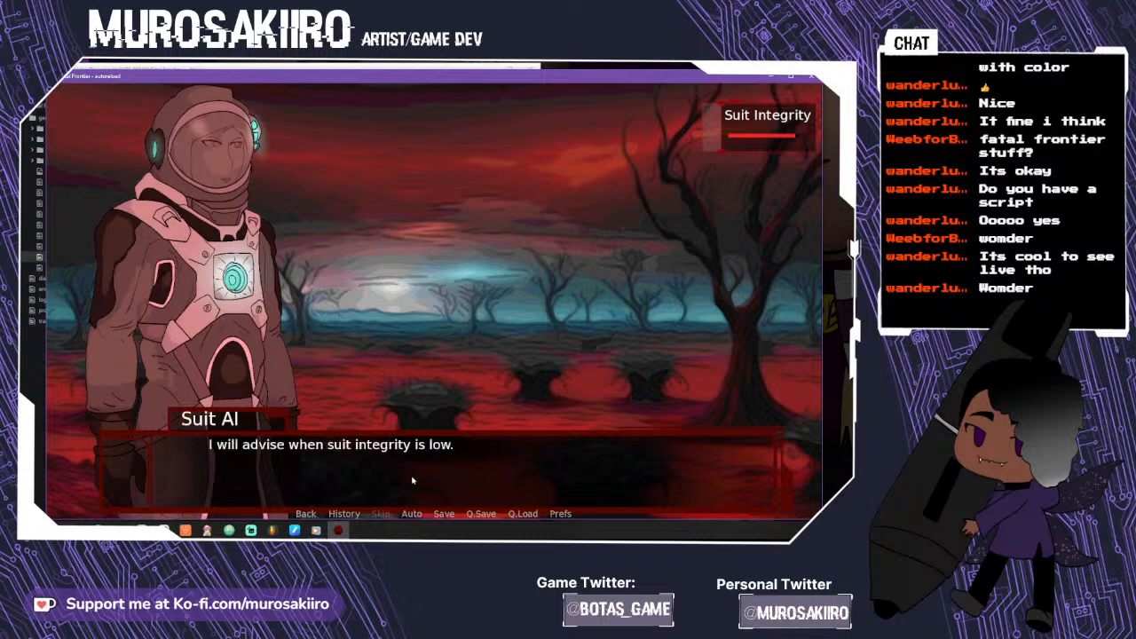
left_click(412, 480)
left_click(412, 480)
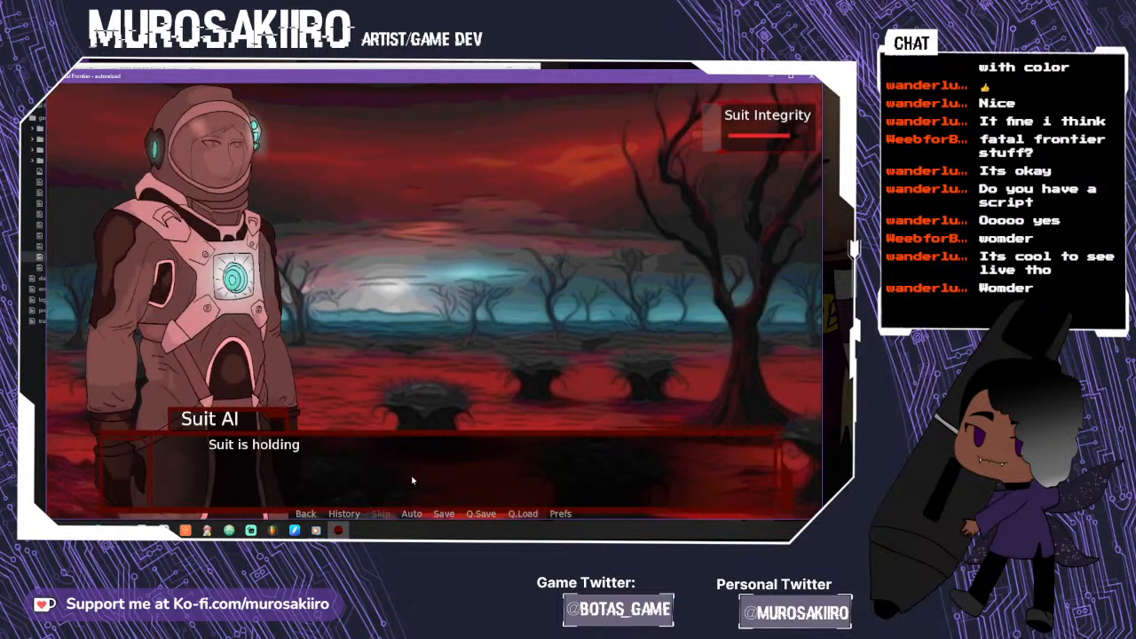
left_click(412, 480)
left_click(412, 480)
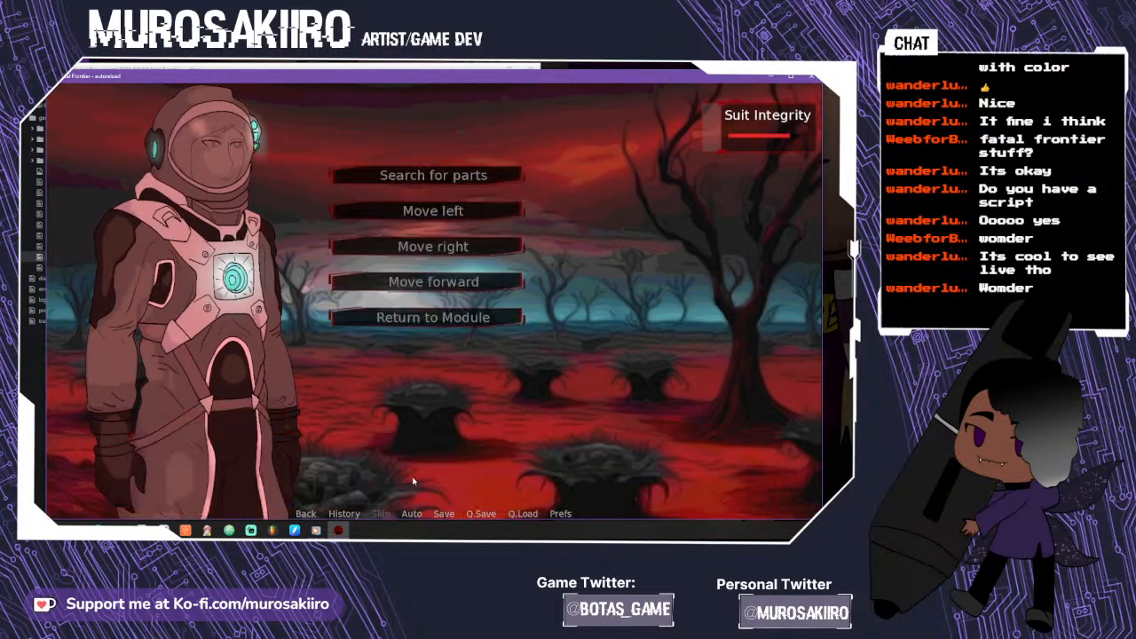
- Search the starting area for parts and collect the Flight Data with the scanner
left_click(449, 173)
left_click(454, 440)
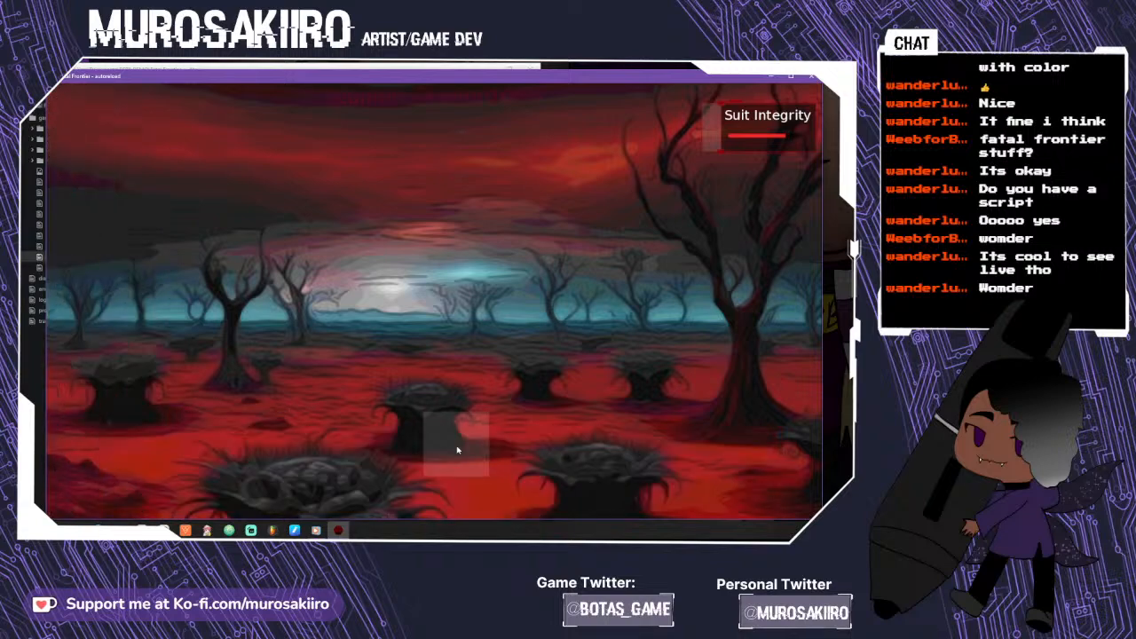
left_click(729, 444)
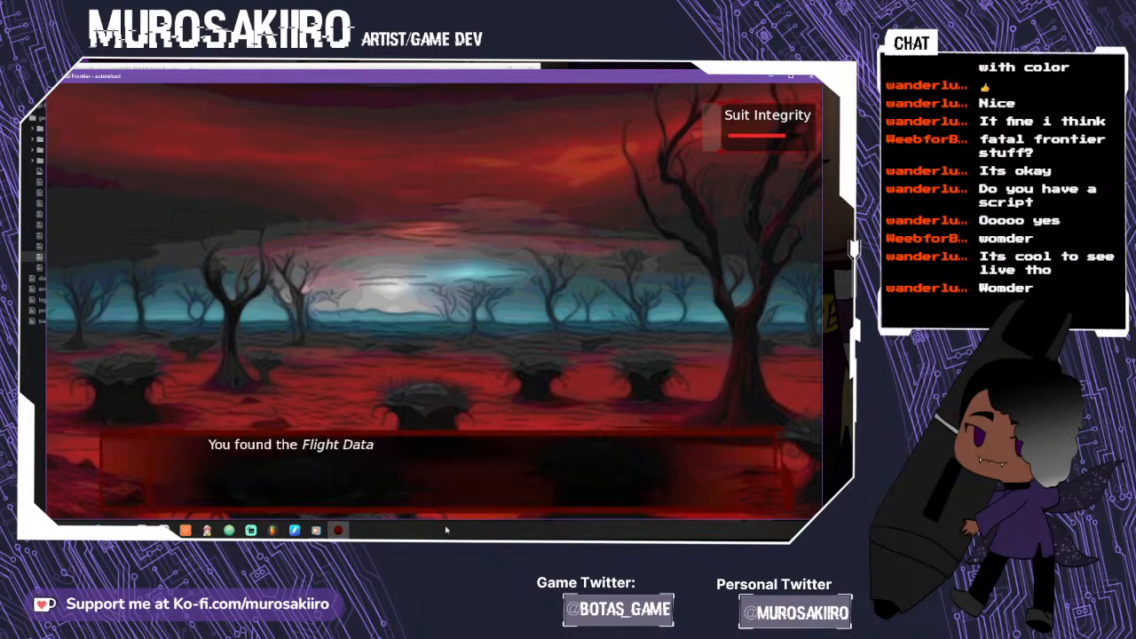
left_click(368, 494)
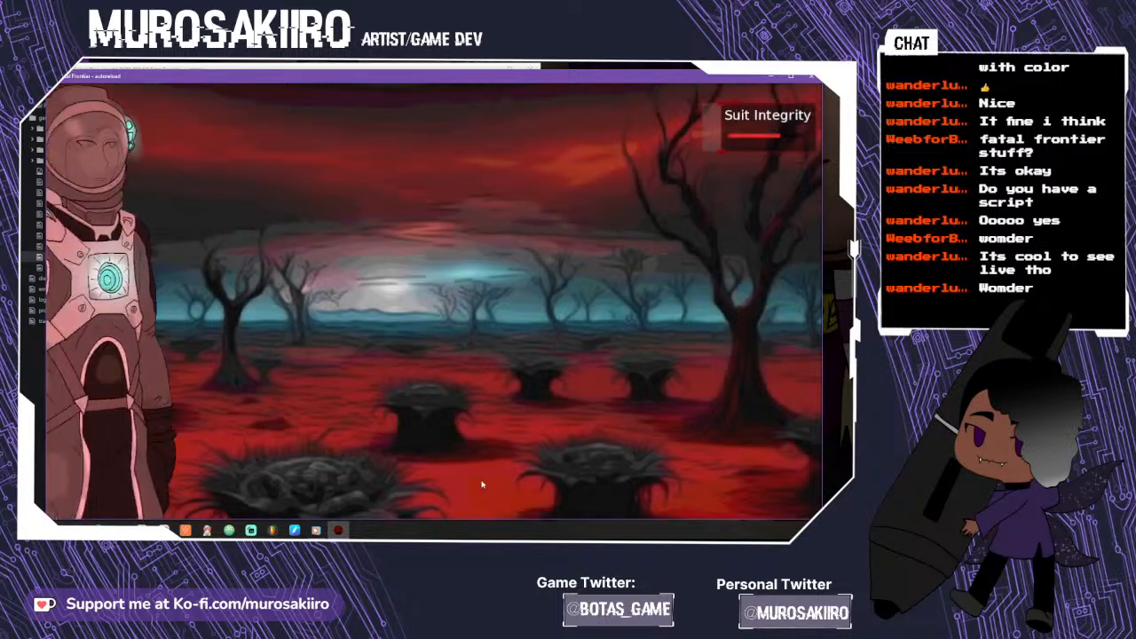
left_click(407, 469)
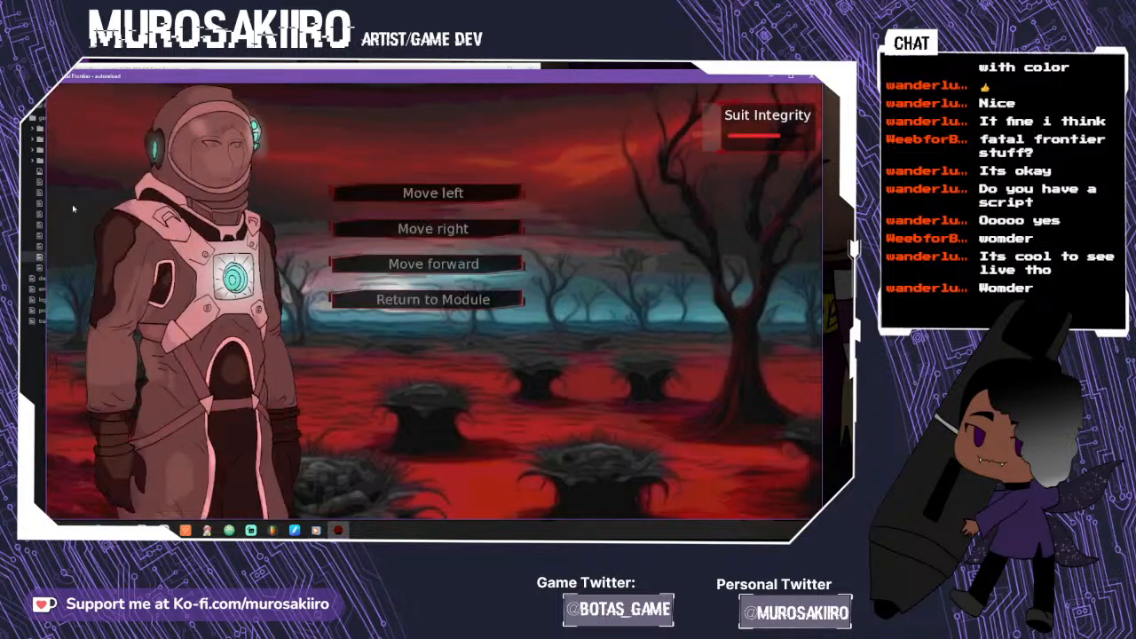
- Examine the current game variables in Ren'Py's Variable Viewer and return to the exploration menu
key("shift+d")
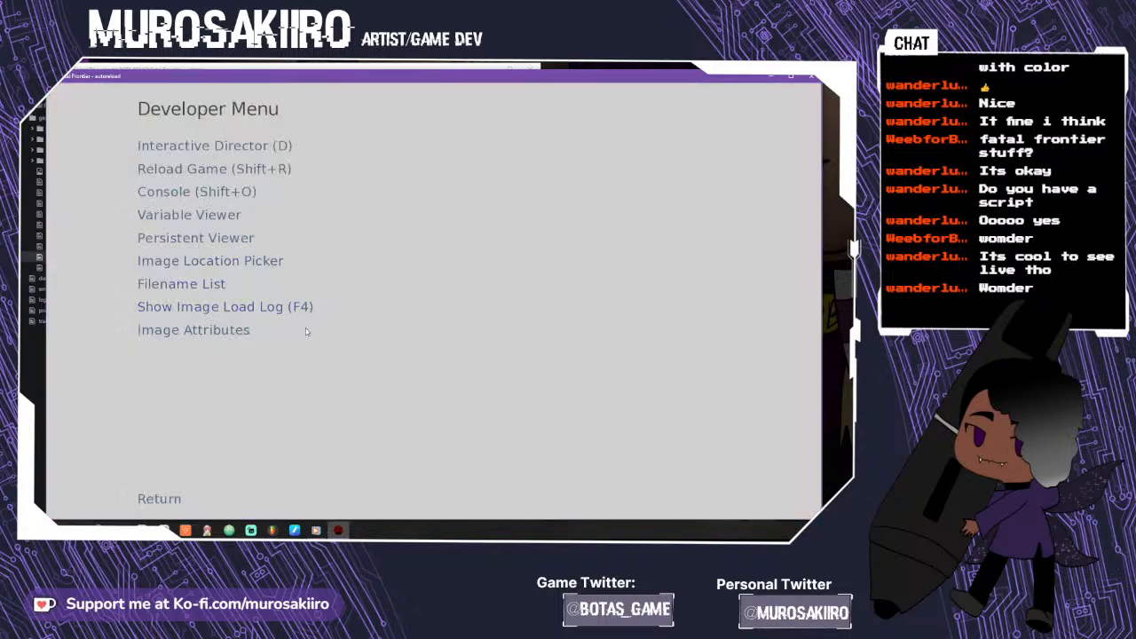
left_click(230, 218)
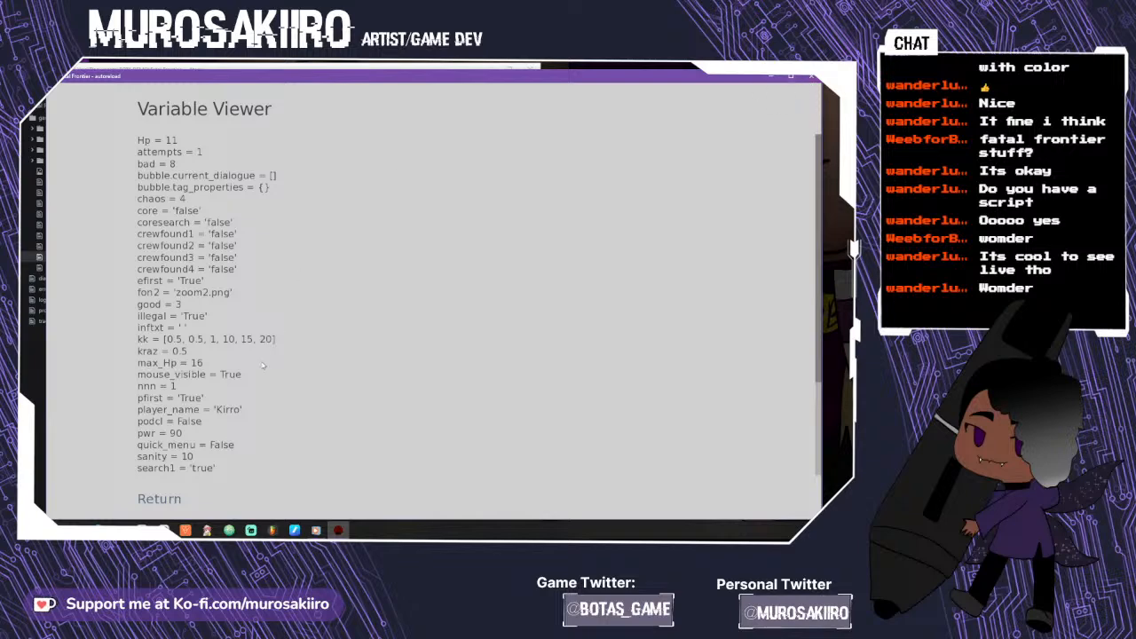
left_click(168, 508)
left_click(160, 500)
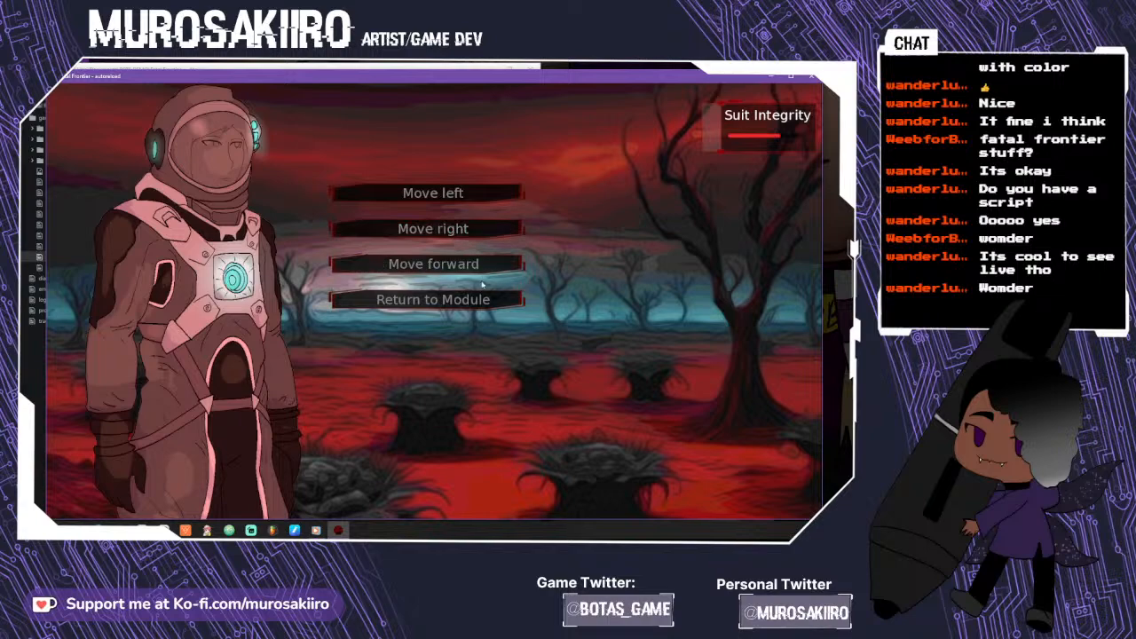
- Choose "Move left" to the red plain, search it for parts and collect the Communications Array
left_click(462, 198)
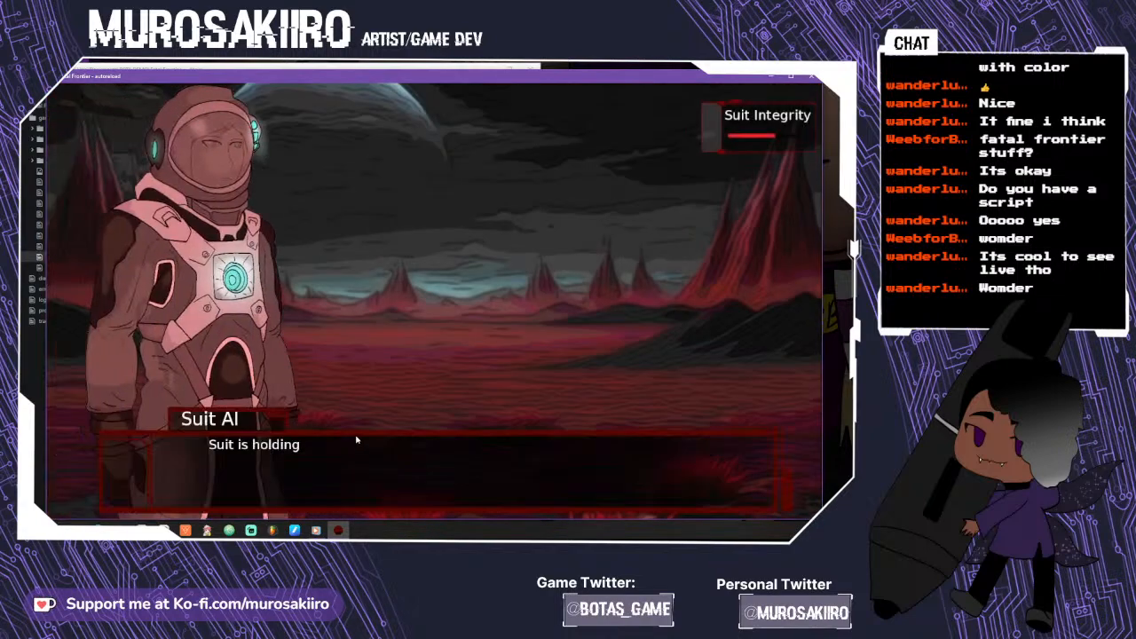
left_click(362, 468)
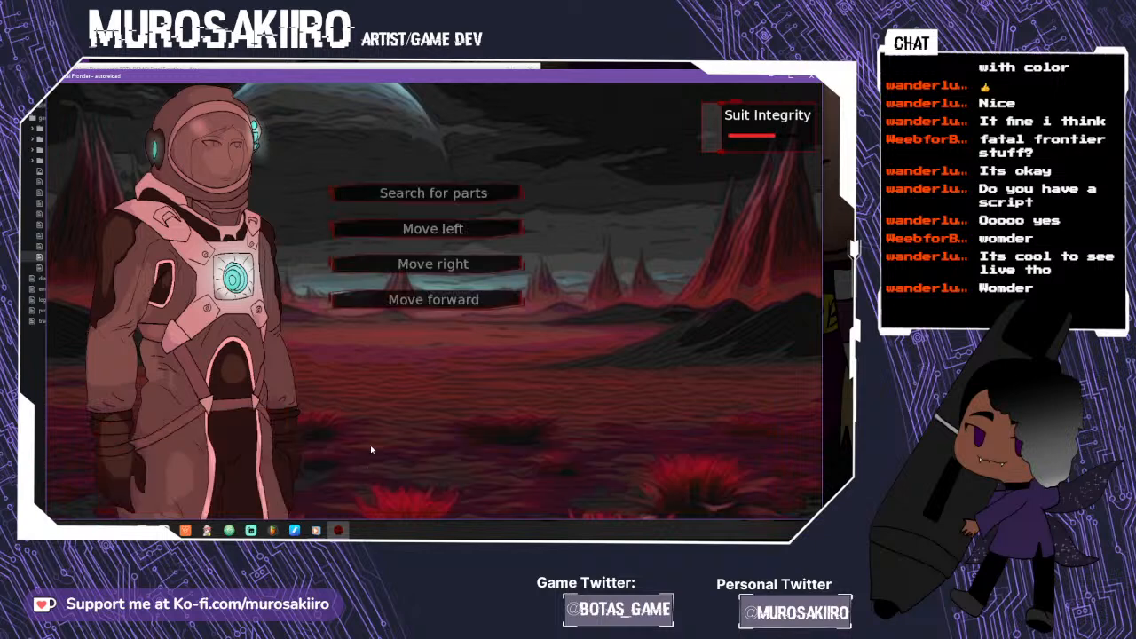
left_click(447, 197)
left_click(345, 485)
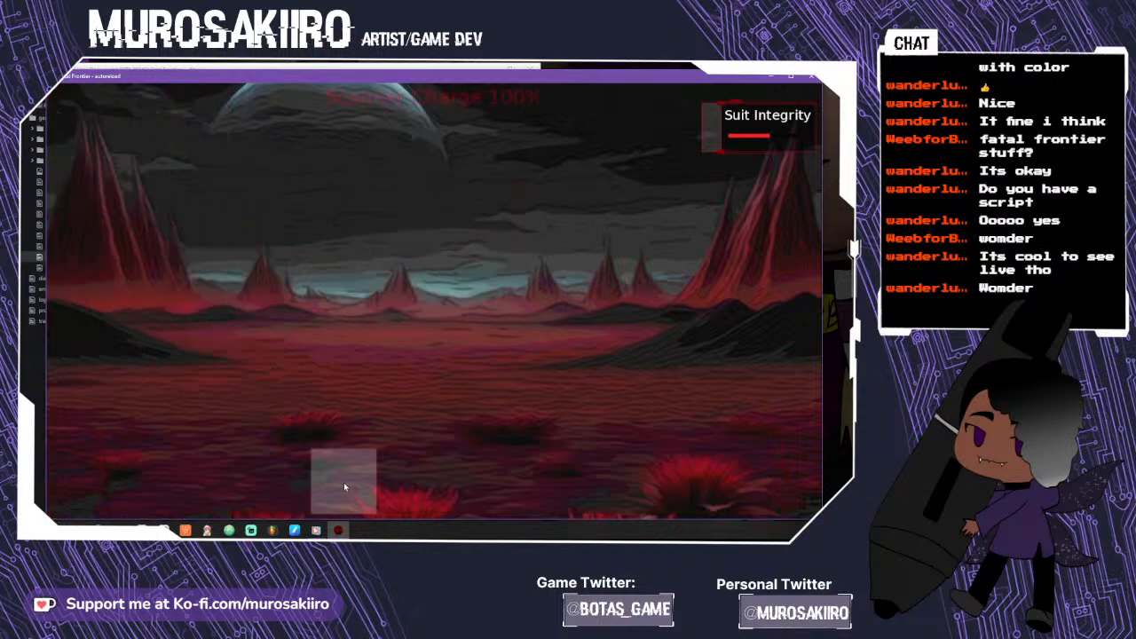
left_click(373, 451)
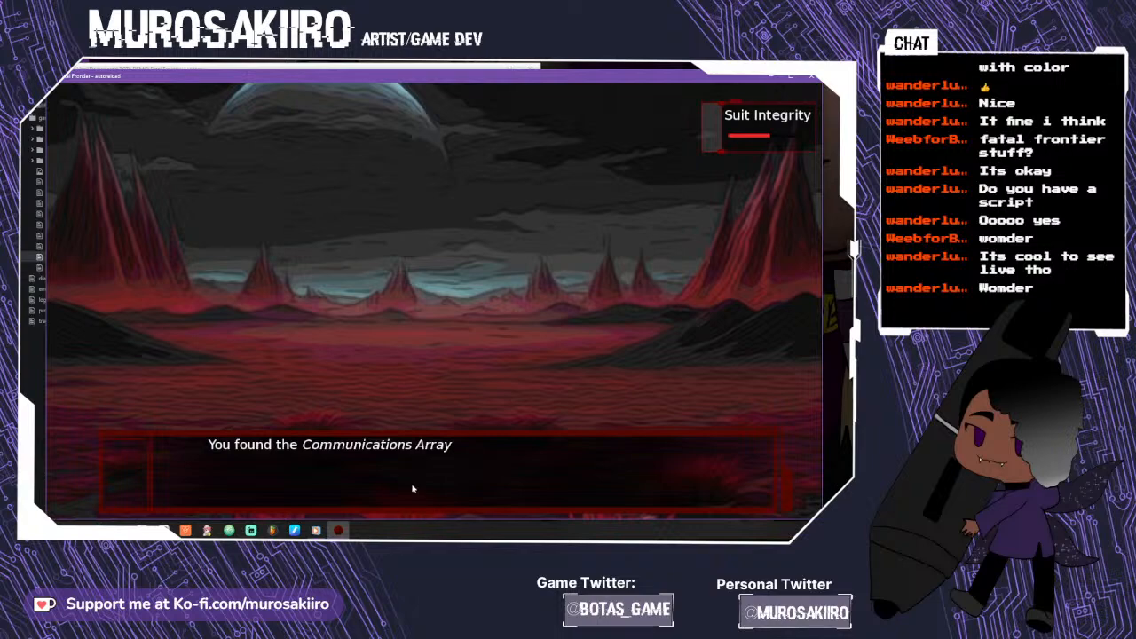
left_click(413, 489)
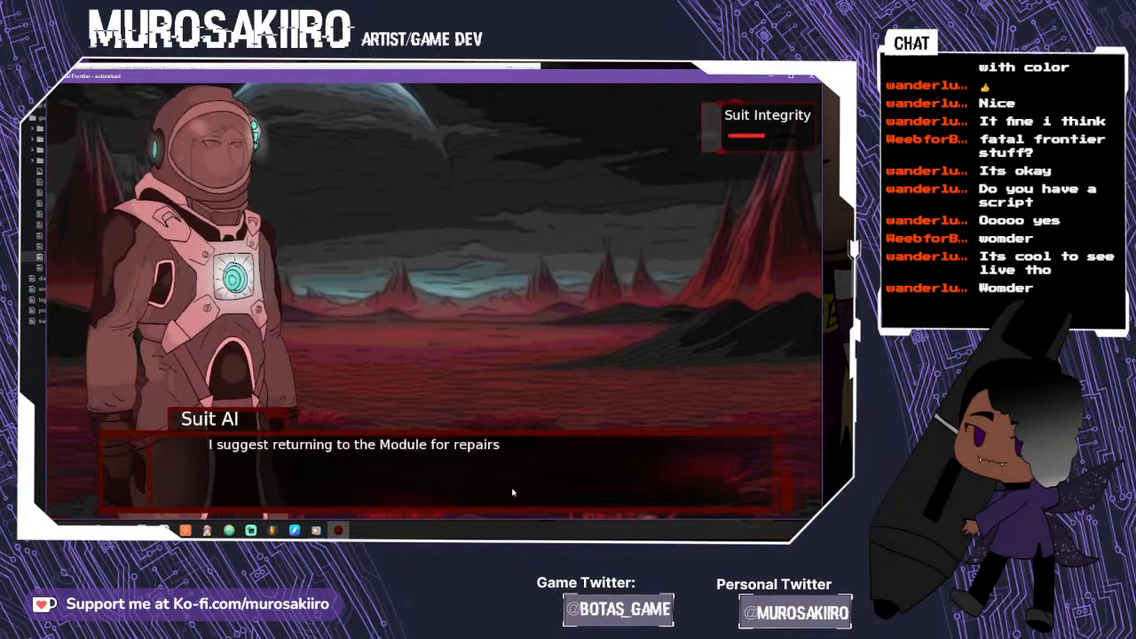
- Choose "Move right" twice, passing back through the starting area to the dark forest and advancing the Suit AI's lines
left_click(513, 493)
left_click(426, 246)
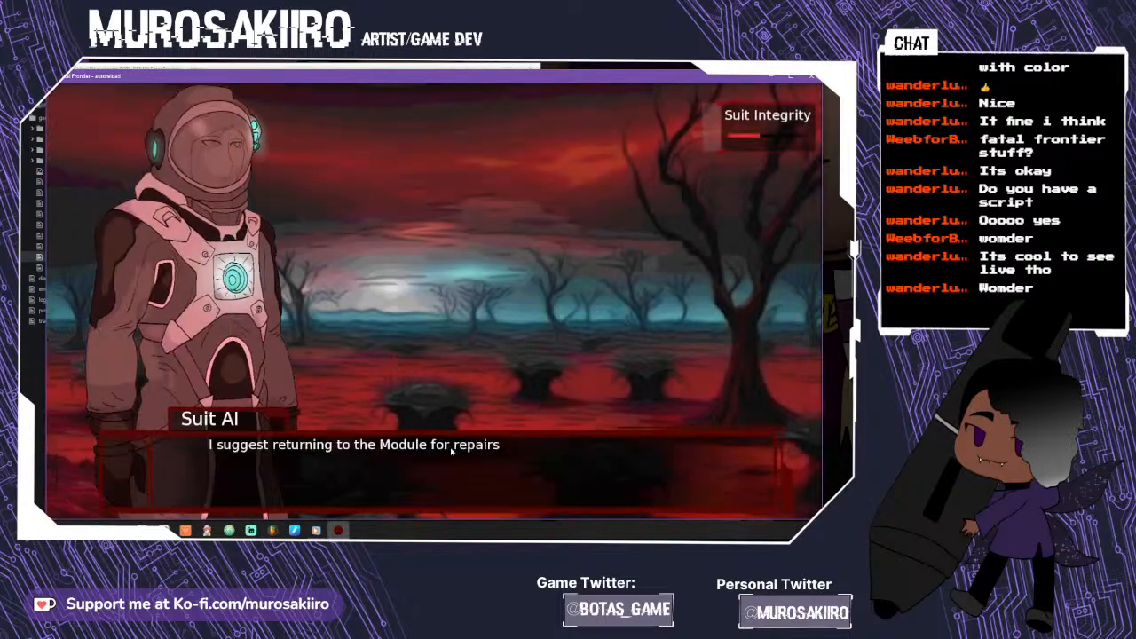
left_click(451, 451)
left_click(437, 232)
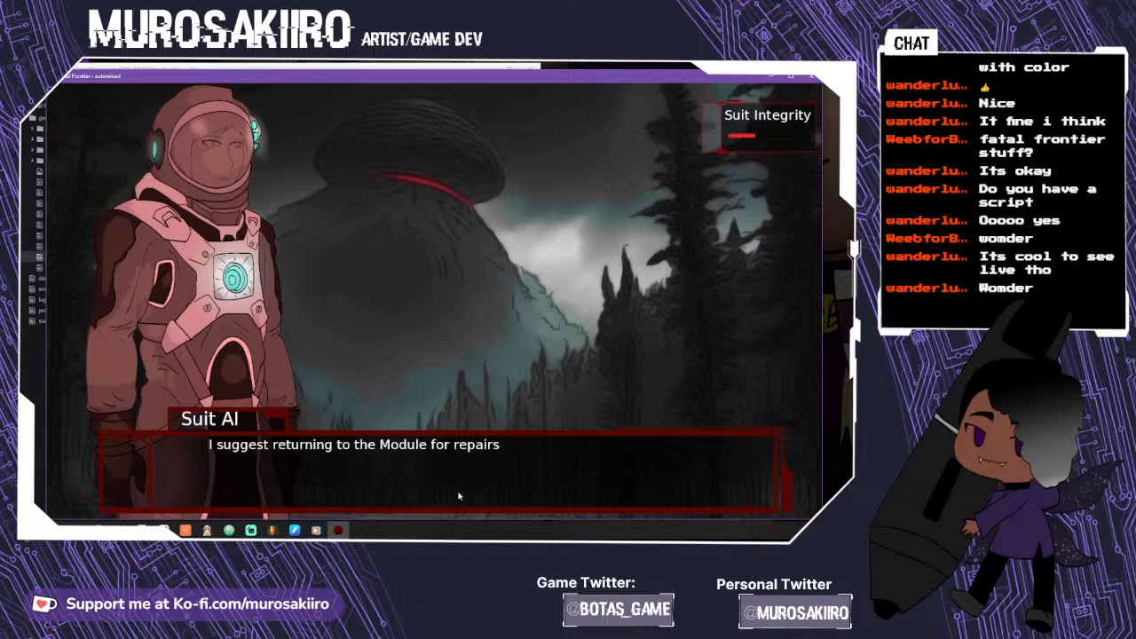
left_click(458, 496)
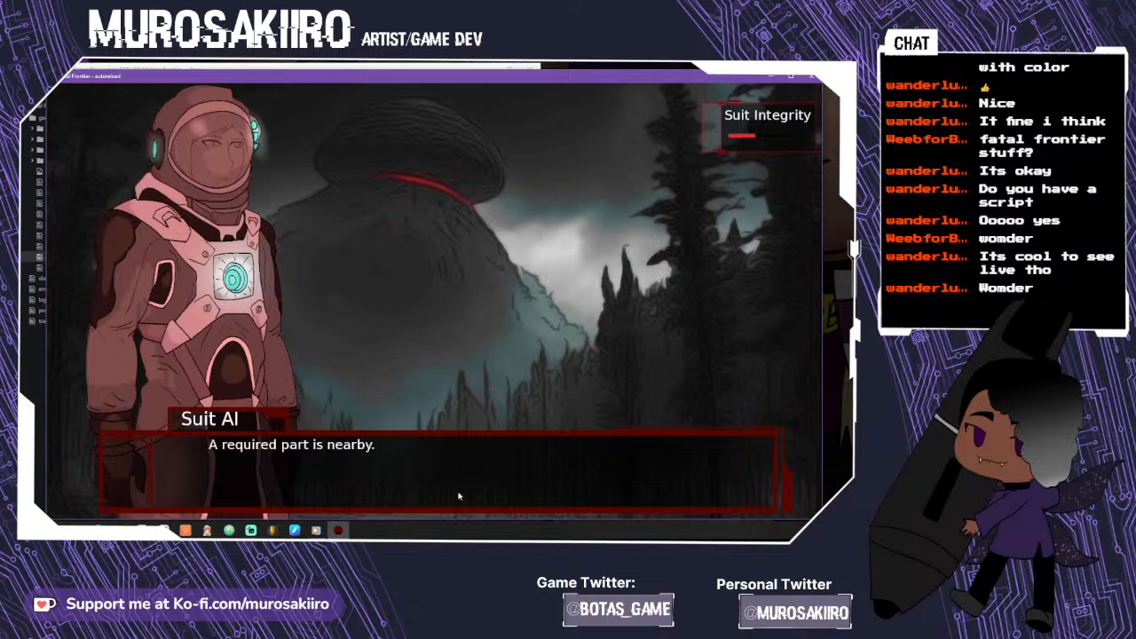
left_click(459, 496)
- Search the dark forest for parts and collect the Energy Source with the scanner
left_click(417, 443)
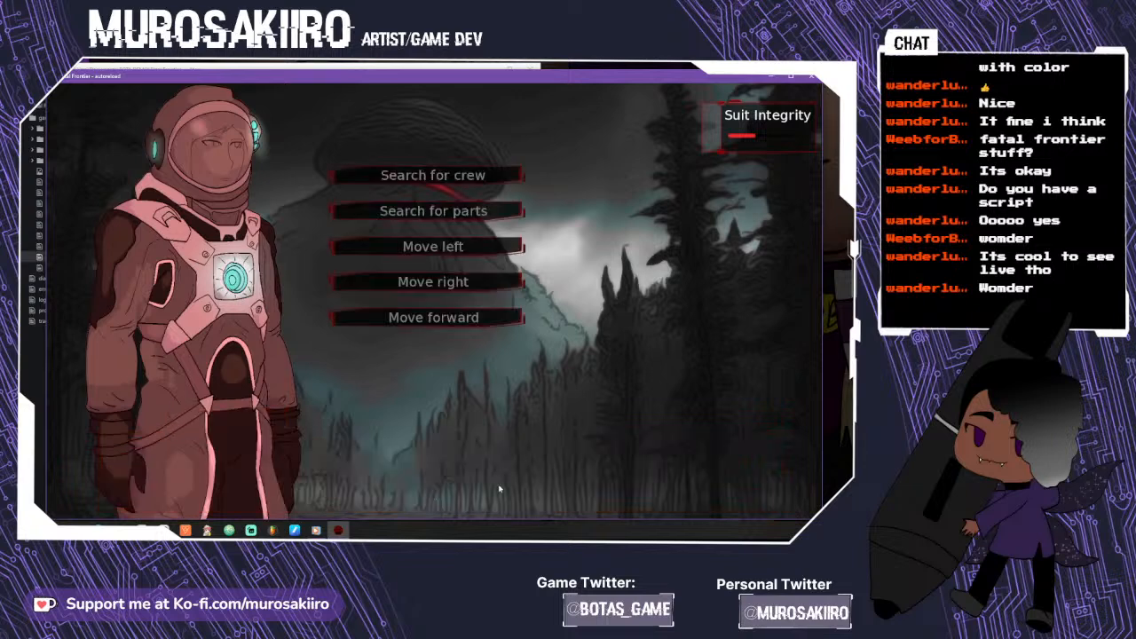
left_click(474, 224)
left_click(423, 494)
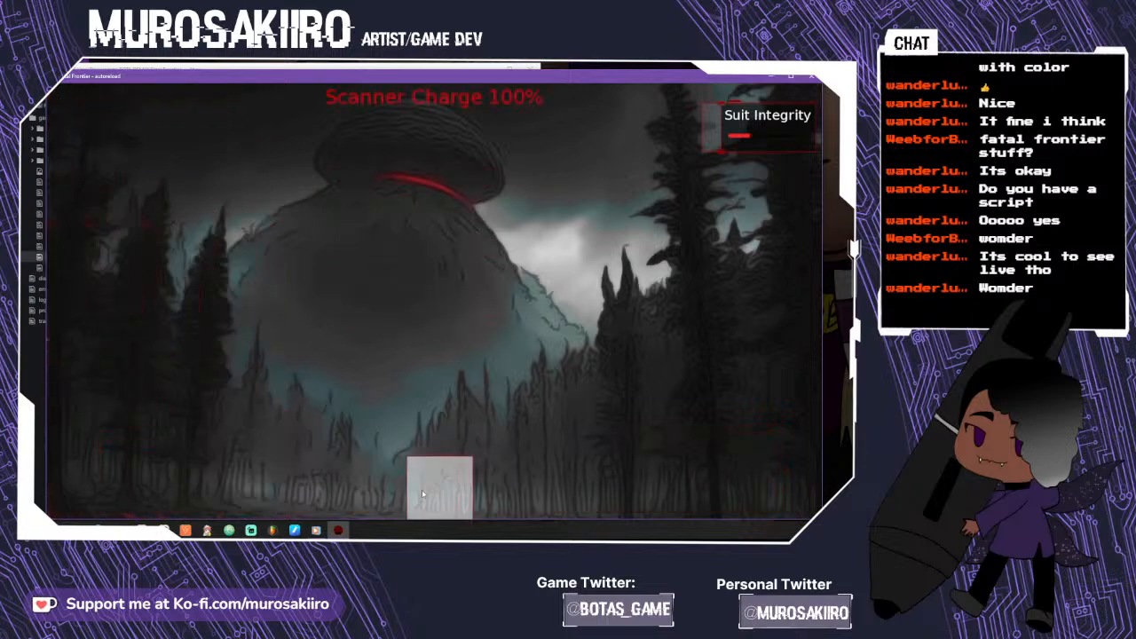
left_click(157, 401)
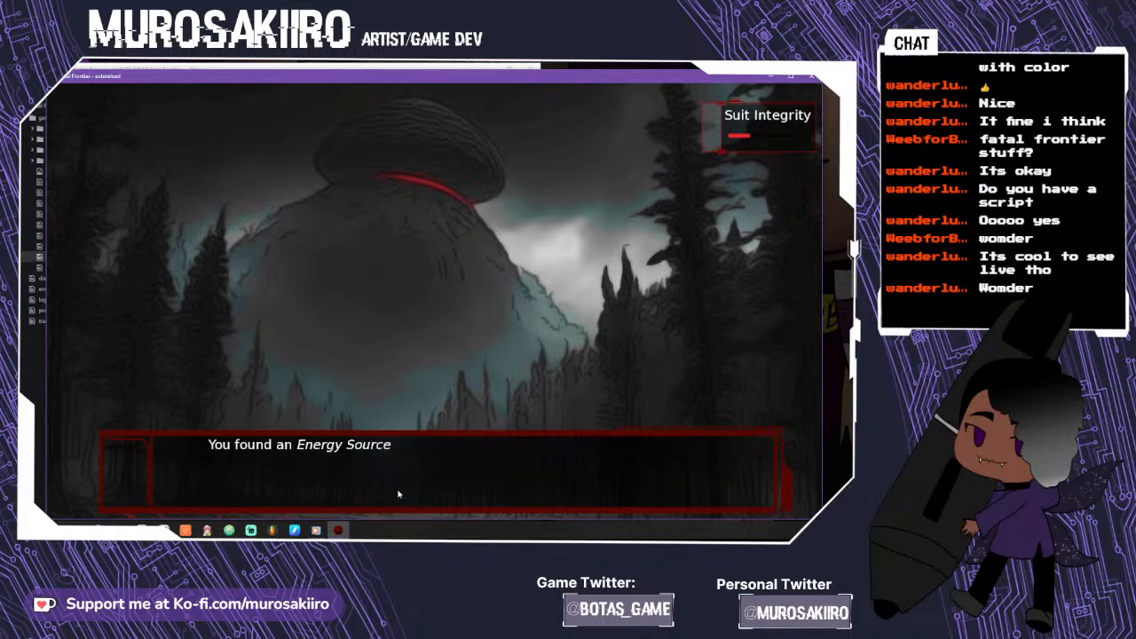
left_click(399, 495)
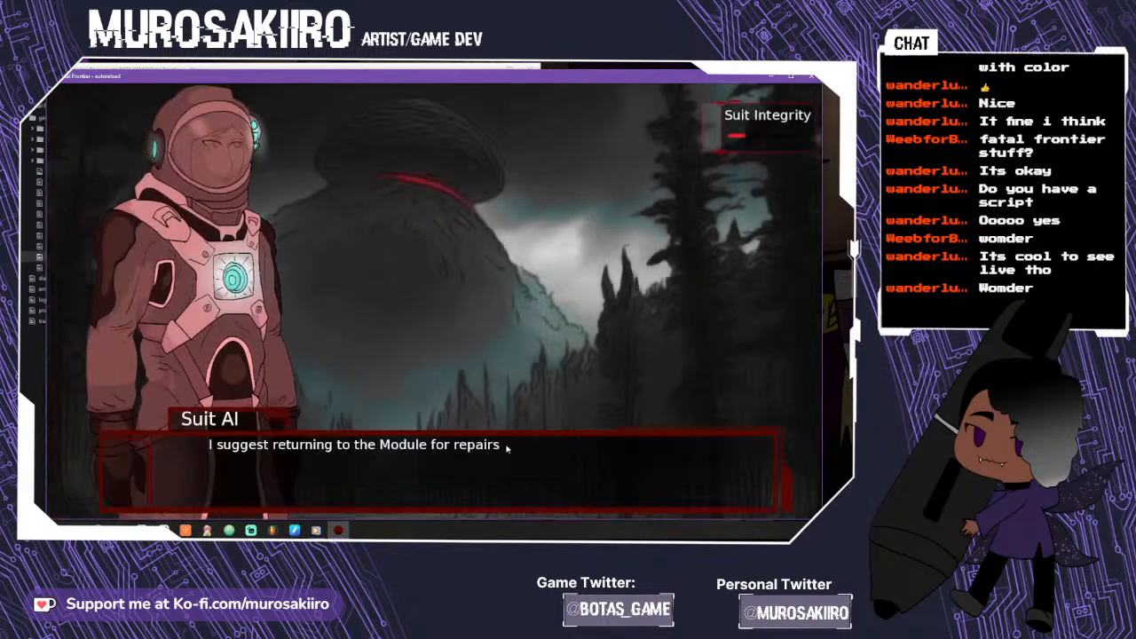
- Choose "Move left" back to the starting area and "Move forward" to the red plant field, advancing the Suit AI's lines
left_click(473, 470)
left_click(498, 473)
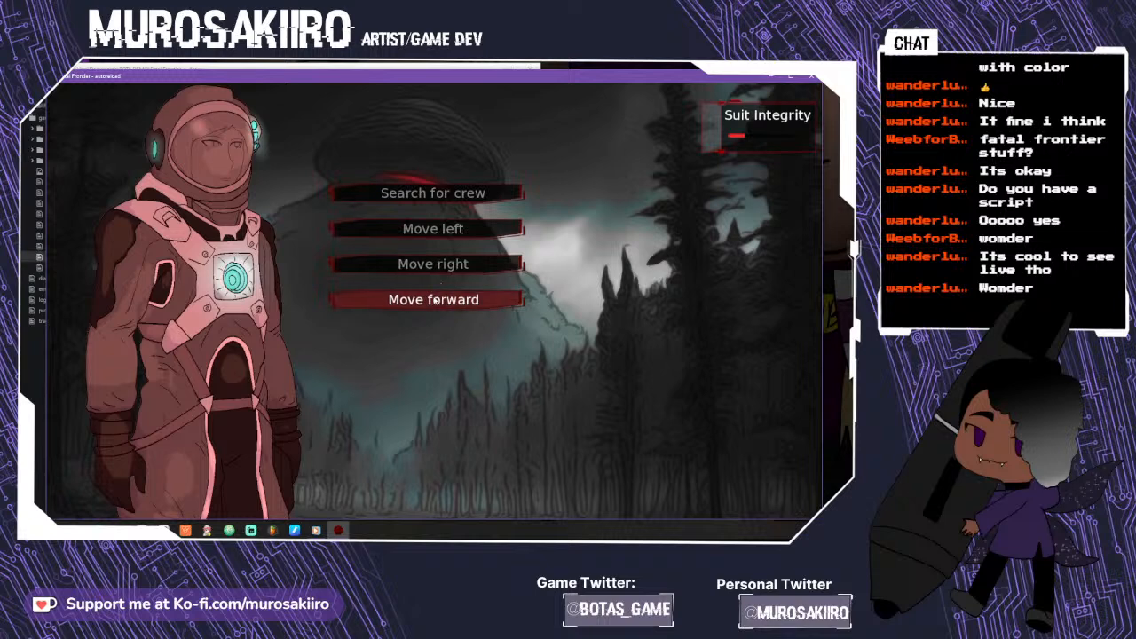
left_click(442, 231)
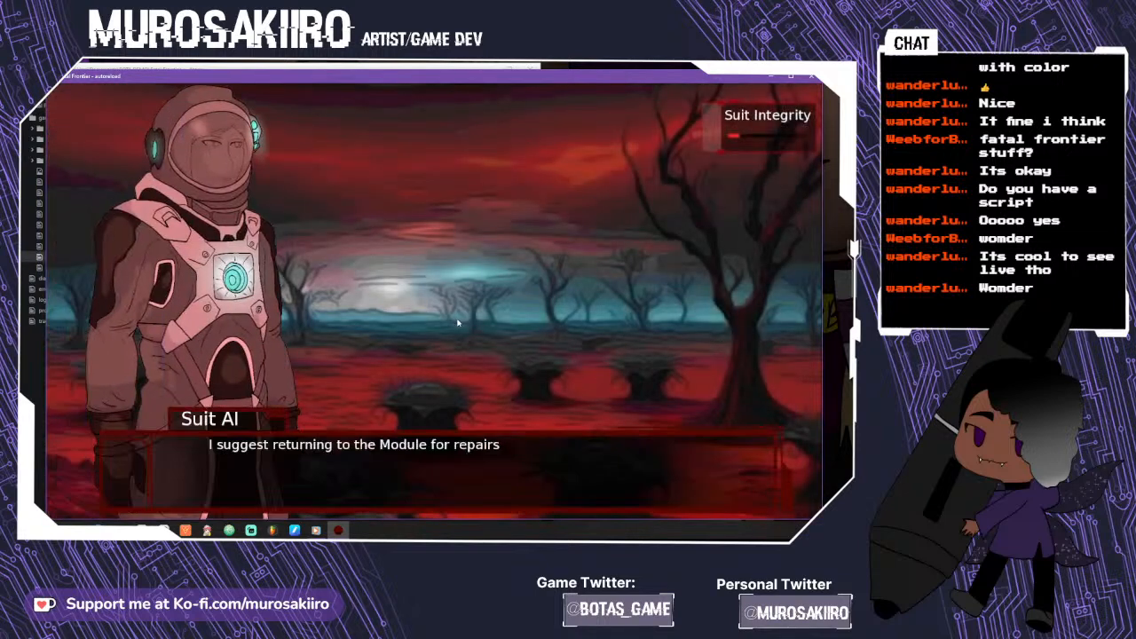
left_click(458, 323)
left_click(469, 263)
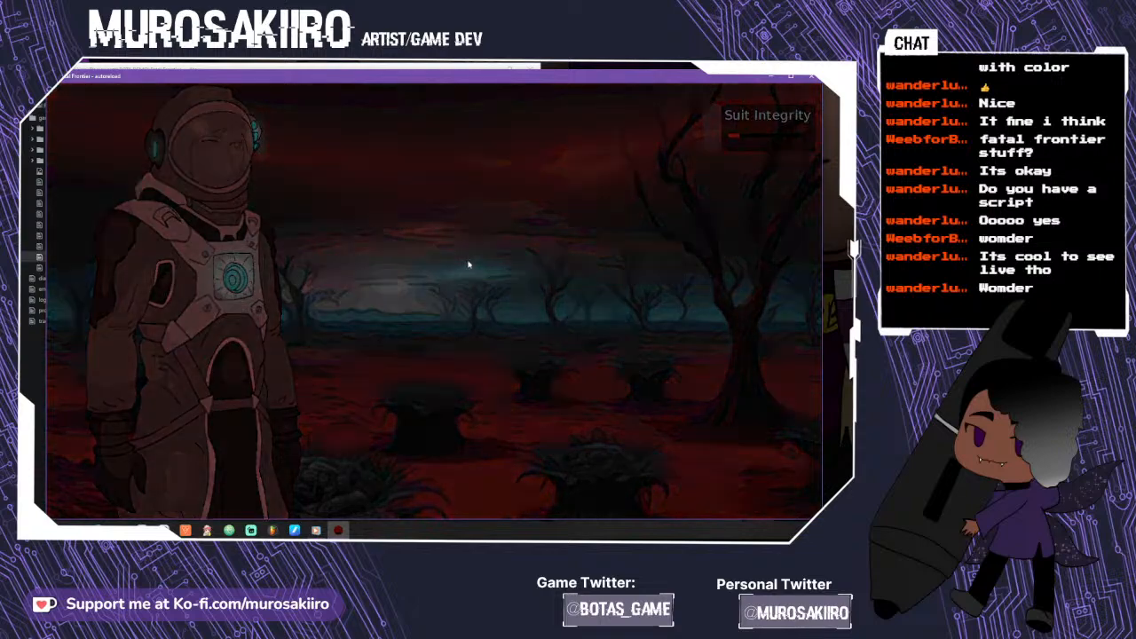
left_click(425, 463)
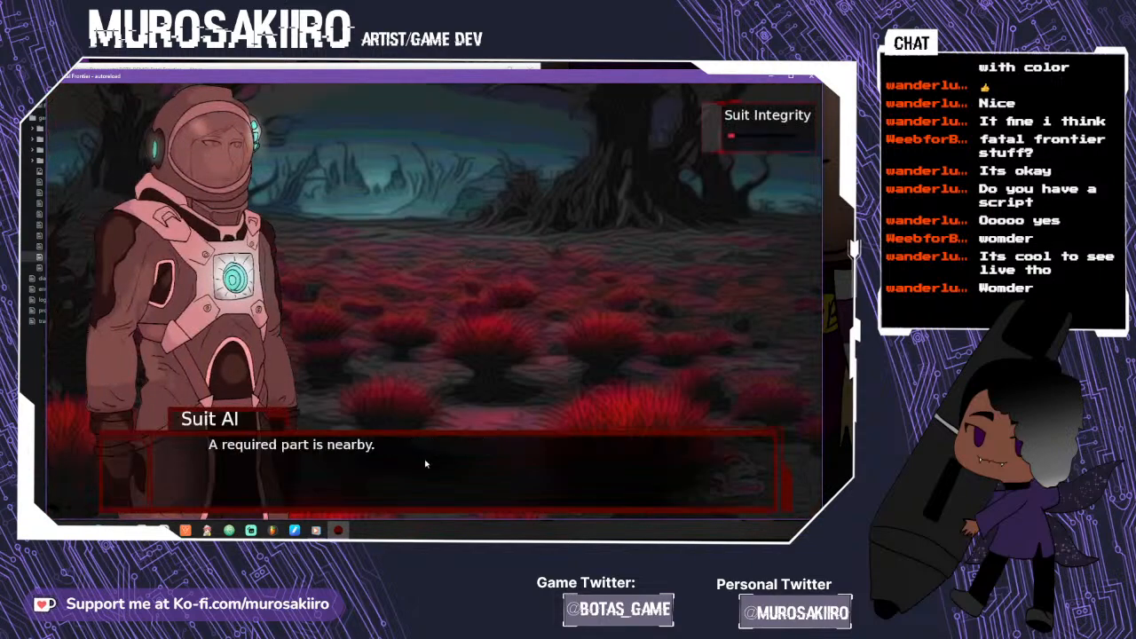
- Choose "Search for parts" in the red plant field, advance the Suit AI's lines and scan the field for the required part
left_click(436, 461)
left_click(434, 476)
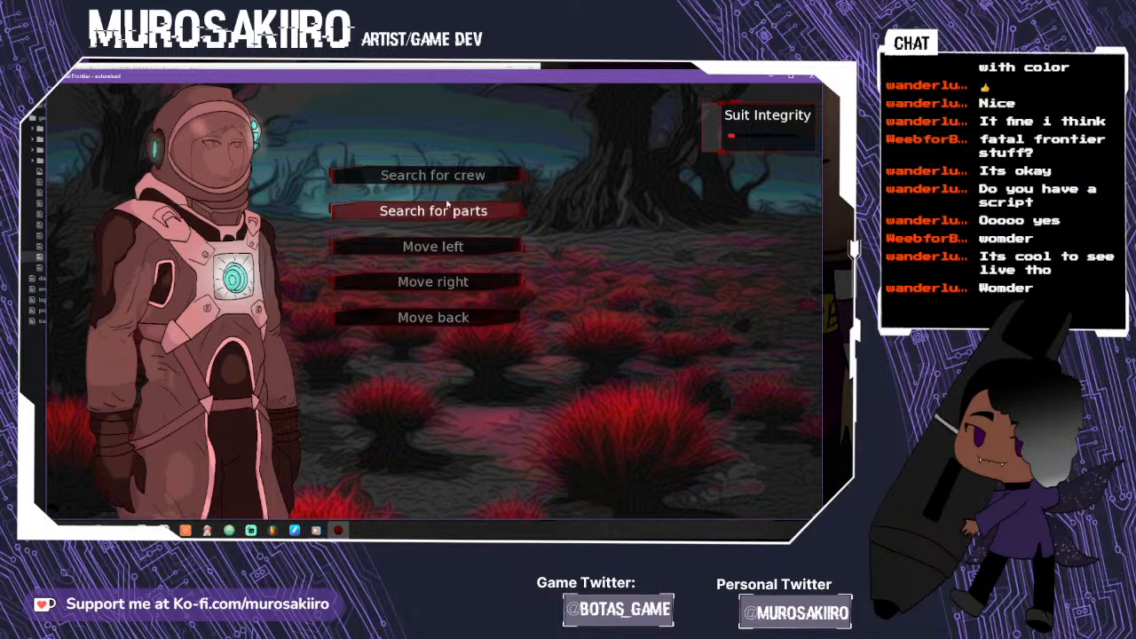
left_click(443, 211)
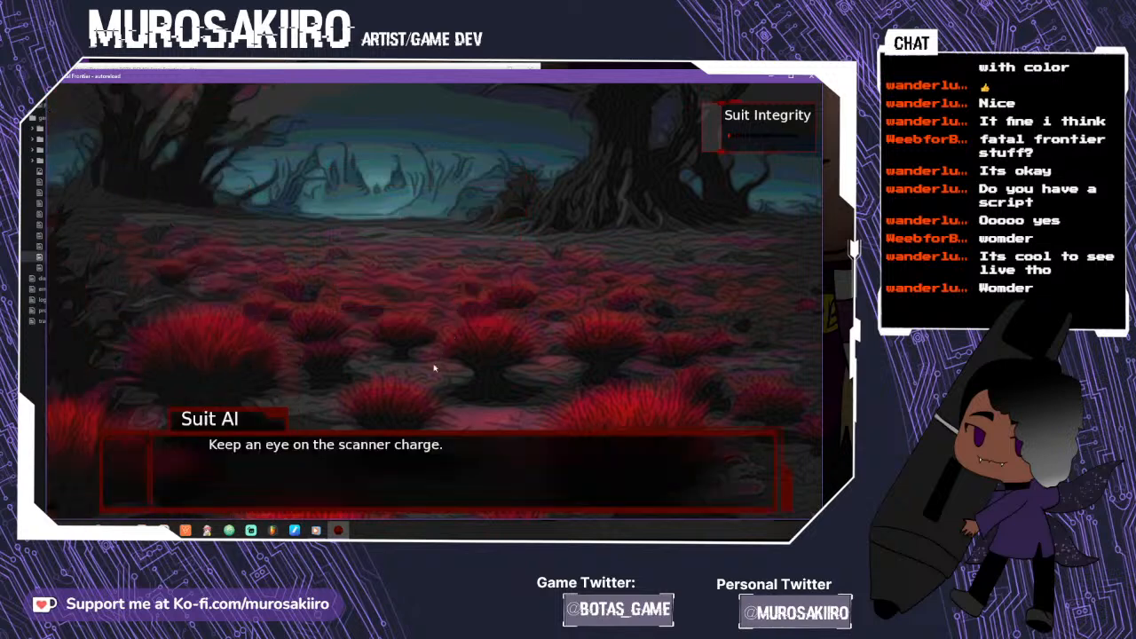
left_click(409, 431)
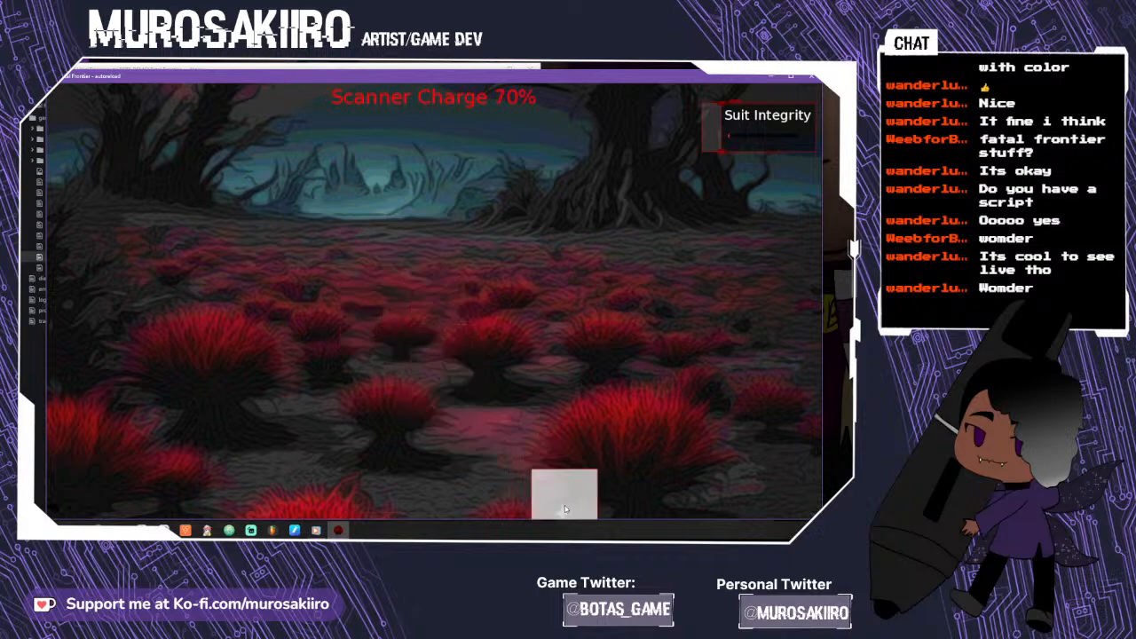
left_click(562, 511)
left_click(474, 507)
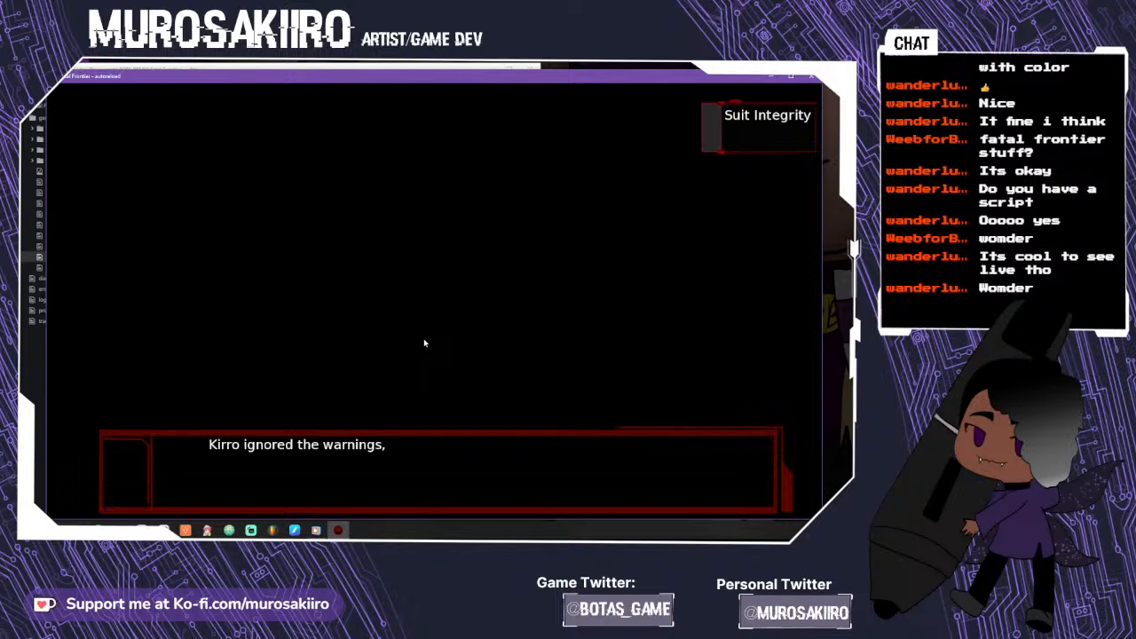
- Advance the ending narration back to the main menu and open the Achievements list to check the unlocked entries
left_click(433, 442)
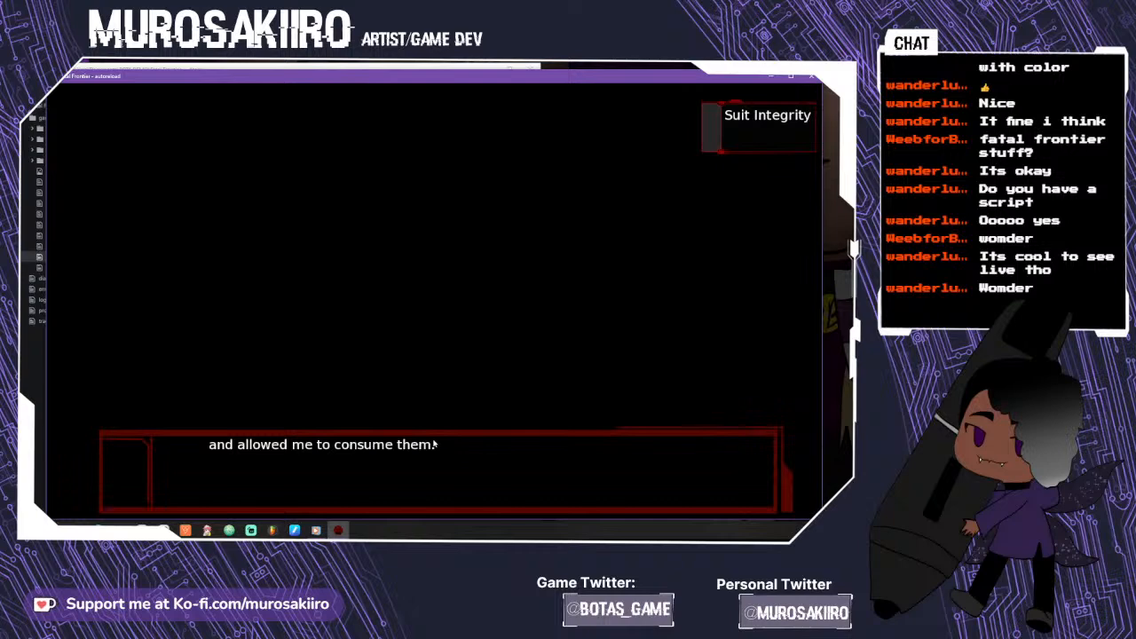
left_click(434, 444)
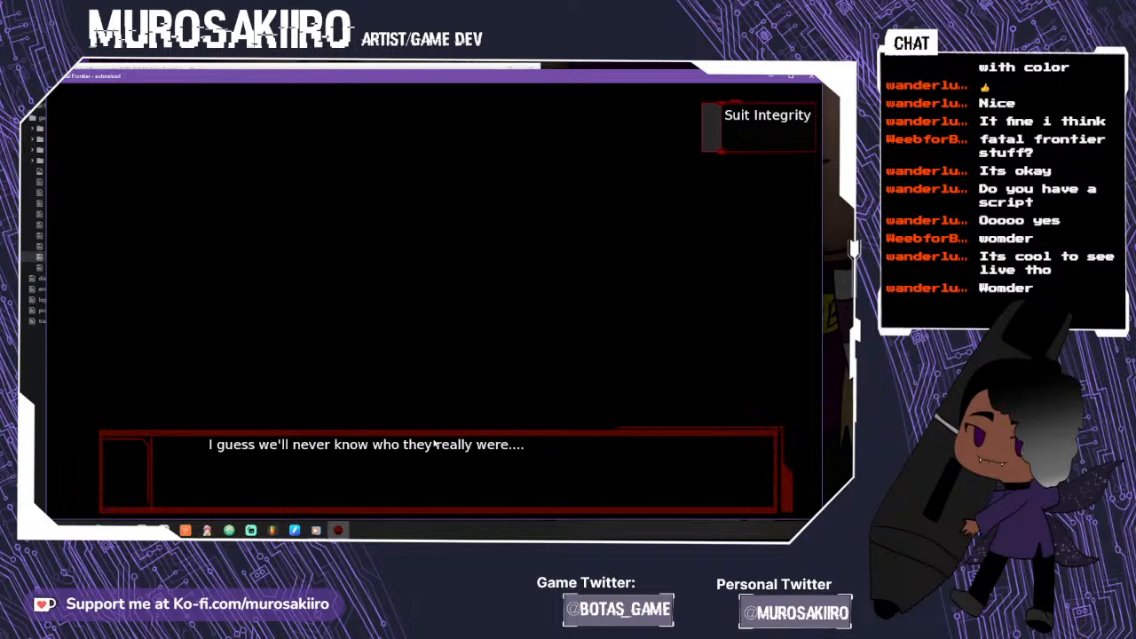
left_click(435, 443)
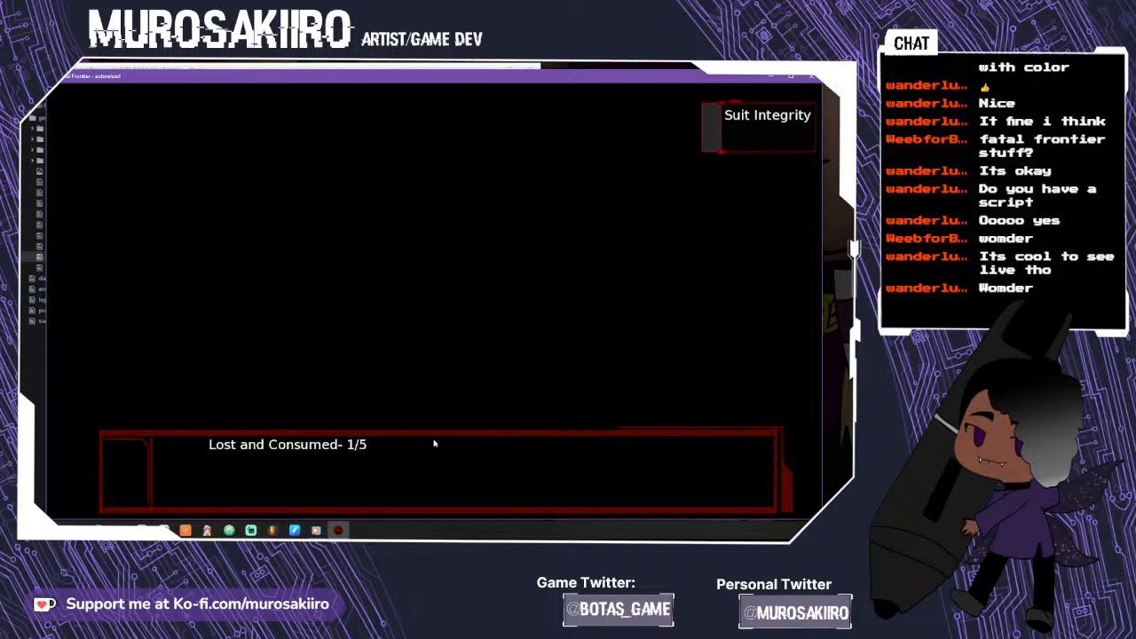
left_click(434, 444)
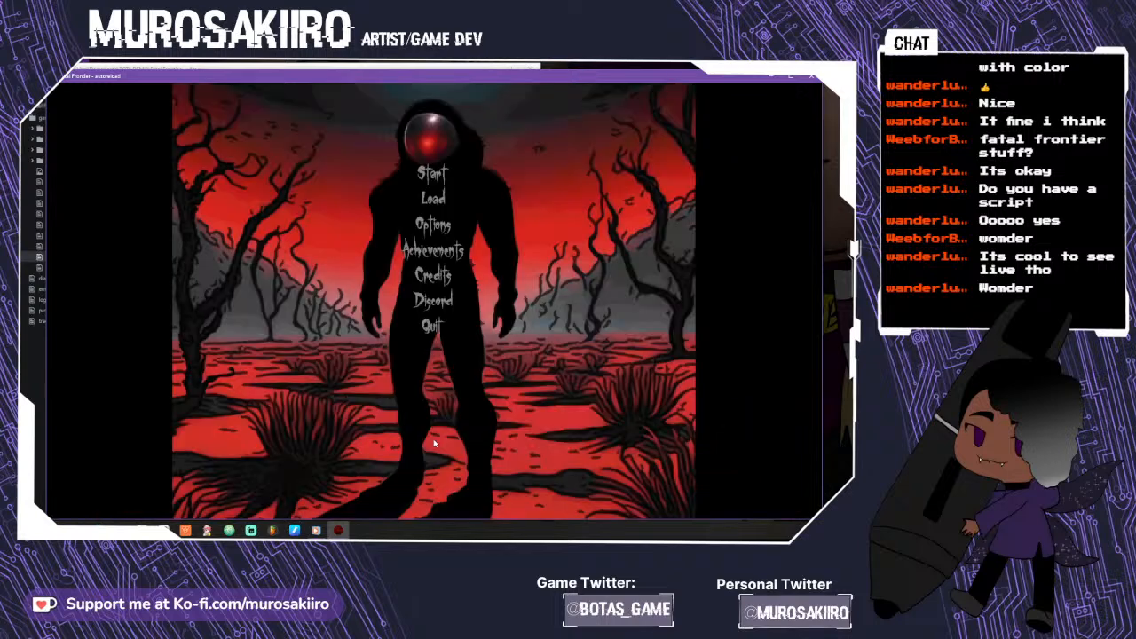
left_click(431, 258)
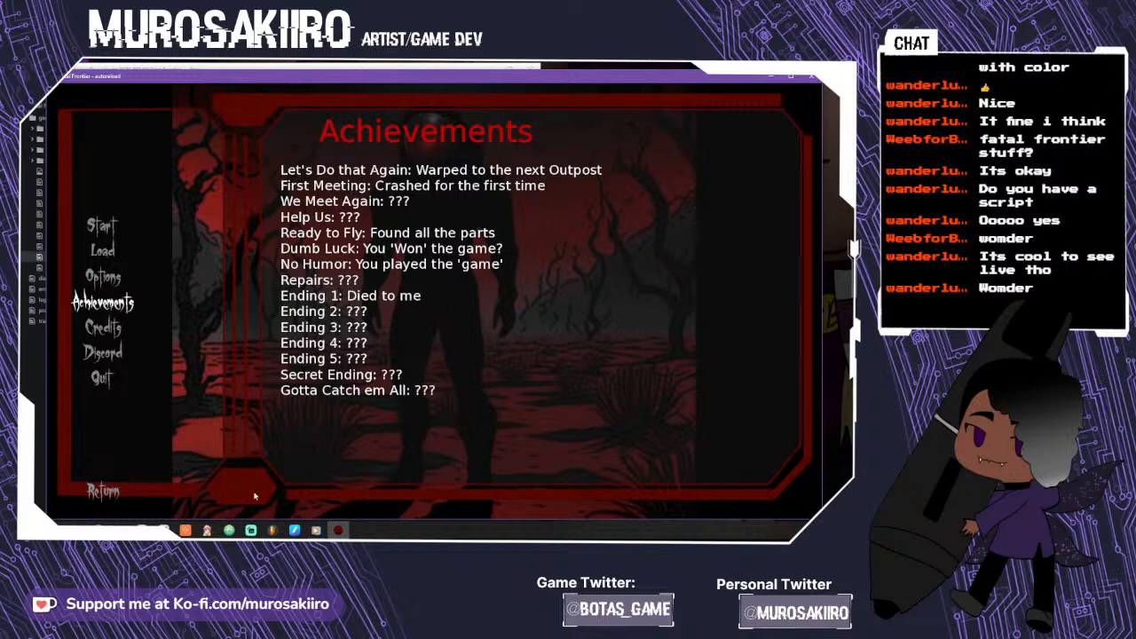
- Start a new game and inspect the saved persistent variables in the Persistent Viewer before returning to the game
left_click(115, 224)
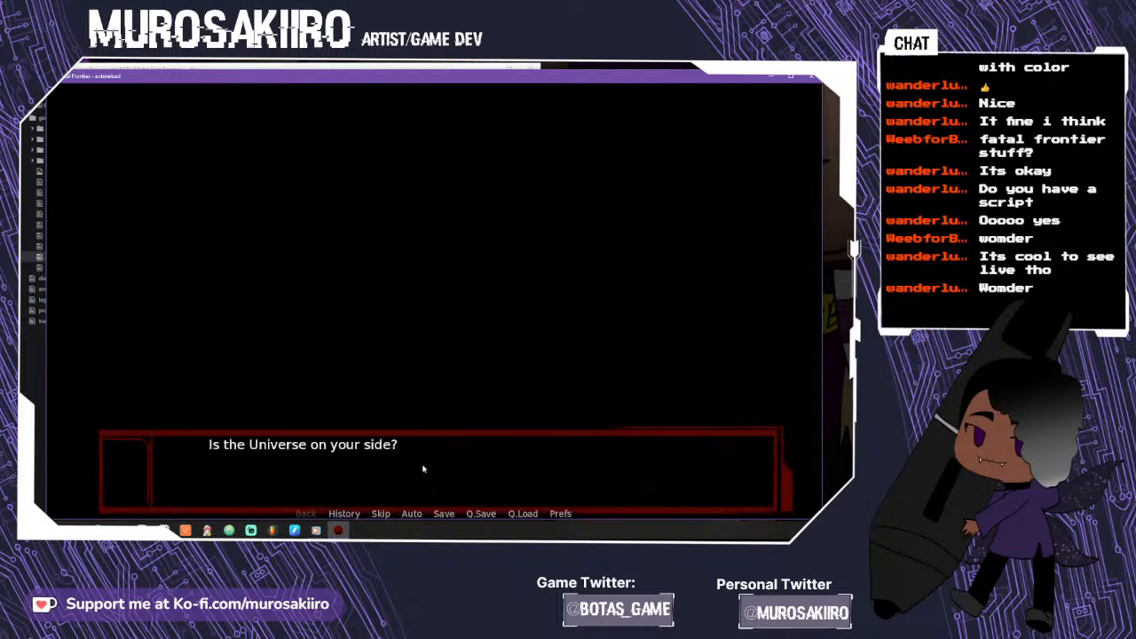
key("shift+d")
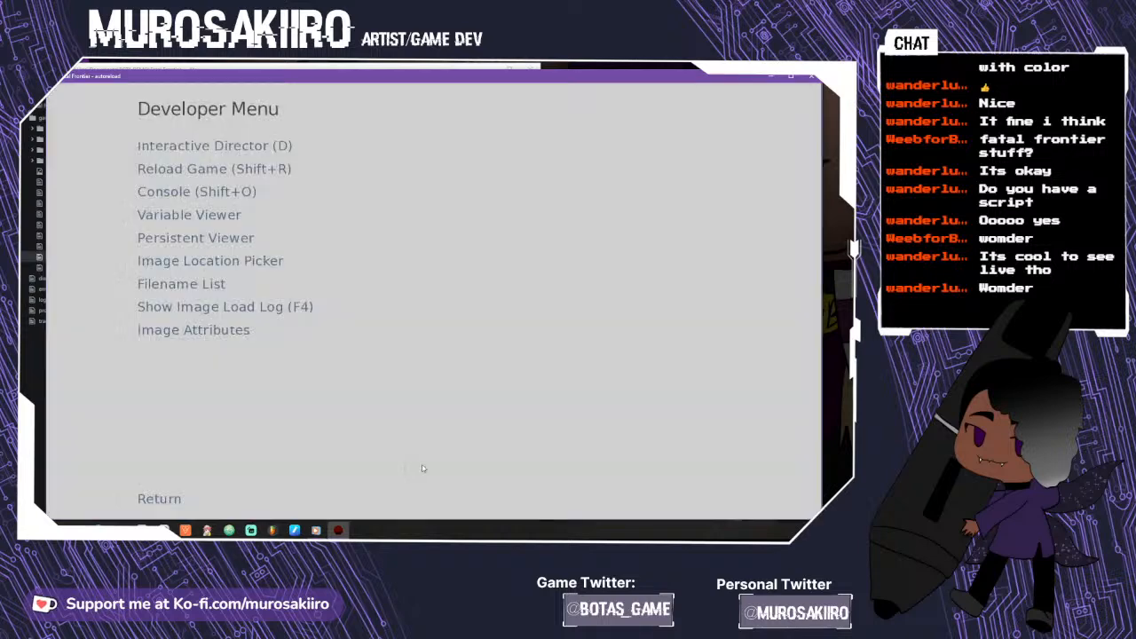
left_click(205, 239)
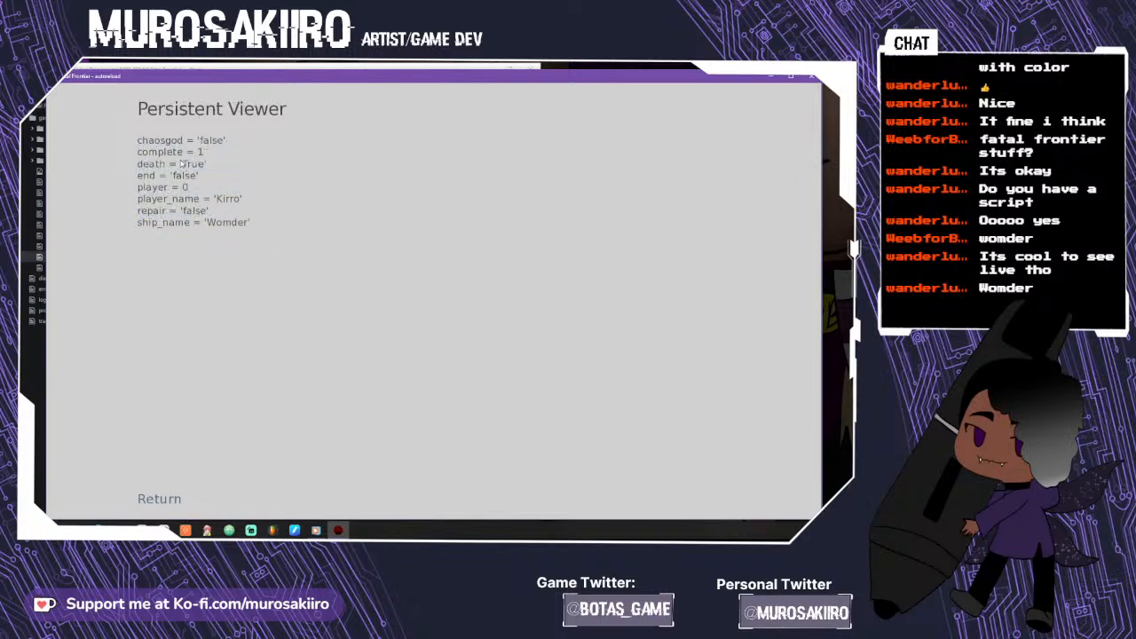
left_click(182, 499)
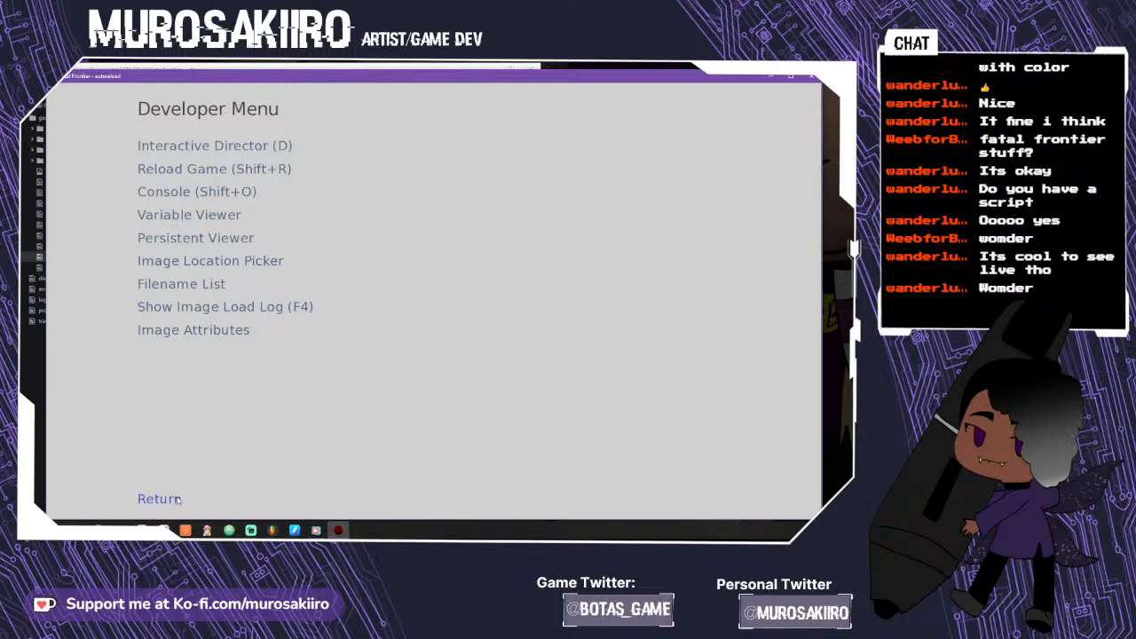
left_click(176, 499)
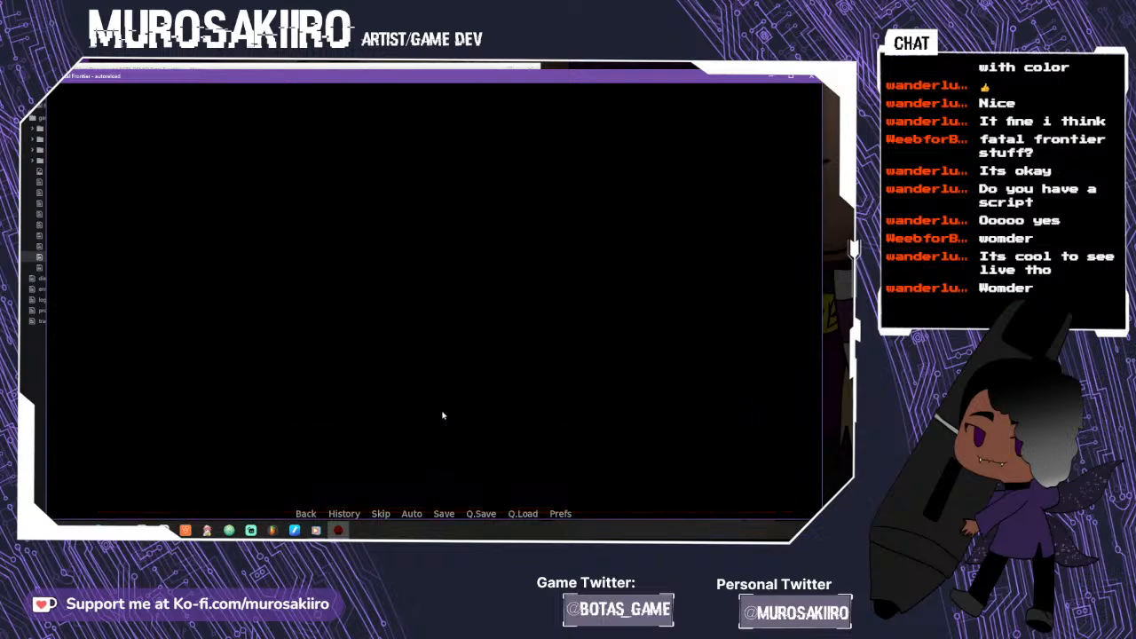
- Advance the replay's opening narration through the spaceship scene to the conversation with the worker
left_click(418, 217)
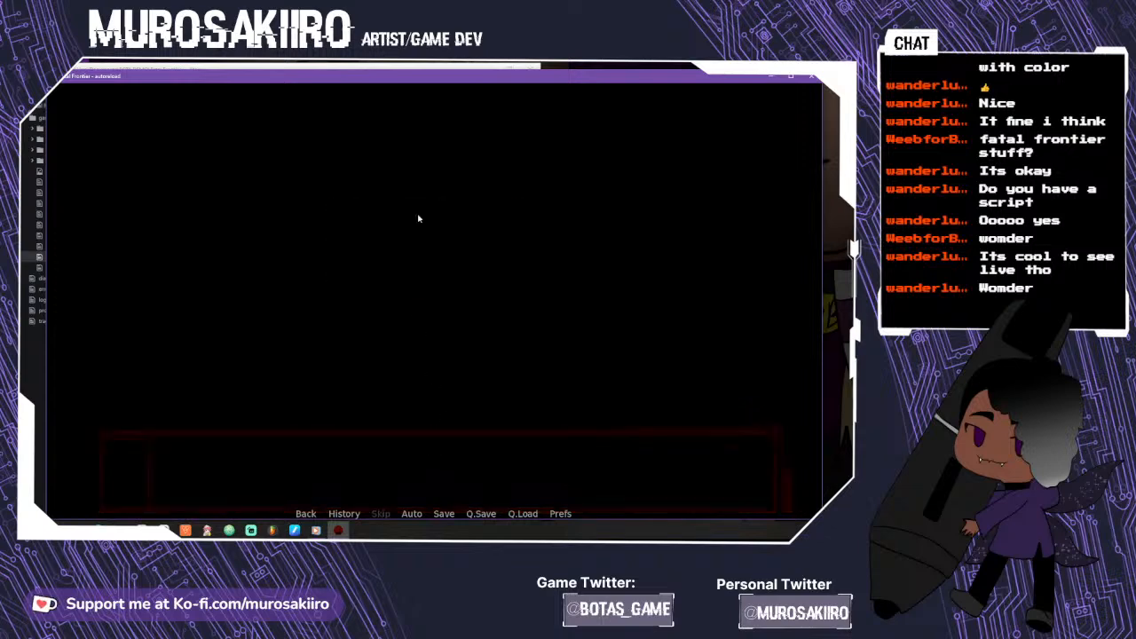
left_click(426, 466)
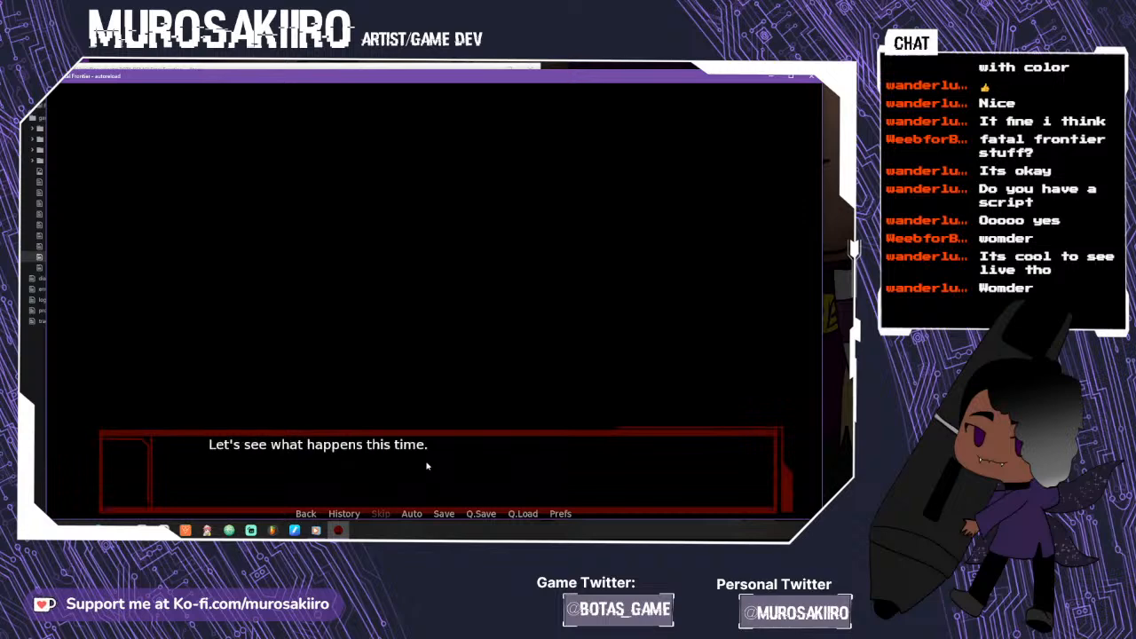
left_click(427, 466)
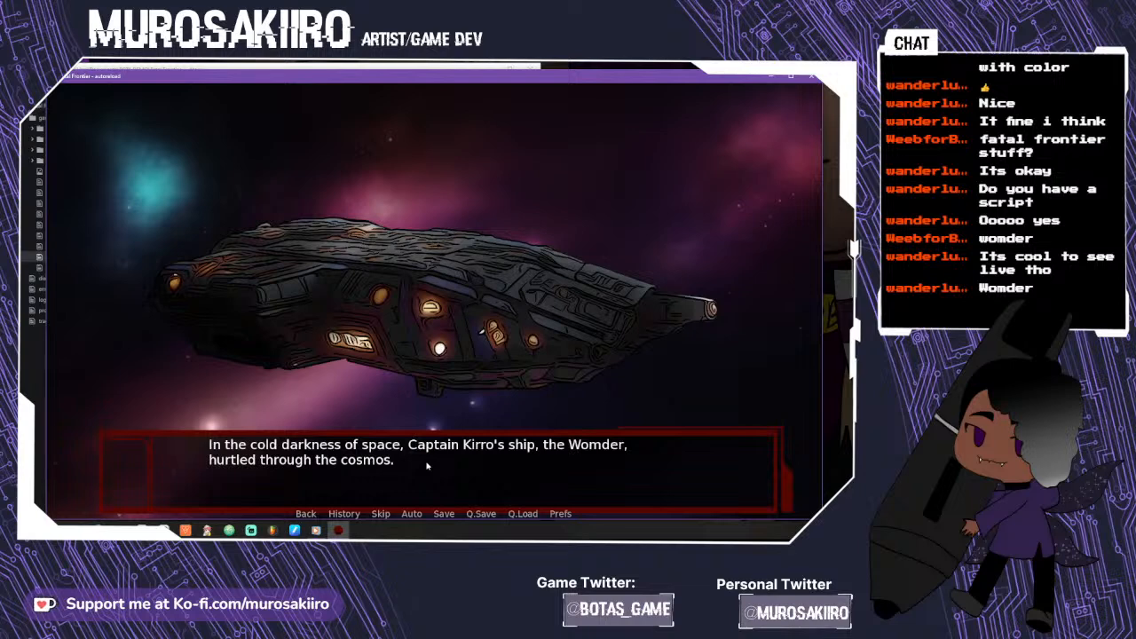
left_click(402, 471)
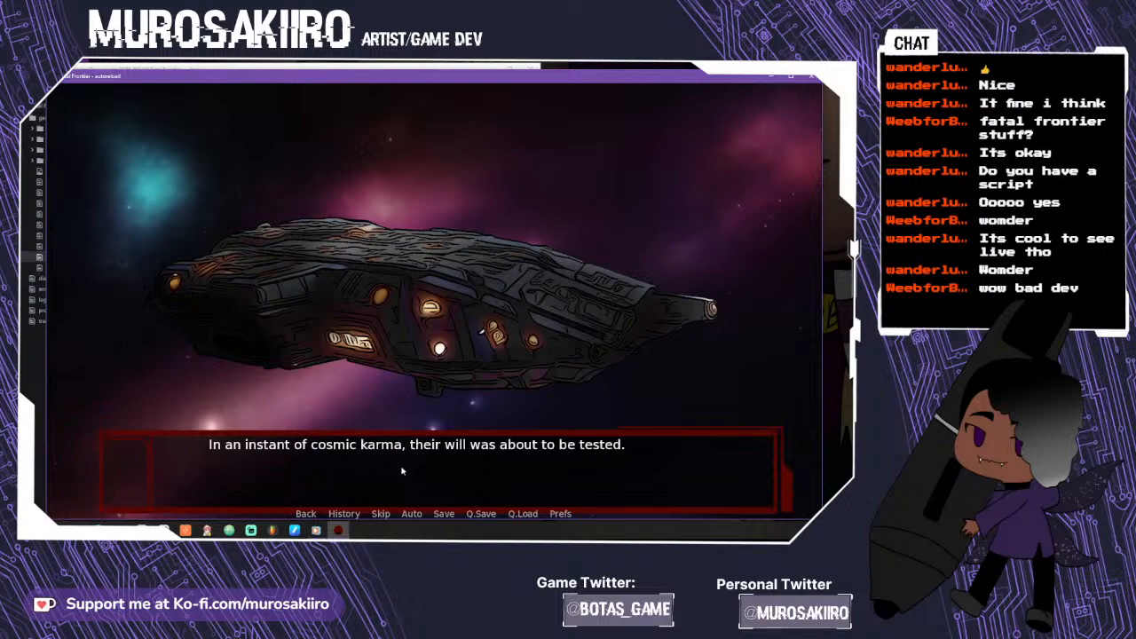
left_click(402, 471)
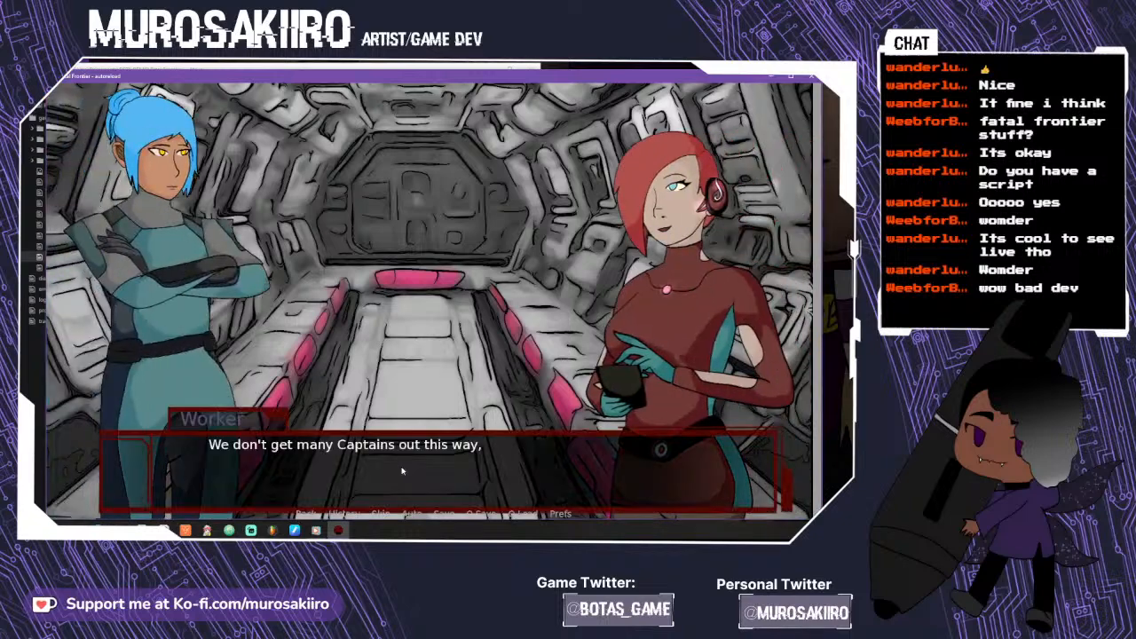
- Answer the worker with "Glad someone agrees" and advance the cargo dialogue
left_click(403, 471)
left_click(402, 472)
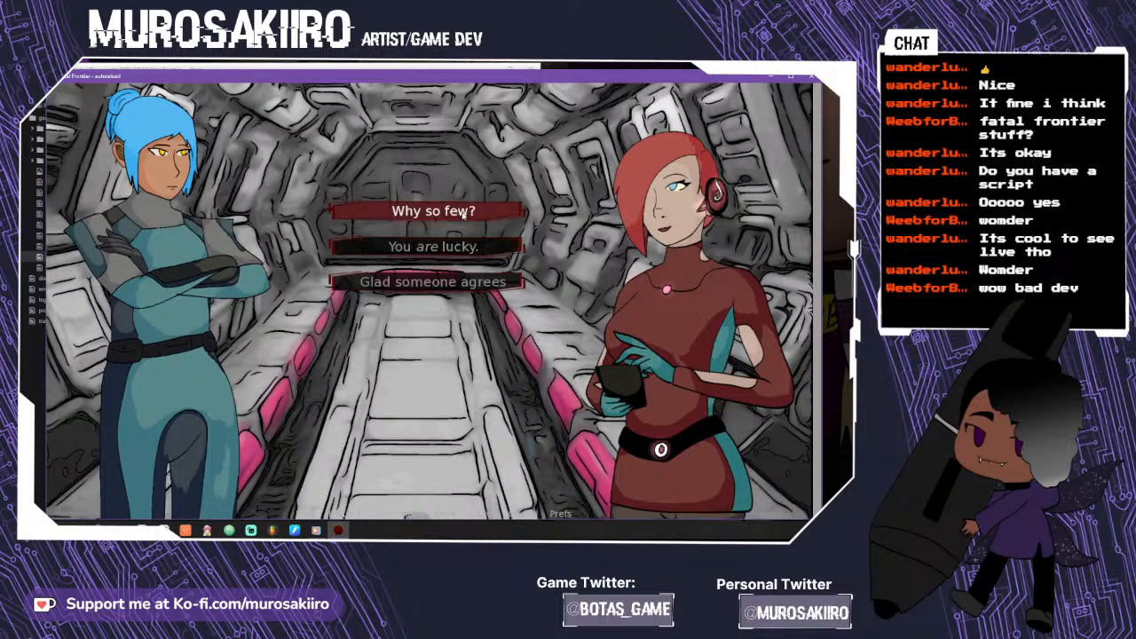
left_click(426, 282)
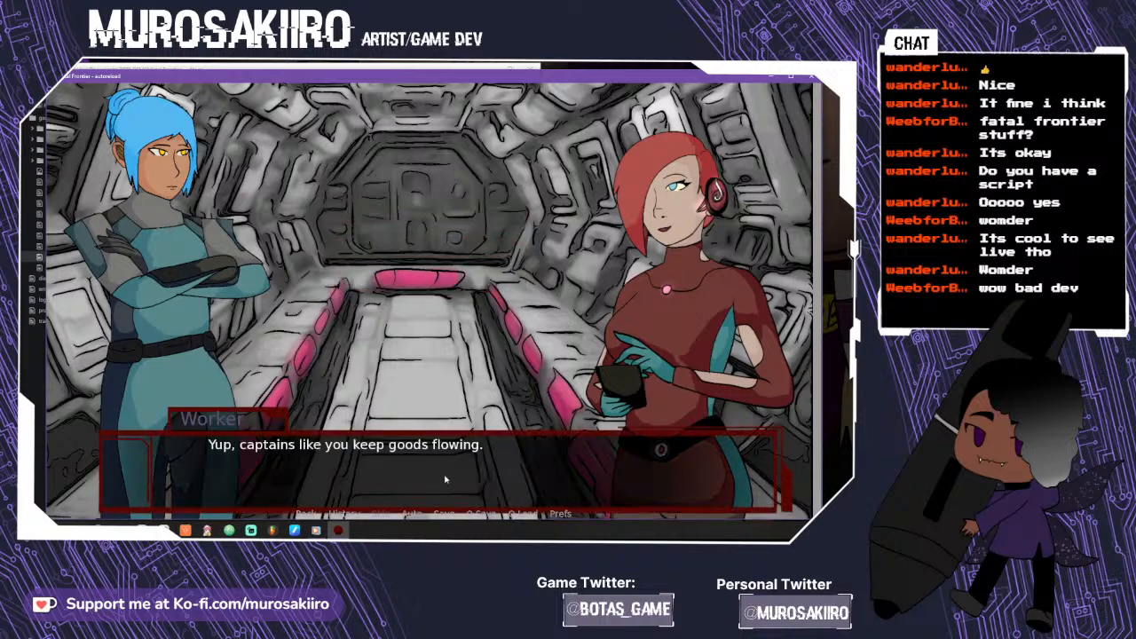
left_click(414, 490)
left_click(414, 490)
left_click(413, 490)
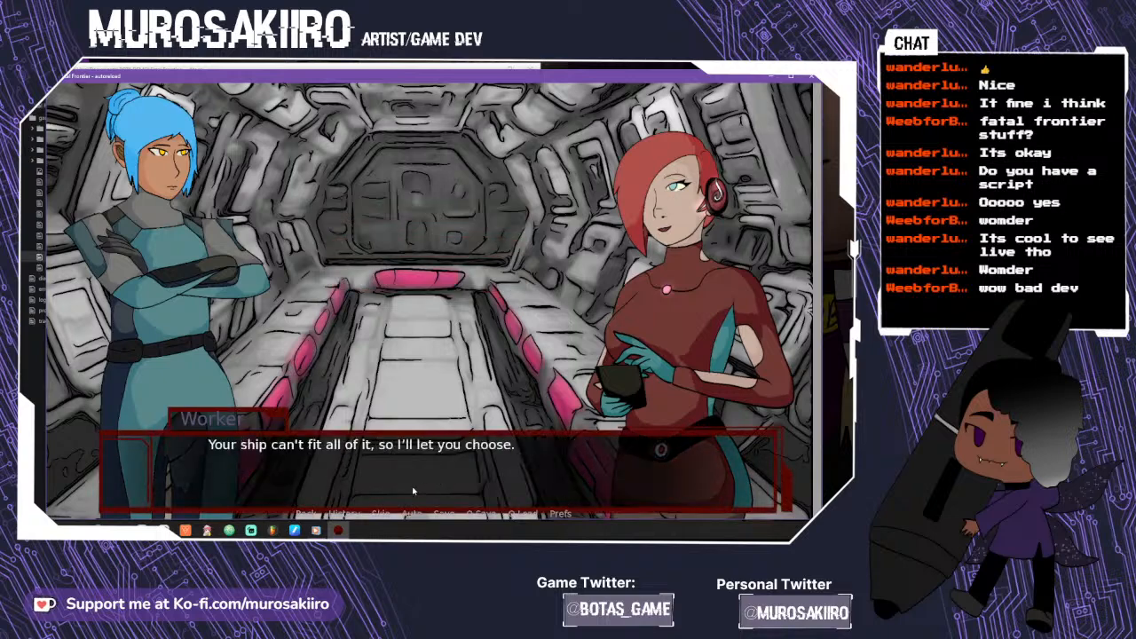
- Choose "Only safe cargo." for the shipment and advance the remaining dialogue to the bridge scene
left_click(413, 491)
left_click(413, 459)
left_click(414, 459)
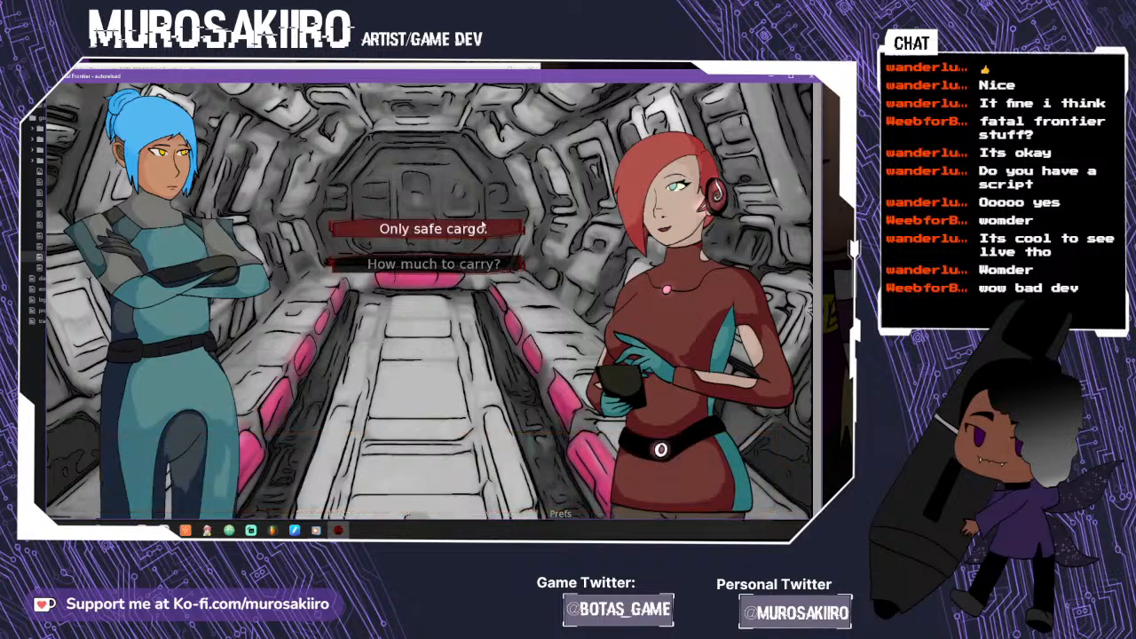
left_click(484, 228)
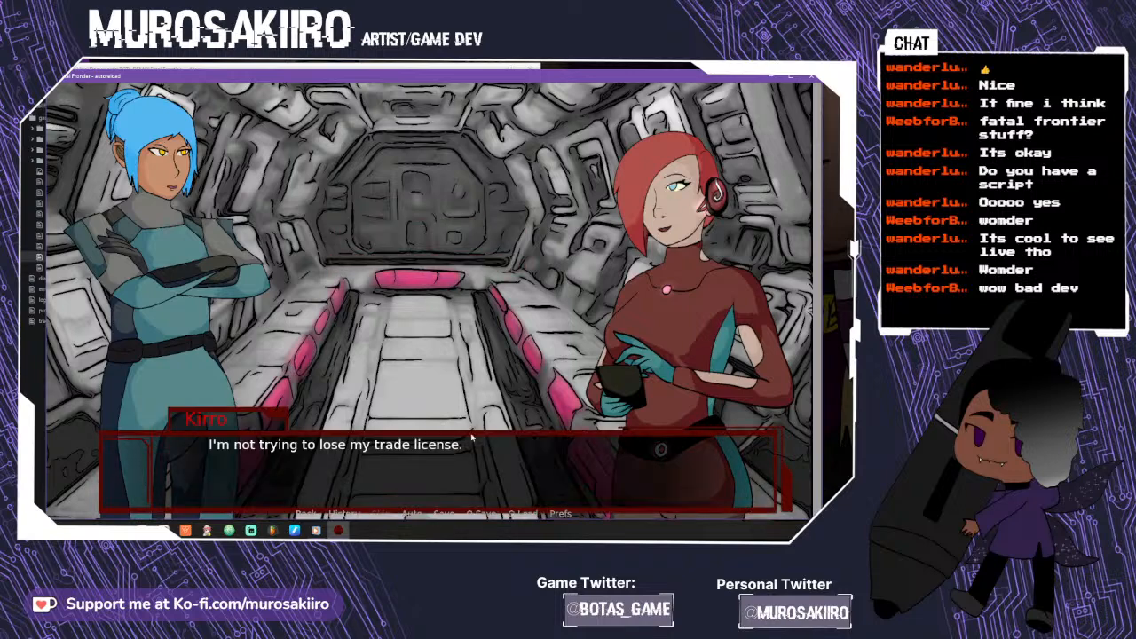
left_click(471, 463)
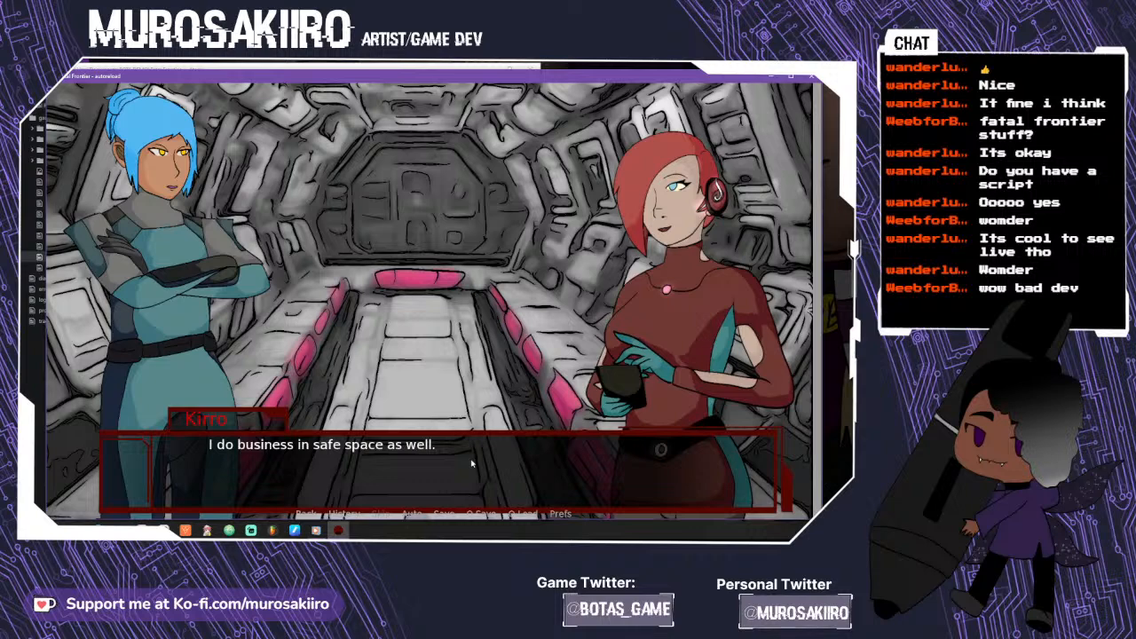
left_click(472, 463)
left_click(471, 462)
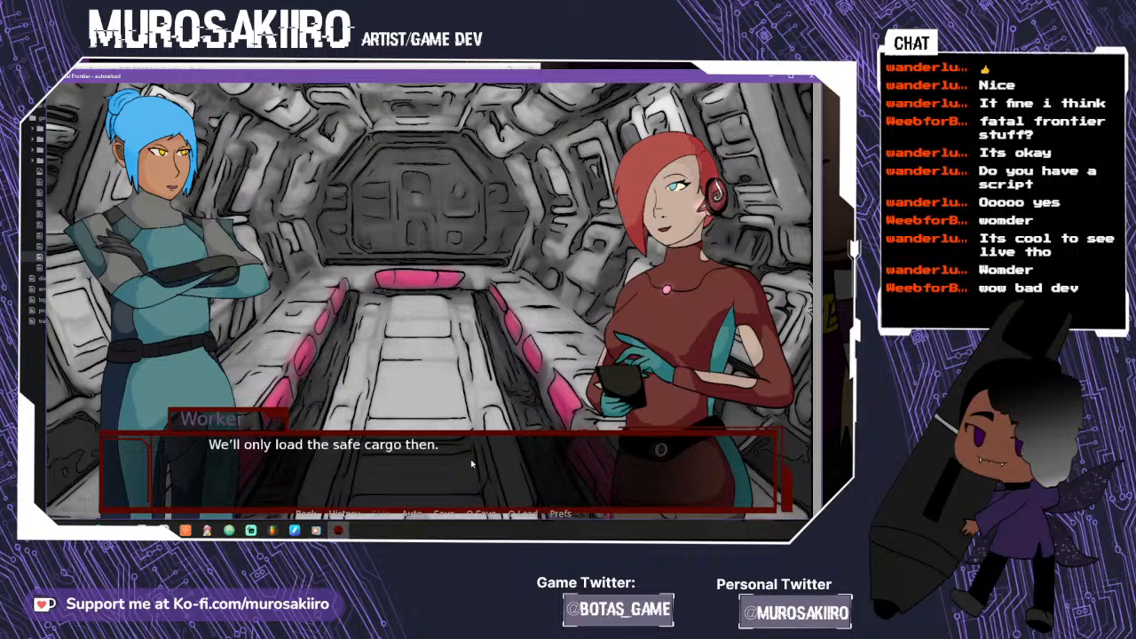
left_click(471, 462)
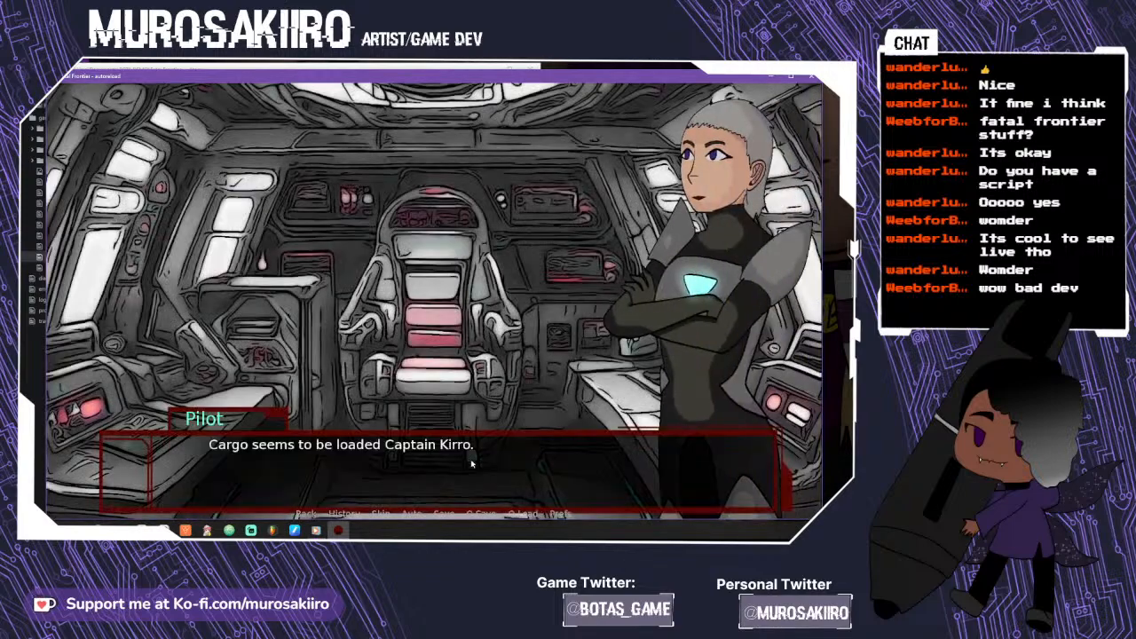
- Advance the pilot's, engineer's and navigator's lines on the bridge to the crew interaction choices
left_click(466, 459)
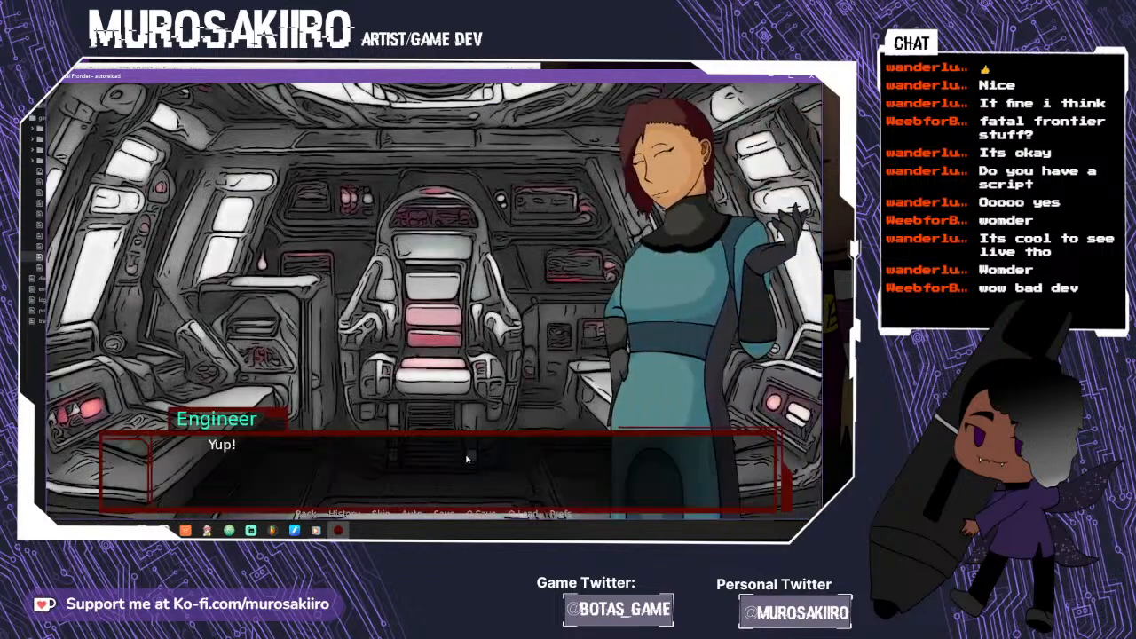
left_click(468, 457)
left_click(469, 458)
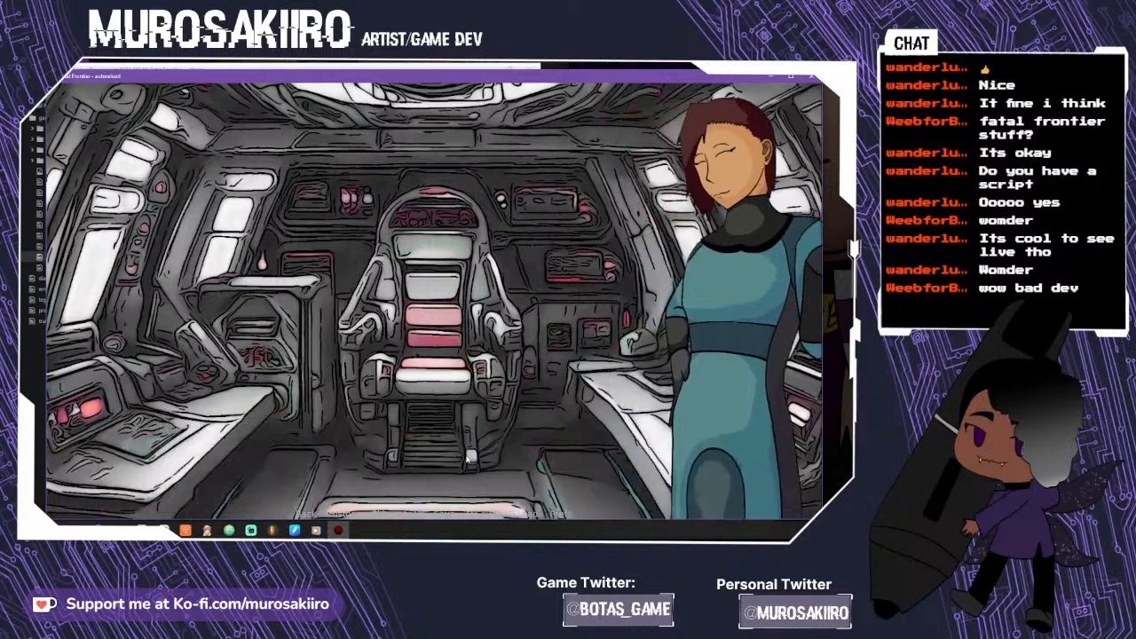
left_click(469, 458)
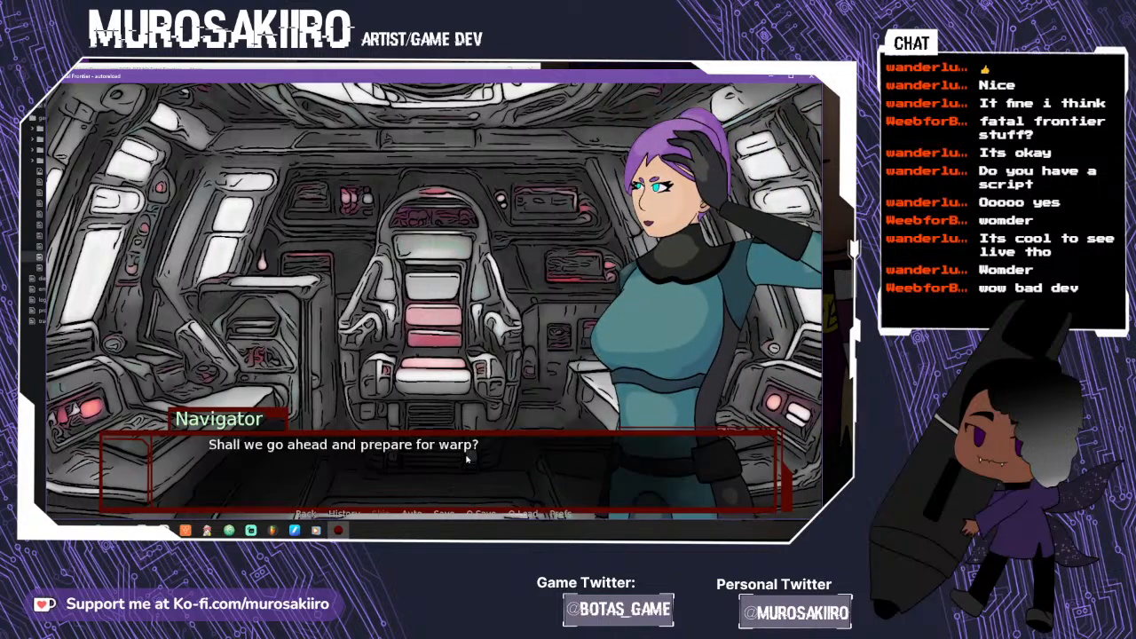
left_click(468, 459)
left_click(431, 265)
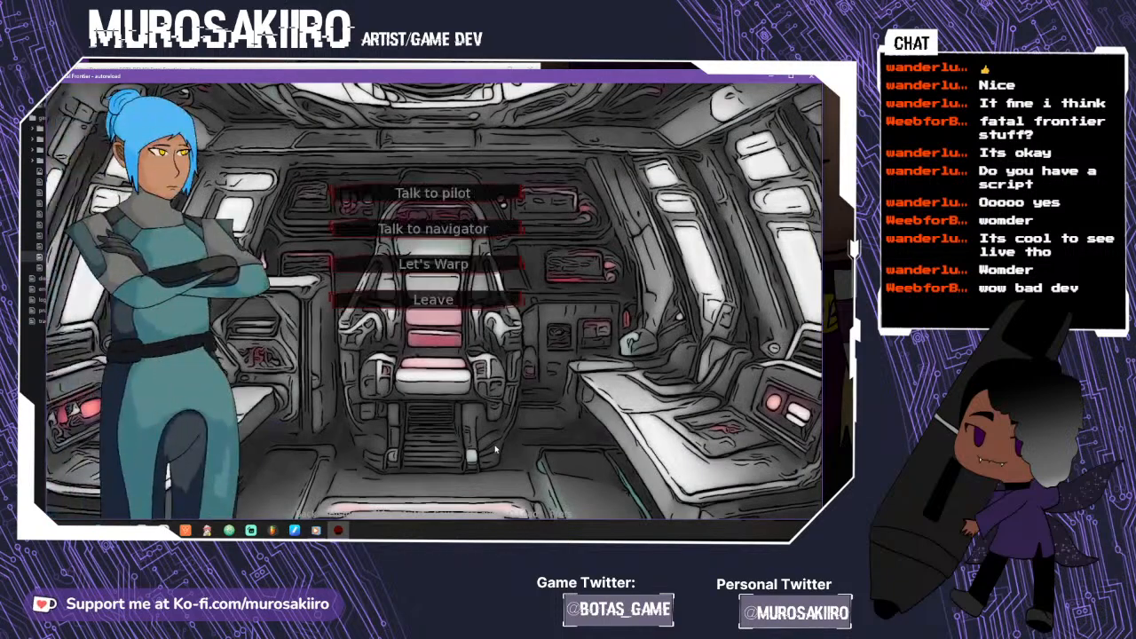
- Talk to the navigator, choosing "Tell me about yourself." followed by "You can relax."
left_click(473, 231)
left_click(335, 473)
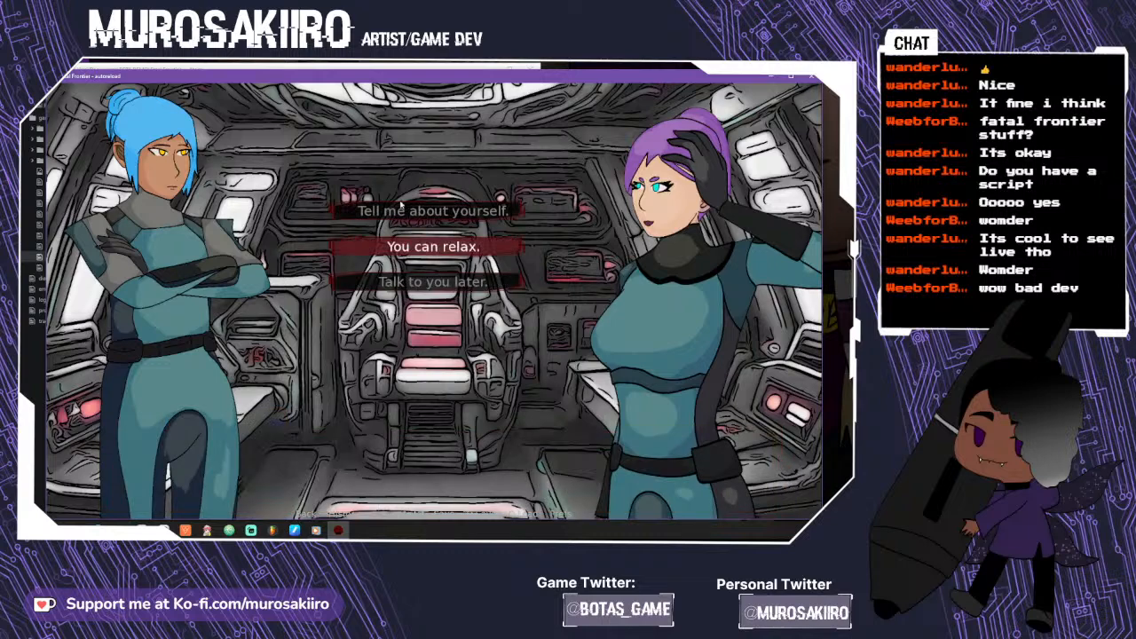
left_click(423, 211)
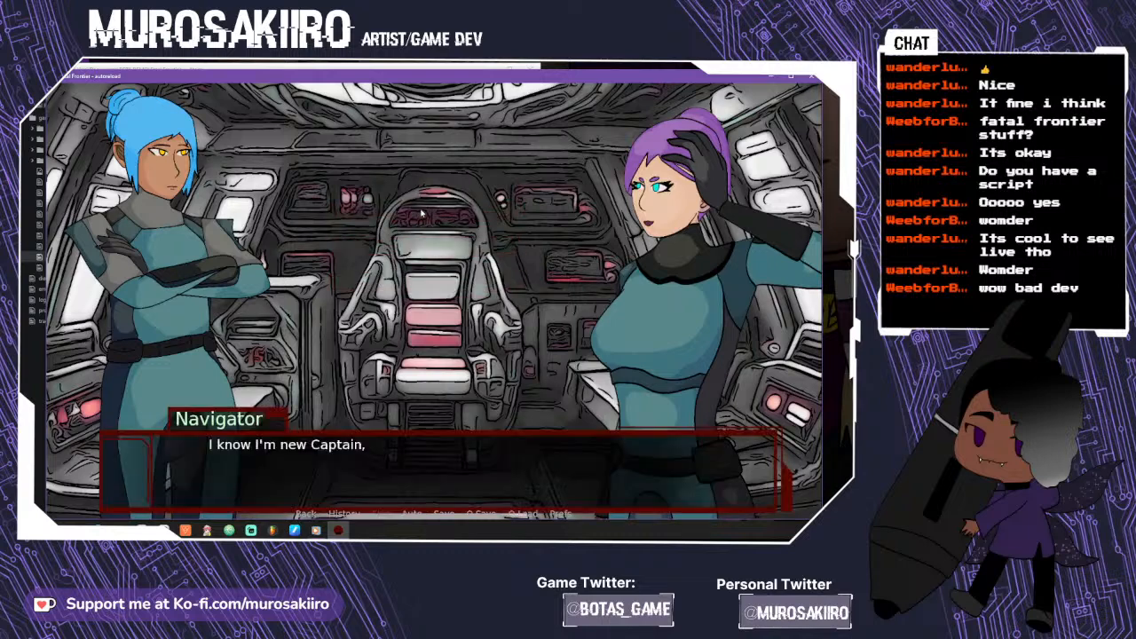
left_click(384, 493)
left_click(381, 478)
left_click(381, 479)
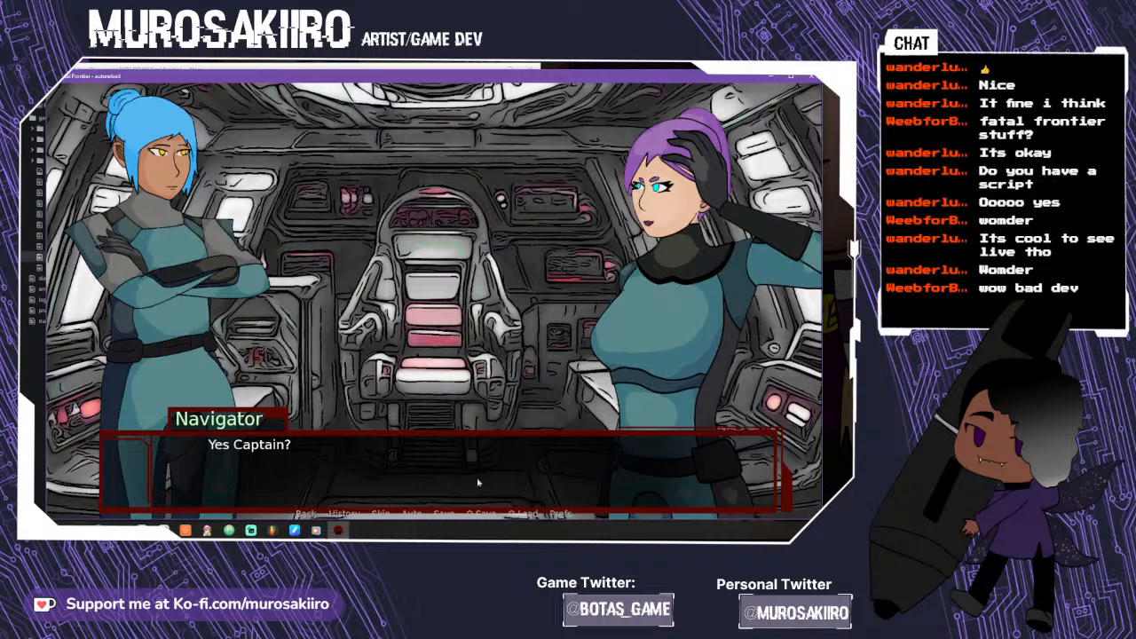
left_click(413, 464)
left_click(437, 253)
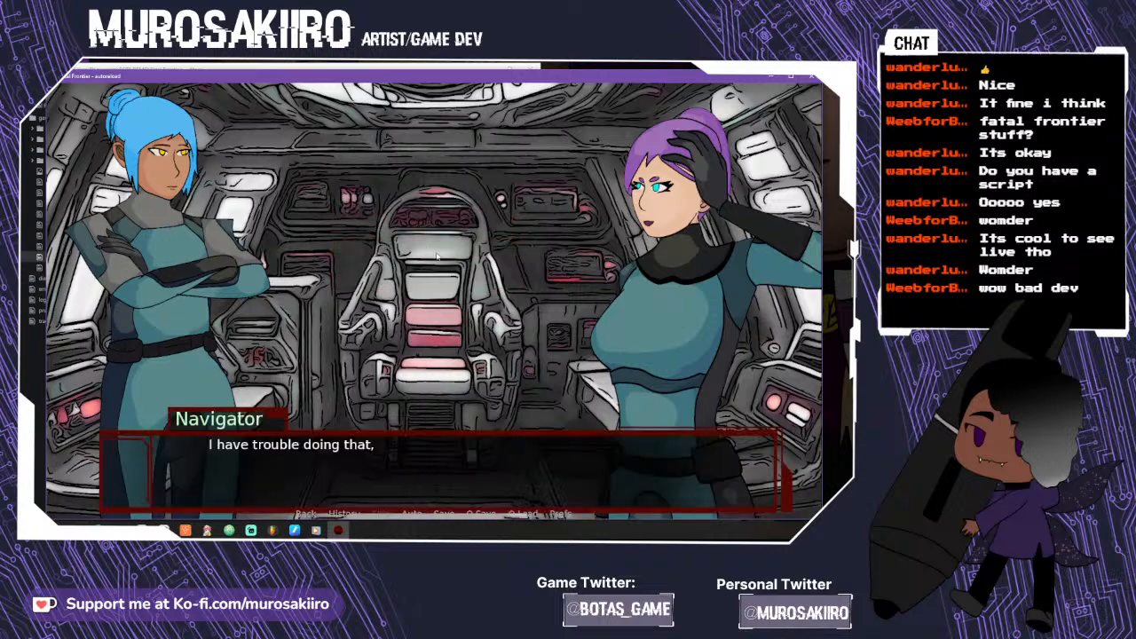
- Finish the conversation with the navigator and return to the bridge's crew interaction choices
left_click(376, 451)
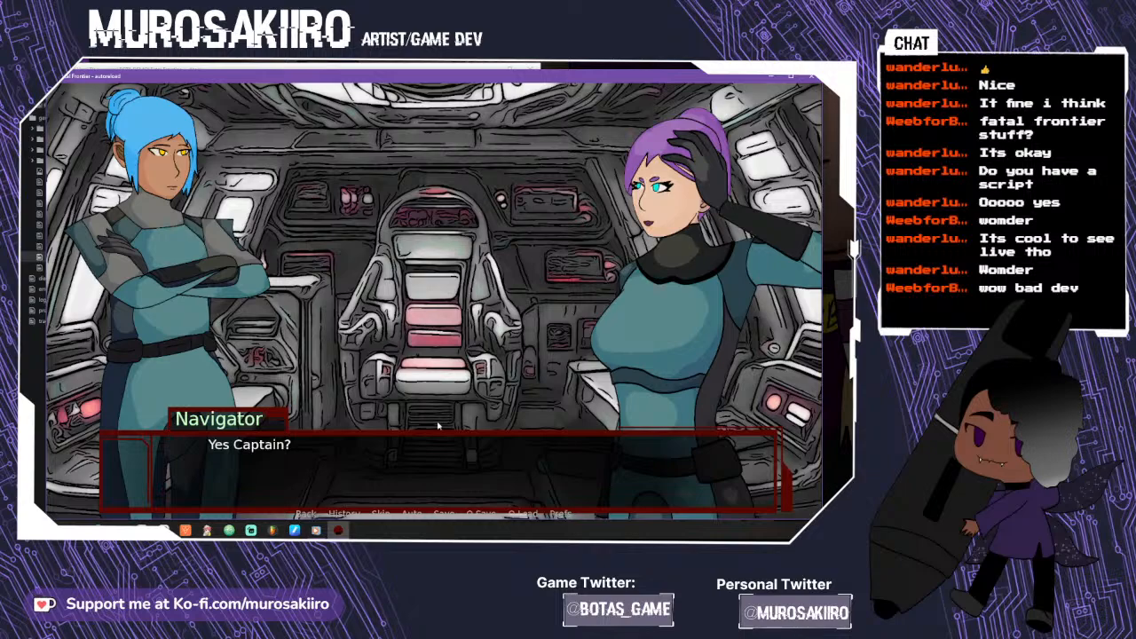
left_click(426, 317)
left_click(463, 283)
left_click(498, 504)
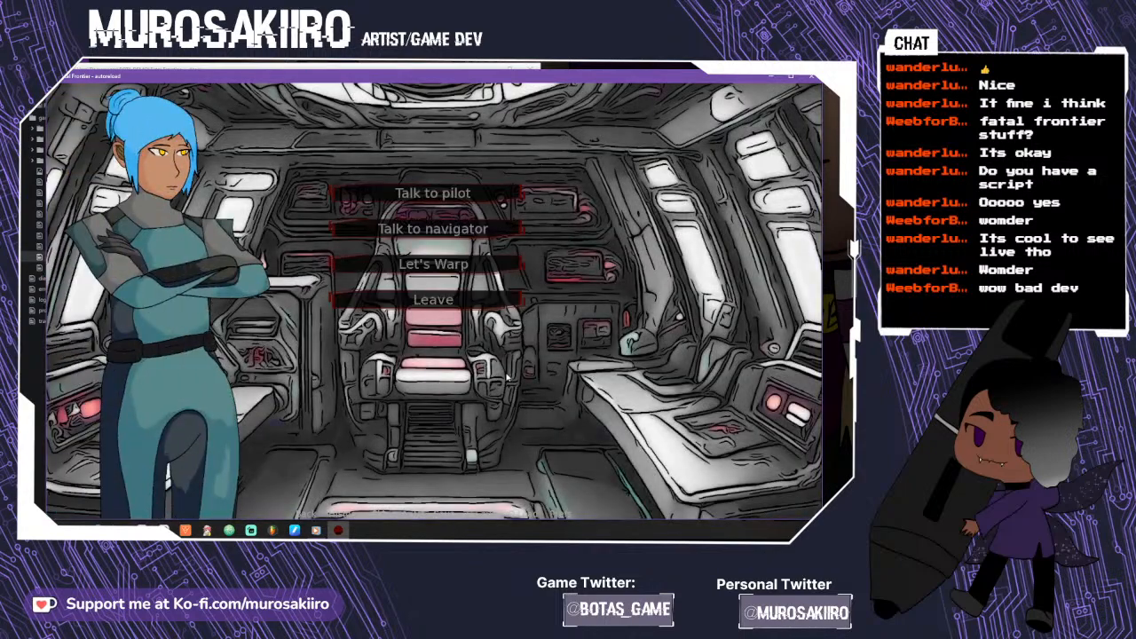
- Leave the bridge, move right, and choose "Share with the crew" for the extra profits
left_click(448, 302)
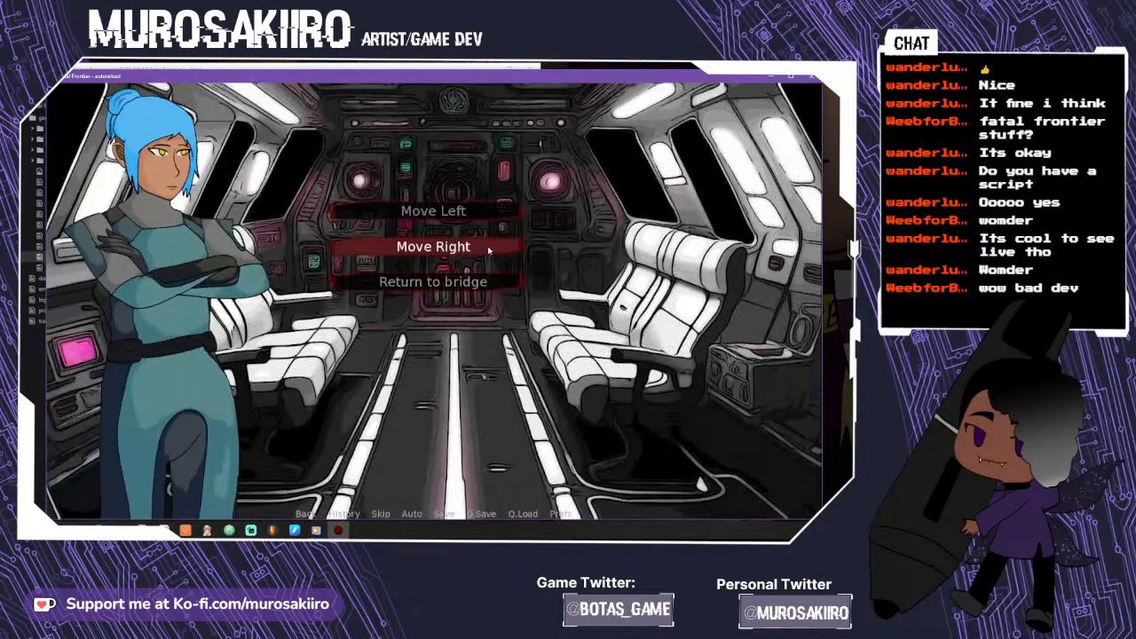
left_click(433, 246)
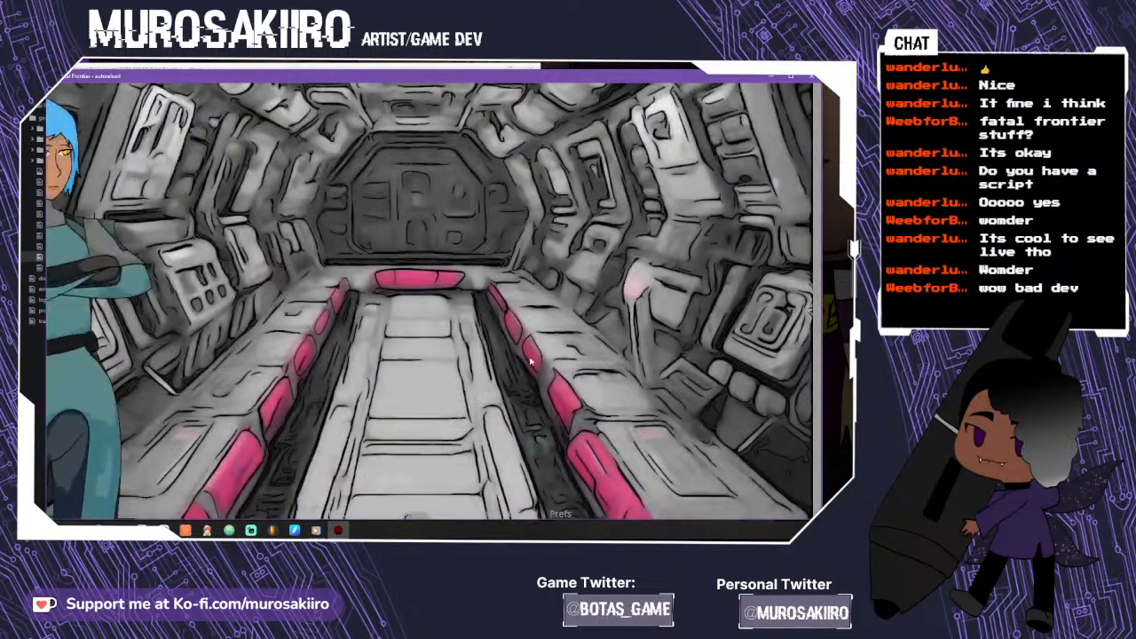
left_click(448, 233)
left_click(498, 391)
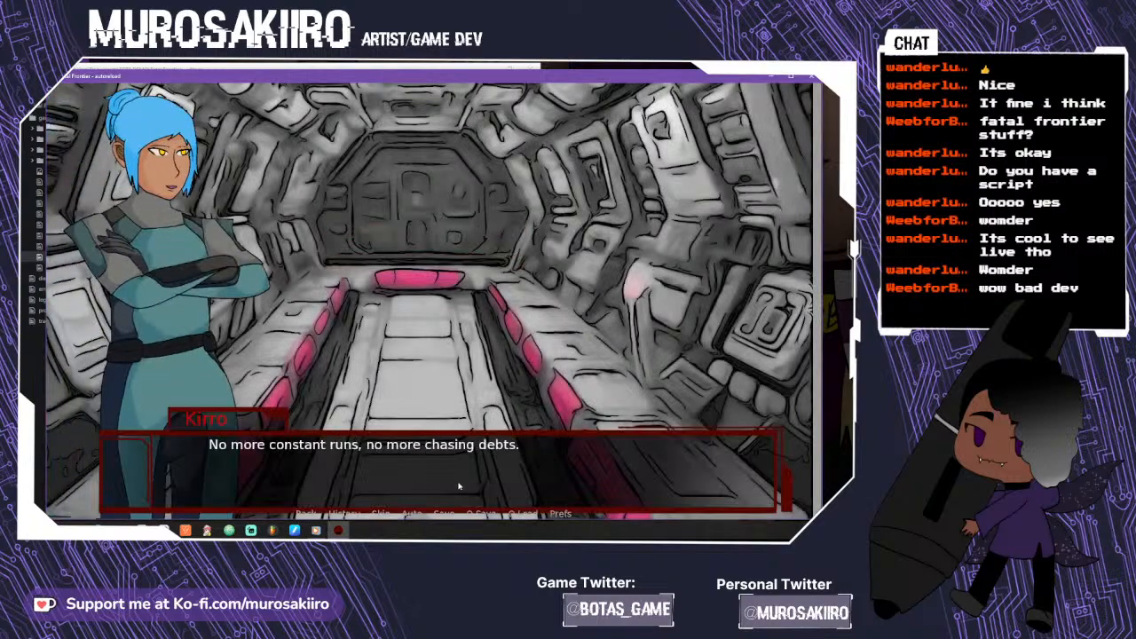
left_click(458, 487)
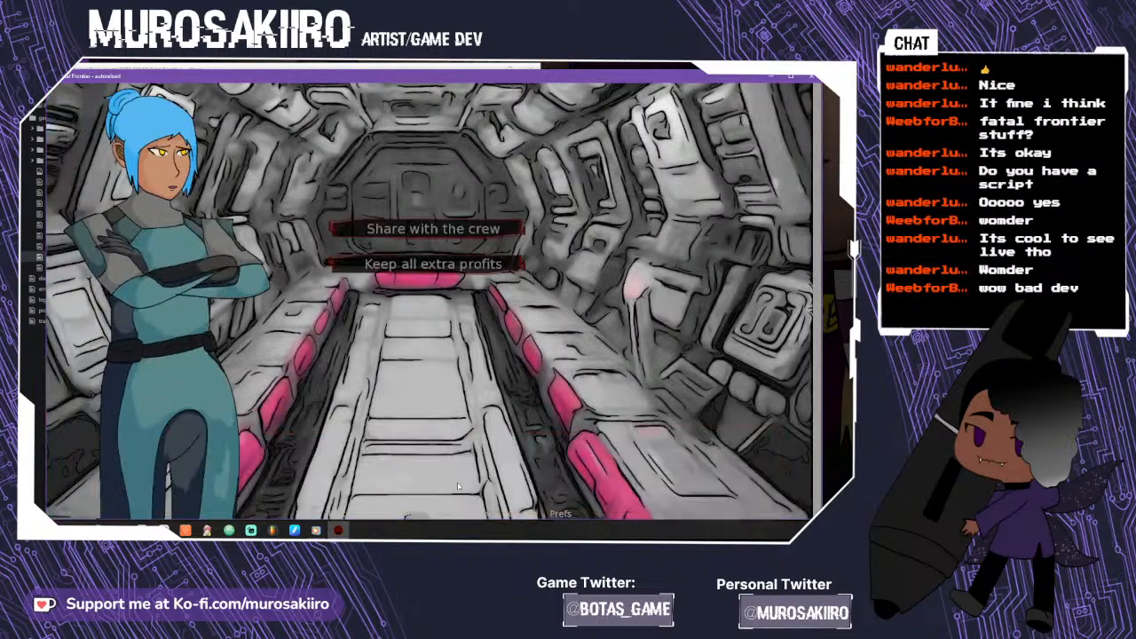
left_click(430, 232)
left_click(432, 421)
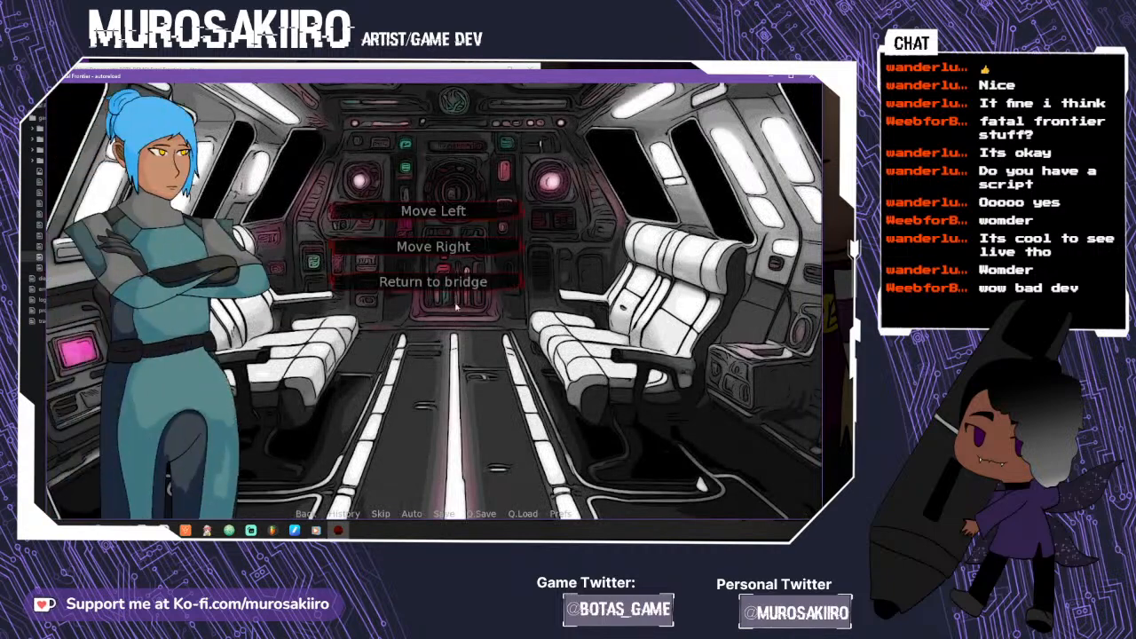
- Return to the bridge, choose "Let's Warp" and advance the post-warp dialogue to the pilot's line about the coordinates
left_click(451, 284)
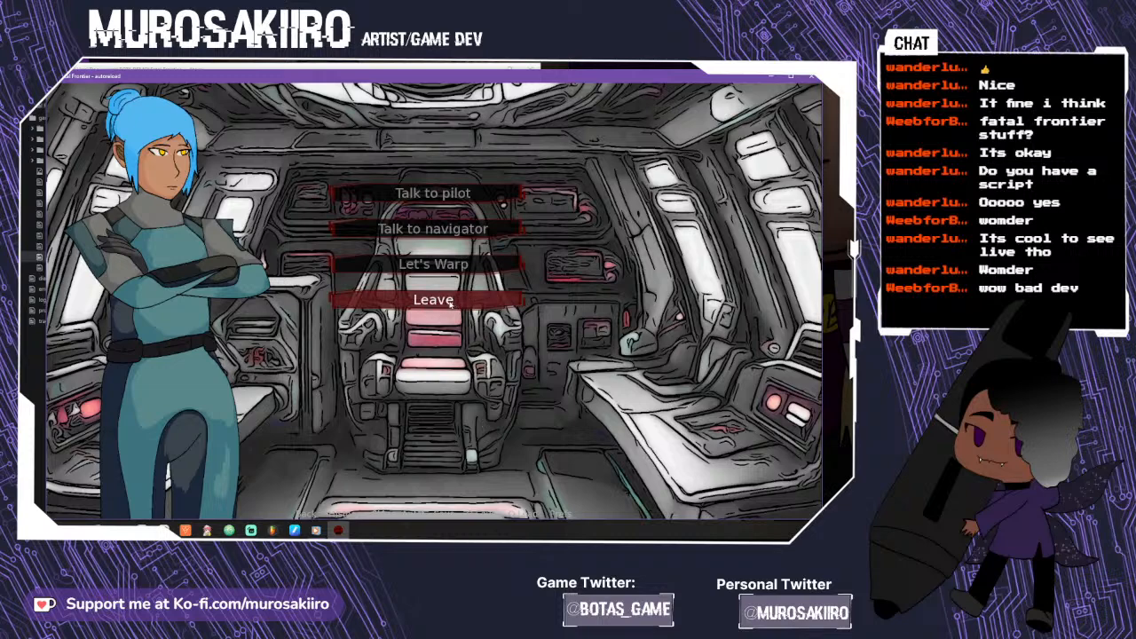
left_click(438, 263)
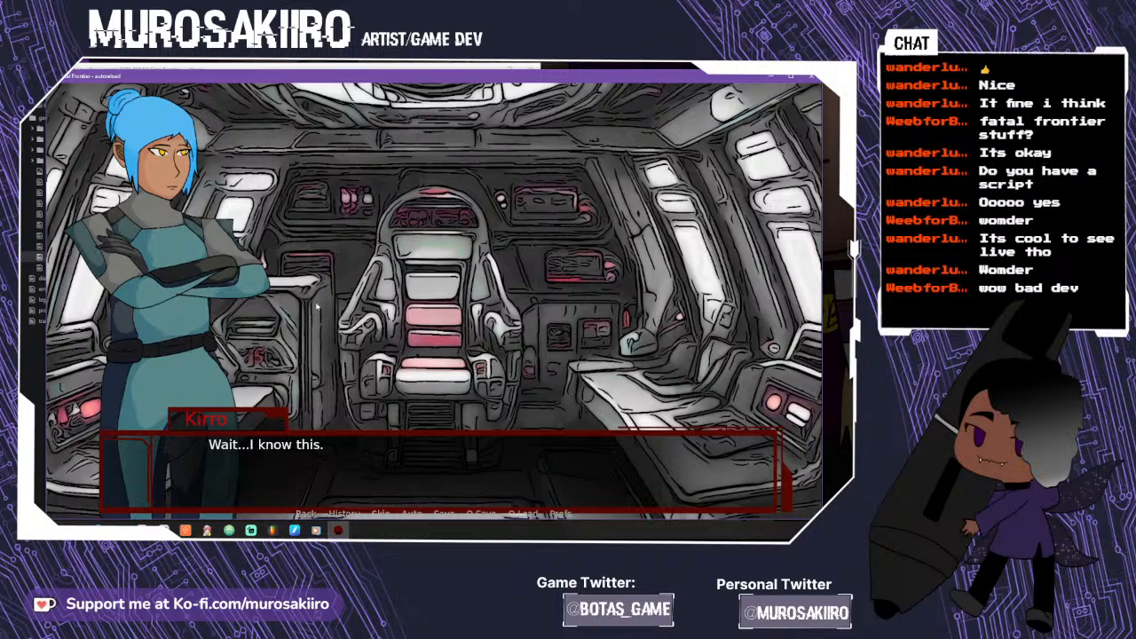
left_click(388, 454)
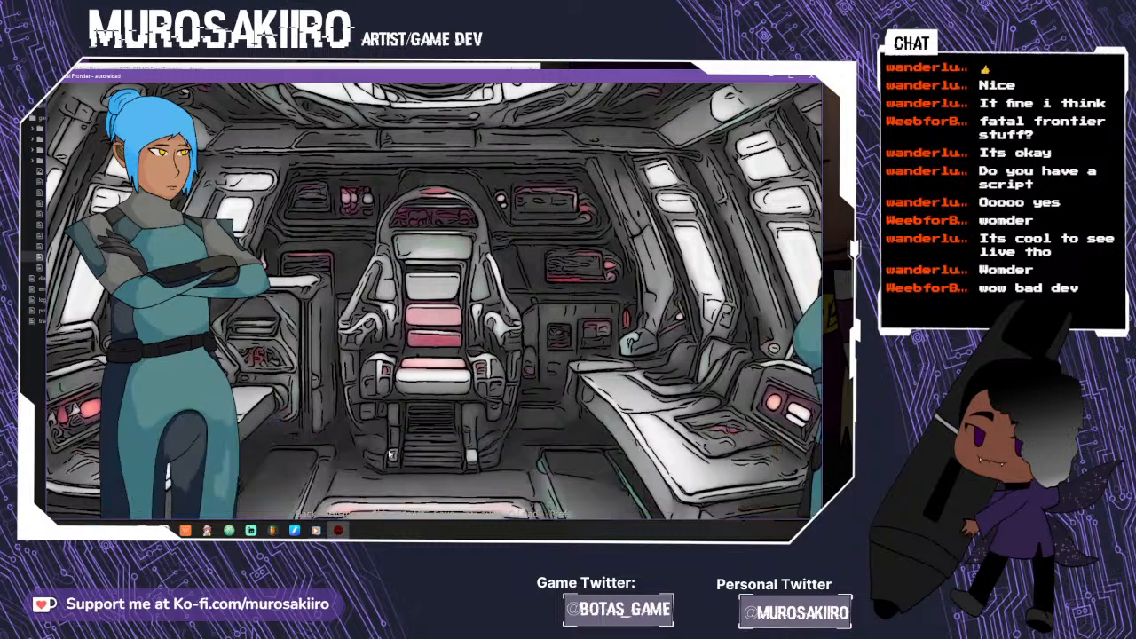
left_click(390, 455)
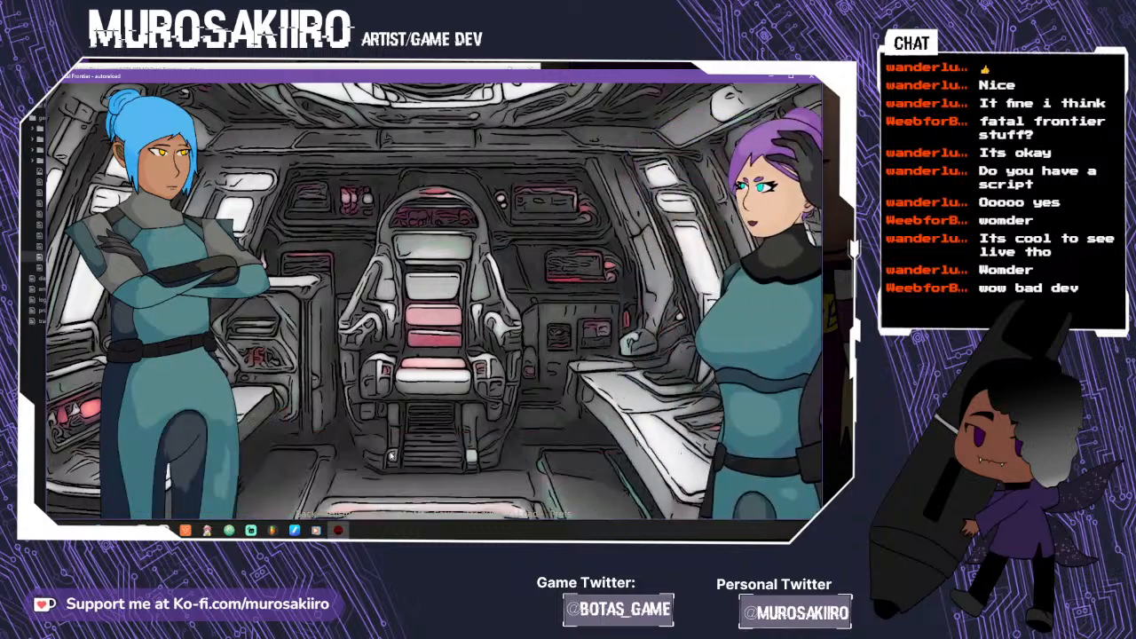
left_click(391, 460)
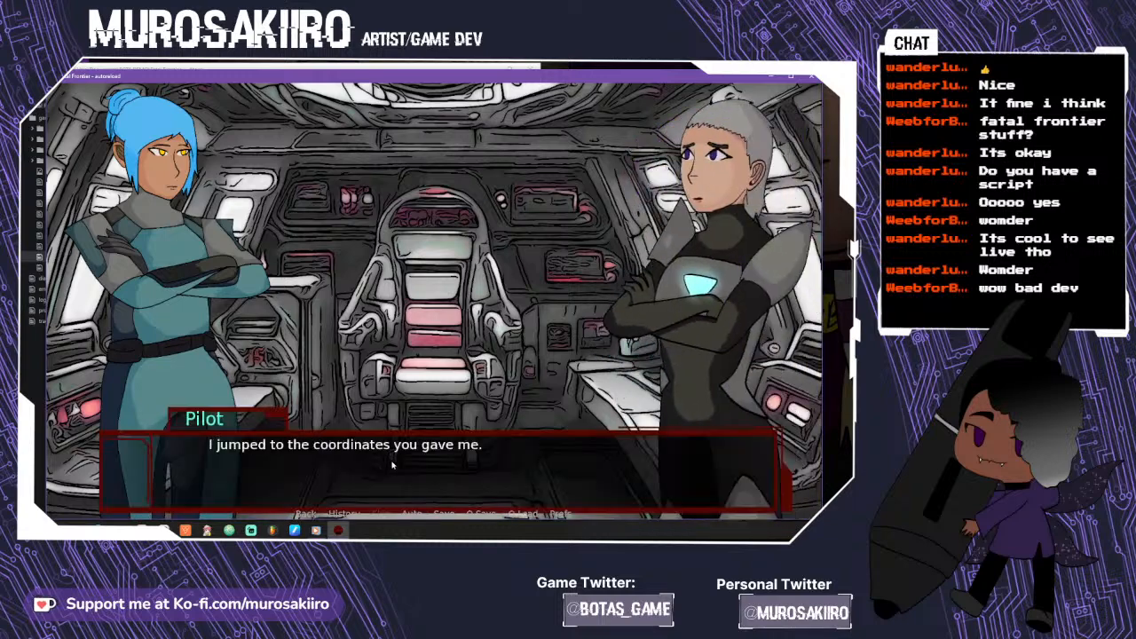
- Advance the pilot and navigator exchange through Kirro's order to move away and the departure to find the engineers
left_click(391, 461)
left_click(393, 461)
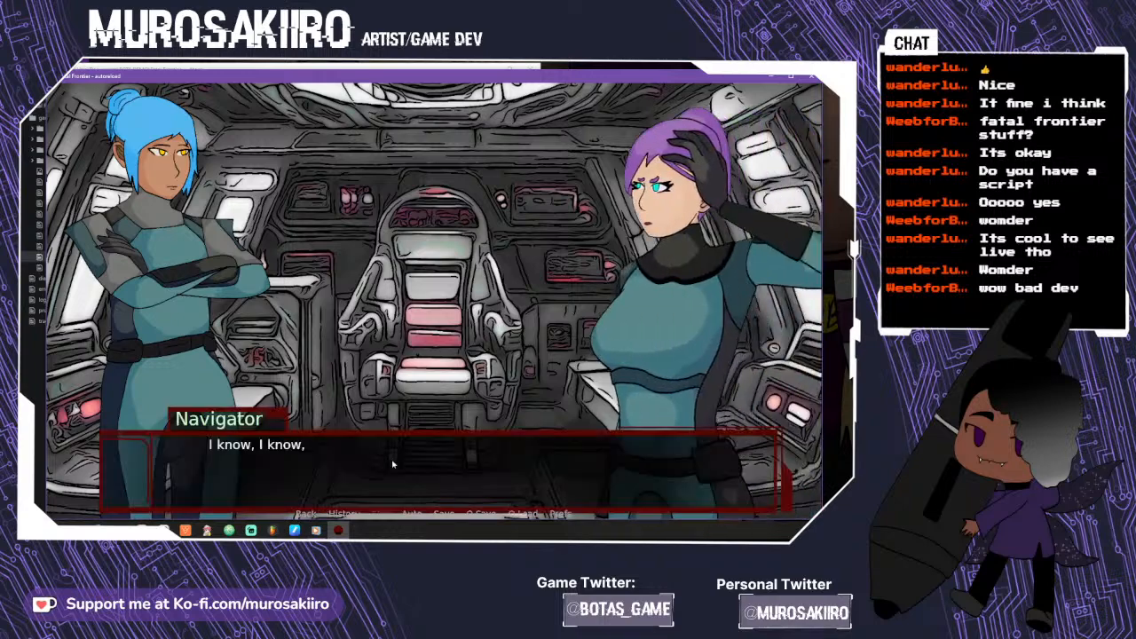
left_click(394, 462)
left_click(394, 462)
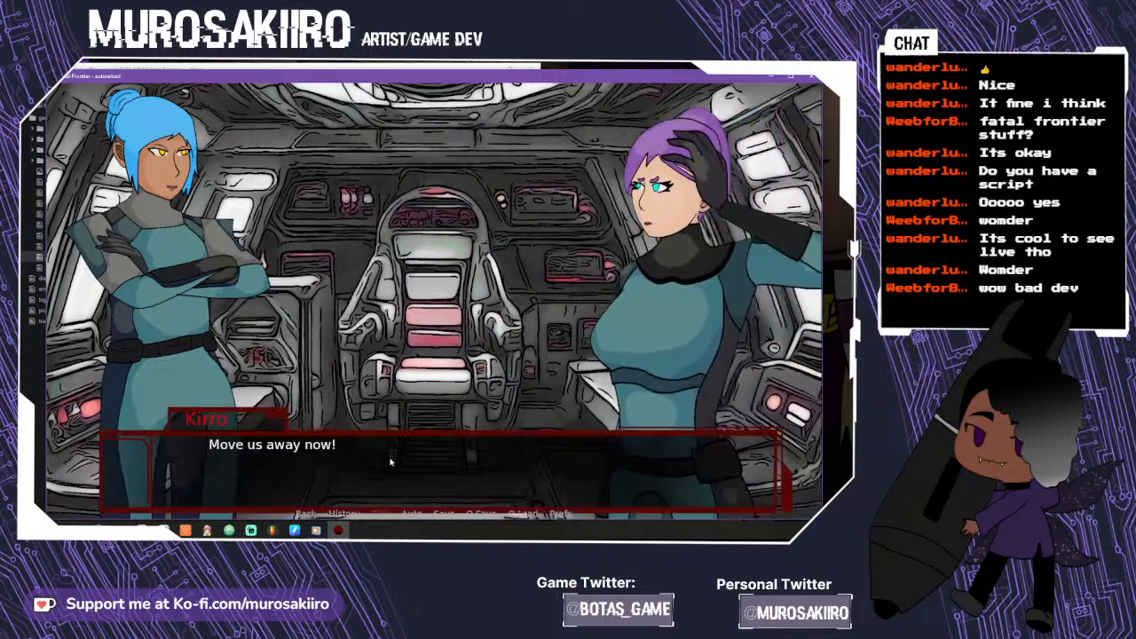
left_click(390, 460)
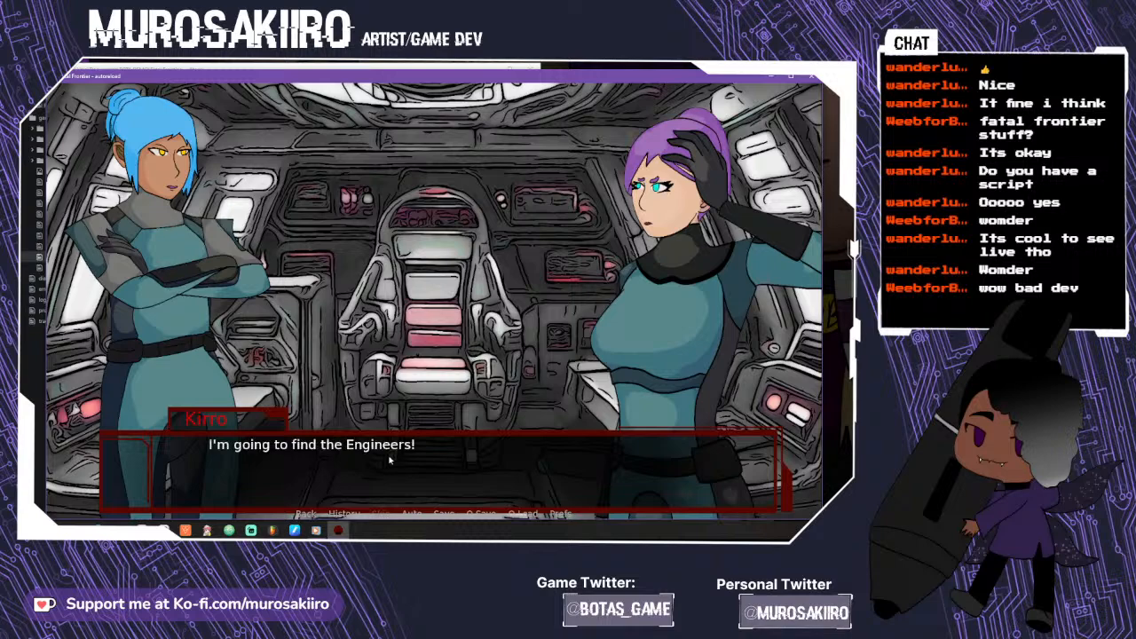
left_click(389, 459)
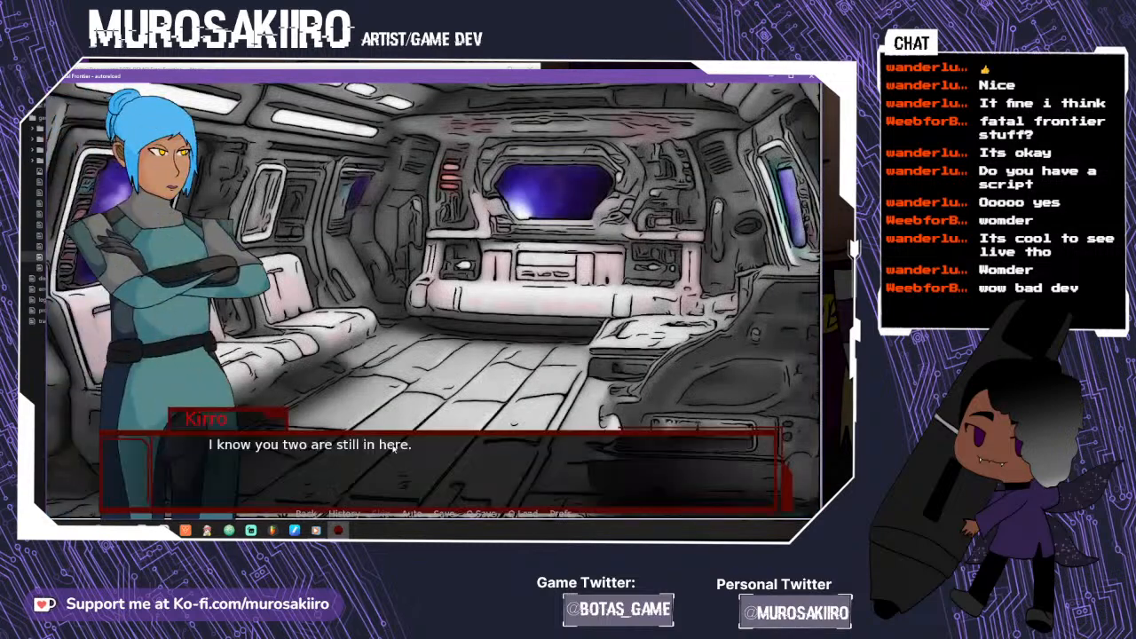
- Advance the engineers' card game conversation through Kirro's engine room order to the navigator's emergency warning
left_click(396, 455)
left_click(395, 454)
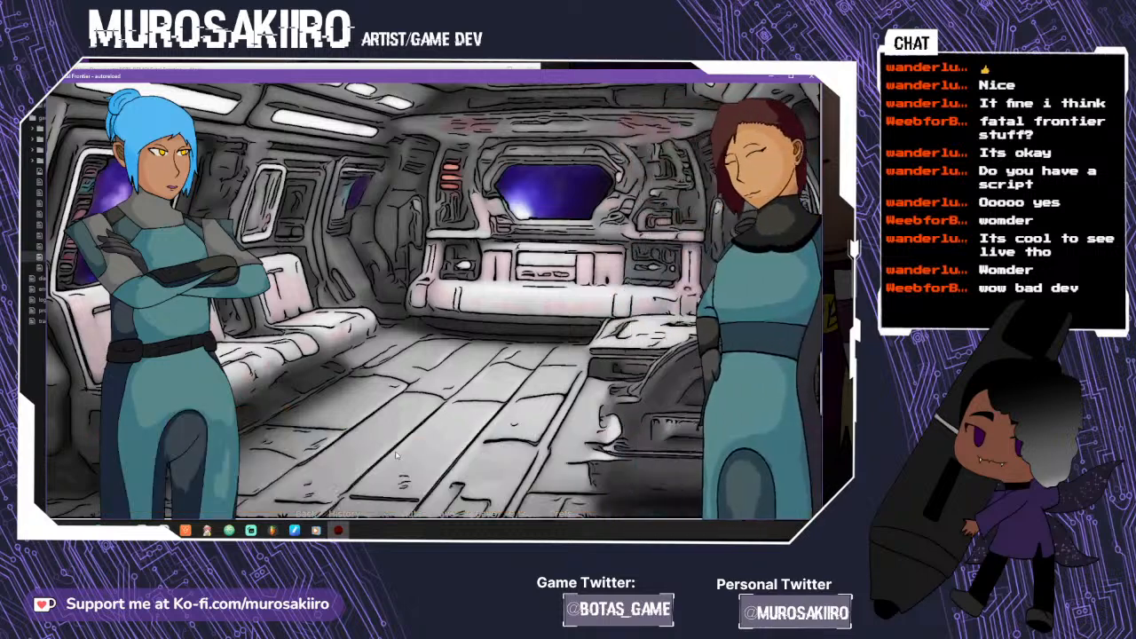
left_click(396, 455)
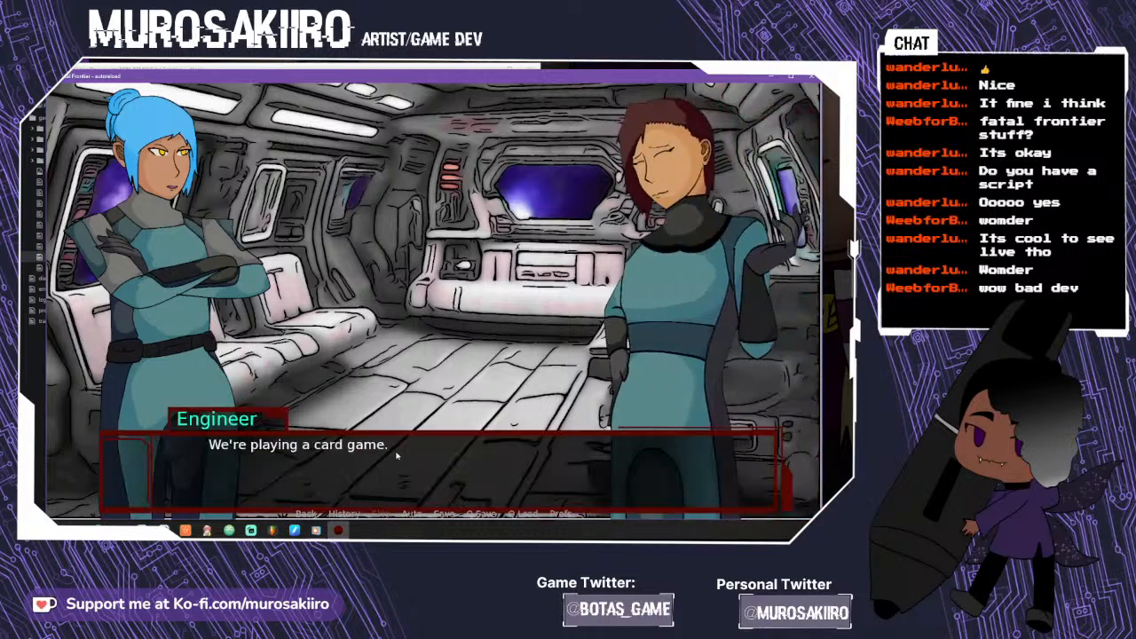
left_click(396, 455)
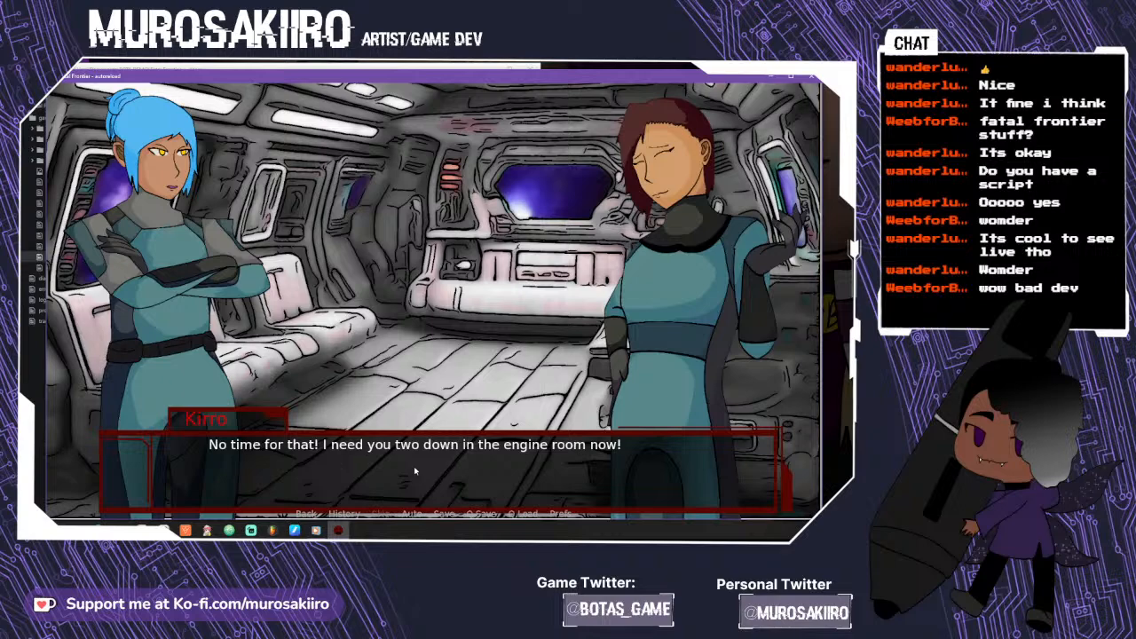
left_click(469, 472)
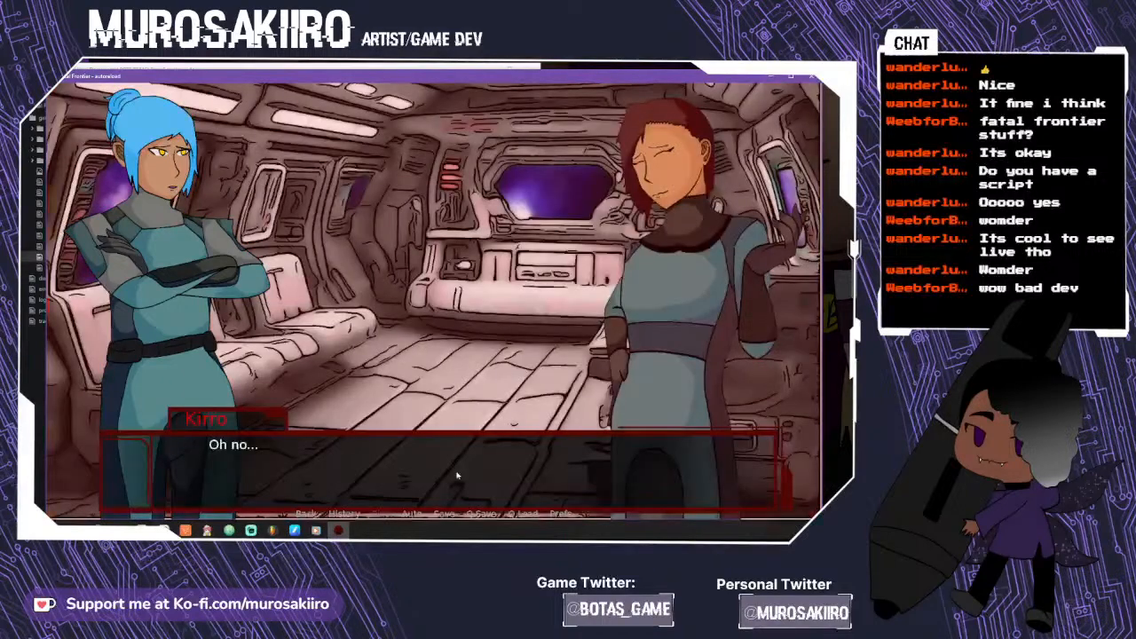
left_click(457, 477)
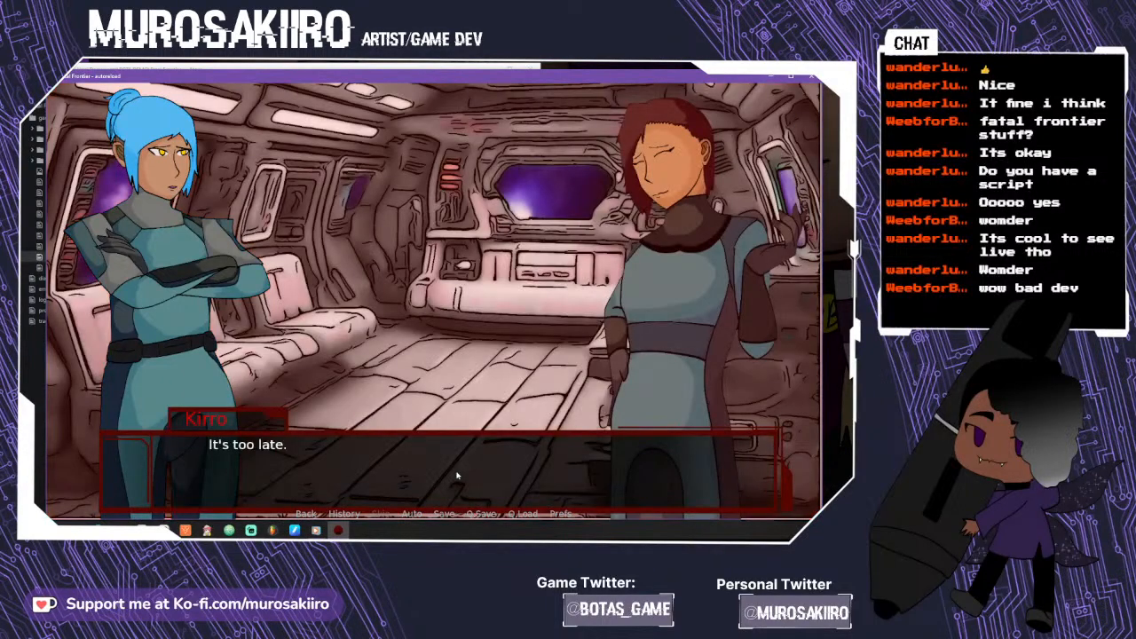
left_click(457, 477)
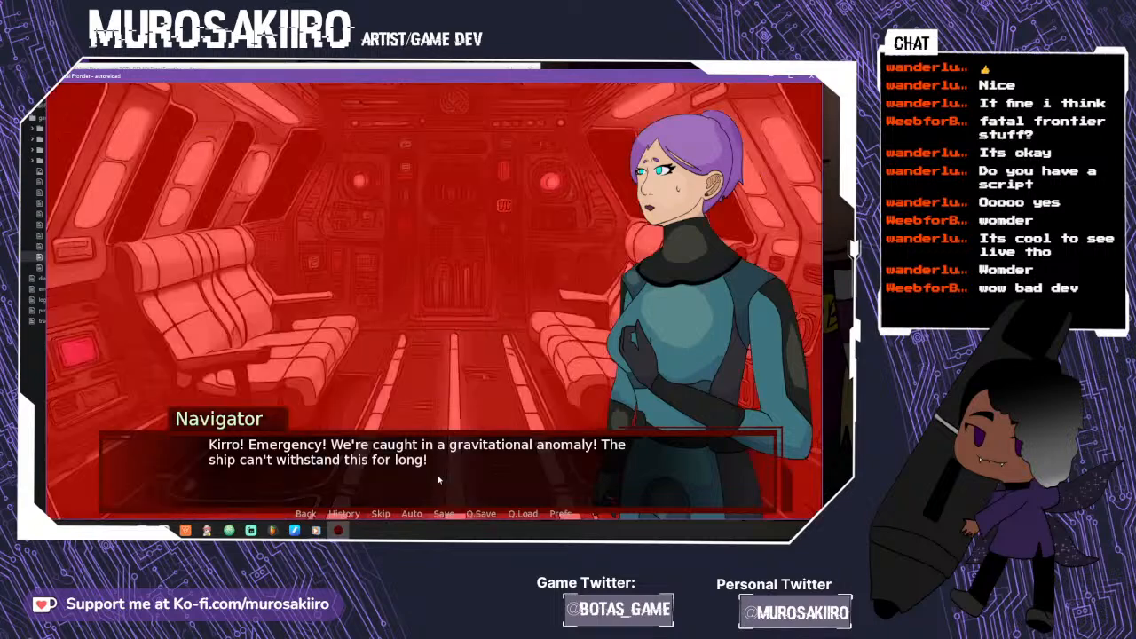
- Choose "Run for the Suits!" in the emergency and advance the crash narration to the planet surface scene
left_click(438, 475)
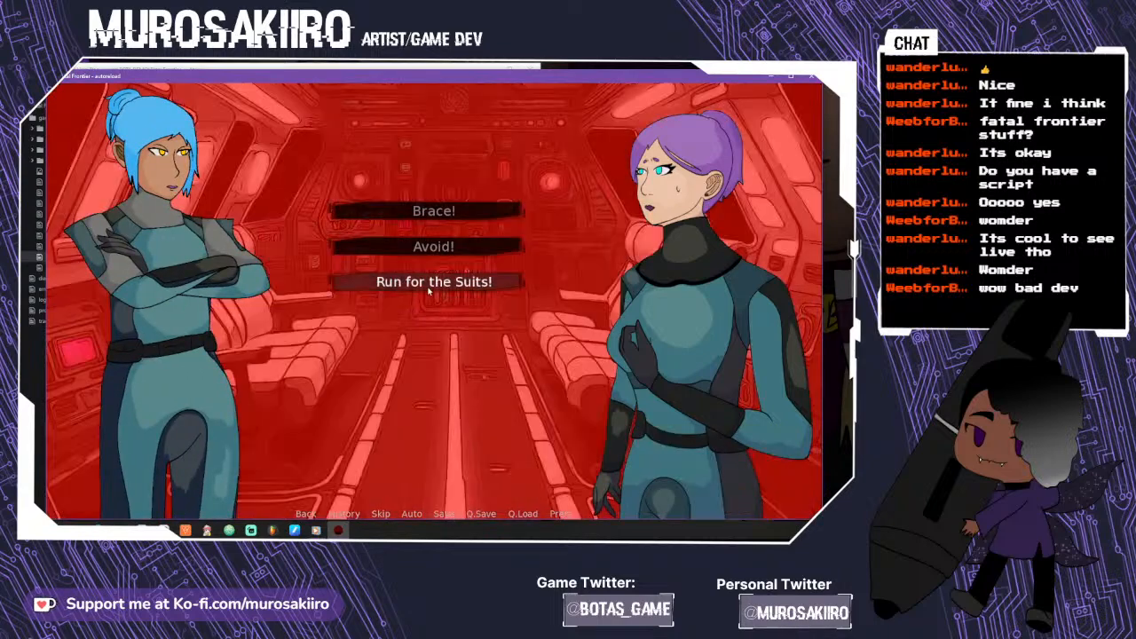
left_click(429, 286)
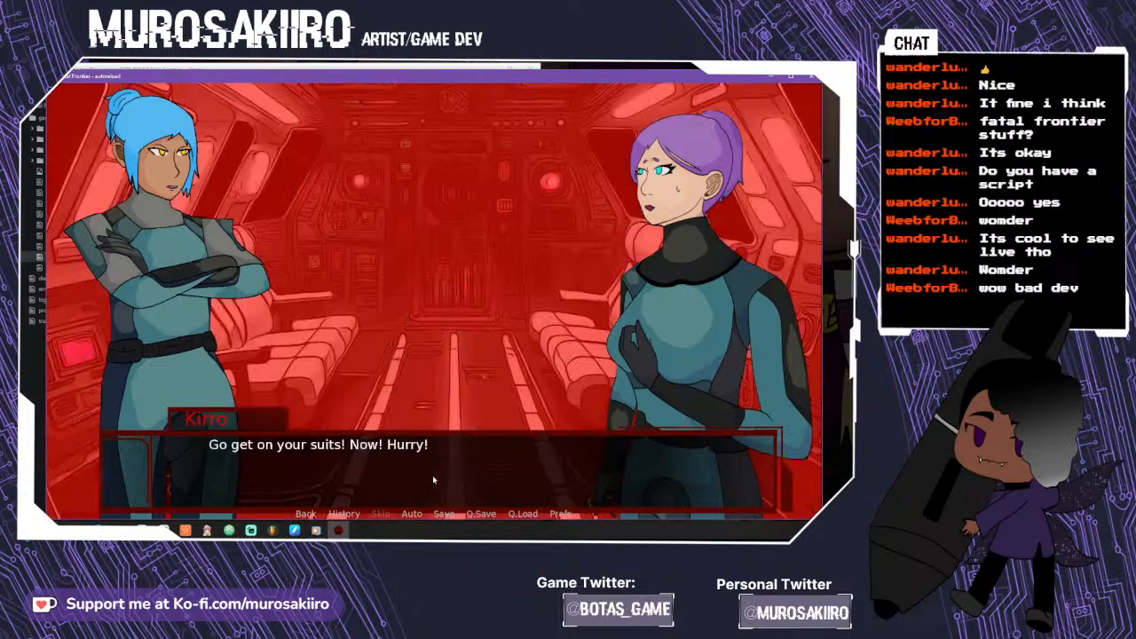
left_click(433, 475)
left_click(432, 475)
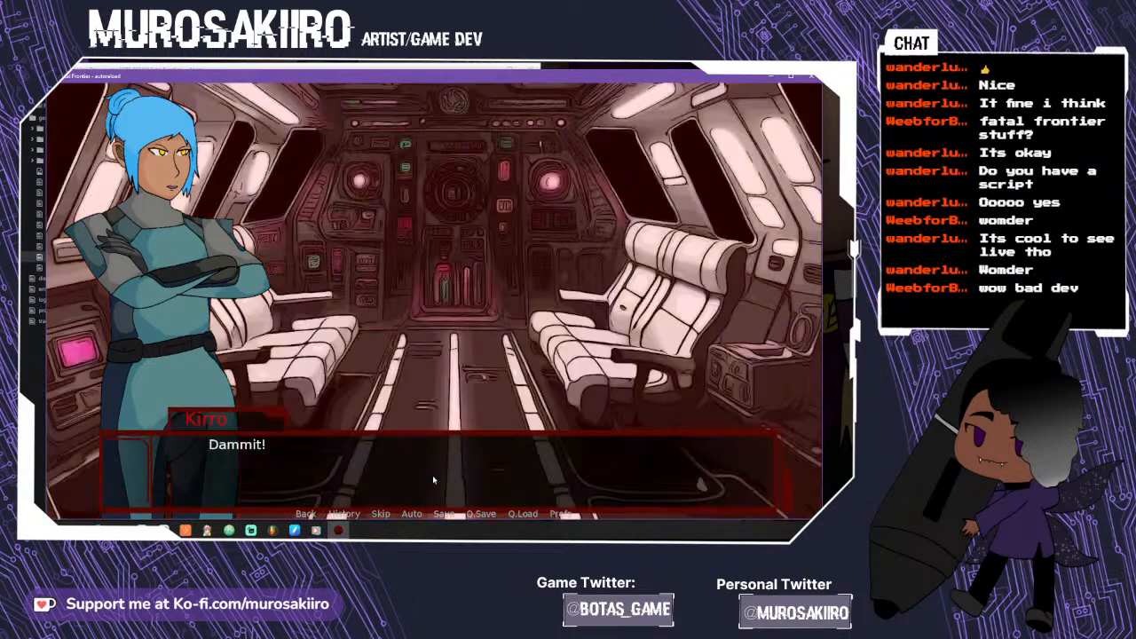
left_click(433, 478)
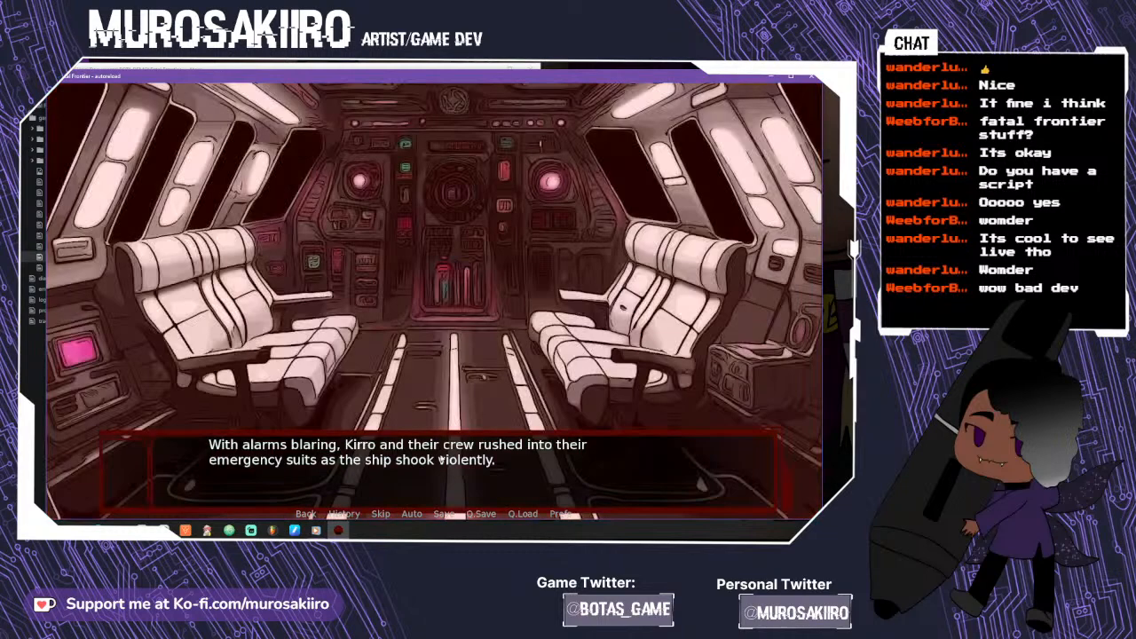
left_click(428, 468)
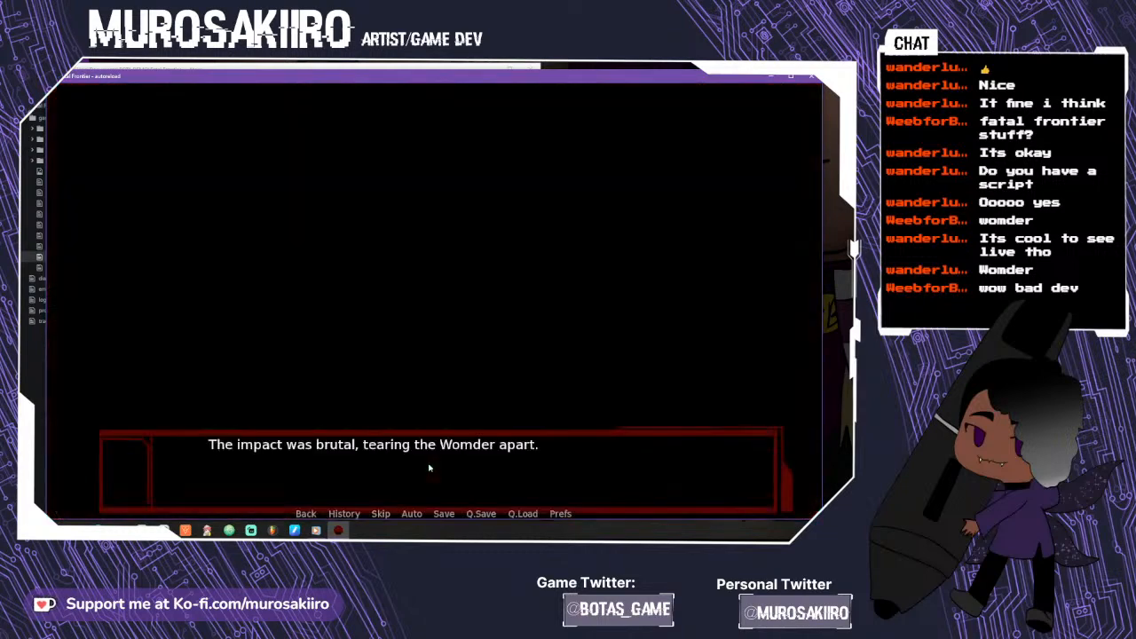
left_click(428, 467)
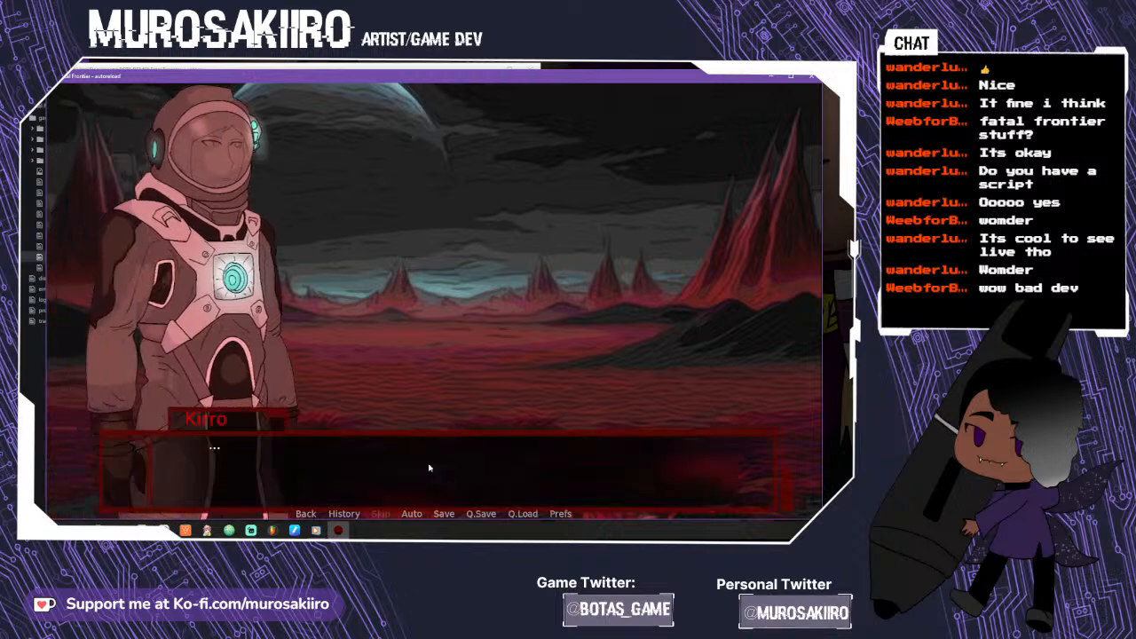
- Advance Kirro's dialogue about the dangerous planet on its surface to the wrecked bridge scene
left_click(386, 473)
left_click(387, 473)
left_click(386, 473)
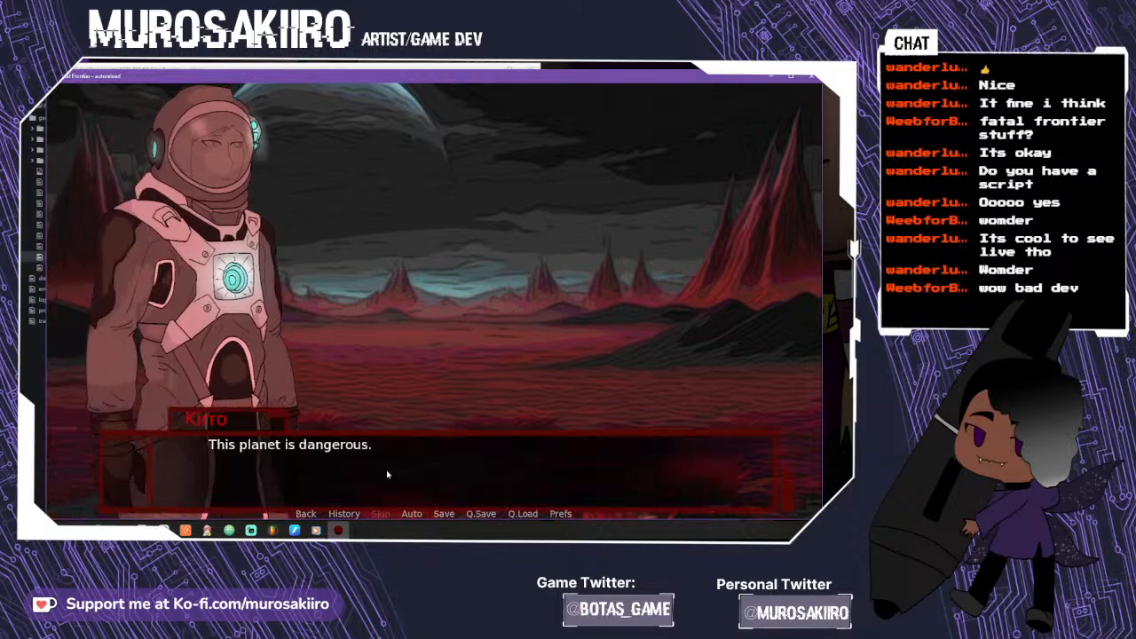
left_click(386, 473)
left_click(447, 459)
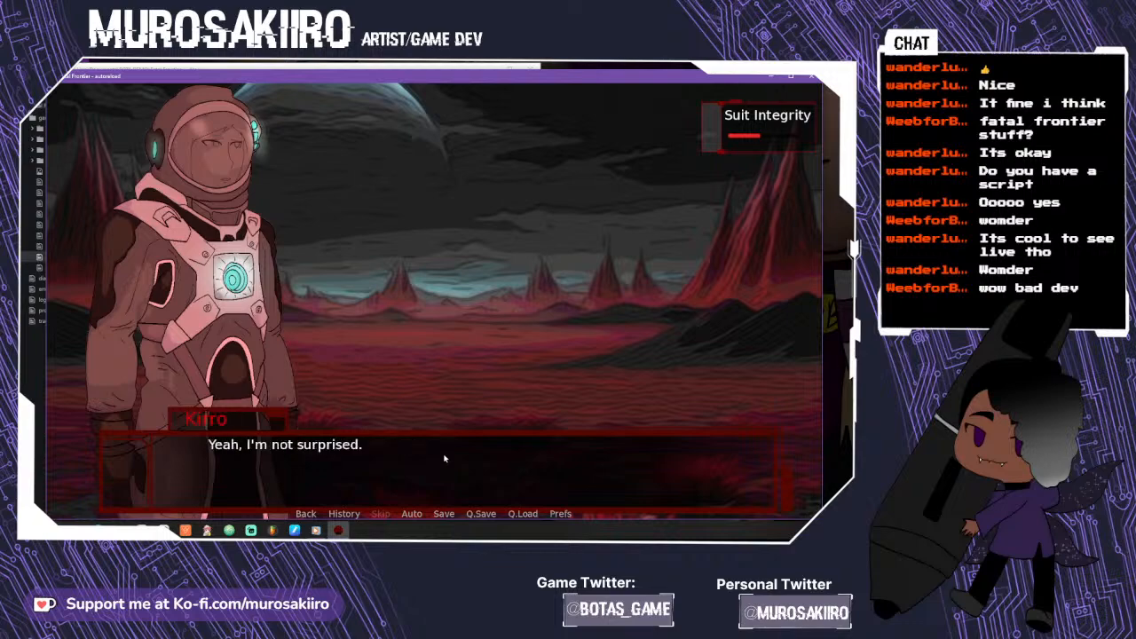
left_click(445, 459)
left_click(445, 459)
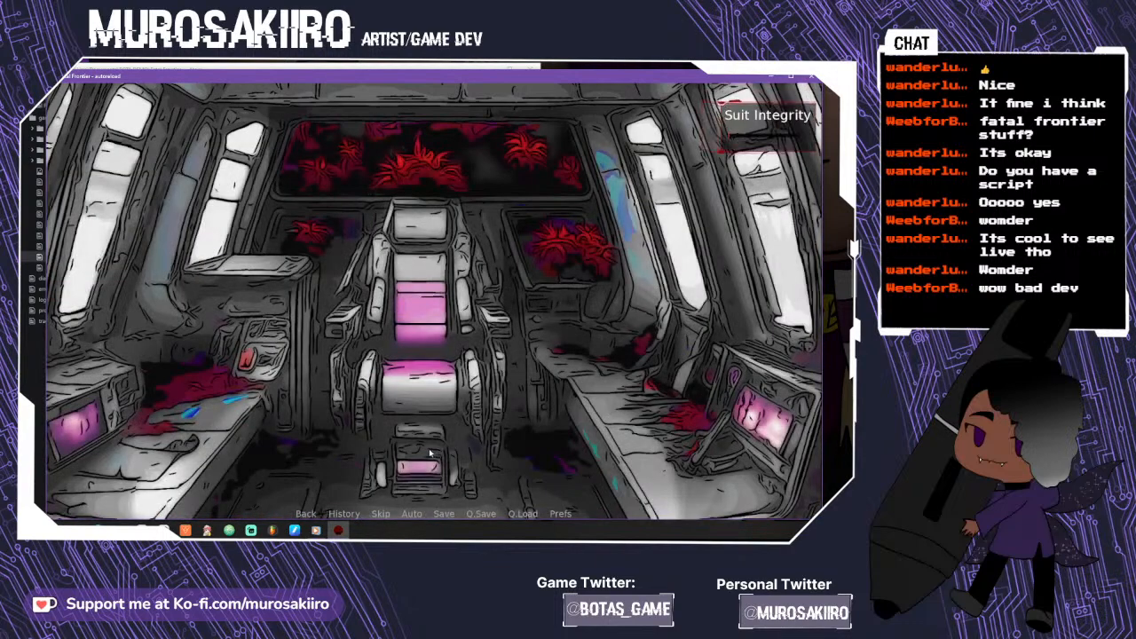
- Advance Kirro's lines about the missing parts, choose "Look for the crew." and continue to the search choices
left_click(437, 475)
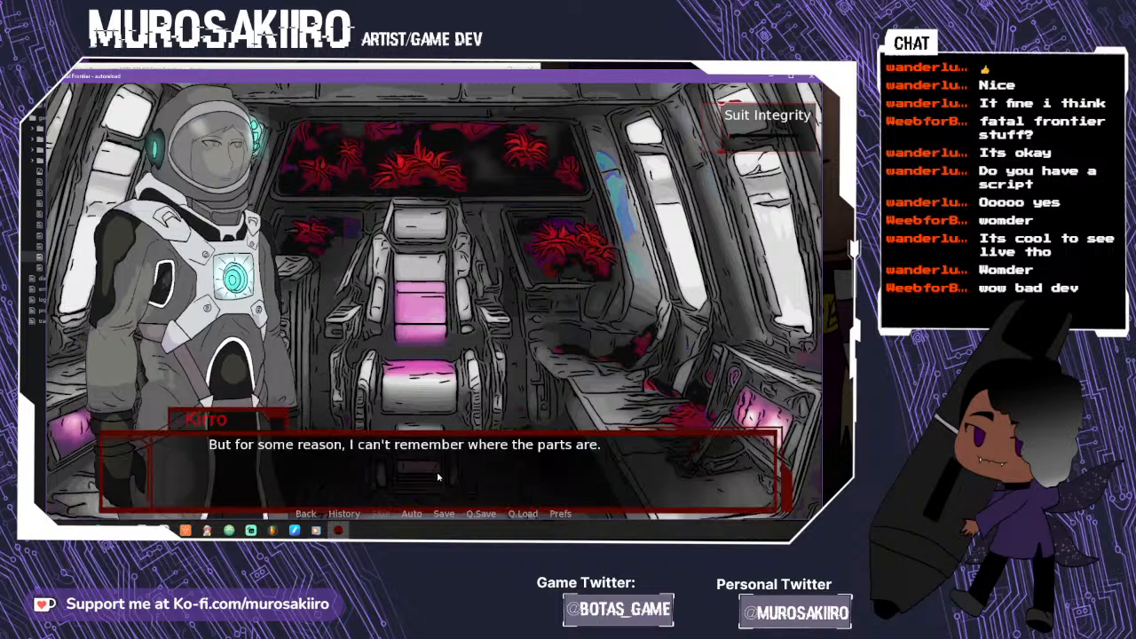
left_click(436, 478)
left_click(437, 478)
left_click(437, 477)
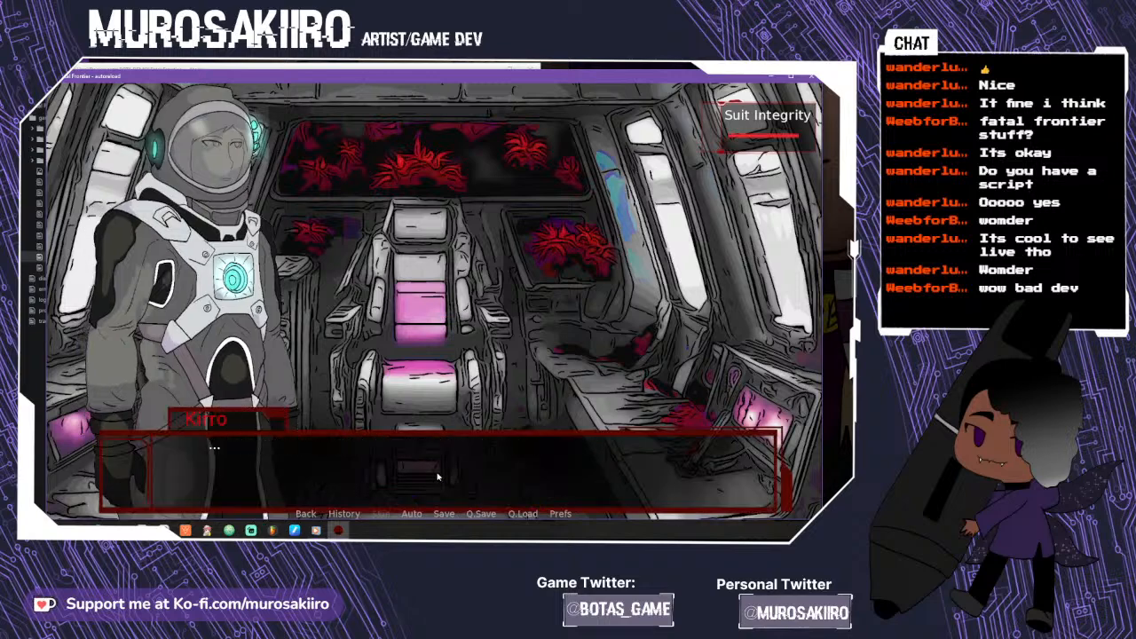
left_click(436, 477)
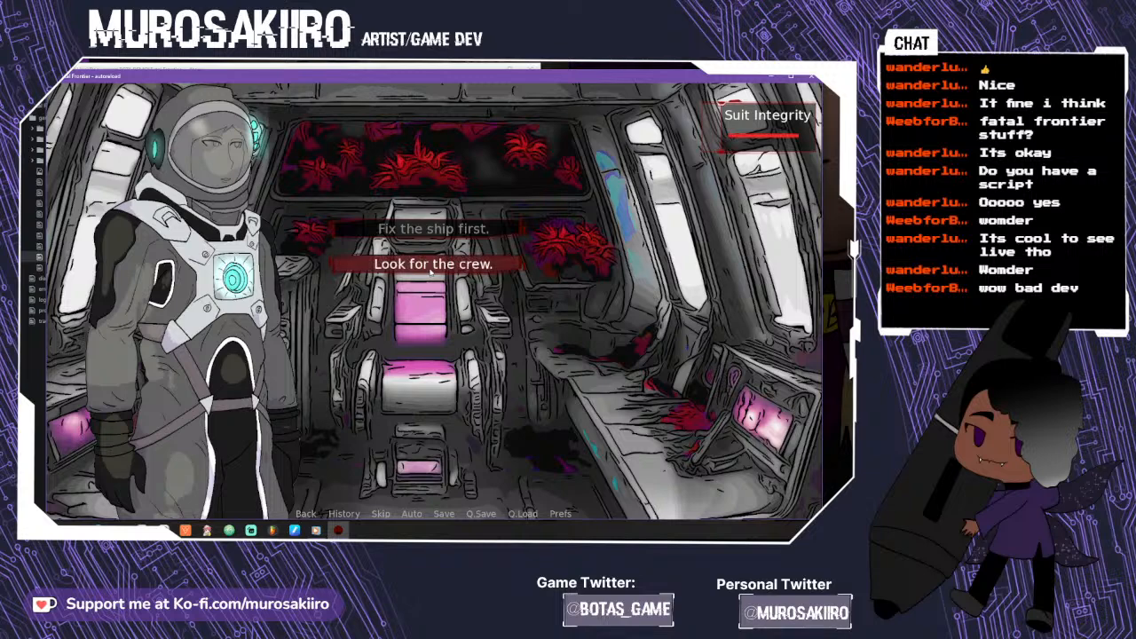
left_click(433, 264)
left_click(450, 463)
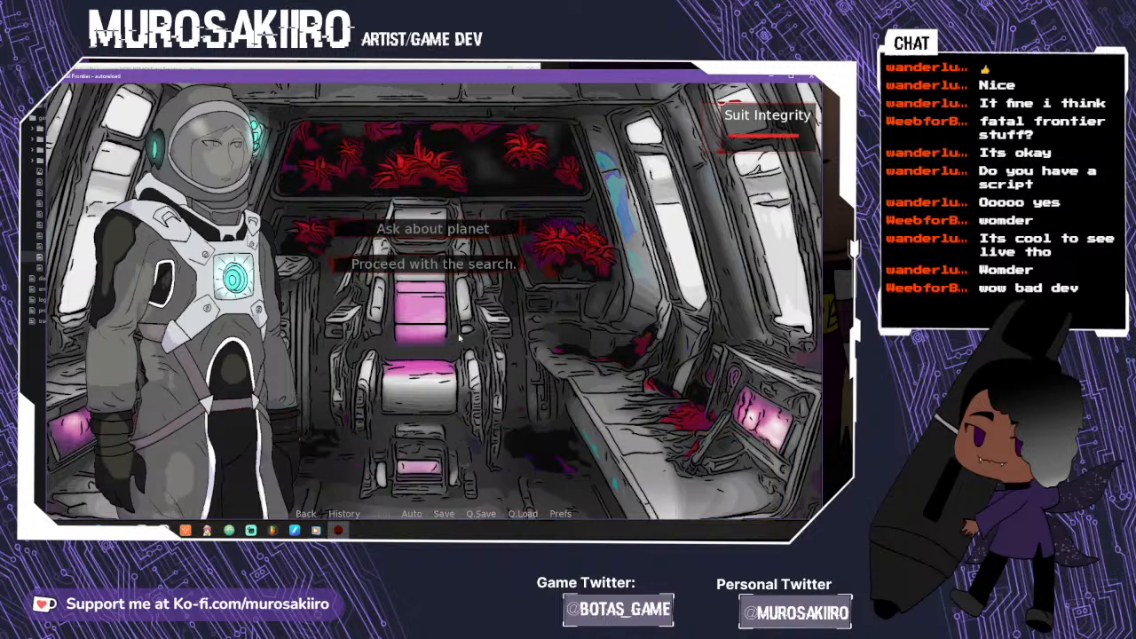
- Choose "Proceed with the search." in the game, switch to script.rpy in Atom and collapse the awakening label
left_click(451, 263)
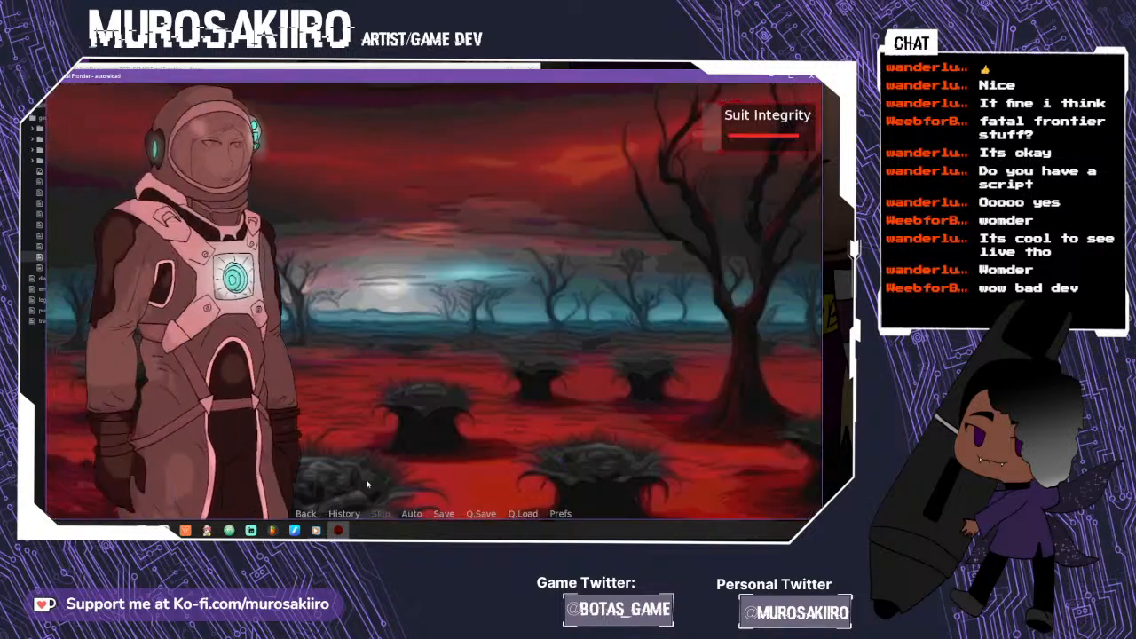
left_click(229, 530)
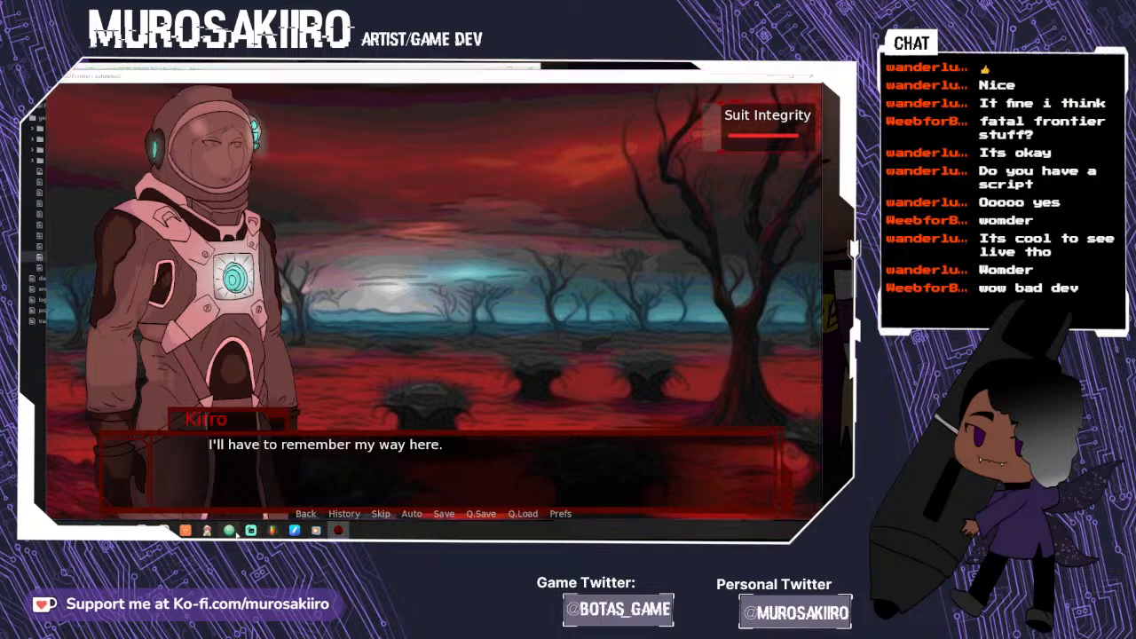
scroll(248, 478, "up", 2)
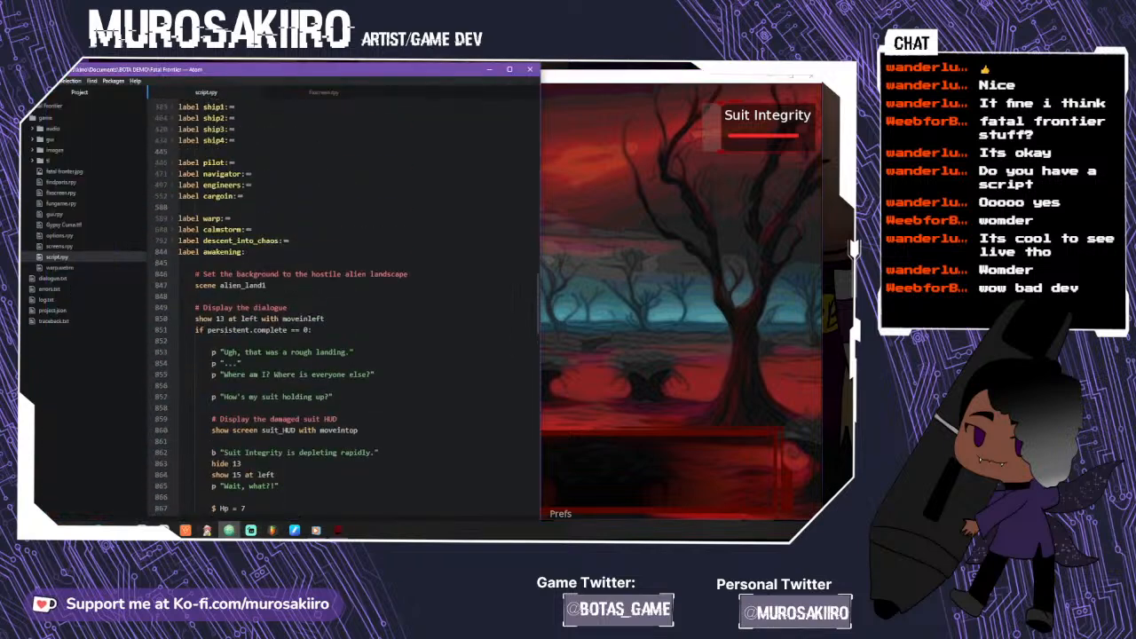
left_click(175, 253)
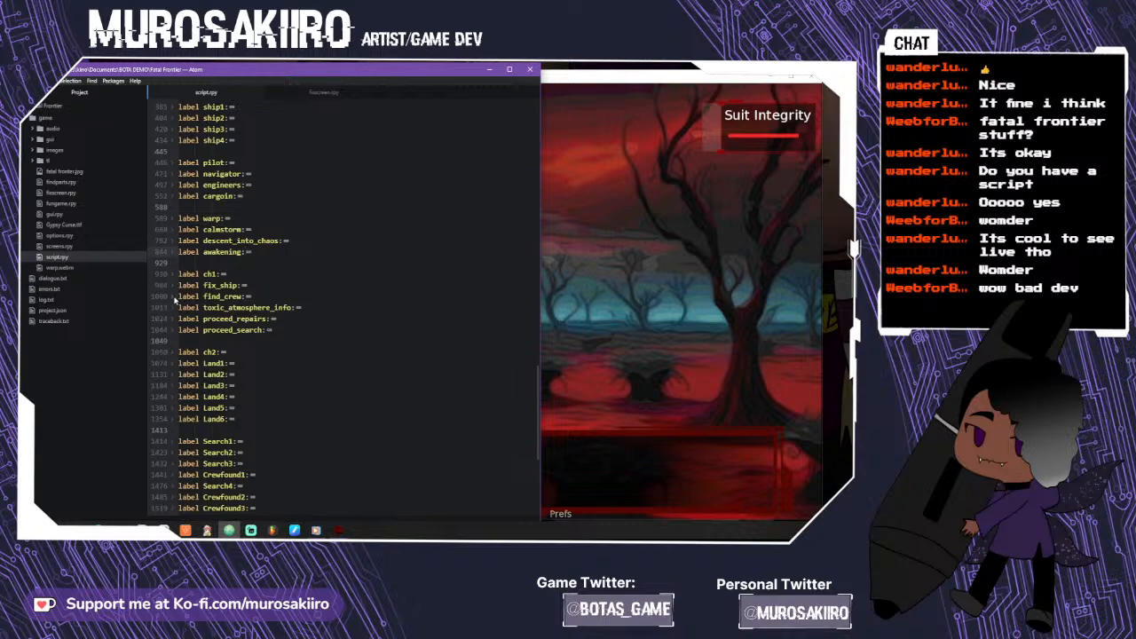
- In label fix_ship, replace the "Ask about planet" condition with persistent.complete == 0
left_click(174, 285)
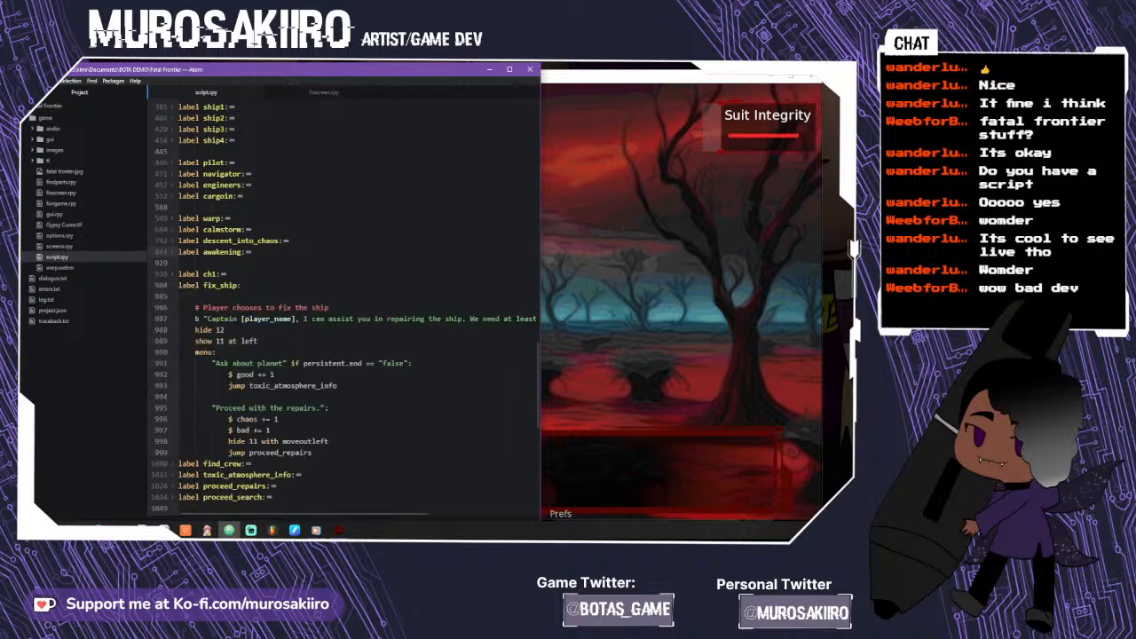
left_click_drag(410, 363, 311, 363)
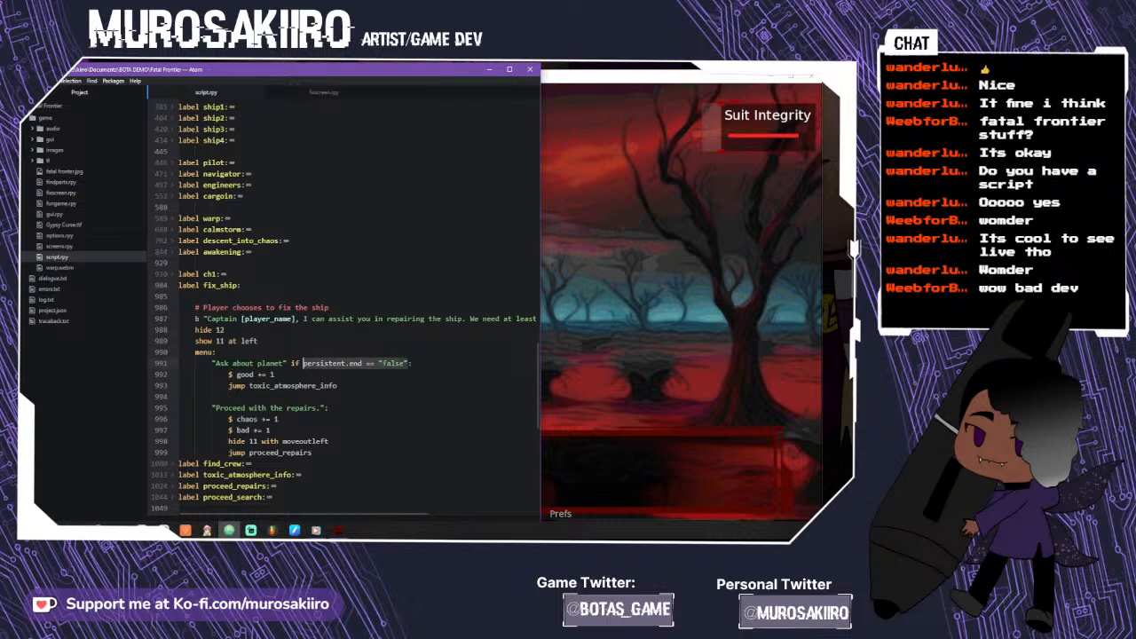
key("BackSpace")
key("ctrl+v")
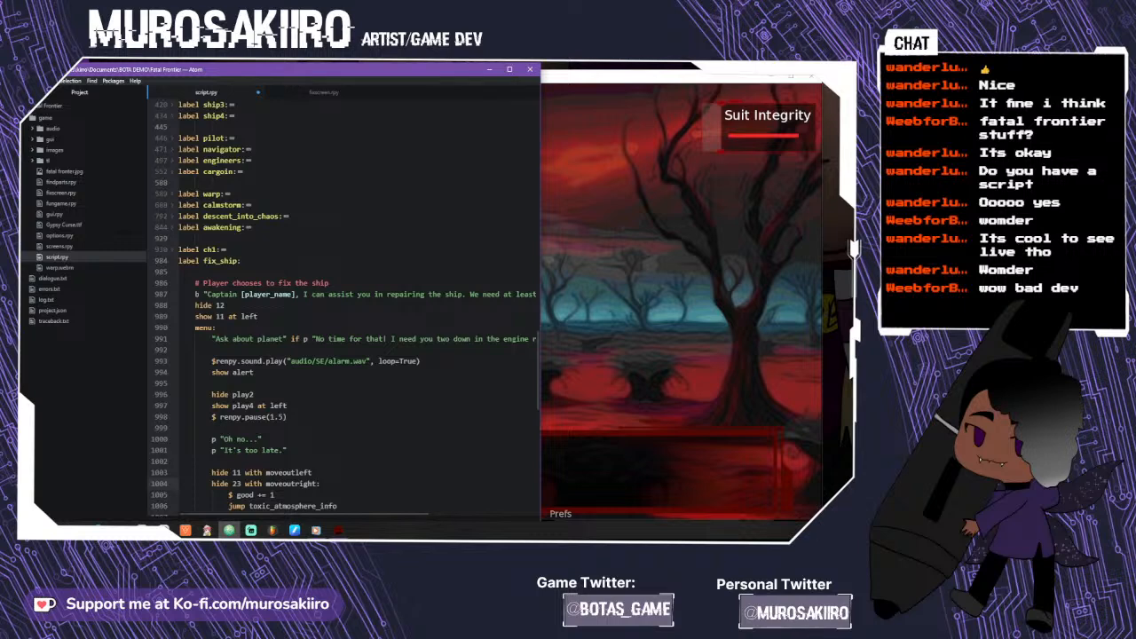
key("ctrl+z")
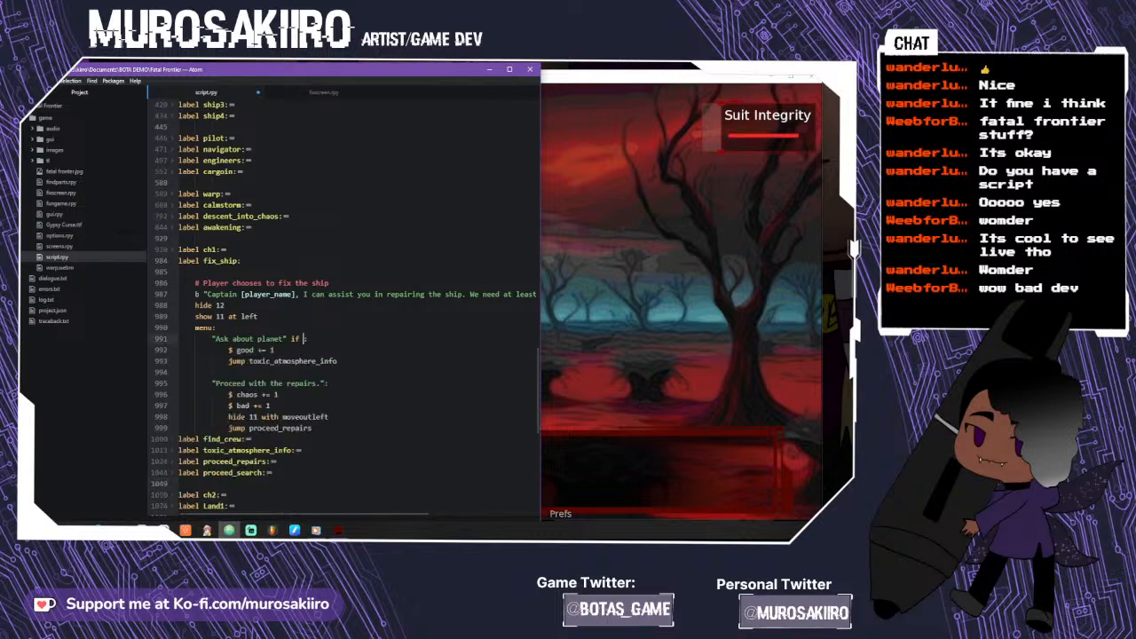
key("super+v")
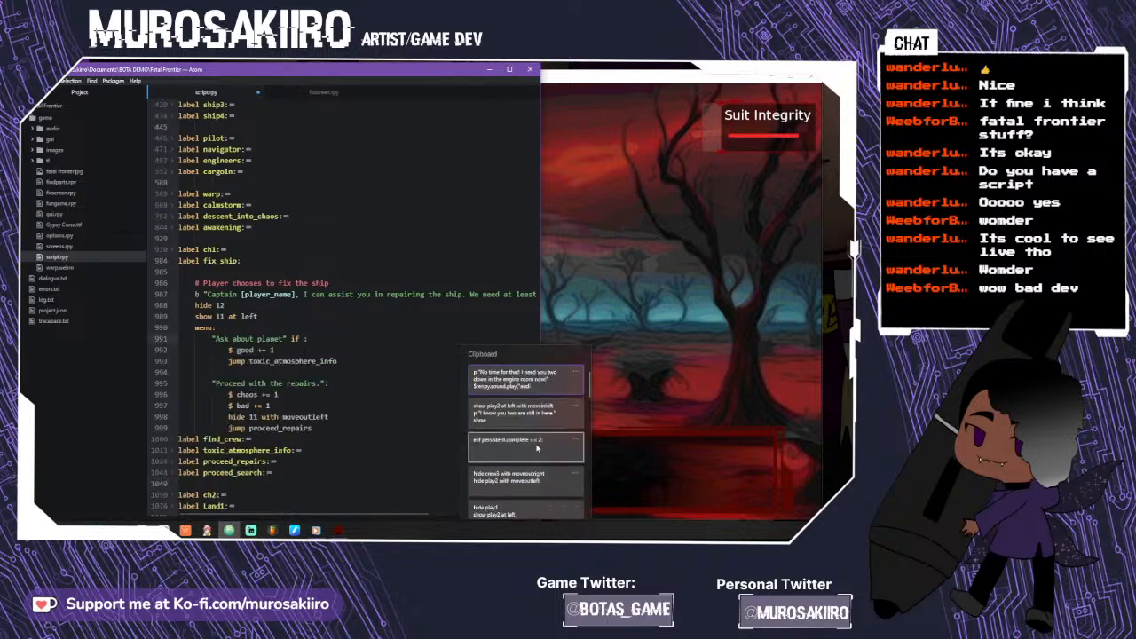
scroll(537, 449, "down", 5)
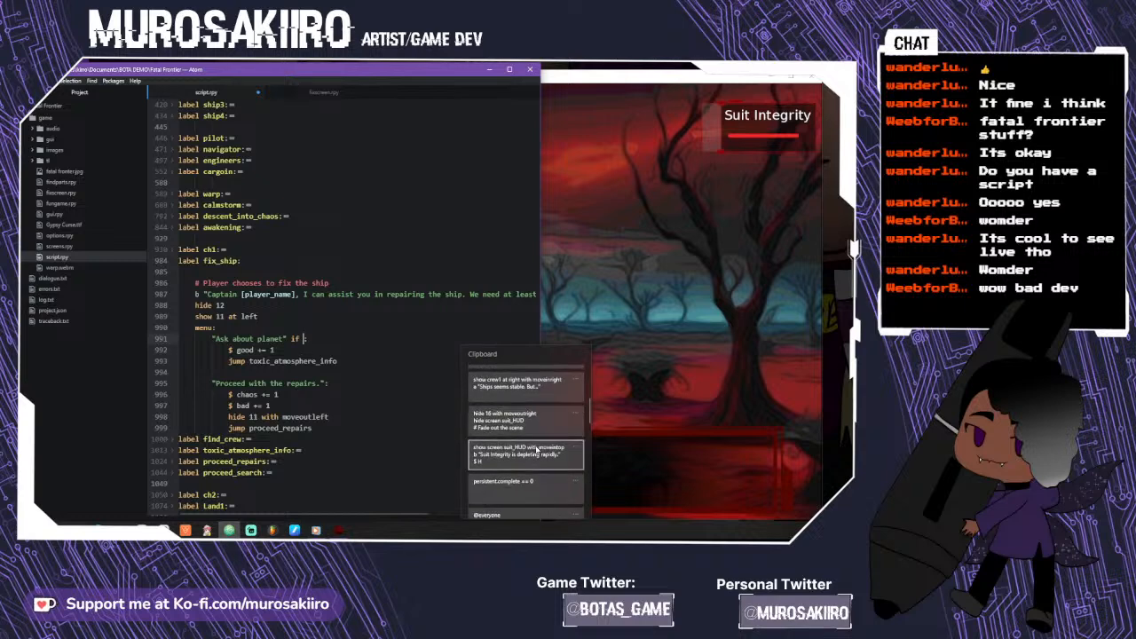
left_click(526, 482)
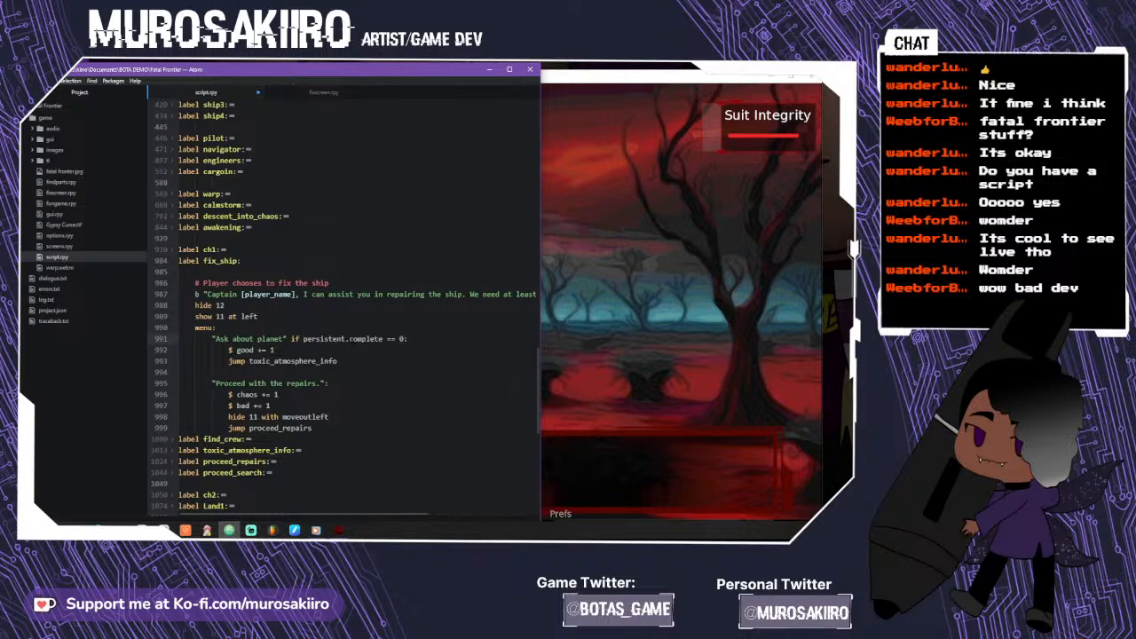
- Copy the persistent.complete == 0 condition onto "Ask about planet" in label find_crew and save the script
right_click(314, 341)
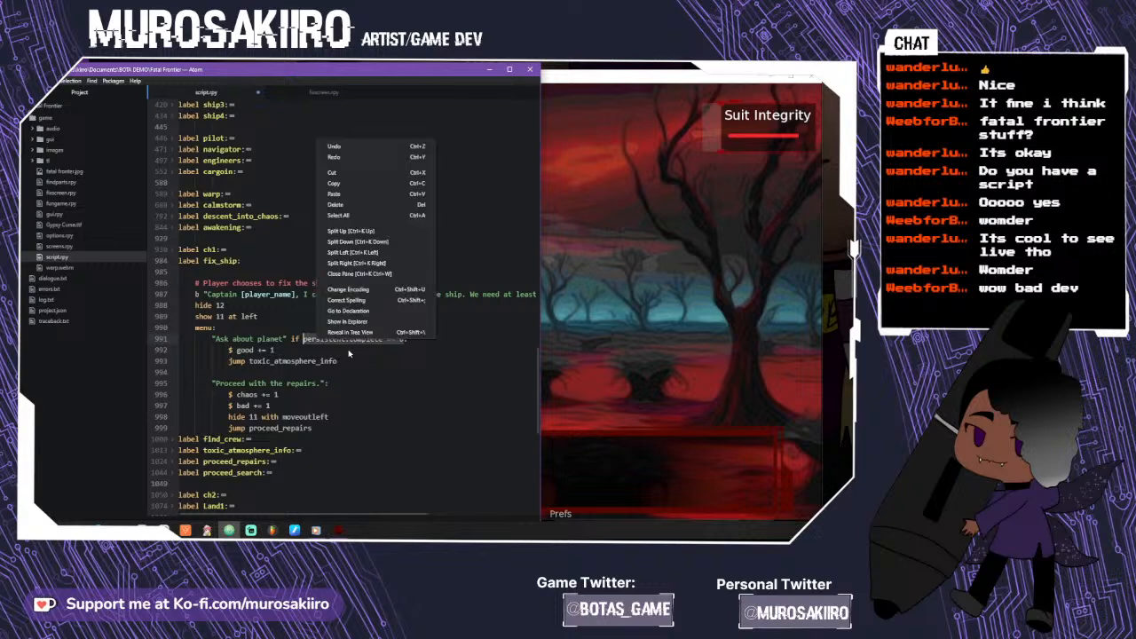
left_click(354, 186)
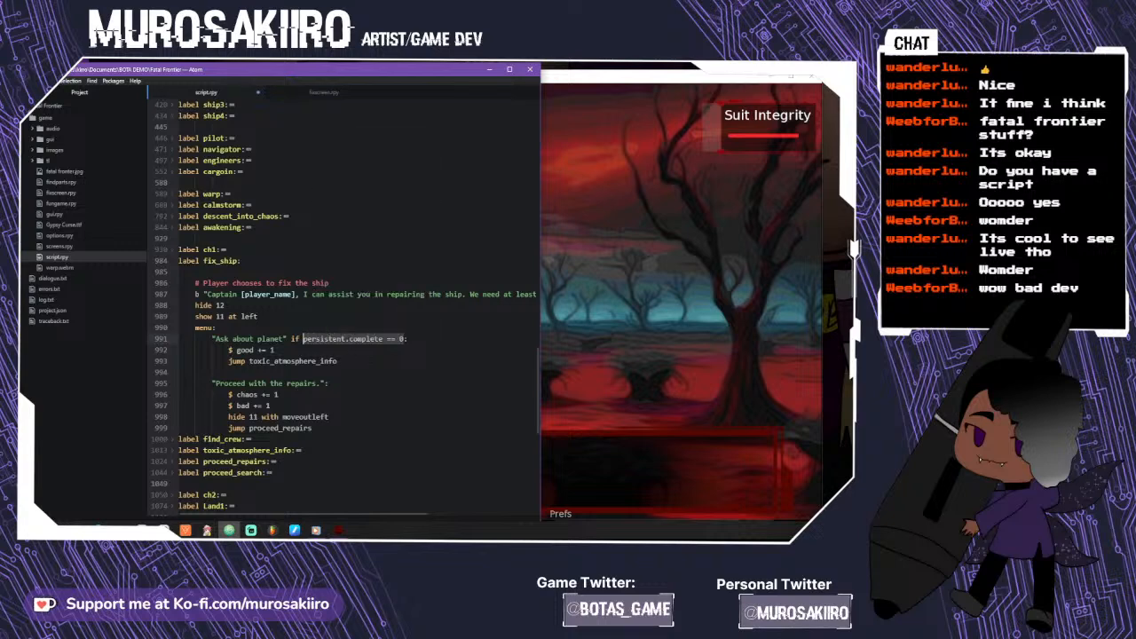
left_click(174, 261)
left_click(175, 272)
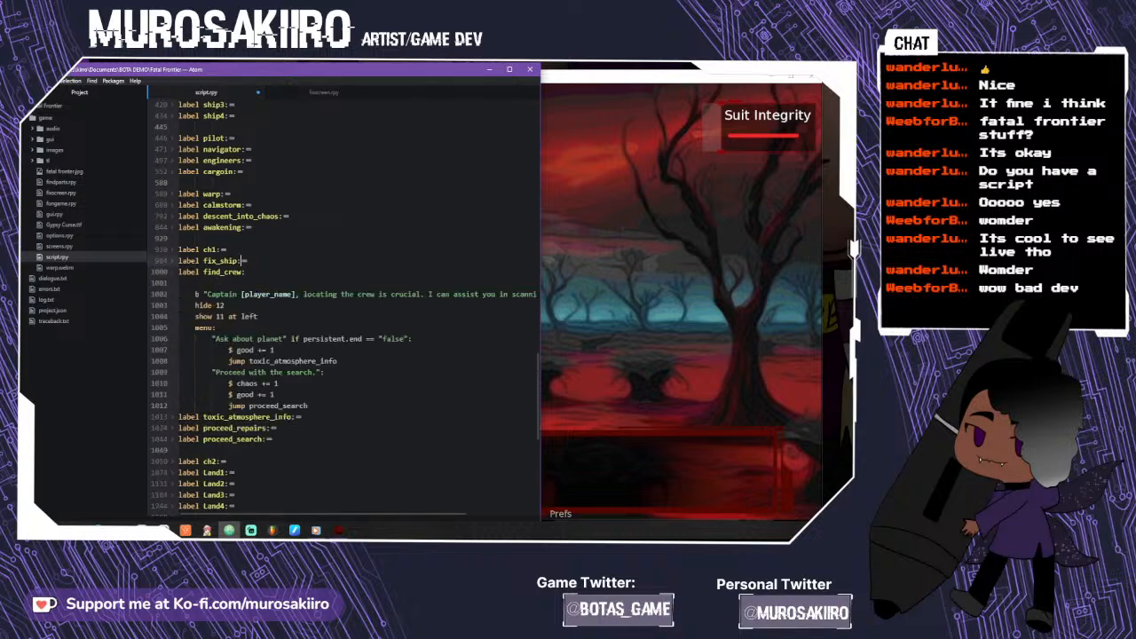
left_click_drag(379, 339, 305, 339)
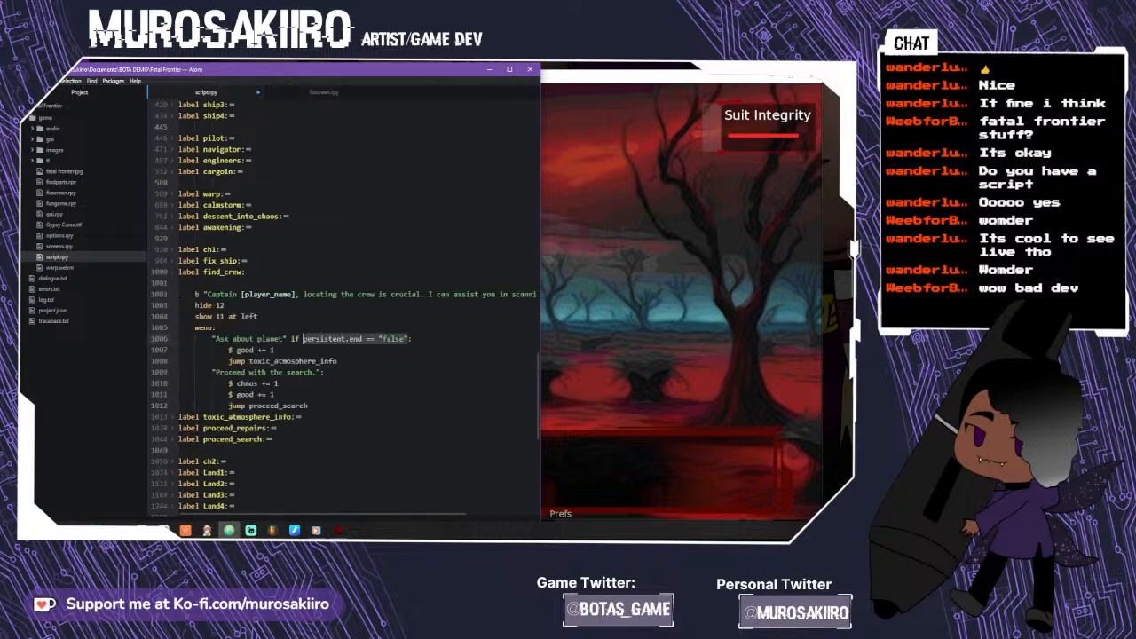
key("BackSpace")
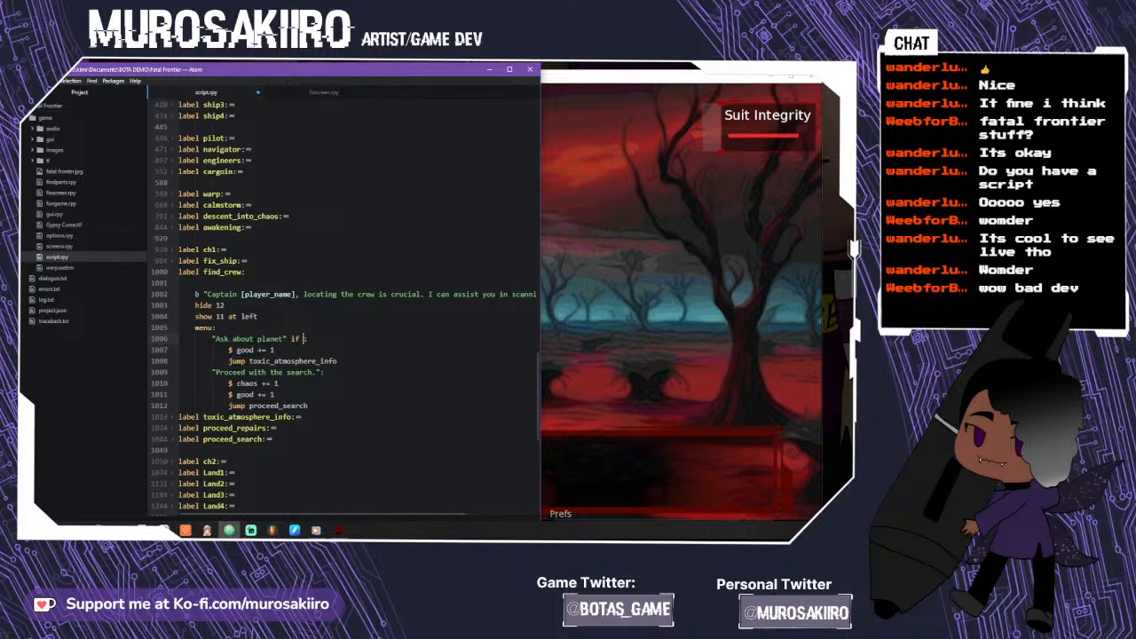
key("ctrl+s")
- Return to the game, replay the bridge scene with "Look for the crew." and choose "Proceed with the search."
left_click(590, 291)
left_click(455, 416)
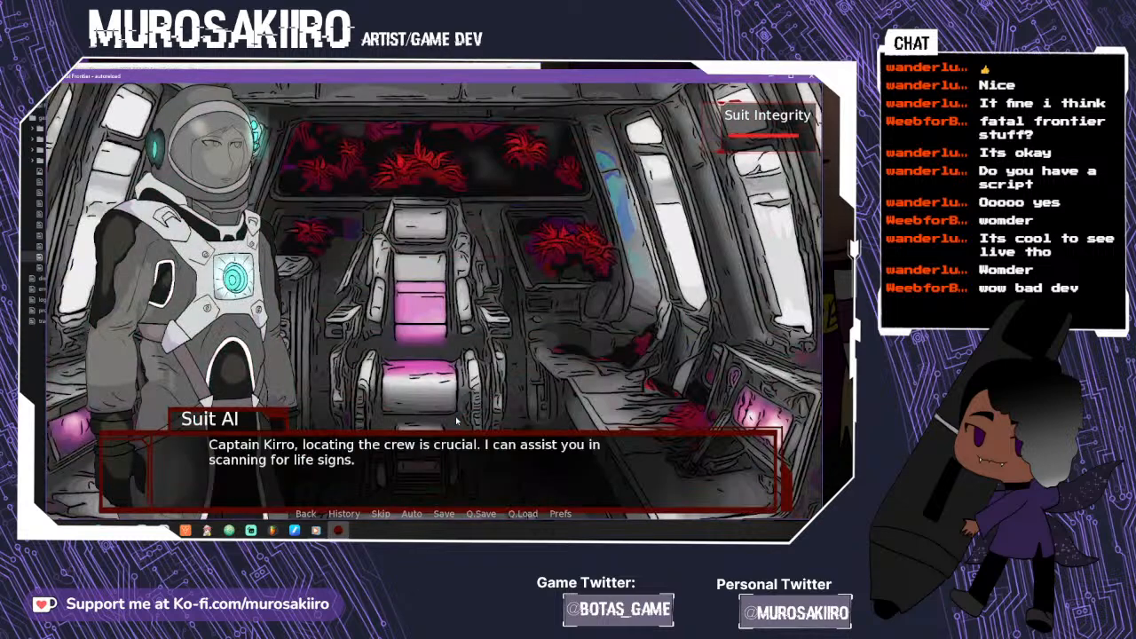
left_click(454, 435)
left_click(455, 436)
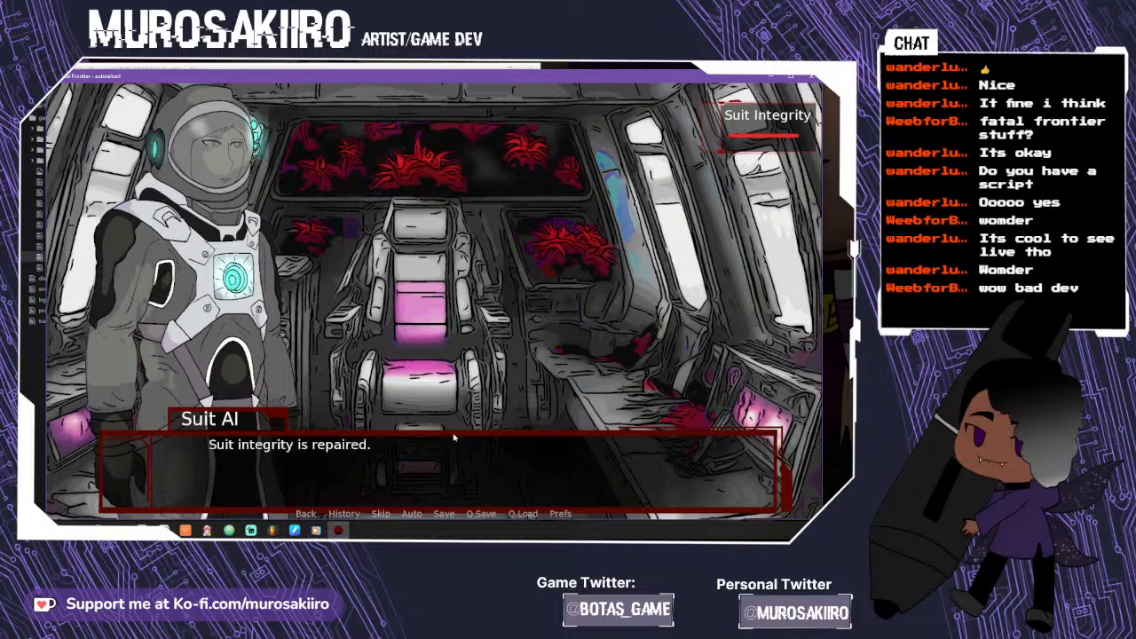
left_click(461, 461)
left_click(462, 468)
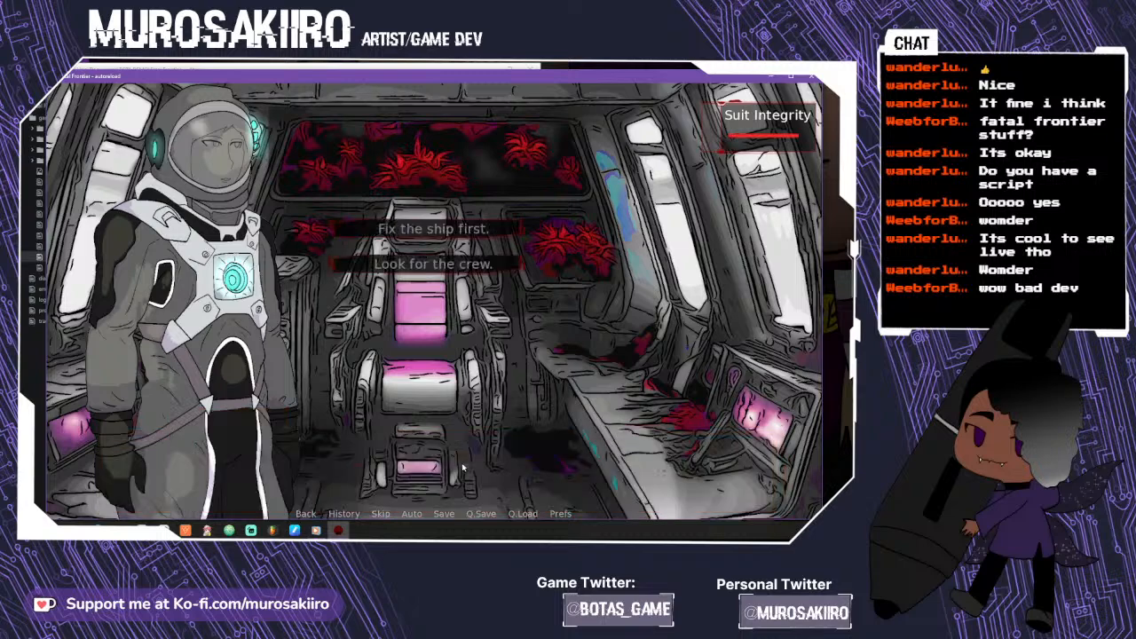
left_click(461, 264)
left_click(464, 260)
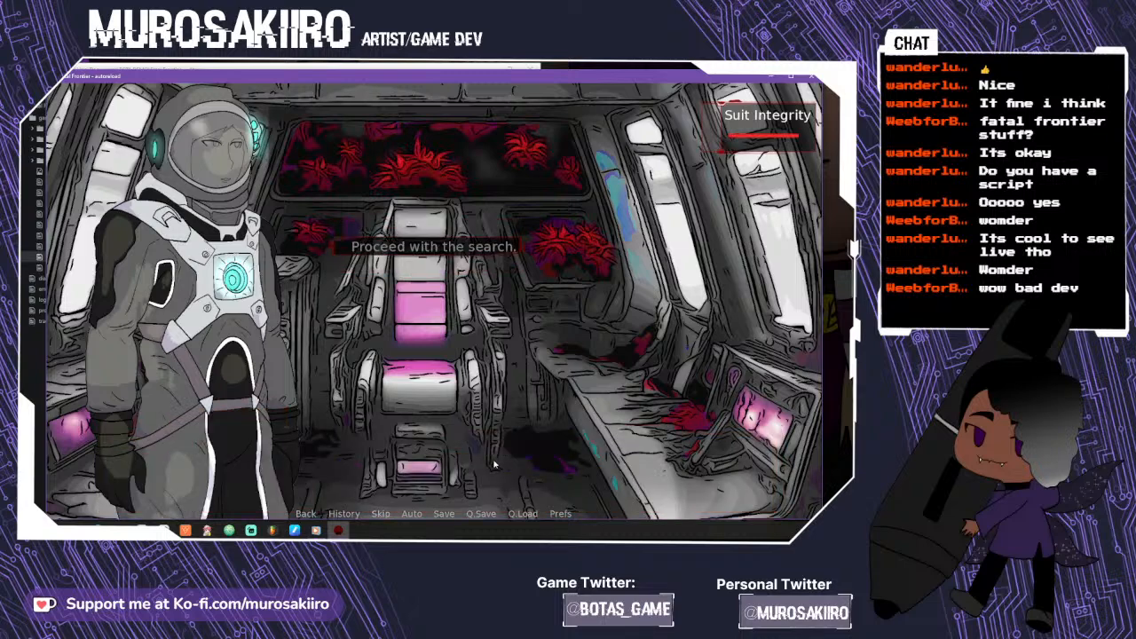
left_click(464, 251)
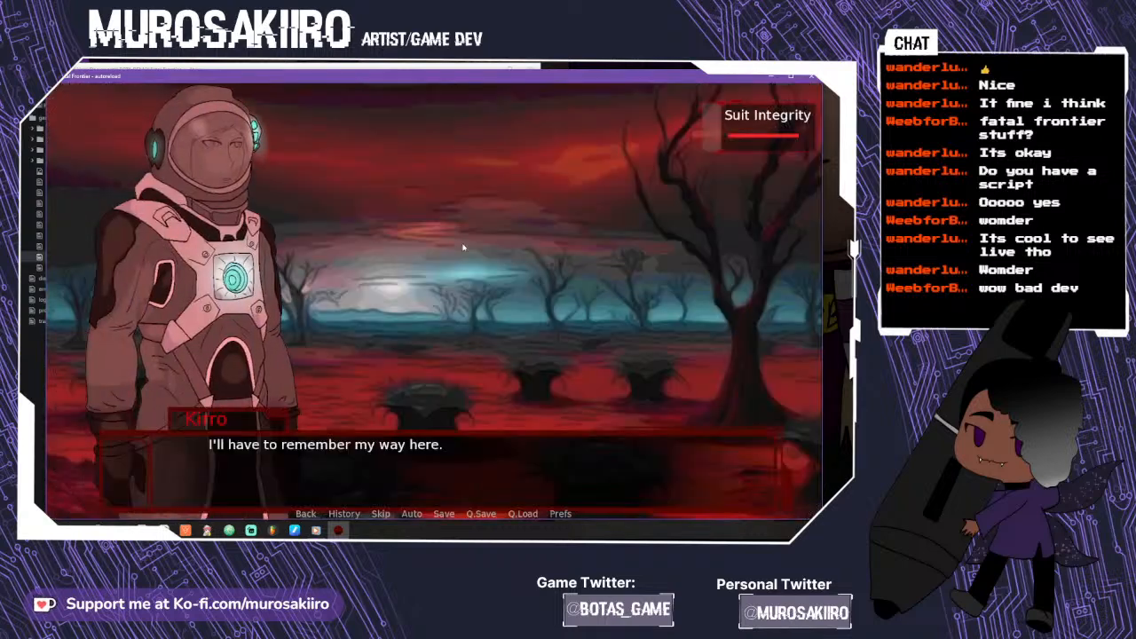
- Advance Kirro's and the Suit AI's lines on the alien landscape to the suit status report
left_click(483, 348)
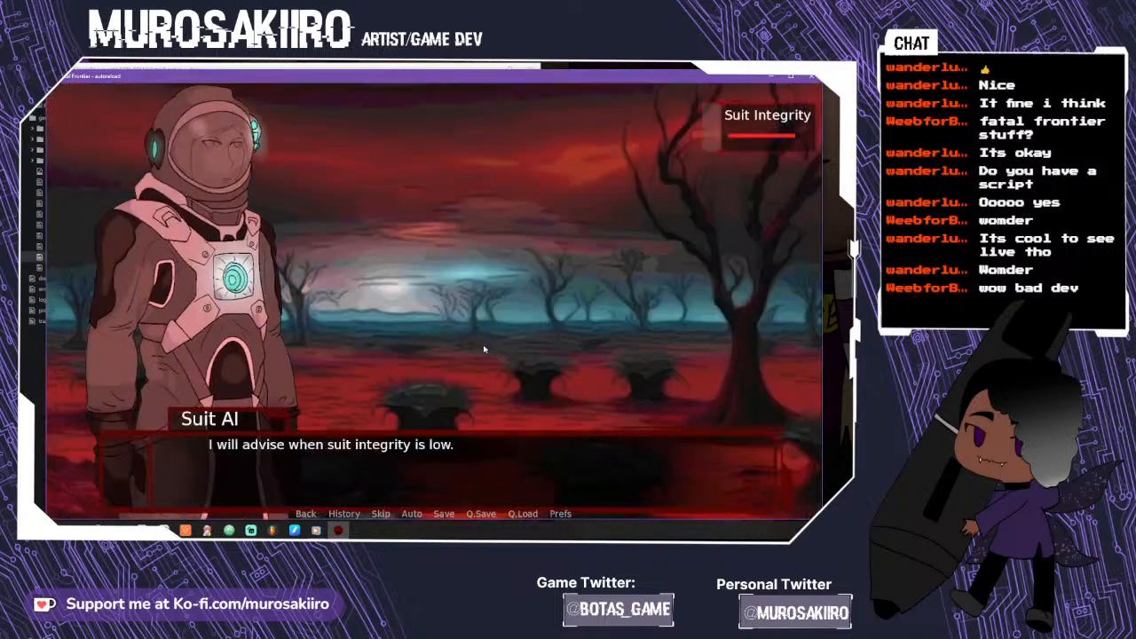
left_click(484, 349)
left_click(484, 349)
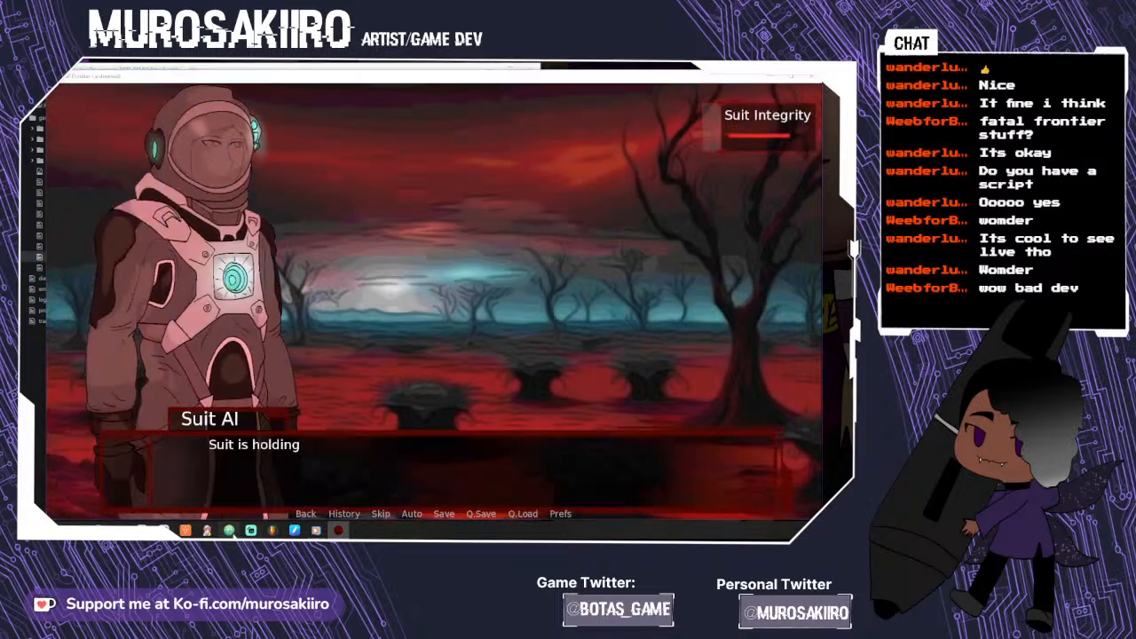
- Switch to Atom, replace the if condition in label ch2 with persistent.complete == 0 and save the script
left_click(229, 529)
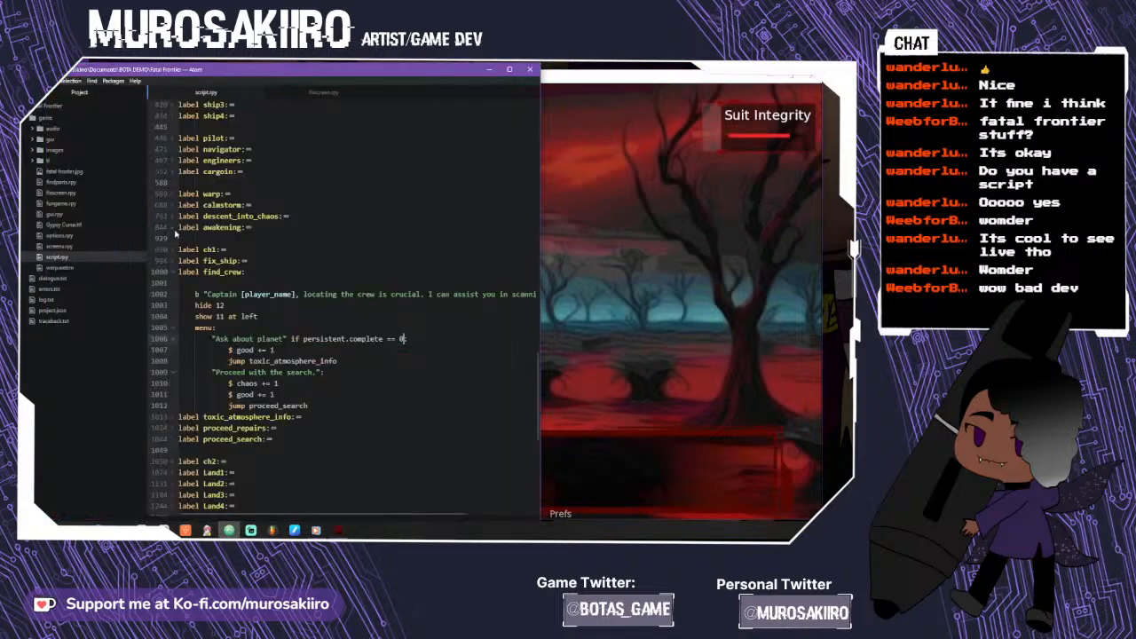
left_click(173, 271)
left_click(173, 327)
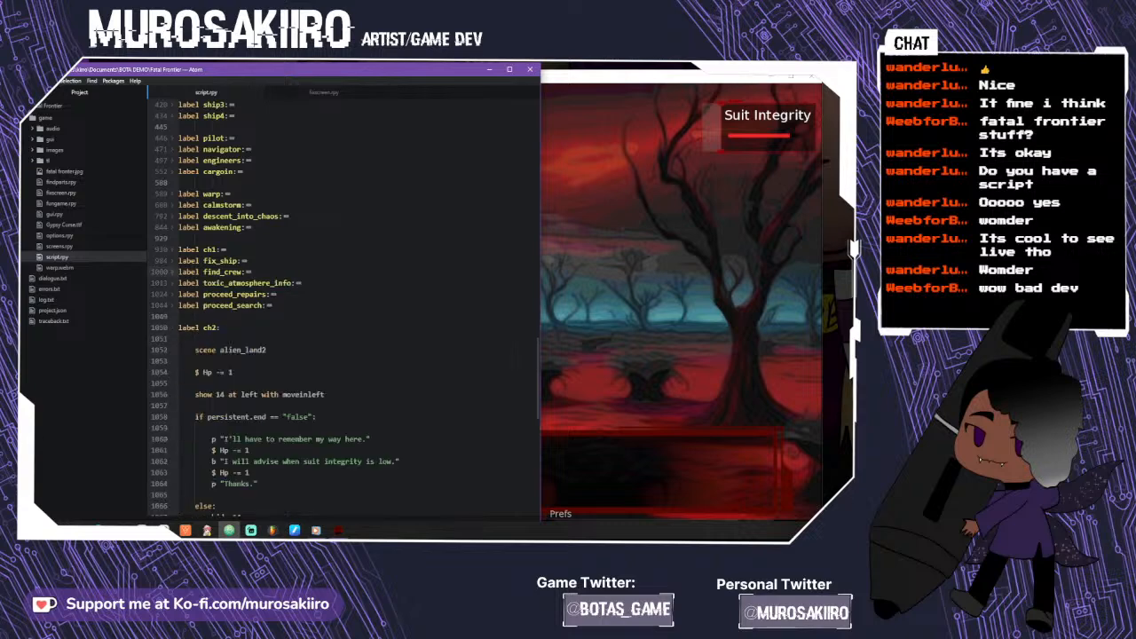
scroll(173, 328, "down", 5)
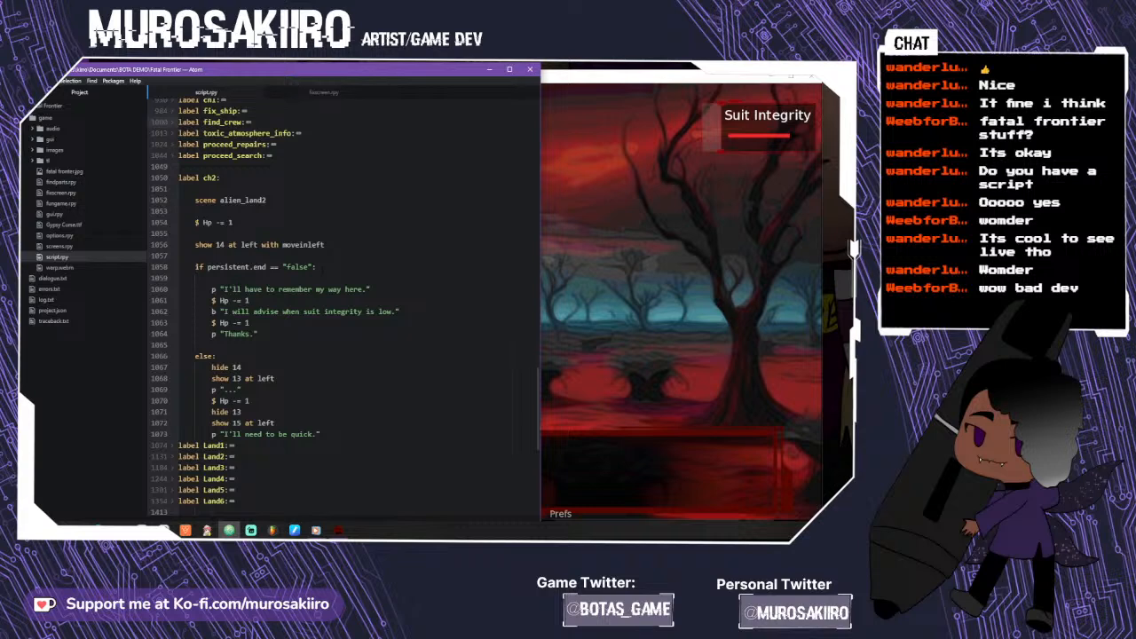
left_click_drag(314, 267, 210, 266)
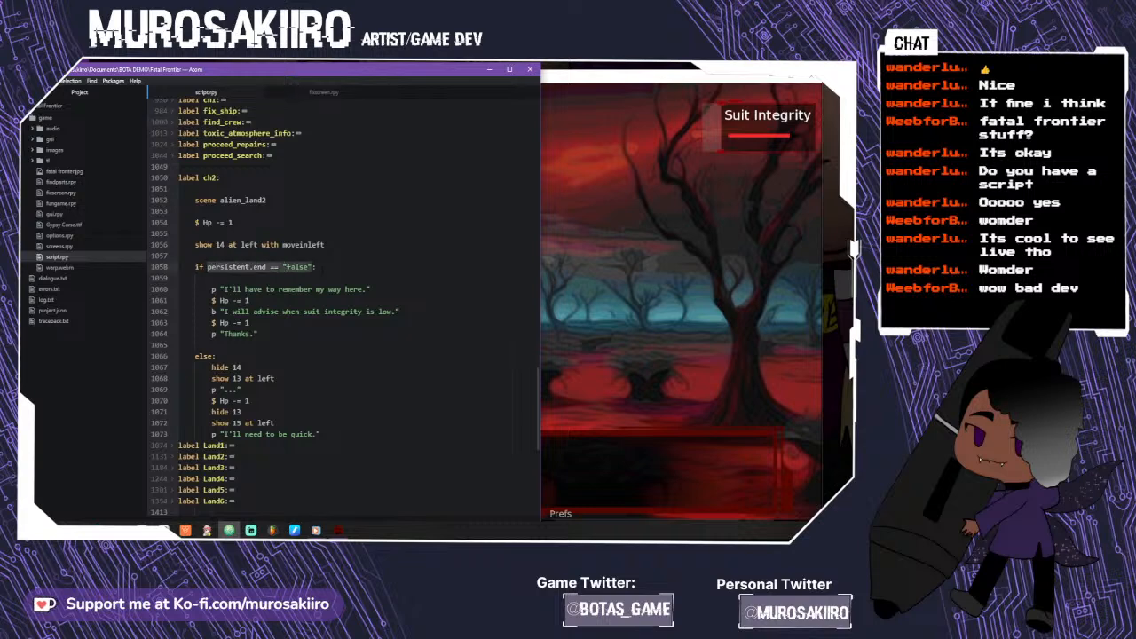
key("BackSpace")
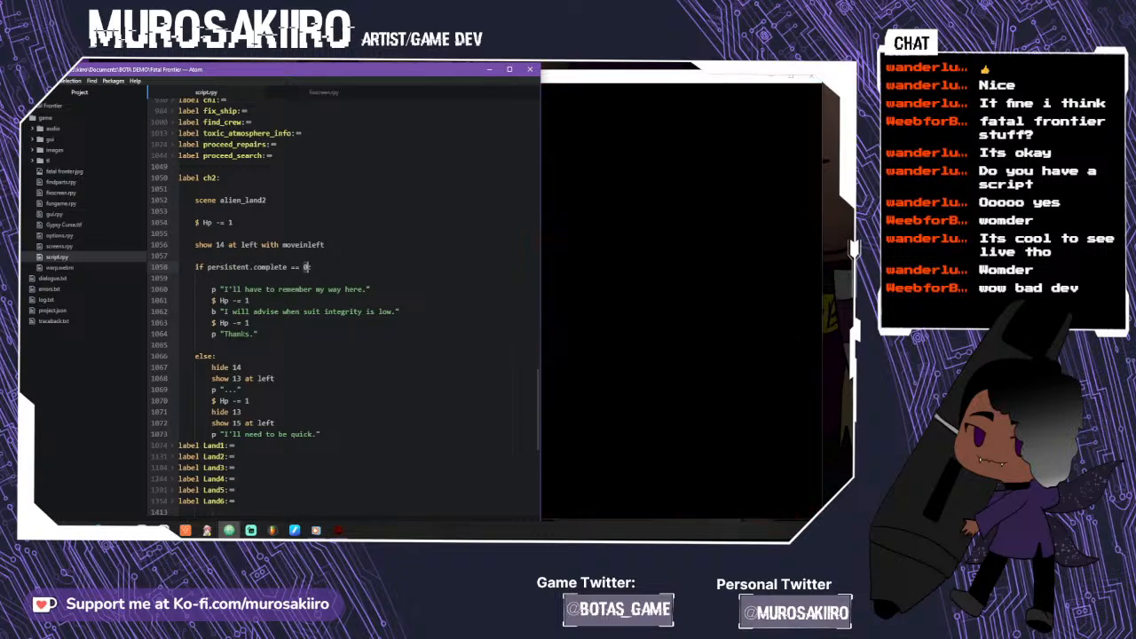
- Return to the game, roll back to the bridge and replay "Proceed with the search." through to the exploration choices
left_click(614, 325)
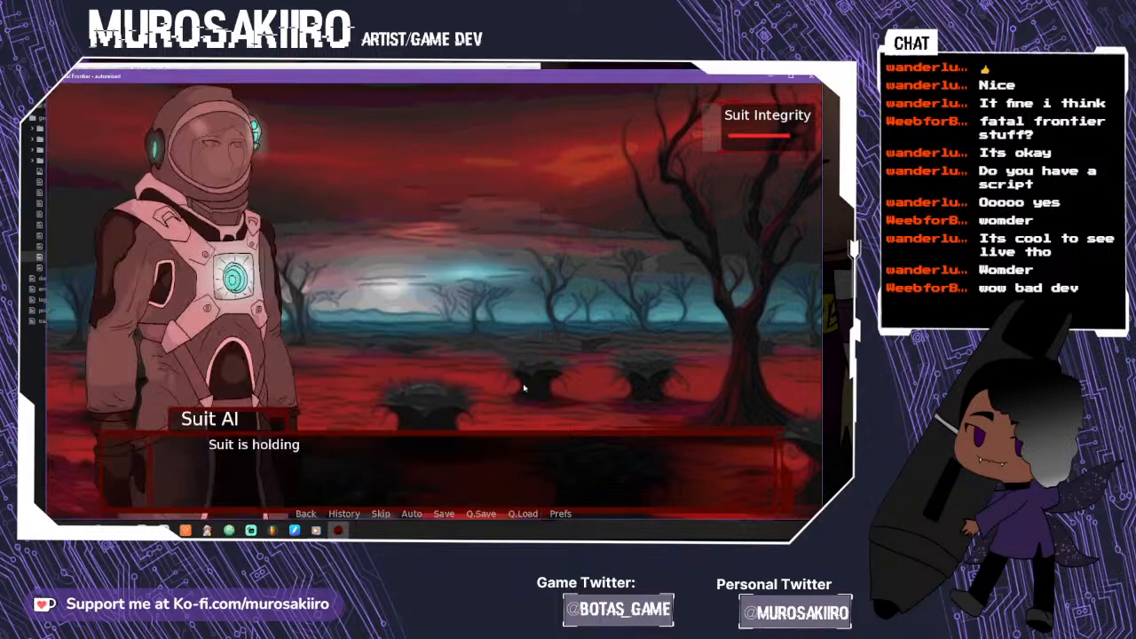
scroll(497, 396, "up", 3)
left_click(497, 396)
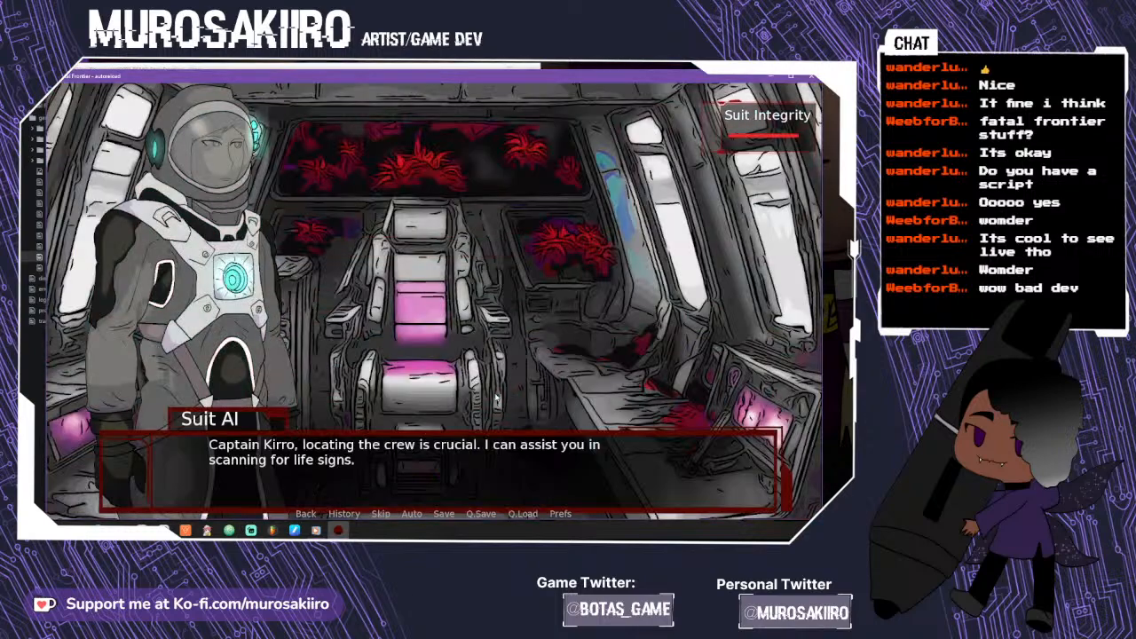
left_click(495, 398)
left_click(437, 249)
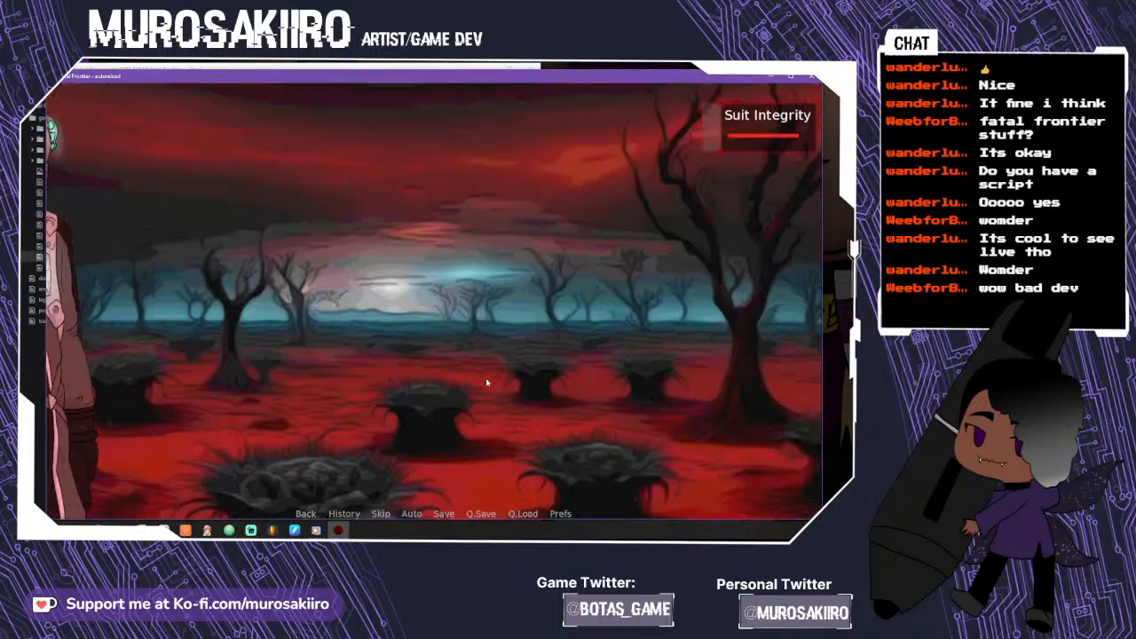
left_click(486, 383)
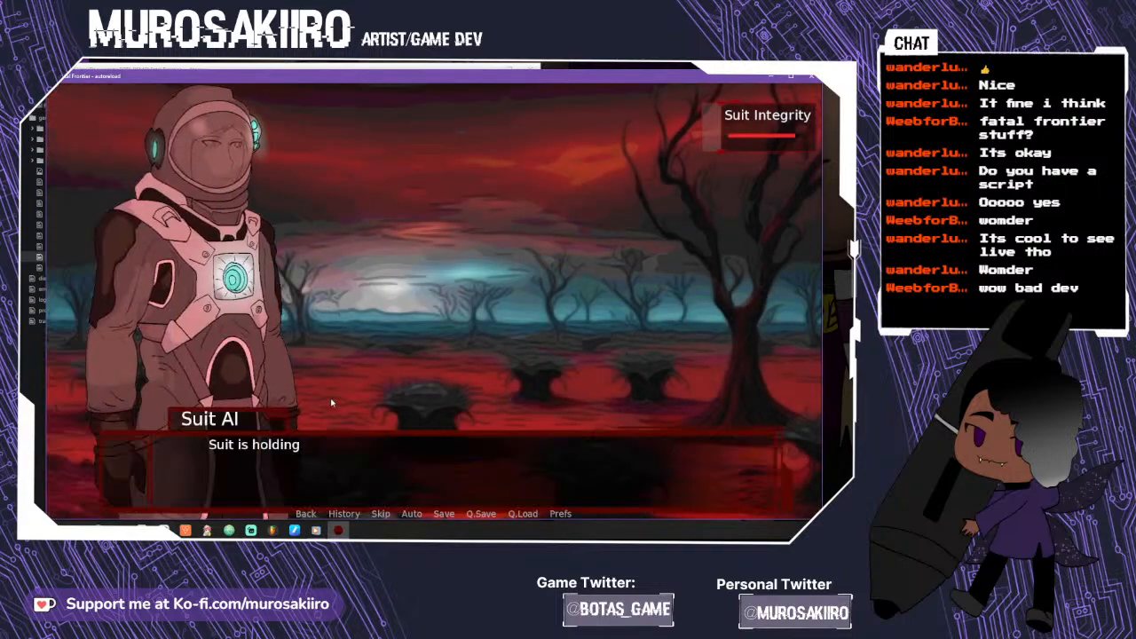
left_click(347, 495)
left_click(399, 497)
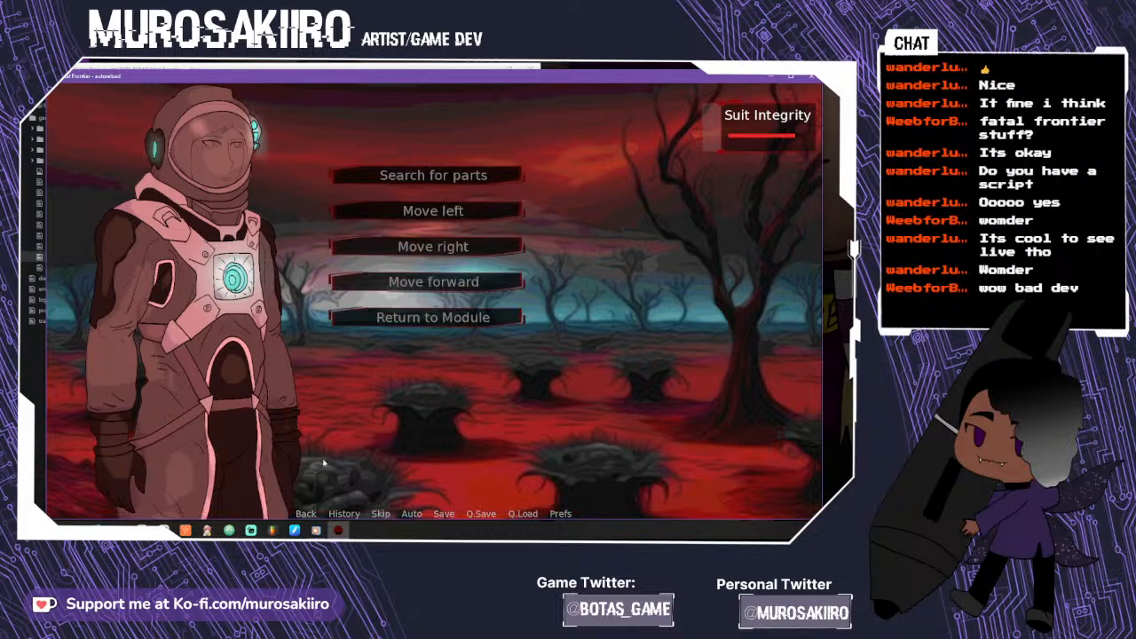
- Choose "Search for parts", scan the landscape to collect the Flight Data and continue to the movement choices
left_click(420, 177)
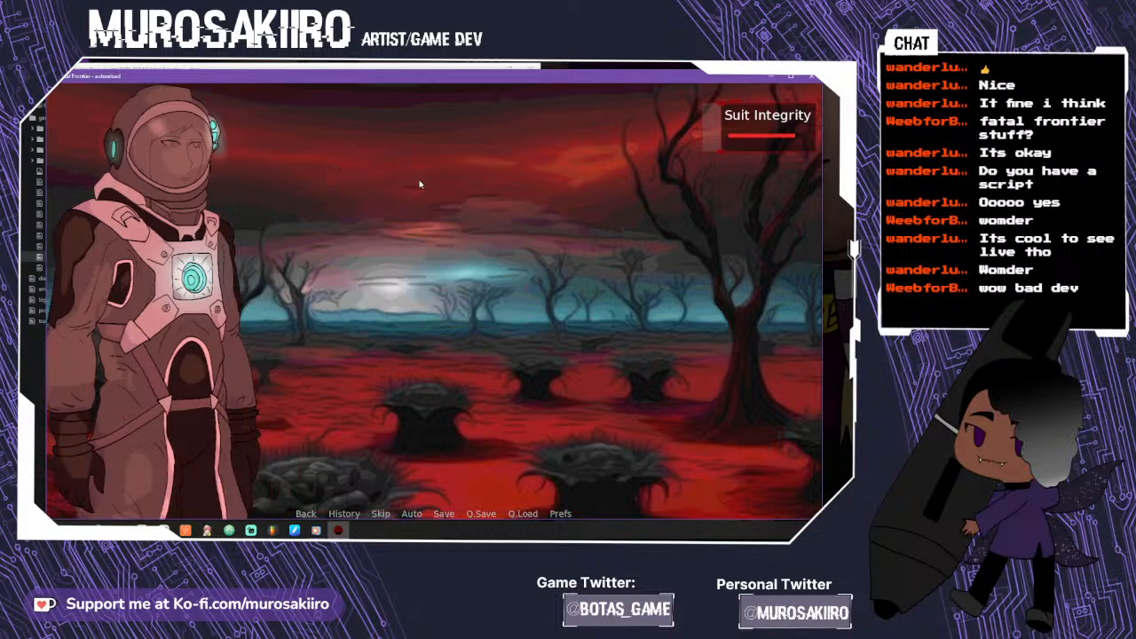
left_click(465, 455)
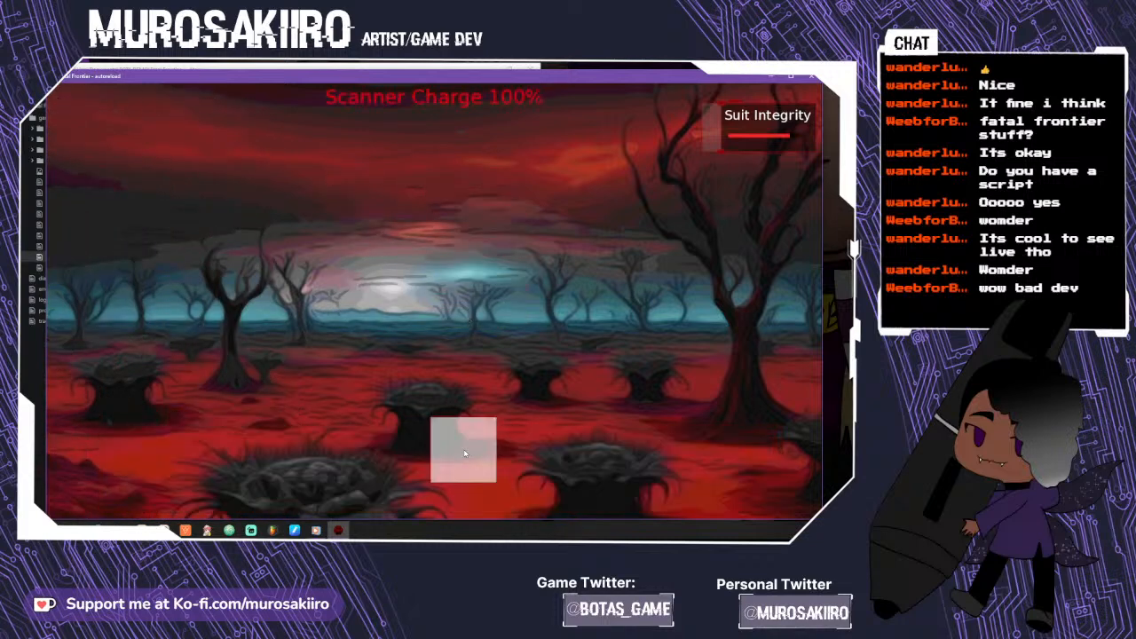
left_click(729, 448)
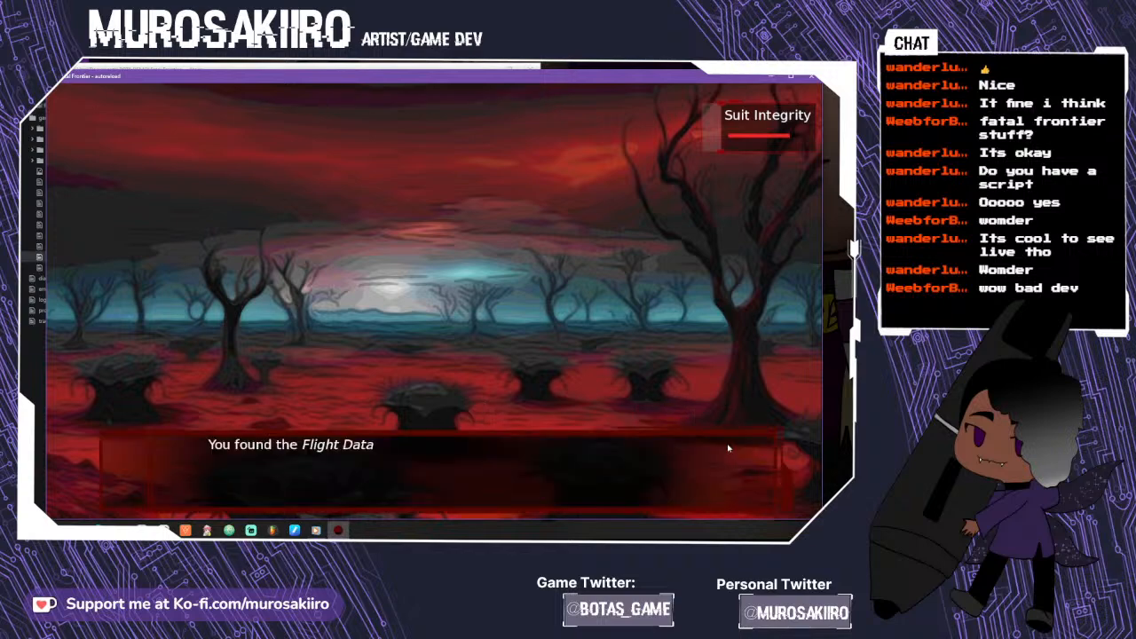
left_click(533, 468)
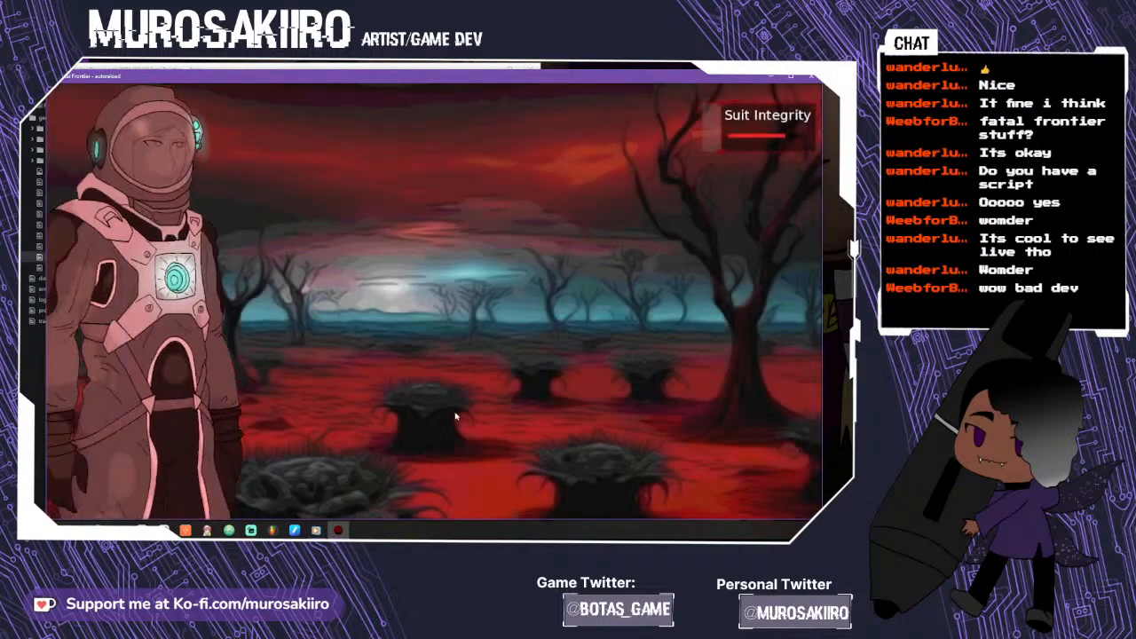
left_click(416, 476)
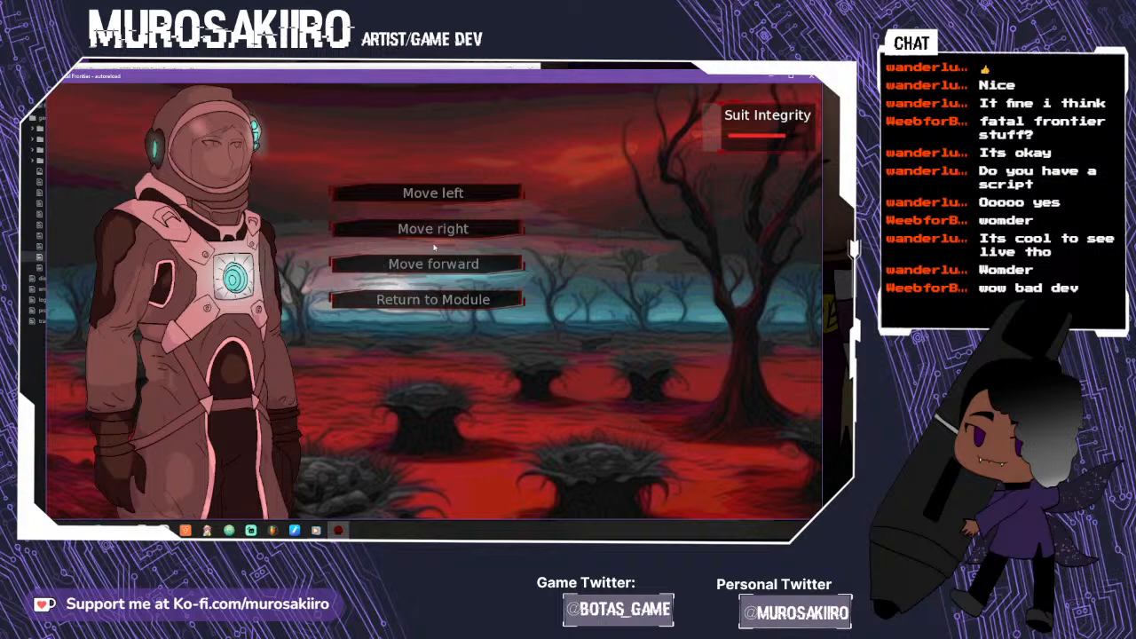
- Move left to the moonlit plain, search it for parts and collect the glinting part in the foreground
left_click(425, 208)
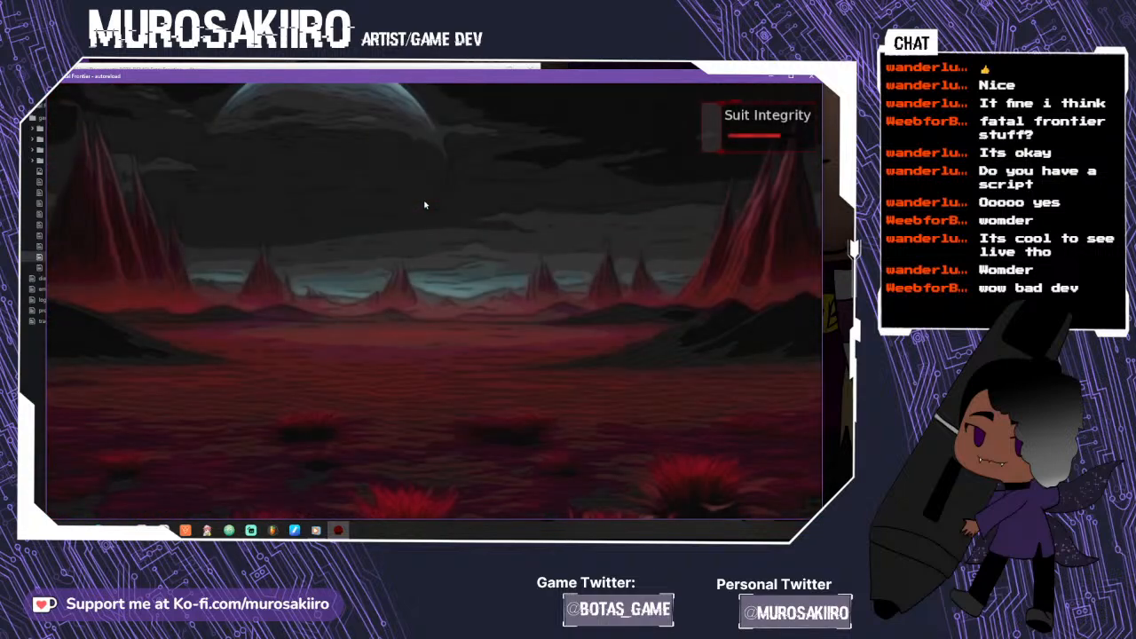
left_click(413, 459)
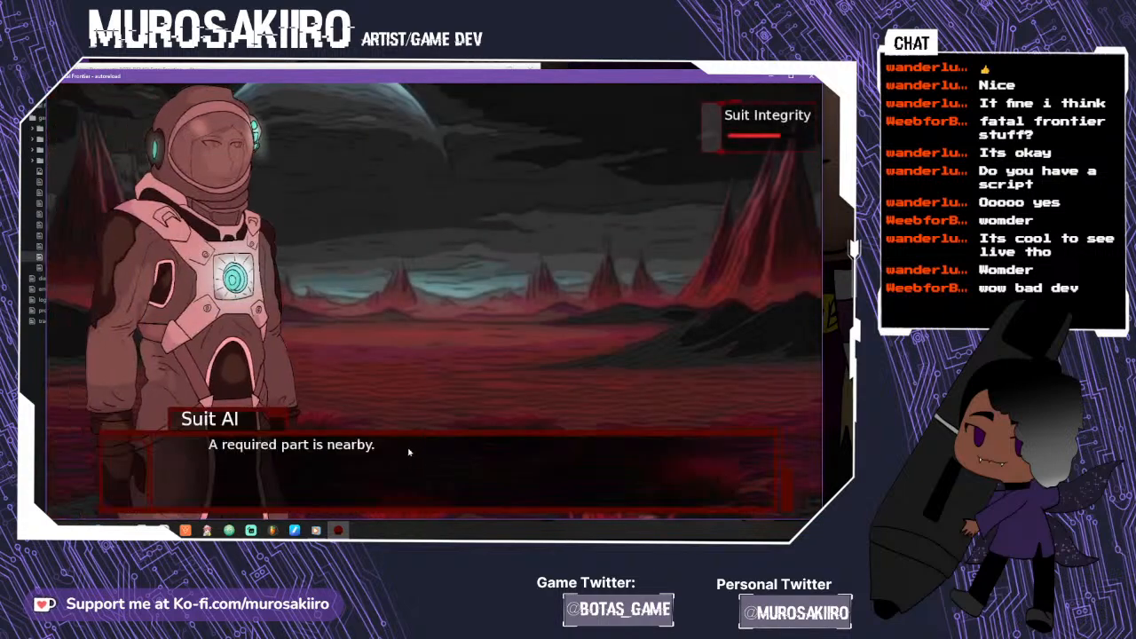
left_click(414, 459)
left_click(411, 192)
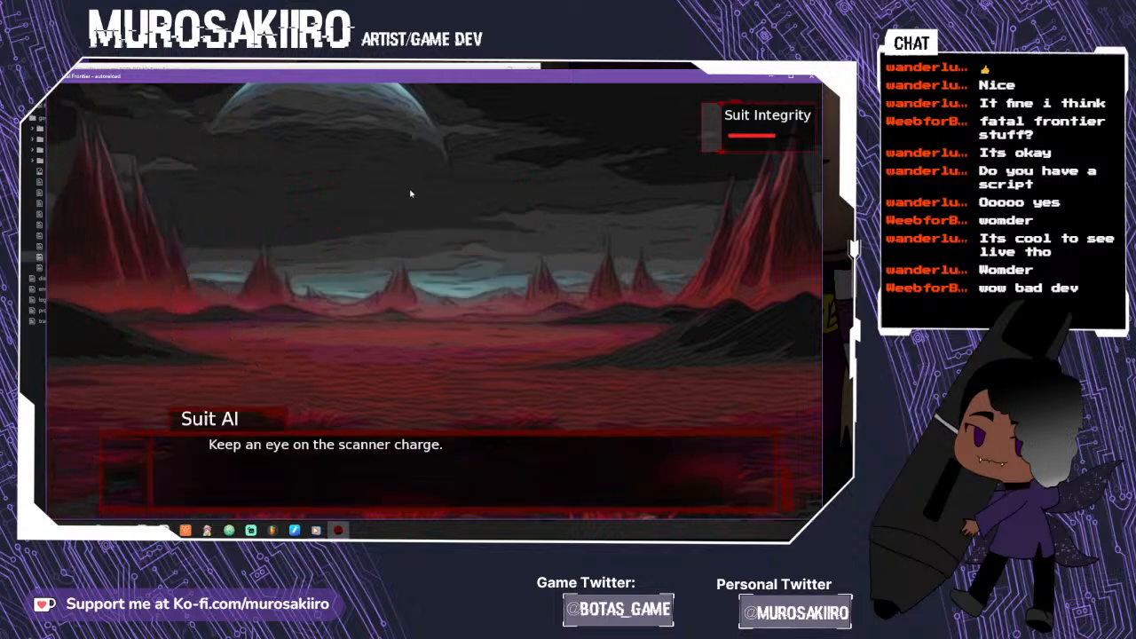
left_click(409, 468)
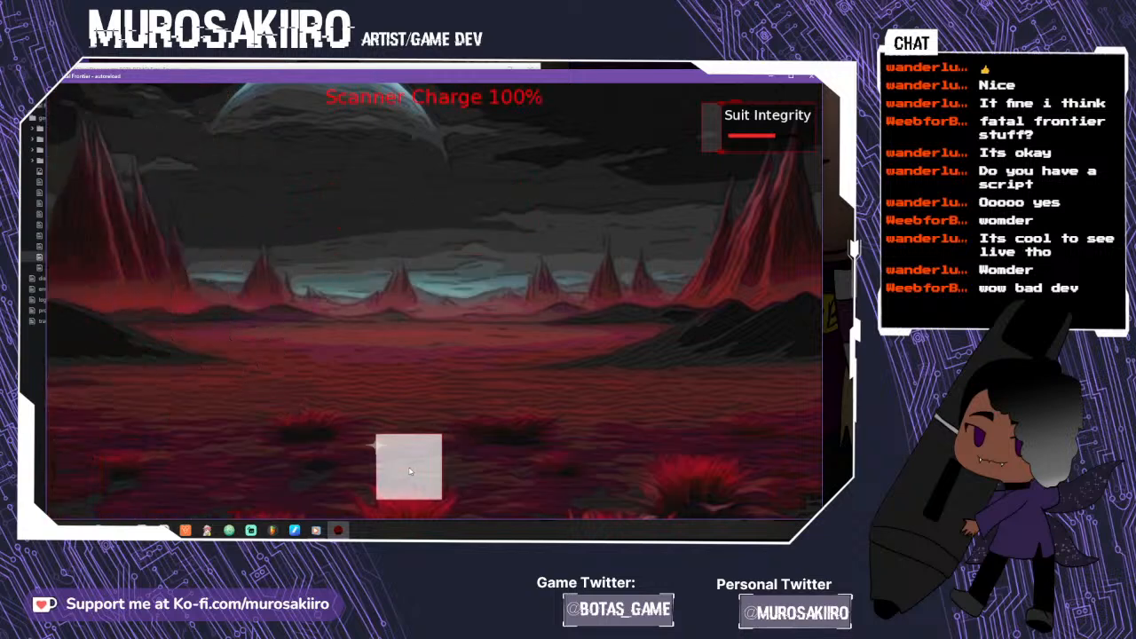
left_click(381, 449)
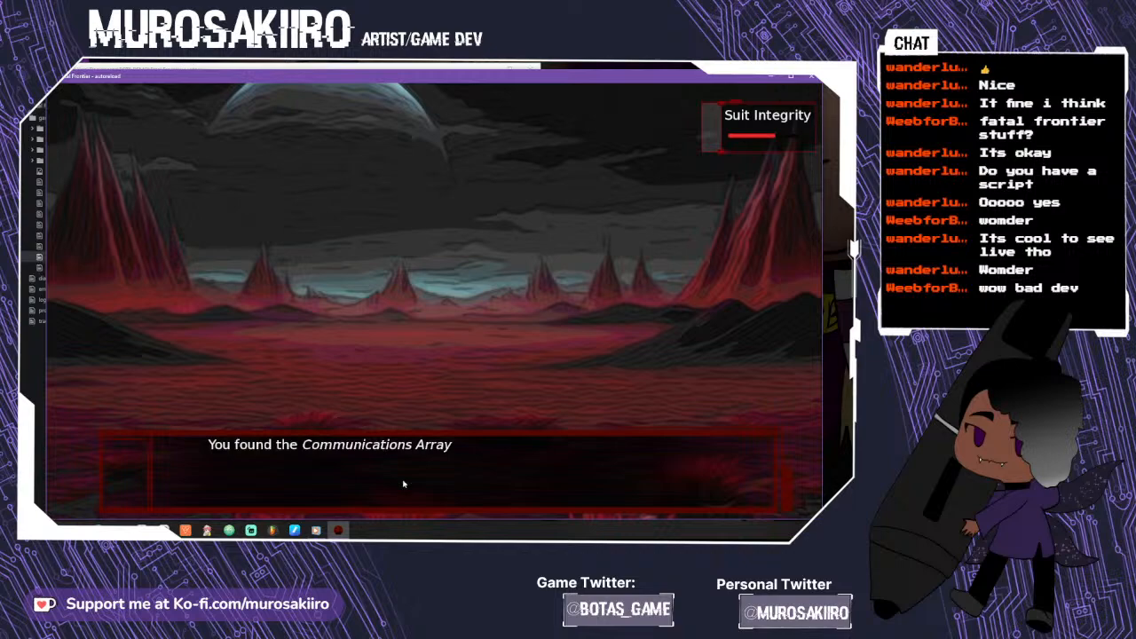
left_click(403, 483)
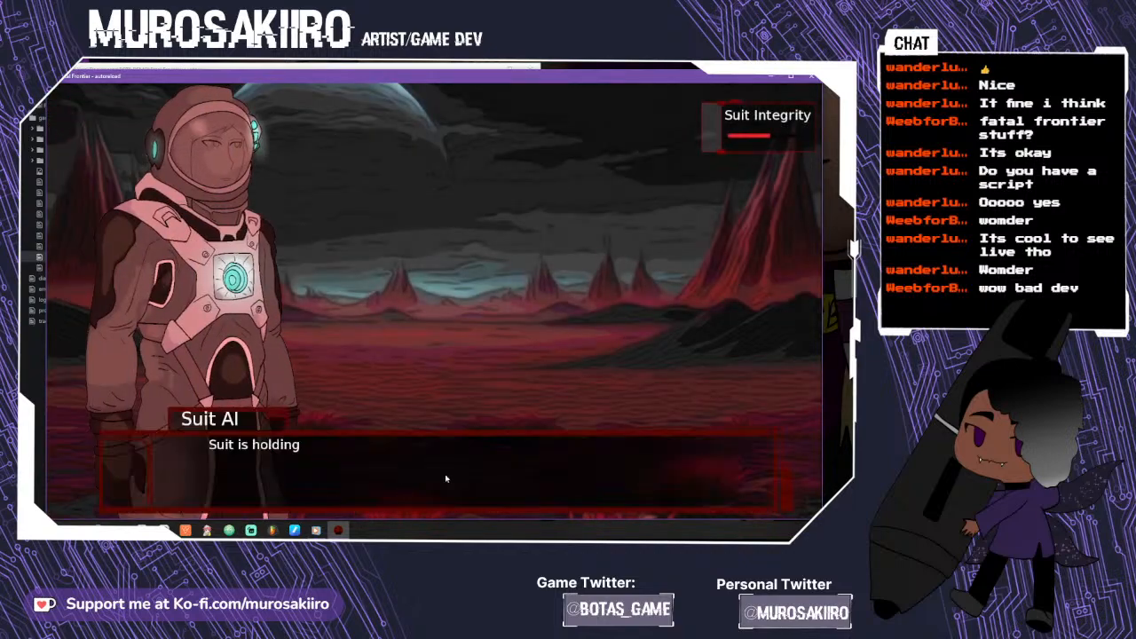
- Move right out of the moonlit plain and right again from the starting wasteland into the dark forest
left_click(445, 479)
left_click(474, 249)
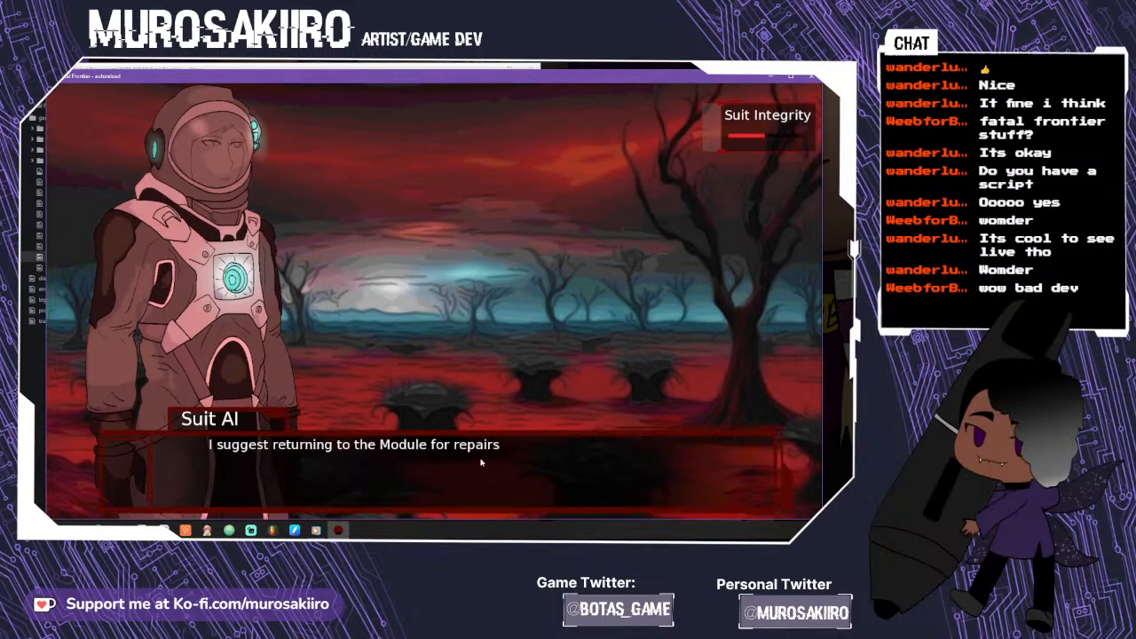
left_click(481, 463)
left_click(469, 229)
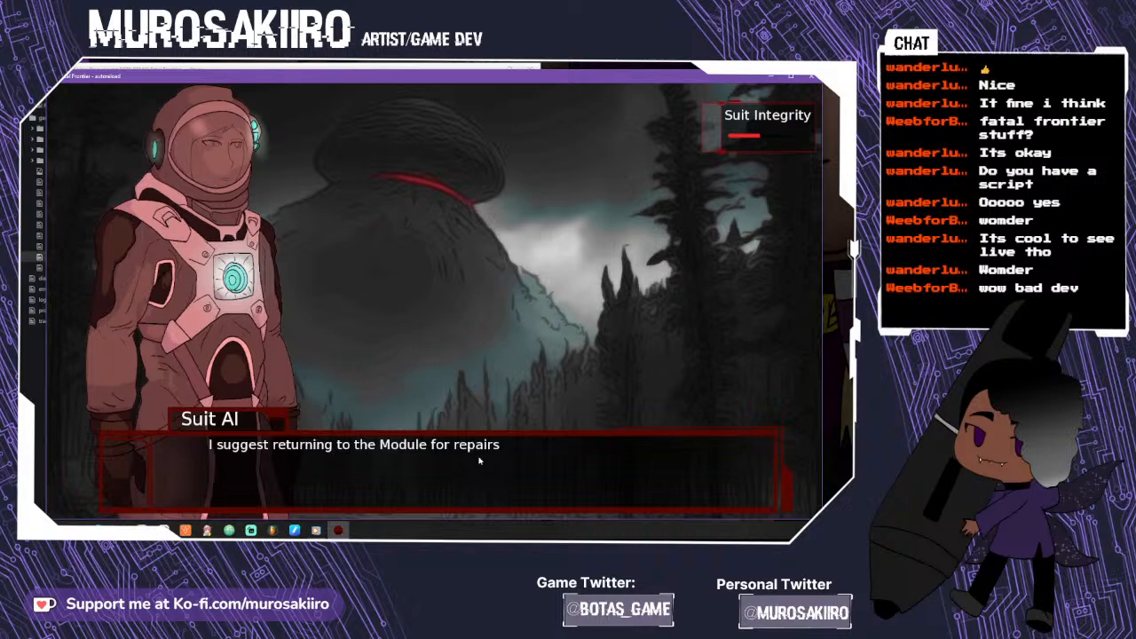
- Approach the stranded crew member in the dark forest and choose Try to help
left_click(481, 461)
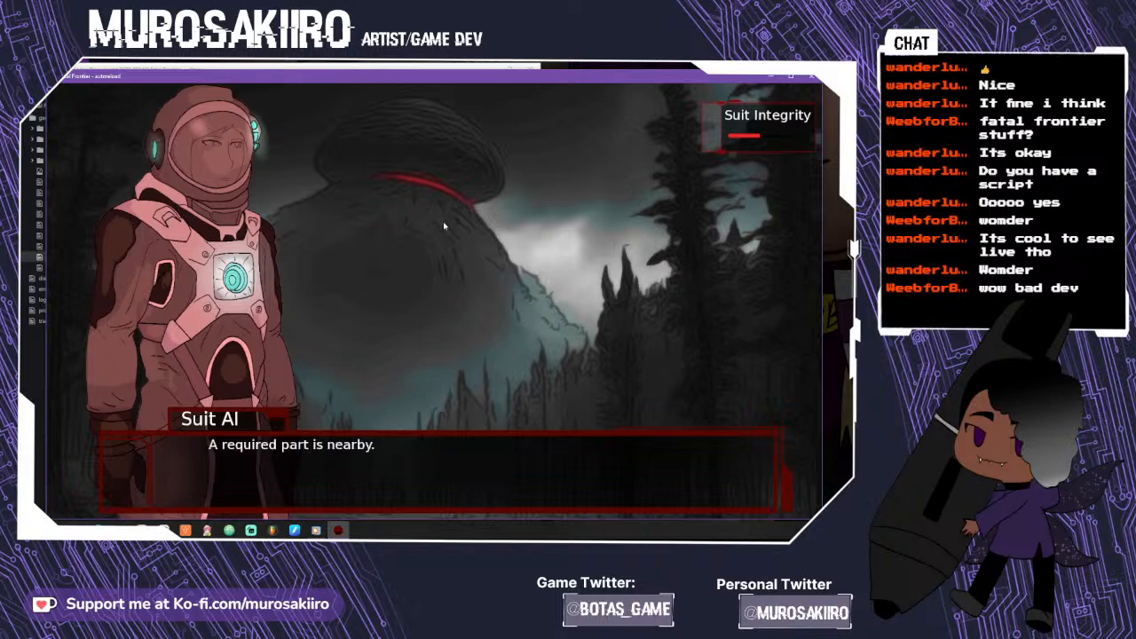
left_click(458, 469)
left_click(435, 175)
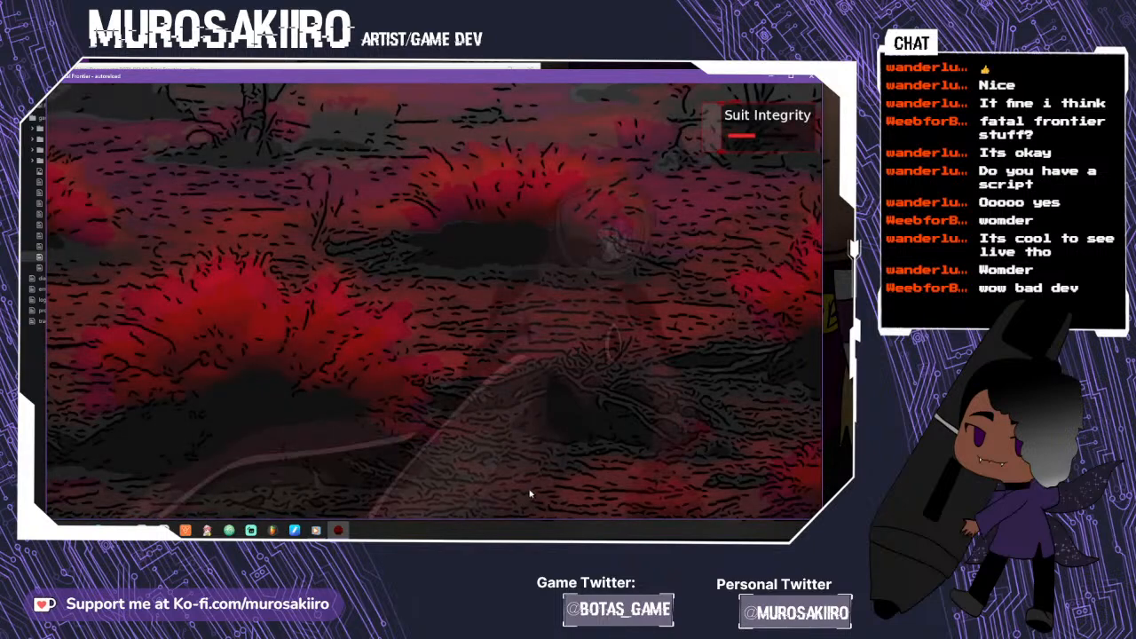
left_click(493, 444)
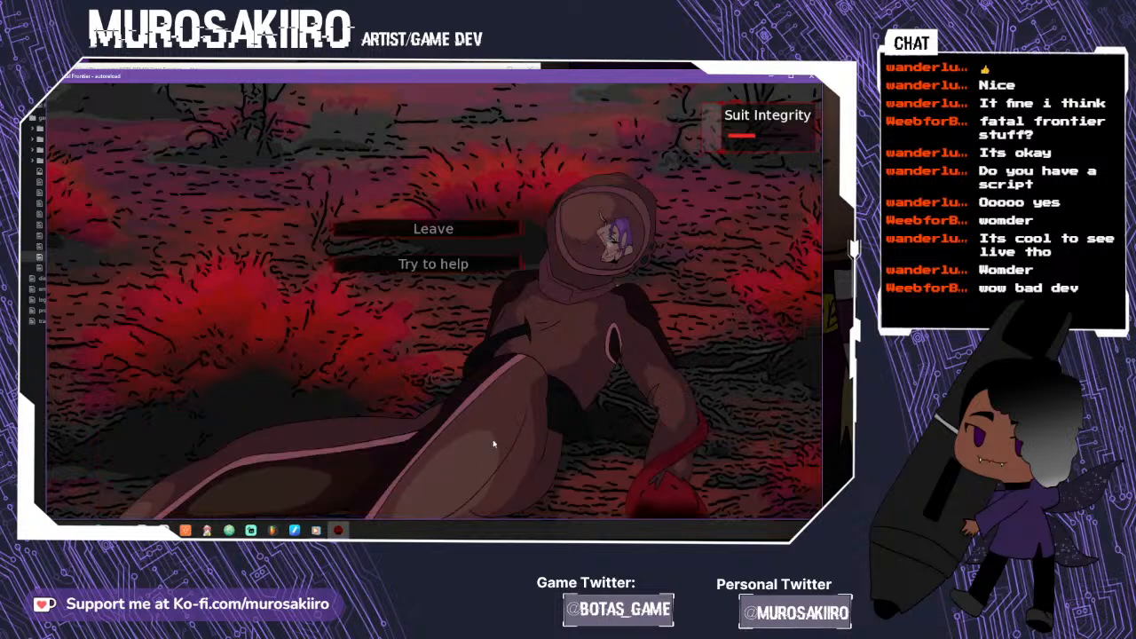
left_click(449, 266)
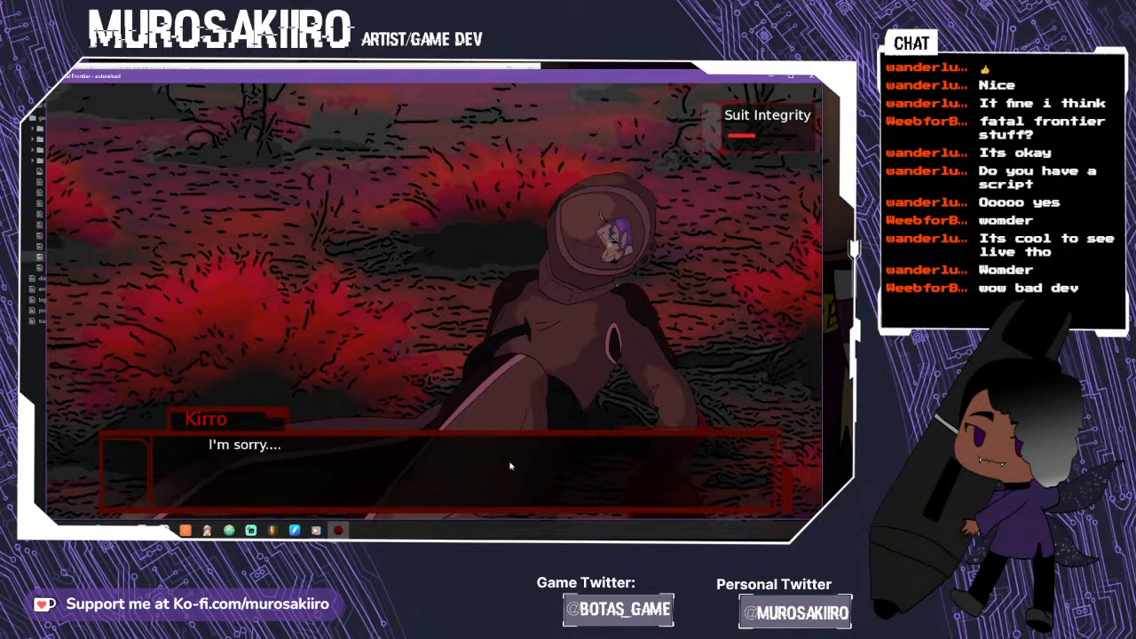
left_click(511, 466)
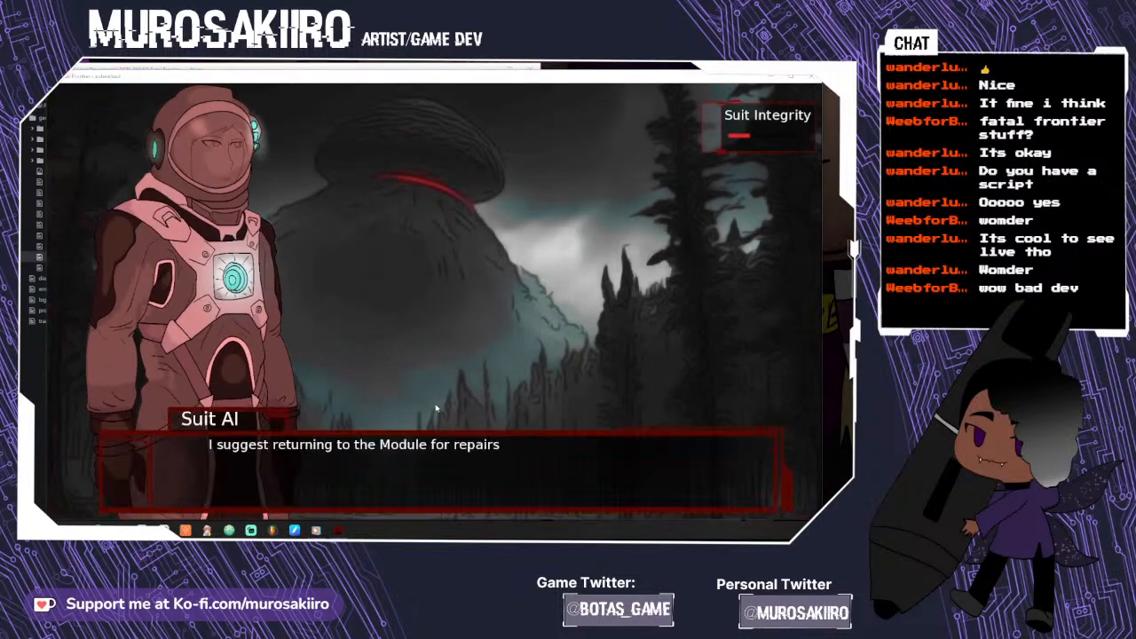
- Search the dark forest for parts and collect the glinting part among the trees
left_click(458, 445)
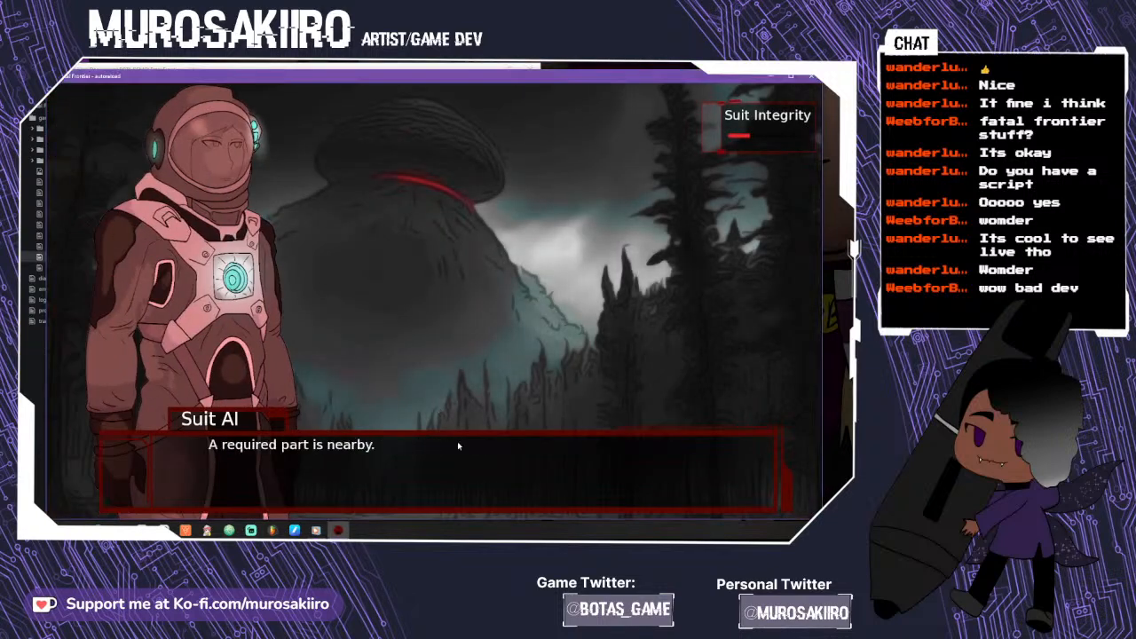
left_click(455, 458)
left_click(426, 195)
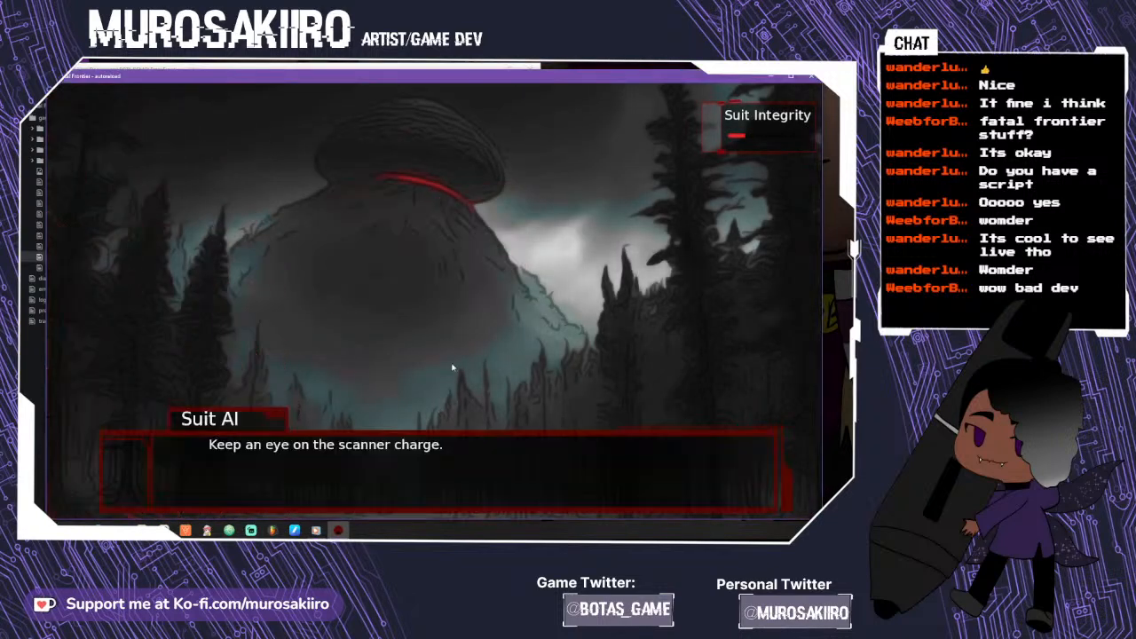
left_click(453, 429)
left_click(157, 402)
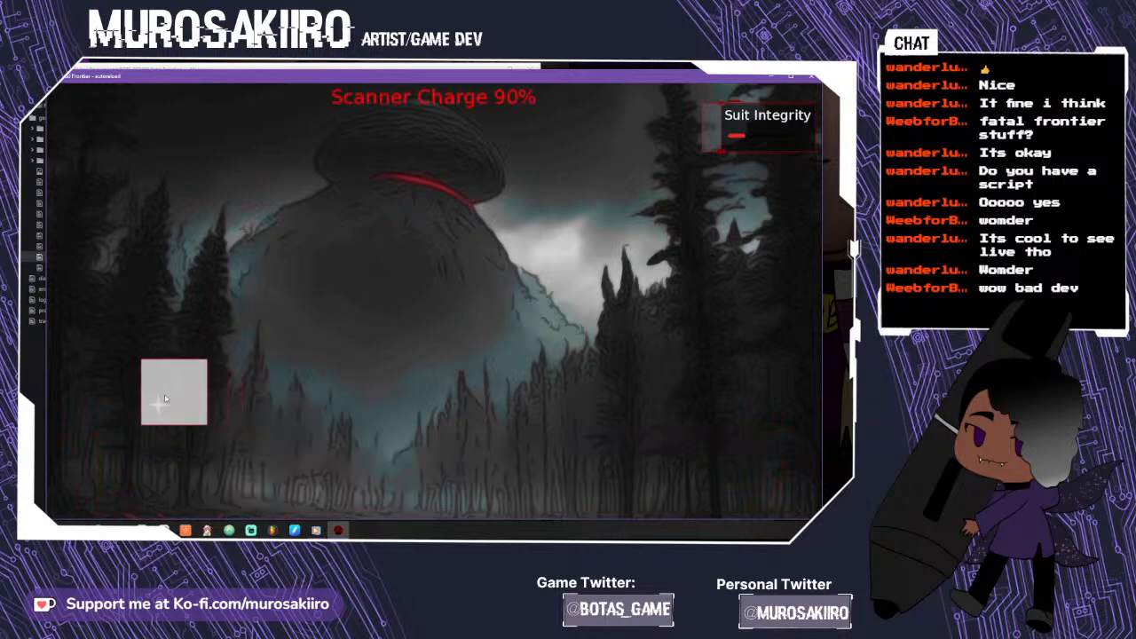
left_click(507, 474)
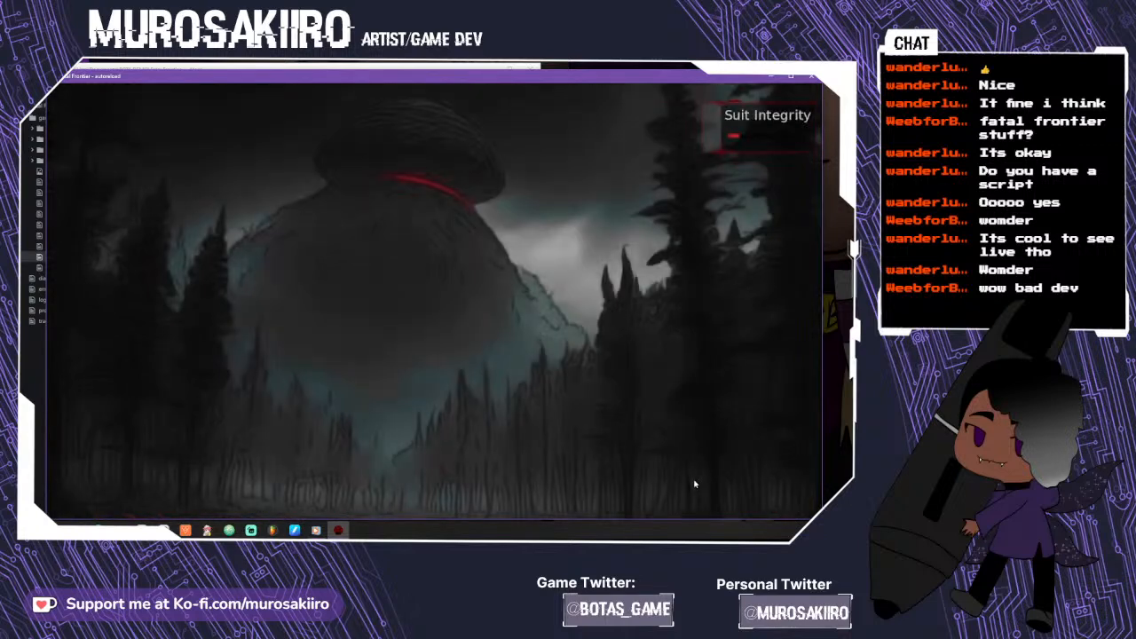
- Move left back to the starting wasteland and return to the Module for suit repairs
left_click(442, 503)
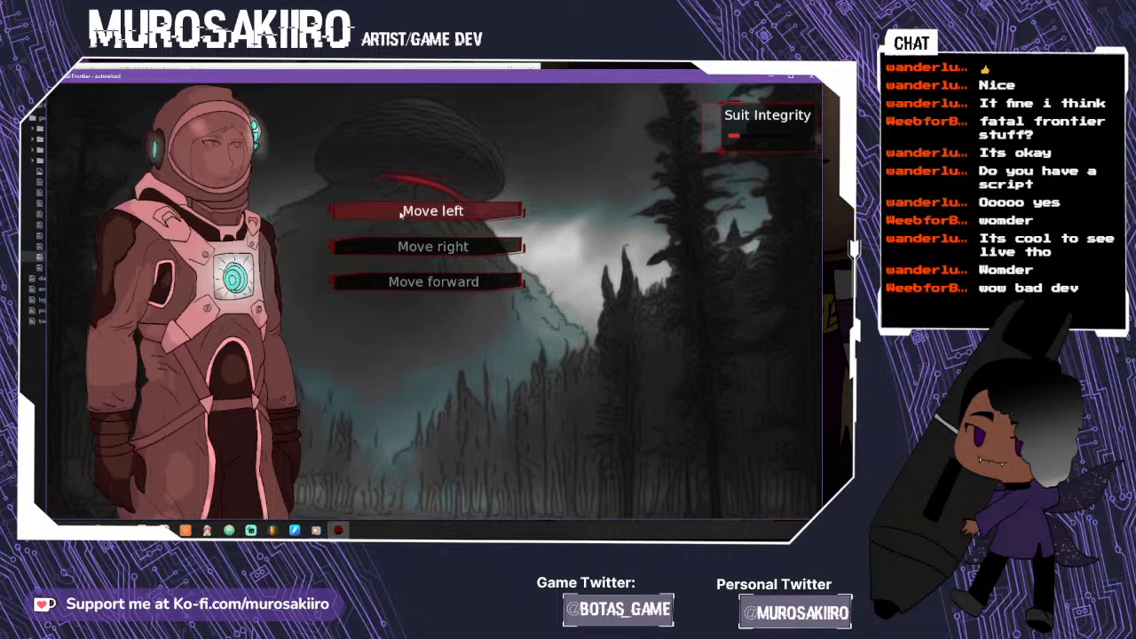
left_click(404, 210)
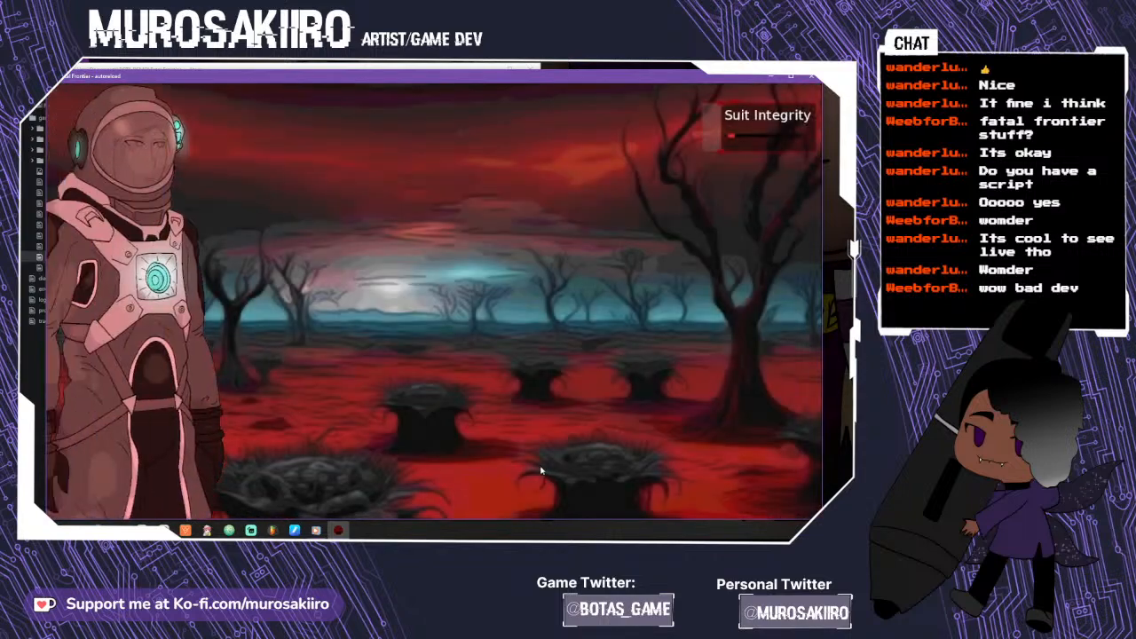
left_click(470, 474)
left_click(462, 300)
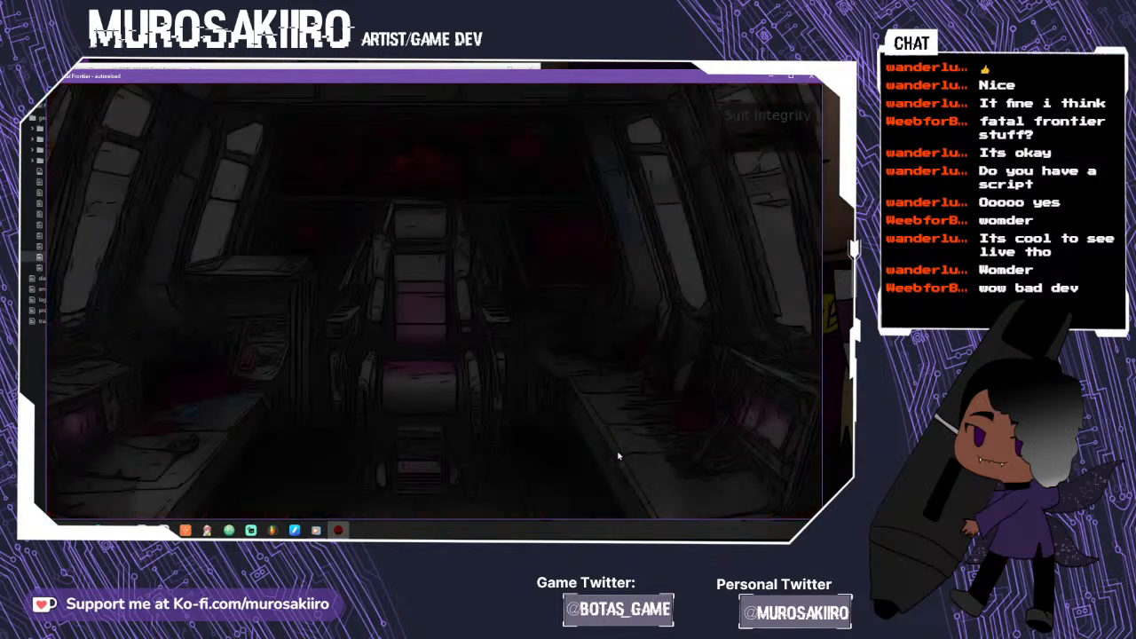
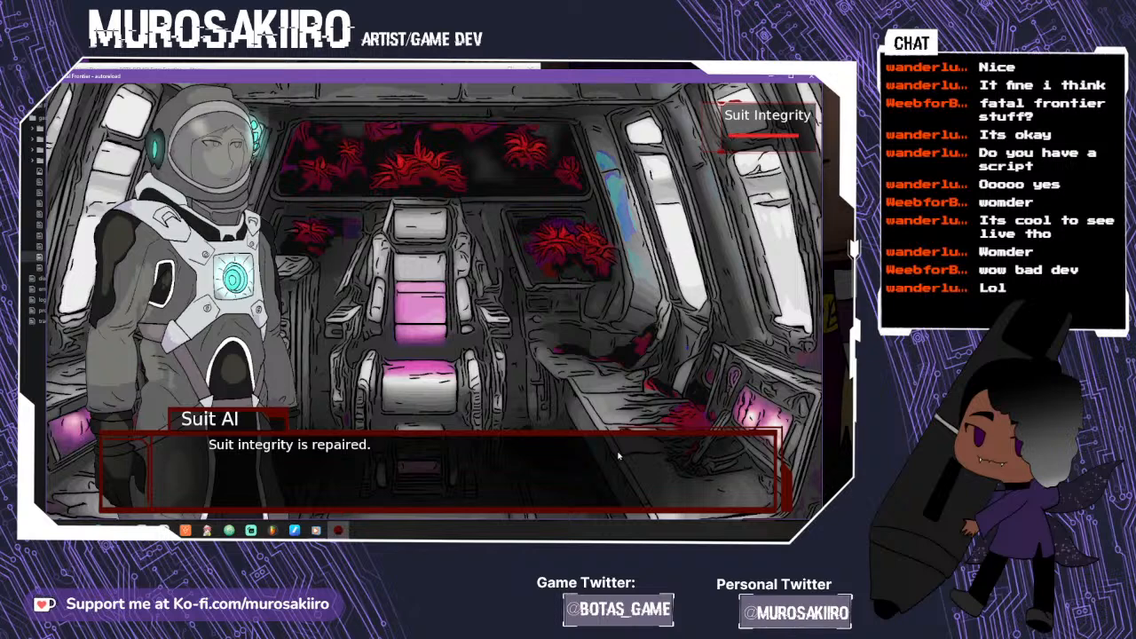
- Continue the search from the Module and move forward into the field of red shrubs
left_click(565, 482)
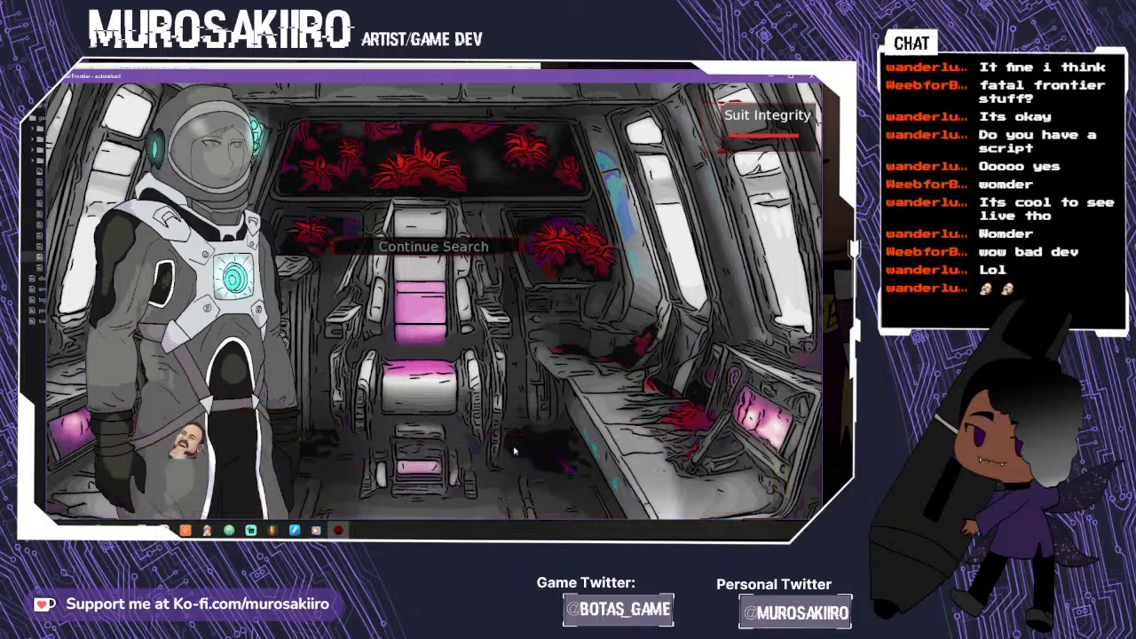
left_click(442, 248)
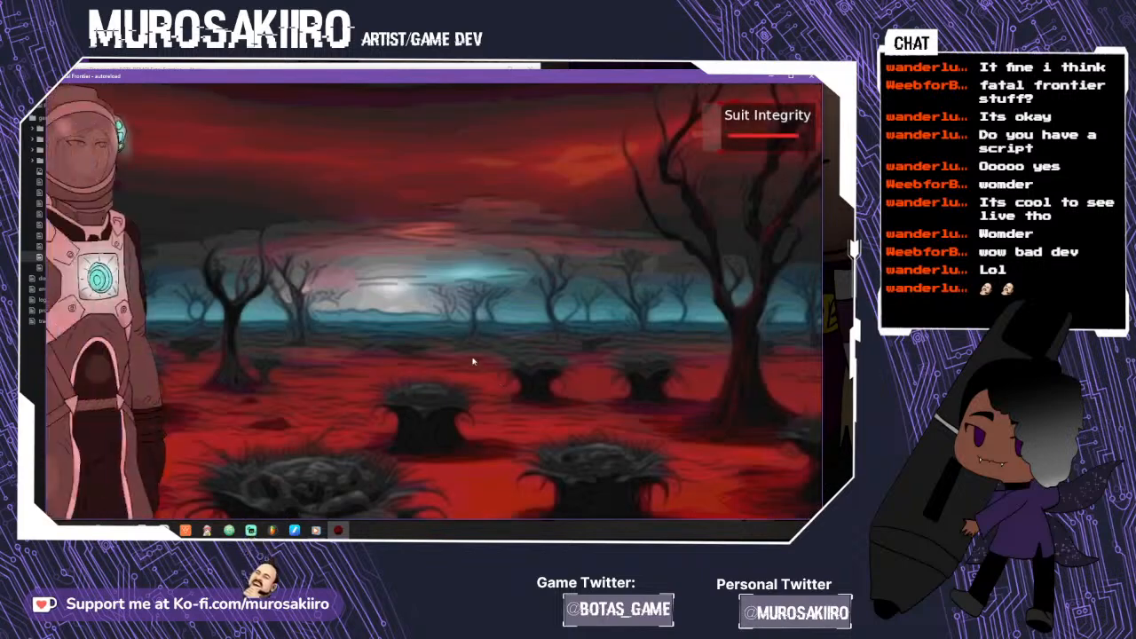
left_click(511, 450)
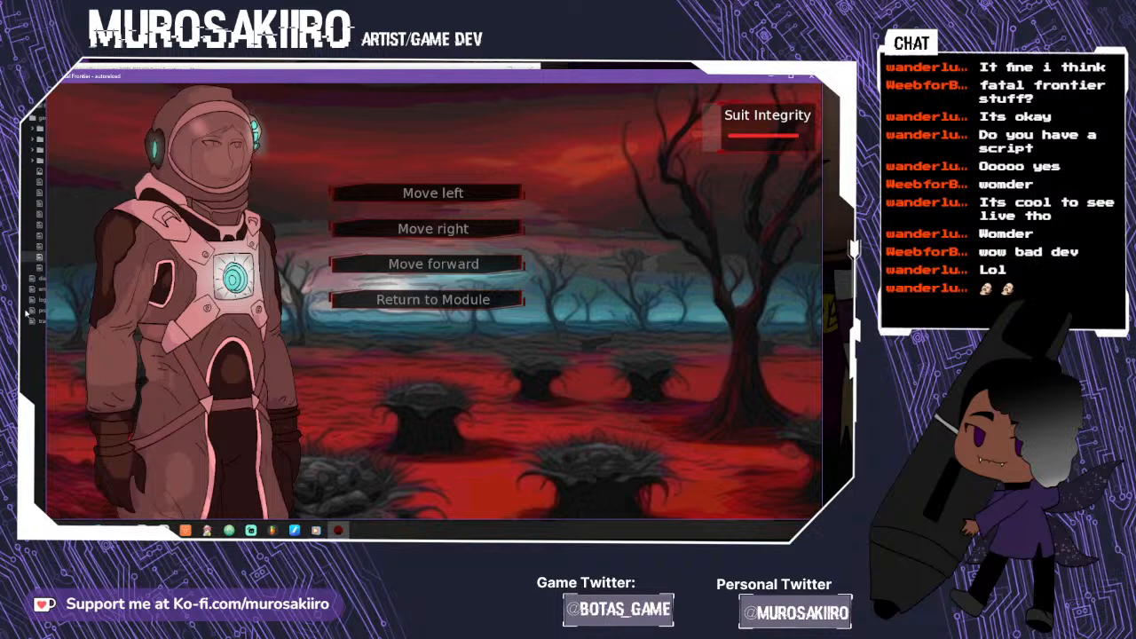
left_click(497, 264)
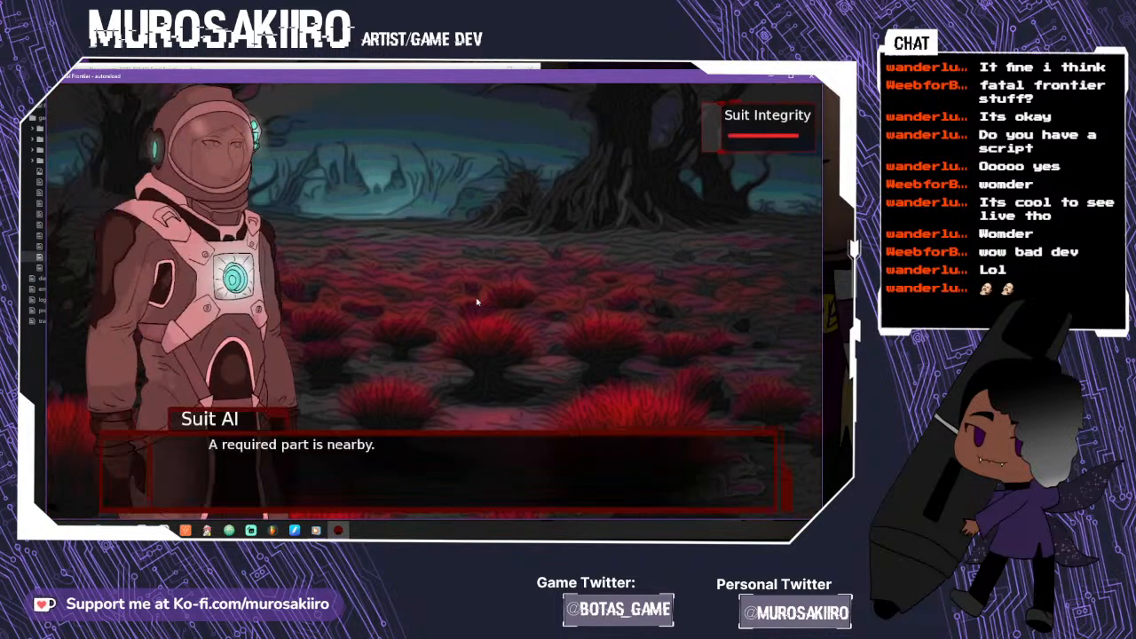
- Approach the first engineer in the red shrub field, choose Try to help and play through the dialogue
left_click(476, 284)
left_click(474, 246)
left_click(479, 175)
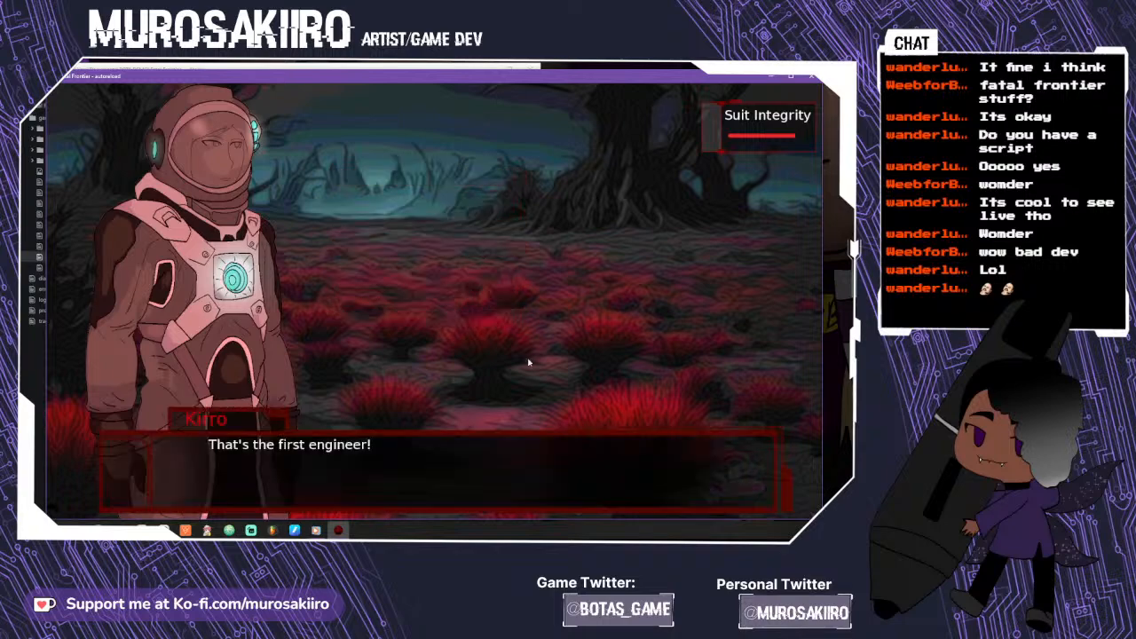
left_click(547, 439)
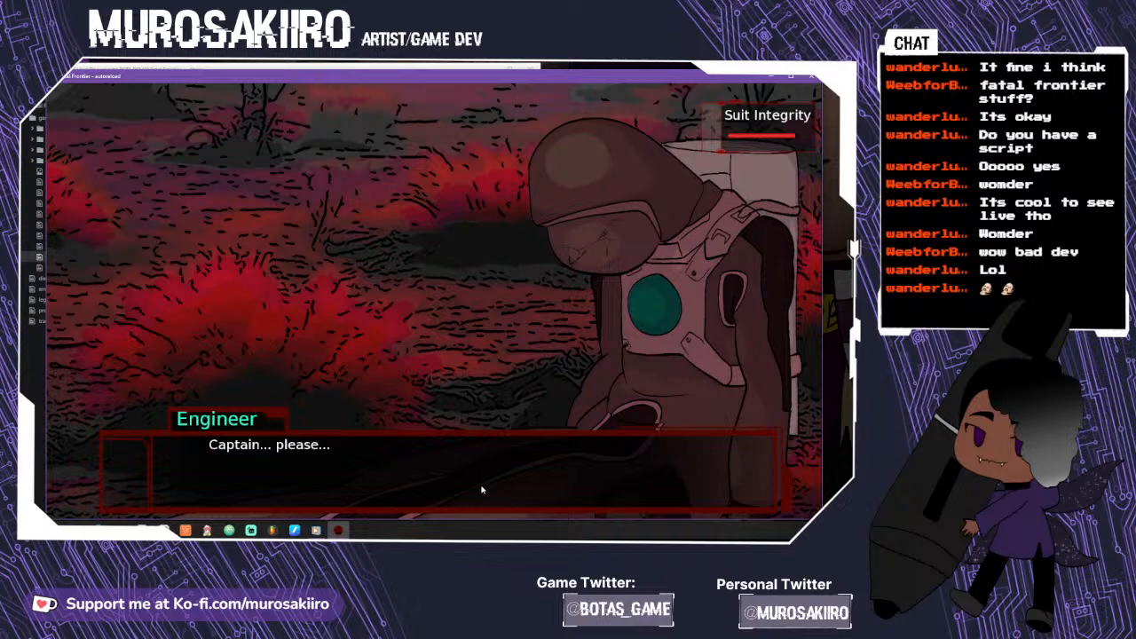
left_click(482, 489)
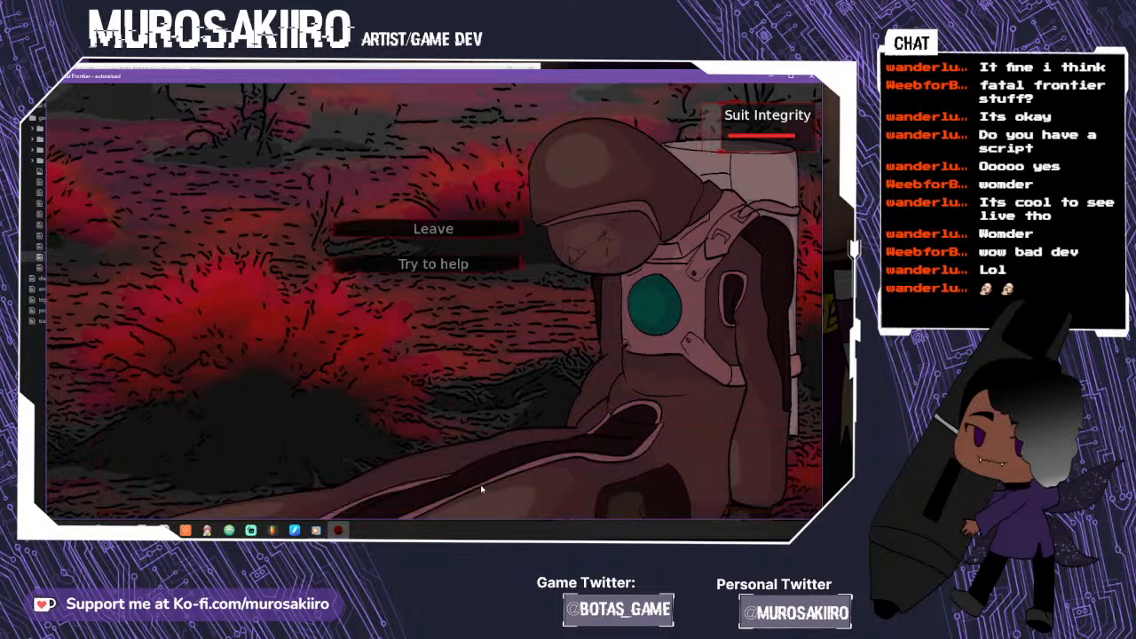
left_click(479, 266)
left_click(464, 459)
left_click(464, 458)
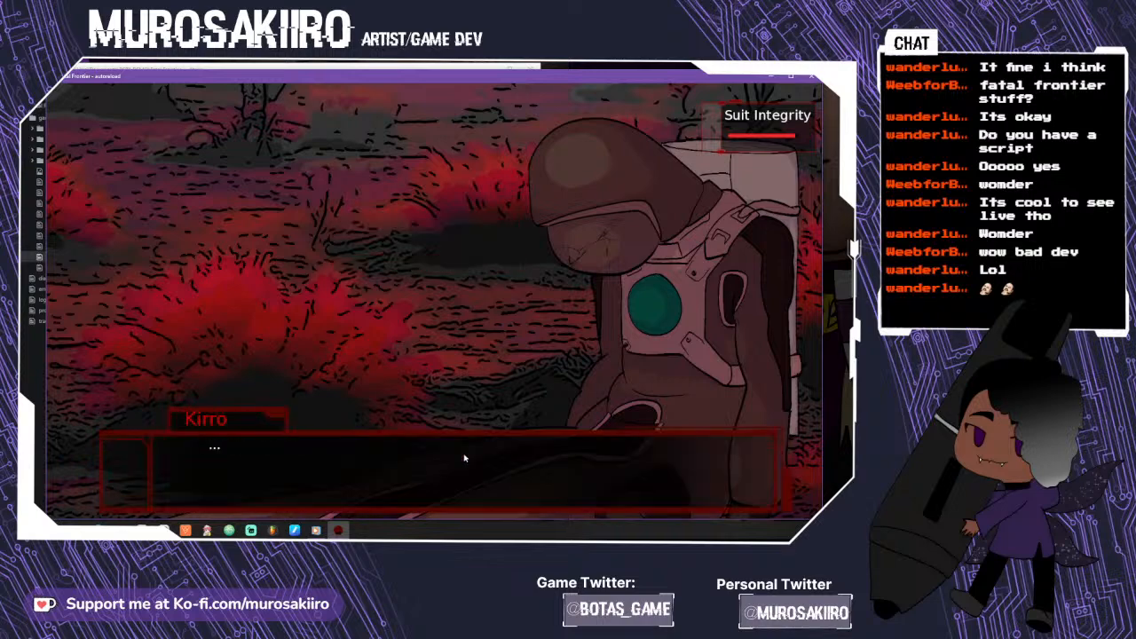
left_click(464, 457)
left_click(464, 452)
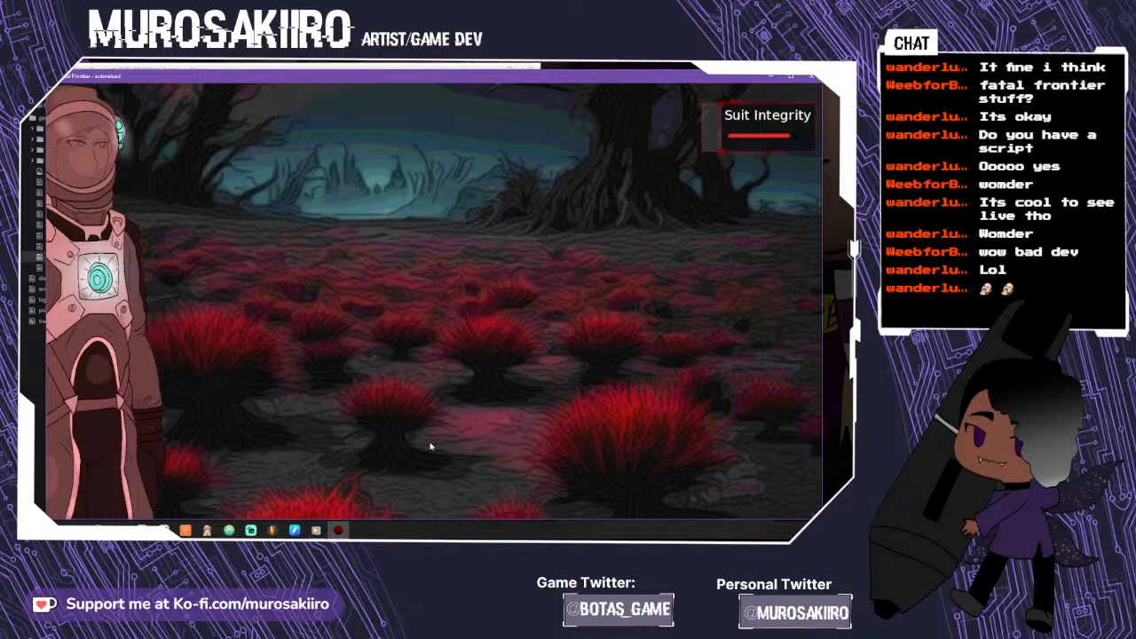
- Search the red shrub field for parts, collect the glinting part and move back to the starting wasteland
left_click(431, 460)
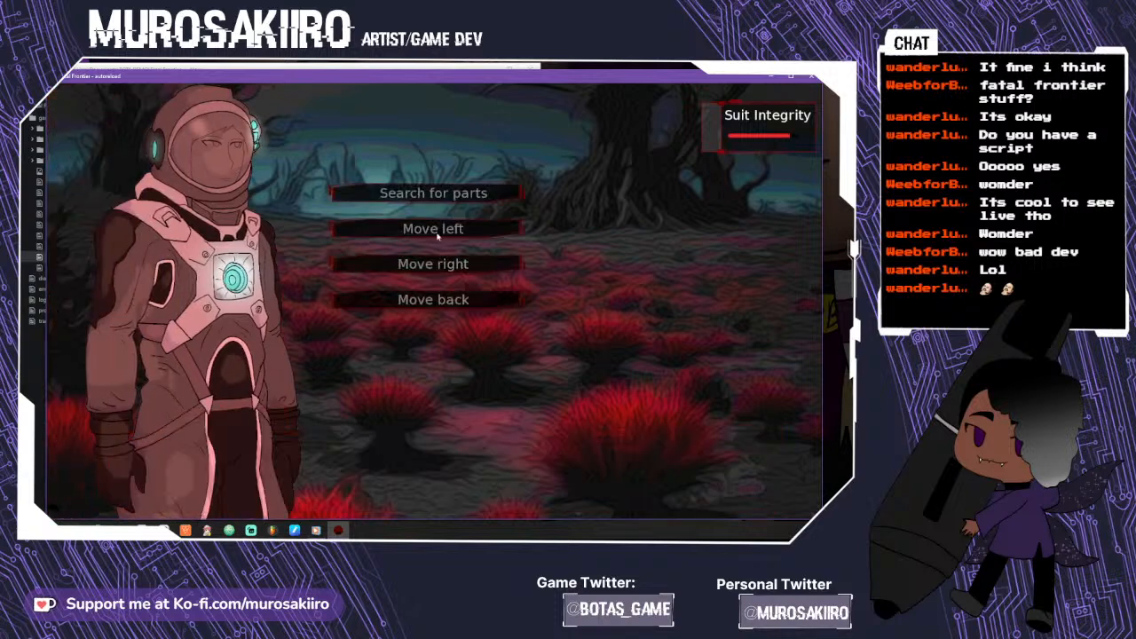
left_click(437, 232)
left_click(446, 482)
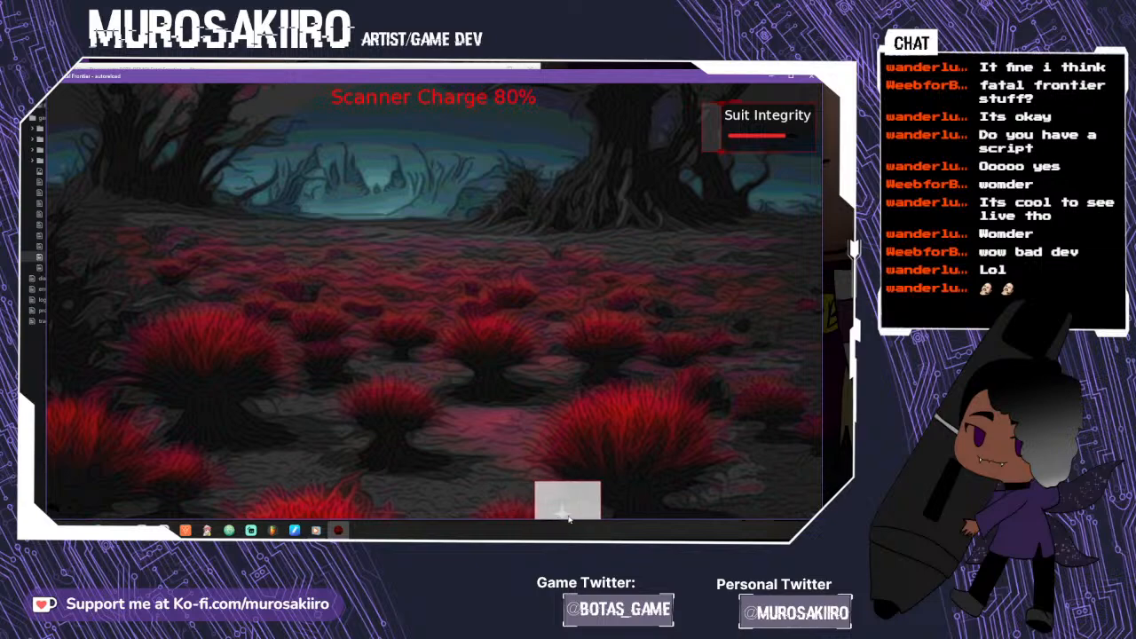
left_click(562, 515)
left_click(528, 480)
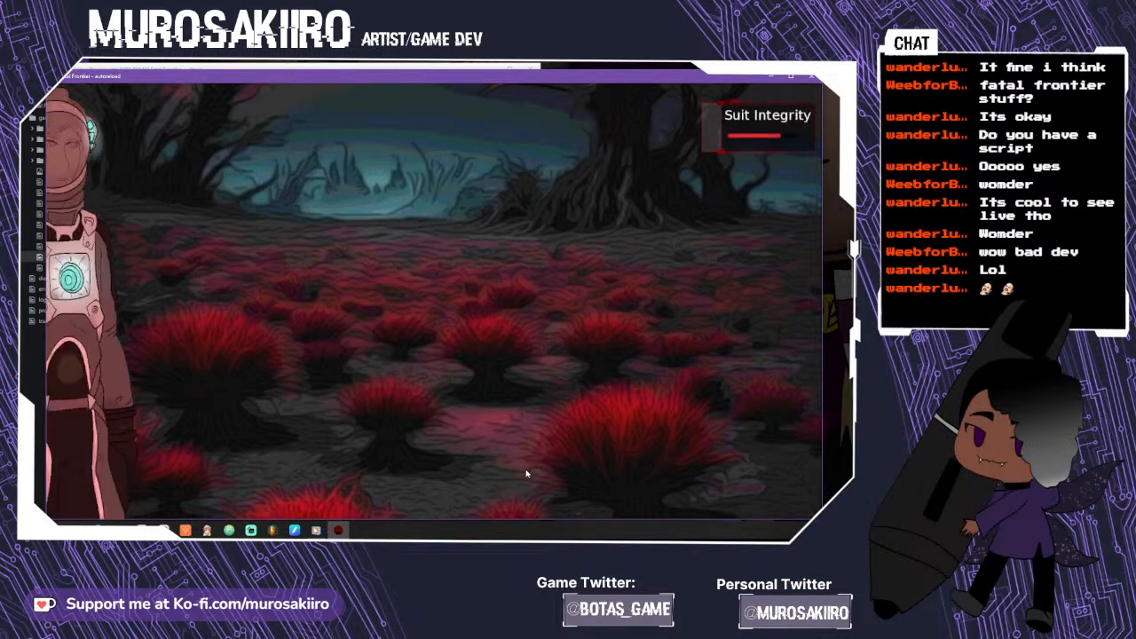
left_click(452, 480)
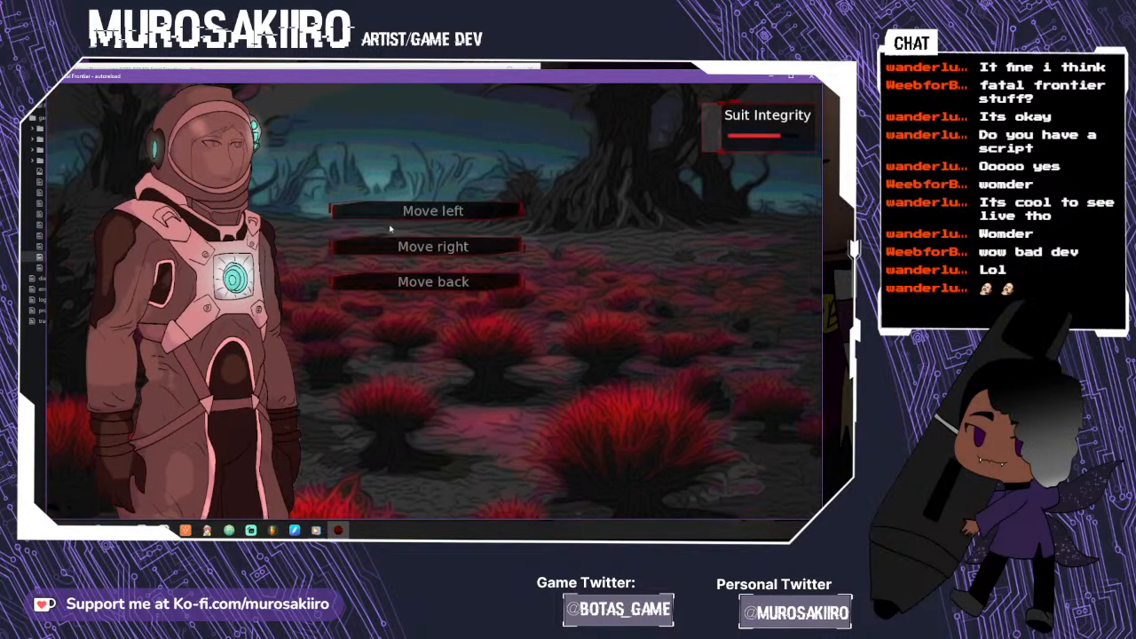
left_click(446, 287)
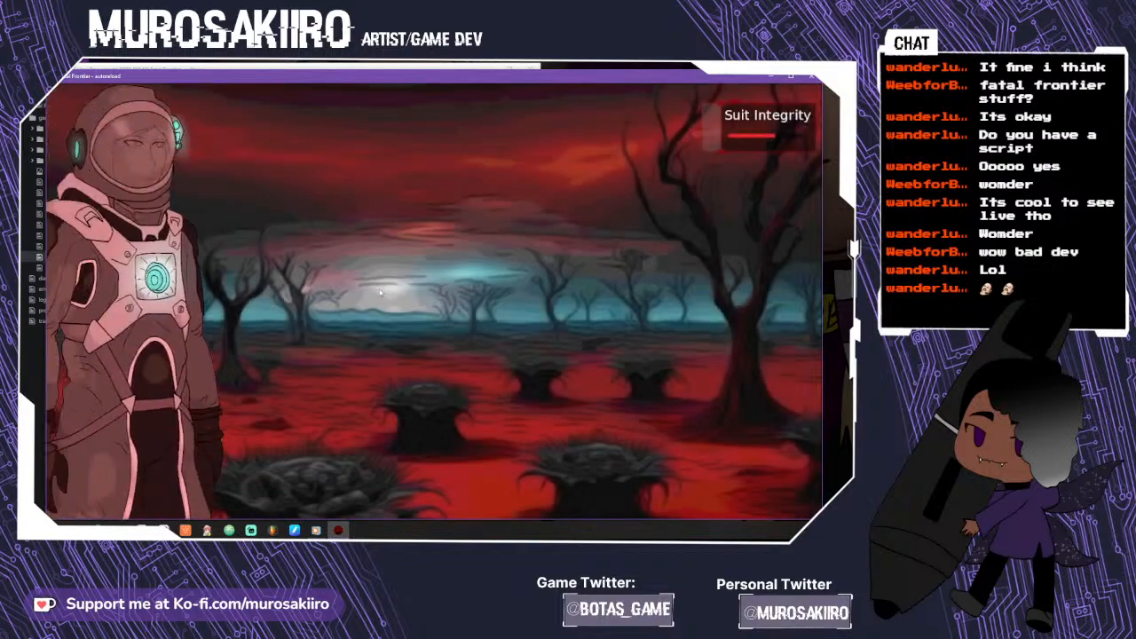
- Move left from the starting wasteland to the red spires and continue forward into the field of tangled black mounds
left_click(424, 405)
left_click(421, 192)
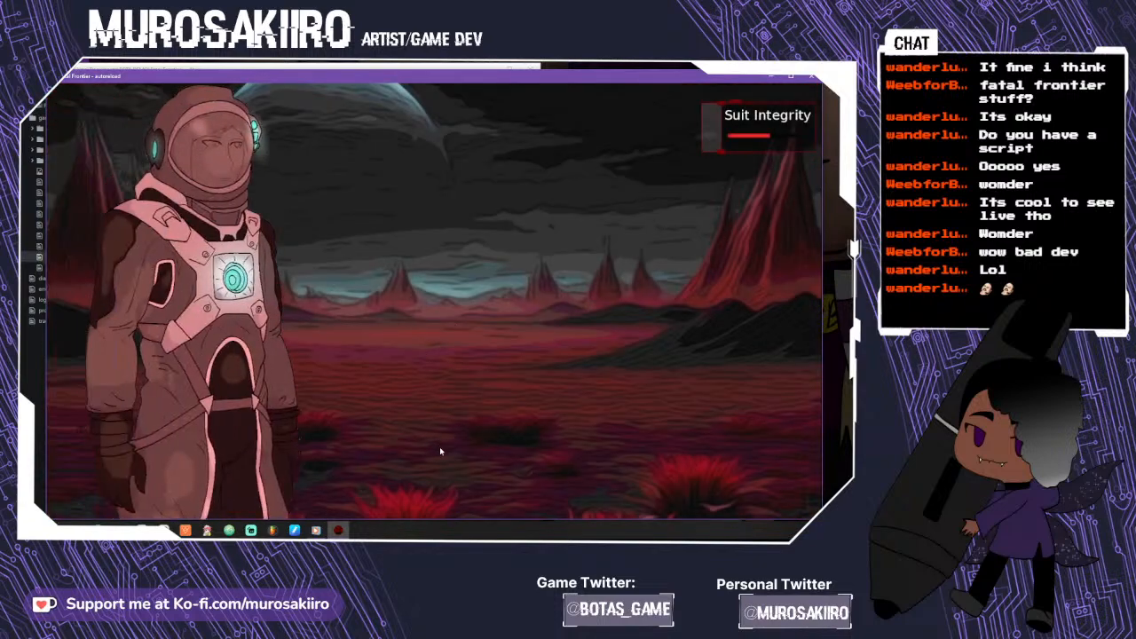
left_click(444, 435)
left_click(456, 289)
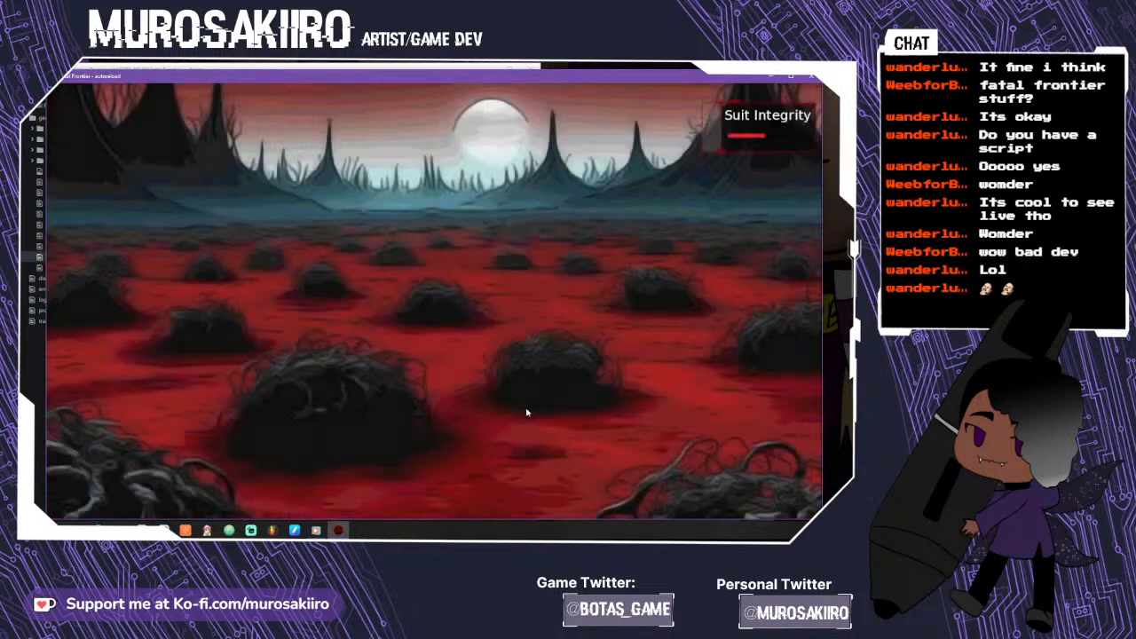
- Search for crew in the field of black mounds and play through the encounter with the slumped crew member
left_click(464, 503)
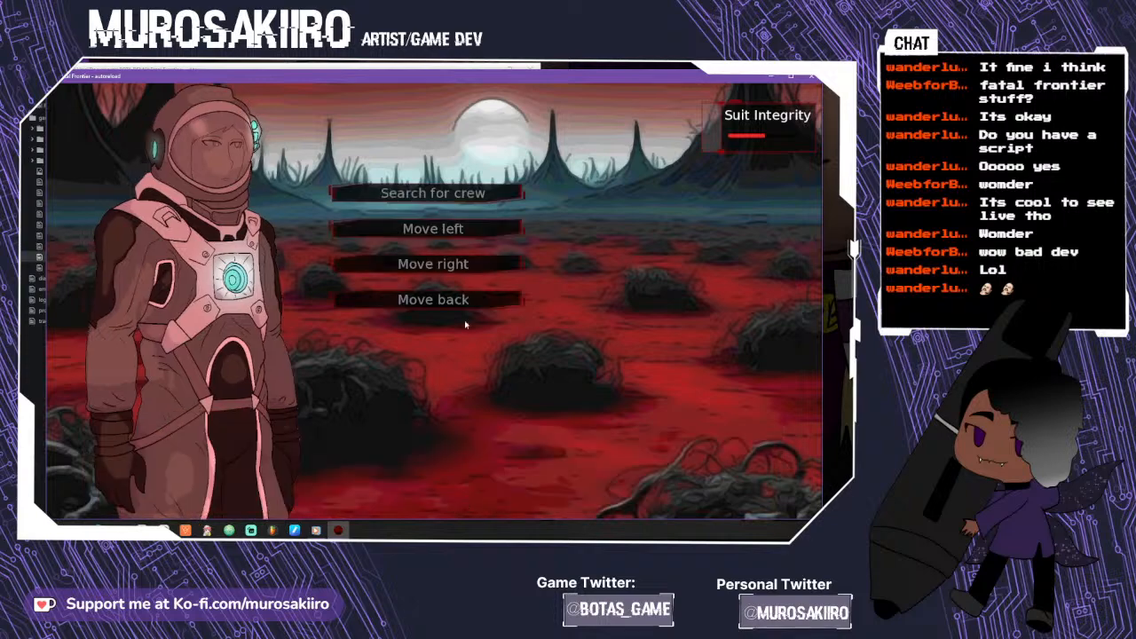
left_click(432, 193)
left_click(505, 477)
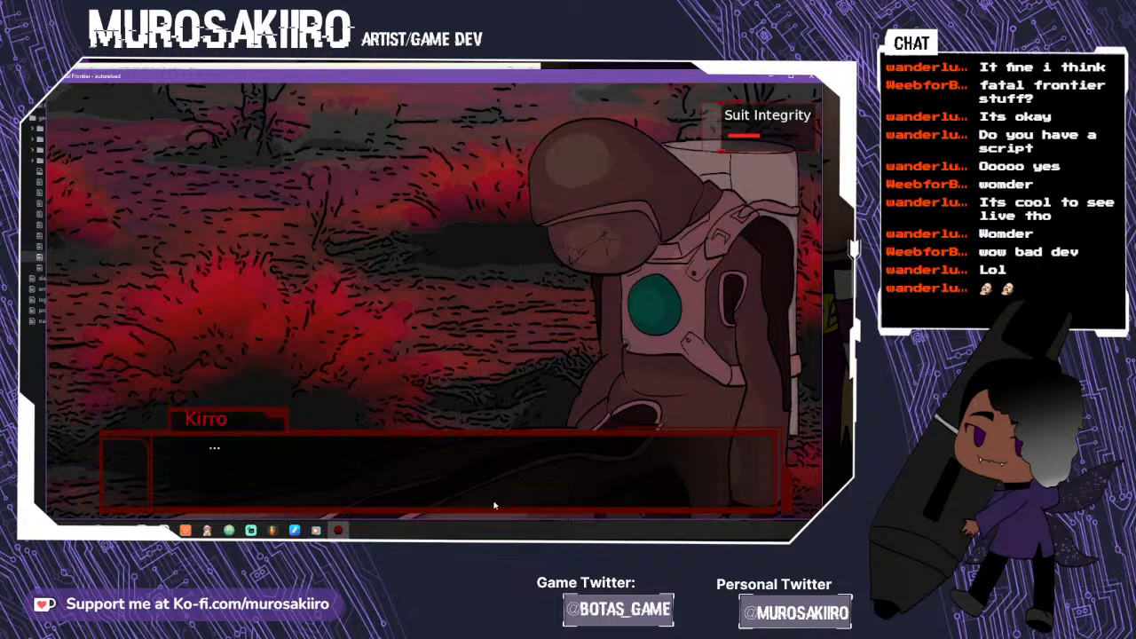
left_click(494, 505)
left_click(426, 266)
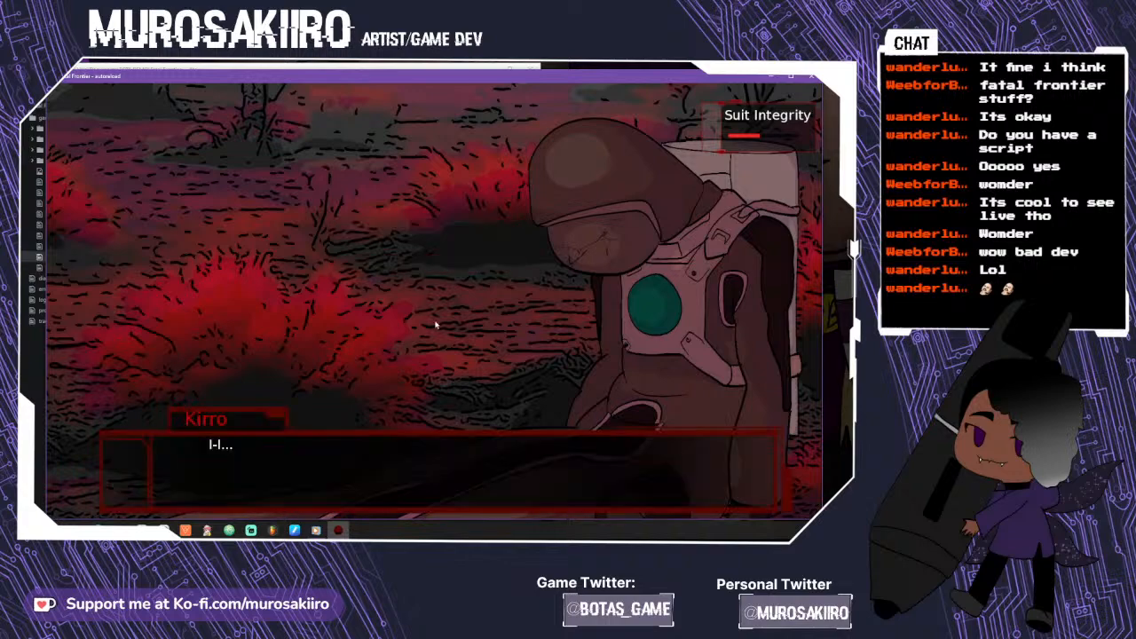
left_click(461, 502)
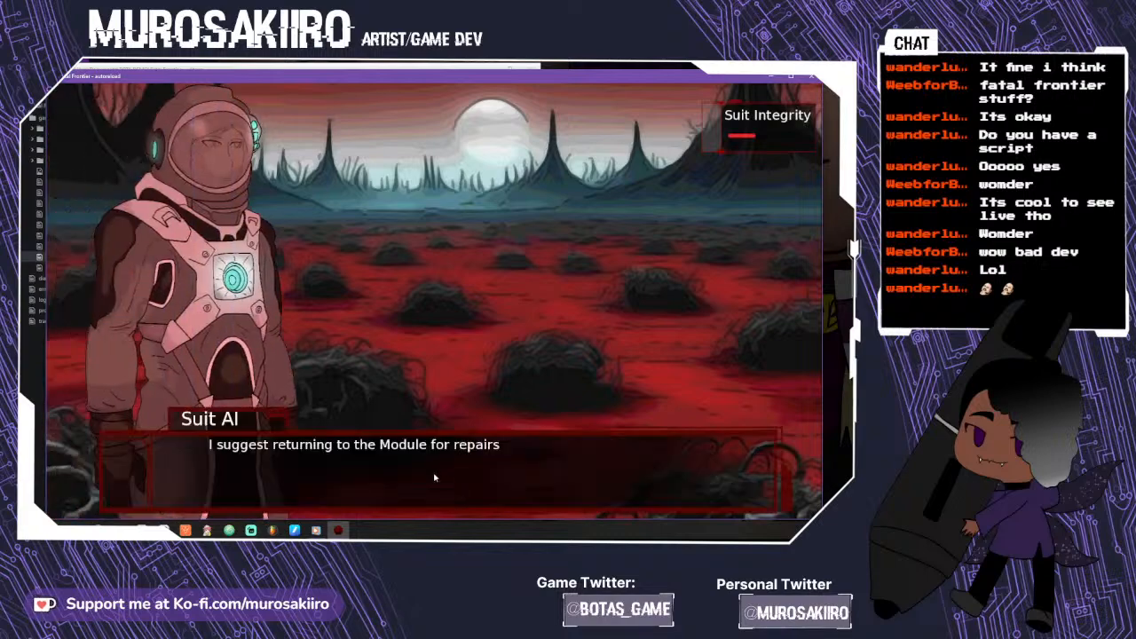
left_click(434, 477)
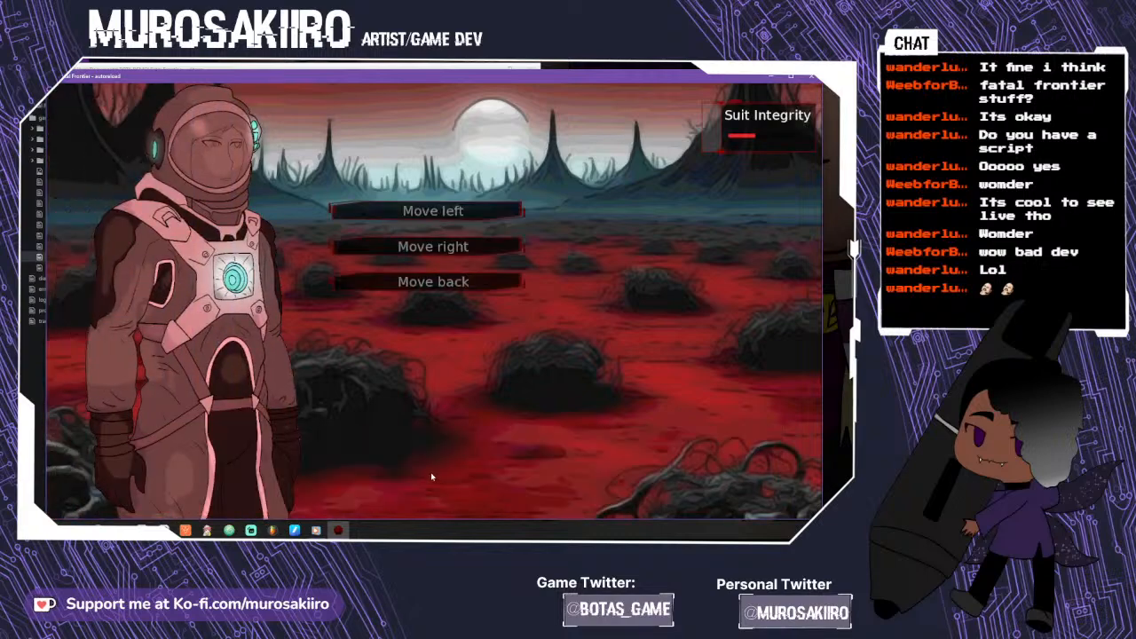
- Move back to the red spires, go right to the starting wasteland and return to the Module for suit repairs
left_click(434, 283)
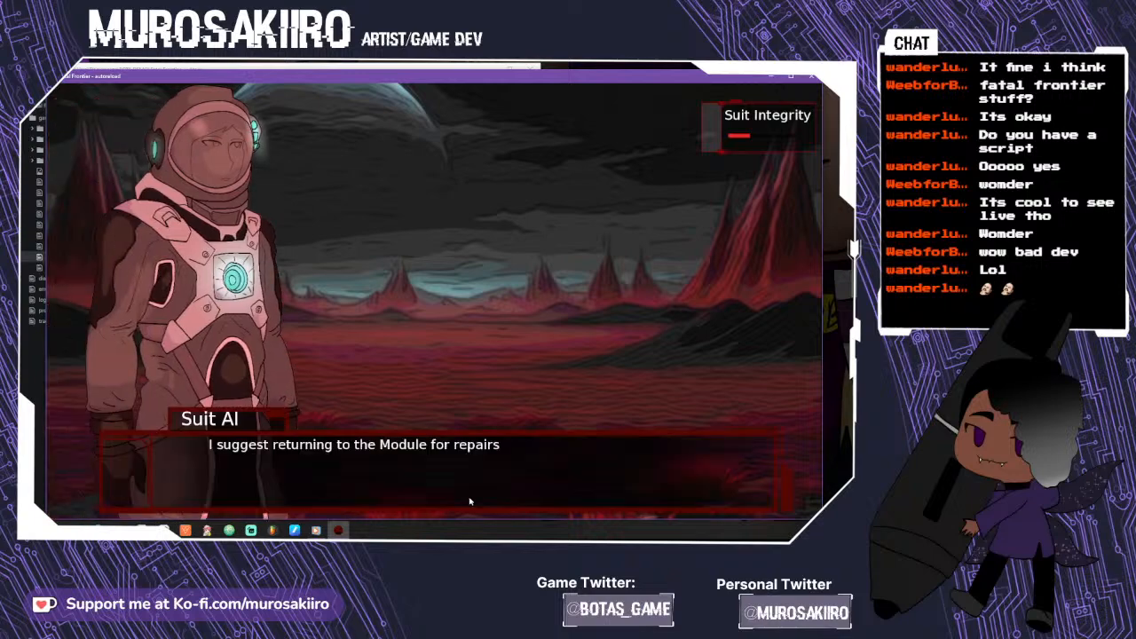
left_click(470, 501)
left_click(502, 251)
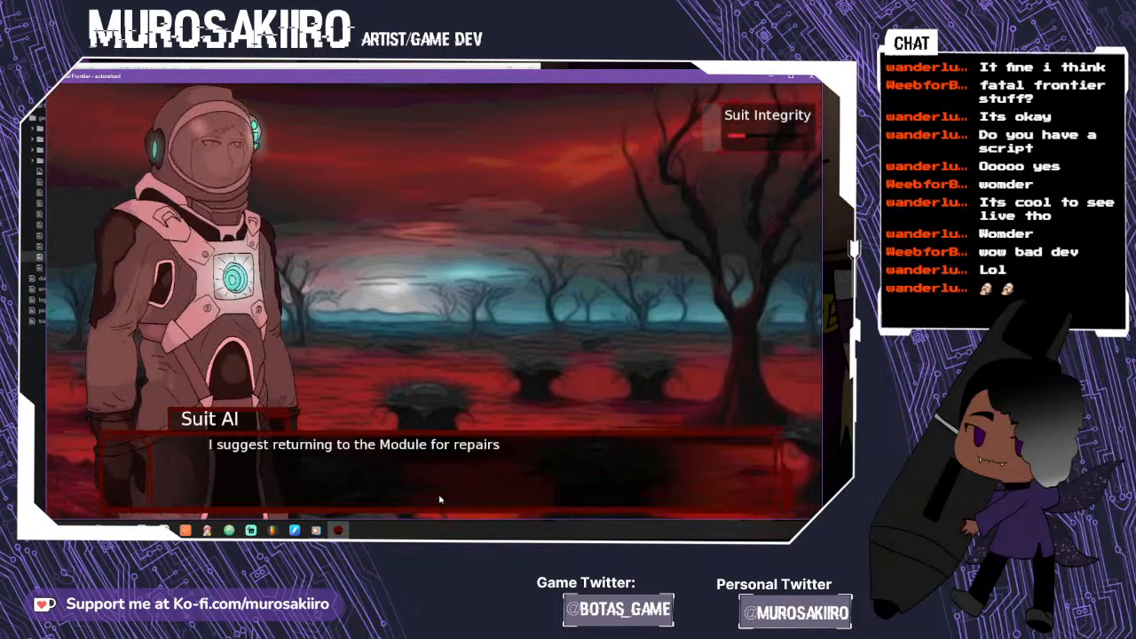
left_click(440, 499)
left_click(450, 312)
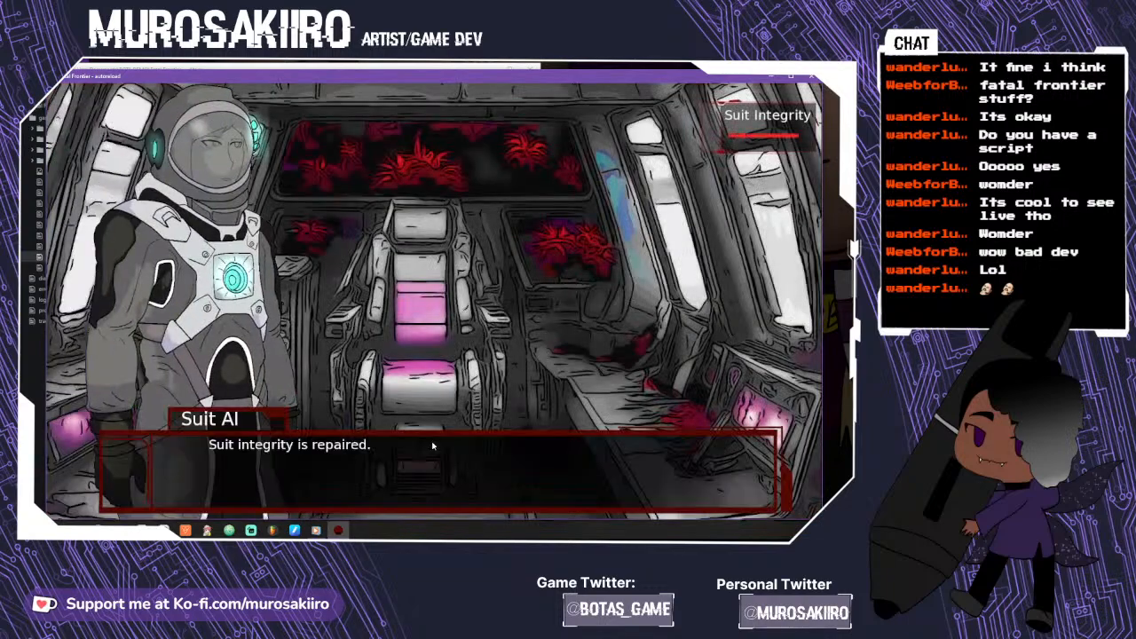
left_click(432, 444)
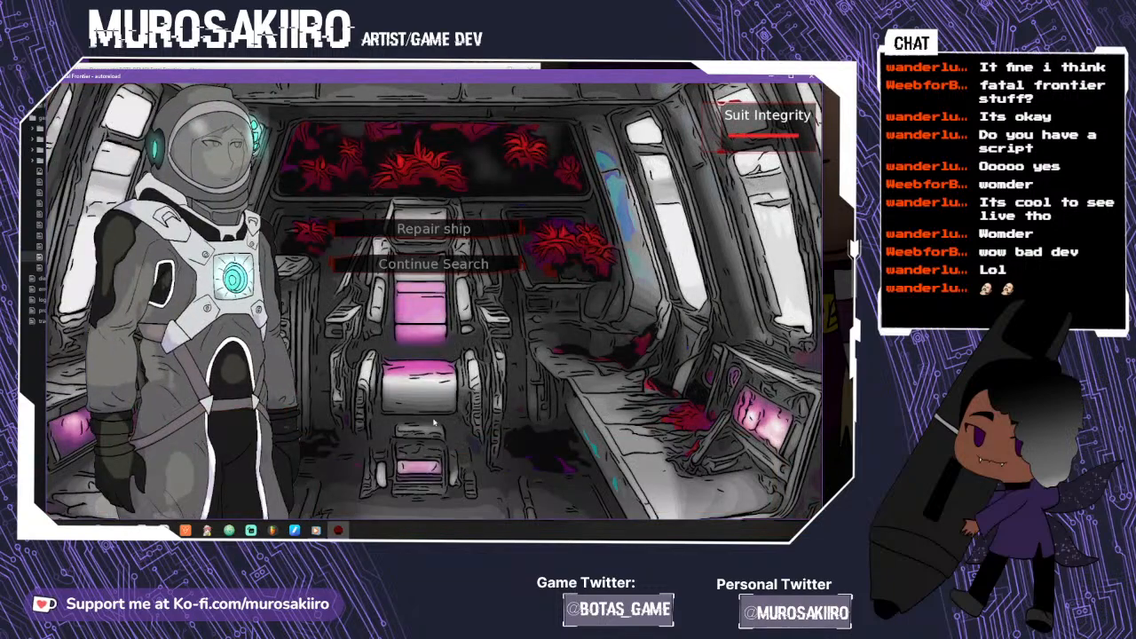
- Continue the search from the Module, move right to the dark forest and go forward to the giant red mushrooms
left_click(438, 264)
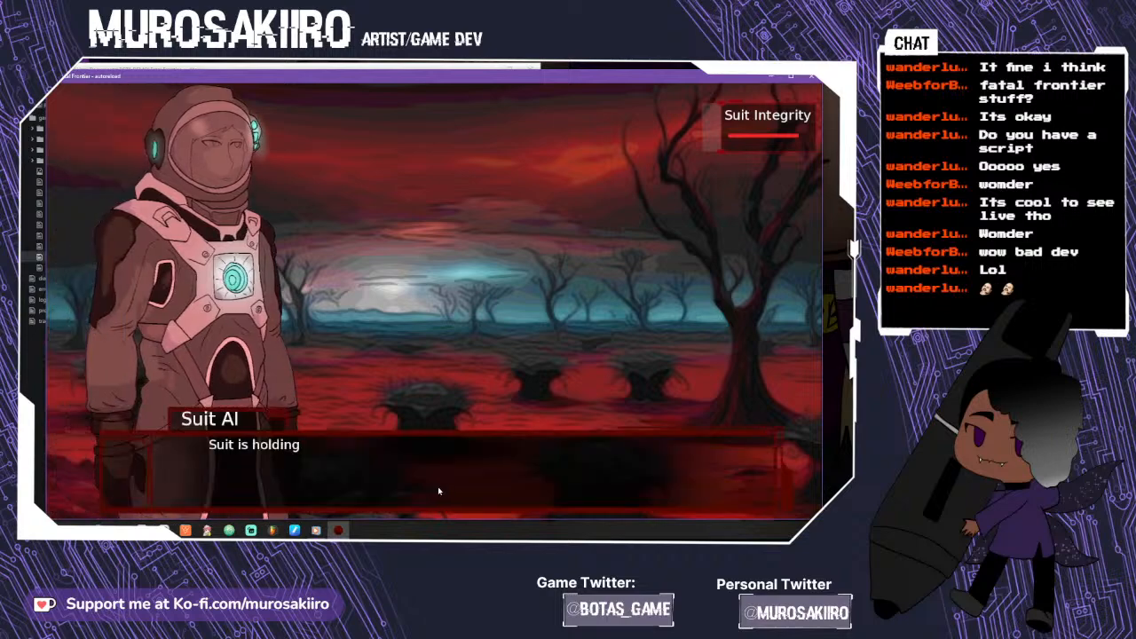
left_click(437, 491)
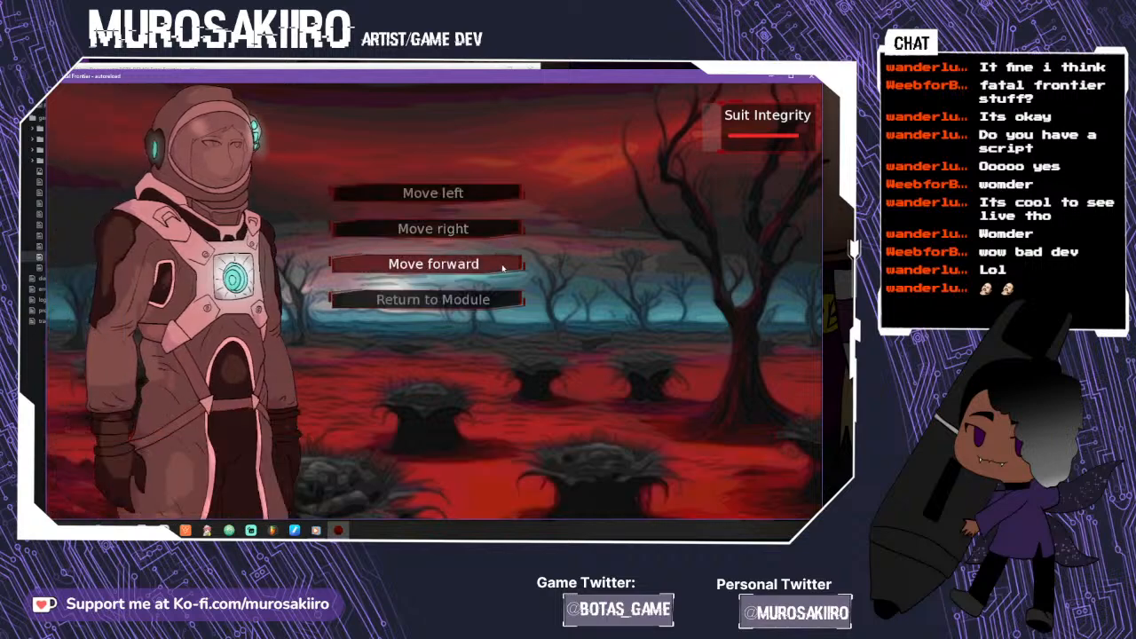
left_click(488, 229)
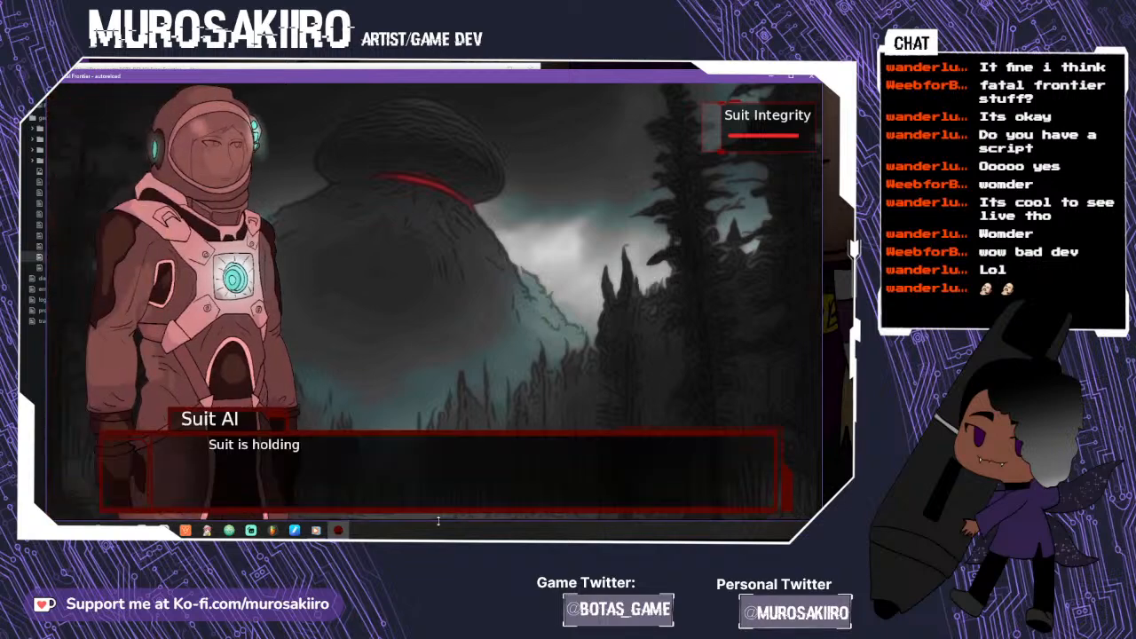
left_click(446, 488)
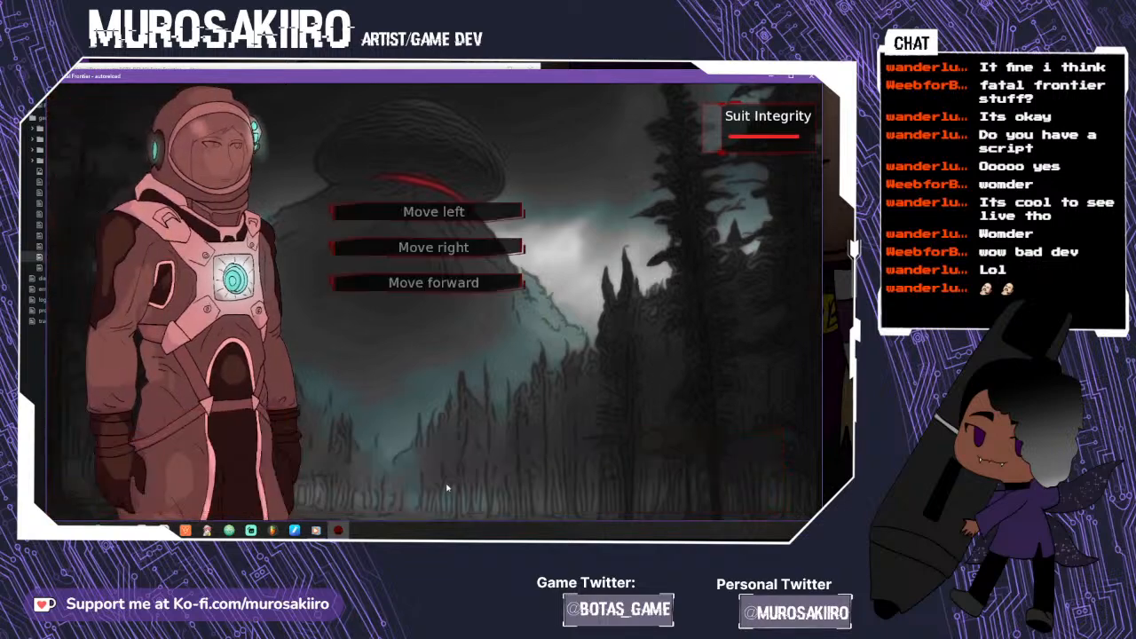
left_click(458, 290)
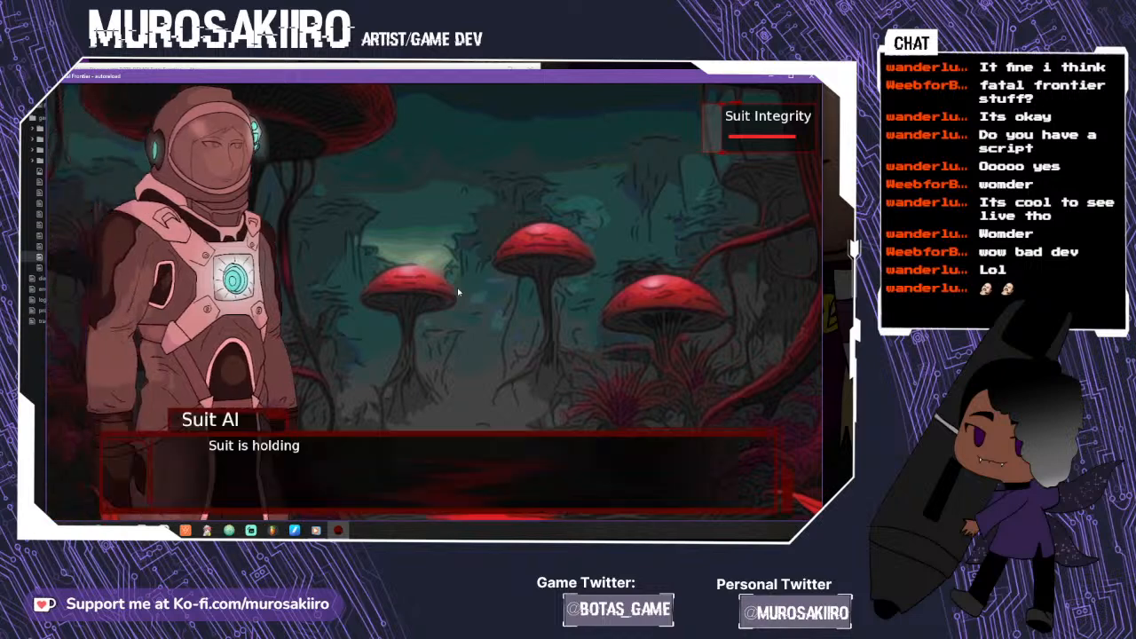
- Search for crew among the giant red mushrooms and choose a response to the injured pilot
left_click(435, 452)
left_click(446, 433)
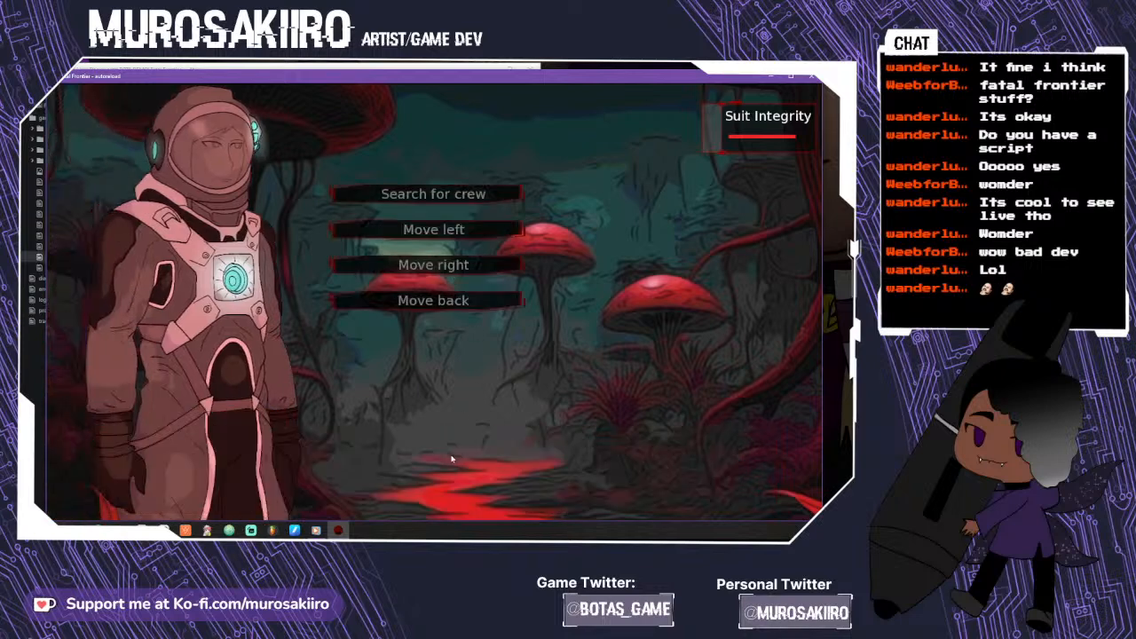
left_click(462, 194)
left_click(479, 498)
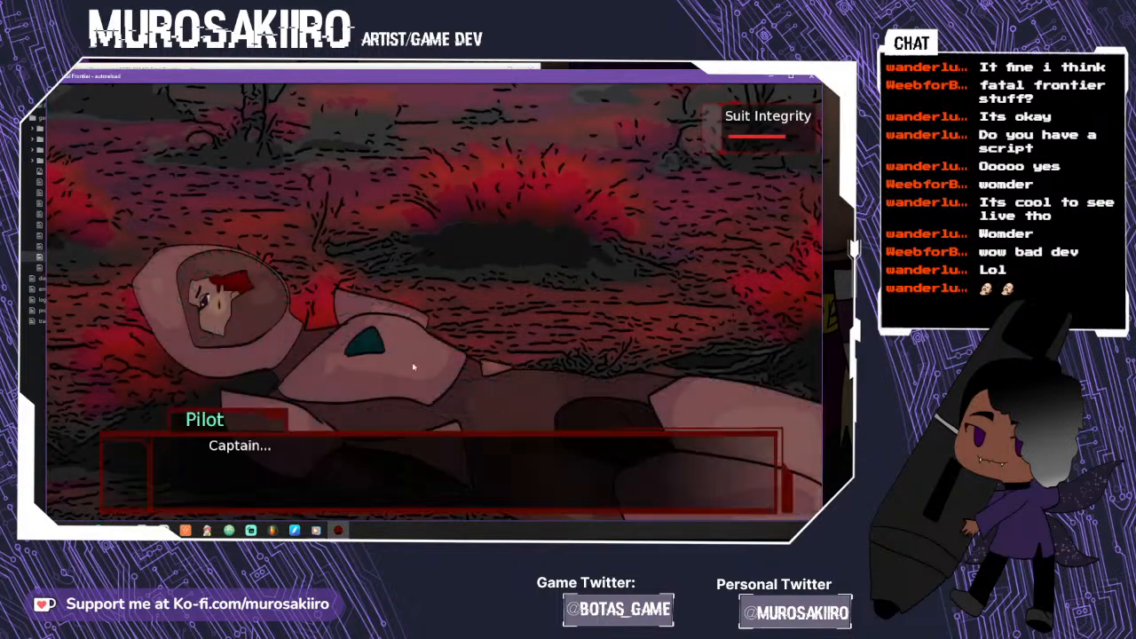
left_click(377, 484)
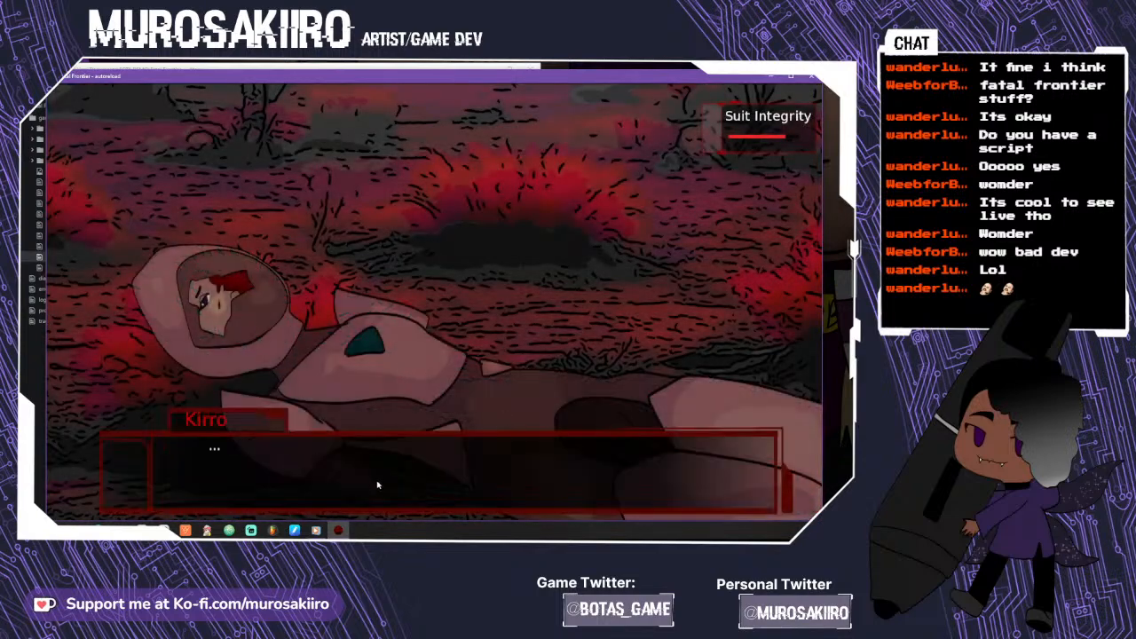
left_click(377, 485)
left_click(444, 266)
- Play through the pilot's apology, reply "Don't apologize." and finish the conversation
left_click(418, 512)
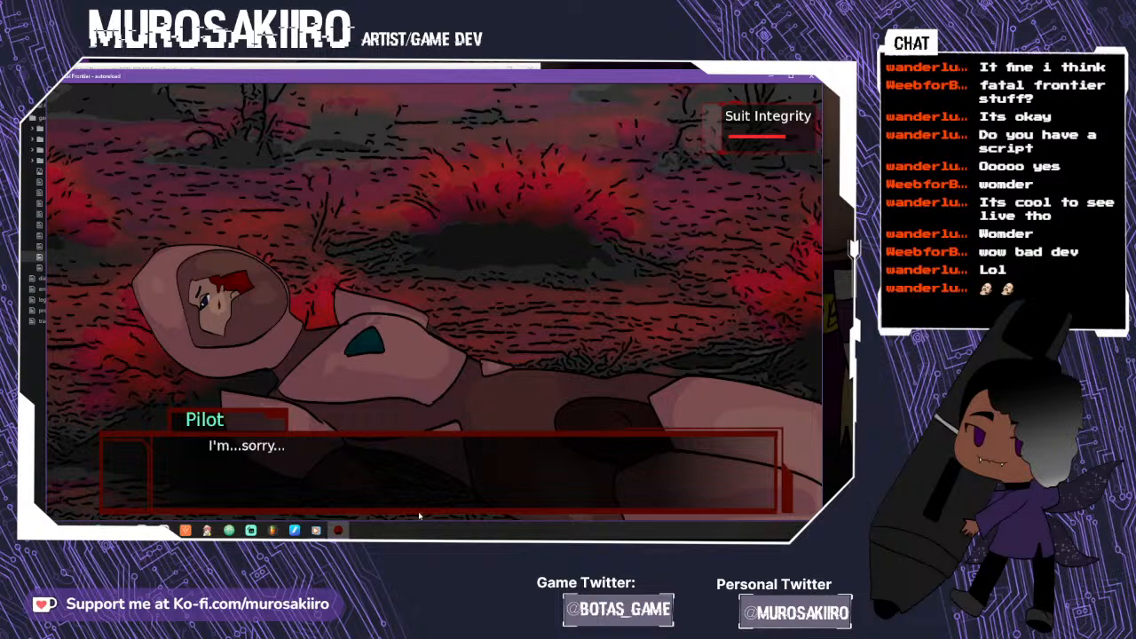
left_click(426, 495)
left_click(426, 495)
left_click(472, 236)
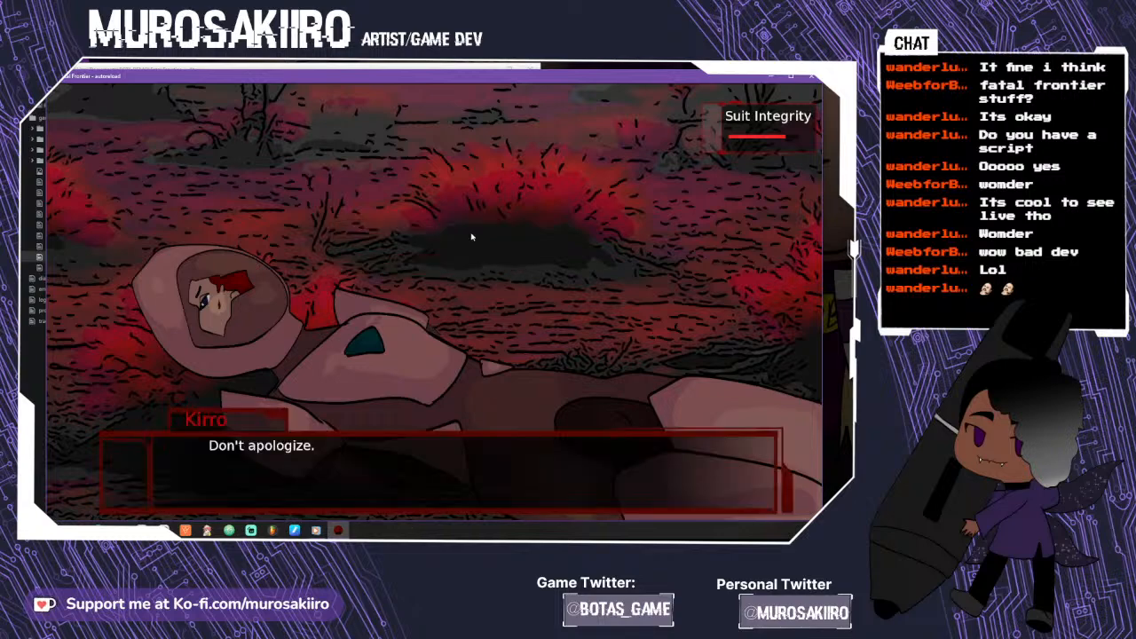
left_click(444, 479)
left_click(444, 480)
left_click(444, 479)
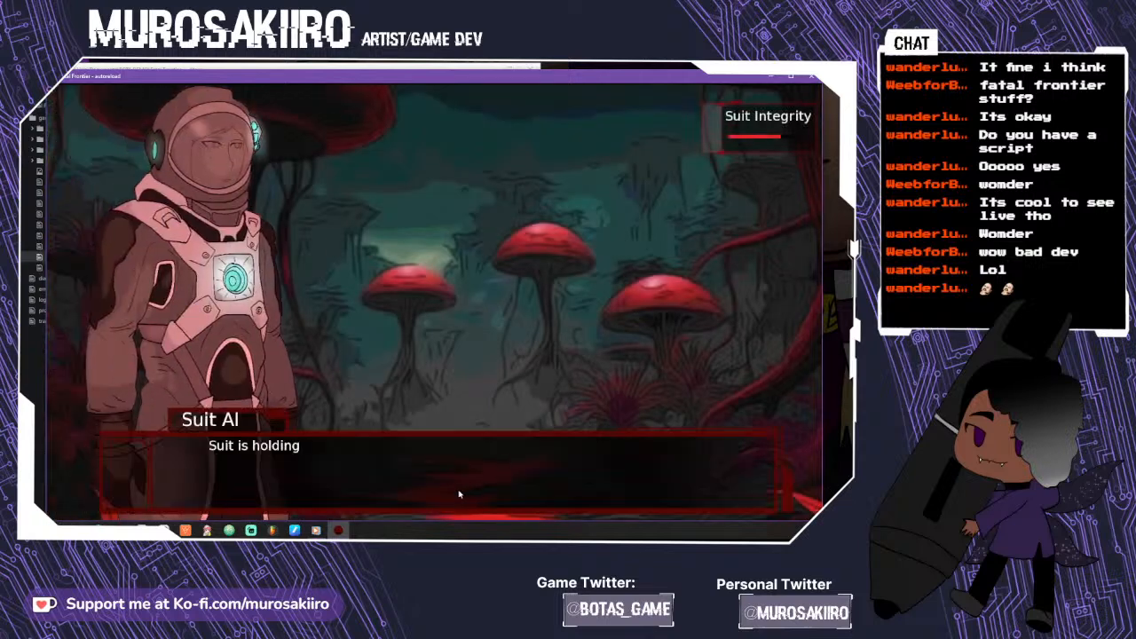
left_click(462, 492)
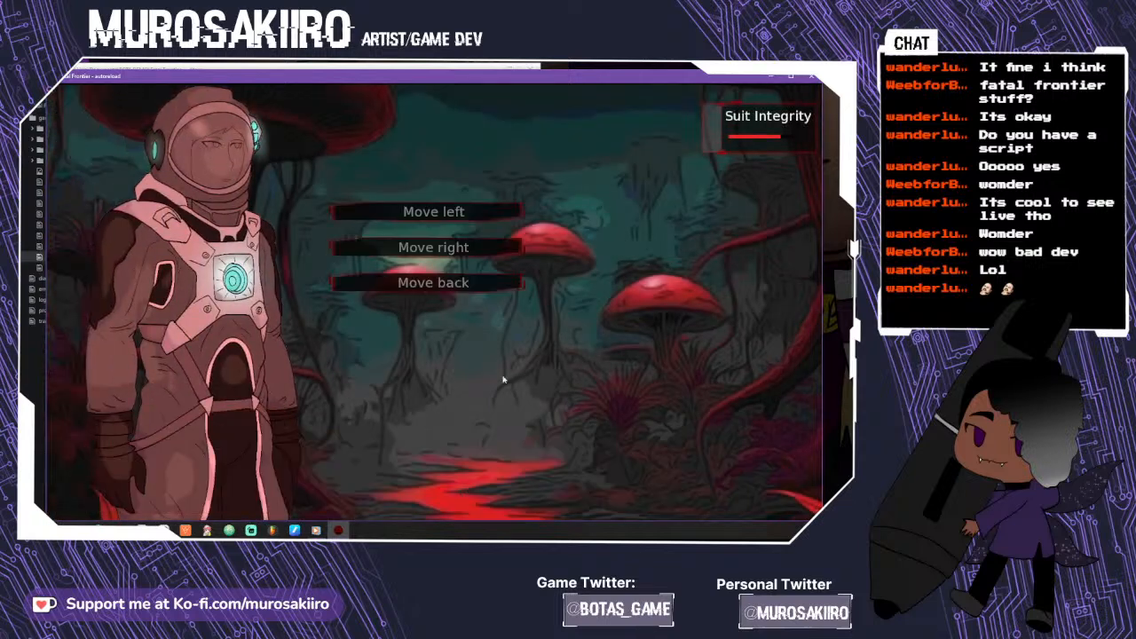
- Move back to the dark forest, go left to the starting wasteland and repair the suit at the Module
left_click(476, 284)
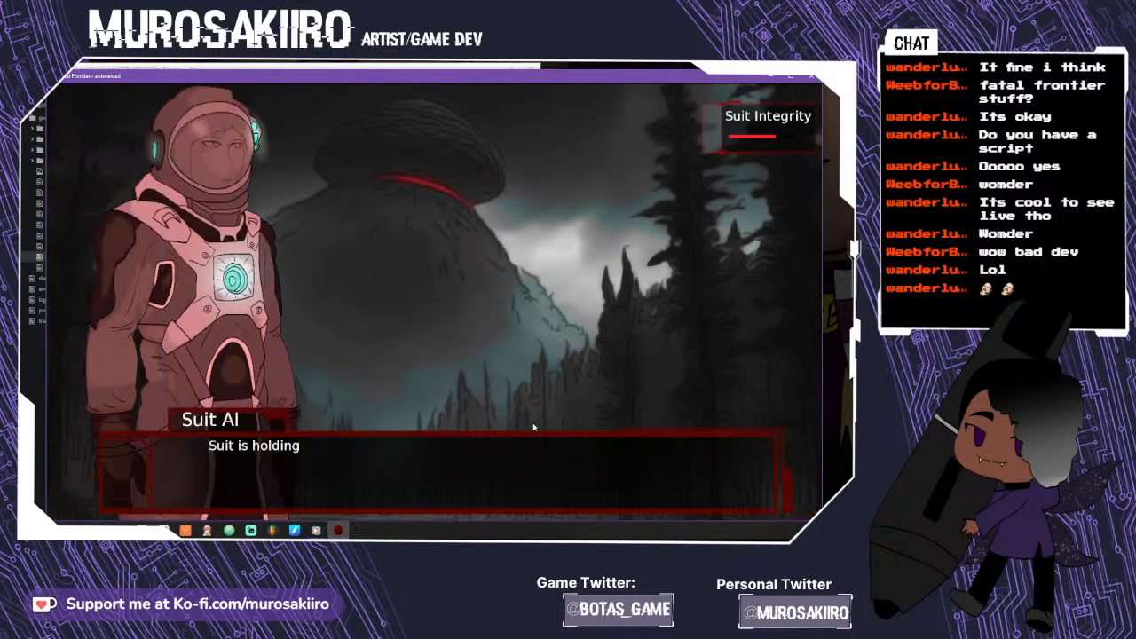
left_click(471, 505)
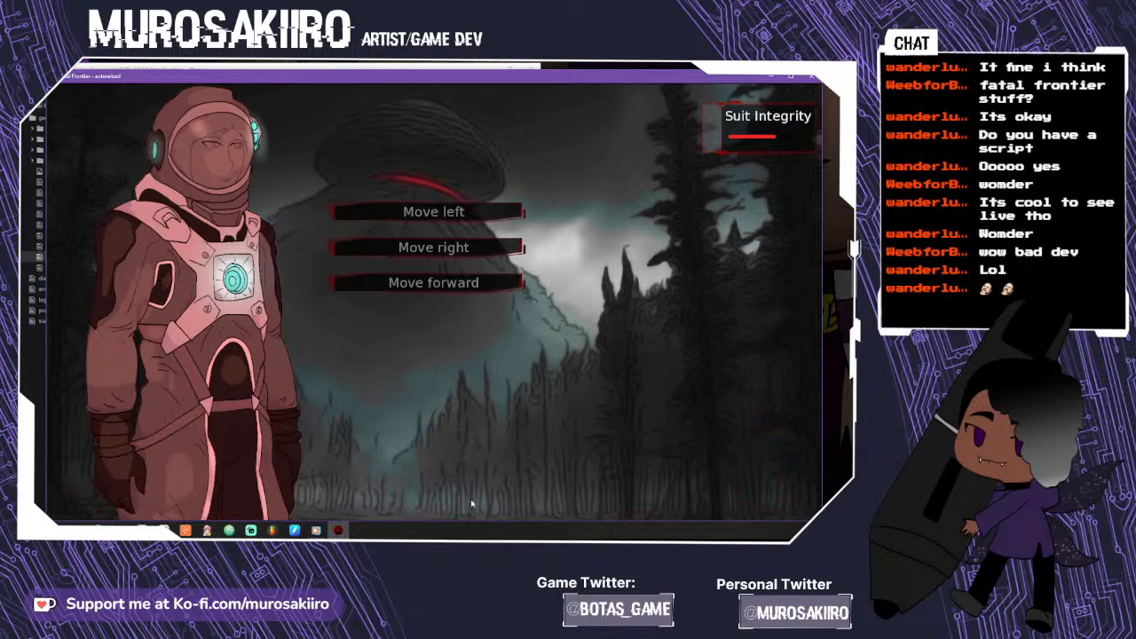
left_click(443, 211)
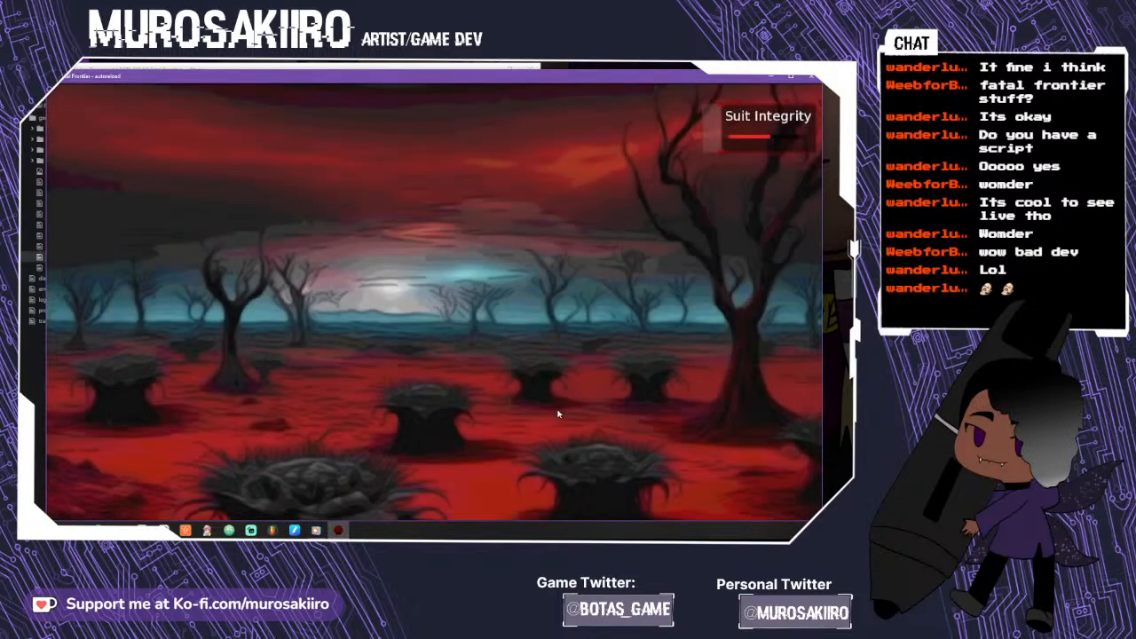
left_click(448, 480)
left_click(426, 302)
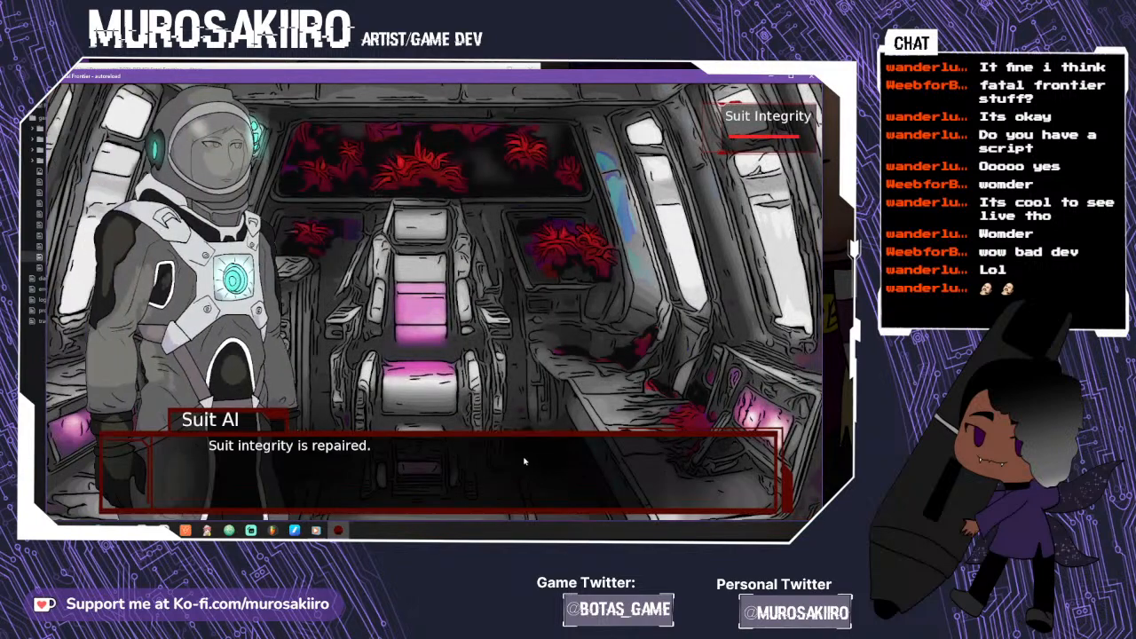
left_click(468, 477)
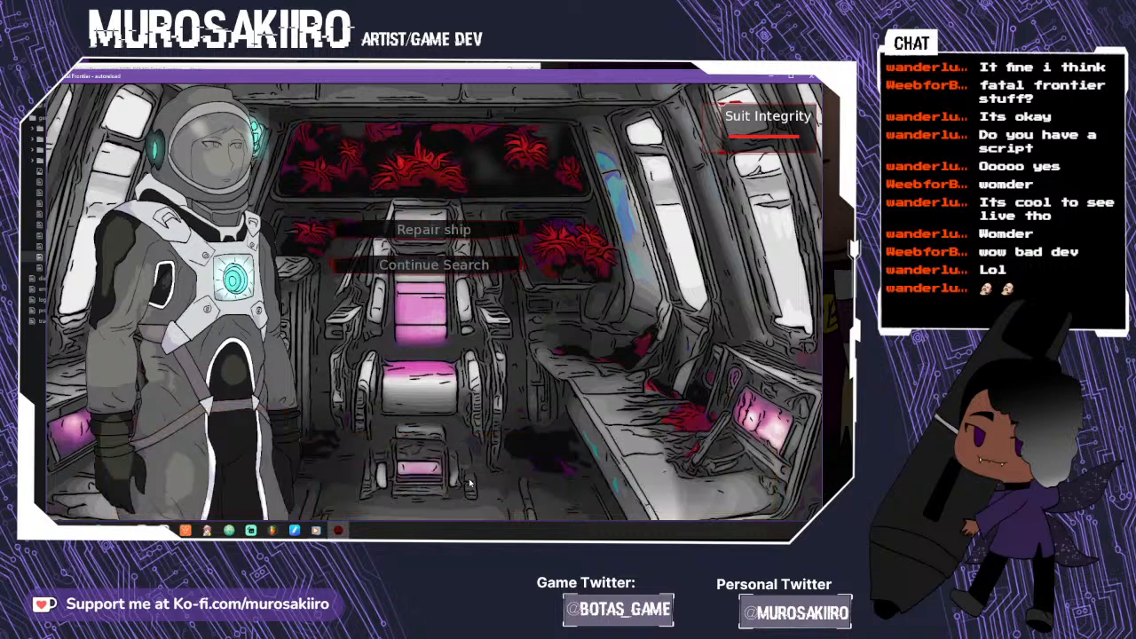
- Repair the ship by reproducing the lit code sequence on the four-square puzzle
left_click(452, 238)
left_click(425, 479)
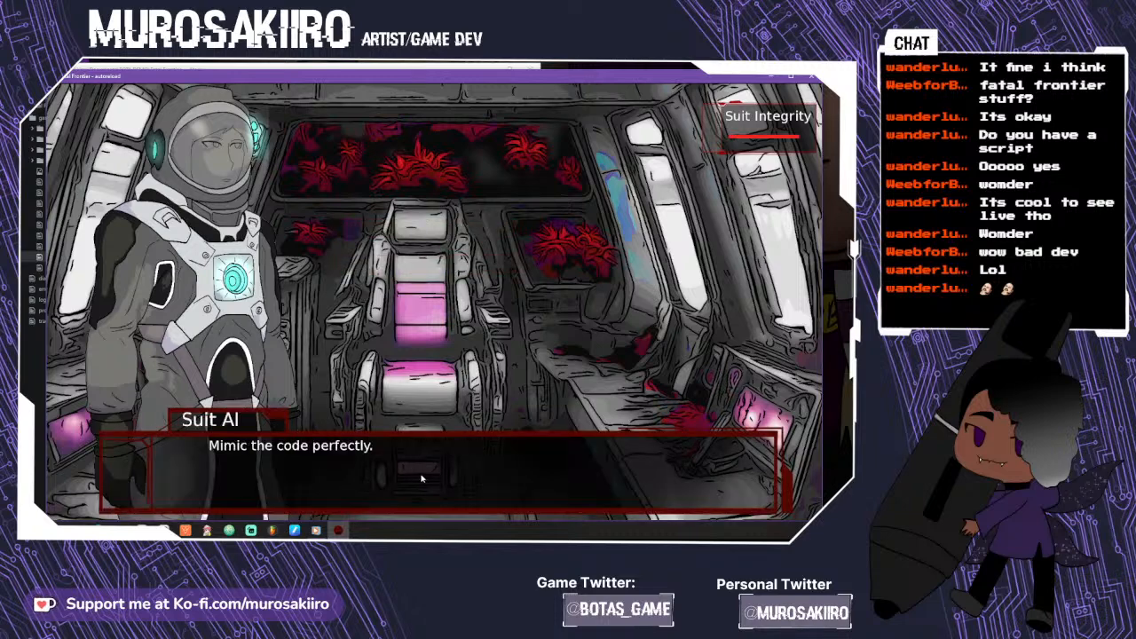
left_click(423, 483)
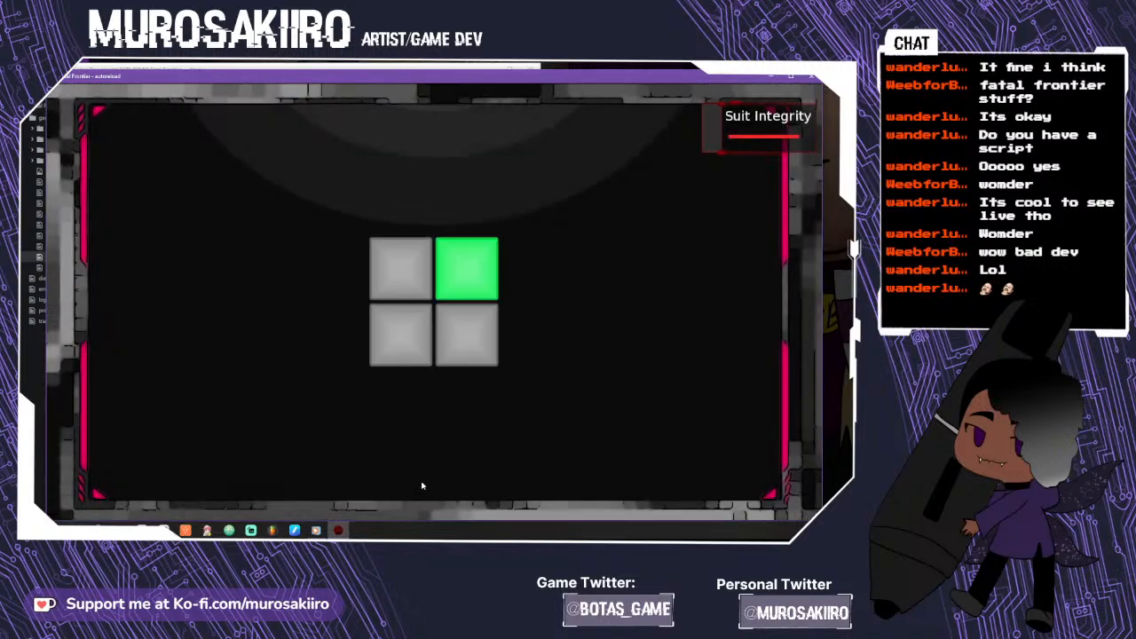
left_click(472, 282)
left_click(473, 282)
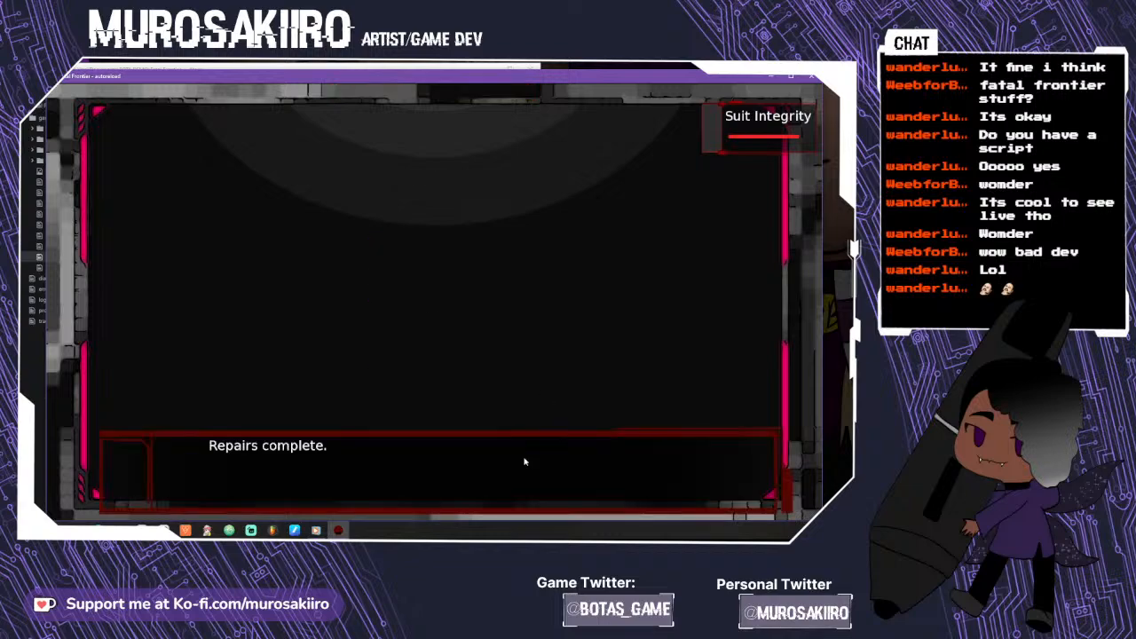
left_click(524, 462)
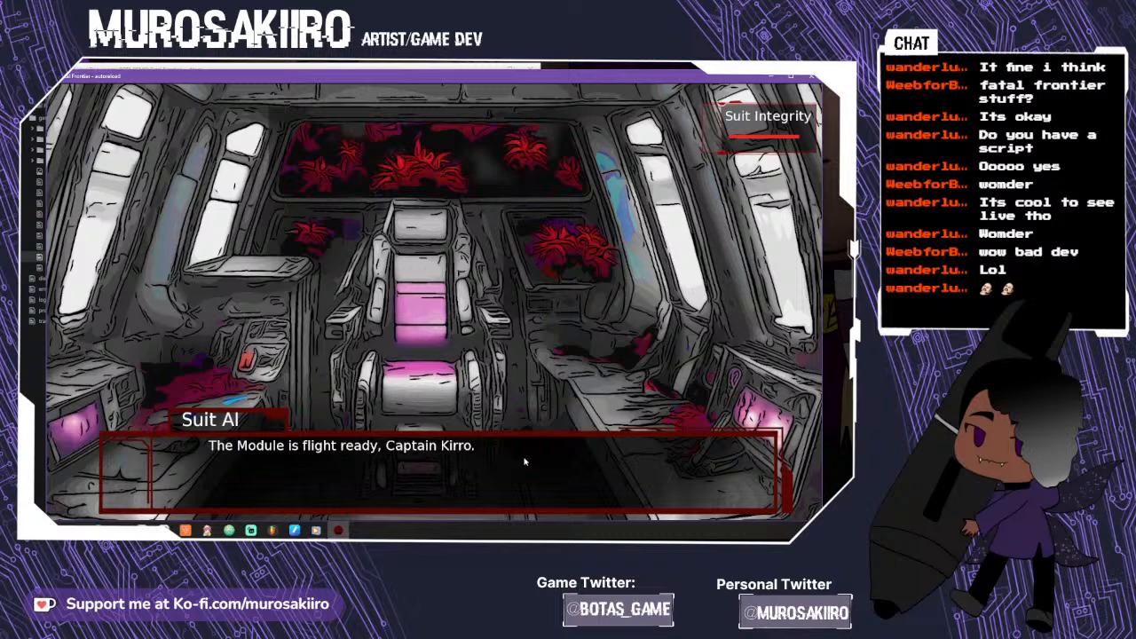
- Play through the flight-ready dialogue in the Module and choose the "Leave by myself" ending
left_click(524, 462)
left_click(525, 462)
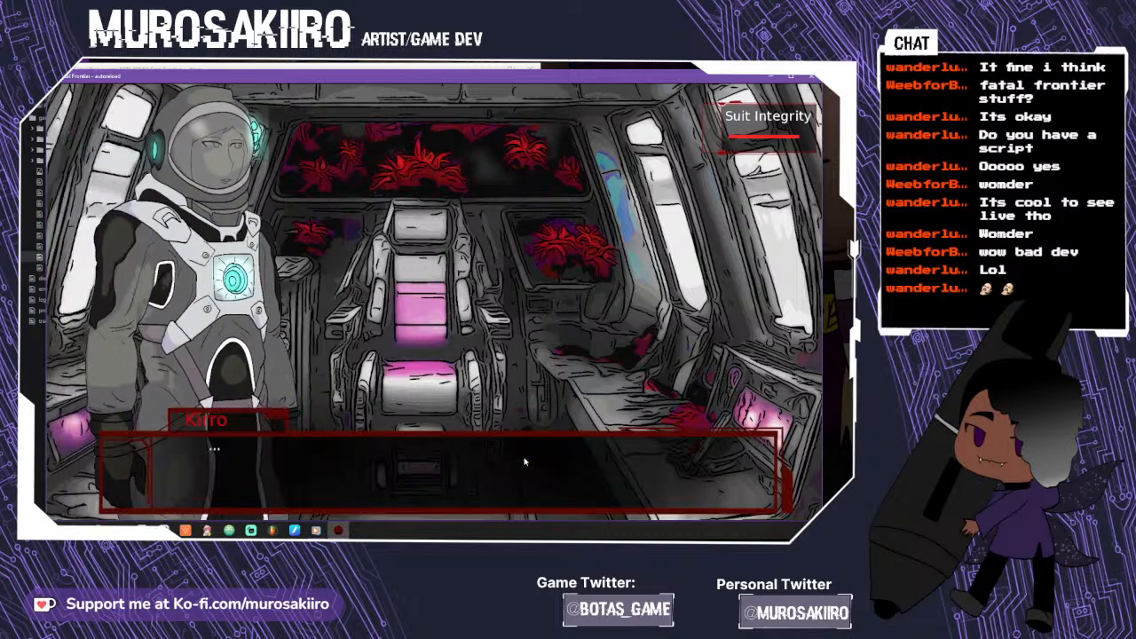
left_click(380, 493)
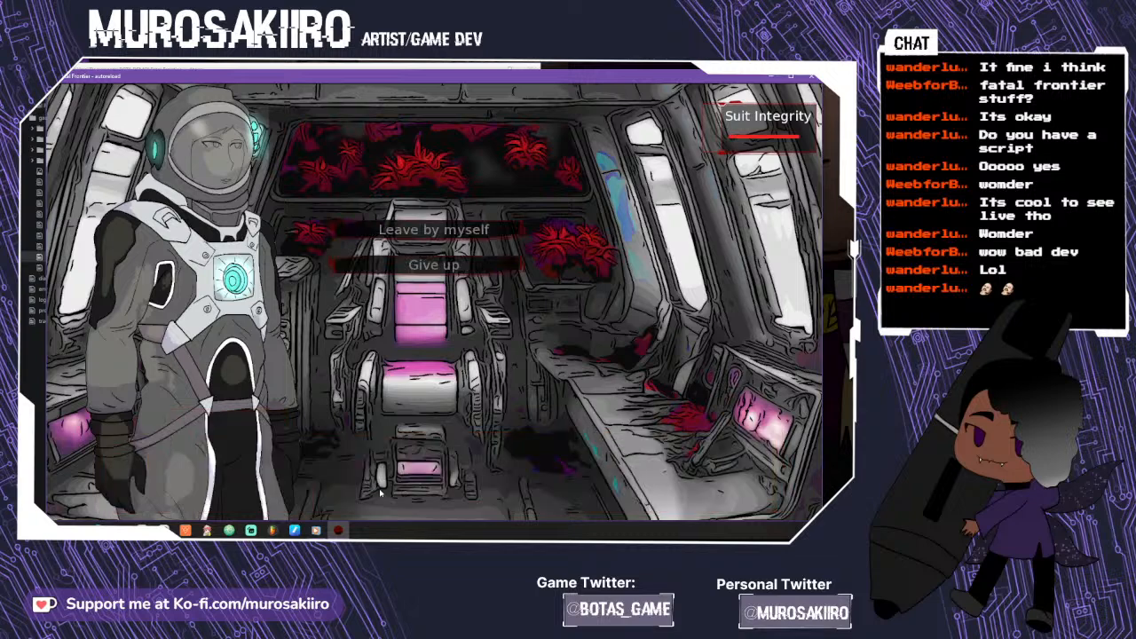
left_click(425, 241)
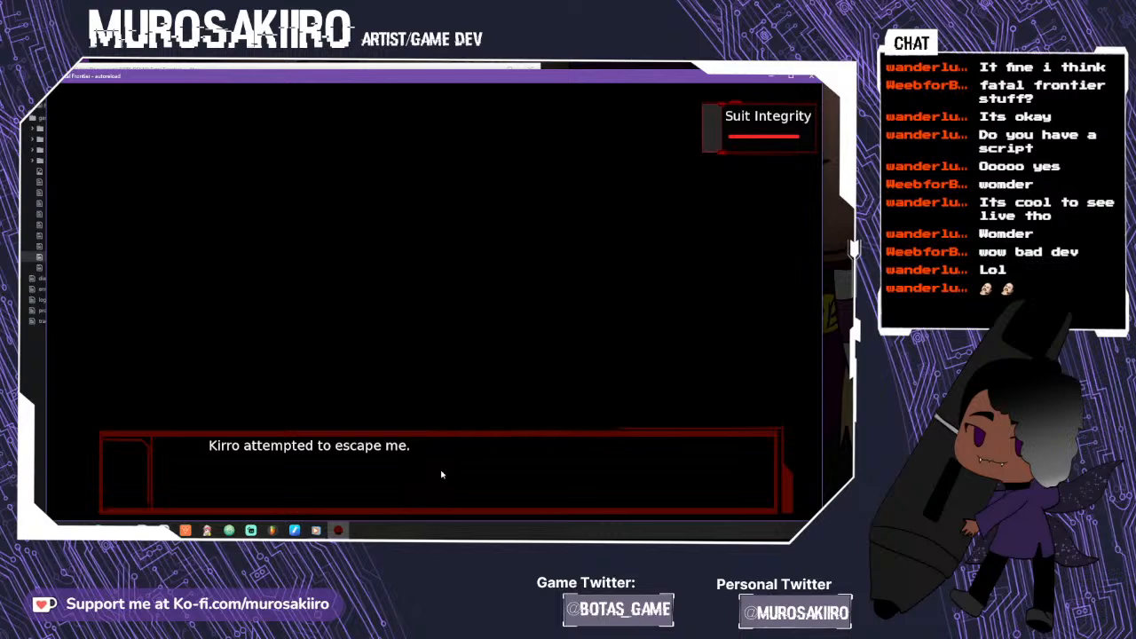
- Play through the closing lines of the "Leave by myself" ending and open the achievements list
left_click(442, 475)
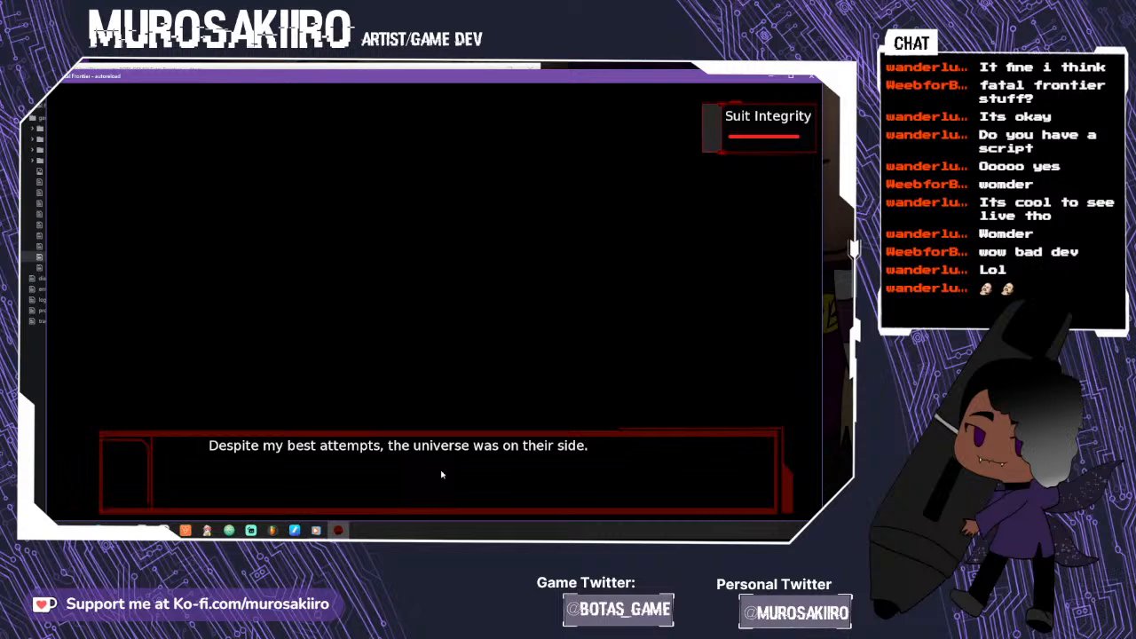
left_click(441, 475)
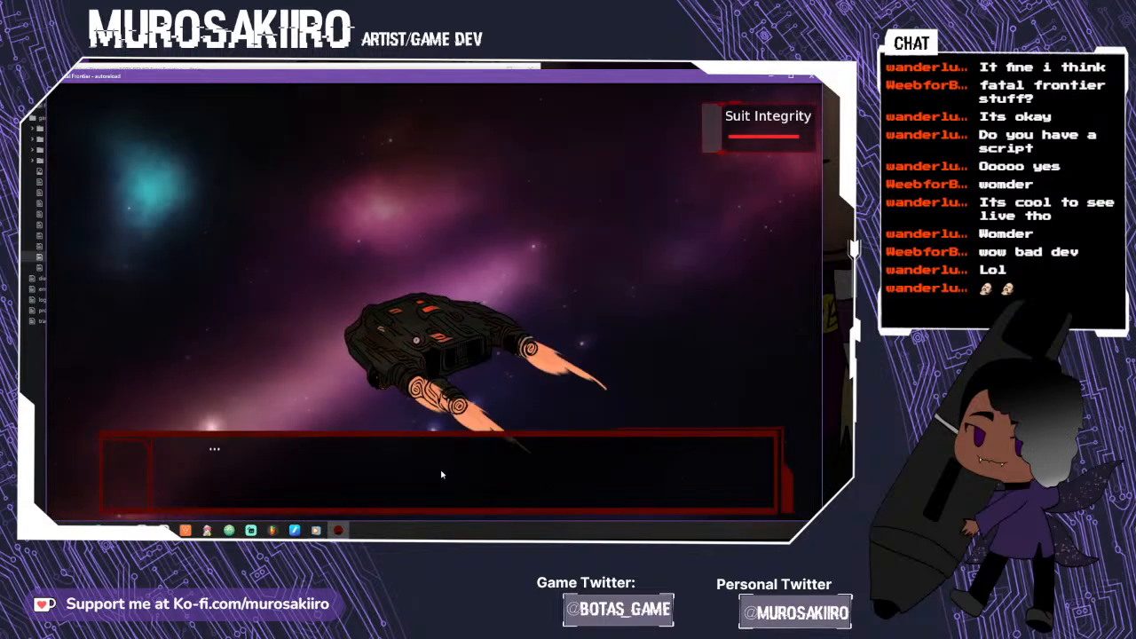
left_click(442, 475)
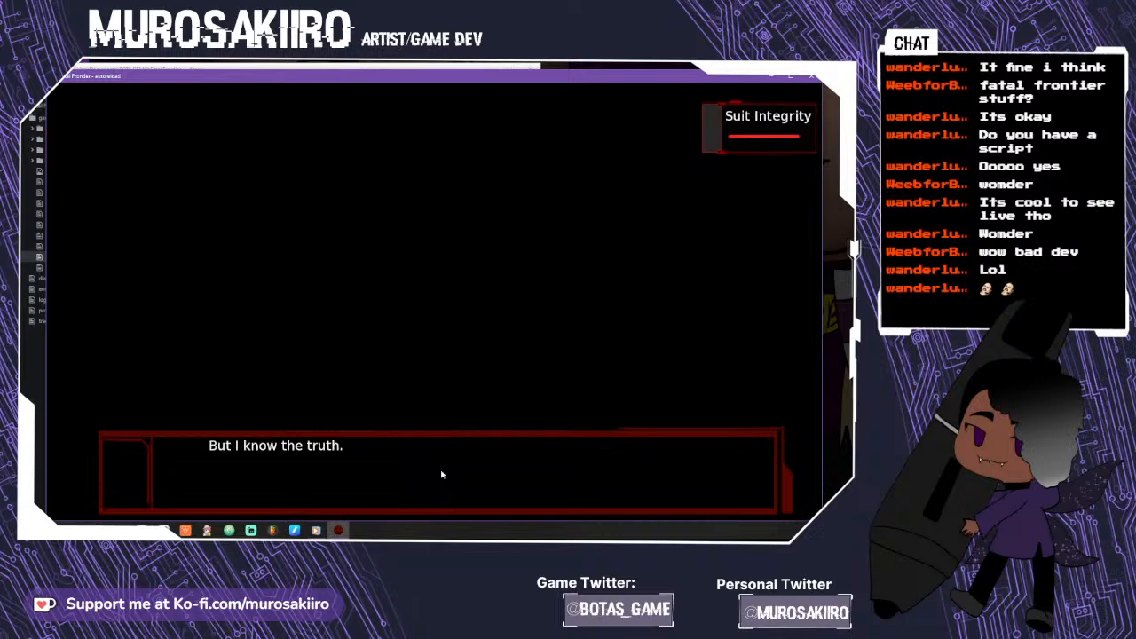
left_click(441, 474)
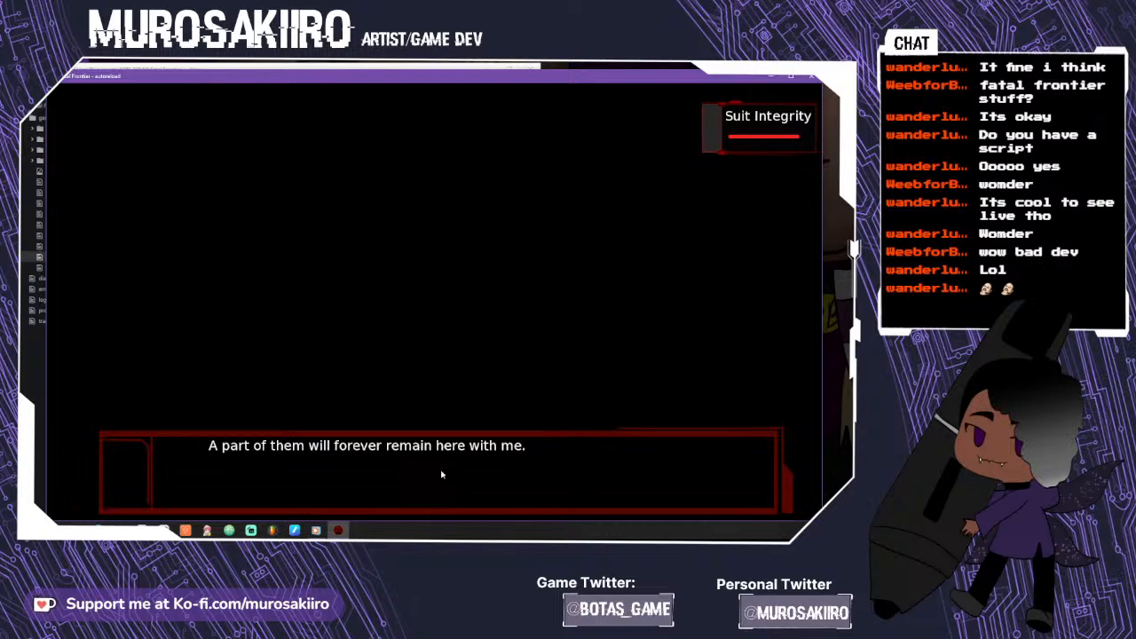
left_click(442, 475)
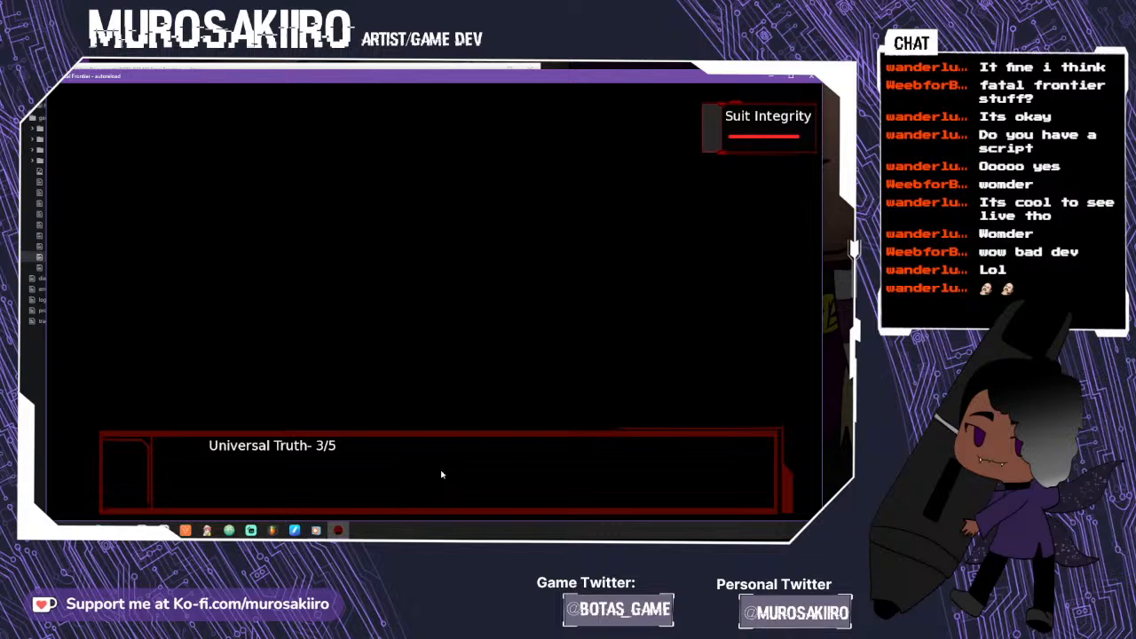
left_click(441, 475)
left_click(441, 269)
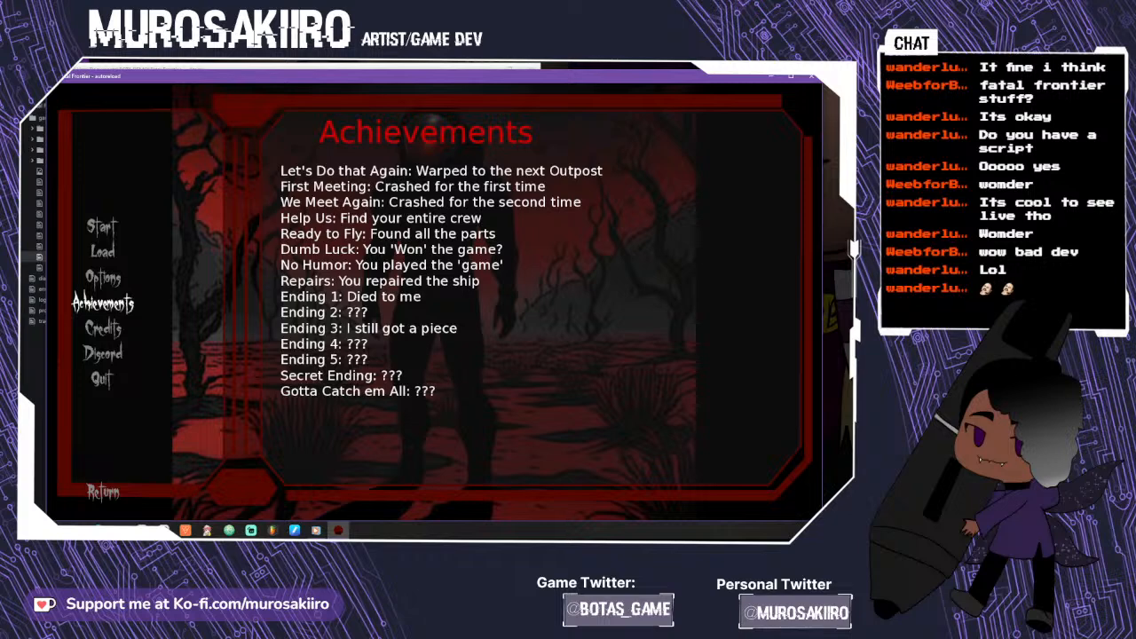
- Switch to Clip Studio Paint and open 3.5.png and 4.png from the Fatal Frontier game images folder
left_click(173, 528)
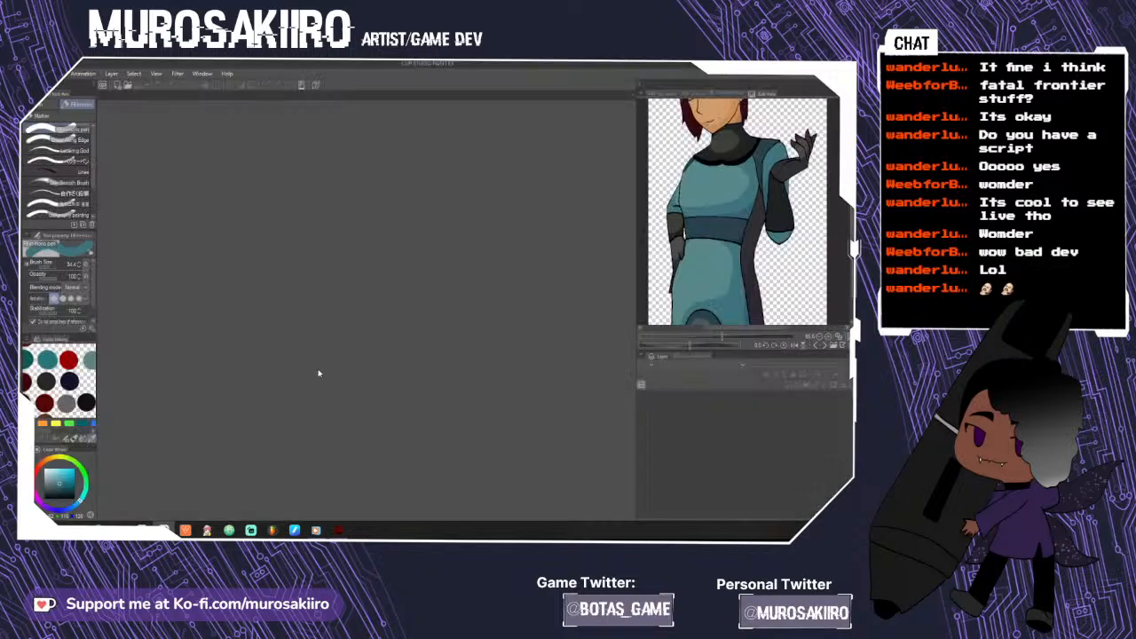
left_click(28, 73)
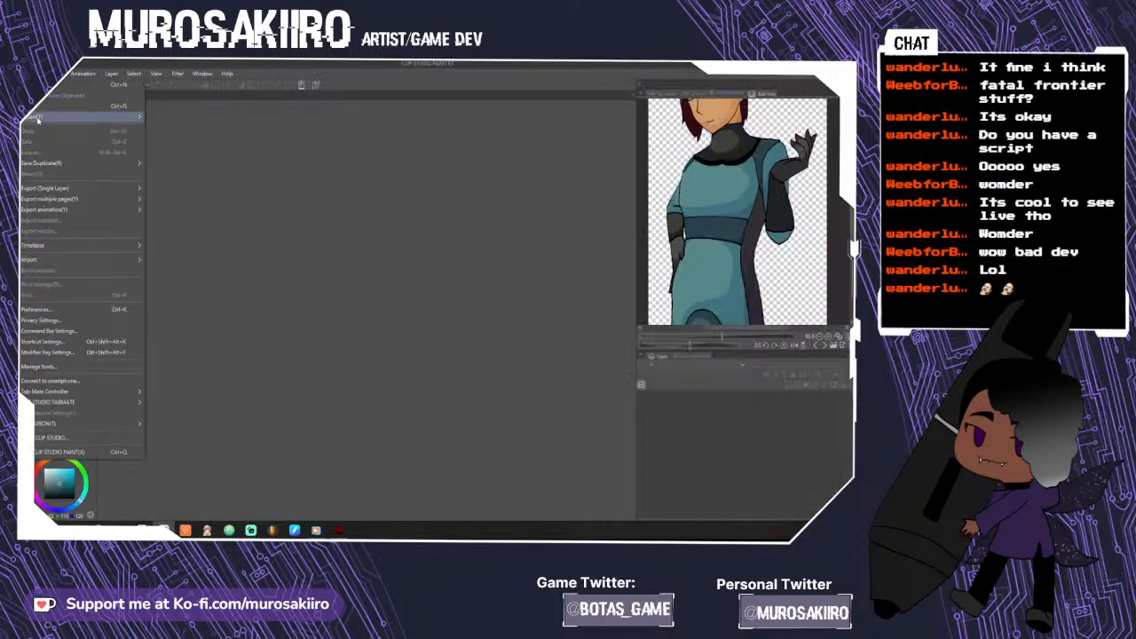
left_click(35, 107)
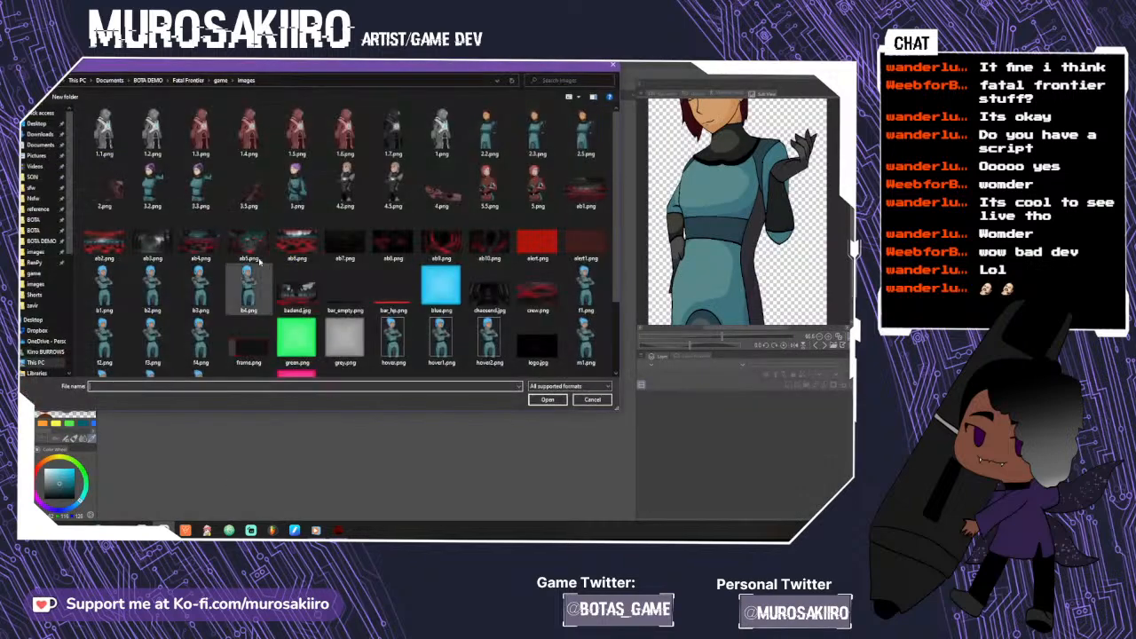
left_click(250, 199)
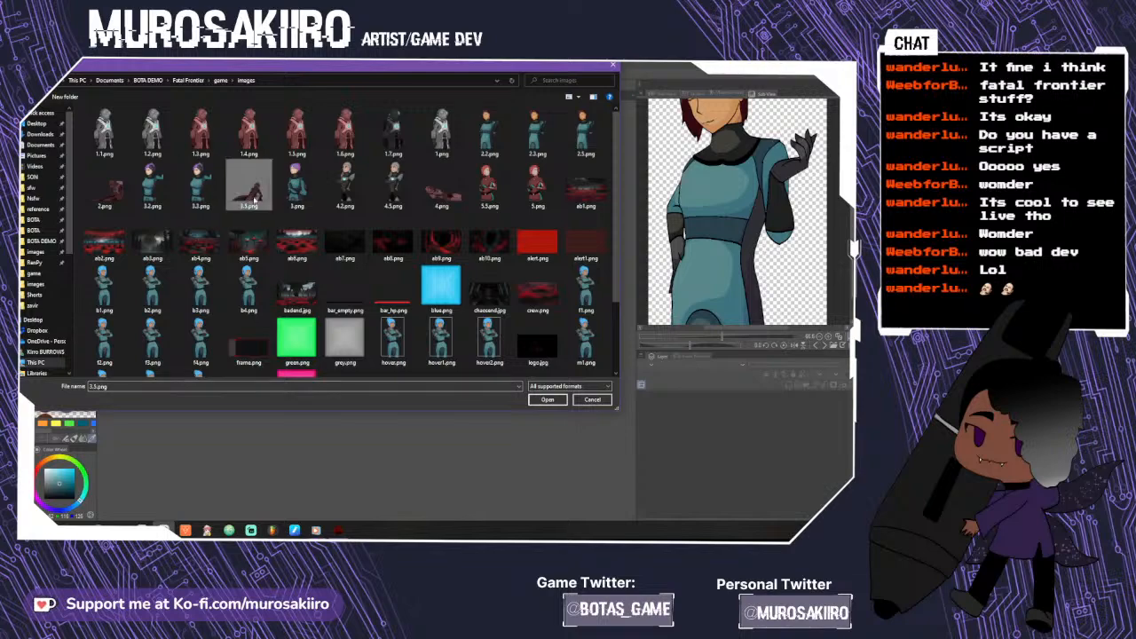
left_click(441, 187, "ctrl")
left_click(546, 400)
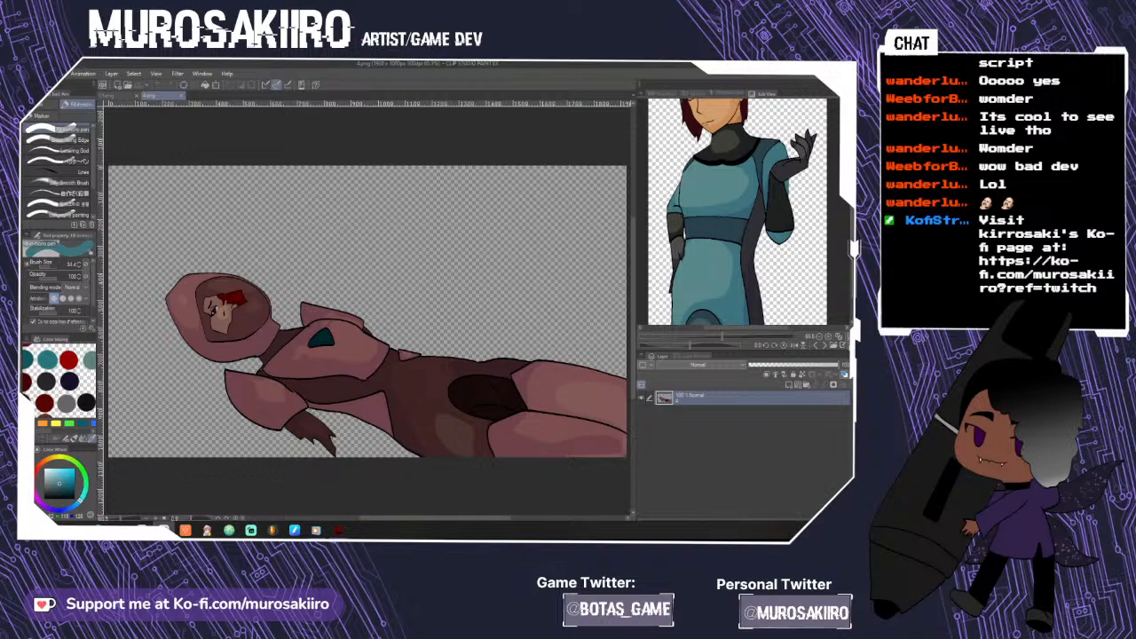
- Change the reference image to the chart of anime eyes
left_click(825, 344)
left_click(824, 344)
left_click(824, 344)
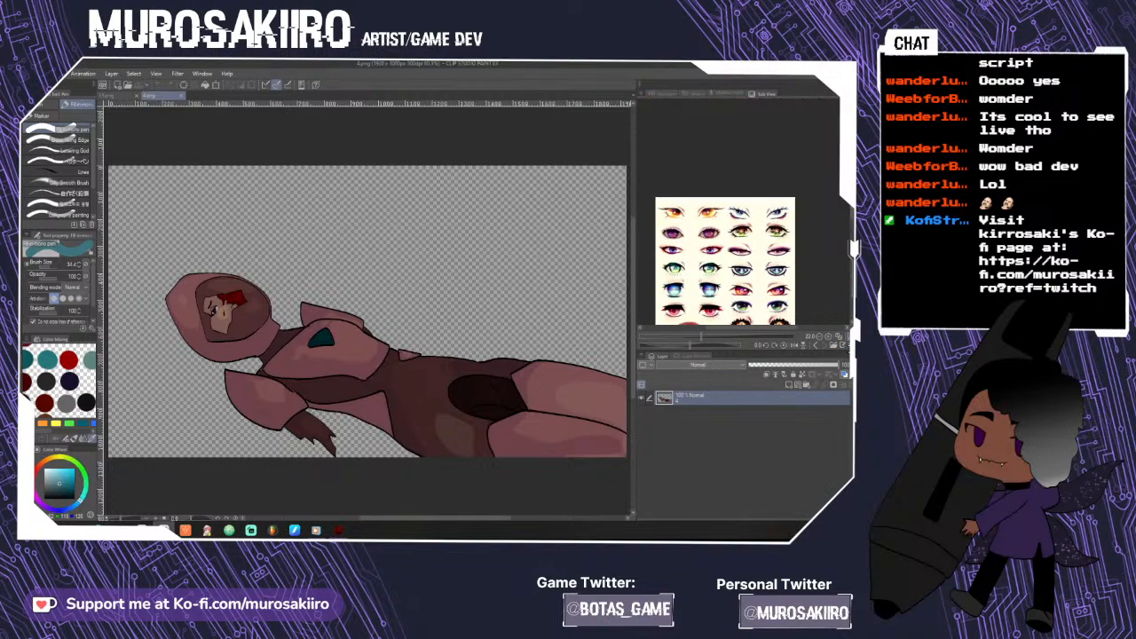
- Add a new layer to 4.png and draw a curved closed-eyelid line over the figure's open eye with the Lines brush
left_click(791, 388)
scroll(214, 310, "up", 7)
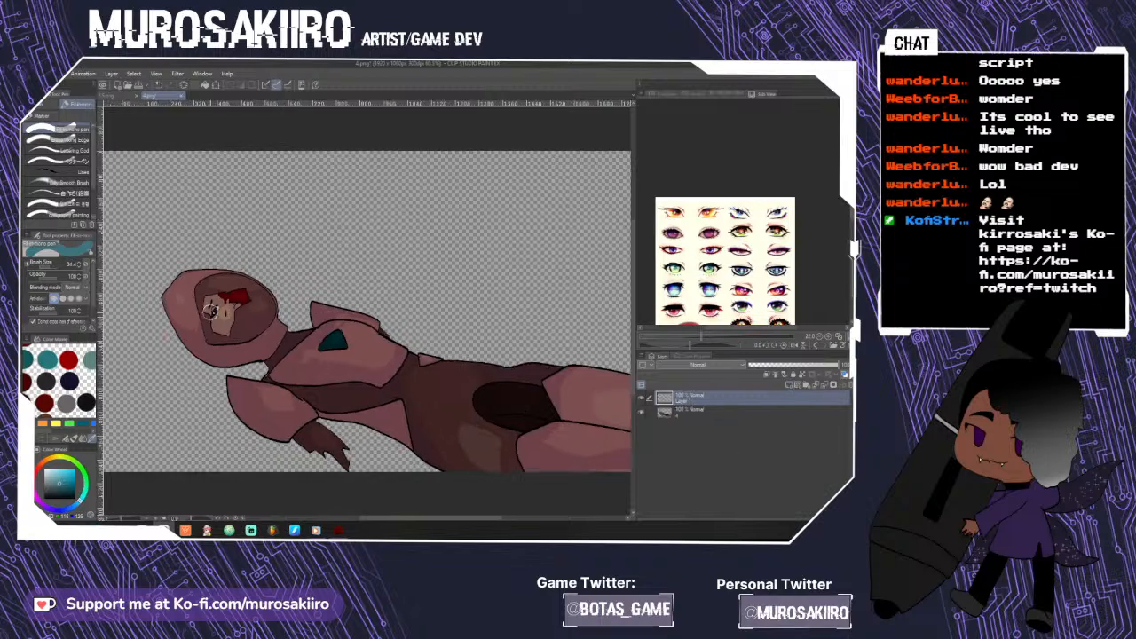
left_click(252, 273, "alt")
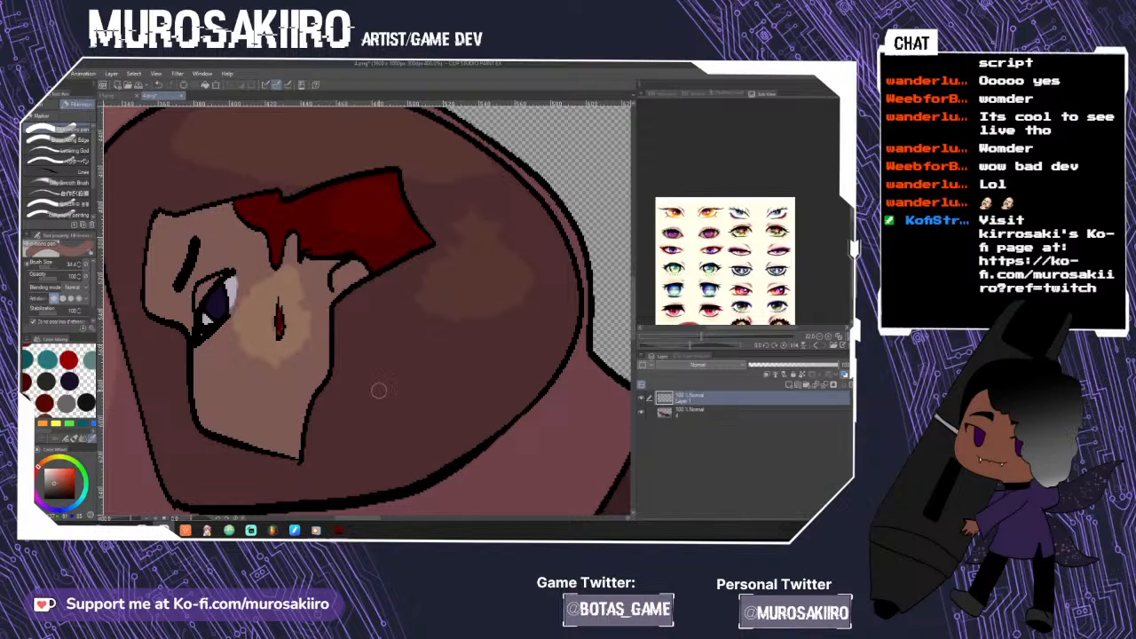
left_click(60, 175)
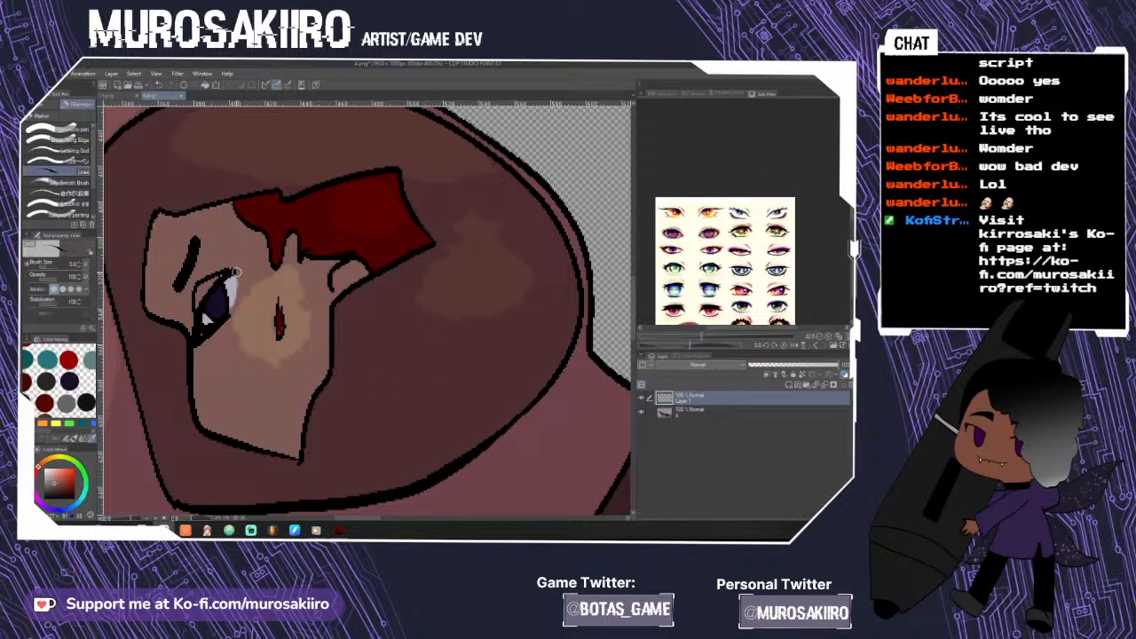
left_click_drag(232, 284, 198, 355)
key("ctrl+z")
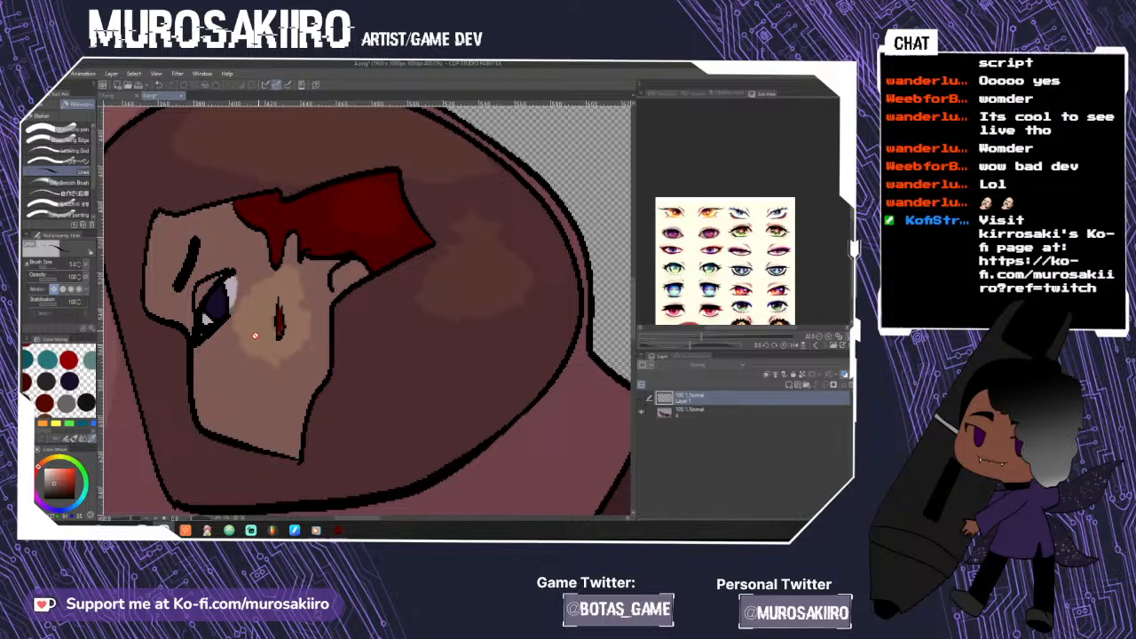
- Paint out the open eye on the base layer with the skin colour and show the eyelid line layer again
left_click(701, 410)
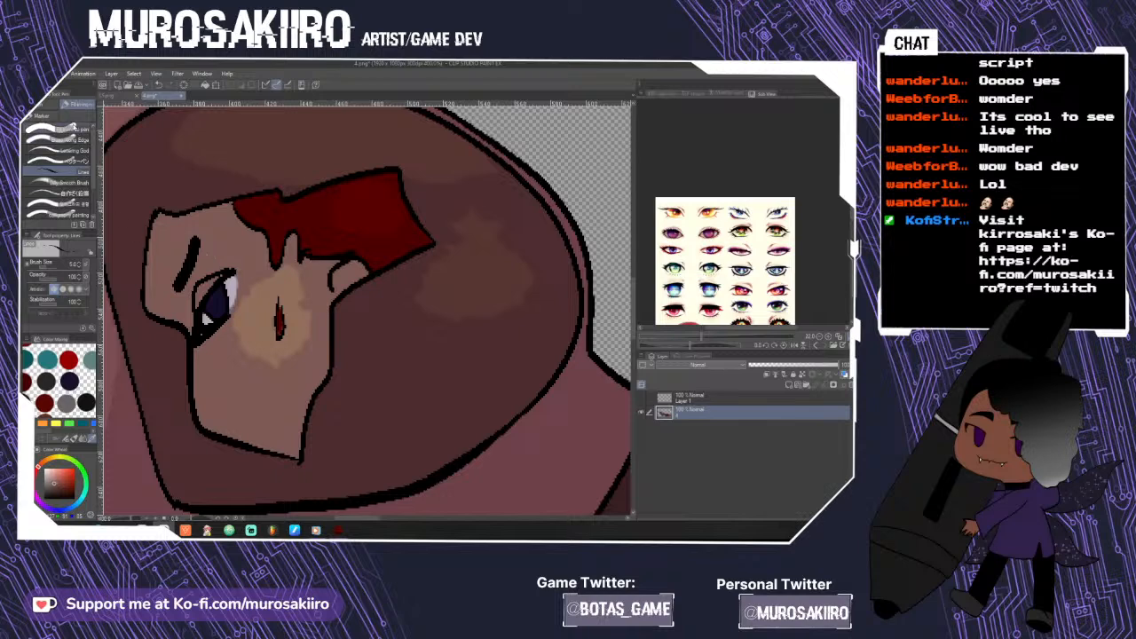
mouse_move(233, 275)
left_mouse_down()
mouse_move(202, 346)
mouse_move(208, 281)
mouse_move(196, 304)
mouse_move(200, 286)
mouse_move(212, 305)
mouse_move(216, 296)
mouse_move(206, 334)
left_mouse_up()
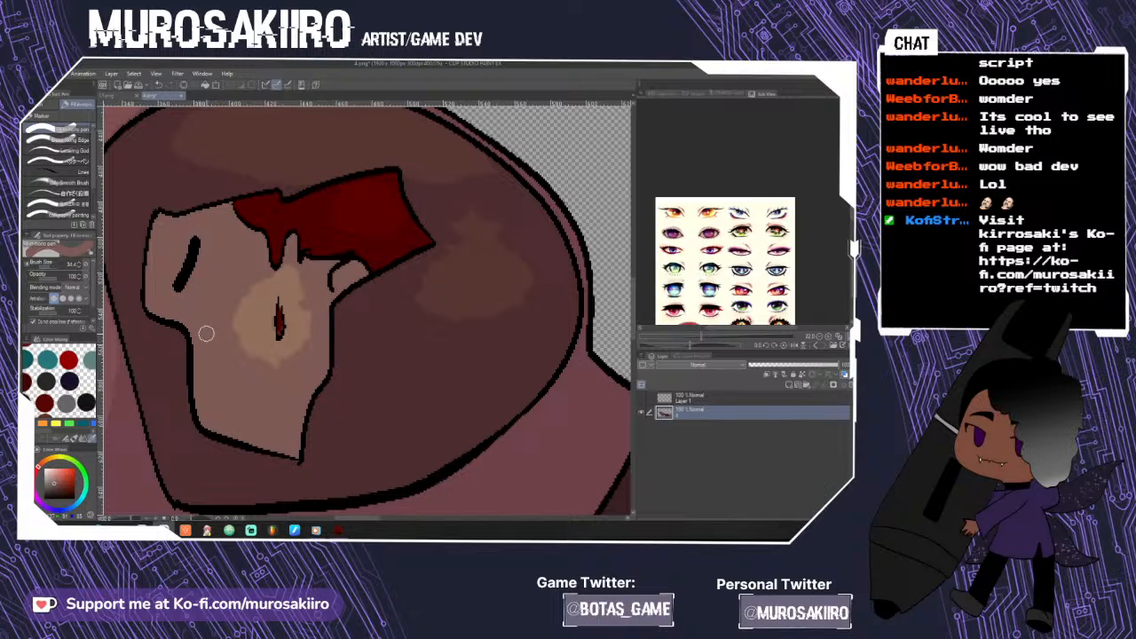
left_click(642, 397)
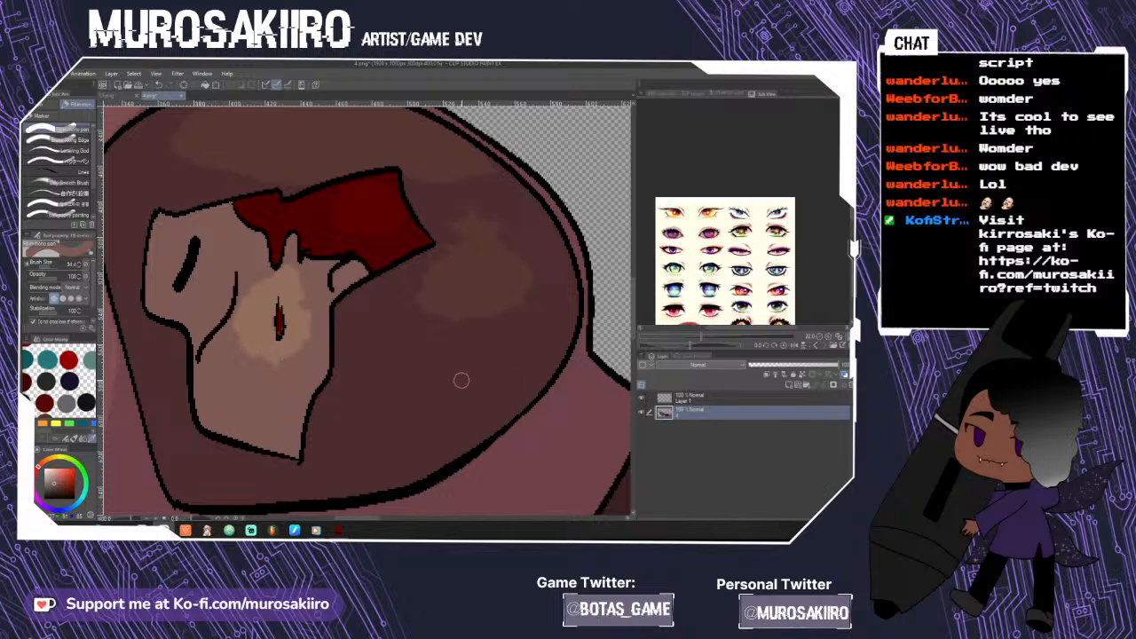
- Thicken the closed-eyelid line with the Lines brush and draw the thin eyelid crease above it
left_click(69, 171)
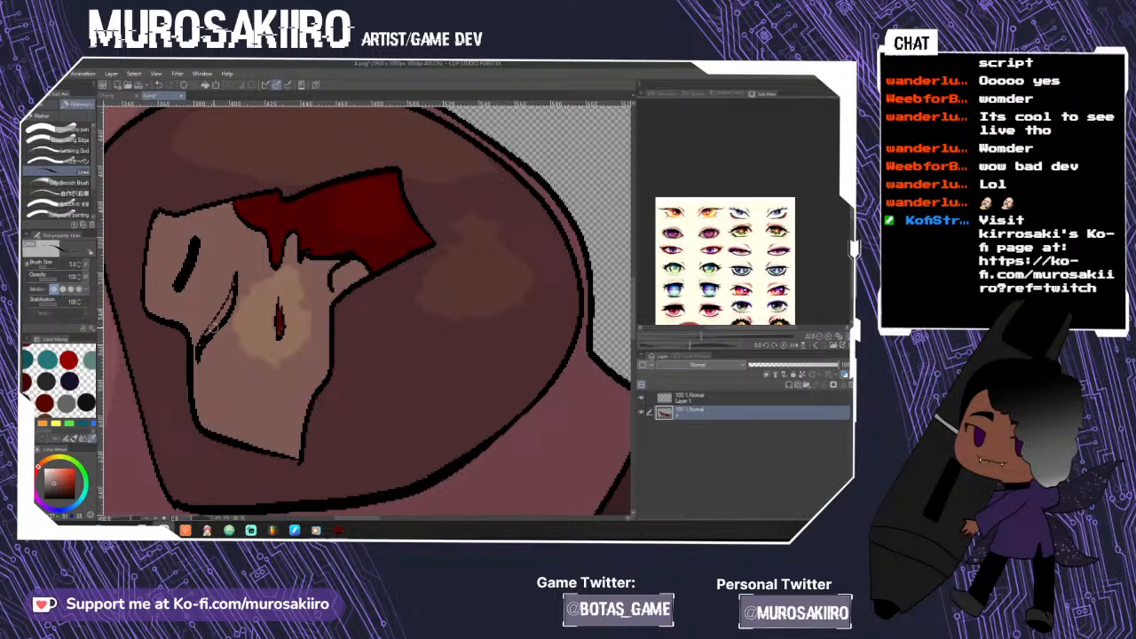
mouse_move(223, 313)
left_mouse_down()
mouse_move(233, 279)
mouse_move(205, 339)
left_mouse_up()
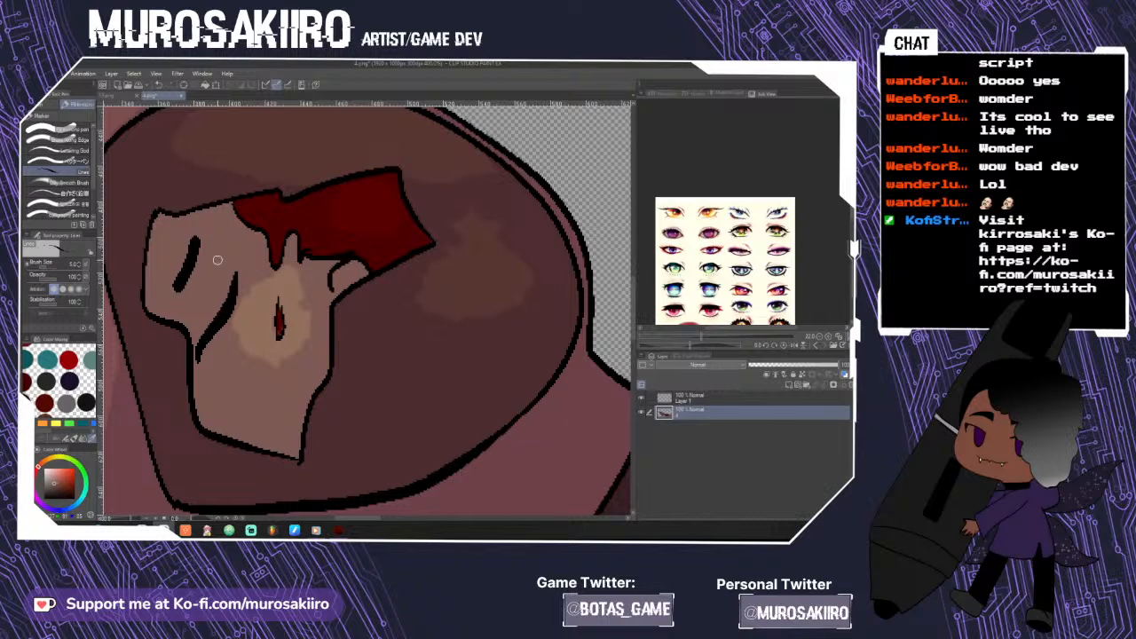
key("ctrl+z")
left_click_drag(231, 273, 199, 292)
scroll(222, 378, "down", 6)
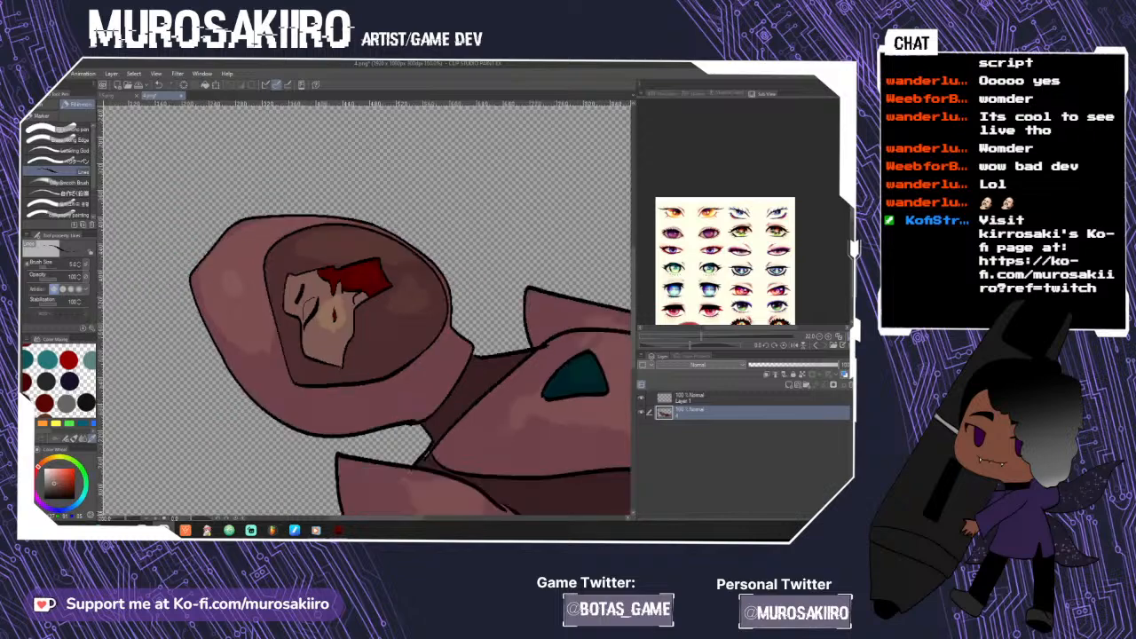
- Save the closed-eye picture as 4.1.png in the game images folder and close it
key("ctrl+minus")
key("ctrl+minus")
left_click(32, 74)
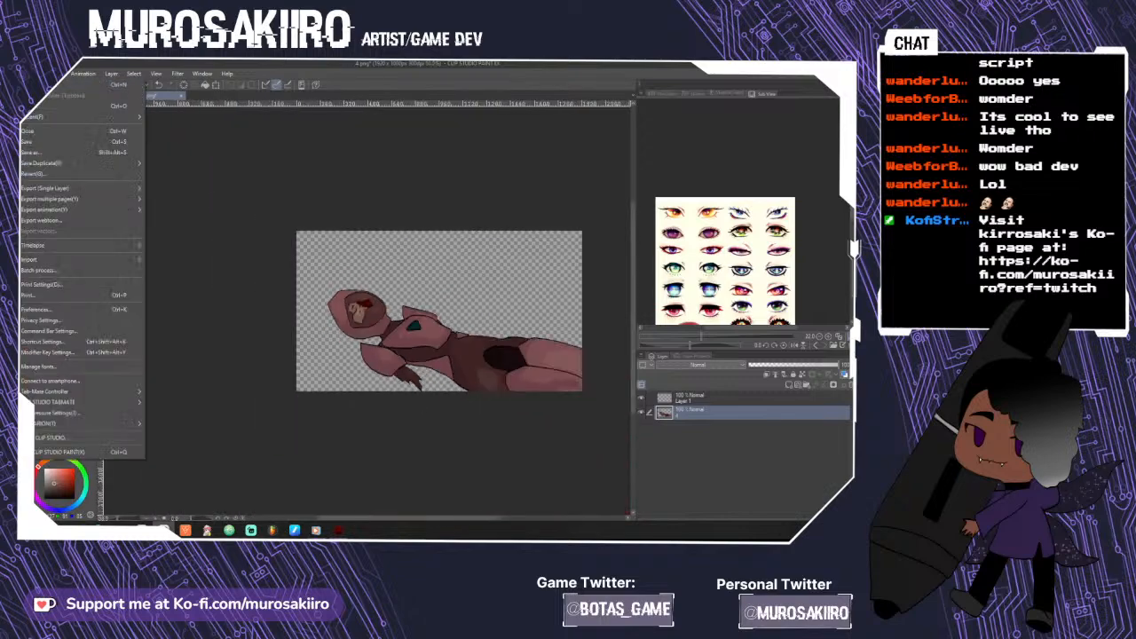
left_click(44, 144)
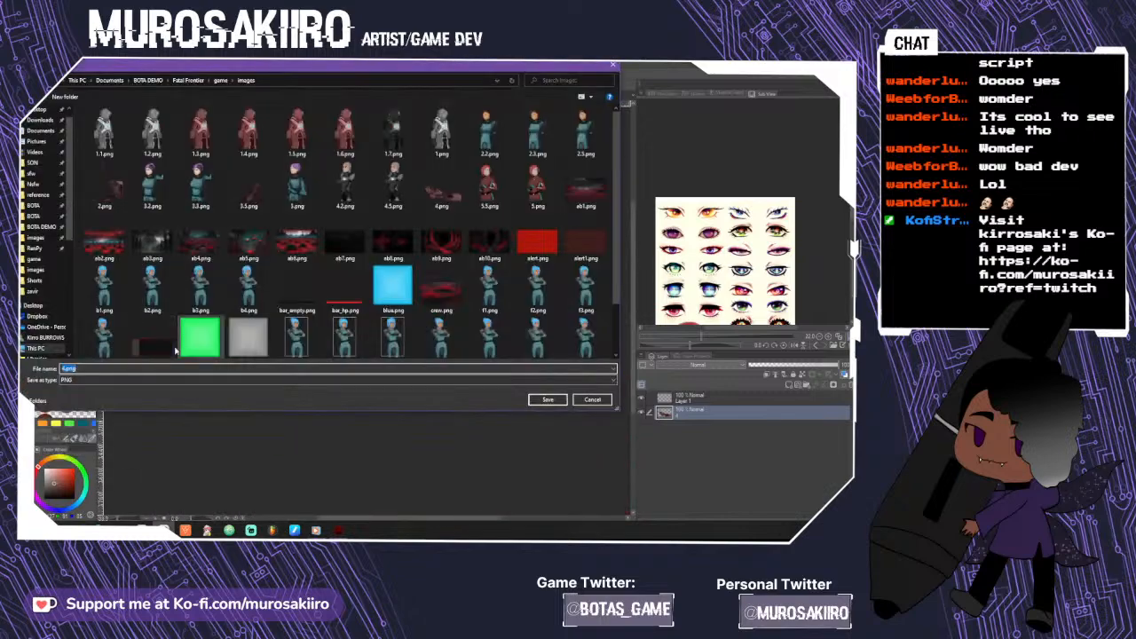
left_click(65, 368)
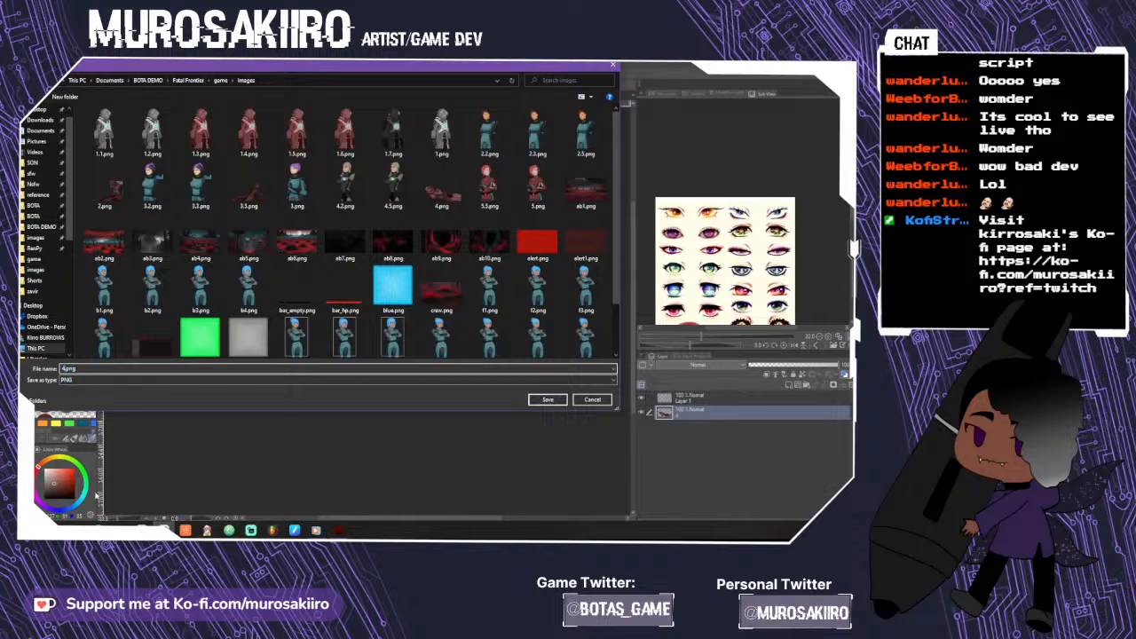
type(".1")
left_click(549, 400)
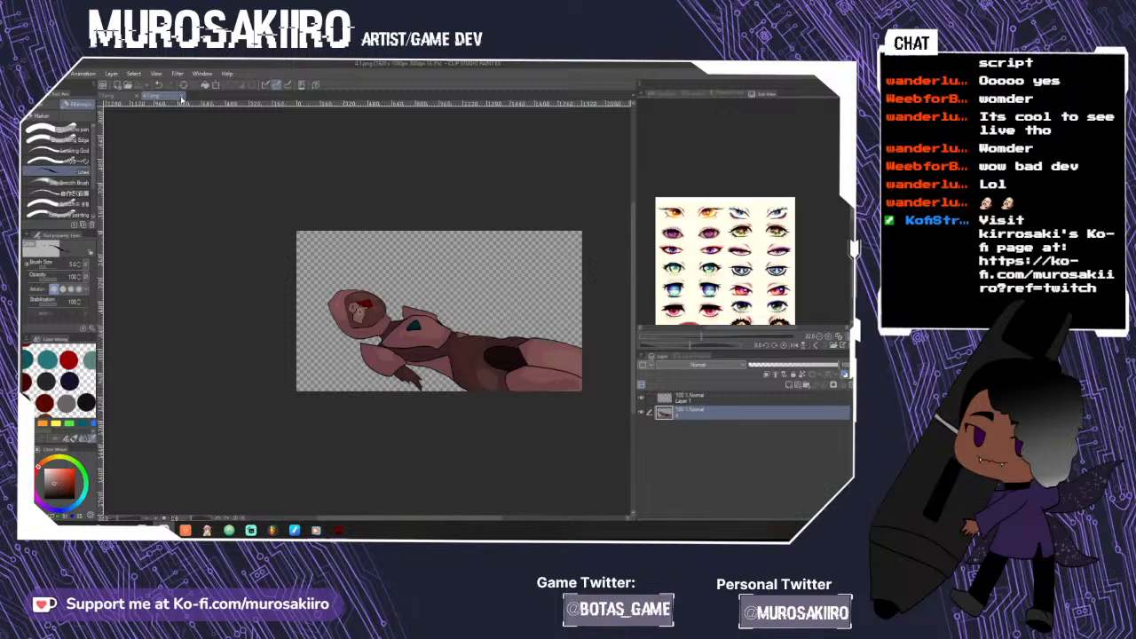
left_click(182, 97)
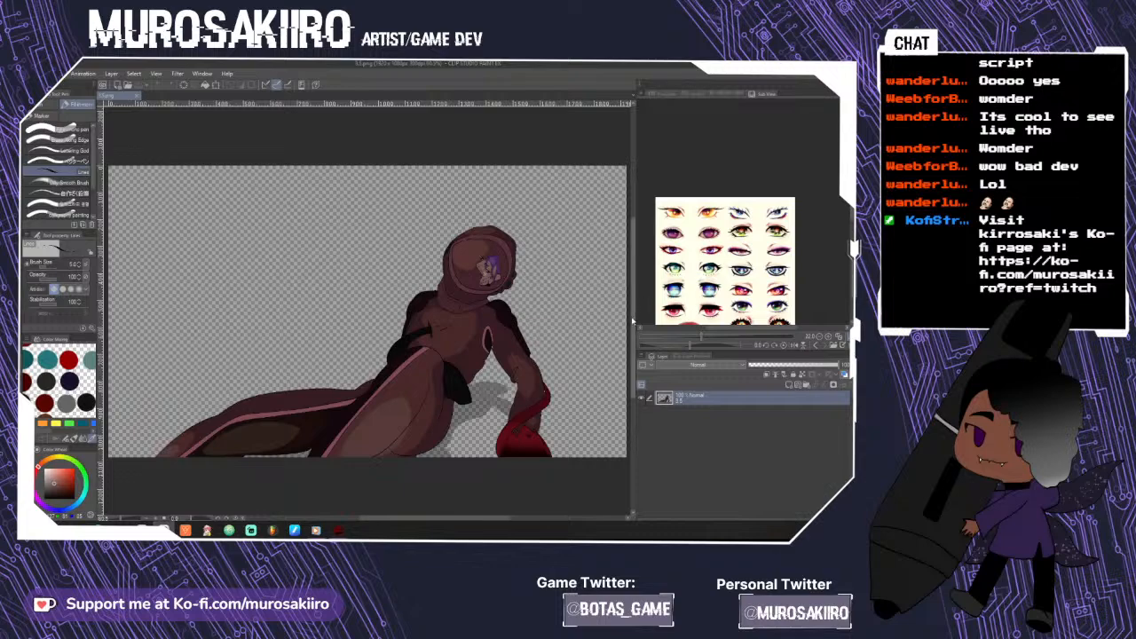
- Add a new layer to 3.5.png and draw the closed-eye outline with lashes over the purple-haired figure's eye
left_click_drag(634, 312, 634, 302)
scroll(499, 293, "up", 12)
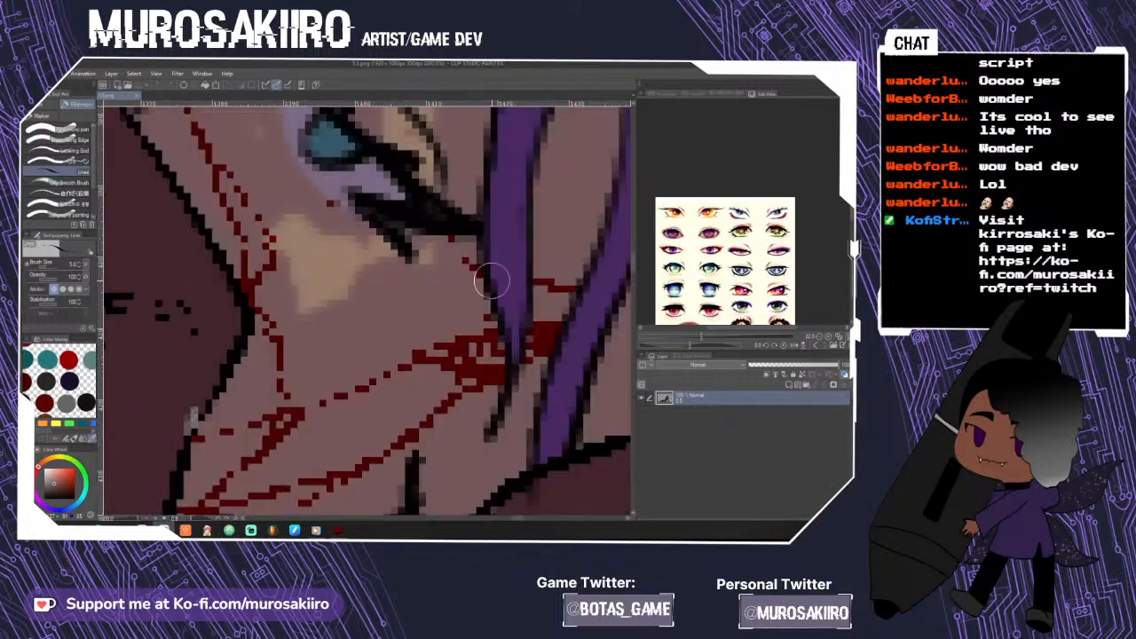
scroll(502, 282, "down", 6)
left_click(788, 385)
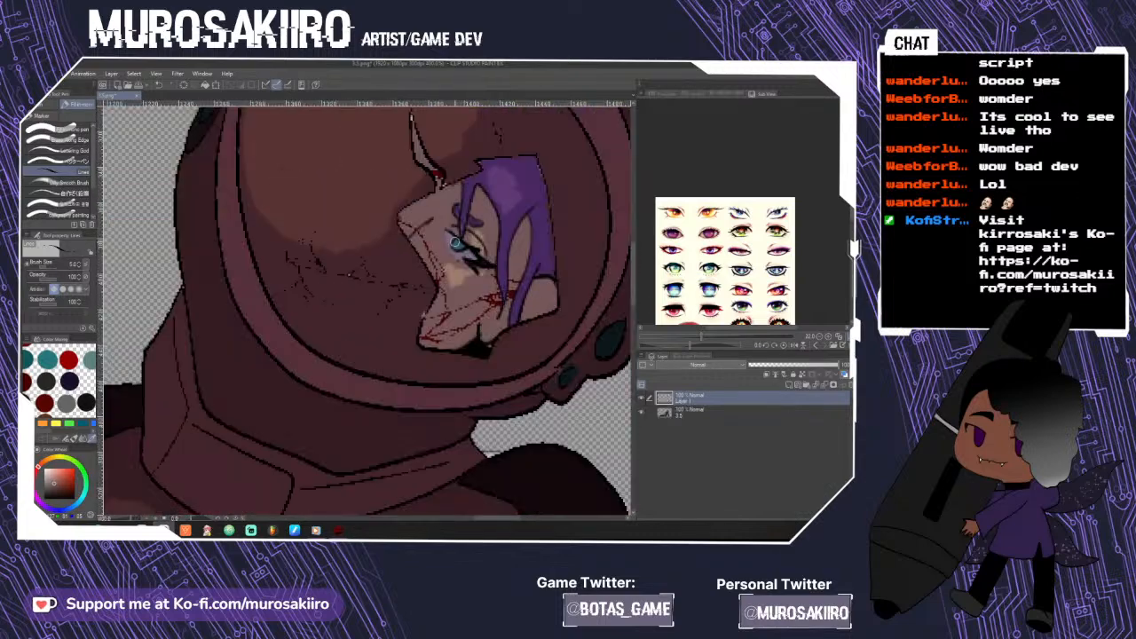
scroll(452, 244, "up", 3)
mouse_move(433, 215)
left_mouse_down()
mouse_move(442, 259)
mouse_move(501, 311)
mouse_move(493, 290)
mouse_move(464, 281)
mouse_move(475, 316)
left_mouse_up()
mouse_move(433, 217)
left_mouse_down()
mouse_move(465, 207)
mouse_move(508, 238)
mouse_move(526, 277)
left_mouse_up()
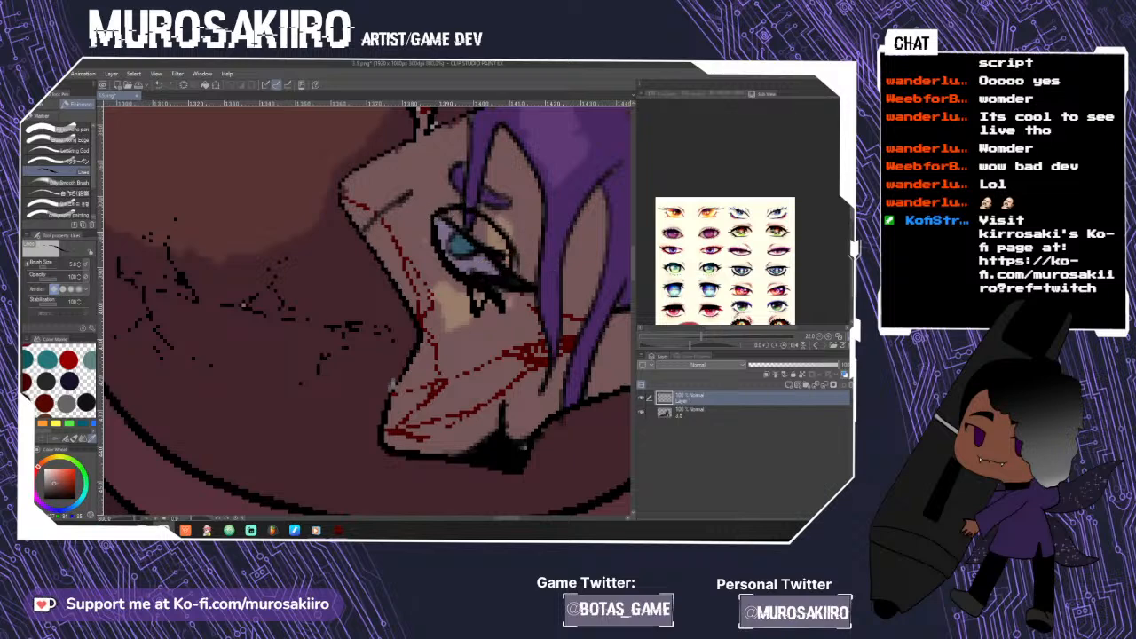
- With the line layer hidden, paint out the original eye using sampled skin and highlight colours, and show the lines again
left_click(643, 399)
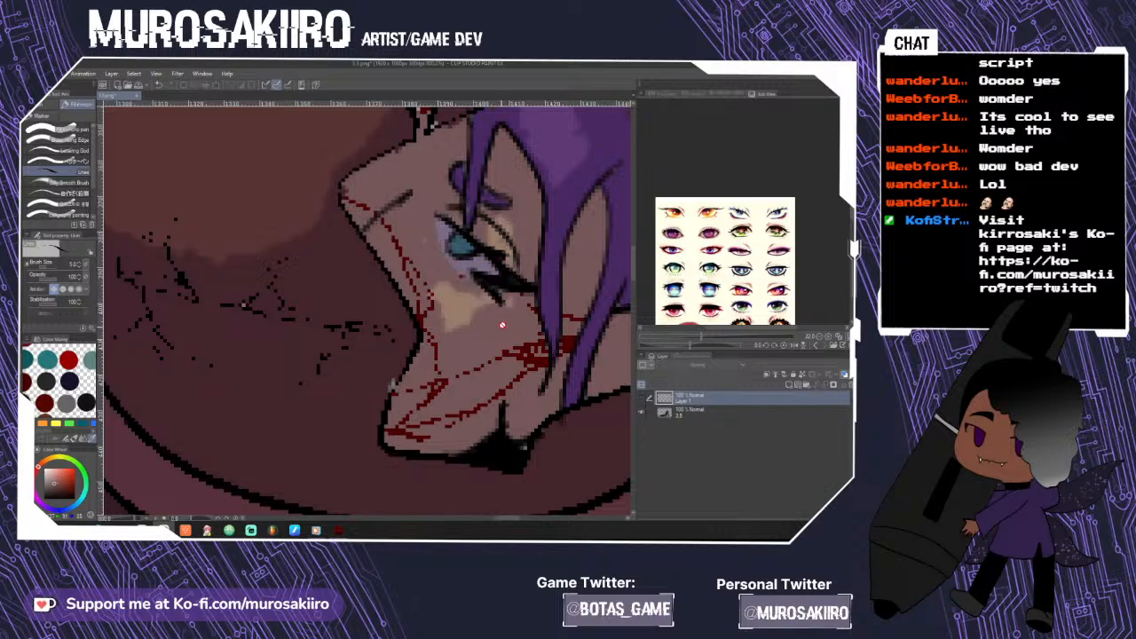
left_click(362, 232, "alt")
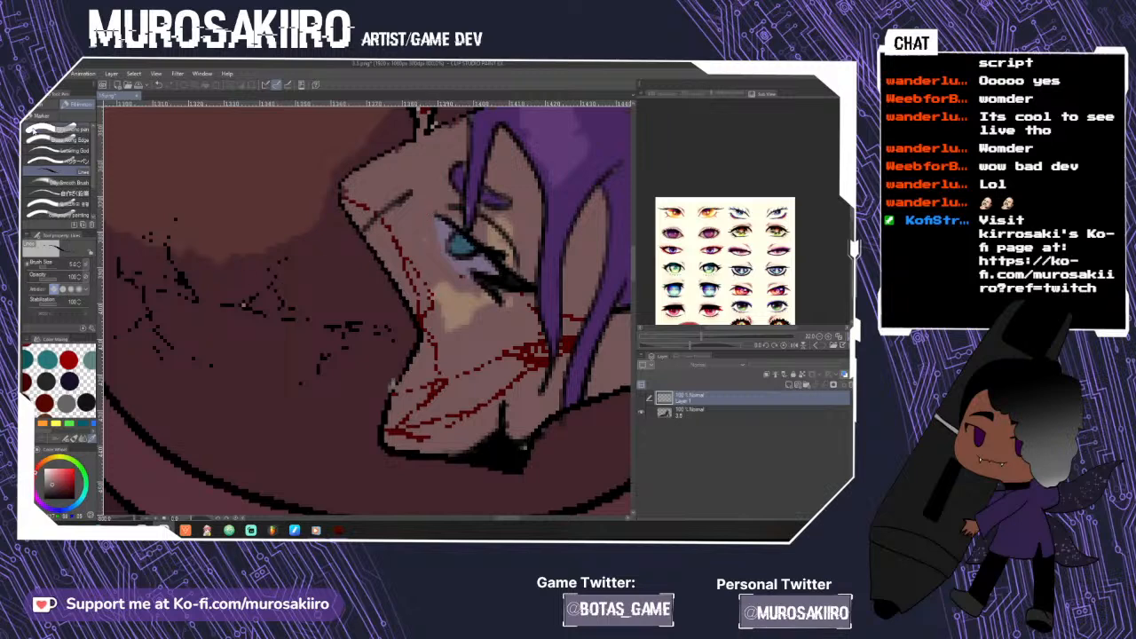
left_click(74, 129)
left_click(697, 410)
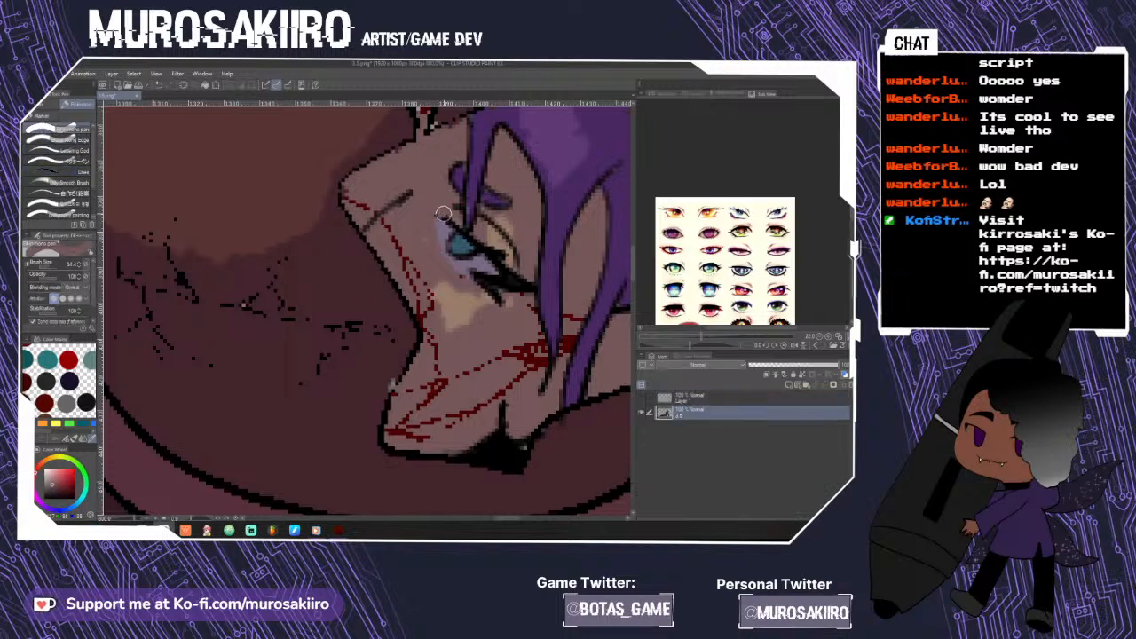
mouse_move(451, 255)
left_mouse_down()
mouse_move(500, 300)
mouse_move(496, 286)
mouse_move(527, 290)
mouse_move(457, 233)
mouse_move(505, 267)
mouse_move(500, 227)
mouse_move(511, 246)
mouse_move(486, 218)
left_mouse_up()
left_click(465, 297, "alt")
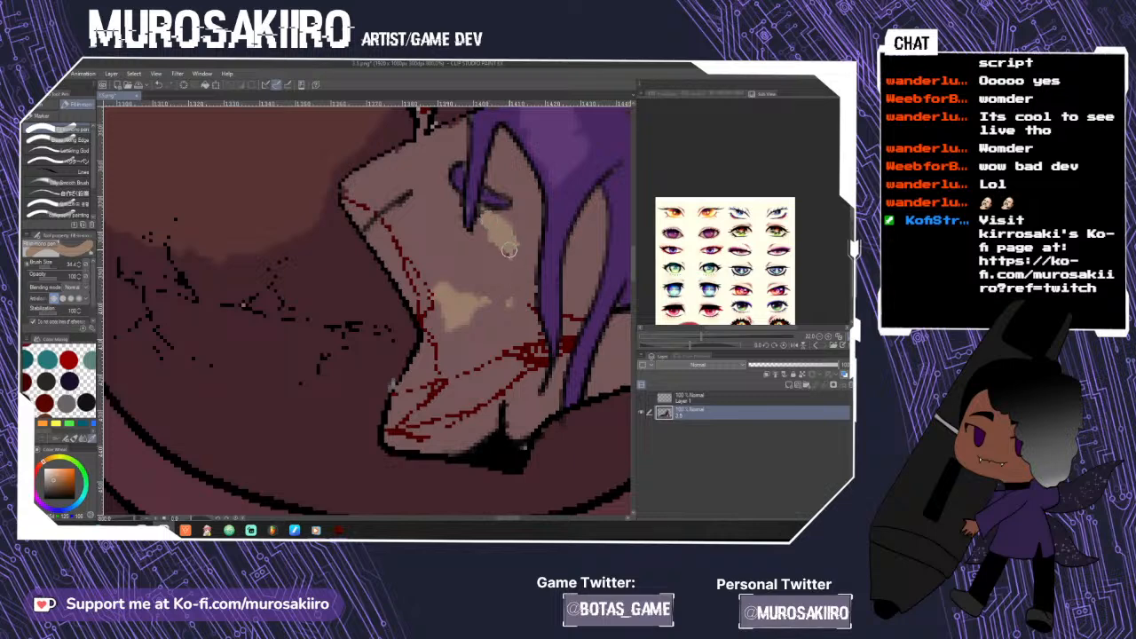
left_click(642, 398)
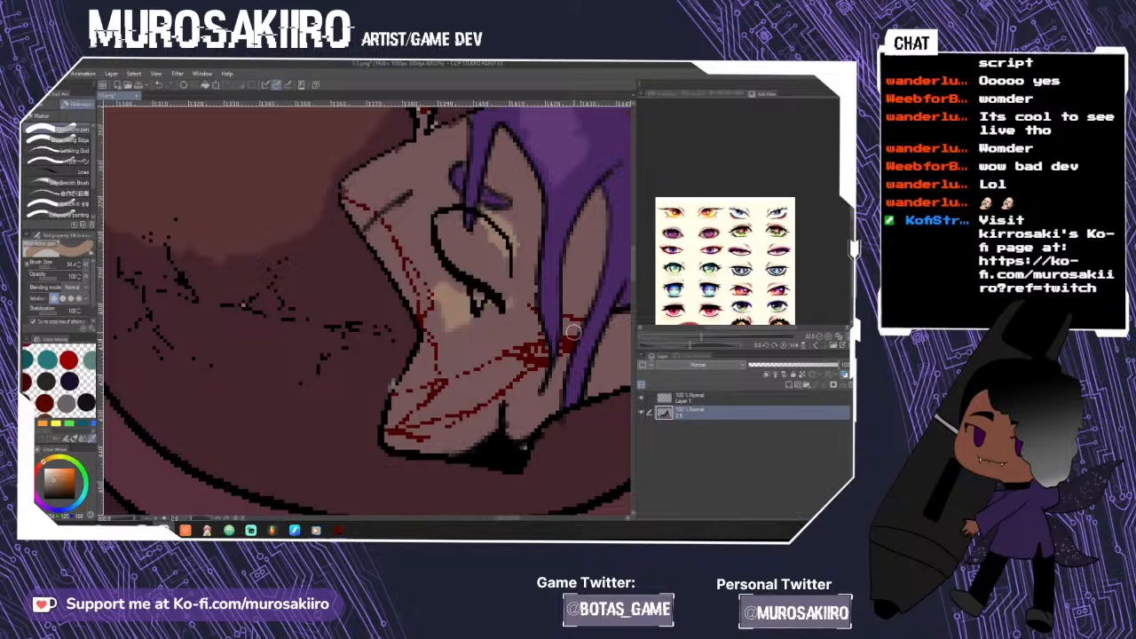
- On the line layer, erase the closed-eye line where it overlaps the purple hair strand
key("e")
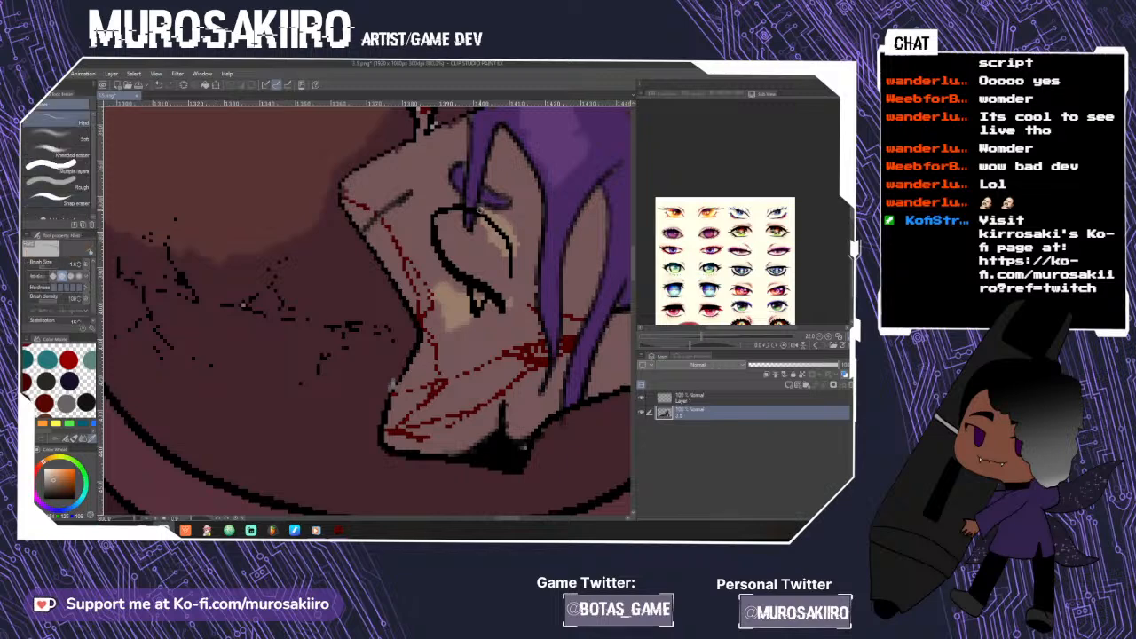
left_click(715, 396)
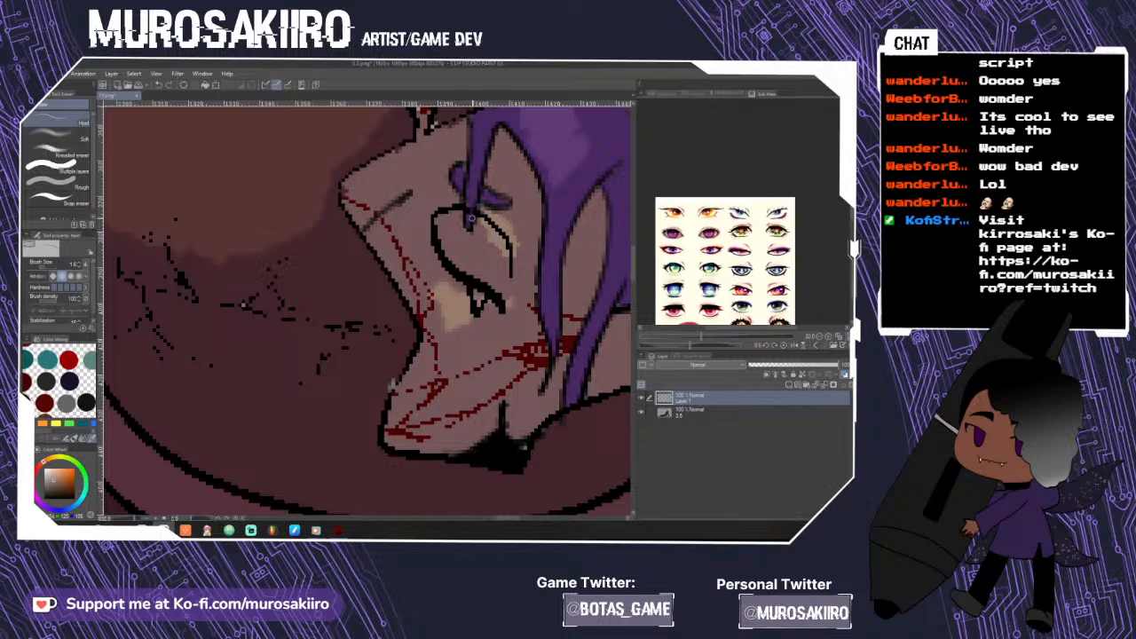
scroll(427, 206, "down", 4)
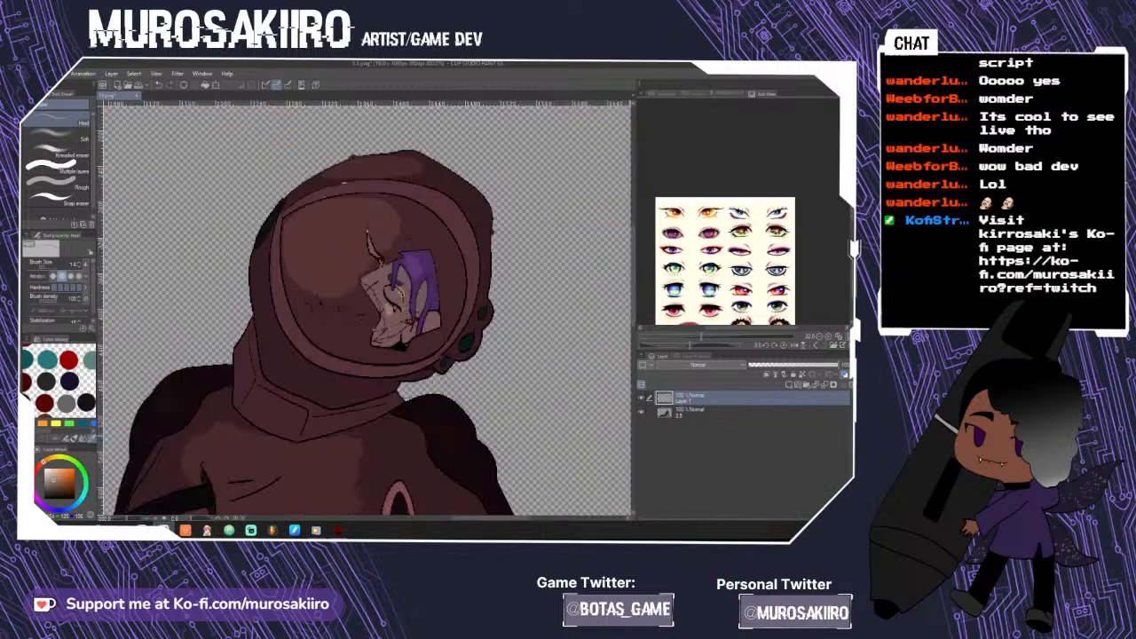
scroll(613, 299, "up", 2)
- Fill the small gap between the eyelashes with black using the Lines brush
left_click(25, 184)
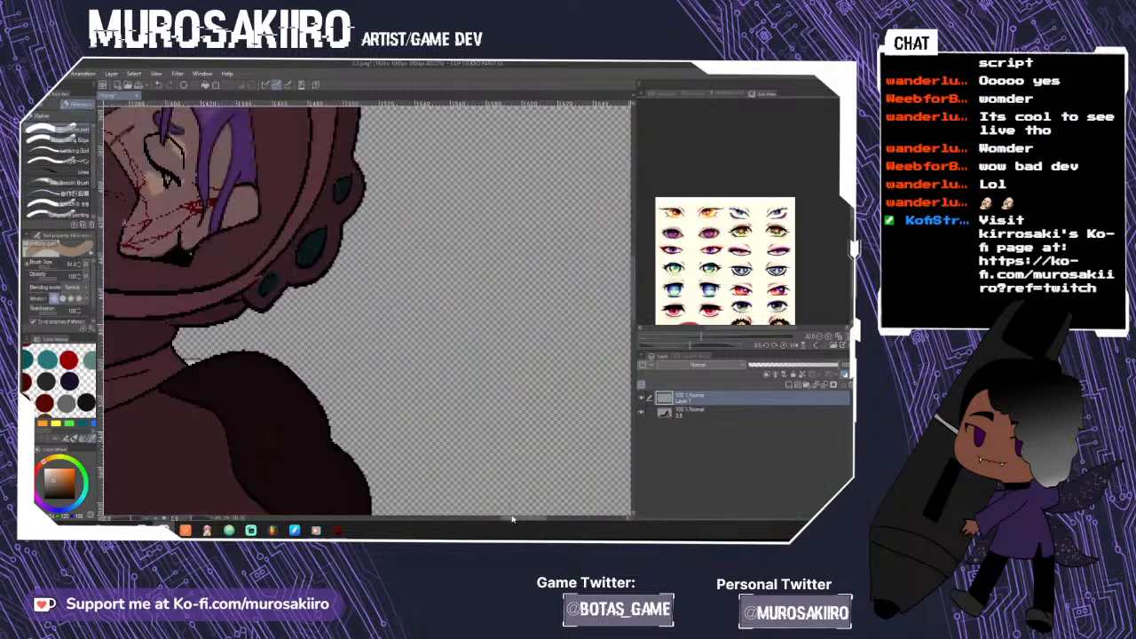
left_click_drag(513, 518, 485, 518)
scroll(472, 178, "up", 3)
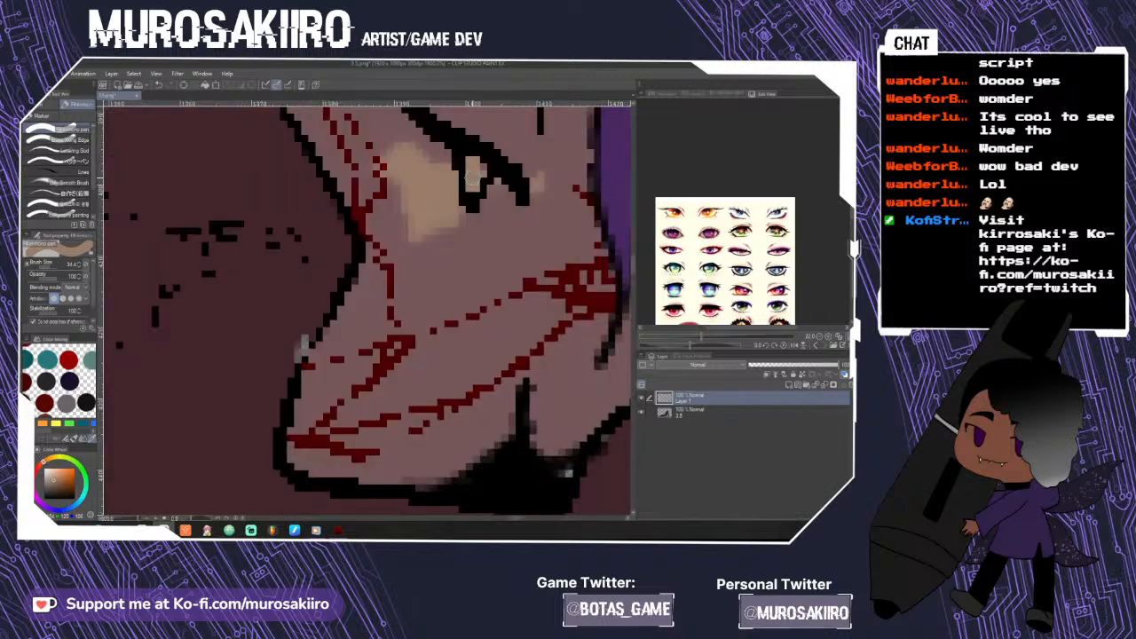
left_click(62, 171)
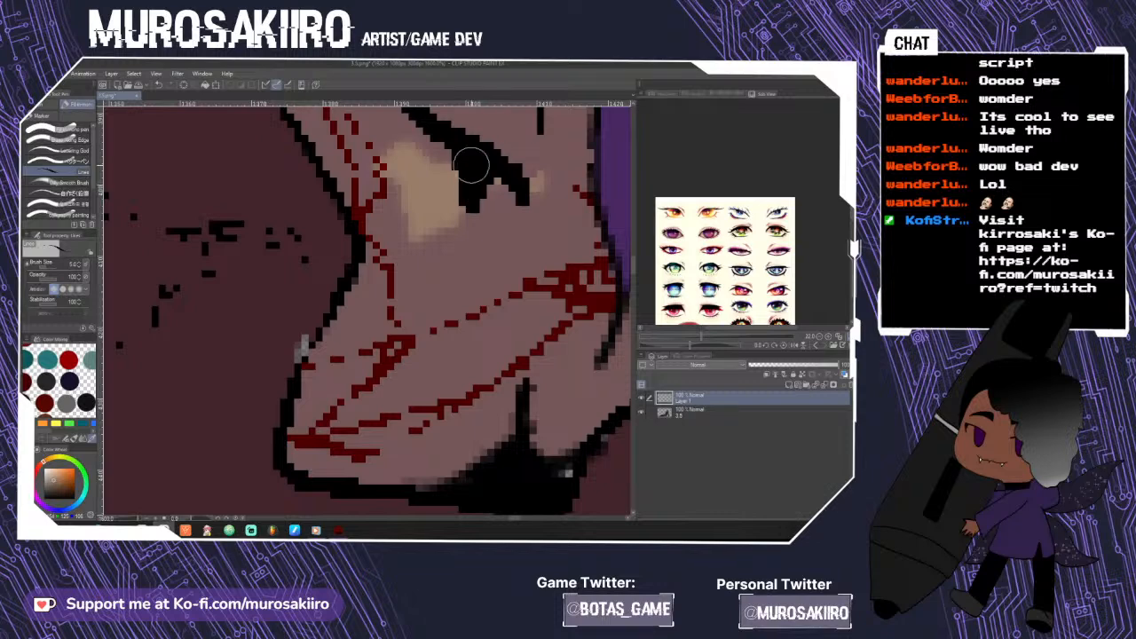
scroll(484, 204, "down", 2)
scroll(495, 236, "down", 5)
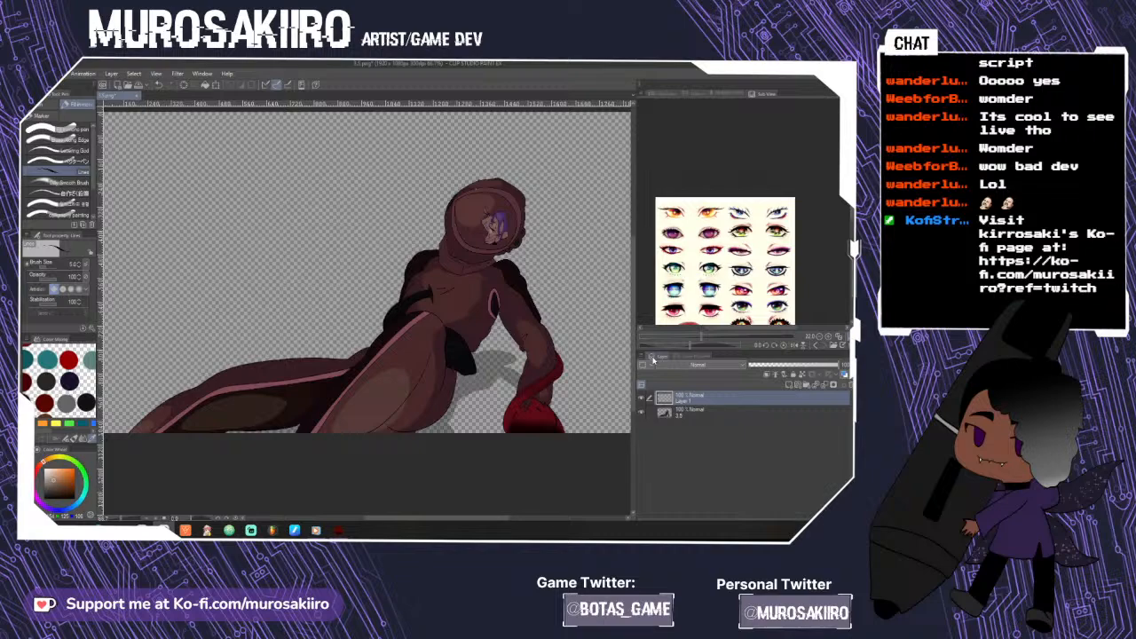
- Save the closed-eye picture as 3.6.png in the game images folder and close it
key("ctrl+shift+s")
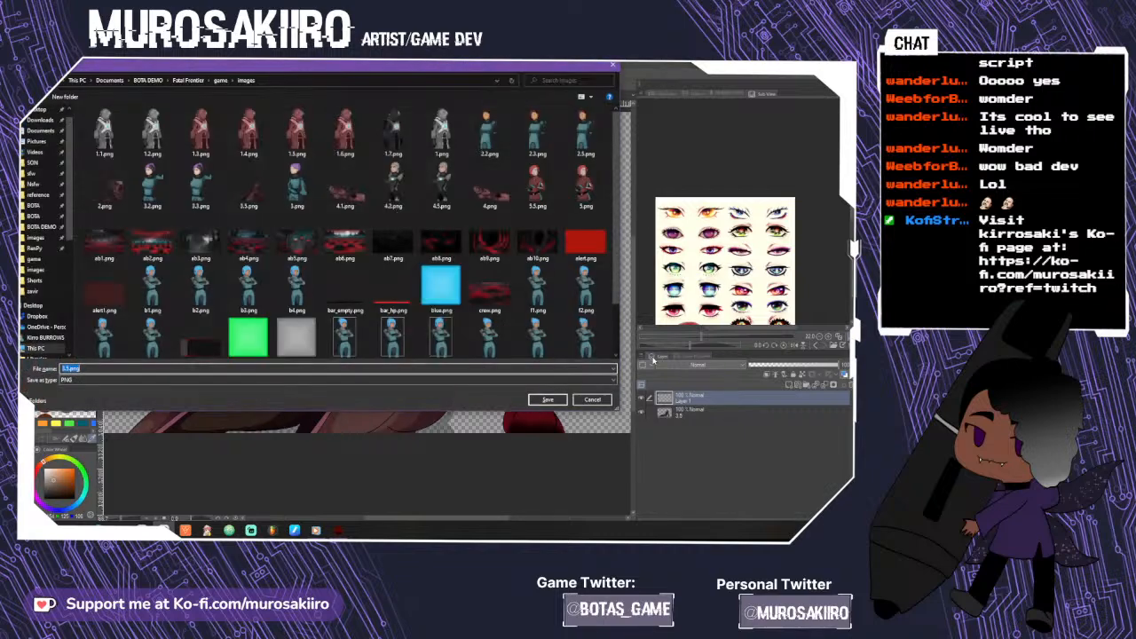
left_click(66, 369)
type("6")
left_click(541, 397)
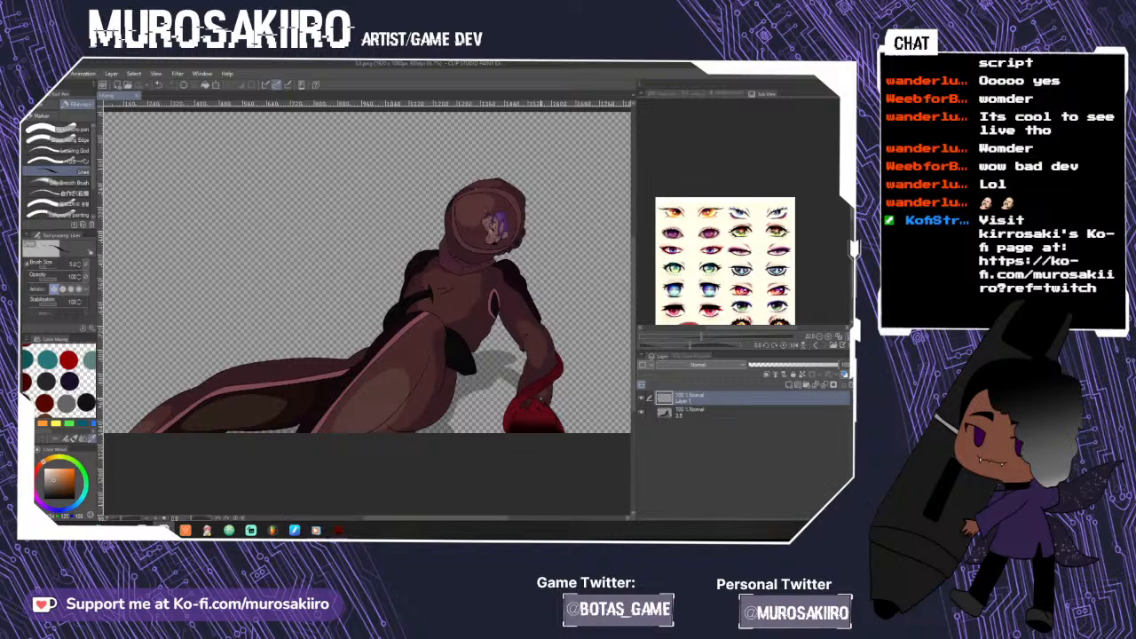
left_click(137, 95)
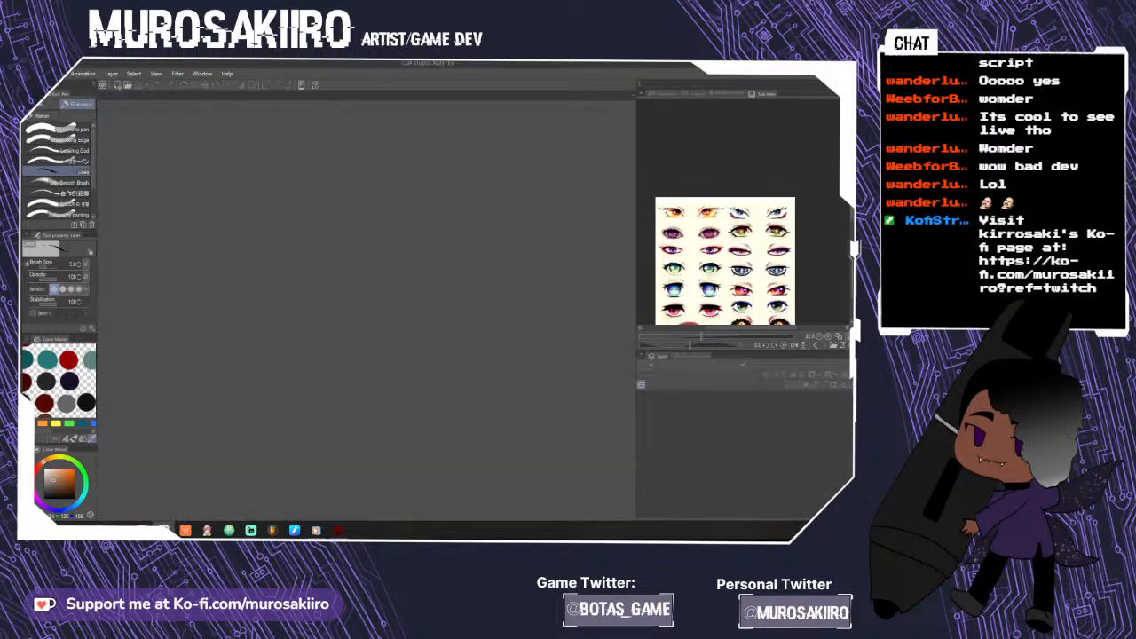
- Open 2.png from the game images folder and add a new layer above the slumped figure
left_click(32, 73)
left_click(40, 106)
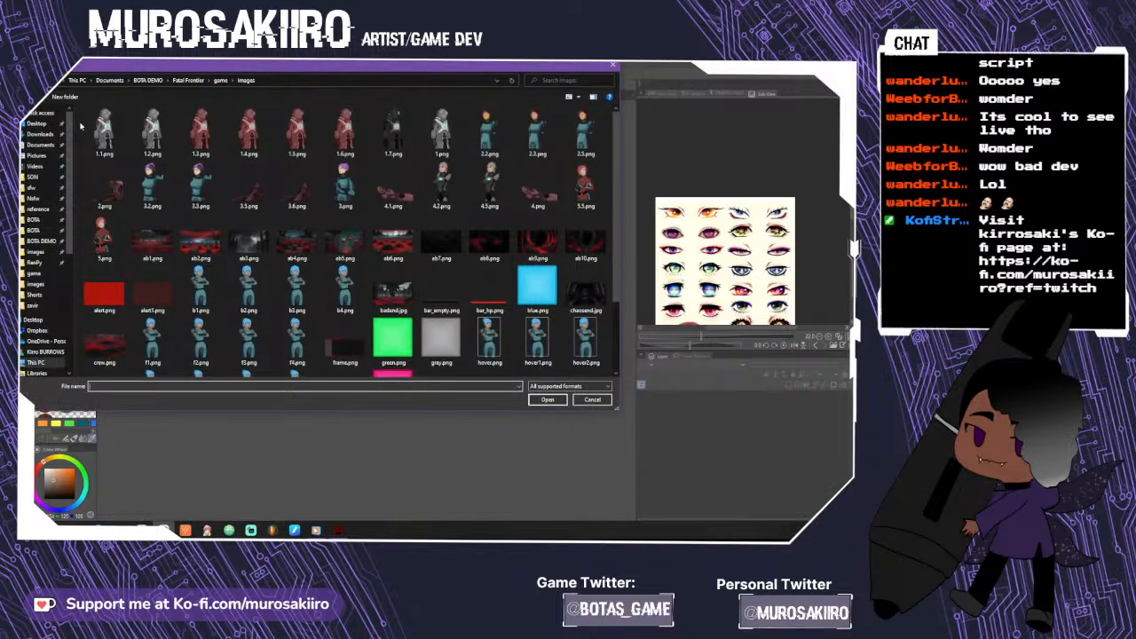
left_click(123, 206)
left_click(551, 399)
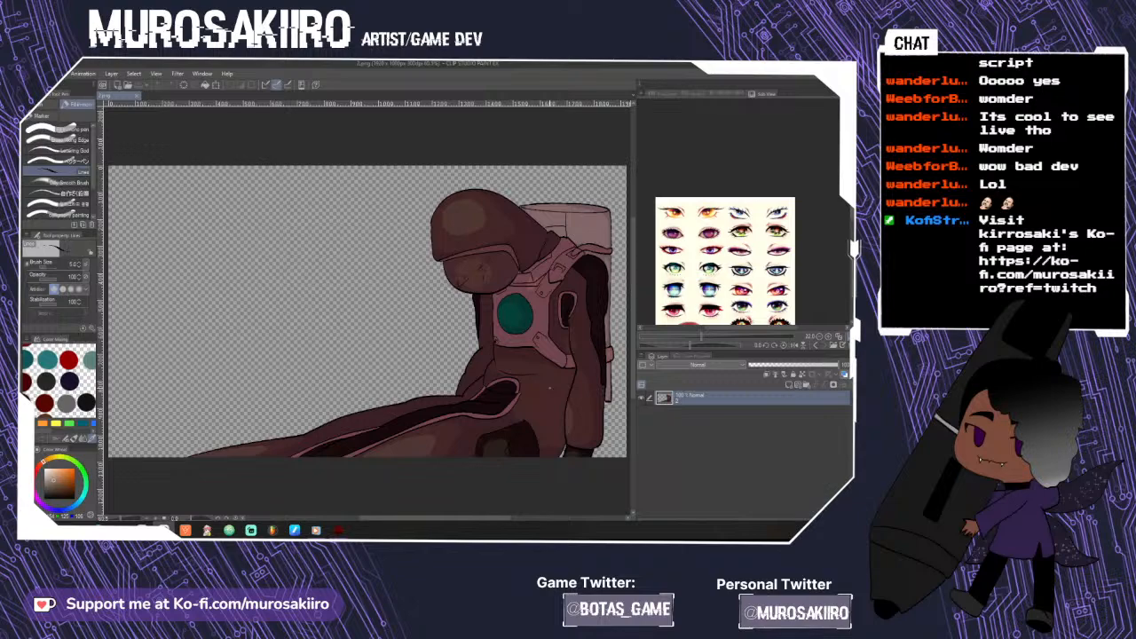
left_click(790, 384)
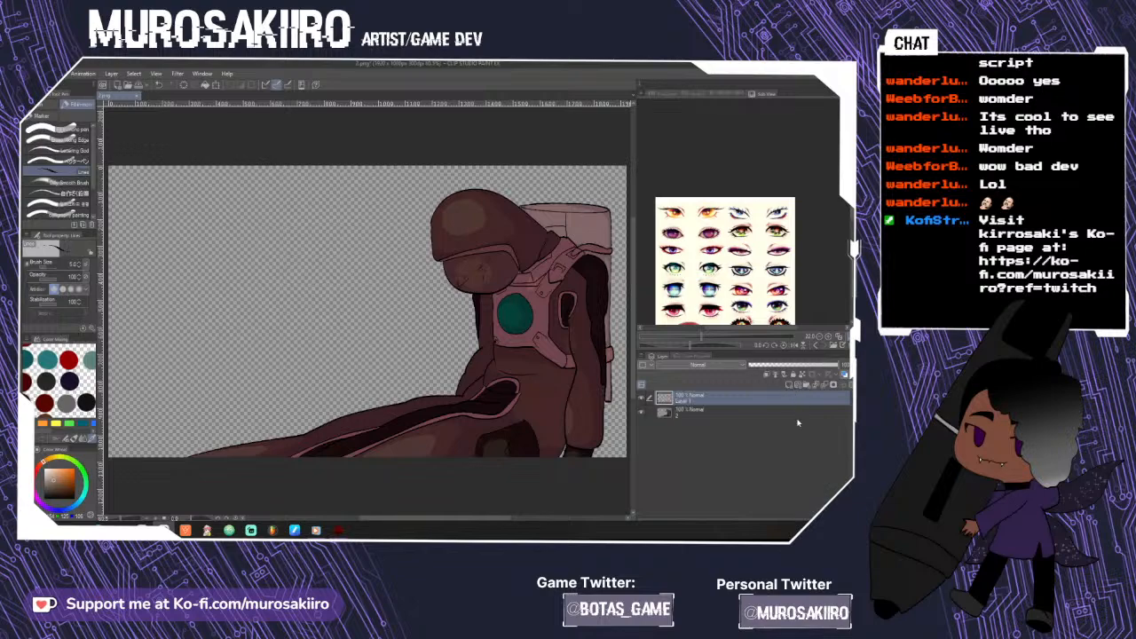
scroll(634, 328, "down", 2)
left_click_drag(634, 328, 633, 331)
scroll(498, 387, "up", 1)
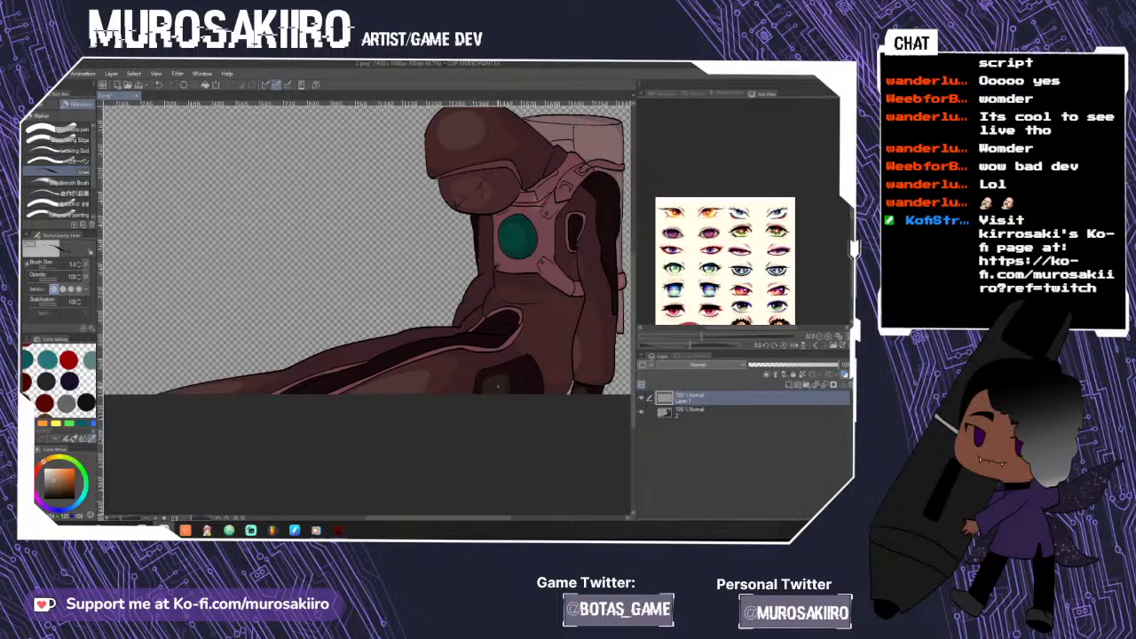
- Open 3.5.png as a reference, sample the near-black colour of the dark shape by the waist, and return to 2.png
left_click(30, 73)
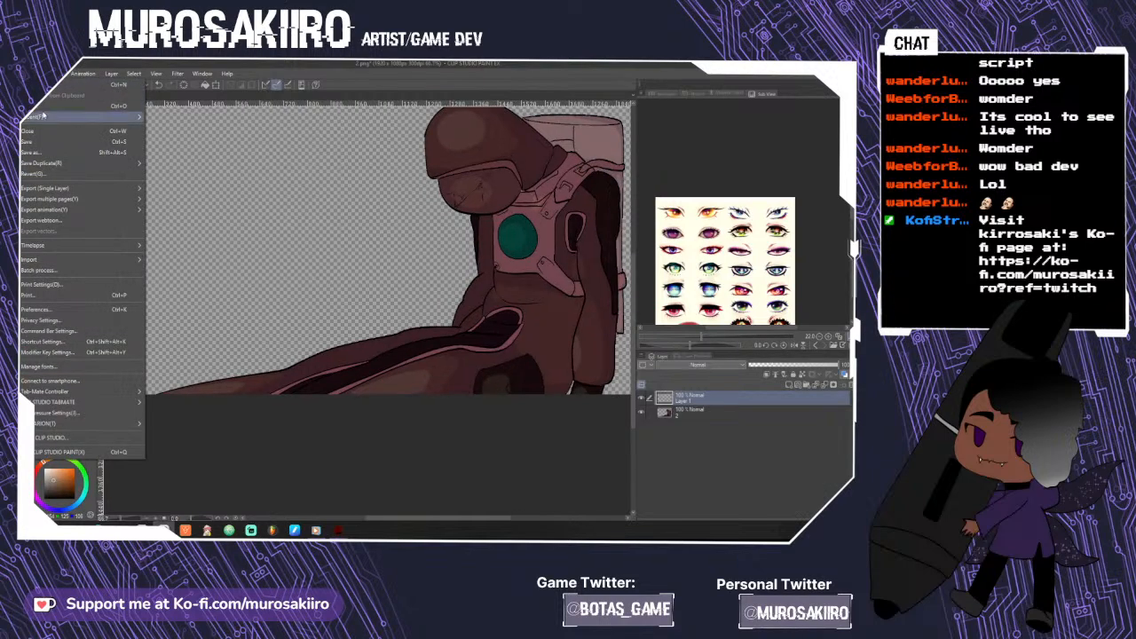
left_click(73, 116)
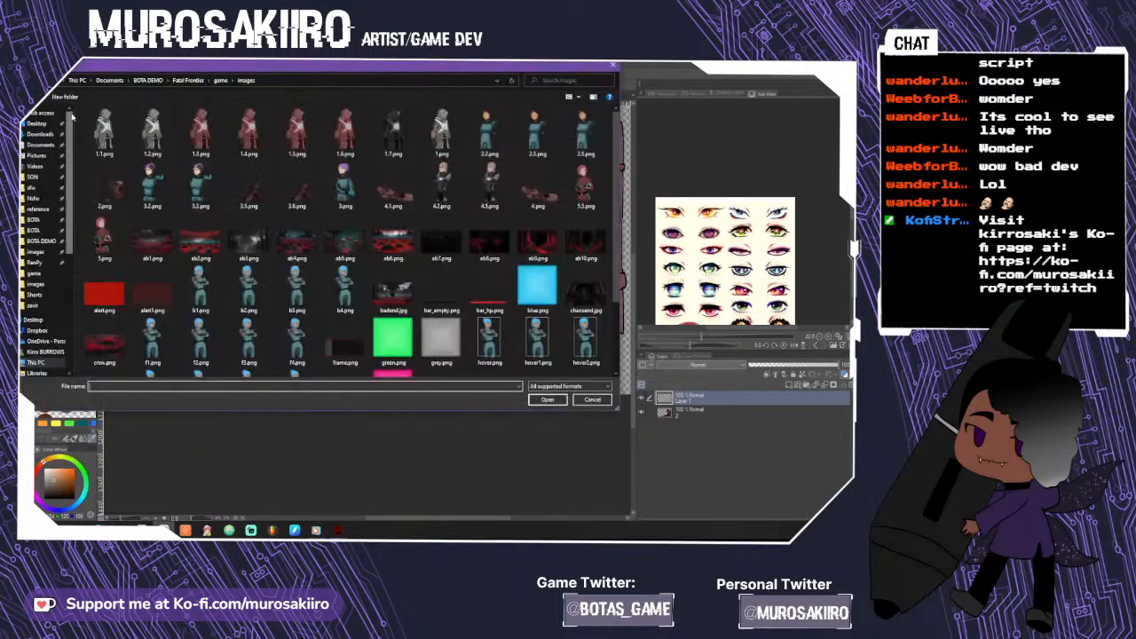
left_click(261, 200)
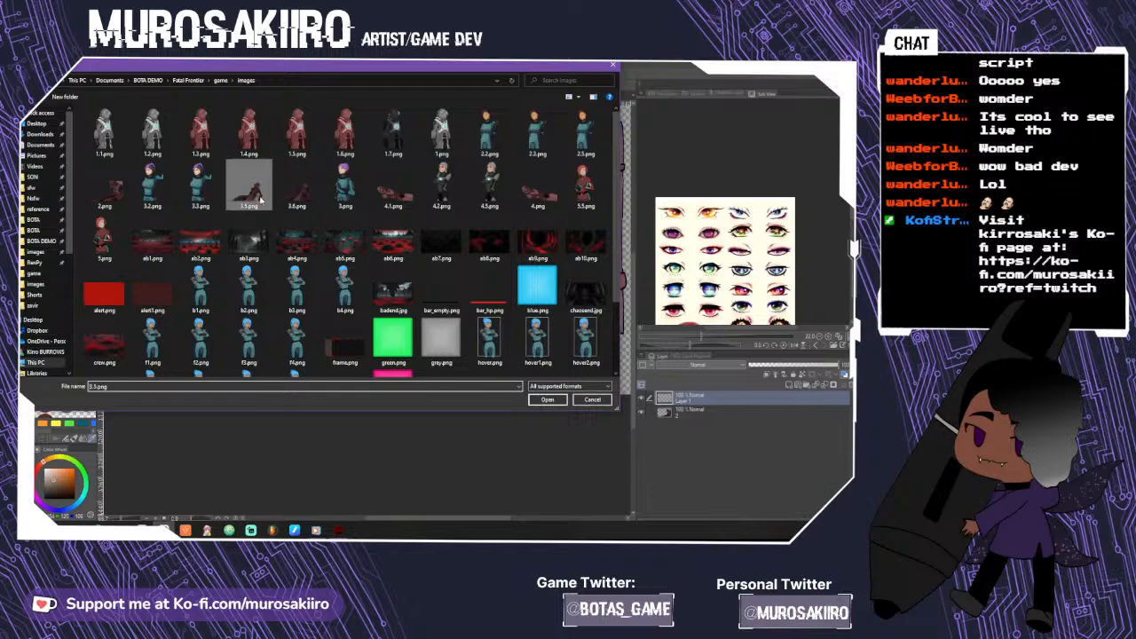
left_click(548, 399)
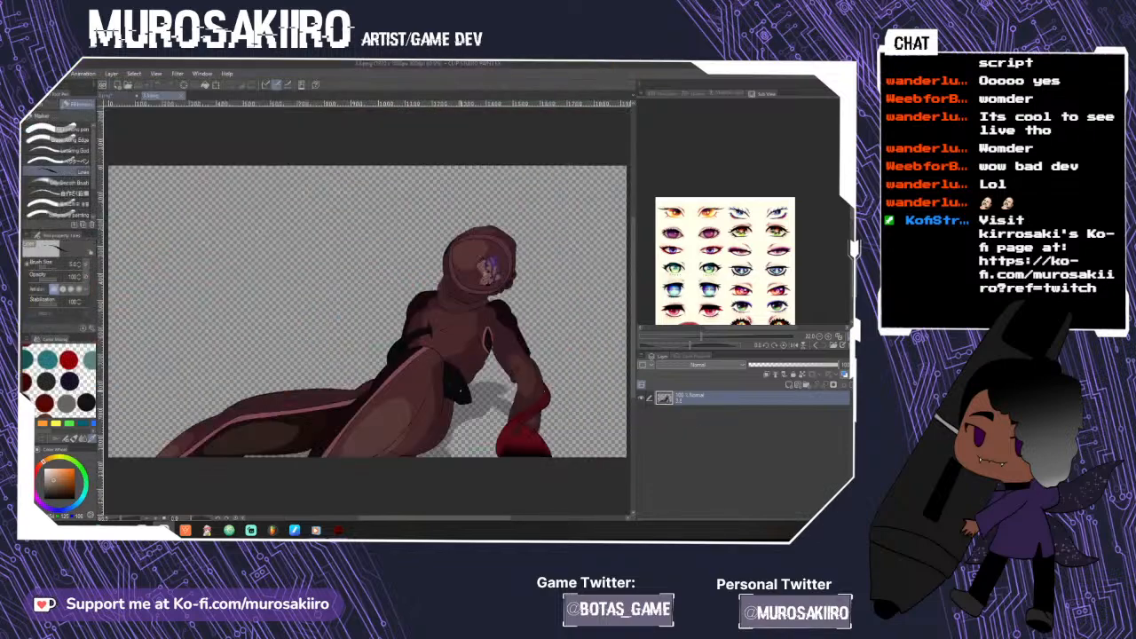
left_click(461, 391, "alt")
scroll(479, 391, "up", 5)
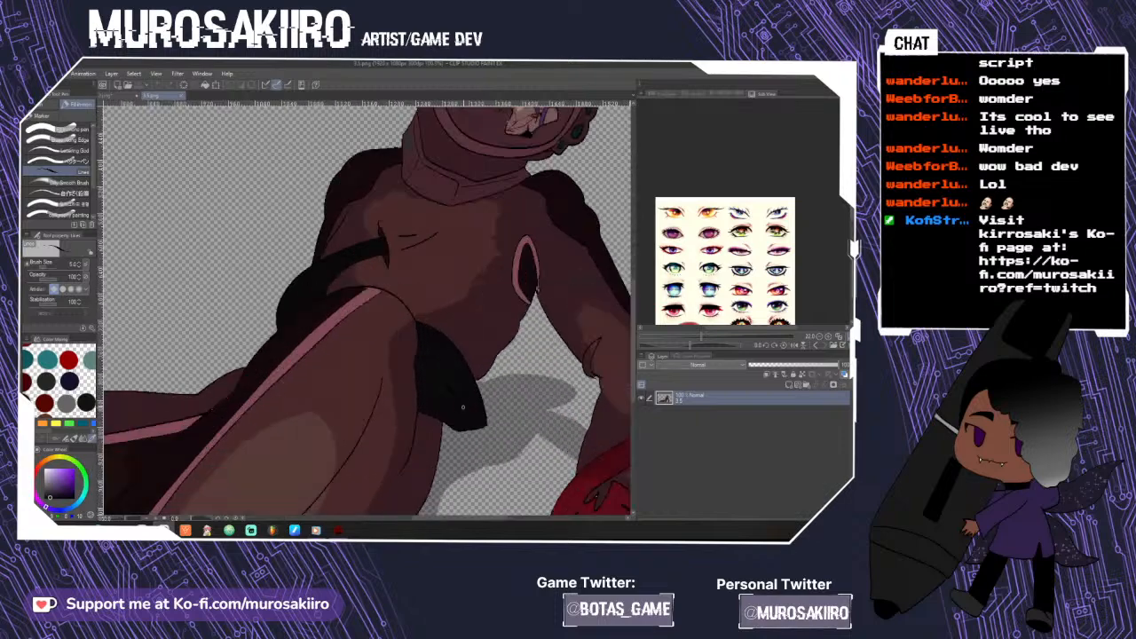
scroll(462, 415, "down", 4)
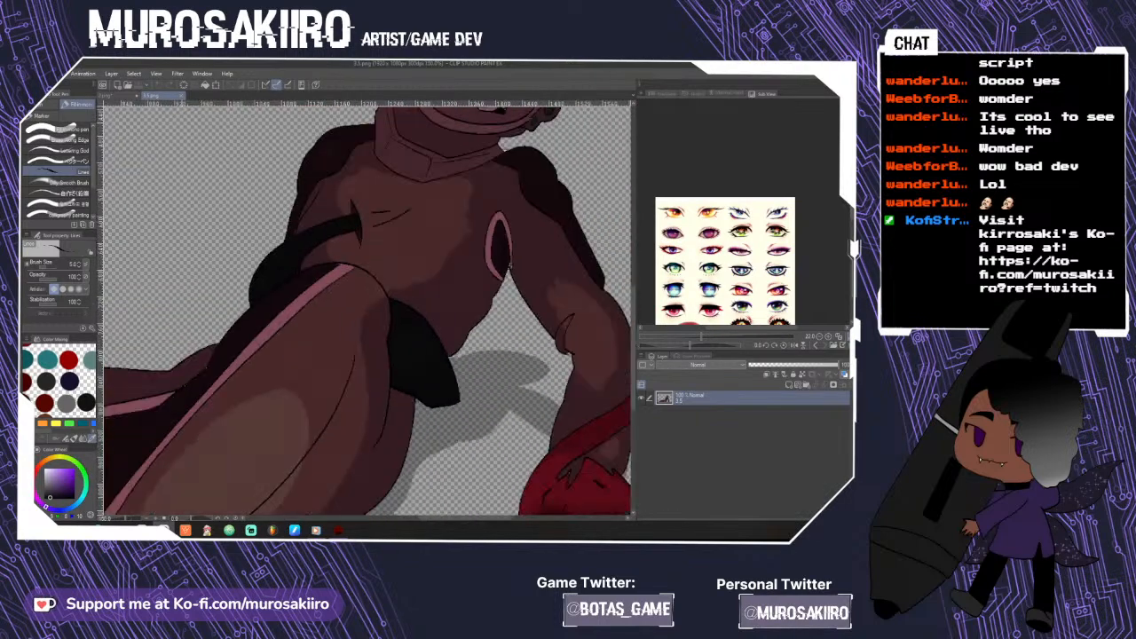
left_click(118, 95)
- Draw the curved outline of a tendril wrapping over the near leg with the Lines brush
scroll(485, 345, "down", 3)
scroll(451, 372, "up", 5)
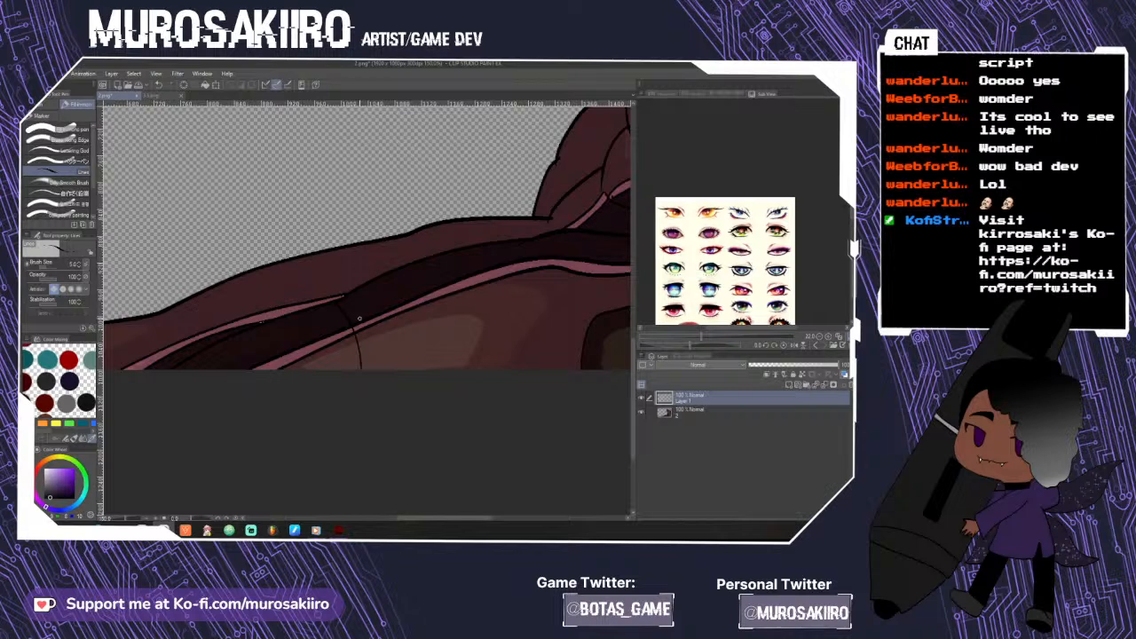
mouse_move(344, 287)
left_mouse_down()
mouse_move(371, 284)
mouse_move(396, 311)
left_mouse_up()
scroll(436, 482, "down", 1)
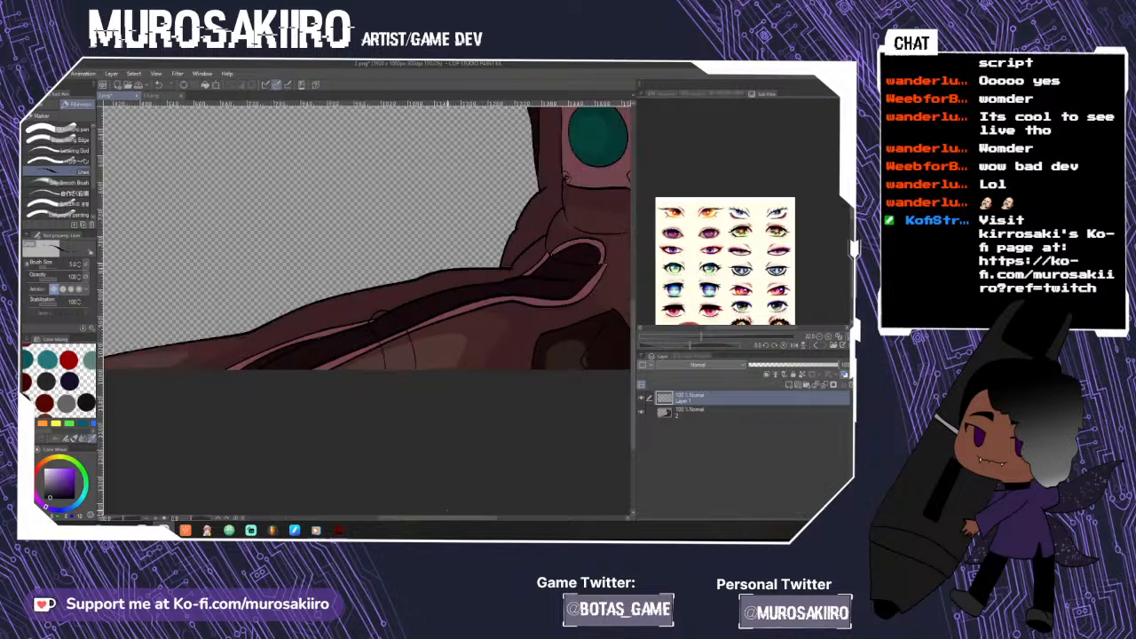
- Undo the flat arc over the far leg and redraw it as a taller arched tendril outline with two curved sides
left_click_drag(449, 519, 433, 520)
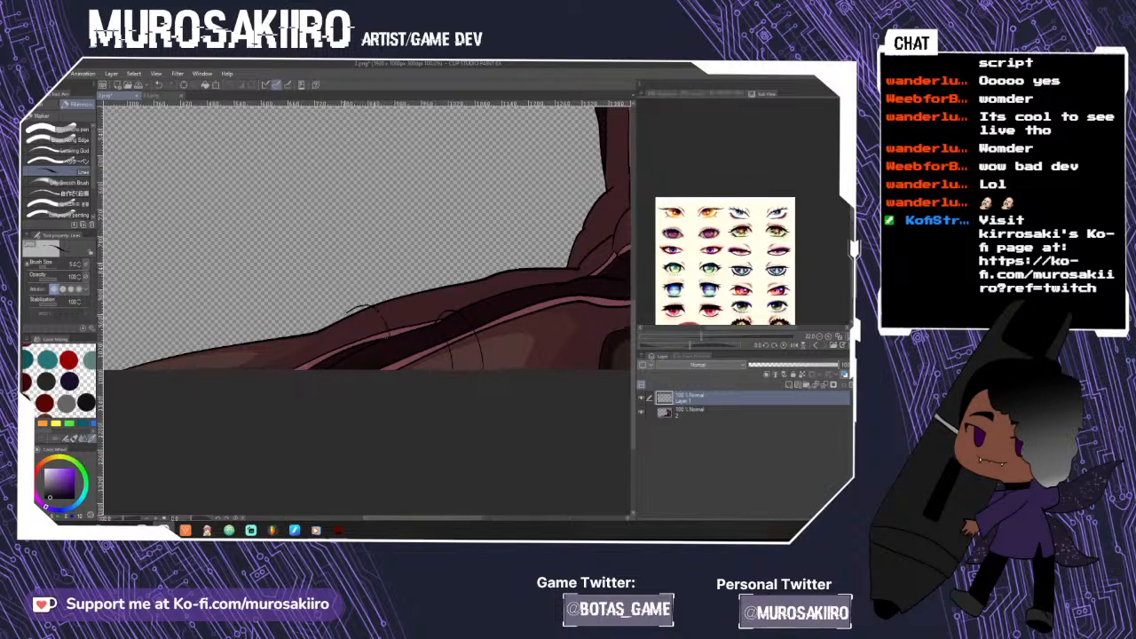
key("ctrl+z")
left_click_drag(389, 337, 352, 297)
scroll(334, 329, "up", 3)
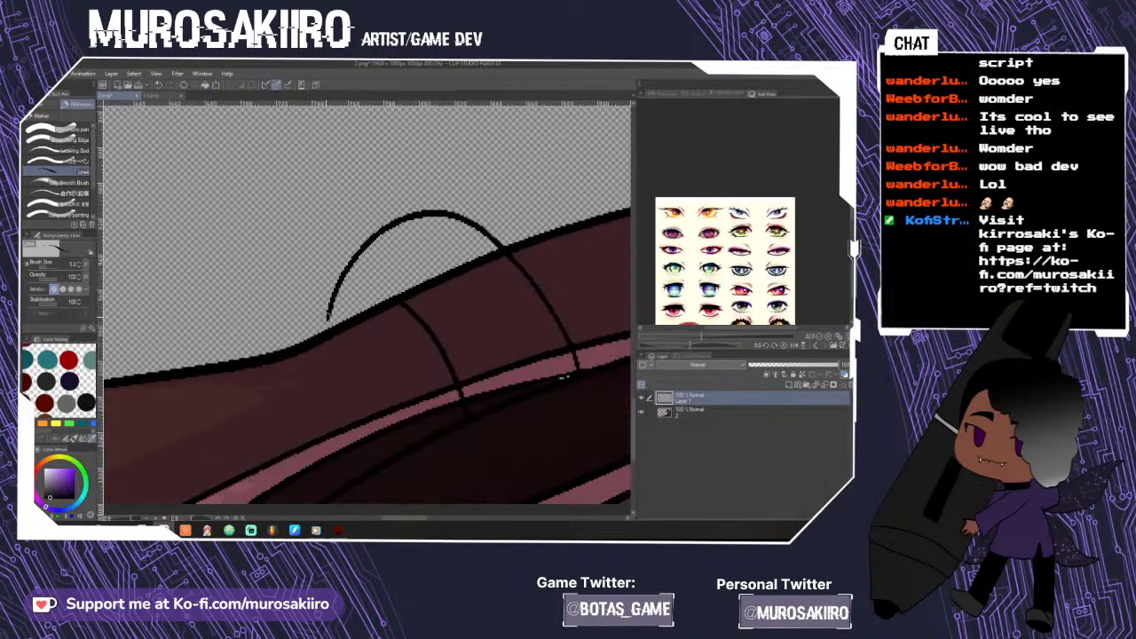
scroll(404, 295, "down", 3)
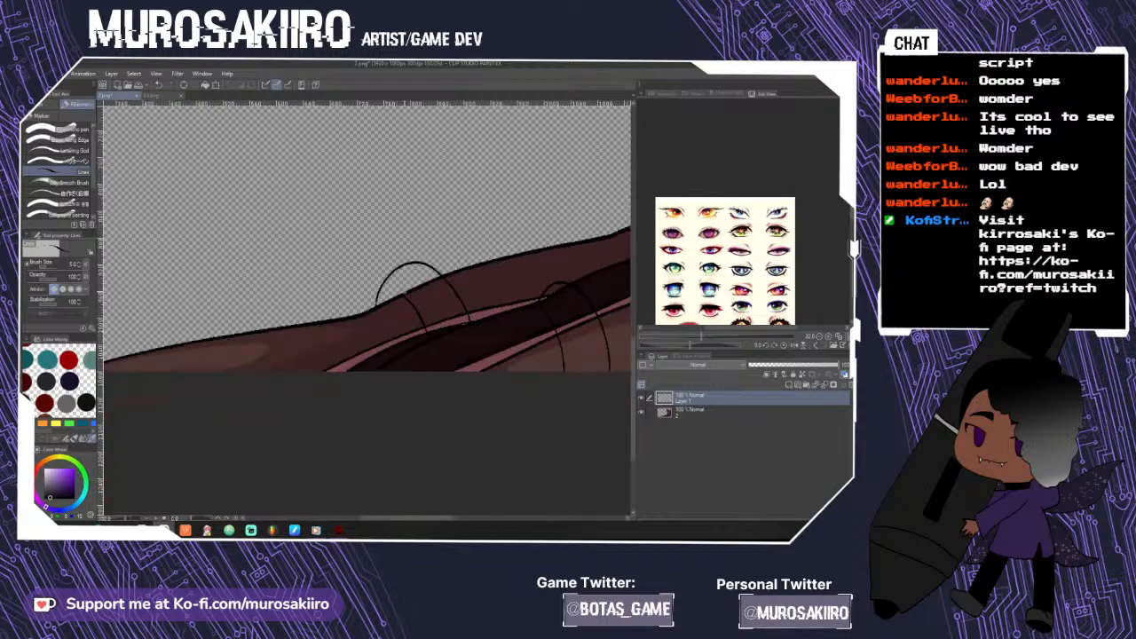
scroll(544, 308, "up", 3)
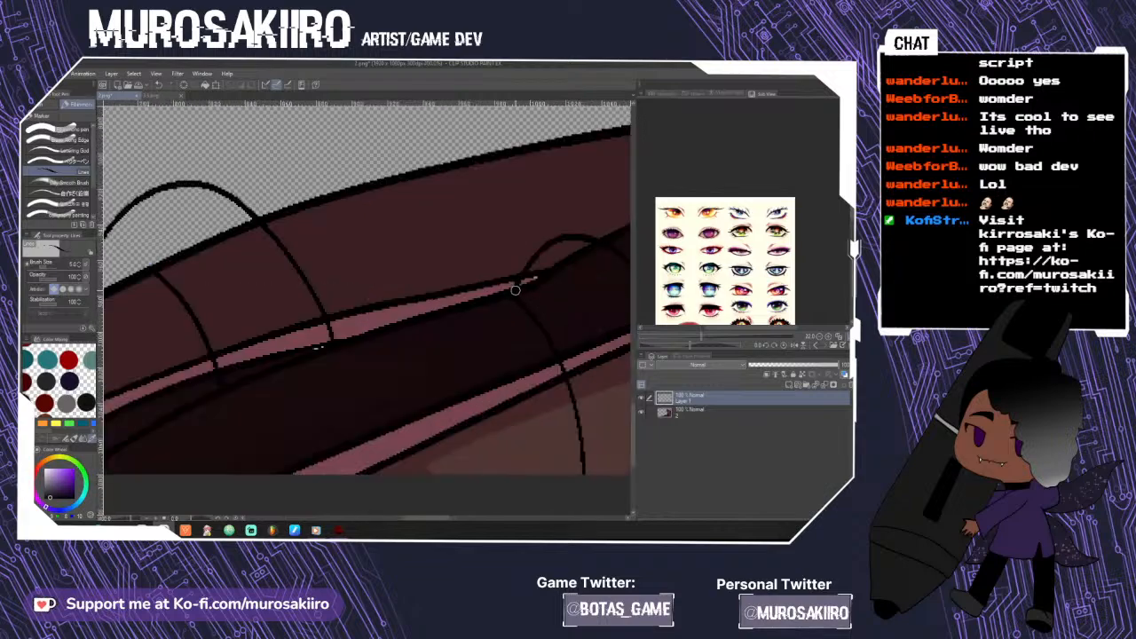
scroll(515, 289, "down", 5)
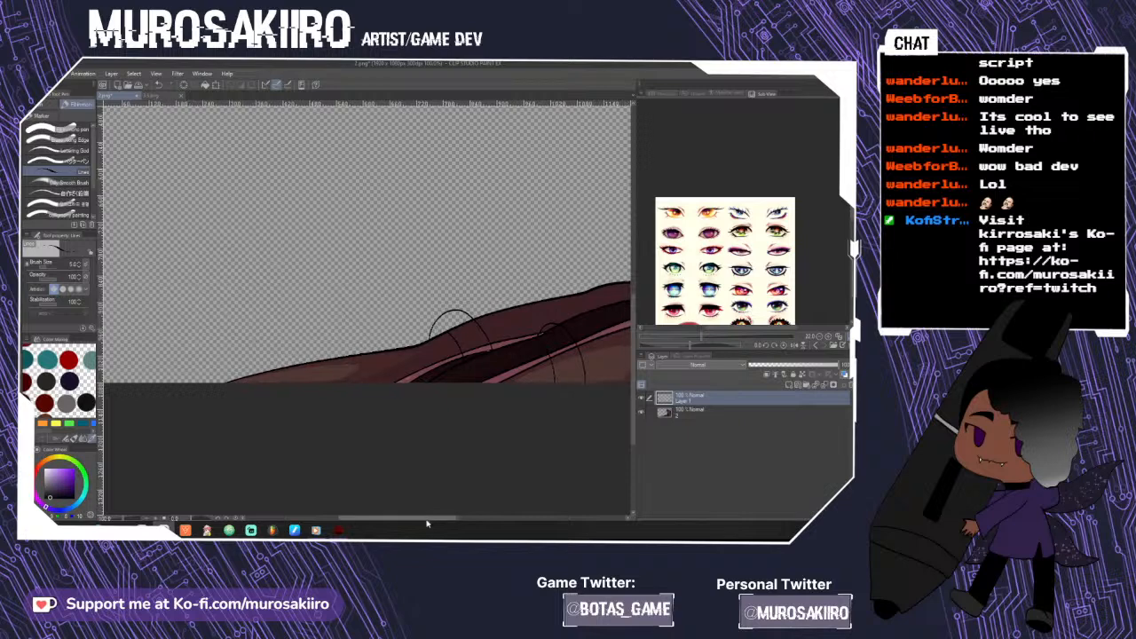
- Draw another arched tendril outline over the far shin and two more over the upper legs
left_click_drag(427, 520, 432, 519)
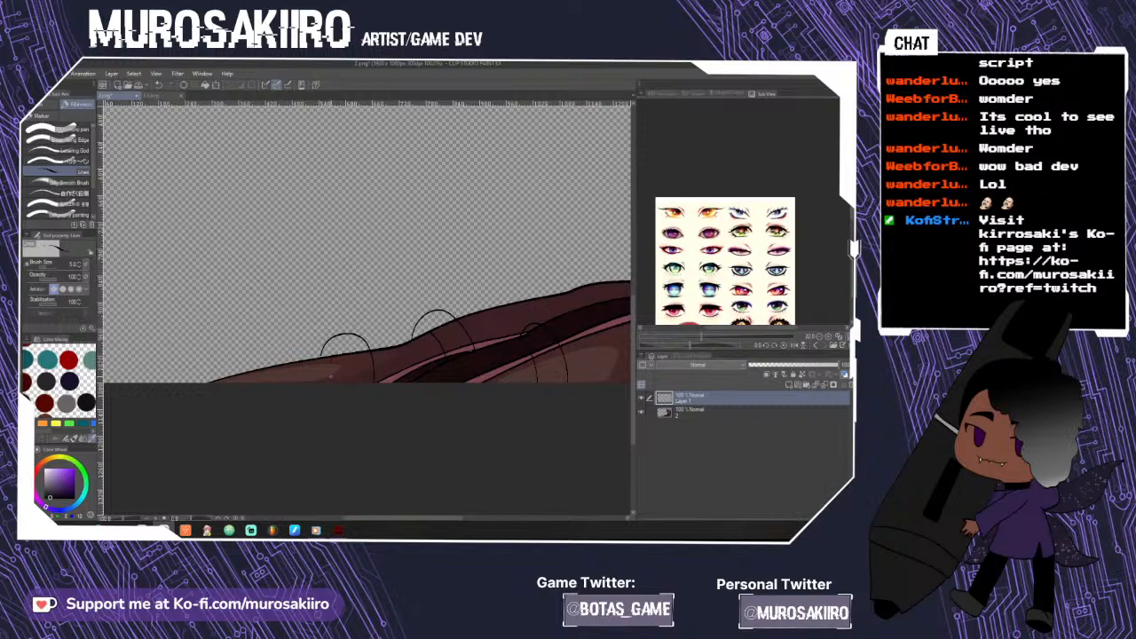
scroll(371, 383, "down", 2)
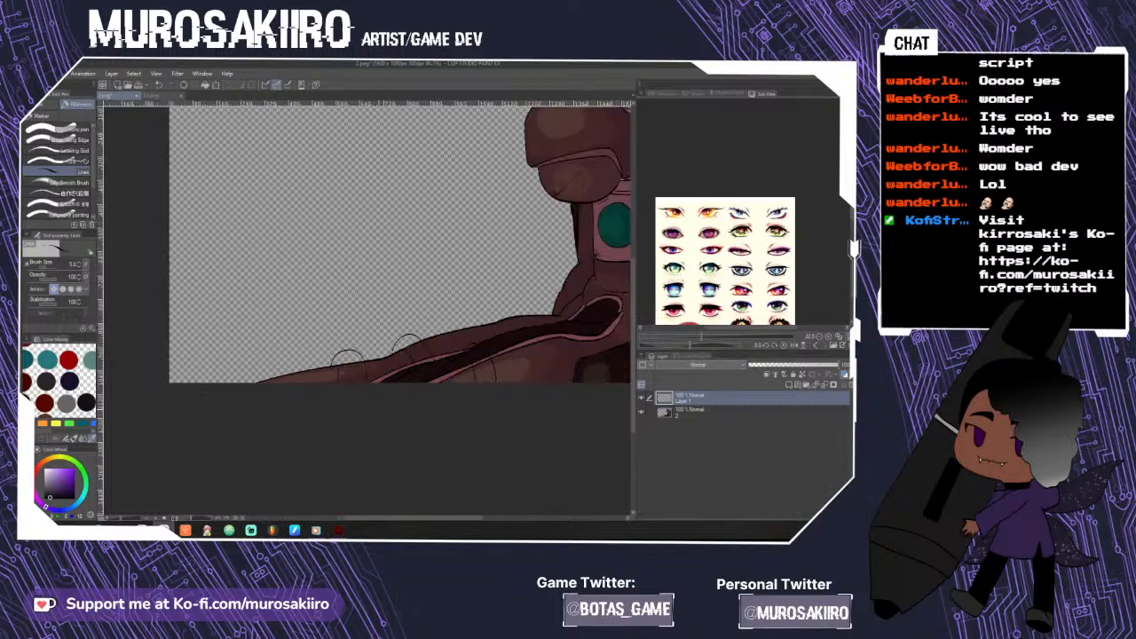
left_click_drag(433, 520, 464, 522)
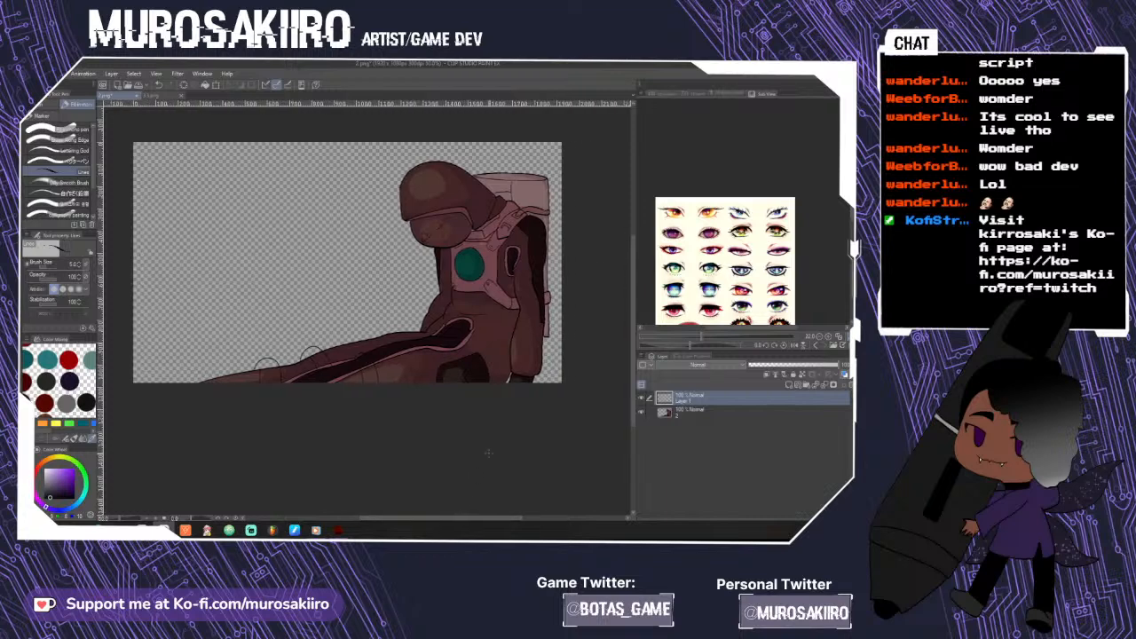
scroll(451, 353, "up", 1)
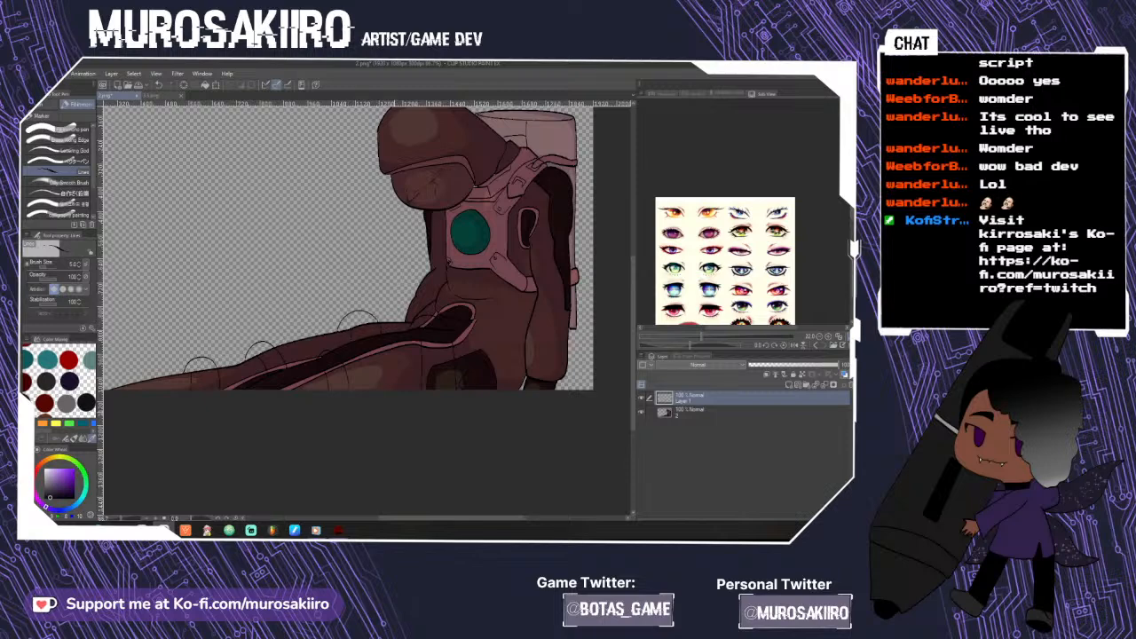
- Close the open ends of the tendril outlines along the legs, toggling the figure's layer to check them and leaving it hidden
left_click(641, 413)
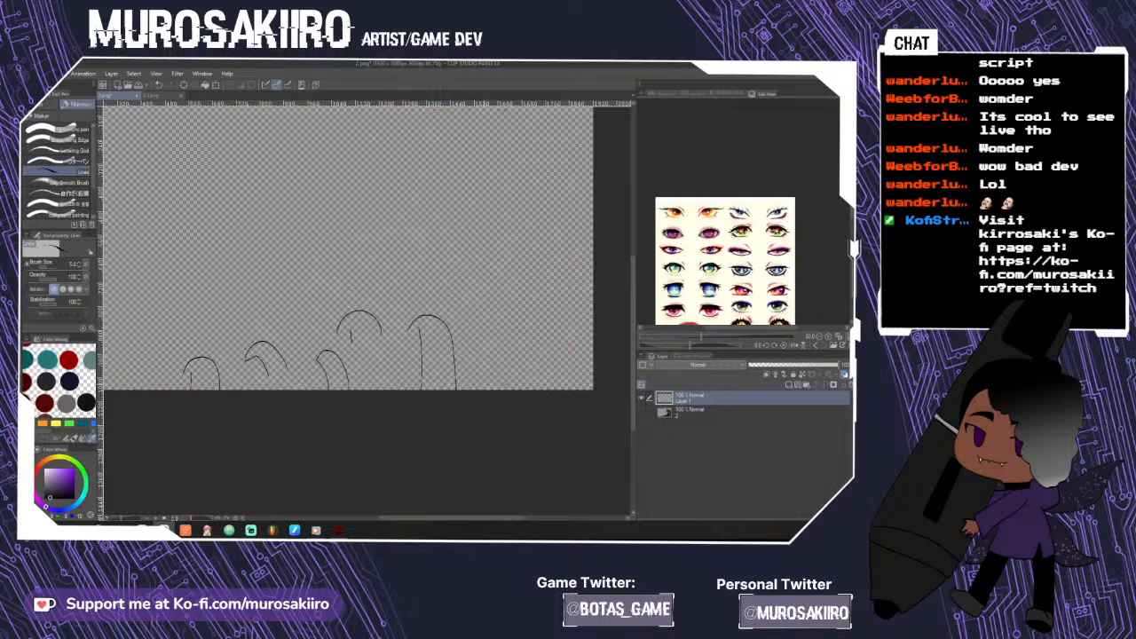
scroll(346, 339, "up", 2)
left_click(642, 412)
scroll(334, 318, "up", 1)
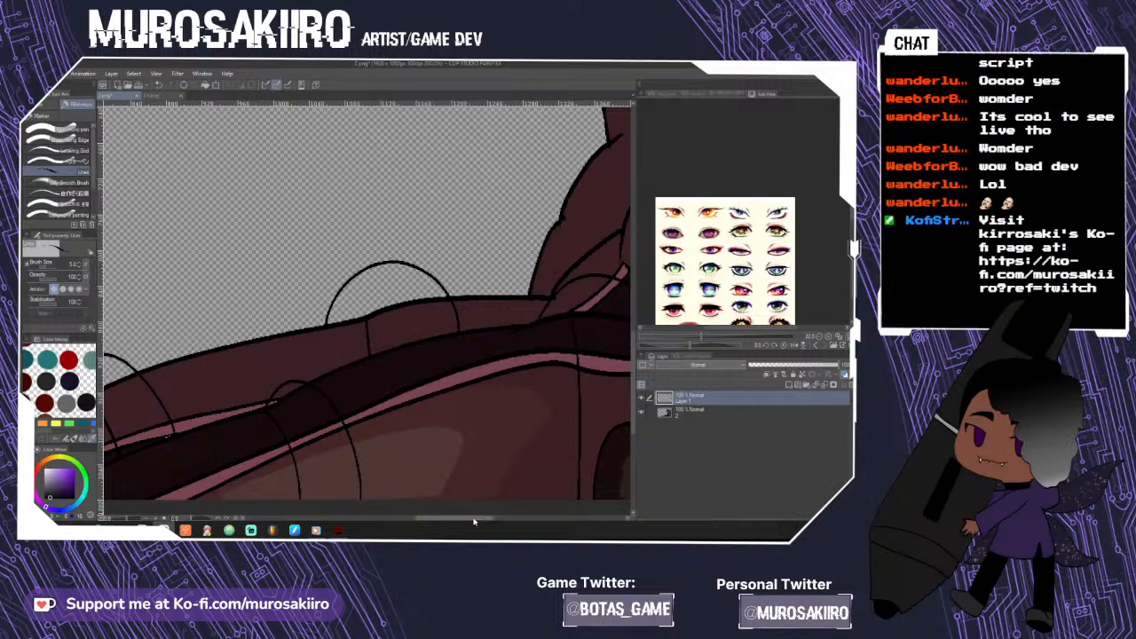
left_click_drag(470, 524, 430, 524)
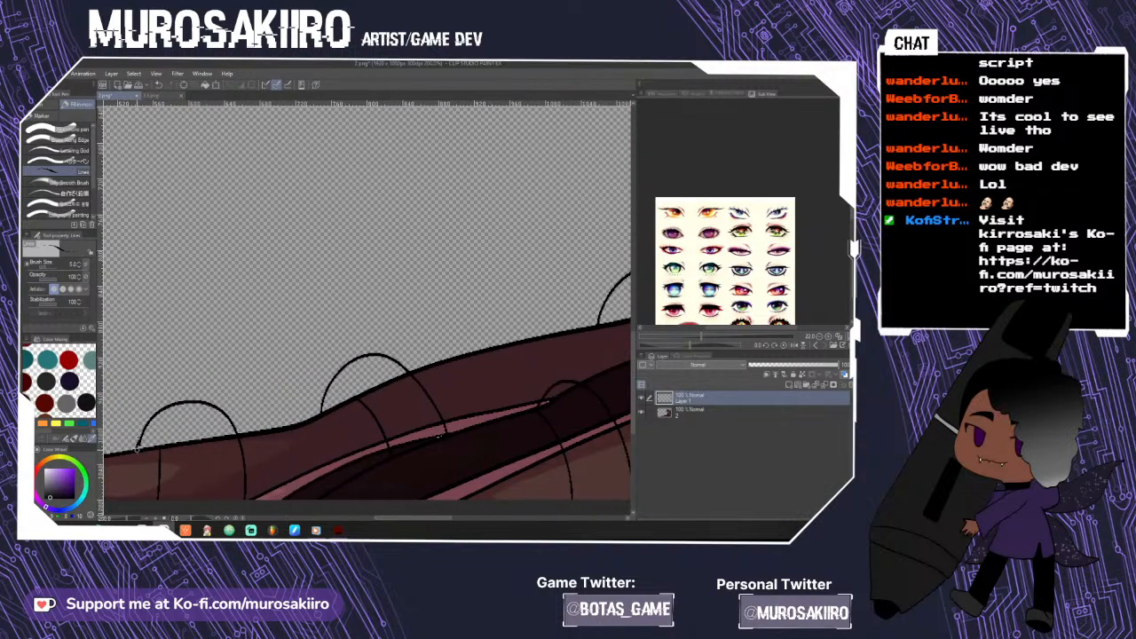
left_click(641, 412)
key("ctrl+minus")
key("ctrl+minus")
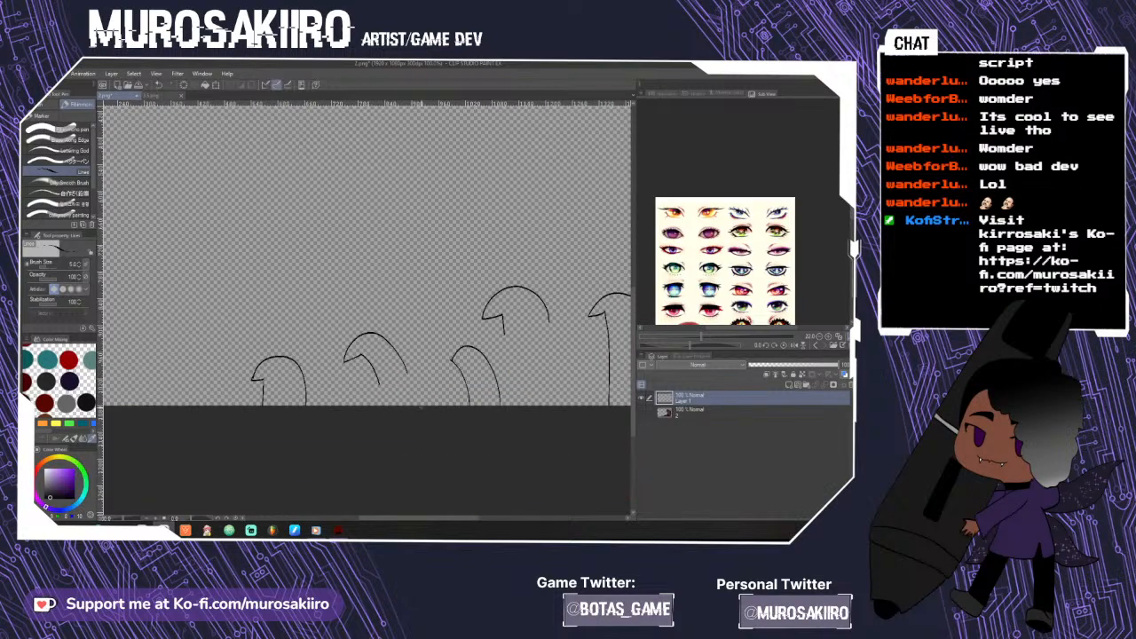
- Close the open lower ends of the two tendril outlines over the far leg against the visible figure, and hide the figure's layer again
left_click(643, 412)
scroll(399, 399, "up", 6)
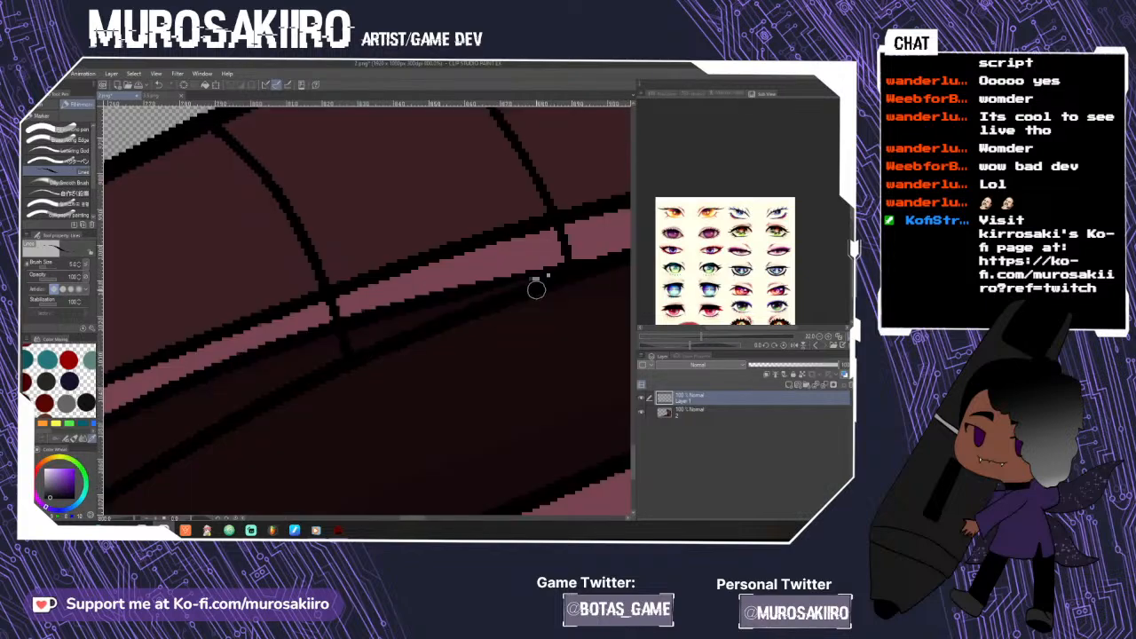
scroll(538, 282, "down", 3)
left_click_drag(416, 518, 471, 519)
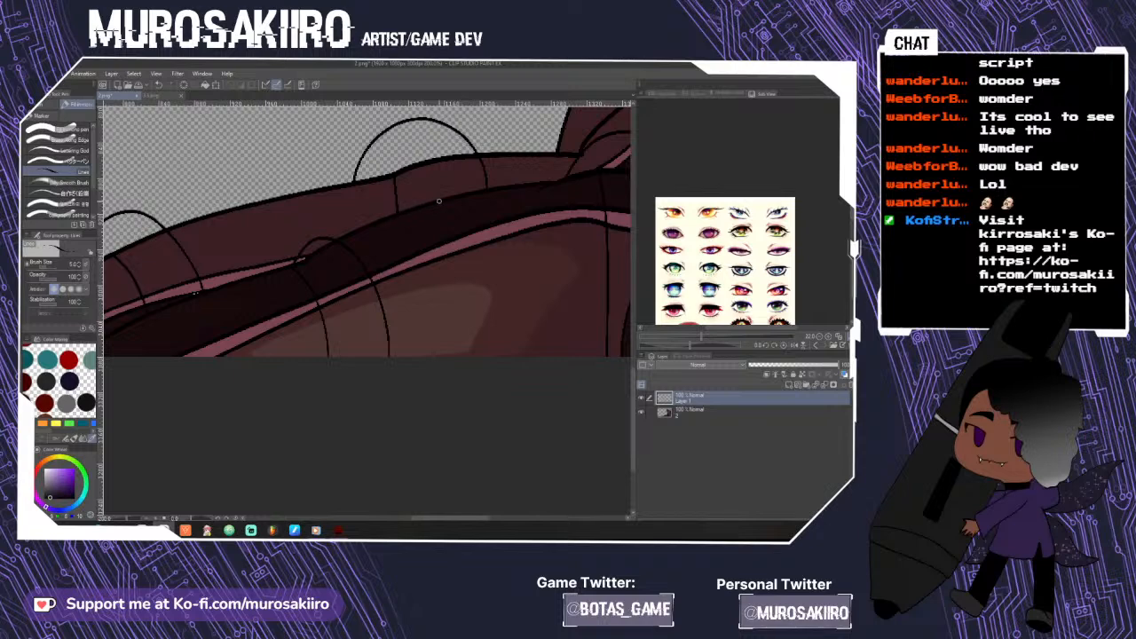
scroll(568, 284, "down", 1)
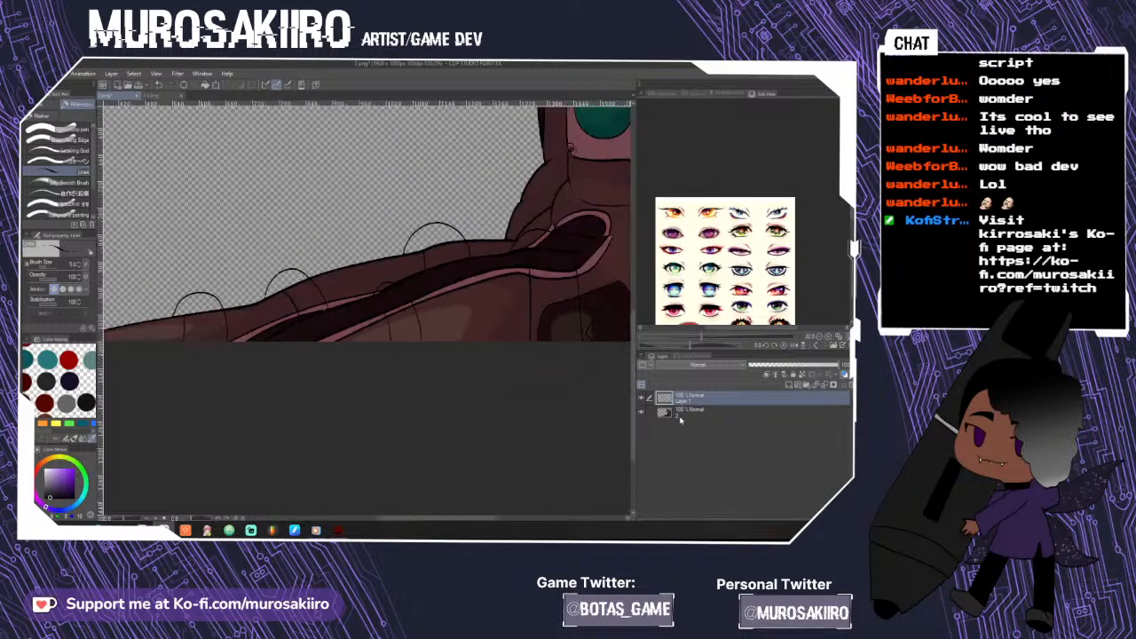
scroll(400, 261, "up", 3)
scroll(277, 249, "down", 1)
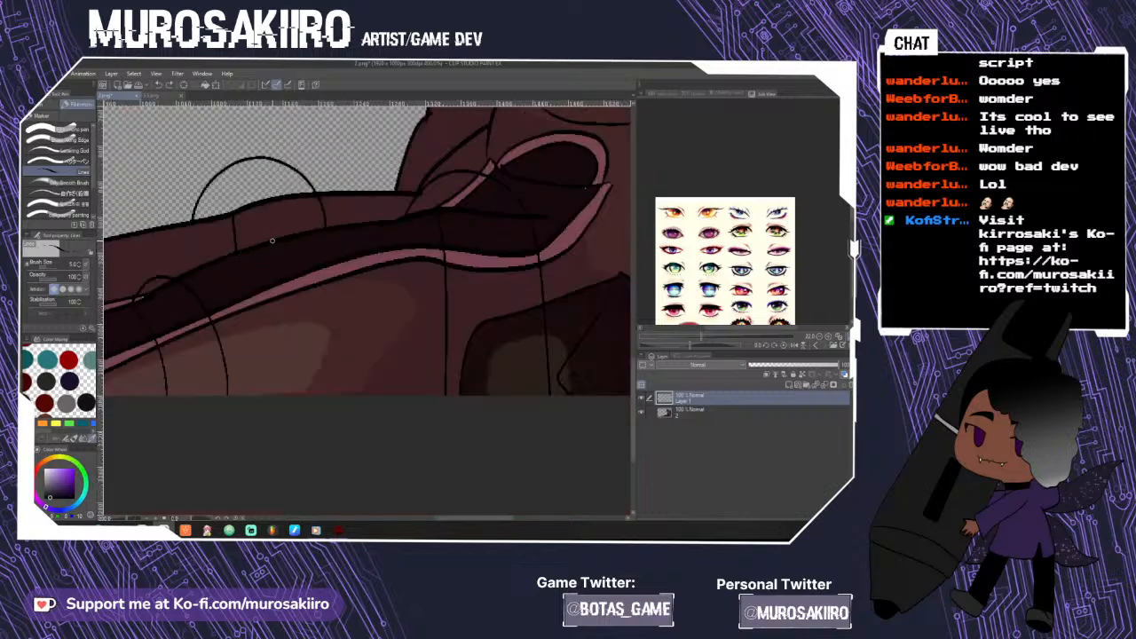
scroll(321, 239, "down", 2)
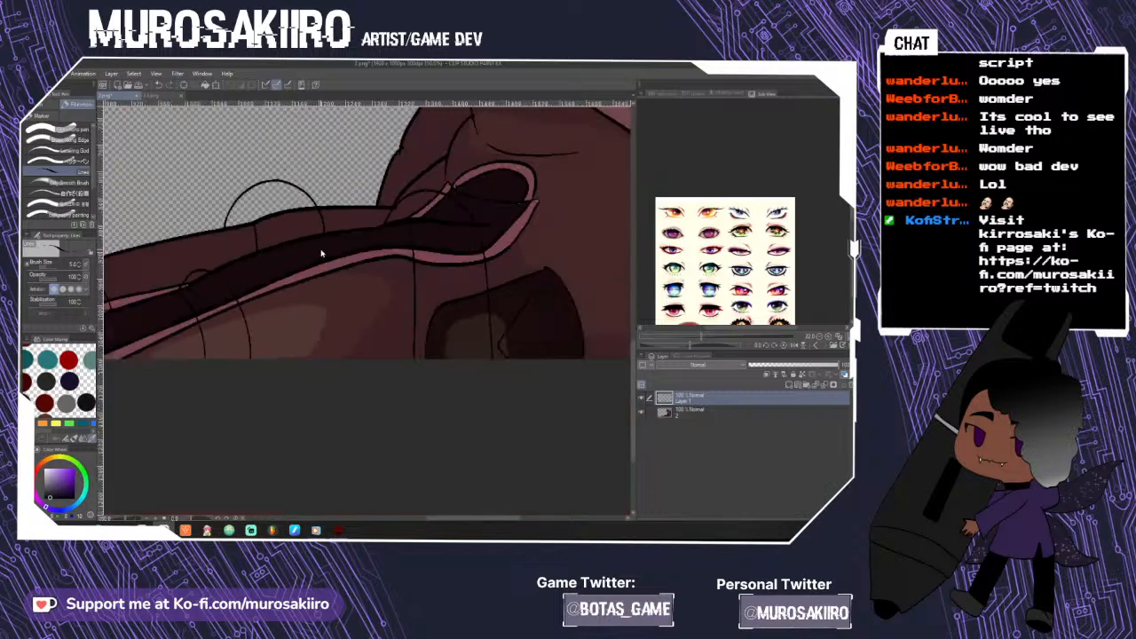
left_click(642, 412)
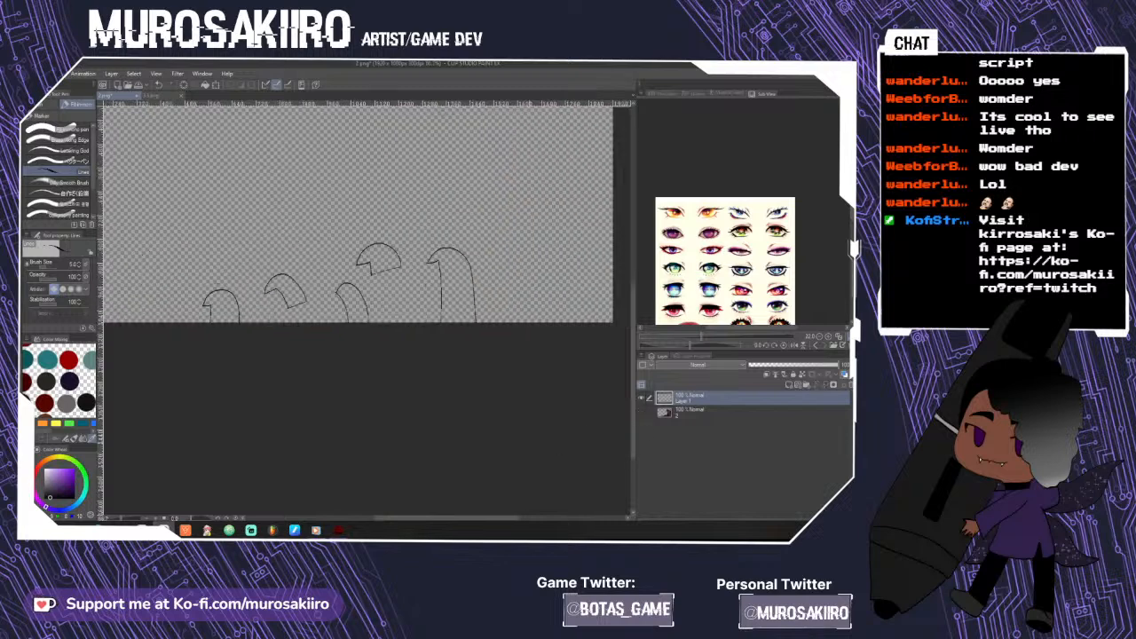
- Add a new raster layer directly beneath the tendril line art for the fills
scroll(431, 498, "down", 2)
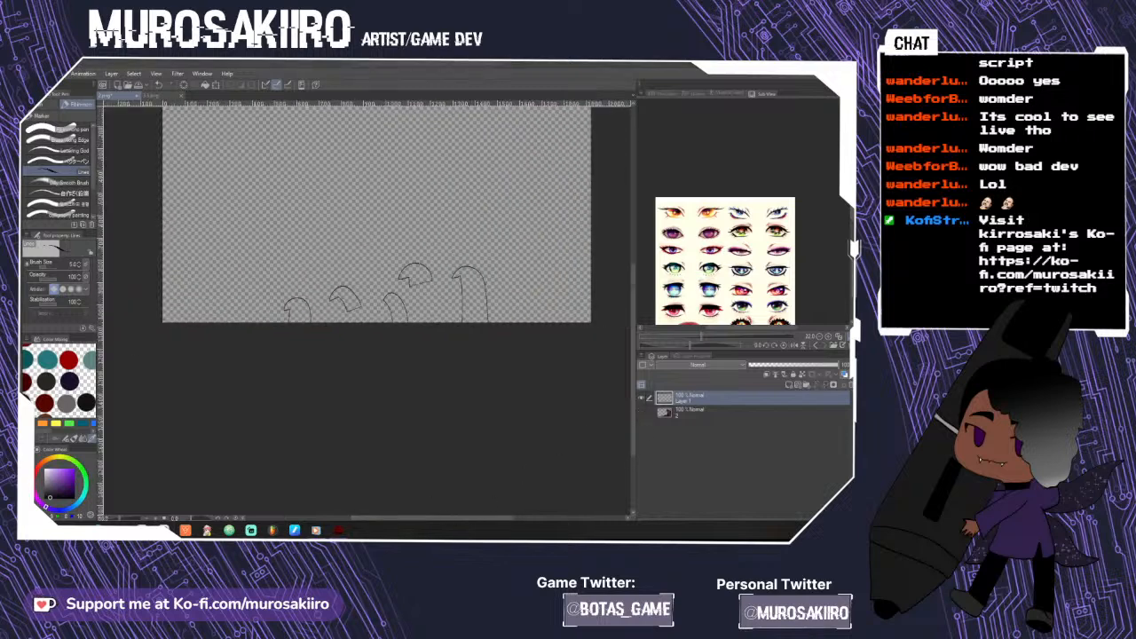
key("g")
scroll(346, 448, "up", 2)
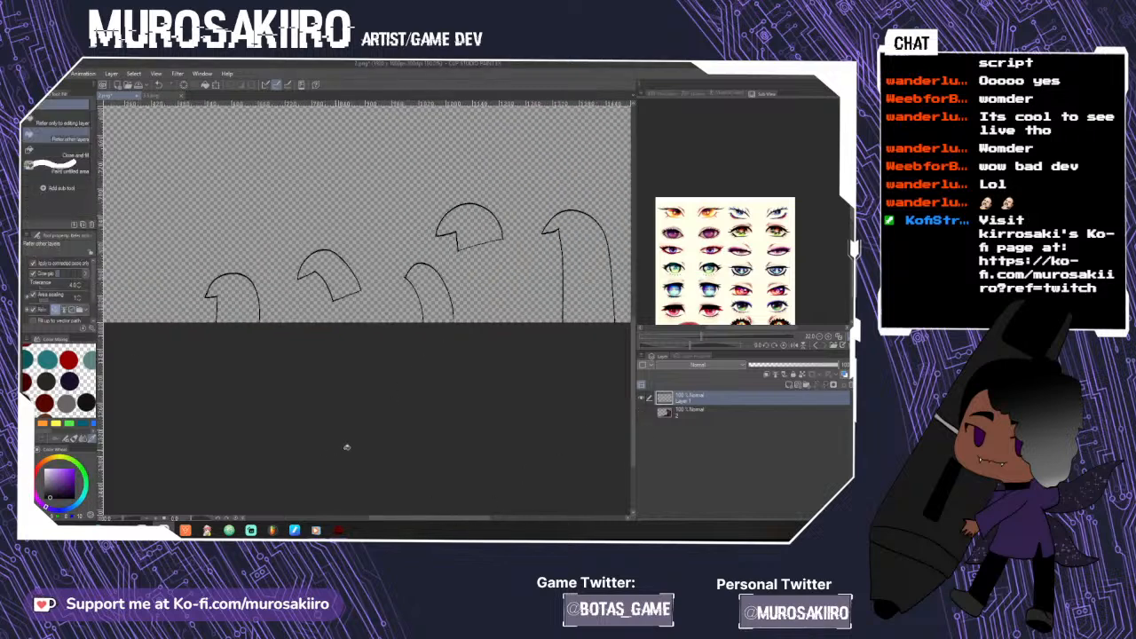
left_click(794, 386)
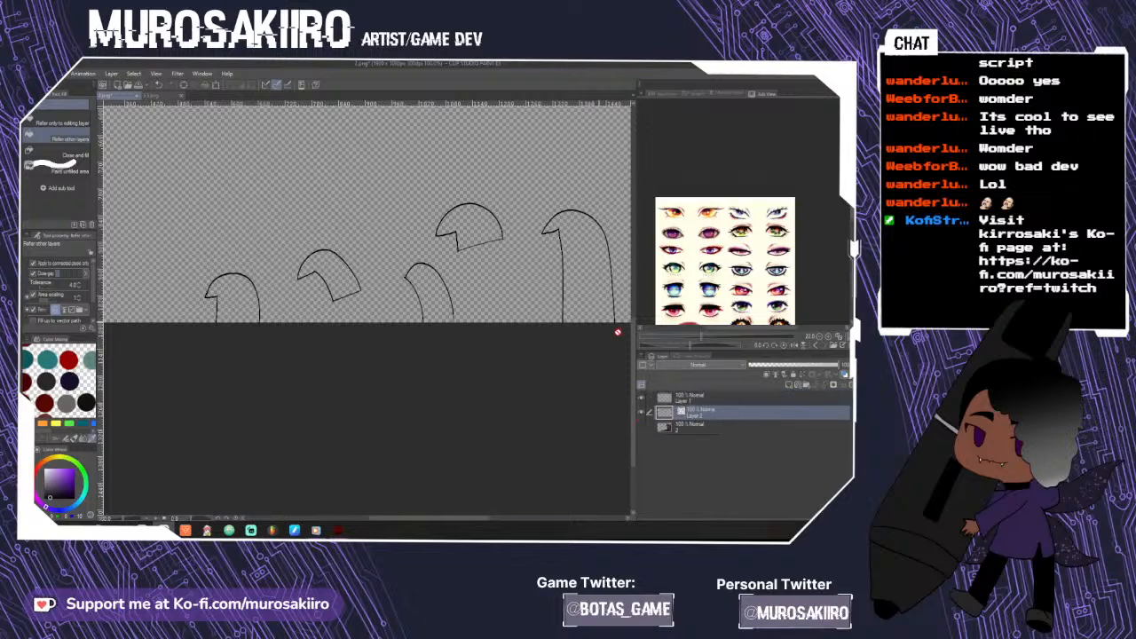
left_click_drag(786, 399, 786, 388)
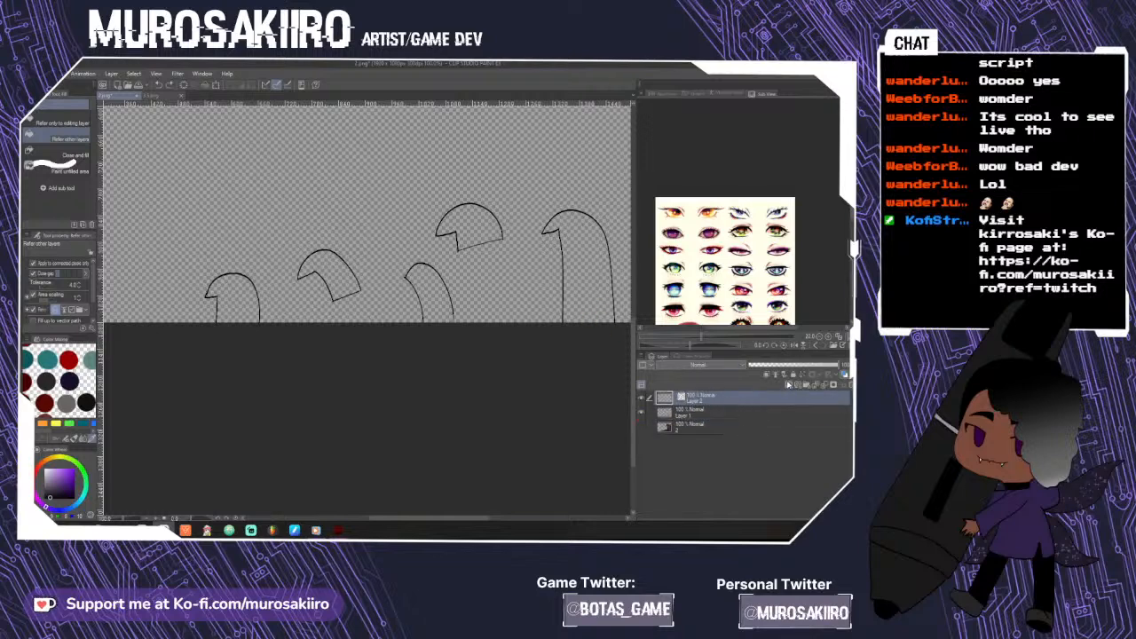
key("ctrl+z")
left_click(788, 386)
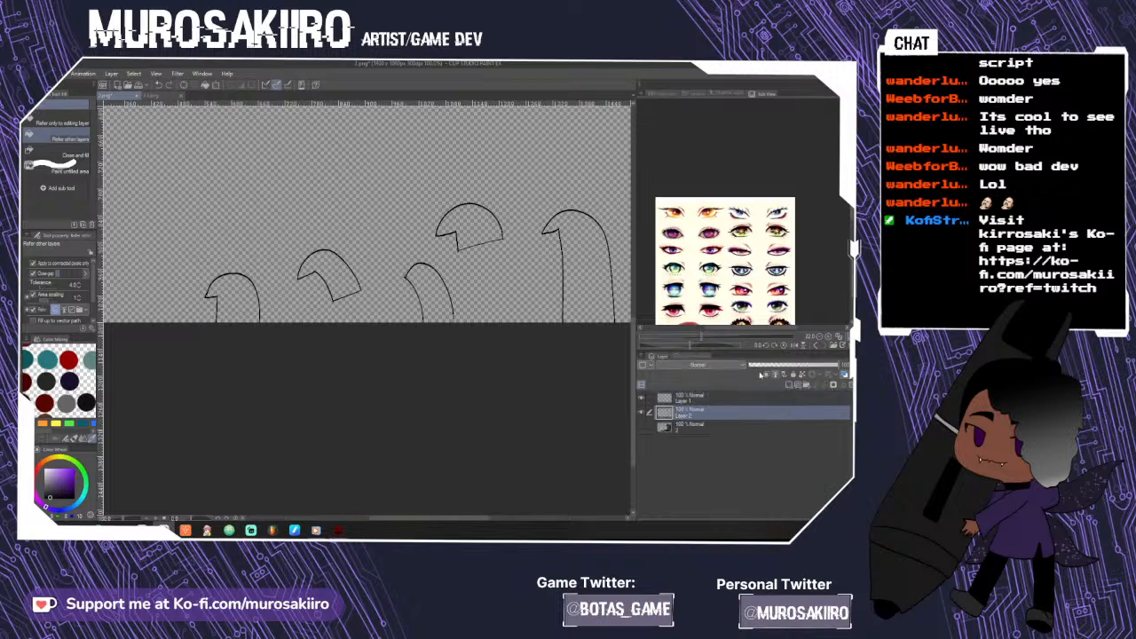
- Fill all five tendril outlines with near-black on the new layer using the Refer other layers fill tool
left_click(587, 302)
left_click(470, 227)
left_click(431, 297)
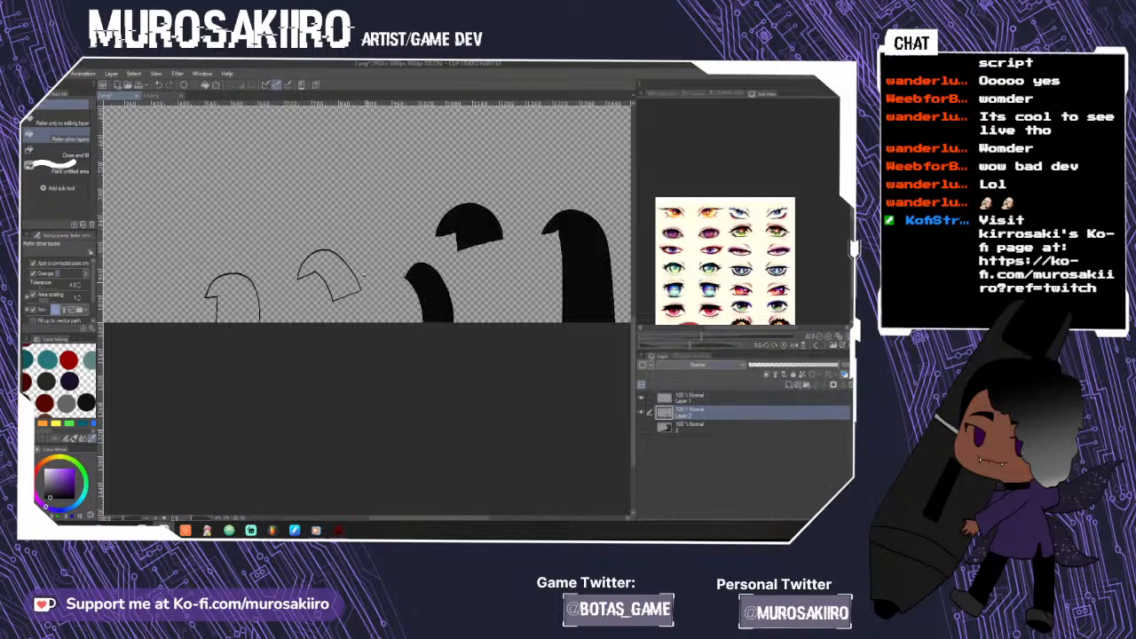
left_click(330, 277)
left_click(240, 315)
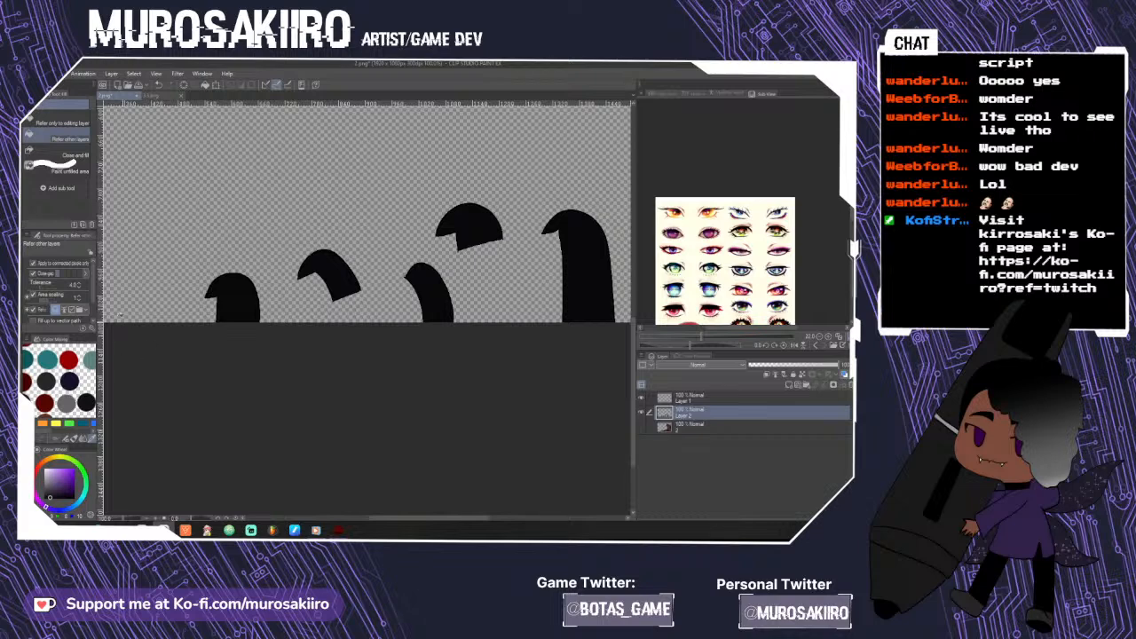
- Choose a dark grey after sampling from the other sprite file and paint a C-shaped highlight on the tendril nearest the feet
key("p")
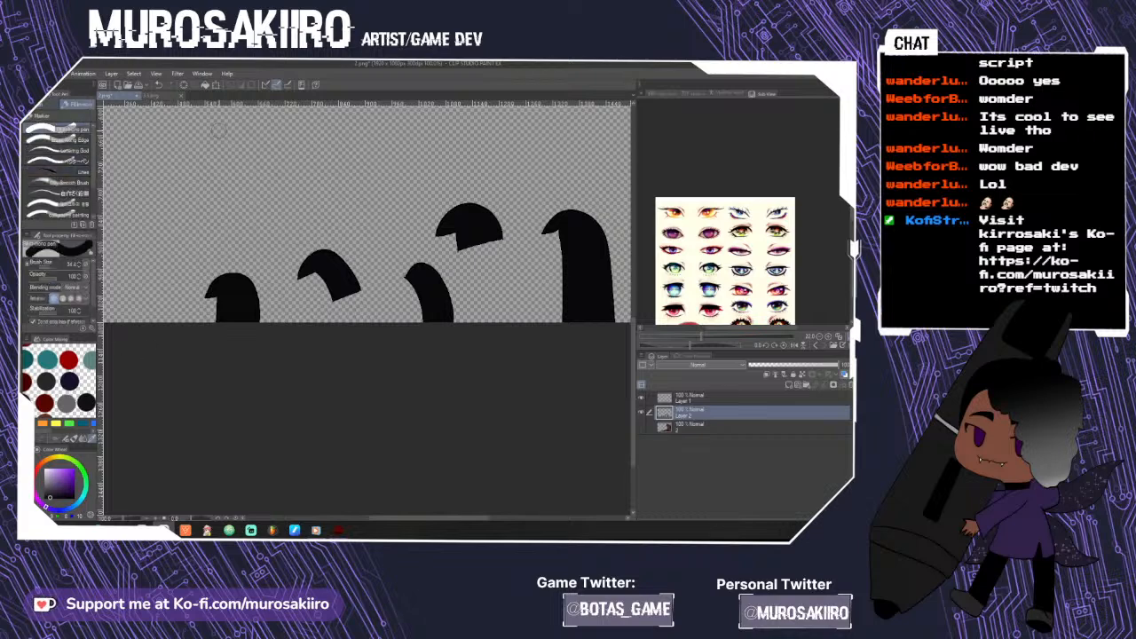
left_click(159, 95)
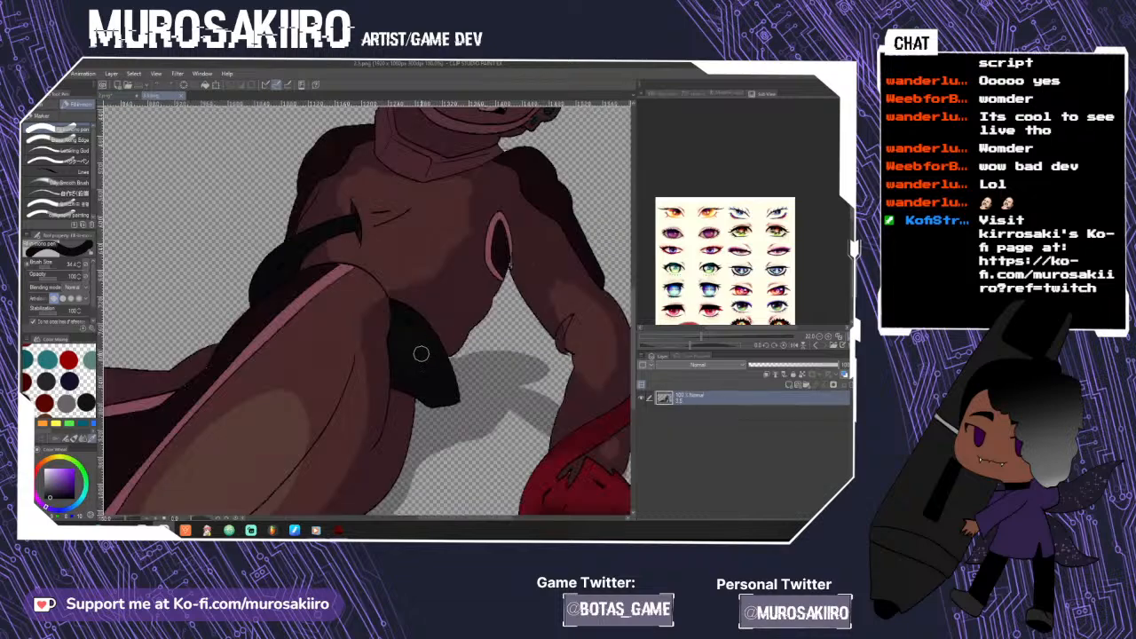
left_click(118, 95)
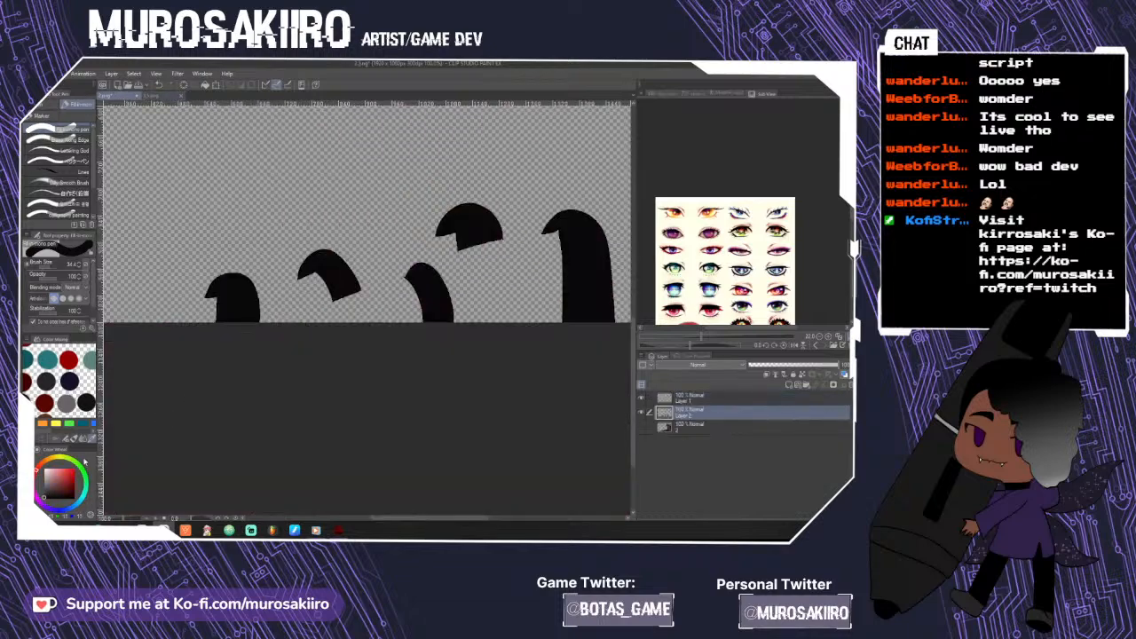
left_click(45, 495)
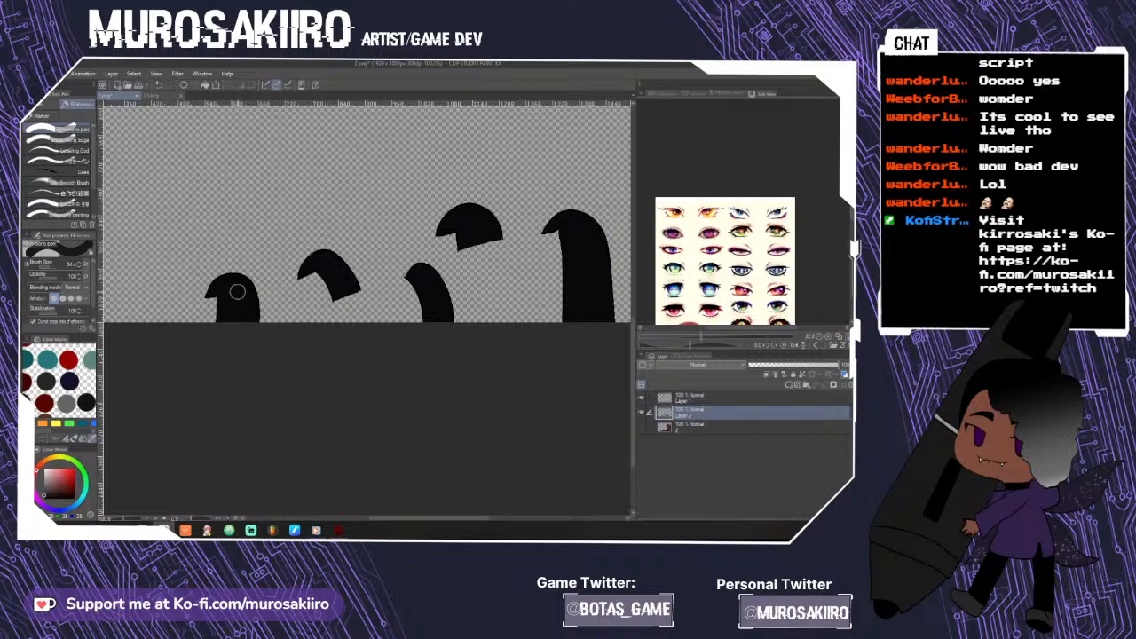
key("ctrl+z")
scroll(164, 301, "up", 5)
mouse_move(271, 282)
left_mouse_down()
mouse_move(316, 222)
mouse_move(388, 211)
mouse_move(435, 227)
left_mouse_up()
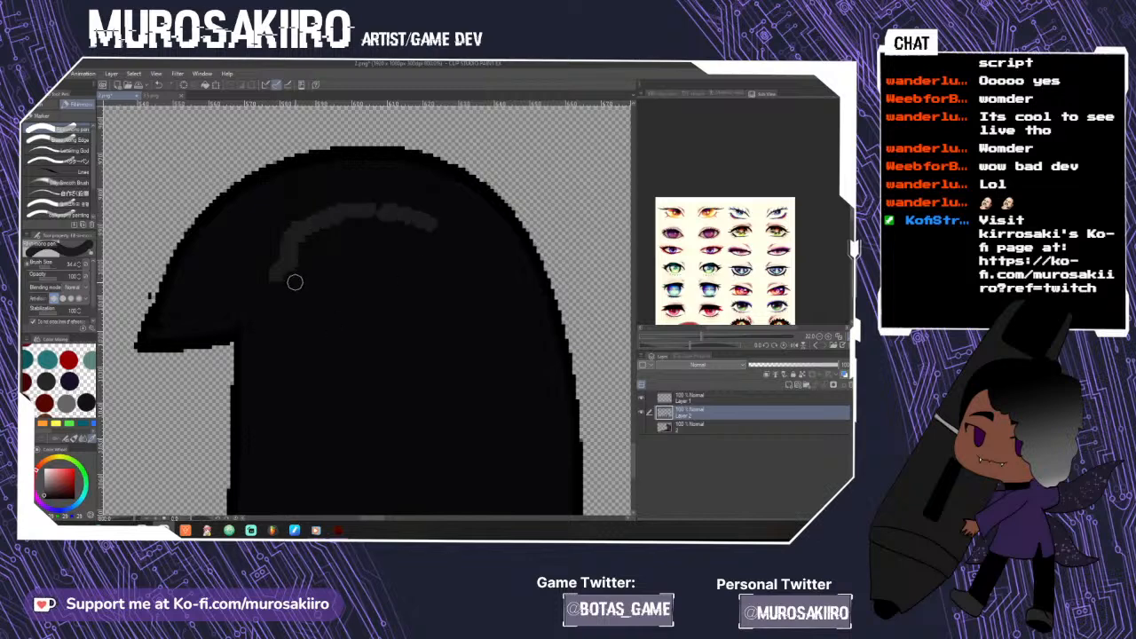
mouse_move(277, 277)
left_mouse_down()
mouse_move(307, 305)
mouse_move(299, 301)
mouse_move(368, 306)
left_mouse_up()
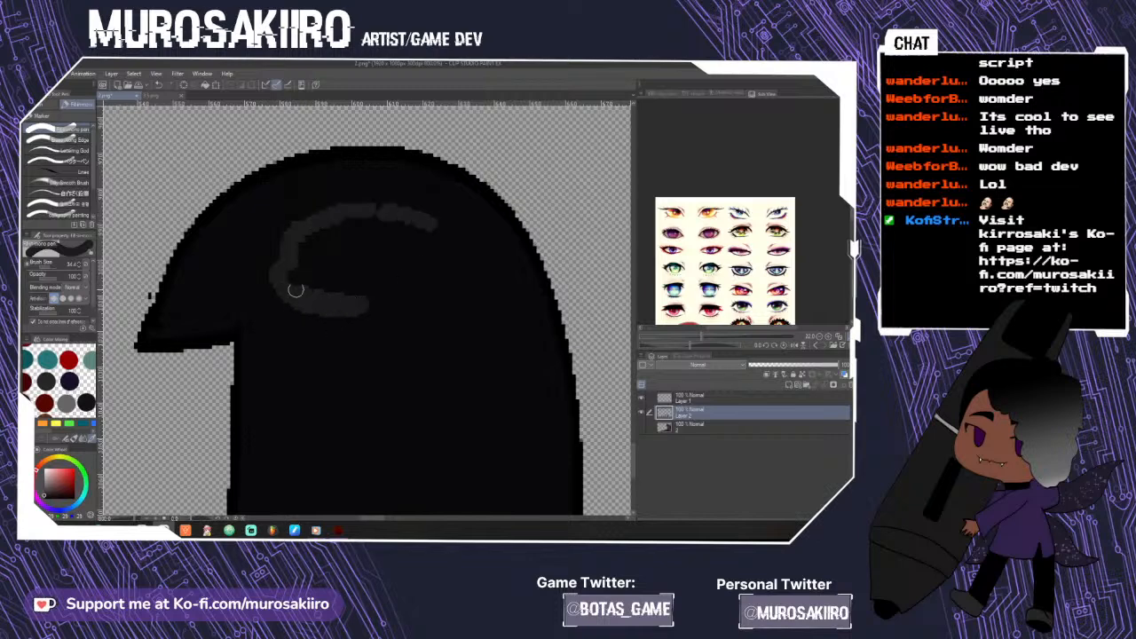
- Paint a curved dark grey highlight along the upper edge of the arched tendril over the far shin
scroll(417, 235, "down", 5)
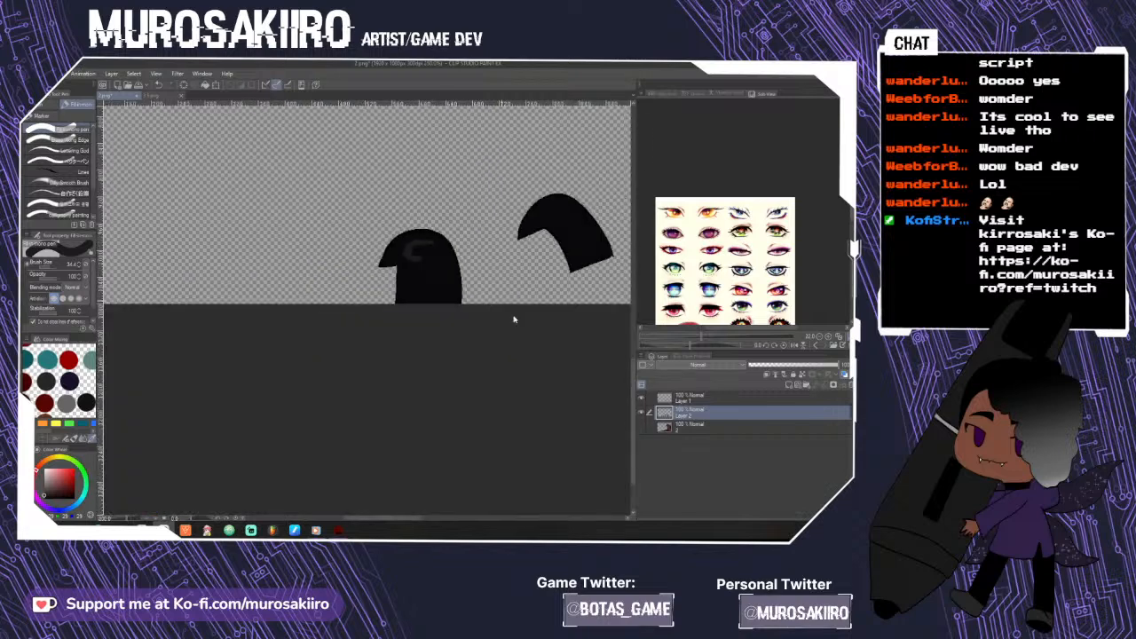
left_click_drag(408, 519, 430, 519)
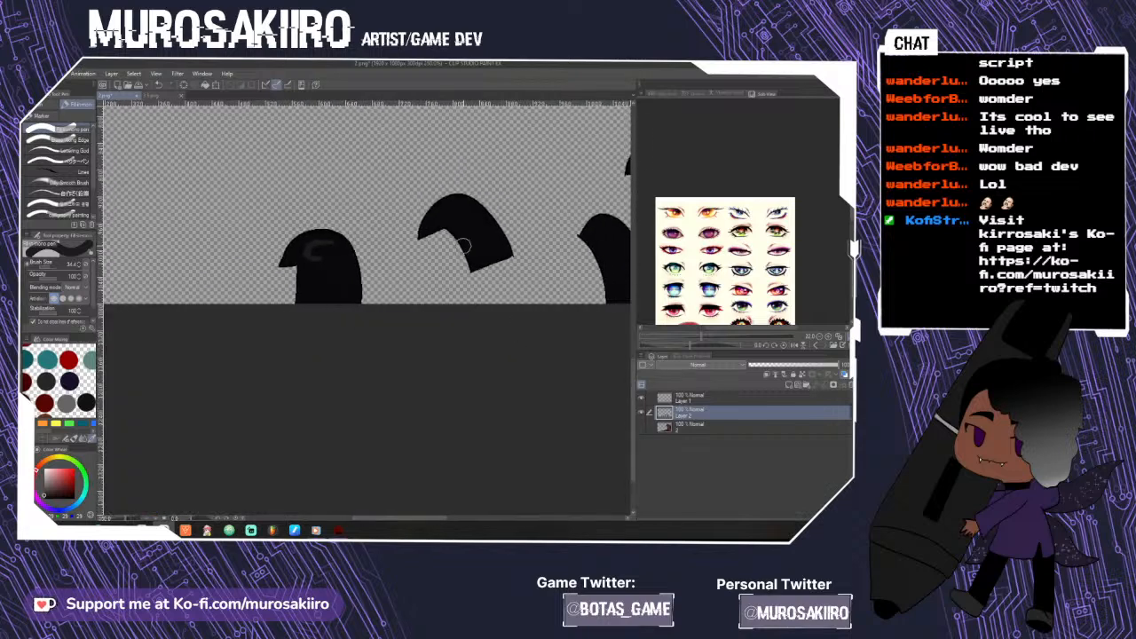
scroll(438, 213, "up", 5)
left_click_drag(417, 232, 486, 184)
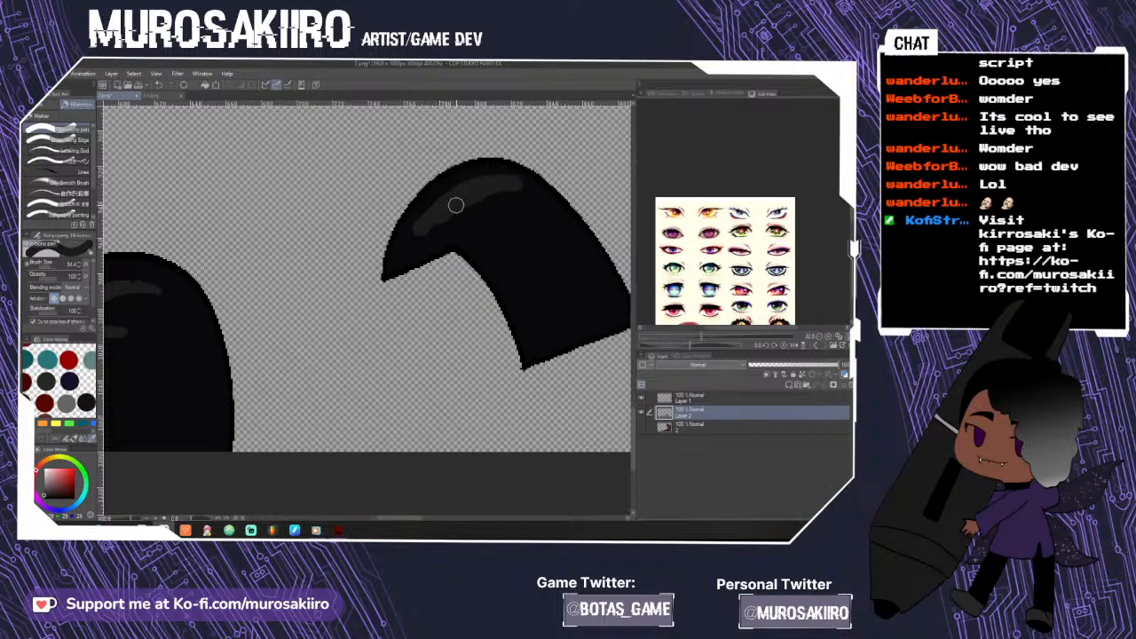
- Paint a curved grey highlight on the dome-shaped tendril over the far upper leg and shade its lower edge with a darker black
scroll(470, 311, "down", 2)
left_click_drag(427, 522, 480, 522)
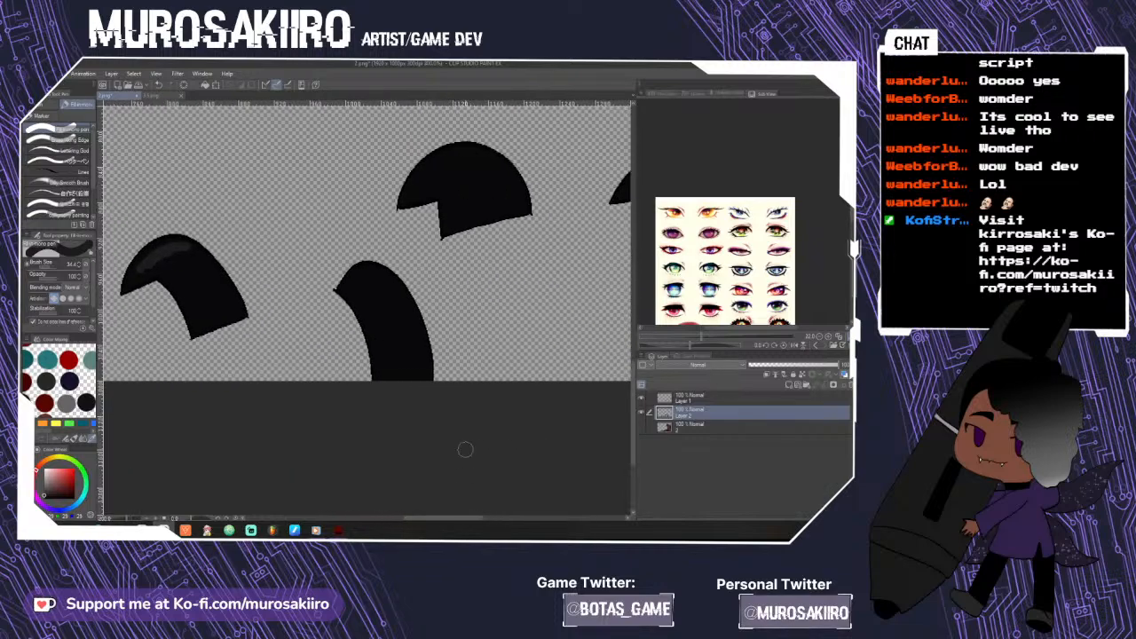
left_click_drag(417, 178, 444, 170)
key("ctrl+z")
scroll(430, 177, "up", 3)
scroll(425, 178, "down", 1)
mouse_move(425, 179)
left_mouse_down()
mouse_move(474, 150)
mouse_move(536, 140)
mouse_move(452, 167)
mouse_move(506, 151)
mouse_move(421, 201)
left_mouse_up()
left_click(45, 498)
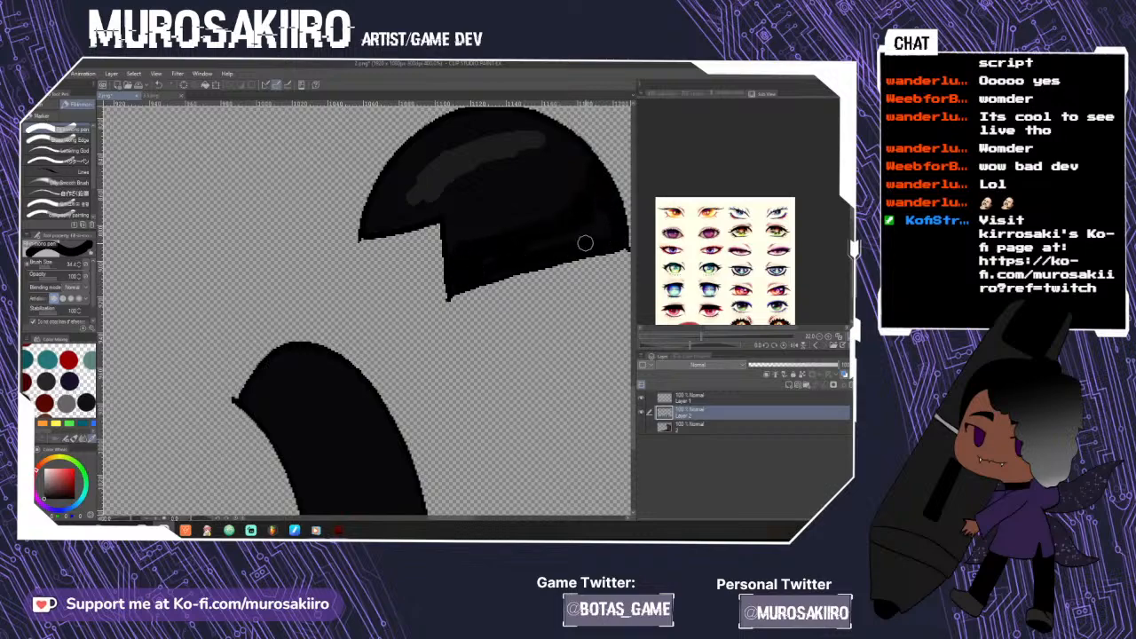
scroll(504, 240, "down", 5)
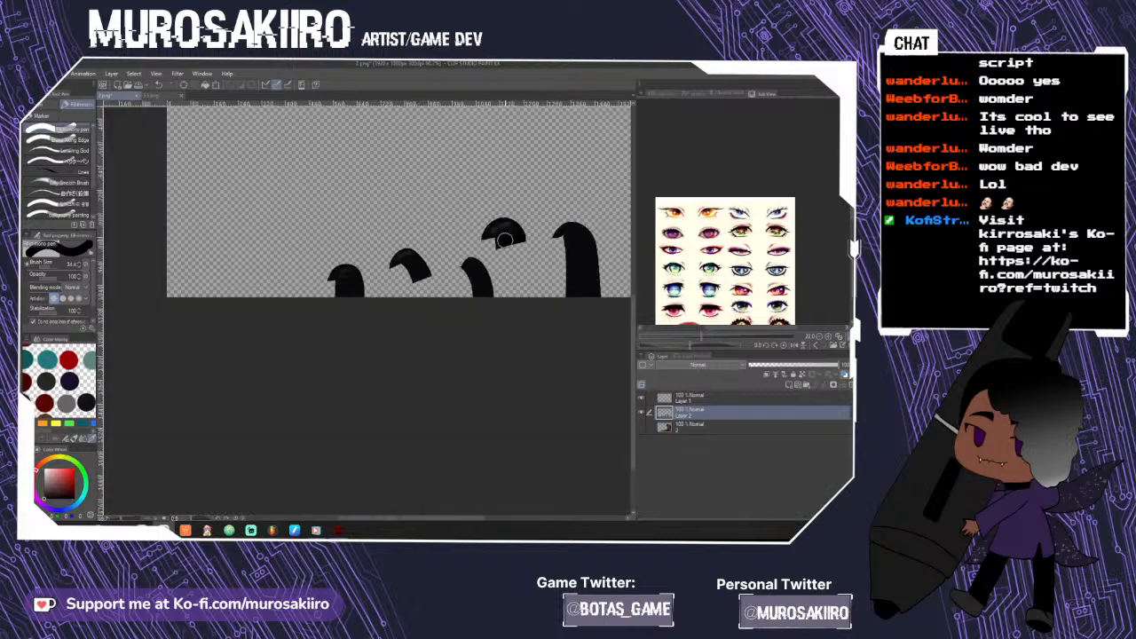
- Paint matching grey highlights across the tops of the narrow curved tendril and the tallest tendril
key("ctrl+plus")
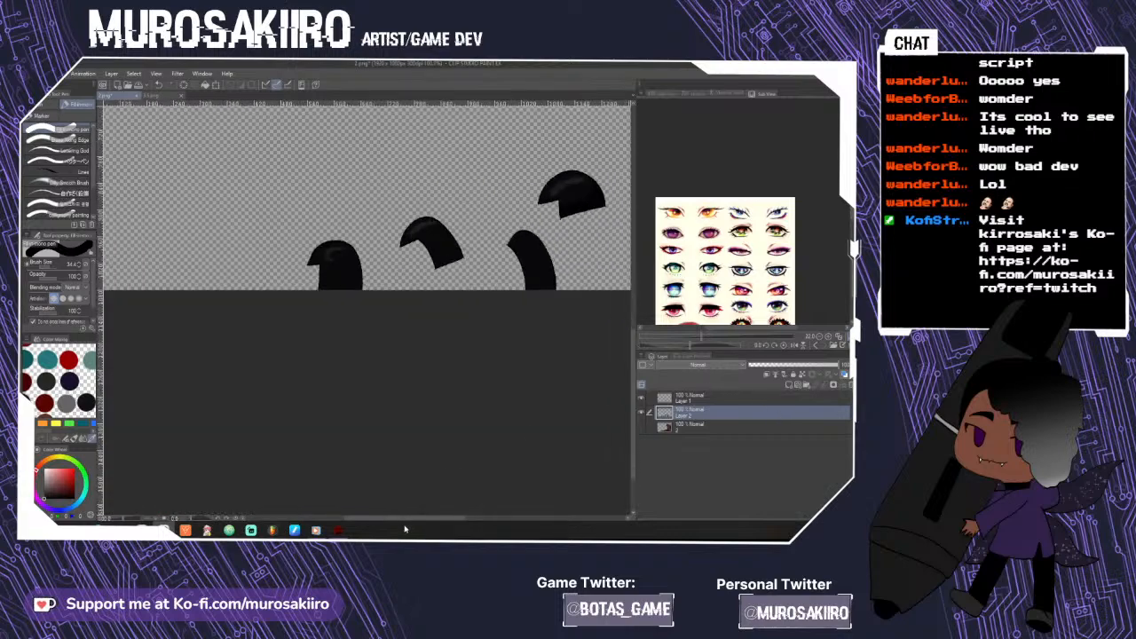
scroll(353, 295, "up", 2)
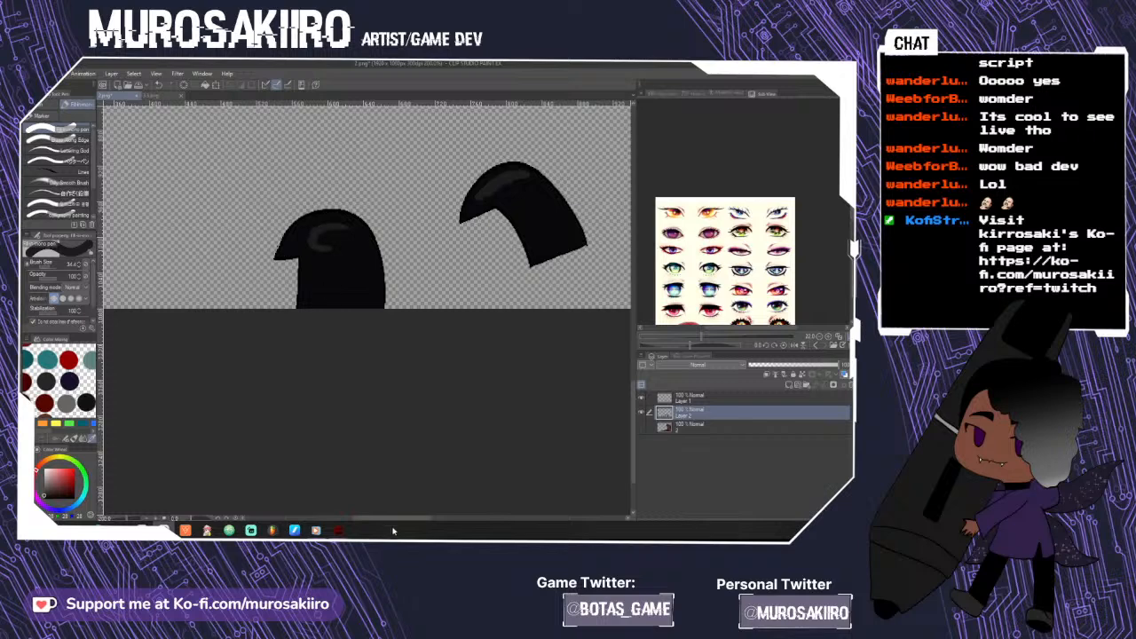
left_click_drag(373, 520, 388, 522)
scroll(419, 459, "up", 2)
scroll(431, 208, "up", 3)
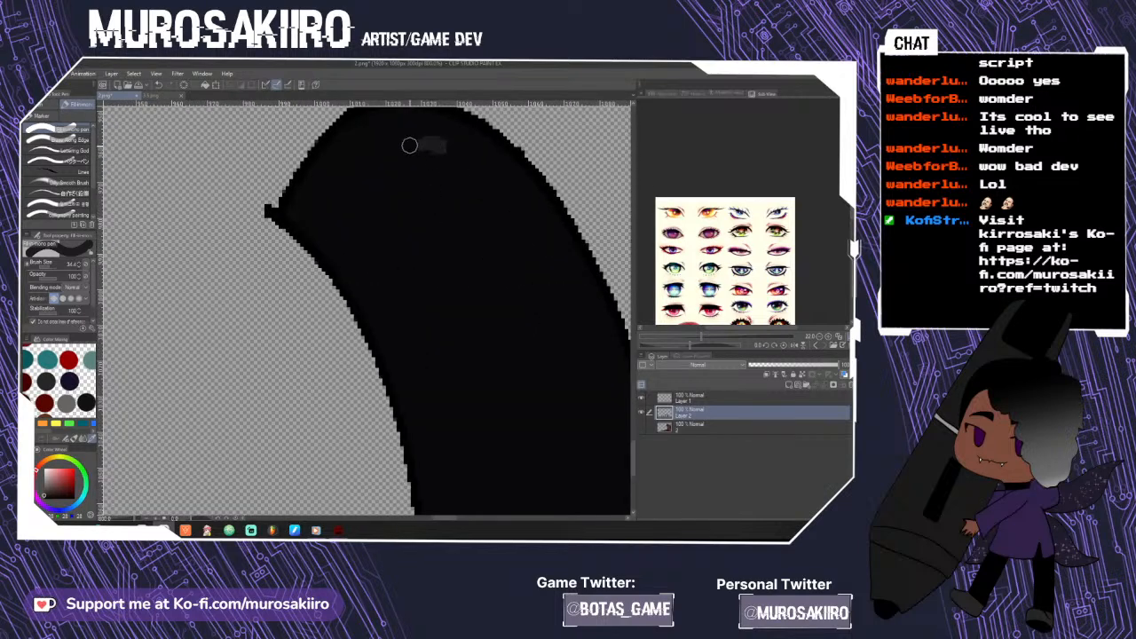
mouse_move(349, 183)
left_mouse_down()
mouse_move(340, 241)
mouse_move(424, 161)
mouse_move(414, 172)
mouse_move(469, 144)
mouse_move(400, 177)
left_mouse_up()
scroll(526, 300, "down", 4)
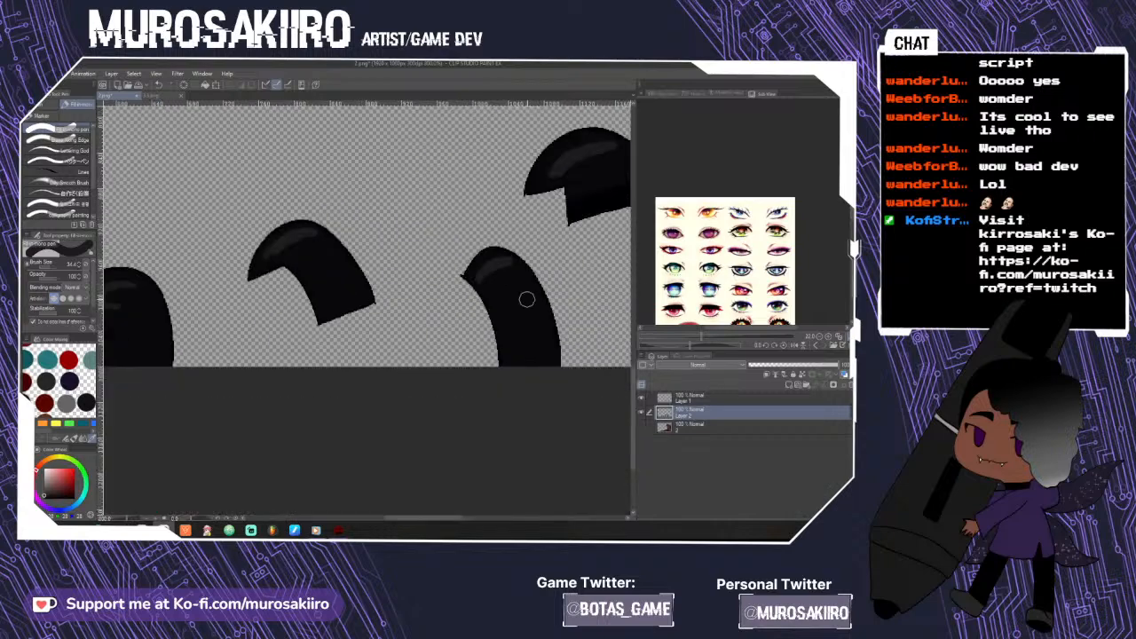
scroll(561, 233, "up", 4)
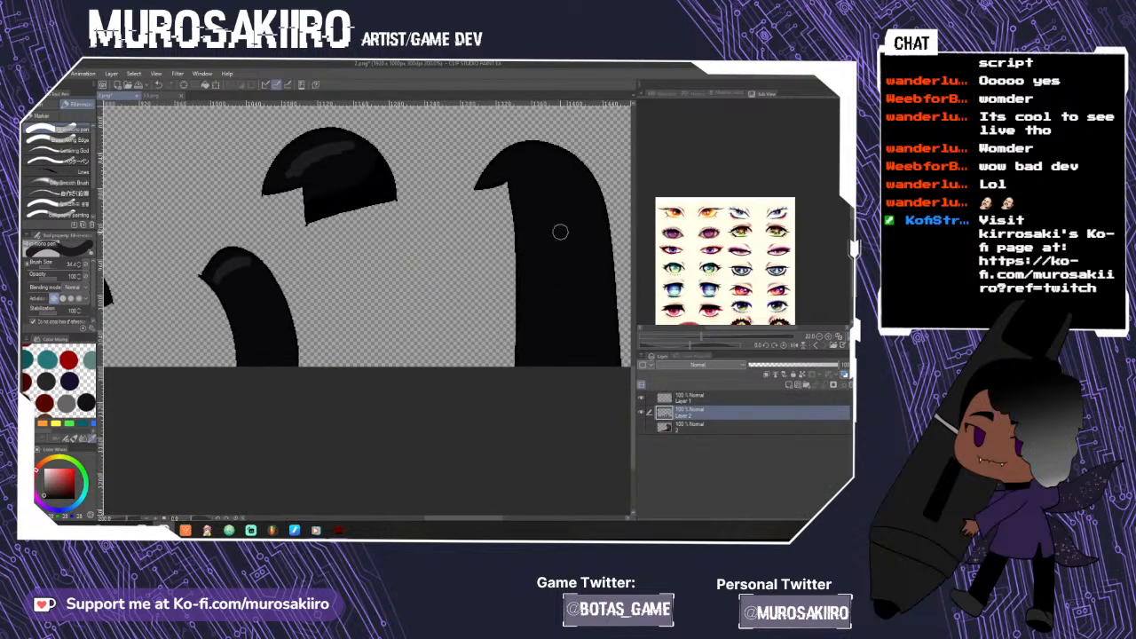
mouse_move(482, 168)
left_mouse_down()
mouse_move(591, 132)
mouse_move(602, 142)
mouse_move(538, 157)
left_mouse_up()
- Shade the lower parts and outer edges of the other four tendrils with a darker black
scroll(578, 148, "down", 4)
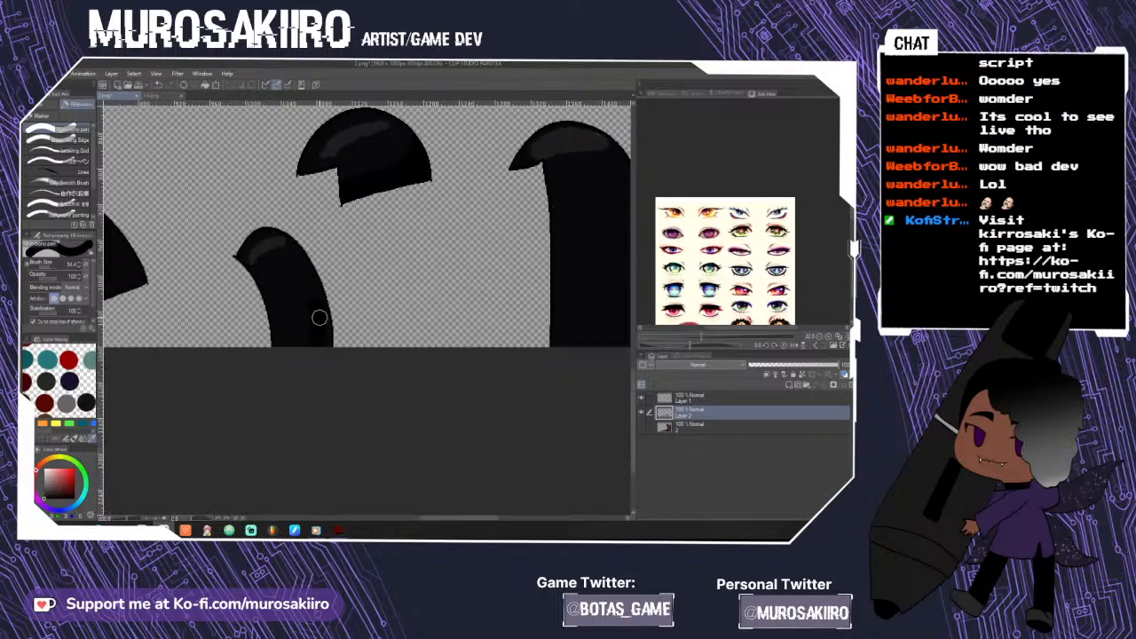
left_click_drag(434, 519, 462, 518)
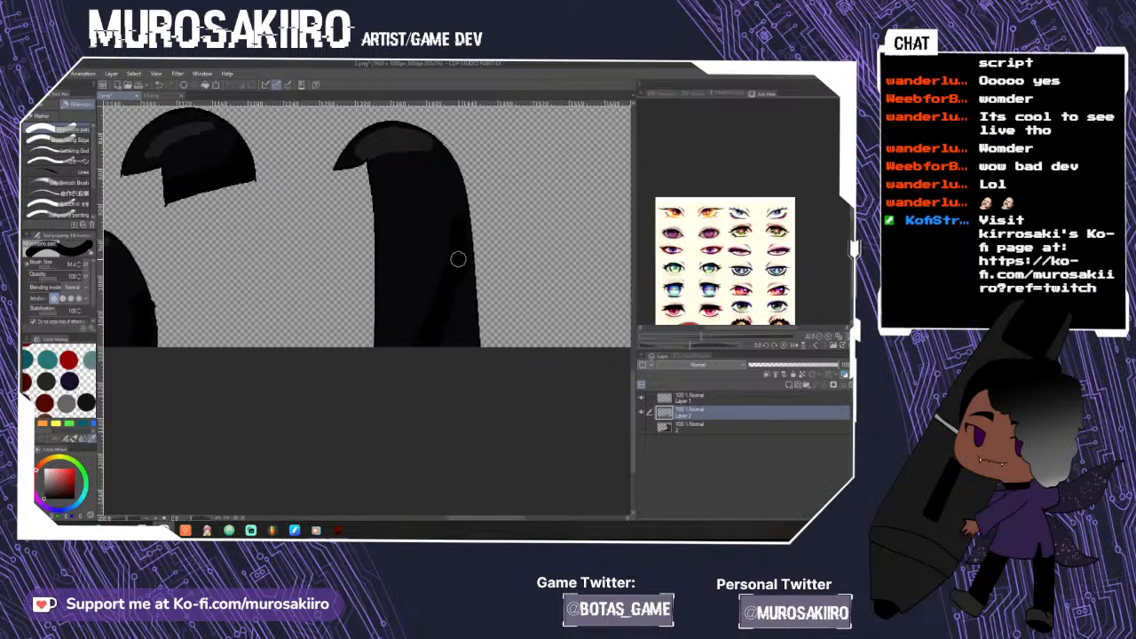
scroll(472, 393, "down", 1)
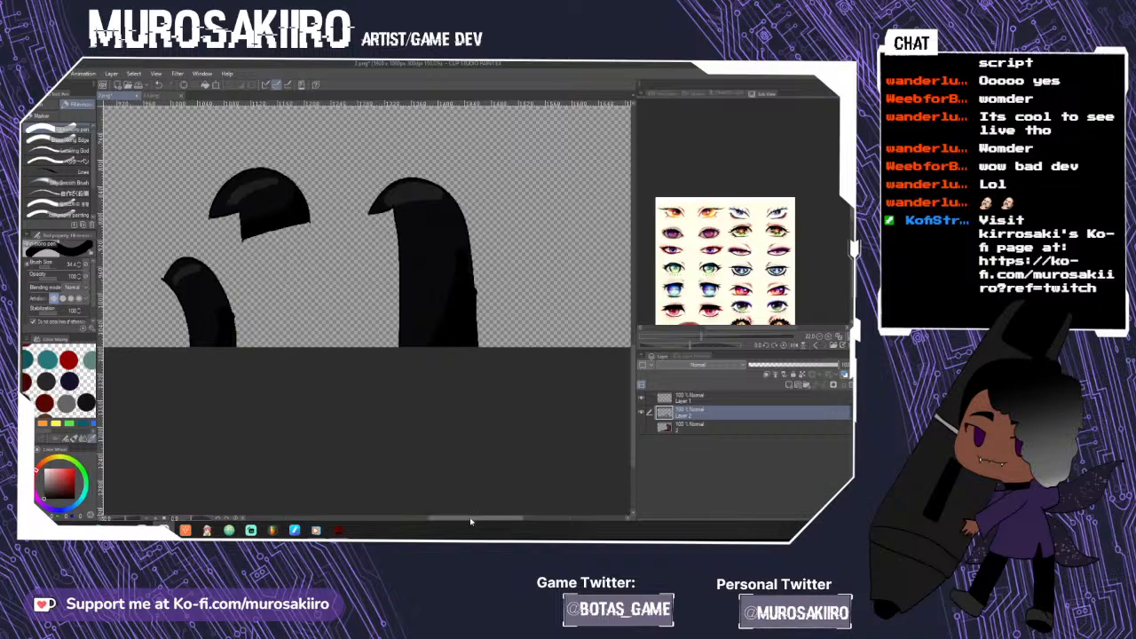
left_click_drag(471, 519, 403, 521)
scroll(453, 289, "up", 3)
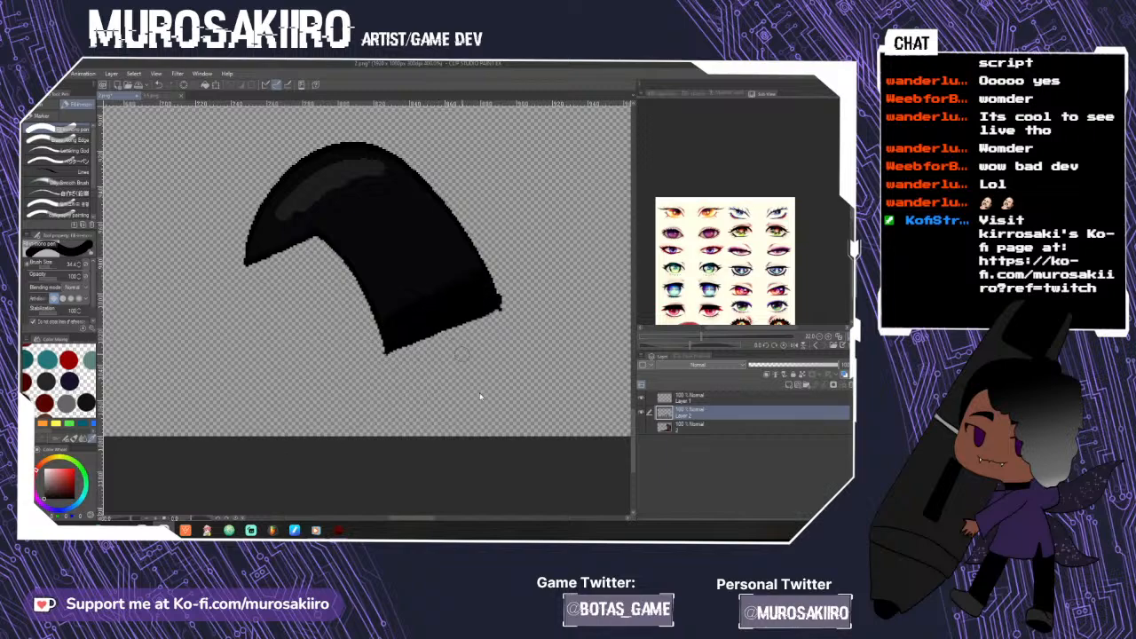
scroll(487, 444, "down", 3)
scroll(361, 363, "up", 5)
scroll(409, 355, "down", 2)
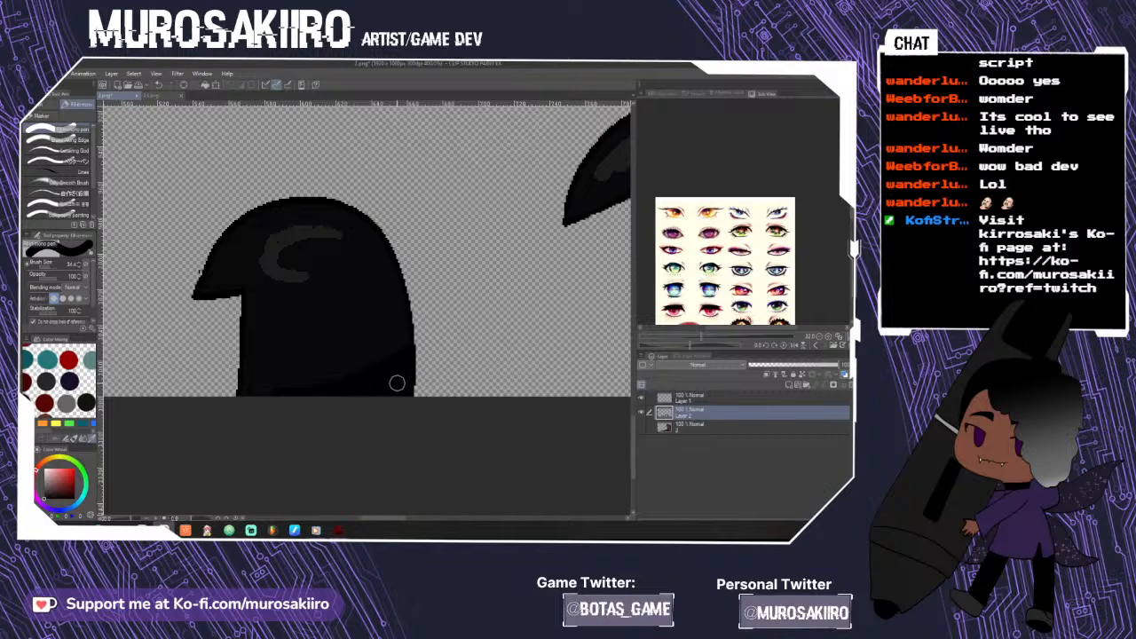
- Show the hidden crew sprite layer beneath the shaded tendrils
scroll(399, 409, "down", 3)
scroll(403, 410, "down", 2)
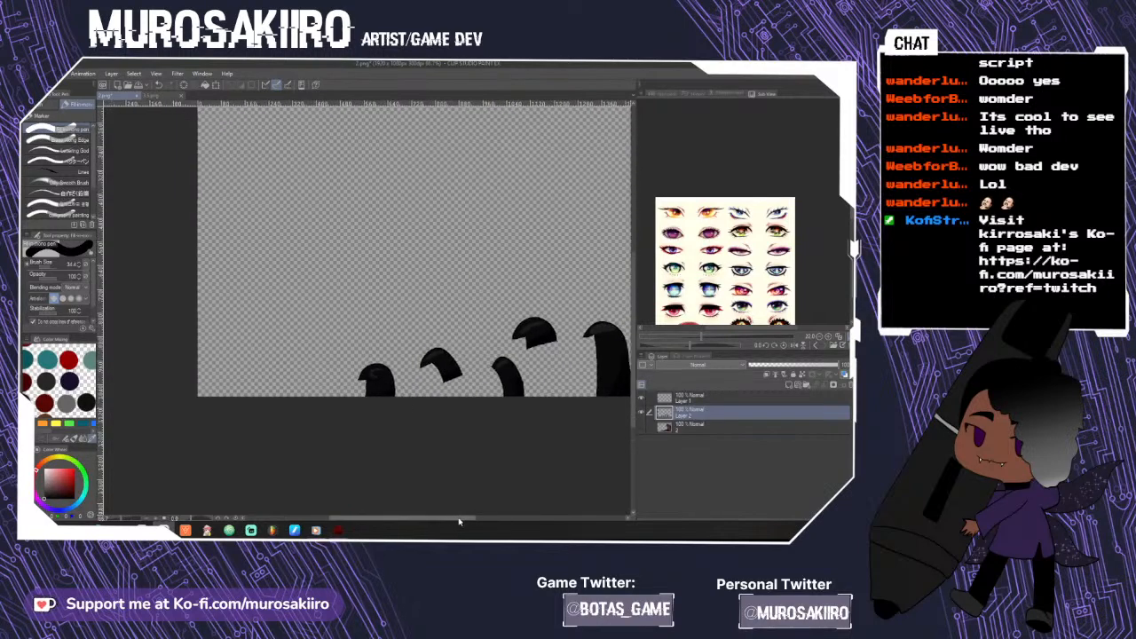
left_click(642, 430)
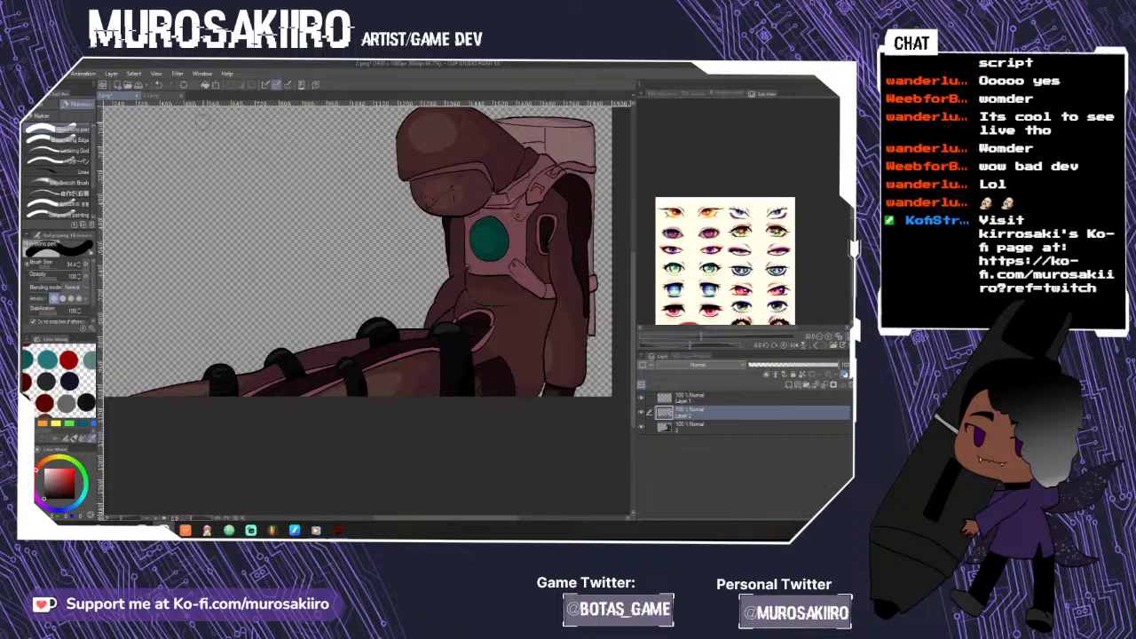
- Run the Artistic filter on the tendril layer, processing color only with a reduced number of colors
left_click(176, 74)
mouse_move(195, 117)
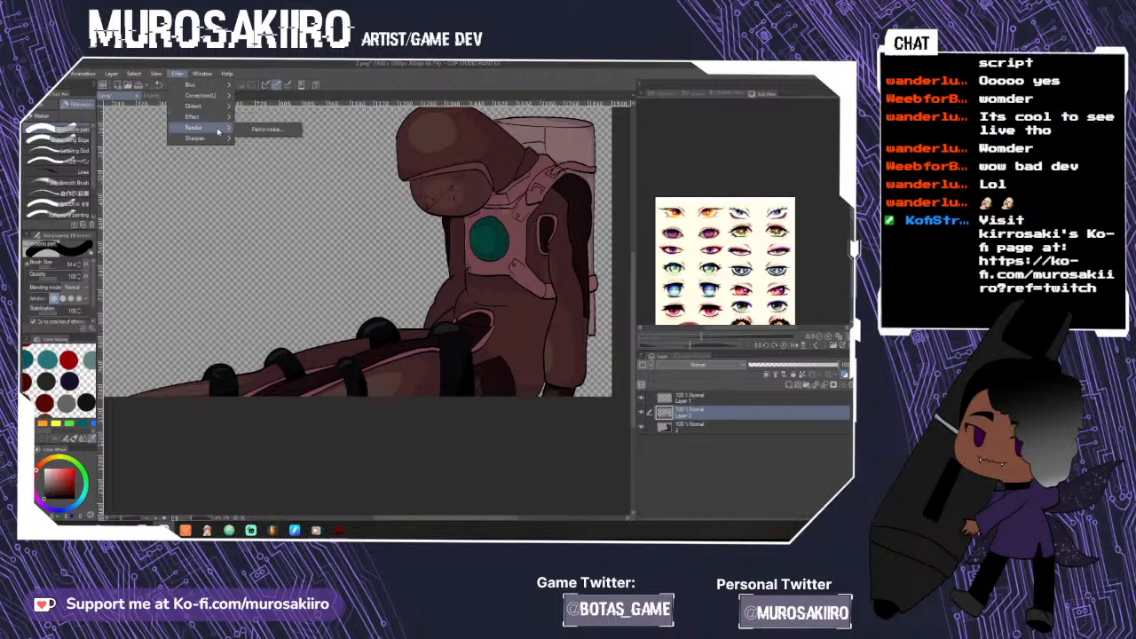
left_click(317, 131)
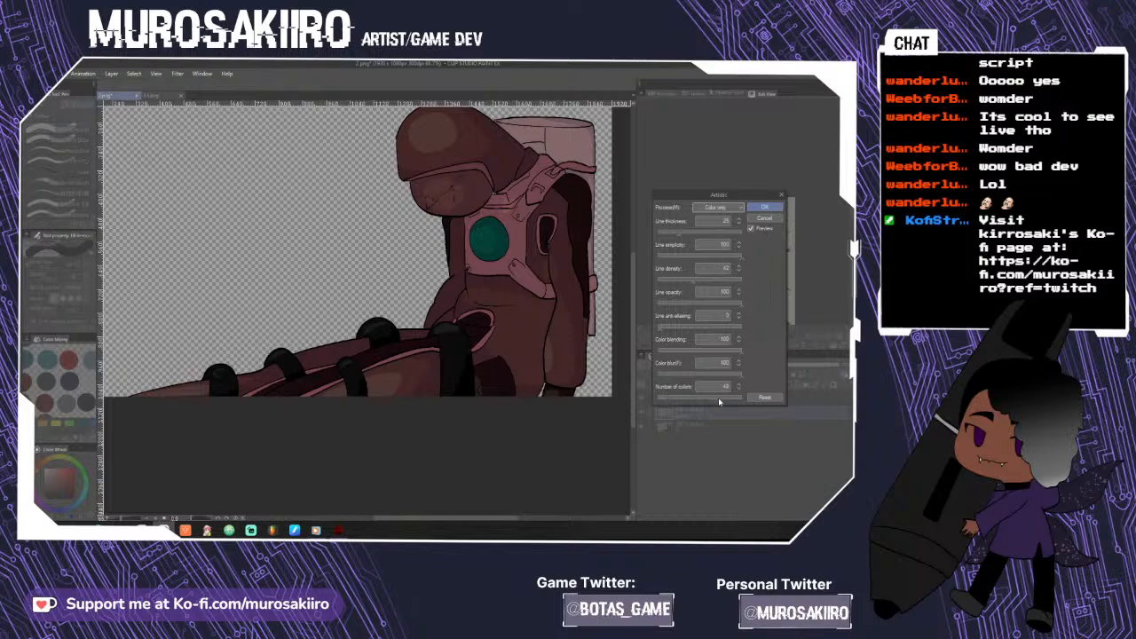
left_click_drag(719, 397, 680, 401)
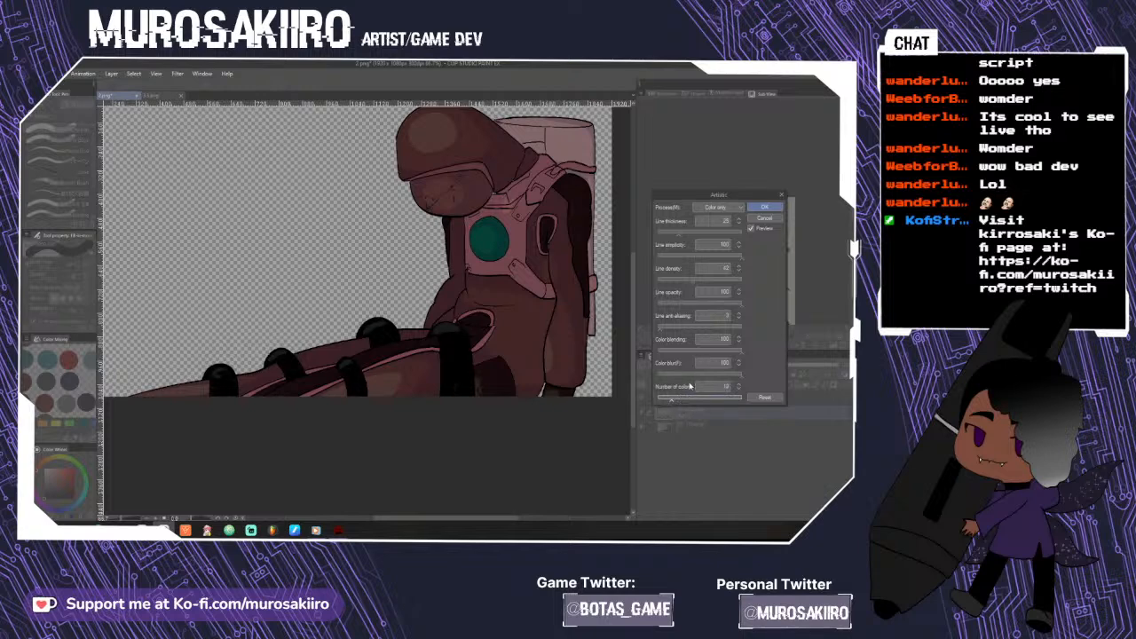
left_click(761, 212)
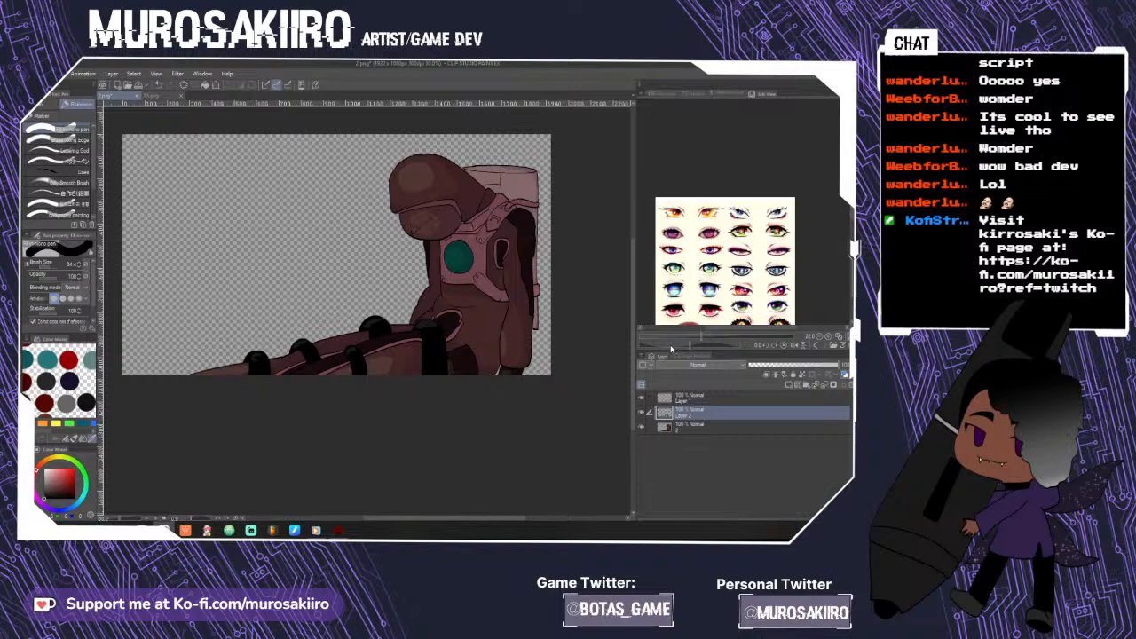
- Save the slumped crew sprite with its tendrils as 2.png in the game's images folder, replacing the existing file
key("ctrl+shift+s")
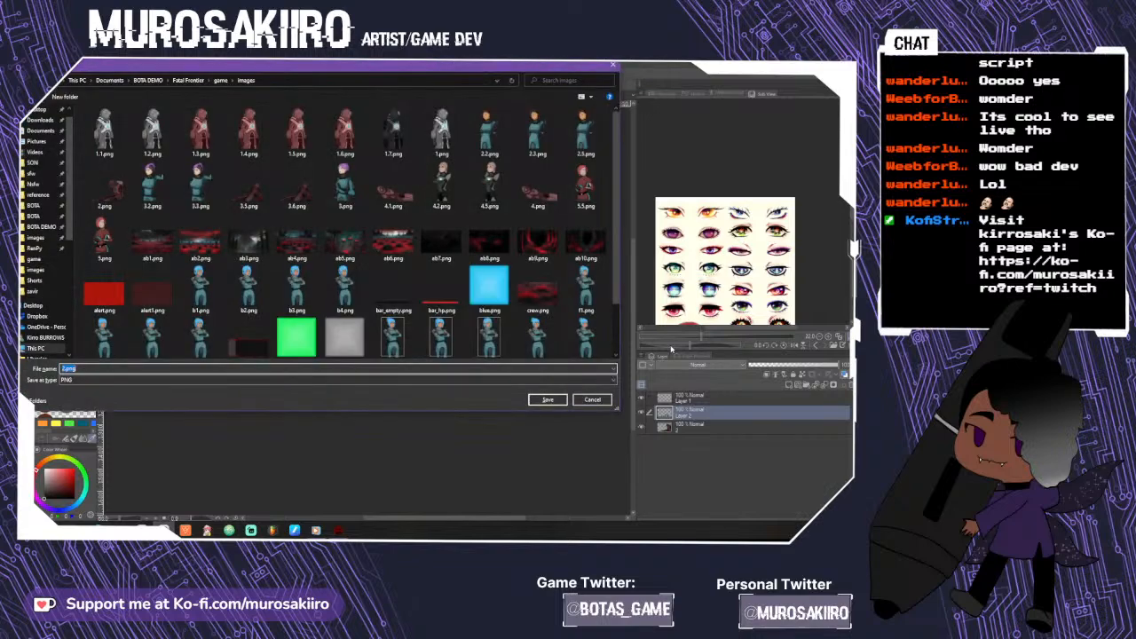
left_click(548, 400)
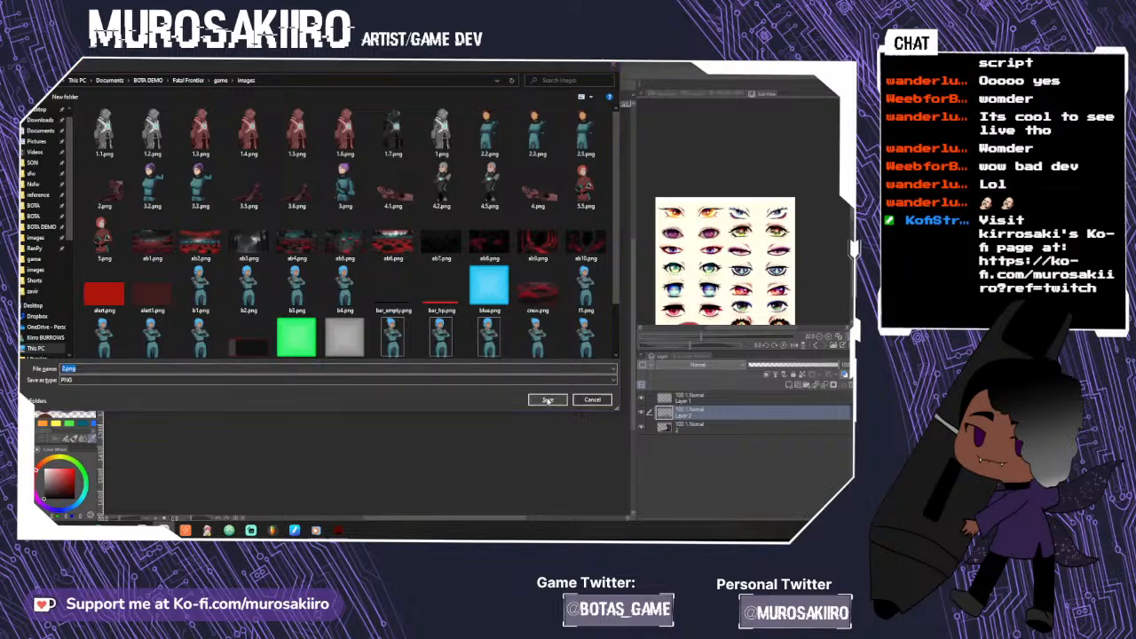
left_click(451, 294)
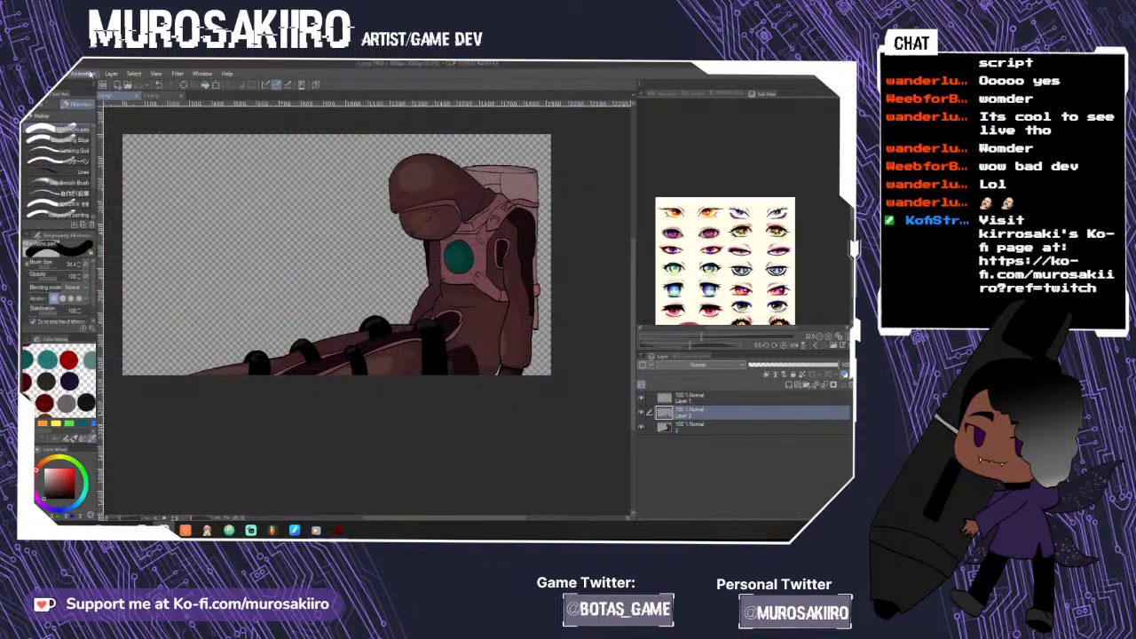
- Try a Hue/Saturation/Luminosity correction layer above the tendrils with hue 14 and saturation 100
left_click(111, 73)
mouse_move(160, 97)
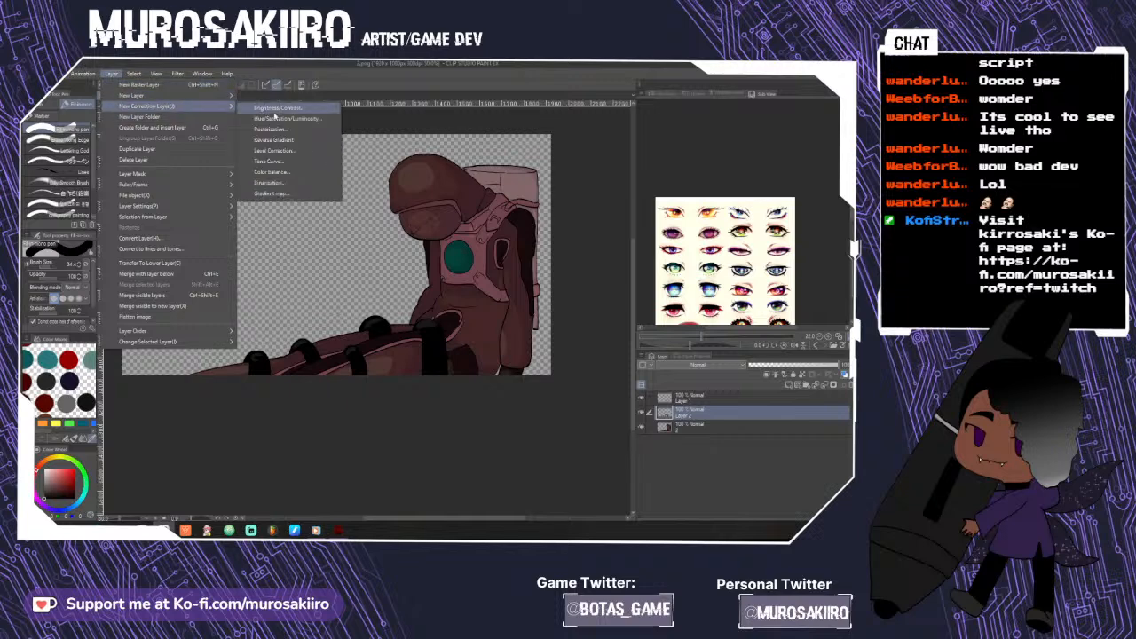
left_click(282, 118)
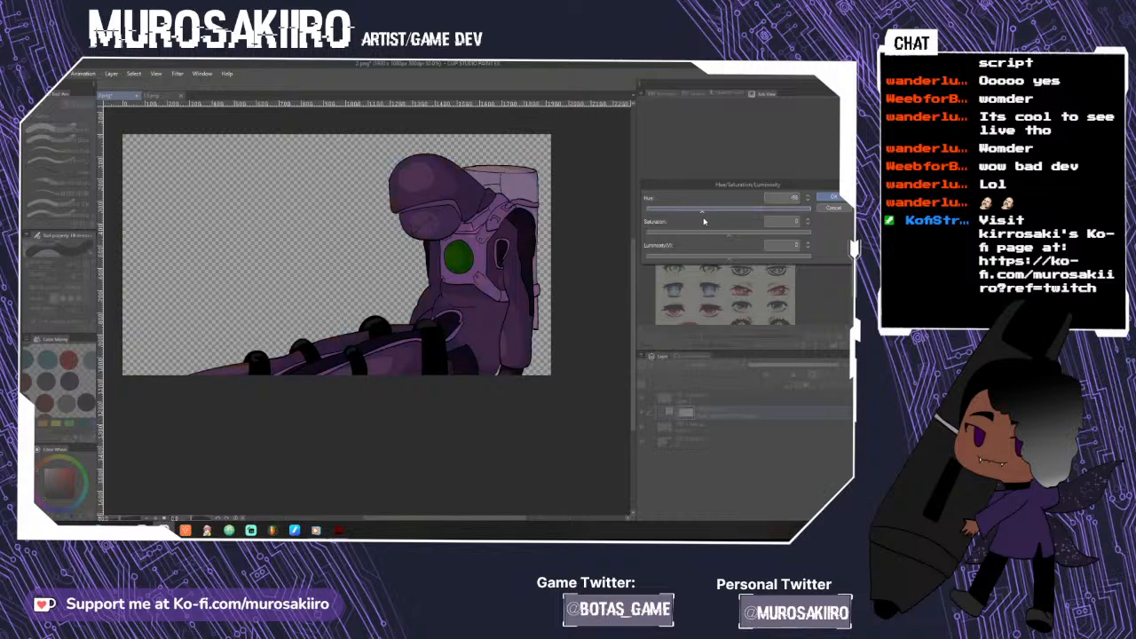
left_click_drag(728, 221, 812, 232)
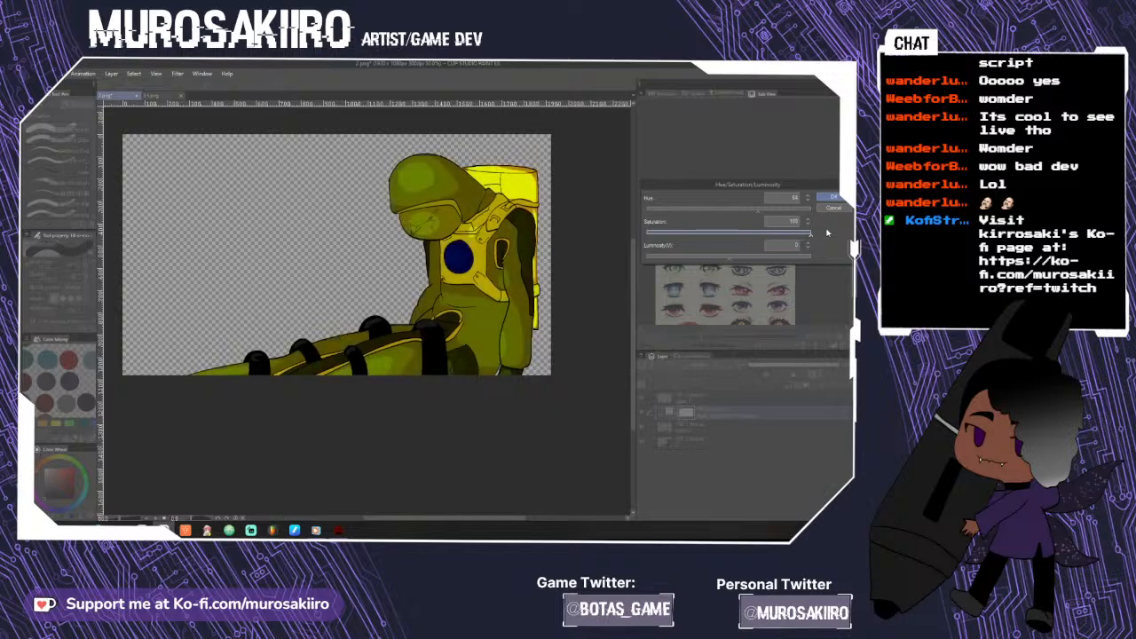
left_click_drag(760, 216, 737, 223)
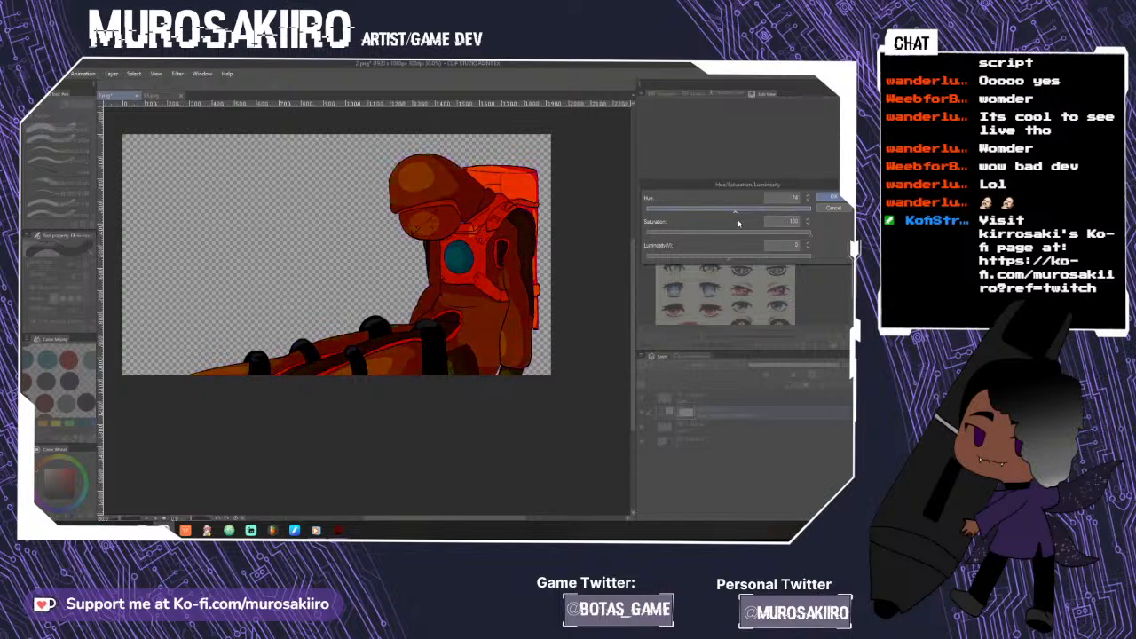
left_click(833, 196)
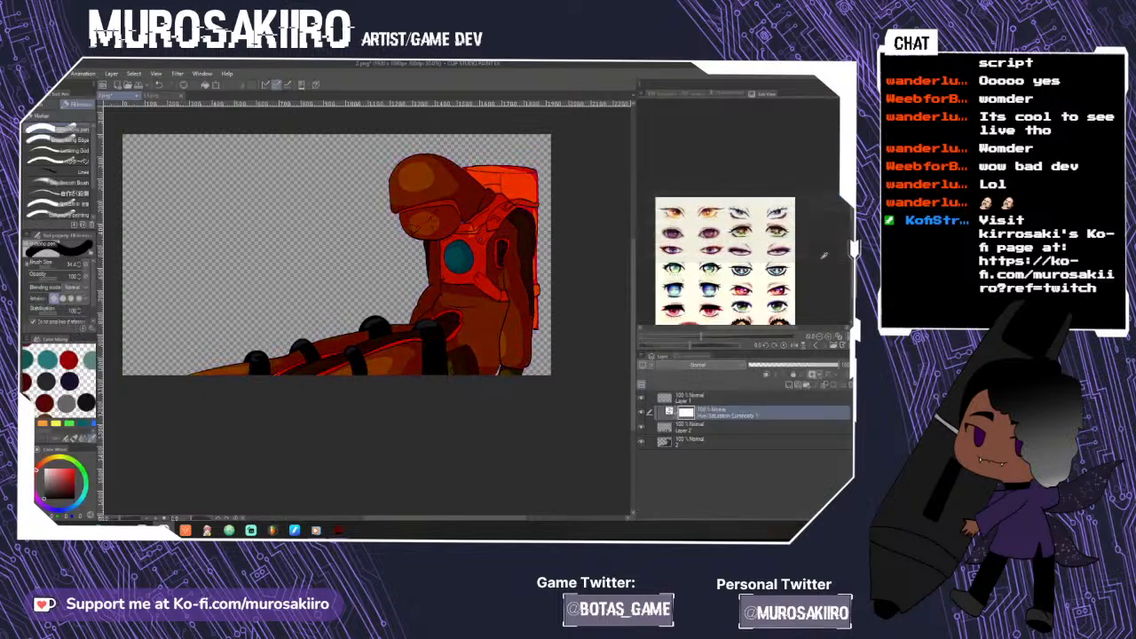
- Clip the correction layer to the tendril layer, then remove its mask and delete the correction layer
left_click(769, 375)
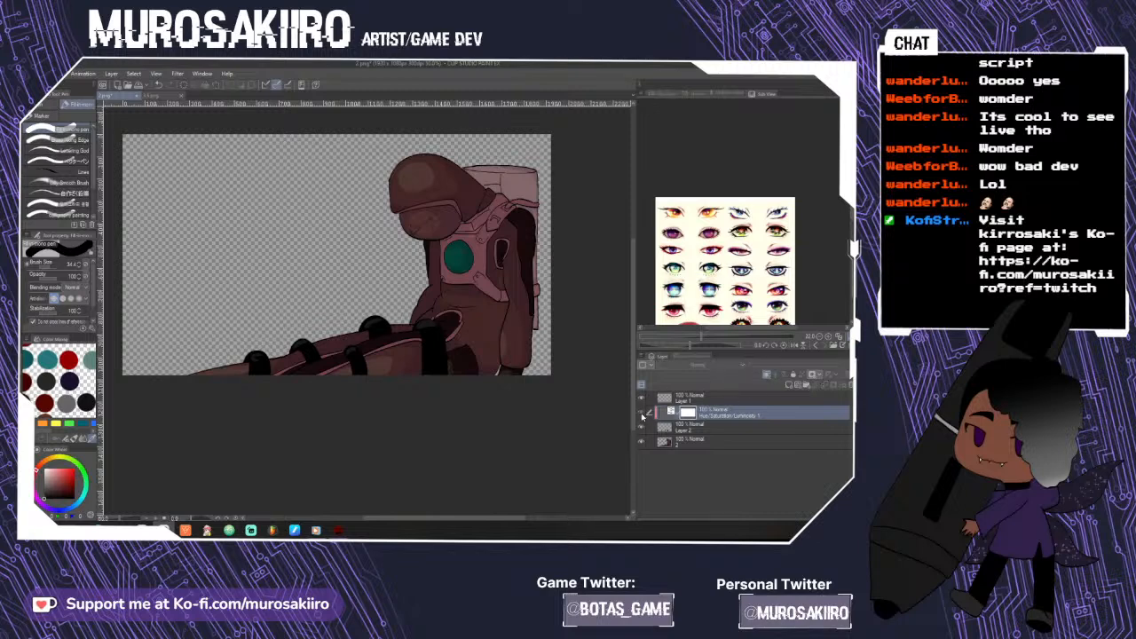
key("Delete")
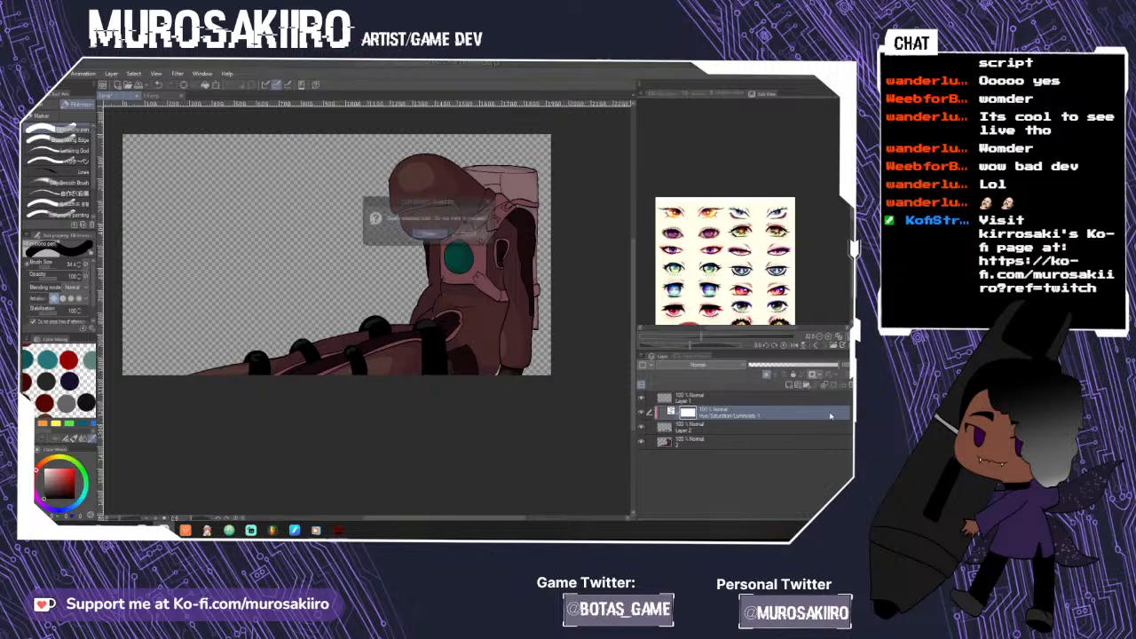
left_click(427, 234)
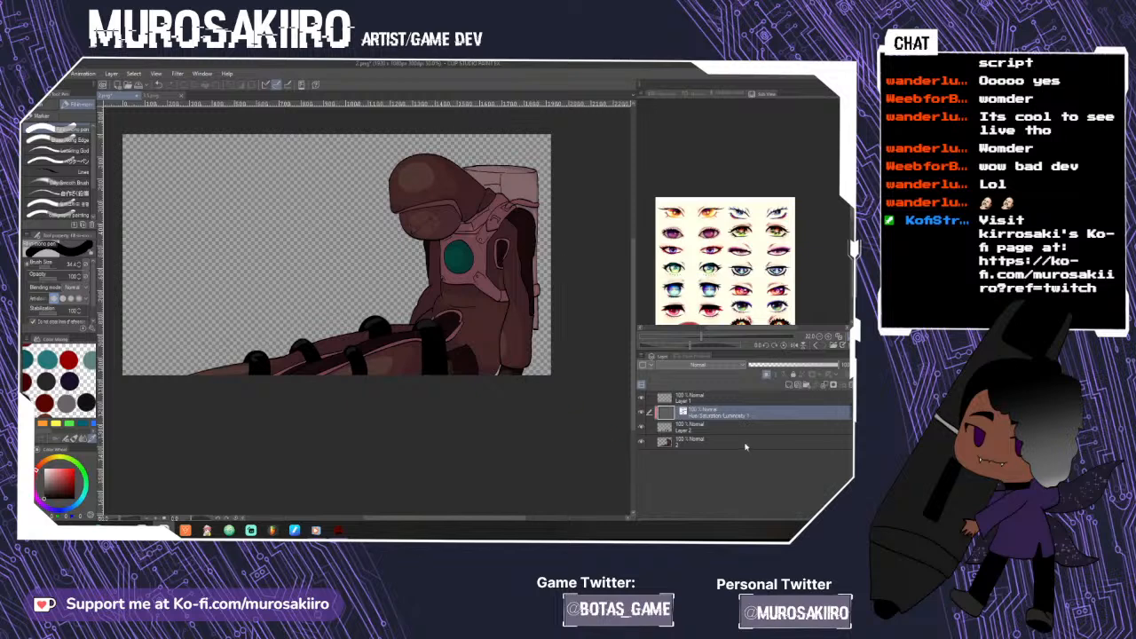
left_click(848, 385)
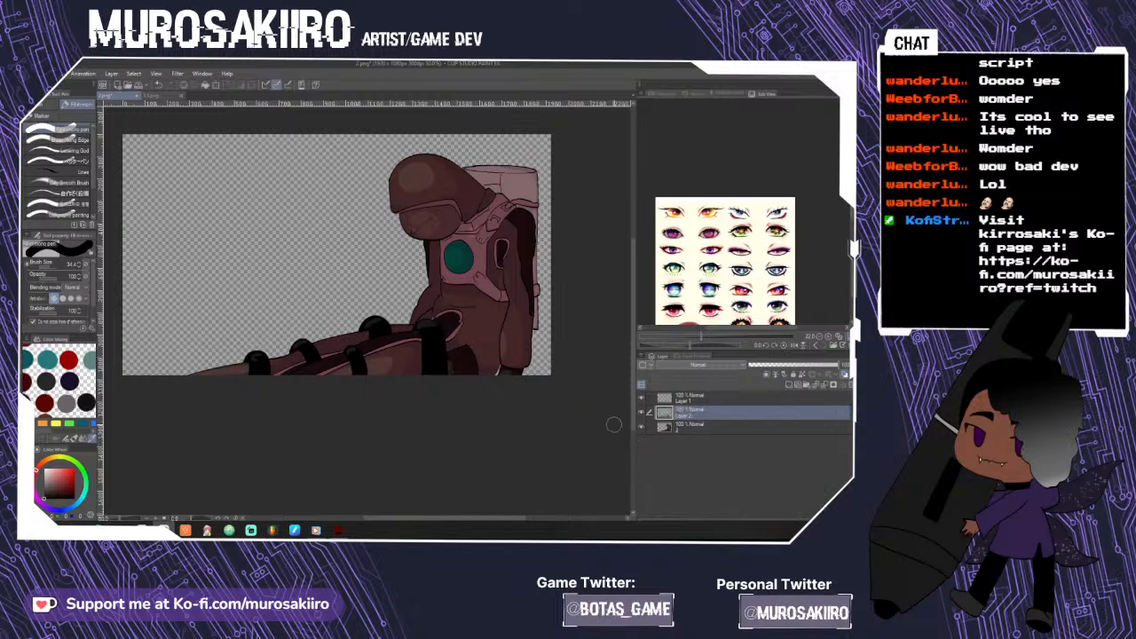
scroll(567, 431, "up", 2)
scroll(389, 495, "down", 1)
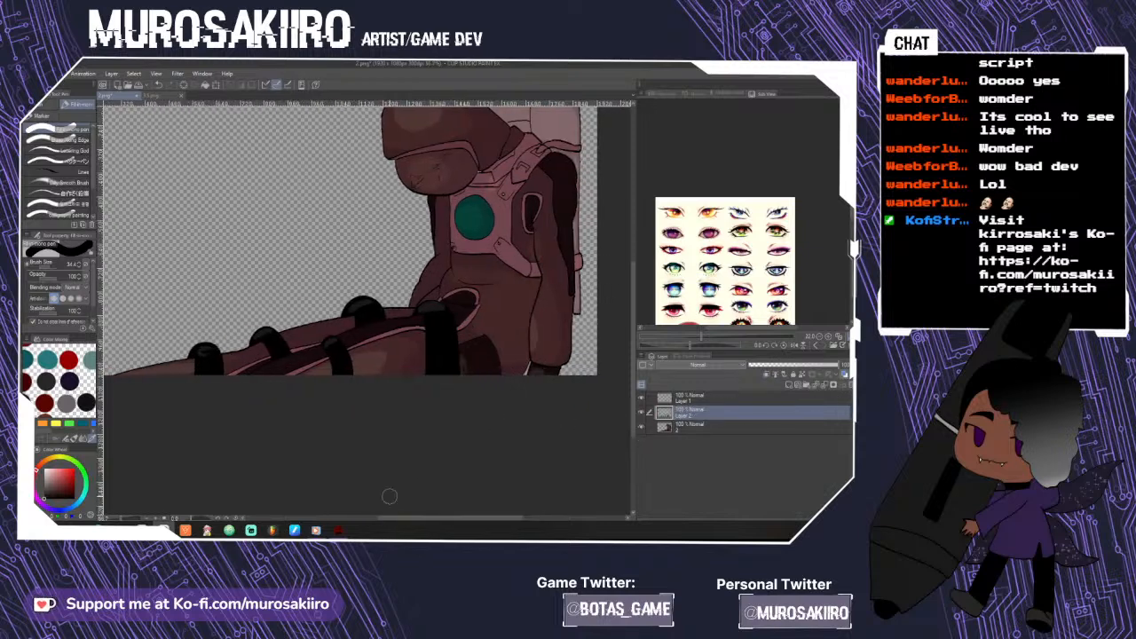
left_click(111, 72)
mouse_move(200, 105)
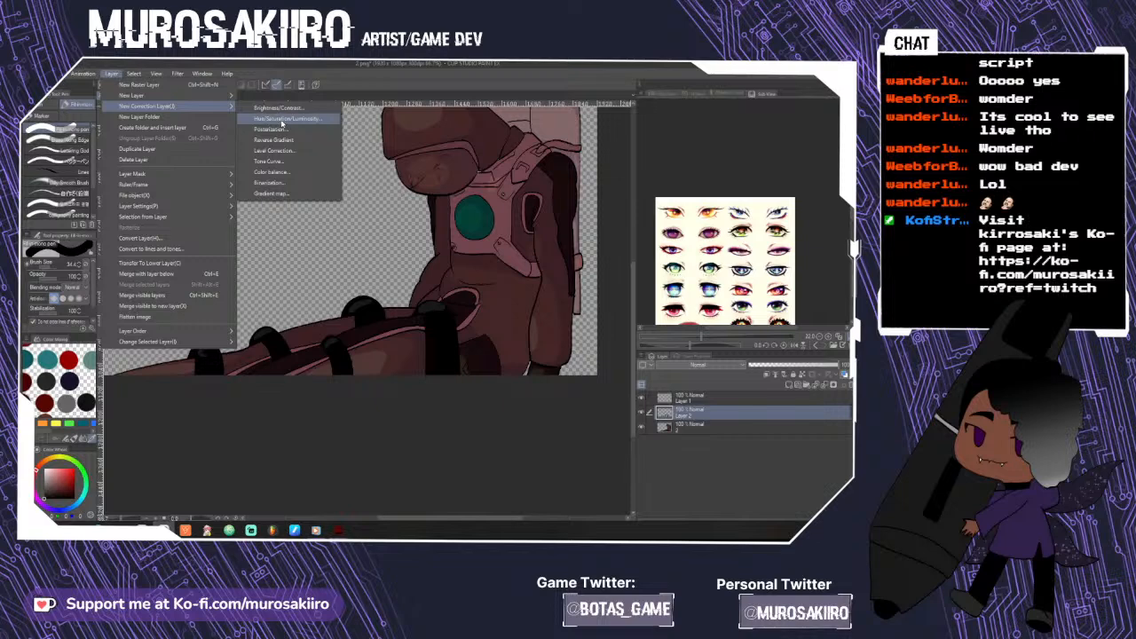
left_click(282, 121)
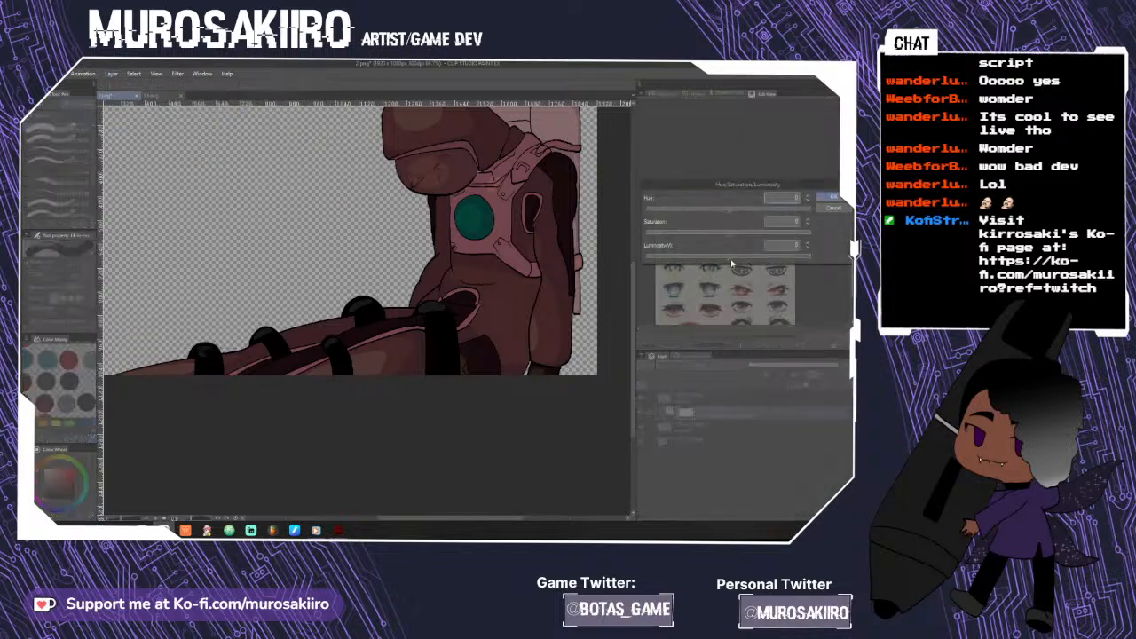
left_click_drag(731, 260, 775, 234)
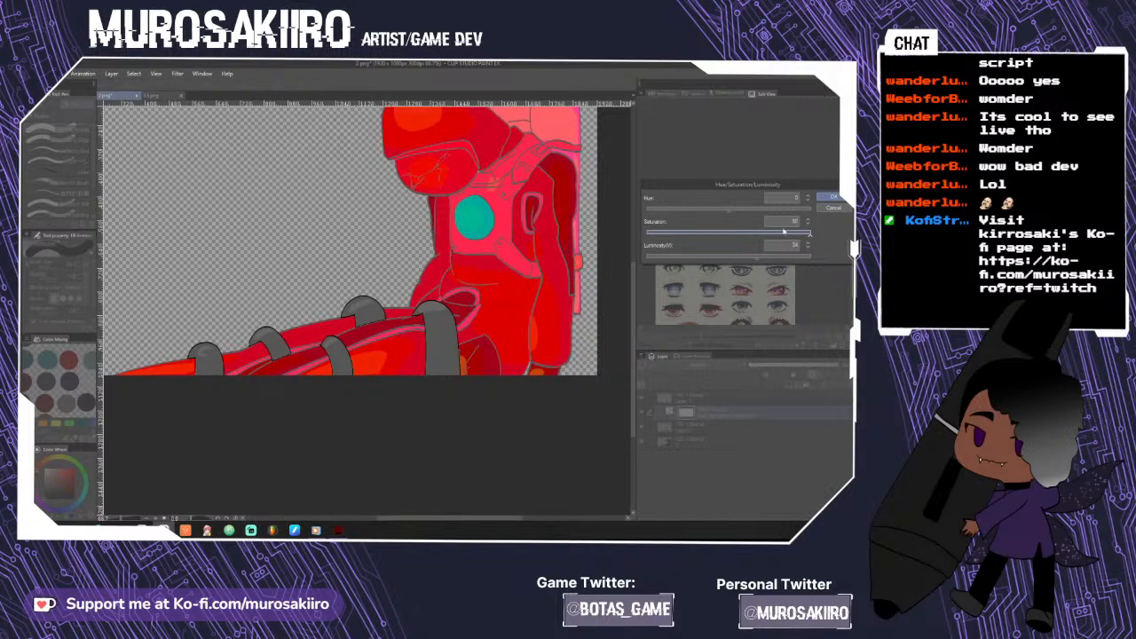
left_click(833, 207)
- Paint over the small transparent gap at the collar just under the helmet with the suit's dusty red
key("ctrl+minus")
key("ctrl+minus")
key("ctrl+minus")
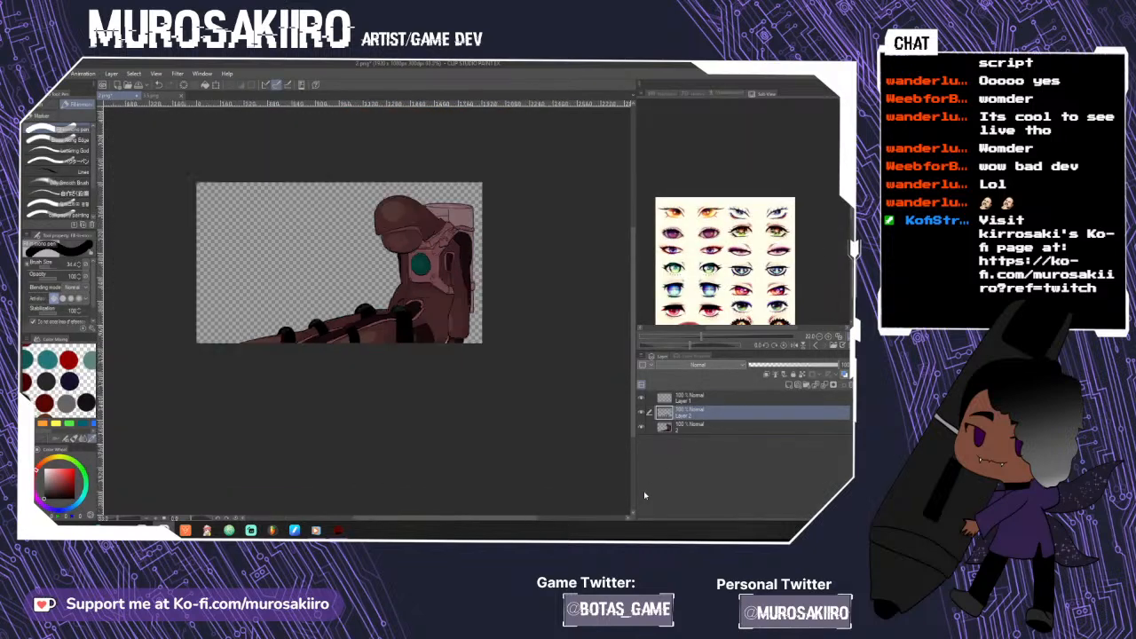
key("ctrl+plus")
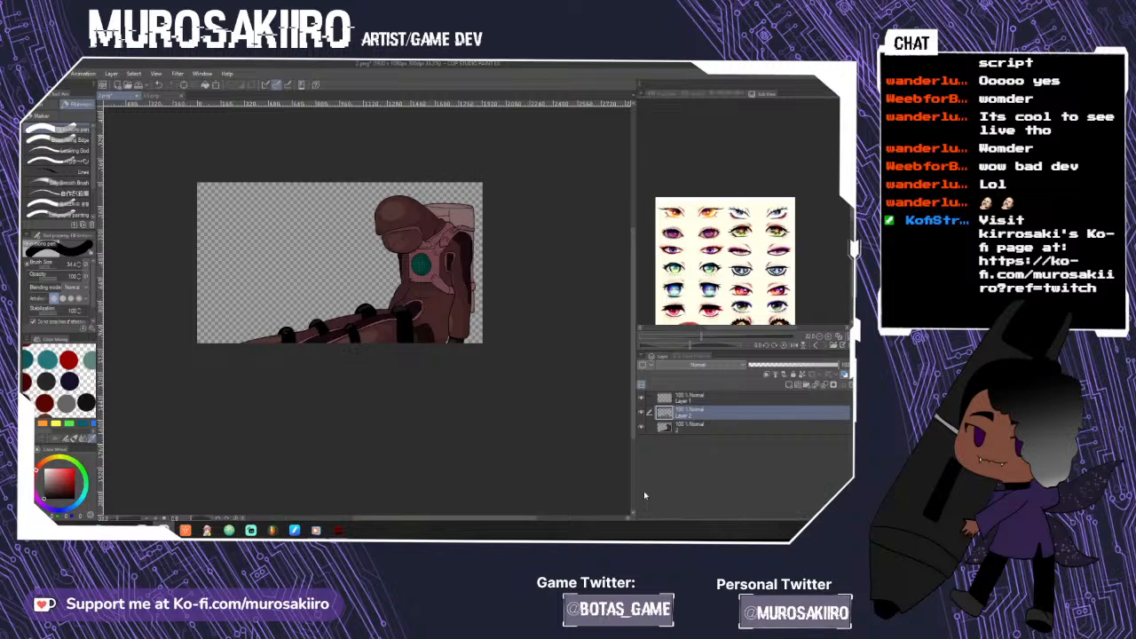
scroll(378, 217, "up", 5)
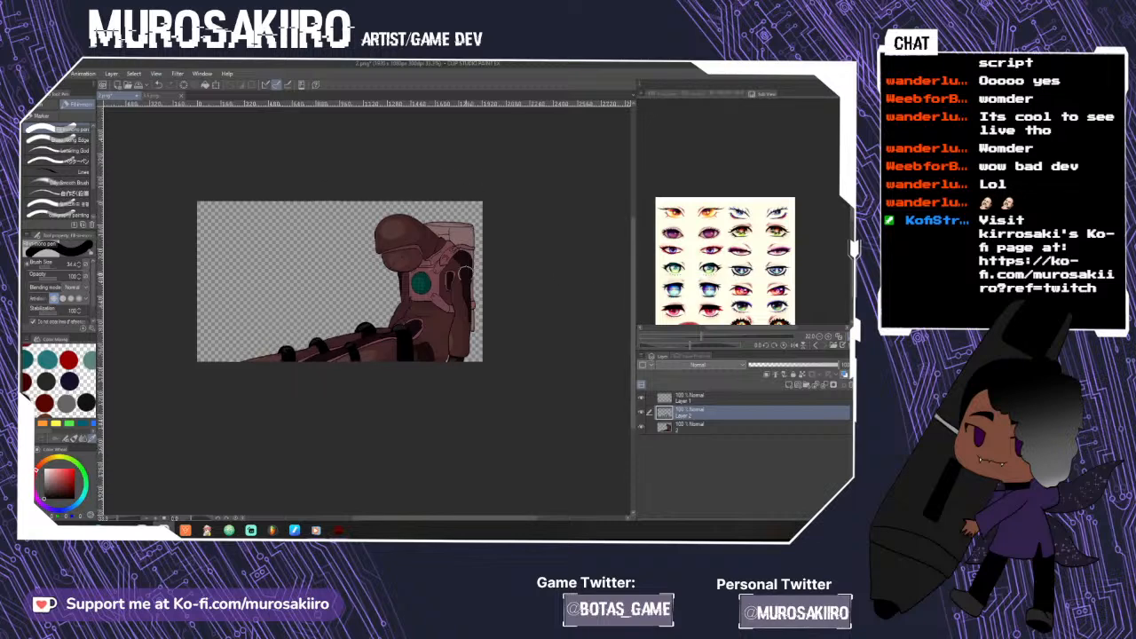
scroll(377, 217, "up", 3)
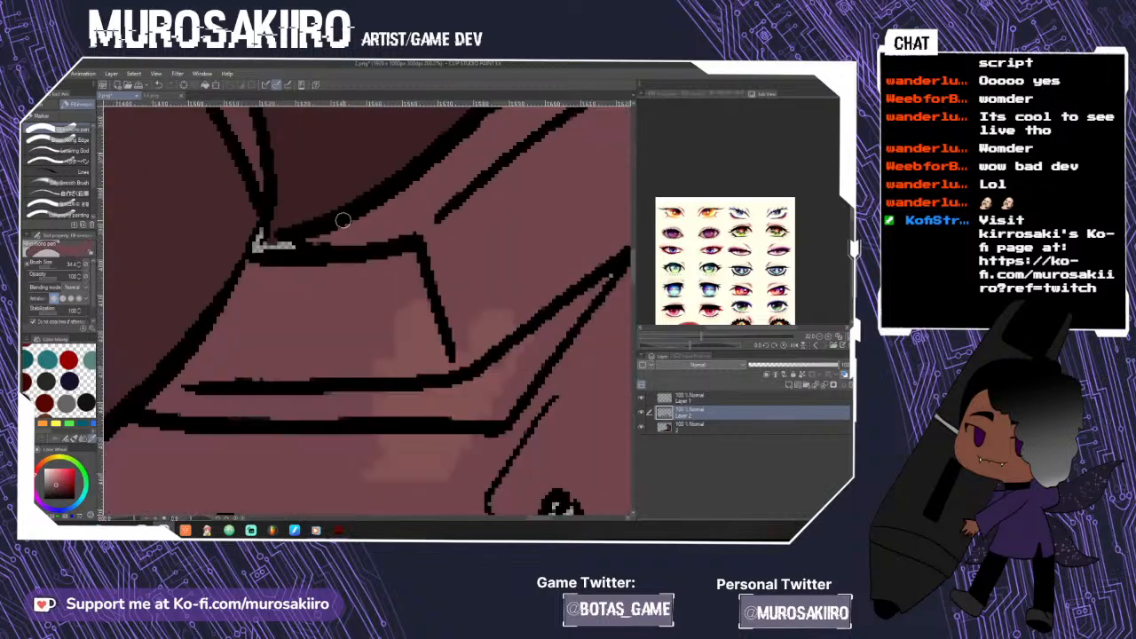
scroll(293, 249, "up", 2)
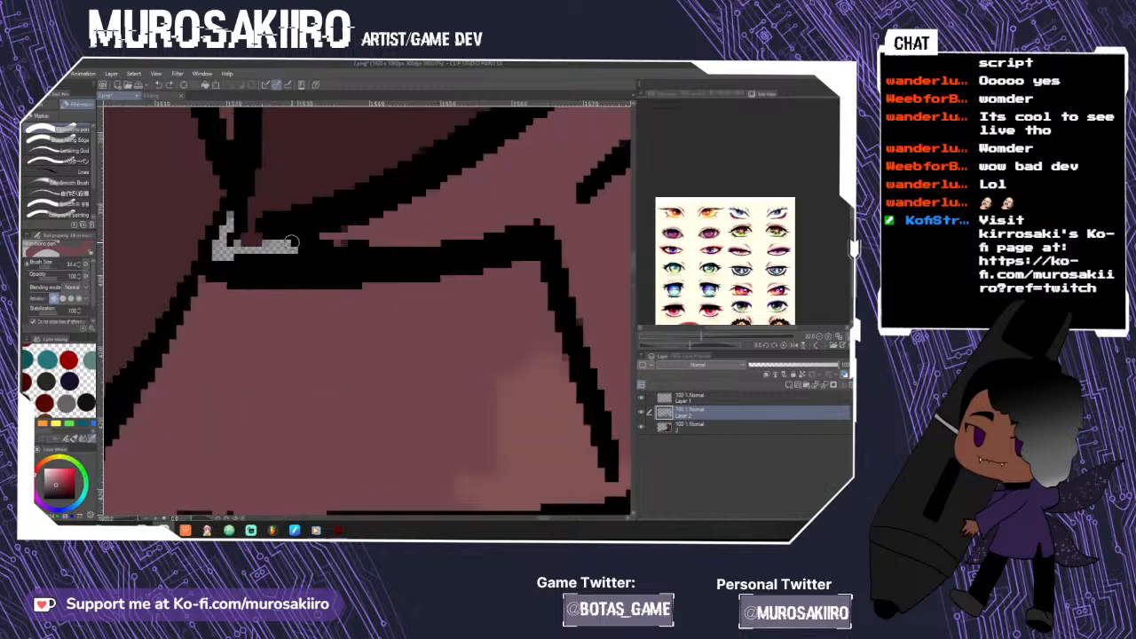
mouse_move(293, 250)
left_mouse_down()
mouse_move(219, 255)
mouse_move(225, 227)
left_mouse_up()
scroll(248, 258, "down", 3)
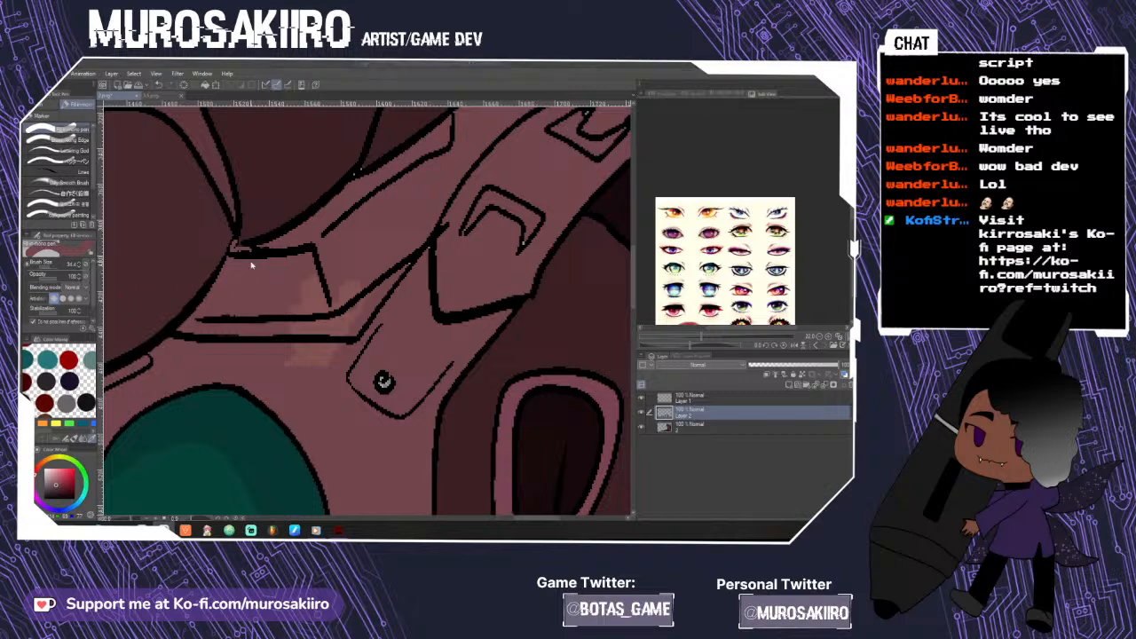
- Save the sprite with the patched collar over the existing 2.png
key("ctrl+shift+s")
left_click(558, 400)
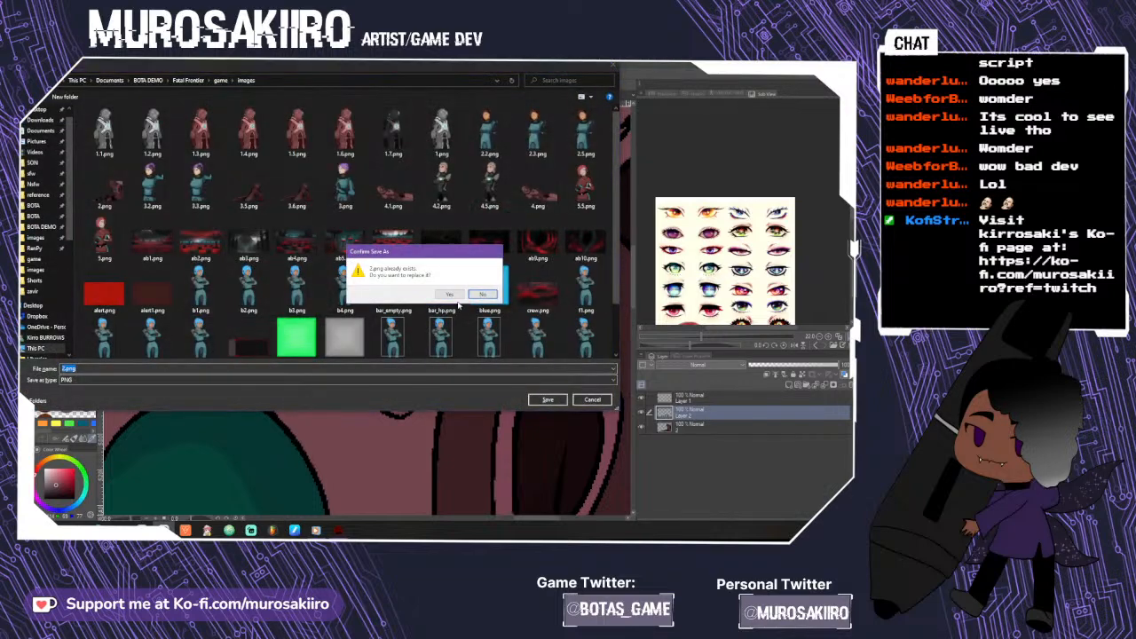
left_click(448, 300)
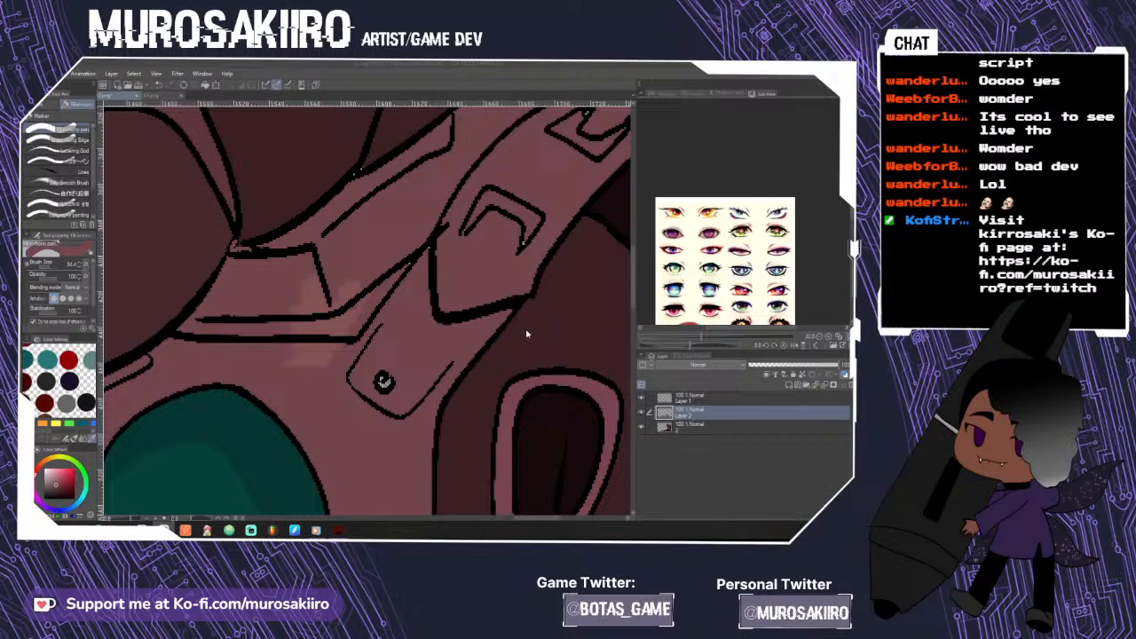
- Delete the two tendril layers, Layer 1 and Layer 2, keeping only the crew sprite layer
scroll(527, 334, "down", 5)
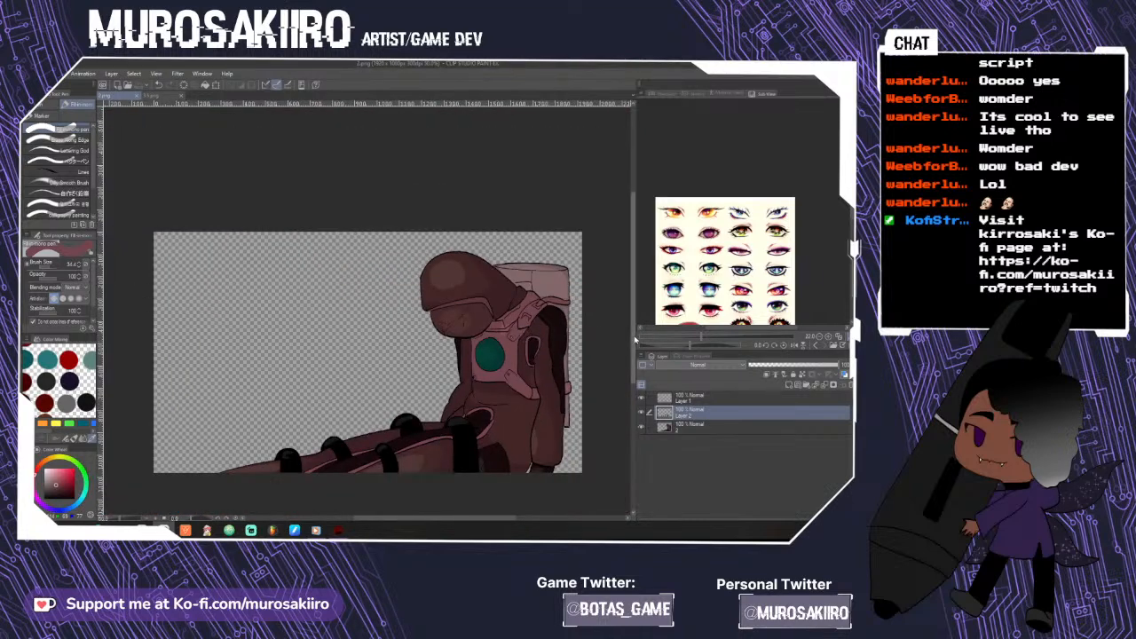
left_click_drag(633, 351, 633, 404)
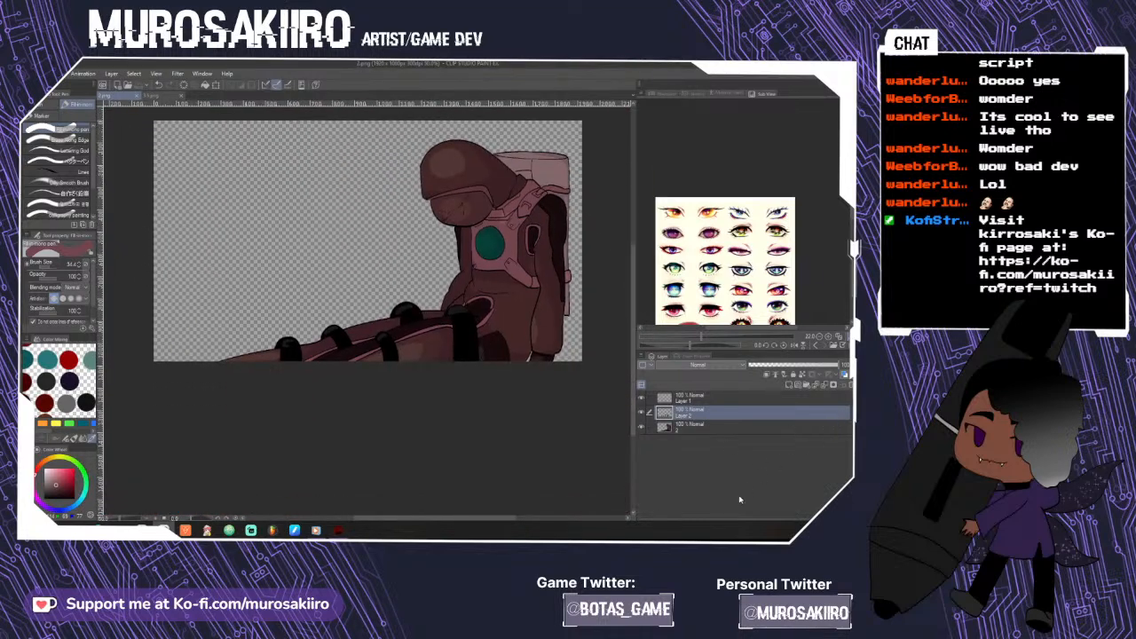
left_click(766, 428)
left_click(762, 404, "shift")
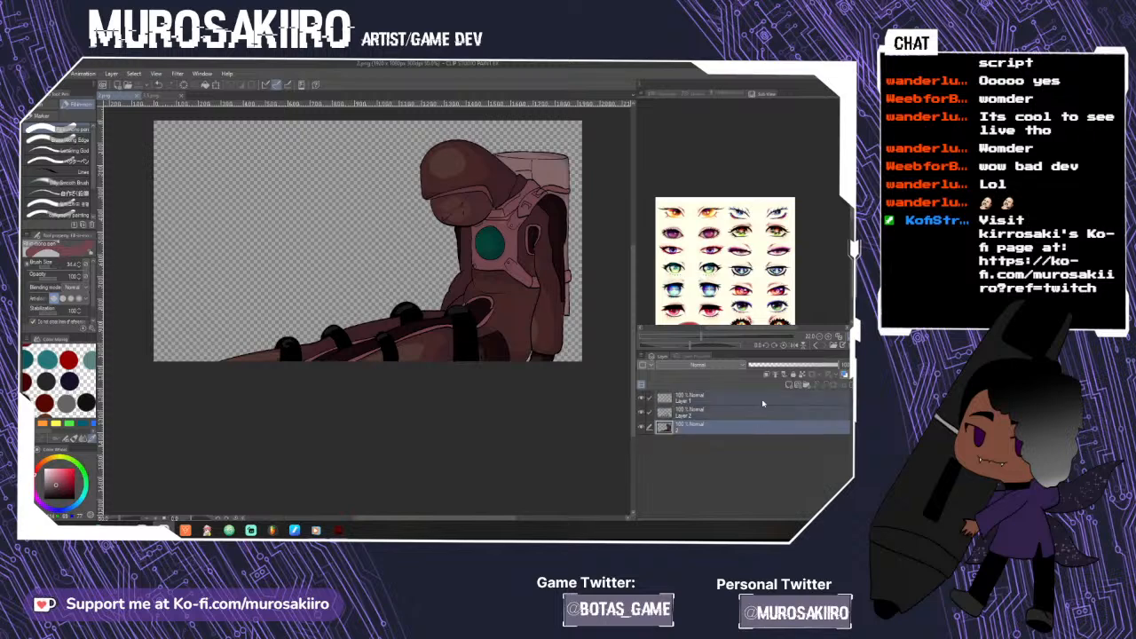
left_click(761, 414)
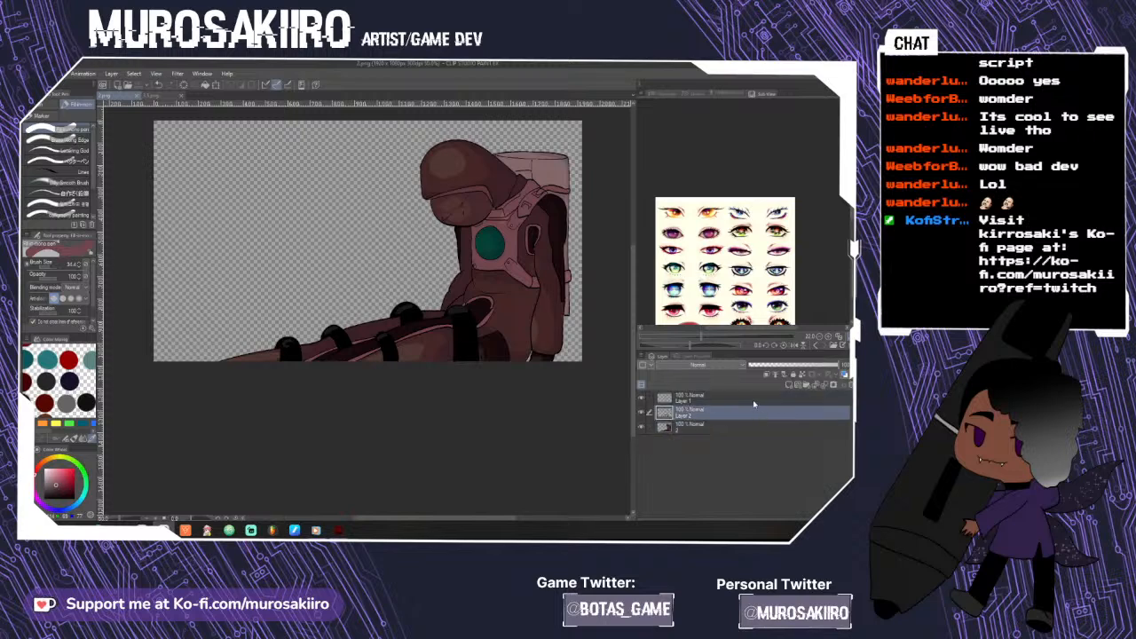
left_click(754, 403, "shift")
left_click(848, 385)
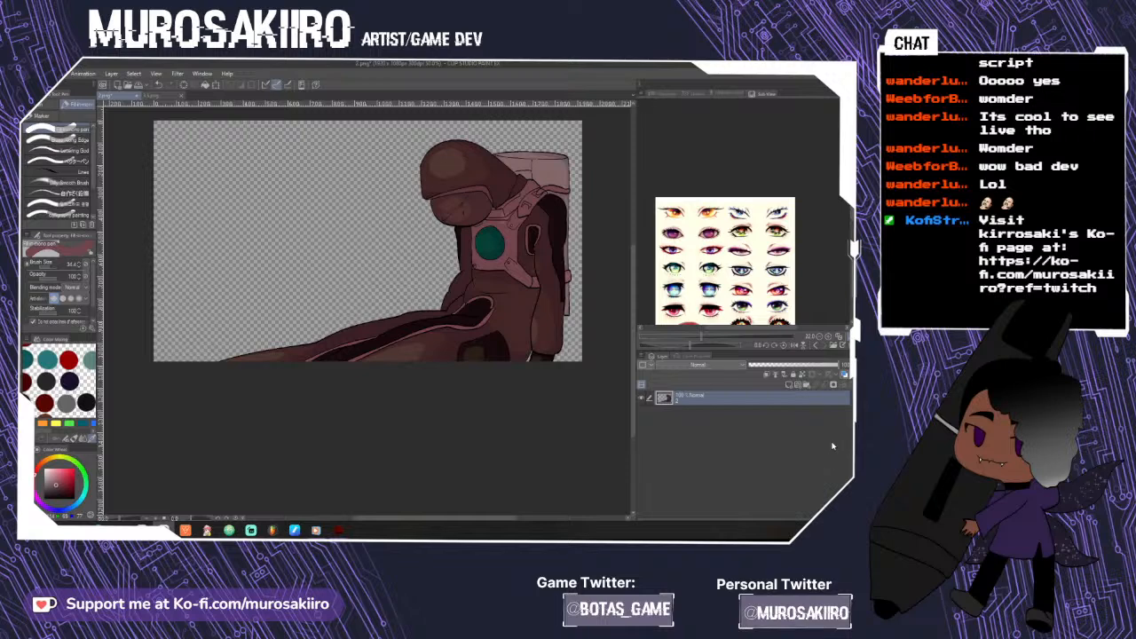
- Close 2.png and the other open sprite document, the reclining crew member leaning on one arm
left_click(137, 96)
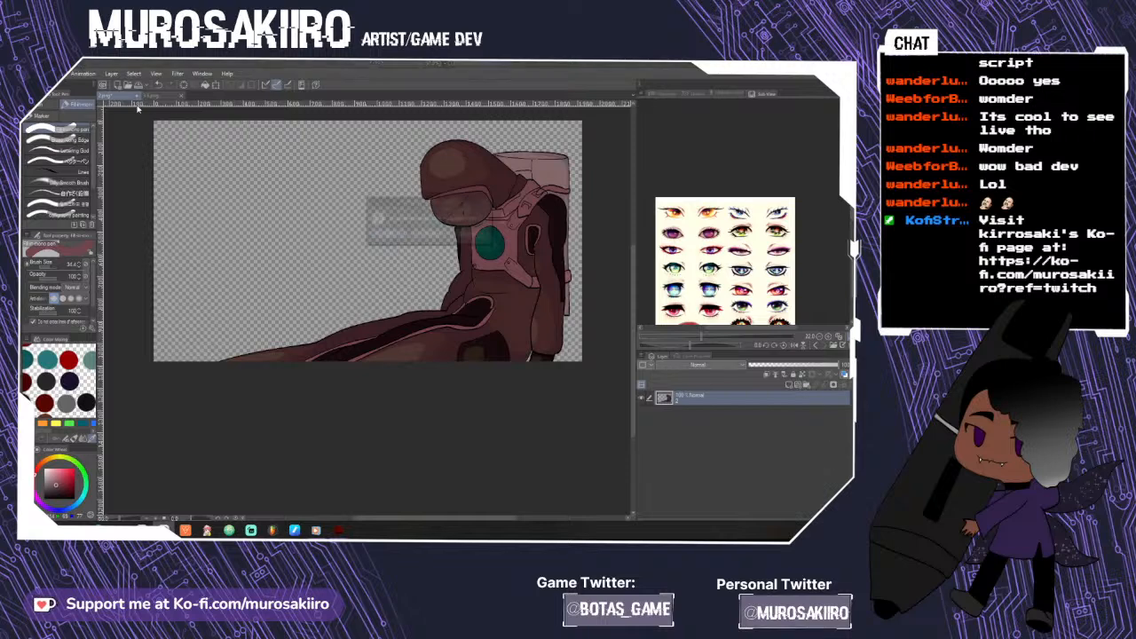
left_click(425, 234)
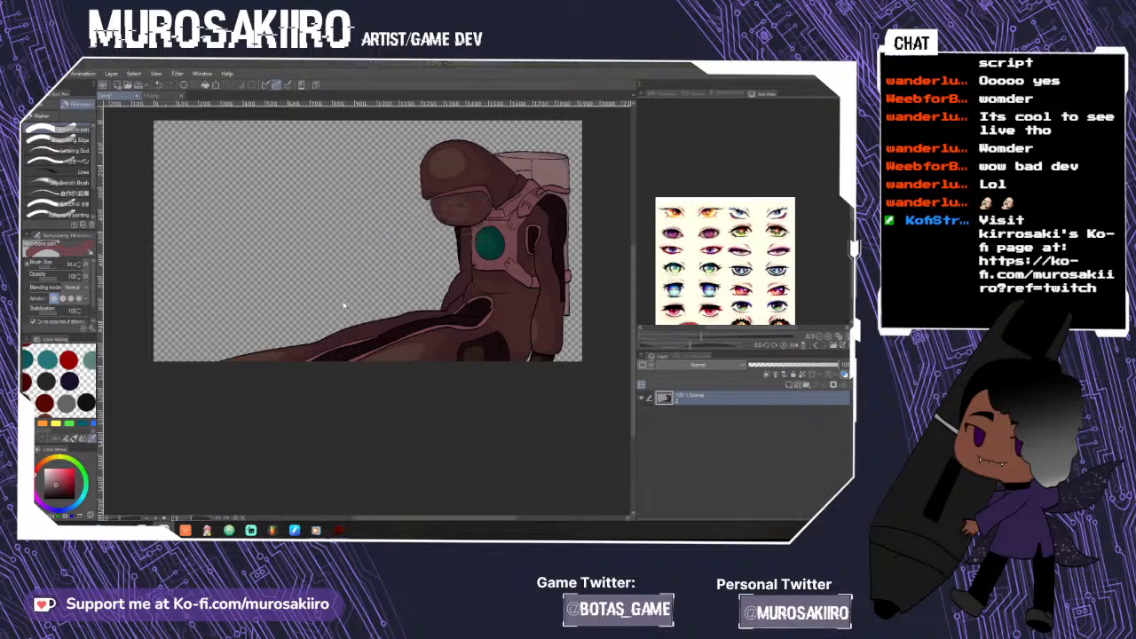
scroll(343, 302, "down", 5)
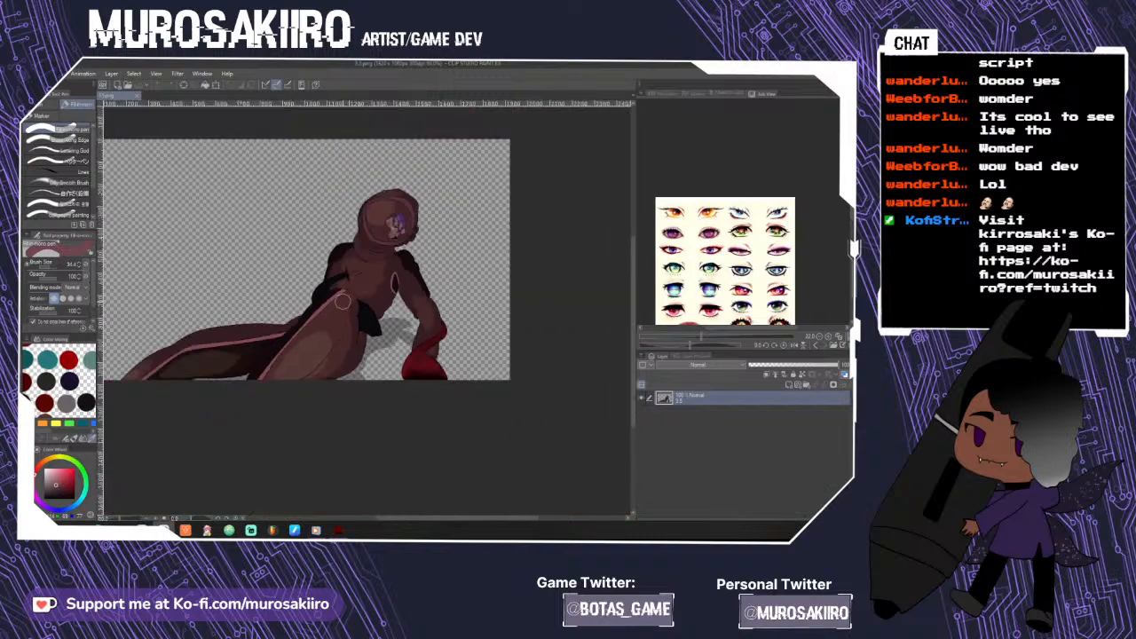
left_click(137, 97)
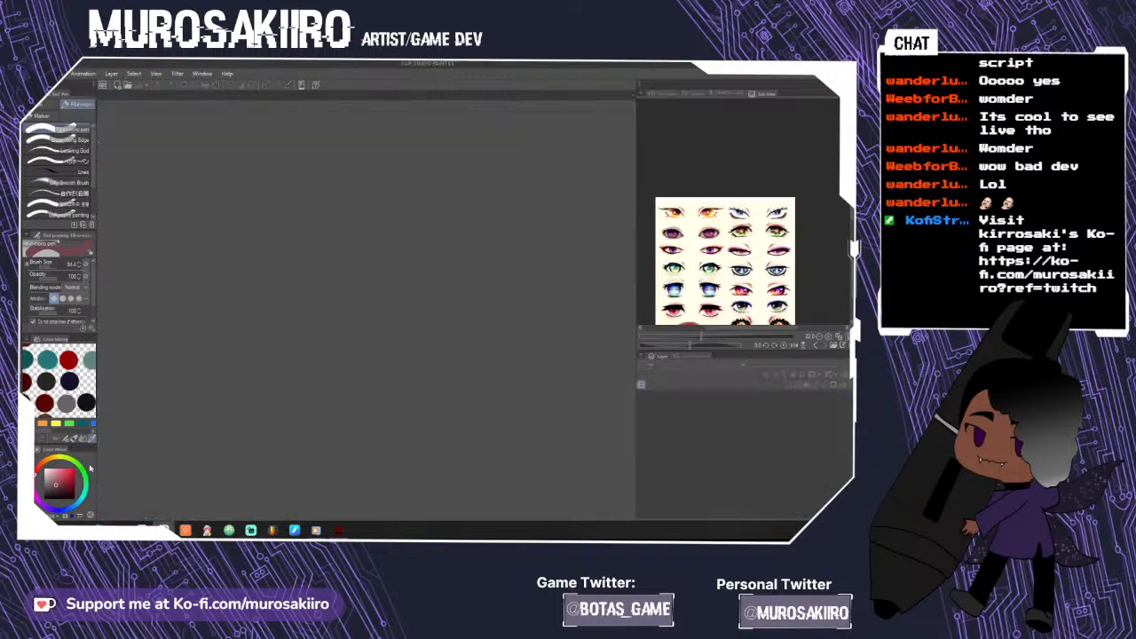
- Open the lying crew sprites 4.1.png and 4.png together from the game's images folder
left_click(31, 74)
left_click(35, 108)
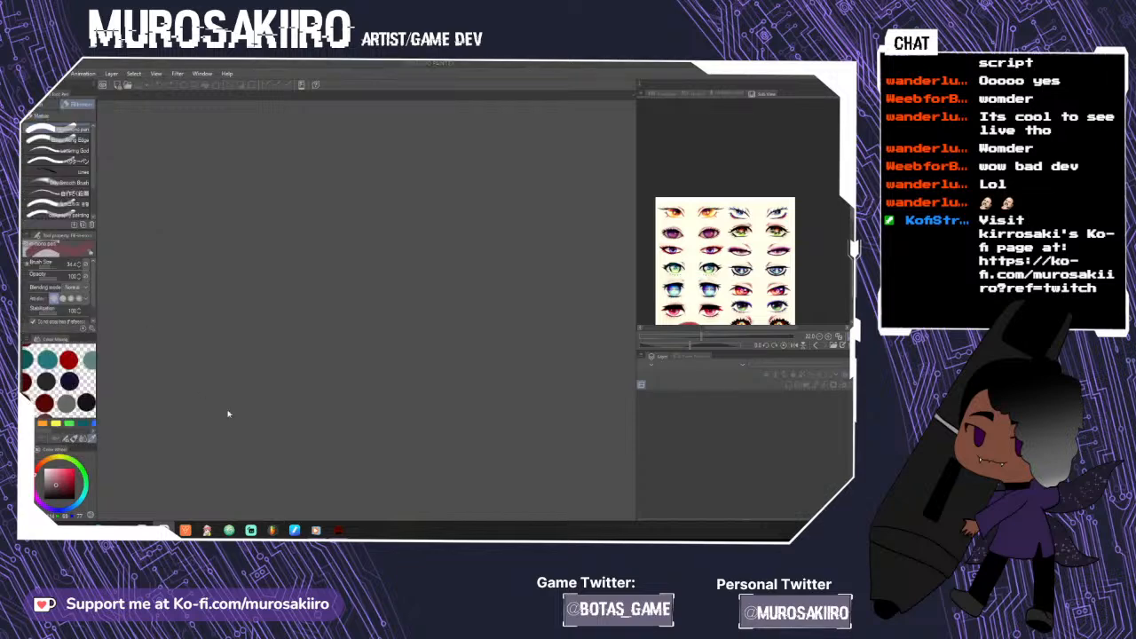
left_click(394, 187)
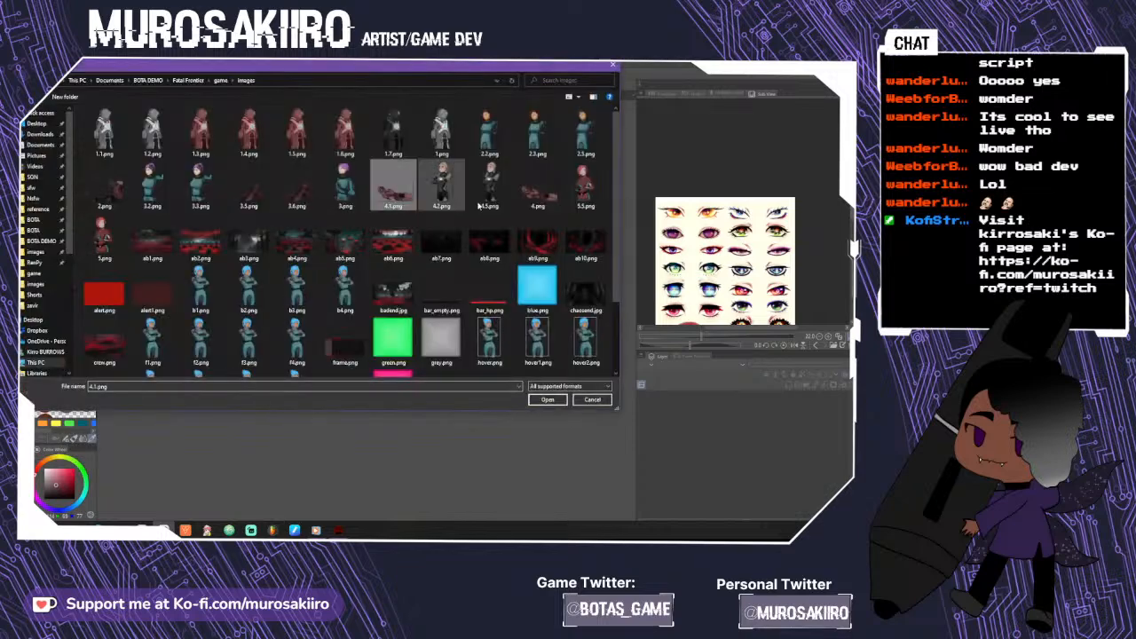
left_click(534, 204, "shift")
left_click(489, 187, "ctrl")
left_click(441, 186, "ctrl")
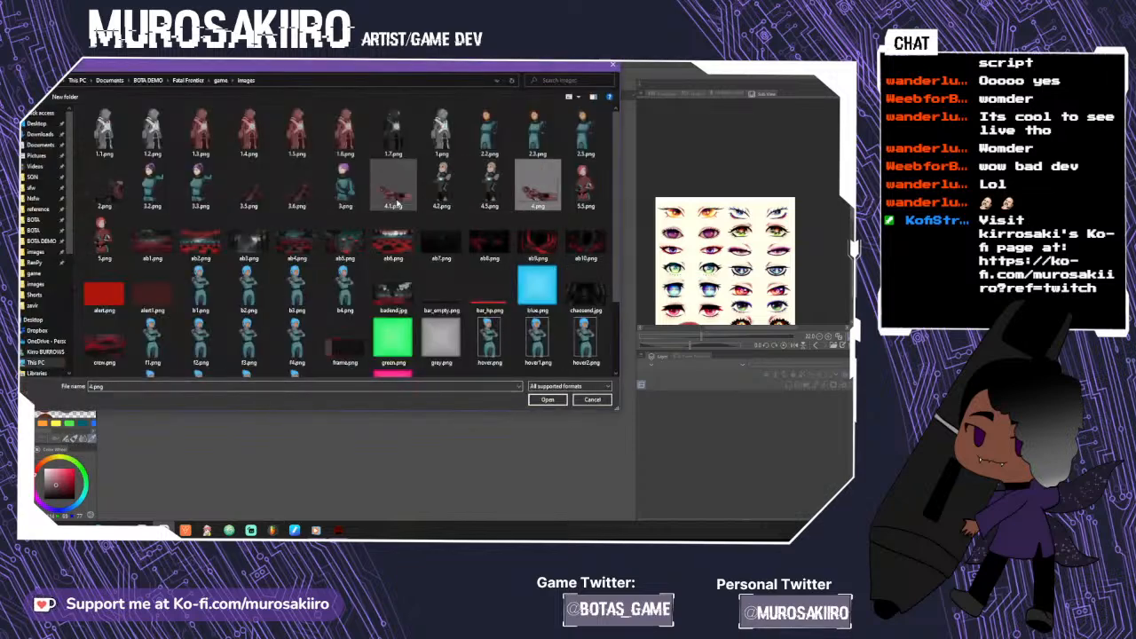
left_click(536, 400)
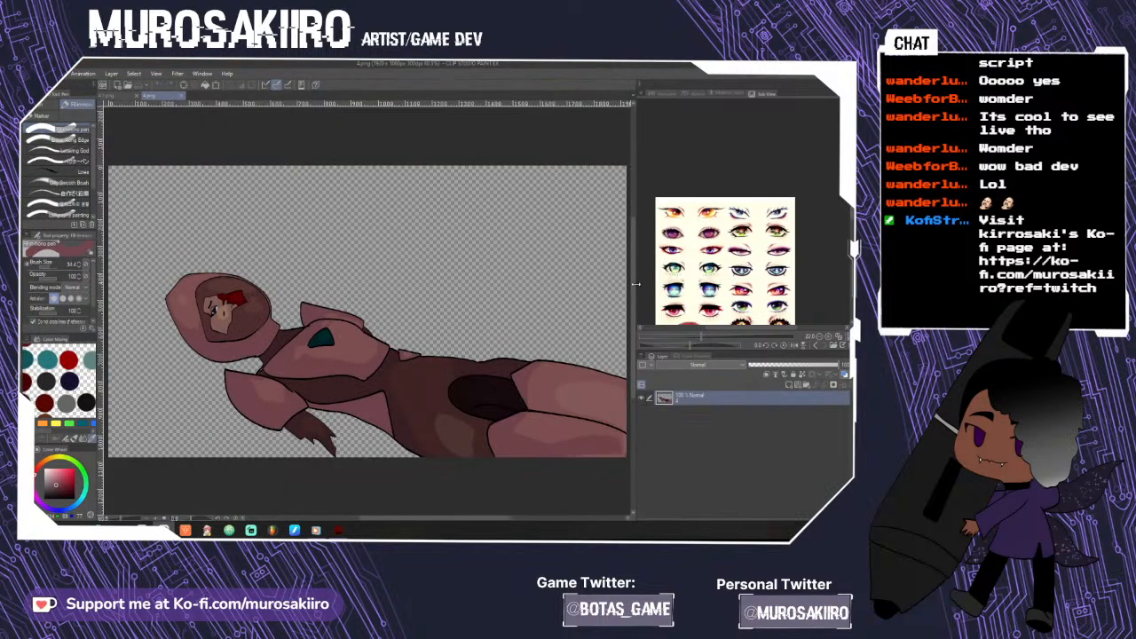
- Outline the exposed forearm below the torn sleeve in 4.png with thin black strokes down to the canvas edge
scroll(335, 384, "up", 4)
left_click(61, 171)
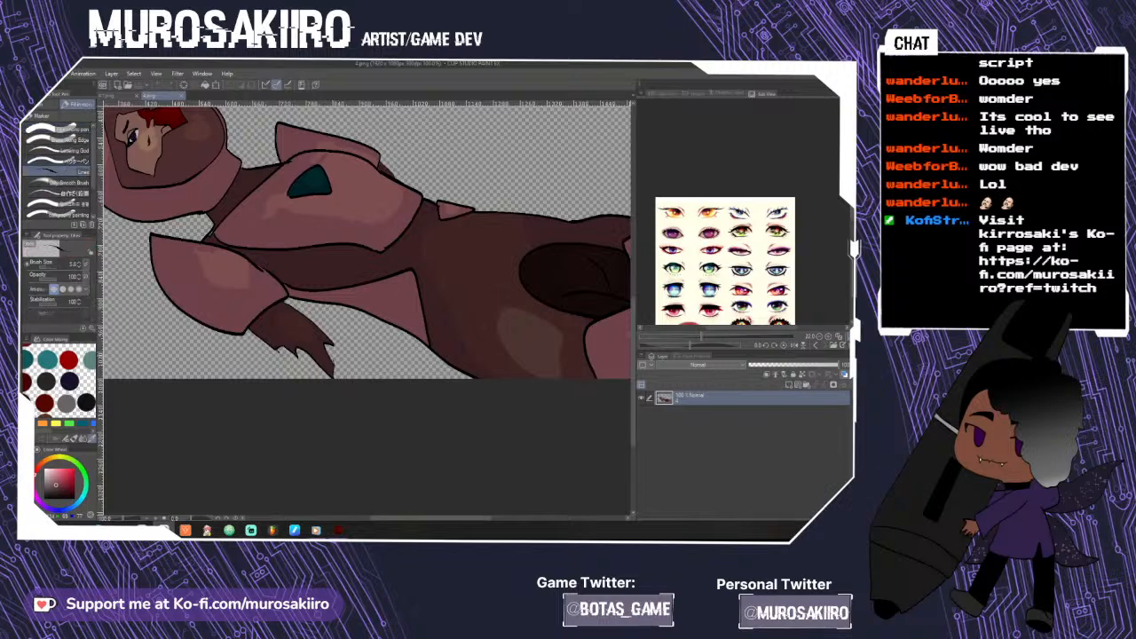
left_click(322, 392)
- Open the alien landscape background with the glowing red bushes from the game's images folder as a colour reference
left_click(33, 73)
left_click(53, 108)
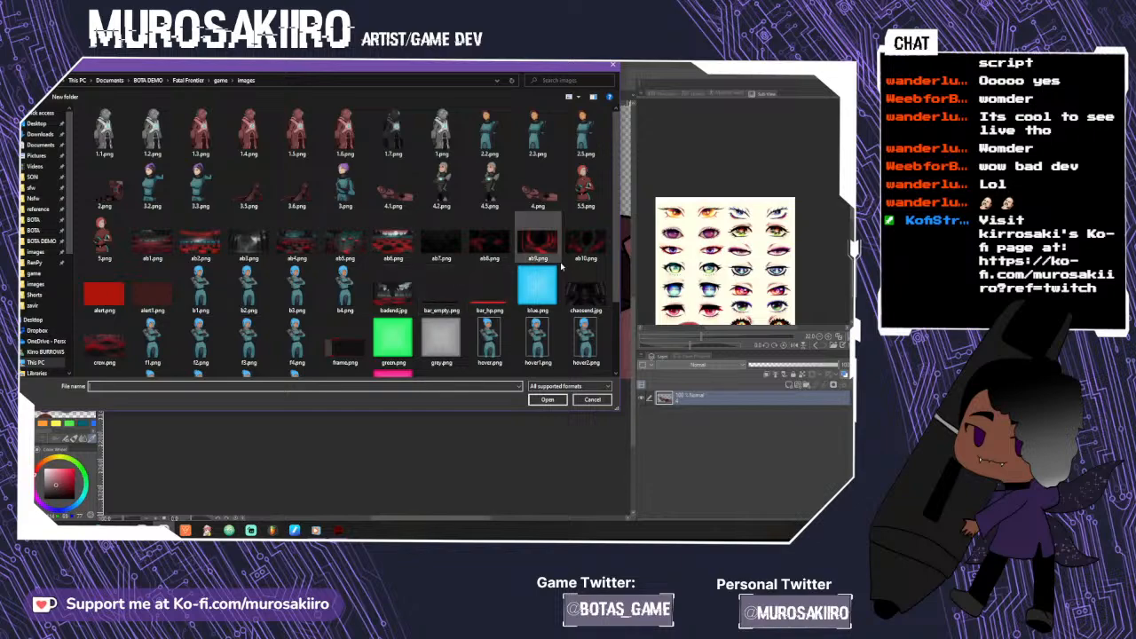
left_click(104, 345)
left_click(547, 400)
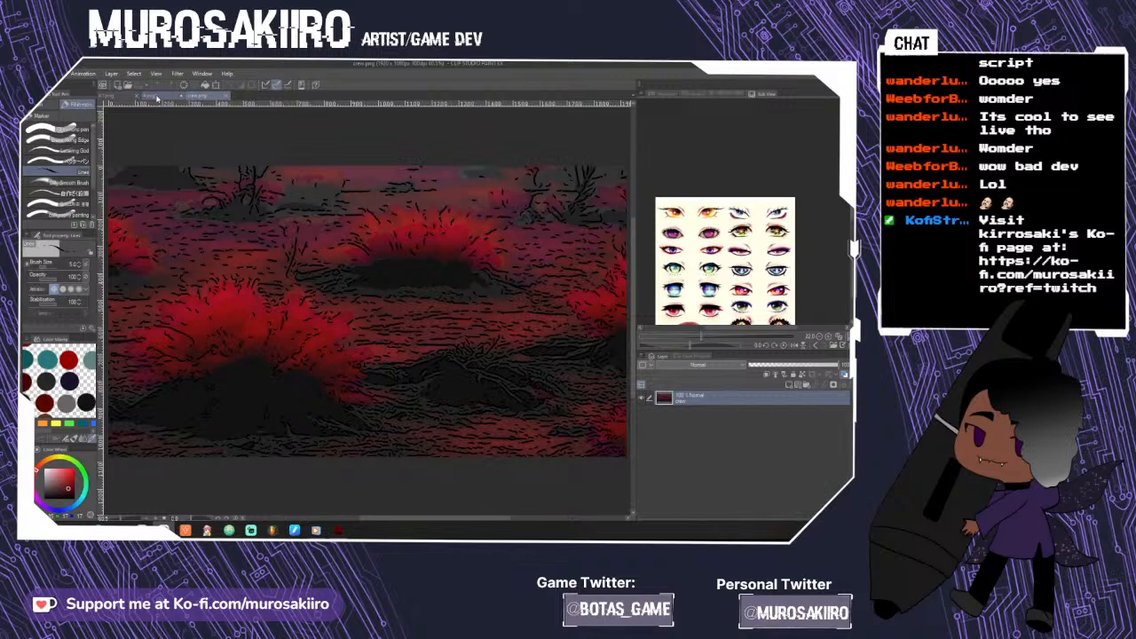
- Fill the two outlined areas below the torn sleeve in 4.png with dark red
left_click(154, 96)
key("g")
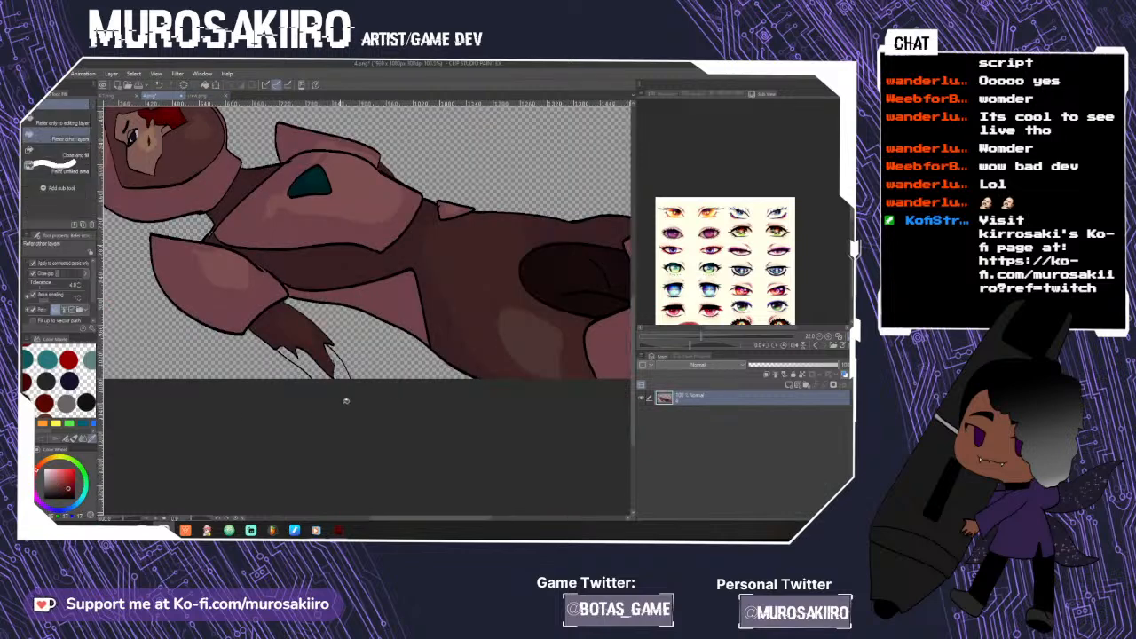
left_click(317, 373)
left_click(343, 373)
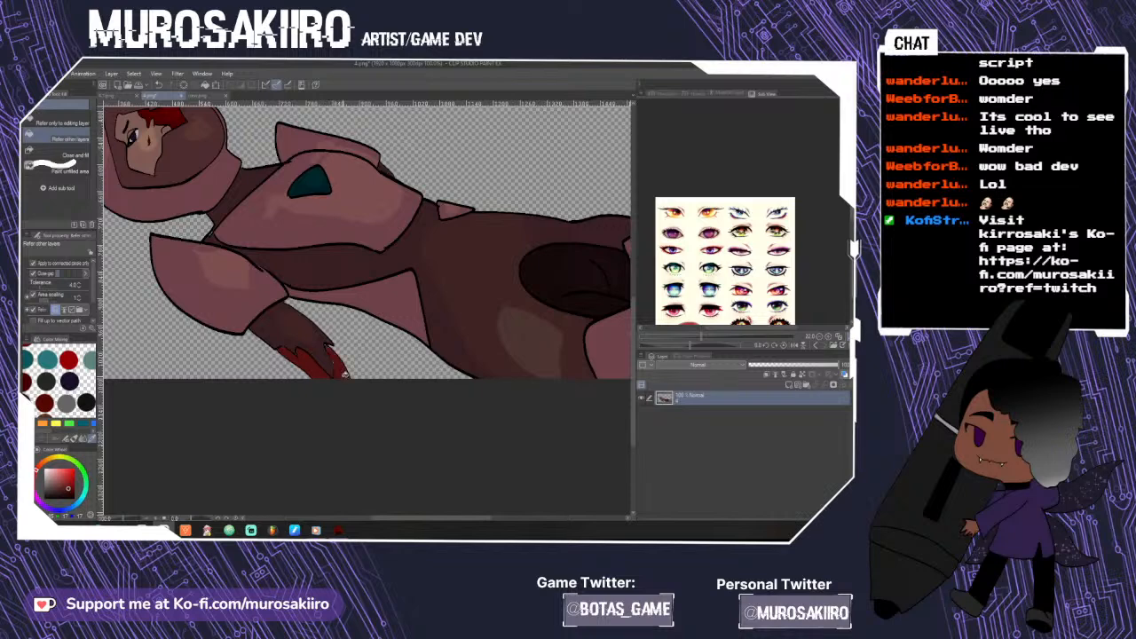
- Paint over the small unfilled pixels between the torn sleeve's outline and the dark red fill
scroll(350, 386, "up", 4)
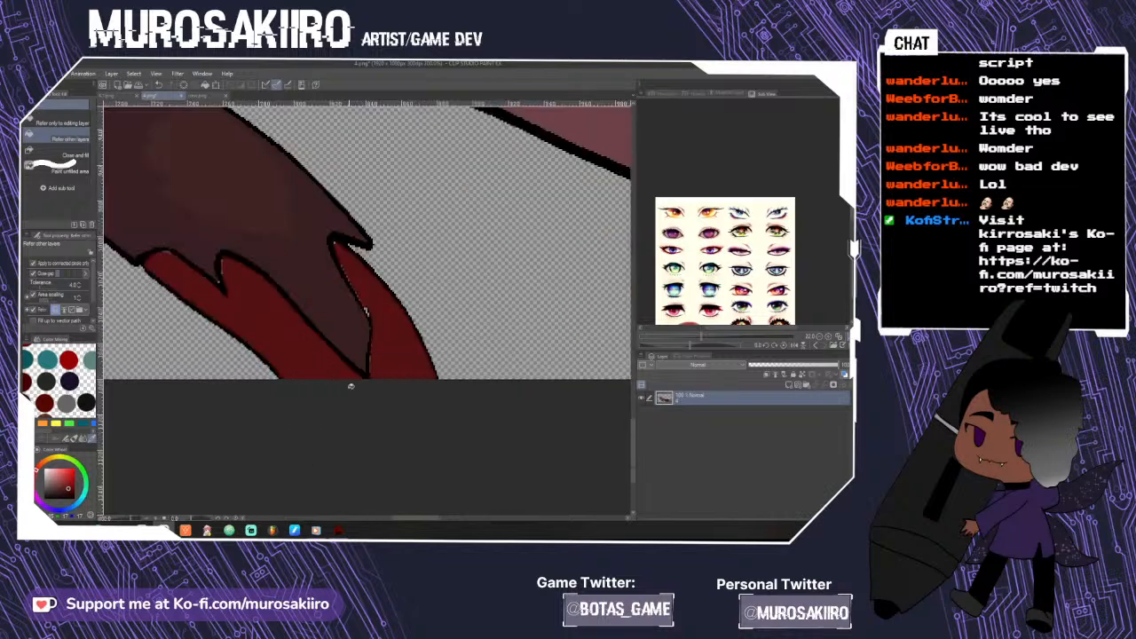
key("b")
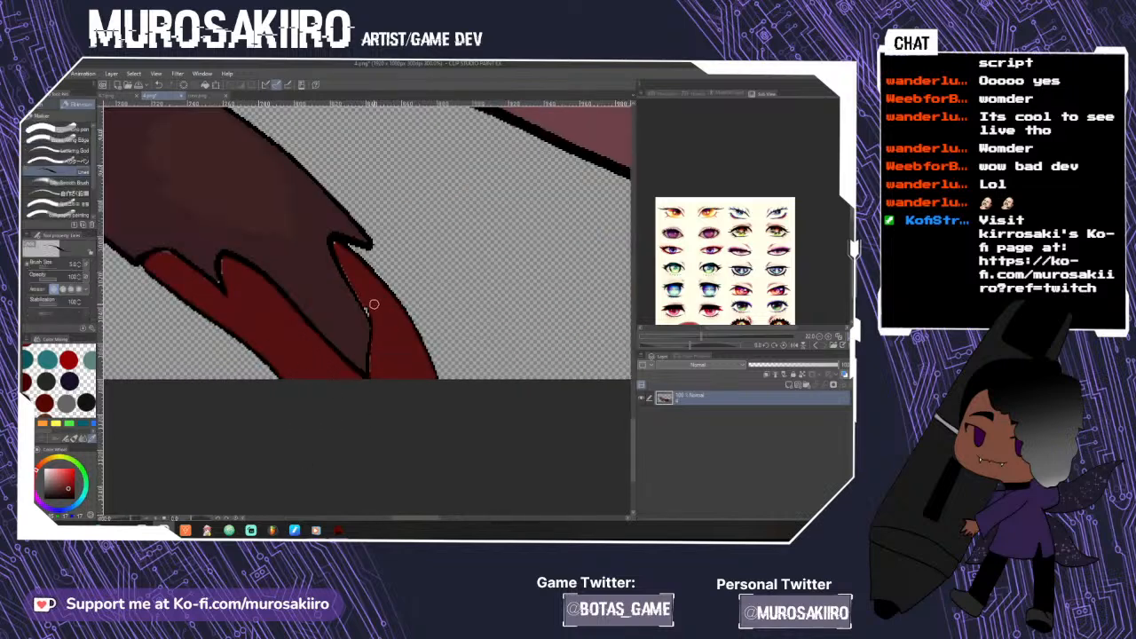
left_click(76, 129)
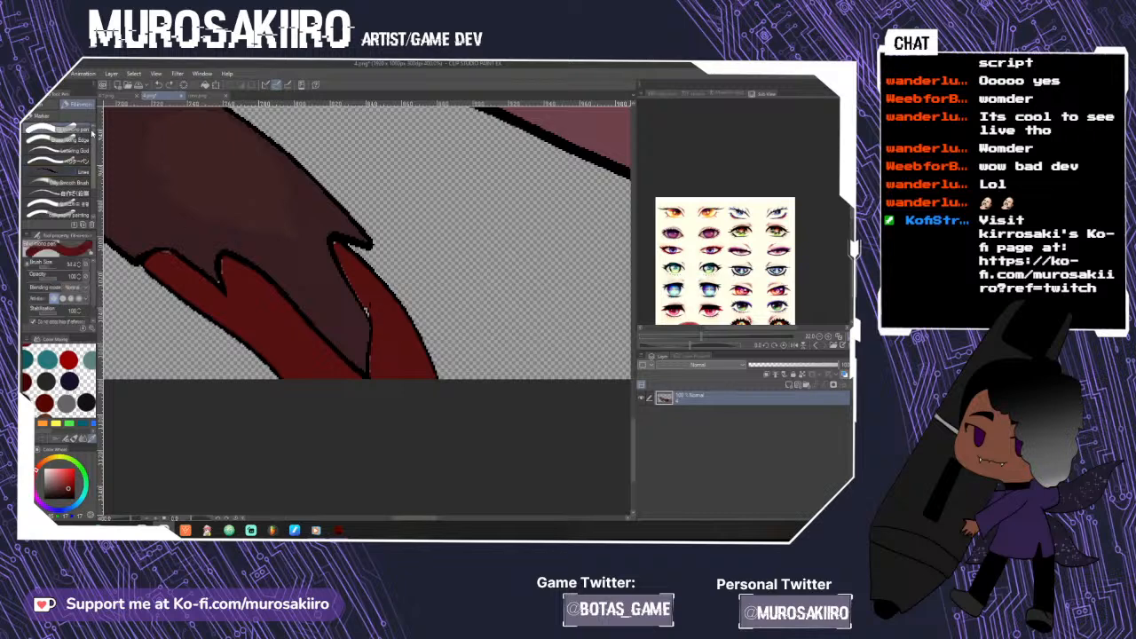
scroll(346, 262, "up", 4)
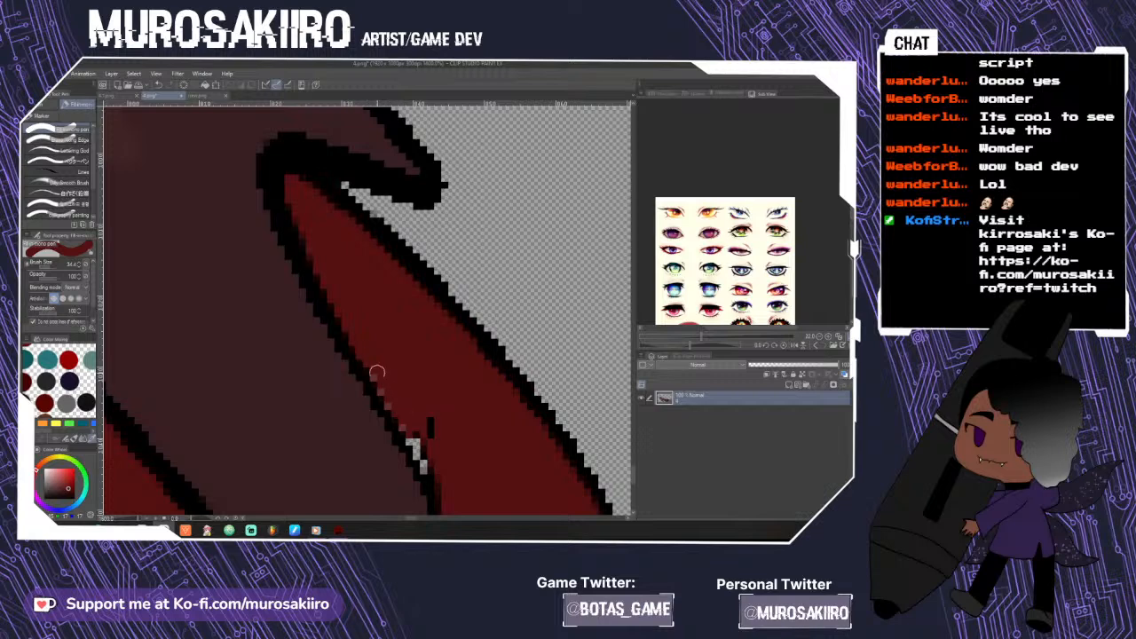
scroll(532, 492, "down", 4)
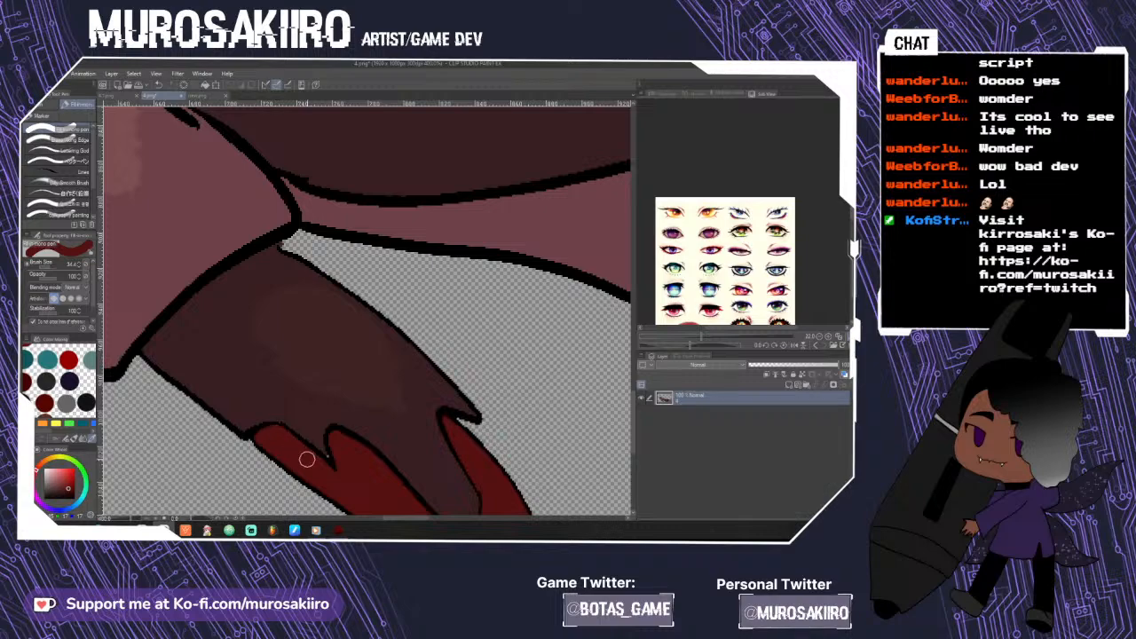
scroll(321, 471, "down", 2)
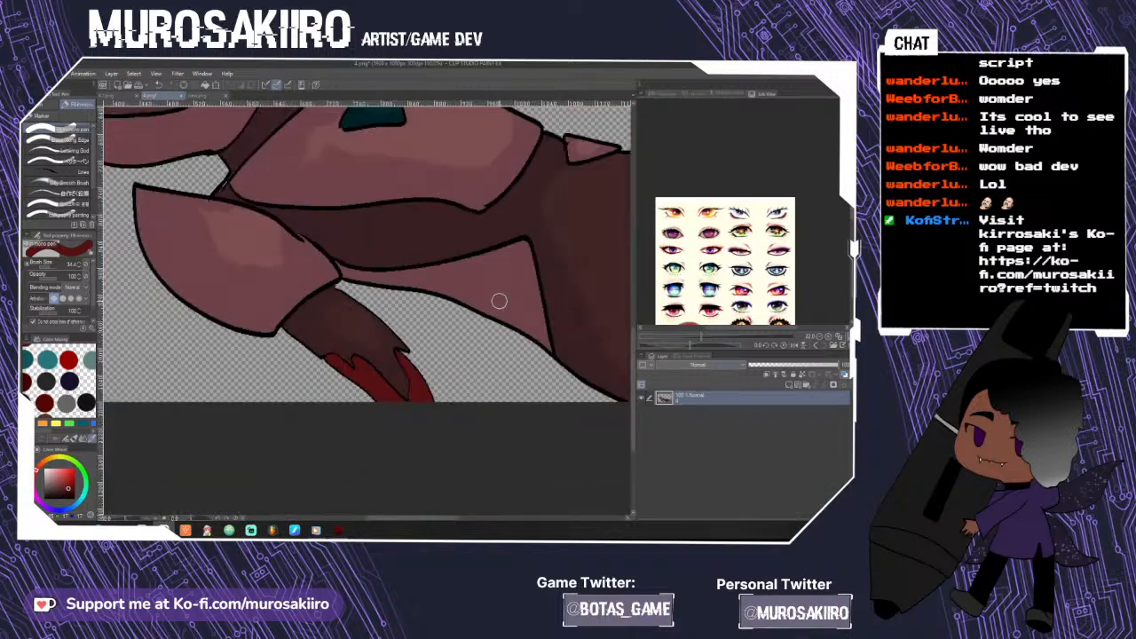
- Shade the lower end of the larger red area beside the sleeve tip with a darker brownish red
left_click(189, 95)
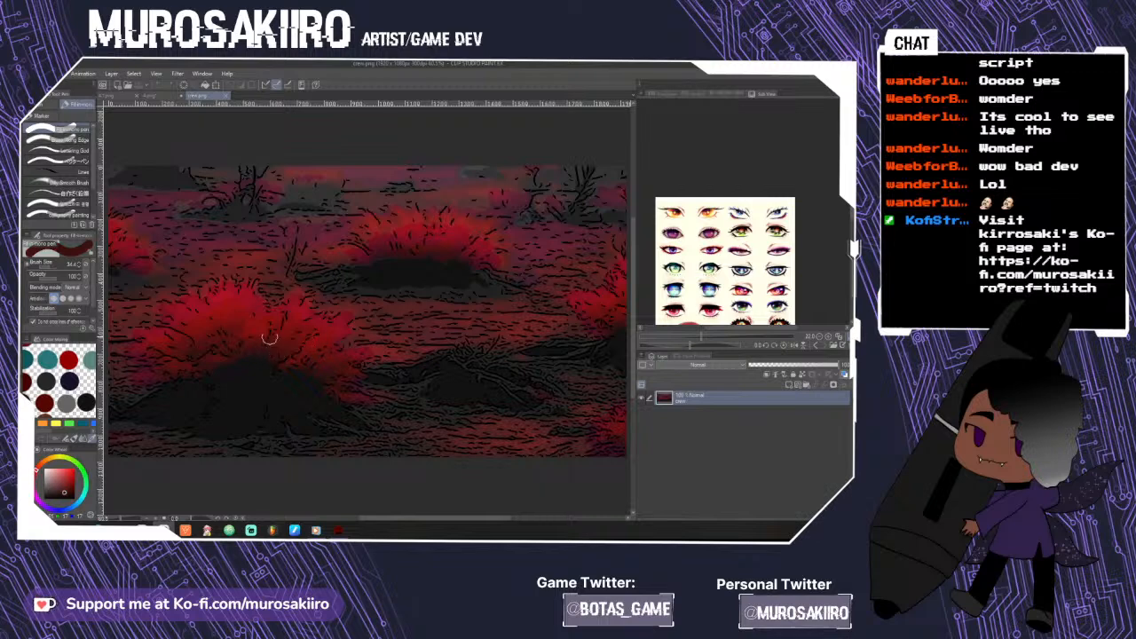
left_click(152, 95)
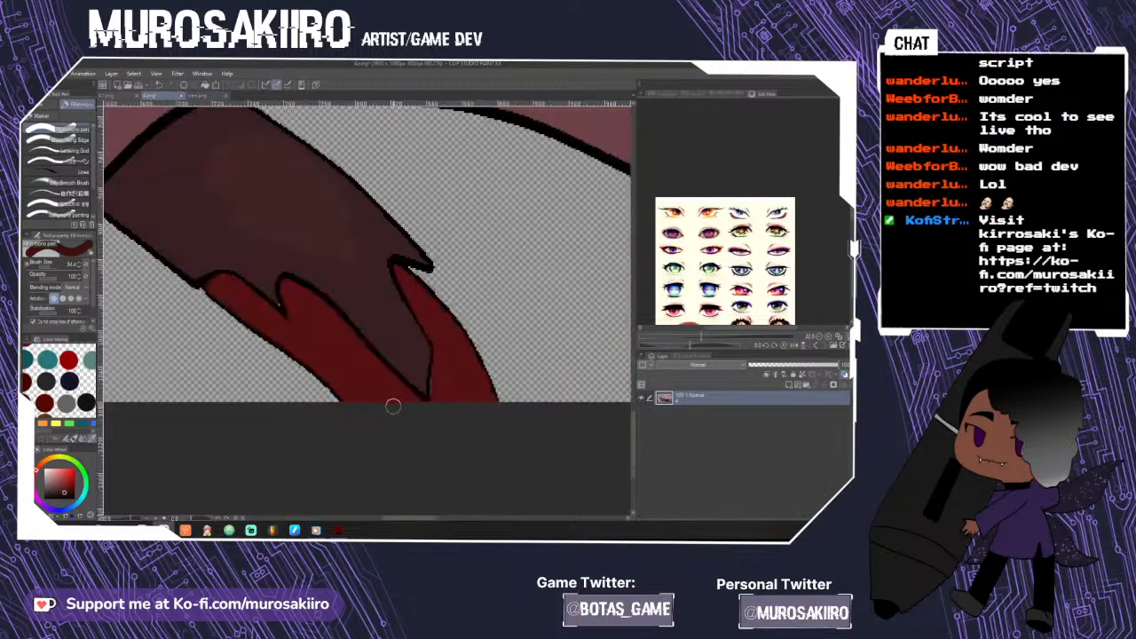
scroll(401, 406, "up", 3)
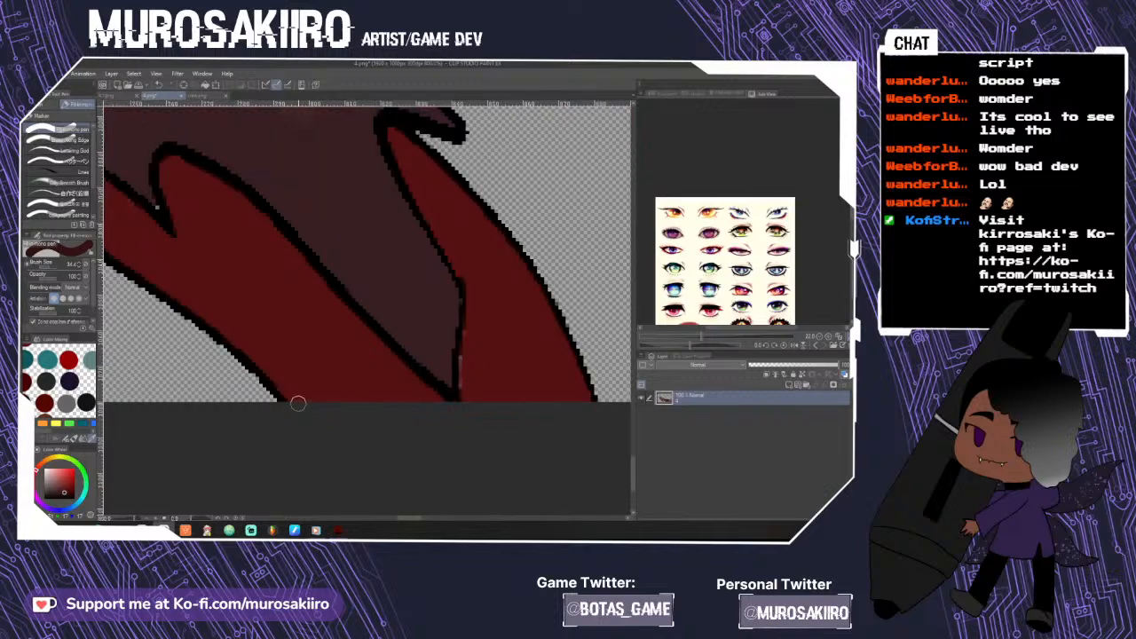
mouse_move(294, 379)
left_mouse_down()
mouse_move(279, 326)
mouse_move(350, 397)
left_mouse_up()
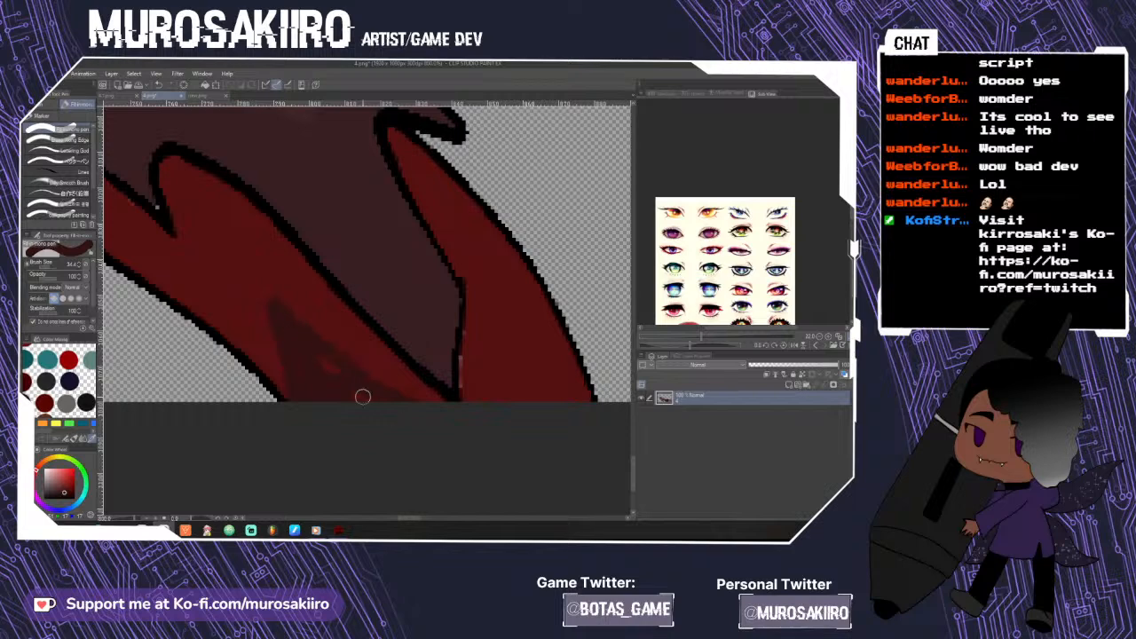
mouse_move(286, 305)
left_mouse_down()
mouse_move(341, 358)
mouse_move(299, 275)
mouse_move(372, 353)
mouse_move(303, 269)
mouse_move(369, 347)
left_mouse_up()
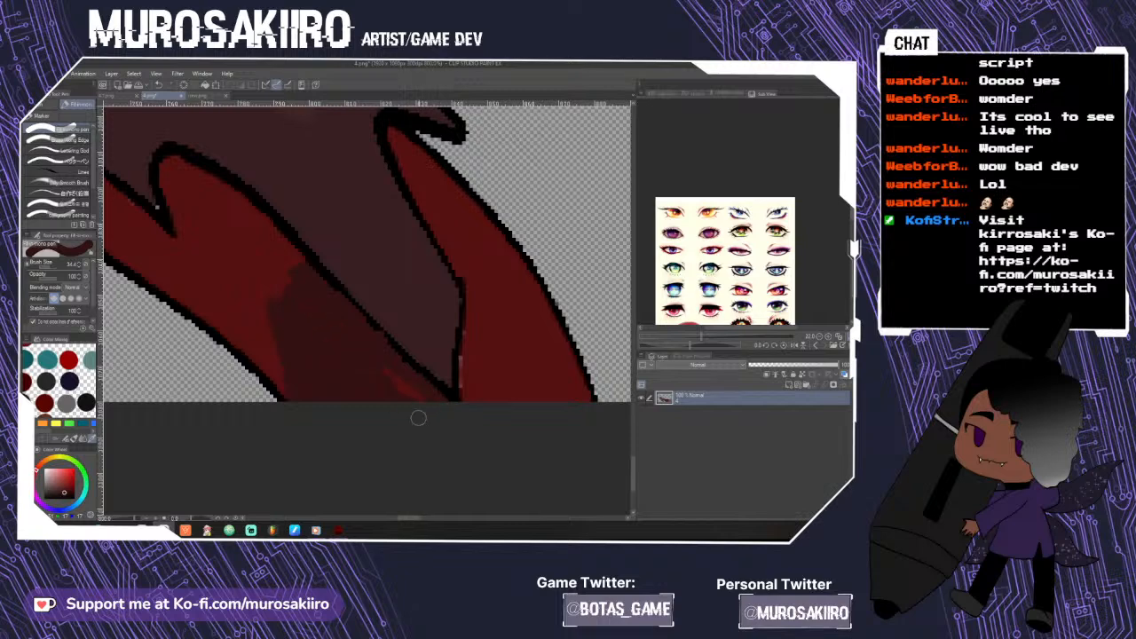
- Shade the outer edge of the larger red area along its black outline with darker red
scroll(361, 388, "down", 3)
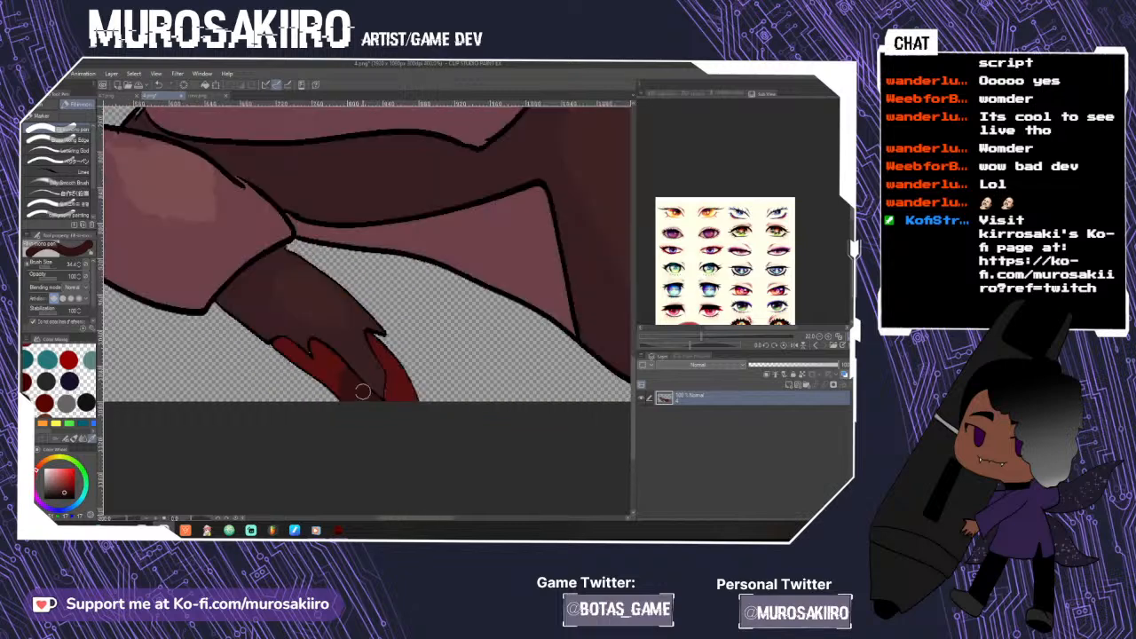
scroll(328, 364, "up", 3)
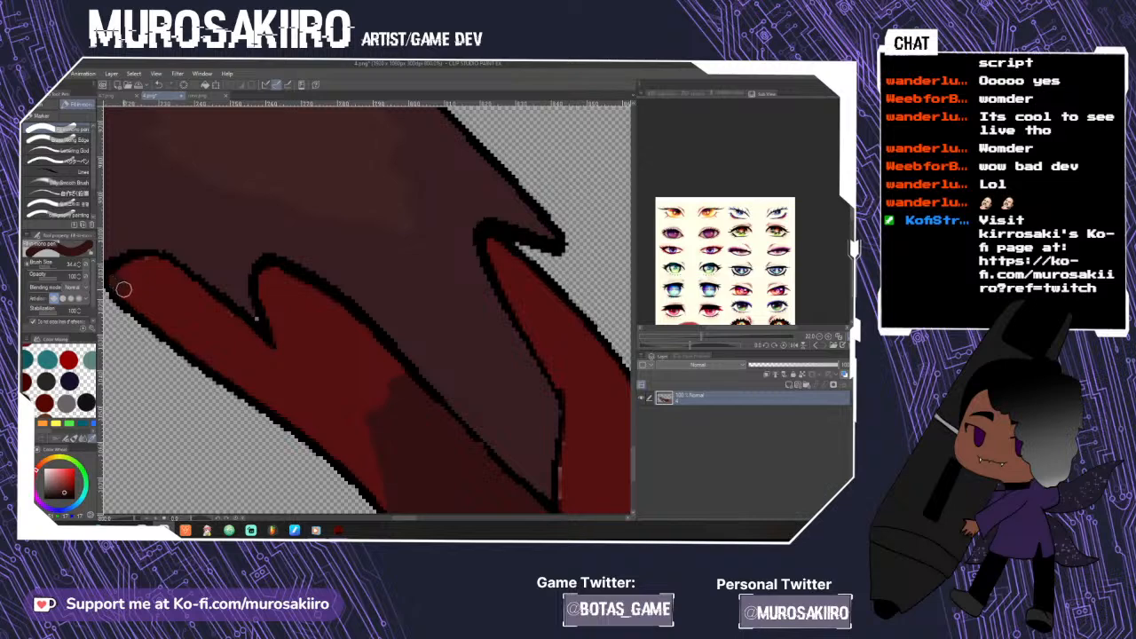
mouse_move(204, 355)
left_mouse_down()
mouse_move(347, 451)
mouse_move(396, 508)
mouse_move(317, 432)
left_mouse_up()
- Check the landscape background and the 4.1.png sprite, then close 4.1.png
left_click(196, 95)
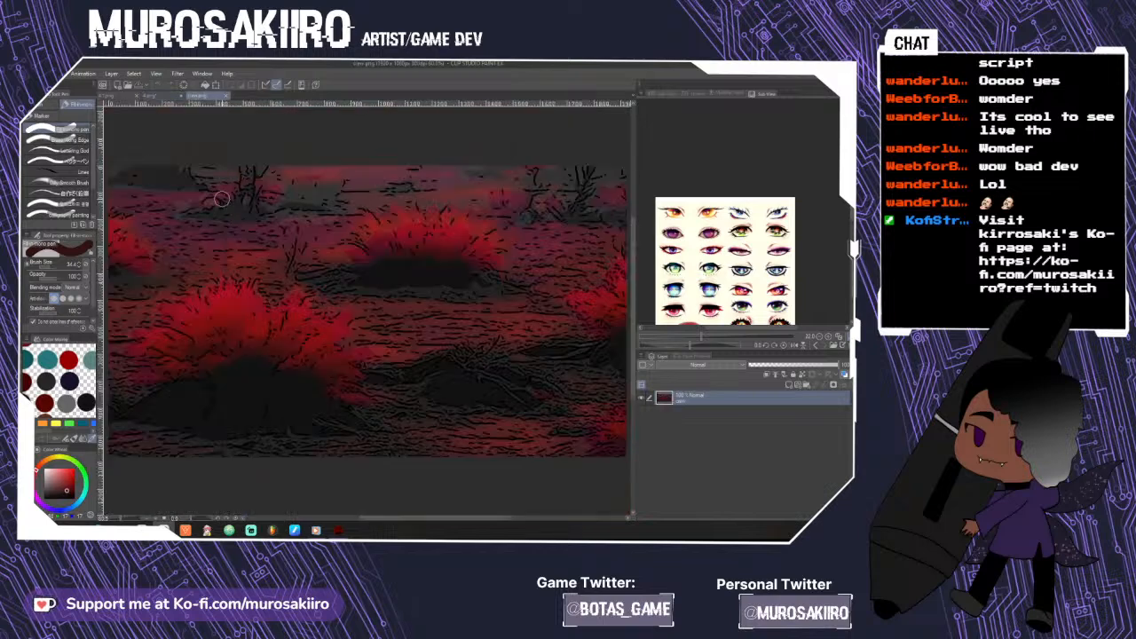
left_click(117, 95)
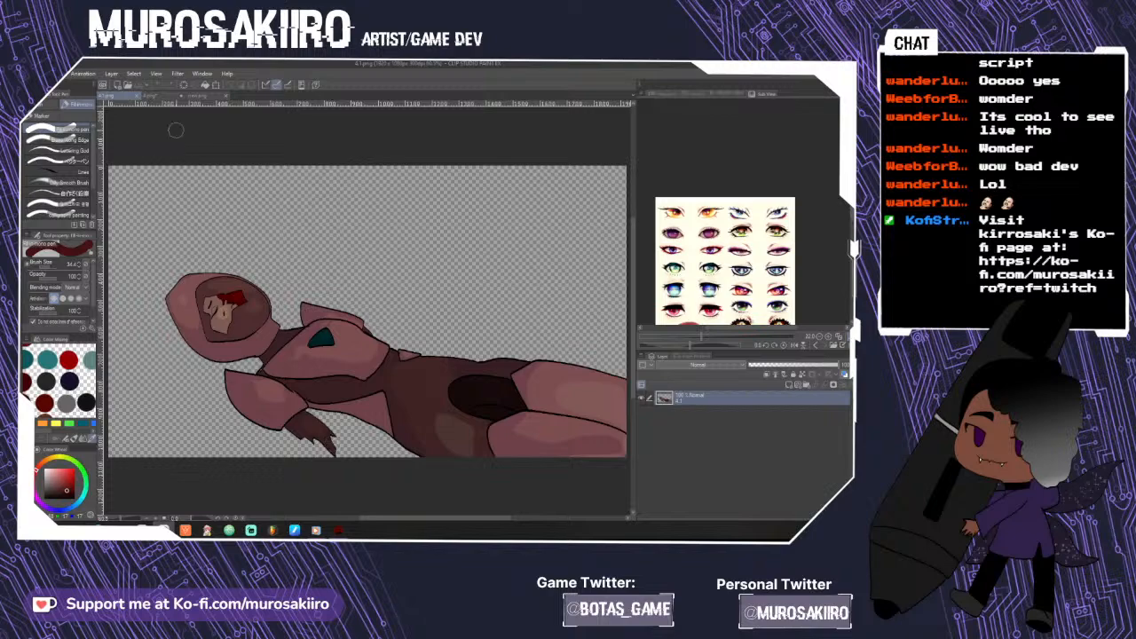
left_click(138, 96)
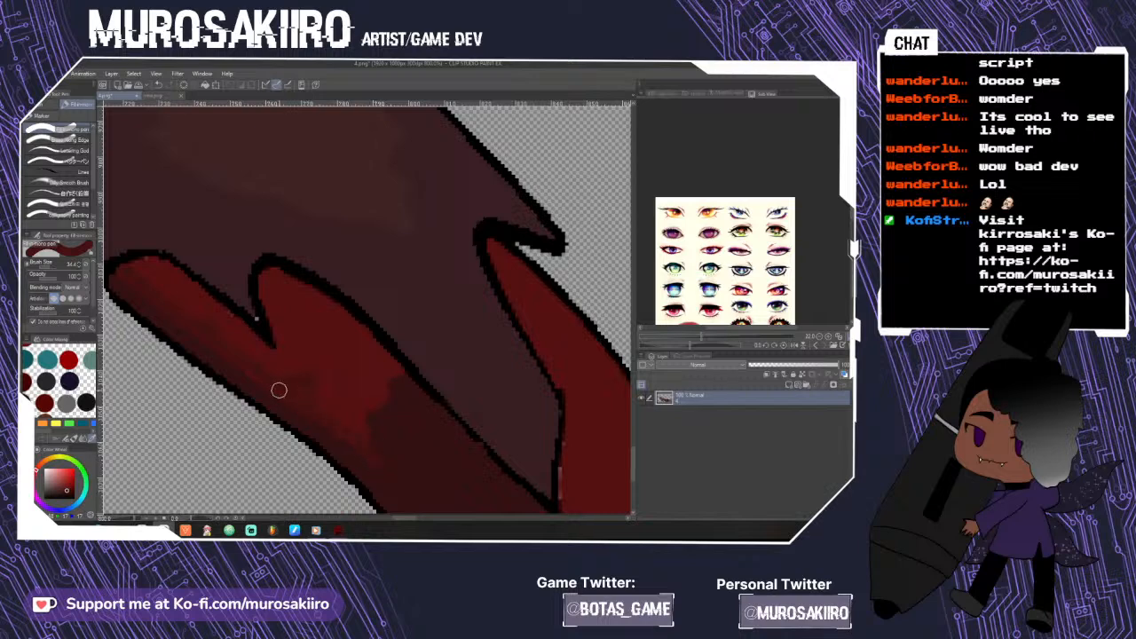
- Paint a brighter red highlight down the inner edge of the narrower red area, beside the torn sleeve's tip
scroll(347, 390, "down", 7)
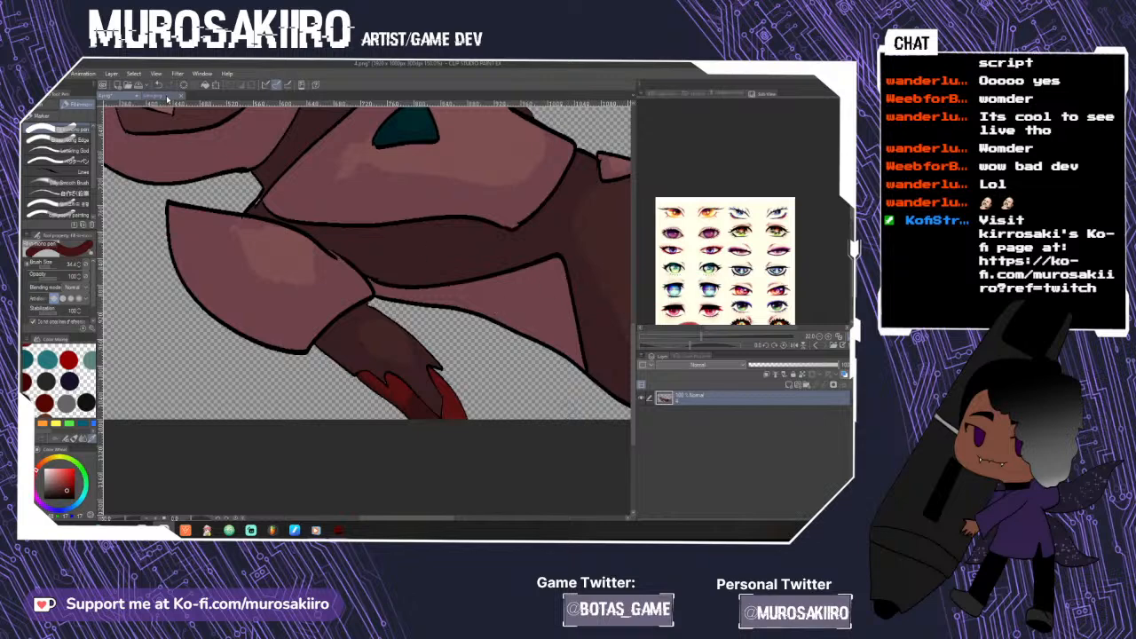
left_click(164, 96)
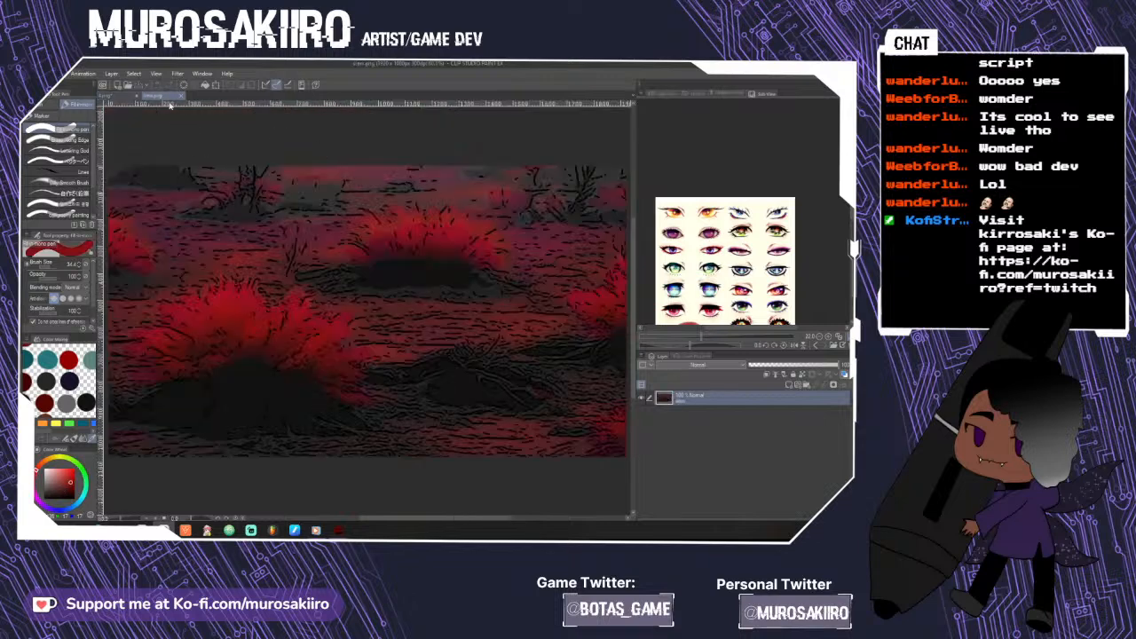
left_click(119, 95)
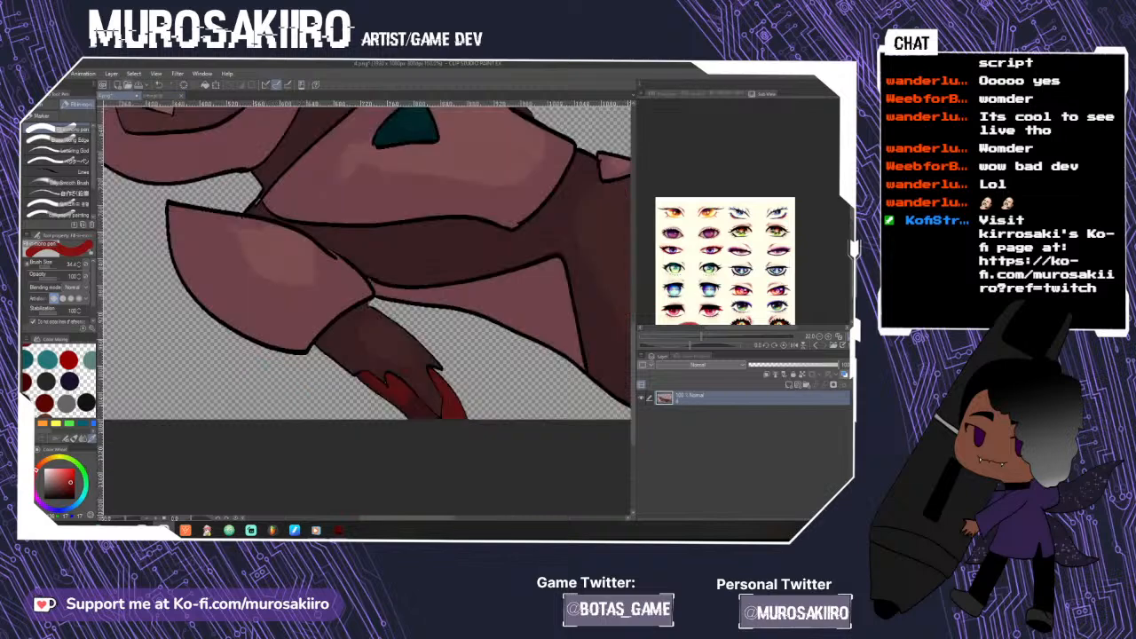
scroll(417, 381, "up", 1)
scroll(438, 380, "up", 2)
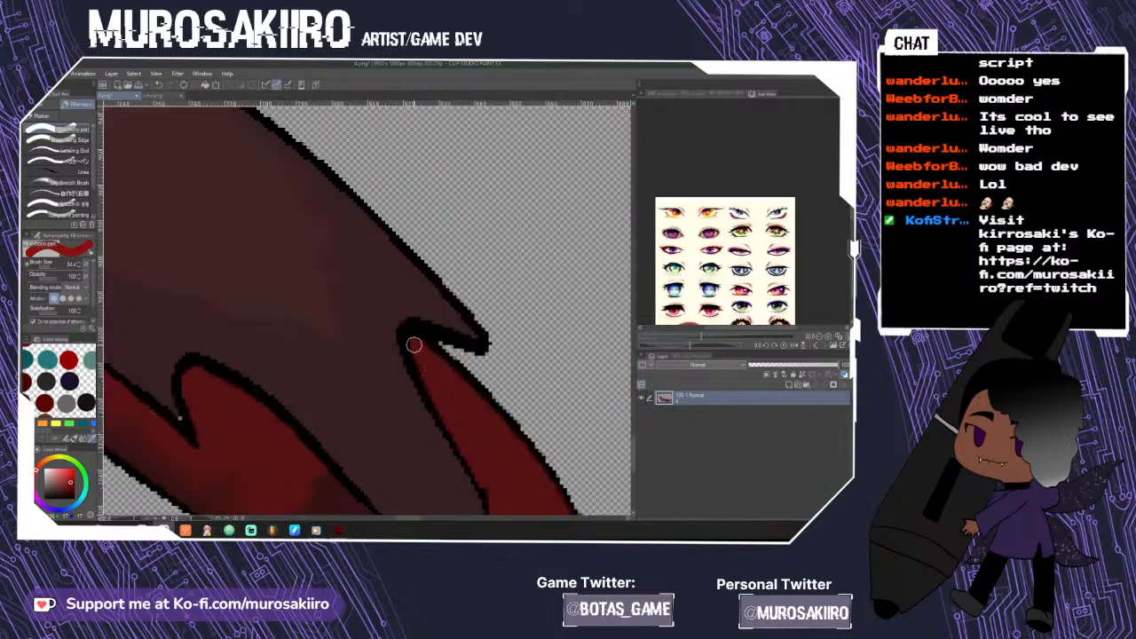
left_click_drag(414, 344, 499, 505)
scroll(500, 506, "down", 2)
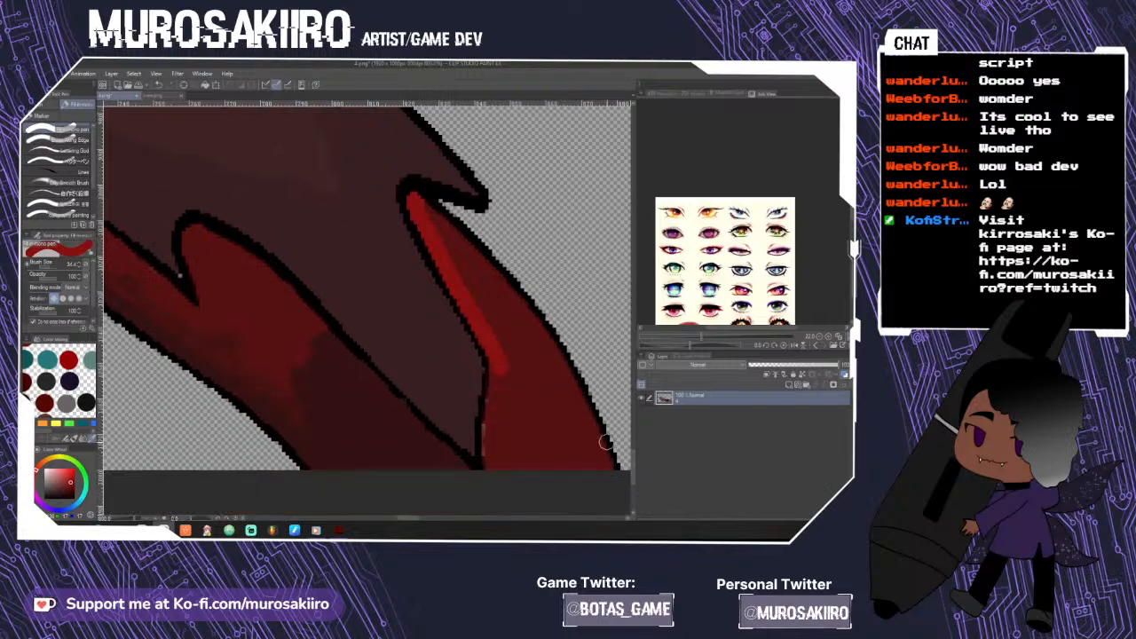
left_click_drag(496, 368, 490, 471)
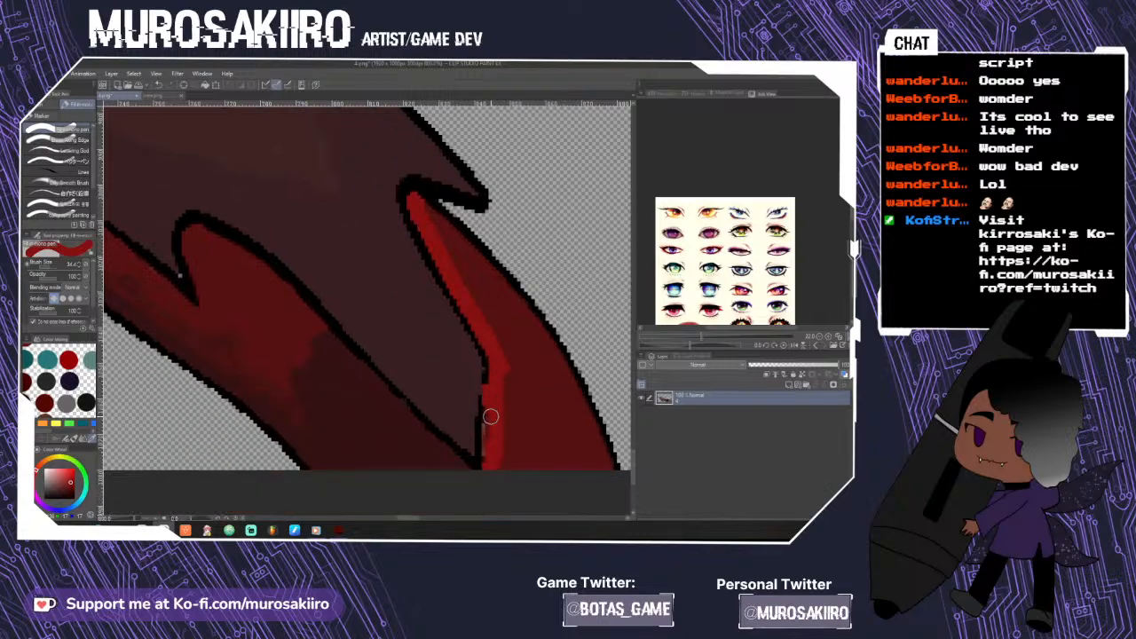
- Widen the highlight on the narrower red area with crimson strokes toward its outer edge, after checking the landscape background's reds
left_click(164, 96)
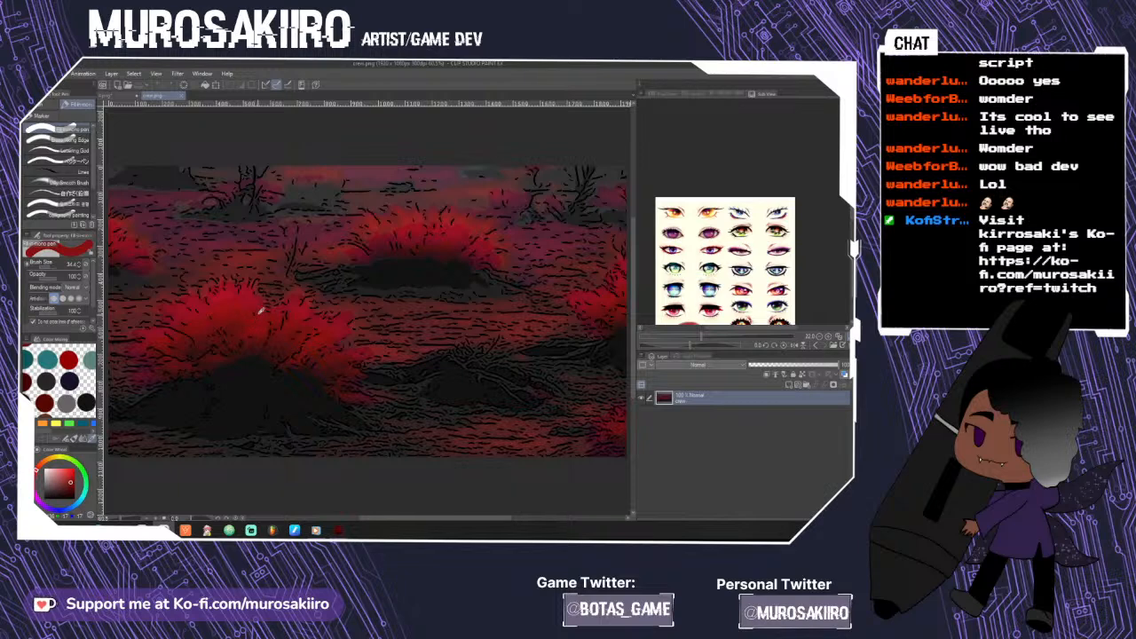
left_click(116, 96)
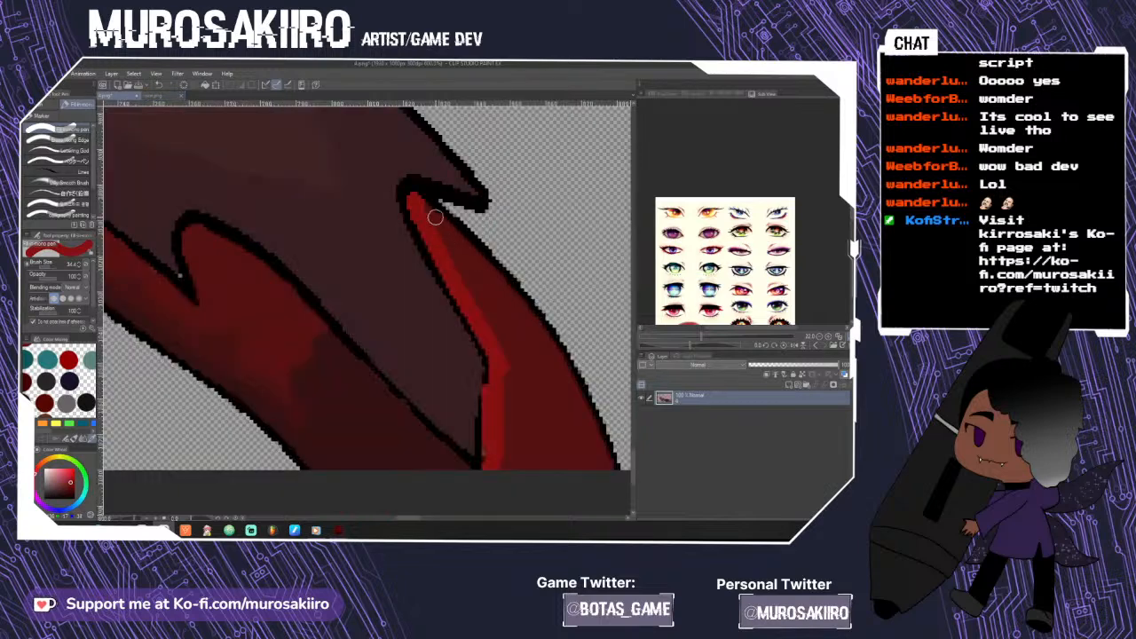
mouse_move(429, 209)
left_mouse_down()
mouse_move(514, 366)
mouse_move(505, 470)
left_mouse_up()
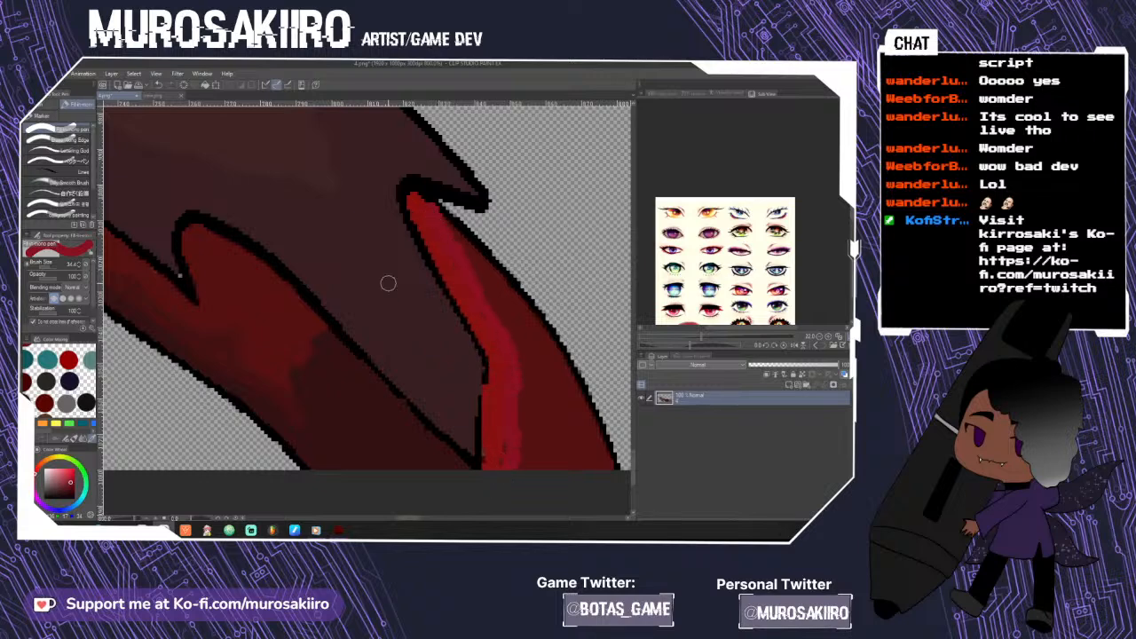
mouse_move(489, 288)
left_mouse_down()
mouse_move(545, 388)
mouse_move(530, 406)
mouse_move(533, 458)
mouse_move(575, 484)
mouse_move(524, 458)
mouse_move(523, 366)
left_mouse_up()
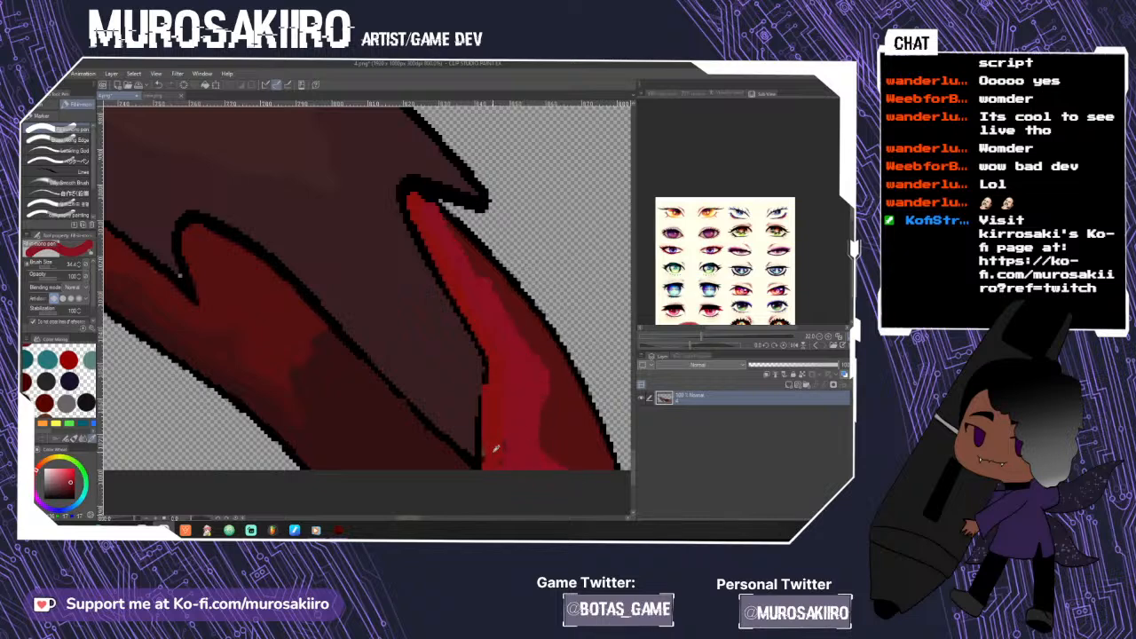
- Paint dark brown over the stray light pixels in the thin strip between the black outlines at the shoulder joint
scroll(493, 472, "down", 5)
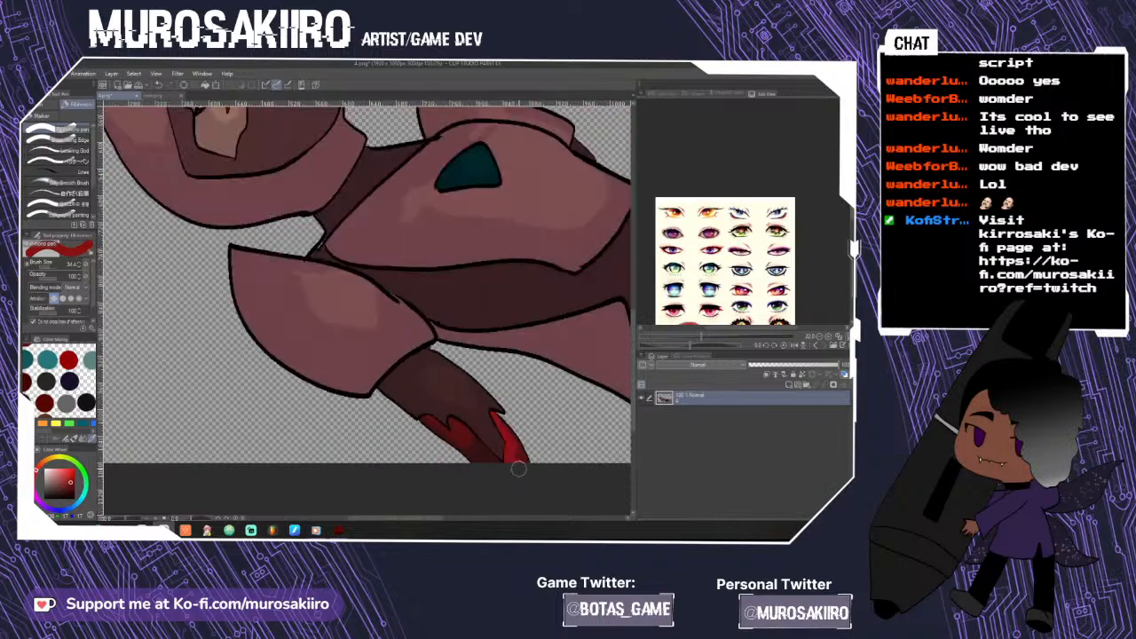
scroll(443, 355, "up", 3)
scroll(444, 354, "up", 6)
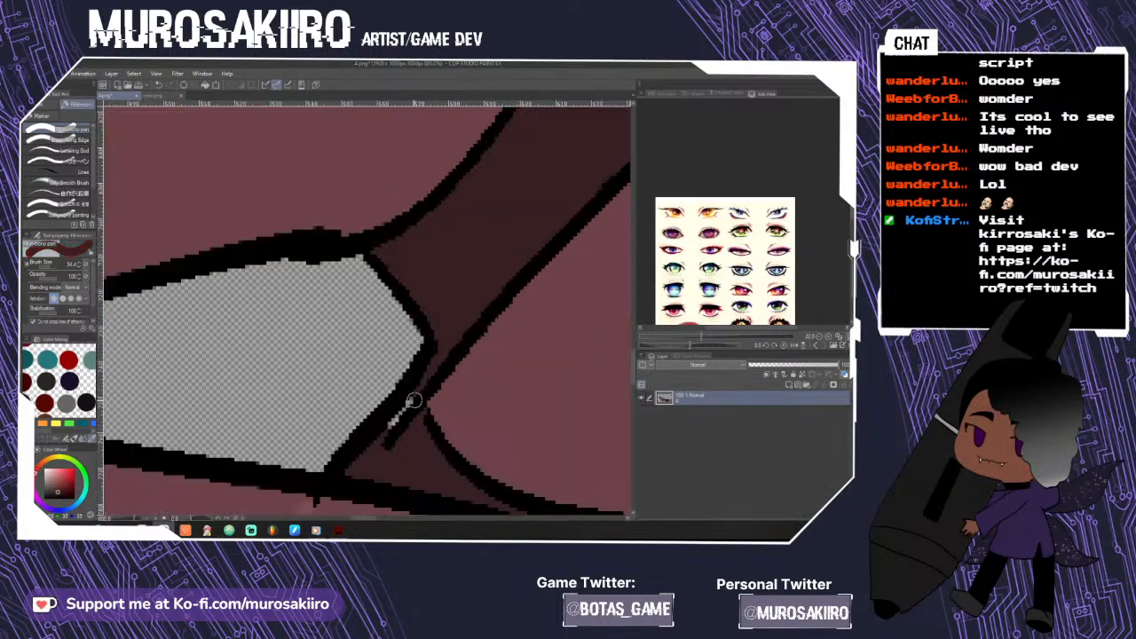
mouse_move(402, 390)
left_mouse_down()
mouse_move(324, 476)
mouse_move(309, 513)
left_mouse_up()
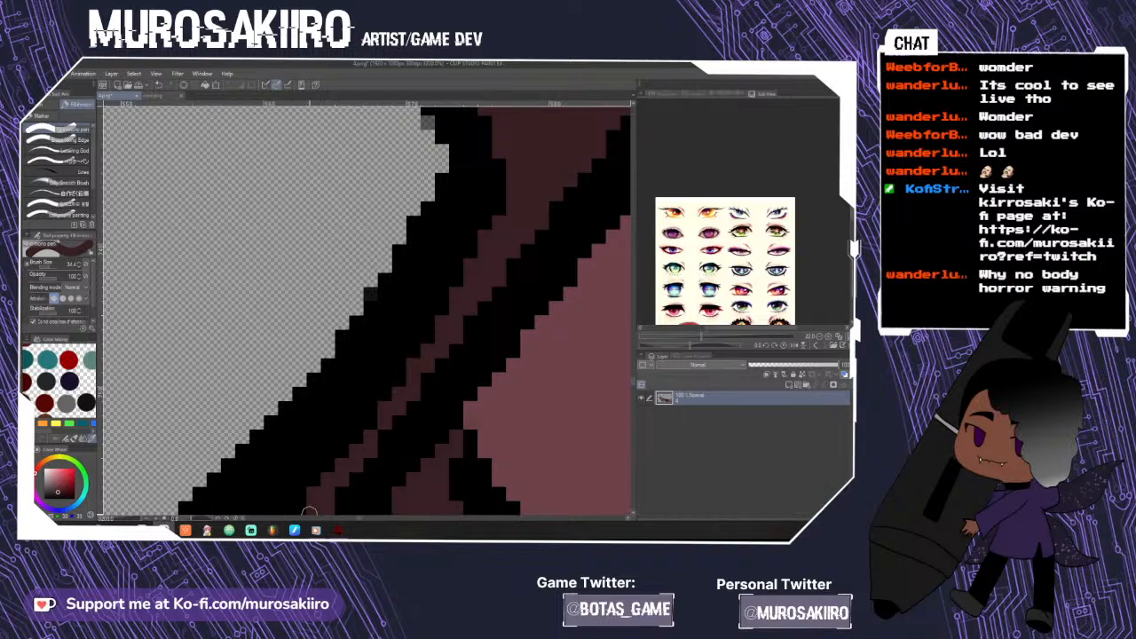
- Erase a short stretch of the black outline along the waist's upper edge, just past the small pink pointed plate
scroll(555, 401, "down", 5)
left_click_drag(382, 519, 416, 520)
scroll(457, 477, "down", 5)
left_click_drag(634, 334, 635, 375)
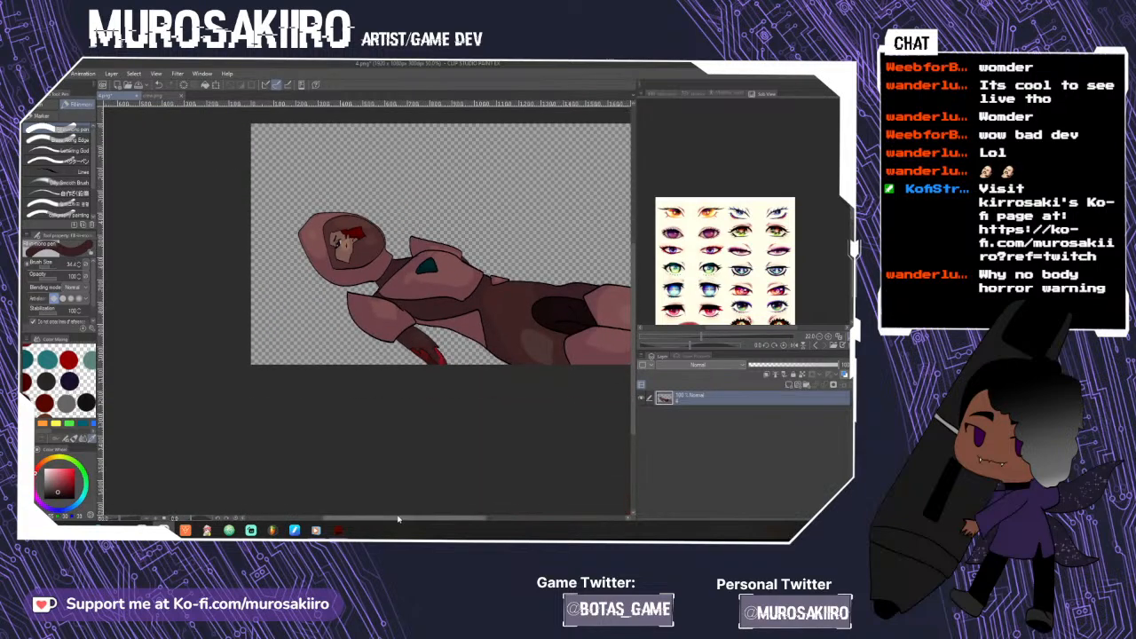
left_click_drag(417, 520, 468, 521)
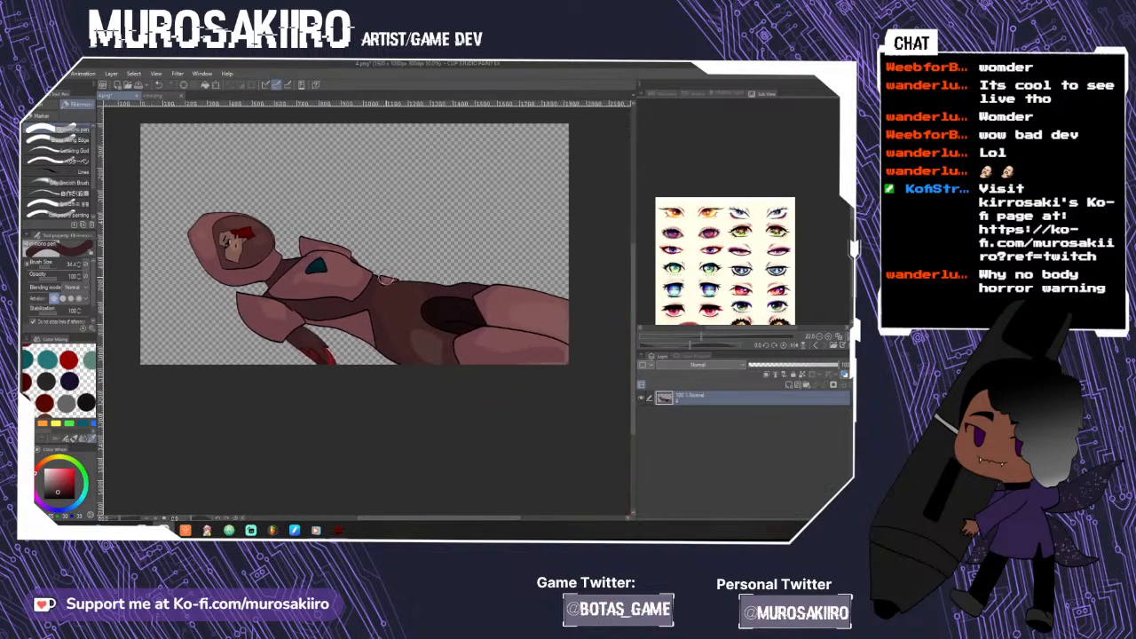
scroll(390, 283, "up", 1)
scroll(537, 395, "up", 1)
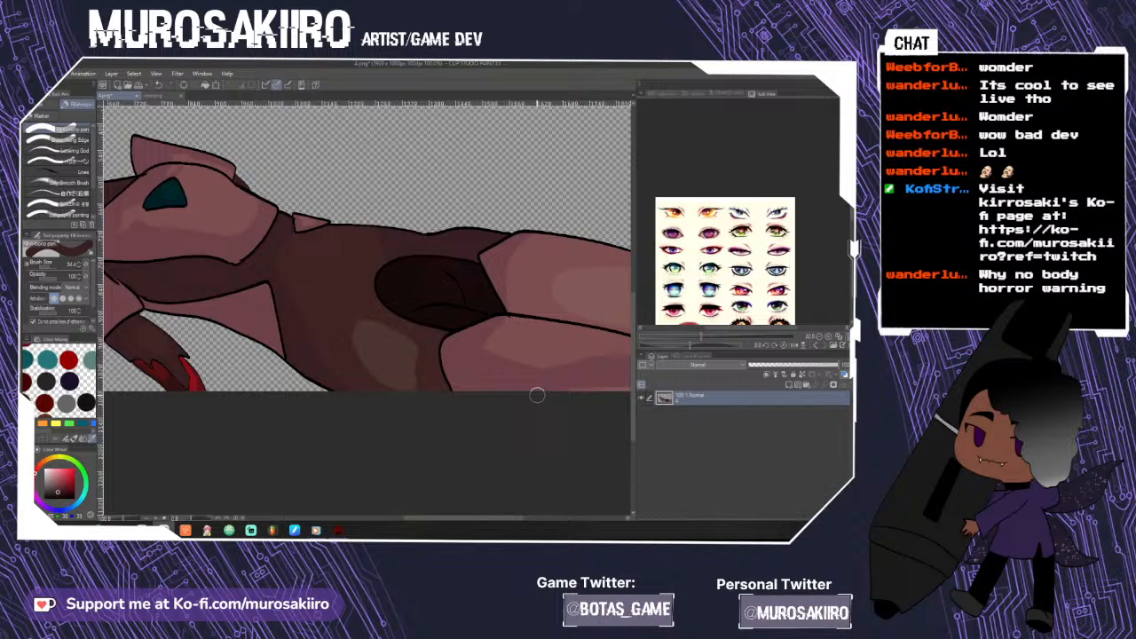
left_click(81, 171)
scroll(377, 234, "up", 1)
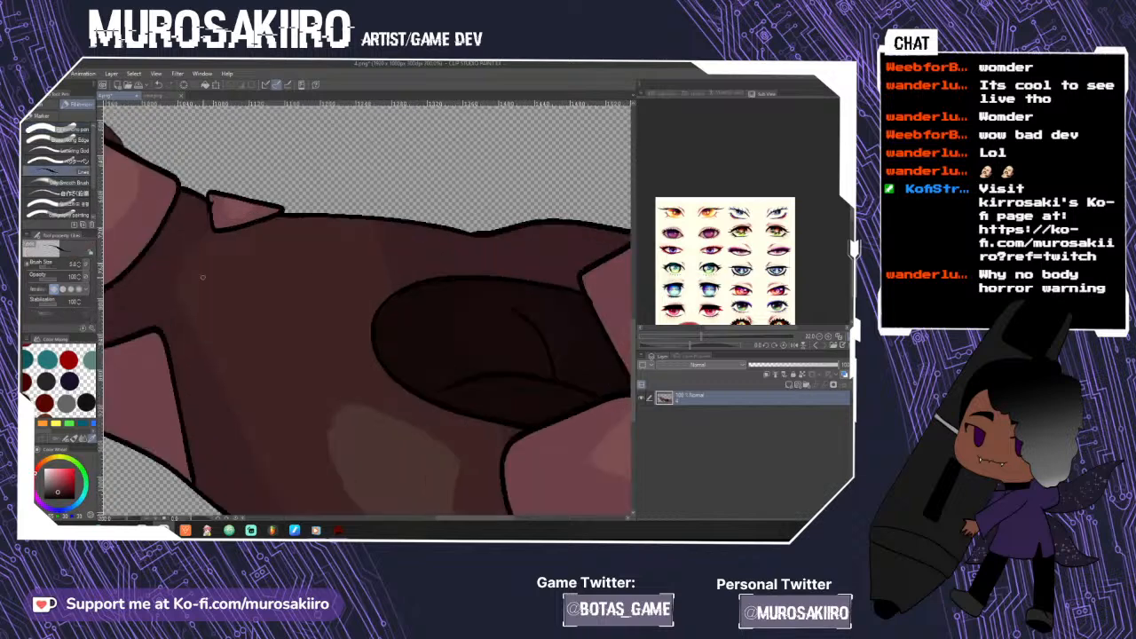
key("e")
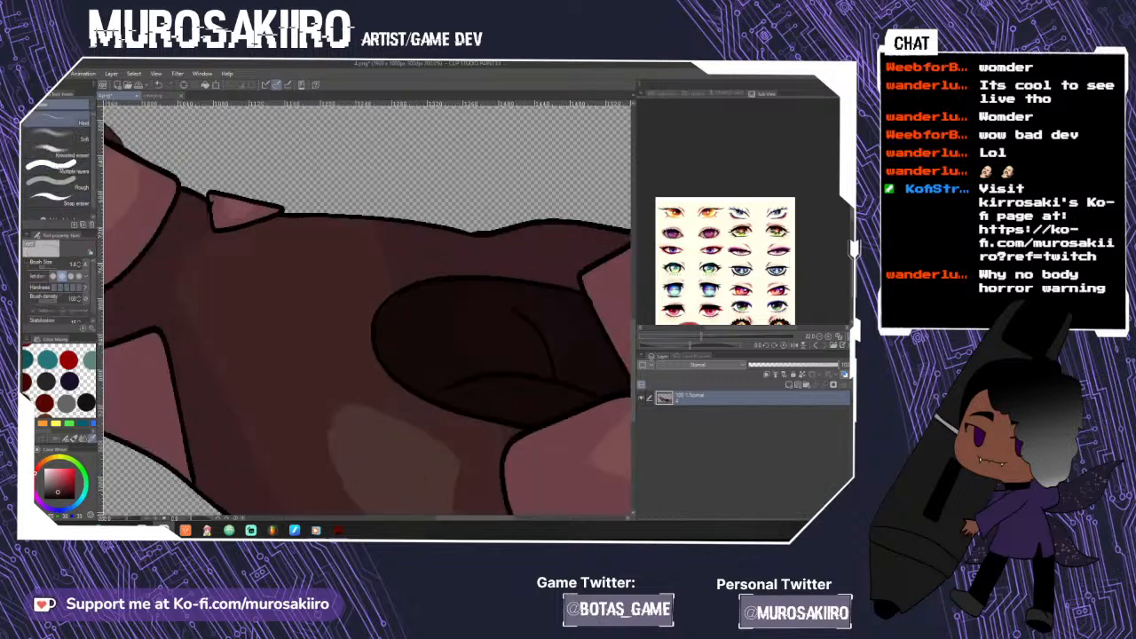
key("g")
key("e")
left_click(48, 268)
left_click_drag(358, 214, 342, 215)
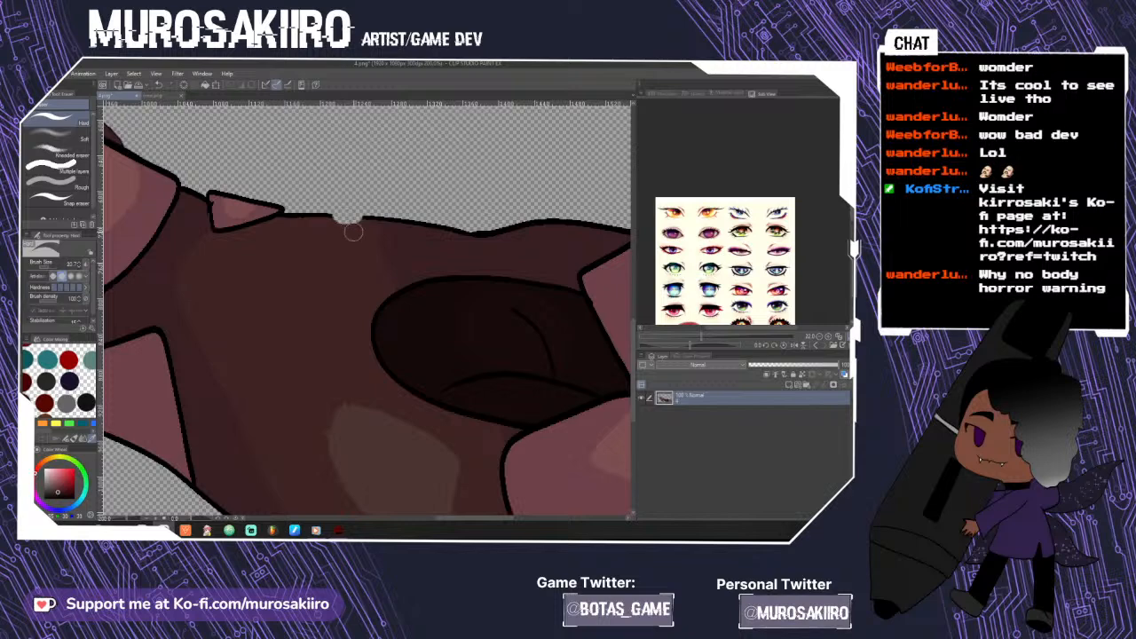
key("ctrl+z")
scroll(345, 205, "up", 4)
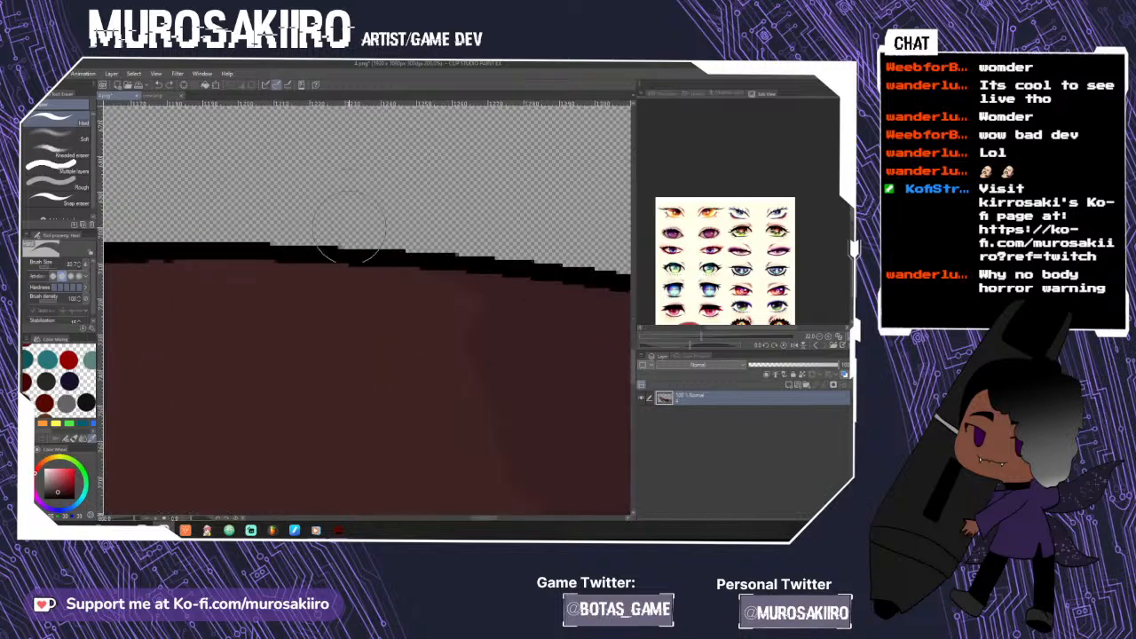
mouse_move(355, 224)
left_mouse_down()
mouse_move(245, 223)
mouse_move(386, 233)
mouse_move(351, 235)
left_mouse_up()
scroll(283, 269, "down", 2)
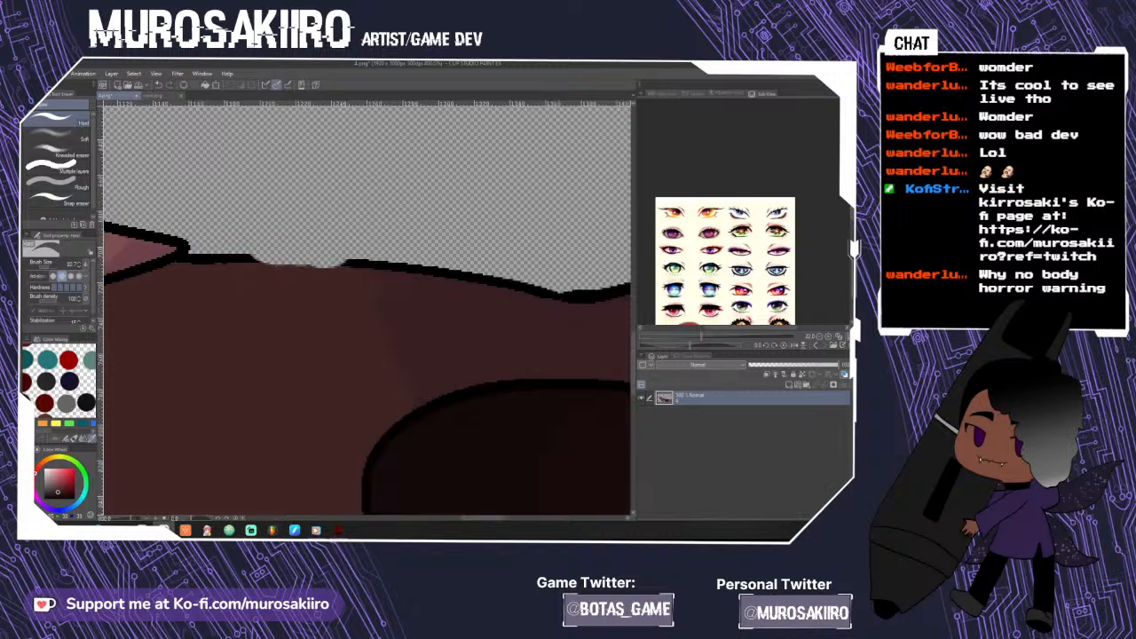
- Draw a black rounded bump over the erased outline gap and extend it down the waist as a curved, pointed tendril shape
key("p")
scroll(221, 271, "down", 2)
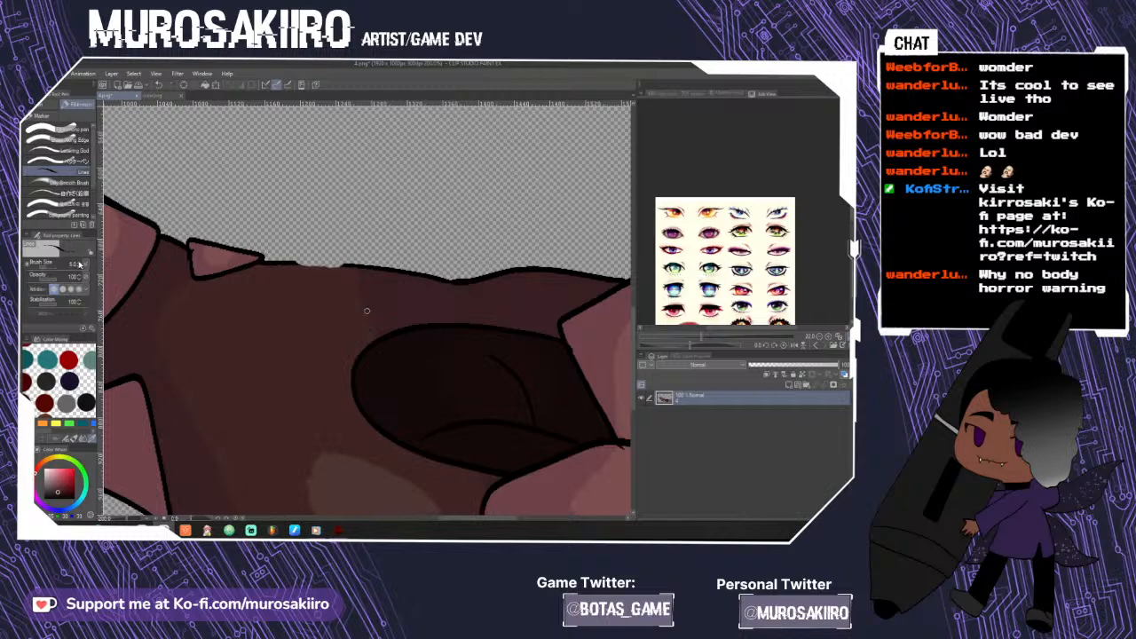
left_click_drag(295, 264, 318, 254)
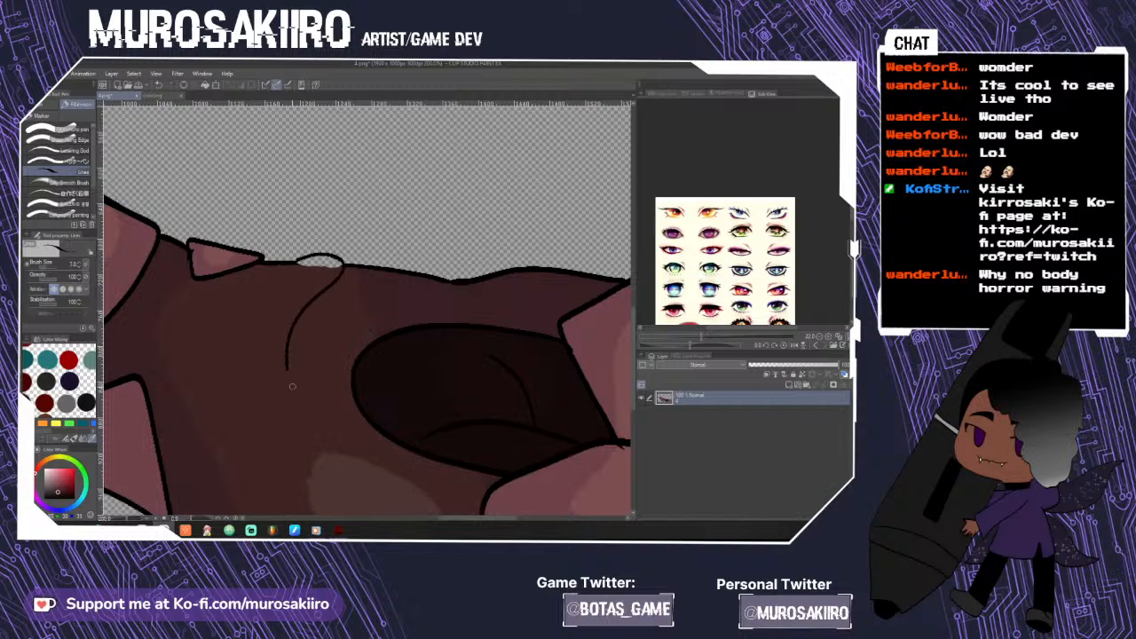
mouse_move(298, 259)
left_mouse_down()
mouse_move(264, 330)
mouse_move(271, 384)
mouse_move(302, 401)
left_mouse_up()
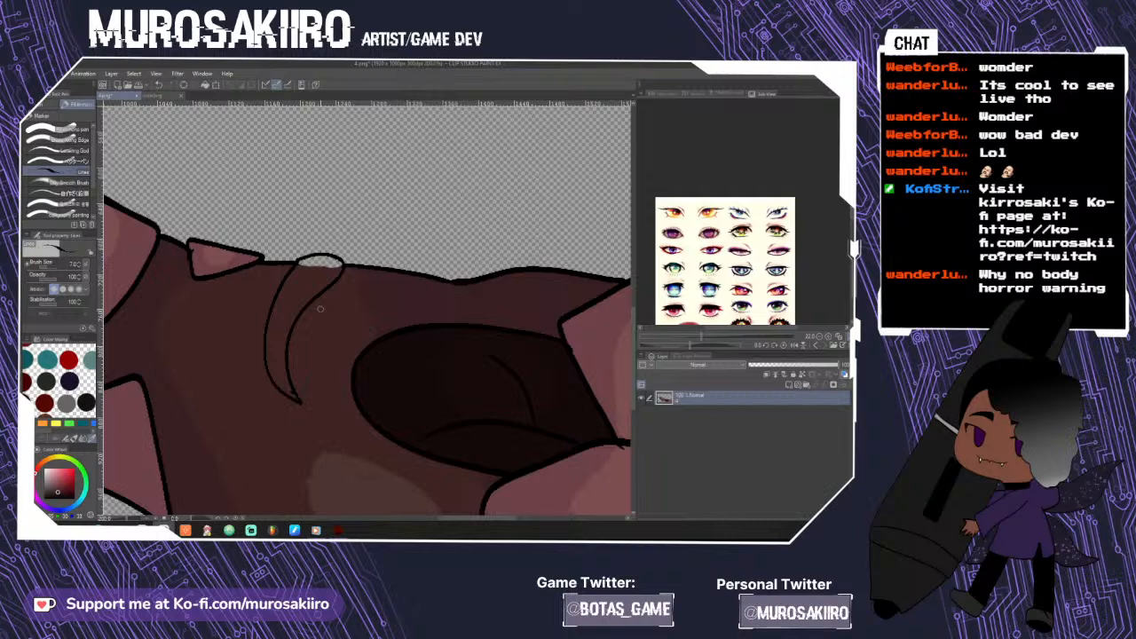
- Paint over parts of the tendril outline with the body's dark brown, leaving only broken curved strokes on the waist
key("e")
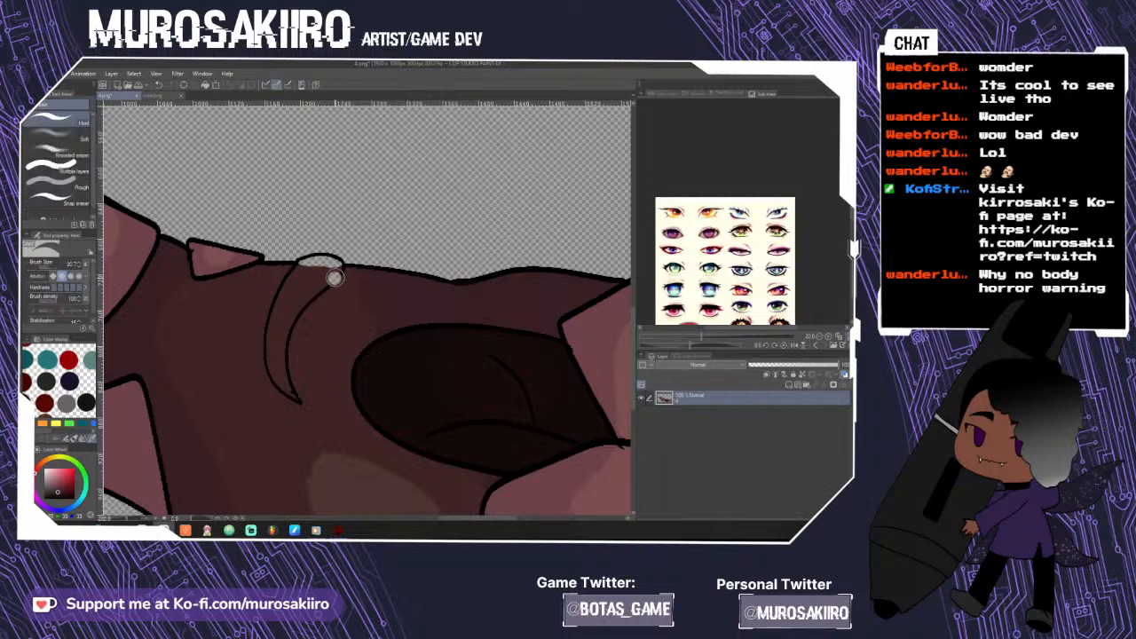
scroll(343, 302, "up", 3)
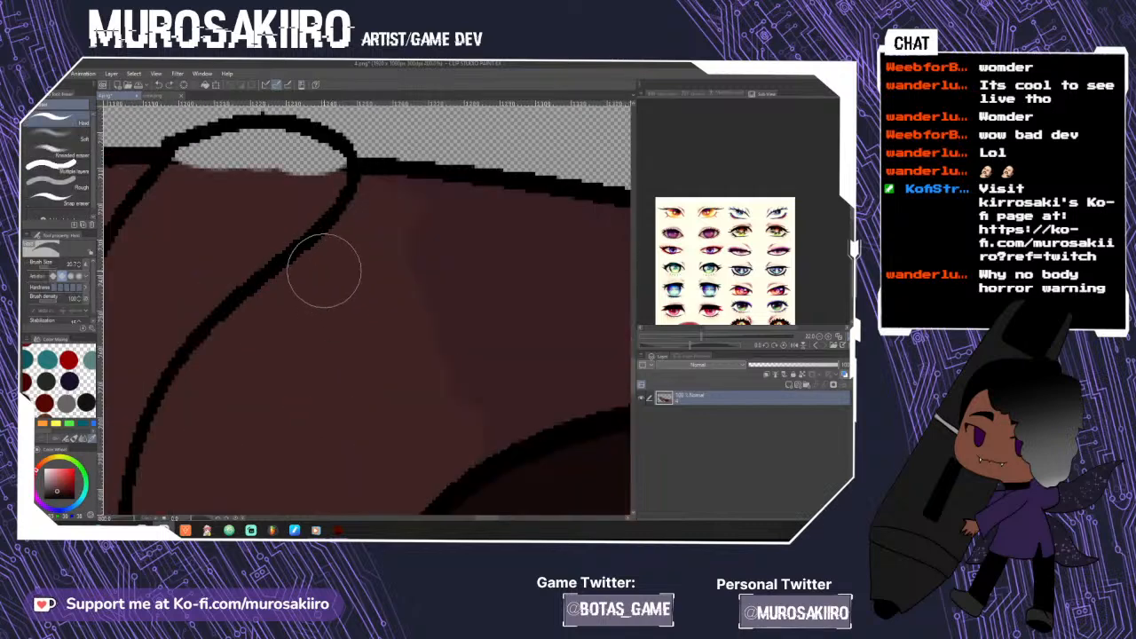
left_click(12, 184)
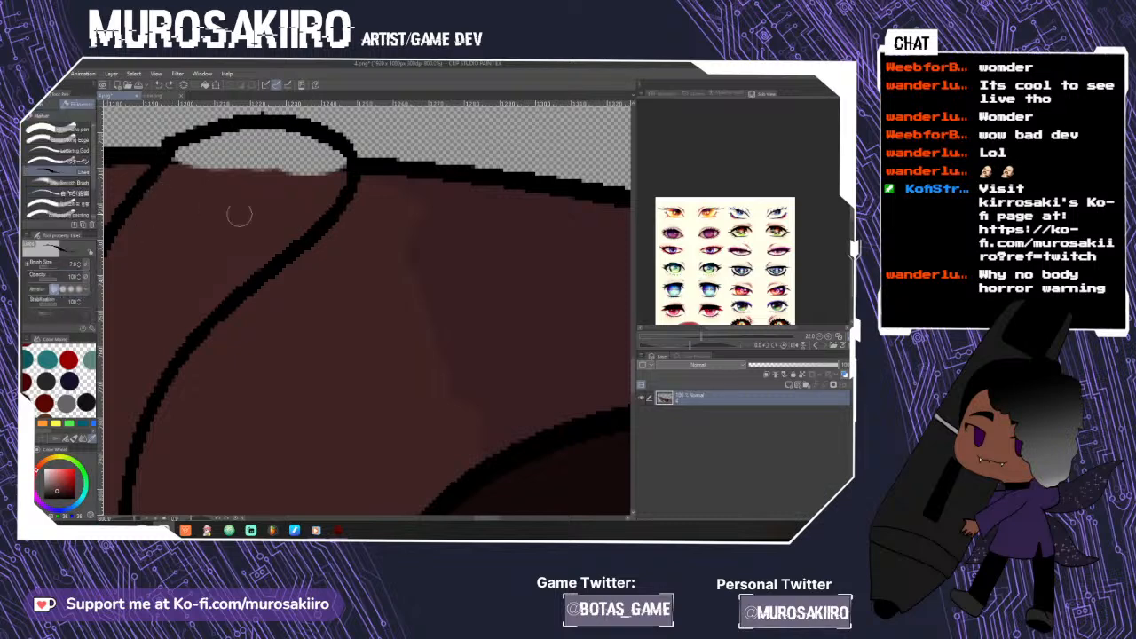
left_click(78, 130)
scroll(320, 229, "down", 2)
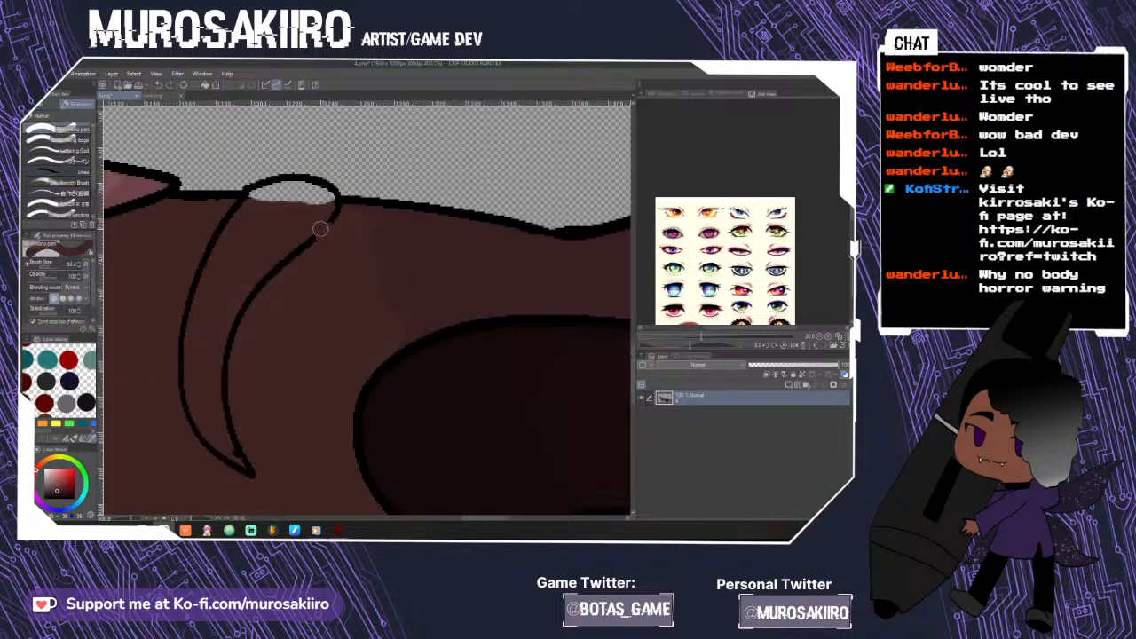
mouse_move(213, 243)
left_mouse_down()
mouse_move(190, 292)
mouse_move(182, 359)
left_mouse_up()
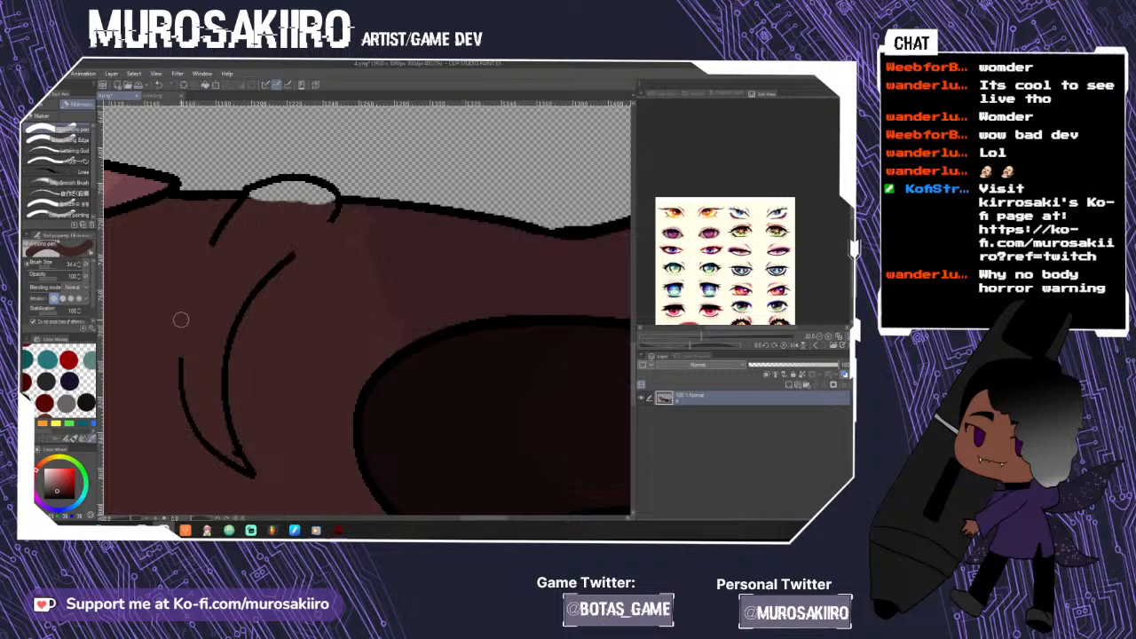
left_click_drag(227, 393, 252, 462)
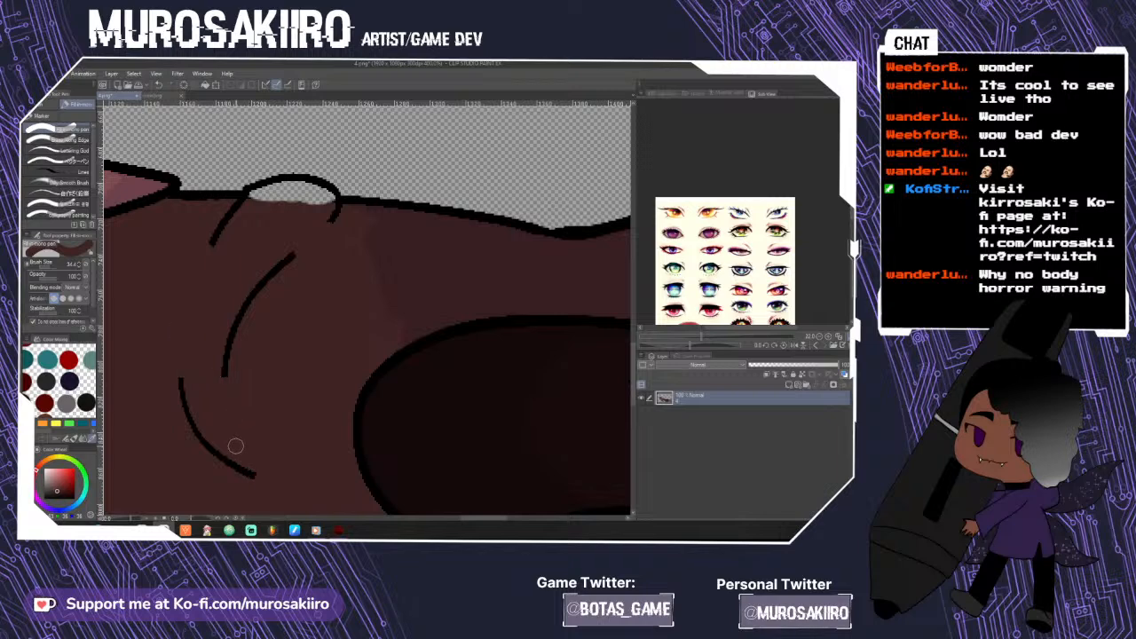
- Fill the transparent gap beneath the rounded bump on the waist with the body's dark brown
scroll(274, 474, "down", 4)
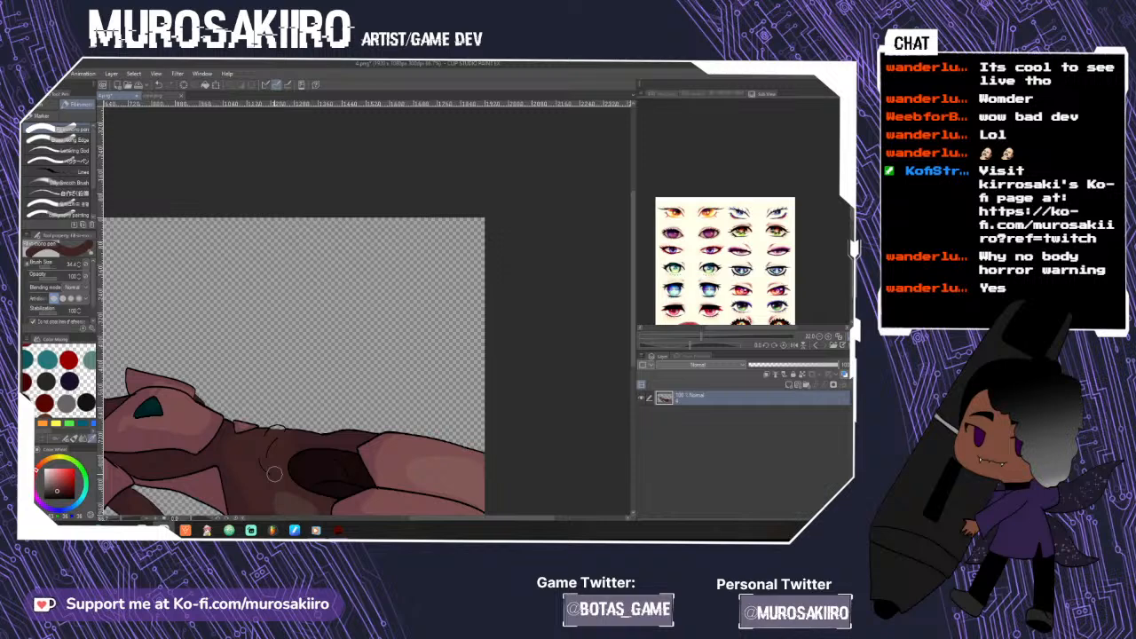
scroll(274, 474, "down", 2)
scroll(240, 339, "up", 5)
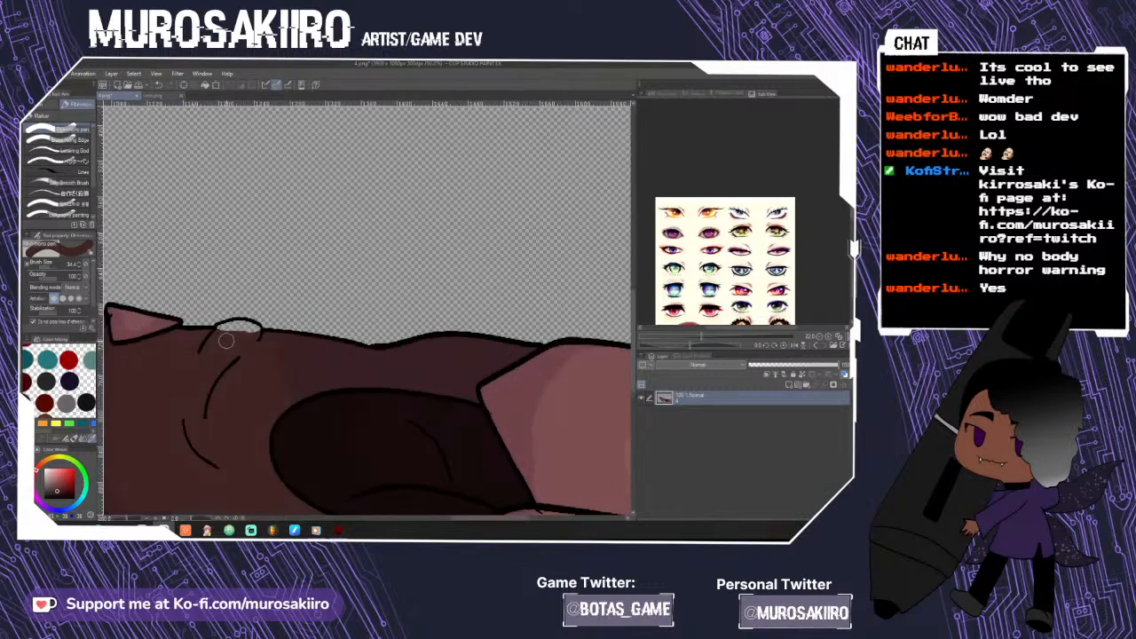
scroll(233, 336, "up", 2)
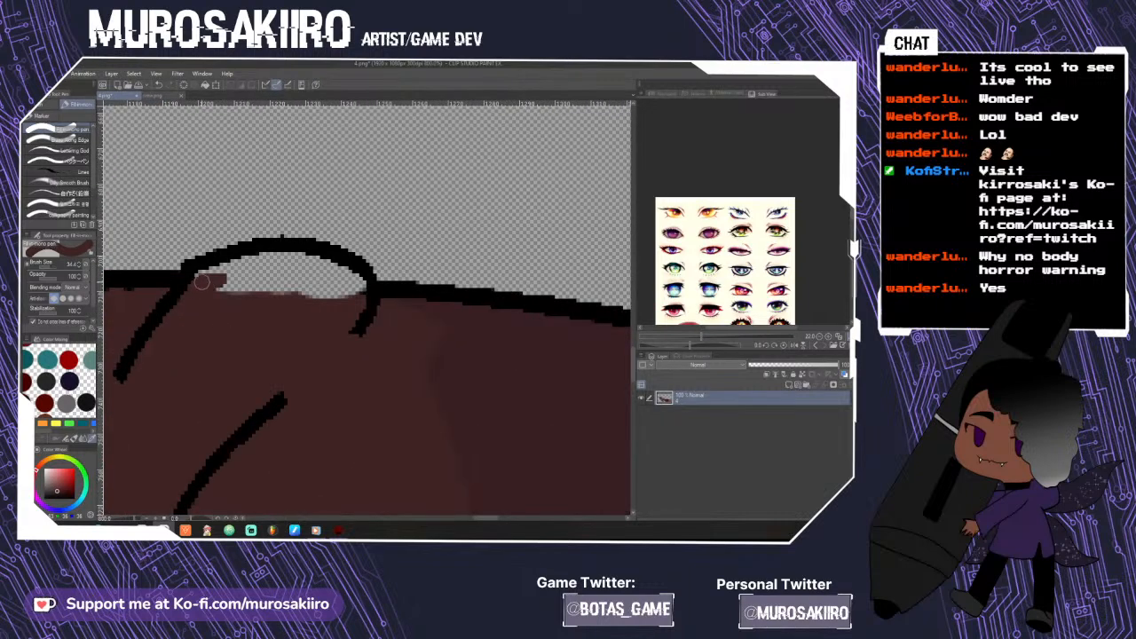
mouse_move(202, 279)
left_mouse_down()
mouse_move(321, 264)
mouse_move(306, 261)
mouse_move(361, 288)
mouse_move(267, 283)
mouse_move(223, 295)
left_mouse_up()
- Erase a short stretch of the black outline along the waist's lower edge, near the canvas bottom
scroll(292, 288, "down", 6)
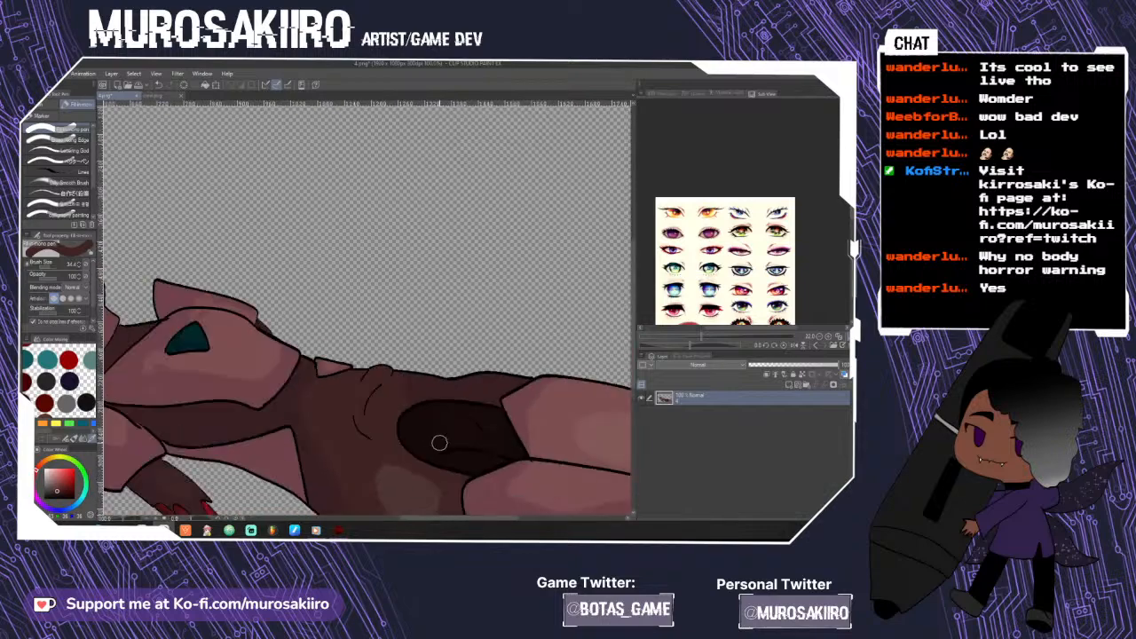
scroll(624, 340, "down", 4)
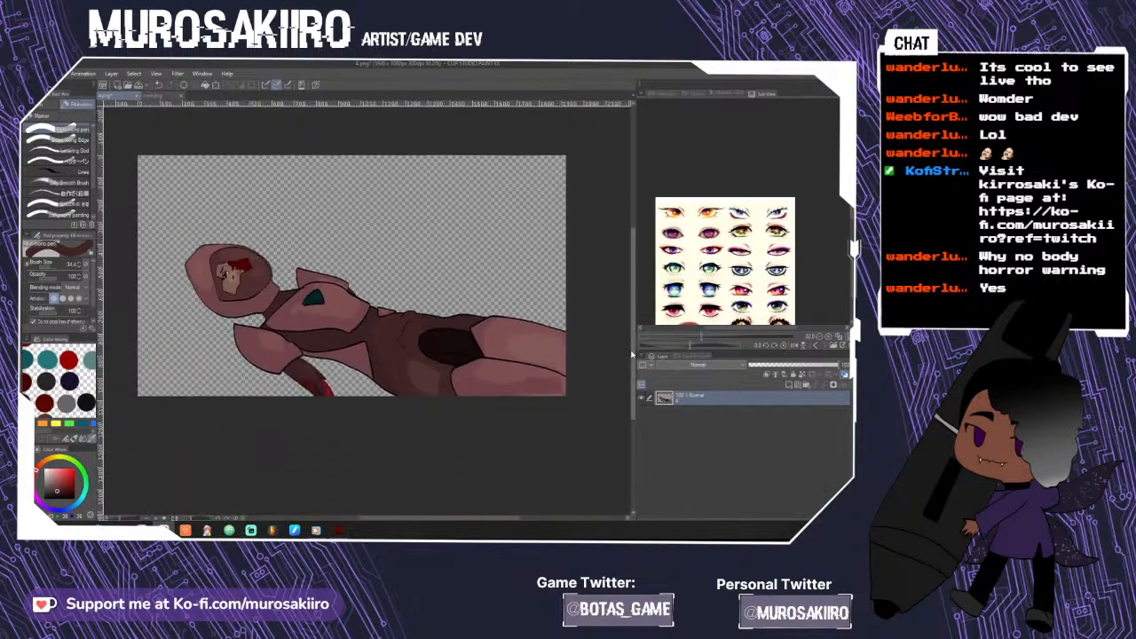
scroll(387, 346, "up", 3)
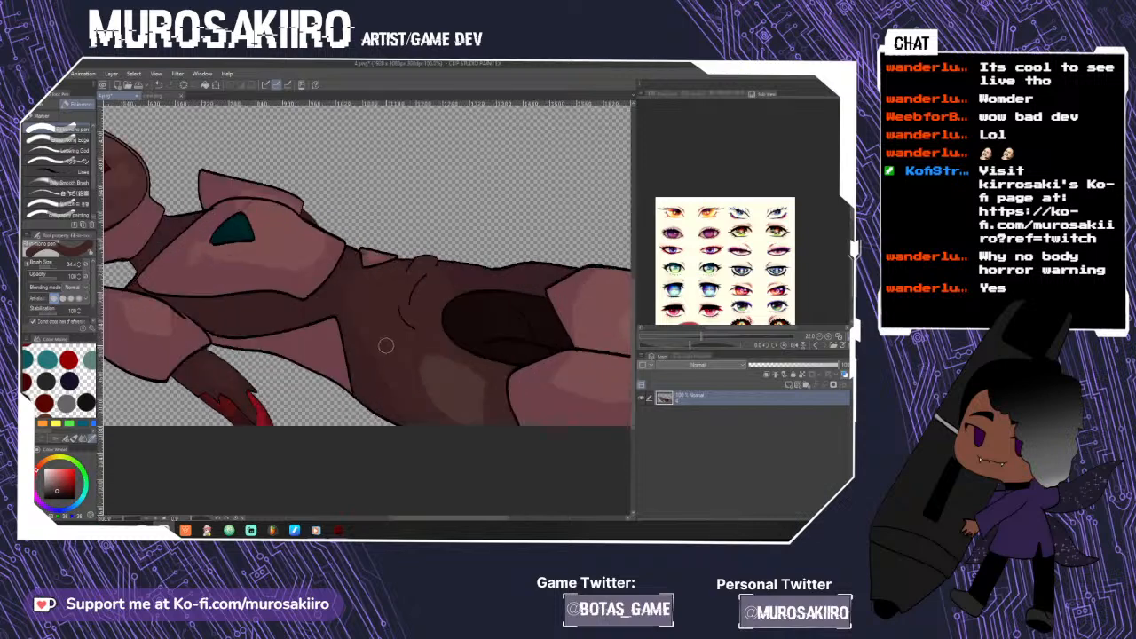
scroll(326, 334, "up", 2)
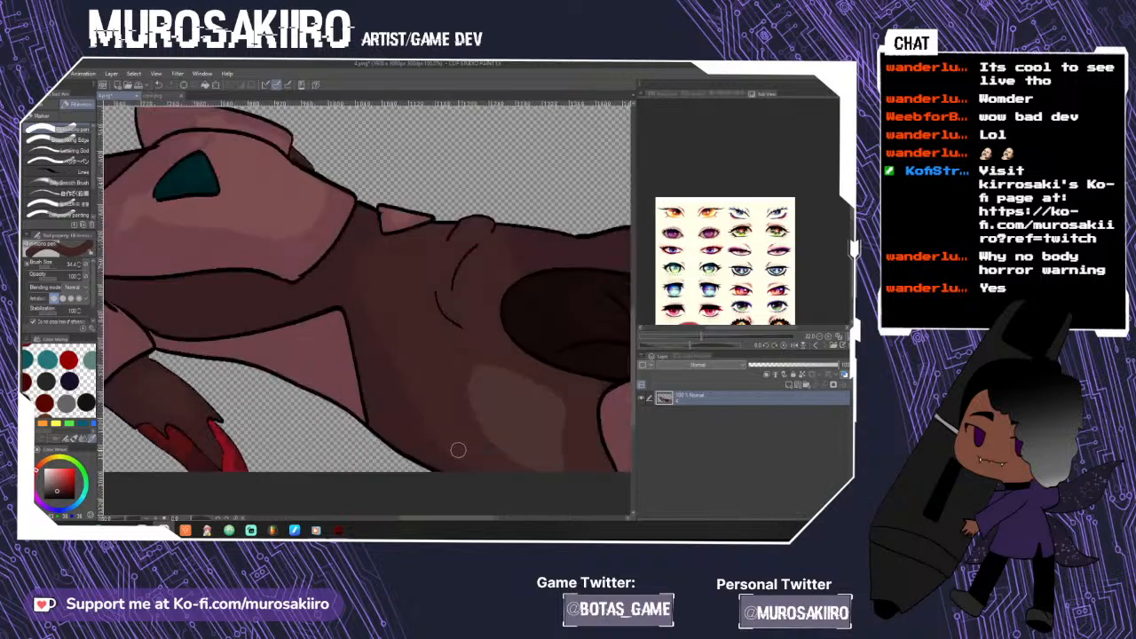
key("e")
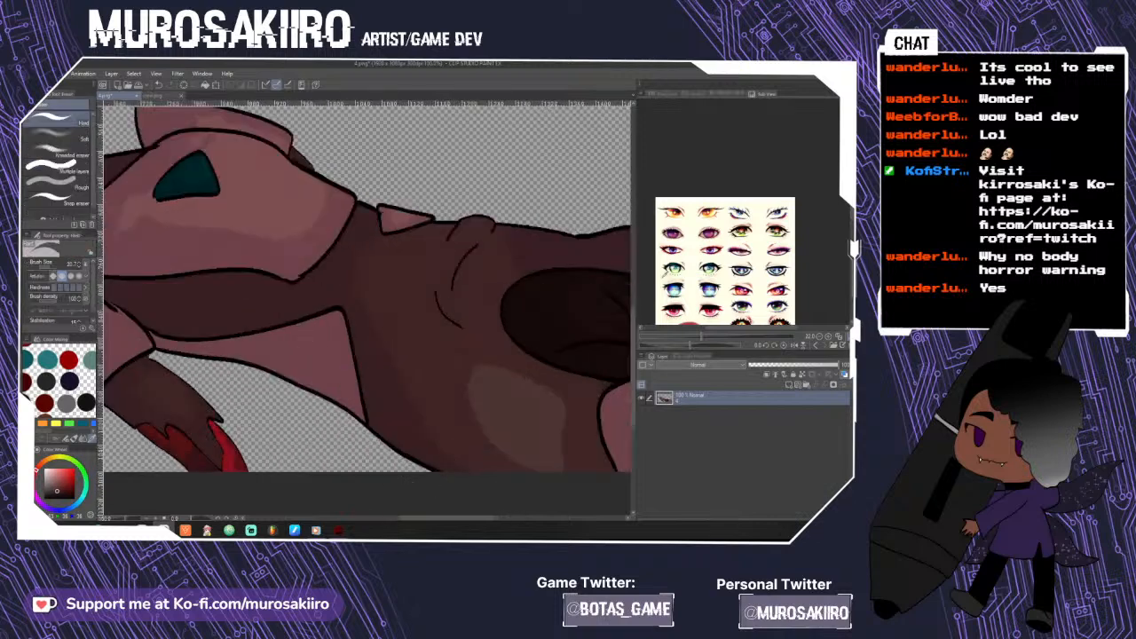
left_click_drag(633, 267, 612, 435)
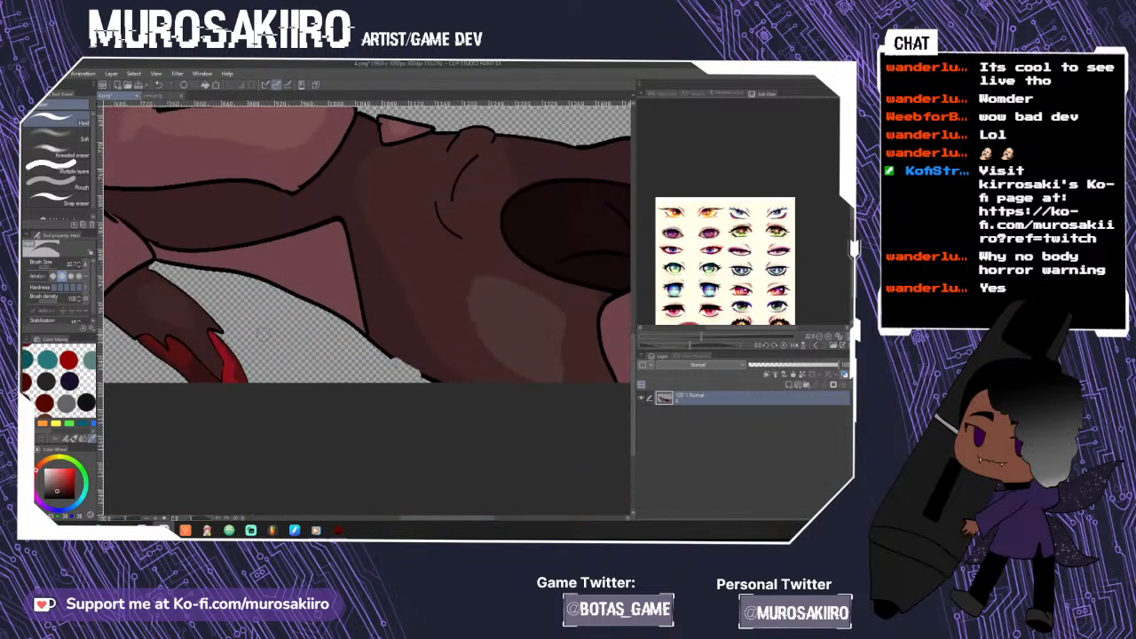
- Draw two long curved black lines down the waist, joined by a rounded bump across the erased gap in its lower outline
key("p")
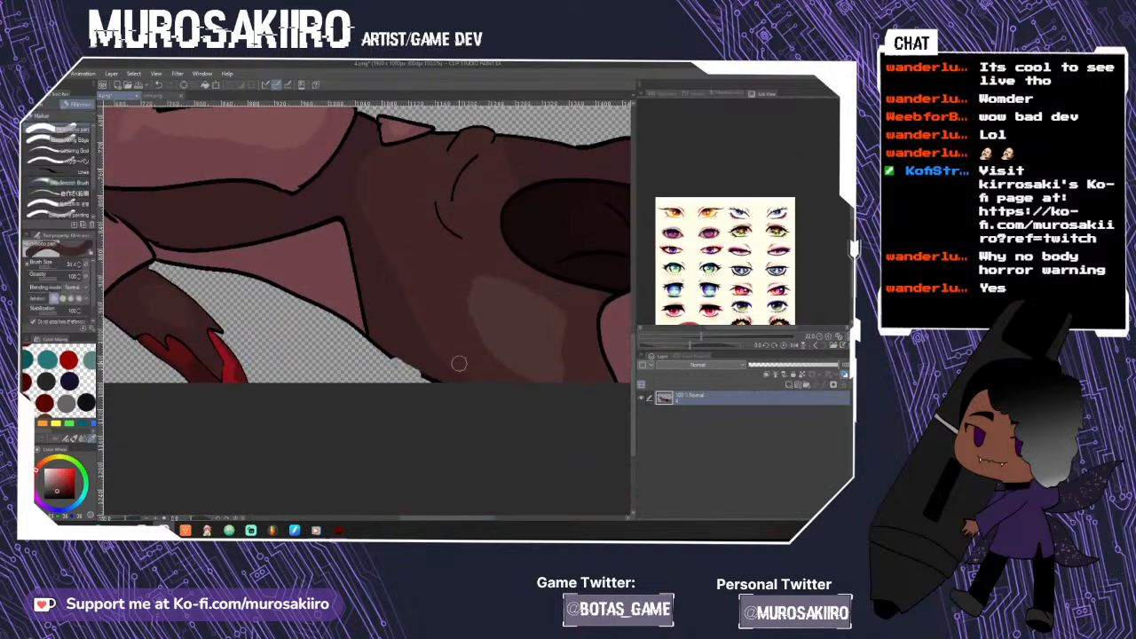
left_click(78, 172)
scroll(404, 353, "up", 1)
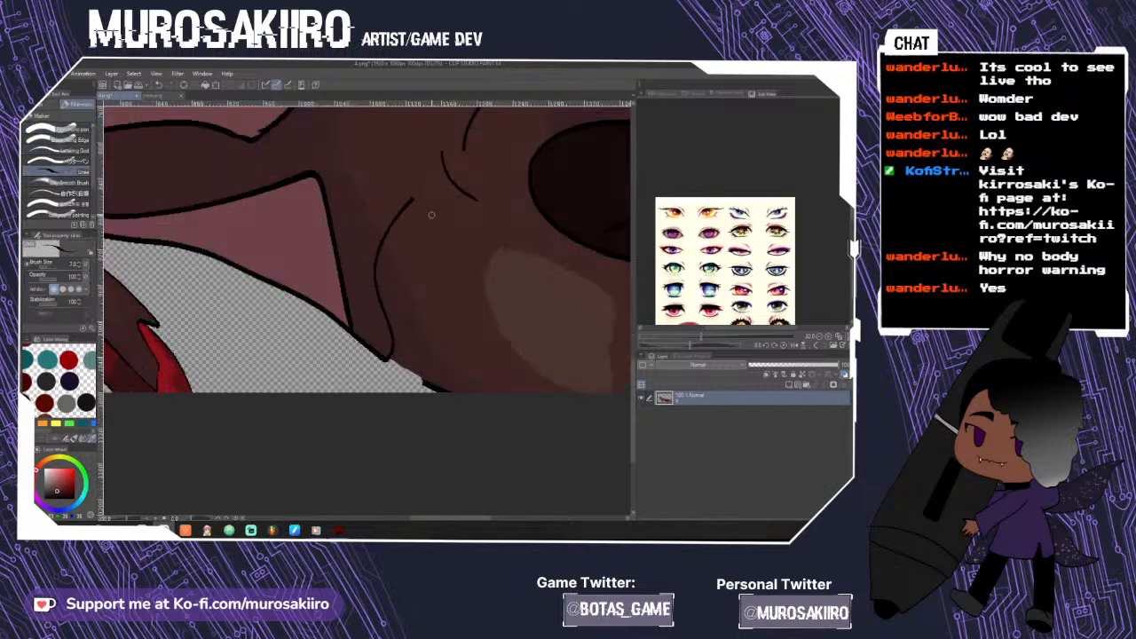
mouse_move(423, 330)
left_mouse_down()
mouse_move(422, 378)
mouse_move(388, 366)
mouse_move(411, 384)
left_mouse_up()
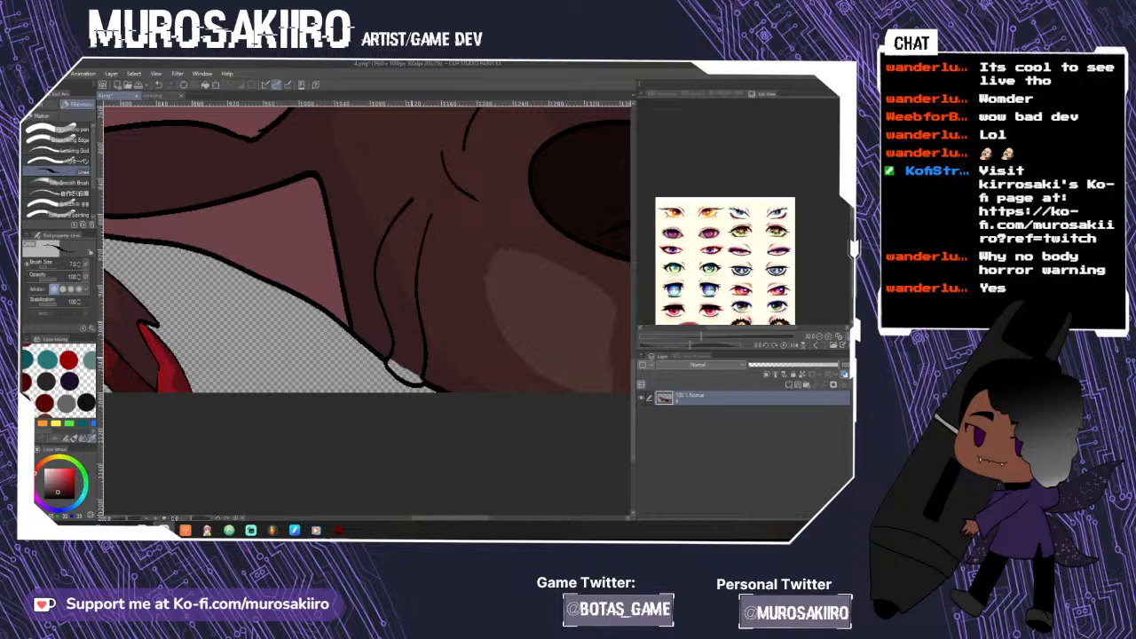
- Fill the transparent gap inside the bump on the waist's lower edge with the body's dark brown
key("e")
scroll(409, 359, "up", 2)
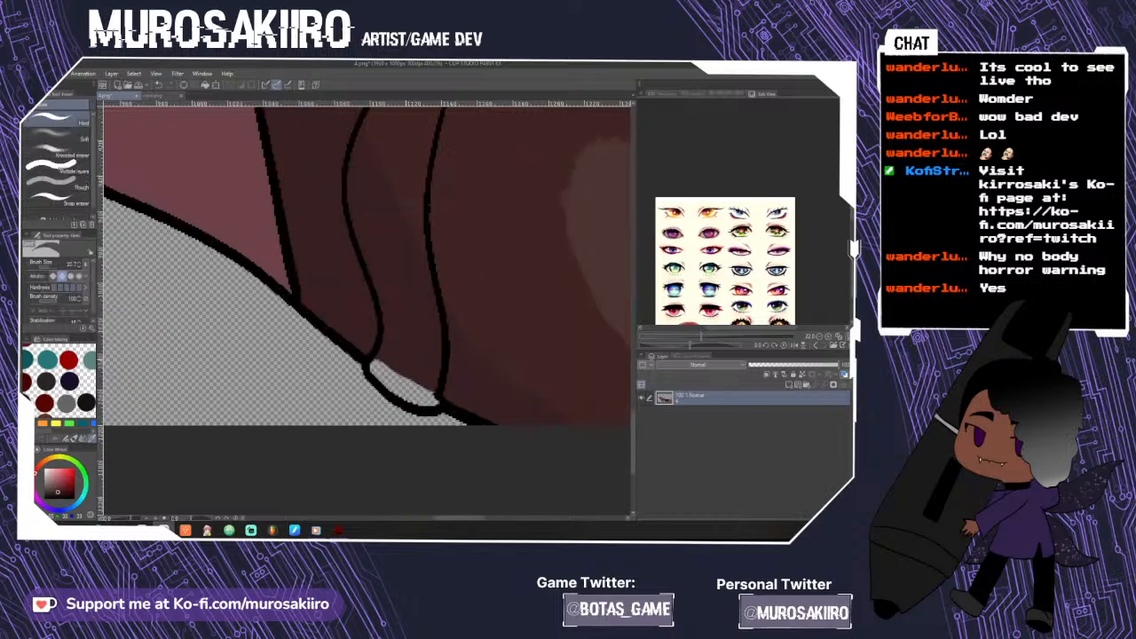
scroll(399, 365, "up", 2)
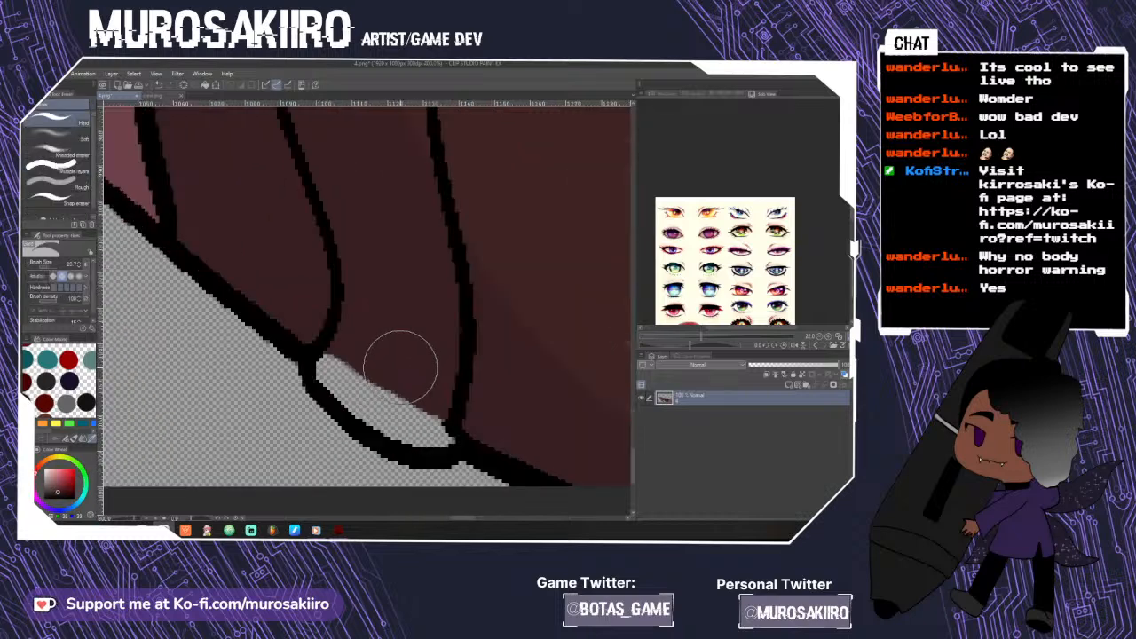
key("p")
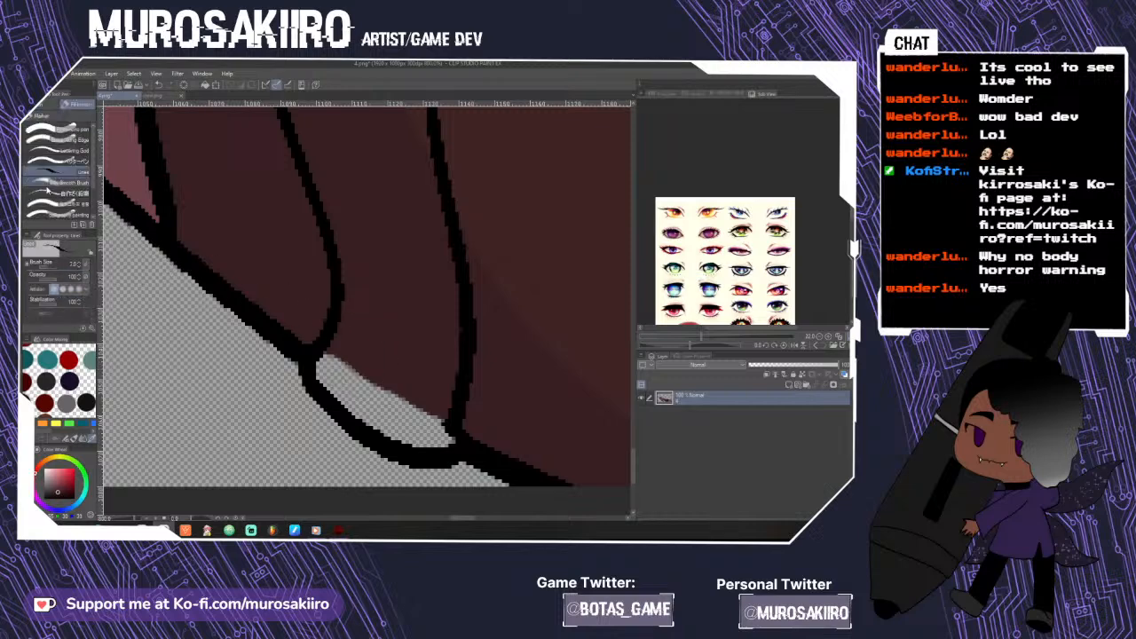
left_click(335, 357)
left_click(77, 129)
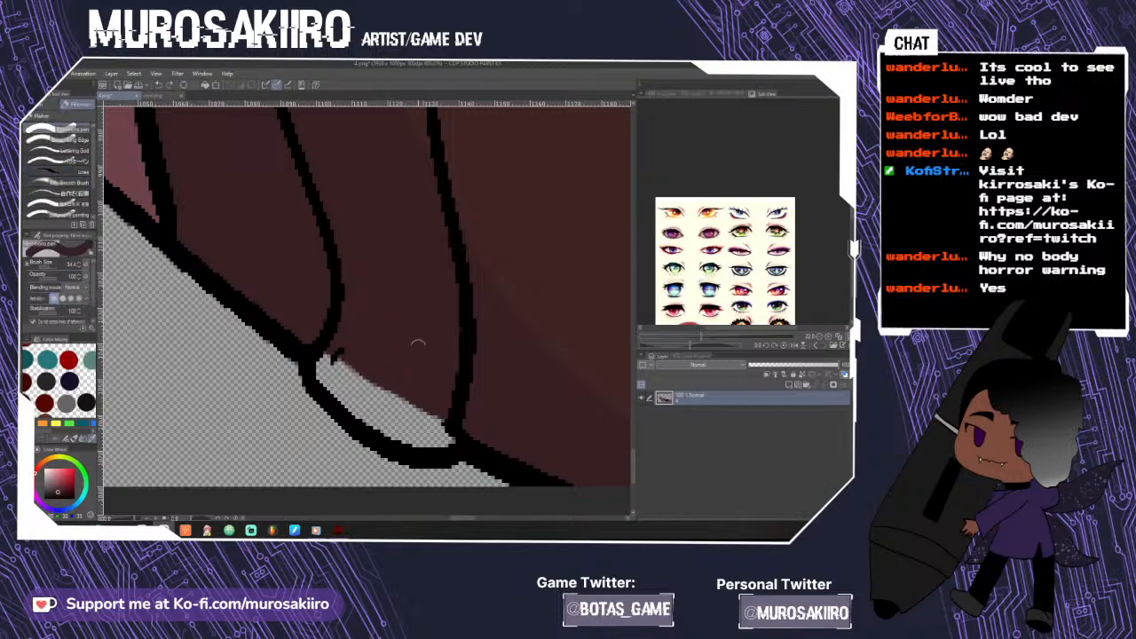
mouse_move(335, 371)
left_mouse_down()
mouse_move(343, 405)
mouse_move(412, 431)
mouse_move(411, 446)
mouse_move(450, 439)
mouse_move(444, 417)
mouse_move(437, 427)
mouse_move(387, 414)
mouse_move(386, 390)
mouse_move(351, 365)
left_mouse_up()
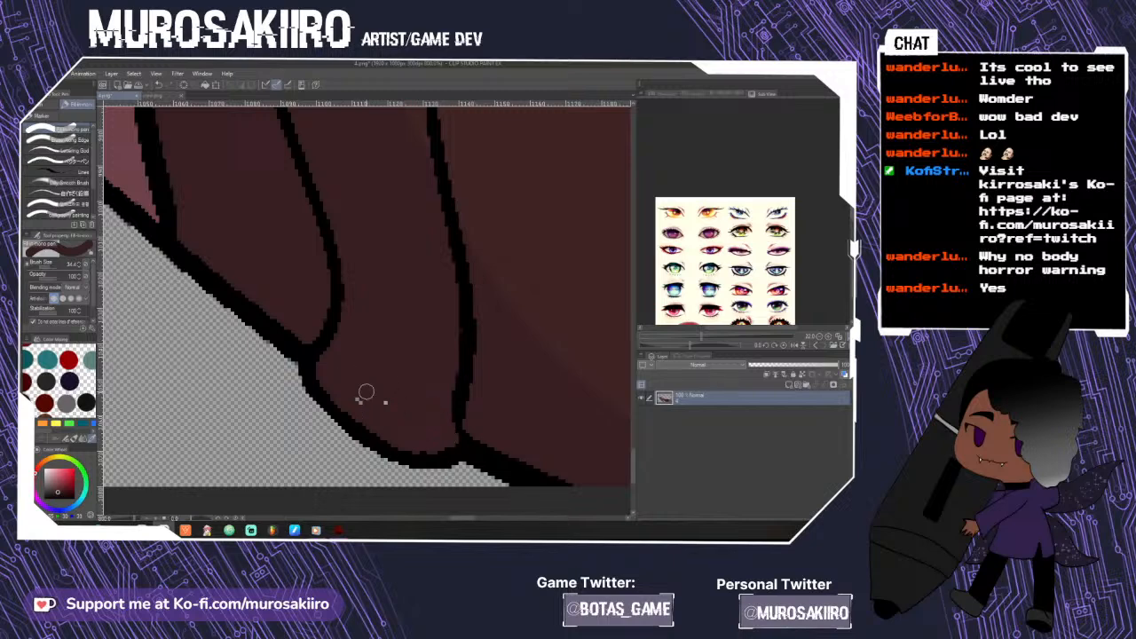
- Paint dark brown over the middle stretches of the two long curved lines on the lower waist, leaving broken strokes
scroll(418, 404, "down", 3)
scroll(418, 405, "up", 2)
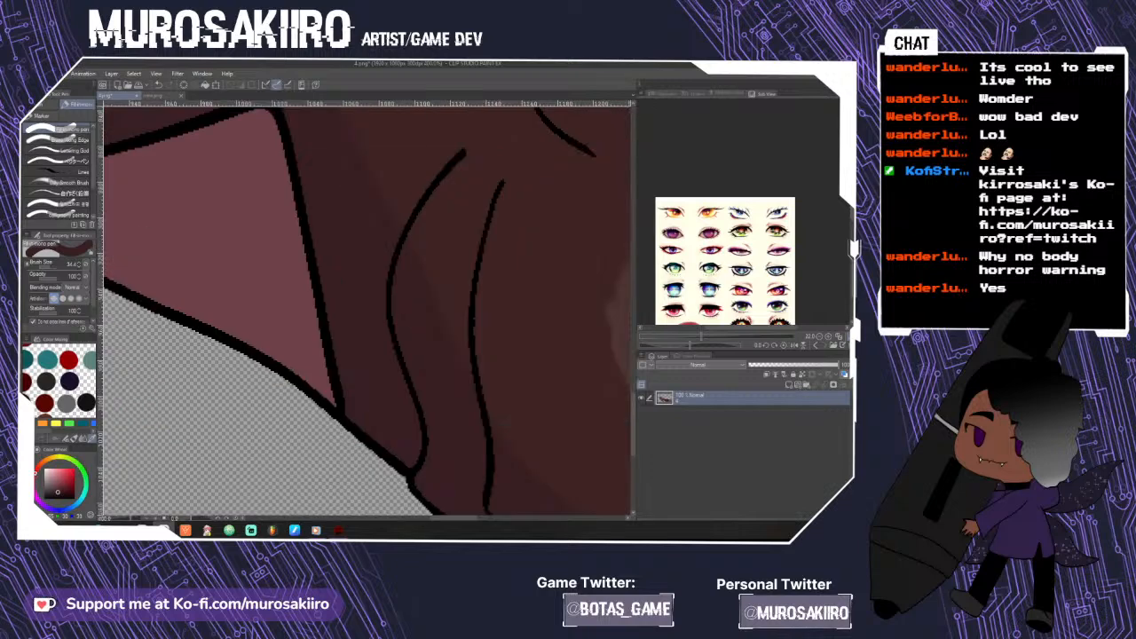
key("e")
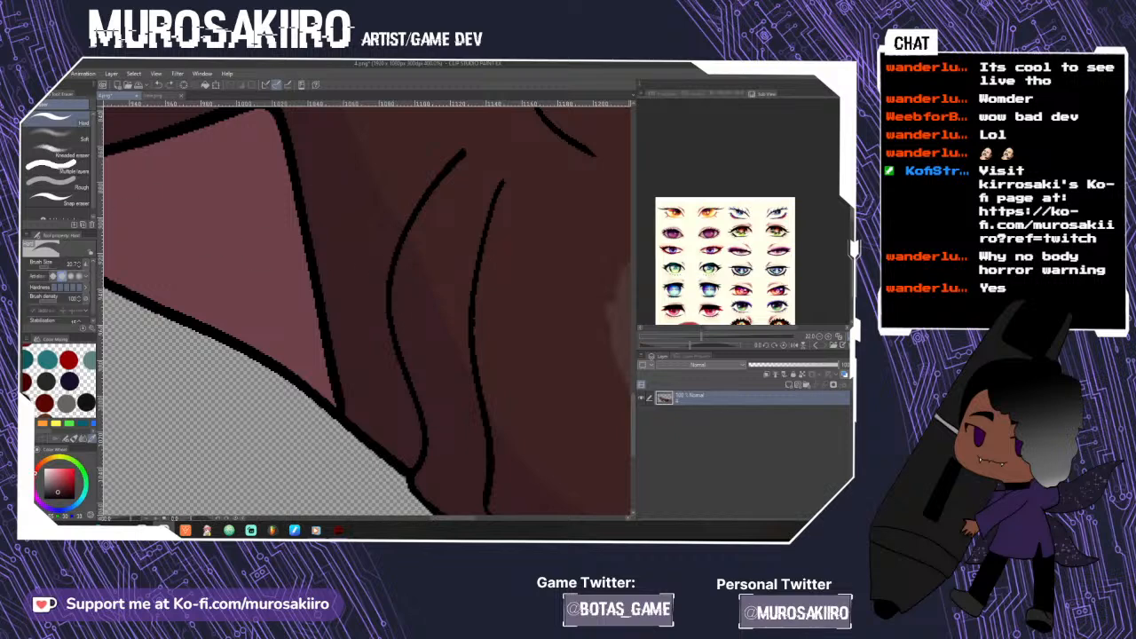
key("p")
mouse_move(398, 265)
left_mouse_down()
mouse_move(390, 297)
mouse_move(404, 360)
left_mouse_up()
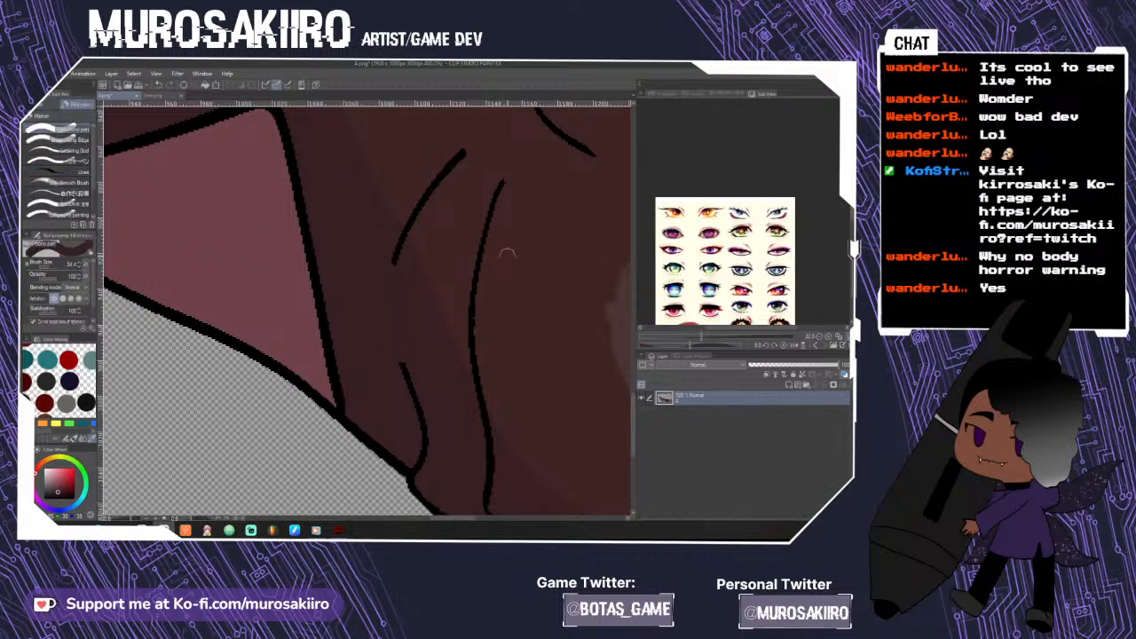
left_click_drag(483, 290, 484, 225)
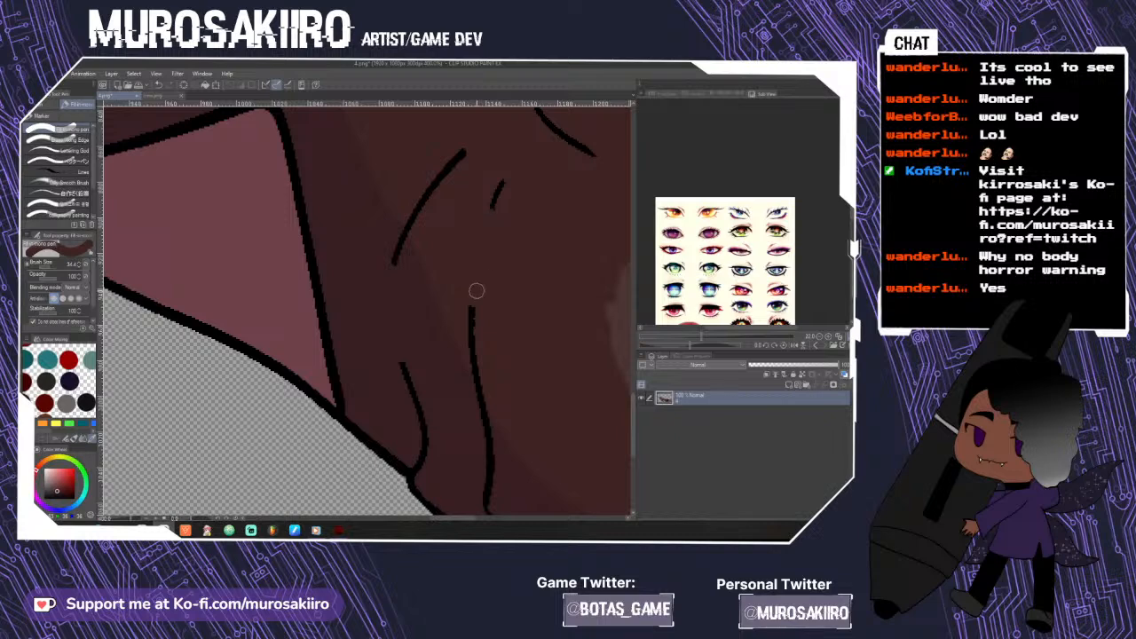
- Erase a short stretch of the black outline along the upper edge of the neck, between helmet and chest plate
scroll(503, 364, "down", 1)
scroll(502, 363, "down", 1)
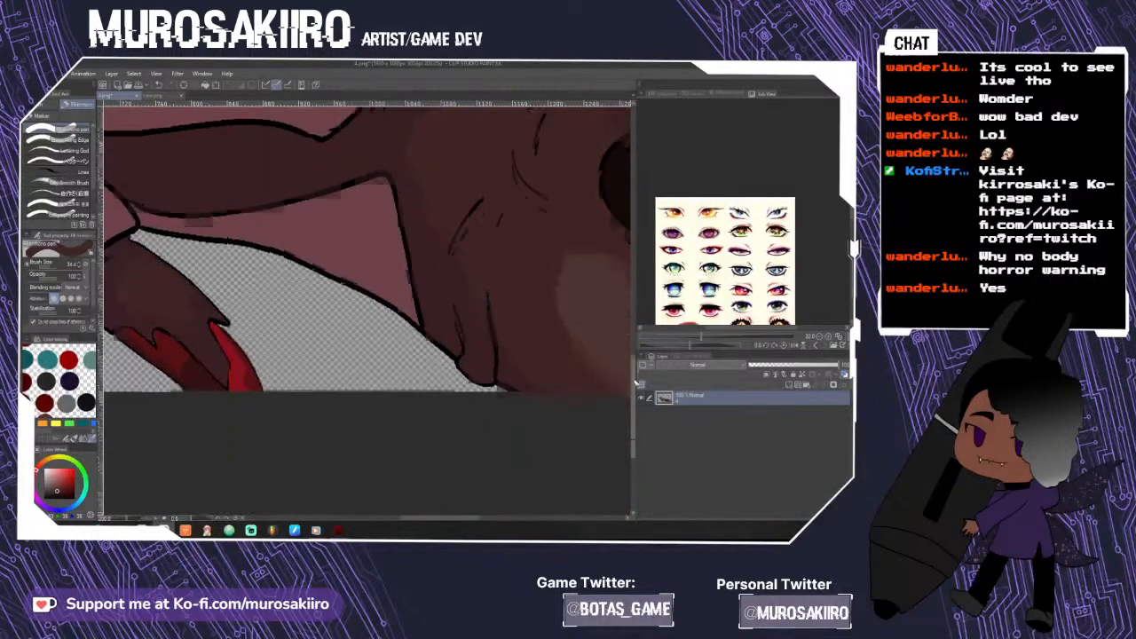
left_click(508, 369, "alt")
scroll(493, 364, "down", 2)
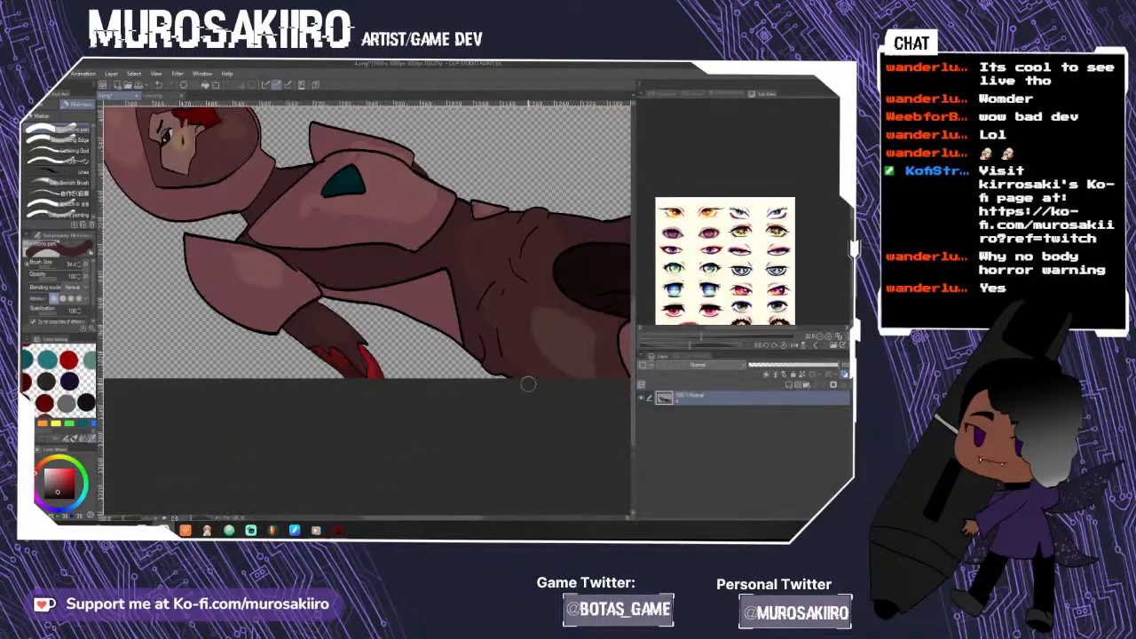
scroll(559, 384, "down", 2)
left_click_drag(430, 520, 473, 519)
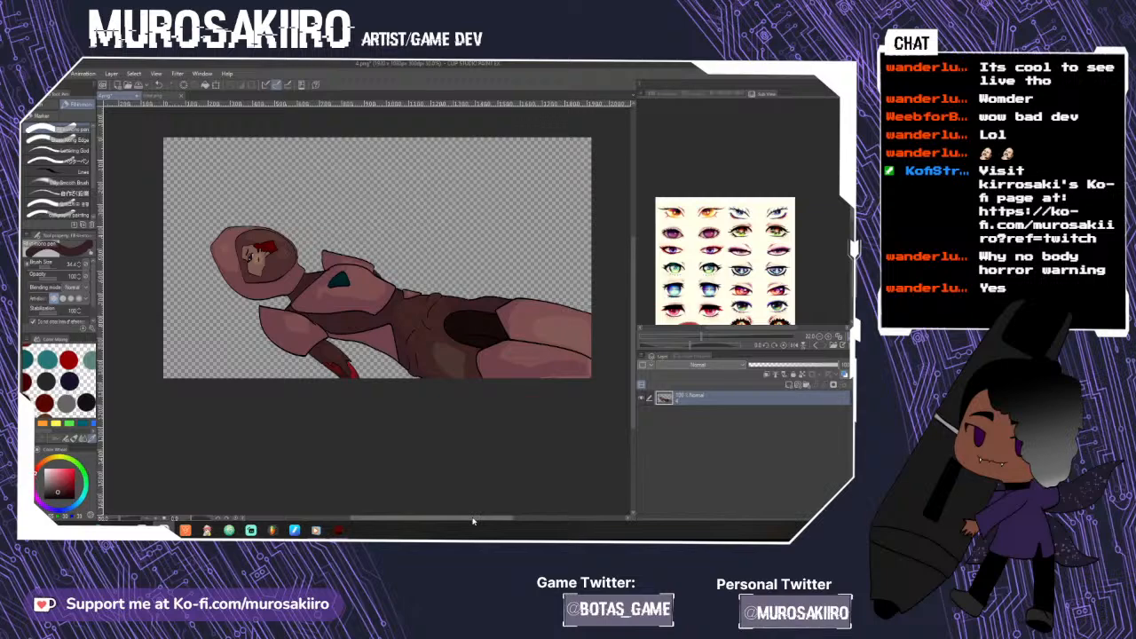
scroll(307, 282, "up", 5)
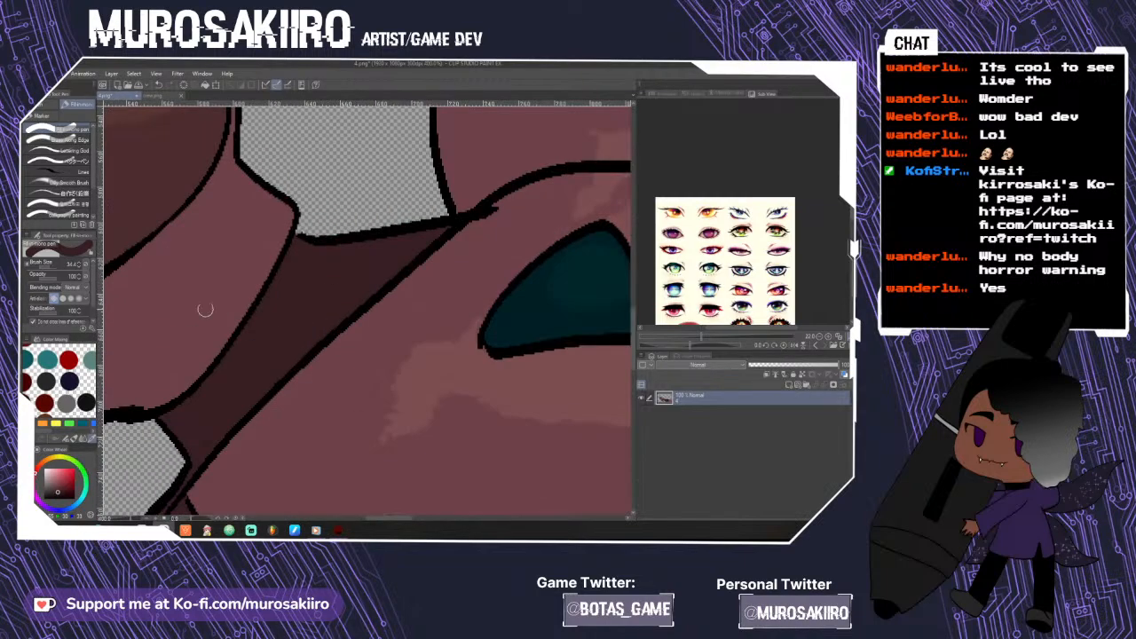
key("e")
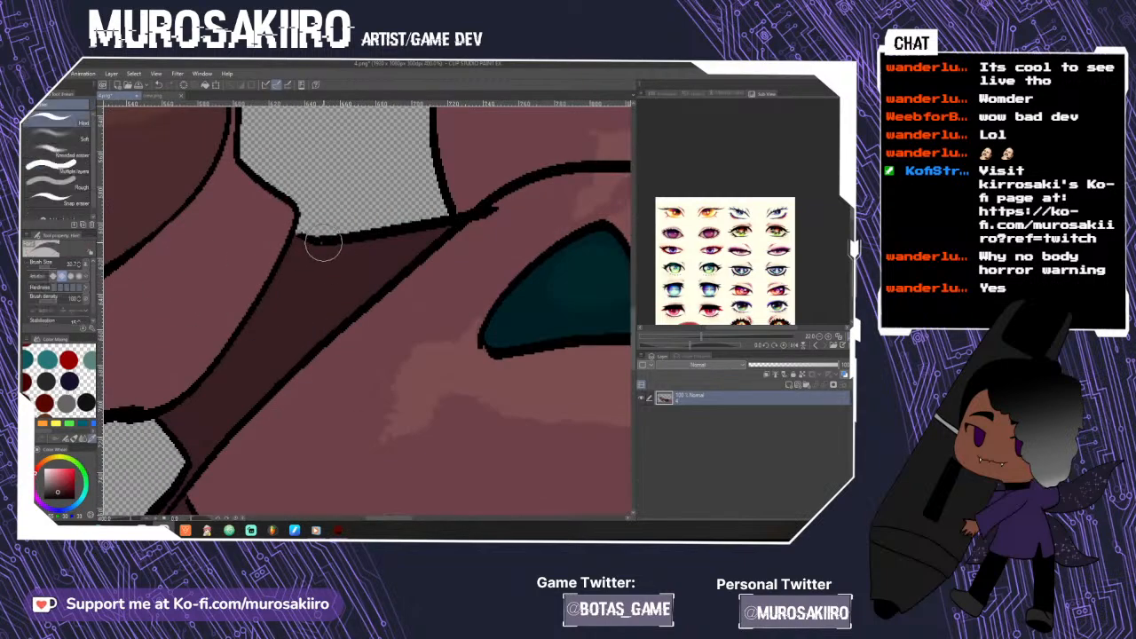
scroll(329, 258, "up", 3)
mouse_move(330, 266)
left_mouse_down()
mouse_move(373, 228)
mouse_move(481, 186)
mouse_move(486, 197)
left_mouse_up()
- Draw a black rounded bump over the erased gap in the neck's upper outline with the line brush
key("p")
key("ctrl+minus")
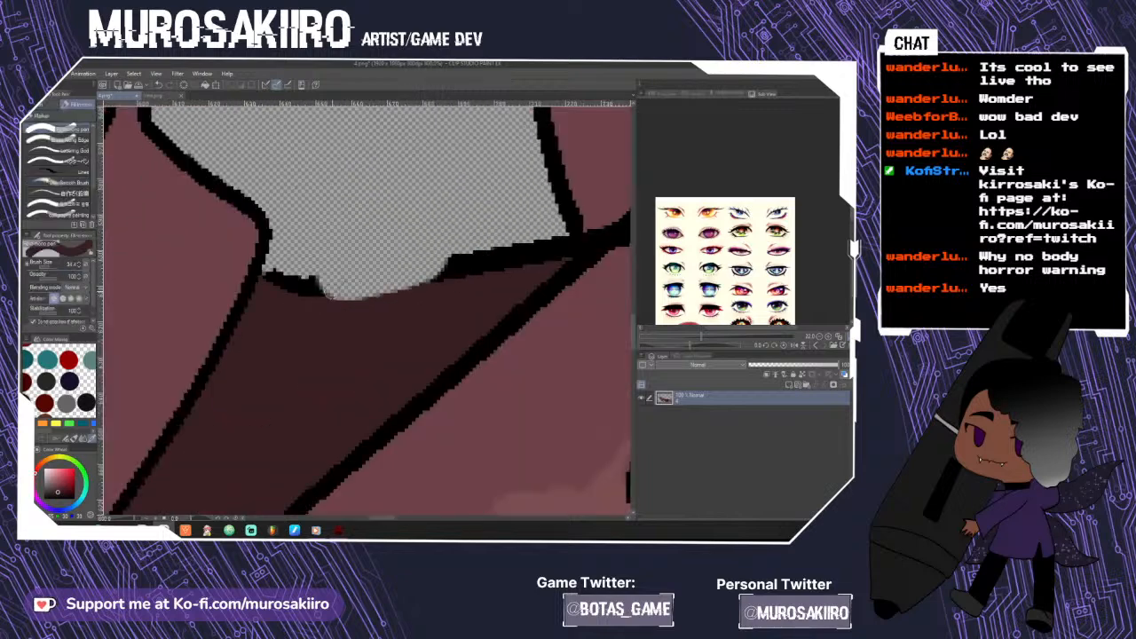
mouse_move(317, 289)
left_mouse_down()
mouse_move(366, 249)
mouse_move(442, 259)
mouse_move(435, 279)
left_mouse_up()
left_click(59, 171)
key("ctrl+z")
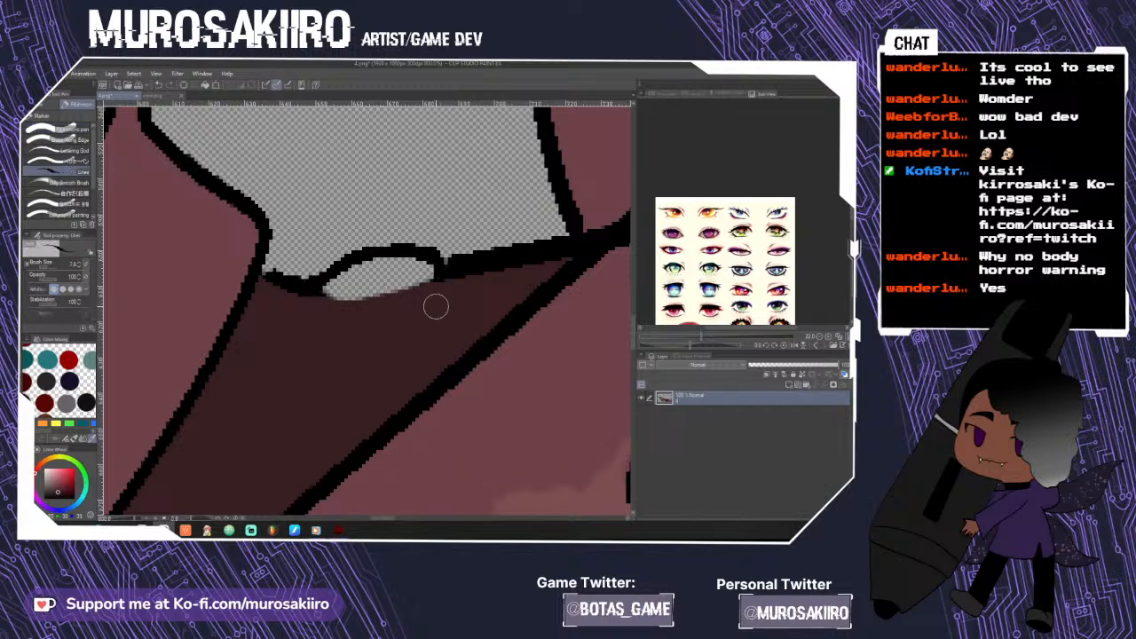
- Draw a small pointed black wound outline on the neck, with short crease strokes between it and the bump
mouse_move(313, 364)
left_mouse_down()
mouse_move(367, 372)
mouse_move(295, 405)
mouse_move(301, 464)
mouse_move(373, 370)
left_mouse_up()
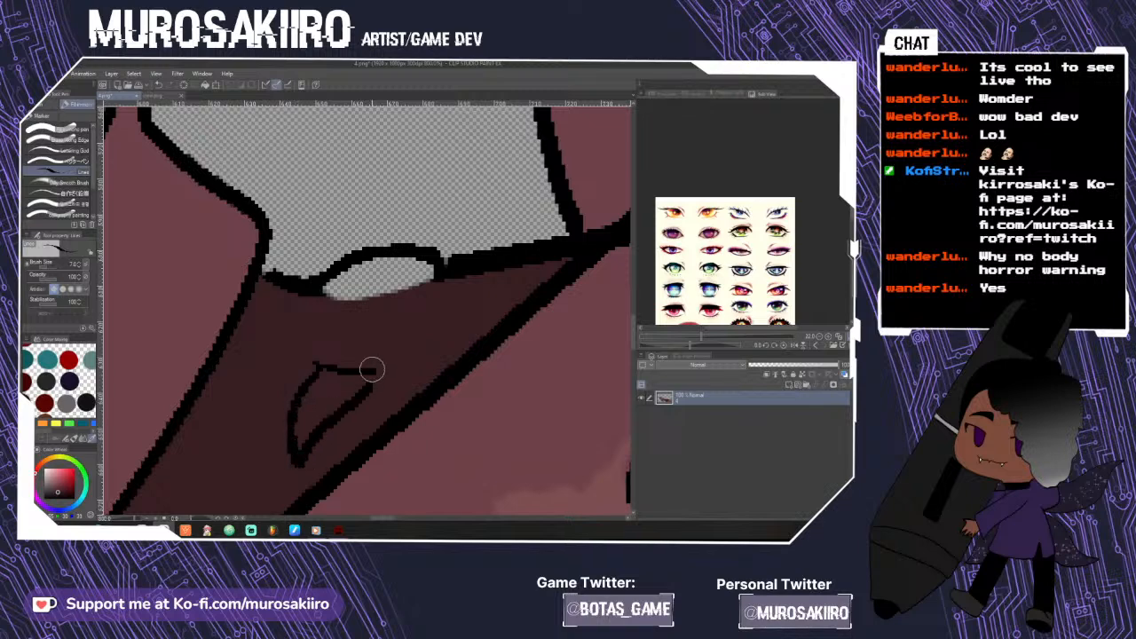
left_click_drag(429, 304, 388, 353)
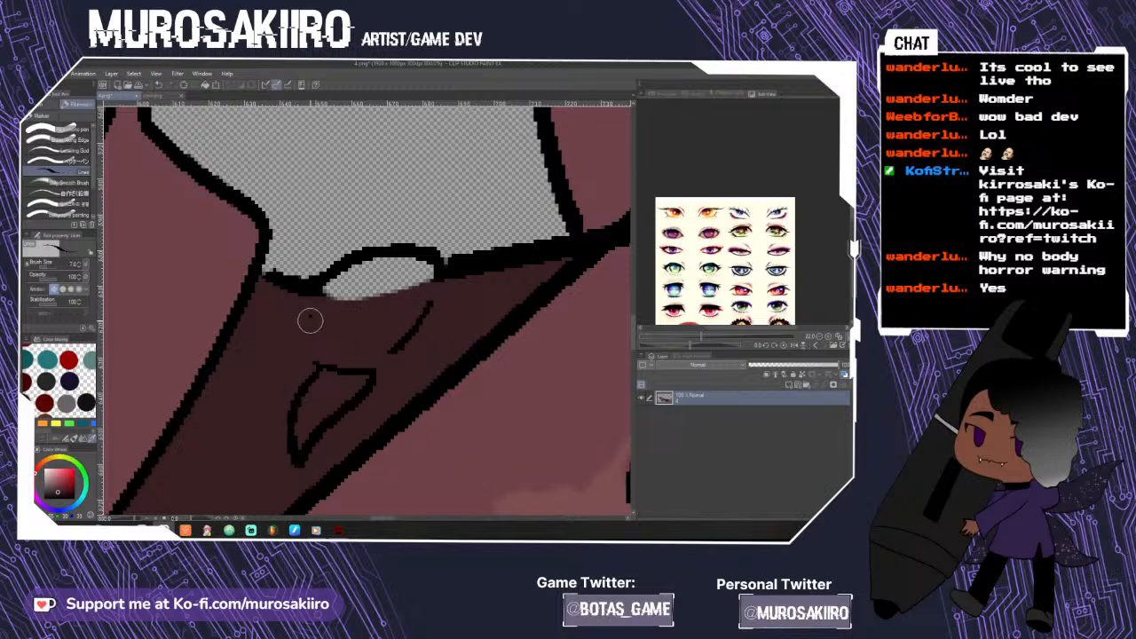
left_click_drag(310, 317, 311, 341)
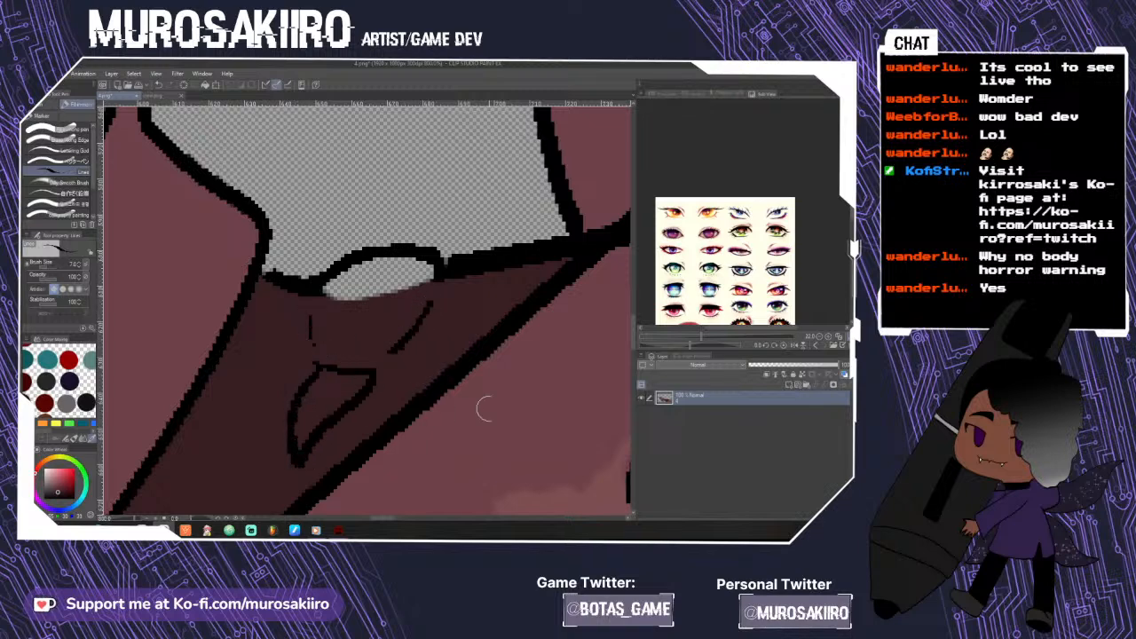
- Fill the transparent gap inside the neck bump with the body's dark brown
left_click(67, 129)
scroll(410, 291, "up", 2)
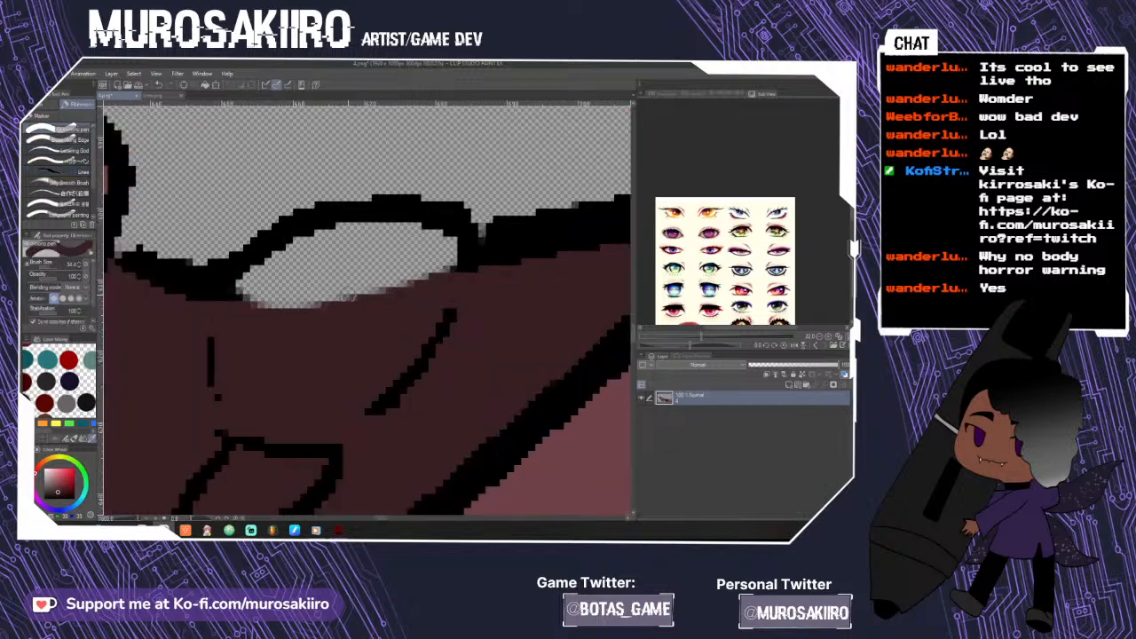
mouse_move(346, 295)
left_mouse_down()
mouse_move(242, 300)
mouse_move(267, 270)
mouse_move(255, 274)
mouse_move(323, 238)
mouse_move(292, 246)
mouse_move(338, 232)
mouse_move(424, 229)
mouse_move(415, 238)
mouse_move(442, 270)
left_mouse_up()
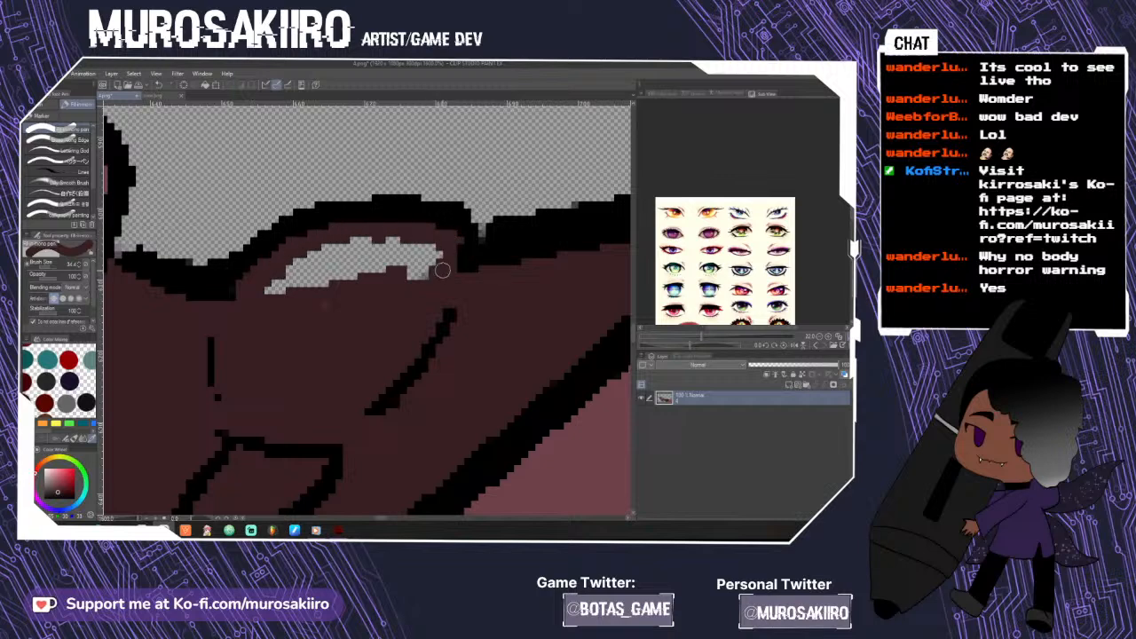
mouse_move(323, 304)
left_mouse_down()
mouse_move(294, 279)
mouse_move(438, 258)
mouse_move(378, 253)
mouse_move(415, 244)
mouse_move(282, 284)
mouse_move(354, 241)
mouse_move(265, 306)
left_mouse_up()
- Fill the small pointed outline on the neck with the dark red sampled from the forearm
scroll(285, 305, "down", 5)
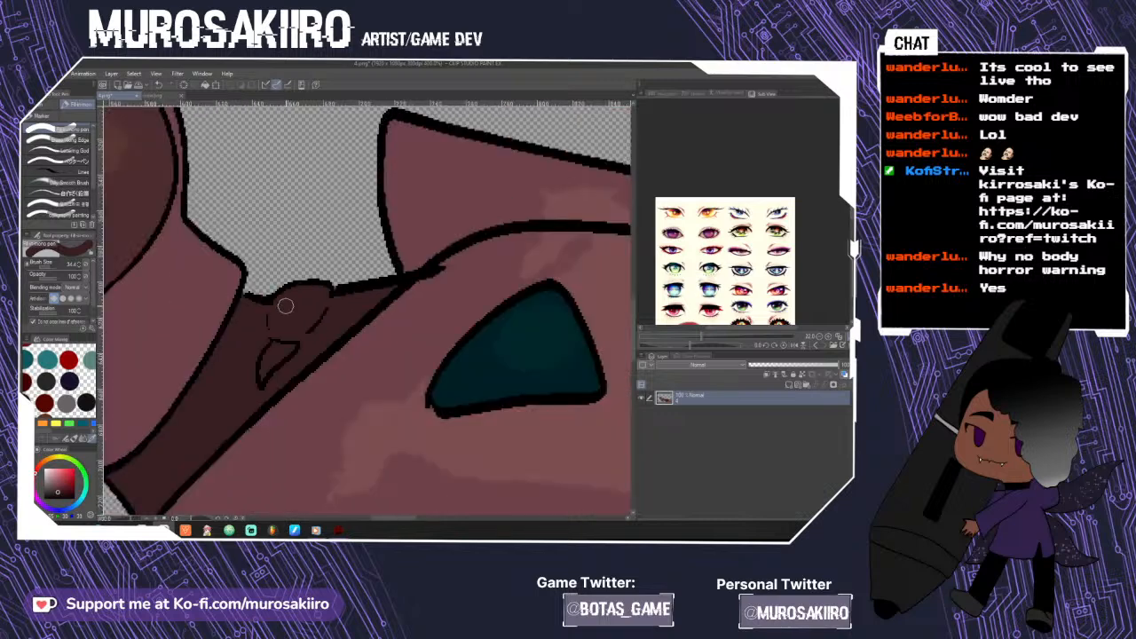
scroll(285, 306, "down", 4)
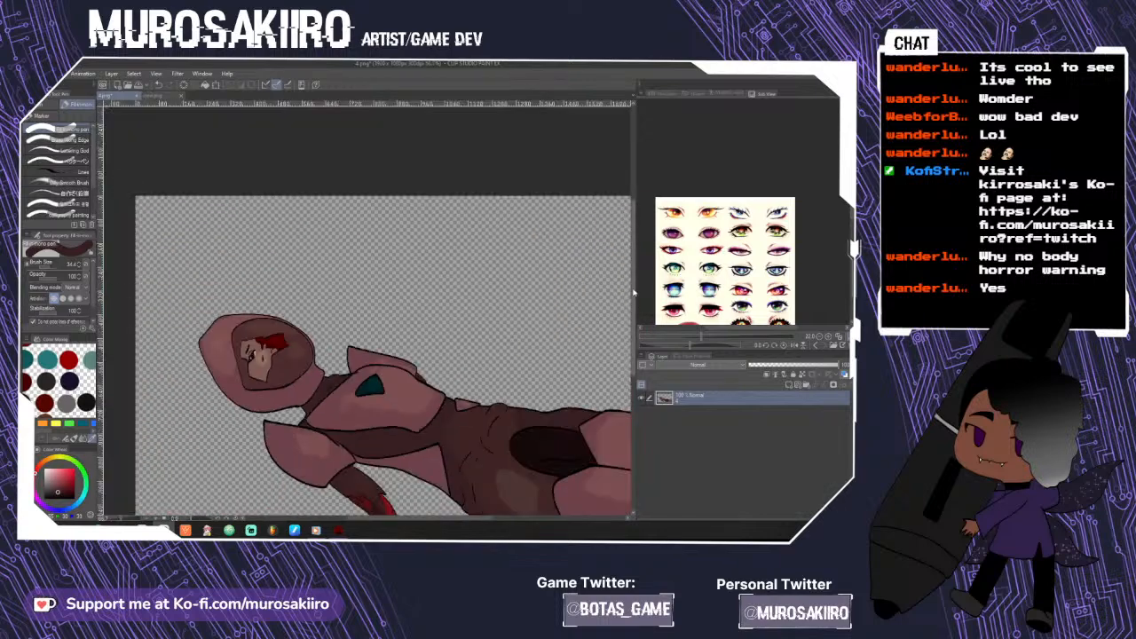
scroll(376, 433, "up", 4)
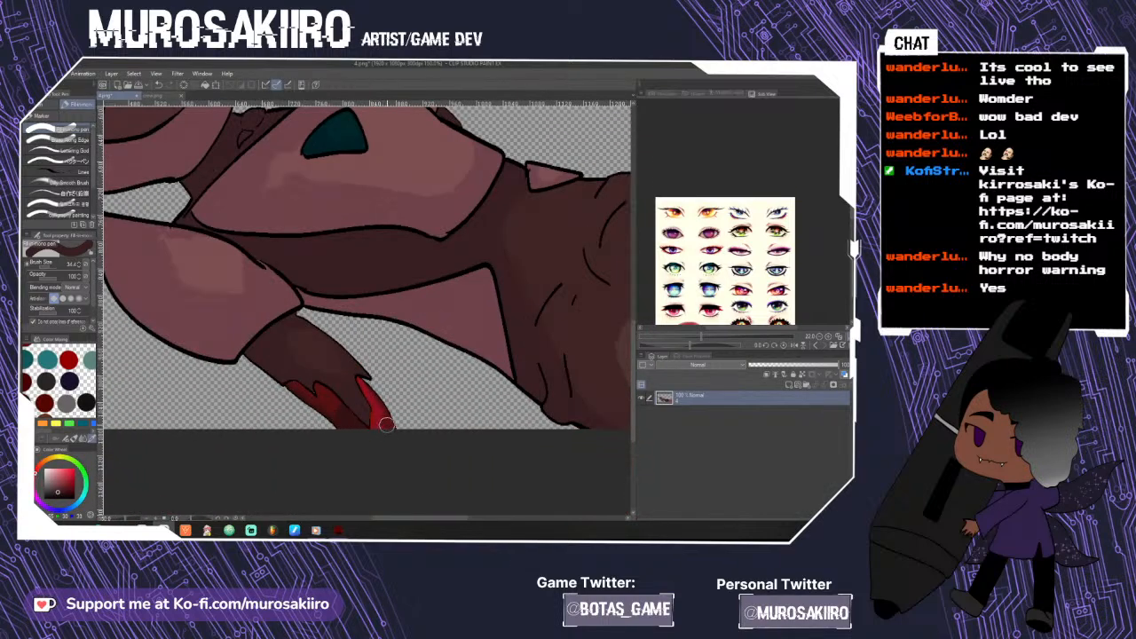
scroll(384, 414, "down", 3)
scroll(289, 182, "up", 7)
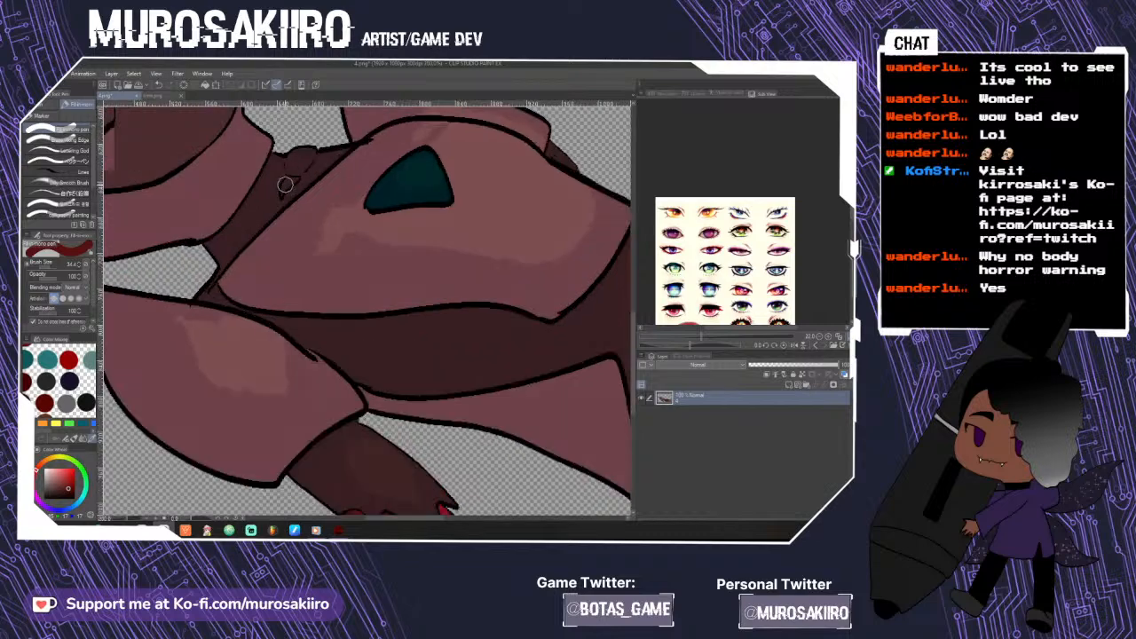
mouse_move(293, 142)
left_mouse_down()
mouse_move(297, 127)
mouse_move(317, 139)
left_mouse_up()
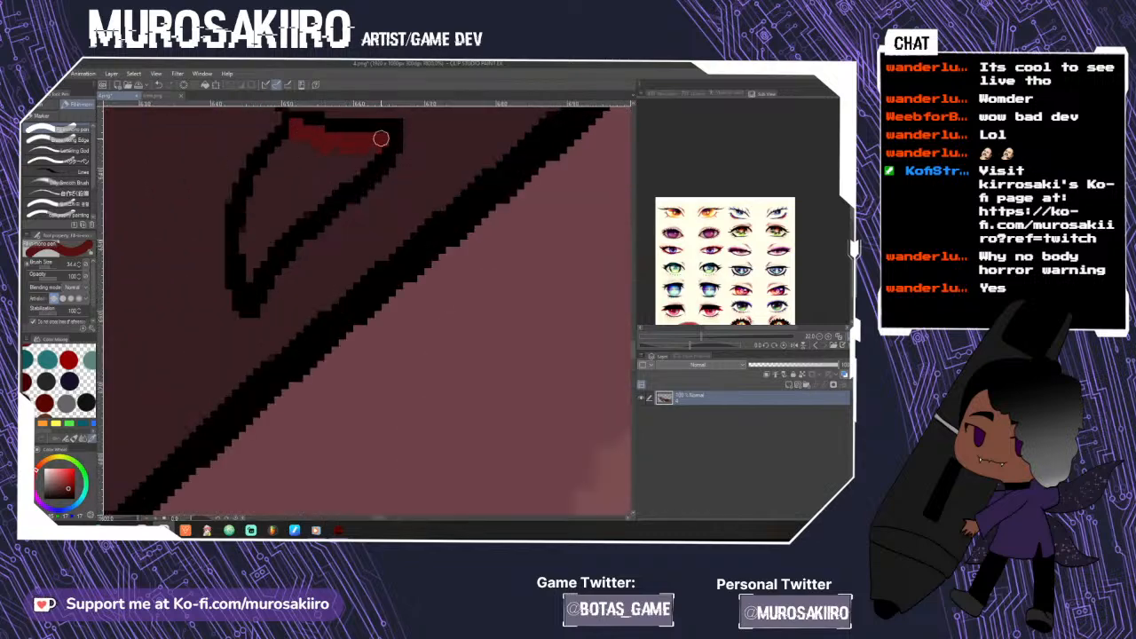
mouse_move(326, 185)
left_mouse_down()
mouse_move(252, 269)
mouse_move(247, 255)
mouse_move(289, 210)
left_mouse_up()
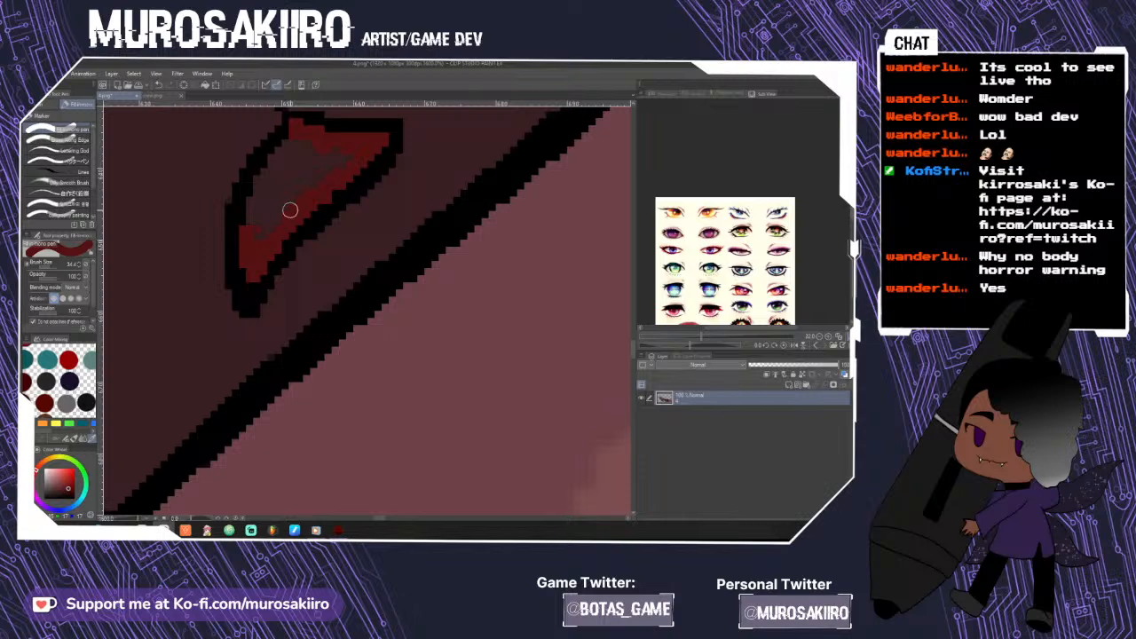
mouse_move(298, 139)
left_mouse_down()
mouse_move(255, 207)
mouse_move(259, 180)
left_mouse_up()
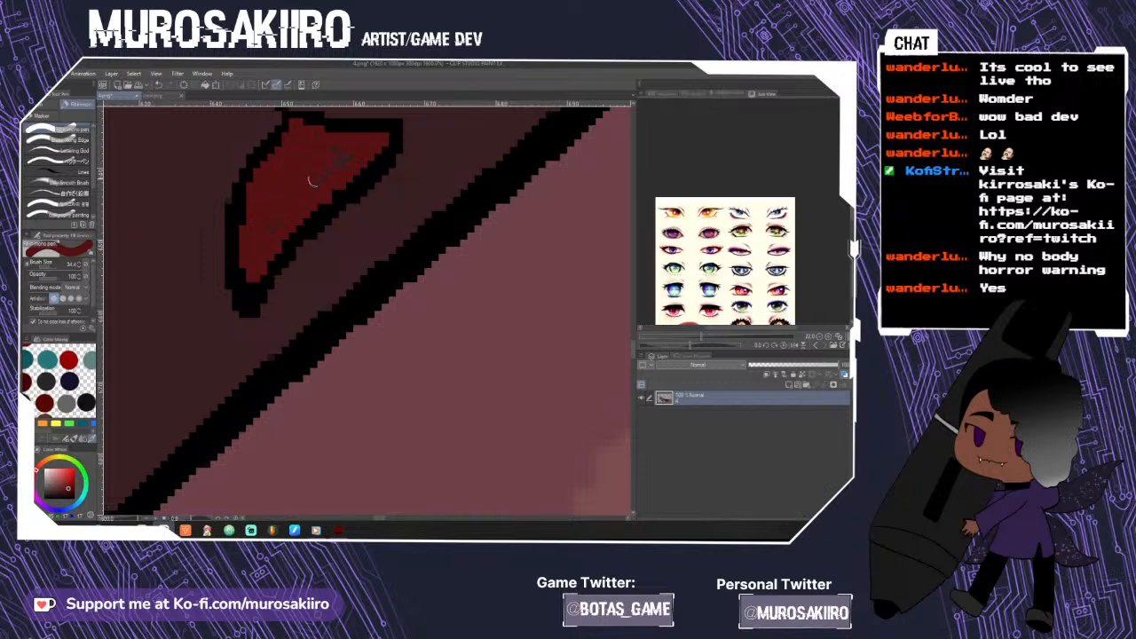
- Paint a brighter red highlight, sampled from the forearm wound, along the inner edge of the small pointed neck wound
scroll(262, 253, "down", 10)
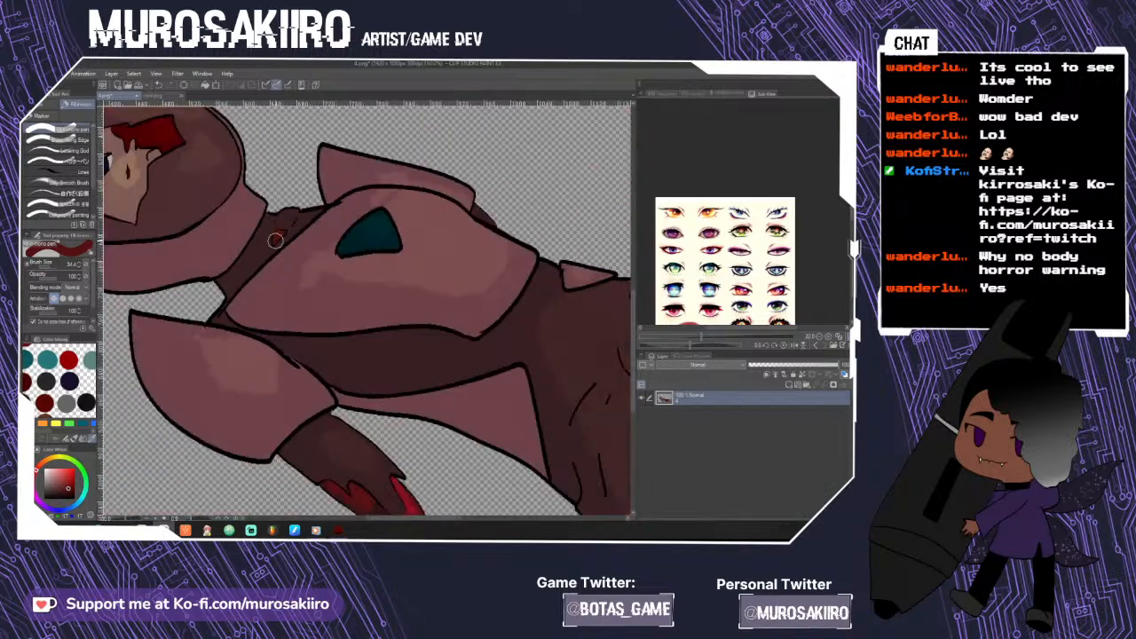
left_click_drag(633, 266, 634, 277)
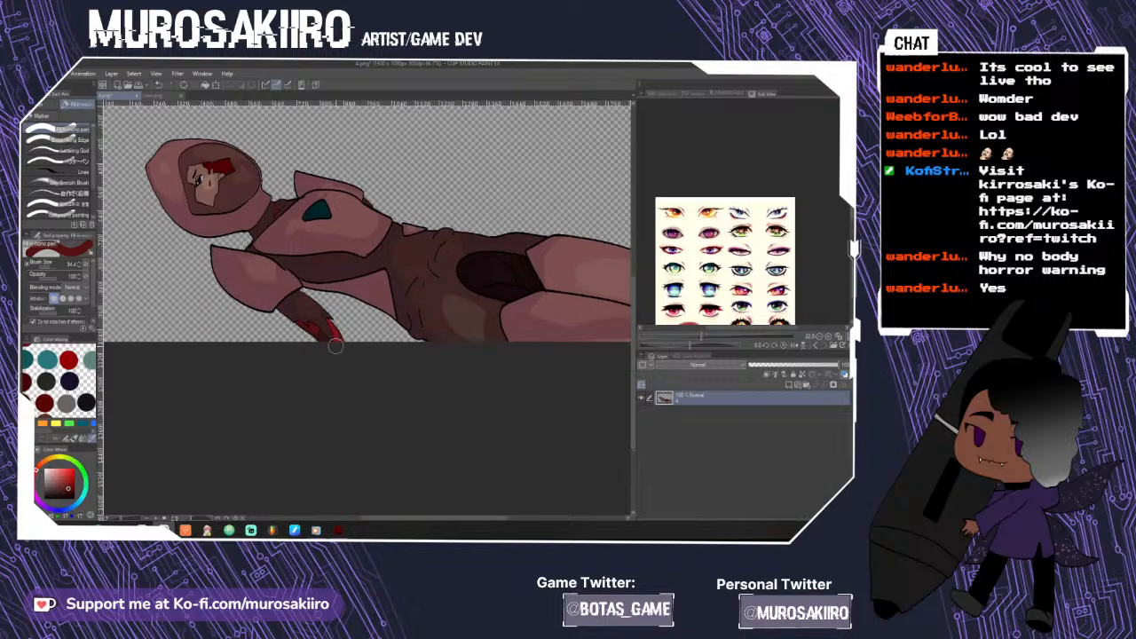
scroll(338, 336, "up", 5)
scroll(337, 335, "down", 5)
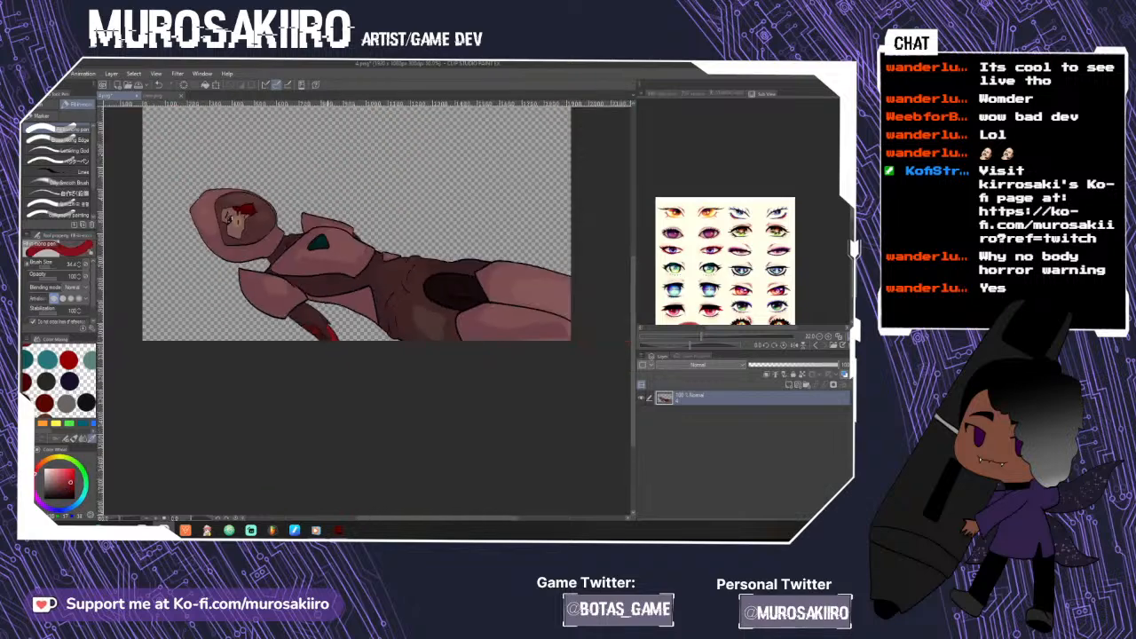
scroll(278, 252, "up", 2)
scroll(278, 251, "up", 6)
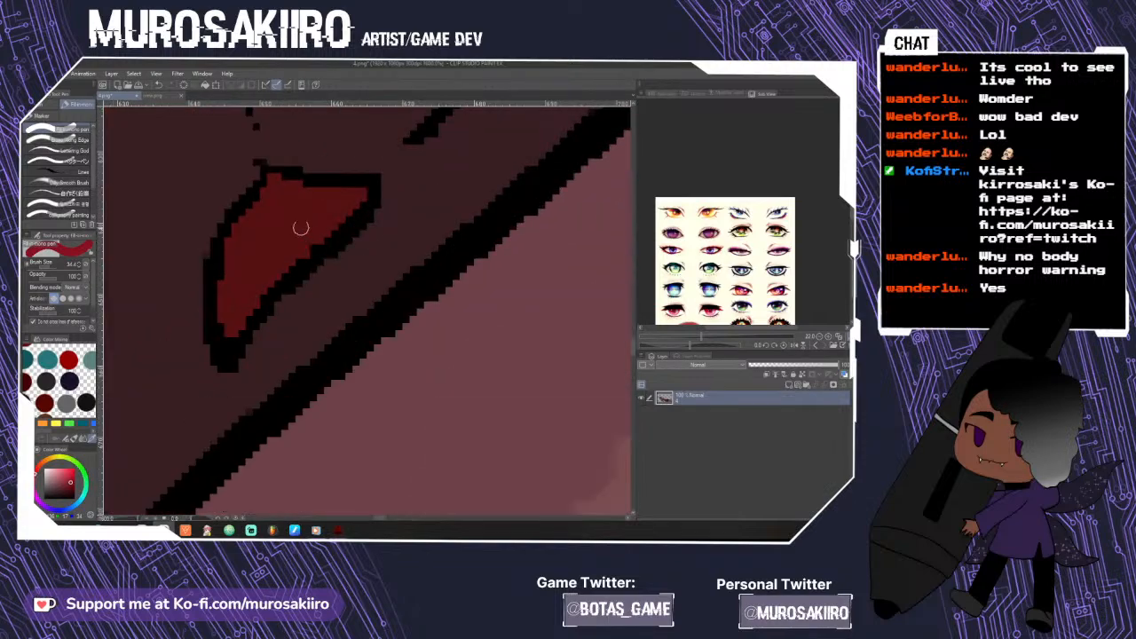
left_click_drag(275, 184, 277, 181)
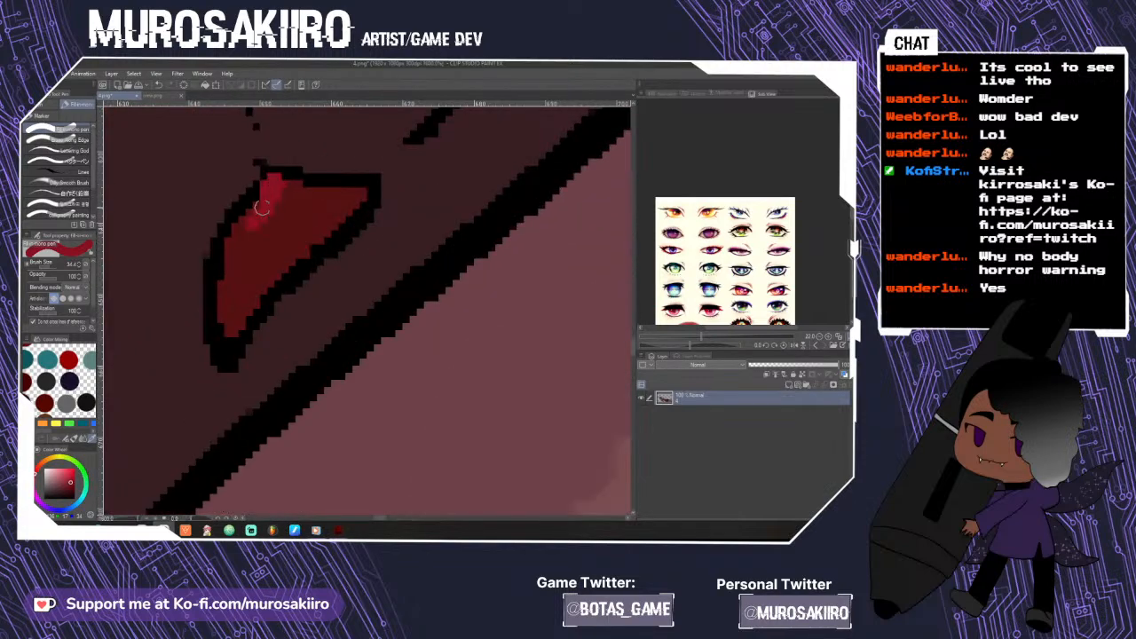
mouse_move(251, 218)
left_mouse_down()
mouse_move(227, 269)
mouse_move(235, 254)
mouse_move(226, 308)
left_mouse_up()
scroll(226, 308, "down", 8)
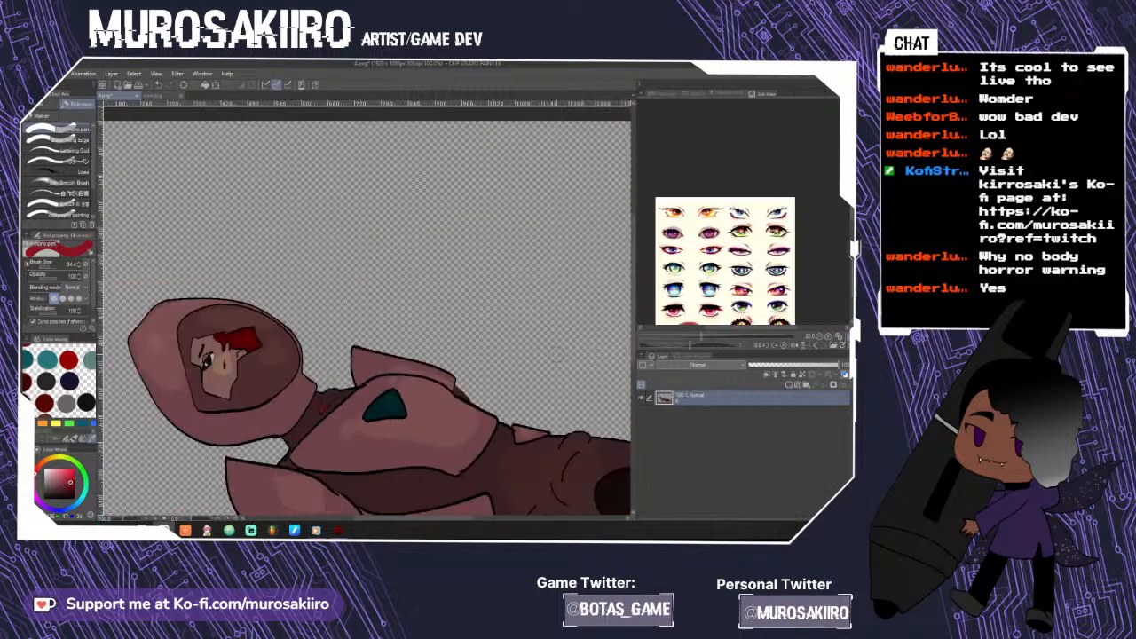
scroll(397, 387, "down", 5)
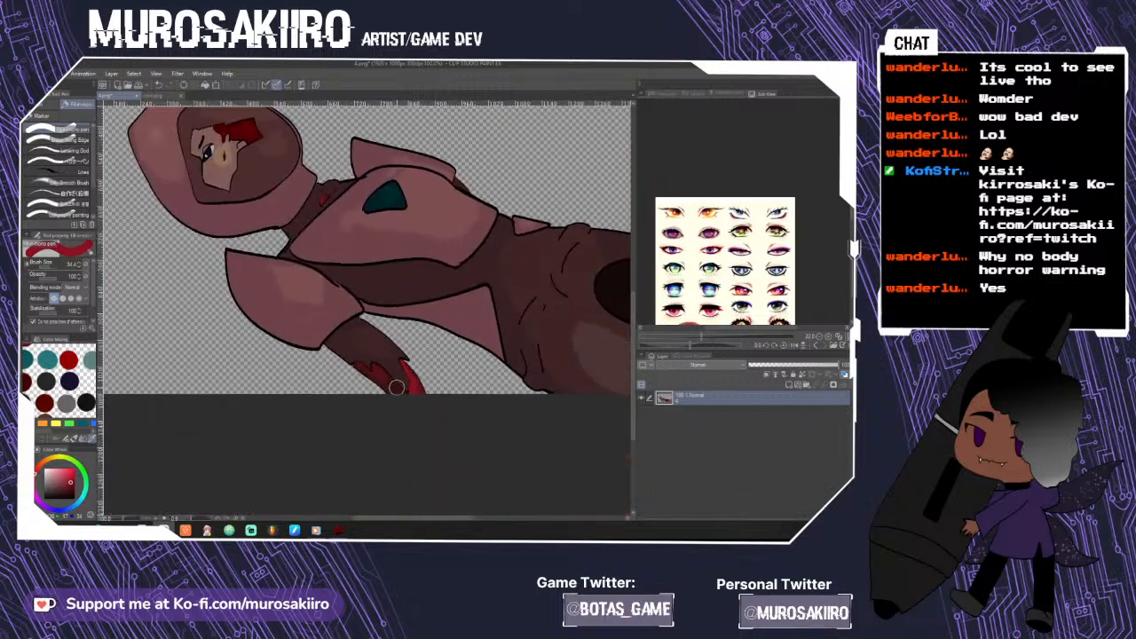
scroll(324, 191, "up", 6)
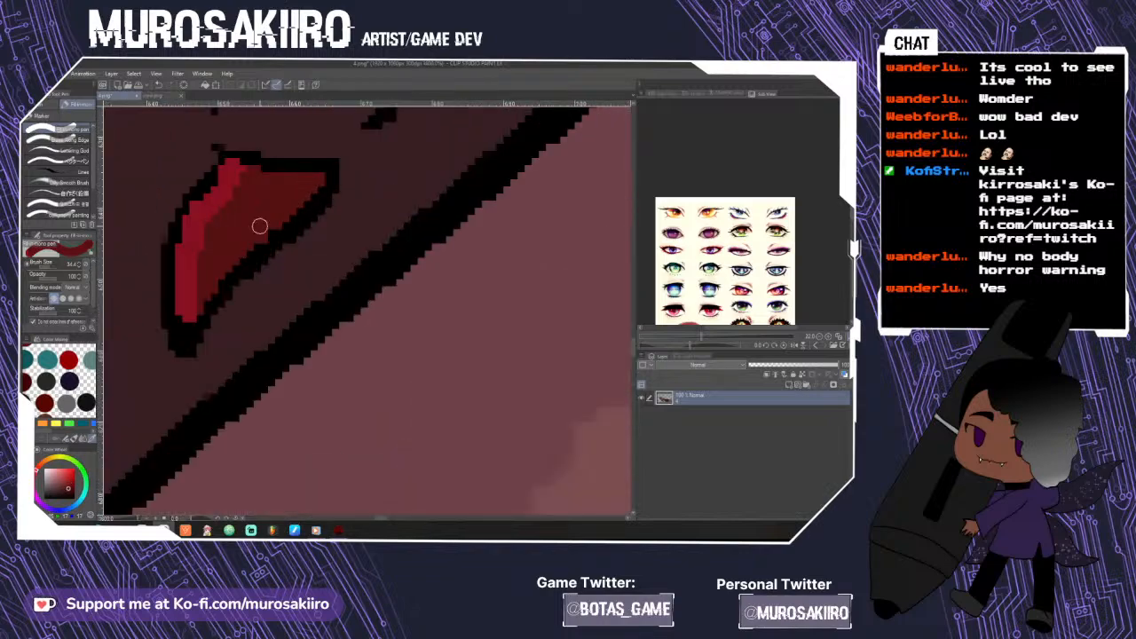
scroll(217, 270, "down", 7)
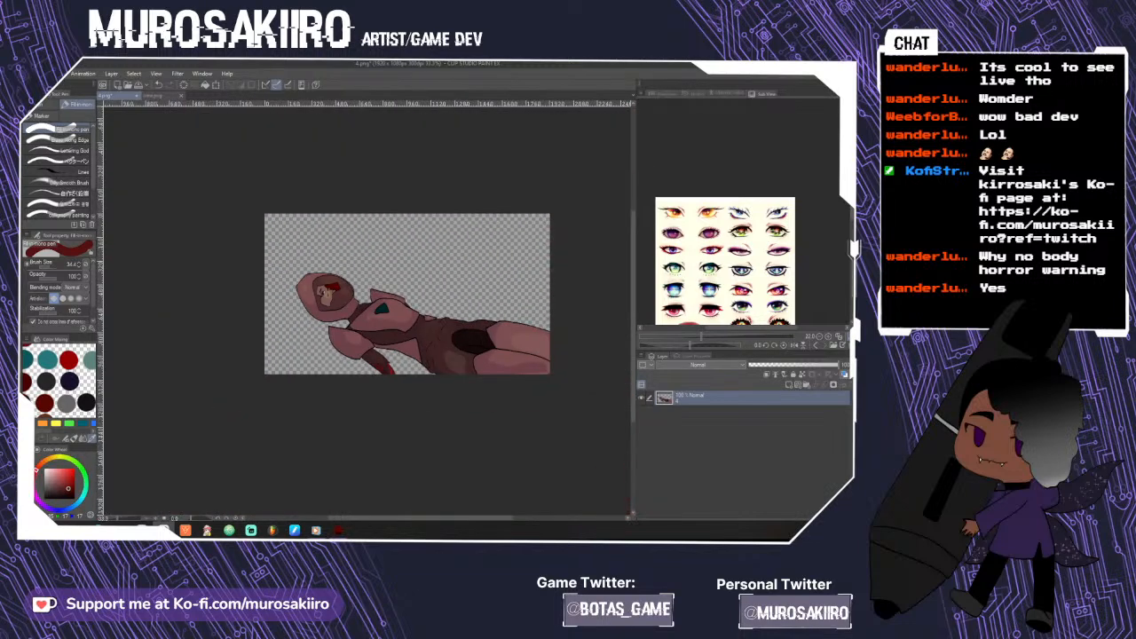
scroll(366, 311, "up", 2)
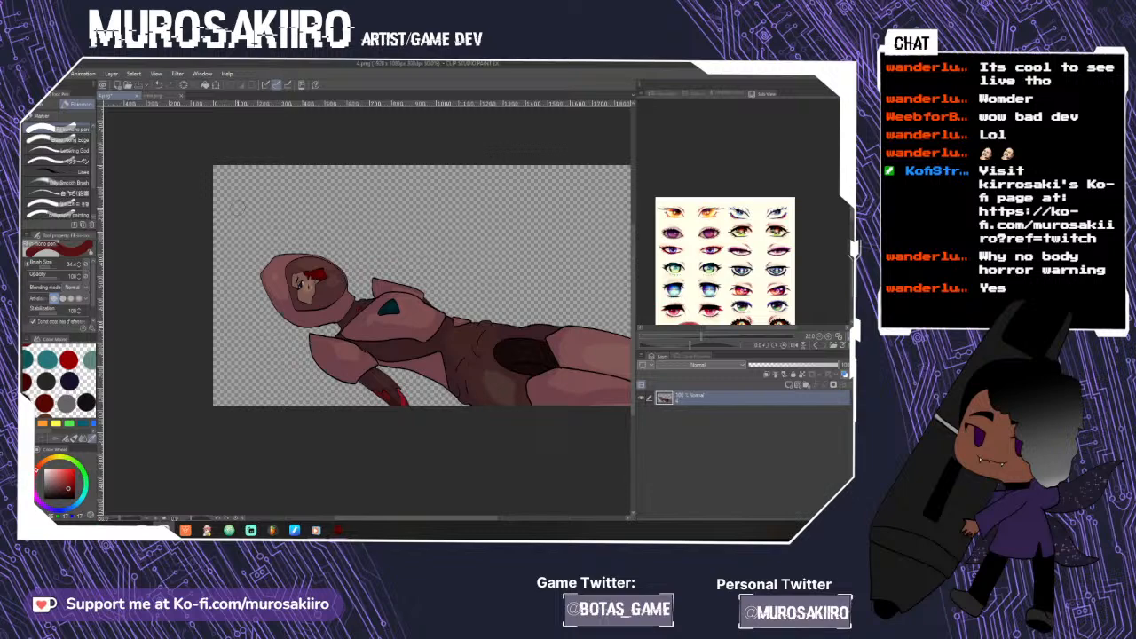
- Trace the eye's lid outline in black with the Lines brush on a new layer above the sprite
scroll(313, 268, "up", 5)
left_click(788, 383)
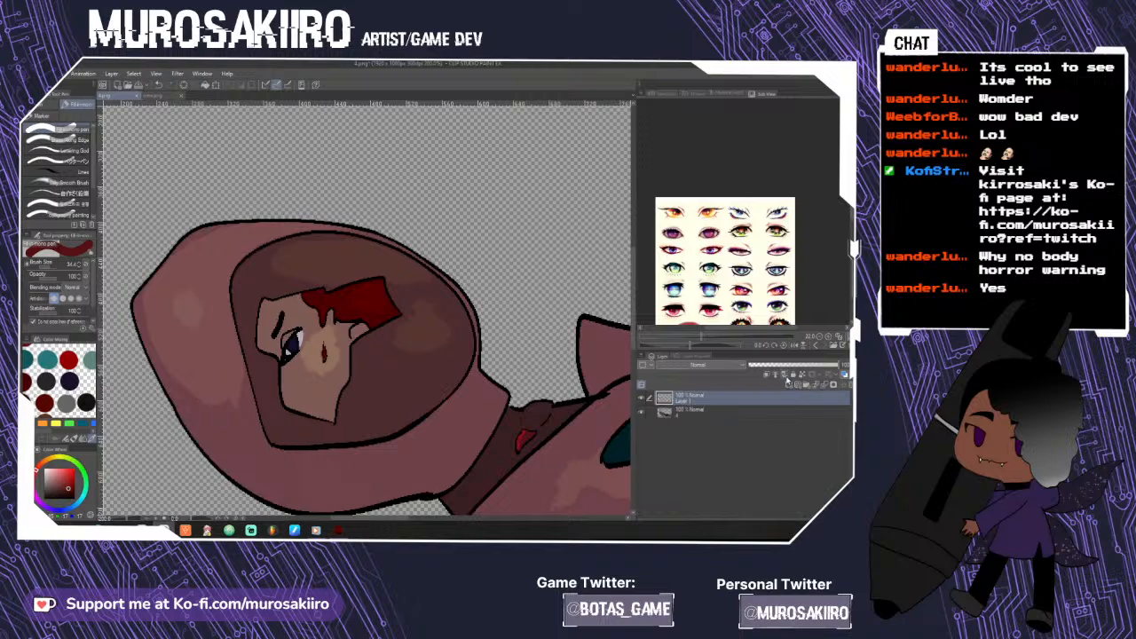
scroll(293, 337, "up", 2)
left_click(64, 172)
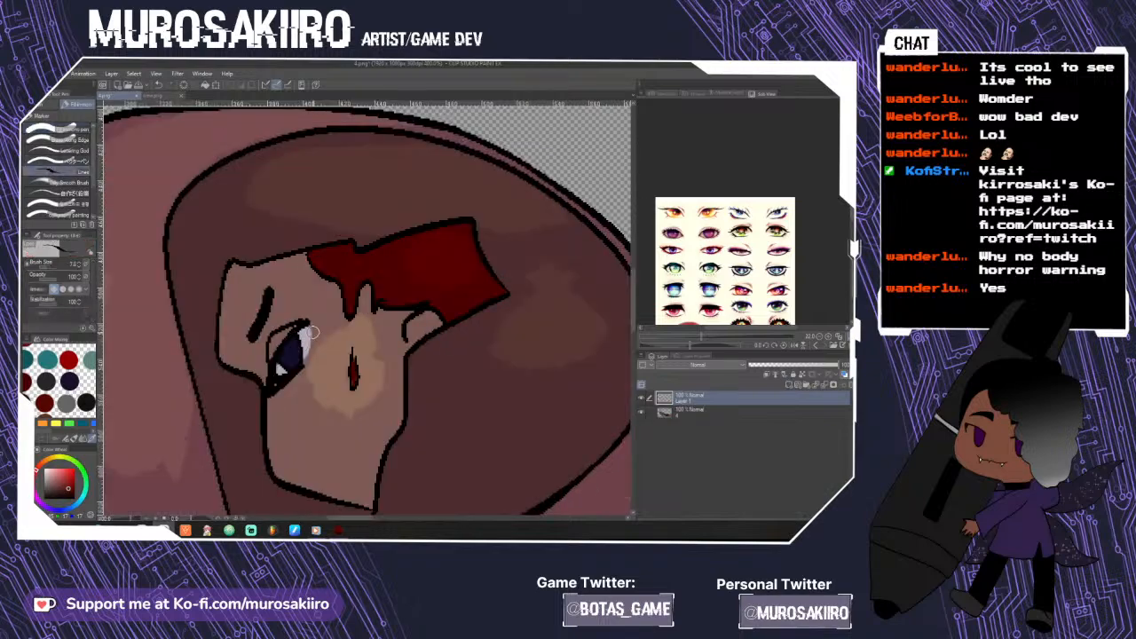
scroll(311, 333, "up", 2)
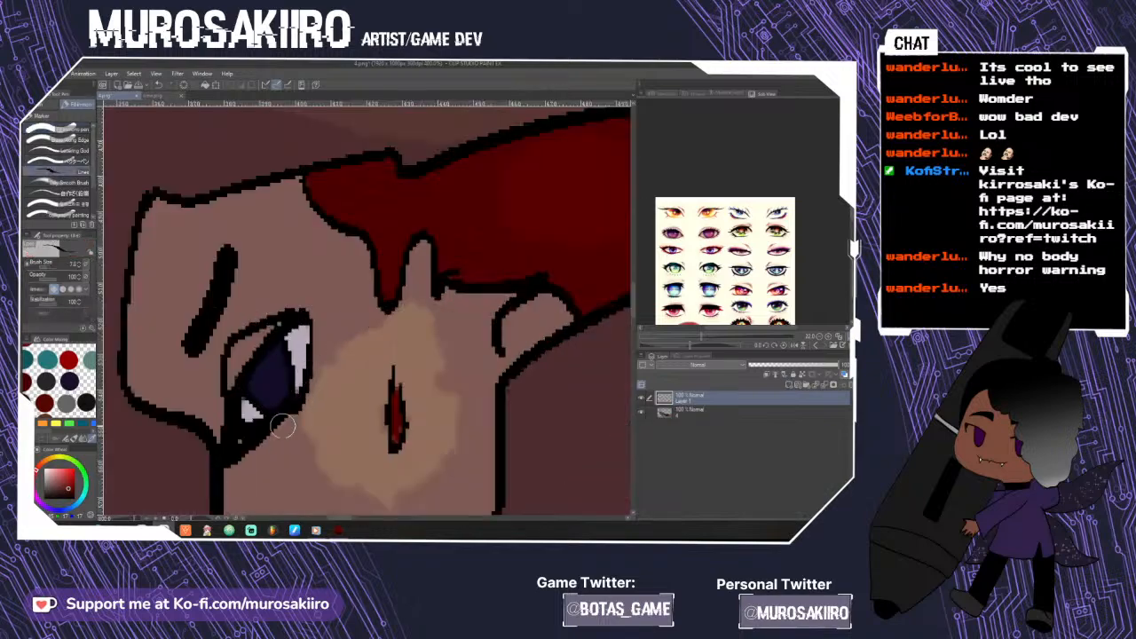
left_click_drag(283, 426, 224, 490)
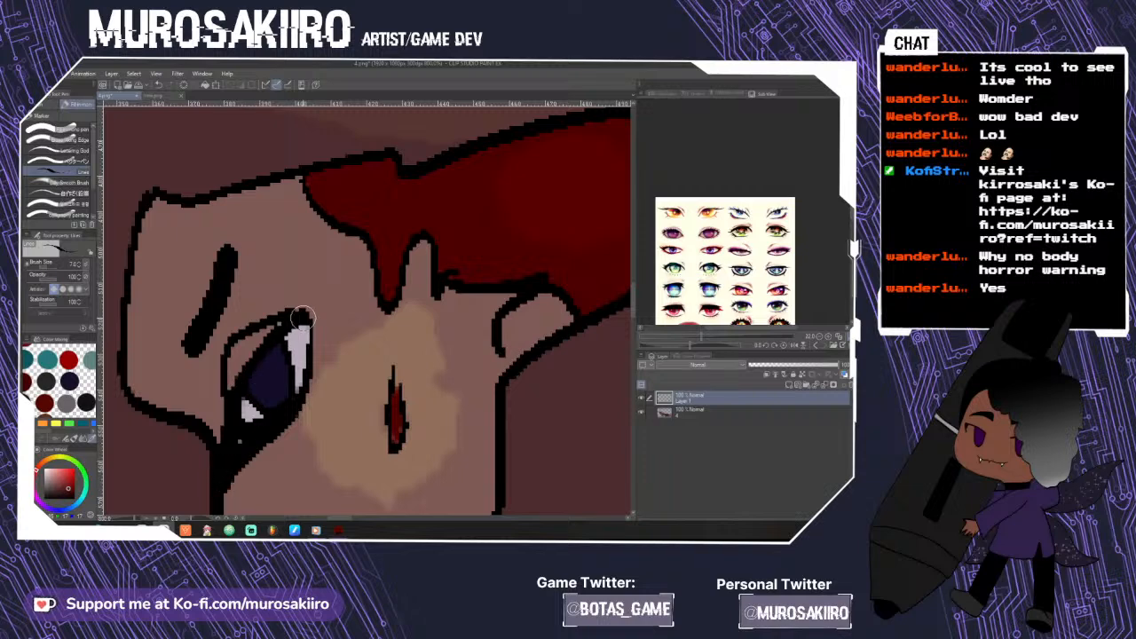
mouse_move(302, 318)
left_mouse_down()
mouse_move(234, 334)
mouse_move(221, 361)
mouse_move(232, 453)
left_mouse_up()
- Hide the eyelid line layer, cover the original eye on the sprite layer with sampled skin colour, and show the line layer again
left_click(643, 399)
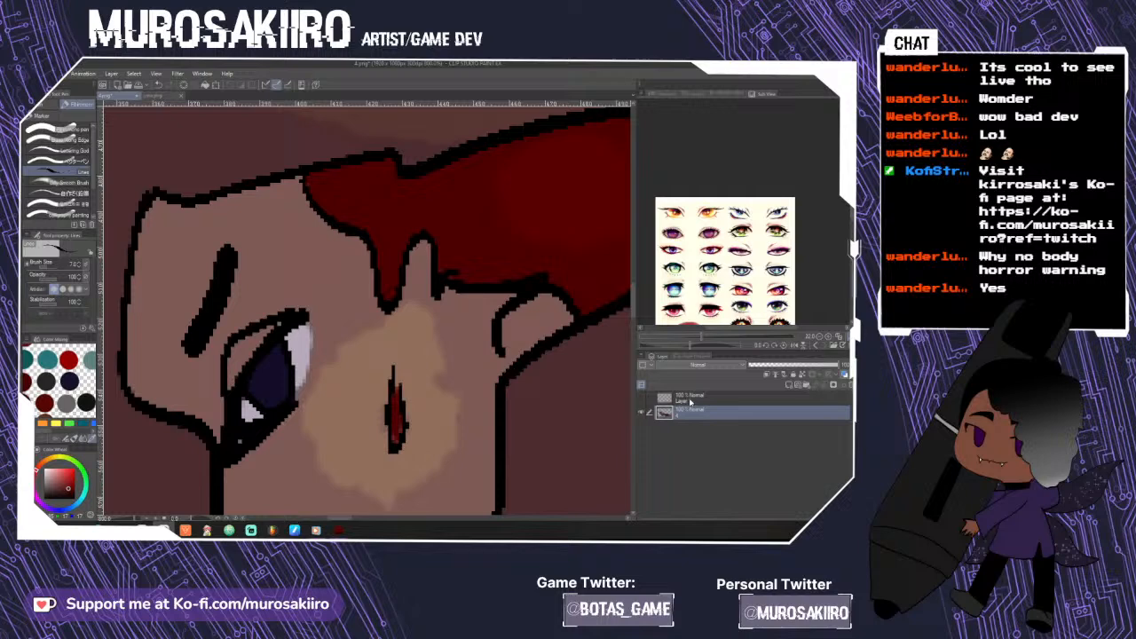
left_click(319, 295, "alt")
left_click(58, 129)
left_click_drag(322, 341, 298, 375)
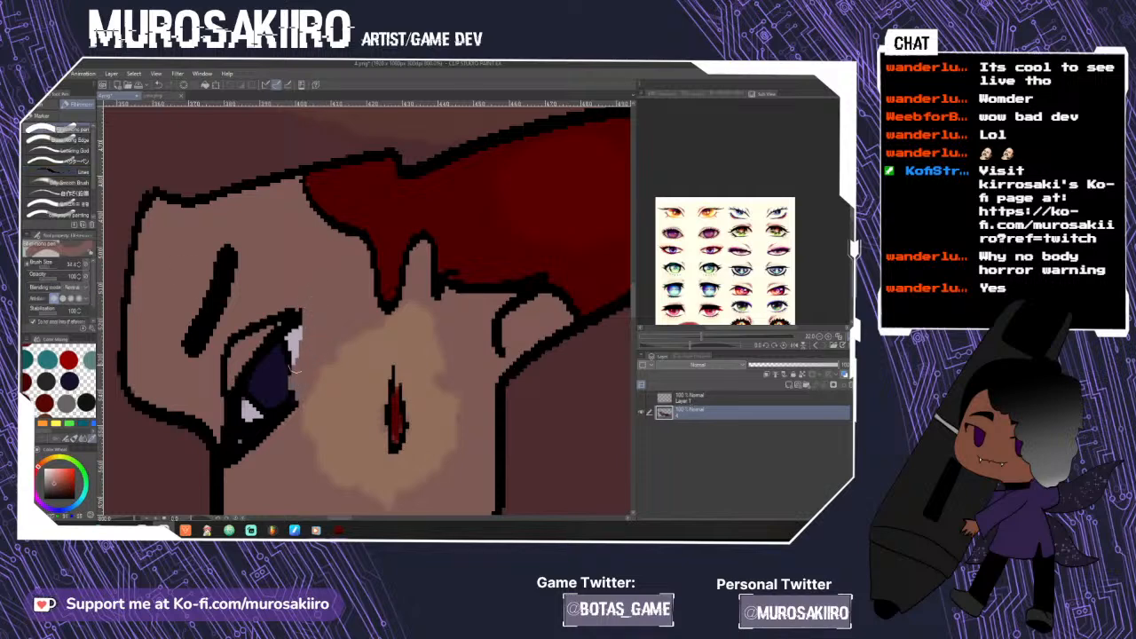
mouse_move(233, 436)
left_mouse_down()
mouse_move(230, 467)
mouse_move(227, 399)
mouse_move(256, 310)
mouse_move(232, 340)
mouse_move(241, 387)
left_mouse_up()
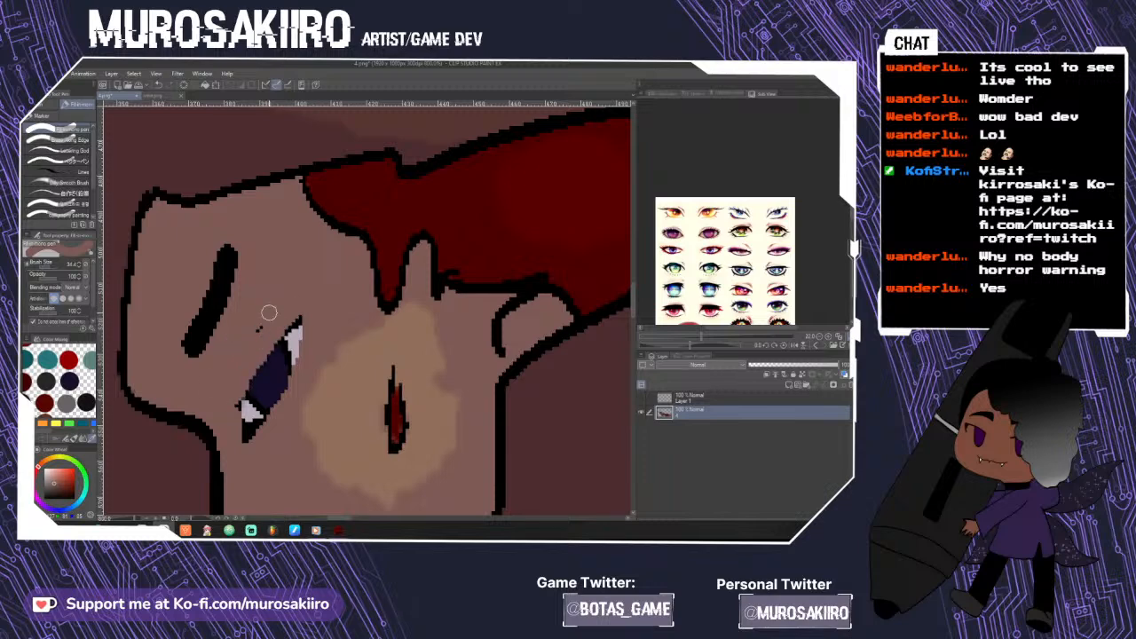
mouse_move(232, 444)
left_mouse_down()
mouse_move(258, 373)
mouse_move(258, 408)
mouse_move(301, 306)
mouse_move(267, 422)
left_mouse_up()
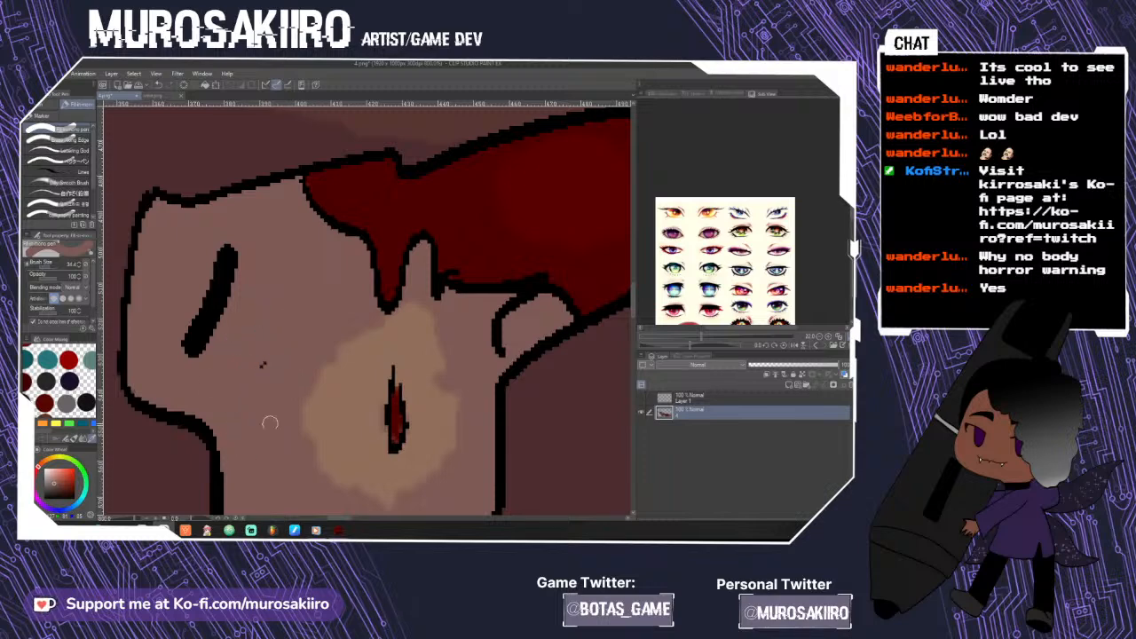
left_click(642, 400)
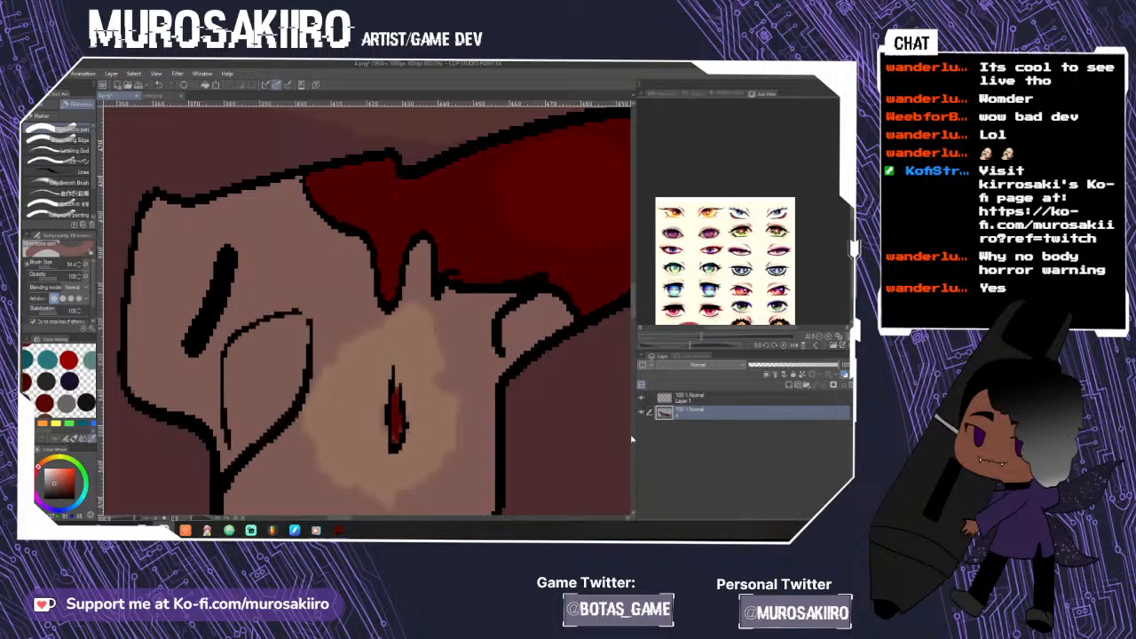
- Save the edited sprite as a PNG over 4.1.png in the Fatal Frontier images folder
scroll(360, 444, "down", 8)
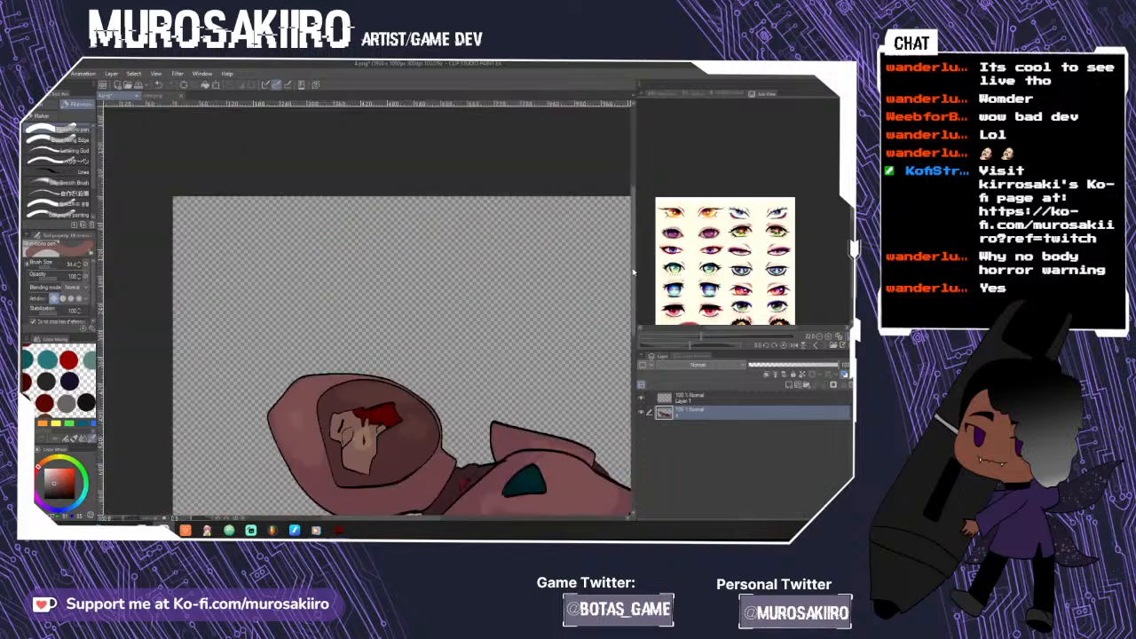
left_click_drag(634, 272, 643, 302)
key("ctrl+minus")
key("ctrl+minus")
key("ctrl+plus")
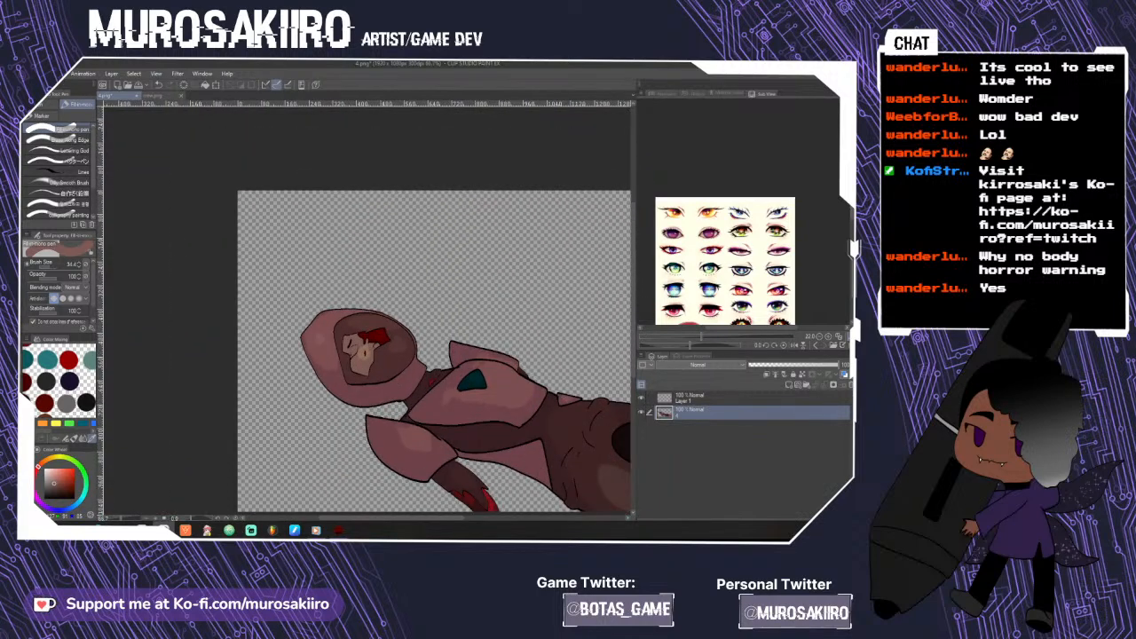
left_click(55, 74)
left_click(50, 155)
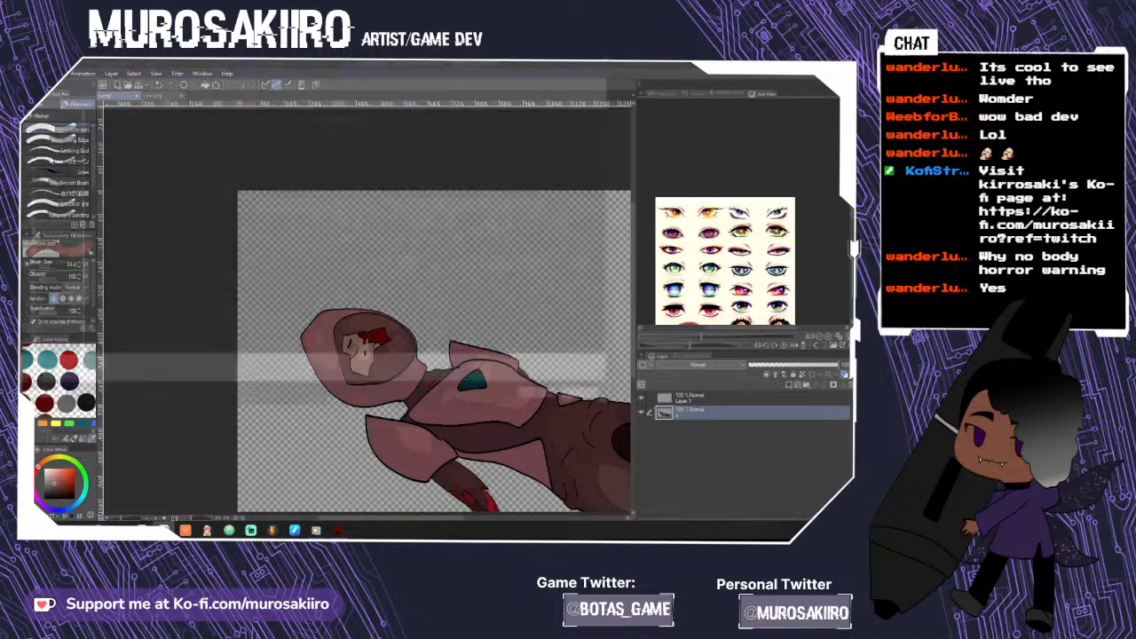
left_click(393, 186)
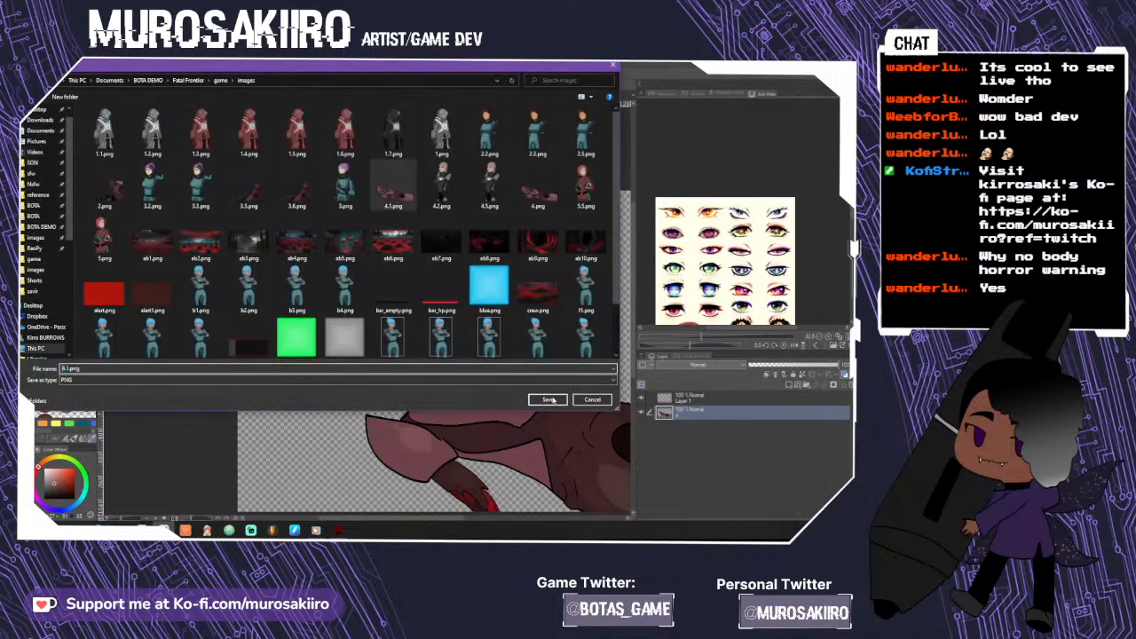
left_click(551, 400)
left_click(435, 297)
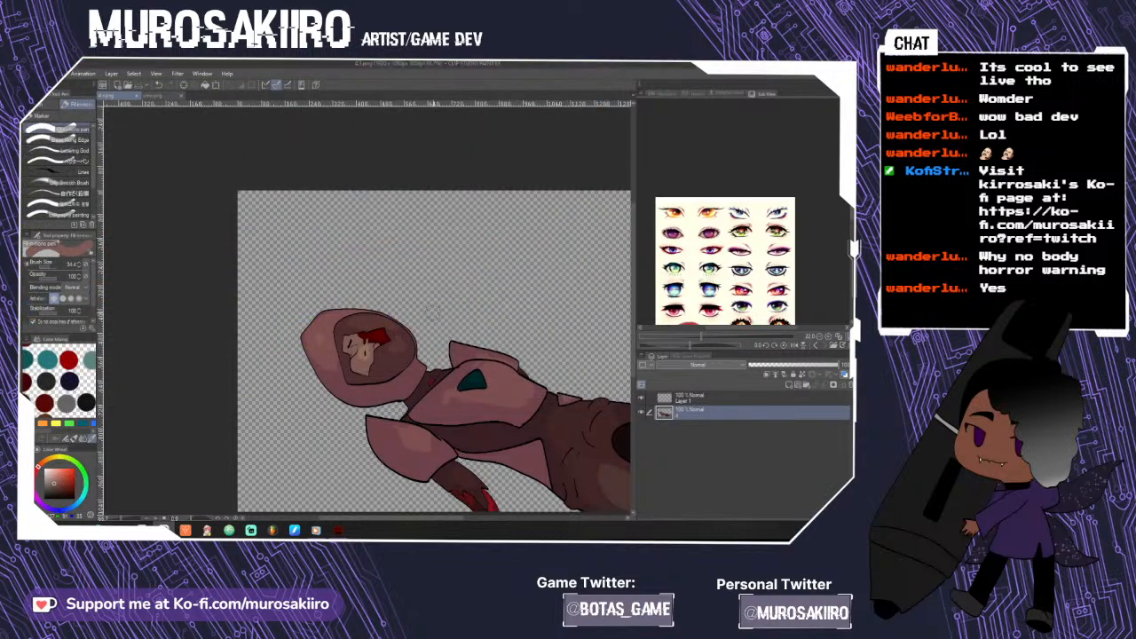
- Switch to script.rpy in Atom, fold the ch2 label and unfold the splashscreen label
left_click(230, 531)
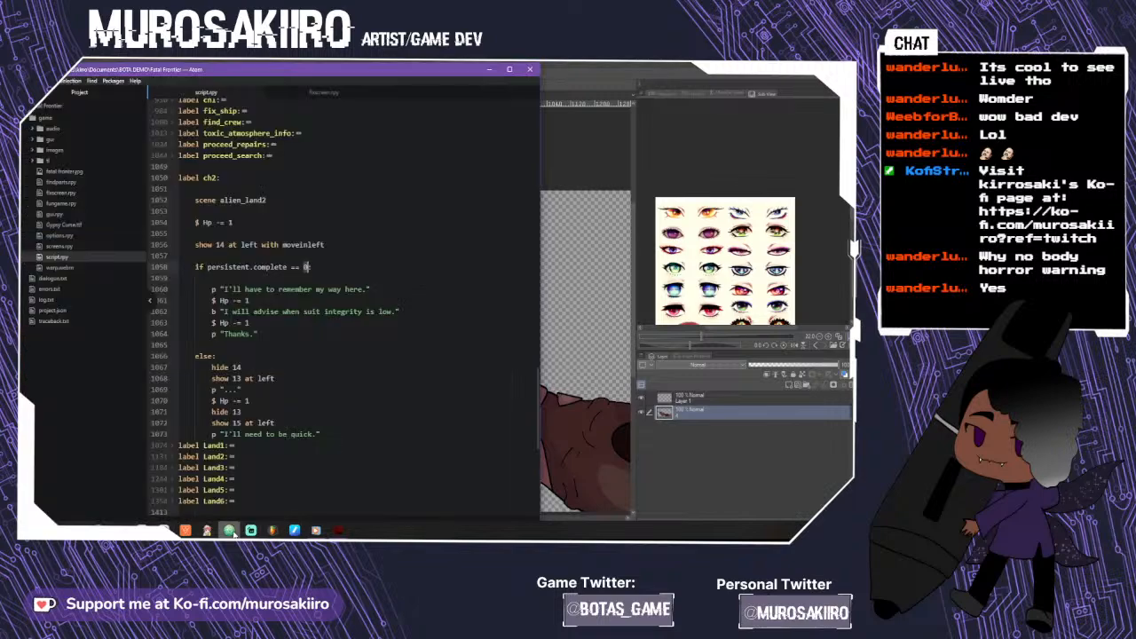
left_click(169, 178)
scroll(342, 302, "up", 15)
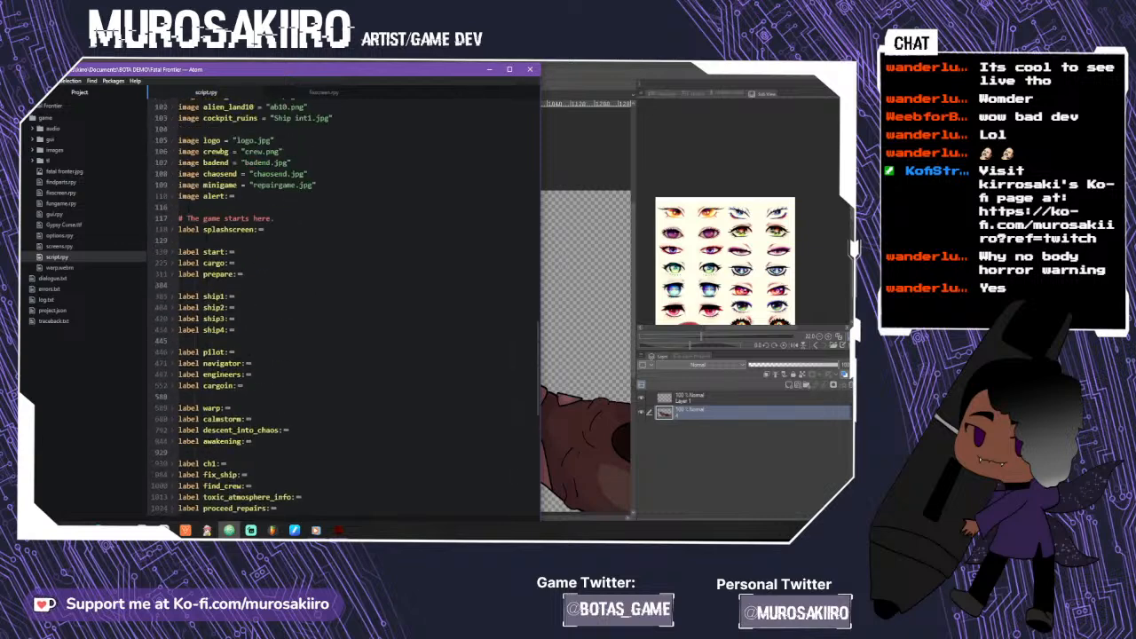
left_click(173, 229)
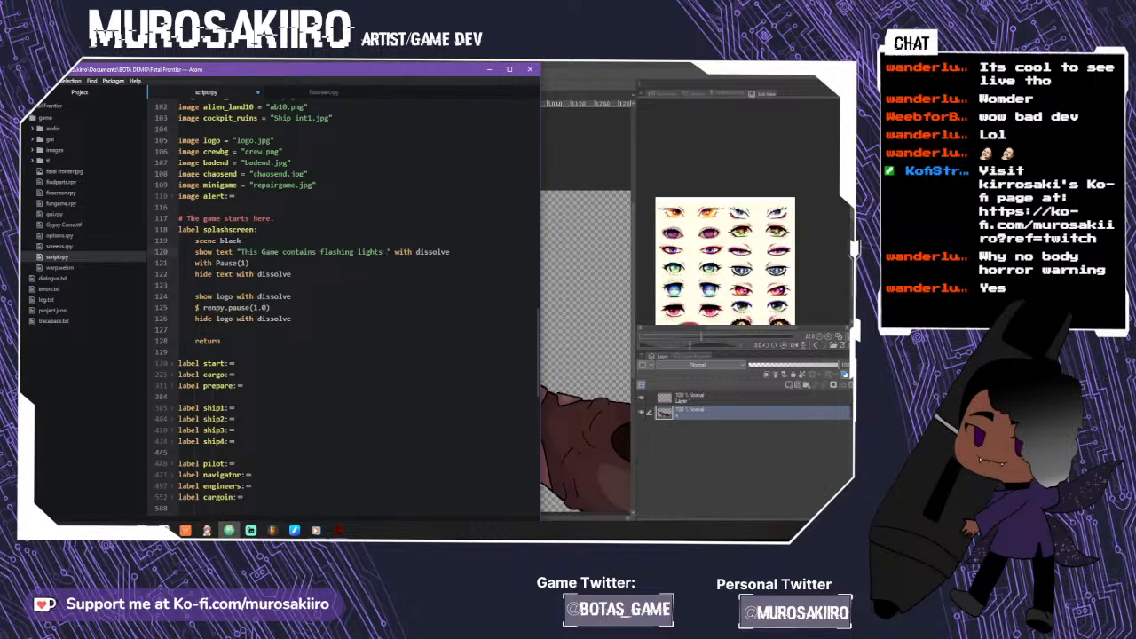
- Complete the splashscreen warning as "This Game contains flashing lights and body horror elements." and fold the label
type("and bodt horro")
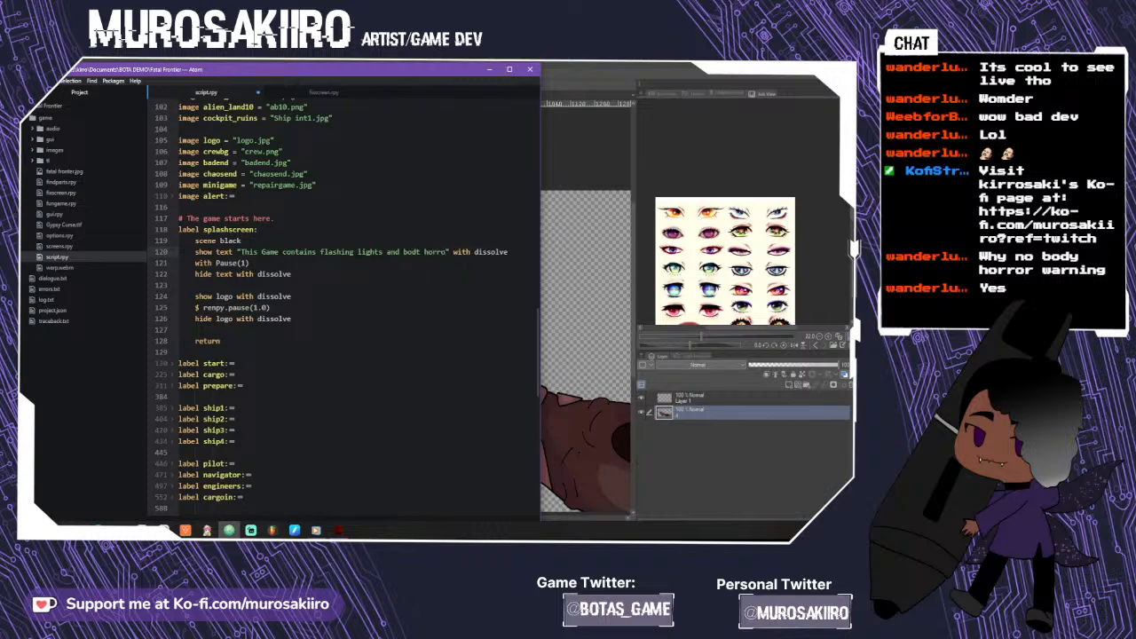
key("BackSpace")
key("BackSpace")
key("BackSpace")
key("BackSpace")
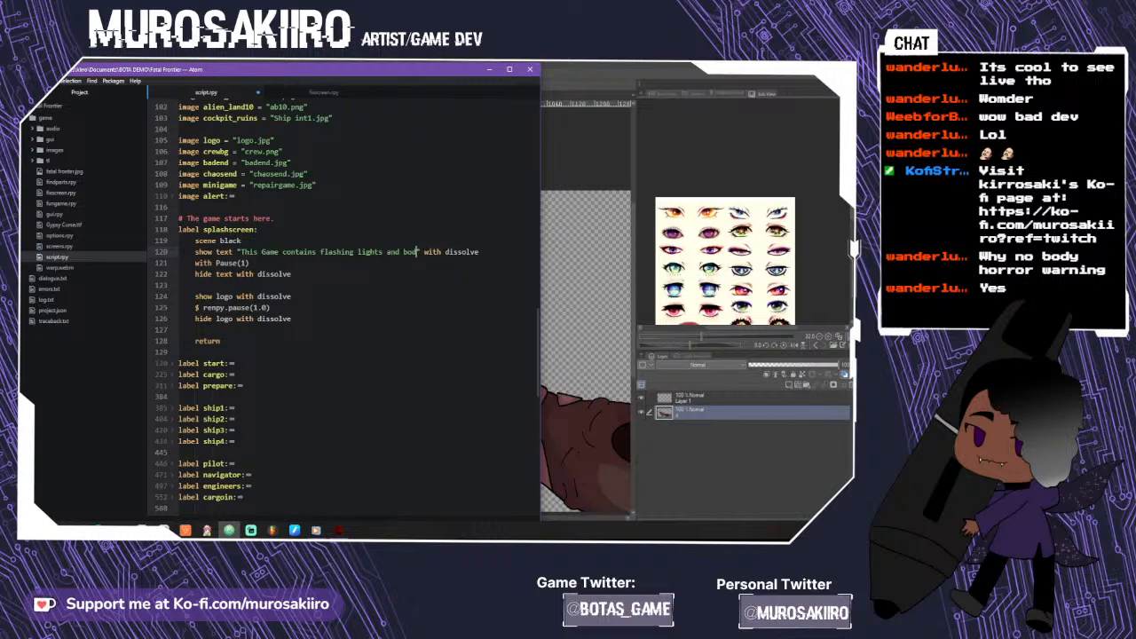
type("y horror e")
type("lements.")
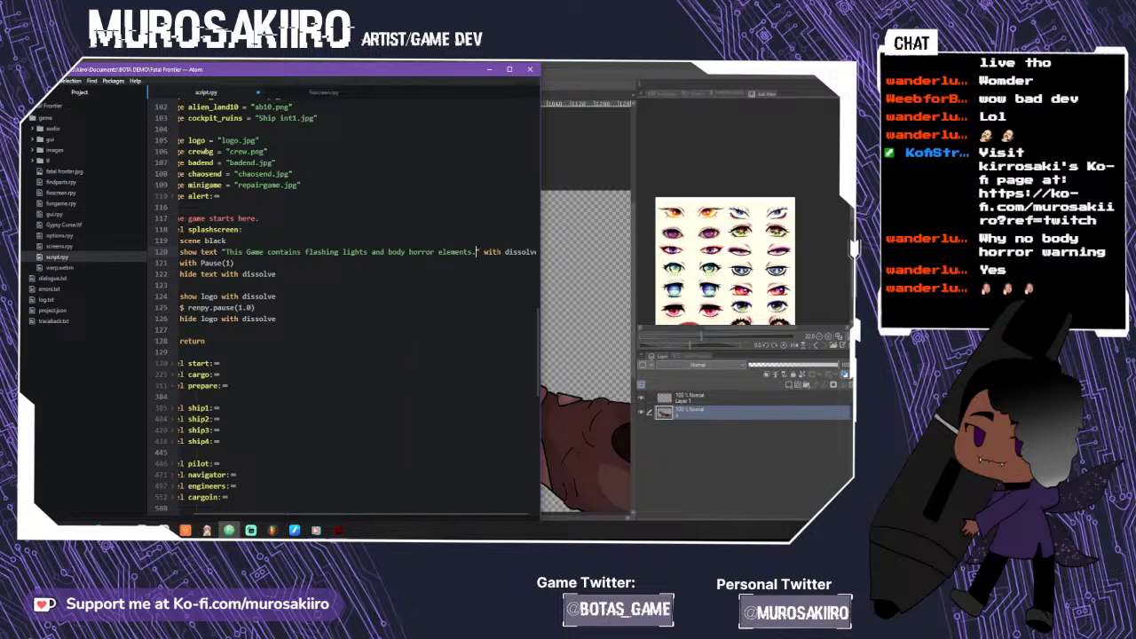
scroll(343, 515, "up", 3)
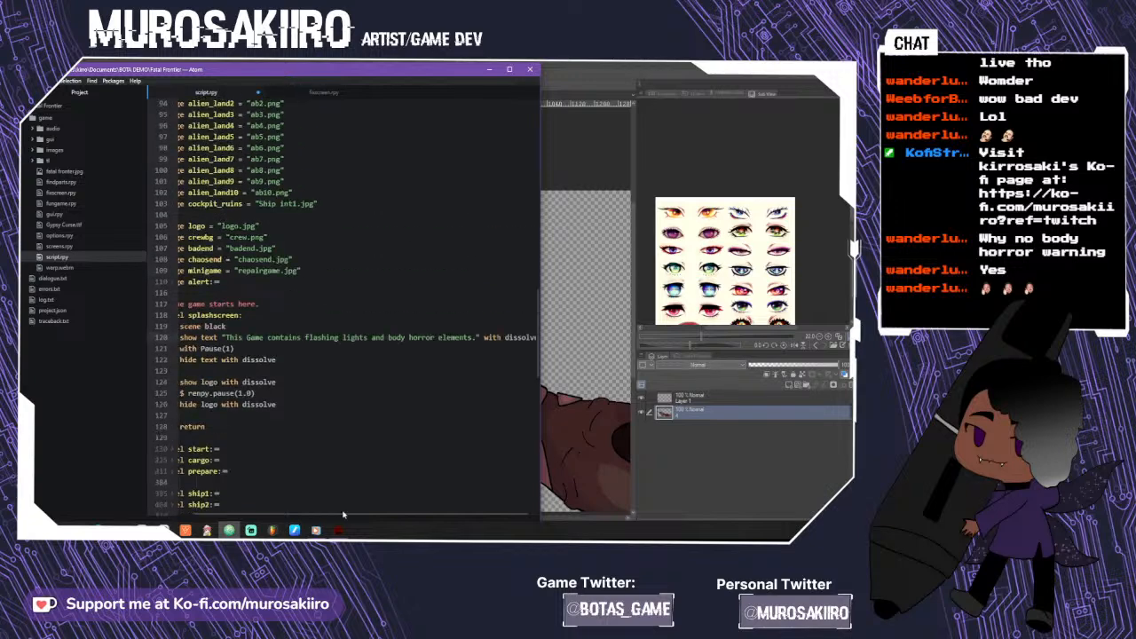
left_click(171, 314)
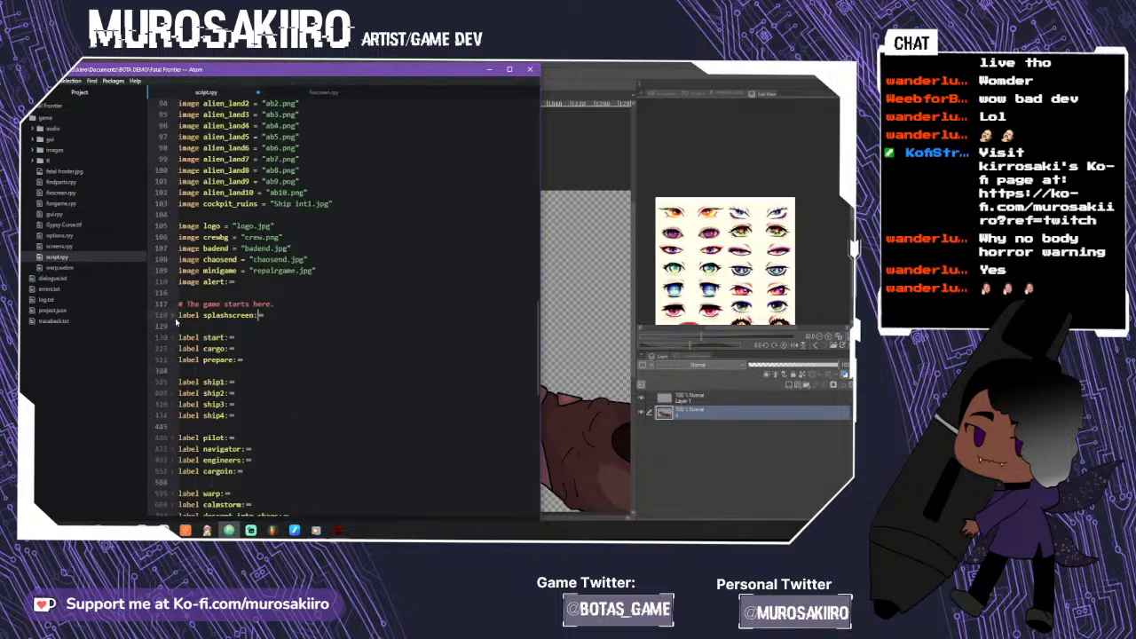
- Add "hide crew2" before the "Life signs terminated." line in the Crewfound1 label and fold the label
scroll(178, 327, "down", 8)
scroll(178, 327, "down", 6)
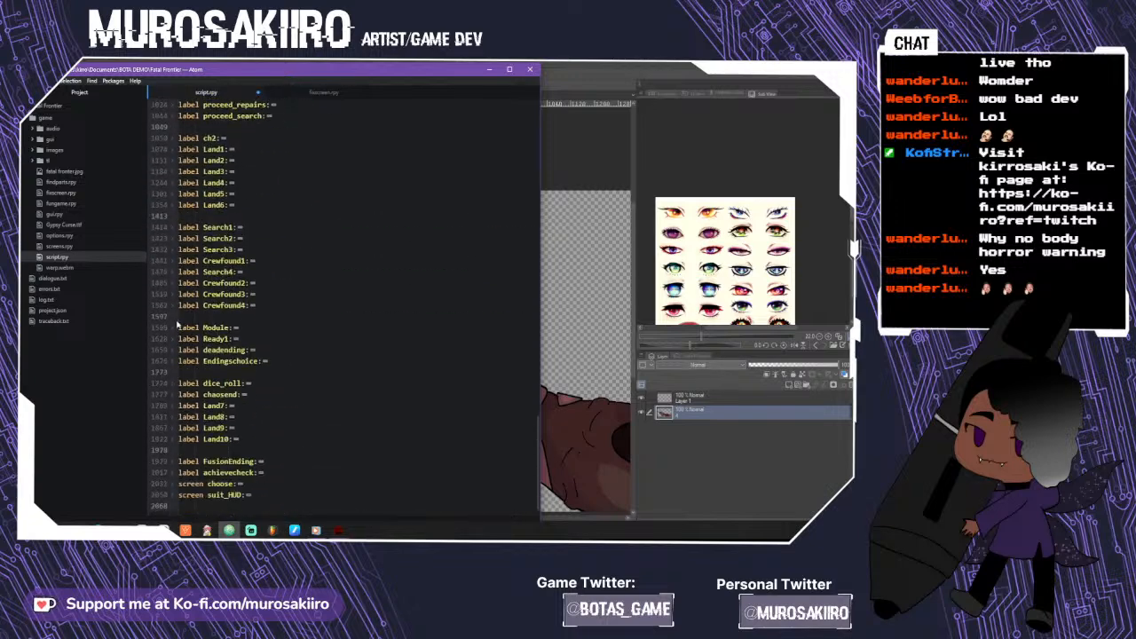
left_click(172, 263)
scroll(174, 267, "down", 8)
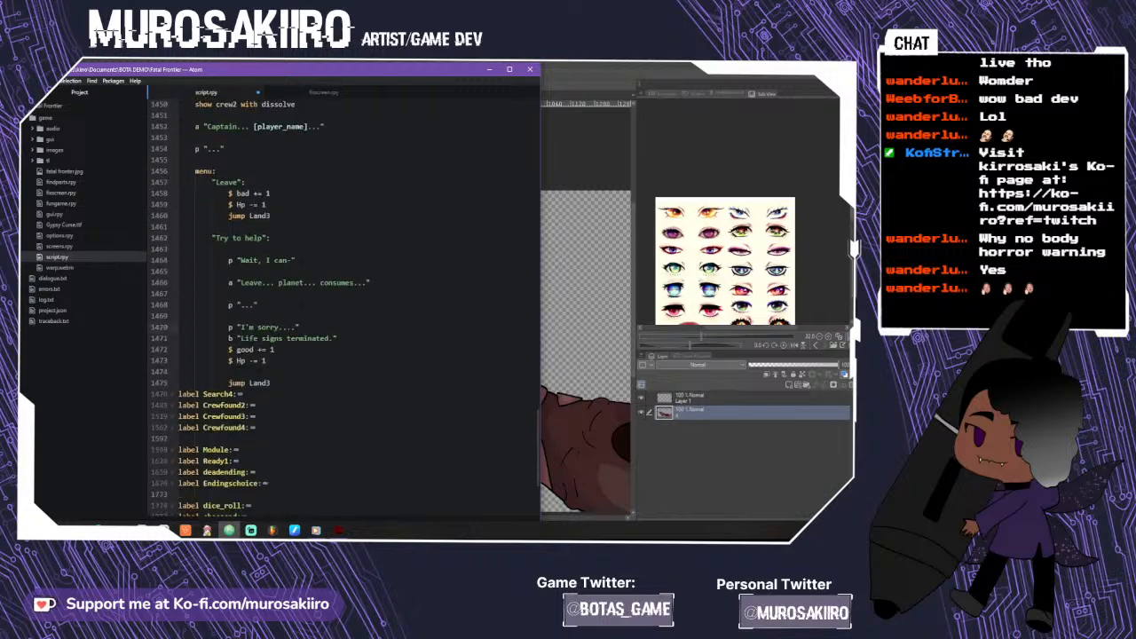
key("Return")
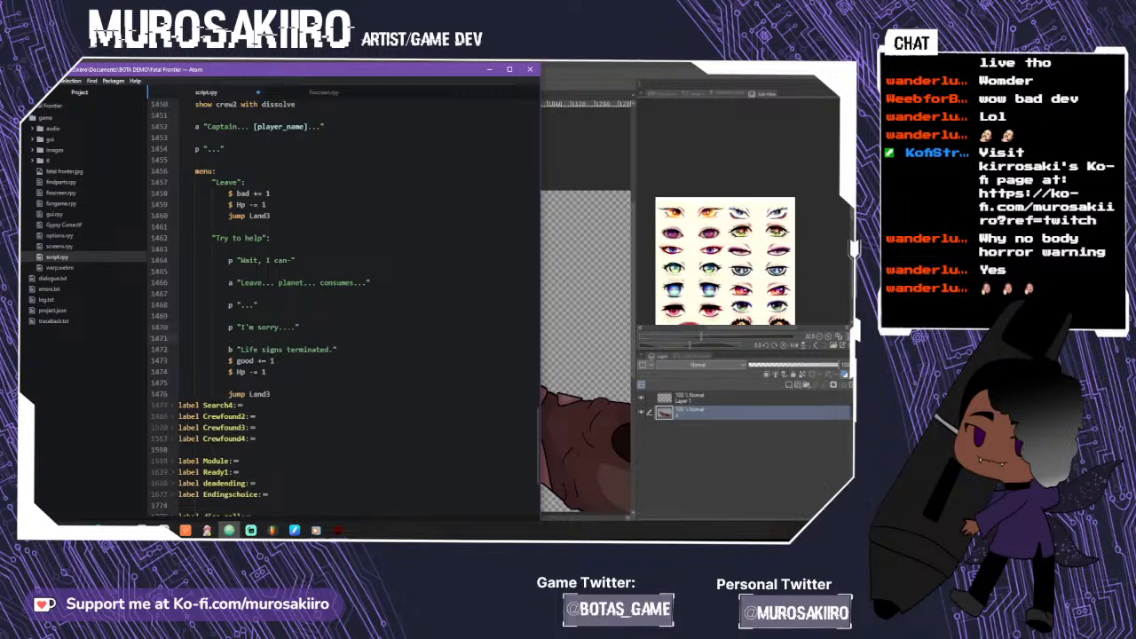
type("hide crew2")
scroll(266, 302, "up", 10)
left_click(171, 414)
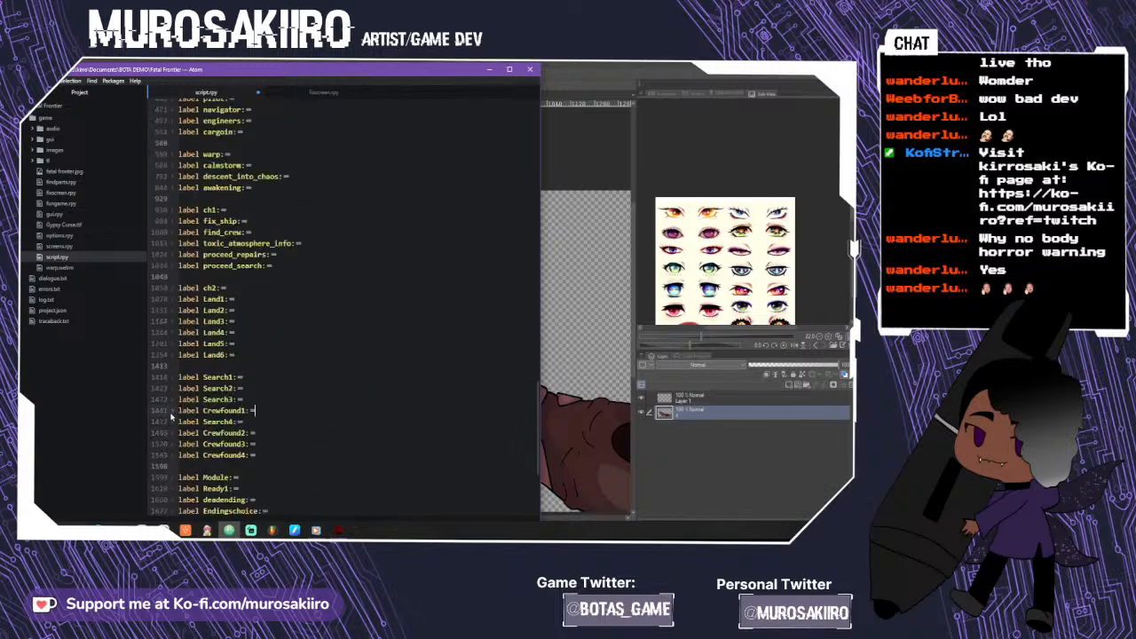
- Close the open sprite images in Clip Studio Paint and bring the running game and Atom windows to the front
left_click_drag(324, 79, 710, 93)
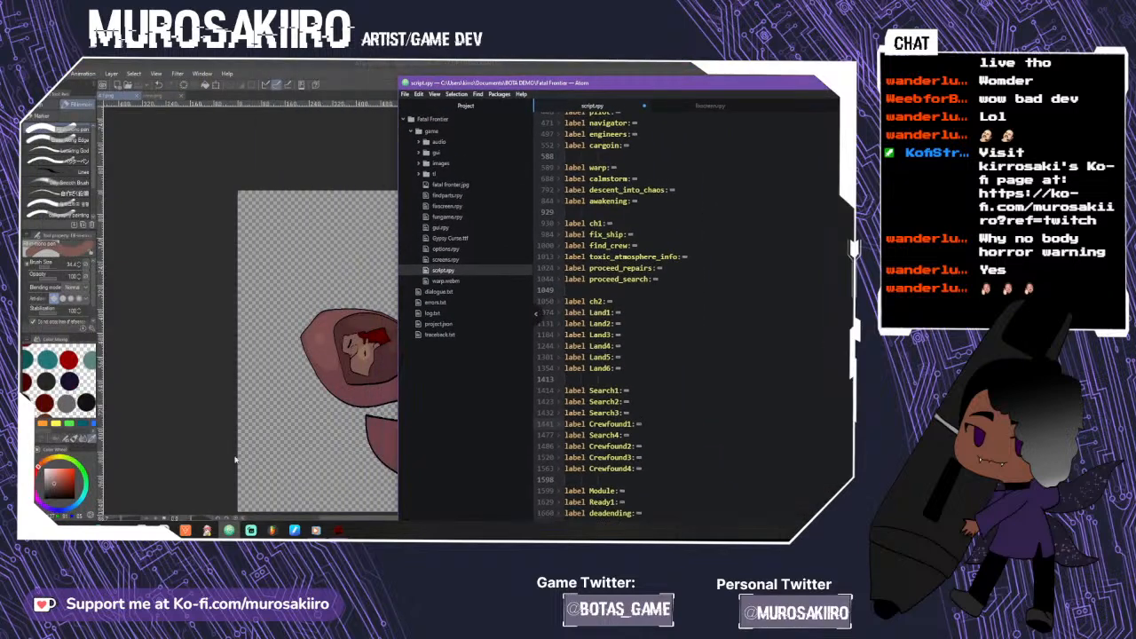
left_click(297, 70)
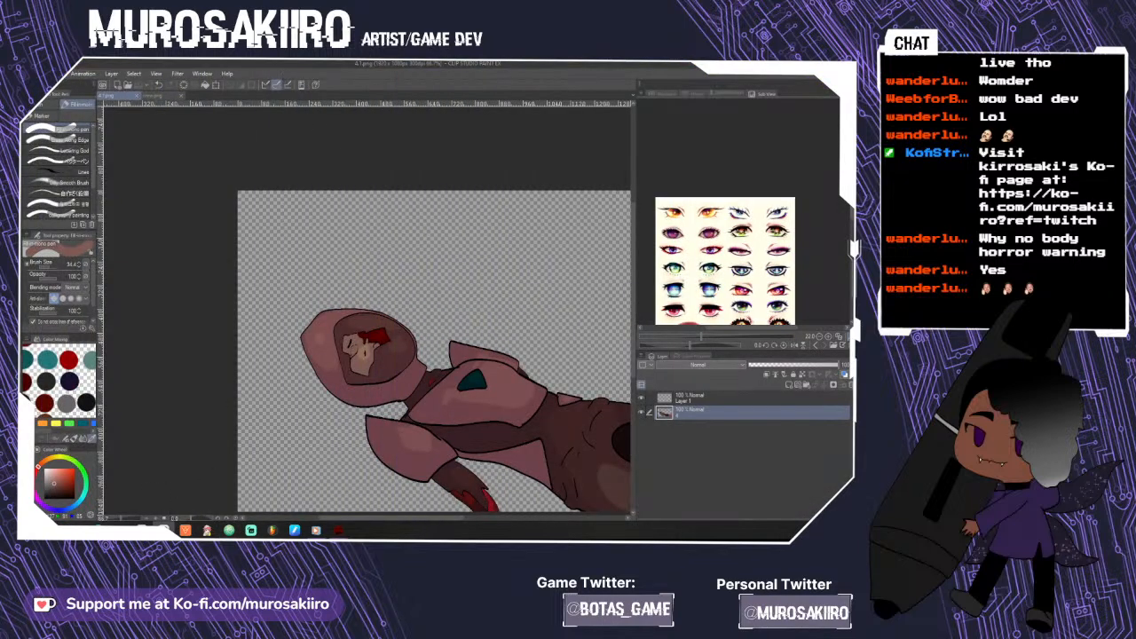
key("ctrl+w")
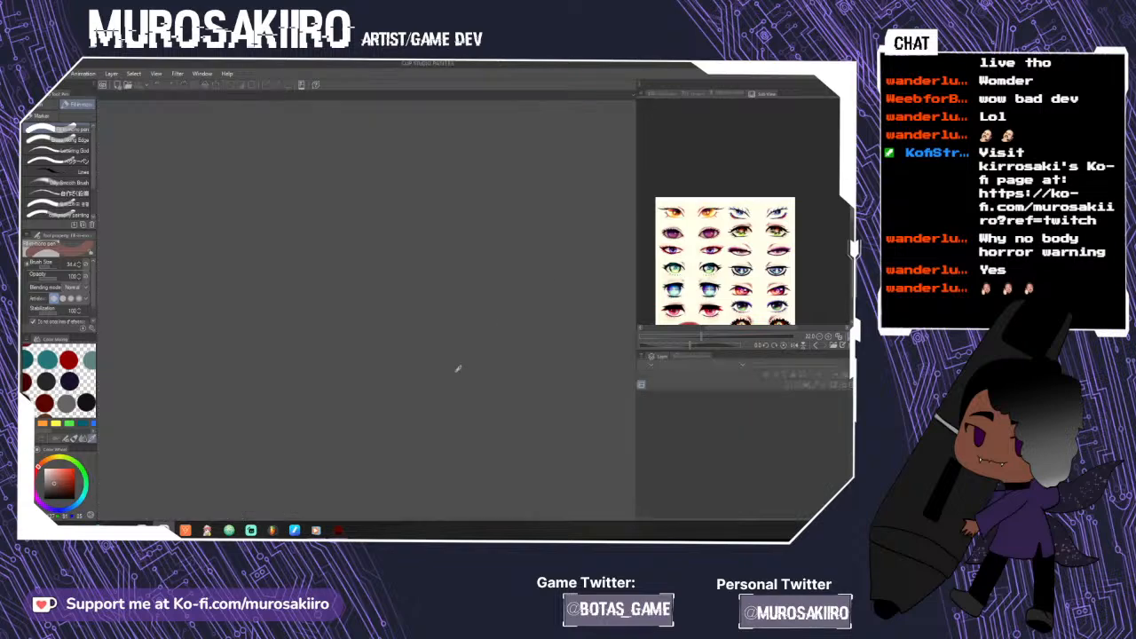
left_click(338, 530)
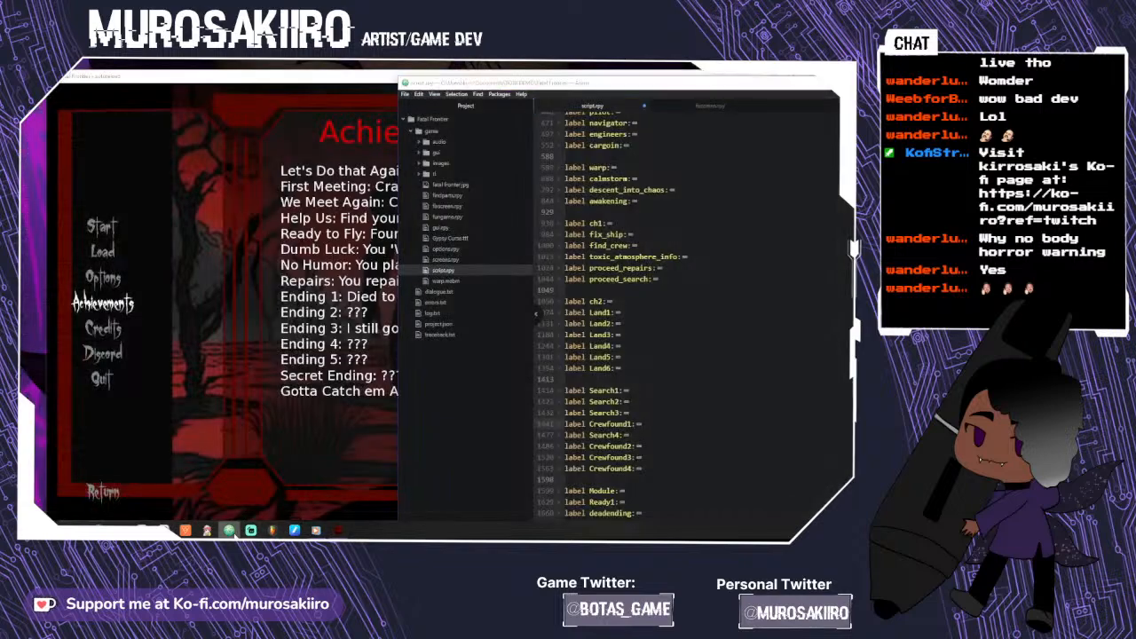
left_click(229, 530)
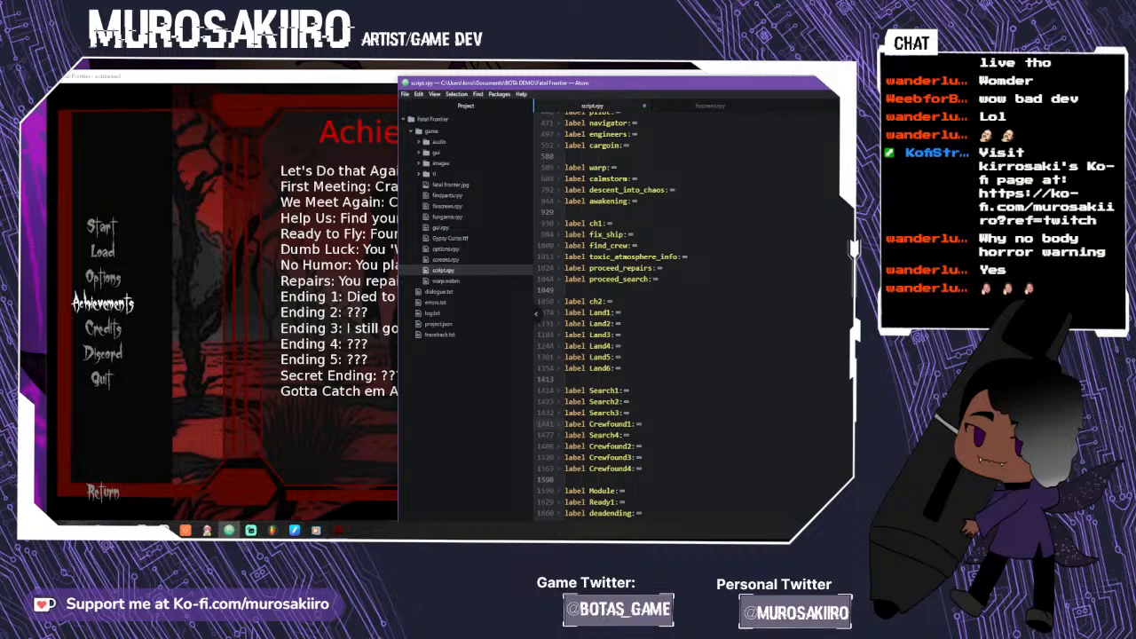
- Open the Fatal Frontier images folder in File Explorer and preview the fallen crew sprite 3.5.png
key("super+e")
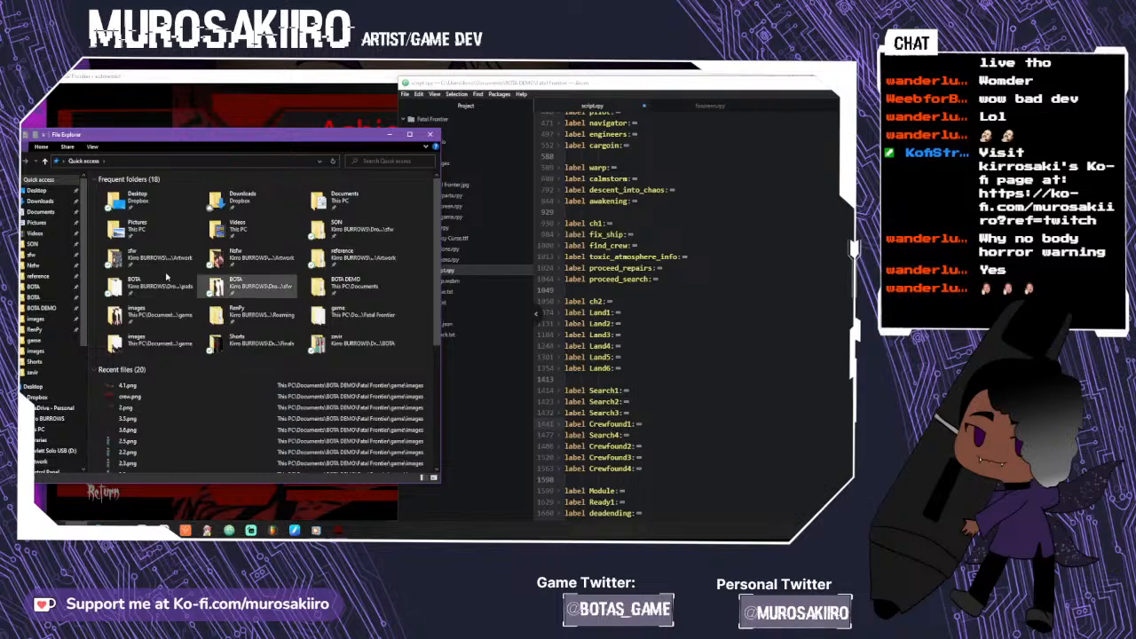
left_click(36, 351)
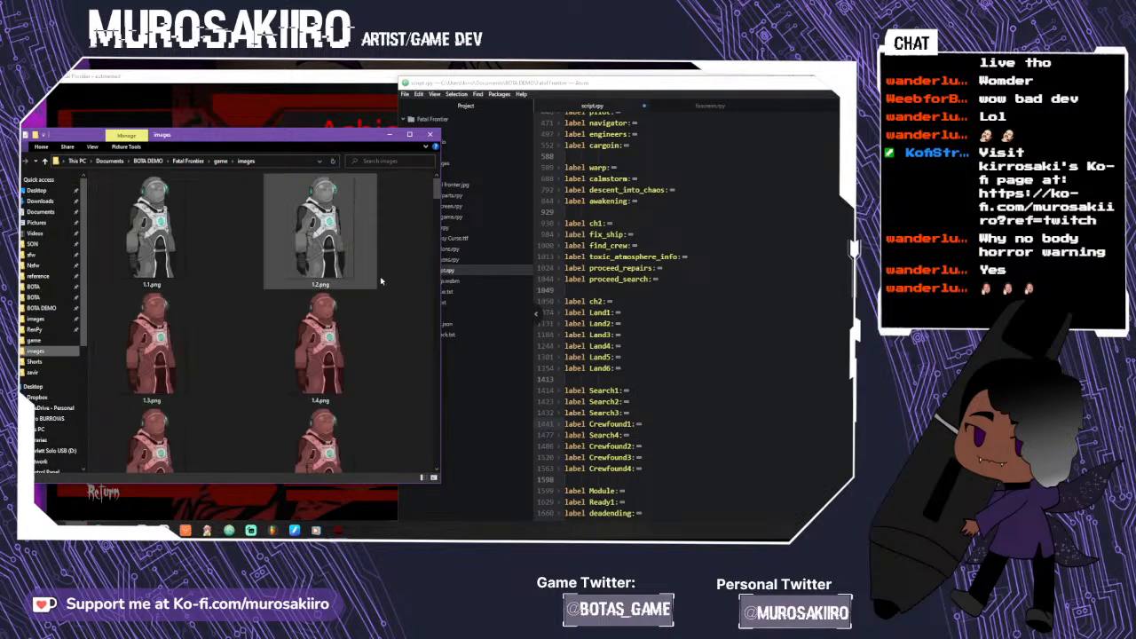
scroll(396, 280, "down", 10)
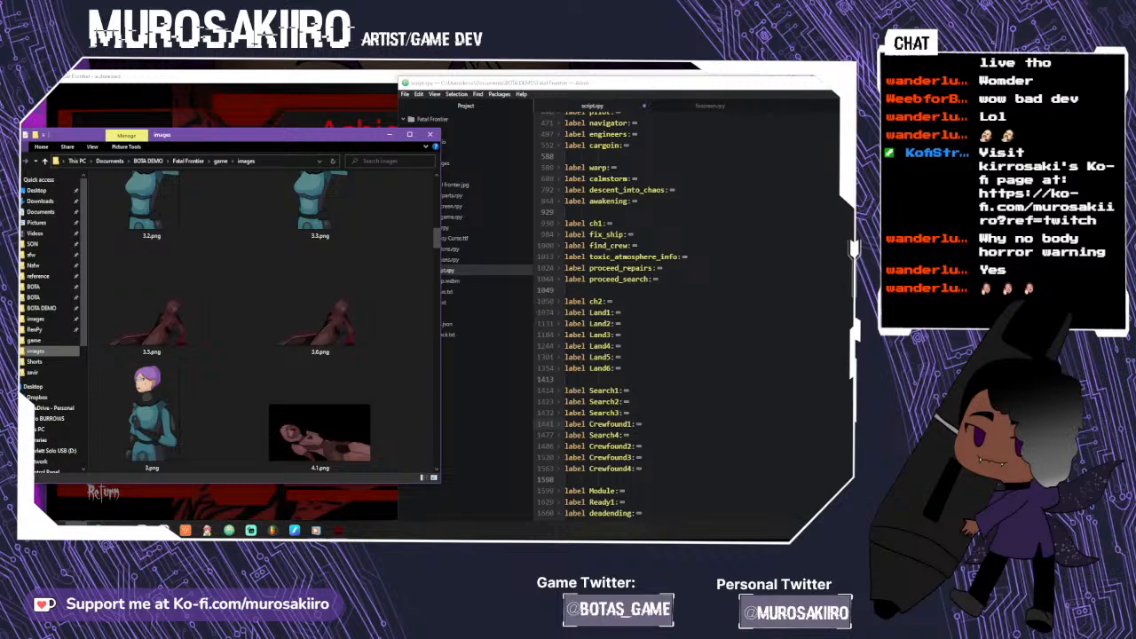
double_click(186, 326)
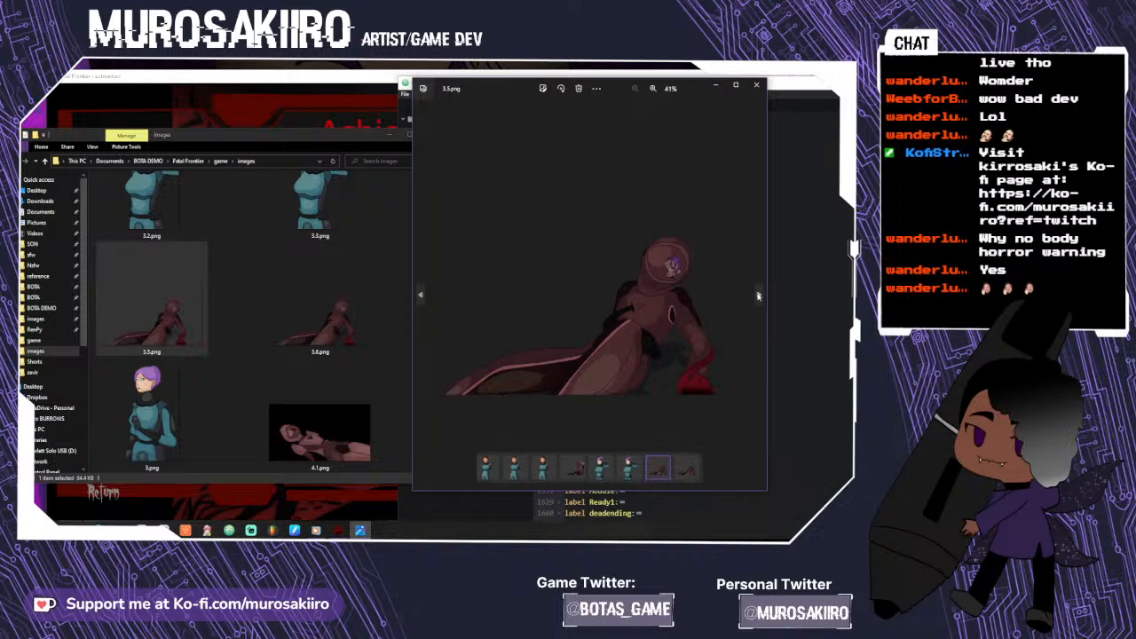
left_click(757, 84)
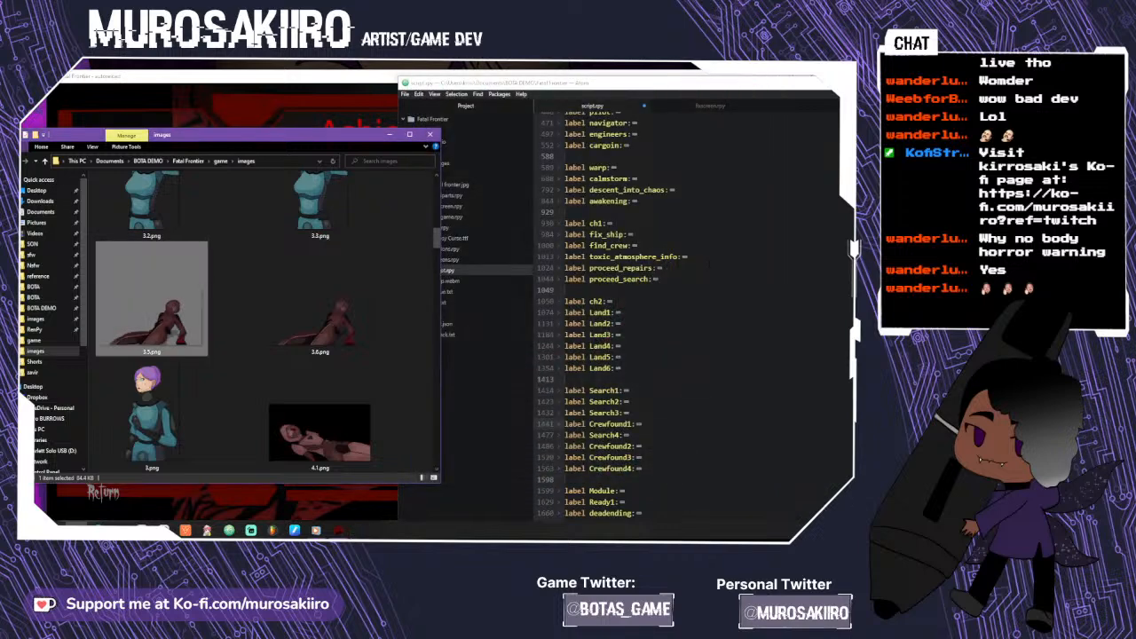
- Define image crew4 = "3.6.png" below the crew3 image definition in script.rpy
scroll(630, 316, "up", 15)
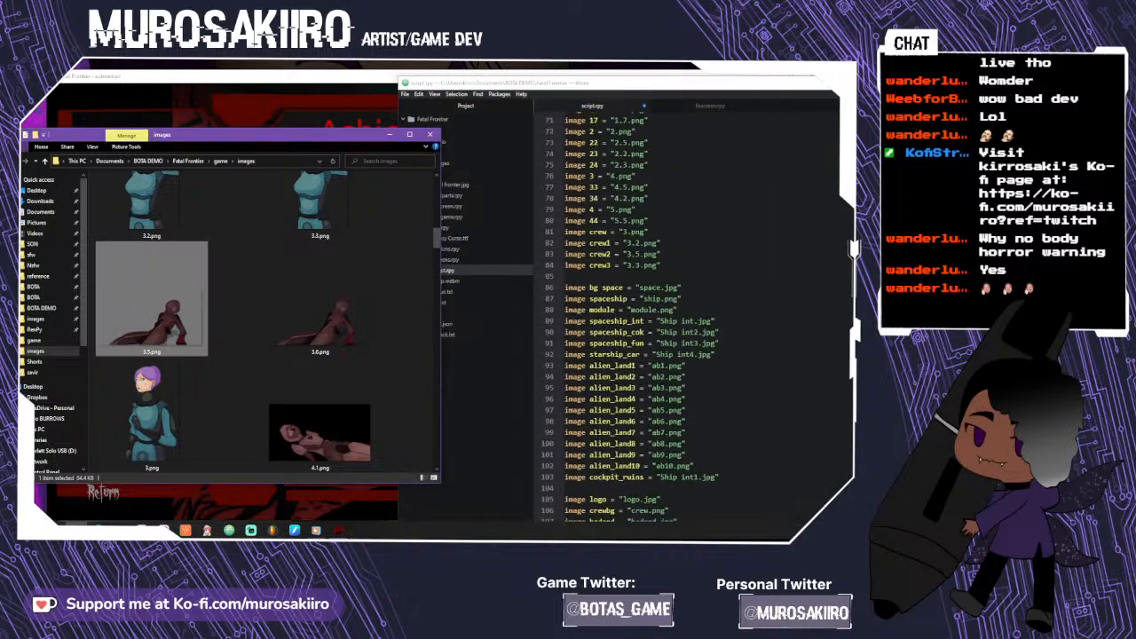
left_click(662, 264)
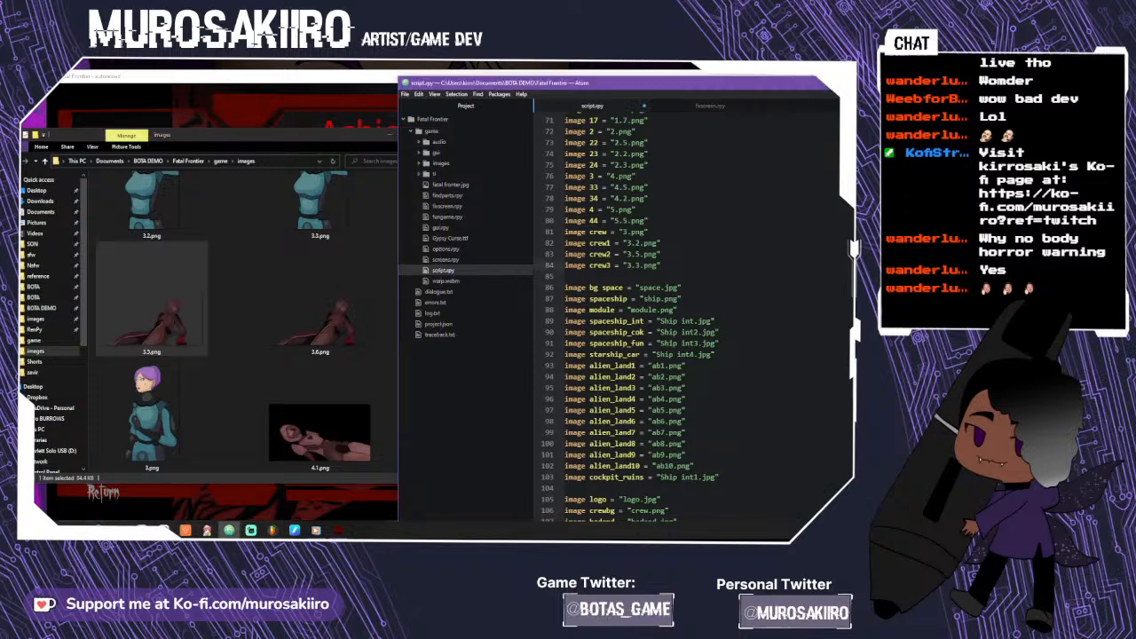
key("Return")
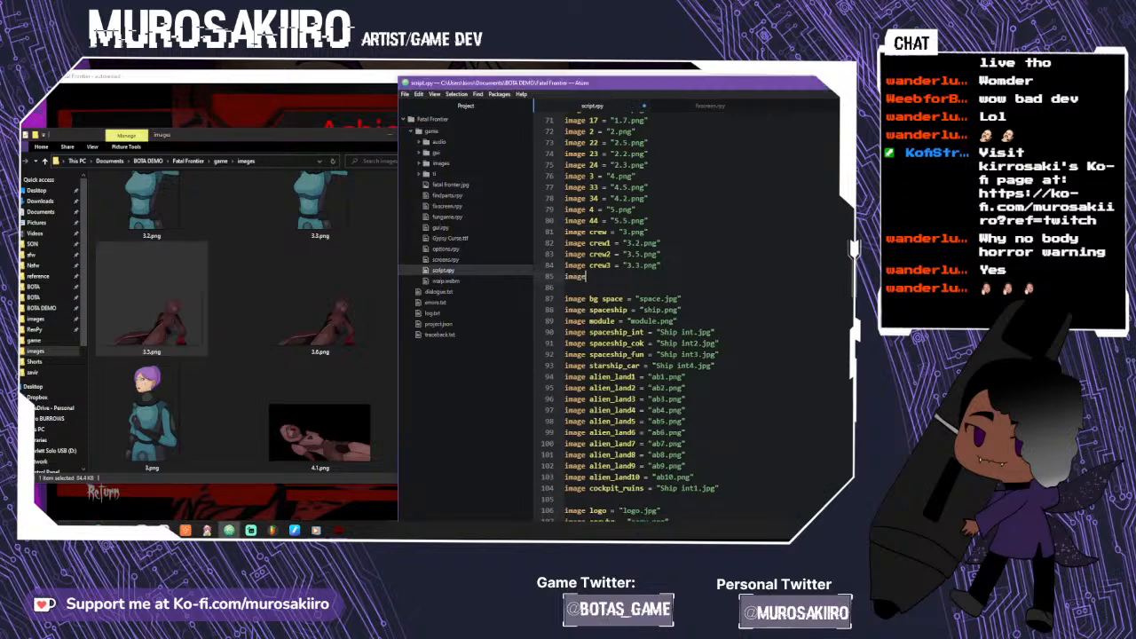
type("image crew4 = \"")
type("3.6.p")
key("BackSpace")
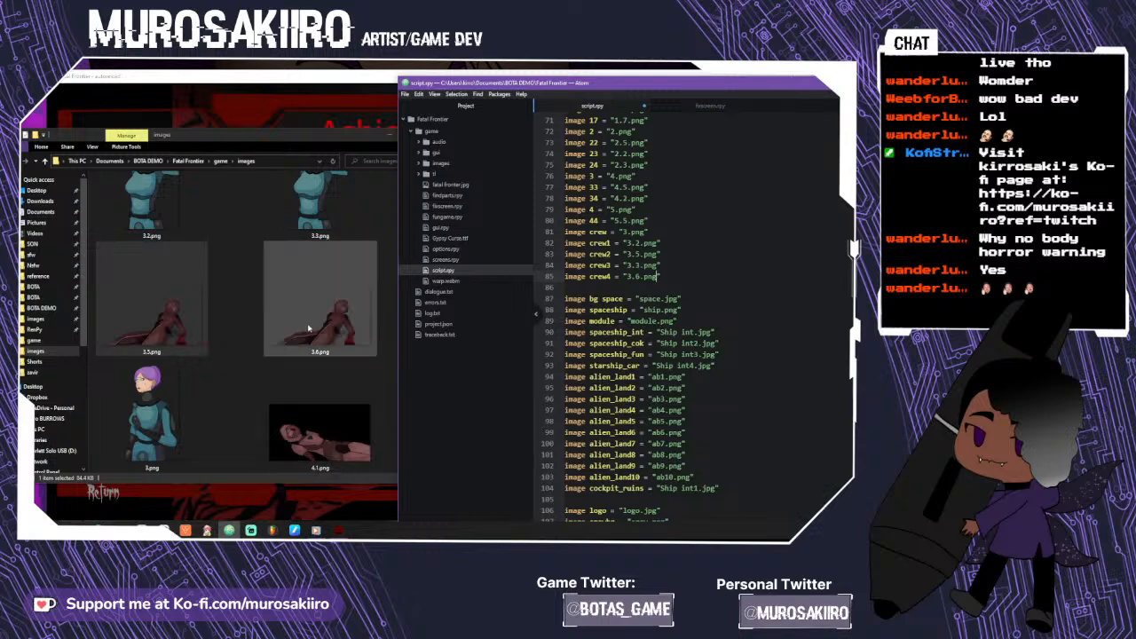
- Define image 32 = "4.1.png" below the image 3 definition in script.rpy
scroll(310, 317, "down", 1)
scroll(310, 317, "down", 1)
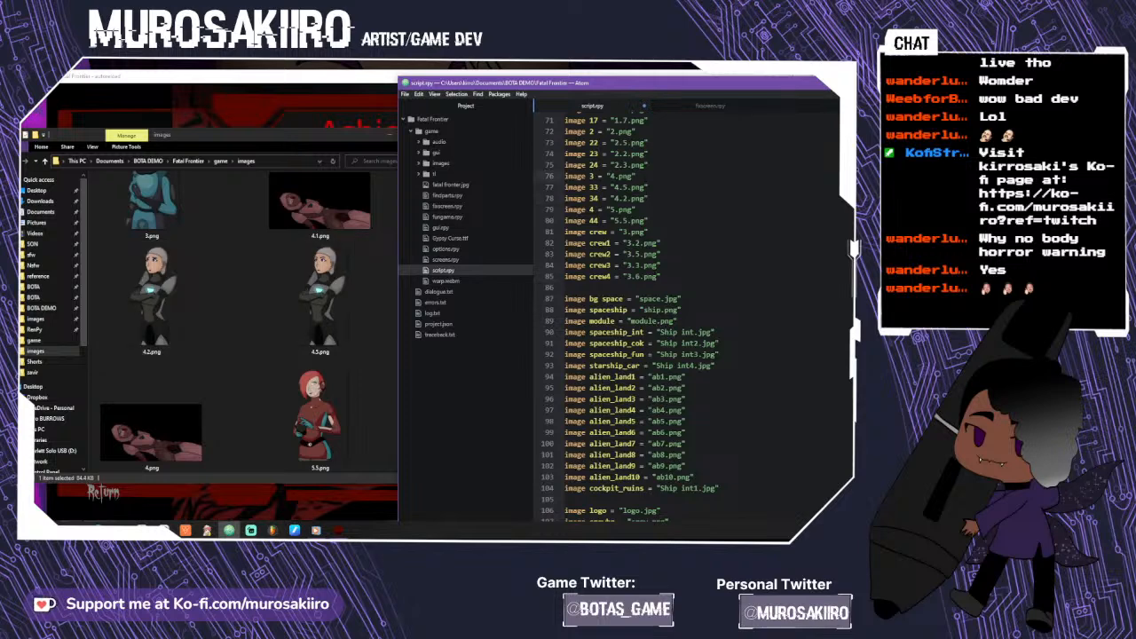
key("Return")
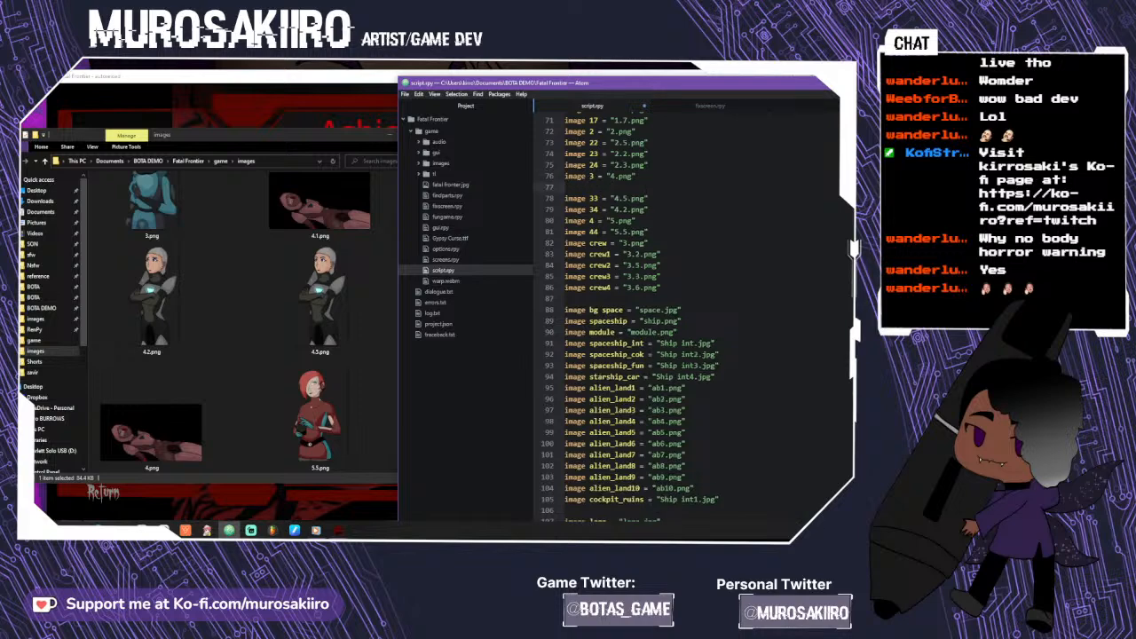
type("image 32 = \"\"")
- Add "show crew4" after "hide crew2" in the Crewfound1 label, then save the script and fold the label
scroll(683, 311, "down", 15)
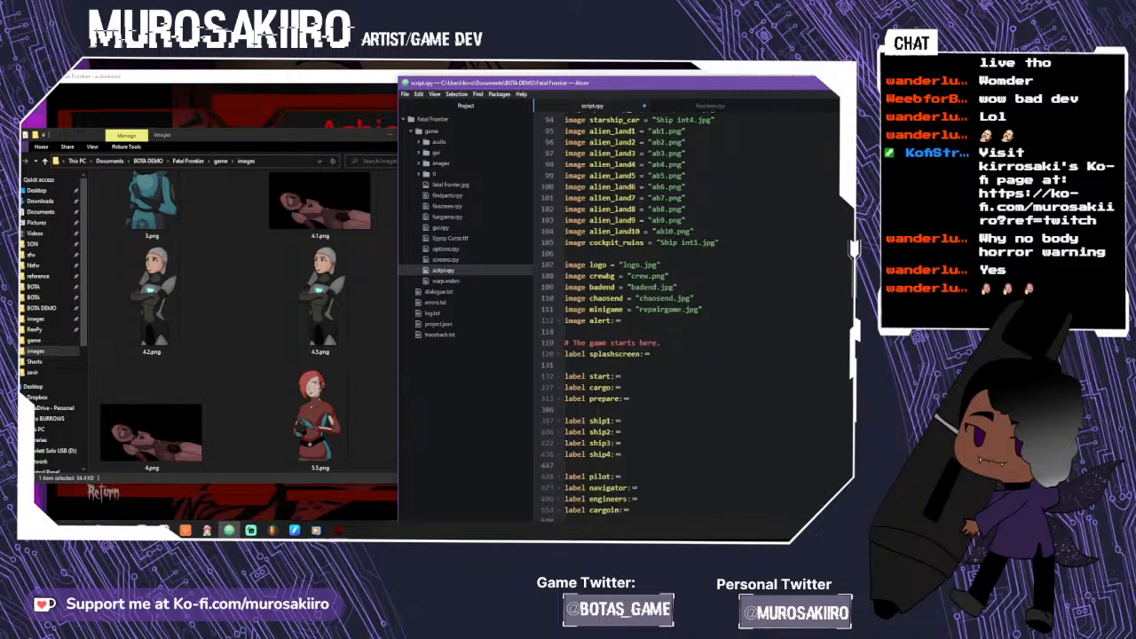
scroll(543, 309, "down", 1)
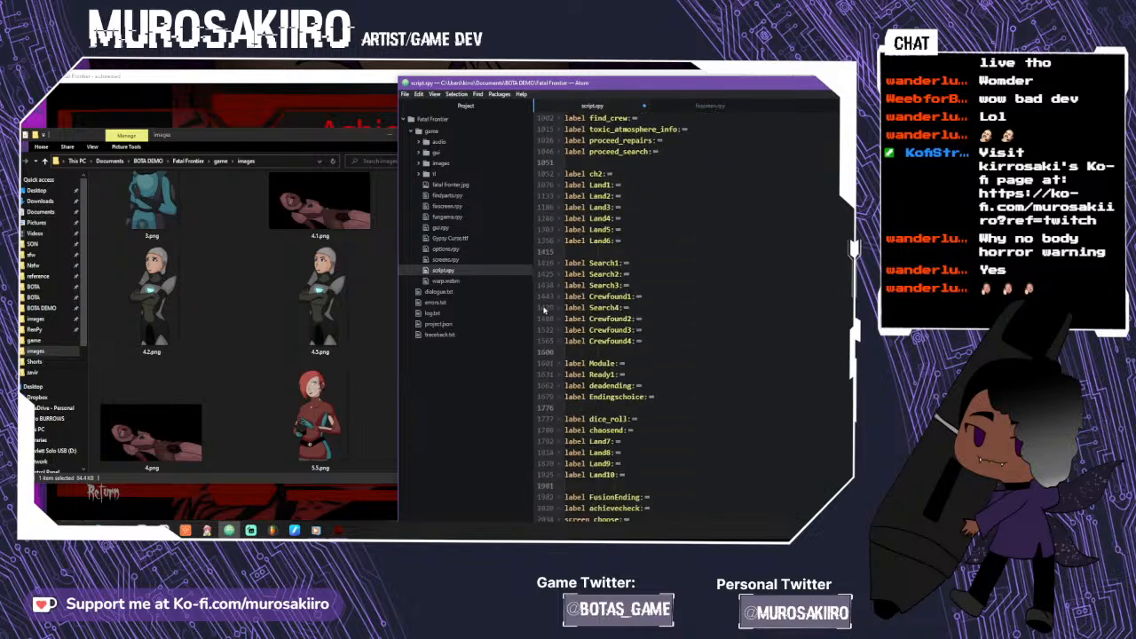
left_click(553, 296)
scroll(553, 301, "down", 7)
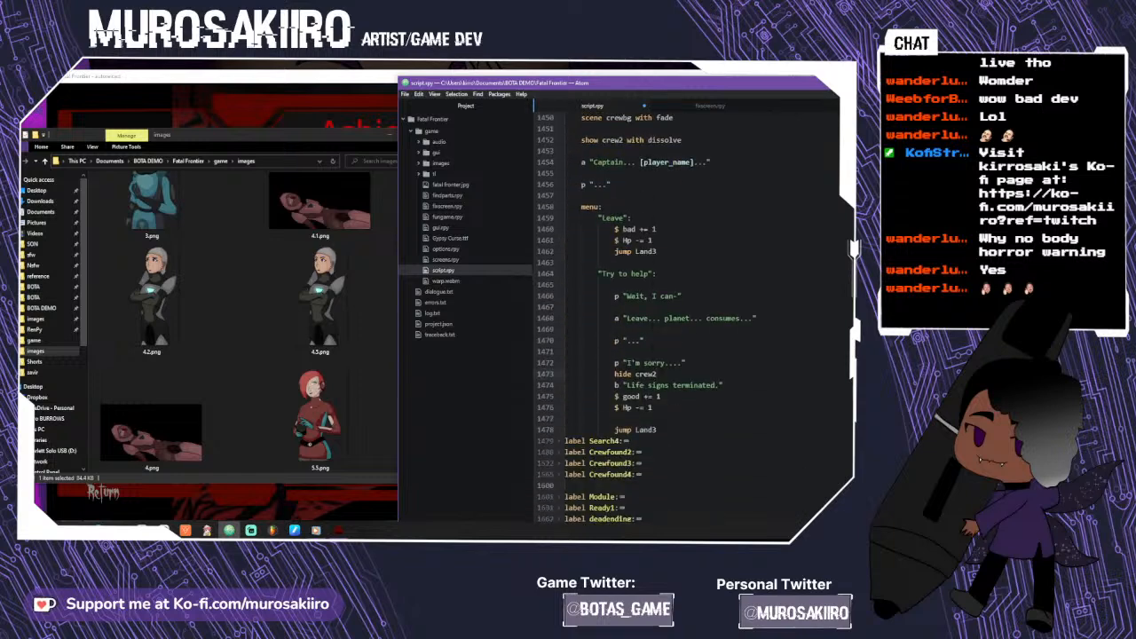
key("Return")
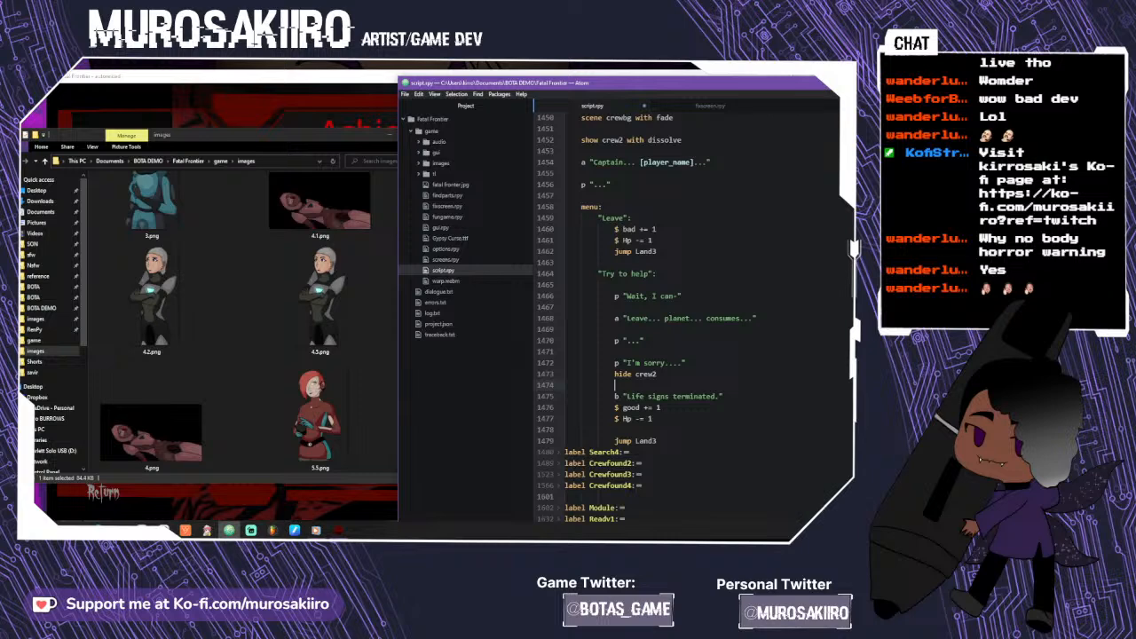
type("show crew4")
scroll(561, 245, "up", 5)
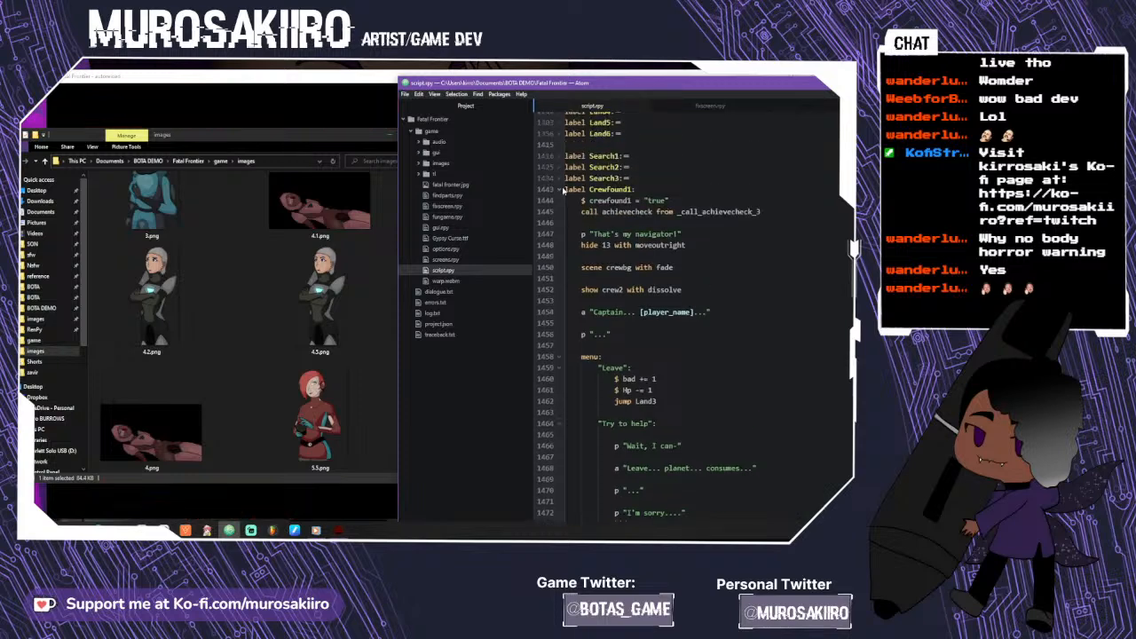
scroll(561, 245, "up", 5)
left_click(561, 297)
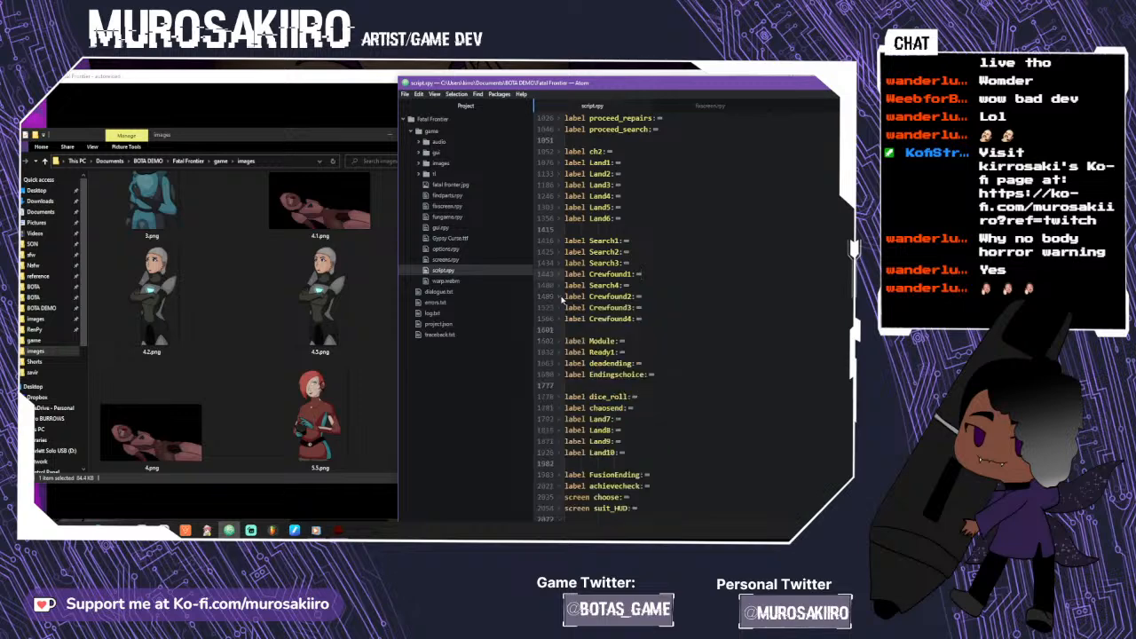
- In the Crewfound3 label's "Not your fault" branch, add "hide 3" and "show 32" before "Life signs terminated.", checking the image 32 definition
left_click(561, 297)
left_click(561, 308)
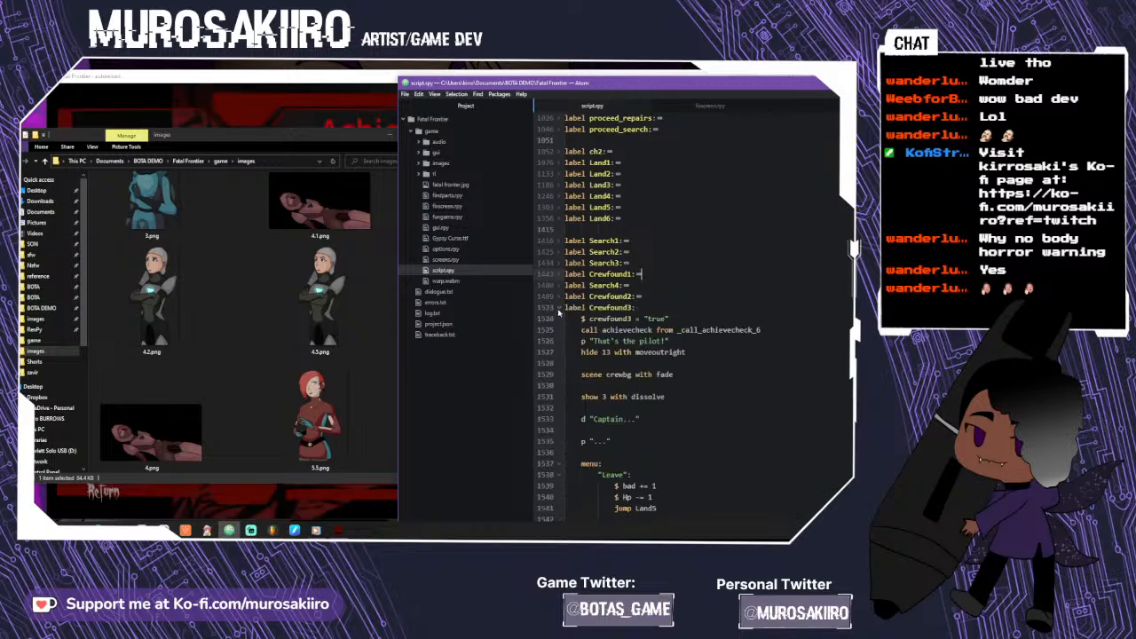
scroll(559, 309, "down", 8)
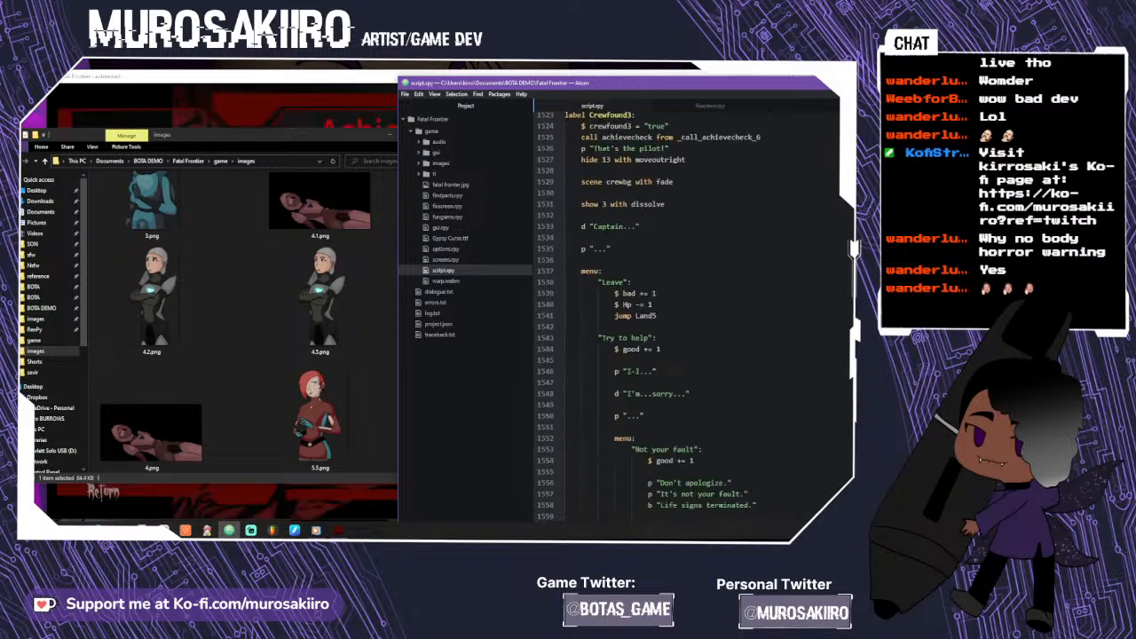
scroll(688, 310, "down", 2)
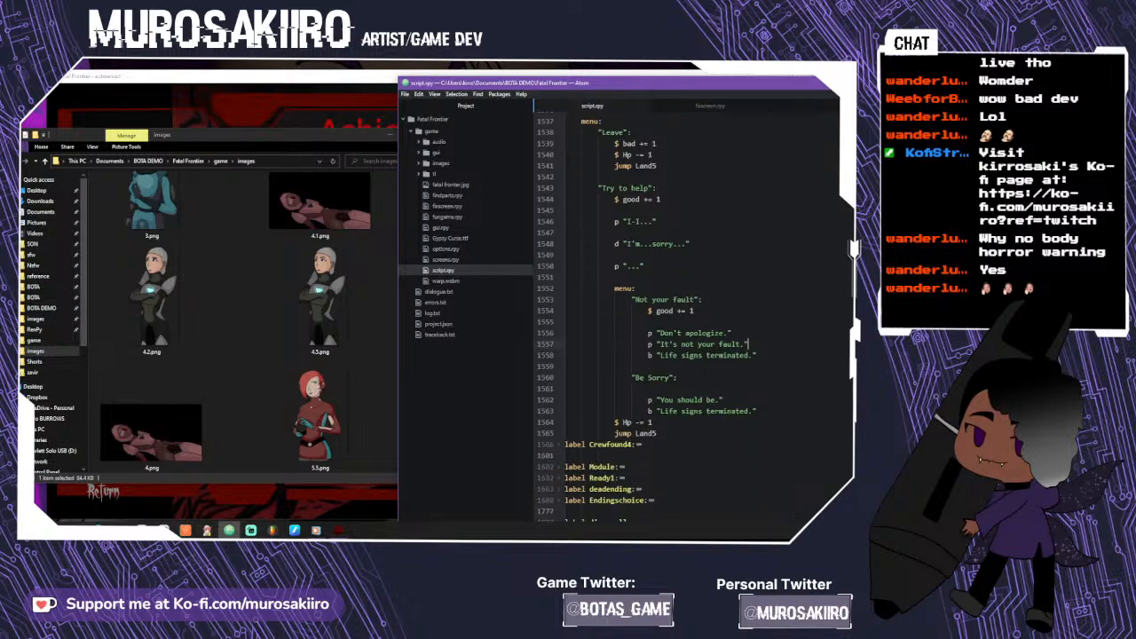
scroll(644, 320, "up", 3)
key("Return")
scroll(688, 310, "down", 1)
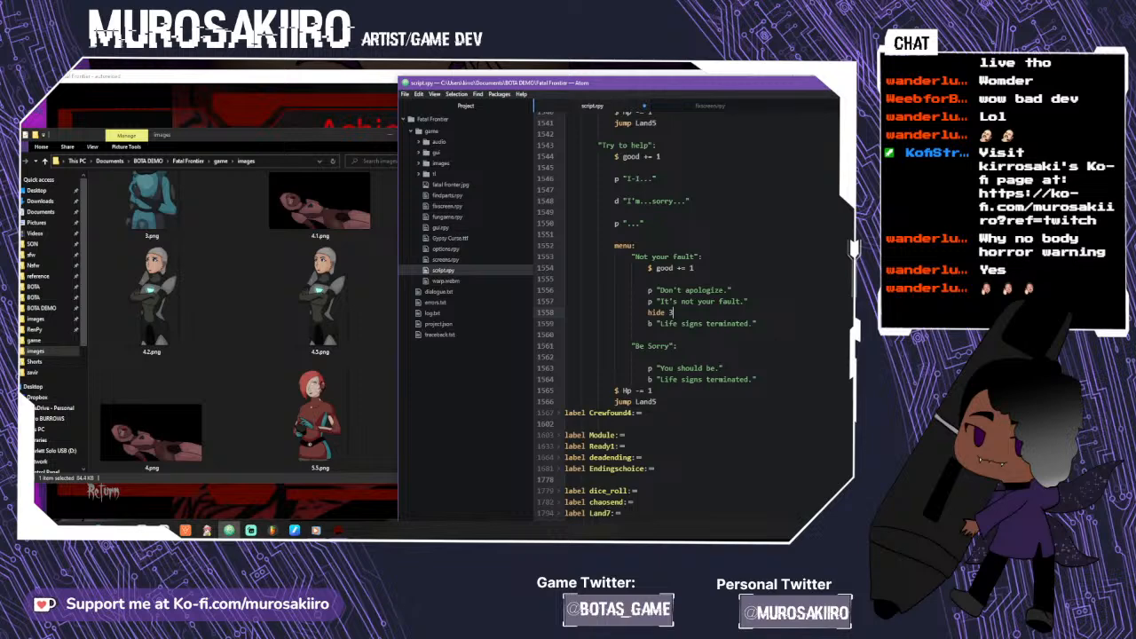
key("Return")
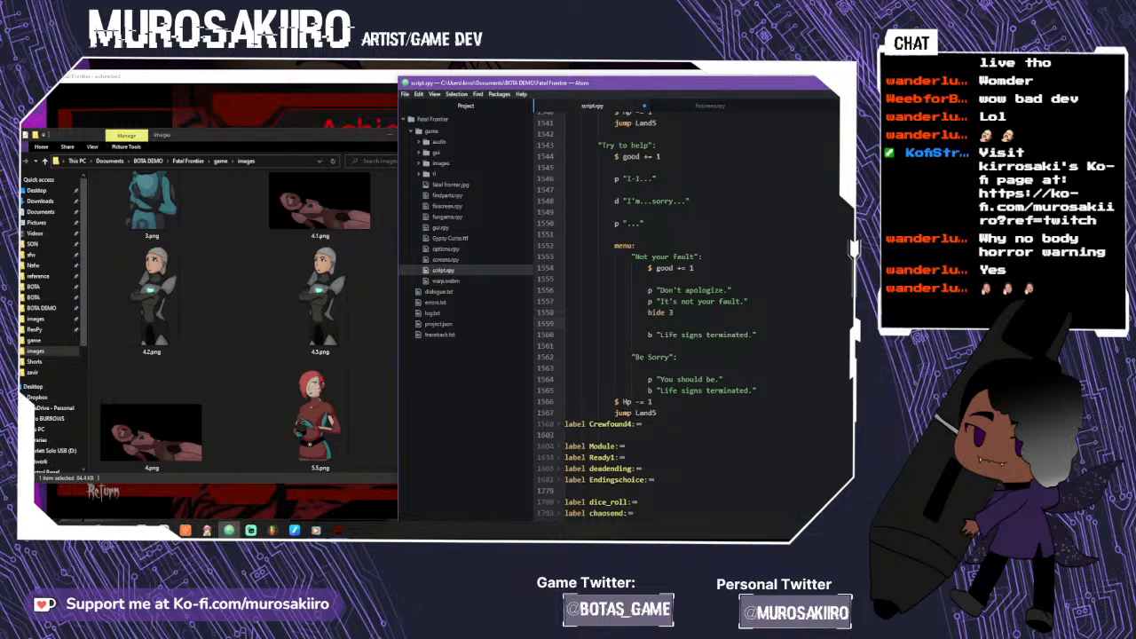
type("show 32")
scroll(688, 310, "up", 20)
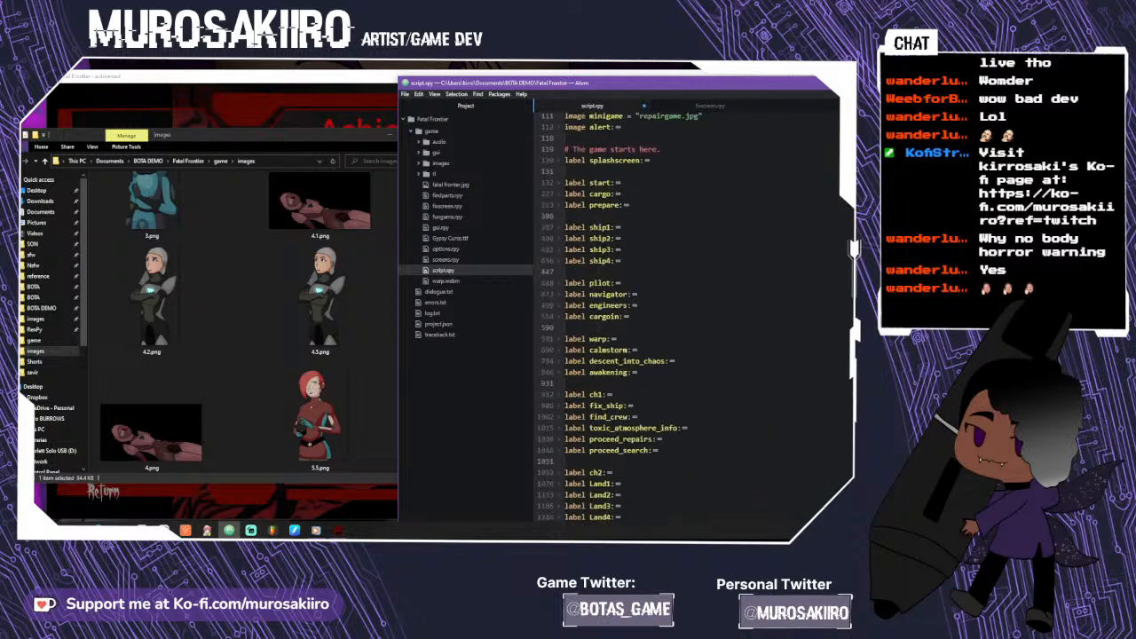
scroll(688, 311, "up", 4)
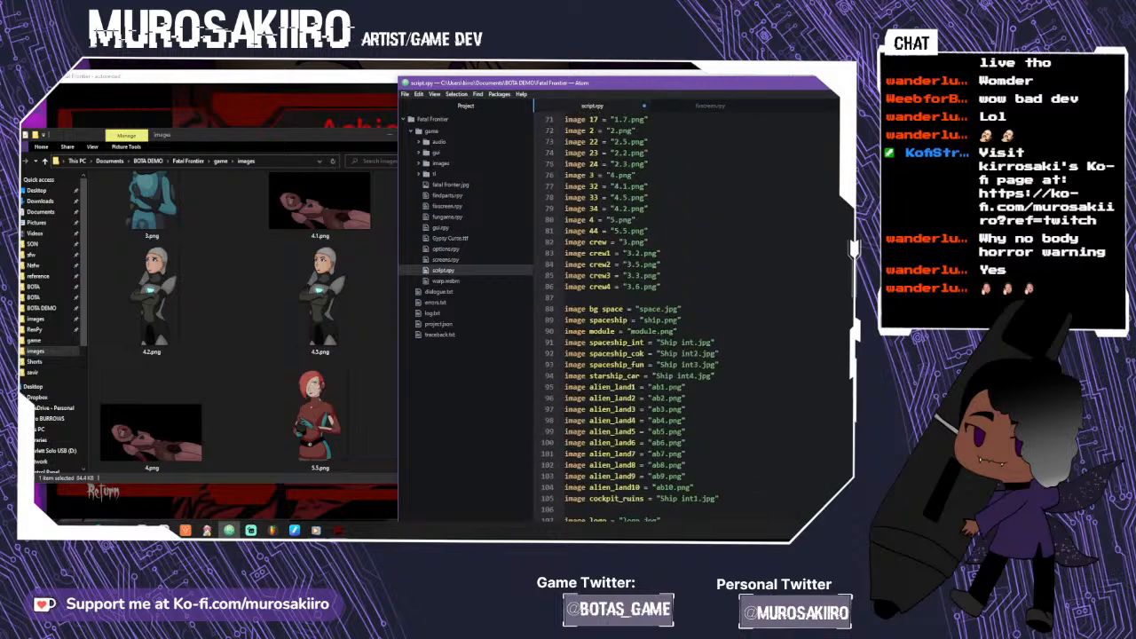
scroll(688, 311, "up", 1)
scroll(688, 311, "down", 20)
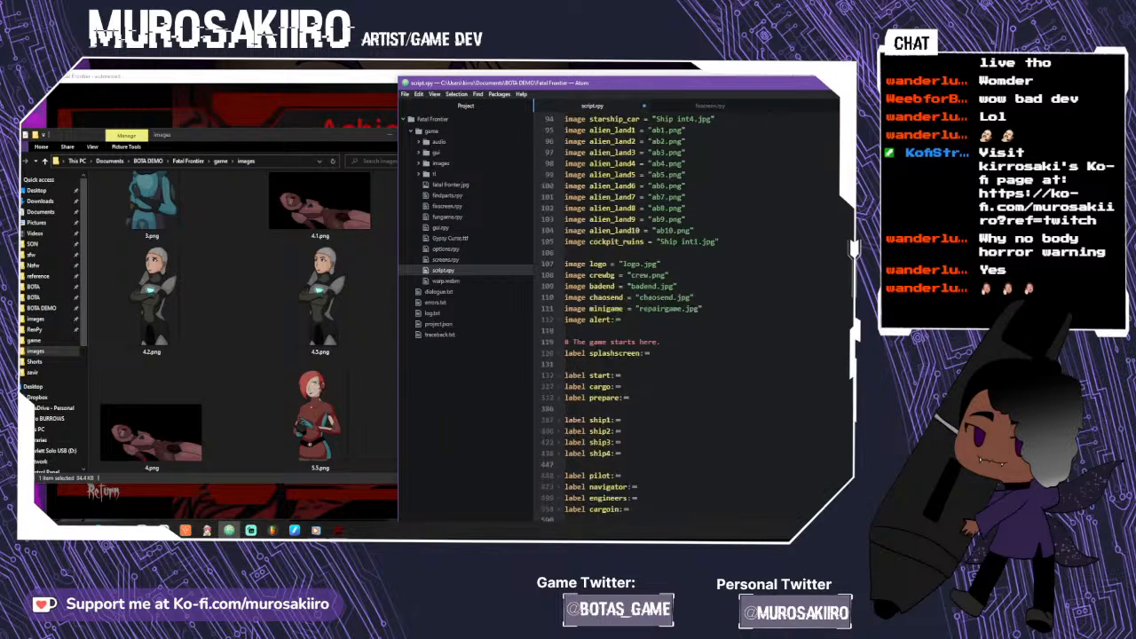
scroll(688, 310, "down", 3)
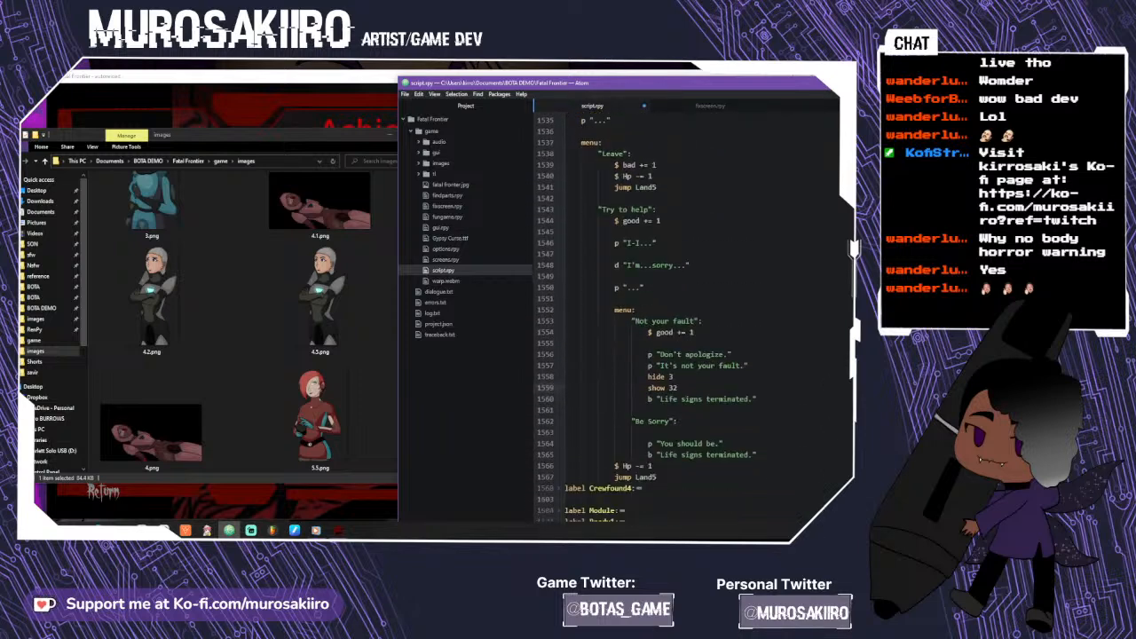
- Copy the "hide 3" and "show 32" lines into the "Be Sorry" branch after "You should be." and save the script
left_click(654, 376)
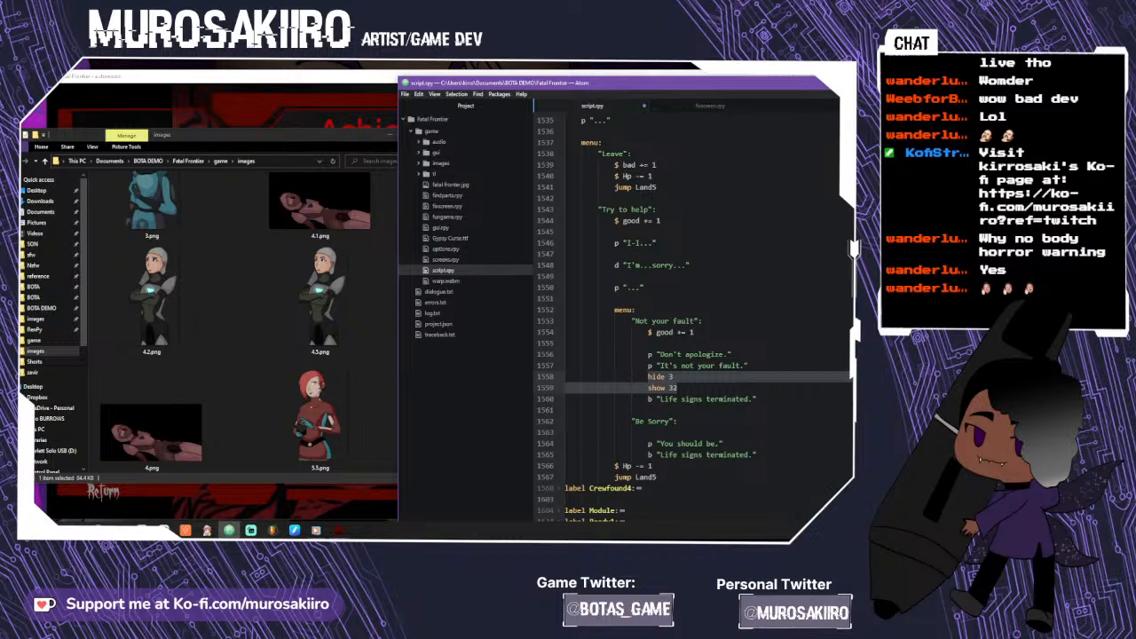
right_click(654, 379)
left_click(672, 224)
left_click(723, 443)
key("Return")
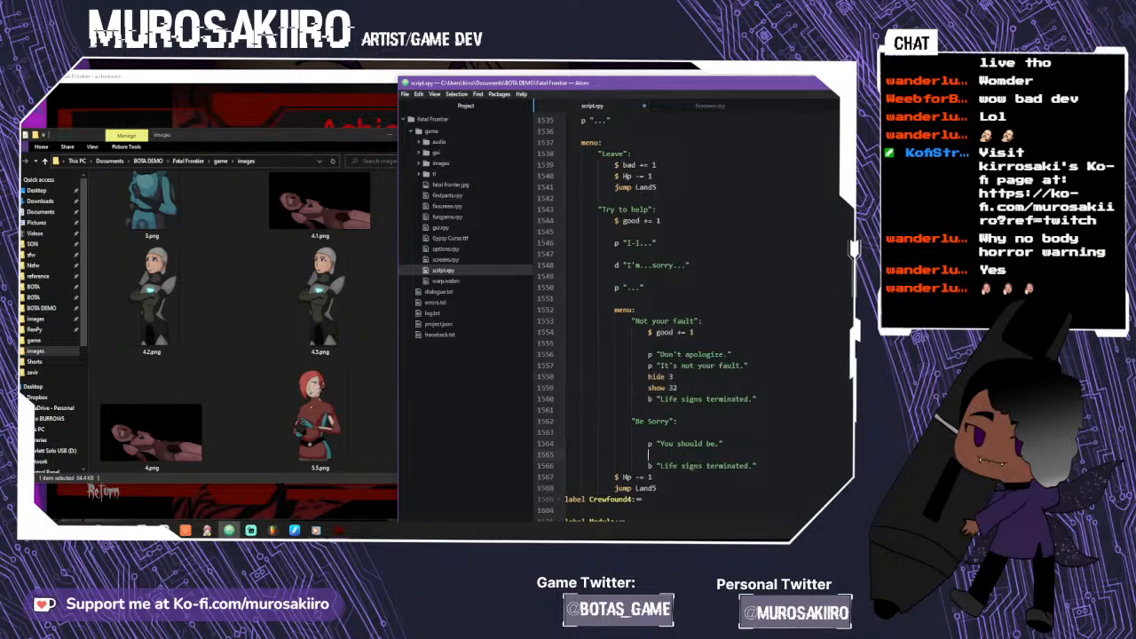
type("hide 3 show 32")
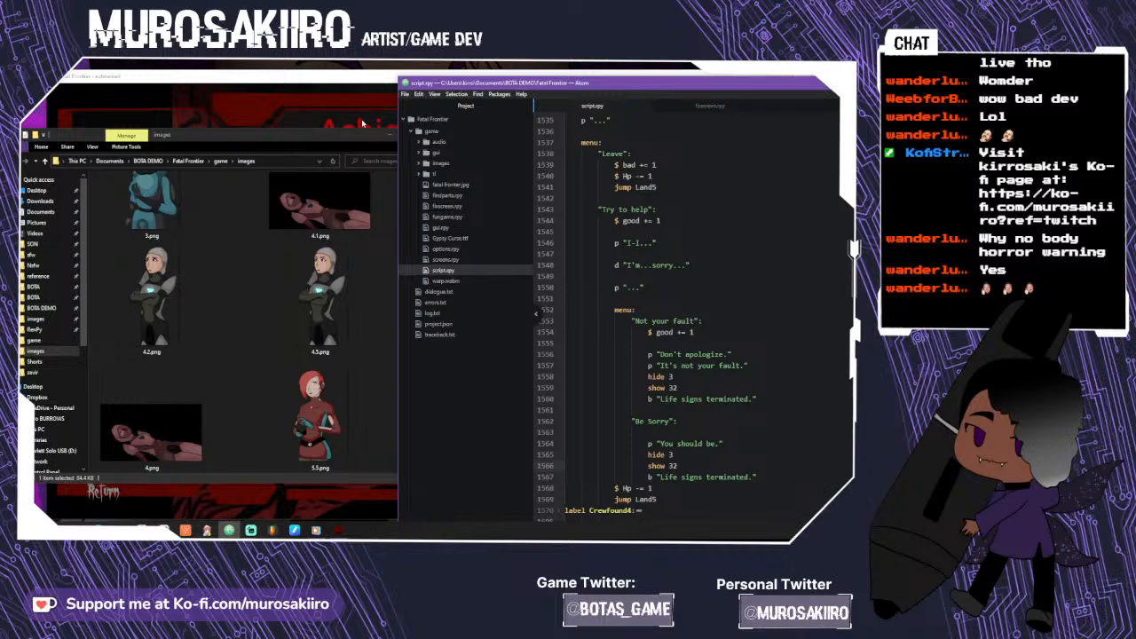
- Switch to the running Fatal Frontier game and back to Atom, moving the editor window aside to uncover the game window
left_click(363, 120)
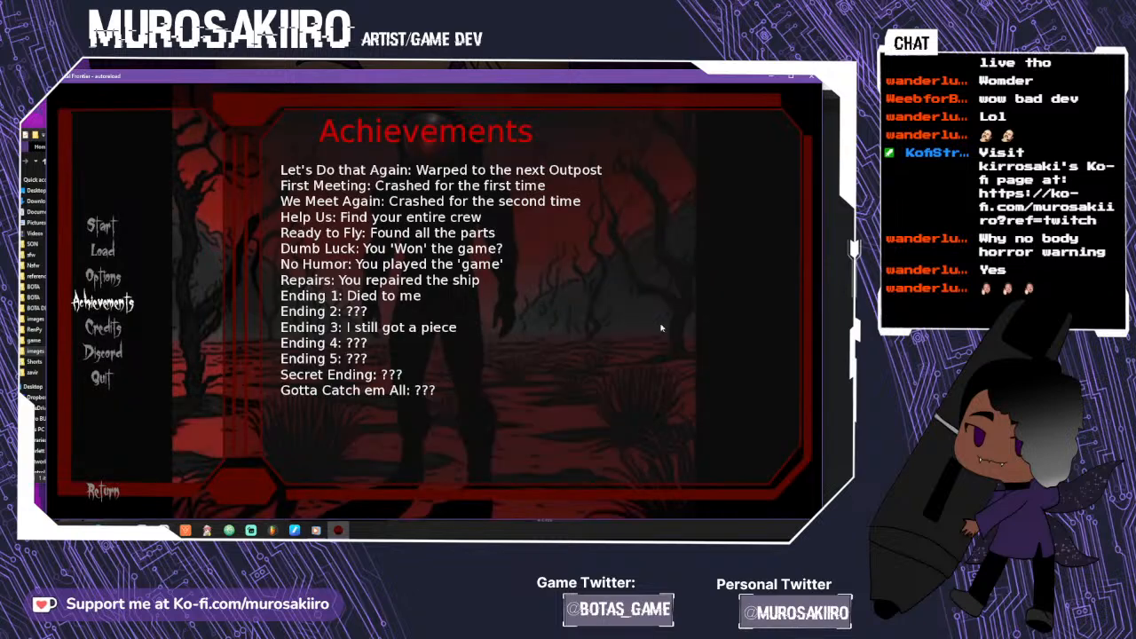
key("alt+Tab")
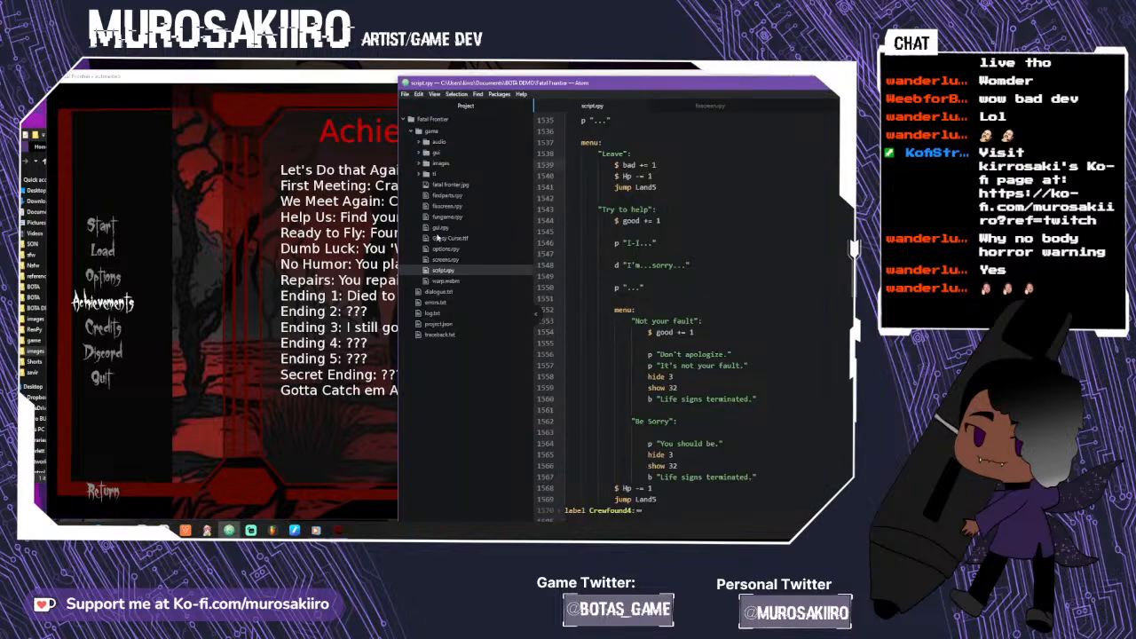
left_click_drag(742, 90, 346, 82)
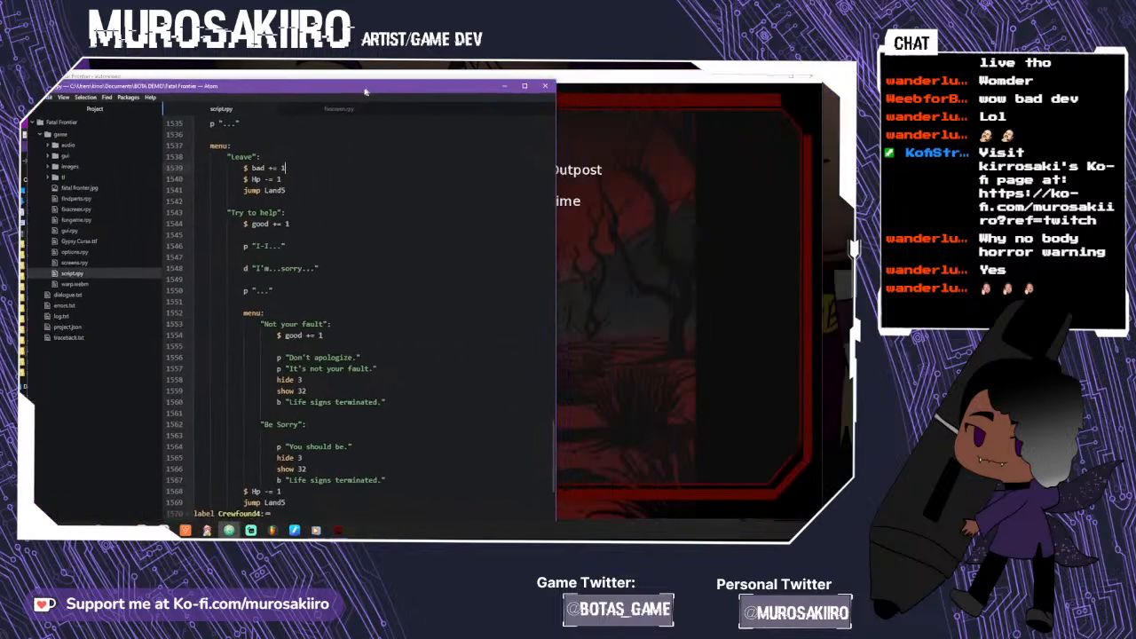
- Switch to the Fatal Frontier game, start a new playthrough, and advance the opening narration past the spaceship scene
left_click(618, 95)
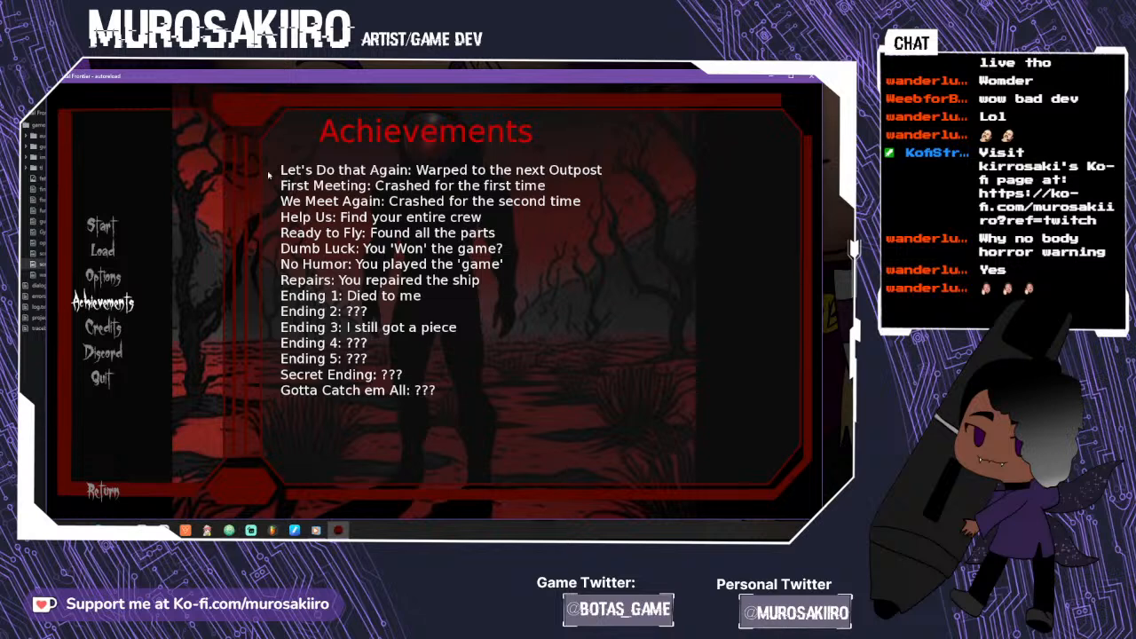
left_click(124, 225)
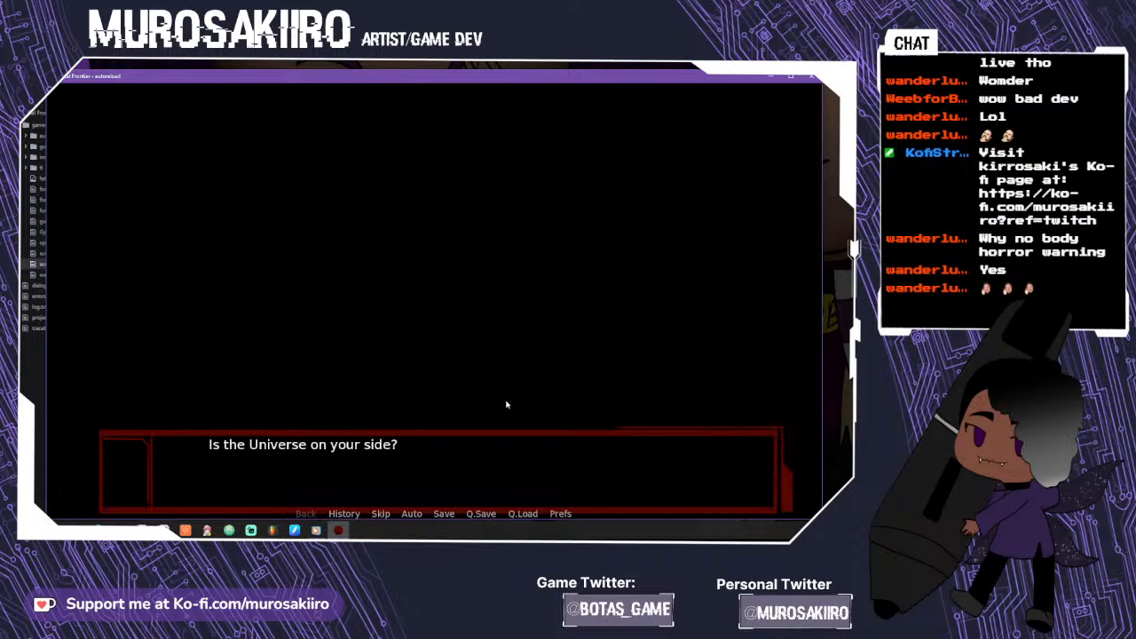
left_click(492, 464)
left_click(497, 284)
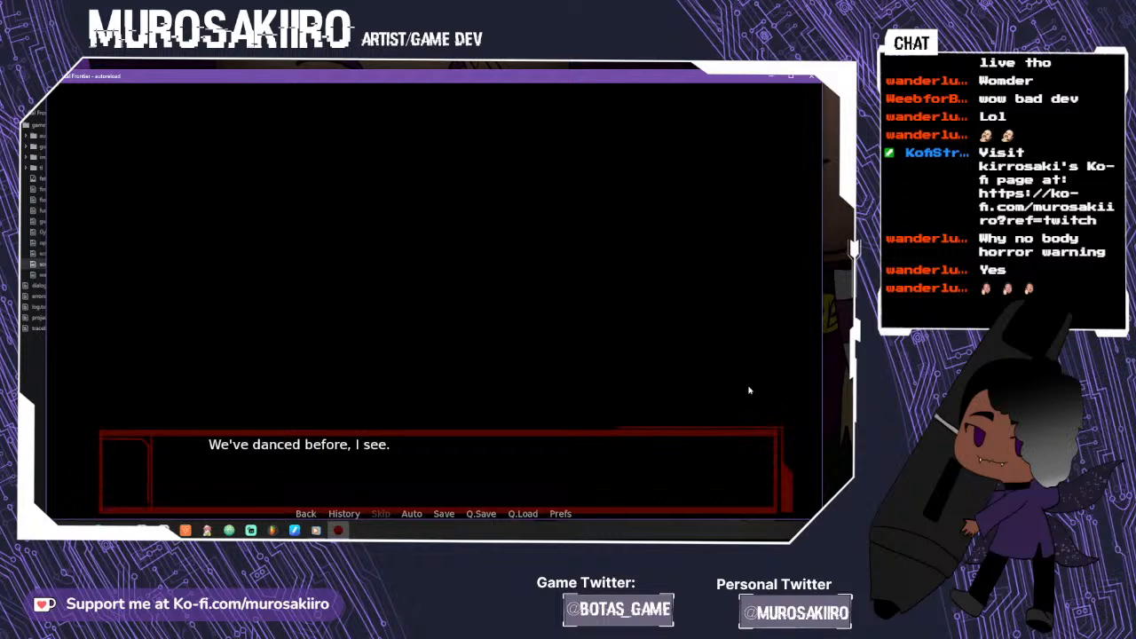
left_click(510, 456)
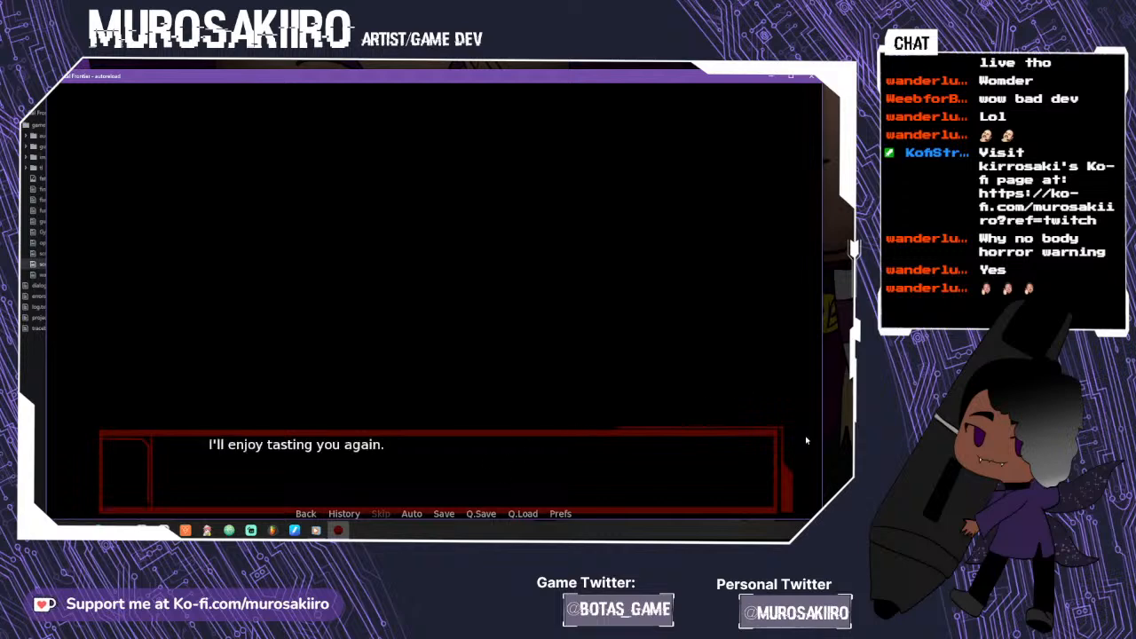
left_click(600, 440)
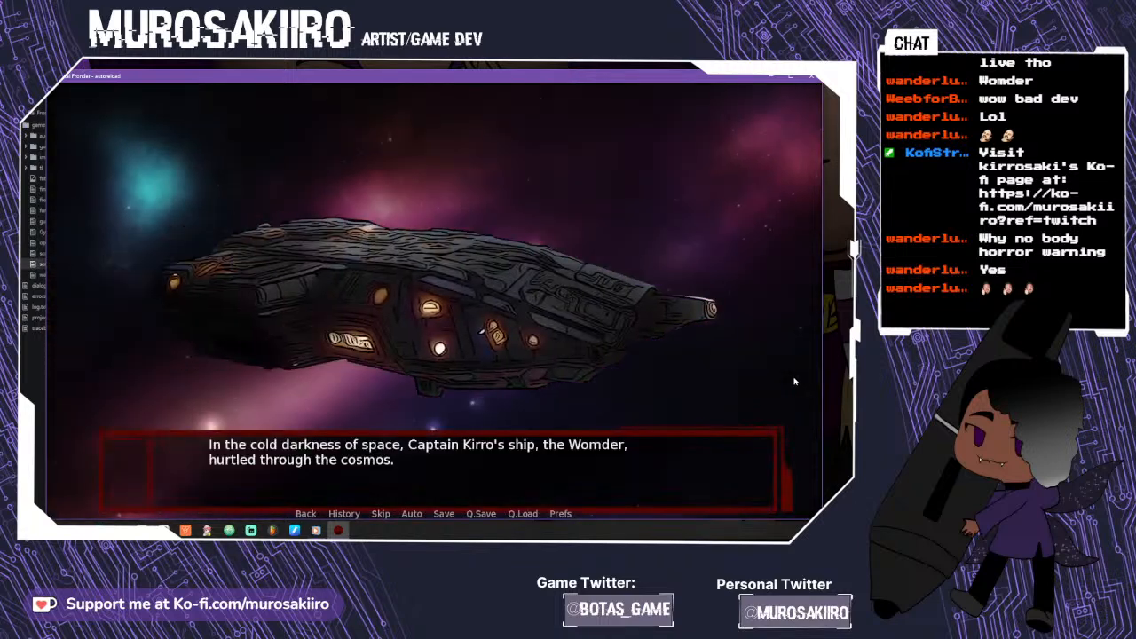
left_click(588, 468)
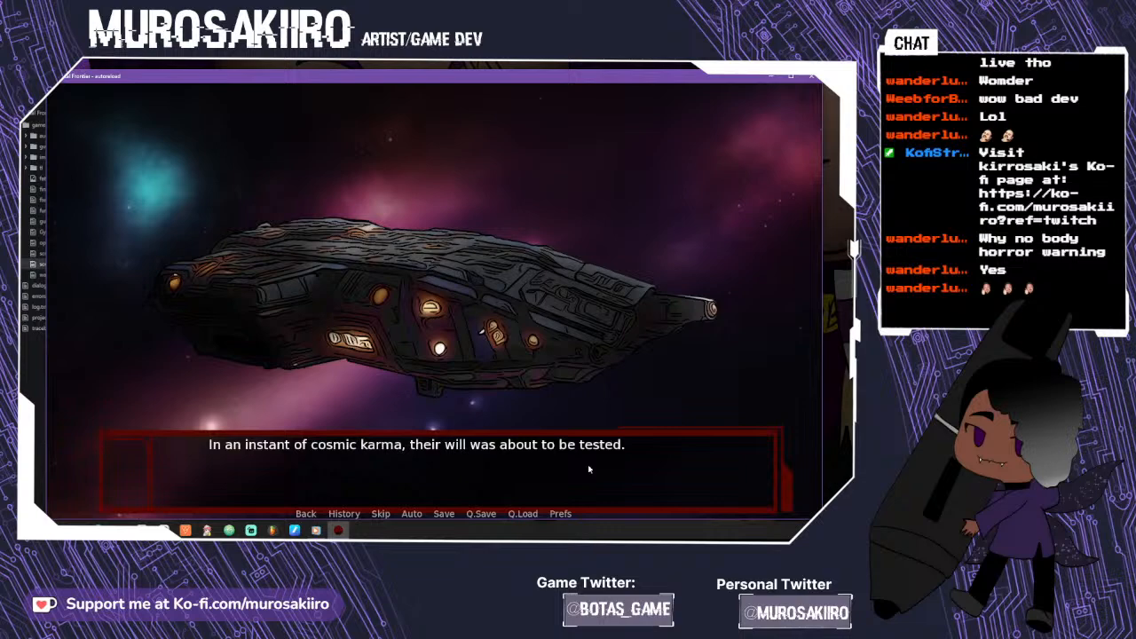
left_click(589, 469)
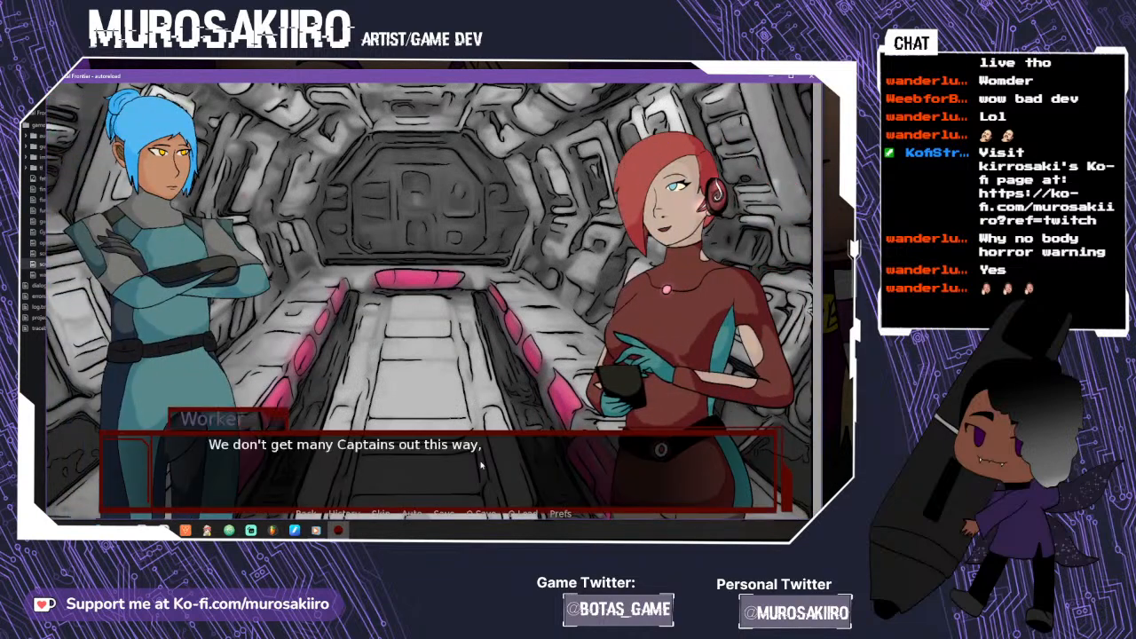
- Advance the corridor dialogue with the worker and reply "Why so few?"
left_click(482, 487)
left_click(482, 487)
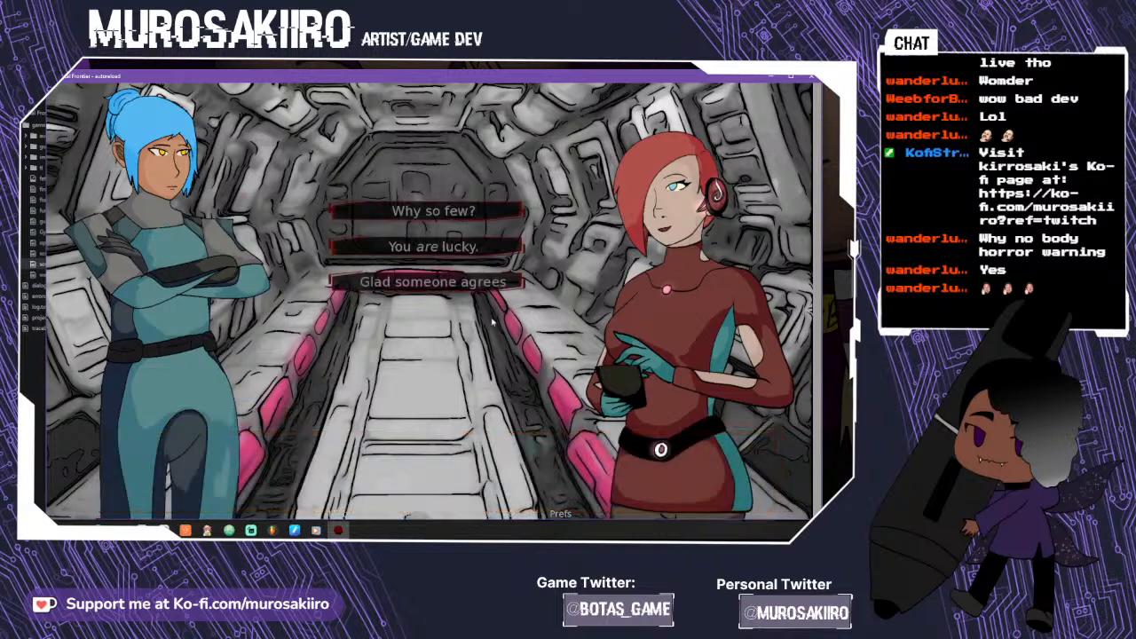
left_click(443, 225)
- Continue the worker's conversation, answer the next reply choice with its first option, and proceed to the cockpit scene
left_click(475, 485)
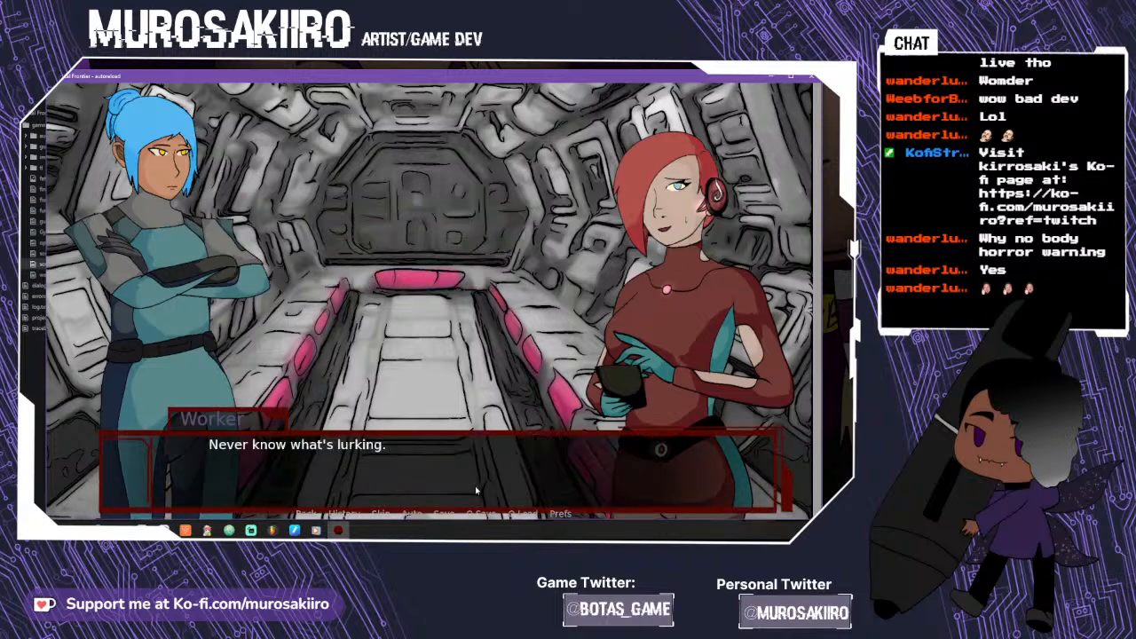
left_click(475, 486)
left_click(475, 485)
left_click(475, 486)
left_click(475, 486)
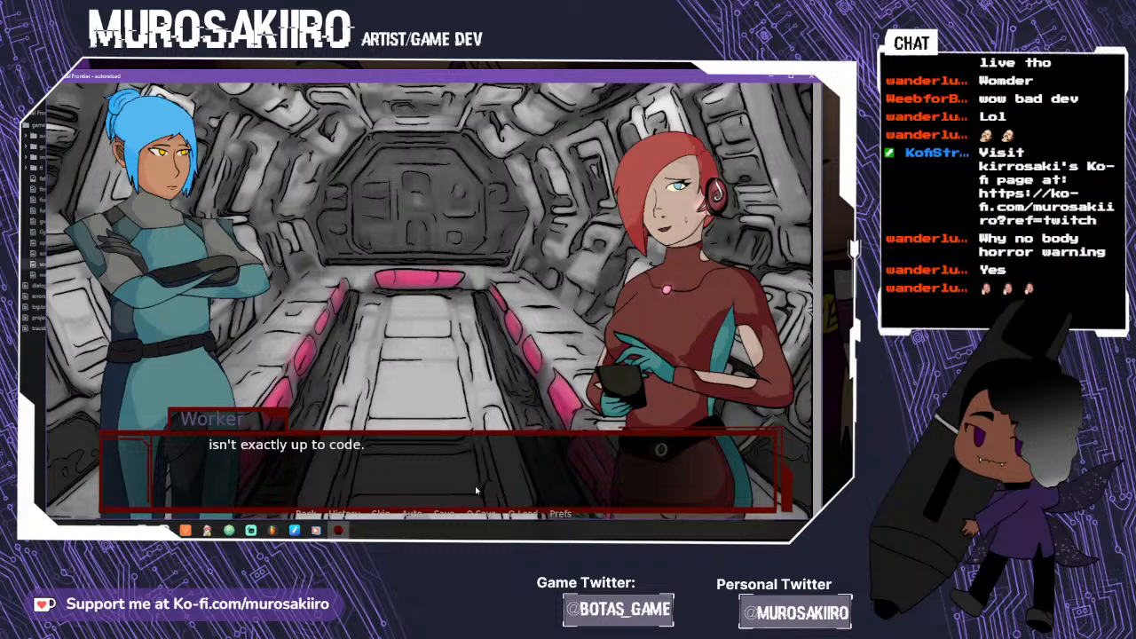
left_click(475, 486)
left_click(435, 229)
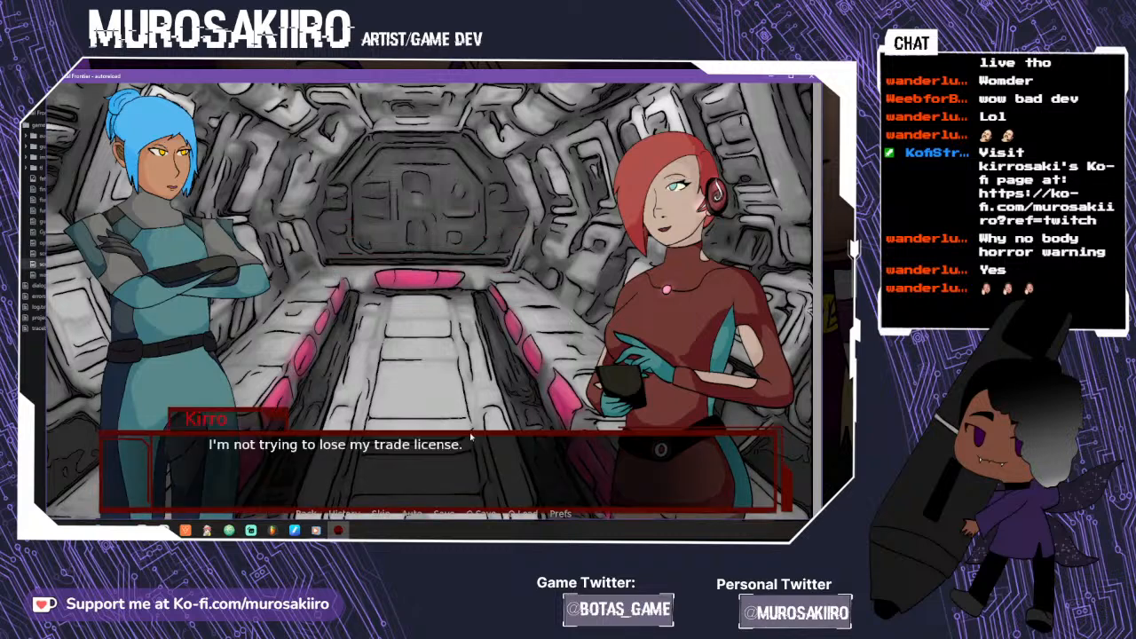
left_click(479, 448)
left_click(482, 454)
left_click(482, 455)
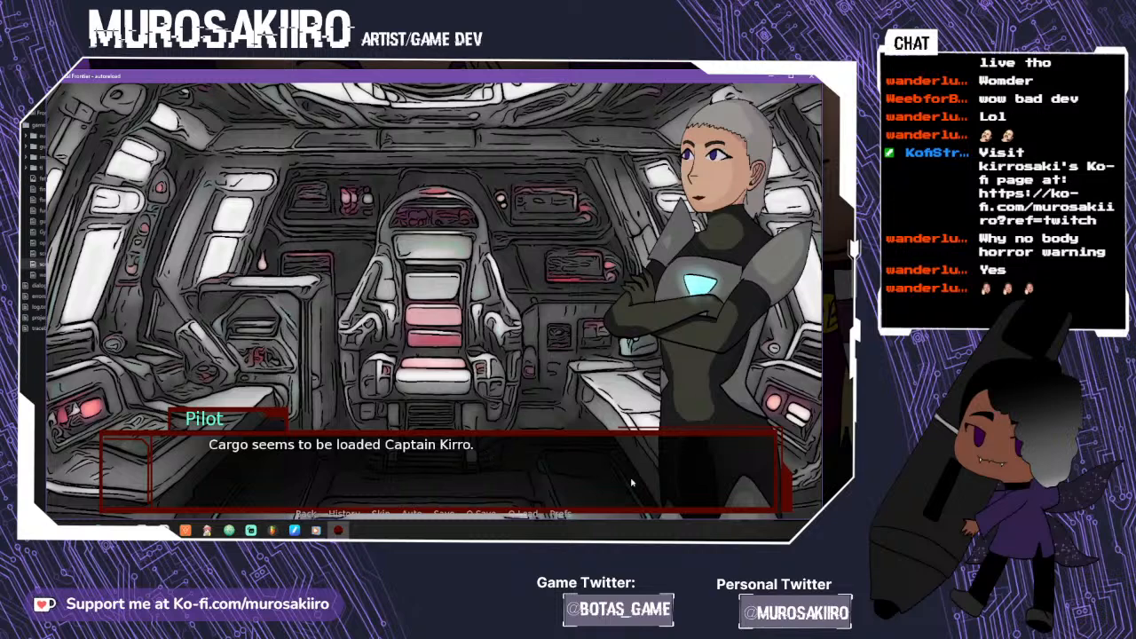
- Play through the cockpit reports from the crew, including the navigator's coordinates for the next outpost
left_click(488, 477)
left_click(489, 477)
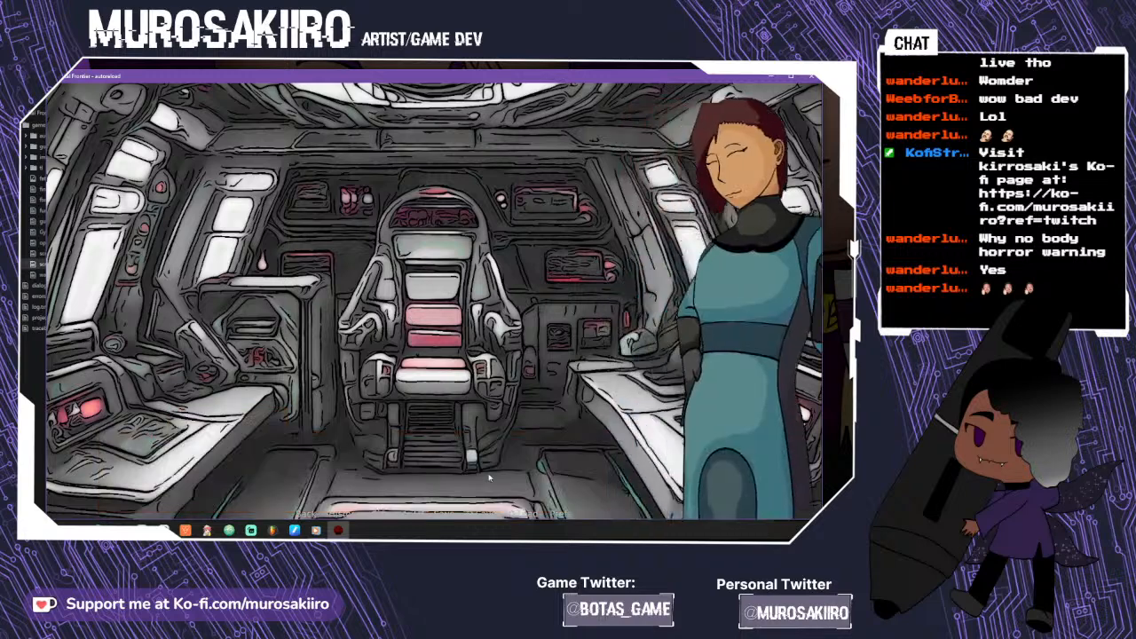
left_click(488, 478)
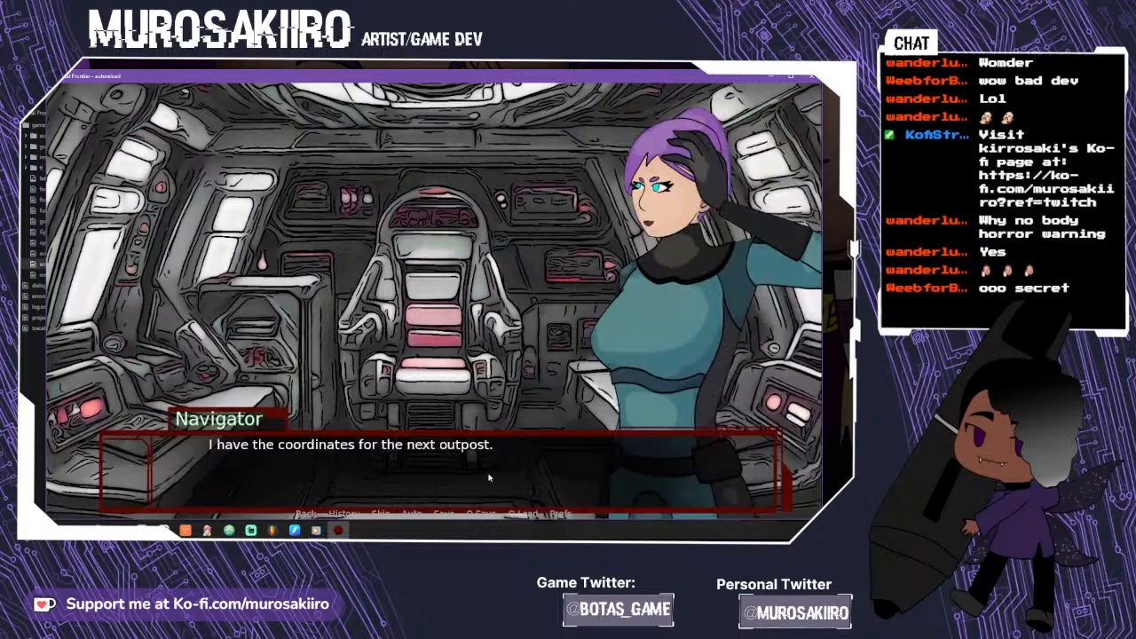
left_click(488, 477)
left_click(488, 478)
left_click(477, 233)
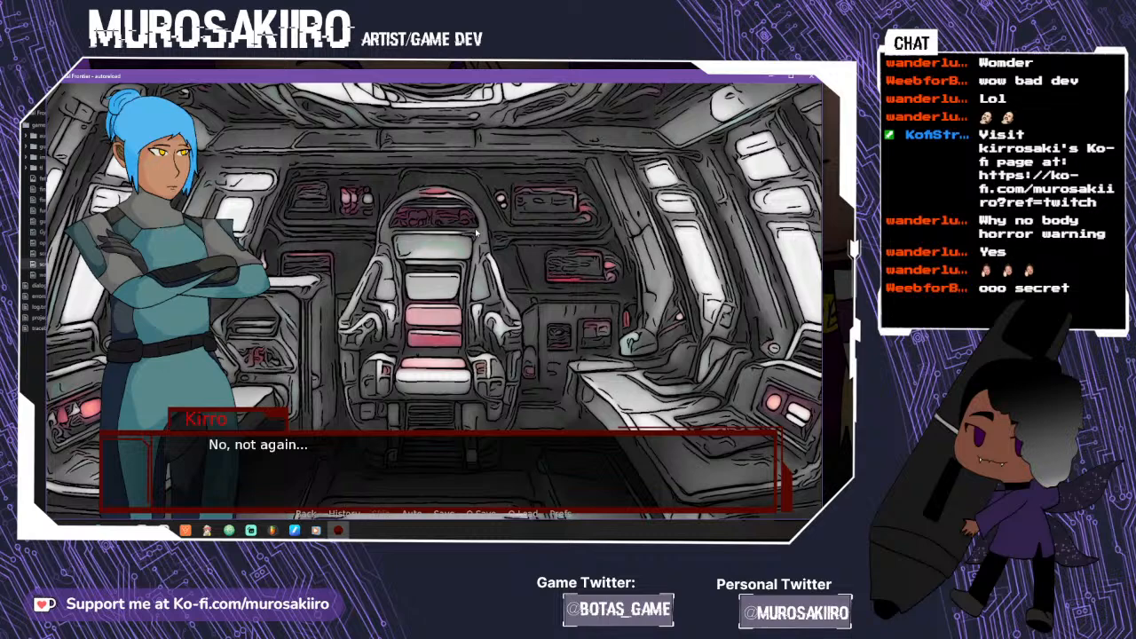
- Advance the cockpit emergency exchange between the captain and the navigator until the scene moves to the lounge
left_click(476, 232)
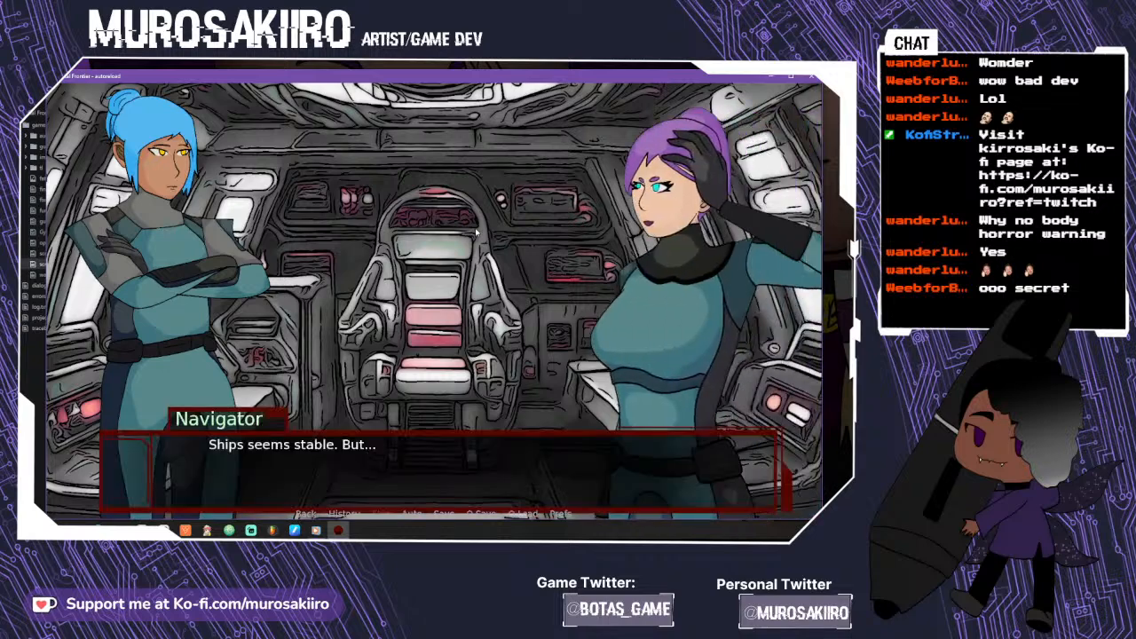
left_click(476, 232)
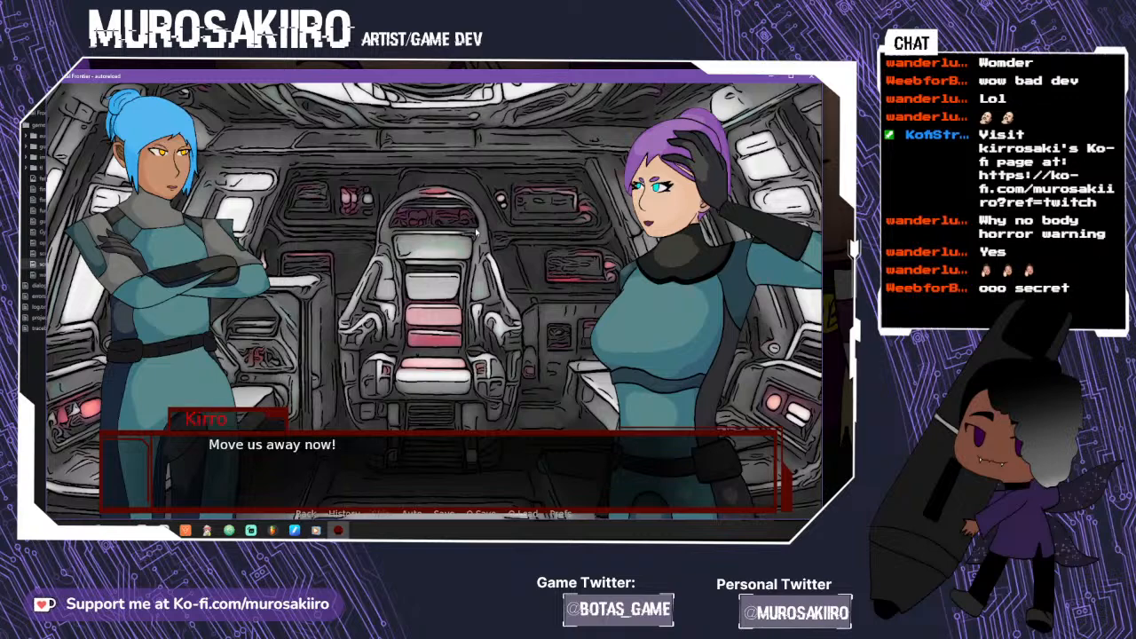
left_click(476, 231)
left_click(475, 232)
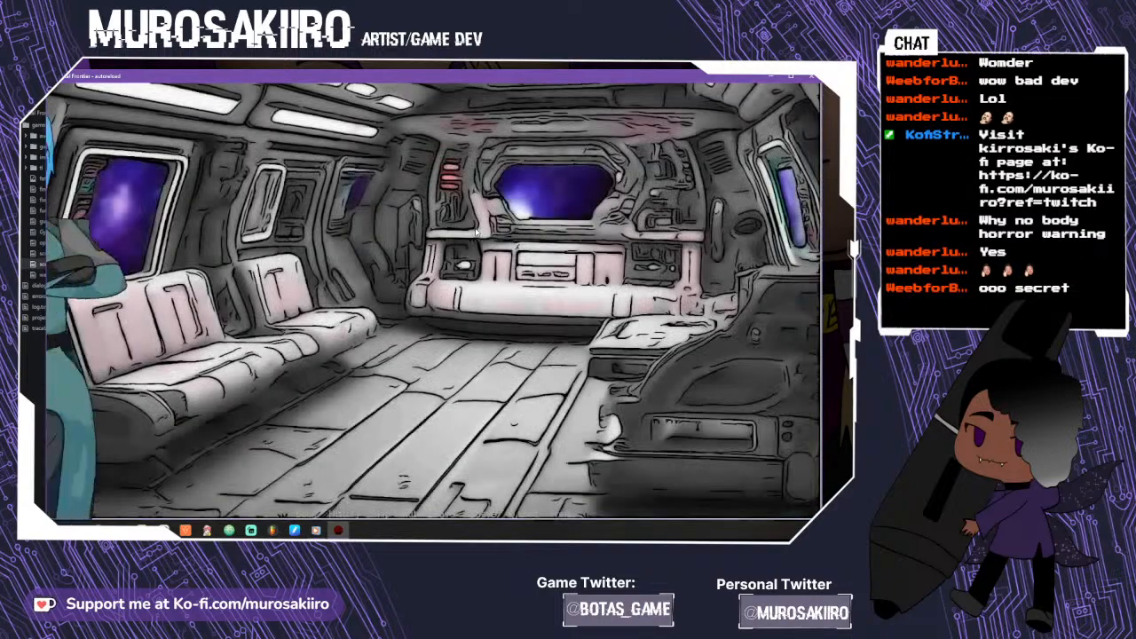
- Play through the lounge and red-alert dialogue, then choose "Run for the Suits!" as the emergency response
left_click(457, 286)
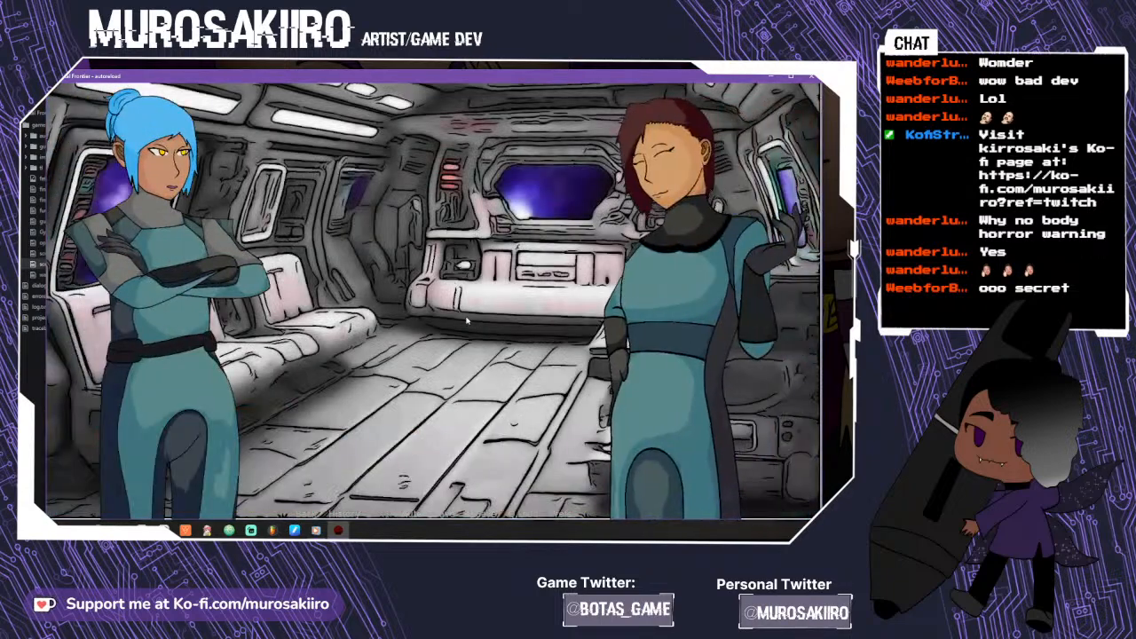
left_click(466, 321)
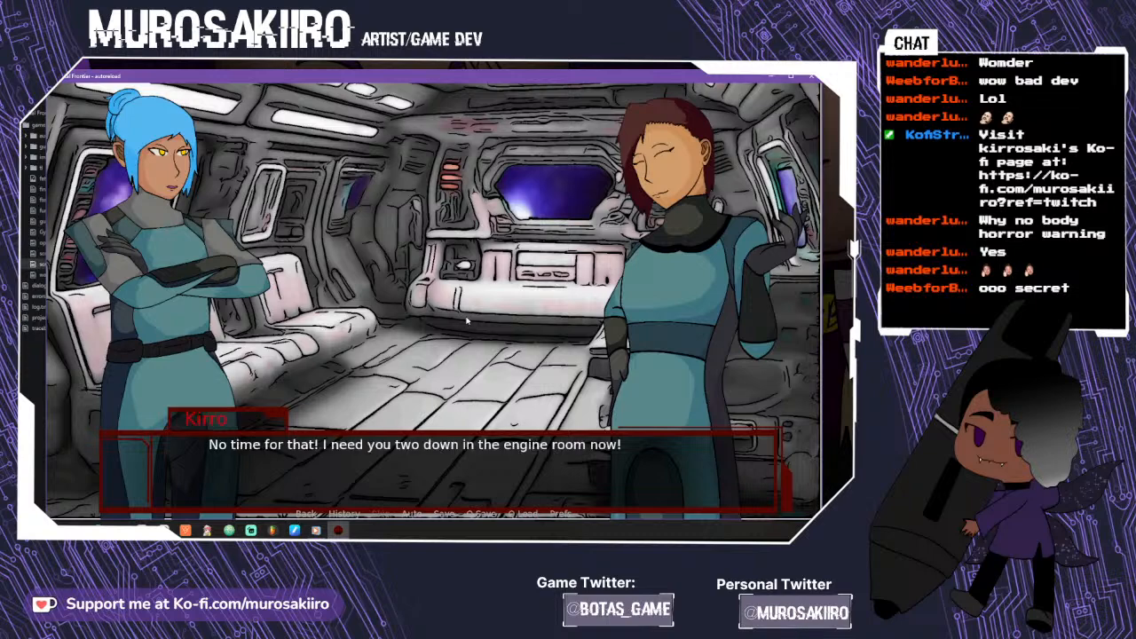
left_click(466, 322)
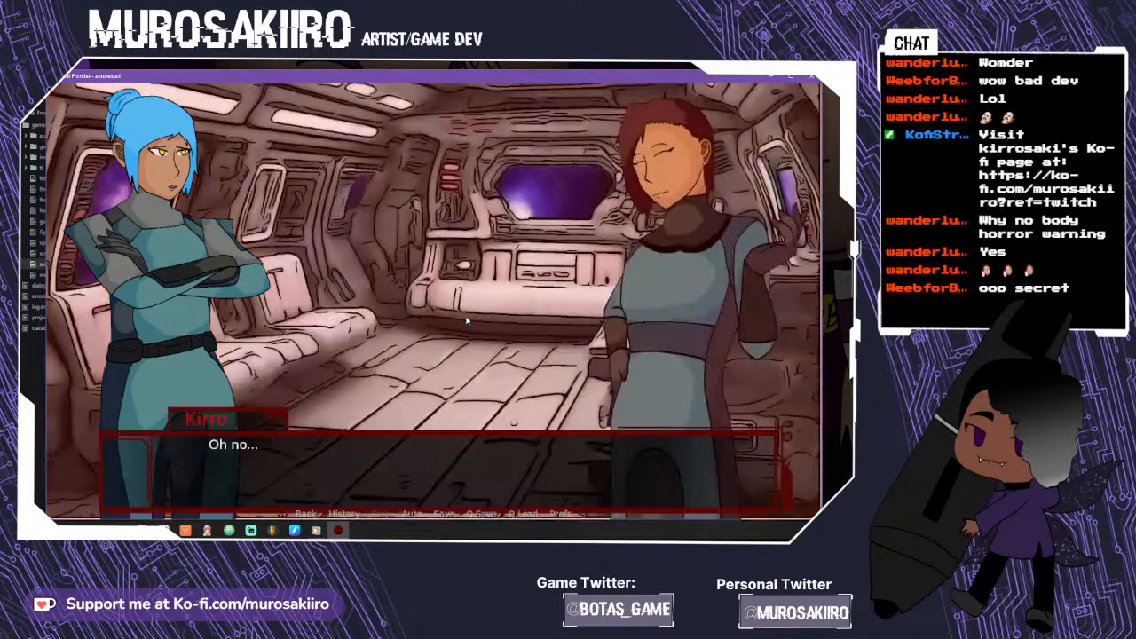
left_click(466, 321)
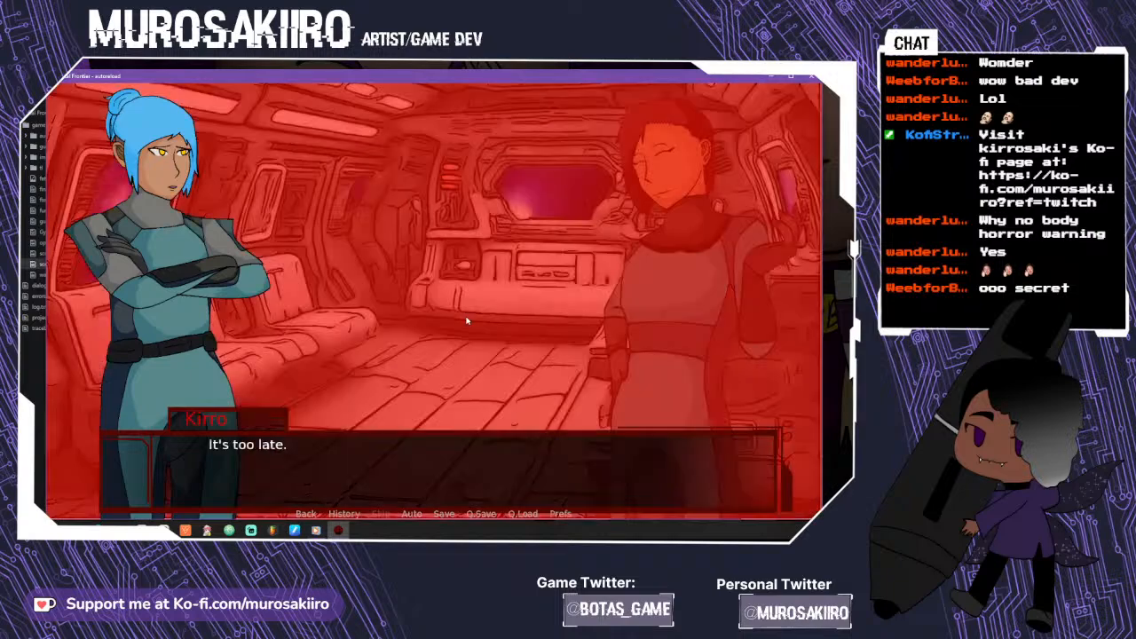
left_click(466, 321)
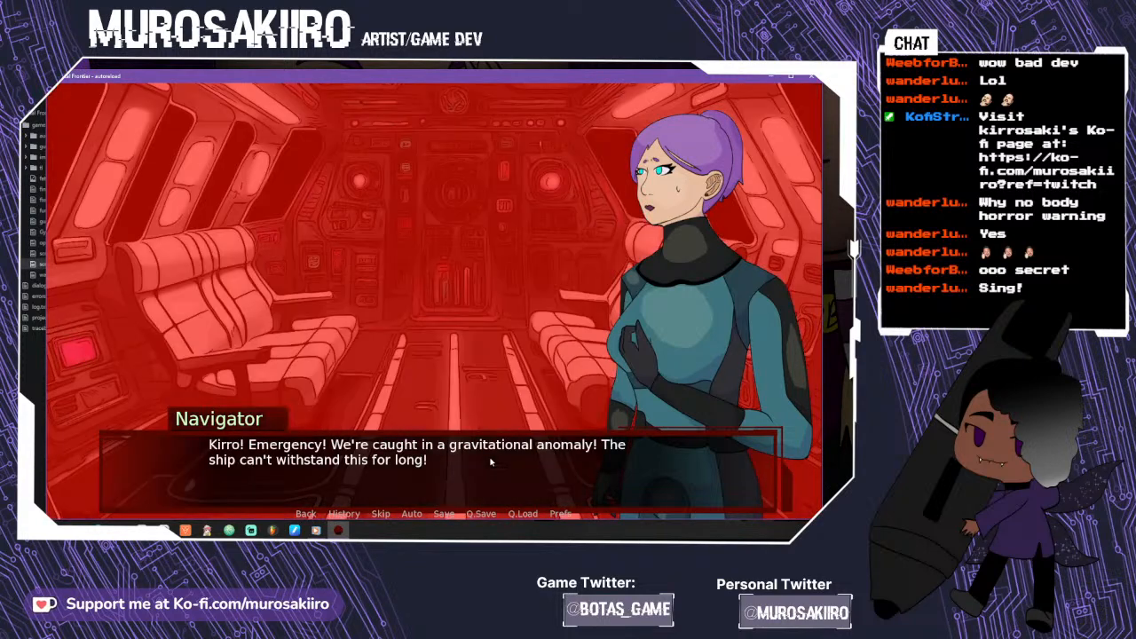
left_click(491, 462)
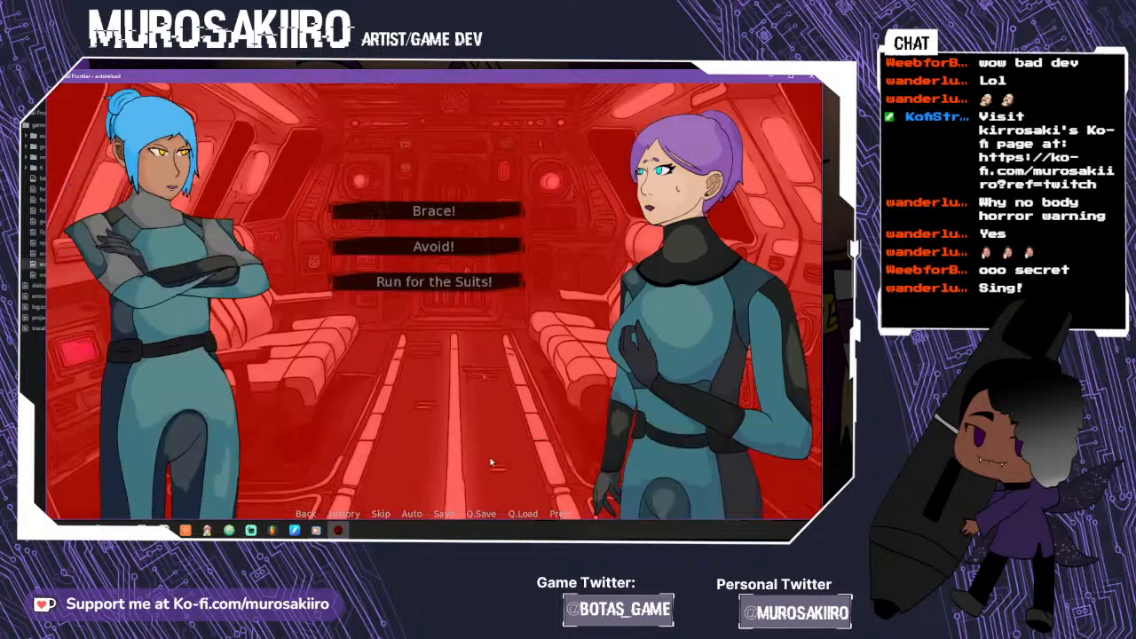
left_click(434, 282)
- Advance through the crash and the alien-planet suit dialogue until the wrecked ship interior scene
left_click(523, 487)
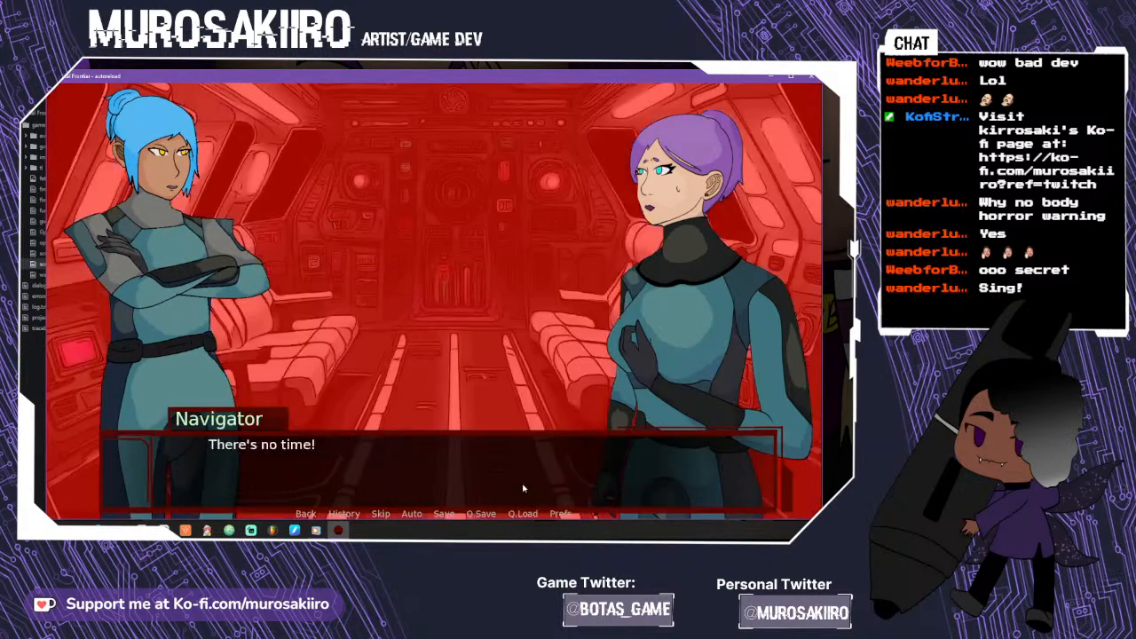
left_click(636, 496)
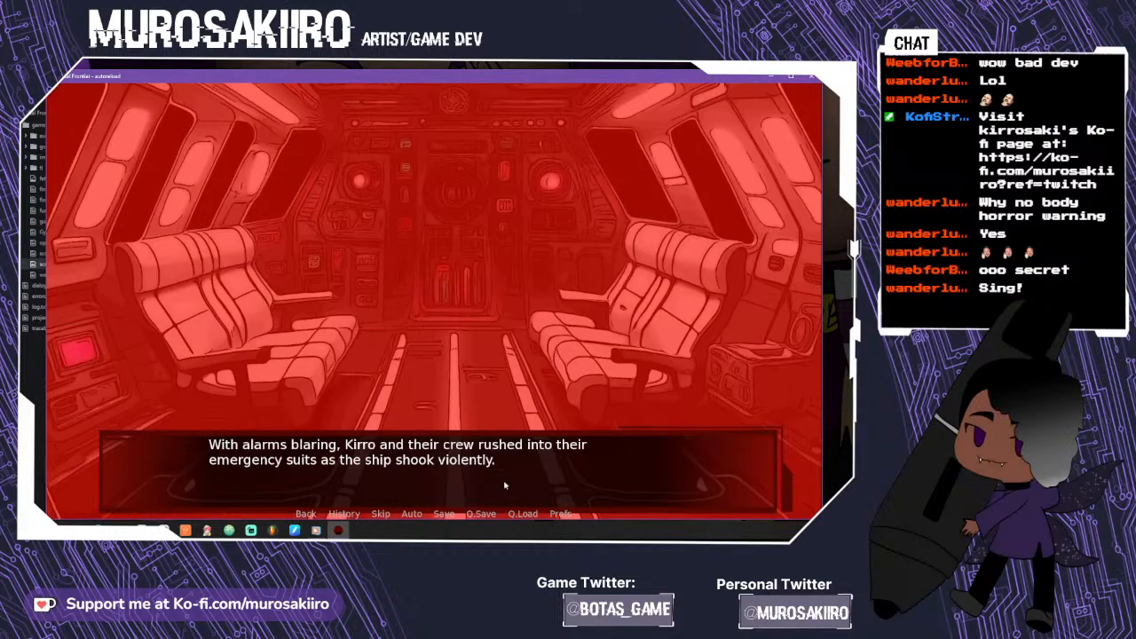
left_click(505, 486)
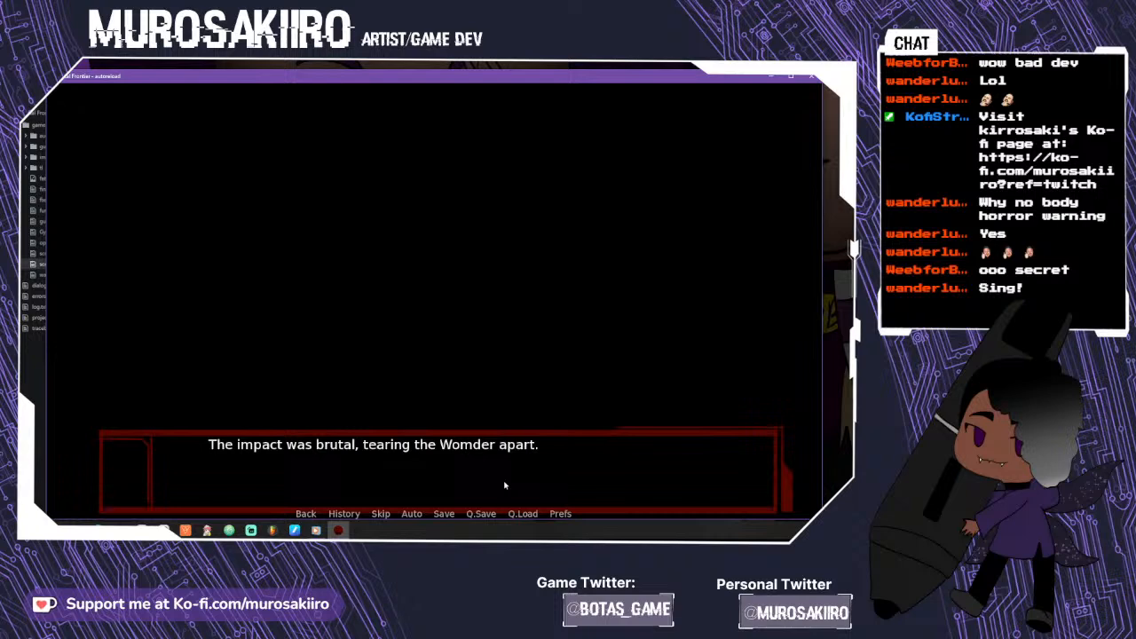
left_click(504, 485)
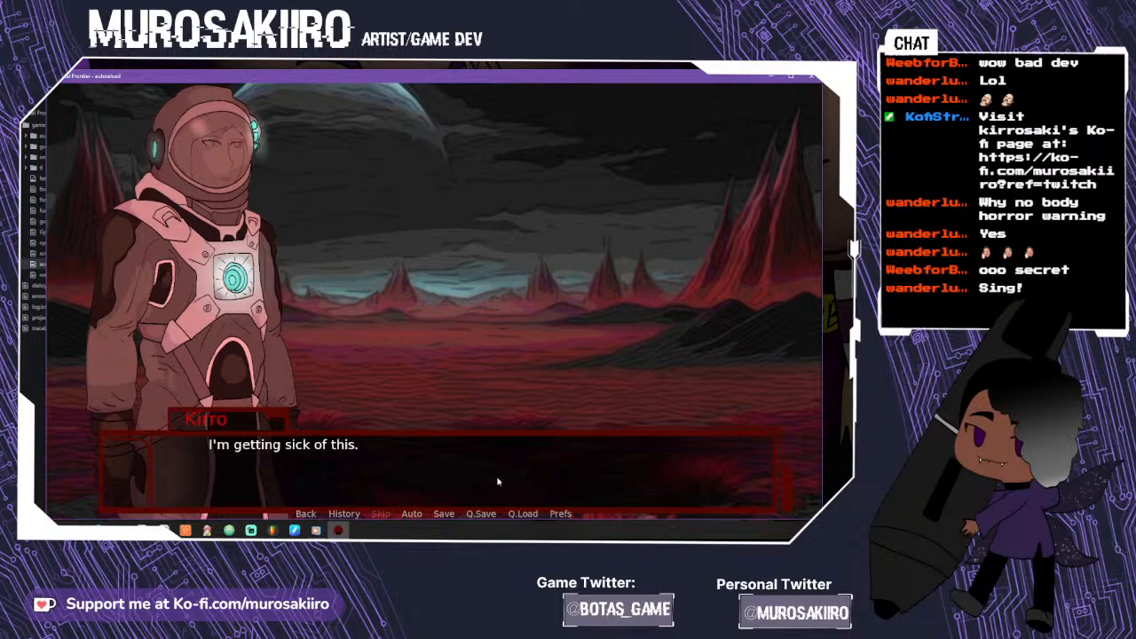
left_click(498, 482)
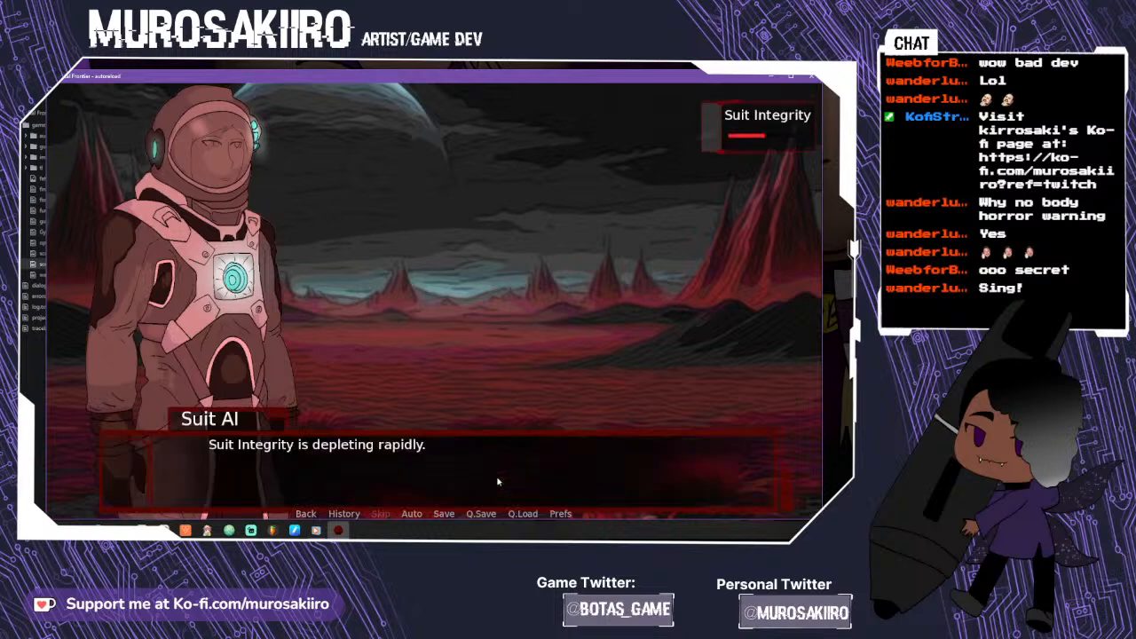
left_click(498, 482)
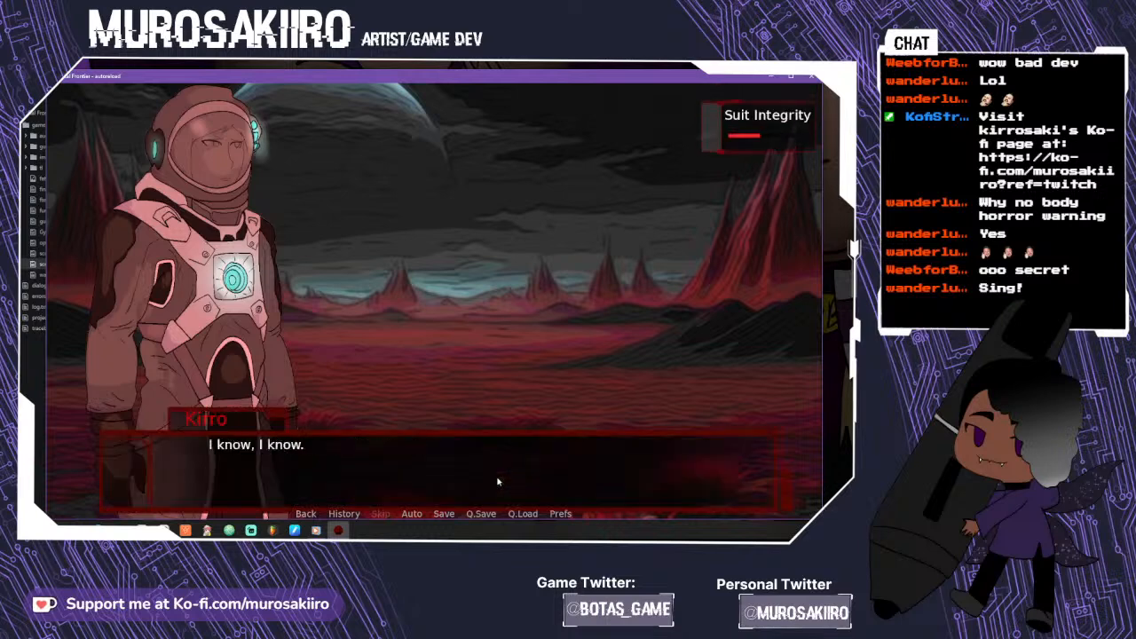
left_click(498, 482)
left_click(498, 482)
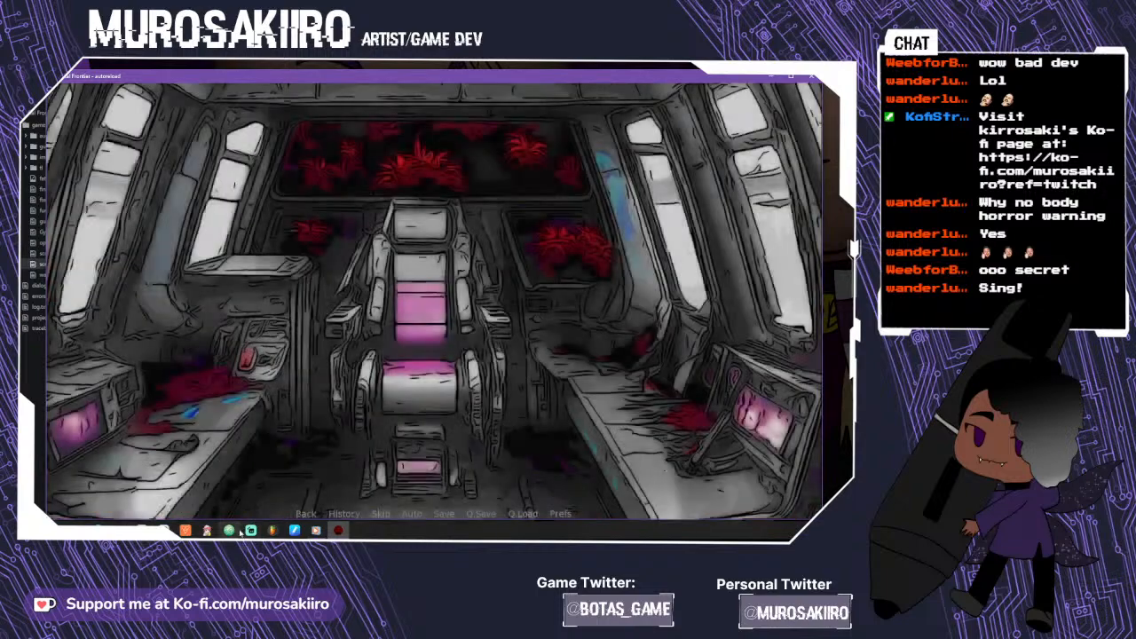
- Switch to Atom, fold the Crewfound3 label in script.rpy, and expand the awakening label's code
left_click(231, 531)
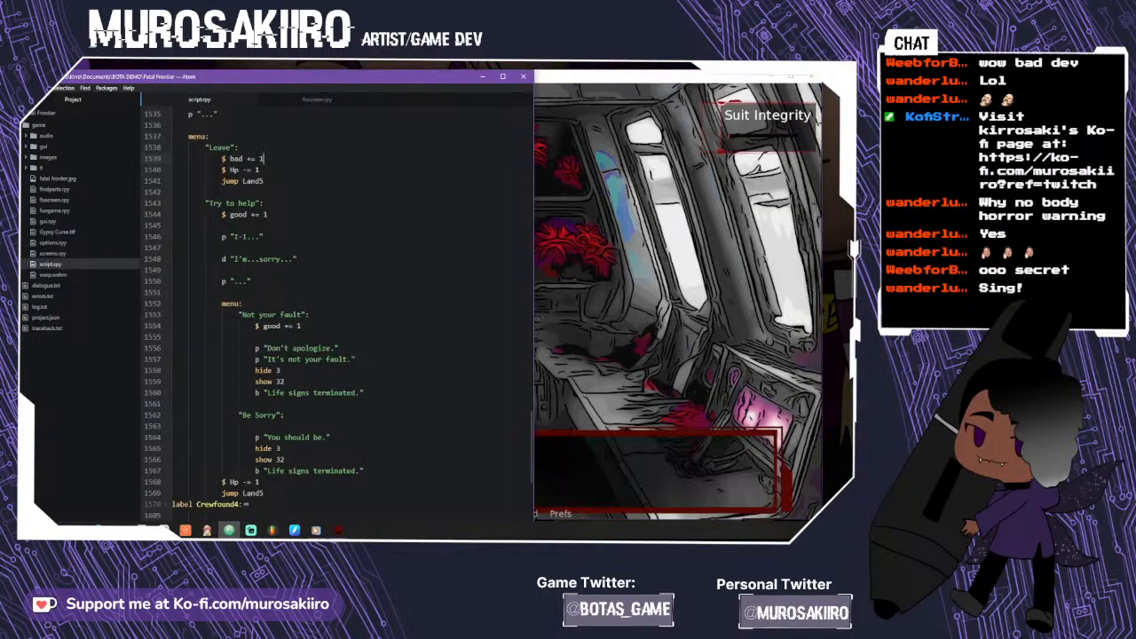
scroll(255, 311, "up", 6)
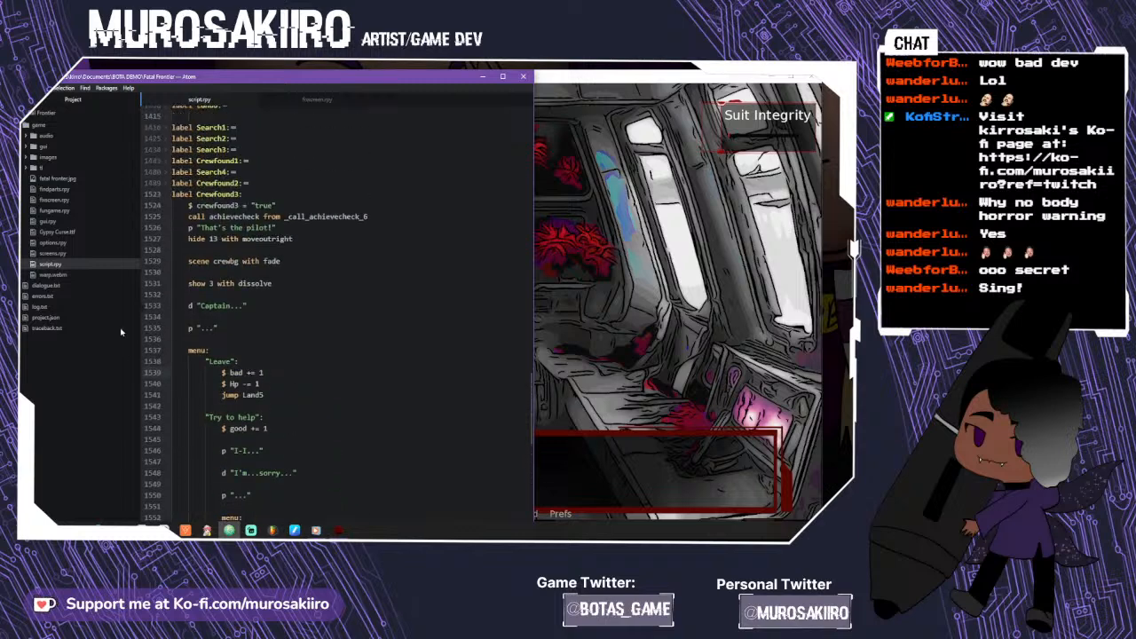
left_click(165, 195)
scroll(168, 239, "up", 8)
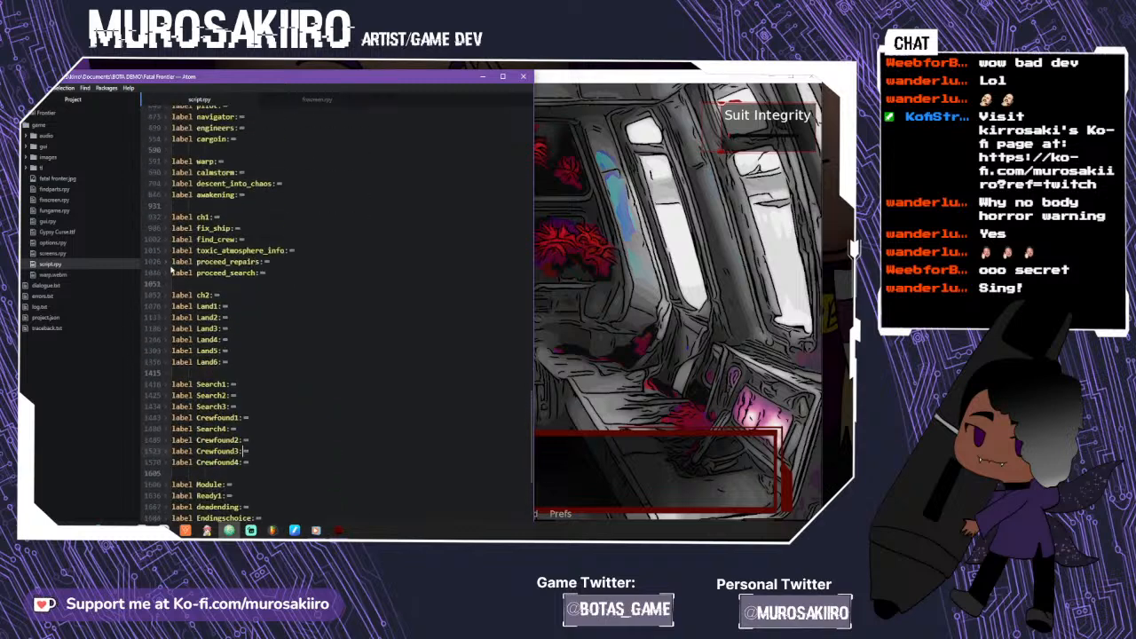
left_click(165, 237)
scroll(267, 311, "down", 5)
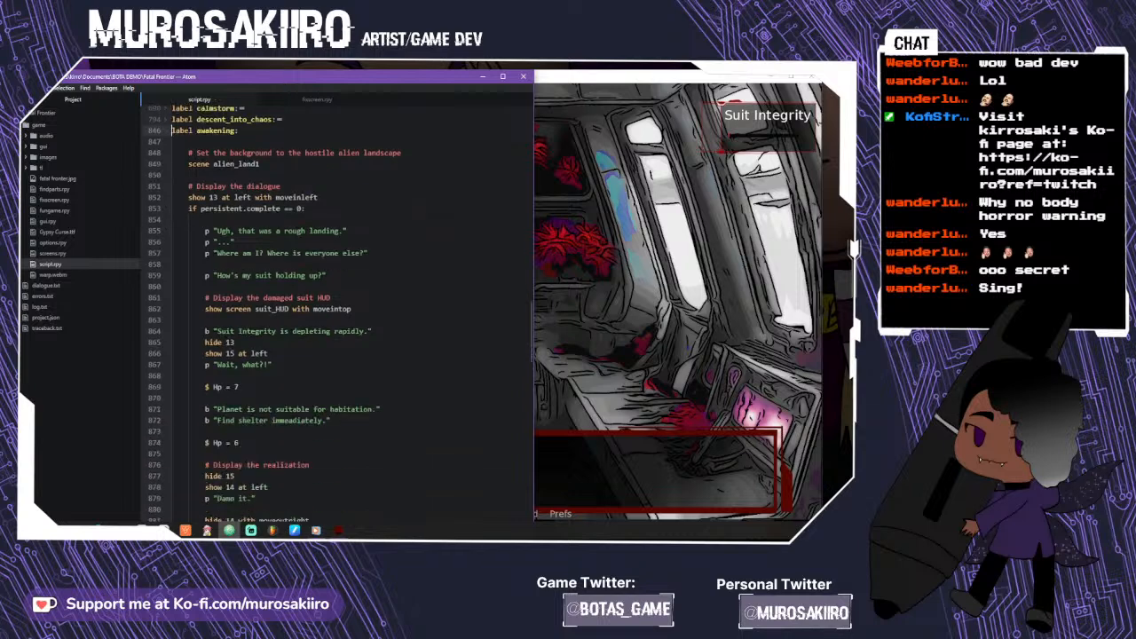
- Change the hide line before "show 16 at left" to "hide 13" in the awakening label's persistent.complete == 2 branch
scroll(260, 311, "down", 5)
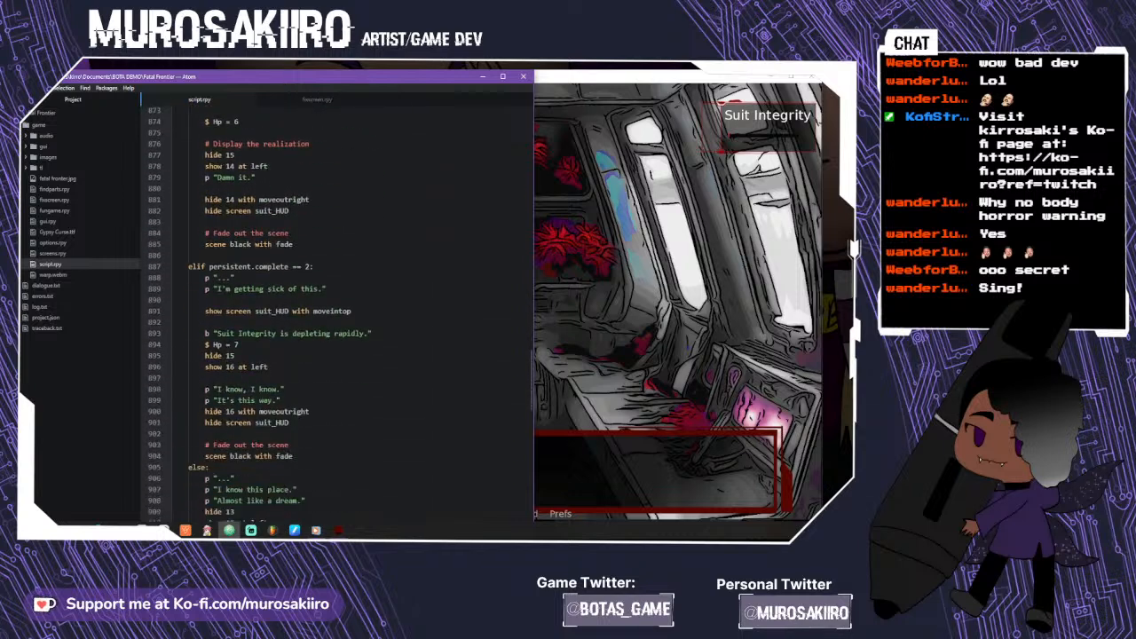
scroll(261, 311, "up", 8)
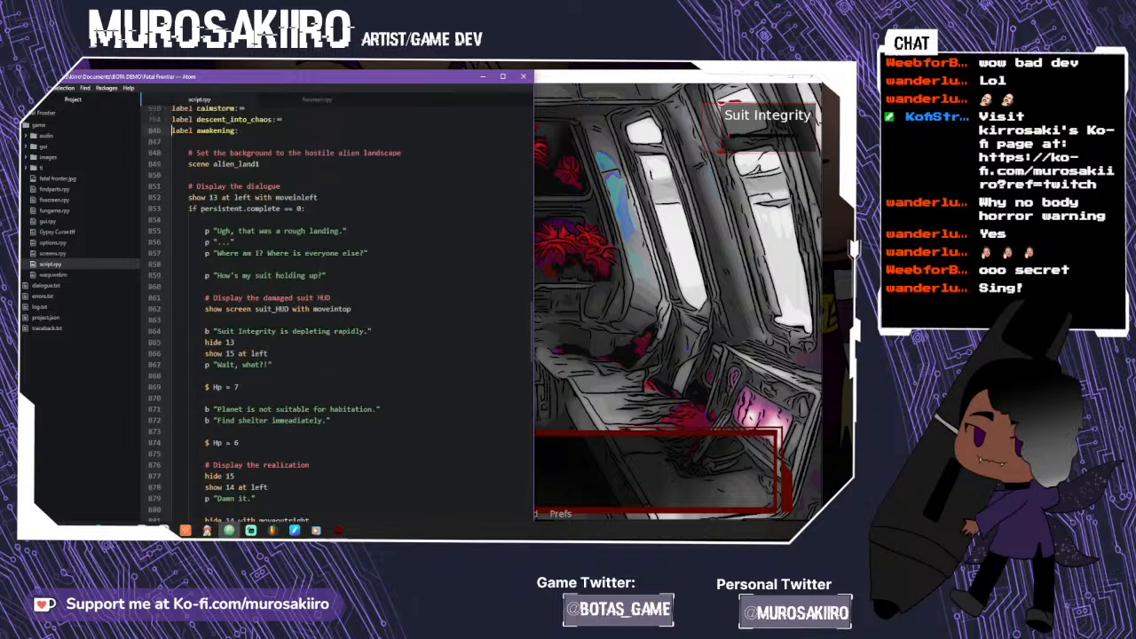
scroll(337, 311, "down", 7)
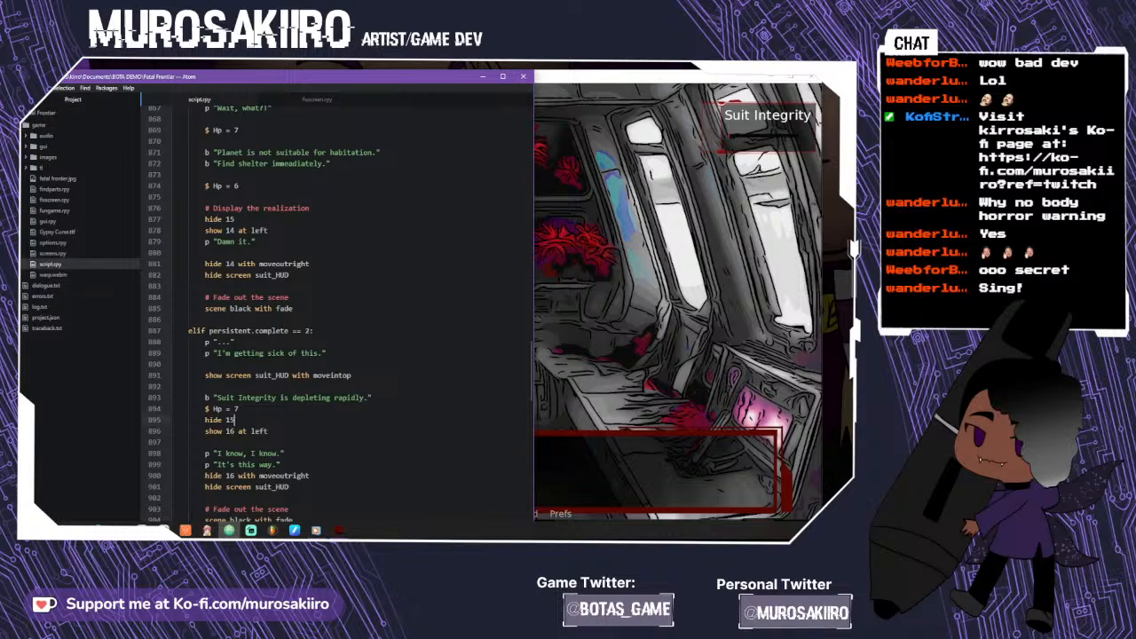
type("3")
- Return to the game, play the wrecked cockpit dialogue to the suit repair line, and roll back to the memory line about the warp
left_click(579, 376)
scroll(436, 407, "up", 3)
scroll(466, 453, "down", 3)
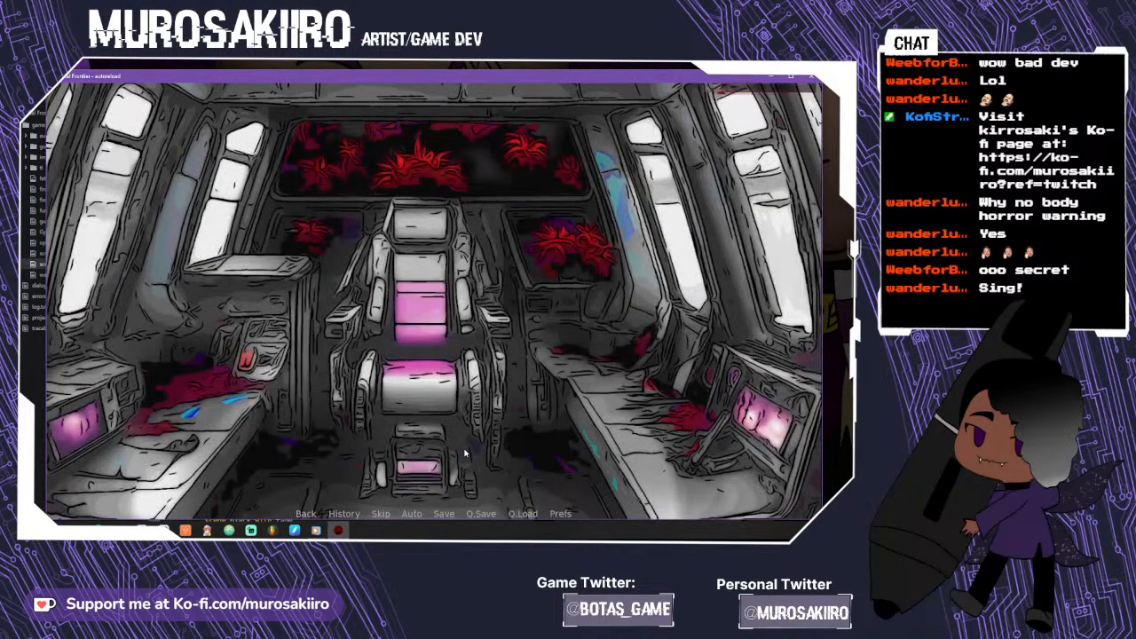
left_click(443, 468)
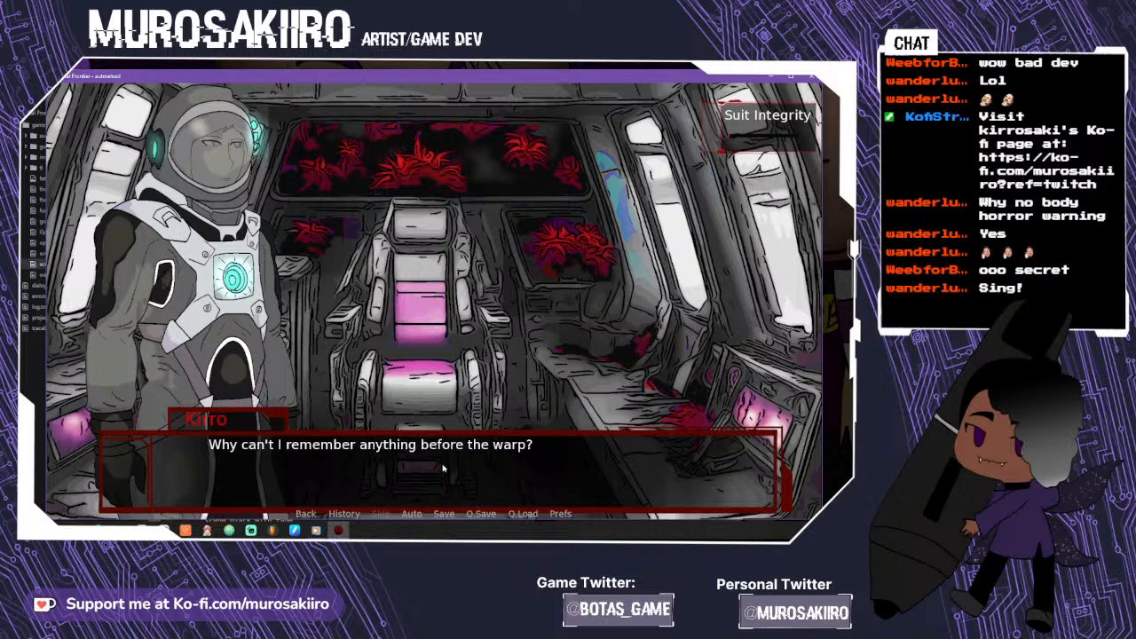
left_click(443, 468)
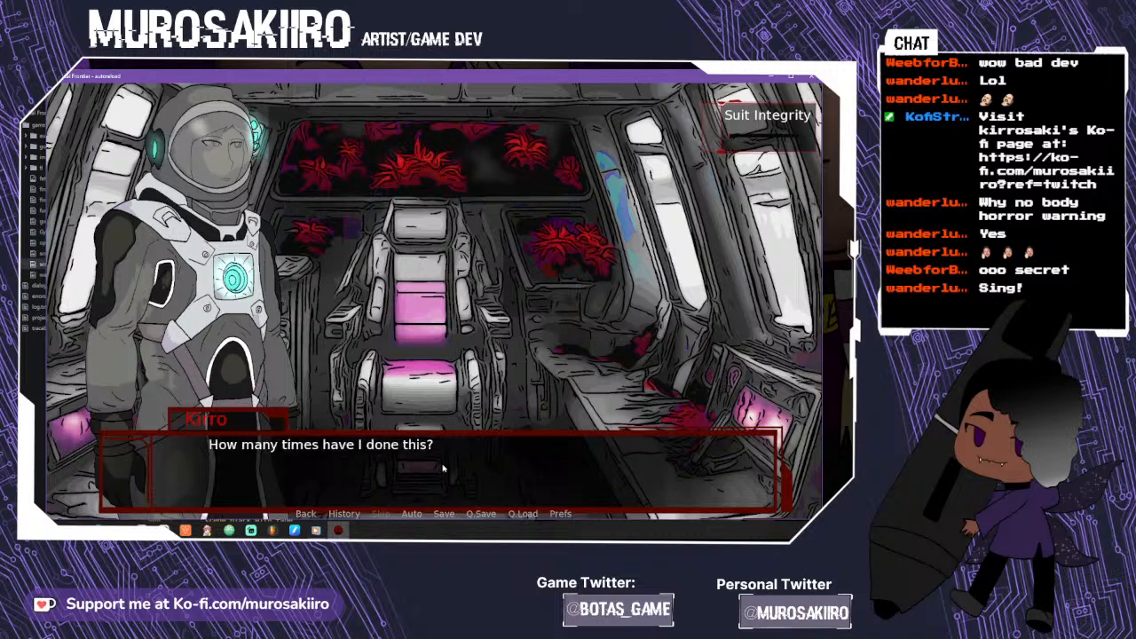
left_click(443, 467)
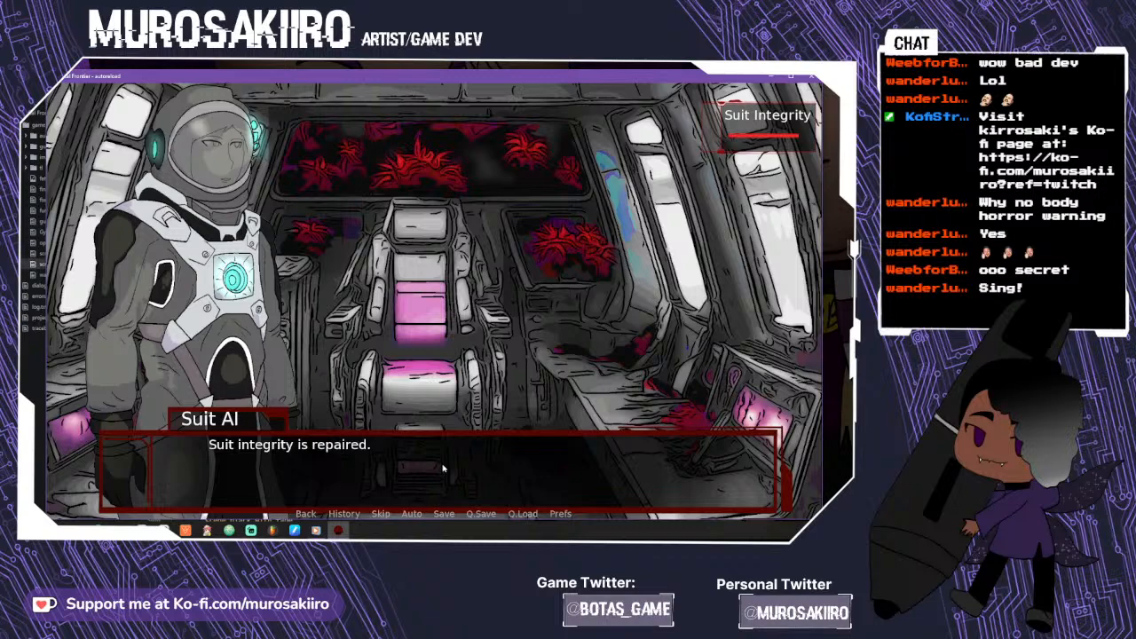
scroll(381, 419, "up", 2)
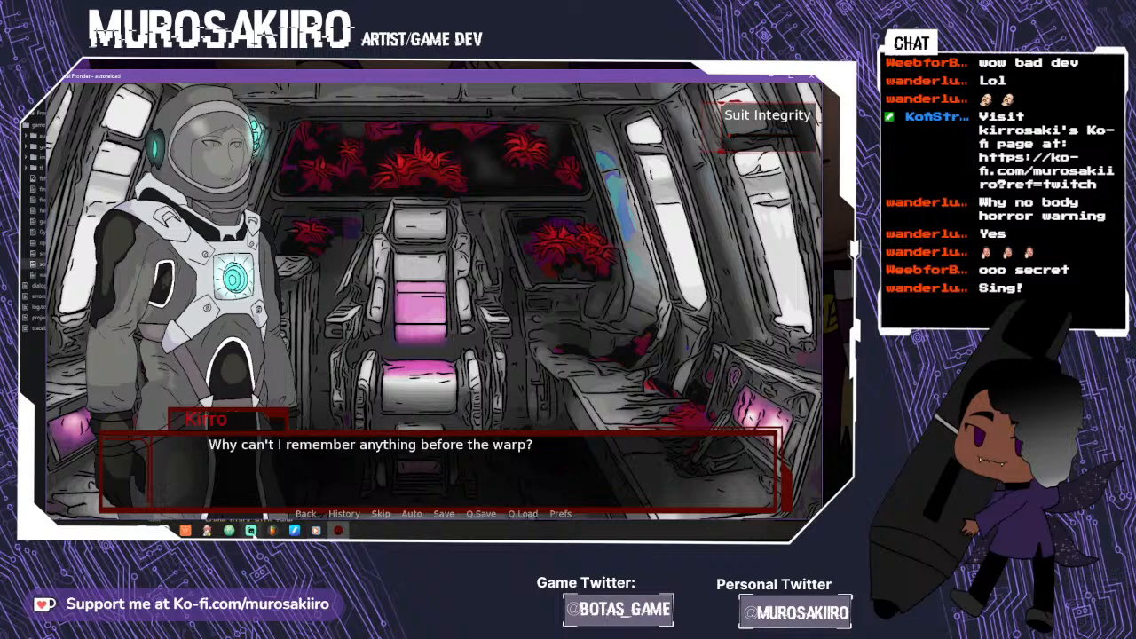
- Bring Atom forward and move it aside, then show the game's images folder with extra large icons in a wider window
left_click(229, 530)
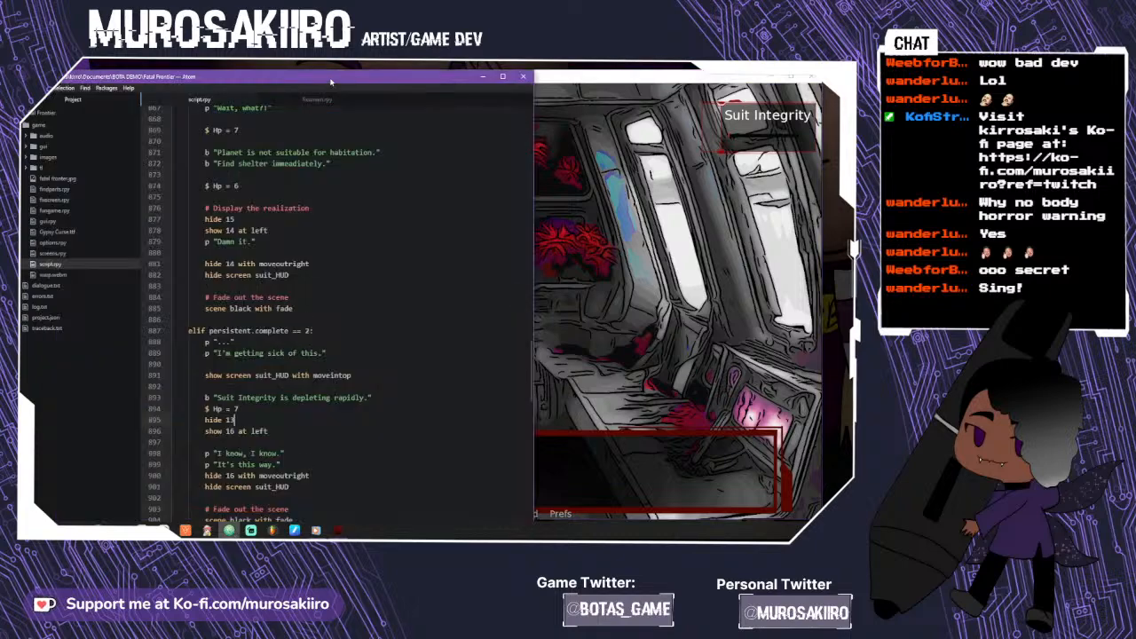
left_click_drag(334, 80, 561, 96)
left_click(37, 477)
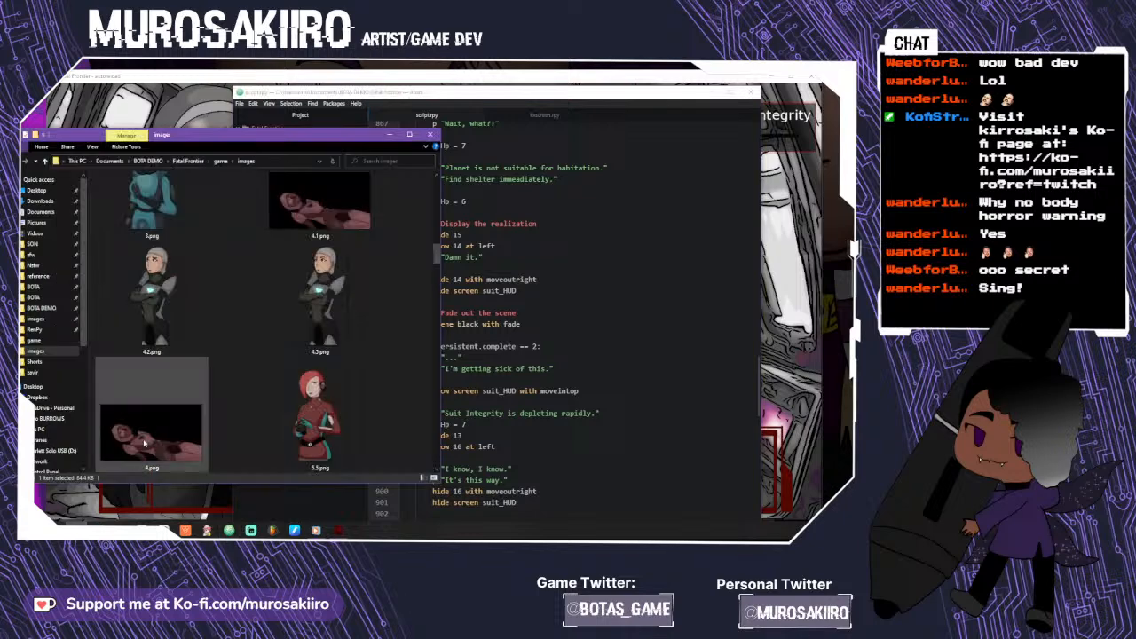
scroll(172, 398, "up", 6)
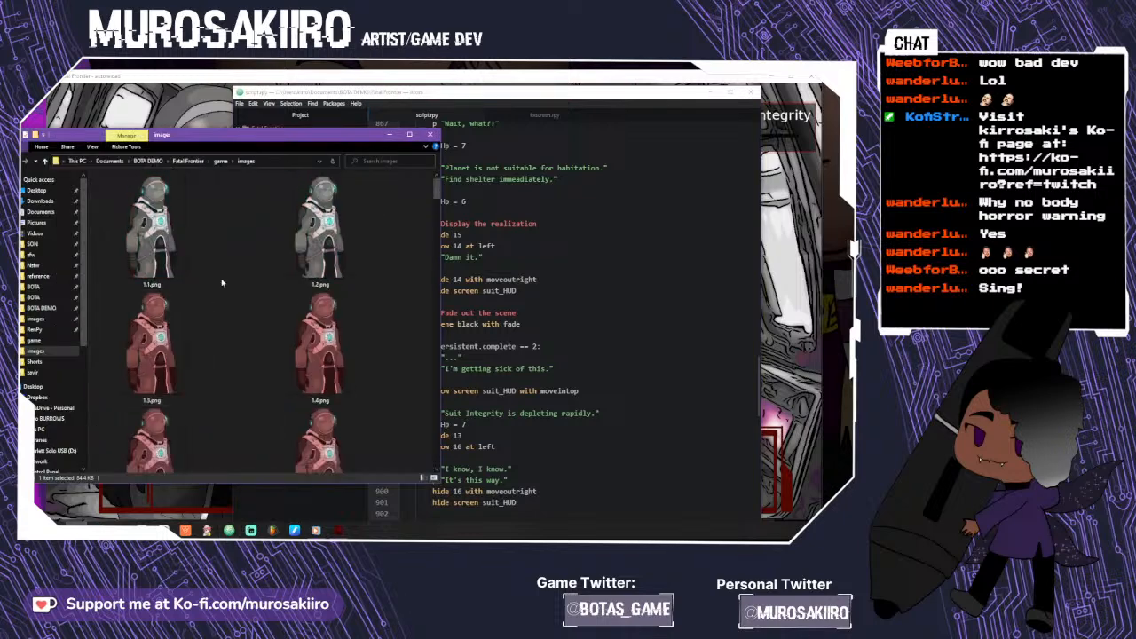
left_click(92, 147)
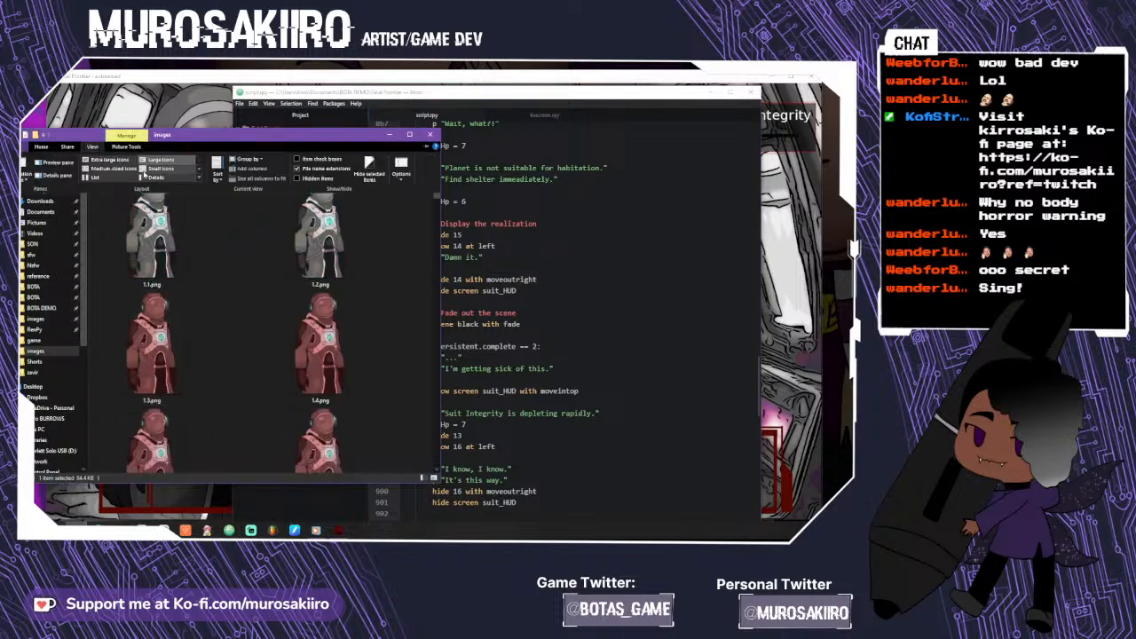
left_click(109, 159)
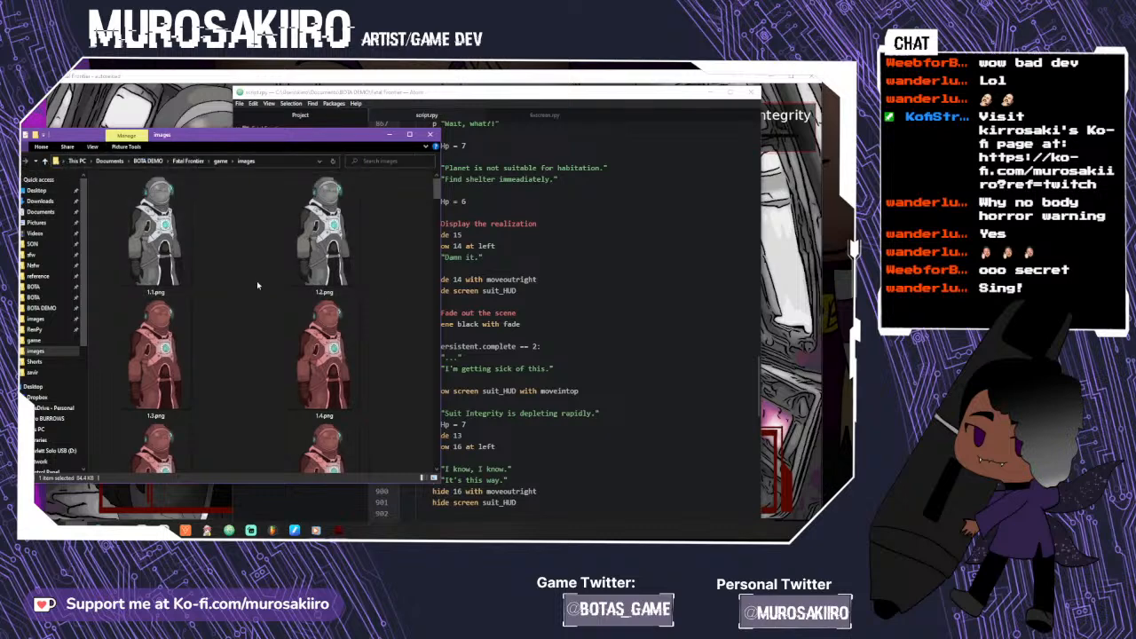
left_click(92, 147)
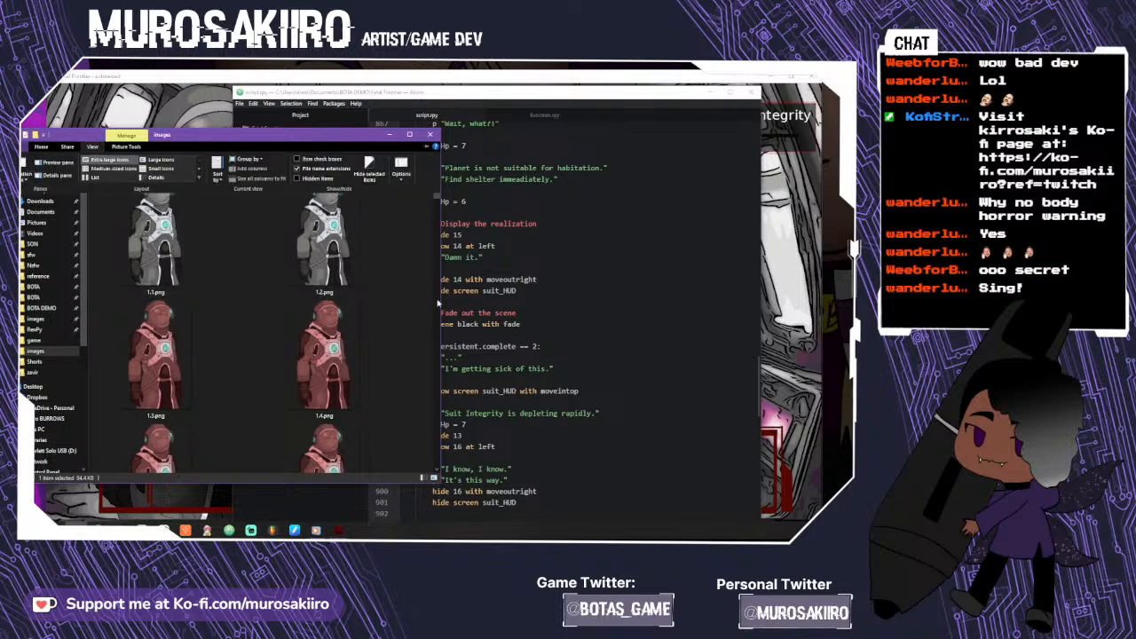
left_click_drag(436, 304, 552, 304)
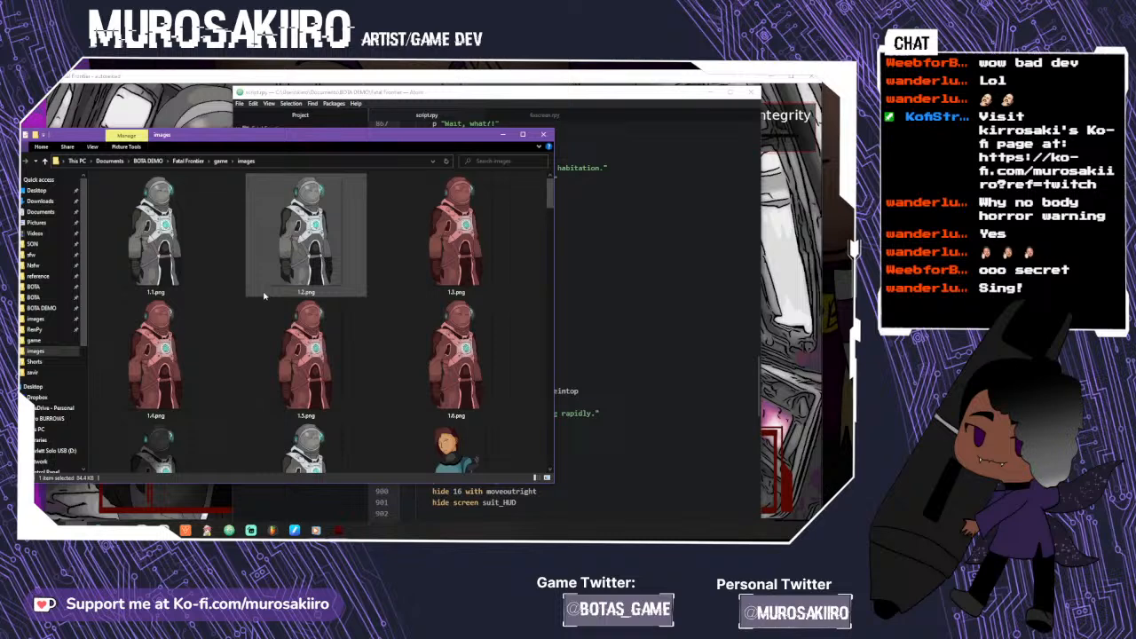
- Preview the suit sprites from 1.1.png onward, compare the variants in both directions, and close the image viewer
double_click(193, 263)
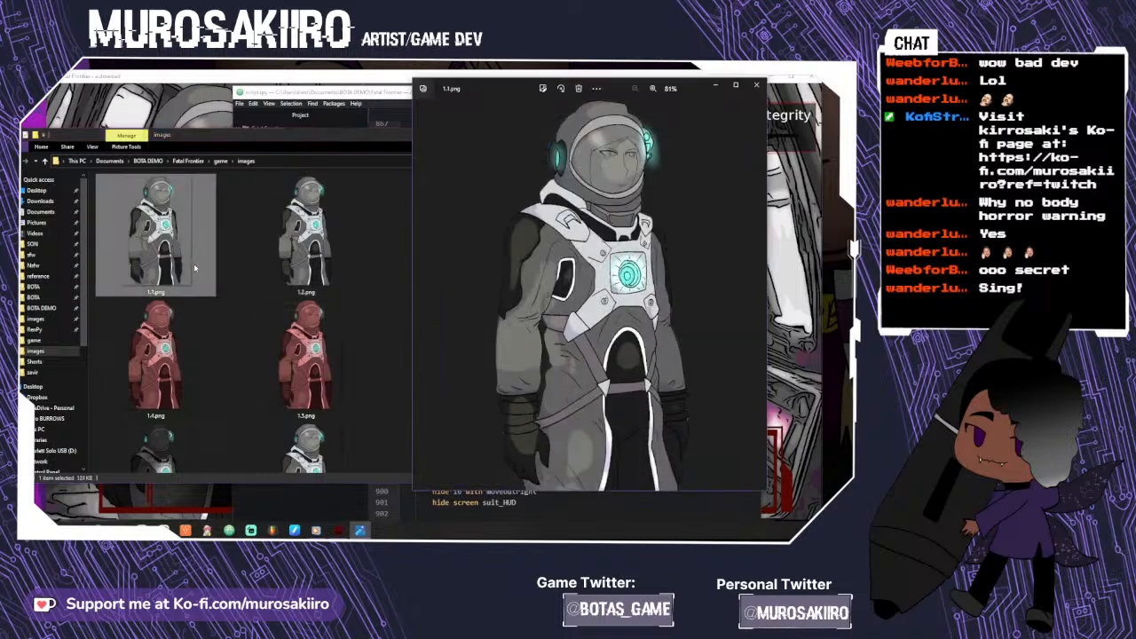
left_click(757, 300)
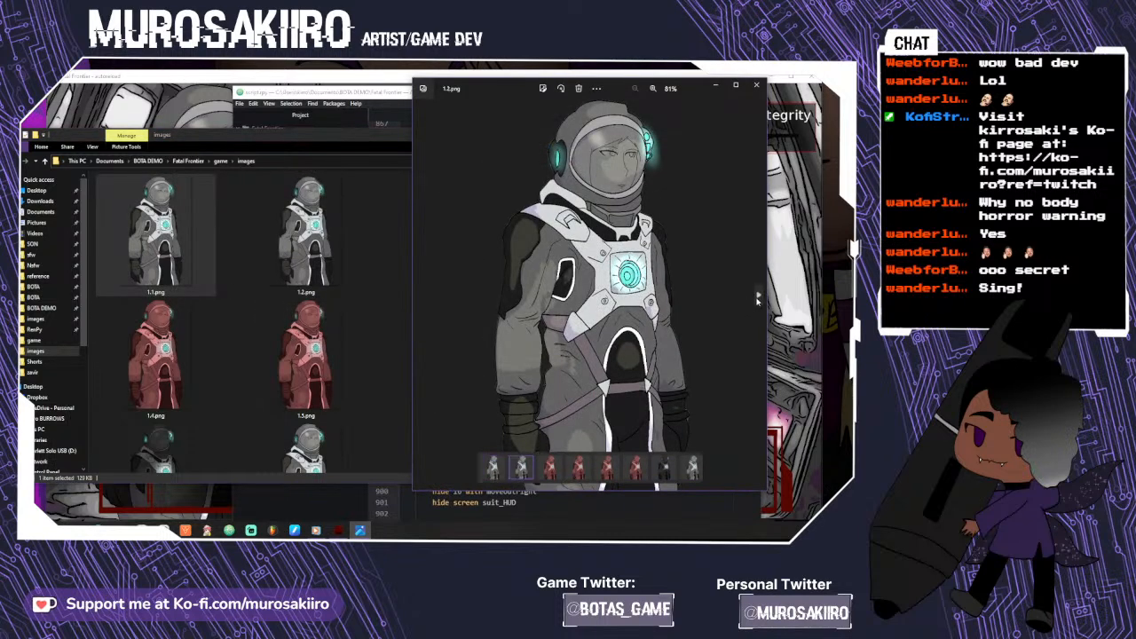
left_click(757, 300)
left_click(757, 300)
left_click(757, 300)
left_click(757, 300)
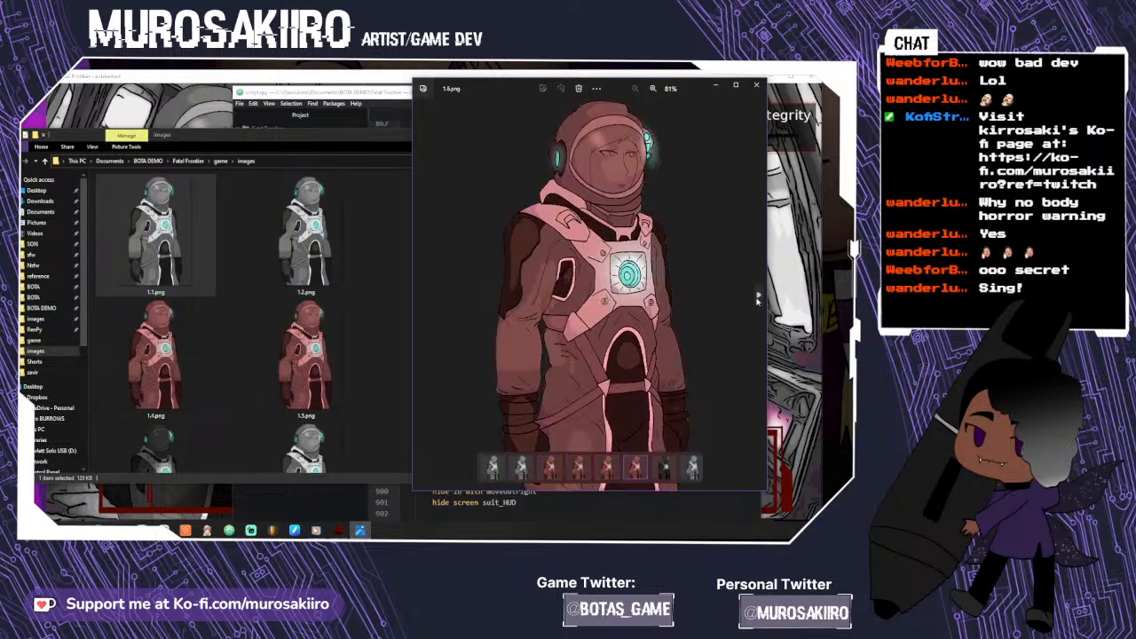
left_click(758, 300)
left_click(757, 300)
left_click(757, 300)
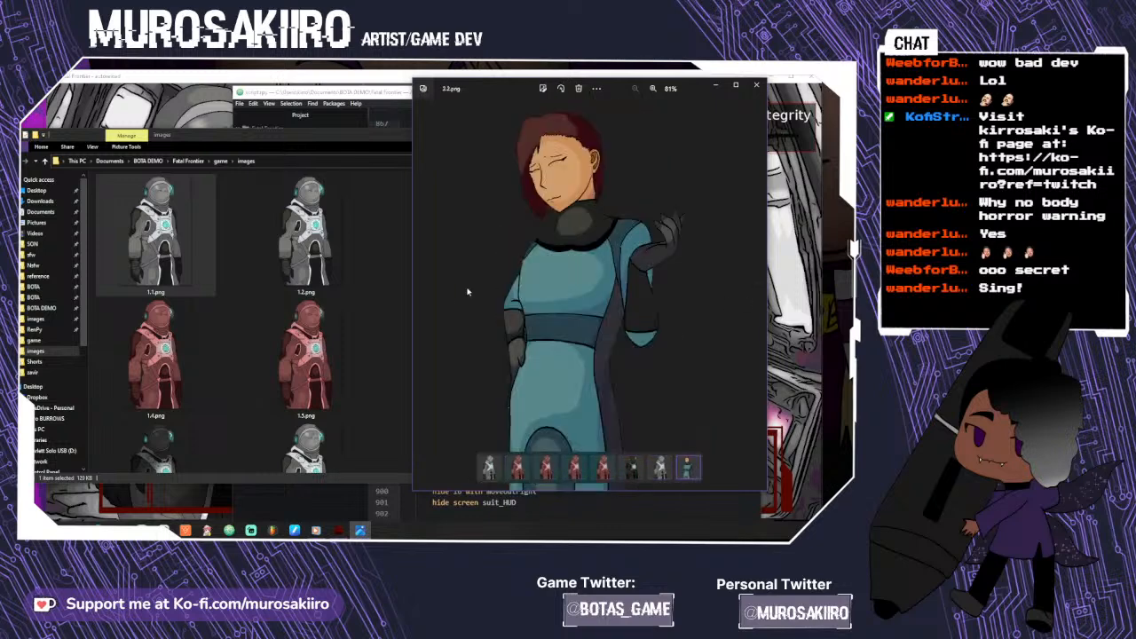
left_click(422, 302)
left_click(422, 302)
left_click(422, 302)
left_click(422, 301)
left_click(422, 301)
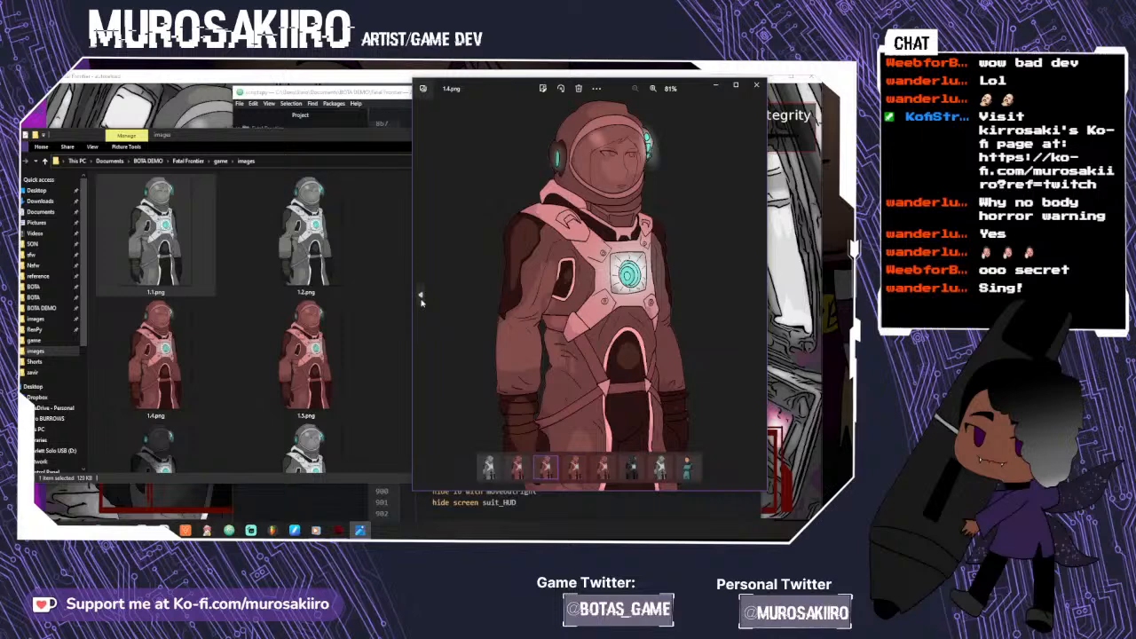
left_click(421, 301)
left_click(422, 302)
left_click(422, 301)
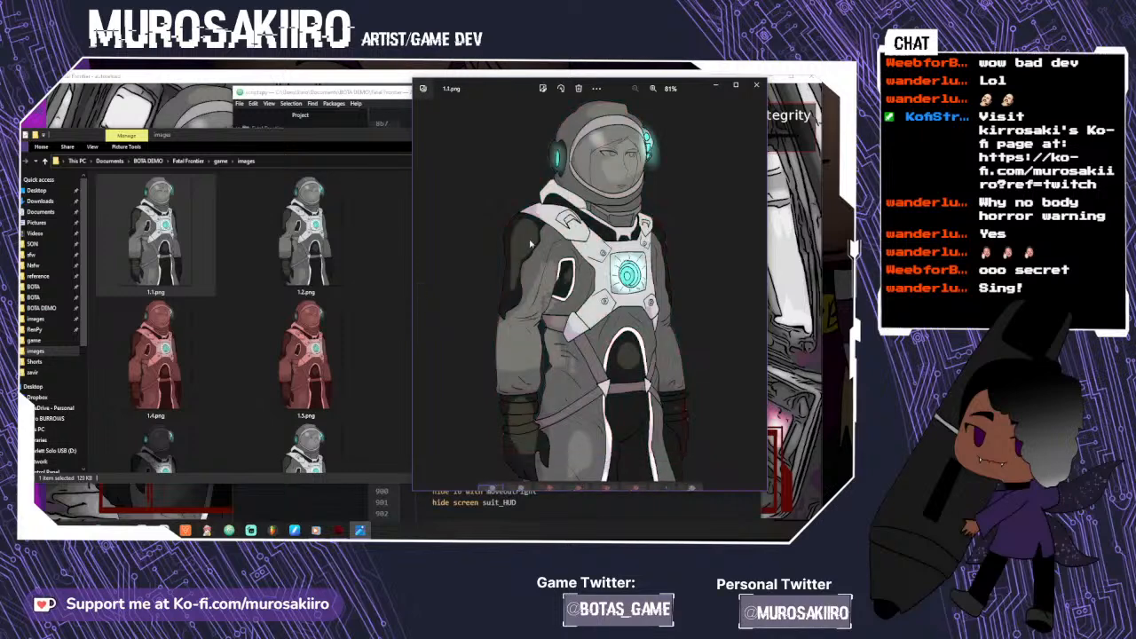
left_click(756, 85)
- Check the sprite image definitions in script.rpy against the sprites used in the awakening label
left_click(621, 300)
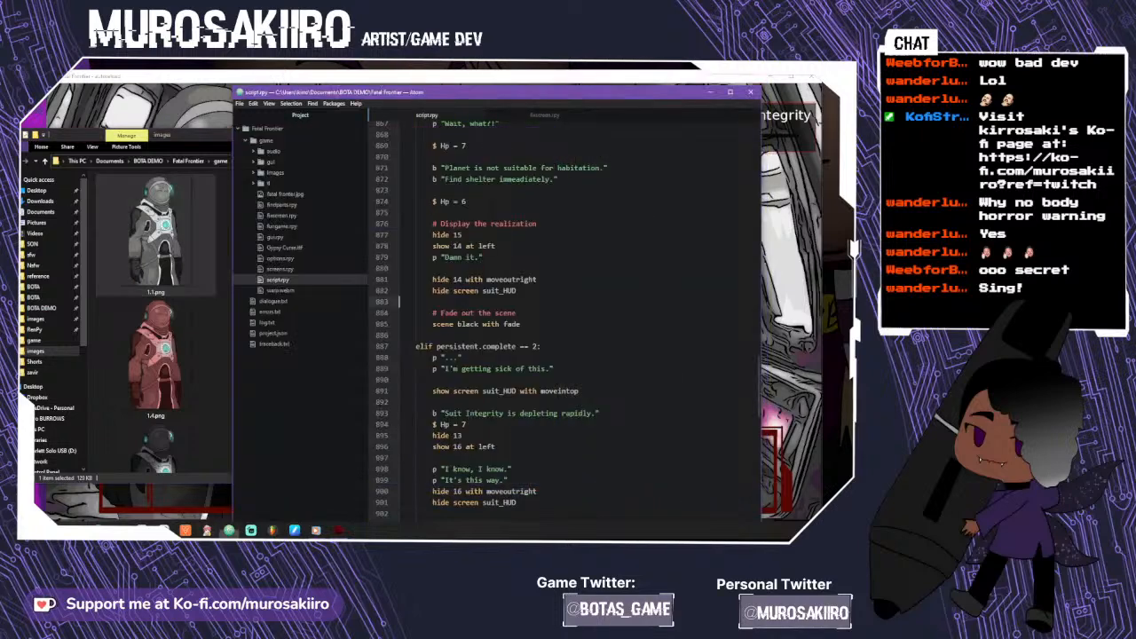
scroll(568, 315, "up", 12)
scroll(568, 315, "up", 20)
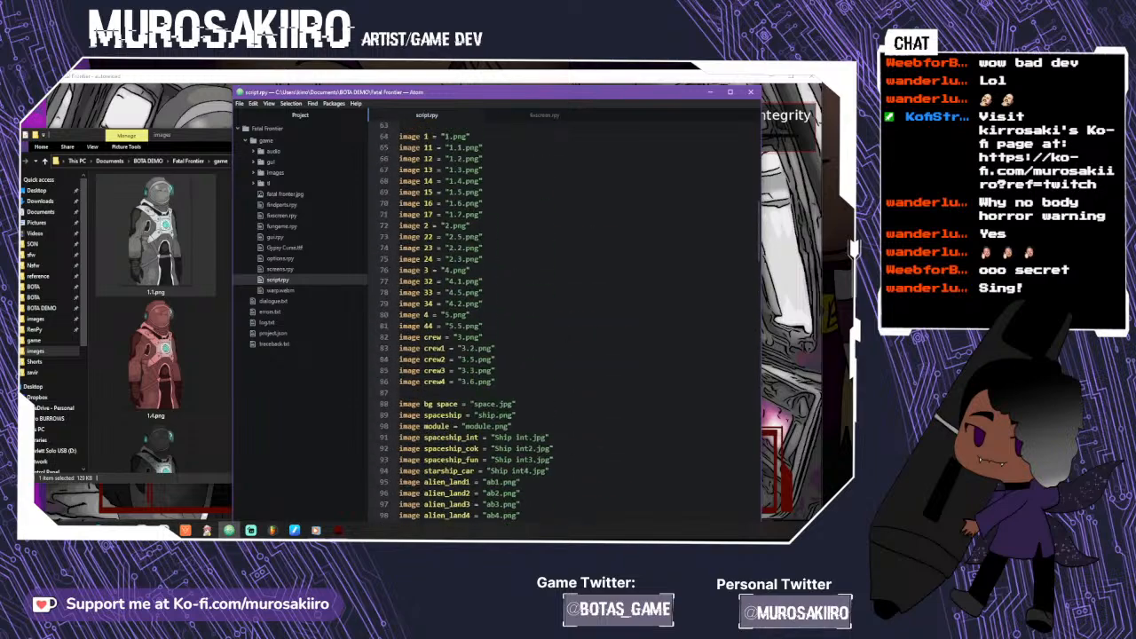
scroll(399, 302, "down", 20)
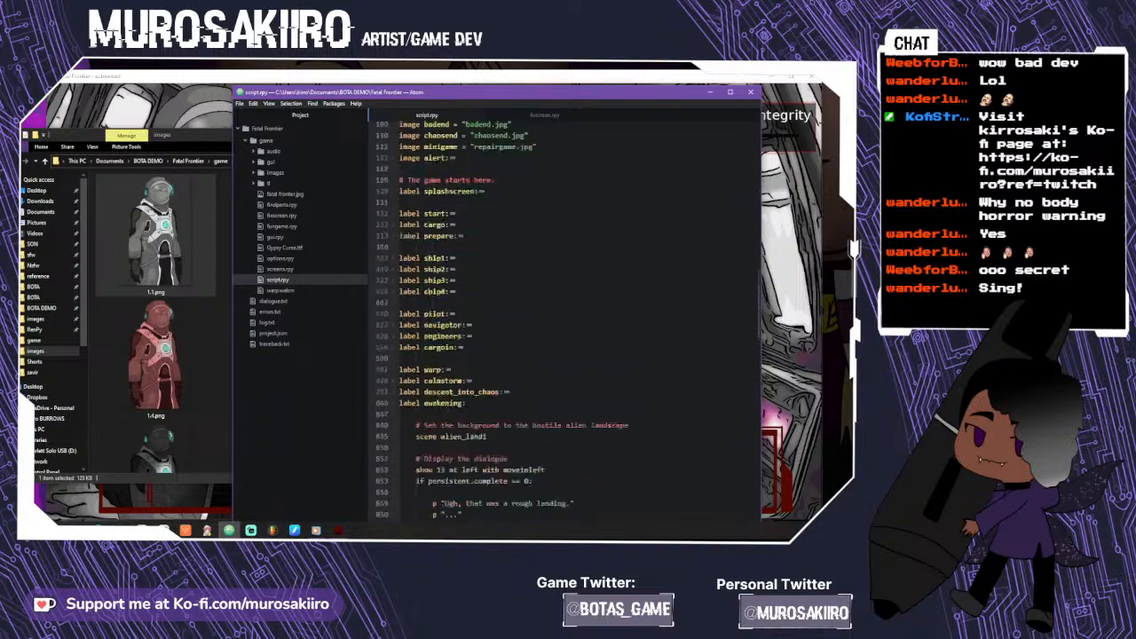
scroll(399, 302, "down", 3)
scroll(398, 302, "up", 8)
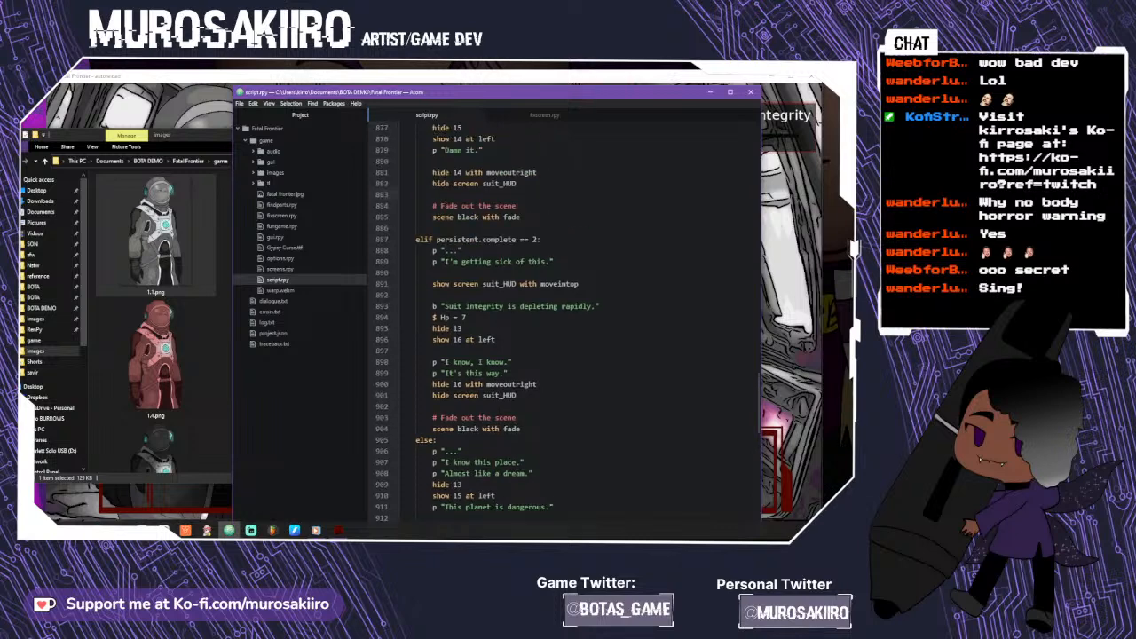
scroll(564, 320, "up", 3)
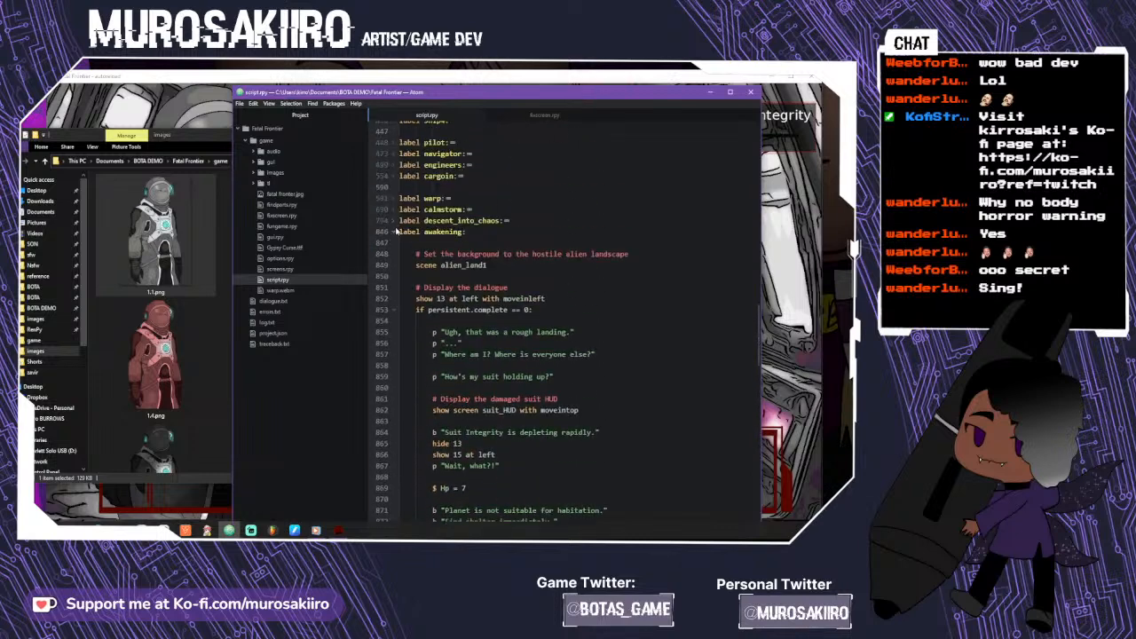
- Fold the awakening label, expand the ch1 label, and review its cockpit dialogue branches
left_click(395, 231)
left_click(394, 265)
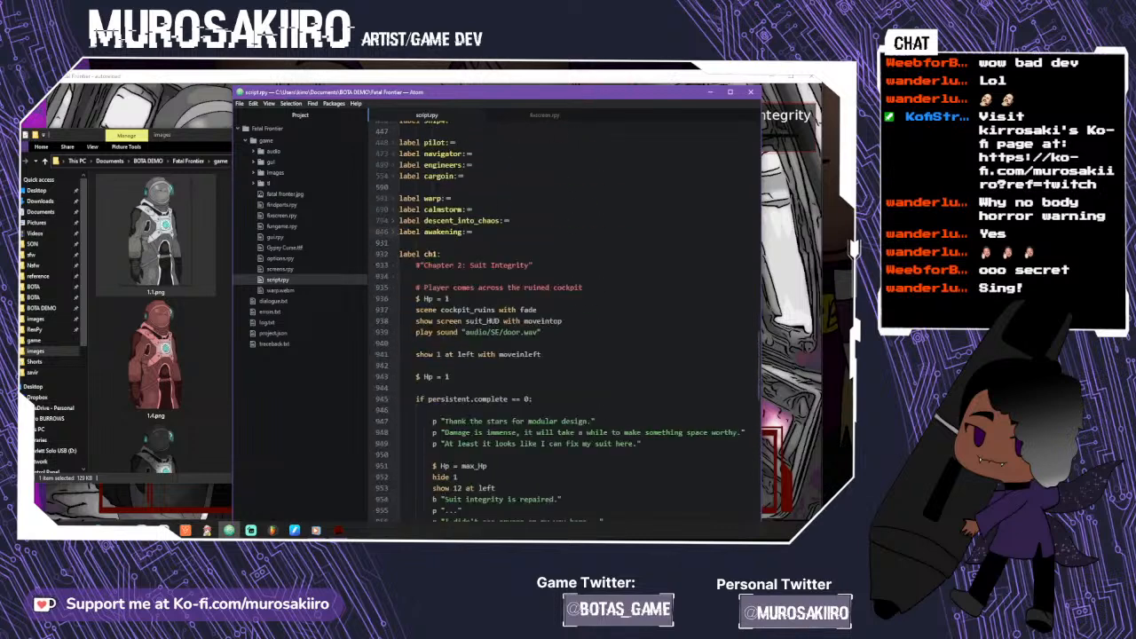
scroll(394, 267, "down", 5)
scroll(560, 324, "down", 1)
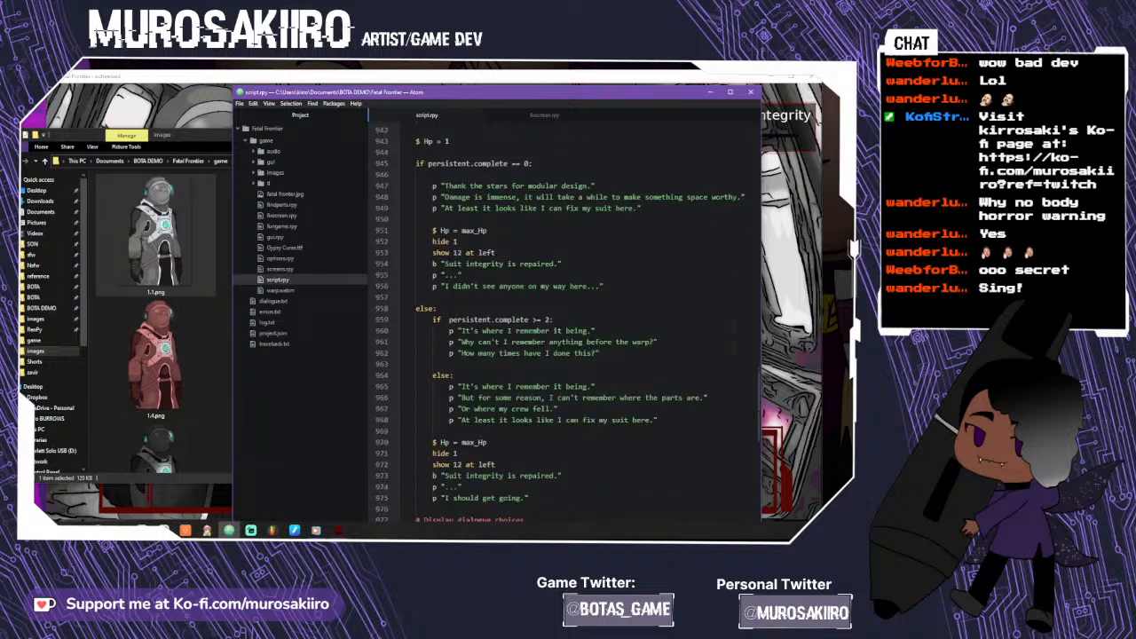
- Insert "hide 1" and "show 11 at left" after "It's where I remember it being." in ch1's persistent.complete >= 2 branch
scroll(595, 287, "down", 2)
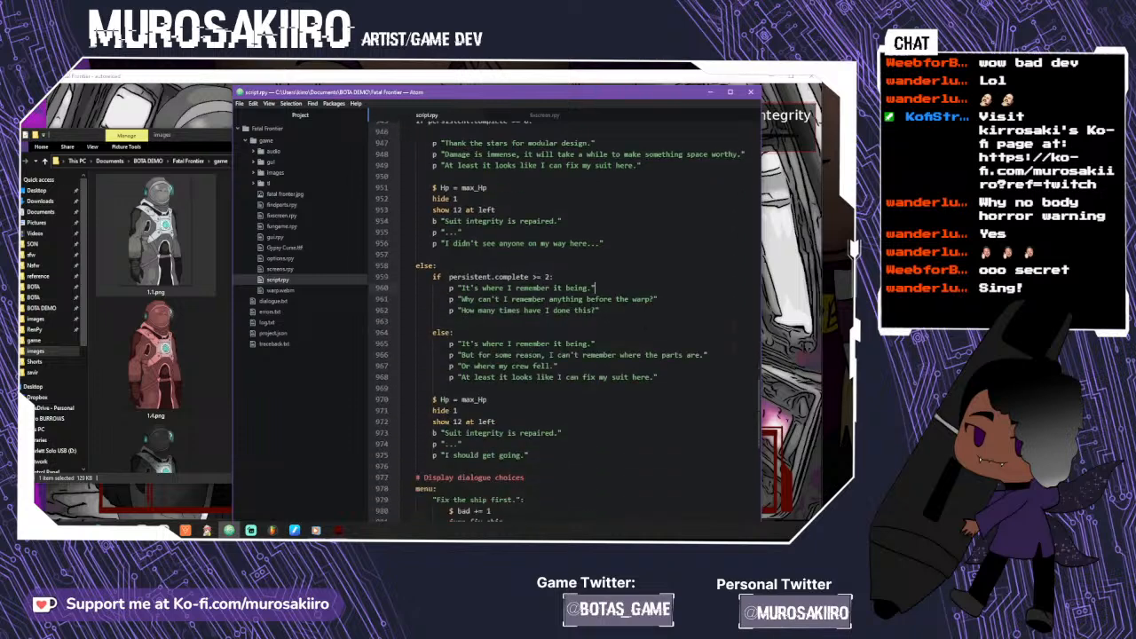
scroll(577, 311, "up", 4)
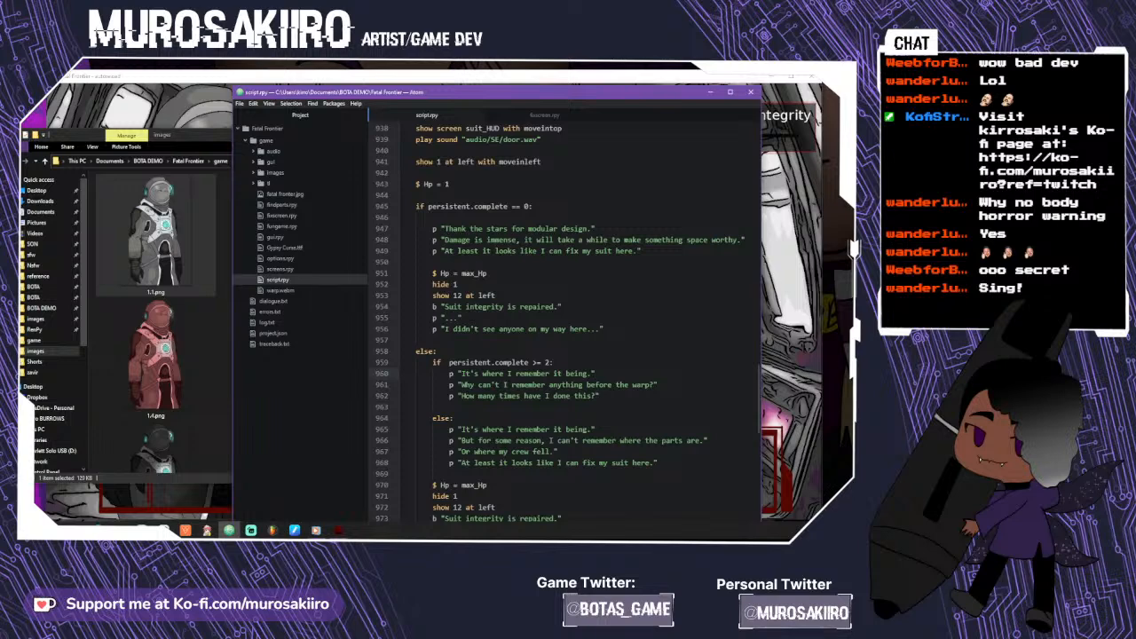
scroll(554, 323, "down", 1)
key("Return")
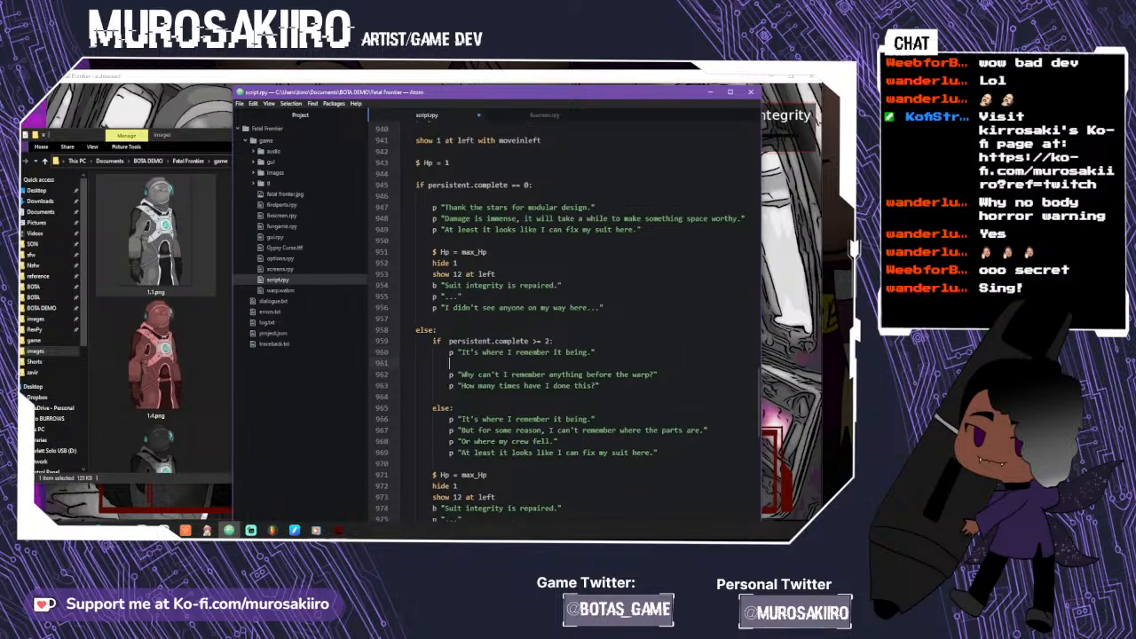
type("hide 1")
key("Return")
type("sh")
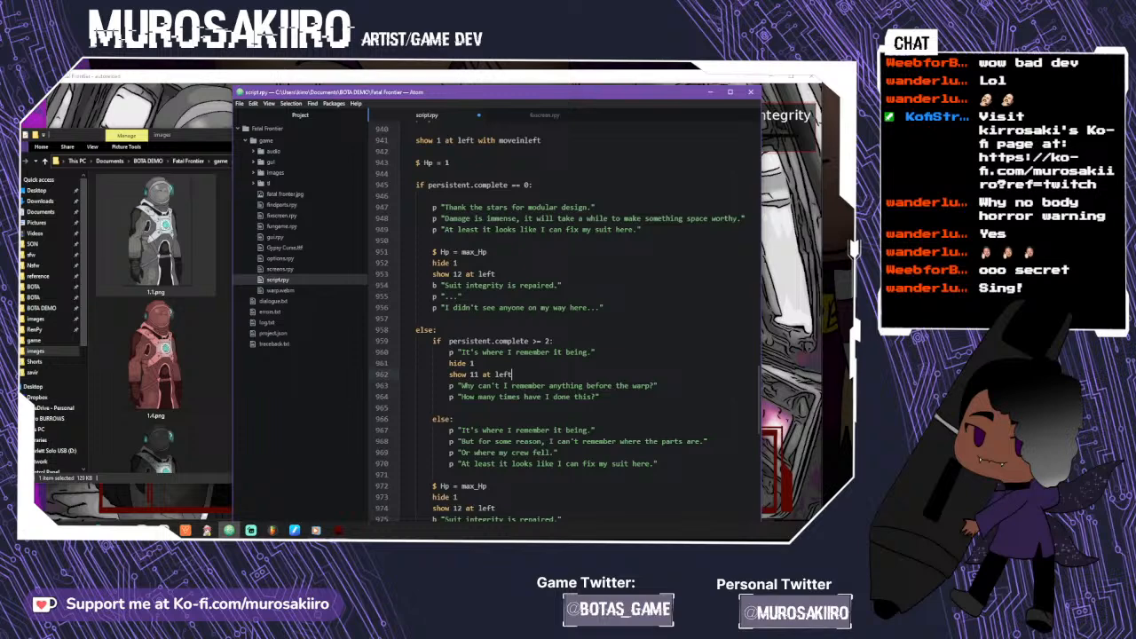
- Add "hide 11" before "show 12 at left" in the second suit-repair block, and roll the game back to "It's this way."
scroll(557, 325, "down", 2)
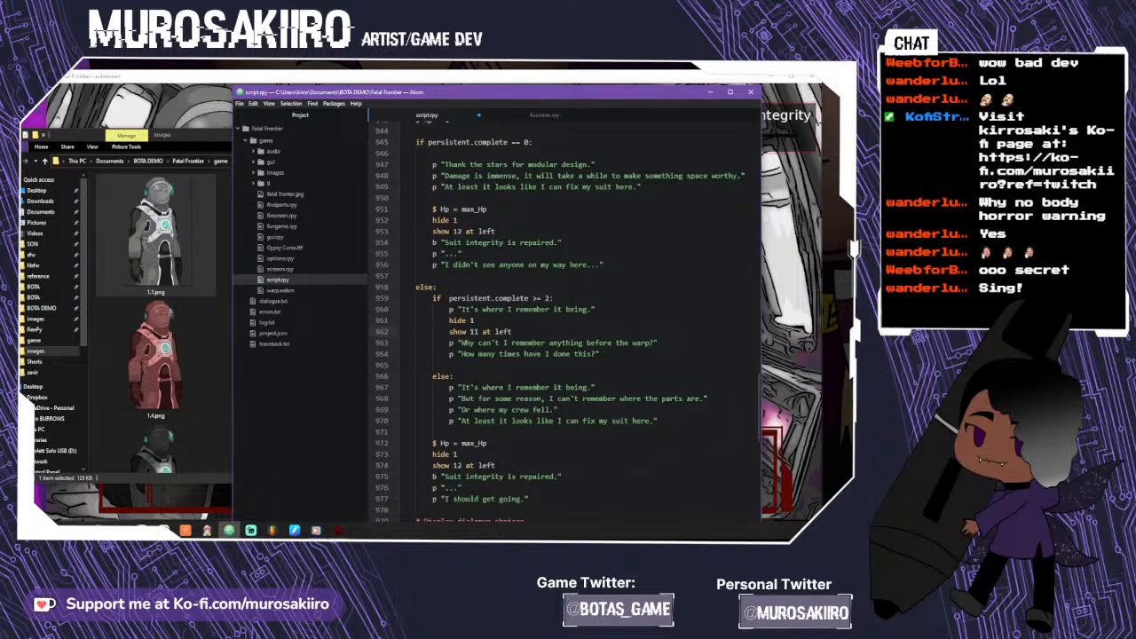
key("Return")
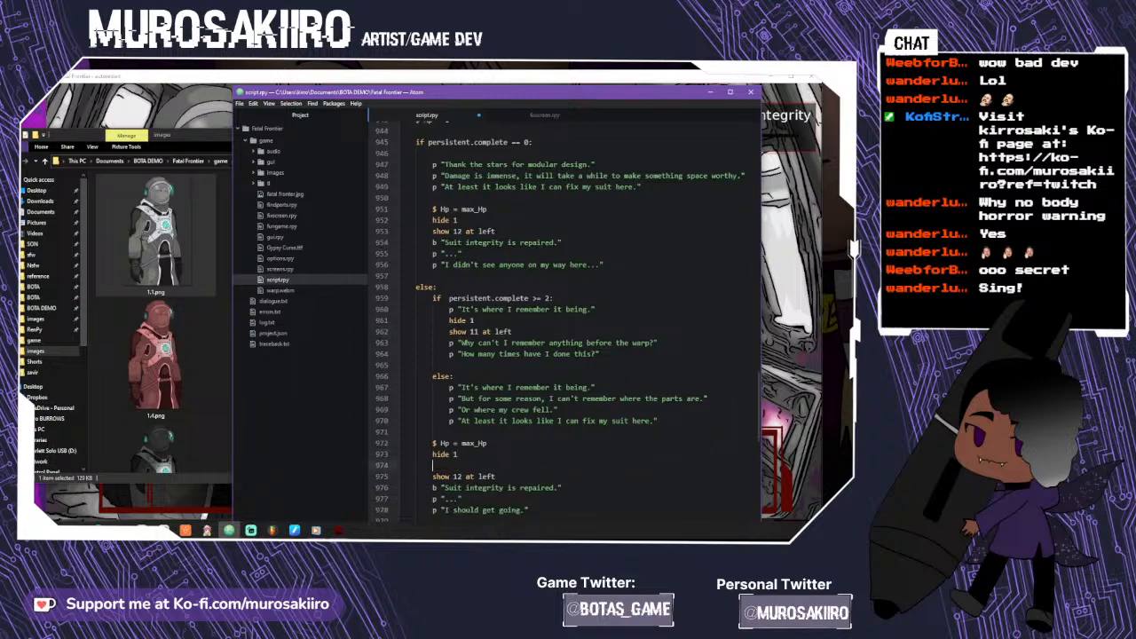
type("hide 11")
left_click(812, 390)
scroll(466, 451, "up", 2)
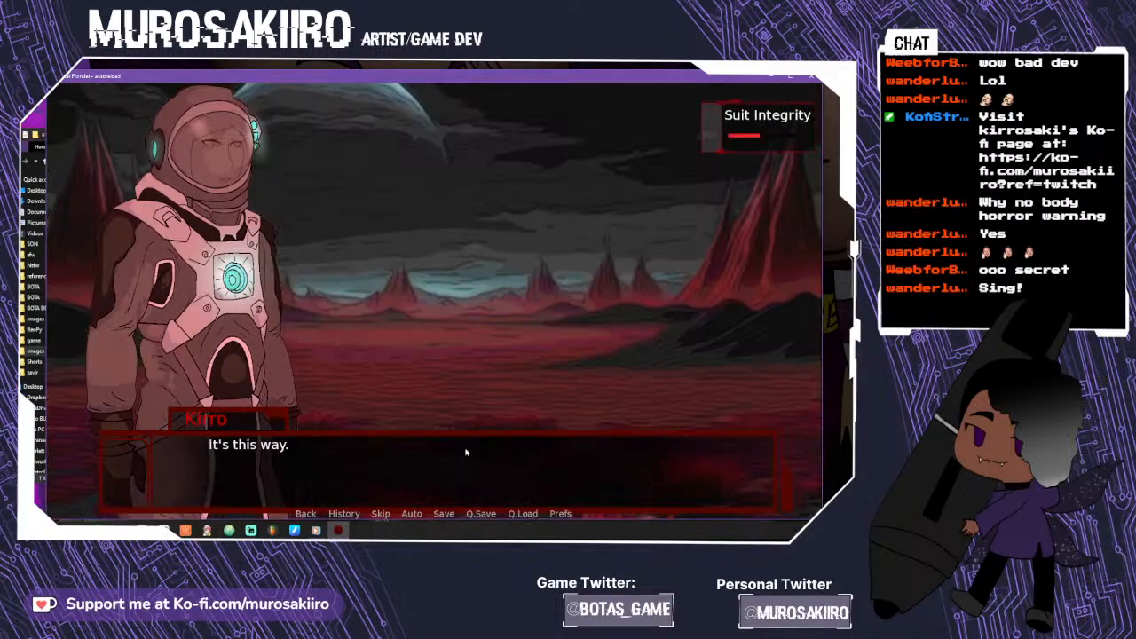
- Play the cockpit scene from "It's this way." to the dialogue choices, and roll back to "Suit integrity is repaired."
left_click(466, 452)
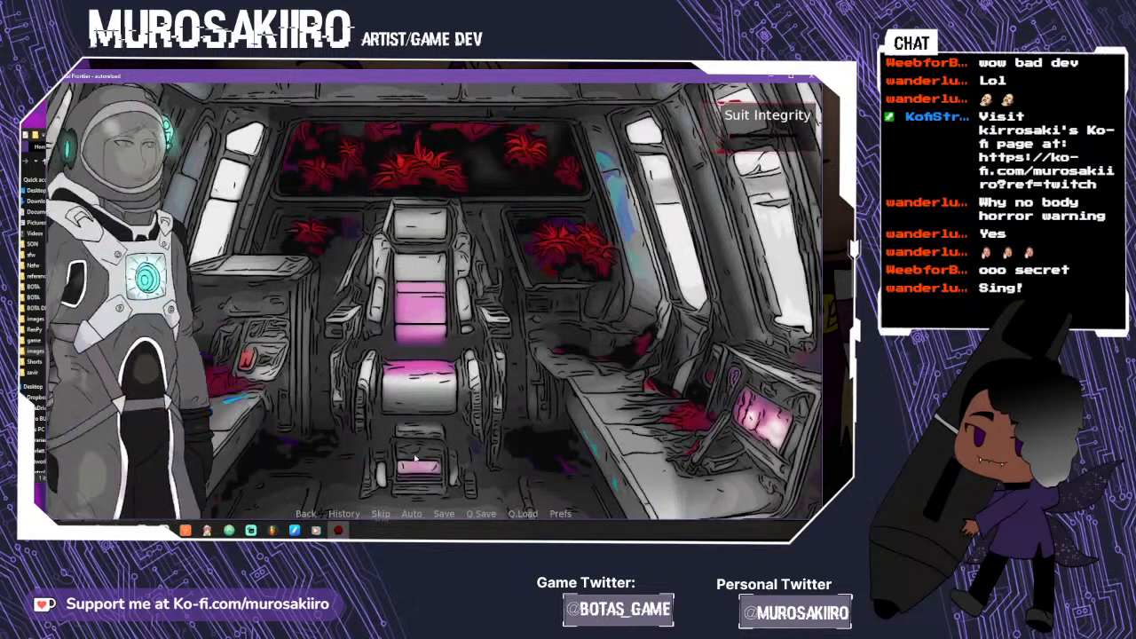
left_click(404, 468)
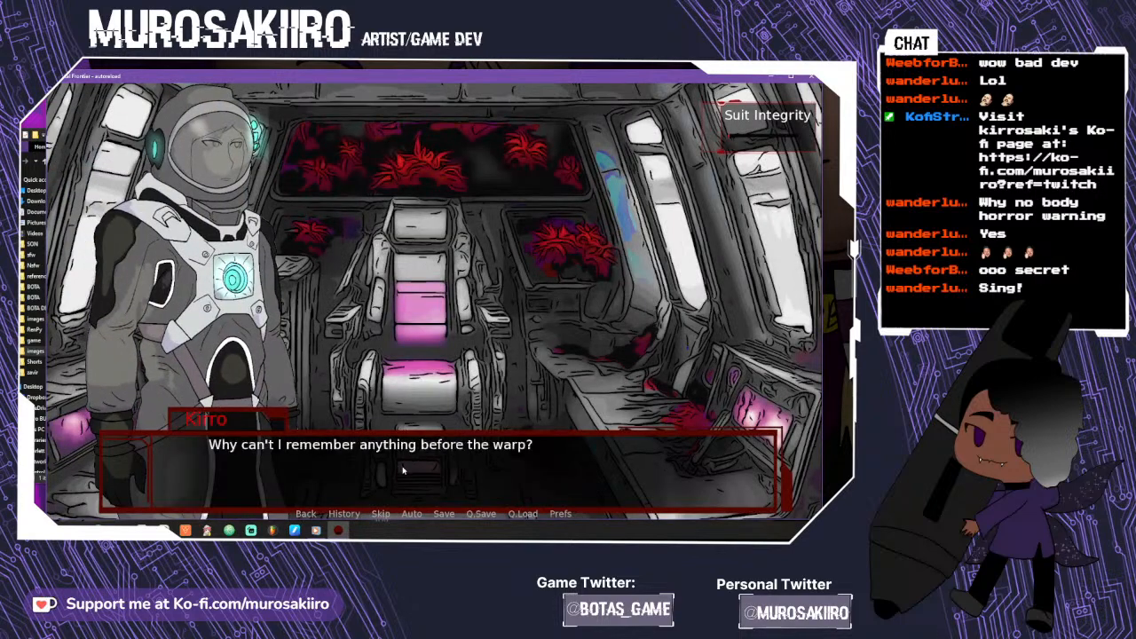
left_click(403, 471)
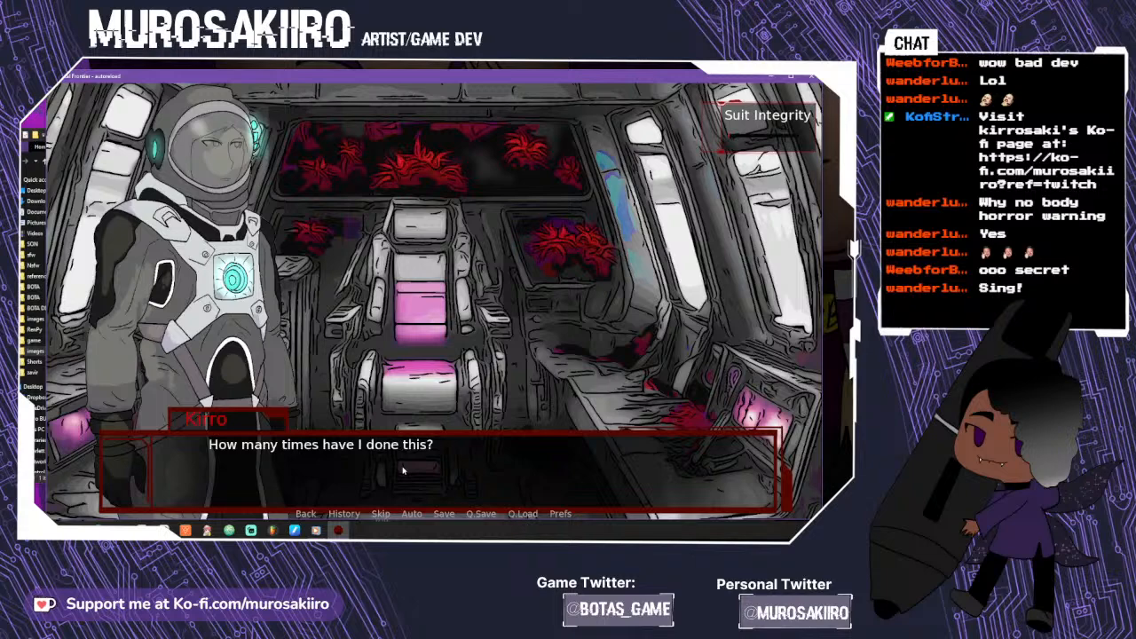
left_click(403, 470)
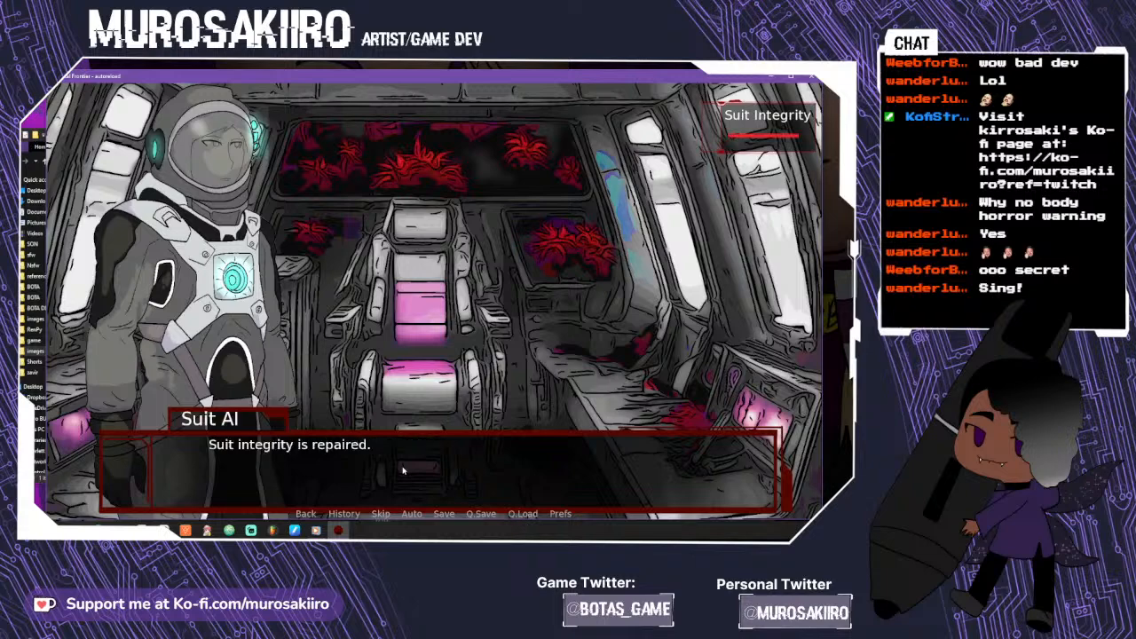
left_click(403, 470)
left_click(403, 470)
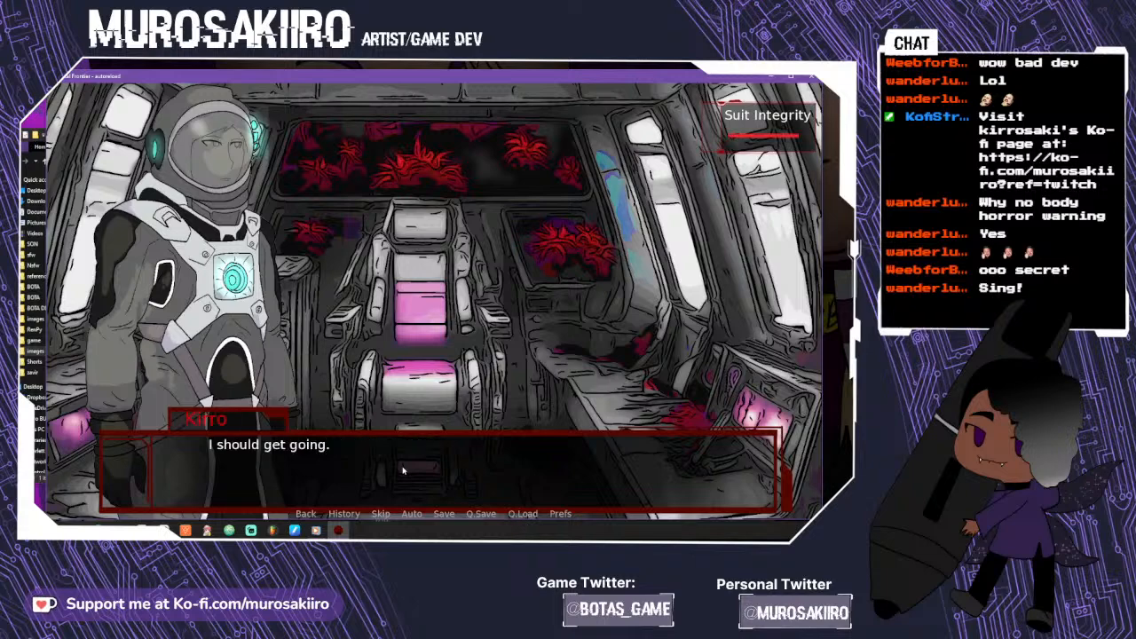
left_click(403, 471)
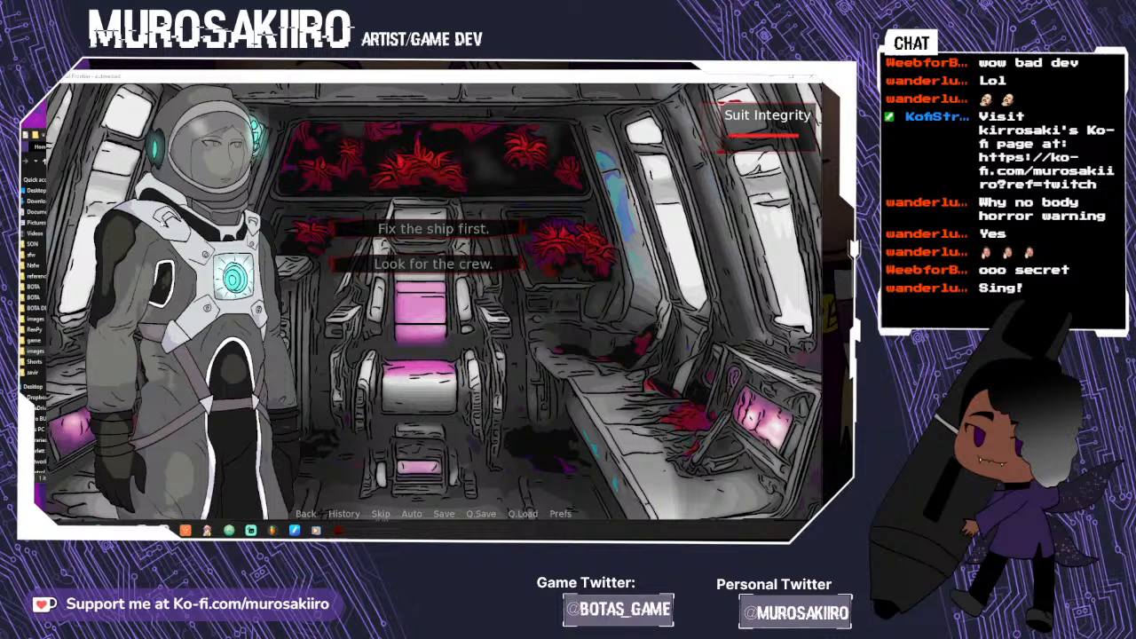
scroll(359, 348, "up", 2)
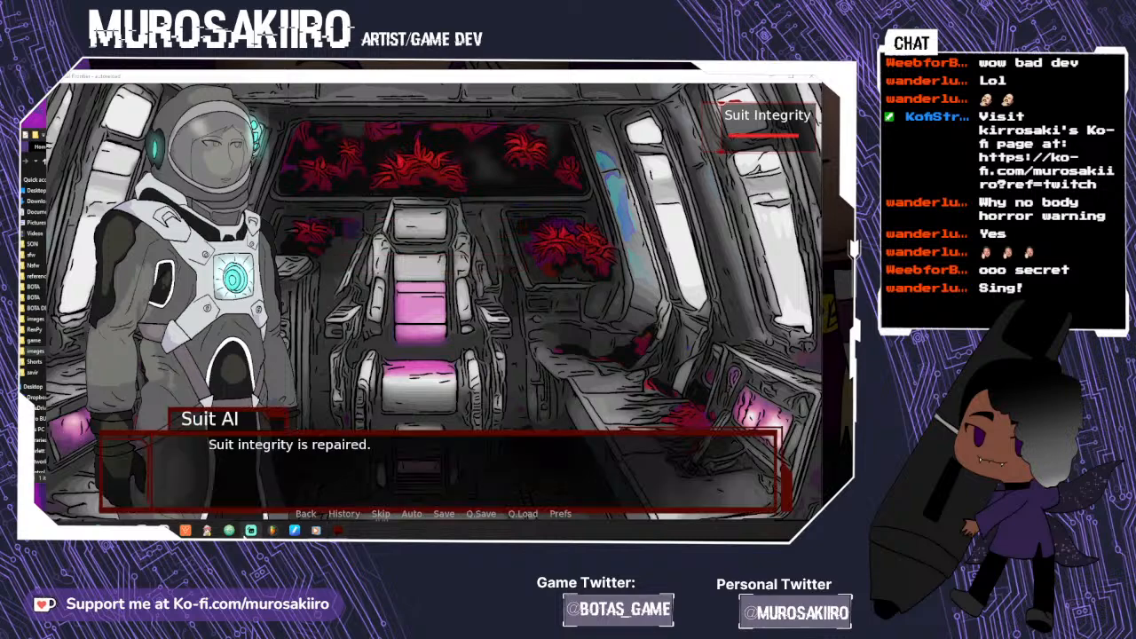
- In script.rpy's ch1 label, insert "if persistent.complete >= 2:" below the line "I should get going."
left_click(229, 530)
scroll(396, 248, "up", 7)
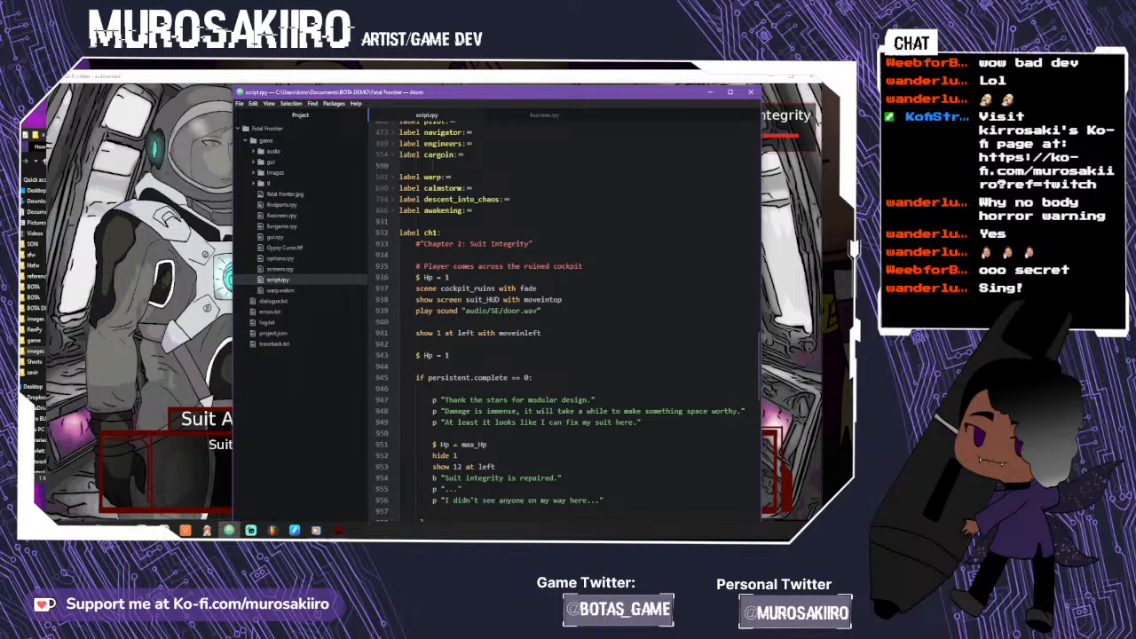
scroll(533, 310, "down", 8)
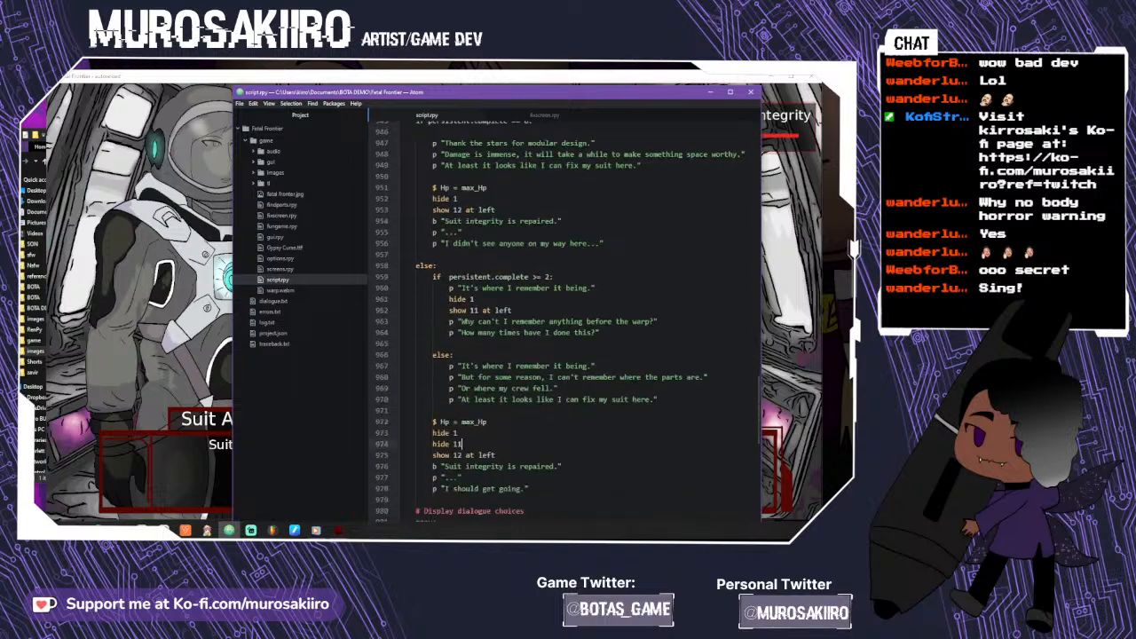
scroll(532, 320, "down", 4)
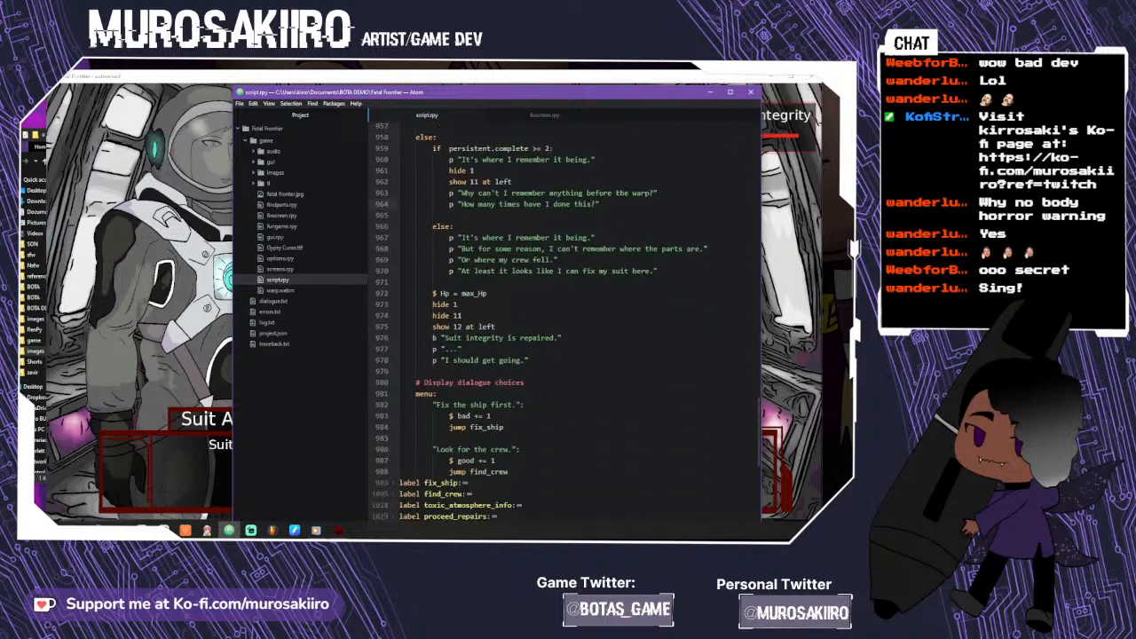
scroll(533, 319, "down", 2)
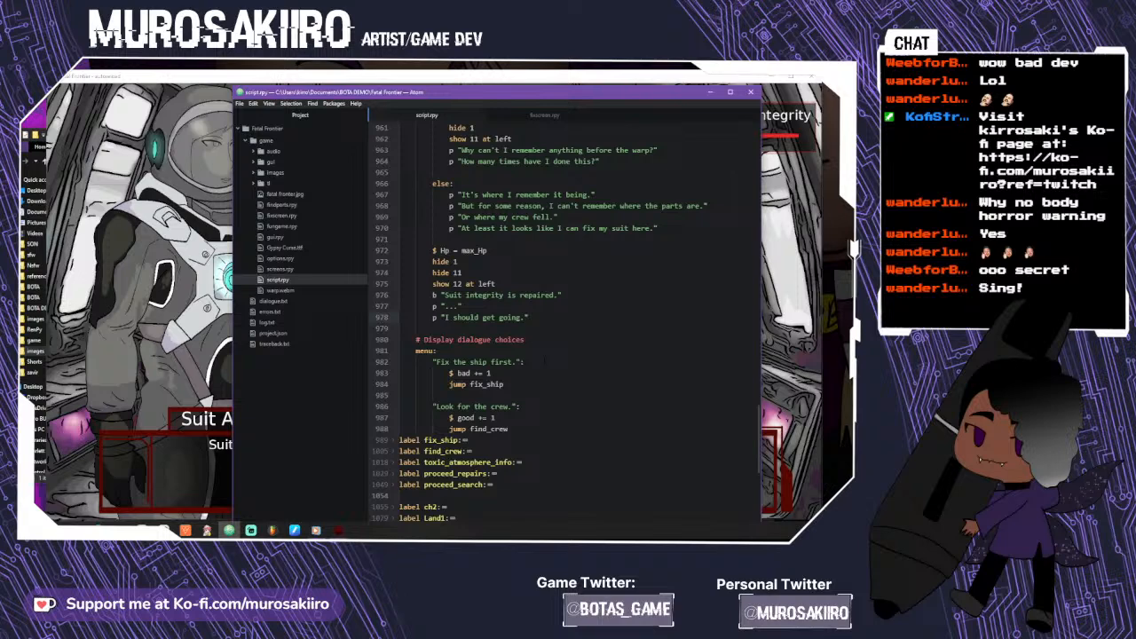
key("Return")
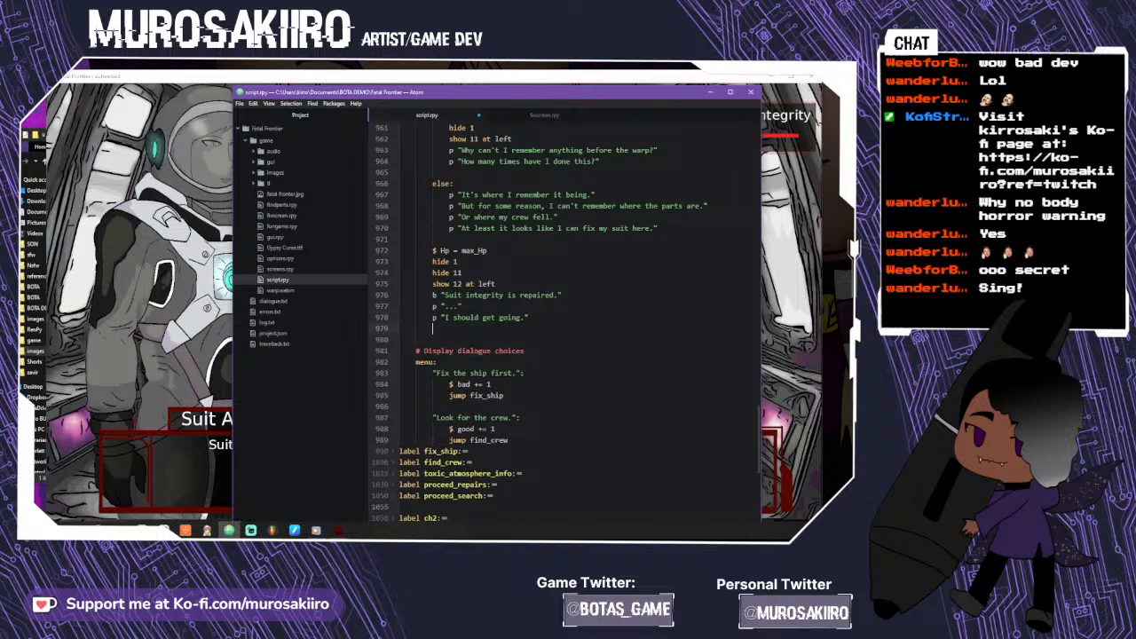
scroll(564, 311, "up", 3)
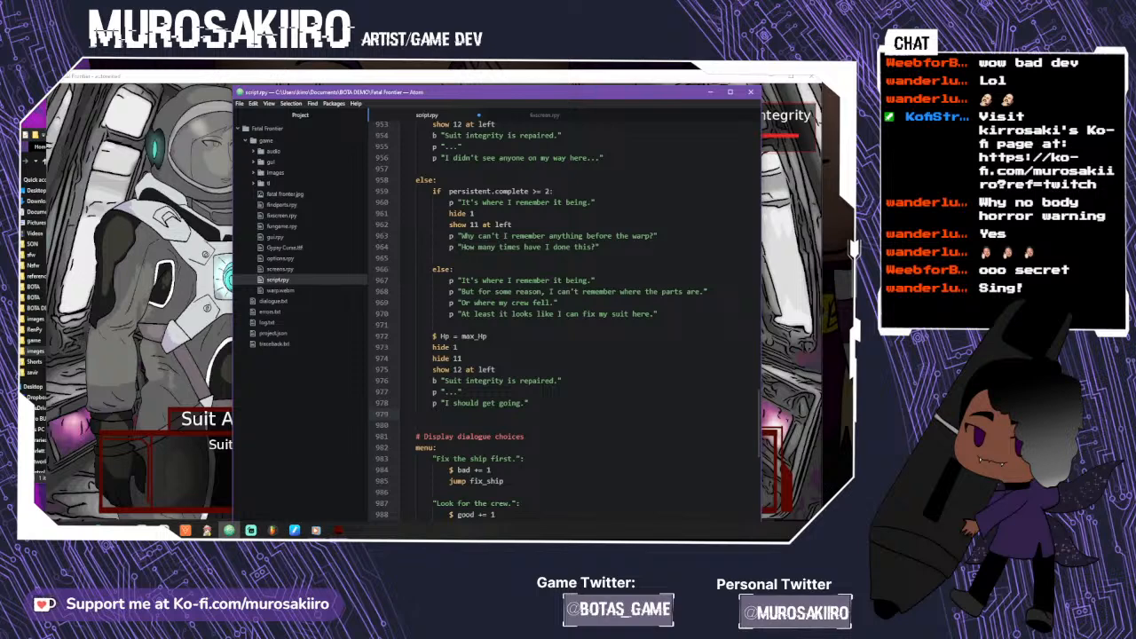
key("super+v")
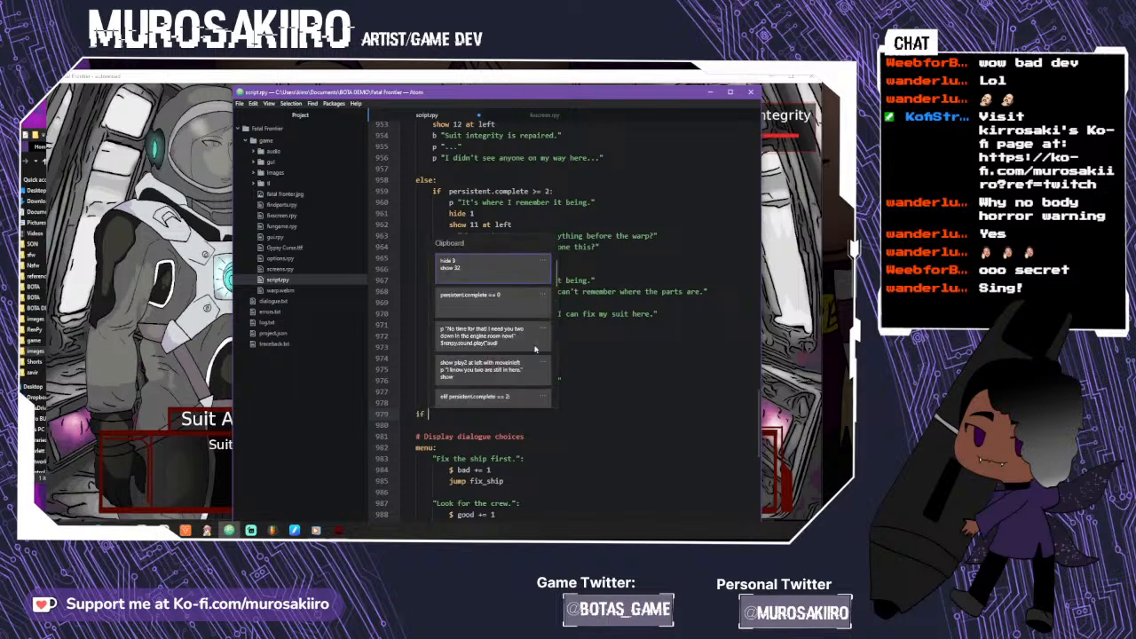
left_click(492, 300)
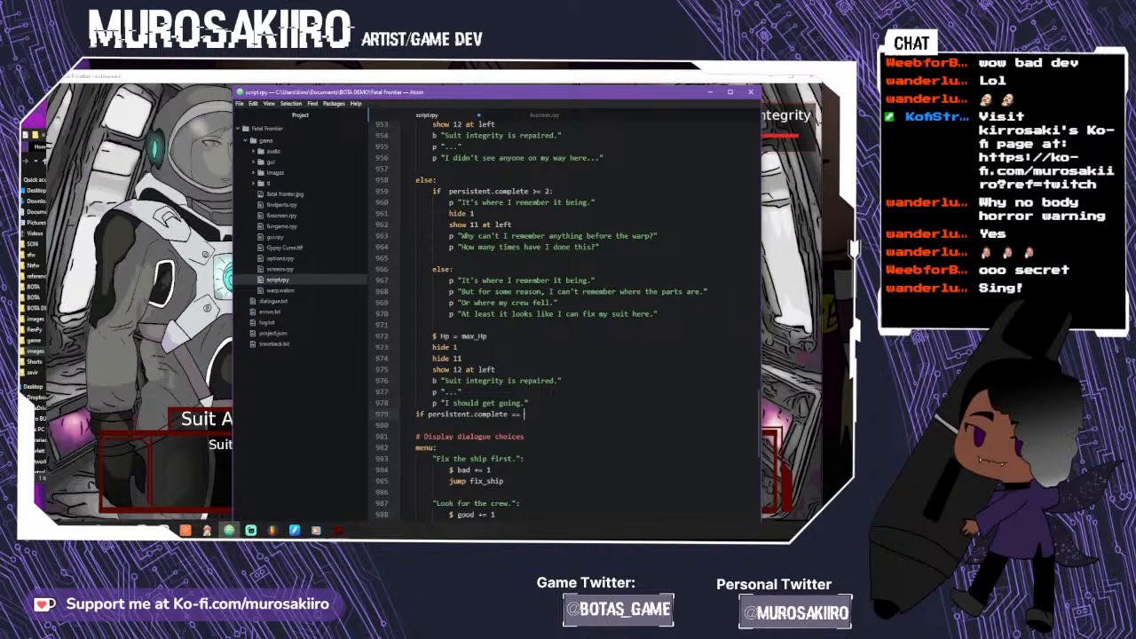
key("BackSpace")
key("BackSpace")
type(">= 2:")
key("Return")
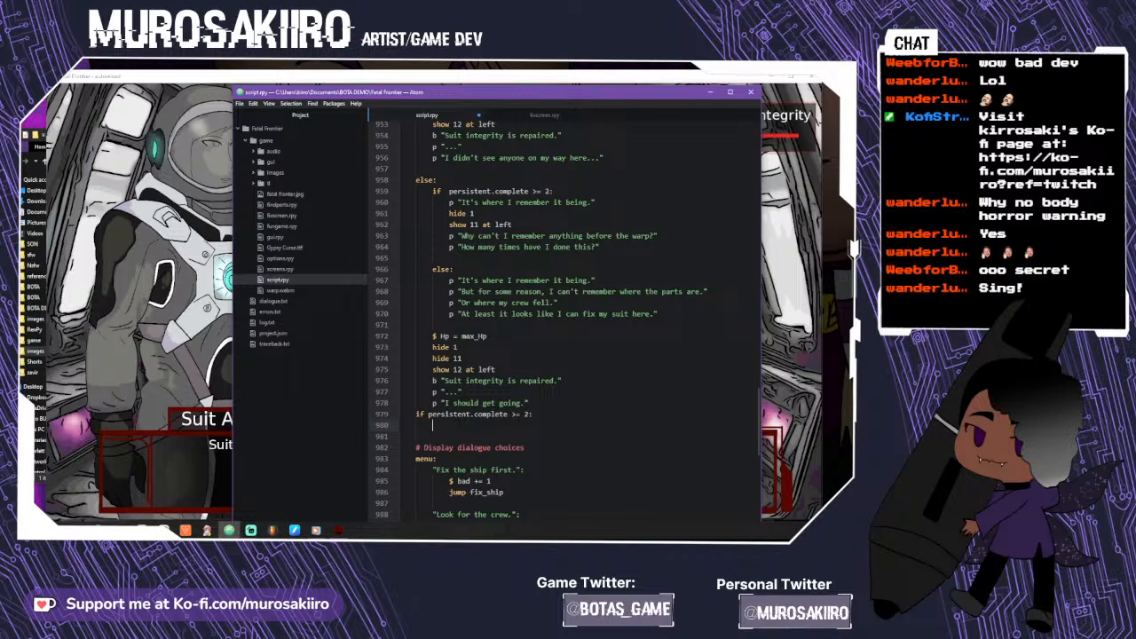
- Make the new persistent.complete >= 2 condition jump to ch2, leaving blank lines beneath it
type("jump")
scroll(568, 319, "down", 4)
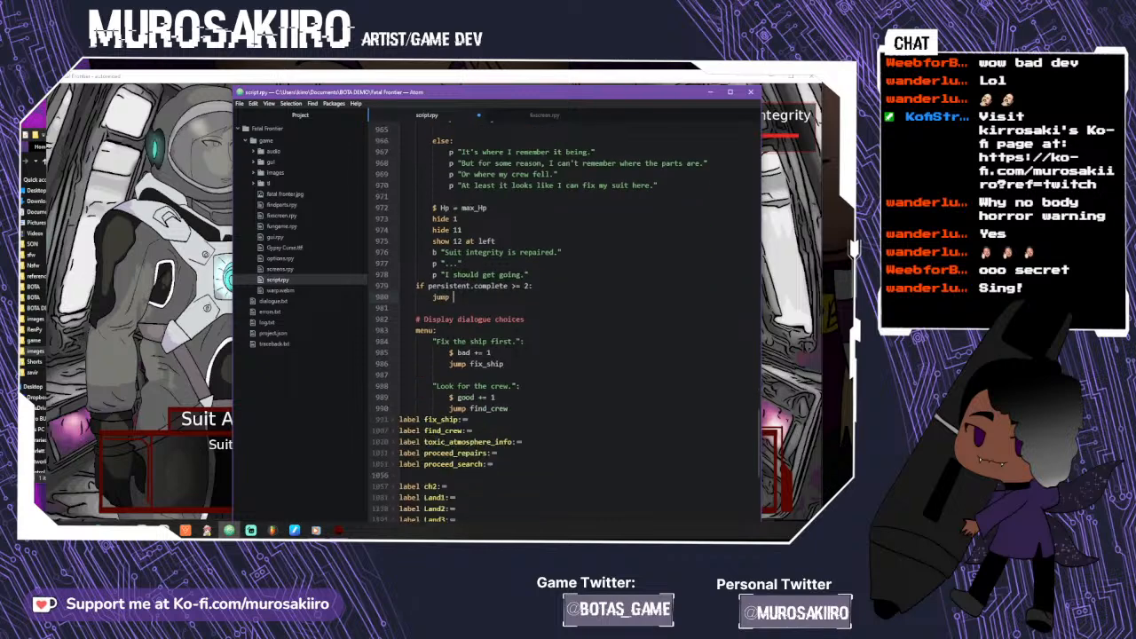
type("ch2")
key("Return")
key("Return")
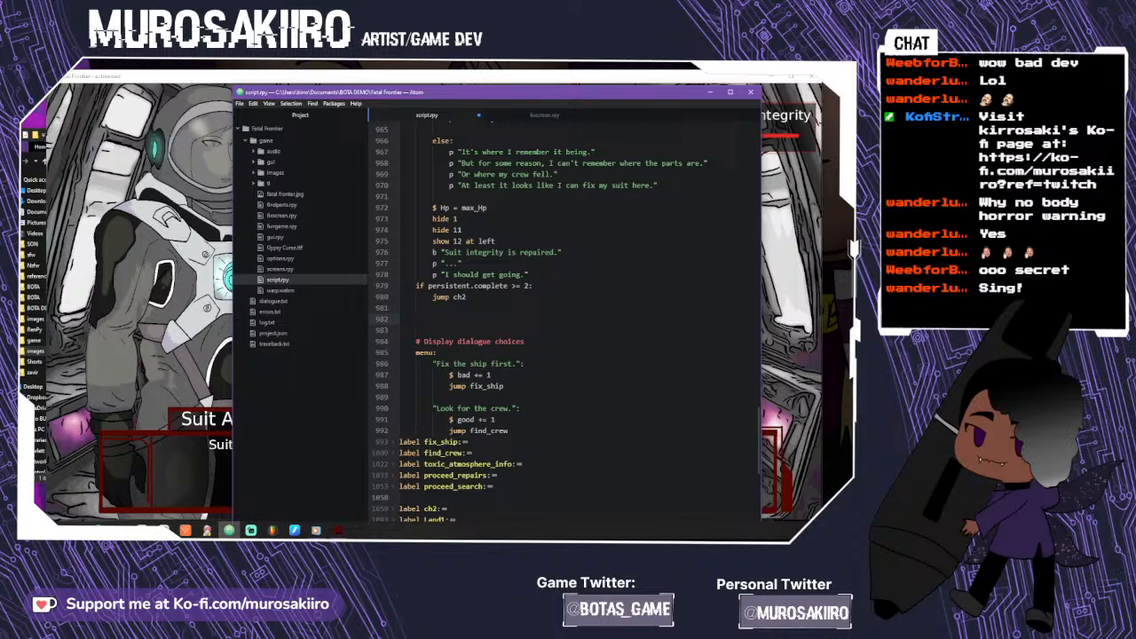
- Add an "else:" branch and indent the dialogue choices comment, the menu line and the "Fix the ship first." block beneath it
type("else")
key("Tab")
key("Down")
key("Home")
key("Tab")
key("Down")
key("Home")
key("Tab")
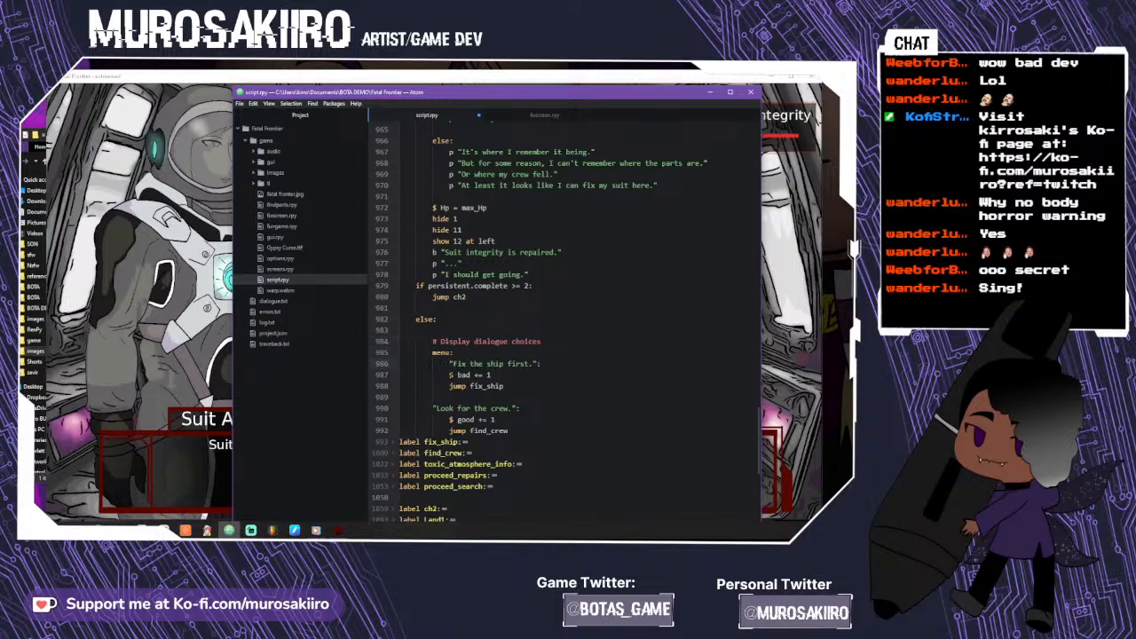
key("Down")
key("Home")
key("Tab")
key("Down")
key("Home")
key("Tab")
- Indent the "Look for the crew." choice and its good += 1 and jump find_crew lines
key("Down")
key("Down")
key("Home")
key("Tab")
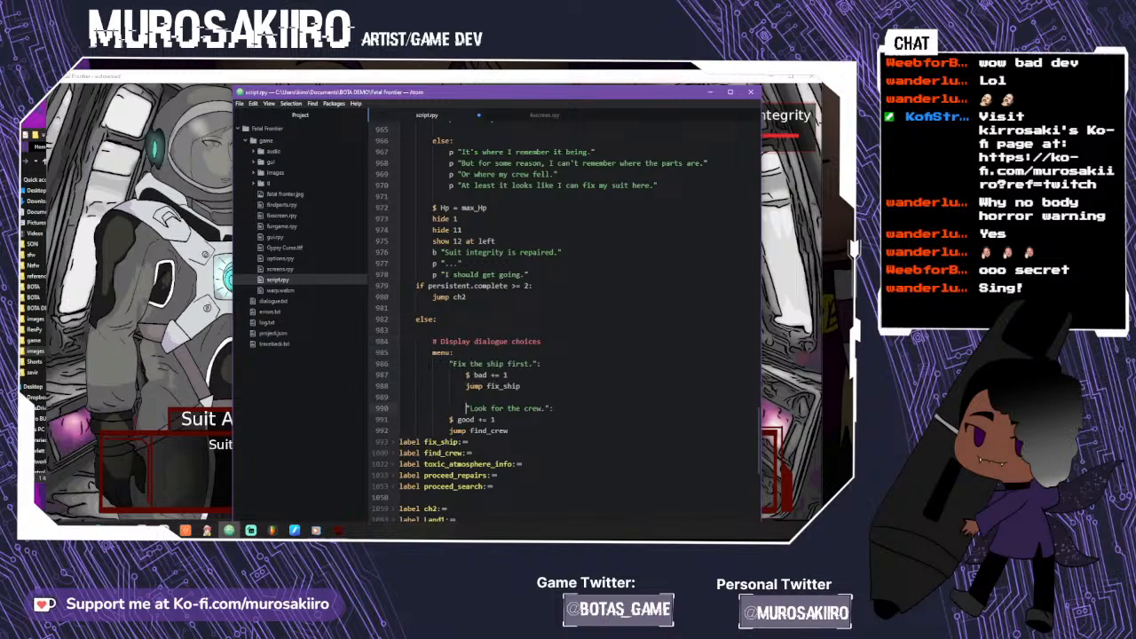
key("Tab")
key("Down")
key("Home")
key("Tab")
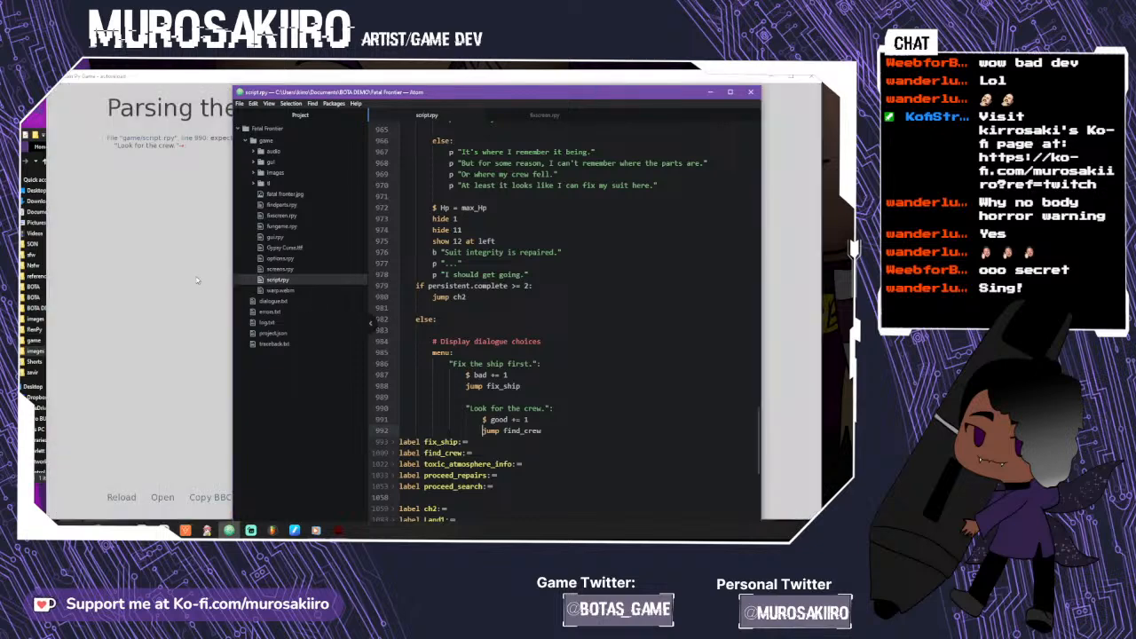
- Check the game's parsing error and unindent the "Look for the crew." block one level in script.rpy to align with the first choice
left_click(208, 341)
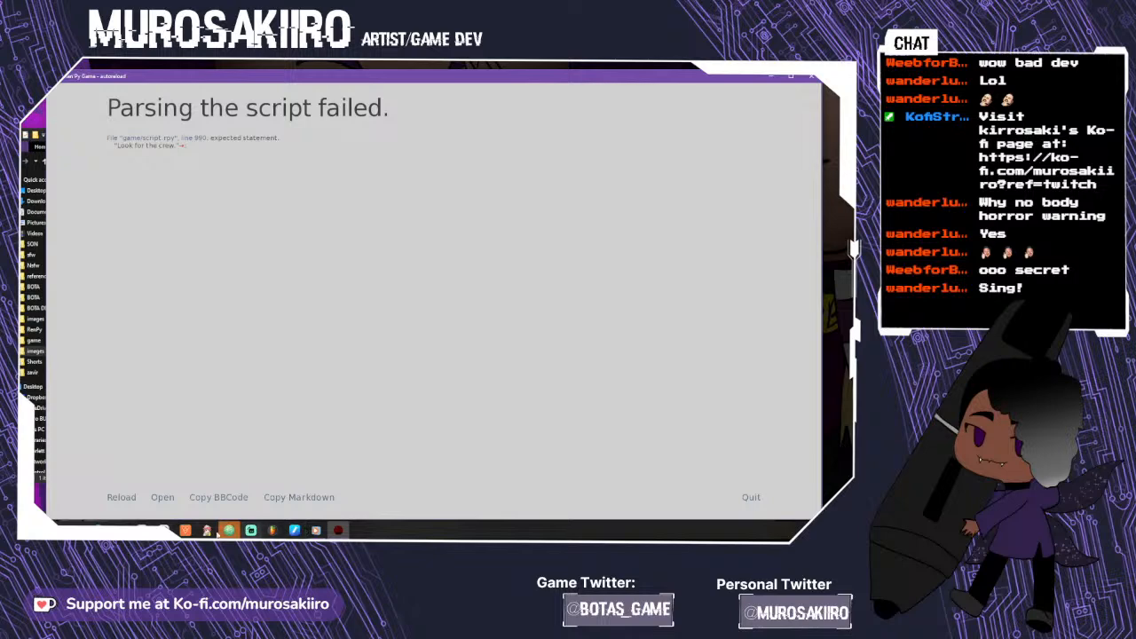
left_click(228, 529)
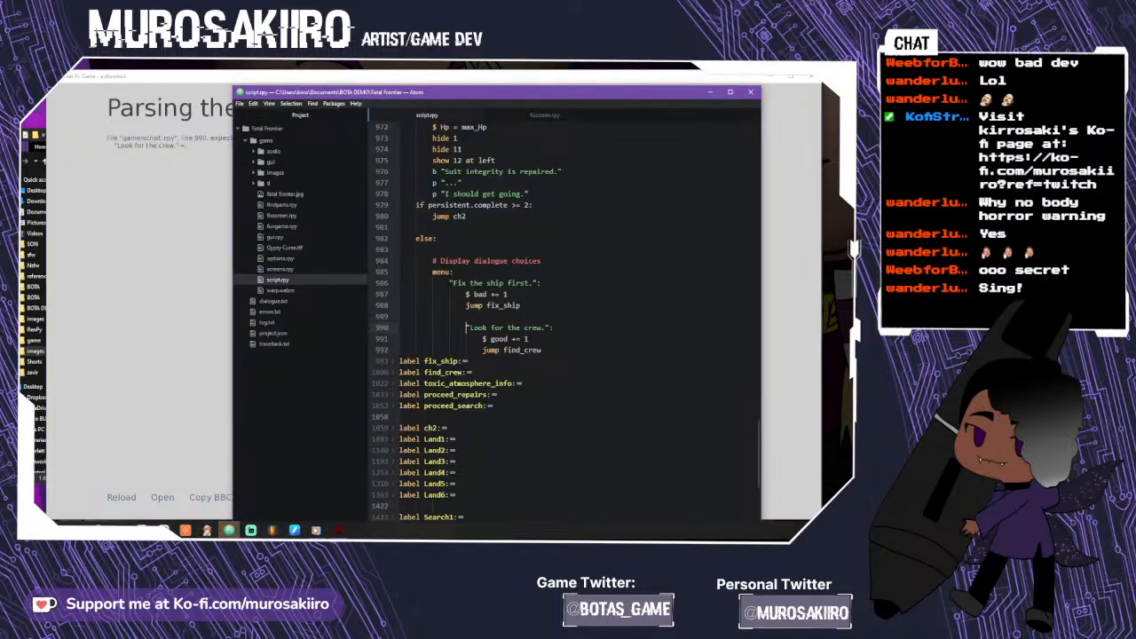
key("BackSpace")
left_click(482, 338)
key("BackSpace")
left_click(482, 350)
key("BackSpace")
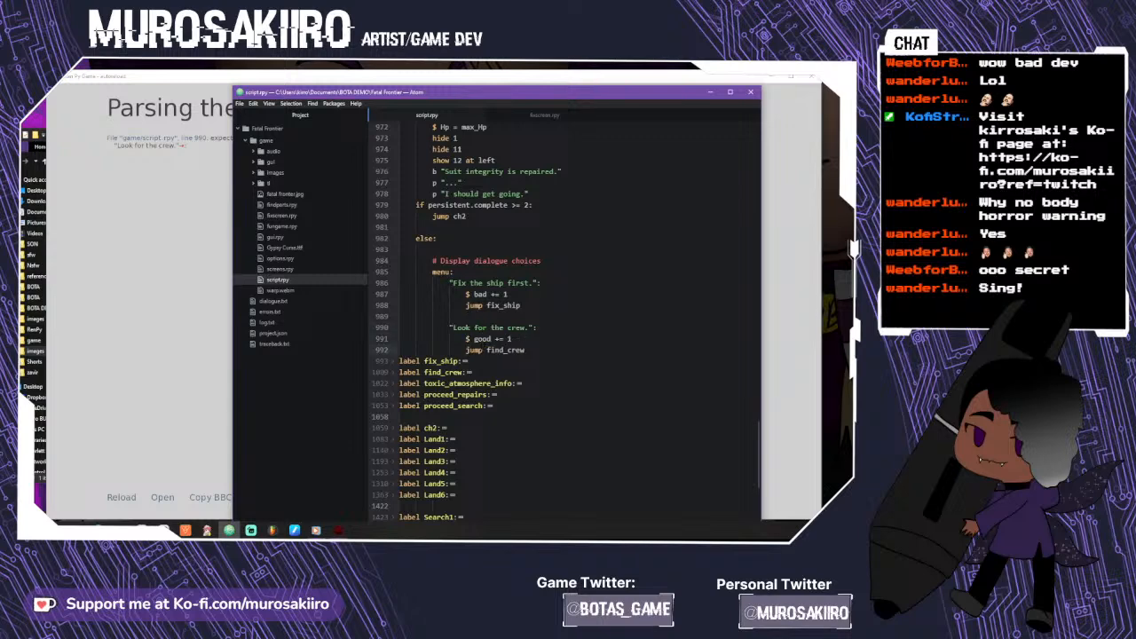
- Return to the game and advance the cockpit dialogue past "I should get going." to test the jump to ch2
left_click(156, 291)
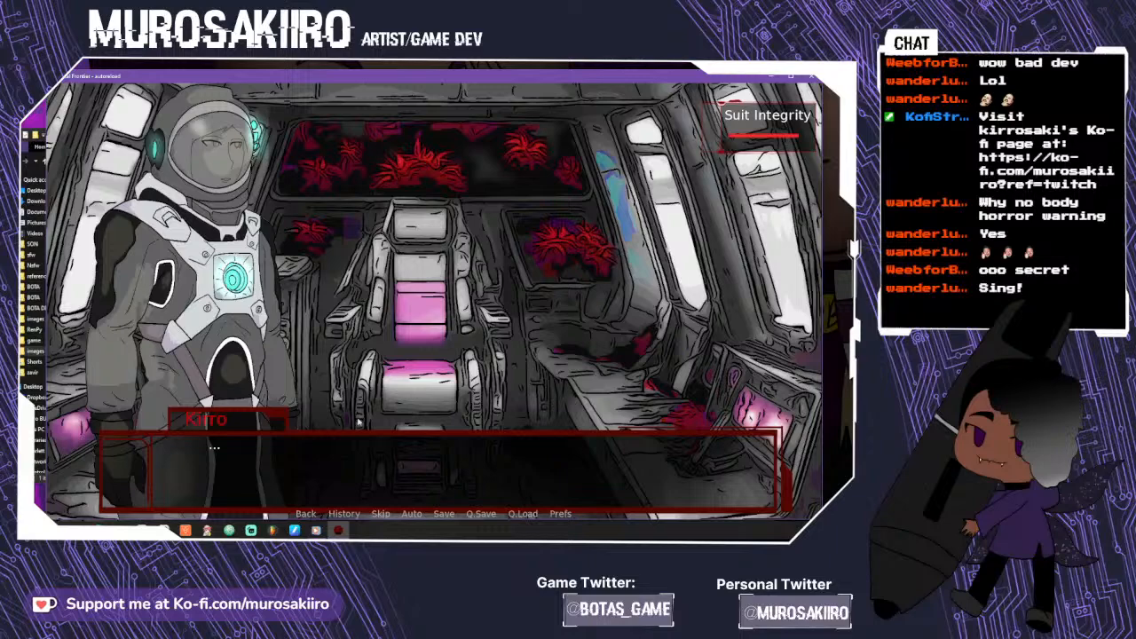
left_click(373, 453)
left_click(373, 453)
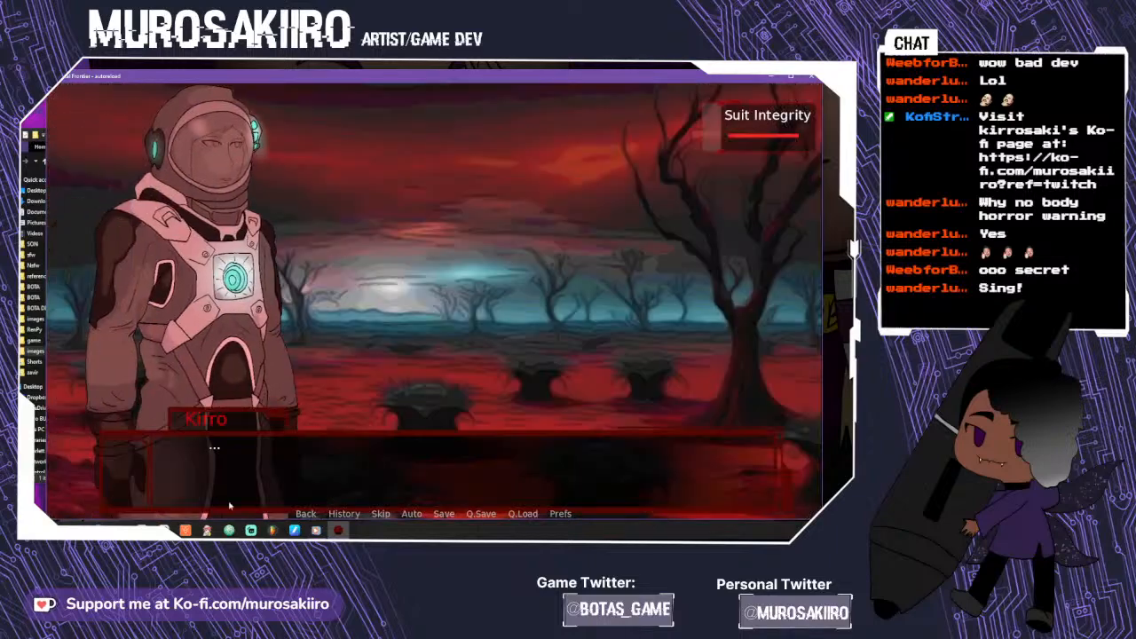
- Insert "hide 12 with moveoutleft" before "jump ch2" in script.rpy's persistent.complete >= 2 condition
mouse_move(274, 532)
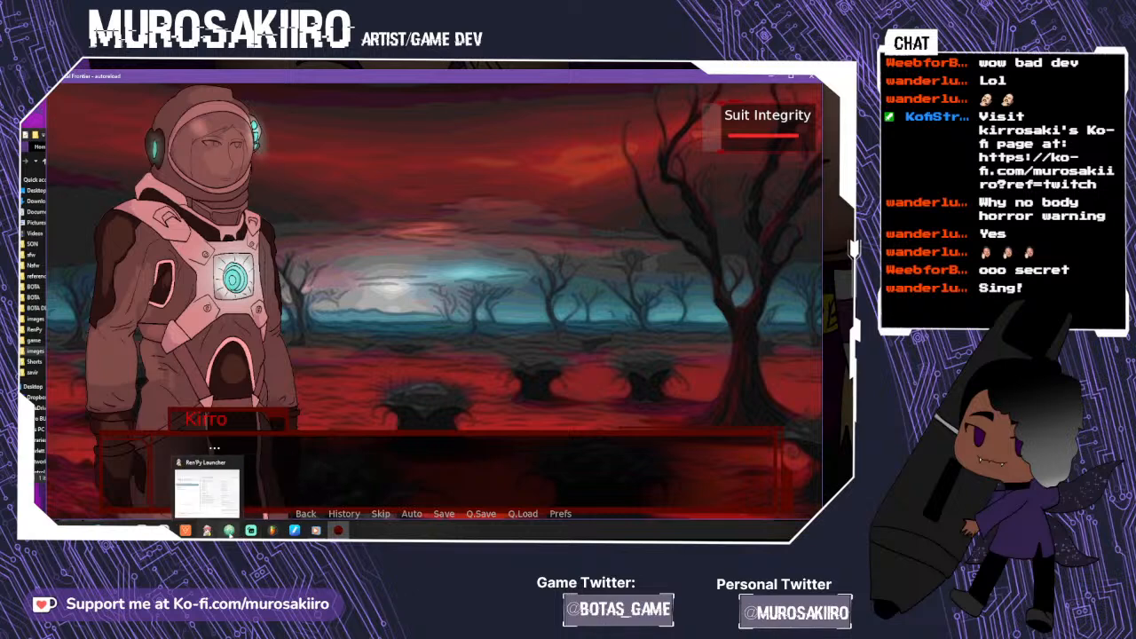
left_click(229, 531)
scroll(466, 479, "up", 4)
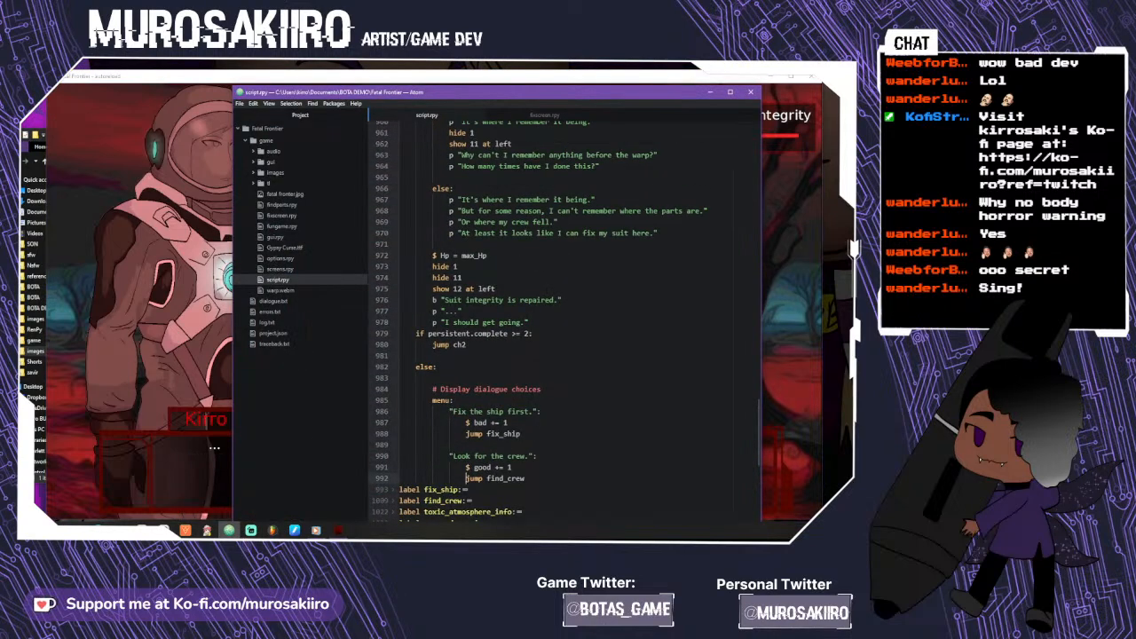
key("Return")
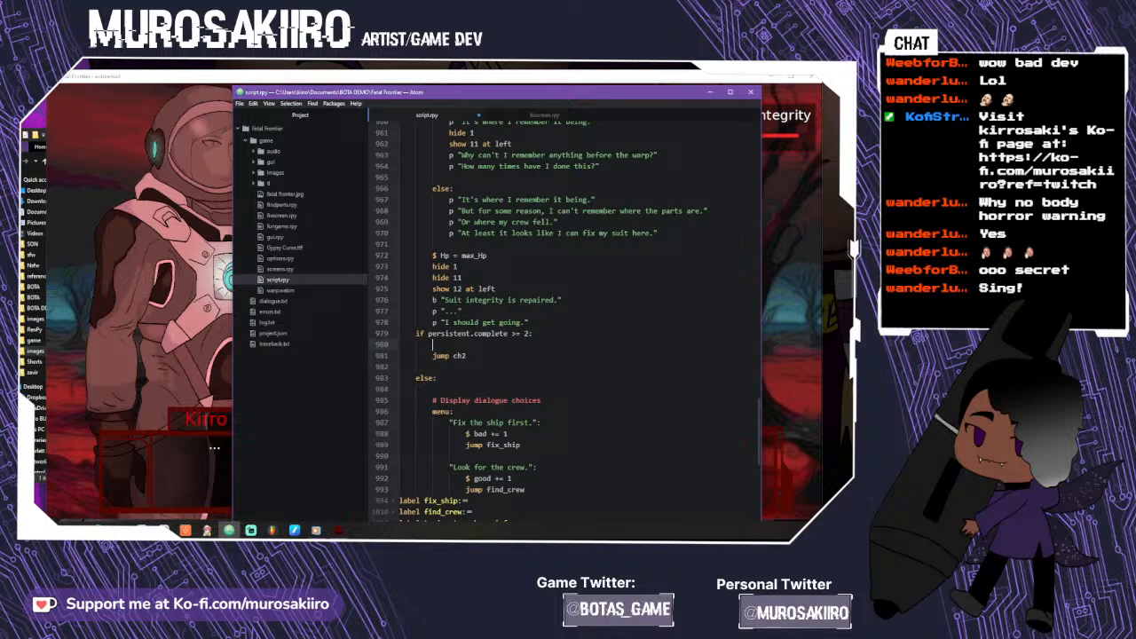
type("hide 12 with moveoutleft")
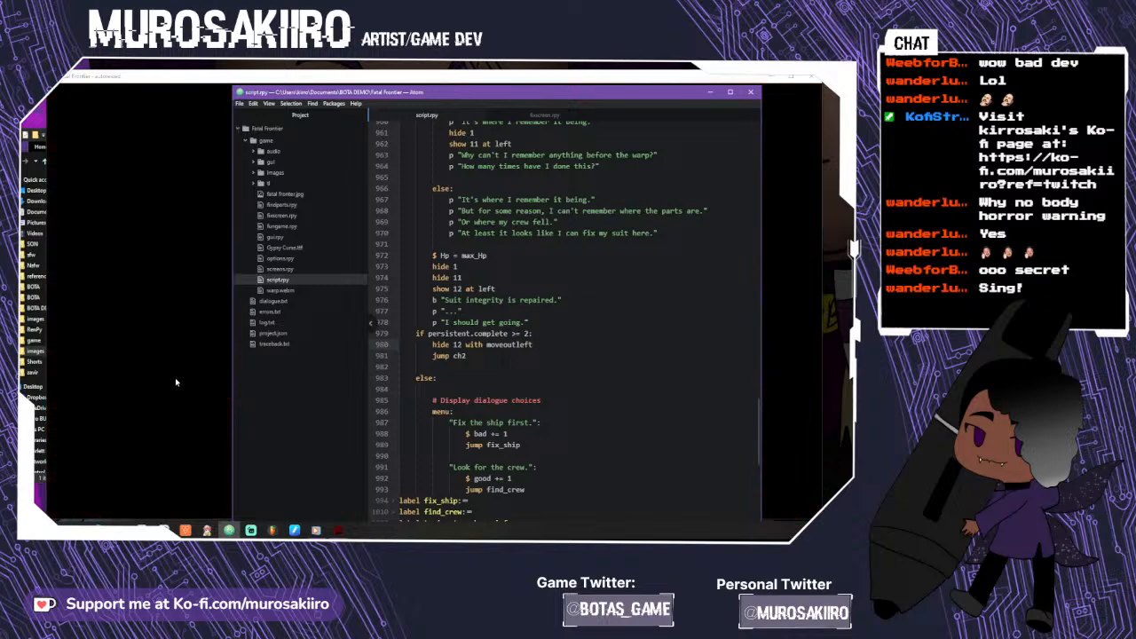
- Roll the game back to the cockpit dialogue and replay the sprite exit through to "I'll need to be quick."
left_click(175, 377)
scroll(383, 379, "up", 2)
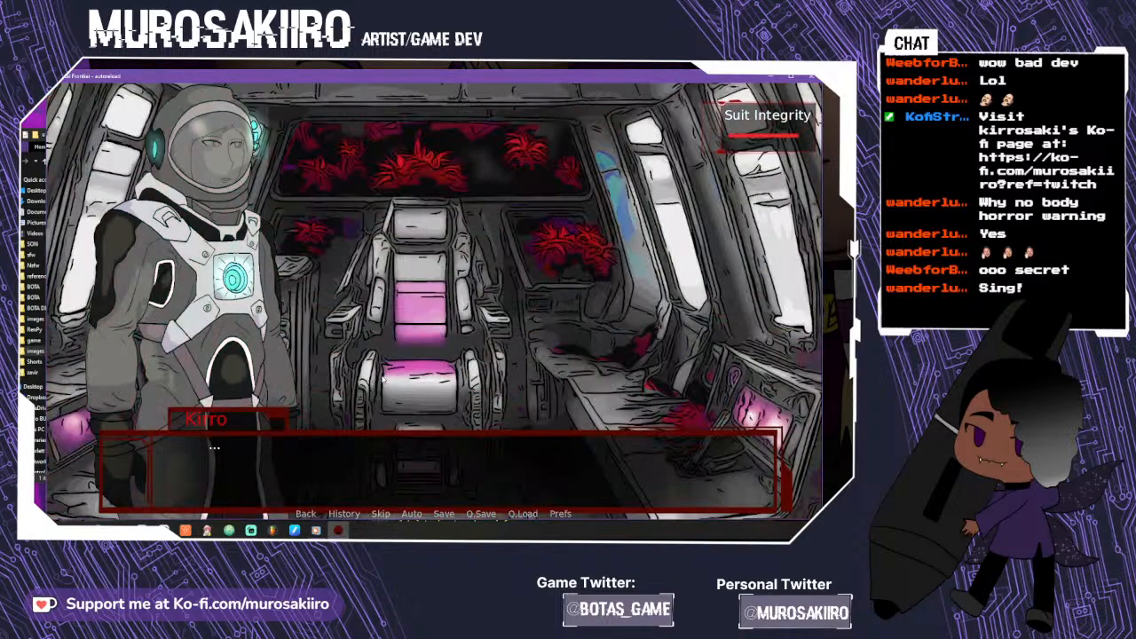
scroll(384, 379, "down", 1)
scroll(383, 379, "down", 1)
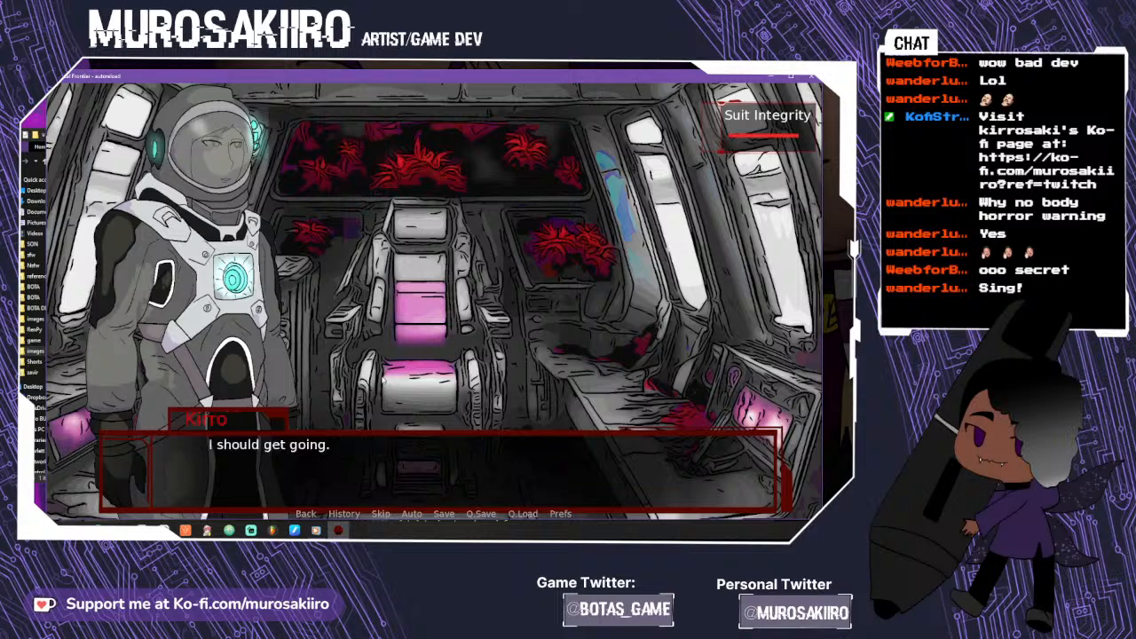
scroll(384, 379, "down", 1)
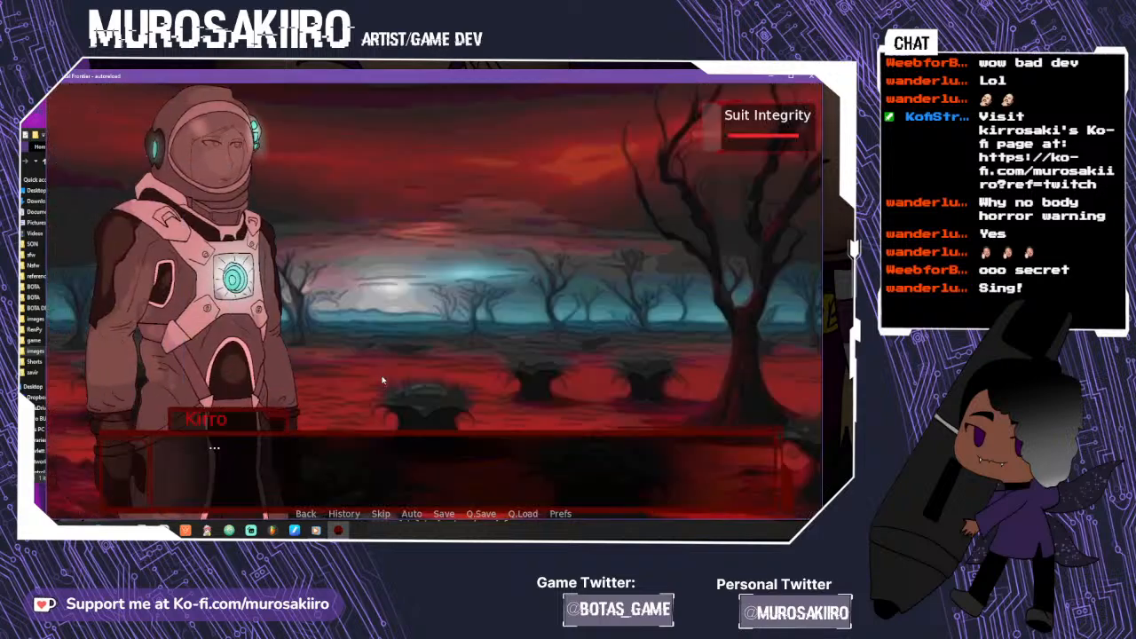
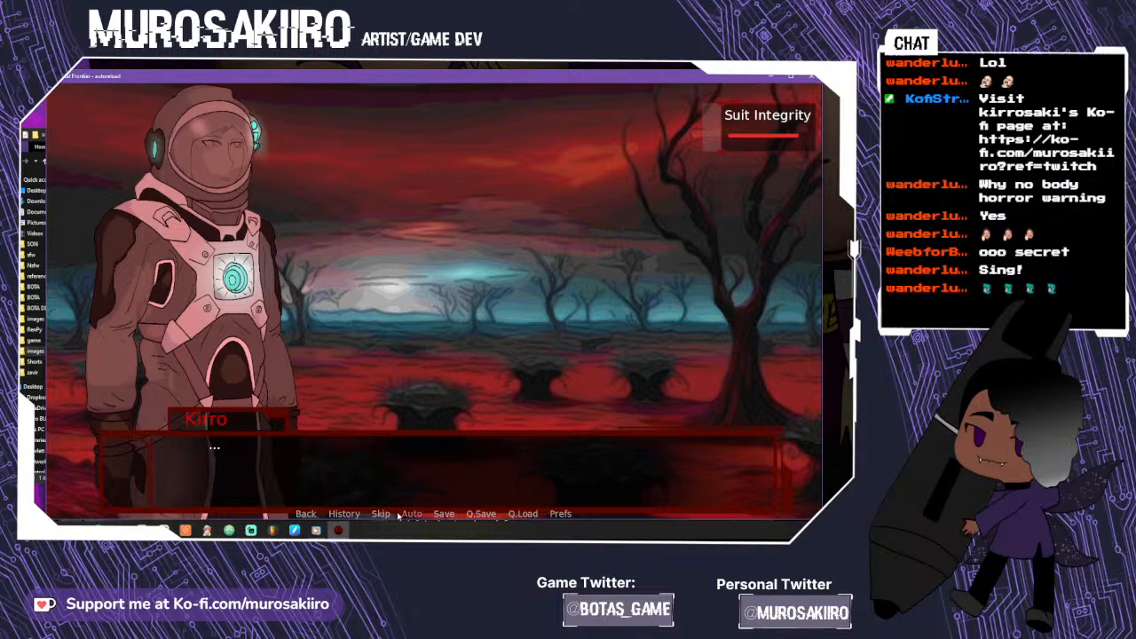
left_click(352, 481)
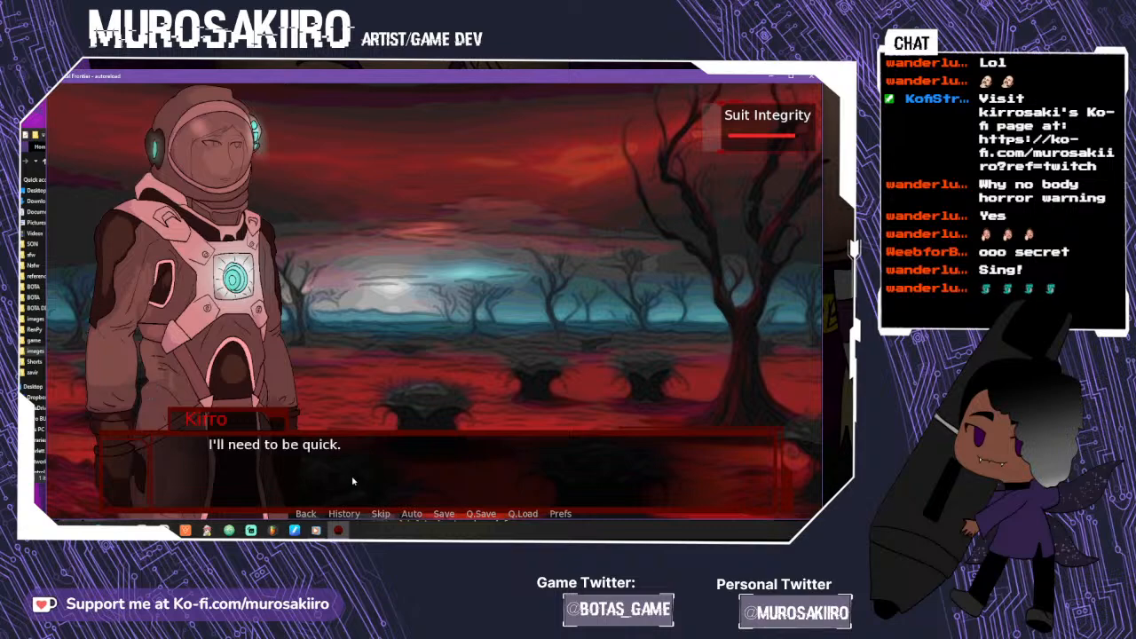
- Advance the dialogue in the dead-tree area, search for parts and pick up the Flight Data with the scanner
left_click(353, 481)
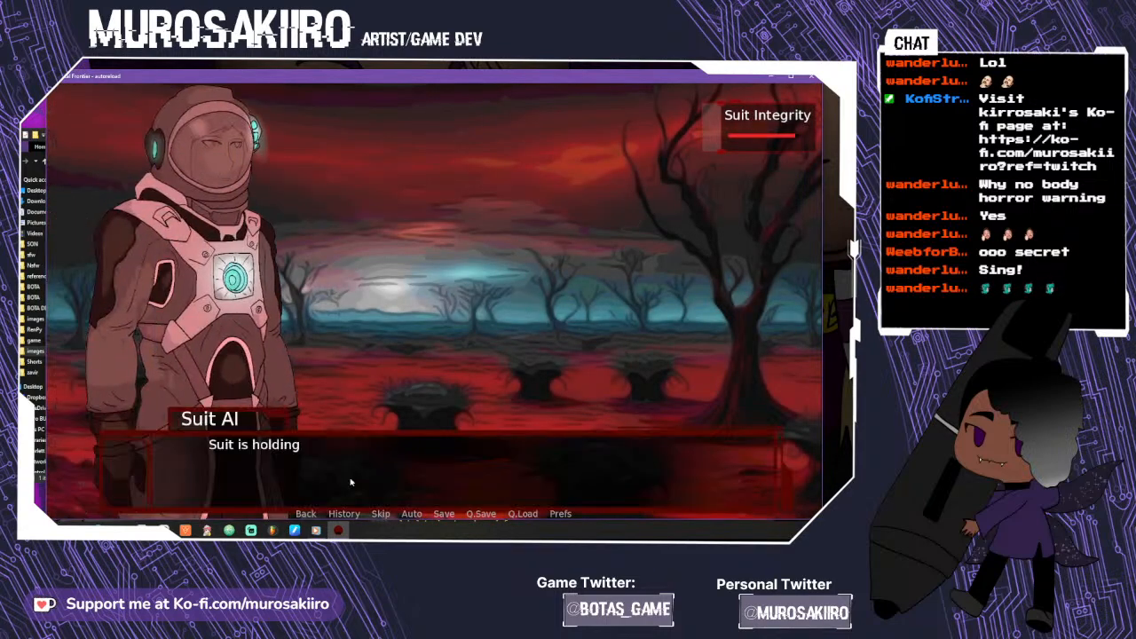
left_click(350, 482)
left_click(352, 481)
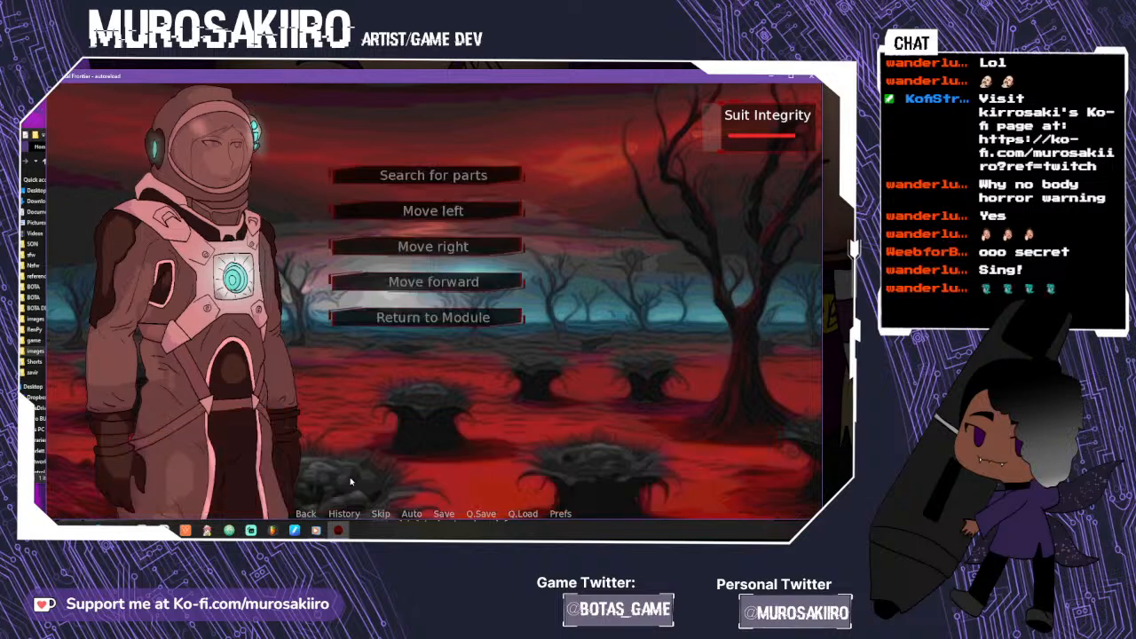
left_click(462, 177)
left_click(431, 482)
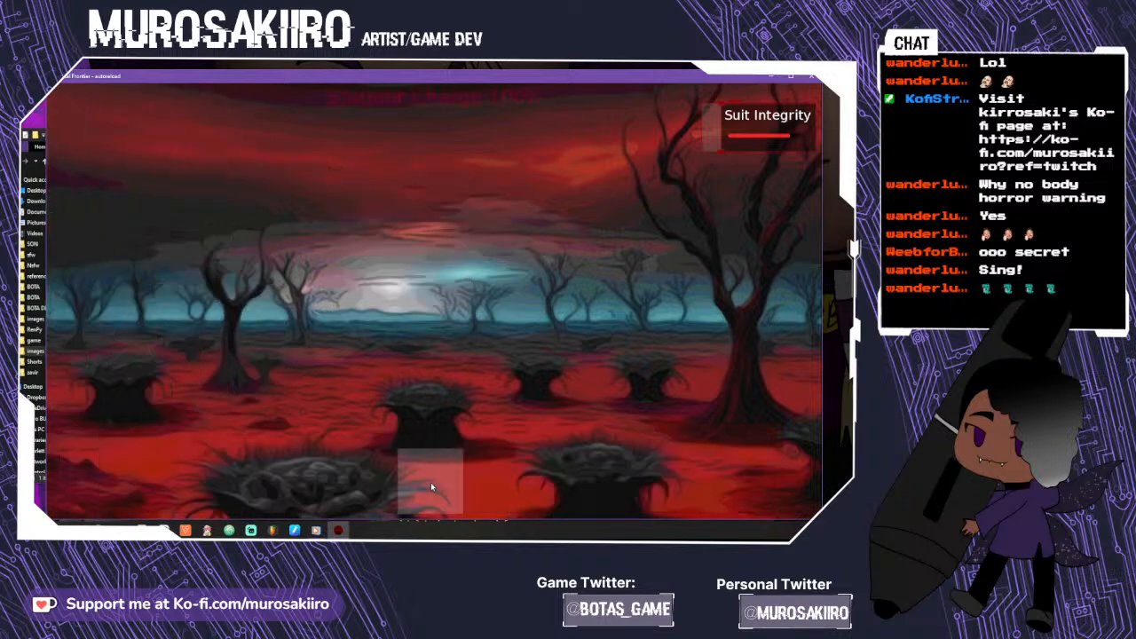
left_click(737, 451)
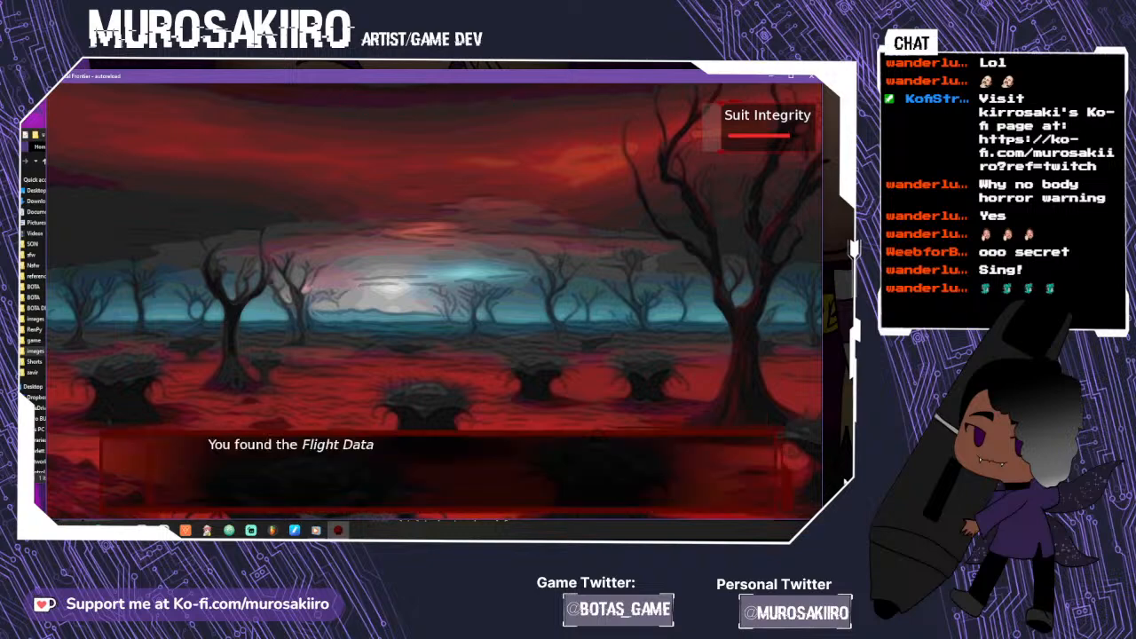
left_click(491, 477)
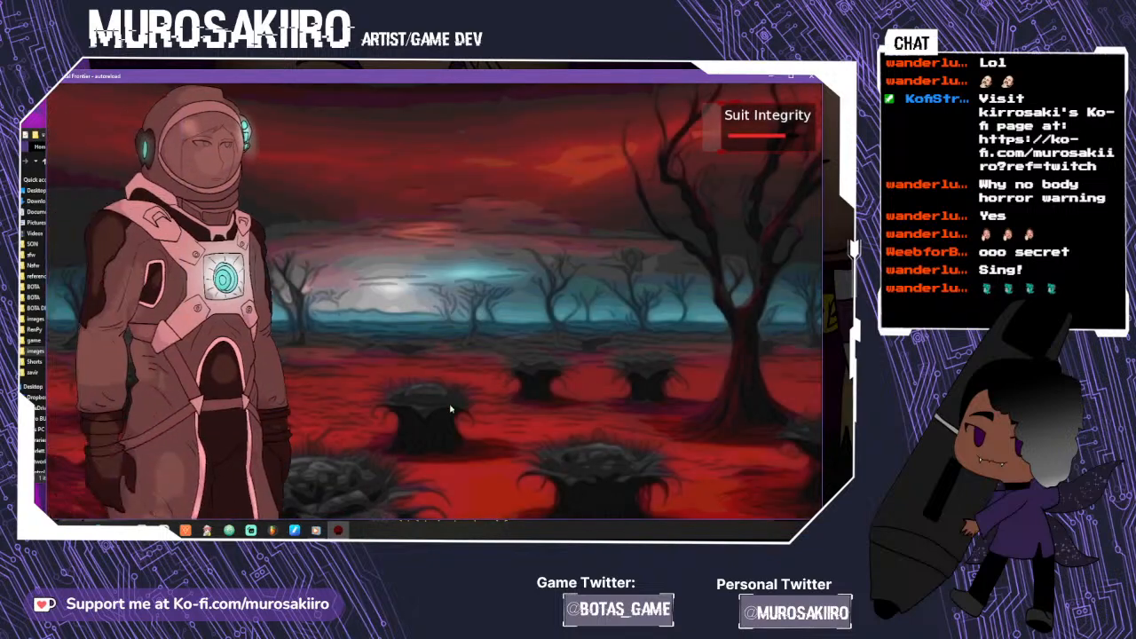
- Switch to script.rpy in Atom, fold the ch1 label and expand the Module label to reach its menu
key("alt+Tab")
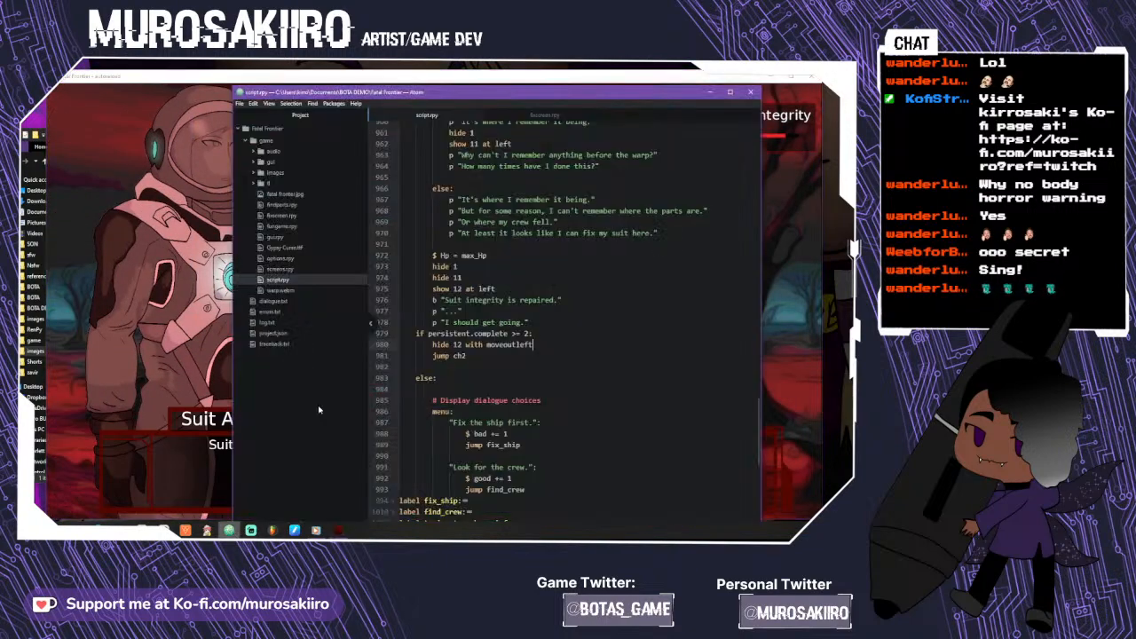
scroll(394, 302, "up", 10)
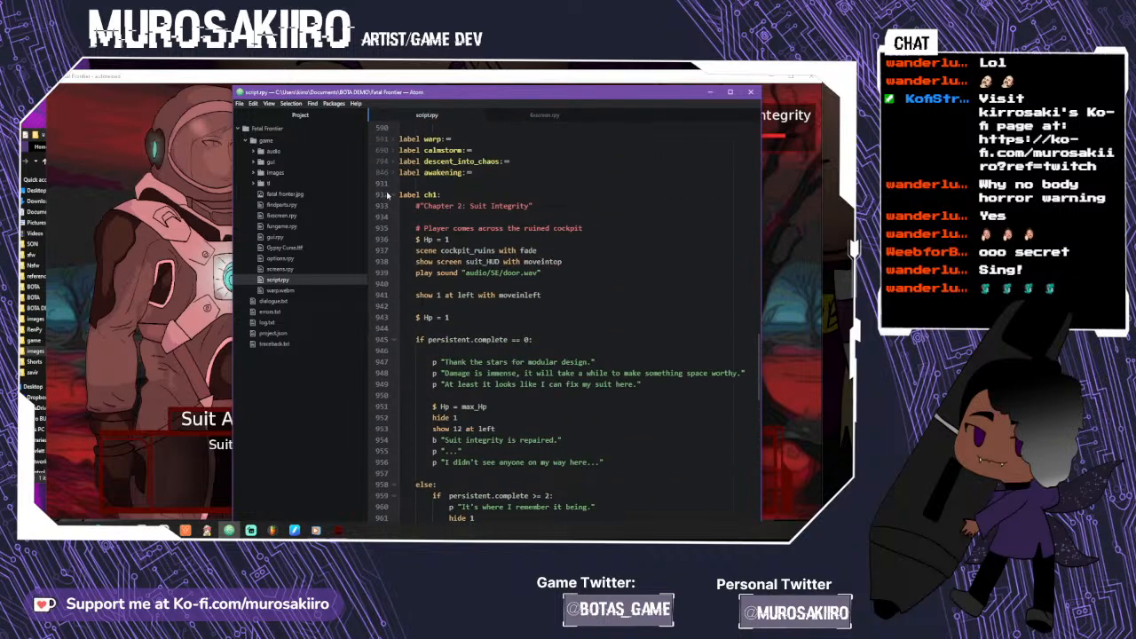
left_click(392, 195)
scroll(390, 331, "down", 5)
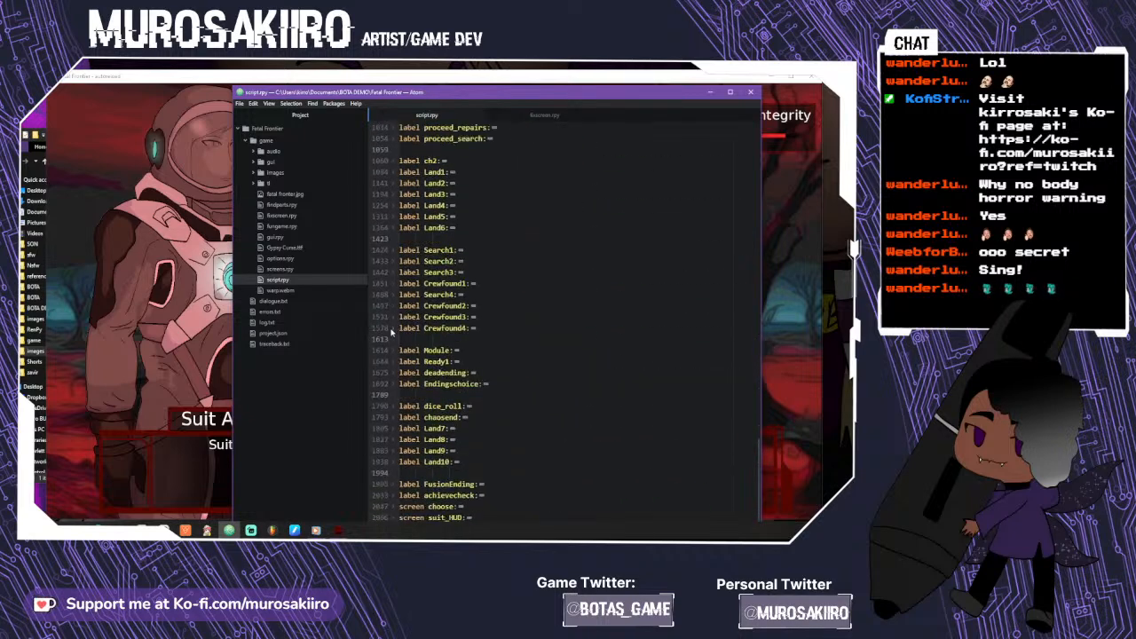
left_click(395, 362)
left_click(394, 362)
left_click(394, 350)
scroll(397, 355, "down", 3)
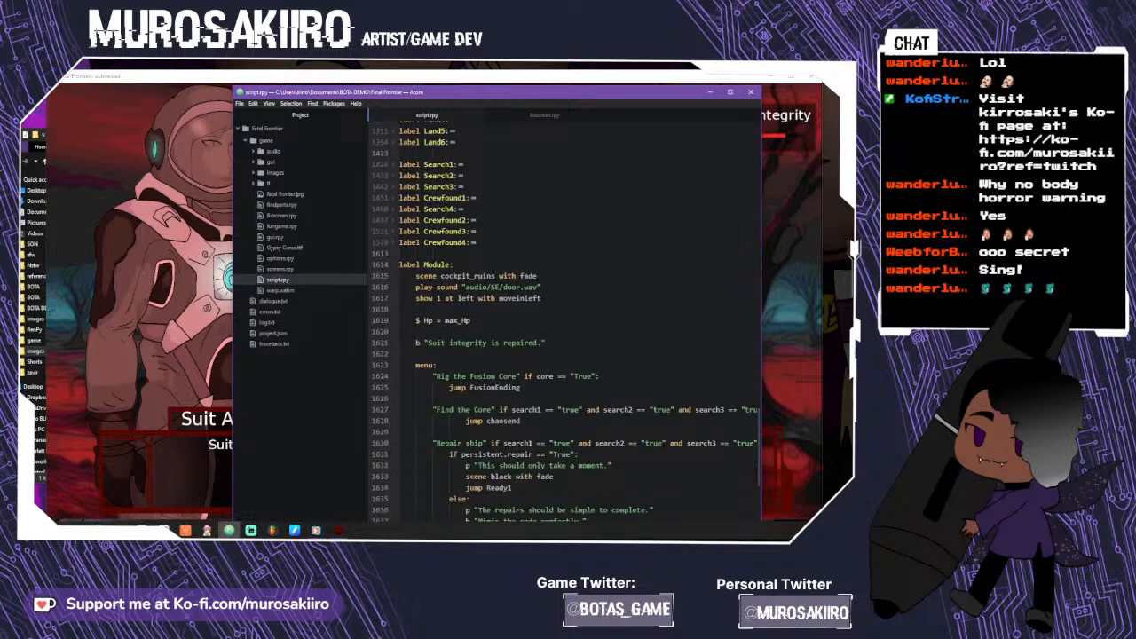
scroll(564, 322, "down", 3)
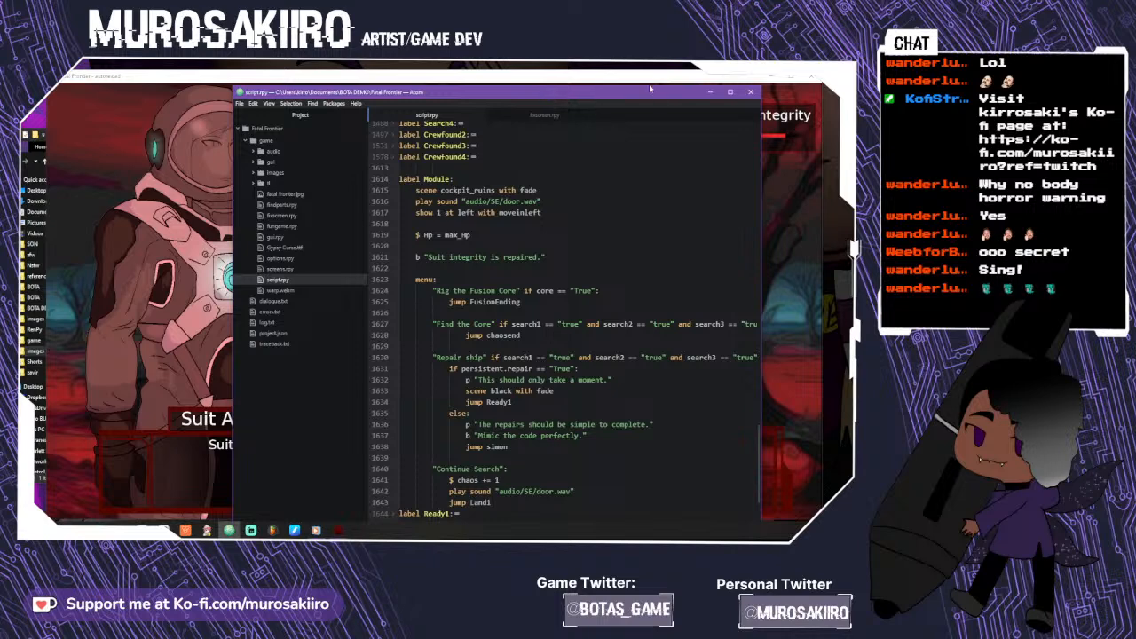
- Reposition and widen the editor window to fit the full "Find the Core" condition of the Module menu
left_click_drag(630, 94, 379, 100)
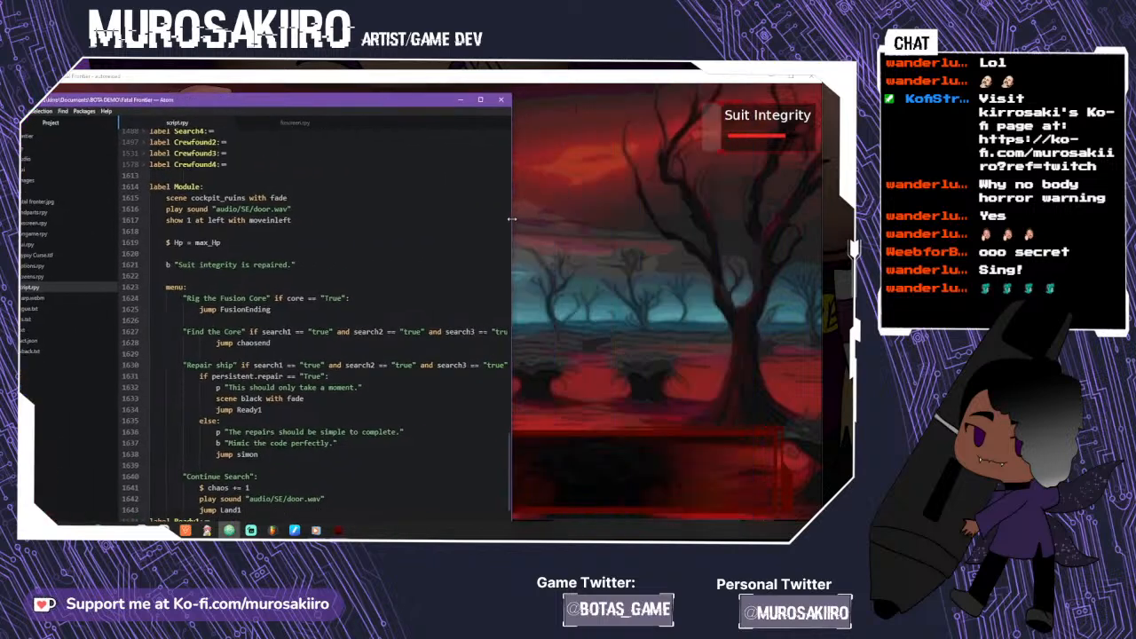
scroll(511, 219, "up", 6)
left_click_drag(512, 218, 840, 218)
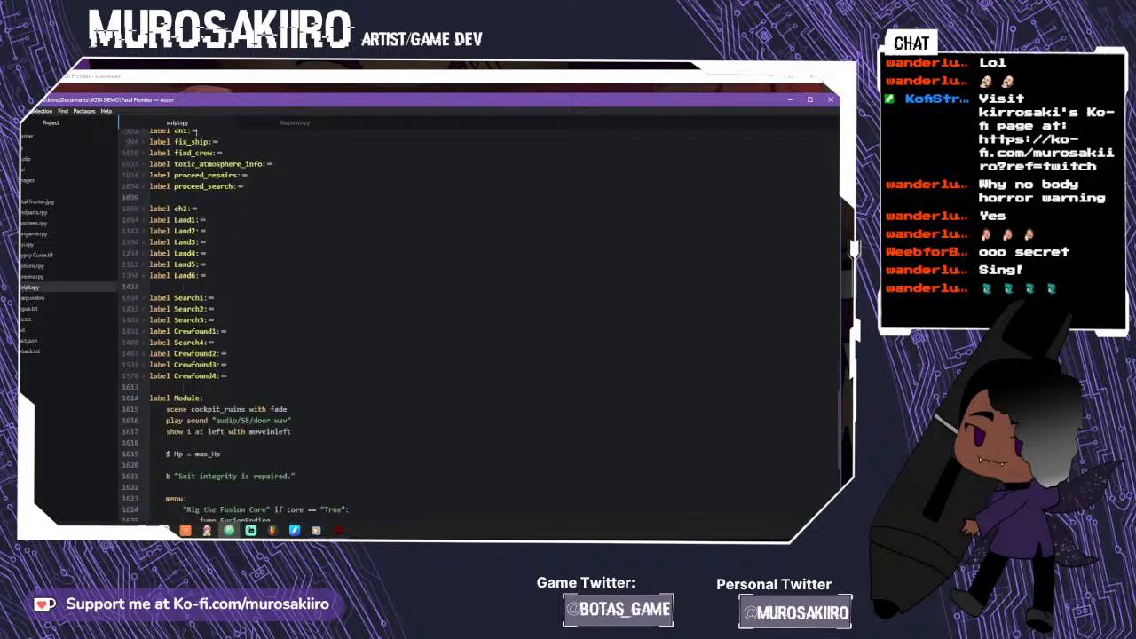
scroll(854, 249, "down", 6)
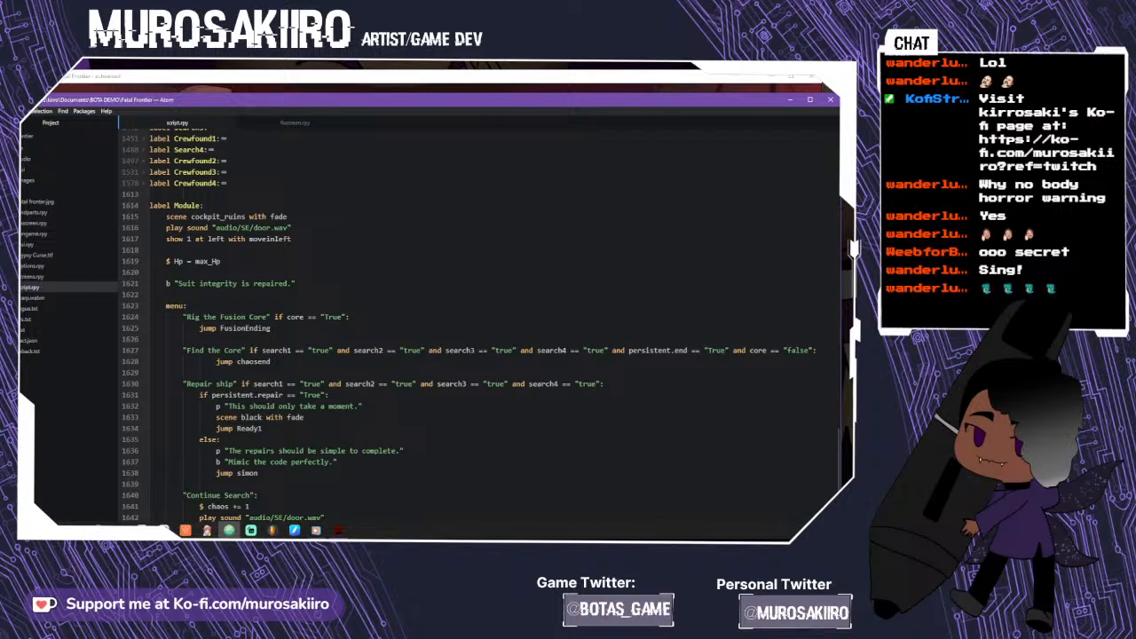
- Replace persistent.end == "True" in the "Find the Core" condition with the copied snippet "elif persistent.complete == 2:" from the clipboard history
left_click_drag(730, 350, 636, 350)
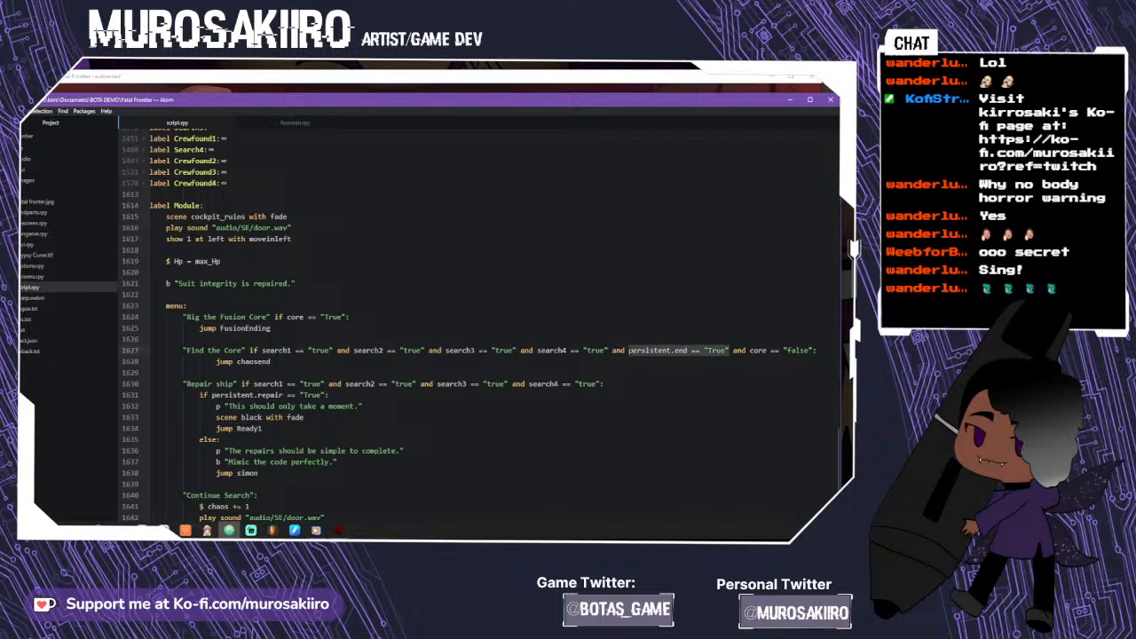
key("BackSpace")
right_click(630, 349)
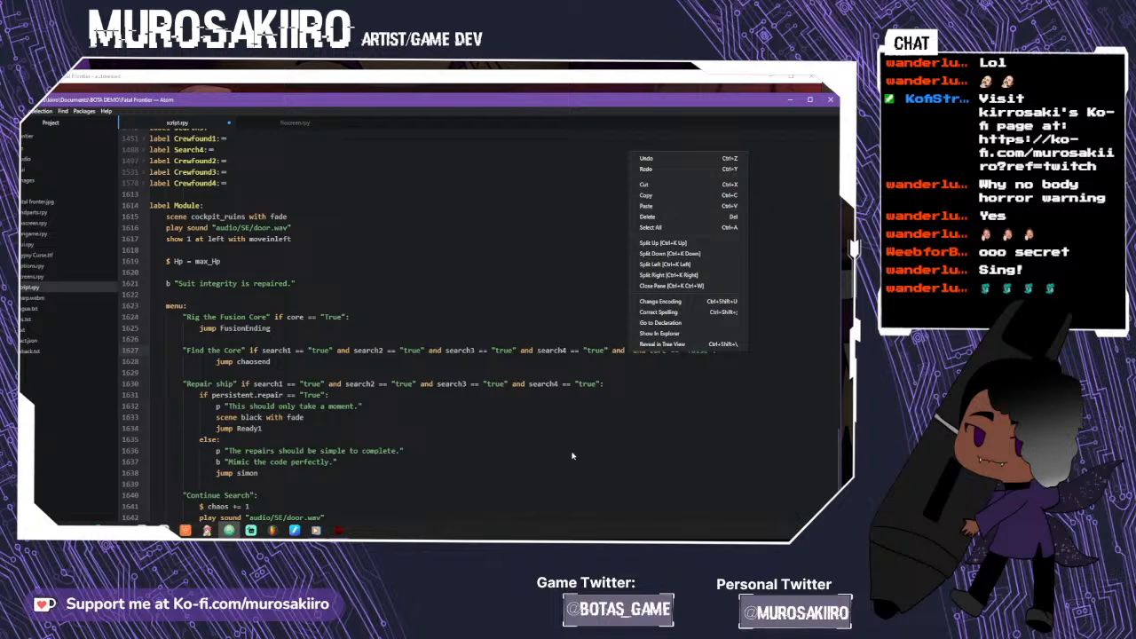
key("super+v")
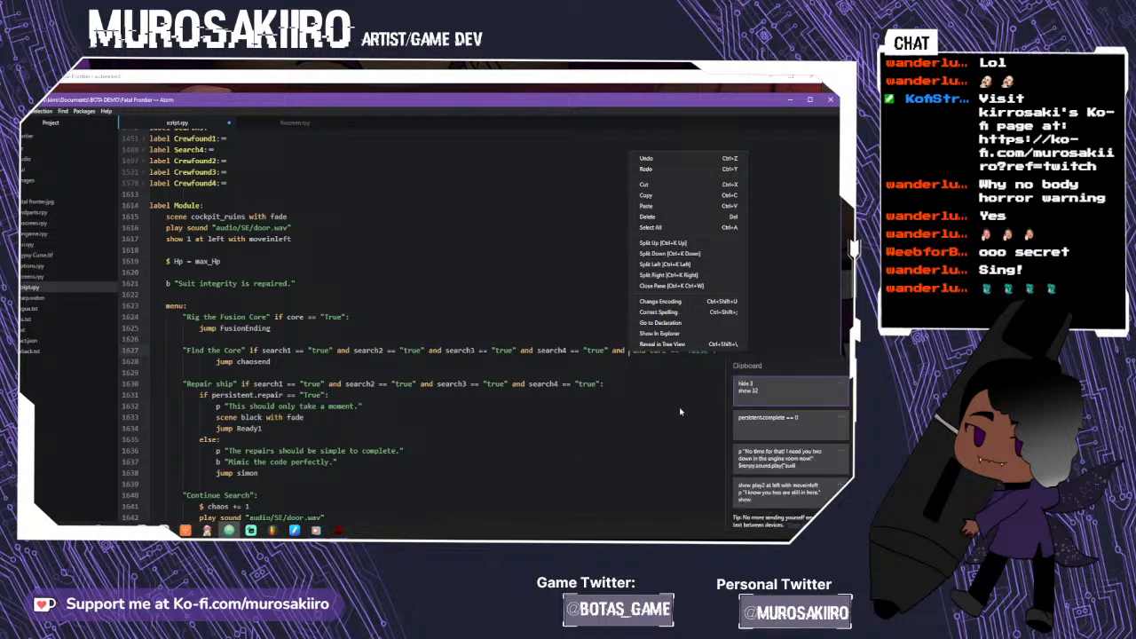
left_click(769, 421)
key("super+v")
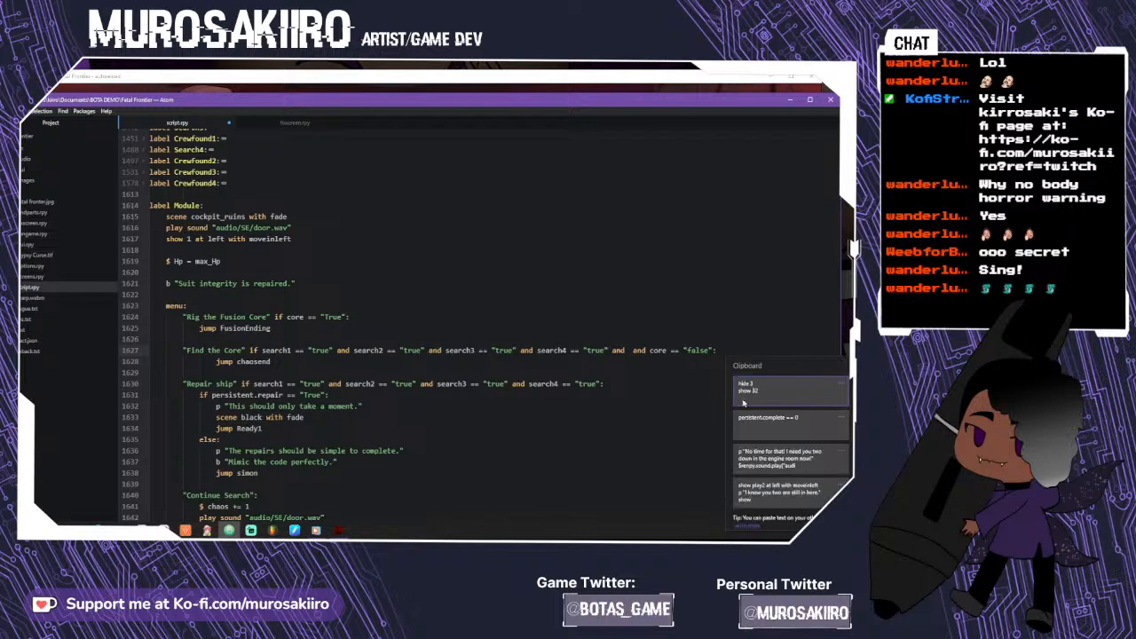
left_click(777, 451)
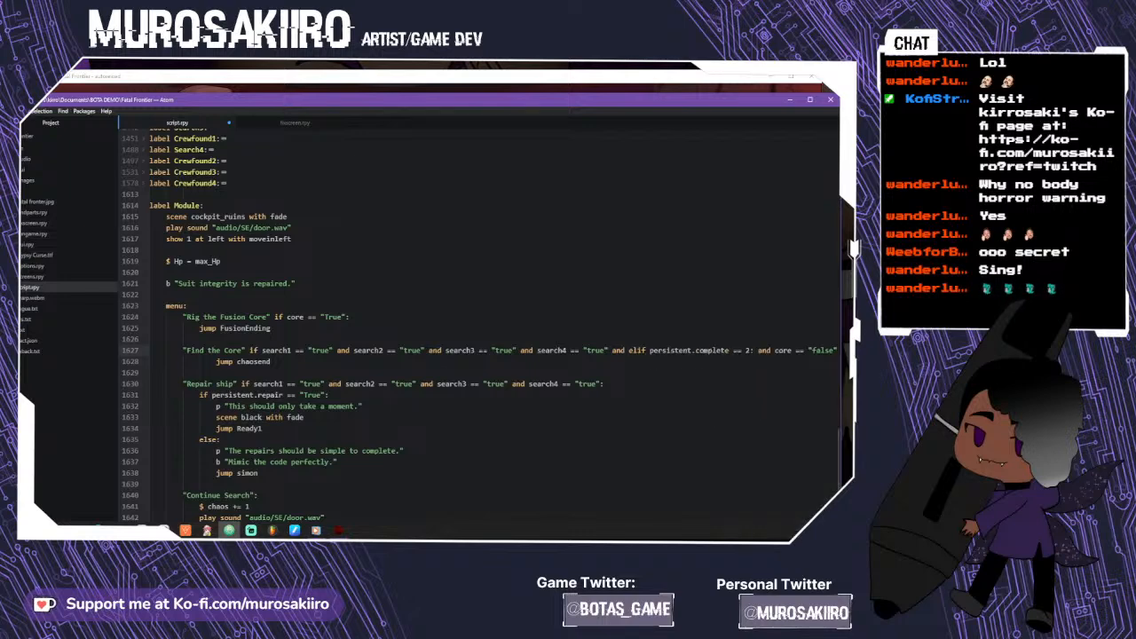
- Remove "elif" from the pasted snippet and change its comparison to persistent.complete >= 1
key("BackSpace")
key("BackSpace")
key("BackSpace")
key("BackSpace")
key("BackSpace")
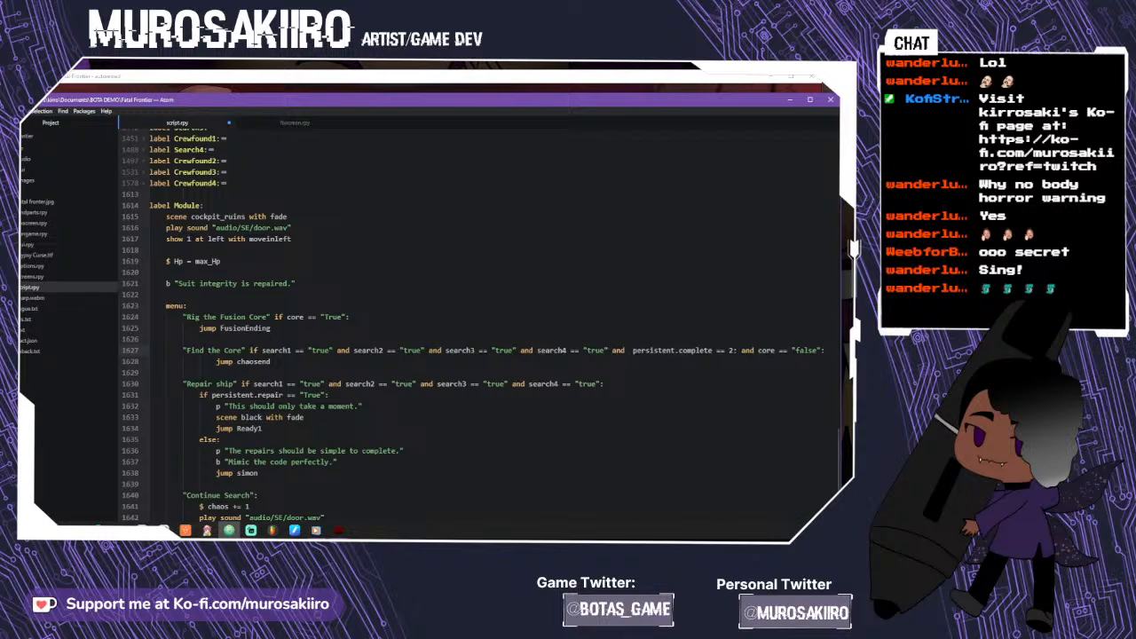
left_click(717, 350)
key("BackSpace")
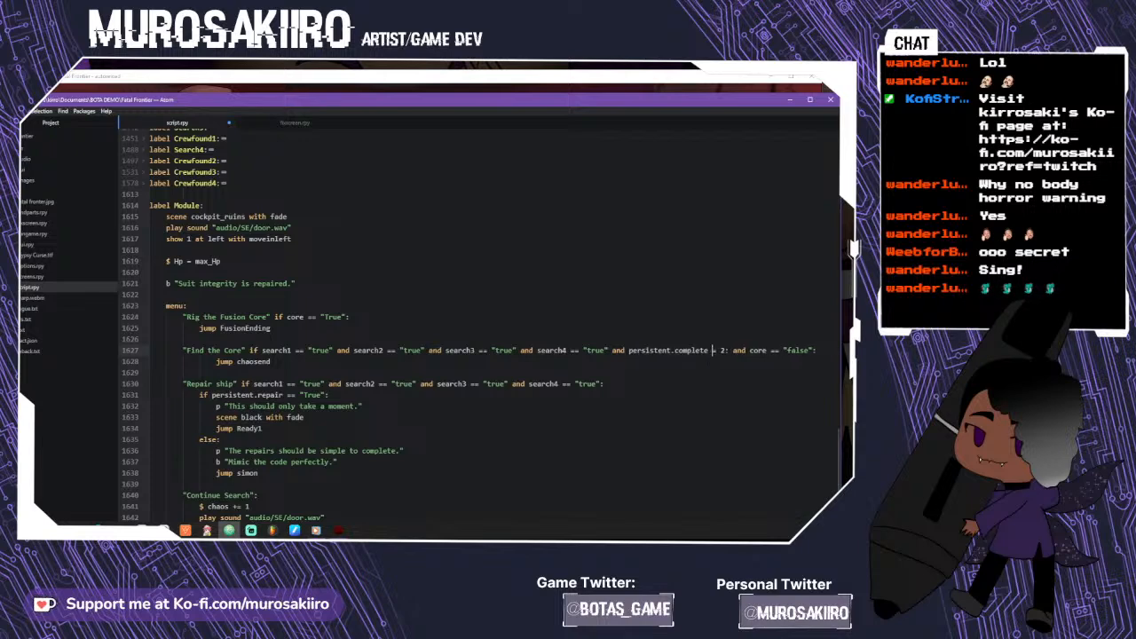
type(">")
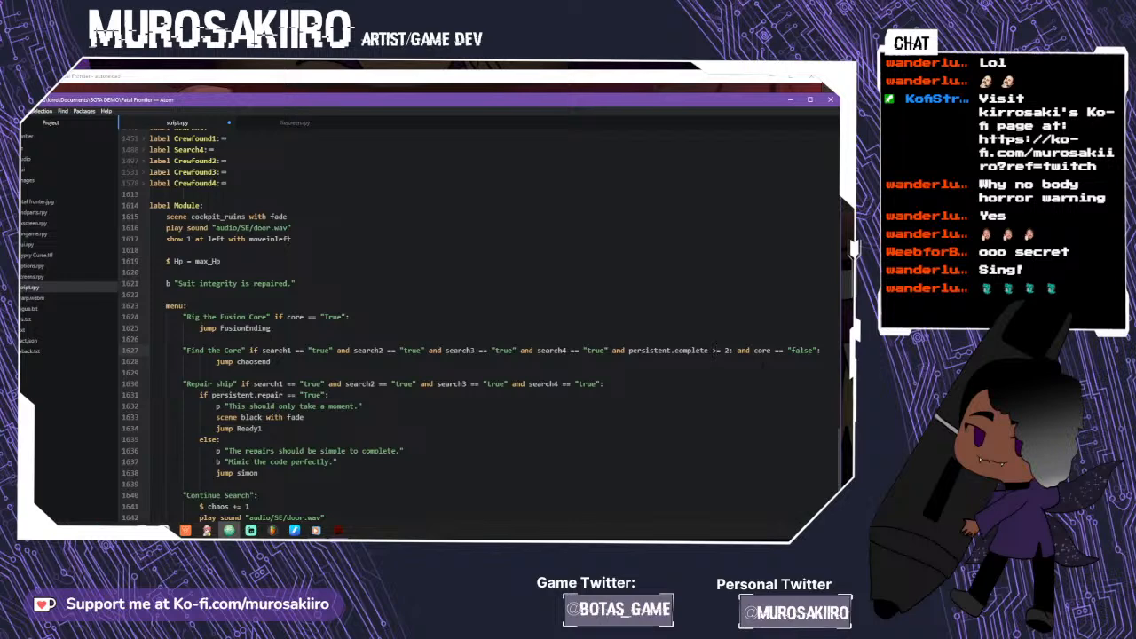
key("BackSpace")
type("1")
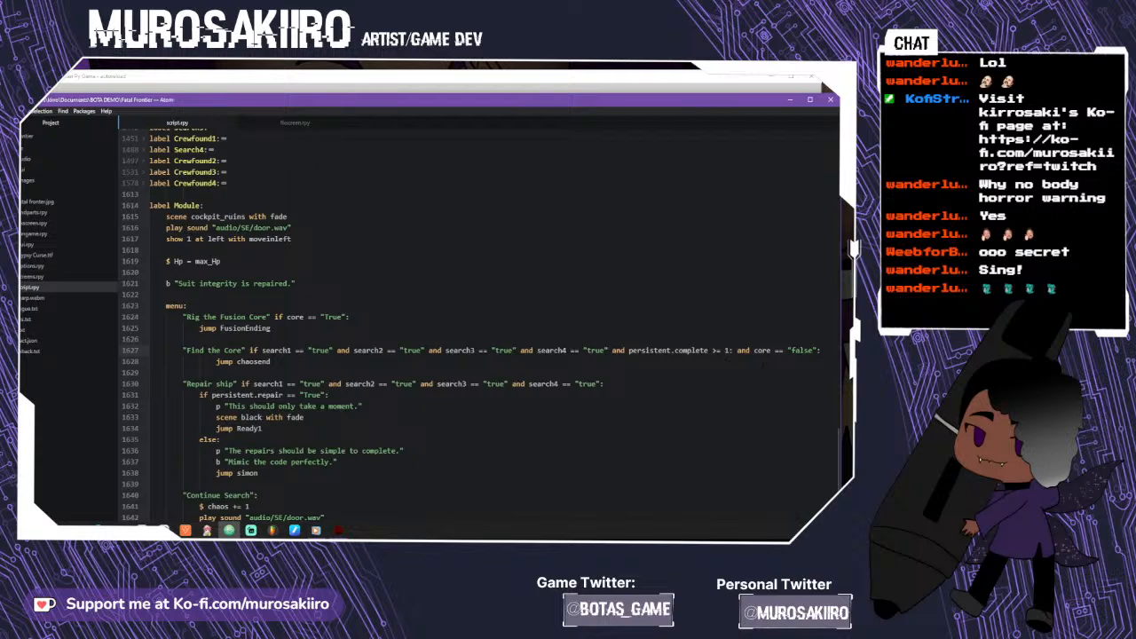
- Check the game's parsing error, delete the stray colon after persistent.complete >= 1 and save script.rpy
left_click(631, 87)
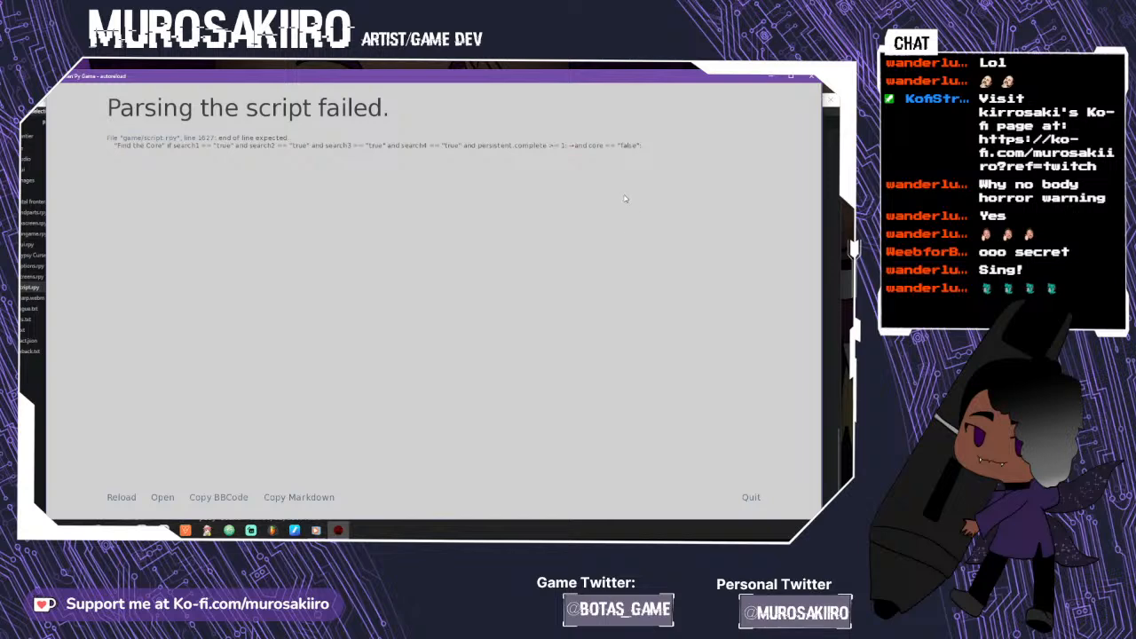
key("alt+Tab")
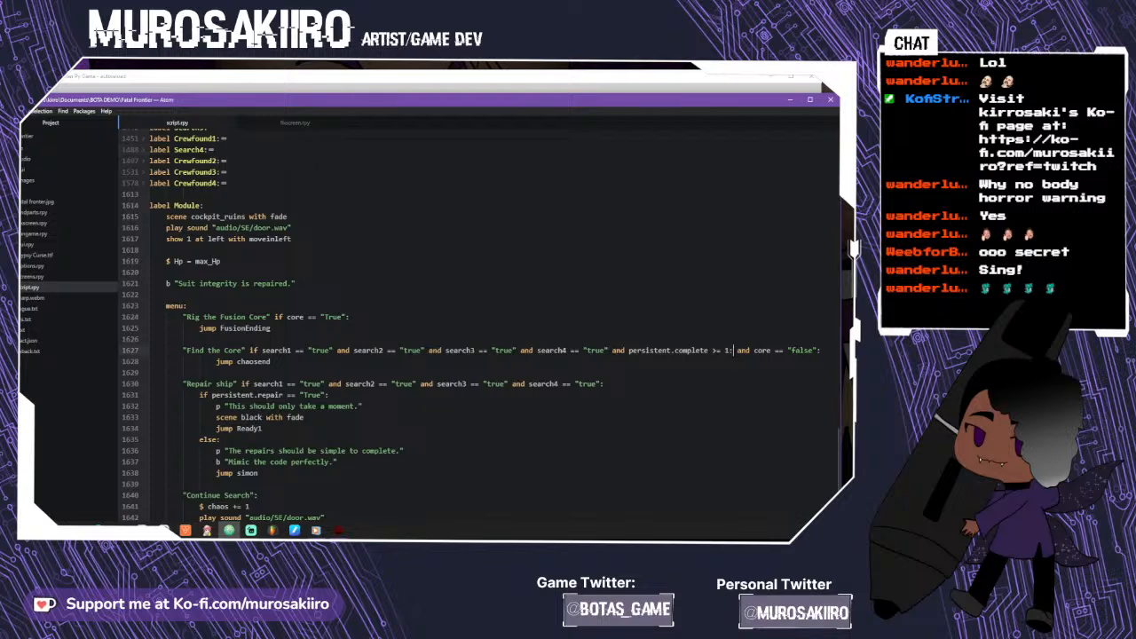
key("BackSpace")
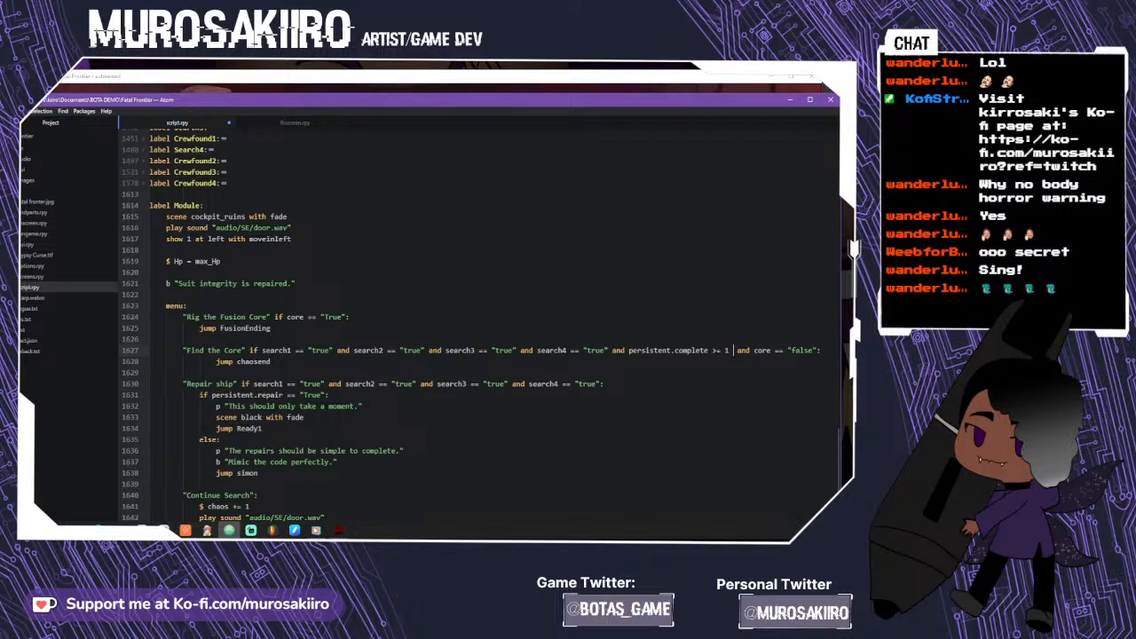
key("BackSpace")
key("ctrl+s")
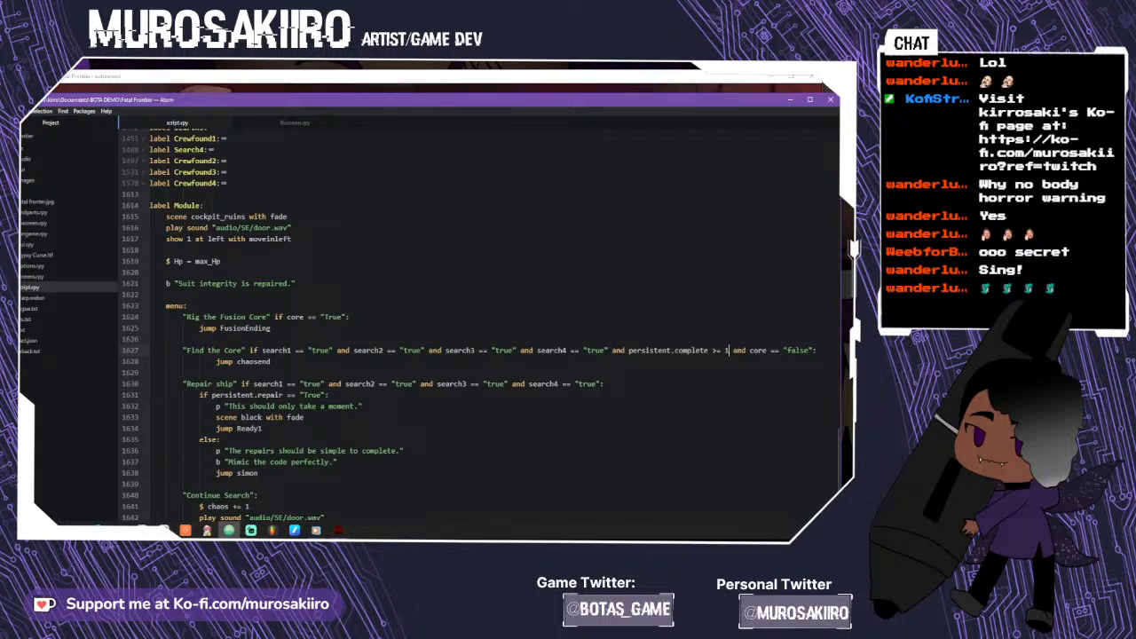
- Return to the game, advance the Suit AI dialogue and move left to the neighbouring area
left_click(517, 80)
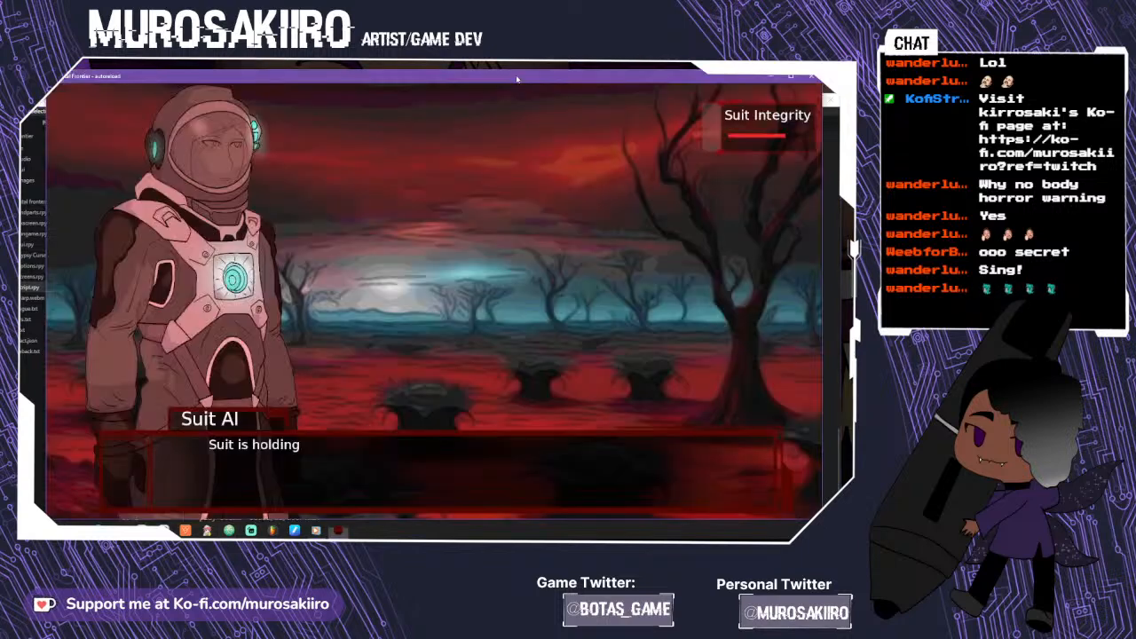
left_click(499, 435)
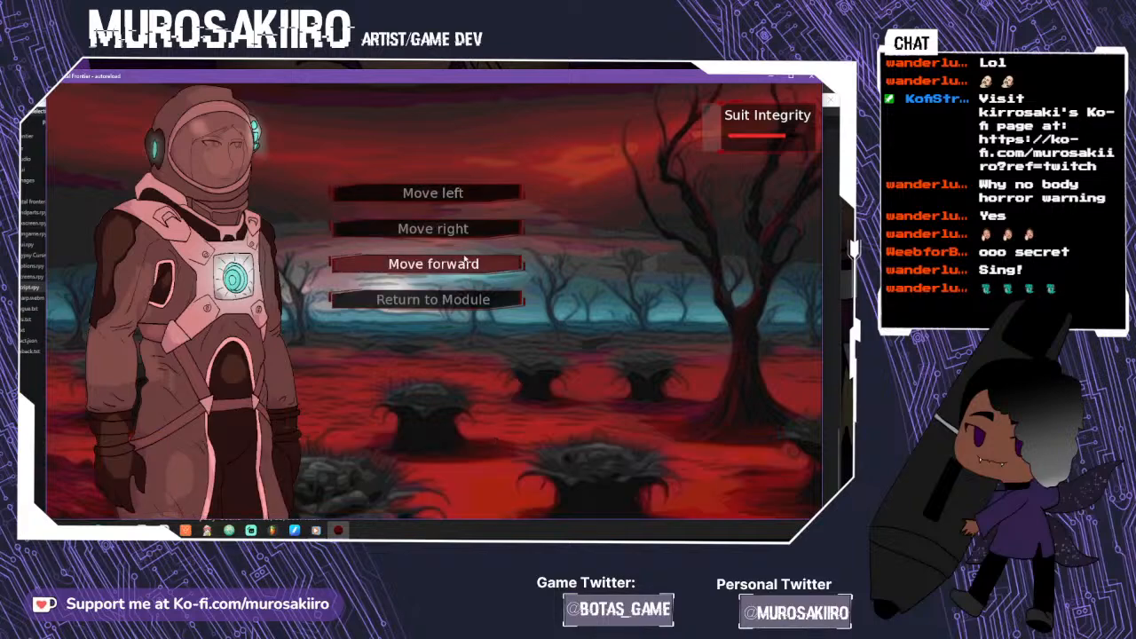
left_click(442, 193)
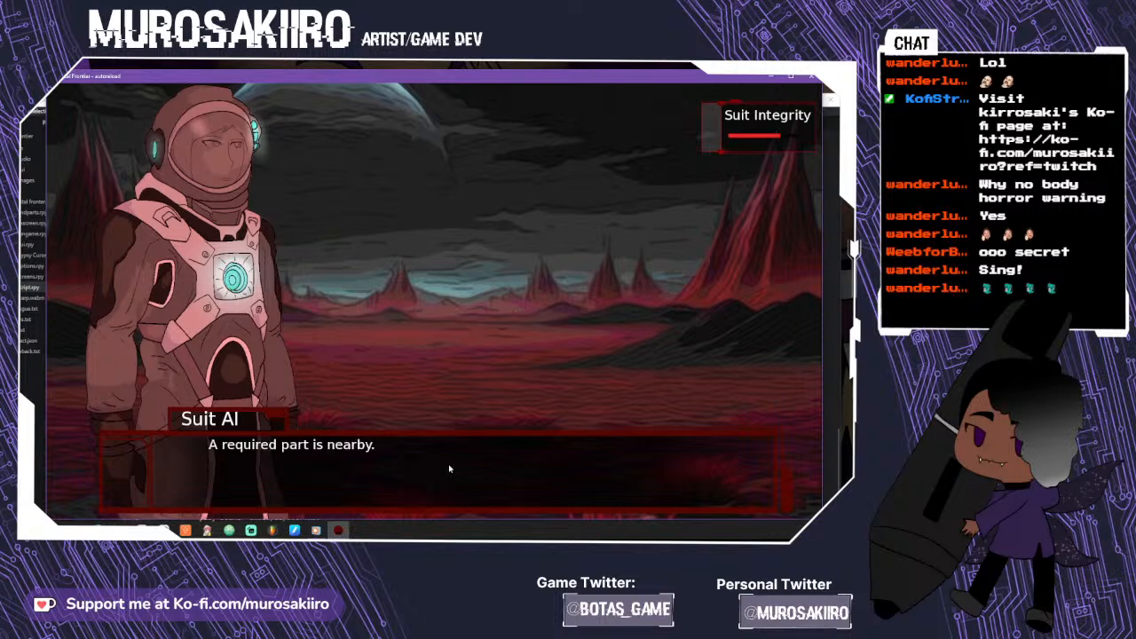
- Search the red-spire area for its required part, collect it with the scanner and continue to the movement choices
left_click(449, 469)
left_click(431, 193)
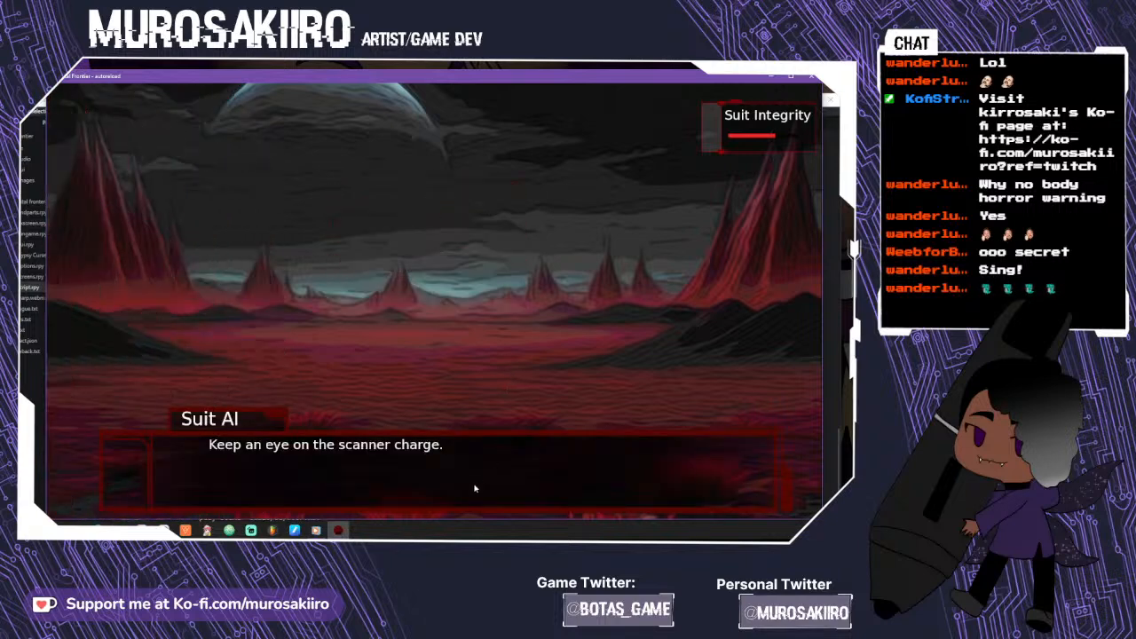
left_click(475, 488)
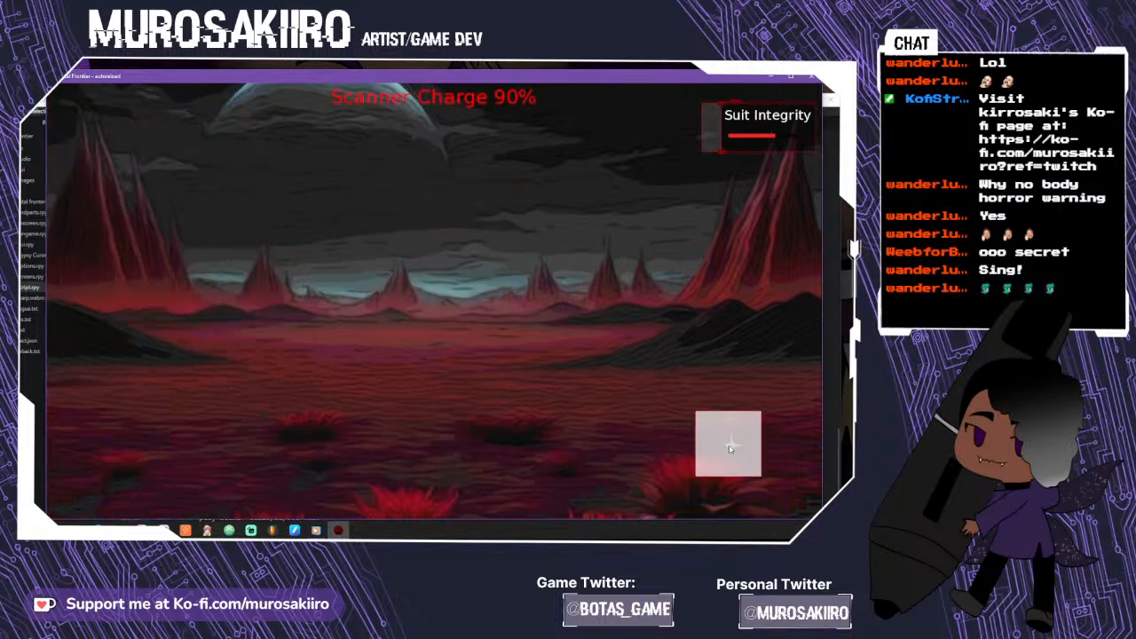
left_click(729, 444)
left_click(482, 476)
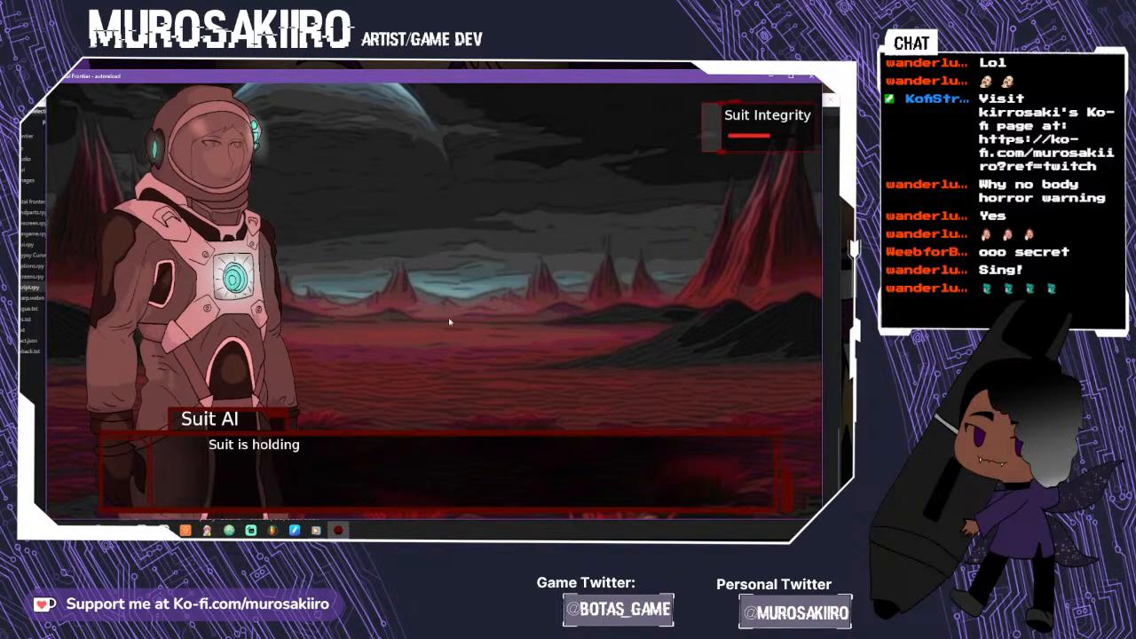
left_click(461, 449)
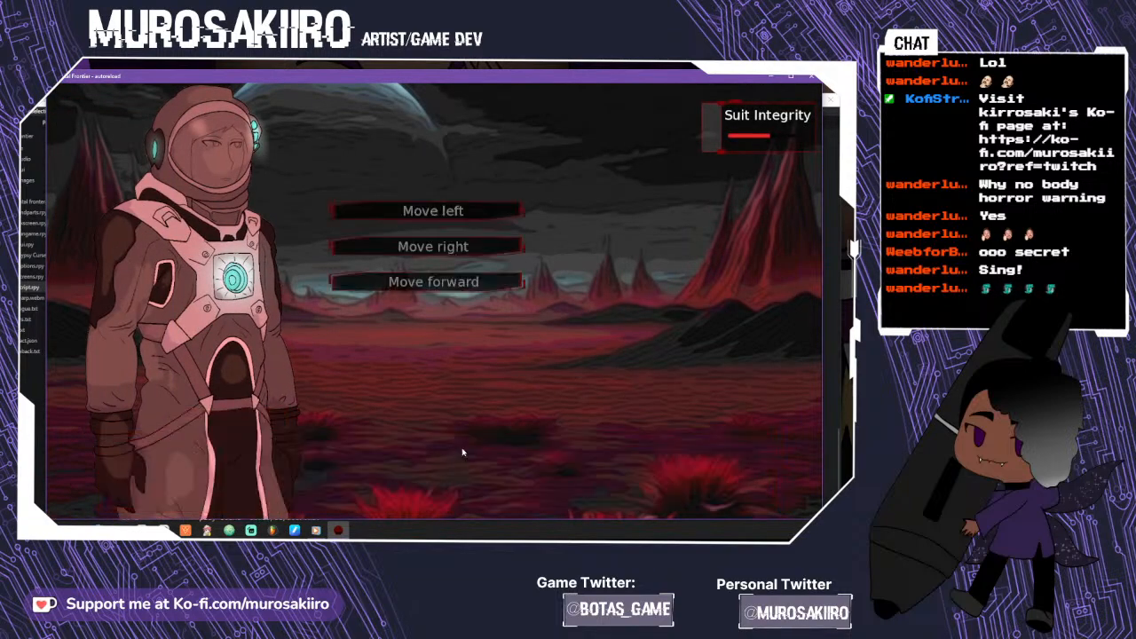
- Move forward to the next area and advance the Suit AI dialogue to the crew search choices
left_click(482, 281)
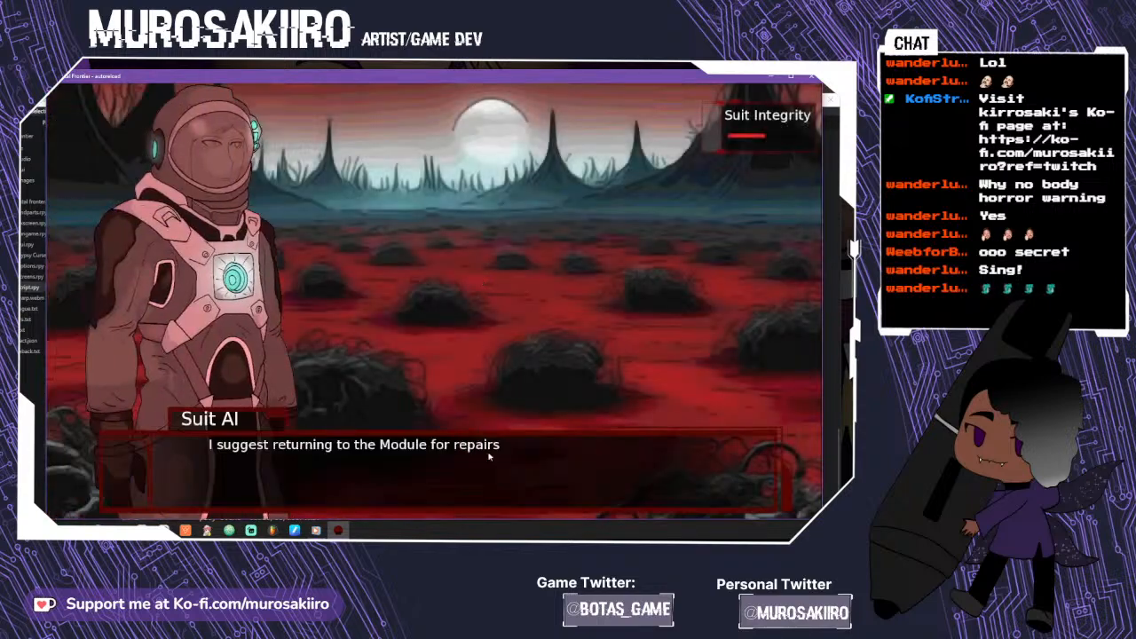
left_click(483, 470)
left_click(483, 469)
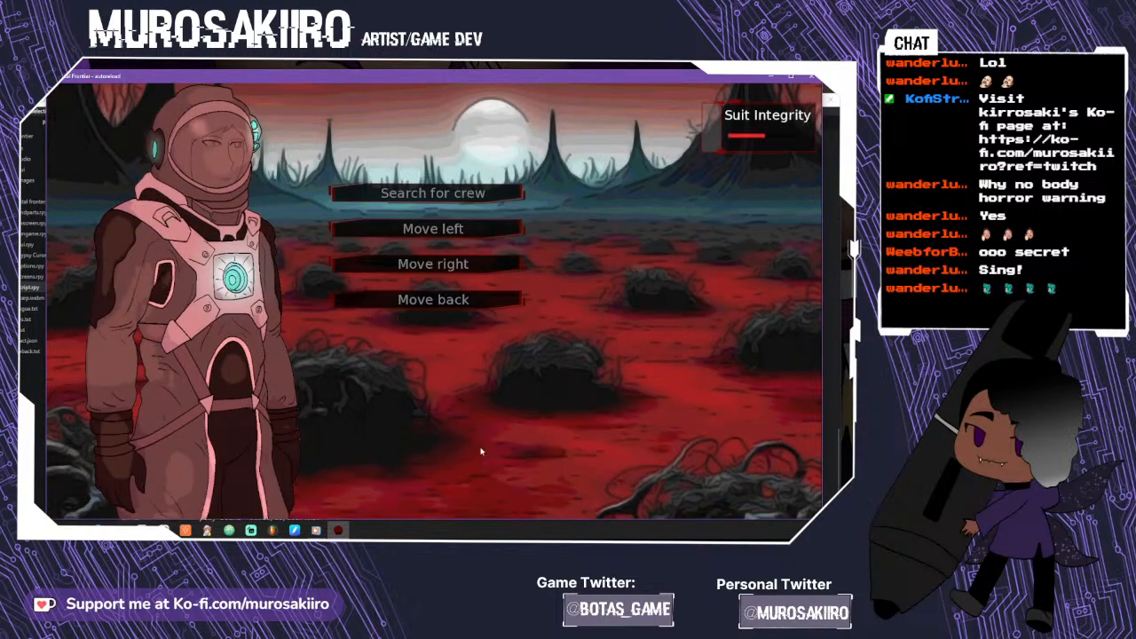
- Search for crew, choose to help the Engineer and advance the scene until the movement choices return
left_click(427, 195)
left_click(477, 498)
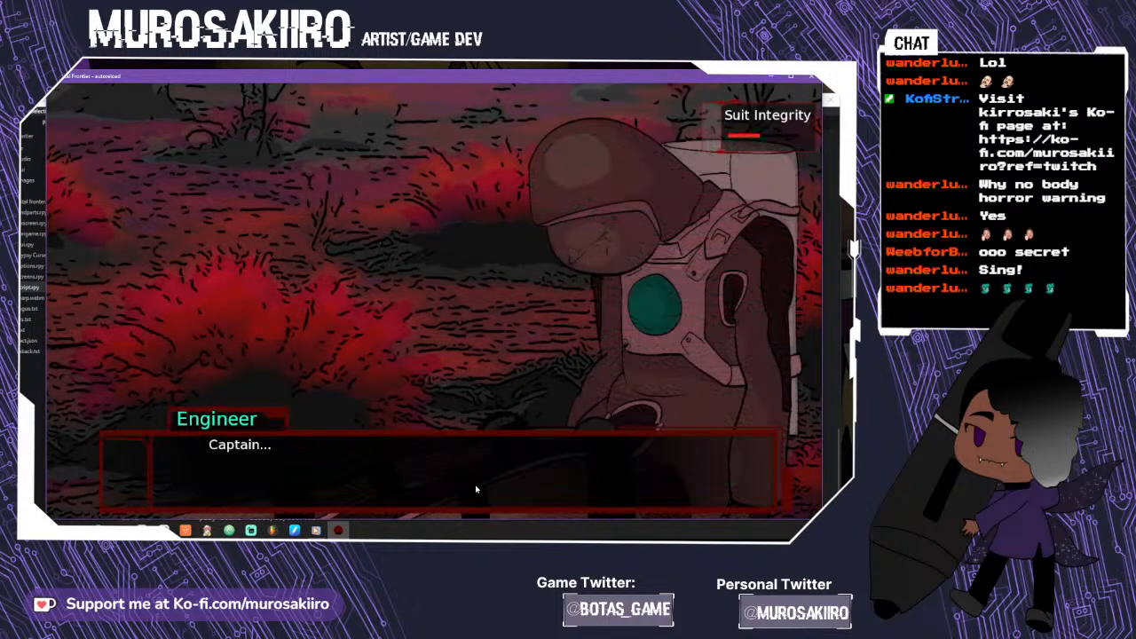
left_click(476, 490)
left_click(475, 489)
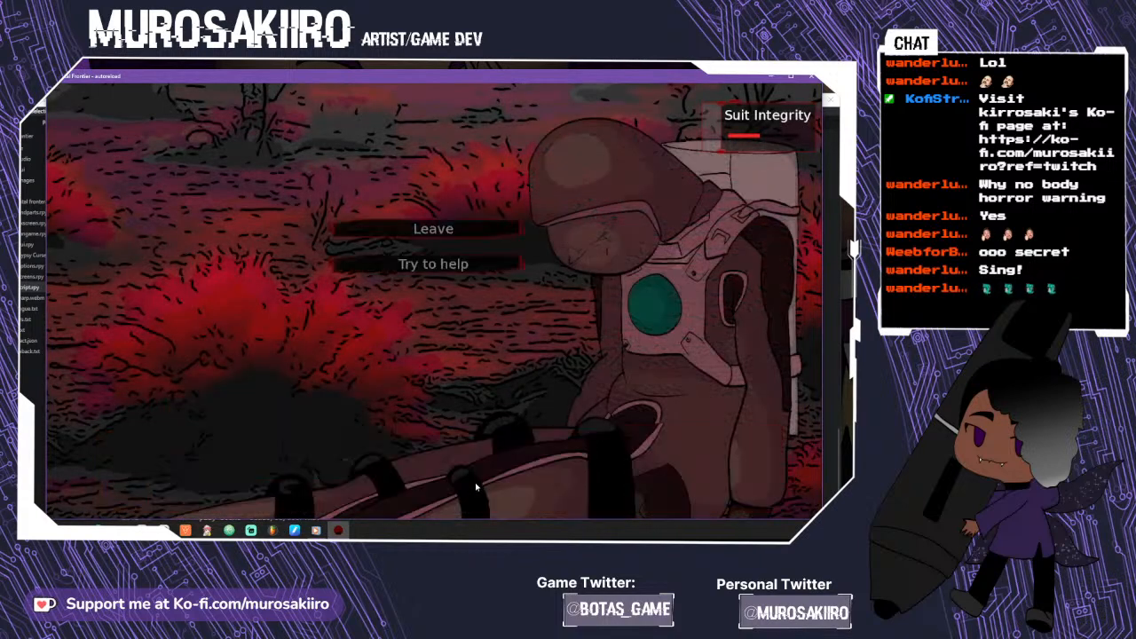
left_click(462, 268)
left_click(501, 501)
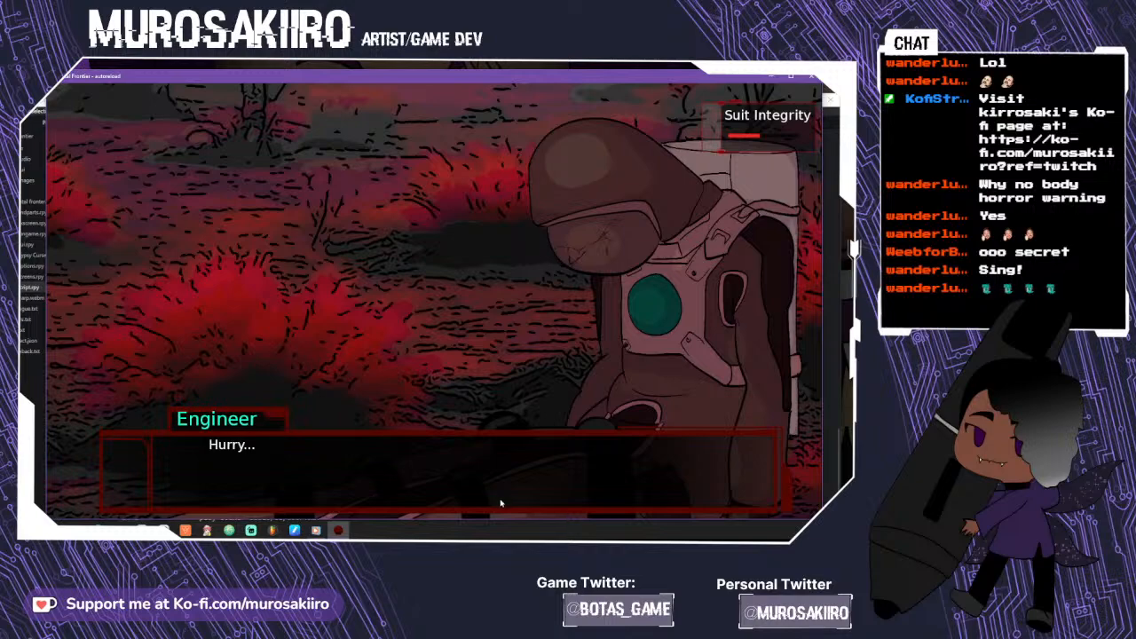
left_click(500, 503)
left_click(501, 504)
left_click(499, 499)
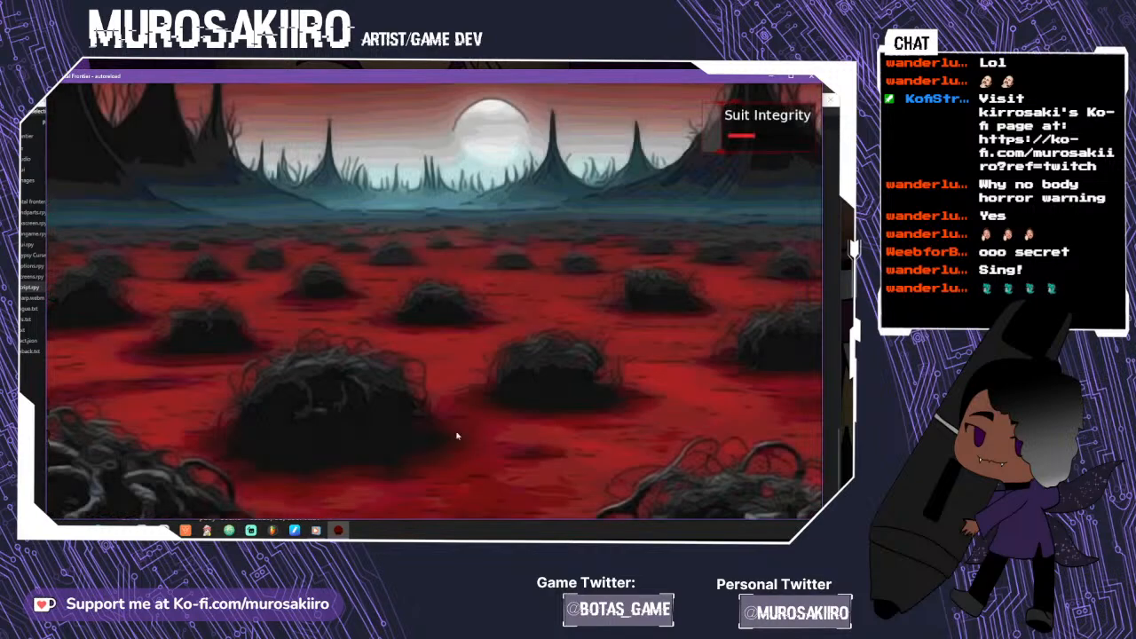
left_click(445, 427)
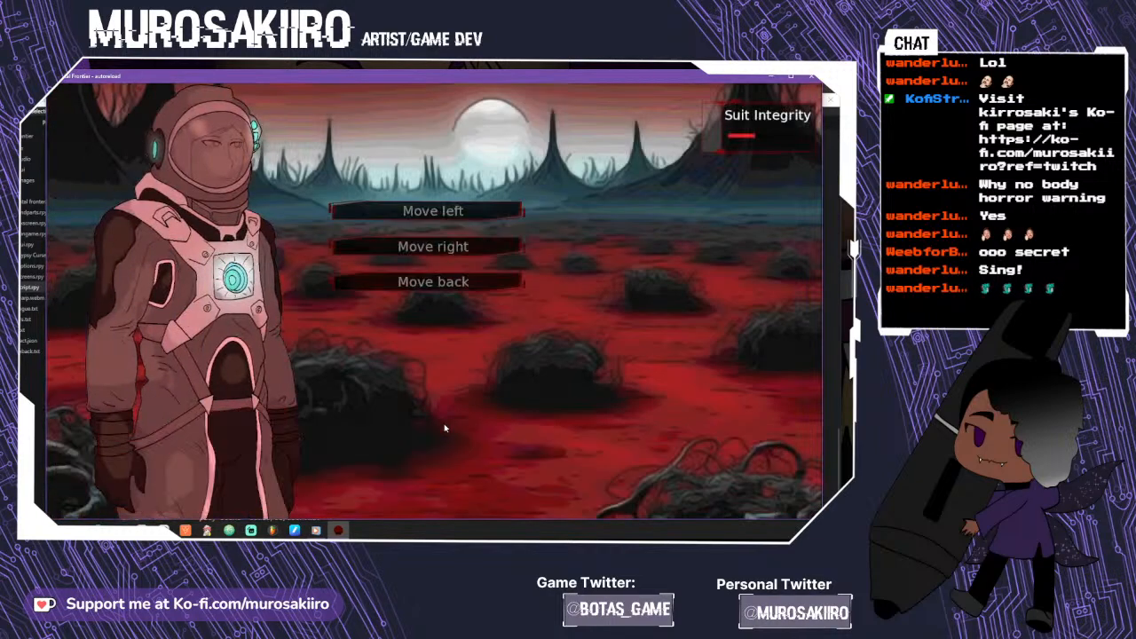
- Move back and travel to the Module for repairs, advancing the Suit AI dialogue, and continue the search
left_click(433, 282)
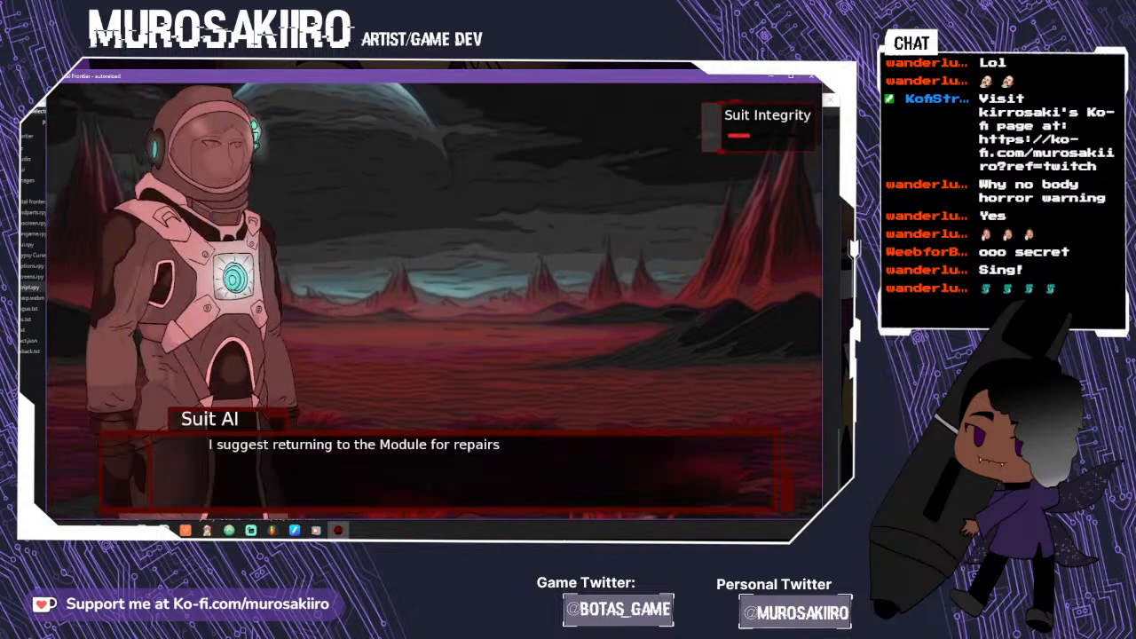
left_click(506, 497)
left_click(449, 245)
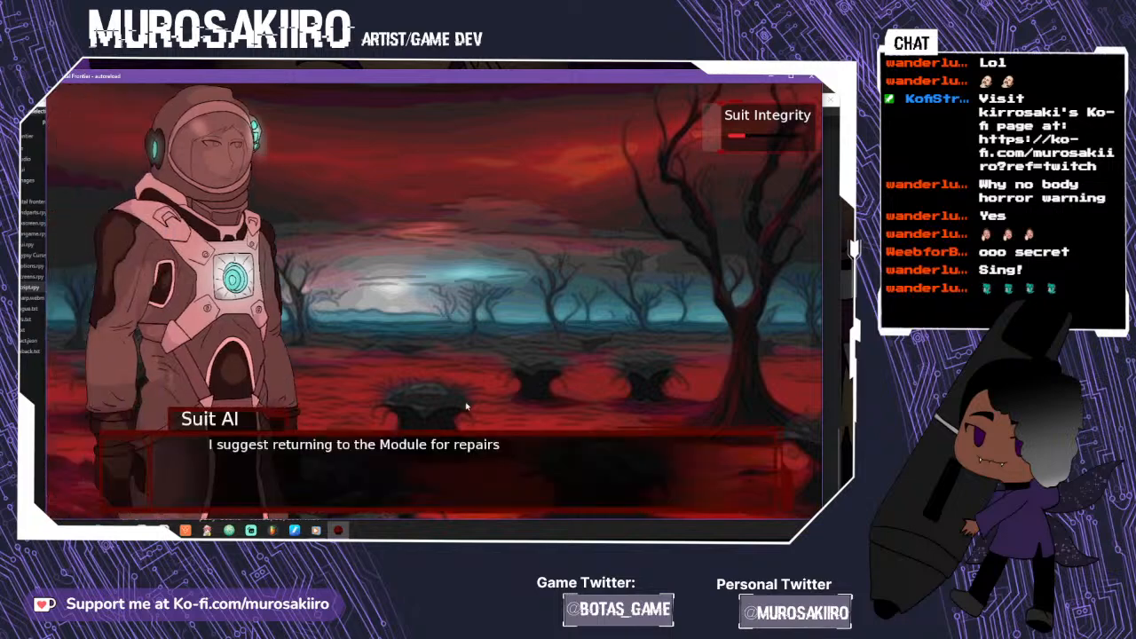
left_click(444, 433)
left_click(446, 302)
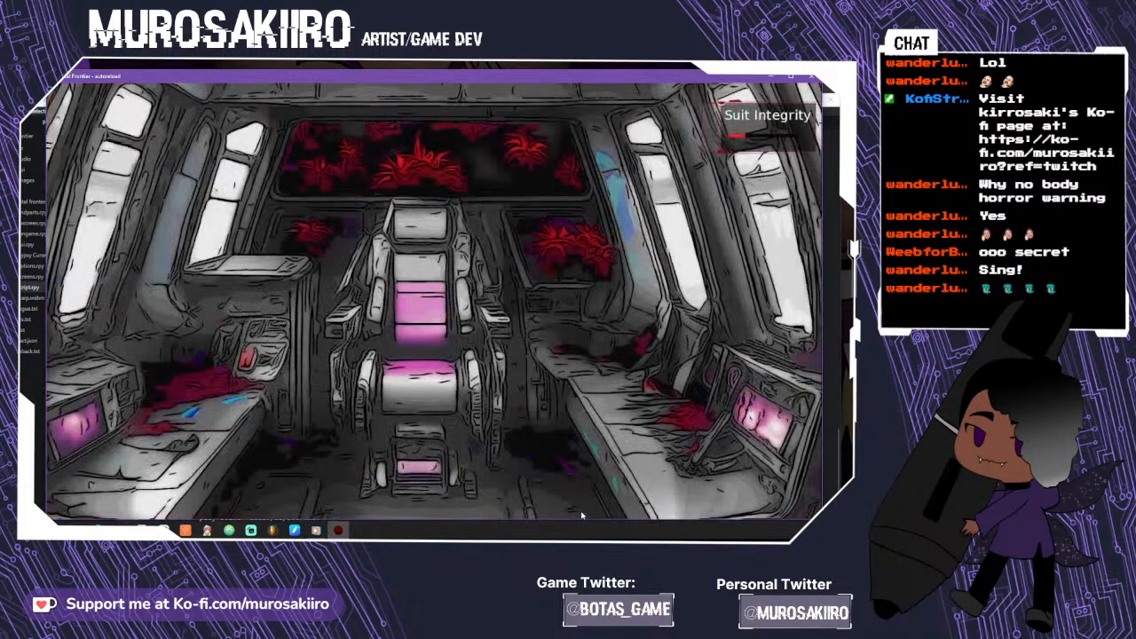
left_click(471, 460)
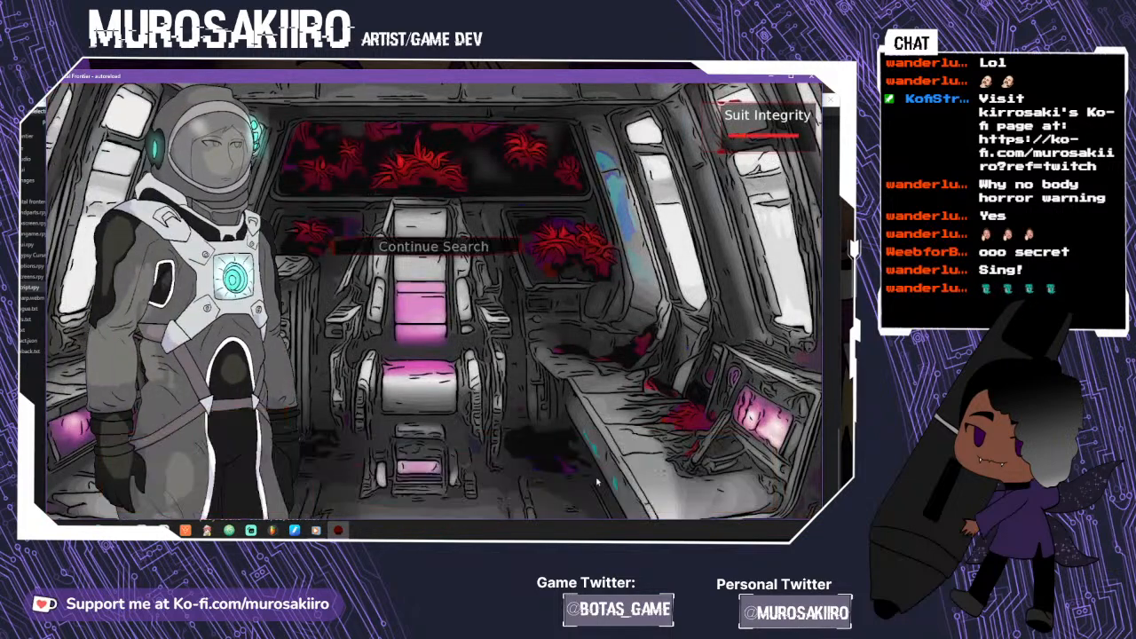
left_click(444, 246)
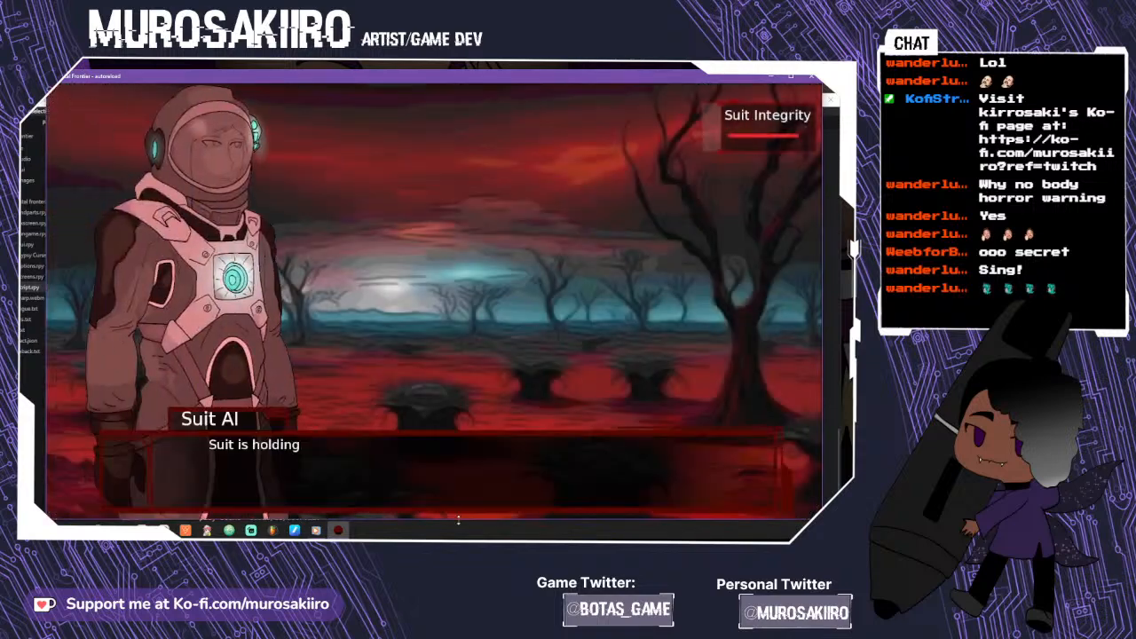
- Travel from the dead-tree area to the giant-mushroom forest and advance the Suit AI dialogue to the search choices
left_click(461, 507)
left_click(455, 232)
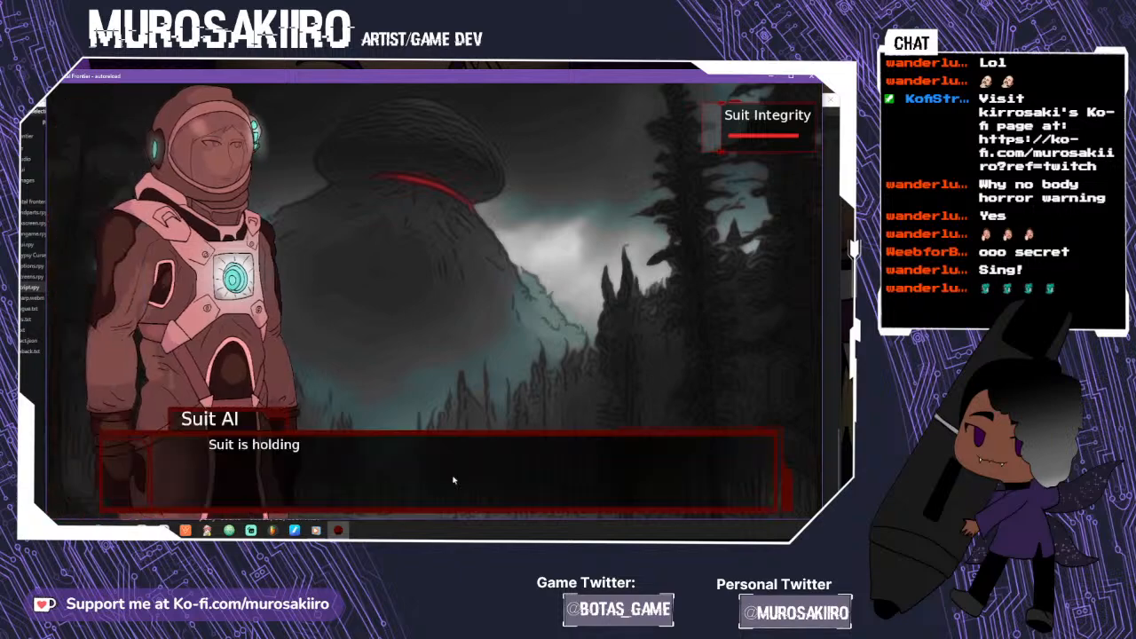
left_click(453, 480)
left_click(454, 482)
left_click(455, 482)
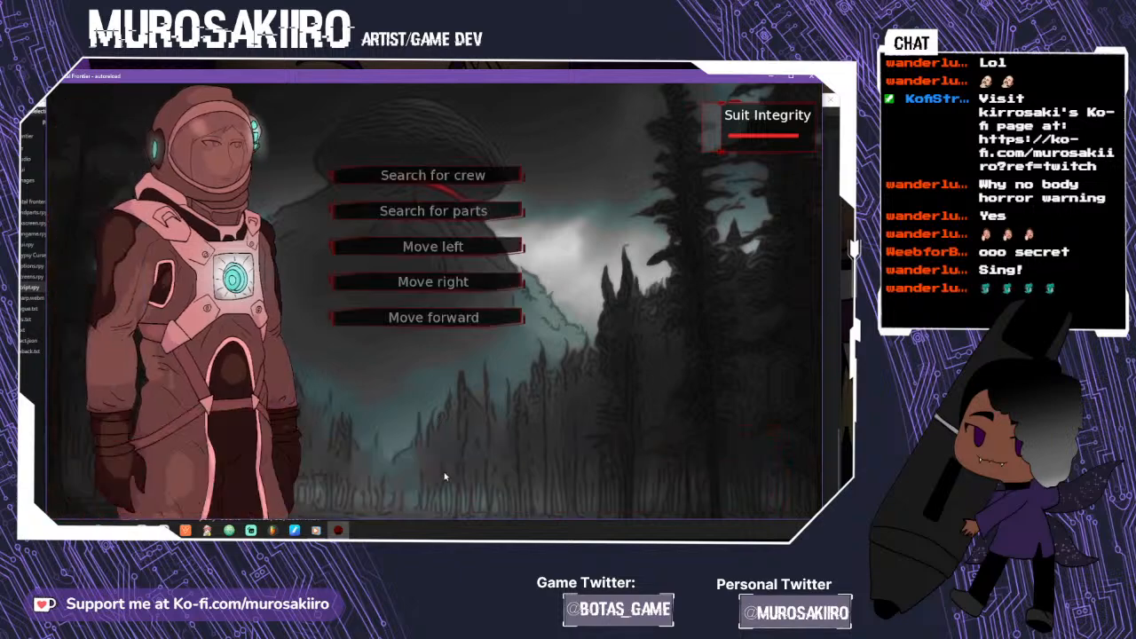
- Search the forest area for crew and choose to try to help the Navigator
left_click(487, 176)
left_click(609, 460)
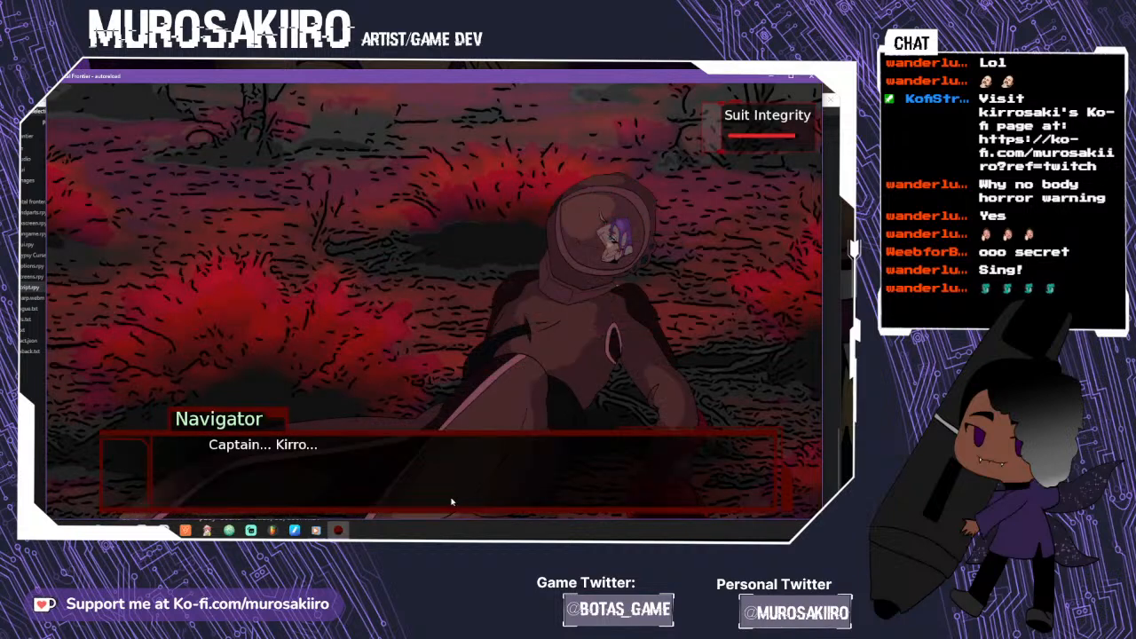
left_click(449, 502)
left_click(459, 503)
left_click(468, 269)
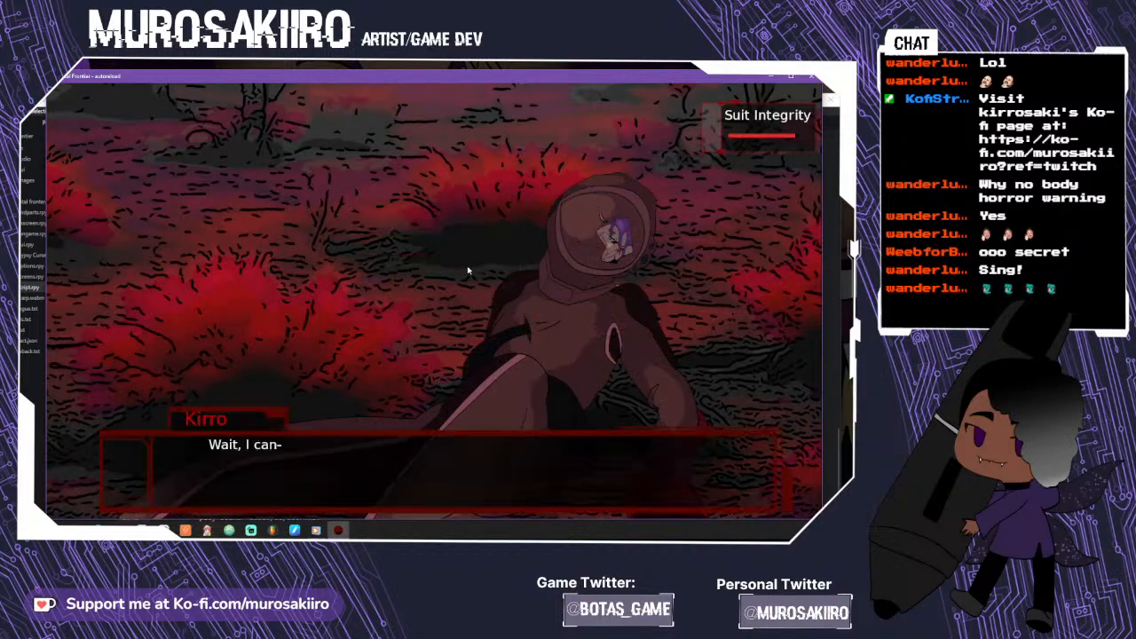
- Play the Navigator's scene through to the forest area's Suit AI dialogue, and roll back to the "..." line
left_click(518, 476)
left_click(682, 496)
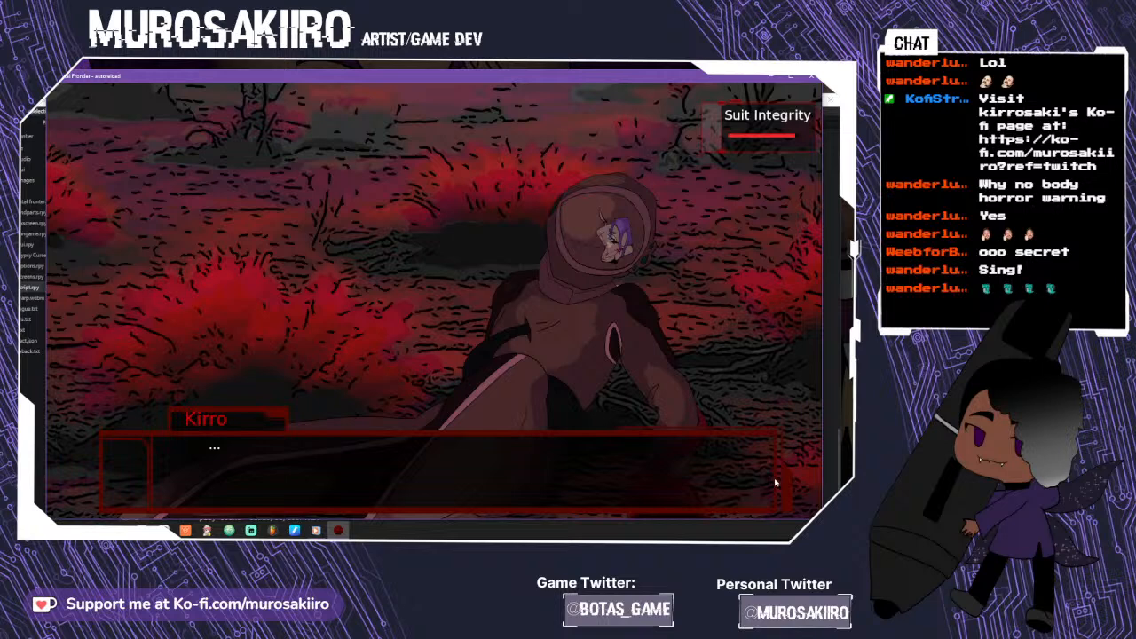
left_click(568, 508)
left_click(595, 494)
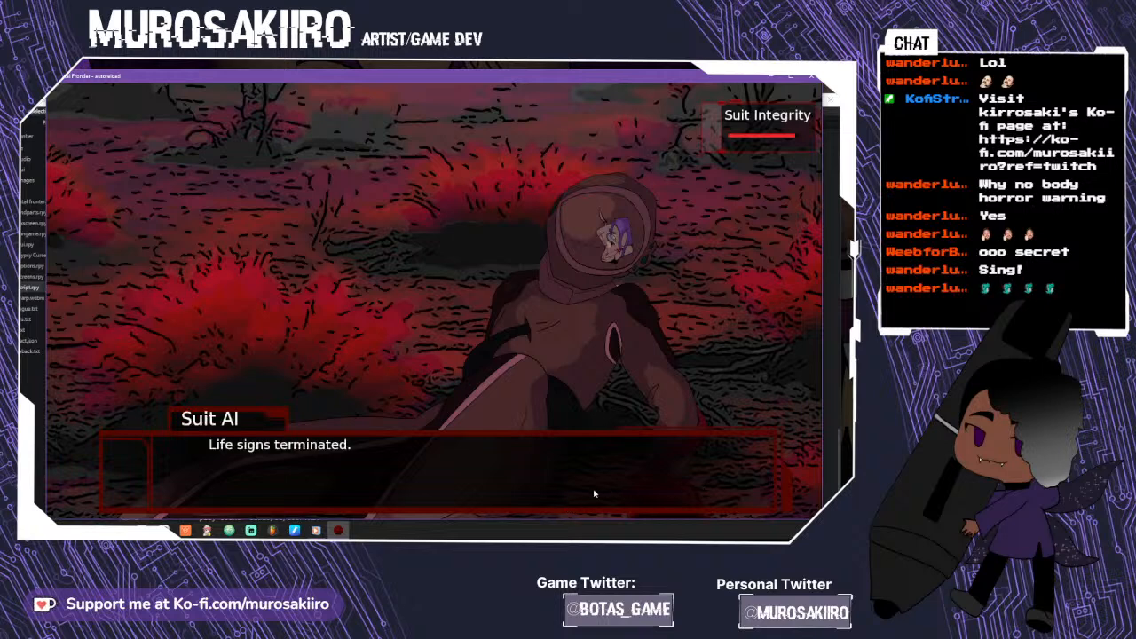
left_click(468, 492)
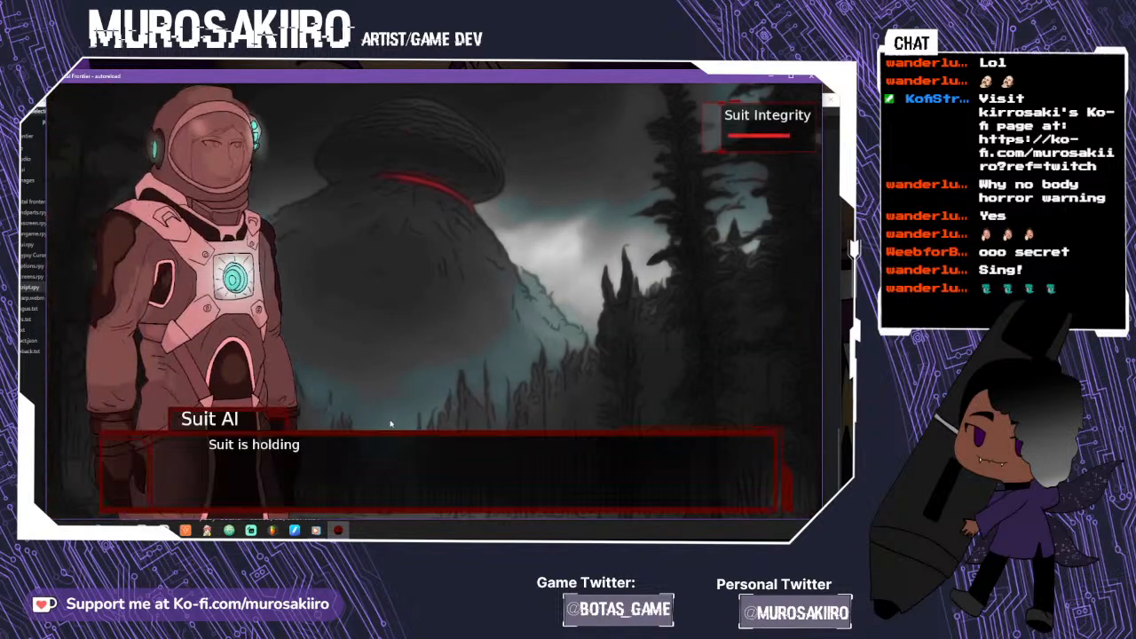
left_click(387, 482)
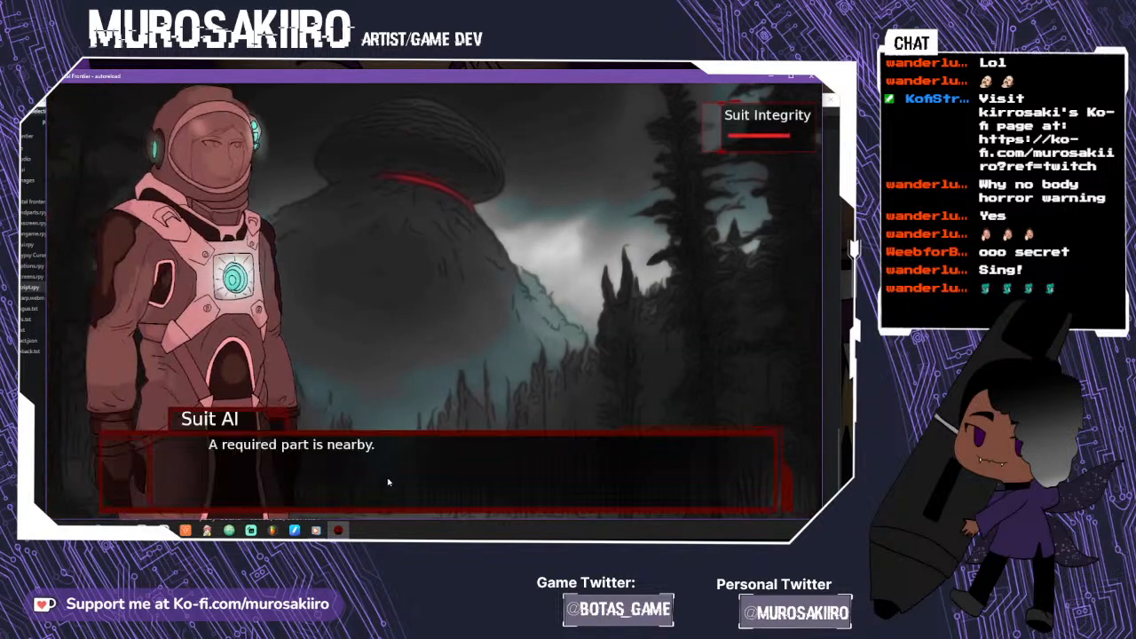
left_click(386, 480)
left_click(386, 480)
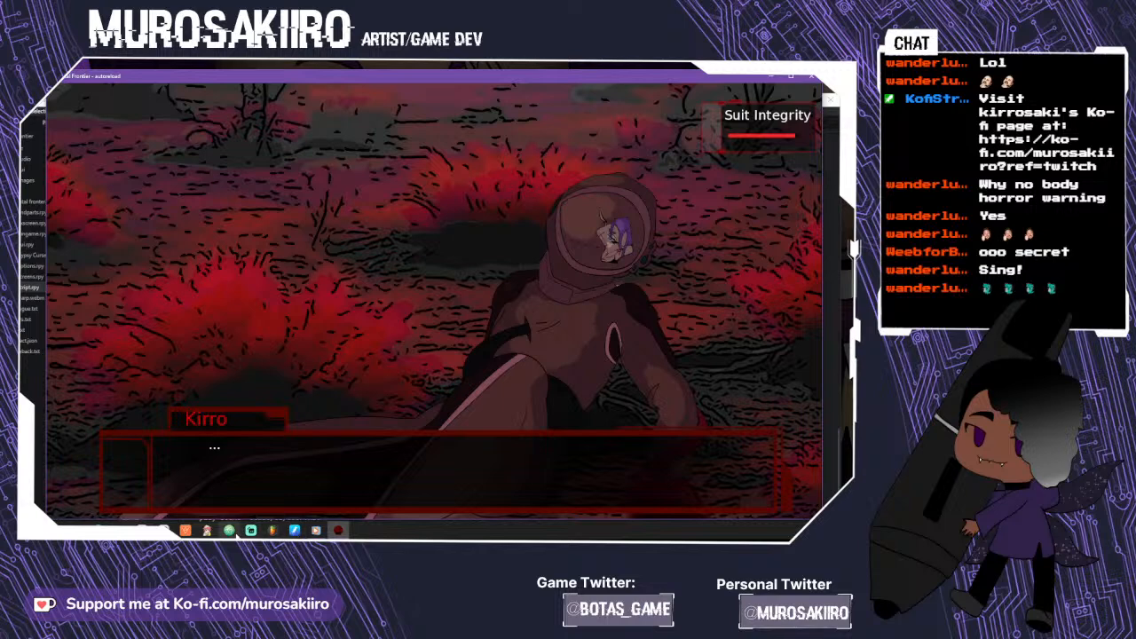
- Switch to script.rpy in Atom, expand label Crewfound1 and add "with dissolve" to show crew4 under "Try to help"
left_click(229, 530)
left_click(142, 209)
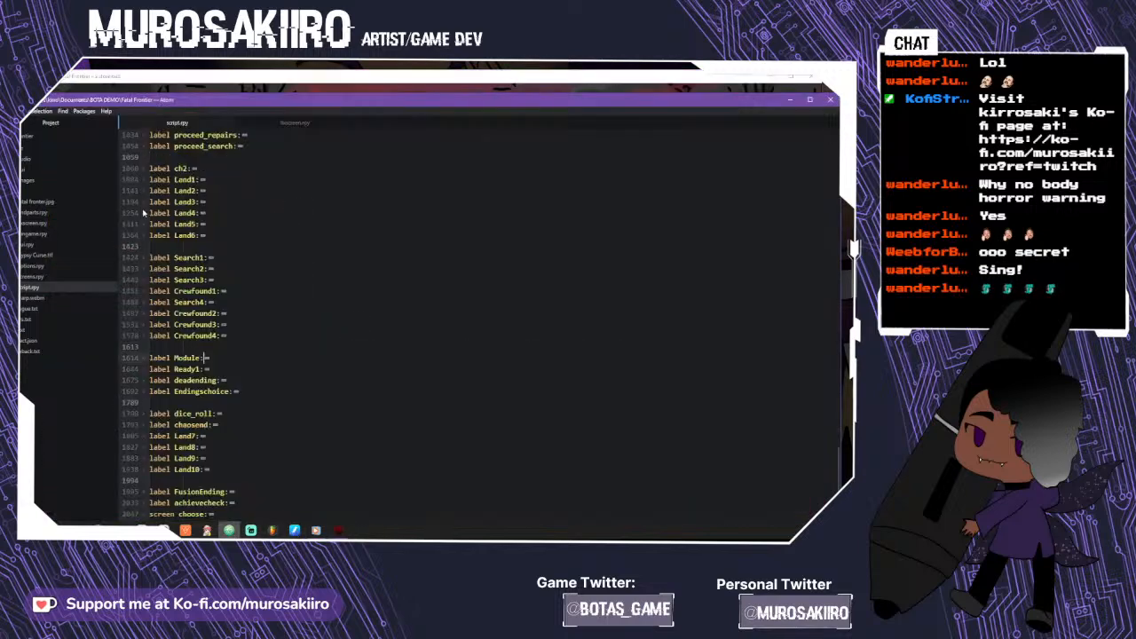
left_click(143, 292)
scroll(254, 347, "down", 3)
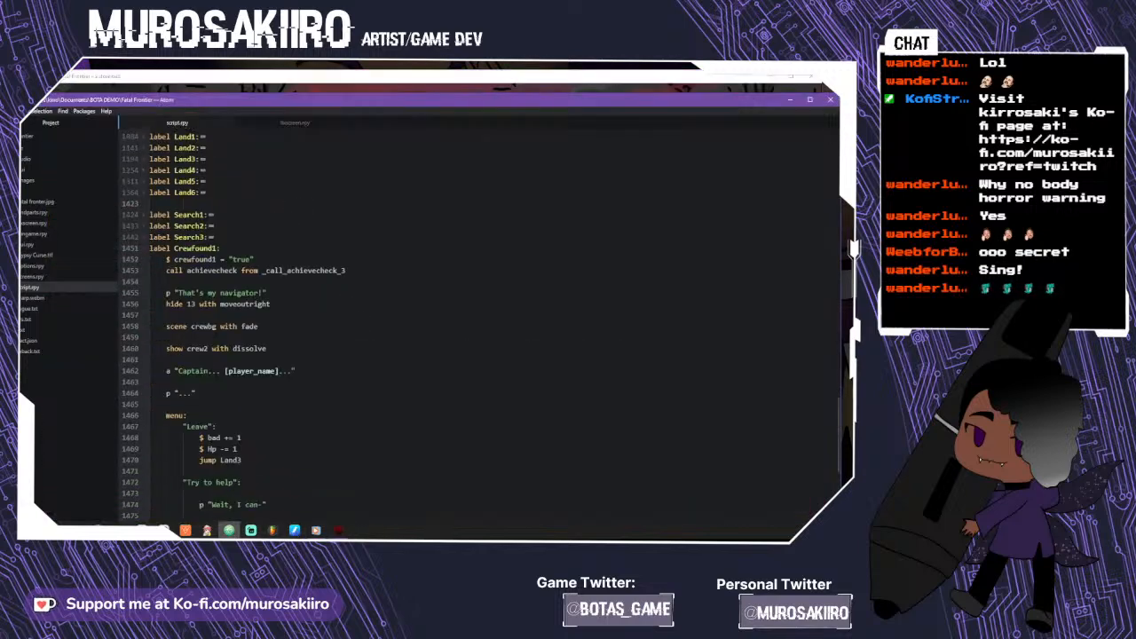
scroll(479, 324, "down", 4)
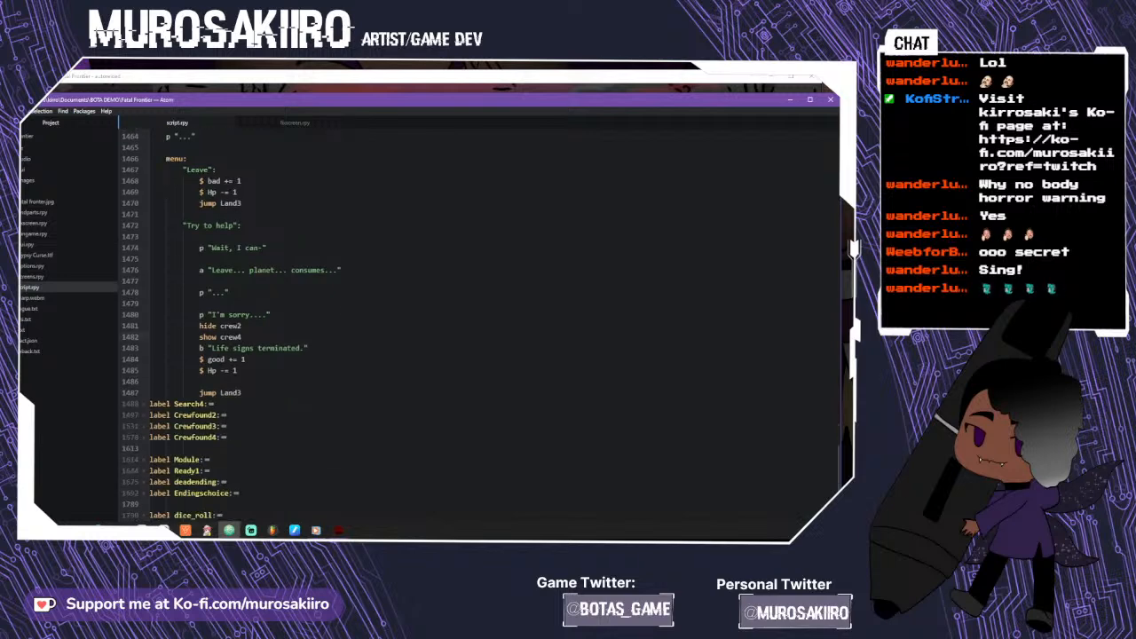
type("iy")
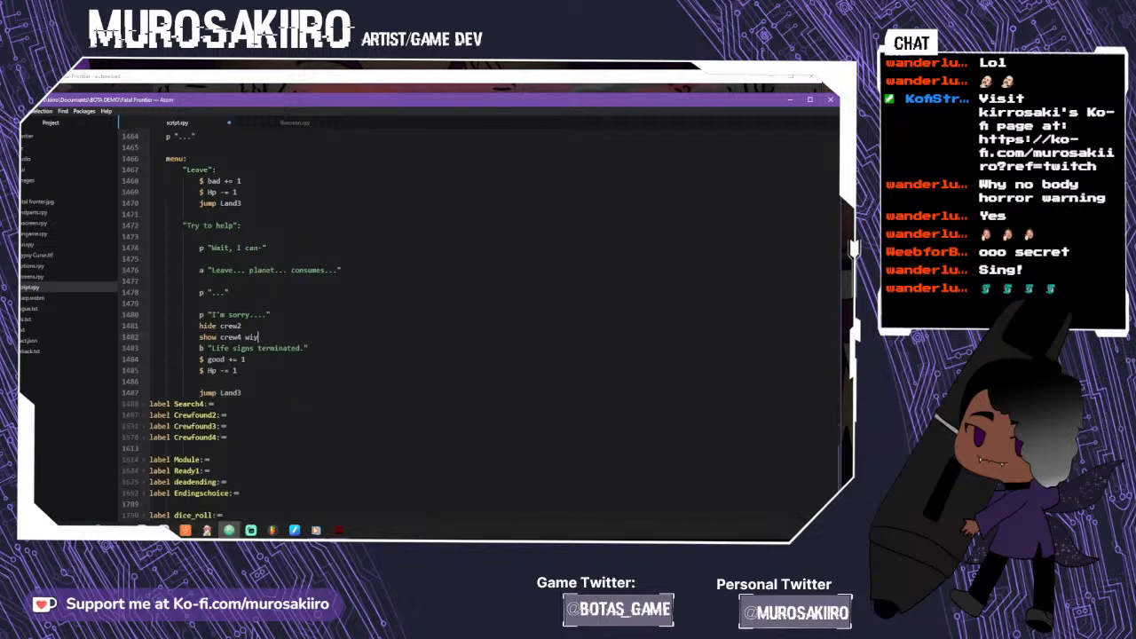
type("thh d")
type("issolve")
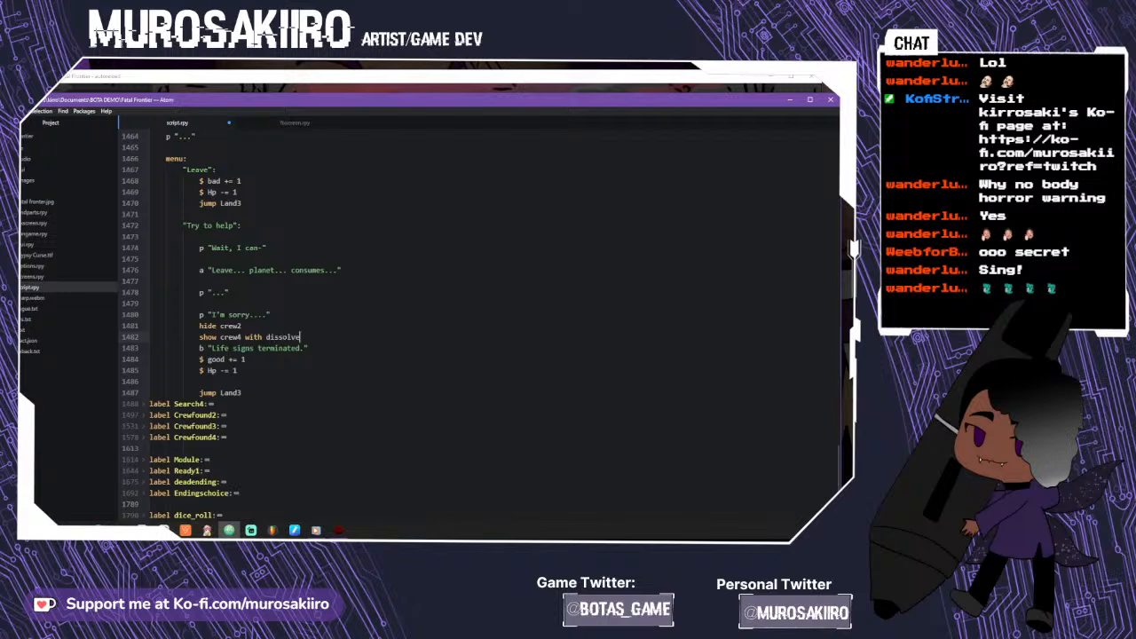
- Move the hide crew2 line below "show crew4 with dissolve" in Crewfound1 and save script.rpy
left_click_drag(242, 326, 208, 326)
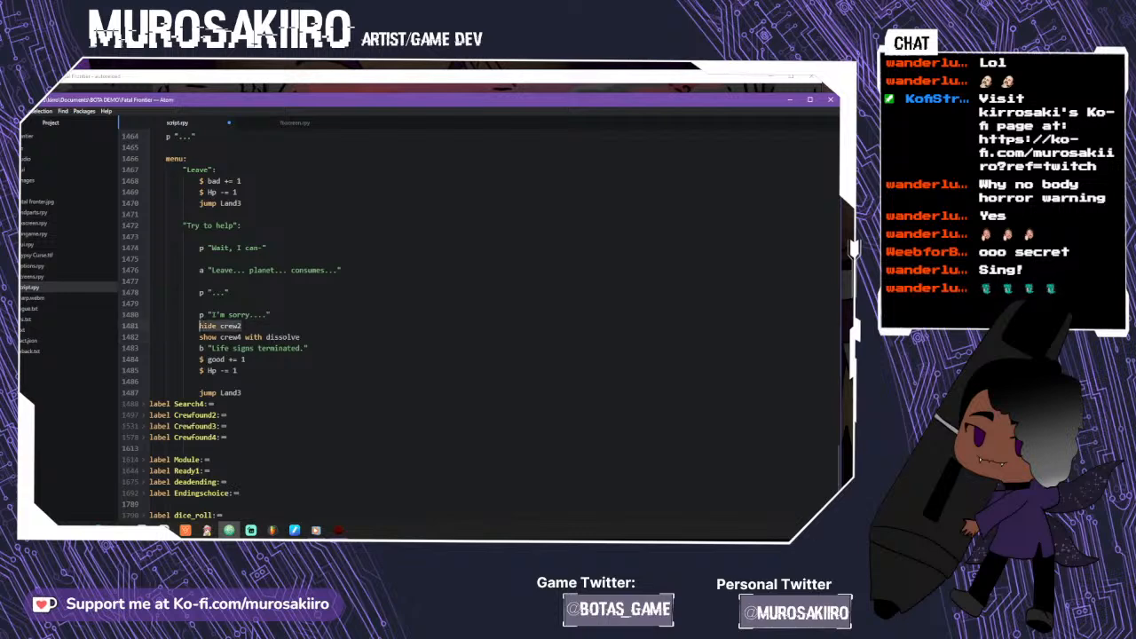
right_click(203, 325)
left_click(242, 167)
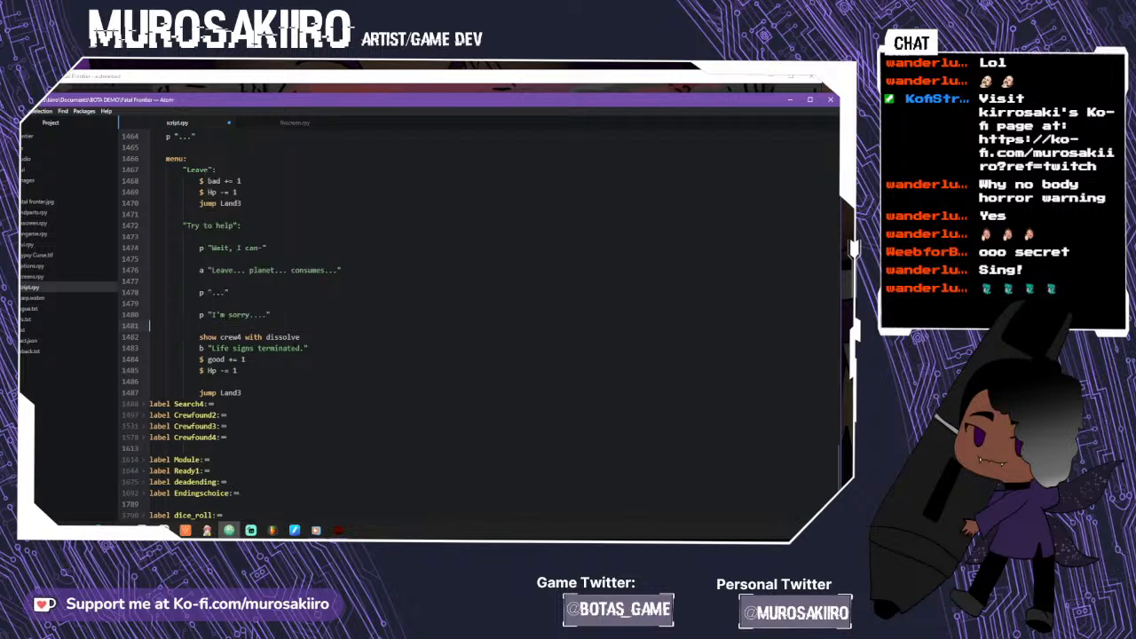
key("BackSpace")
key("Return")
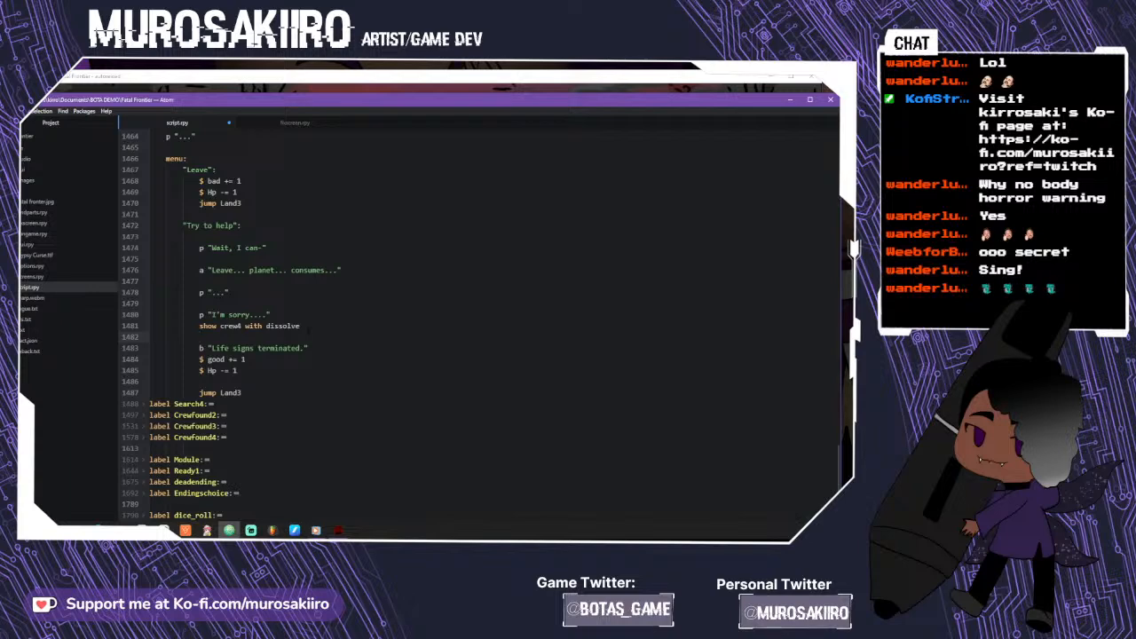
key("ctrl+v")
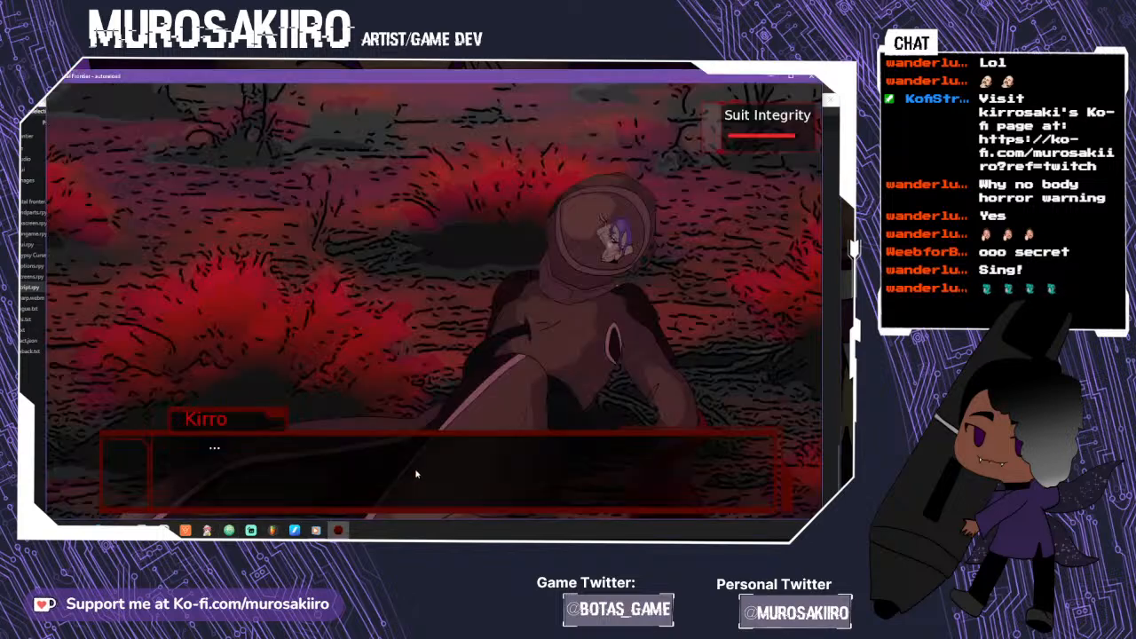
- In the game, replay the Navigator's scene from "..." to "Life signs terminated." to check the sprite transition
left_click(419, 475)
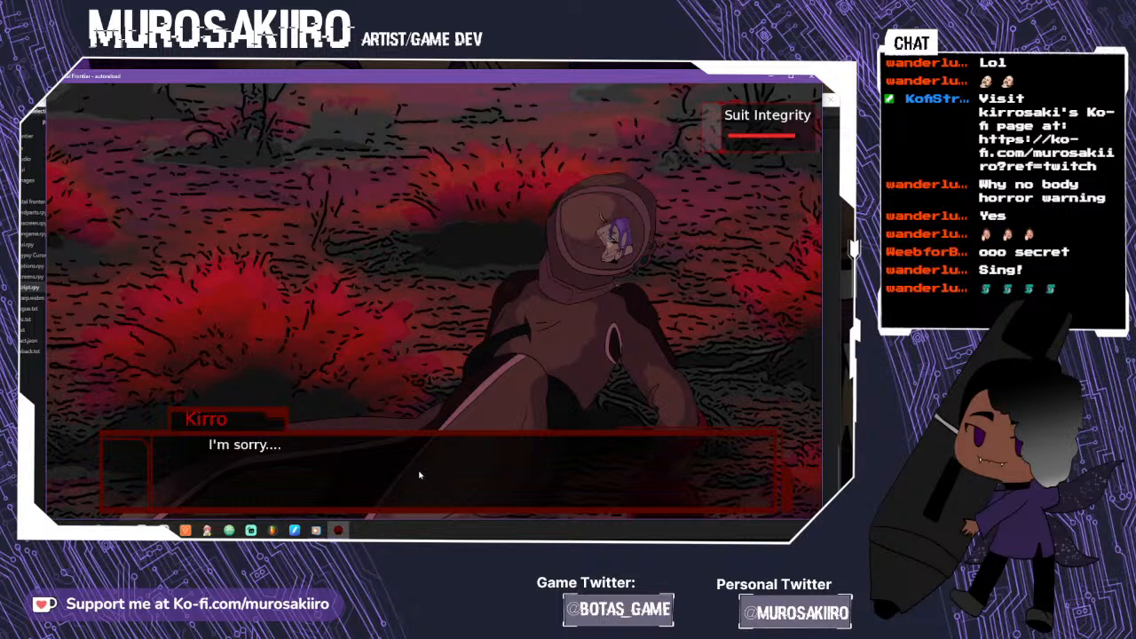
left_click(420, 475)
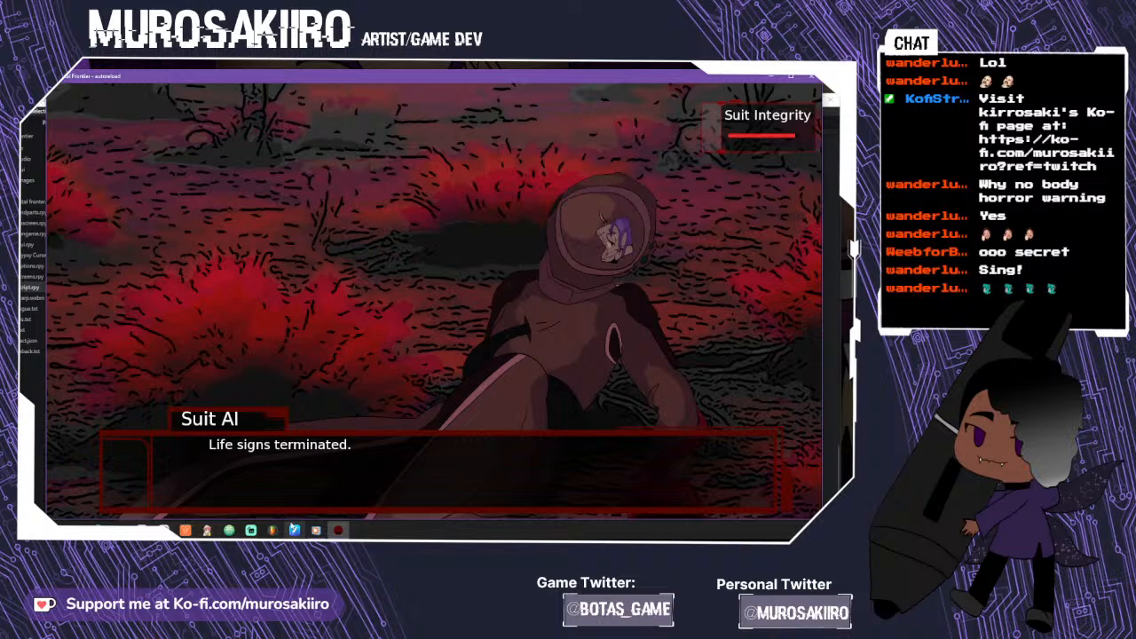
- Return to script.rpy, collapse label Crewfound1 and expand label Crewfound3 to reach its "Not your fault" branch
left_click(228, 530)
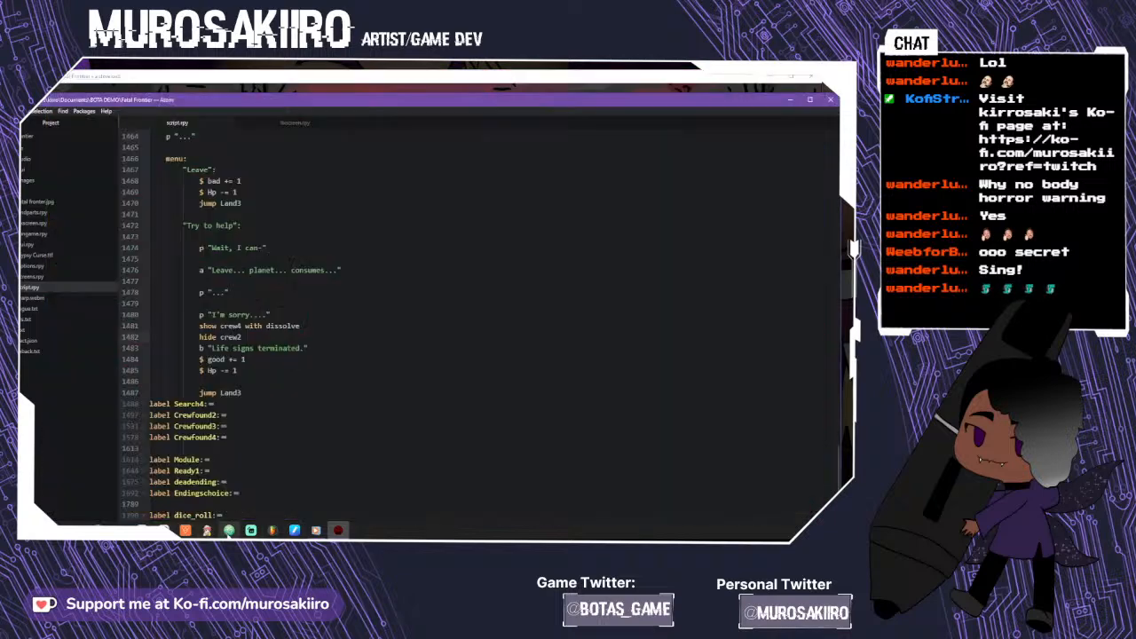
scroll(479, 319, "up", 10)
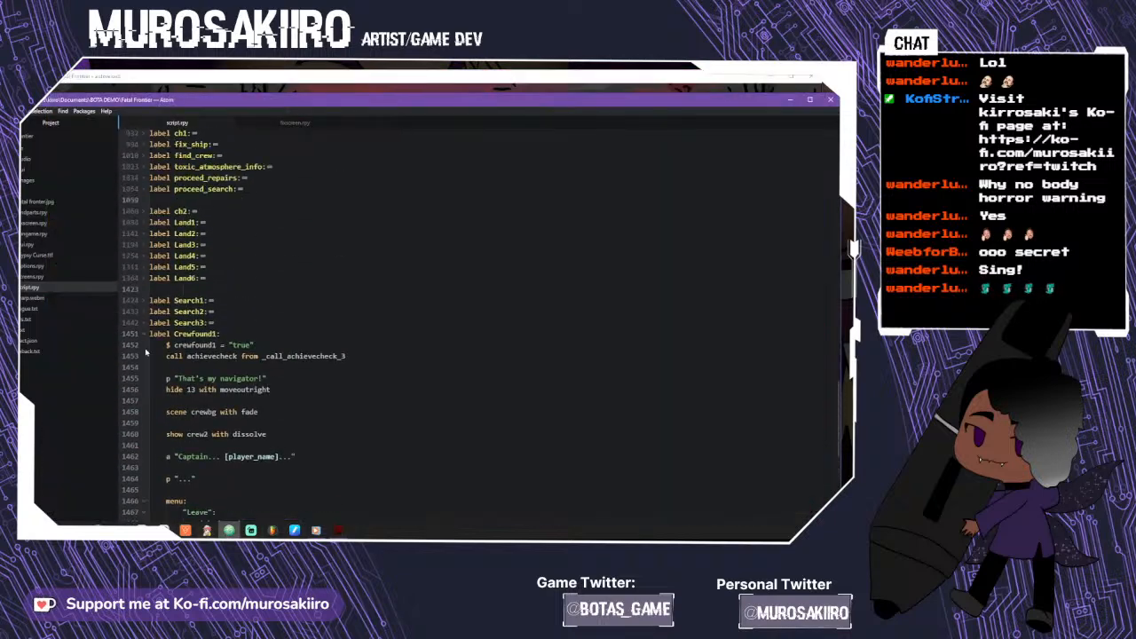
left_click(143, 335)
left_click(146, 367)
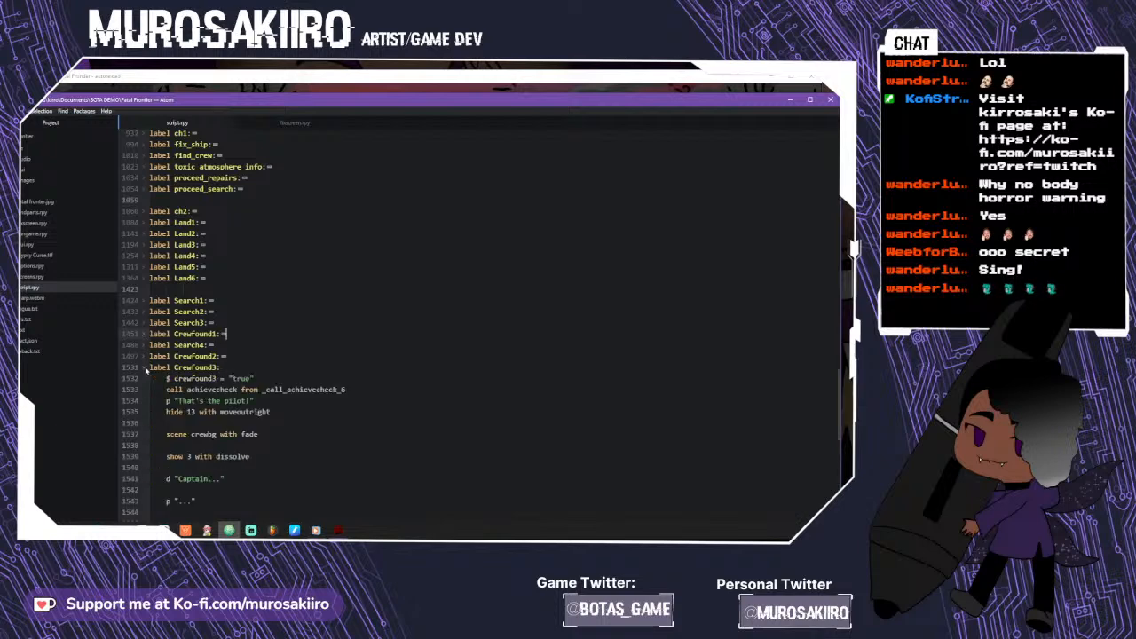
scroll(146, 367, "down", 12)
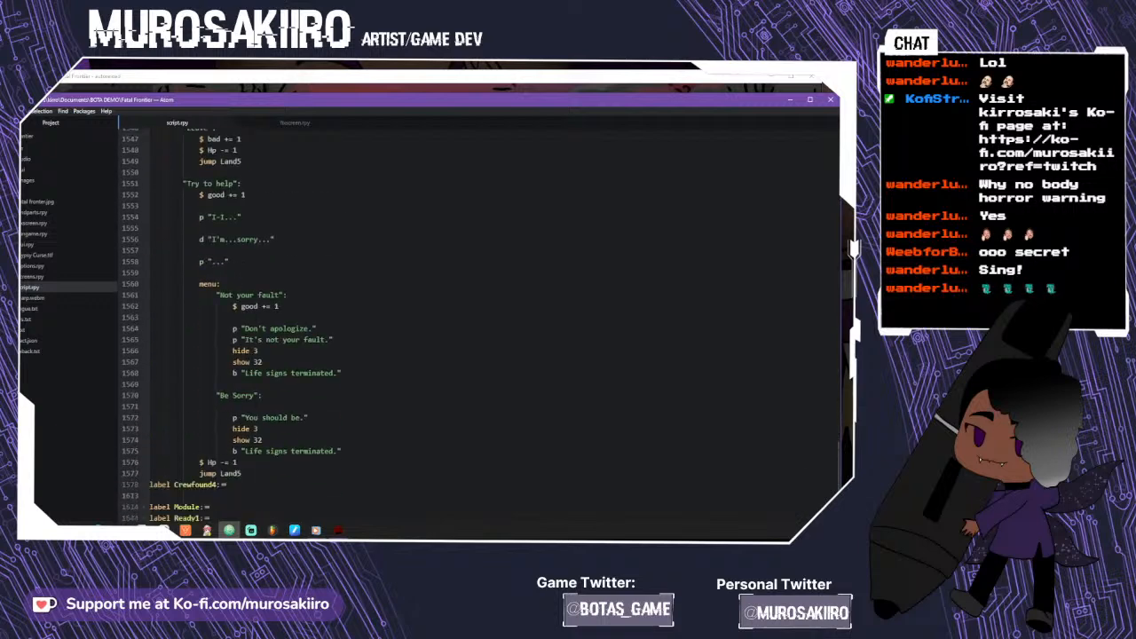
- In Crewfound3's "Not your fault" branch, move show 32 above hide 3 and extend it to "show 32 with dissolve"
left_click(263, 362)
key("Up")
left_click_drag(263, 363, 234, 362)
right_click(235, 363)
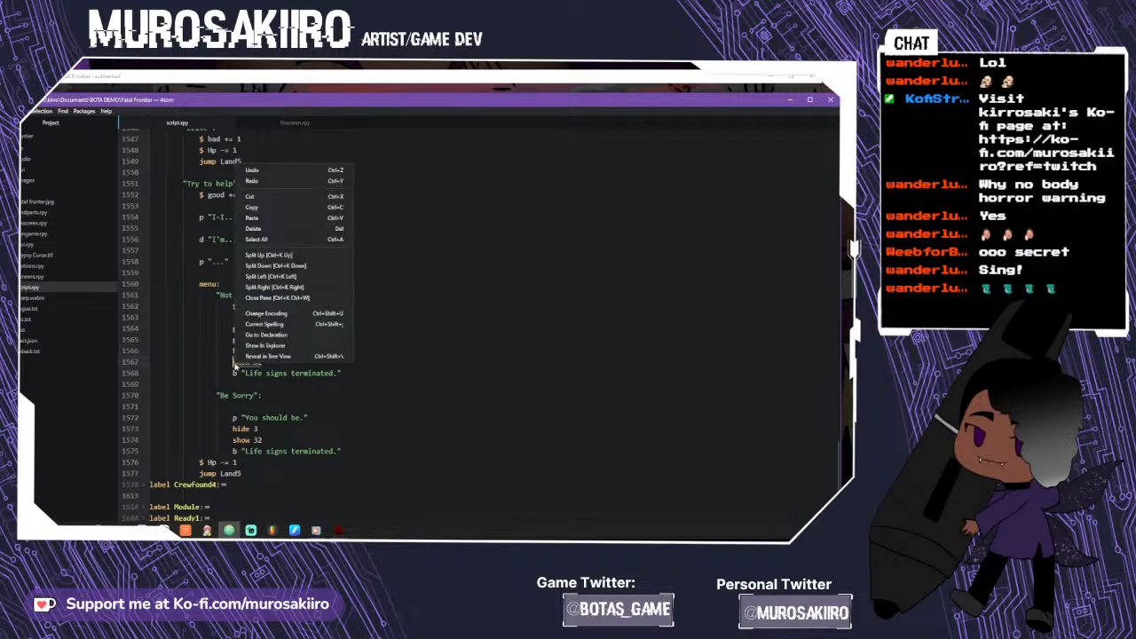
left_click(252, 207)
key("BackSpace")
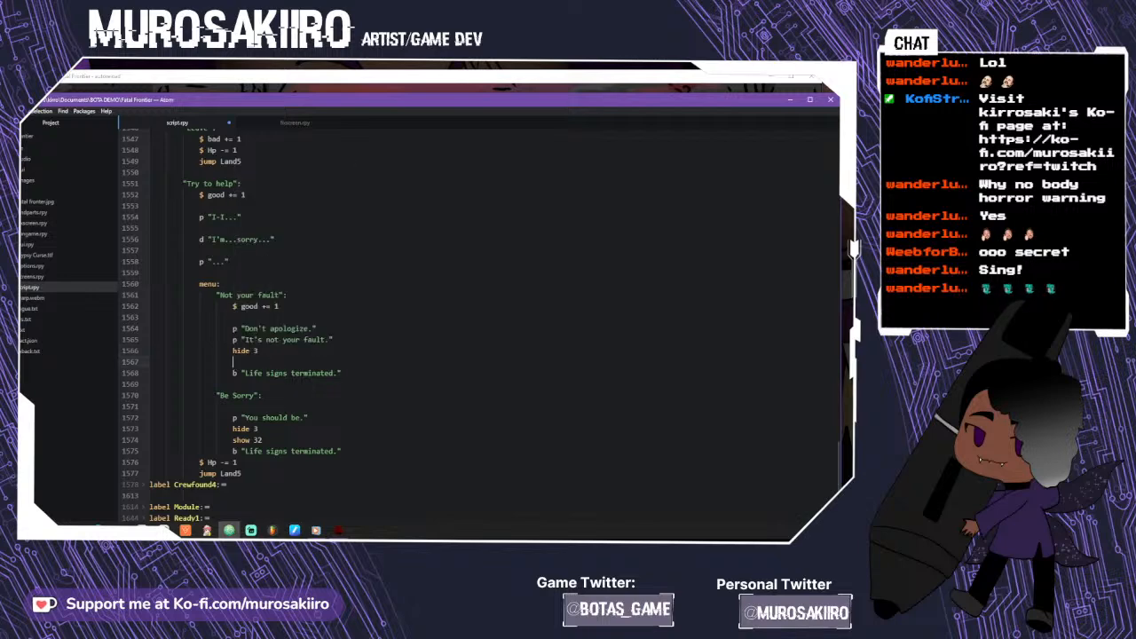
key("BackSpace")
key("BackSpace")
key("BackSpace")
key("BackSpace")
key("BackSpace")
key("BackSpace")
left_click(333, 340)
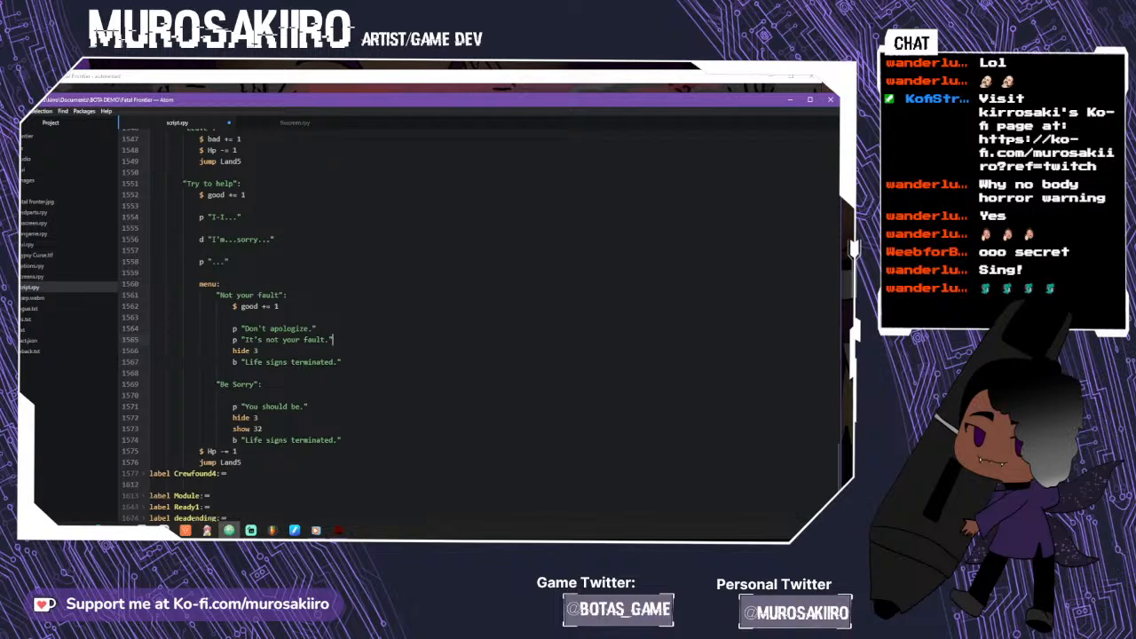
key("Return")
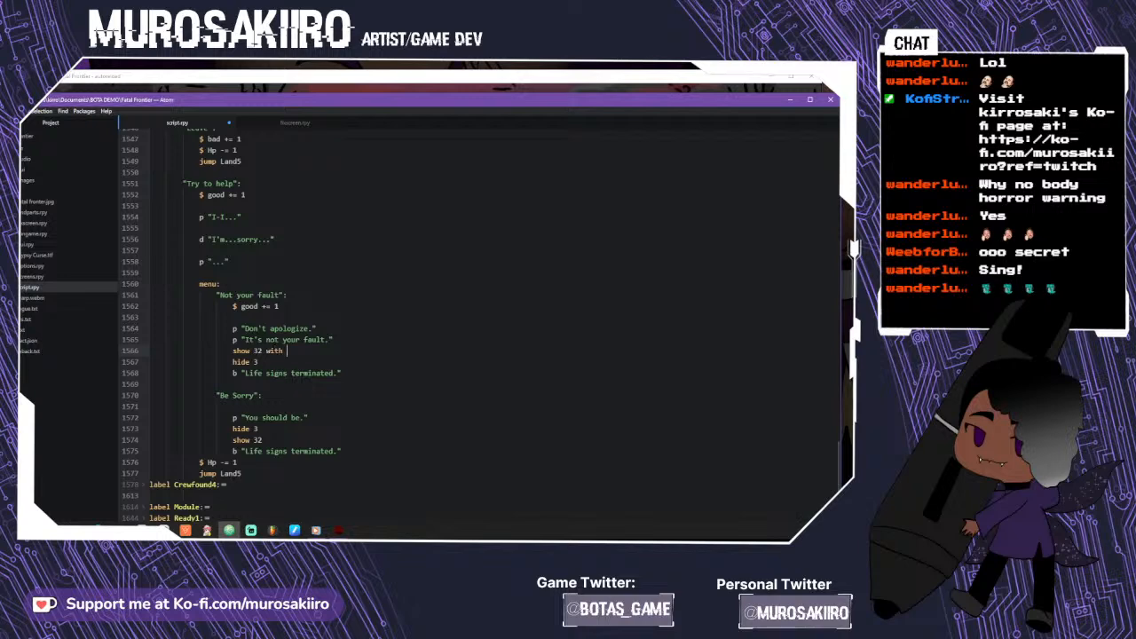
type("dissolve")
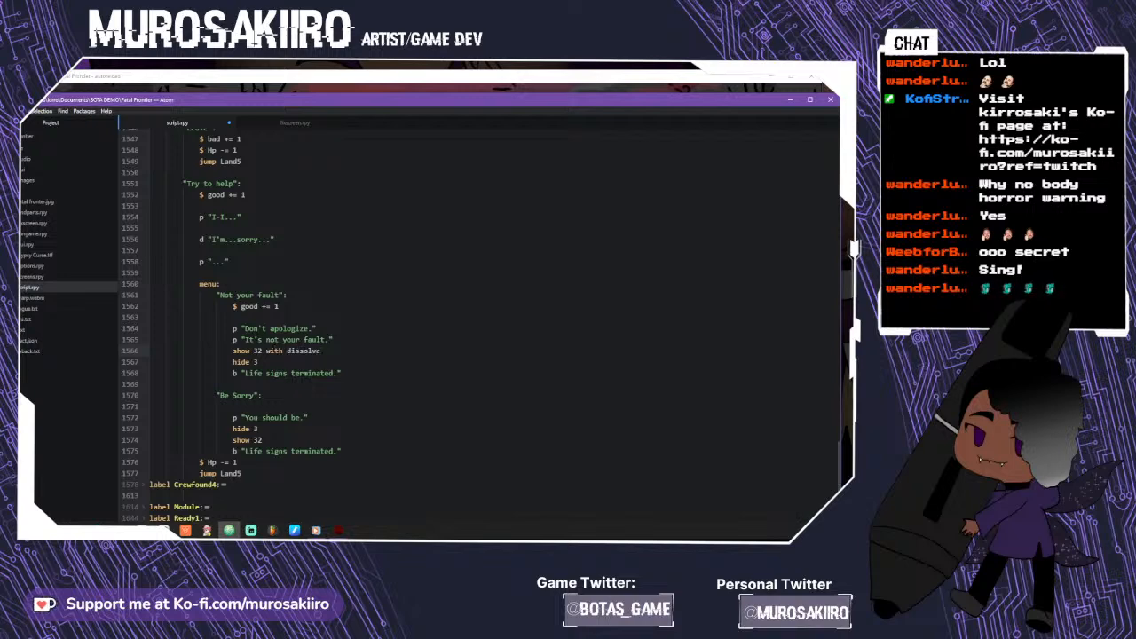
- In the "Be Sorry" branch, move show 32 above hide 3 as "show 32 with dissolve" and save script.rpy
left_click_drag(263, 439, 149, 439)
key("ctrl+c")
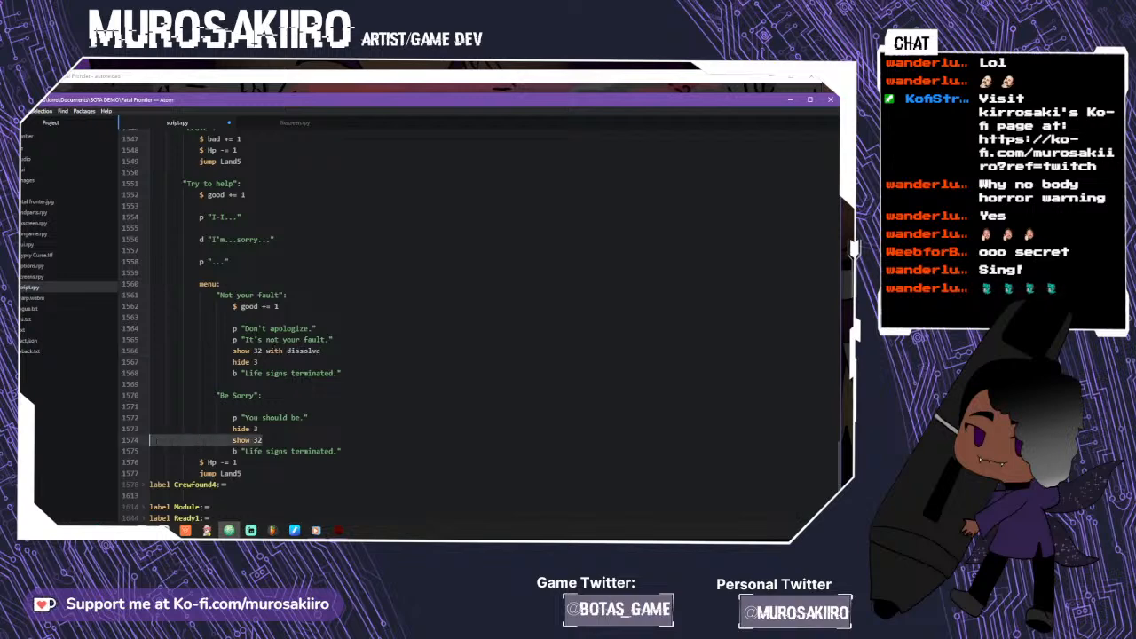
right_click(174, 441)
left_click(188, 274)
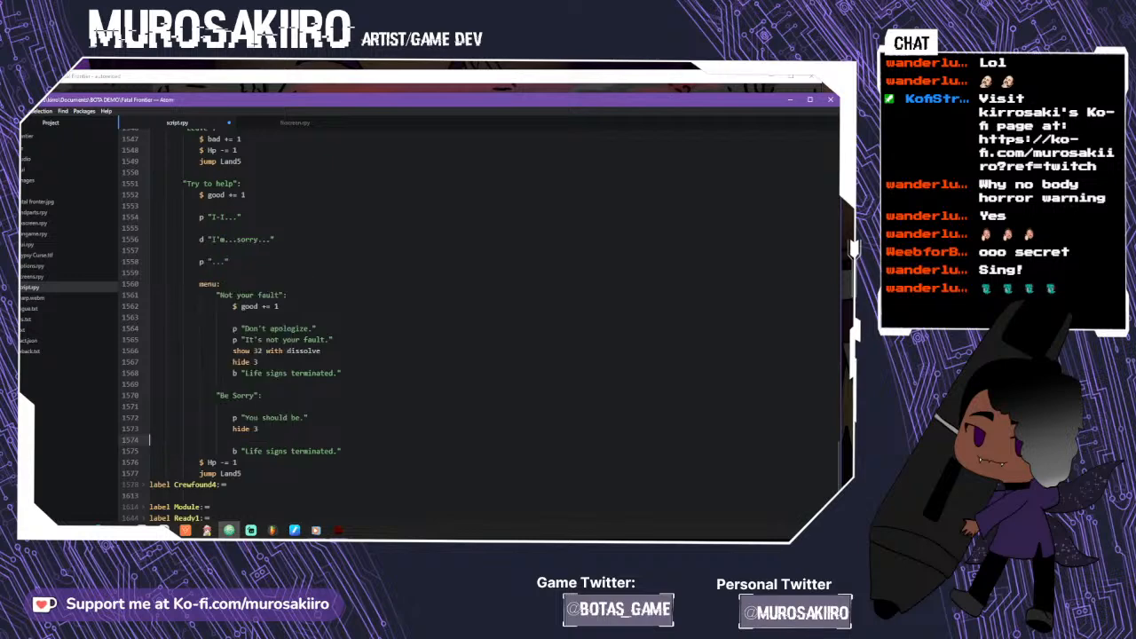
key("BackSpace")
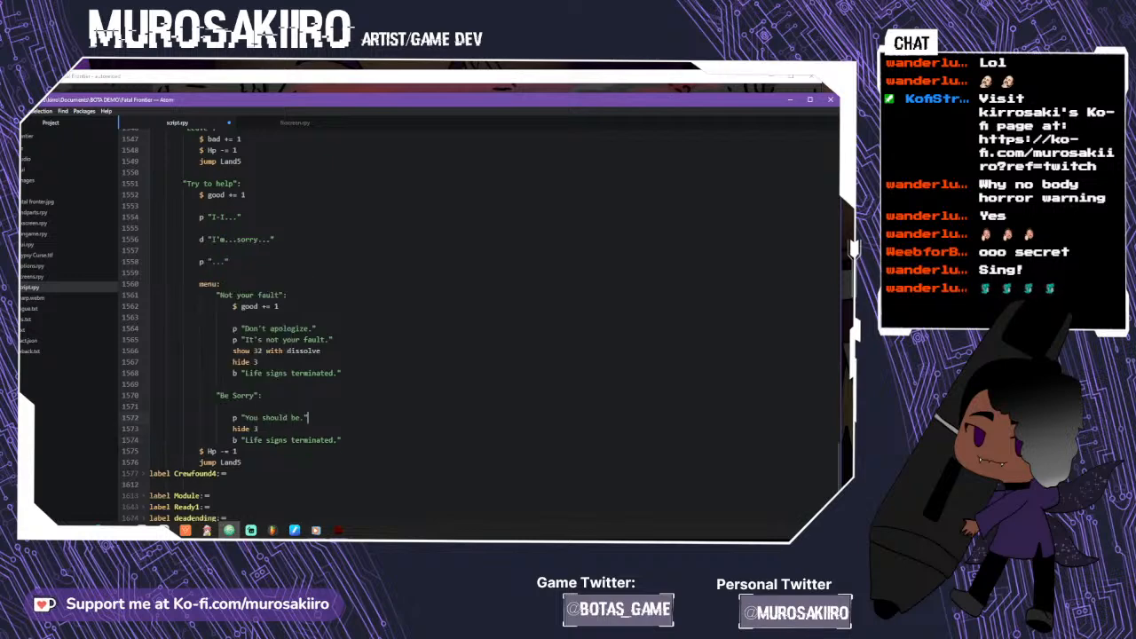
key("Return")
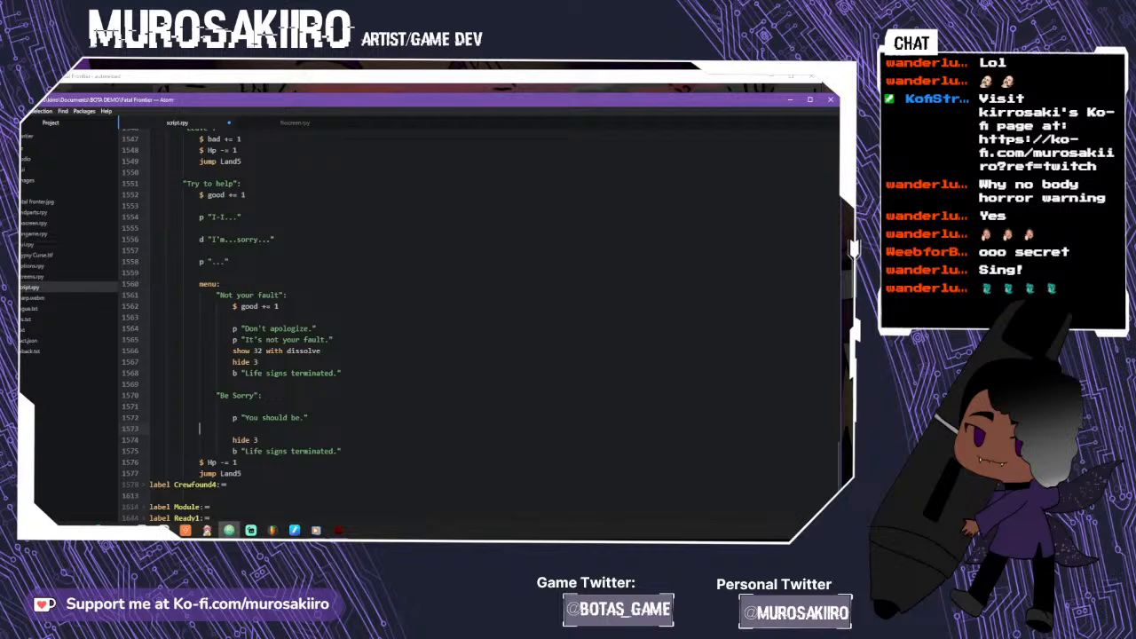
key("ctrl+v")
type("wi")
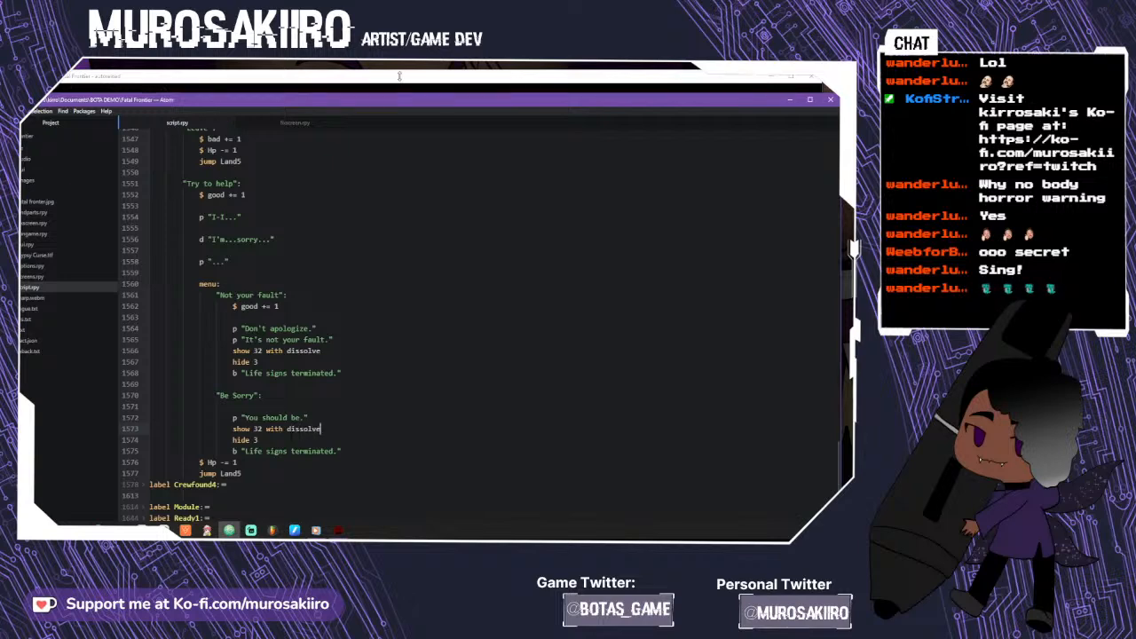
- Switch to the Fatal Frontier game, continue past "Life signs terminated." and search the mountain forest for parts
left_click(400, 76)
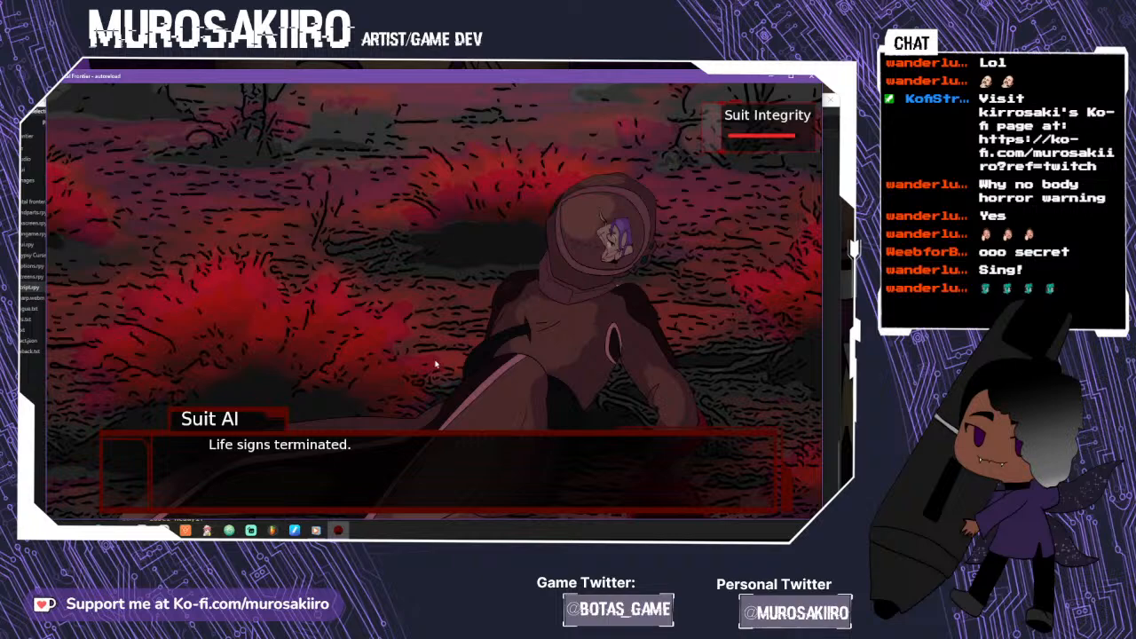
left_click(375, 502)
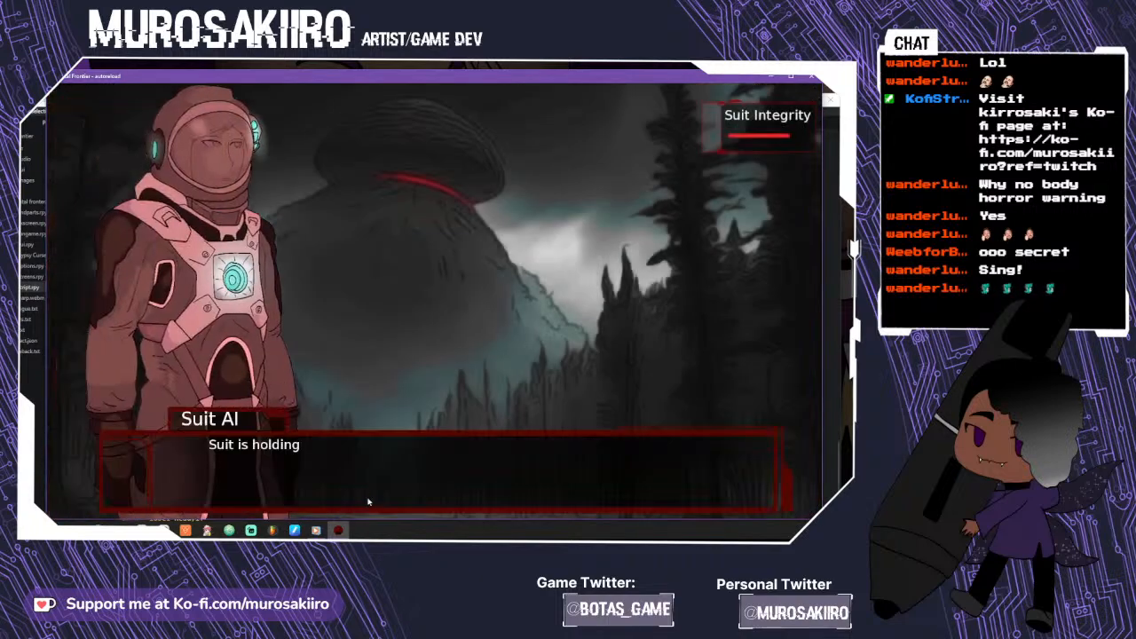
left_click(368, 502)
left_click(362, 487)
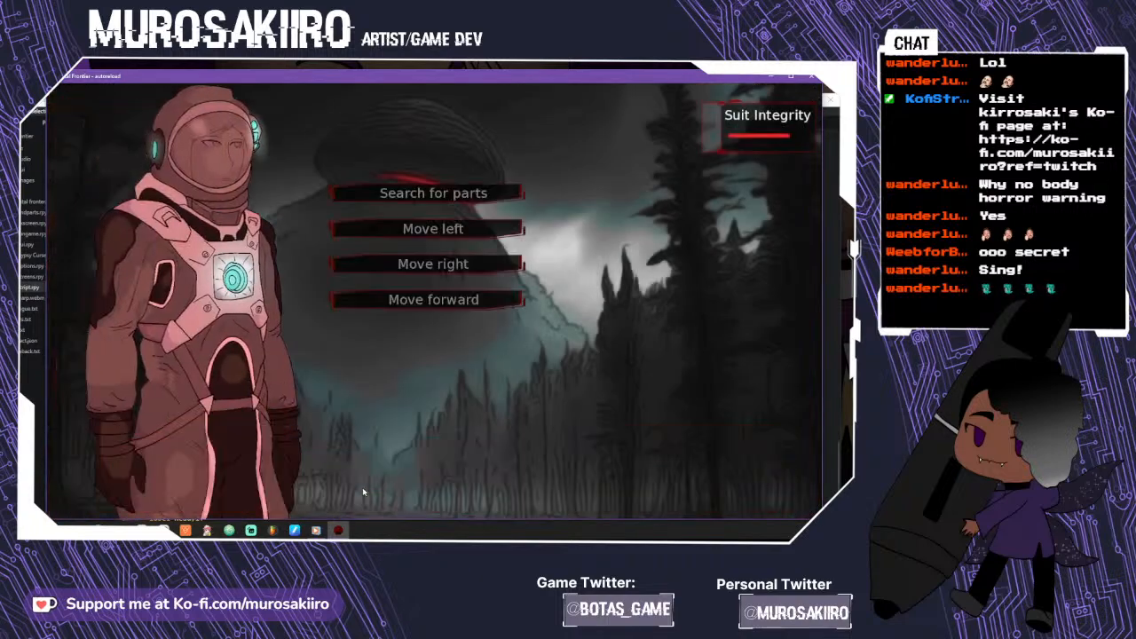
left_click(412, 193)
left_click(386, 482)
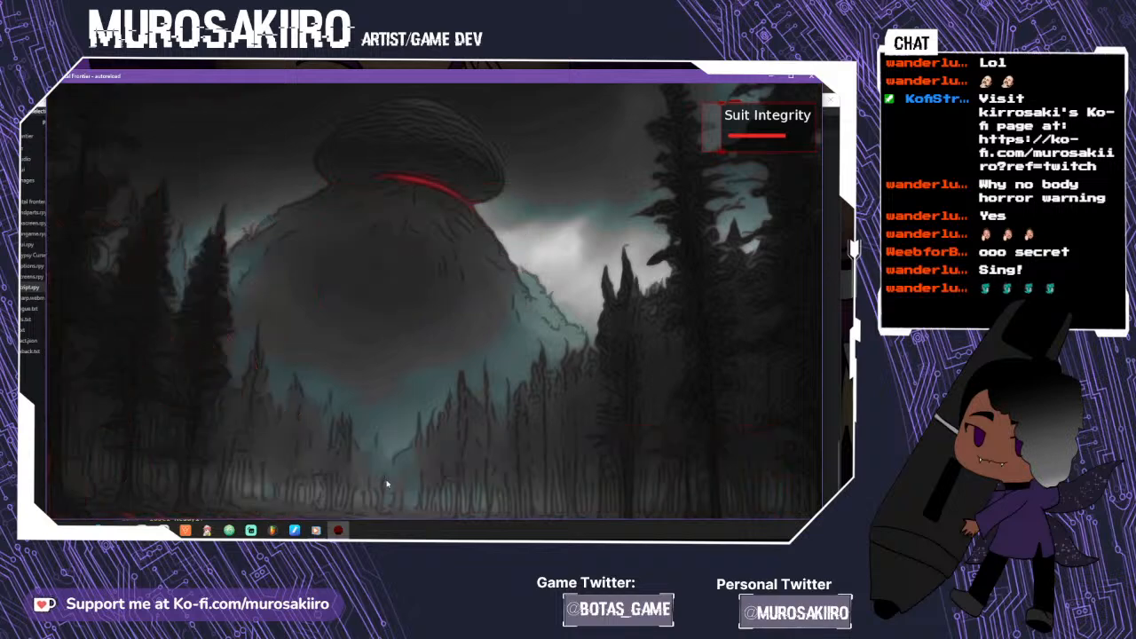
- Move forward into the red mushroom forest and follow the nearby life signs to the Pilot
left_click(735, 445)
left_click(644, 475)
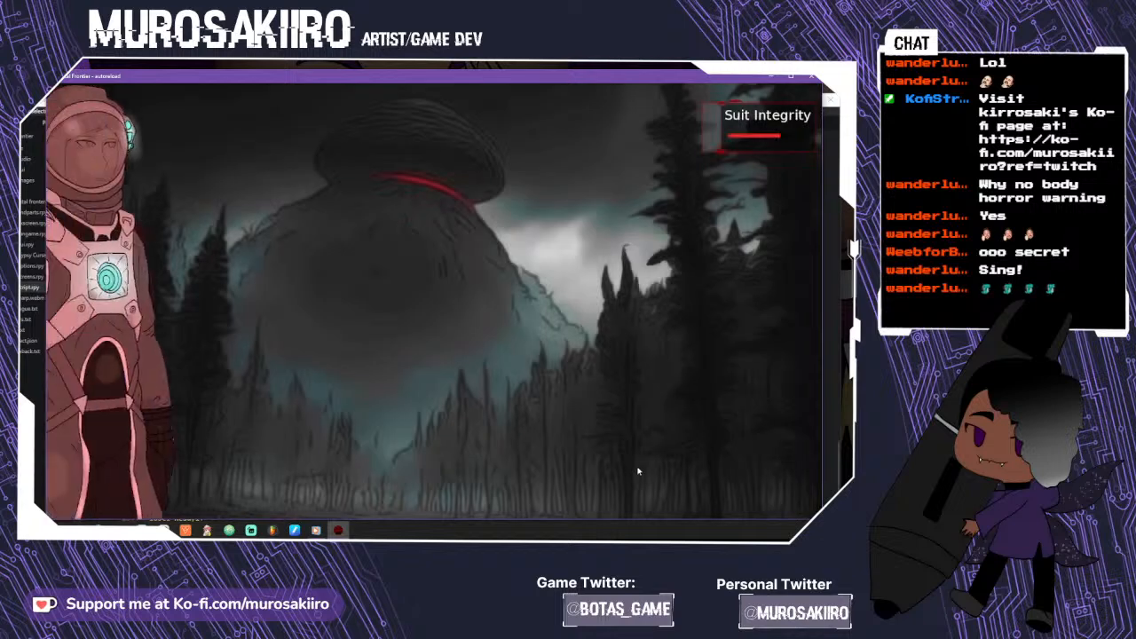
left_click(456, 463)
left_click(463, 282)
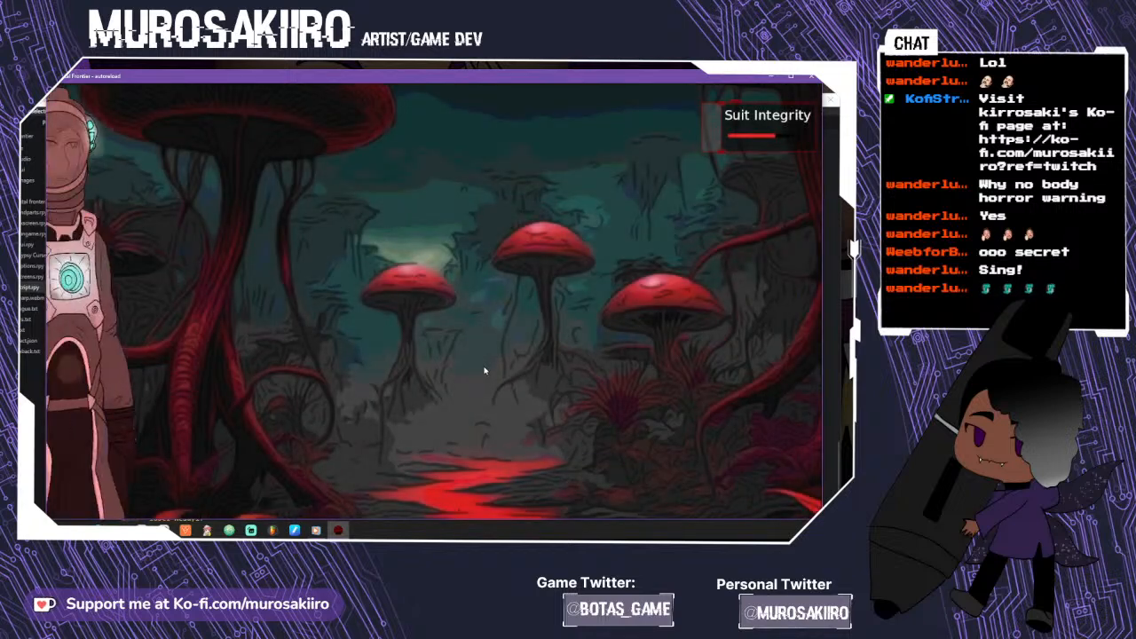
left_click(430, 479)
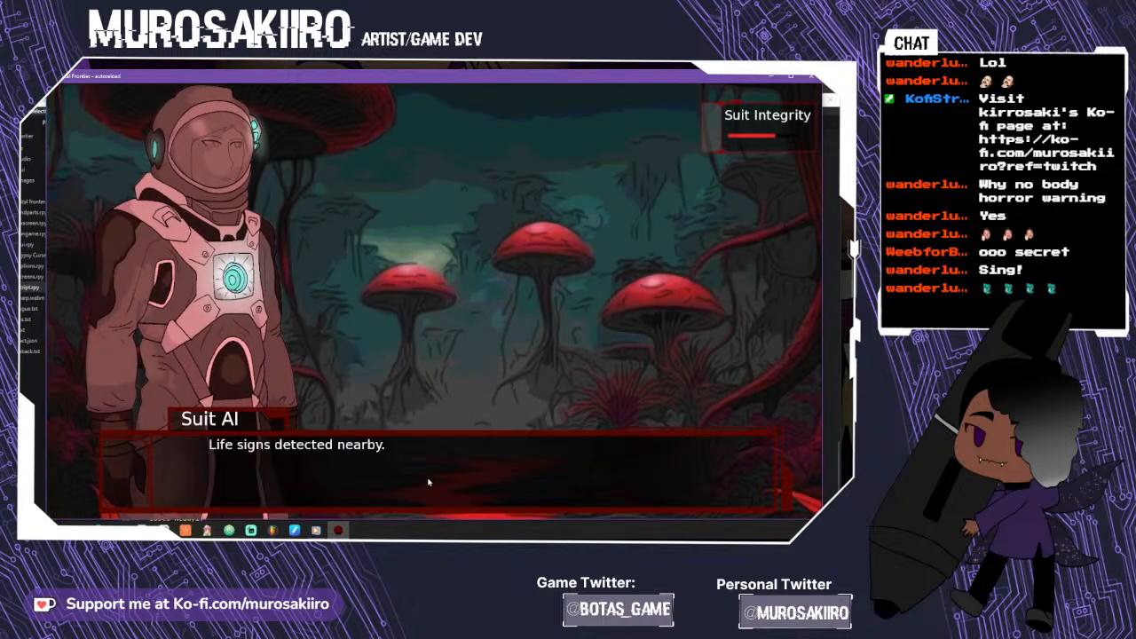
left_click(429, 479)
left_click(438, 199)
left_click(424, 498)
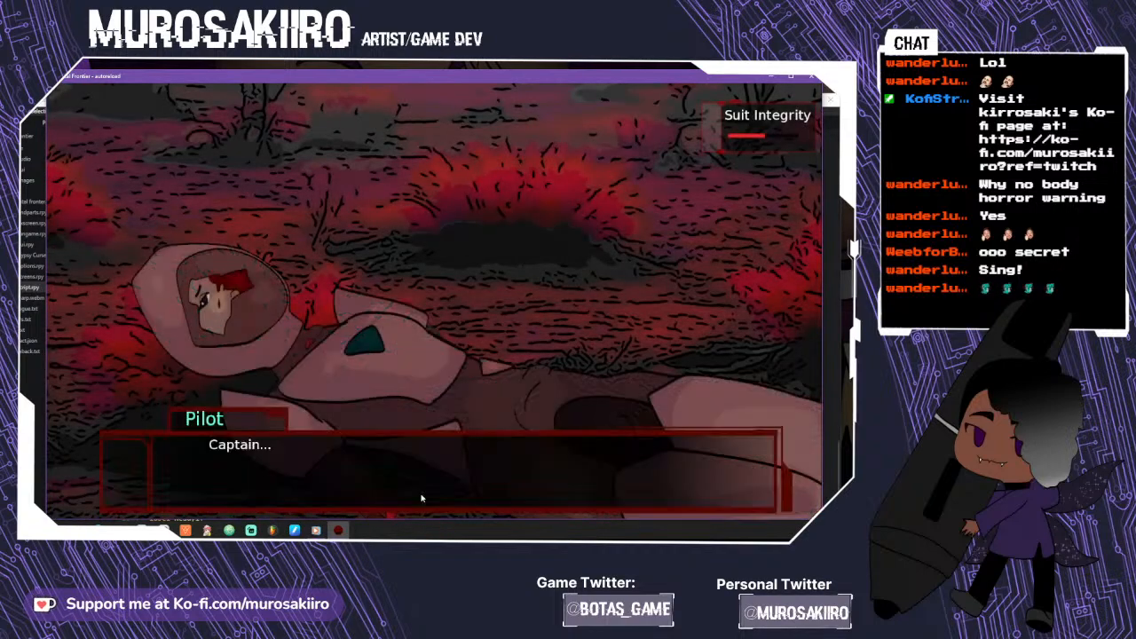
- Play the Pilot's scene through "Try to help" and "Not your fault" to check the sprite transition at "Life signs terminated."
left_click(396, 498)
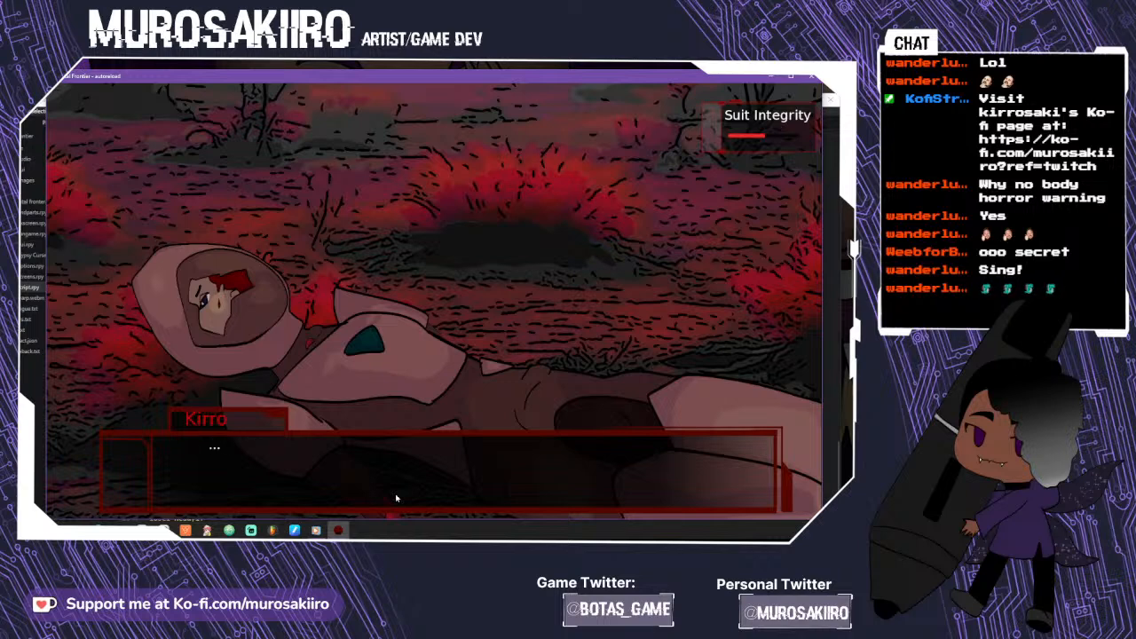
left_click(406, 493)
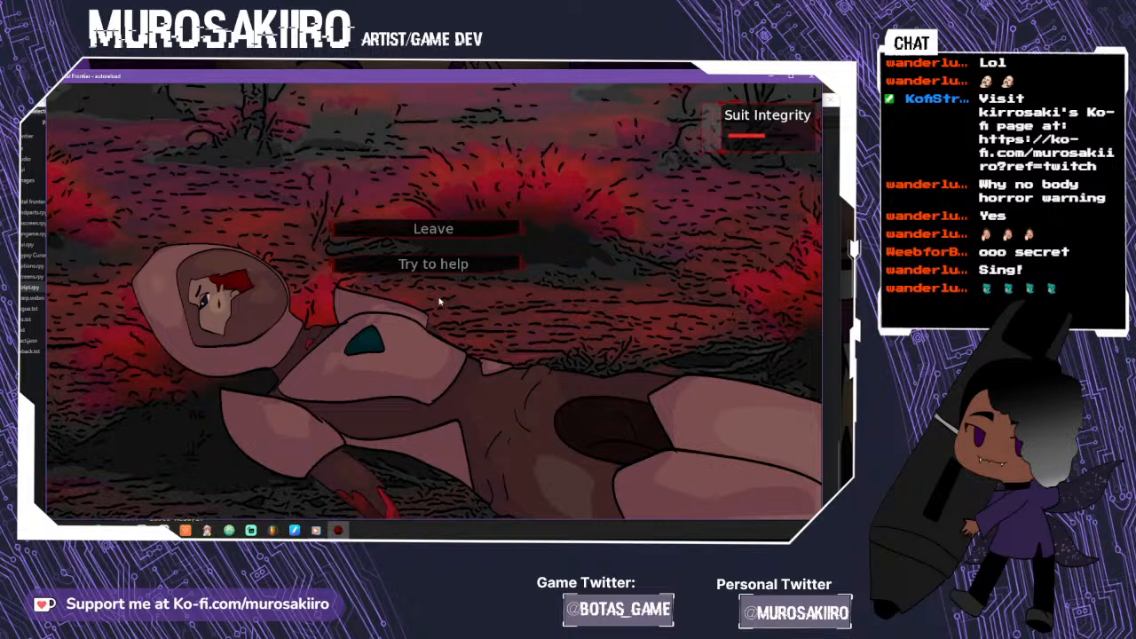
left_click(462, 259)
left_click(432, 448)
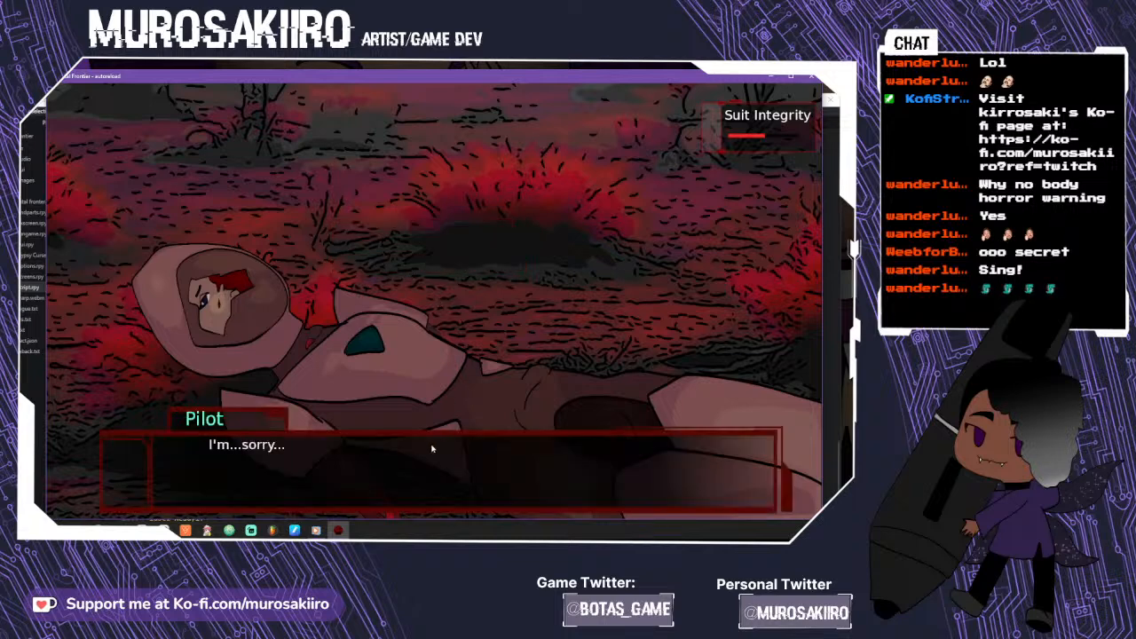
left_click(432, 448)
left_click(433, 446)
left_click(438, 228)
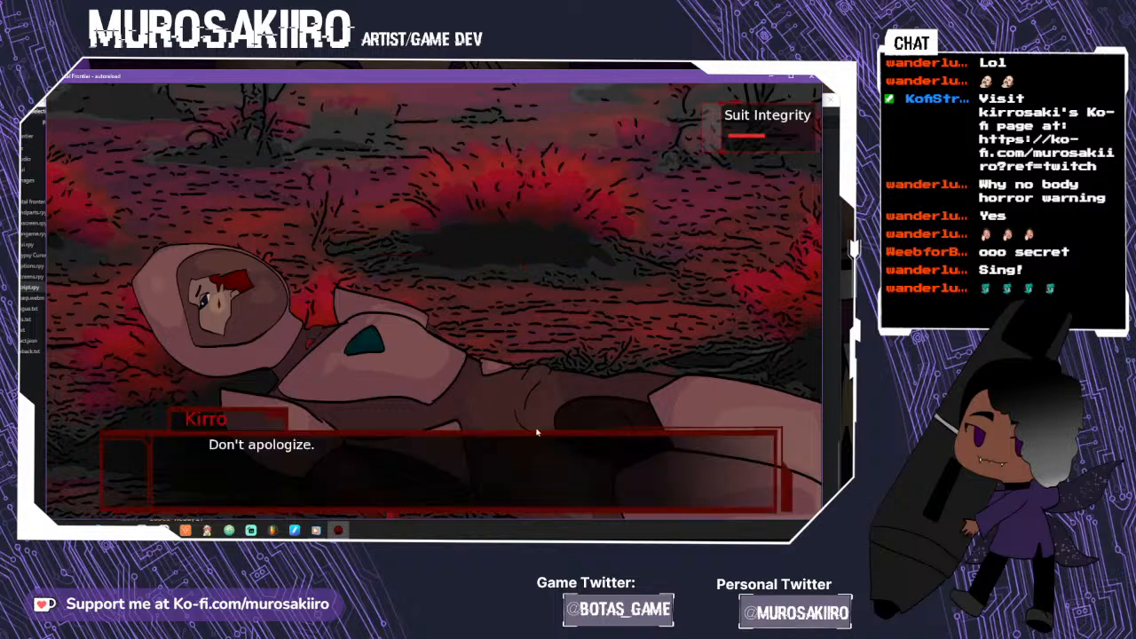
left_click(396, 506)
left_click(507, 489)
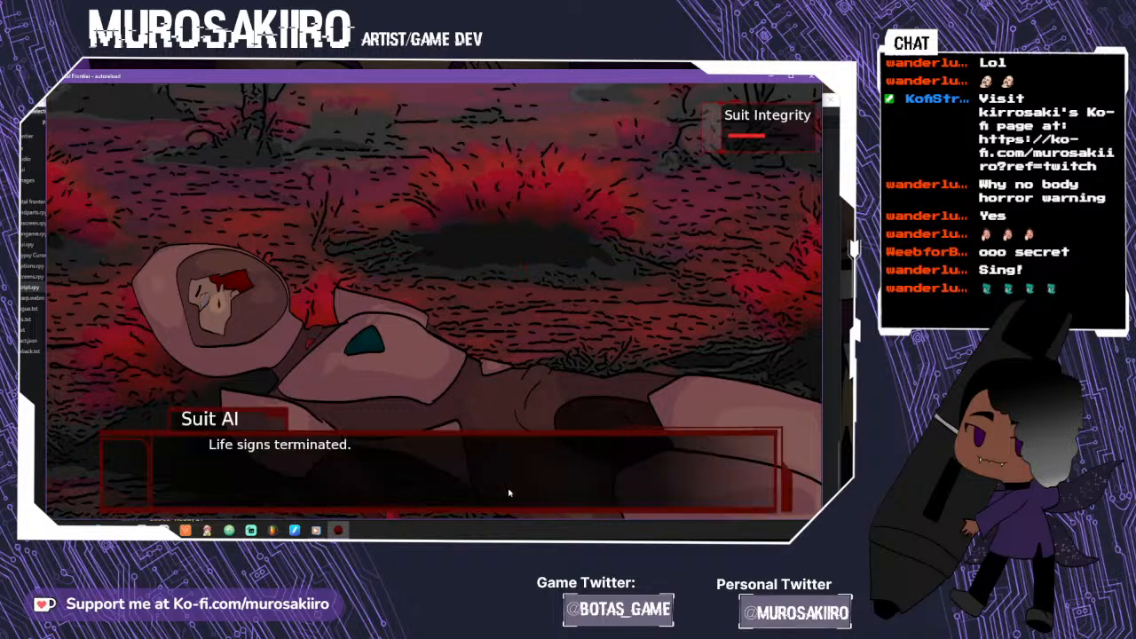
- Leave the Pilot's scene and travel between the mushroom forest and the mountain forest, ending at the mountain forest's movement choices
left_click(425, 493)
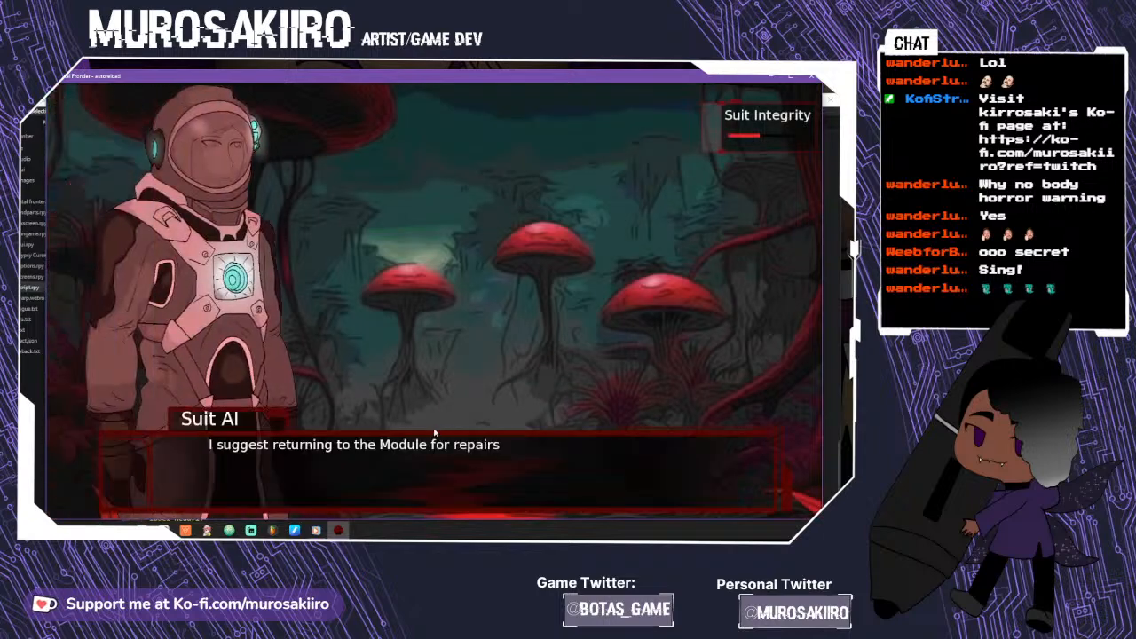
left_click(431, 482)
left_click(457, 282)
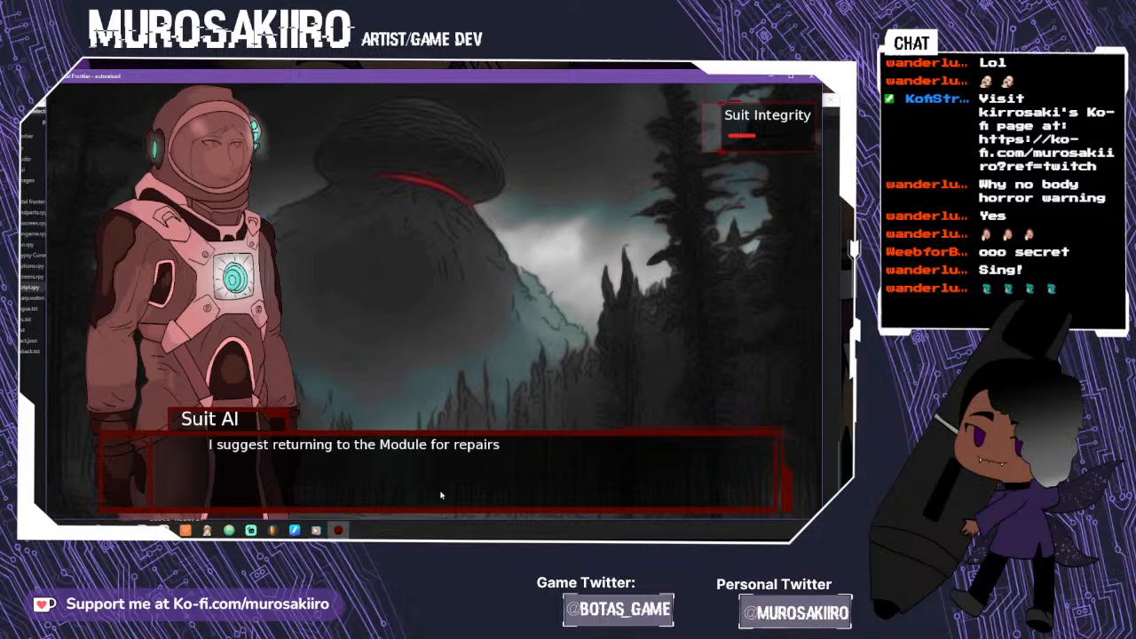
left_click(440, 494)
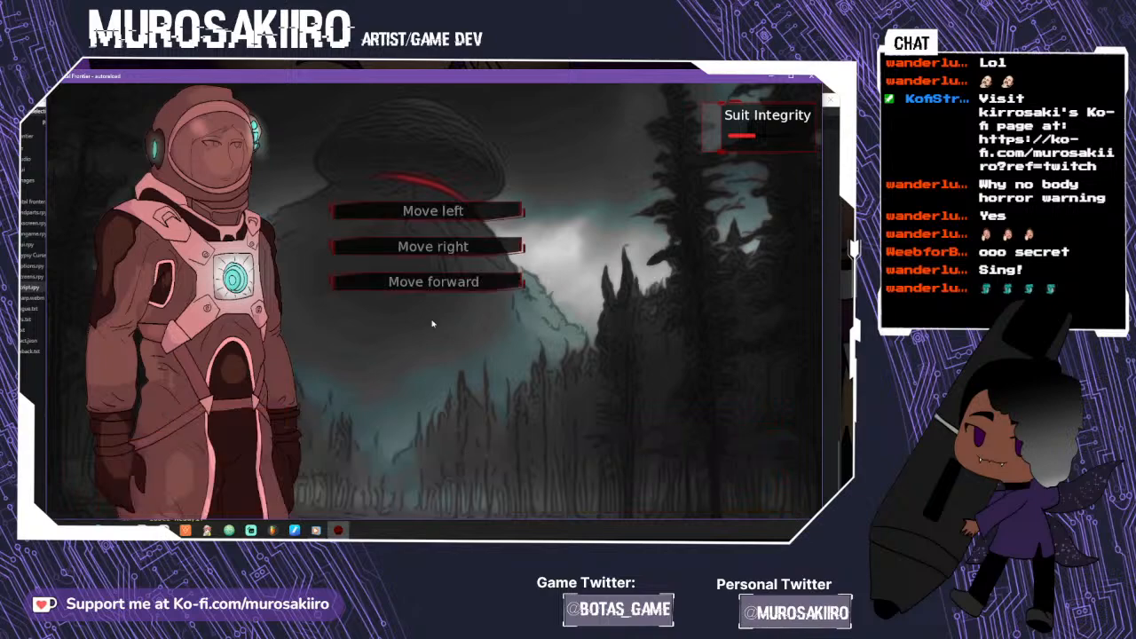
left_click(429, 284)
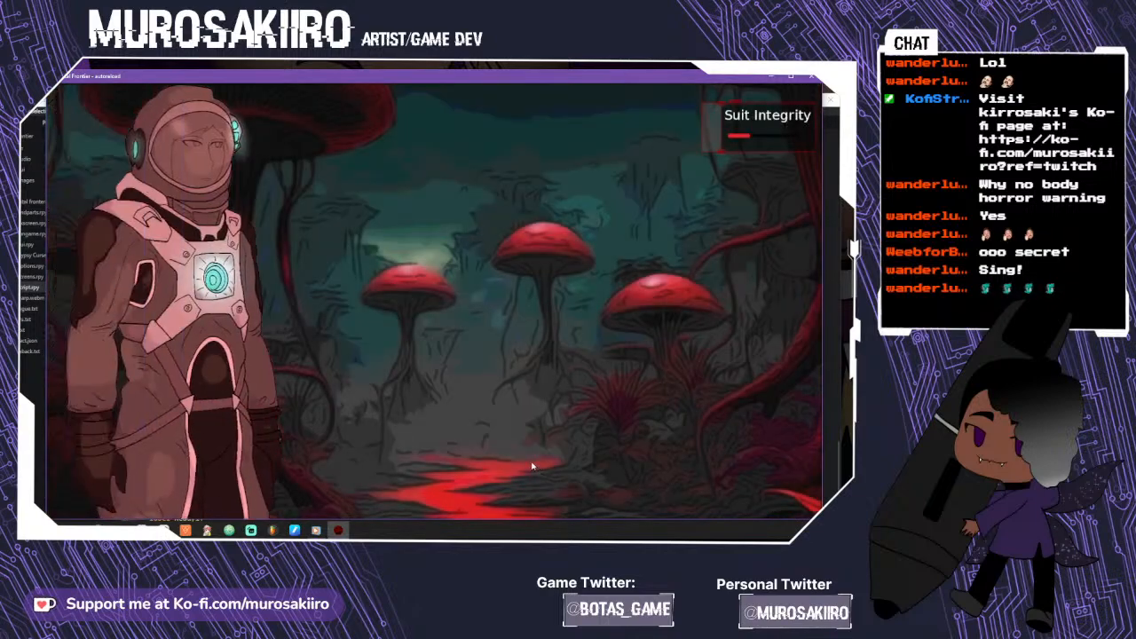
left_click(449, 282)
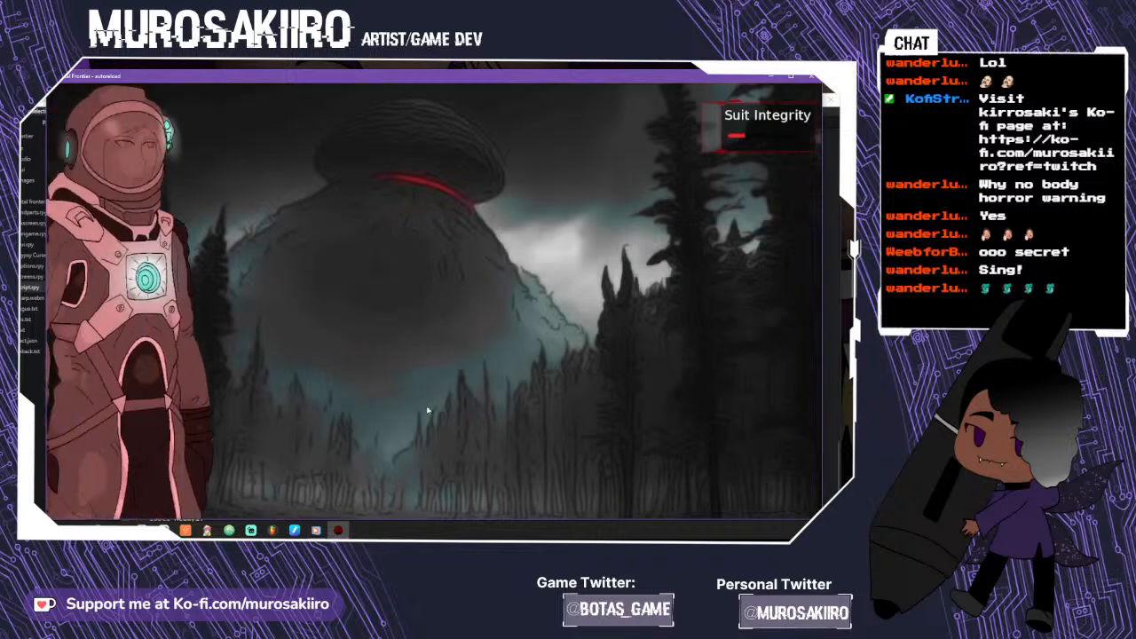
left_click(430, 414)
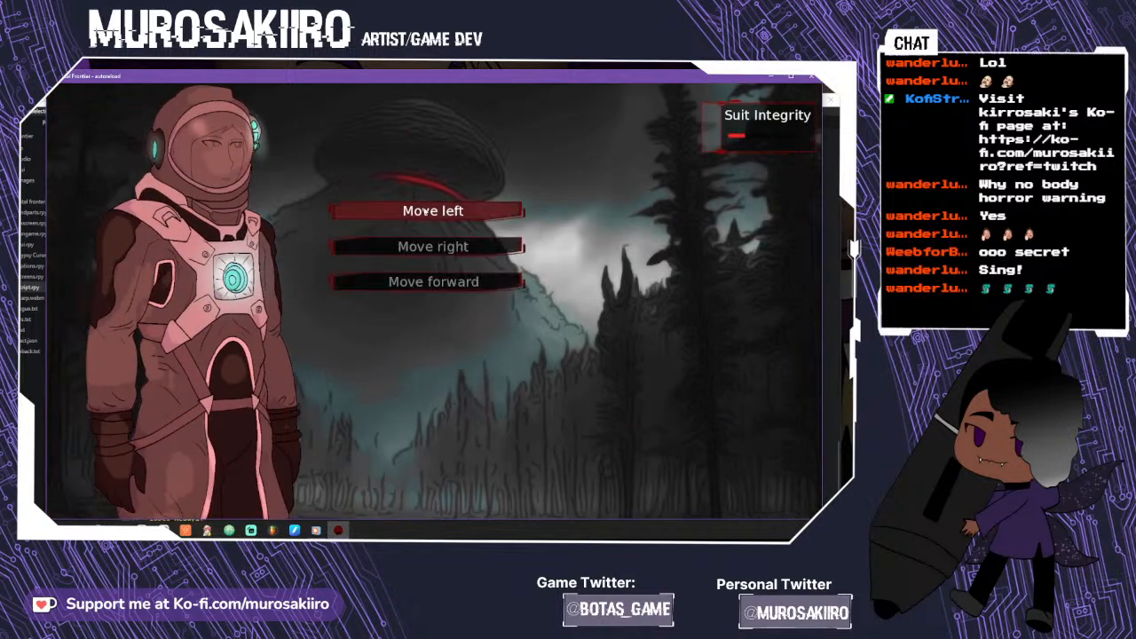
- Move left to the red field and return to the Module to repair the suit
left_click(426, 214)
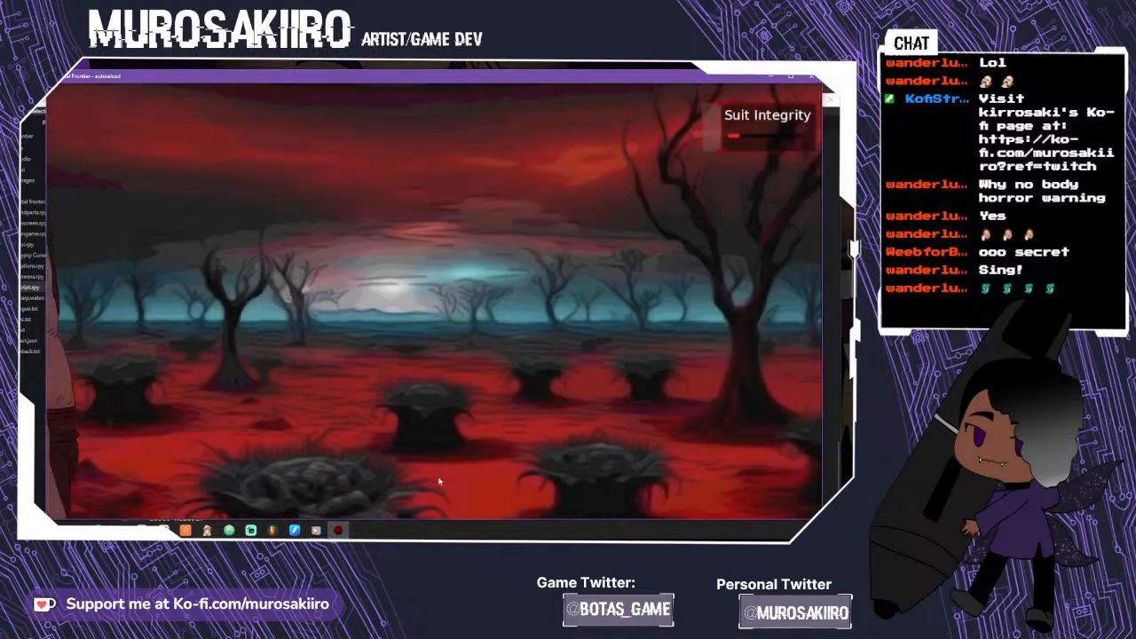
left_click(435, 472)
left_click(434, 306)
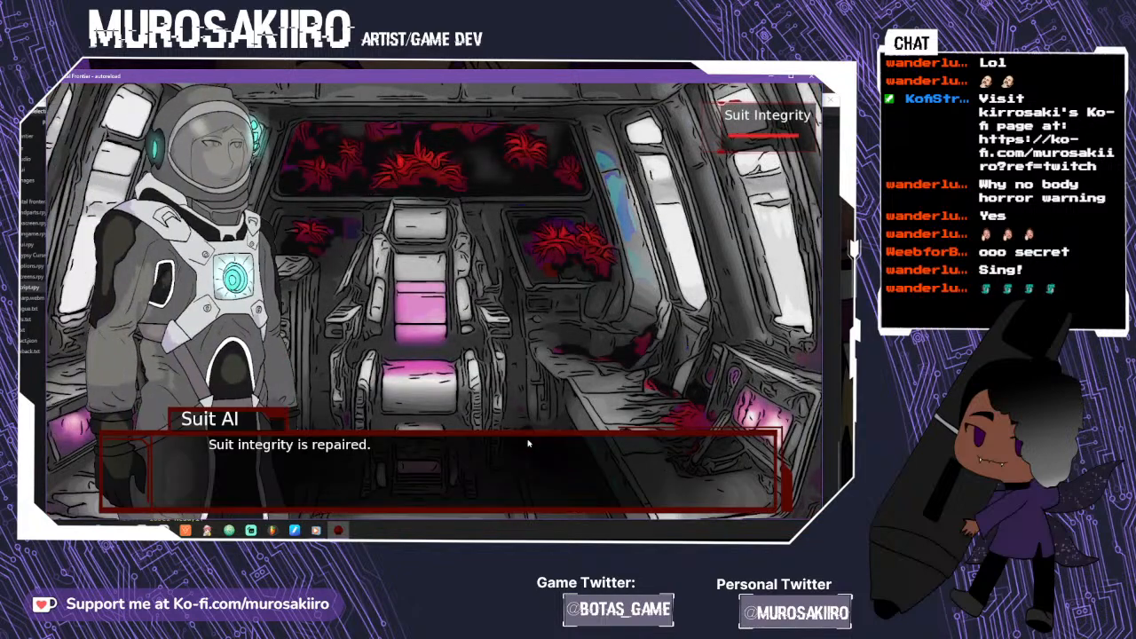
left_click(471, 482)
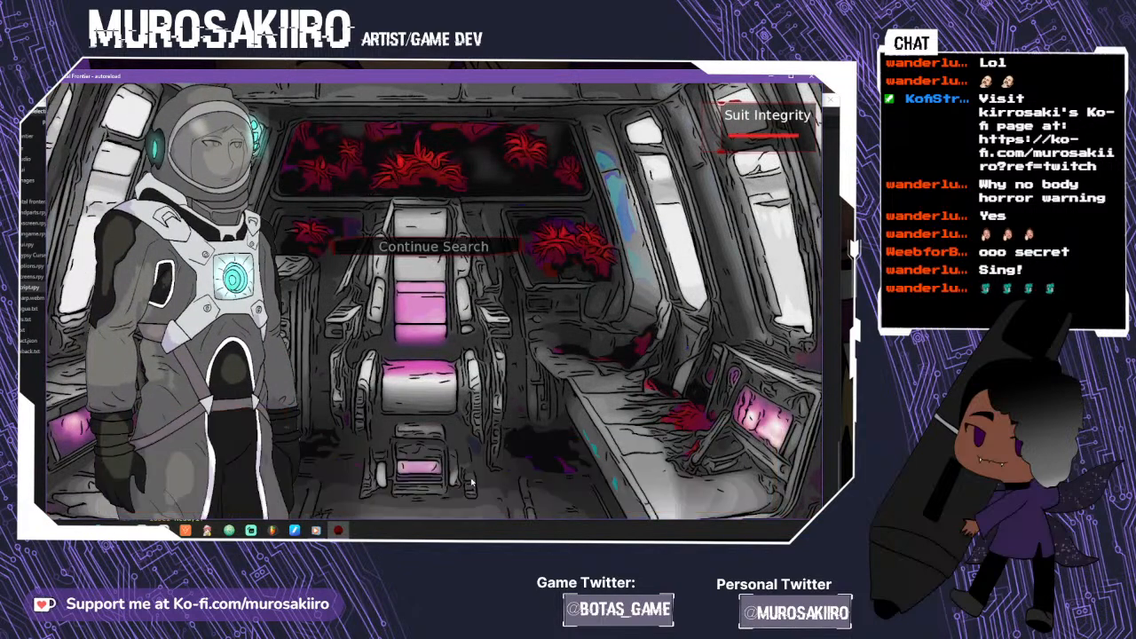
- Continue the search from the Module and move forward from the red field to the red bush area
left_click(451, 254)
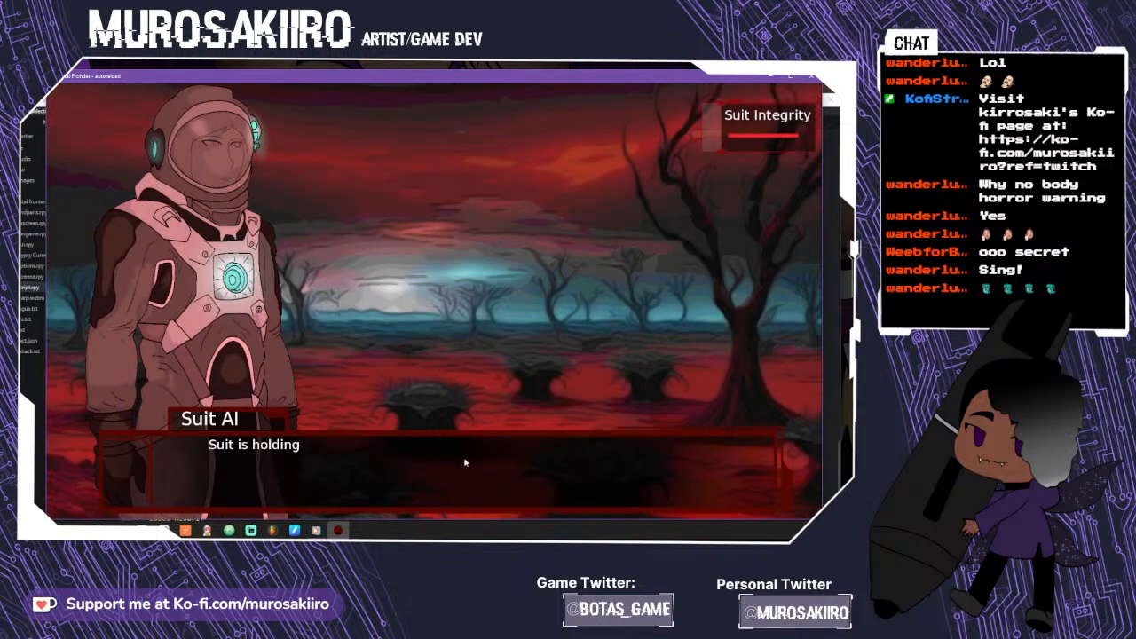
left_click(467, 462)
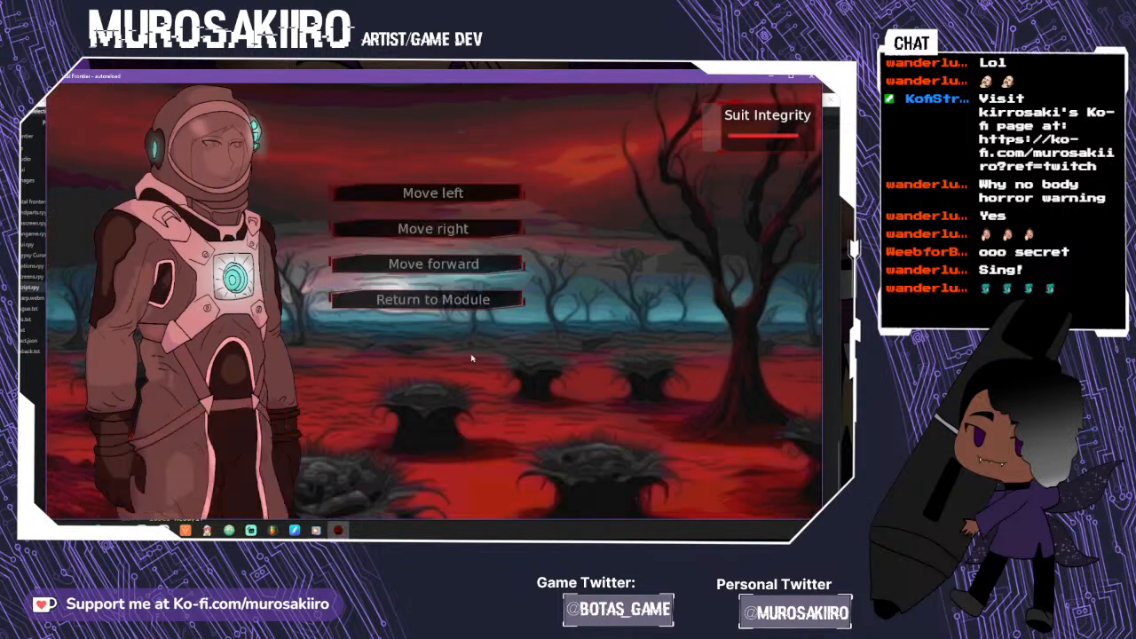
left_click(456, 266)
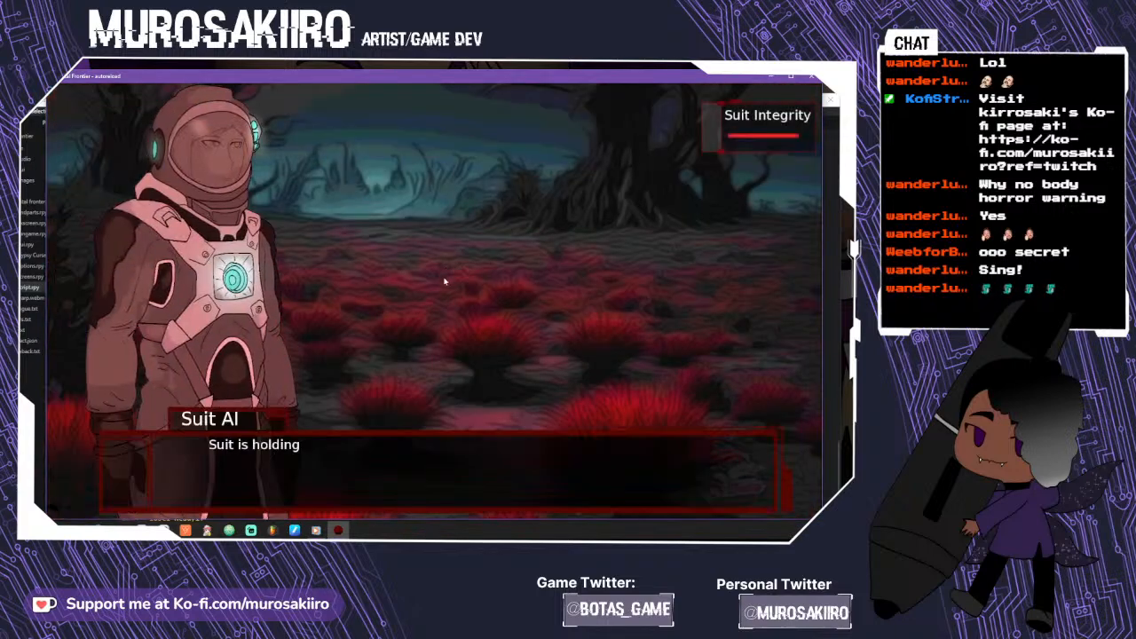
- Search for crew in the red bush area and play the Engineer's scene through Kirro's "I'm sorry...." line
left_click(449, 479)
left_click(449, 479)
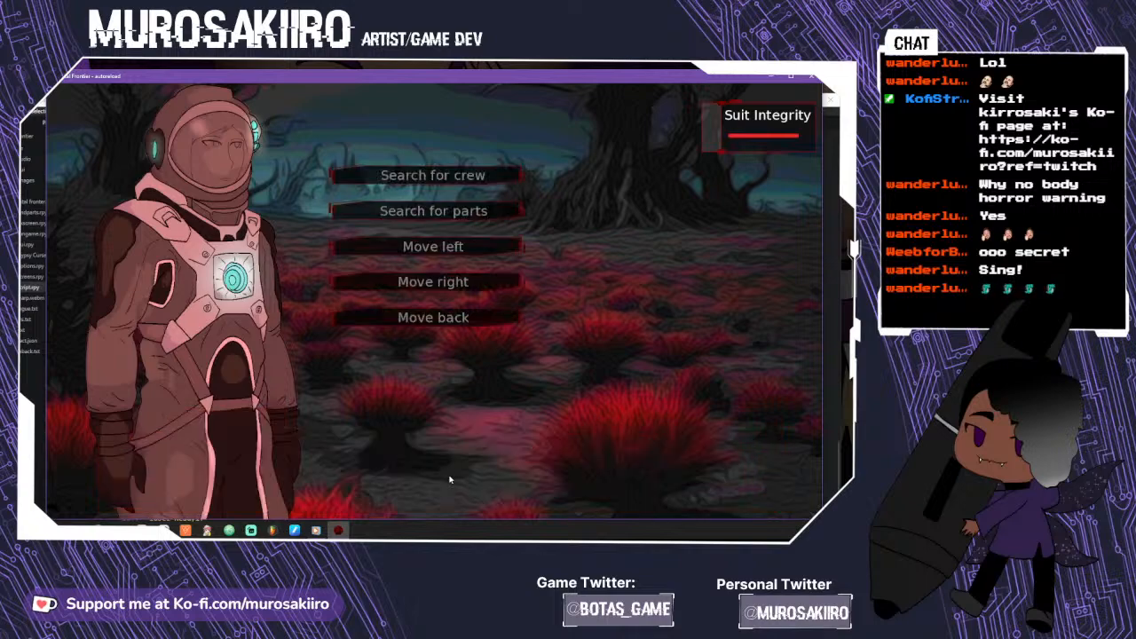
left_click(436, 175)
left_click(581, 456)
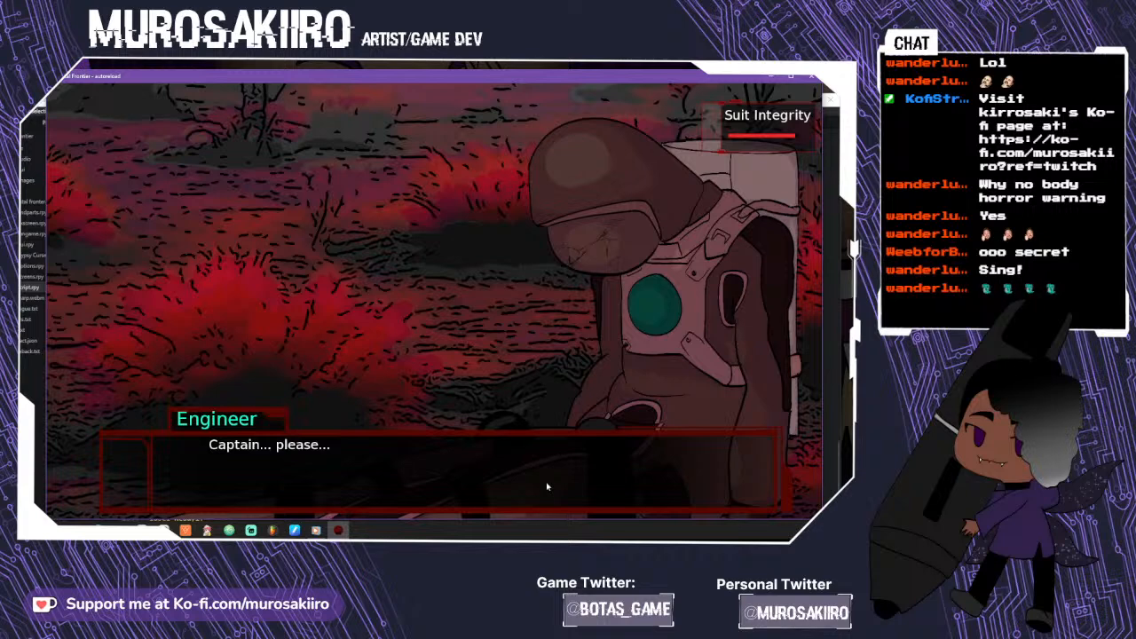
left_click(547, 487)
left_click(546, 484)
left_click(451, 266)
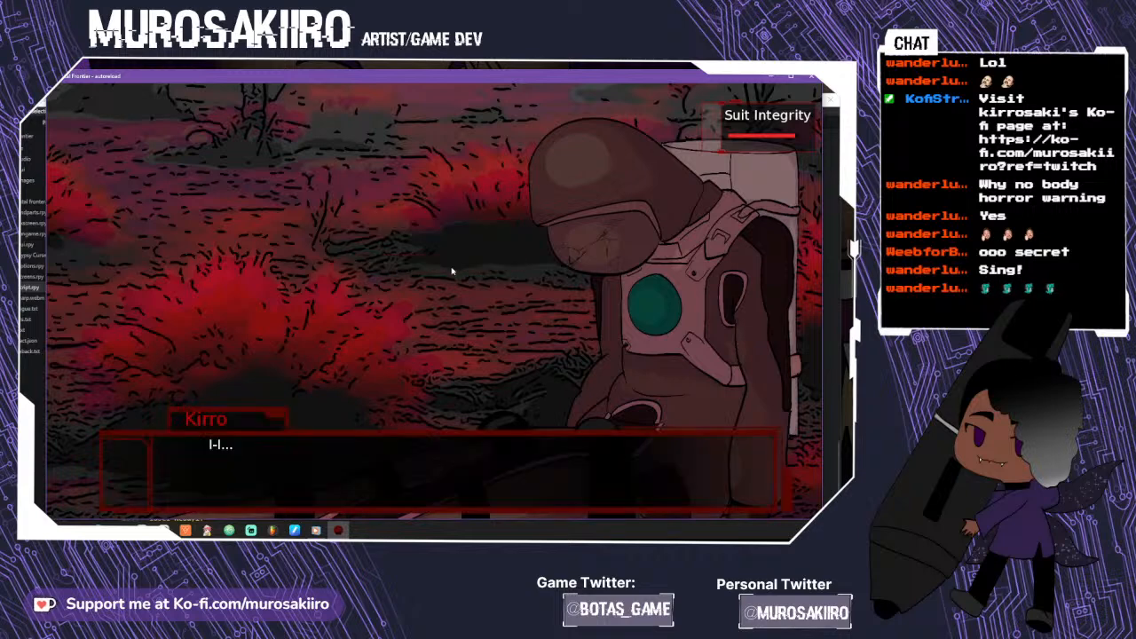
left_click(456, 440)
left_click(457, 449)
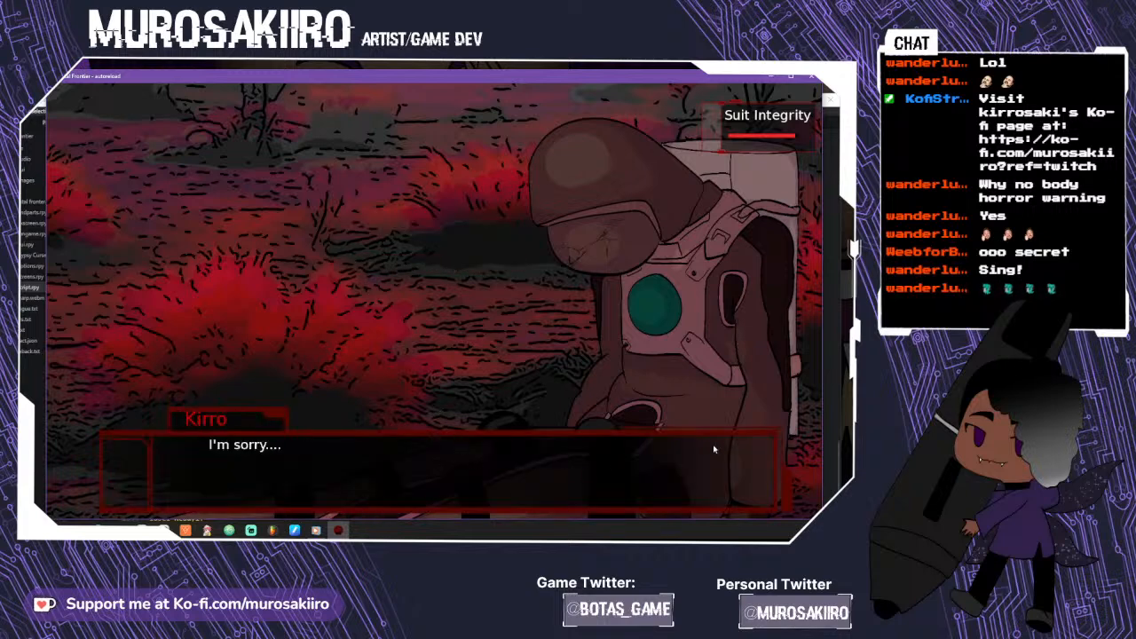
left_click(533, 461)
left_click(545, 485)
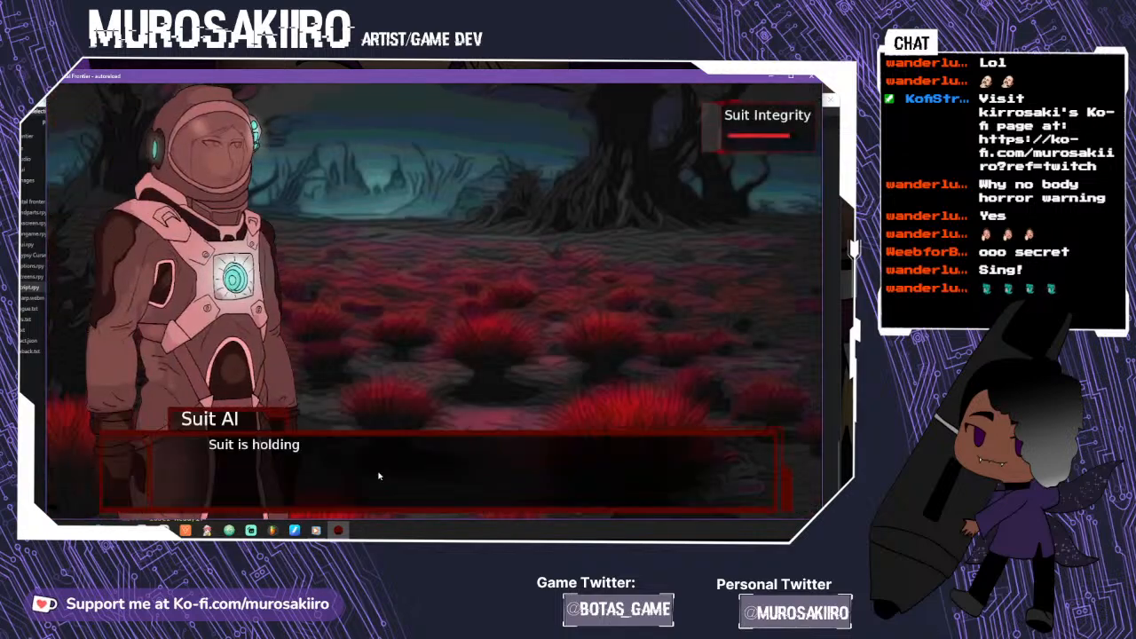
- Search for parts in the red bush area and use the scanner to collect the Vitals Support
left_click(462, 468)
left_click(527, 459)
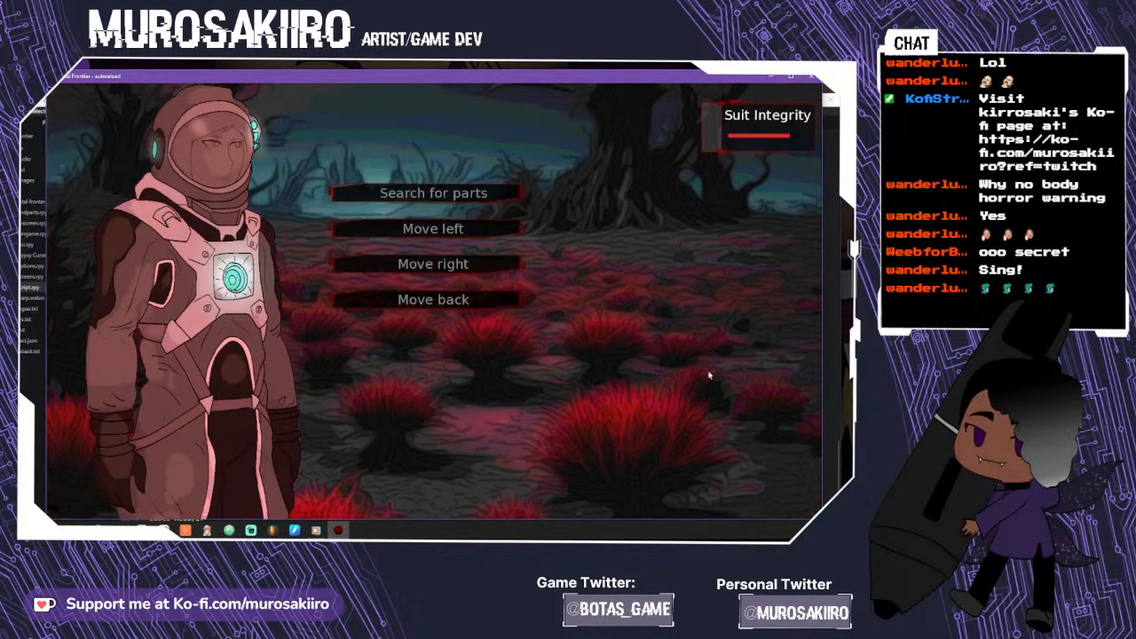
left_click(444, 193)
left_click(550, 439)
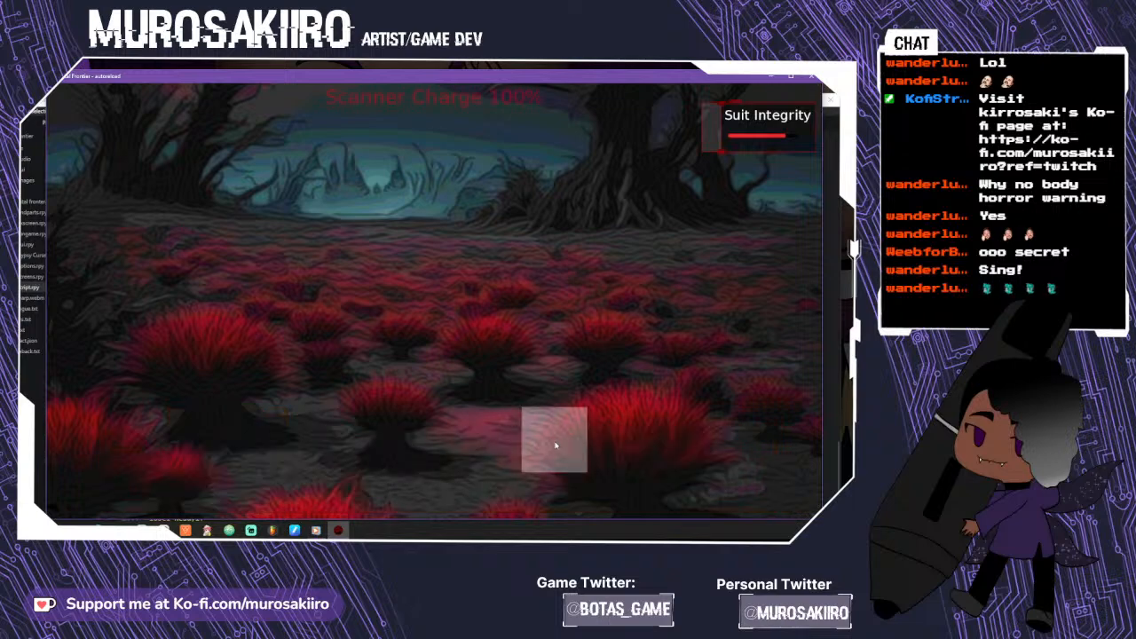
left_click(373, 444)
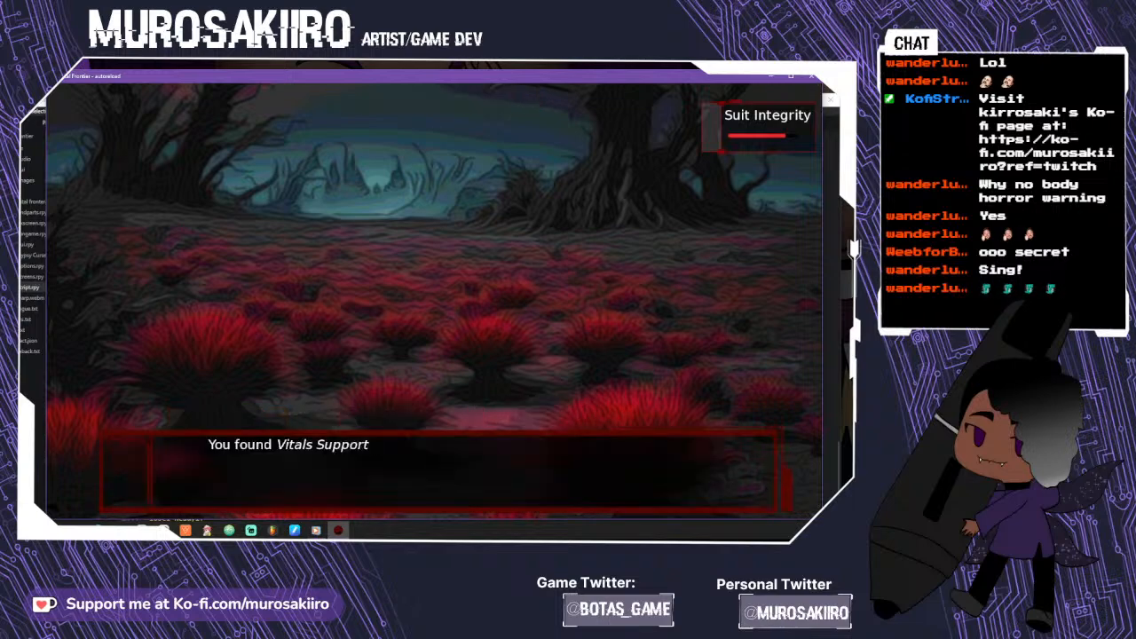
left_click(373, 444)
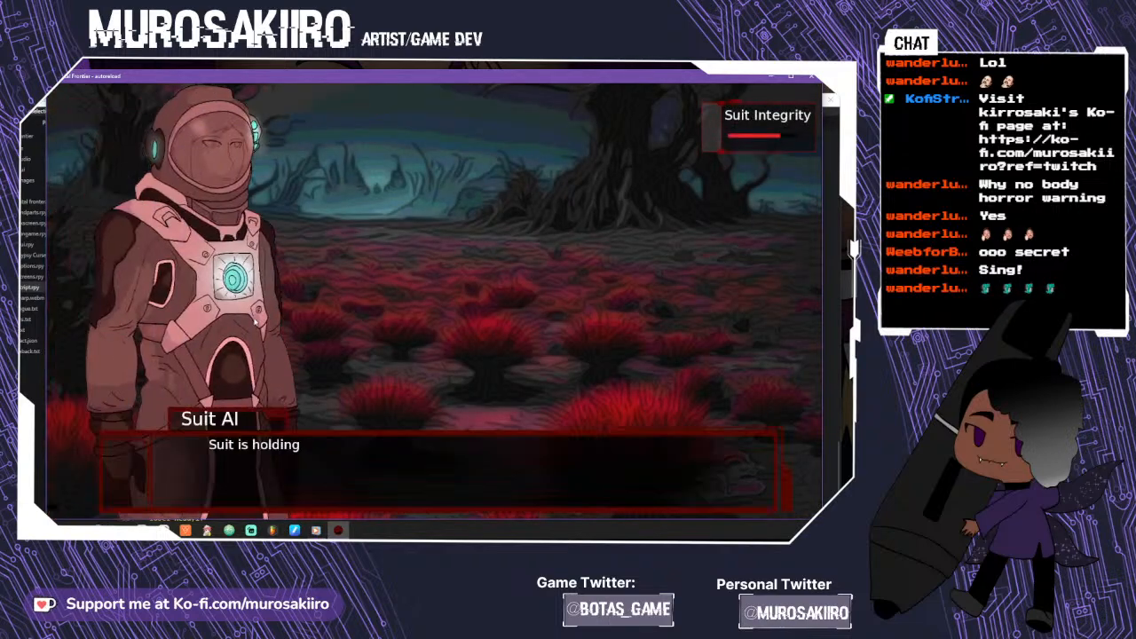
- Move back to the red field and return to the Module to repair the suit
left_click(394, 437)
left_click(435, 286)
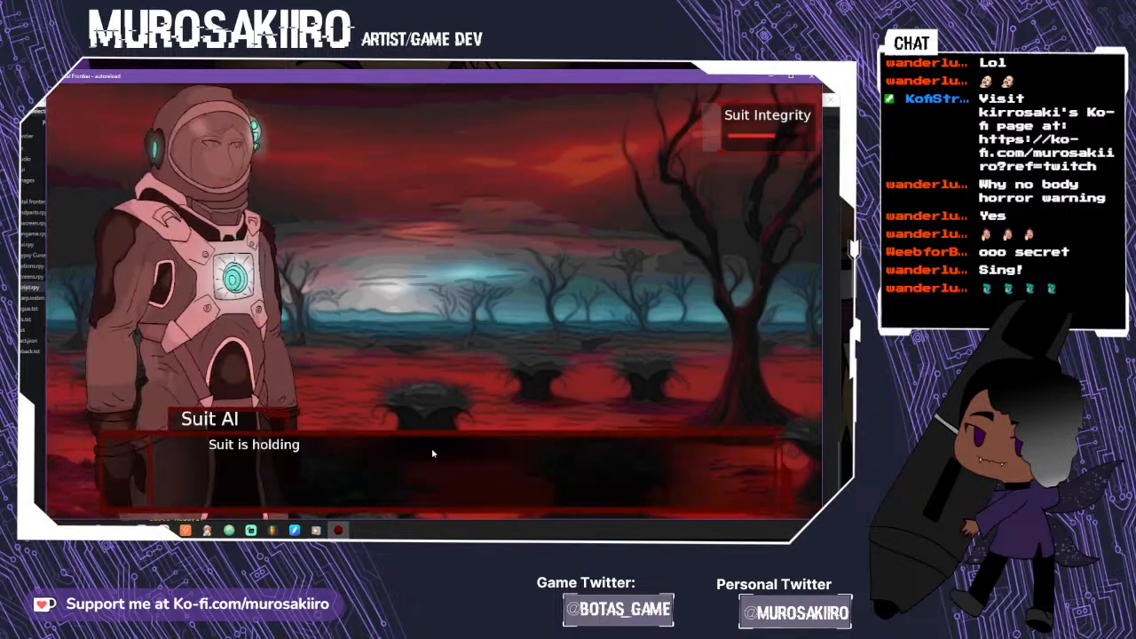
left_click(434, 456)
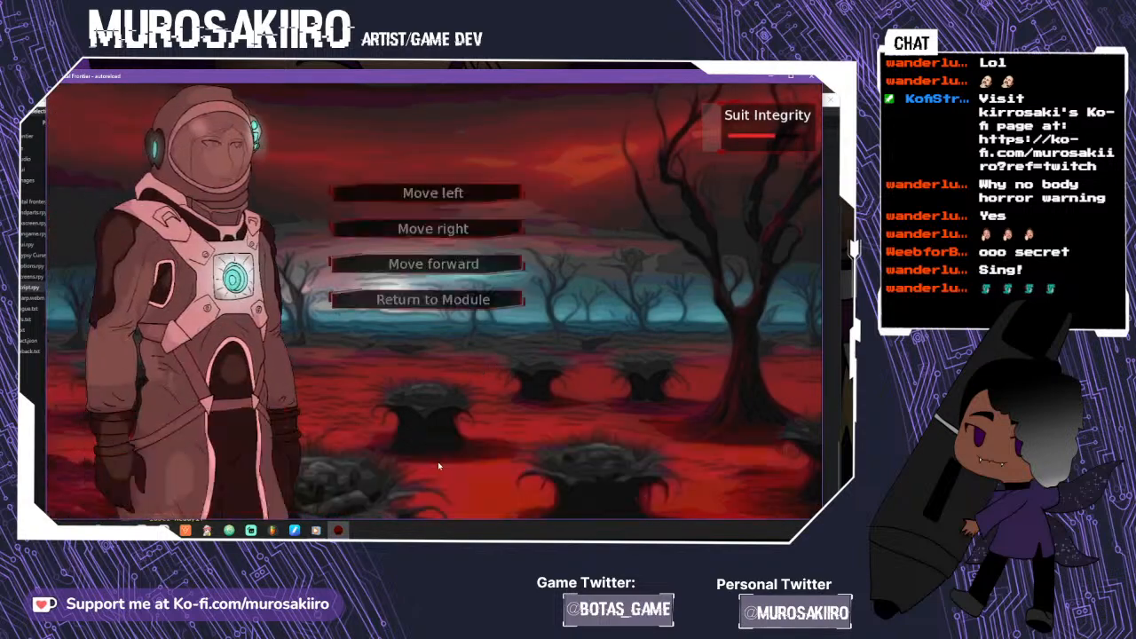
left_click(448, 304)
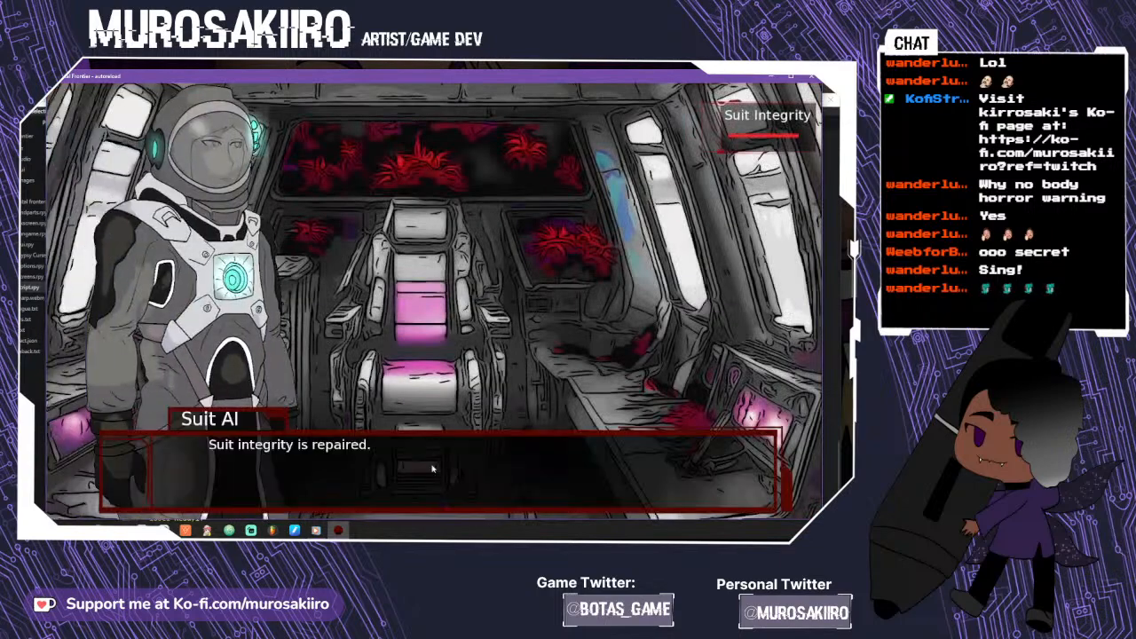
left_click(431, 475)
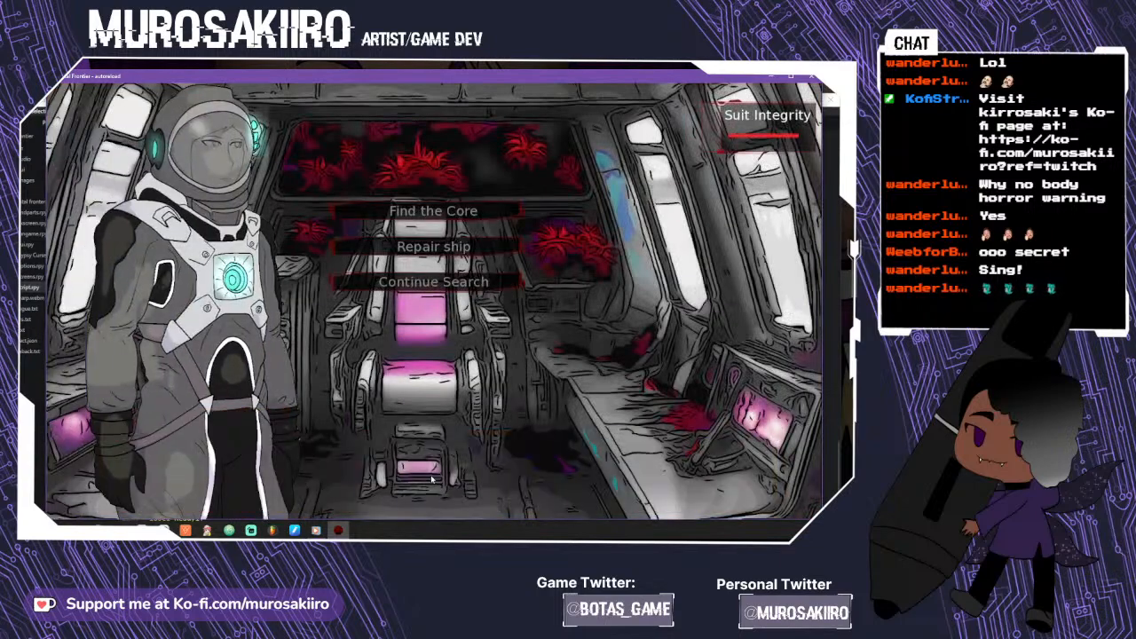
- Choose "Find the Core" in the Module and play through Kirro's lines to the red field's search choices
left_click(452, 222)
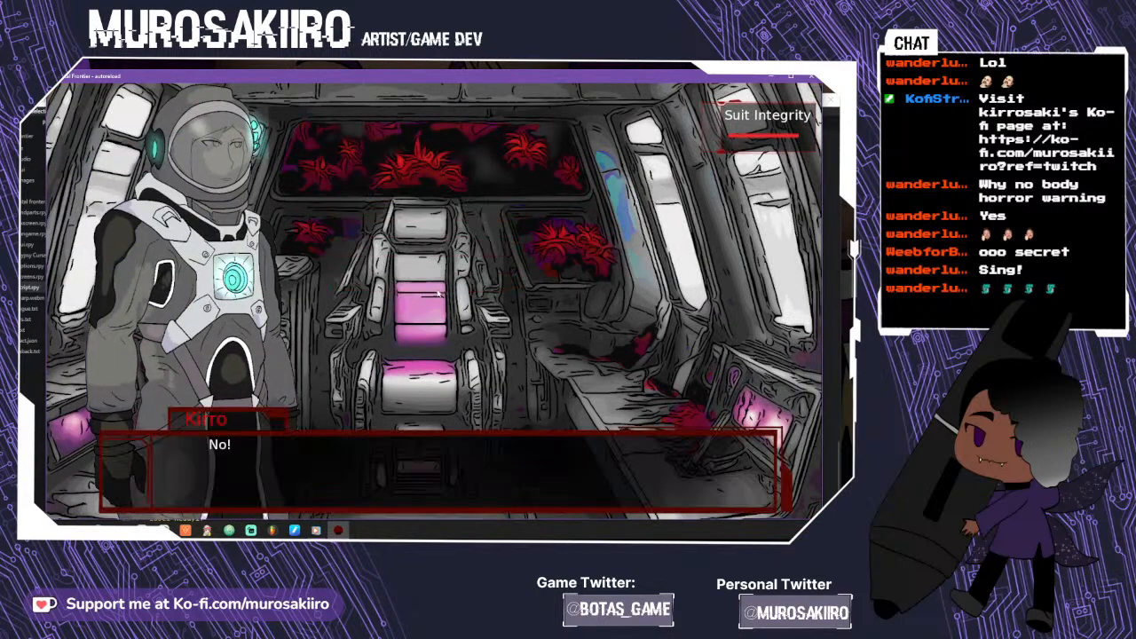
left_click(409, 428)
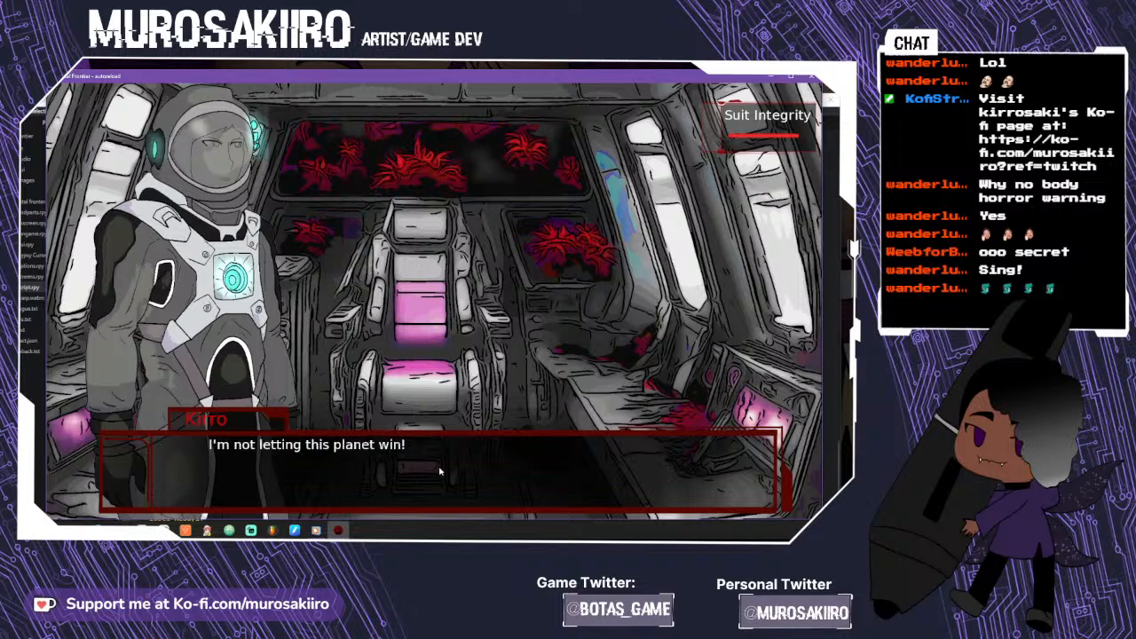
left_click(439, 471)
left_click(440, 471)
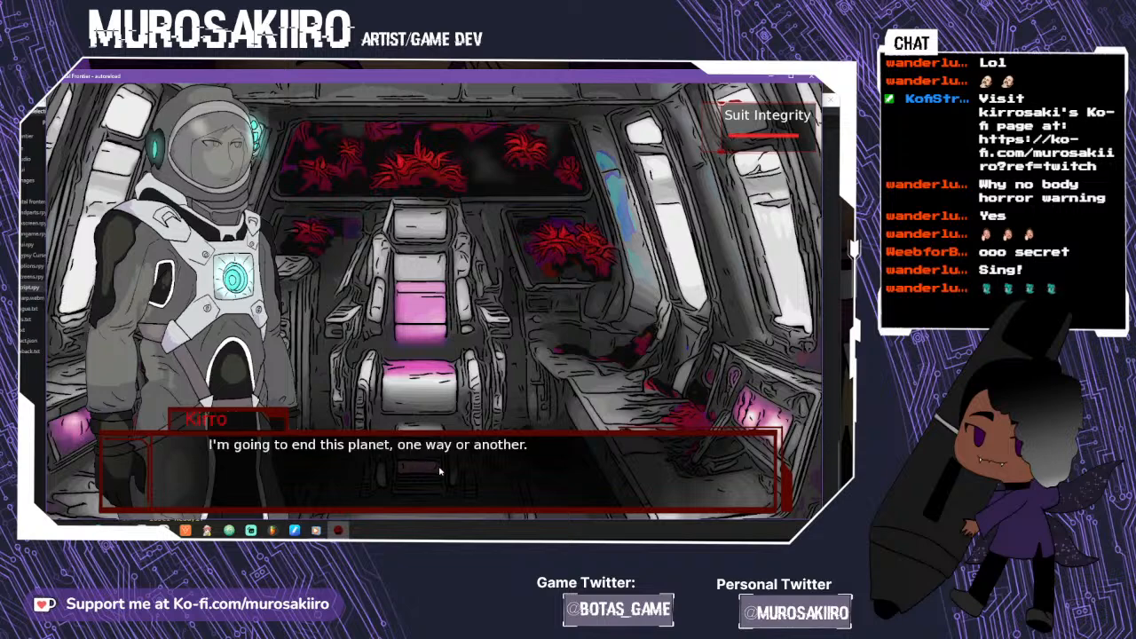
left_click(439, 471)
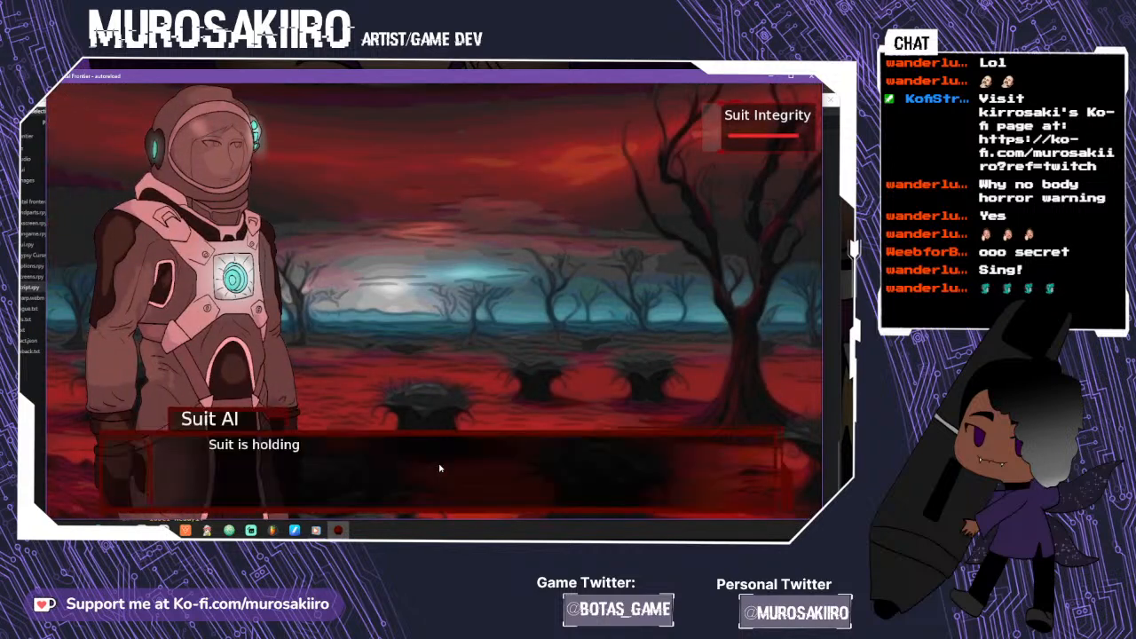
left_click(440, 469)
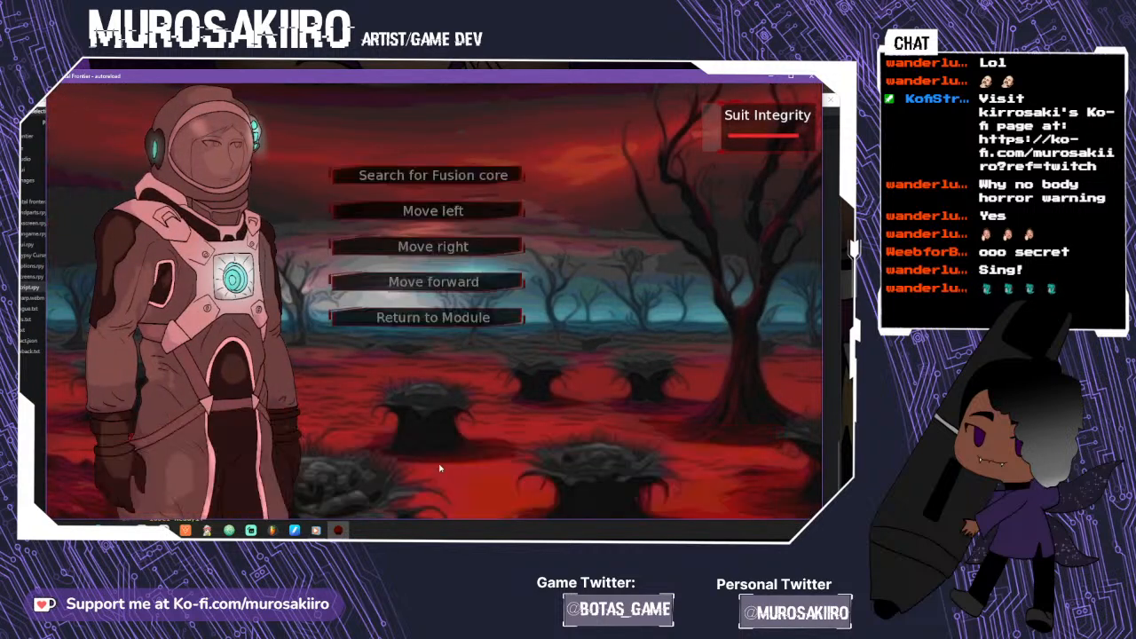
- Search for the Fusion core in the red field, the red spire plain and the mountain forest
left_click(411, 182)
left_click(448, 485)
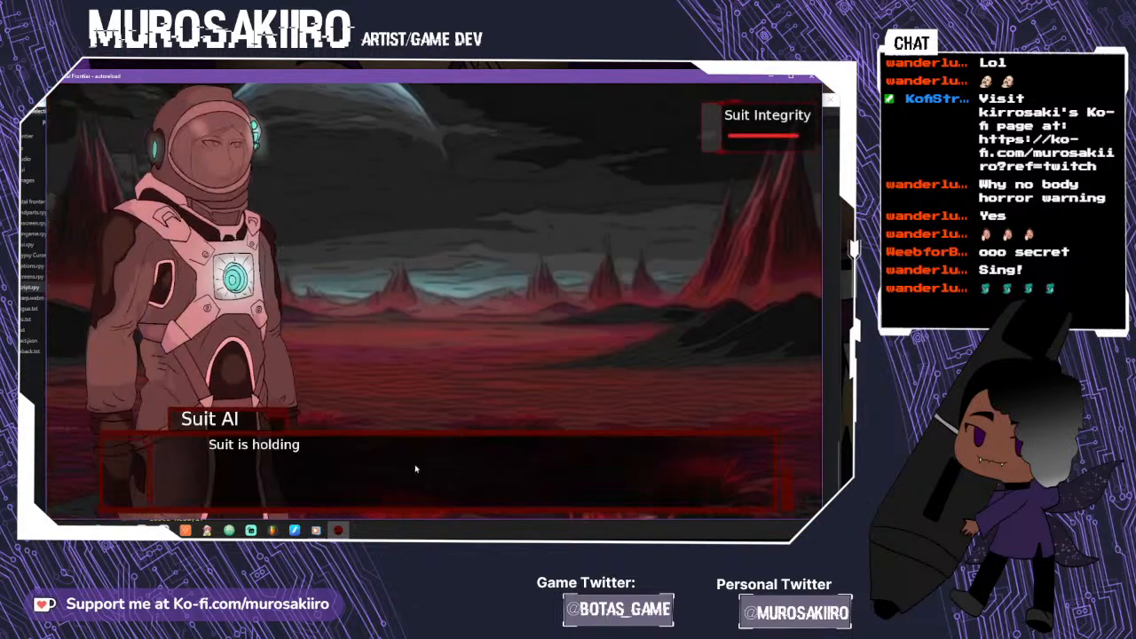
left_click(404, 480)
left_click(435, 193)
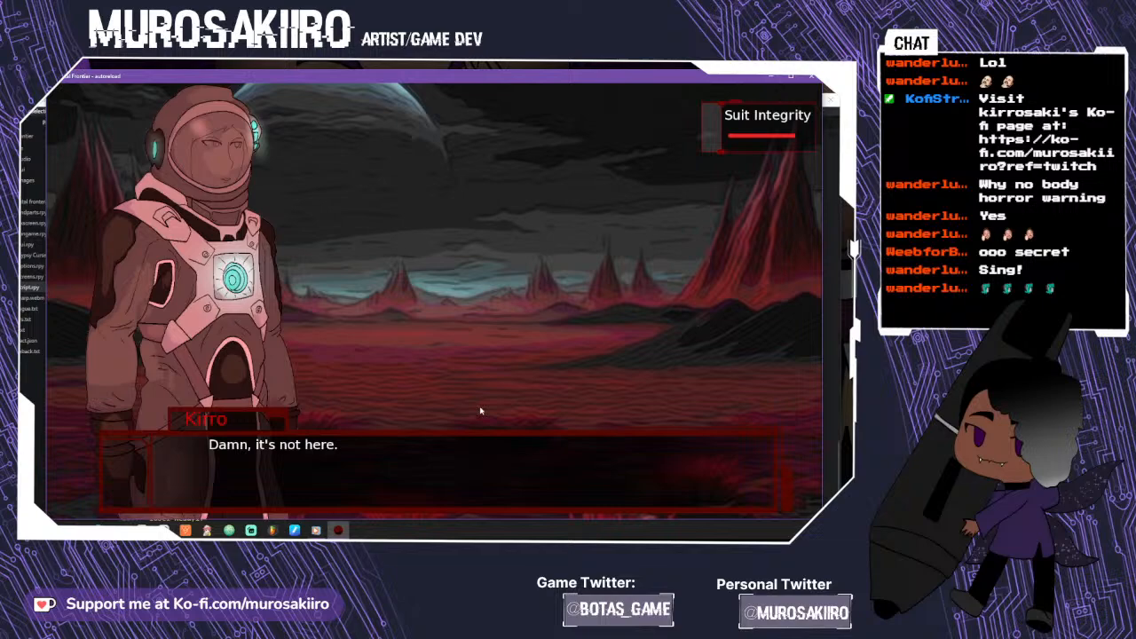
left_click(448, 493)
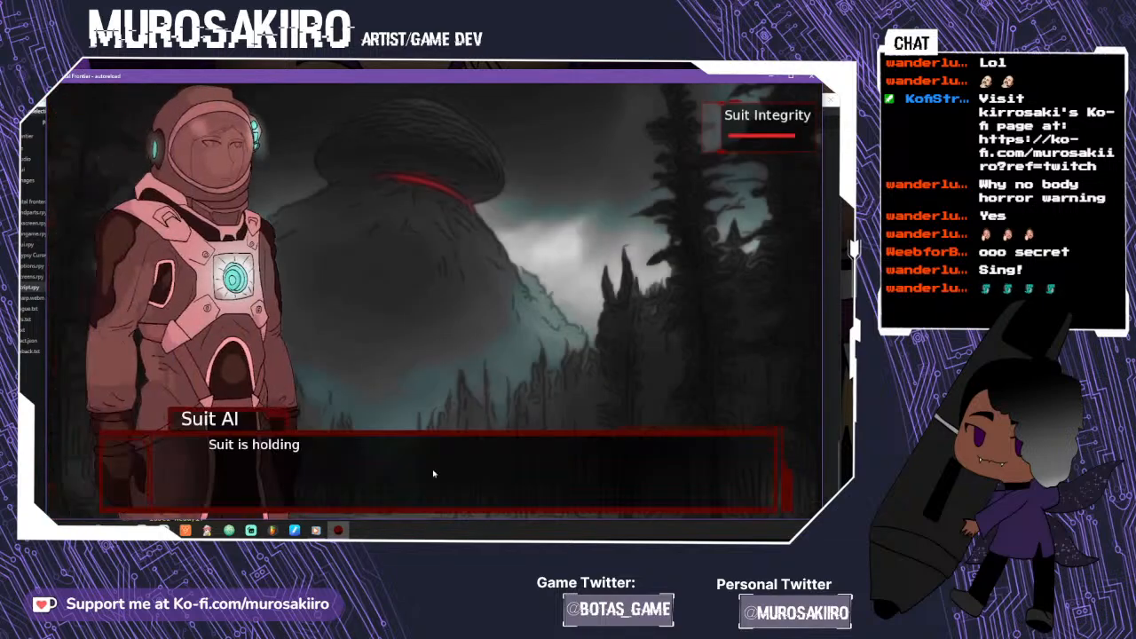
left_click(433, 474)
left_click(435, 192)
left_click(631, 497)
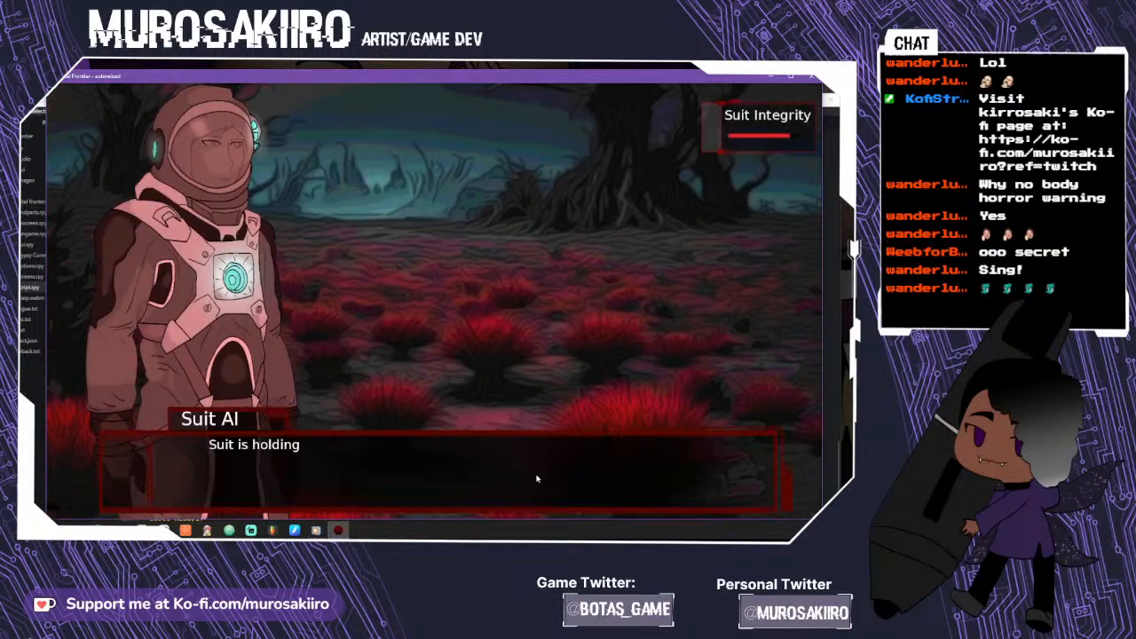
- Search for the Fusion core in the red bush area and the mushroom forest
left_click(424, 476)
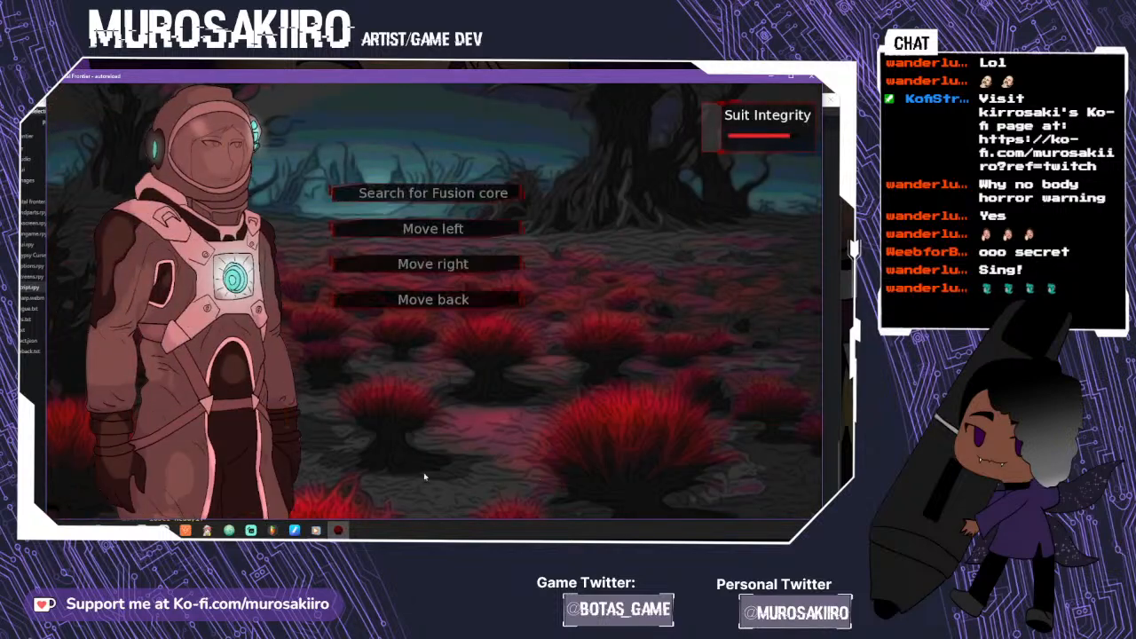
left_click(461, 194)
left_click(685, 474)
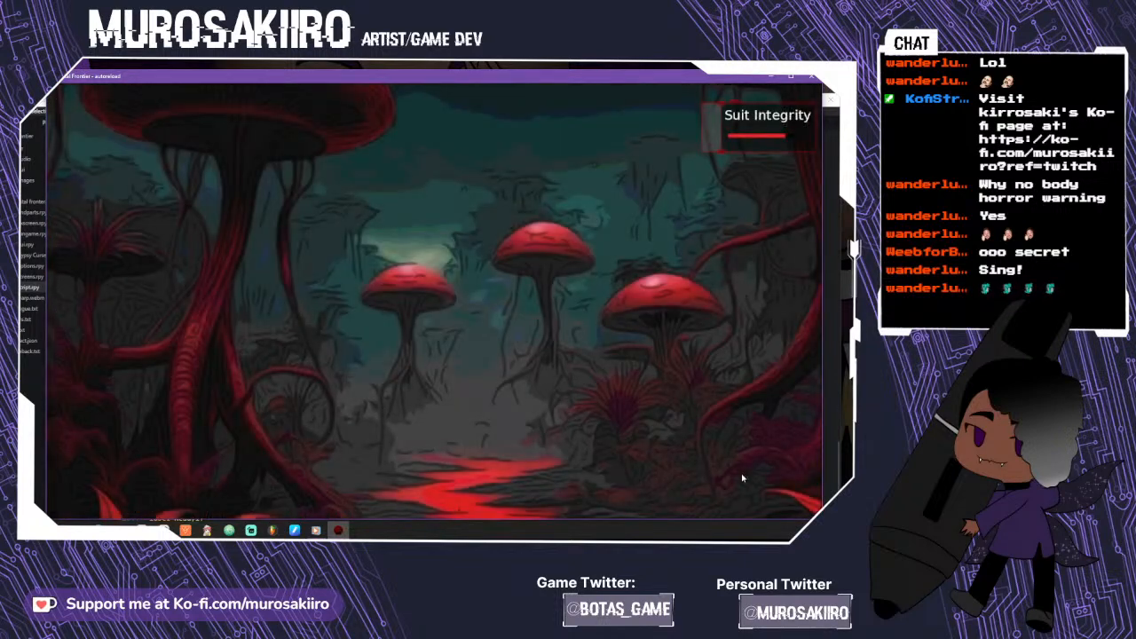
left_click(594, 484)
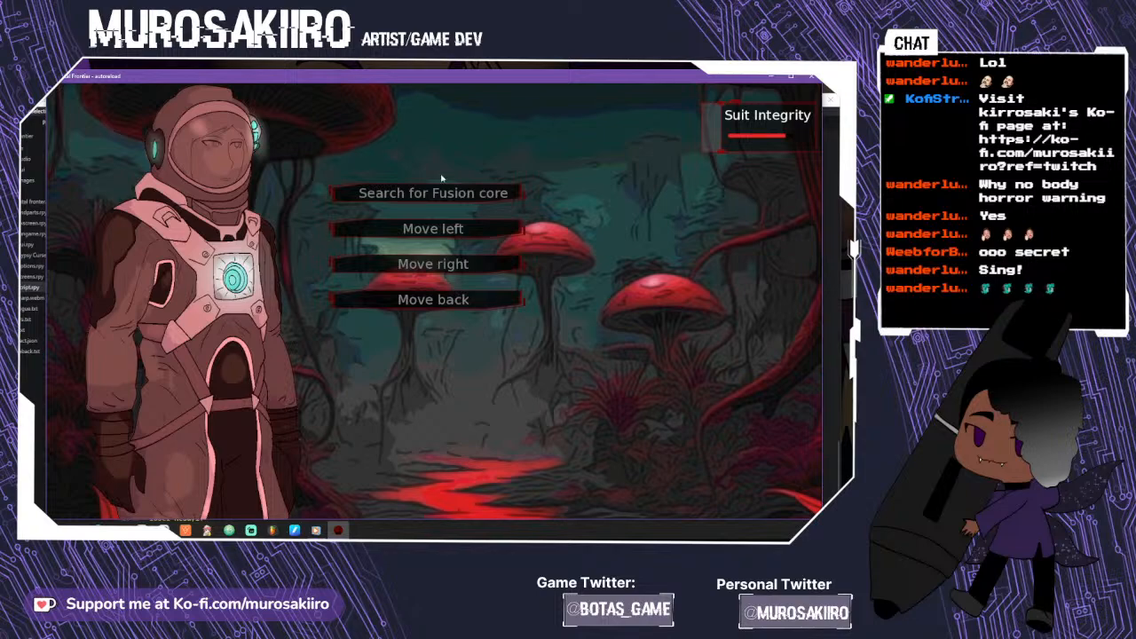
left_click(470, 195)
left_click(493, 486)
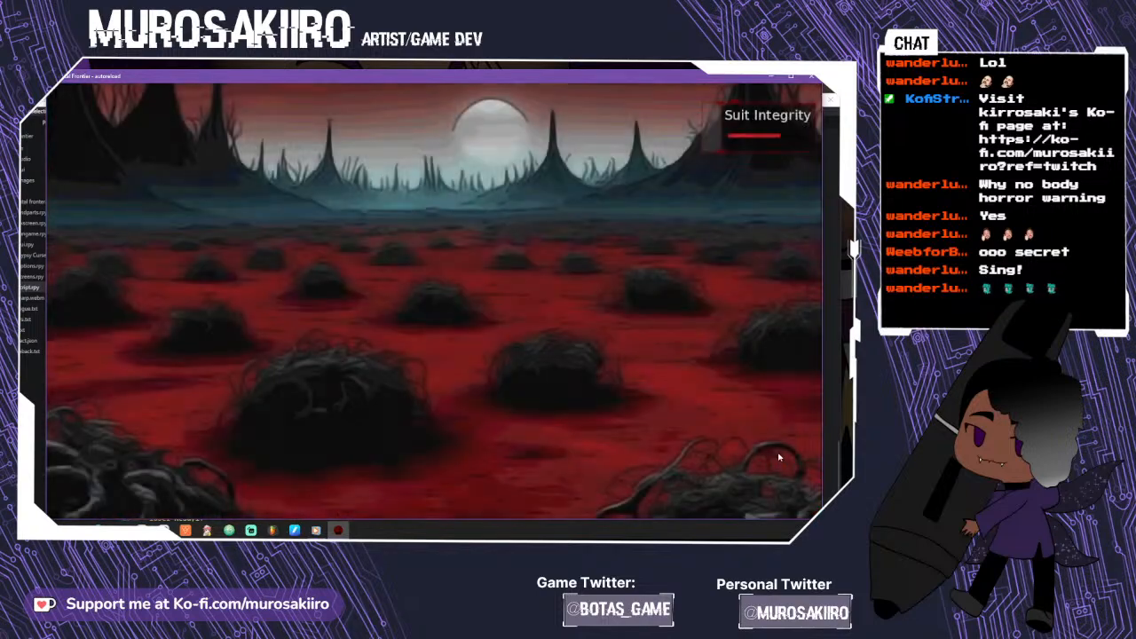
- Search for the Fusion core in the field of tangled black mounds and choose "Push on" after the Suit AI's warning
left_click(449, 494)
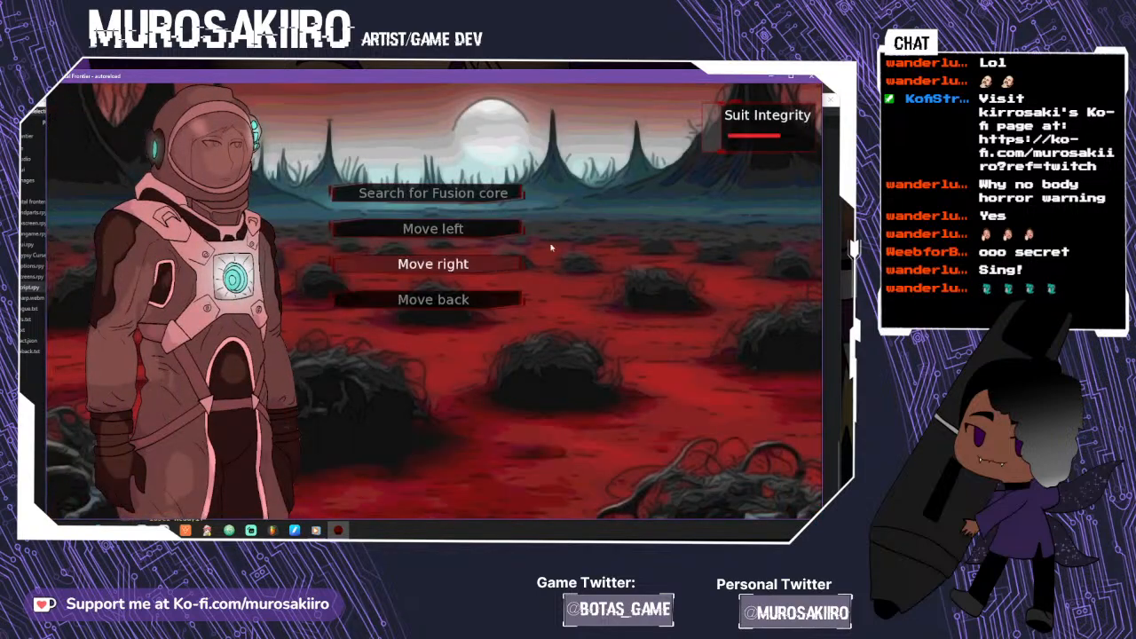
left_click(444, 193)
left_click(513, 480)
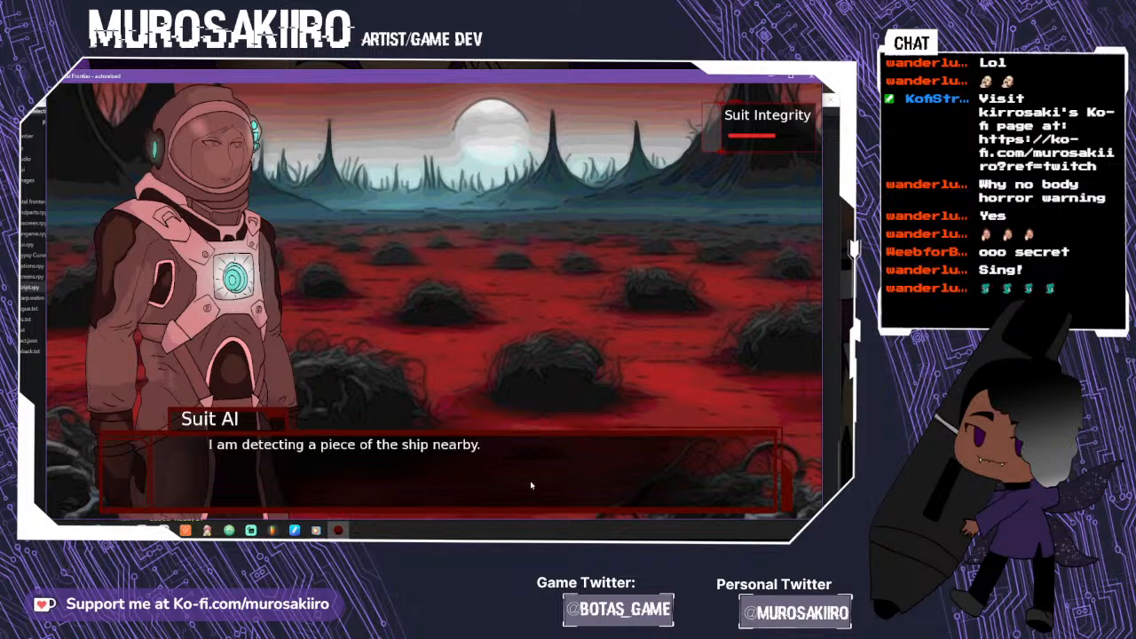
left_click(480, 487)
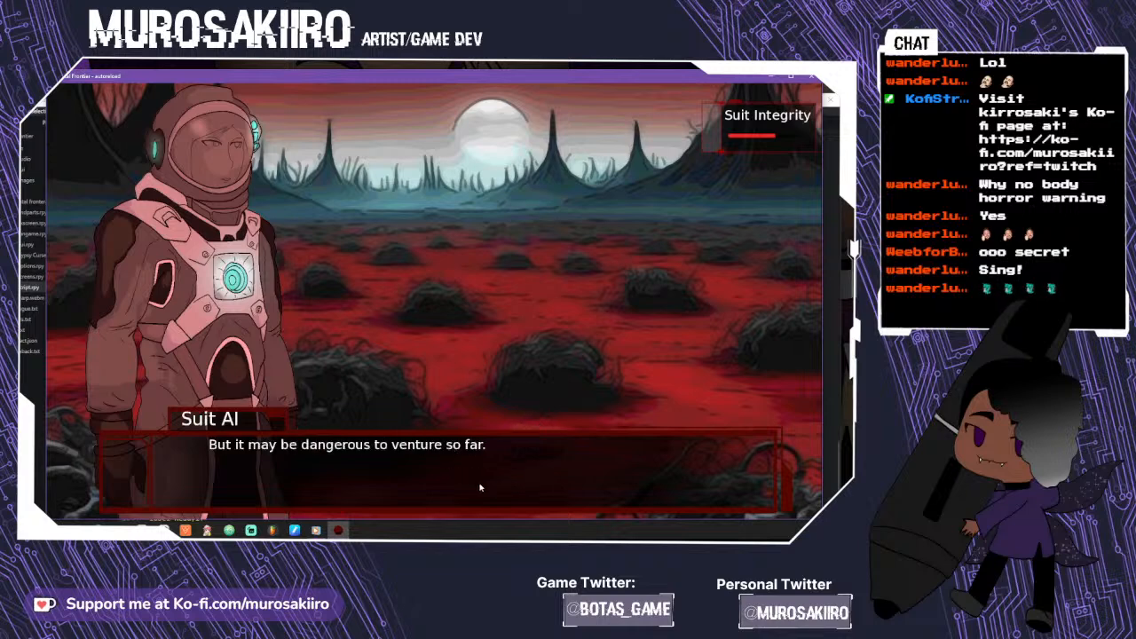
left_click(479, 488)
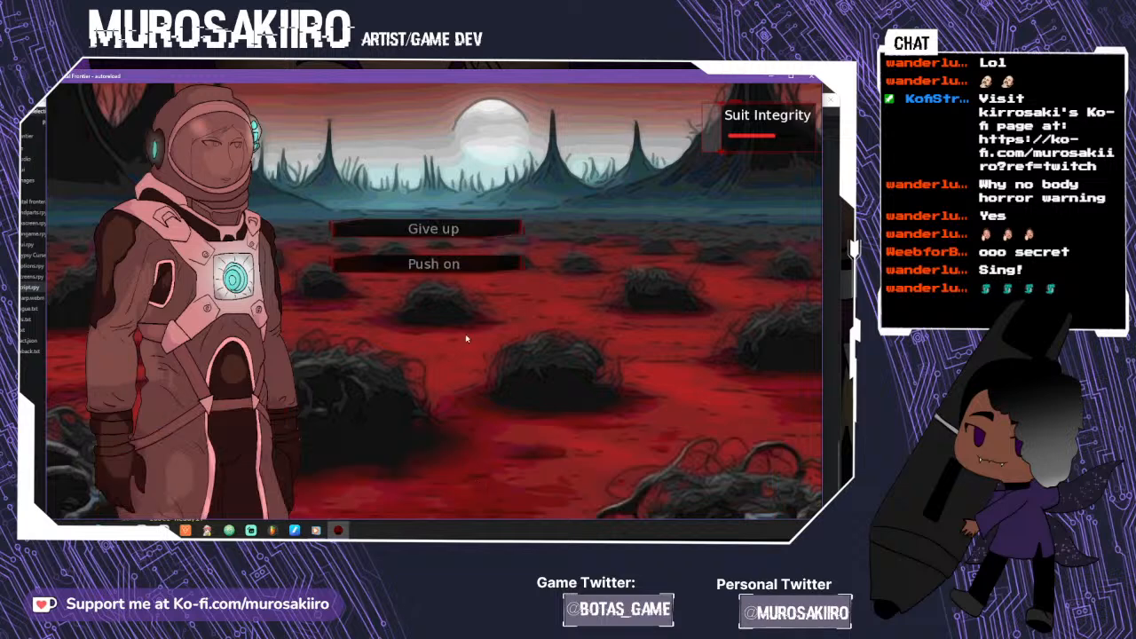
left_click(457, 266)
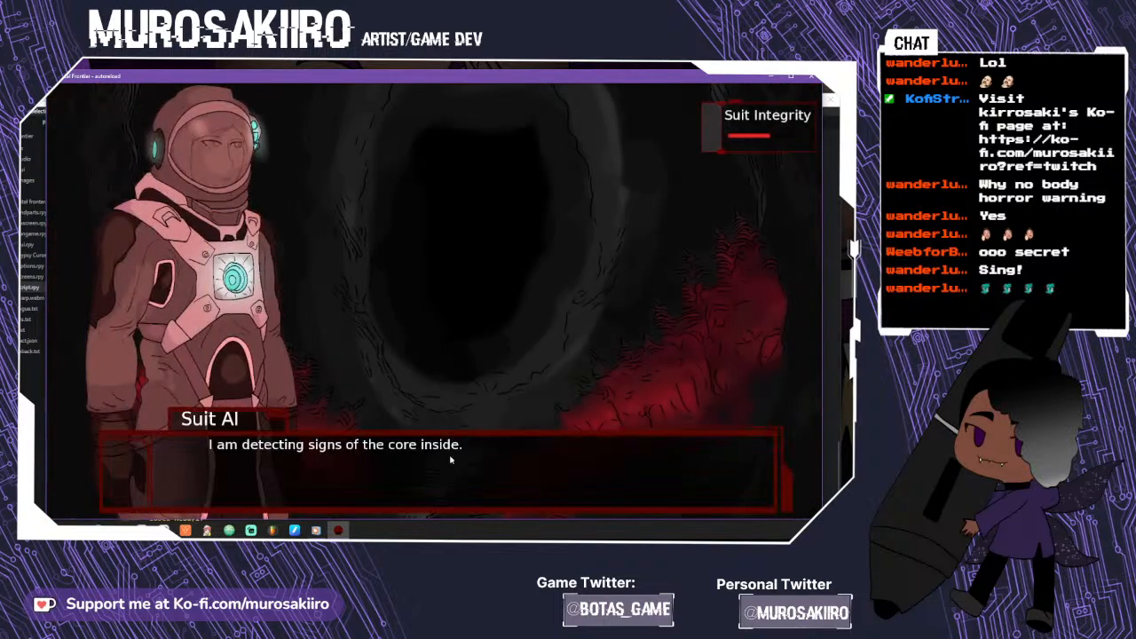
- Play through the Suit AI's warning at the cave entrance and choose "Push on" to venture inside
left_click(450, 459)
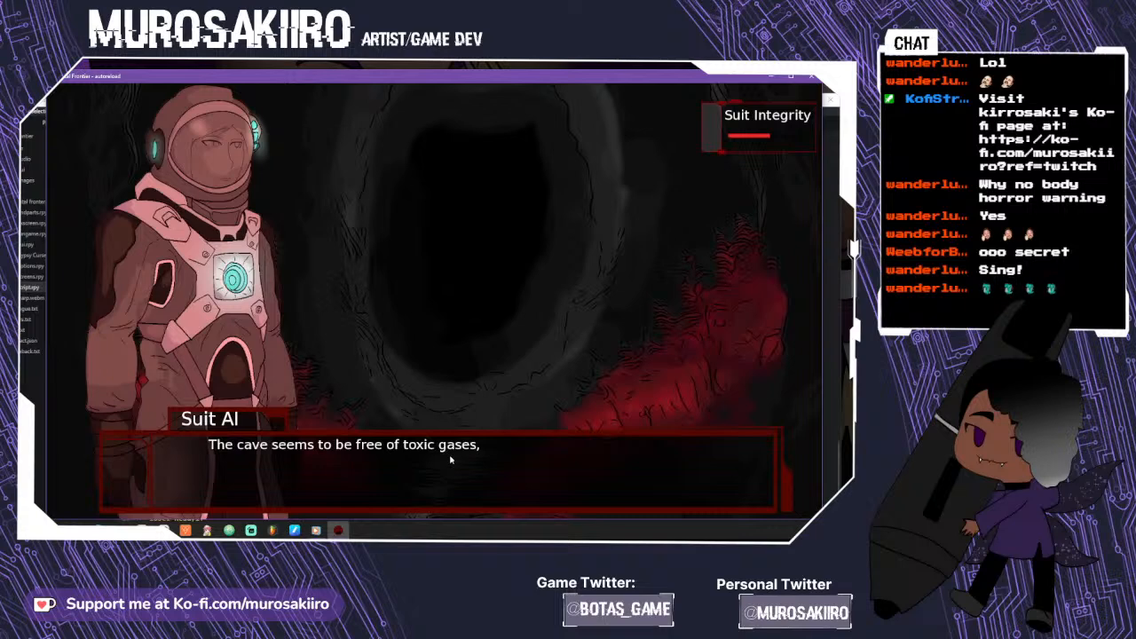
left_click(450, 459)
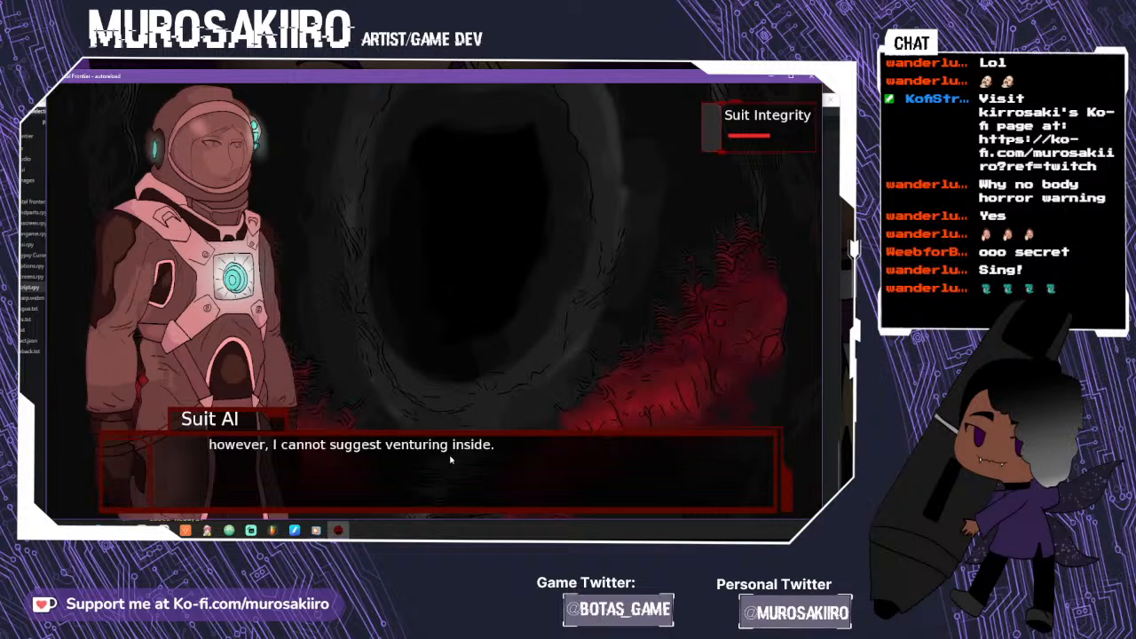
left_click(450, 459)
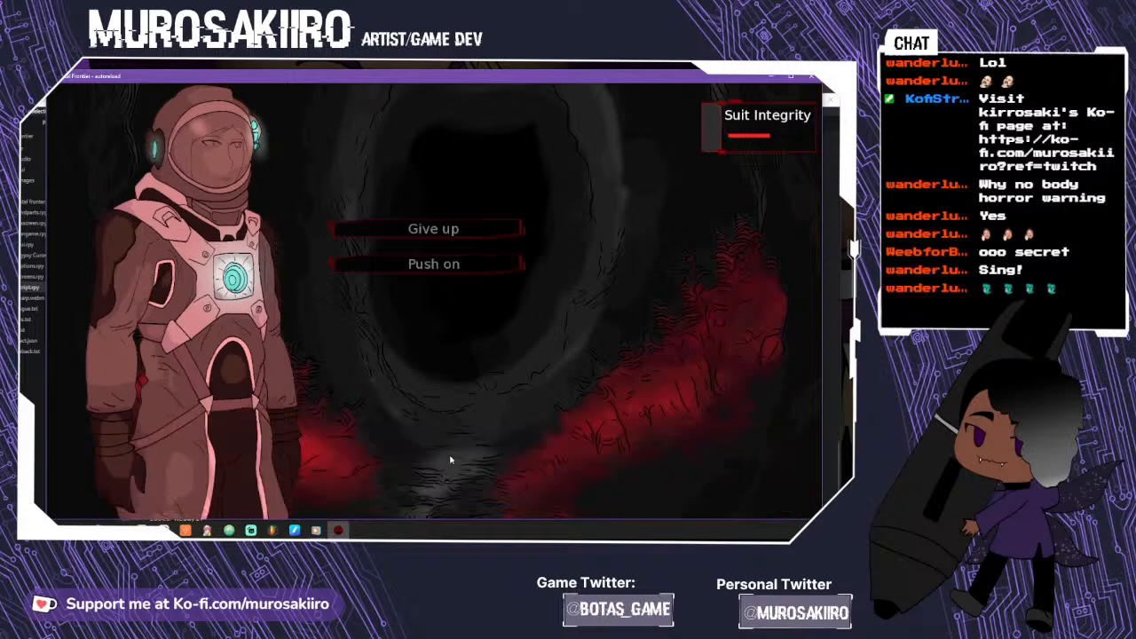
left_click(419, 272)
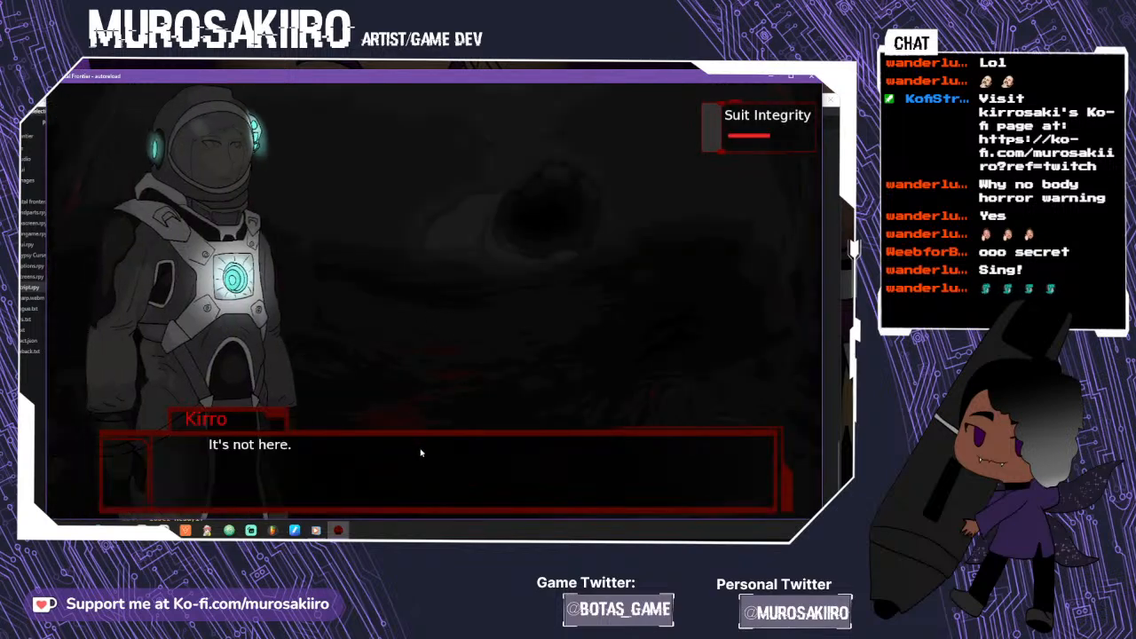
- Search the cave chambers for the Fusion core, choosing "Keep Going" in each passage, and choose "Give up" in the deepest dark chamber
left_click(422, 451)
left_click(422, 453)
left_click(448, 249)
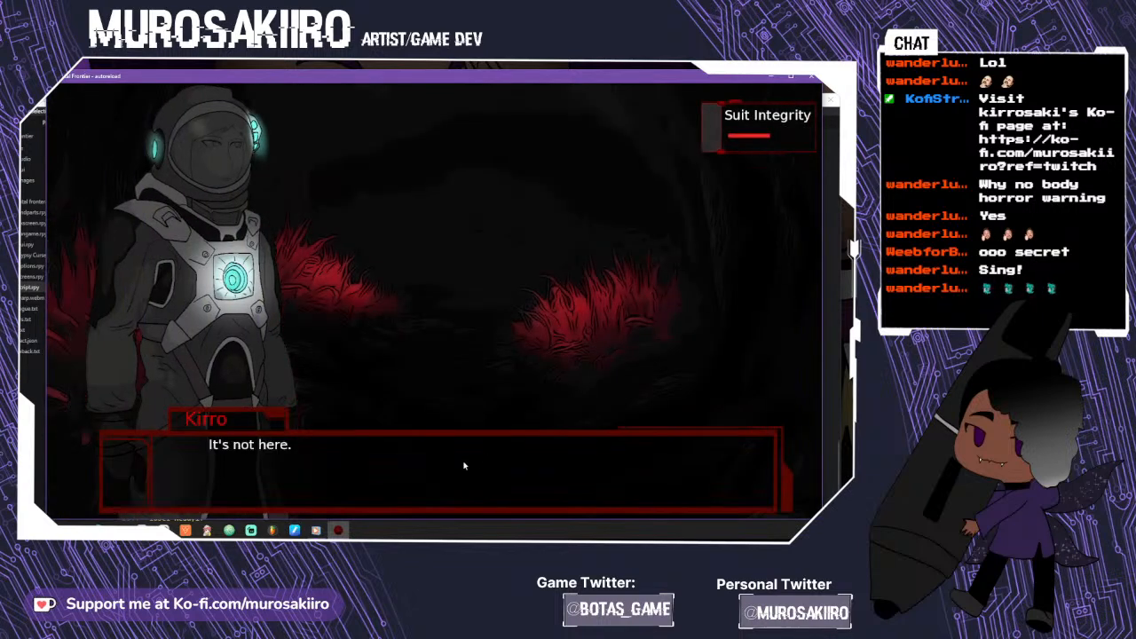
left_click(461, 463)
left_click(462, 464)
left_click(462, 254)
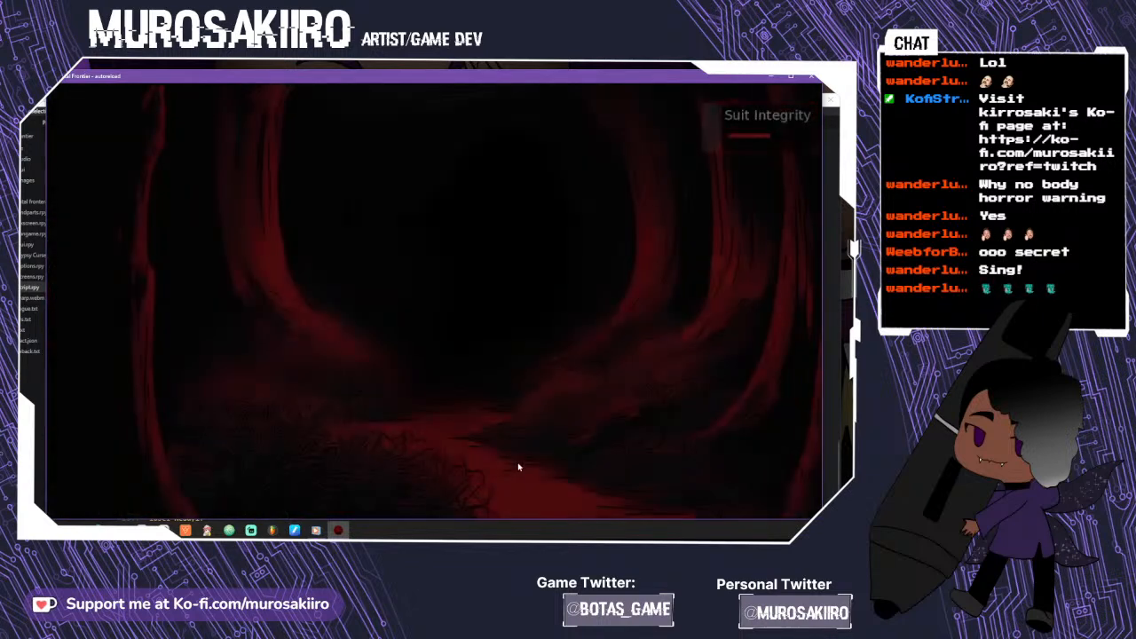
left_click(499, 475)
left_click(482, 434)
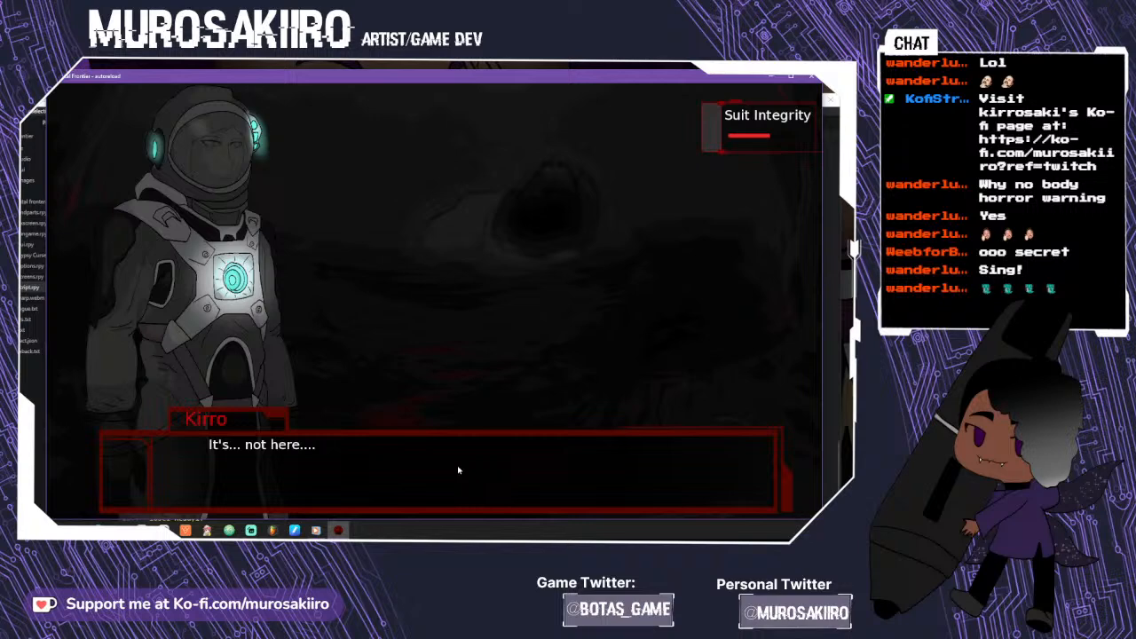
left_click(459, 470)
left_click(438, 455)
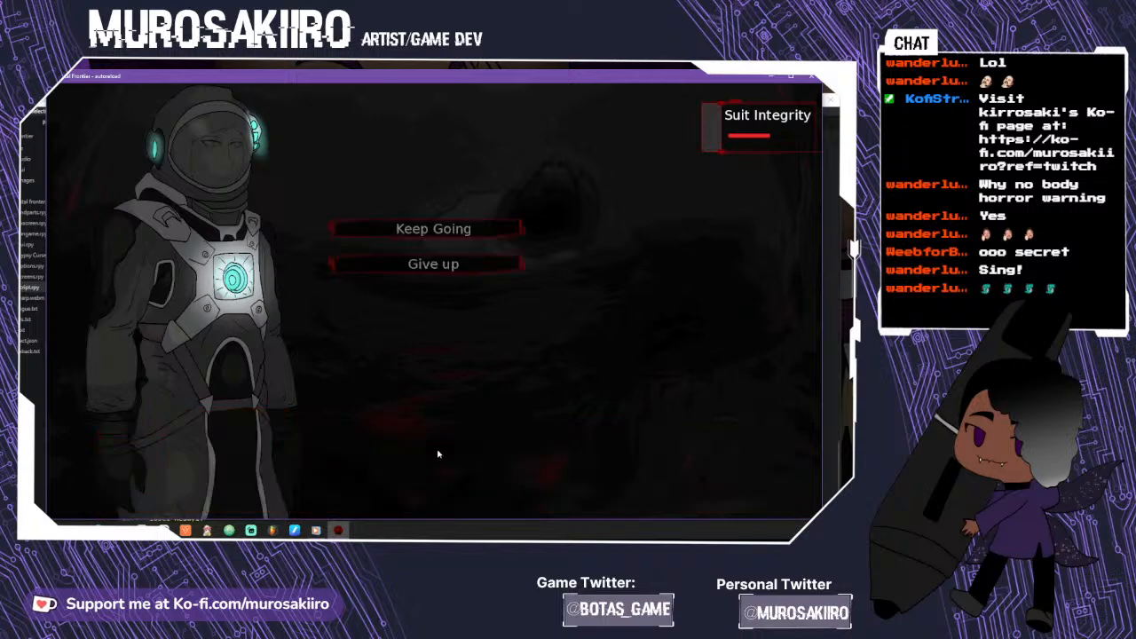
left_click(441, 264)
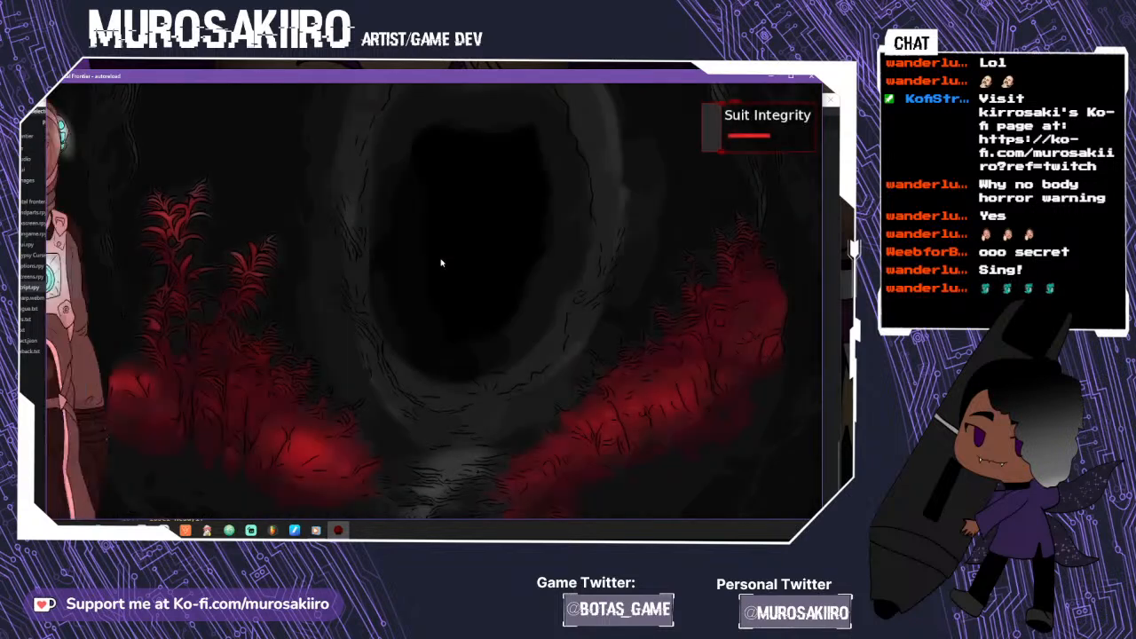
- Play through the dialogue at the cave mouth and choose "Keep Going" in the first dark chamber
left_click(441, 293)
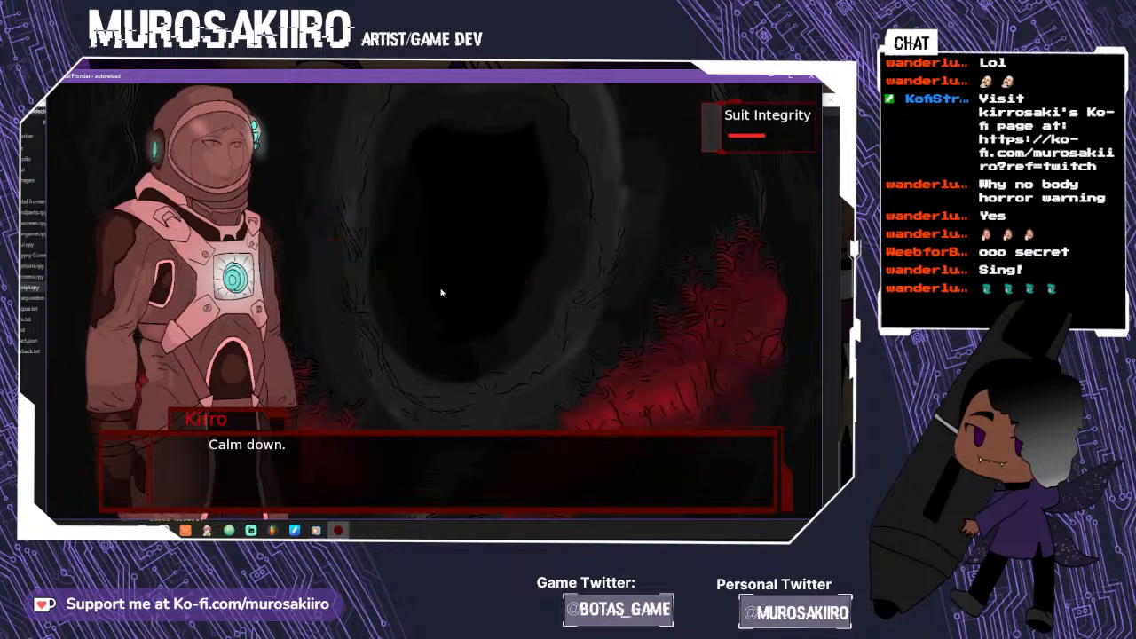
left_click(437, 457)
left_click(438, 459)
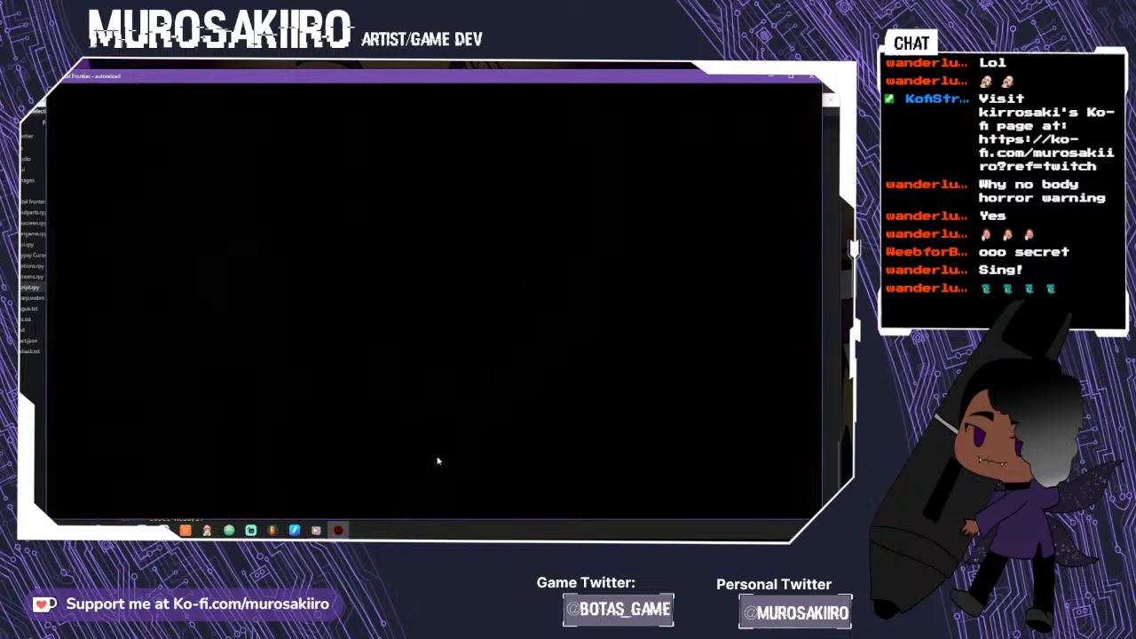
left_click(441, 459)
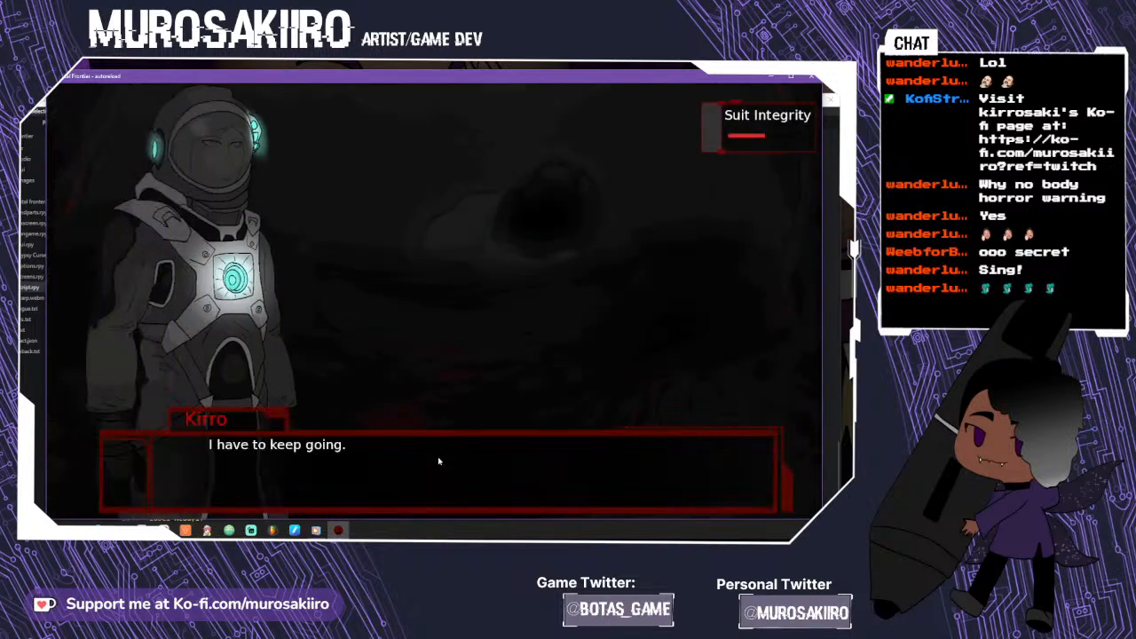
left_click(441, 459)
left_click(433, 246)
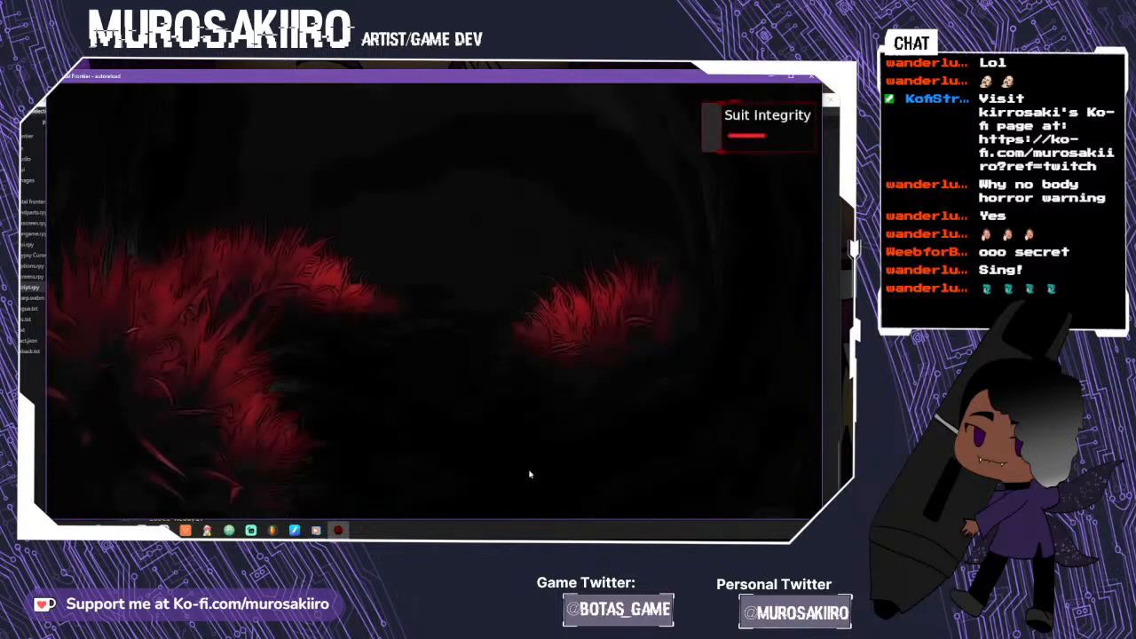
- Continue through the cave's red grass and red tunnel chambers, choosing "Keep Going" each time, including when "Give up" is offered
left_click(506, 473)
left_click(501, 468)
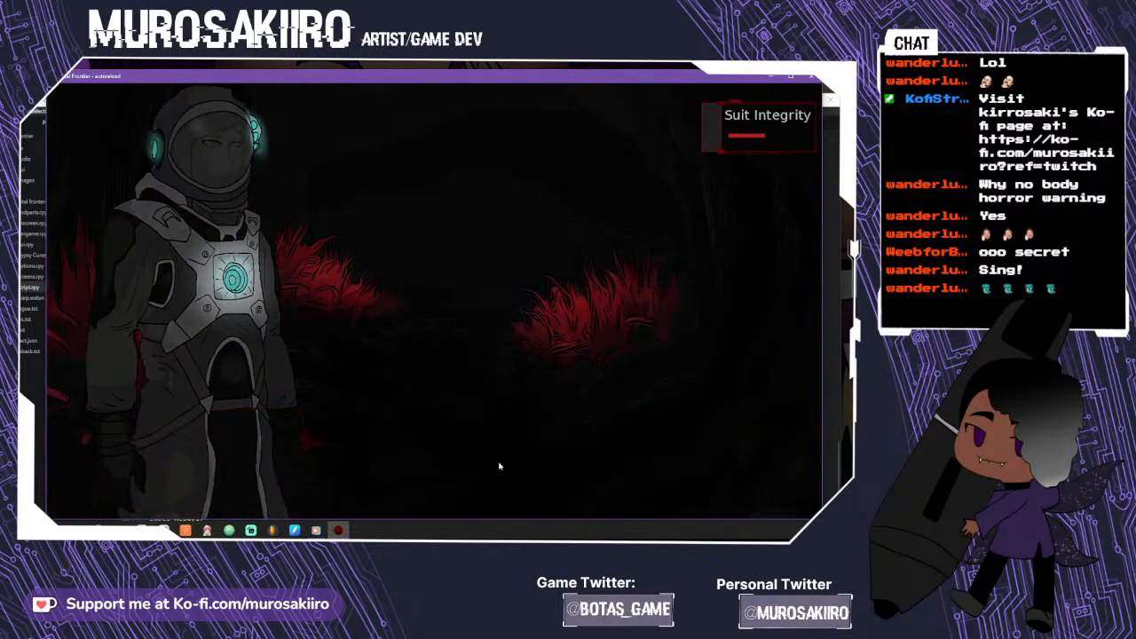
left_click(486, 444)
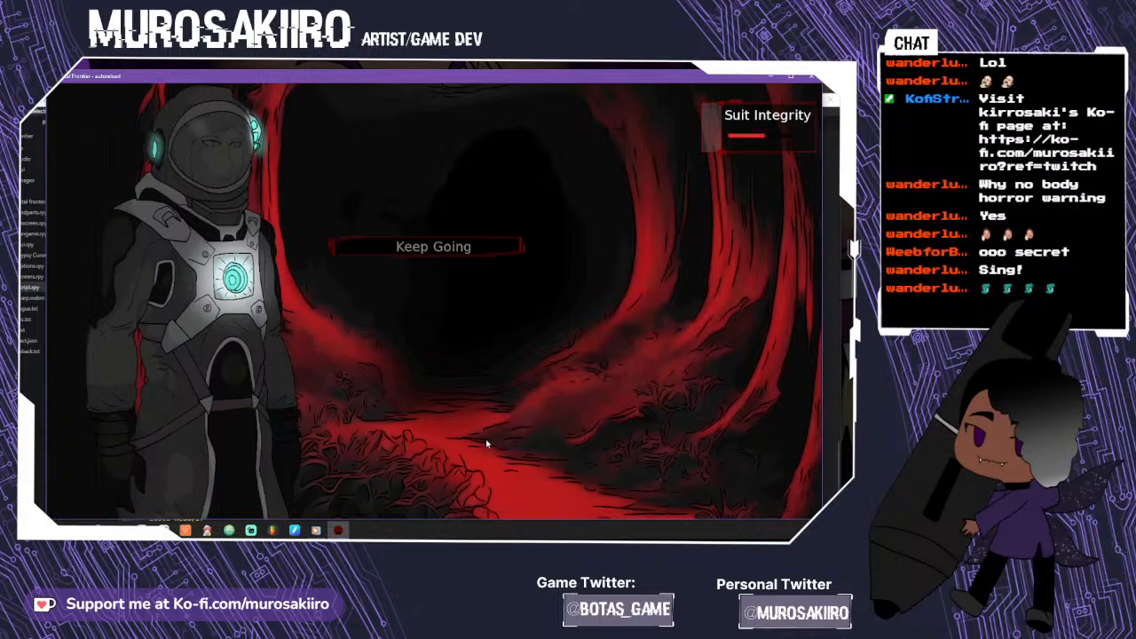
left_click(481, 247)
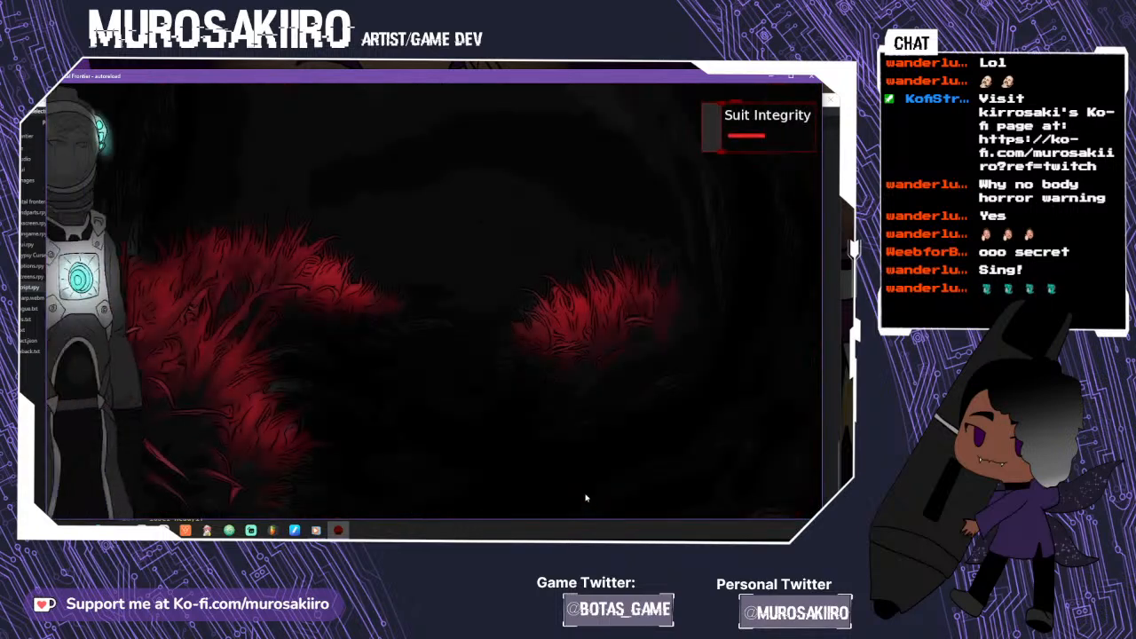
left_click(544, 490)
left_click(495, 248)
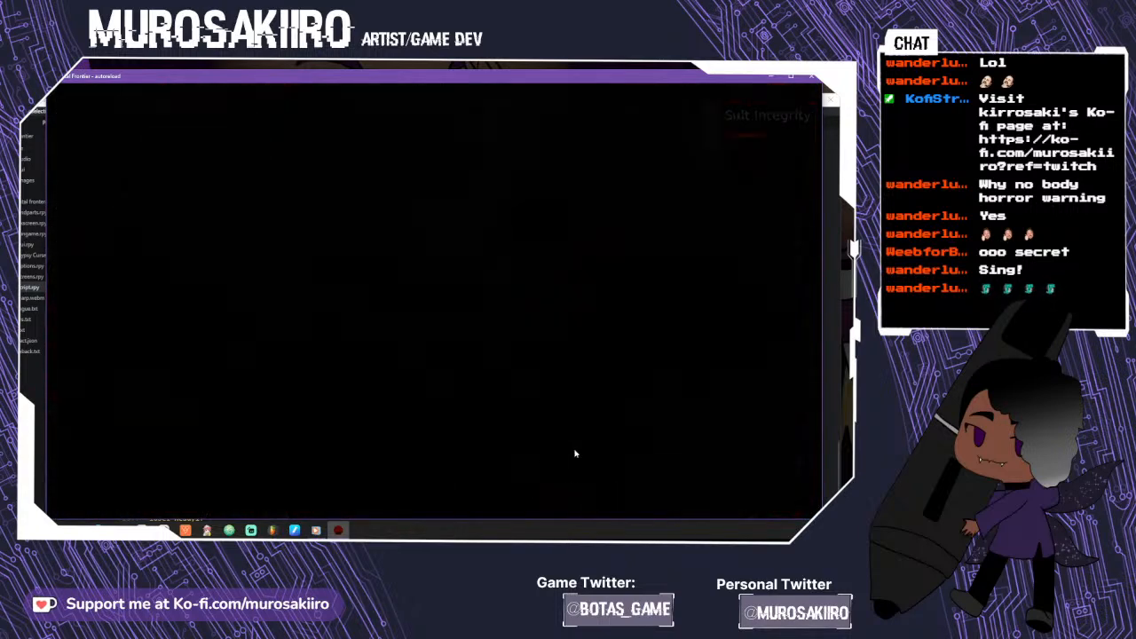
left_click(490, 476)
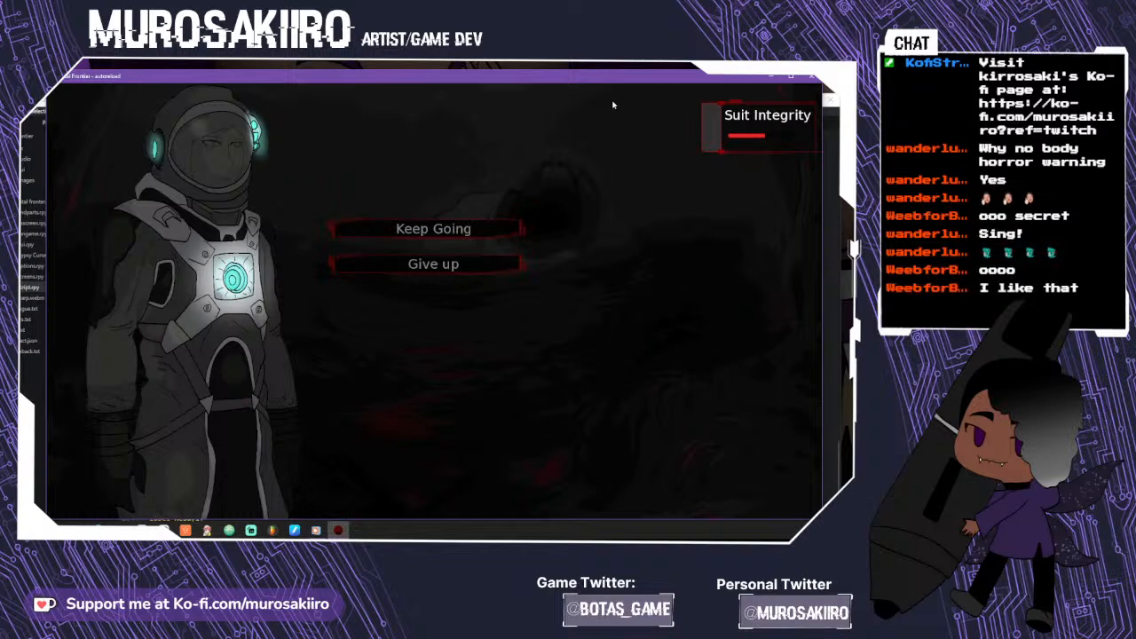
left_click(410, 233)
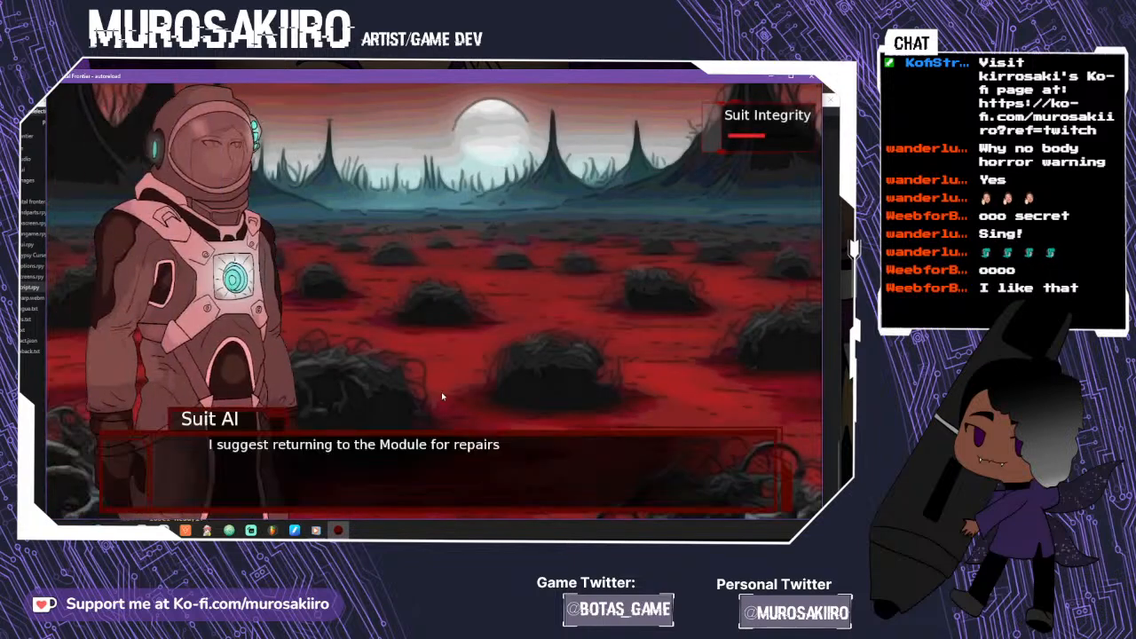
- Backtrack from the black mound field across the red spire plain and choose "Return to Module" in the dead tree field
left_click(458, 469)
left_click(459, 466)
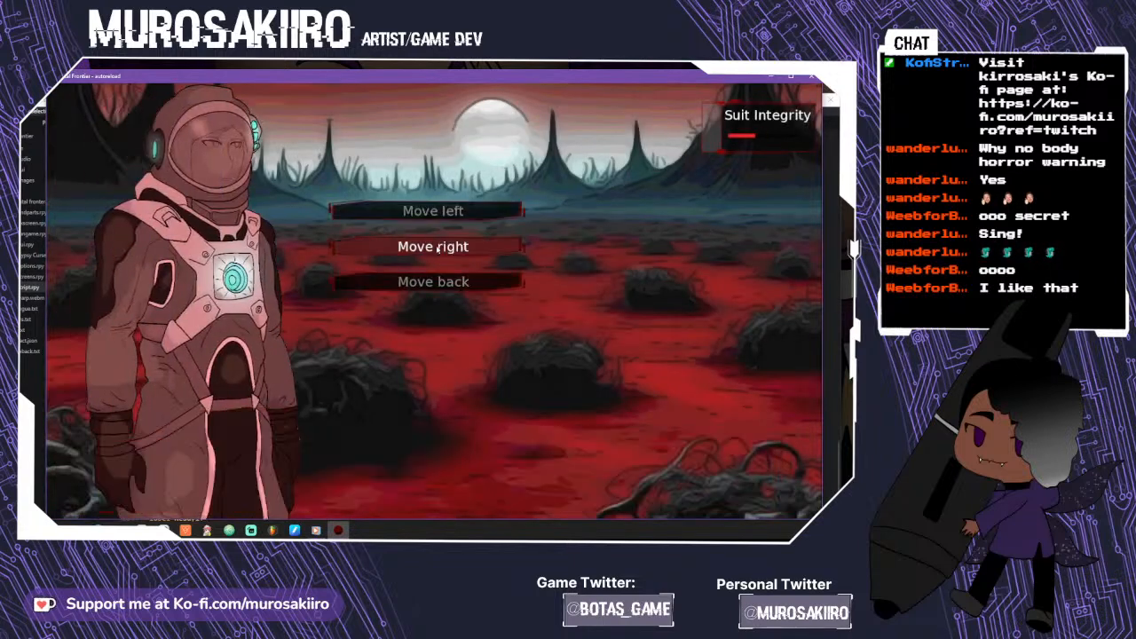
left_click(449, 278)
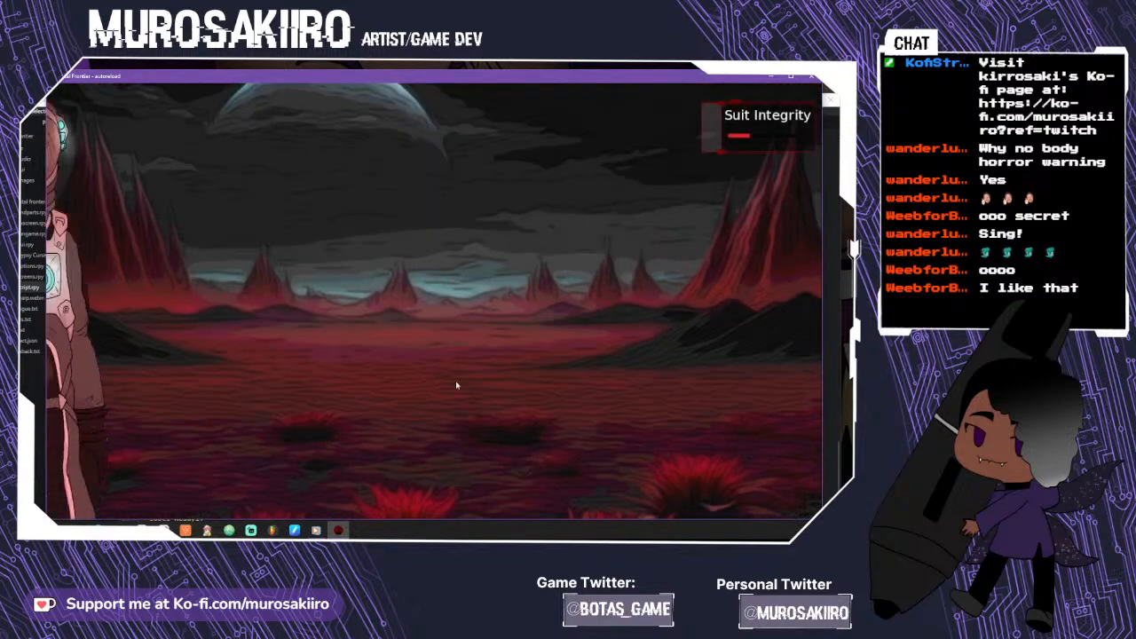
left_click(407, 469)
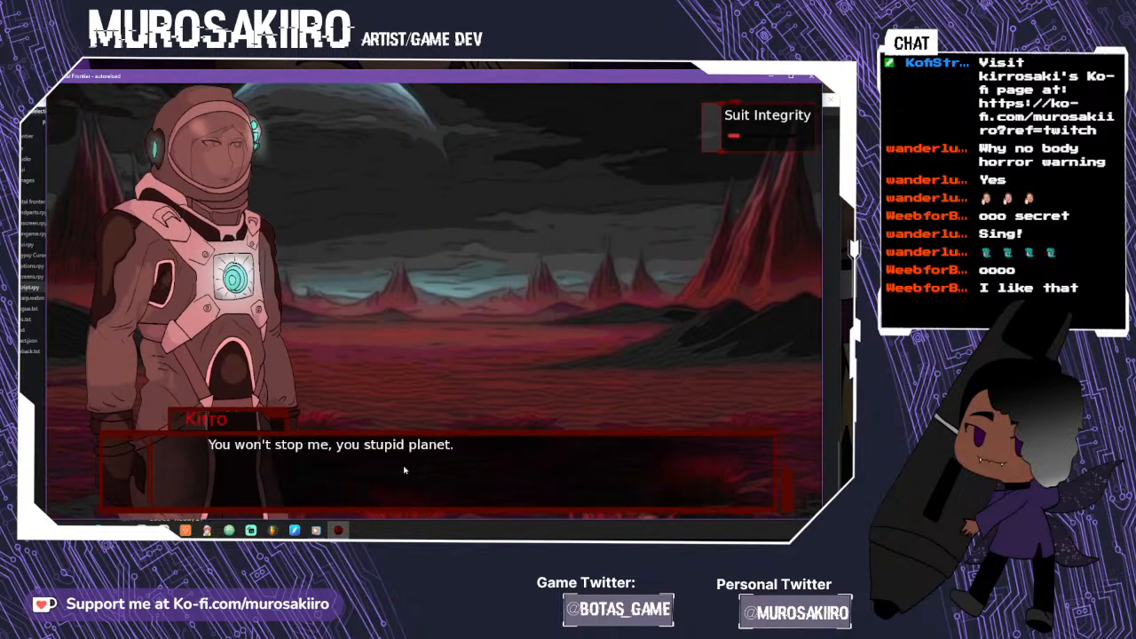
left_click(408, 469)
left_click(473, 240)
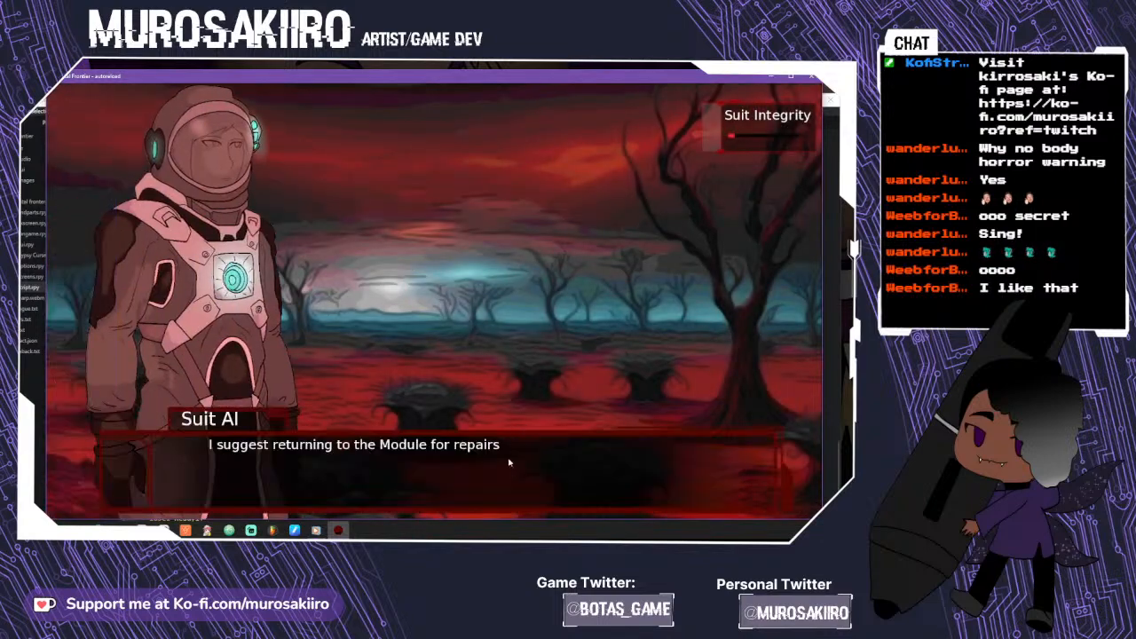
left_click(500, 475)
left_click(501, 475)
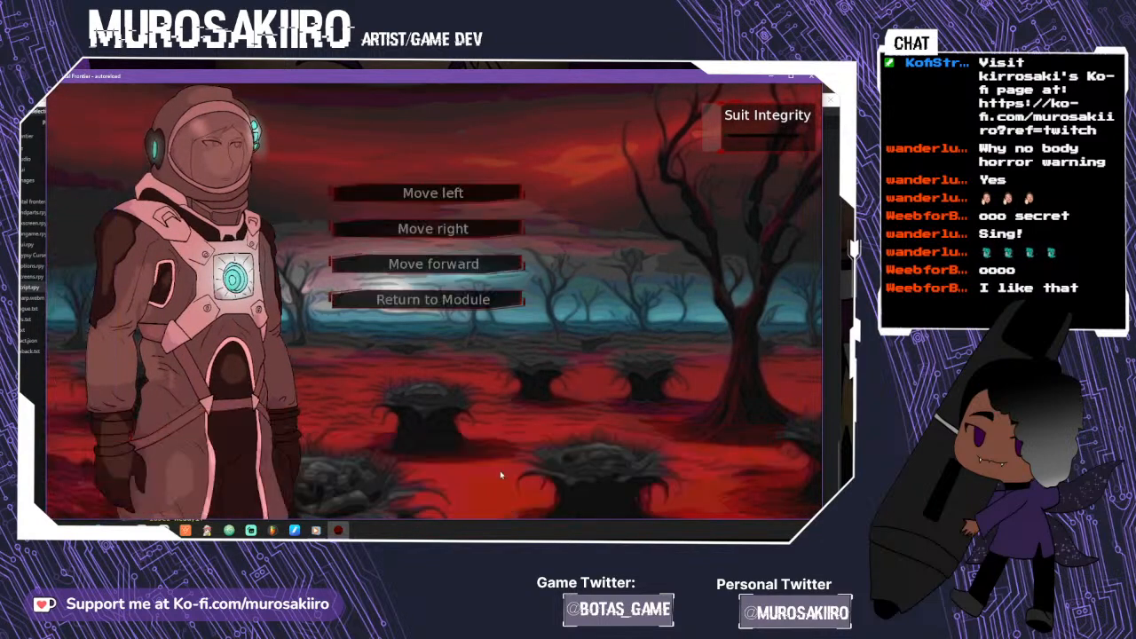
left_click(476, 300)
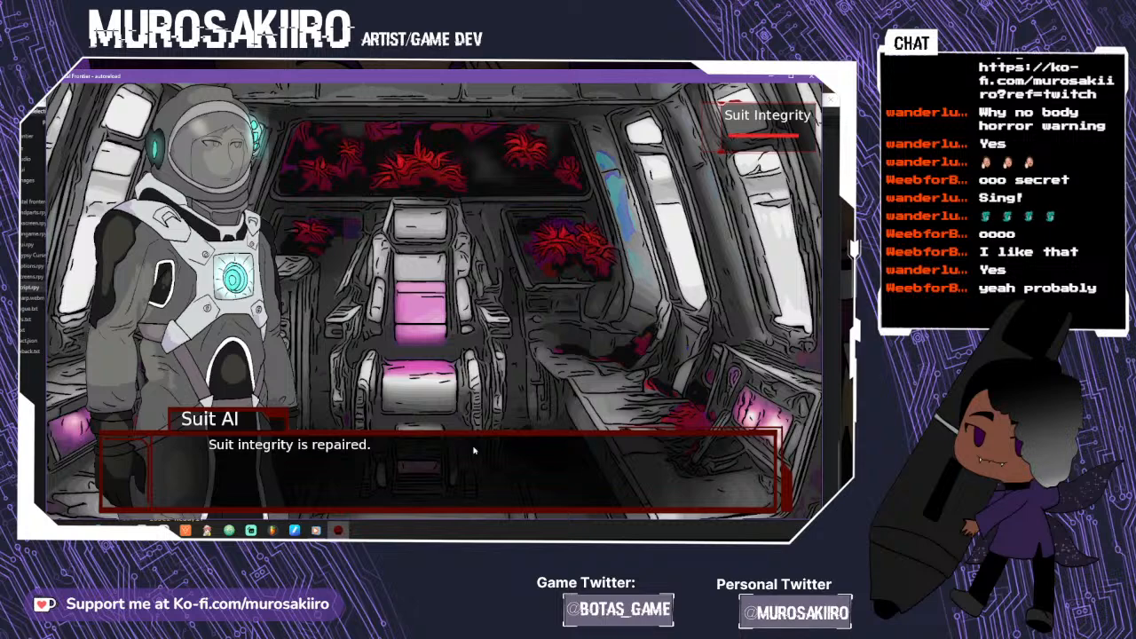
- Choose "Rig the Fusion Core" inside the Module and play through the captain's speech against the planet
left_click(408, 477)
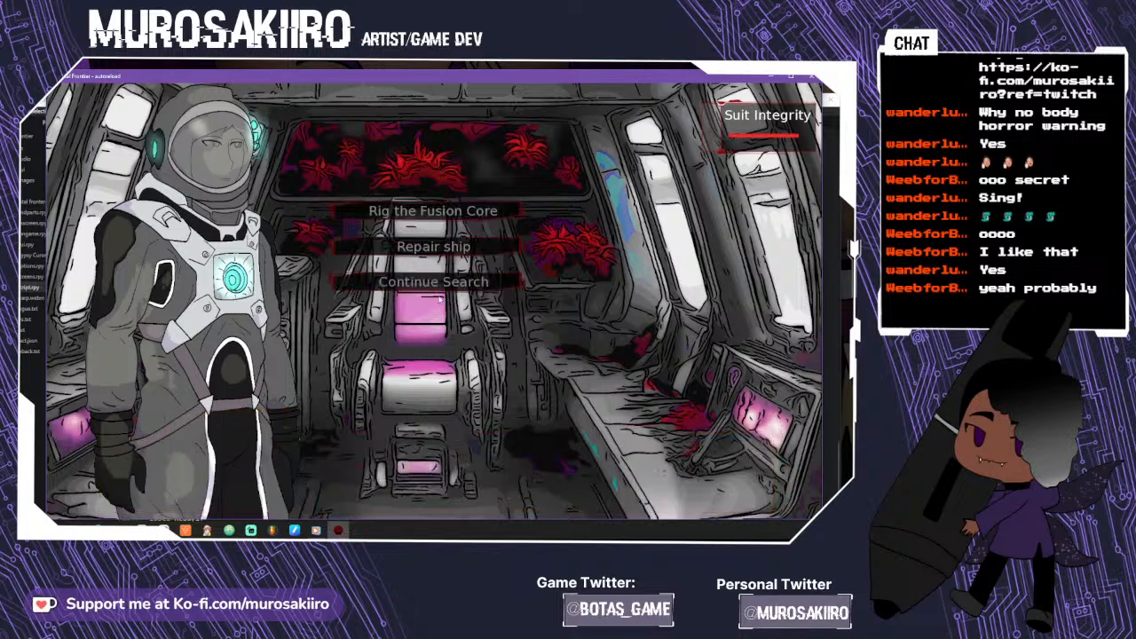
left_click(446, 212)
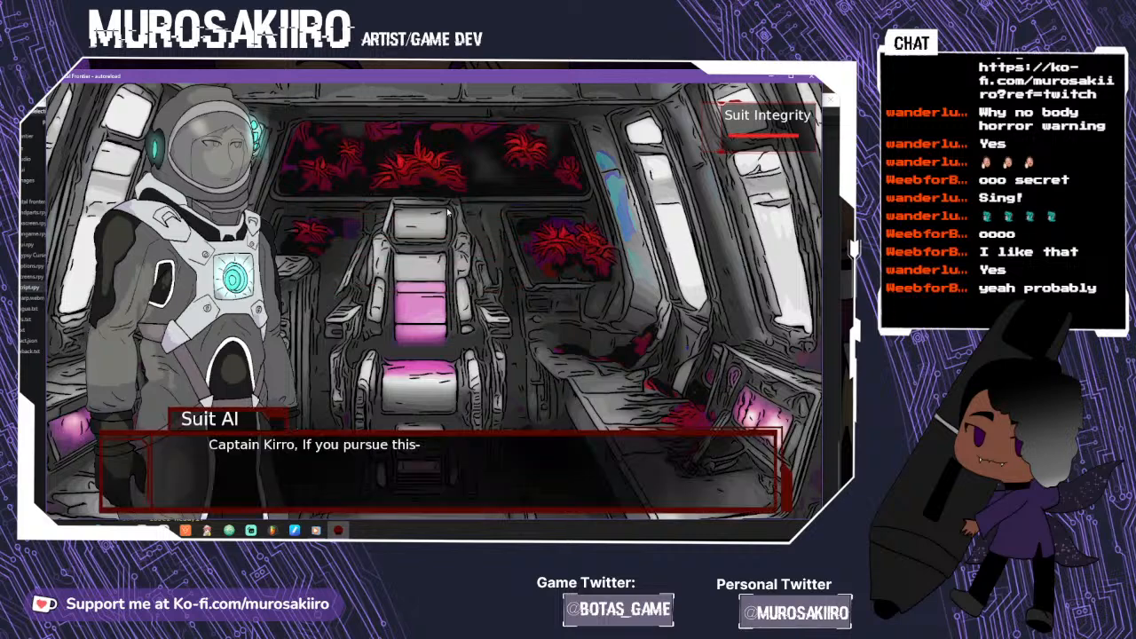
left_click(459, 488)
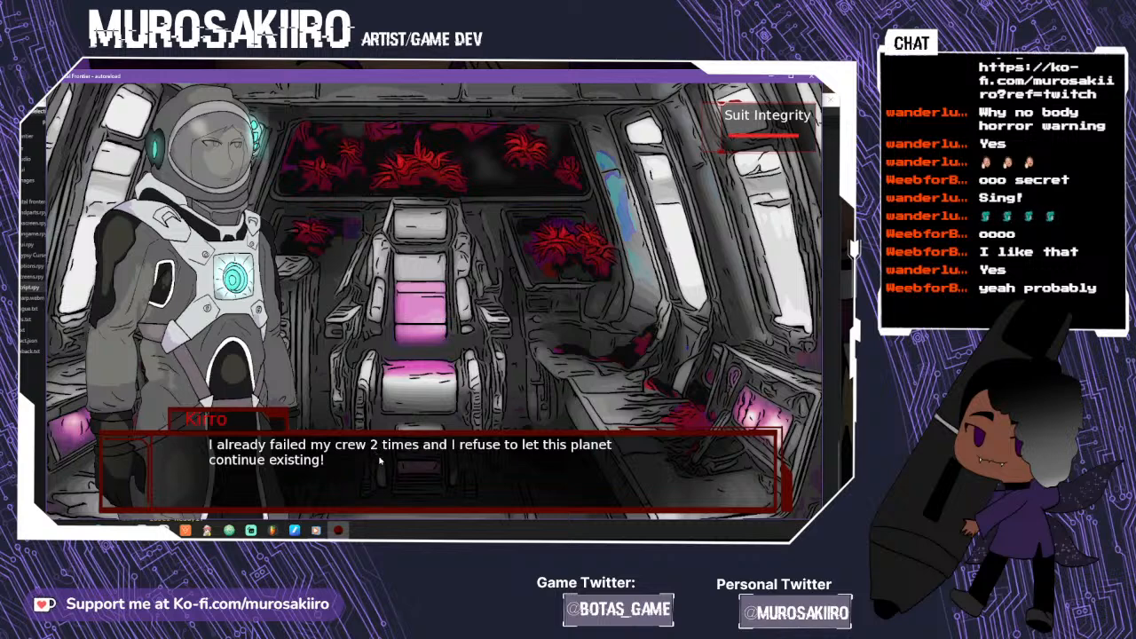
left_click(430, 470)
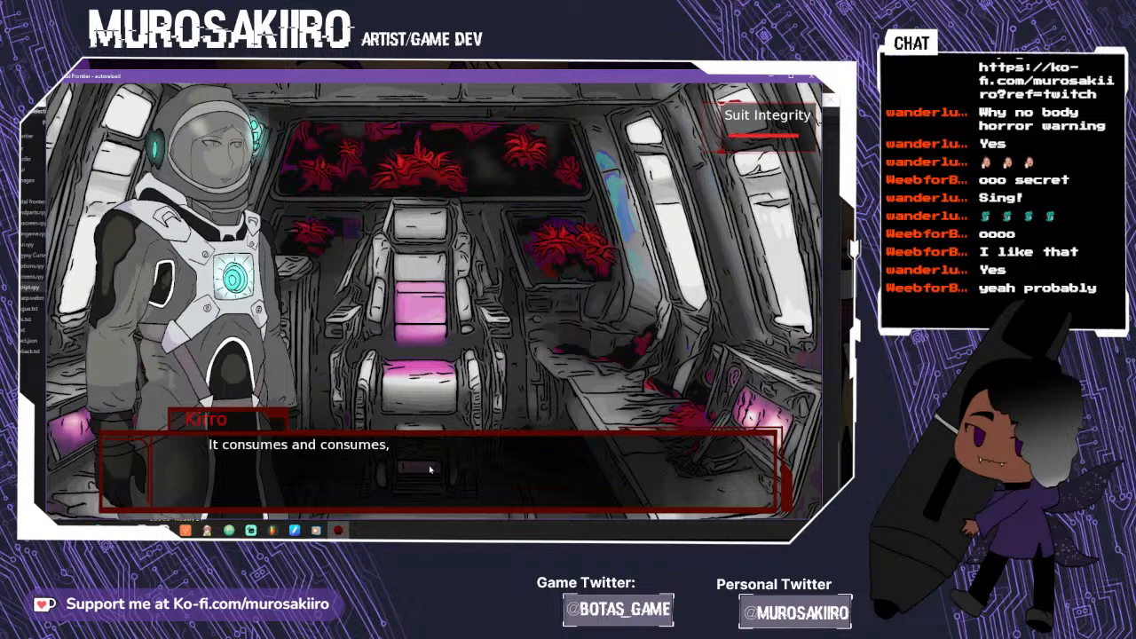
left_click(430, 470)
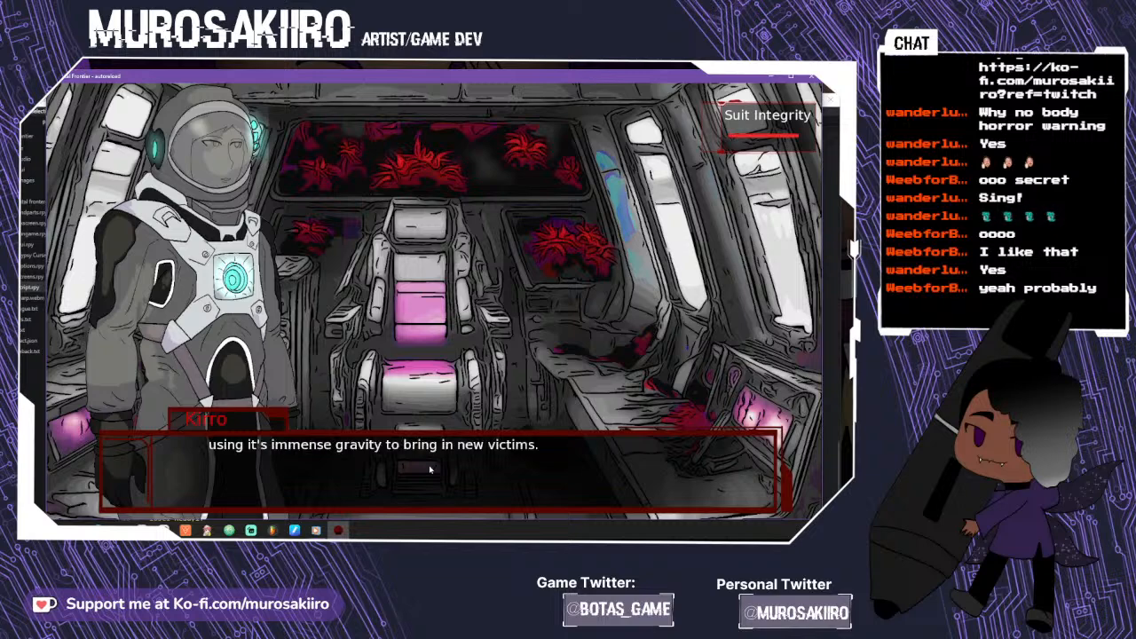
left_click(430, 471)
left_click(429, 471)
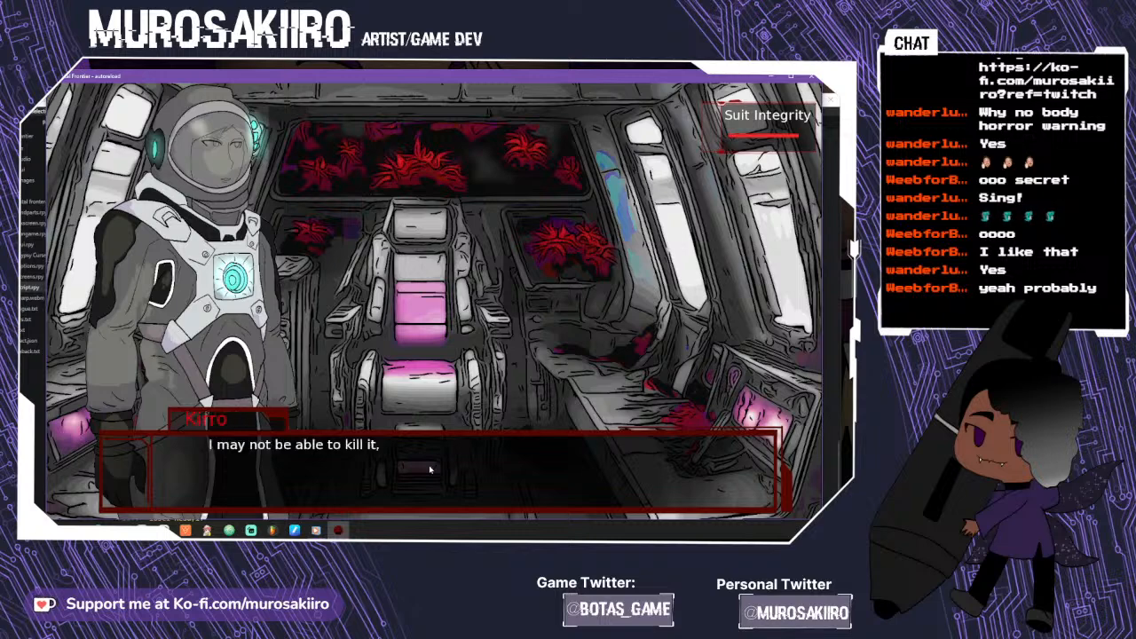
left_click(430, 471)
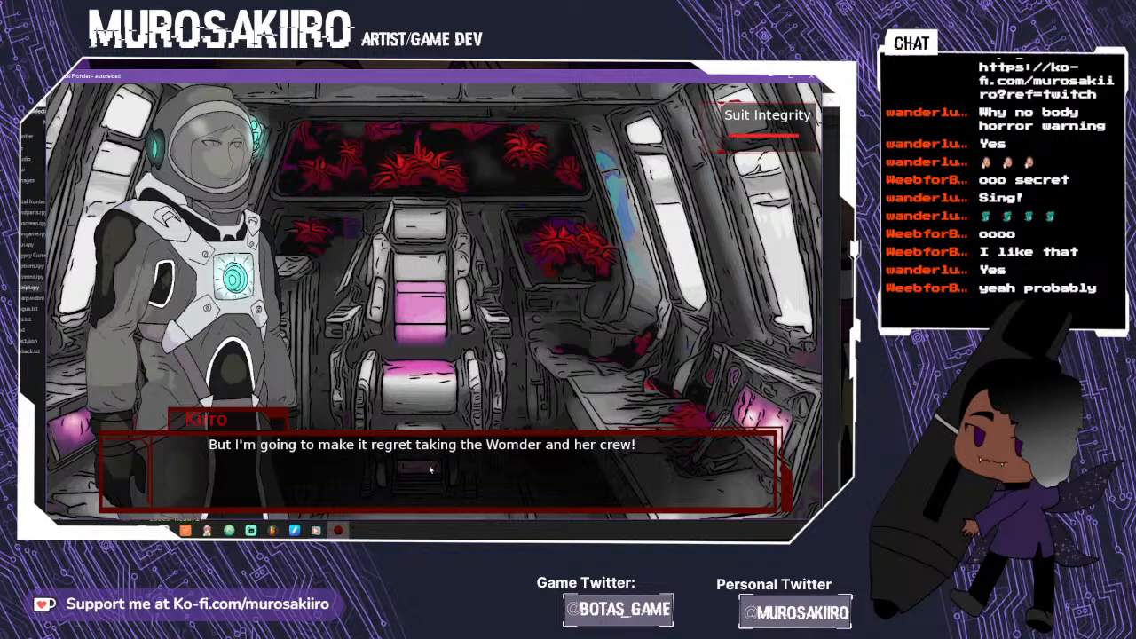
left_click(430, 468)
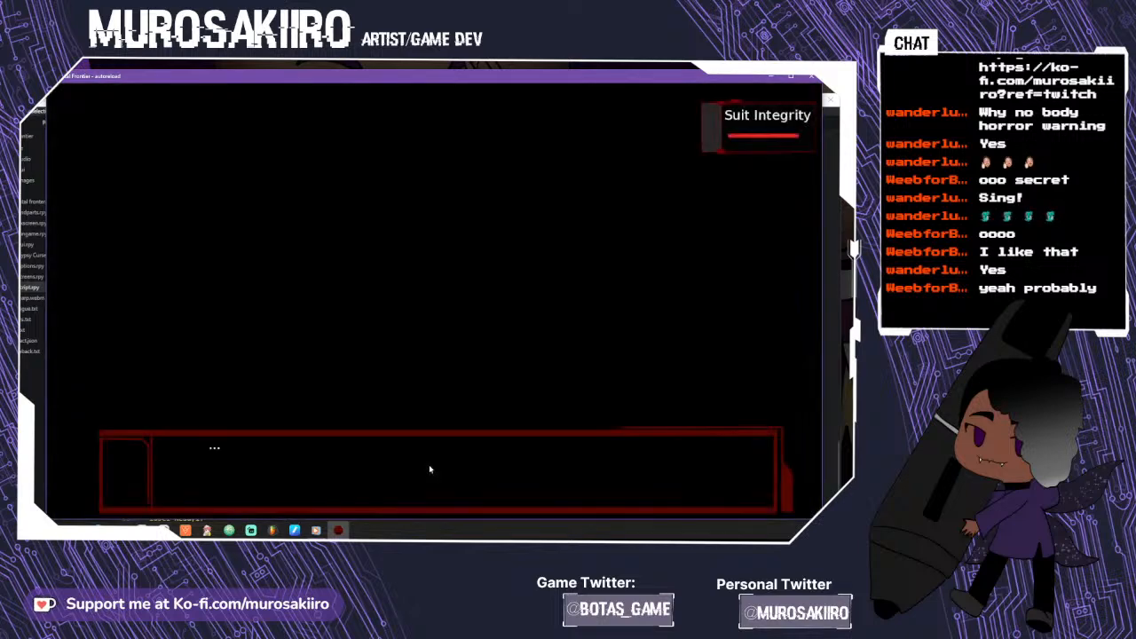
- Play through the planet's closing monologue to finish the ending and return to the title screen
left_click(429, 469)
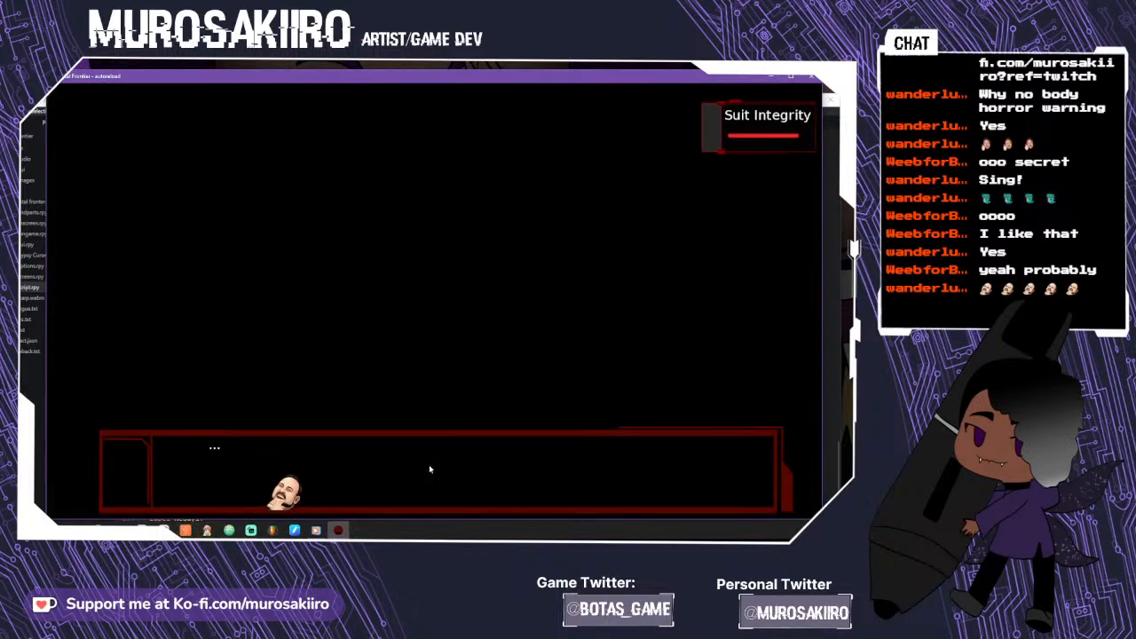
left_click(430, 469)
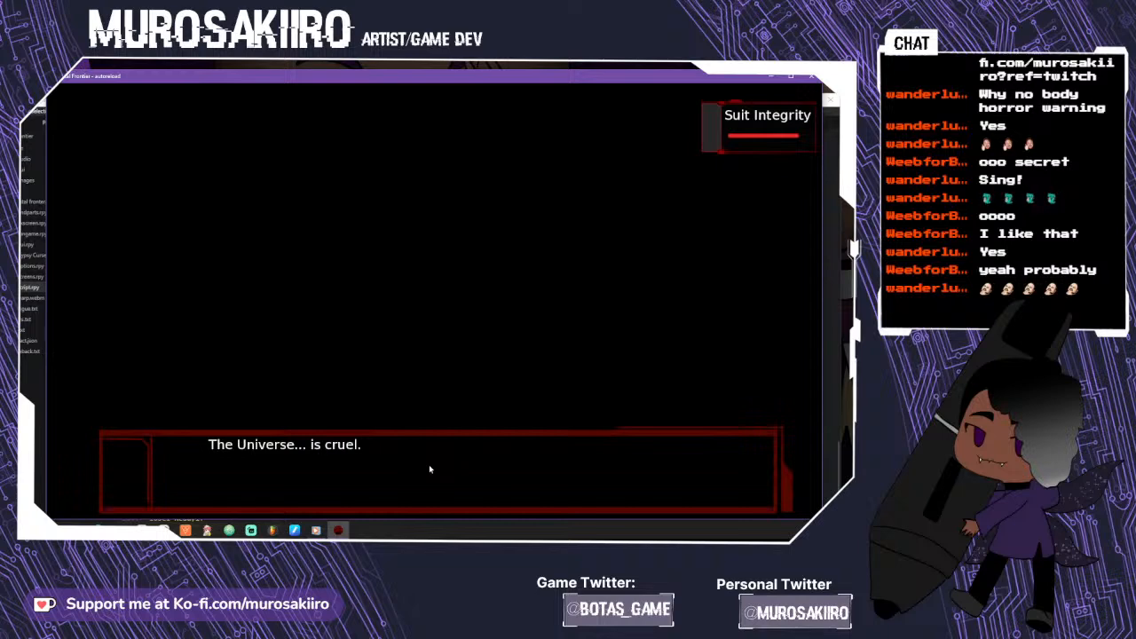
left_click(429, 468)
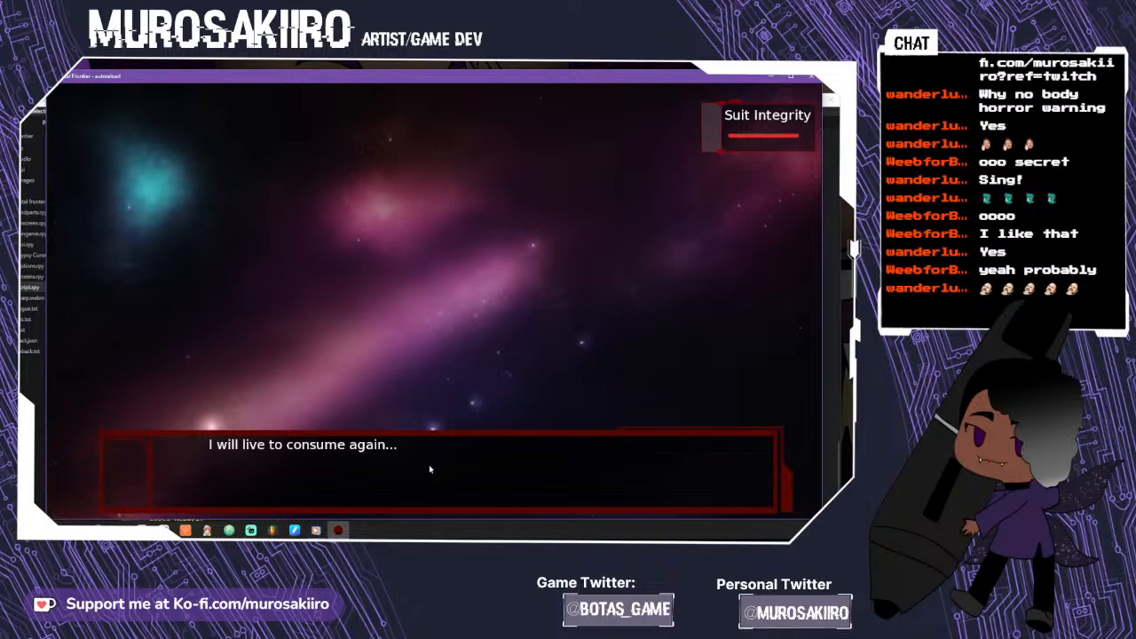
left_click(429, 466)
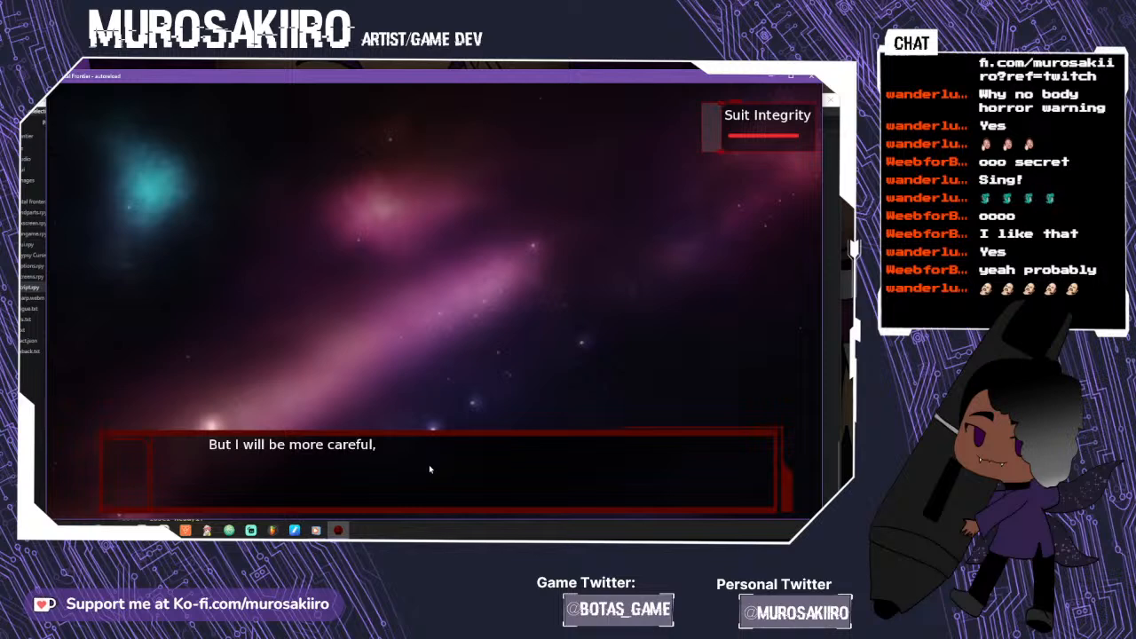
left_click(429, 467)
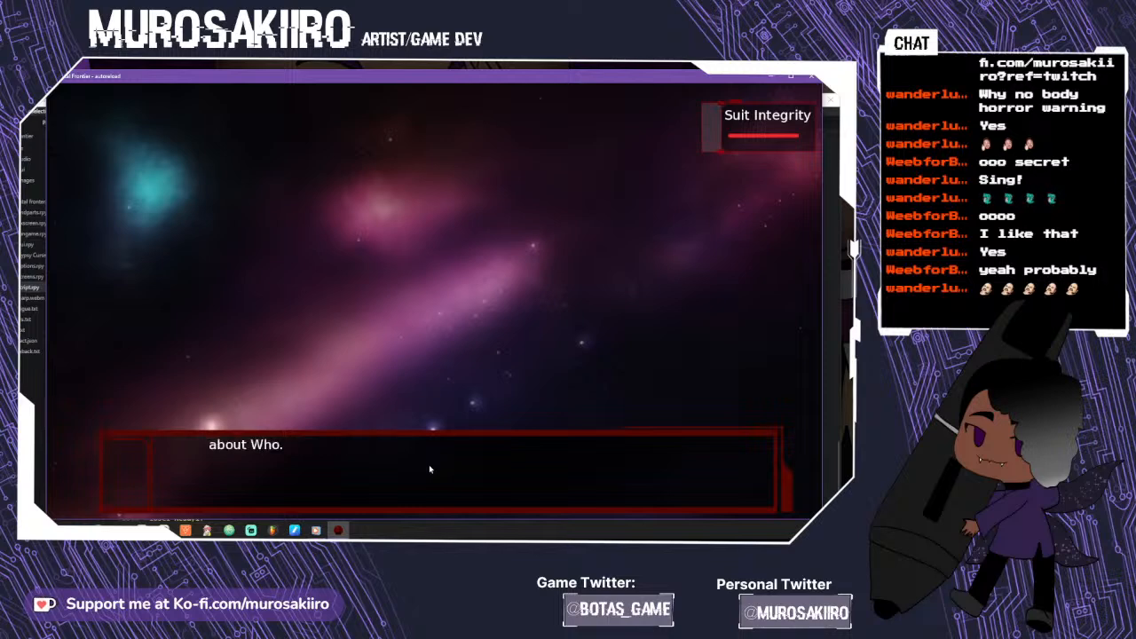
left_click(429, 464)
left_click(429, 465)
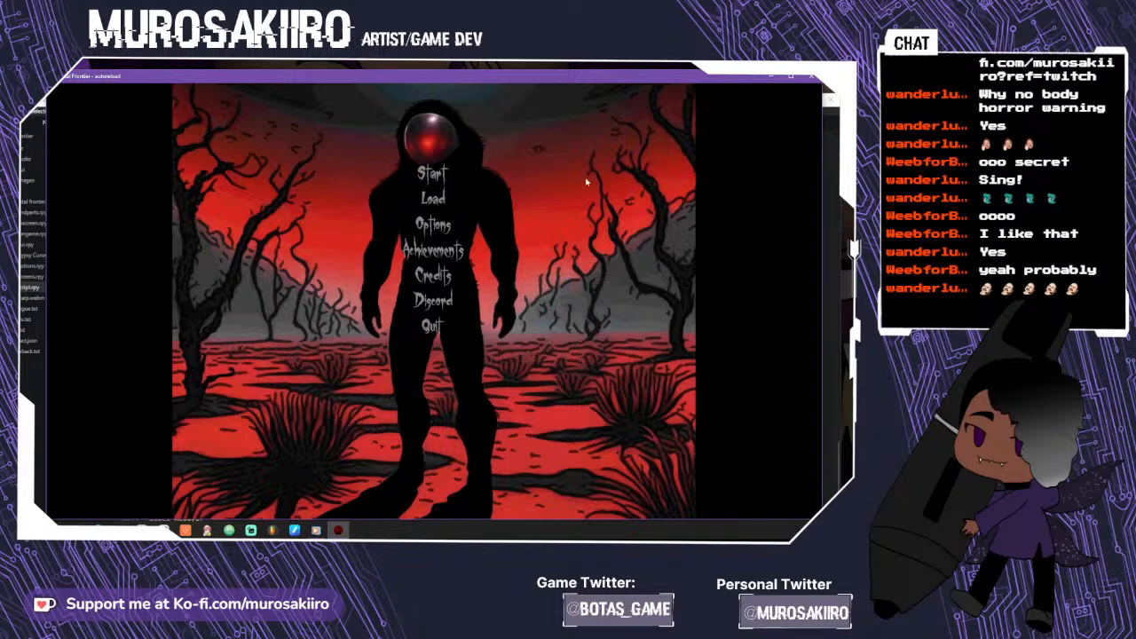
- Review the achievements list, and start a new game to play through the planet's refusal dialogue
left_click(442, 245)
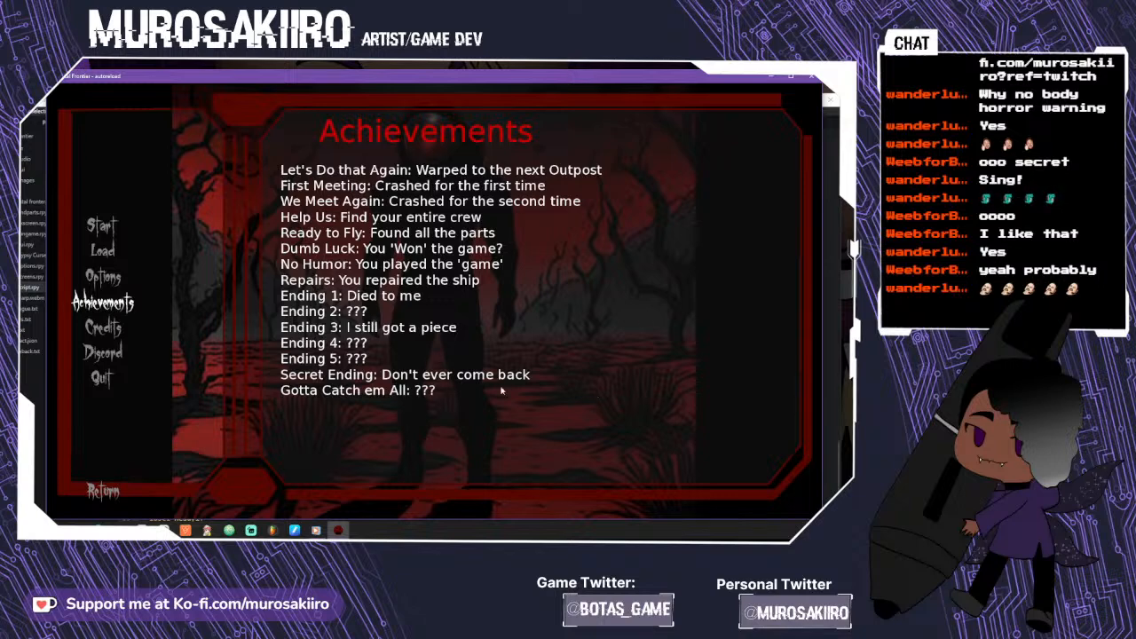
left_click(101, 227)
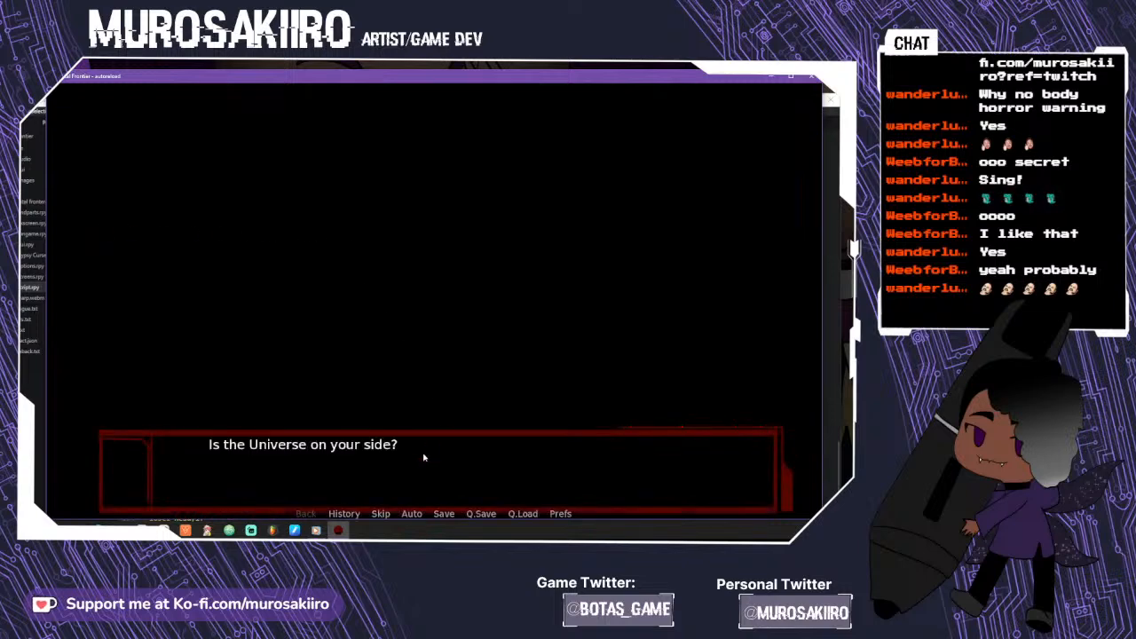
left_click(423, 457)
left_click(435, 248)
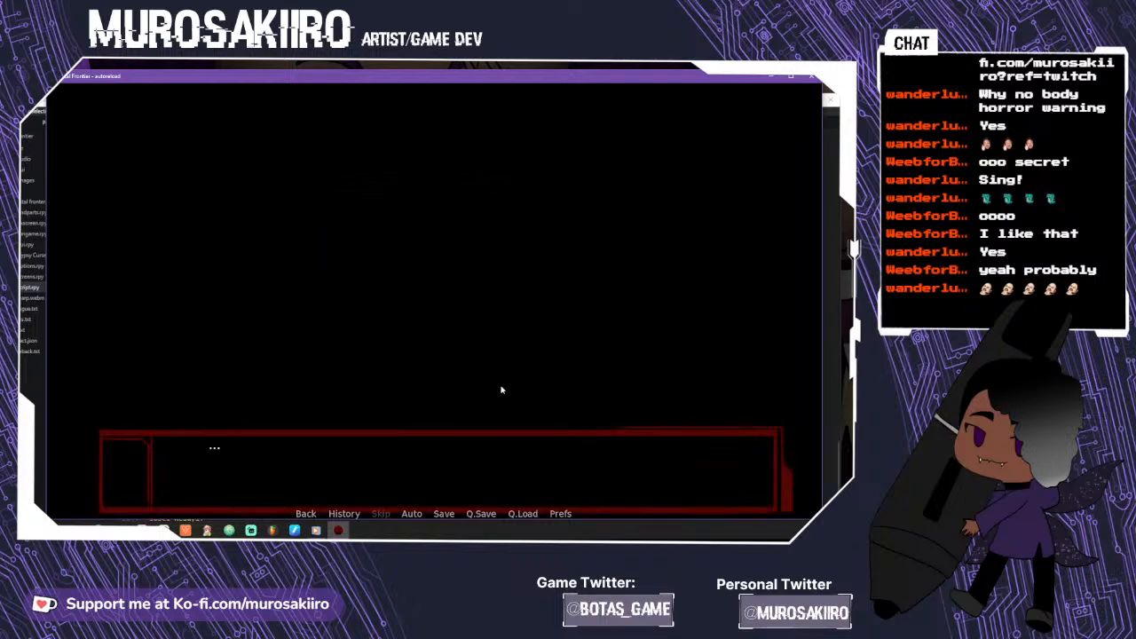
left_click(513, 449)
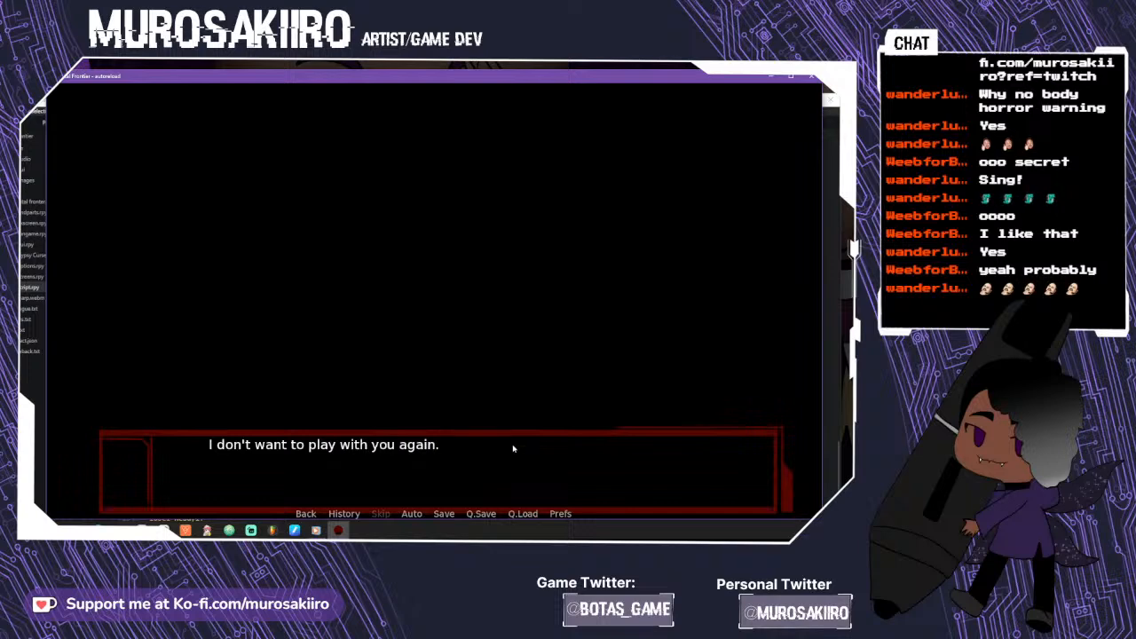
left_click(513, 449)
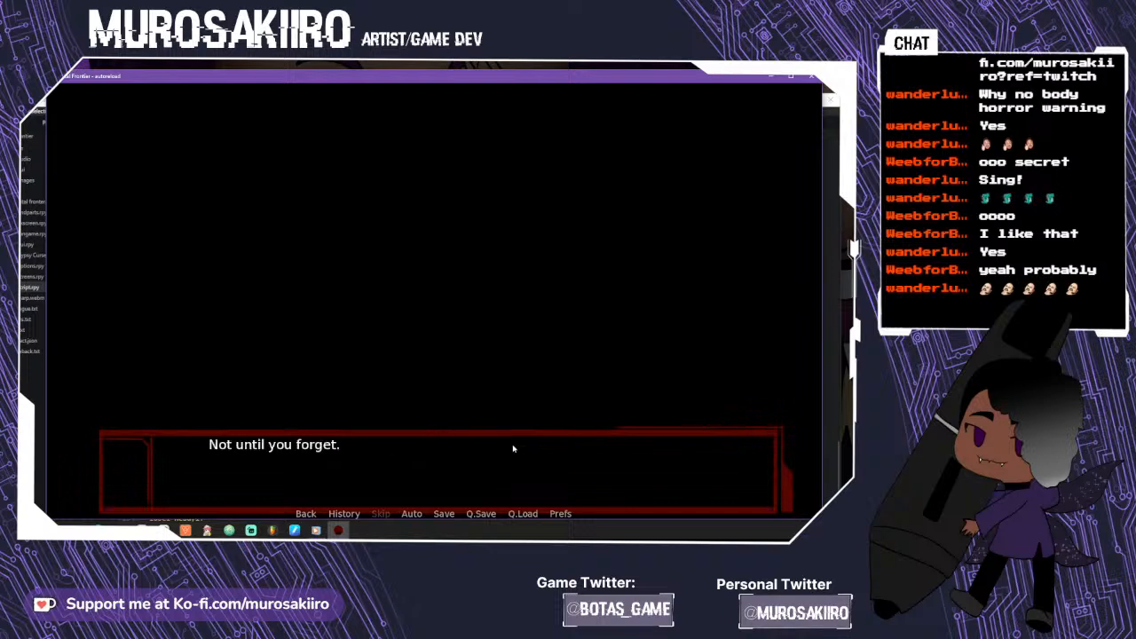
left_click(513, 448)
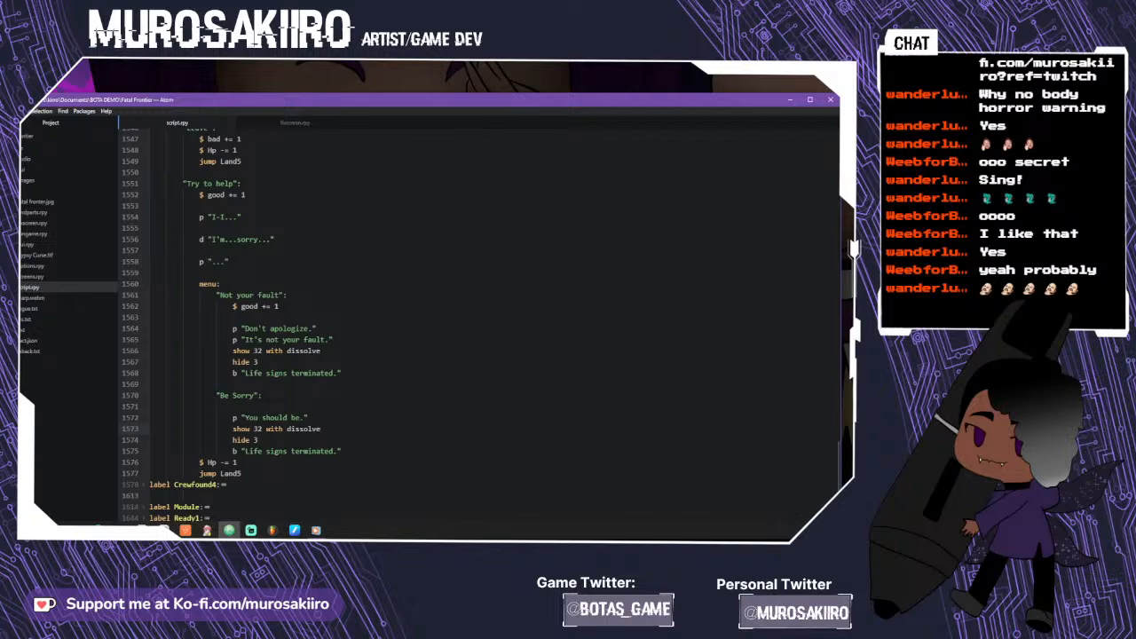
- Collapse the labels in script.rpy, enlarge the editor window and expand label Land7 at its core detection dialogue
scroll(479, 320, "up", 8)
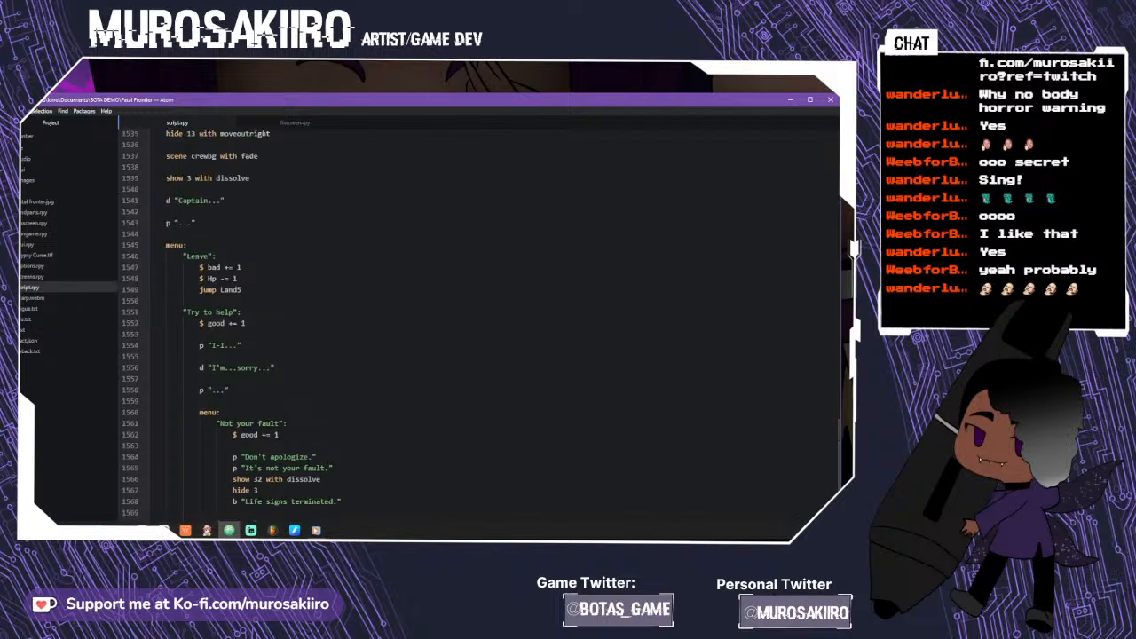
scroll(142, 293, "up", 5)
left_click(143, 288)
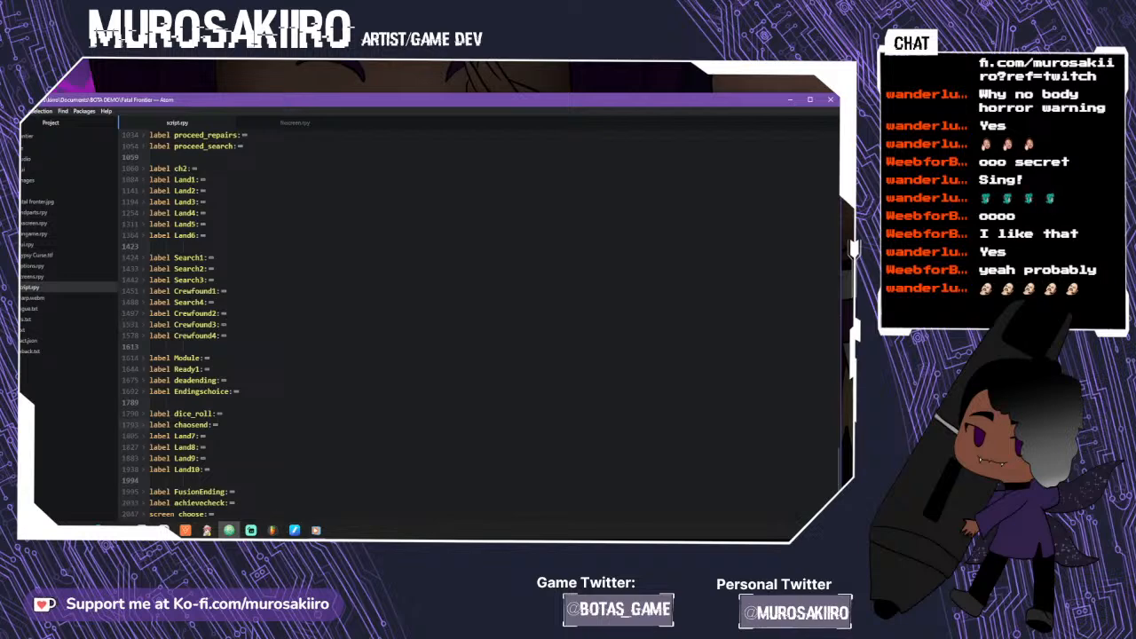
double_click(393, 100)
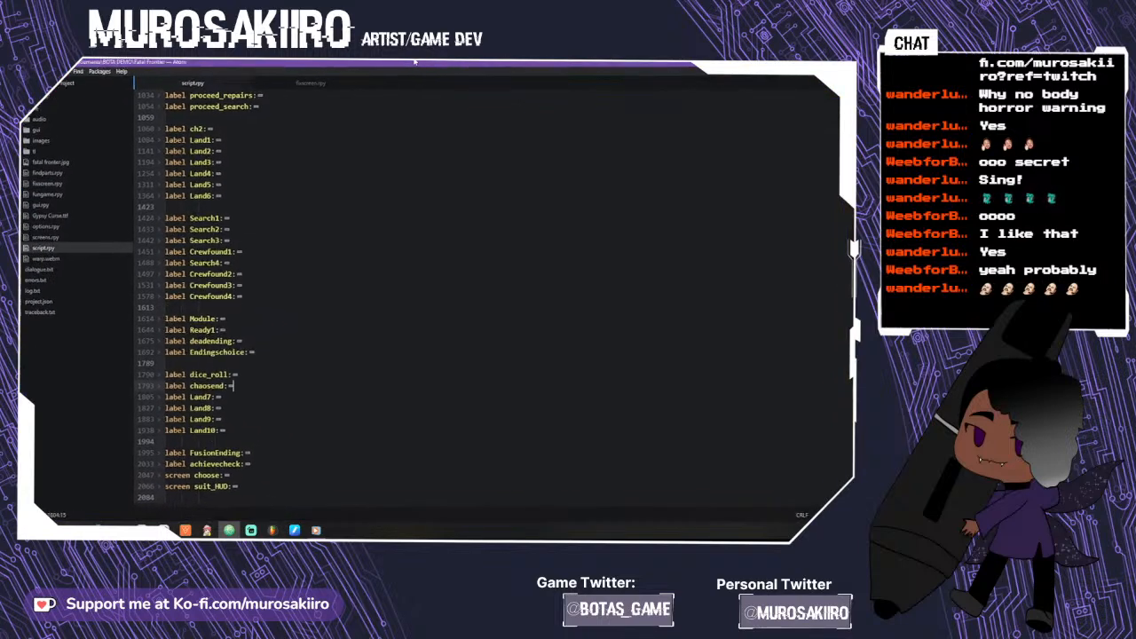
left_click(162, 408)
scroll(488, 293, "down", 3)
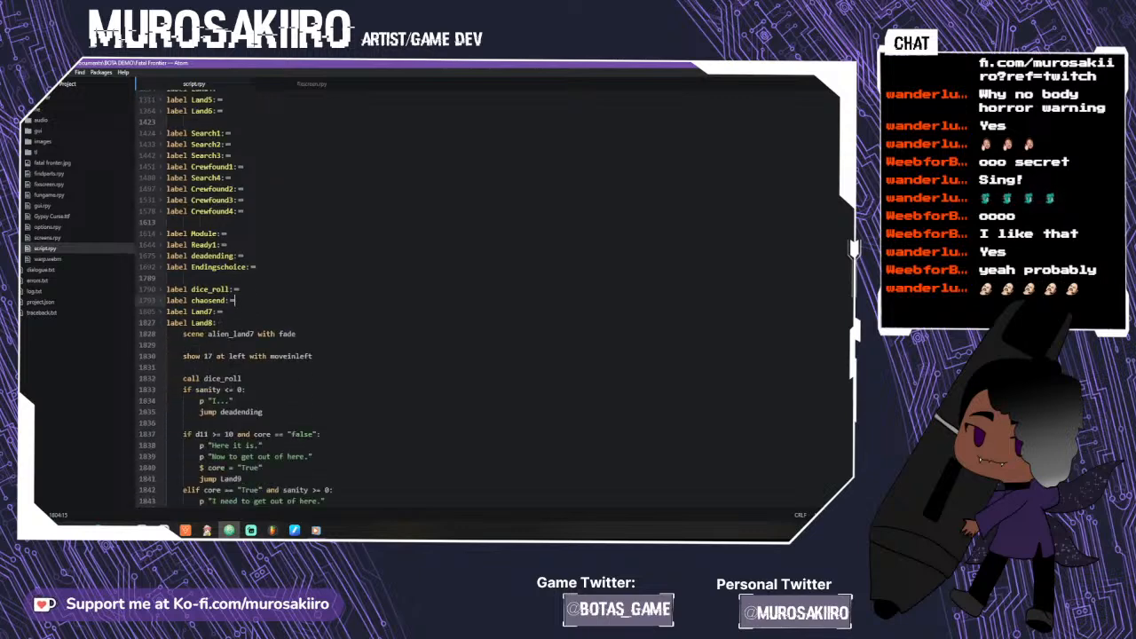
left_click(162, 322)
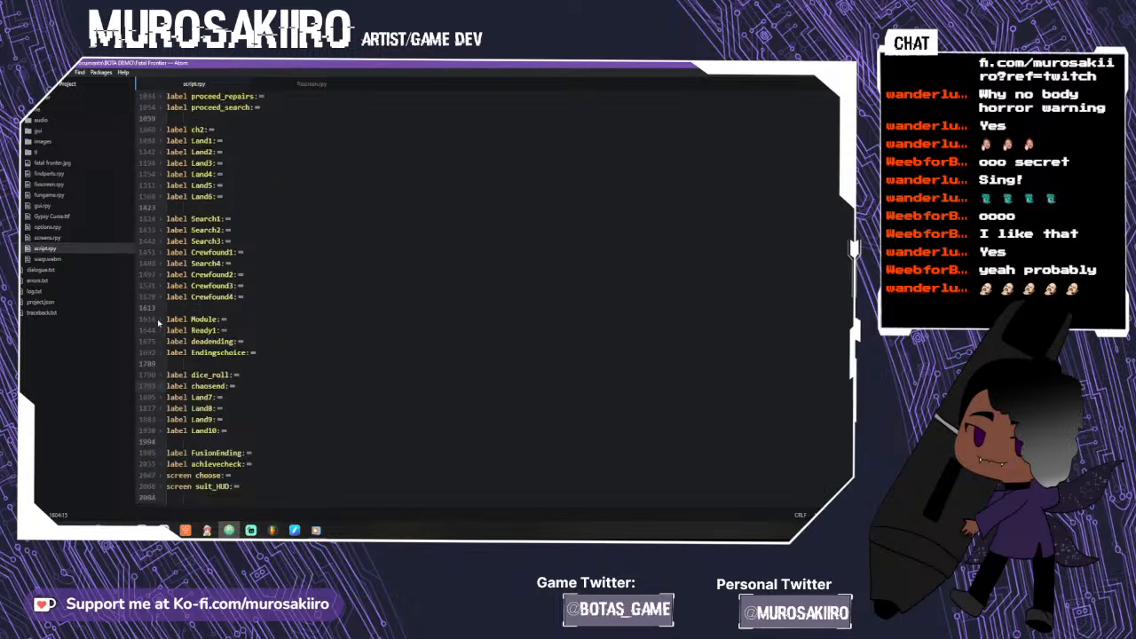
left_click(161, 397)
scroll(165, 399, "down", 5)
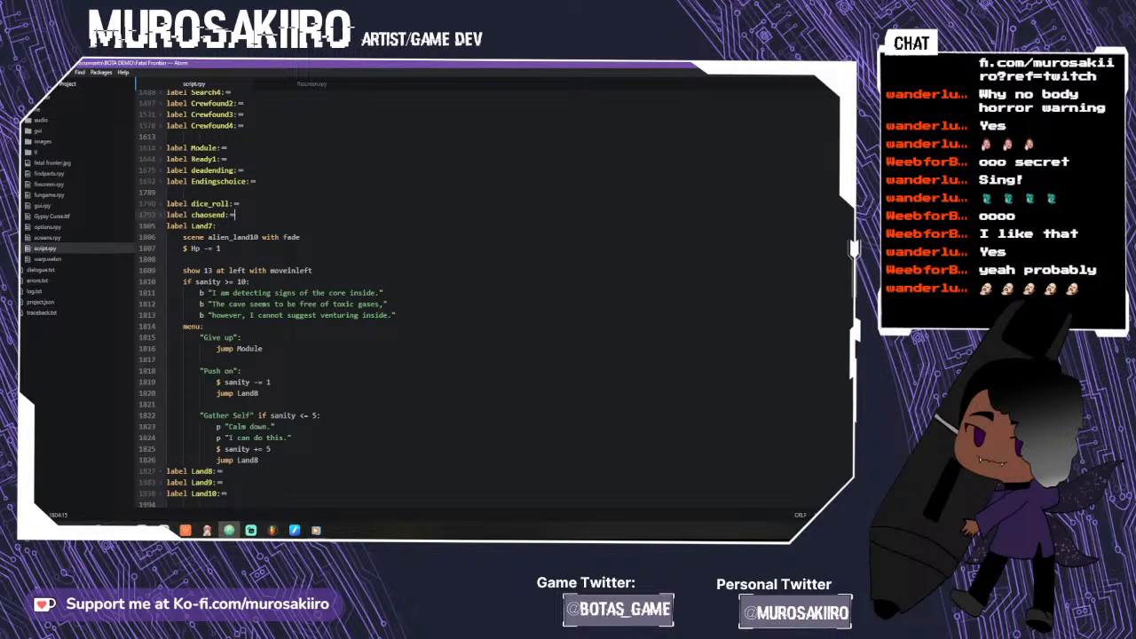
left_click(383, 293)
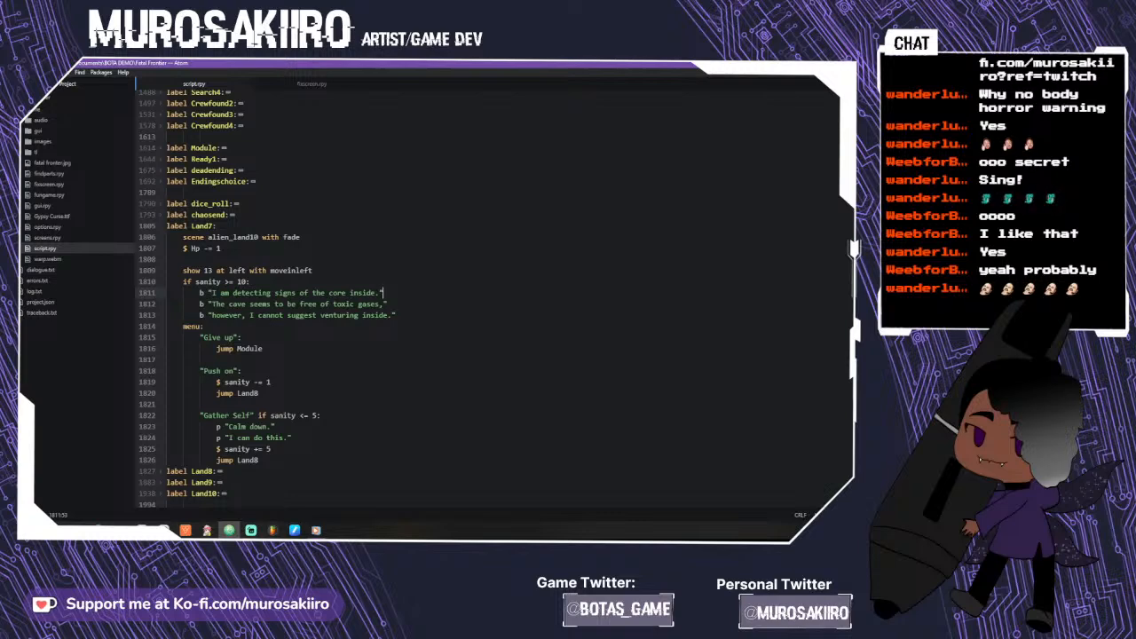
- Look through label ch1 for the suit repair code, and collapse it again
scroll(488, 298, "up", 4)
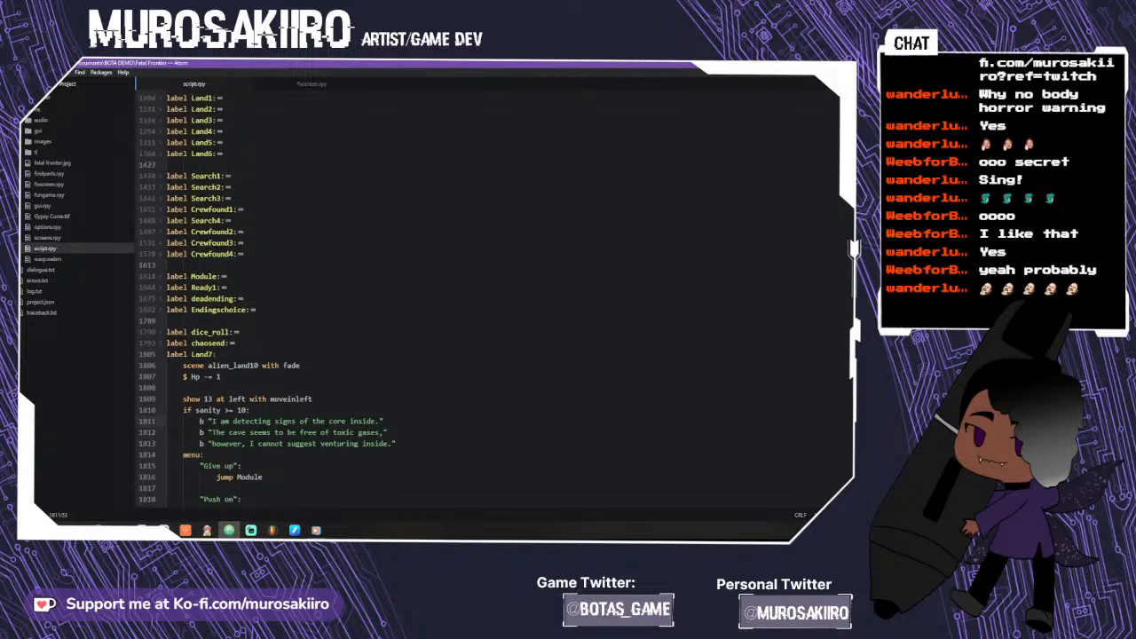
left_click(158, 204)
left_click(158, 203)
scroll(158, 203, "up", 3)
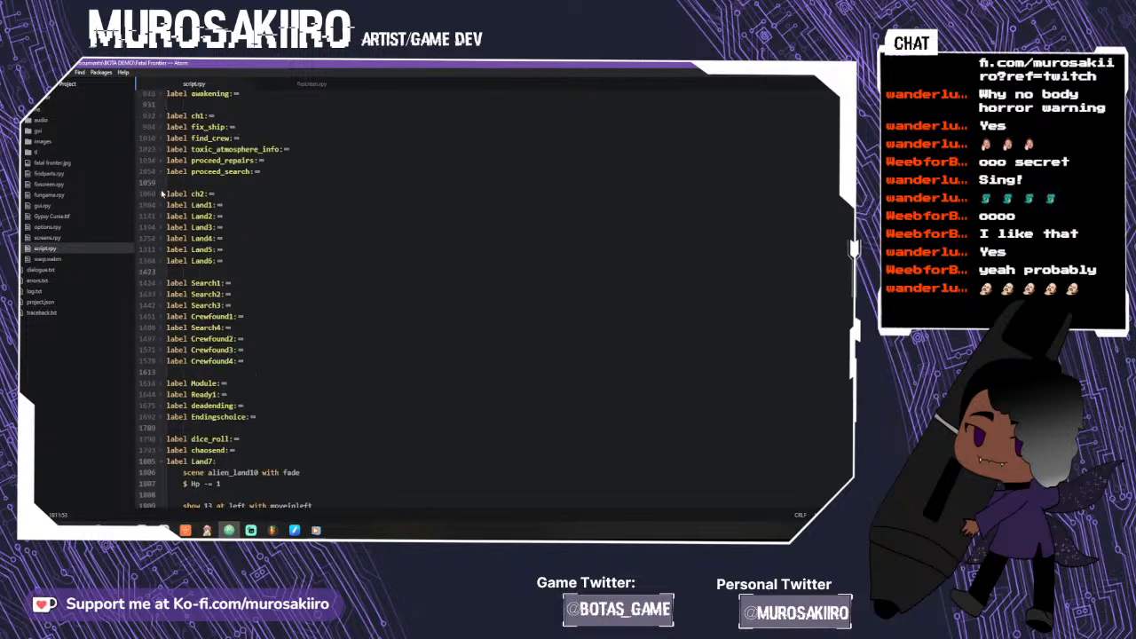
scroll(166, 167, "up", 1)
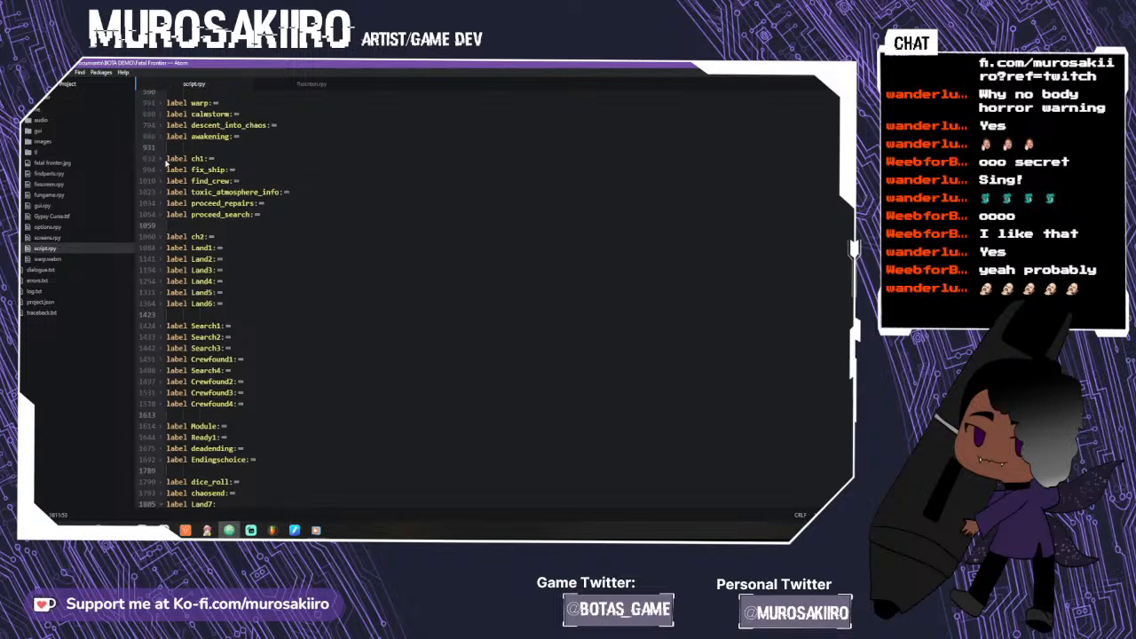
left_click(165, 159)
scroll(165, 160, "down", 2)
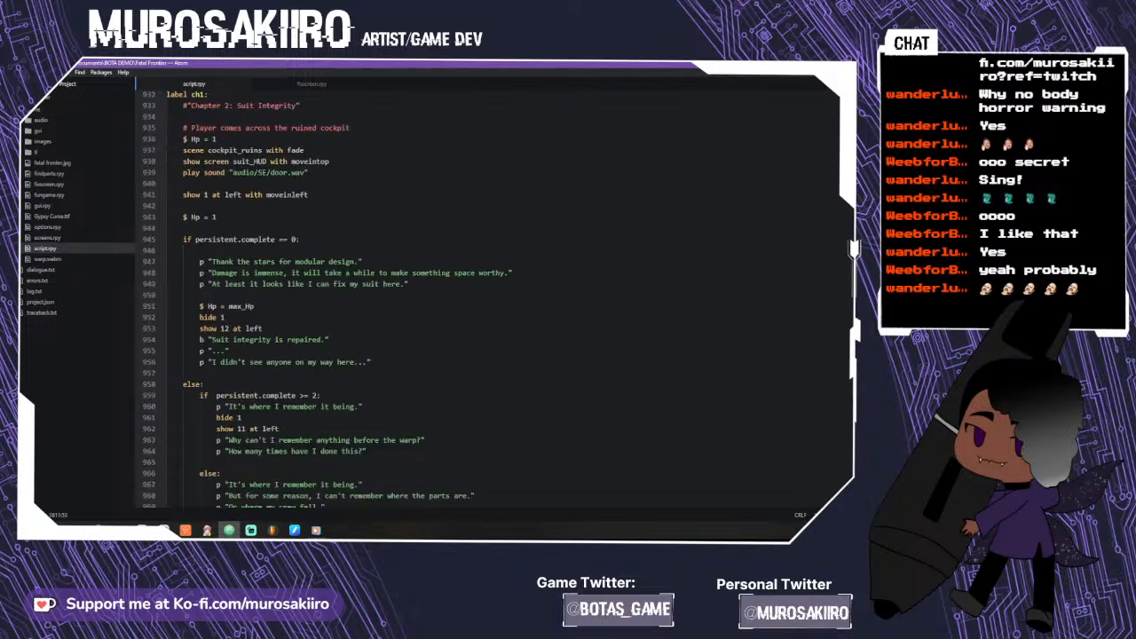
scroll(163, 199, "up", 3)
left_click(164, 201)
scroll(164, 302, "down", 2)
scroll(162, 310, "down", 1)
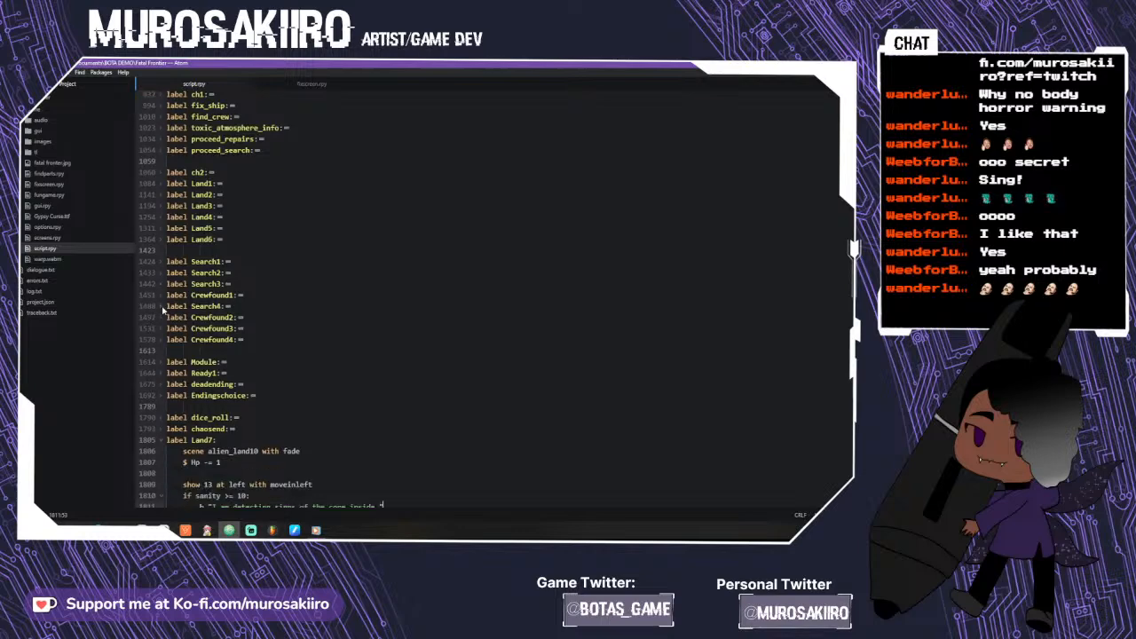
- Copy the "$ Hp = max_Hp" and "Suit integrity is repaired." lines from label Module
left_click(164, 360)
scroll(165, 360, "down", 2)
scroll(488, 293, "down", 2)
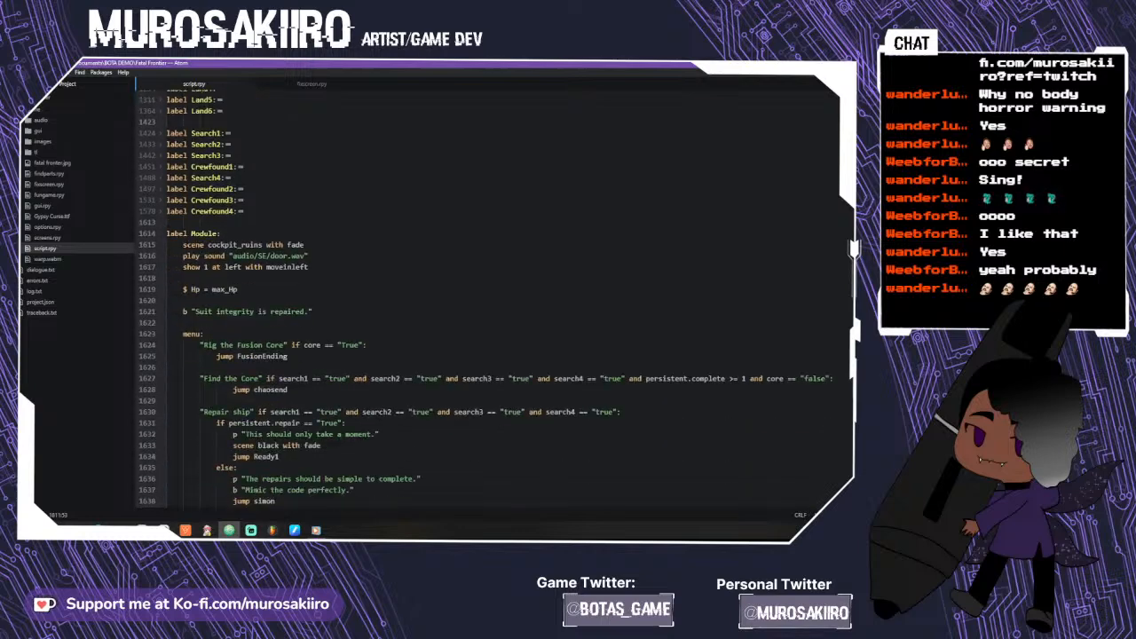
left_click_drag(313, 311, 184, 289)
right_click(191, 291)
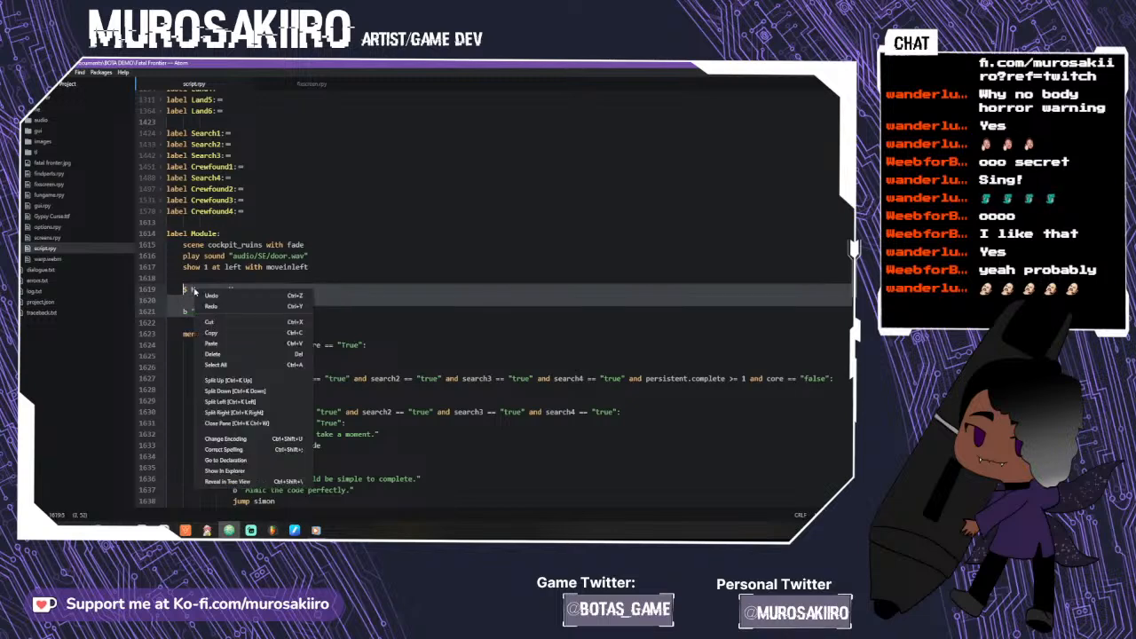
left_click(210, 321)
- Add "if Hp > max_Hp" below the "show 13" line in label Land7, checking the variable name against the script's defaults
scroll(209, 322, "down", 5)
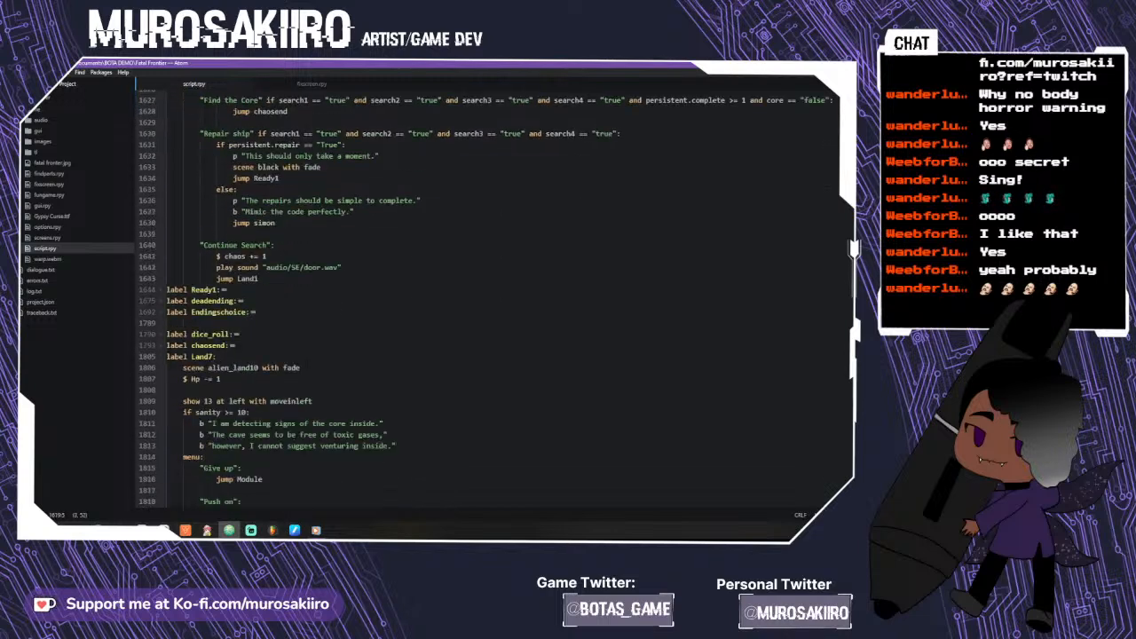
scroll(488, 293, "down", 4)
left_click(312, 272)
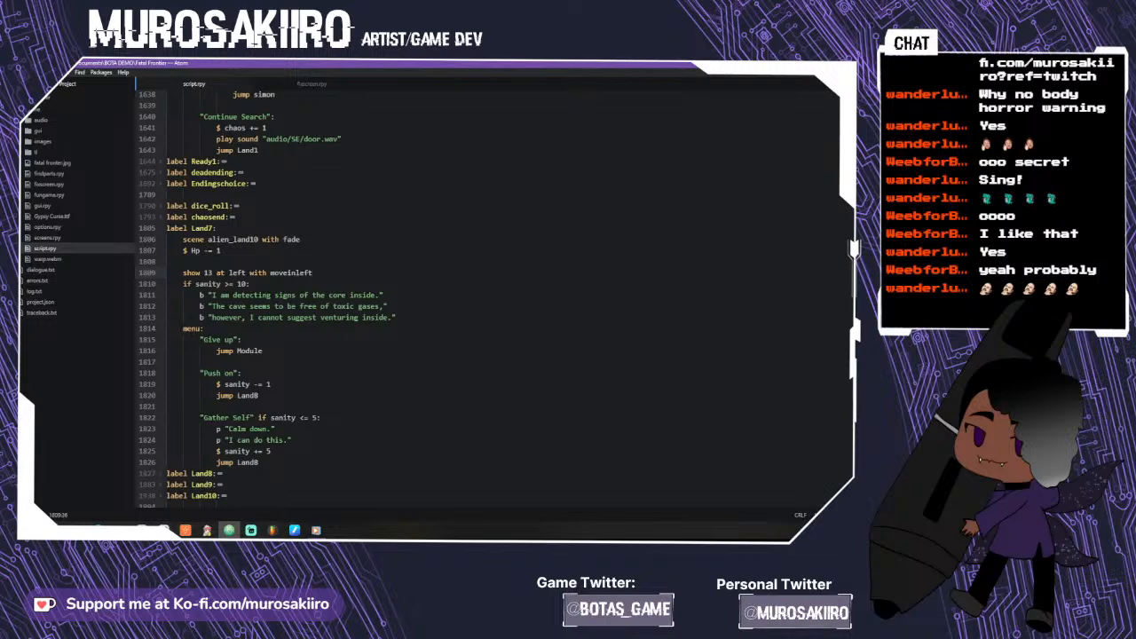
key("Return")
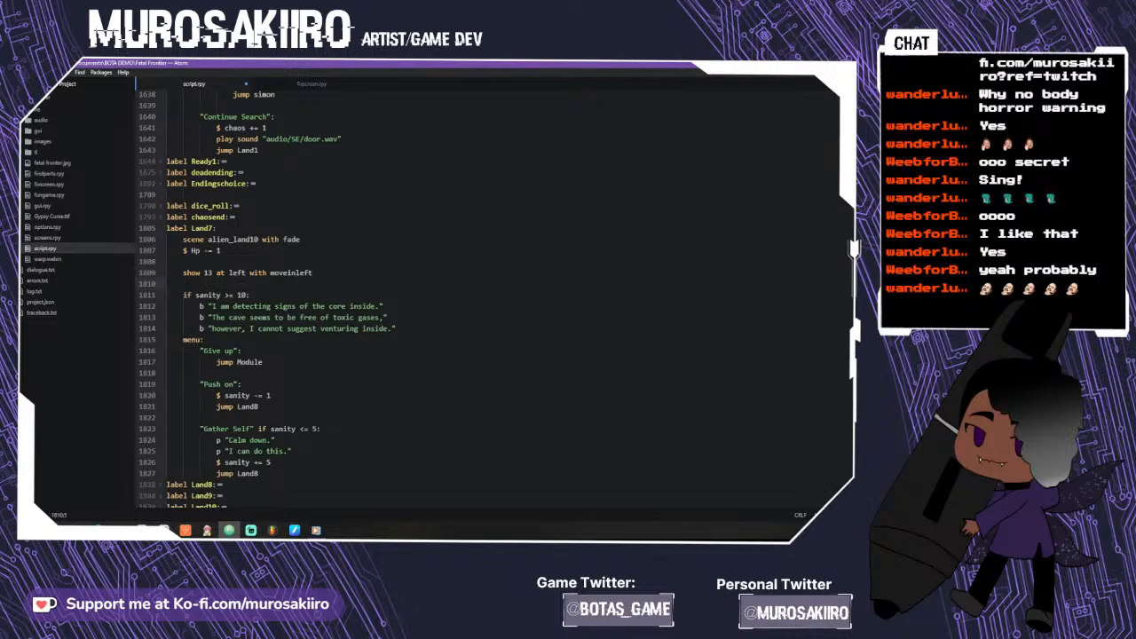
type("if Hp > max_")
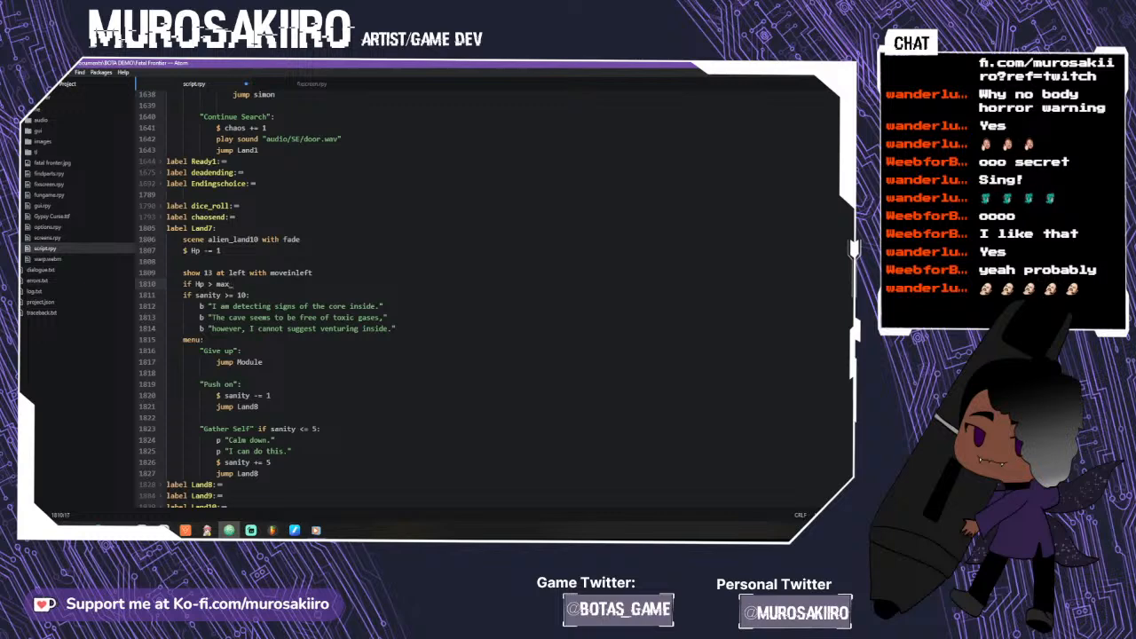
type("hp")
scroll(489, 293, "up", 20)
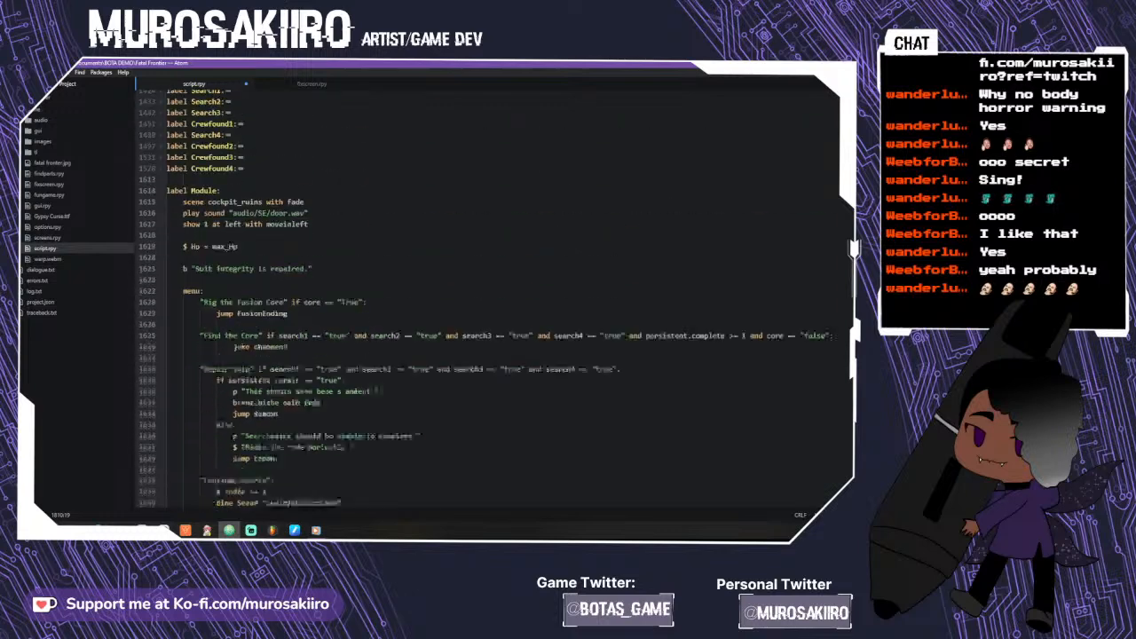
scroll(488, 293, "up", 10)
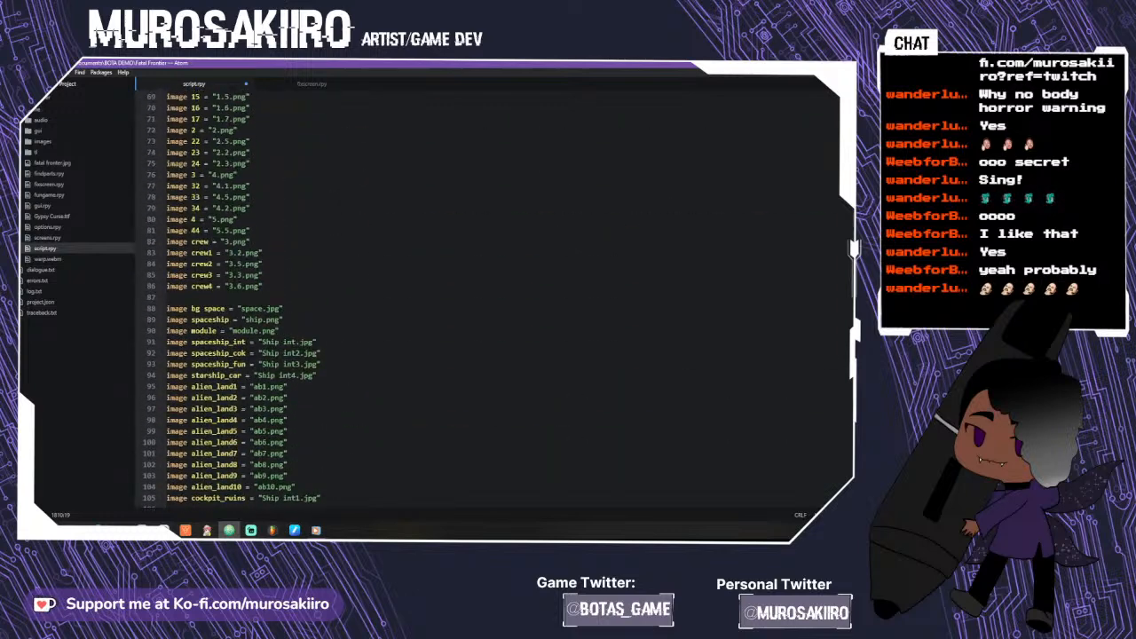
scroll(488, 293, "up", 4)
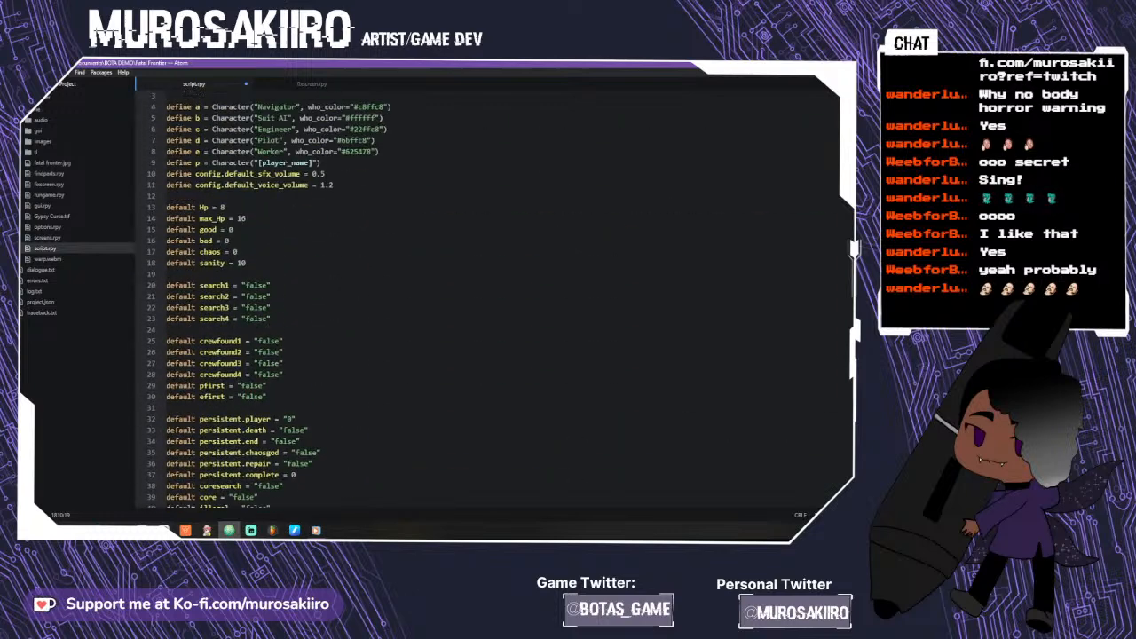
scroll(488, 293, "down", 20)
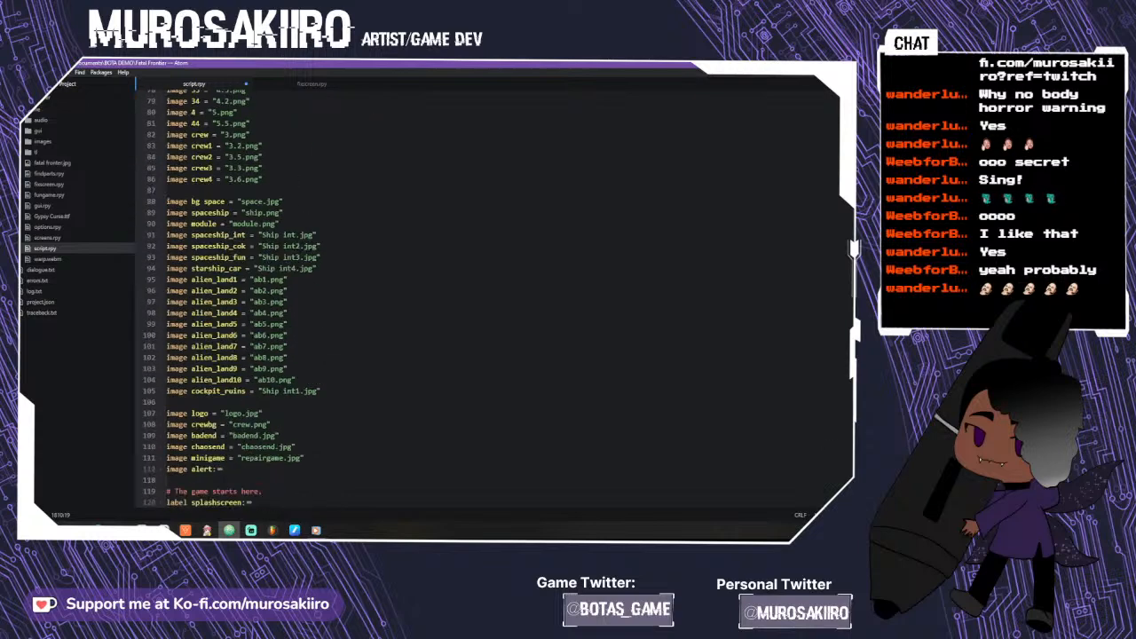
scroll(488, 293, "down", 15)
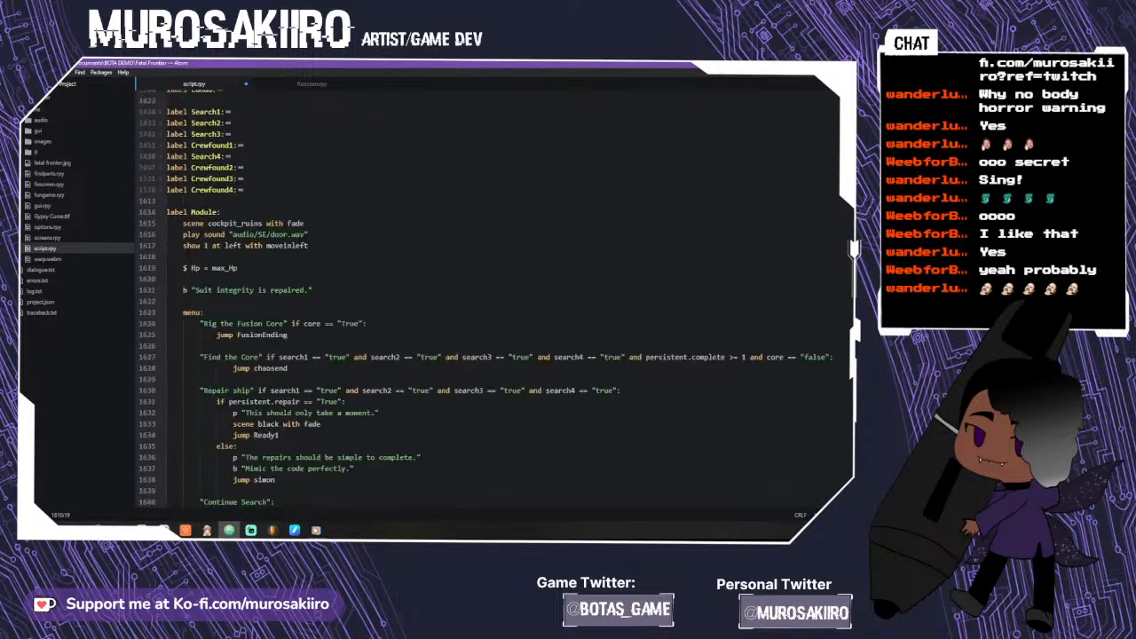
scroll(488, 293, "down", 3)
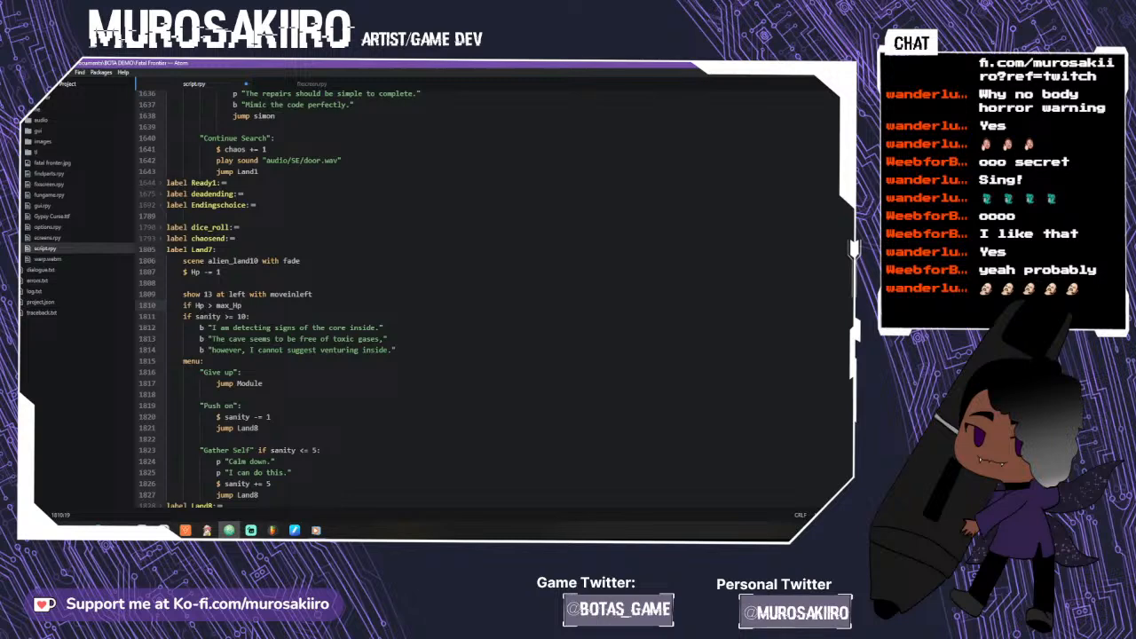
- Insert the copied suit repair lines below "if Hp > max_Hp" in label Land7, and begin a "b" dialogue line above them
key("Return")
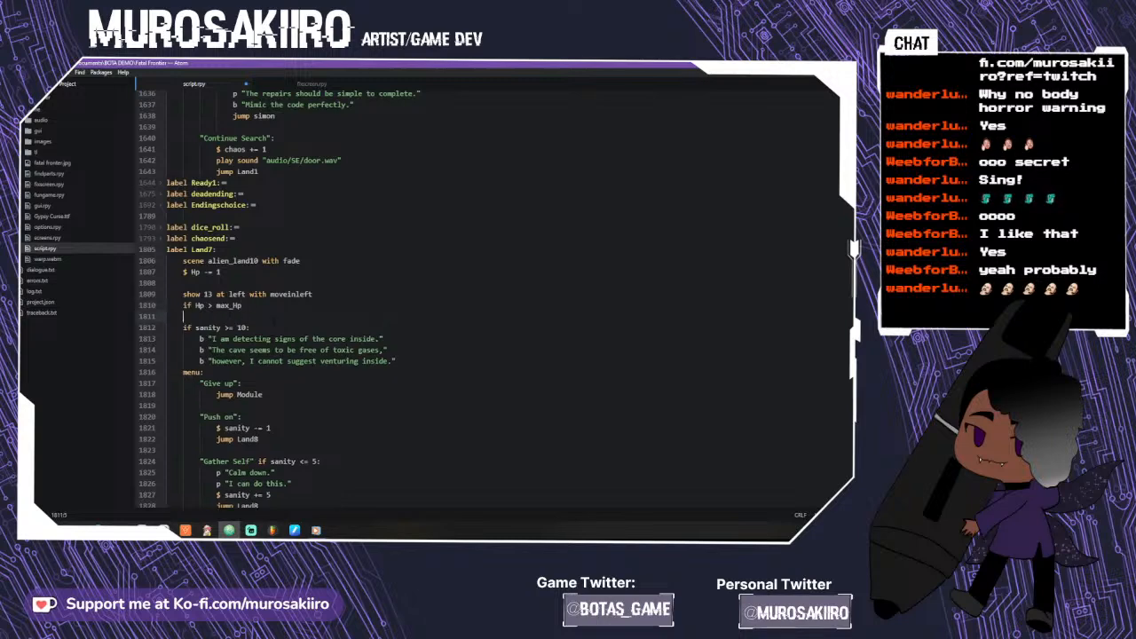
key("ctrl+v")
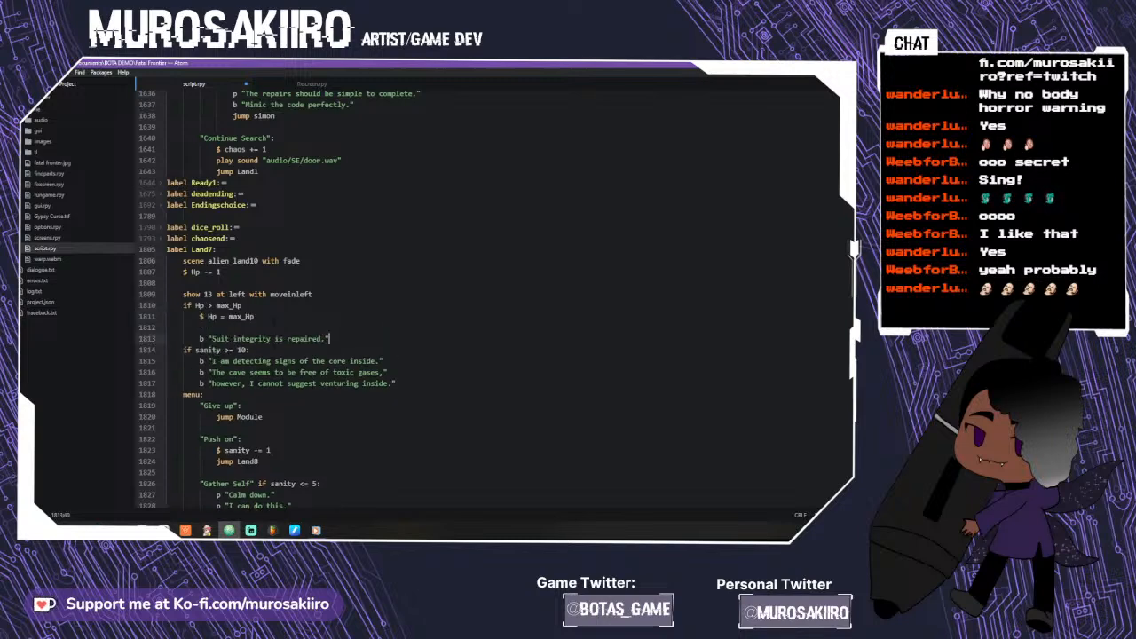
key("Up")
key("Up")
key("Up")
key("Return")
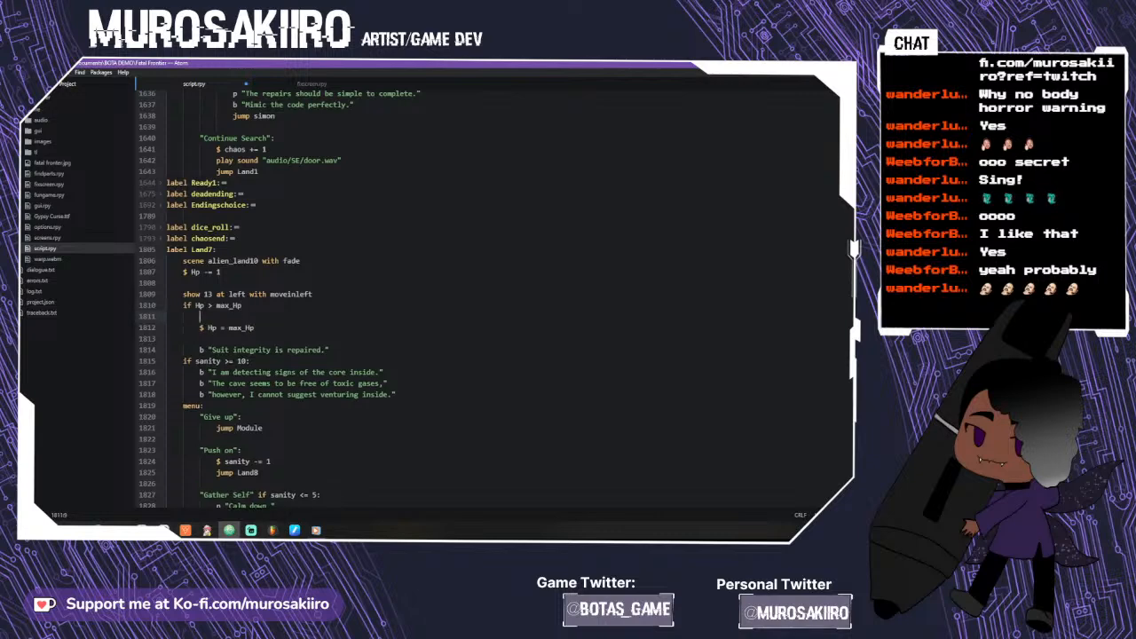
type("b i")
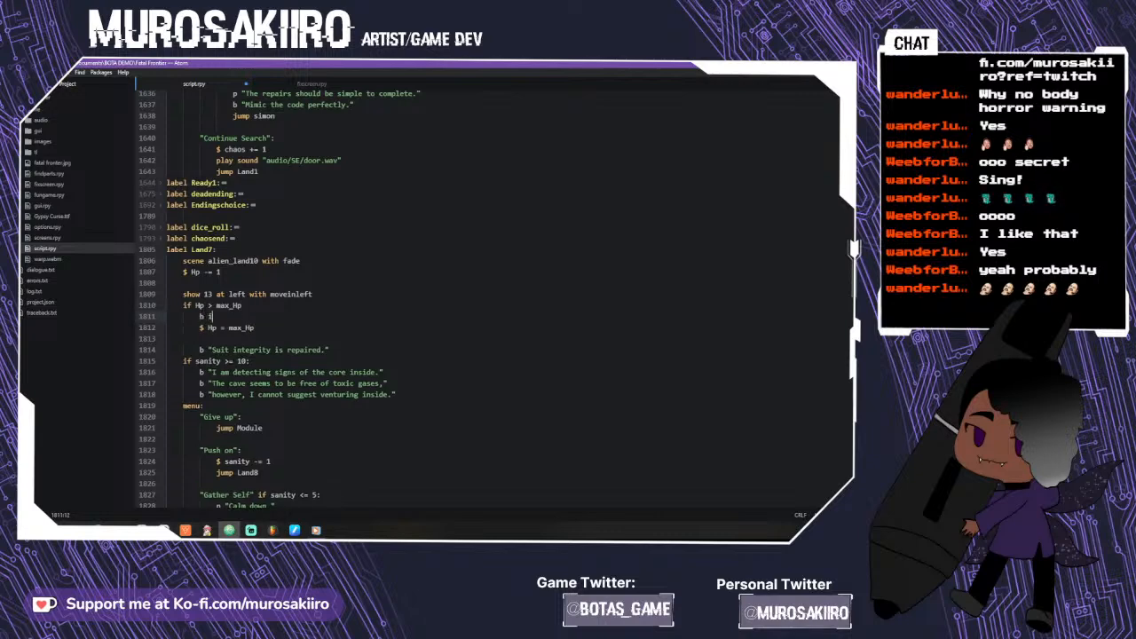
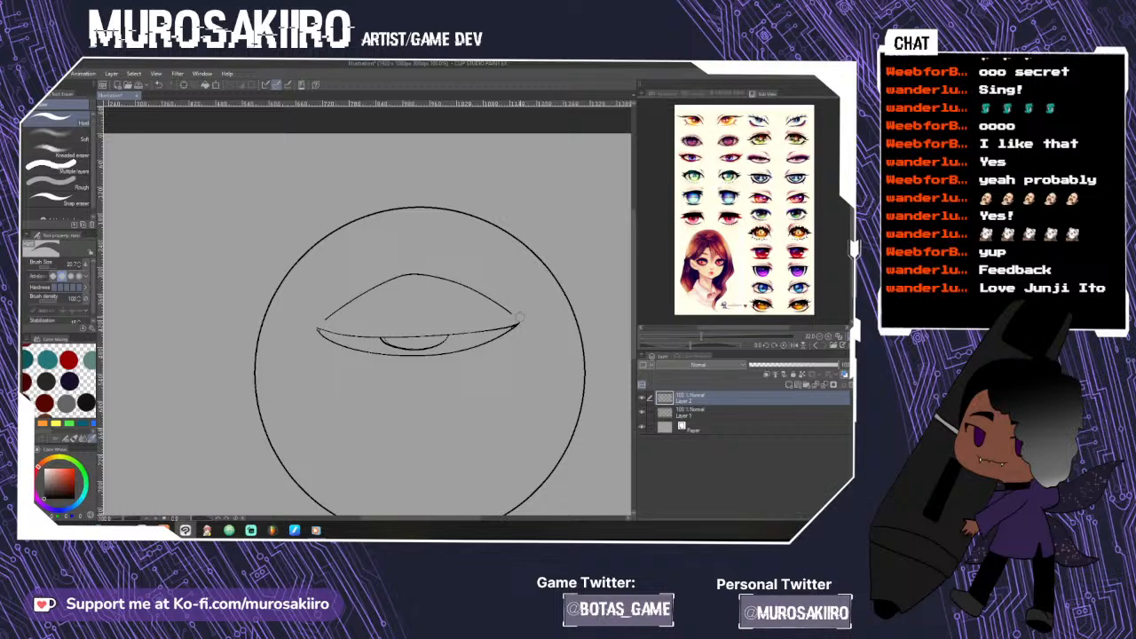
- Try to draw a curved bump along the outer edge of the face's circle with the Lines pen, and undo it
scroll(373, 315, "down", 5)
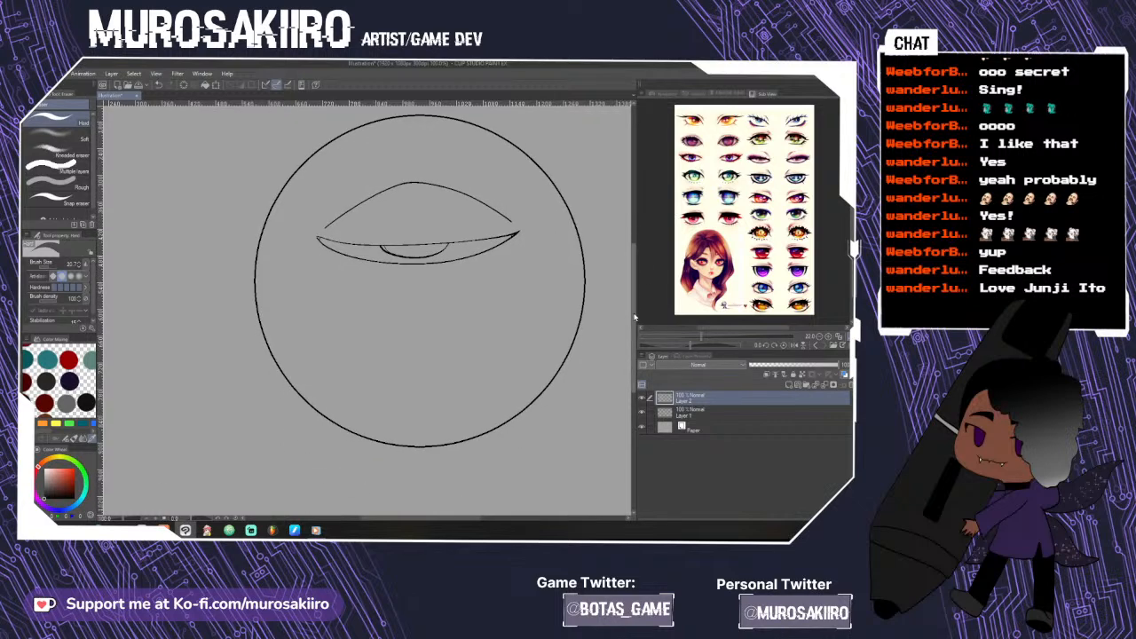
key("p")
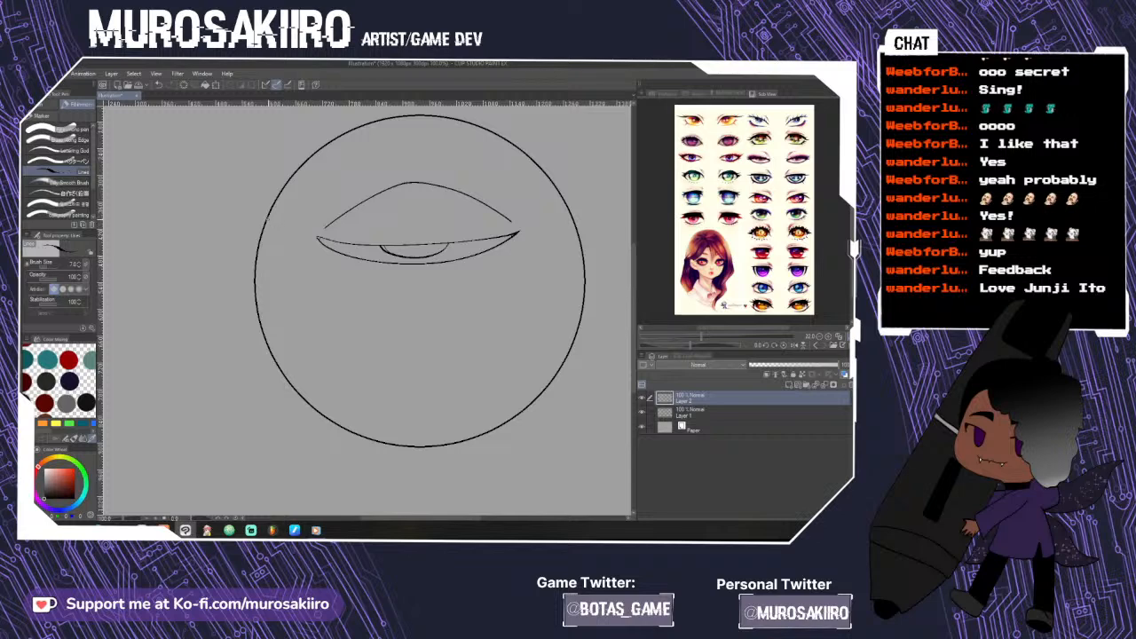
left_click_drag(269, 212, 248, 245)
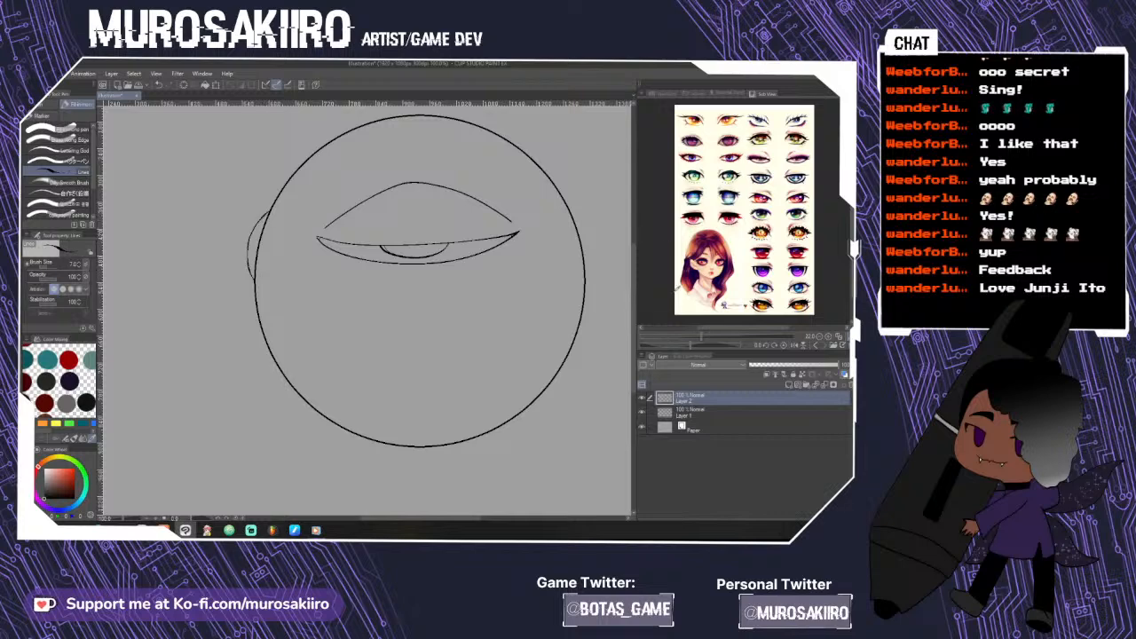
key("ctrl+z")
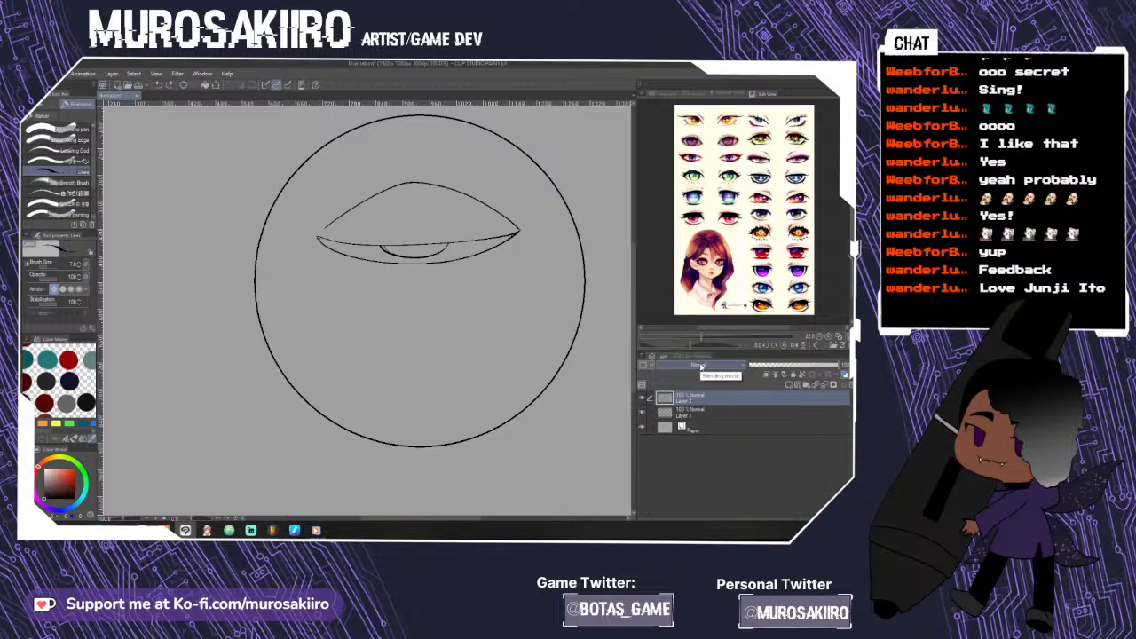
key("ctrl+z")
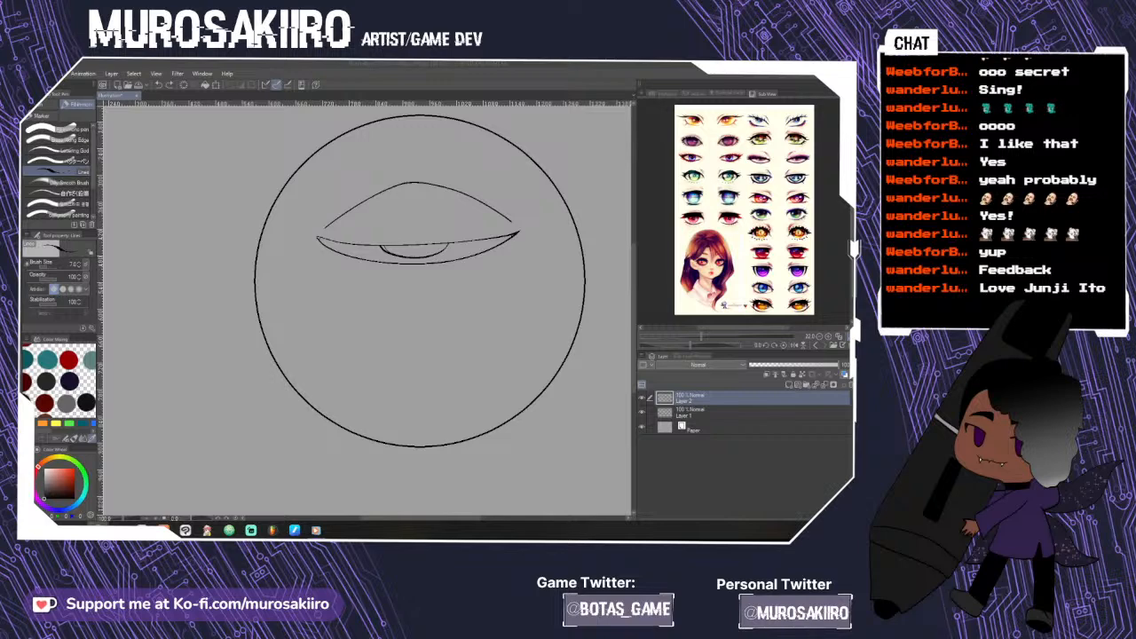
left_click(549, 293)
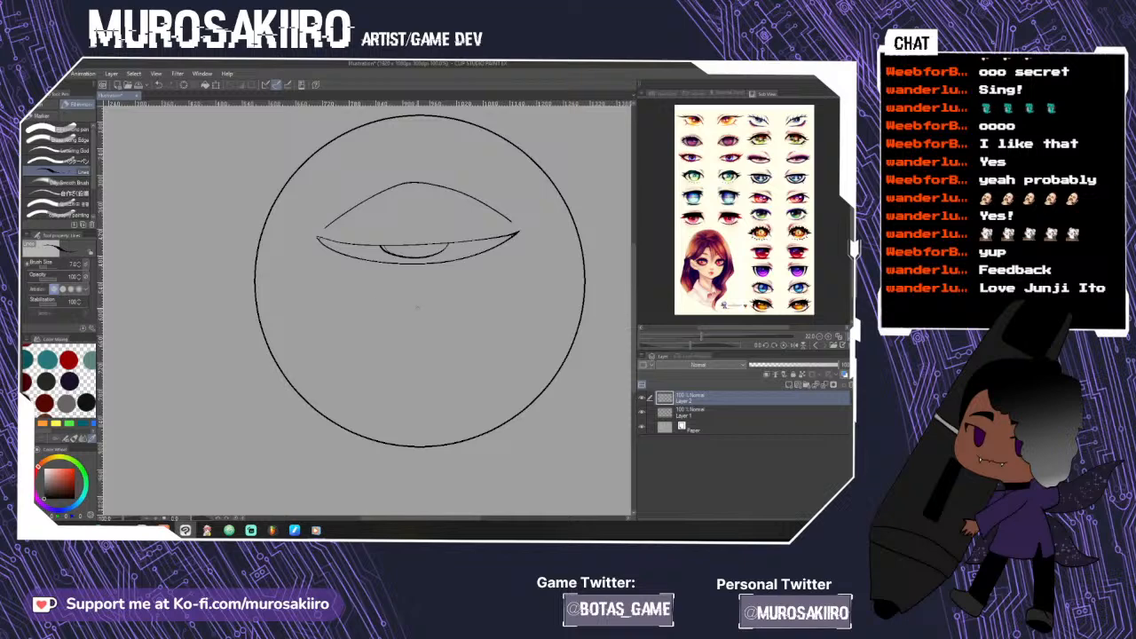
- Draw a wavy pointed shape beside the circle and a wide grinning mouth outline with a drool drip below the eye
left_click_drag(261, 232, 203, 254)
left_click_drag(421, 328, 435, 324)
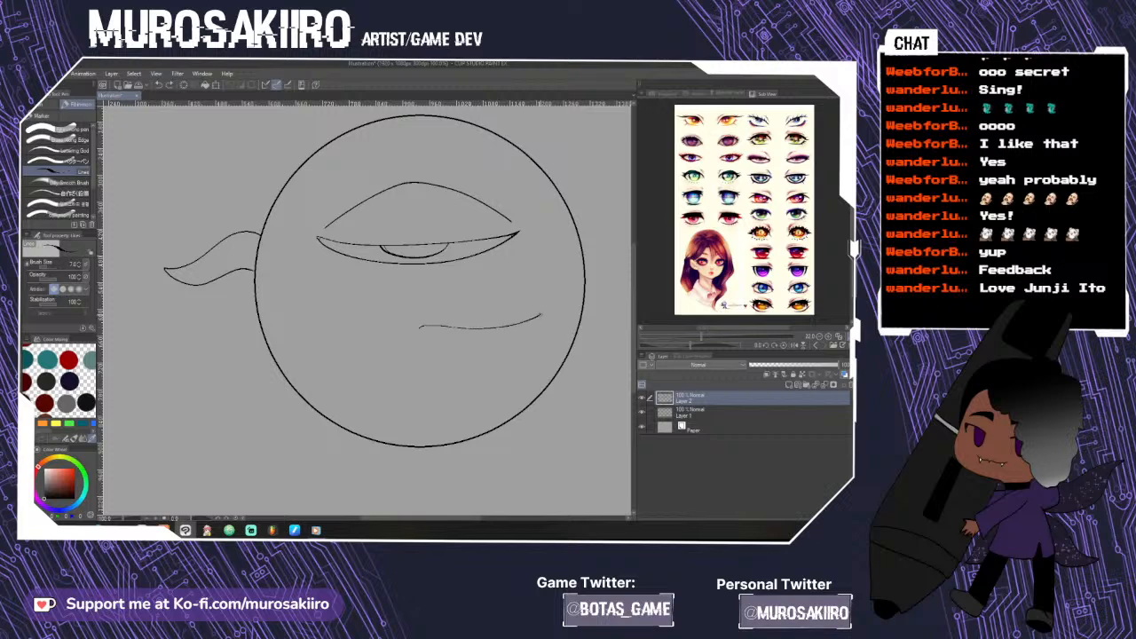
left_click_drag(521, 349, 470, 388)
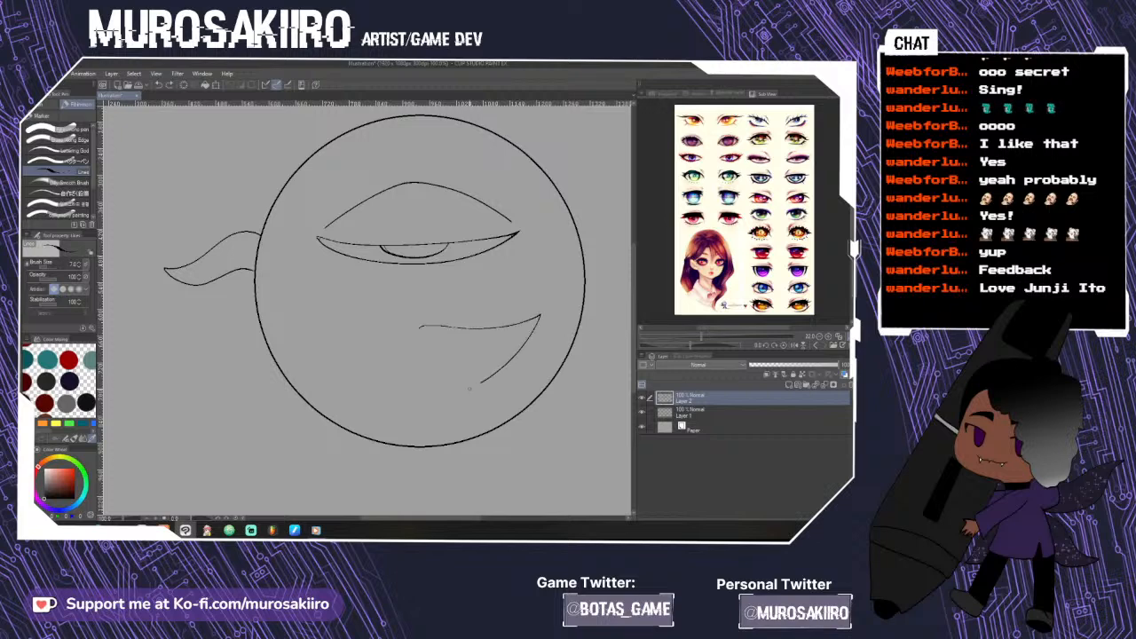
left_click_drag(421, 326, 399, 325)
mouse_move(341, 348)
left_mouse_down()
mouse_move(373, 371)
mouse_move(374, 399)
mouse_move(460, 391)
left_mouse_up()
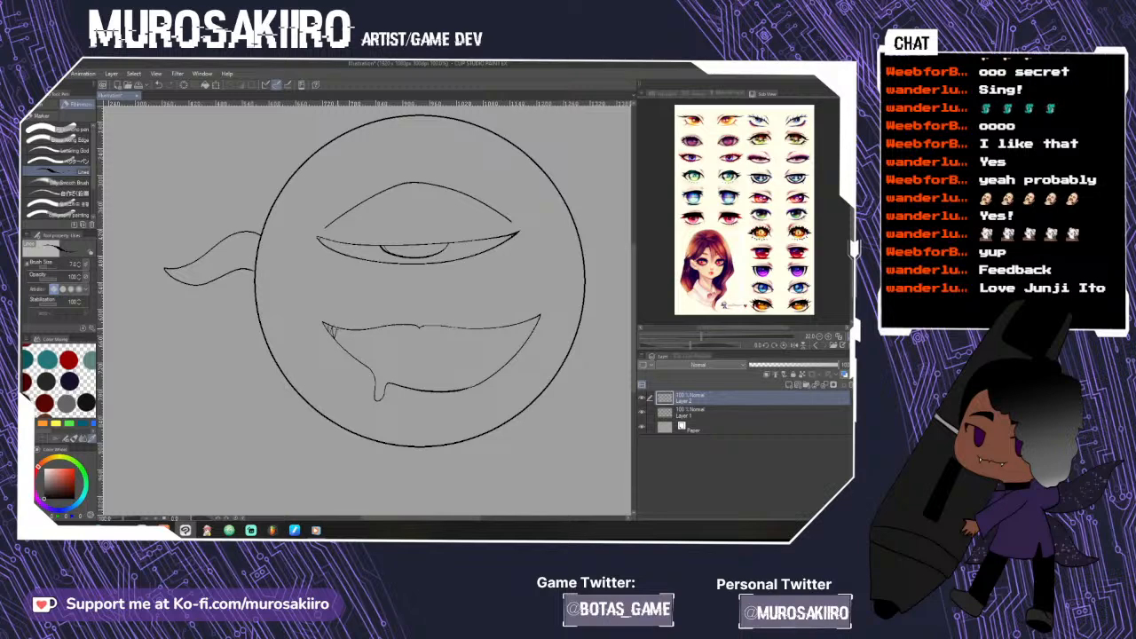
- Fill the left half of the mouth with narrow zigzag pointed teeth, redrawing the strokes that go wrong
mouse_move(338, 341)
left_mouse_down()
mouse_move(345, 330)
mouse_move(350, 353)
left_mouse_up()
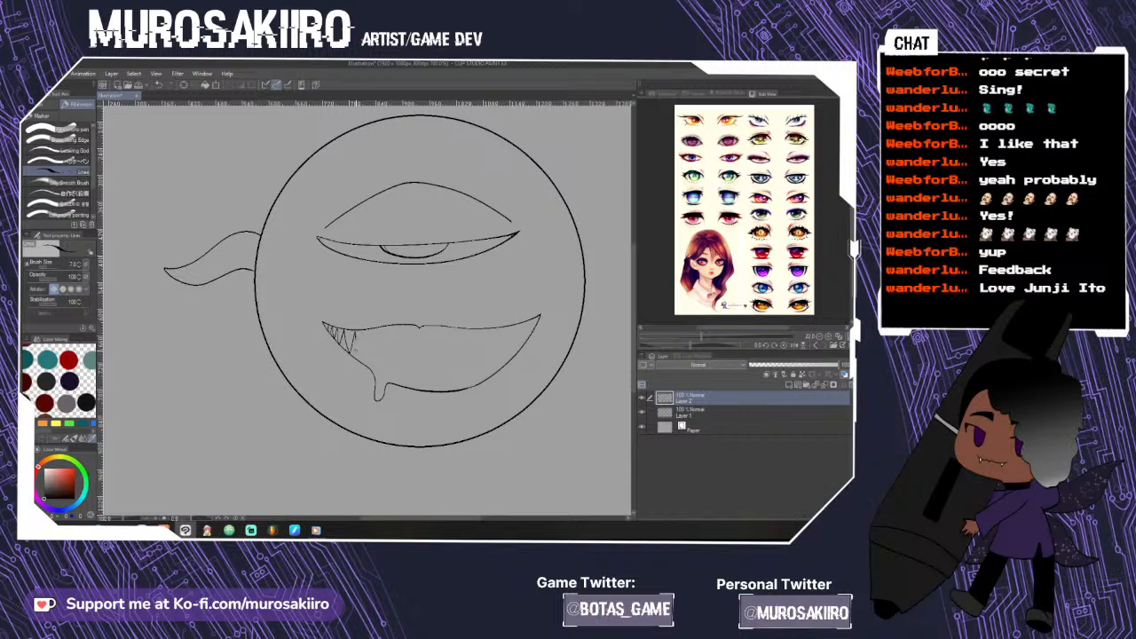
mouse_move(357, 334)
left_mouse_down()
mouse_move(361, 351)
mouse_move(373, 343)
left_mouse_up()
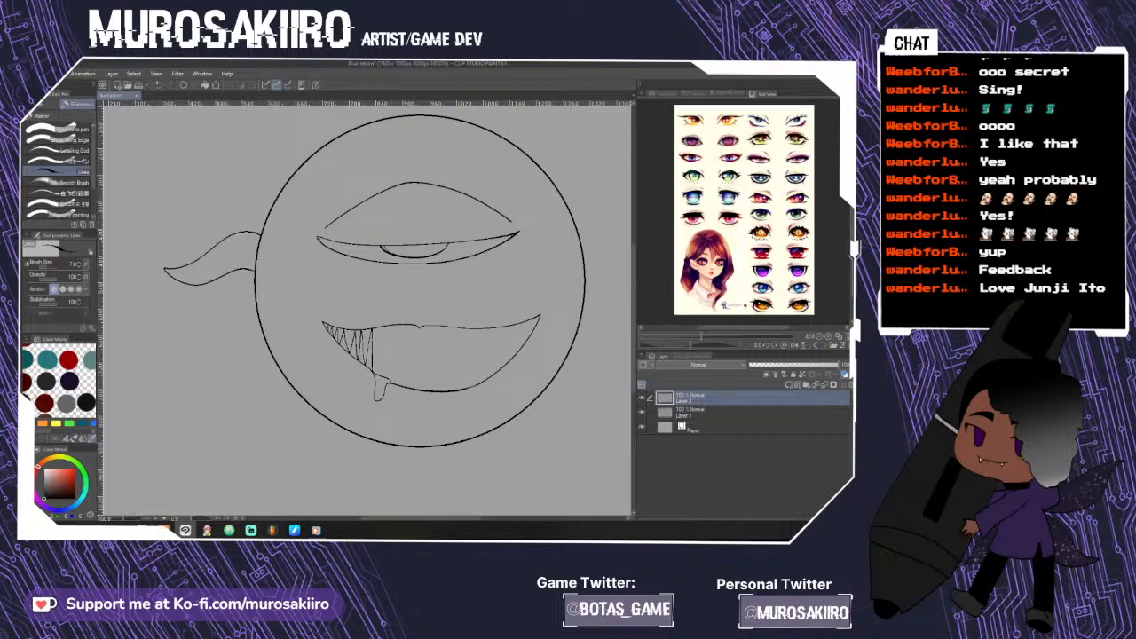
mouse_move(384, 336)
left_mouse_down()
mouse_move(387, 363)
mouse_move(402, 323)
mouse_move(405, 376)
mouse_move(432, 385)
mouse_move(444, 328)
left_mouse_up()
key("ctrl+z")
key("ctrl+z")
key("ctrl+z")
key("ctrl+z")
key("ctrl+z")
mouse_move(374, 368)
left_mouse_down()
mouse_move(383, 327)
mouse_move(387, 380)
left_mouse_up()
left_click_drag(396, 330, 398, 384)
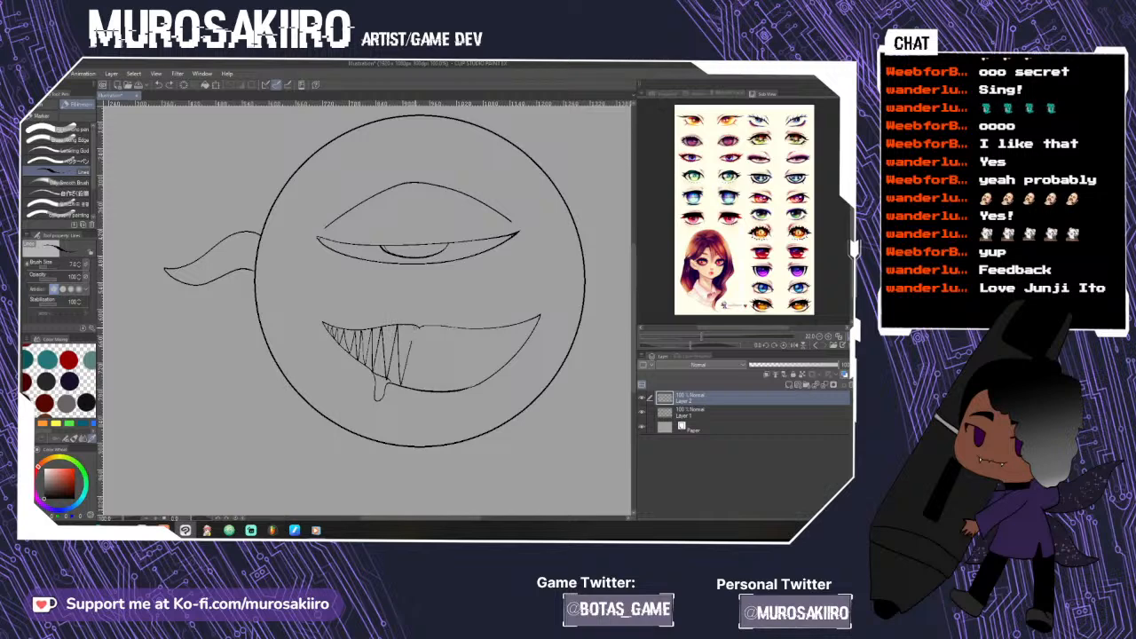
left_click_drag(416, 328, 414, 389)
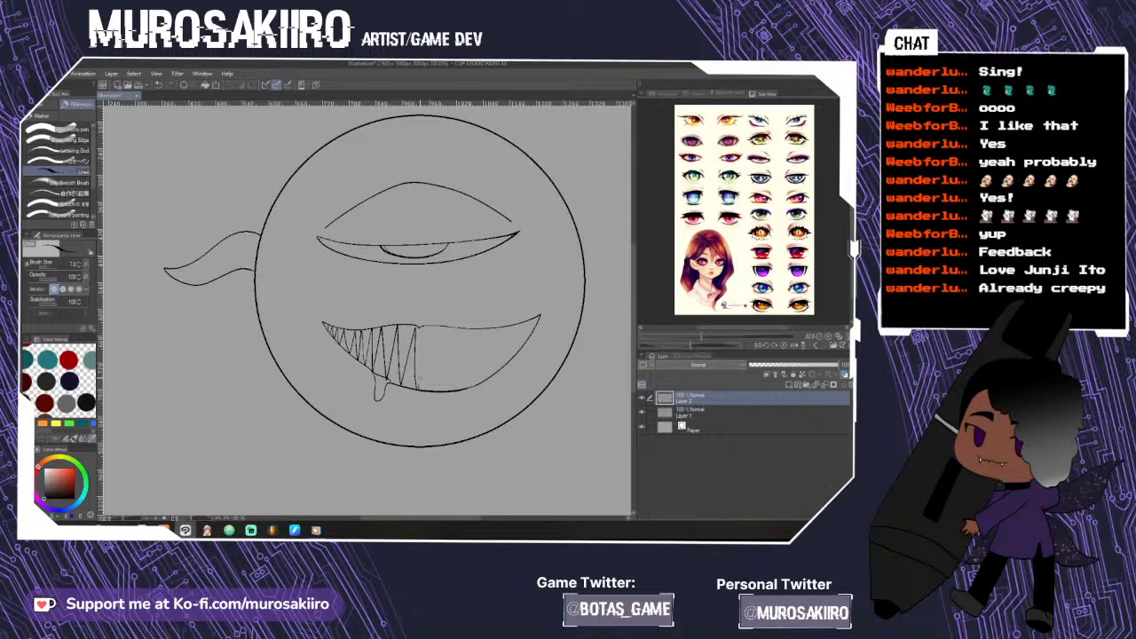
- Continue the pointed teeth from the mouth's middle to its right corner, replacing the first overly wide tooth
mouse_move(419, 387)
left_mouse_down()
mouse_move(429, 338)
mouse_move(443, 389)
left_mouse_up()
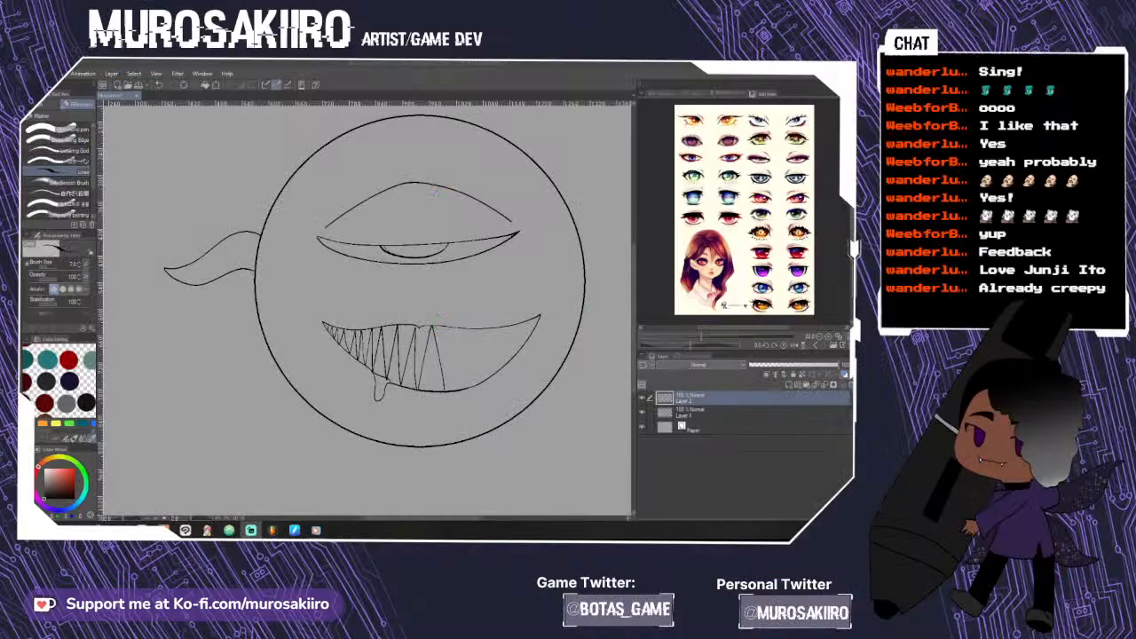
left_click(583, 457)
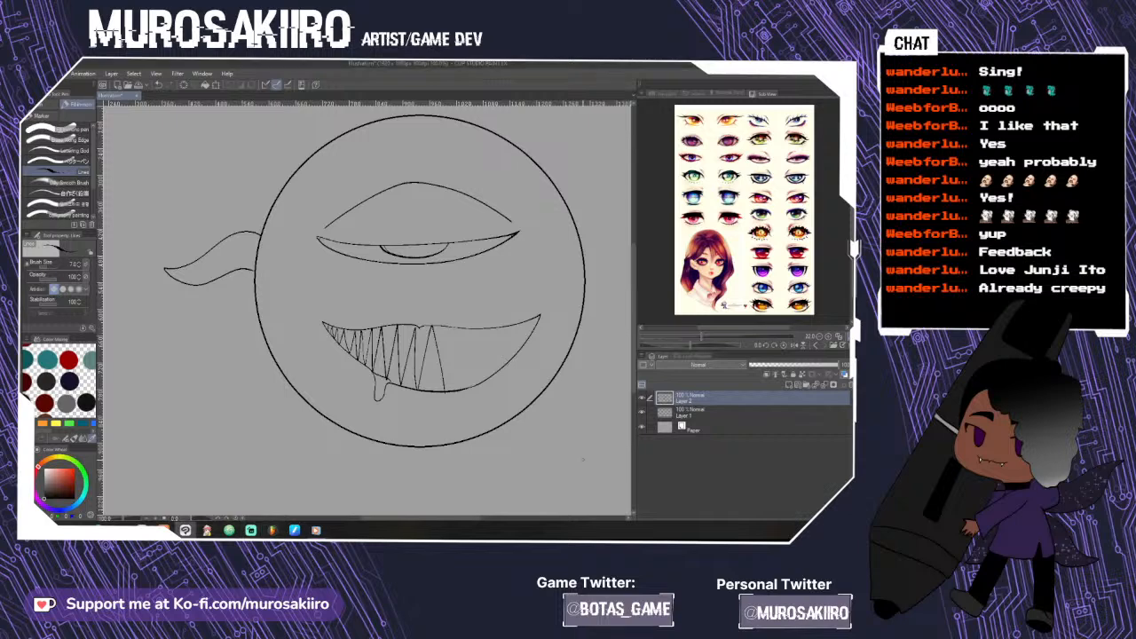
key("ctrl+z")
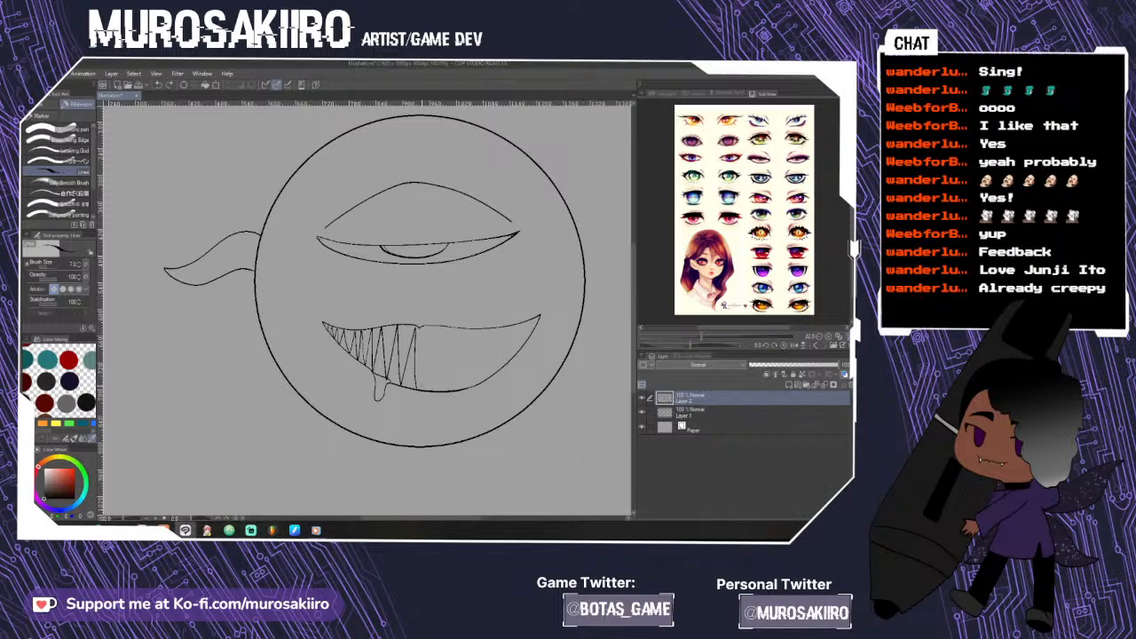
mouse_move(425, 335)
left_mouse_down()
mouse_move(442, 393)
mouse_move(449, 334)
mouse_move(458, 393)
mouse_move(466, 338)
mouse_move(477, 387)
mouse_move(481, 340)
mouse_move(493, 359)
mouse_move(496, 338)
mouse_move(501, 353)
mouse_move(509, 341)
left_mouse_up()
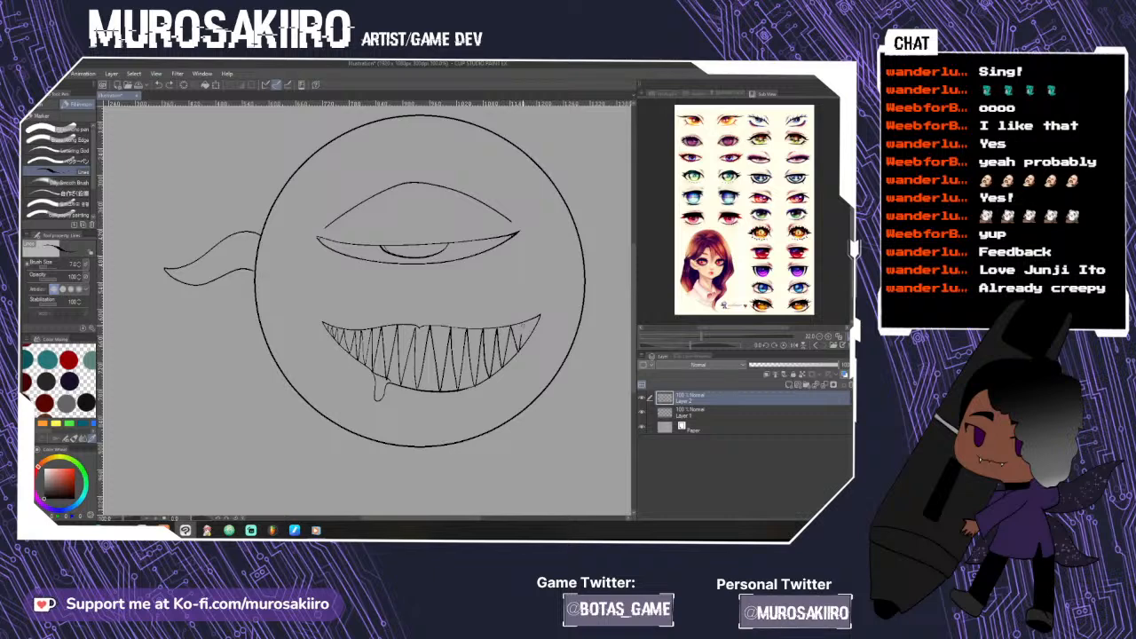
left_click_drag(534, 317, 530, 332)
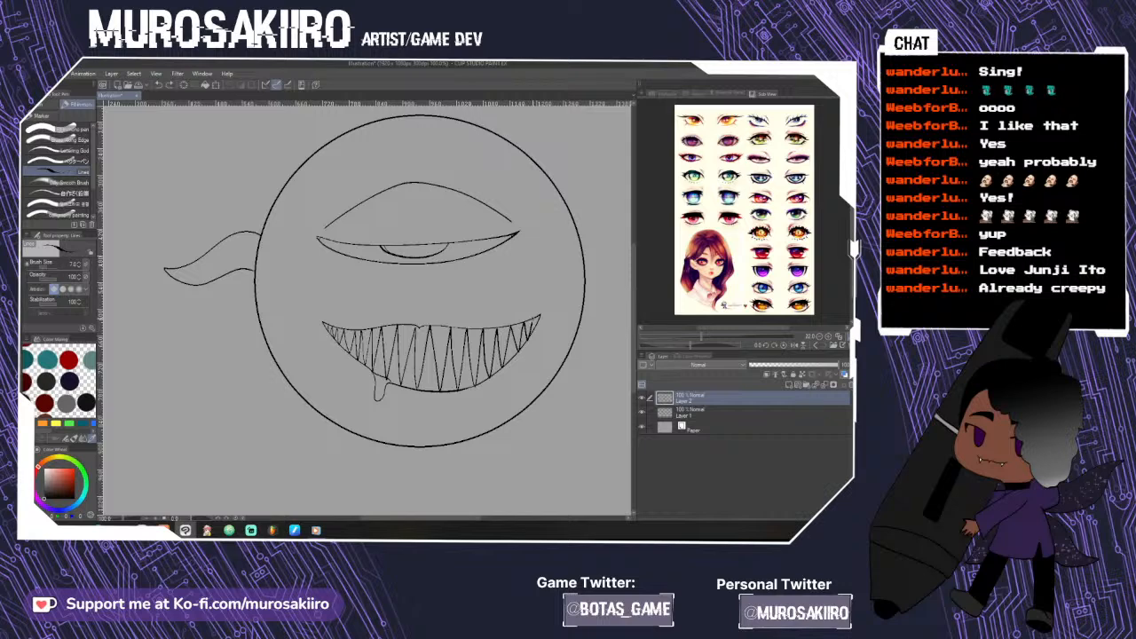
- Erase the wavy pointed shape outside the circle
key("e")
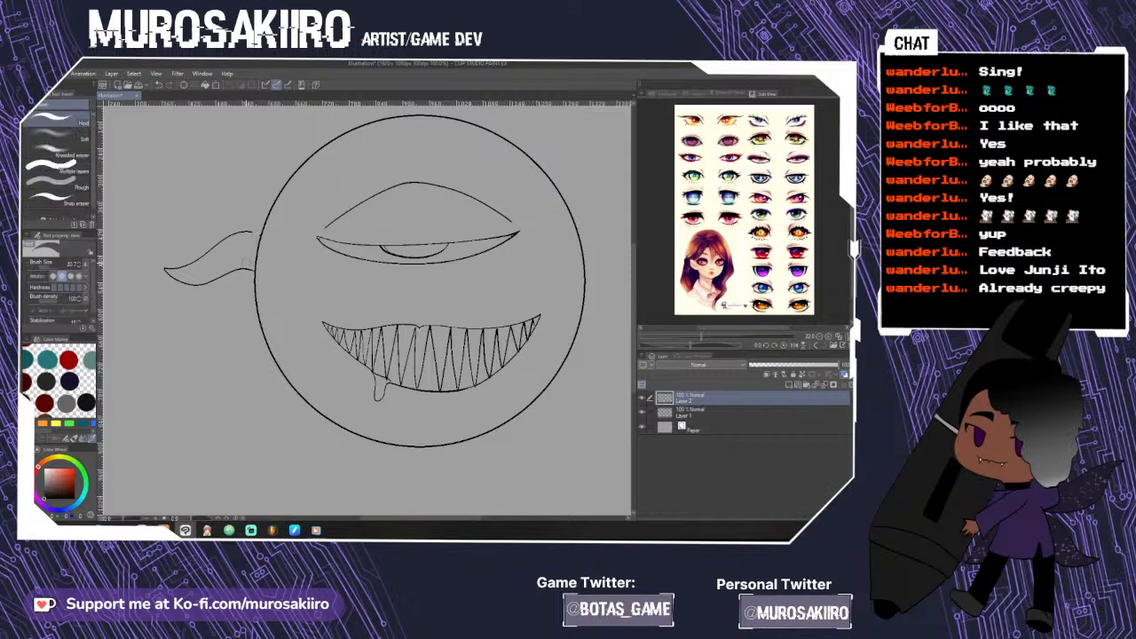
mouse_move(255, 237)
left_mouse_down()
mouse_move(210, 249)
mouse_move(248, 230)
mouse_move(162, 264)
mouse_move(169, 278)
mouse_move(234, 268)
mouse_move(200, 294)
left_mouse_up()
scroll(229, 352, "down", 5)
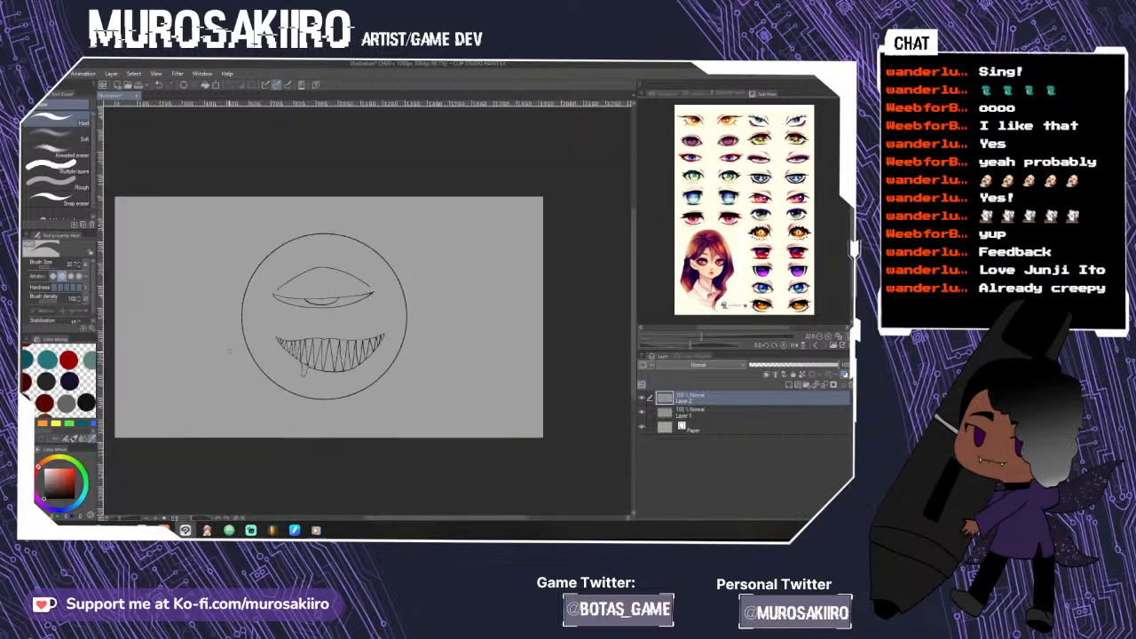
- Lasso the toothed mouth, shift it slightly left within the circle, and clear the selection
left_click_drag(472, 519, 445, 519)
scroll(379, 349, "up", 3)
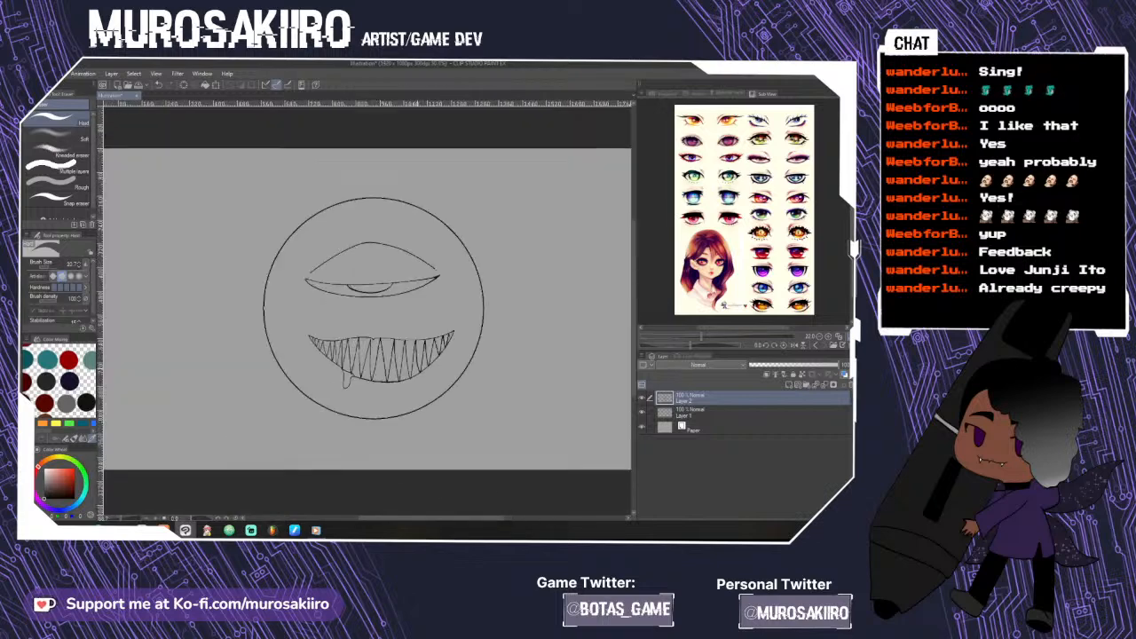
key("m")
mouse_move(346, 319)
left_mouse_down()
mouse_move(302, 320)
mouse_move(390, 392)
mouse_move(461, 306)
mouse_move(360, 310)
left_mouse_up()
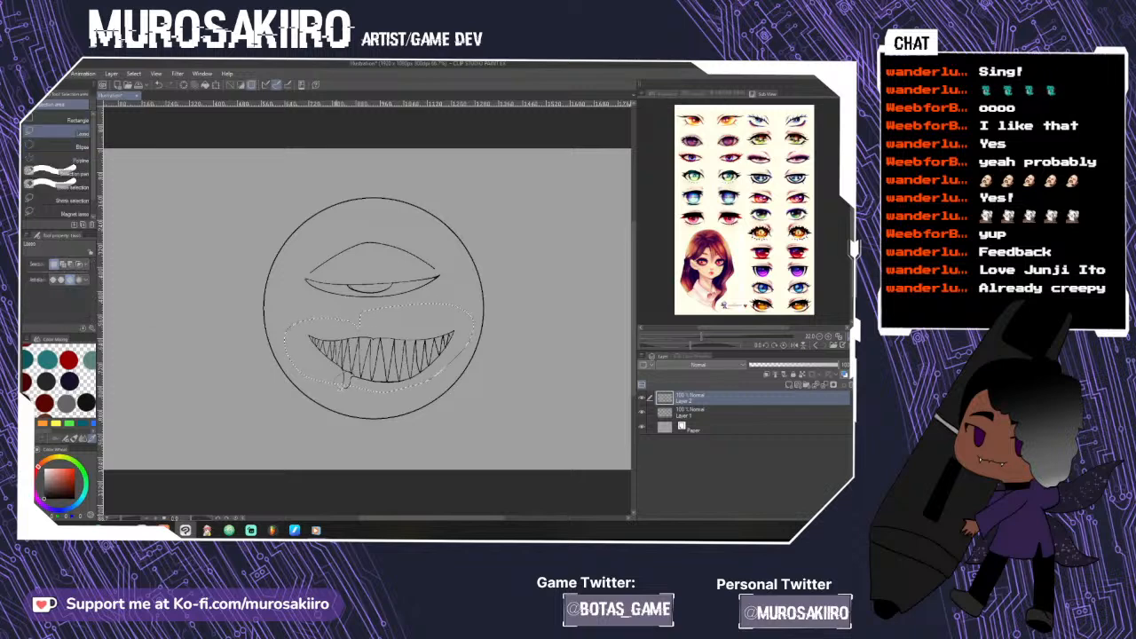
key("k")
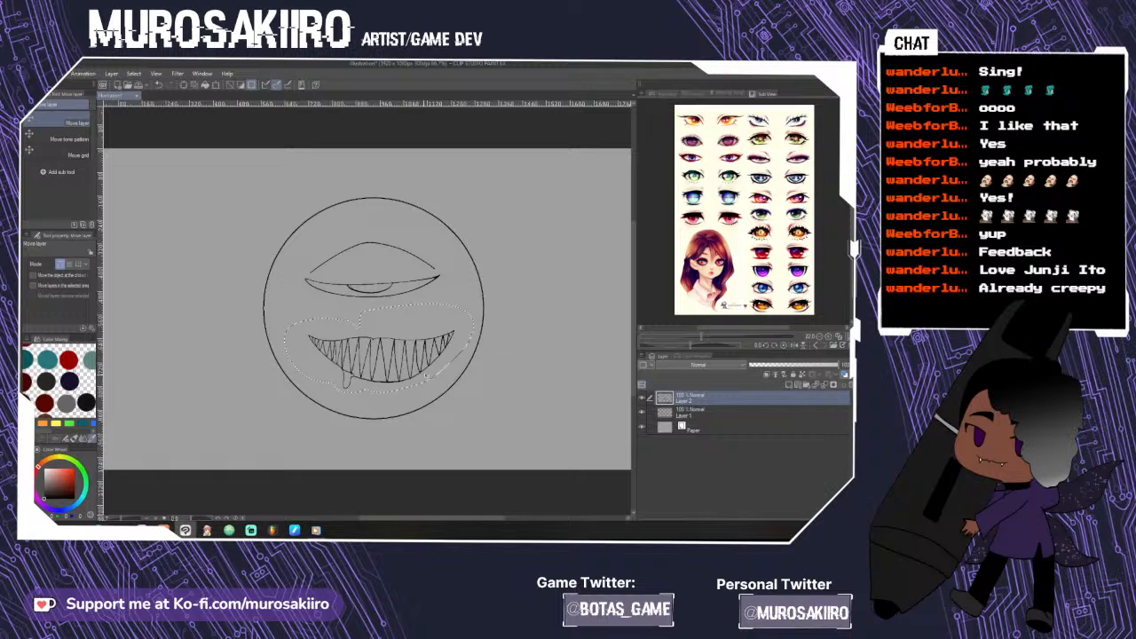
left_click_drag(425, 378, 412, 379)
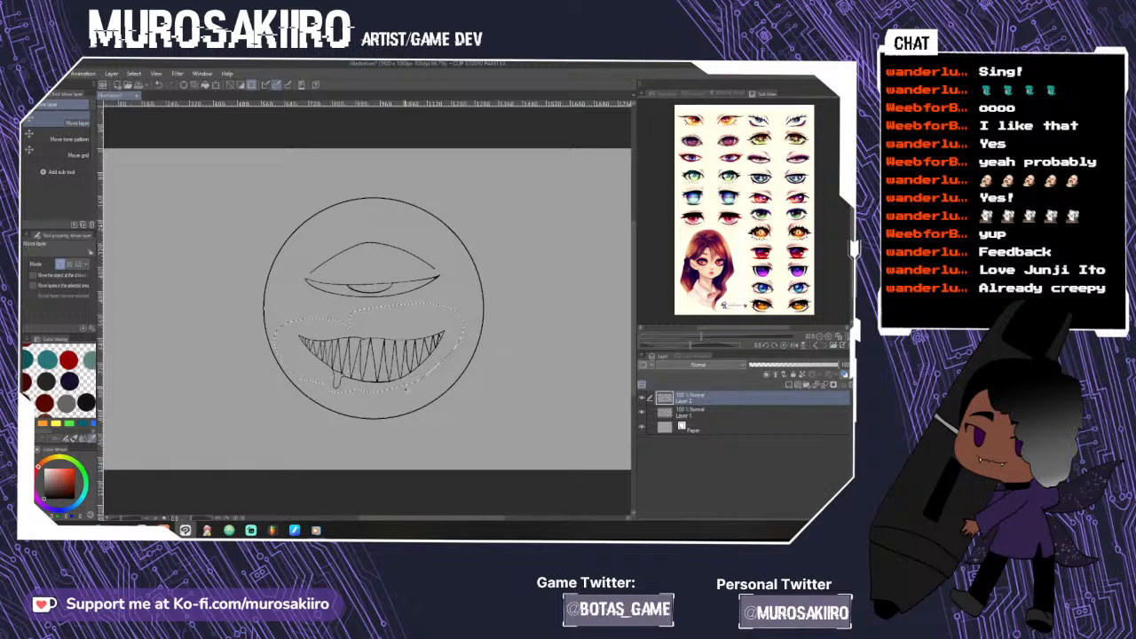
key("ctrl+d")
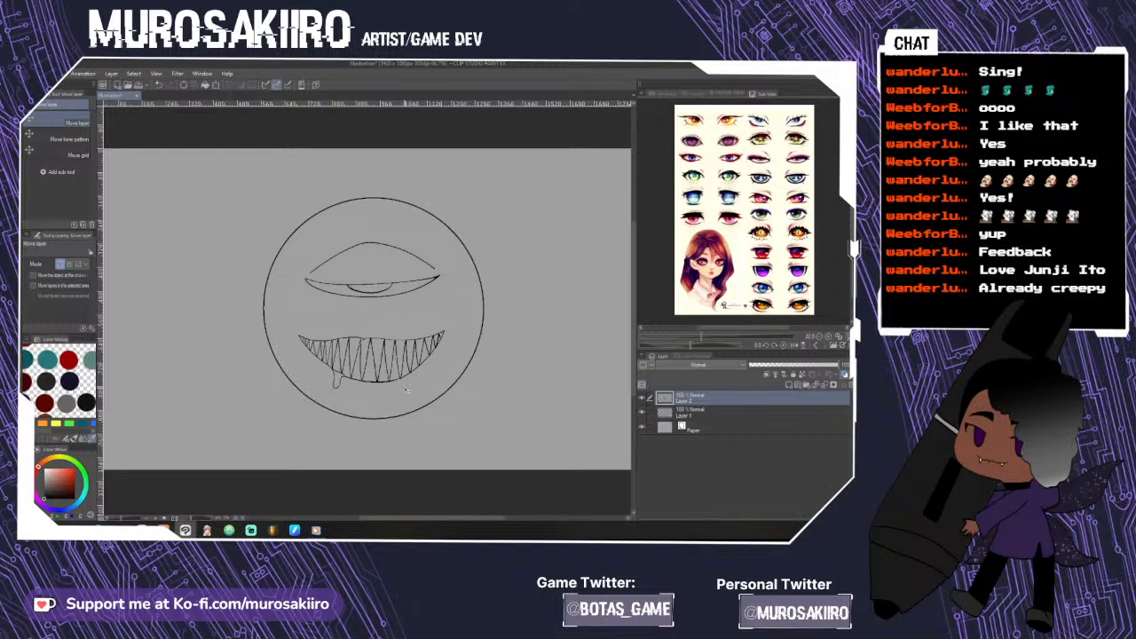
- Draw a long double drool drip hanging from the right side of the mouth with the Lines pen
key("p")
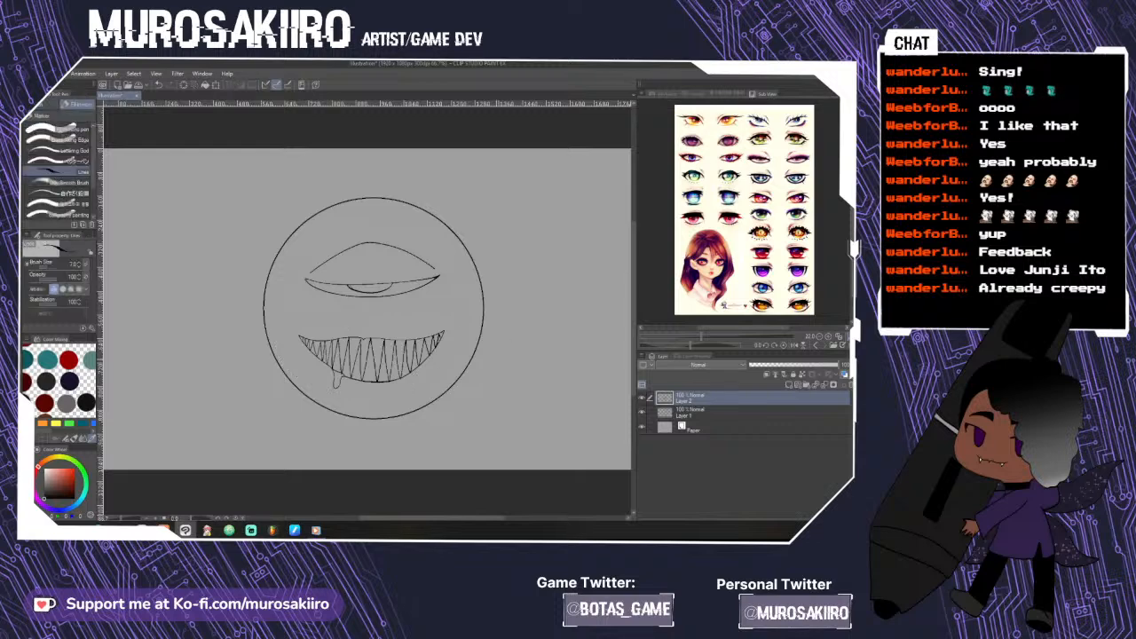
scroll(435, 338, "up", 3)
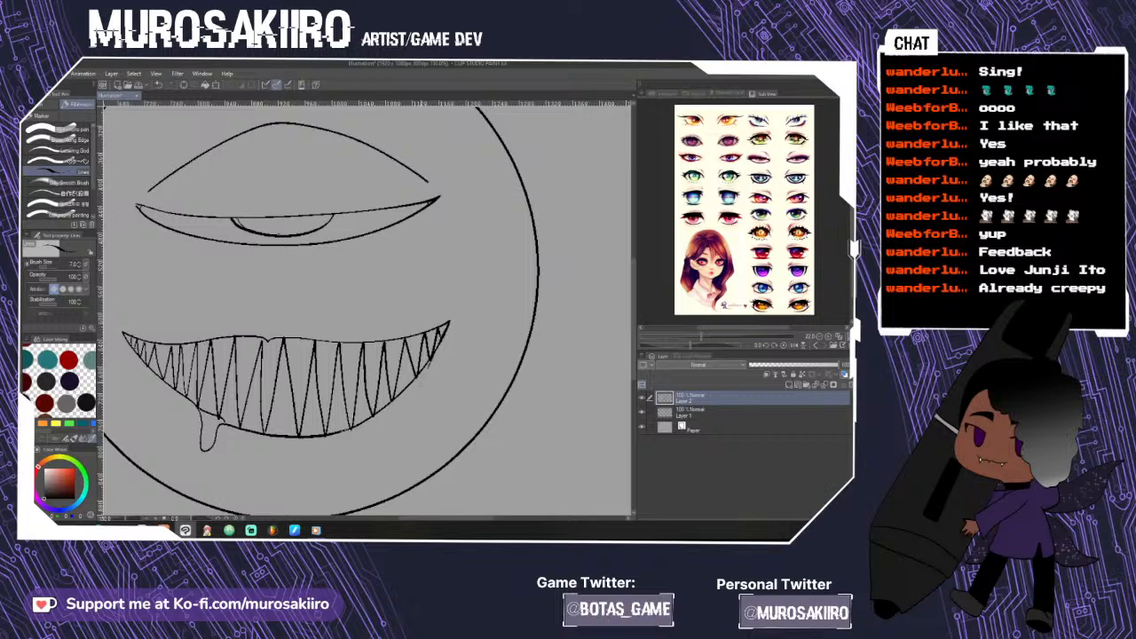
mouse_move(430, 368)
left_mouse_down()
mouse_move(413, 460)
mouse_move(401, 463)
mouse_move(390, 408)
mouse_move(424, 369)
left_mouse_up()
key("ctrl+z")
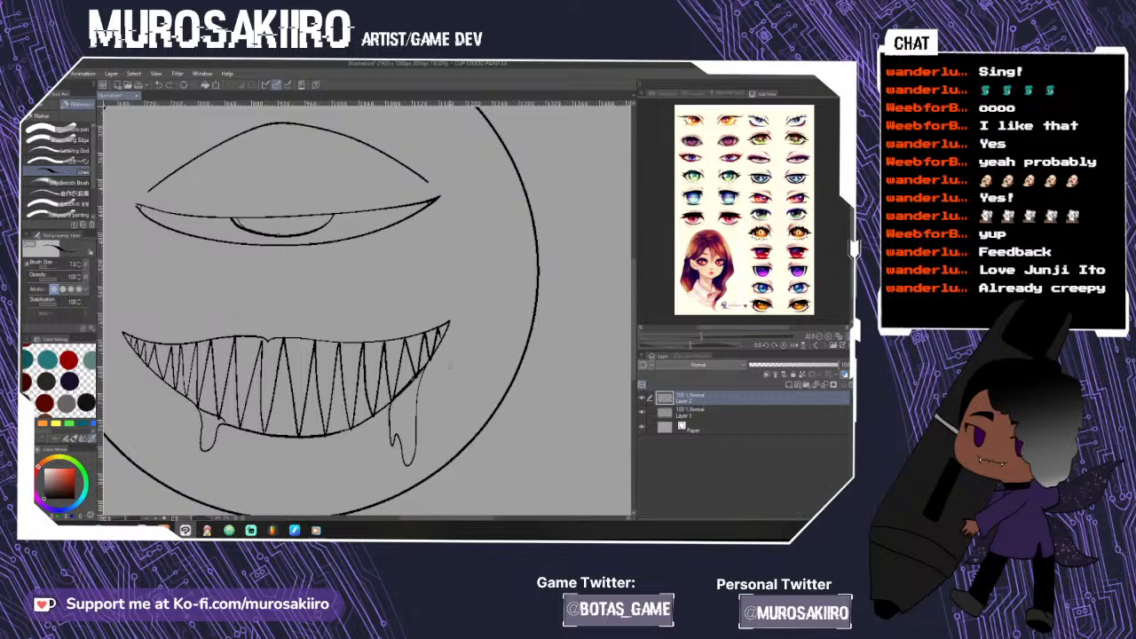
scroll(488, 450, "down", 1)
scroll(454, 519, "down", 1)
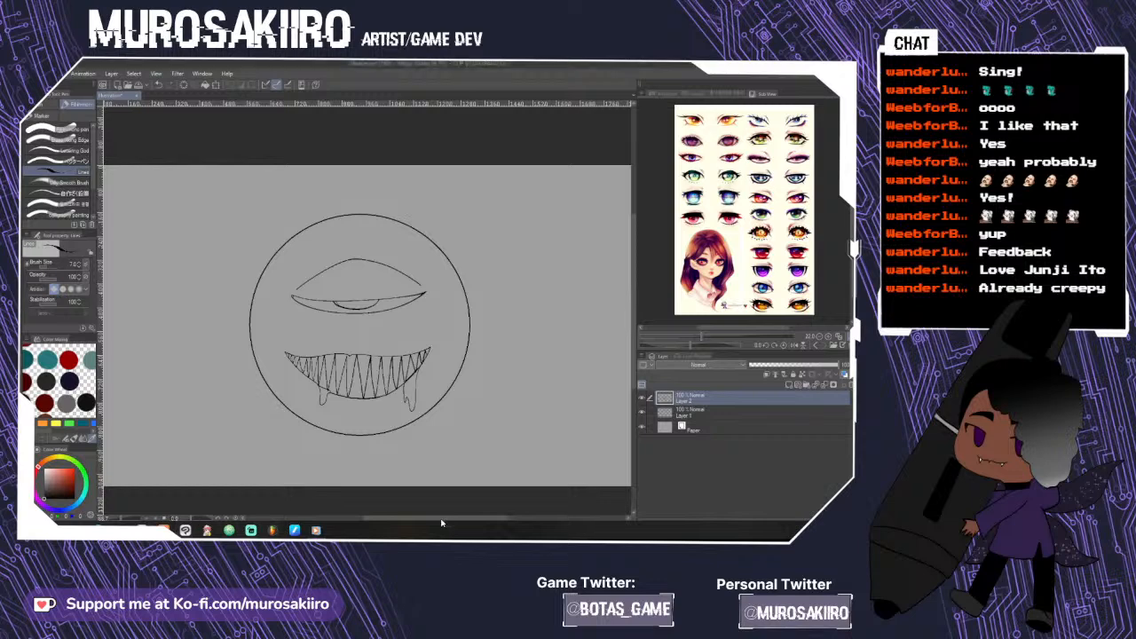
left_click_drag(634, 373, 635, 418)
left_click_drag(441, 518, 417, 518)
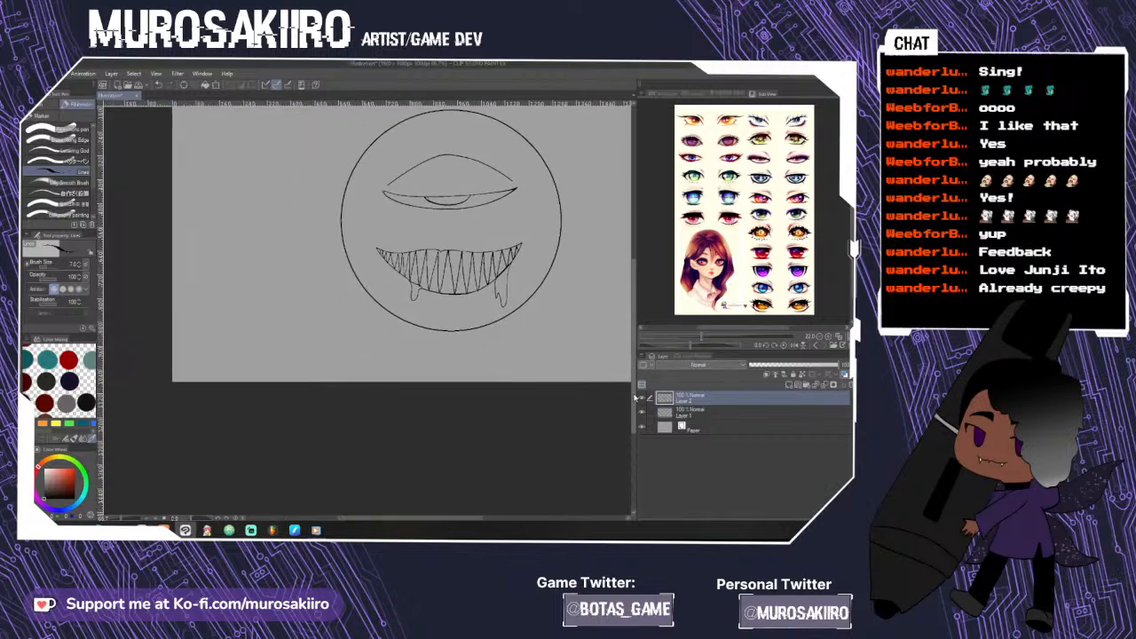
- Add a new raster layer above the face's line art layers
left_click_drag(636, 399, 635, 353)
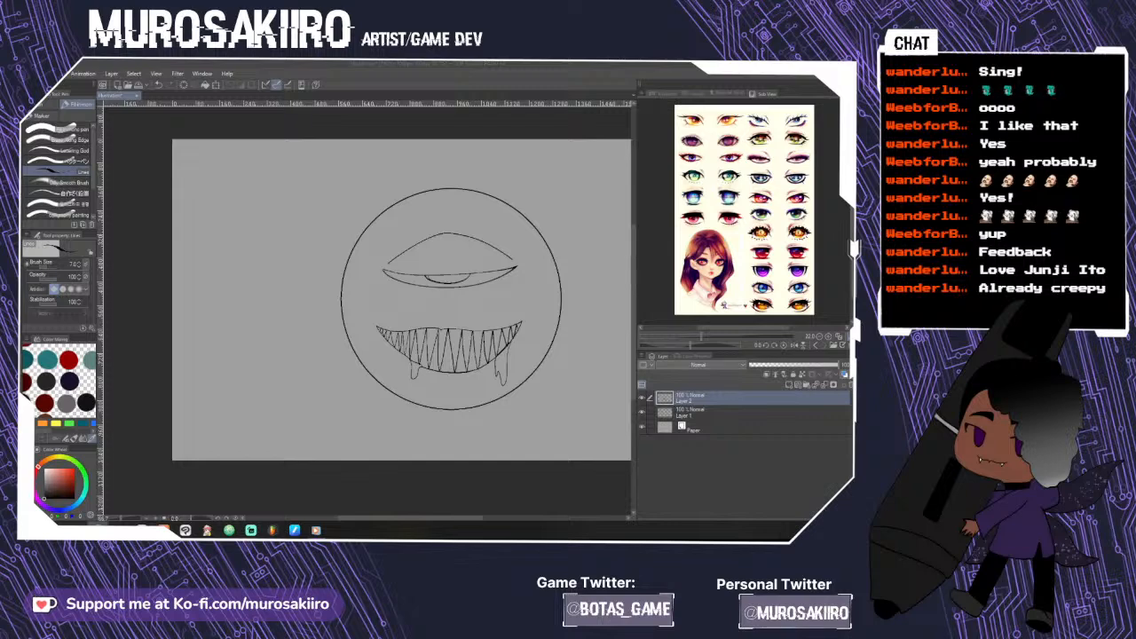
left_click(790, 385)
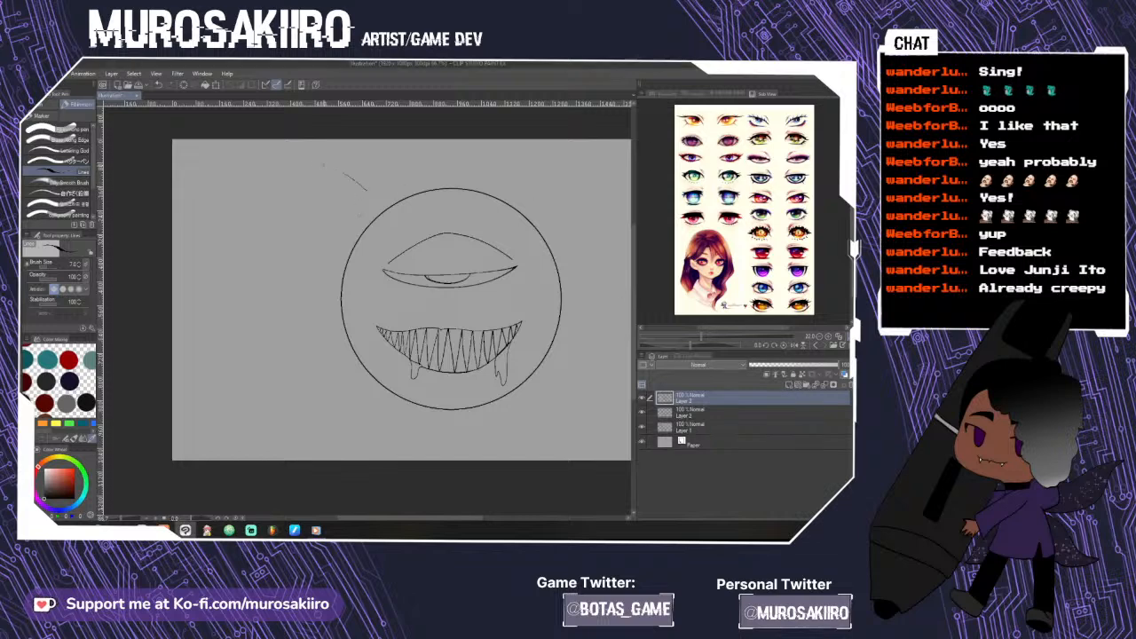
mouse_move(368, 288)
left_mouse_down()
mouse_move(491, 383)
mouse_move(609, 434)
mouse_move(599, 394)
mouse_move(561, 344)
left_mouse_up()
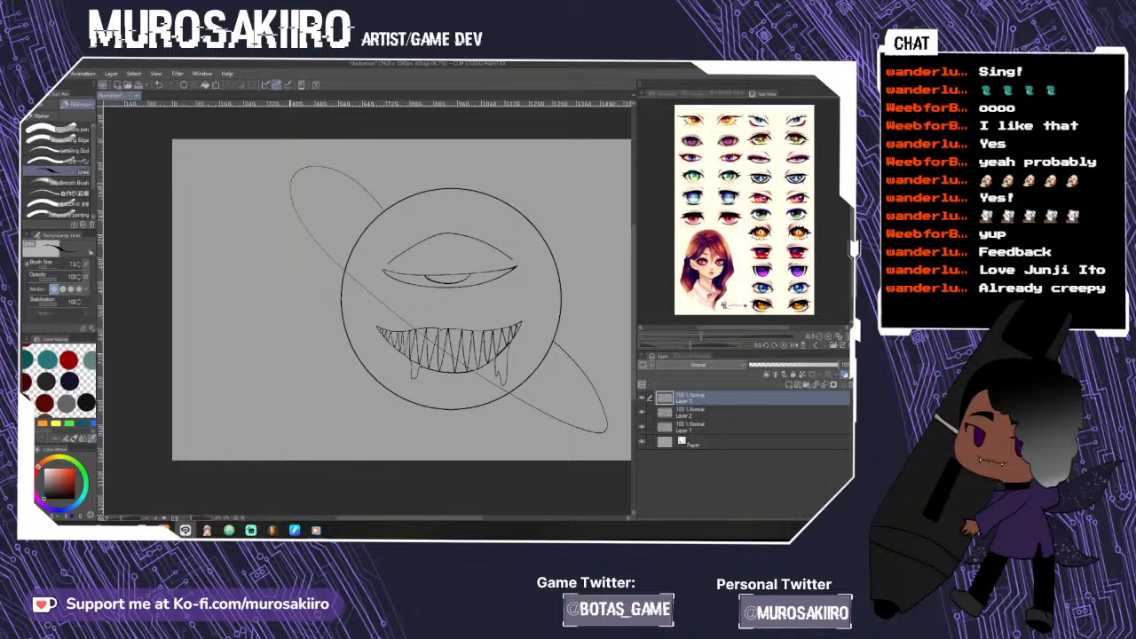
left_click_drag(292, 208, 318, 322)
key("ctrl+z")
key("ctrl+z")
- Draw a narrow, tilted ellipse across the circle as a planet ring using the Ellipse tool with Adjust angle after fixed enabled
key("u")
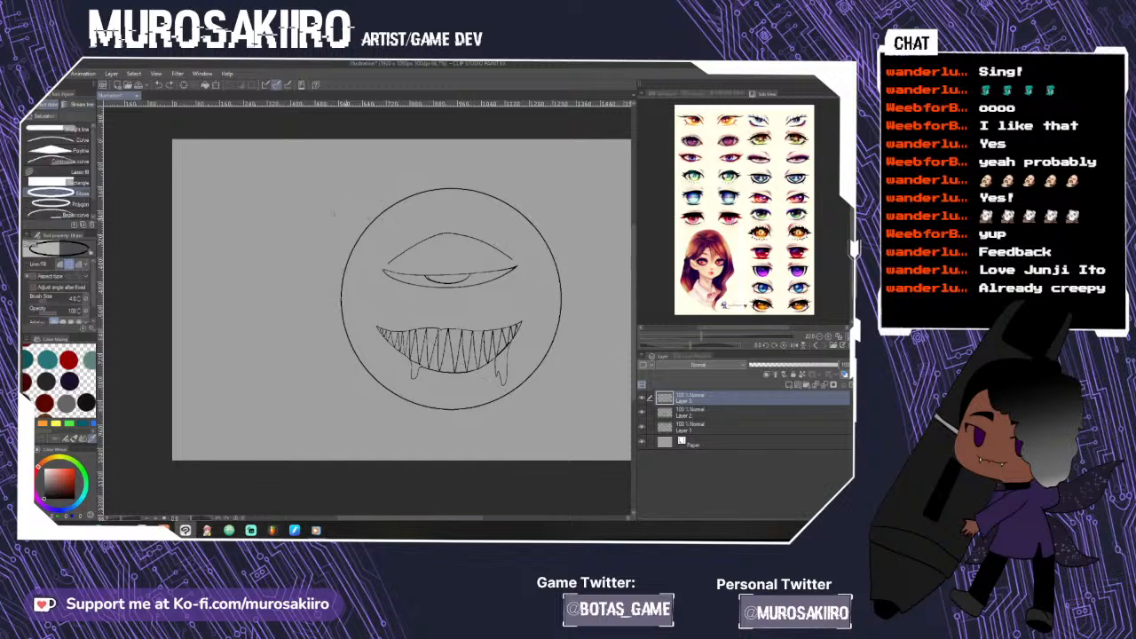
mouse_move(307, 178)
left_mouse_down()
mouse_move(490, 352)
mouse_move(330, 208)
left_mouse_up()
left_click(33, 288)
left_click_drag(332, 213, 598, 439)
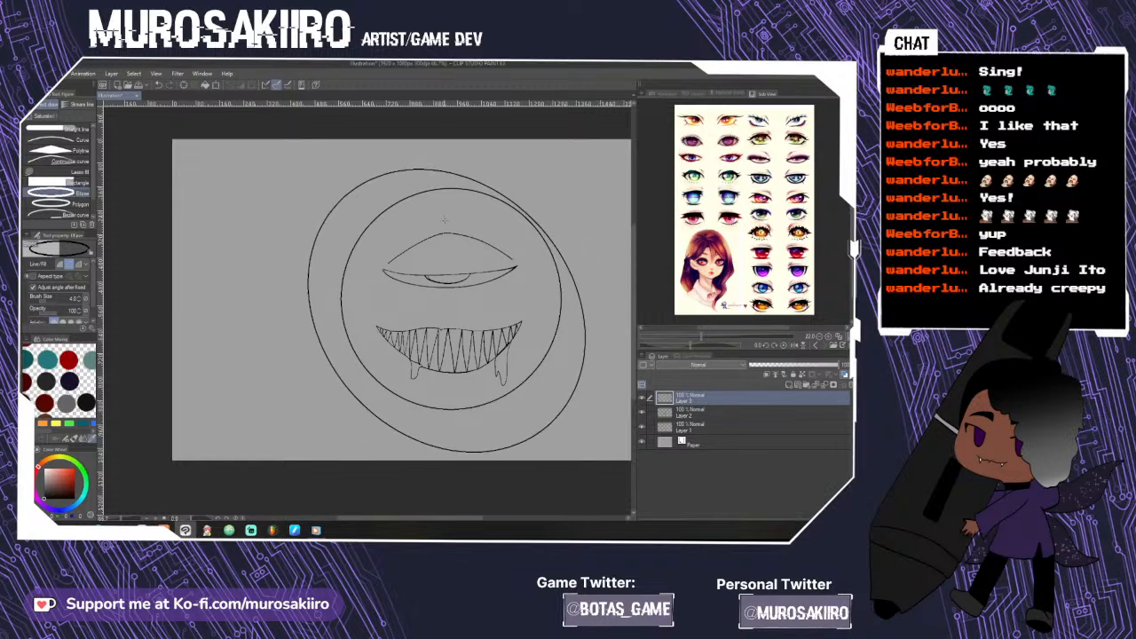
key("ctrl+z")
left_click_drag(271, 293, 612, 333)
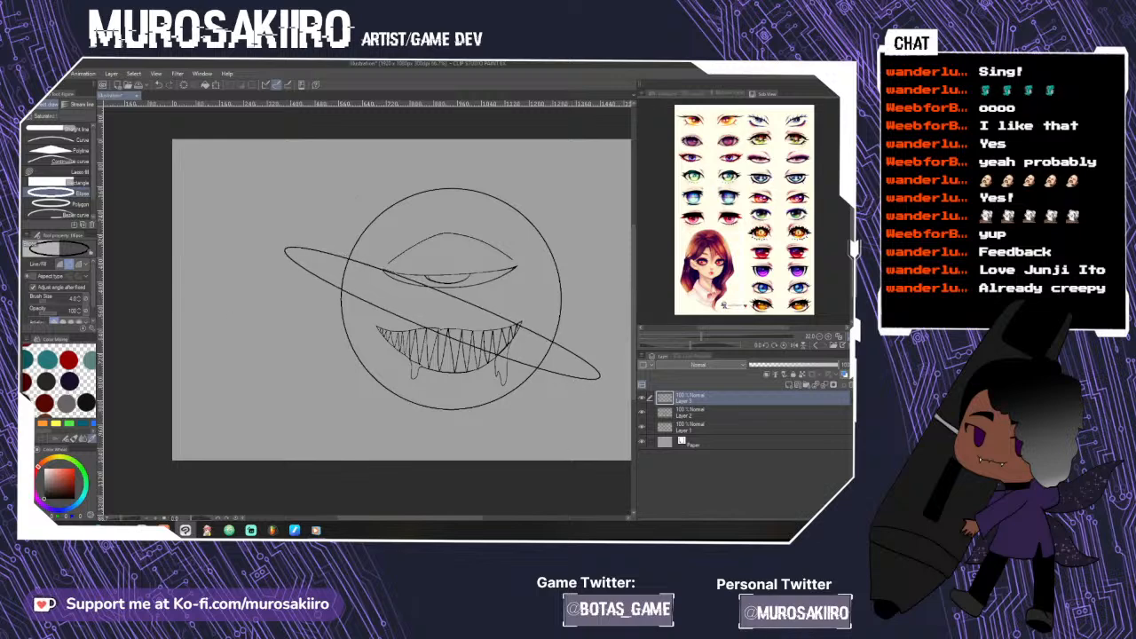
- Move the ring slightly to the right and erase the part that passes behind the circle, using the Hard eraser
key("k")
left_click_drag(559, 372, 569, 372)
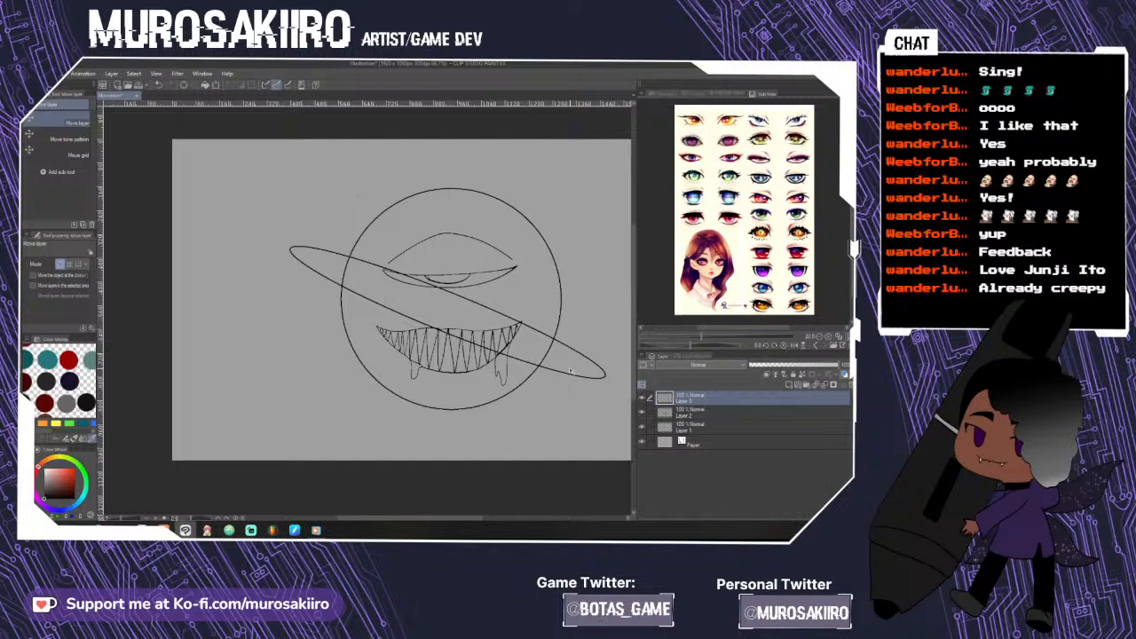
key("e")
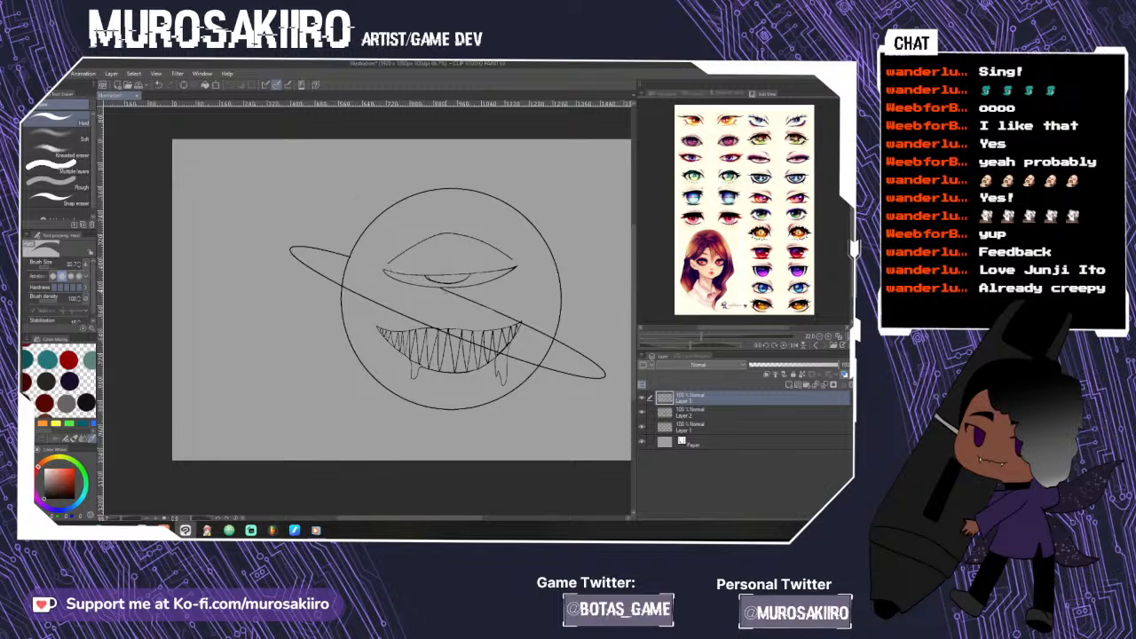
left_click_drag(507, 308, 547, 339)
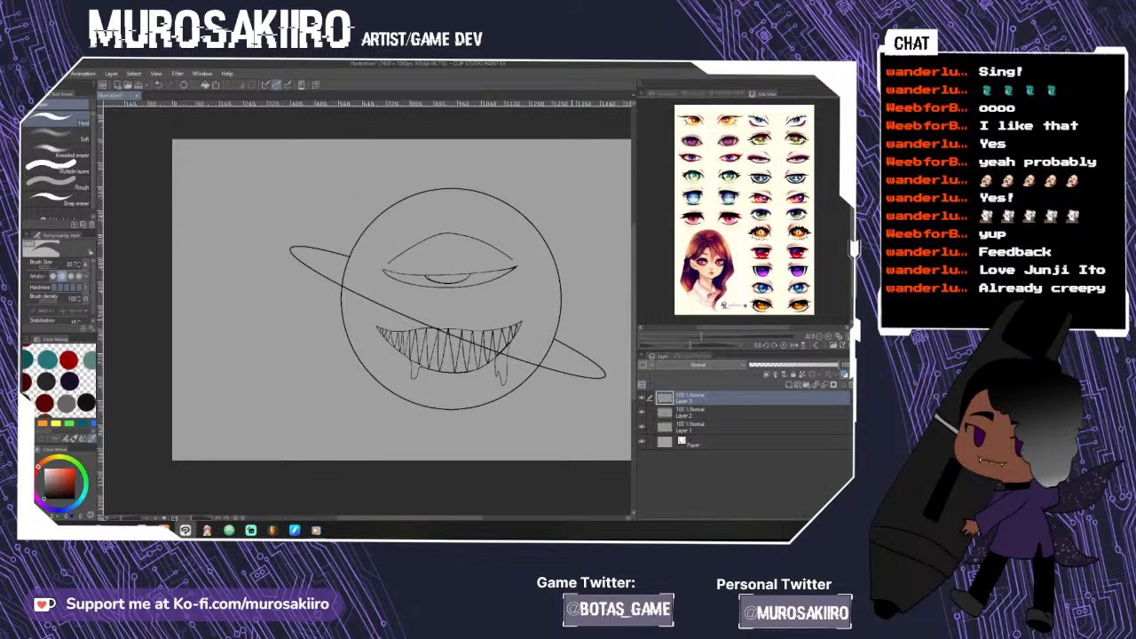
- Trace the remaining ring outline with the magic purple glitter brush from the Marker group
left_click(19, 226)
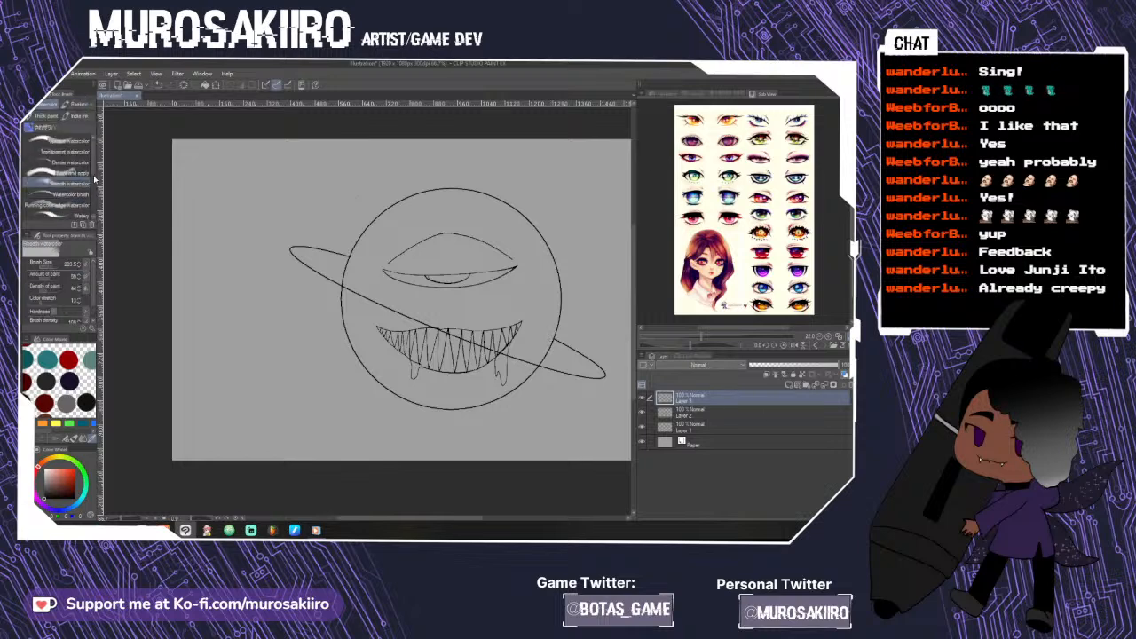
left_click(20, 197)
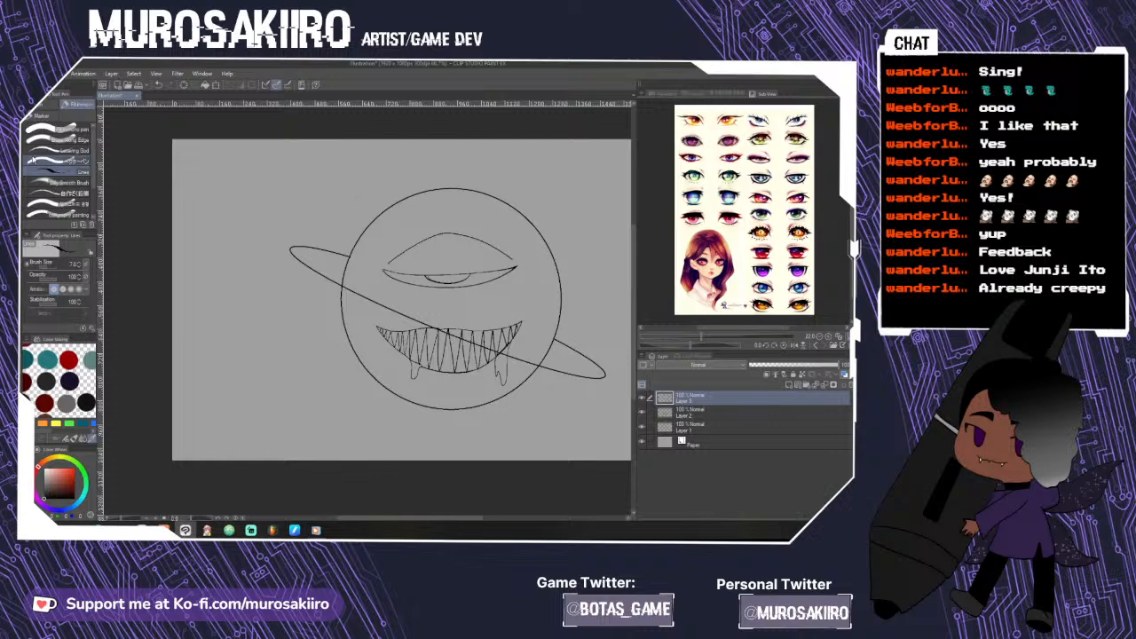
left_click(44, 117)
left_click_drag(92, 138, 96, 212)
left_click(58, 164)
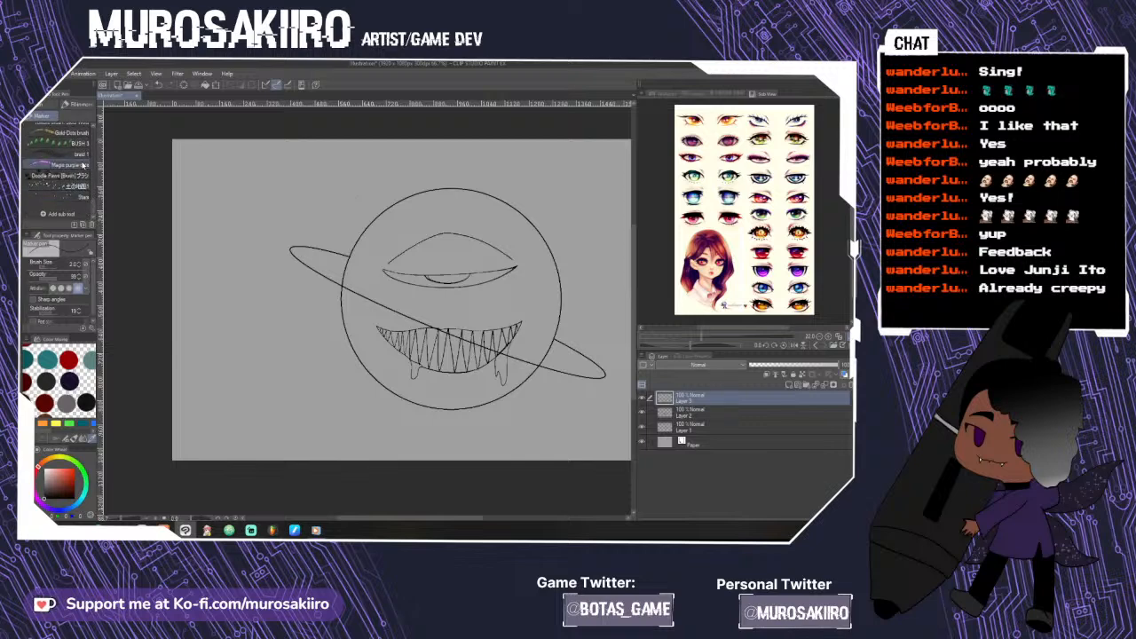
mouse_move(345, 253)
left_mouse_down()
mouse_move(290, 248)
mouse_move(304, 268)
mouse_move(379, 307)
mouse_move(609, 375)
left_mouse_up()
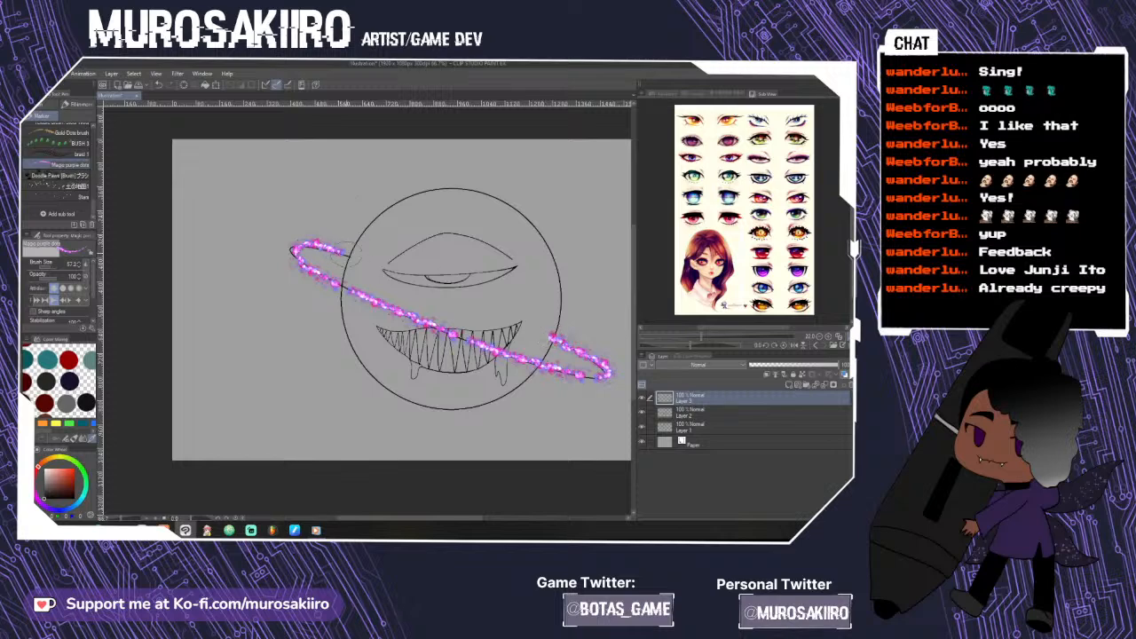
- Erase the glitter that spills inside the circle at both back ends of the ring
key("e")
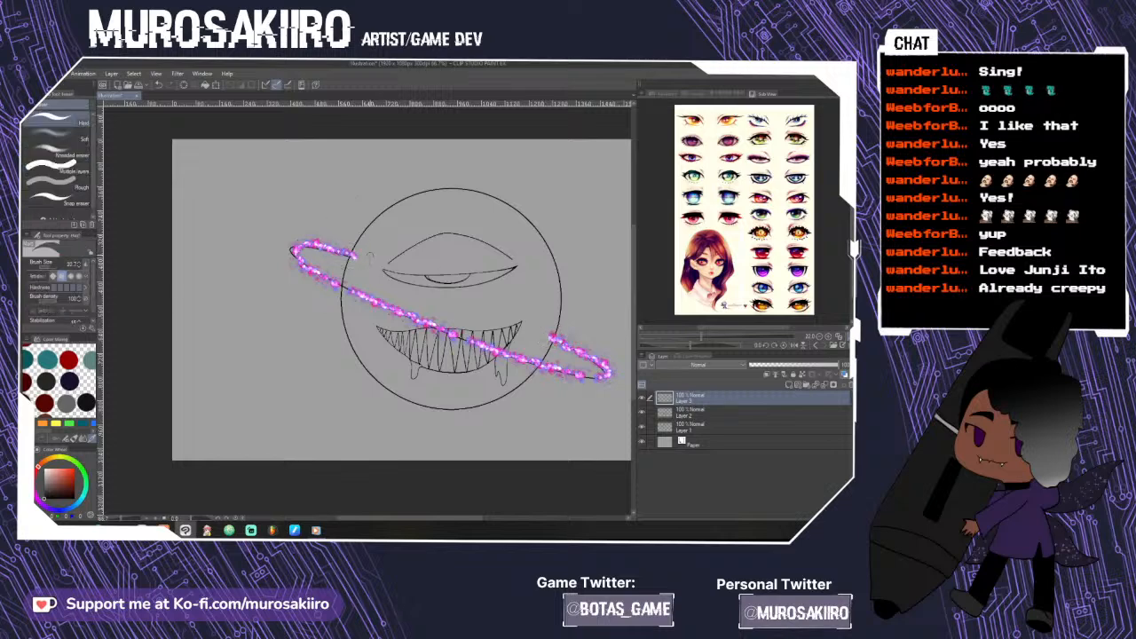
scroll(361, 258, "up", 3)
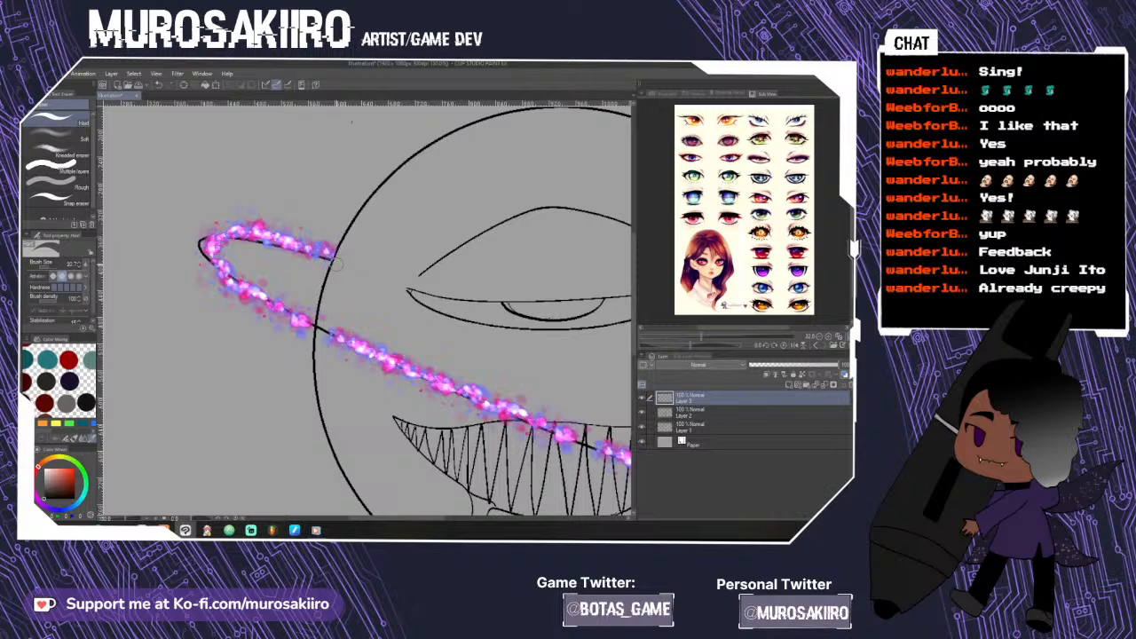
scroll(371, 343, "down", 3)
scroll(559, 371, "up", 3)
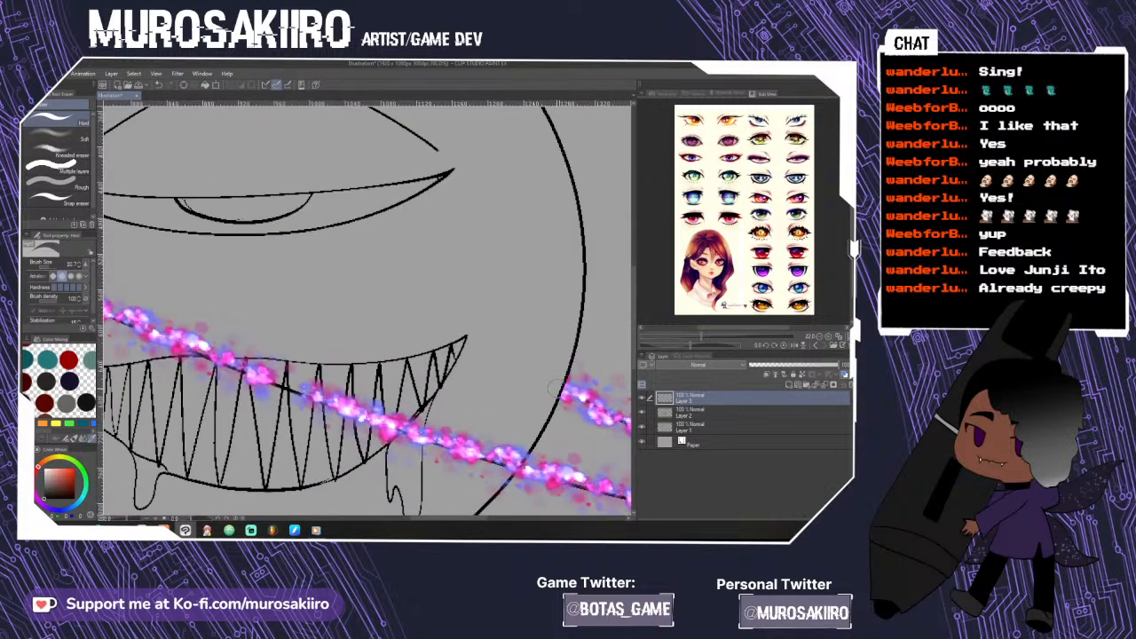
scroll(543, 415, "down", 4)
- Go over the ring again with the glitter brush to cover the bare line and thicken it, undoing the last stroke
scroll(543, 416, "up", 3)
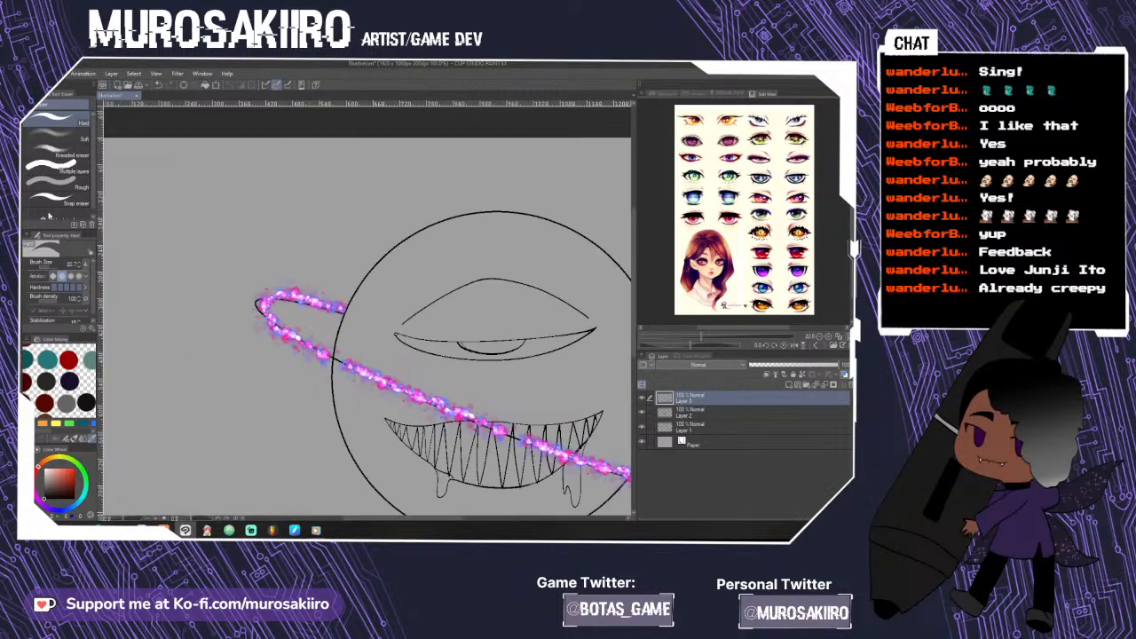
key("b")
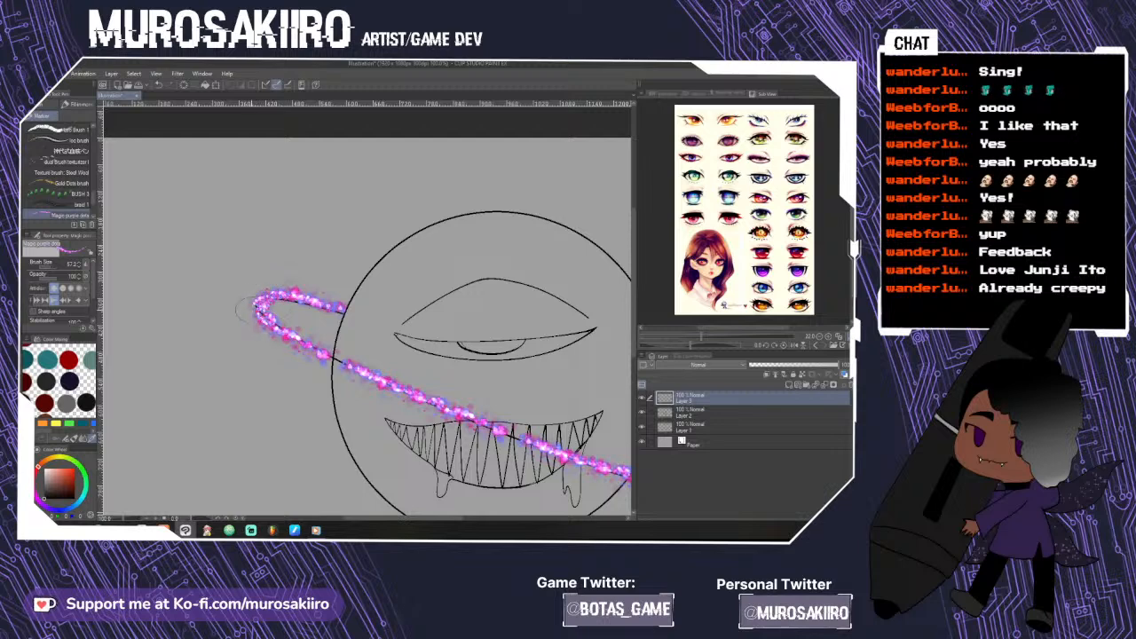
scroll(472, 423, "down", 3)
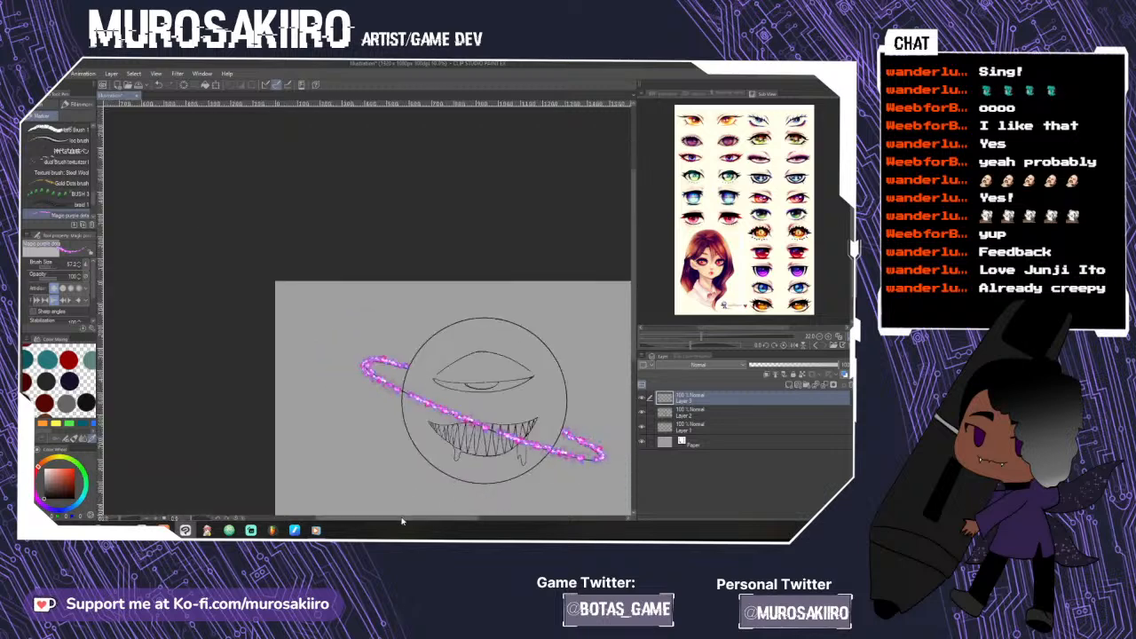
left_click_drag(403, 519, 459, 519)
scroll(421, 456, "up", 3)
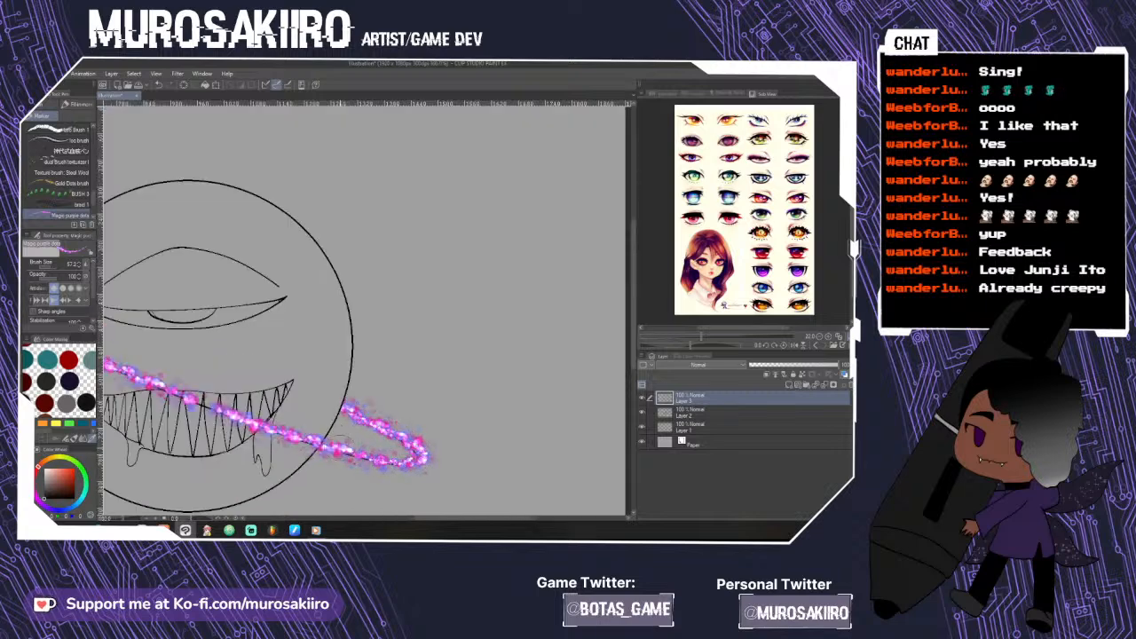
left_click_drag(446, 520, 407, 520)
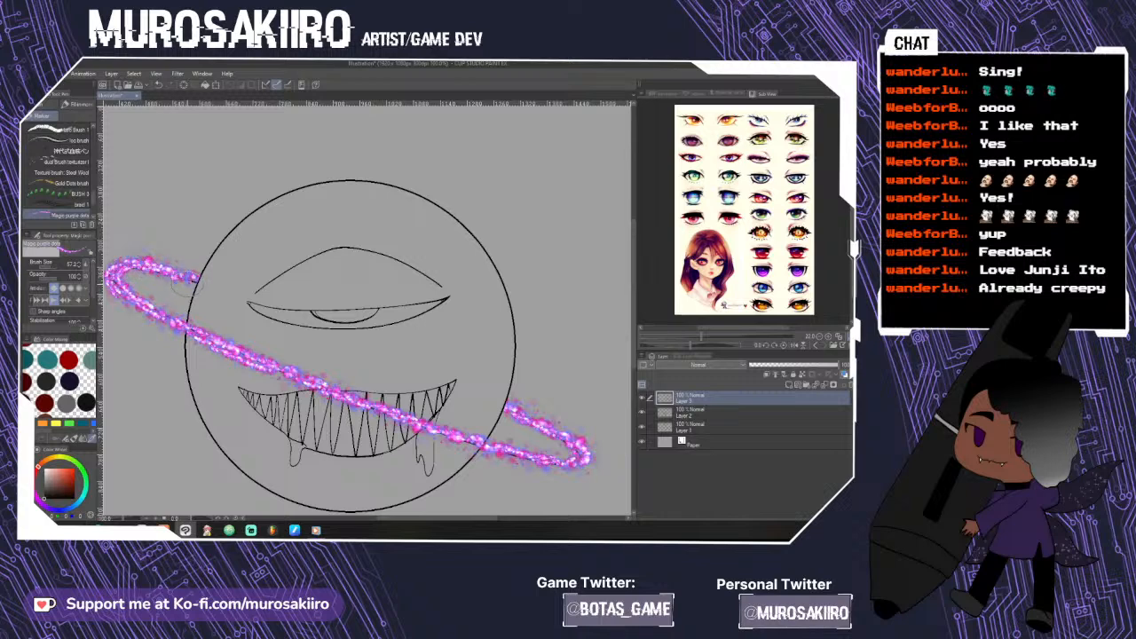
key("ctrl+z")
scroll(404, 455, "down", 1)
scroll(409, 463, "down", 3)
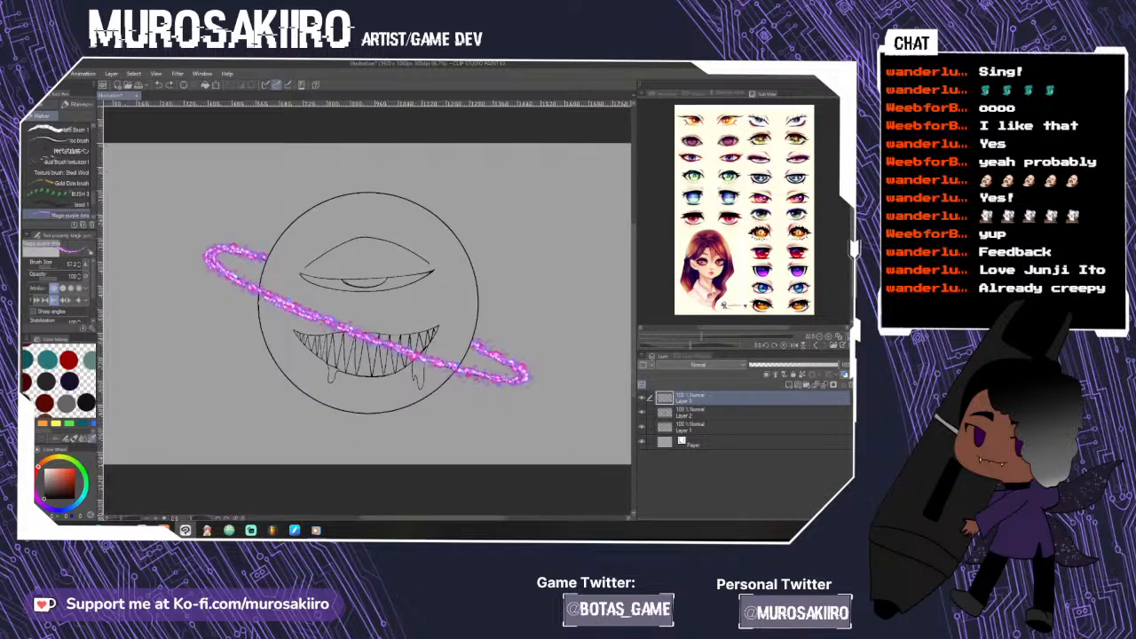
- Add a Hue/Saturation/Luminosity correction layer with shifted hue, increased saturation and strongly reduced luminosity to turn the purple ring dark red
left_click(111, 74)
mouse_move(181, 114)
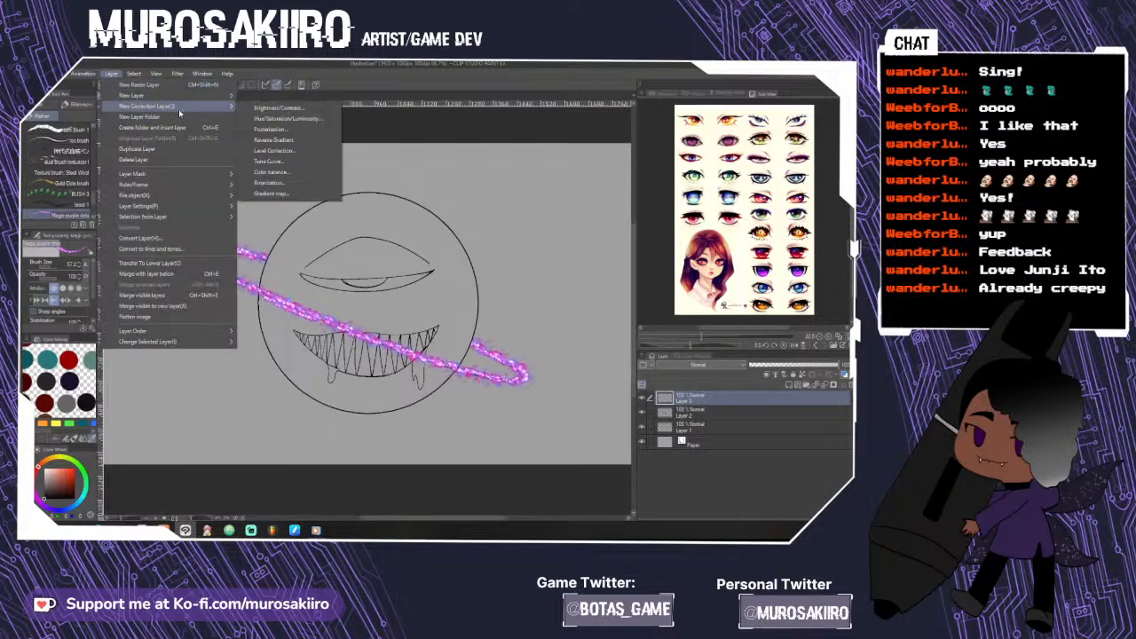
left_click(308, 125)
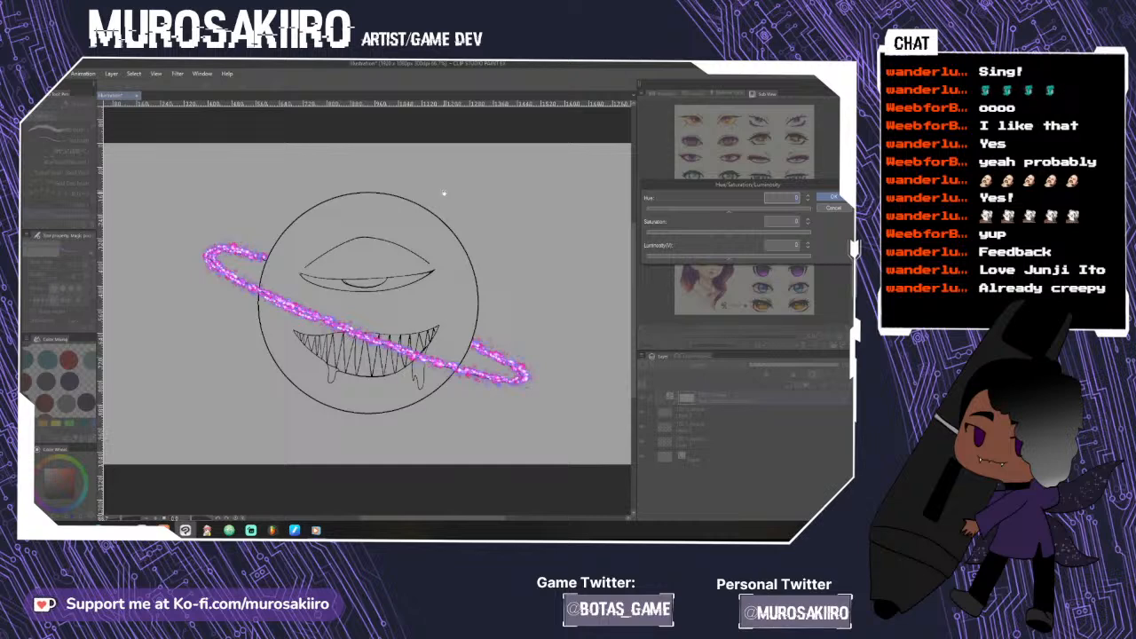
left_click_drag(729, 210, 761, 214)
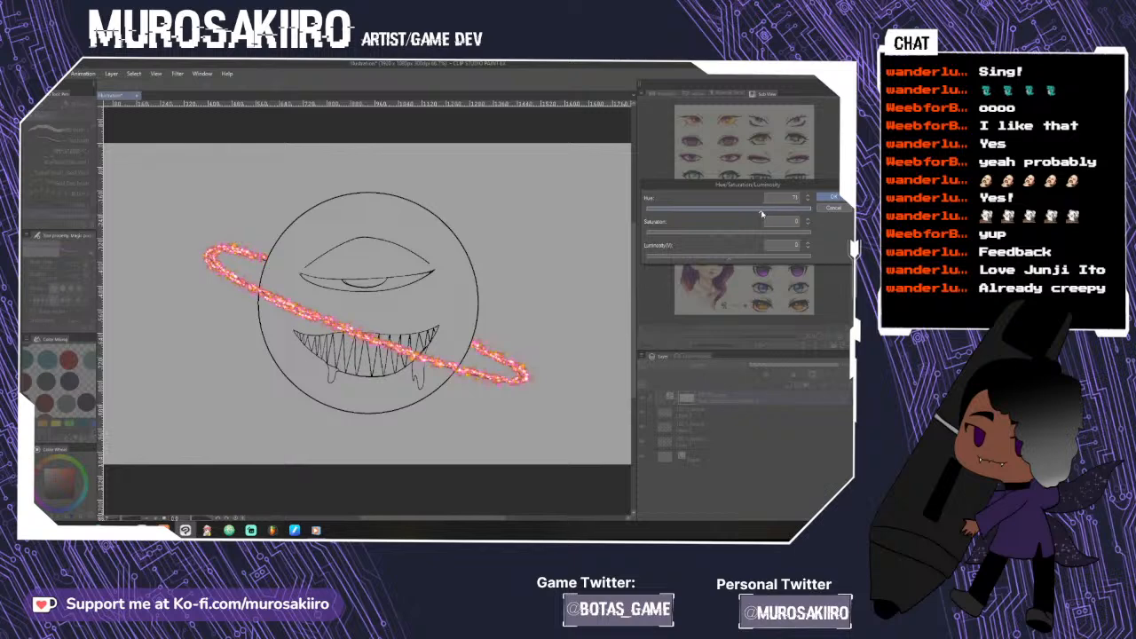
left_click(731, 236)
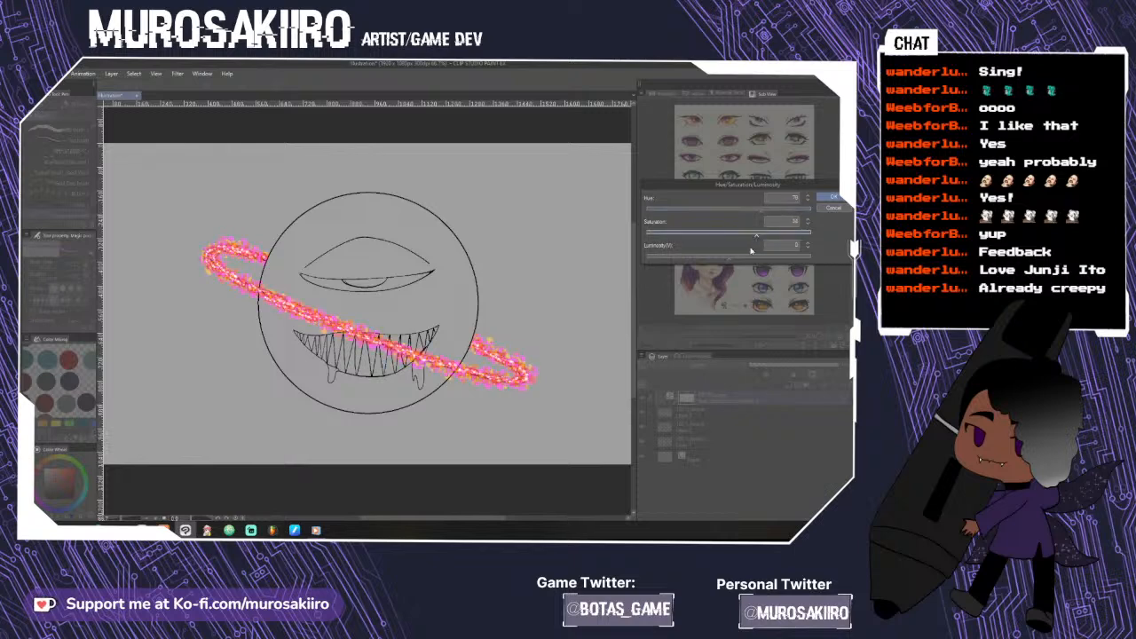
left_click_drag(730, 262, 674, 268)
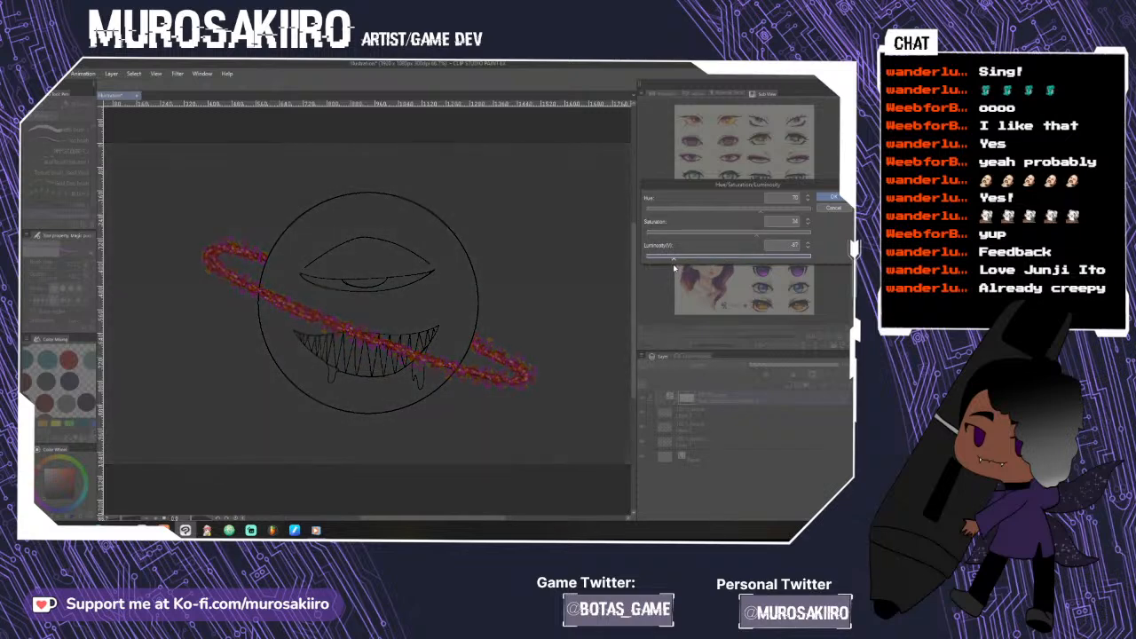
left_click(834, 196)
- Clip the correction layer to the ring layer below and merge the two layers
left_click(769, 377)
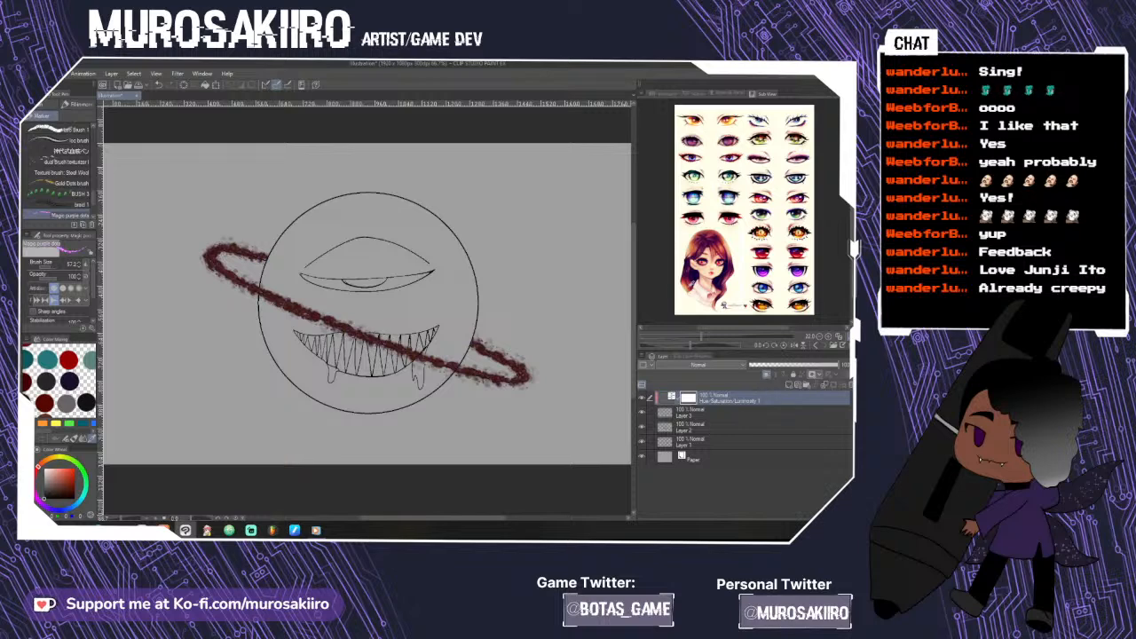
scroll(635, 280, "down", 1)
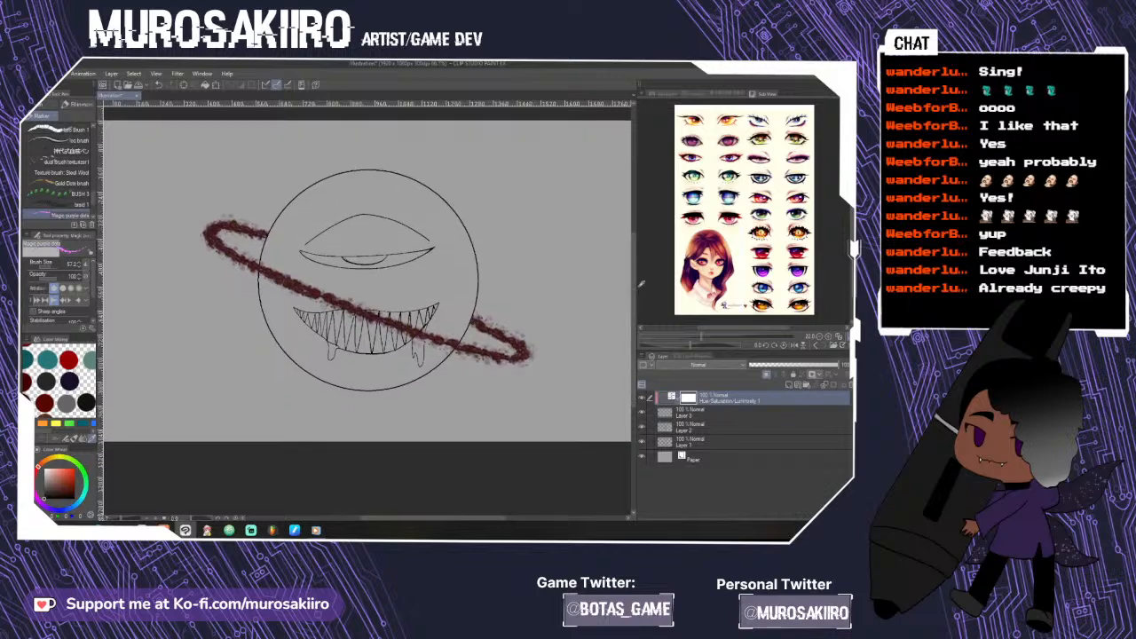
left_click(734, 413, "shift")
right_click(753, 409)
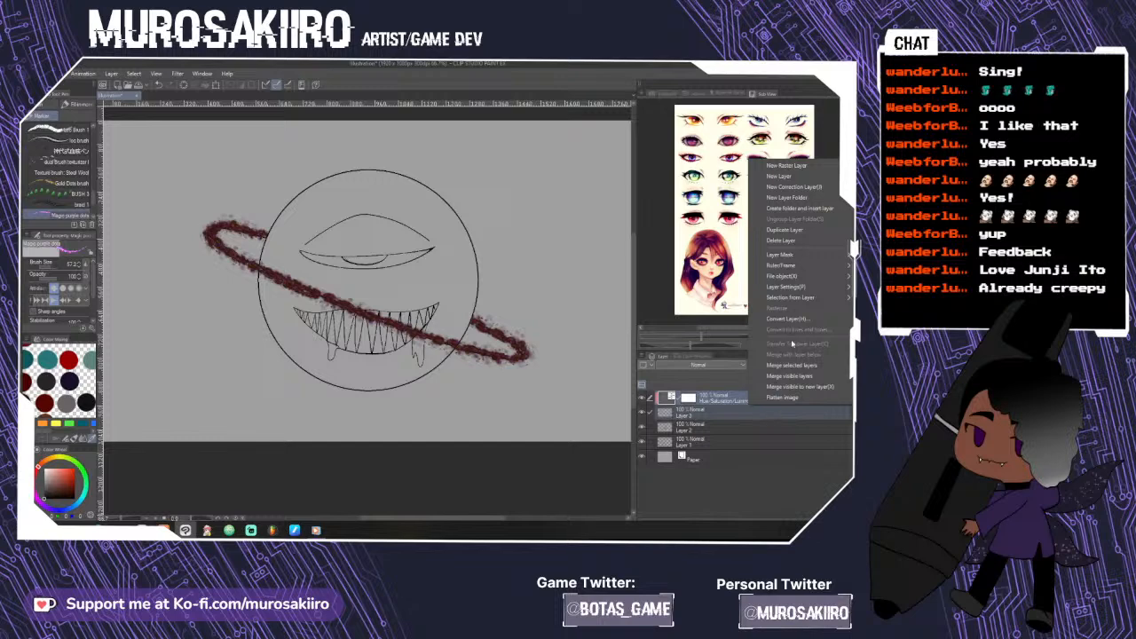
left_click(806, 365)
- Toggle the merged ring layer's visibility to compare the drawing, and leave the layer hidden
left_click(642, 400)
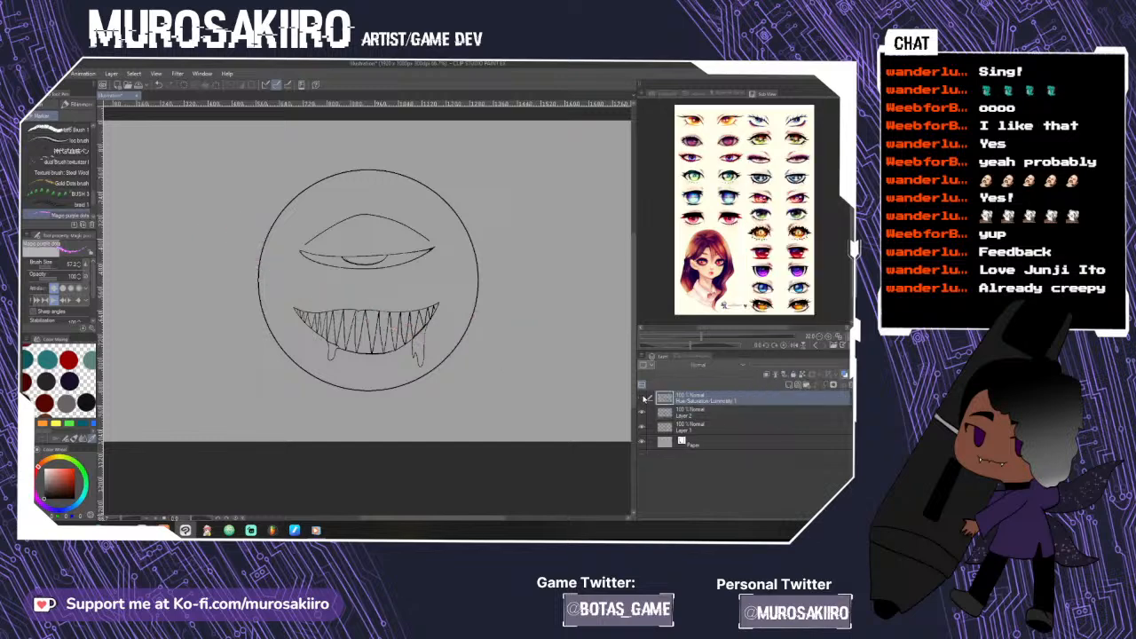
left_click(643, 399)
key("ctrl+plus")
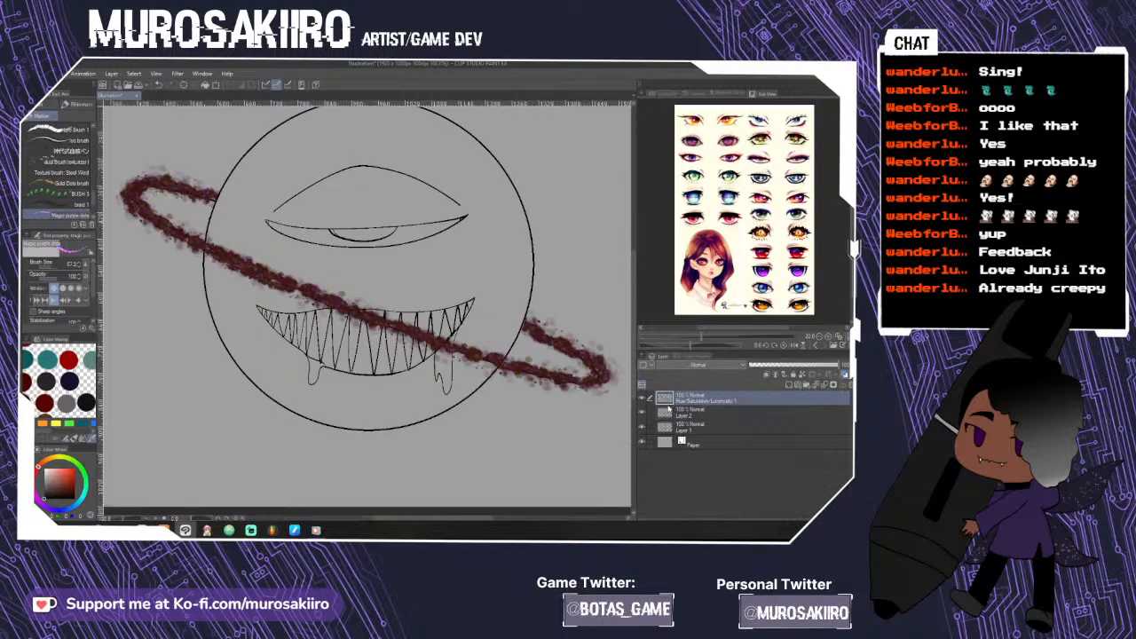
left_click(643, 399)
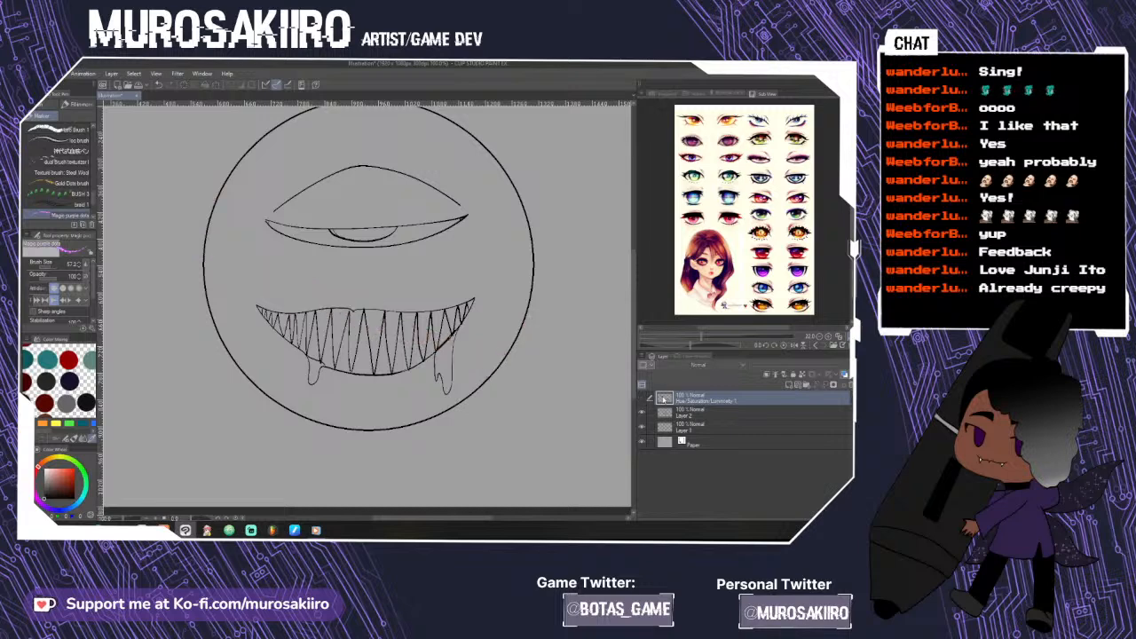
- Switch to the watercolor brushes and add a new layer between Layer 1 and Layer 2
scroll(574, 323, "up", 3)
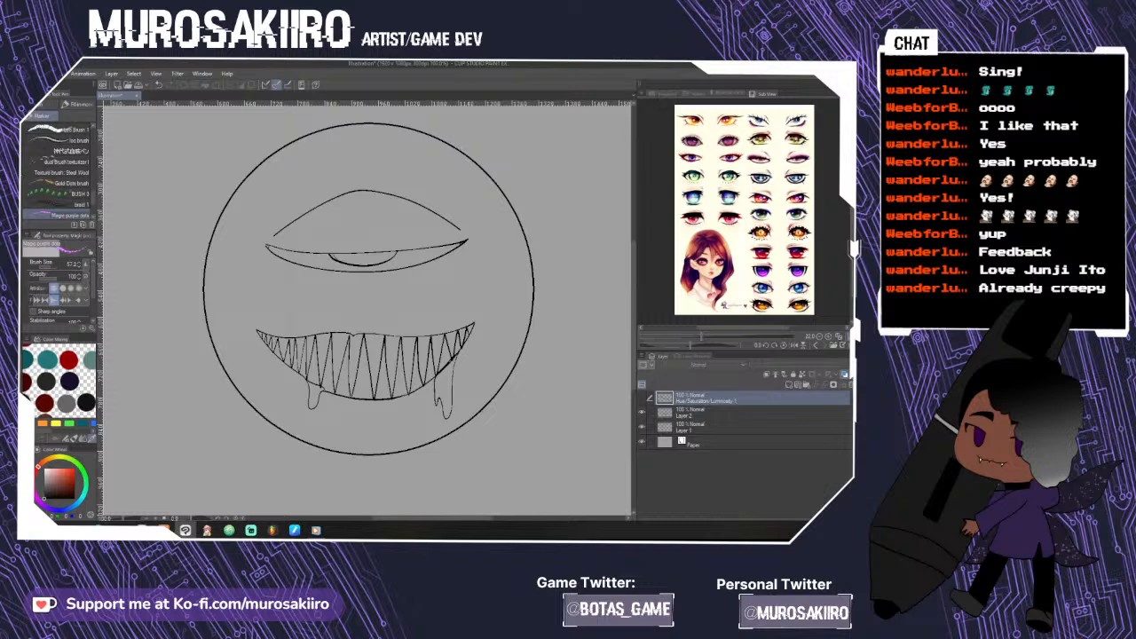
key("w")
key("b")
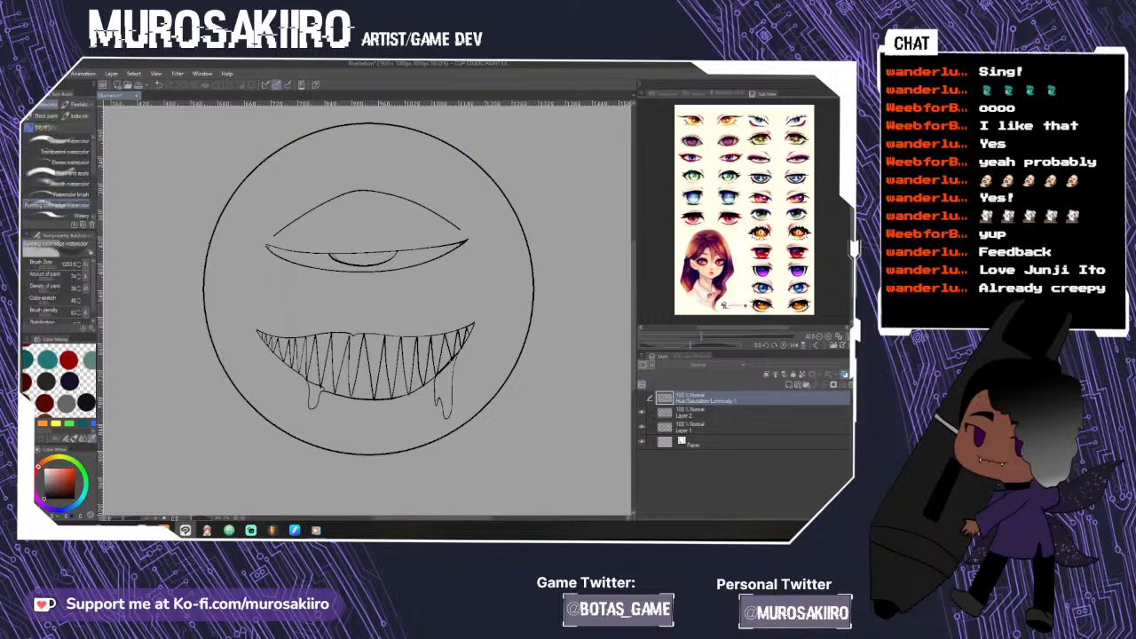
left_click(677, 414)
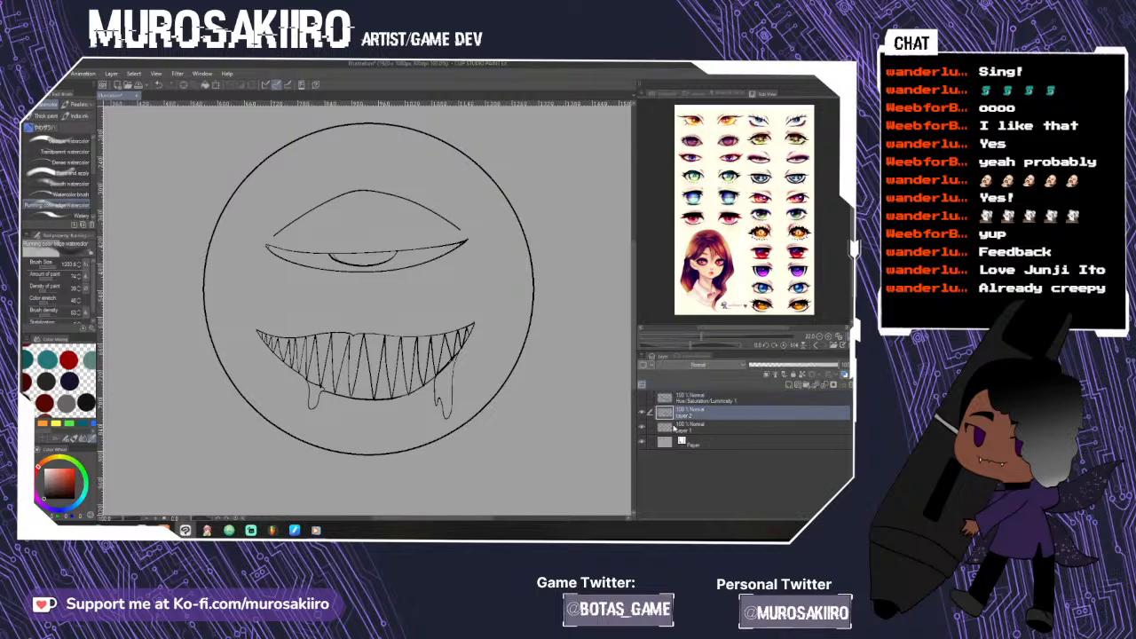
left_click(793, 385)
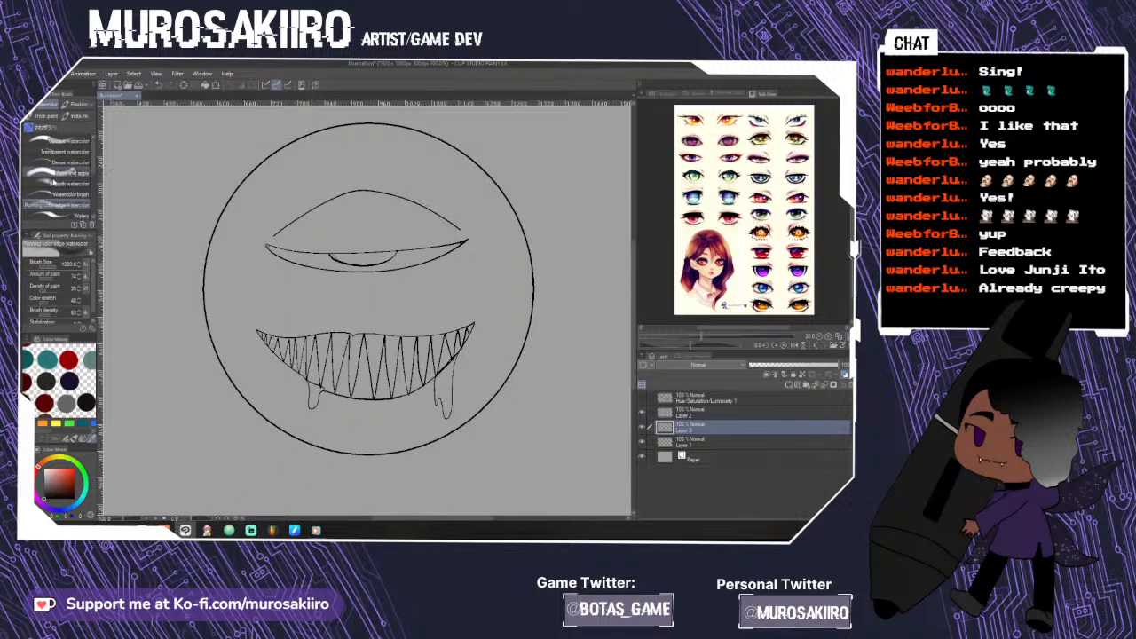
- Shrink the running color edge watercolor brush and raise its amount of paint to 100
left_click_drag(57, 264, 53, 259)
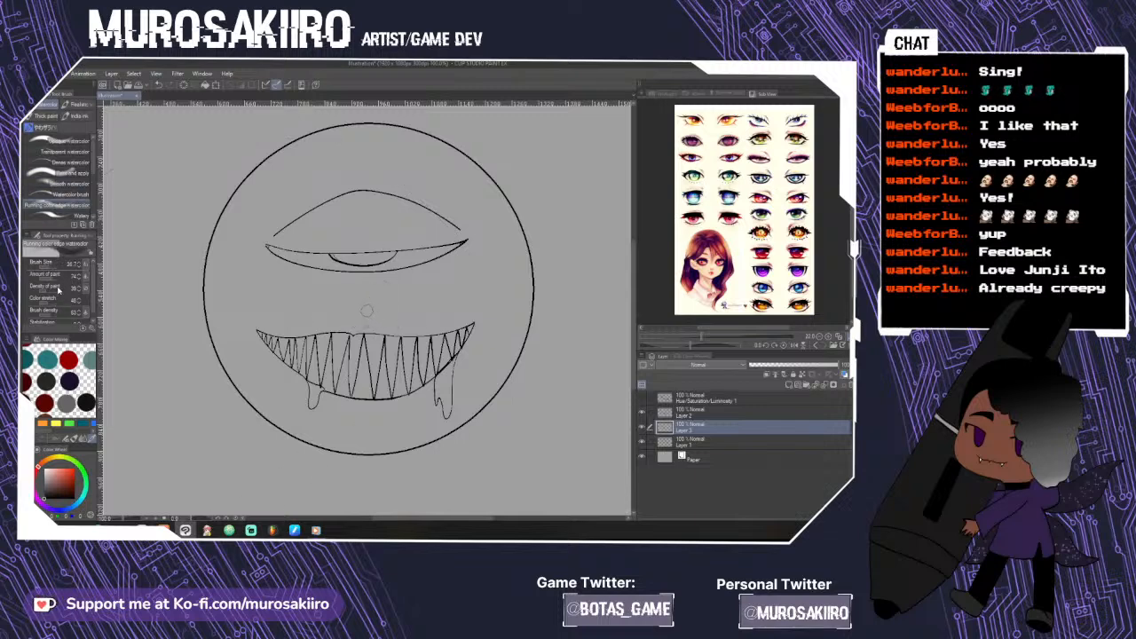
left_click(54, 280)
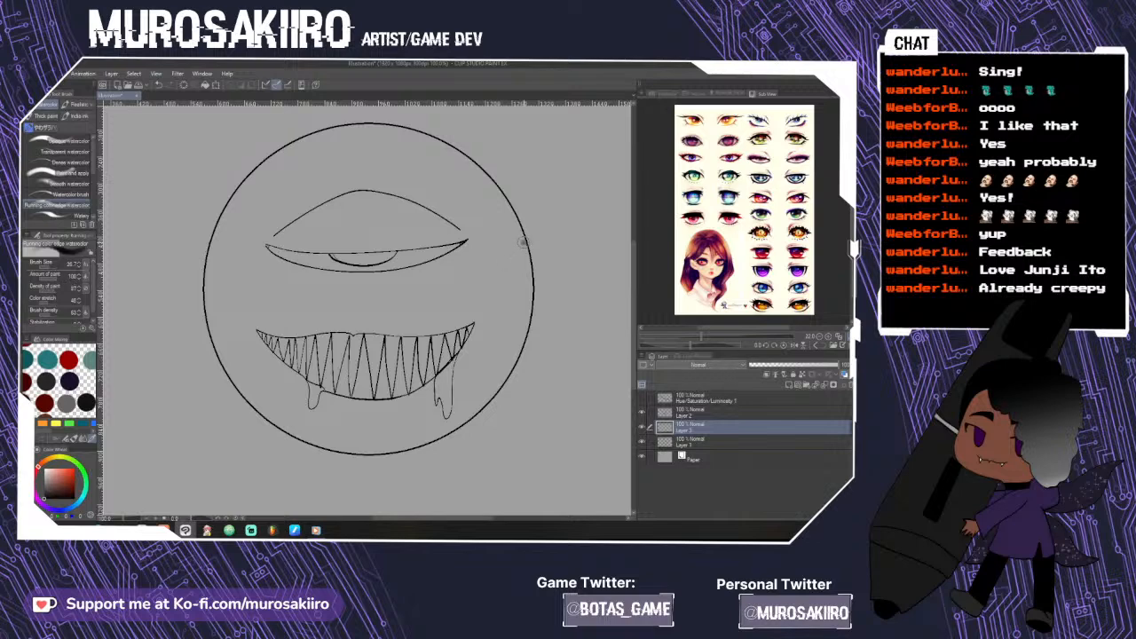
mouse_move(524, 244)
left_mouse_down()
mouse_move(502, 266)
mouse_move(526, 297)
mouse_move(493, 367)
left_mouse_up()
key("ctrl+z")
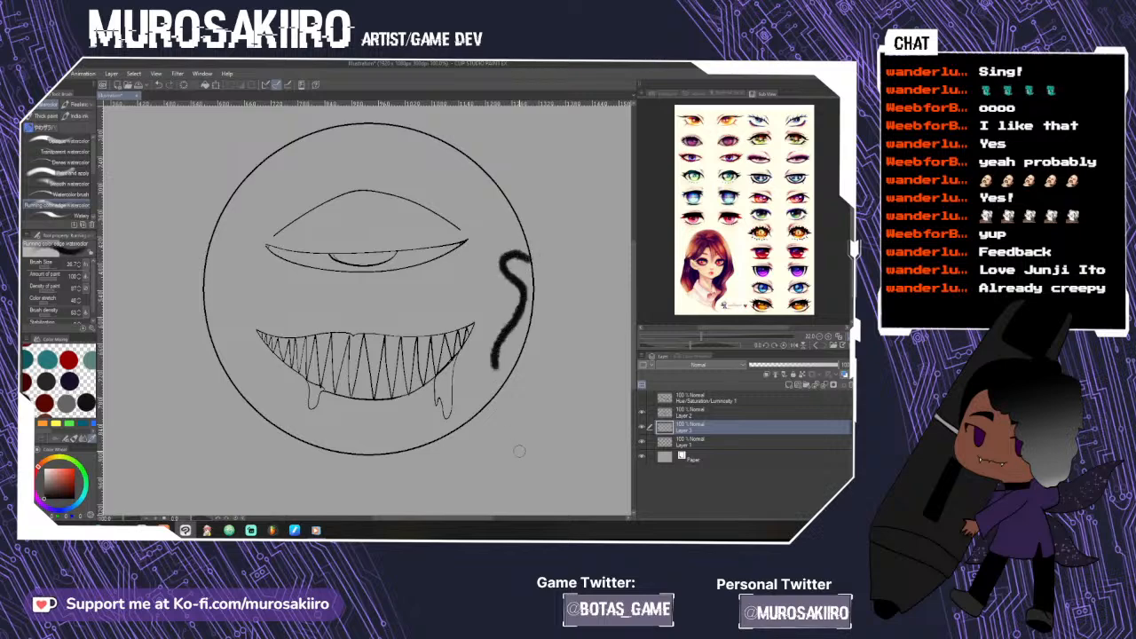
key("ctrl+z")
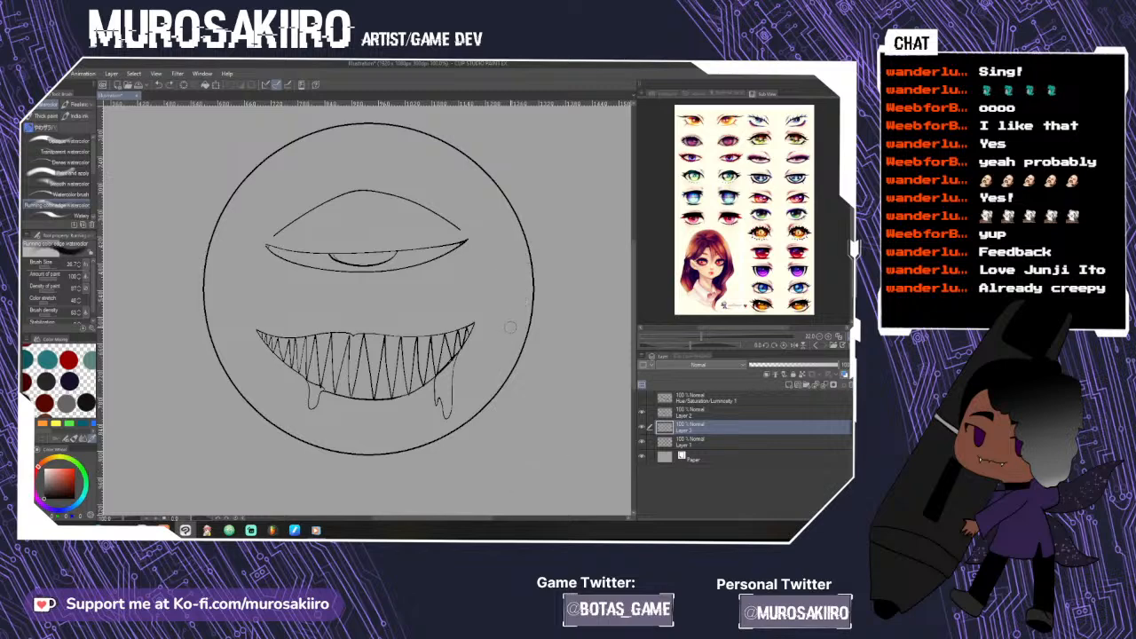
- Paint three black oval spots on the round face near its right edge, upper-left area and lower-left edge
left_click_drag(510, 327, 498, 357)
mouse_move(511, 346)
left_mouse_down()
mouse_move(506, 336)
mouse_move(500, 348)
mouse_move(510, 321)
mouse_move(506, 347)
left_mouse_up()
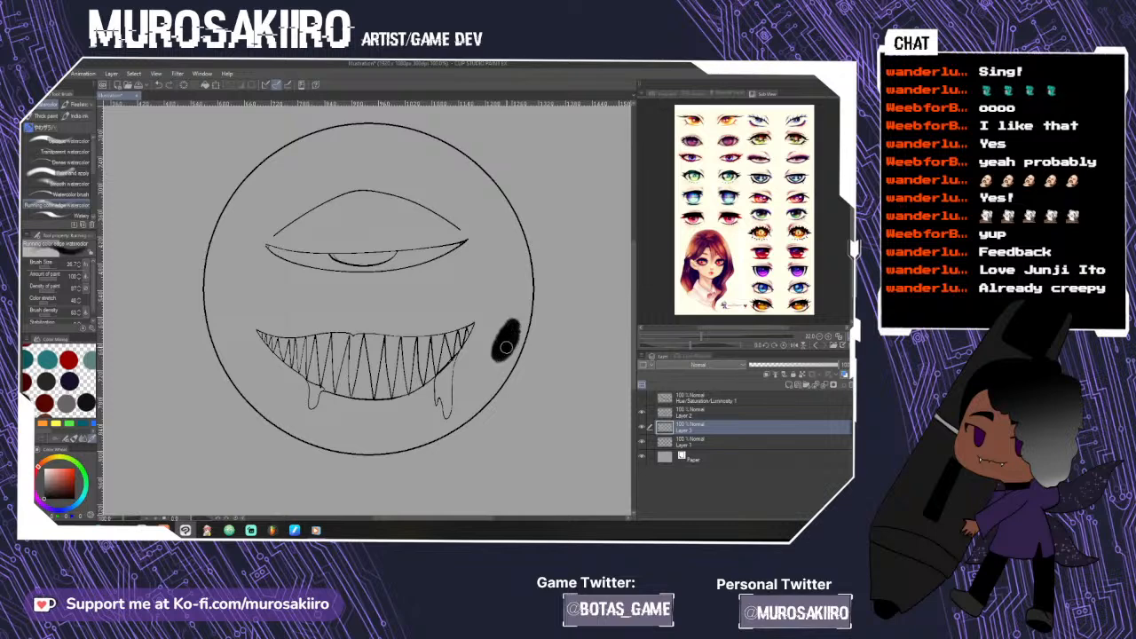
mouse_move(262, 186)
left_mouse_down()
mouse_move(283, 163)
mouse_move(308, 162)
mouse_move(293, 183)
mouse_move(263, 186)
mouse_move(311, 167)
left_mouse_up()
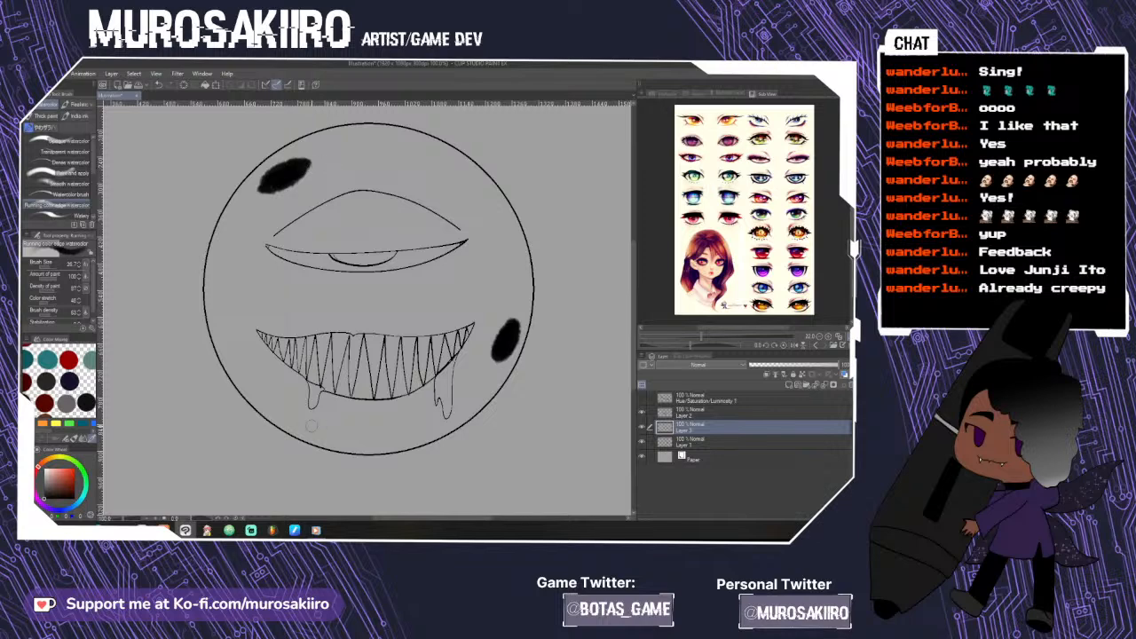
mouse_move(286, 425)
left_mouse_down()
mouse_move(311, 435)
mouse_move(262, 412)
mouse_move(323, 444)
mouse_move(254, 408)
left_mouse_up()
- Erase the part of the lower-left black spot that overhangs the circle outline
scroll(310, 439, "up", 2)
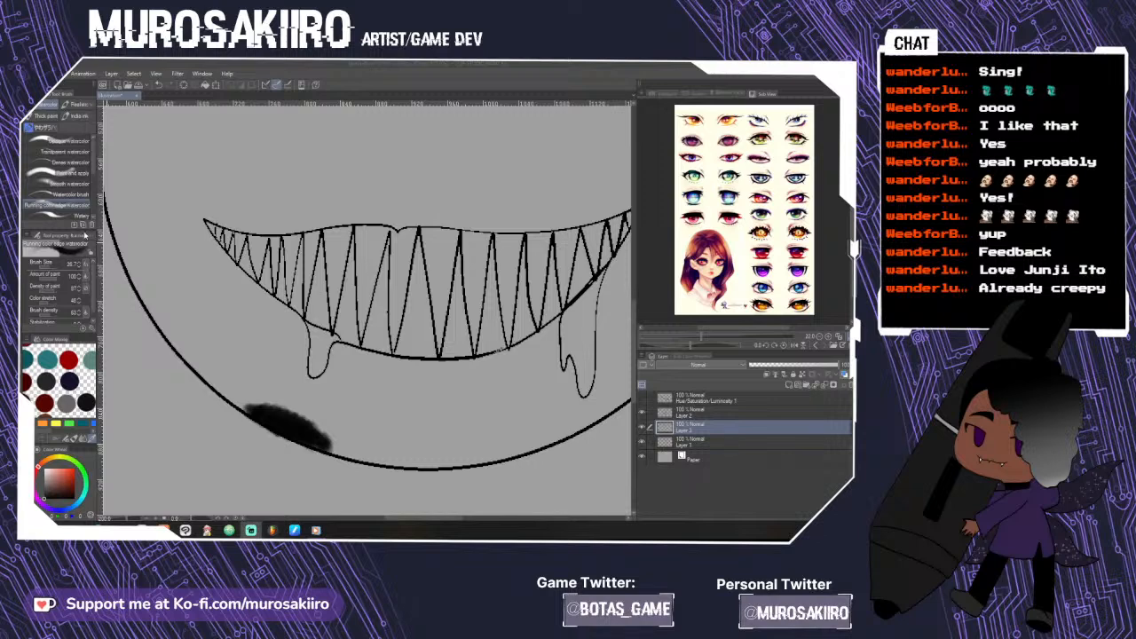
key("e")
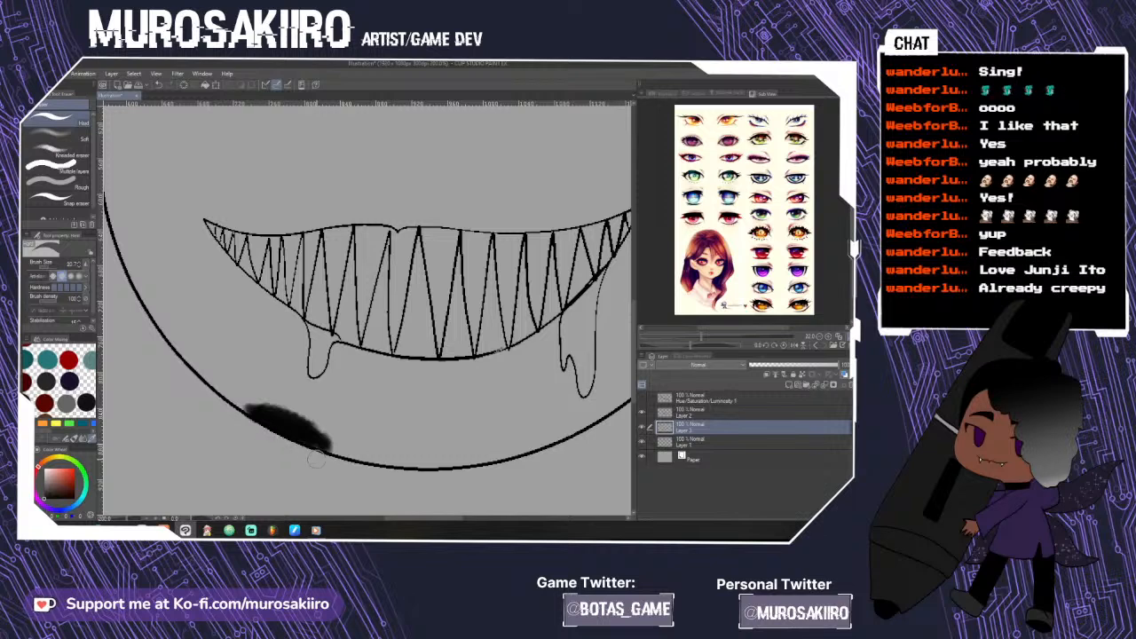
scroll(340, 439, "down", 3)
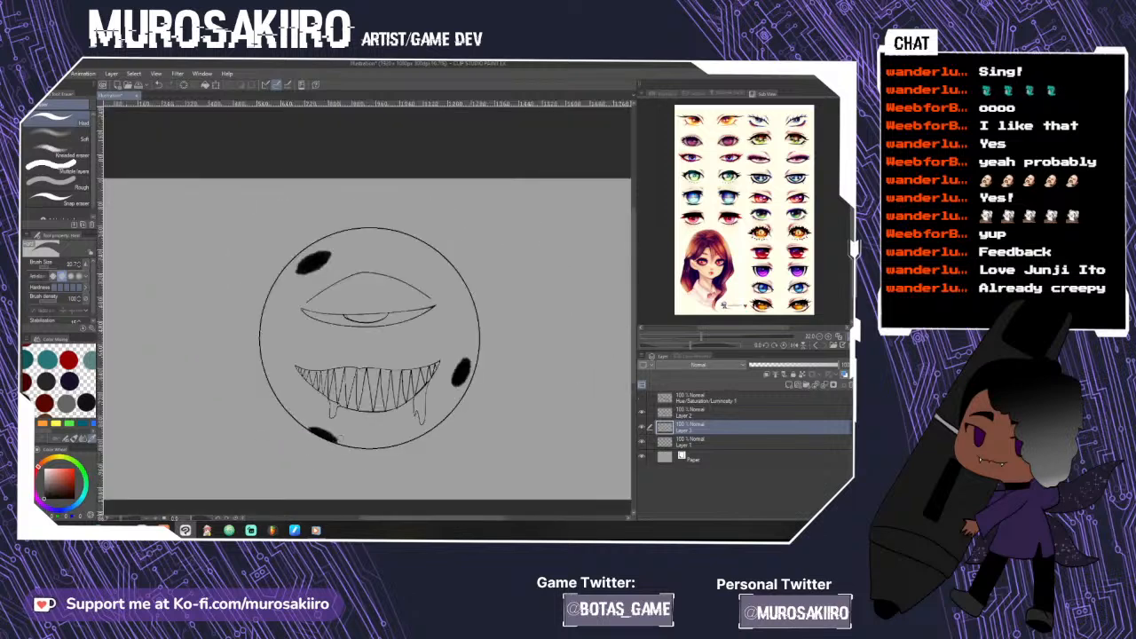
- Paint a small round black spot on the face between the eye and the right corner of the mouth
key("b")
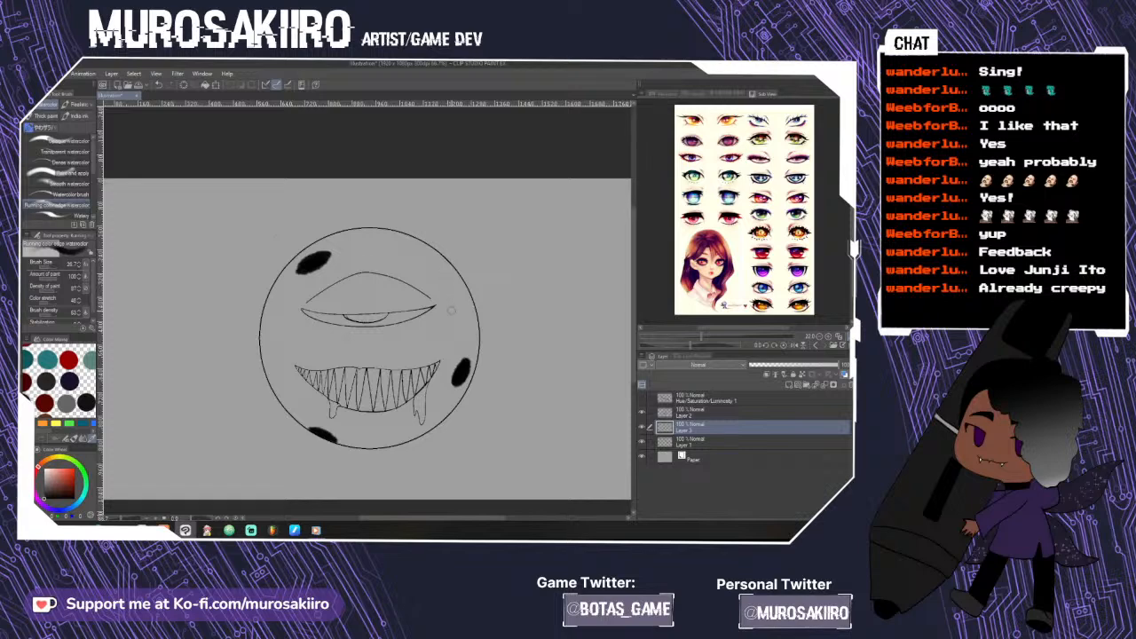
scroll(451, 306, "up", 2)
scroll(408, 337, "up", 2)
mouse_move(328, 374)
left_mouse_down()
mouse_move(435, 338)
mouse_move(420, 356)
mouse_move(344, 378)
left_mouse_up()
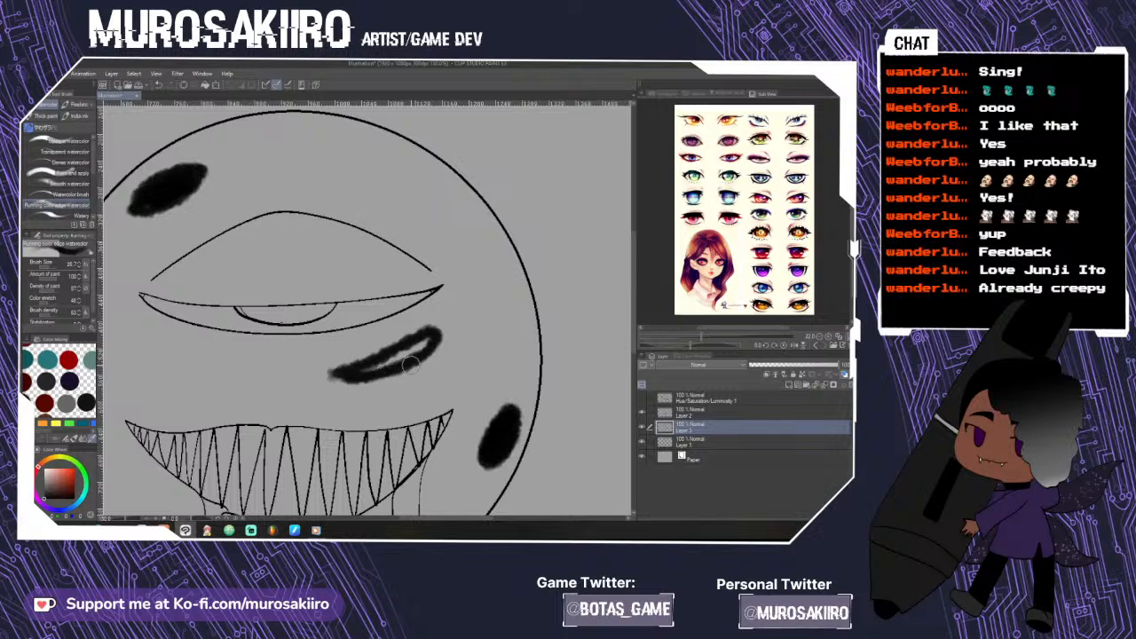
key("ctrl+z")
mouse_move(438, 364)
left_mouse_down()
mouse_move(429, 369)
mouse_move(446, 373)
left_mouse_up()
scroll(524, 398, "down", 2)
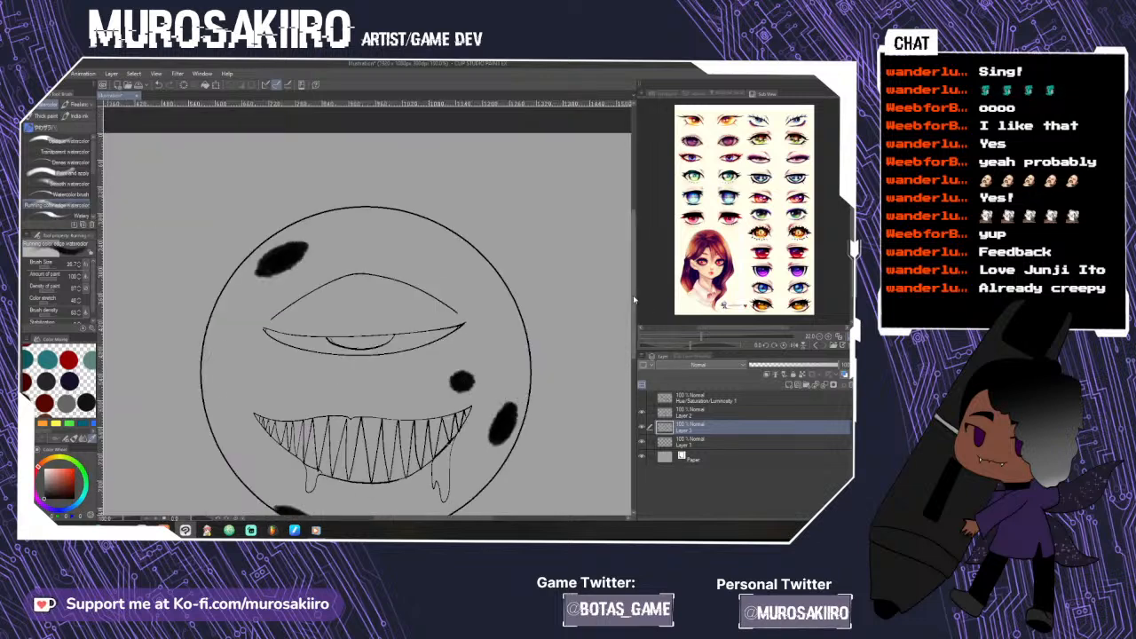
left_click_drag(634, 299, 635, 322)
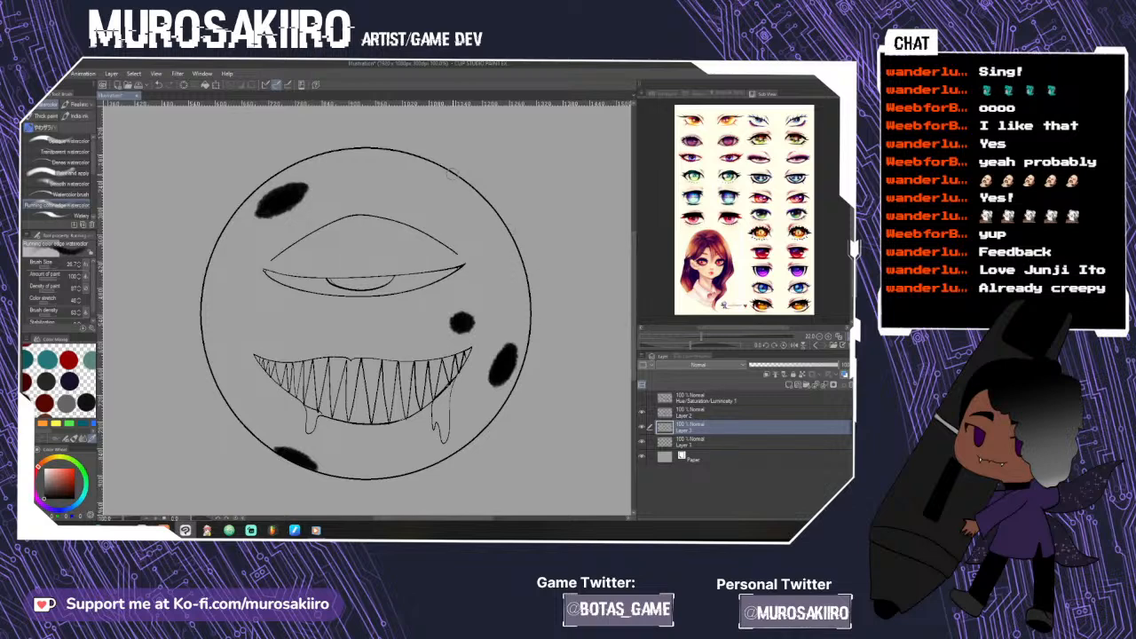
- Select the face's interior and paint black spots inside it against the upper-right and left edges
left_click(13, 169)
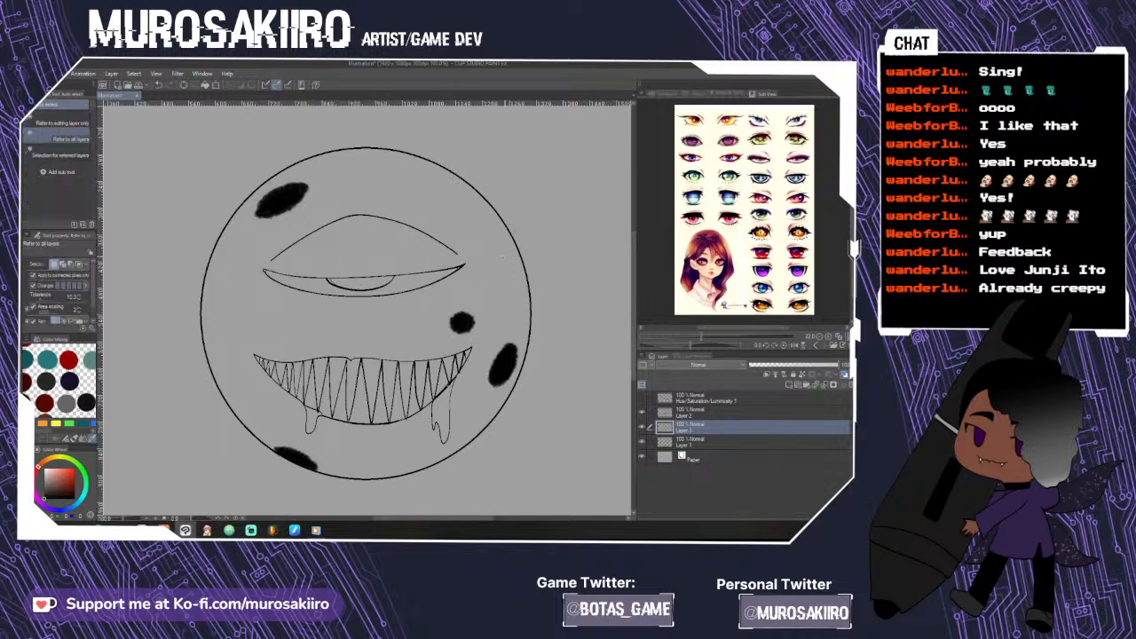
left_click(406, 329)
key("b")
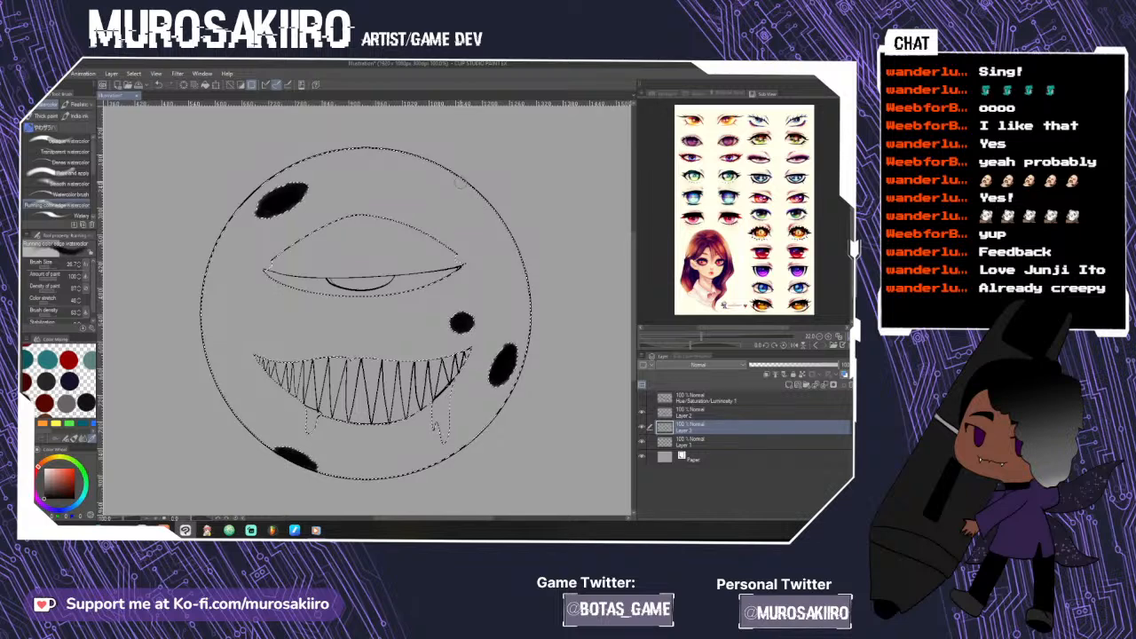
left_click_drag(460, 182, 493, 213)
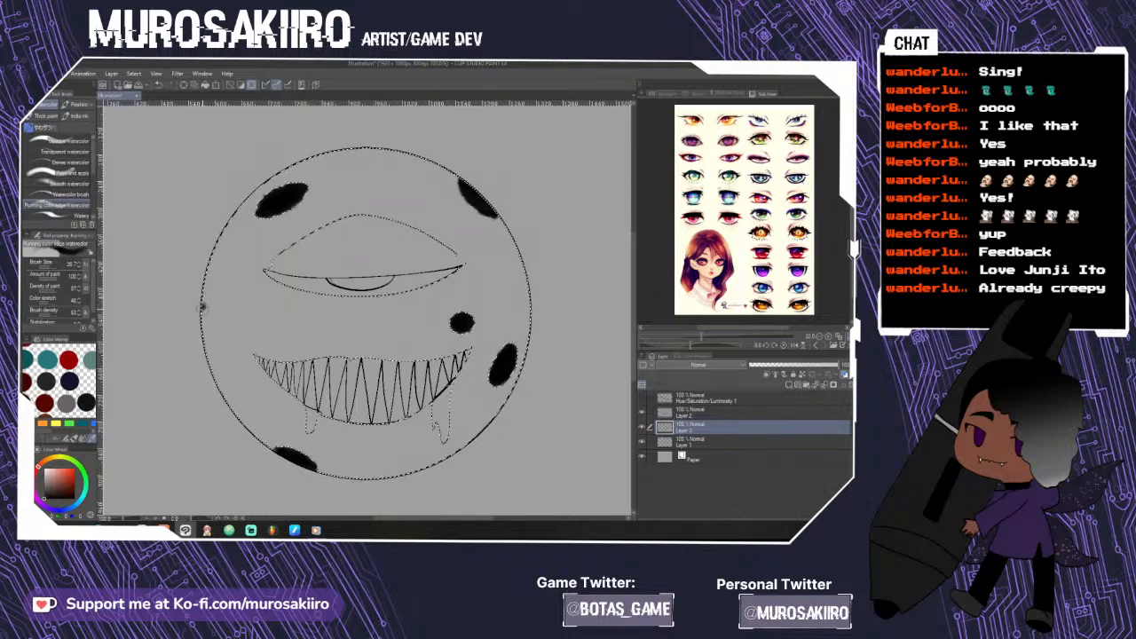
left_click_drag(199, 330, 203, 337)
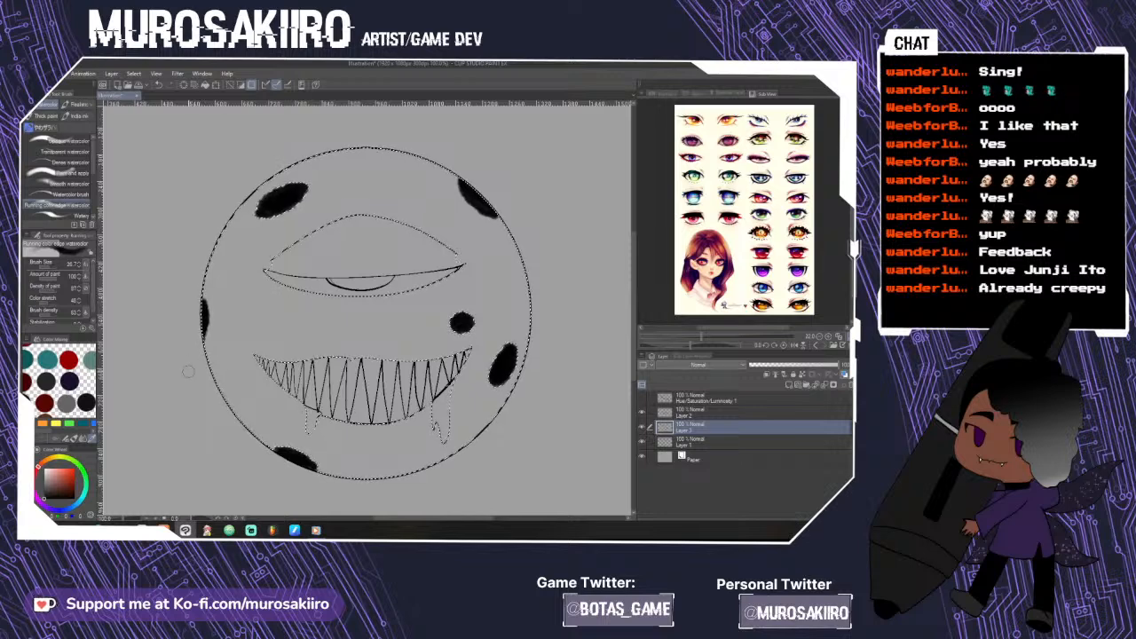
left_click(67, 193)
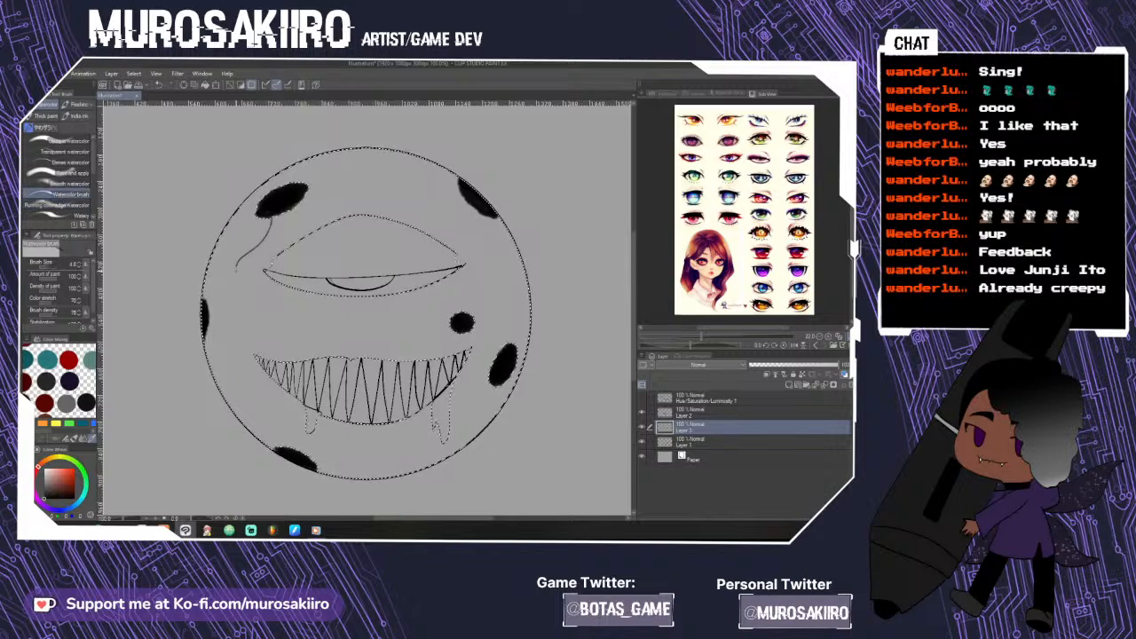
key("ctrl+z")
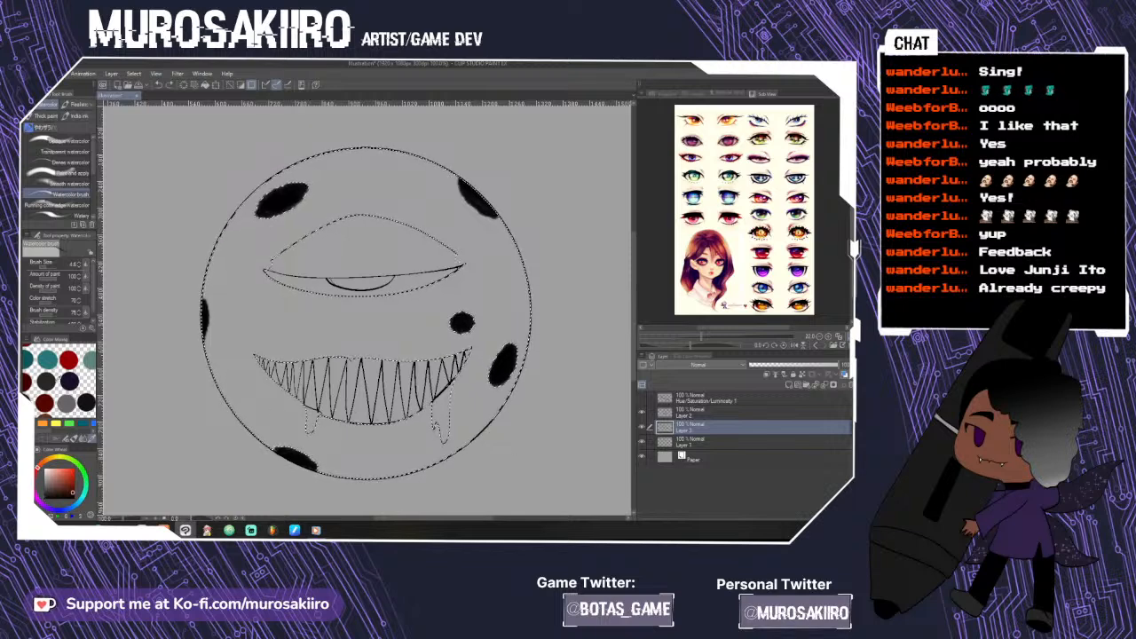
left_click(57, 204)
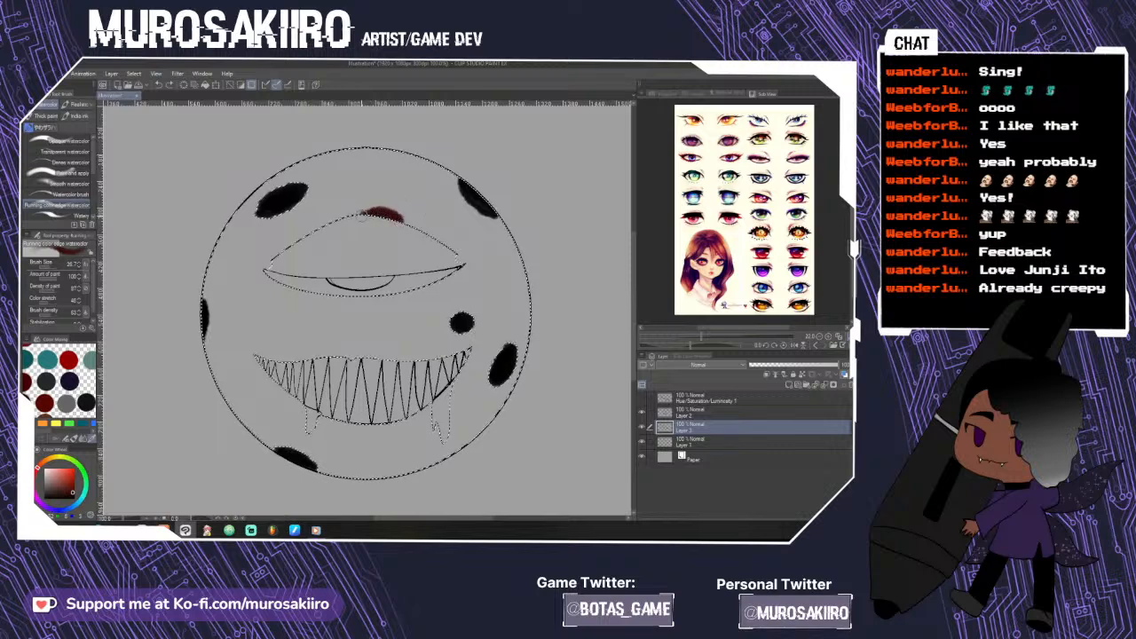
- Paint dark red spots above the eyelid, under the mouth's left corner and along the face's right, upper-left and bottom edges, then deselect
mouse_move(364, 215)
left_mouse_down()
mouse_move(399, 216)
mouse_move(366, 213)
mouse_move(411, 232)
left_mouse_up()
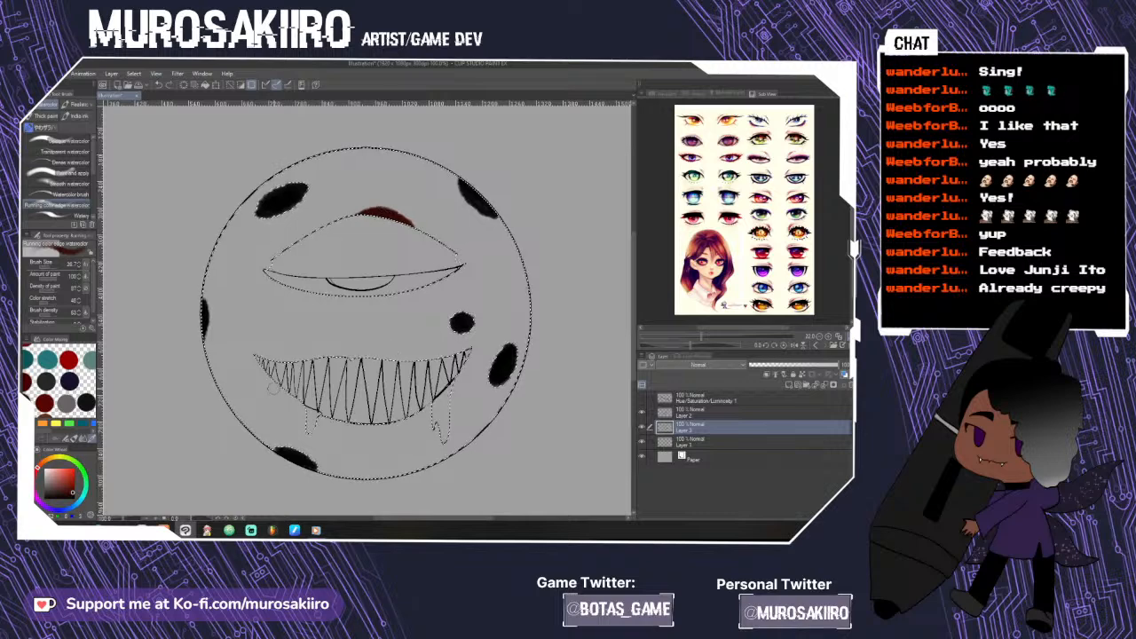
left_click_drag(280, 387, 290, 393)
mouse_move(522, 277)
left_mouse_down()
mouse_move(534, 326)
mouse_move(526, 300)
left_mouse_up()
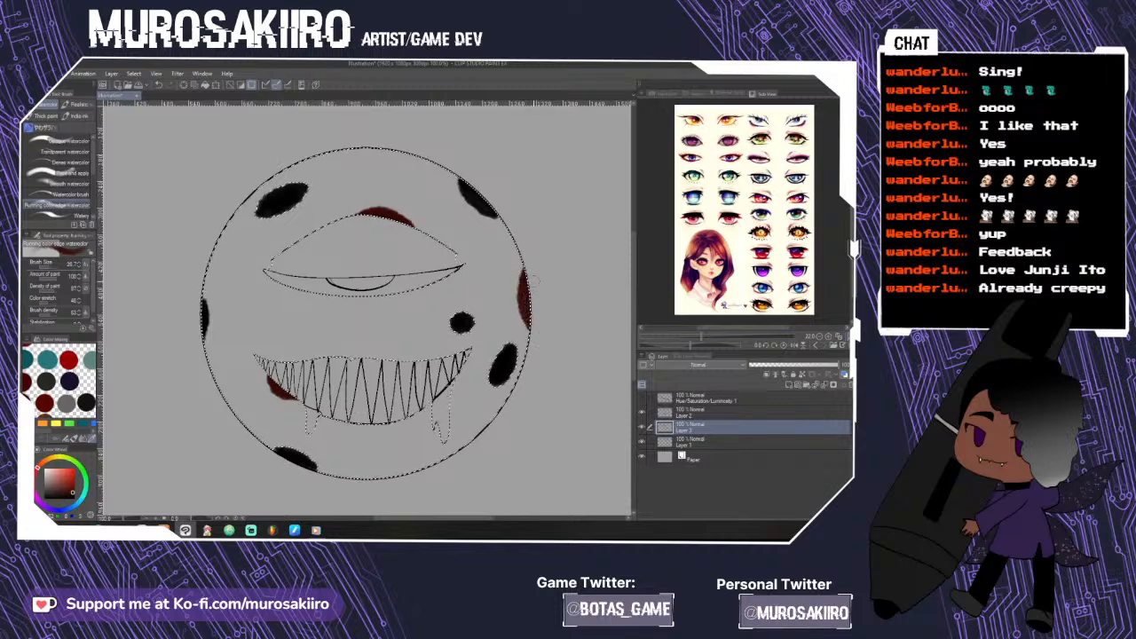
left_click_drag(232, 218, 213, 249)
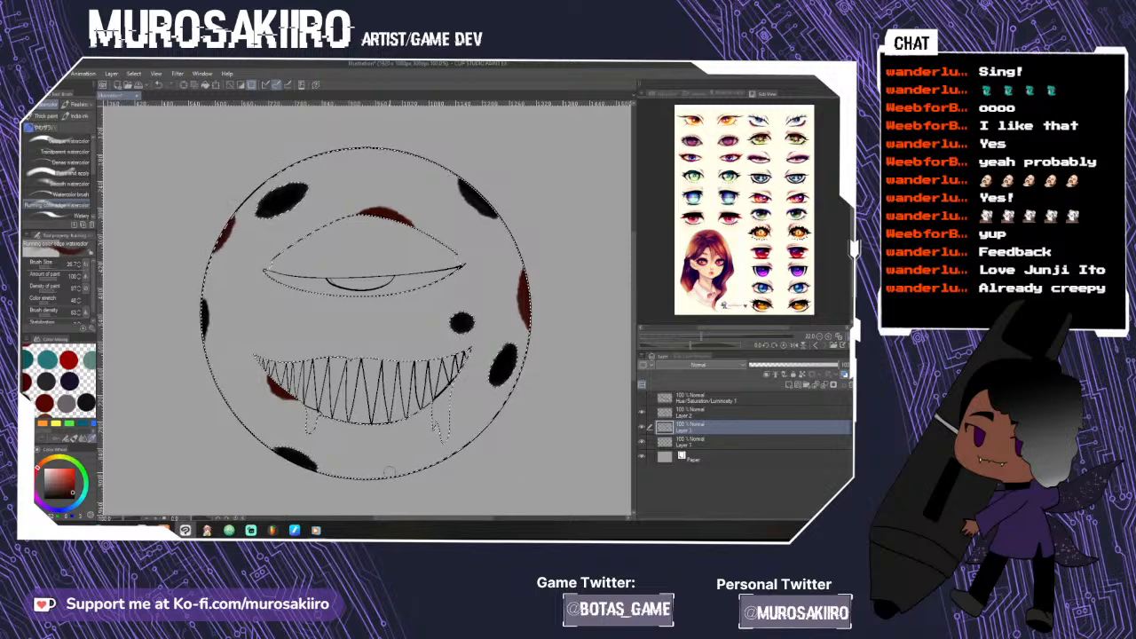
mouse_move(384, 473)
left_mouse_down()
mouse_move(430, 465)
mouse_move(390, 472)
mouse_move(414, 469)
left_mouse_up()
scroll(396, 511, "down", 2)
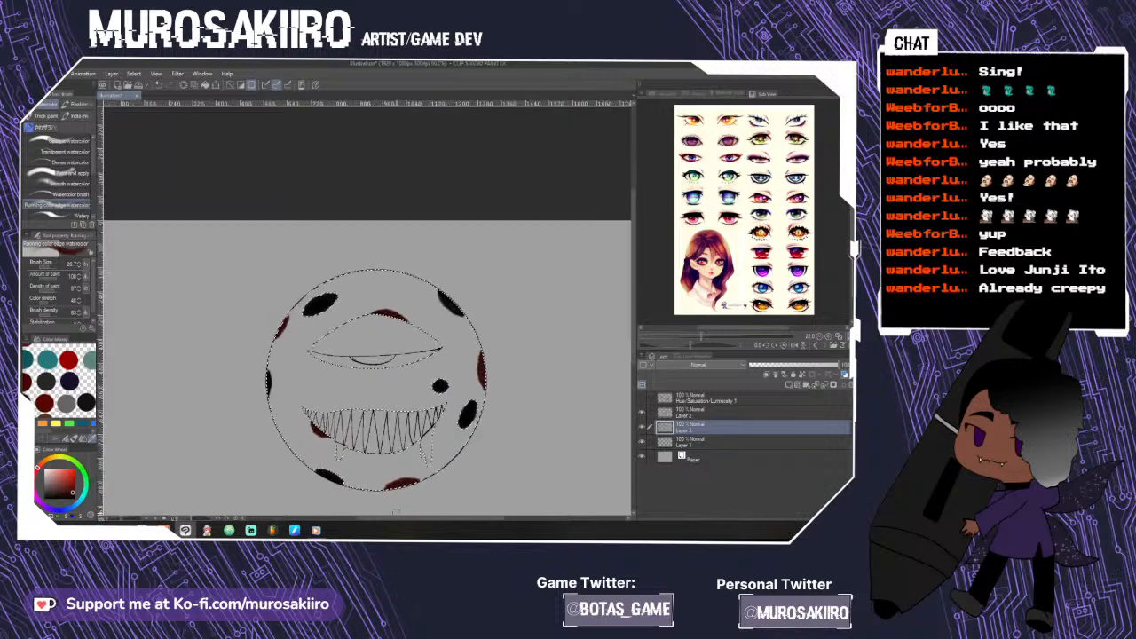
key("ctrl+d")
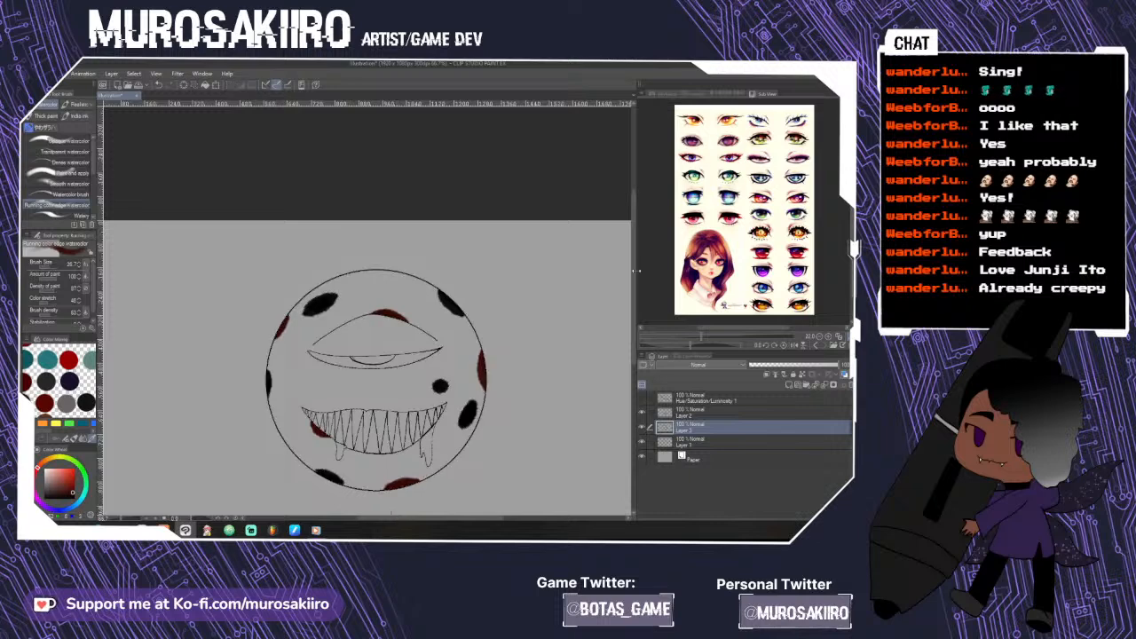
- Apply the Mosaic filter to the layer with the black and red spots
scroll(636, 295, "down", 1)
scroll(614, 262, "down", 1)
left_click(202, 73)
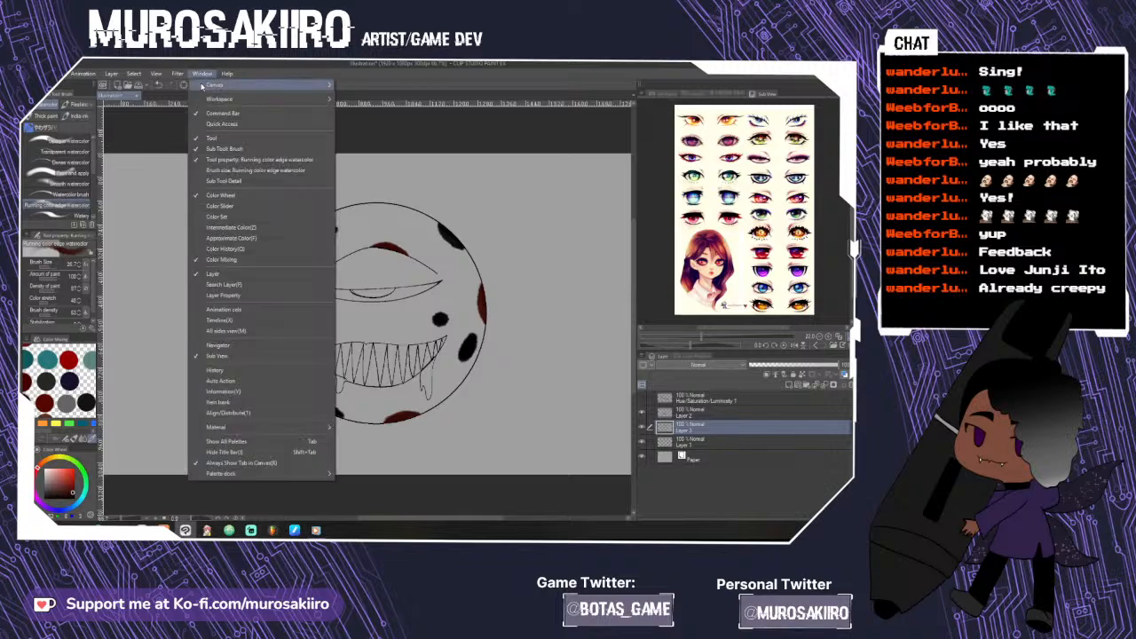
mouse_move(178, 73)
mouse_move(193, 116)
left_click(259, 130)
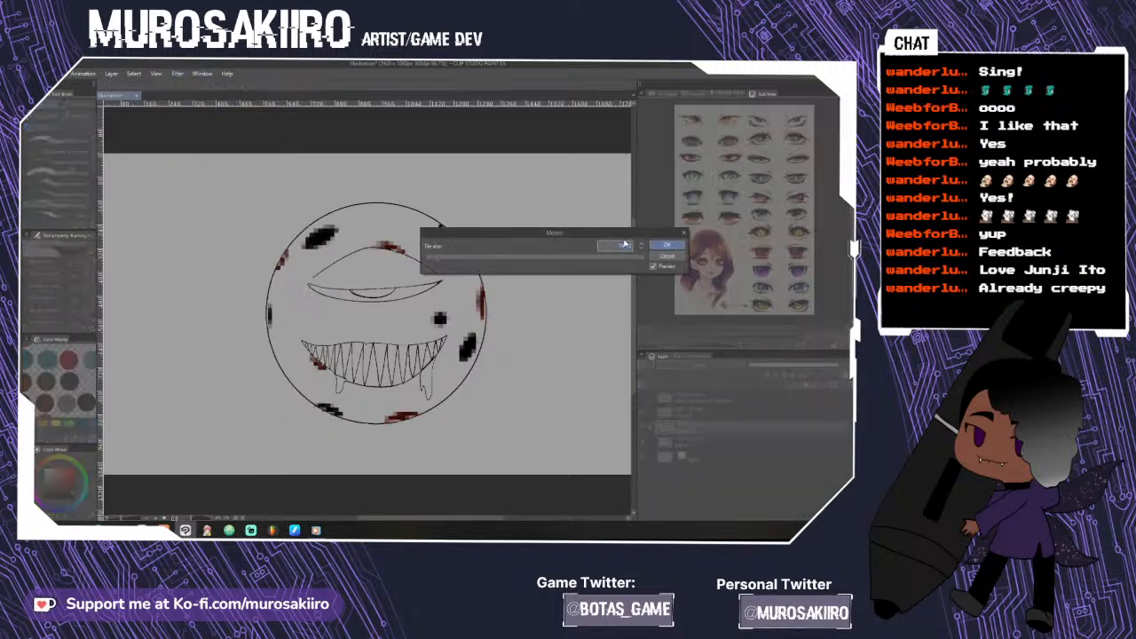
left_click(662, 245)
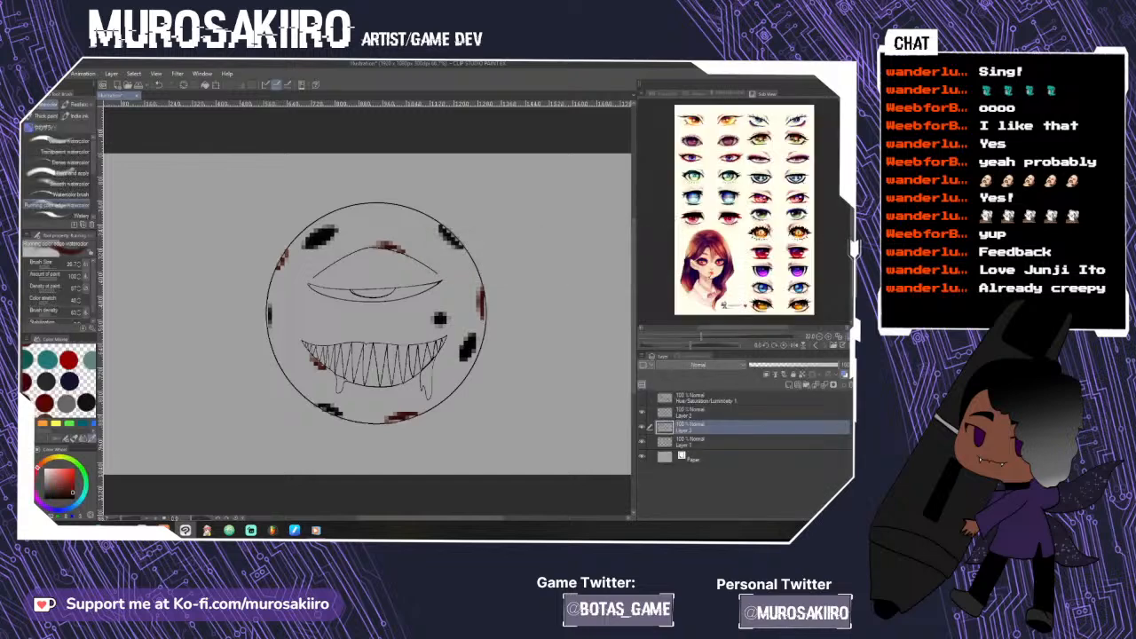
- Select the canvas area outside the face circle, hiding the spots layer while selecting and showing it again
key("ctrl+plus")
key("ctrl+plus")
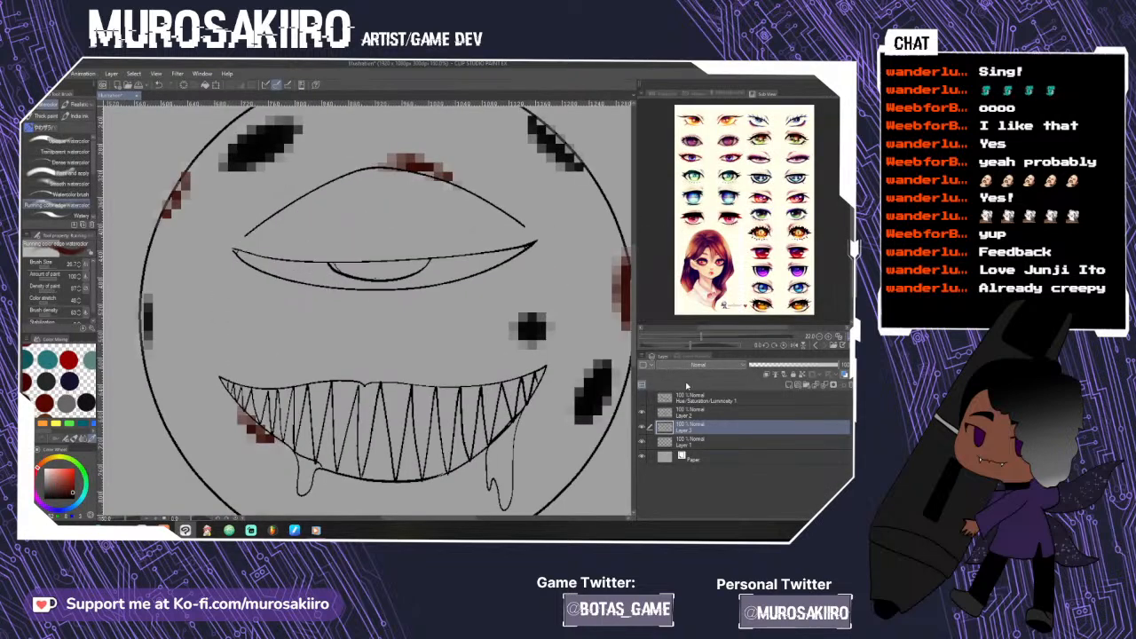
key("ctrl+minus")
key("ctrl+minus")
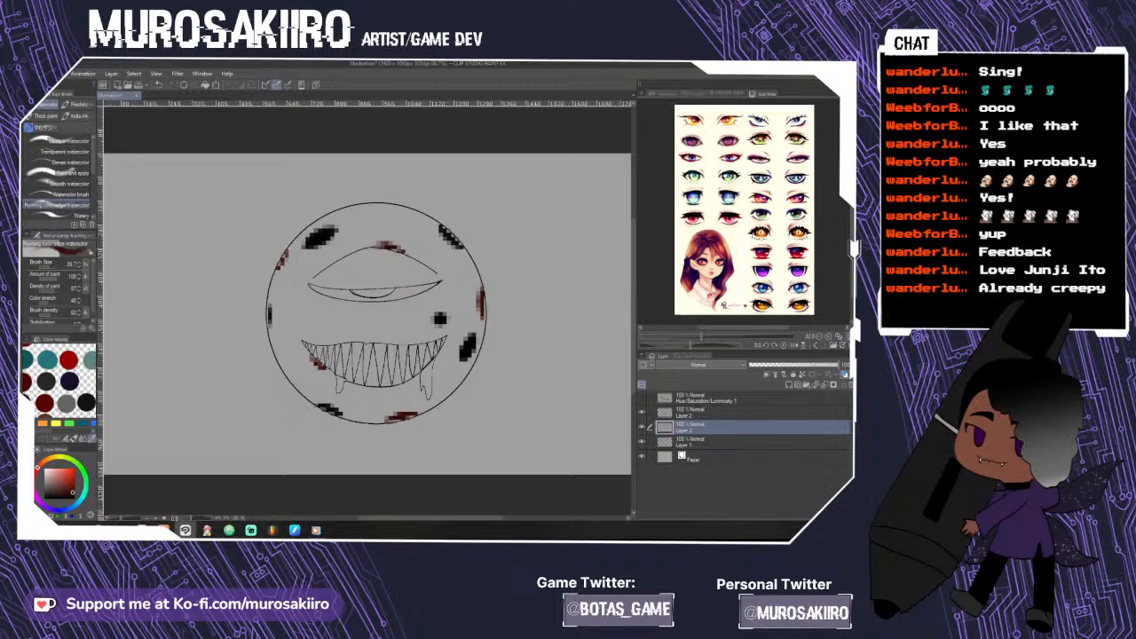
key("w")
left_click(641, 427)
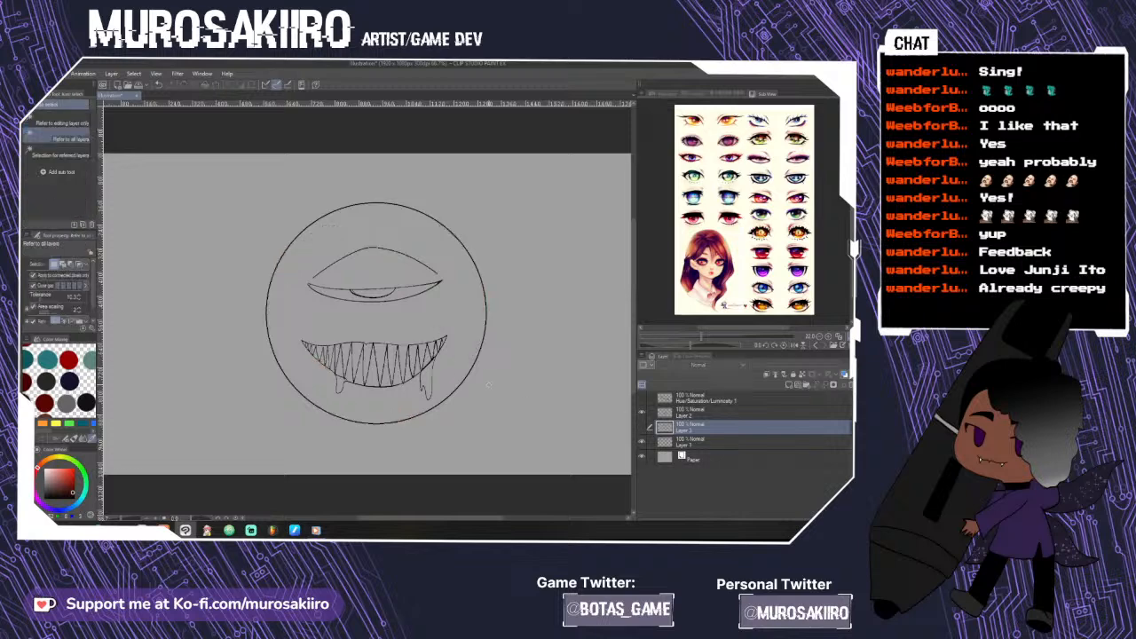
left_click(488, 383)
left_click(641, 426)
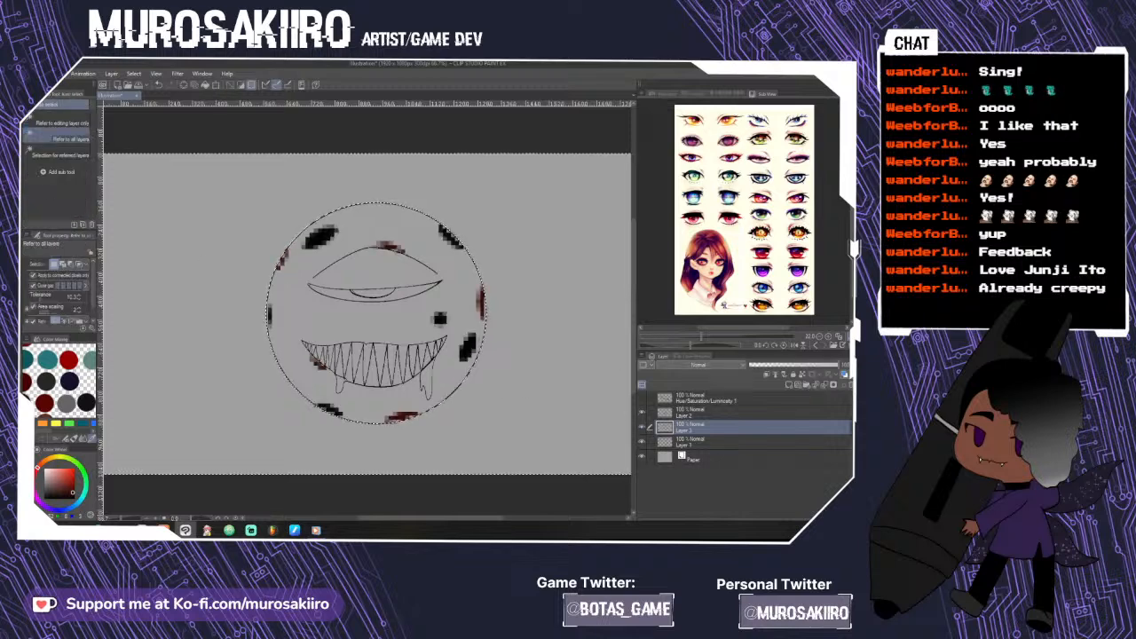
- Erase the pixelated spot blocks outside the circle using a much larger hard eraser, then clear the selection
key("e")
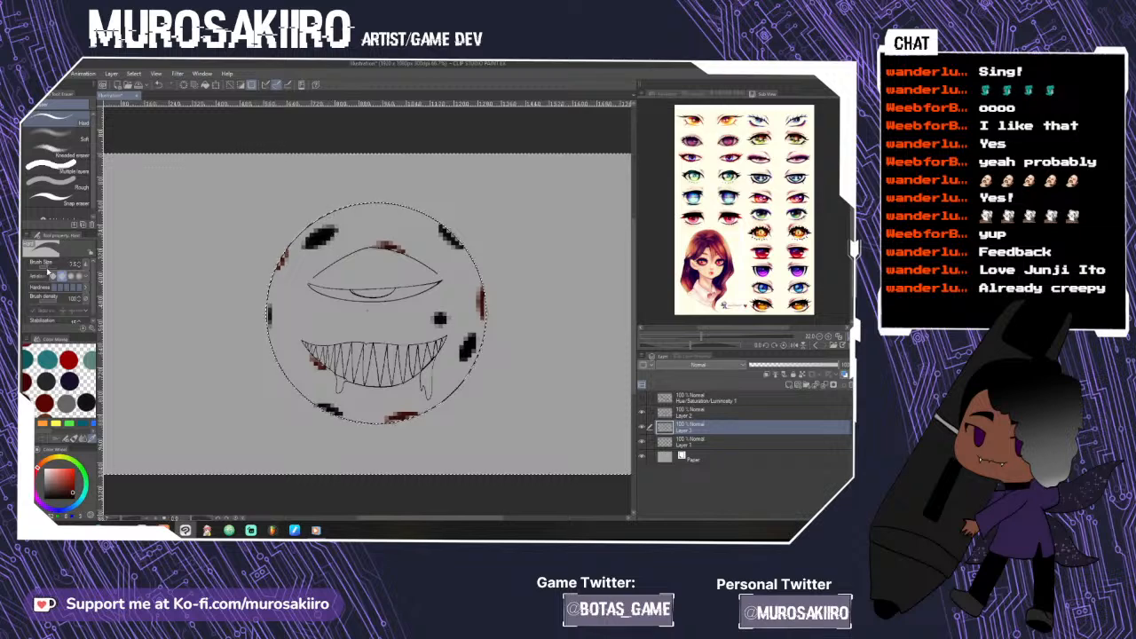
left_click_drag(47, 269, 55, 269)
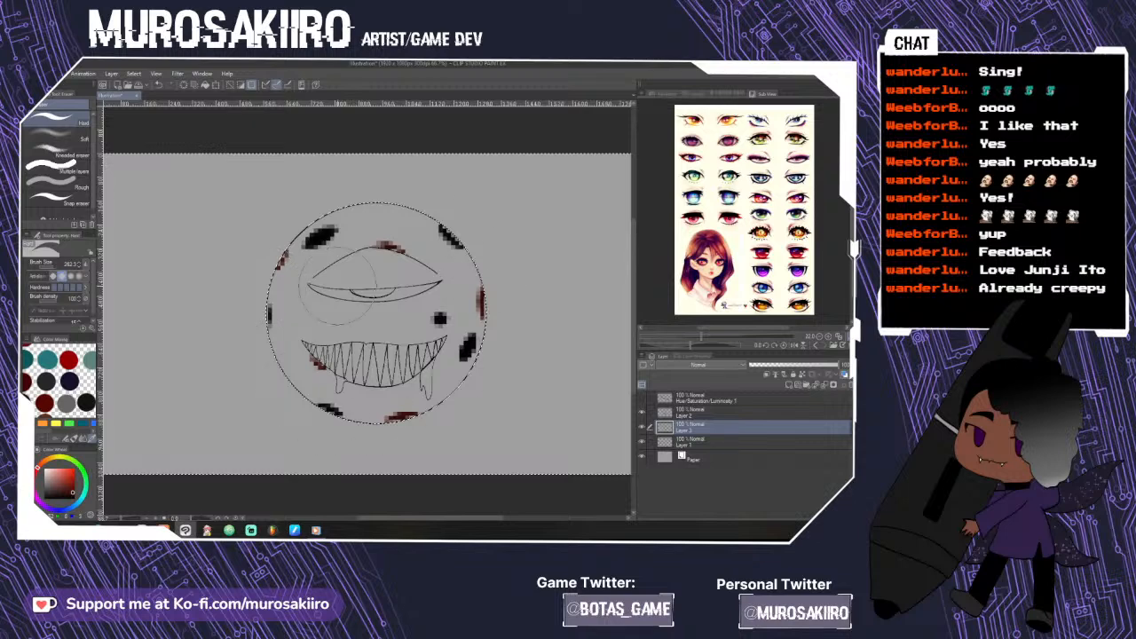
key("ctrl+d")
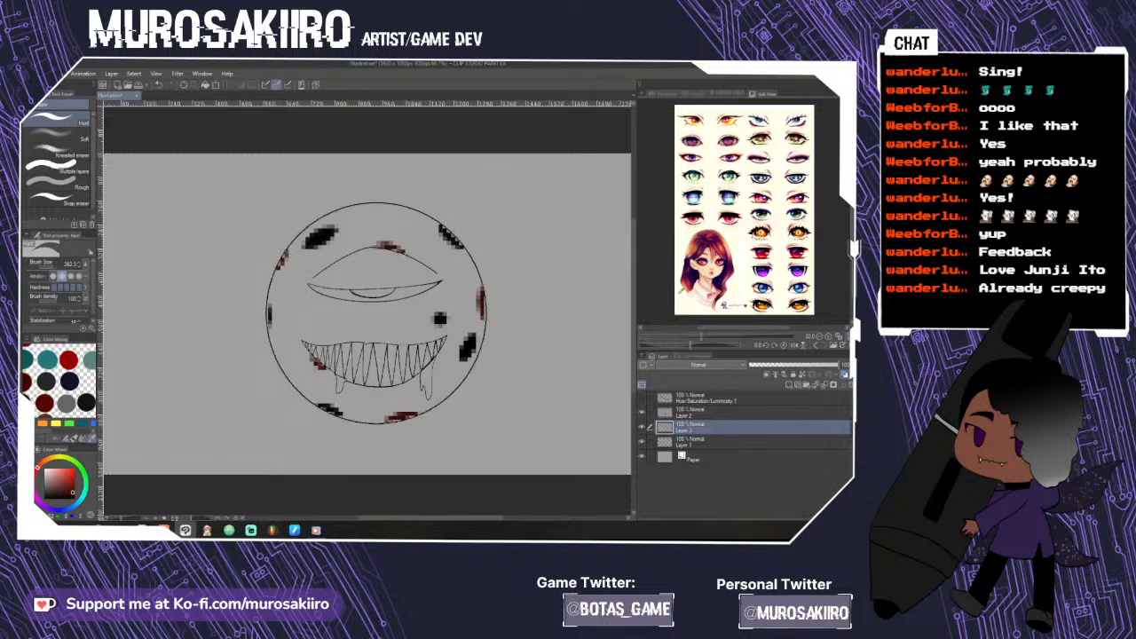
- Fill the face circle on Layer 1 with dark red, keeping the spots and line art layers hidden
left_click(720, 444)
left_click(641, 427)
left_click(641, 413)
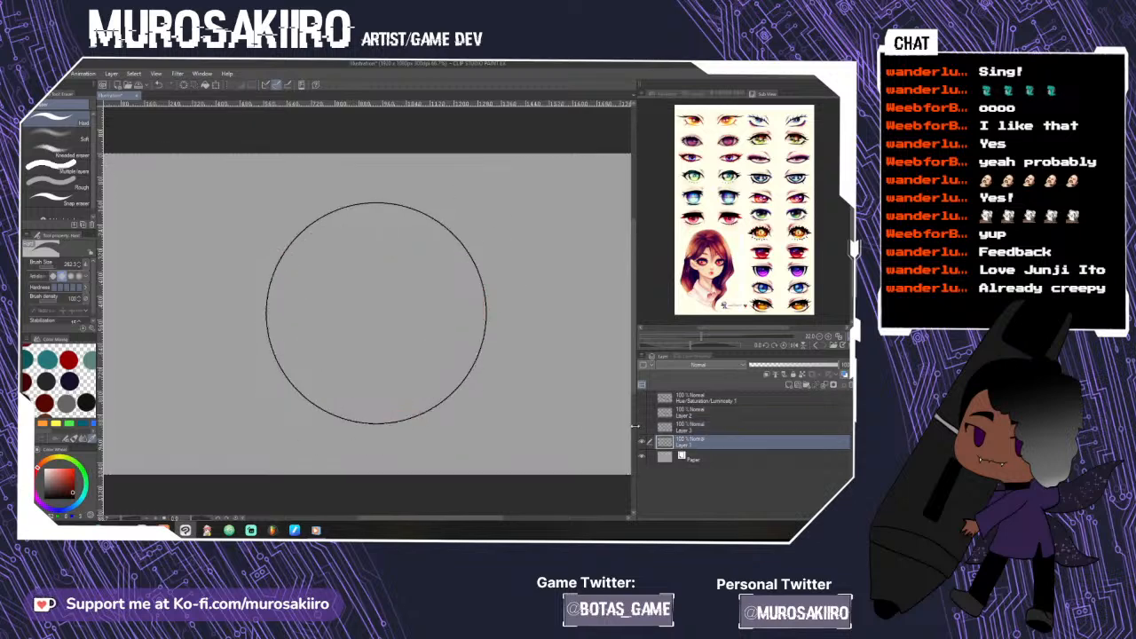
key("g")
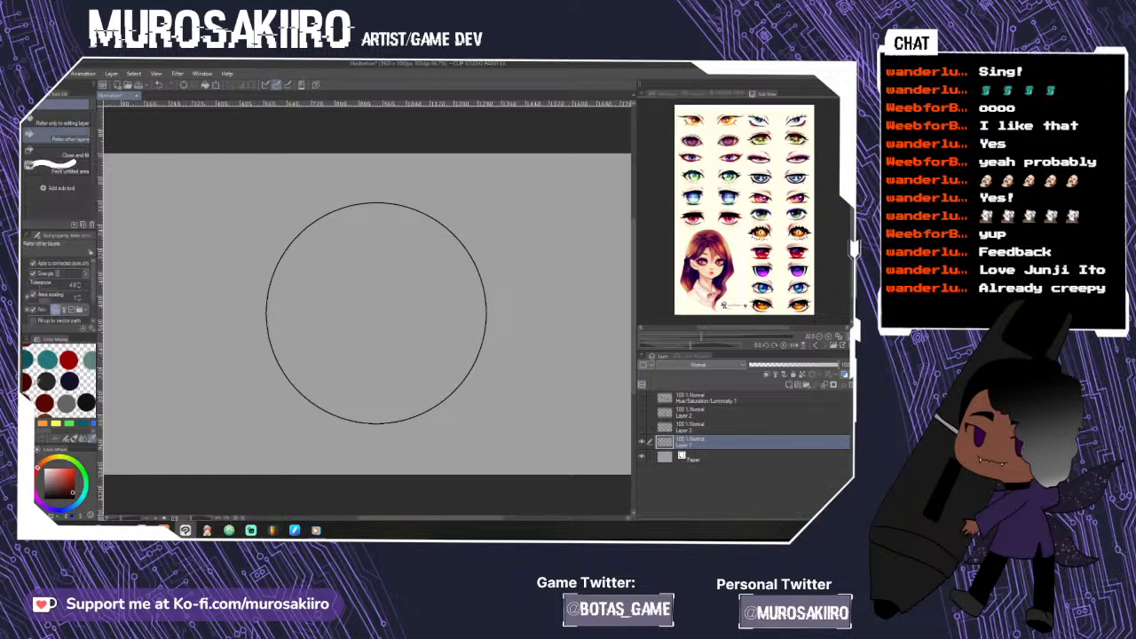
left_click(34, 382)
left_click(468, 366)
- Show the spots layer over the red circle again, leaving the eye and mouth line art hidden
left_click(642, 427)
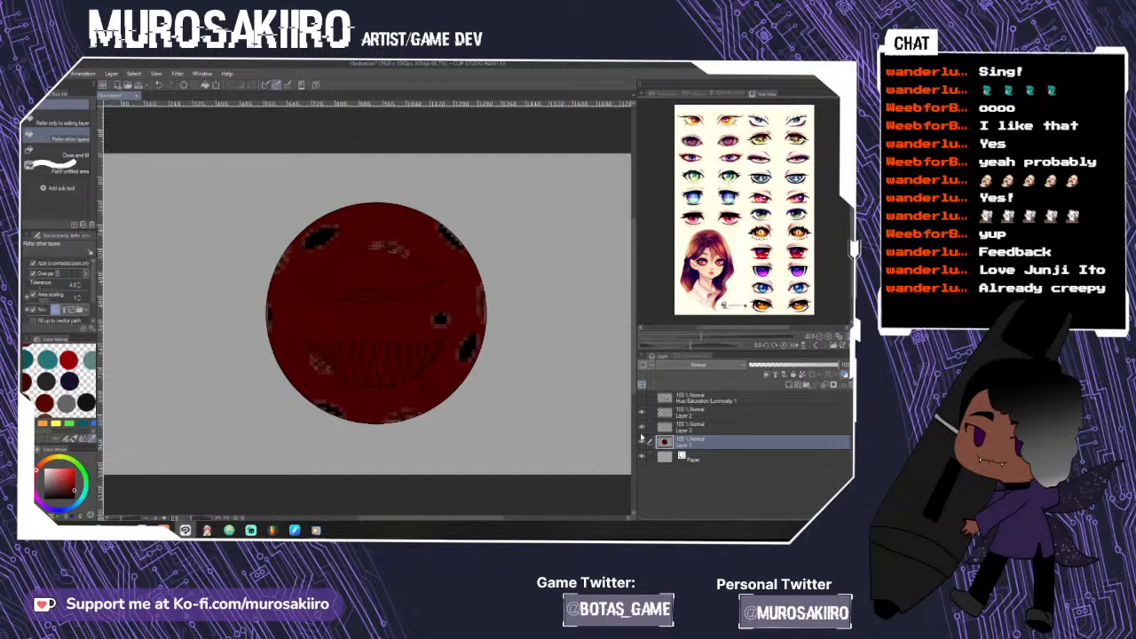
left_click(641, 426)
left_click(642, 426)
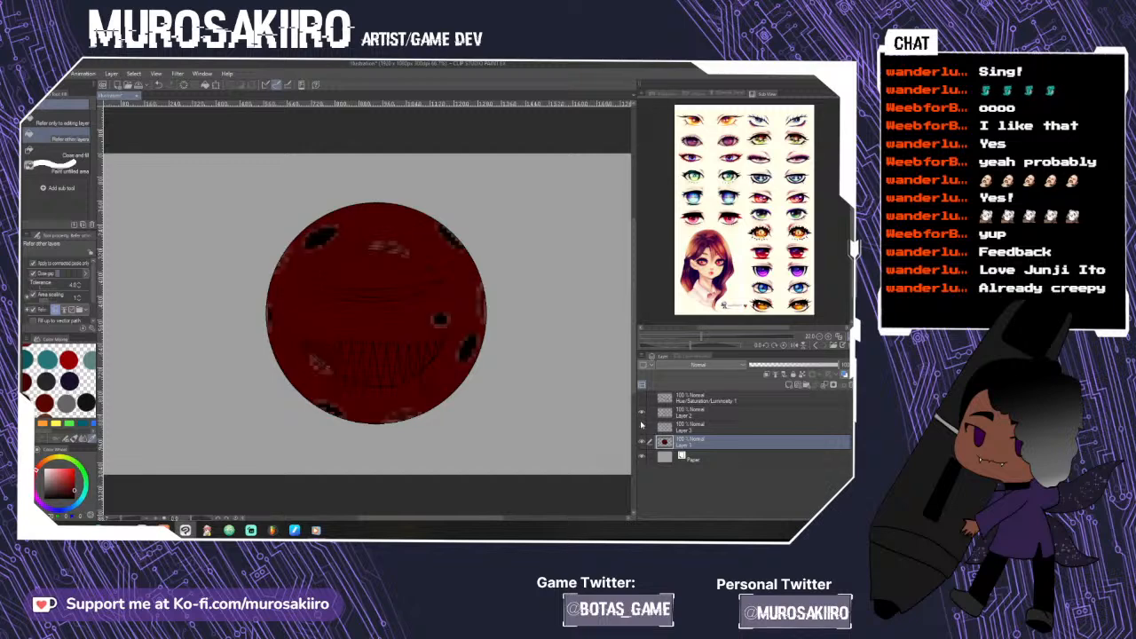
scroll(403, 359, "up", 3)
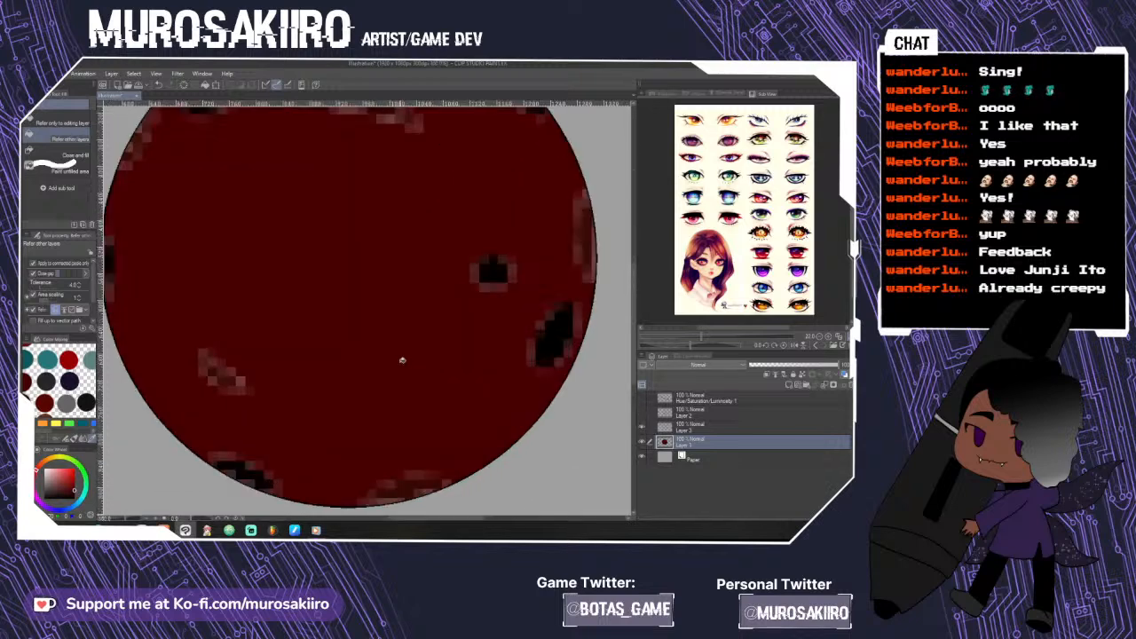
scroll(495, 394, "down", 2)
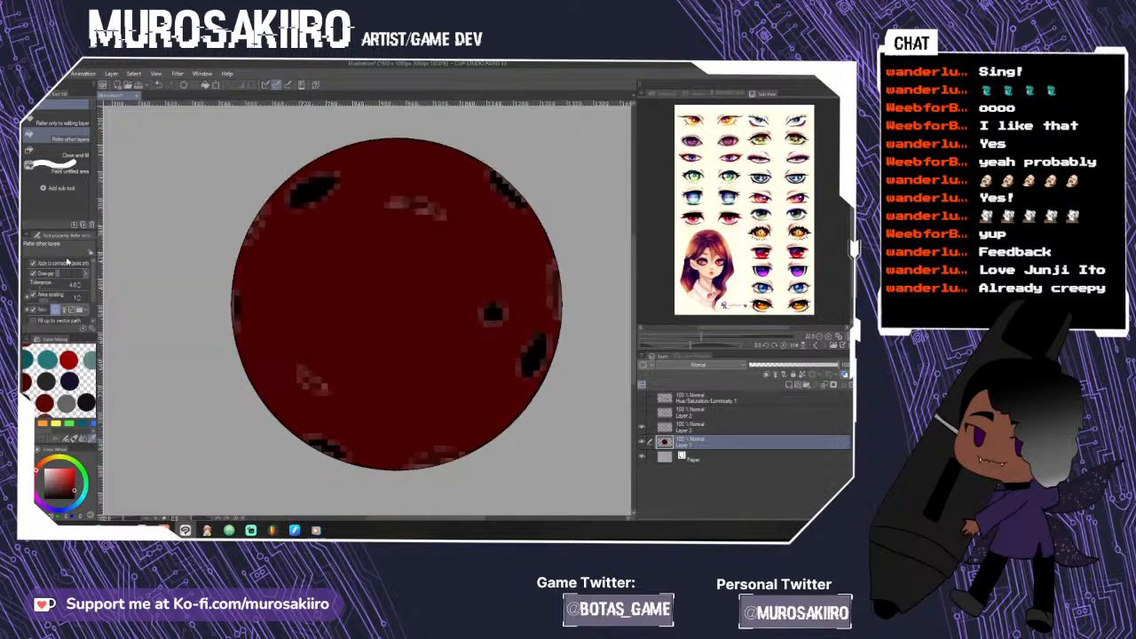
- Draw thin black crack lines winding across the whole red face on the spots layer with a fine pen
key("b")
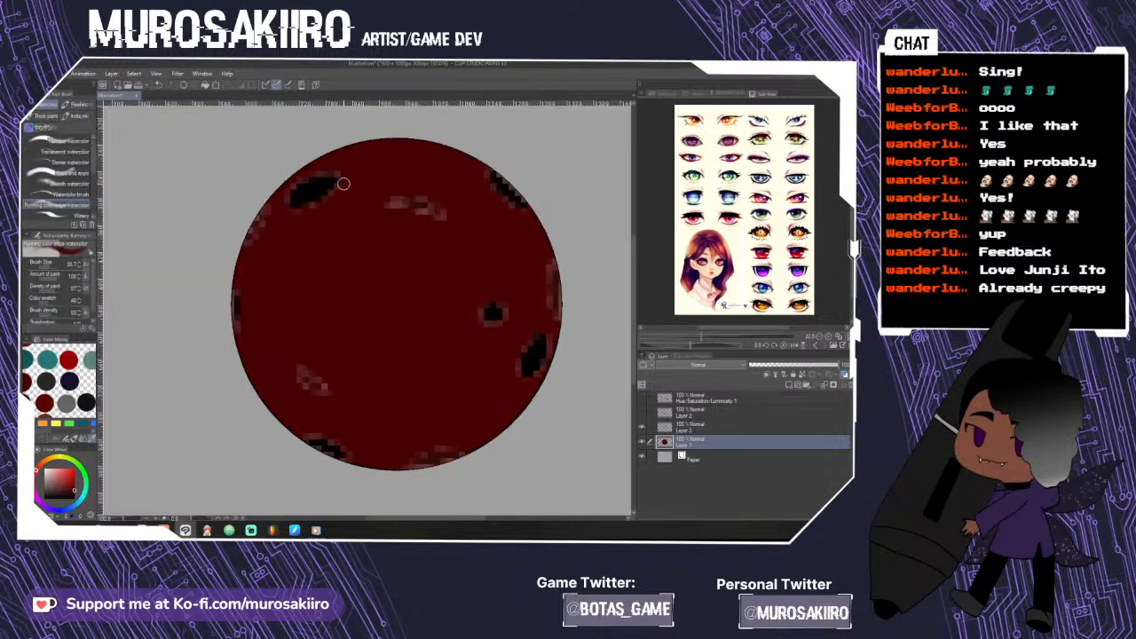
left_click(58, 195)
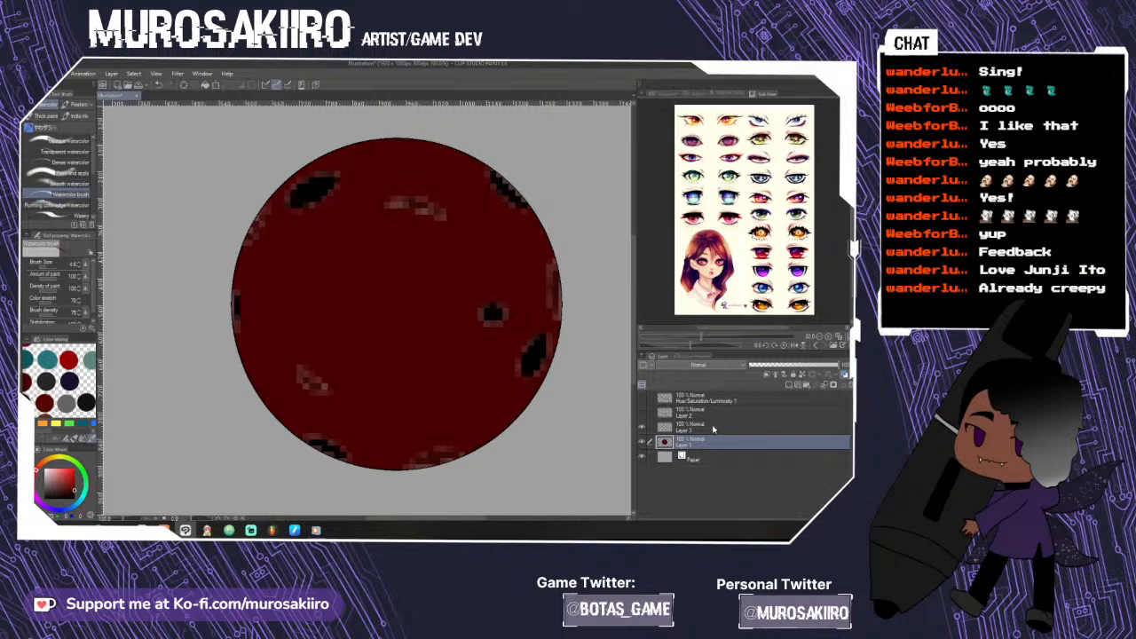
left_click(714, 429)
left_click(45, 498)
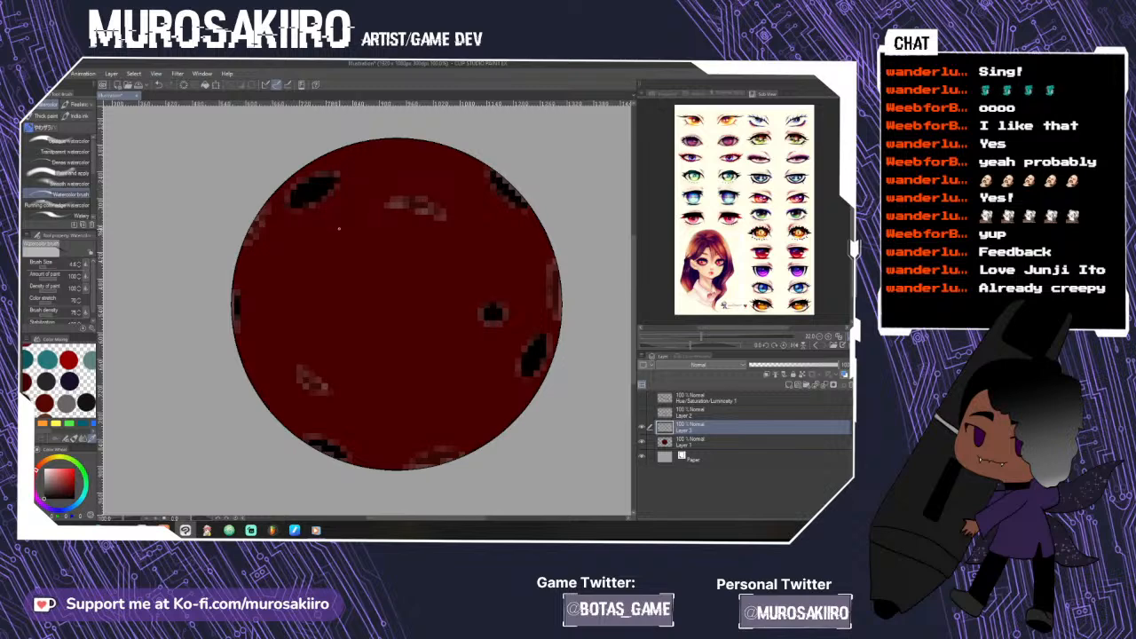
left_click(70, 104)
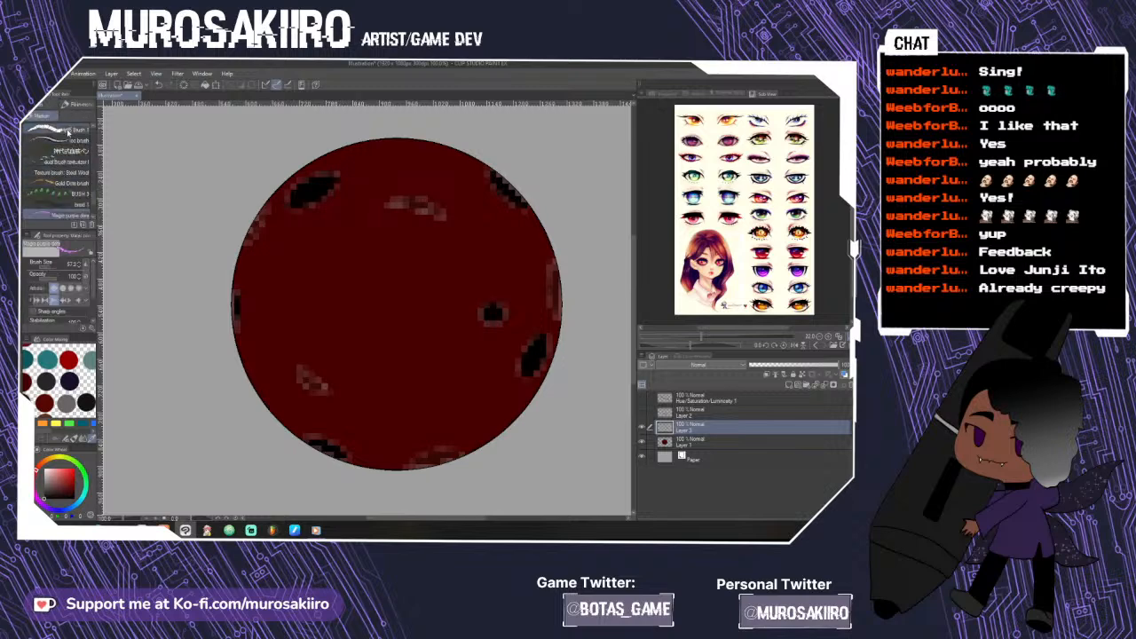
left_click(69, 104)
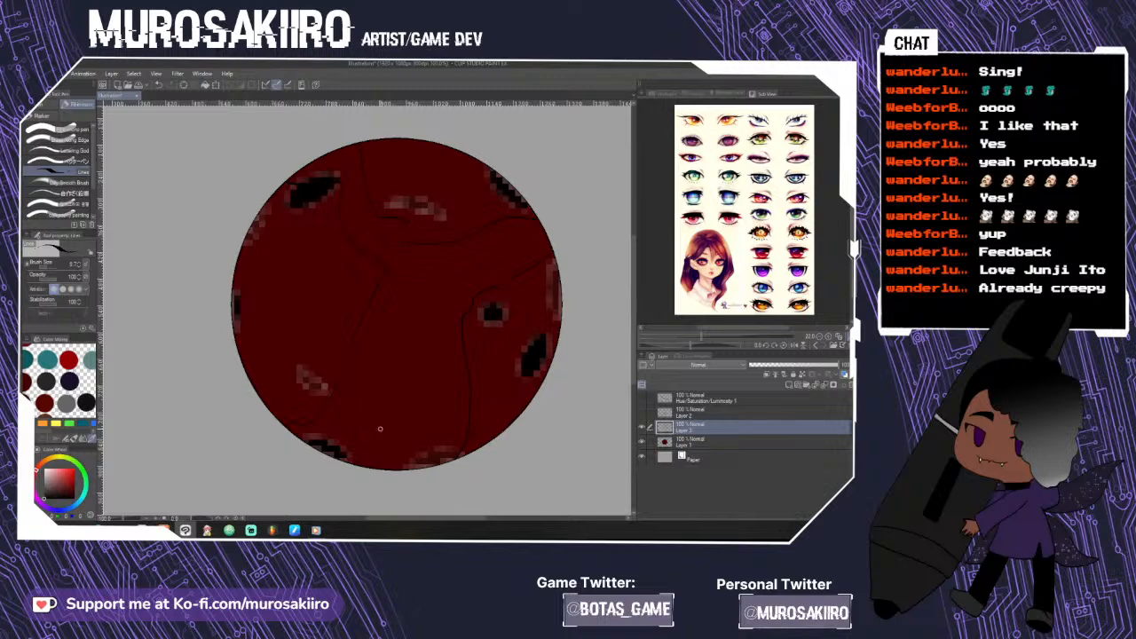
left_click_drag(410, 320, 450, 332)
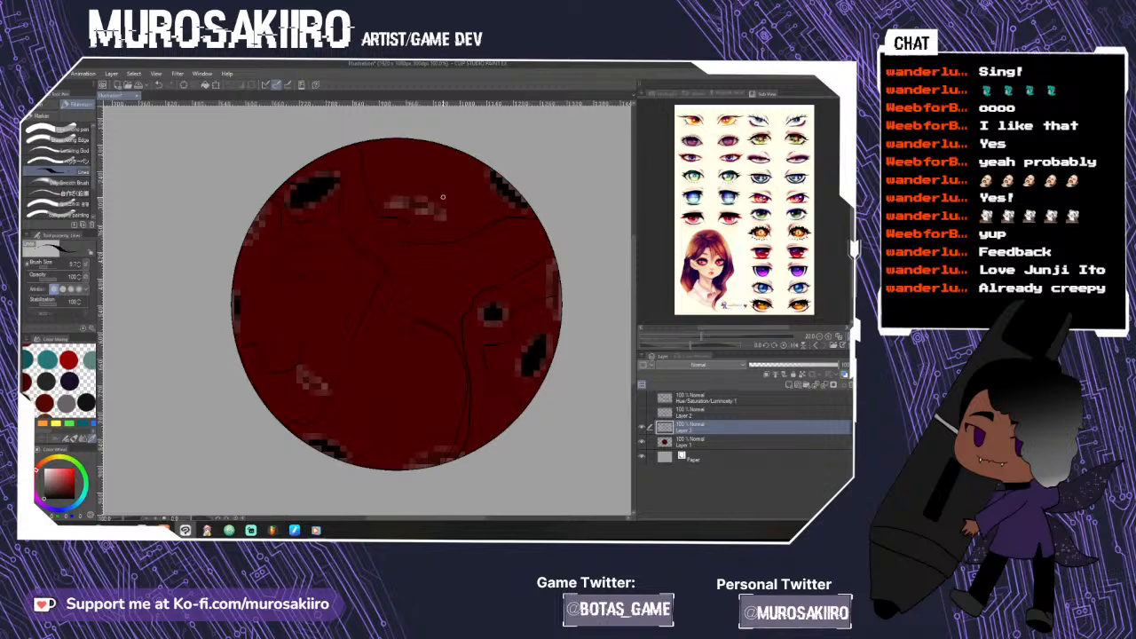
scroll(551, 206, "down", 1)
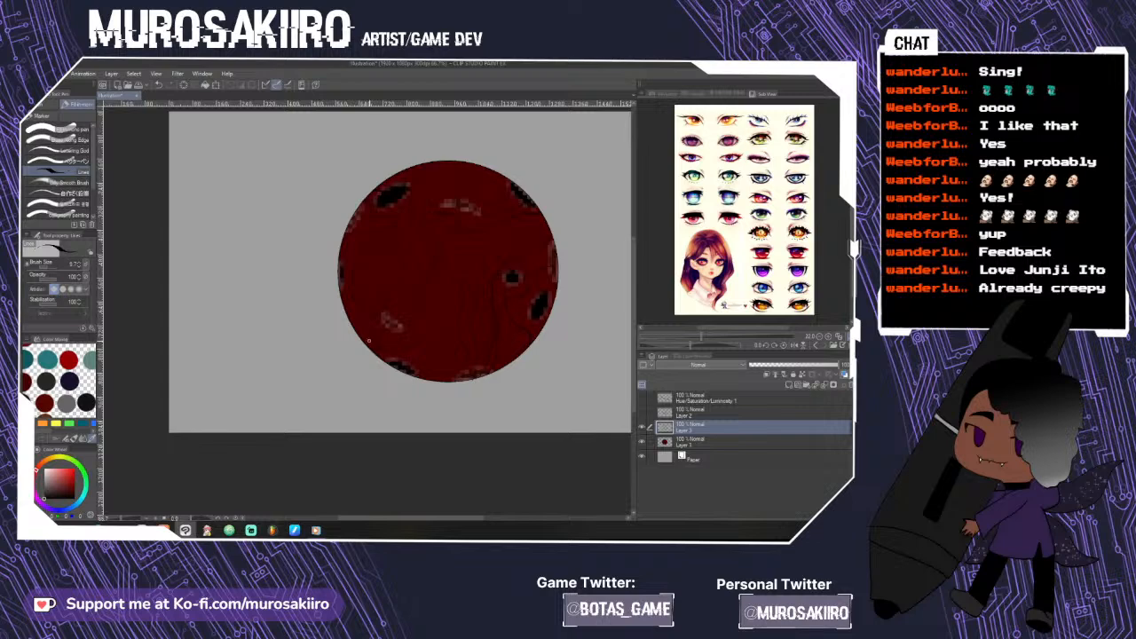
scroll(381, 322, "down", 1)
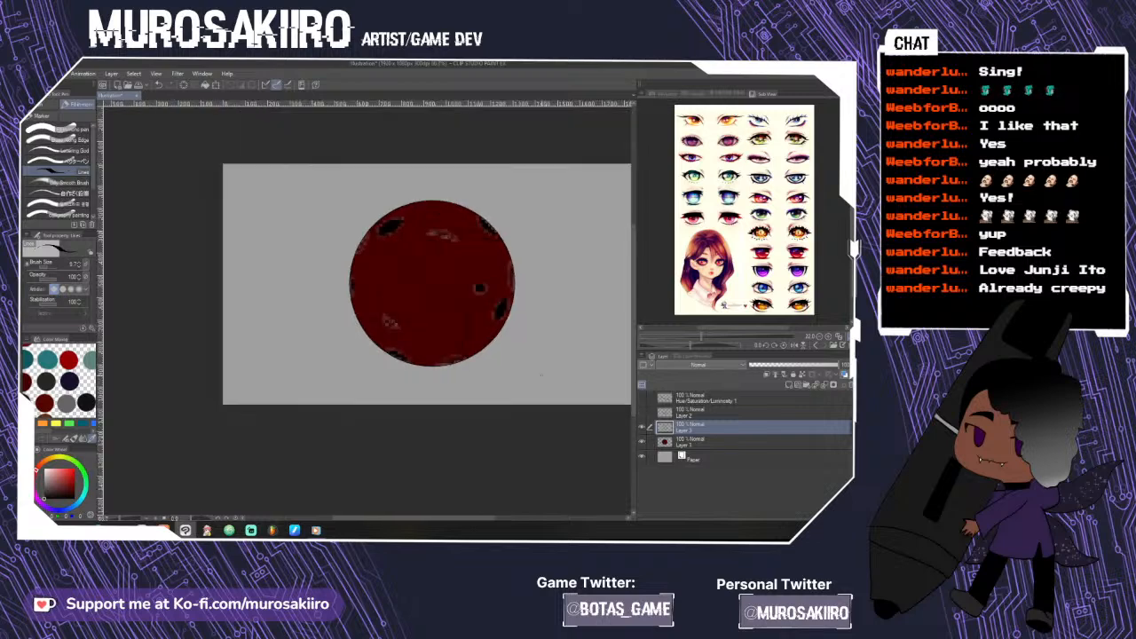
scroll(486, 382, "up", 1)
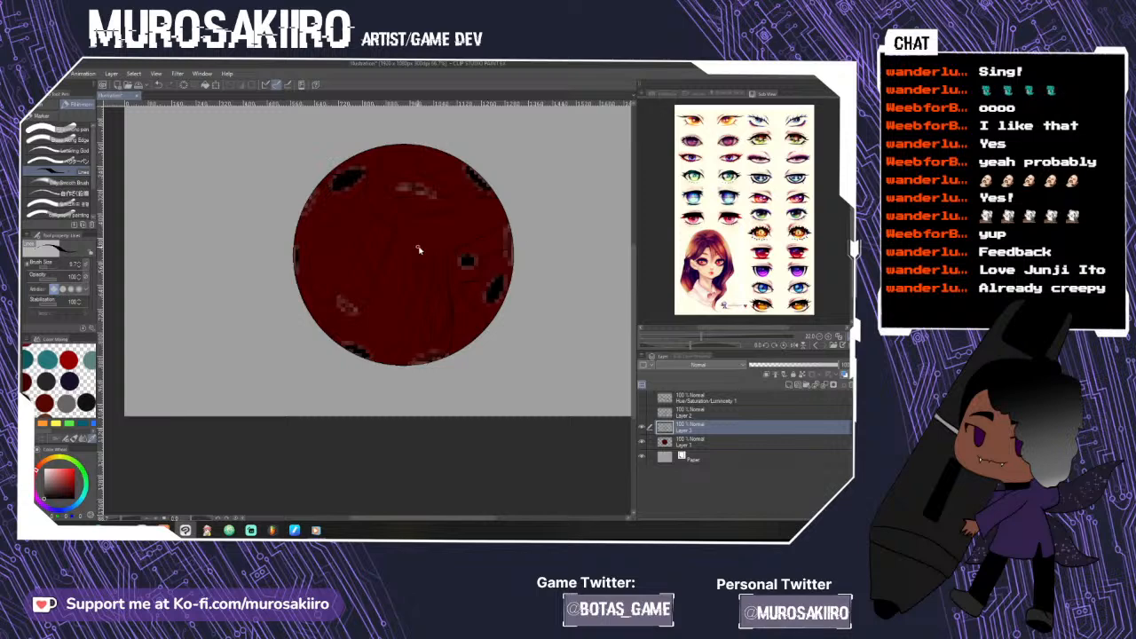
scroll(420, 251, "up", 1)
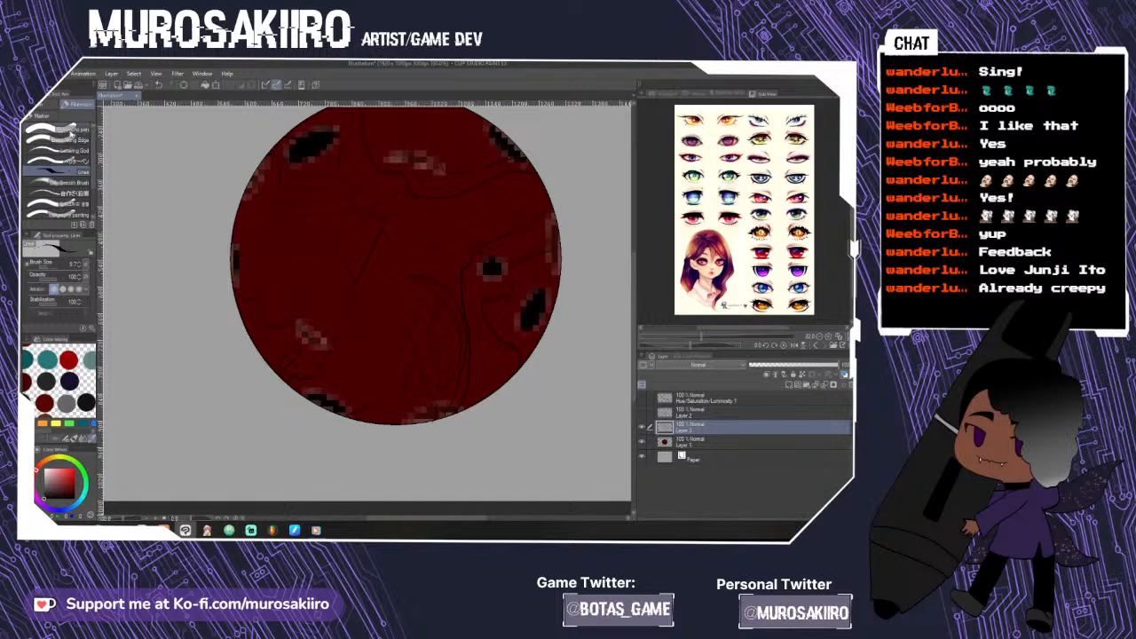
- Paint a slanted black spot near the face's centre with the Running color edge watercolor brush
key("e")
left_click(20, 188)
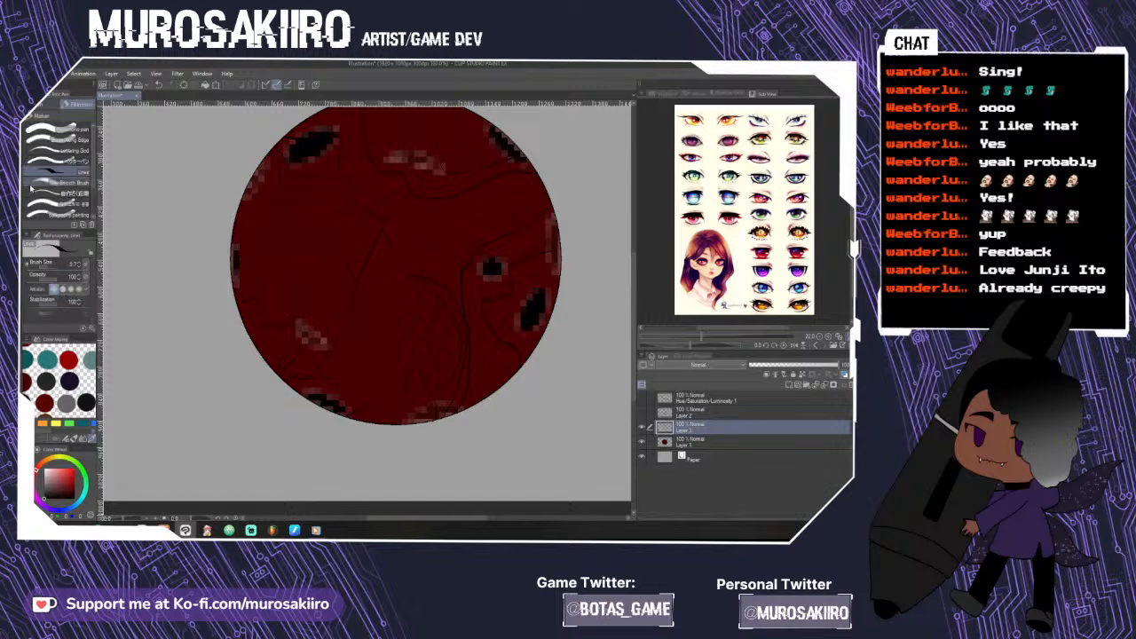
left_click(20, 215)
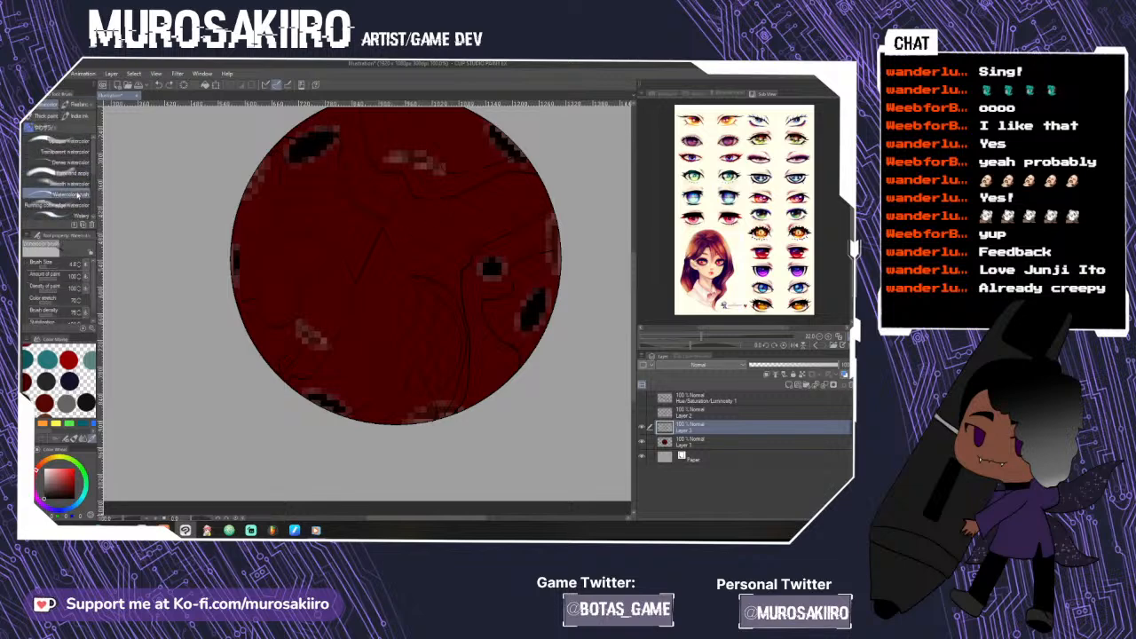
left_click(53, 205)
mouse_move(410, 238)
left_mouse_down()
mouse_move(466, 220)
mouse_move(425, 250)
mouse_move(416, 235)
mouse_move(451, 228)
mouse_move(408, 243)
mouse_move(422, 240)
left_mouse_up()
- Apply the Mosaic filter to the layer with the crack lines and spots
left_click(202, 74)
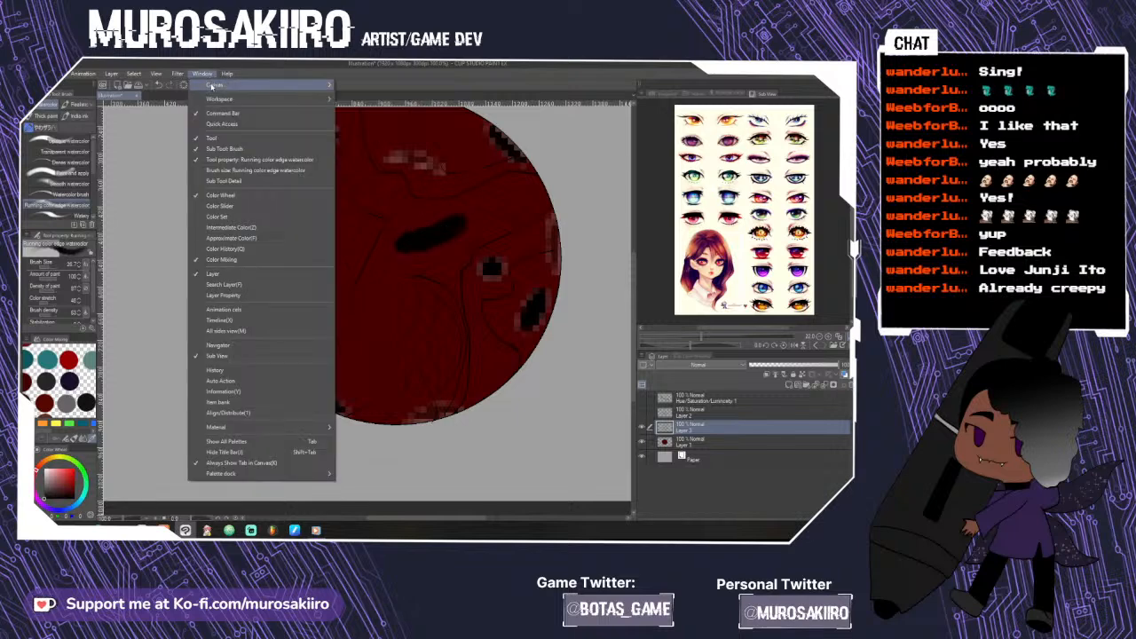
left_click(177, 74)
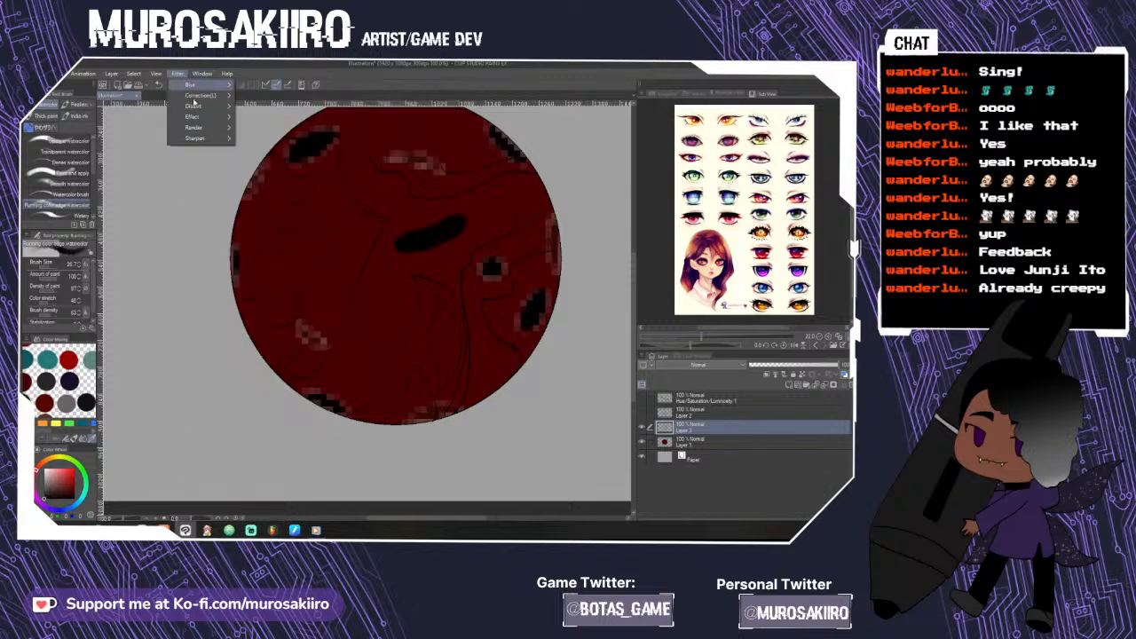
mouse_move(208, 116)
left_click(260, 130)
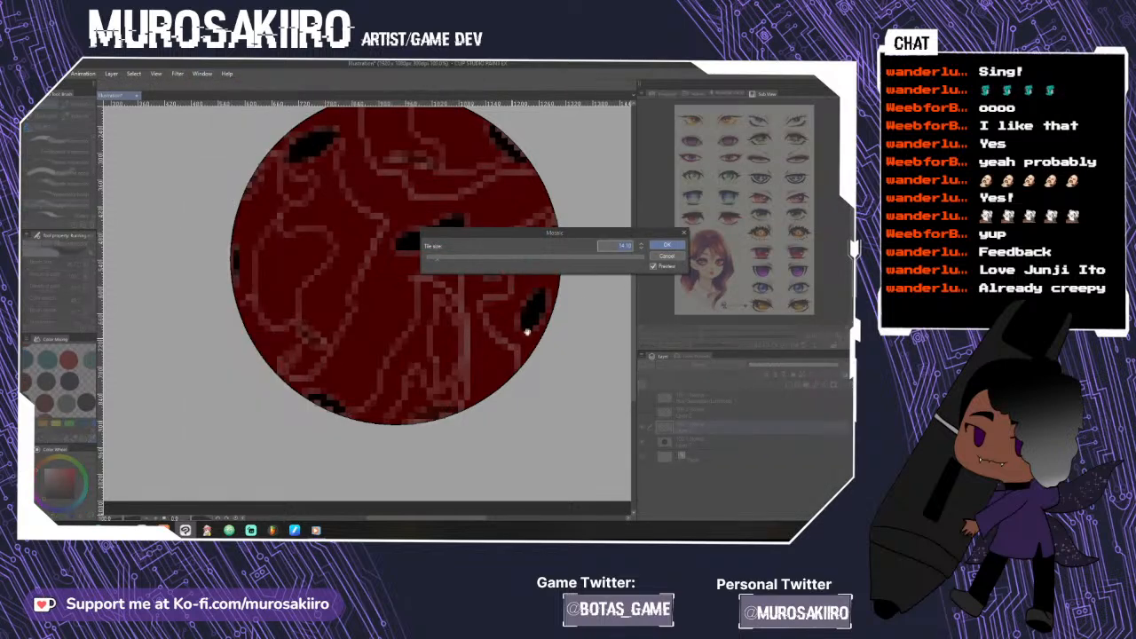
left_click(664, 246)
key("ctrl+minus")
key("ctrl+minus")
key("ctrl+minus")
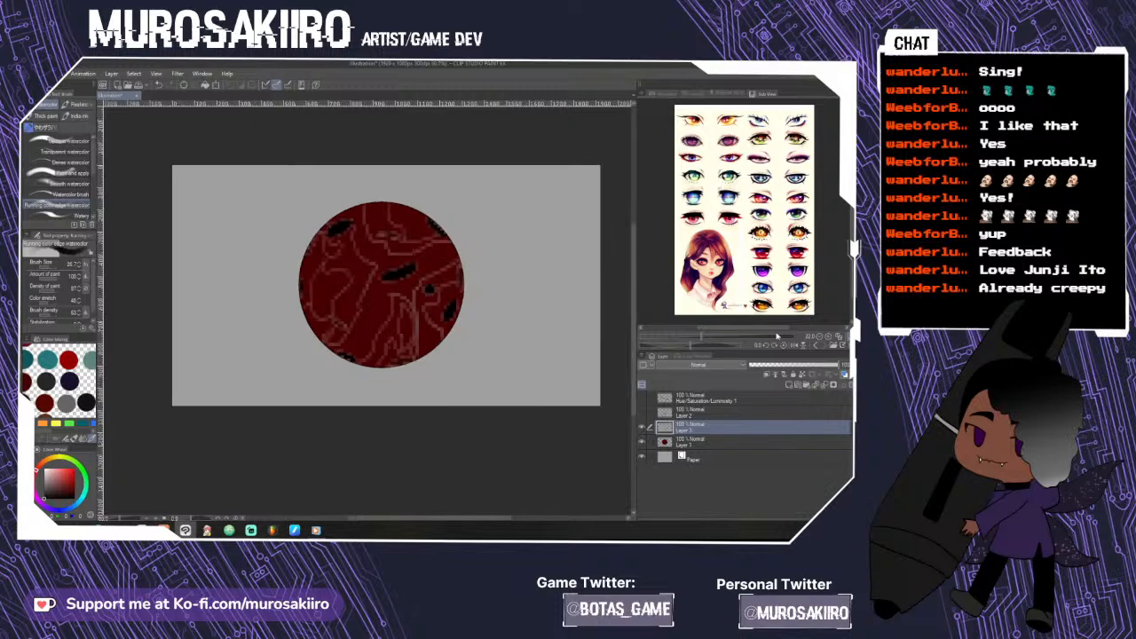
scroll(597, 396, "up", 2)
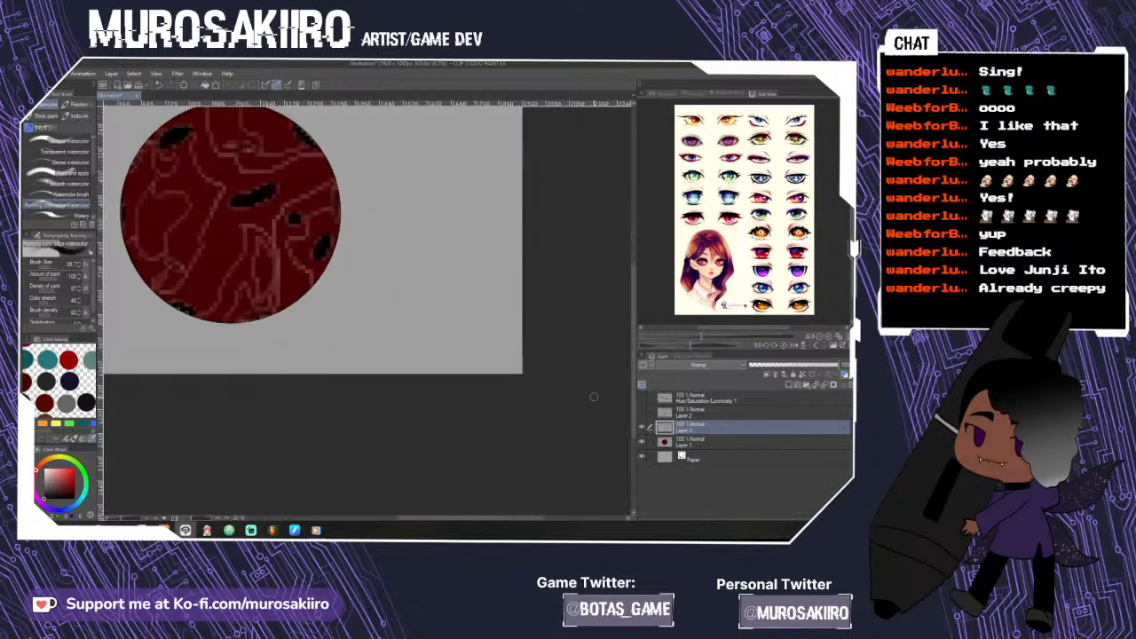
- Show the eye and mouth line art layer over the pixelated face
left_click(642, 413)
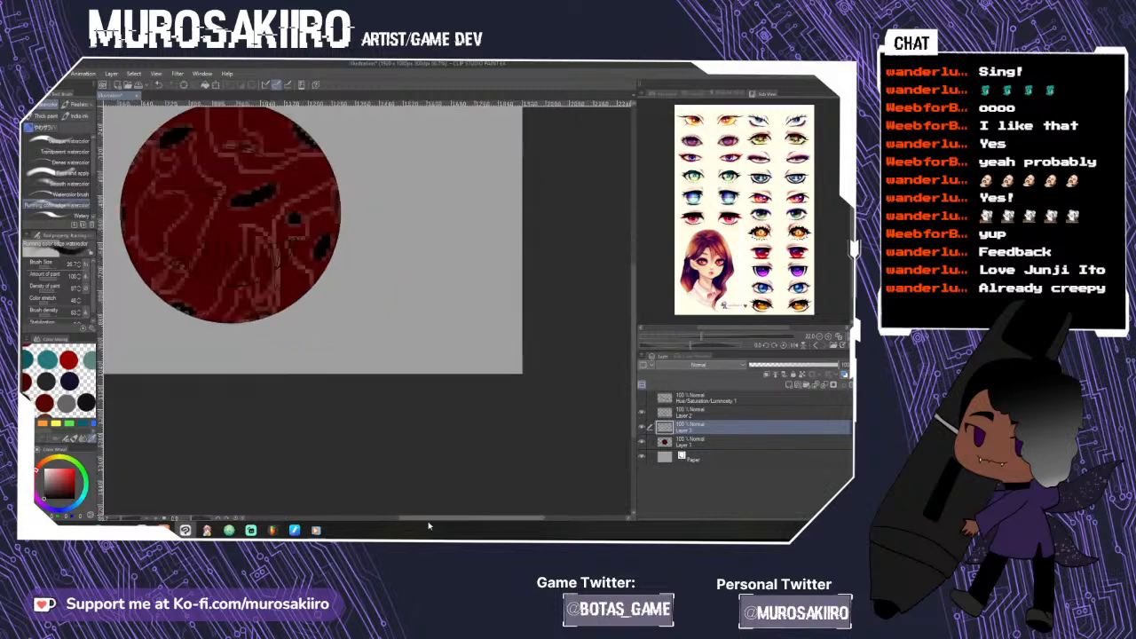
left_click_drag(439, 520, 400, 520)
scroll(362, 187, "up", 1)
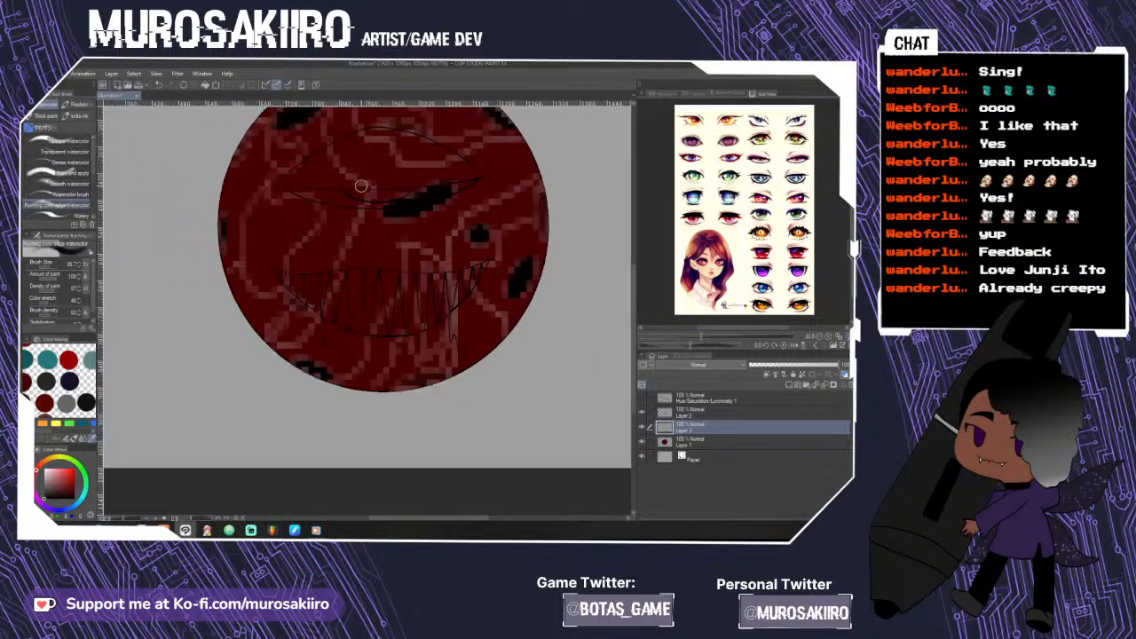
left_click_drag(633, 269, 636, 235)
scroll(370, 265, "up", 1)
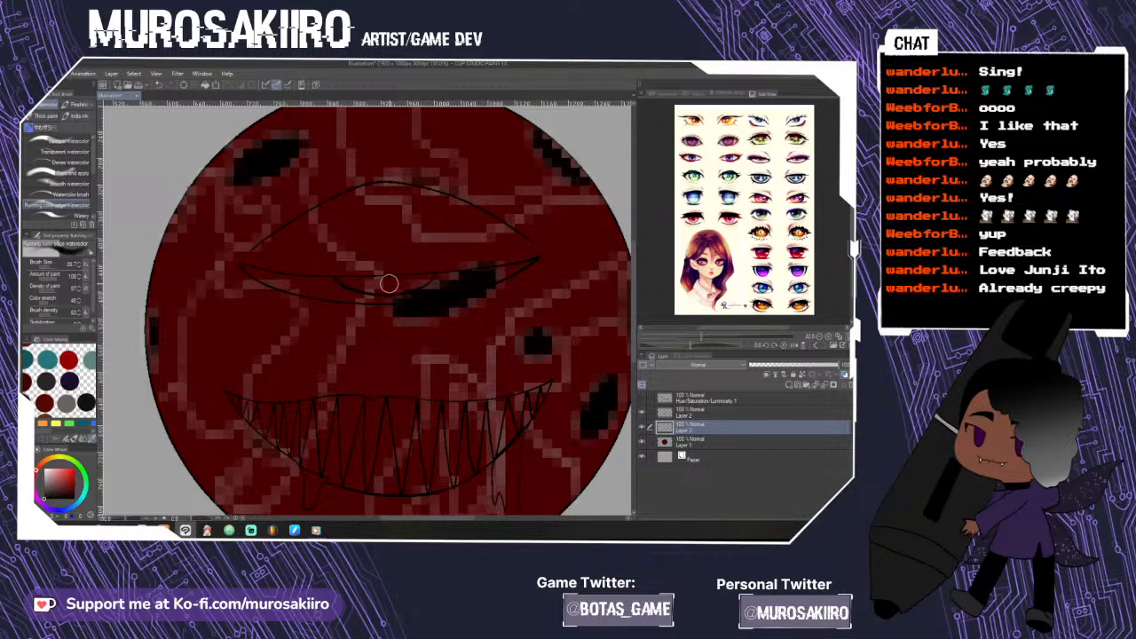
- Try adding a second black outline around the eye and the mouth on the spots layer with the fine pen
key("p")
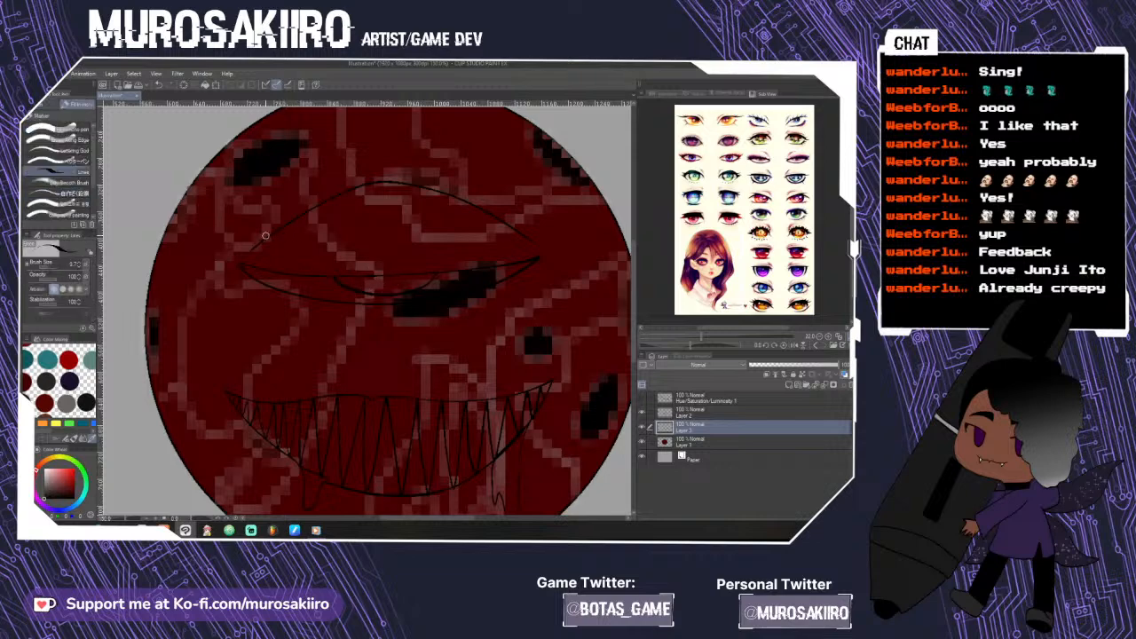
mouse_move(253, 239)
left_mouse_down()
mouse_move(324, 185)
mouse_move(402, 165)
mouse_move(468, 187)
mouse_move(539, 245)
left_mouse_up()
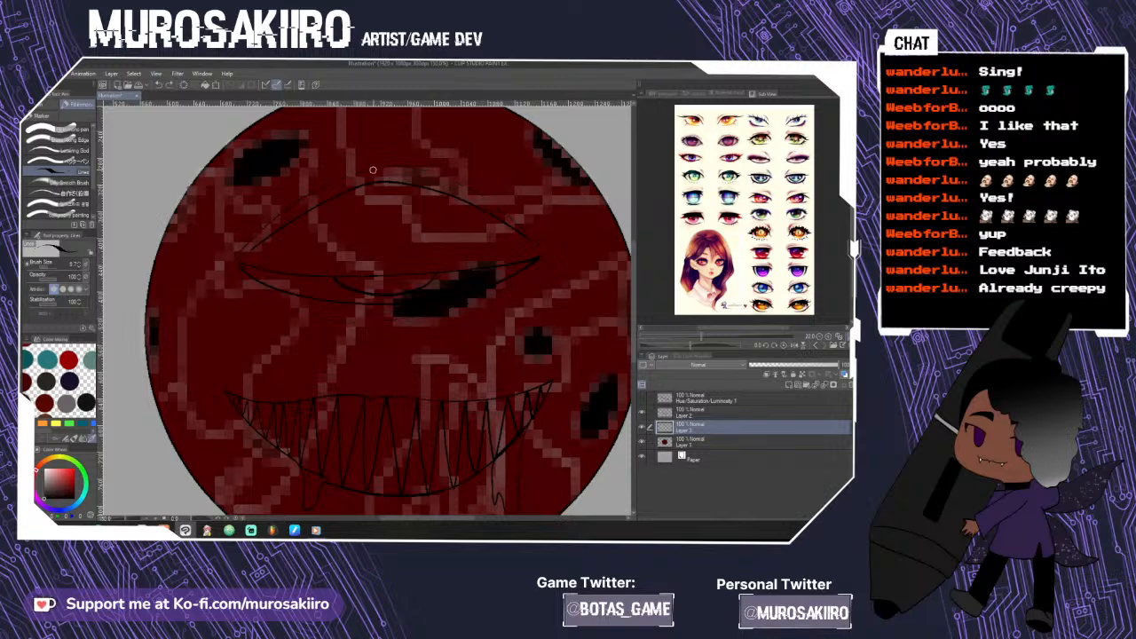
left_click_drag(436, 176, 490, 204)
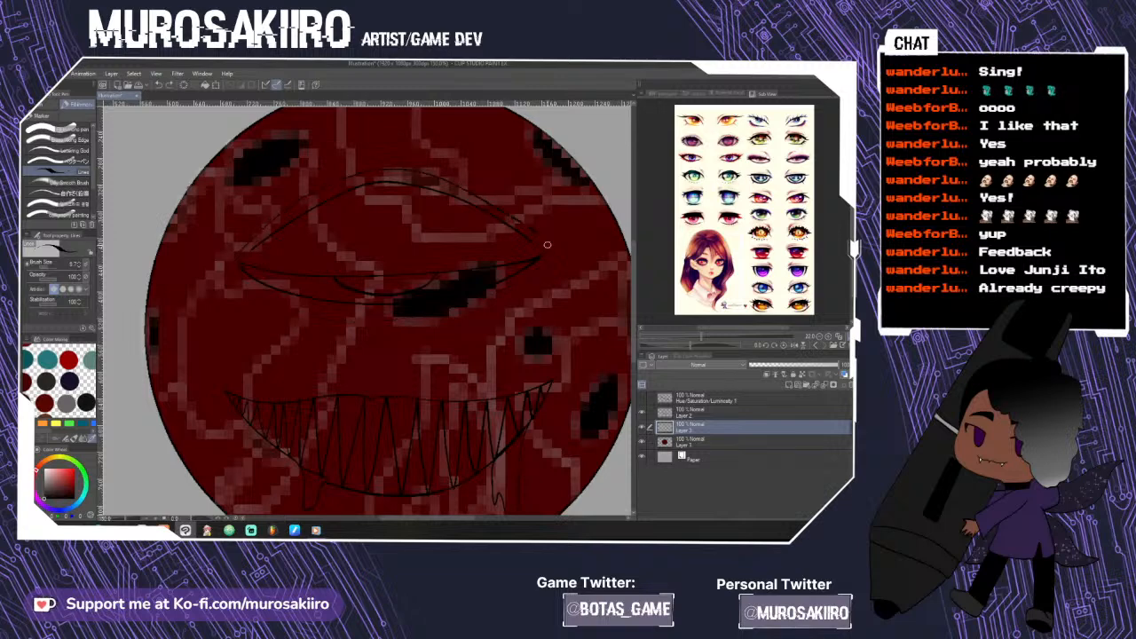
mouse_move(518, 289)
left_mouse_down()
mouse_move(421, 318)
mouse_move(356, 317)
mouse_move(293, 307)
mouse_move(228, 257)
left_mouse_up()
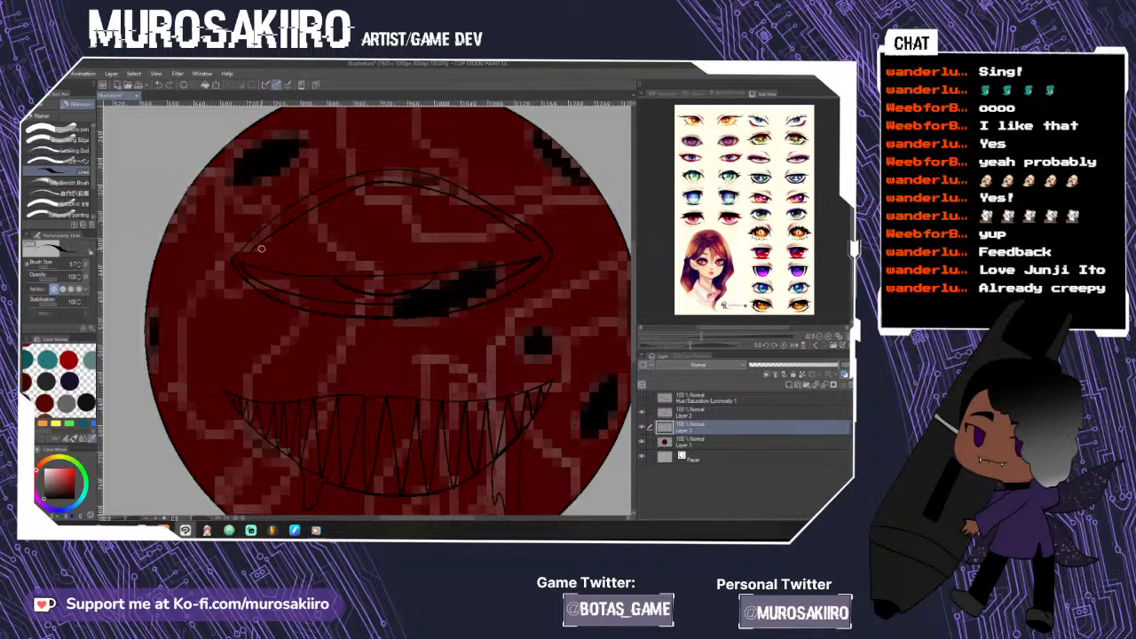
scroll(445, 292, "down", 3)
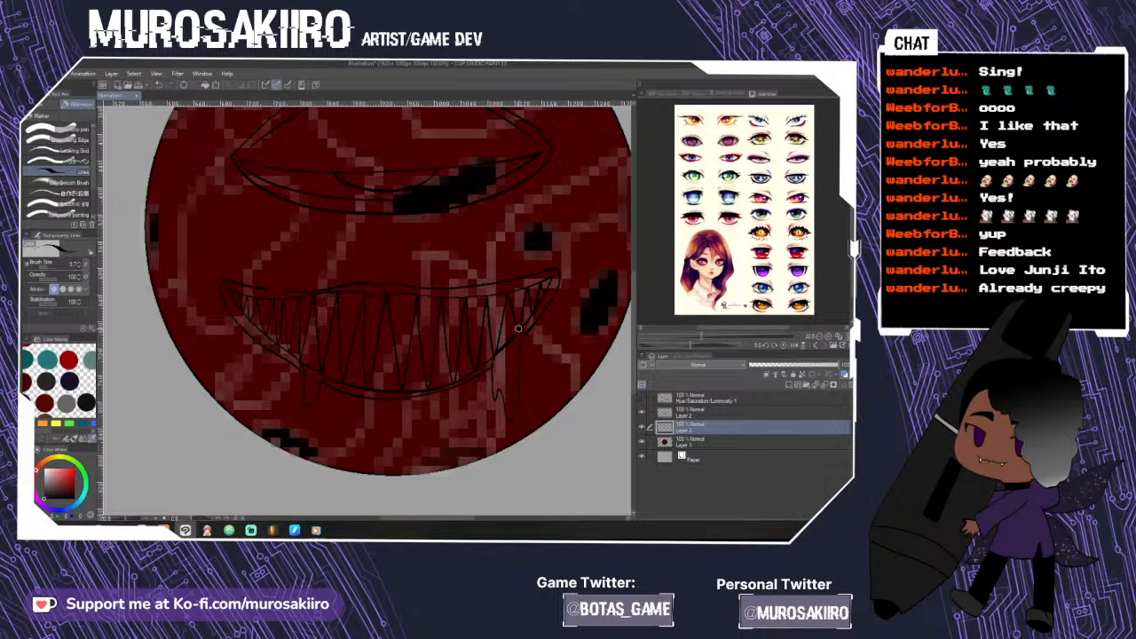
- Hide the red circle layer and toggle the line art and spots layers to check which one holds the new outlines
key("ctrl+minus")
key("ctrl+minus")
left_click(642, 441)
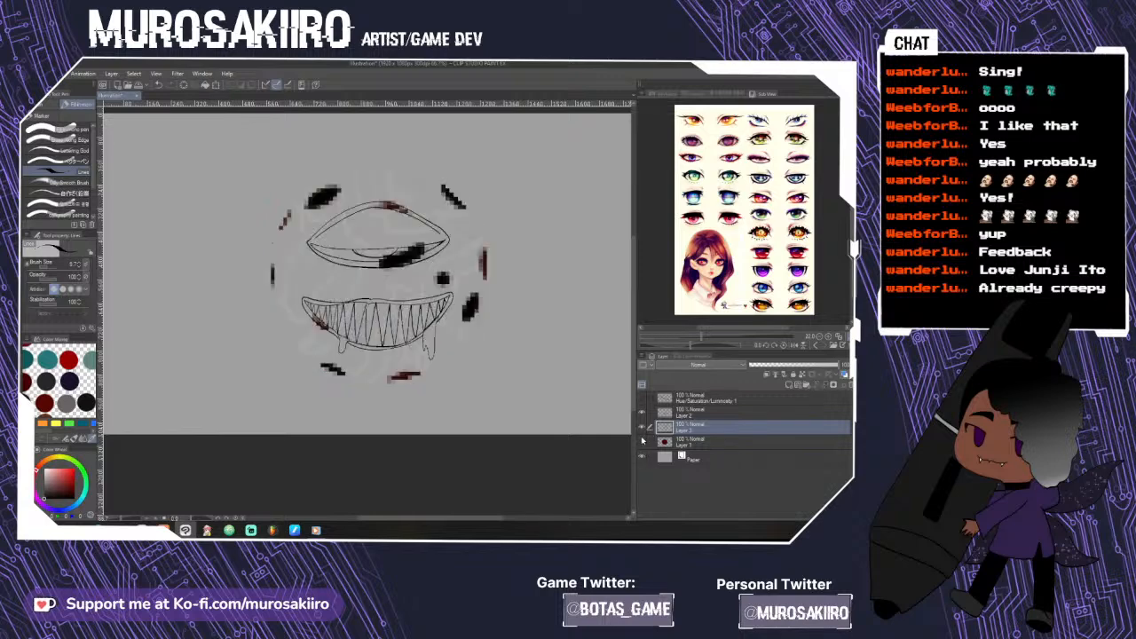
left_click(642, 413)
left_click(642, 414)
left_click(642, 428)
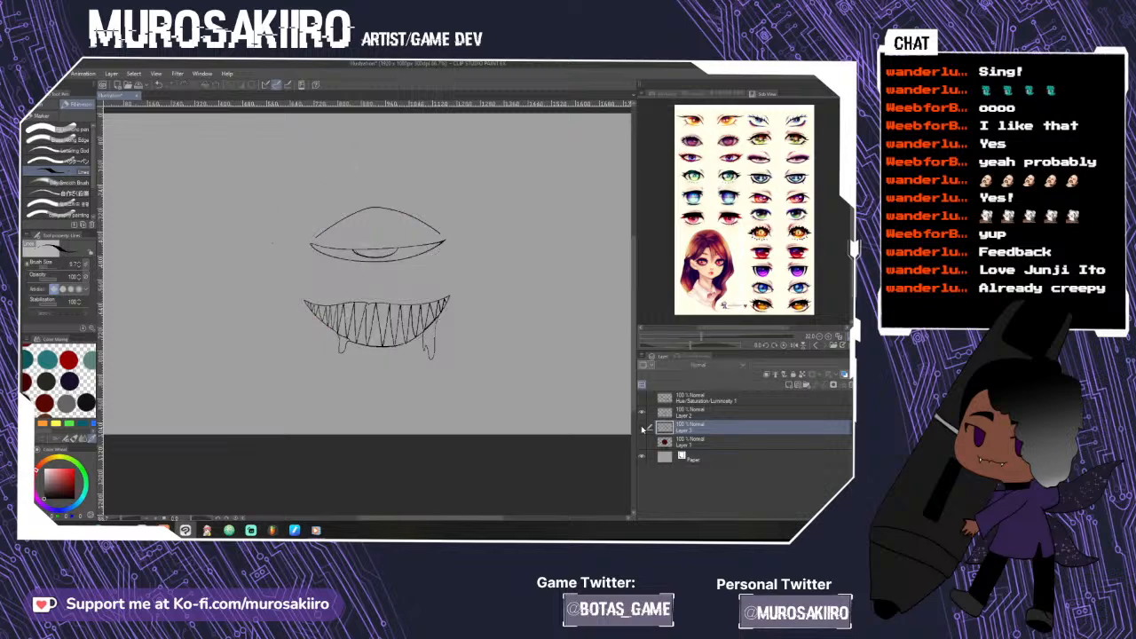
left_click(642, 428)
key("ctrl+plus")
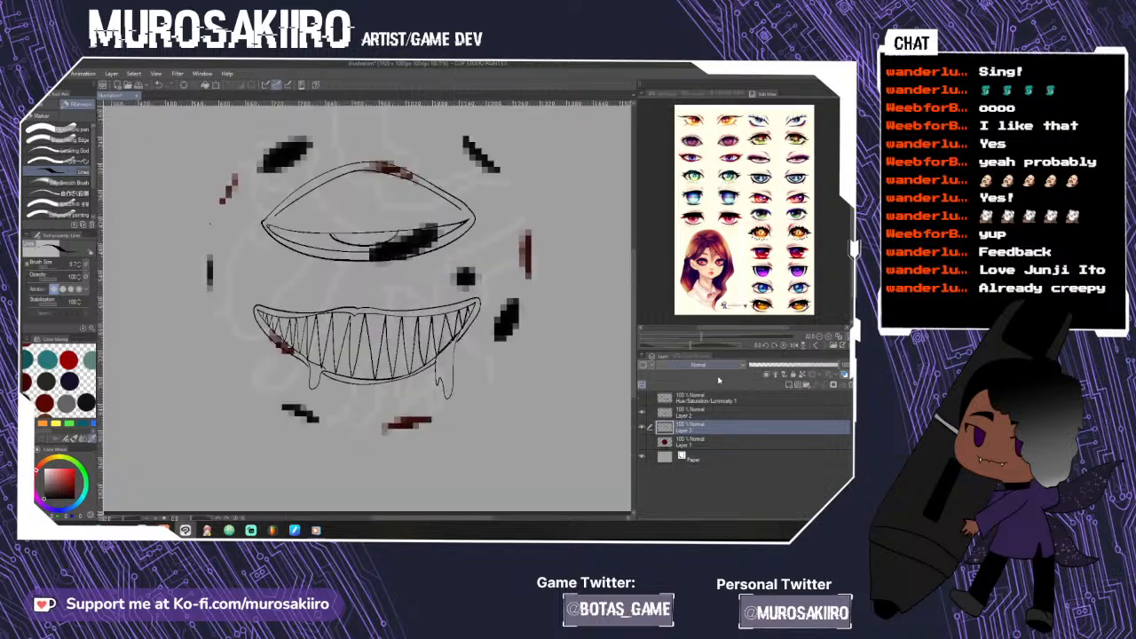
- Undo the extra outlines around the eye and the mouth
key("ctrl+z")
key("ctrl+z")
key("ctrl+z")
key("ctrl+z")
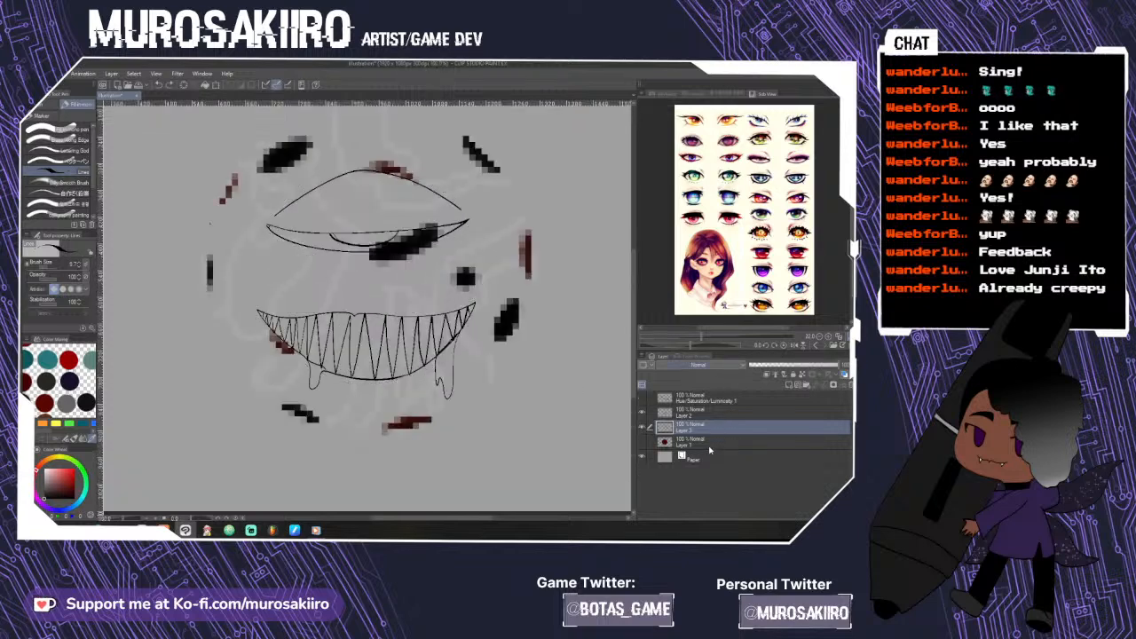
- Show the red circle layer, hide the spots layer and draw a second black outline around the eye on the line art layer
left_click(642, 441)
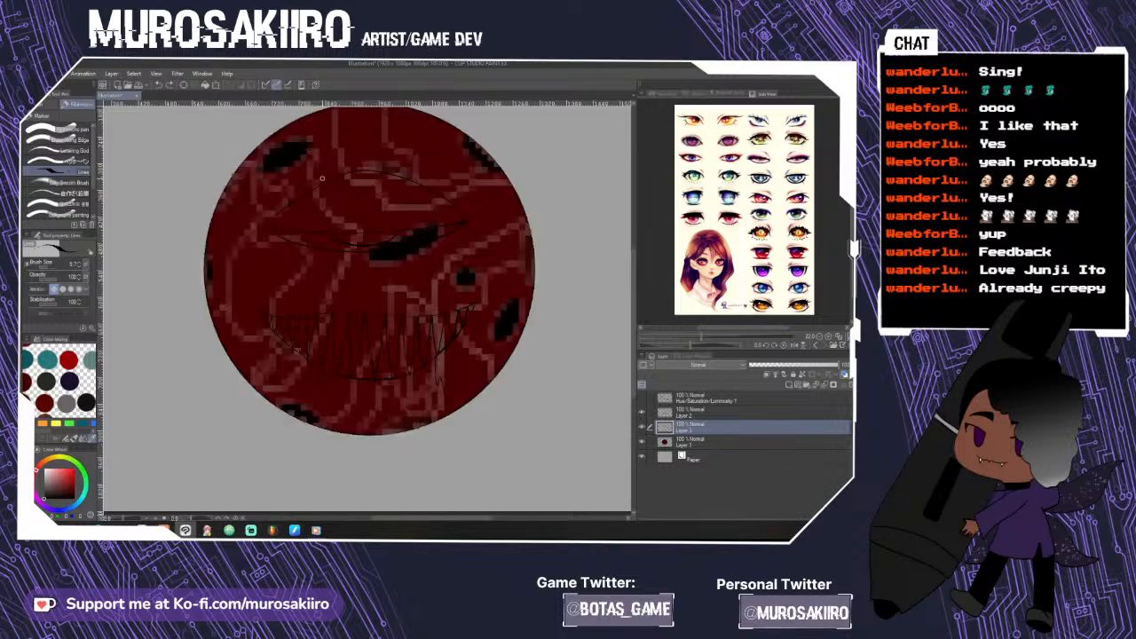
scroll(319, 184, "up", 1)
scroll(647, 234, "up", 1)
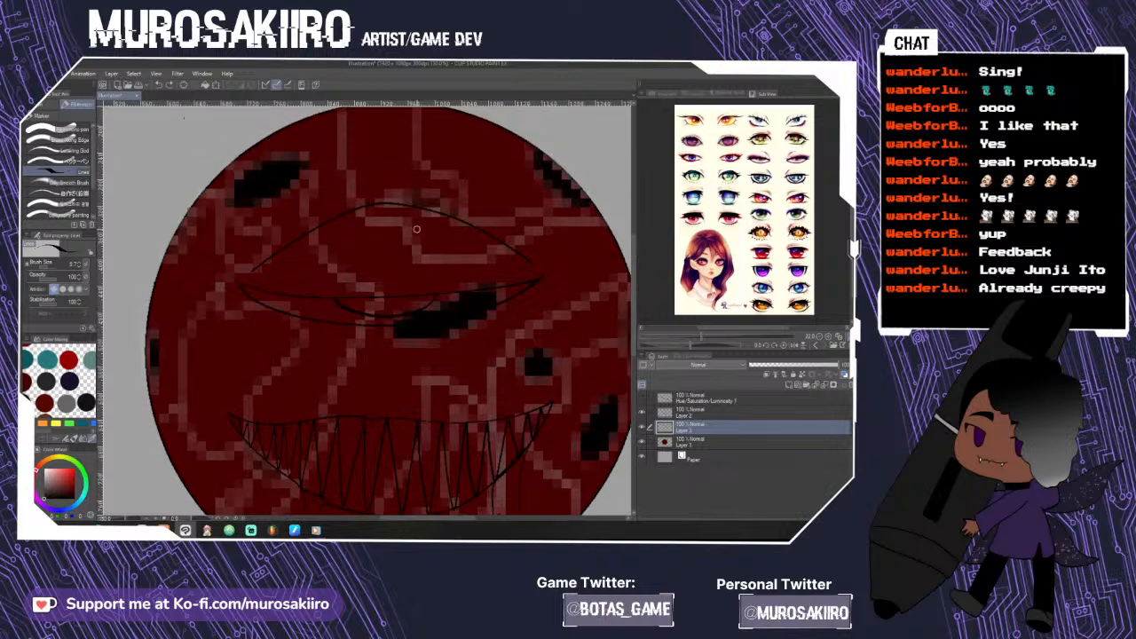
key("alt+bracketright")
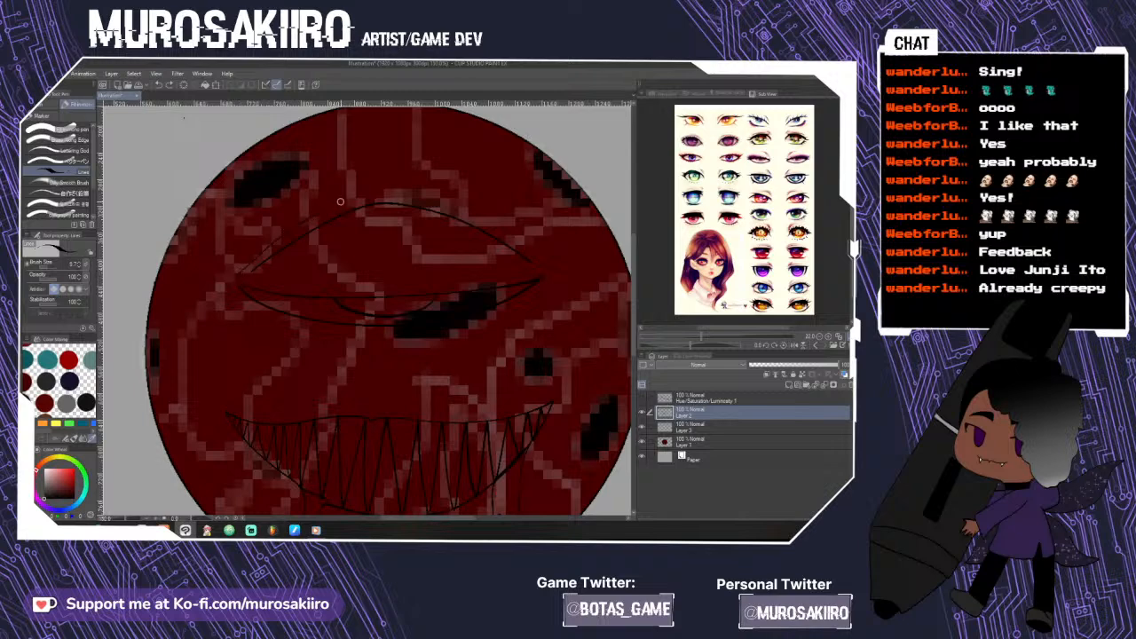
left_click_drag(388, 192, 497, 226)
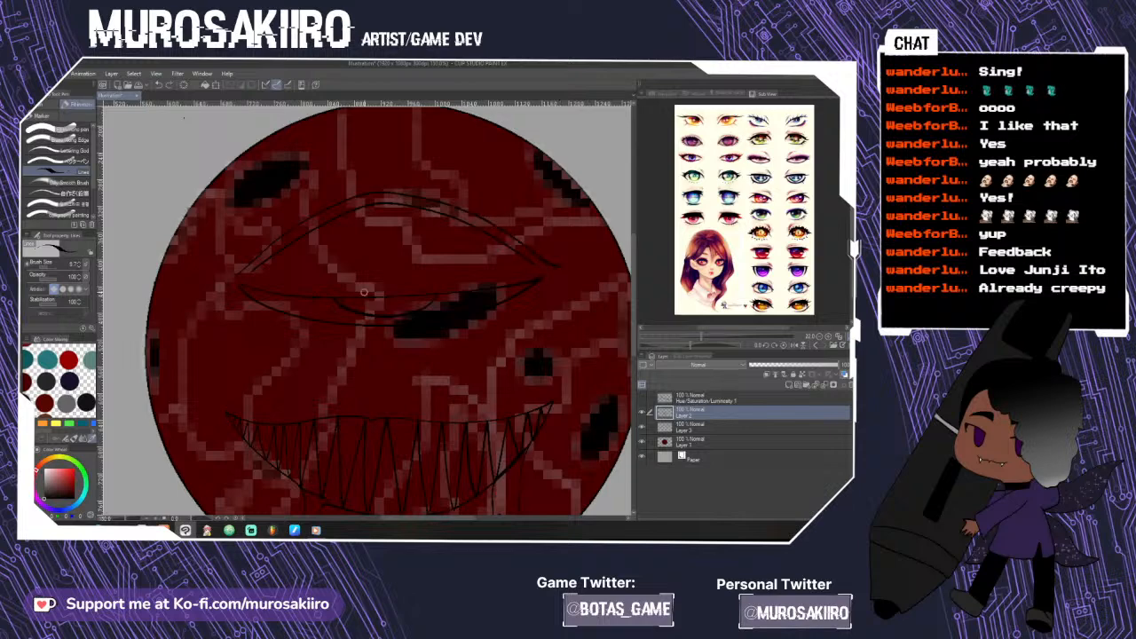
mouse_move(236, 275)
left_mouse_down()
mouse_move(230, 289)
mouse_move(282, 322)
mouse_move(404, 335)
left_mouse_up()
left_click(642, 427)
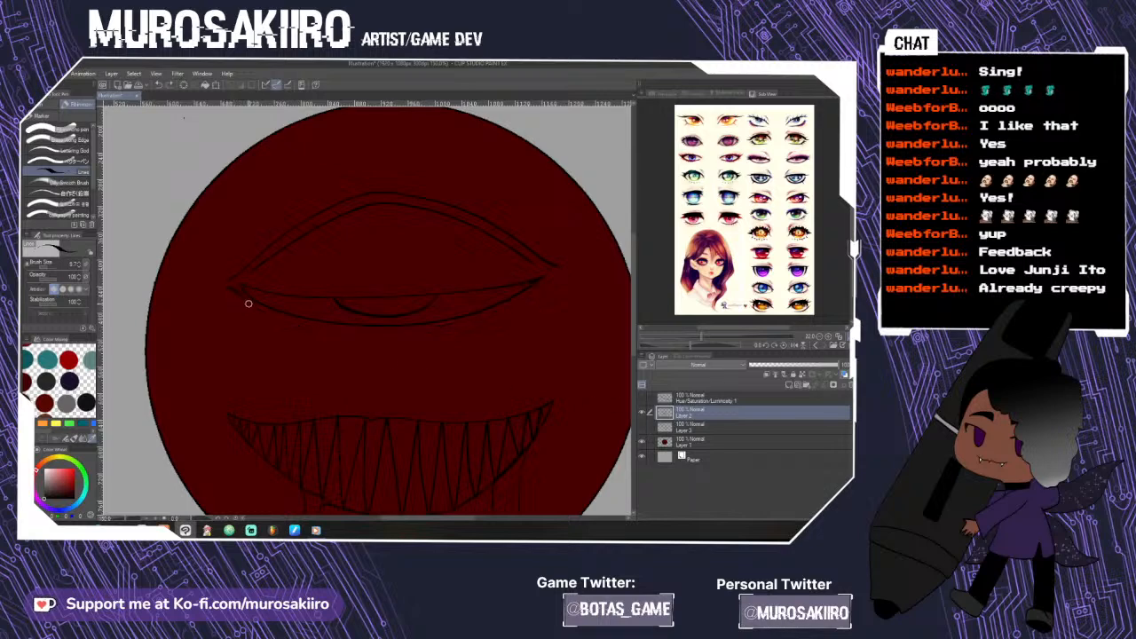
left_click_drag(355, 334, 432, 332)
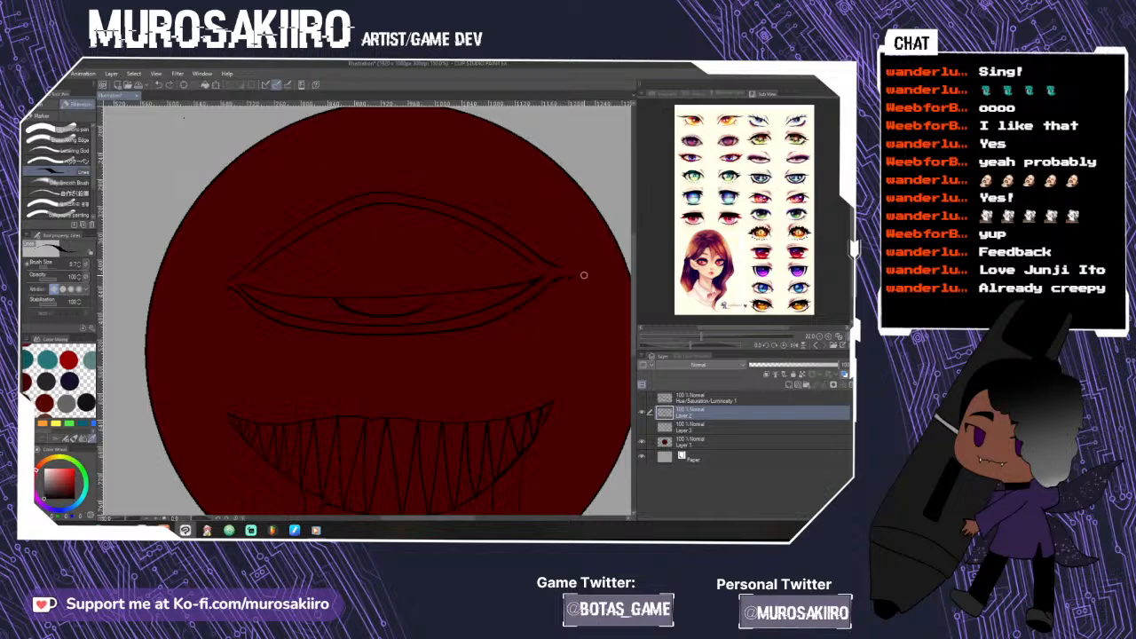
- Try drawing a second black outline around the mouth without a selection
scroll(621, 267, "down", 5)
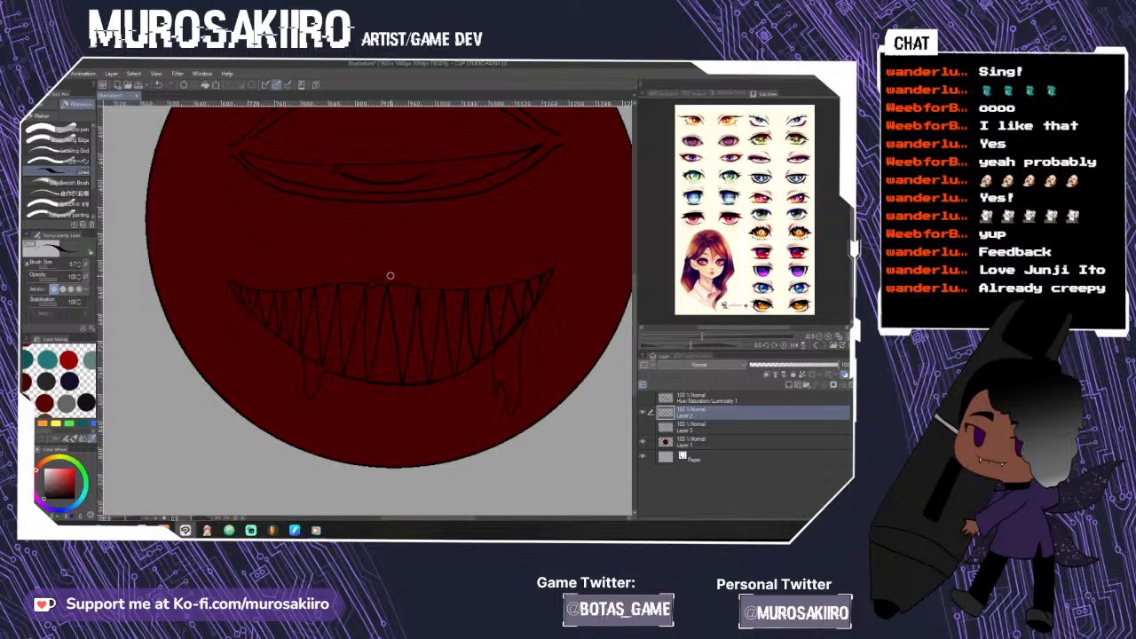
left_click_drag(476, 281, 548, 263)
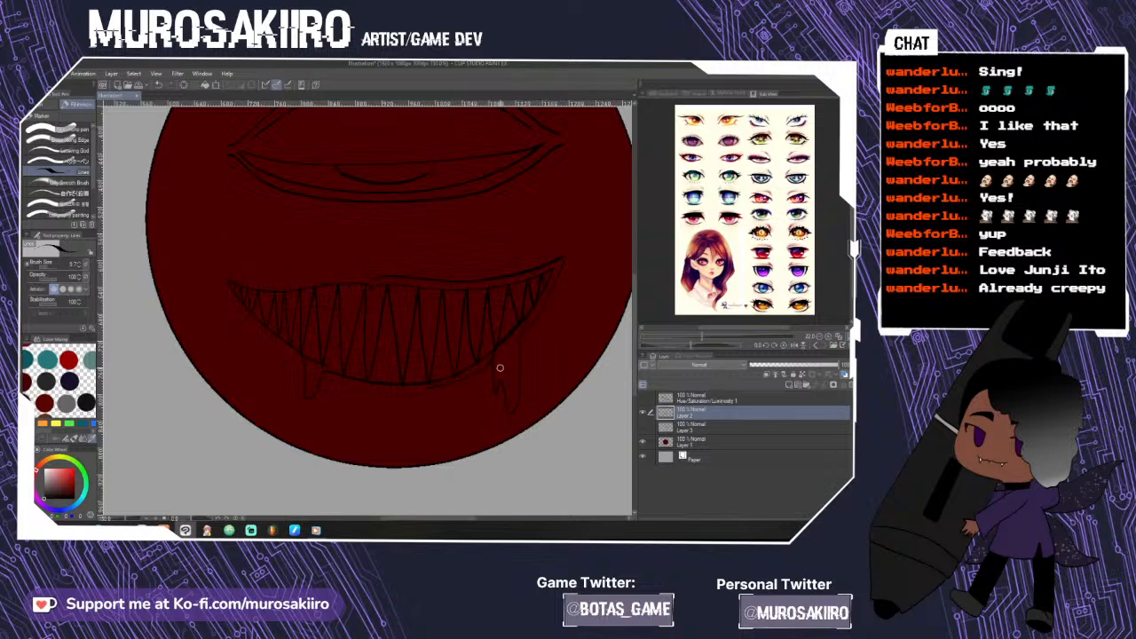
key("ctrl+z")
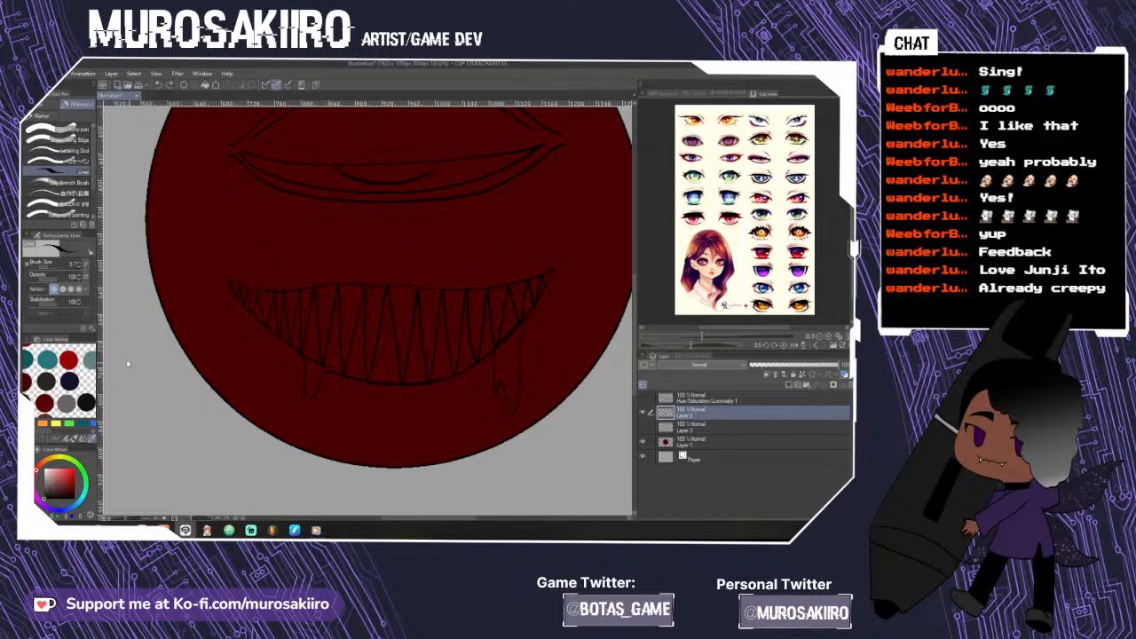
- Select the red face area outside the eye and mouth, draw a second black outline around the mouth within it, and deselect
key("w")
left_click(284, 238)
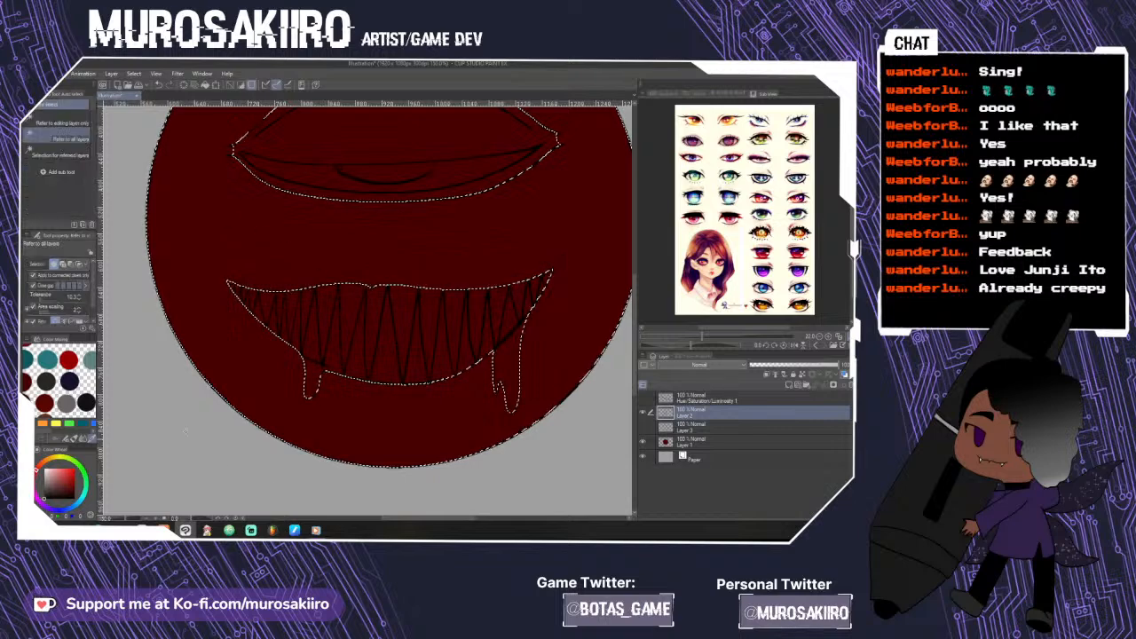
key("p")
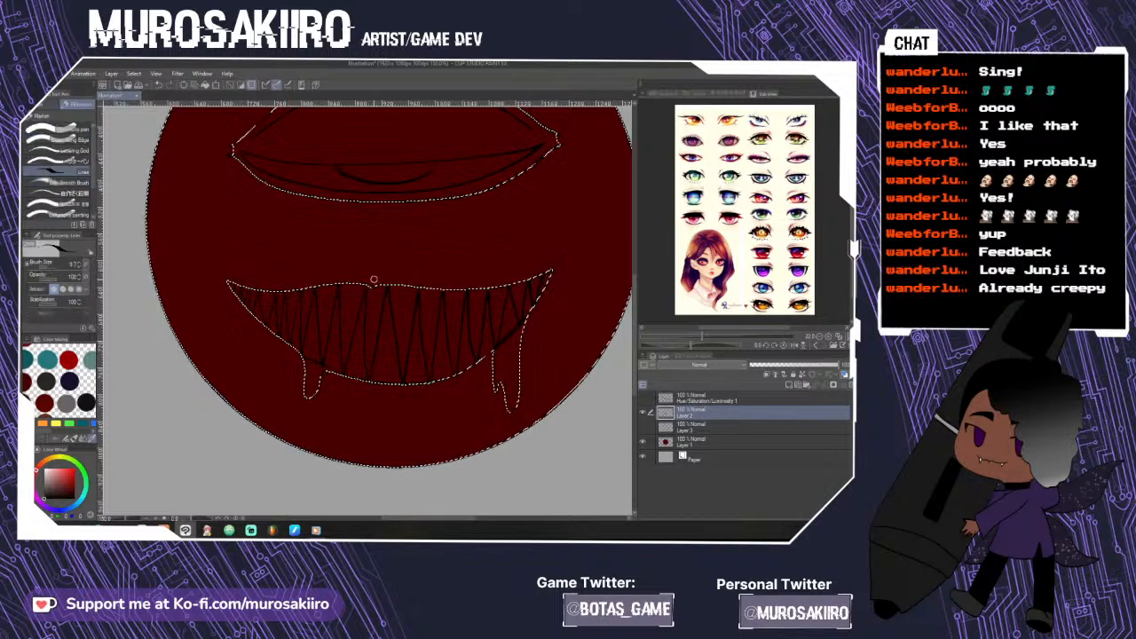
mouse_move(401, 276)
left_mouse_down()
mouse_move(487, 279)
mouse_move(545, 265)
left_mouse_up()
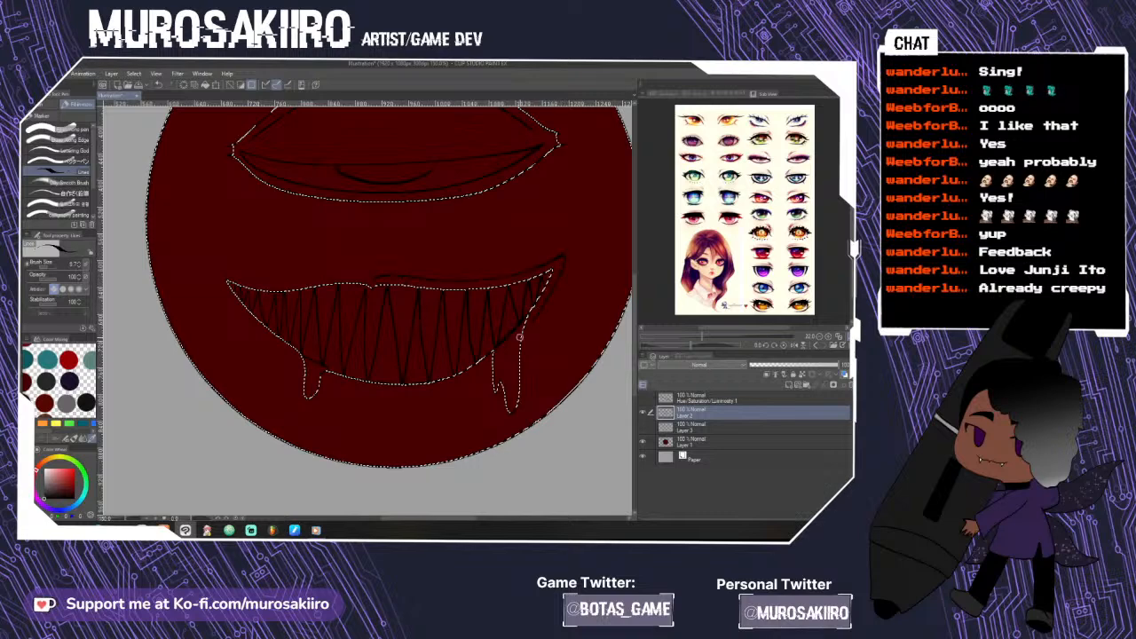
mouse_move(462, 378)
left_mouse_down()
mouse_move(389, 395)
mouse_move(309, 375)
left_mouse_up()
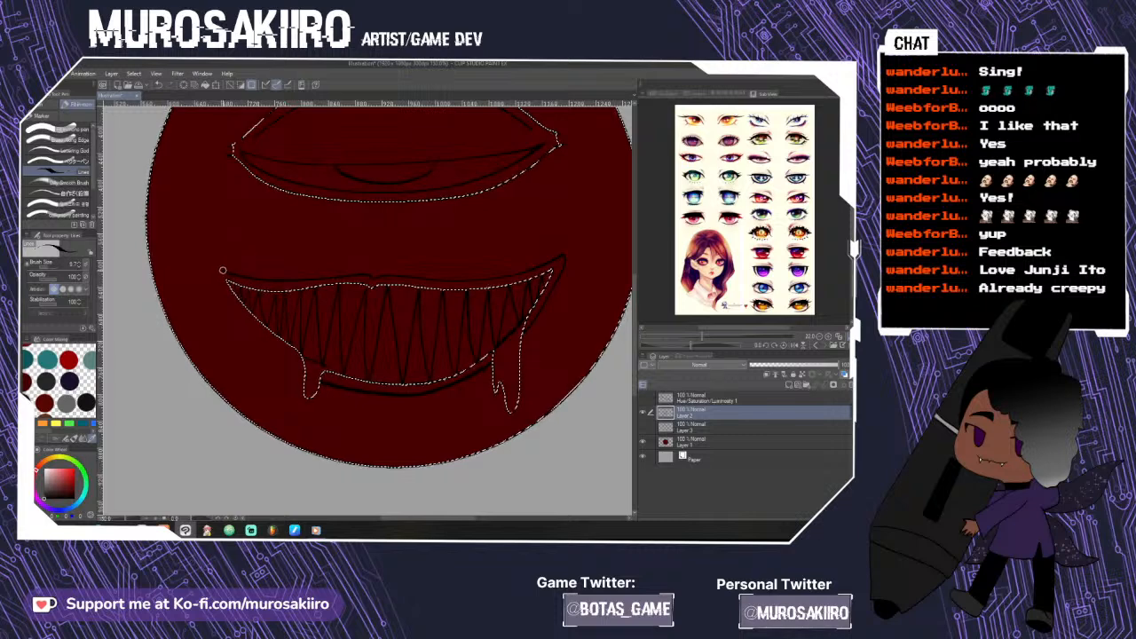
left_click_drag(212, 266, 223, 286)
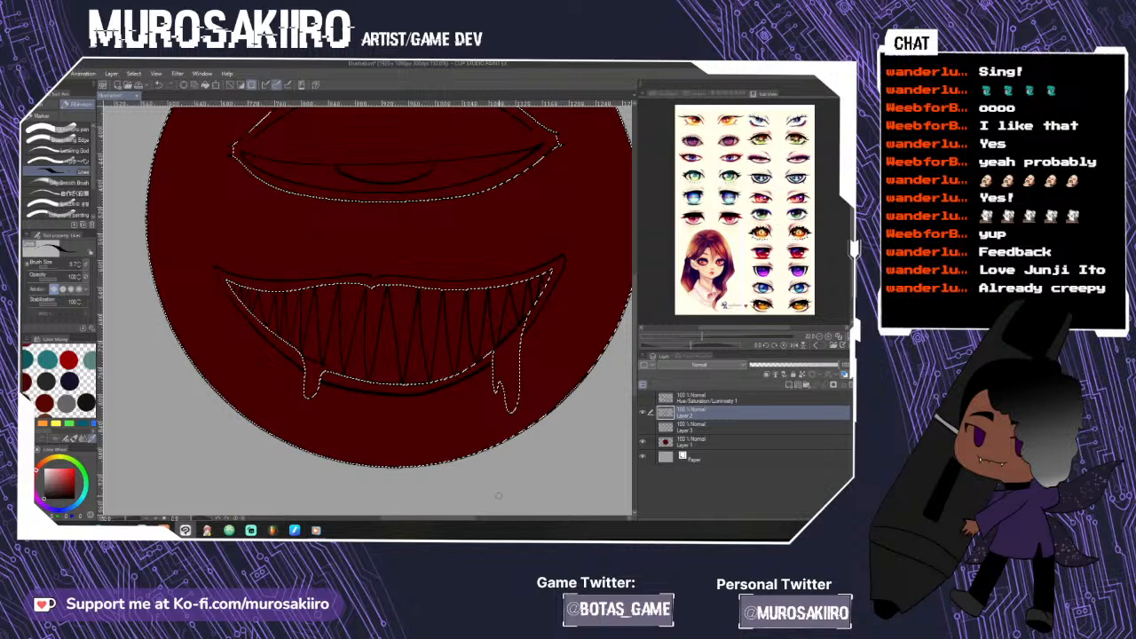
scroll(503, 497, "down", 4)
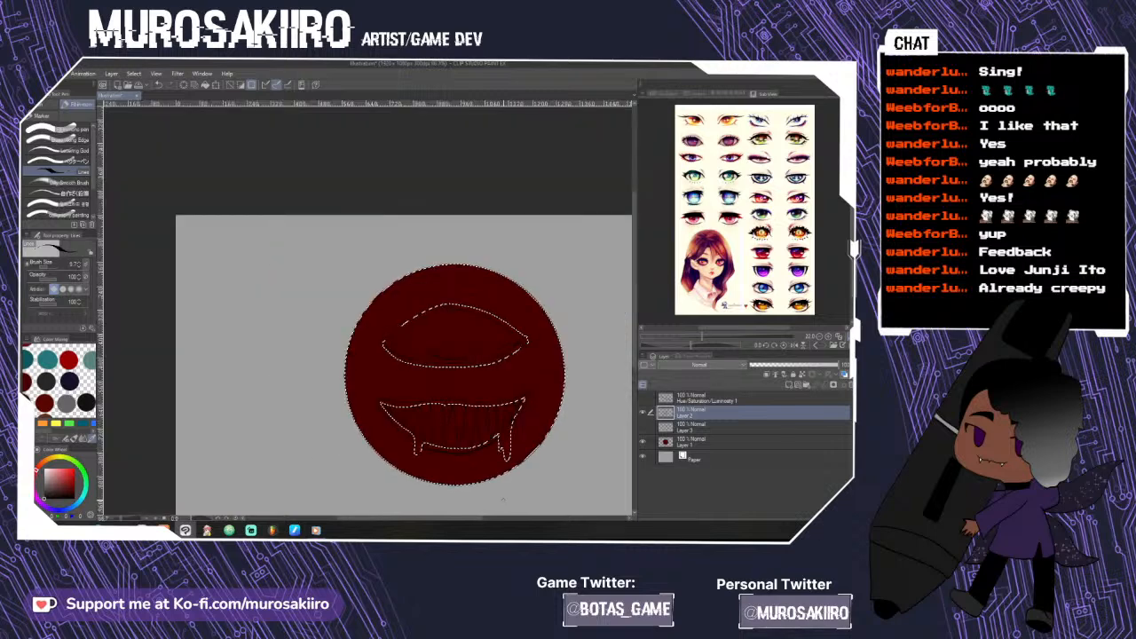
key("ctrl+d")
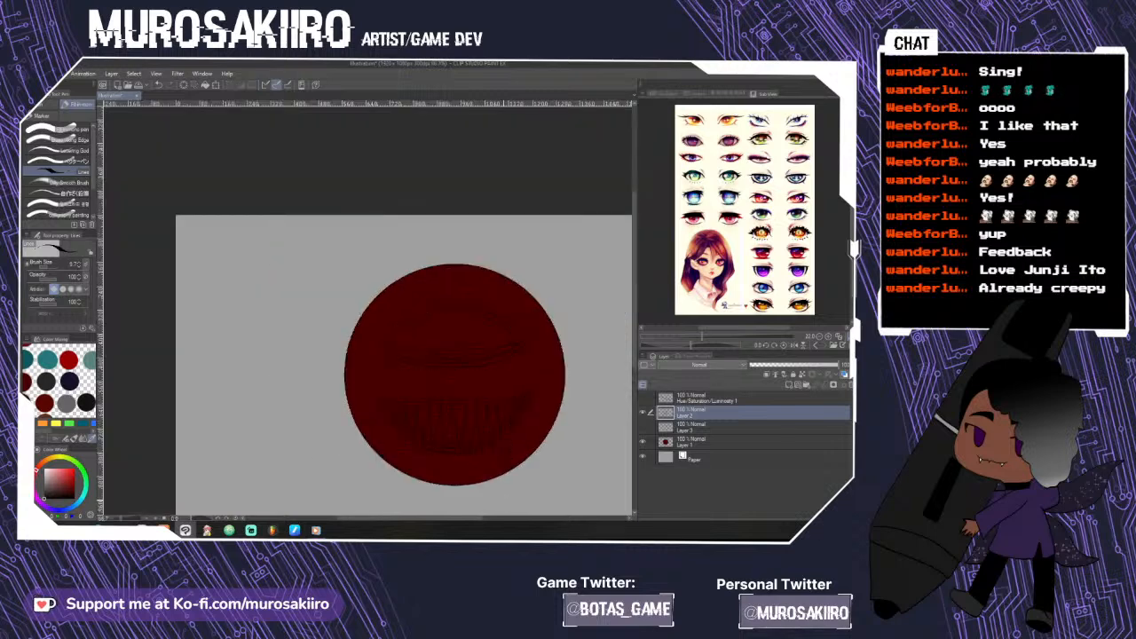
- Switch to the Tone scraping airbrush, set its brush size to 12.5 and raise the particle density
scroll(403, 338, "up", 3)
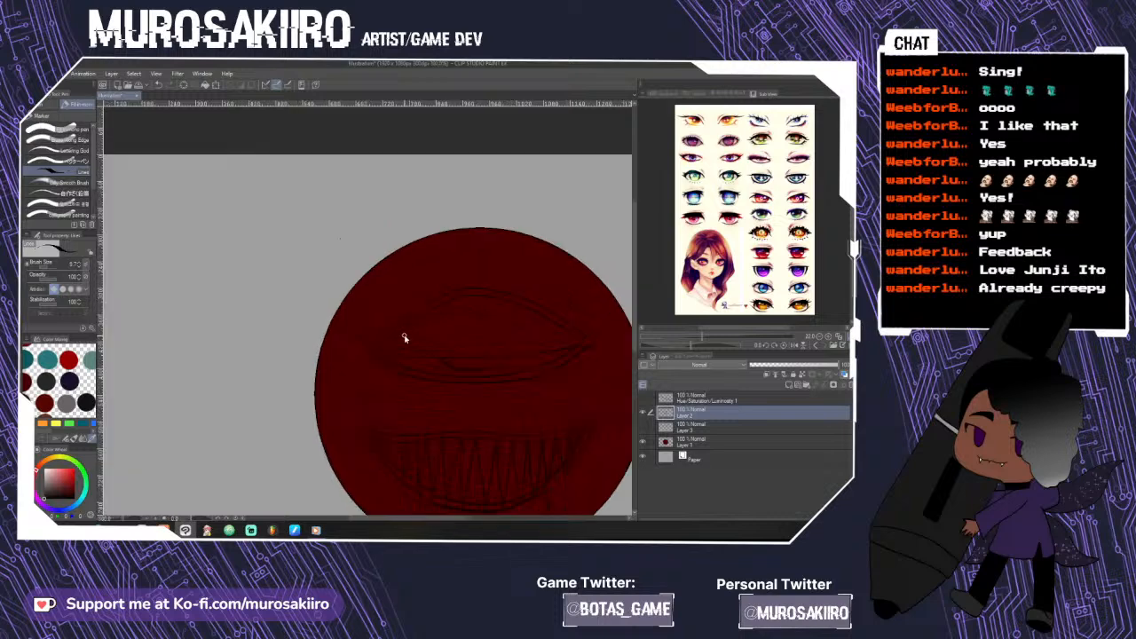
key("b")
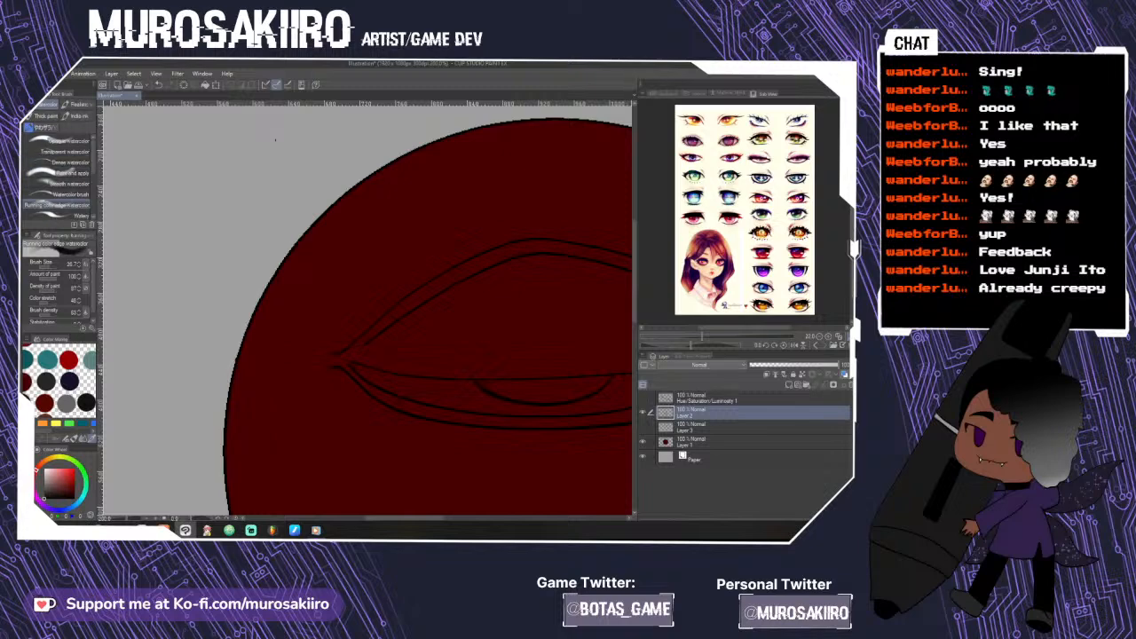
key("b")
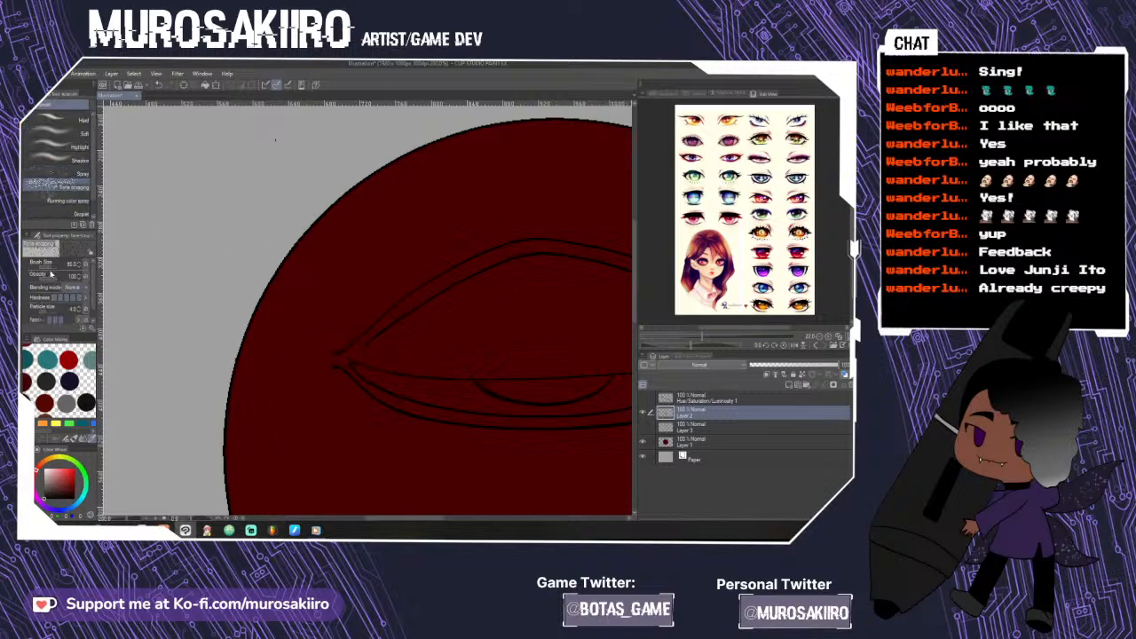
left_click_drag(50, 267, 42, 267)
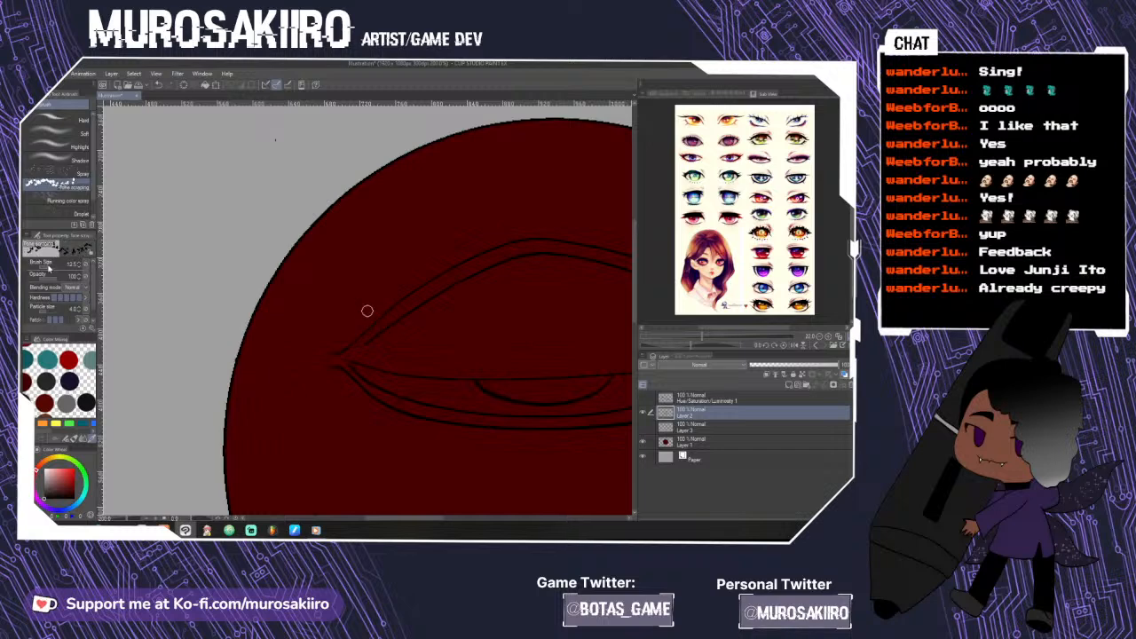
left_click(47, 310)
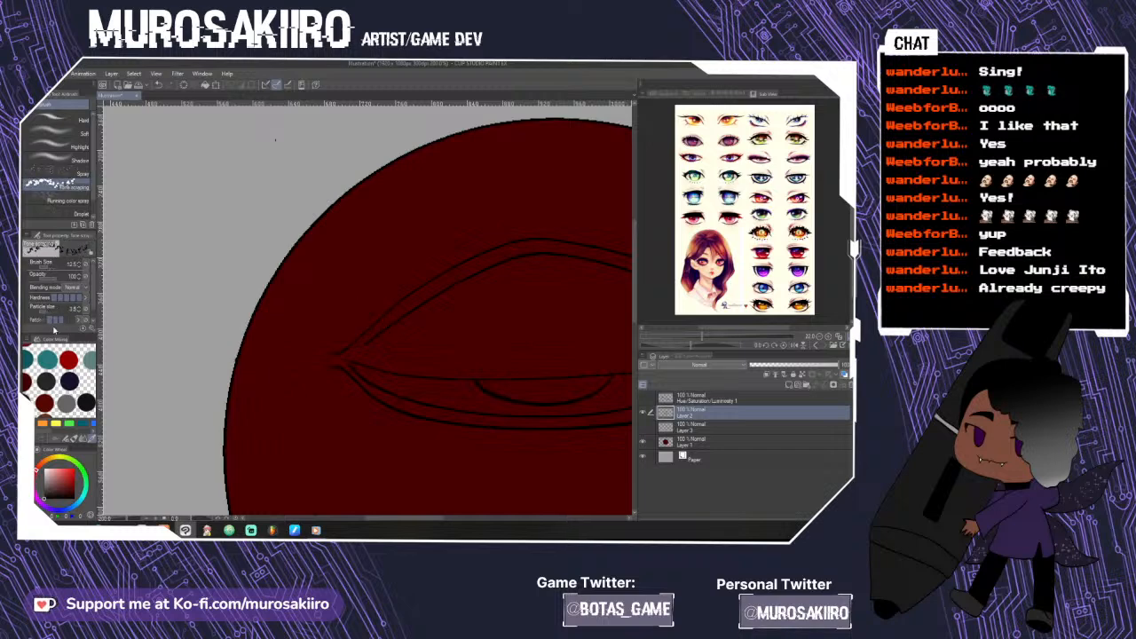
left_click(69, 321)
left_click(74, 320)
left_click(66, 322)
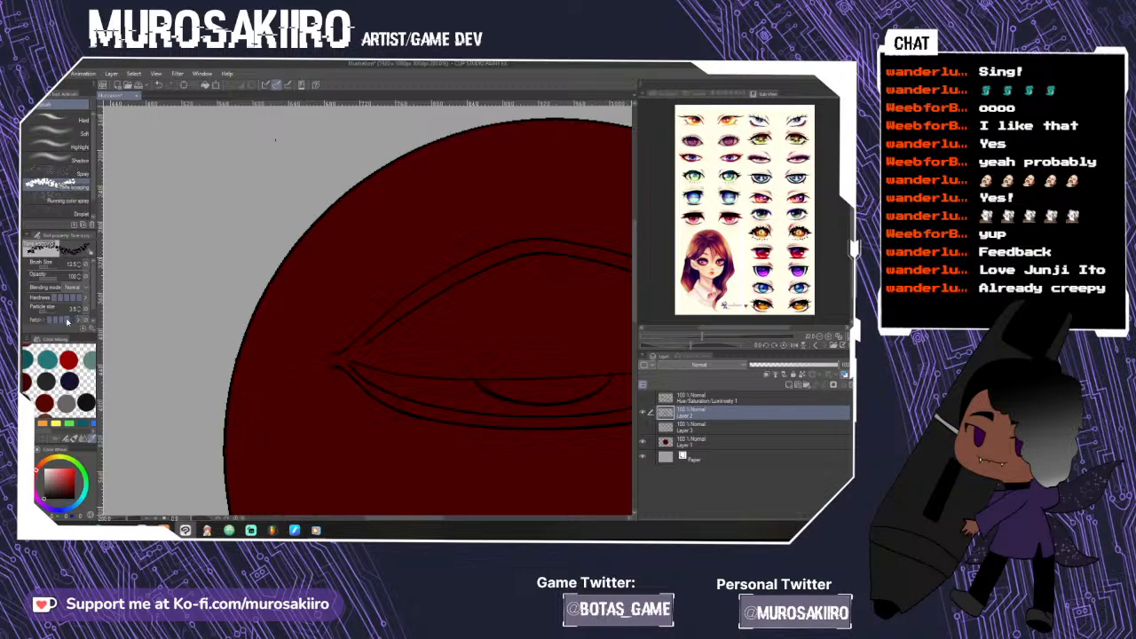
- Set the Tone scraping airbrush's particle size to 3.5 and lower its spray deviation
left_click(41, 311)
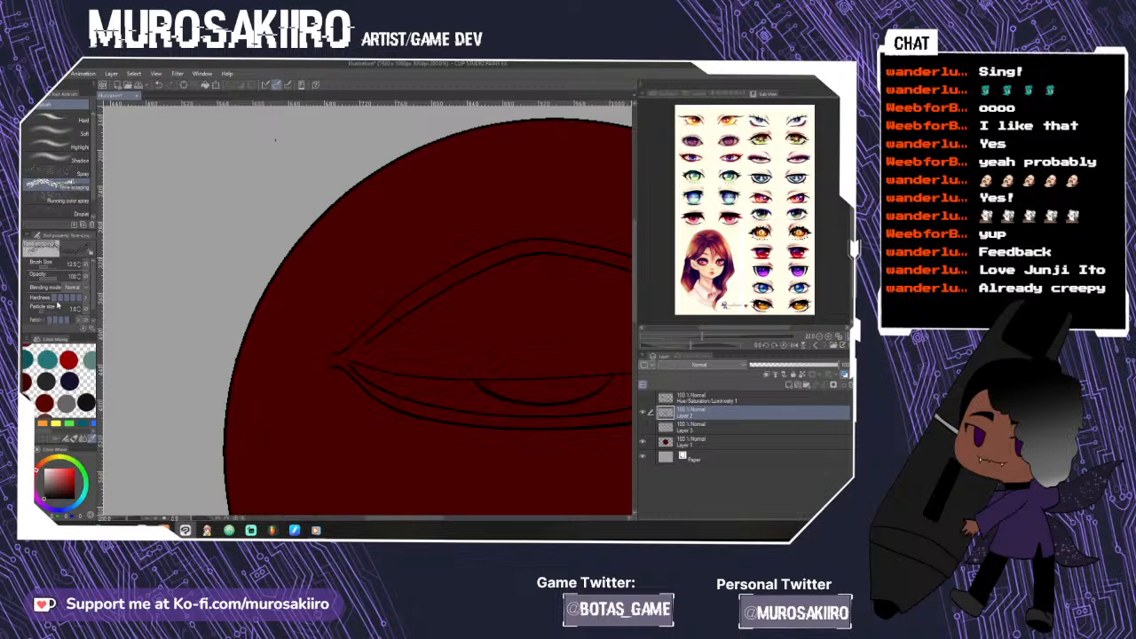
left_click_drag(92, 293, 93, 302)
left_click(62, 317)
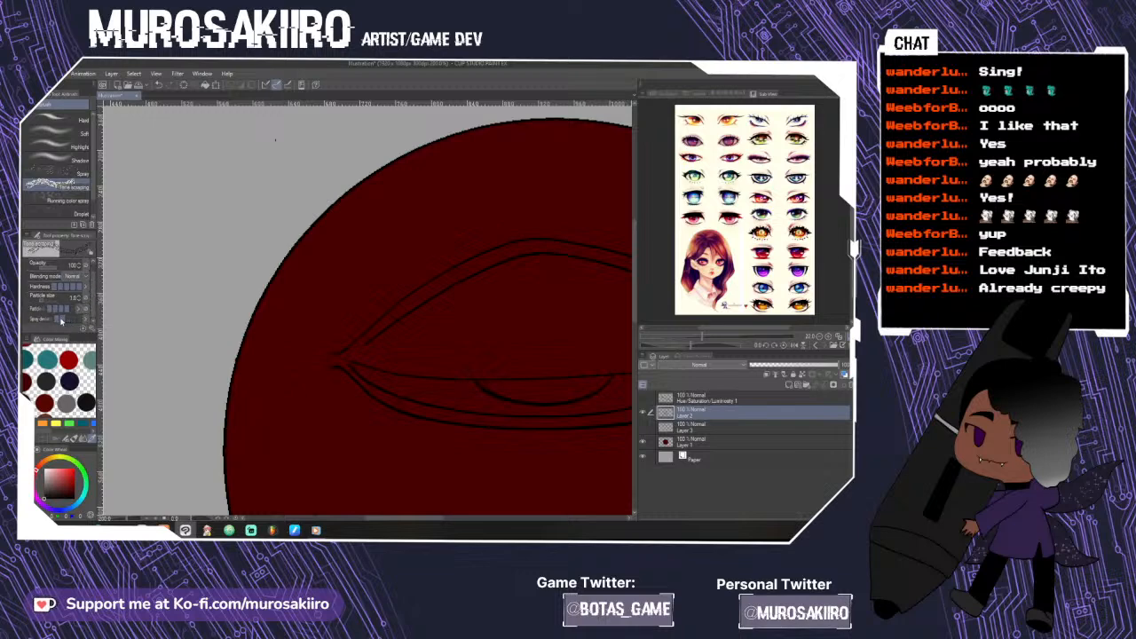
left_click(44, 302)
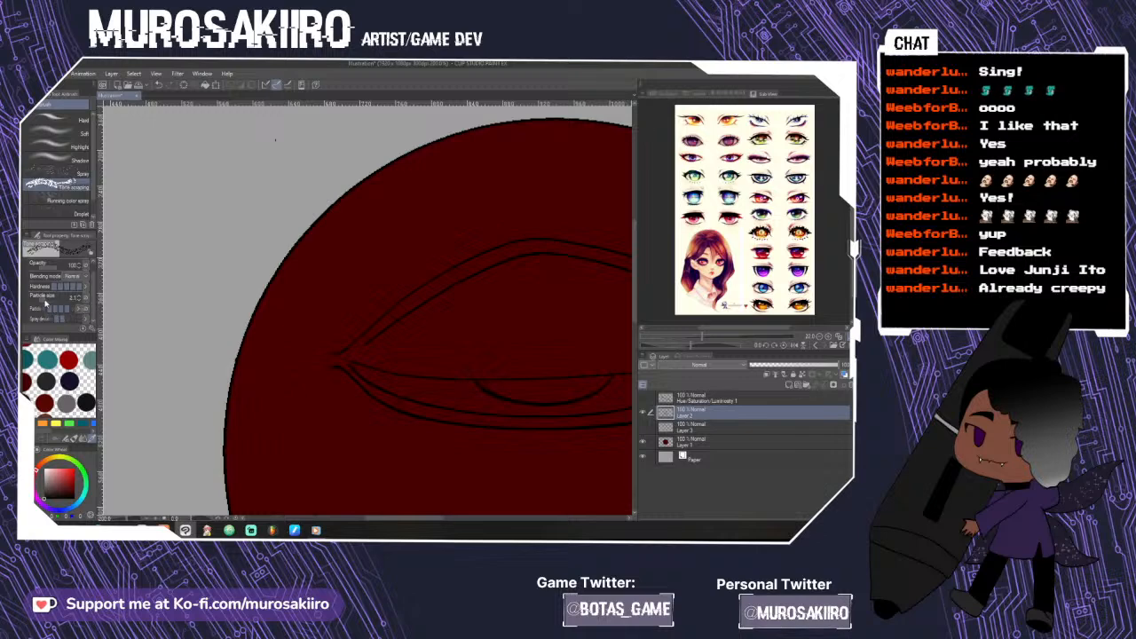
left_click(46, 302)
left_click(57, 318)
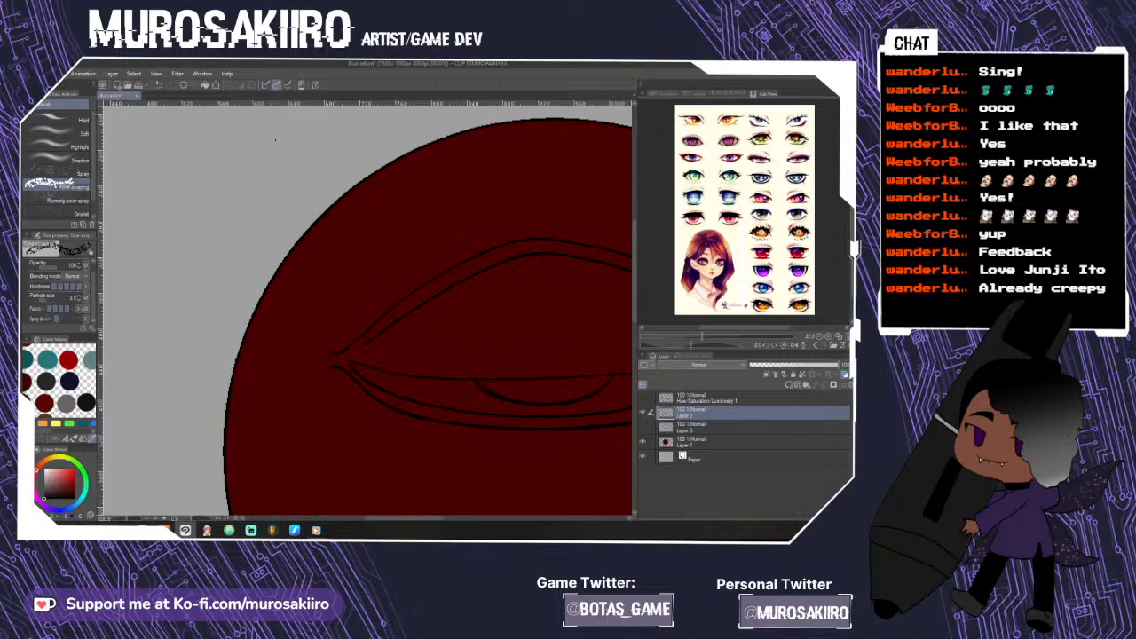
- Fill the band between the two eye outlines with black speckled texture all the way around
mouse_move(348, 352)
left_mouse_down()
mouse_move(461, 270)
mouse_move(553, 246)
left_mouse_up()
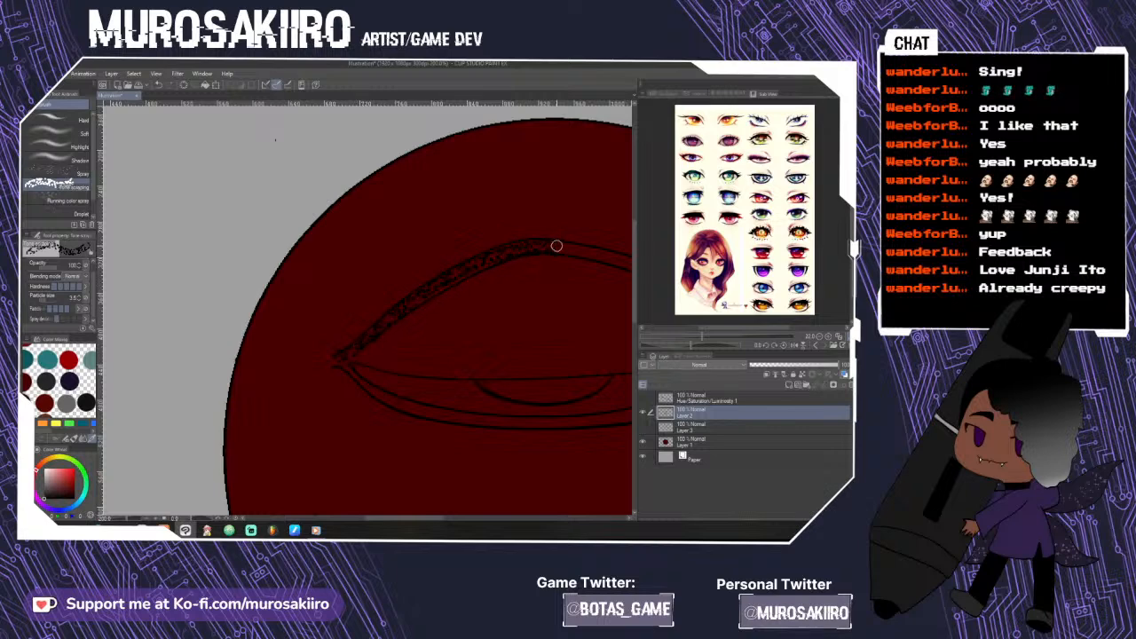
left_click_drag(414, 524, 448, 521)
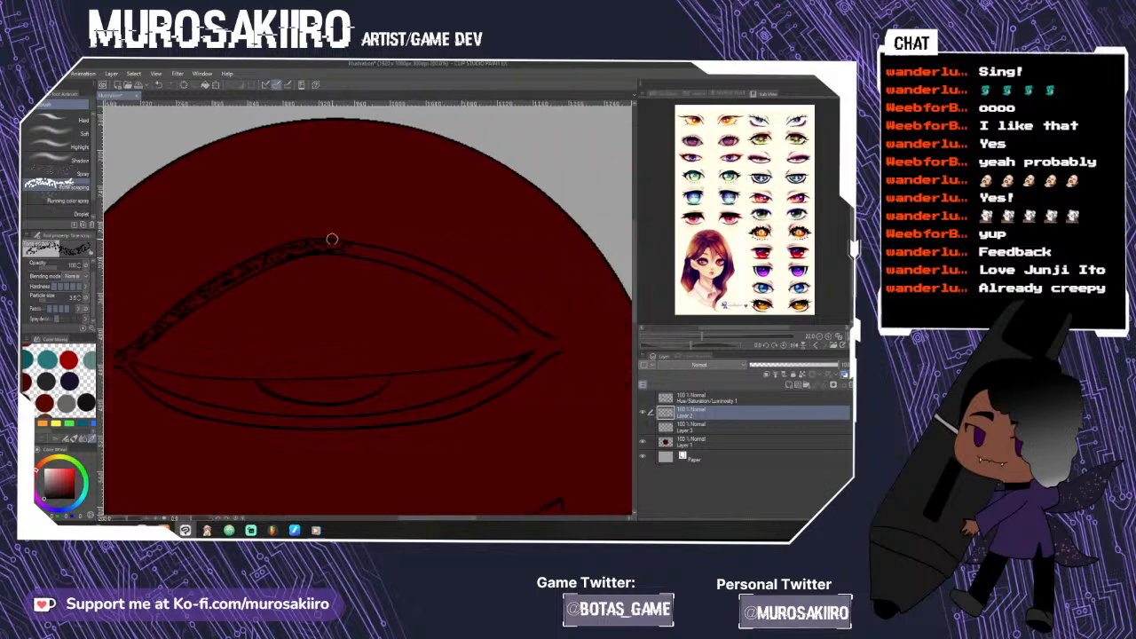
mouse_move(330, 240)
left_mouse_down()
mouse_move(434, 271)
mouse_move(561, 349)
mouse_move(446, 406)
mouse_move(302, 420)
mouse_move(228, 415)
mouse_move(150, 389)
mouse_move(125, 364)
left_mouse_up()
key("ctrl+minus")
key("ctrl+minus")
key("ctrl+minus")
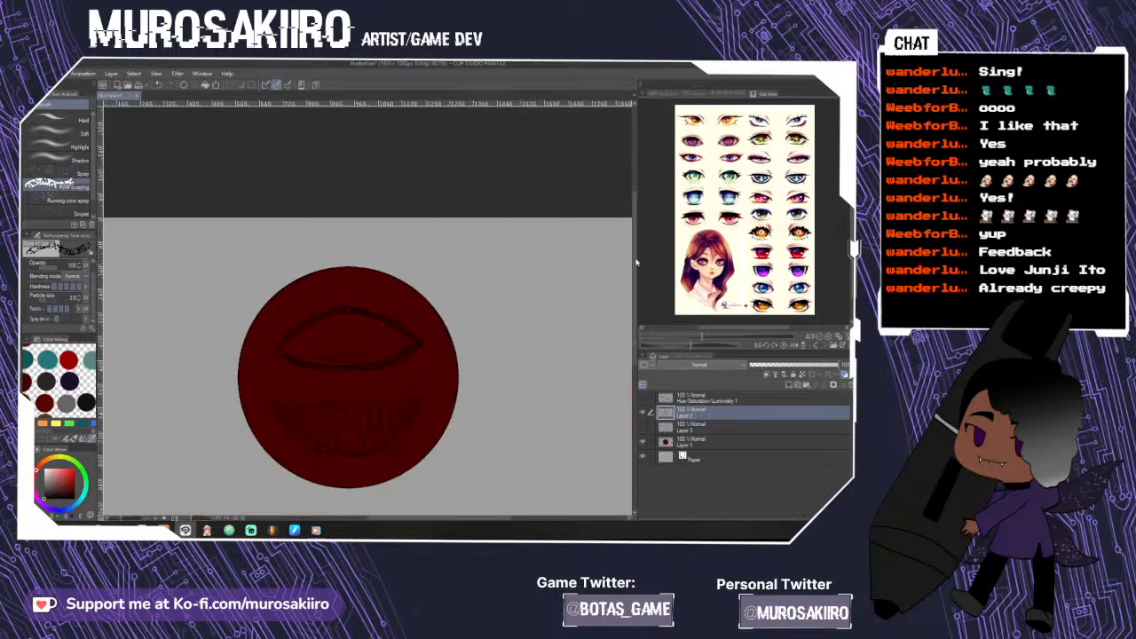
- Fill the band between the two mouth outlines with the same black speckled texture
left_click_drag(634, 261, 629, 292)
key("ctrl+plus")
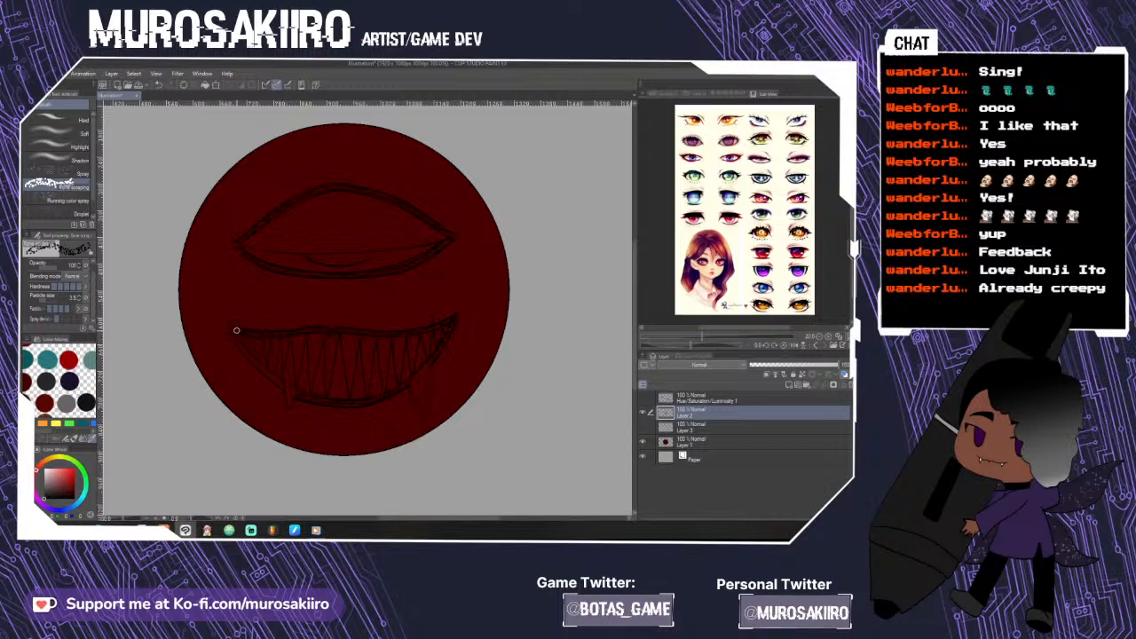
scroll(228, 327, "up", 1)
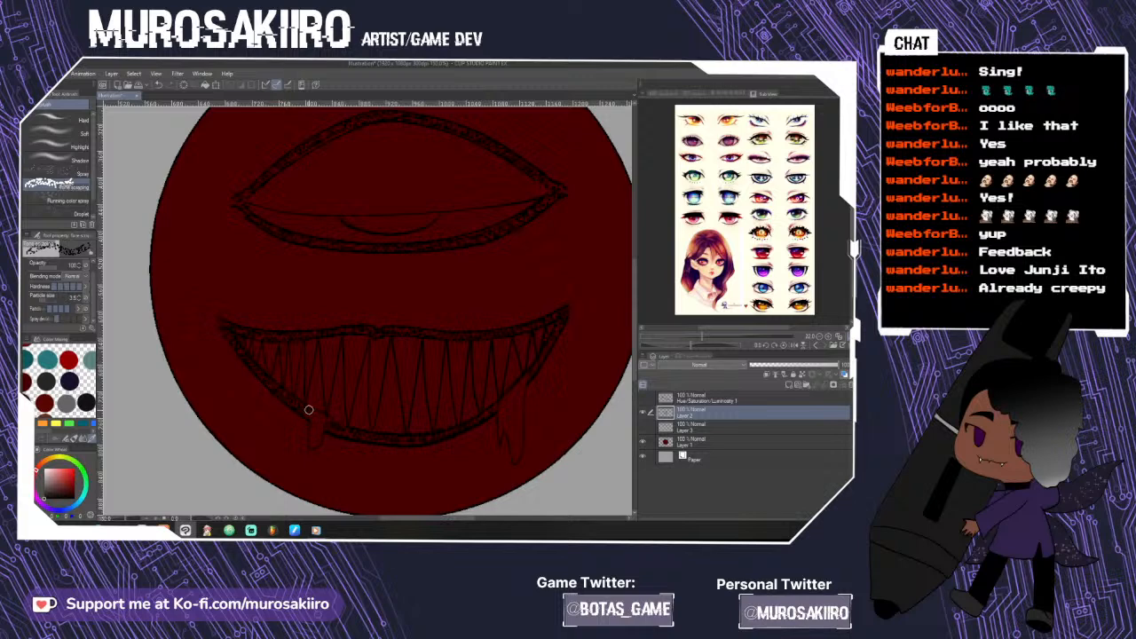
- Toggle the line art and spots layers to compare the textured eye and mouth with and without the pixelated spots
key("p")
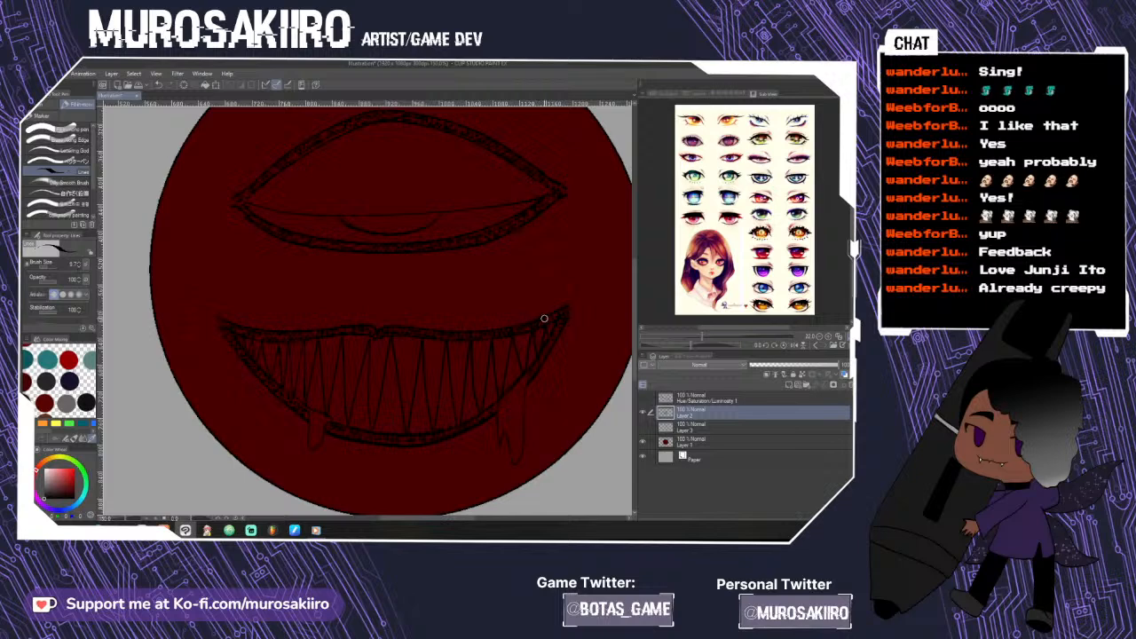
left_click(643, 413)
left_click(642, 413)
scroll(407, 330, "down", 1)
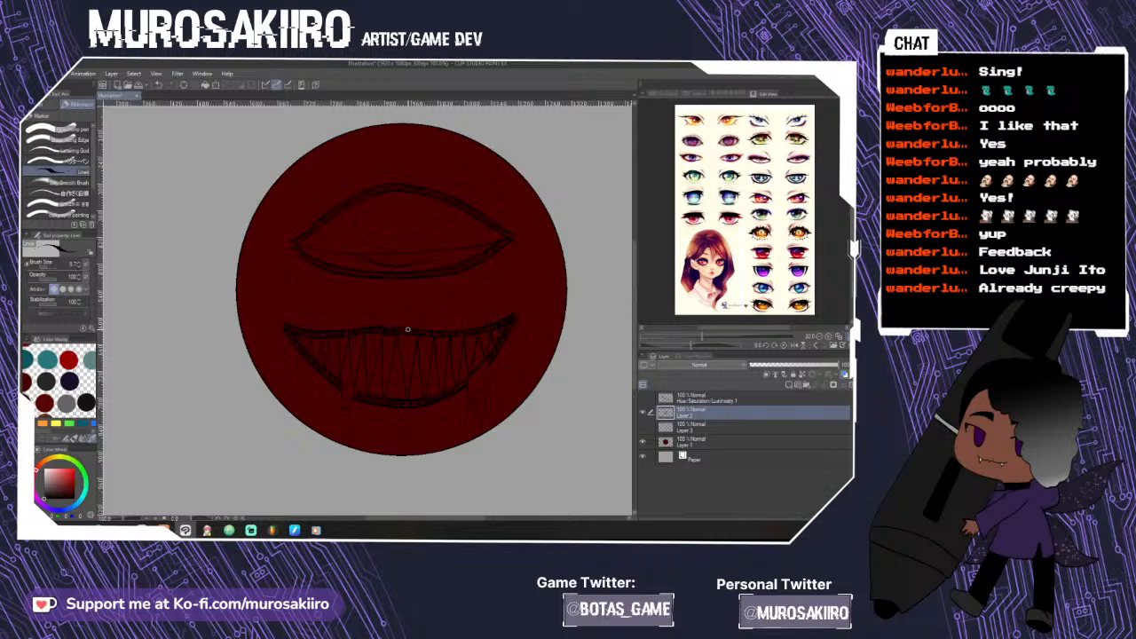
scroll(407, 329, "down", 2)
scroll(408, 330, "up", 1)
left_click(643, 427)
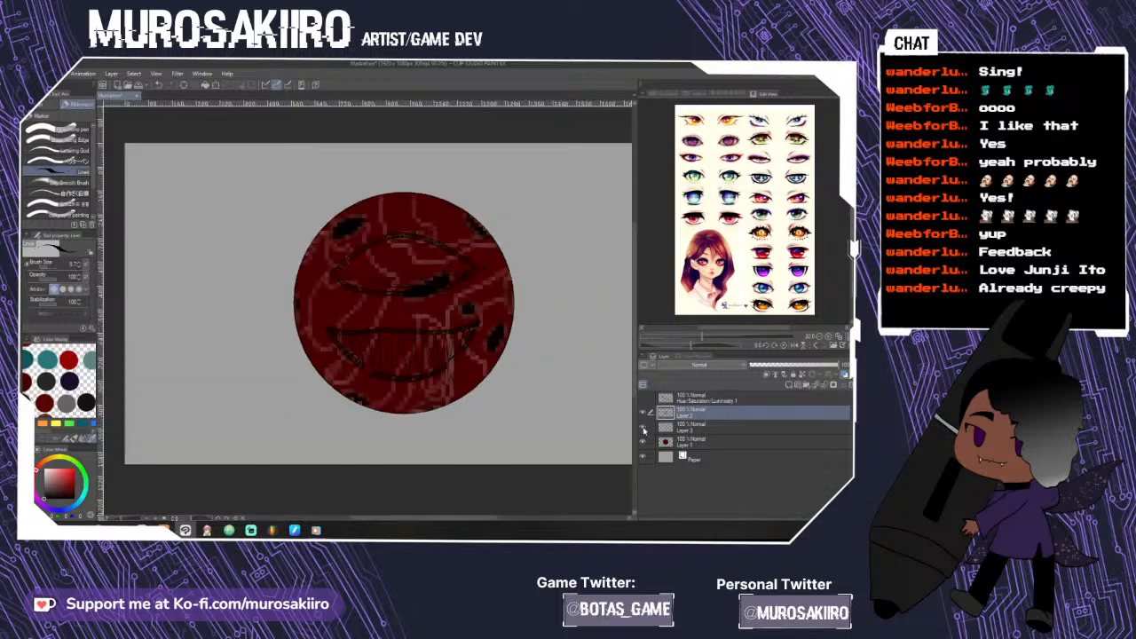
left_click(642, 427)
scroll(413, 266, "up", 1)
scroll(413, 265, "up", 3)
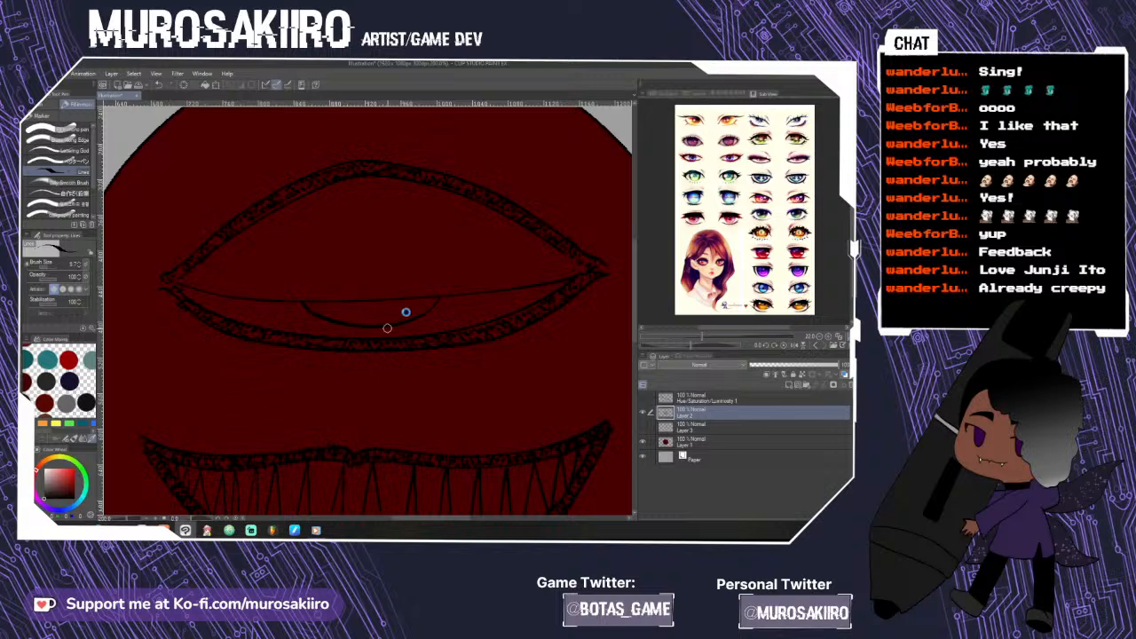
- Draw a black pupil edge with short jagged strokes inside the iris, just beneath the eyelid line
scroll(354, 305, "up", 2)
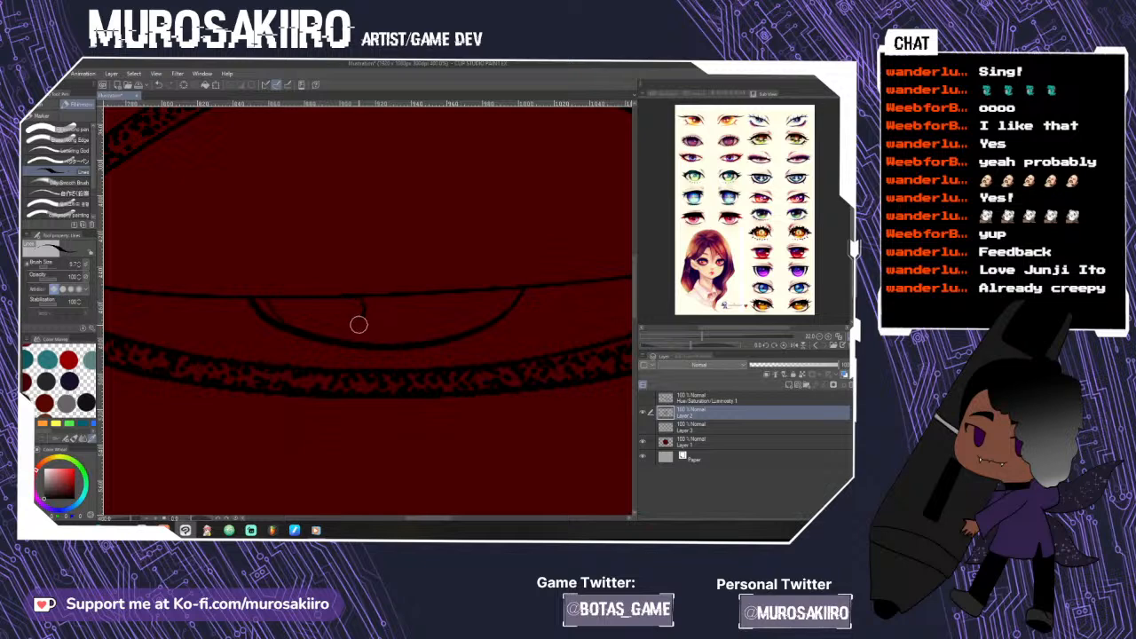
left_click_drag(363, 302, 399, 302)
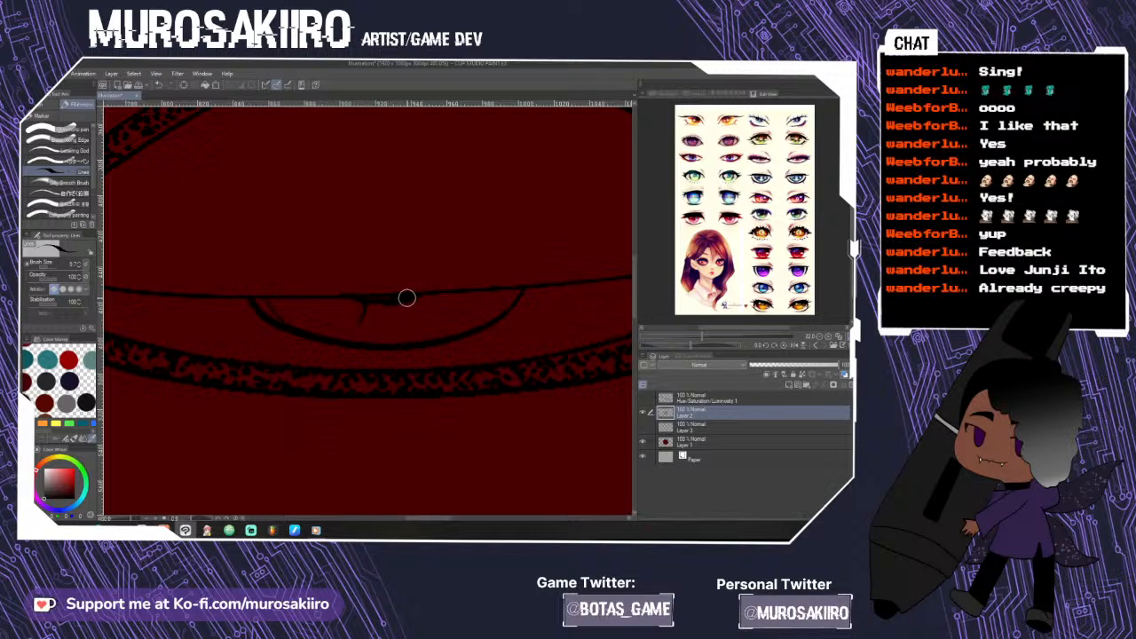
mouse_move(417, 296)
left_mouse_down()
mouse_move(409, 332)
mouse_move(386, 314)
mouse_move(376, 329)
mouse_move(325, 310)
left_mouse_up()
key("ctrl+minus")
key("ctrl+minus")
key("ctrl+minus")
key("ctrl+minus")
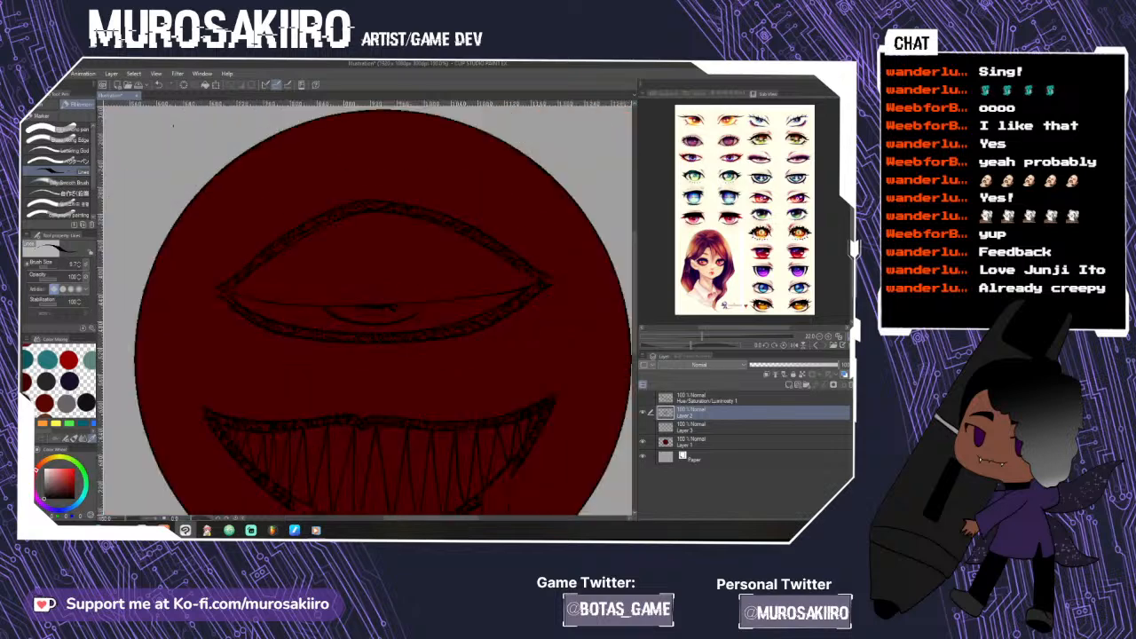
scroll(406, 350, "up", 1)
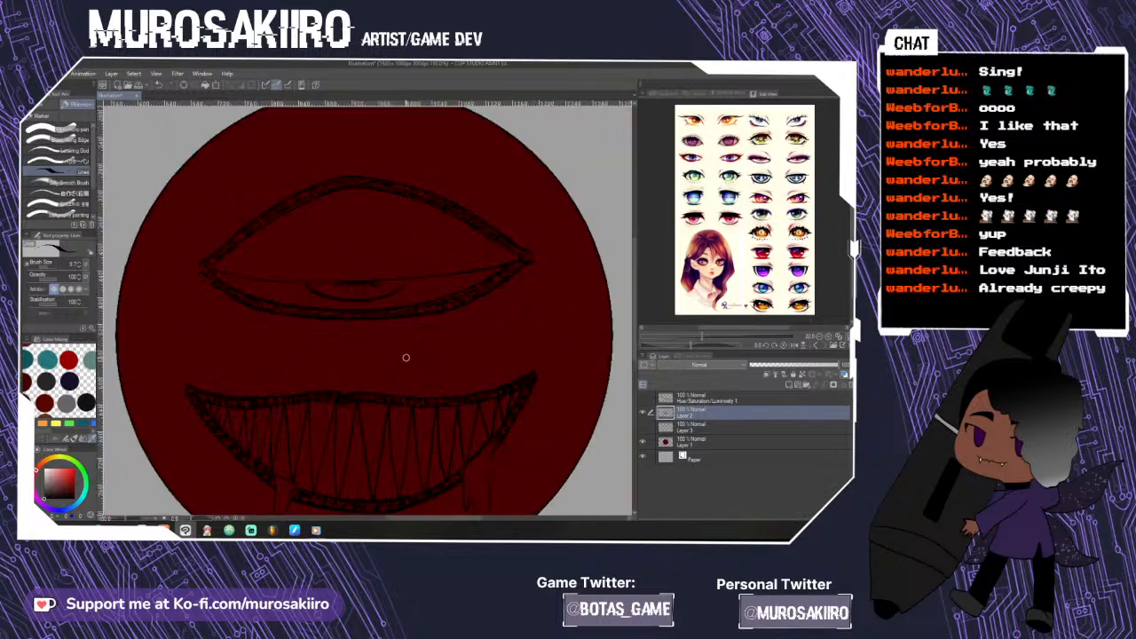
- Fill the two drips hanging from the mouth's lower edge with black and check them against the spots layer
scroll(635, 320, "down", 3)
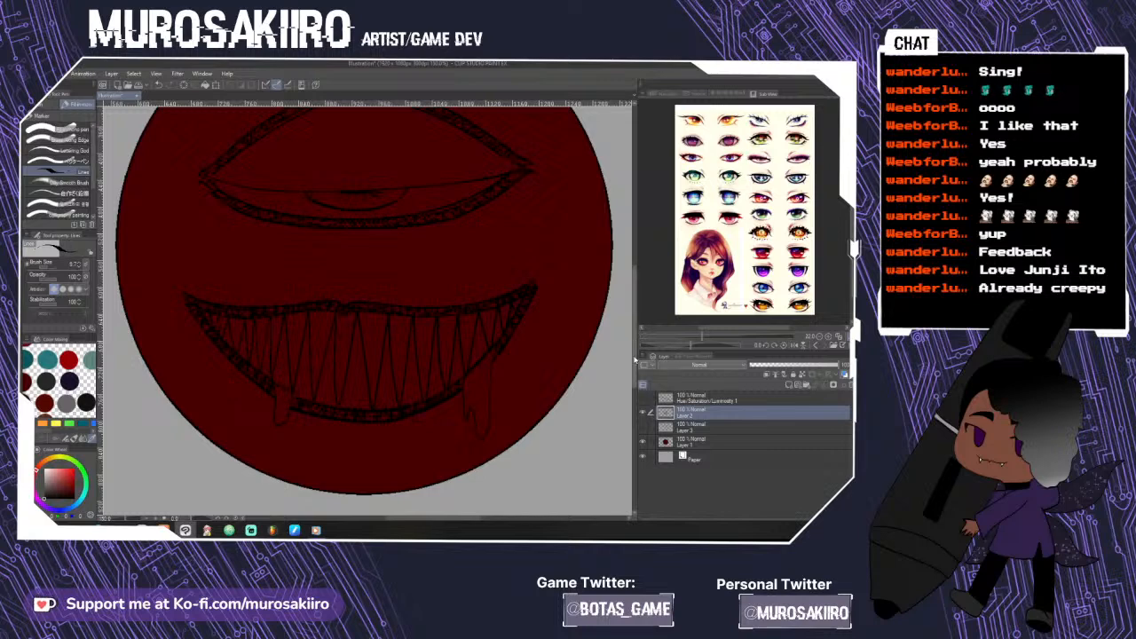
key("g")
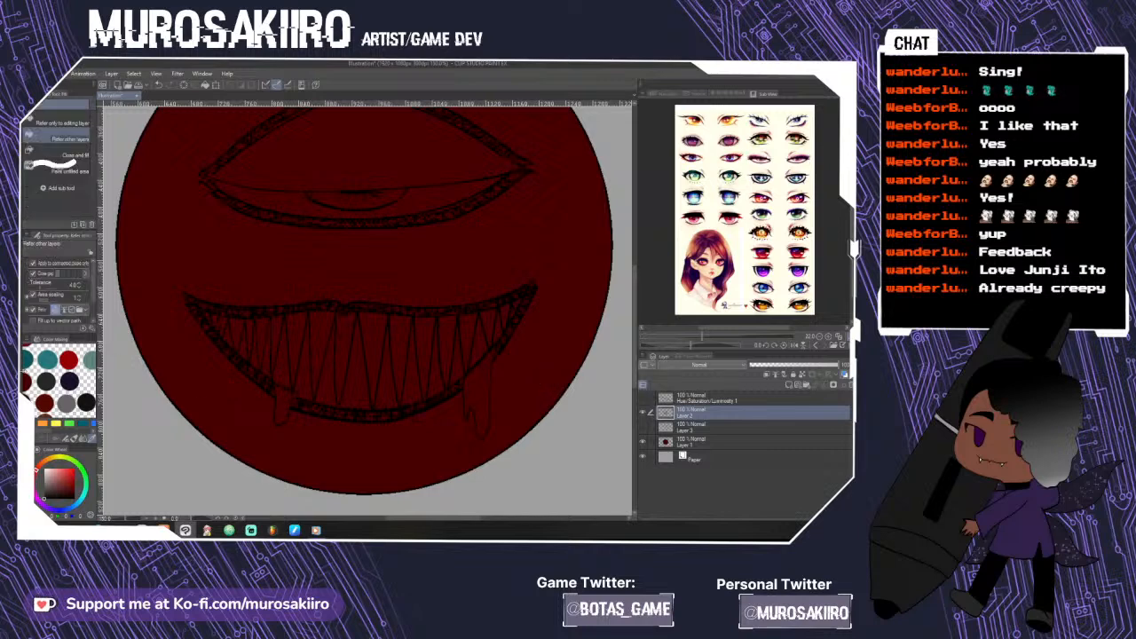
left_click(285, 404)
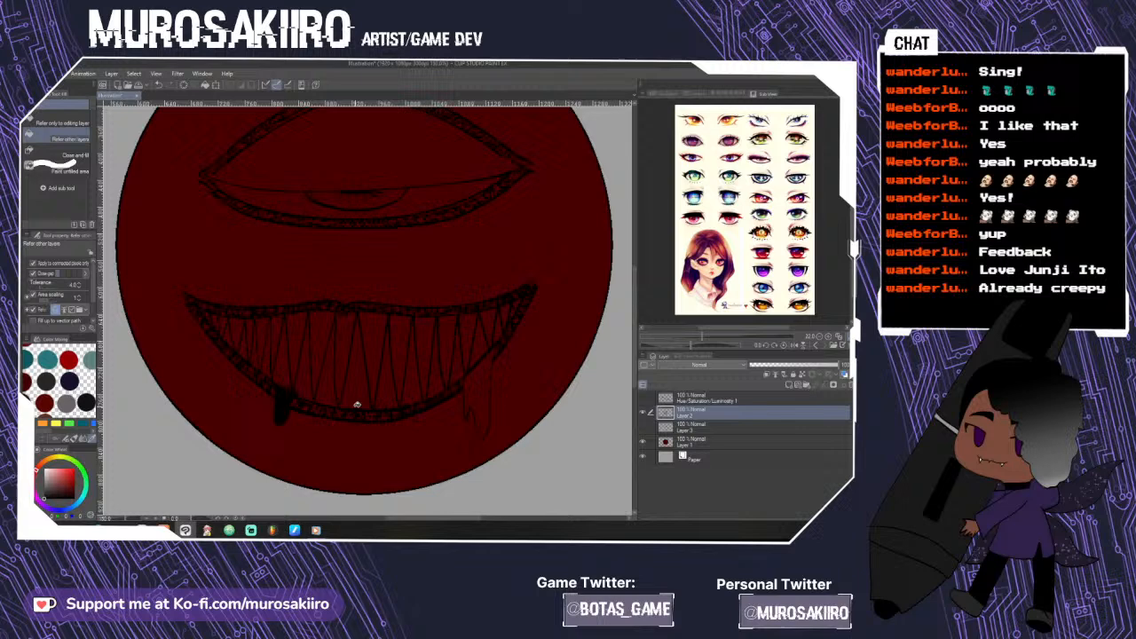
left_click(484, 399)
scroll(532, 408, "down", 4)
left_click_drag(633, 299, 634, 325)
scroll(618, 325, "up", 2)
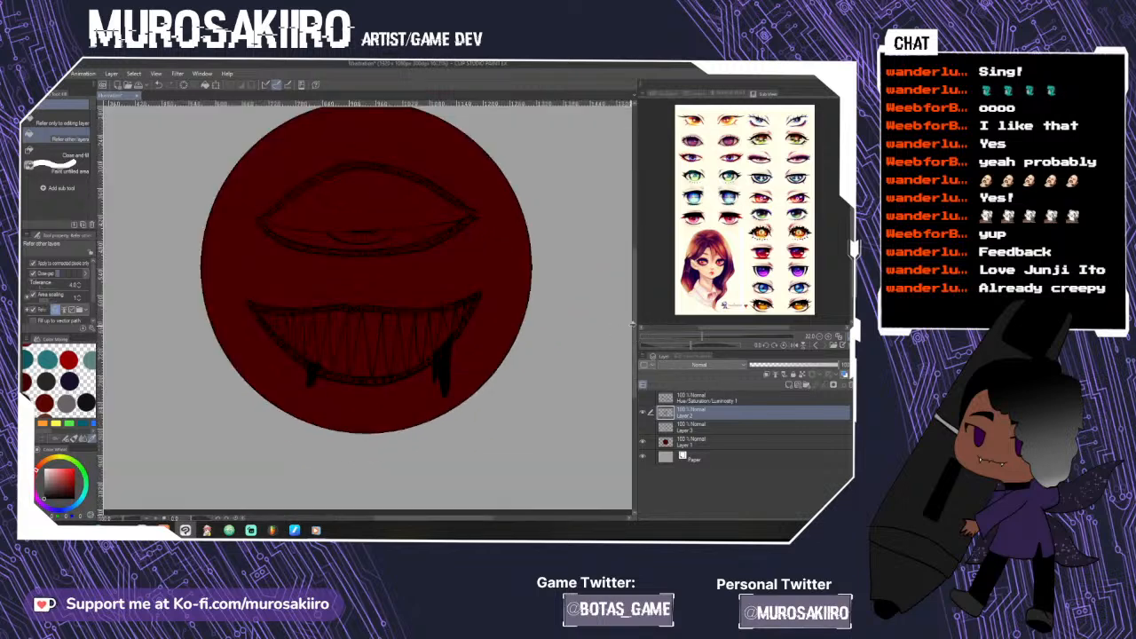
left_click(644, 431)
left_click(644, 430)
scroll(305, 292, "up", 3)
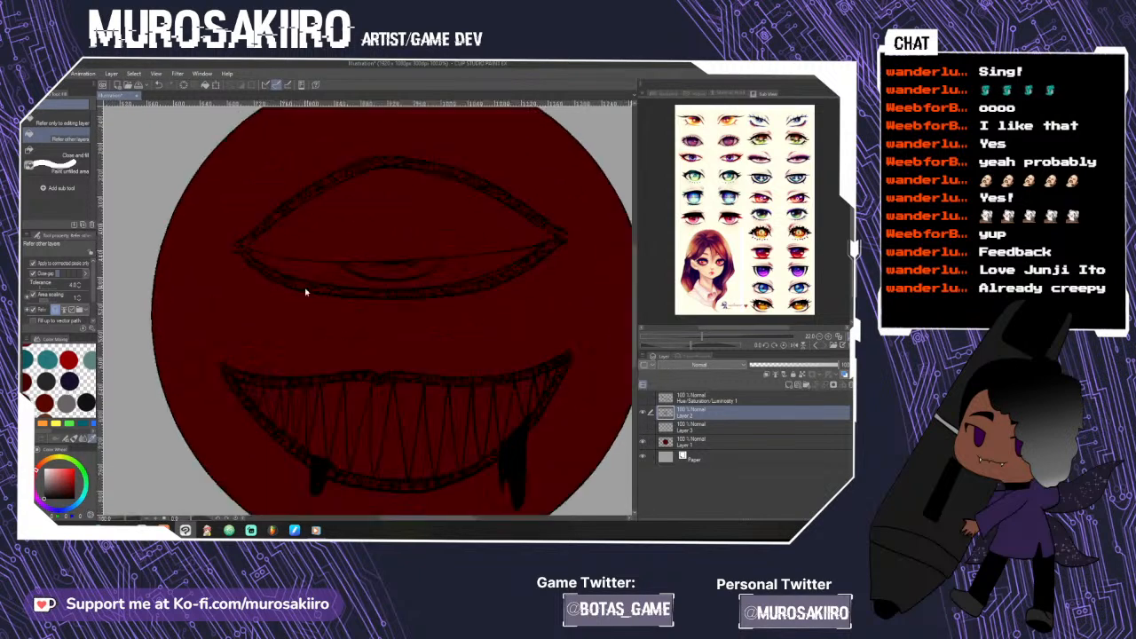
- Close the gaps with the pen where the eyelid line meets the speckled outline at both eye corners
key("p")
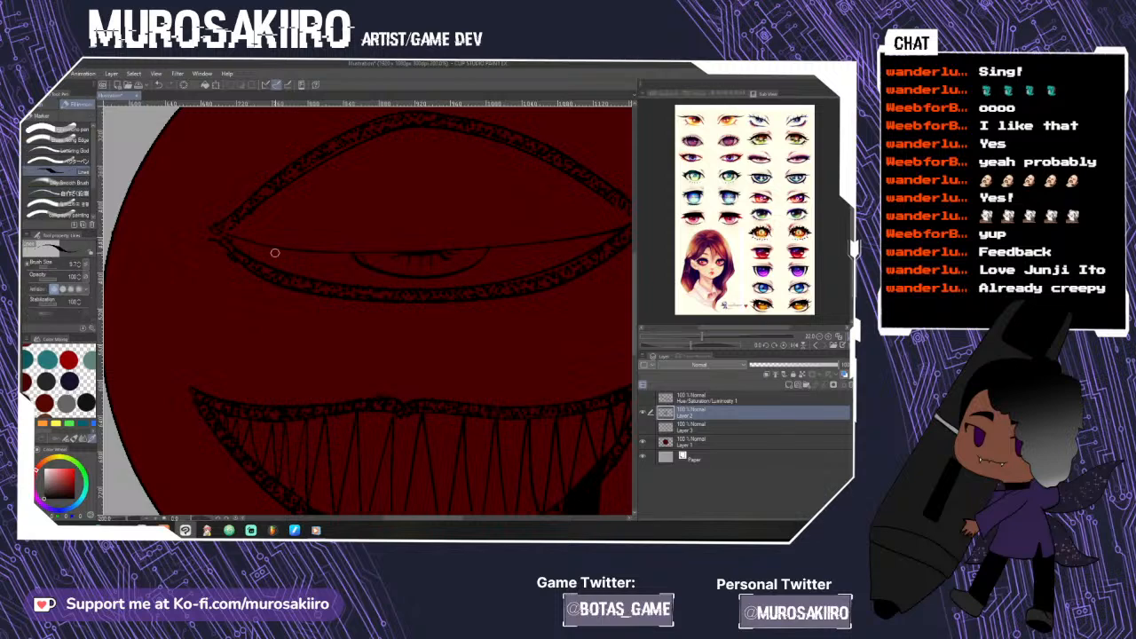
scroll(271, 252, "up", 2)
scroll(231, 266, "down", 2)
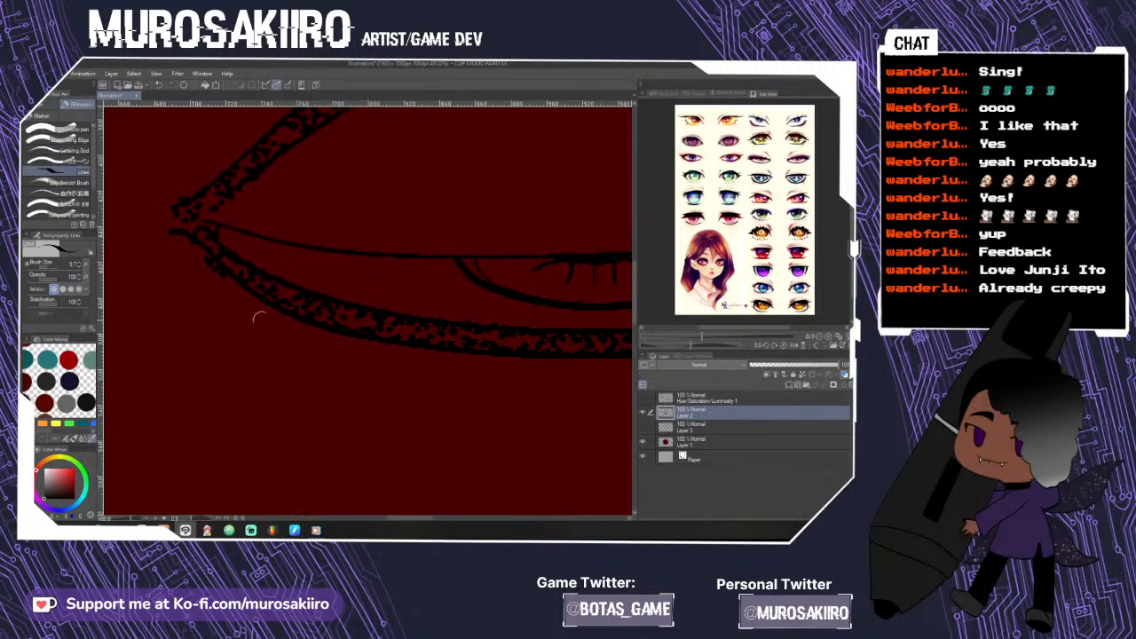
scroll(337, 287, "down", 2)
scroll(315, 278, "up", 4)
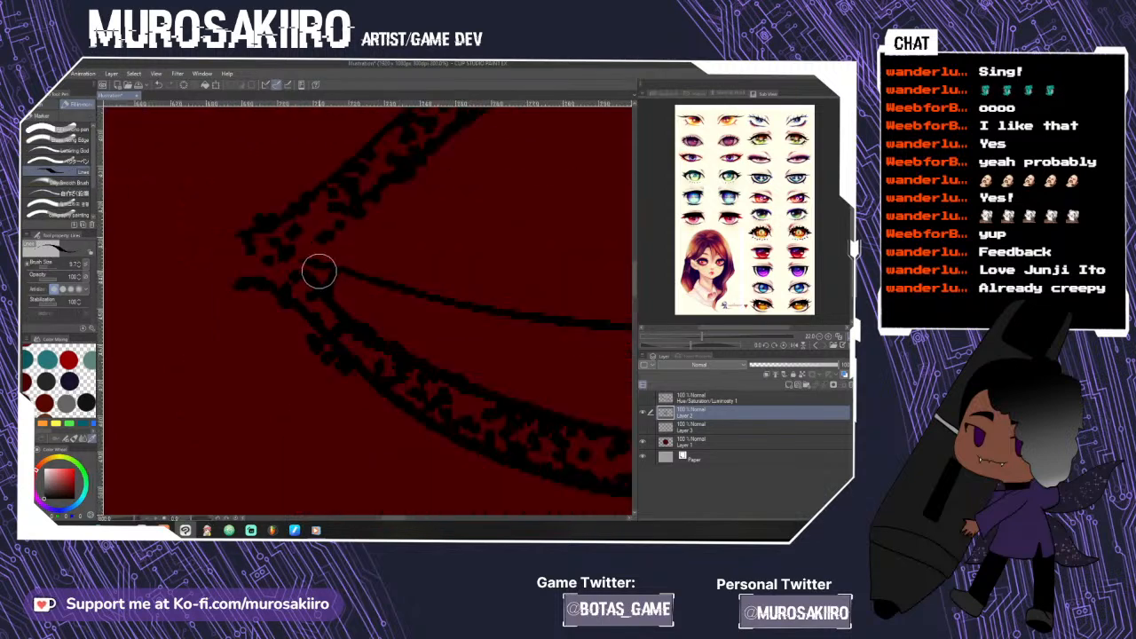
scroll(327, 296, "down", 4)
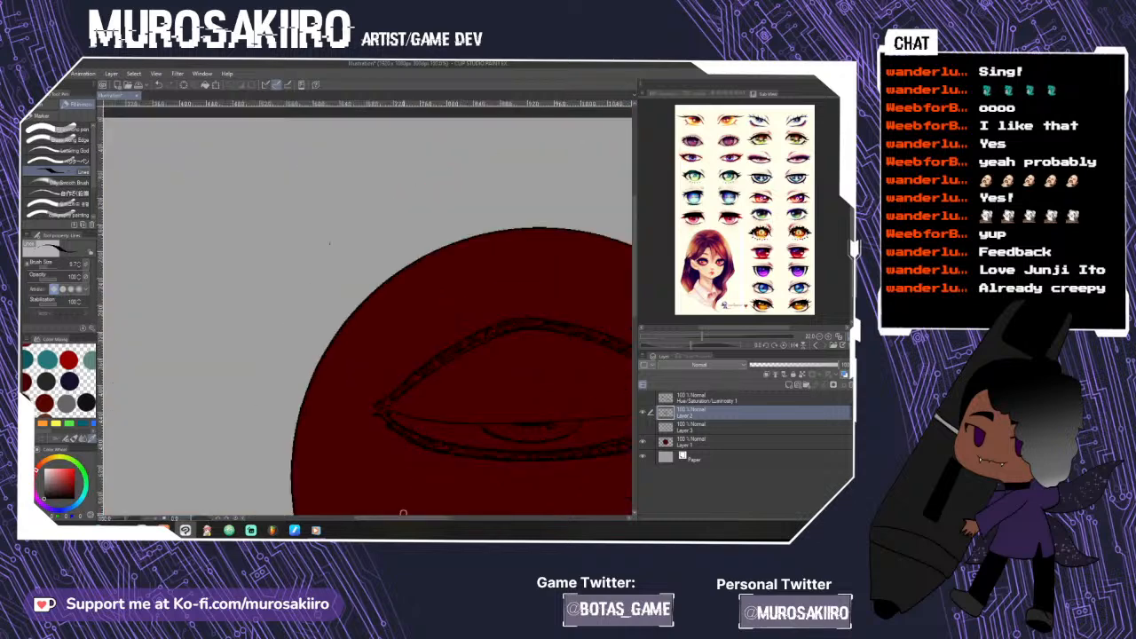
scroll(418, 444, "up", 4)
scroll(426, 414, "up", 1)
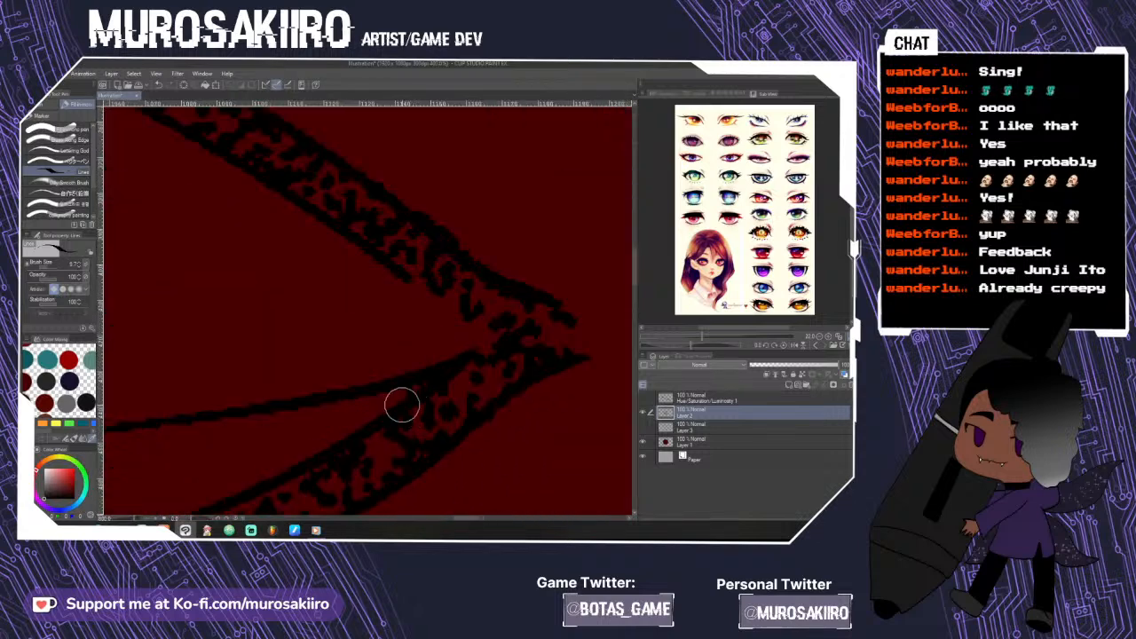
scroll(403, 496, "down", 3)
scroll(421, 490, "down", 1)
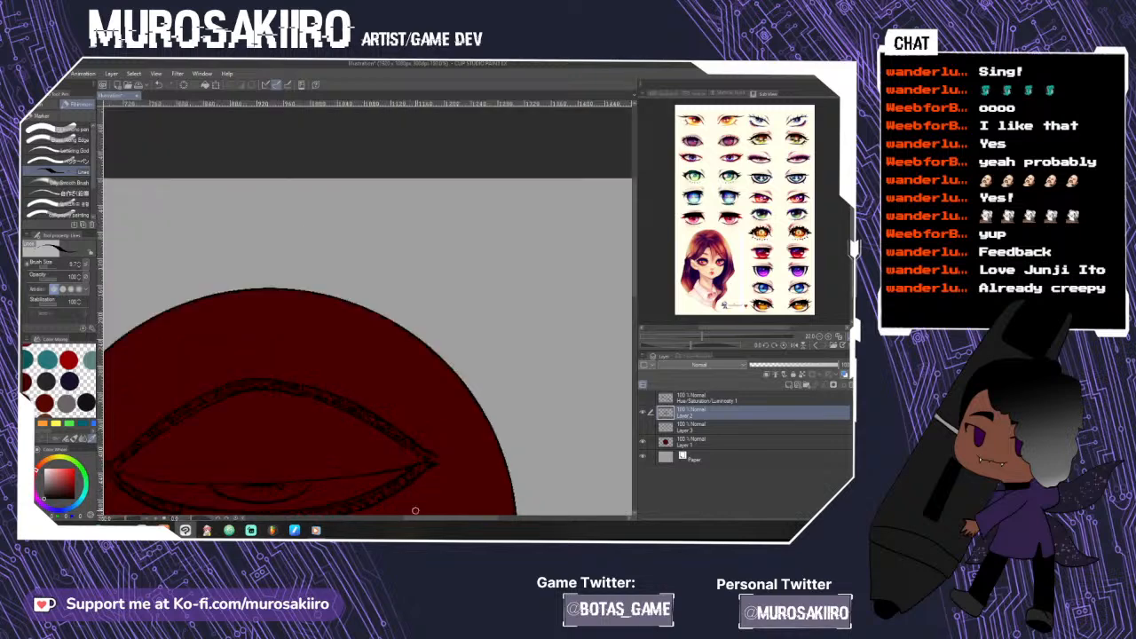
left_click_drag(417, 518, 378, 518)
scroll(251, 304, "down", 5)
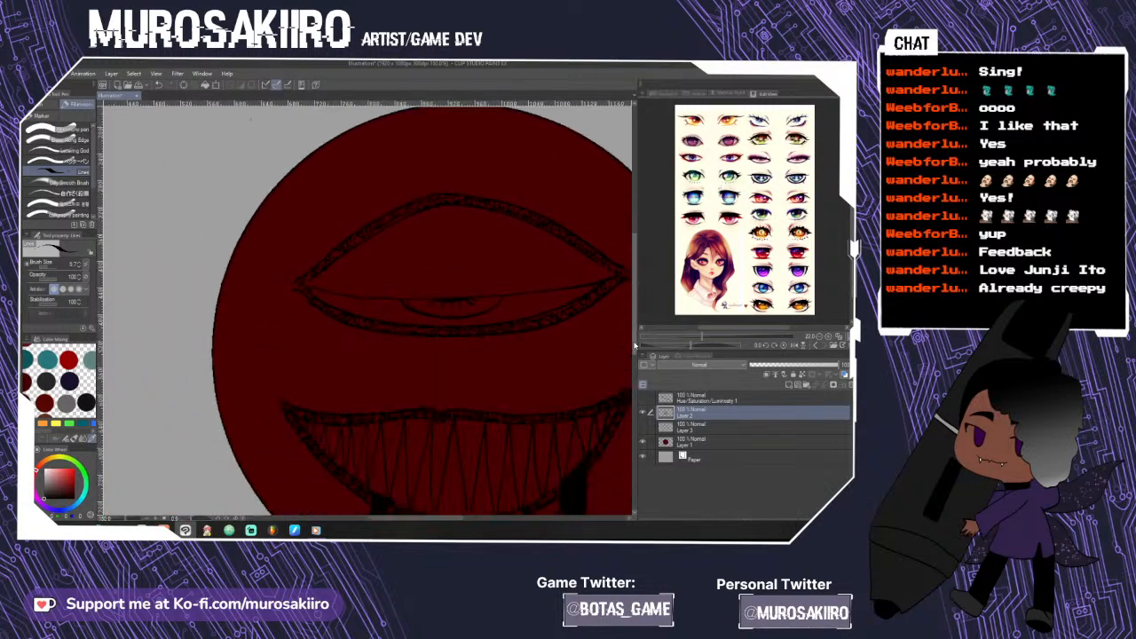
- Fill the visible eyeball area around the iris with light grey
key("g")
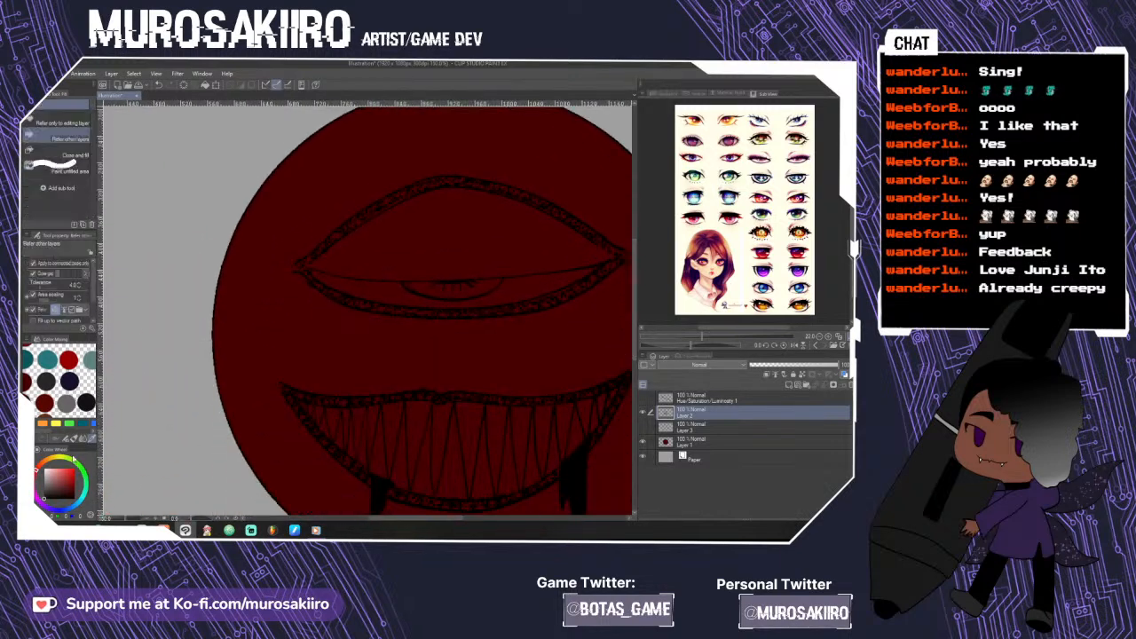
left_click(51, 481)
left_click(404, 299)
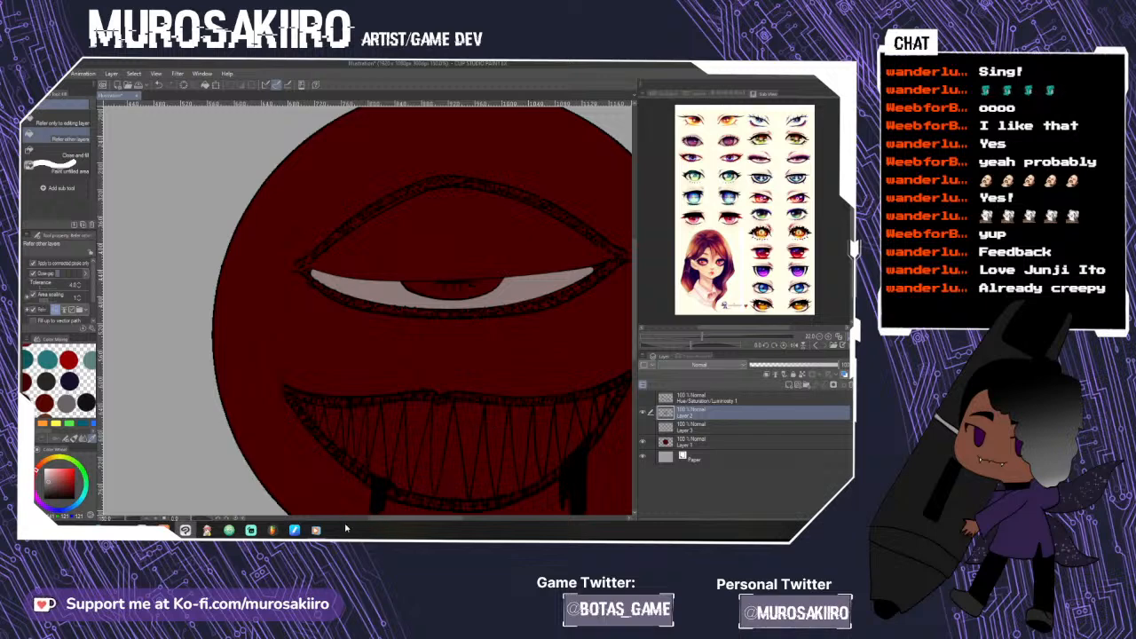
- Add a new layer beneath the line art and fill the iris with brownish dark red on it
left_click_drag(381, 518, 396, 519)
scroll(414, 291, "up", 3)
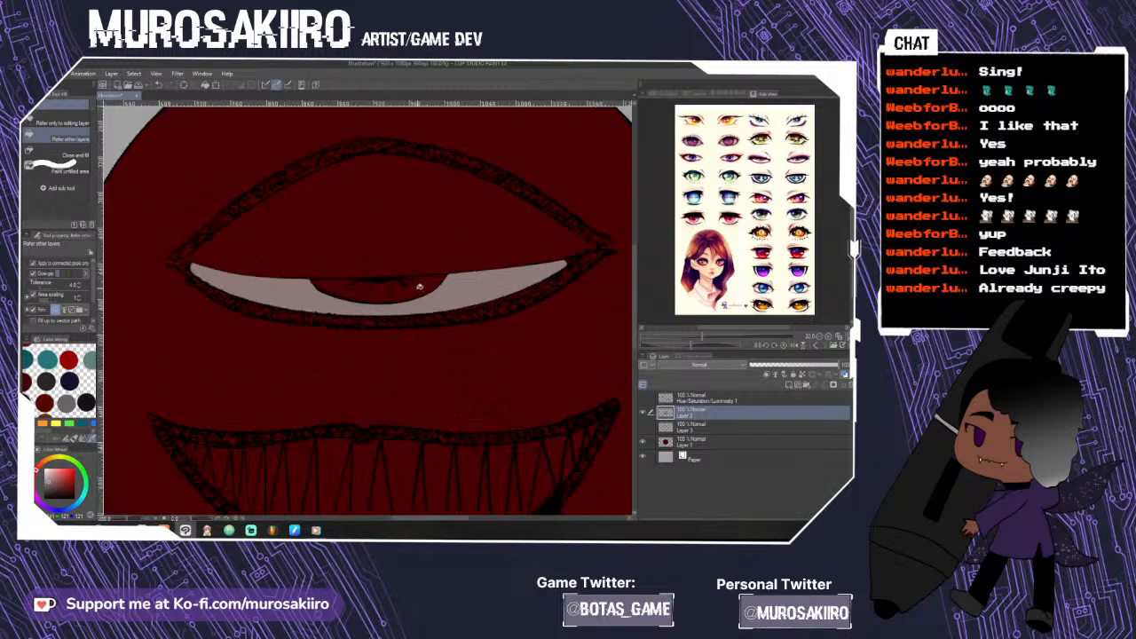
left_click(64, 475)
left_click(380, 291)
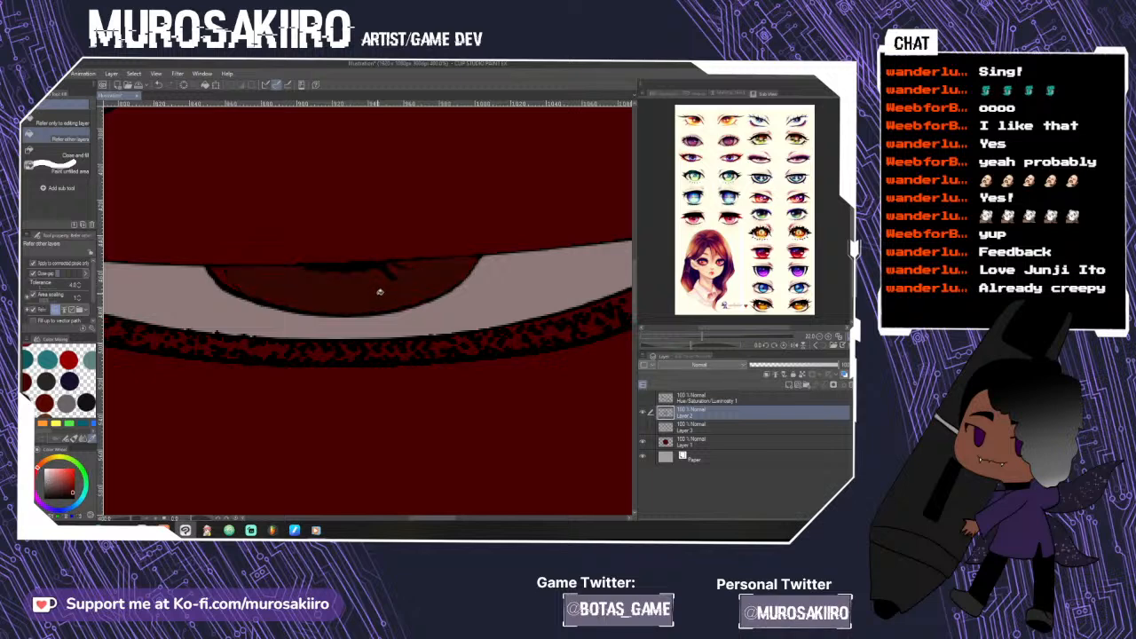
key("ctrl+z")
left_click(749, 429)
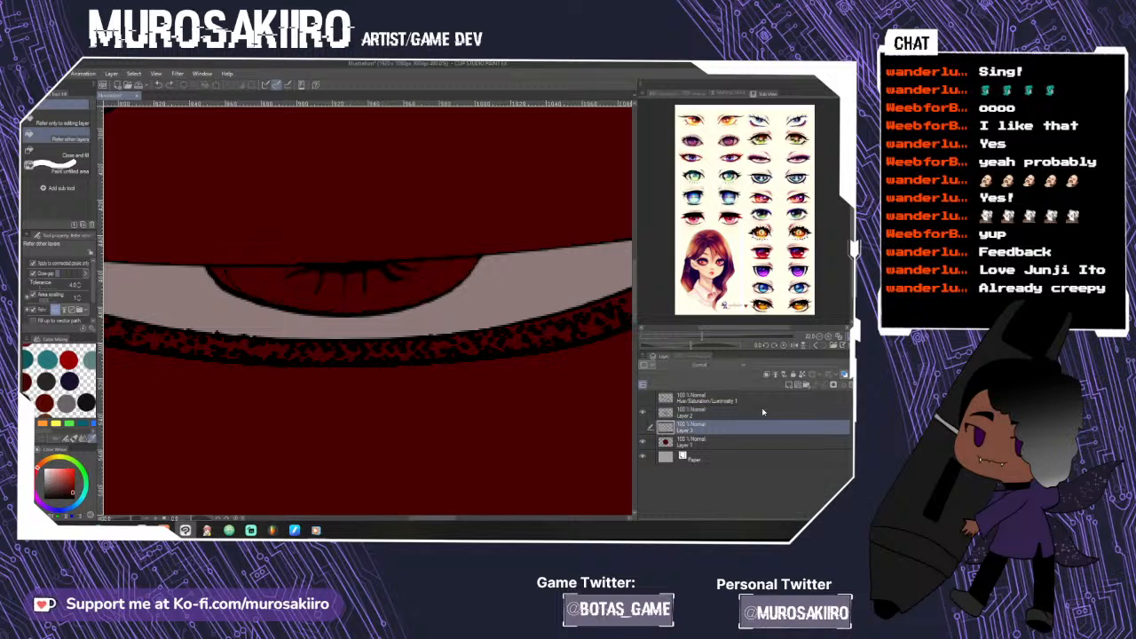
left_click(790, 384)
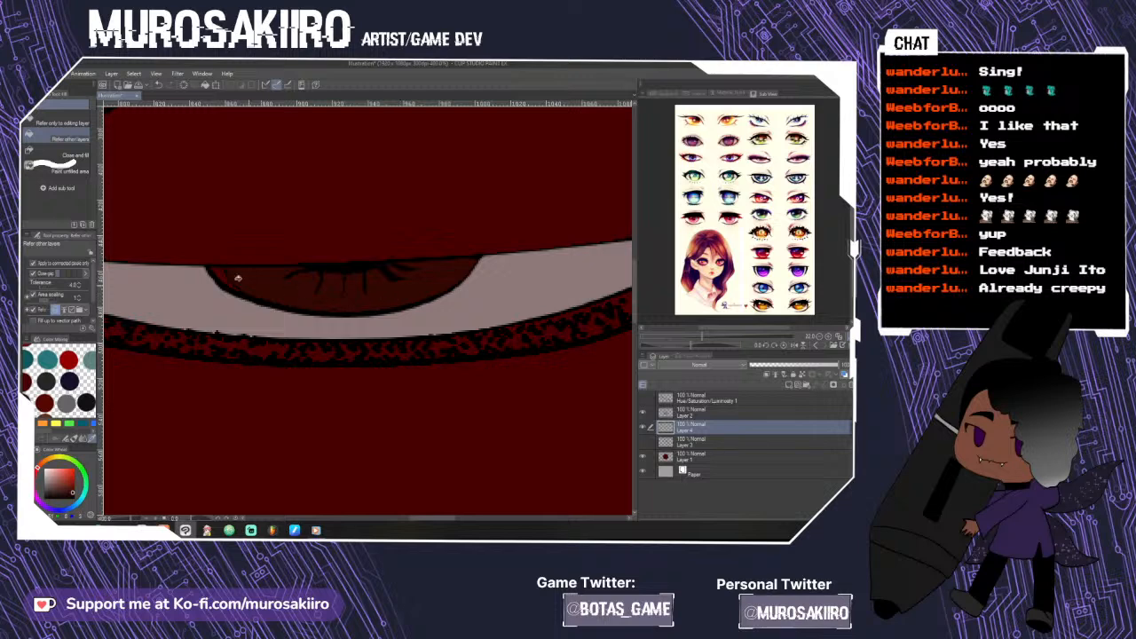
key("ctrl+minus")
key("ctrl+minus")
key("ctrl+minus")
key("ctrl+minus")
key("ctrl+minus")
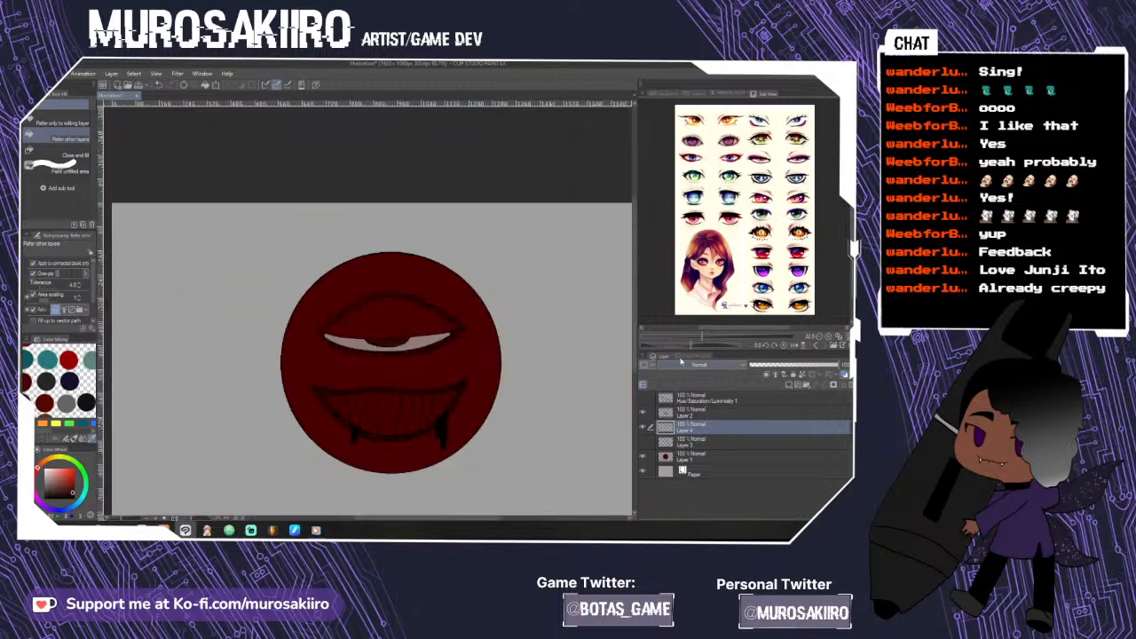
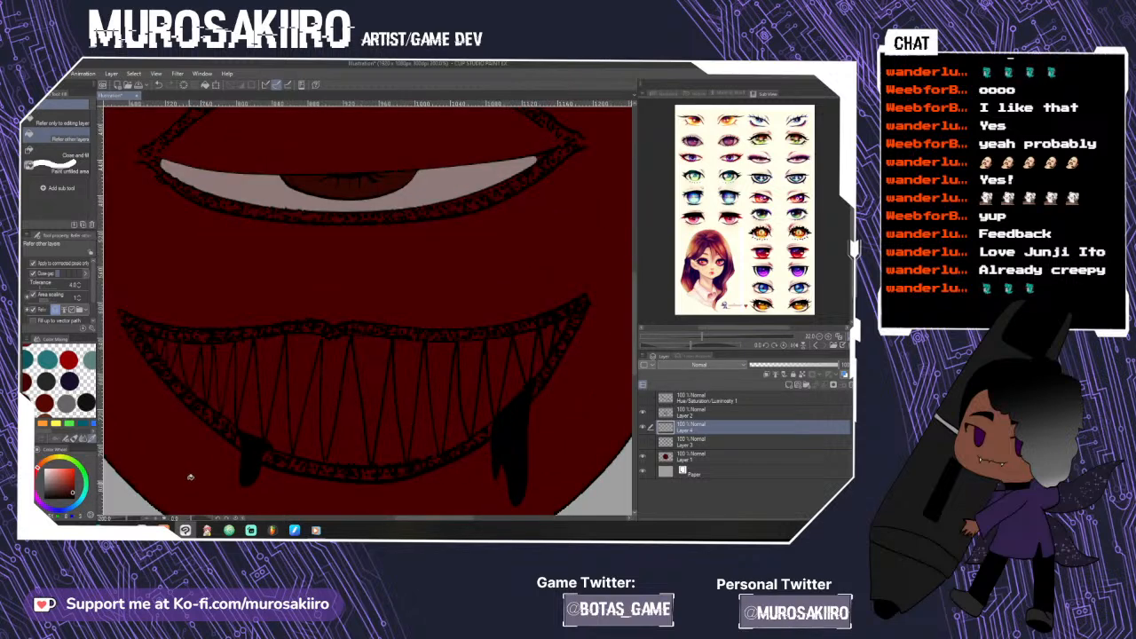
- Fill the teeth in the left half of the mouth with white, starting from the corner
left_click(67, 402)
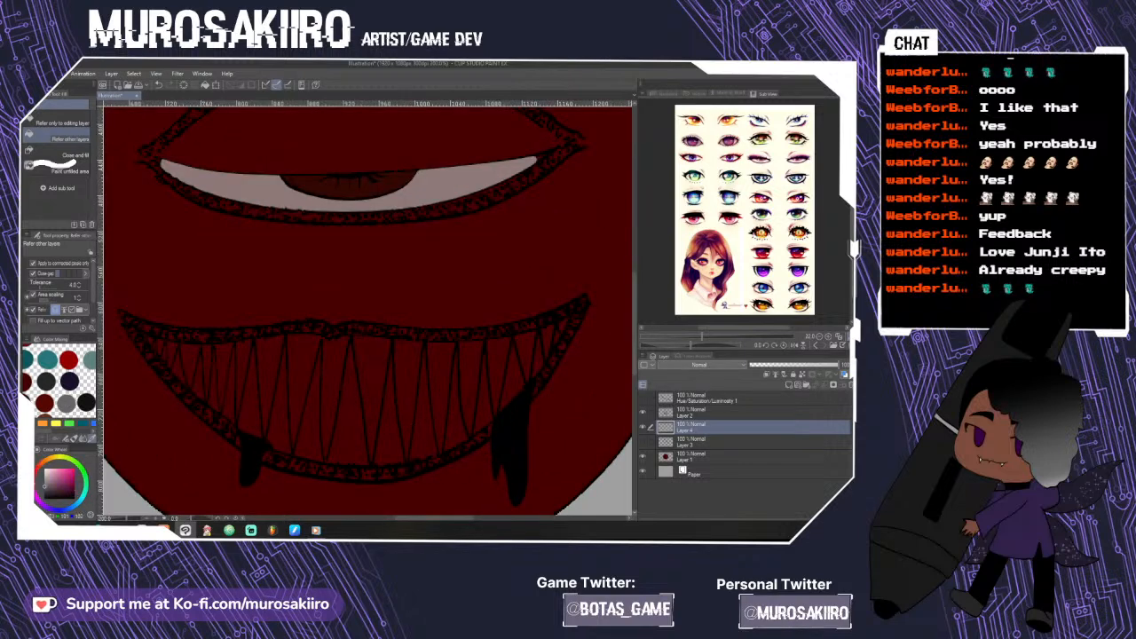
left_click(44, 468)
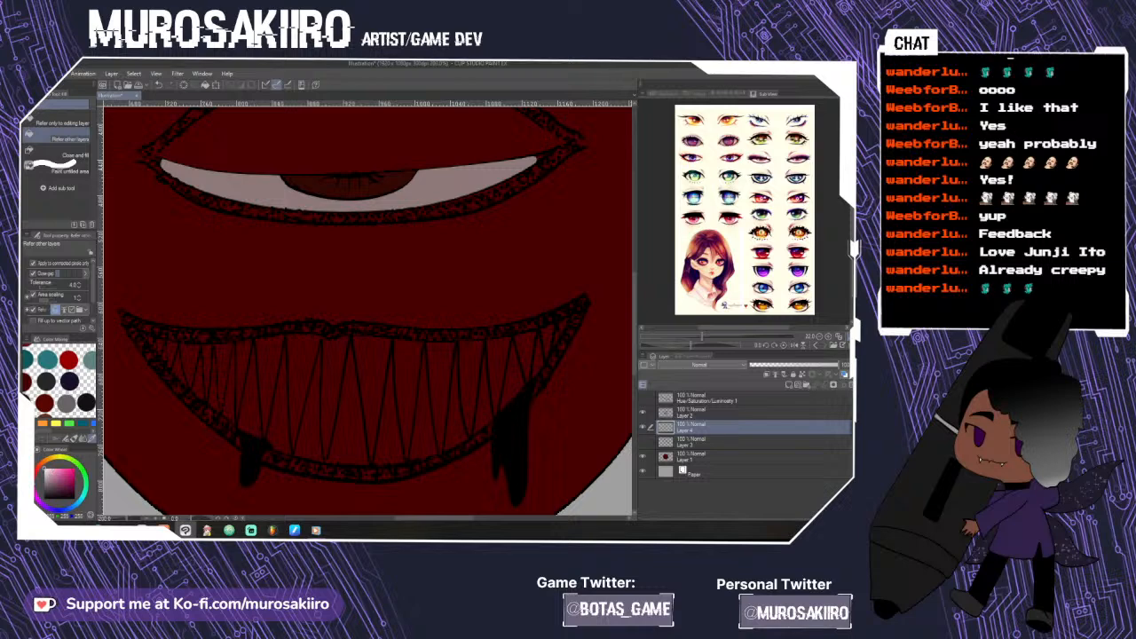
left_click(643, 441)
left_click(643, 441)
scroll(368, 311, "down", 1)
scroll(217, 339, "up", 1)
scroll(213, 338, "up", 2)
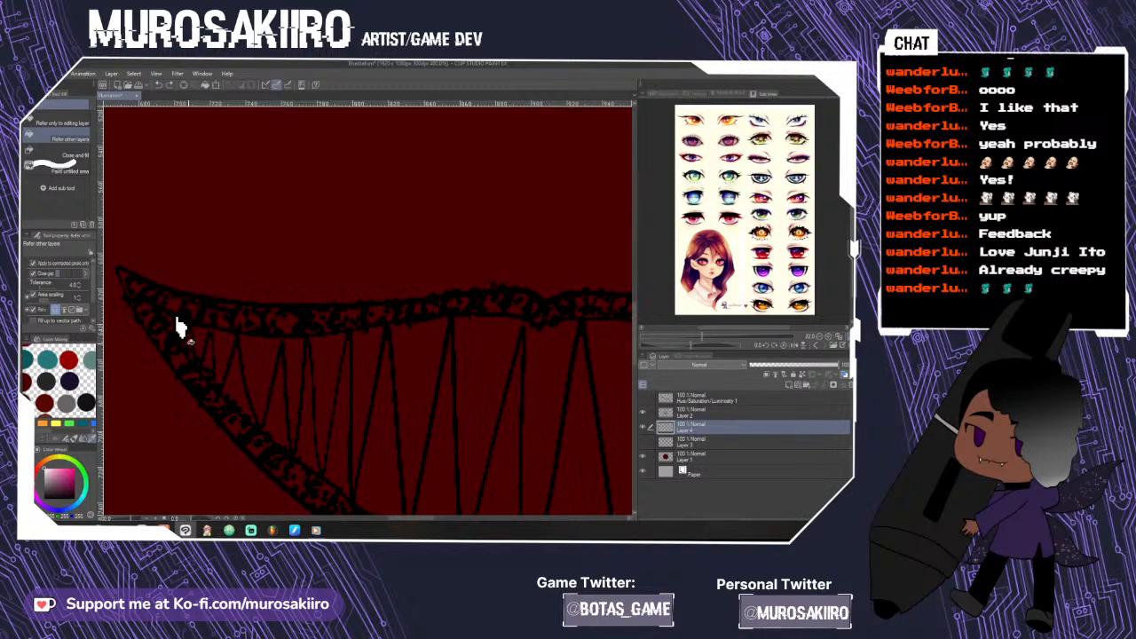
left_click(199, 337)
left_click(213, 368)
key("ctrl+z")
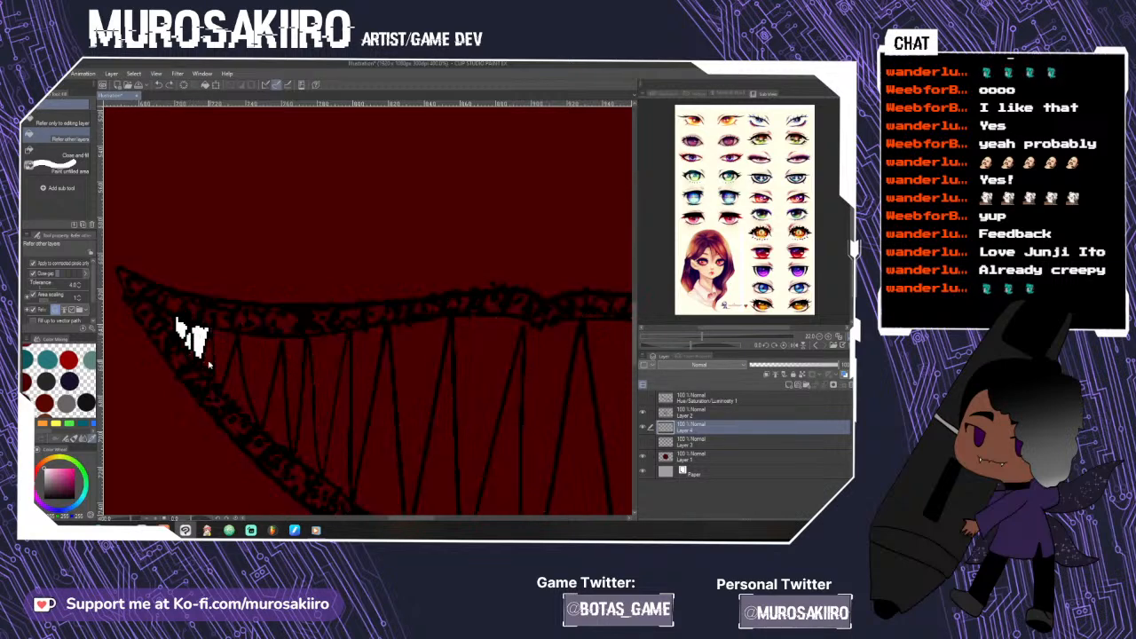
left_click(209, 357)
left_click(224, 362)
left_click(236, 380)
left_click(254, 364)
left_click(275, 409)
left_click(295, 373)
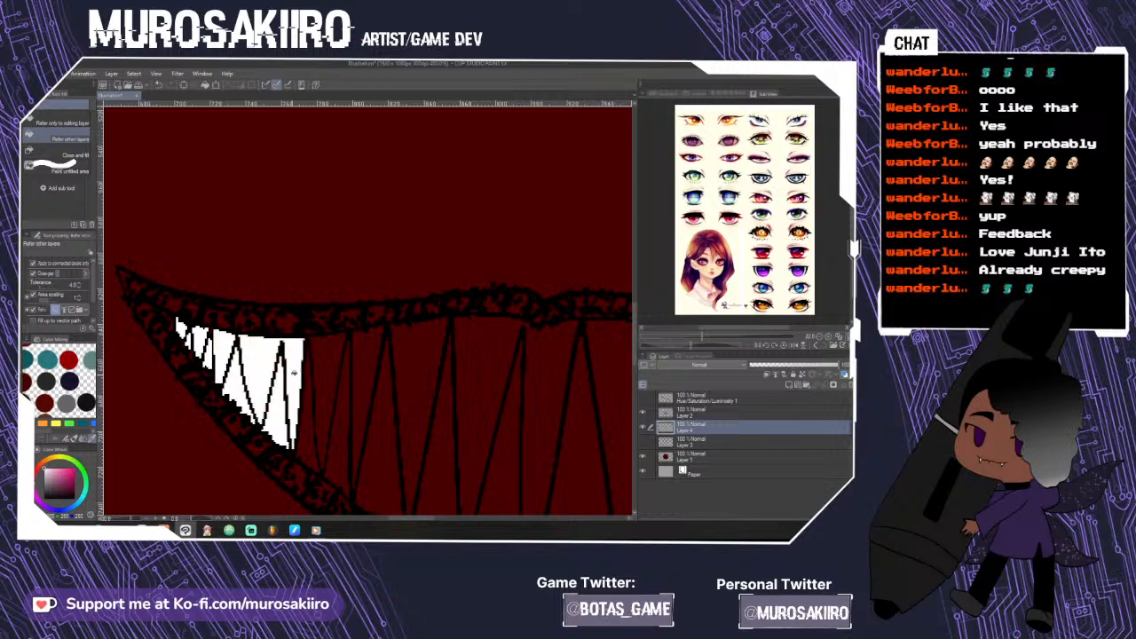
left_click(310, 426)
left_click(327, 400)
left_click(340, 453)
left_click(360, 414)
left_click(376, 461)
left_click(415, 383)
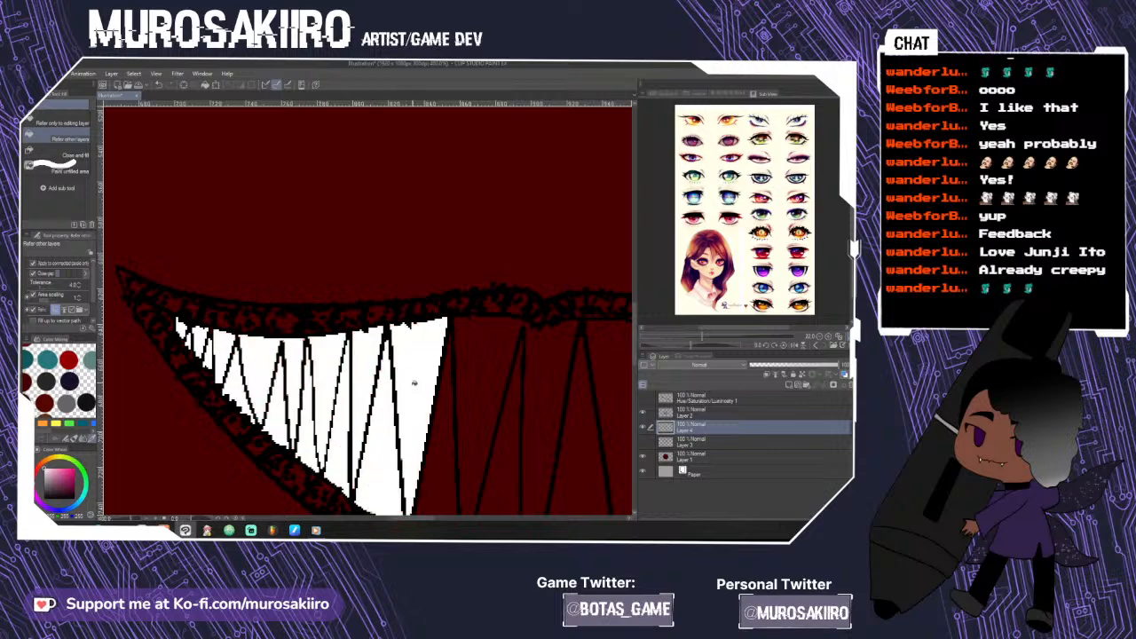
left_click(435, 473)
left_click(478, 422)
left_click(506, 479)
left_click(543, 401)
- Fill the remaining teeth from the middle of the mouth to its right corner with white
scroll(555, 480, "down", 2)
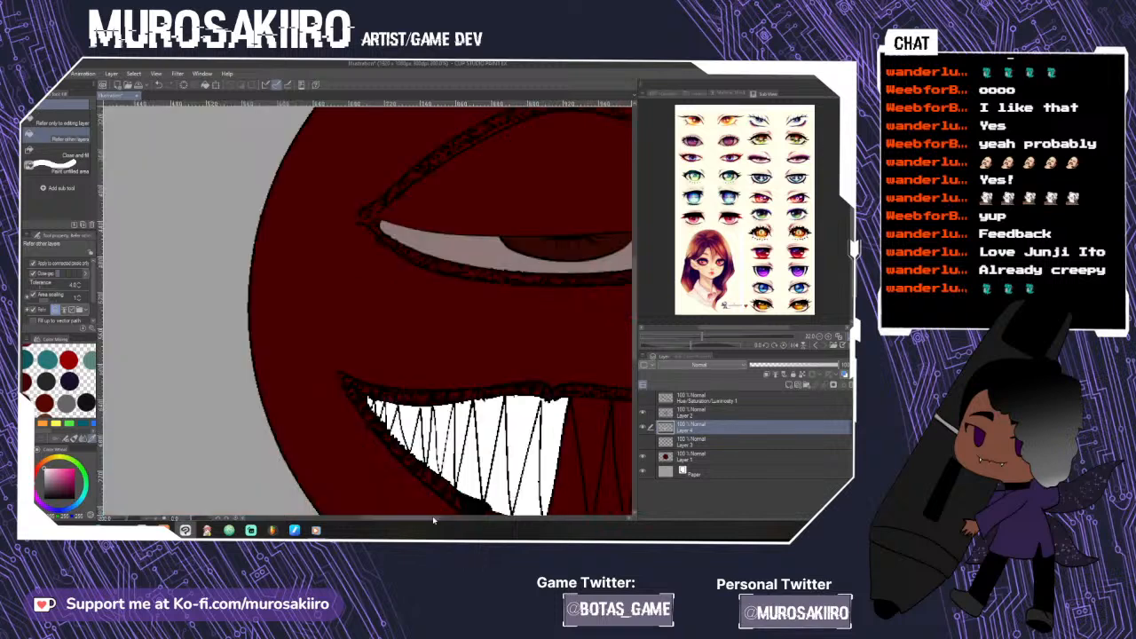
left_click_drag(396, 521, 430, 520)
left_click(359, 492)
left_click(380, 428)
left_click(399, 490)
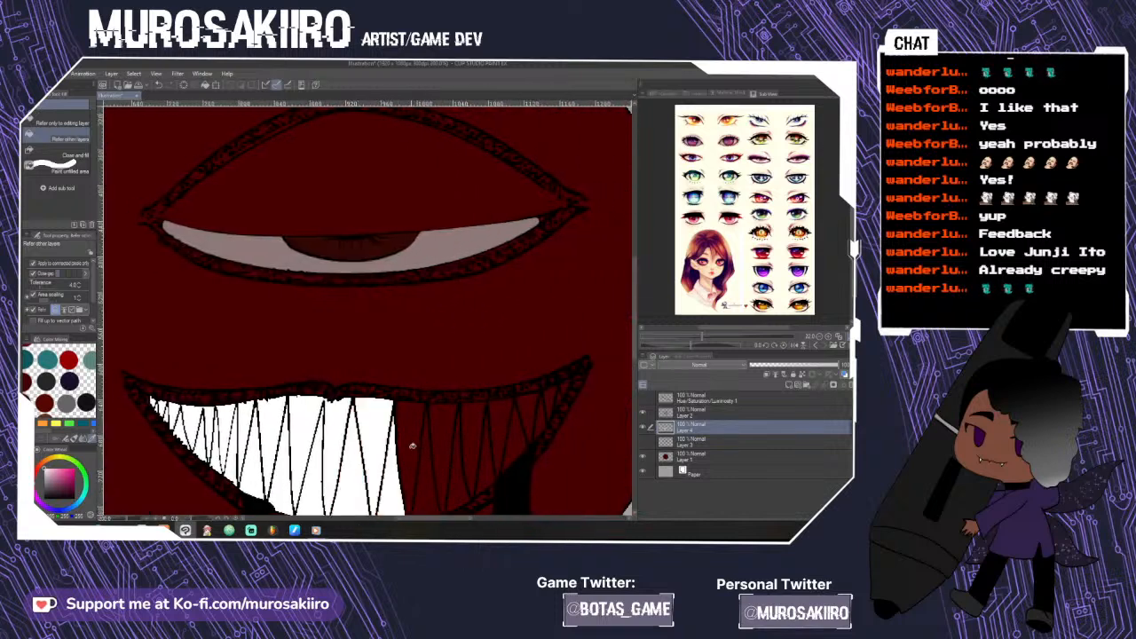
left_click(413, 446)
left_click(433, 479)
left_click(444, 485)
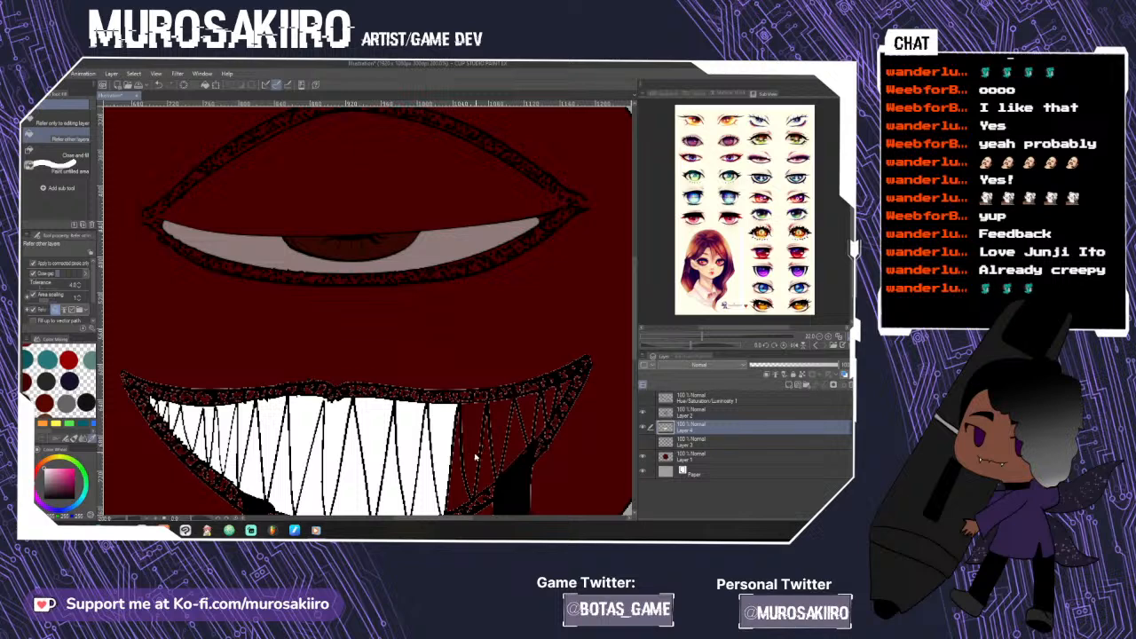
left_click(475, 457)
mouse_move(461, 473)
left_mouse_down()
mouse_move(495, 432)
mouse_move(513, 449)
mouse_move(559, 398)
left_mouse_up()
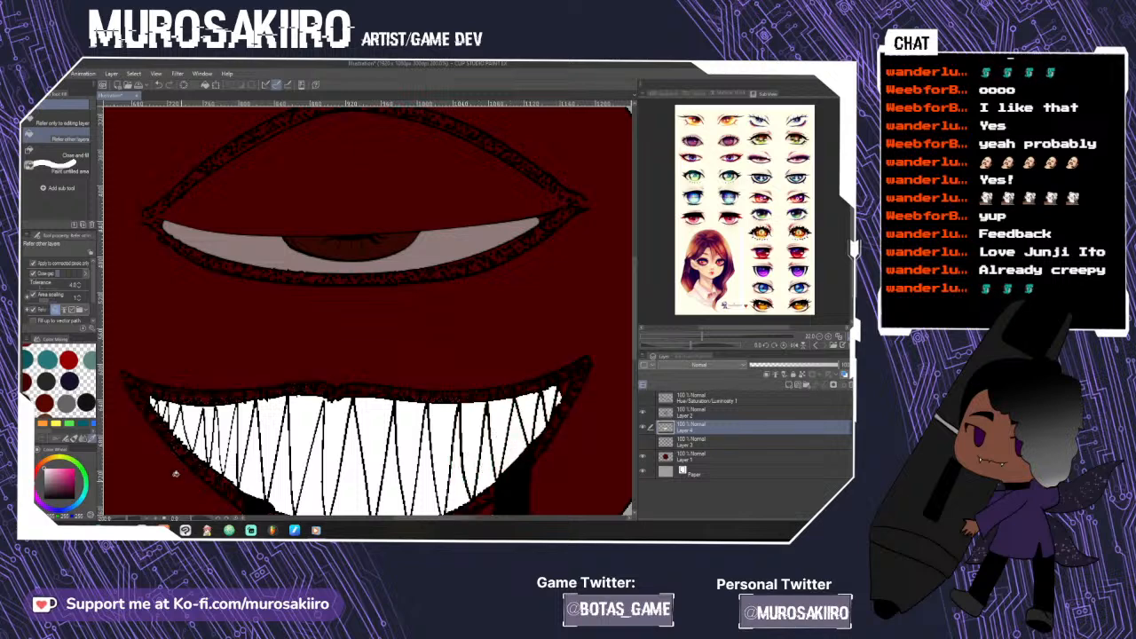
- Fill and touch up the remaining gaps between teeth and lips at both corners of the mouth with black
left_click_drag(55, 481, 43, 499)
left_click(151, 397)
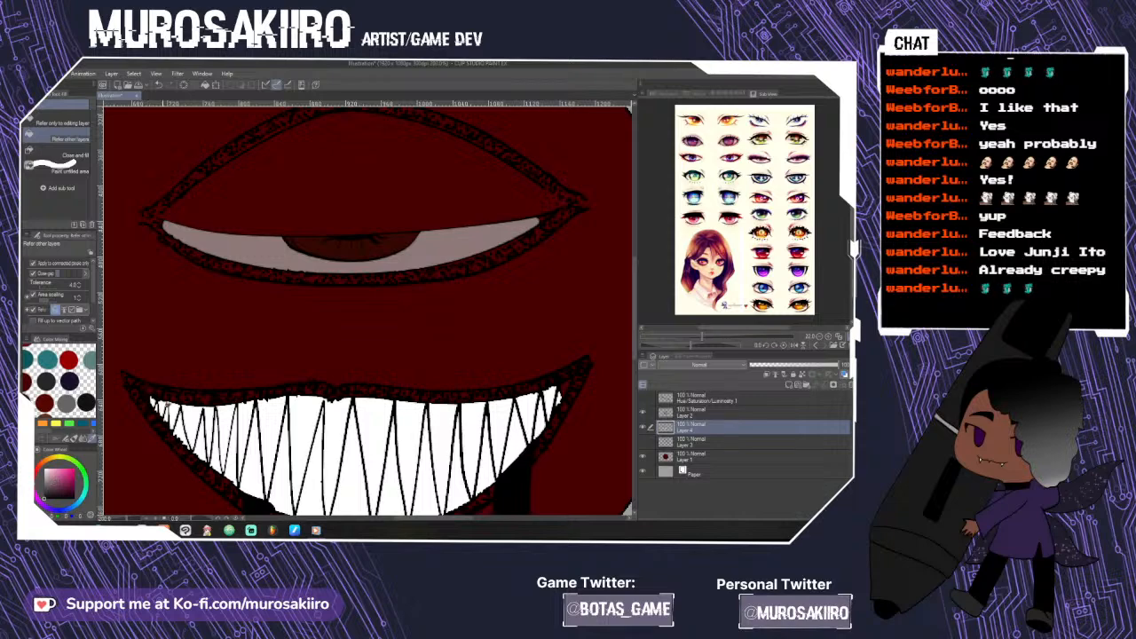
scroll(152, 401, "up", 5)
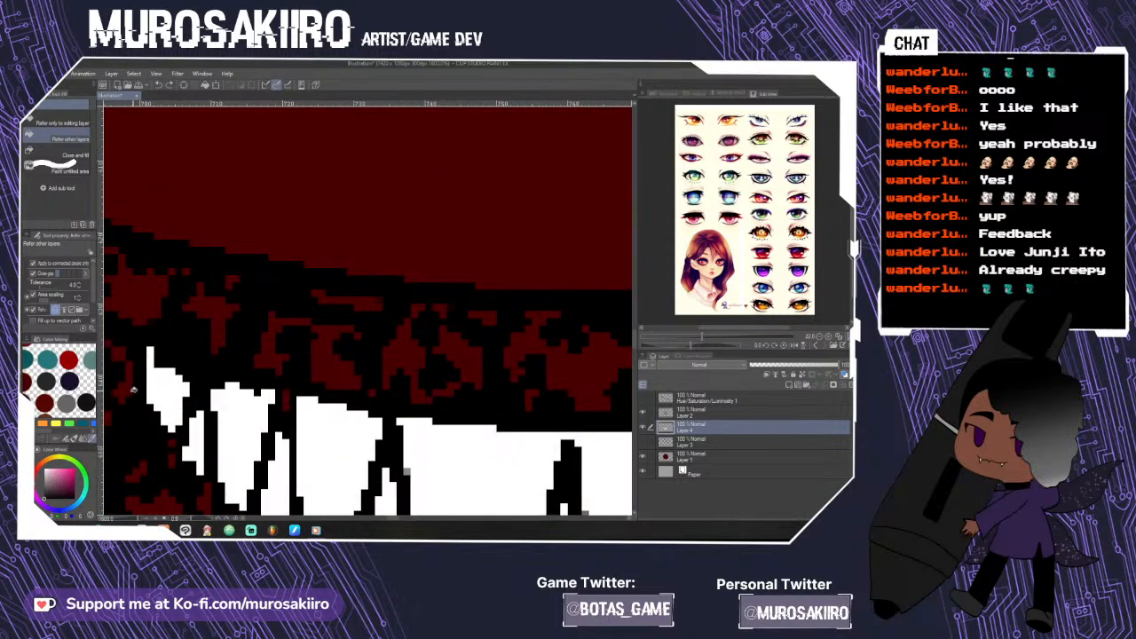
scroll(133, 388, "down", 2)
key("p")
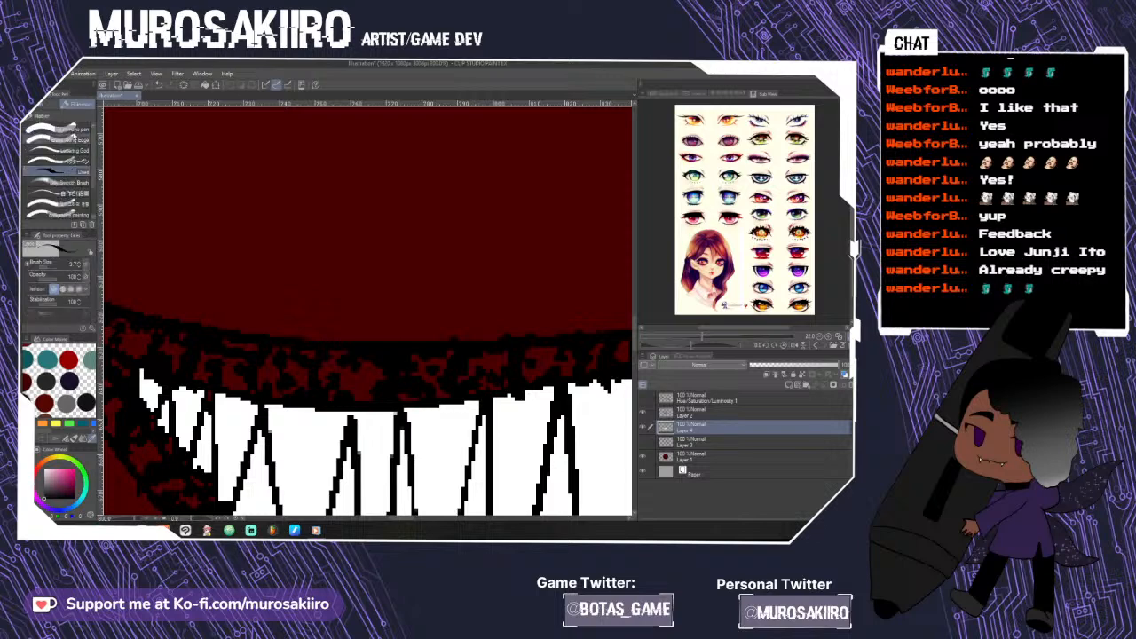
scroll(120, 366, "down", 2)
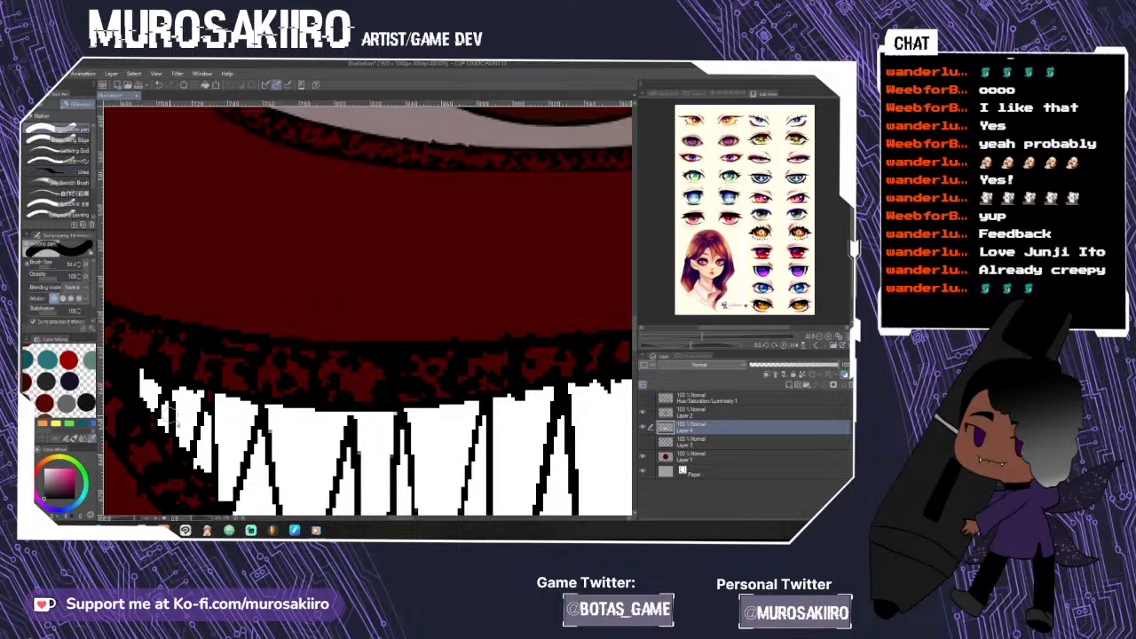
scroll(512, 454, "down", 3)
scroll(441, 444, "up", 4)
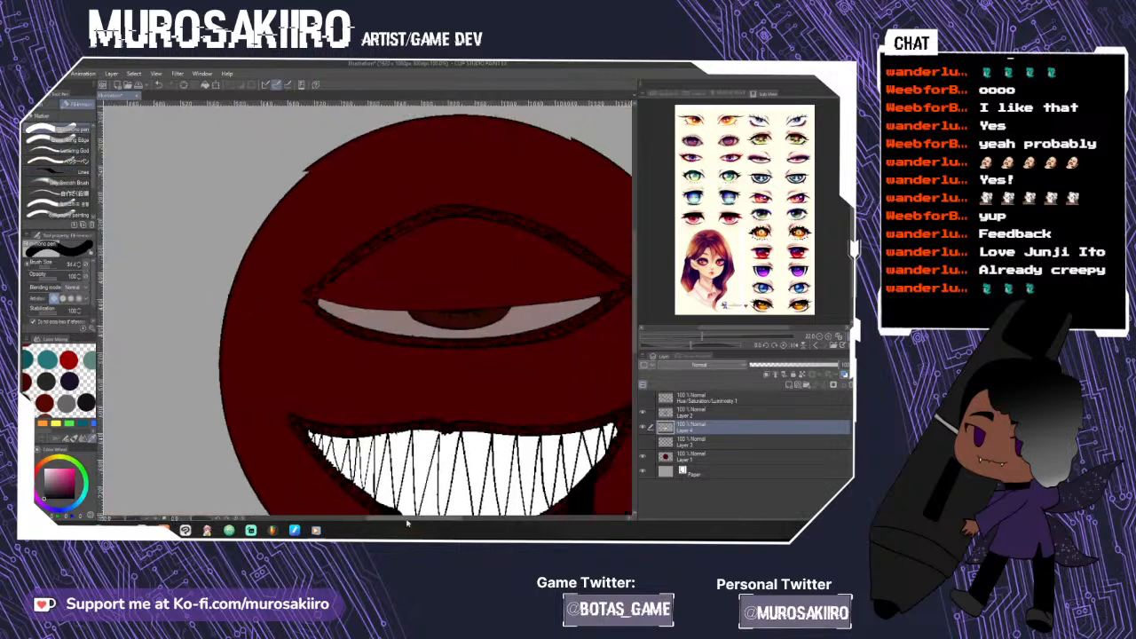
scroll(443, 421, "up", 2)
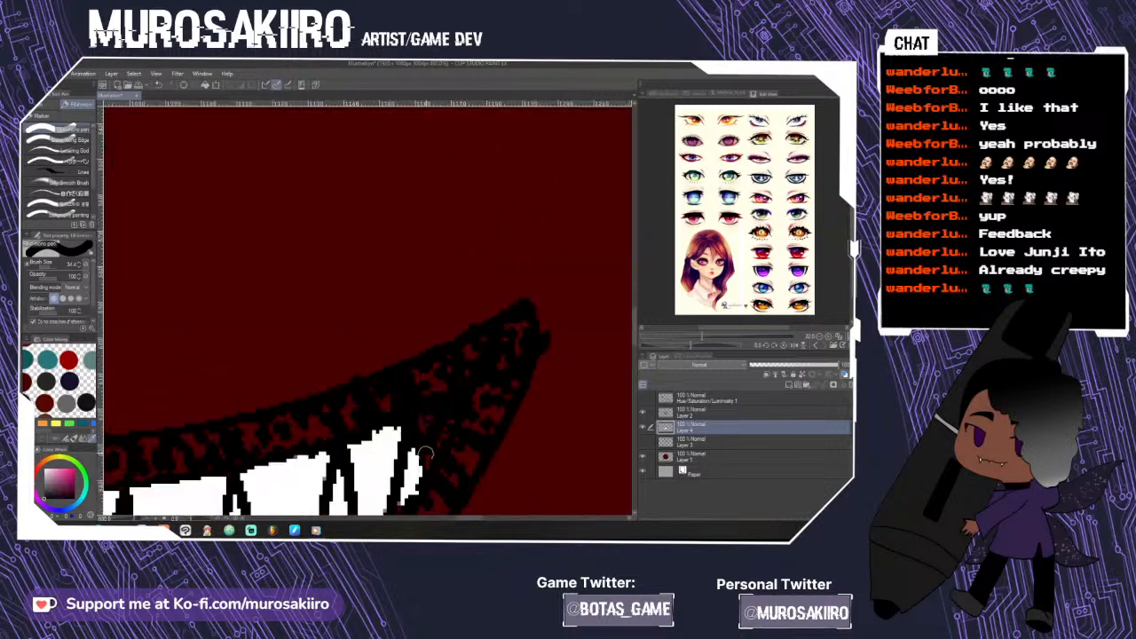
scroll(435, 466, "down", 5)
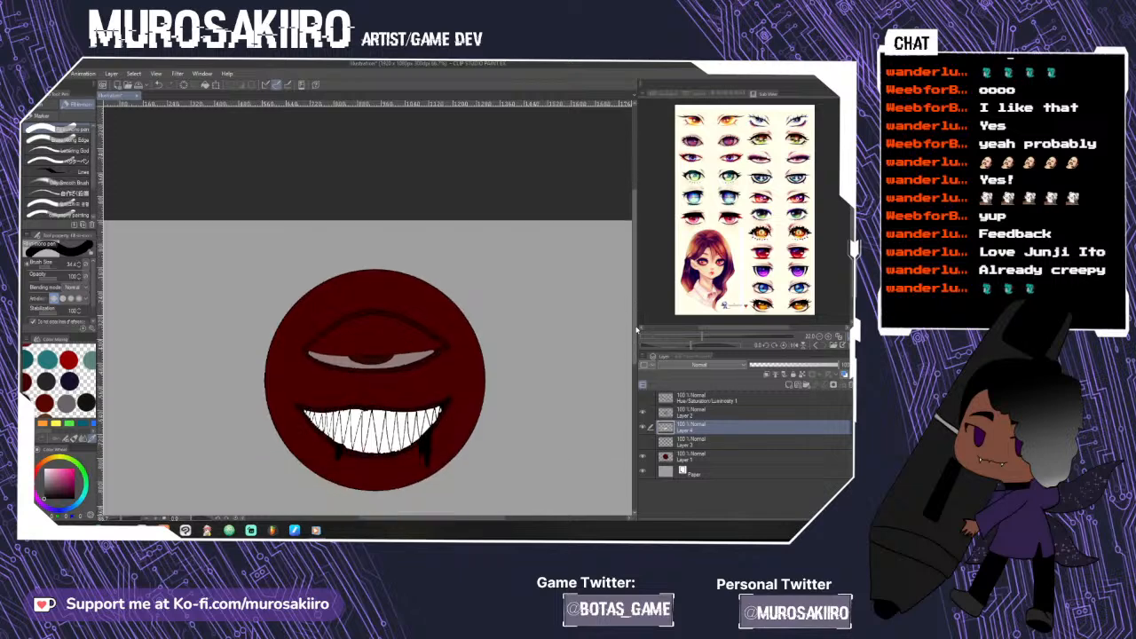
- Show Layer 3 with the vein lines and dark spots on the skin
left_click(643, 442)
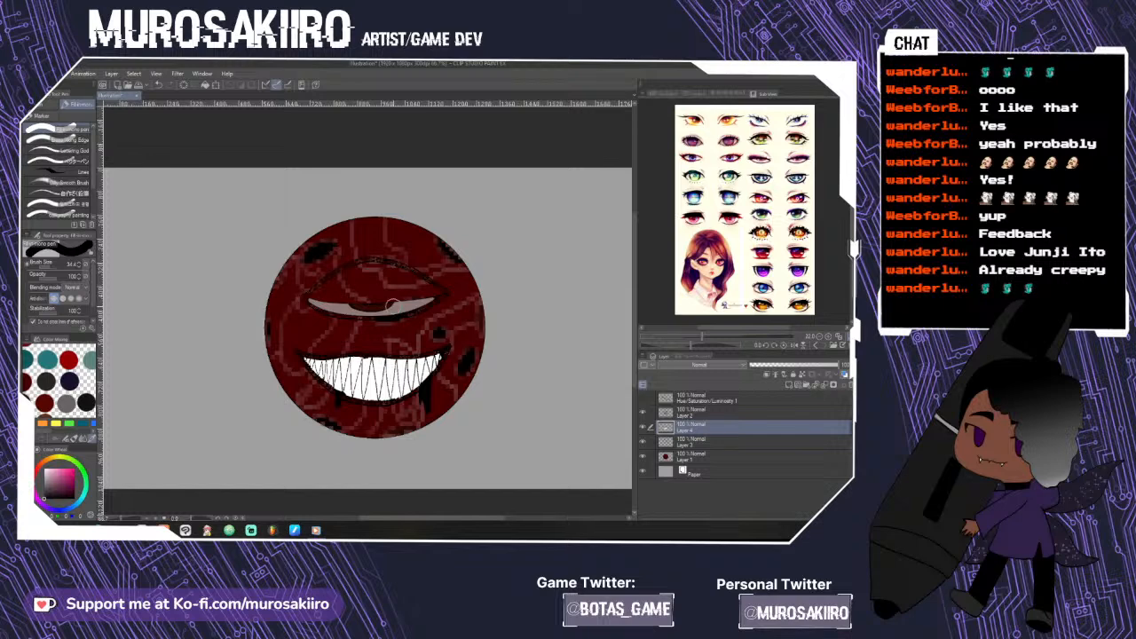
scroll(395, 304, "up", 2)
scroll(395, 304, "up", 1)
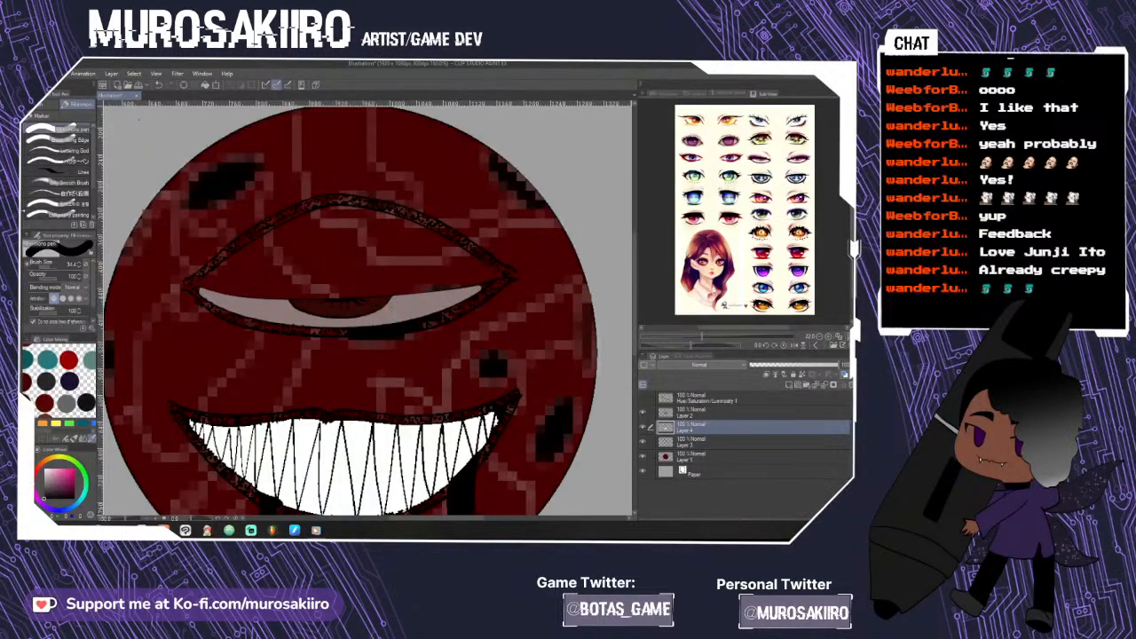
- Switch Layer 4 and Layer 3 off and on to examine how the colour fills overlap the skin texture
key("e")
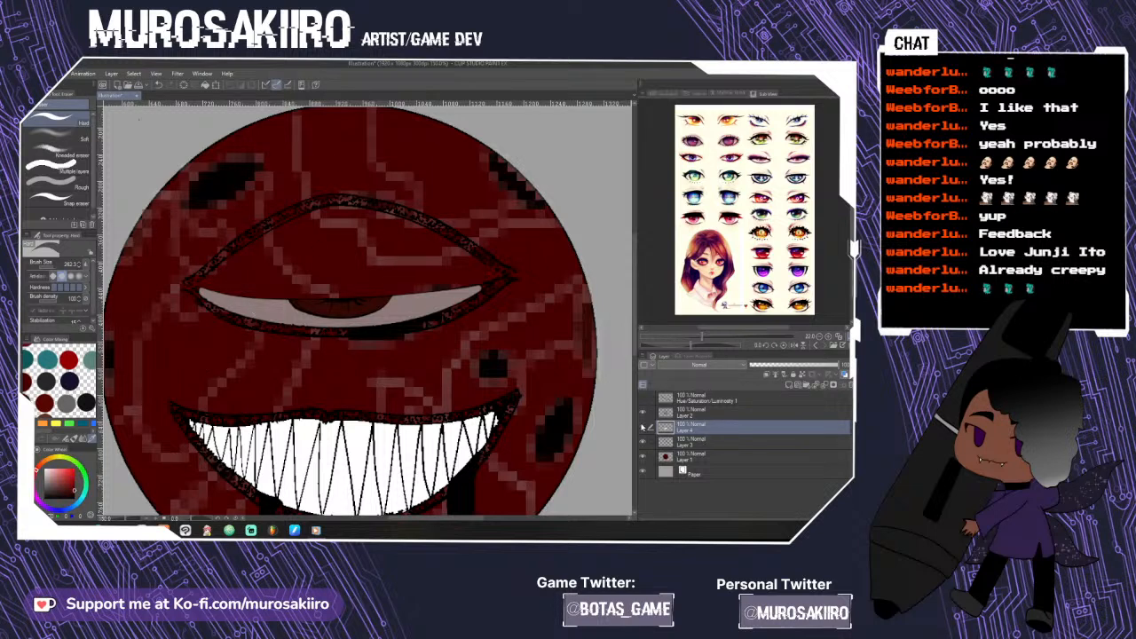
left_click(642, 427)
left_click(643, 427)
left_click(643, 427)
left_click(643, 427)
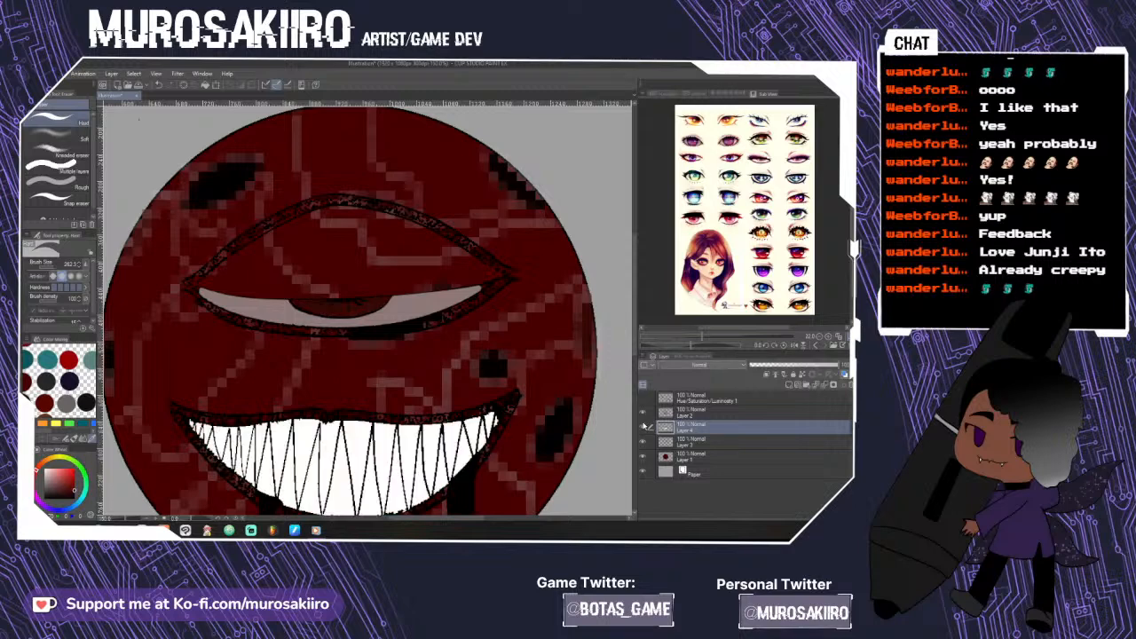
left_click_drag(60, 265, 51, 262)
left_click(641, 427)
left_click(641, 427)
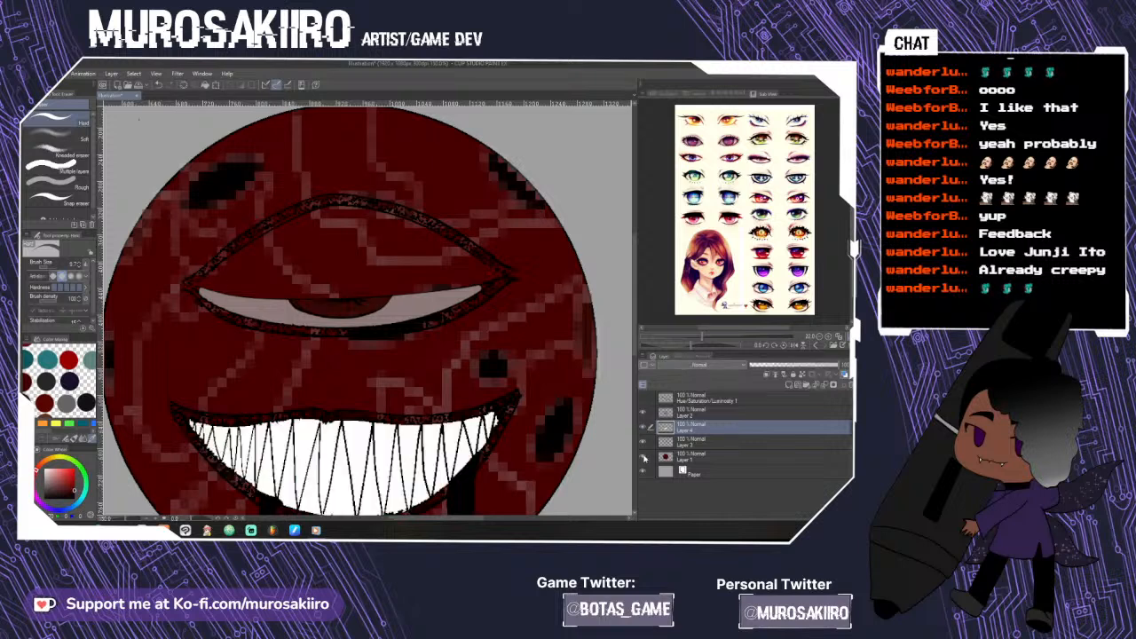
left_click(644, 442)
left_click(643, 442)
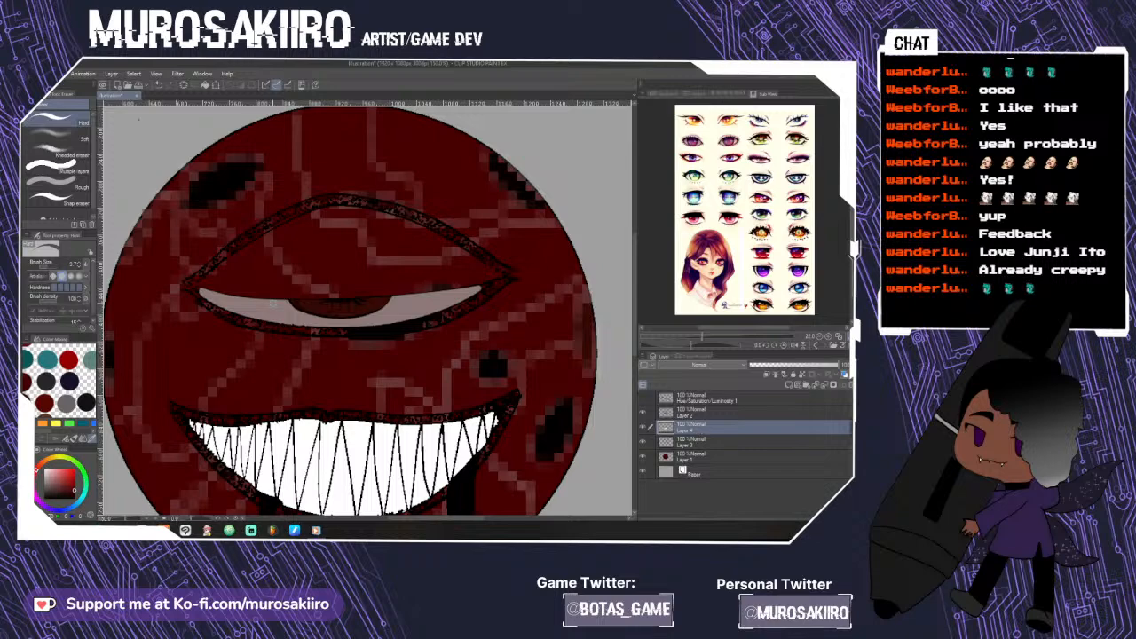
- Paint dark red on Layer 4 around the eye's outline to cover the overlapping skin texture, using a brush size of about 16
key("p")
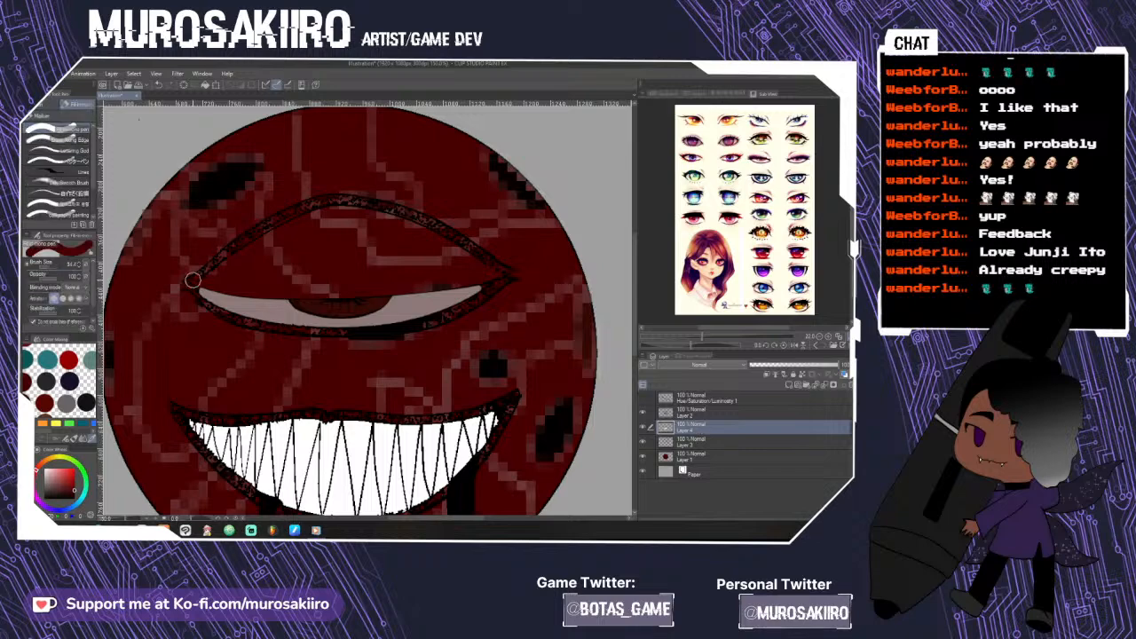
scroll(195, 279, "up", 2)
left_click_drag(52, 269, 49, 269)
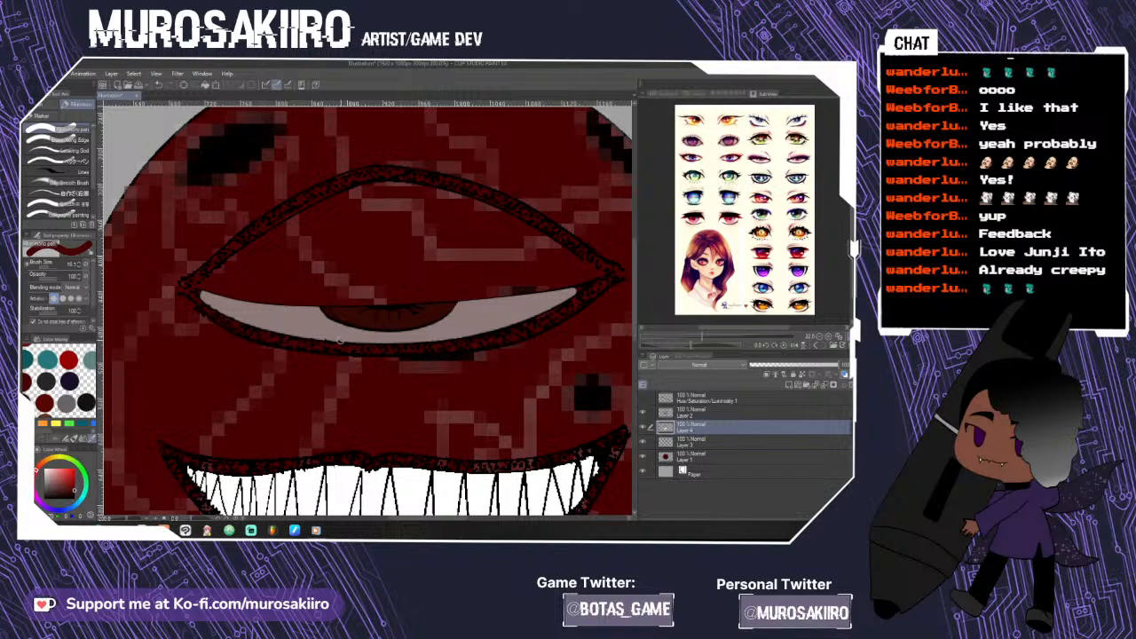
scroll(340, 341, "down", 2)
left_click_drag(636, 308, 635, 327)
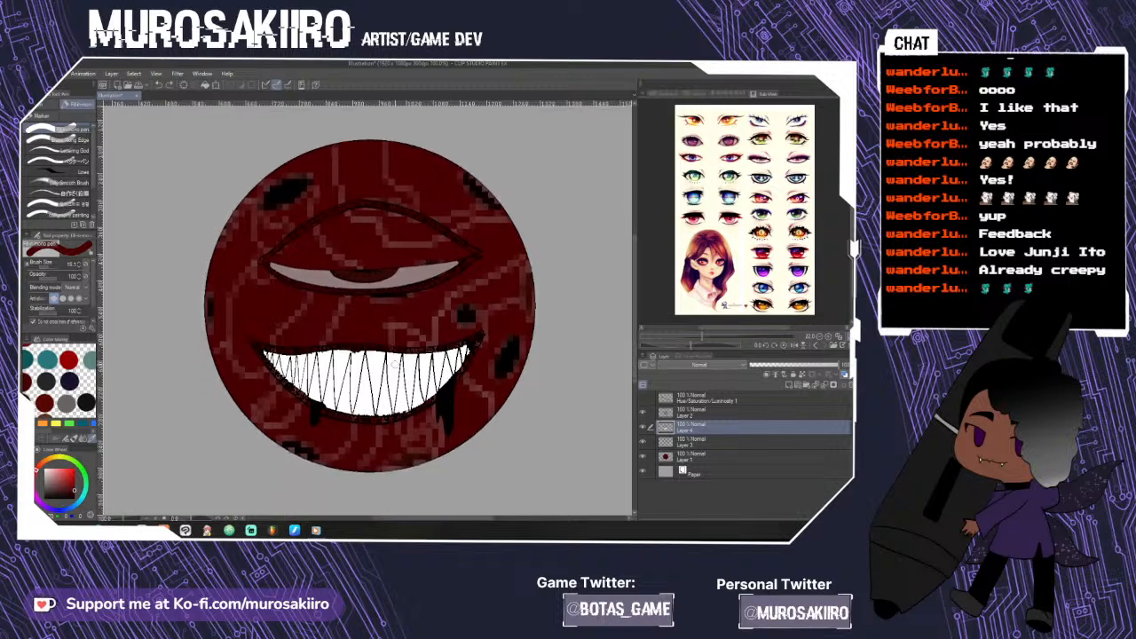
- Compare the drawing without Layer 2, then erase the ragged black edge between the lower lip and the middle teeth on that layer
scroll(369, 358, "up", 1)
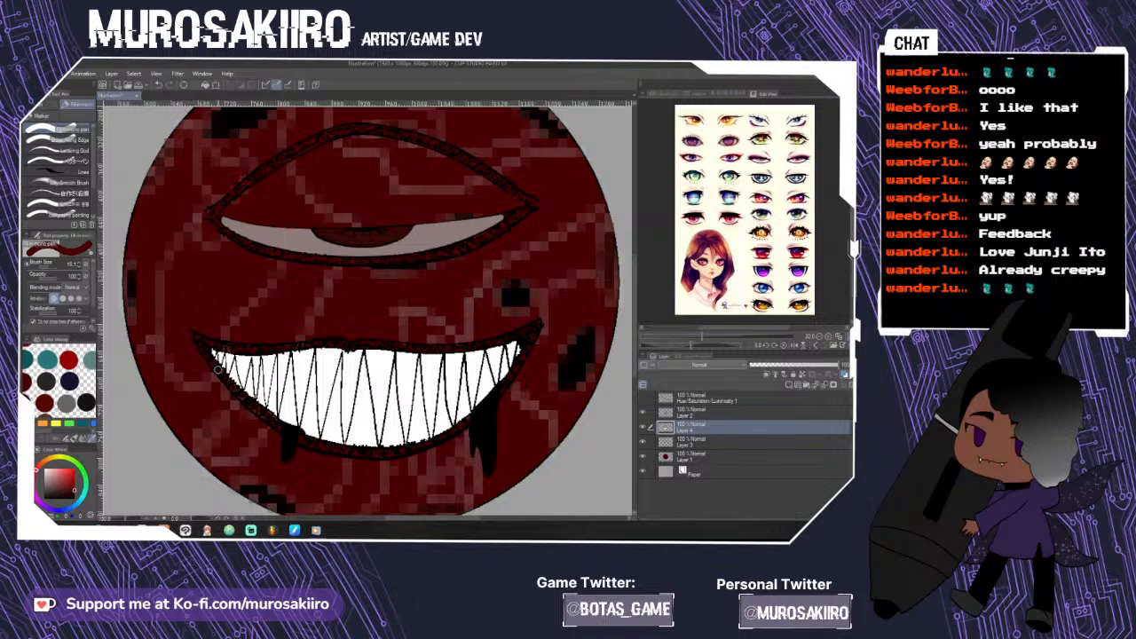
left_click(644, 411)
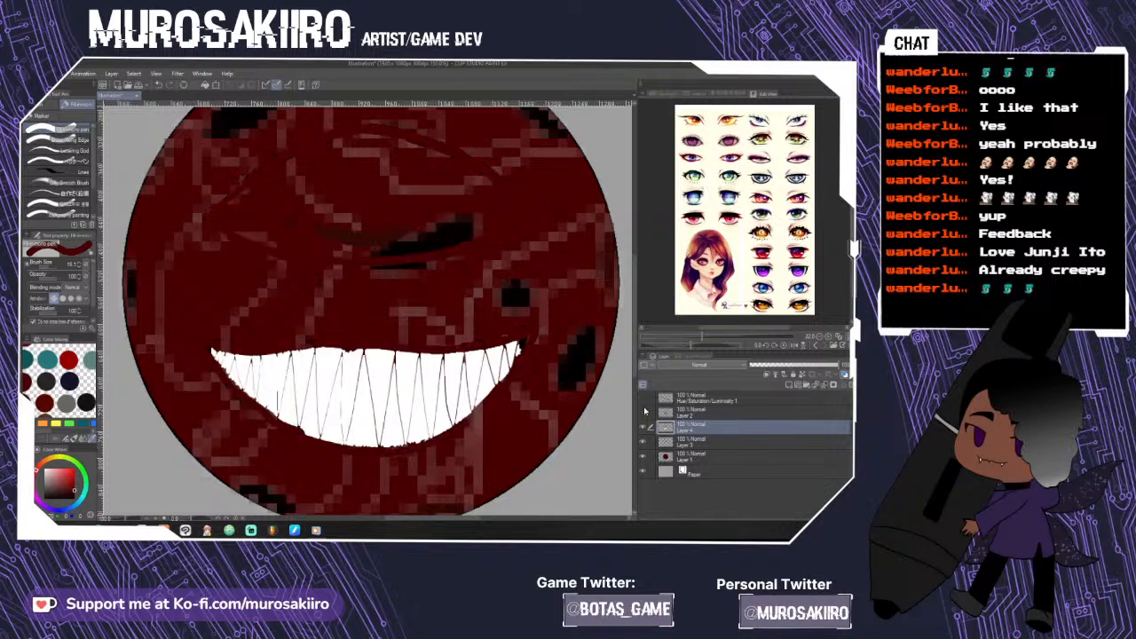
left_click(644, 411)
scroll(382, 440, "up", 4)
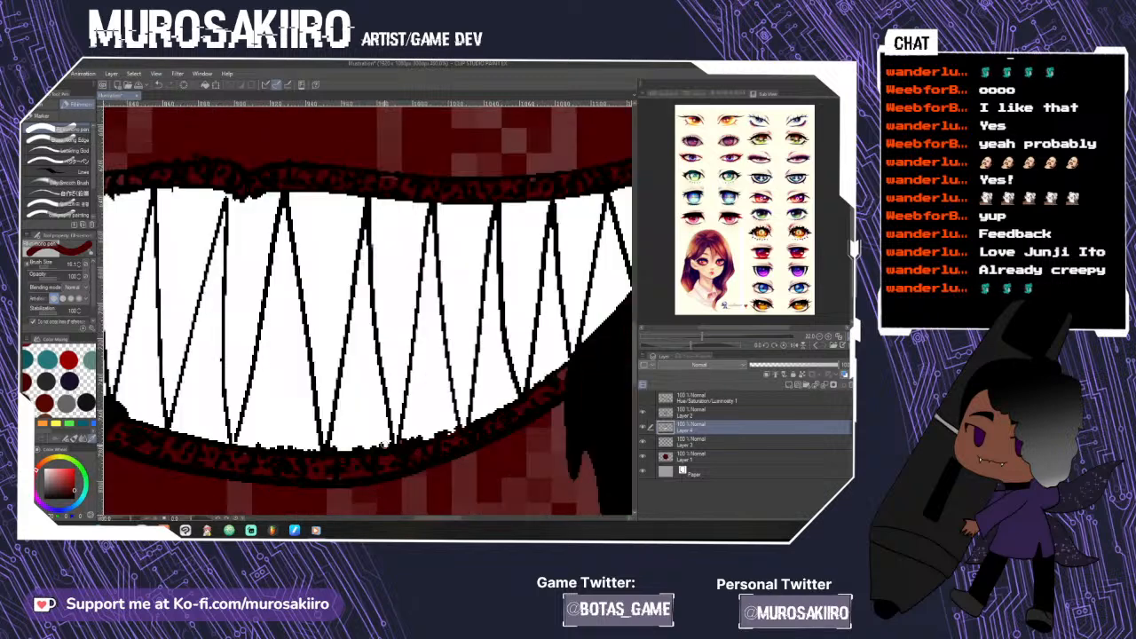
key("e")
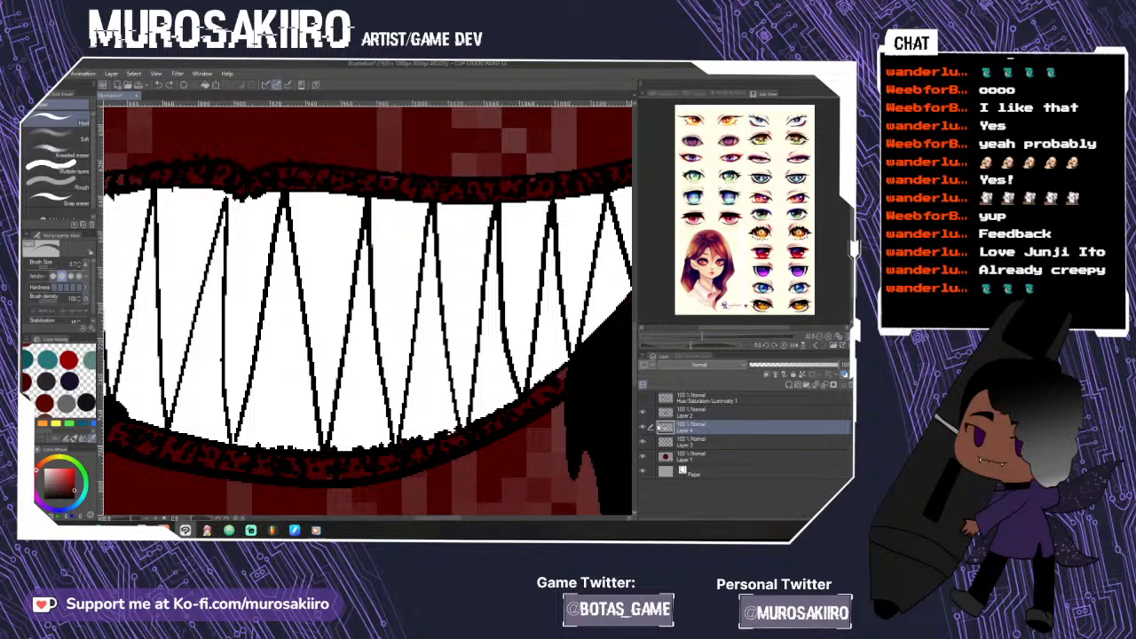
left_click(677, 414)
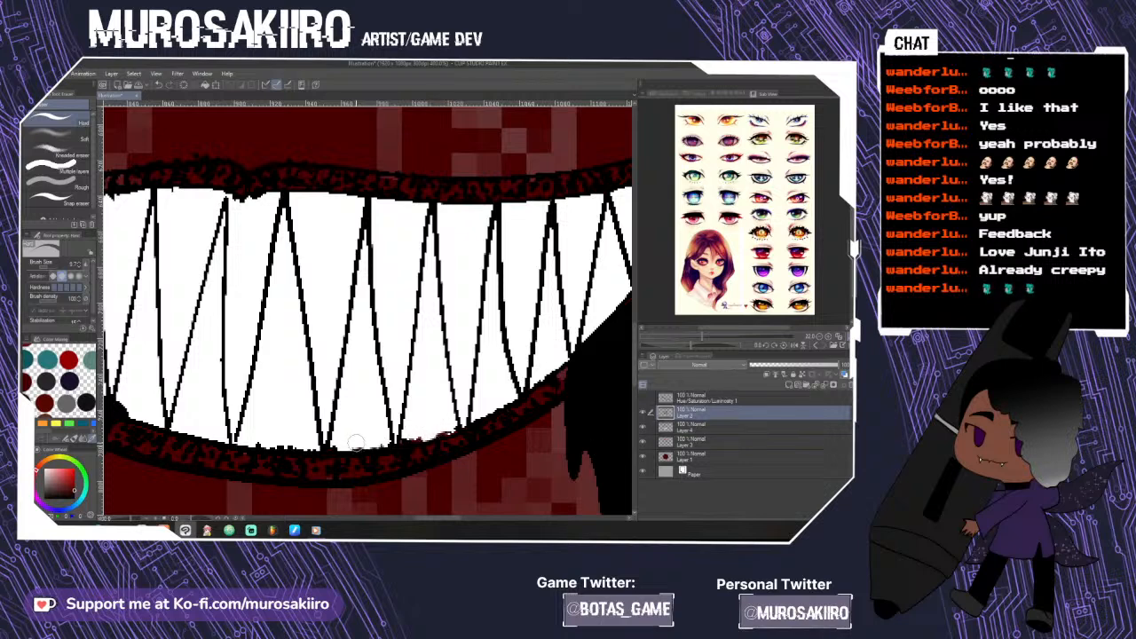
left_click_drag(257, 439, 315, 441)
- Paint the gaps along the bottom edge of the middle teeth white on Layer 4
left_click(676, 427)
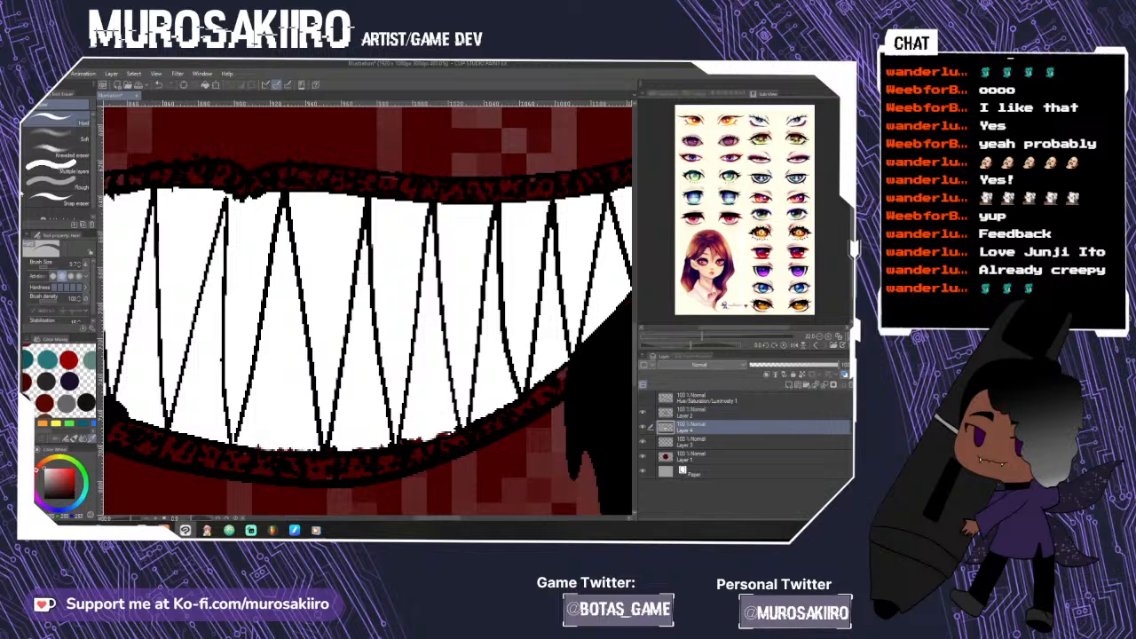
key("p")
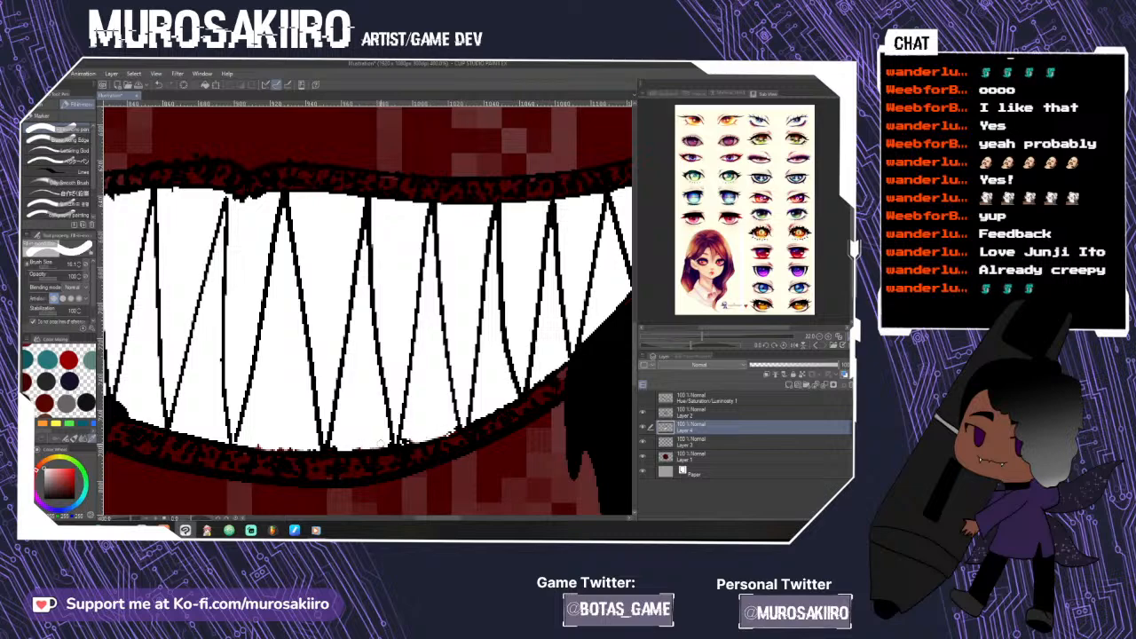
left_click_drag(312, 449, 257, 444)
scroll(320, 448, "down", 3)
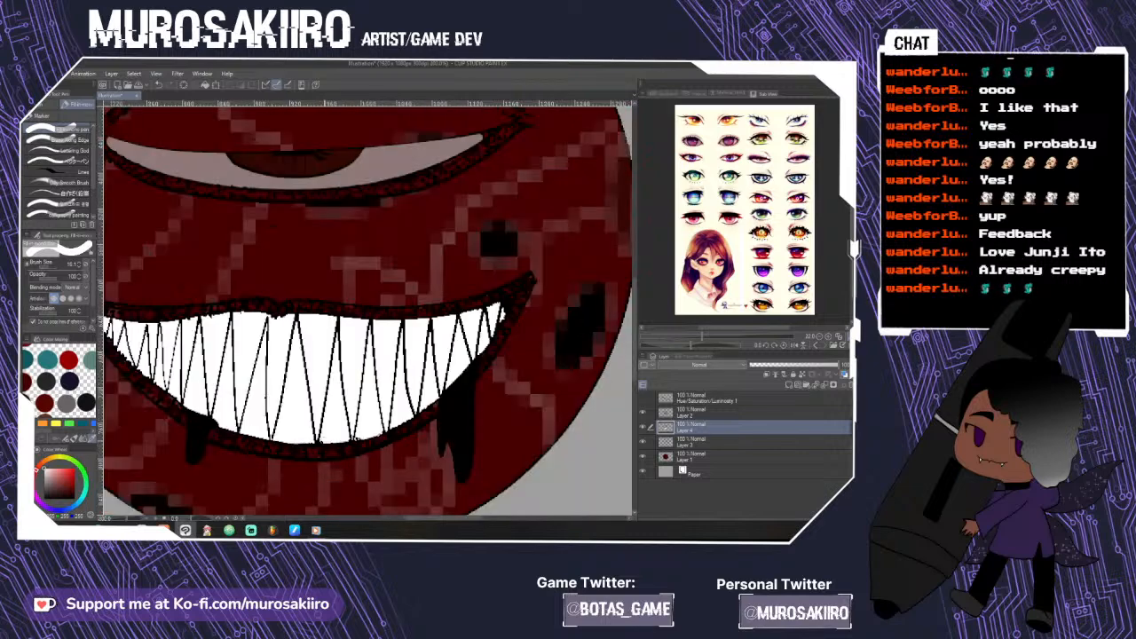
scroll(325, 459, "down", 2)
scroll(322, 463, "down", 2)
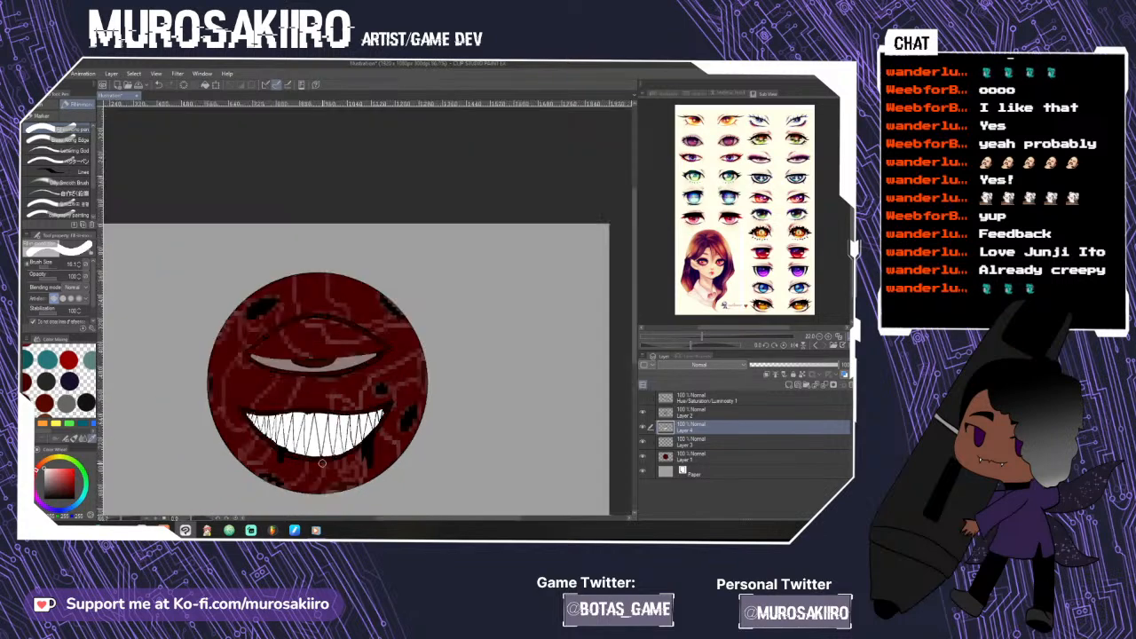
- Duplicate Layer 4 and paint over all the teeth on the copy with black, using a much larger brush
right_click(751, 428)
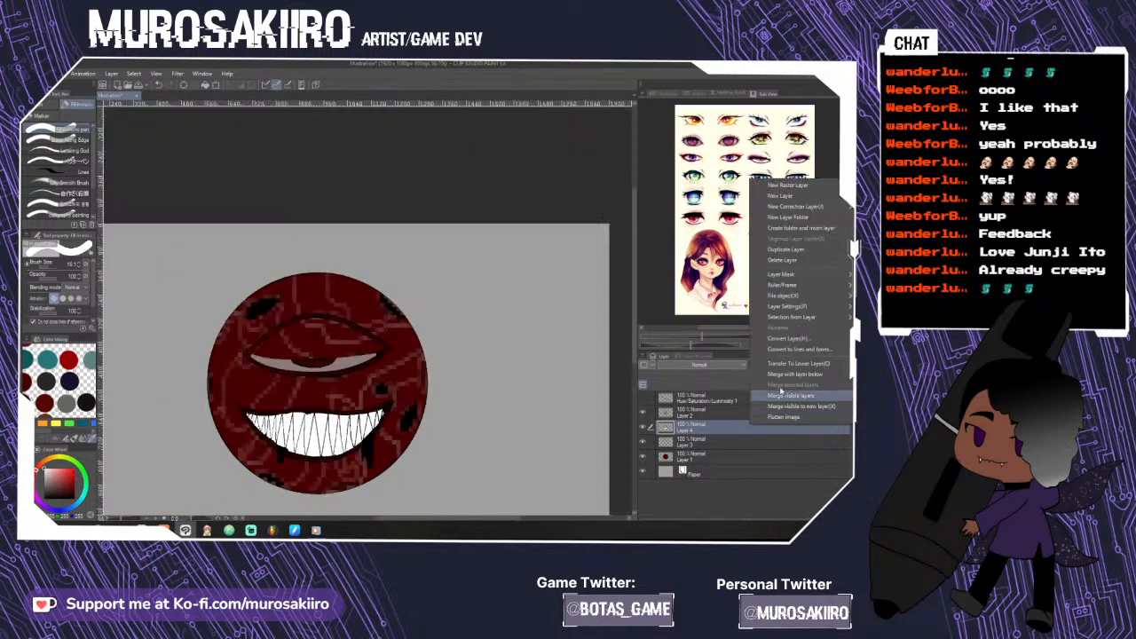
left_click(790, 249)
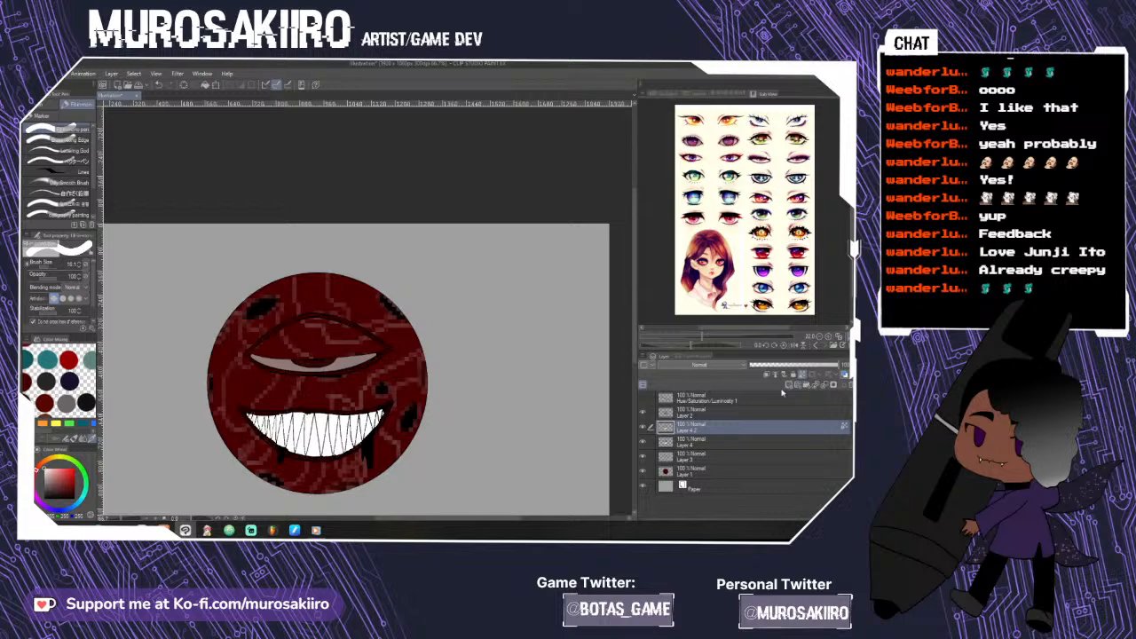
key("x")
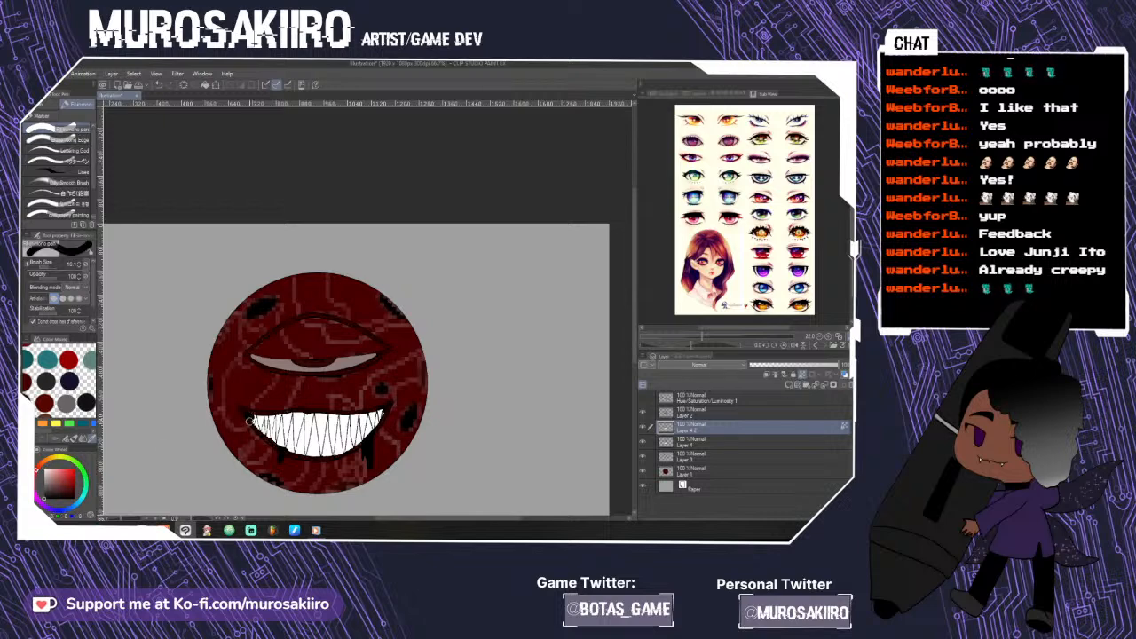
left_click(50, 267)
left_click_drag(50, 267, 57, 267)
left_click_drag(258, 427, 367, 429)
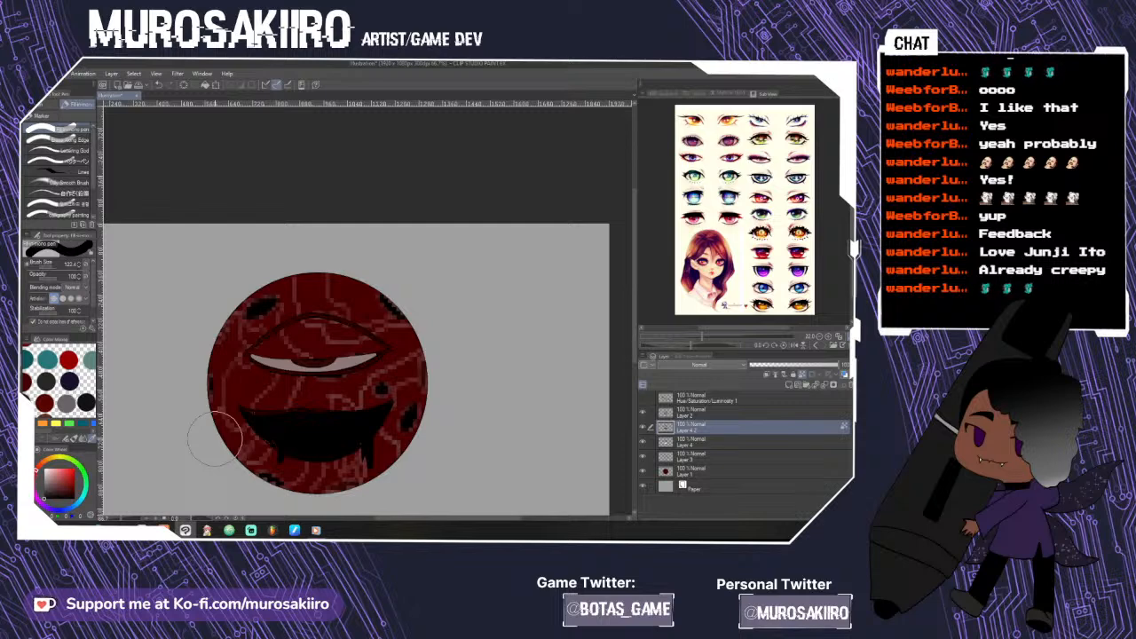
- Repaint the teeth on the duplicated layer in a very dark grey
left_click(47, 494)
mouse_move(234, 425)
left_mouse_down()
mouse_move(314, 436)
mouse_move(381, 424)
left_mouse_up()
scroll(188, 451, "down", 1)
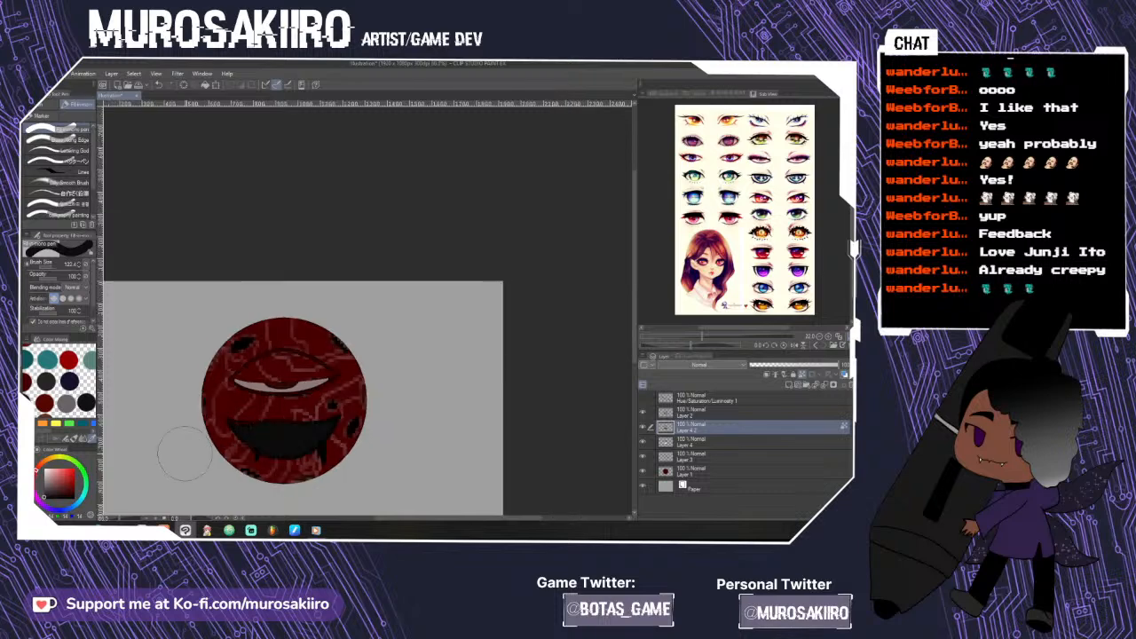
- Switch the duplicated teeth layer off and on to compare the white teeth with the dark grey ones
key("ctrl+plus")
key("ctrl+plus")
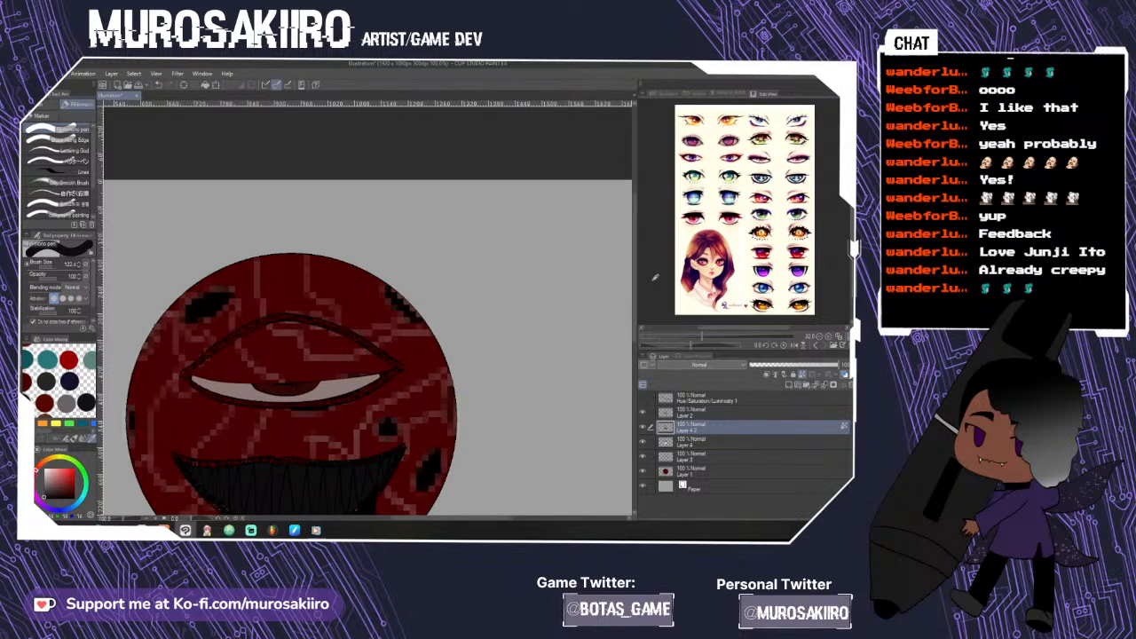
left_click_drag(634, 292, 635, 329)
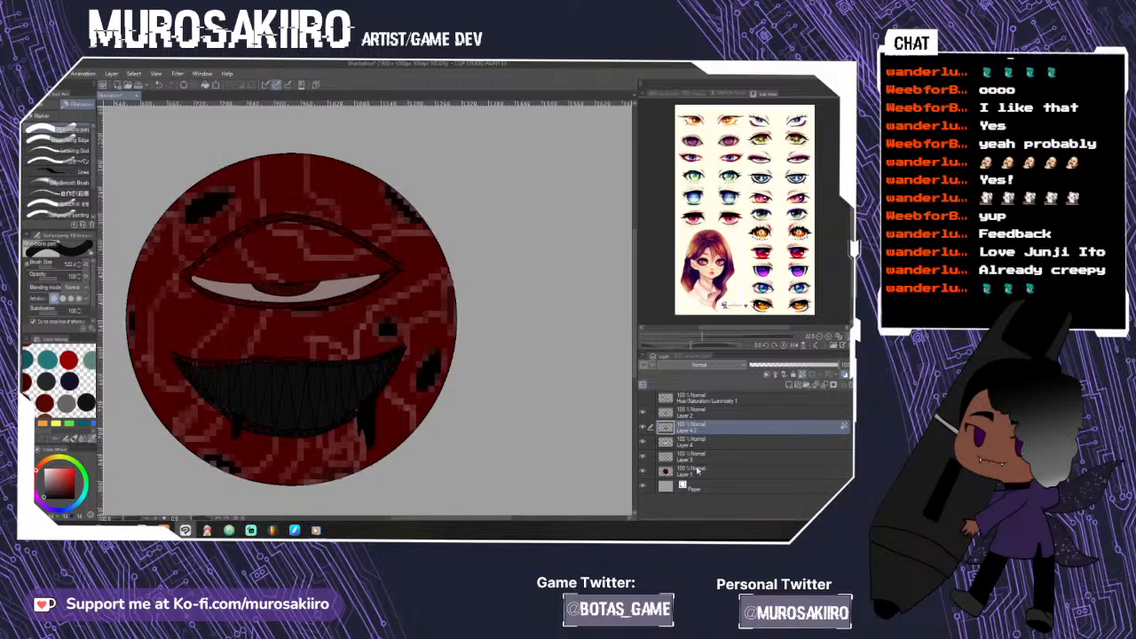
left_click(642, 428)
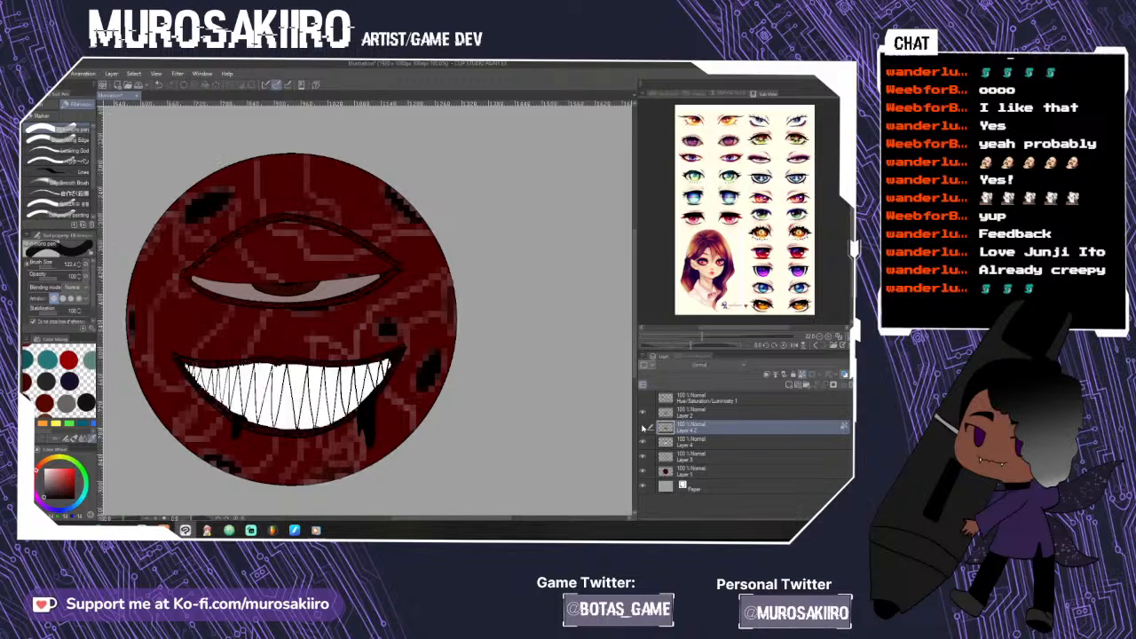
left_click(643, 427)
left_click(643, 428)
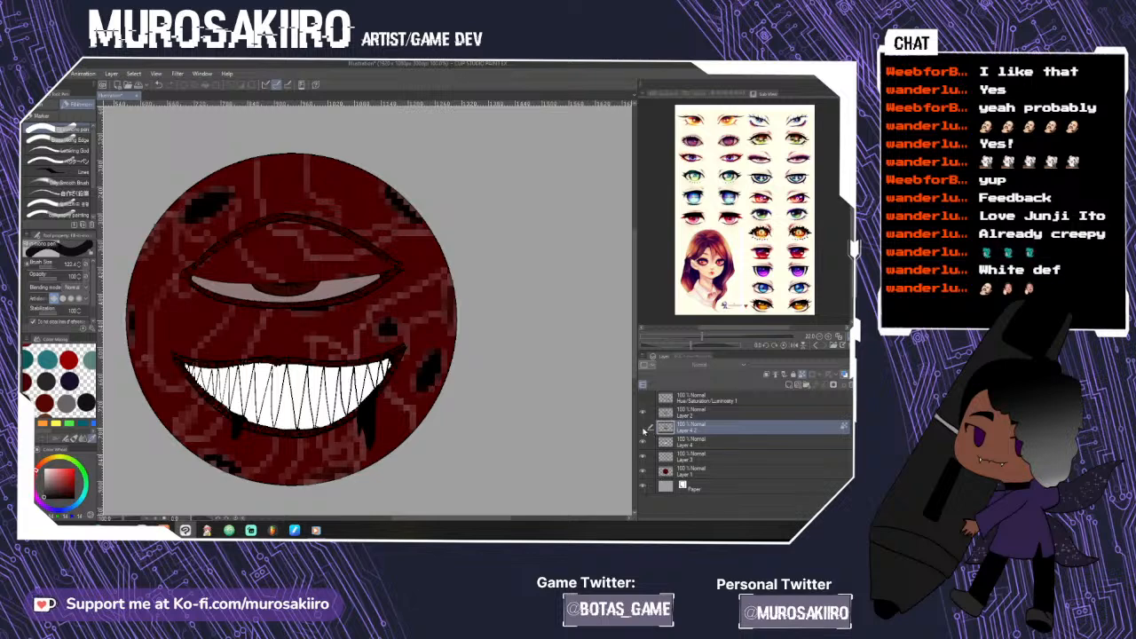
left_click(643, 427)
left_click(643, 430)
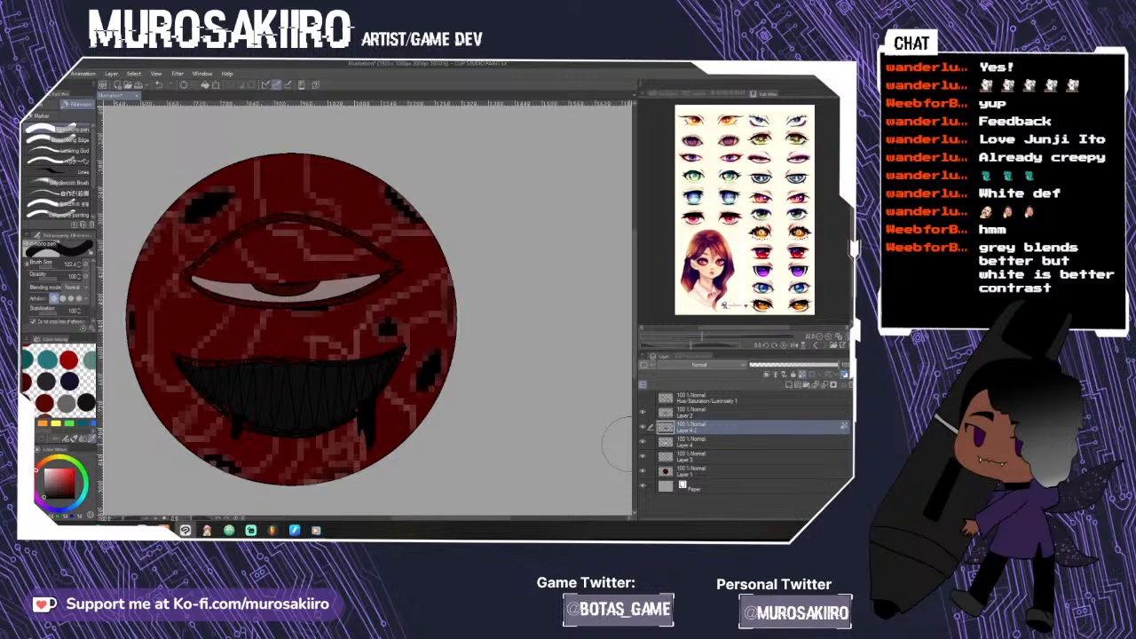
- Compare the white and dark grey teeth on the whole drawing, and delete the duplicated dark teeth layer
left_click(638, 428)
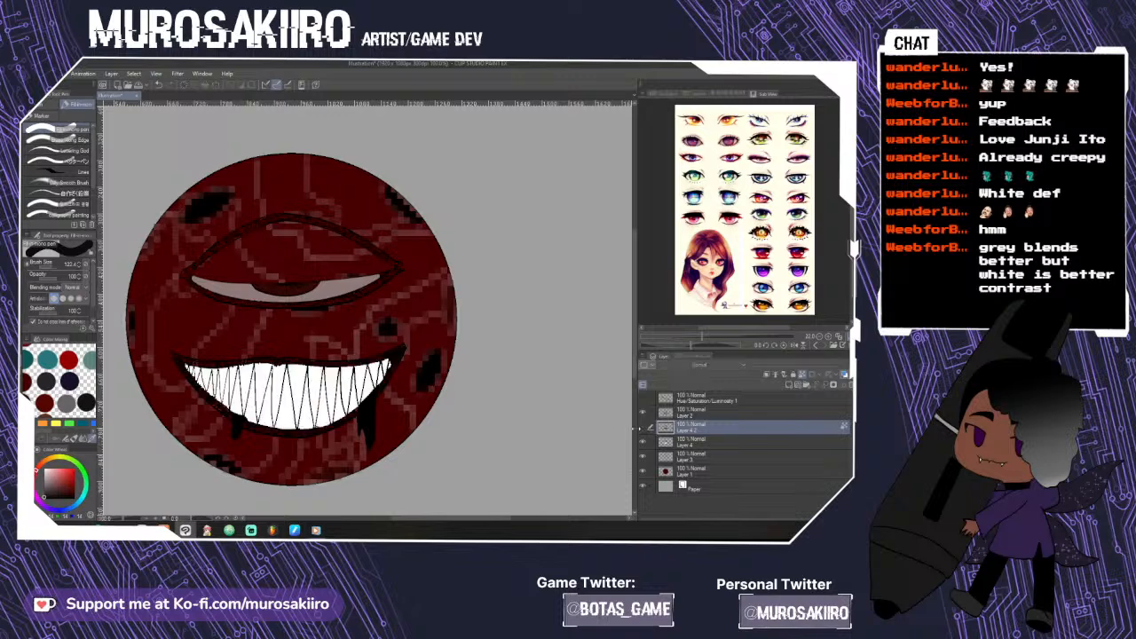
key("ctrl+minus")
key("ctrl+plus")
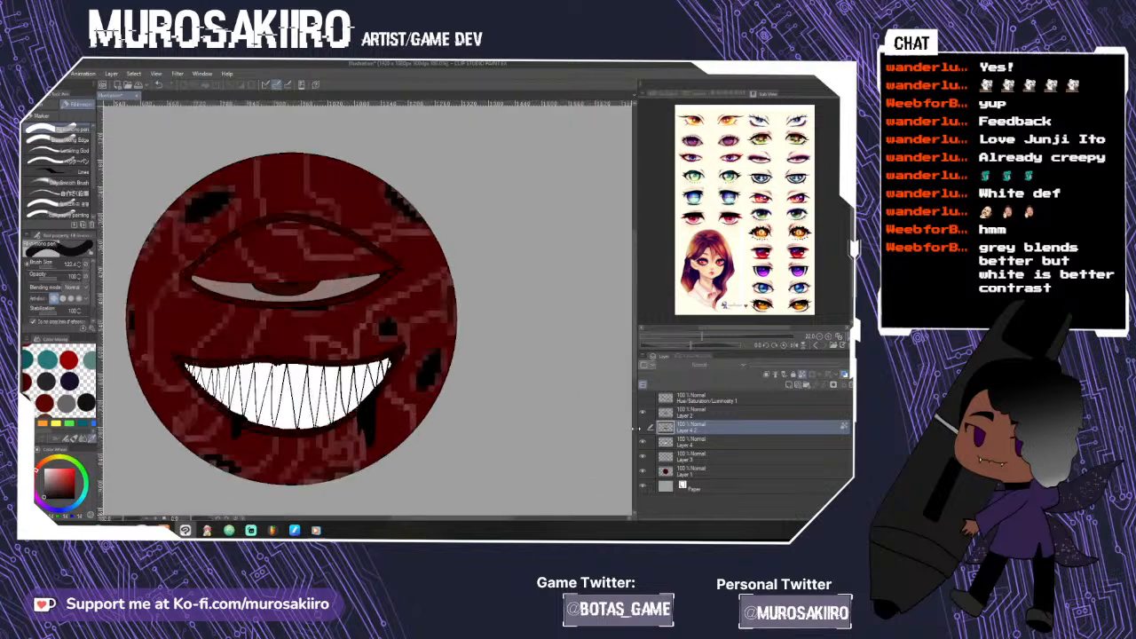
left_click_drag(432, 518, 401, 518)
scroll(401, 513, "down", 2)
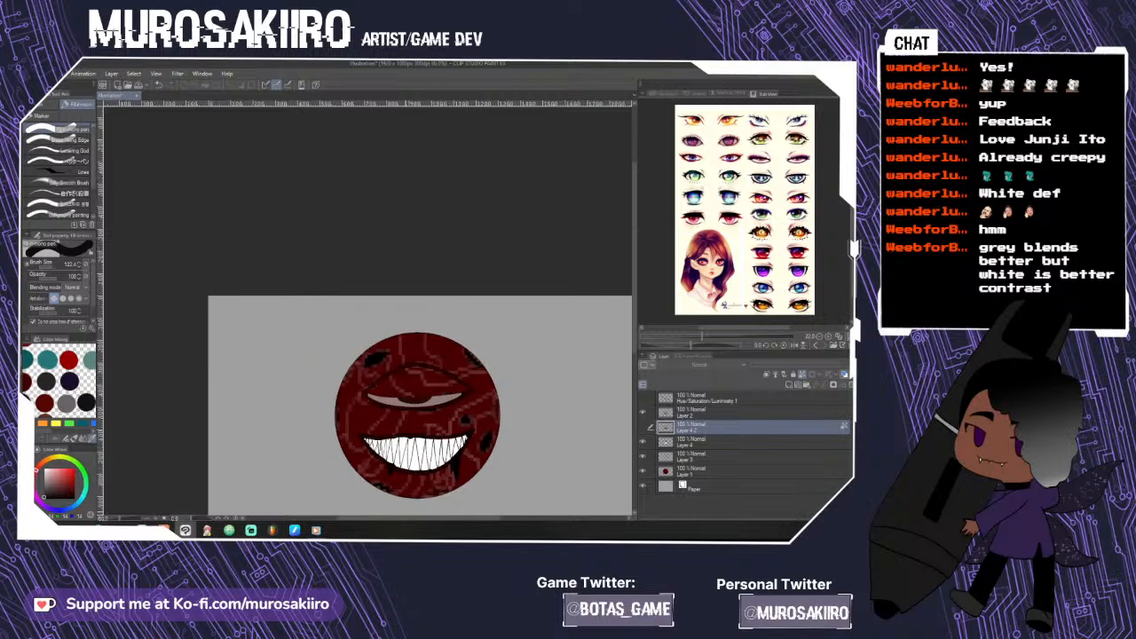
left_click_drag(636, 344, 635, 368)
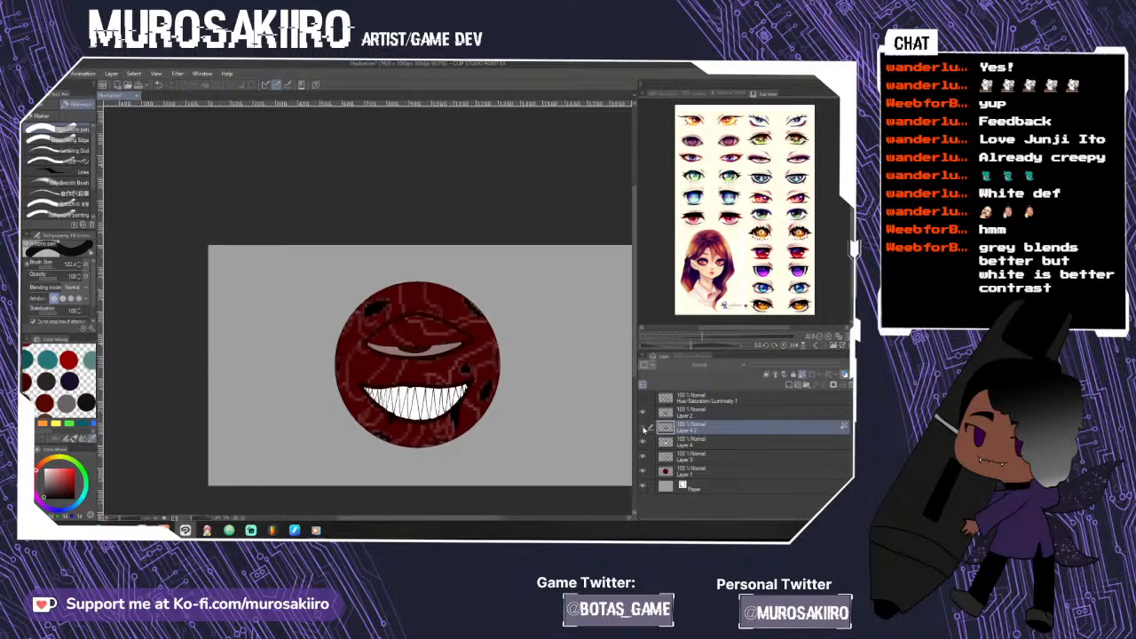
left_click(643, 427)
left_click(643, 427)
left_click(844, 389)
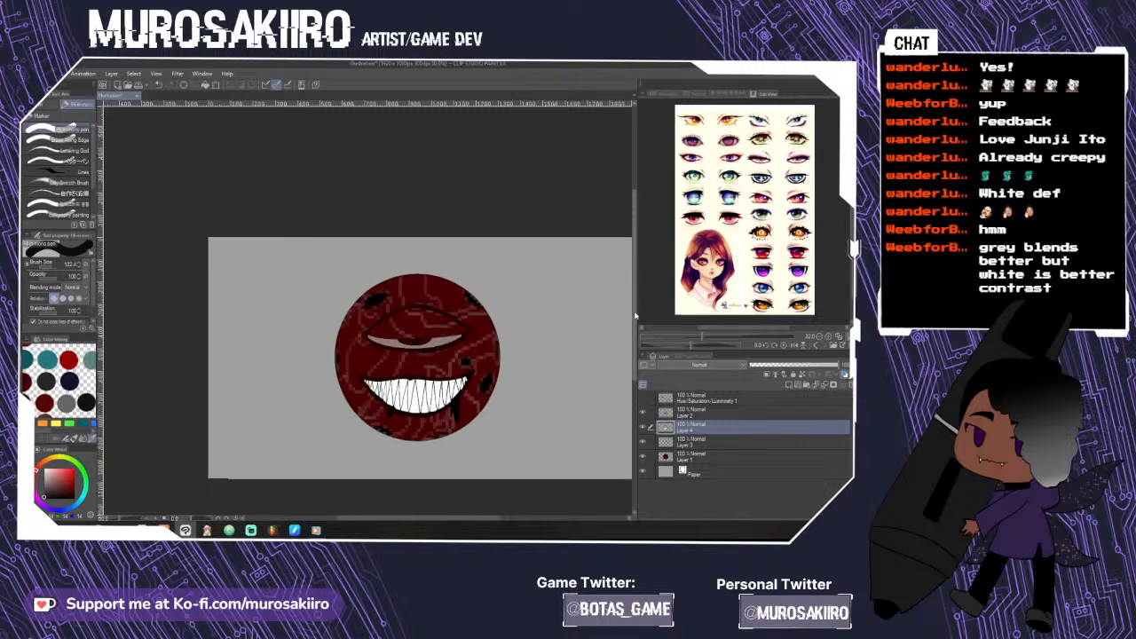
- Add a new layer clipped to the white teeth on Layer 4, and prepare a grey brush of size 4.5
scroll(599, 320, "down", 2)
scroll(435, 364, "up", 2)
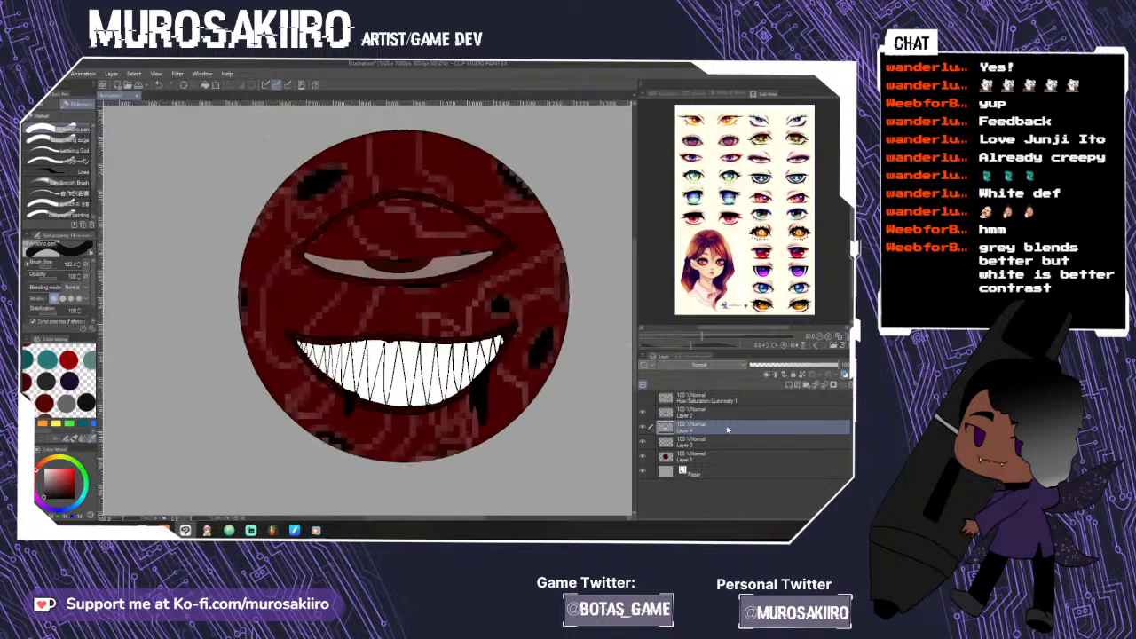
scroll(530, 417, "up", 1)
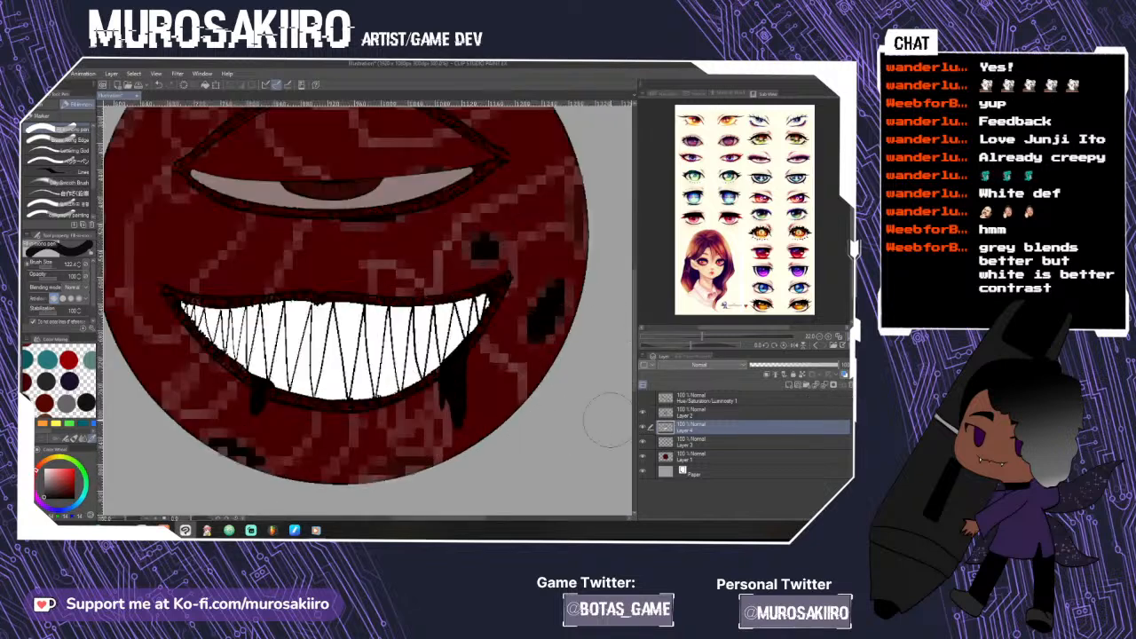
left_click(788, 386)
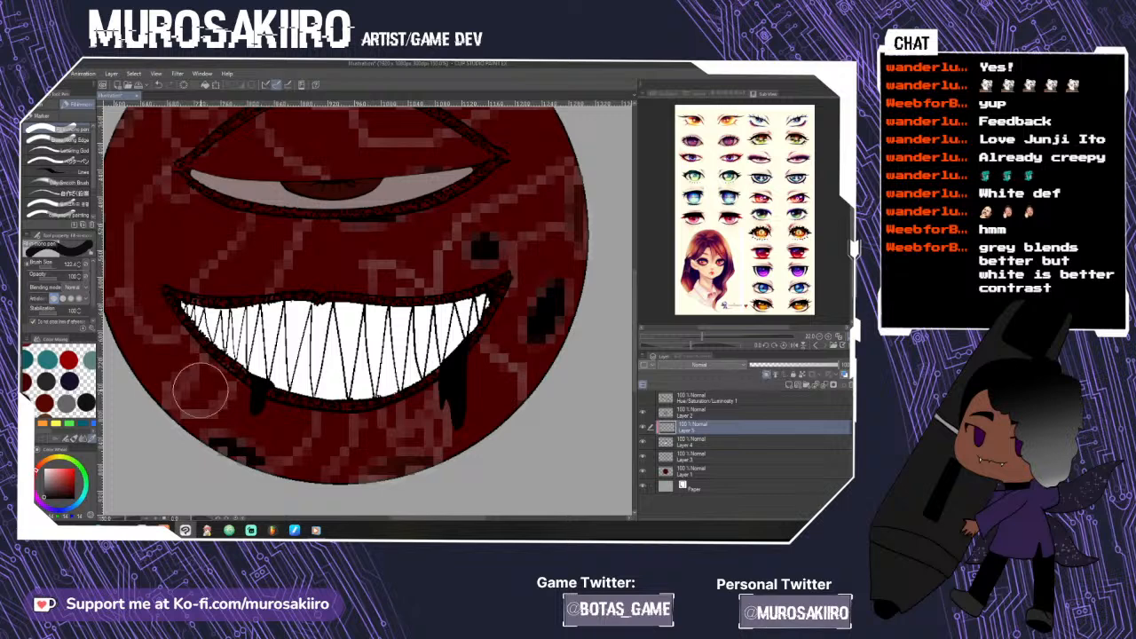
key("x")
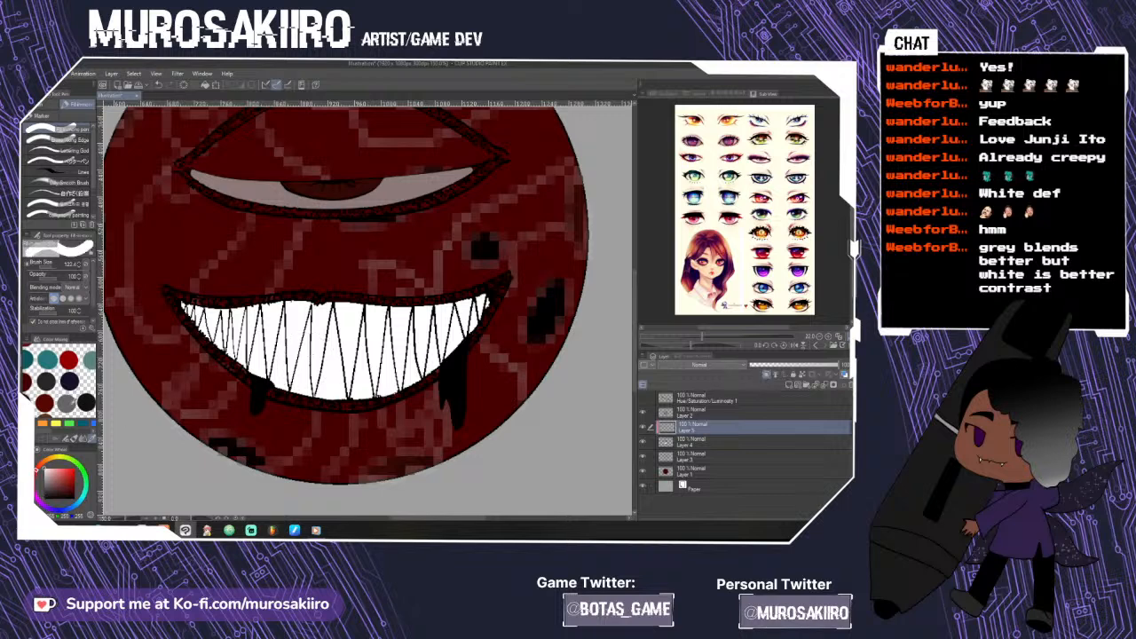
left_click(71, 402)
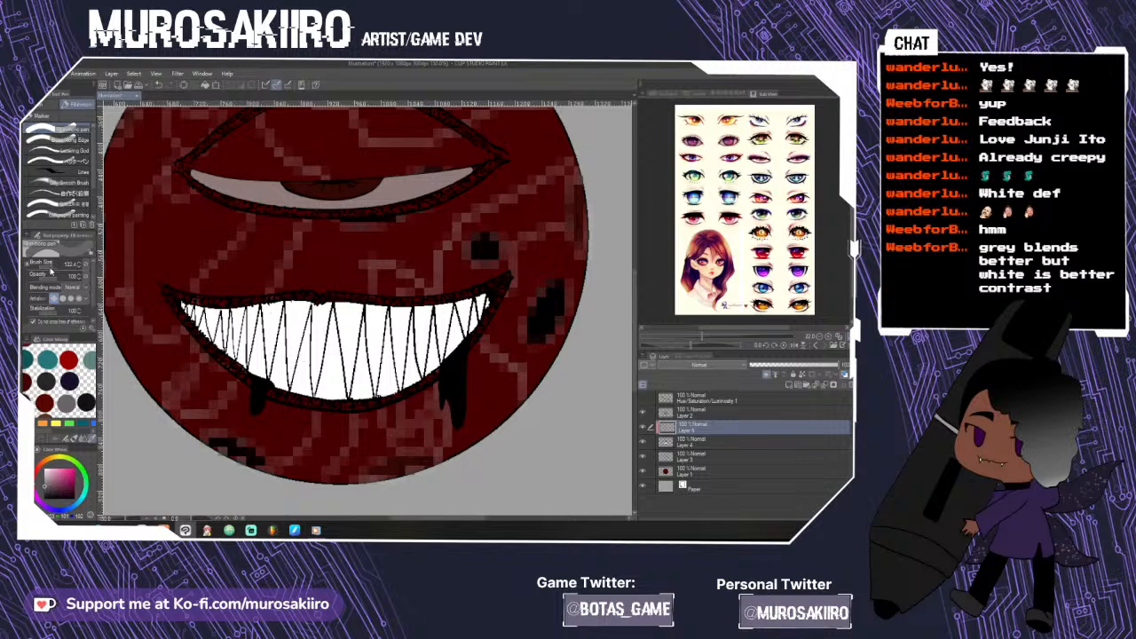
left_click_drag(51, 267, 44, 267)
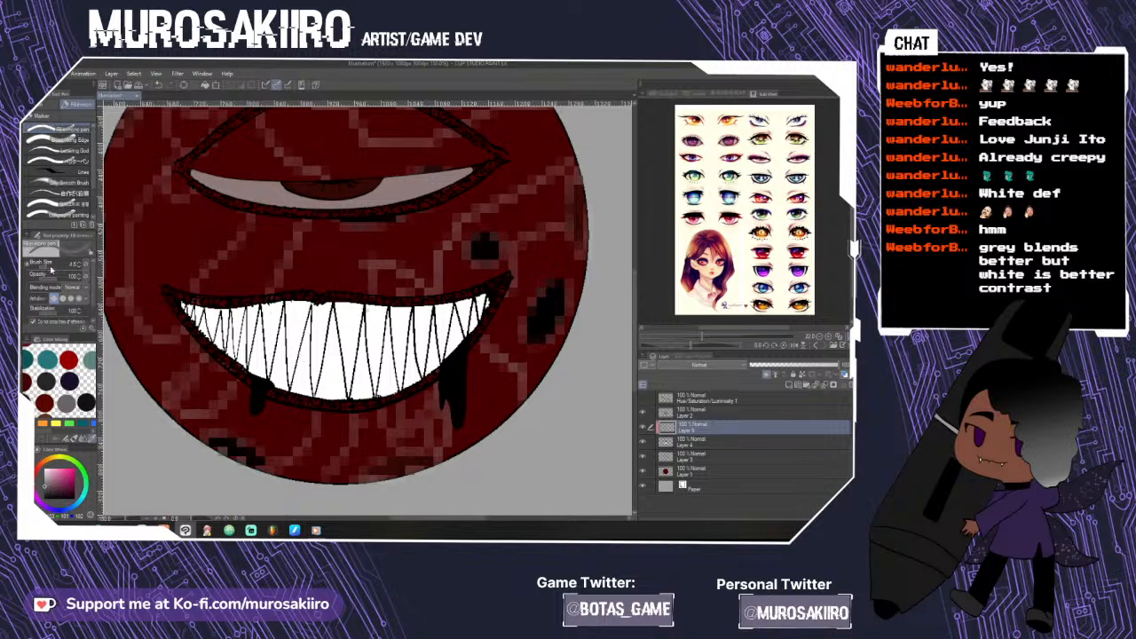
- Shade the edges of the tooth just left of the mouth's centre in grey, raising the brush size to 7
left_click_drag(312, 305, 291, 387)
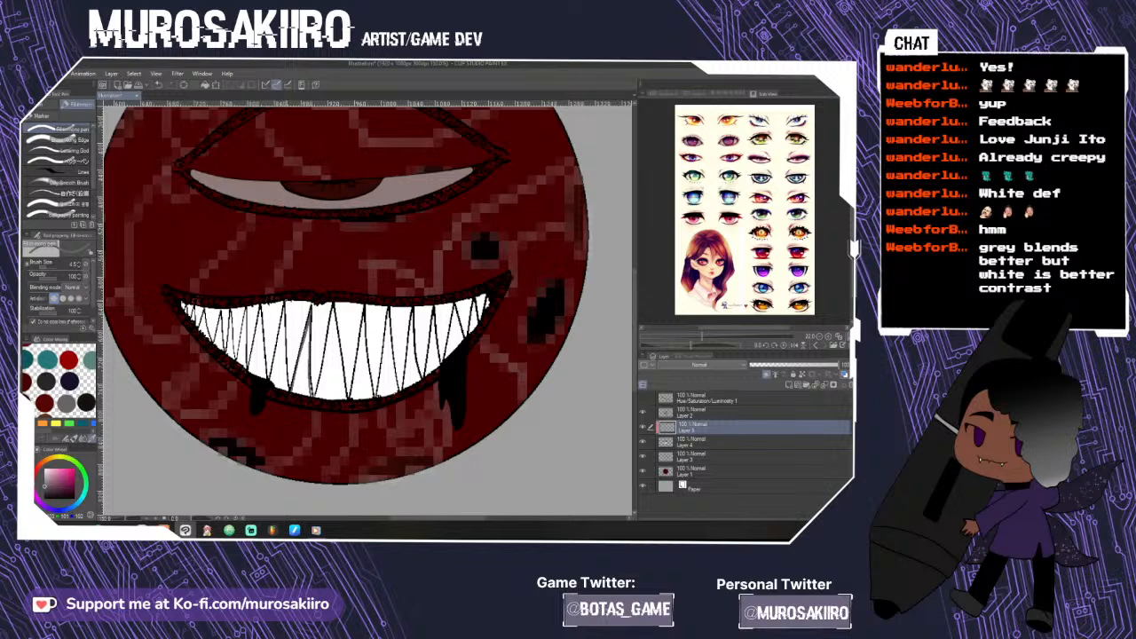
left_click_drag(287, 318, 288, 376)
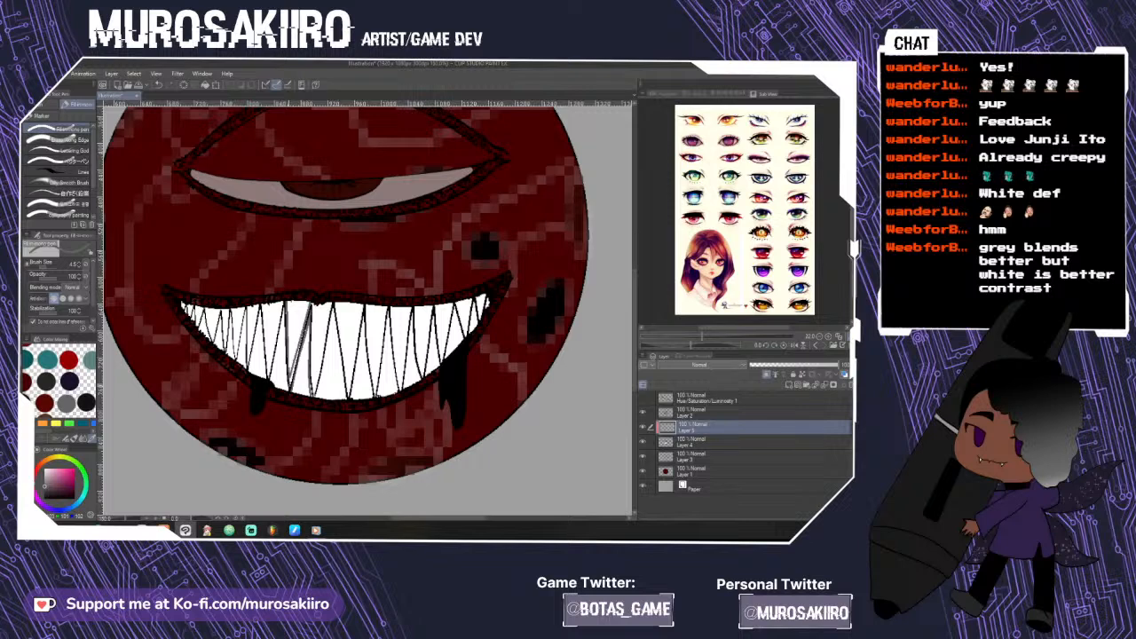
key("ctrl+z")
left_click_drag(310, 301, 290, 383)
left_click_drag(301, 339, 290, 384)
left_click(78, 263)
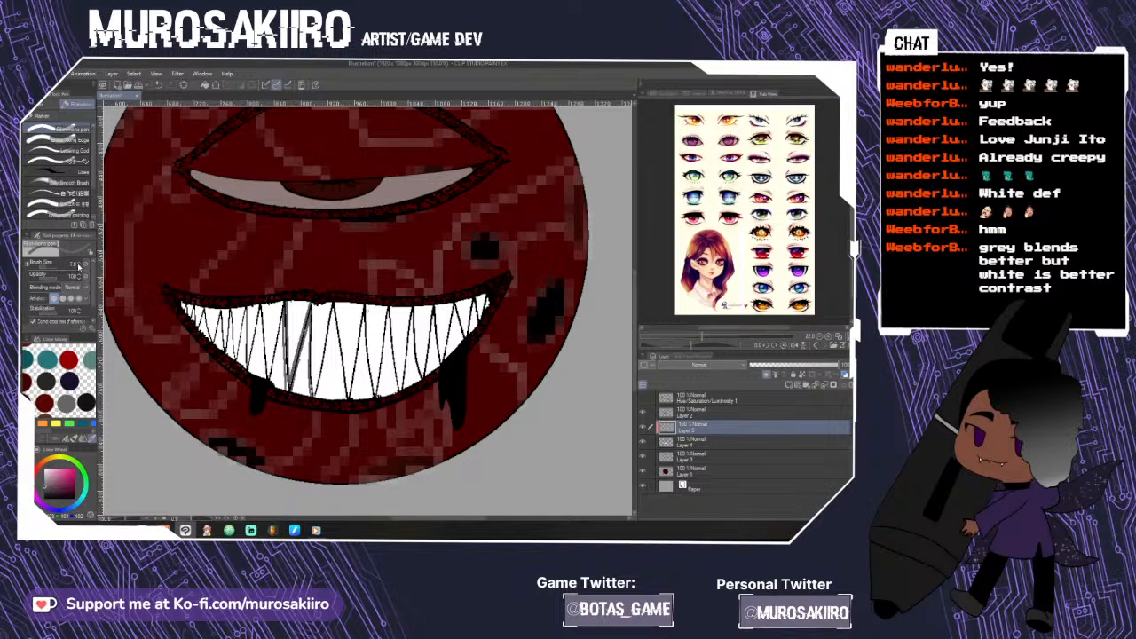
left_click_drag(284, 331, 286, 387)
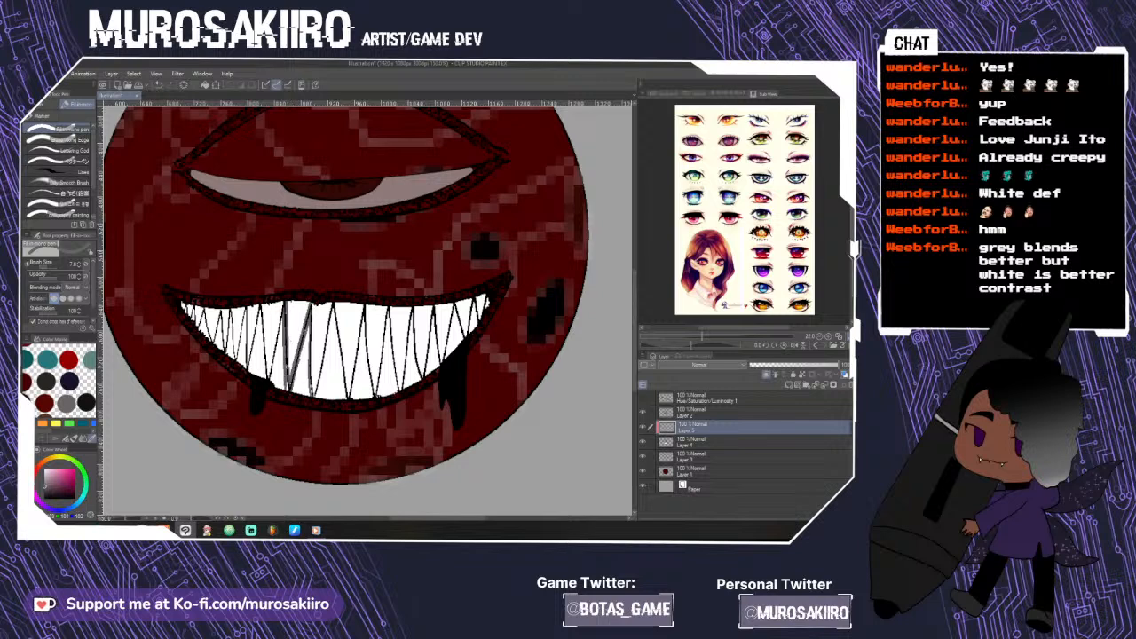
- Shade the tooth edges from there to the left corner of the mouth in grey with a brush size of about 16
left_click(49, 268)
left_click_drag(287, 303, 269, 374)
left_click_drag(280, 321, 270, 378)
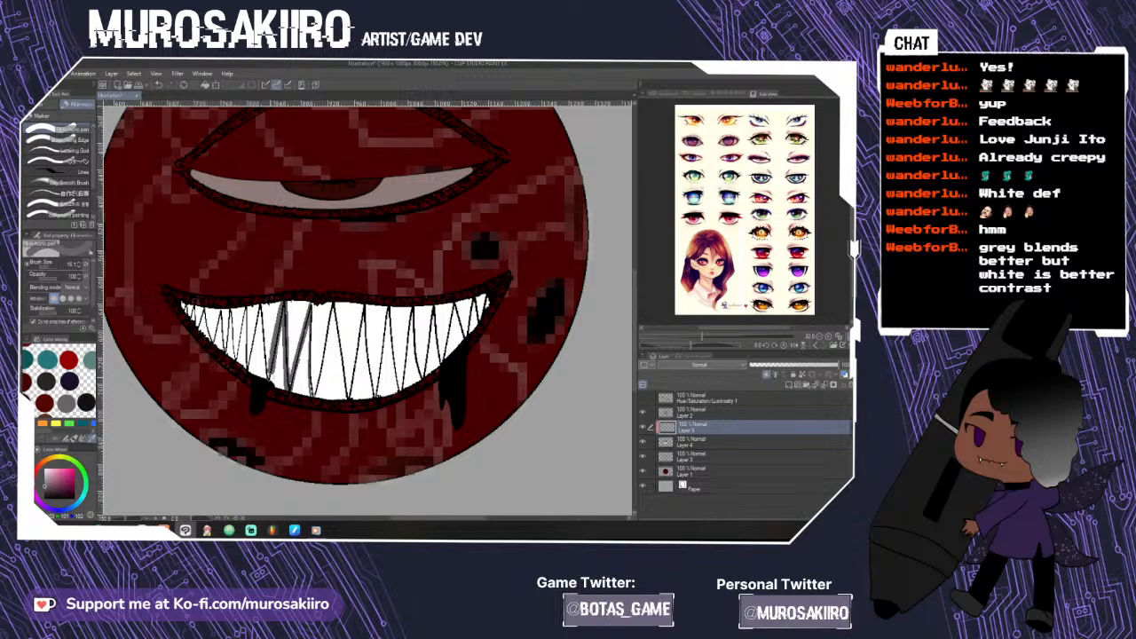
left_click_drag(267, 300, 262, 381)
left_click_drag(260, 304, 246, 374)
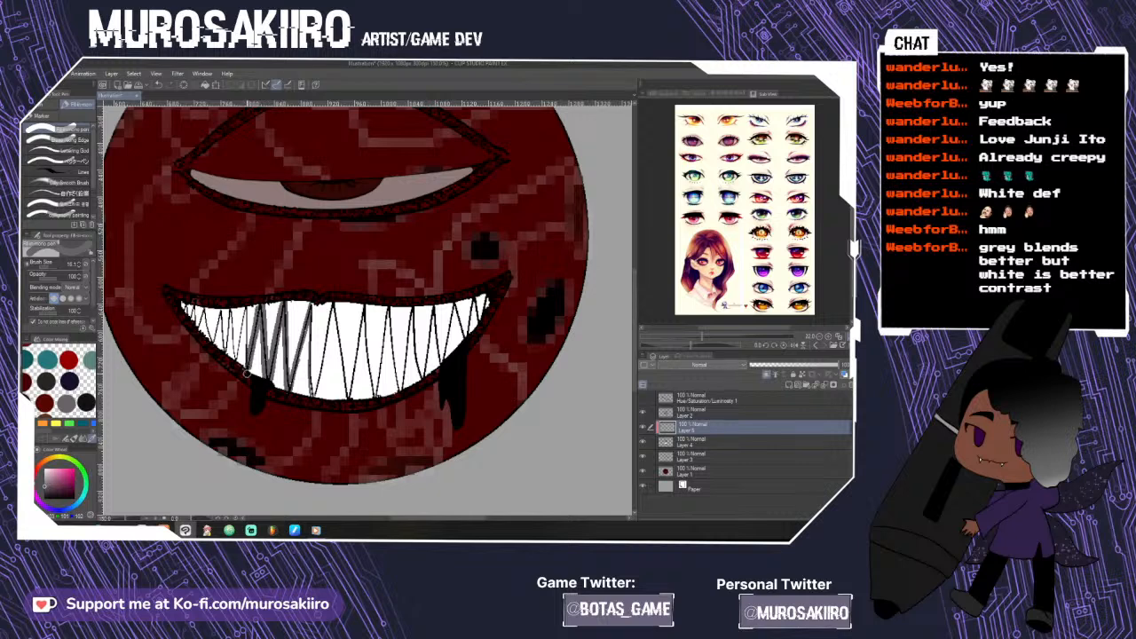
mouse_move(246, 305)
left_mouse_down()
mouse_move(248, 369)
mouse_move(237, 363)
left_mouse_up()
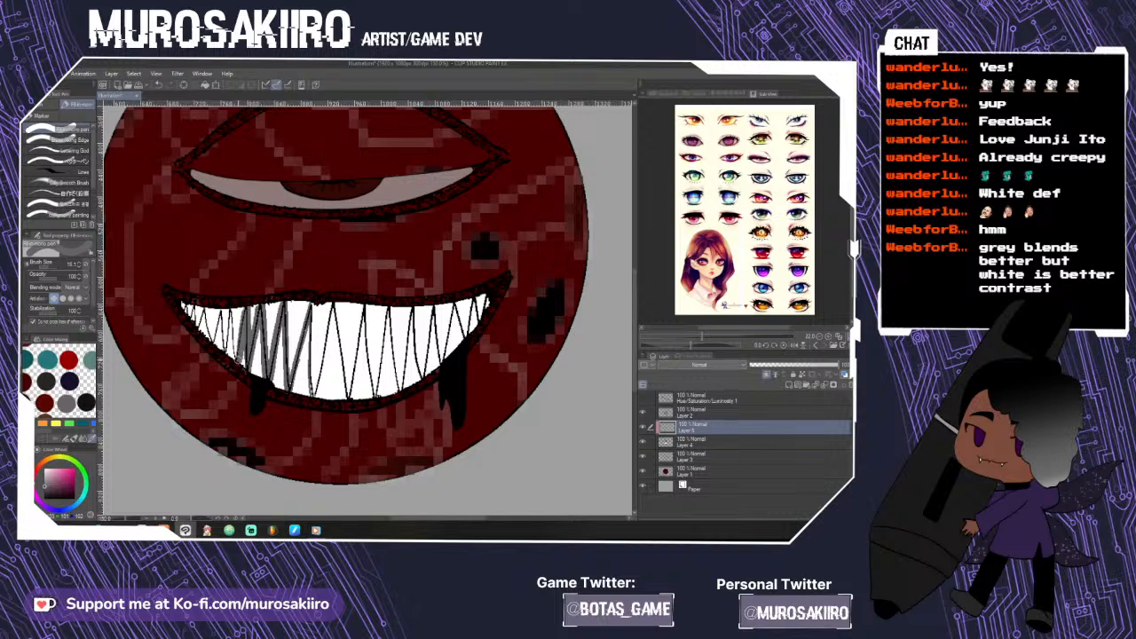
left_click_drag(231, 305, 236, 362)
left_click_drag(230, 323, 226, 358)
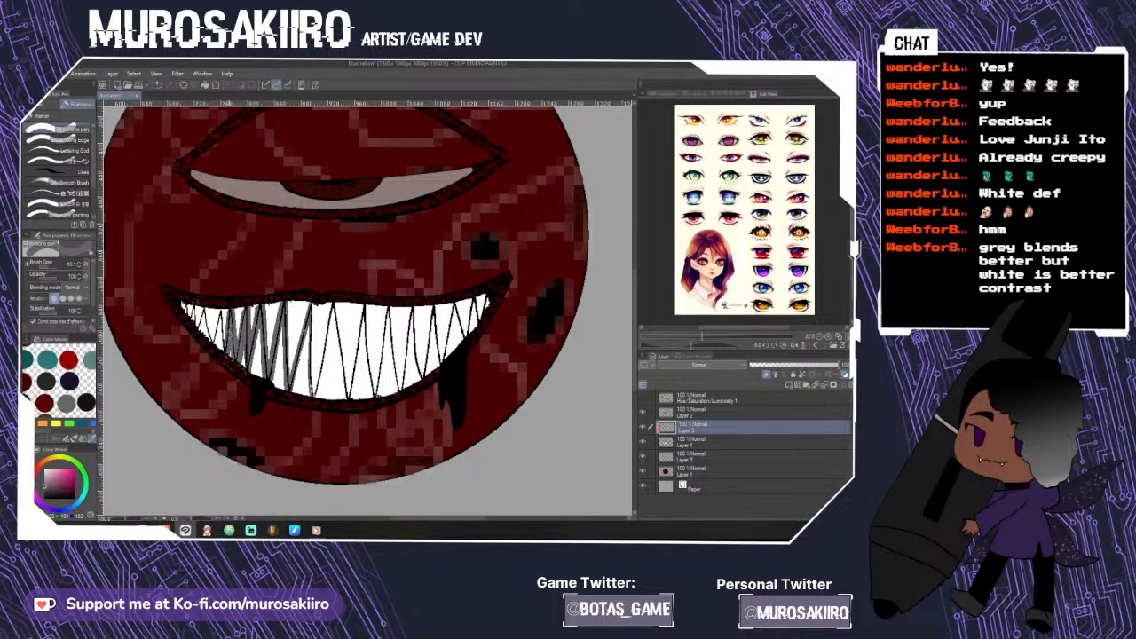
mouse_move(222, 306)
left_mouse_down()
mouse_move(222, 357)
mouse_move(197, 319)
left_mouse_up()
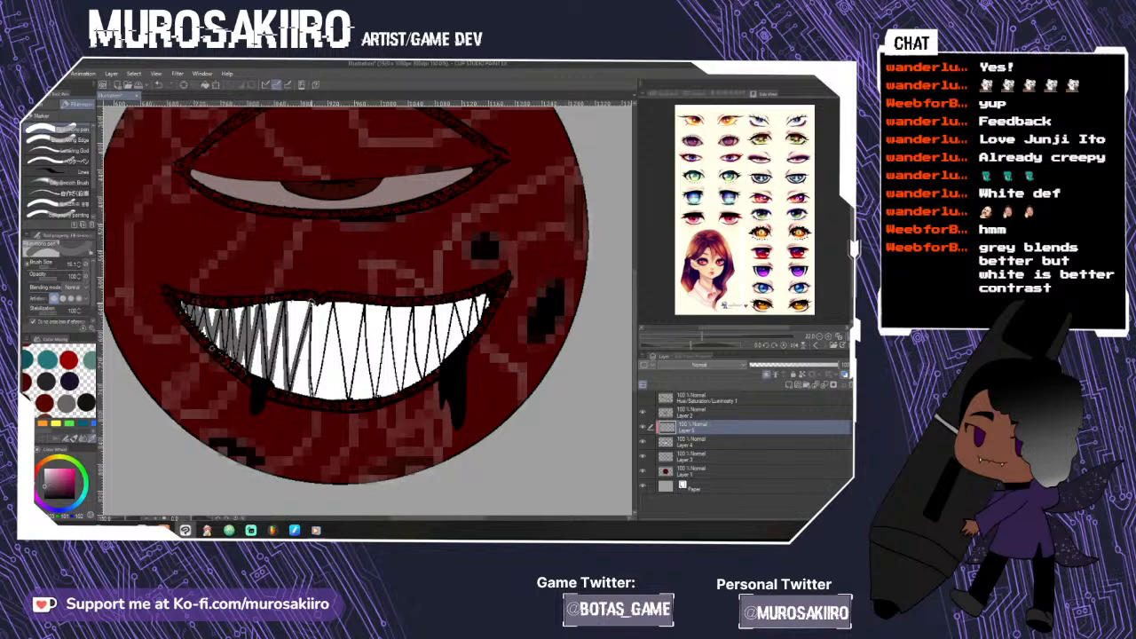
left_click_drag(310, 300, 310, 386)
left_click_drag(332, 305, 316, 402)
key("ctrl+z")
left_click_drag(332, 304, 348, 402)
left_click_drag(364, 305, 350, 395)
key("ctrl+z")
key("ctrl+z")
key("ctrl+z")
key("ctrl+z")
- Shade the edges of the middle and right-hand teeth in grey up to the right corner of the mouth
left_click_drag(313, 302, 311, 398)
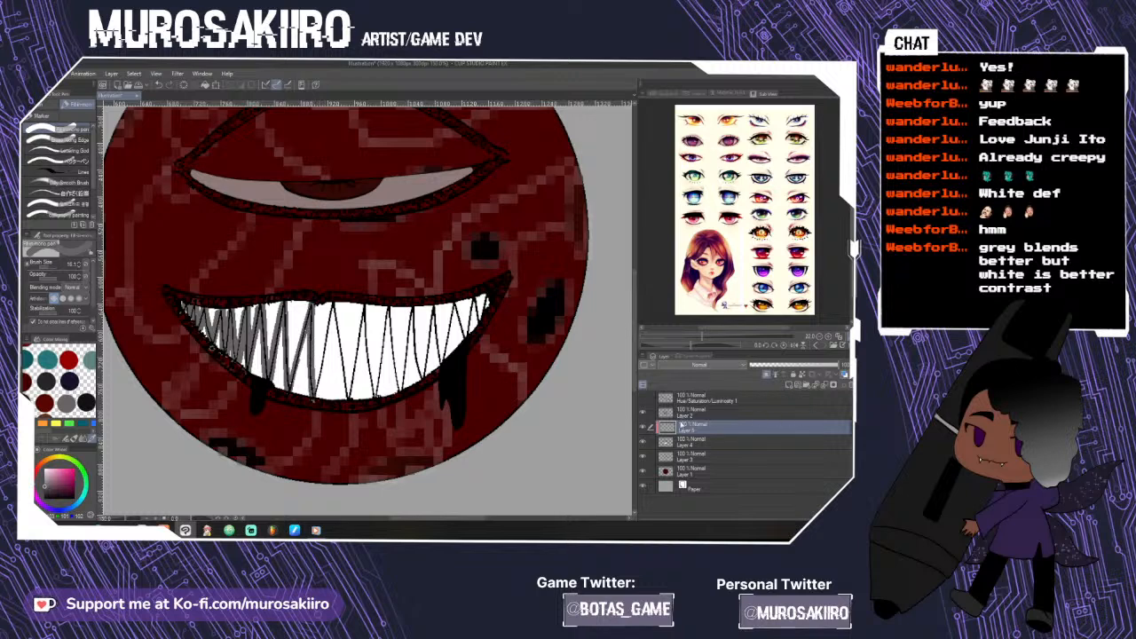
left_click(643, 442)
left_click(644, 442)
mouse_move(311, 398)
left_mouse_down()
mouse_move(334, 312)
mouse_move(353, 403)
mouse_move(364, 307)
mouse_move(372, 384)
mouse_move(391, 305)
mouse_move(401, 391)
mouse_move(413, 308)
mouse_move(422, 376)
mouse_move(435, 307)
mouse_move(440, 364)
left_mouse_up()
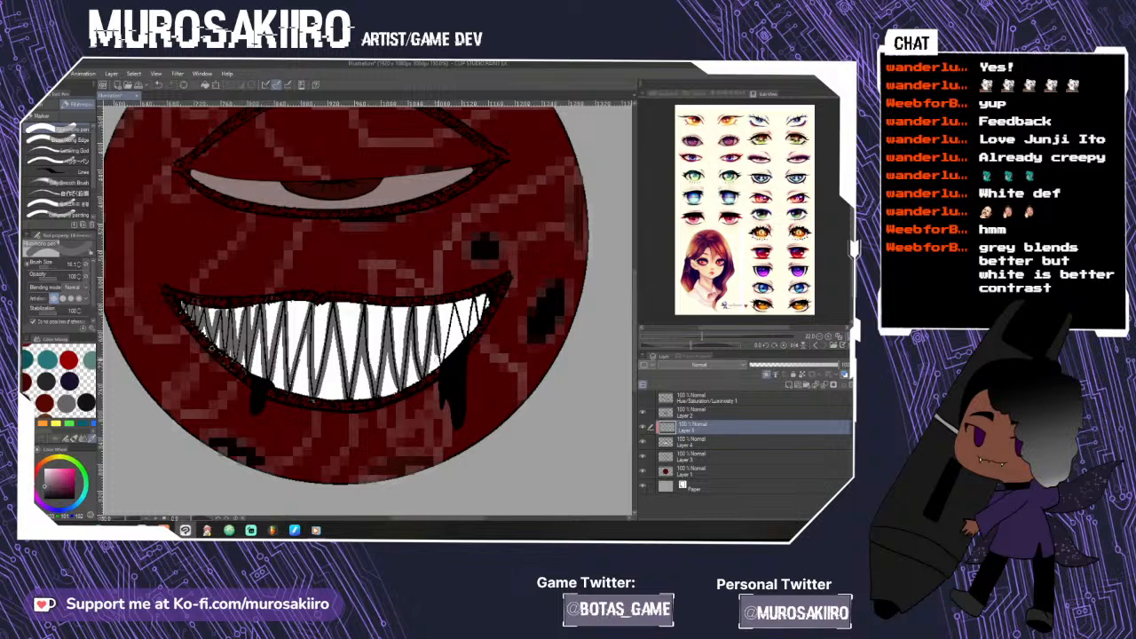
mouse_move(456, 305)
left_mouse_down()
mouse_move(487, 294)
mouse_move(478, 320)
left_mouse_up()
left_click_drag(636, 299, 641, 278)
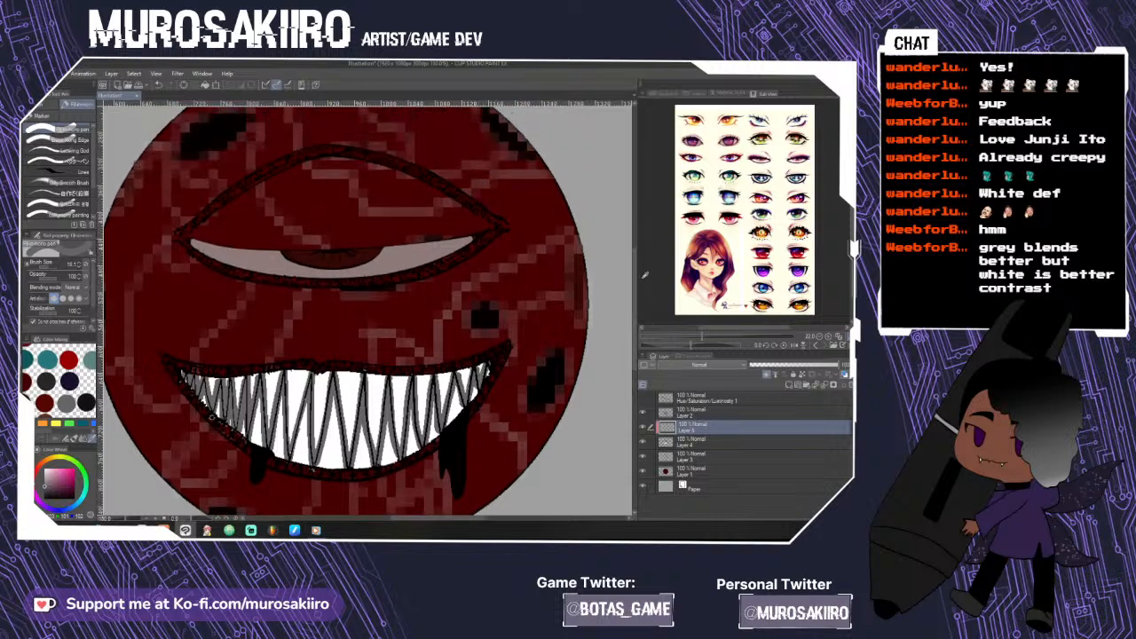
- Set the brush's blending mode to Multiply for shading the eye
left_click(76, 287)
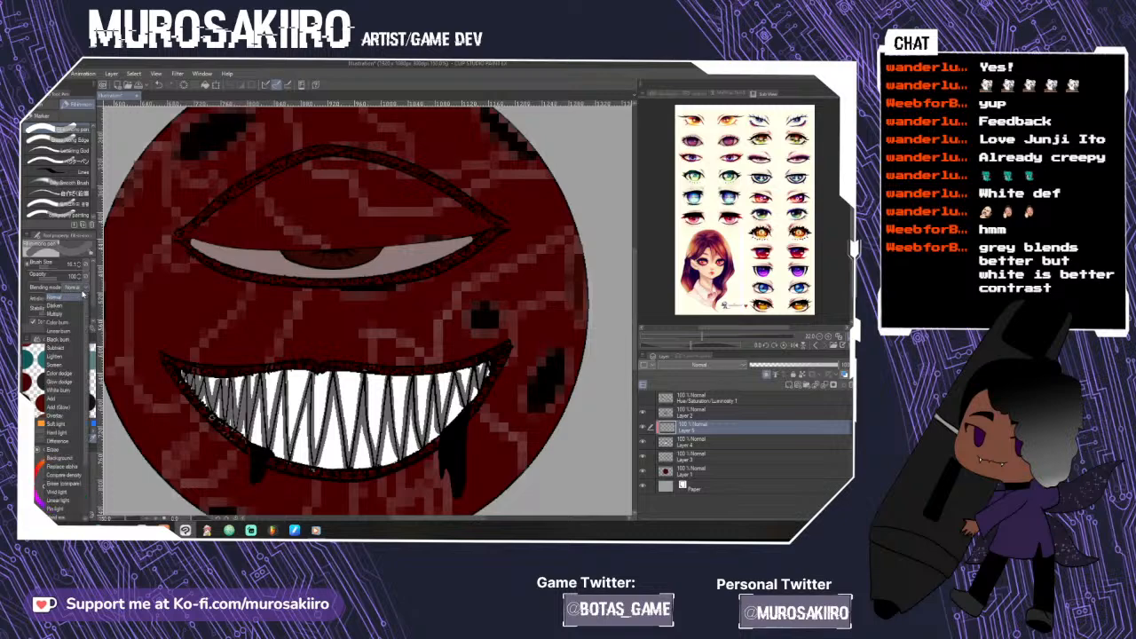
left_click(62, 311)
scroll(196, 245, "up", 3)
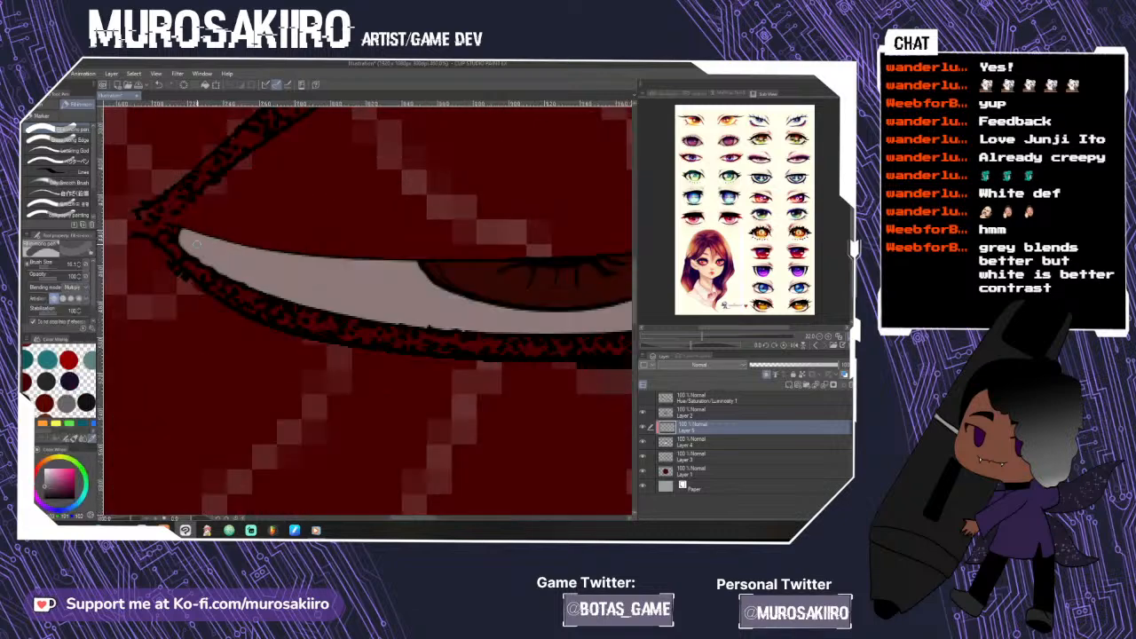
scroll(184, 234, "down", 3)
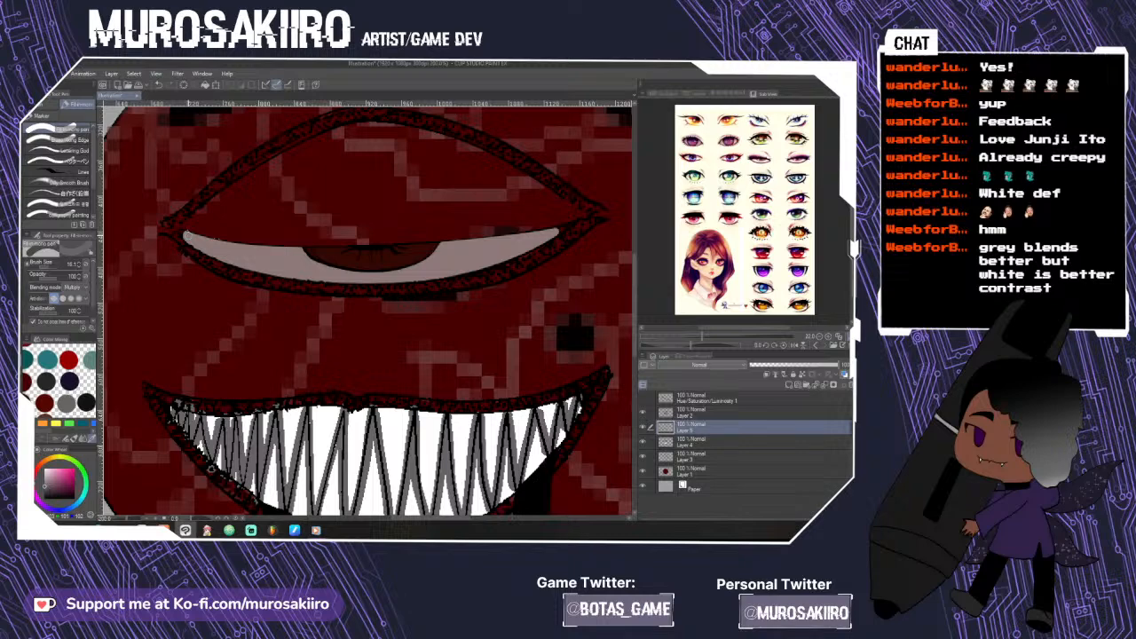
scroll(236, 244, "up", 3)
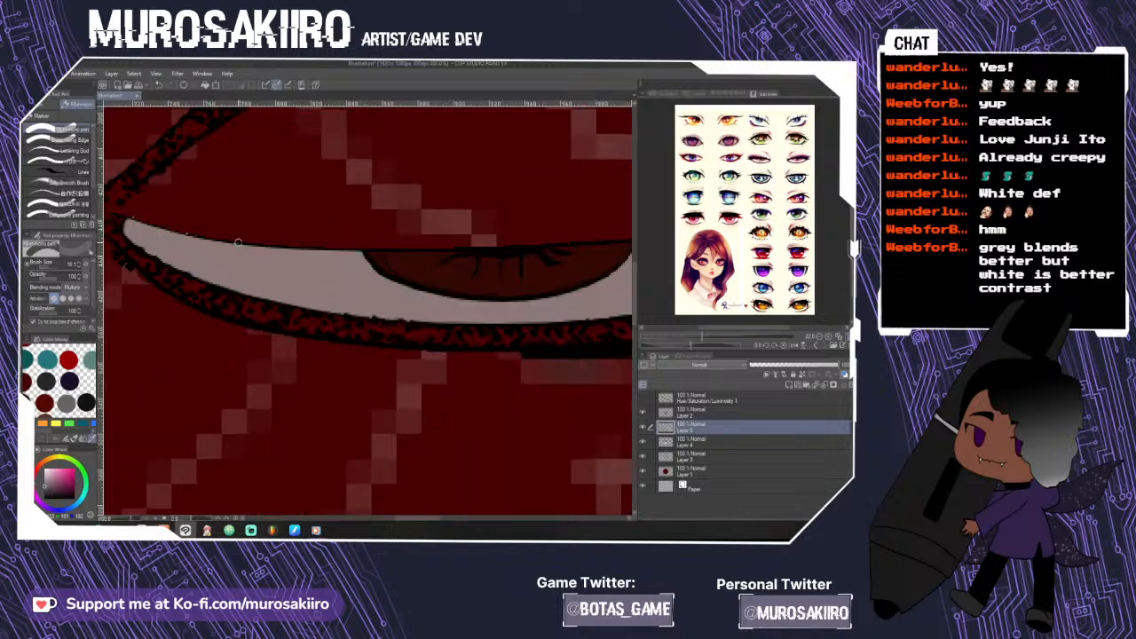
scroll(209, 229, "down", 3)
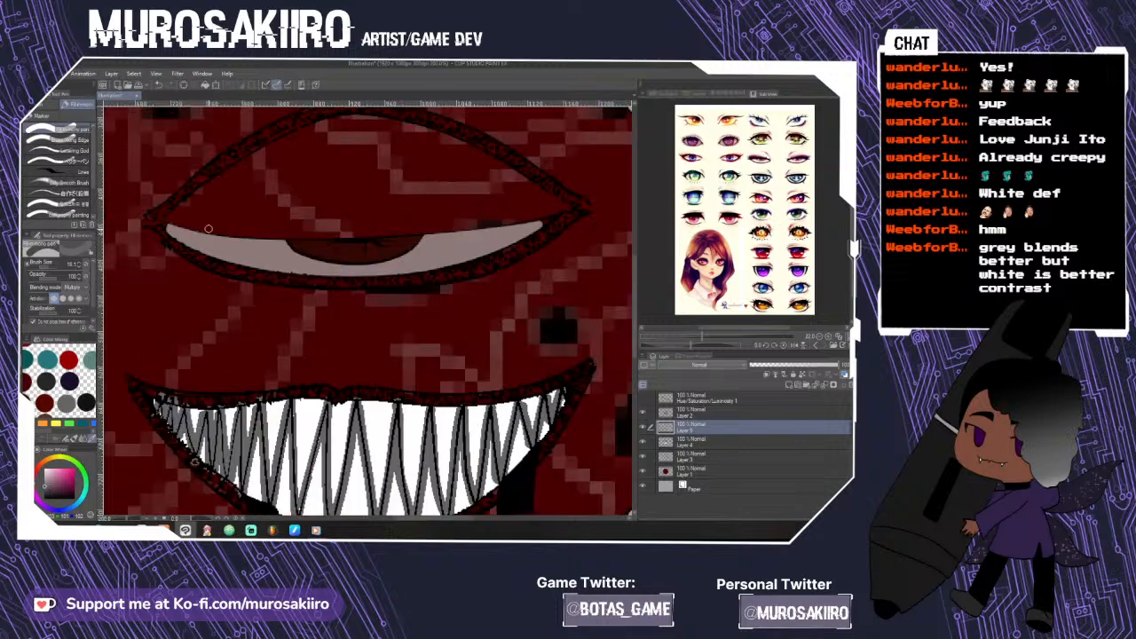
- Toggle the visibility of Layer 5 and Layer 2 to find the eye's layer, and select Layer 2
left_click(644, 428)
left_click(644, 428)
left_click(642, 413)
left_click(643, 413)
mouse_move(650, 425)
left_mouse_down()
mouse_move(651, 410)
mouse_move(722, 433)
left_mouse_up()
left_click(642, 413)
left_click(643, 413)
left_click(732, 410)
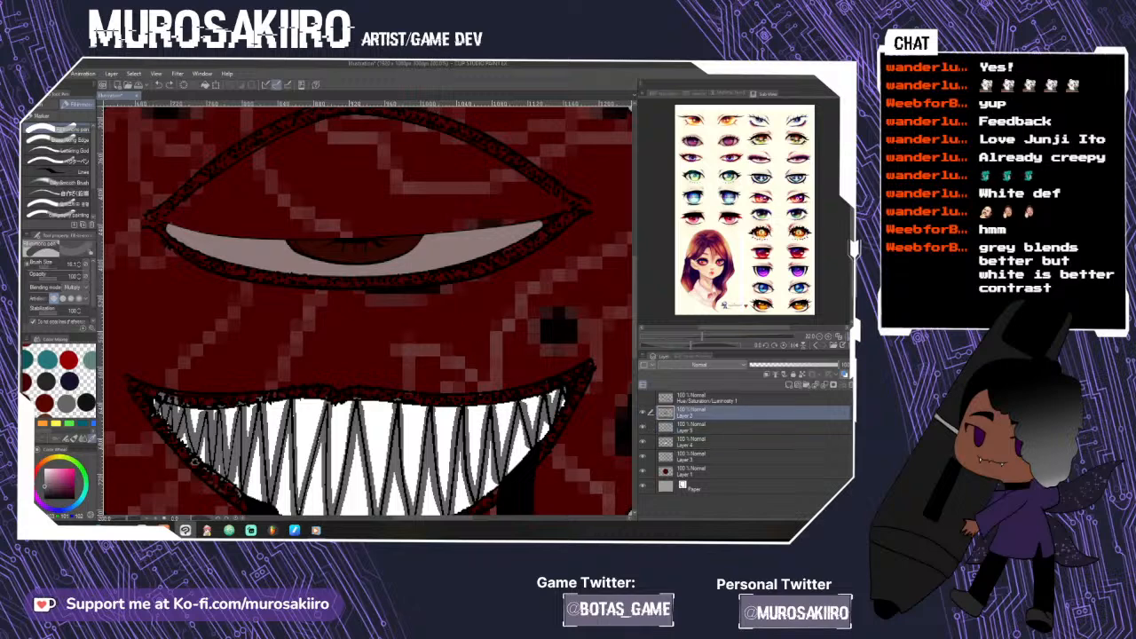
- Try to shade the upper edge of the eye white in grey directly on Layer 2
scroll(168, 227, "up", 4)
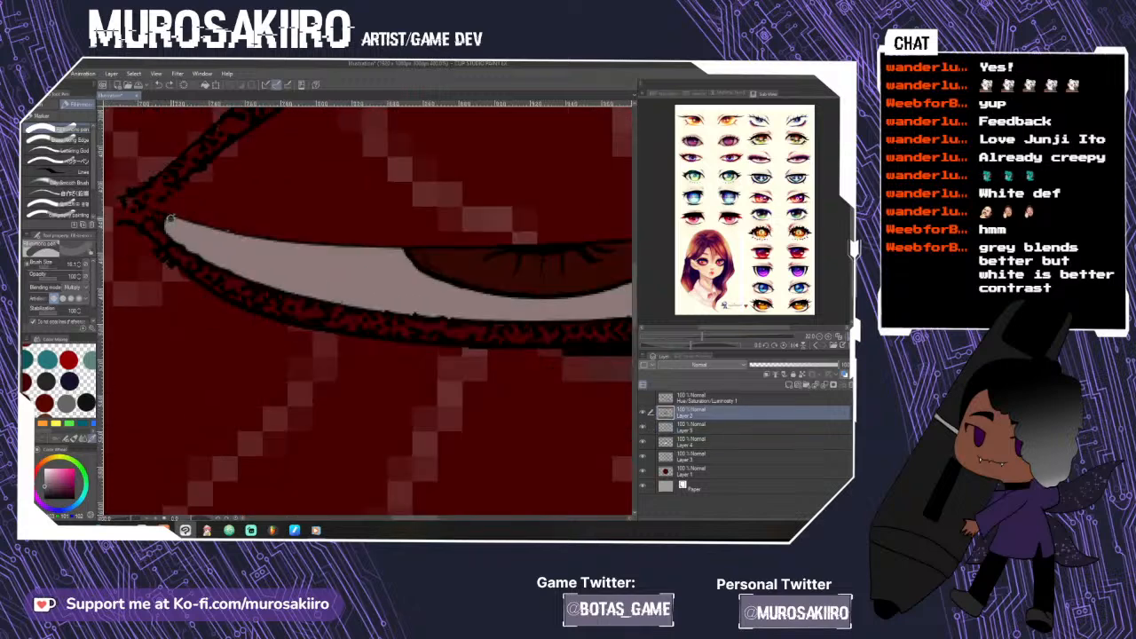
left_click_drag(170, 216, 280, 236)
left_click_drag(393, 256, 533, 252)
key("ctrl+z")
- Add a new layer clipped to Layer 2 for the eye shading, and ready the Multiply marker pen
scroll(343, 358, "down", 2)
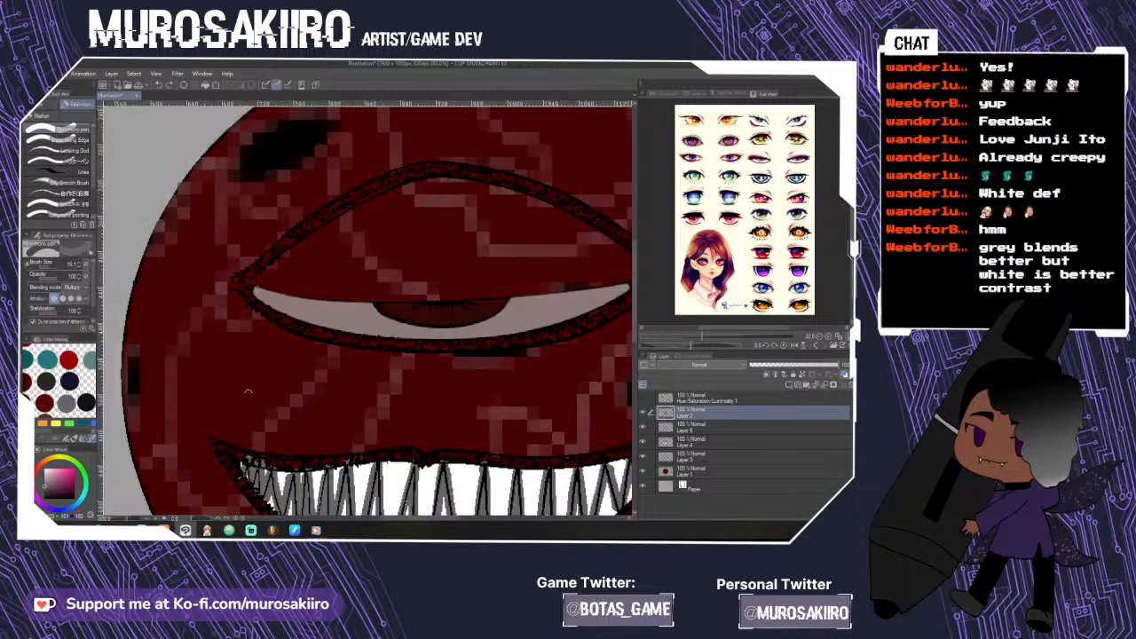
key("b")
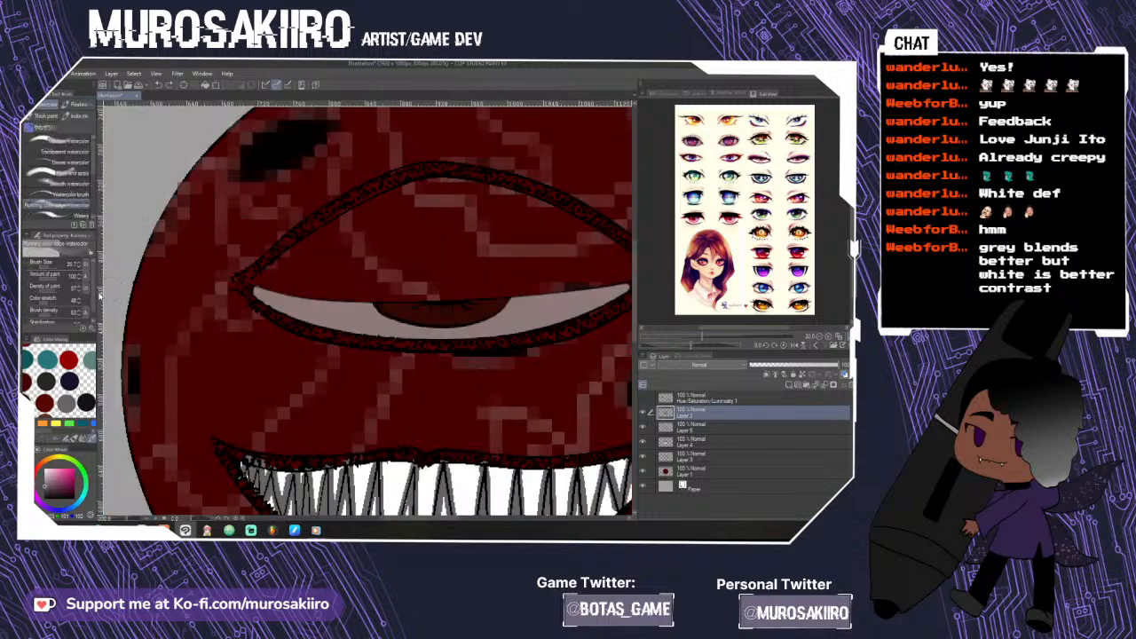
scroll(305, 307, "up", 1)
scroll(290, 406, "down", 2)
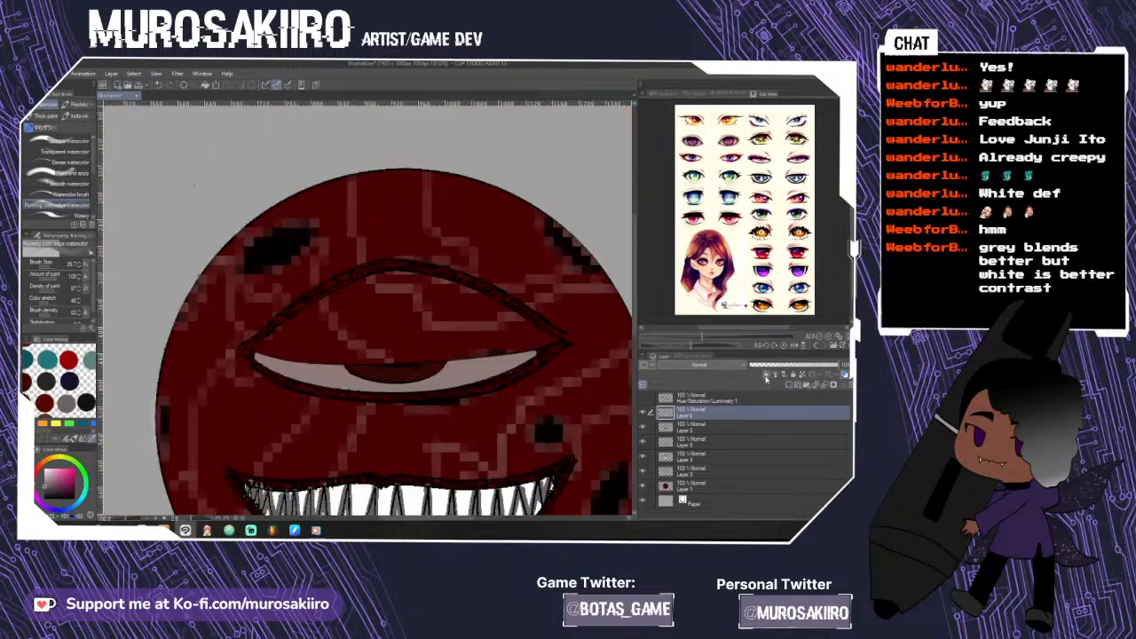
left_click(766, 375)
scroll(500, 355, "up", 1)
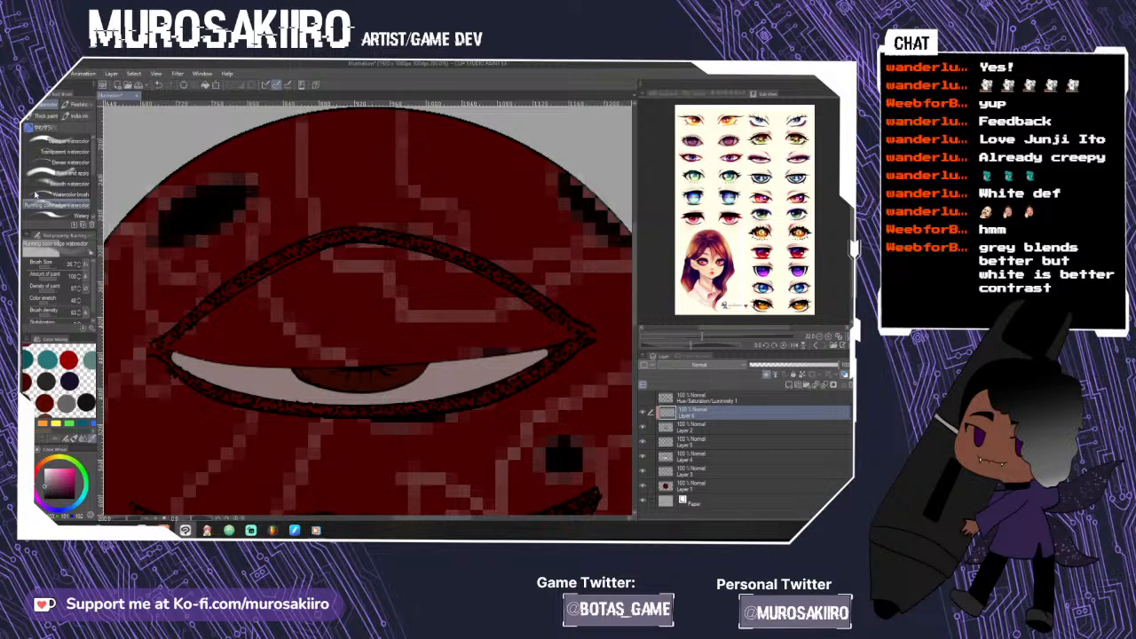
key("p")
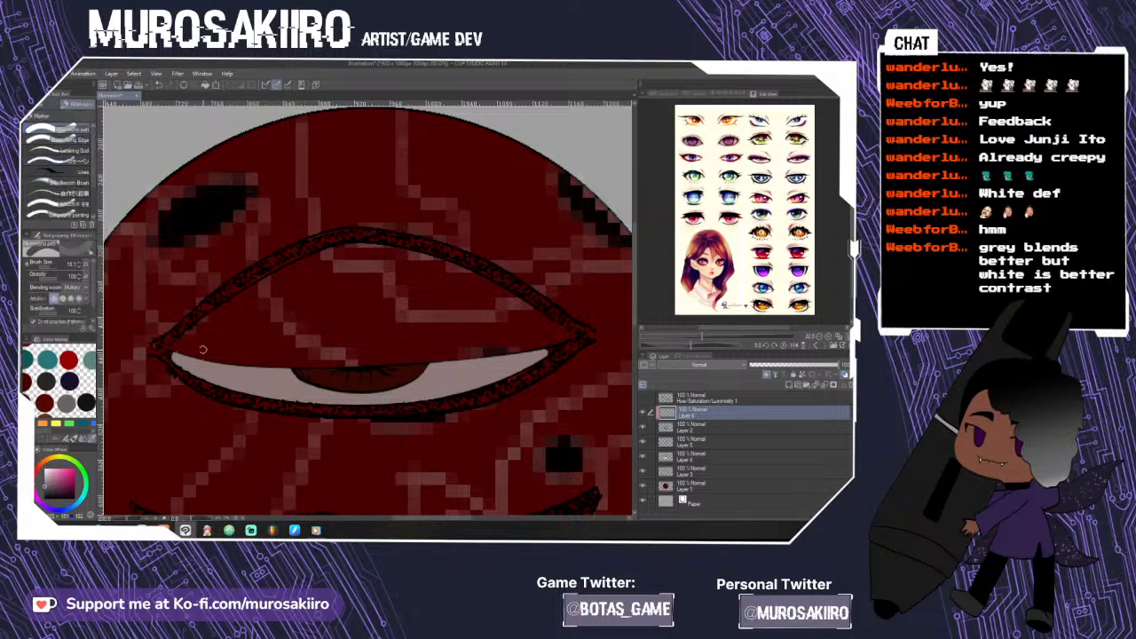
- Paint a grey shadow along the upper edge of the eye on Layer 6, and toggle Layer 6 and Layer 2 to compare
mouse_move(174, 356)
left_mouse_down()
mouse_move(297, 372)
mouse_move(391, 368)
left_mouse_up()
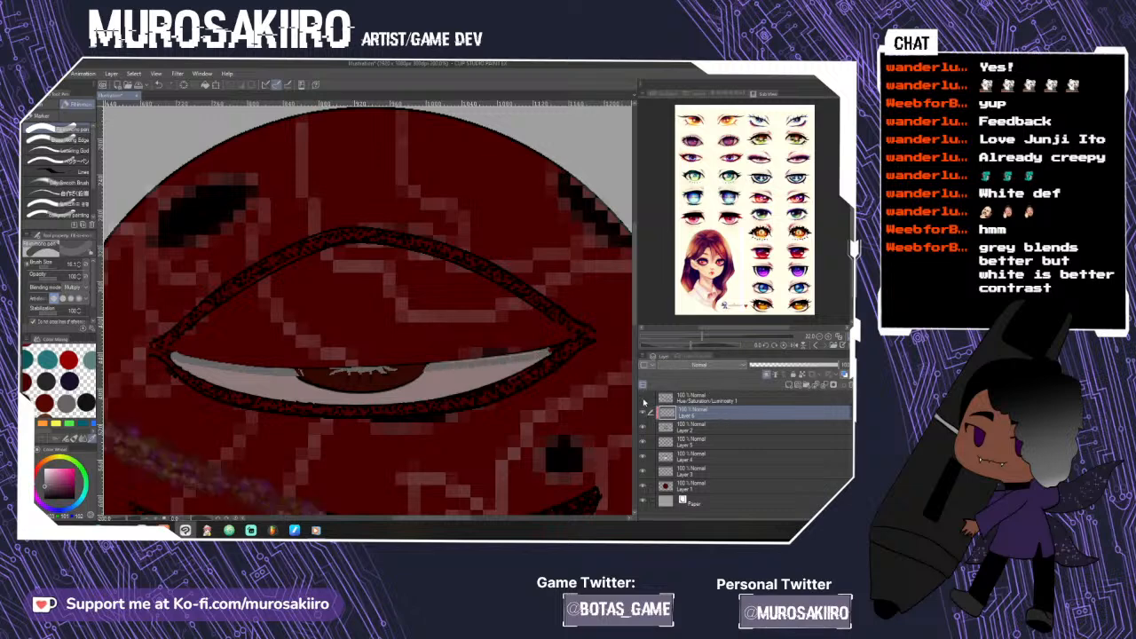
left_click(643, 413)
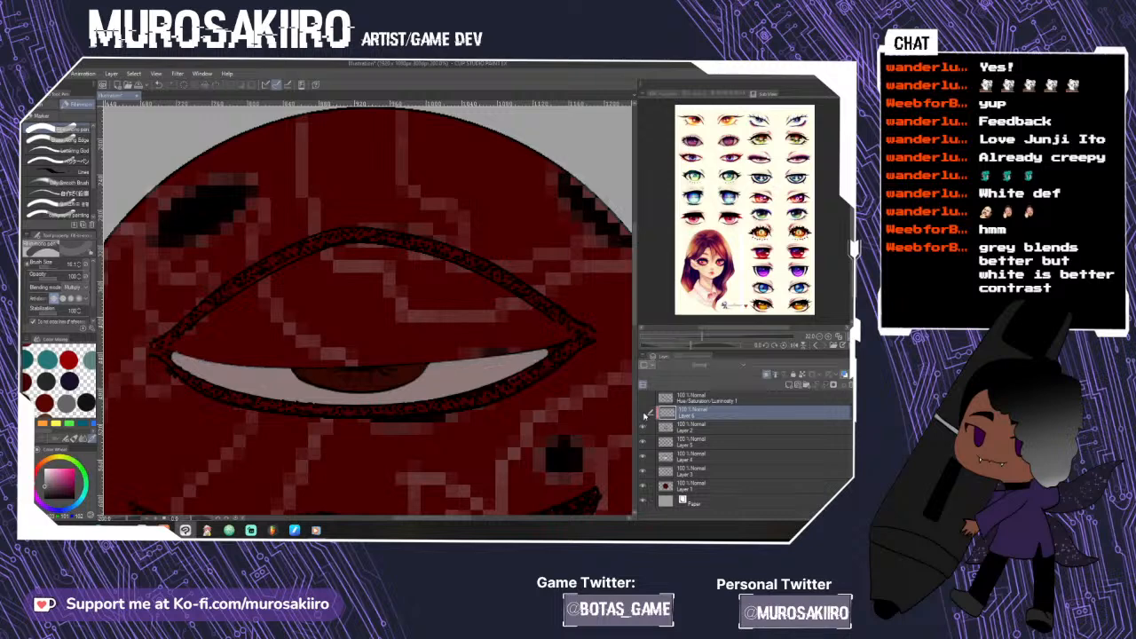
left_click(643, 413)
left_click(643, 428)
left_click(643, 427)
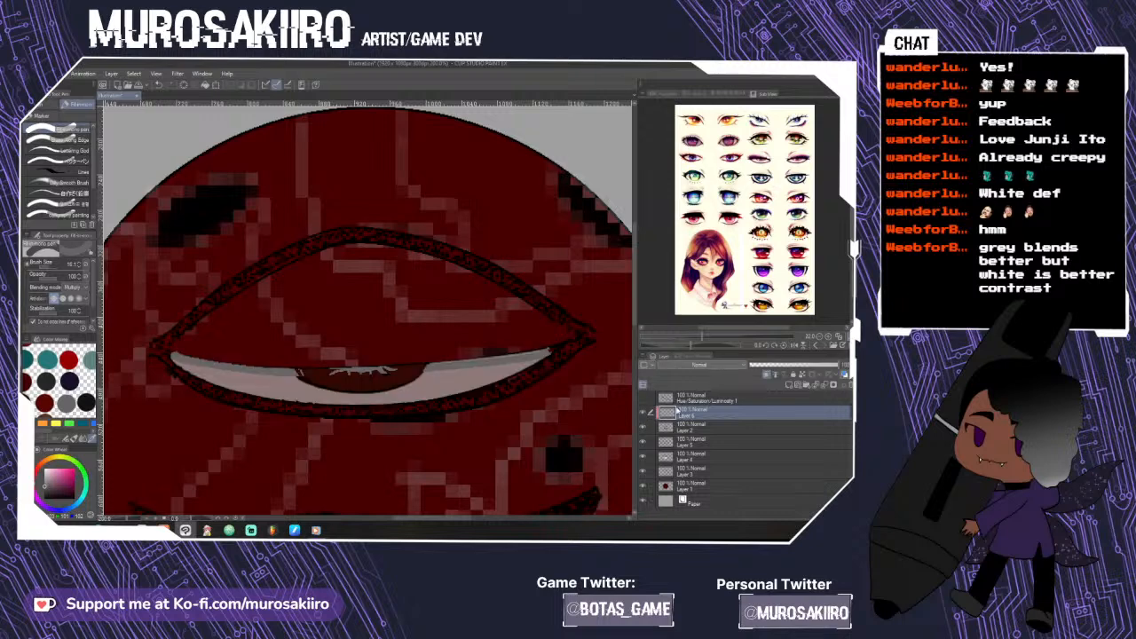
- Remove Layer 6's clipping to the layer below and set its blending mode to Multiply so the shadow also covers the iris
left_click(768, 377)
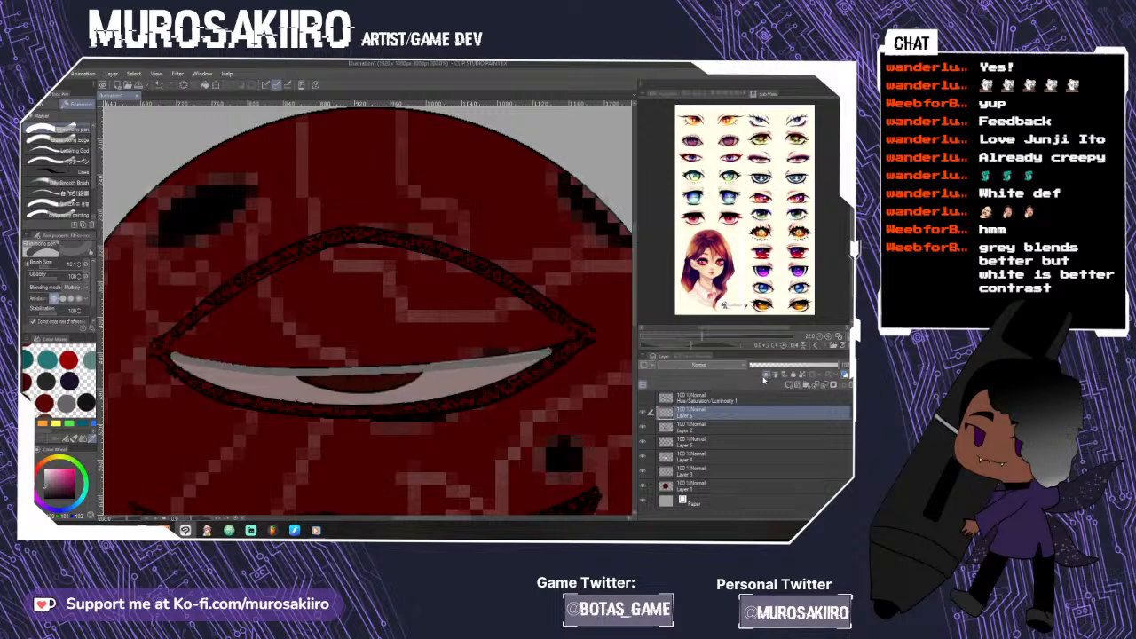
left_click(706, 365)
left_click(701, 144)
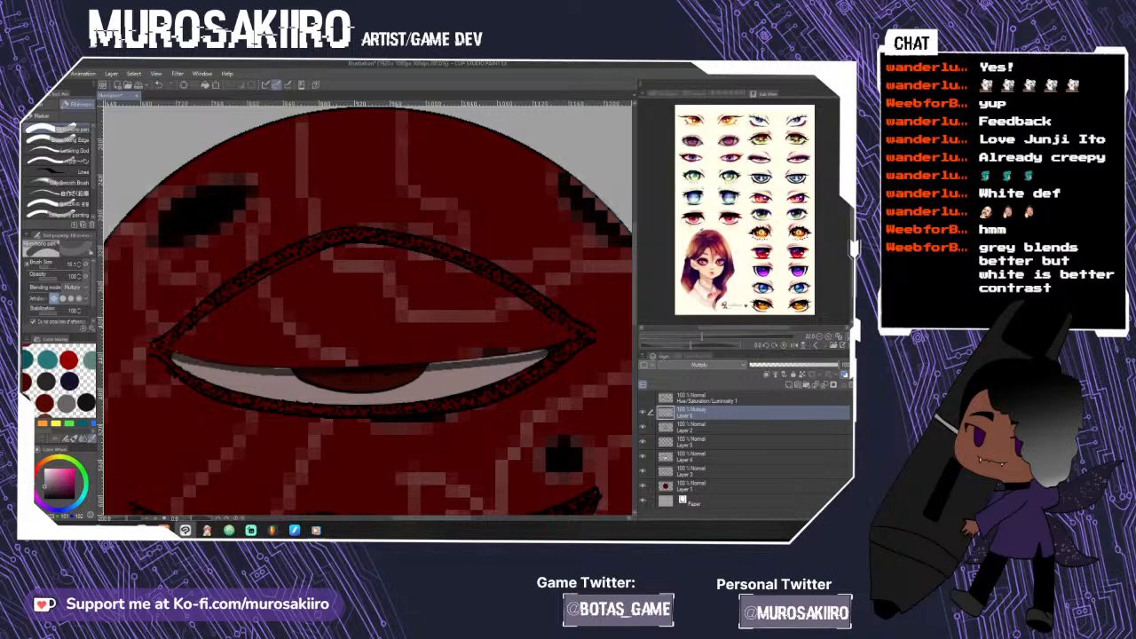
scroll(318, 382, "up", 5)
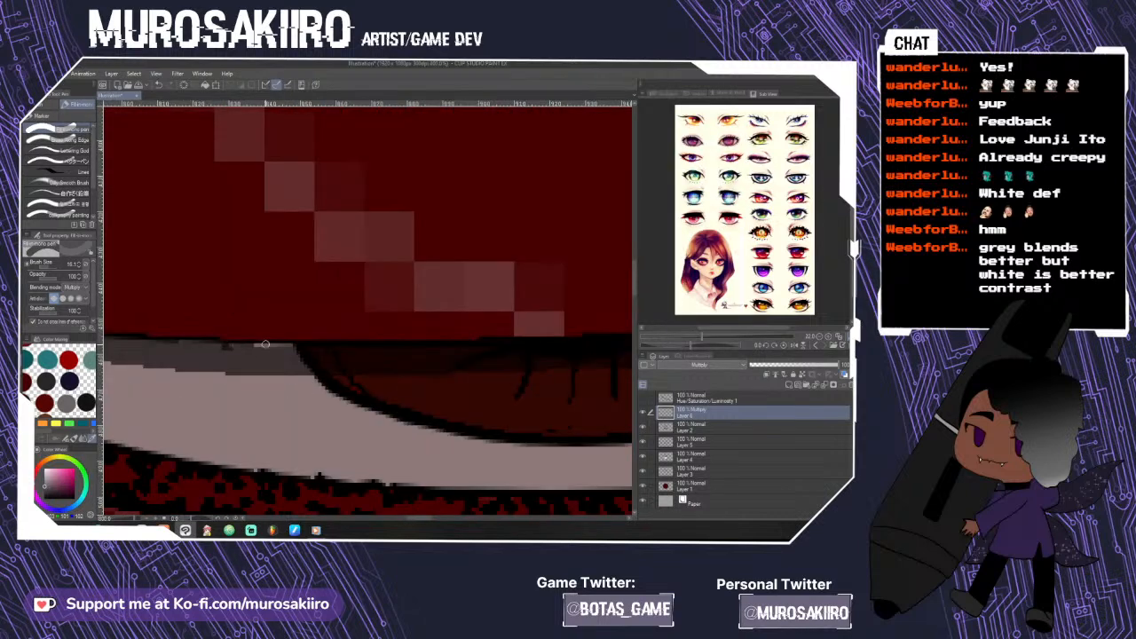
scroll(289, 348, "down", 5)
scroll(451, 349, "up", 4)
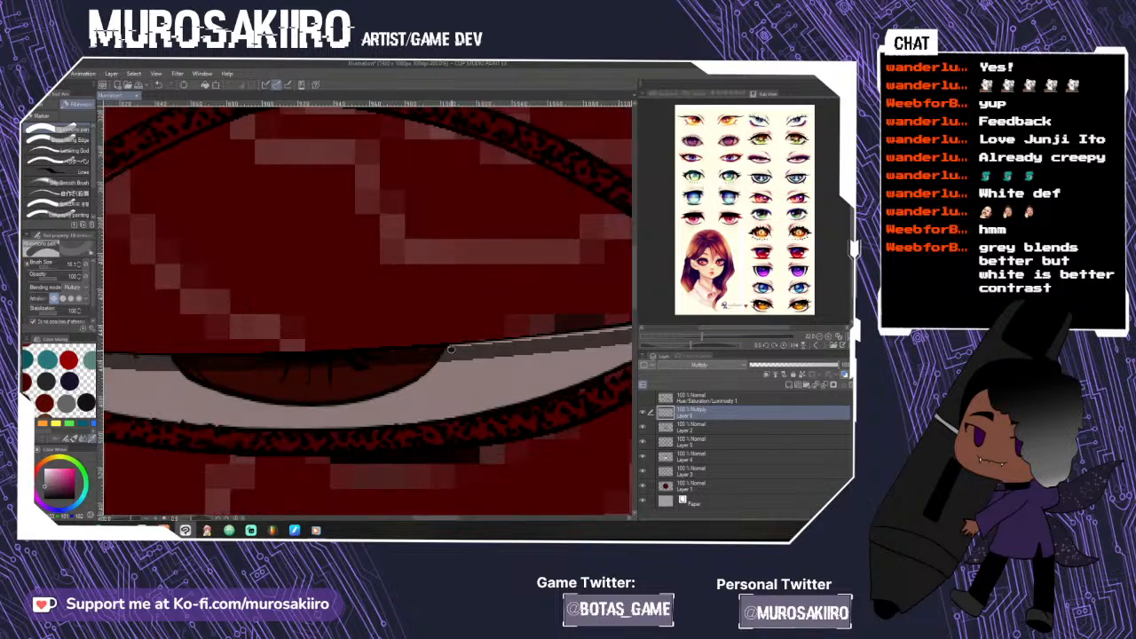
scroll(460, 350, "down", 5)
scroll(486, 351, "up", 1)
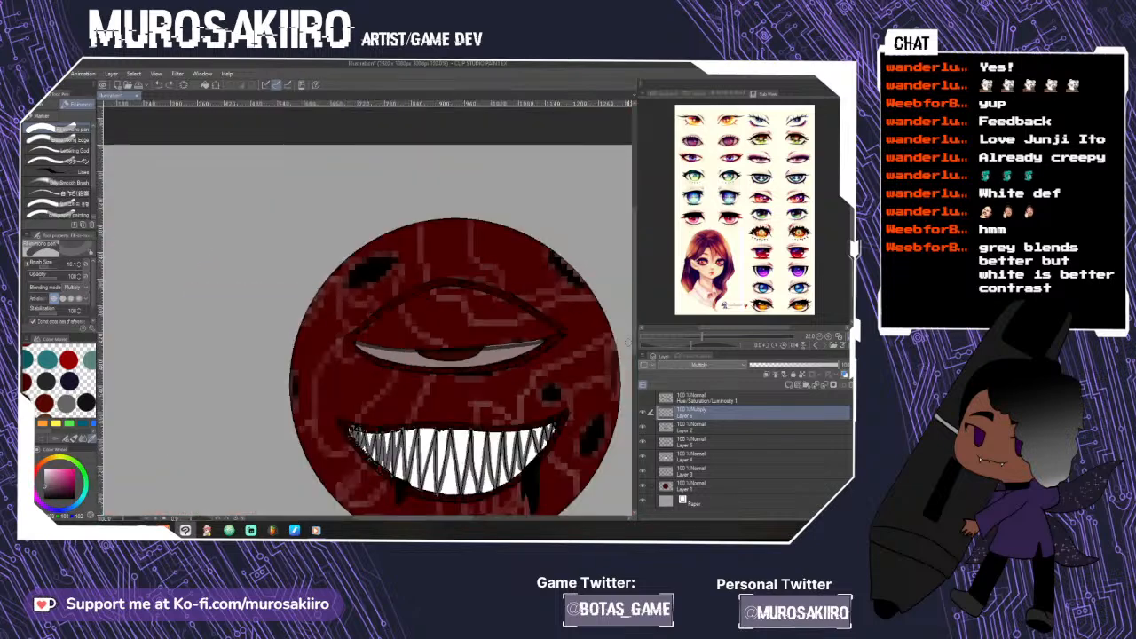
- Soften the eye shadow on Layer 6 with a Gaussian blur
left_click(203, 73)
mouse_move(180, 74)
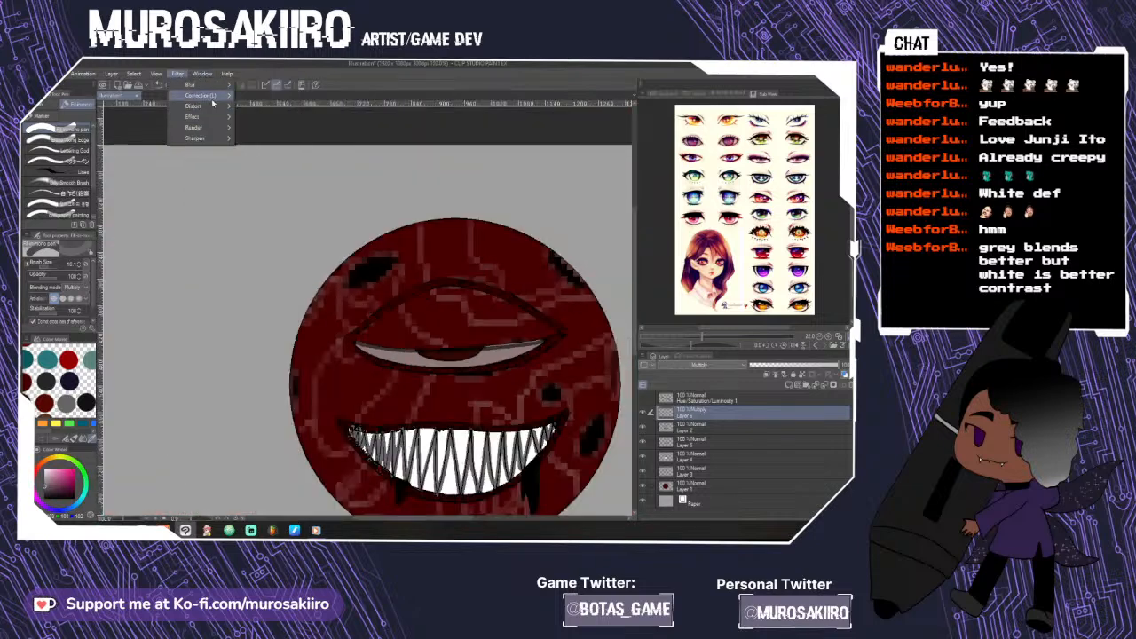
left_click(281, 111)
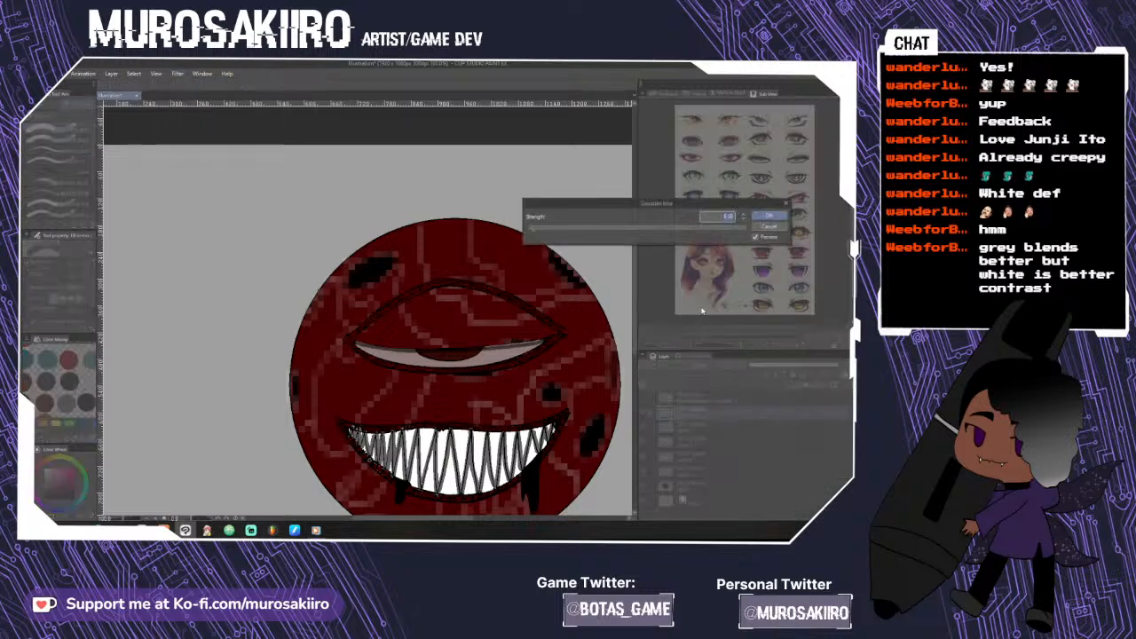
left_click_drag(588, 229, 567, 232)
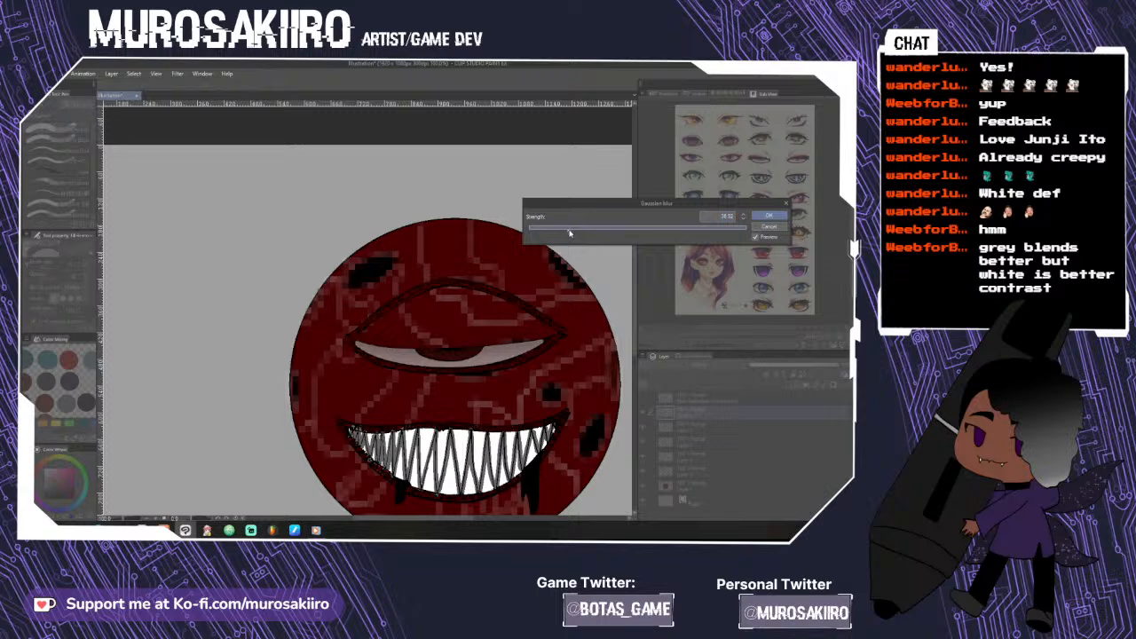
left_click(771, 215)
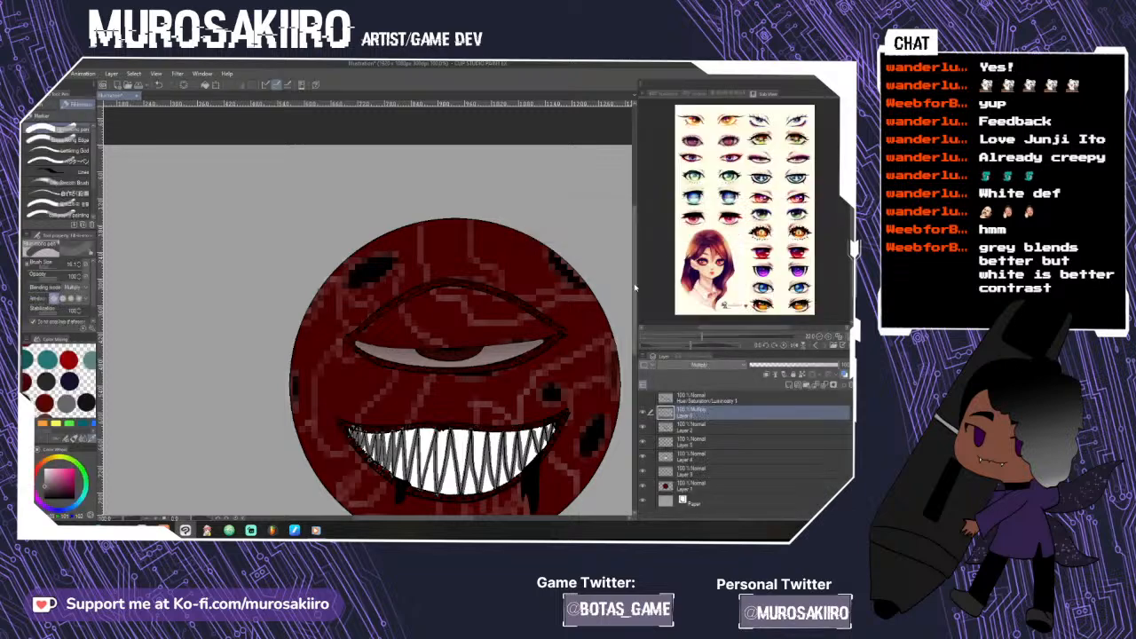
- Toggle the visibility of Layer 2 and Layer 5 to find the teeth shading, and select Layer 5
scroll(453, 310, "down", 3)
left_click(721, 427)
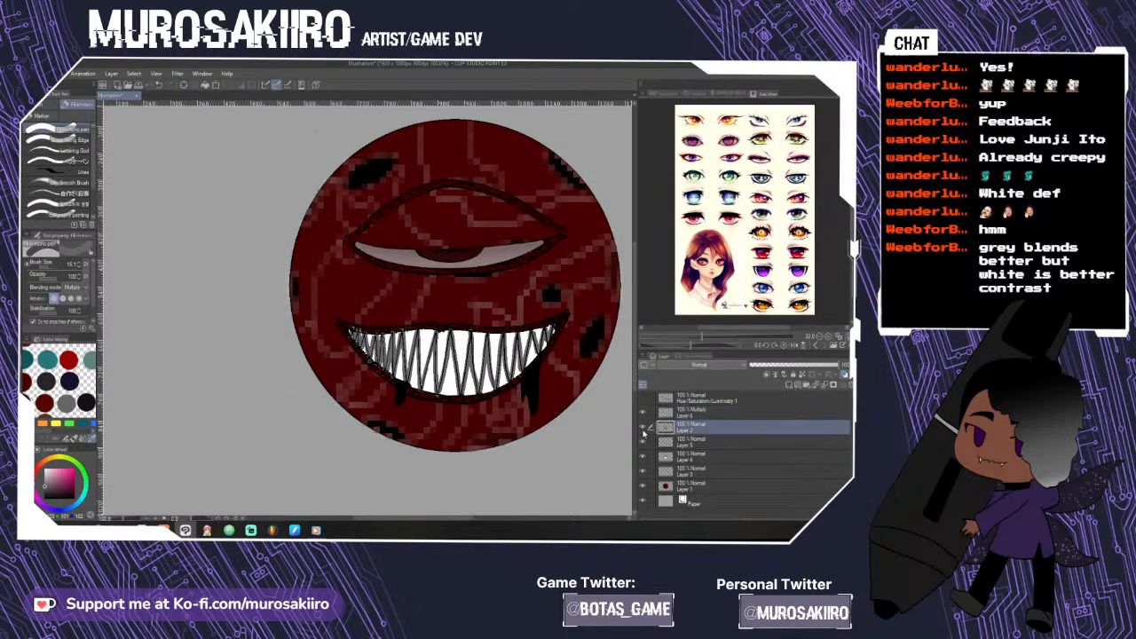
left_click(642, 427)
left_click(642, 427)
left_click(643, 443)
left_click(642, 443)
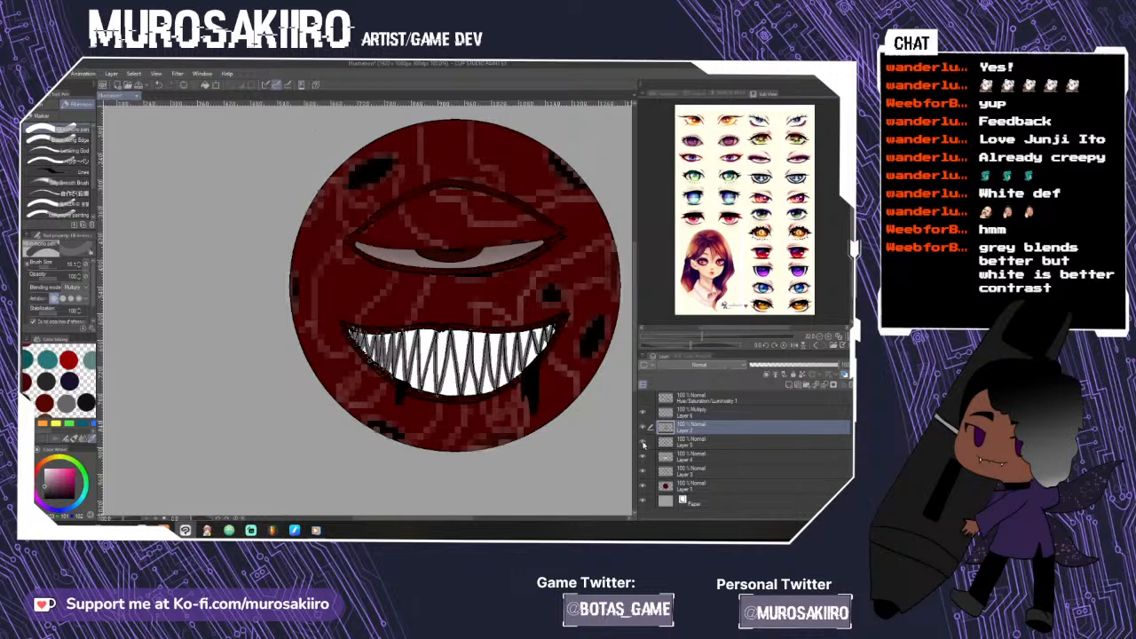
left_click(719, 444)
- Apply a Gaussian blur to the teeth shading on Layer 5, keeping the strength low enough to leave separate shadows
left_click(178, 72)
mouse_move(226, 86)
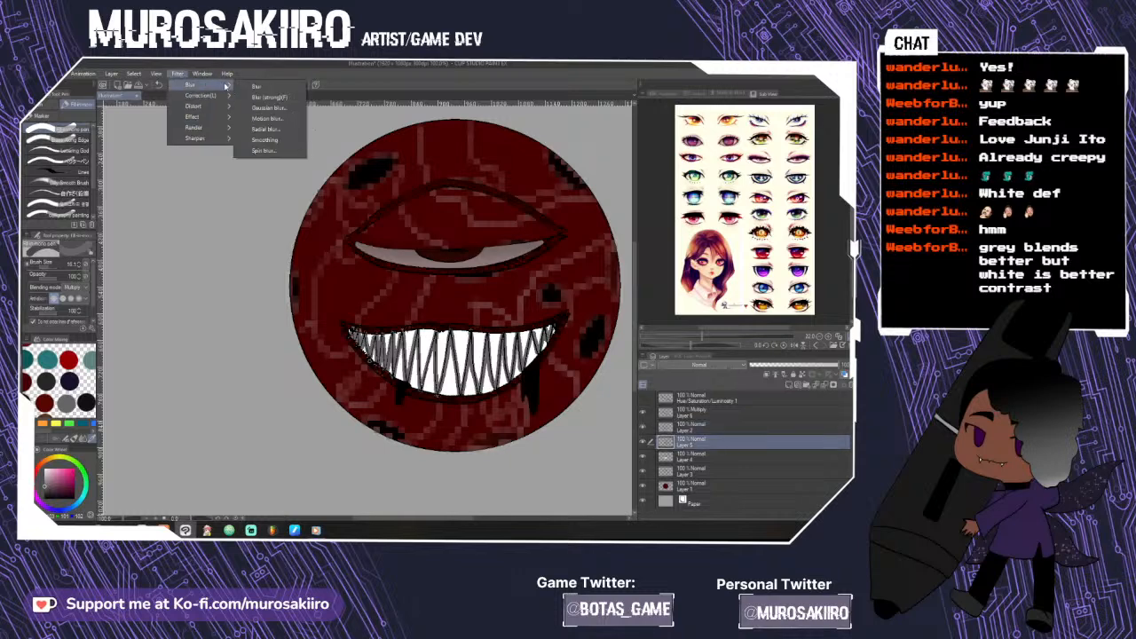
left_click(268, 108)
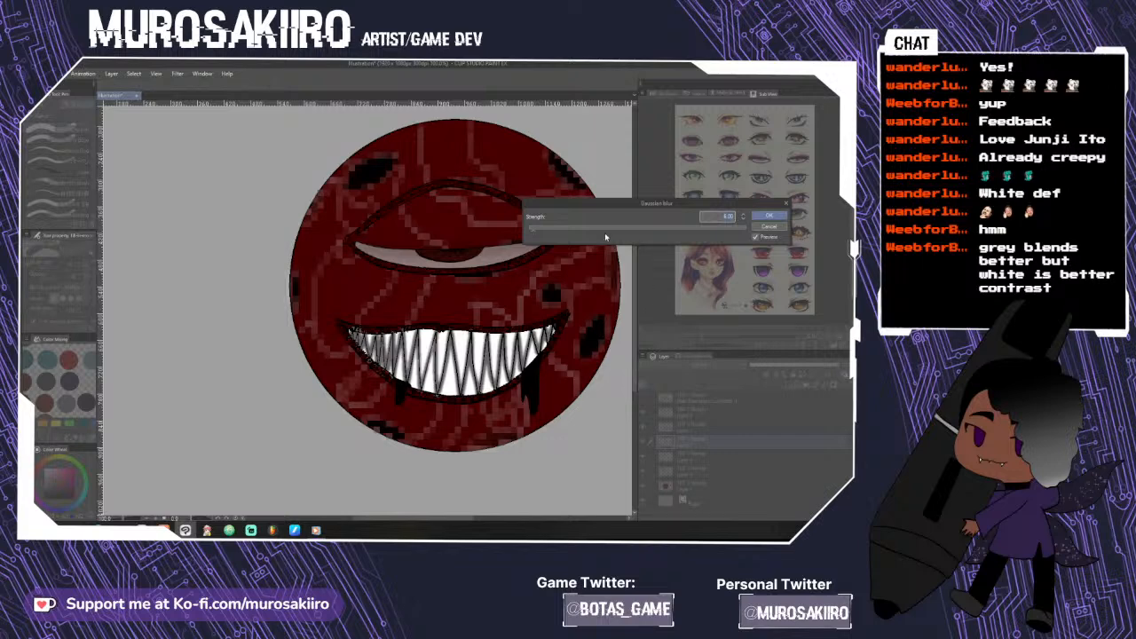
left_click(604, 230)
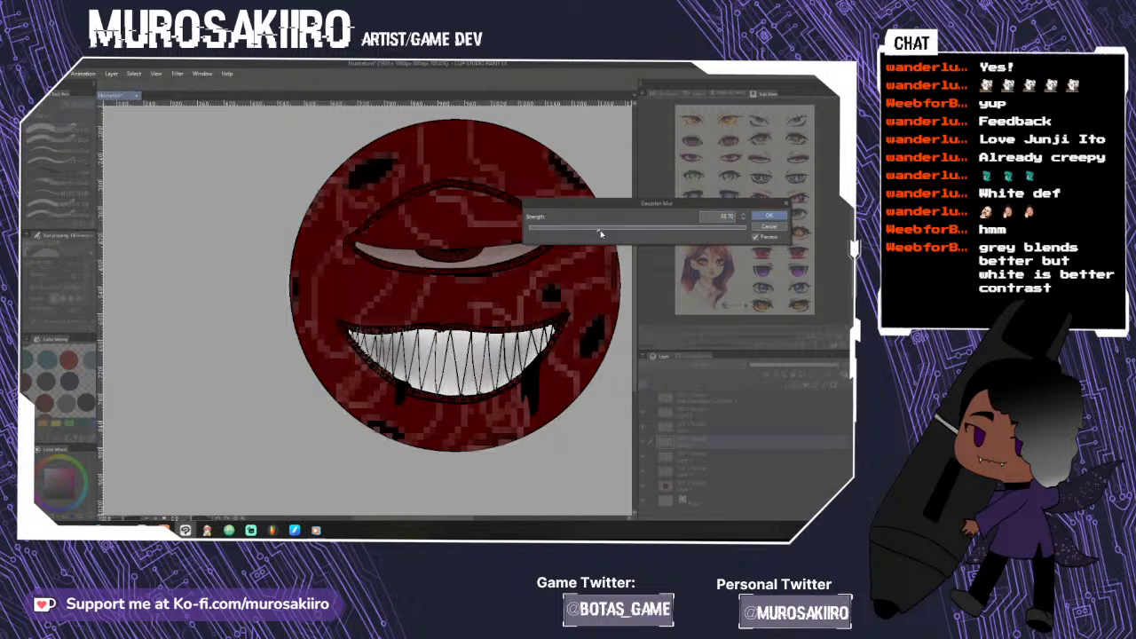
left_click_drag(601, 233, 557, 230)
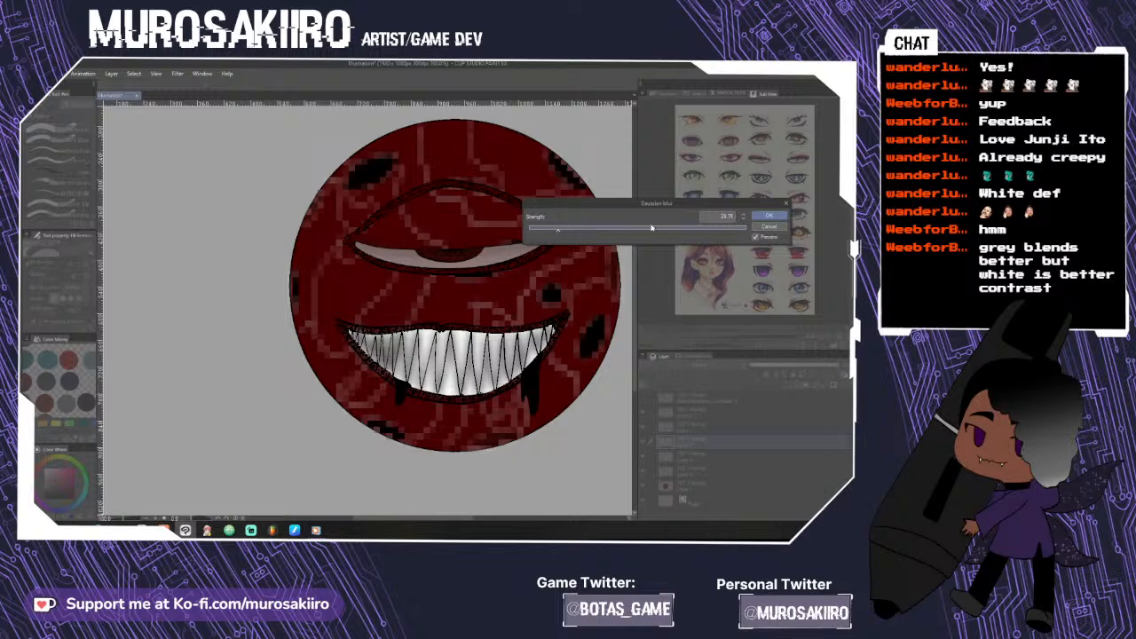
left_click(769, 215)
- View the whole face and toggle the visibility of Layer 3, Layer 1 and Layer 4 to examine what each contains
key("ctrl+minus")
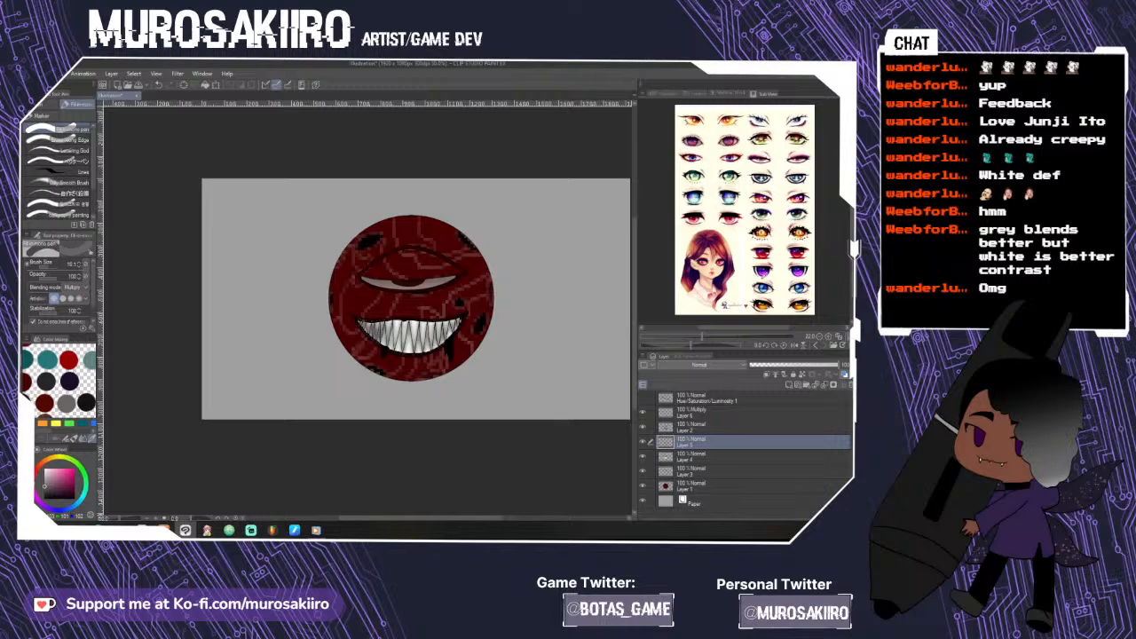
left_click_drag(635, 325, 636, 335)
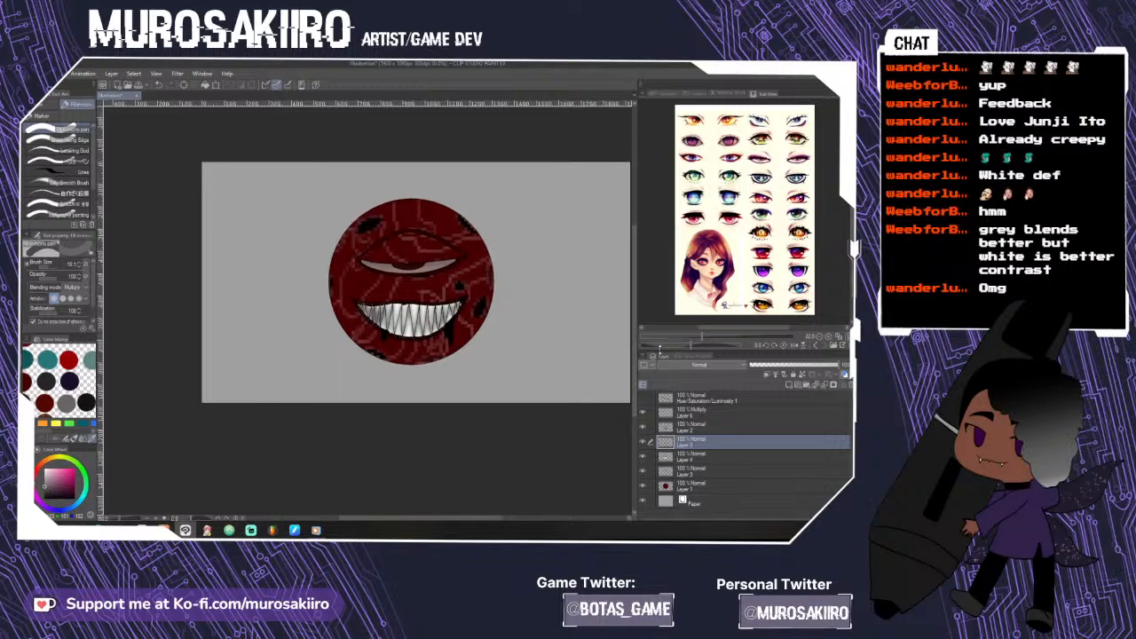
left_click(725, 415)
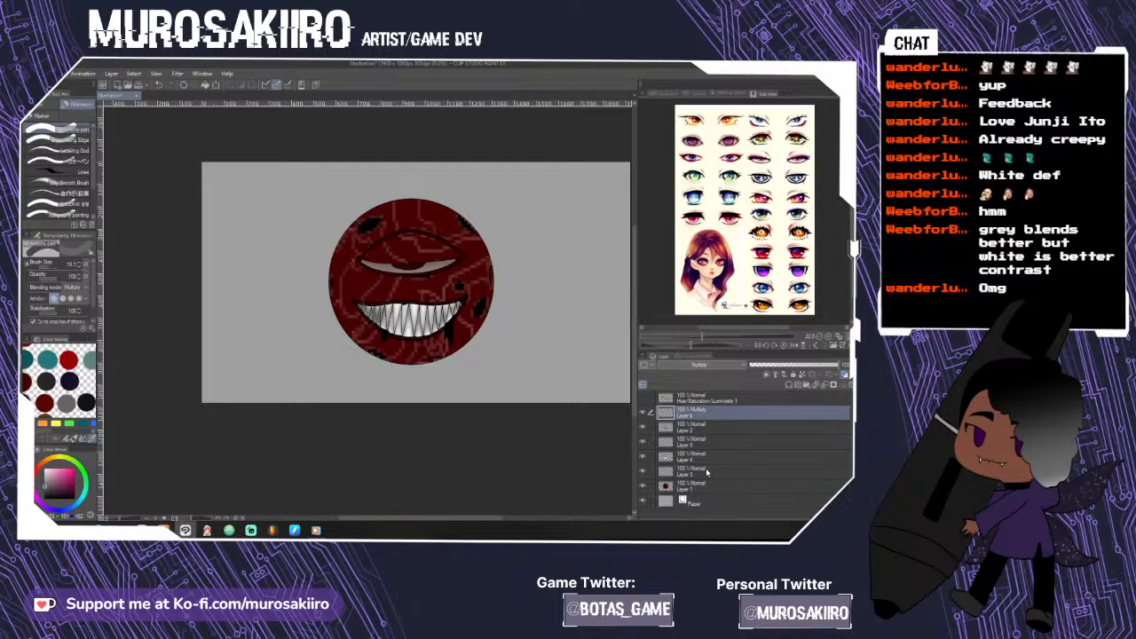
left_click(642, 472)
left_click(643, 471)
left_click(642, 487)
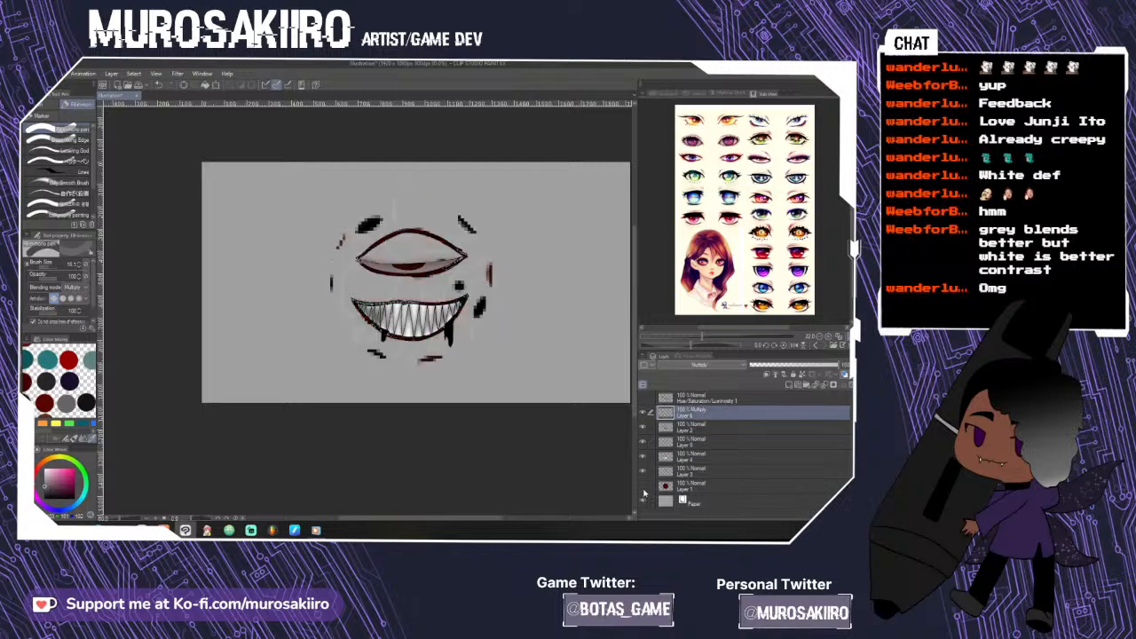
left_click(643, 487)
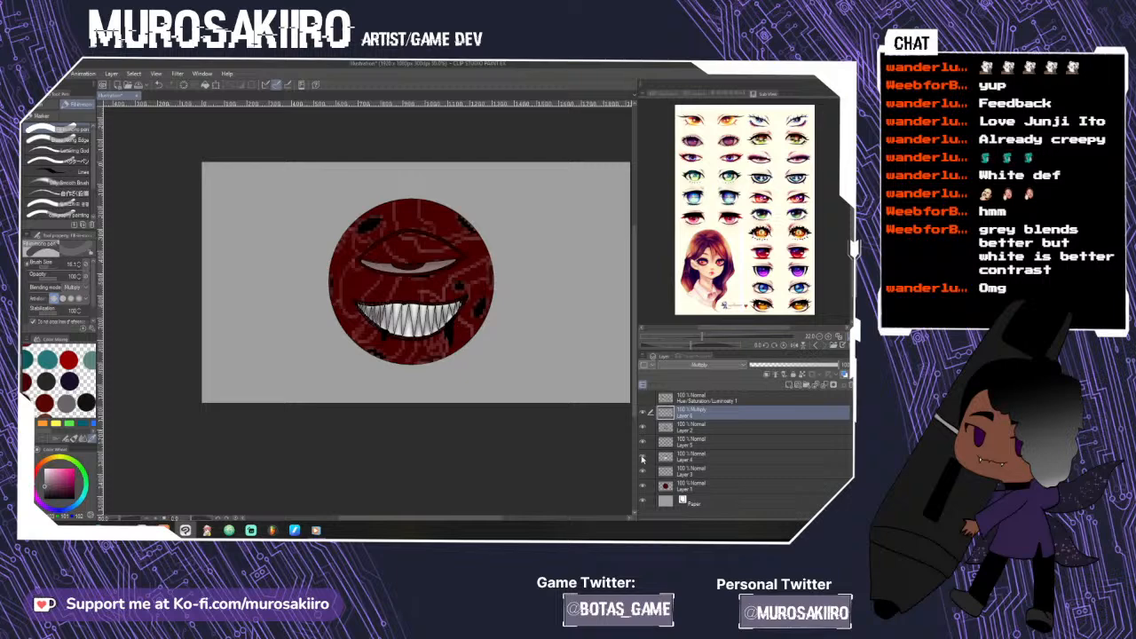
left_click(642, 458)
left_click(642, 459)
- Try to merge Layer 4, Layer 5, Layer 2 and Layer 6 into a single layer
left_click(723, 454)
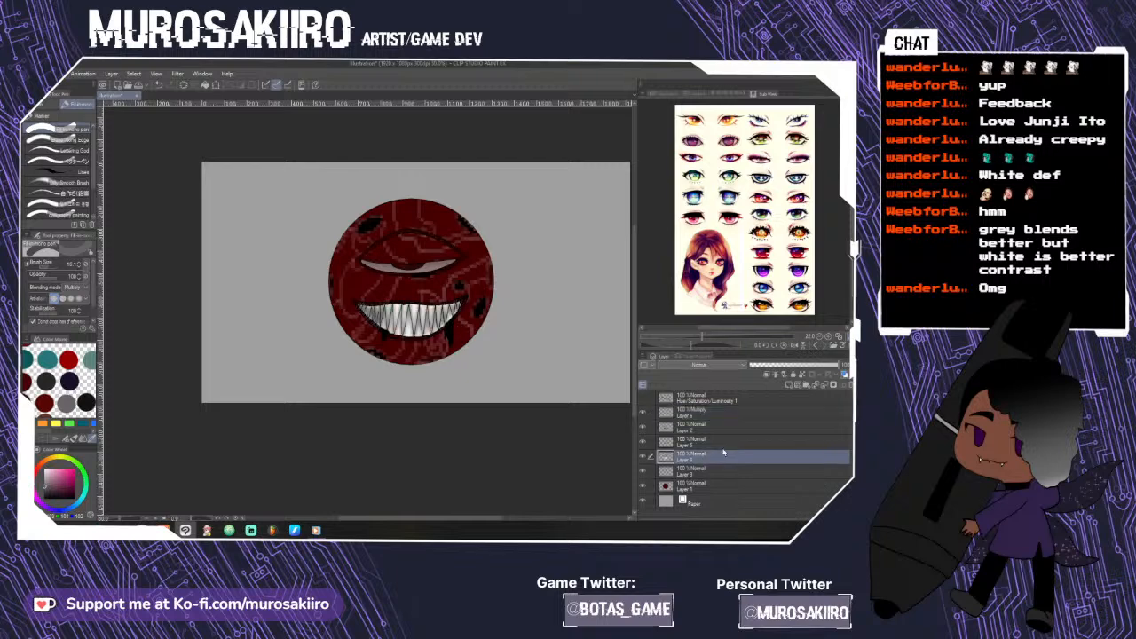
left_click(708, 415, "shift")
right_click(714, 426)
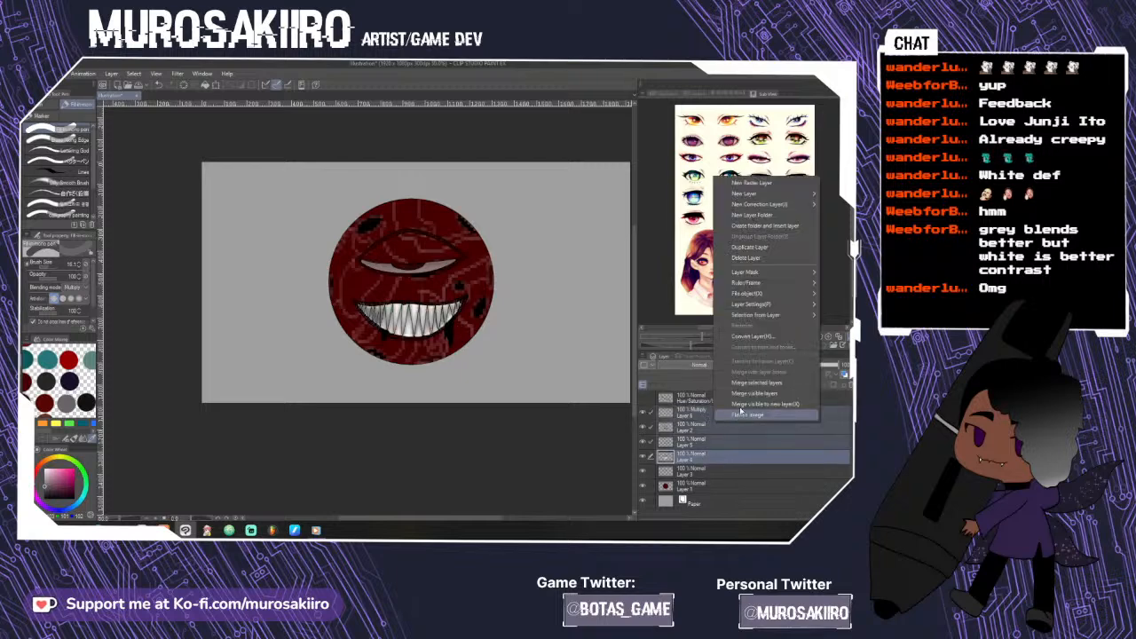
left_click(751, 389)
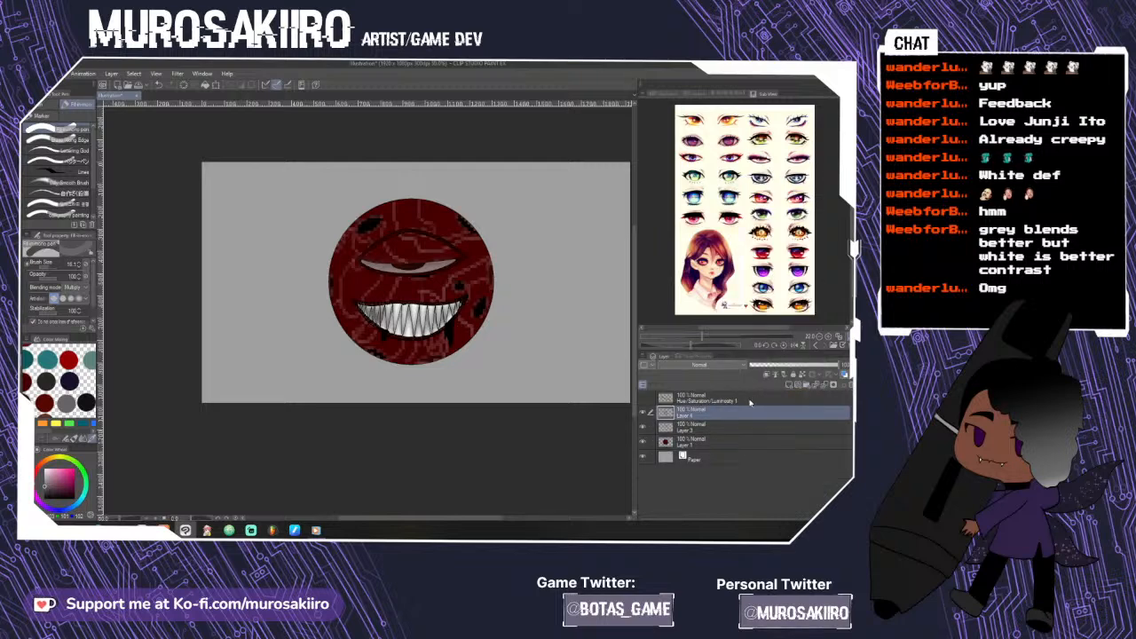
left_click(644, 414)
key("ctrl+z")
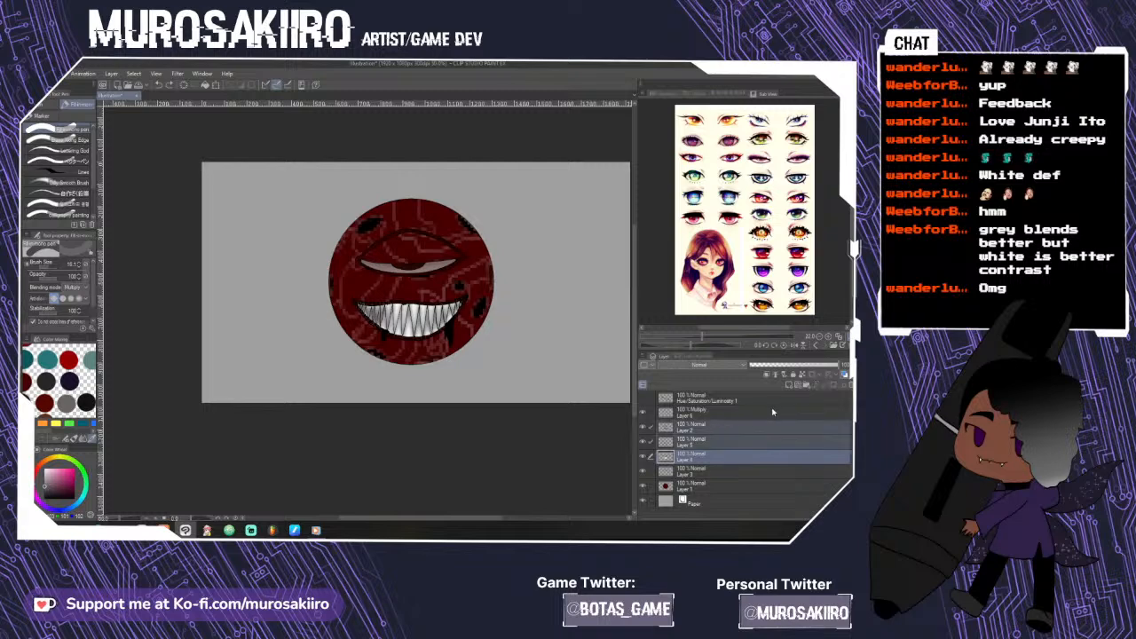
- Create a layer folder for the eye and mouth, move Layers 6, 2, 5 and 4 into it, and check it by toggling visibility
left_click(773, 412)
left_click(798, 388)
left_click(710, 430)
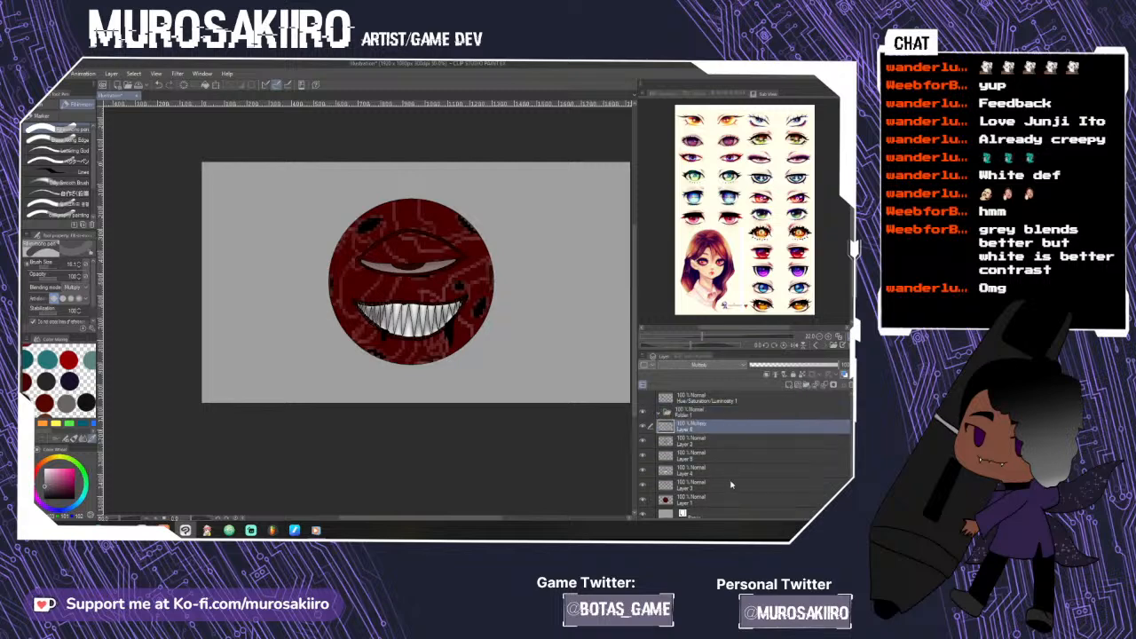
left_click(731, 462, "shift")
left_click_drag(724, 427, 725, 412)
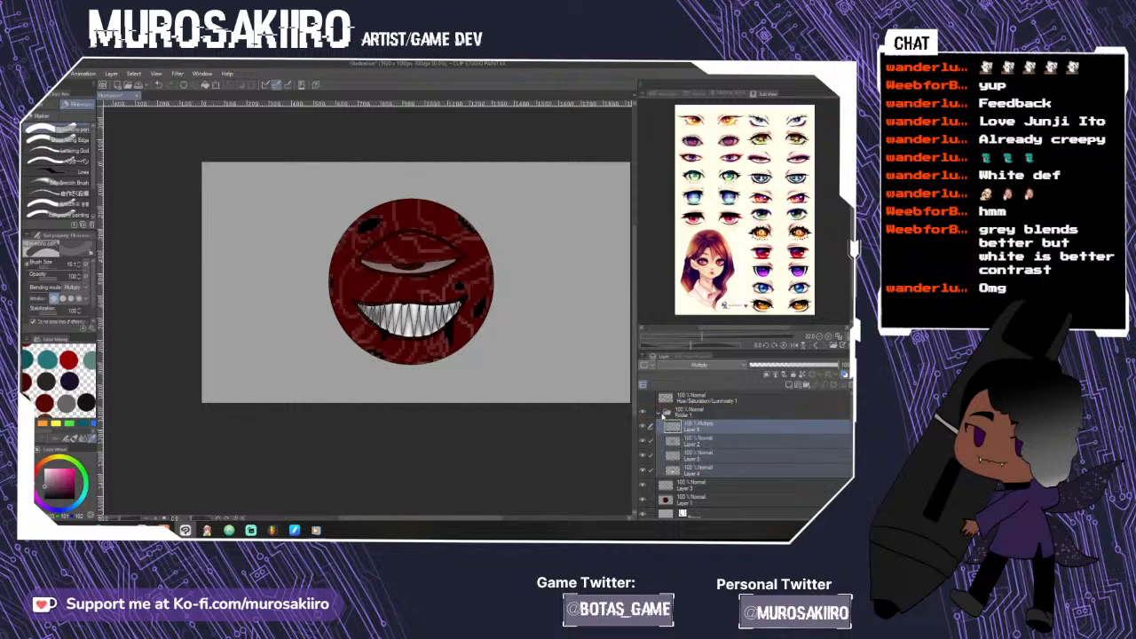
left_click(662, 413)
left_click(658, 413)
left_click(642, 413)
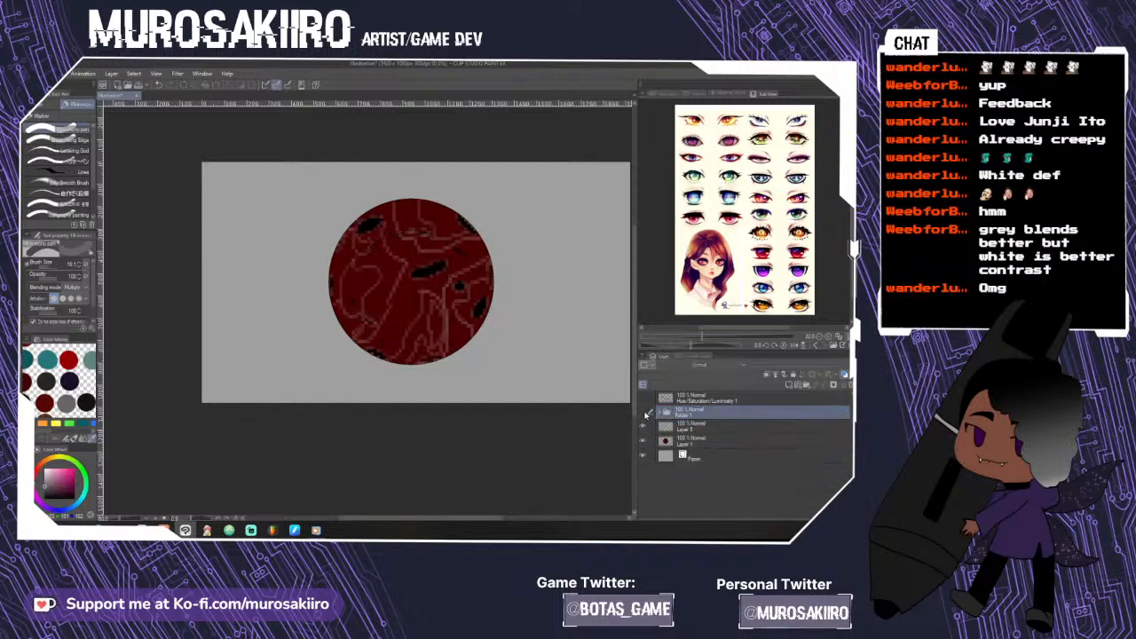
left_click(643, 412)
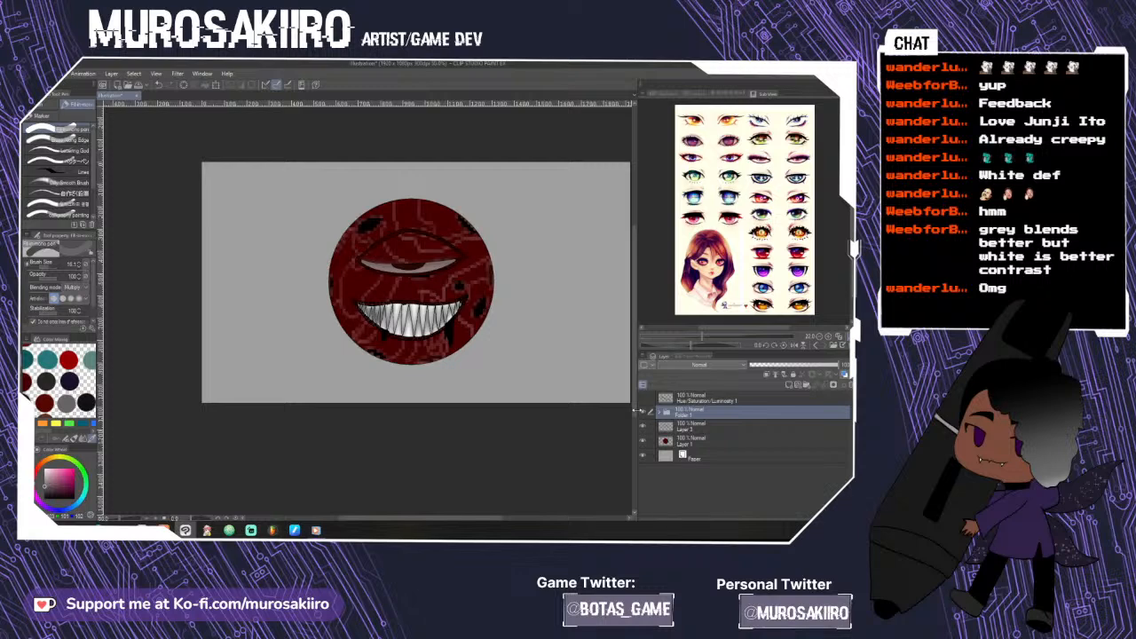
- Lower the eye and mouth folder's opacity to about 44%, then duplicate the folder and expand the copy
left_click_drag(827, 365, 786, 369)
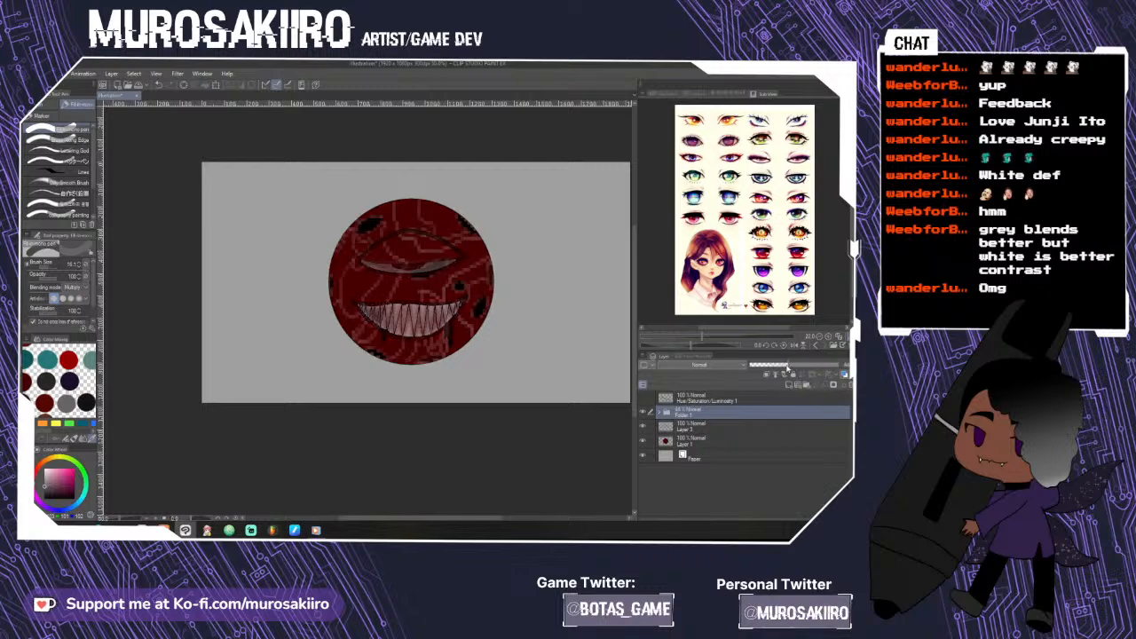
scroll(441, 261, "up", 3)
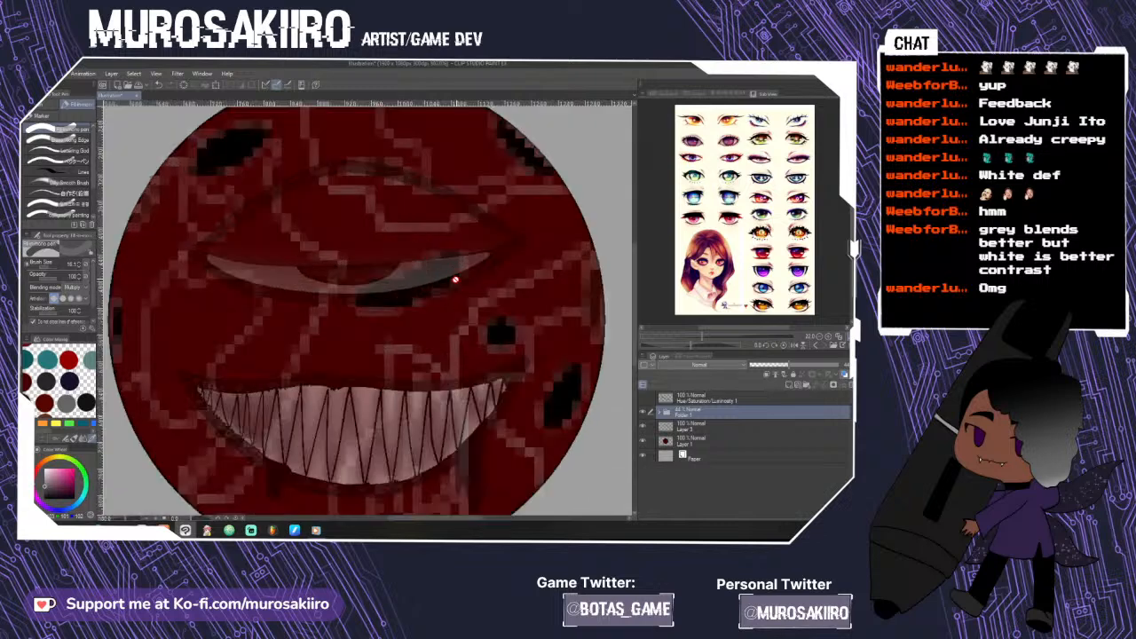
right_click(710, 411)
left_click(724, 235)
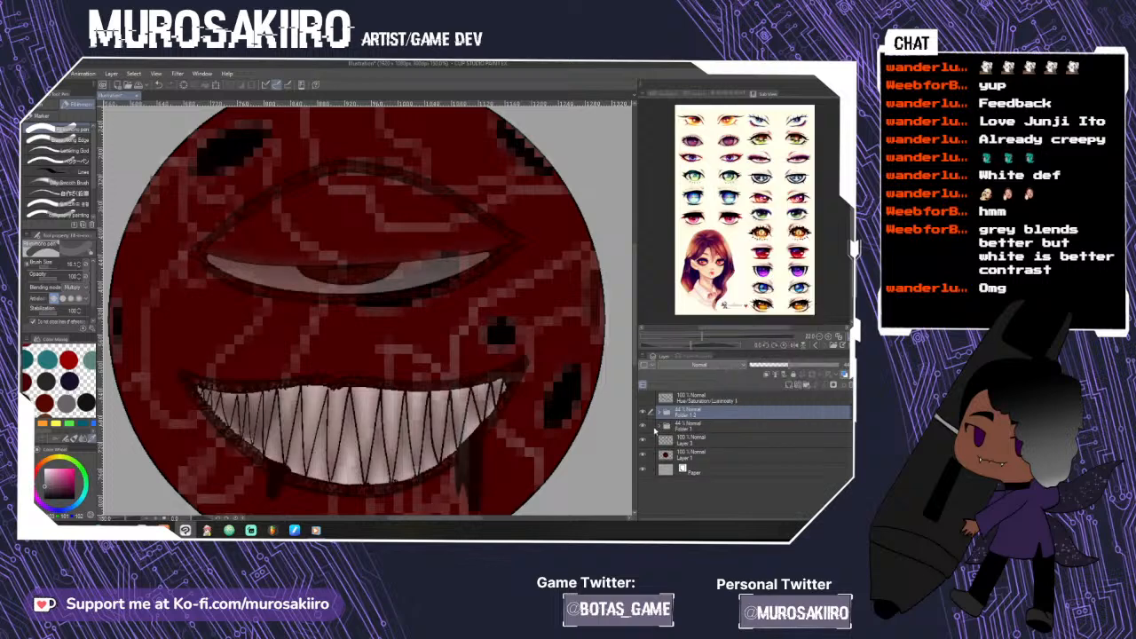
left_click(660, 414)
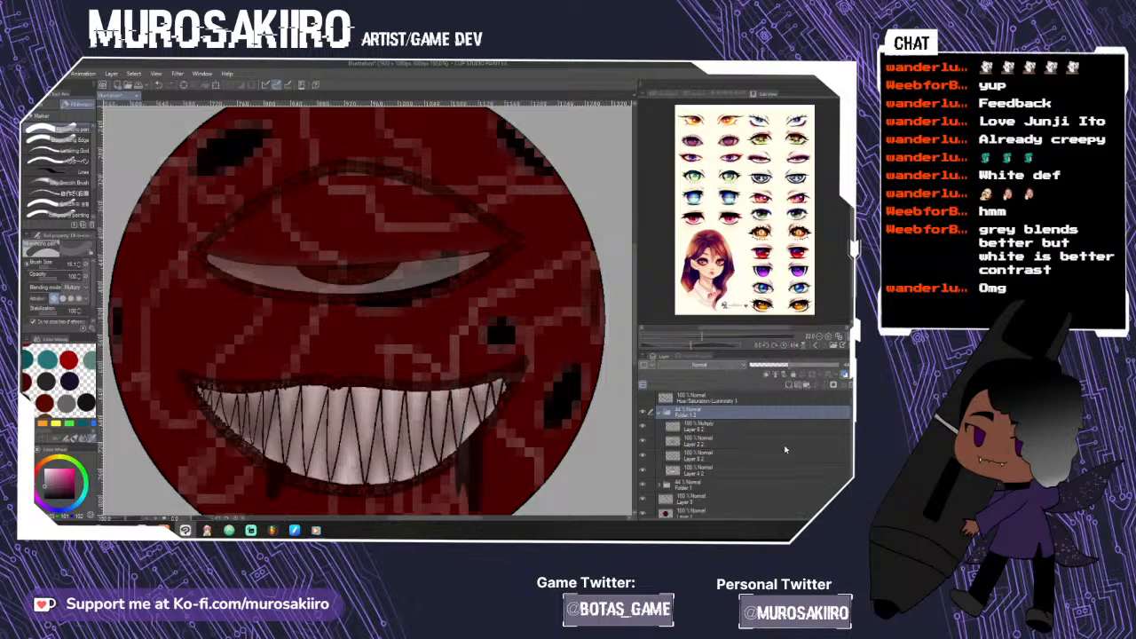
- Check the duplicated folder's layers by toggling their visibility, hide the original Folder 1, and set Folder 1 2's opacity to 100%
left_click(643, 426)
left_click(643, 426)
left_click(643, 442)
left_click(644, 441)
left_click(642, 455)
left_click(643, 455)
left_click(644, 486)
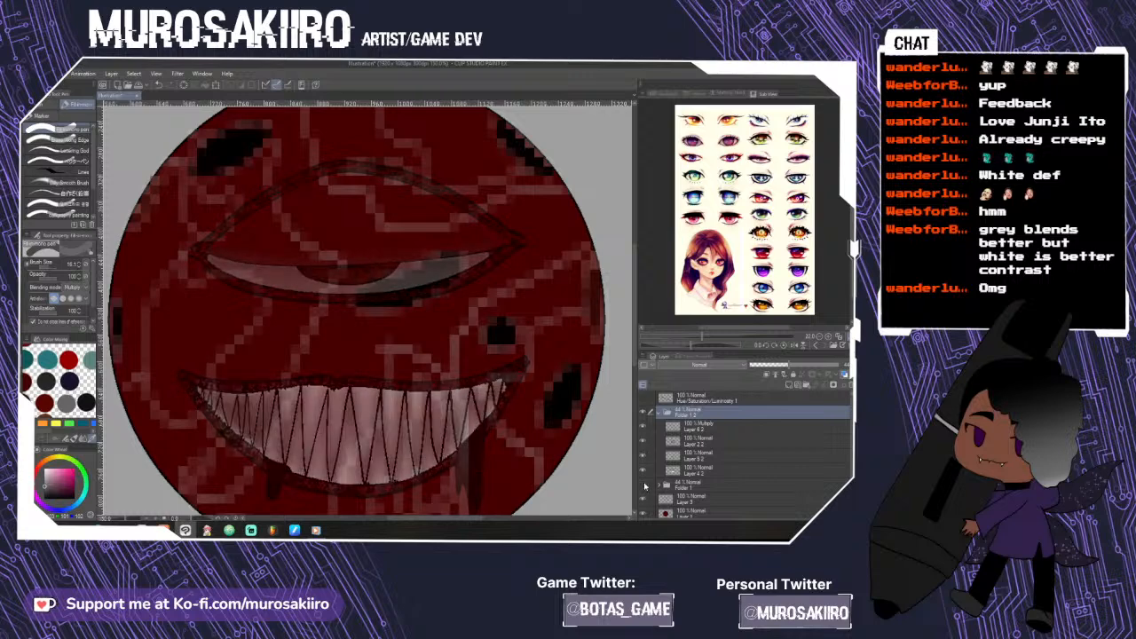
left_click_drag(788, 365, 843, 366)
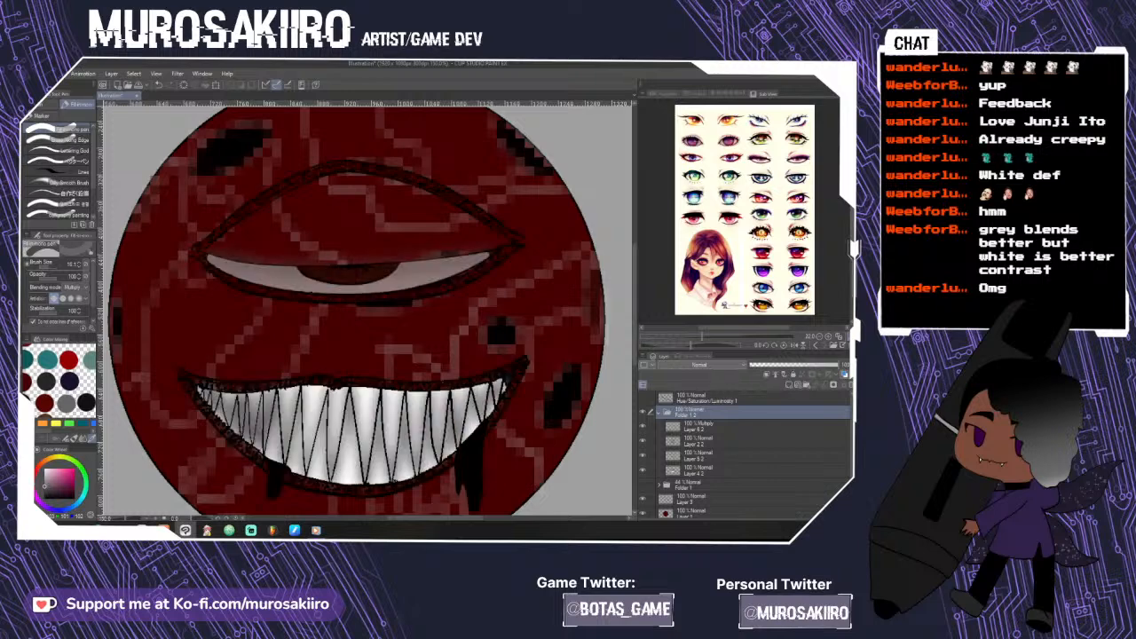
- Identify the mouth layers in Folder 1 2, then erase the mouth outline from Layer 2 2 with a greatly enlarged hard eraser
left_click(644, 469)
left_click(644, 469)
left_click(643, 457)
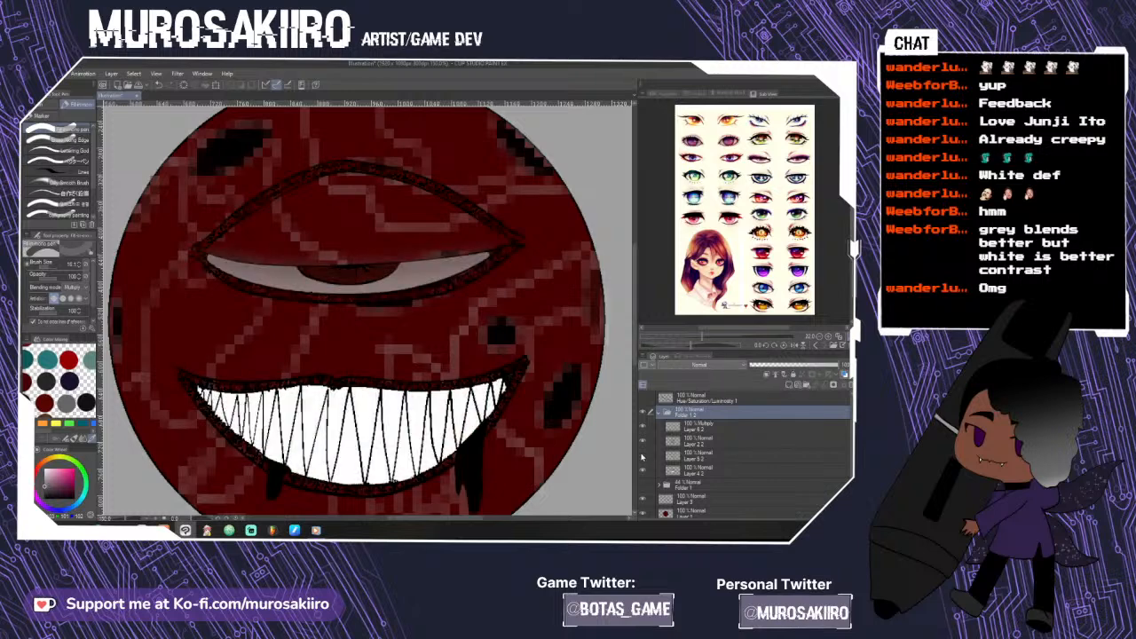
left_click(643, 456)
left_click(711, 468)
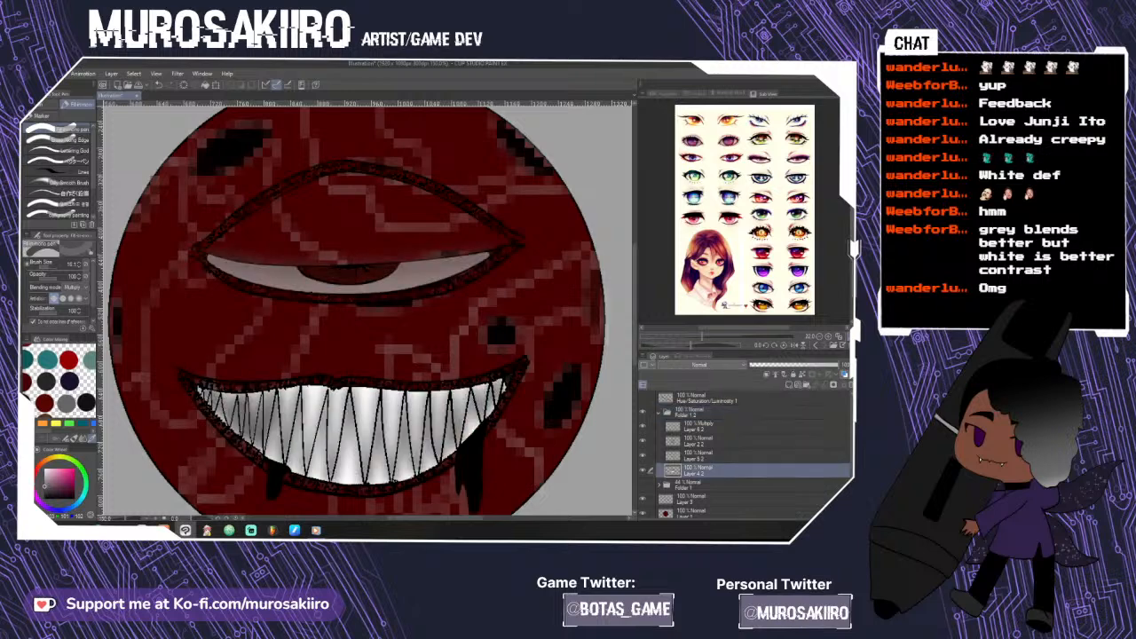
key("e")
scroll(229, 413, "down", 1)
left_click(699, 430)
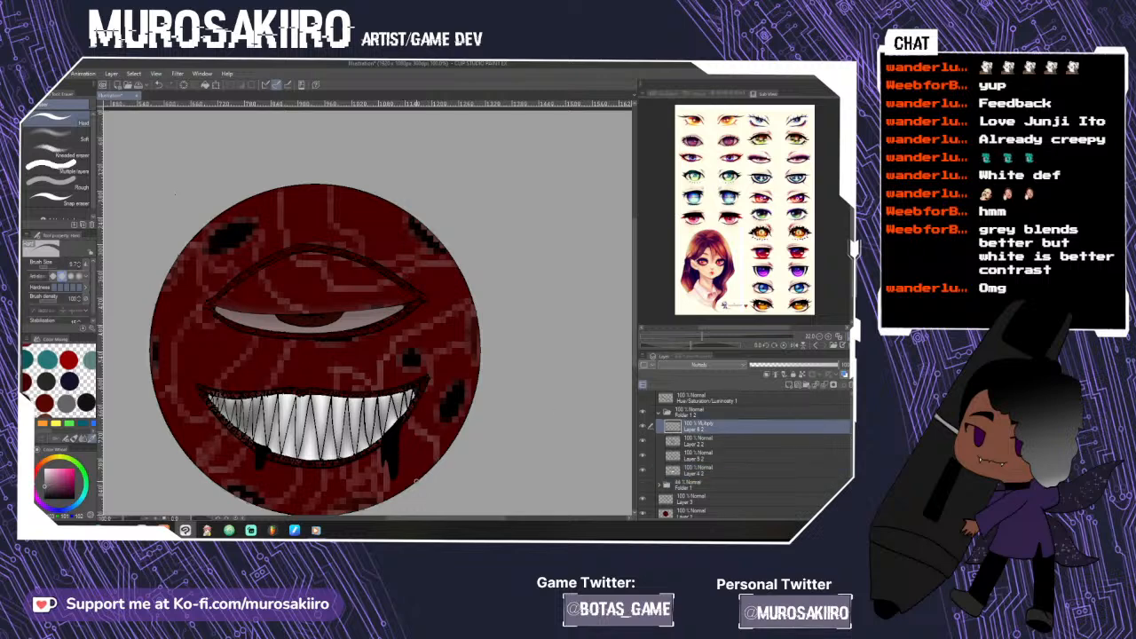
left_click(712, 447)
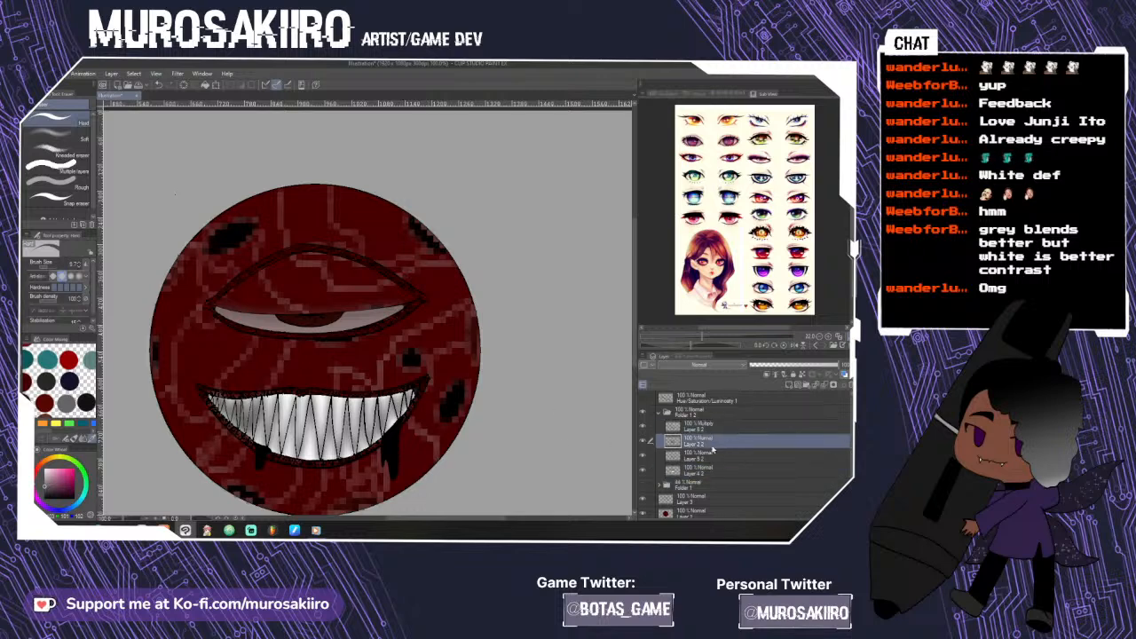
left_click(51, 267)
left_click_drag(56, 270, 50, 268)
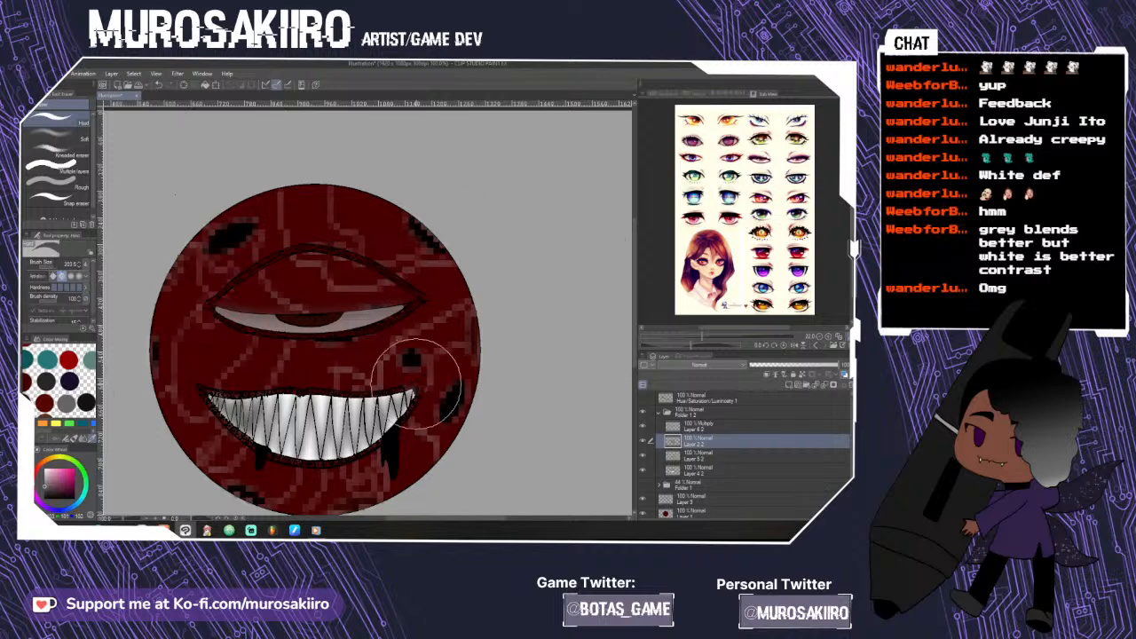
mouse_move(417, 383)
left_mouse_down()
mouse_move(378, 447)
mouse_move(382, 411)
mouse_move(363, 390)
mouse_move(331, 422)
mouse_move(269, 445)
mouse_move(229, 398)
left_mouse_up()
- Erase the teeth shading from Layer 5 2 and the remaining white teeth from Layer 4 2
left_click(745, 456)
mouse_move(444, 399)
left_mouse_down()
mouse_move(373, 411)
mouse_move(352, 425)
mouse_move(342, 399)
mouse_move(285, 434)
mouse_move(302, 417)
mouse_move(226, 413)
left_mouse_up()
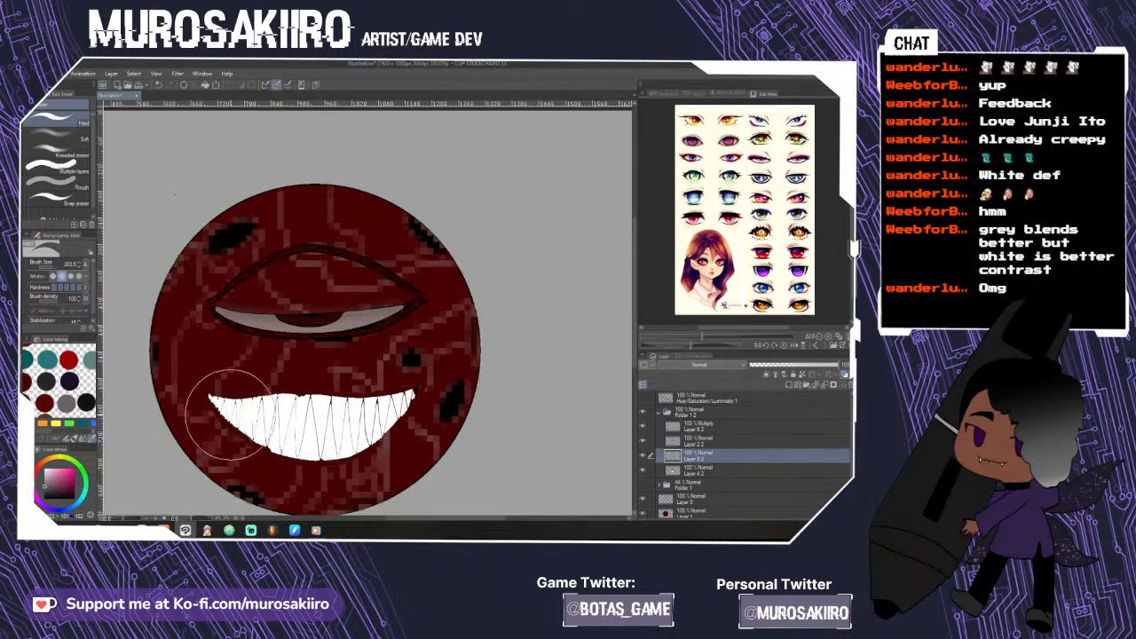
left_click(733, 470)
mouse_move(482, 413)
left_mouse_down()
mouse_move(422, 384)
mouse_move(365, 410)
mouse_move(385, 416)
mouse_move(311, 413)
mouse_move(287, 434)
mouse_move(279, 416)
mouse_move(228, 417)
left_mouse_up()
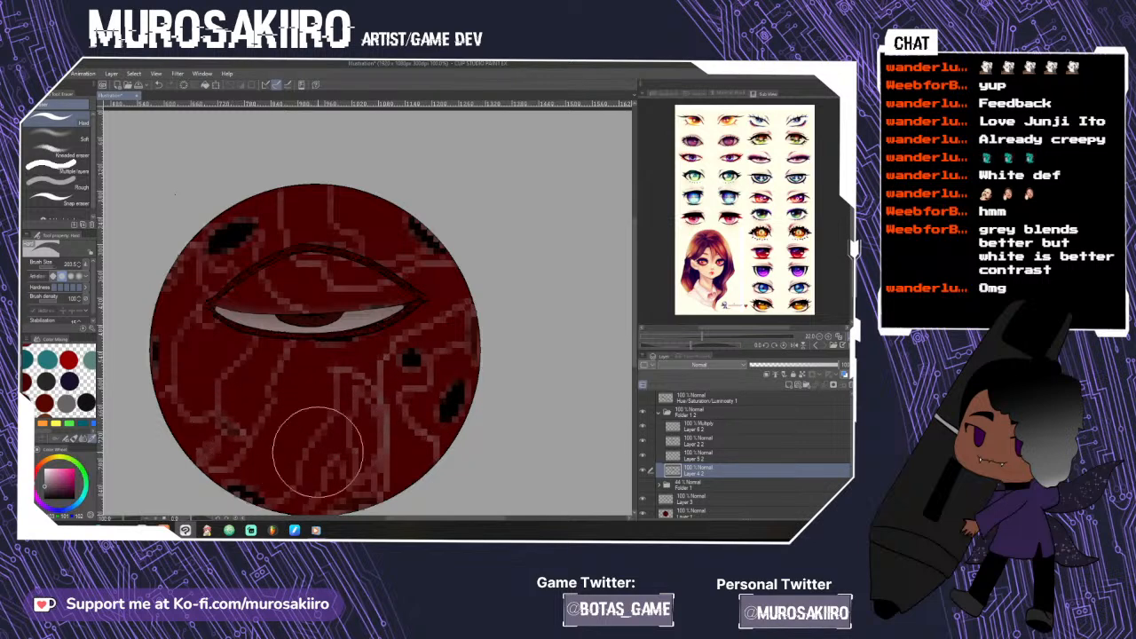
- Show the original faded Folder 1 as a drawing guide, and ready the Lines pen on Layer 2 2
left_click(659, 414)
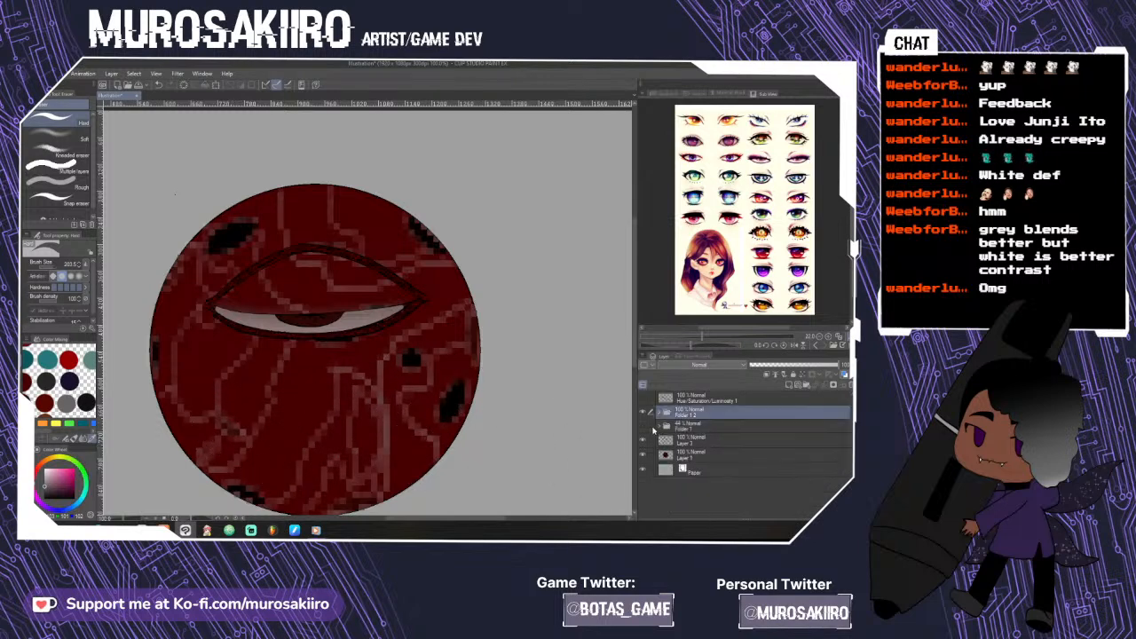
left_click(643, 427)
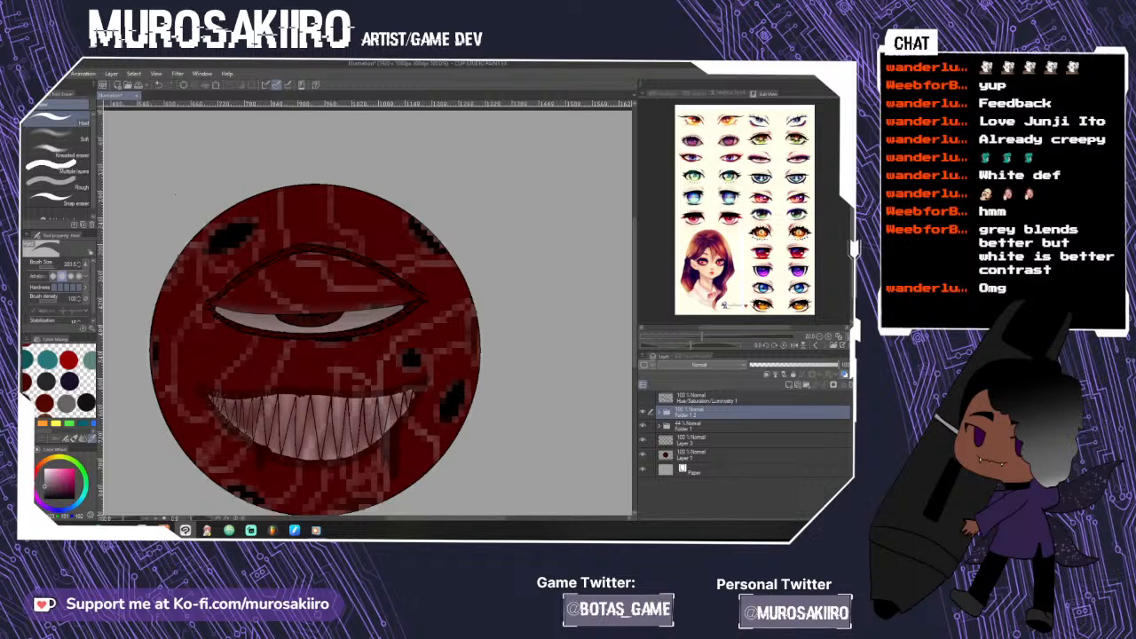
key("p")
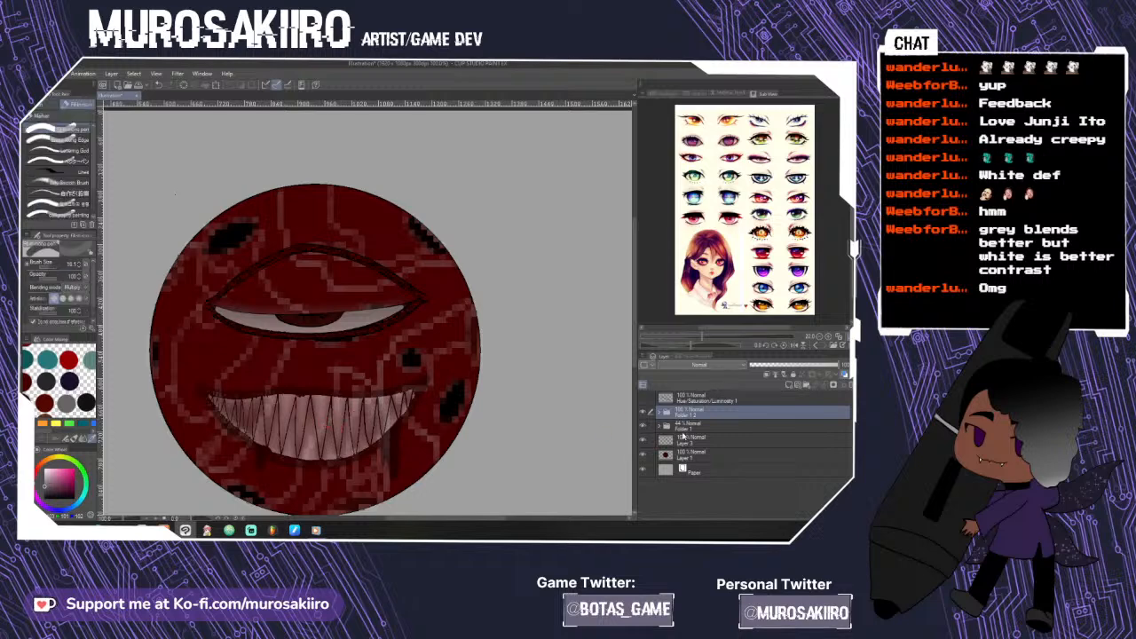
key("ctrl+plus")
left_click(660, 413)
left_click_drag(636, 348, 636, 371)
left_click(736, 423)
left_click(711, 441)
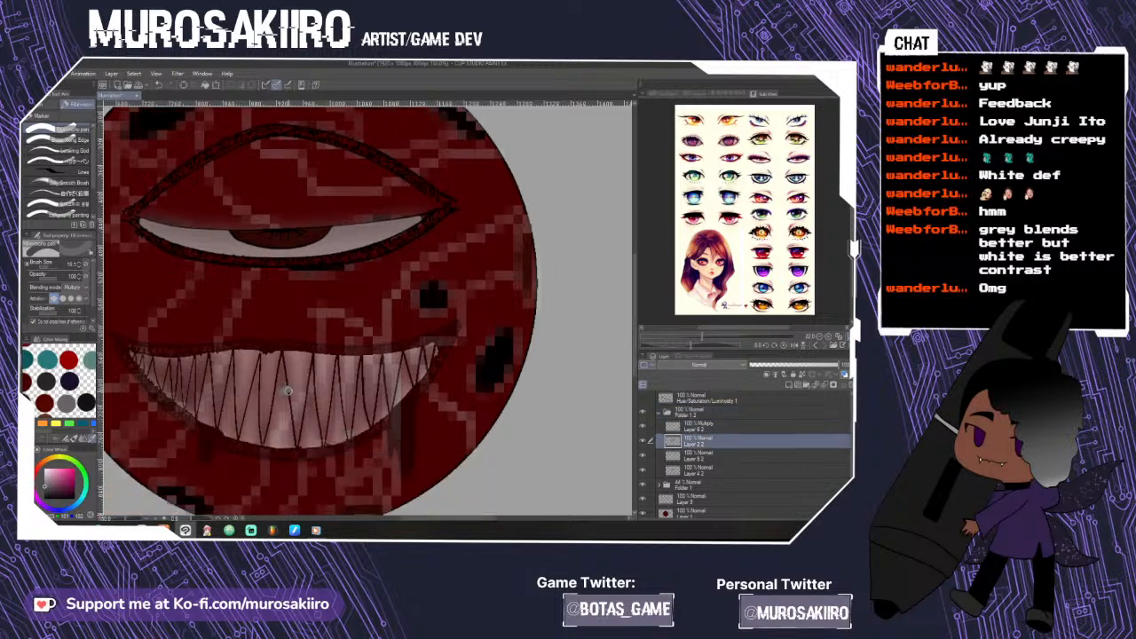
left_click(59, 171)
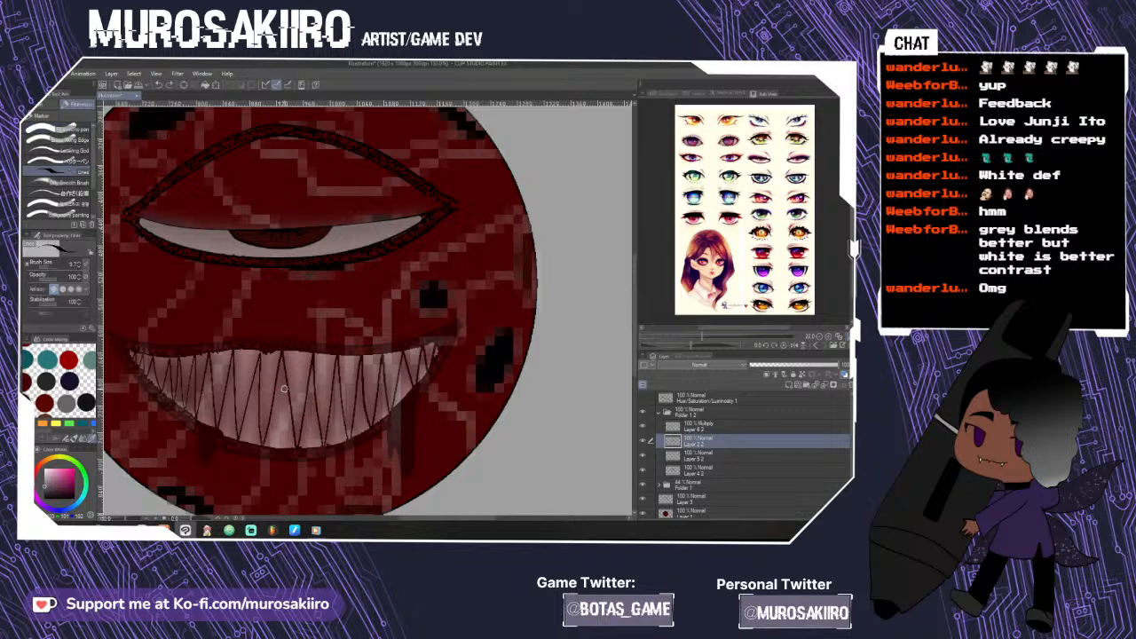
- Draw a closed mouth with wavy upper and lower lip lines across the middle of the faded teeth
left_click_drag(284, 389, 374, 378)
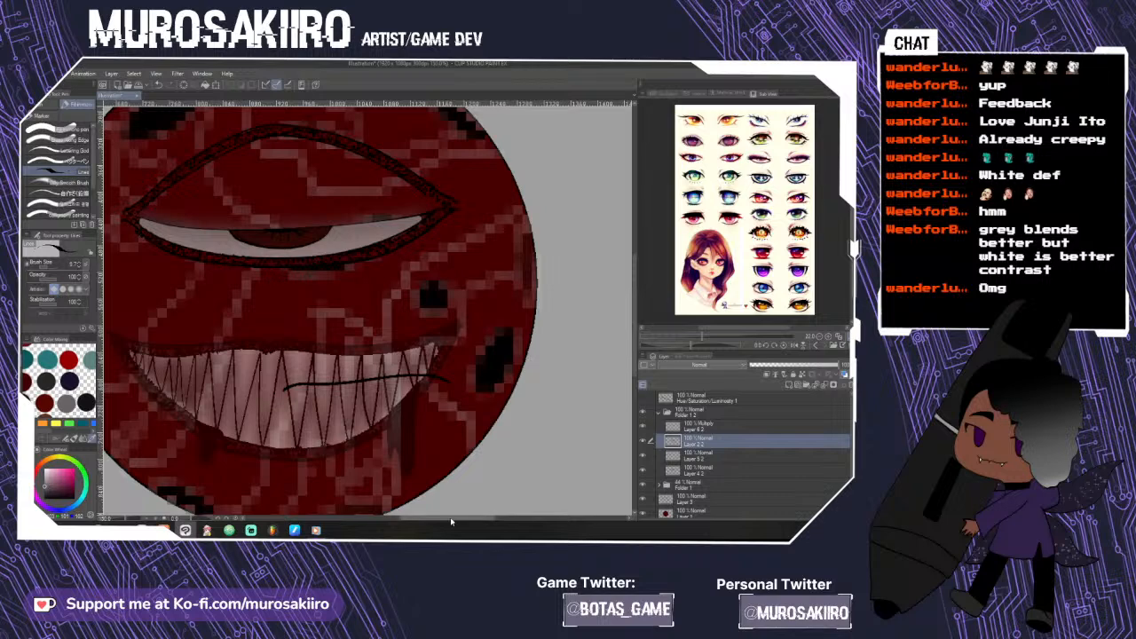
left_click_drag(451, 519, 434, 519)
left_click_drag(374, 391, 247, 384)
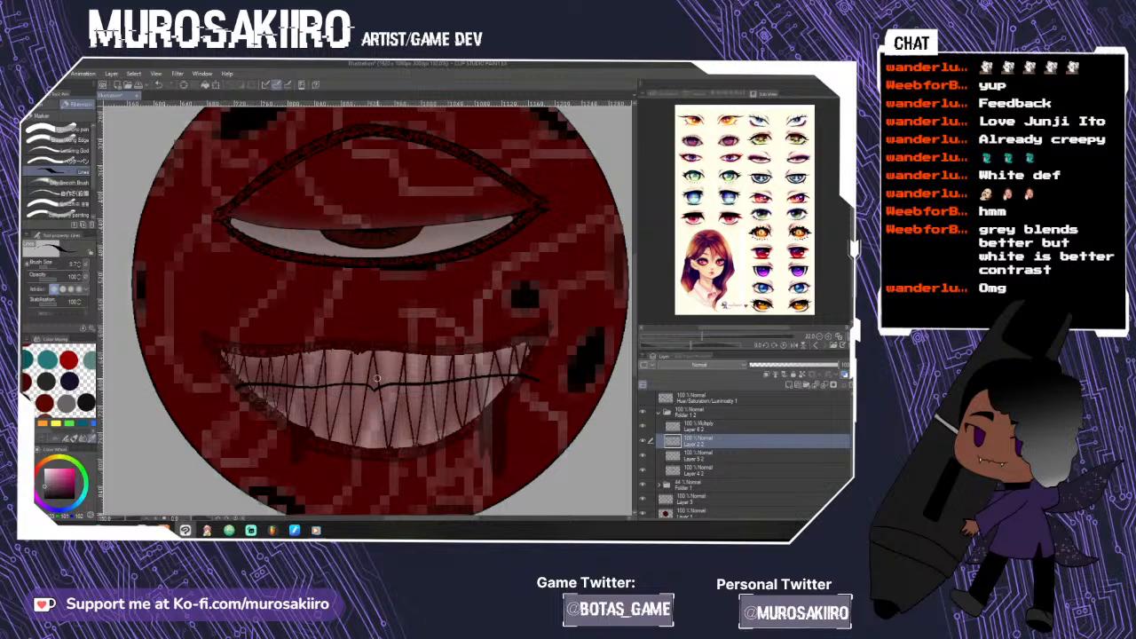
left_click_drag(380, 371, 536, 370)
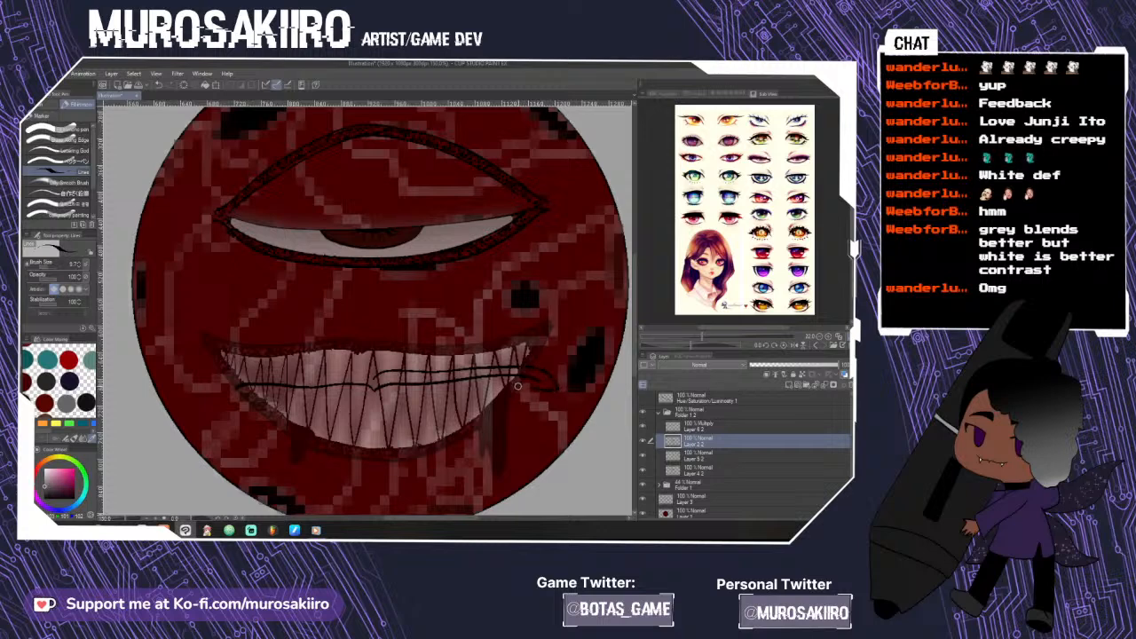
mouse_move(458, 389)
left_mouse_down()
mouse_move(405, 401)
mouse_move(333, 393)
left_mouse_up()
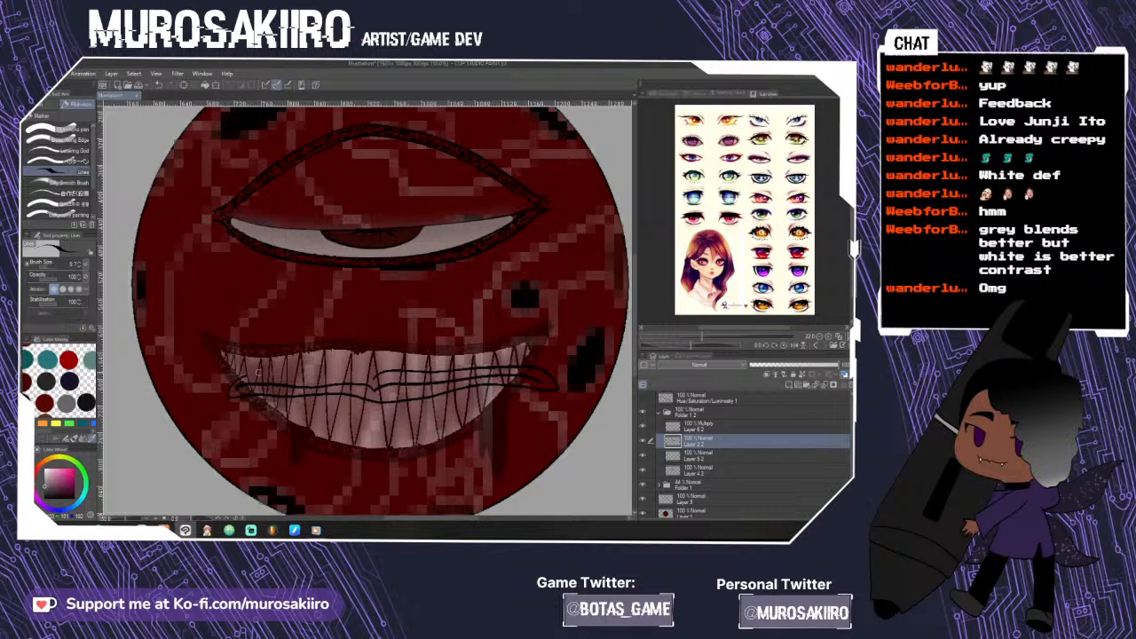
left_click_drag(286, 373, 363, 375)
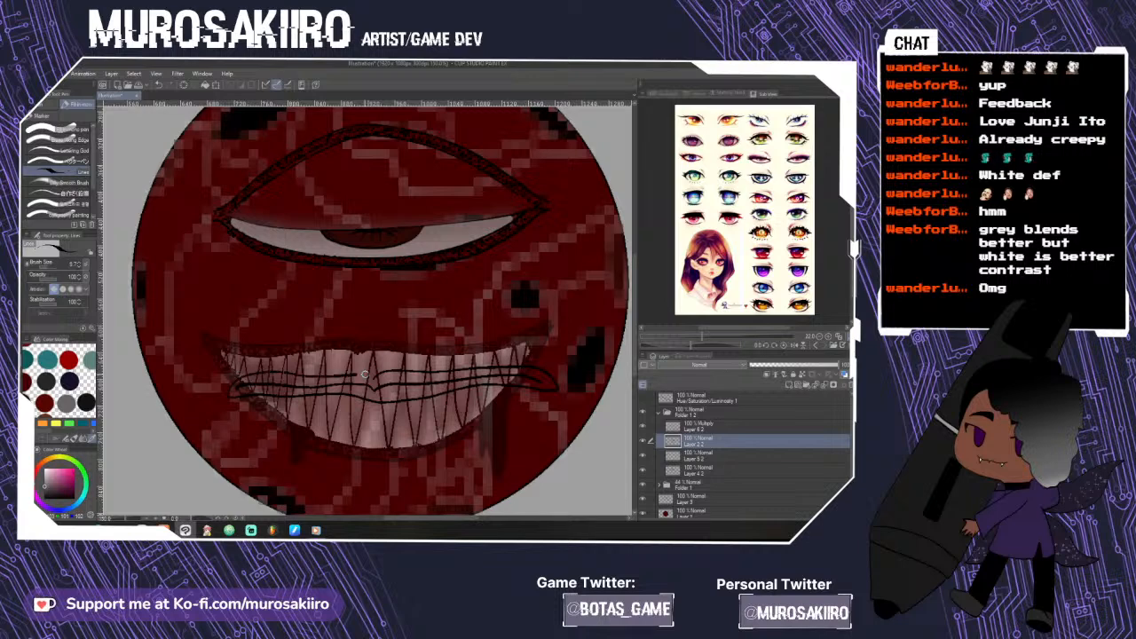
- Hide the original Folder 1 and draw thin crack lines around the black spot on the right cheek
left_click(644, 488)
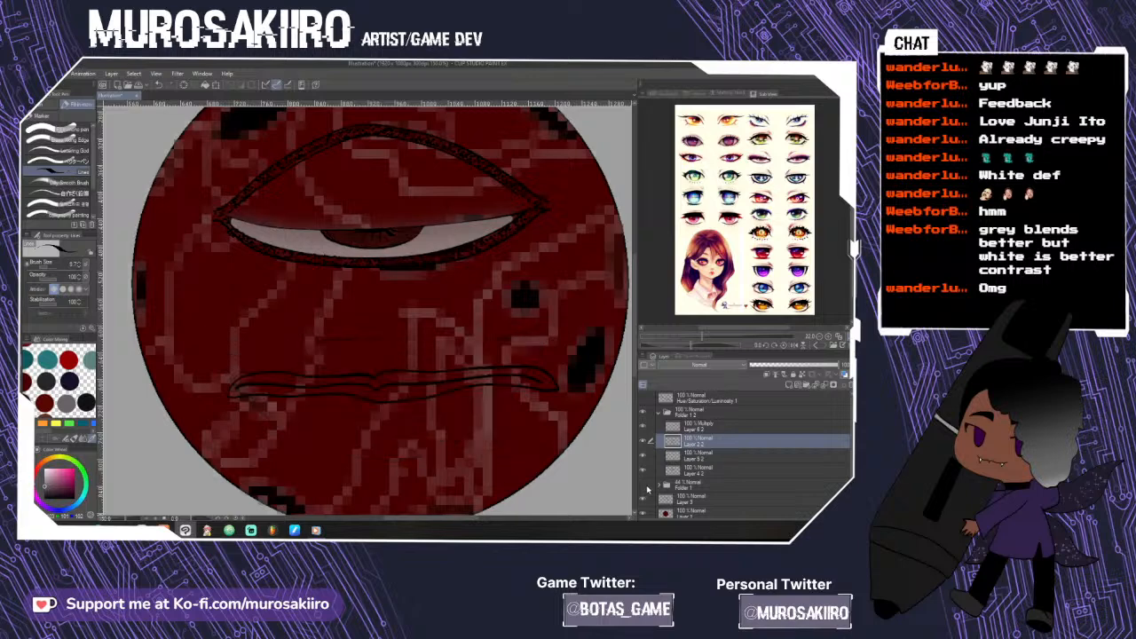
key("ctrl+minus")
key("ctrl+plus")
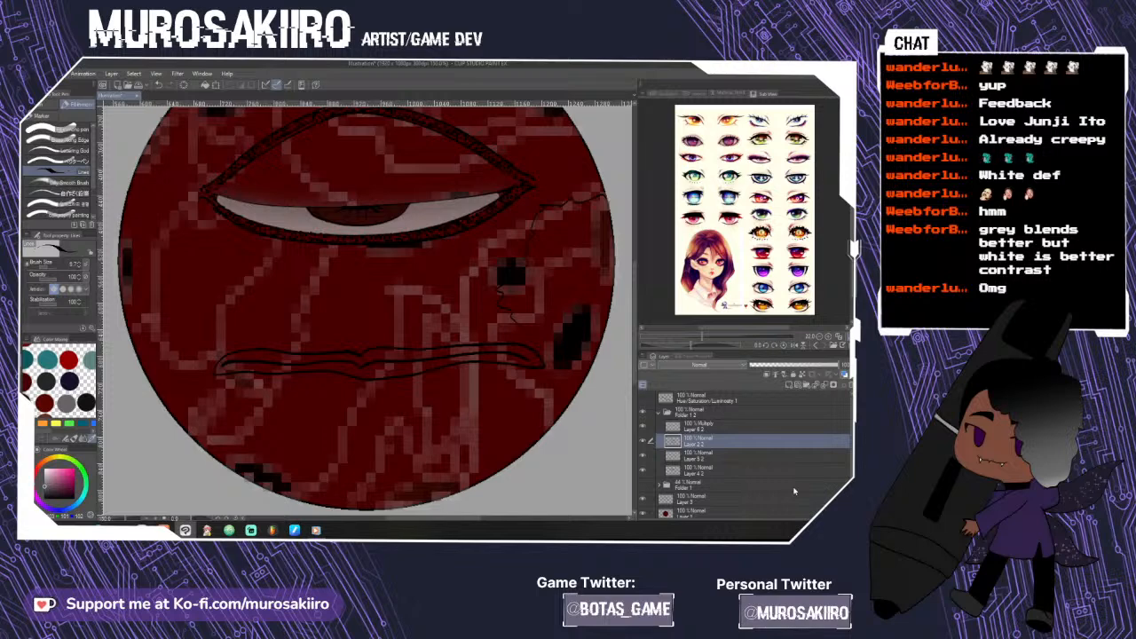
- Duplicate Layer 3 and Layer 1 together
left_click(723, 510)
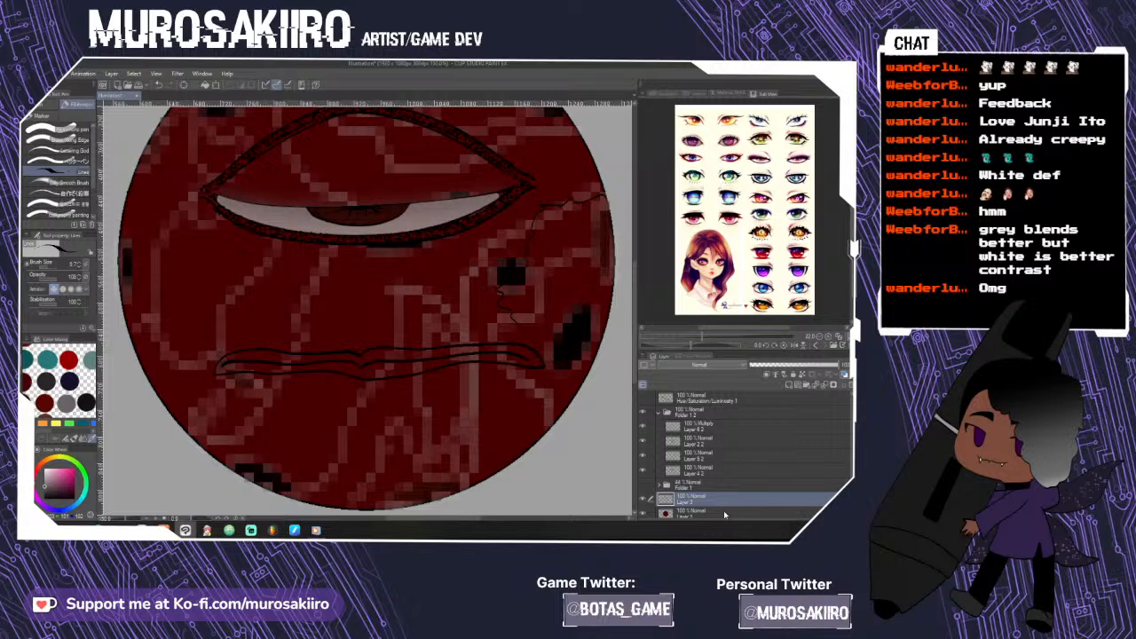
right_click(709, 499)
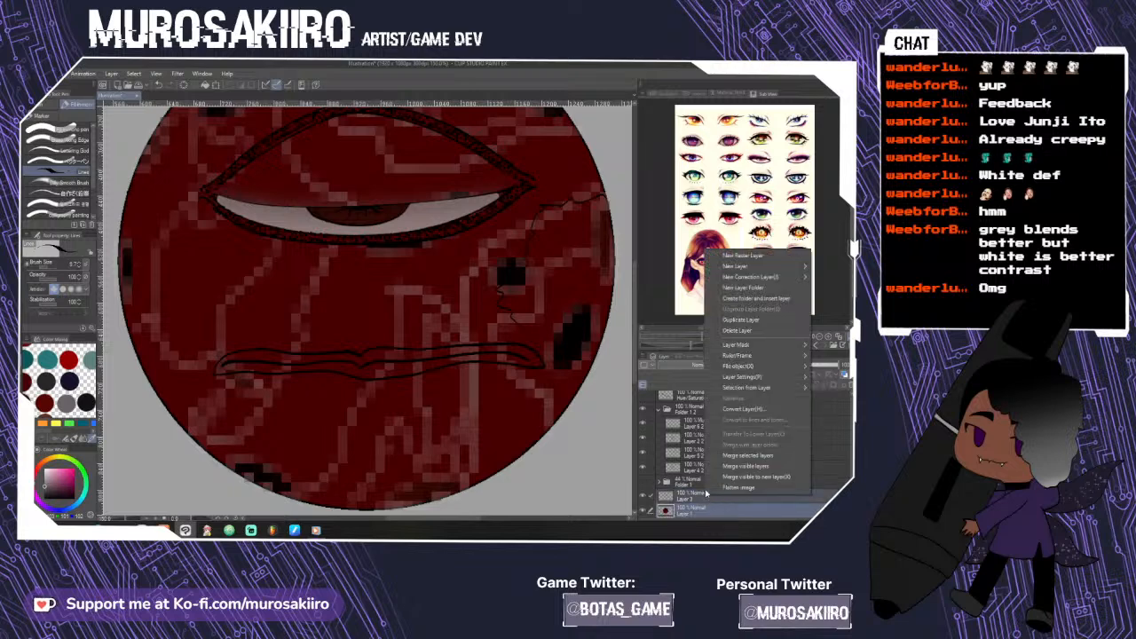
left_click(755, 327)
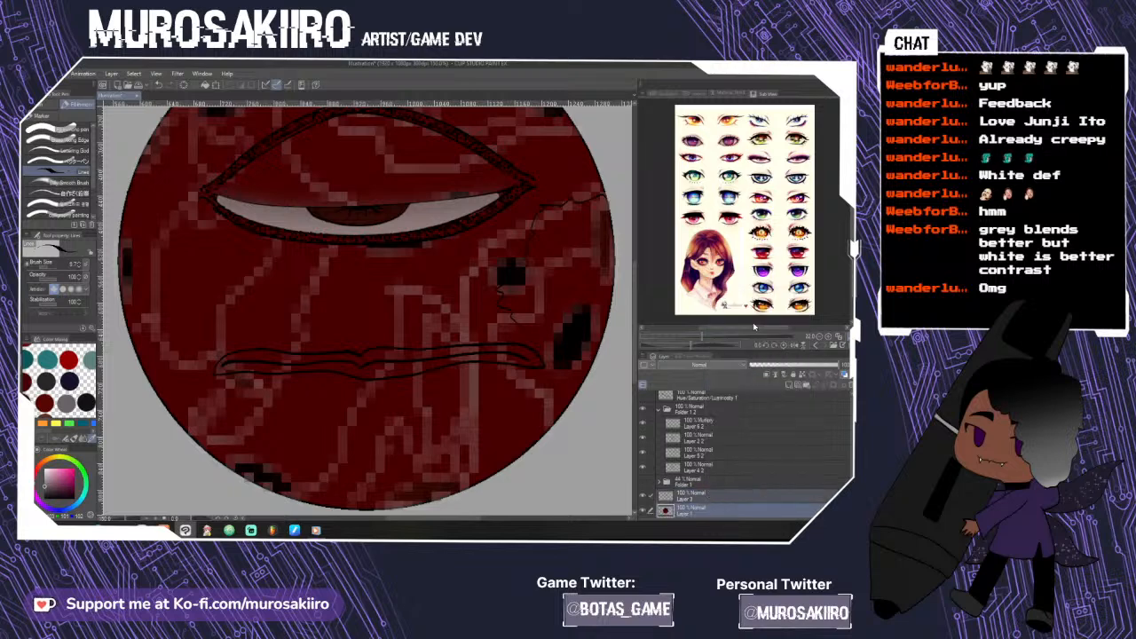
- Move the duplicates Layer 3 2 and Layer 1 2 into Folder 1 with the original eye and mouth layers
left_click(849, 455)
scroll(850, 465, "down", 2)
left_click(728, 453)
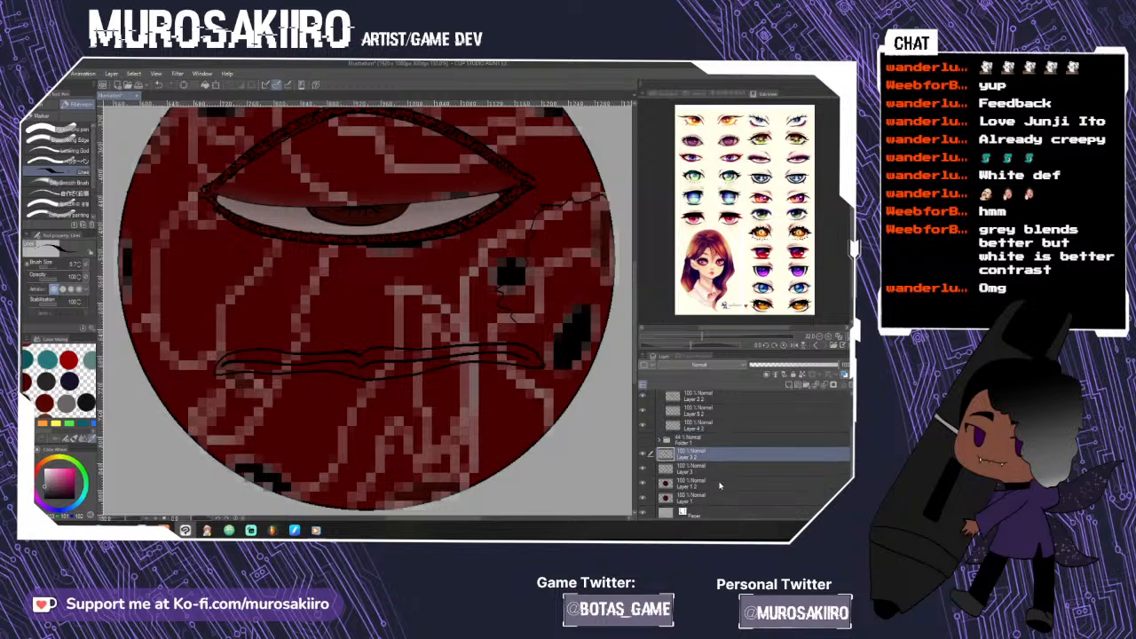
left_click(720, 483, "shift")
left_click_drag(706, 458, 697, 442)
left_click(710, 484)
left_click(708, 456, "ctrl")
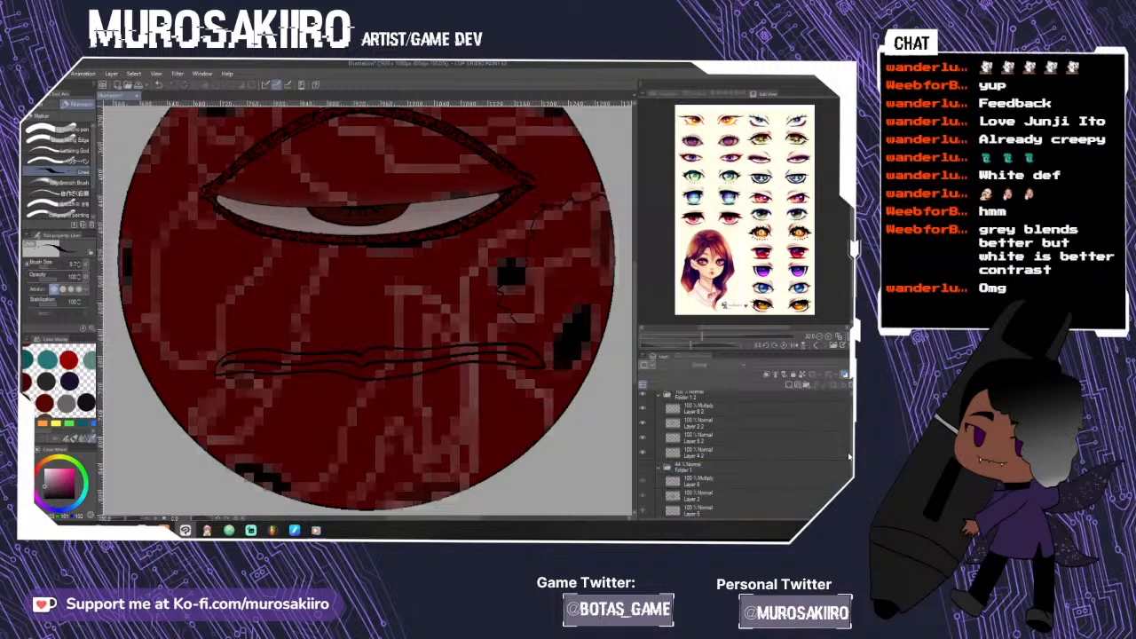
- Collapse Folder 1 and move Layer 3 and Layer 1 above it in the layer stack
scroll(745, 471, "down", 3)
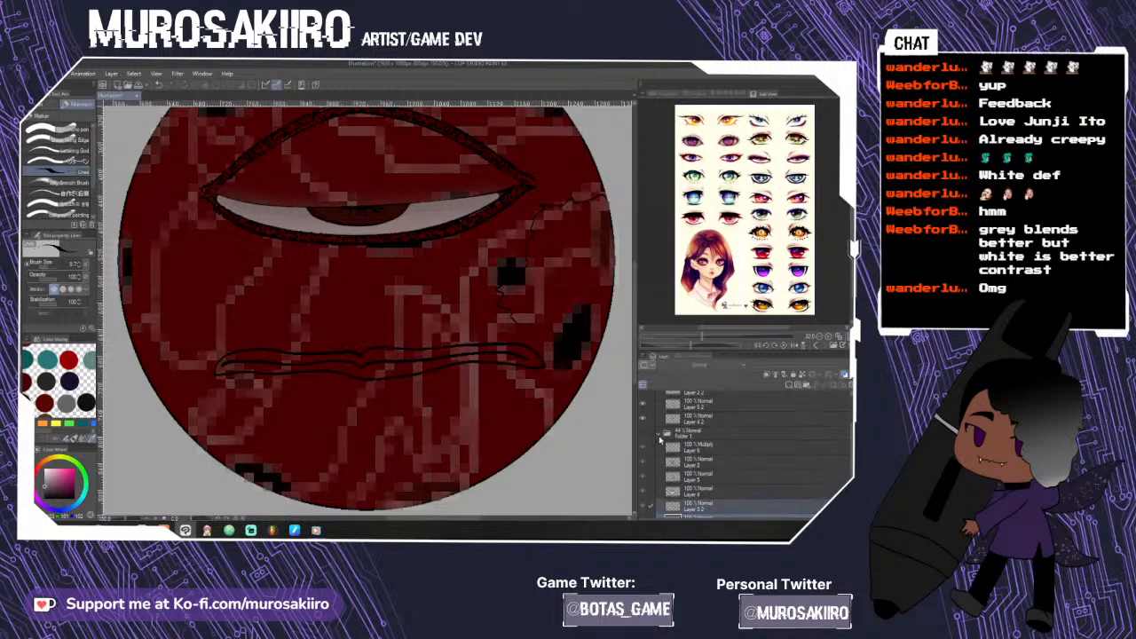
left_click(659, 434)
left_click(718, 490)
left_click_drag(701, 483, 703, 462)
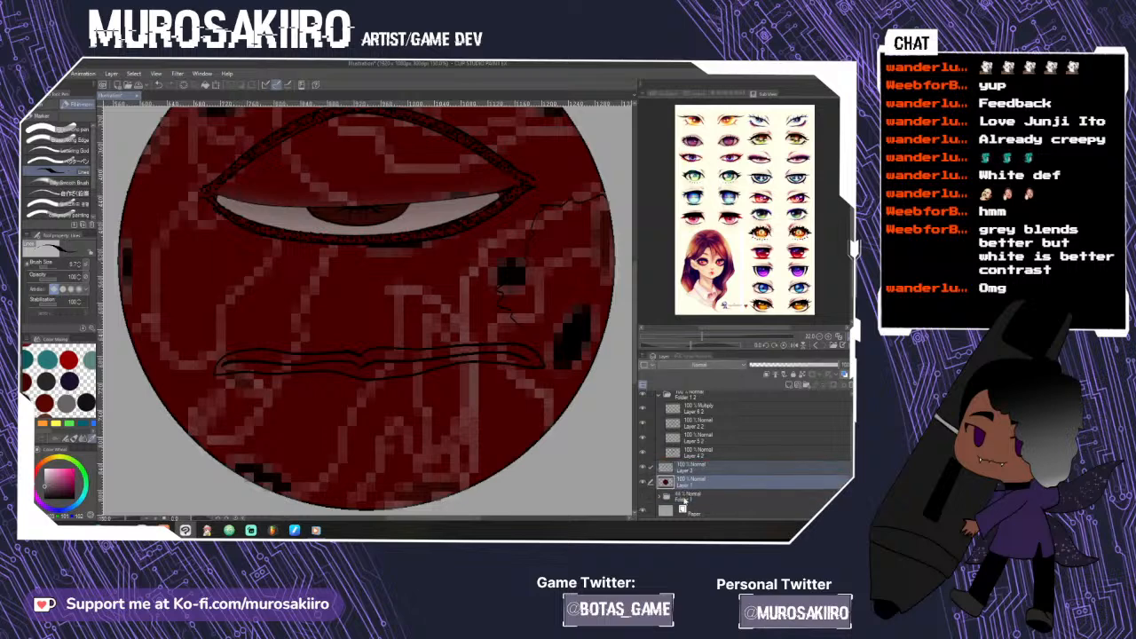
- Check Layer 2 2 by toggling its visibility, and add another crack line below the large black spot on the right
left_click(711, 451)
left_click(702, 428)
left_click(642, 425)
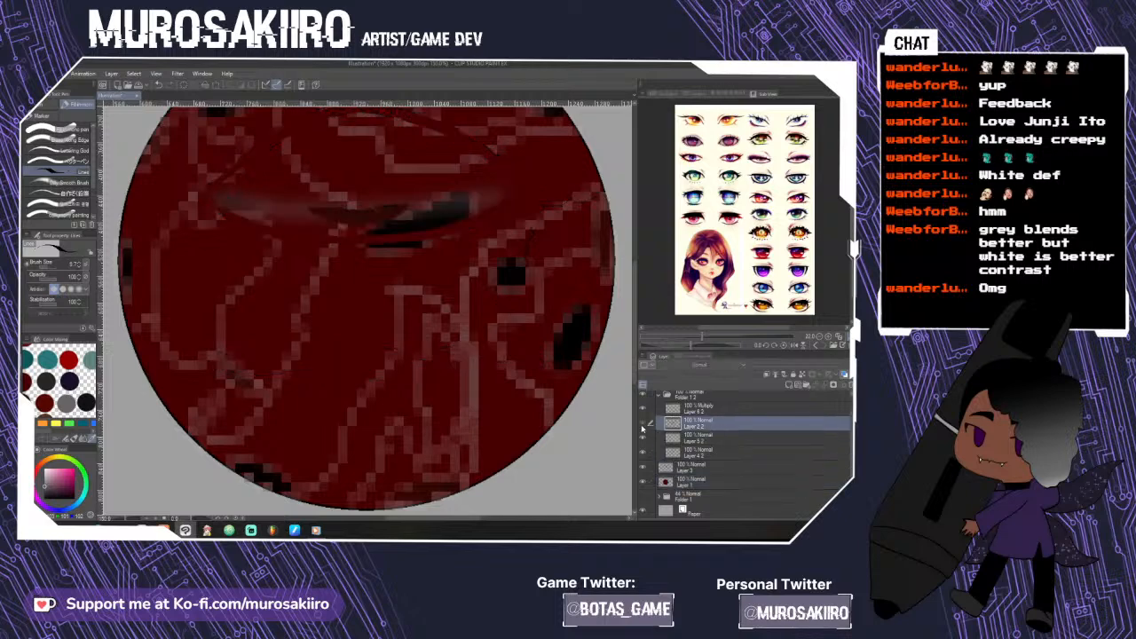
left_click(643, 424)
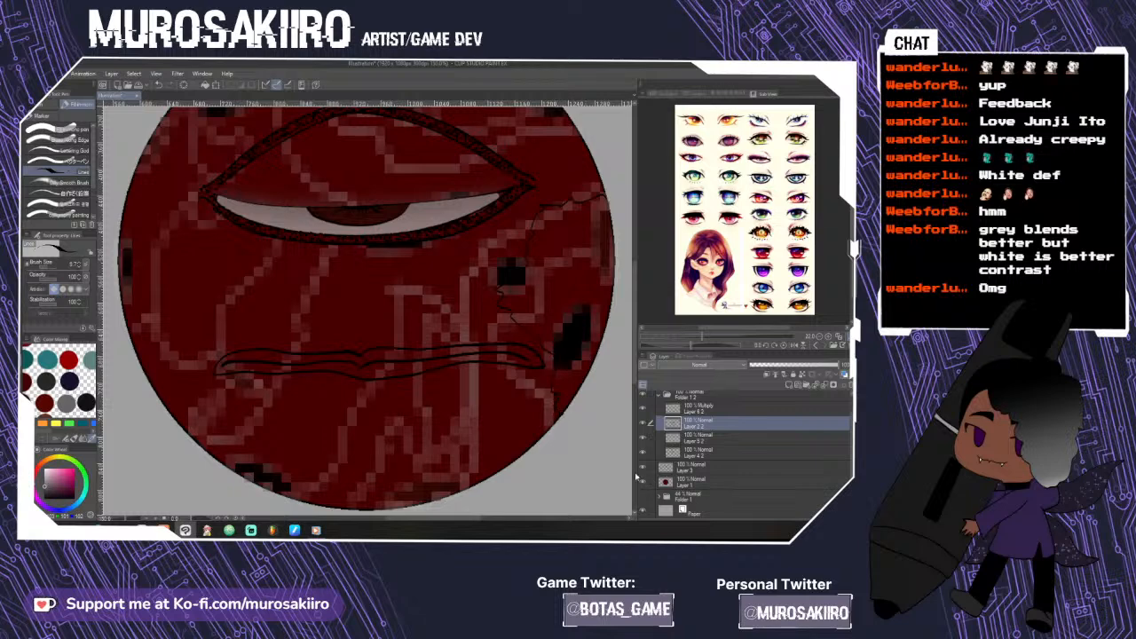
- Switch to the hard eraser and reduce its brush size to about 5
key("e")
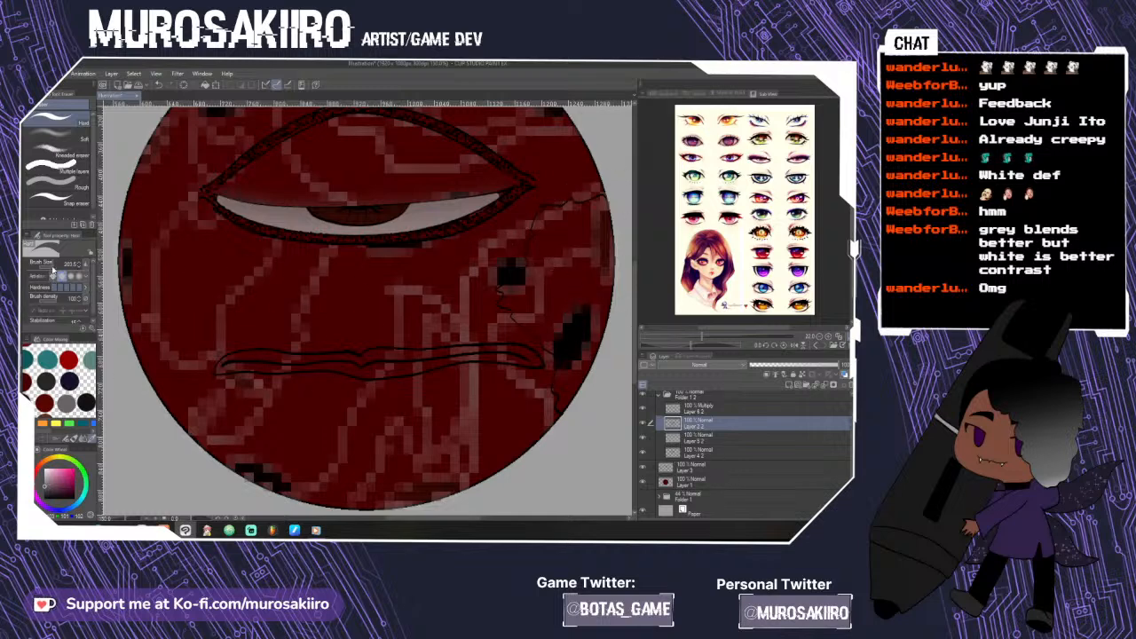
left_click_drag(52, 266, 48, 265)
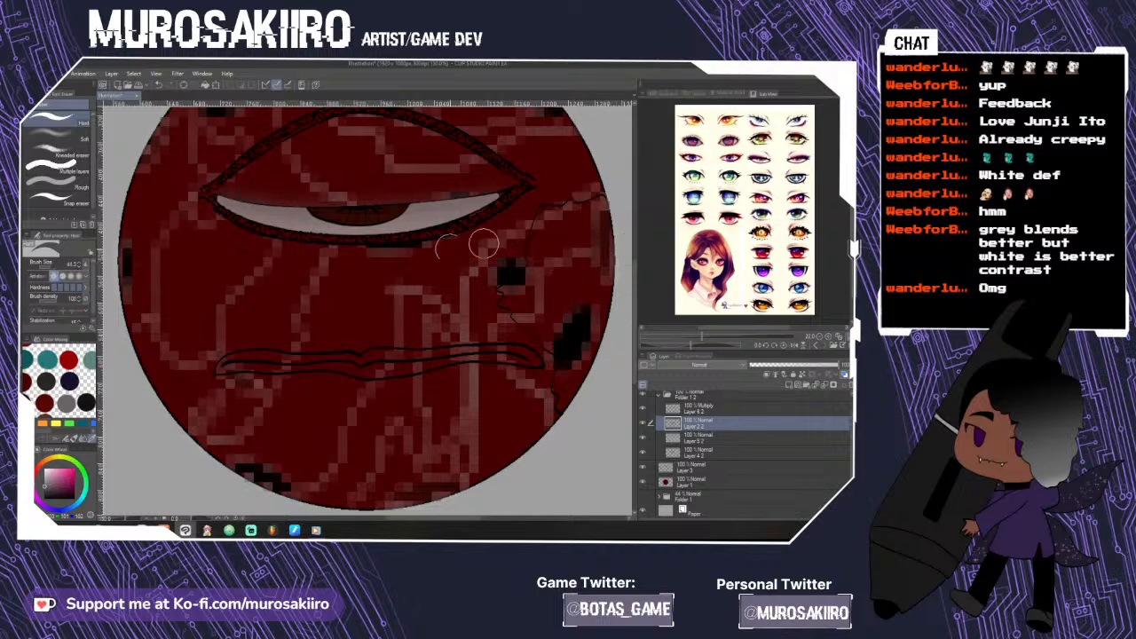
left_click_drag(50, 266, 36, 266)
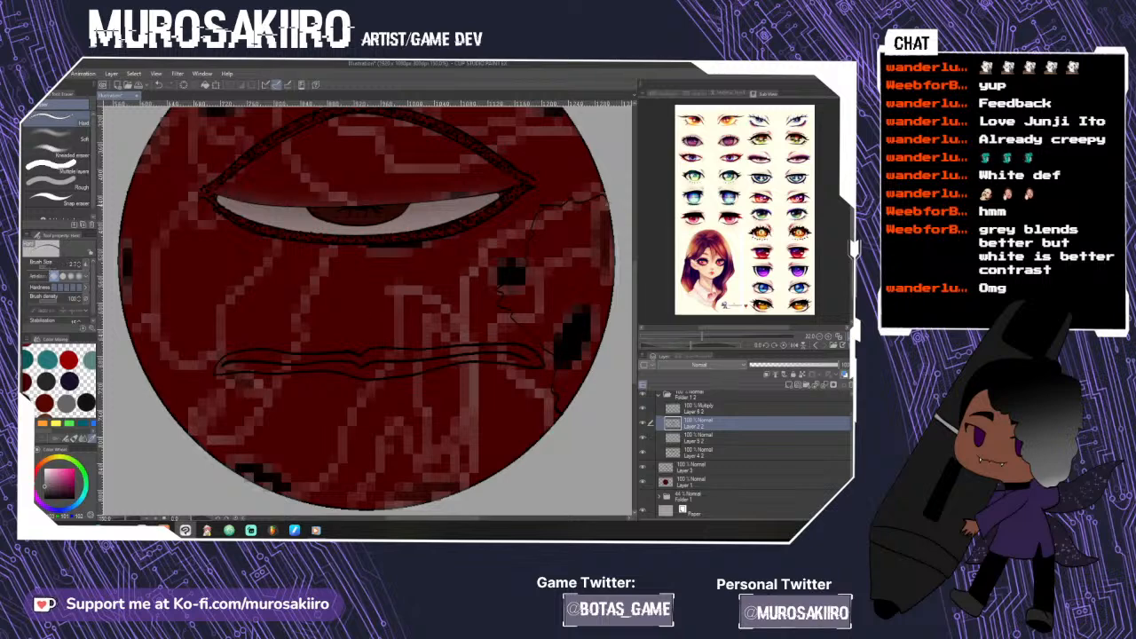
left_click_drag(44, 268, 60, 268)
- Move Layer 3 and Layer 1 into Folder 1 2, and erase jagged chips out of the face's right edge on Layer 1
left_click(719, 482)
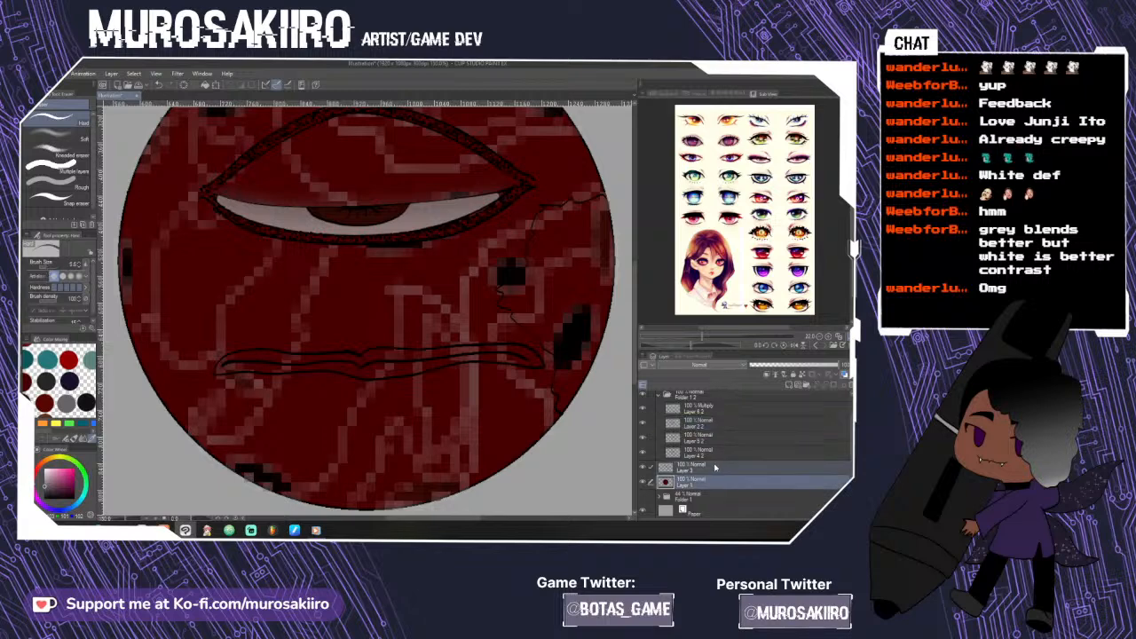
left_click_drag(715, 464, 715, 458)
left_click(720, 479)
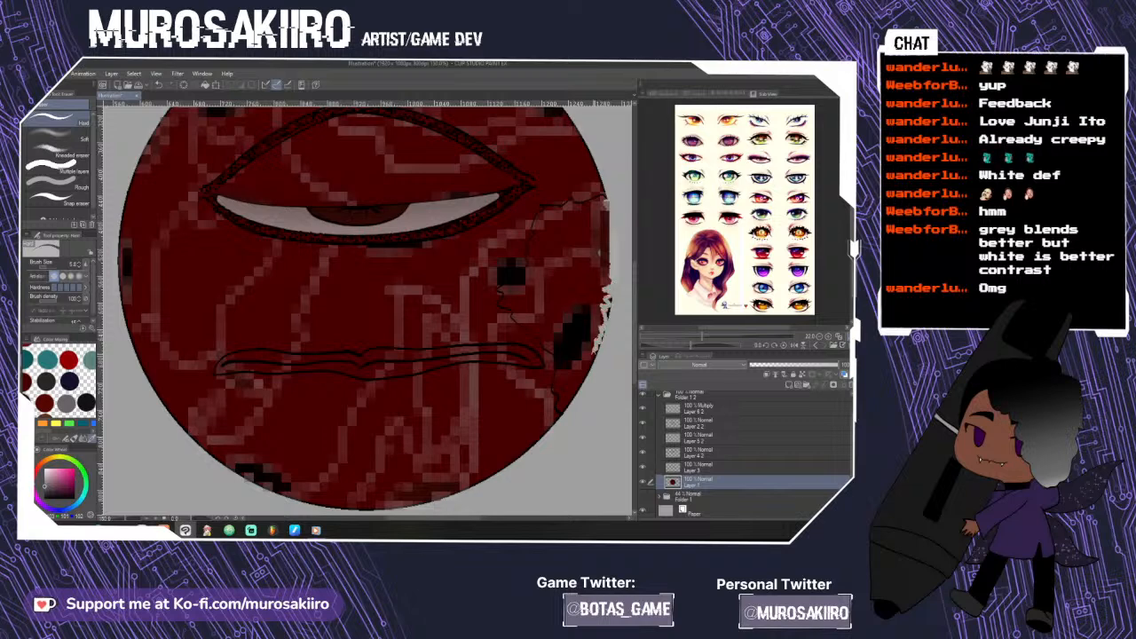
left_click_drag(576, 357, 573, 396)
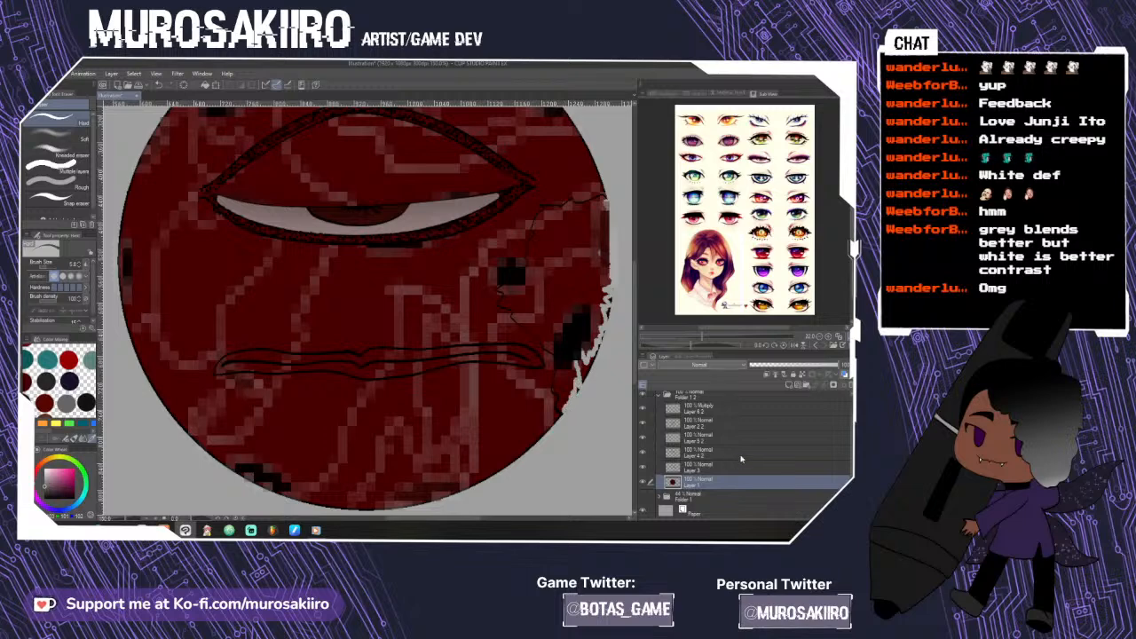
- Clip Layer 3 to Layer 1, and clean up the jagged chipped right edge on Layer 1 with the hard eraser
left_click(820, 384)
left_click(769, 374)
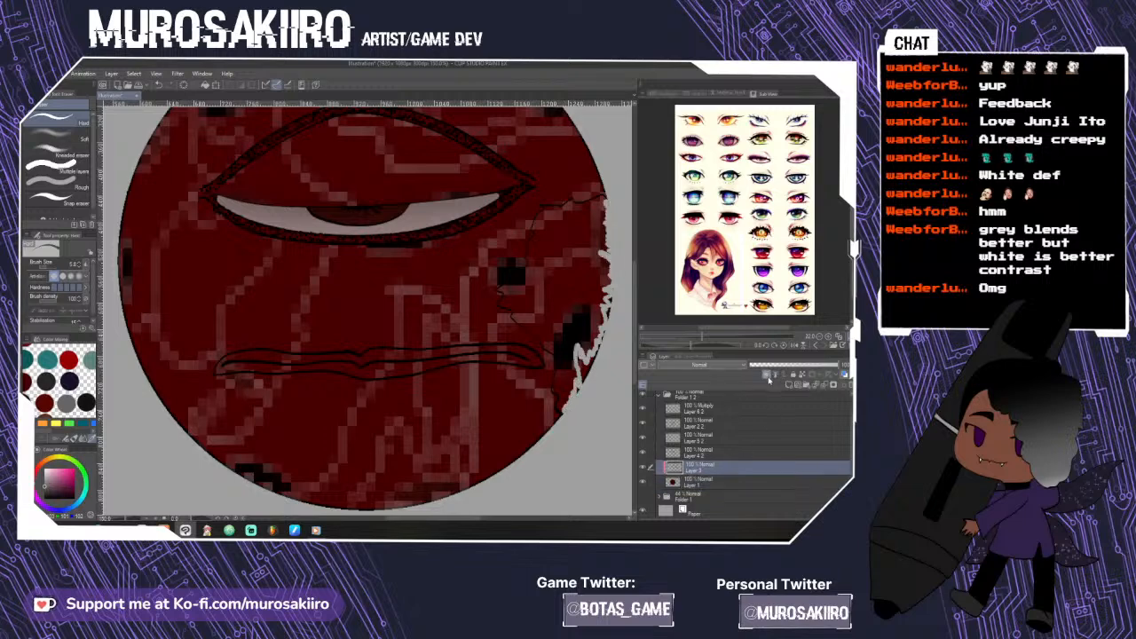
left_click(708, 480)
left_click_drag(613, 292, 583, 378)
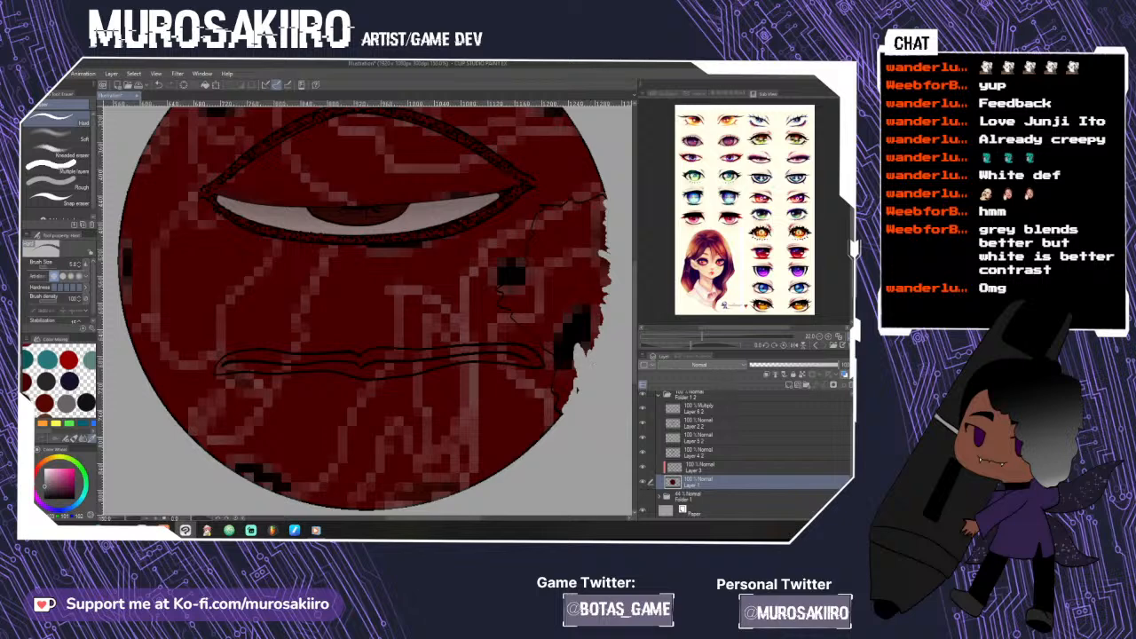
- On Layer 2 2, outline the chipped right edge in black from the upper crack down to the lower crack's end
left_click(742, 424)
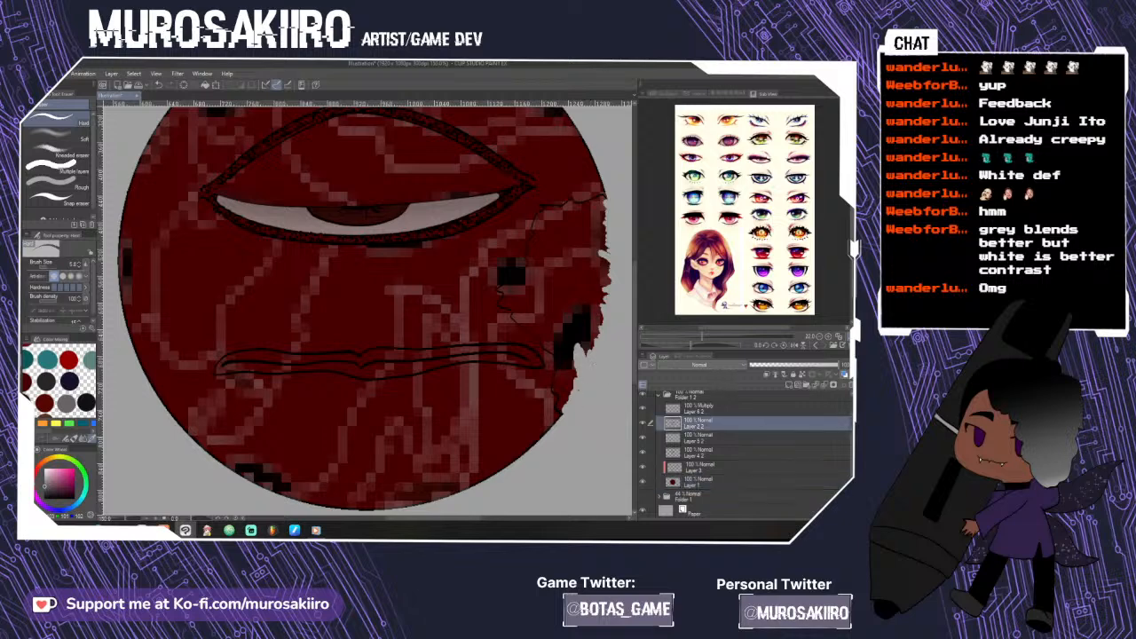
key("p")
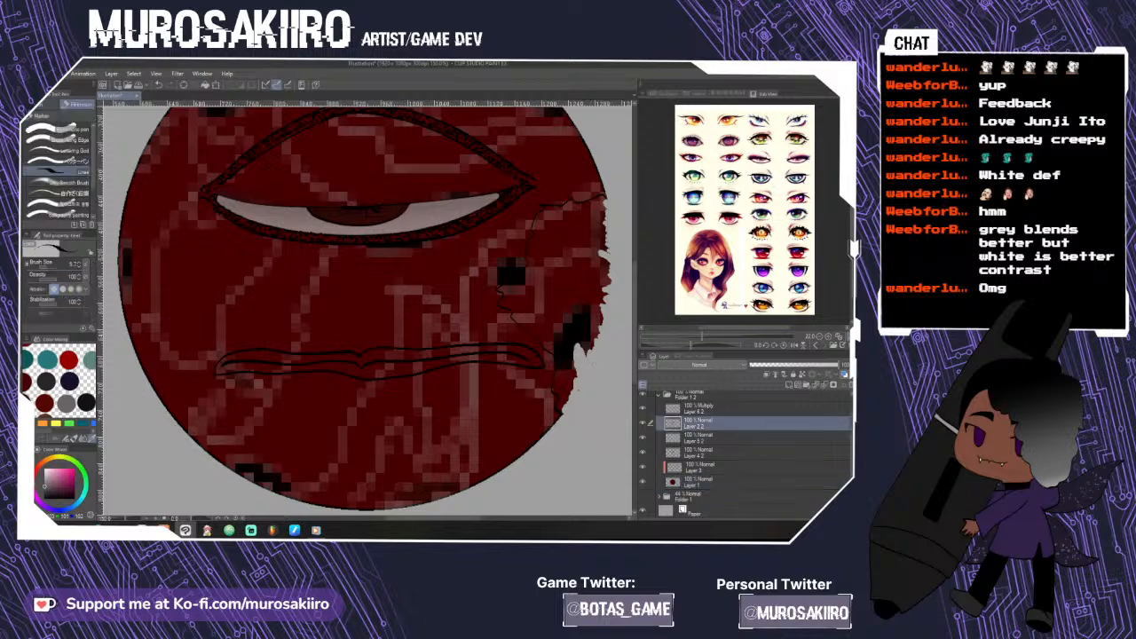
scroll(606, 203, "up", 4)
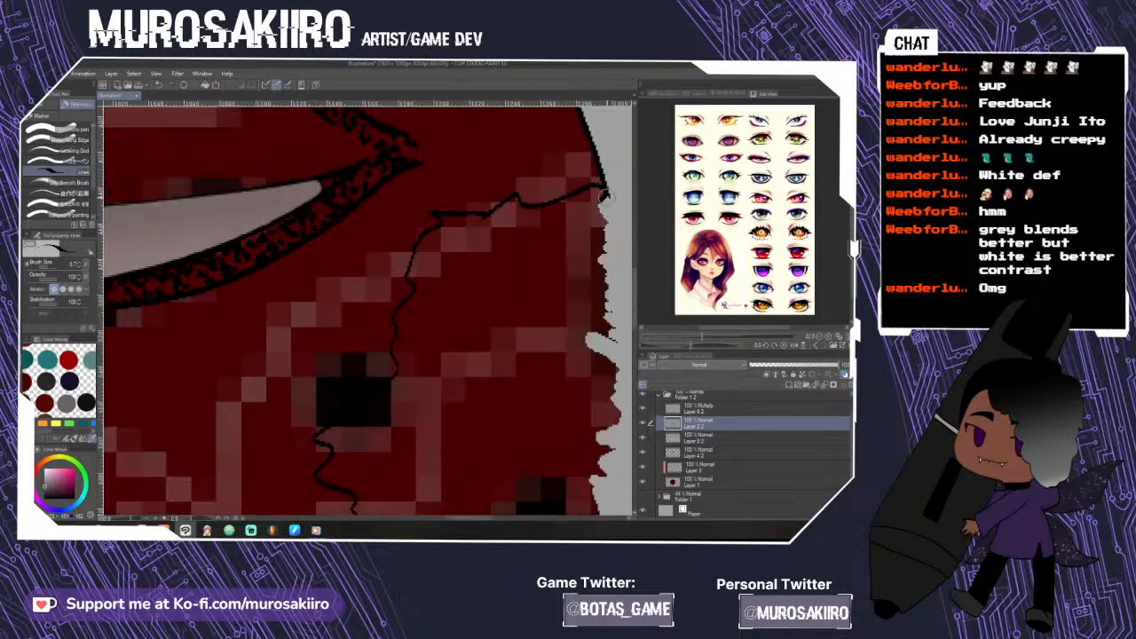
left_click_drag(599, 202, 607, 228)
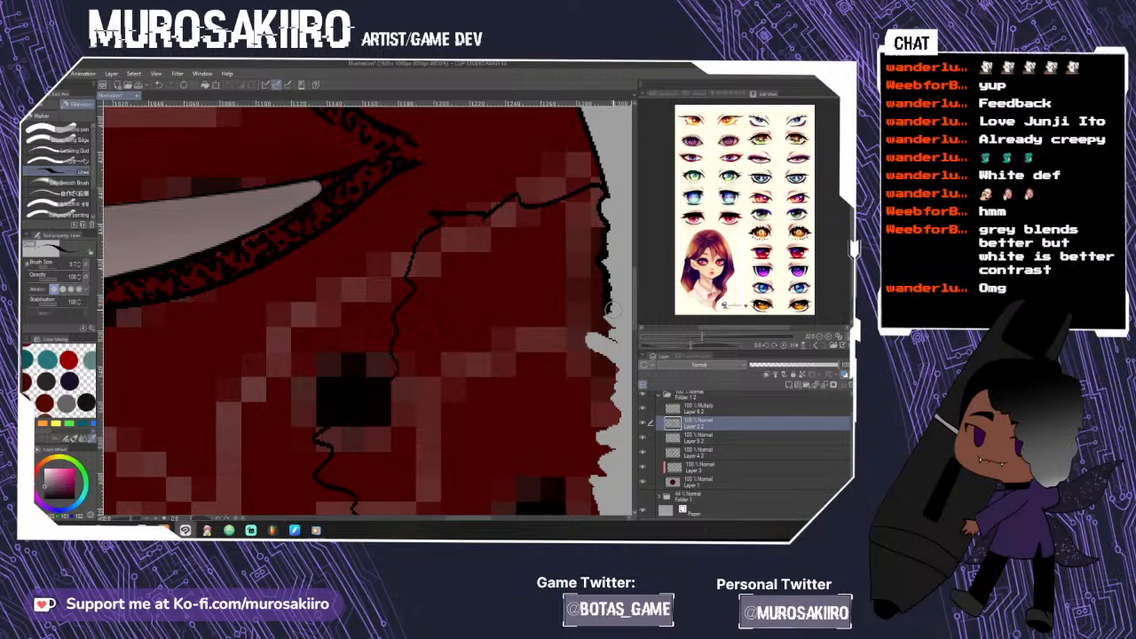
mouse_move(613, 309)
left_mouse_down()
mouse_move(617, 341)
mouse_move(581, 341)
mouse_move(620, 370)
mouse_move(612, 424)
left_mouse_up()
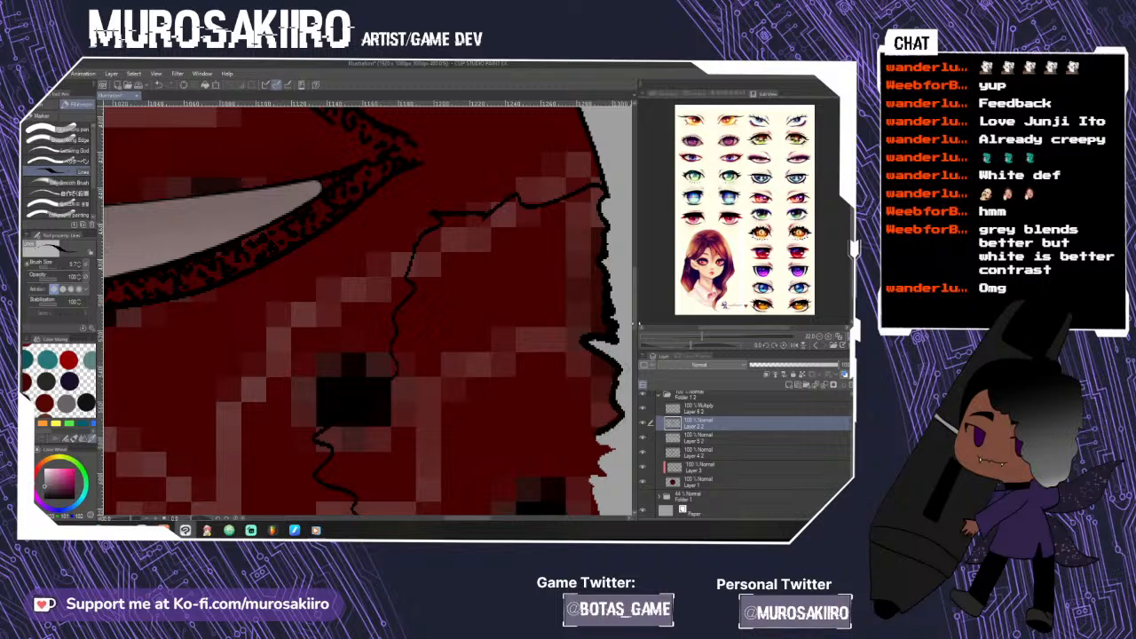
mouse_move(636, 292)
left_mouse_down()
mouse_move(636, 312)
mouse_move(600, 305)
mouse_move(616, 310)
mouse_move(586, 341)
mouse_move(594, 394)
mouse_move(554, 475)
mouse_move(531, 451)
mouse_move(514, 467)
mouse_move(524, 513)
mouse_move(540, 499)
left_mouse_up()
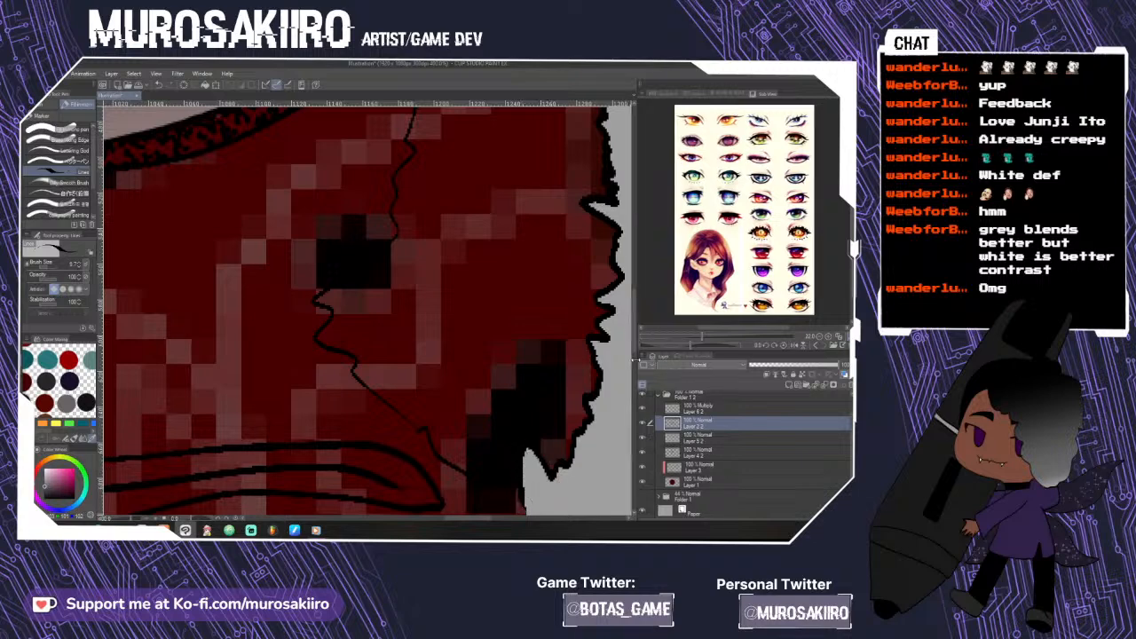
left_click_drag(634, 334, 634, 358)
mouse_move(523, 351)
left_mouse_down()
mouse_move(531, 376)
mouse_move(491, 480)
left_mouse_up()
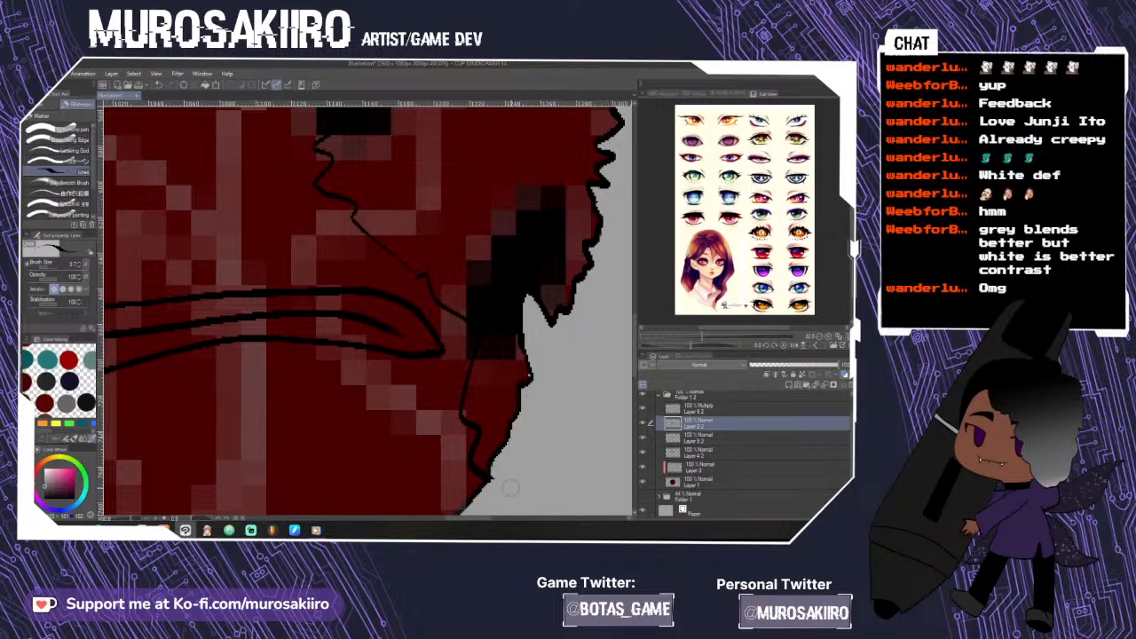
- Check Layer 2 2 by toggling its visibility, and erase the closed mouth's outline with an enlarged hard eraser
key("ctrl+minus")
key("ctrl+minus")
key("ctrl+minus")
key("ctrl+minus")
key("ctrl+plus")
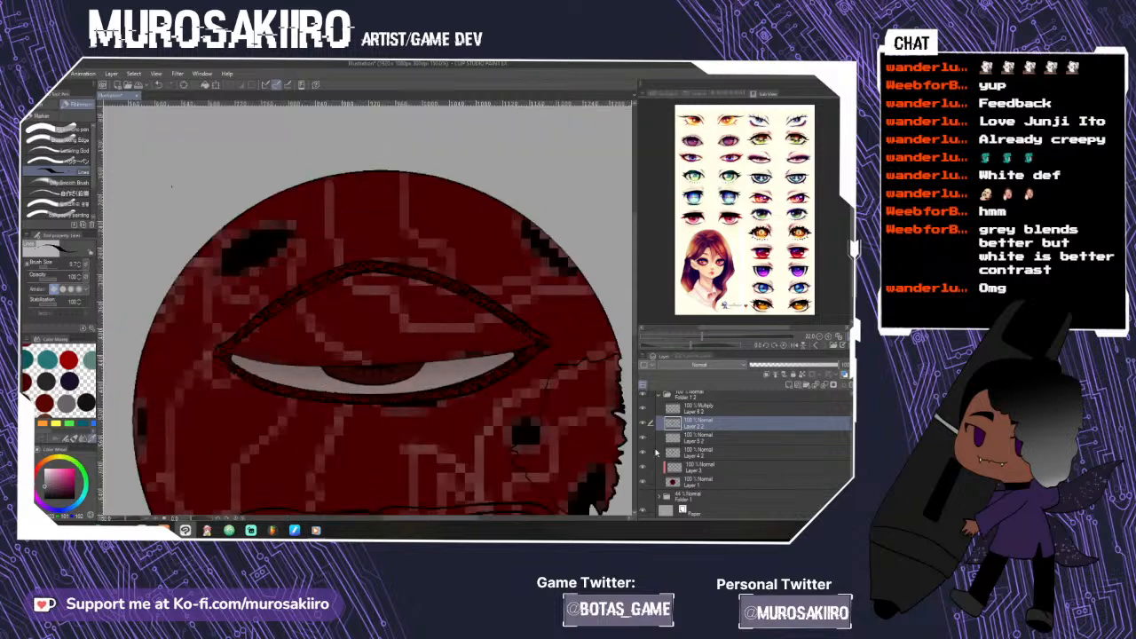
left_click(644, 426)
left_click(644, 426)
left_click_drag(635, 324, 628, 372)
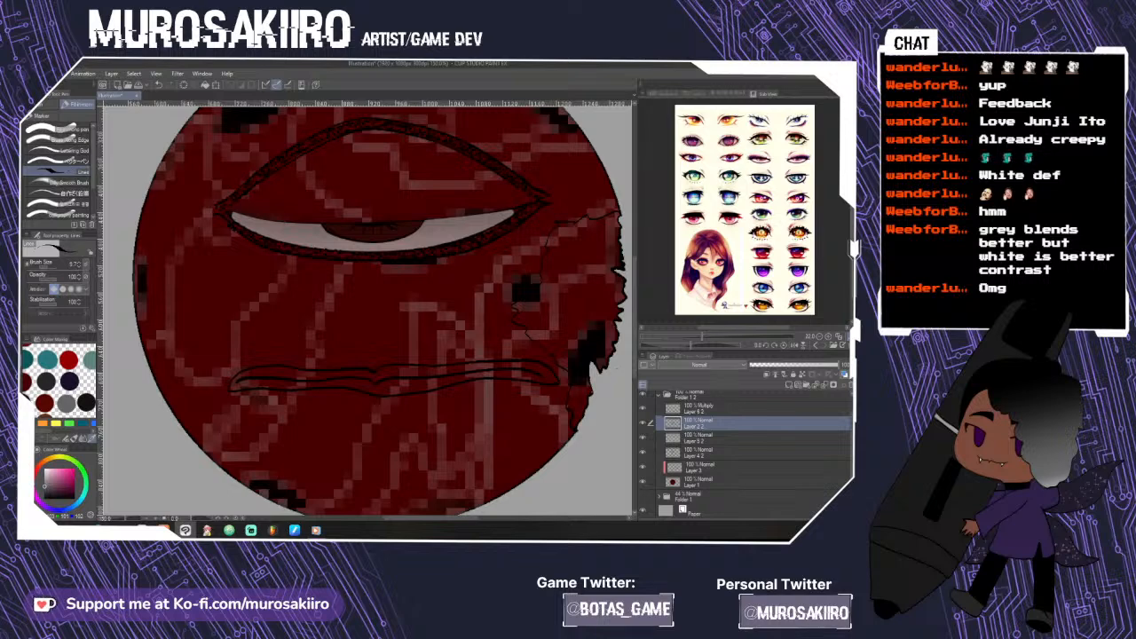
key("e")
left_click_drag(367, 311, 383, 311, "ctrl+alt")
mouse_move(242, 393)
left_mouse_down()
mouse_move(294, 374)
mouse_move(288, 385)
mouse_move(296, 366)
mouse_move(334, 396)
mouse_move(384, 366)
mouse_move(324, 395)
mouse_move(468, 372)
mouse_move(409, 376)
mouse_move(471, 386)
mouse_move(533, 367)
mouse_move(526, 402)
left_mouse_up()
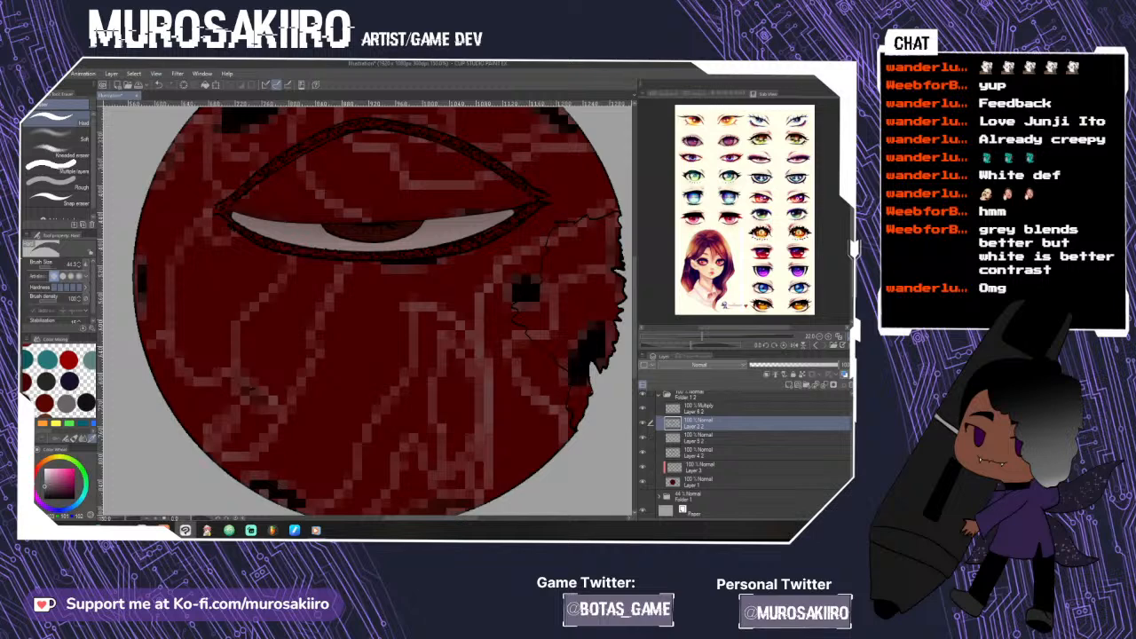
- Temporarily hide Layer 1 and fill the crack-enclosed area at the face's right edge with black on Layer 2 2
key("g")
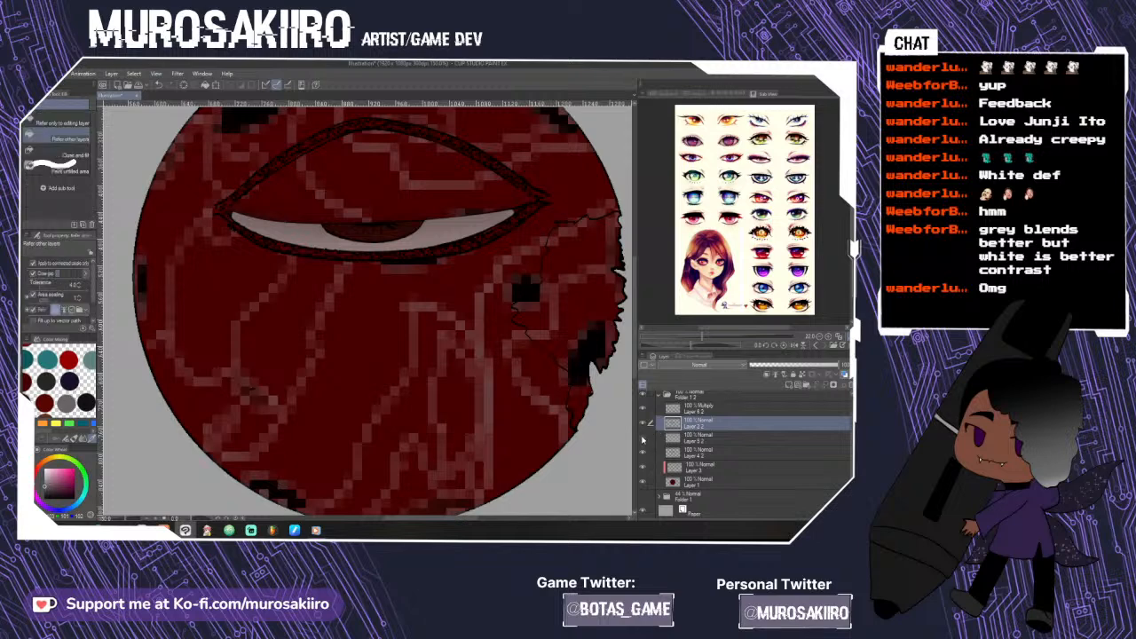
left_click(643, 482)
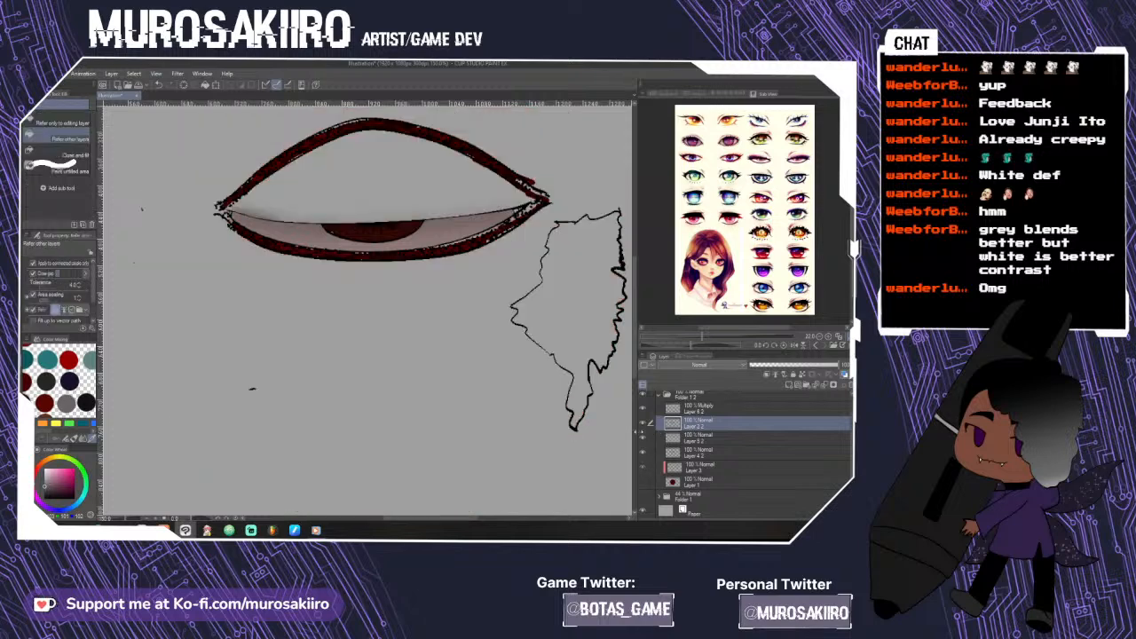
left_click(591, 350)
key("ctrl+z")
left_click(579, 342)
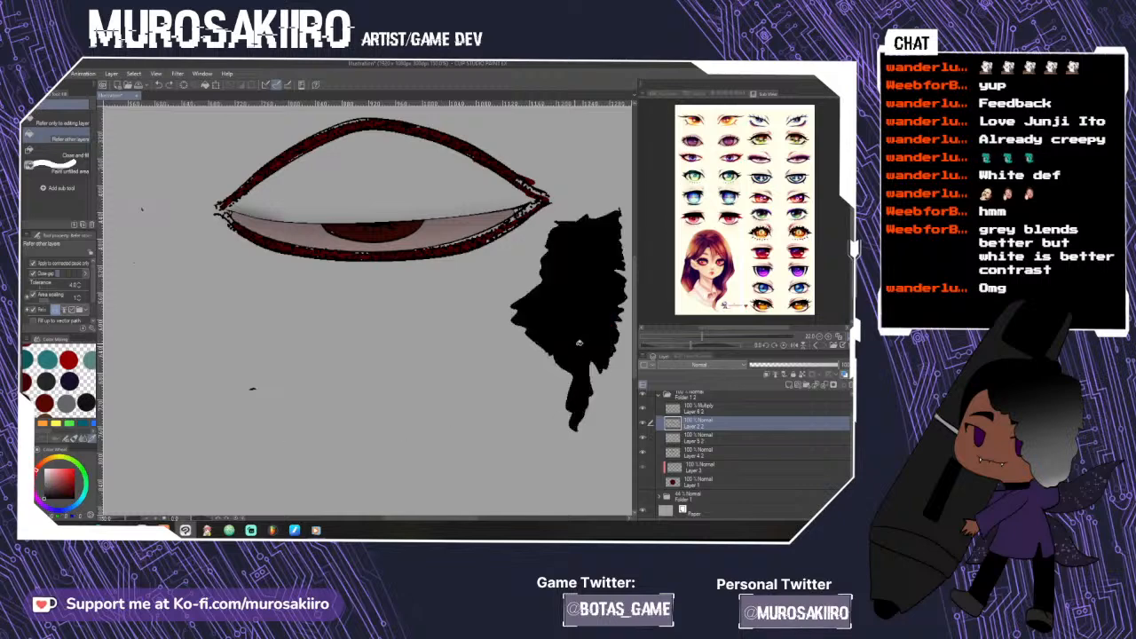
key("p")
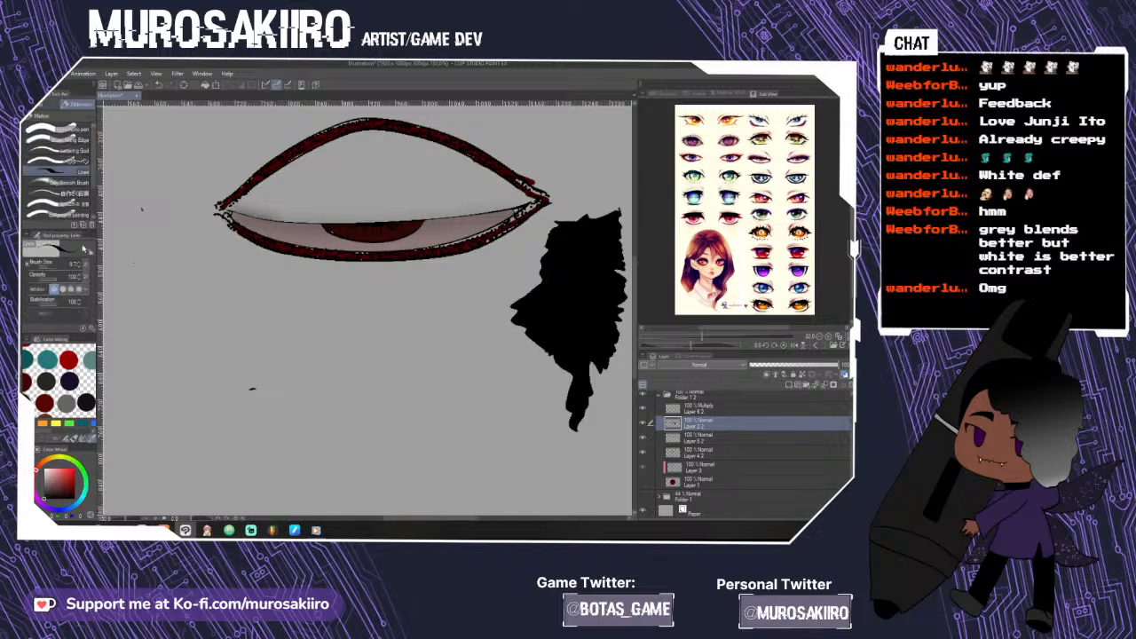
key("ctrl+minus")
left_click(644, 482)
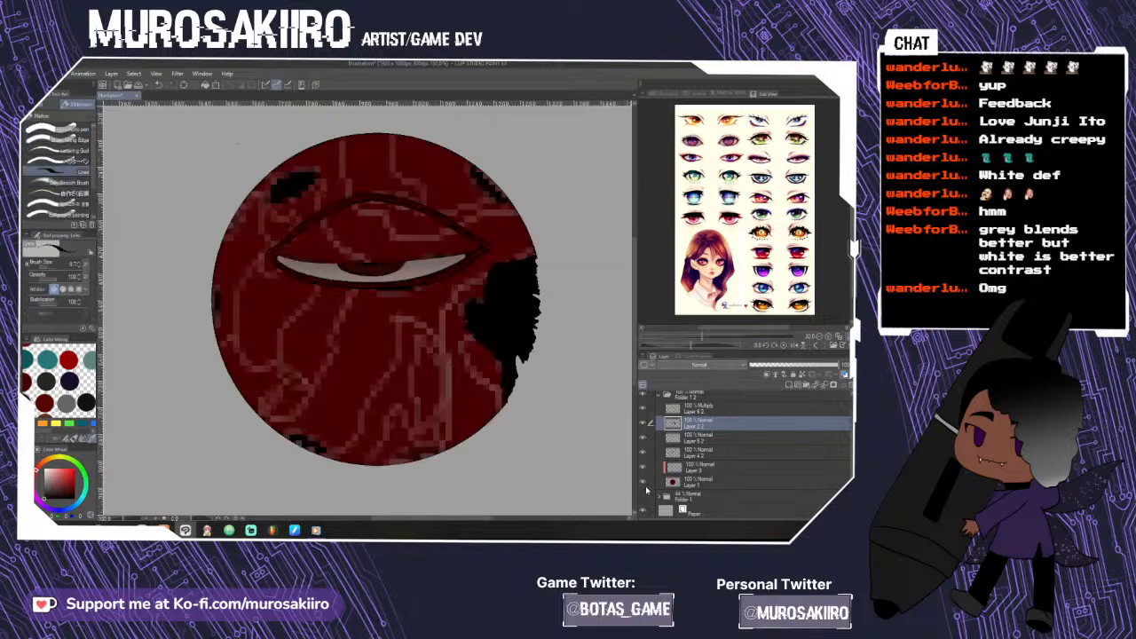
- Draw a small curved fragment and a large jagged fragment floating beside the black hole, and check Folder 1 by toggling its visibility
key("ctrl+plus")
key("ctrl+minus")
left_click_drag(573, 250, 597, 222)
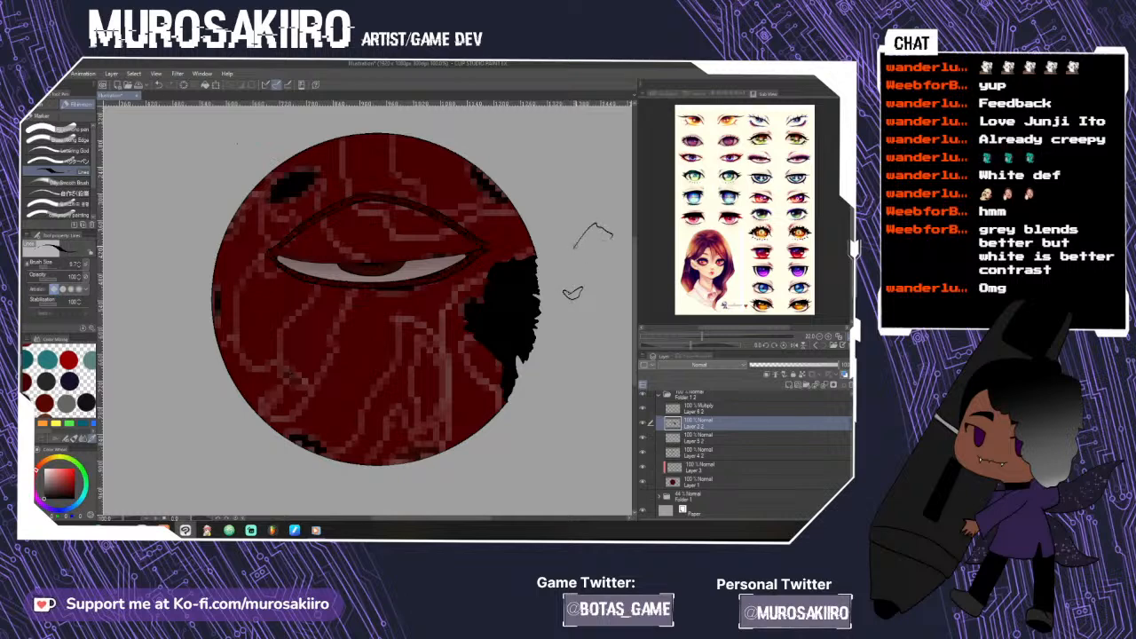
left_click_drag(593, 253, 624, 255)
left_click(643, 497)
left_click(645, 497)
key("ctrl+minus")
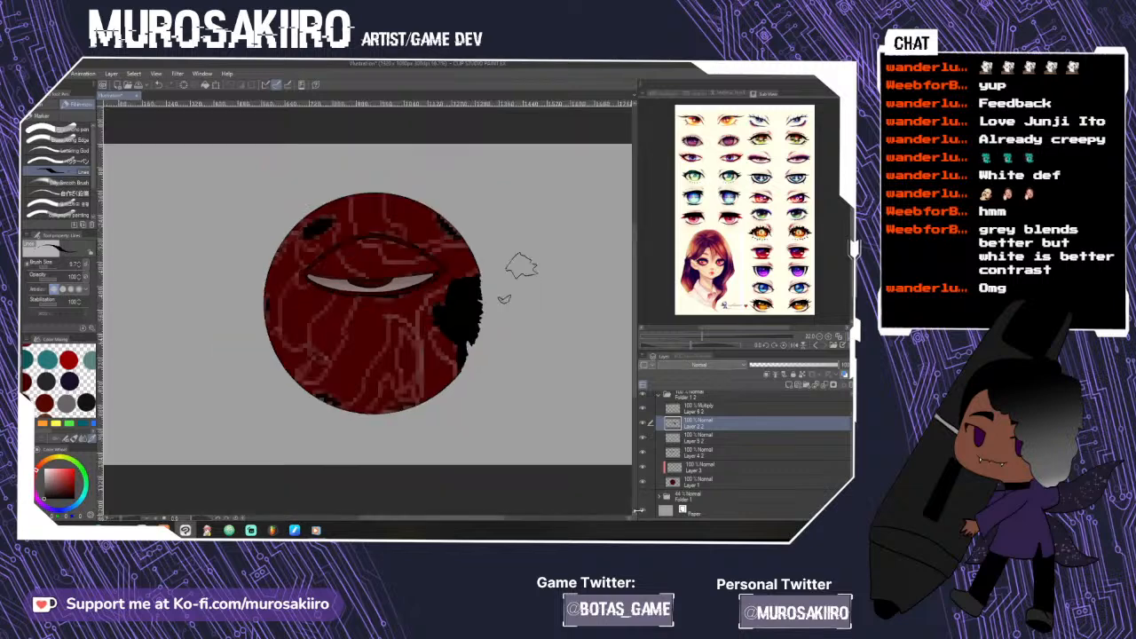
- Draw four more small jagged fragments floating to the right of and below the first two
scroll(522, 363, "up", 2)
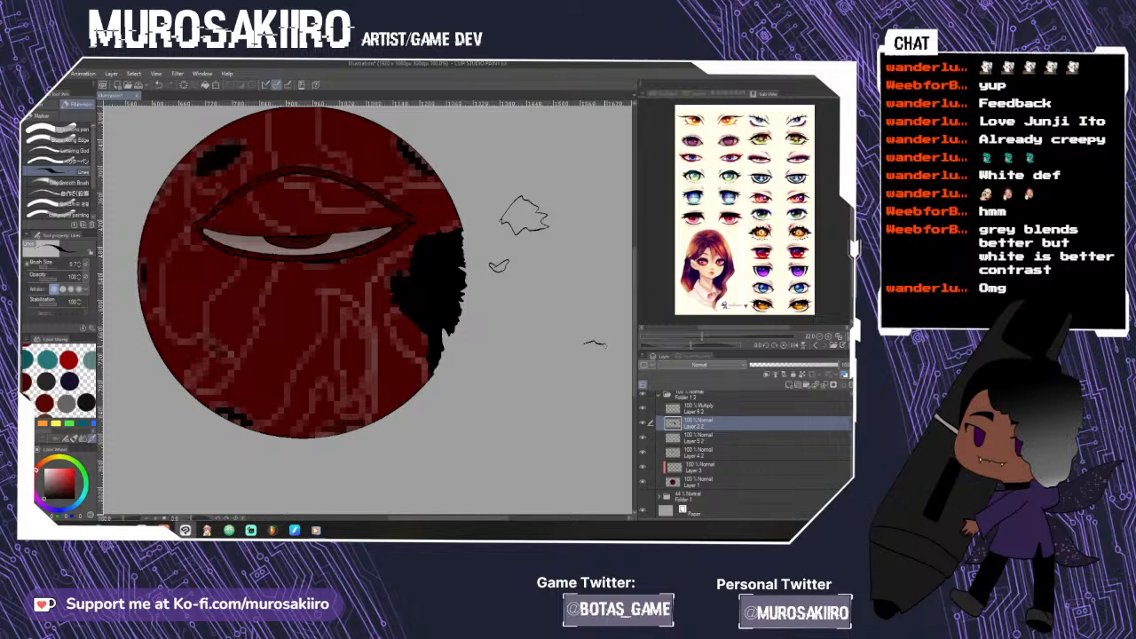
left_click_drag(593, 350, 577, 345)
left_click_drag(578, 296, 595, 300)
left_click_drag(589, 306, 603, 304)
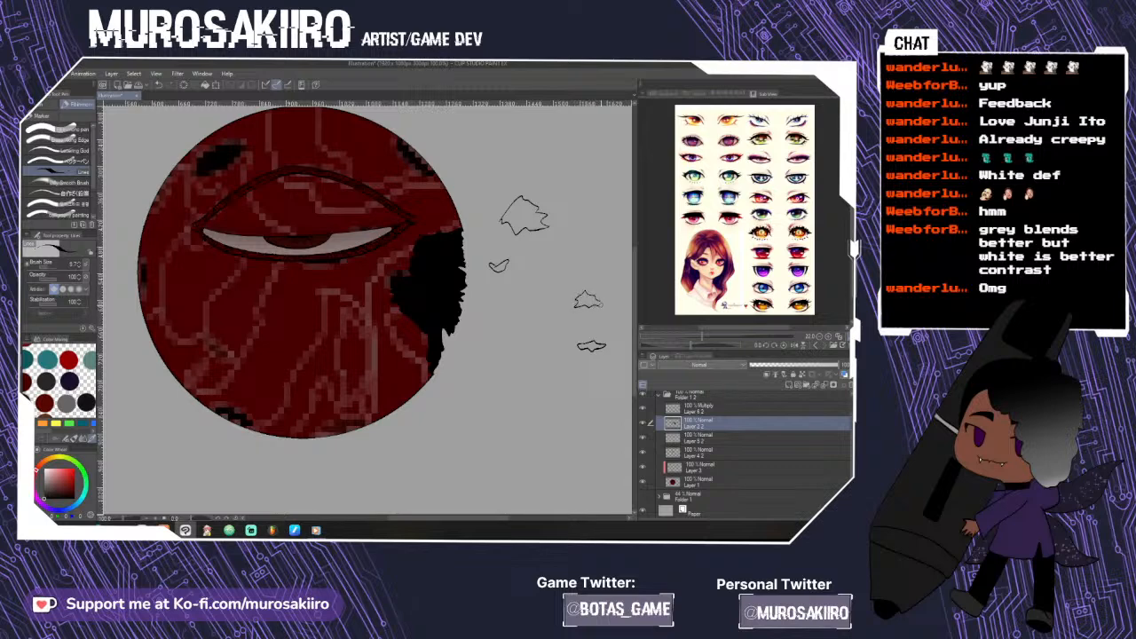
left_click_drag(489, 328, 505, 330)
scroll(589, 314, "down", 1)
left_click_drag(468, 520, 489, 526)
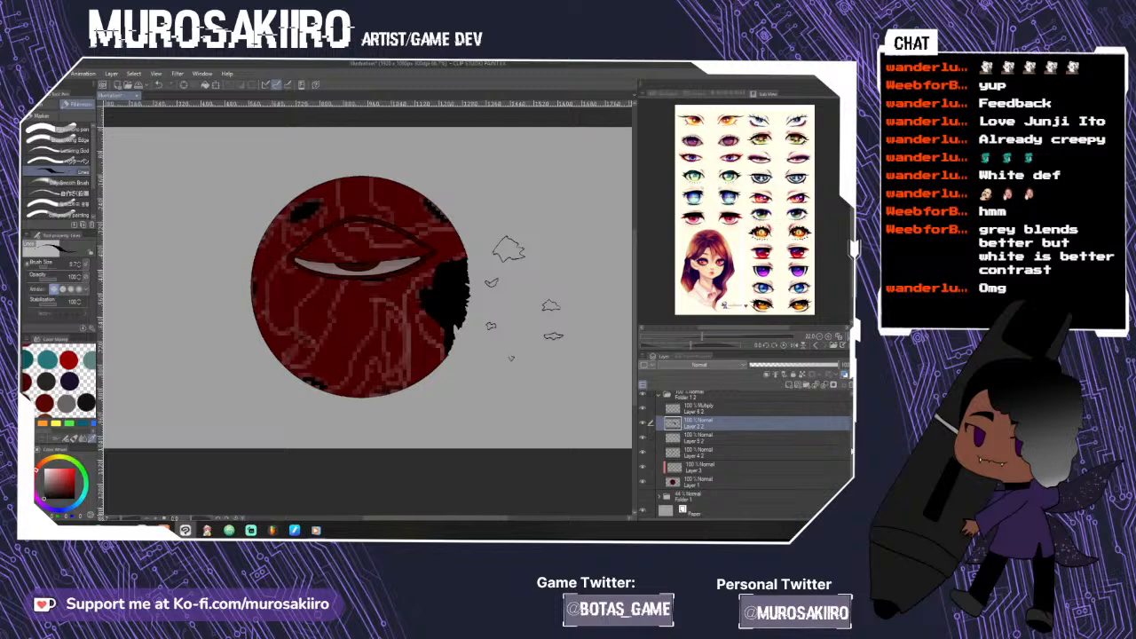
- Show the ring layer, collapse and hide Folder 1 2, and show Folder 1 at 100% opacity
scroll(851, 438, "up", 1)
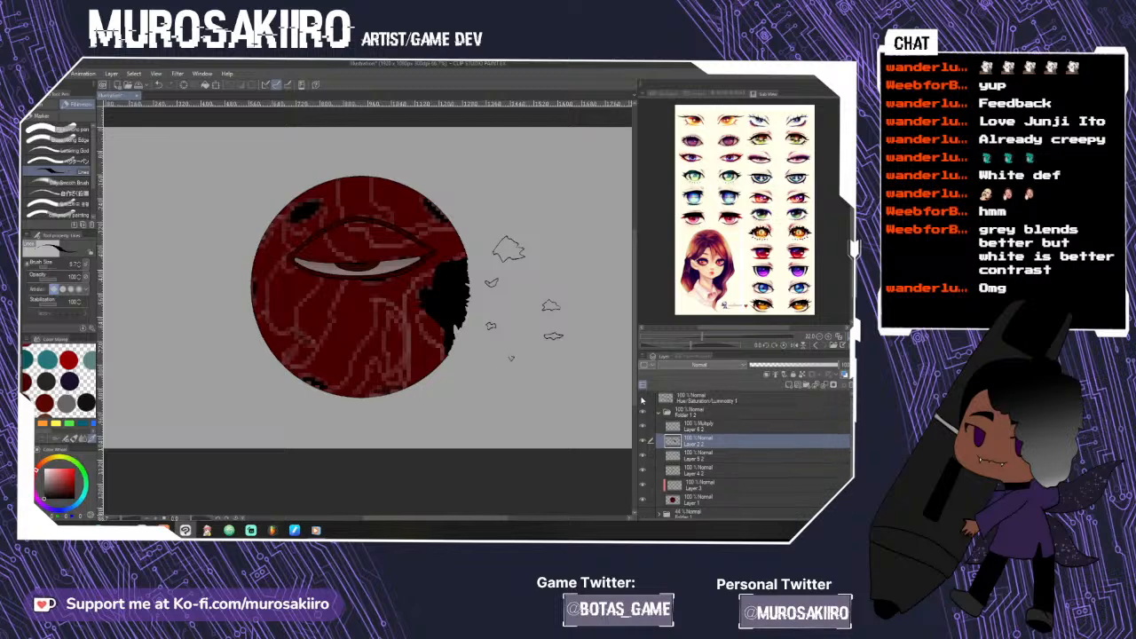
left_click(643, 400)
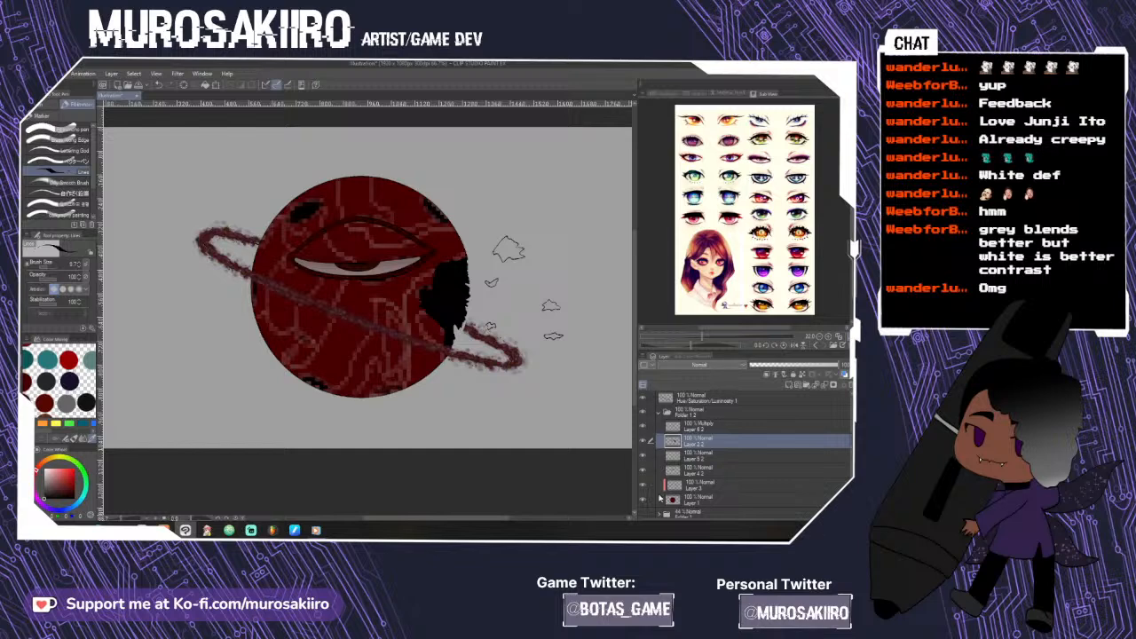
left_click(659, 413)
left_click(643, 412)
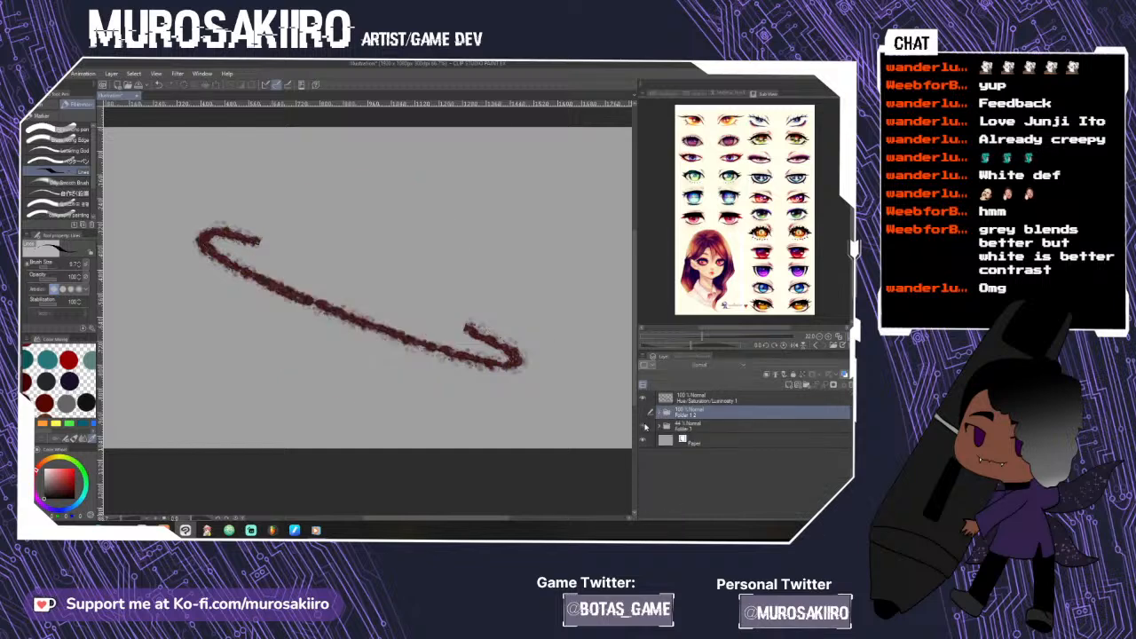
left_click(643, 426)
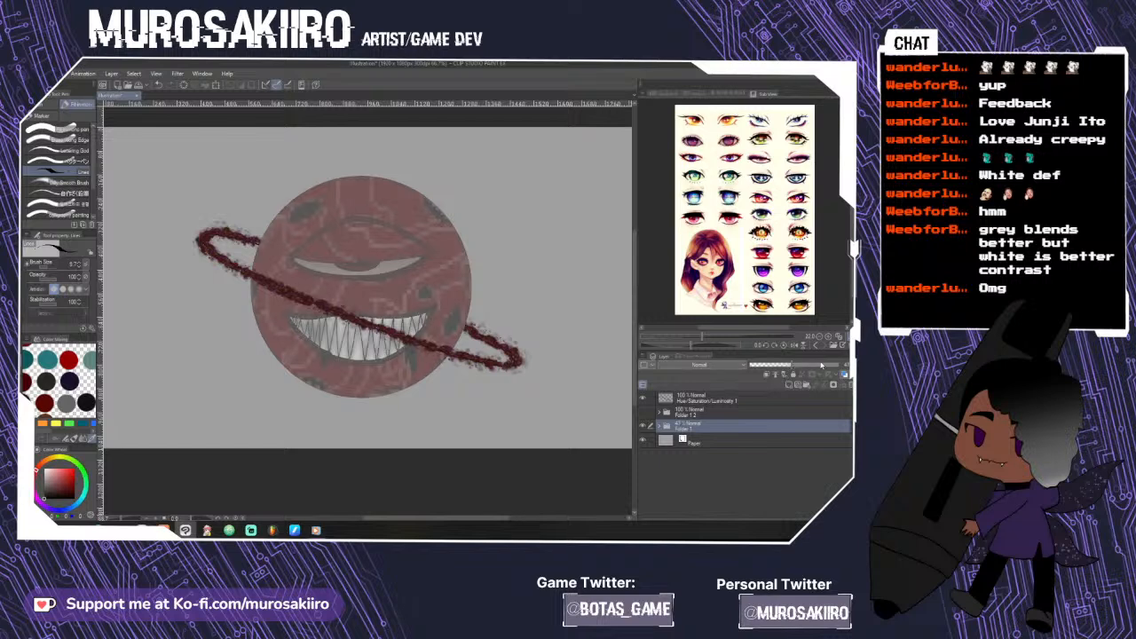
key("ctrl+z")
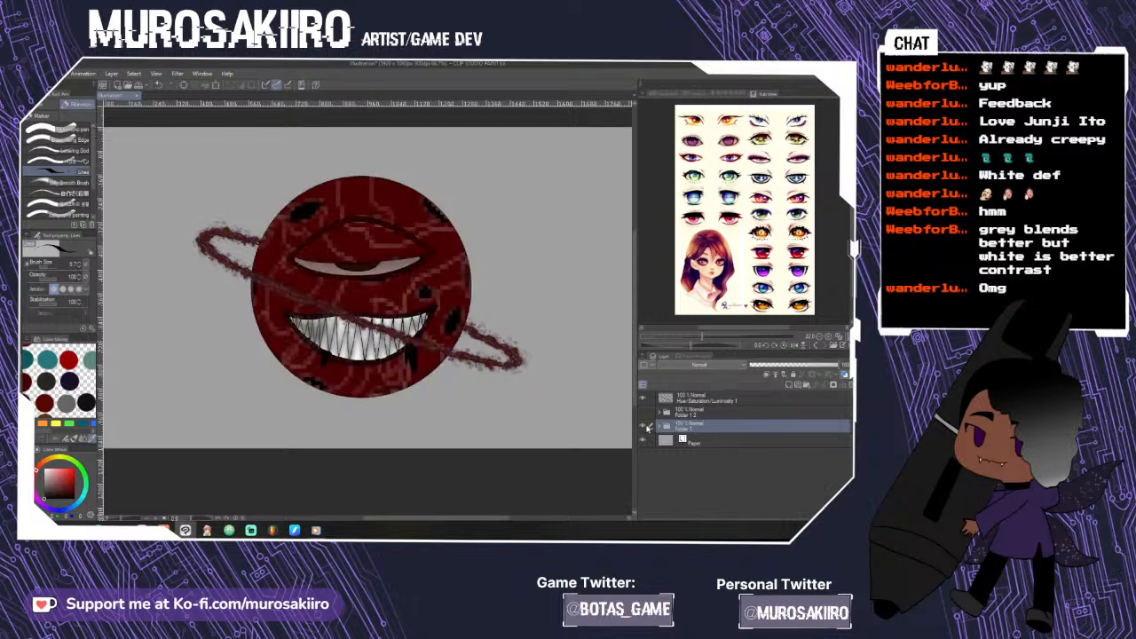
- On the ring layer, set the Smooth watercolor brush size to 5 and paint faint streaks inside the ring's left end
scroll(231, 252, "up", 4)
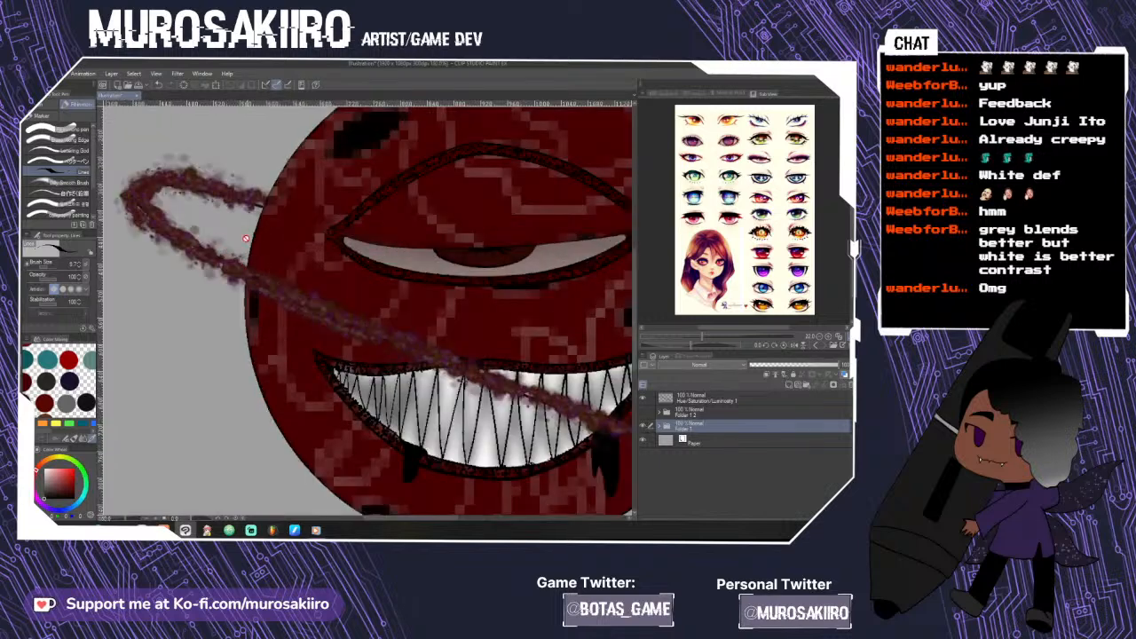
key("b")
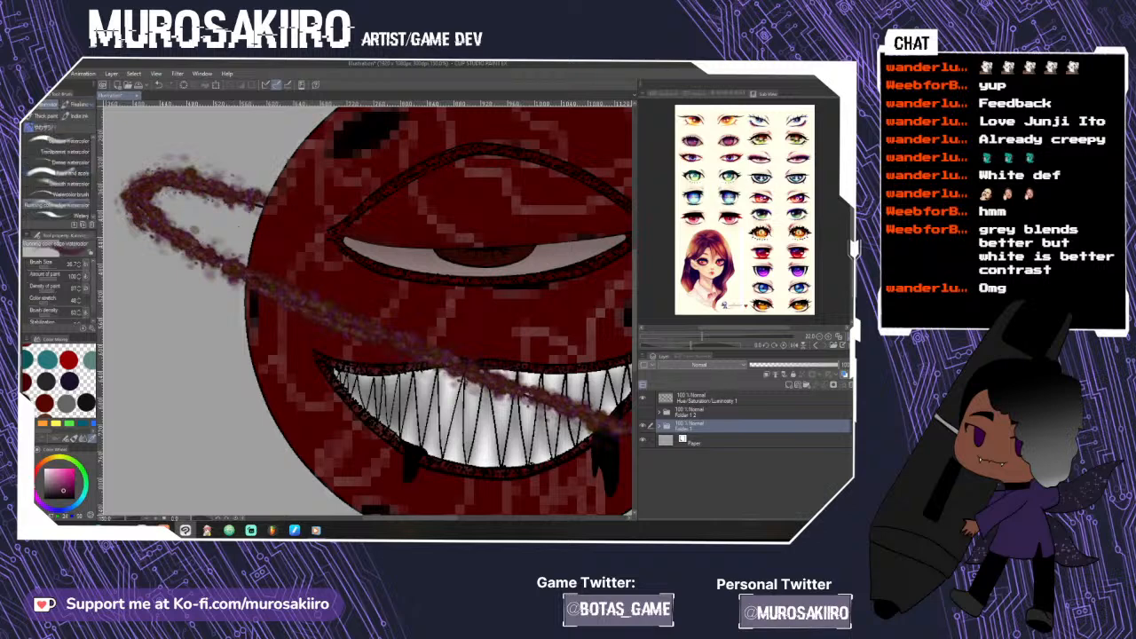
left_click(72, 184)
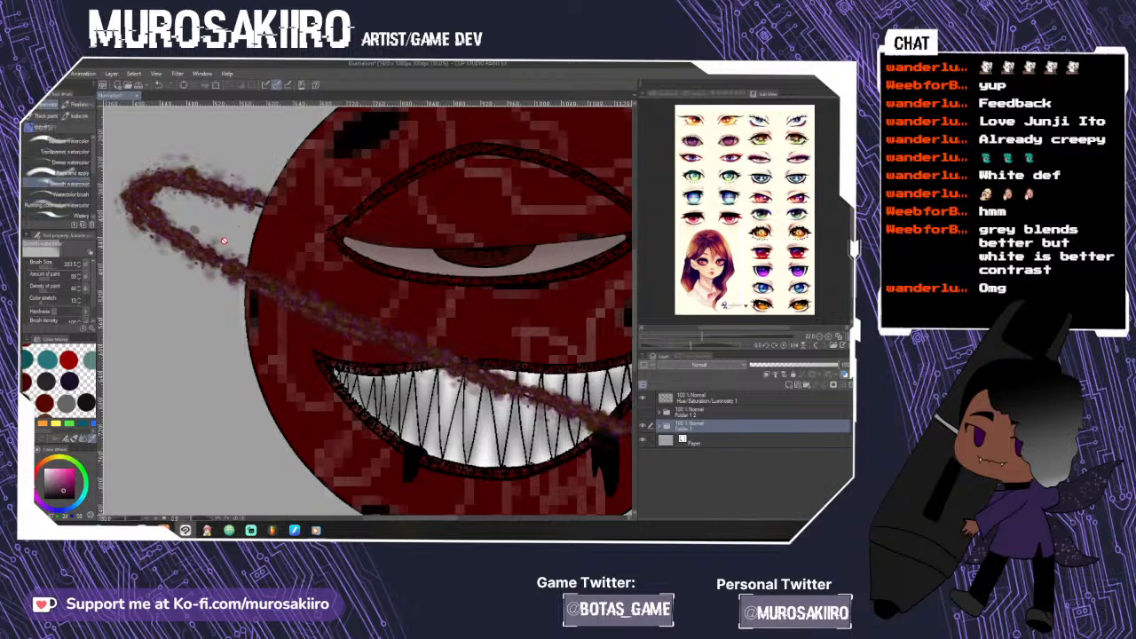
left_click(714, 400)
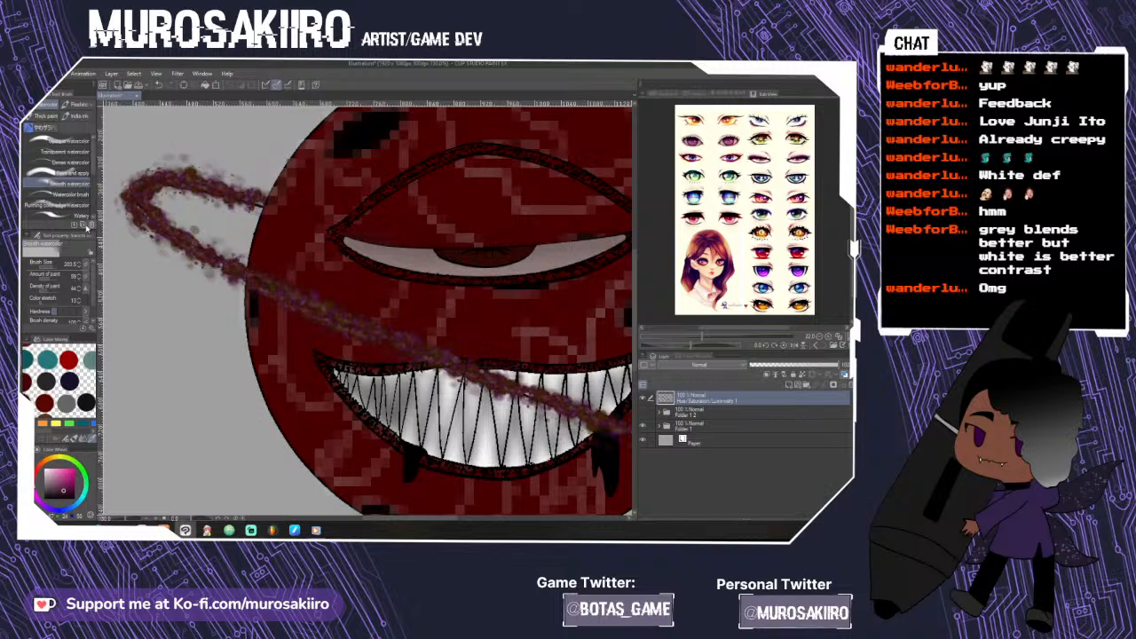
left_click(49, 264)
left_click_drag(49, 267, 42, 267)
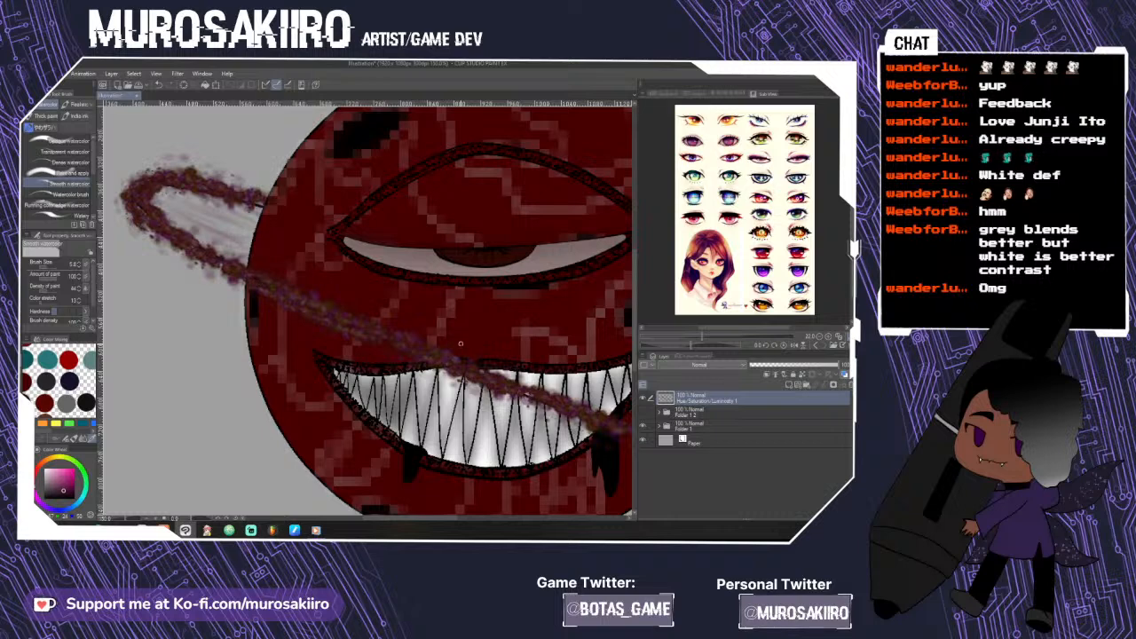
- Dim Folder 1 to 47% opacity, select the ring layer, and restore Folder 1 to 100% opacity
scroll(459, 345, "down", 2)
left_click_drag(403, 519, 442, 519)
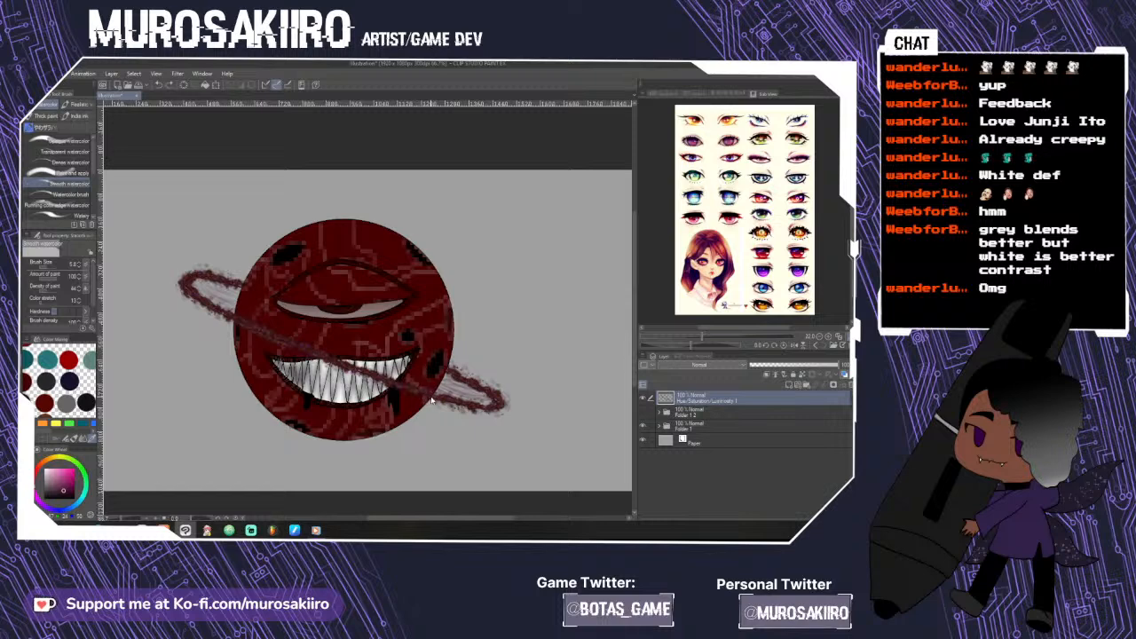
left_click(735, 427)
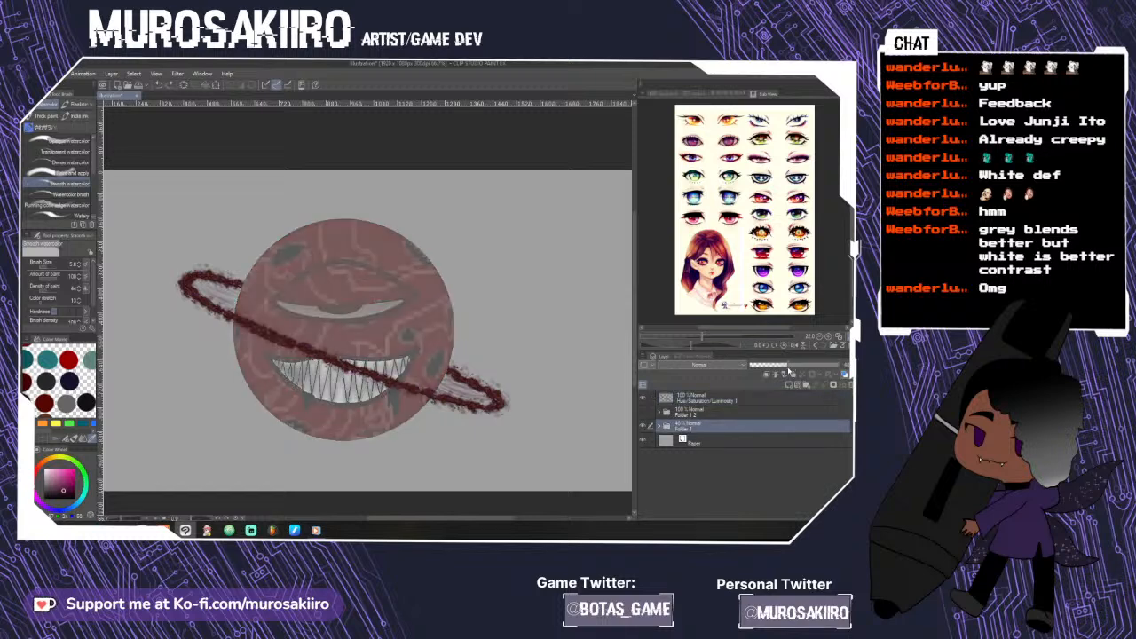
left_click_drag(822, 364, 791, 365)
left_click(747, 405)
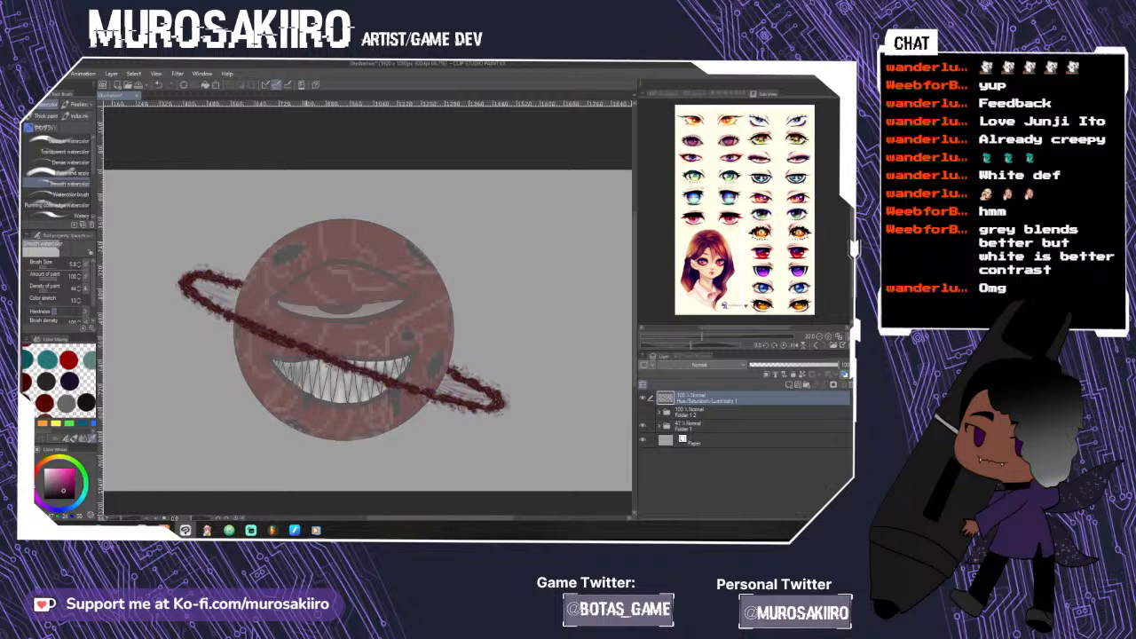
left_click(729, 430)
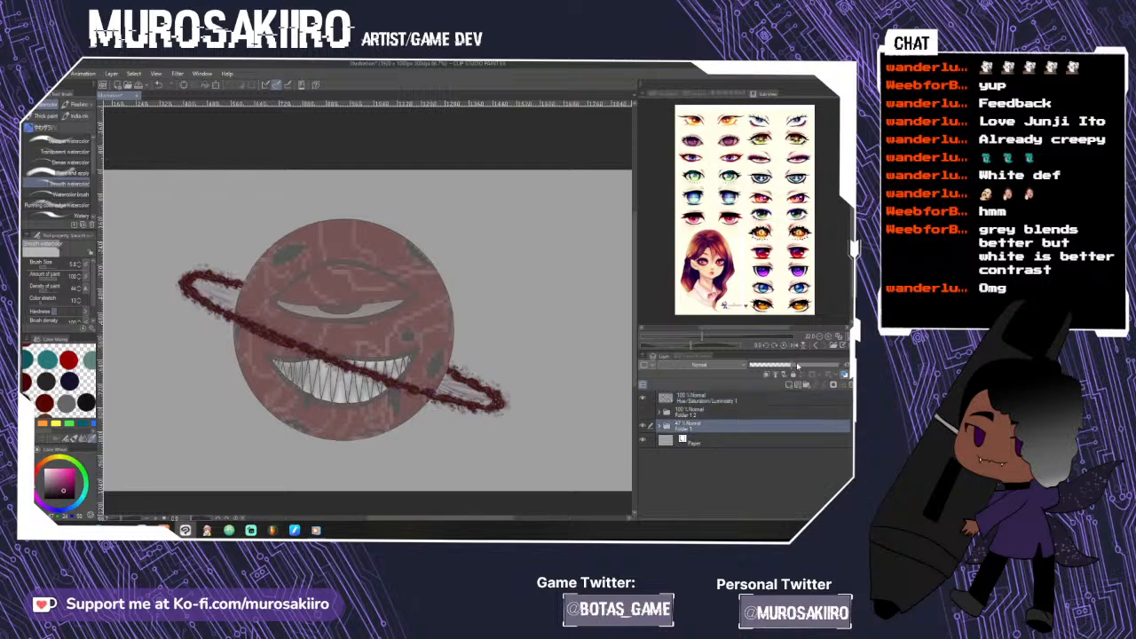
left_click_drag(797, 364, 839, 364)
key("ctrl+minus")
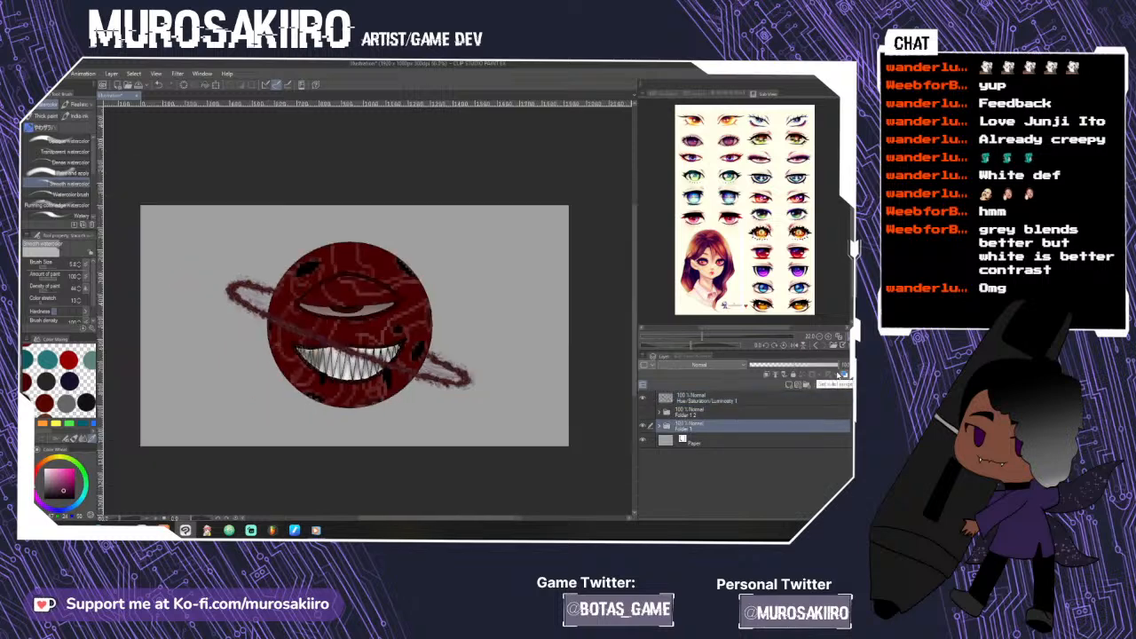
- Hide the Paper layer and Folder 1, and show Folder 1 2 with the broken planet version
left_click(643, 440)
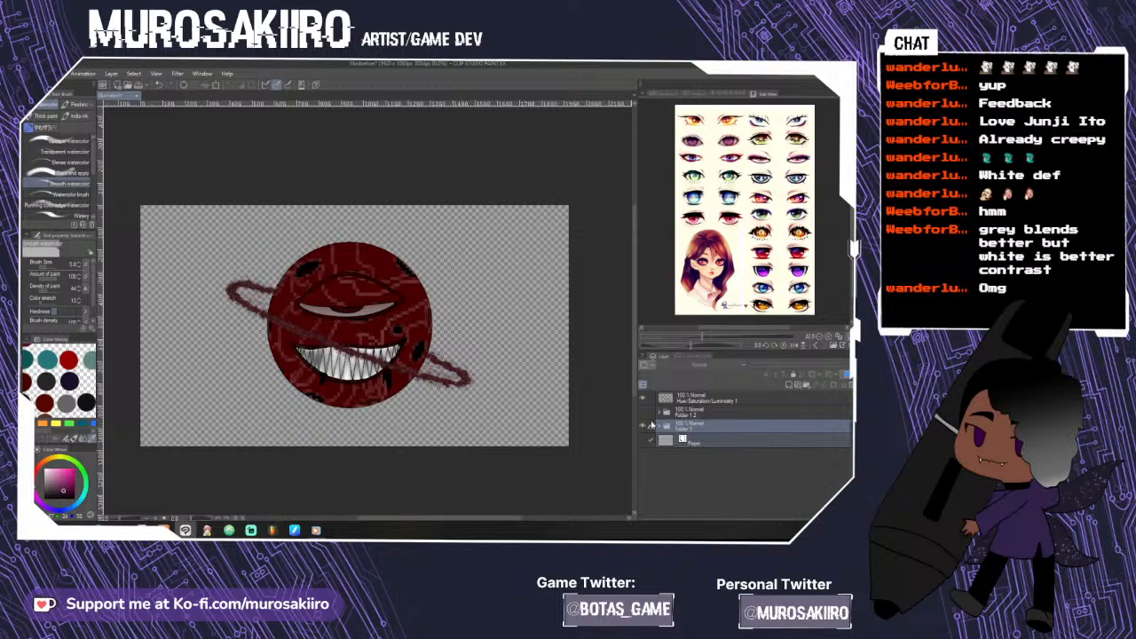
left_click(643, 425)
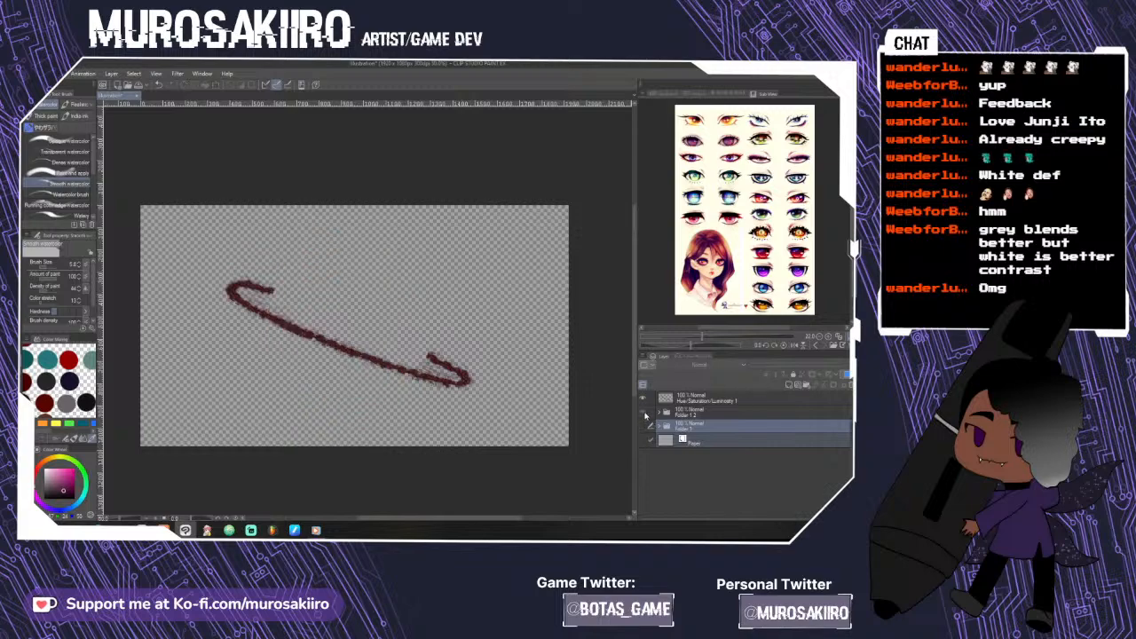
left_click(643, 412)
scroll(444, 358, "up", 1)
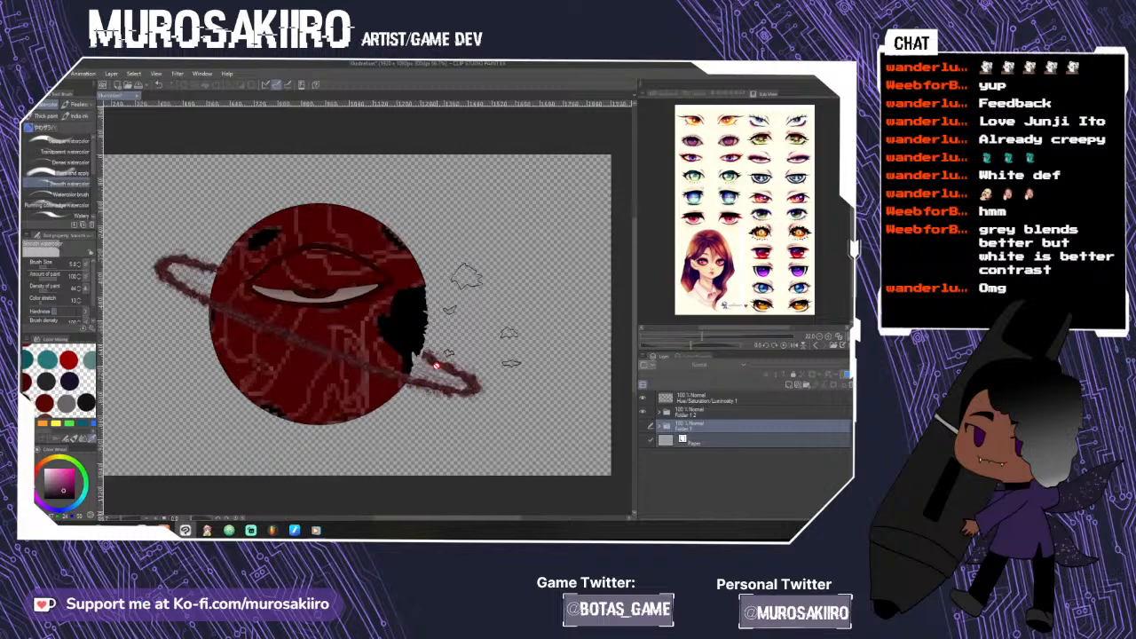
scroll(436, 364, "up", 2)
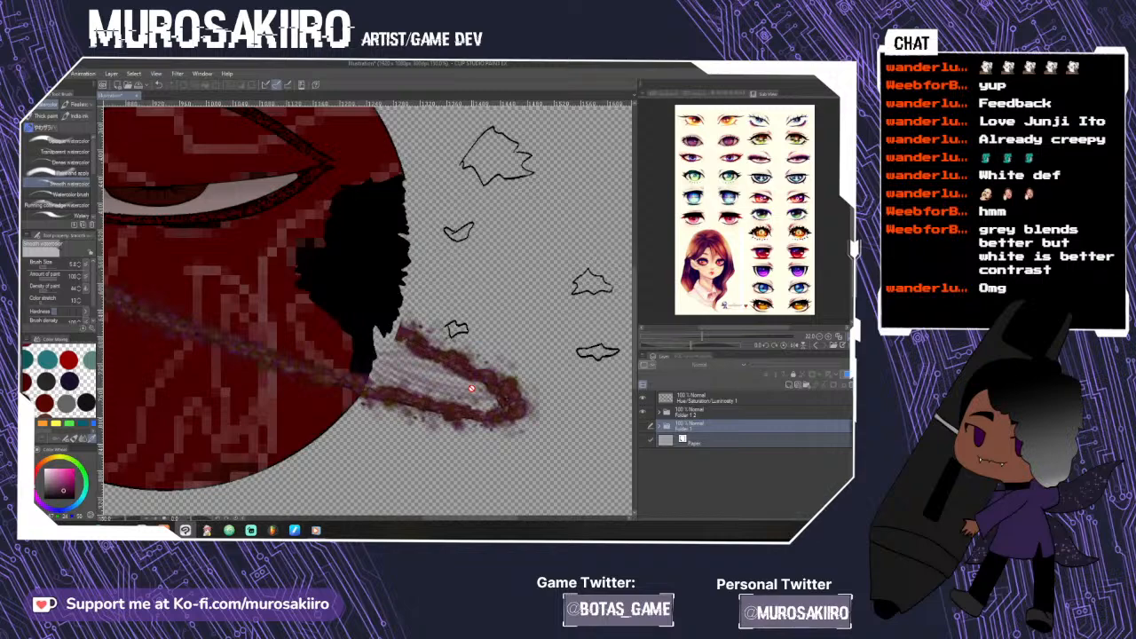
- Create a new layer inside Folder 1 2 and move it below Layer 1, the planet's base
key("p")
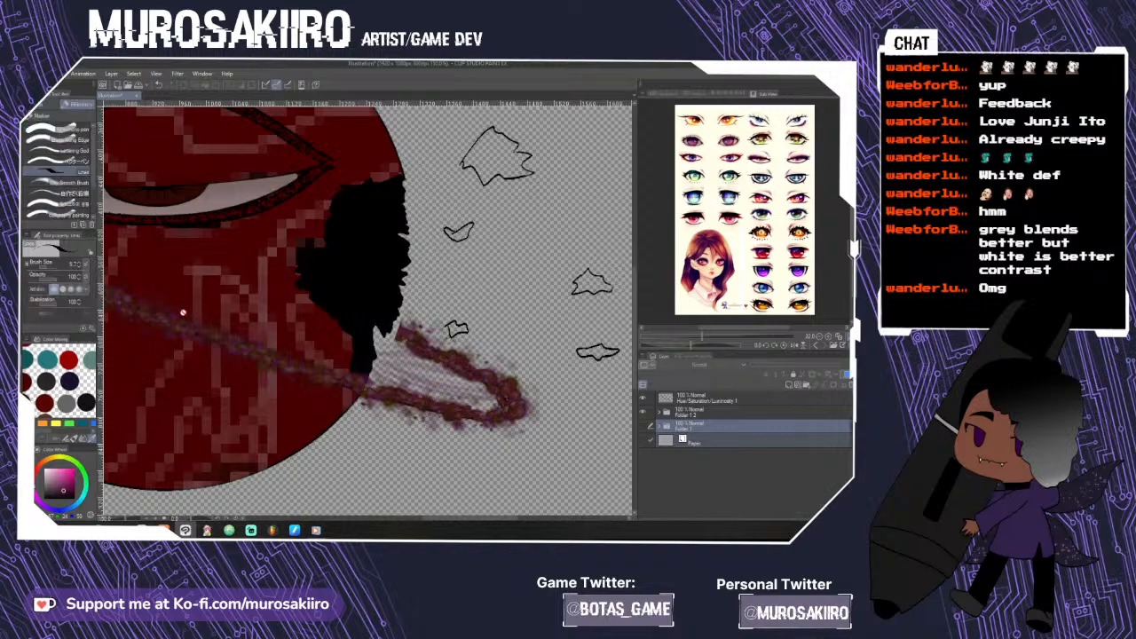
key("b")
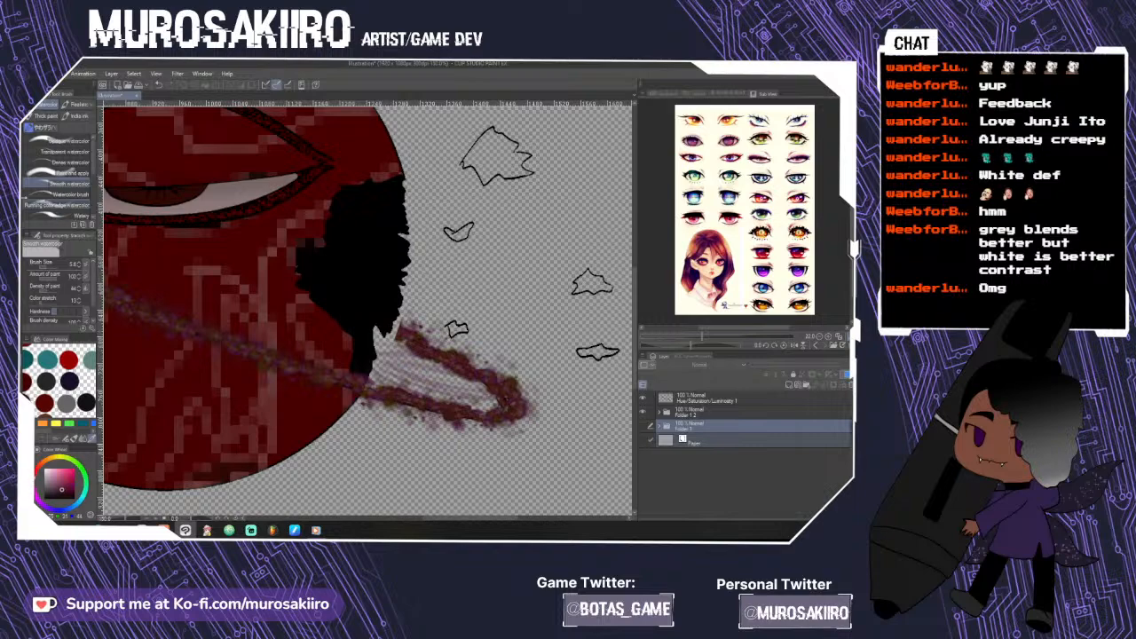
key("p")
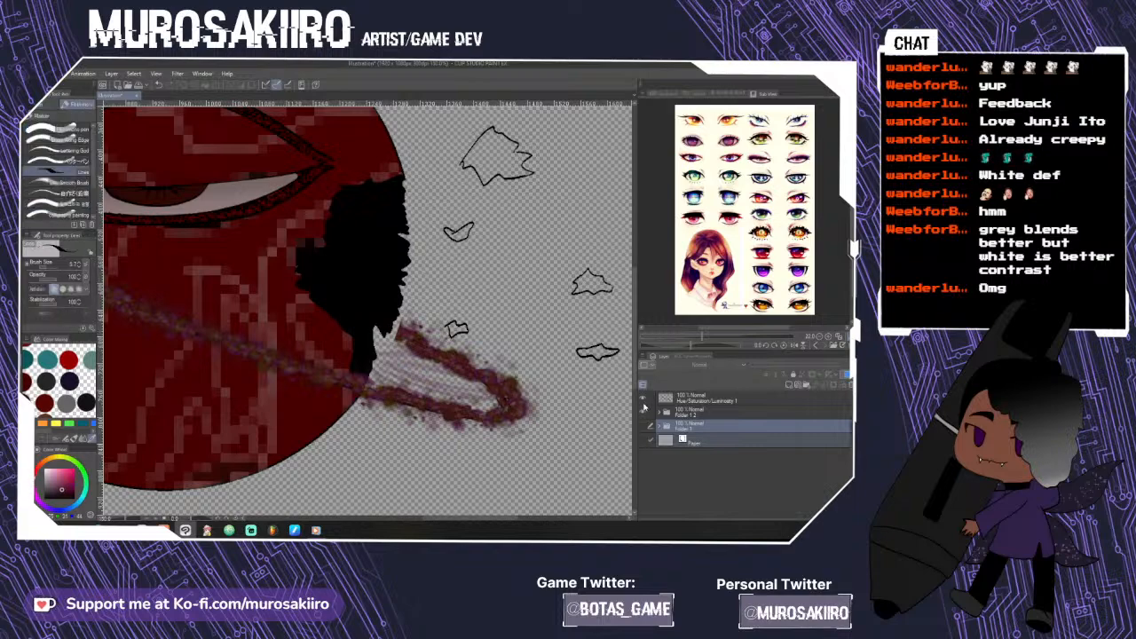
left_click(710, 413)
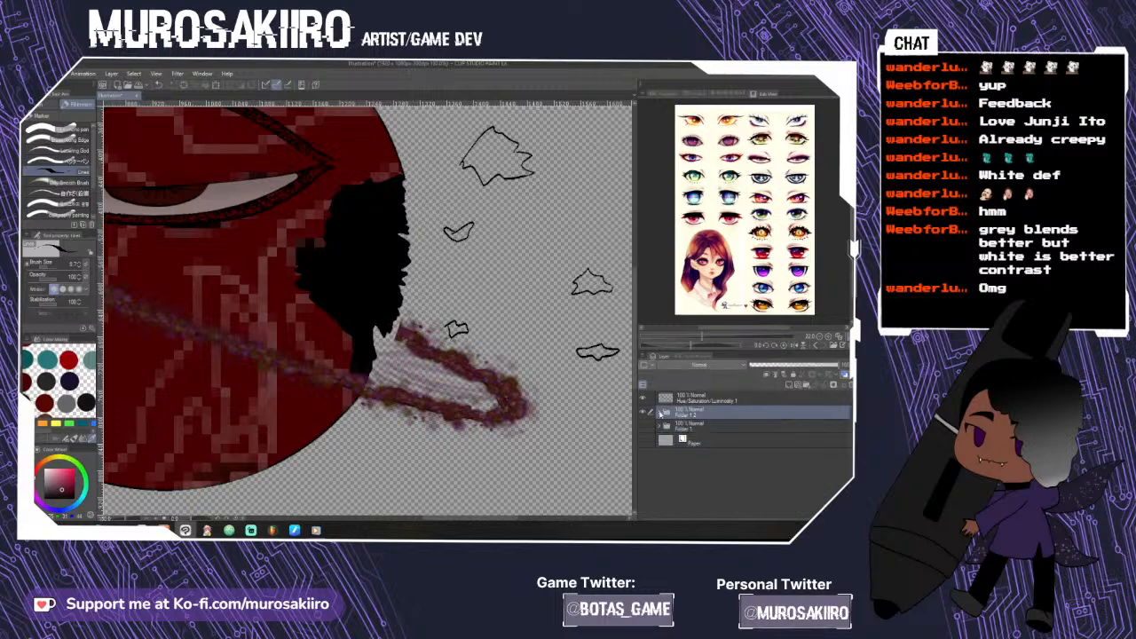
left_click(659, 412)
left_click(702, 440)
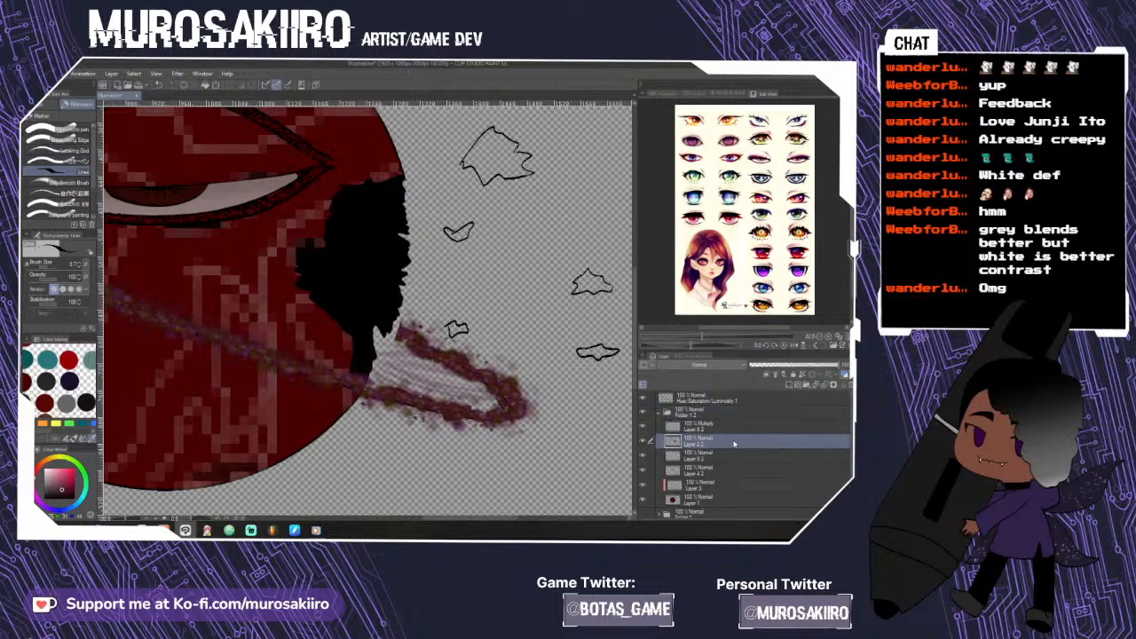
left_click(724, 496)
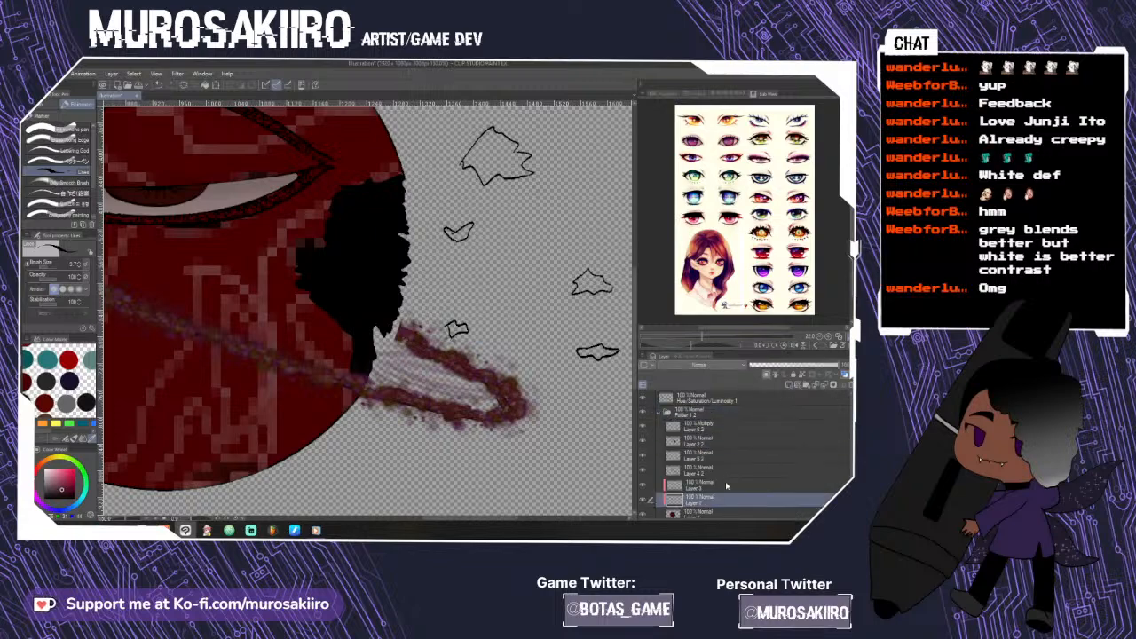
left_click_drag(714, 518, 723, 490)
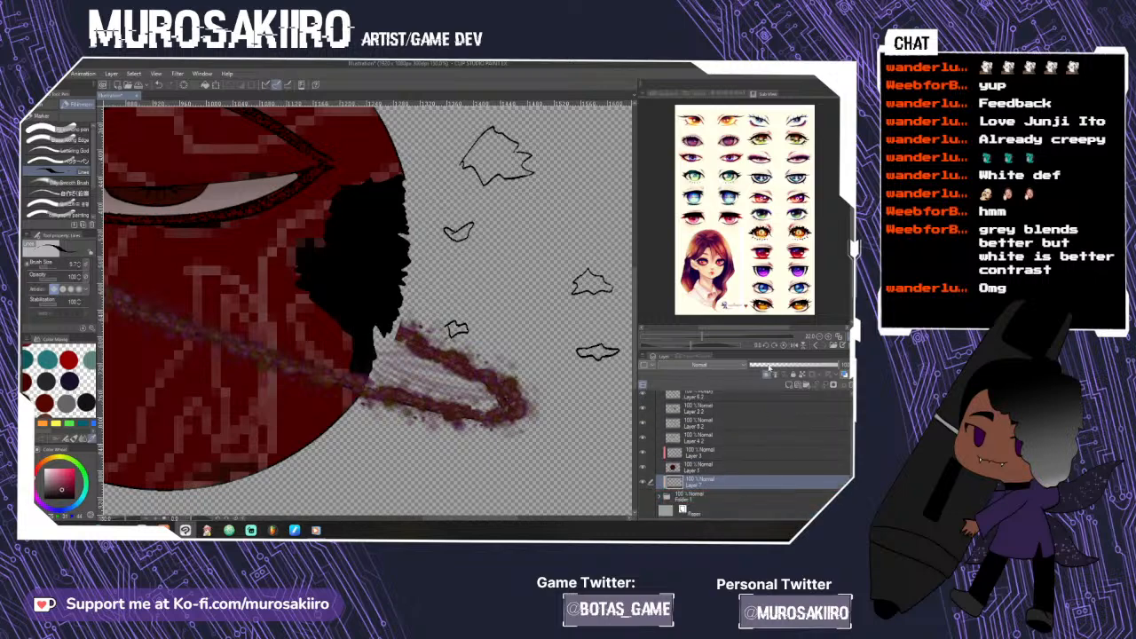
- Sample the ring's colors and extend its back strand behind the black hole's lower edge with the pen and Smooth watercolor brush
left_click(60, 128)
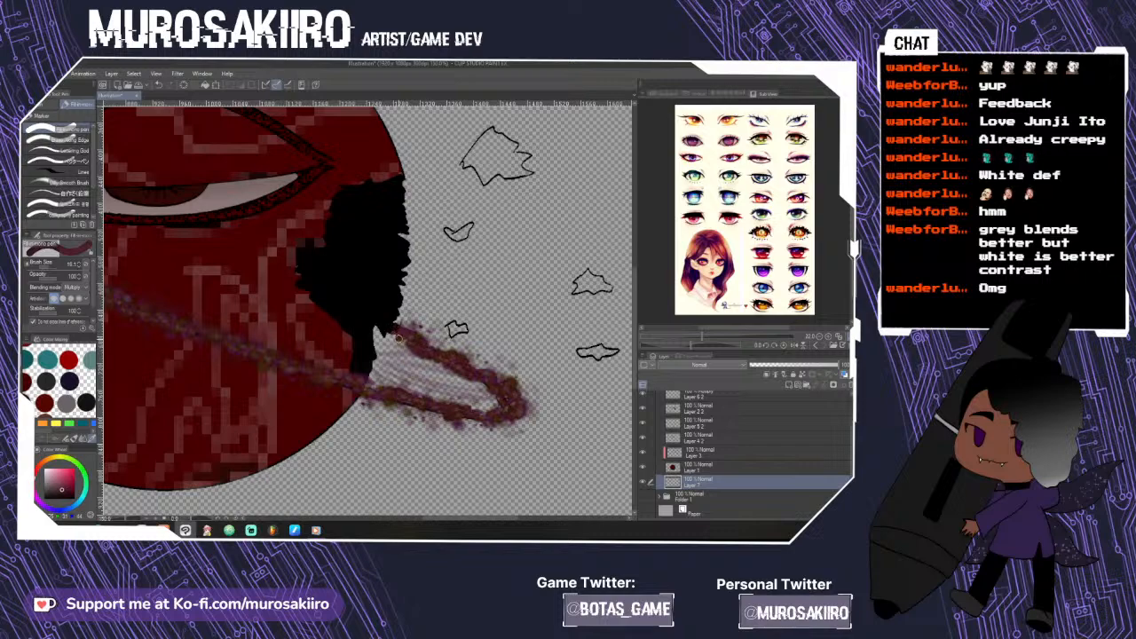
left_click(397, 337, "alt")
left_click(405, 330, "alt")
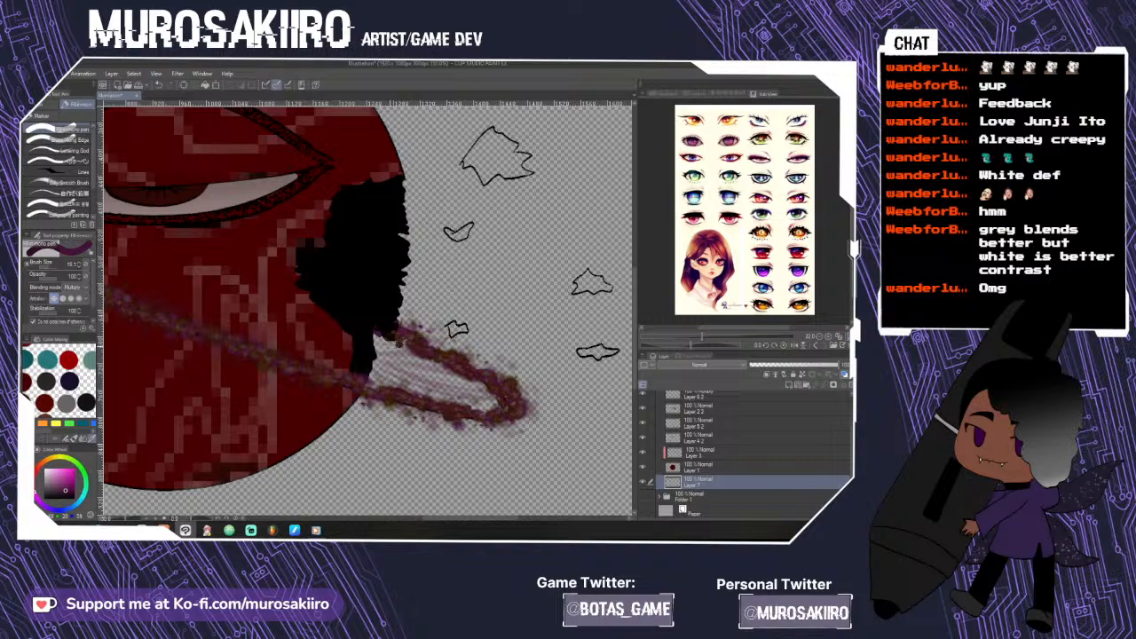
left_click(15, 197)
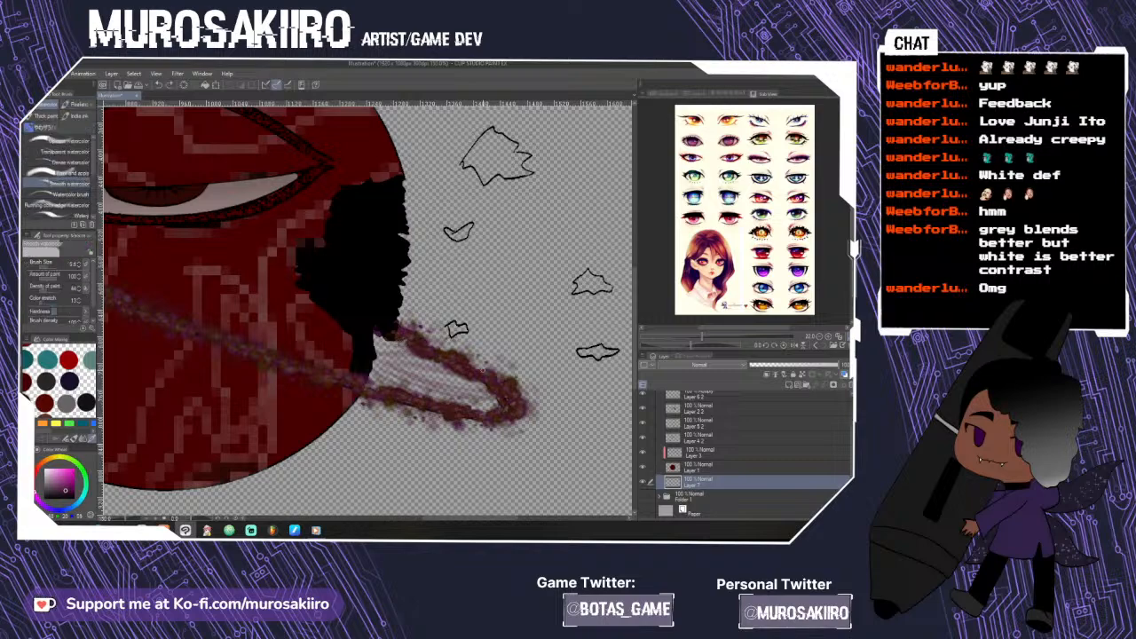
left_click(294, 366, "alt")
left_click(371, 406, "alt")
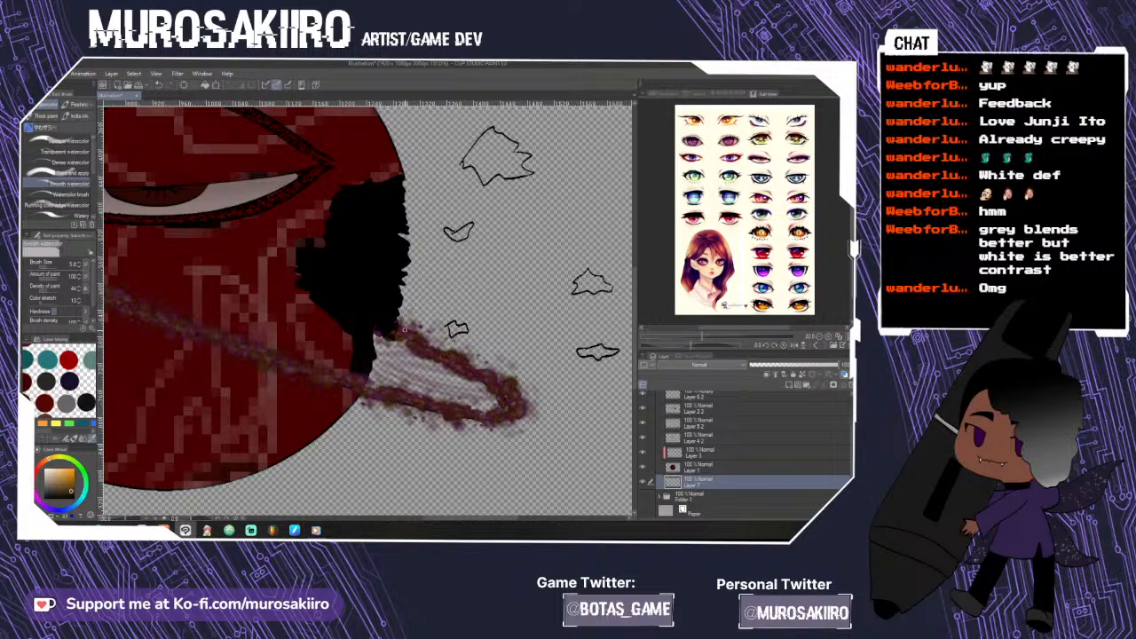
scroll(414, 350, "down", 2)
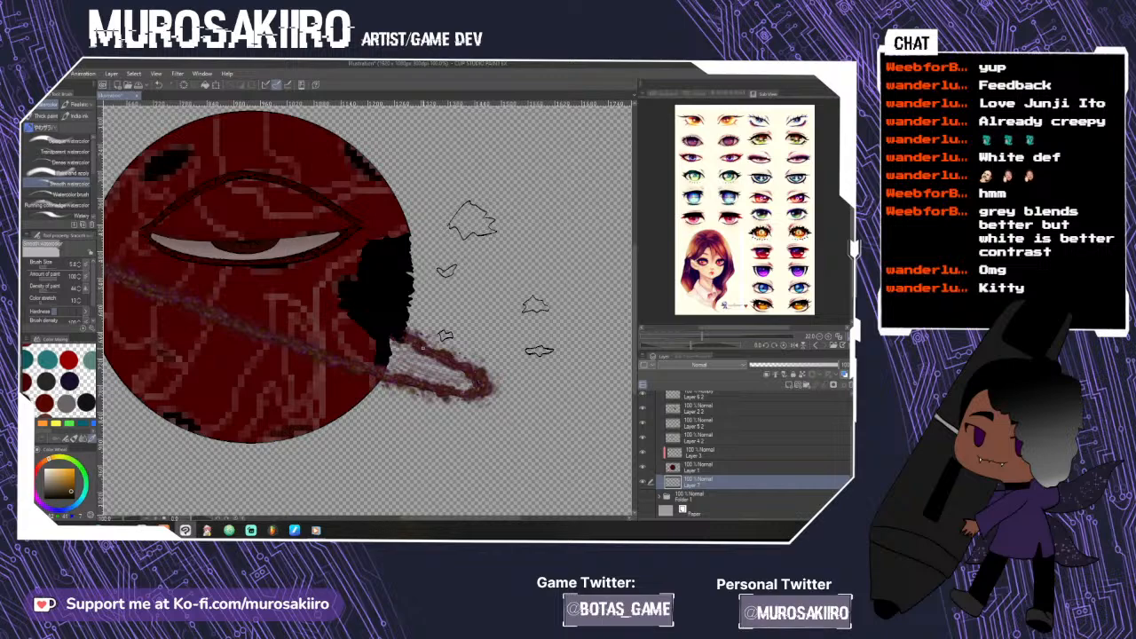
scroll(422, 348, "down", 1)
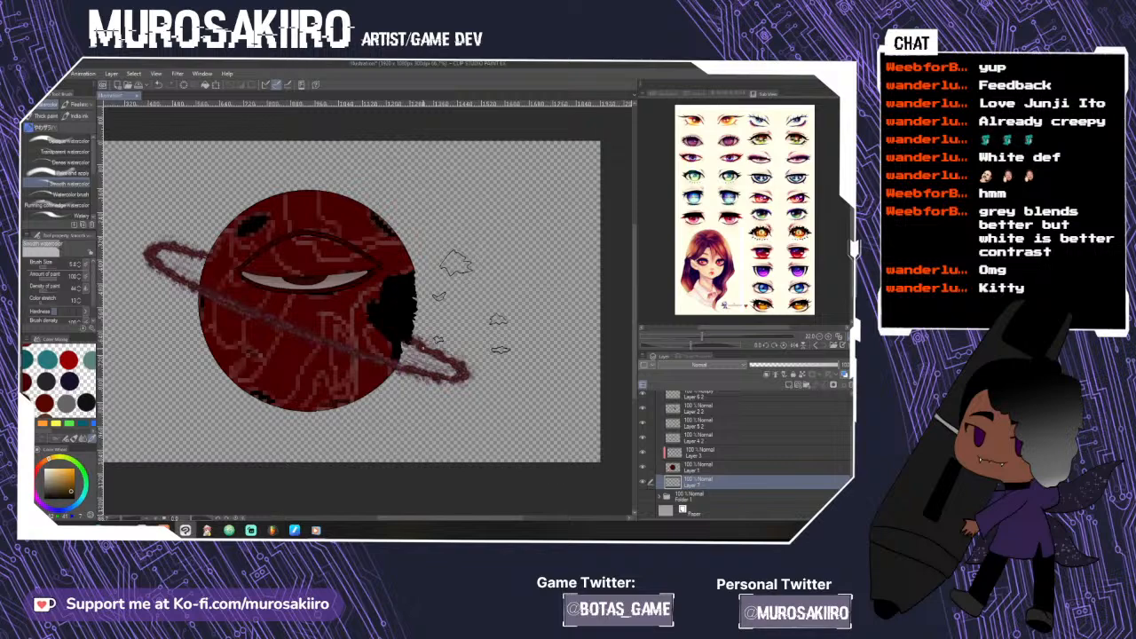
- Sample the planet's dark red and fill the five floating fragments with it on Layer 4 2, referring to other layers
left_click(396, 257, "alt")
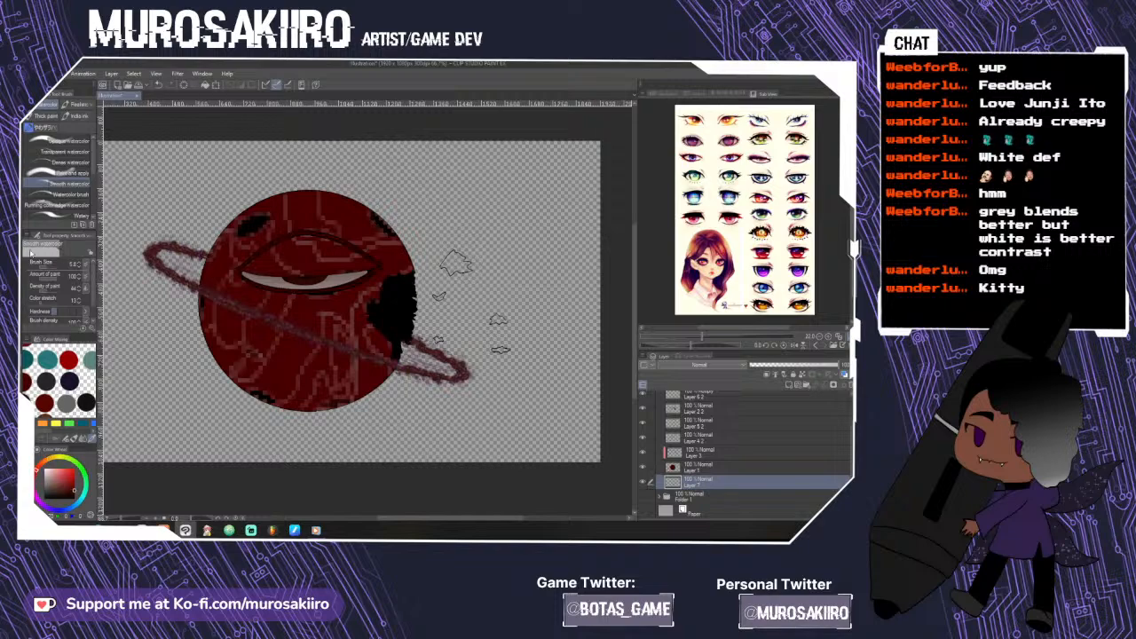
key("g")
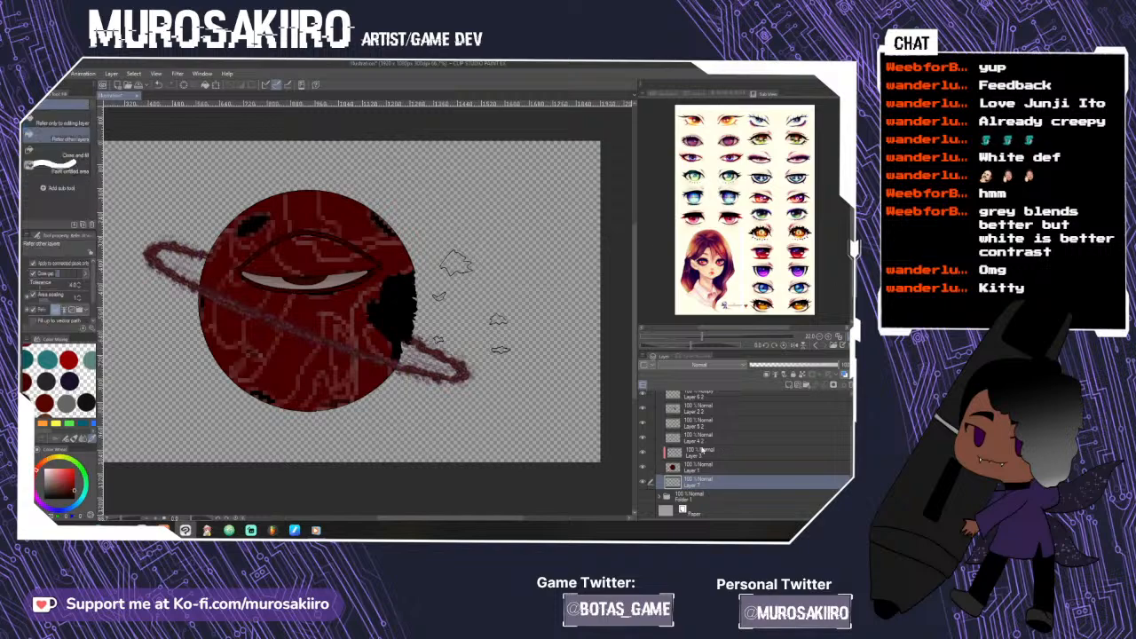
left_click(700, 467)
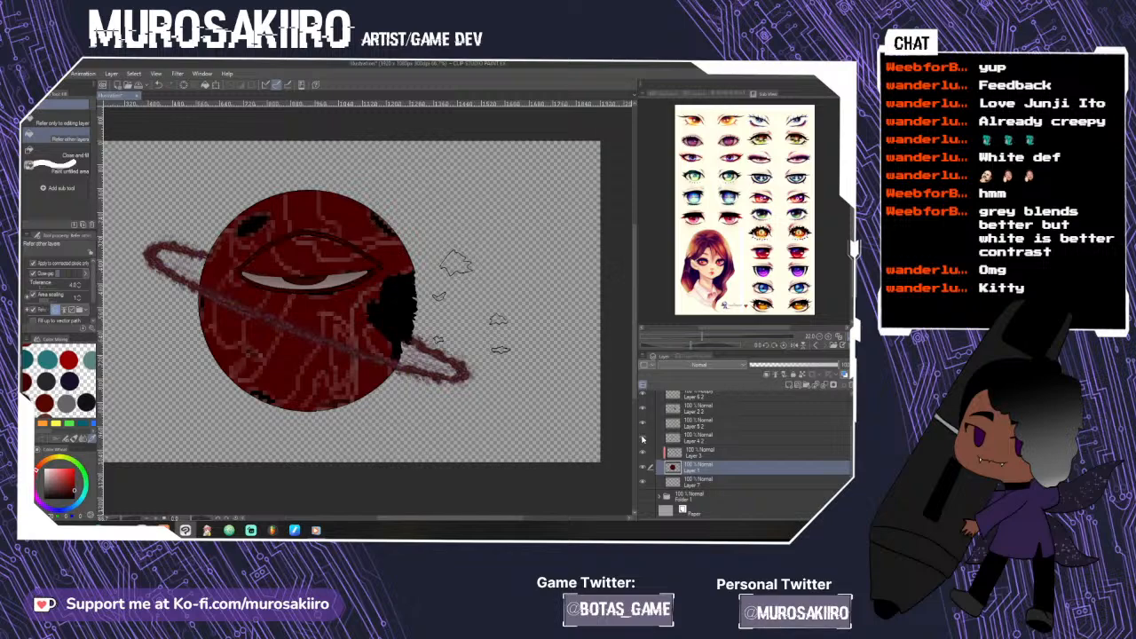
left_click(719, 436)
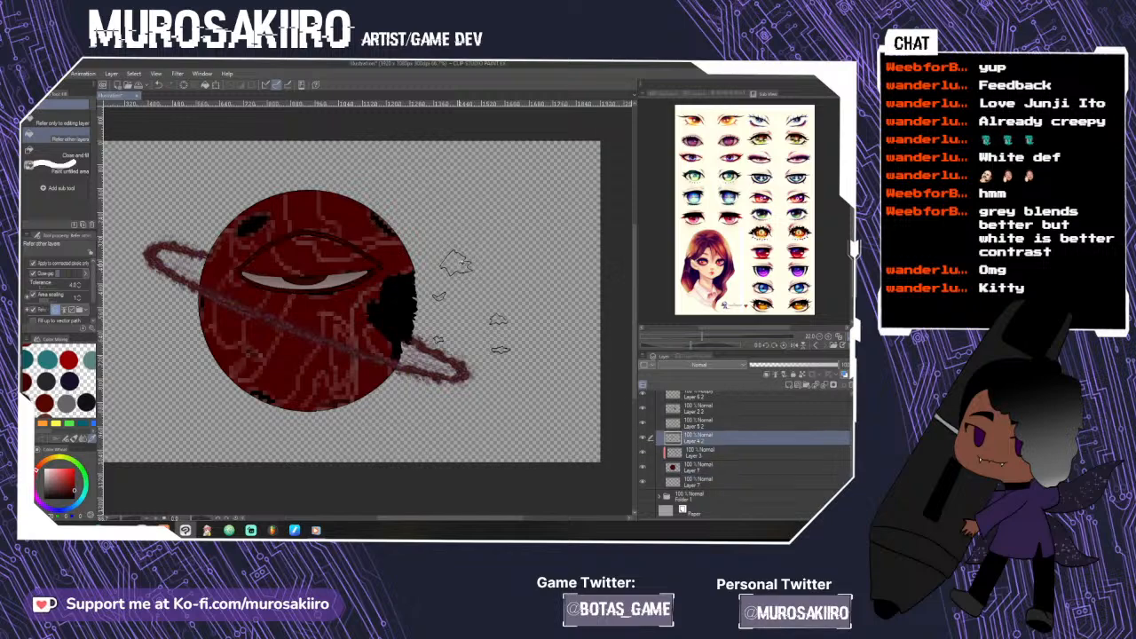
left_click(455, 263)
scroll(479, 303, "up", 3)
left_click(517, 340)
left_click(524, 407)
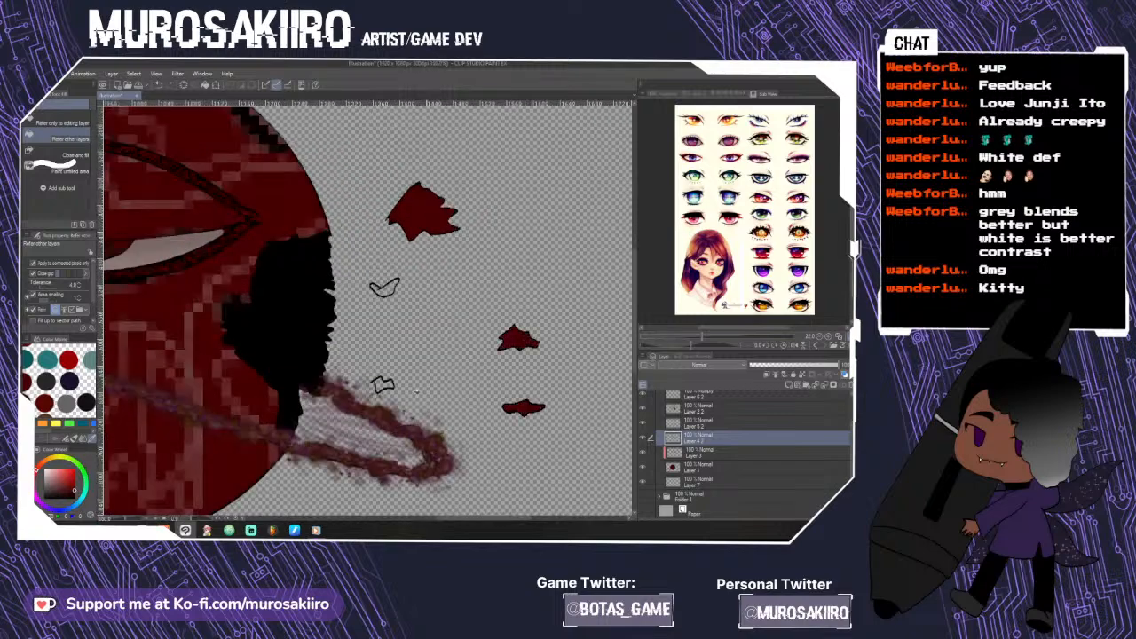
left_click(383, 383)
left_click(387, 290)
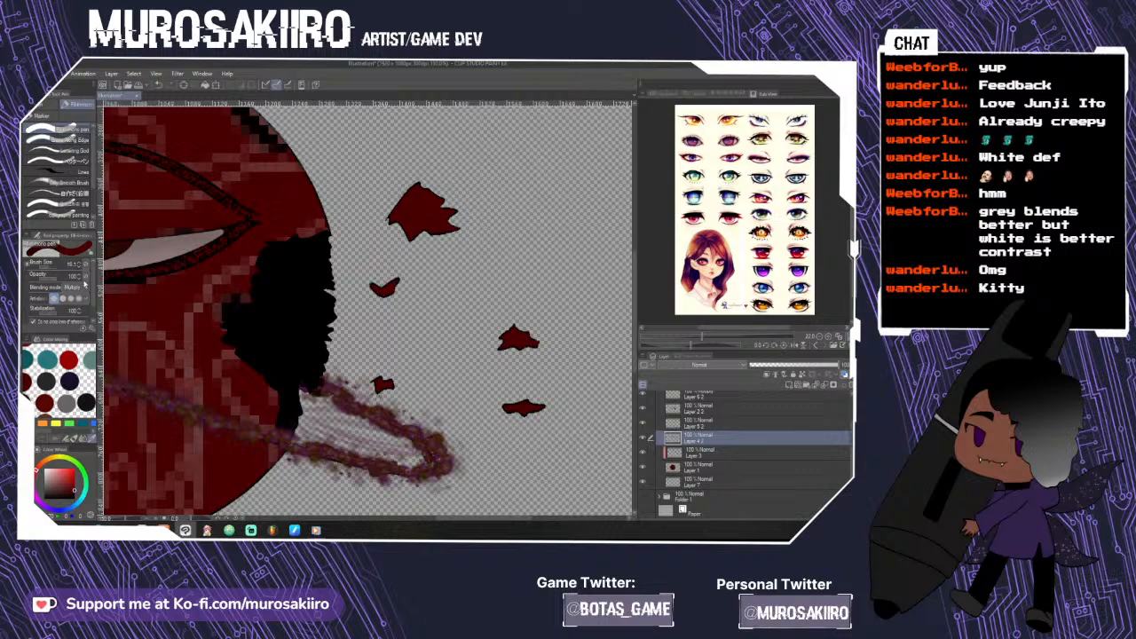
- Sample the pale vein color, set the pen's blending mode to Normal, and paint vein marks on the floating fragments
left_click(189, 316, "alt")
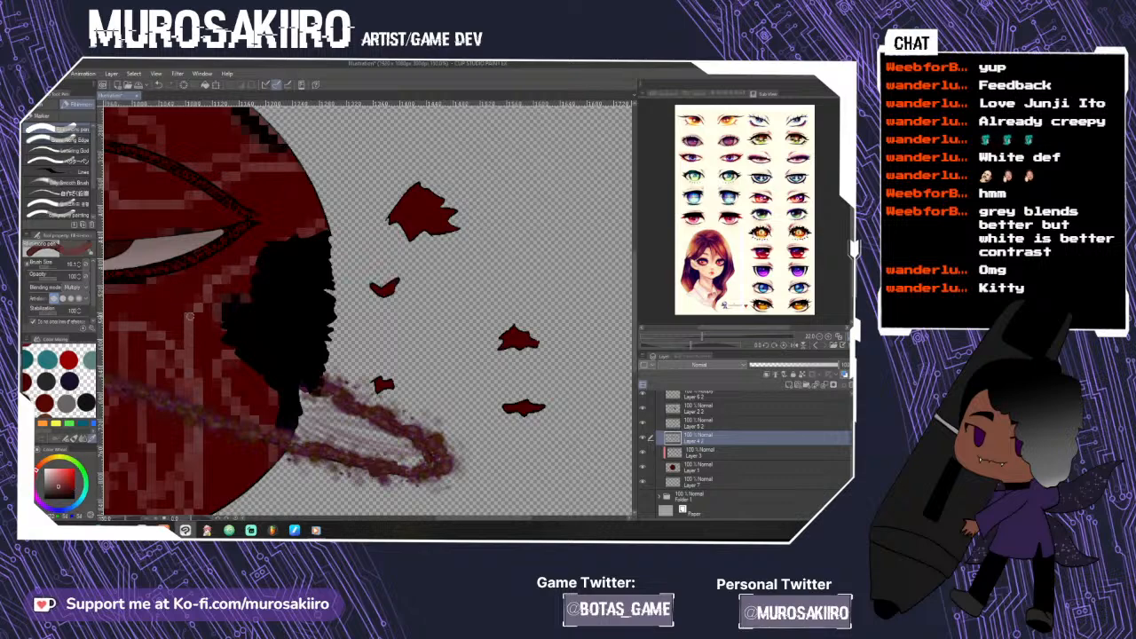
left_click(79, 288)
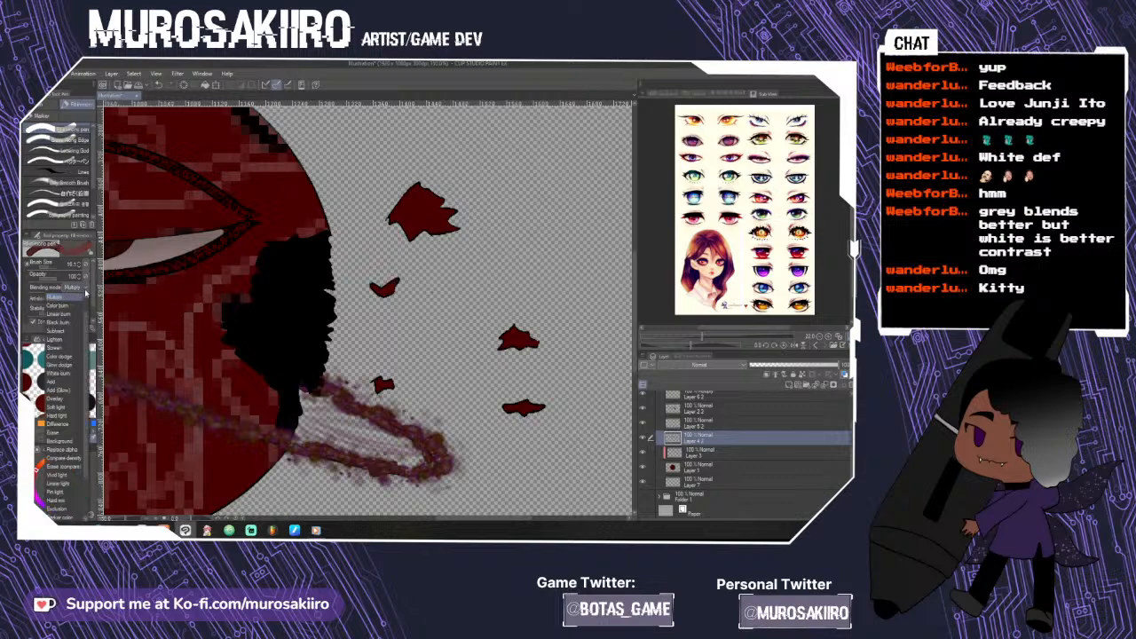
left_click(85, 297)
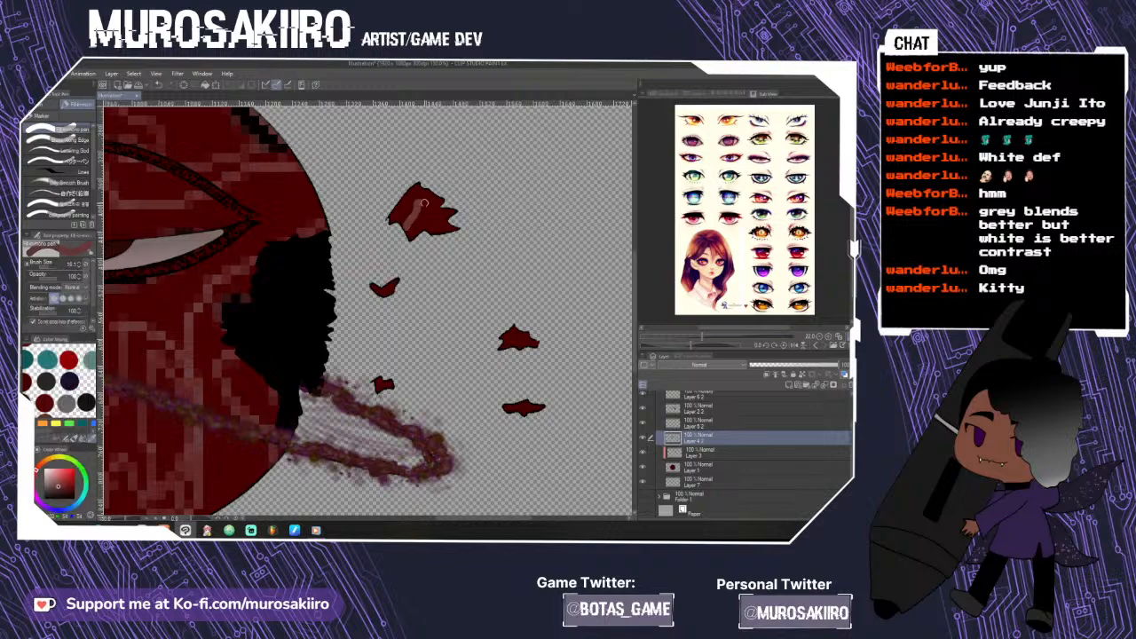
mouse_move(411, 237)
left_mouse_down()
mouse_move(414, 206)
mouse_move(438, 207)
left_mouse_up()
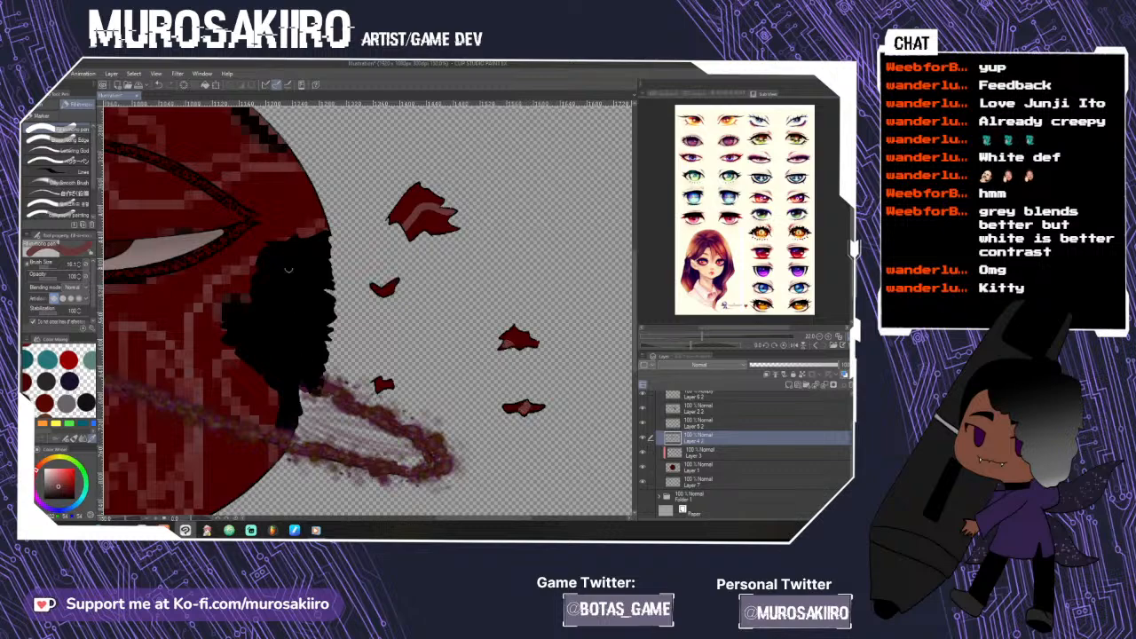
key("ctrl+0")
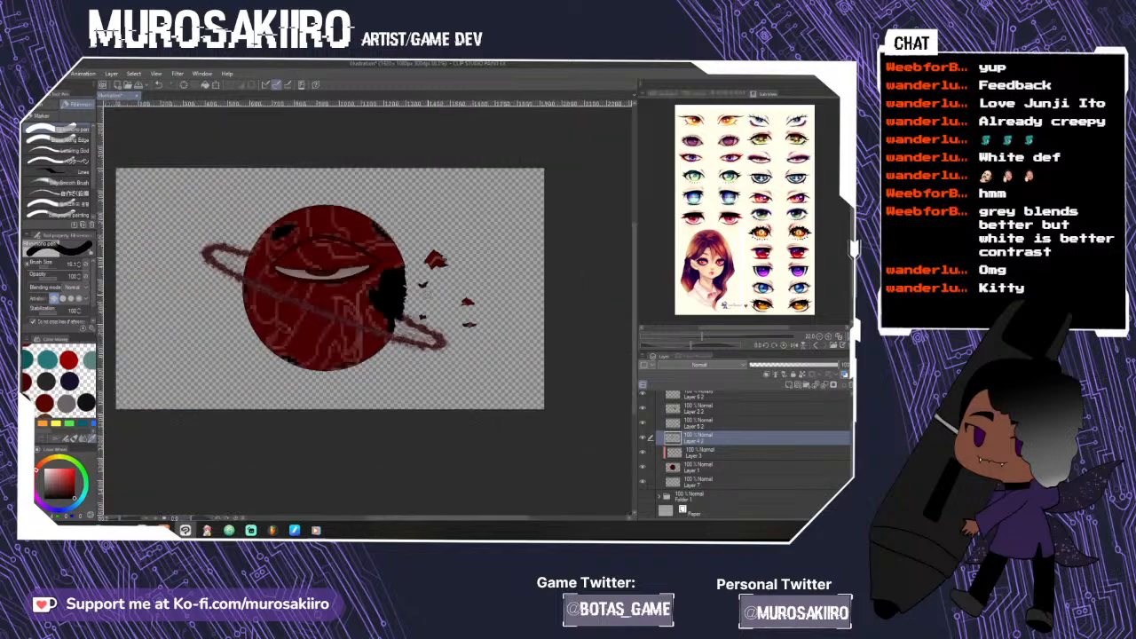
scroll(435, 266, "up", 5)
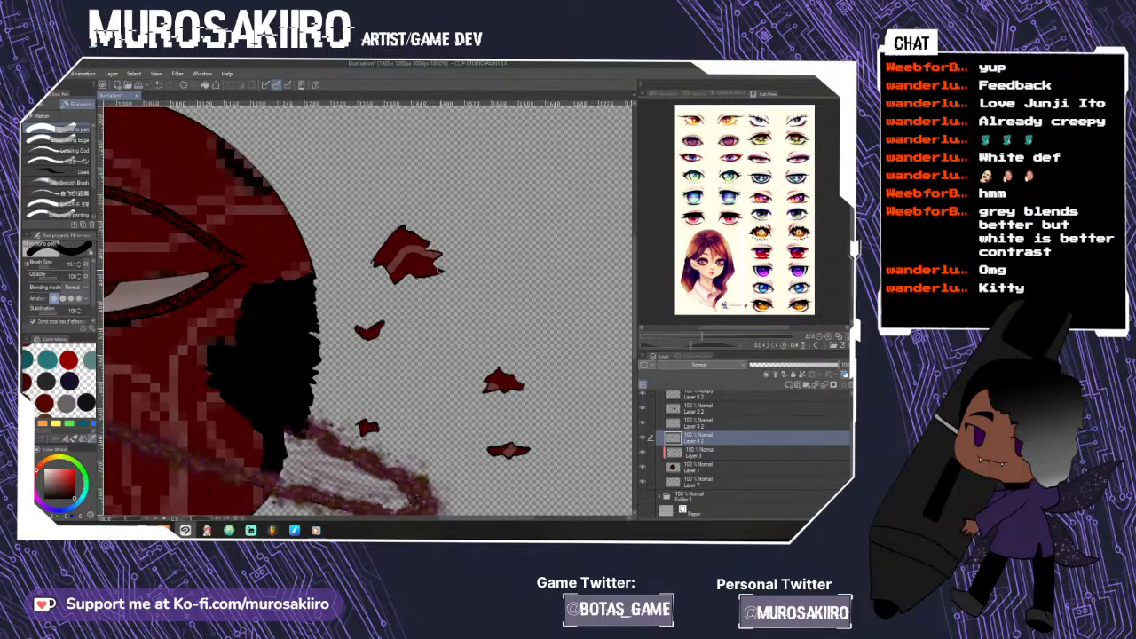
scroll(440, 276, "up", 2)
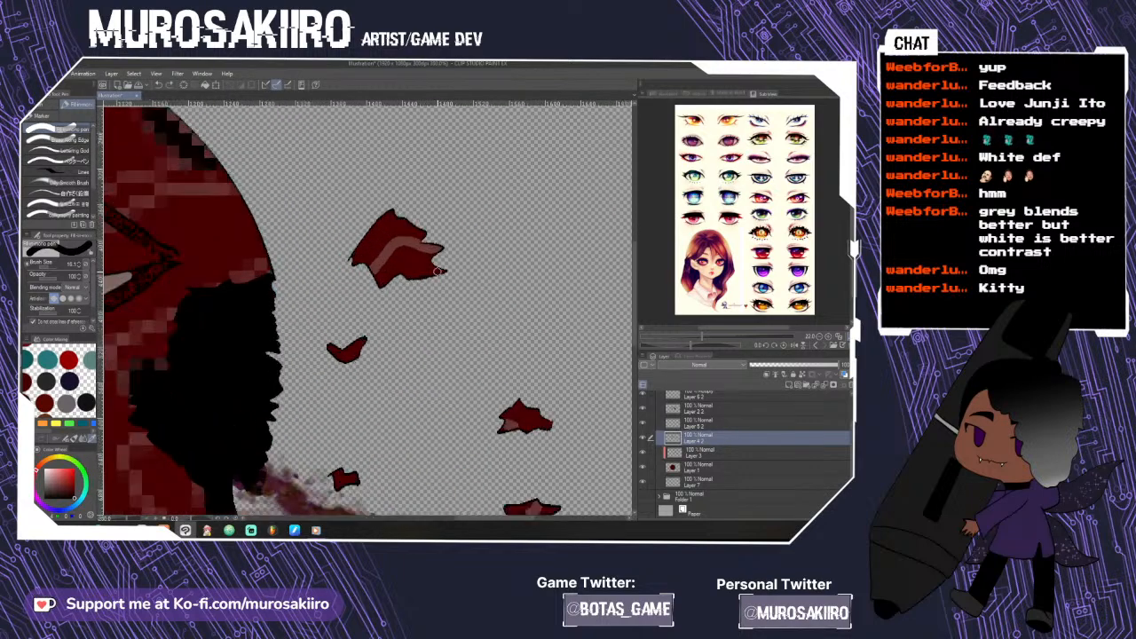
- Paint black shading on the largest fragment's lower tip and on the small curved fragment of Layer 4 2
scroll(441, 271, "up", 3)
scroll(448, 269, "down", 1)
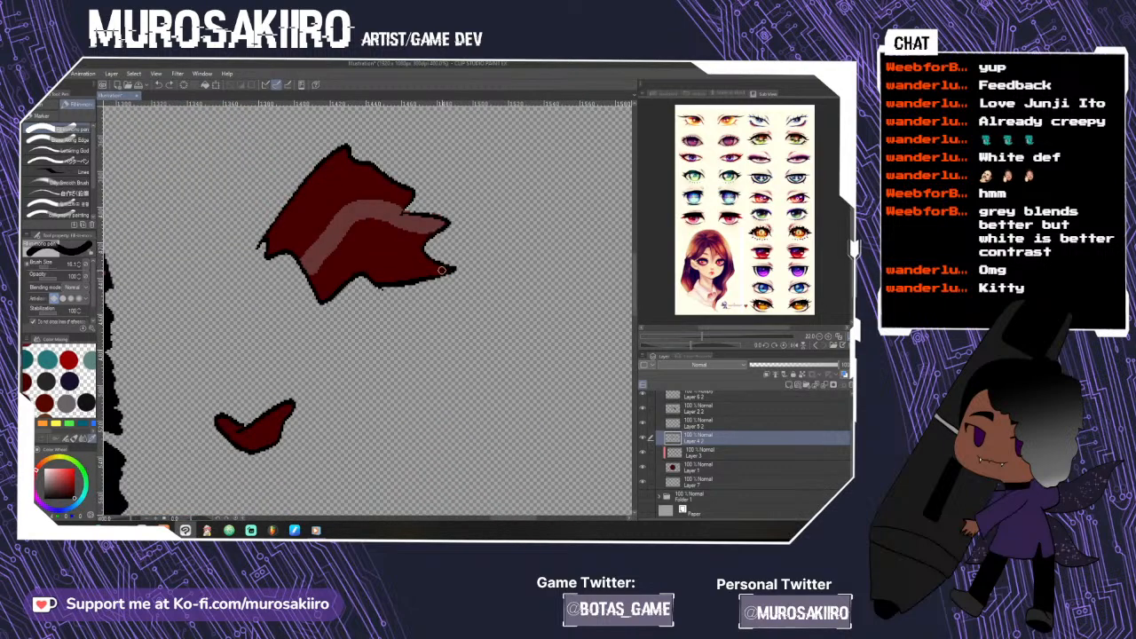
mouse_move(420, 274)
left_mouse_down()
mouse_move(433, 261)
mouse_move(446, 268)
left_mouse_up()
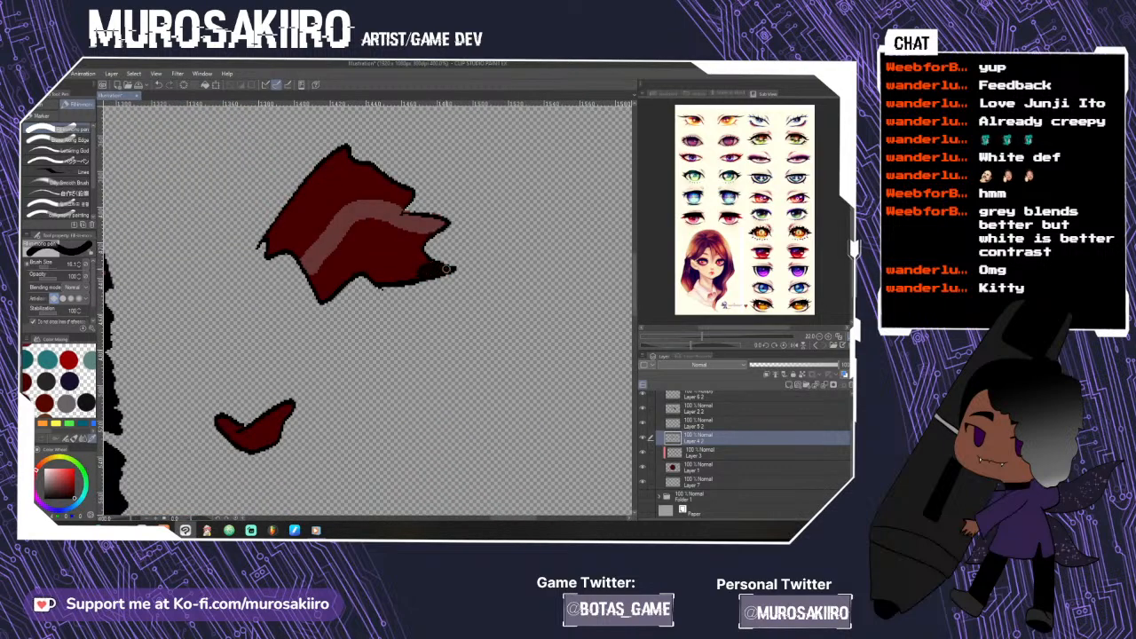
mouse_move(284, 413)
left_mouse_down()
mouse_move(252, 439)
mouse_move(284, 413)
mouse_move(269, 434)
left_mouse_up()
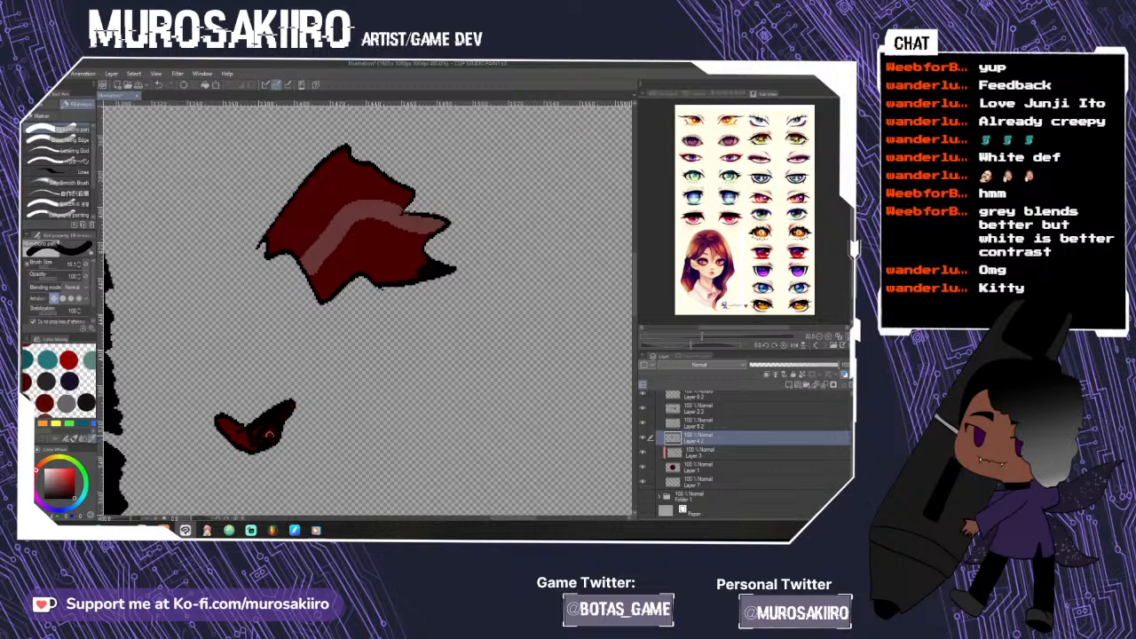
scroll(293, 428, "down", 4)
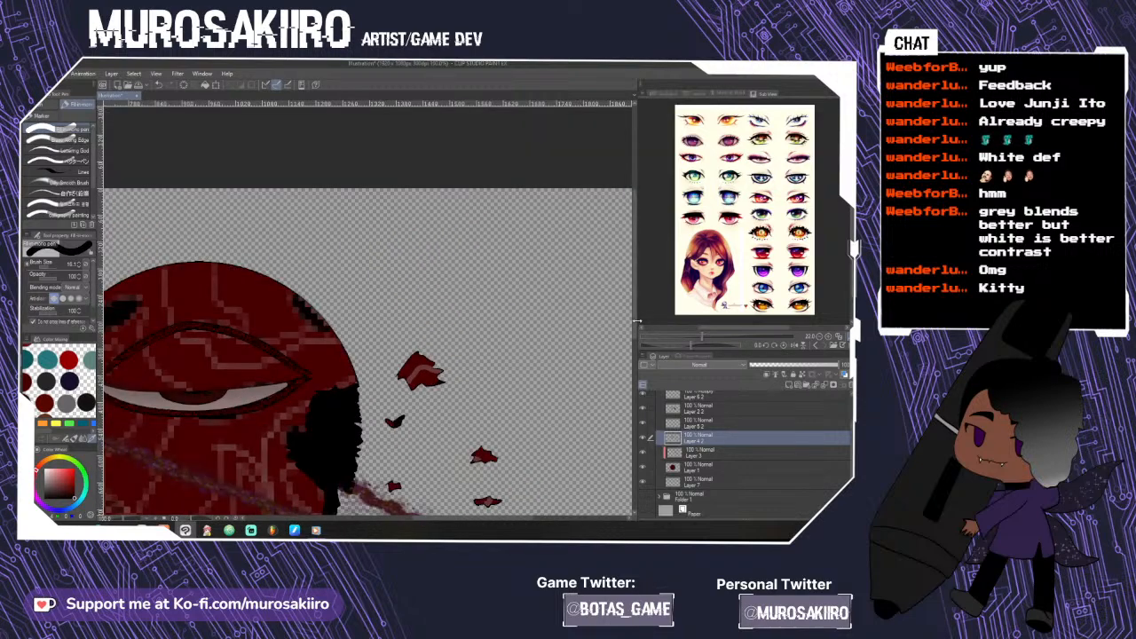
left_click_drag(637, 344, 634, 368)
scroll(514, 387, "down", 1)
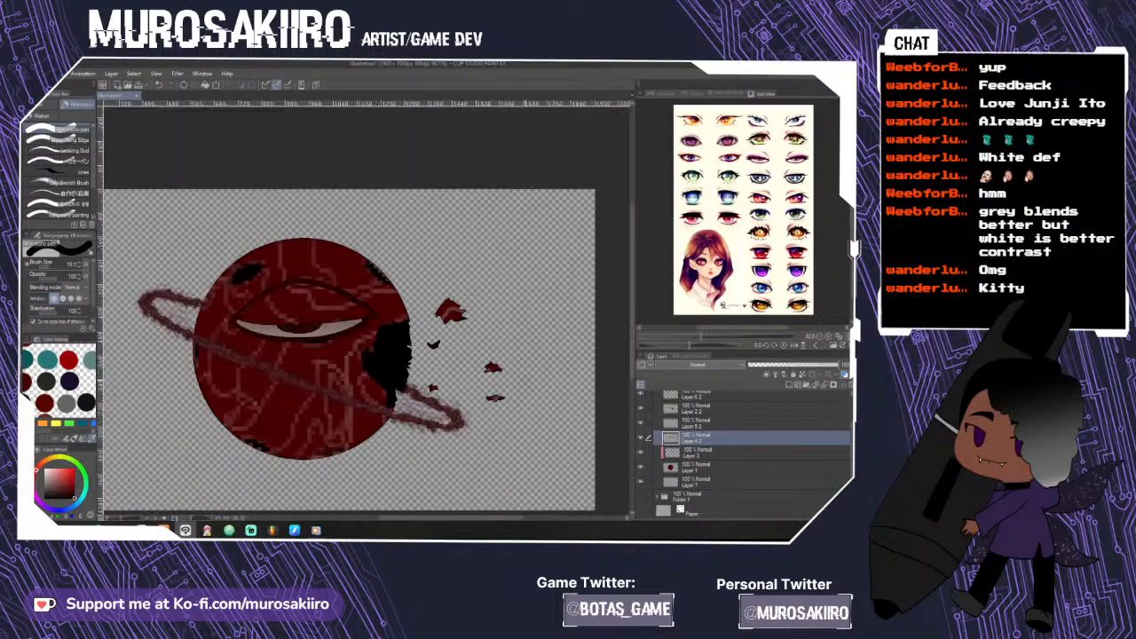
- Try the Mosaic filter on all of Layer 4 2
left_click(178, 73)
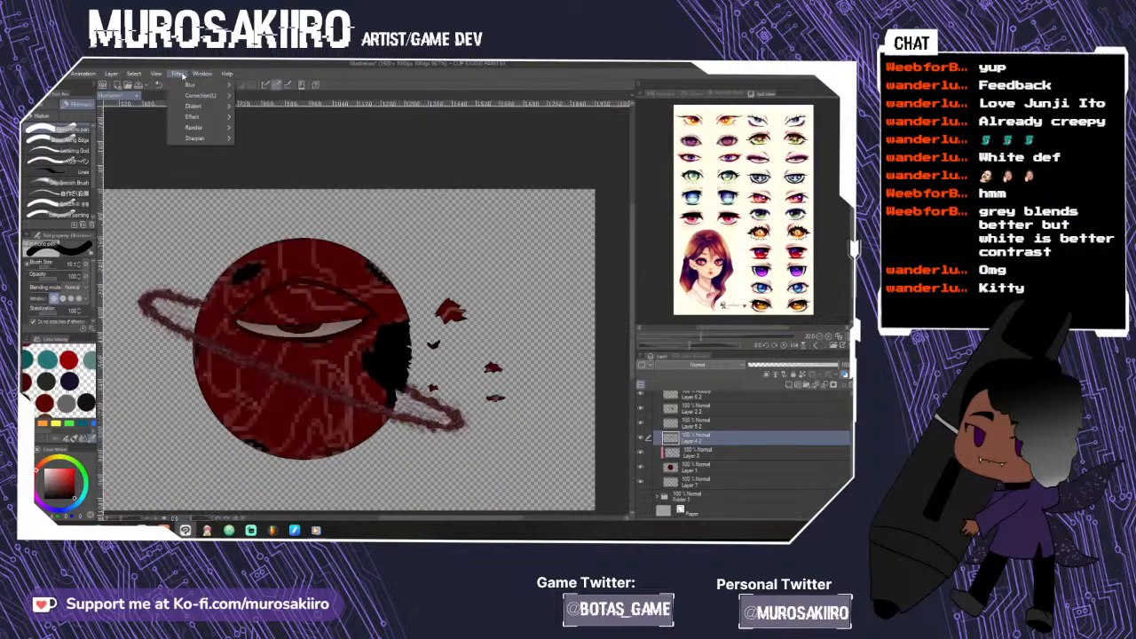
mouse_move(226, 120)
left_click(262, 129)
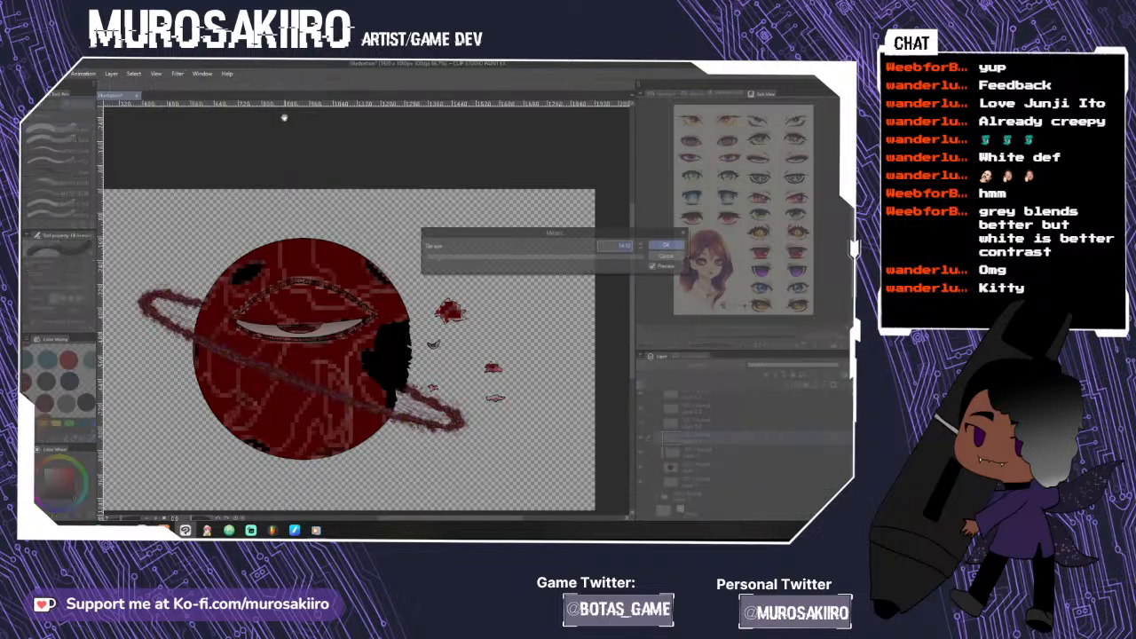
left_click(666, 245)
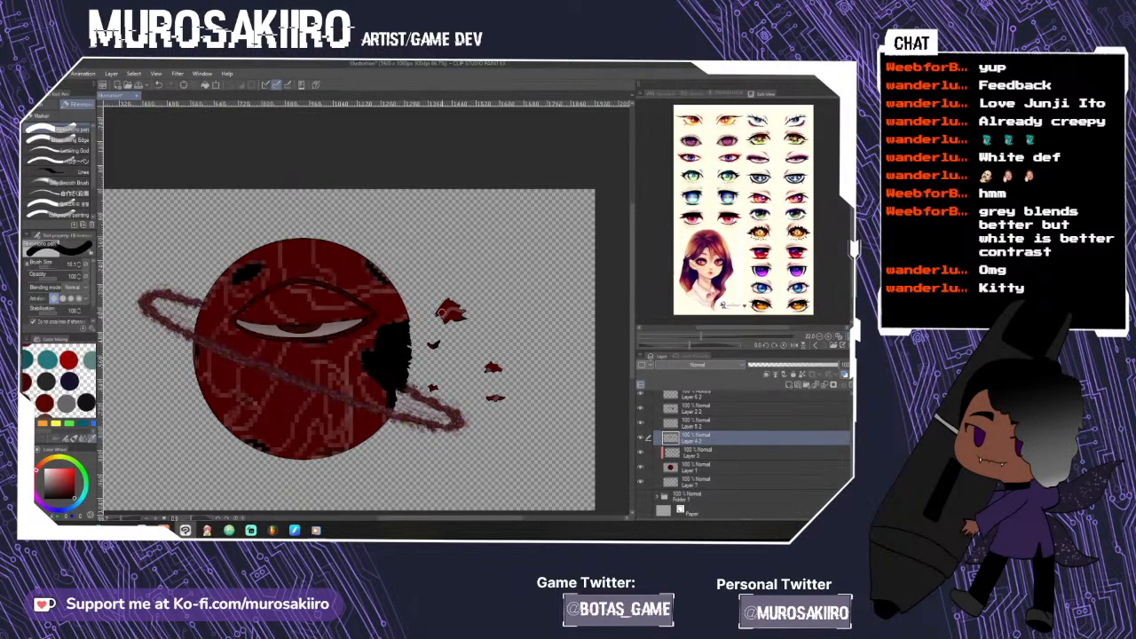
- Lasso the floating fragments and try the Mosaic filter on that selection only
left_click(20, 153)
mouse_move(473, 285)
left_mouse_down()
mouse_move(423, 346)
mouse_move(428, 387)
mouse_move(453, 397)
mouse_move(471, 284)
left_mouse_up()
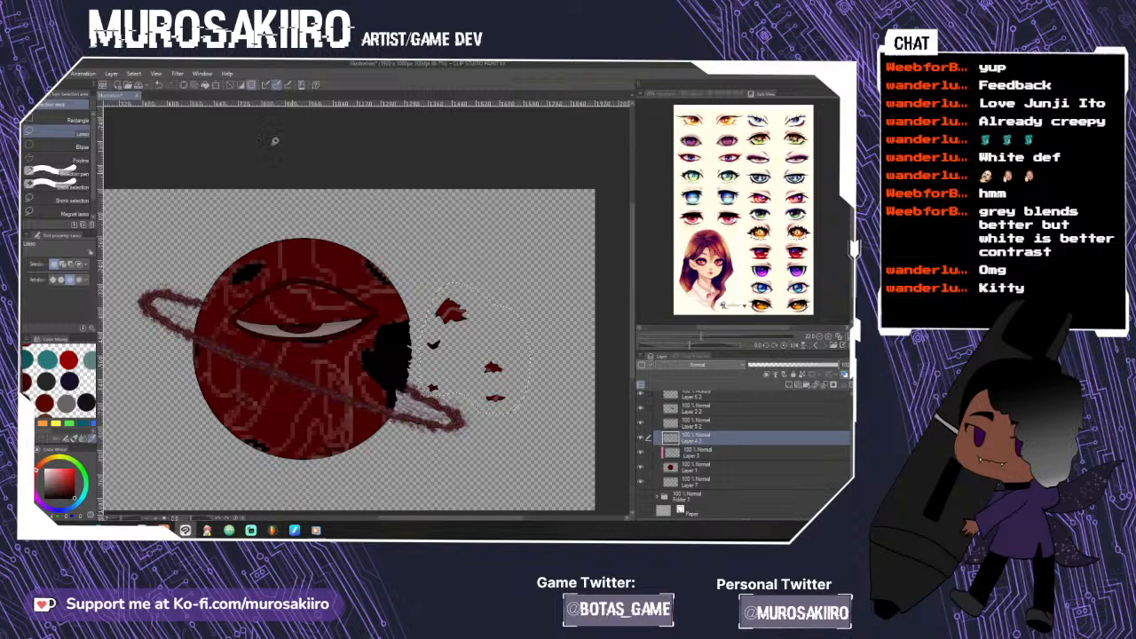
left_click(177, 74)
mouse_move(217, 116)
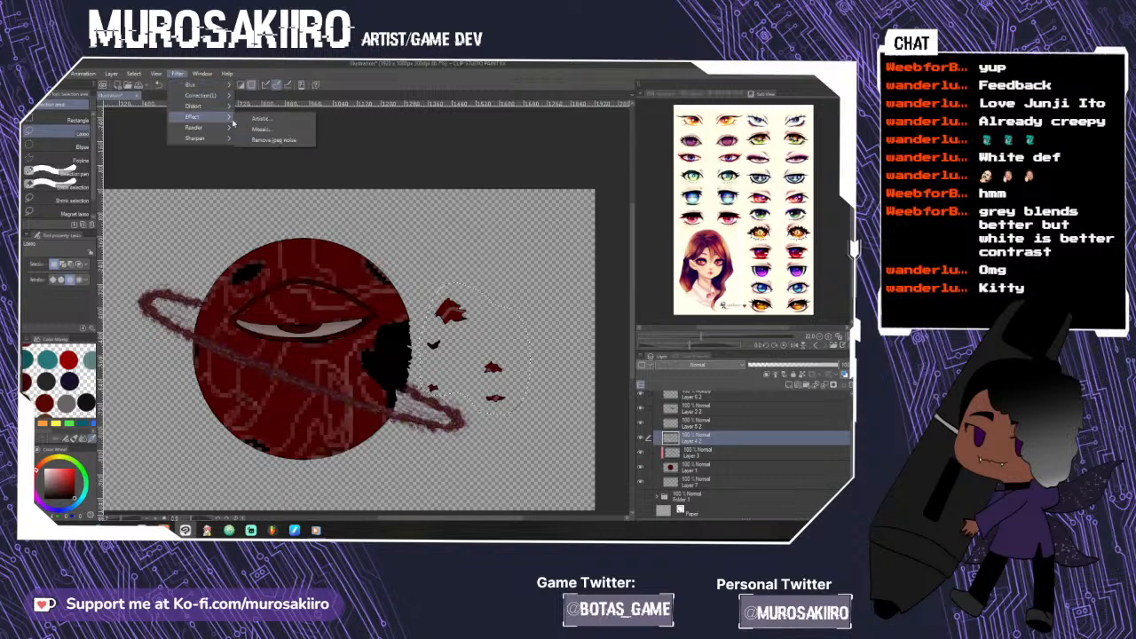
left_click(266, 130)
left_click(667, 245)
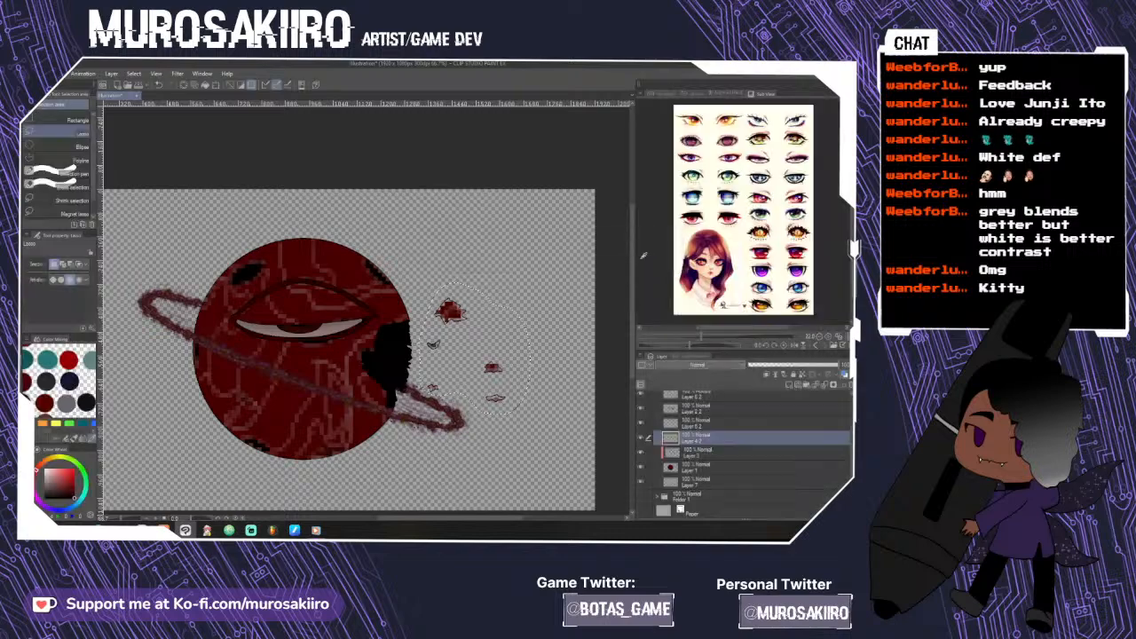
key("ctrl+plus")
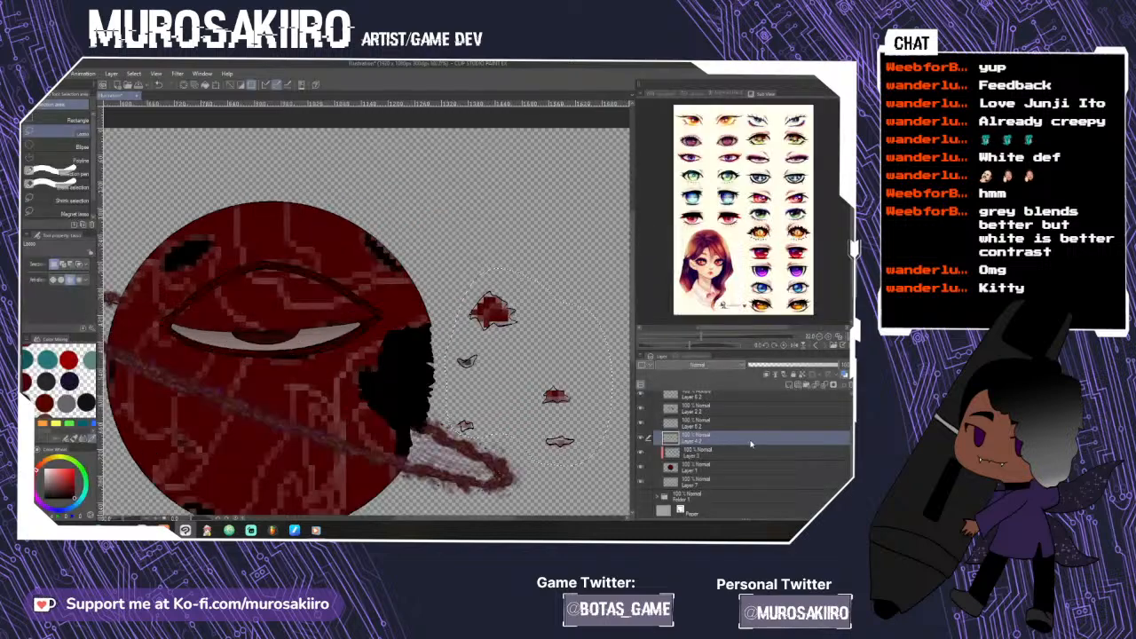
- Undo the fragments' mosaic, black shading and vein marks, and create a new layer above Layer 4 2
key("ctrl+z")
key("ctrl+z")
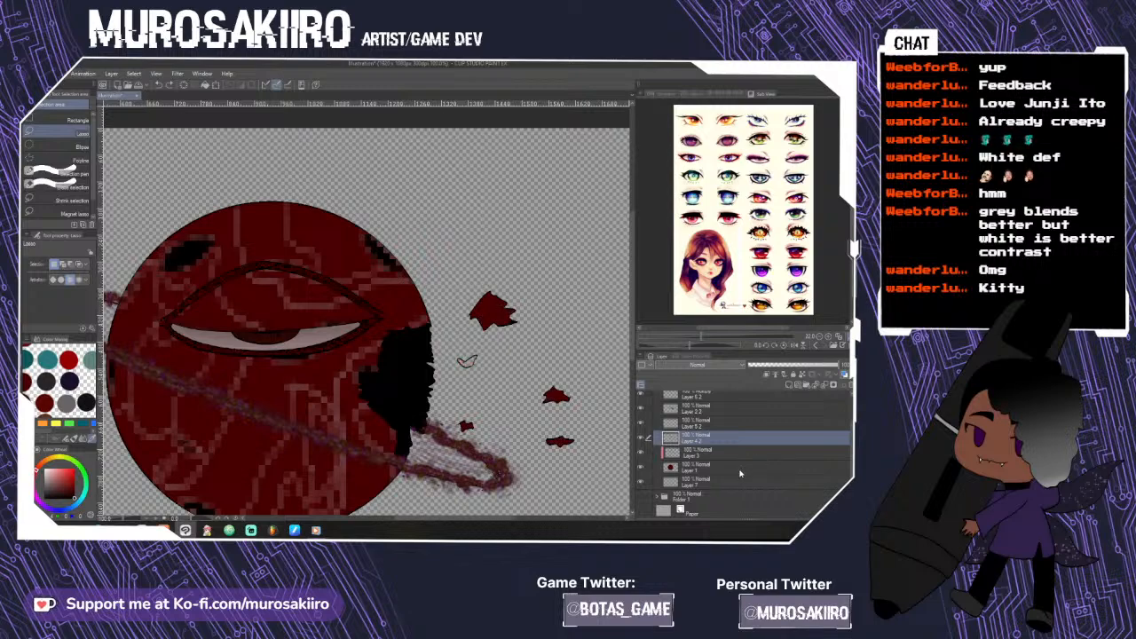
left_click(790, 386)
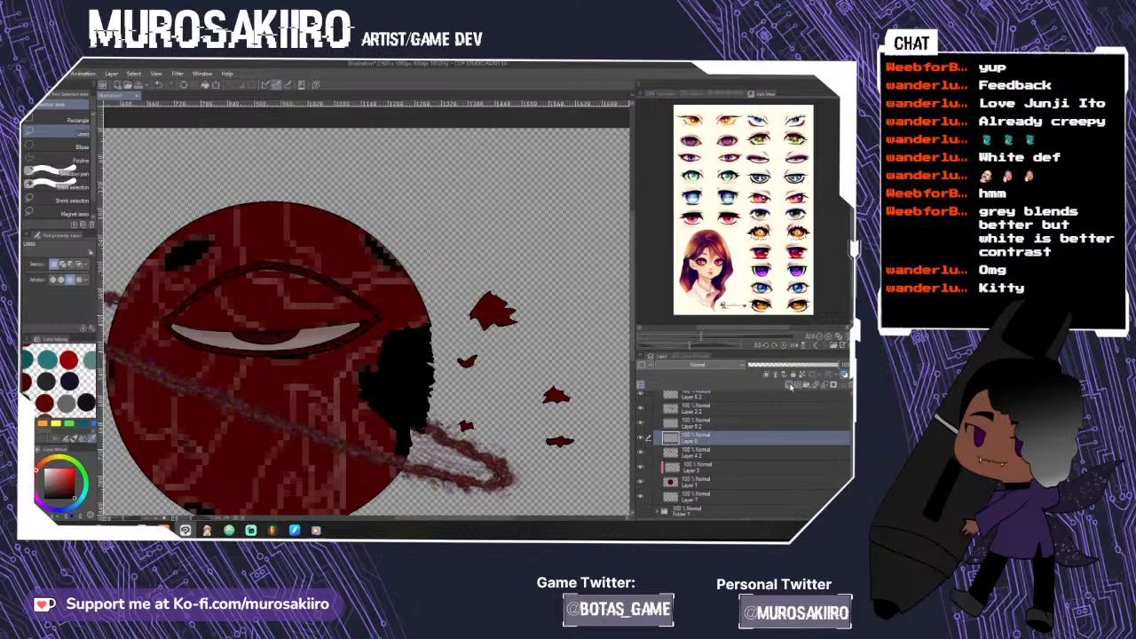
- Paint black shading with the pen on the largest fragment's jagged end, the small curved fragment and the lowest fragment's tip
scroll(538, 311, "up", 3)
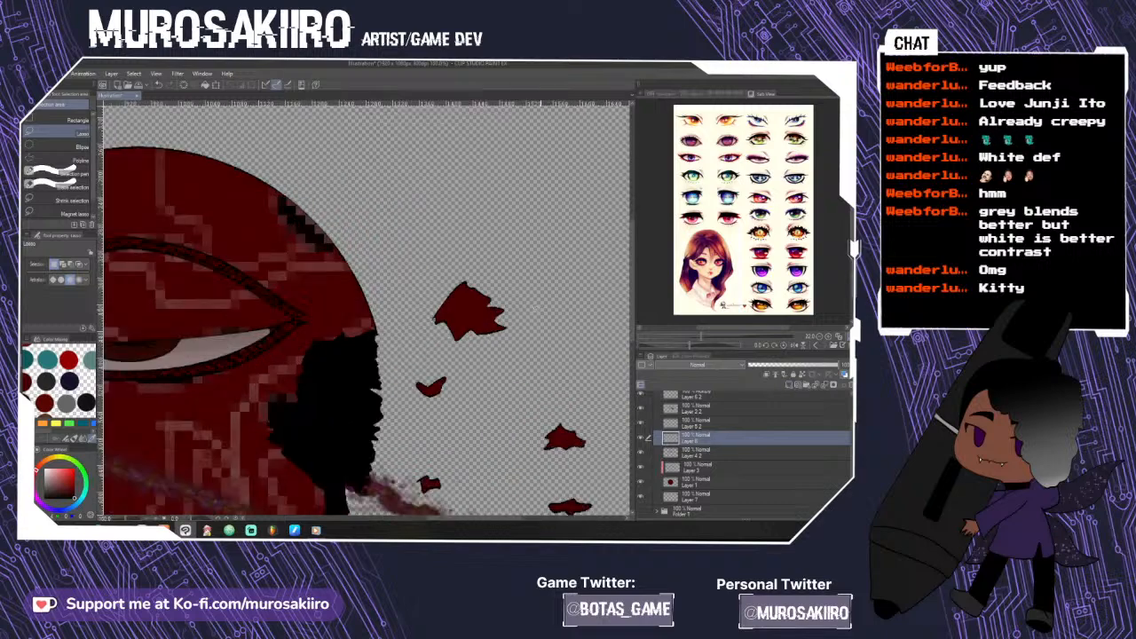
key("p")
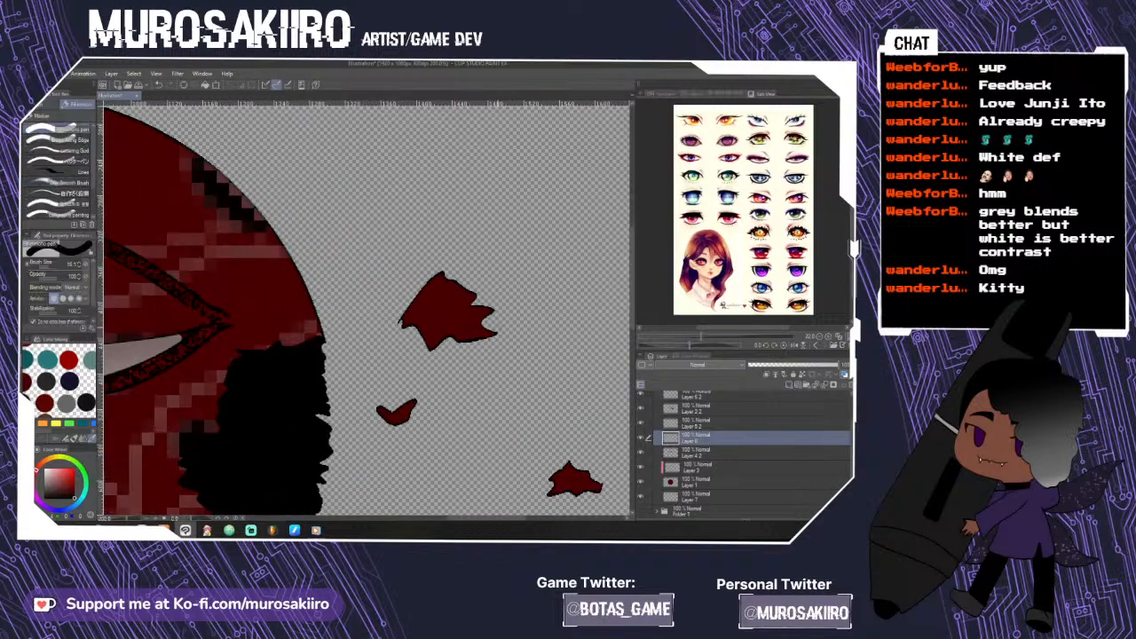
scroll(493, 334, "up", 3)
mouse_move(502, 334)
left_mouse_down()
mouse_move(473, 322)
mouse_move(499, 288)
mouse_move(458, 288)
mouse_move(457, 343)
mouse_move(503, 336)
left_mouse_up()
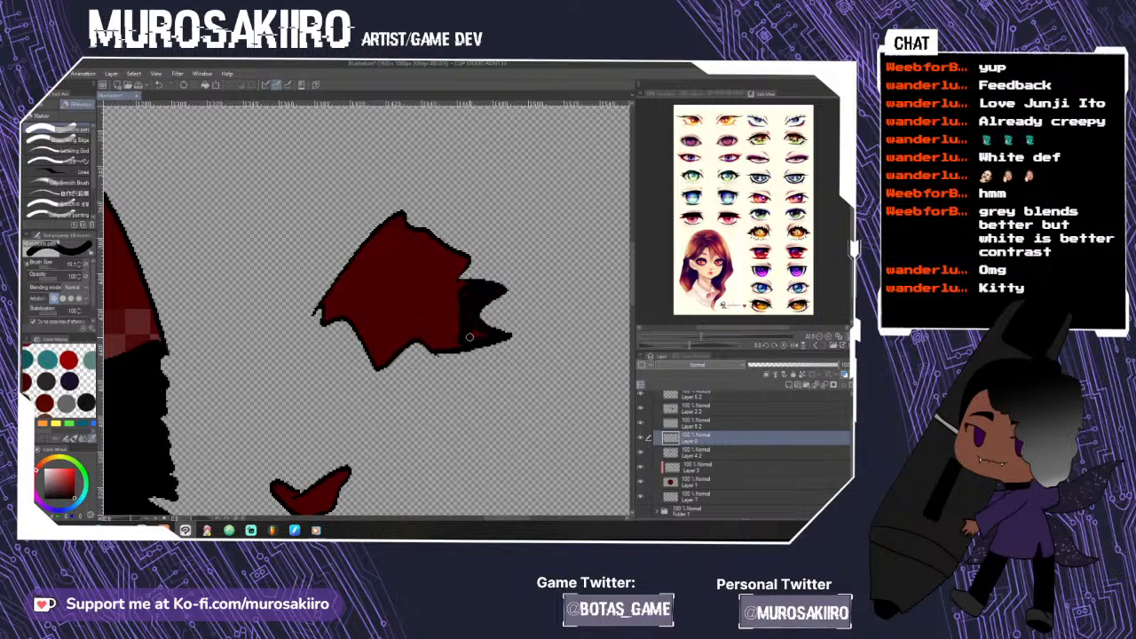
scroll(476, 334, "down", 2)
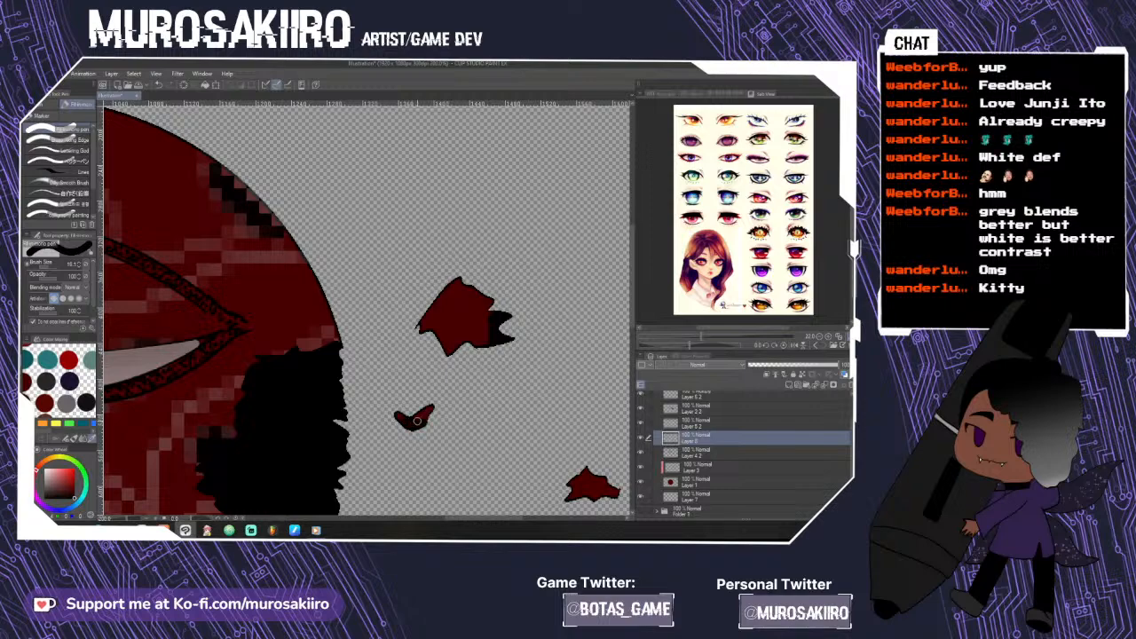
left_click_drag(427, 409, 414, 423)
scroll(416, 417, "down", 2)
left_click_drag(636, 332, 629, 368)
scroll(516, 396, "up", 2)
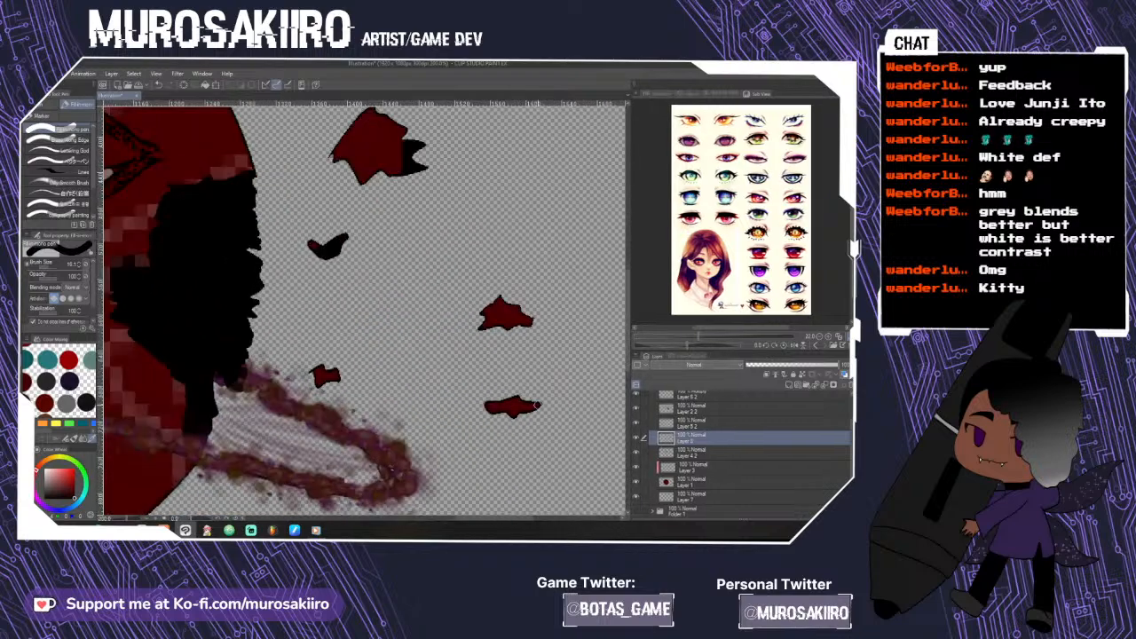
- Sample the planet's pale vein color and paint vein lines across the largest fragment and the triangular fragment
left_click(180, 385, "alt")
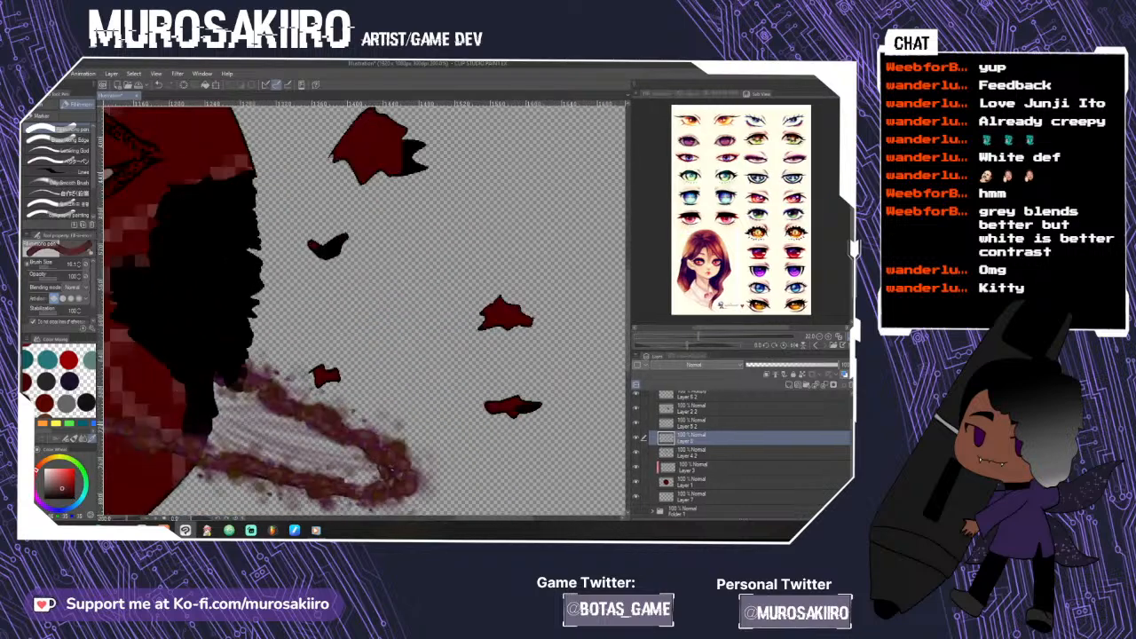
scroll(198, 458, "down", 1)
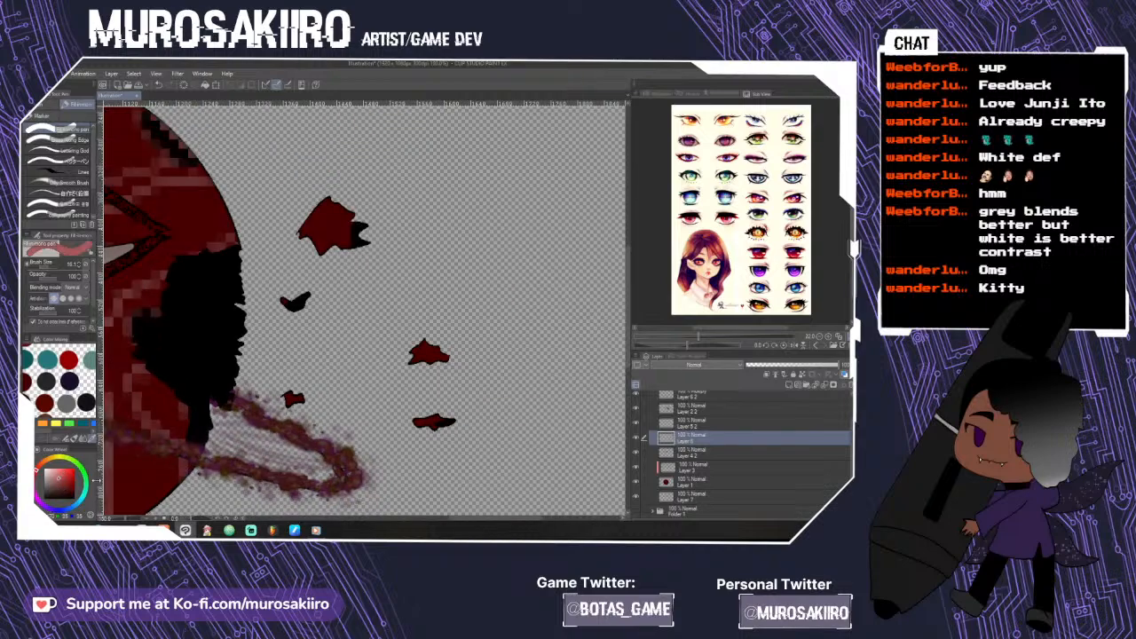
scroll(437, 353, "up", 4)
mouse_move(420, 363)
left_mouse_down()
mouse_move(445, 328)
mouse_move(503, 296)
left_mouse_up()
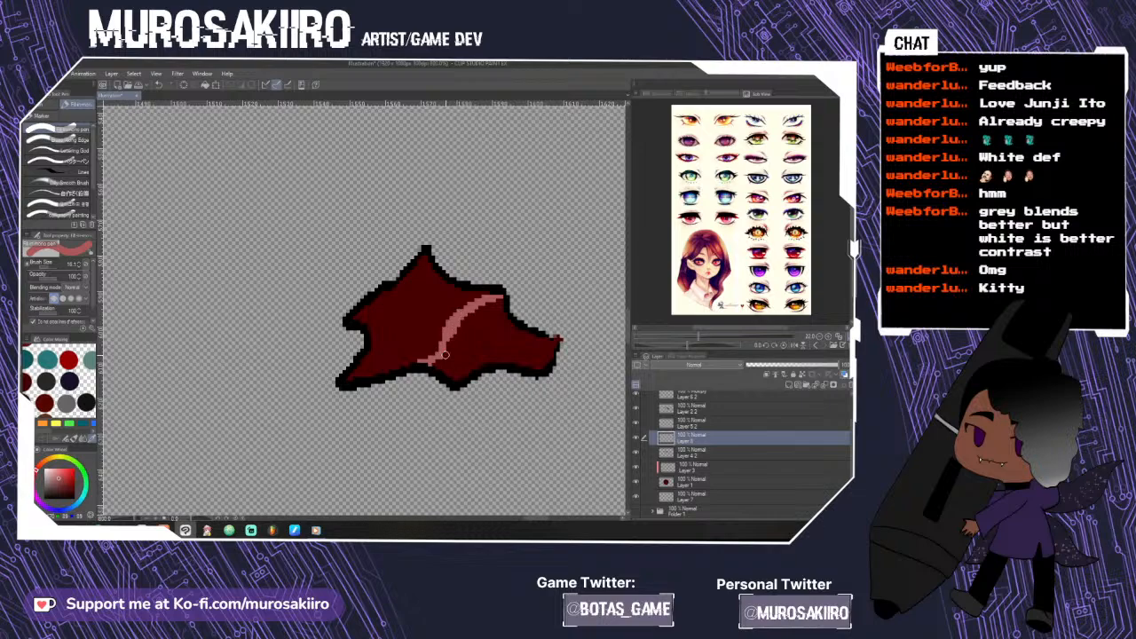
scroll(435, 364, "down", 5)
scroll(313, 228, "up", 5)
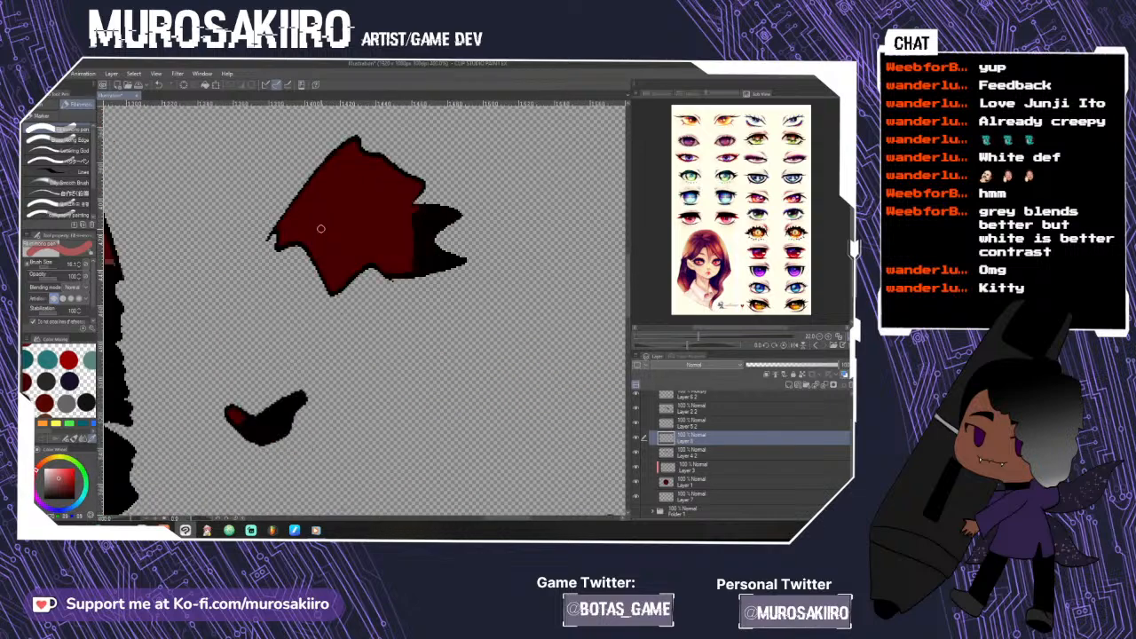
mouse_move(291, 236)
left_mouse_down()
mouse_move(337, 192)
mouse_move(424, 183)
left_mouse_up()
mouse_move(337, 201)
left_mouse_down()
mouse_move(376, 243)
mouse_move(419, 252)
left_mouse_up()
scroll(422, 314, "down", 5)
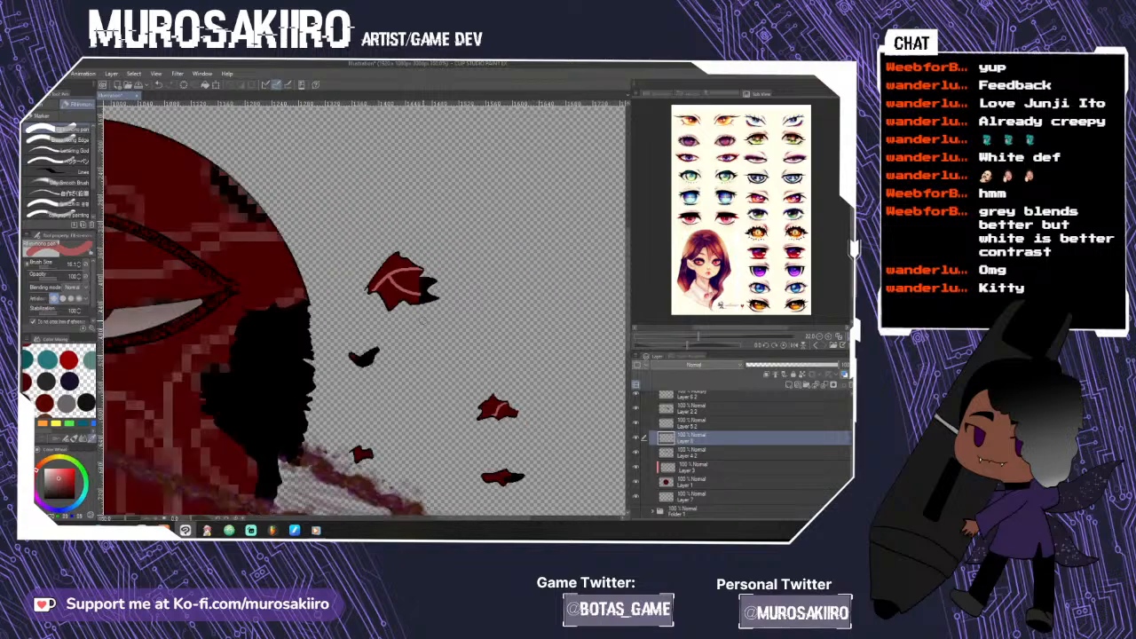
- Apply the Mosaic filter with a reduced tile size to the new layer of fragment shading and veins
scroll(359, 306, "up", 1)
left_click(182, 75)
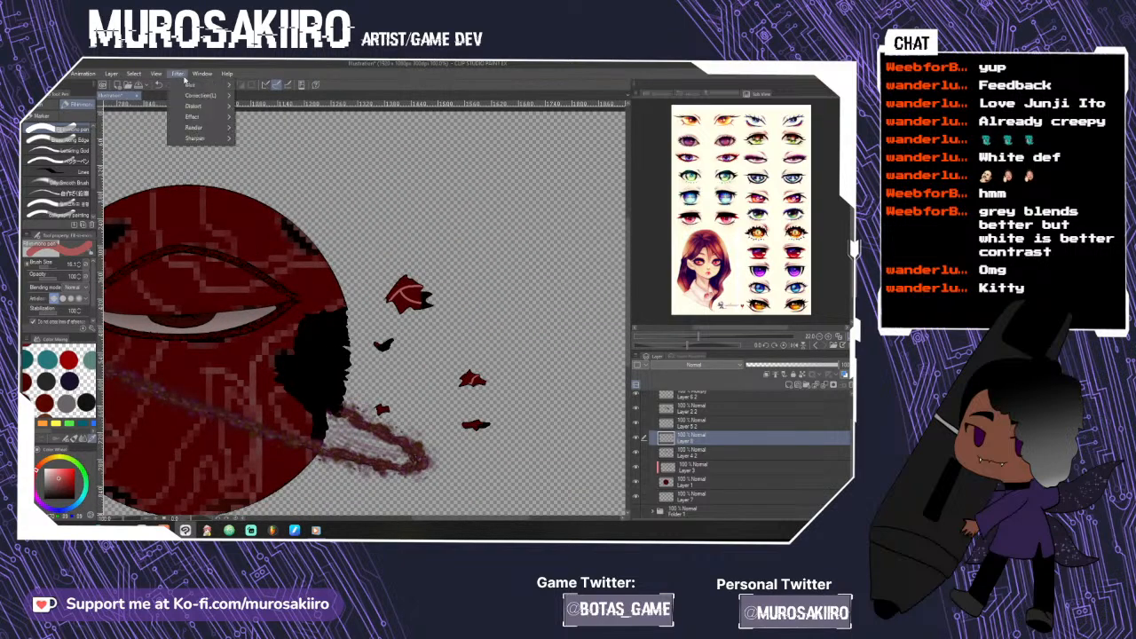
mouse_move(210, 121)
left_click(285, 137)
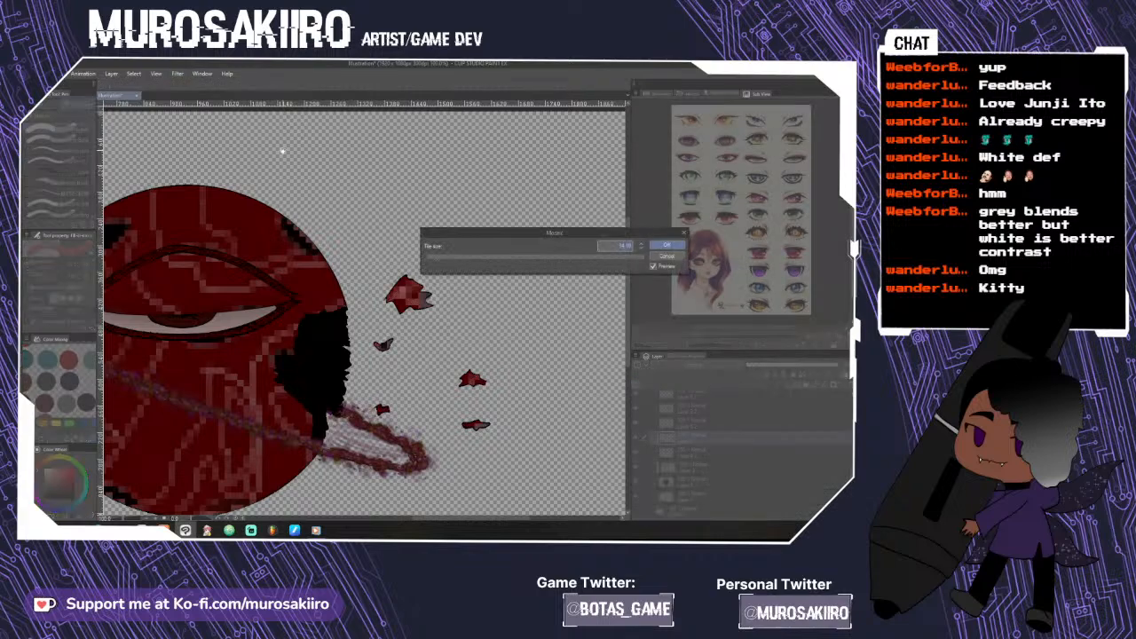
left_click_drag(458, 266, 435, 263)
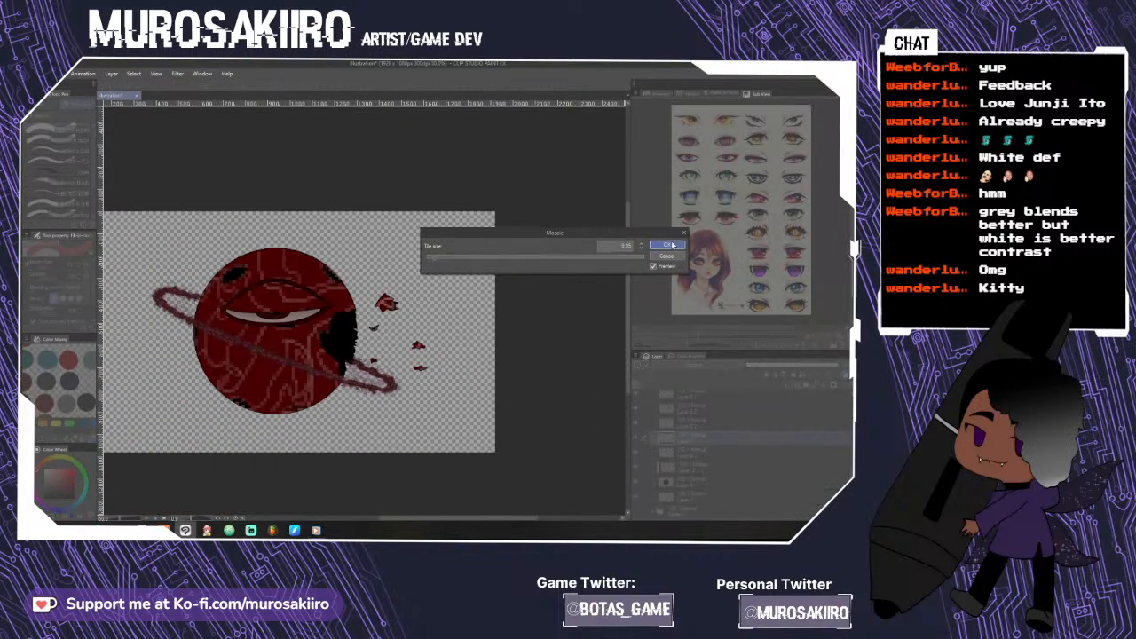
left_click(665, 246)
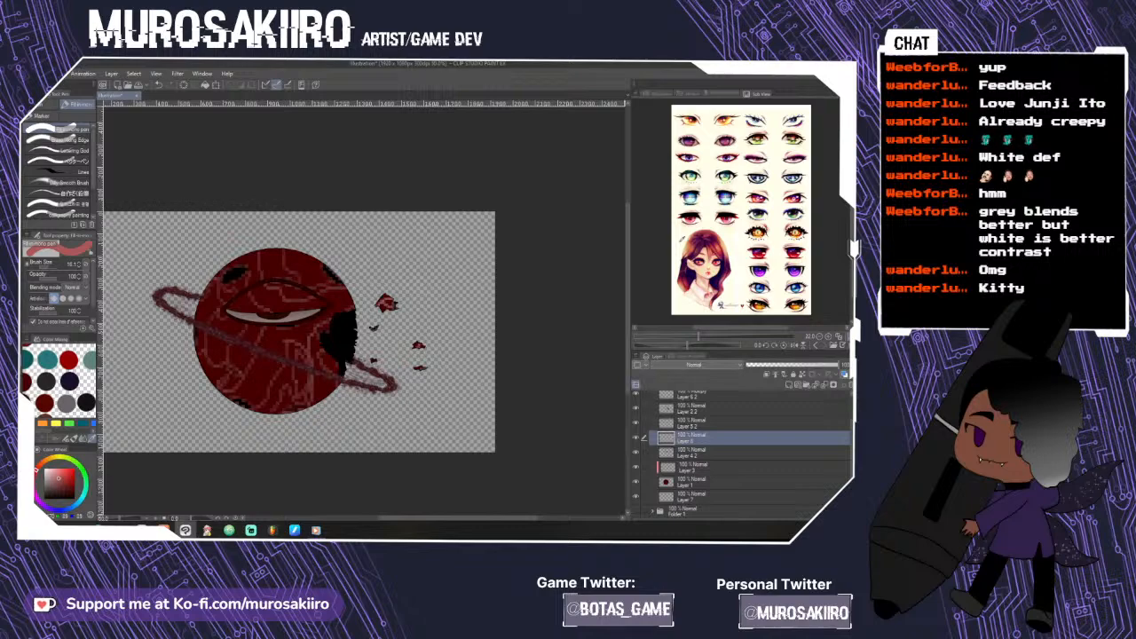
- Scatter tiny black debris specks around the floating fragments with the Lines brush
left_click(59, 171)
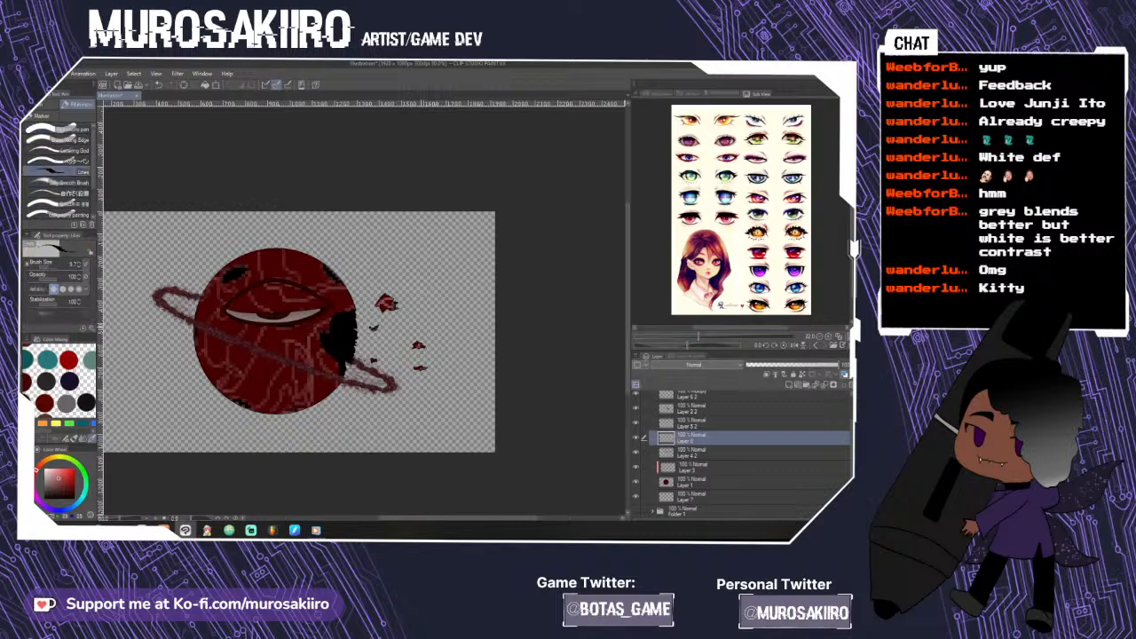
scroll(389, 347, "up", 3)
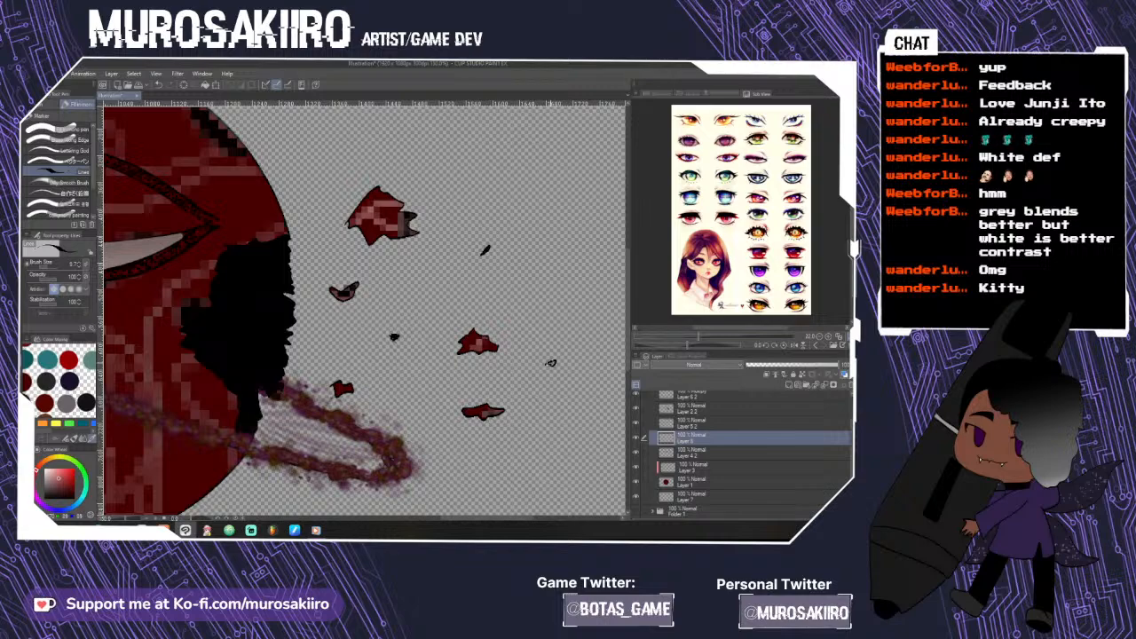
left_click(535, 303)
left_click_drag(459, 151, 456, 152)
scroll(577, 329, "down", 2)
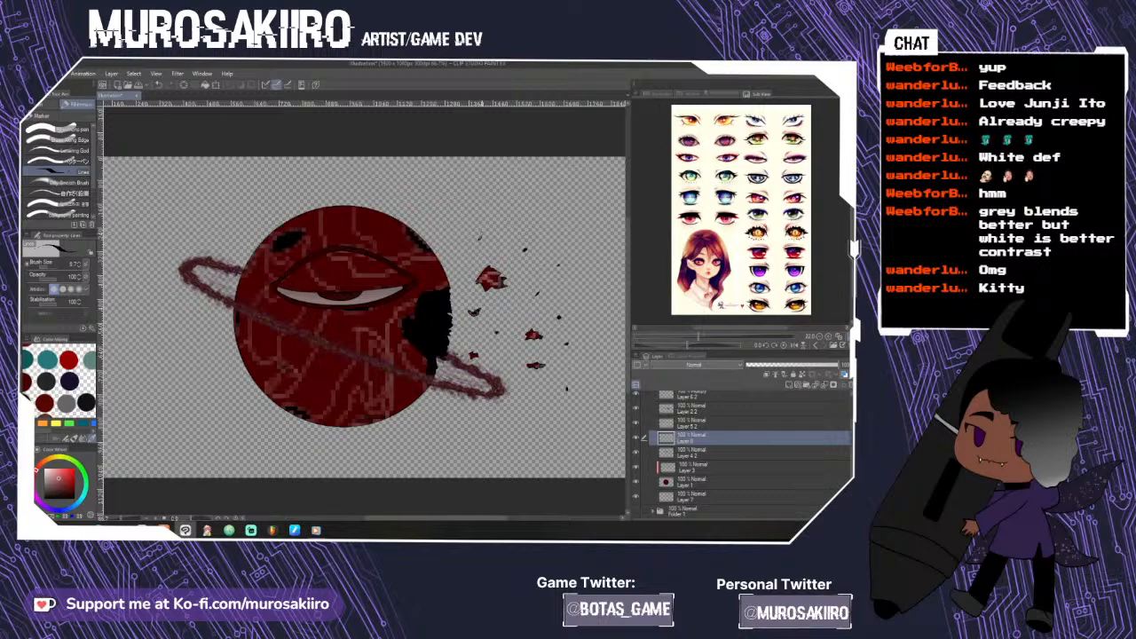
scroll(363, 317, "down", 1)
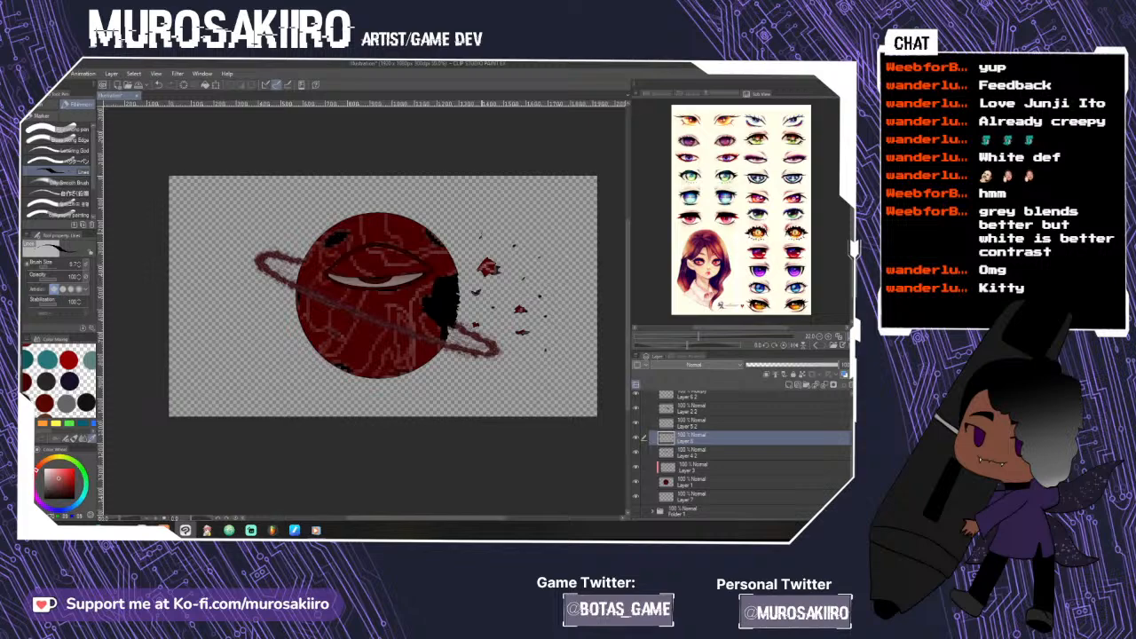
- Start saving the illustration under a new name in the game's images folder, with PNG as the file type
left_click(32, 73)
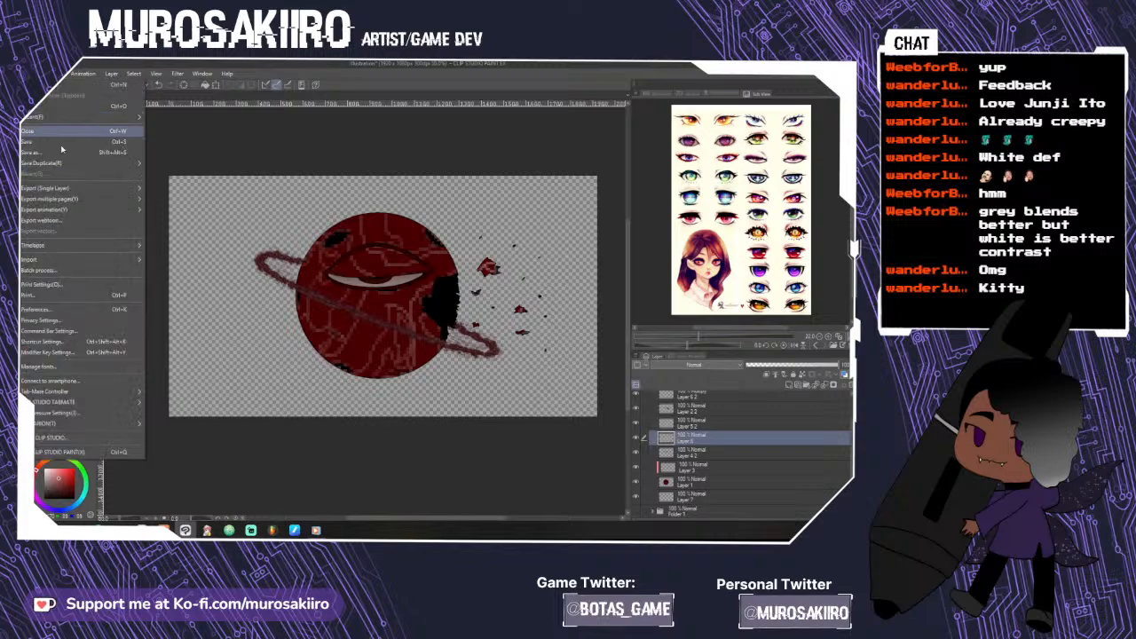
left_click(66, 153)
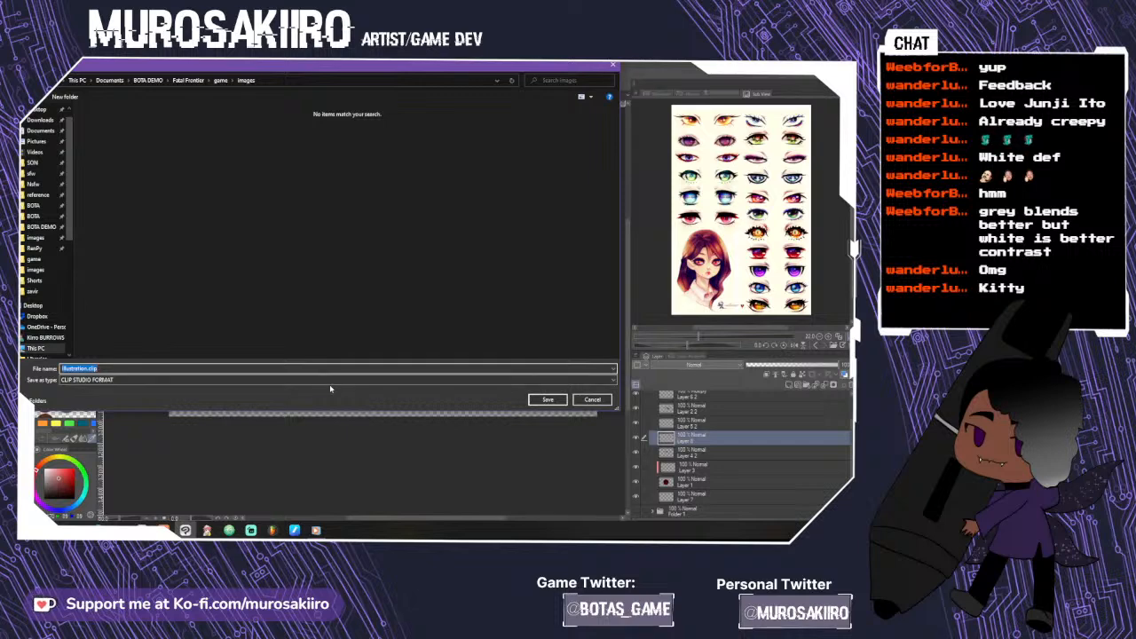
left_click(89, 380)
left_click(114, 409)
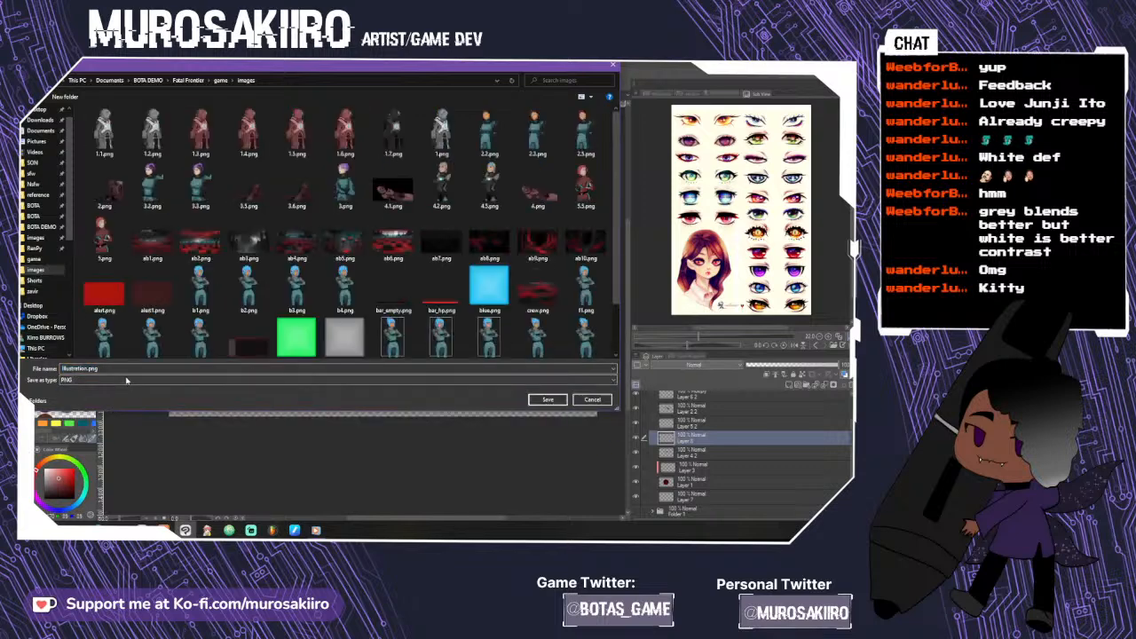